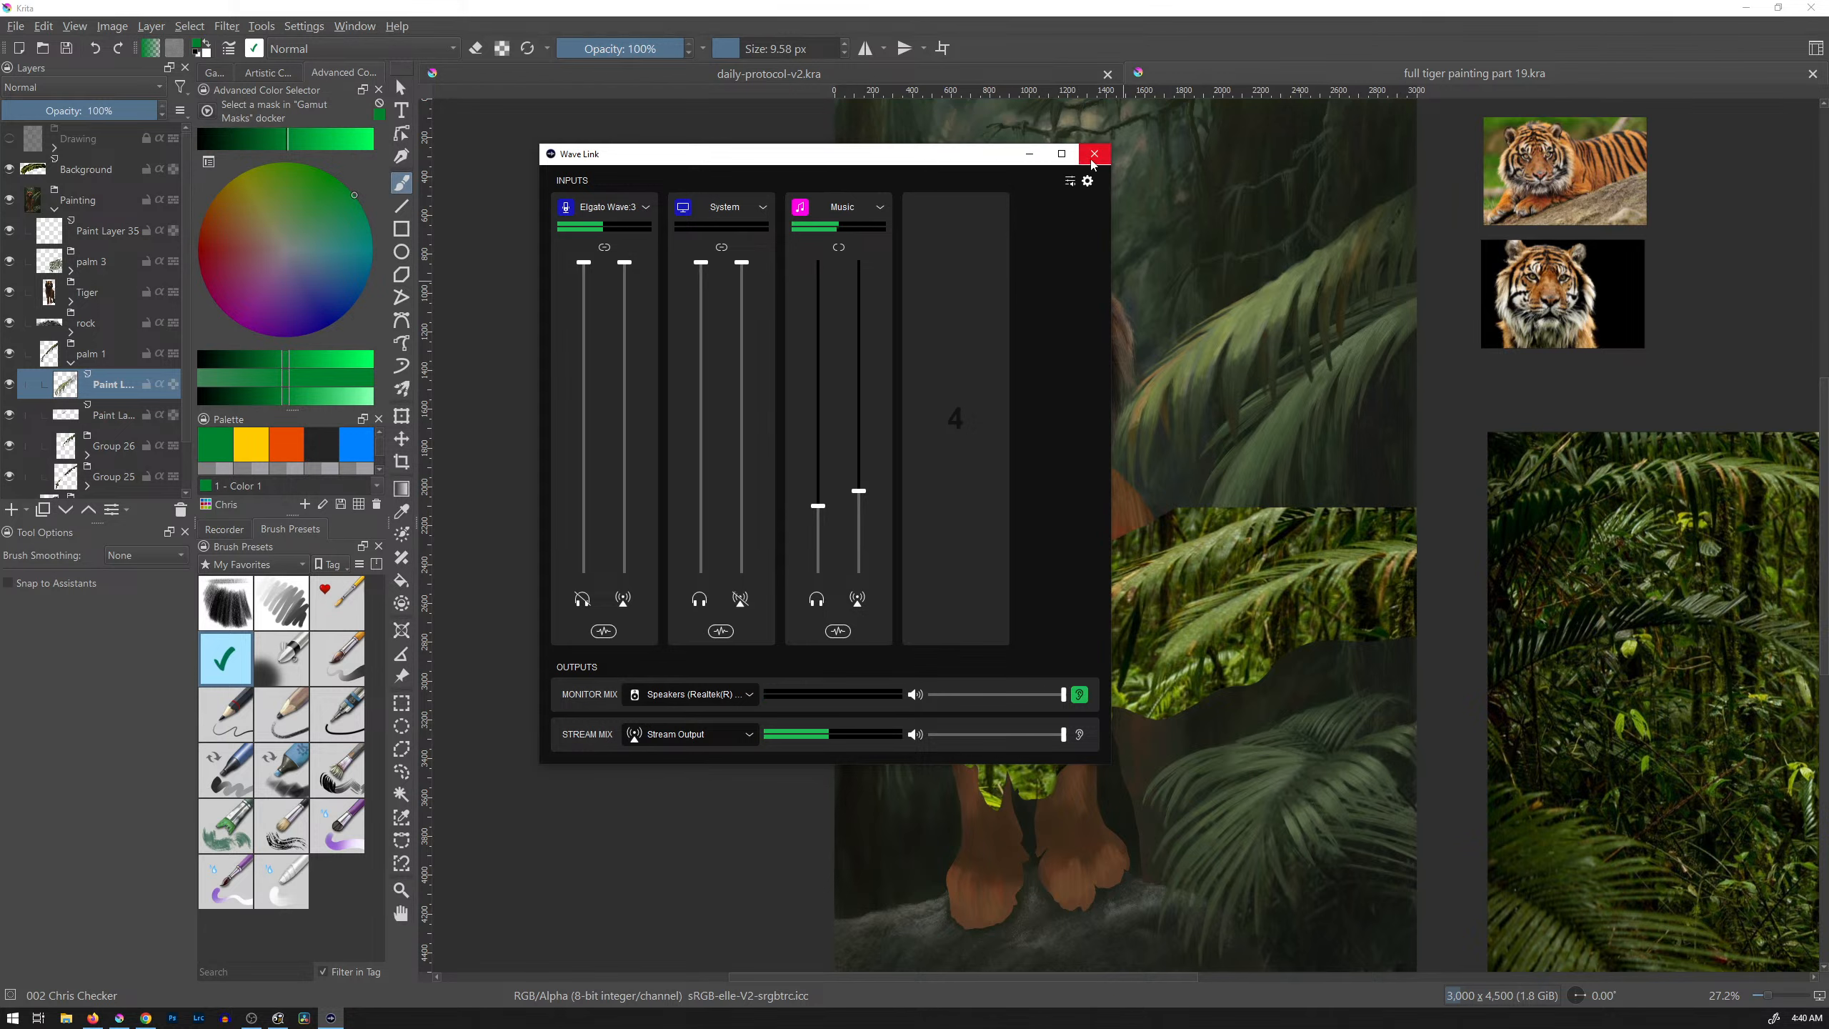
Step: Close the Wave Link window and switch the colour palette to Tiger
click(1092, 160)
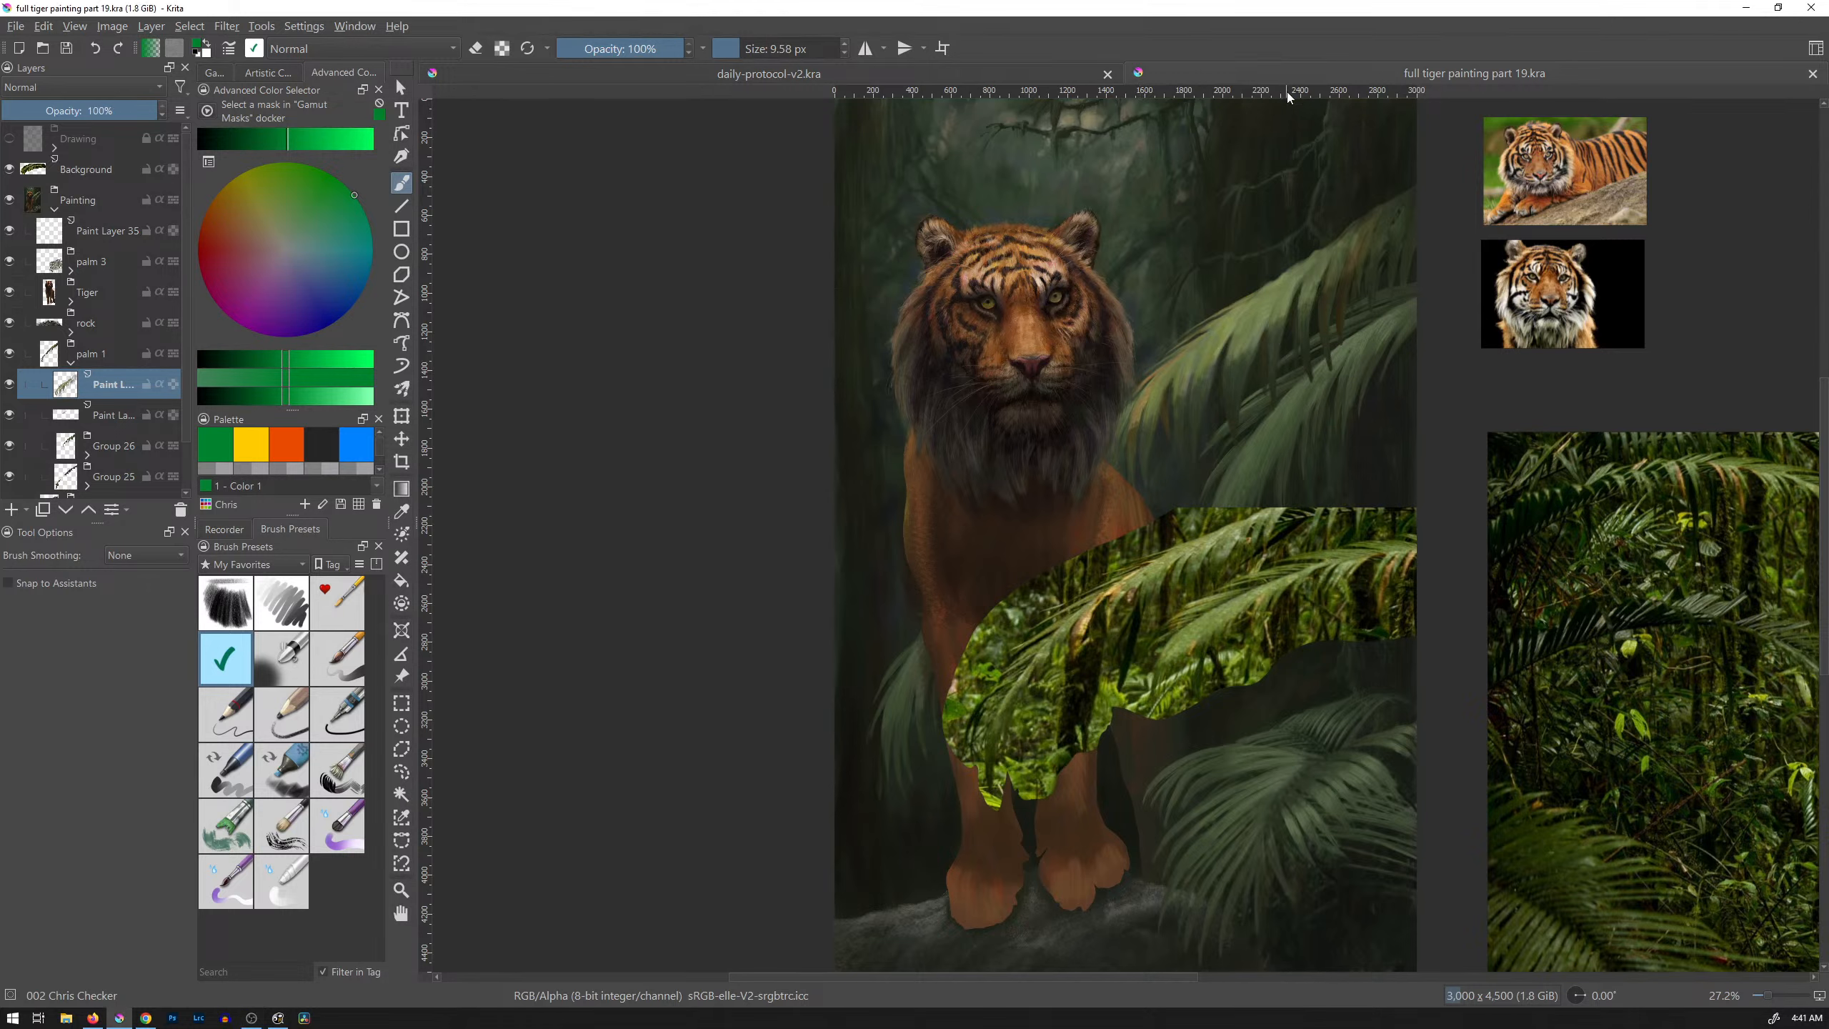
click(221, 504)
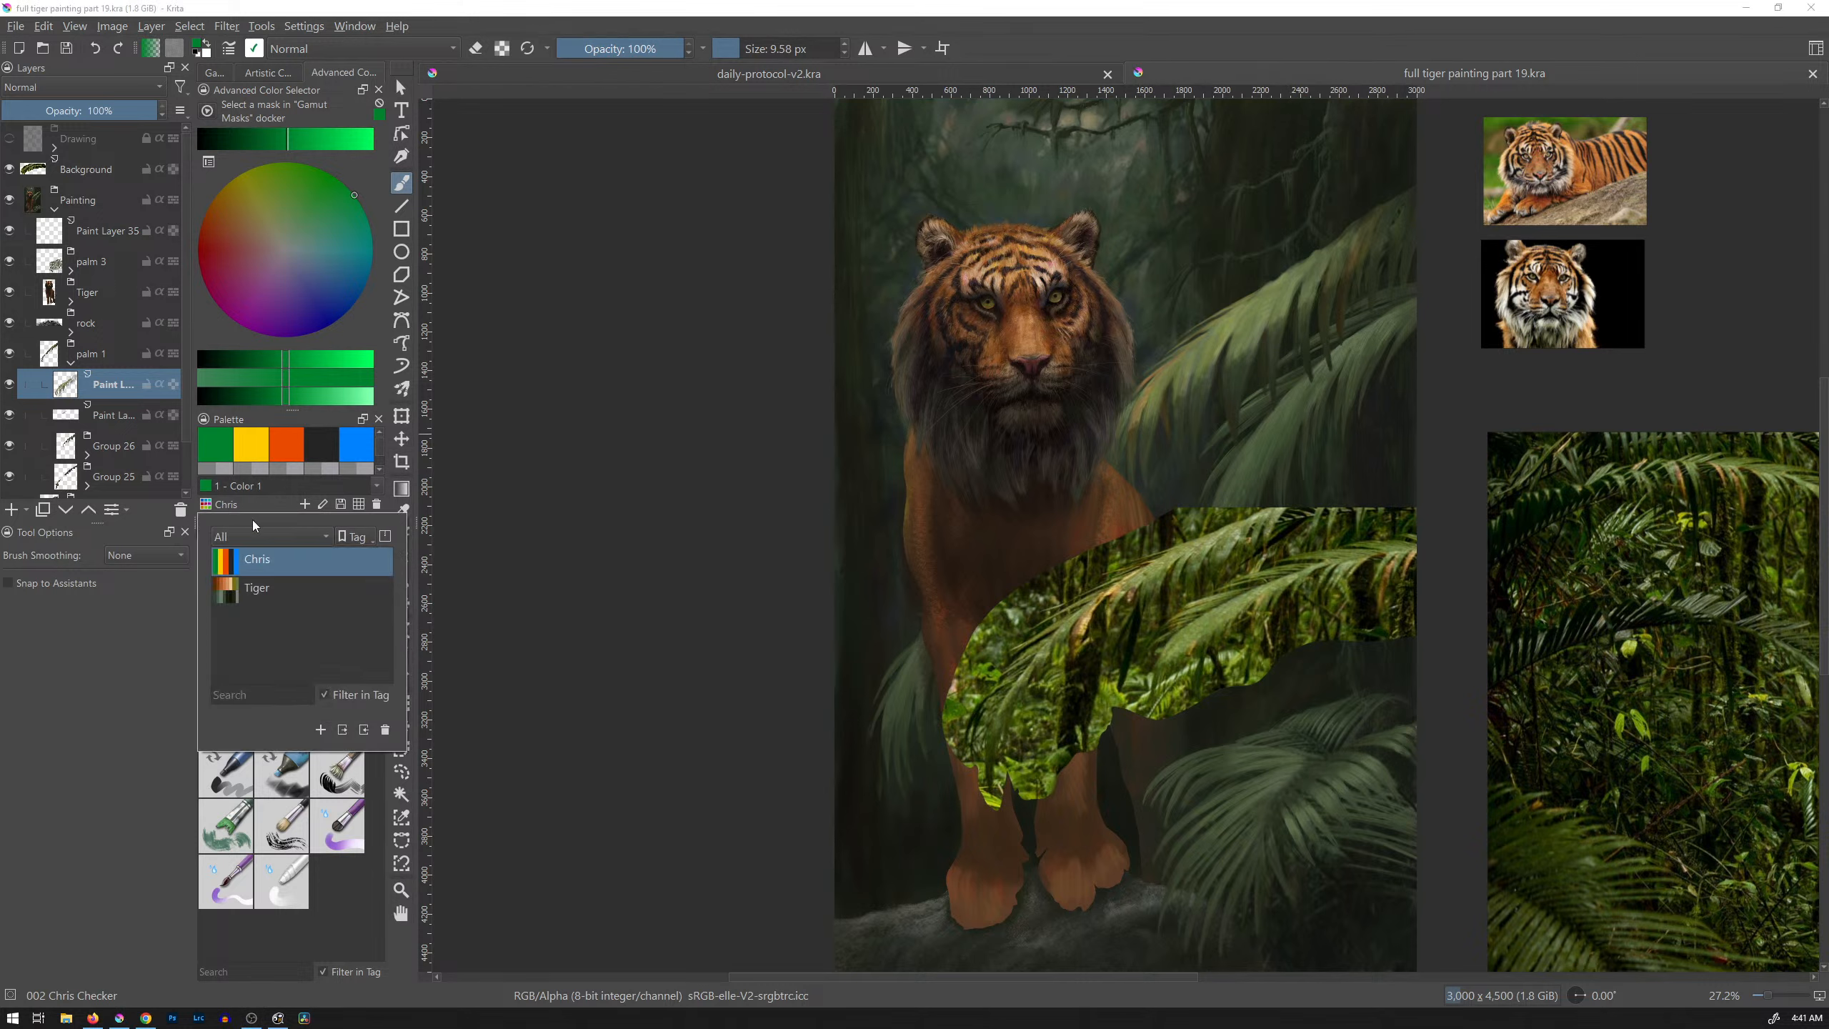
click(261, 592)
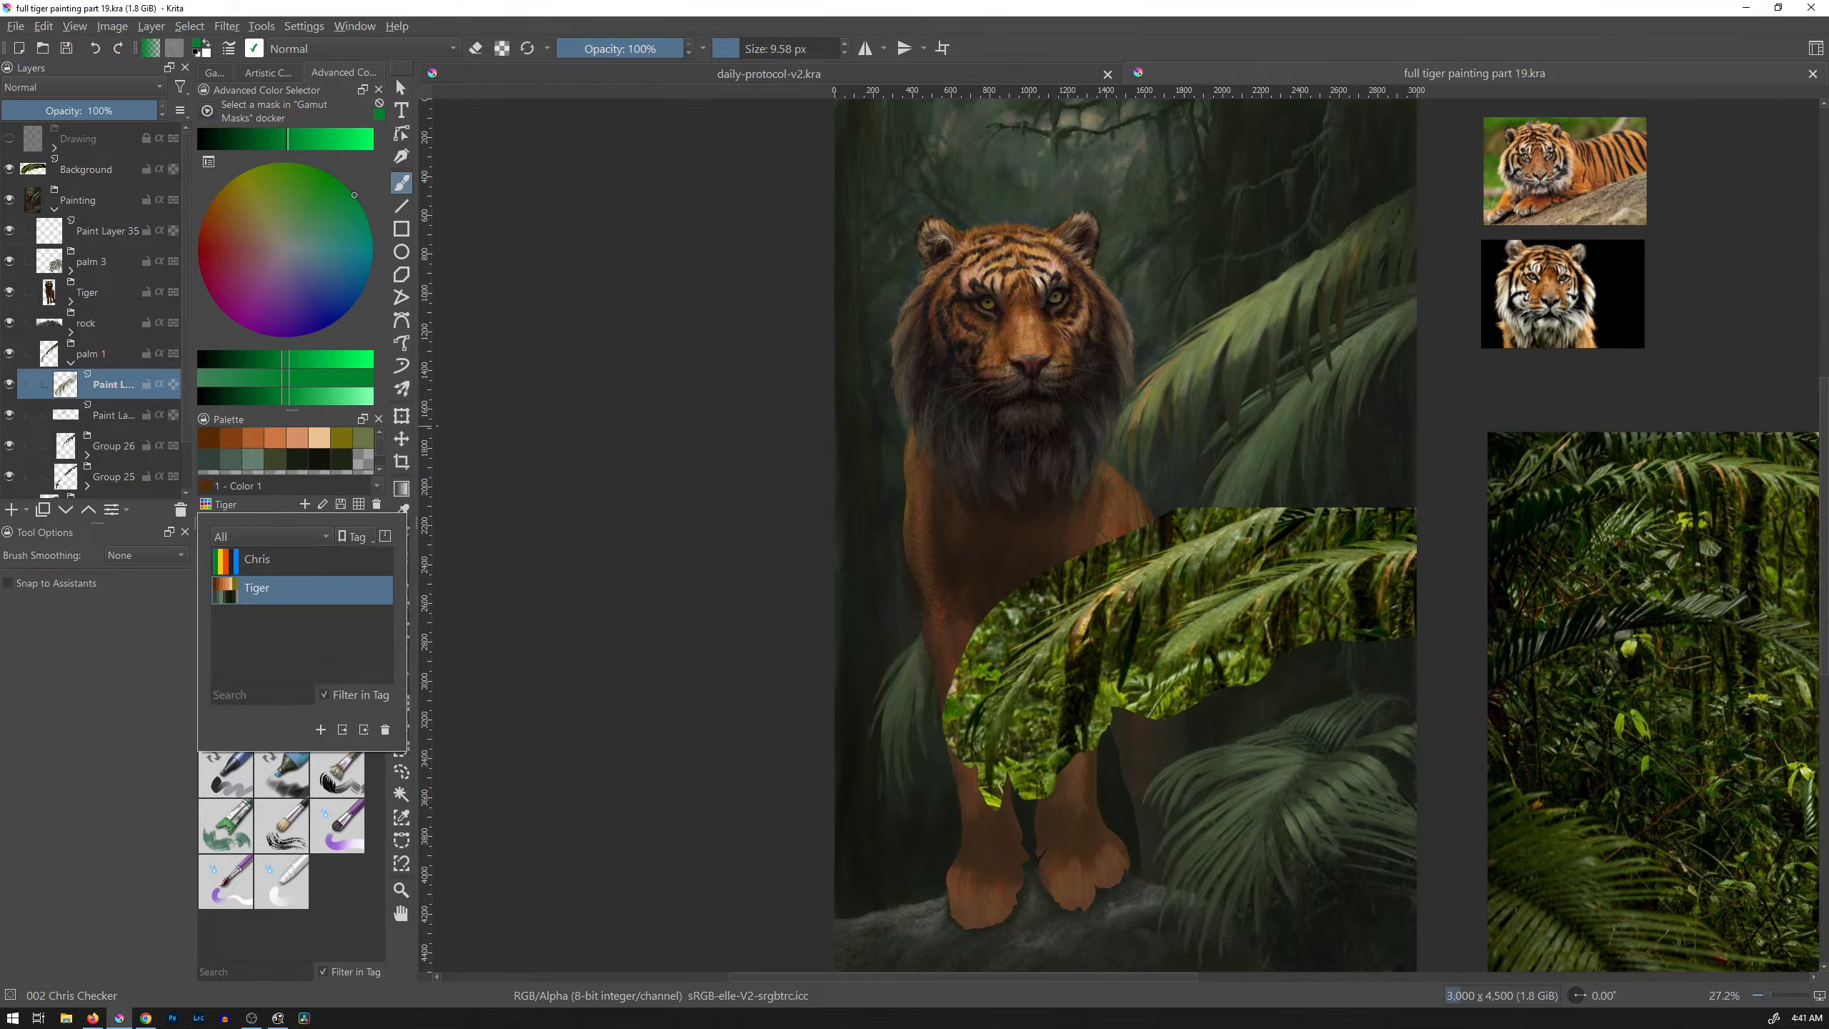
click(446, 545)
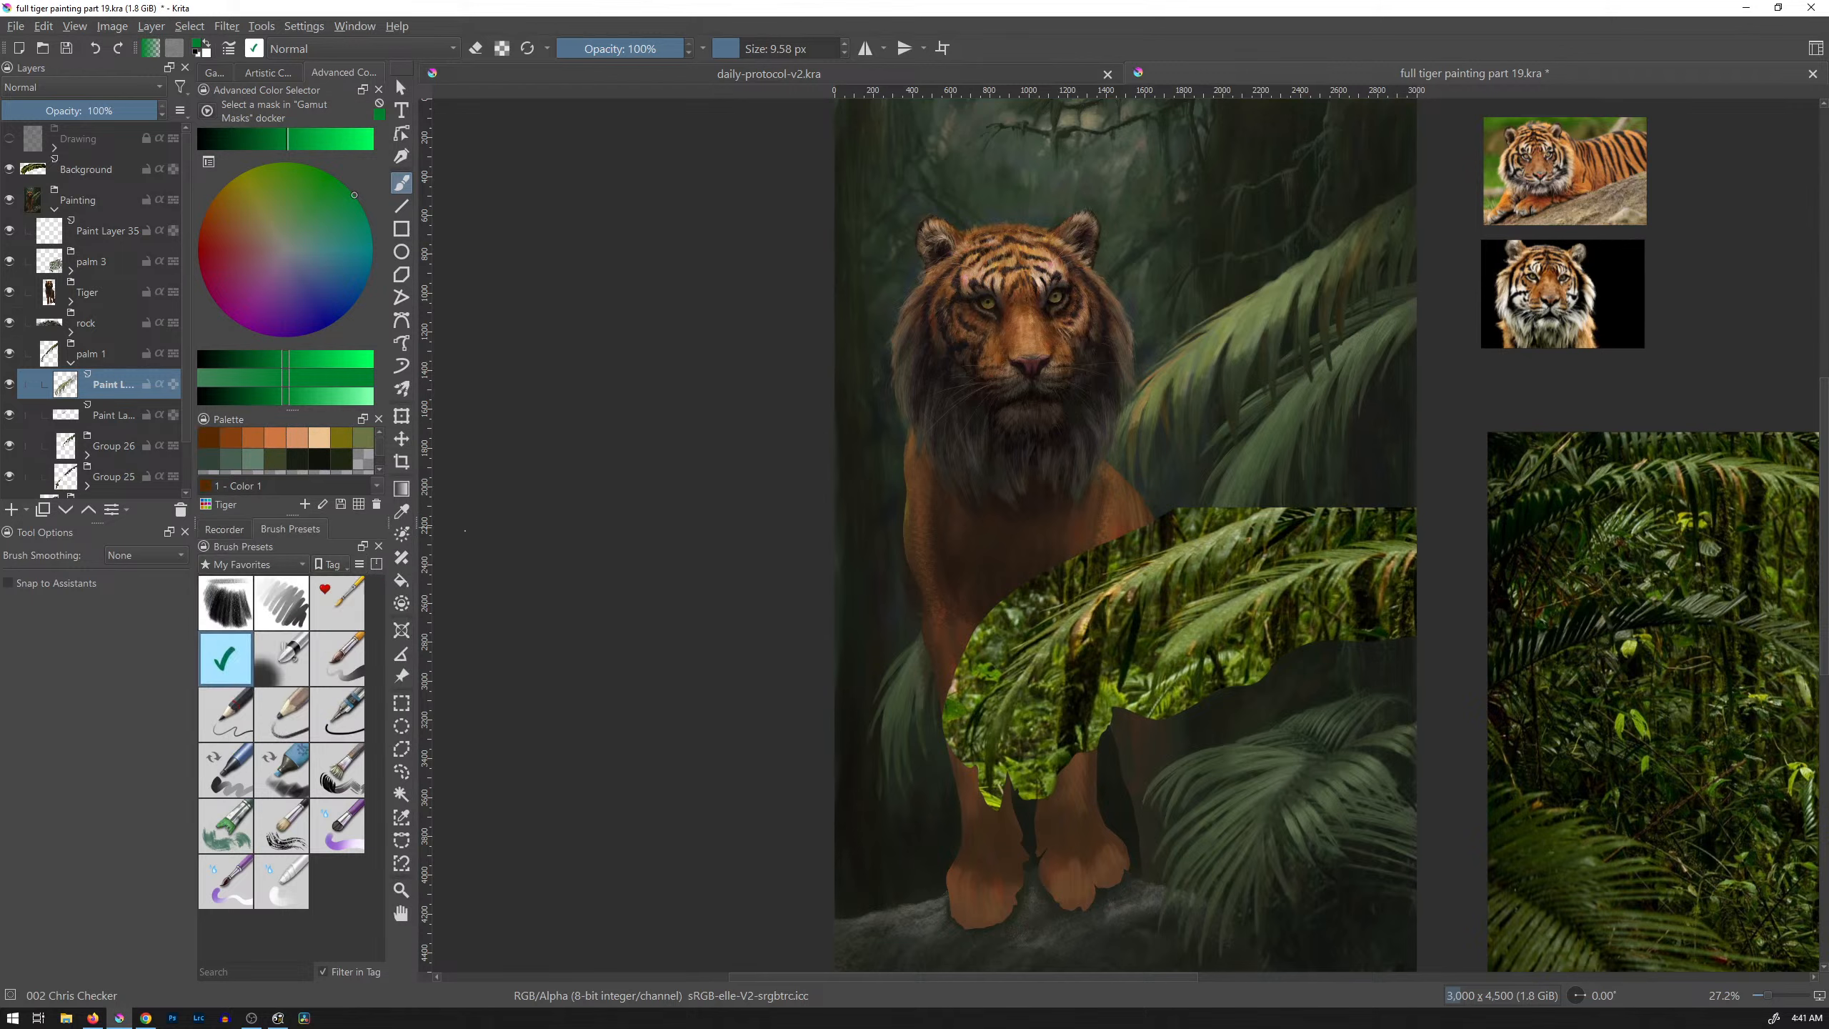
Step: Filter the brush presets by the deevad 23.01 tag
click(282, 570)
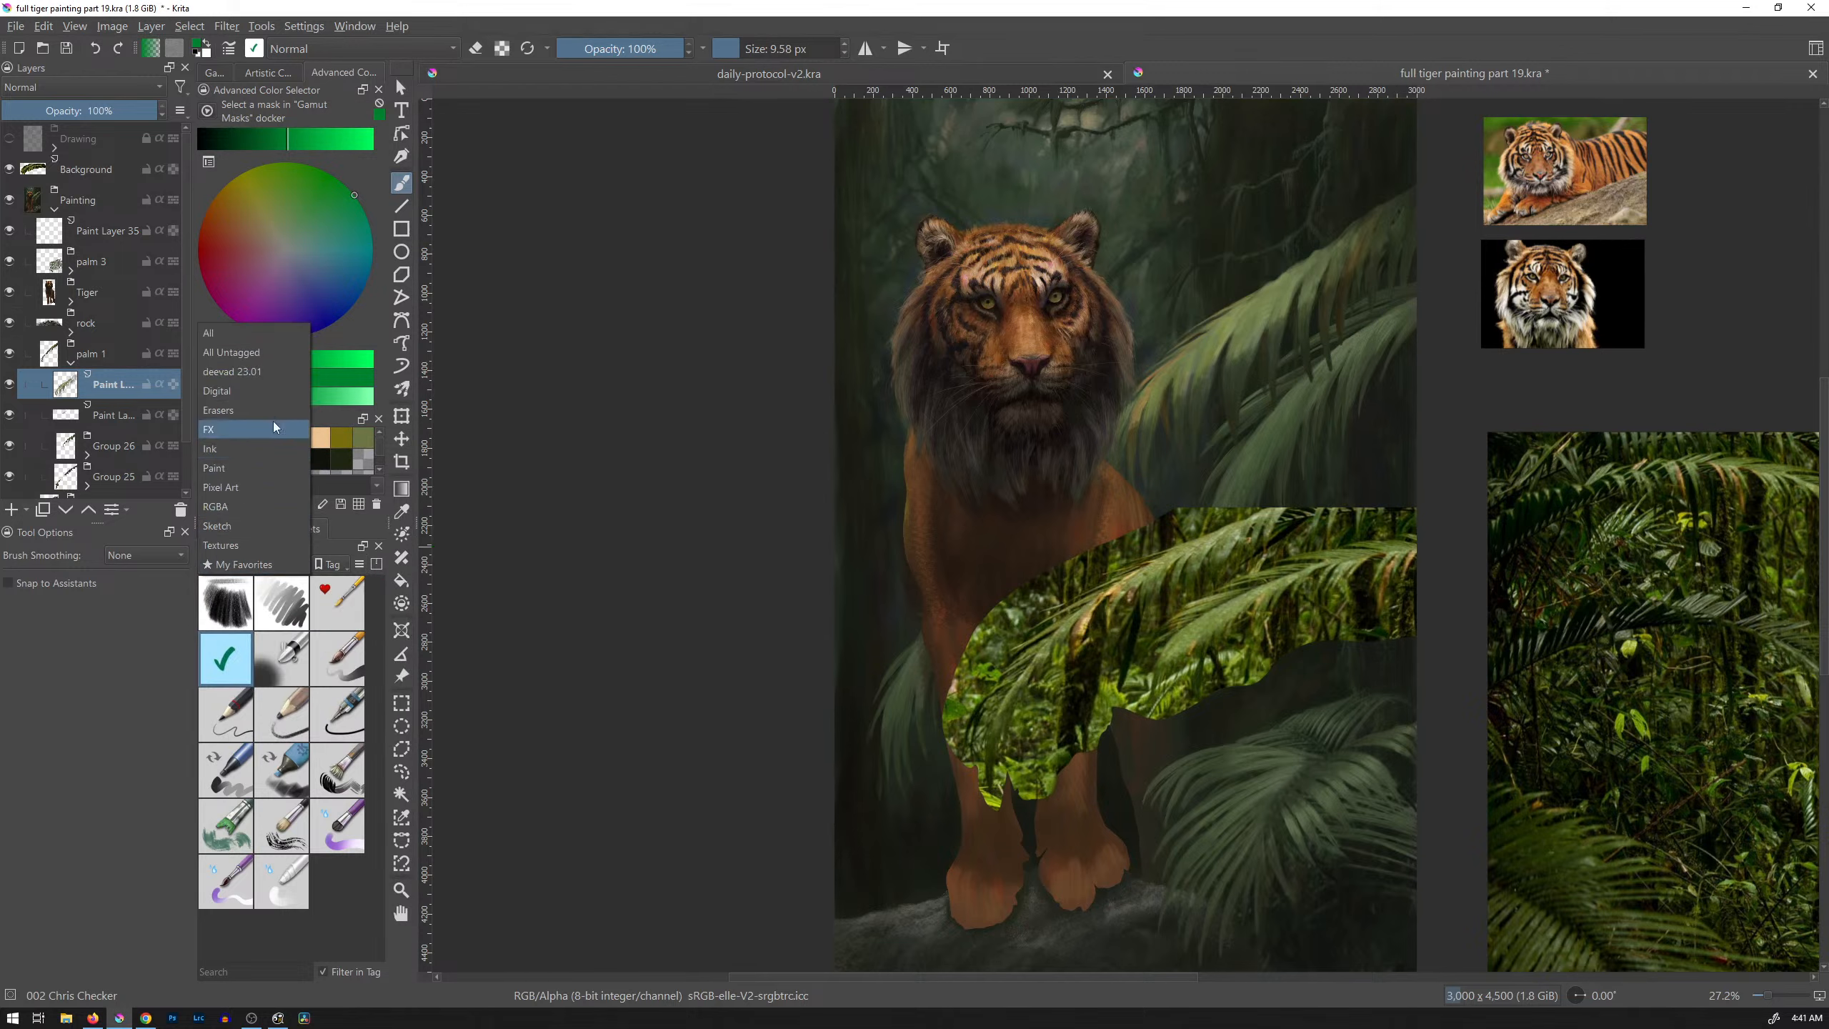
click(264, 376)
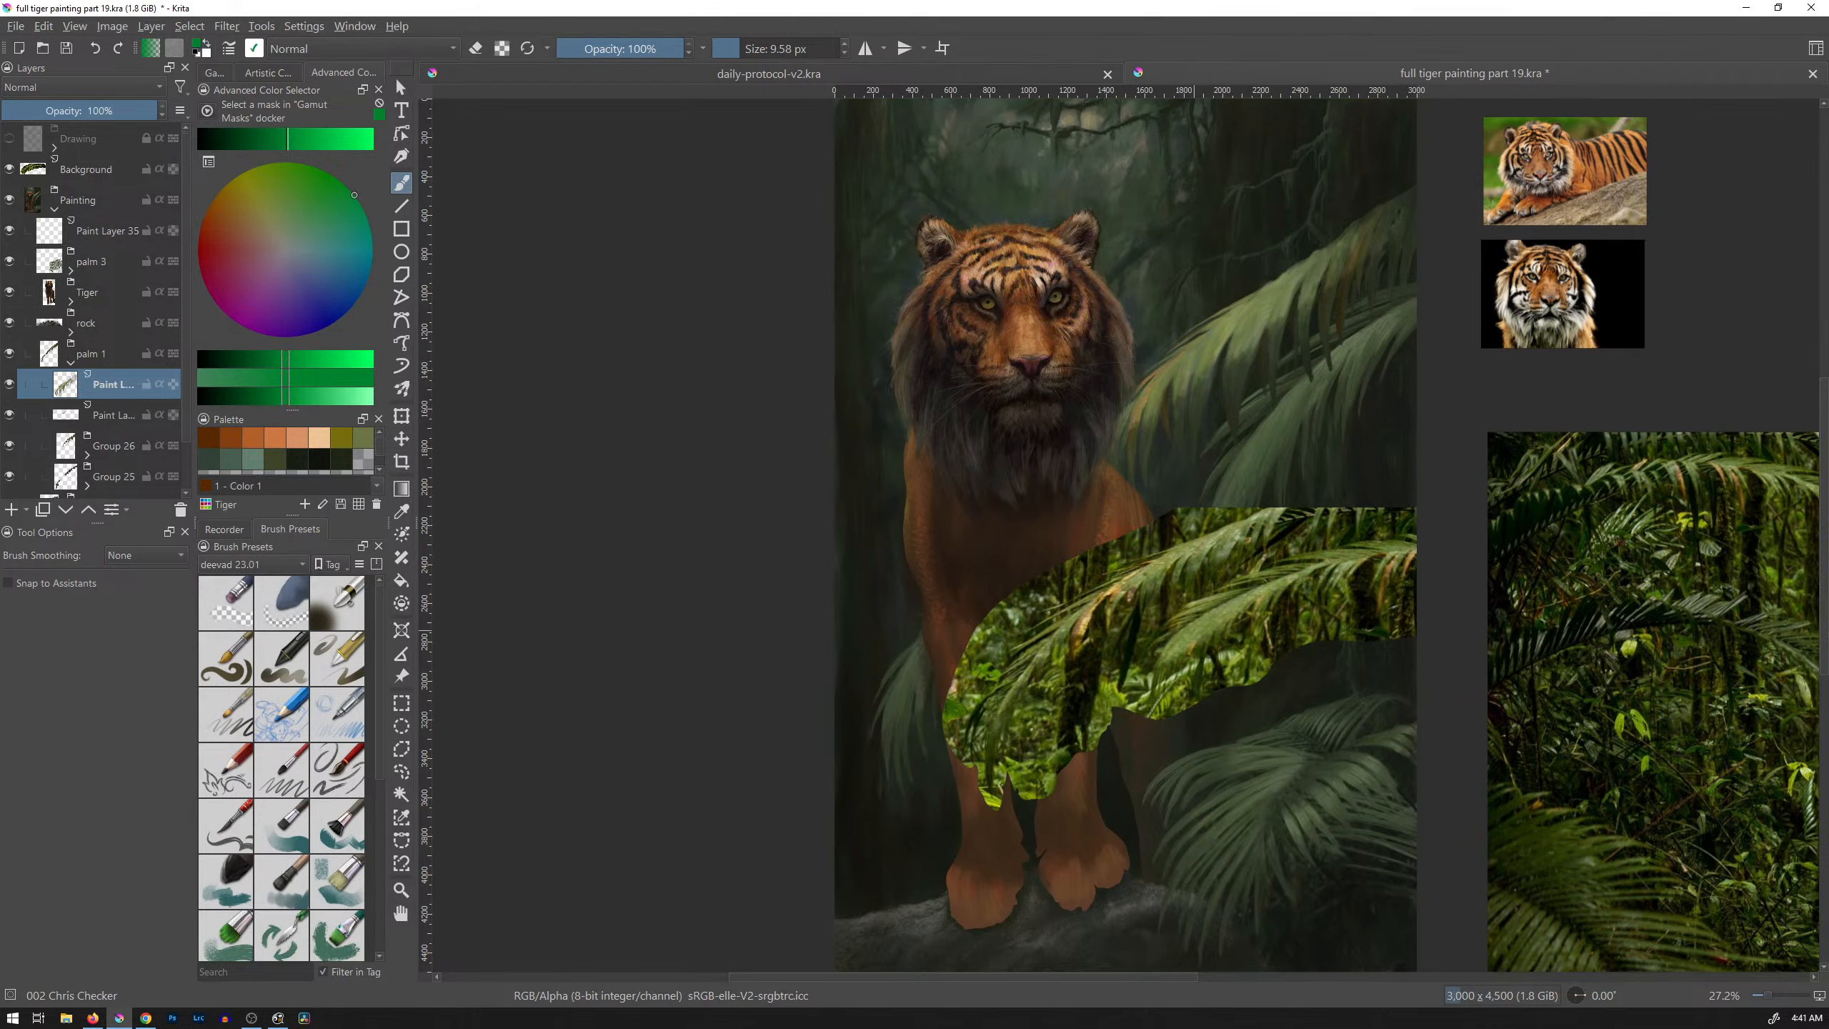
mouse_move(1204, 358)
mouse_down()
mouse_move(1253, 303)
mouse_move(1300, 366)
mouse_up()
key(ctrl+z)
key(1)
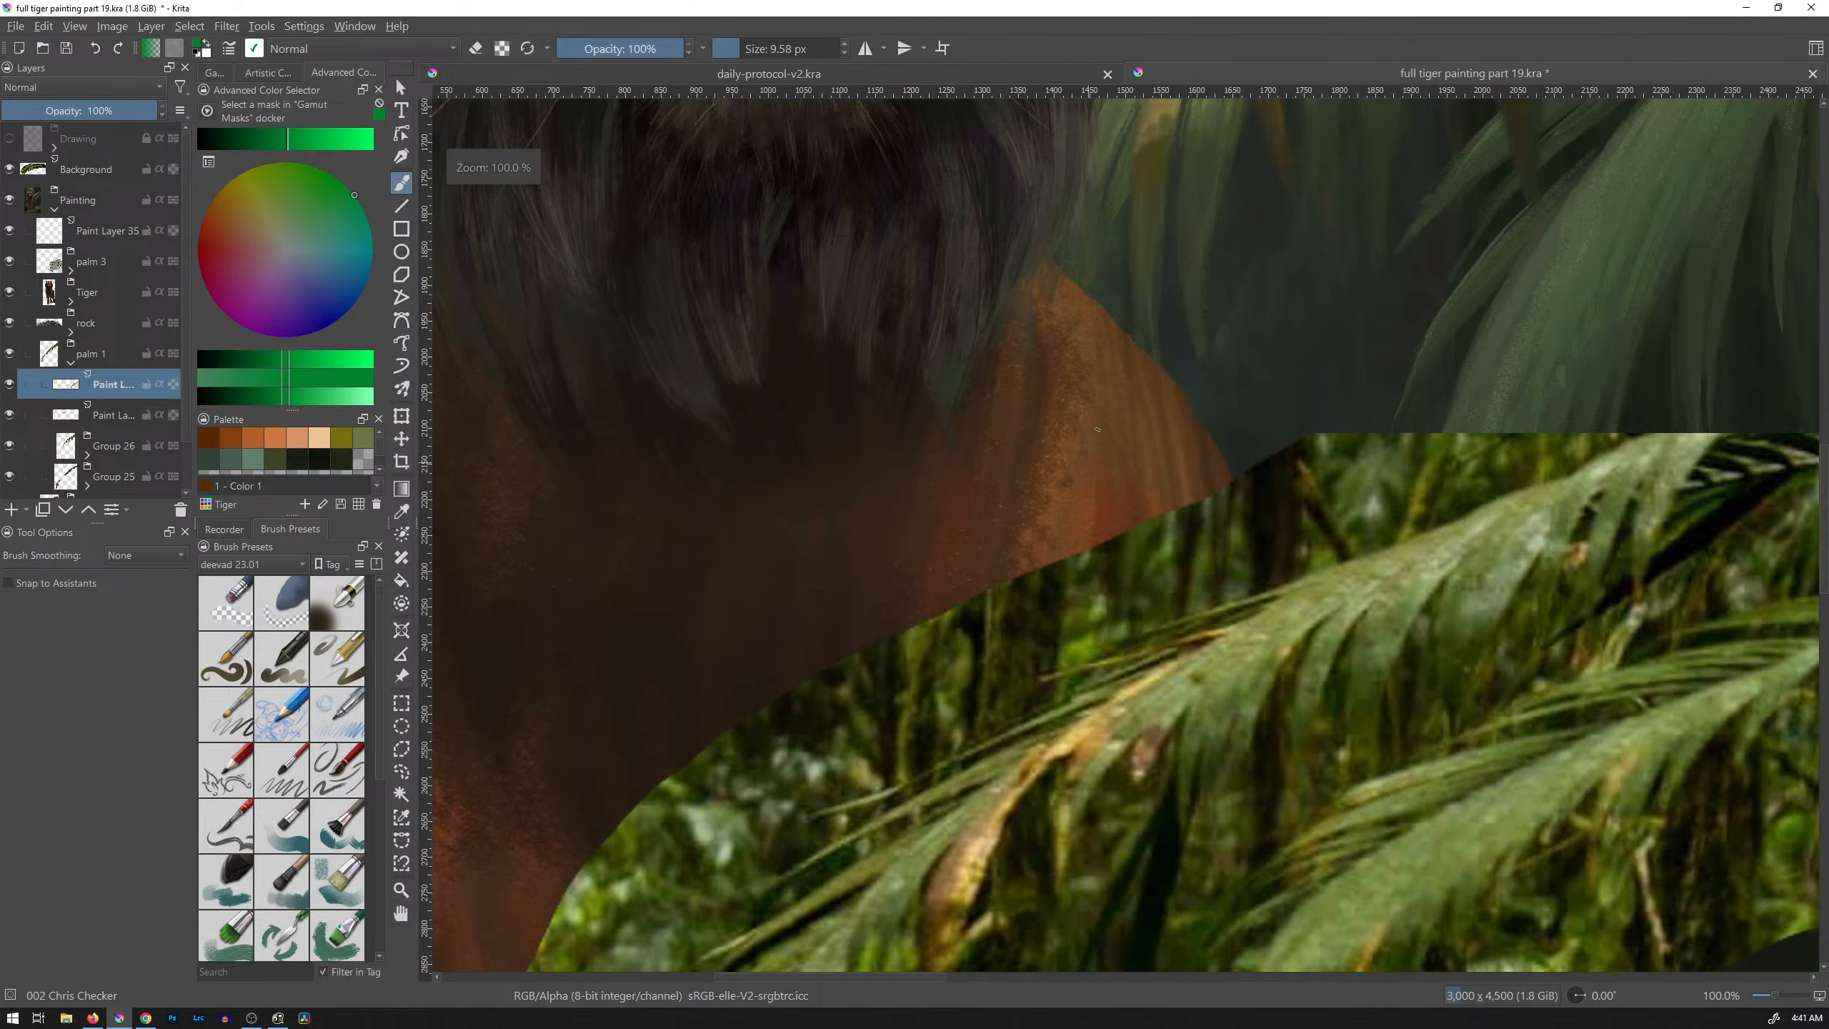
drag(1253, 326, 1233, 411)
drag(1339, 298, 1094, 468)
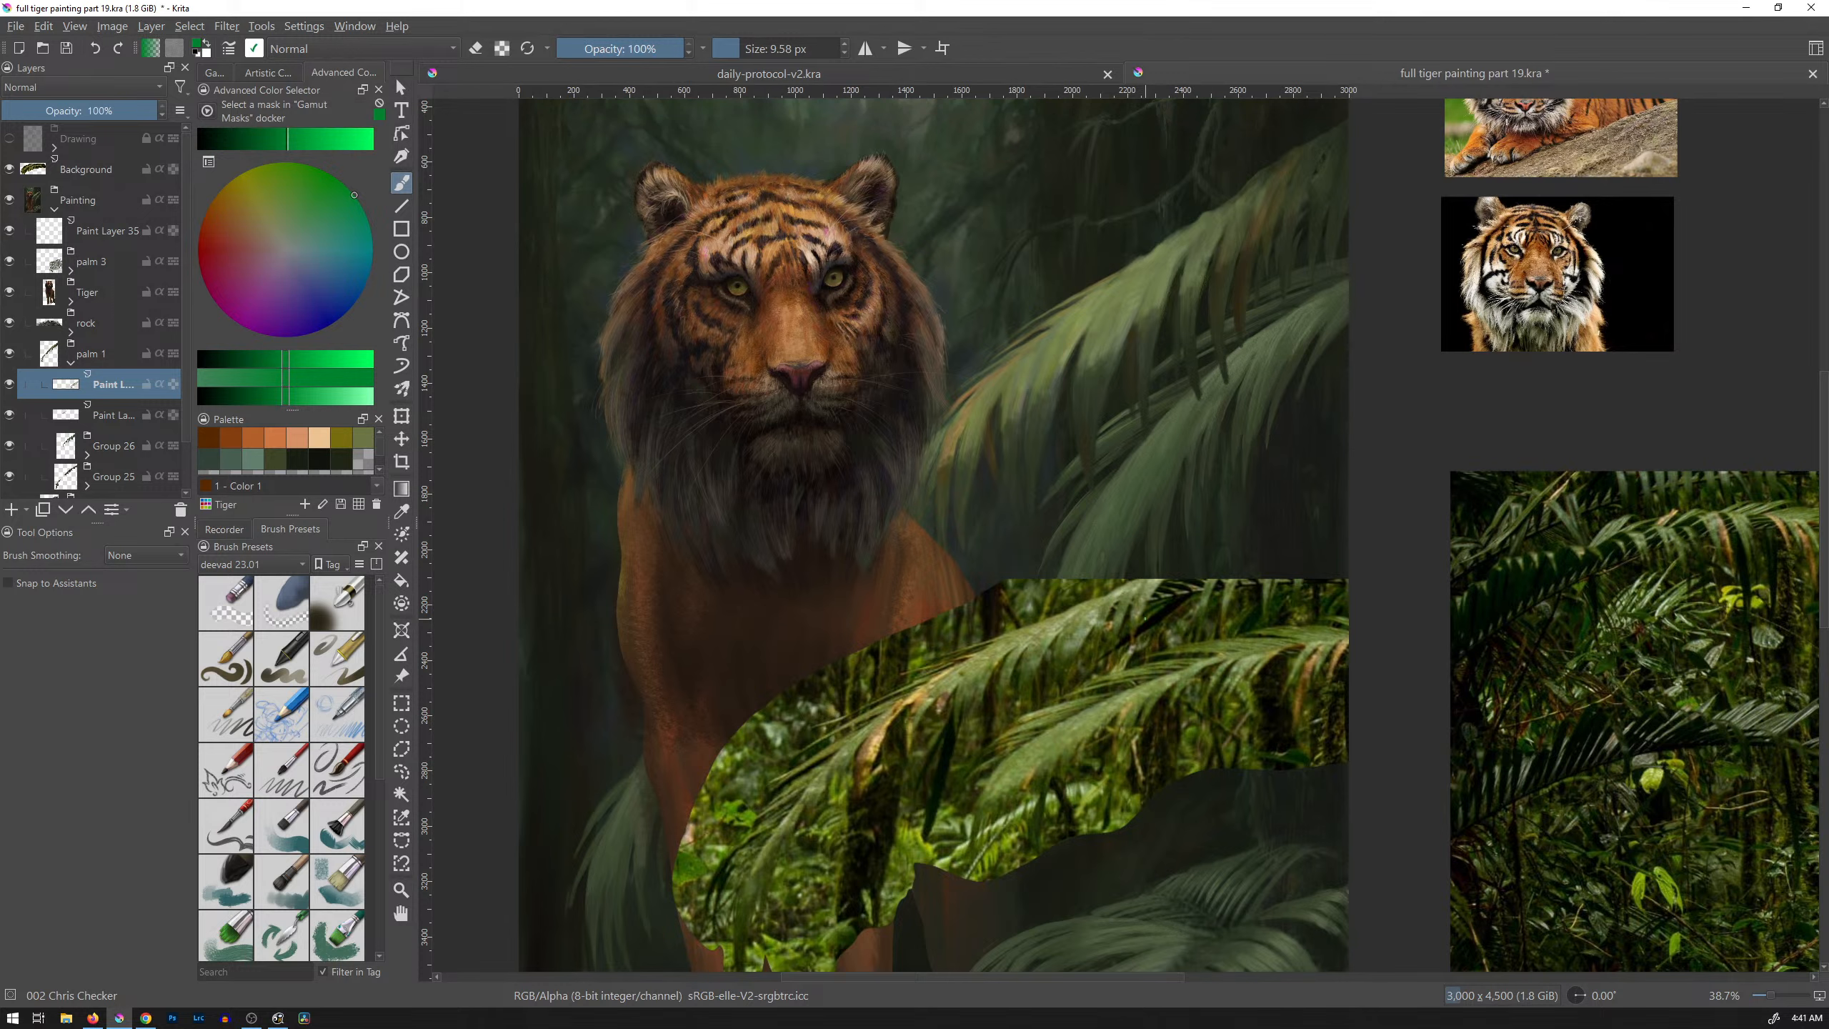
mouse_move(1084, 383)
mouse_down()
mouse_move(1104, 323)
mouse_move(1117, 369)
mouse_up()
key(ctrl+z)
Step: Compare the painting with the topmost clipped paint layer of the palm 1 group hidden and shown
click(9, 385)
click(9, 386)
click(10, 385)
click(9, 385)
click(9, 385)
click(9, 385)
click(15, 395)
click(14, 395)
scroll(183, 360, down, 2)
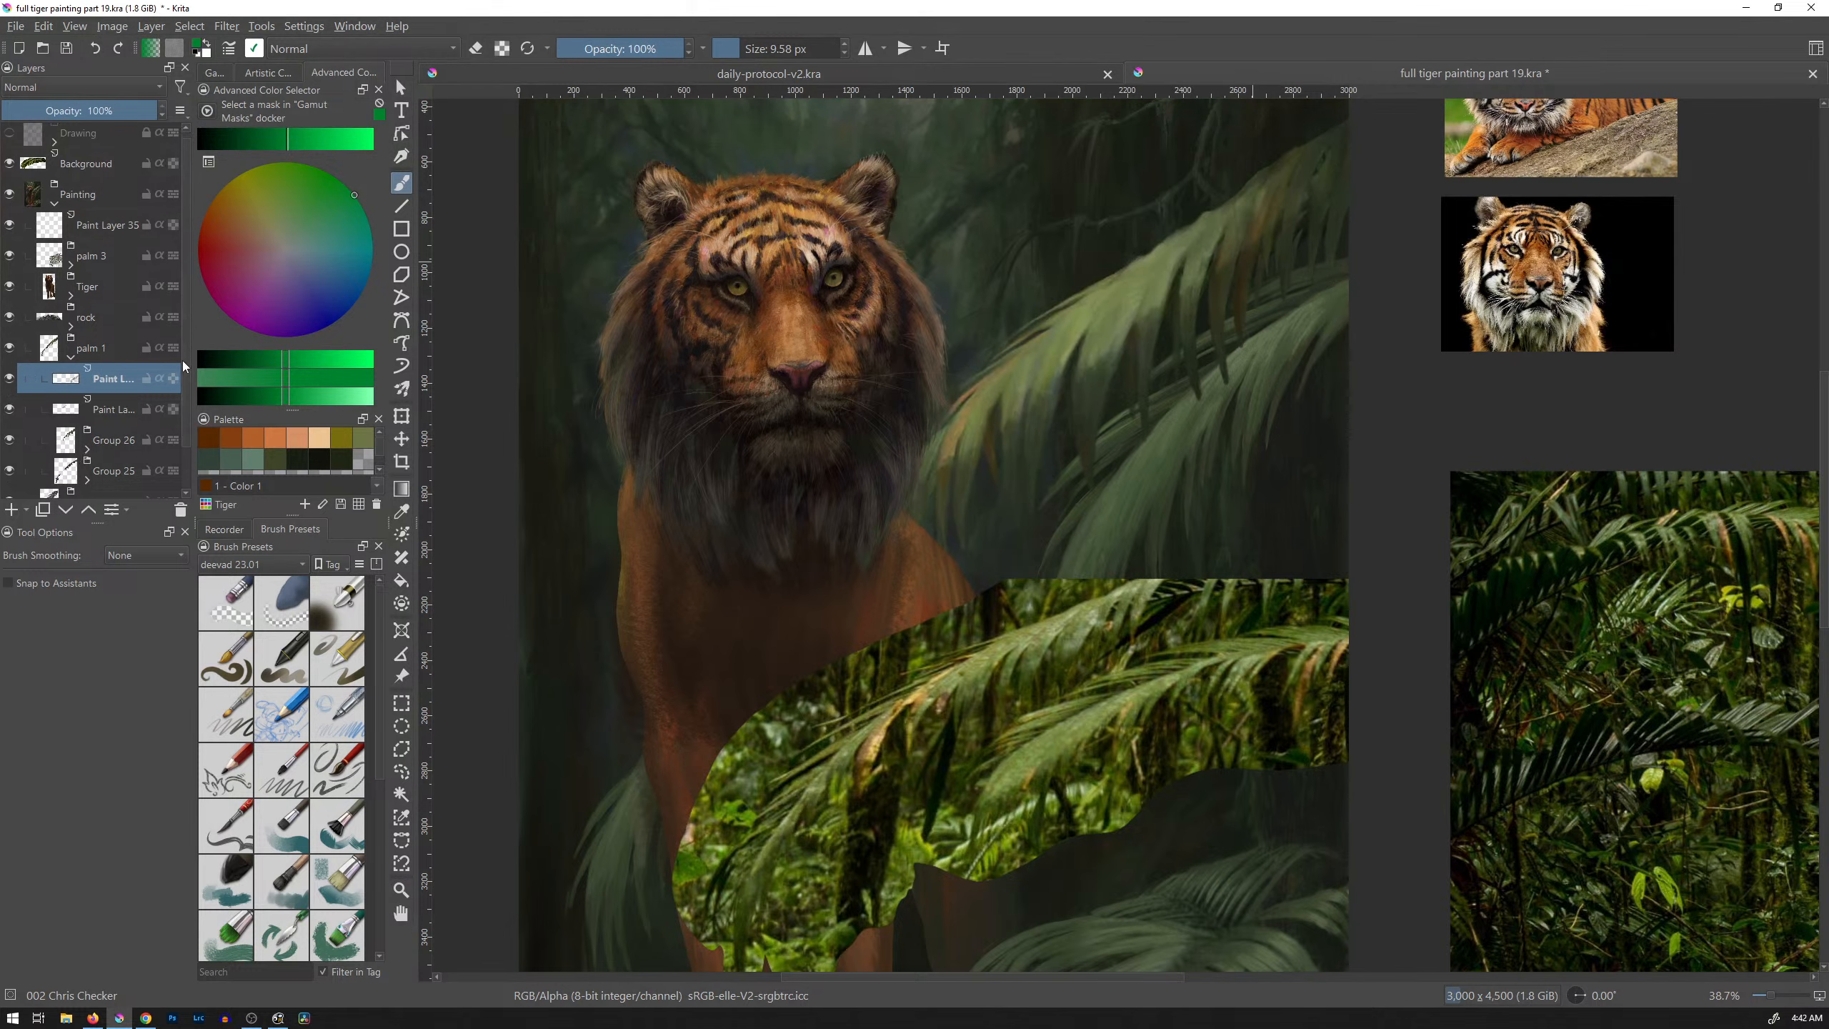
Step: Hide and reshow Group 25, Group 26 and the lower paint layer in palm 1 to examine what each contains
click(9, 424)
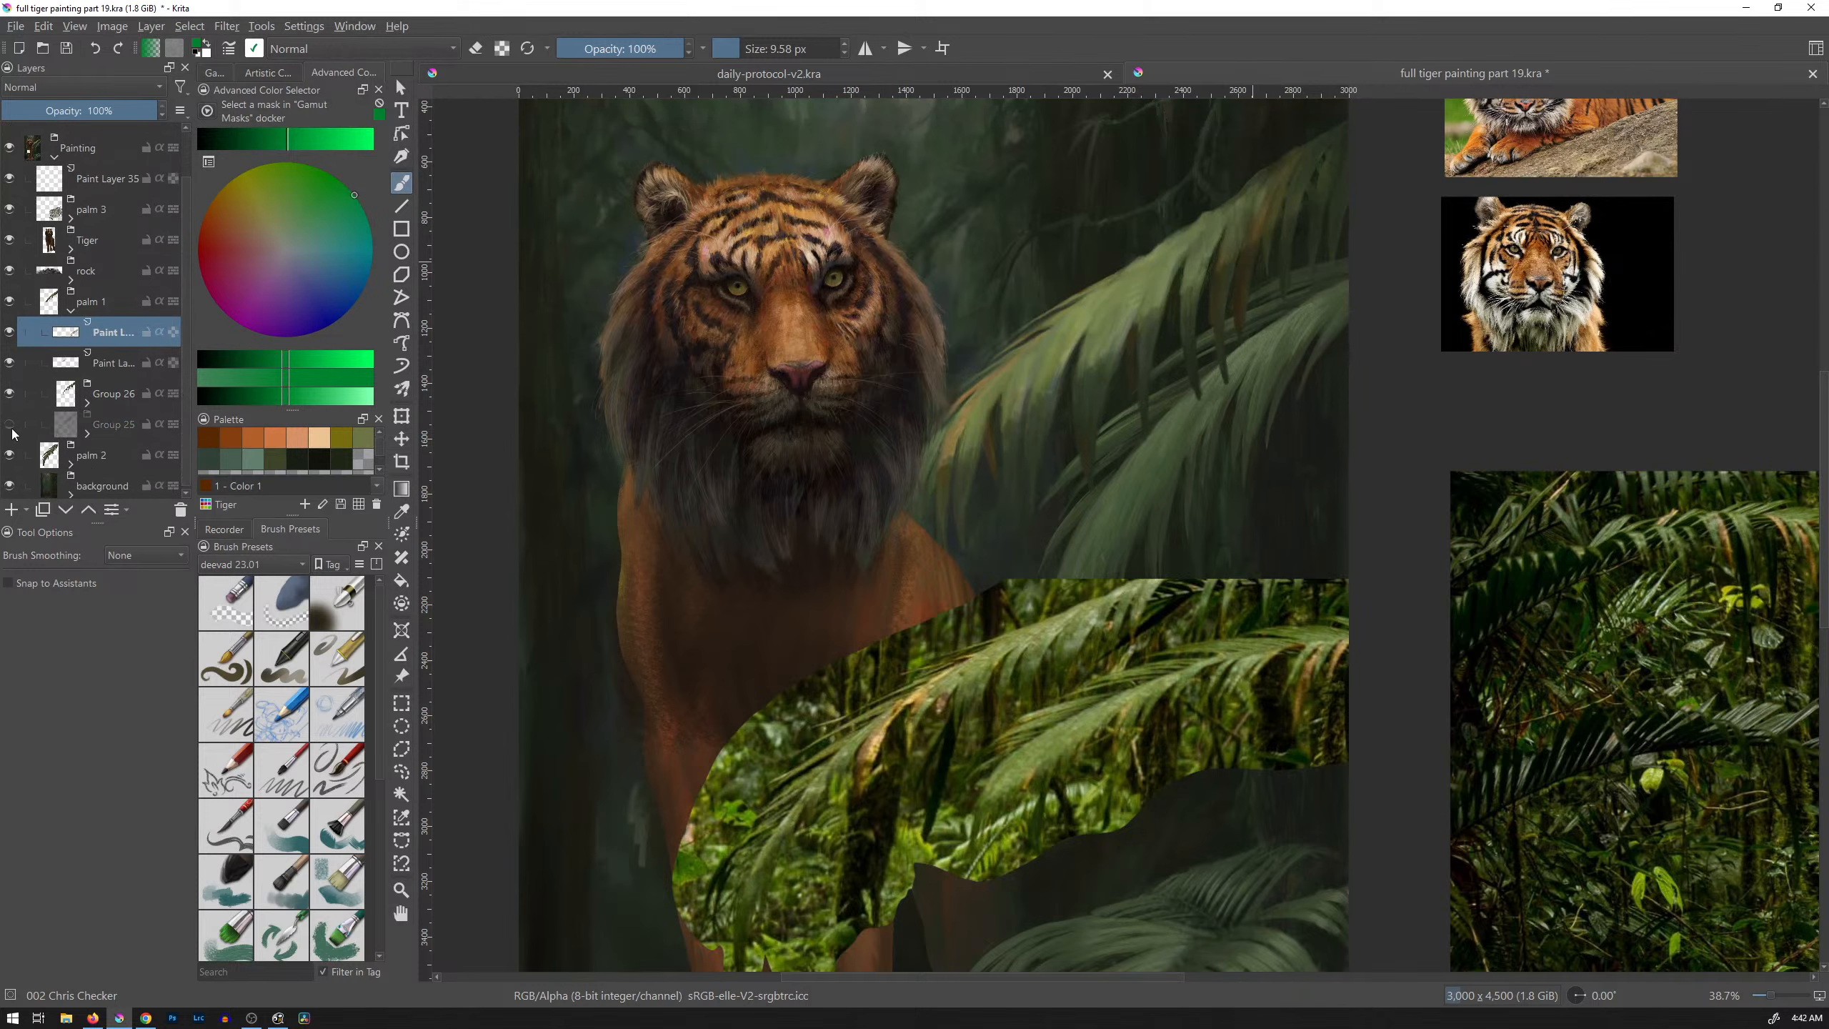
click(10, 424)
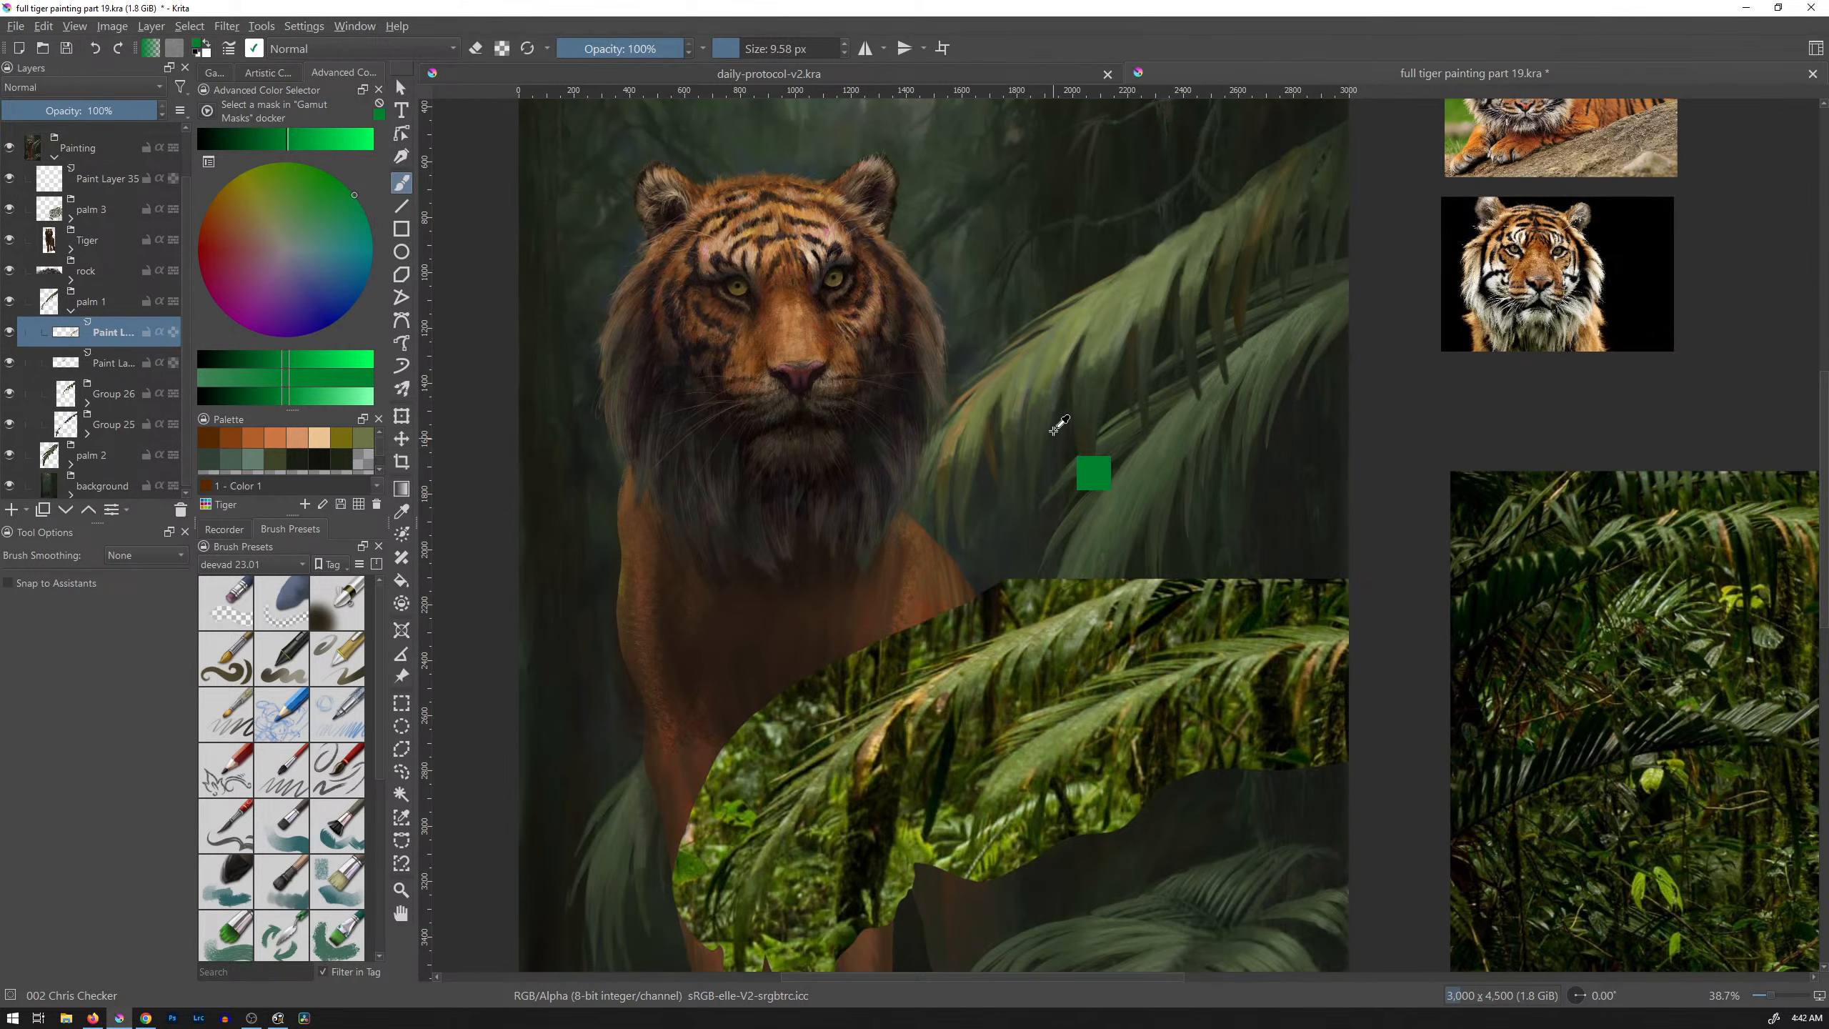
drag(1053, 427, 1054, 457)
drag(1073, 487, 1059, 453)
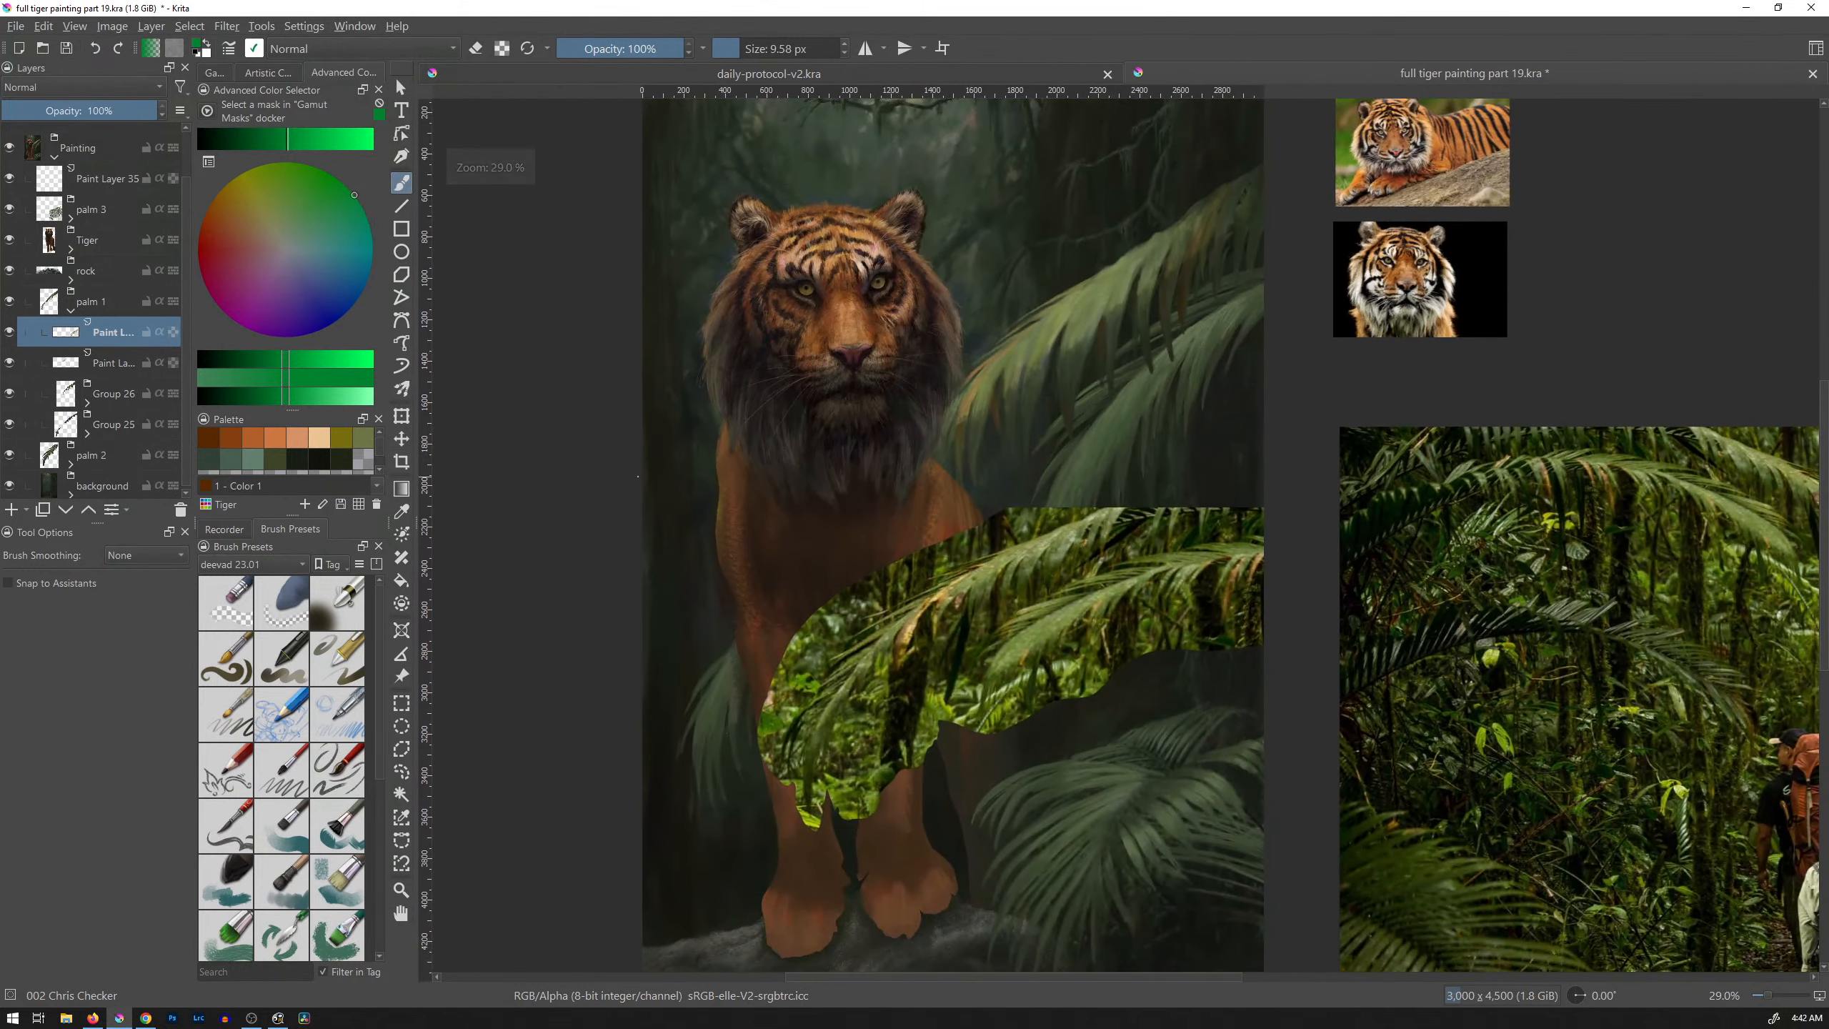
click(9, 425)
click(9, 425)
click(10, 395)
click(10, 395)
click(10, 362)
click(9, 362)
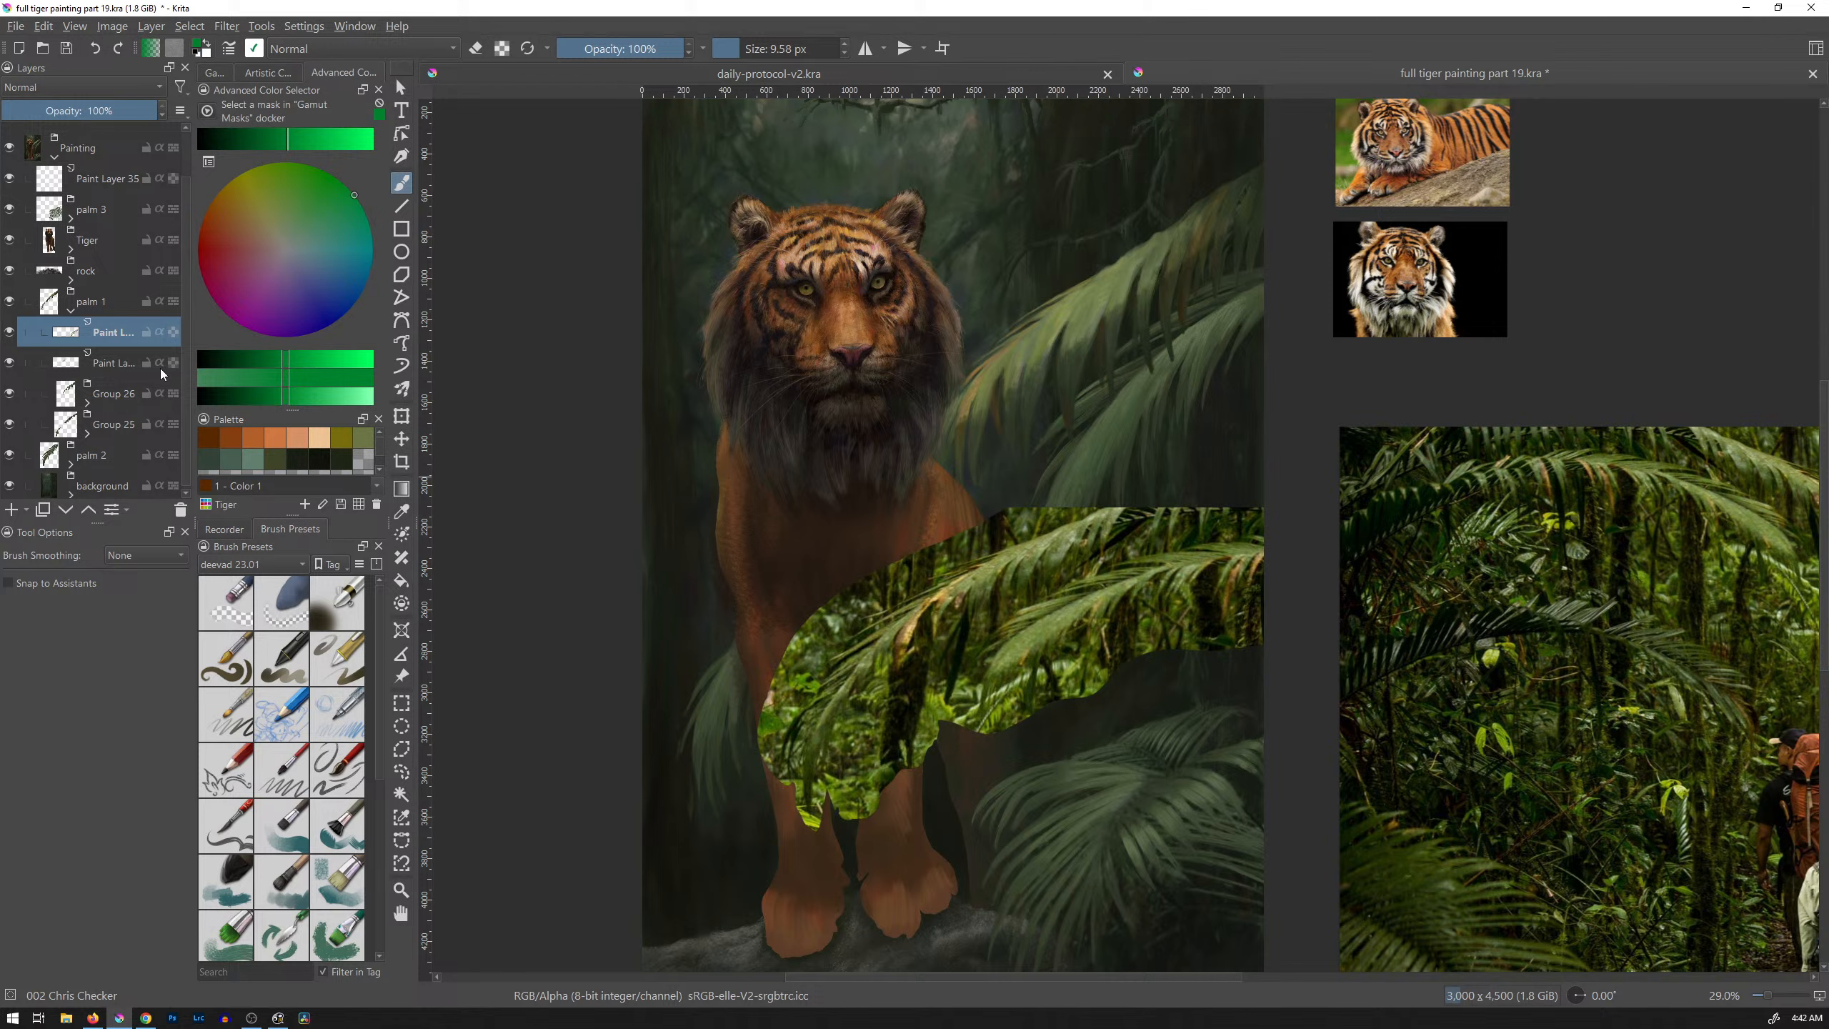
Step: Merge the two clipped paint layers and Group 26 down into Group 25 inside the palm 1 group
mouse_move(169, 457)
key(alt+Tab)
key(ctrl+e)
key(ctrl+e)
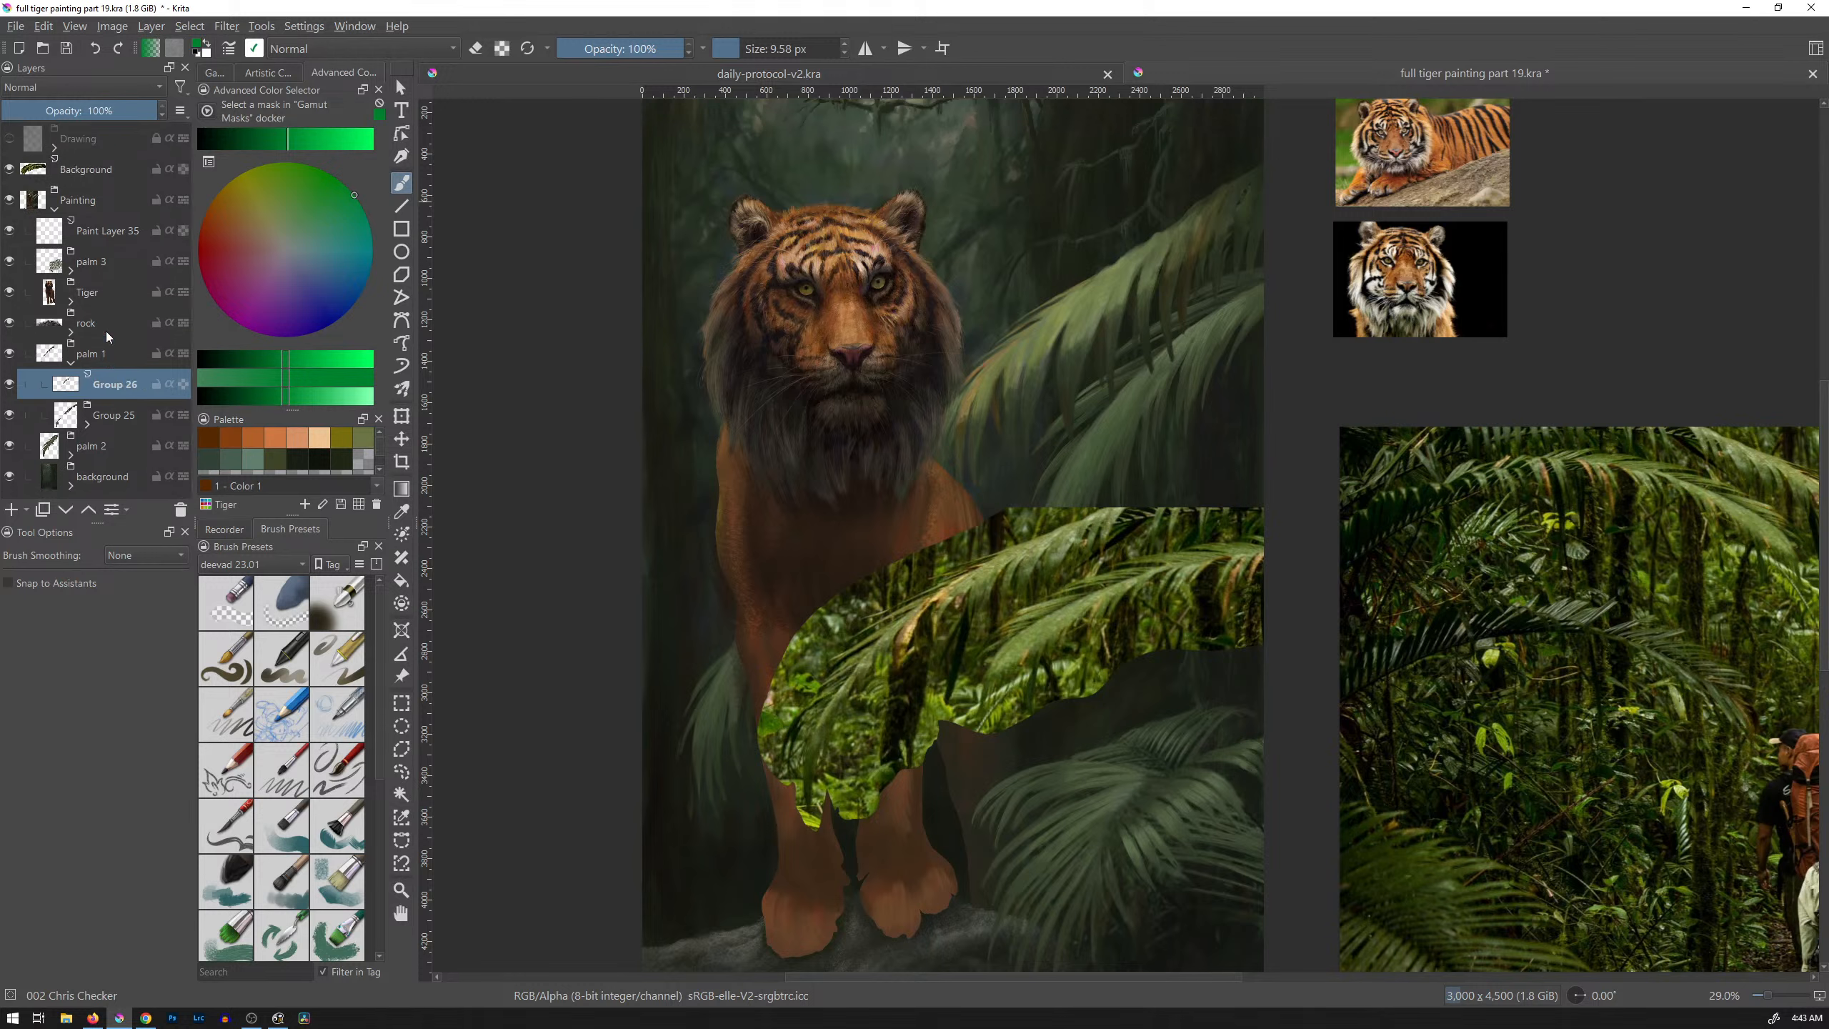
key(ctrl+e)
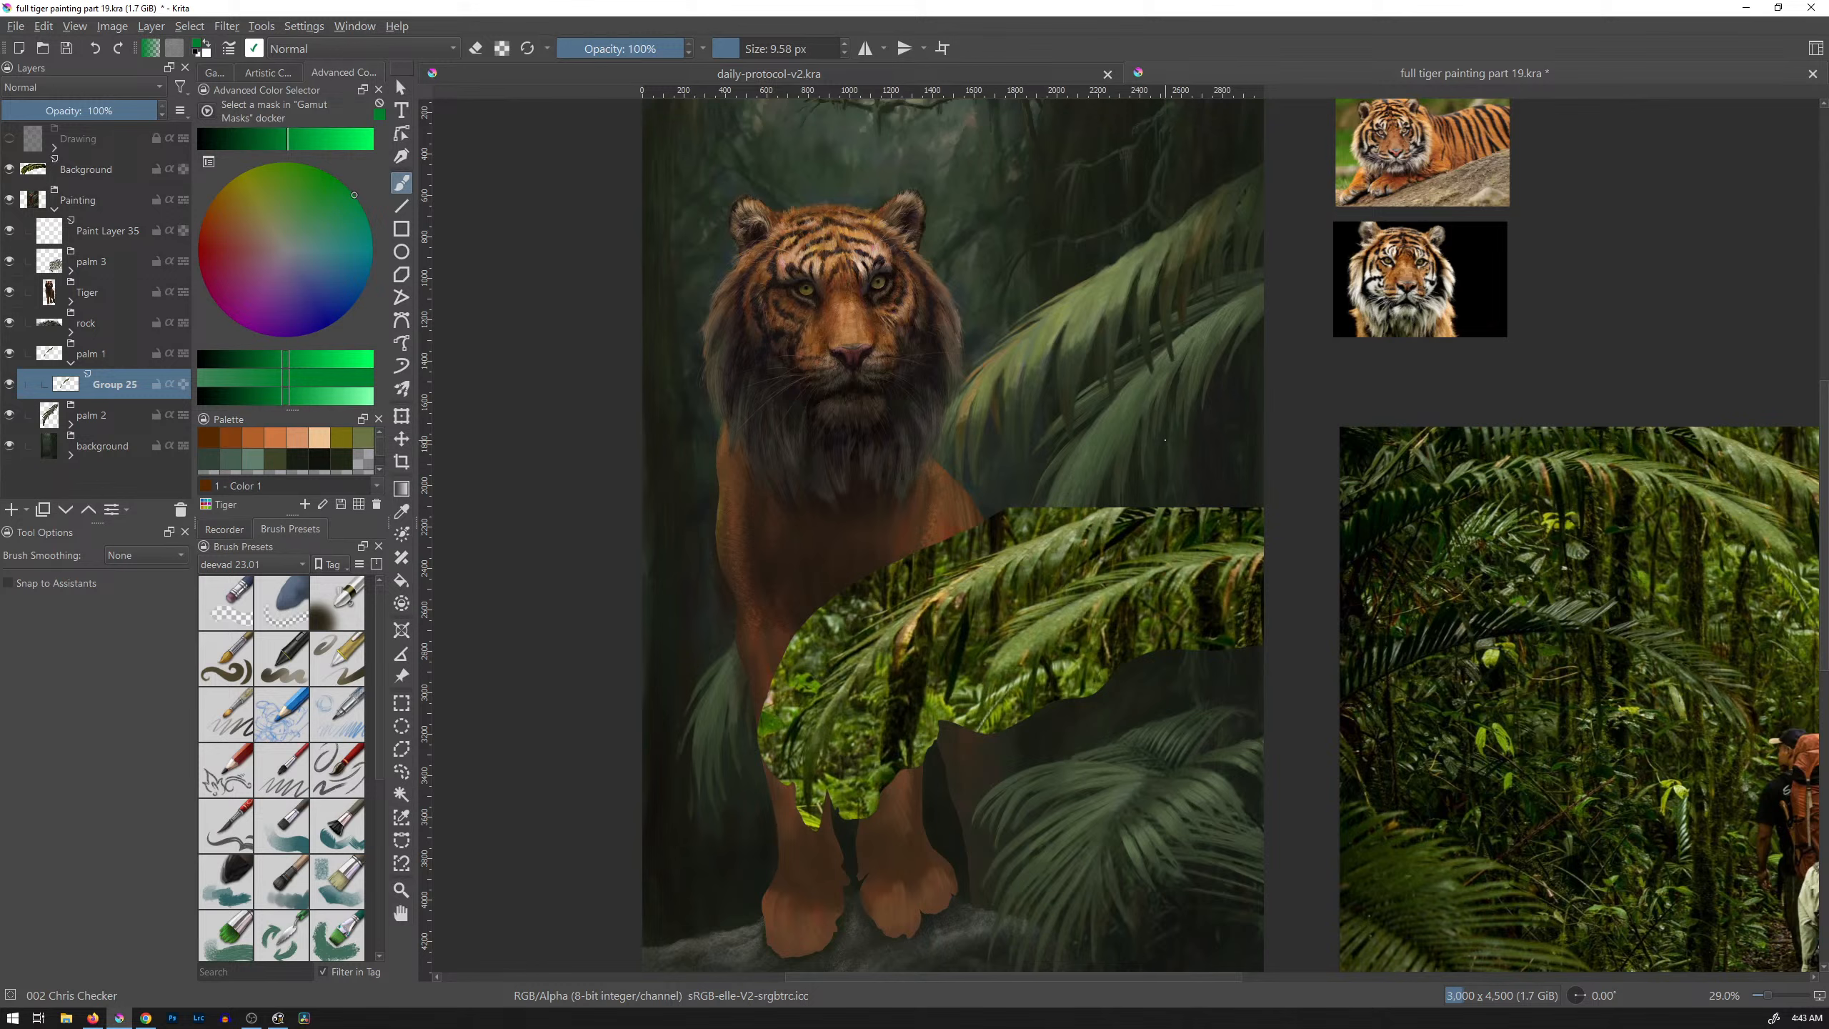
drag(1164, 431, 1161, 432)
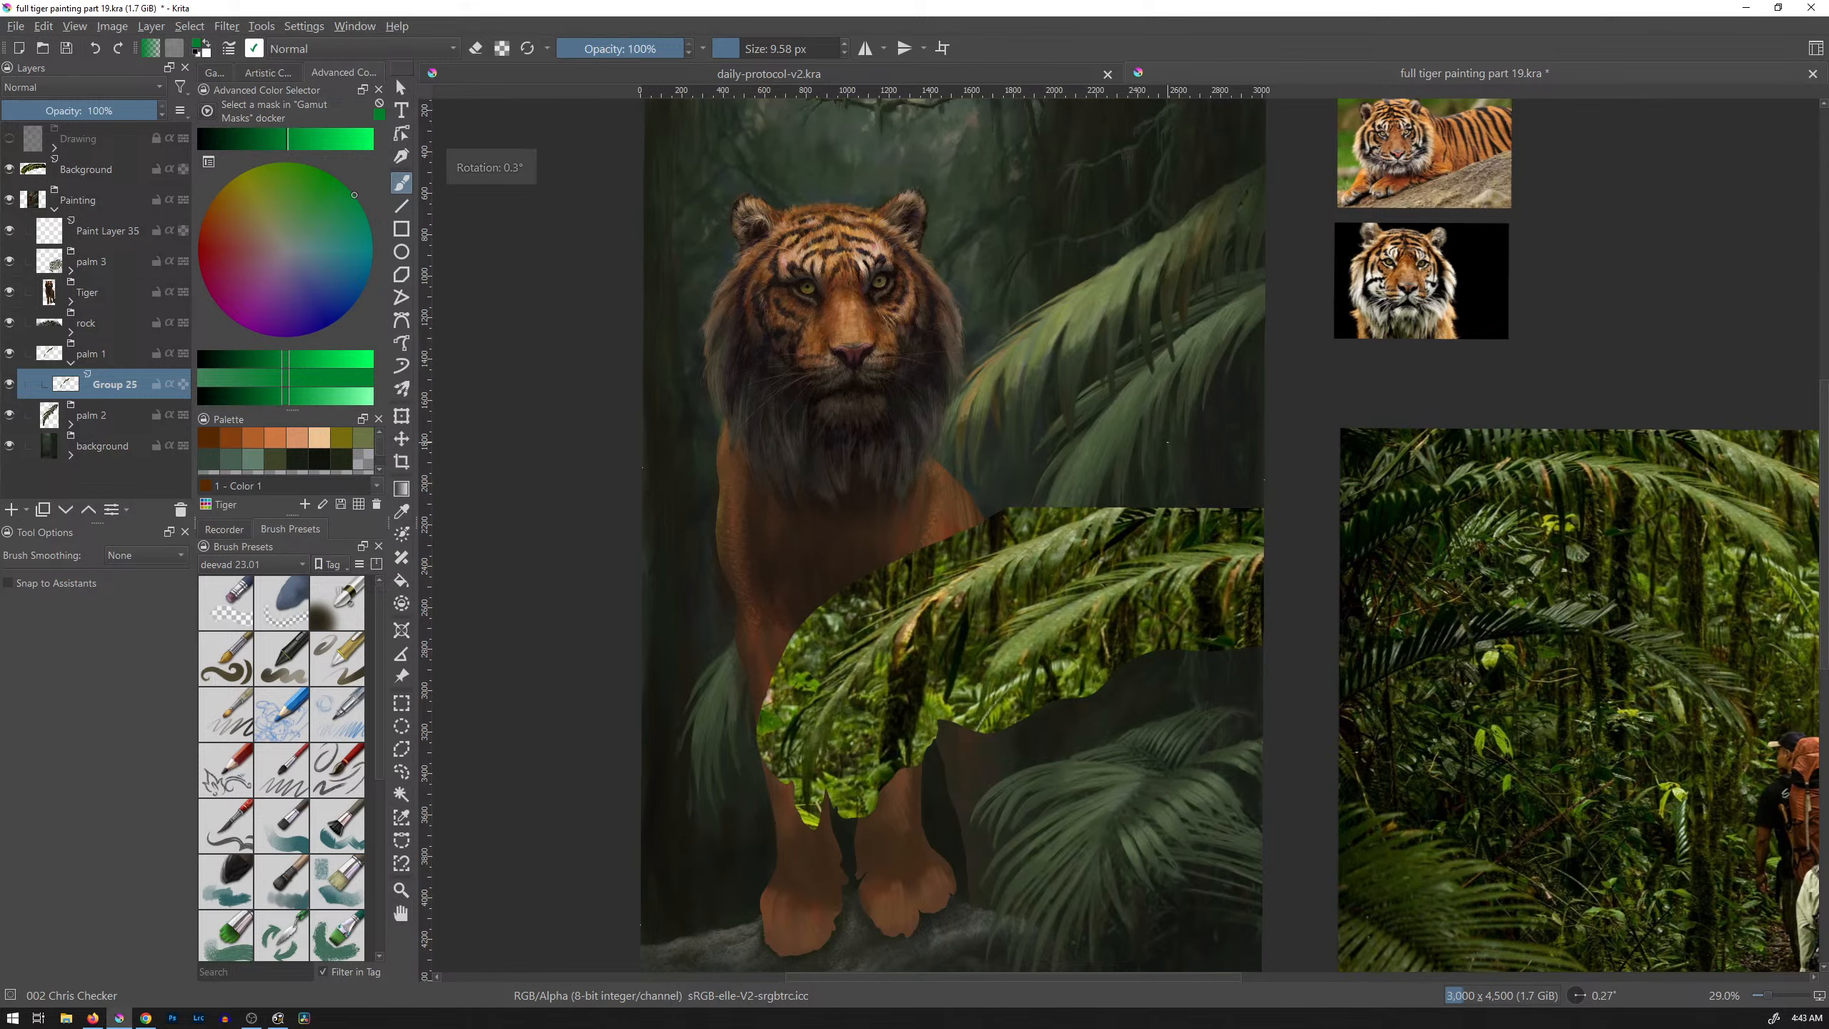
key(5)
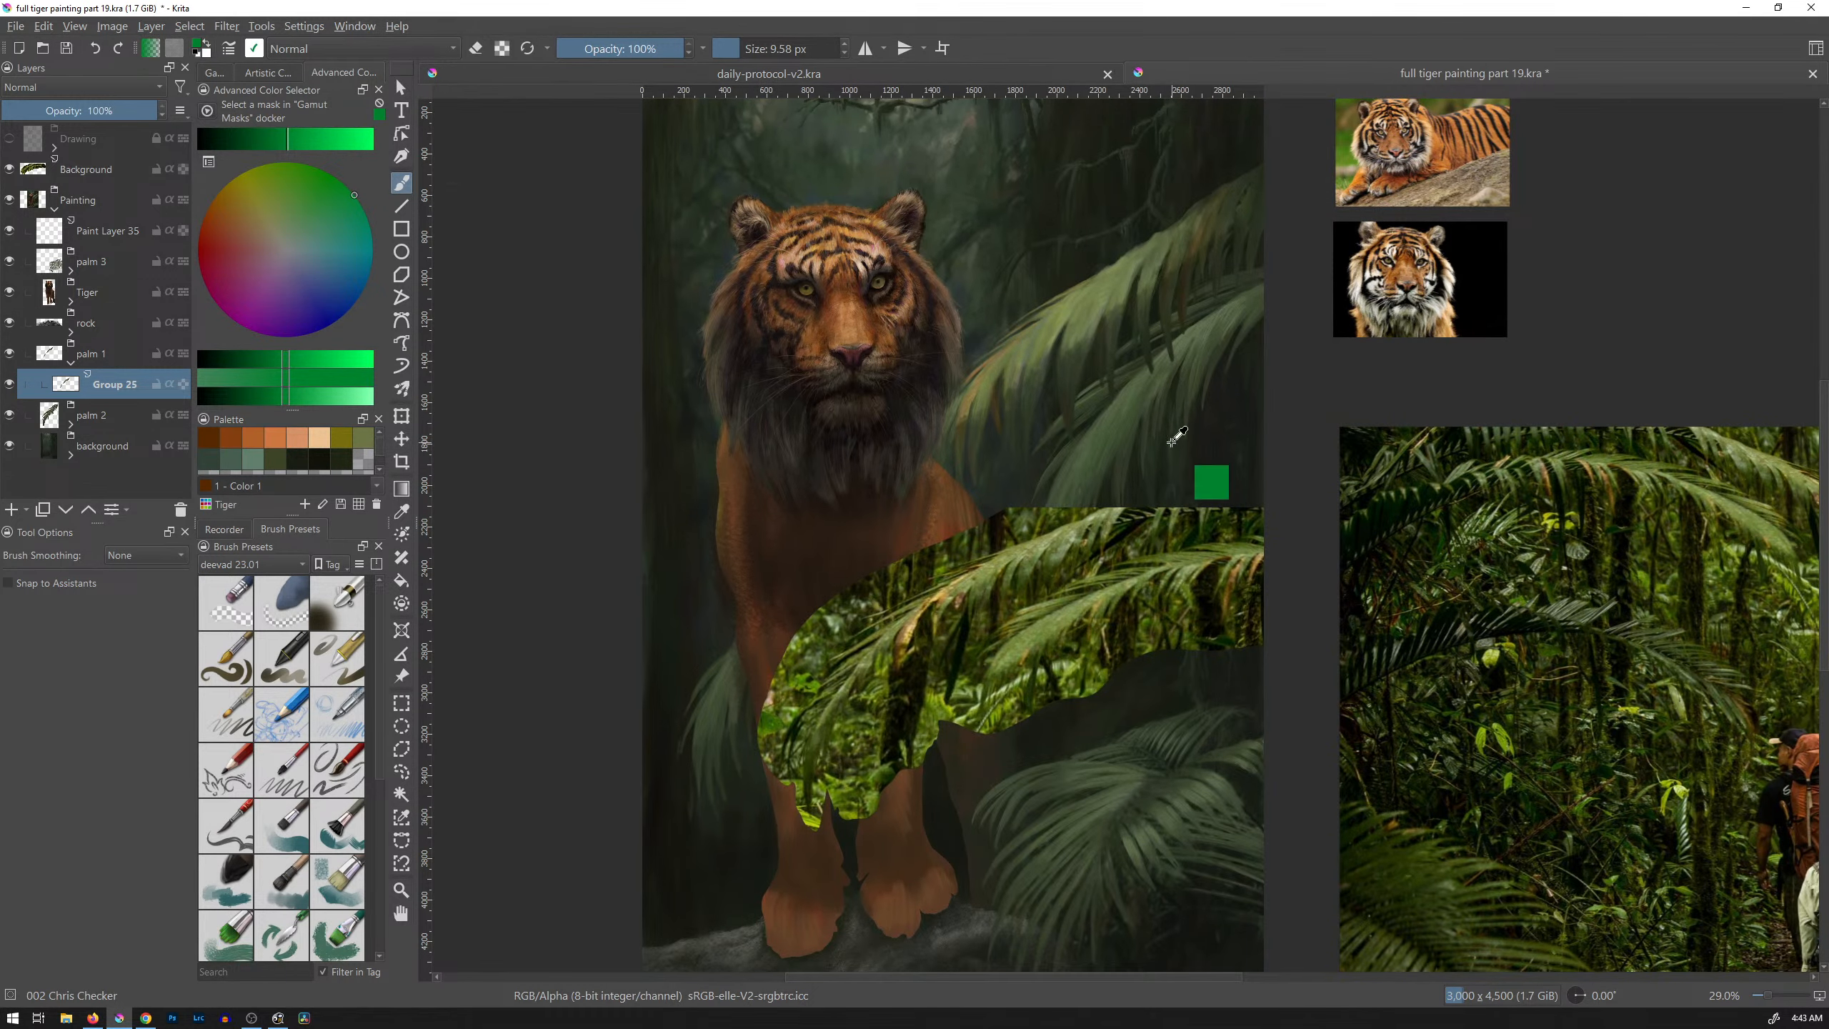
drag(1164, 455, 1194, 374)
drag(1205, 285, 1161, 441)
mouse_move(1064, 254)
mouse_down()
mouse_move(1033, 360)
mouse_move(1080, 241)
mouse_up()
click(1141, 326)
key(ctrl+z)
key(ctrl+z)
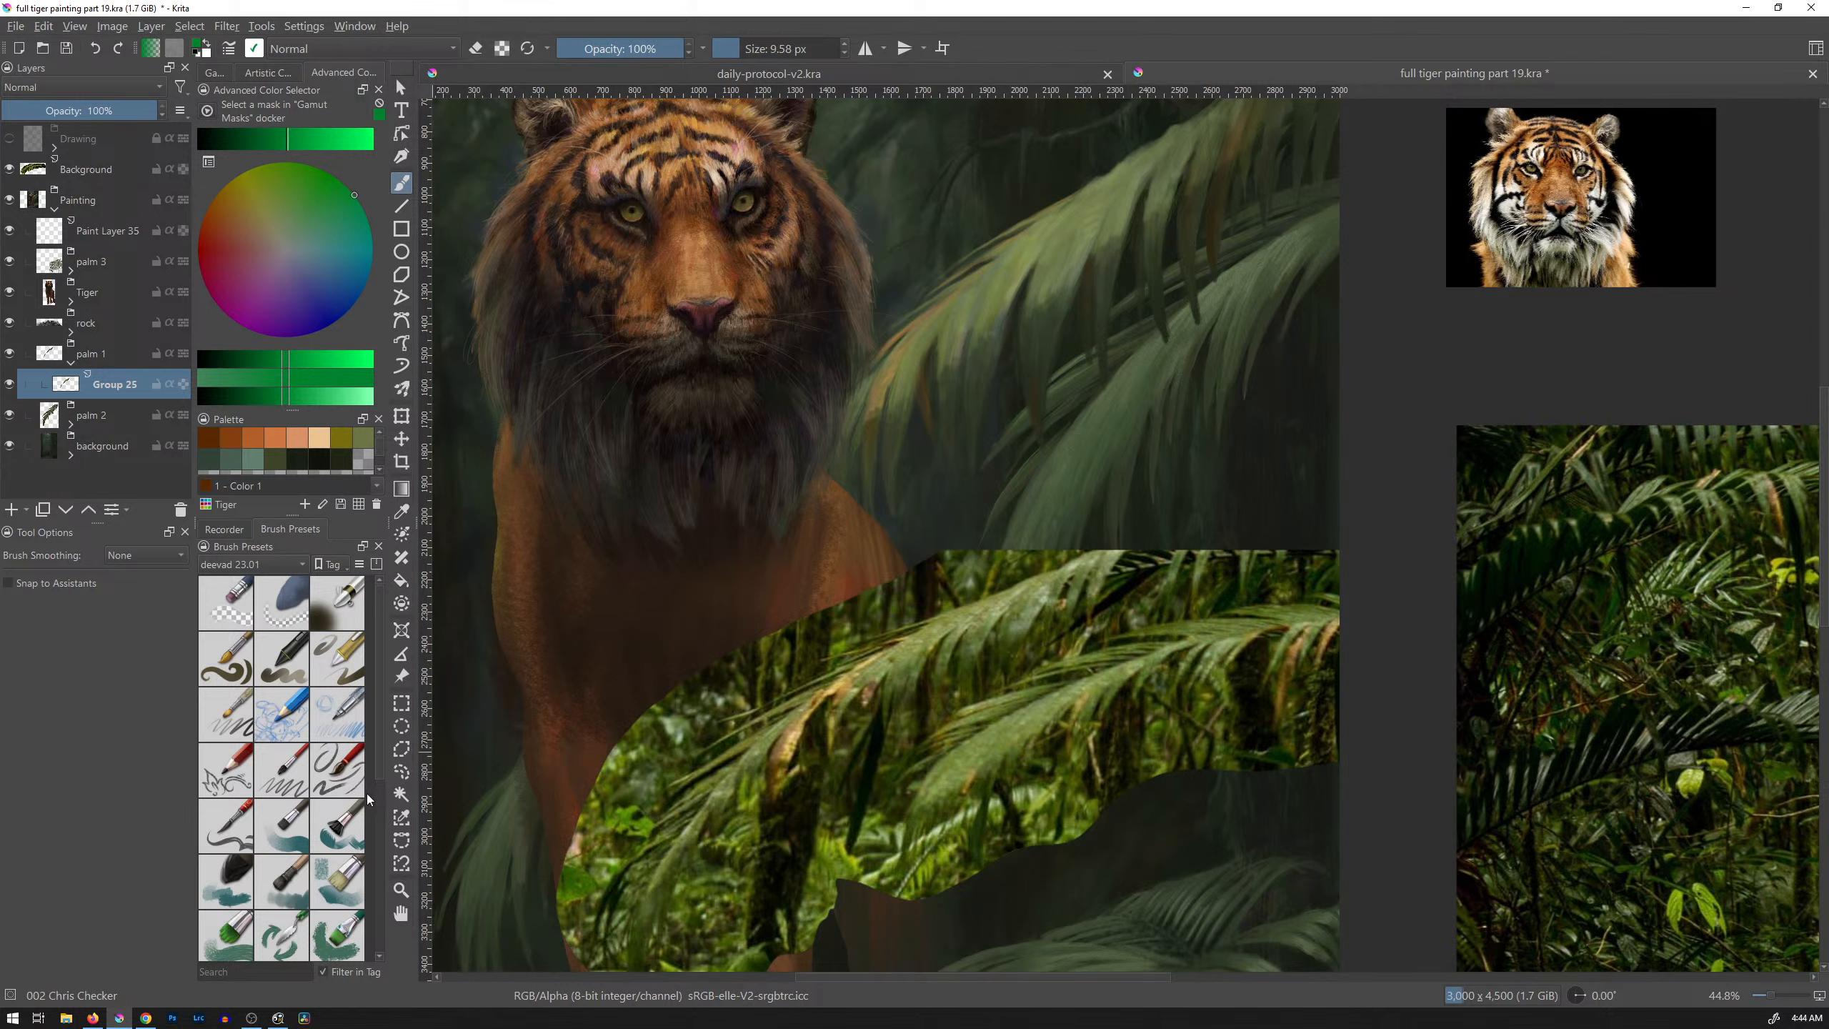
Step: Choose the Textured Crease Update brush preset and set its size to about 45.63 px
scroll(373, 793, down, 5)
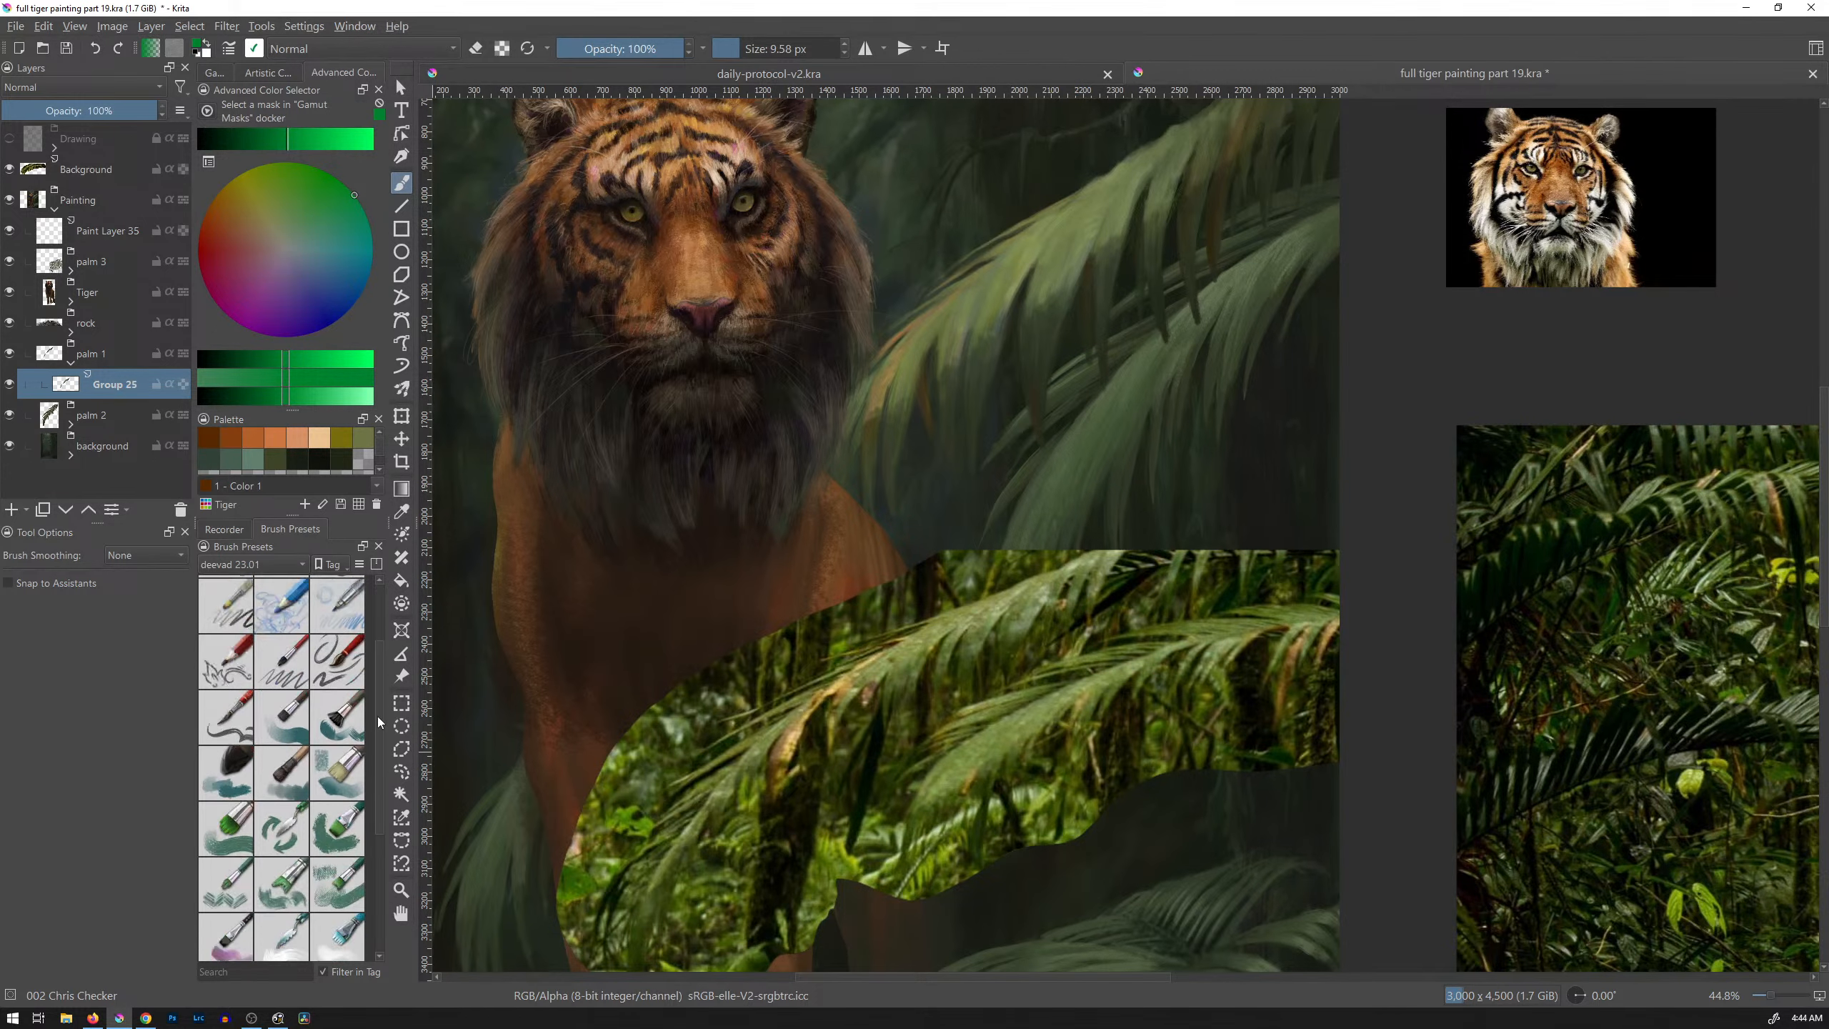
mouse_move(376, 833)
mouse_down()
mouse_move(374, 656)
mouse_move(377, 769)
mouse_up()
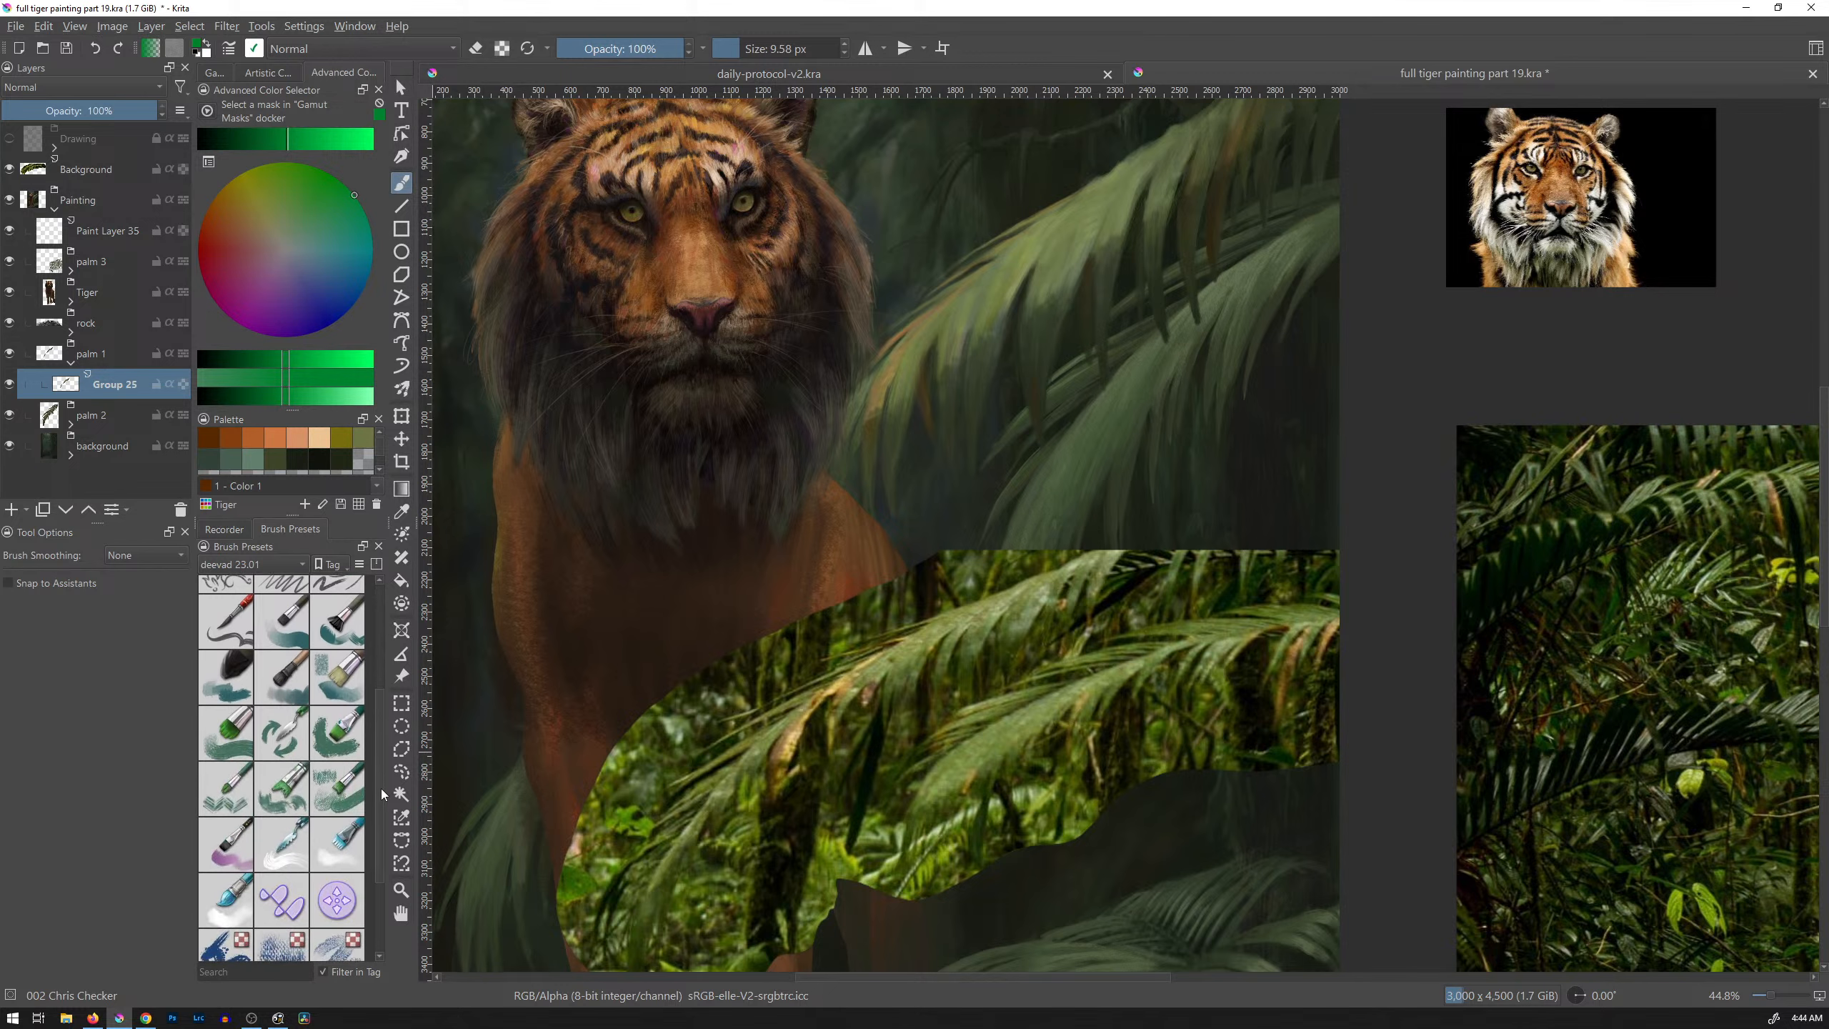
click(292, 802)
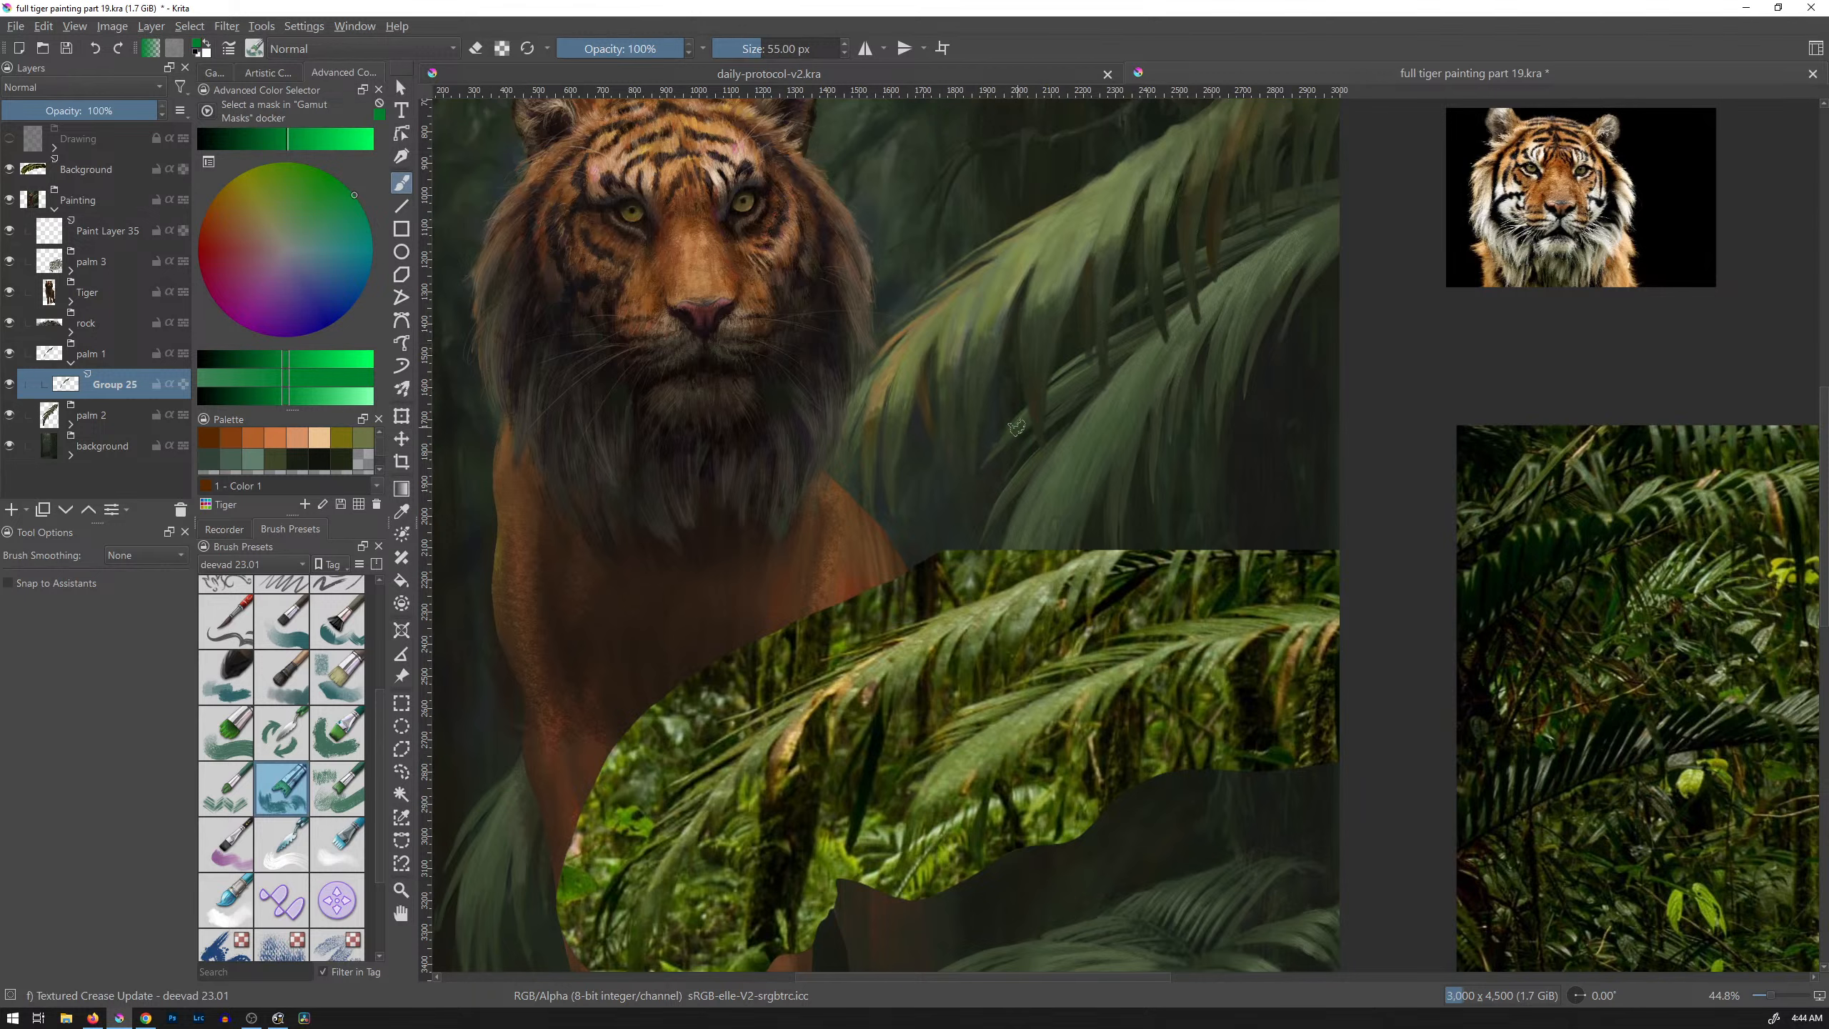
drag(1017, 428, 1012, 446)
Step: Erase along the gaps between the leaflets of the upper palm frond beside the tiger's head
key(e)
drag(1073, 273, 1059, 310)
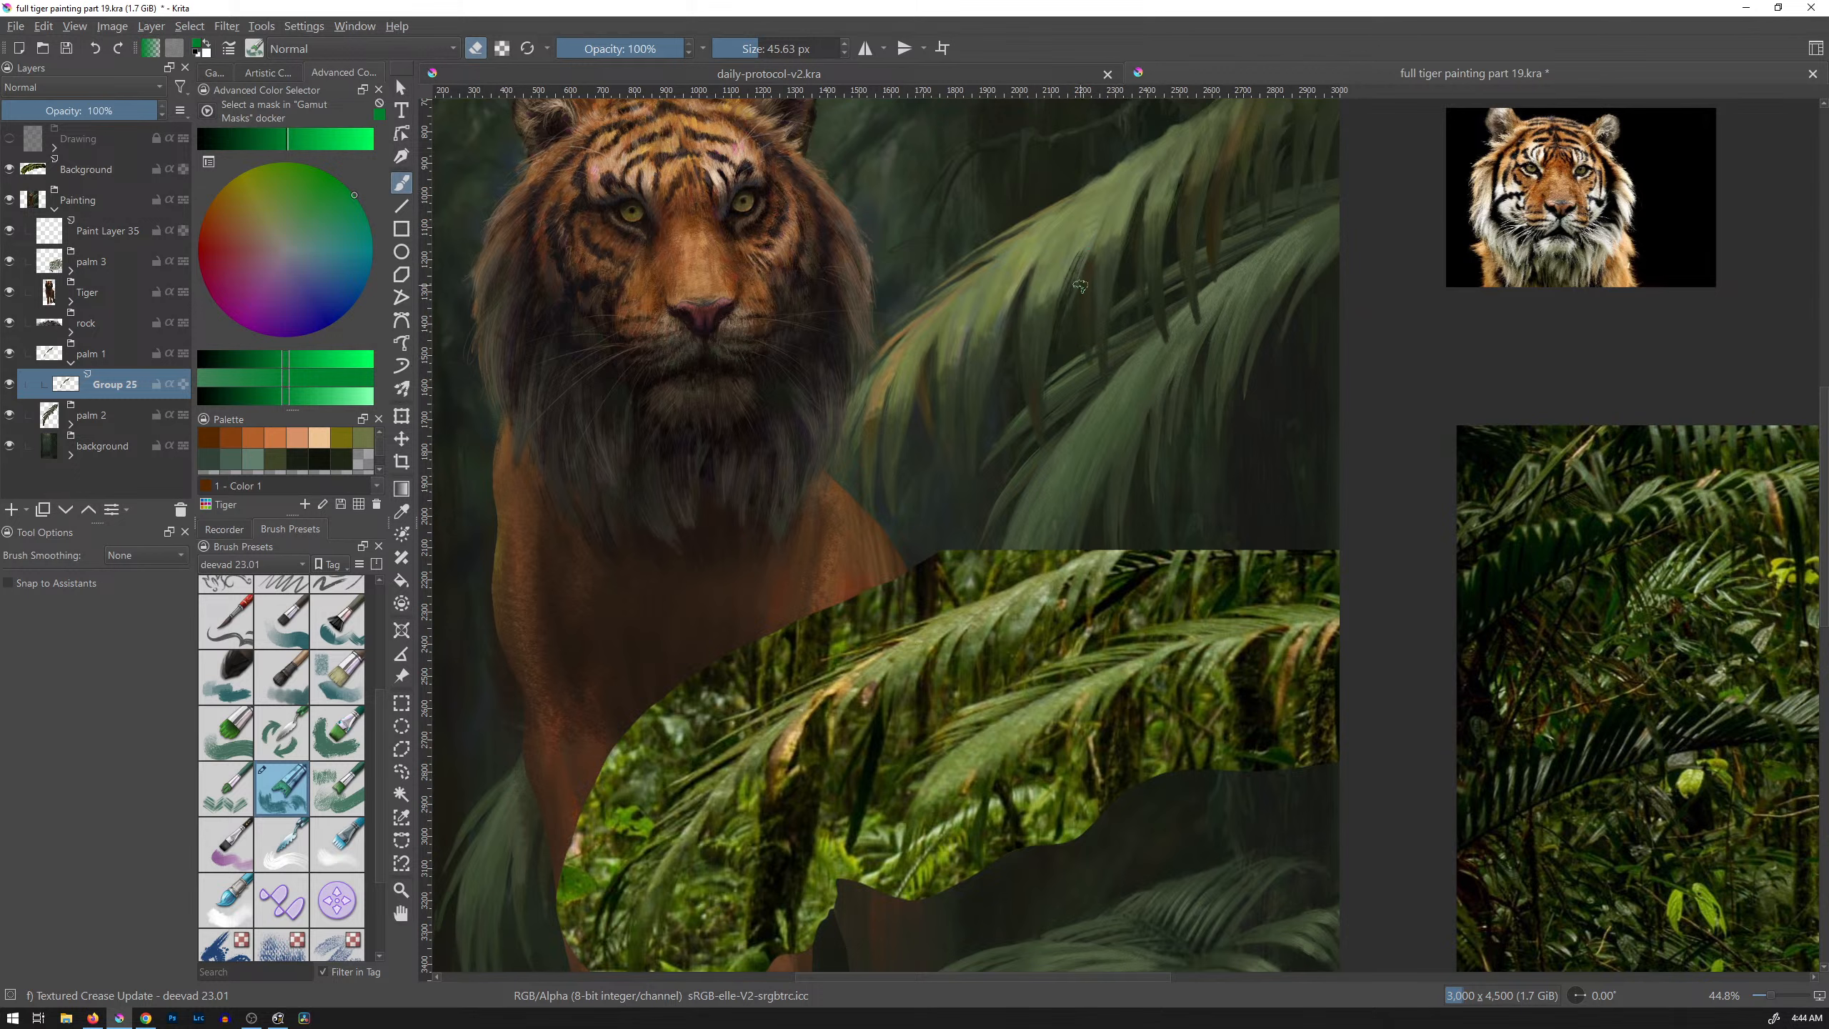
drag(1093, 228, 1079, 265)
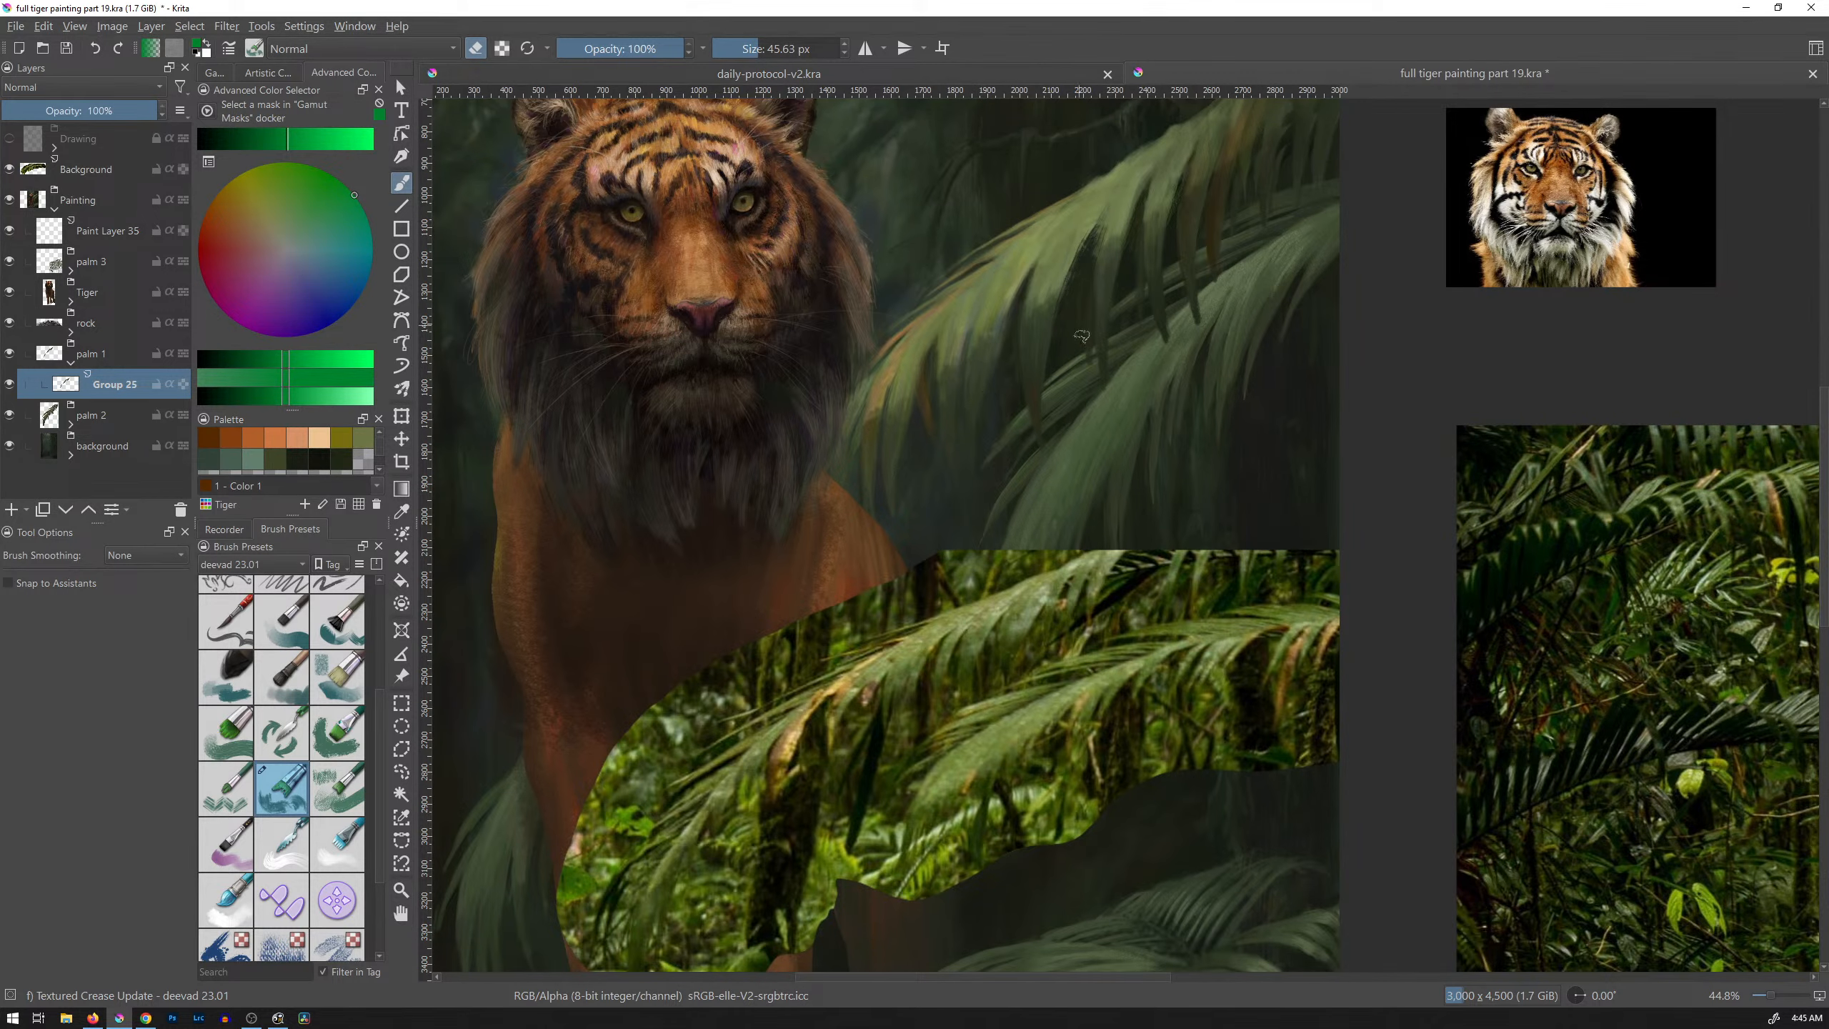
drag(1181, 324, 1149, 351)
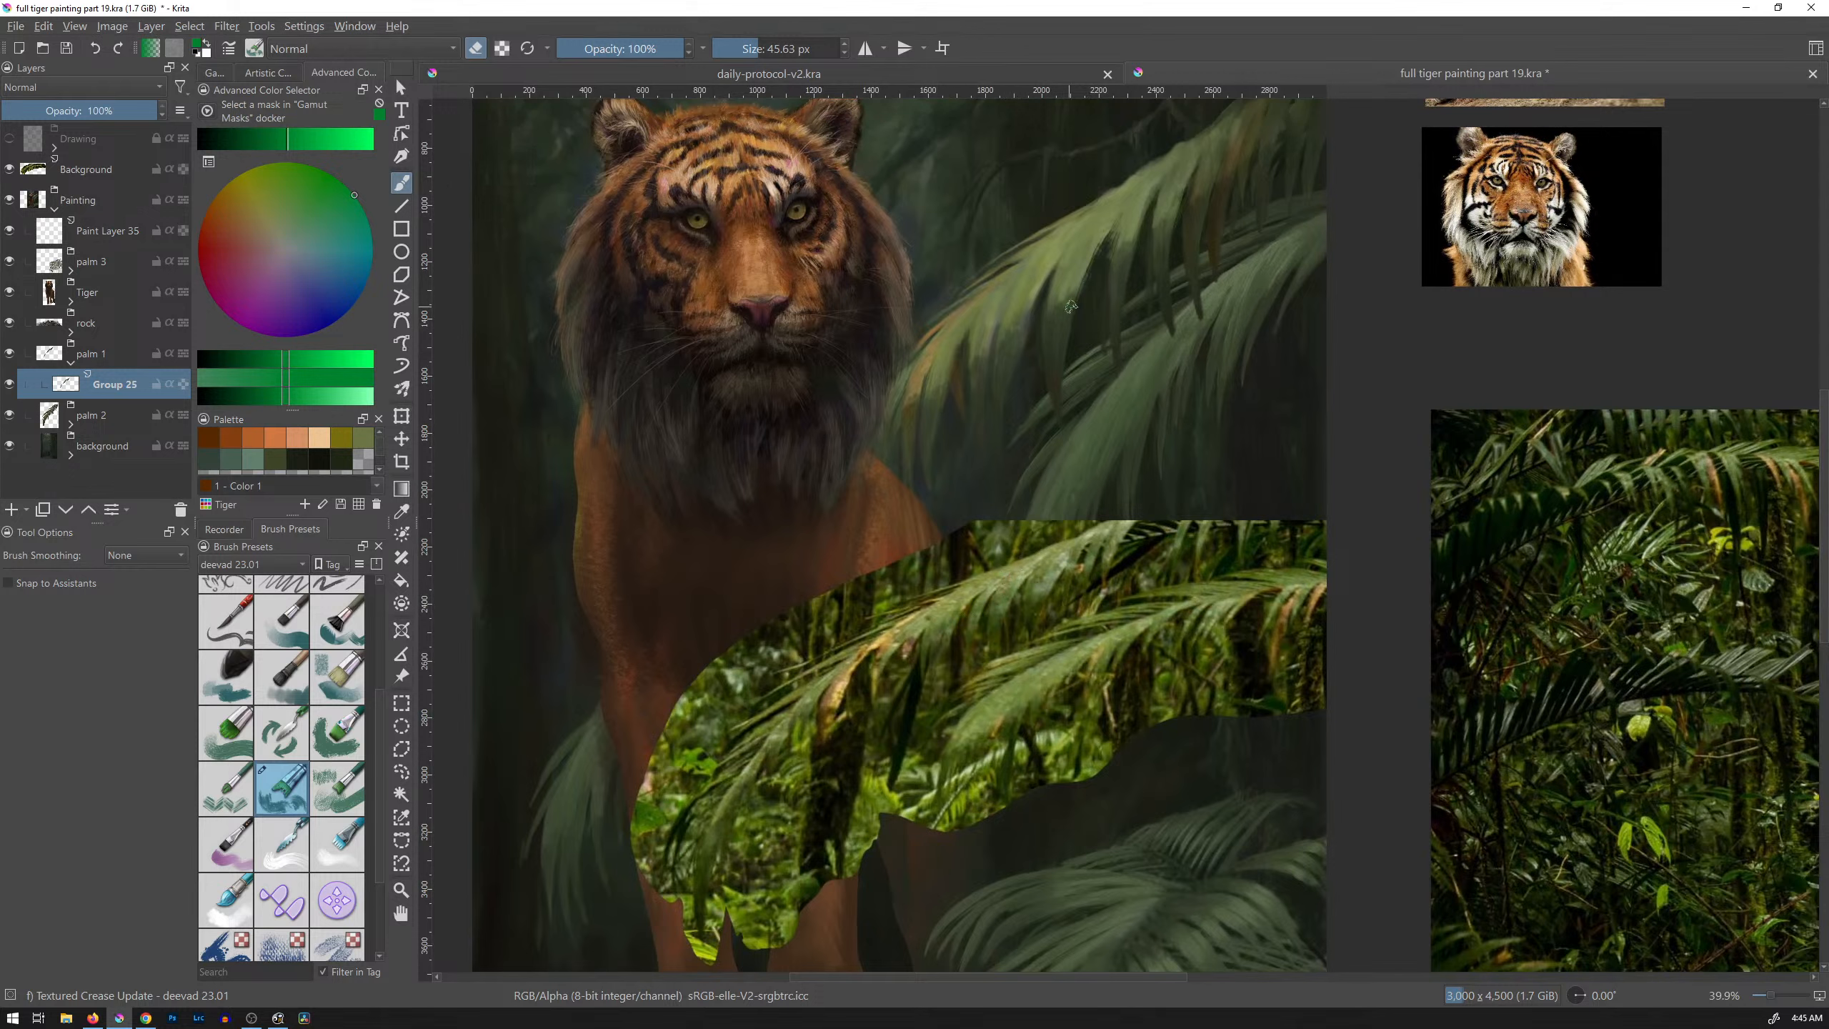
Step: Reduce the eraser size to 31.30 px and carve a finer gap between the upper frond's middle leaflets
key(bracketleft)
key(bracketleft)
drag(1051, 275, 1069, 249)
Step: Return to painting and add leaflet strokes to the upper frond using greens sampled from it
key(e)
ctrl+click(1066, 273)
drag(1065, 268, 1073, 241)
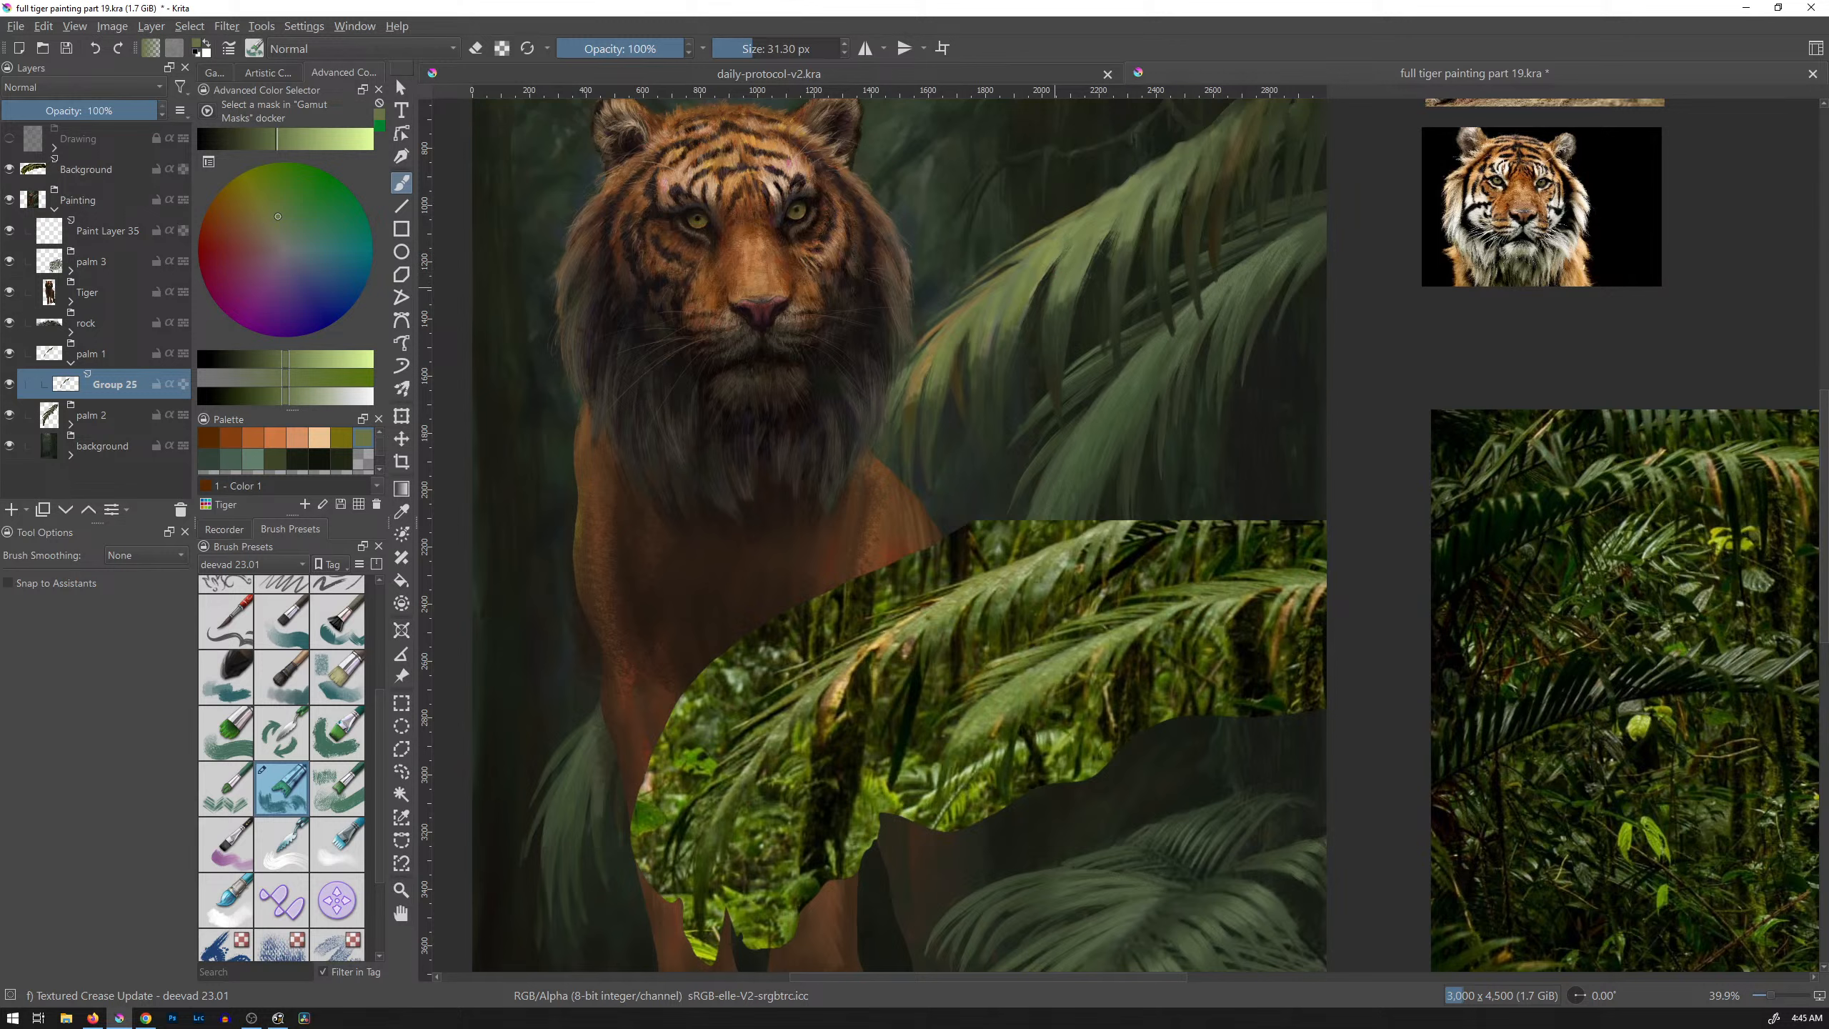
ctrl+click(1086, 254)
ctrl+click(1051, 268)
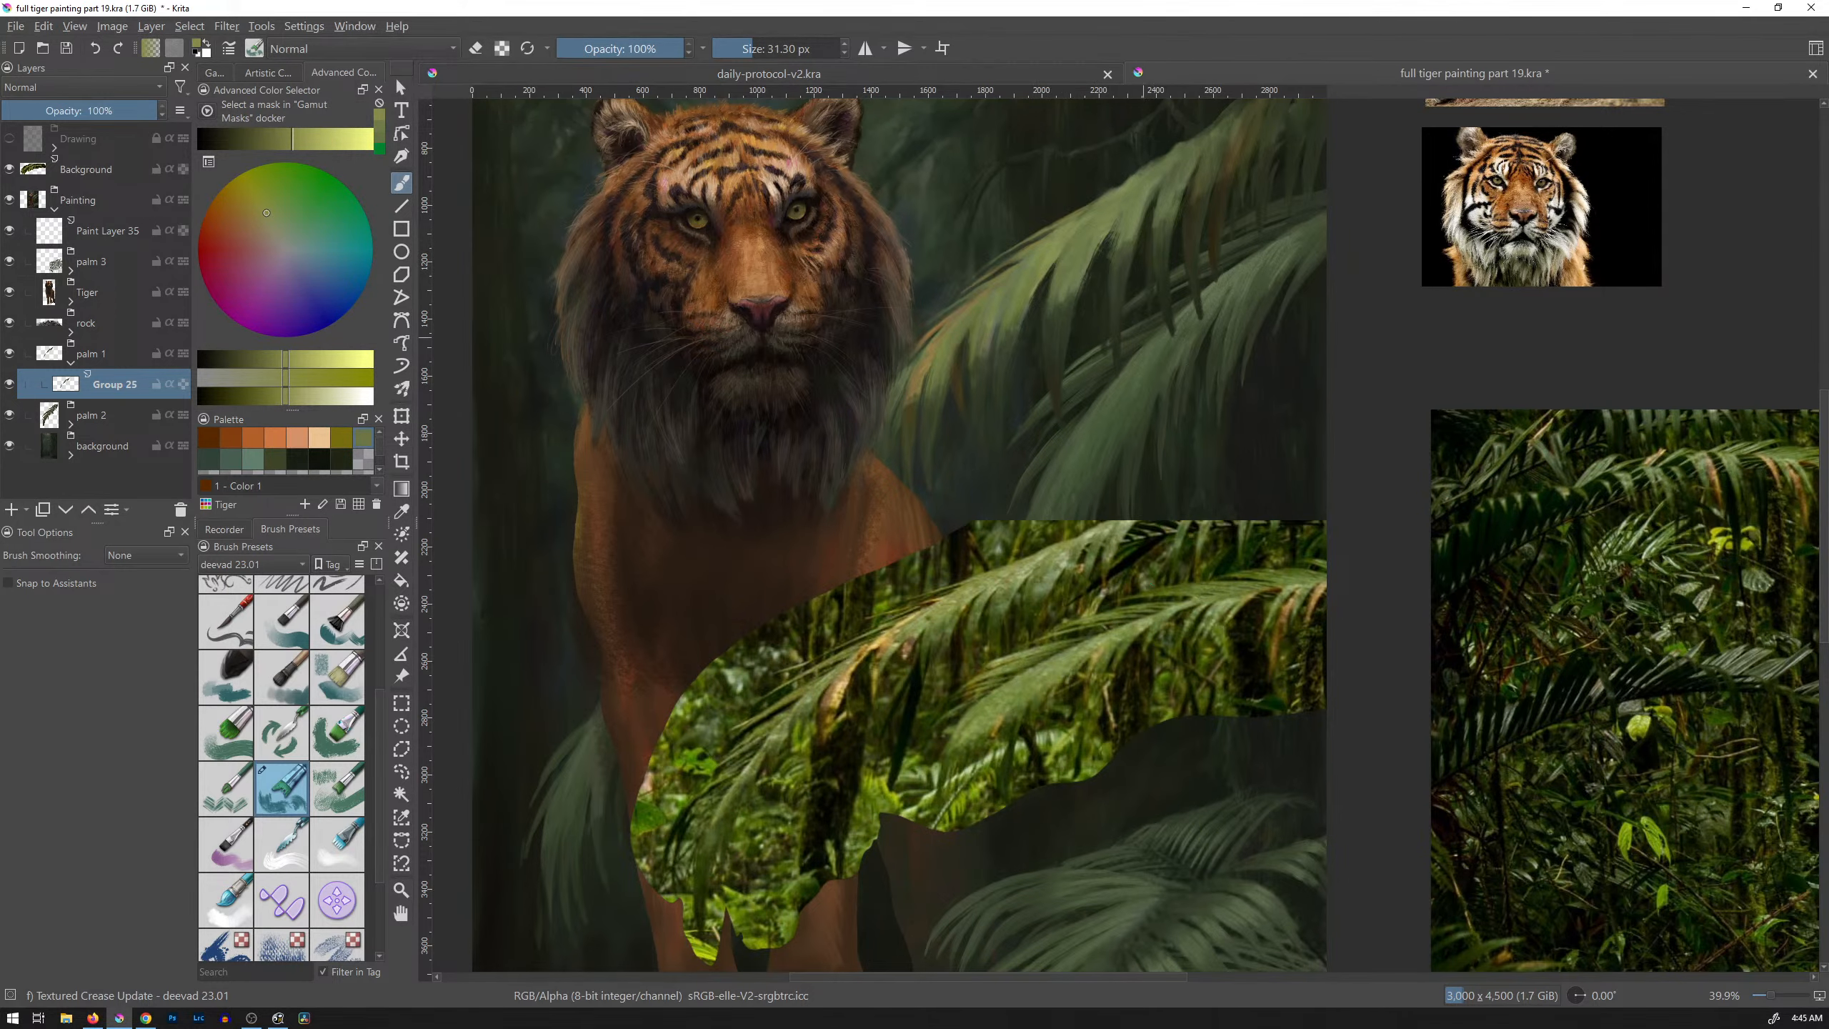
Step: Erase the rough edge of the dark gap between the middle leaflets of the upper frond
scroll(1096, 396, up, 4)
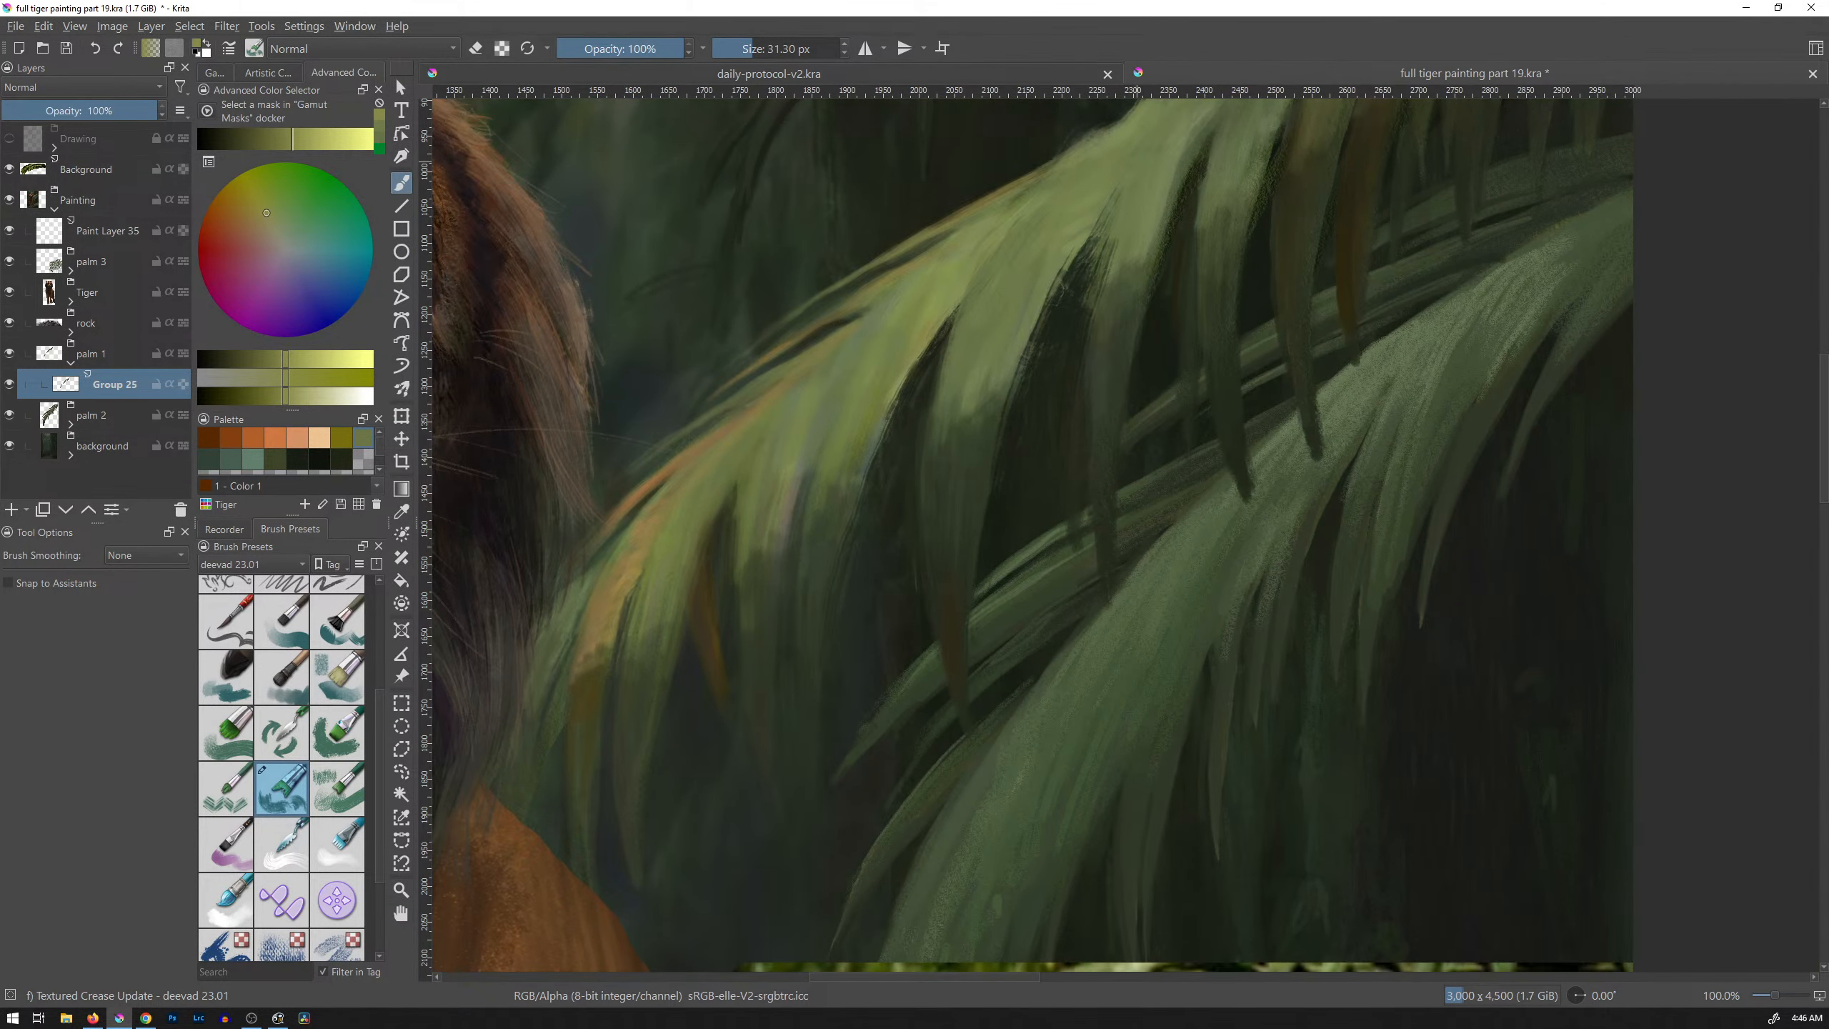
ctrl+click(1060, 289)
key(e)
mouse_move(1075, 272)
mouse_down()
mouse_move(1046, 343)
mouse_move(1060, 374)
mouse_up()
Step: Paint long downward strokes with a sampled green to shape the leaflets beside the gap in the upper frond
key(e)
ctrl+click(1128, 288)
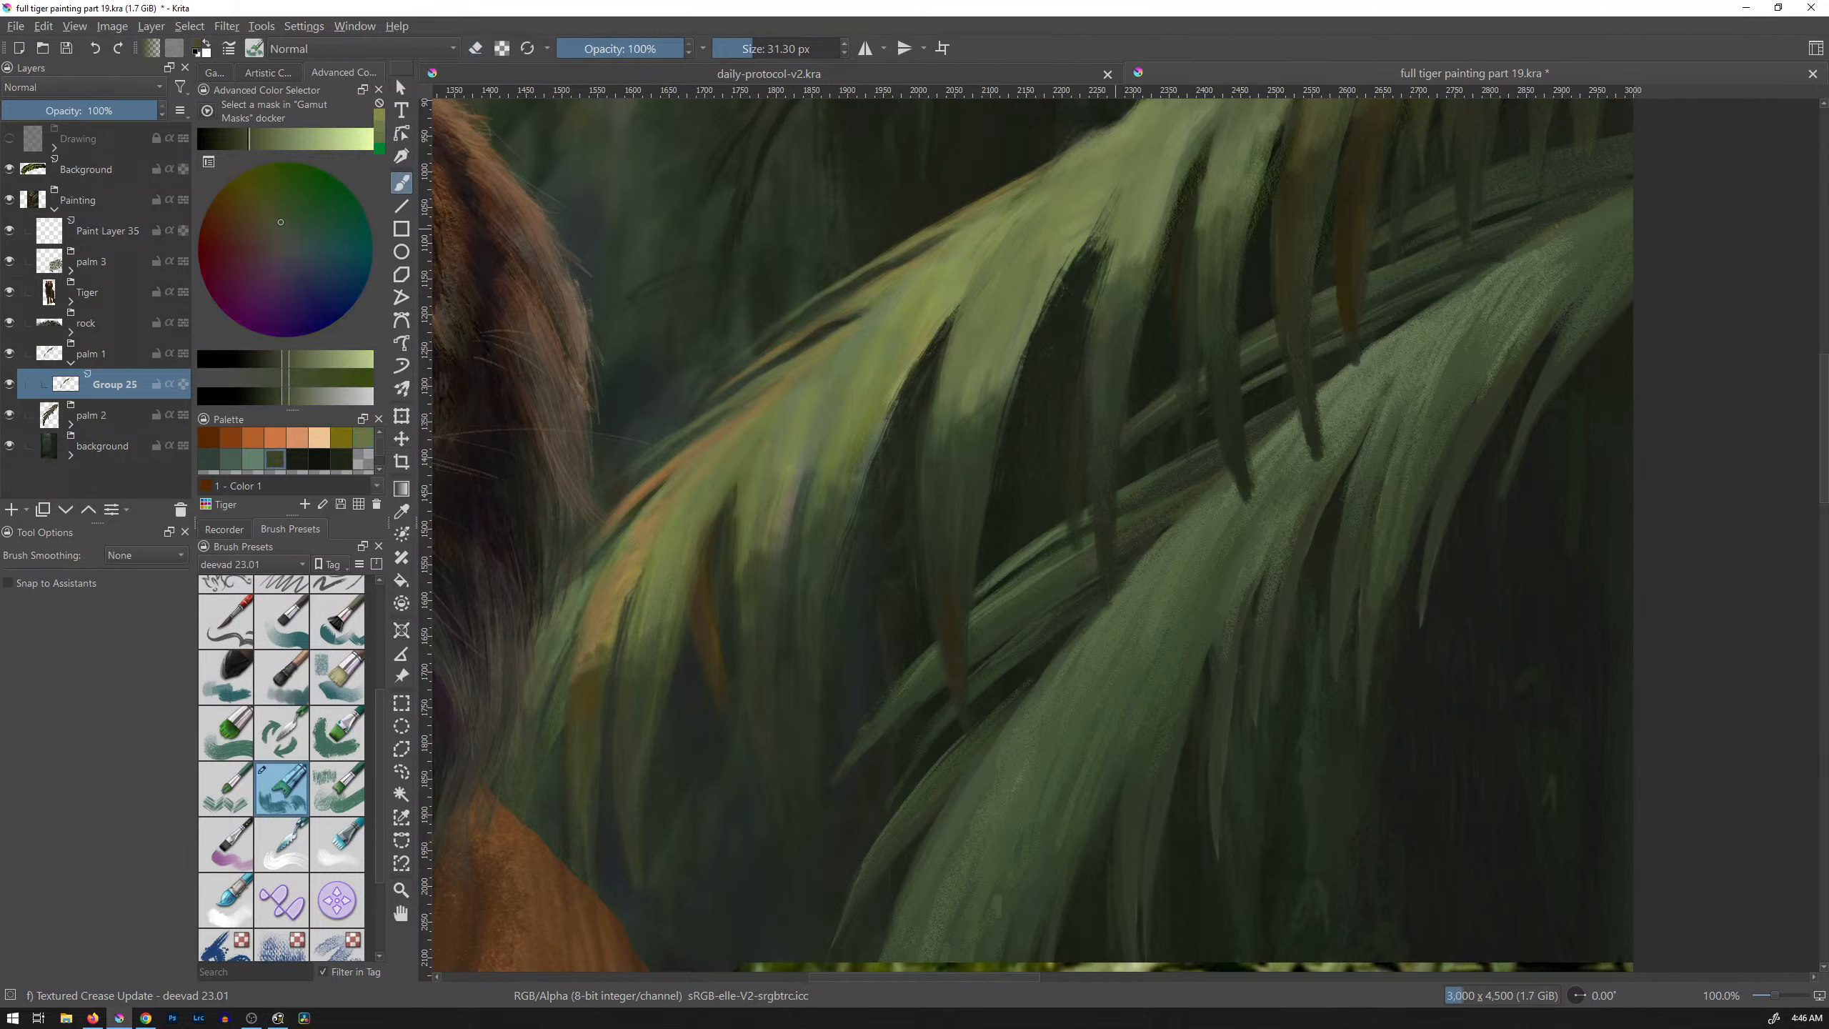
drag(1115, 229, 1088, 431)
mouse_move(1107, 292)
mouse_down()
mouse_move(1093, 464)
mouse_move(1103, 373)
mouse_up()
mouse_move(1124, 189)
mouse_down()
mouse_move(1115, 323)
mouse_move(1126, 261)
mouse_move(1134, 435)
mouse_up()
drag(1211, 387, 1135, 336)
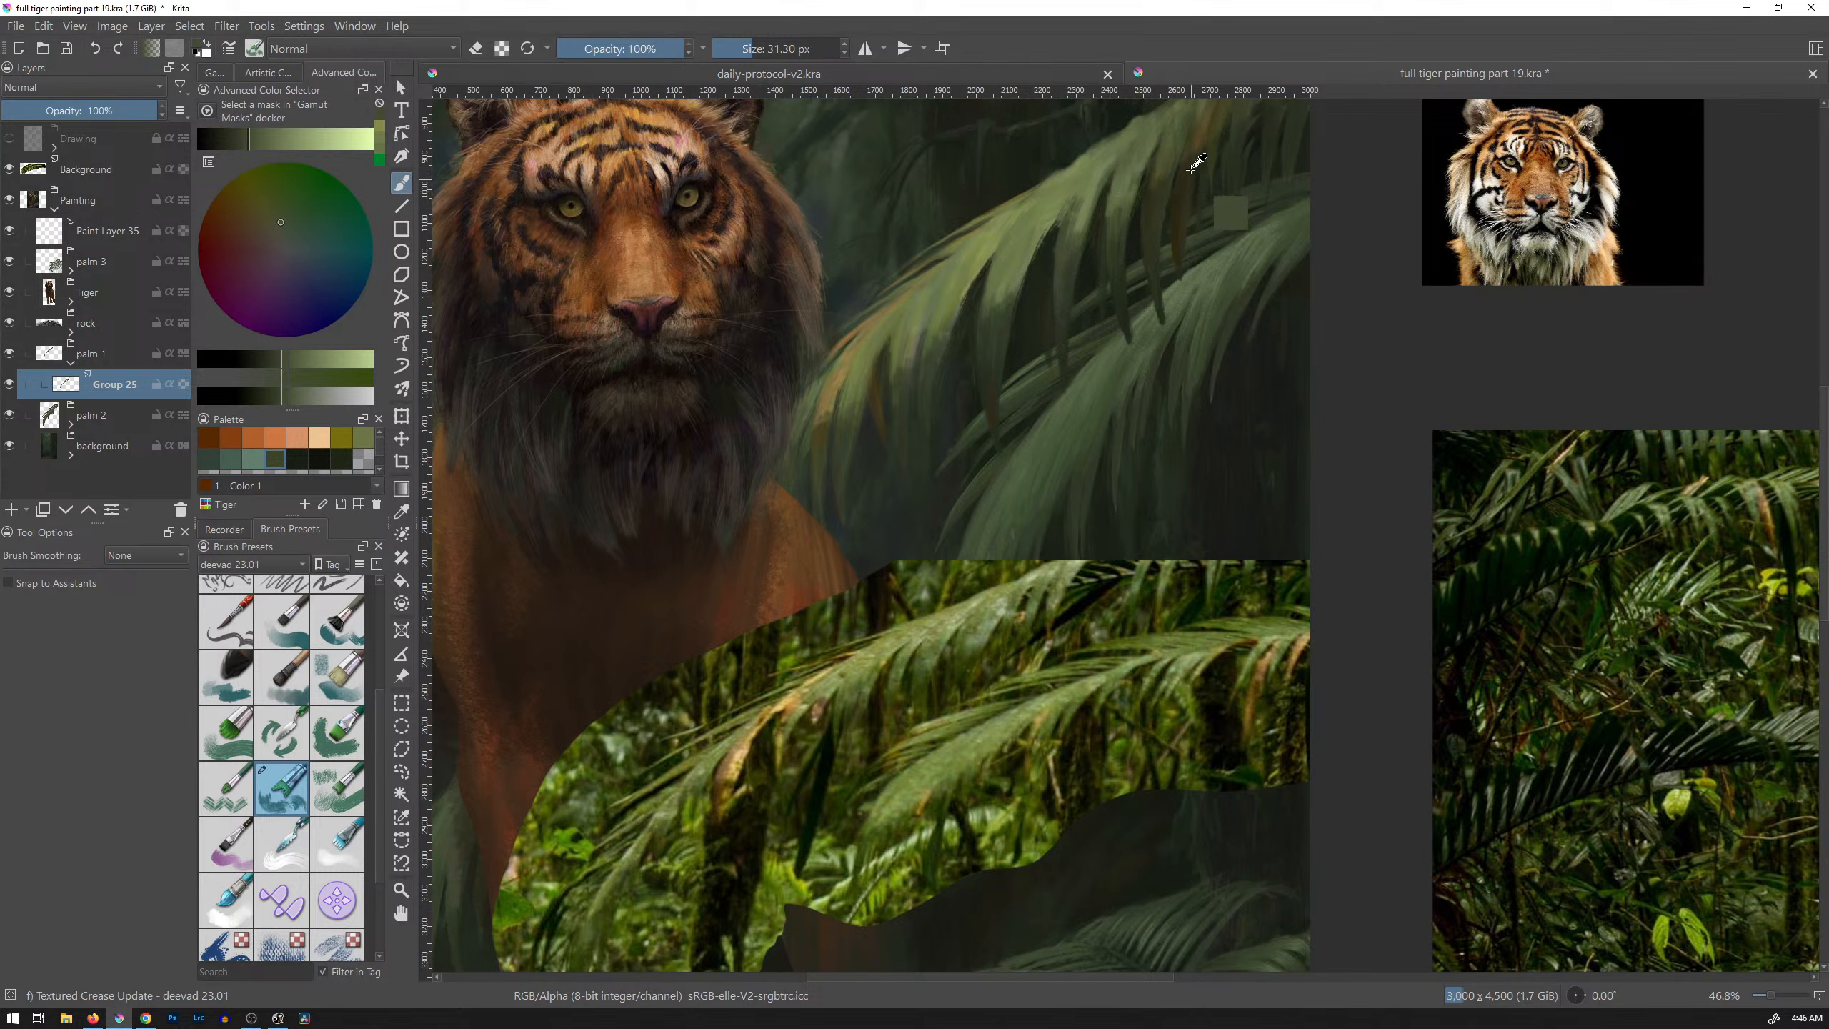
Step: Sample a green from the upper frond and adjust it to a brighter, yellower green for the leaflet highlights
ctrl+click(1082, 205)
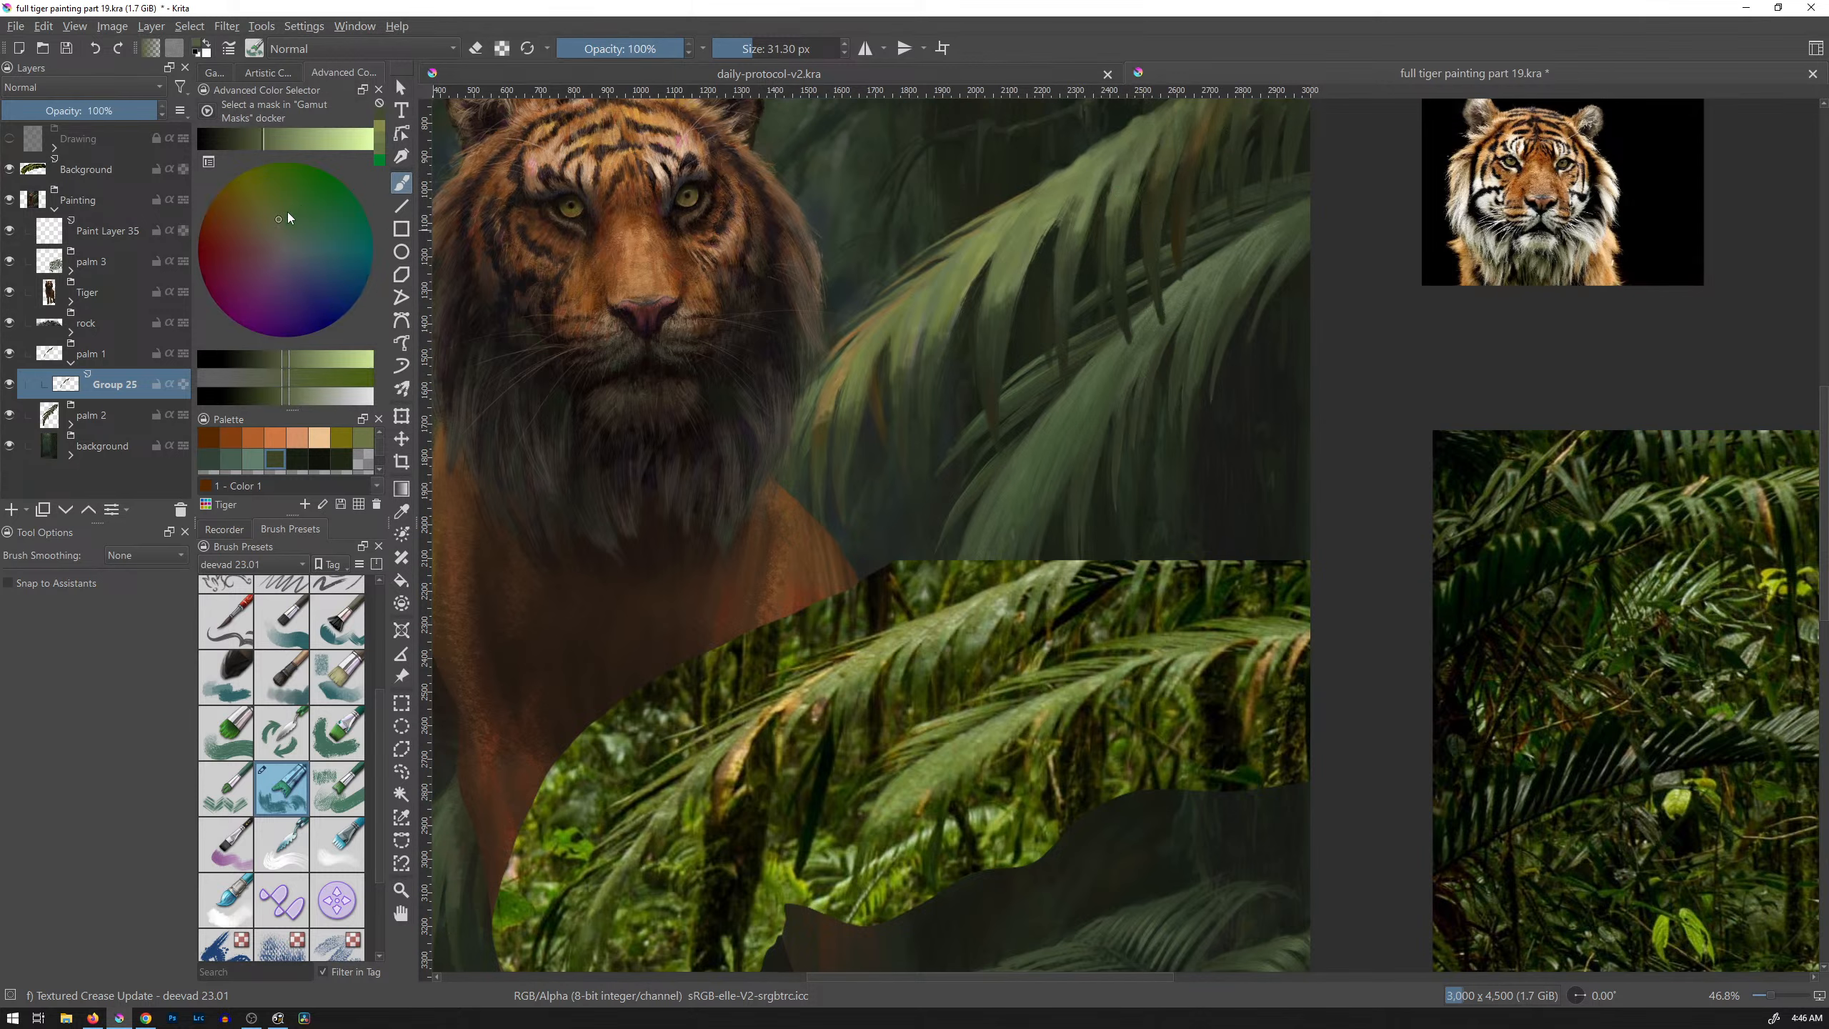
click(282, 217)
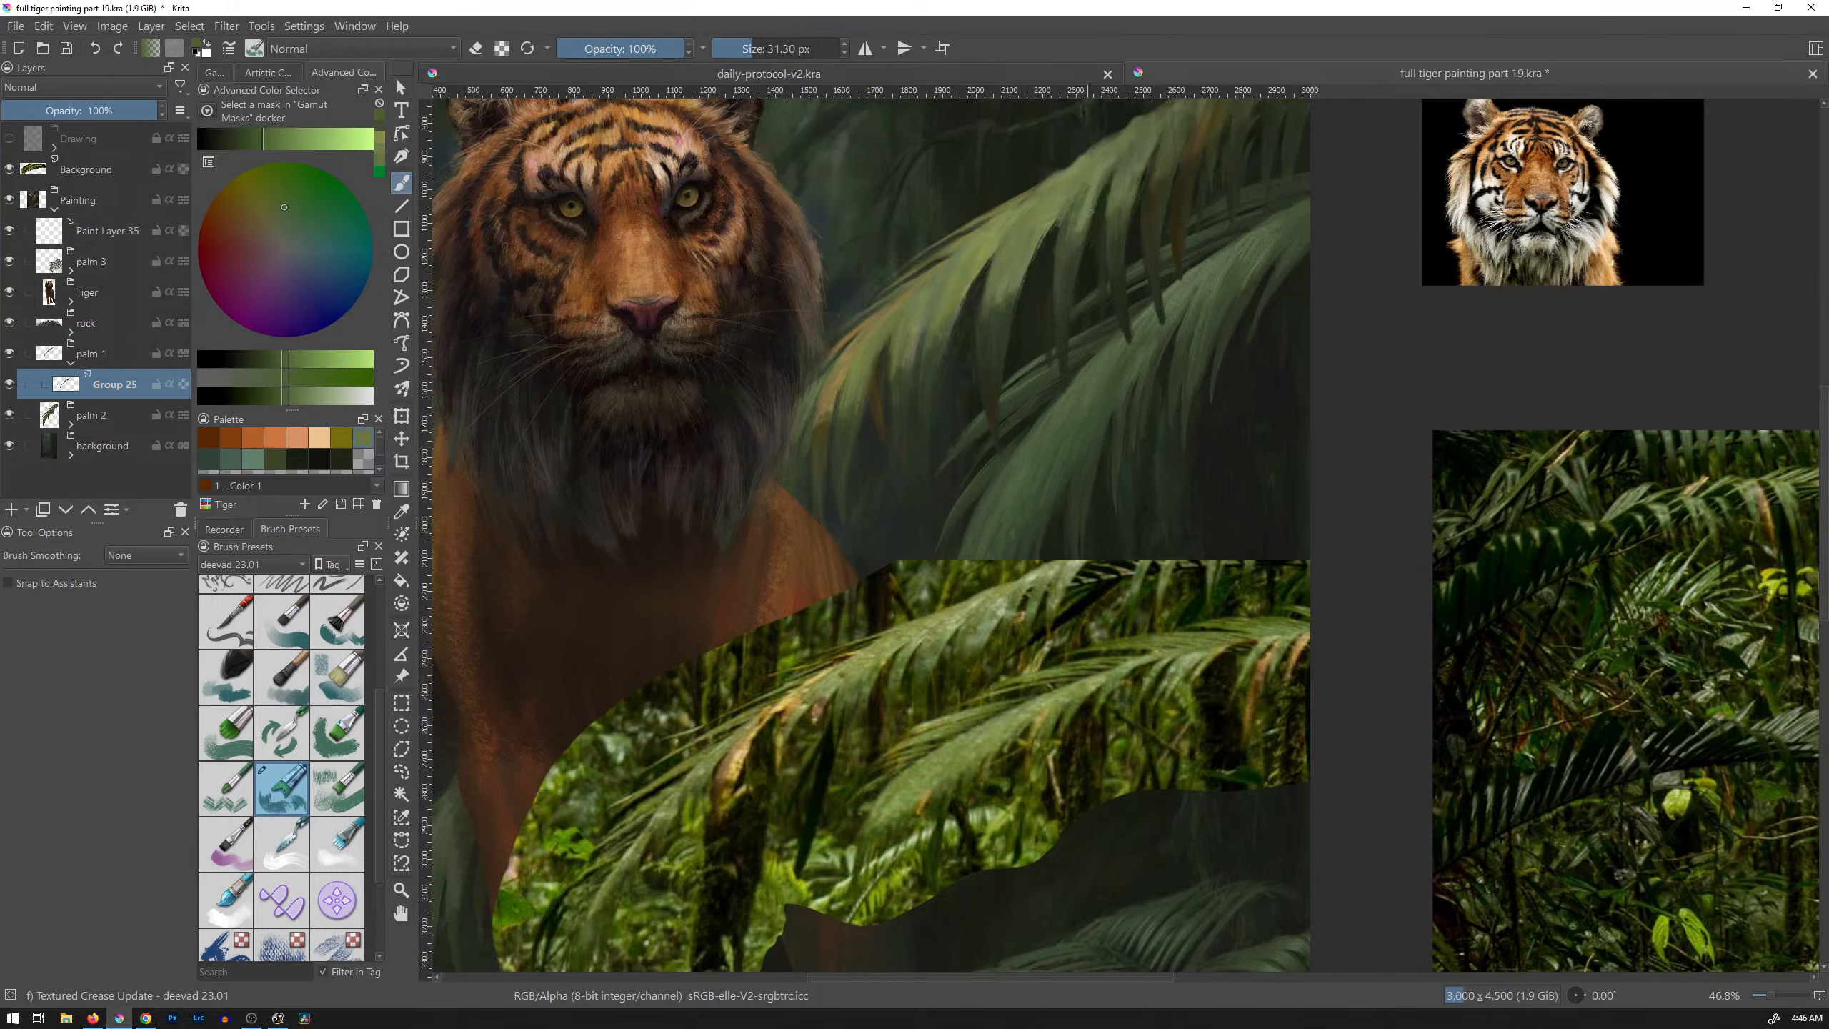
drag(267, 143, 286, 139)
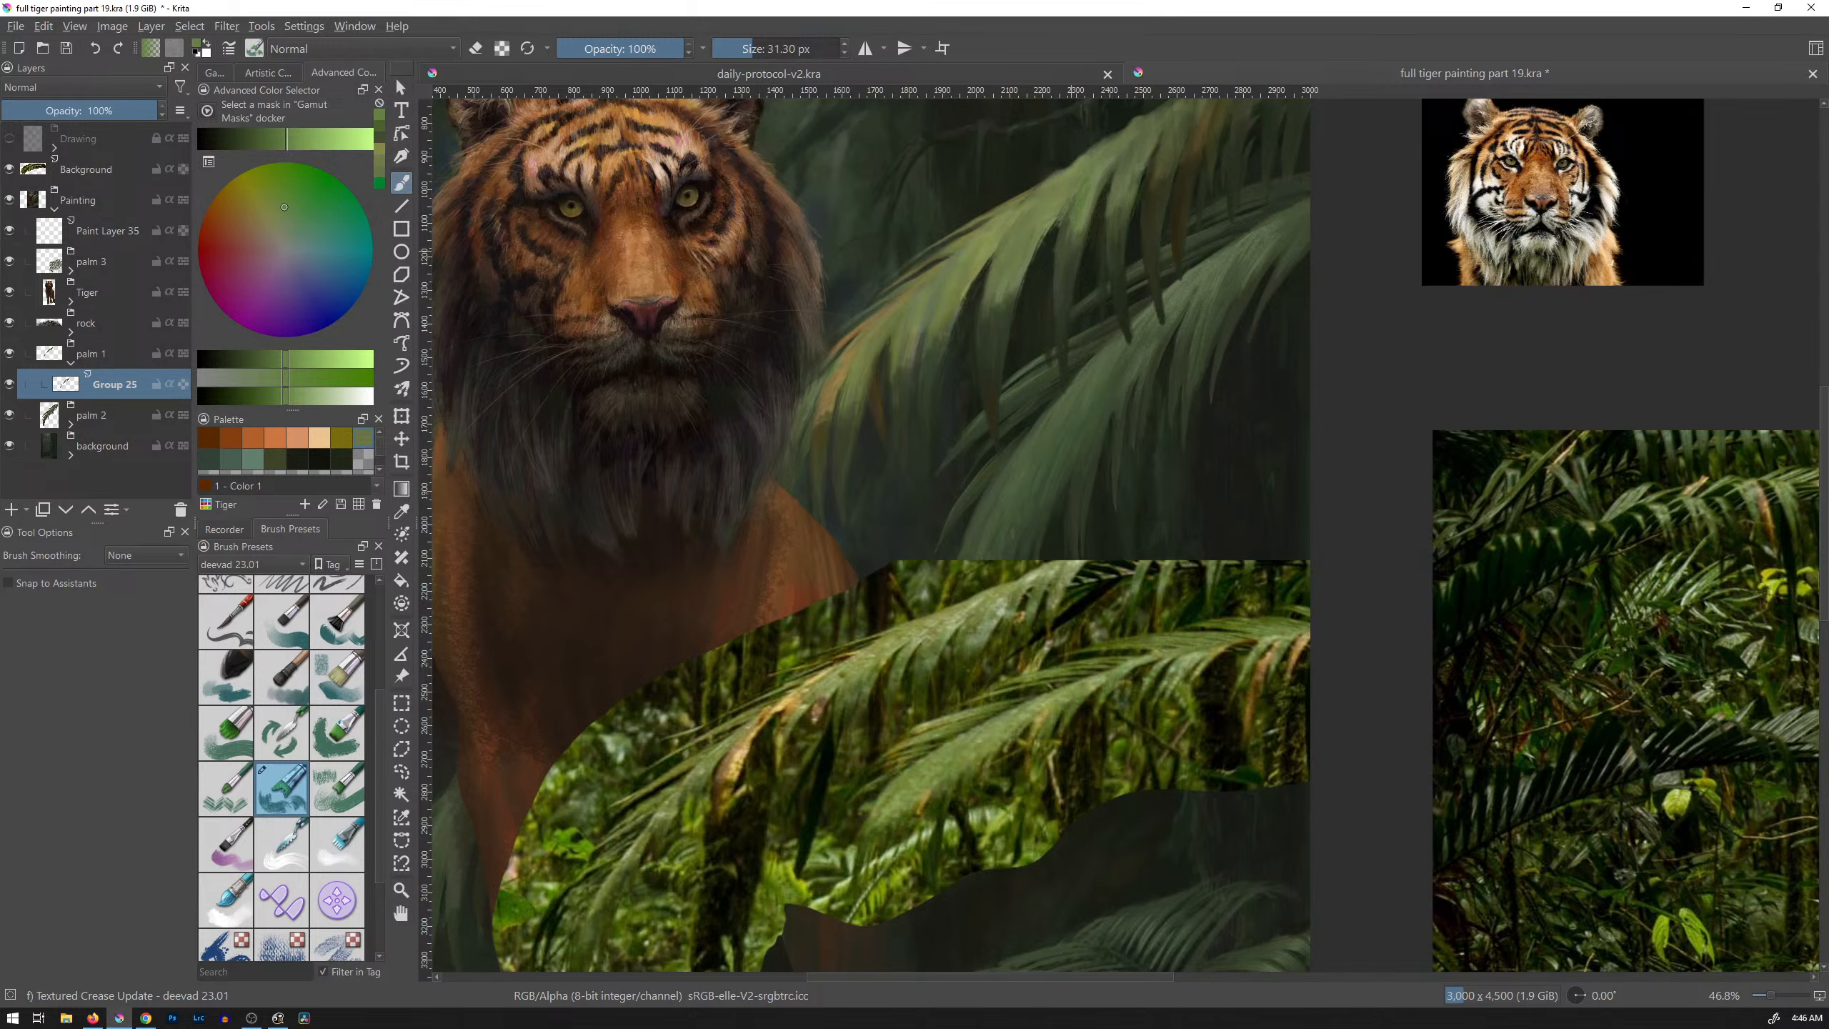
click(285, 213)
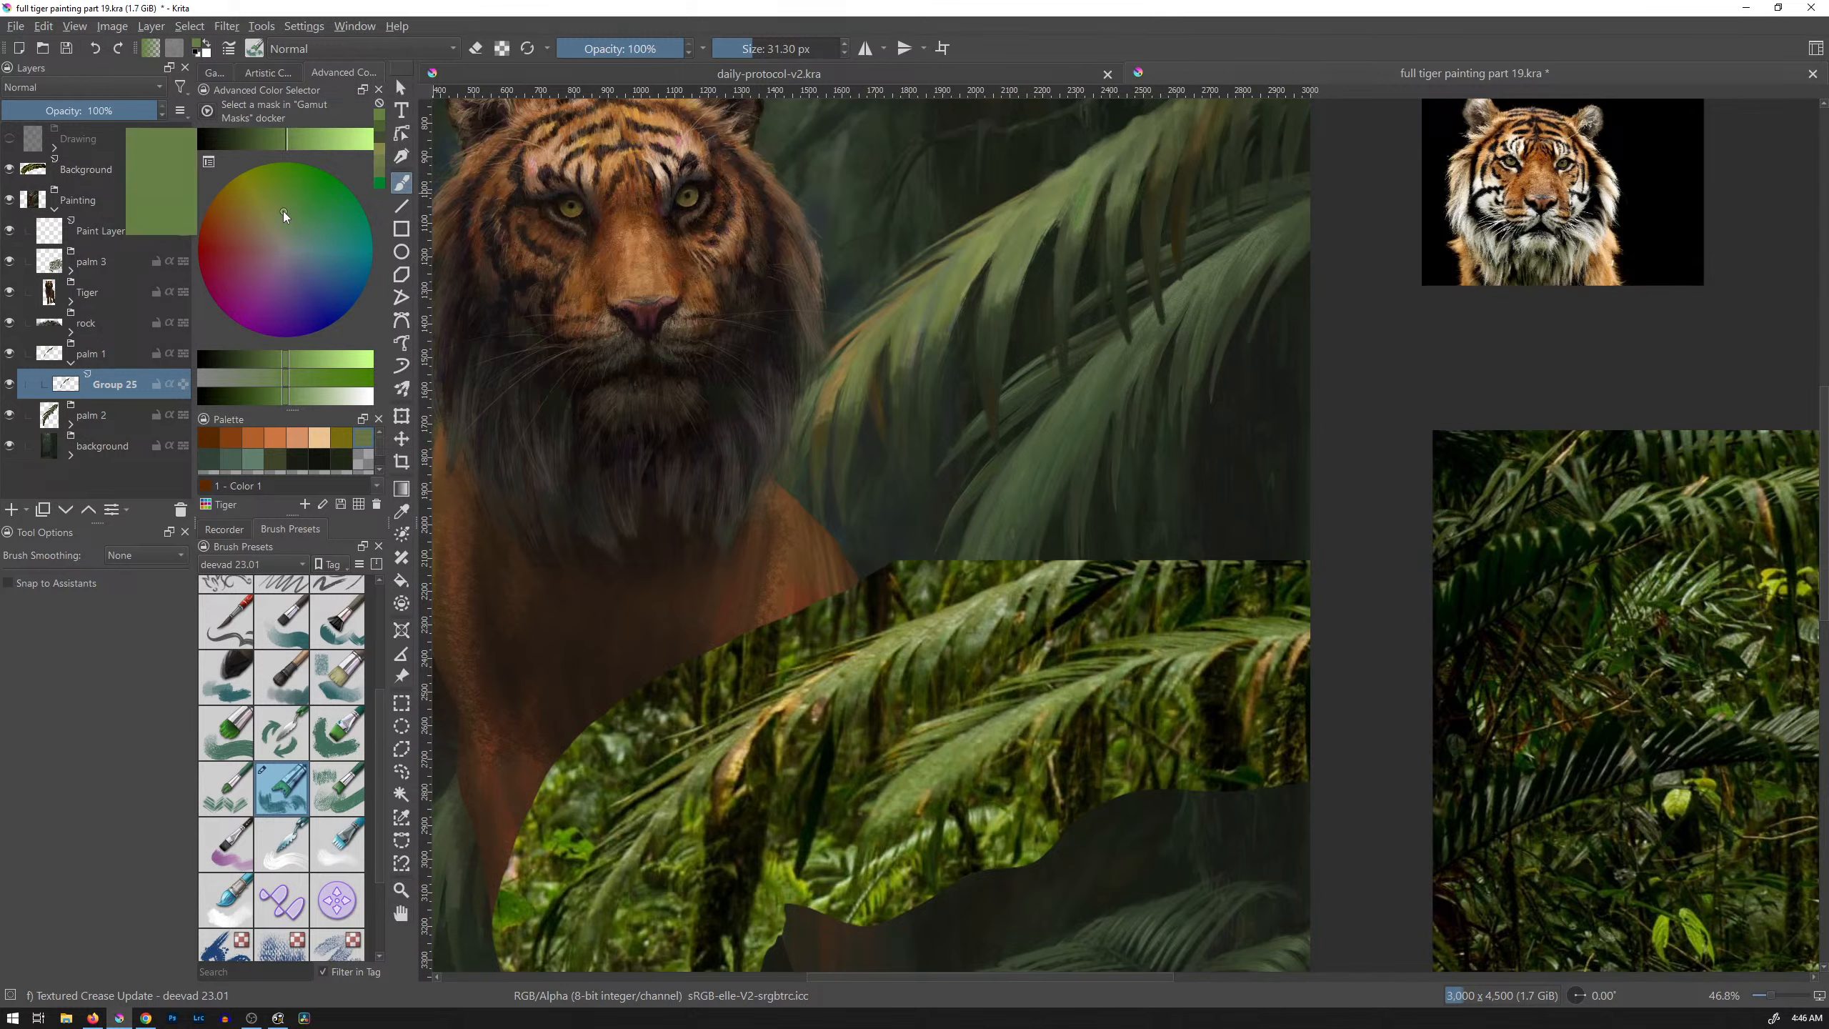
drag(275, 209, 275, 203)
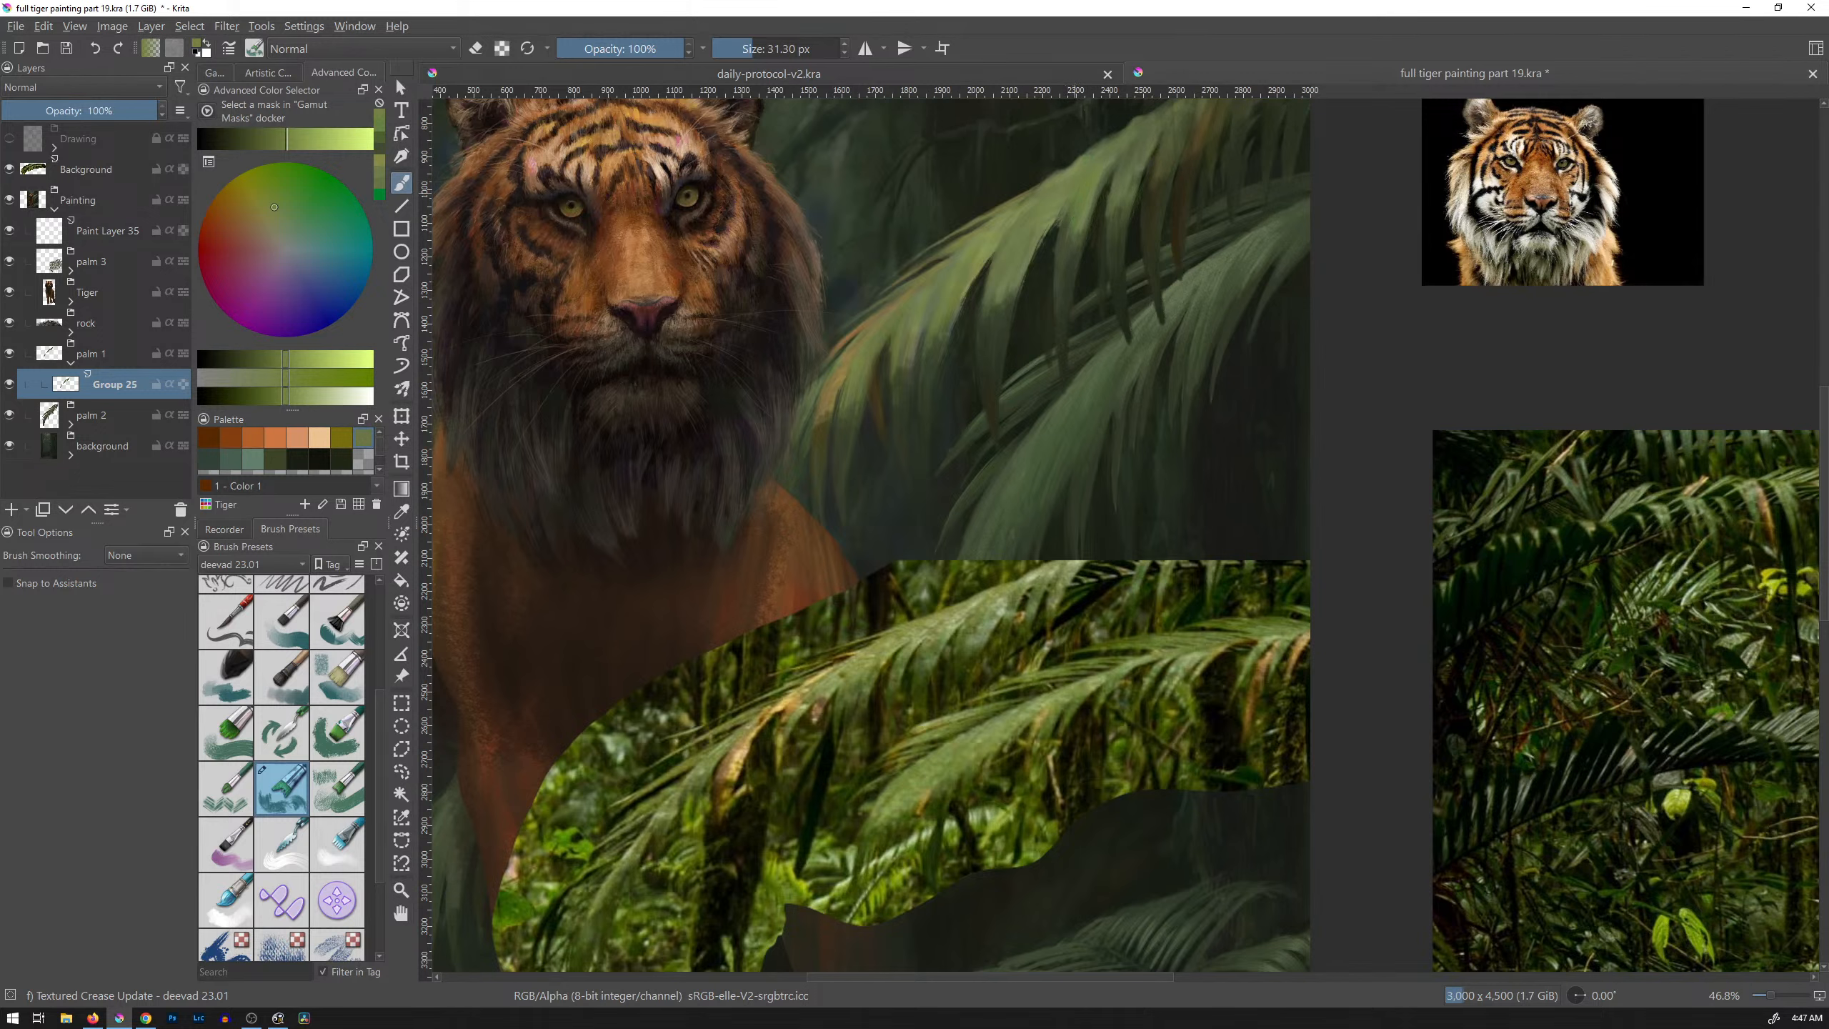
Step: Paint short strokes along the upper frond's middle and lower leaflets, using several greens sampled from the frond
ctrl+click(1063, 245)
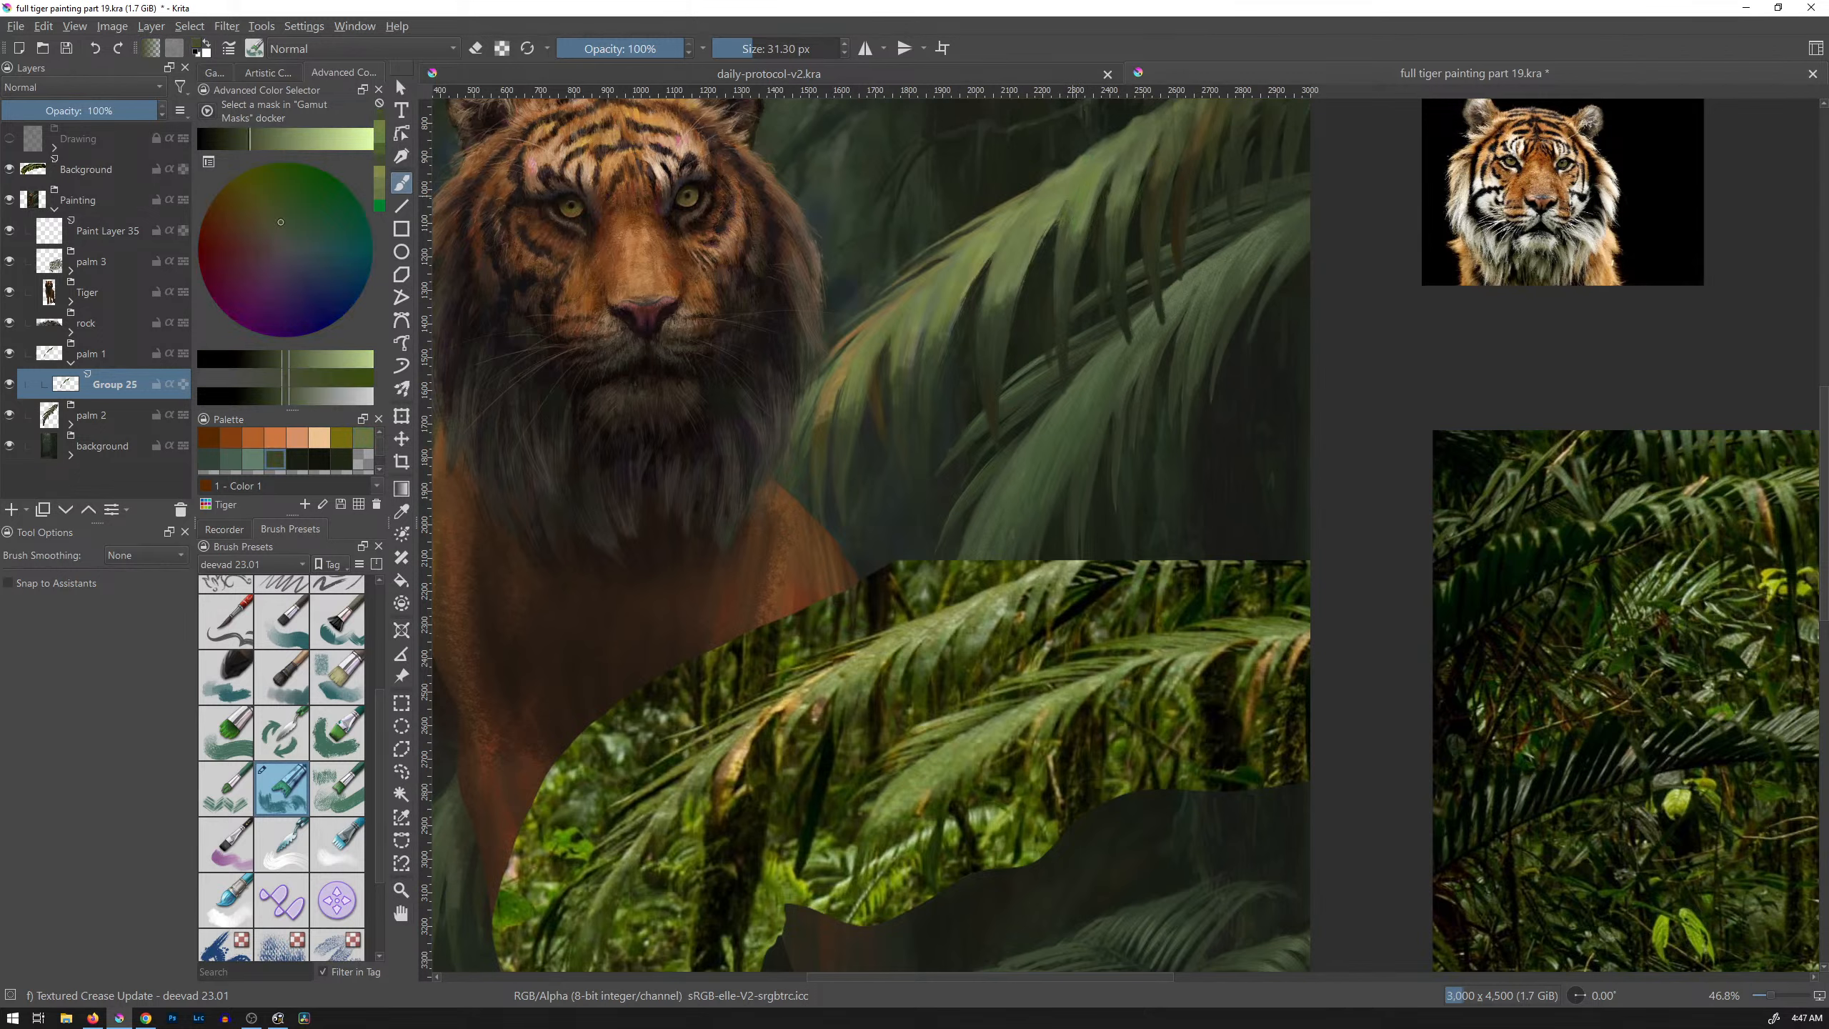
ctrl+click(1087, 169)
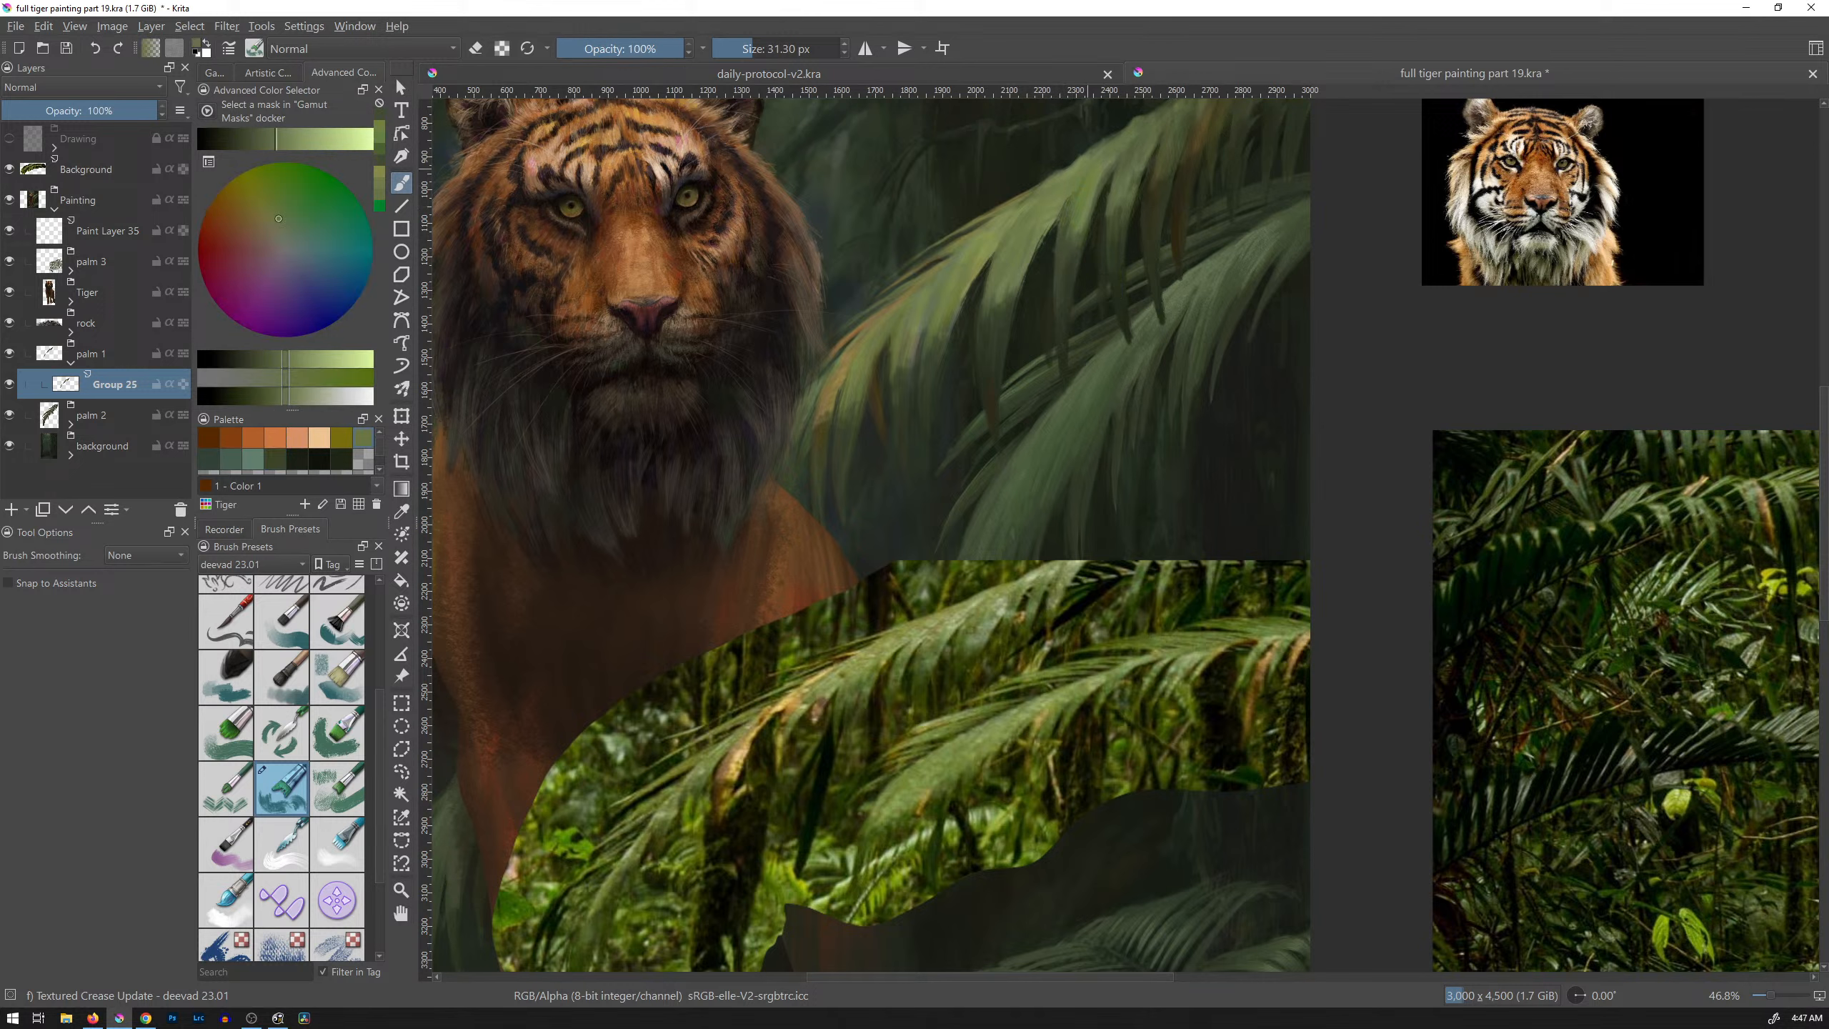
drag(1066, 215, 1053, 244)
ctrl+click(1029, 317)
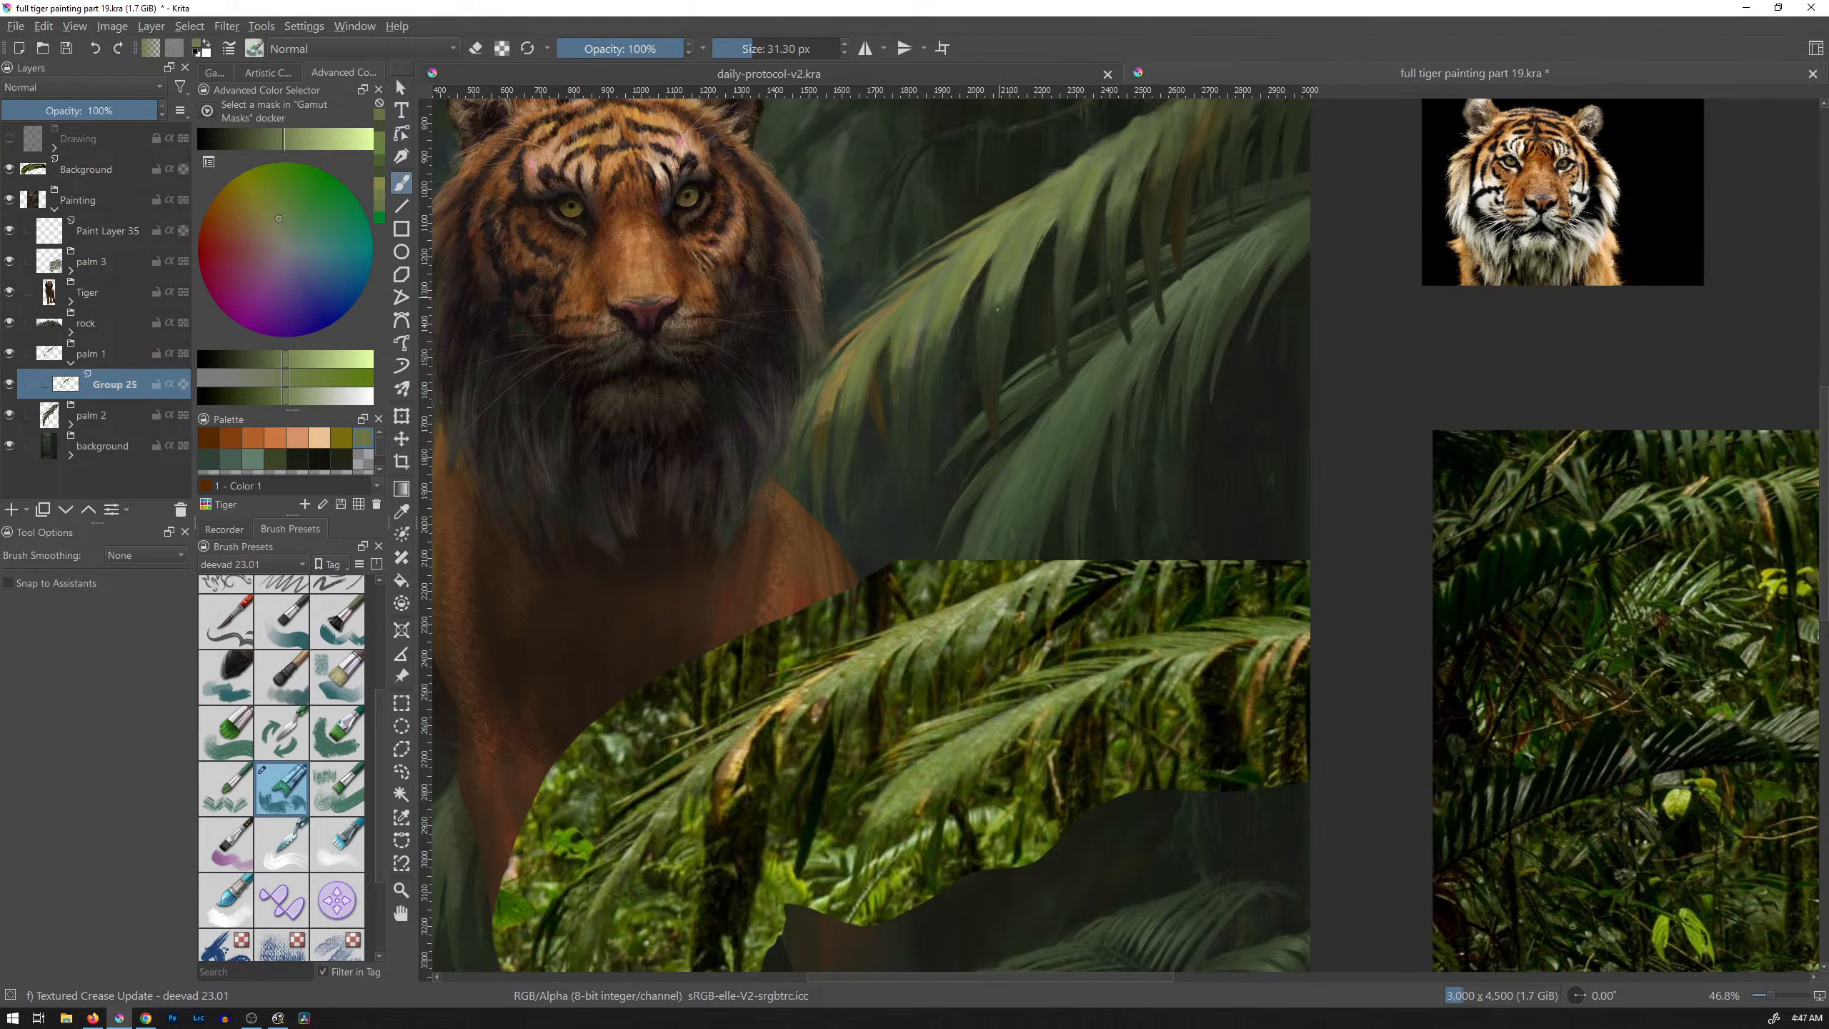
drag(1014, 299, 1002, 297)
Step: Draw bright green guide lines along the upper frond's leaflets with the 16 px Thin Brush Pointy and undo them
scroll(1239, 324, down, 4)
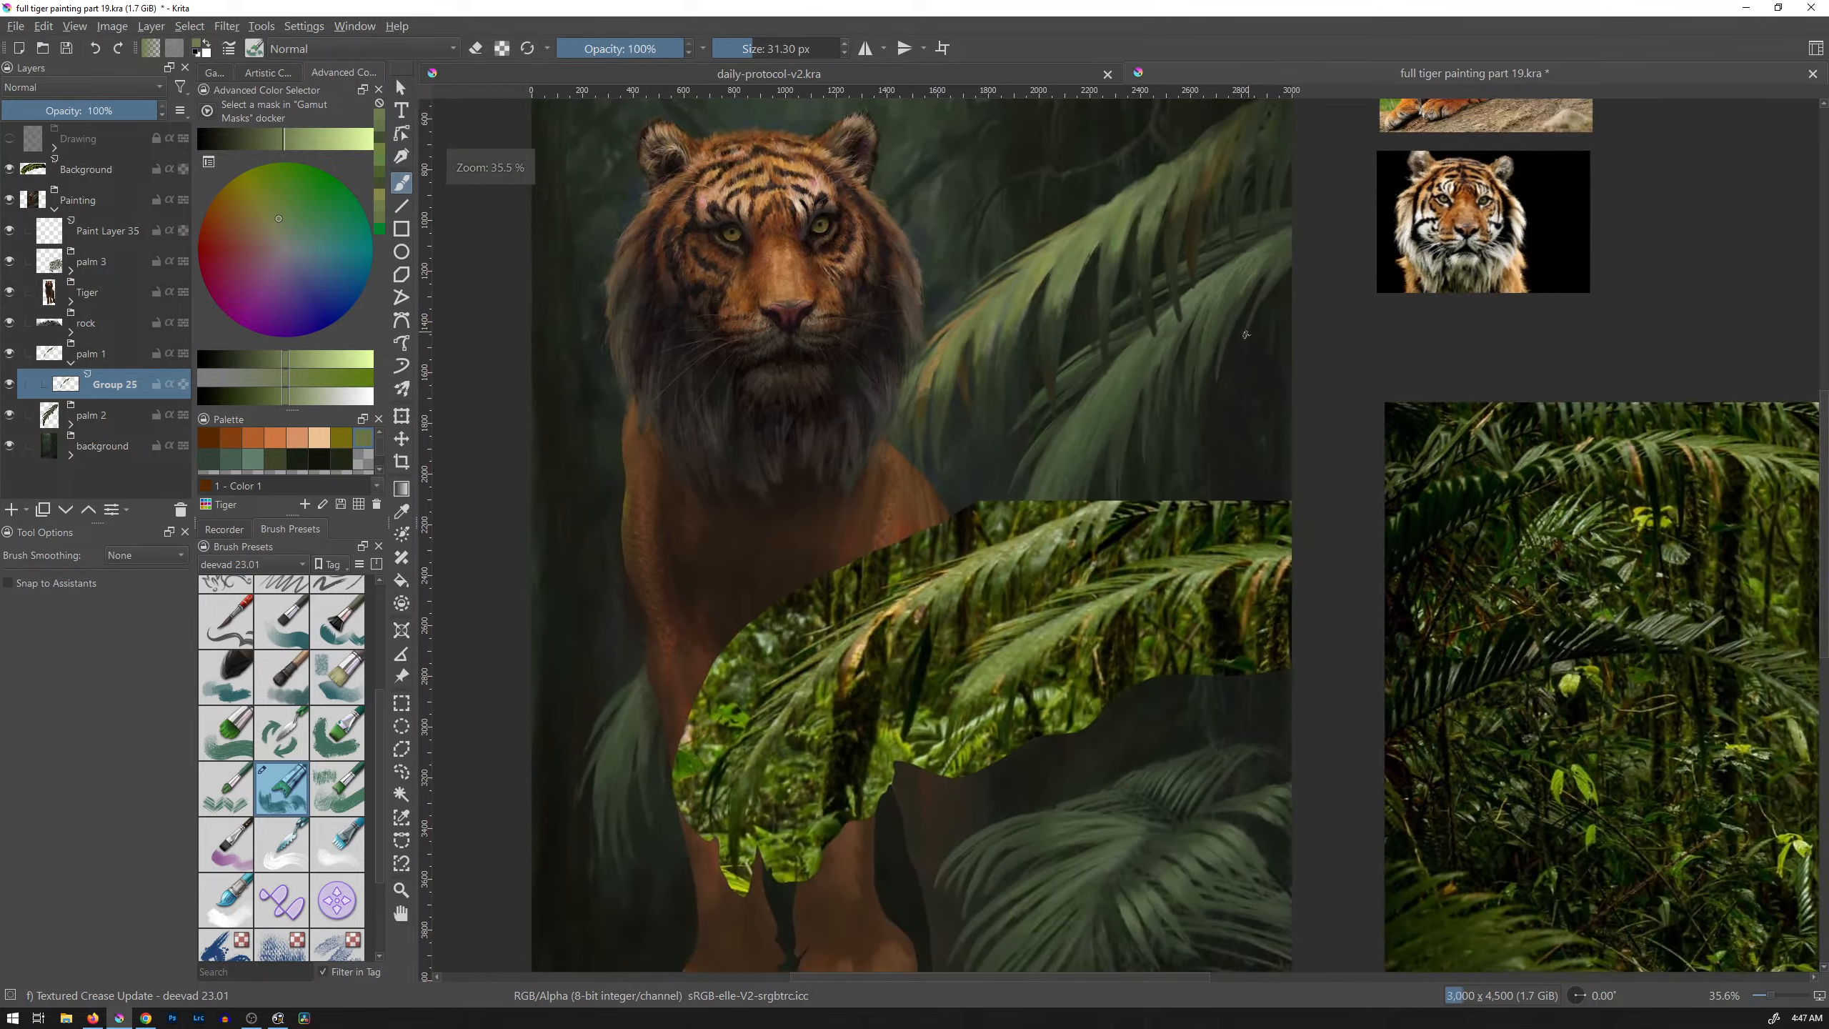
drag(1198, 341, 1101, 361)
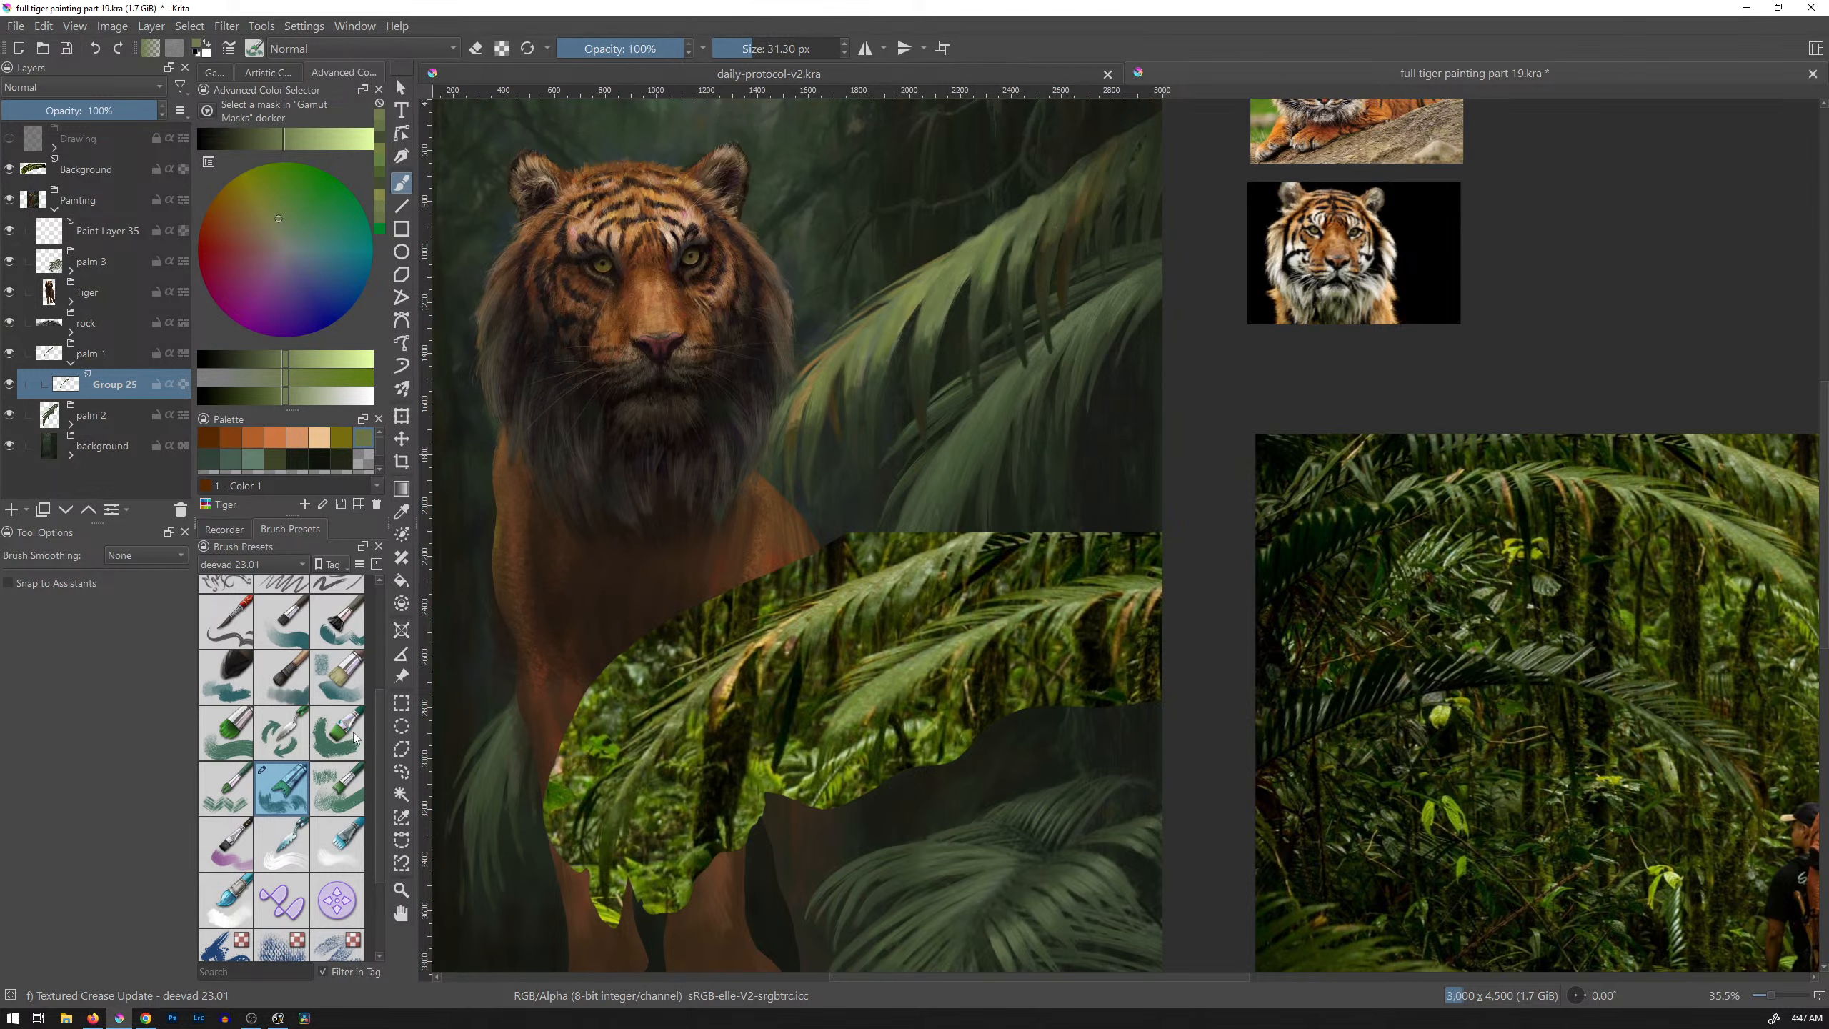
click(235, 621)
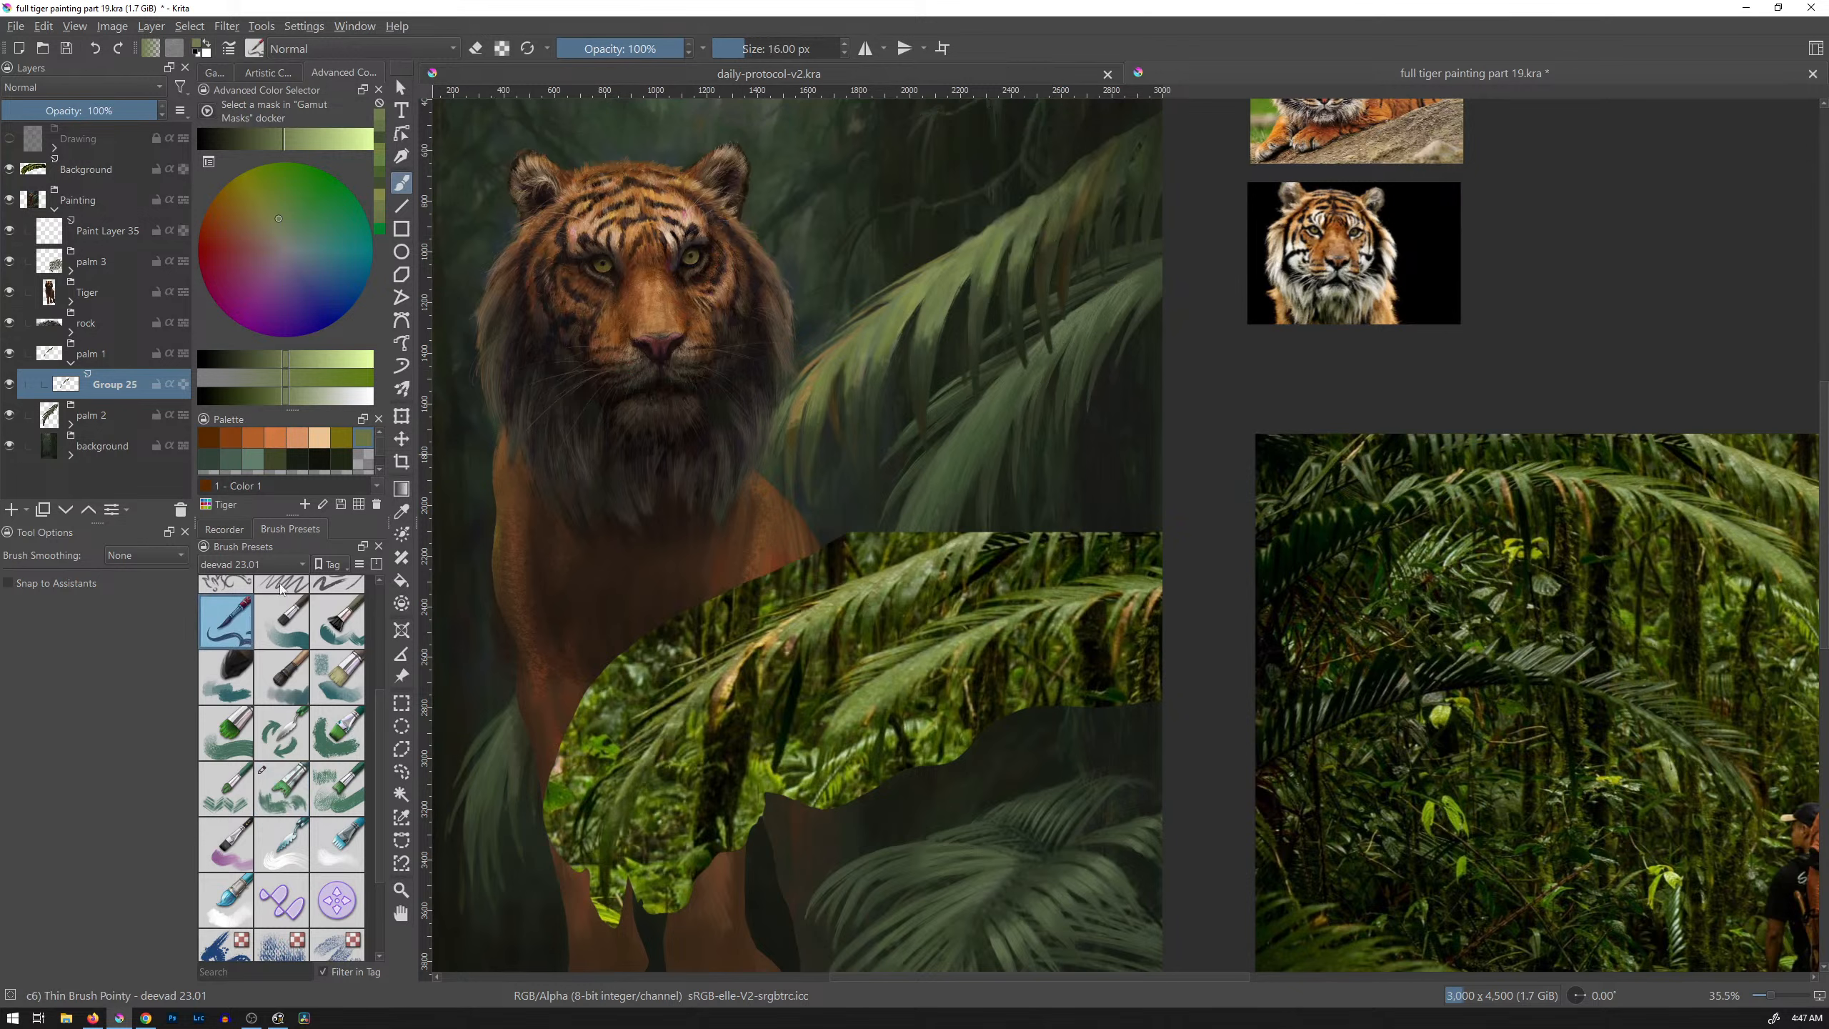
click(332, 175)
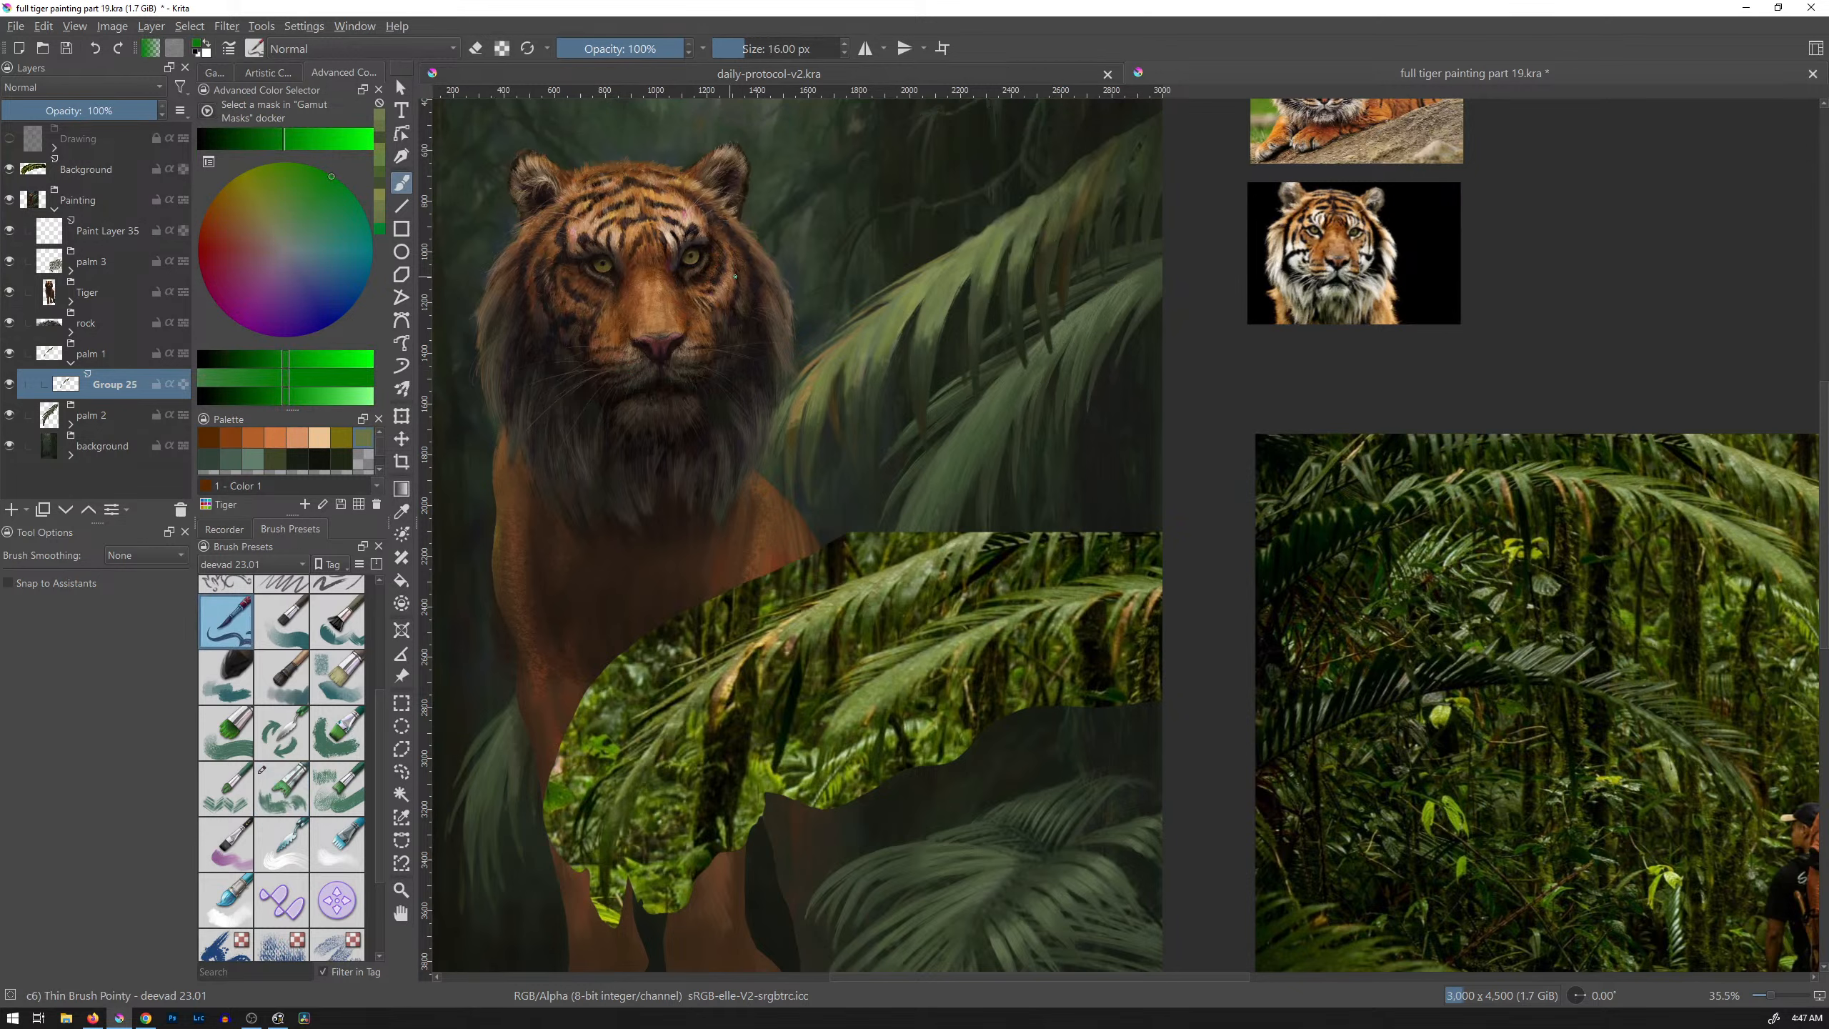
drag(1049, 215, 1021, 315)
drag(1011, 245, 994, 317)
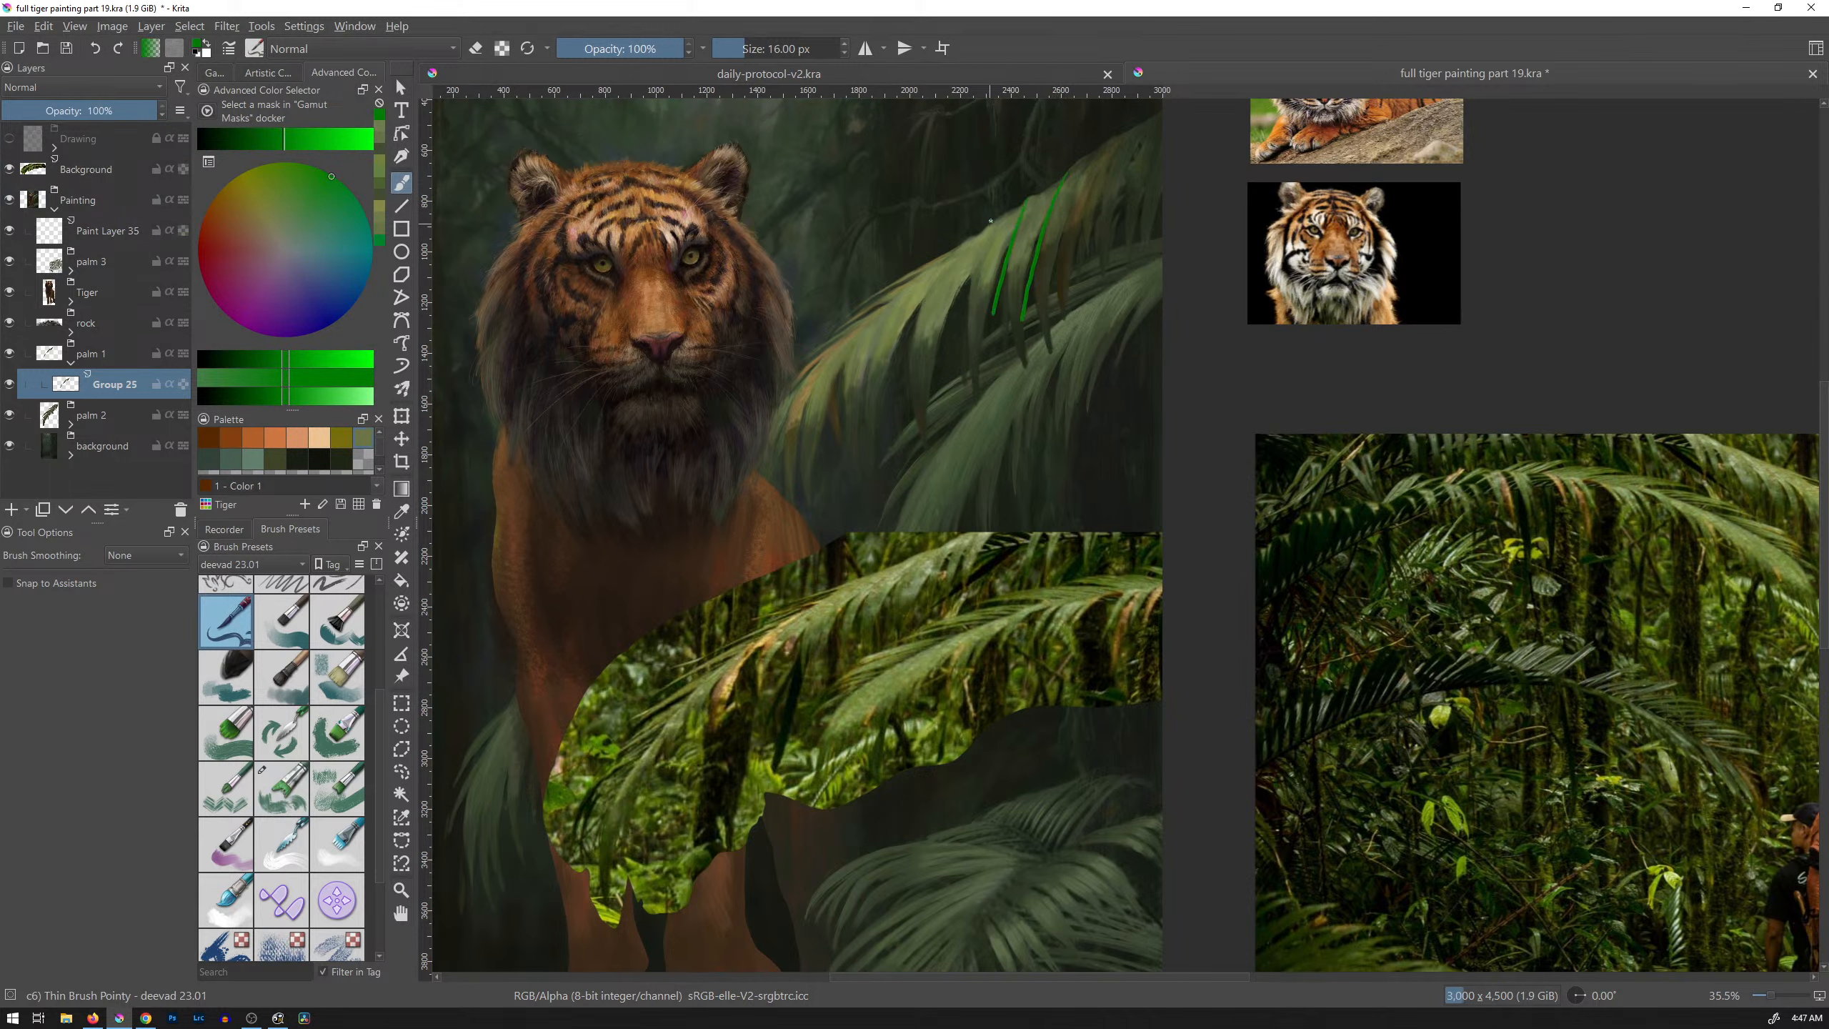
drag(991, 221, 957, 344)
drag(935, 272, 908, 366)
key(ctrl+z)
key(ctrl+z)
key(ctrl+z)
key(ctrl+z)
Step: Add a new paint layer above the Background layer
click(115, 173)
key(Insert)
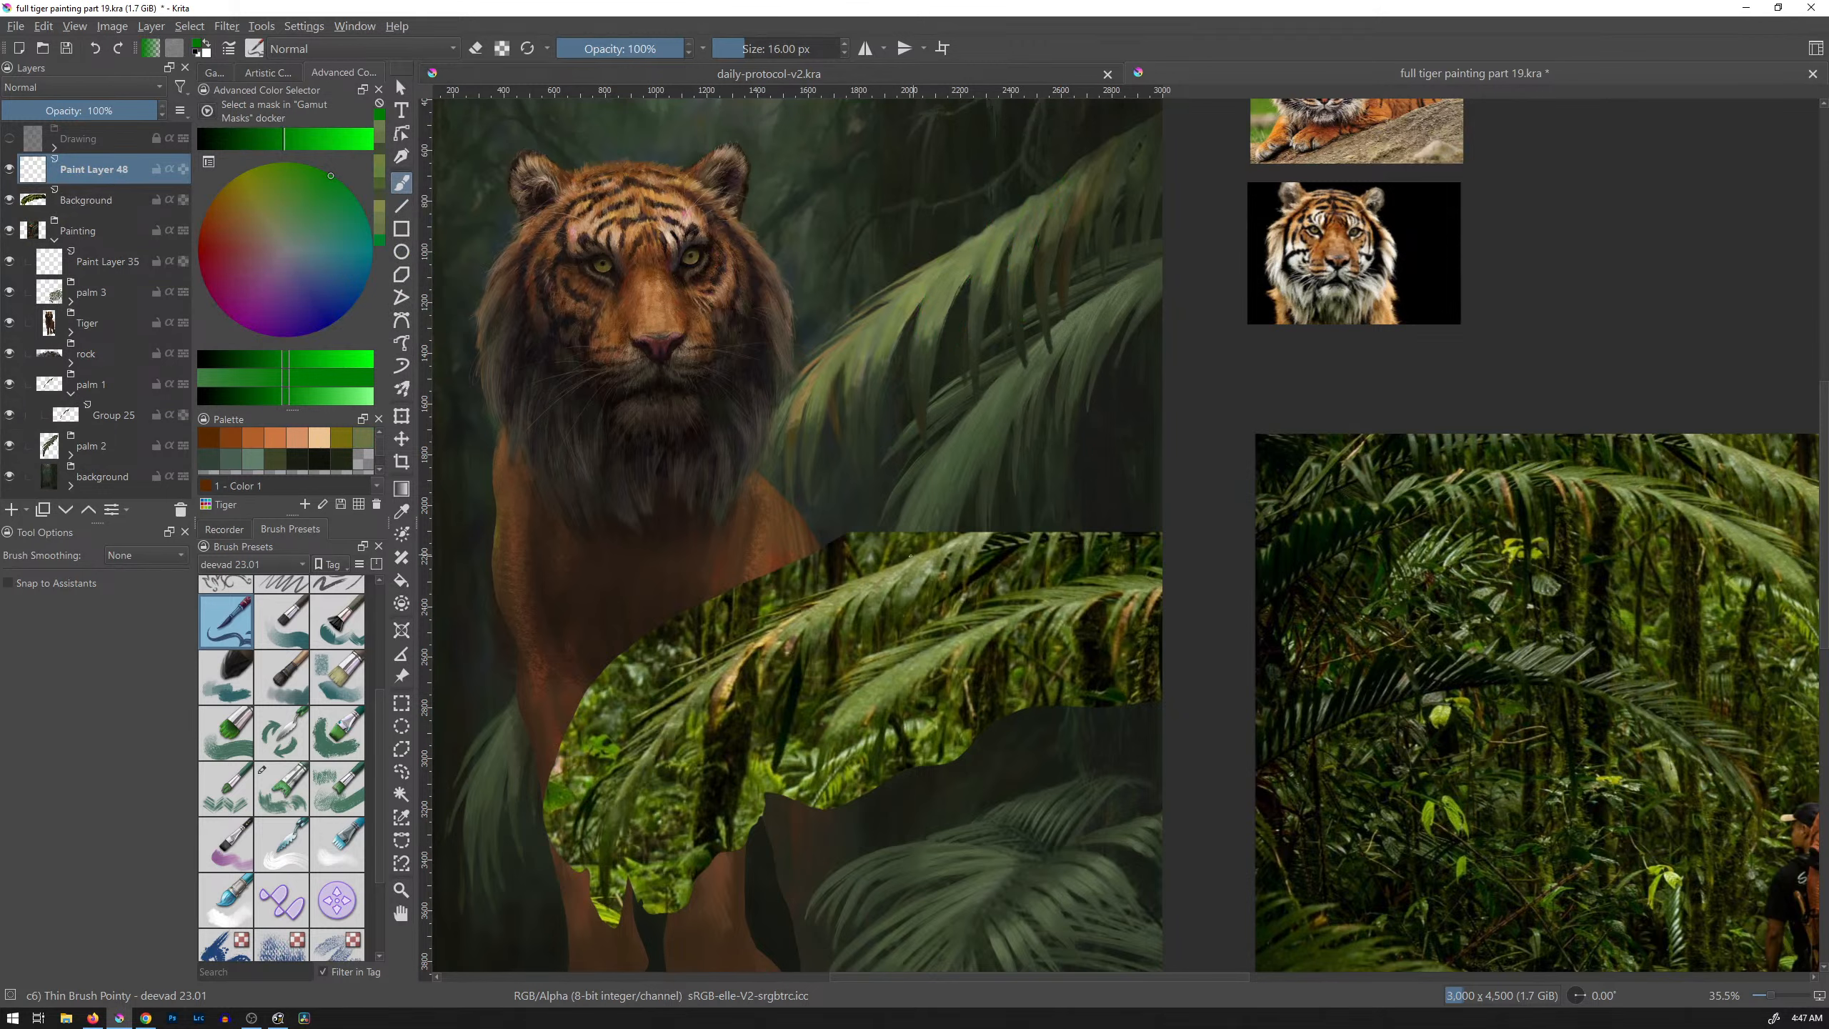
Step: Try tracing the leaflet directions over the palm fronds of the embedded reference photo and undo the lines
mouse_move(888, 601)
mouse_down()
mouse_move(925, 540)
mouse_move(875, 578)
mouse_up()
mouse_move(804, 627)
mouse_down()
mouse_move(834, 578)
mouse_move(948, 544)
mouse_up()
key(ctrl+z)
key(ctrl+z)
key(ctrl+z)
key(ctrl+z)
key(ctrl+z)
Step: On the Group 25 layer, touch up the upper frond with sampled greens at 25.64 px, and enlarge the brush to 51.25 px
click(152, 408)
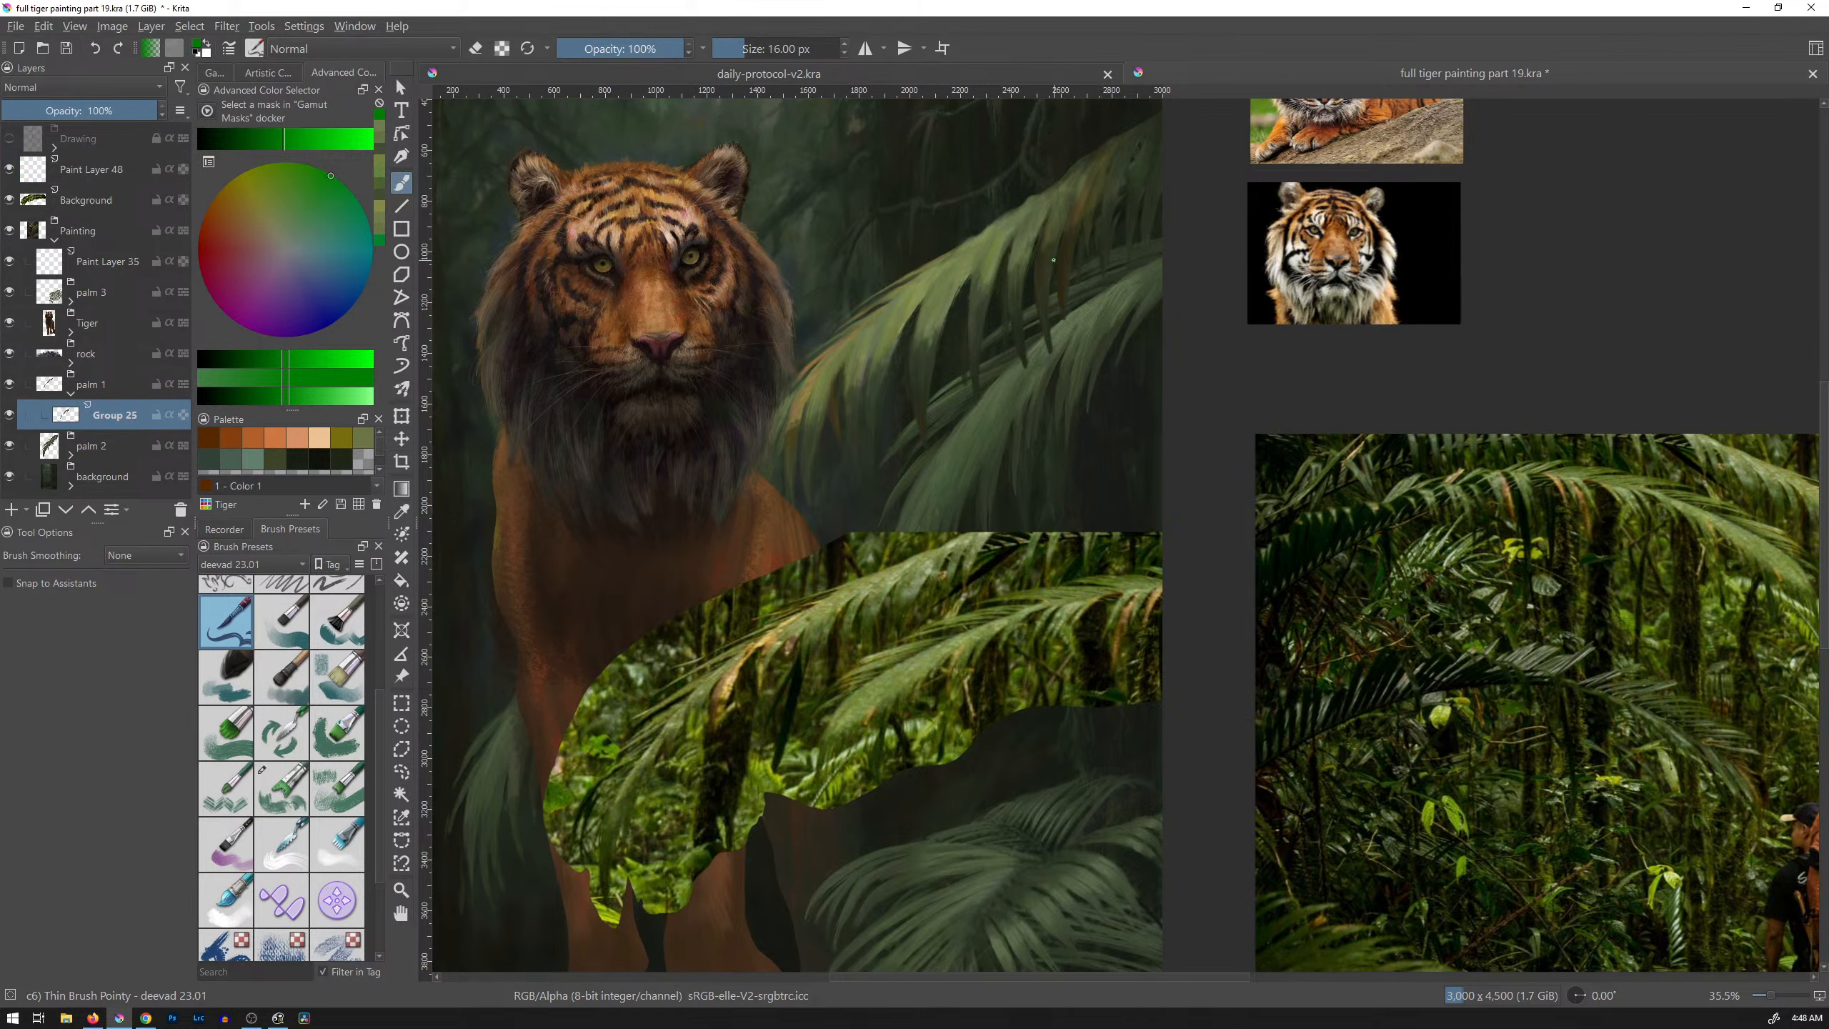
ctrl+click(1005, 288)
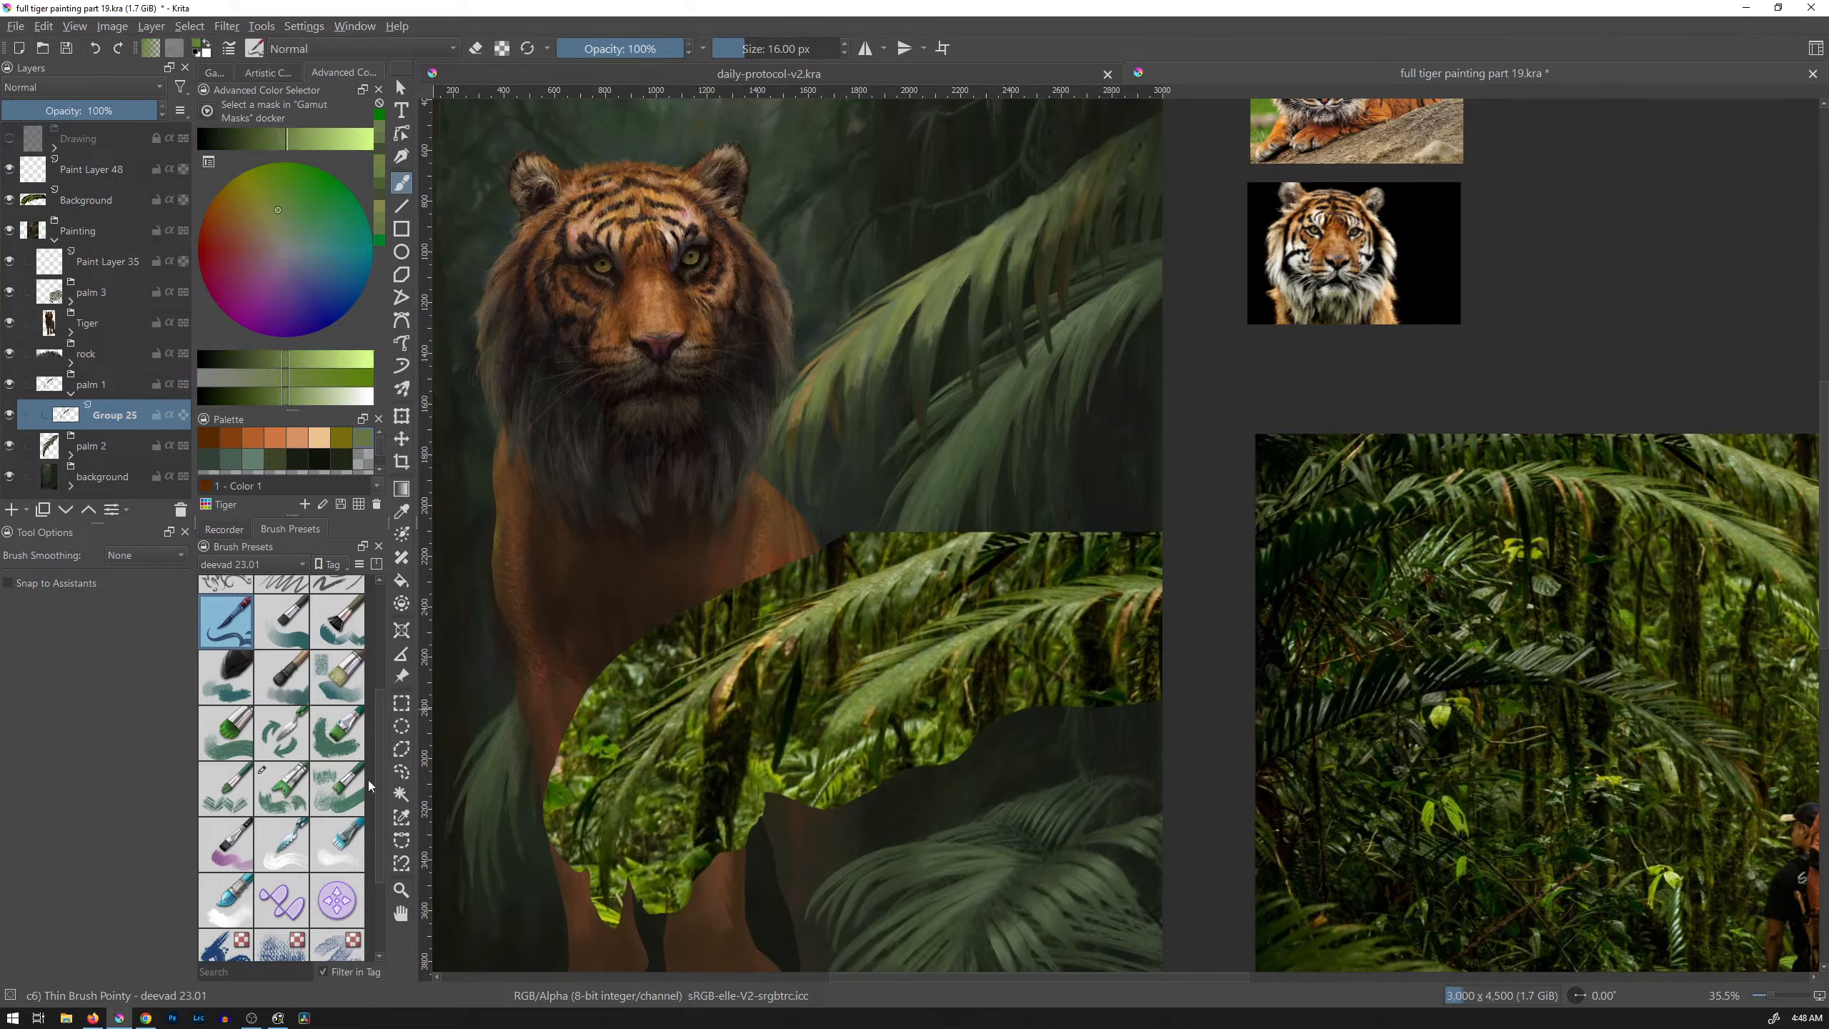
shift+drag(1006, 273, 1021, 241)
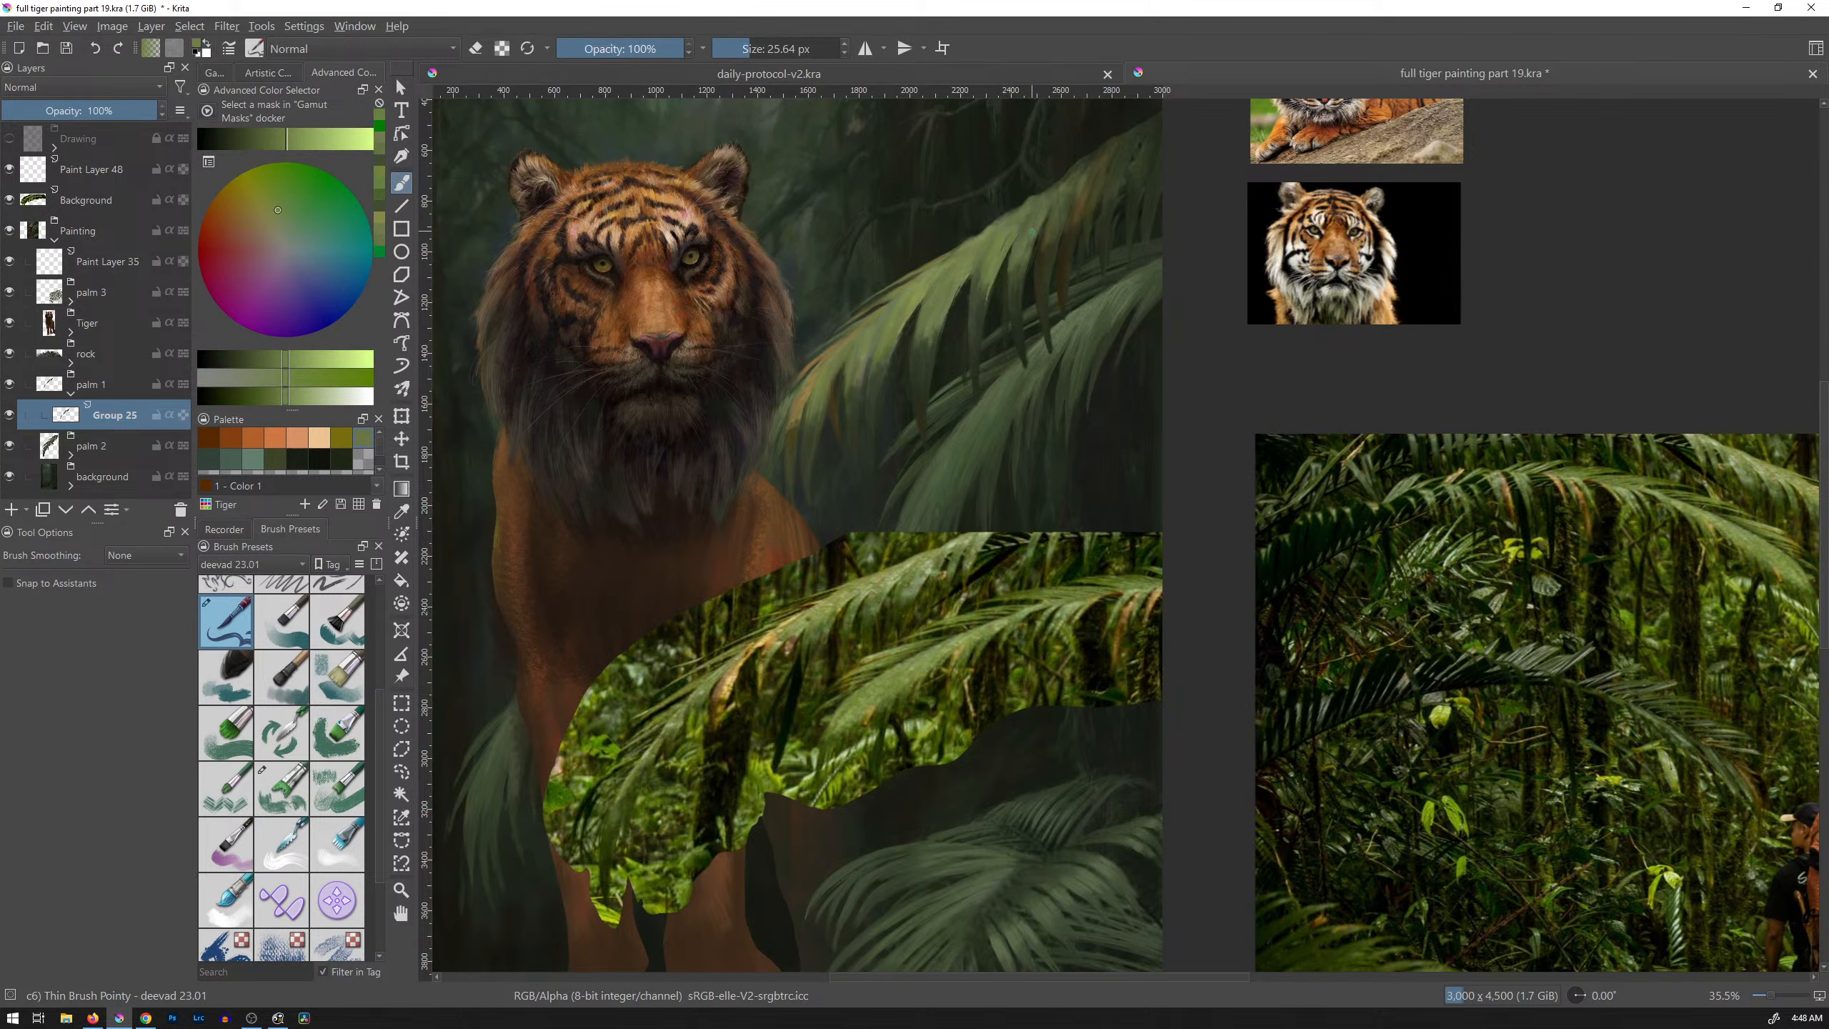
ctrl+click(1016, 267)
drag(1013, 250, 1028, 228)
shift+drag(1014, 294, 1038, 288)
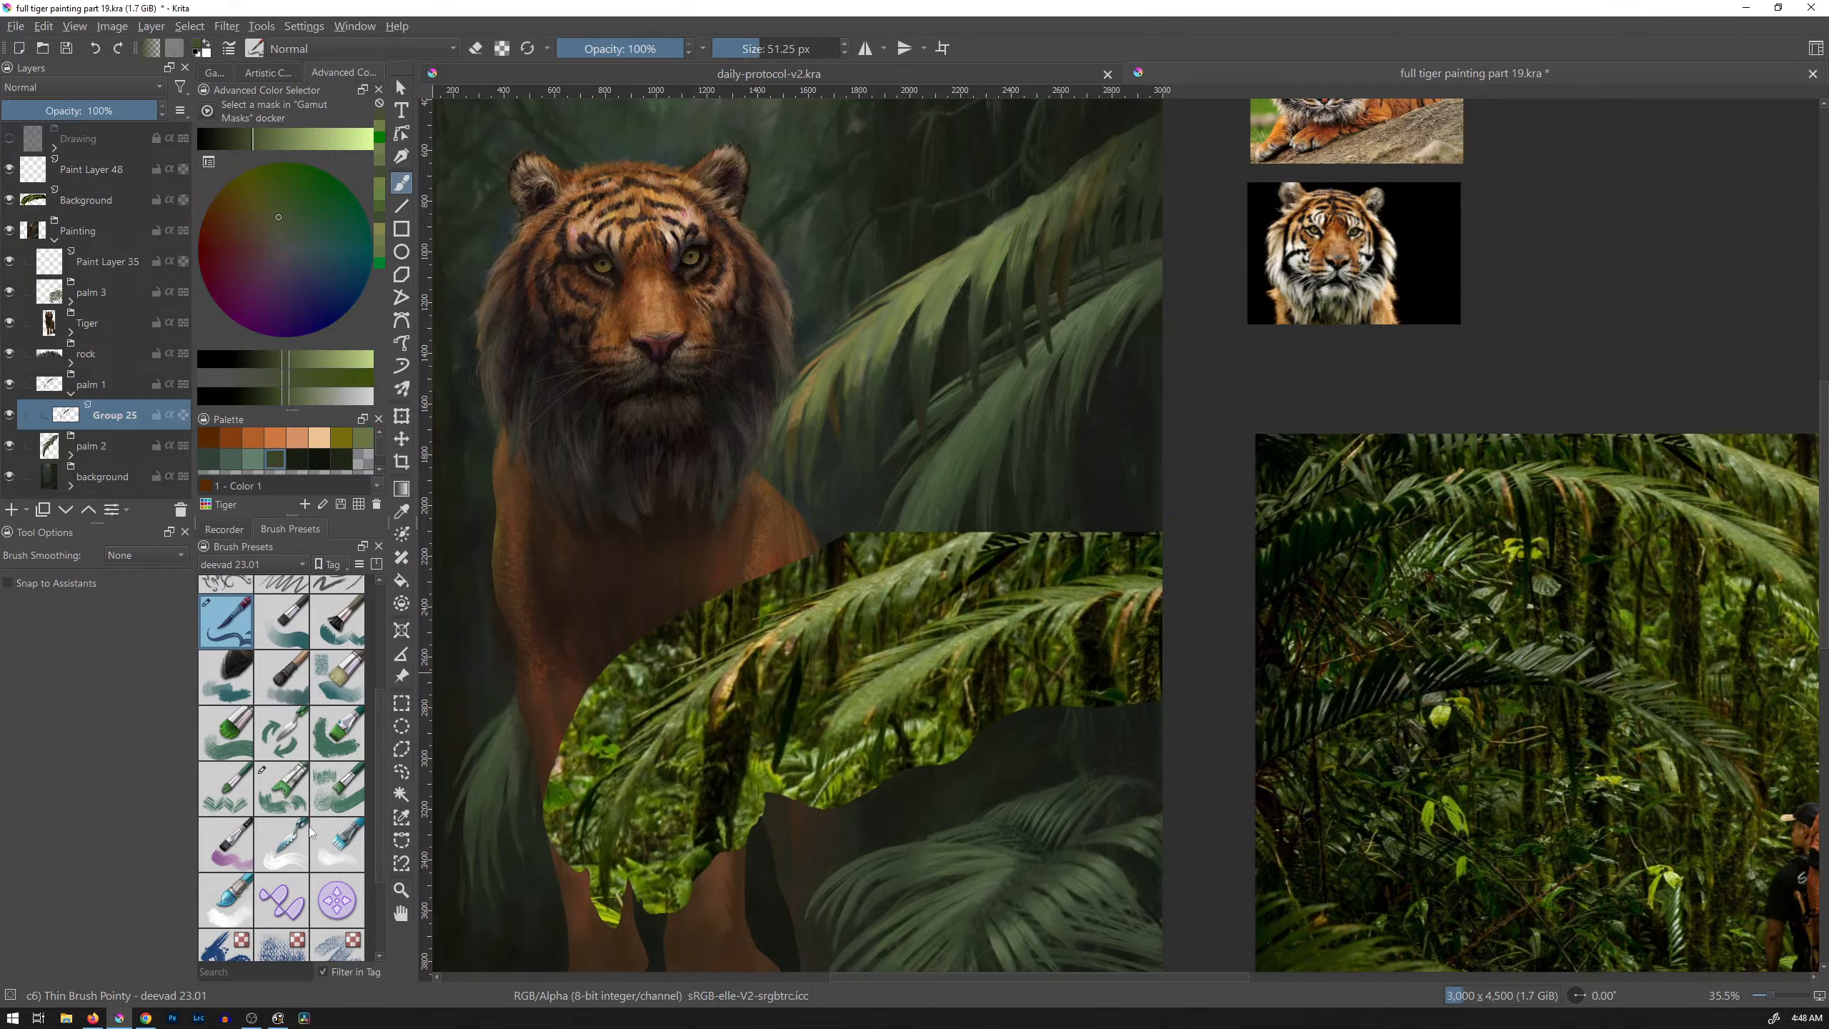
Step: Switch to the Textured Crease Update brush at 31.30 px and paint the upper frond's middle leaflets with sampled greens
click(282, 788)
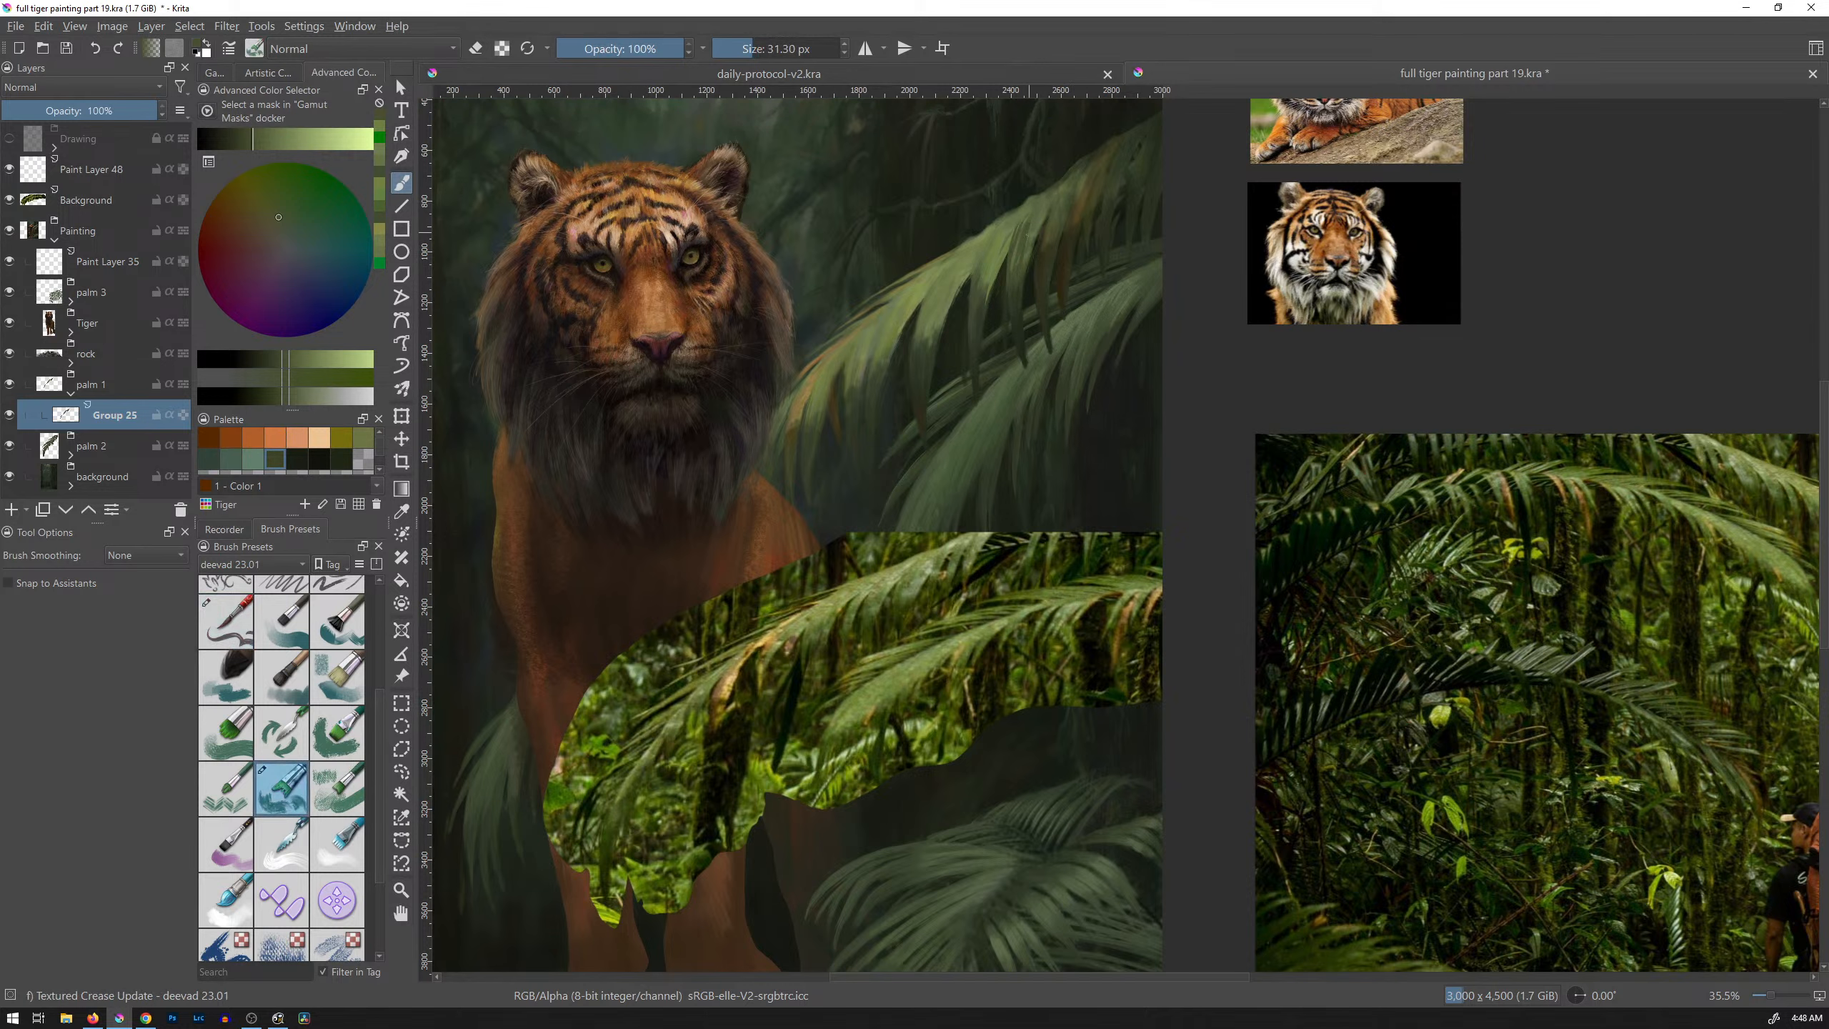
ctrl+click(998, 260)
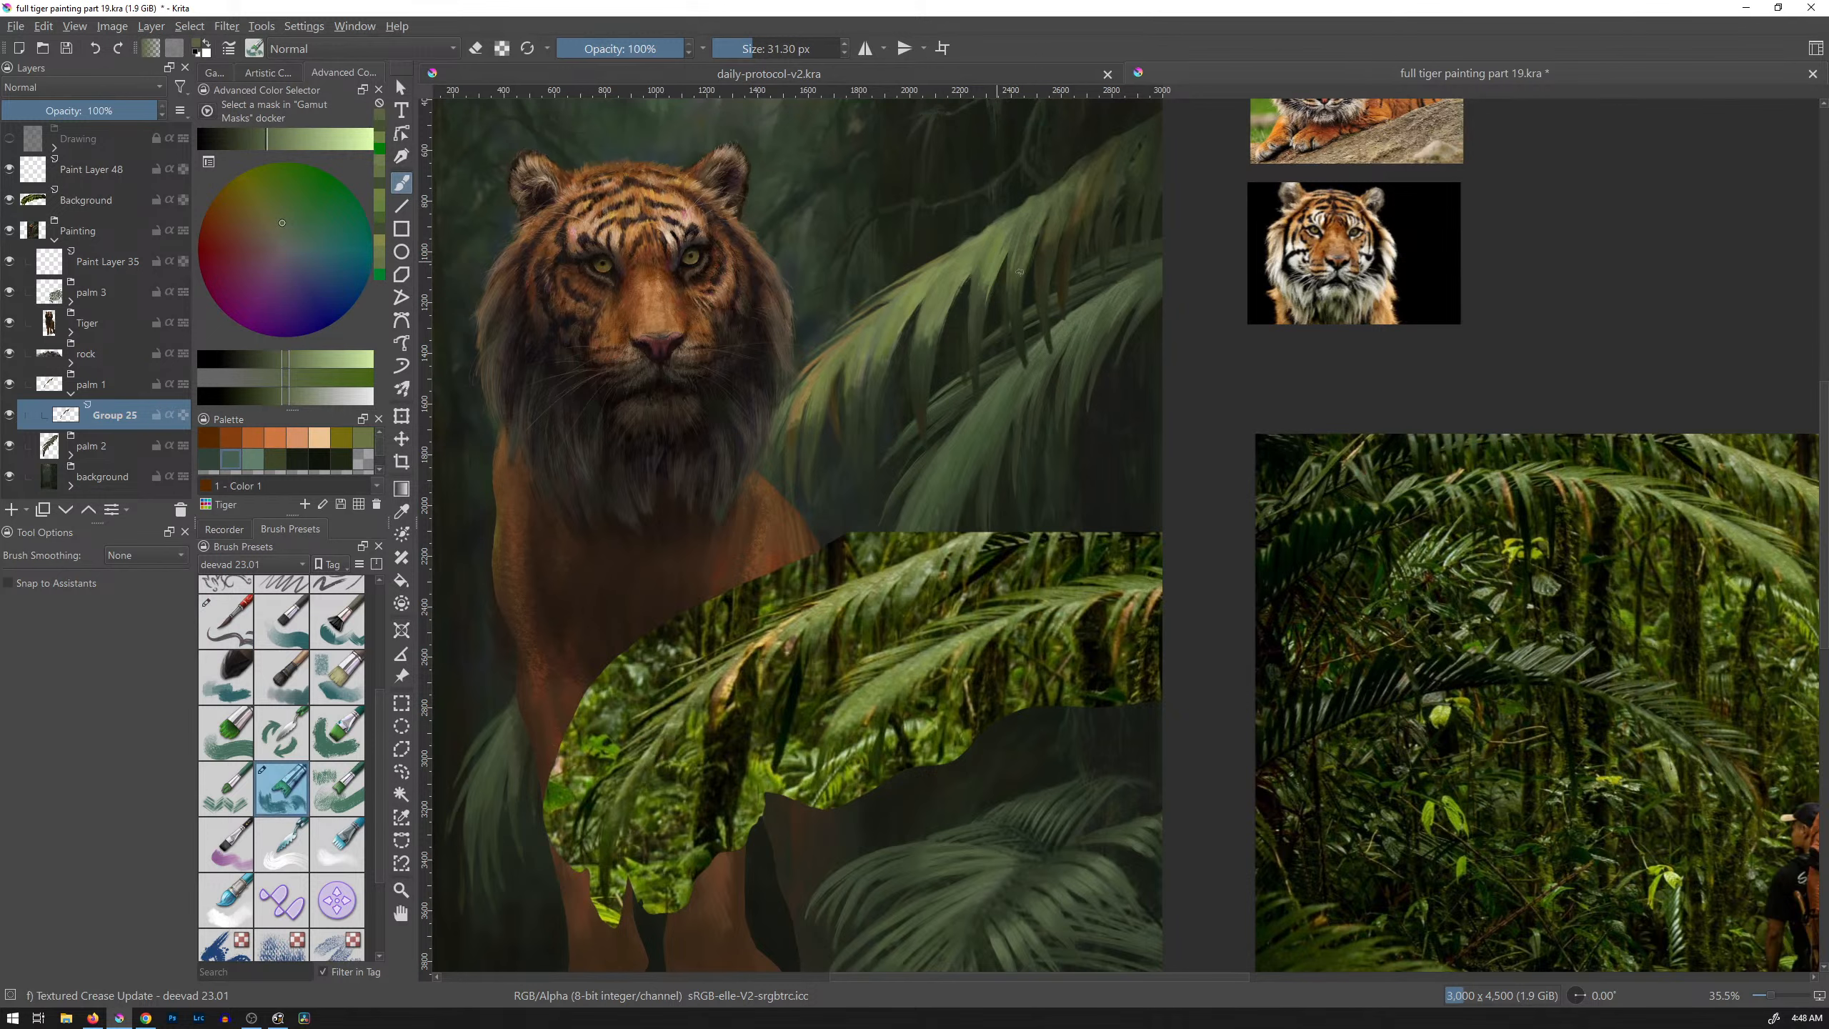
ctrl+click(1006, 260)
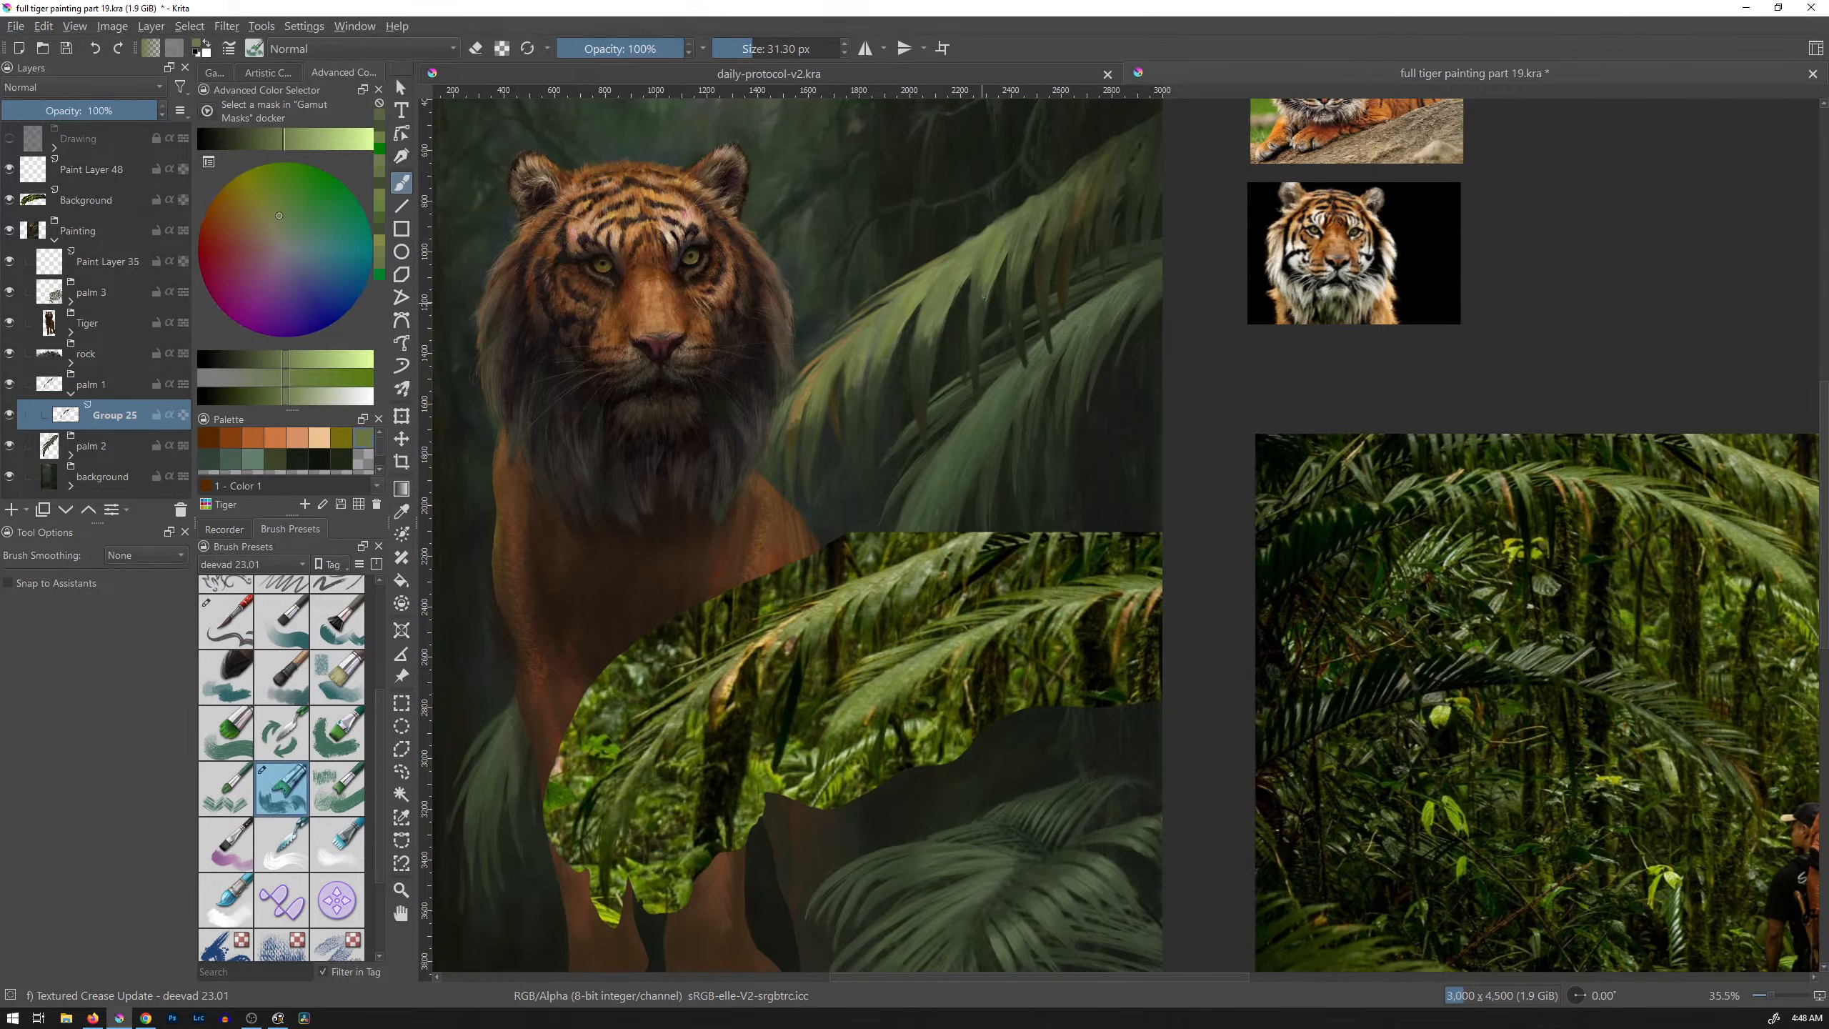
mouse_move(982, 293)
mouse_down()
mouse_move(990, 274)
mouse_move(970, 310)
mouse_up()
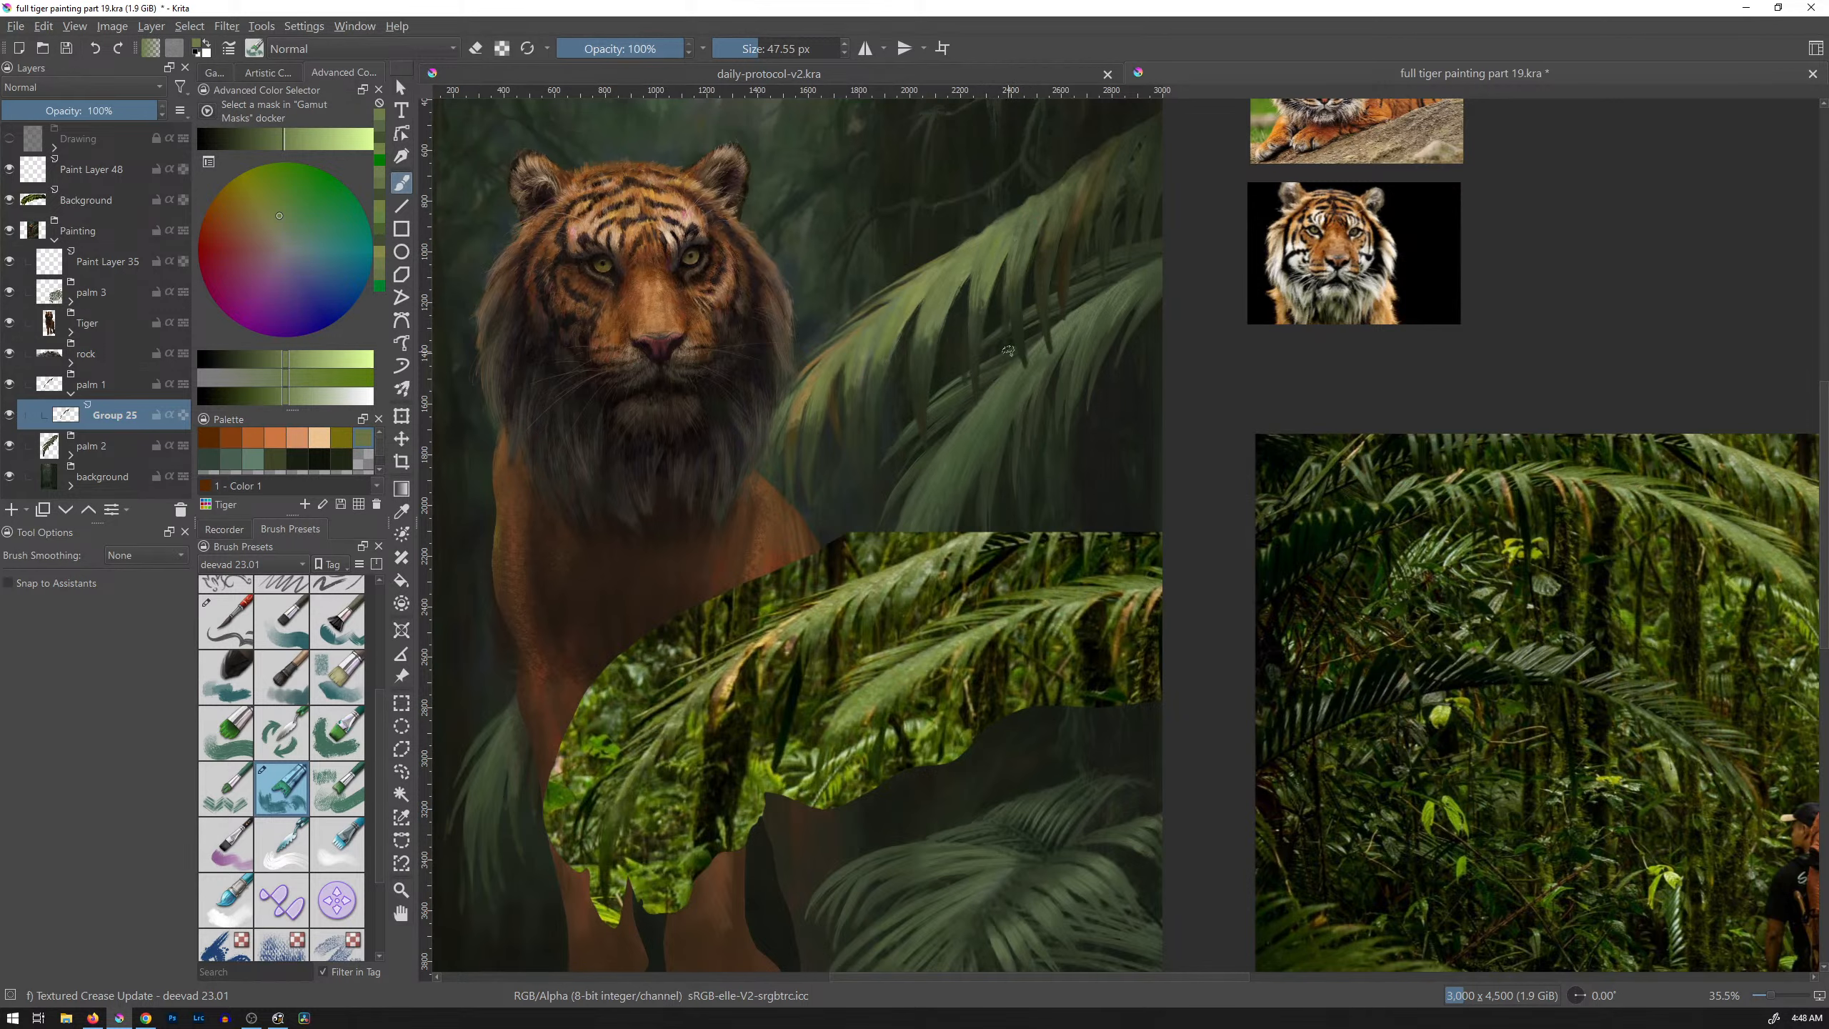
Step: Try long light green strokes across the lower frond with a 47.55 px brush and undo them
drag(1060, 351, 904, 465)
drag(1098, 327, 1058, 353)
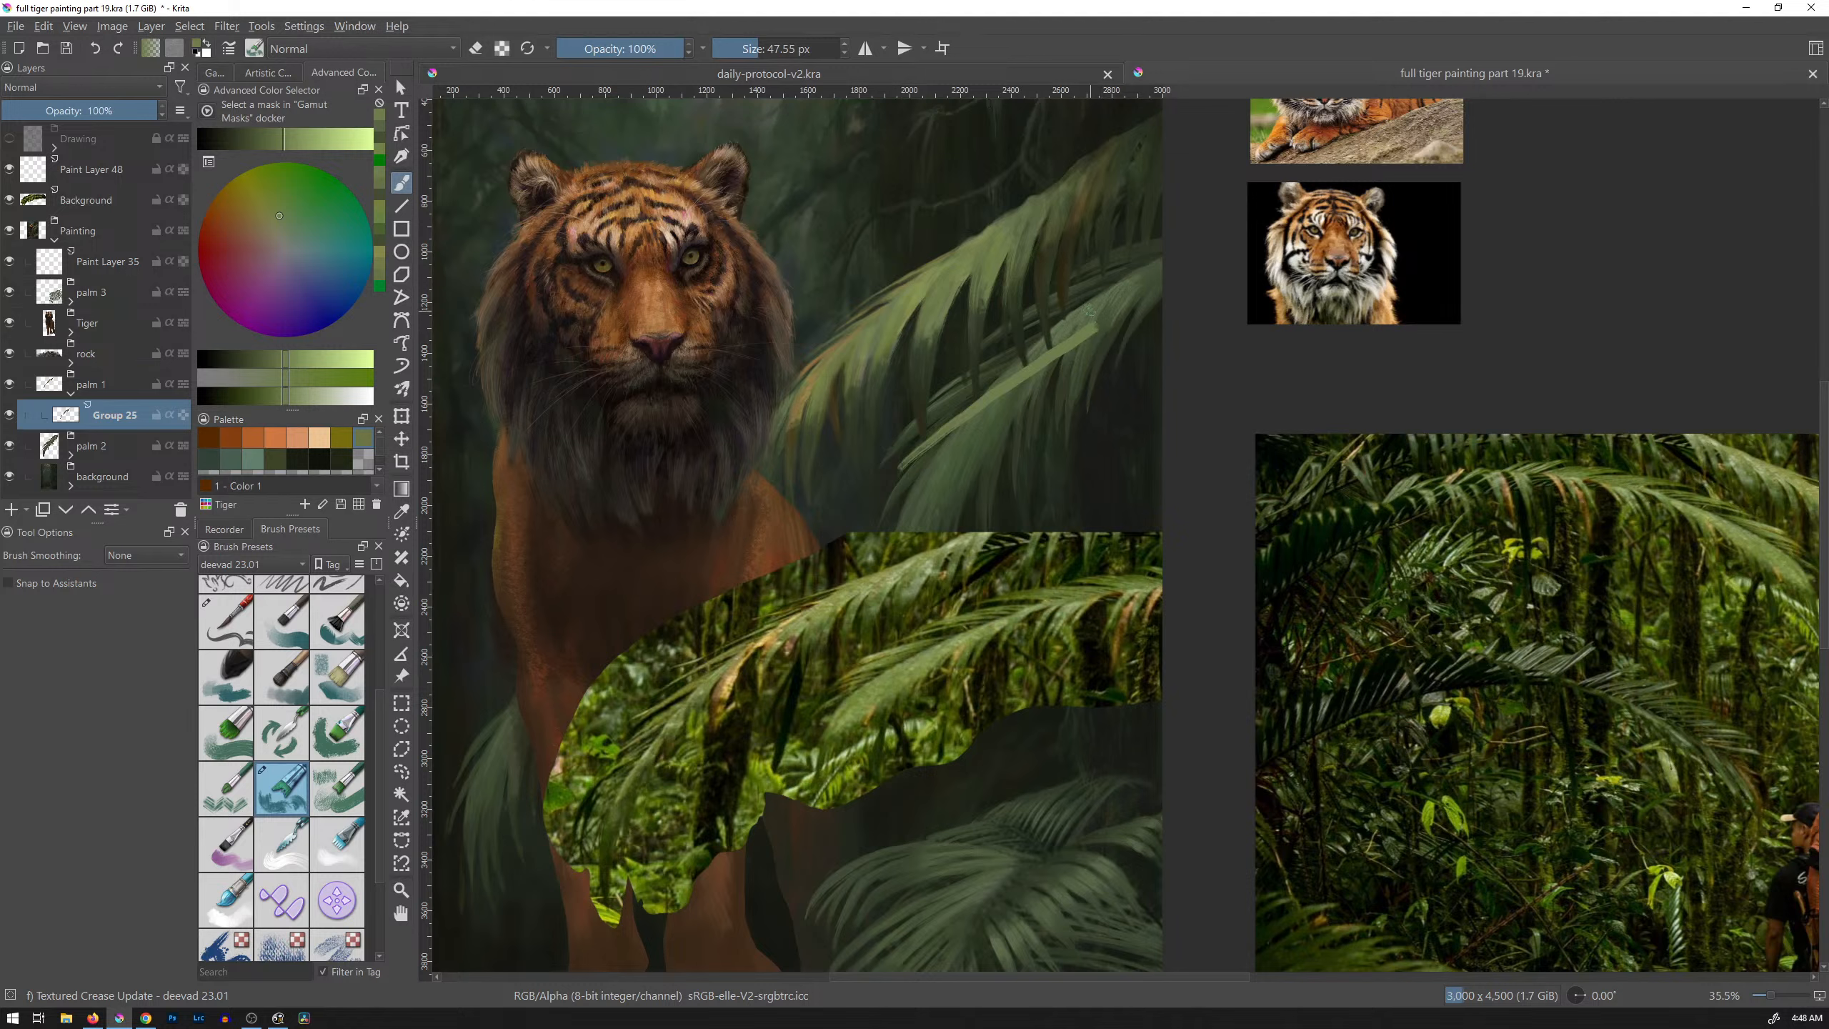
key(ctrl+z)
Step: Erase around the leaflet tips where the upper frond overlaps the lower one, reducing the brush size to 29.47 px
ctrl+click(1090, 380)
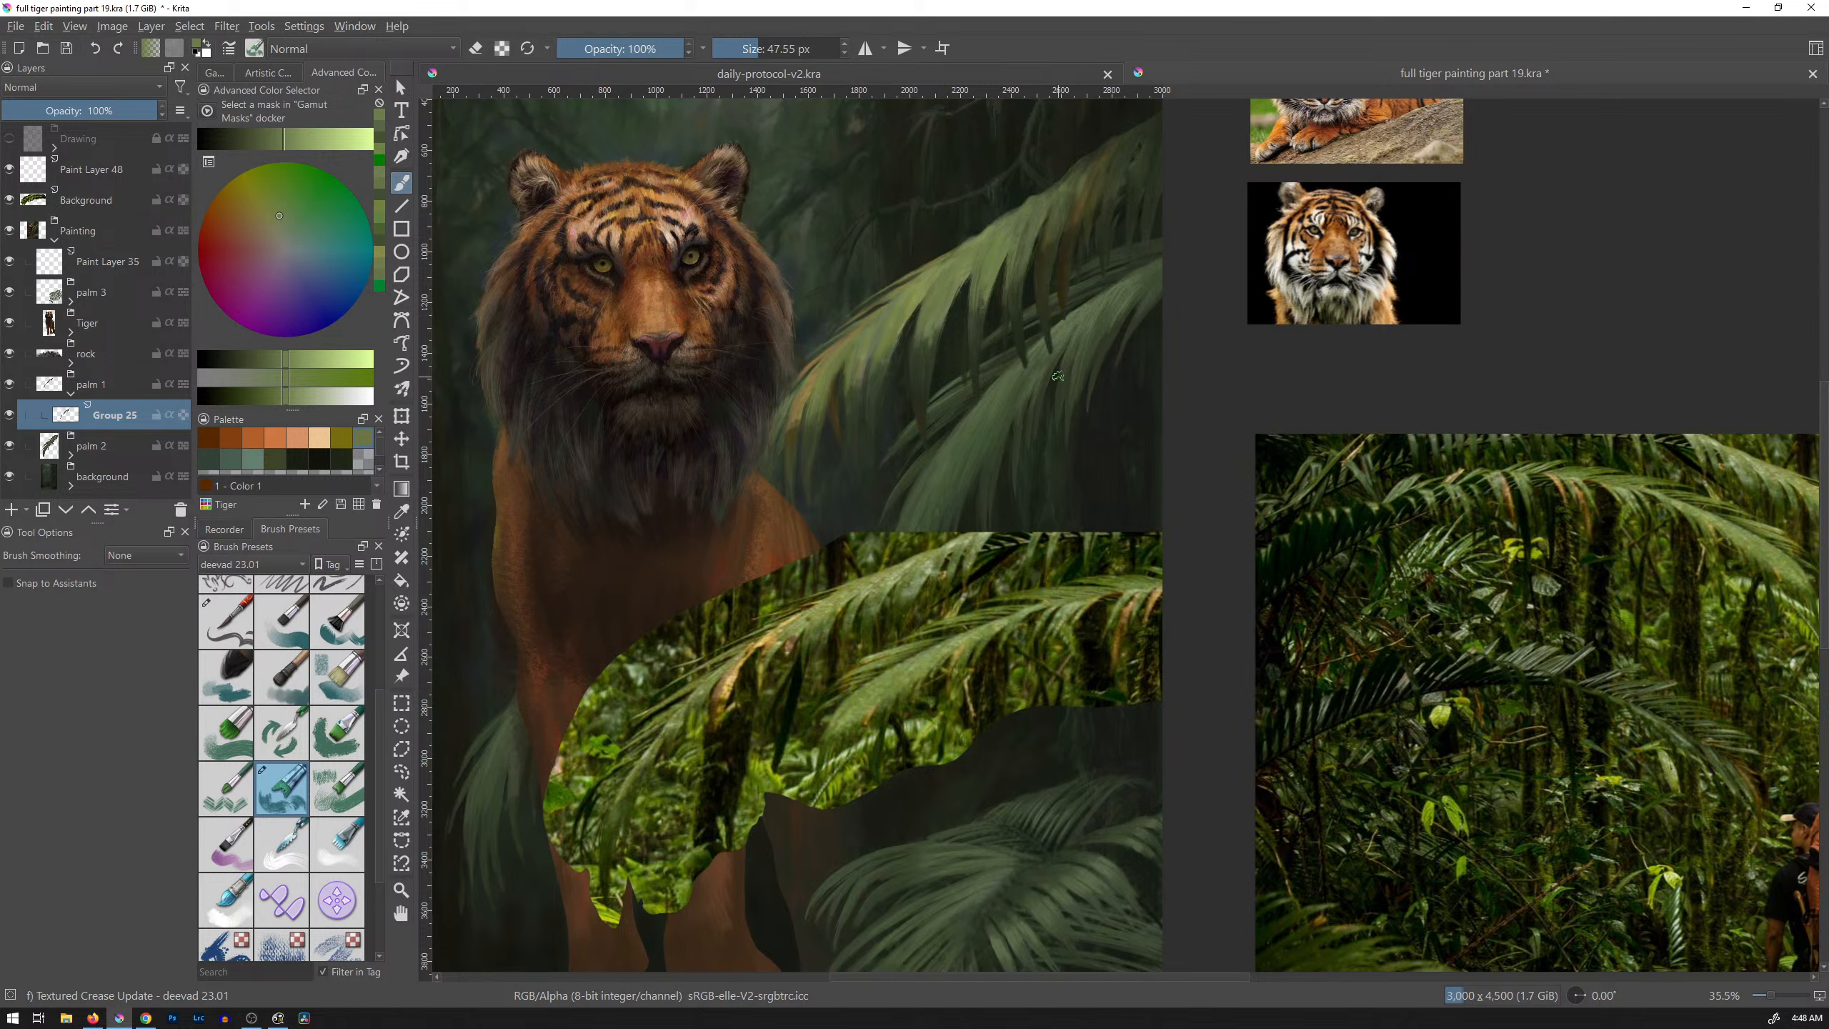
key(e)
scroll(1024, 364, up, 4)
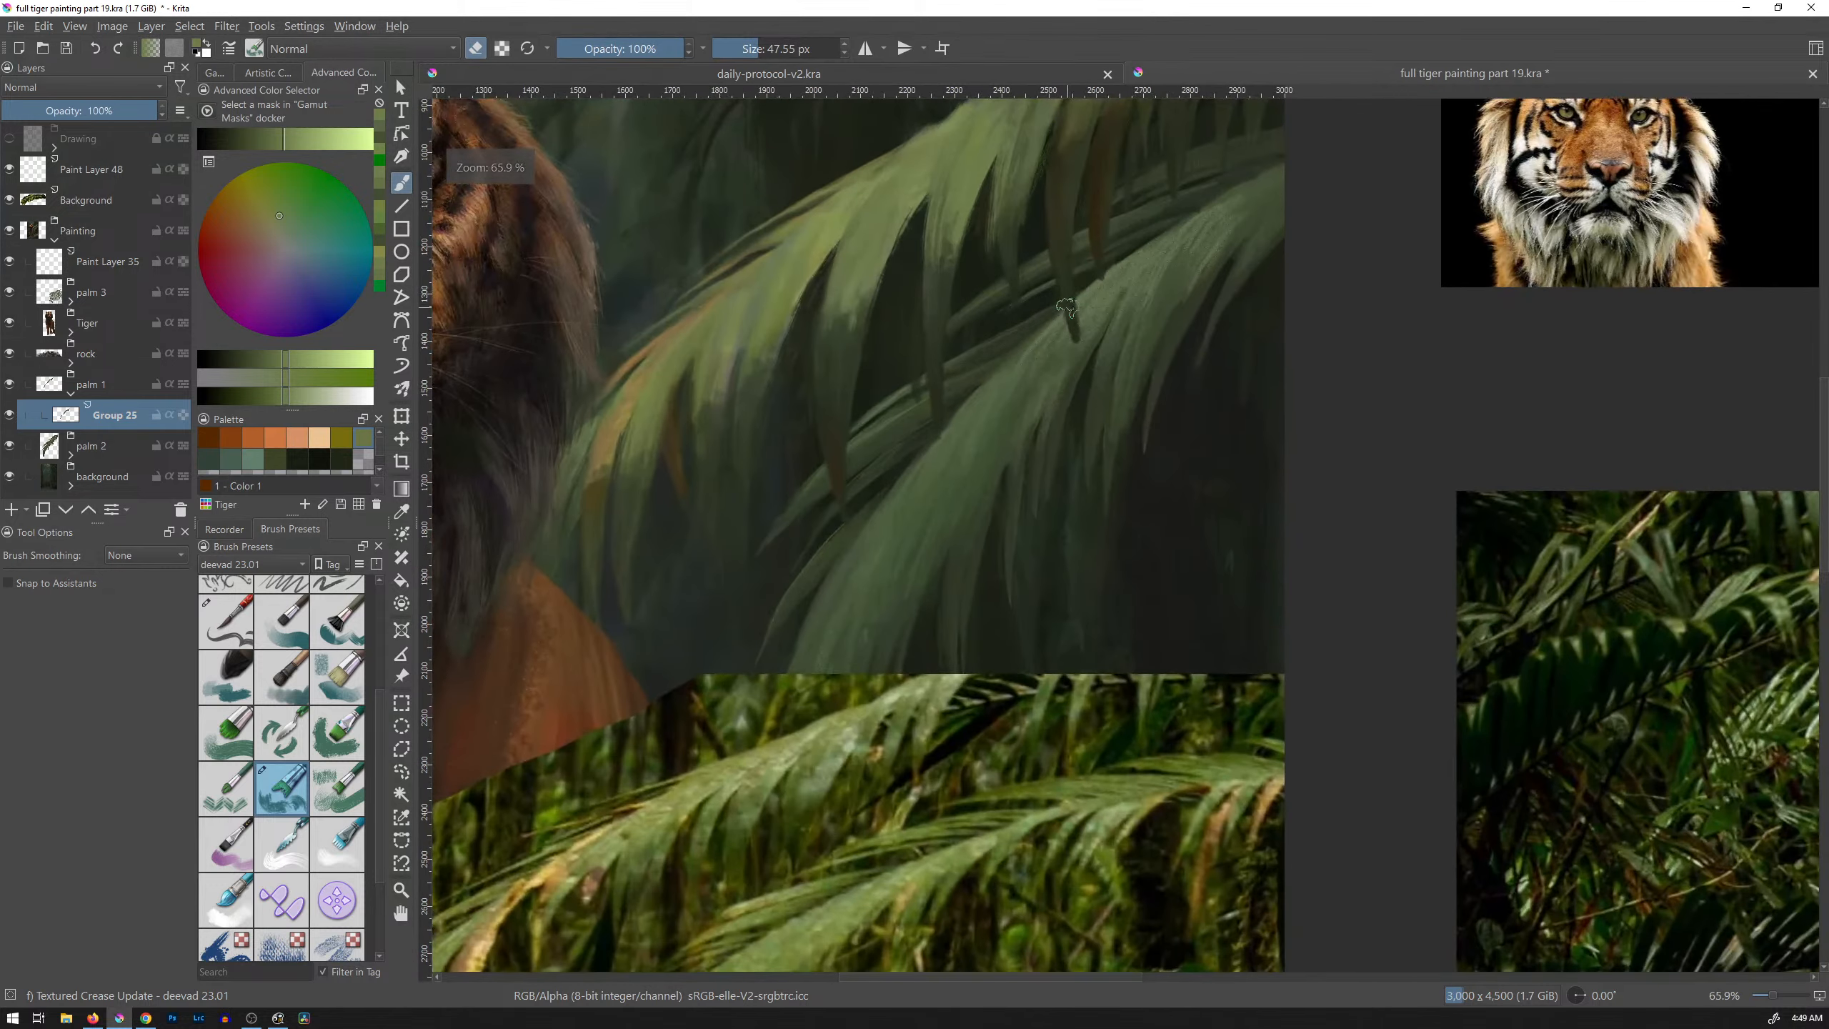
drag(1063, 337, 1016, 400)
drag(1034, 334, 1018, 331)
key(e)
Step: Paint a dark hanging leaflet in the gap of the upper frond, sampling dark green and olive tones from nearby leaves
ctrl+click(983, 294)
drag(950, 254, 961, 325)
ctrl+click(974, 305)
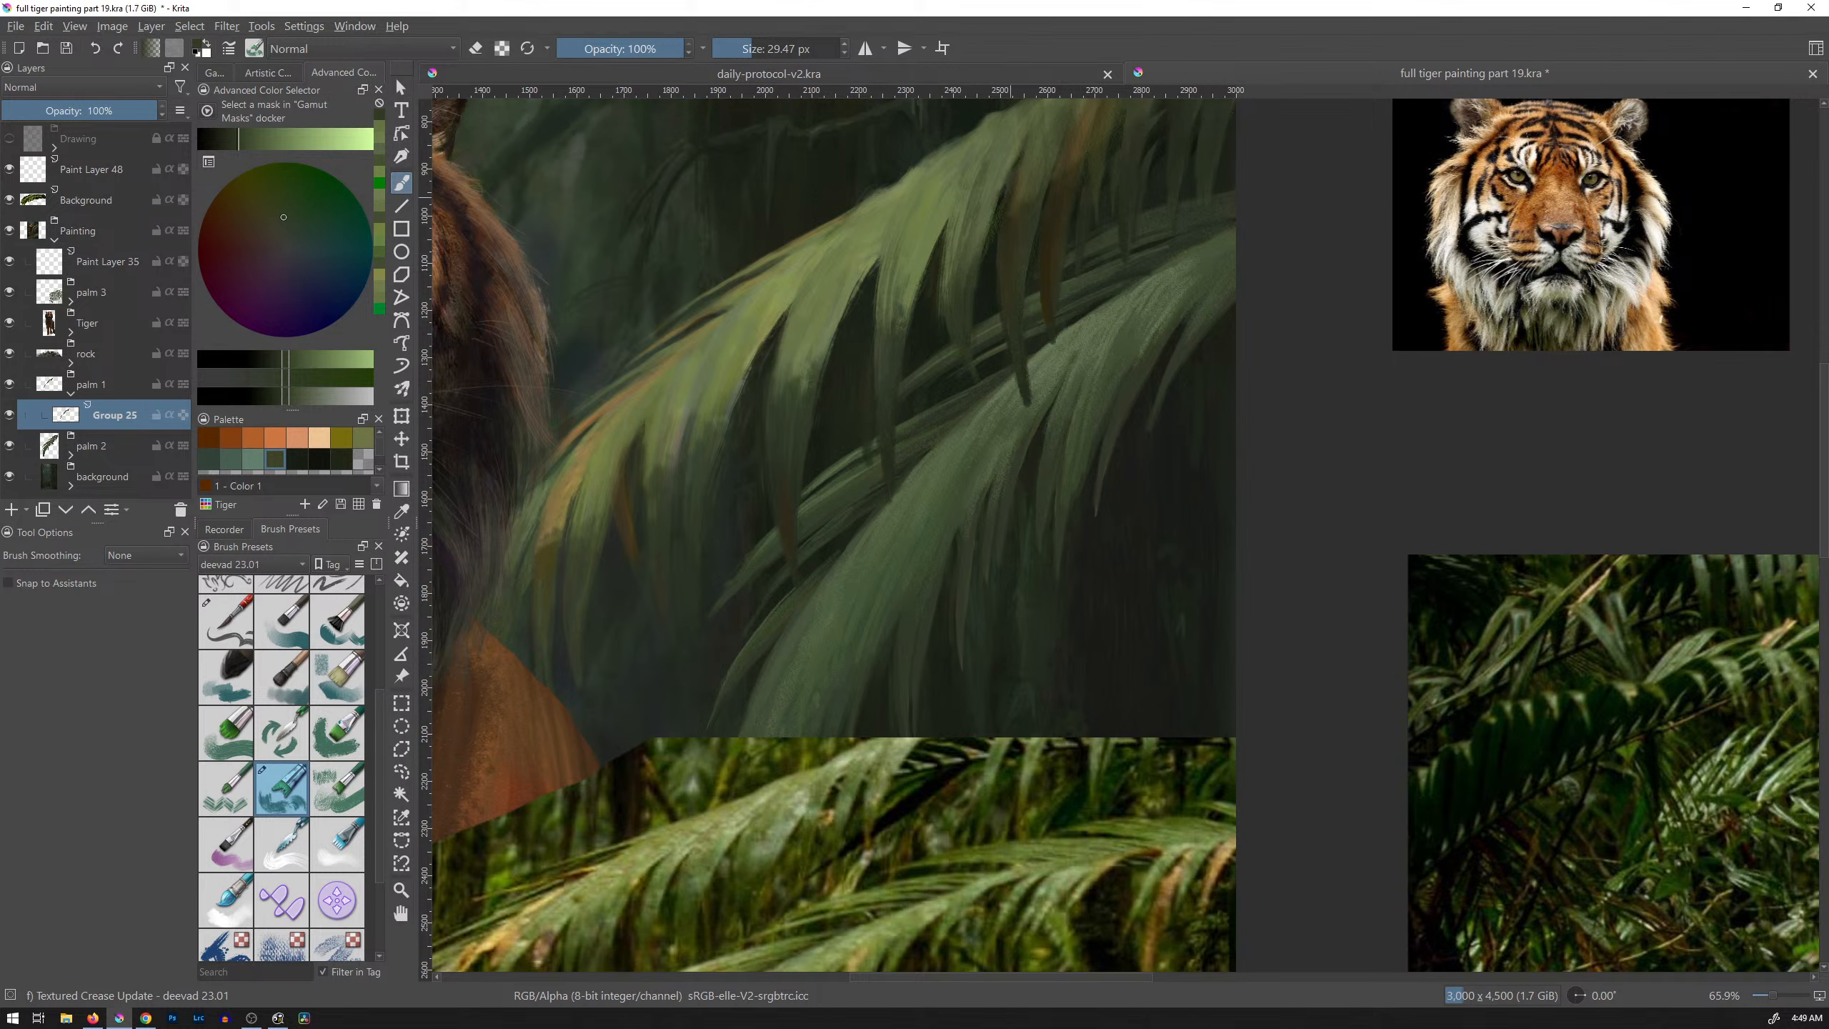
ctrl+click(1055, 234)
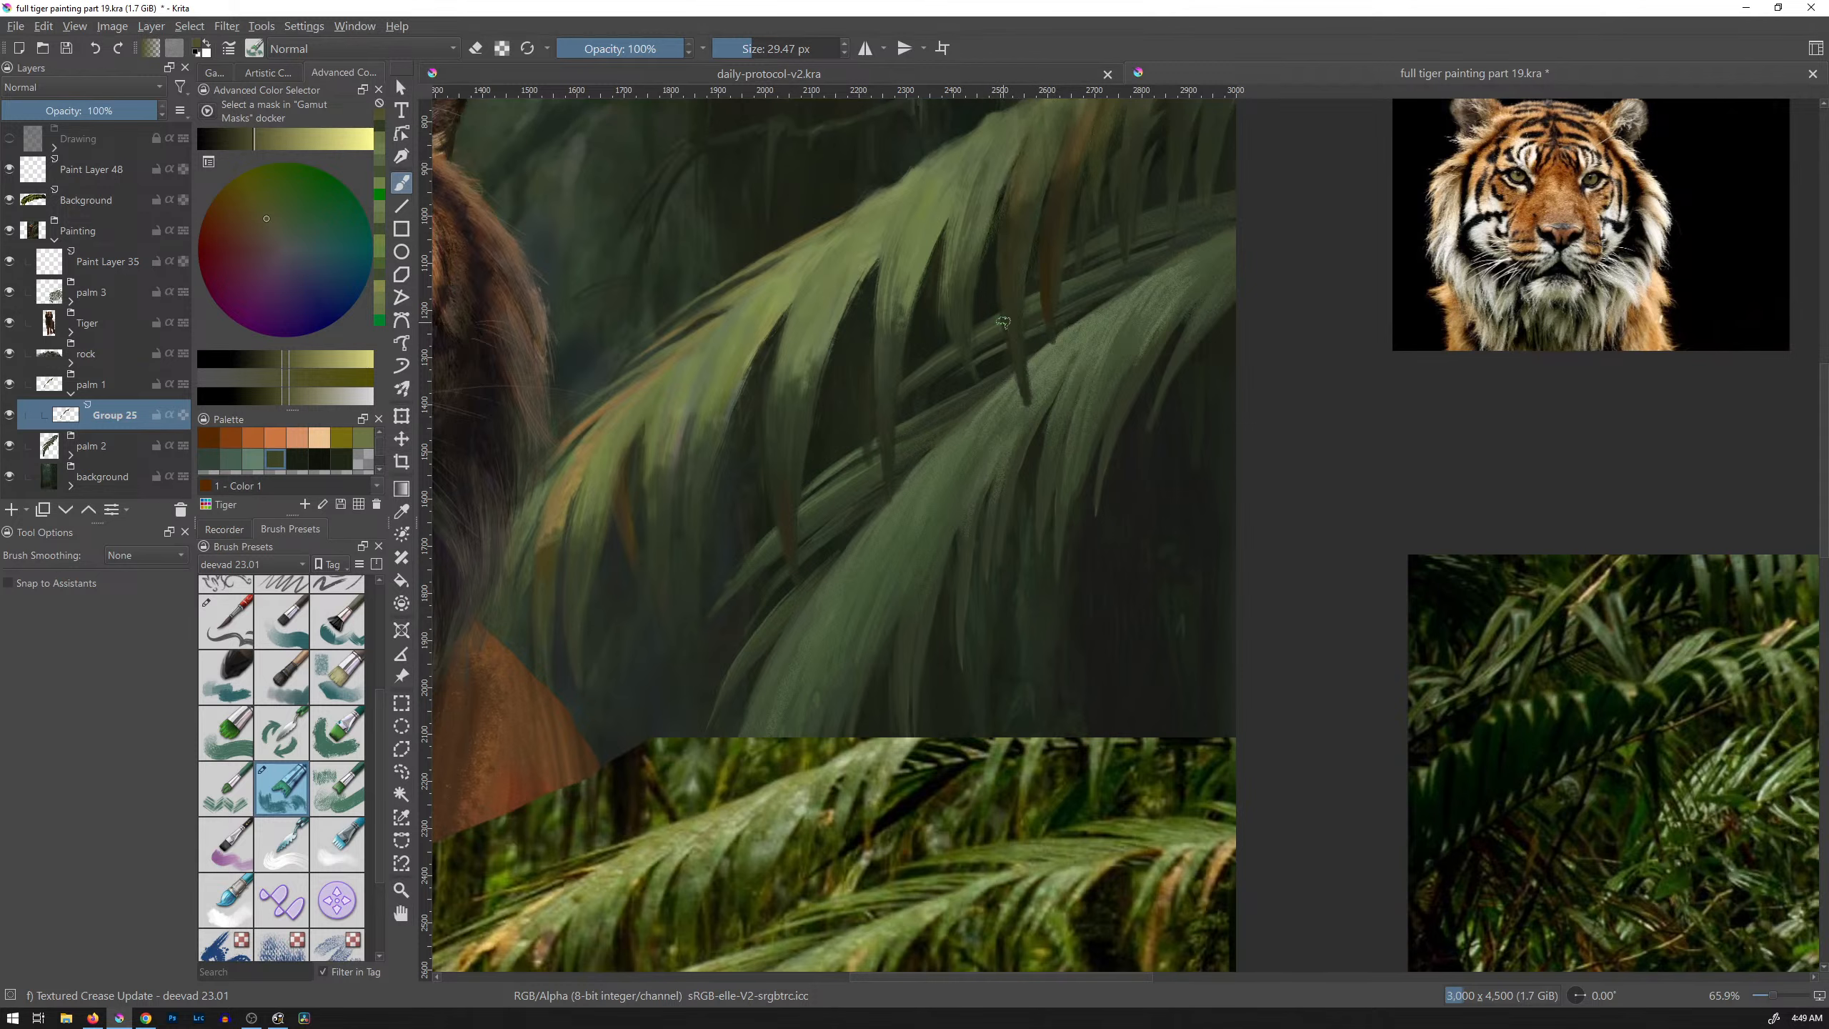
Step: Refine the middle leaflet tips above the lower frond by alternating the eraser with strokes of a sampled dark green
scroll(1059, 307, down, 3)
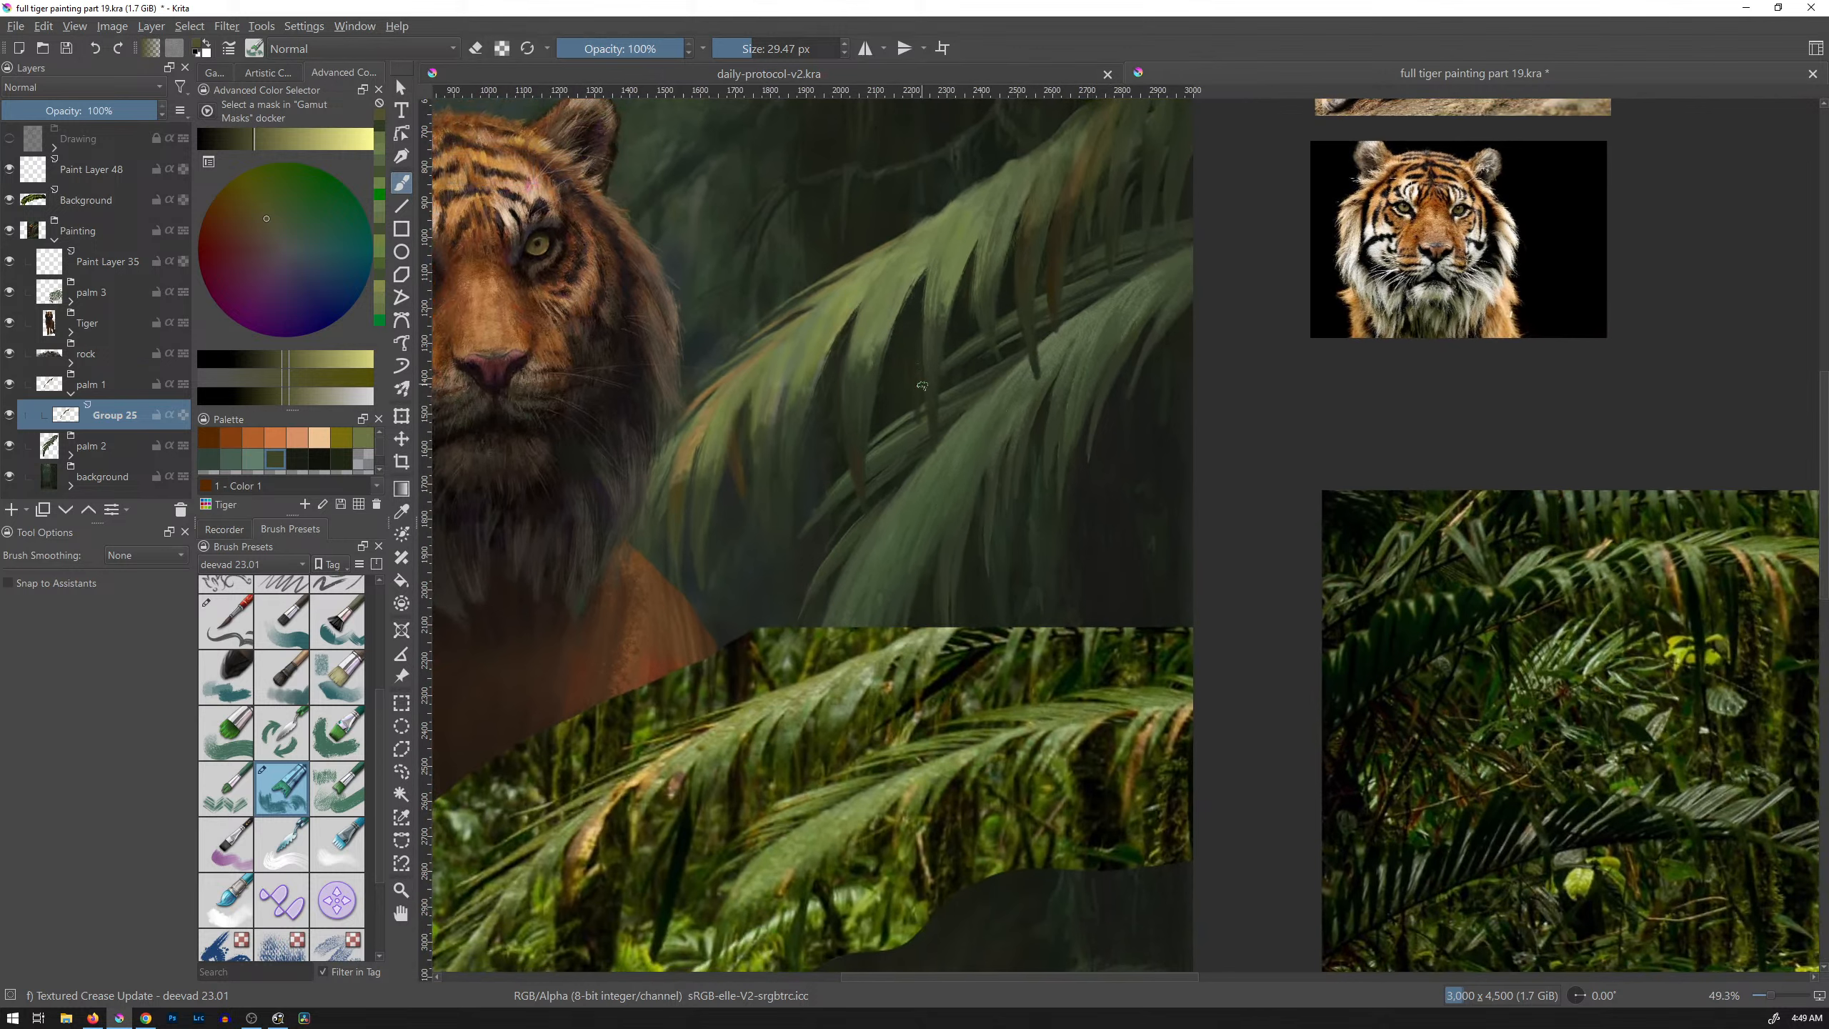
key(e)
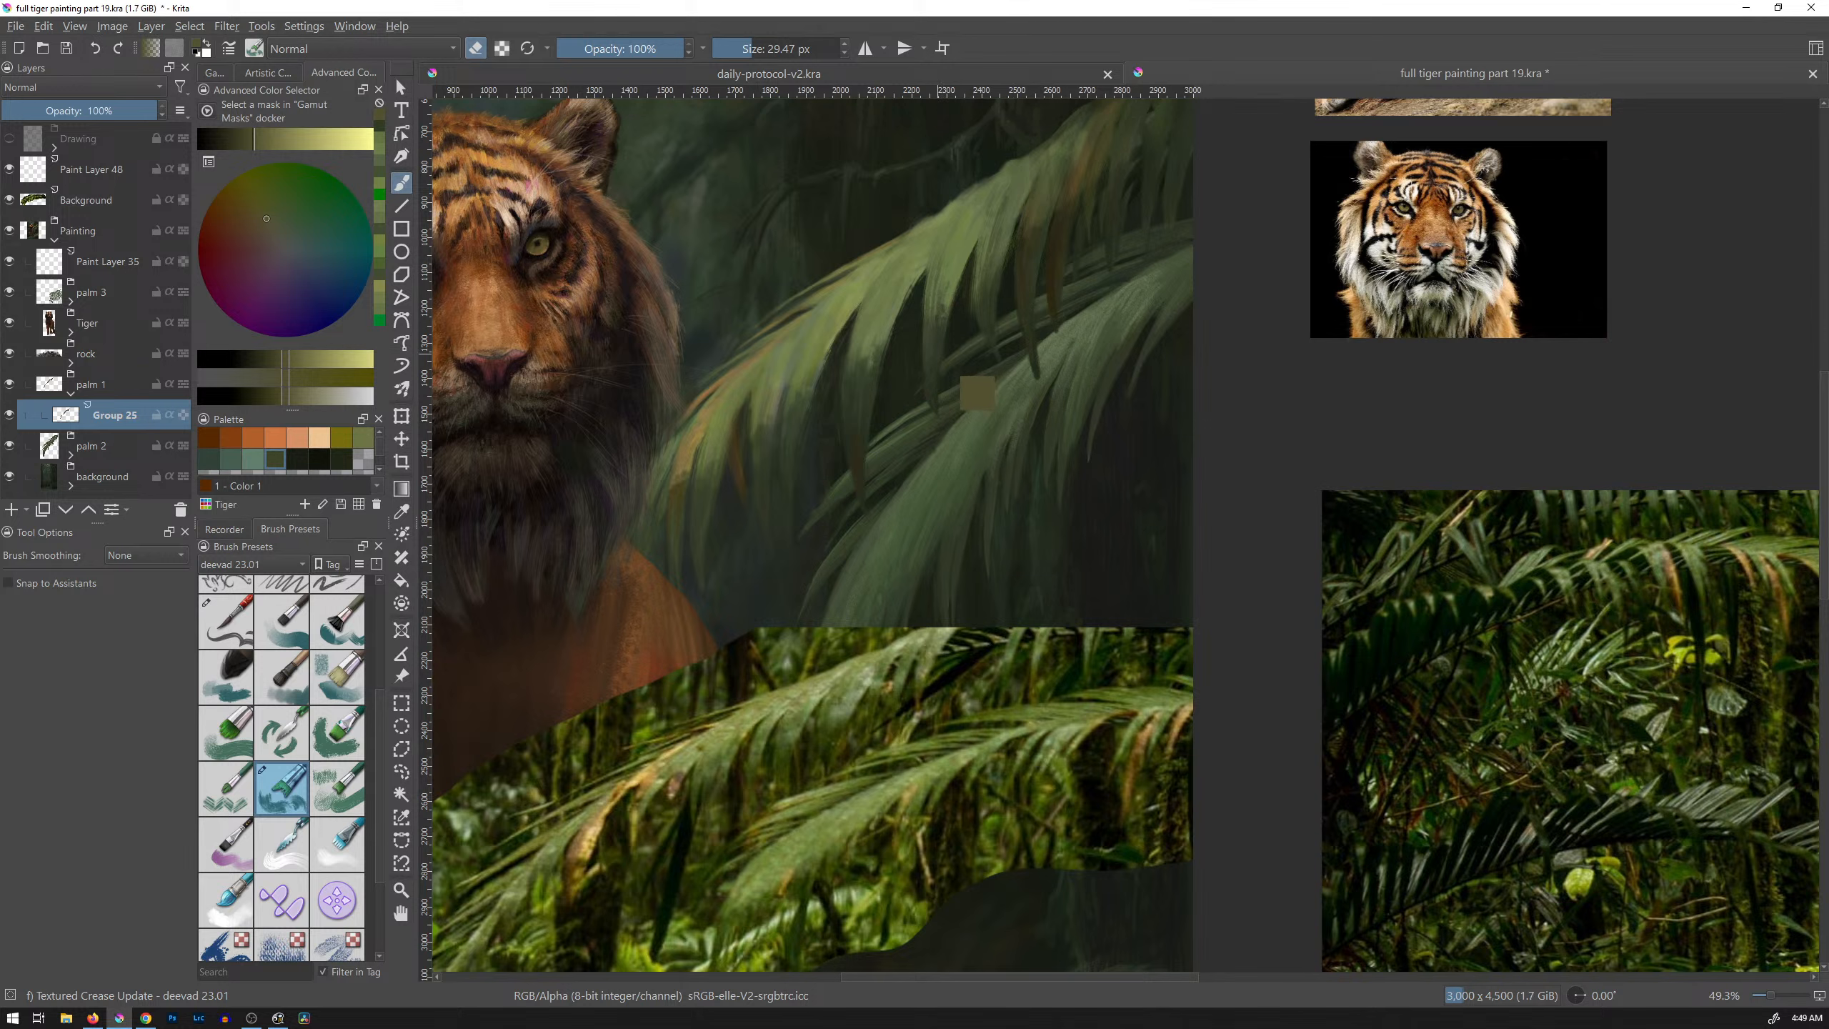
ctrl+click(944, 353)
drag(930, 356, 941, 405)
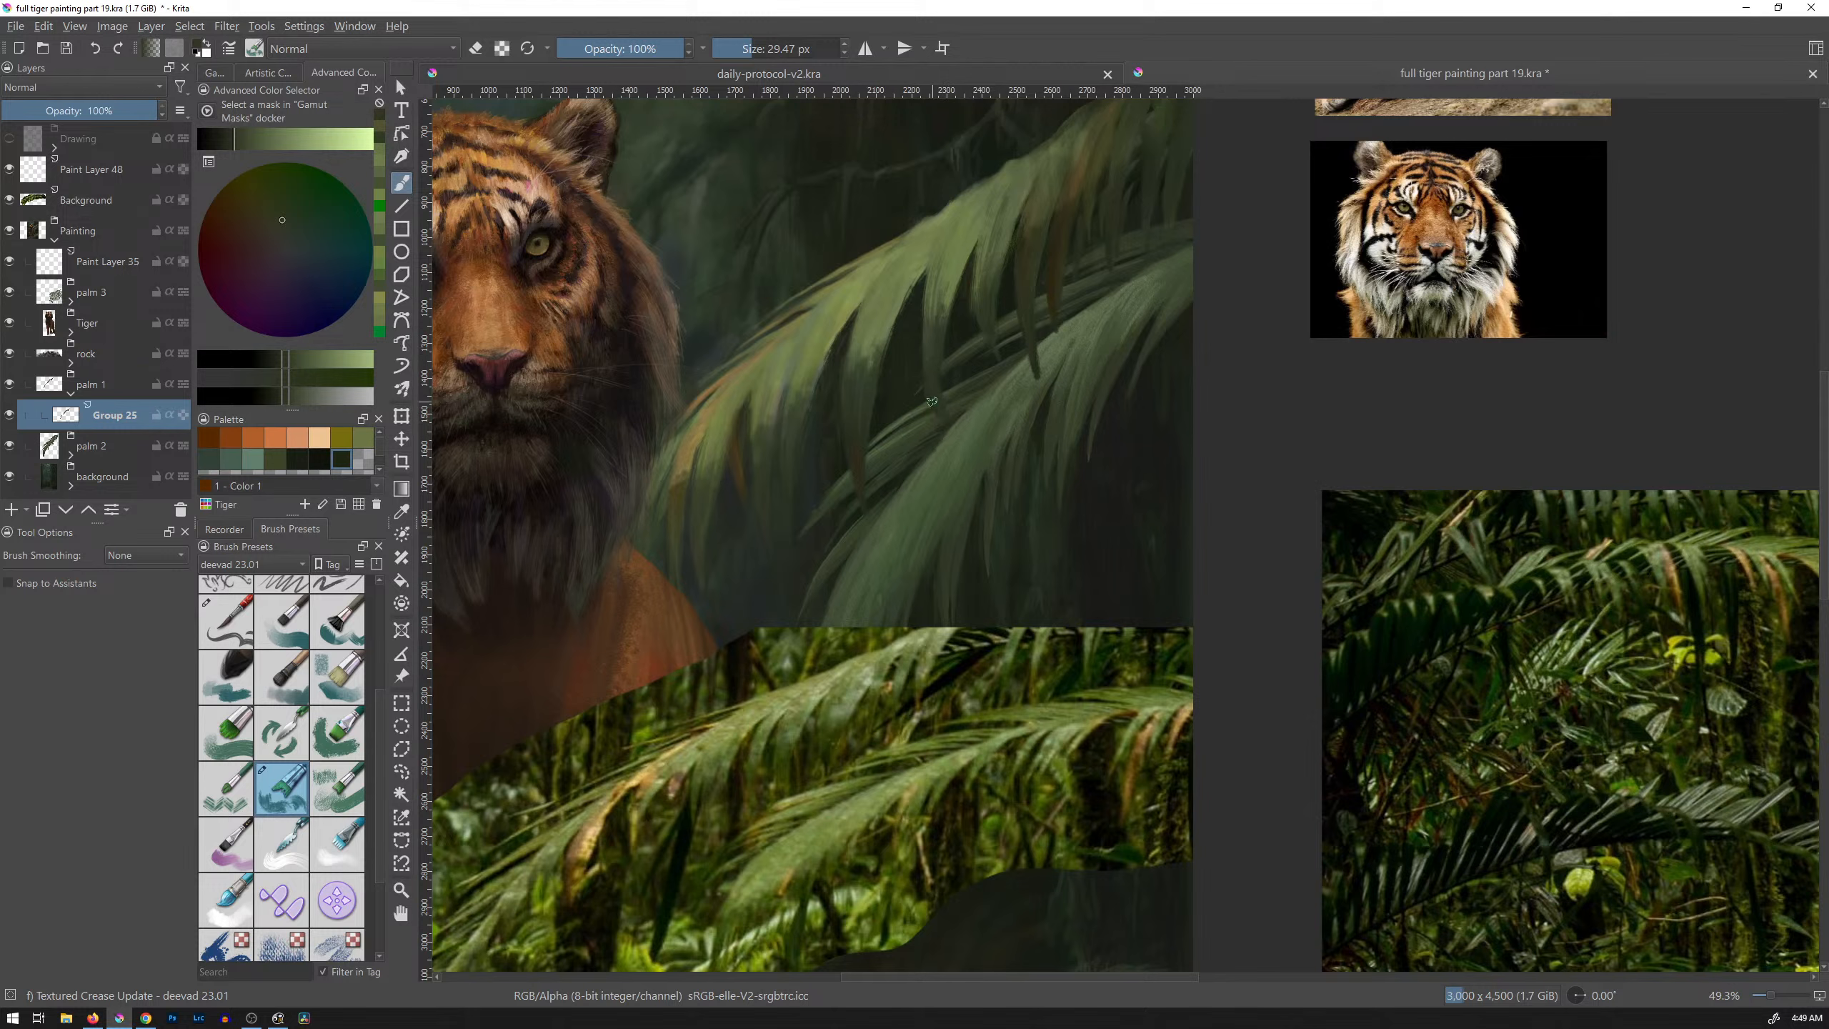
key(e)
Step: Shade the upper frond's middle leaflets with sampled greens, darkening the color and raising the brush size to 38 px
ctrl+click(958, 269)
drag(944, 285, 939, 306)
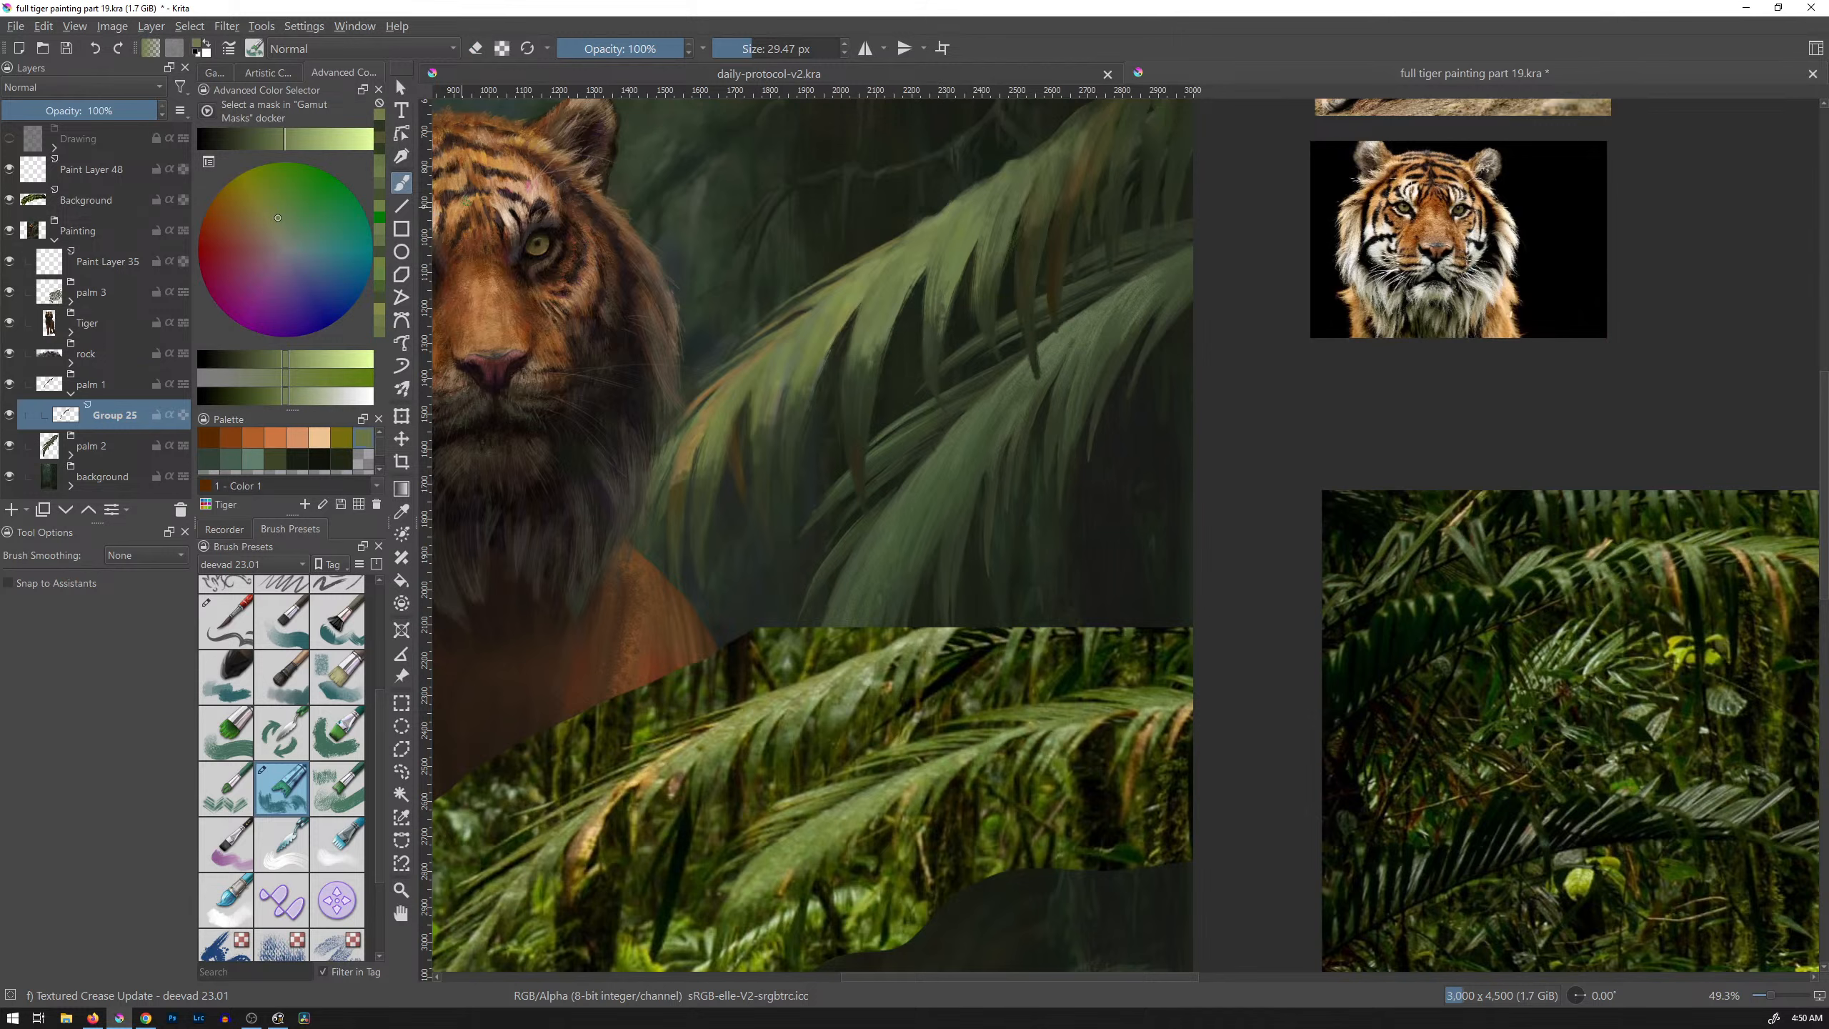
drag(286, 143, 269, 146)
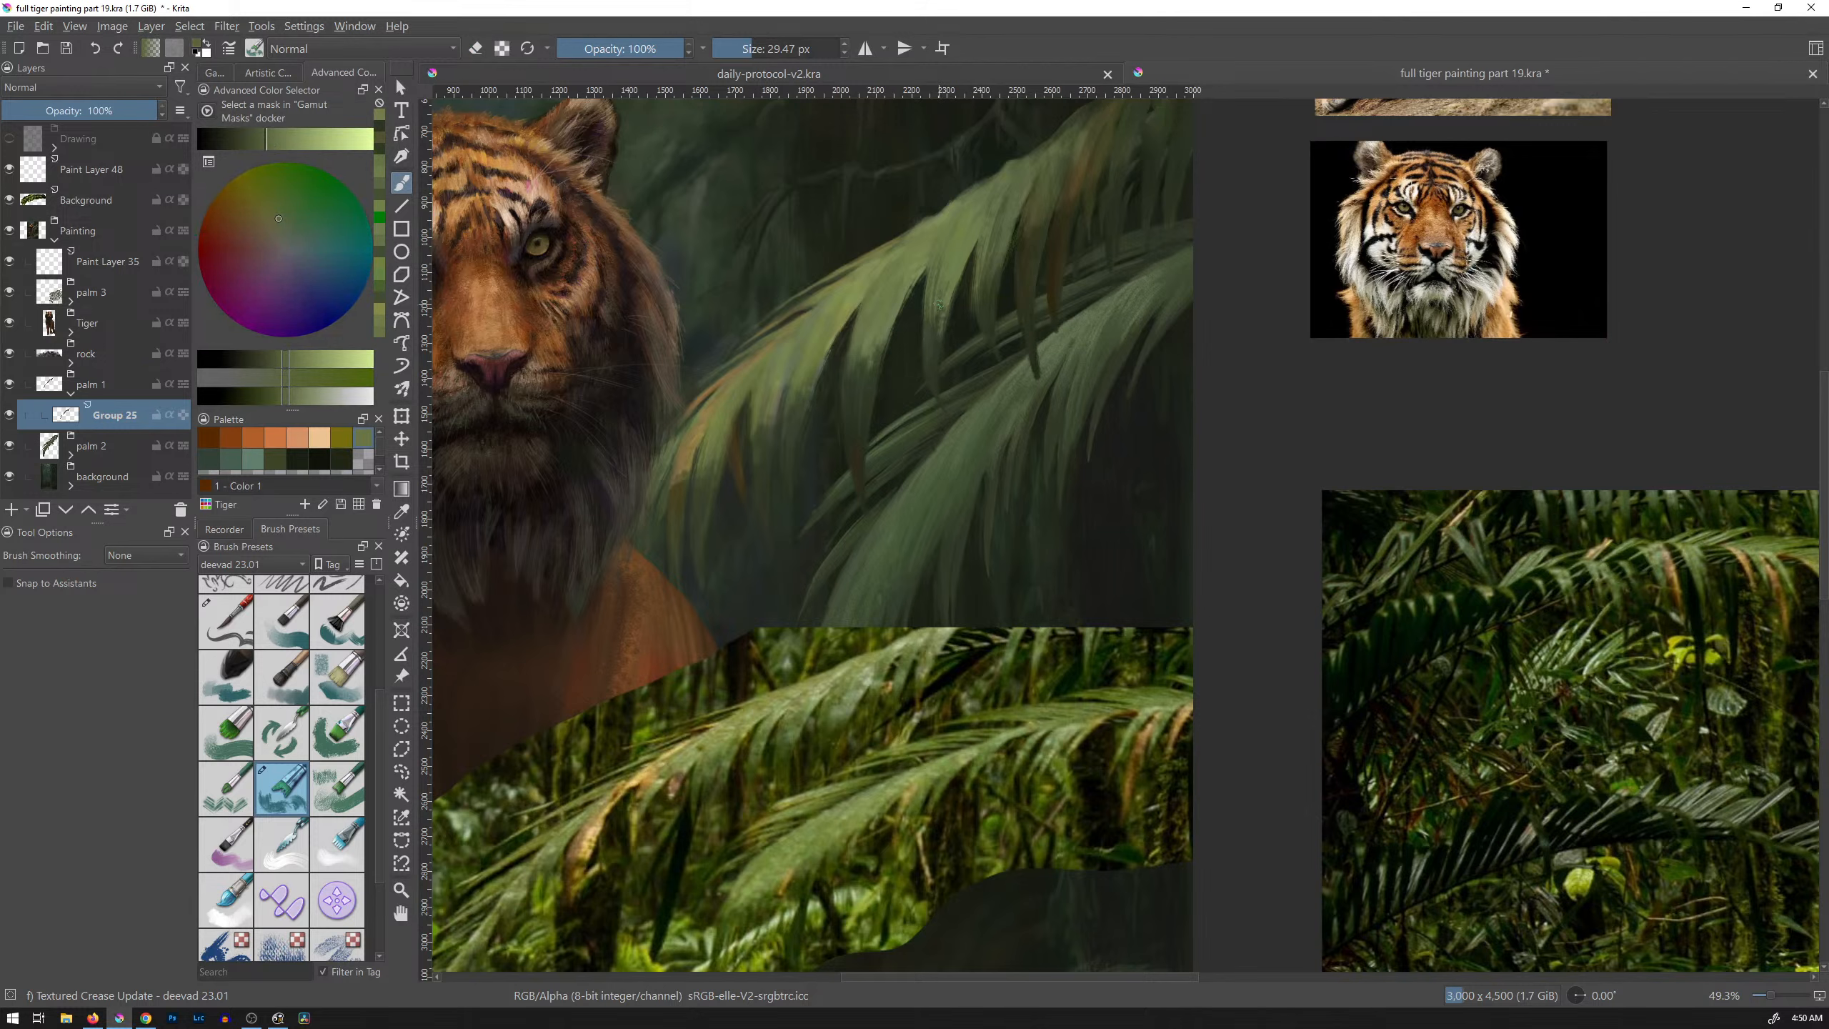
key(])
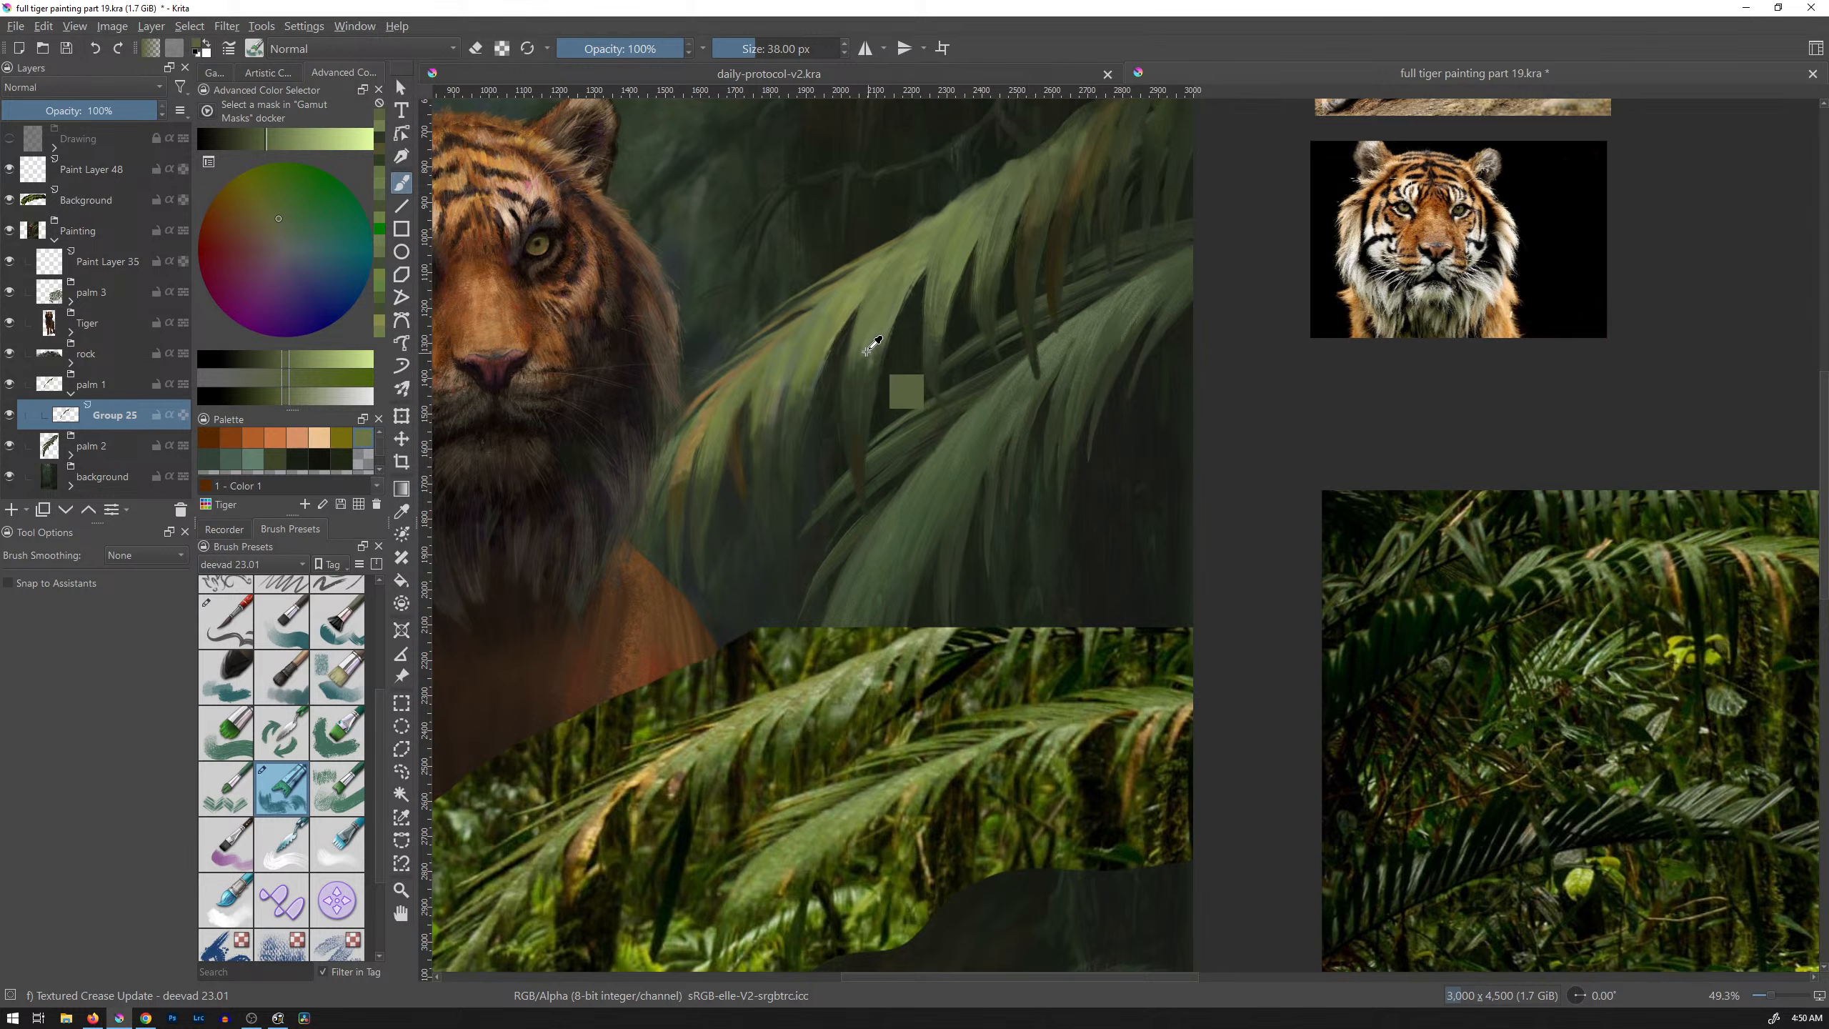
ctrl+click(853, 358)
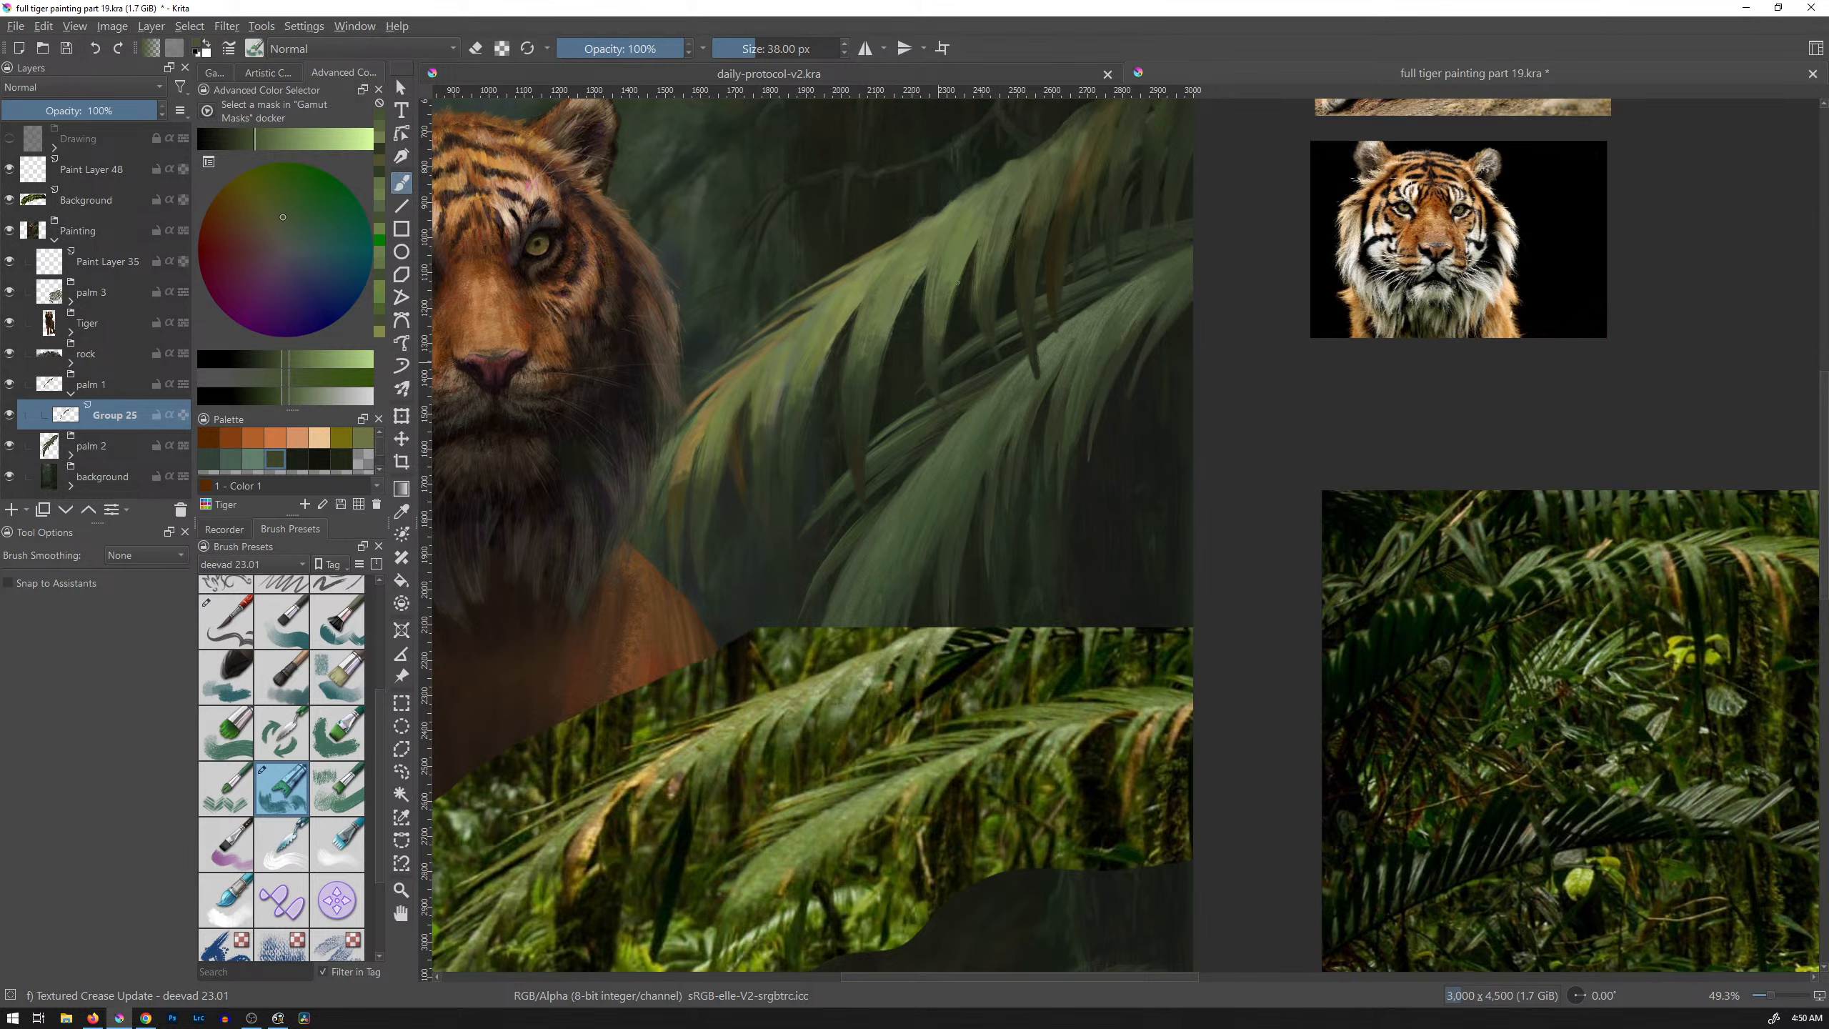
key(2)
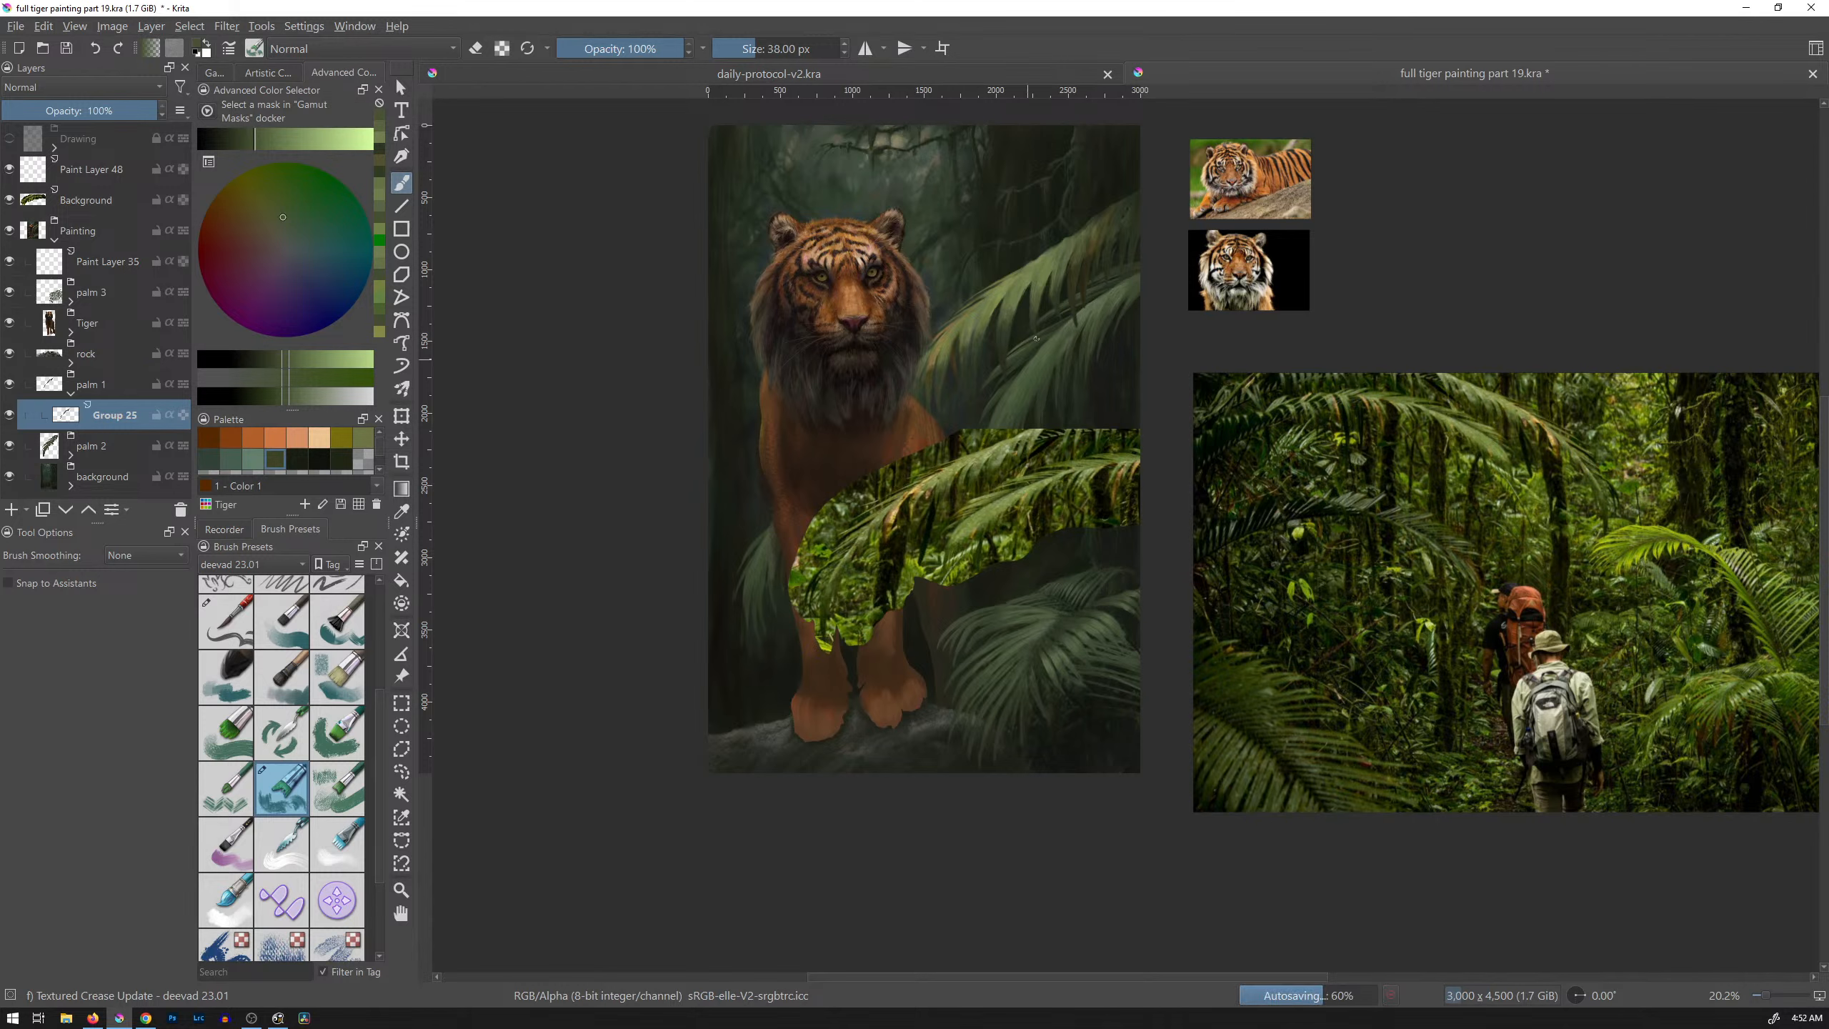
Step: Touch up the upper frond's leaflets with a pale green sampled from the reference photo, reducing the brush size to 26.93 px
scroll(1001, 382, up, 1)
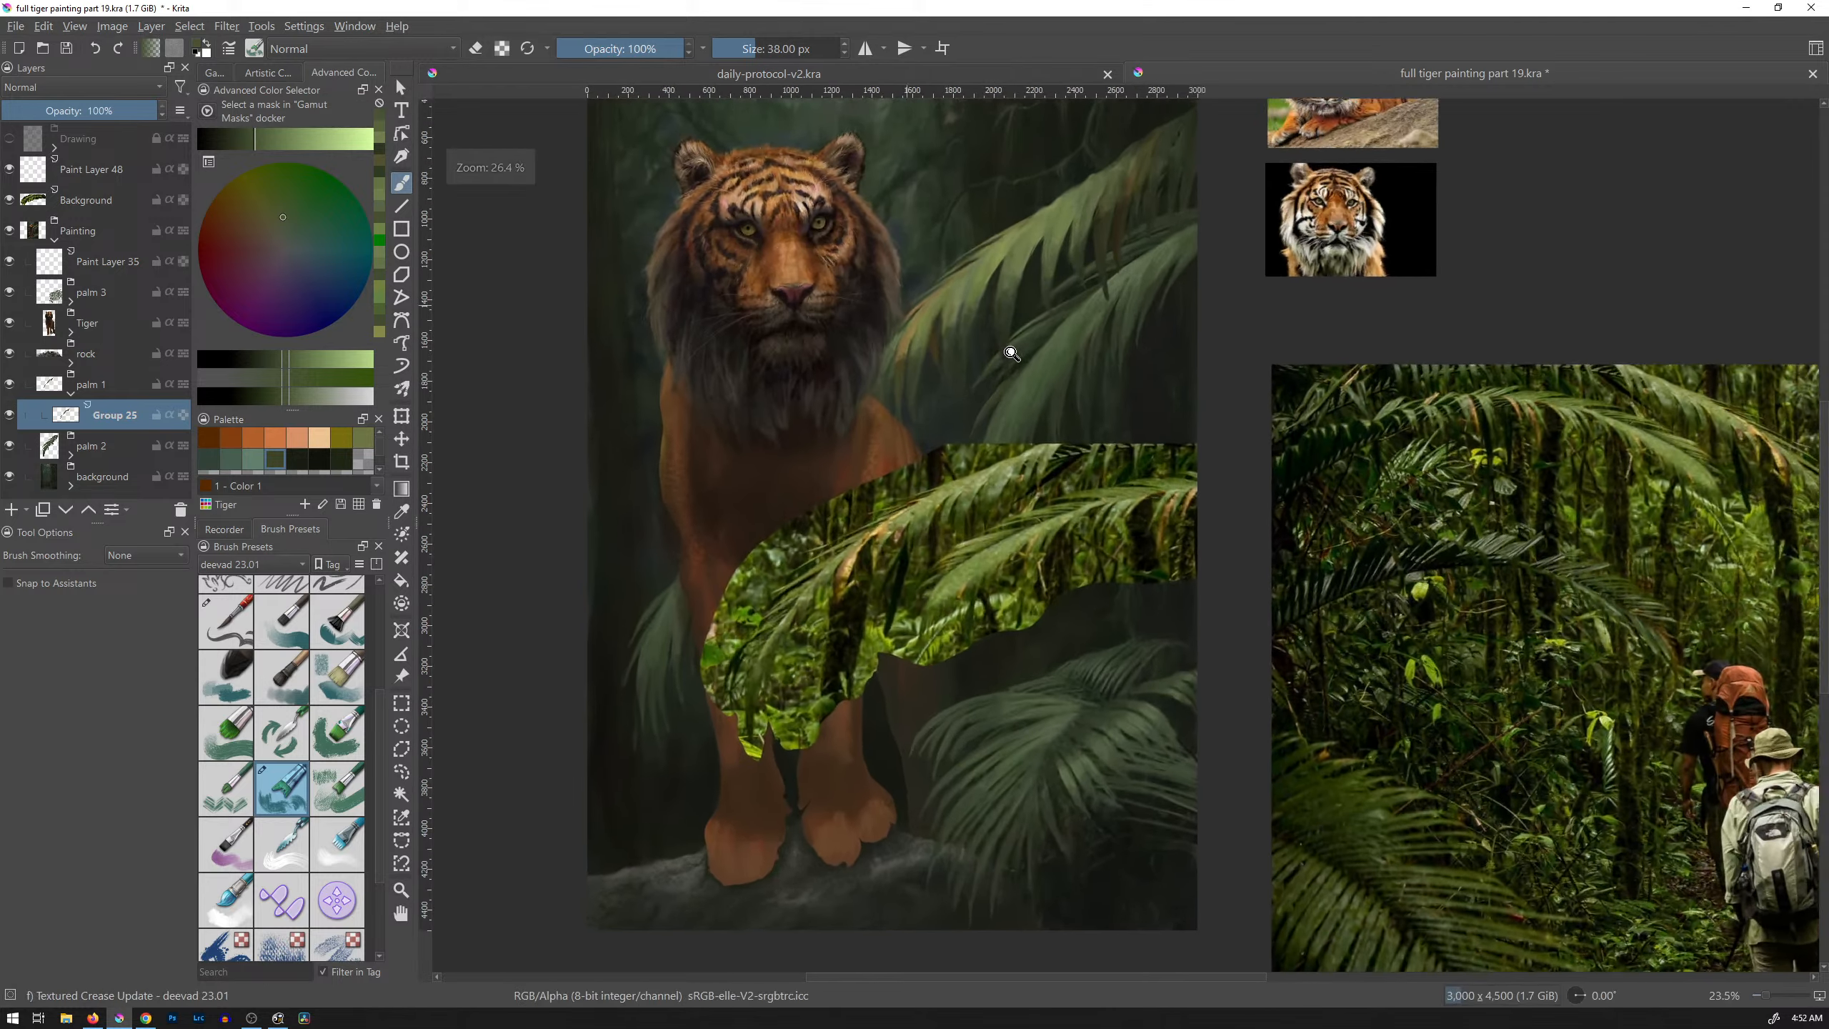
scroll(1012, 353, up, 3)
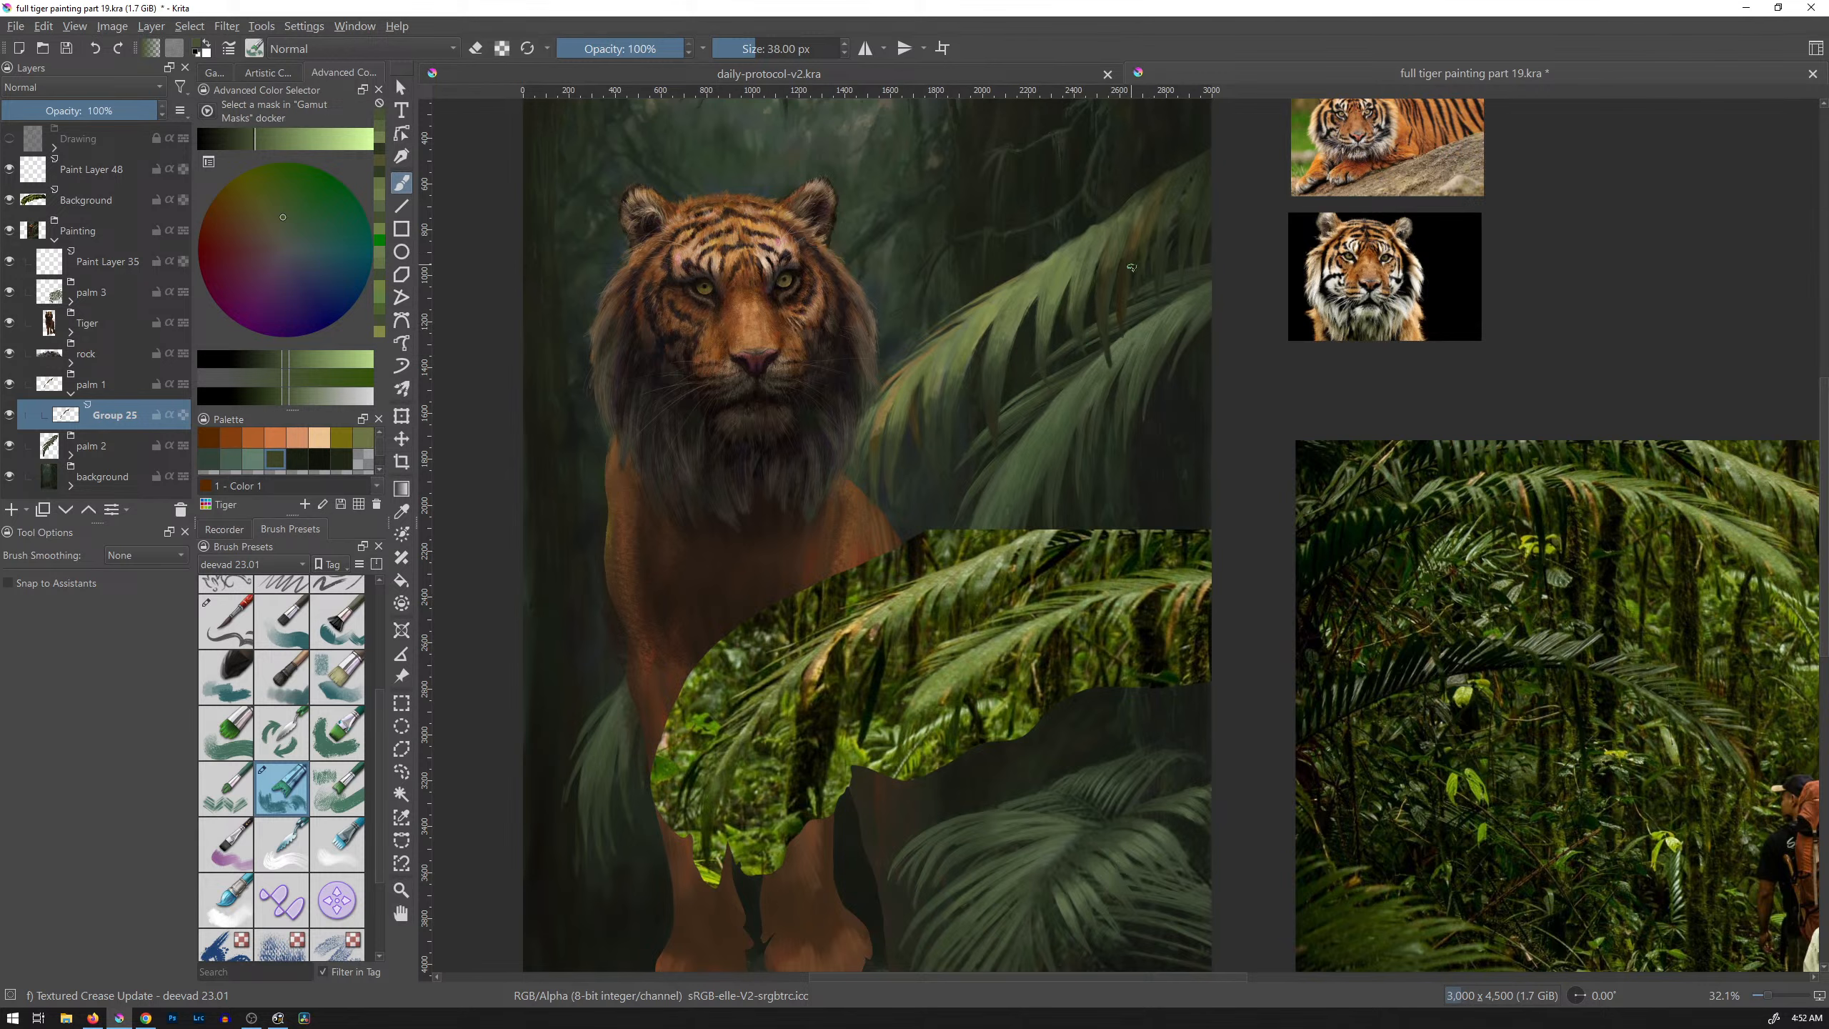
drag(1035, 376, 1057, 329)
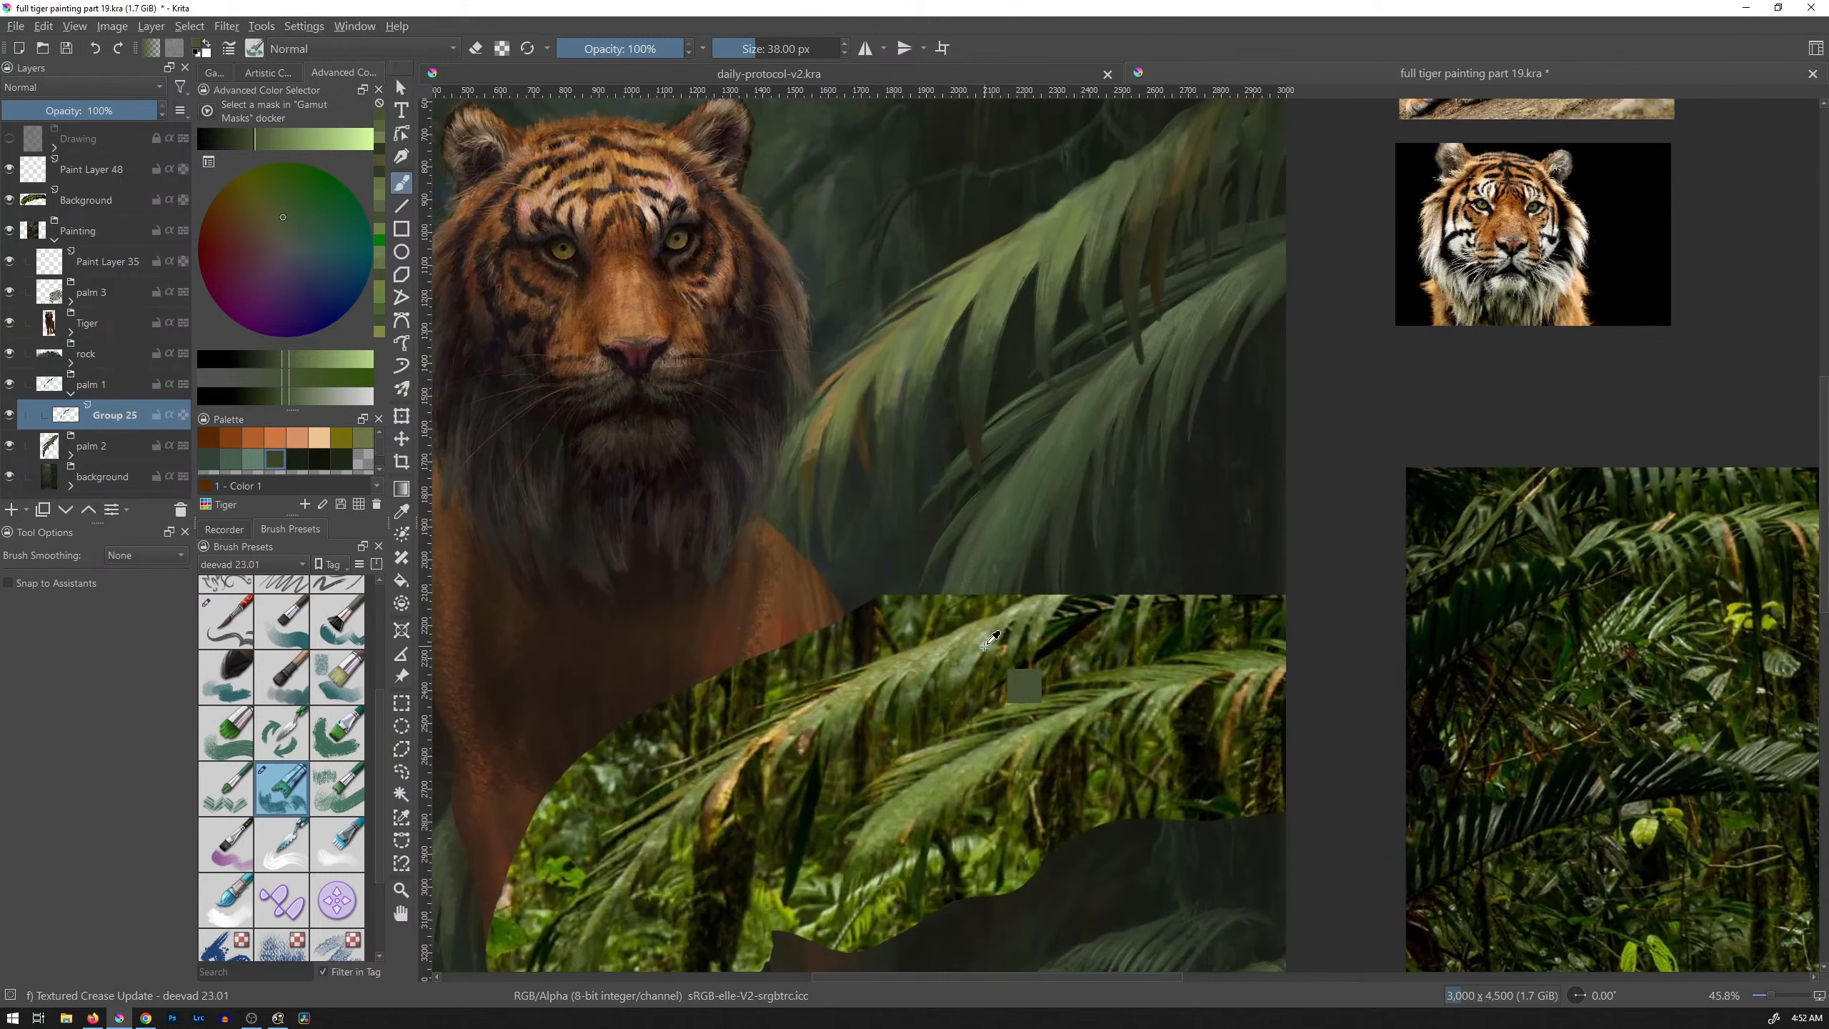
ctrl+click(999, 620)
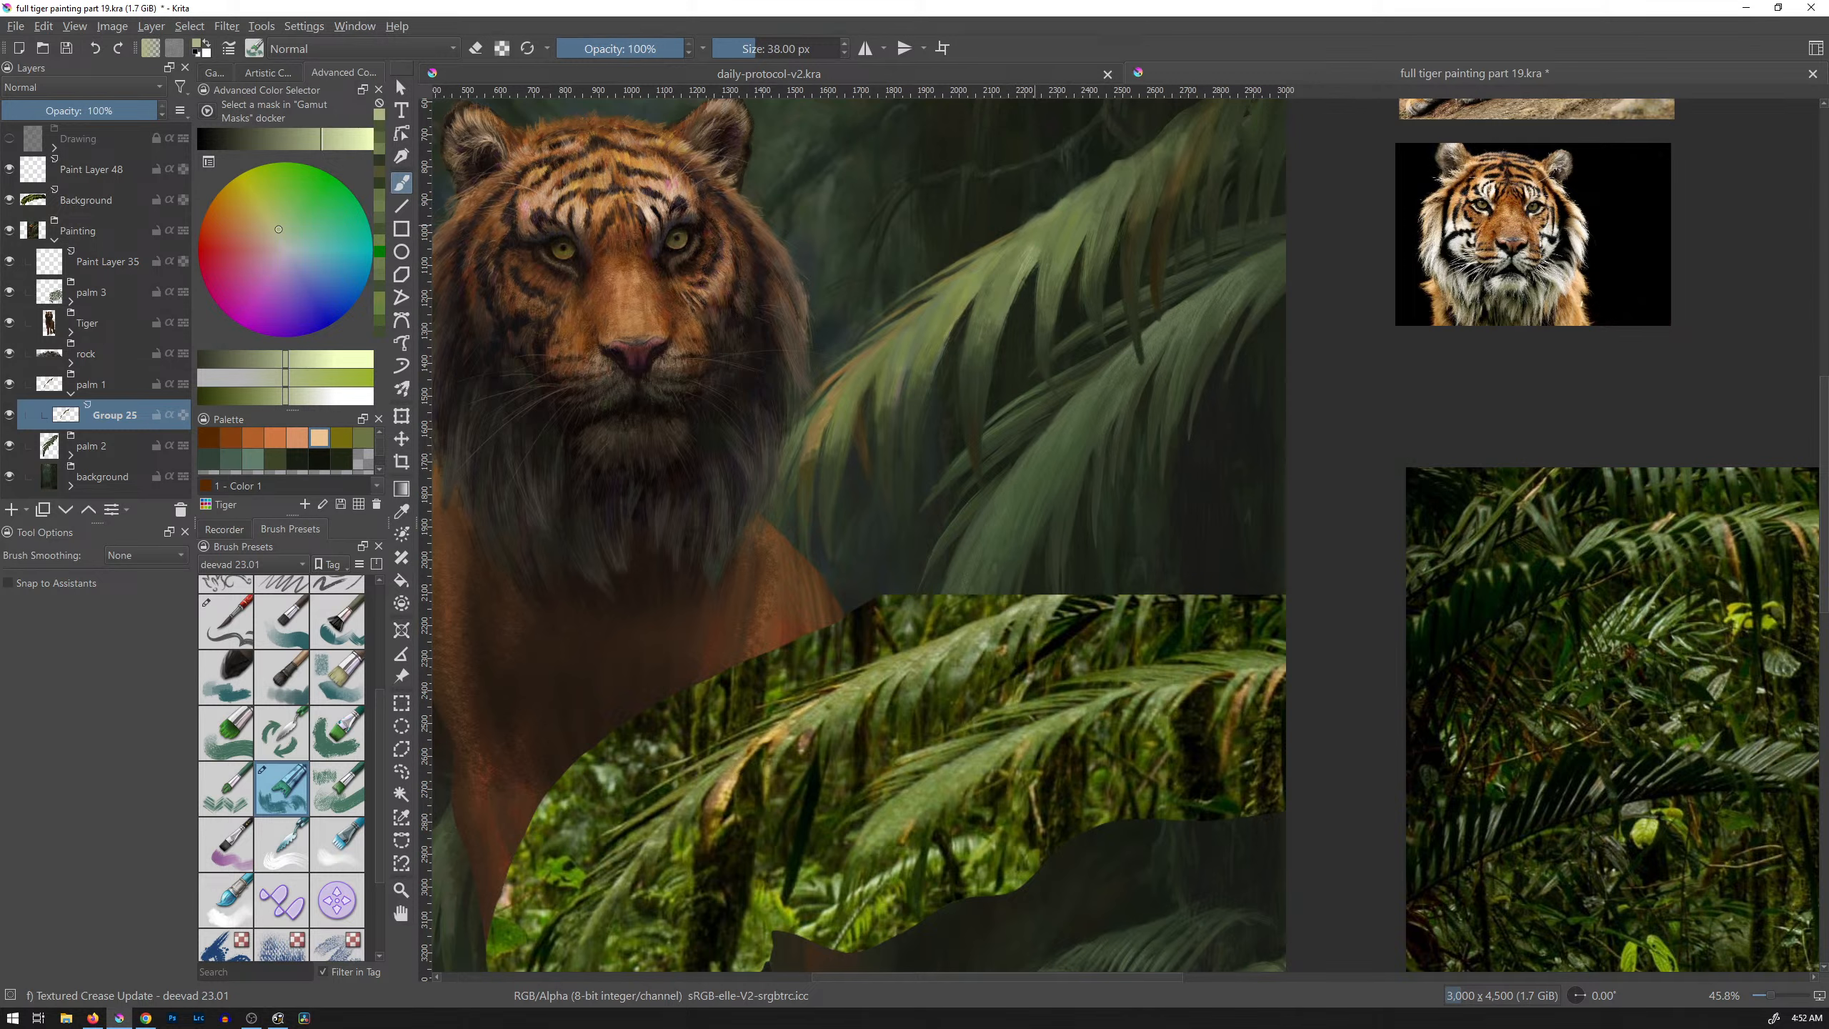
drag(967, 286, 950, 322)
drag(956, 294, 950, 294)
drag(926, 653, 909, 679)
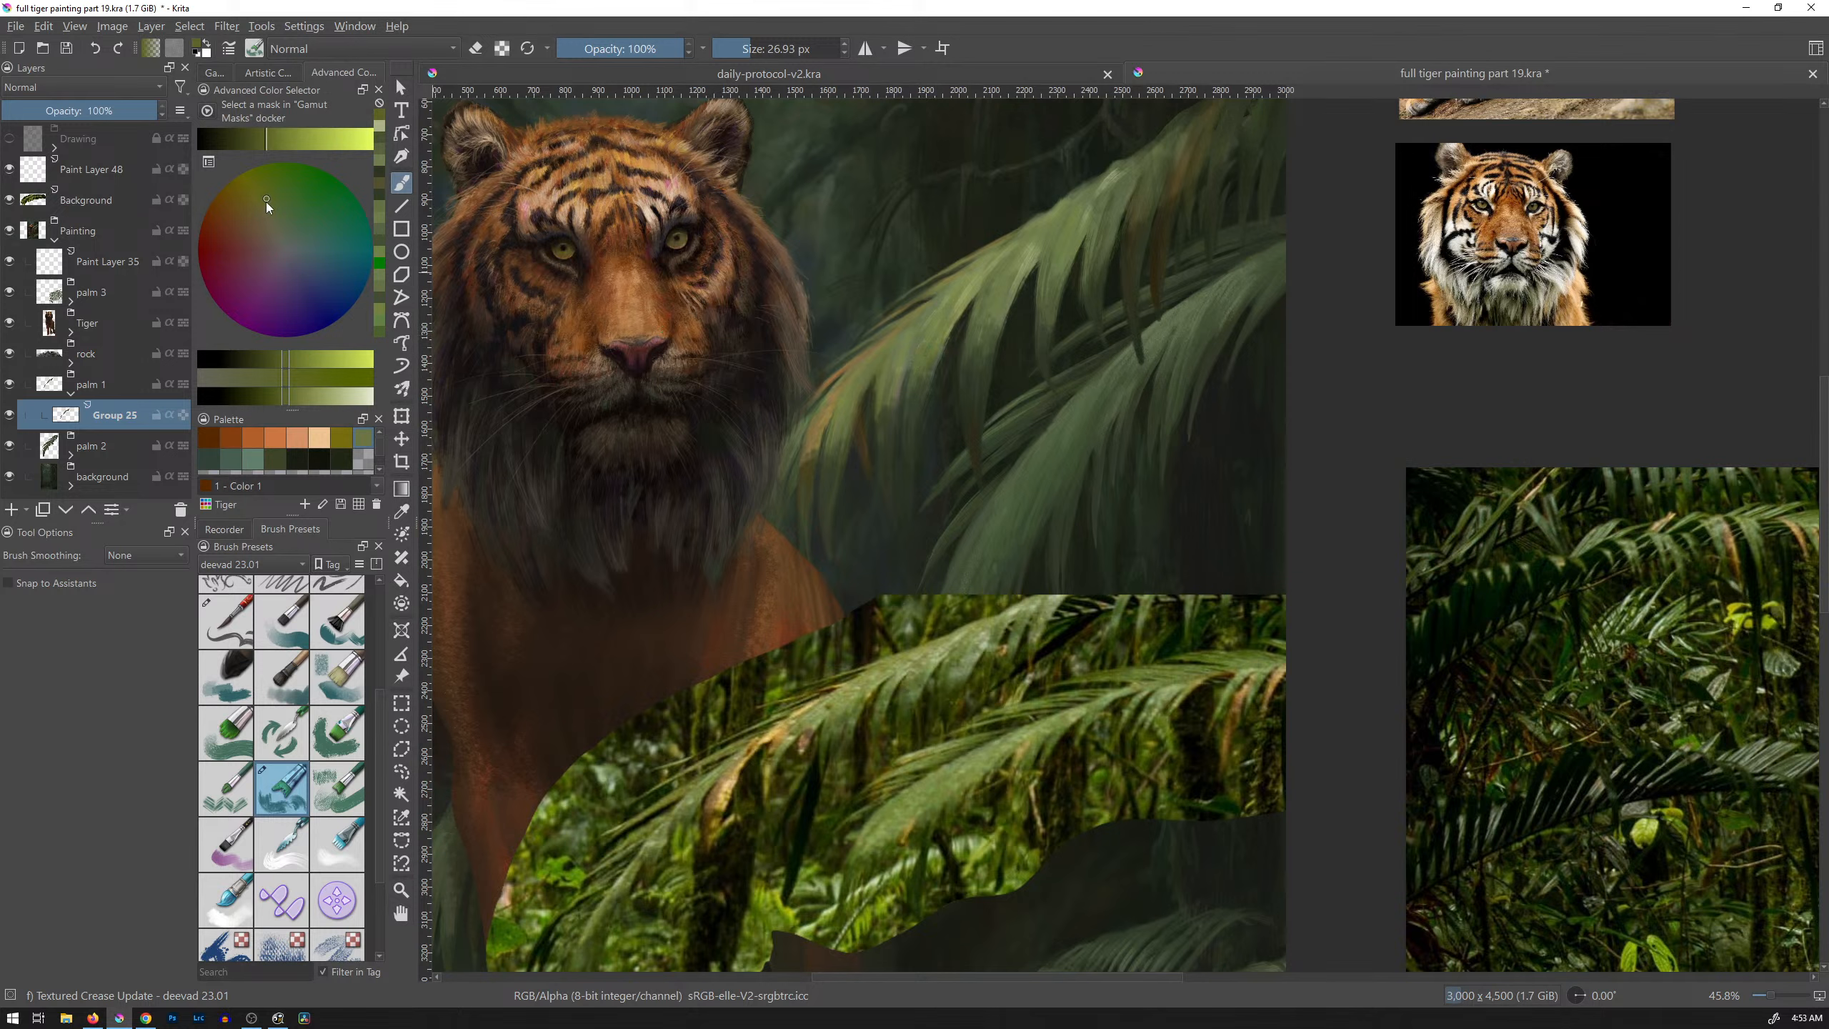
drag(266, 201, 255, 224)
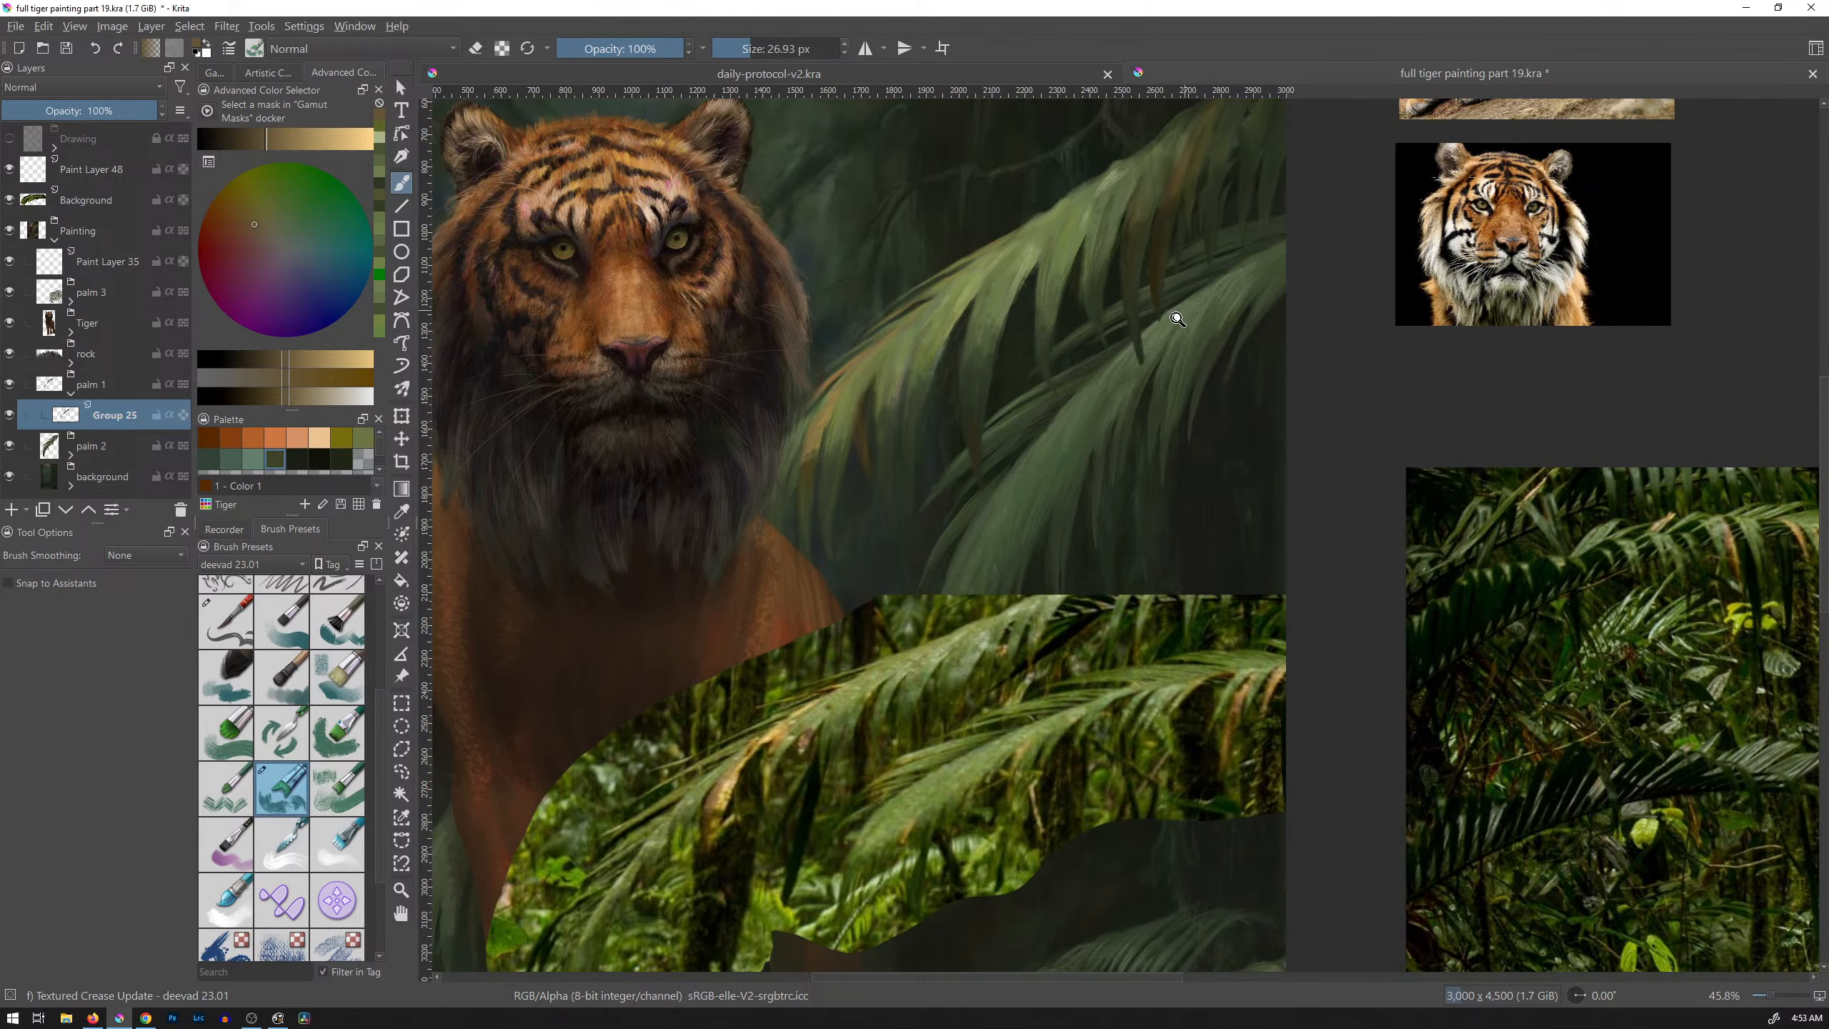
mouse_move(1177, 315)
mouse_down()
mouse_move(1122, 405)
mouse_move(1197, 346)
mouse_up()
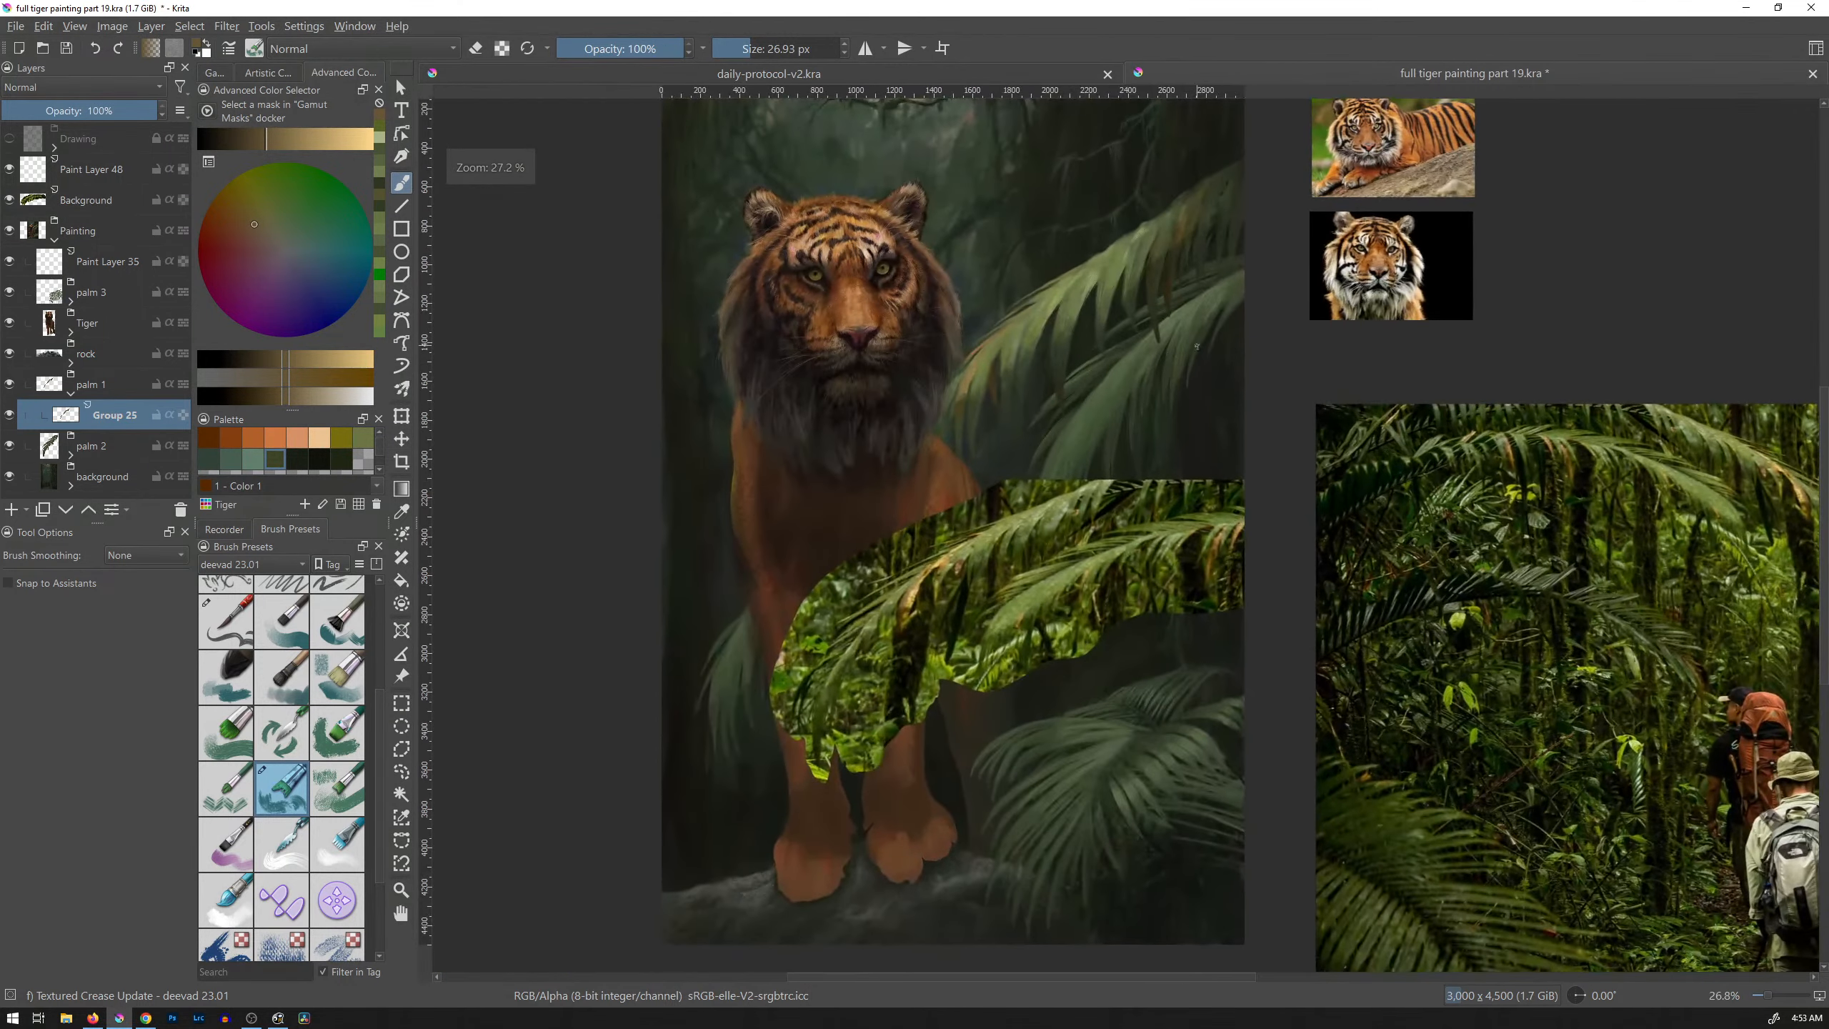
Step: Hide the Background photo layer to examine the whole painting, sample an olive green from the upper frond, and show the layer again
click(9, 200)
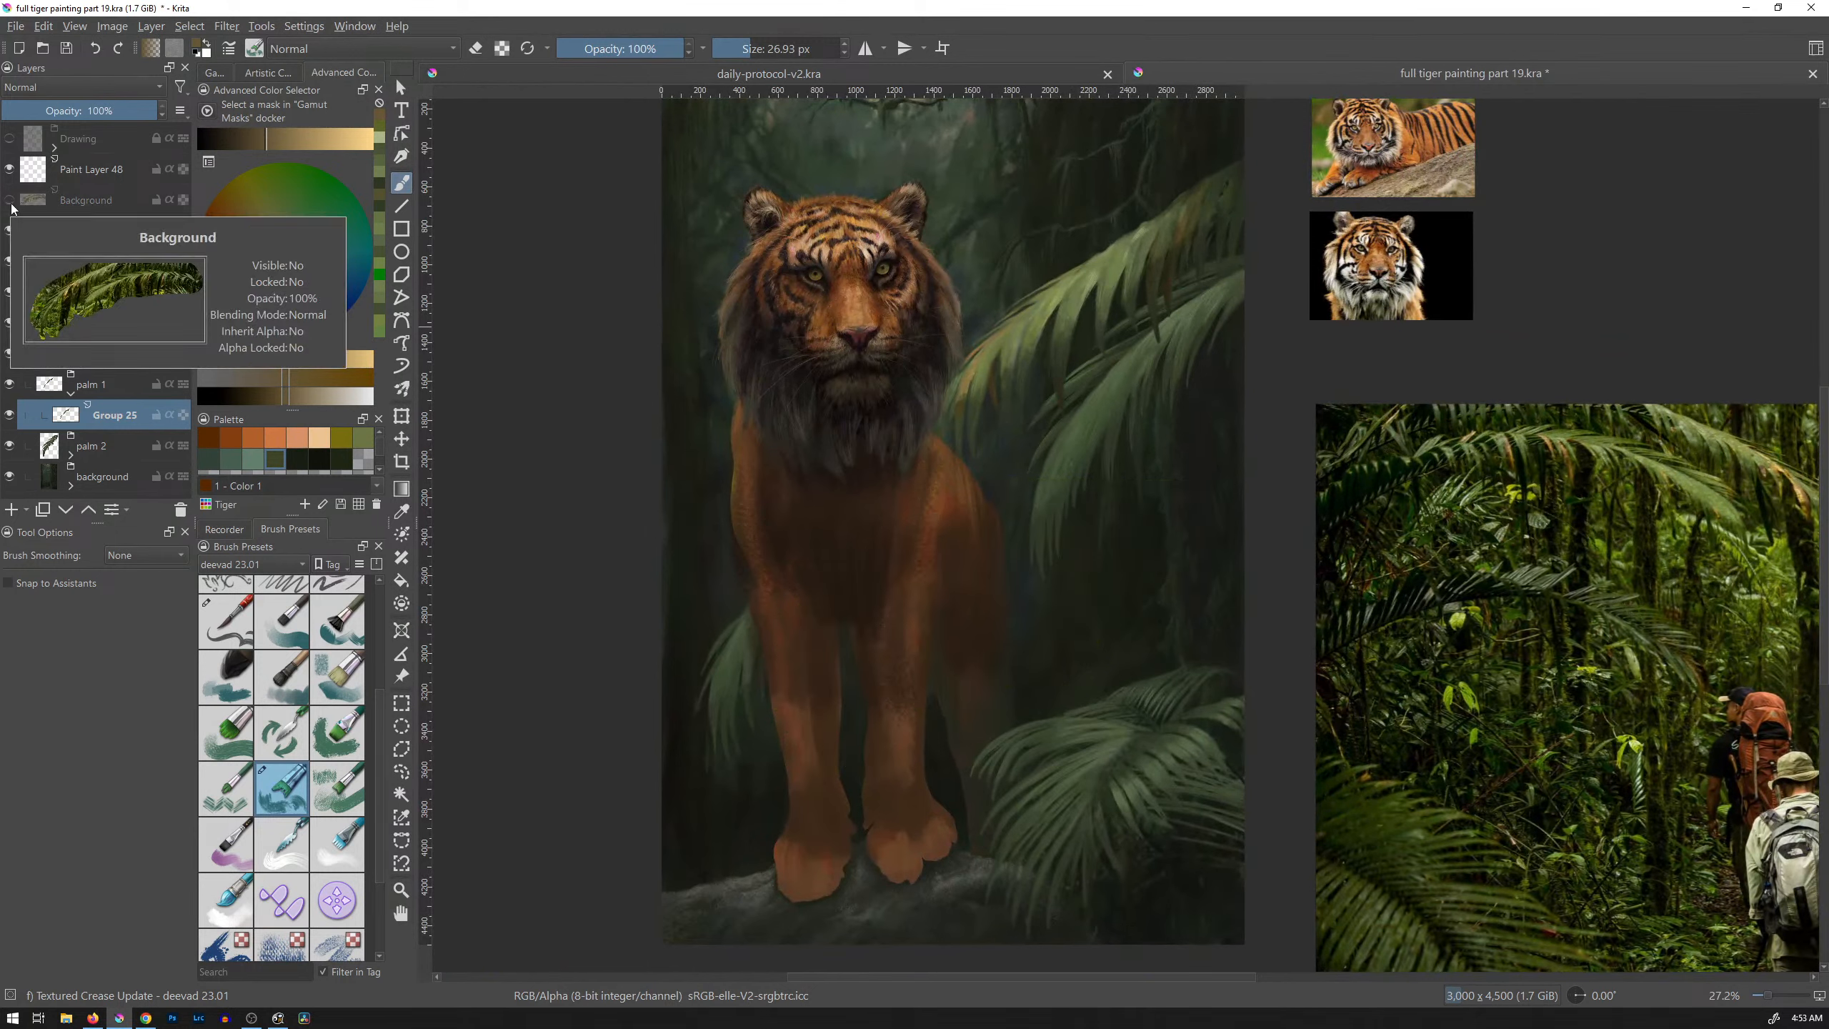
ctrl+click(1029, 353)
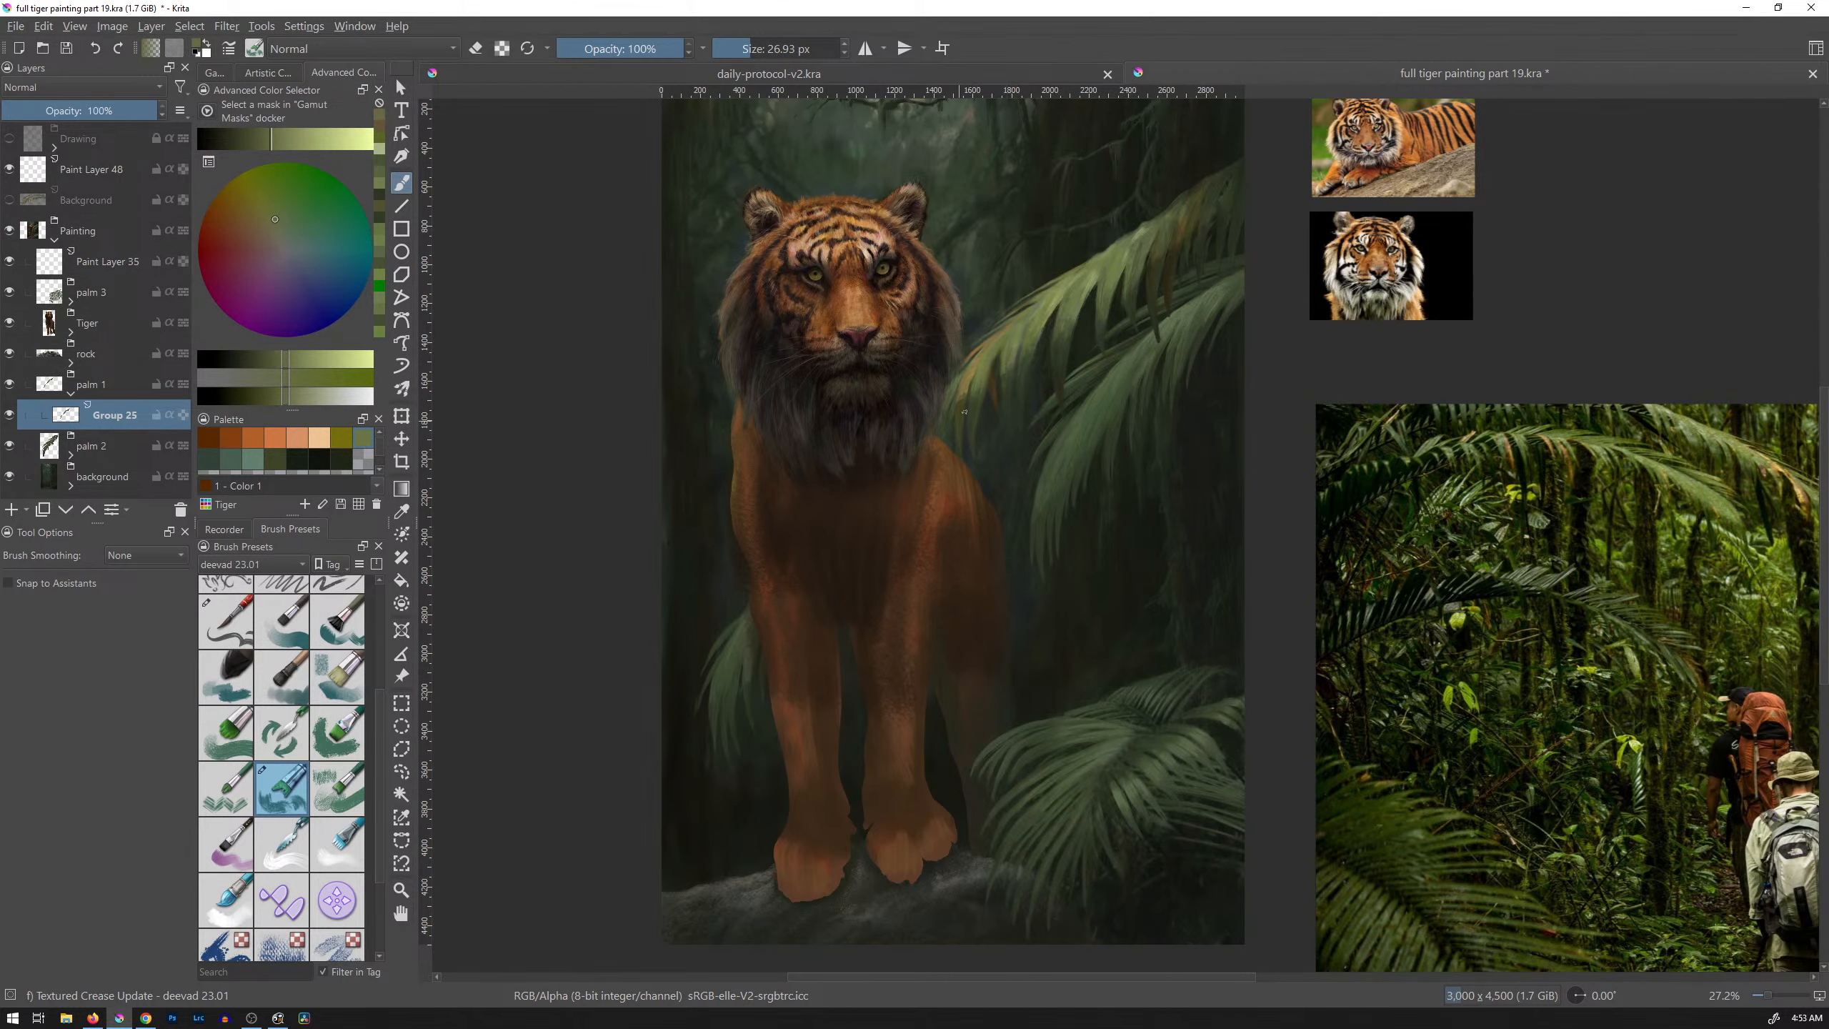
scroll(1118, 484, down, 3)
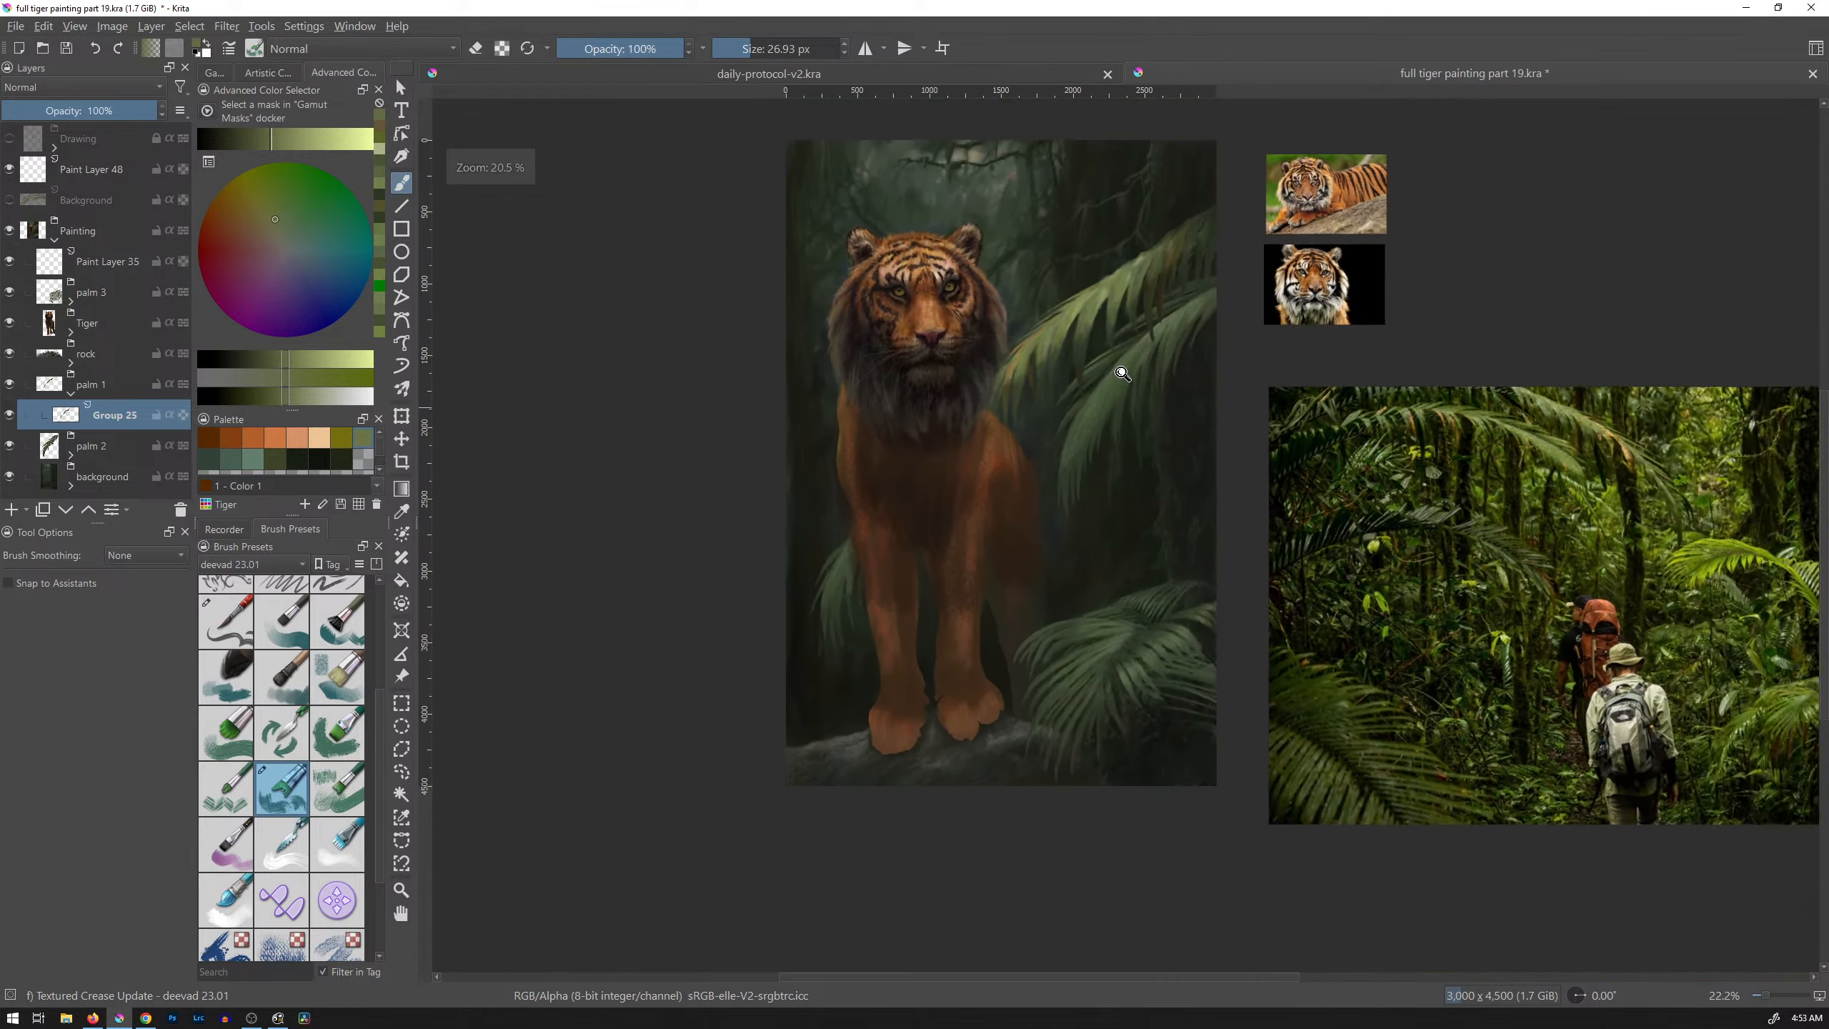
drag(1188, 392, 1052, 508)
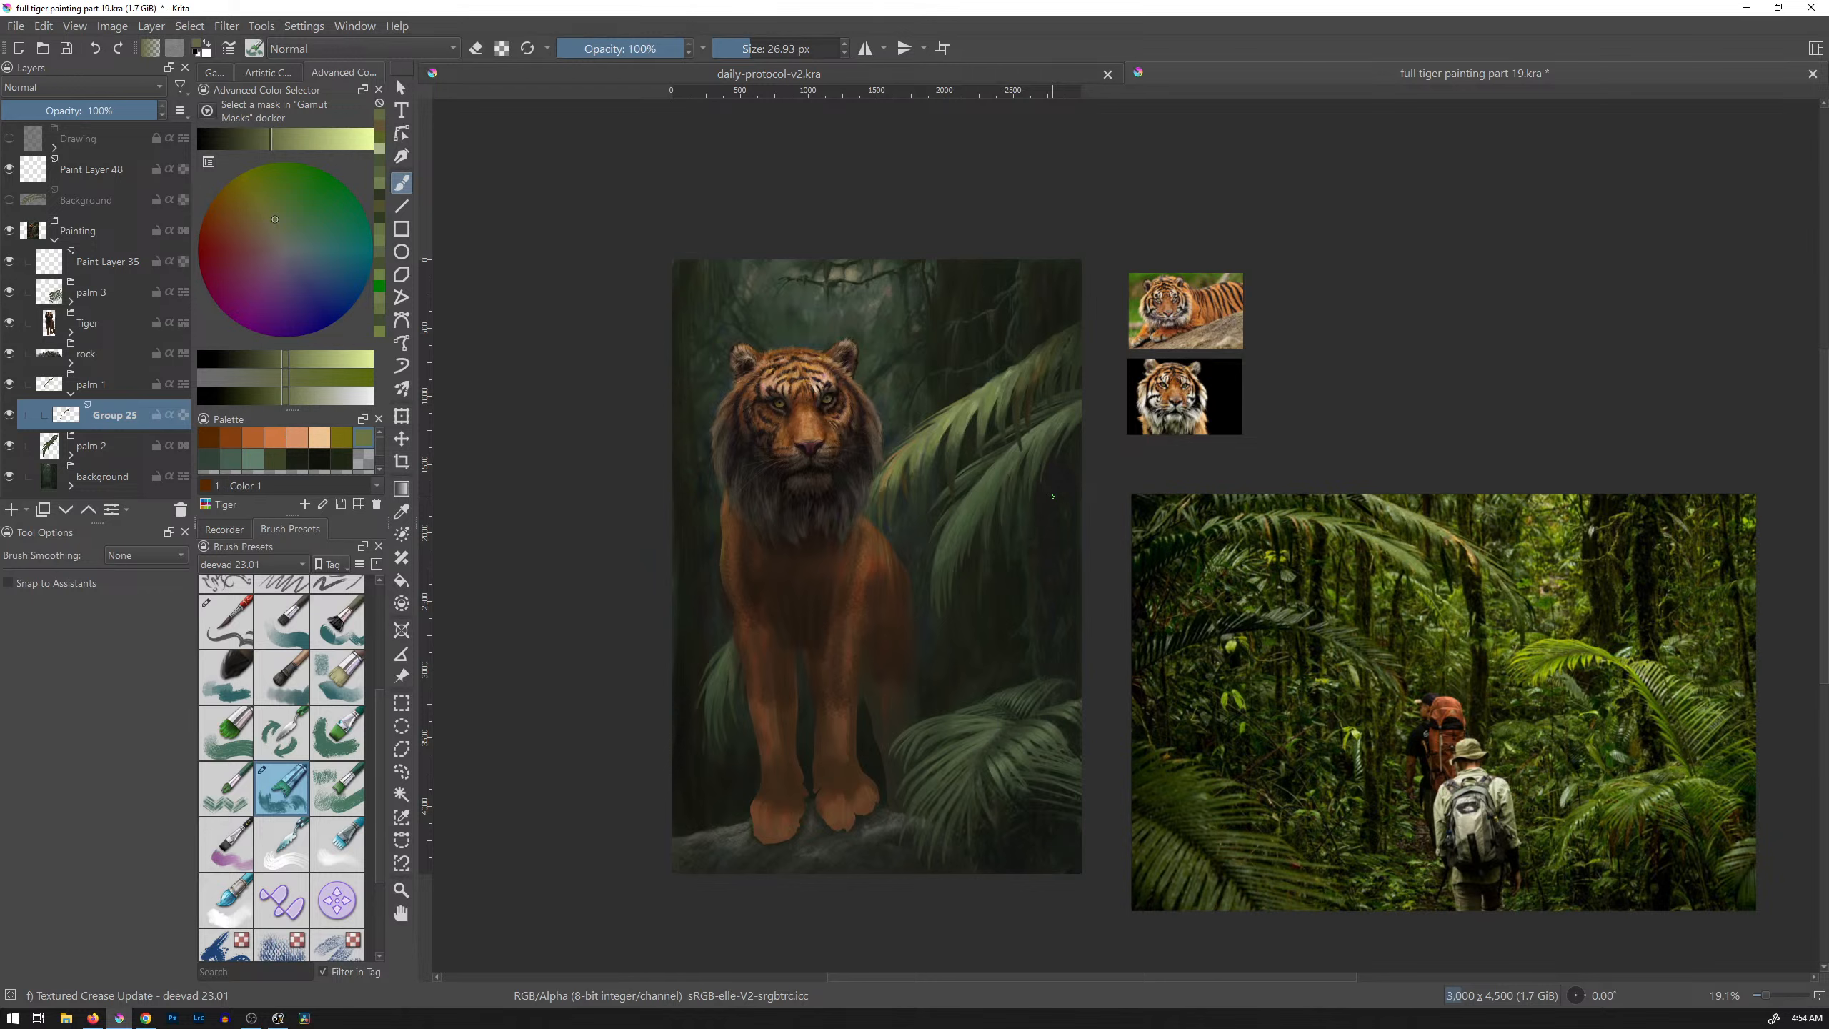
click(9, 202)
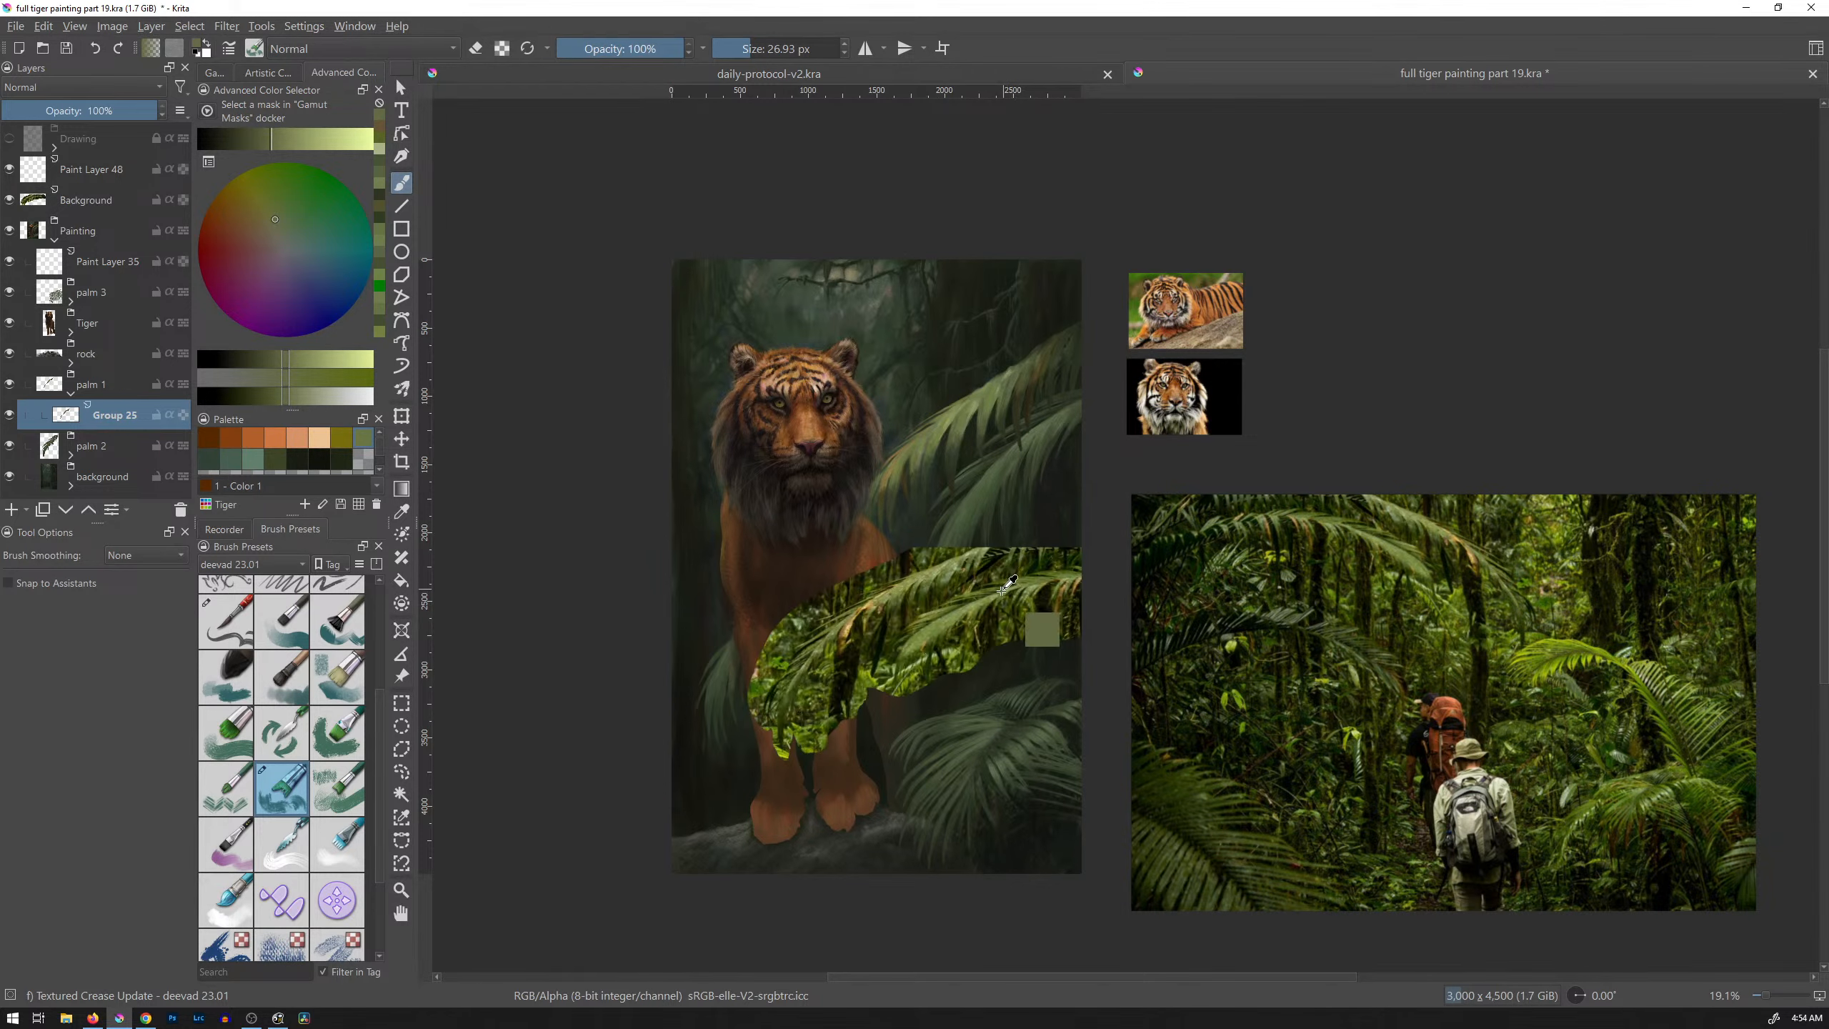
Step: Outline the upper palm frond in the jungle photo with a freehand selection and copy it from the Background layer to a new layer
drag(998, 600, 1037, 486)
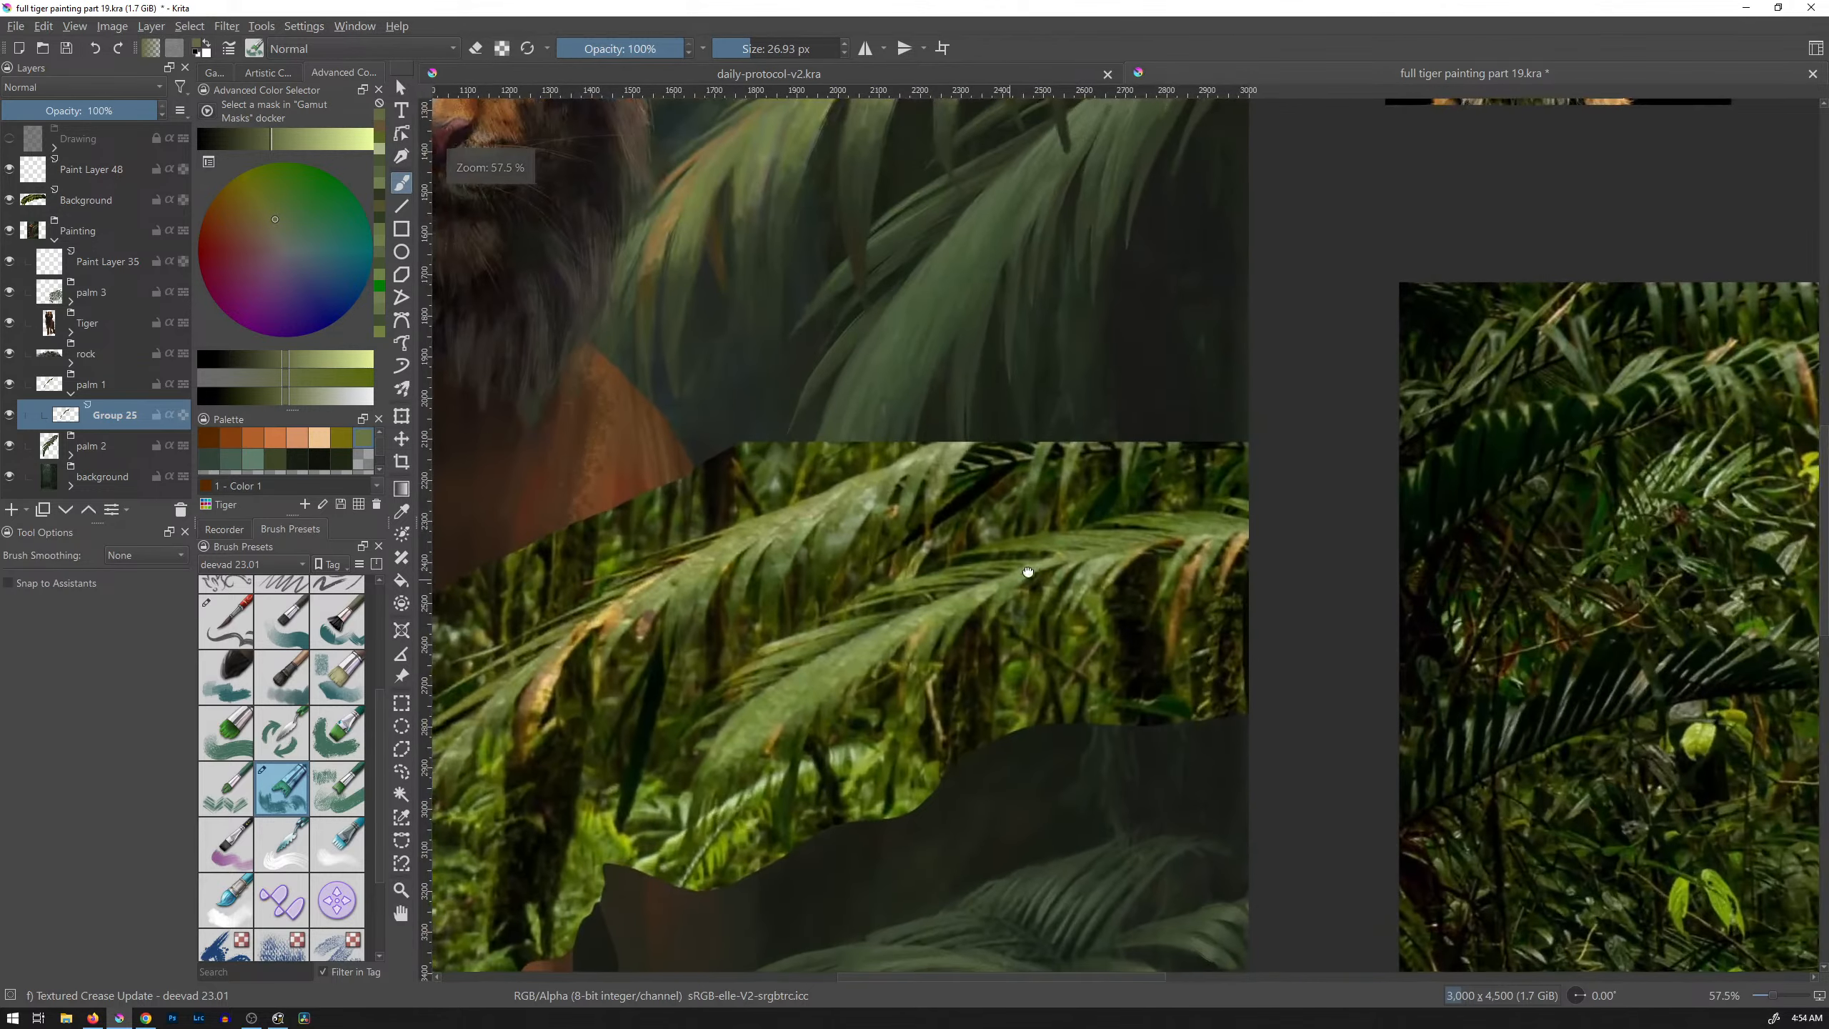
drag(1021, 577, 1283, 485)
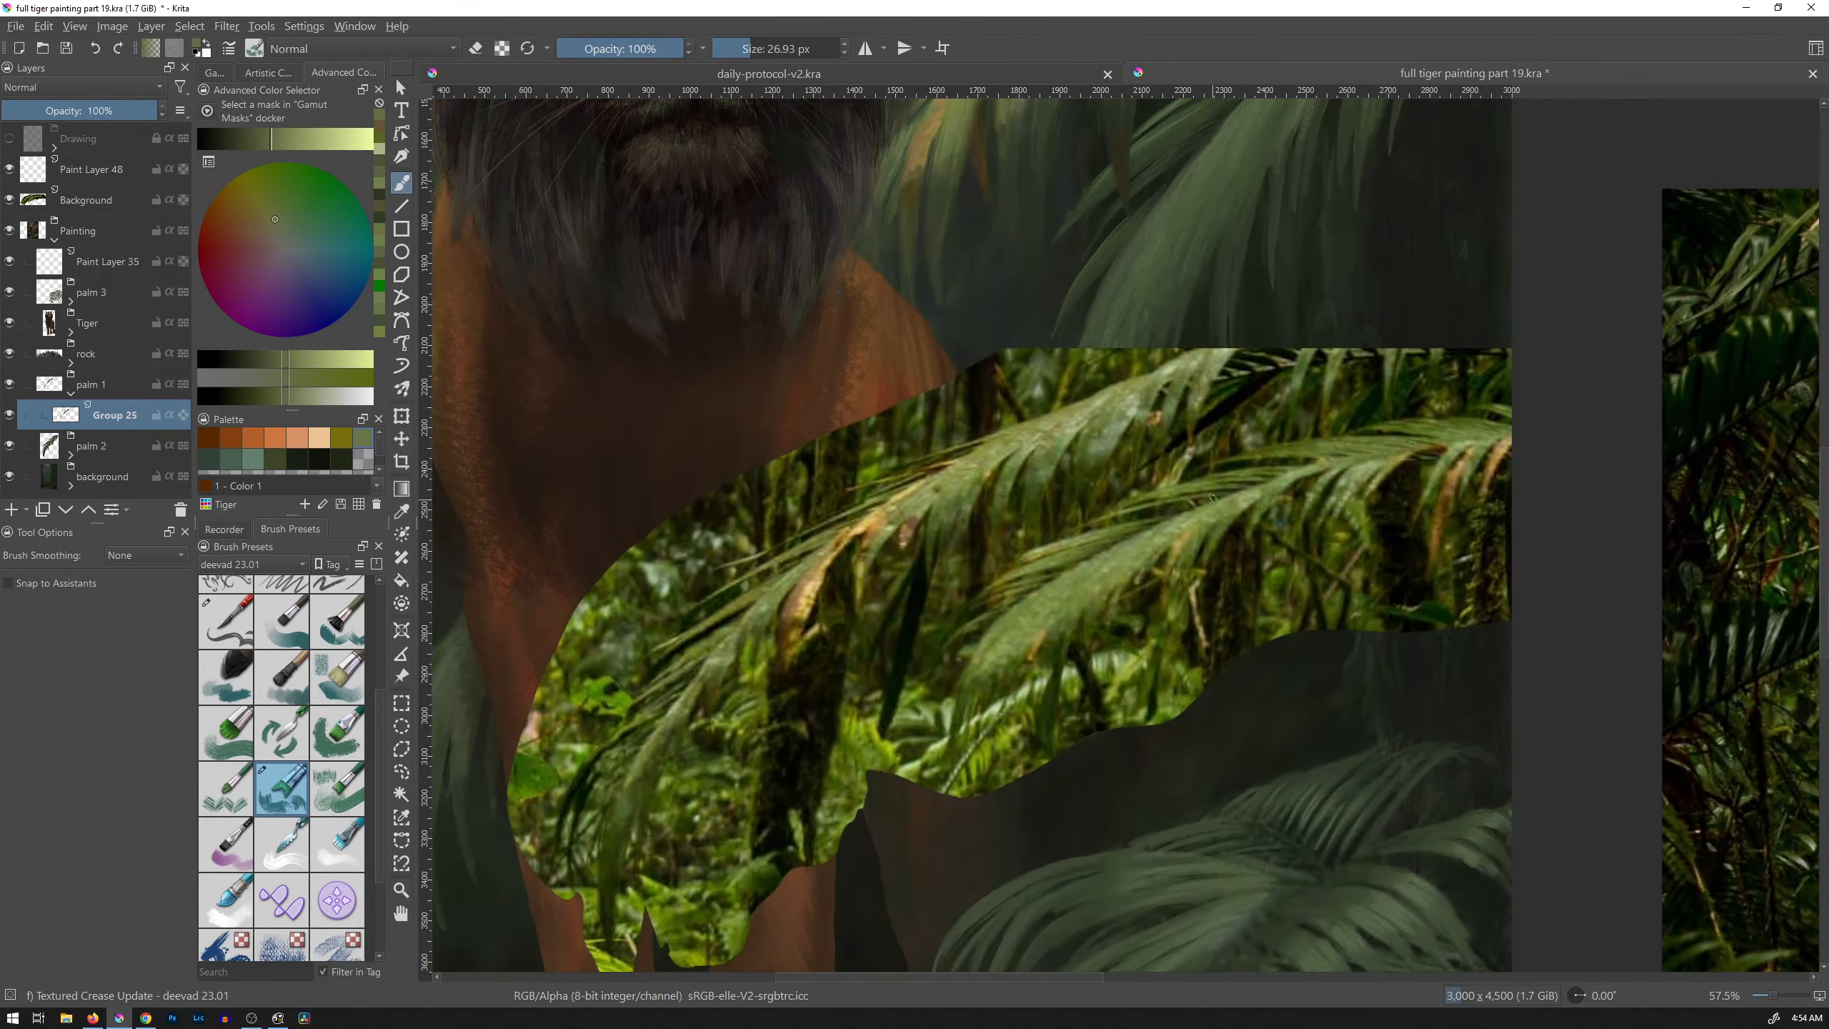
key(l)
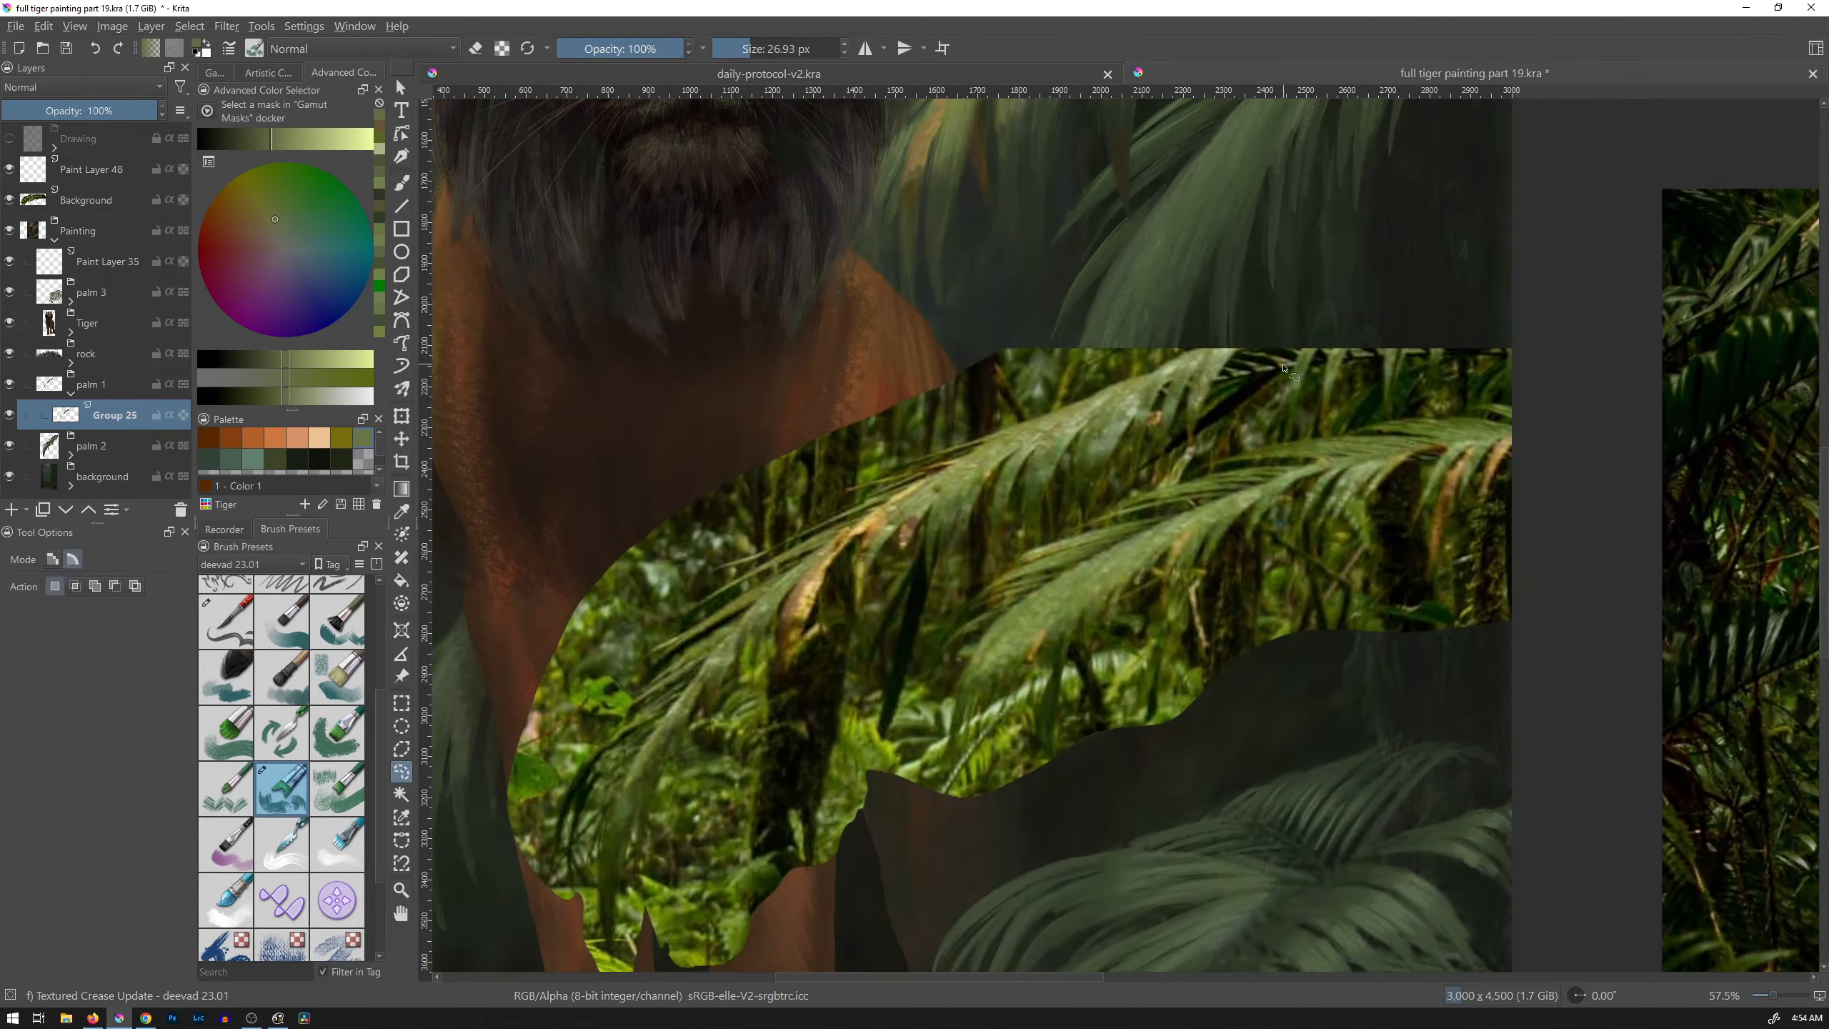
mouse_move(1286, 372)
mouse_down()
mouse_move(1134, 482)
mouse_move(1132, 431)
mouse_move(1084, 527)
mouse_move(1071, 456)
mouse_move(1044, 541)
mouse_move(1021, 550)
mouse_move(1016, 503)
mouse_move(1002, 552)
mouse_move(987, 569)
mouse_move(982, 527)
mouse_move(954, 587)
mouse_move(894, 557)
mouse_move(856, 635)
mouse_move(844, 568)
mouse_move(802, 680)
mouse_move(729, 710)
mouse_move(607, 944)
mouse_up()
mouse_move(574, 756)
mouse_down()
mouse_move(646, 630)
mouse_move(772, 532)
mouse_move(950, 427)
mouse_move(1103, 369)
mouse_up()
mouse_move(1273, 333)
mouse_down()
mouse_move(1152, 460)
mouse_move(987, 526)
mouse_up()
click(107, 205)
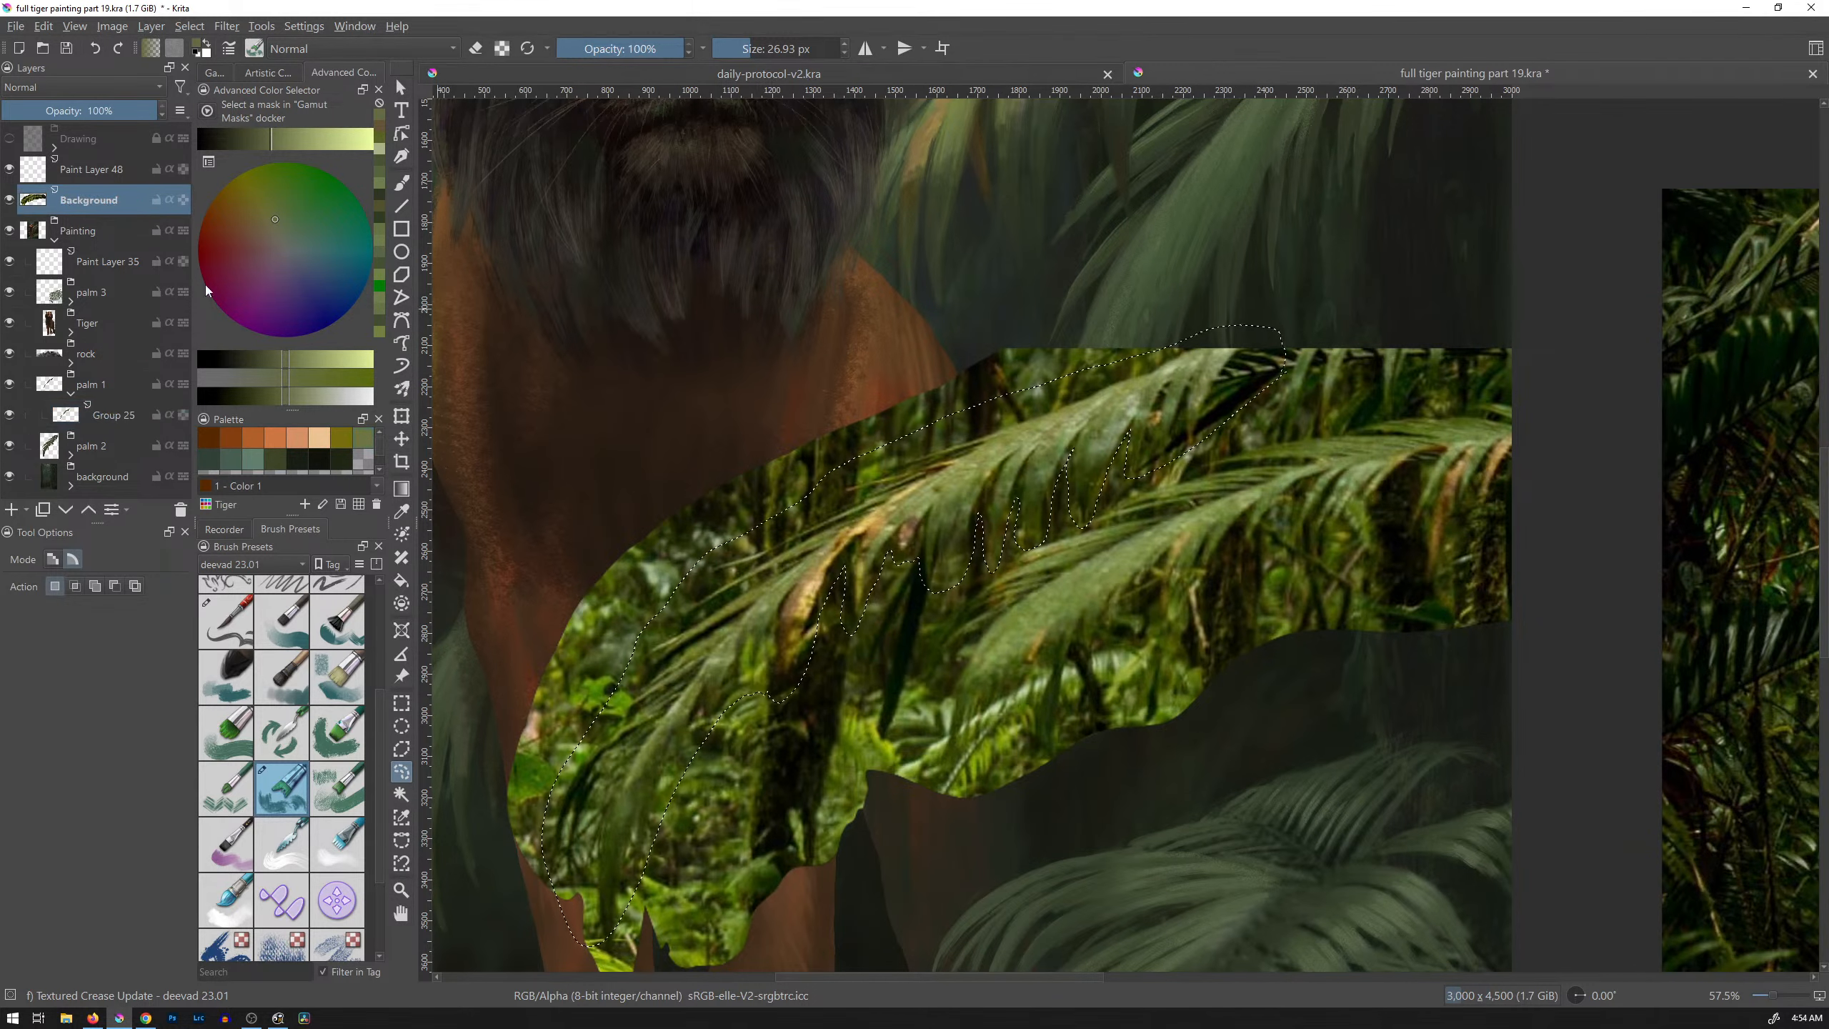
key(ctrl+alt+j)
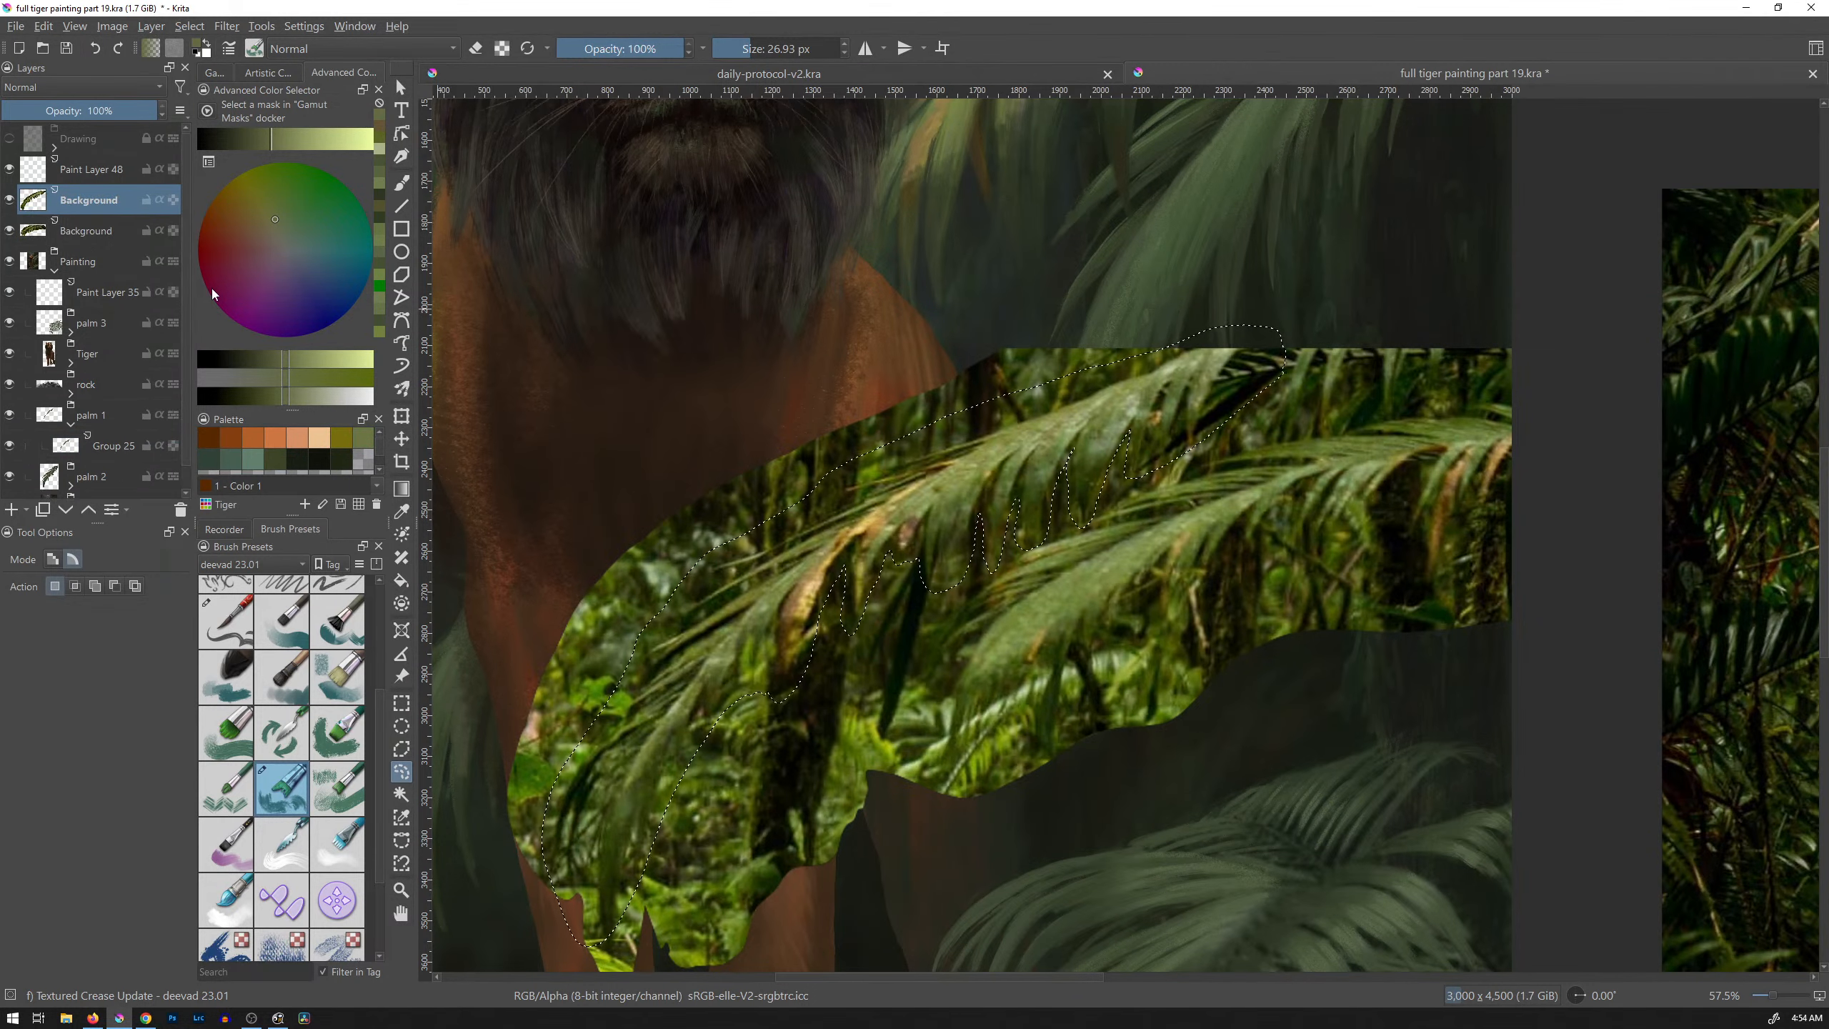
Step: Move the copied frond layer into the palm 1 group directly above Group 25 and clear the selection
drag(96, 230, 114, 431)
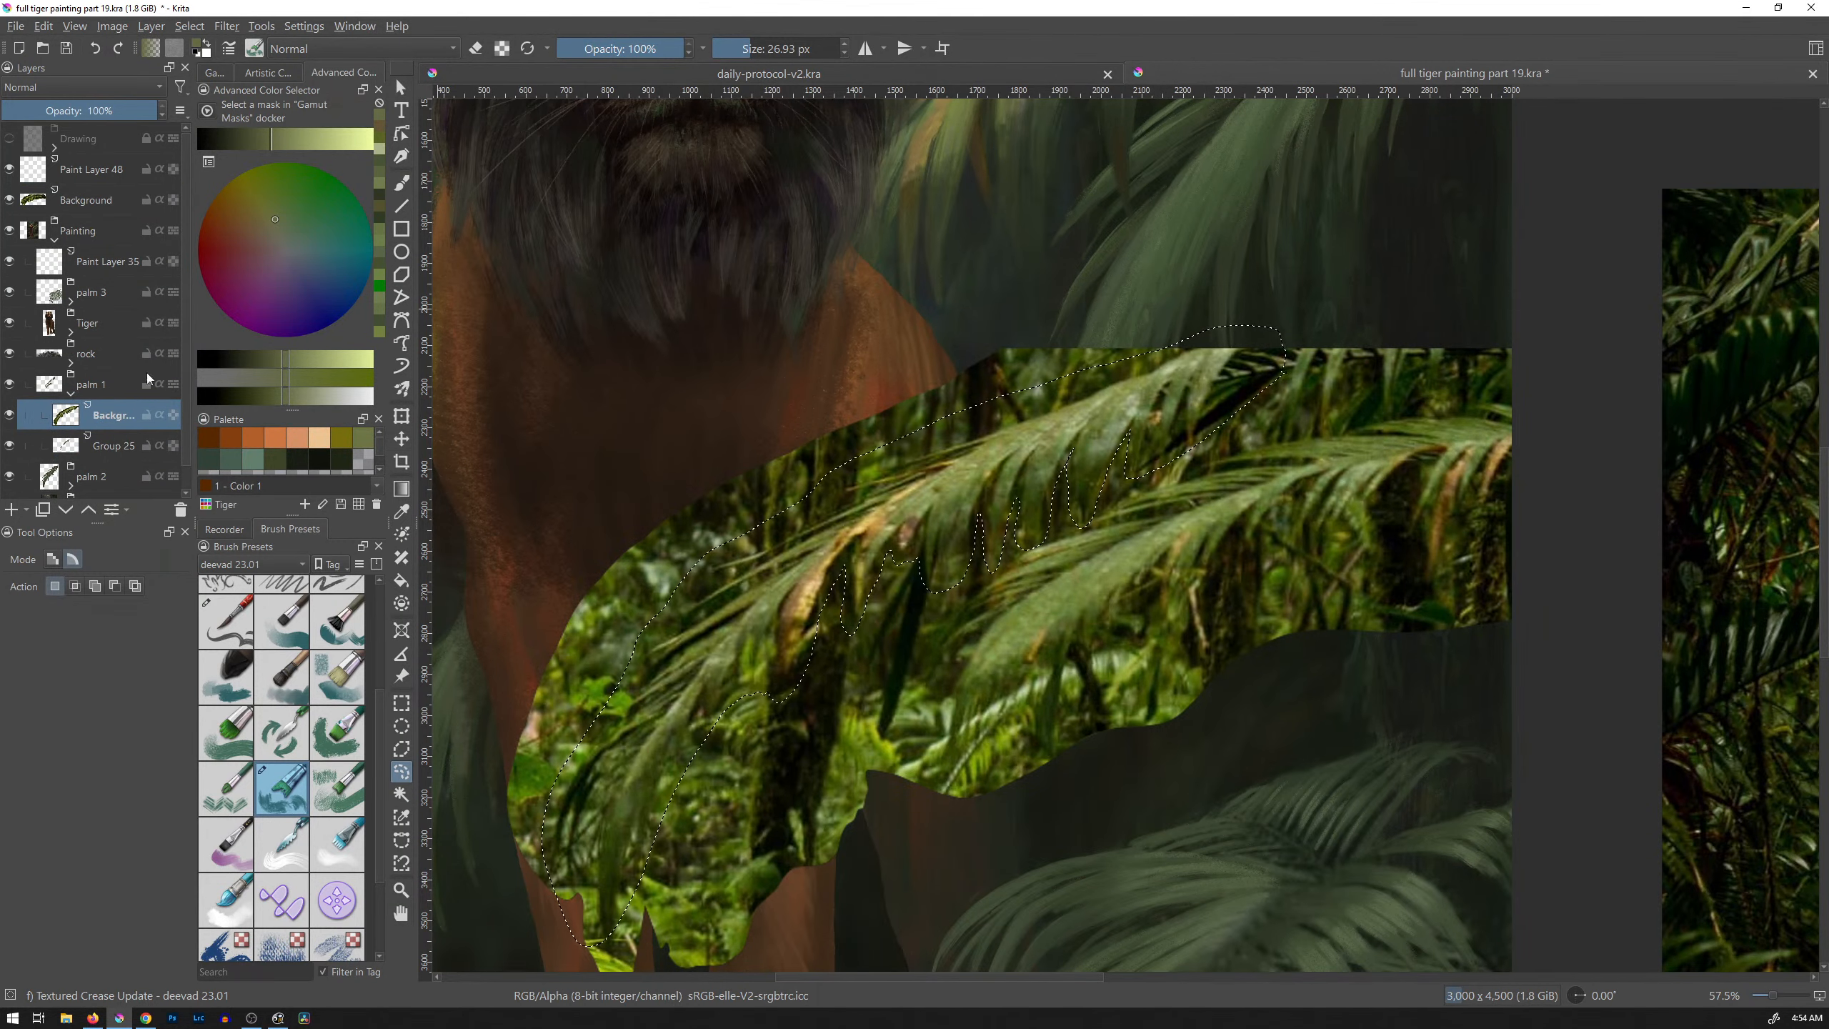
click(1160, 448)
drag(1224, 344, 1125, 526)
scroll(1196, 411, down, 6)
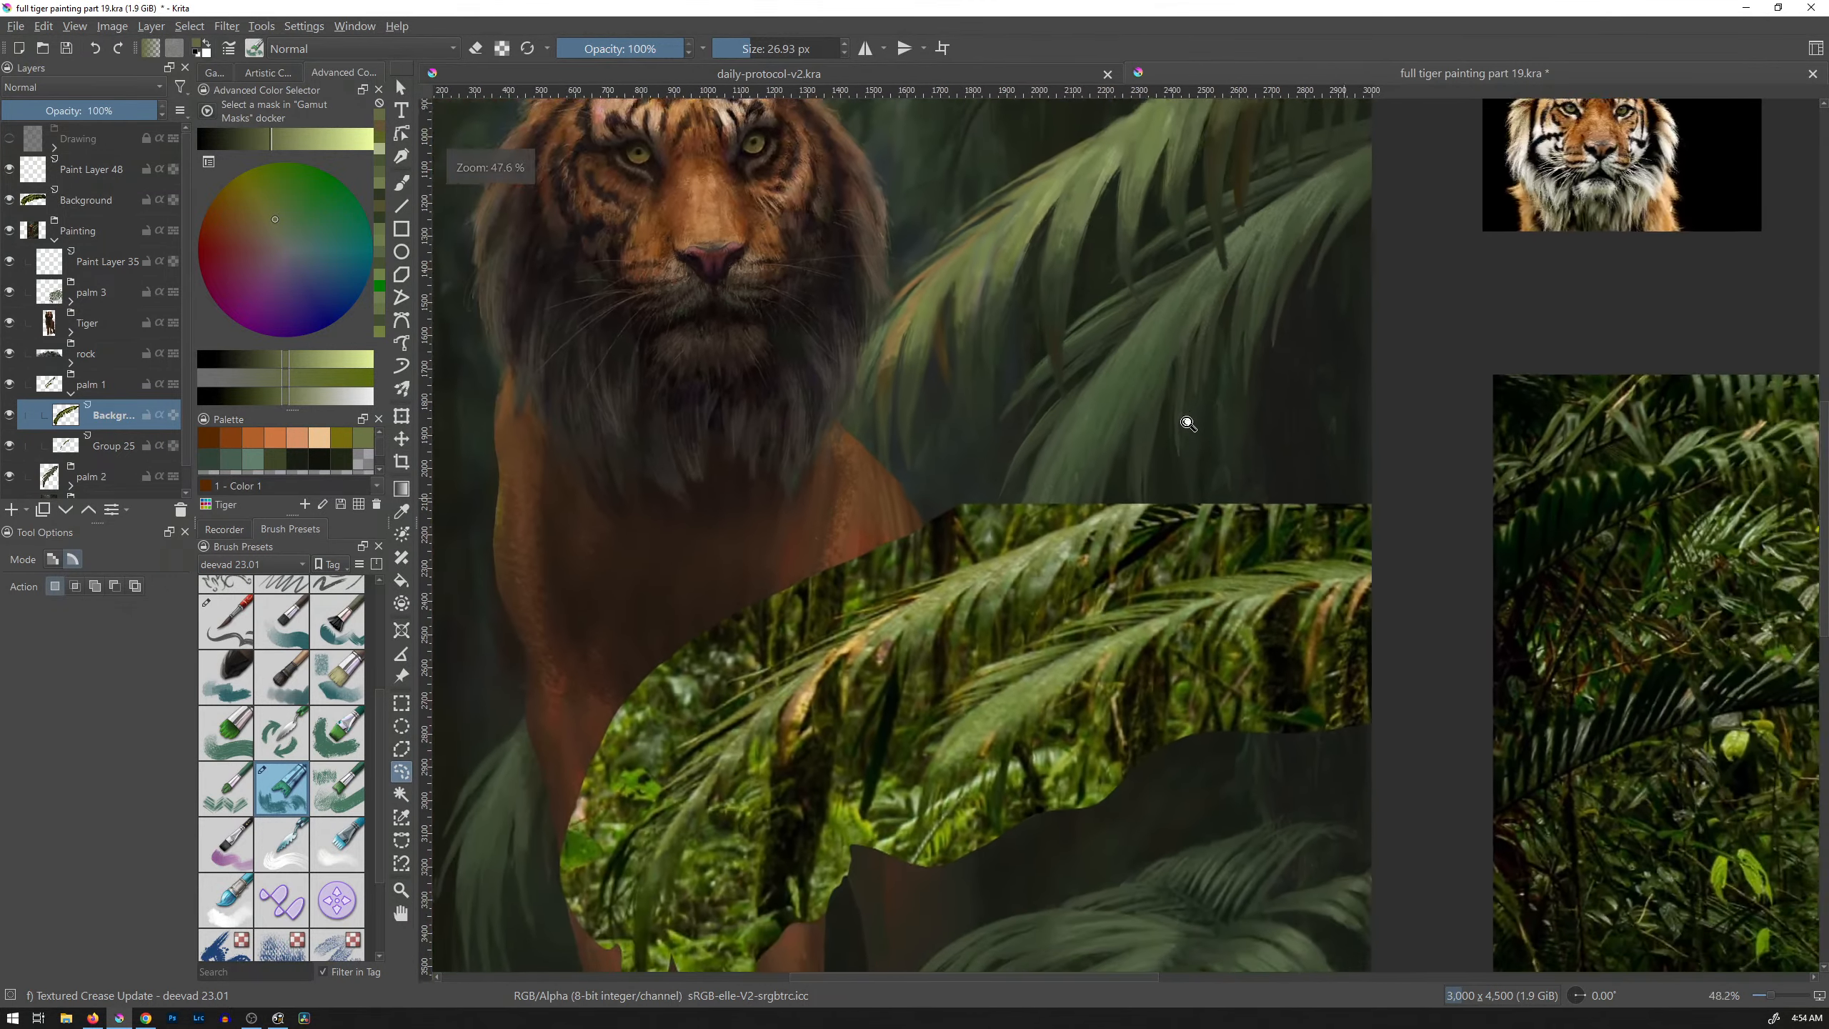
Step: Position the copied photo frond over the painted upper frond and set its layer opacity to 67%
key(t)
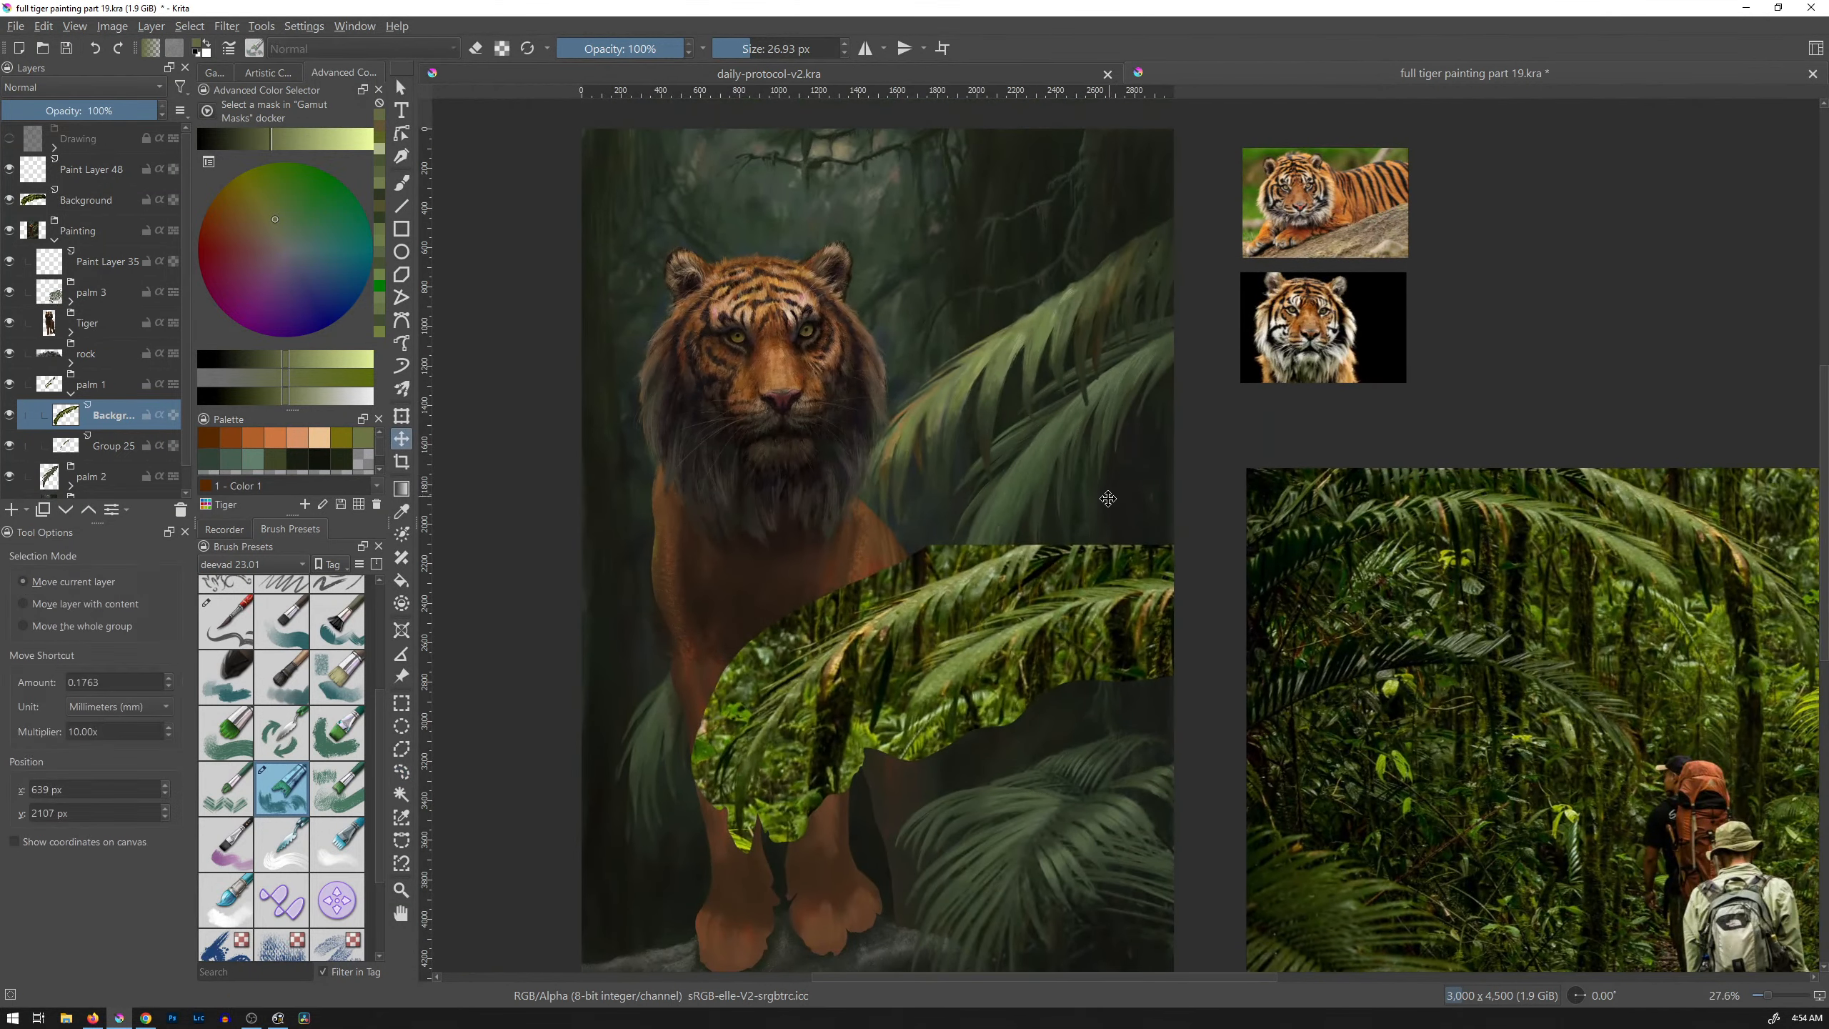
drag(1108, 499, 1145, 282)
mouse_move(131, 114)
mouse_down()
mouse_move(76, 112)
mouse_move(107, 111)
mouse_up()
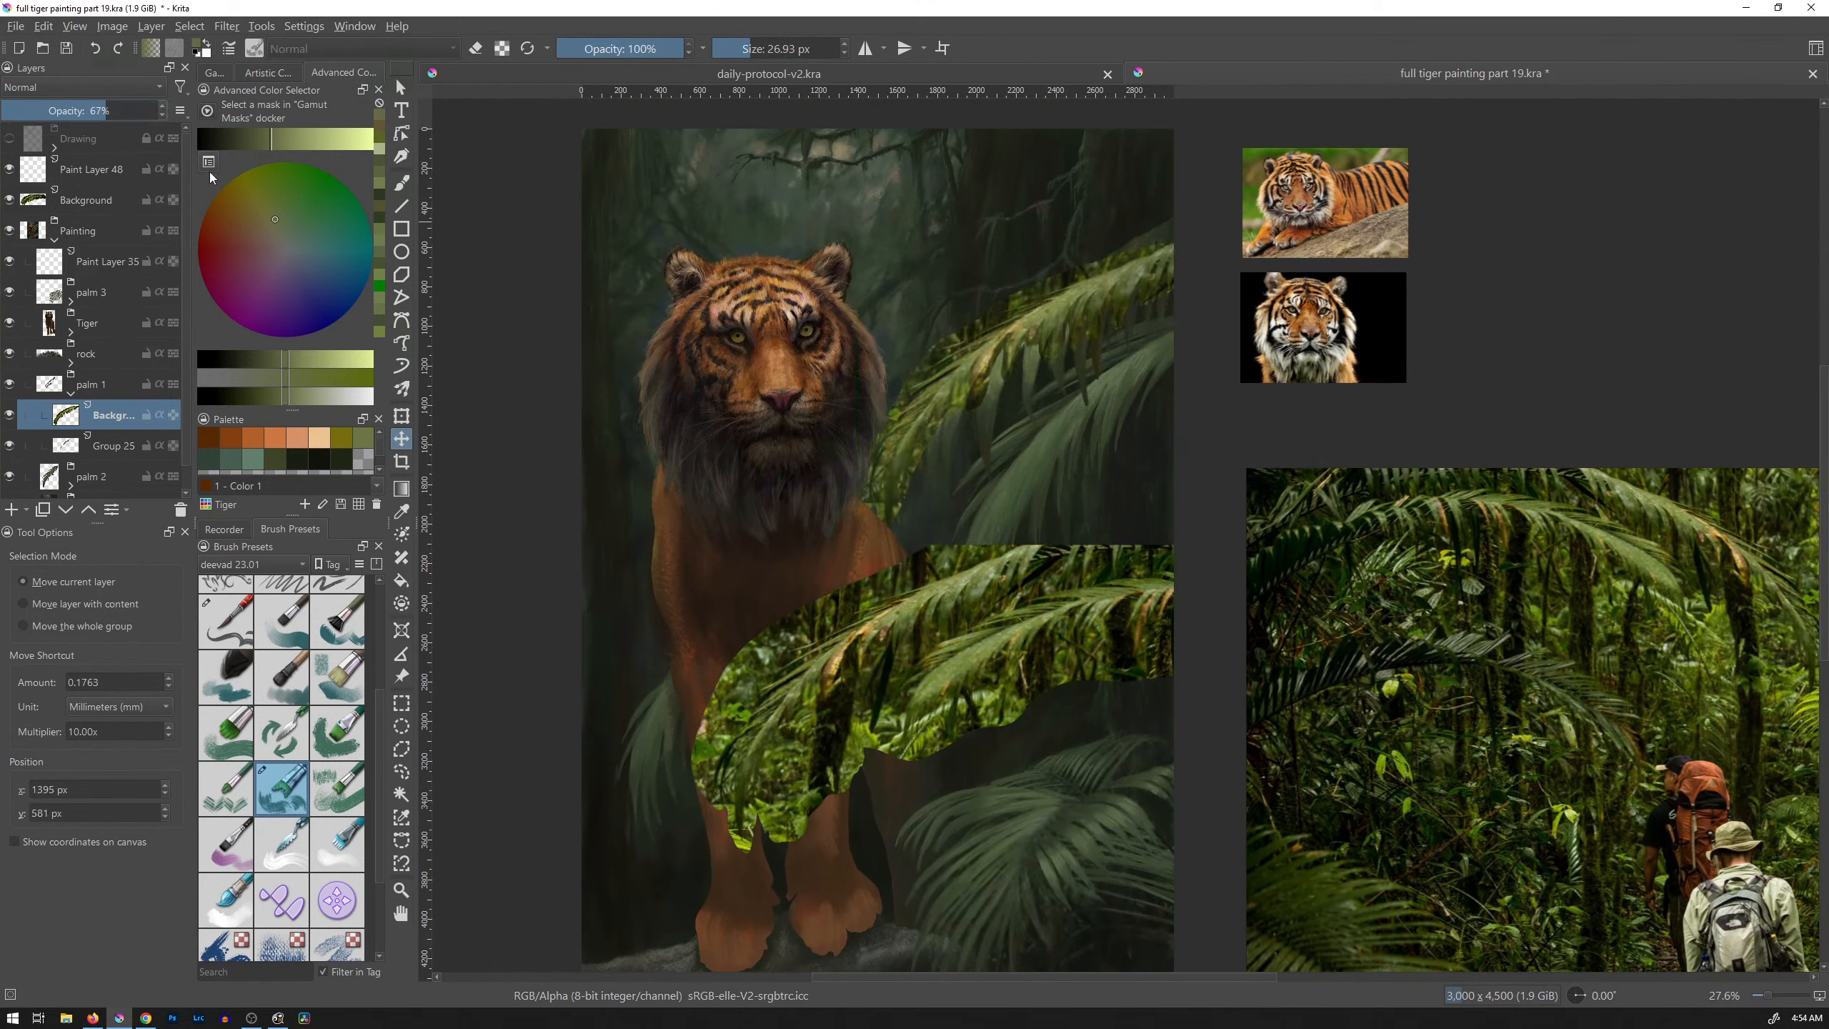
drag(1119, 297, 1097, 327)
Step: Enlarge and rotate the copied photo frond so it lines up with the painted upper frond, and apply the transform
key(ctrl+t)
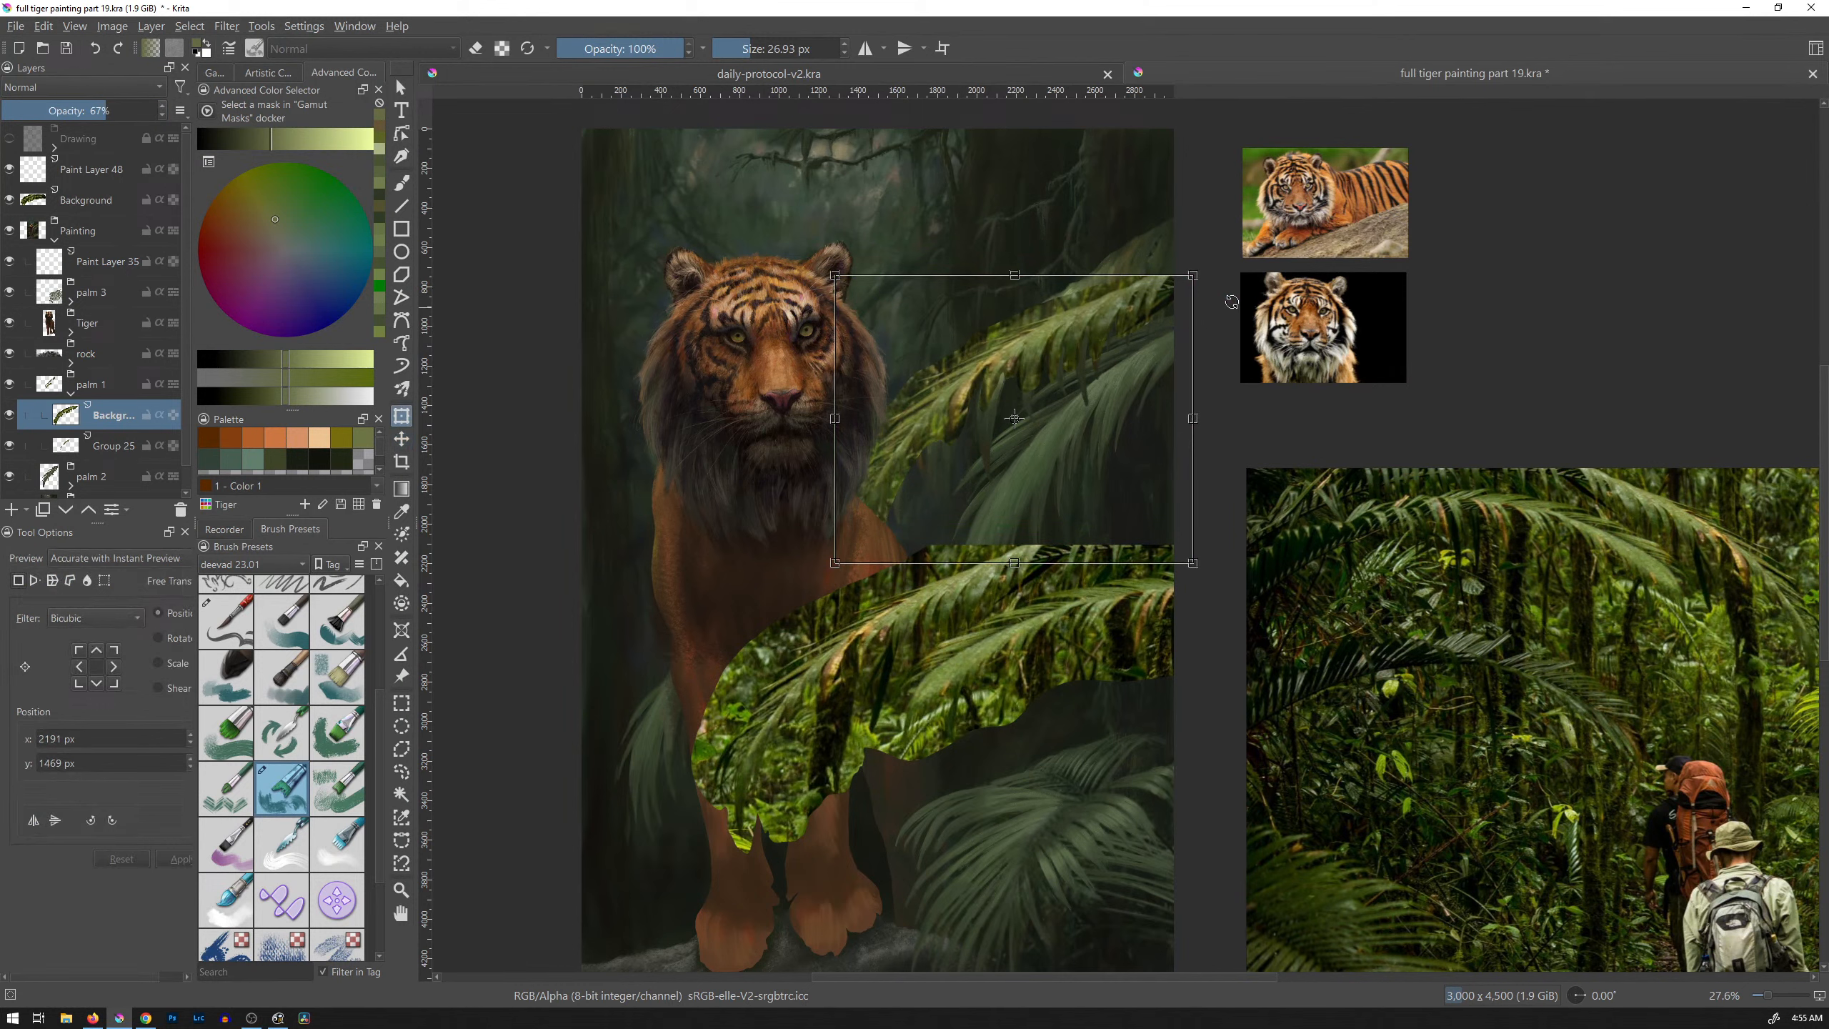
drag(1195, 274, 1310, 154)
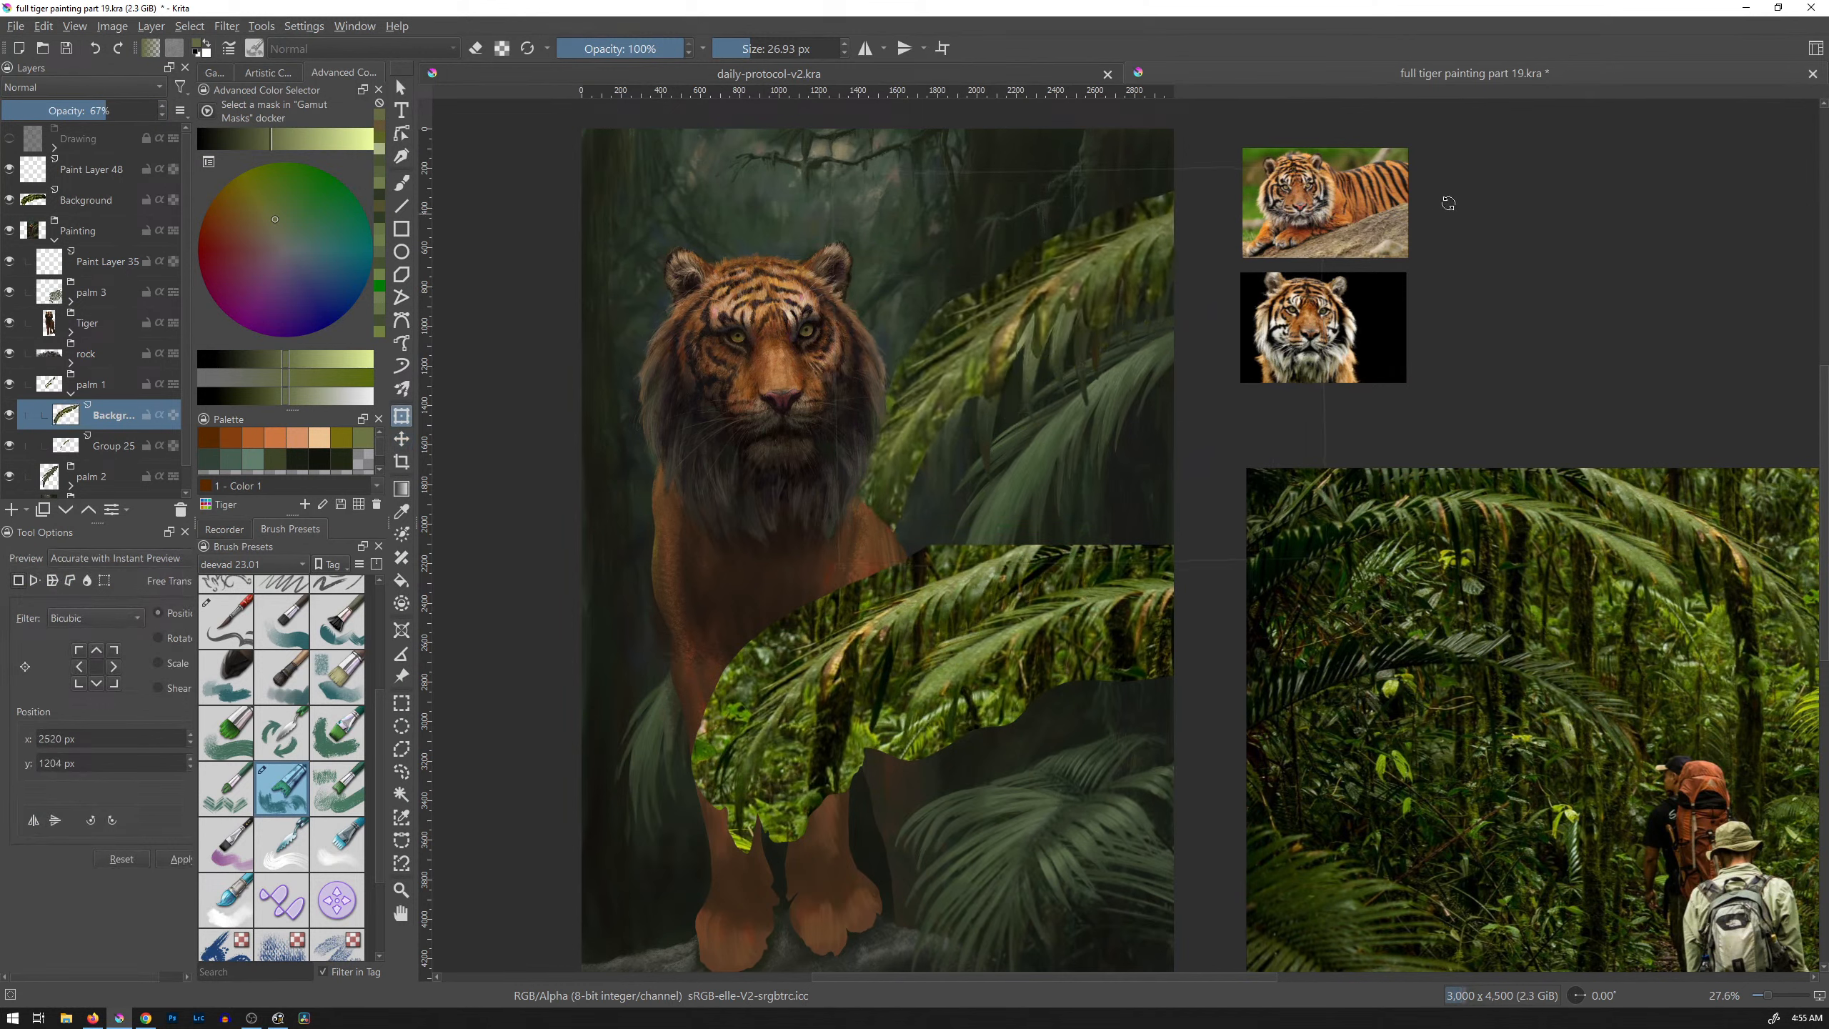
drag(1137, 312, 1039, 407)
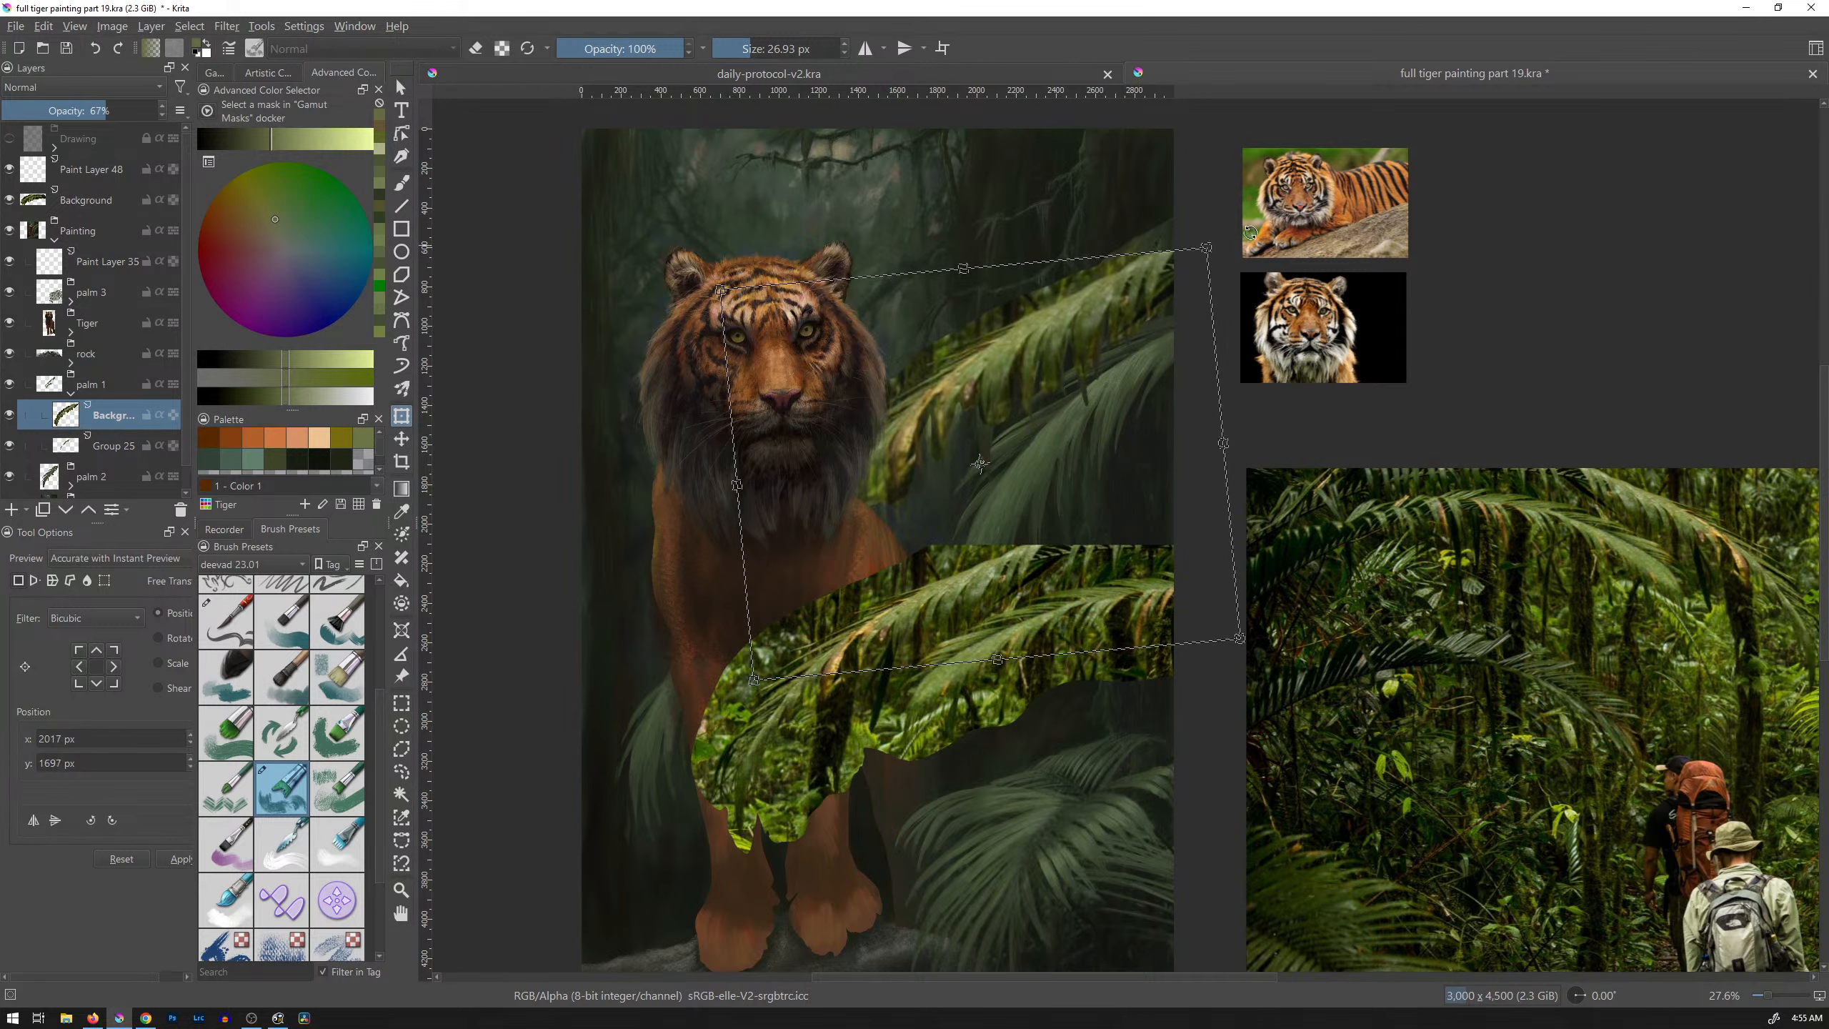
drag(1219, 212, 1209, 202)
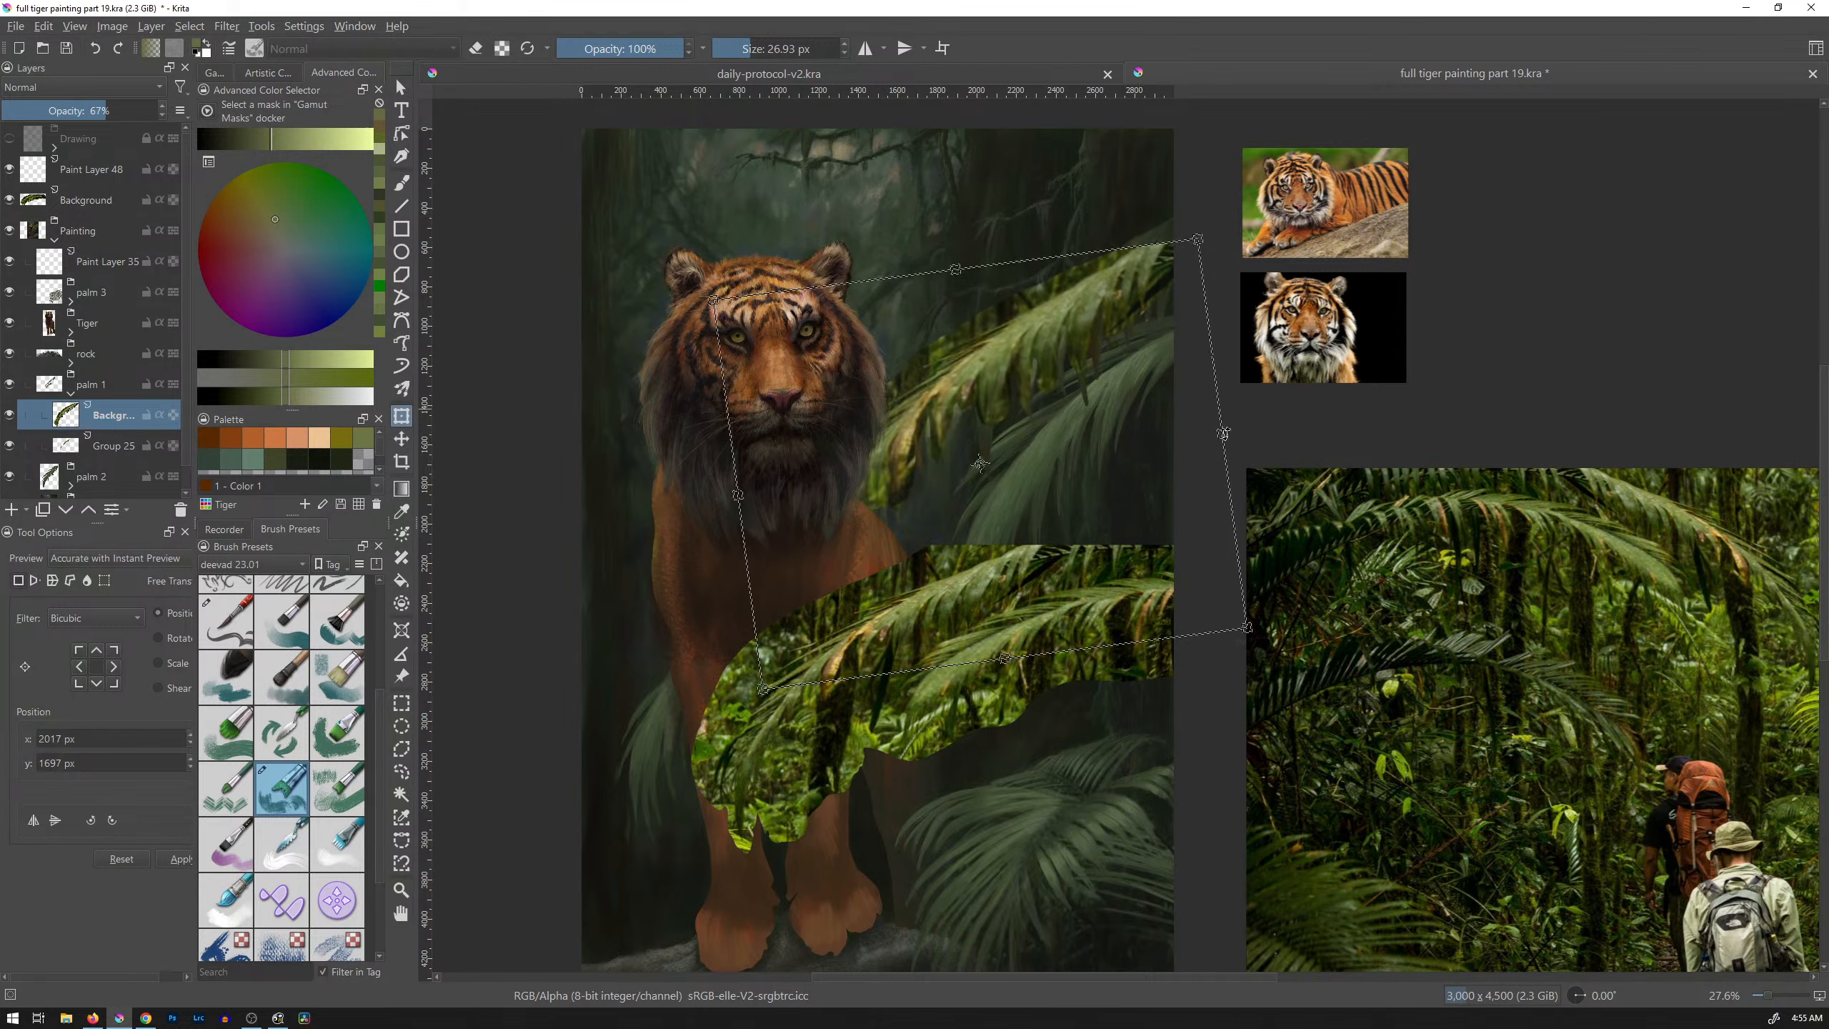
drag(1246, 627, 1315, 698)
drag(1103, 406, 1053, 416)
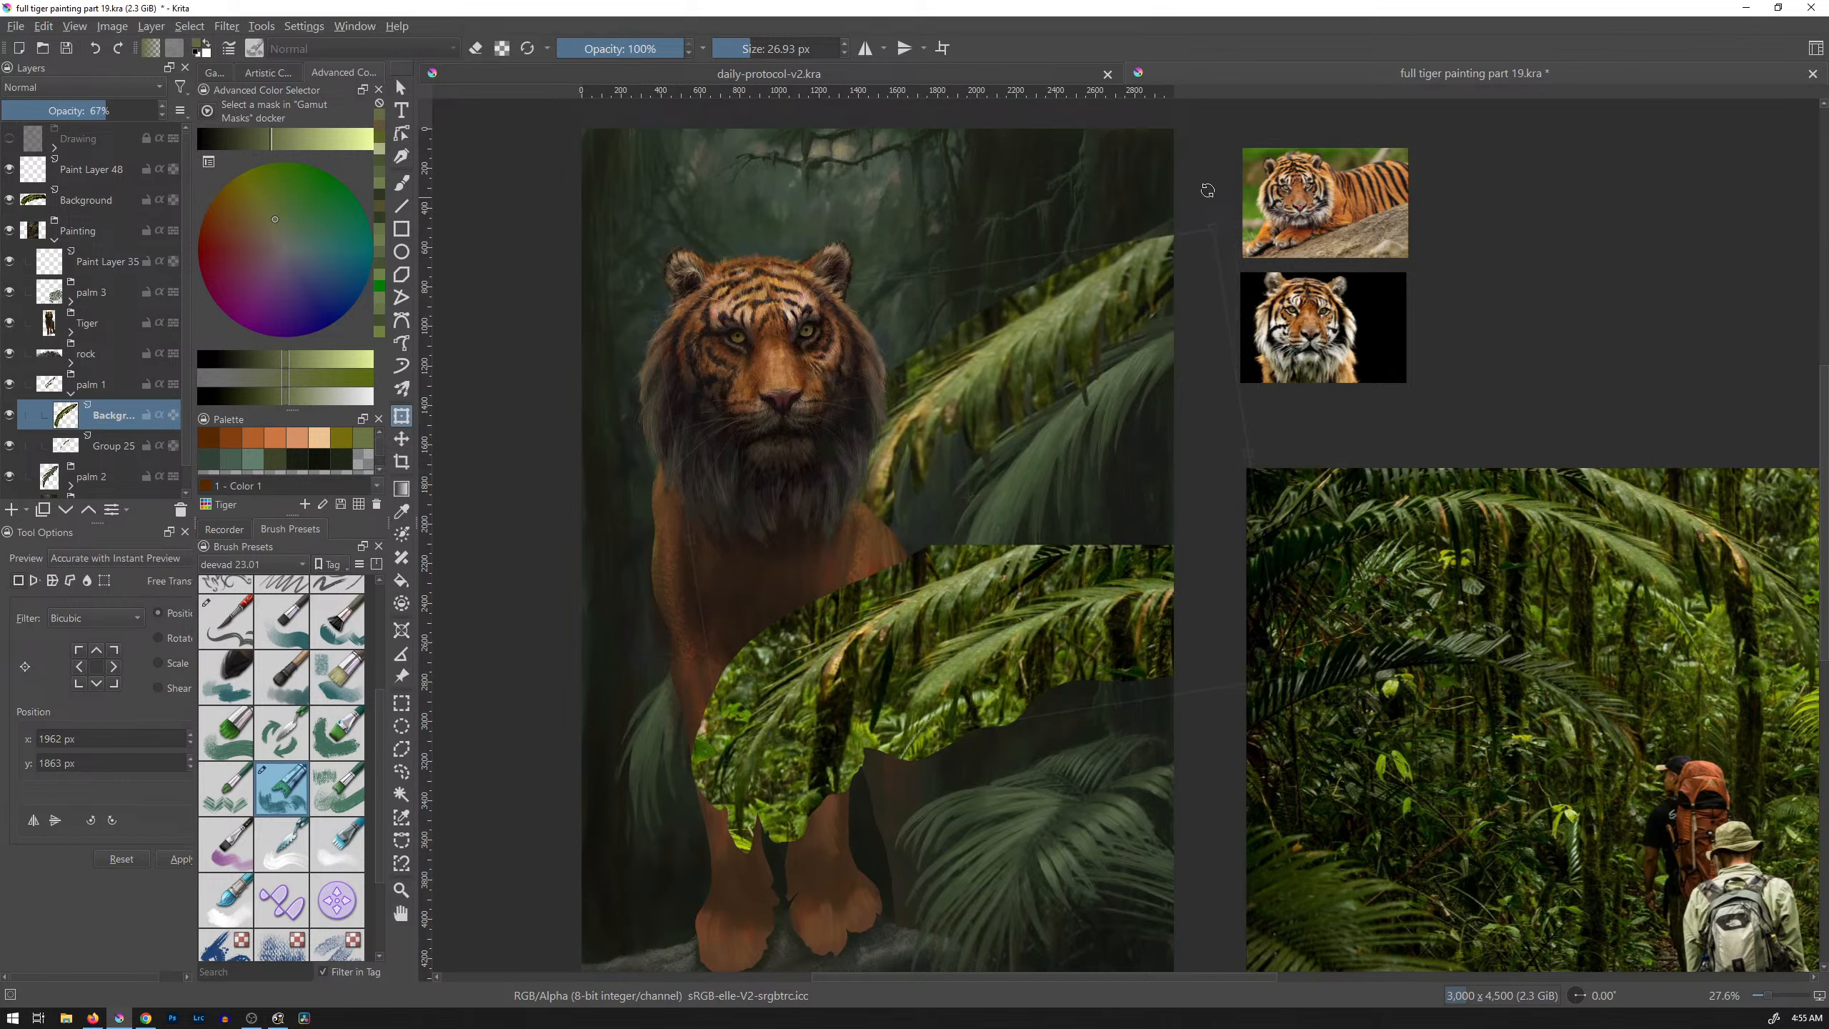
key(Return)
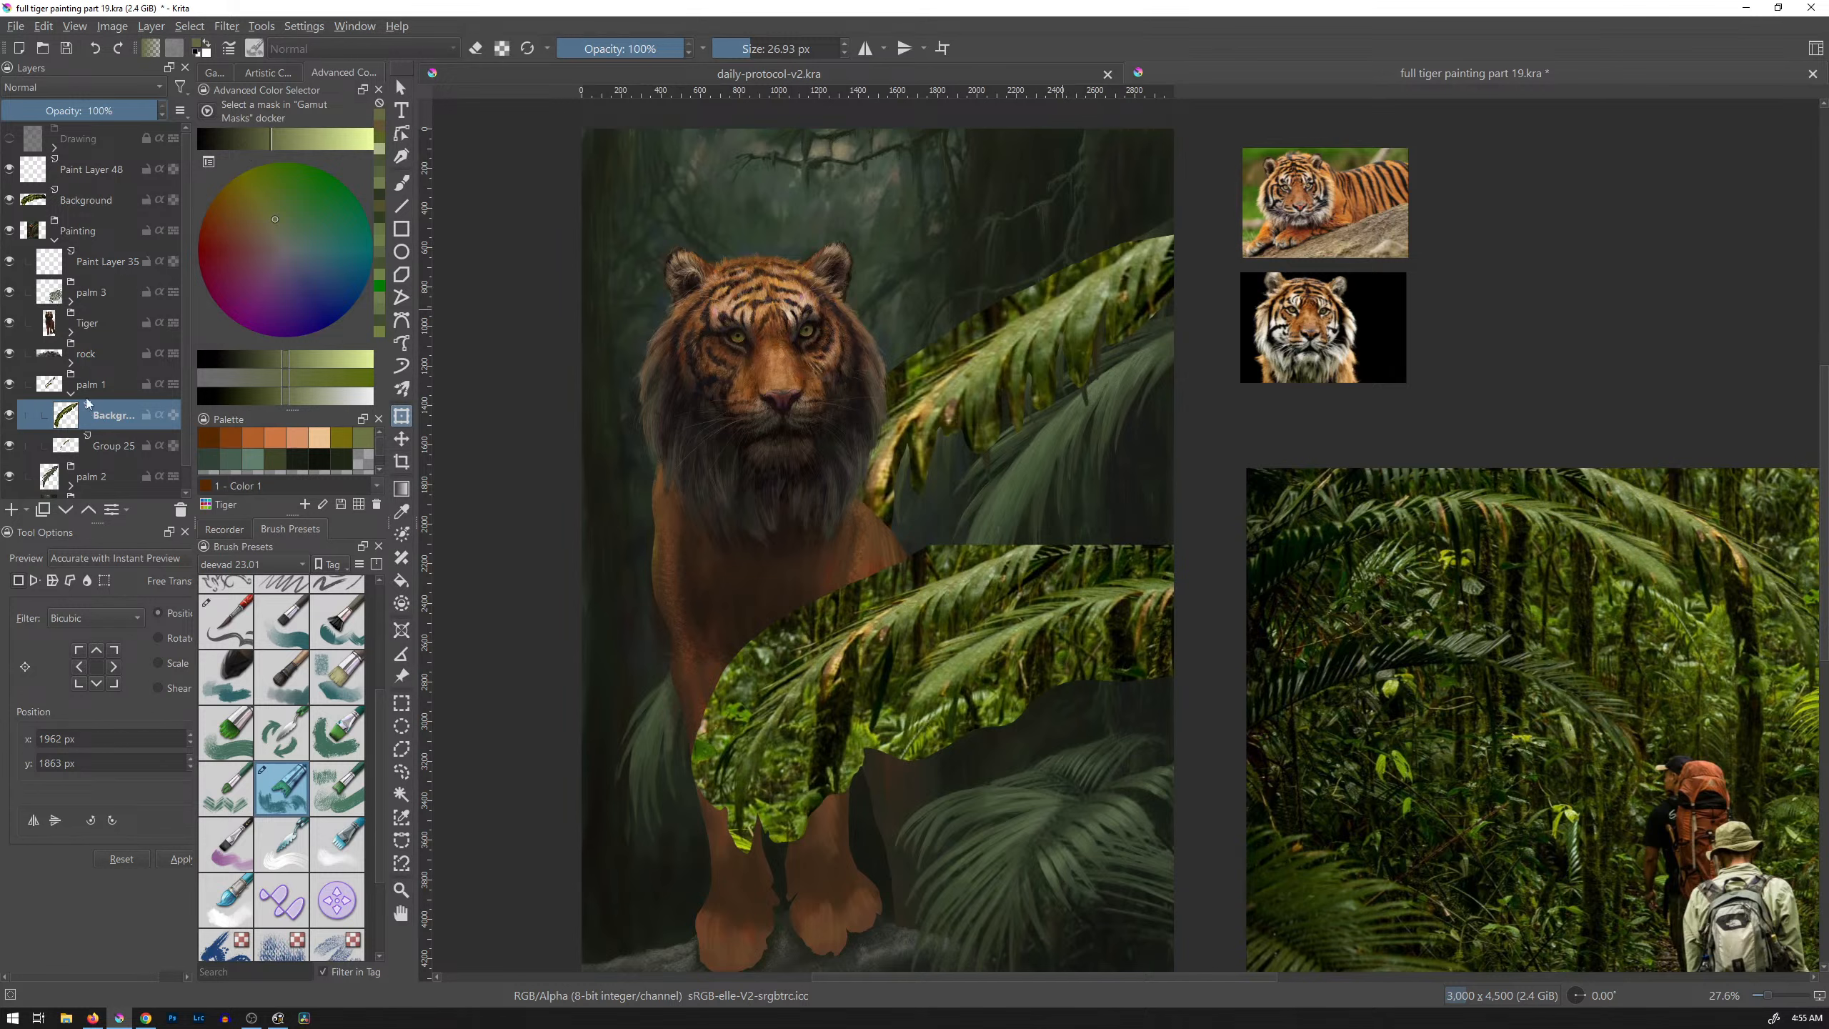
Step: Hide the original Background photo layer and place Group 25 above the copied frond layer
click(8, 199)
mouse_move(41, 240)
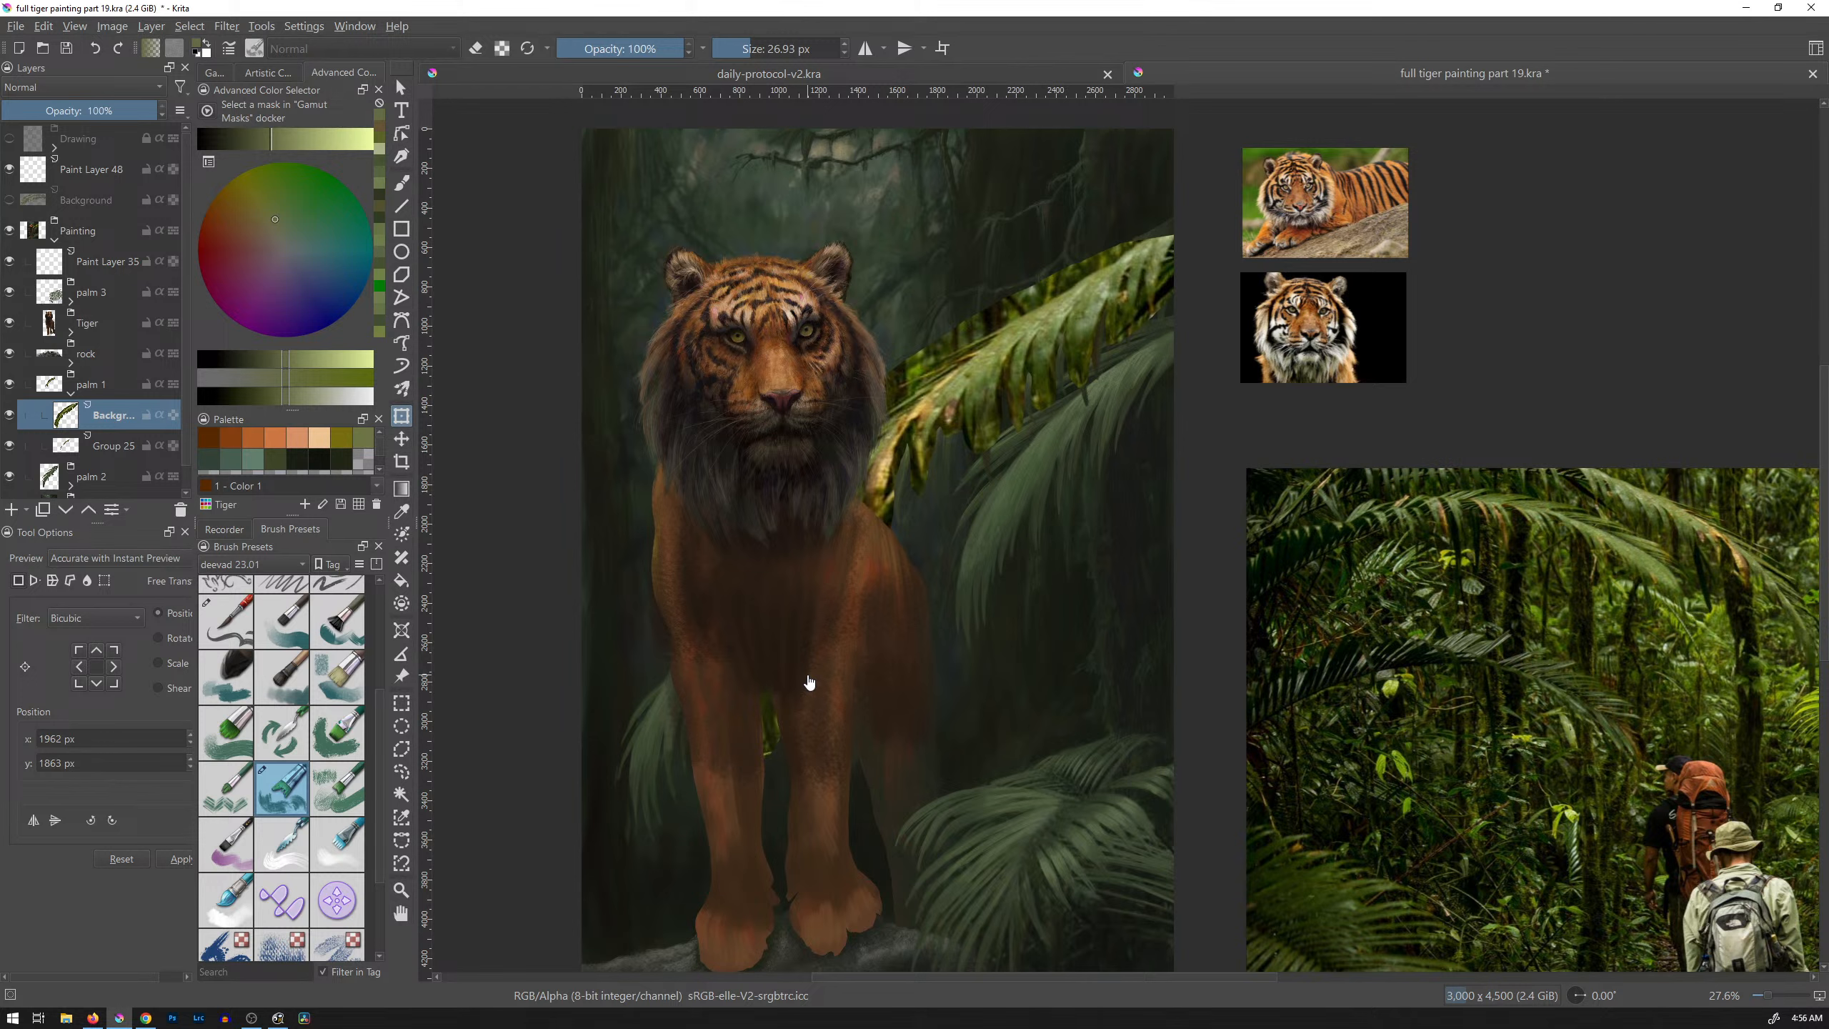
drag(145, 445, 119, 410)
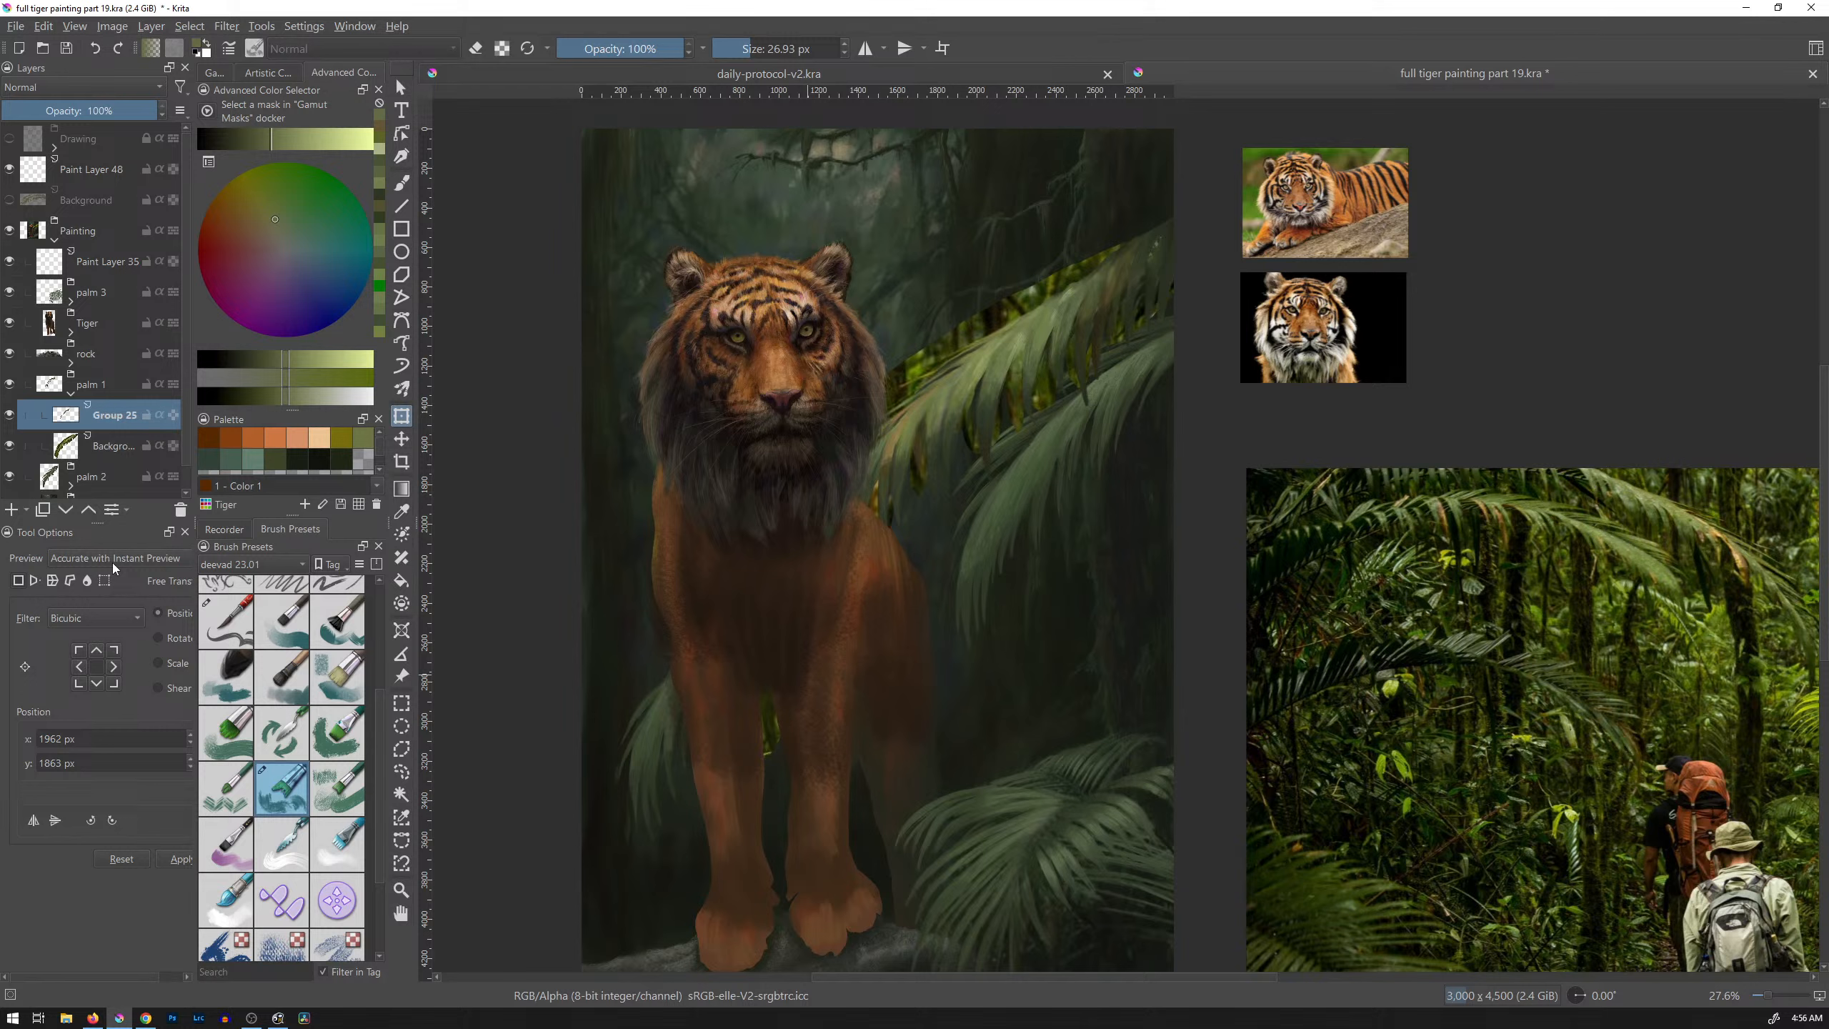
Step: Compare the painted frond with the photo frond beneath by toggling Group 25's visibility, and set the group's opacity to 66%
drag(139, 109, 107, 110)
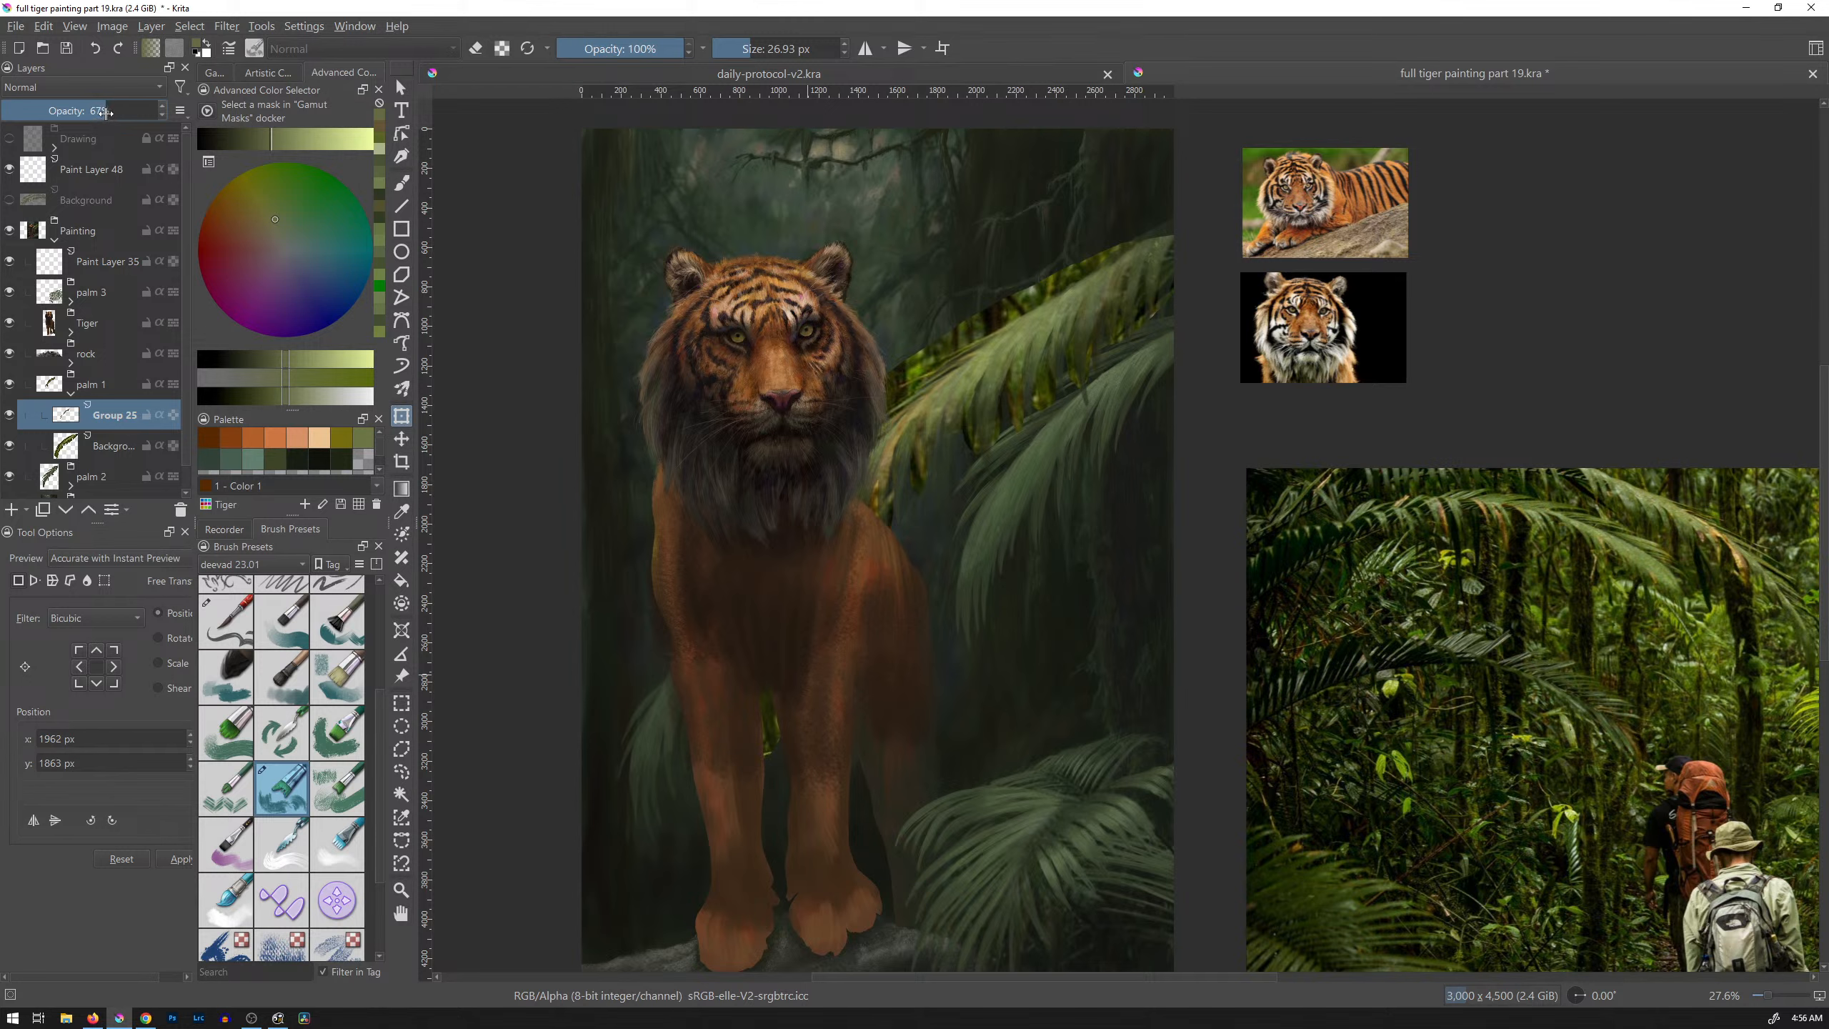
drag(105, 113, 170, 113)
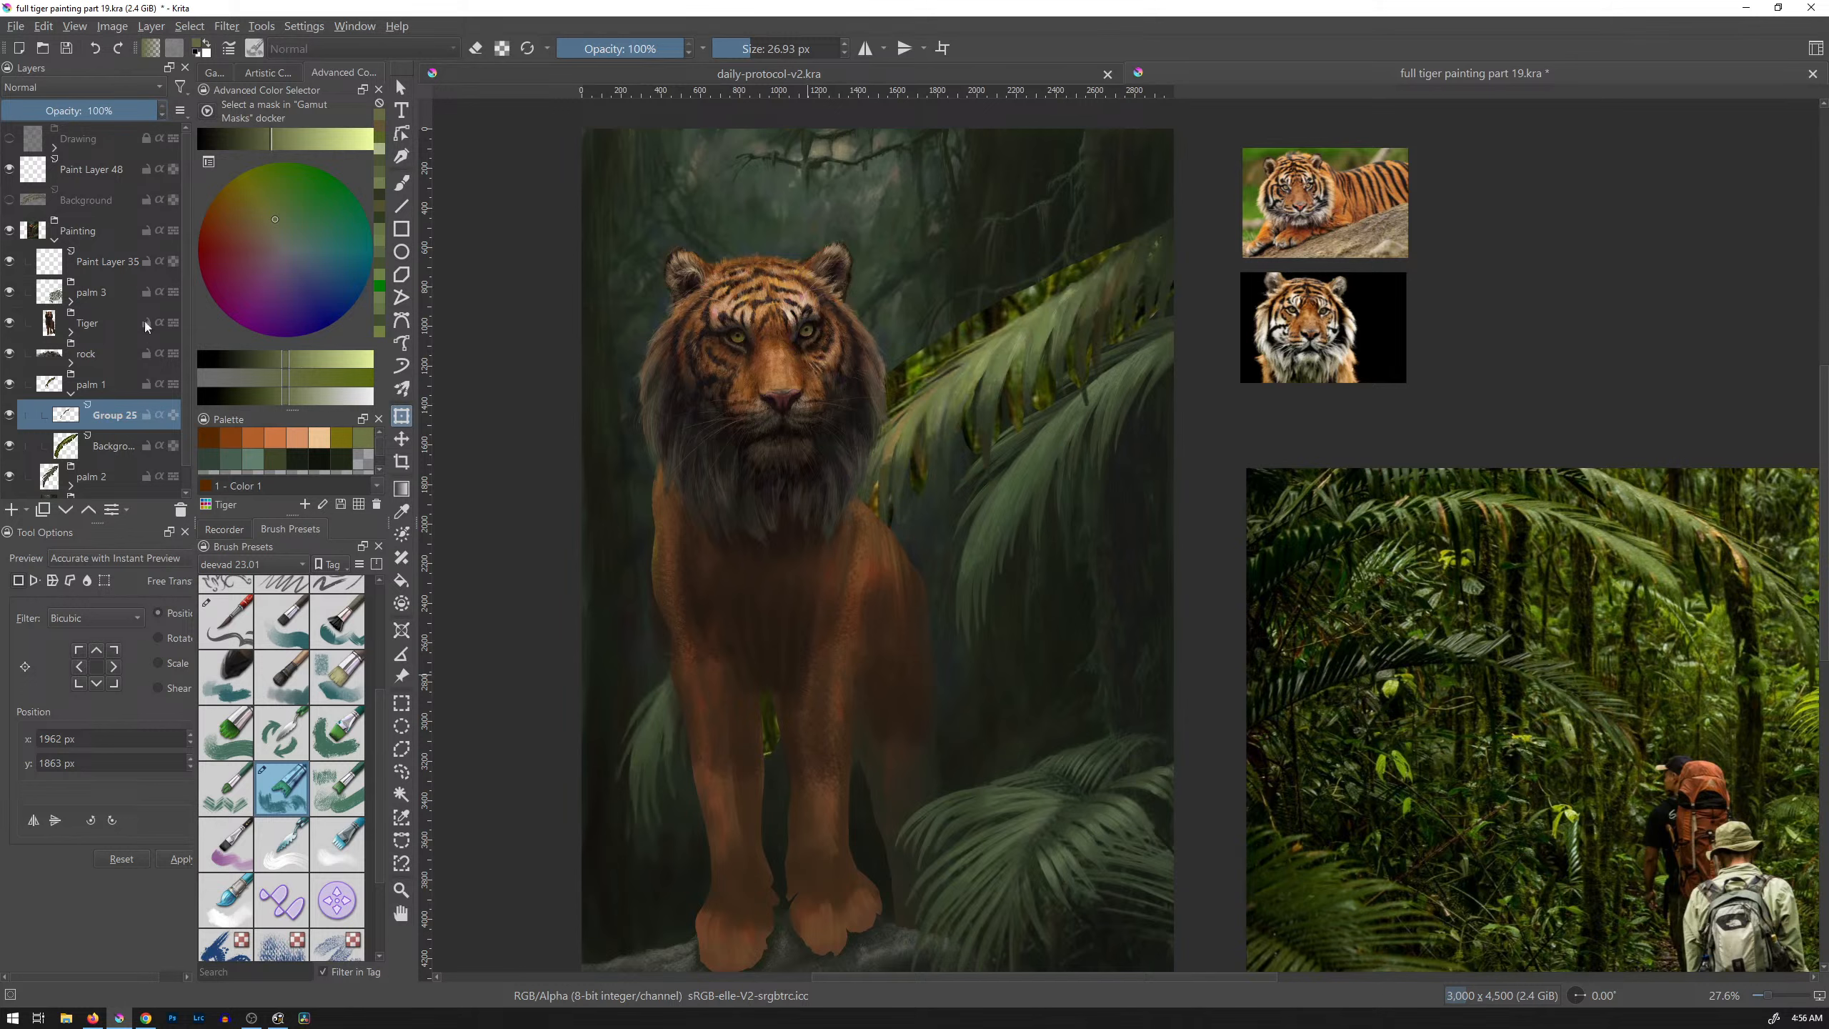
click(11, 417)
click(8, 420)
click(8, 420)
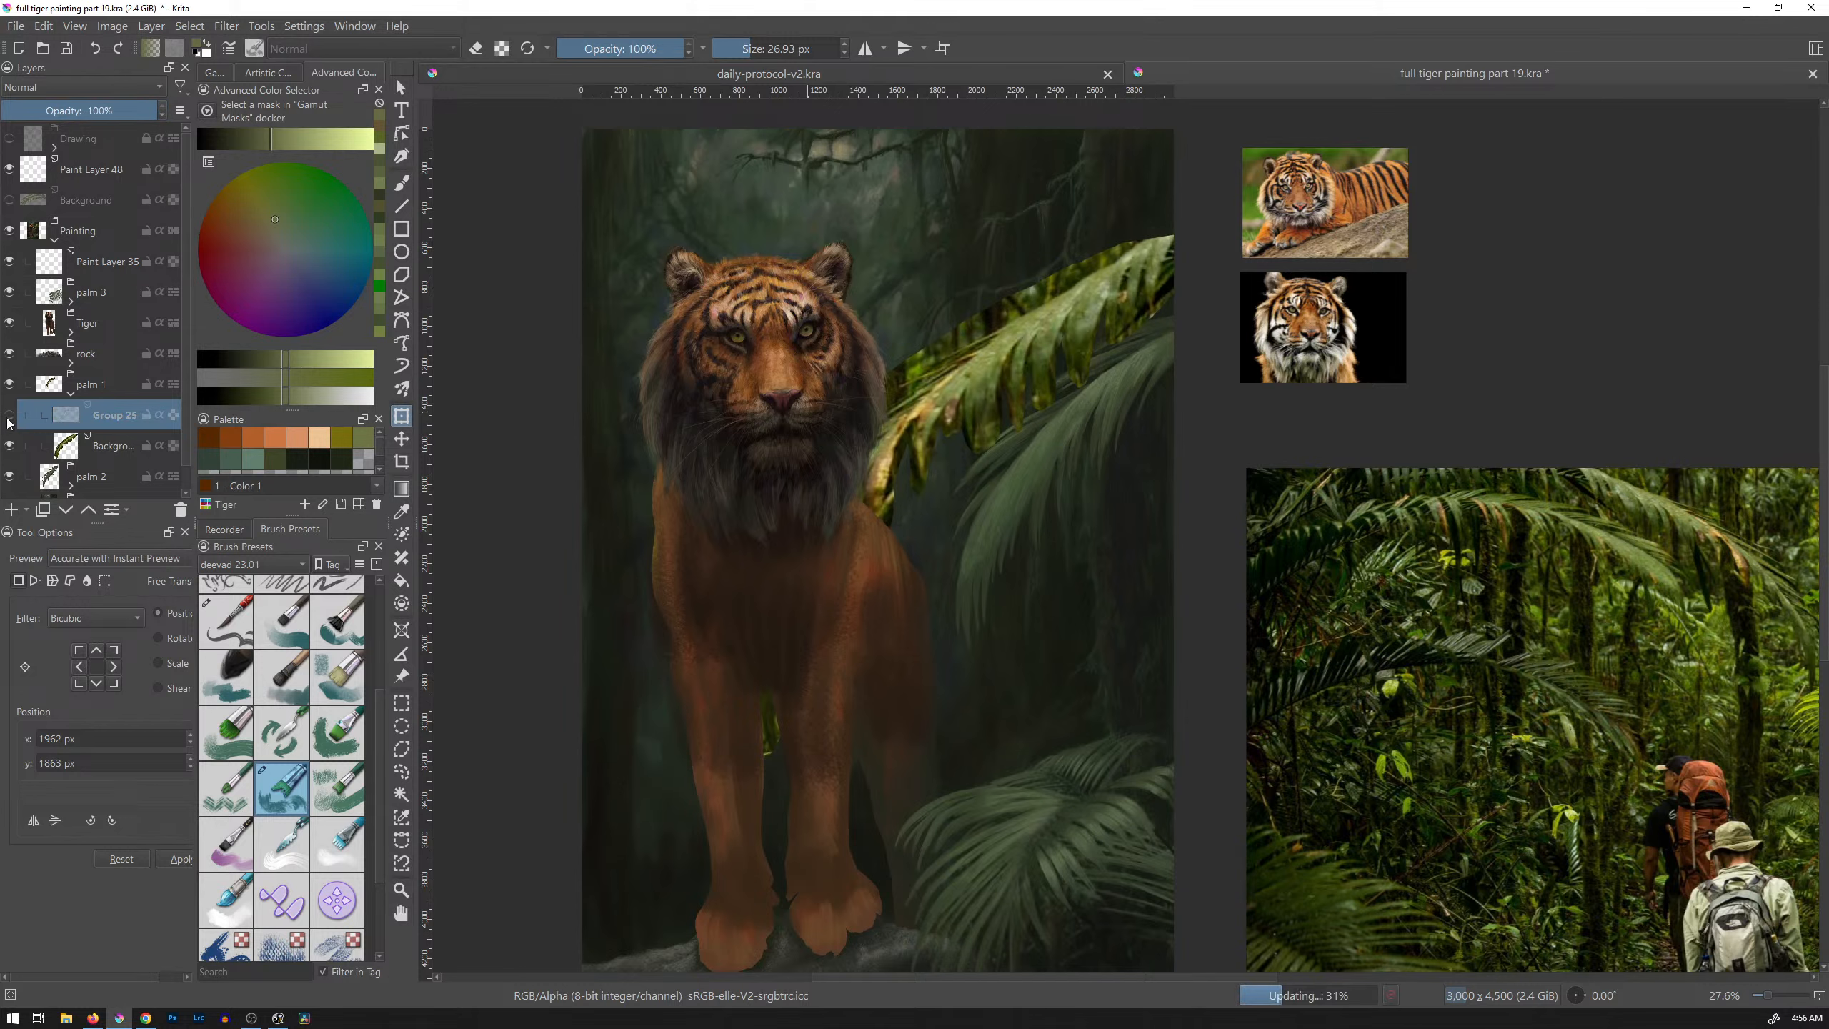
click(8, 419)
click(9, 420)
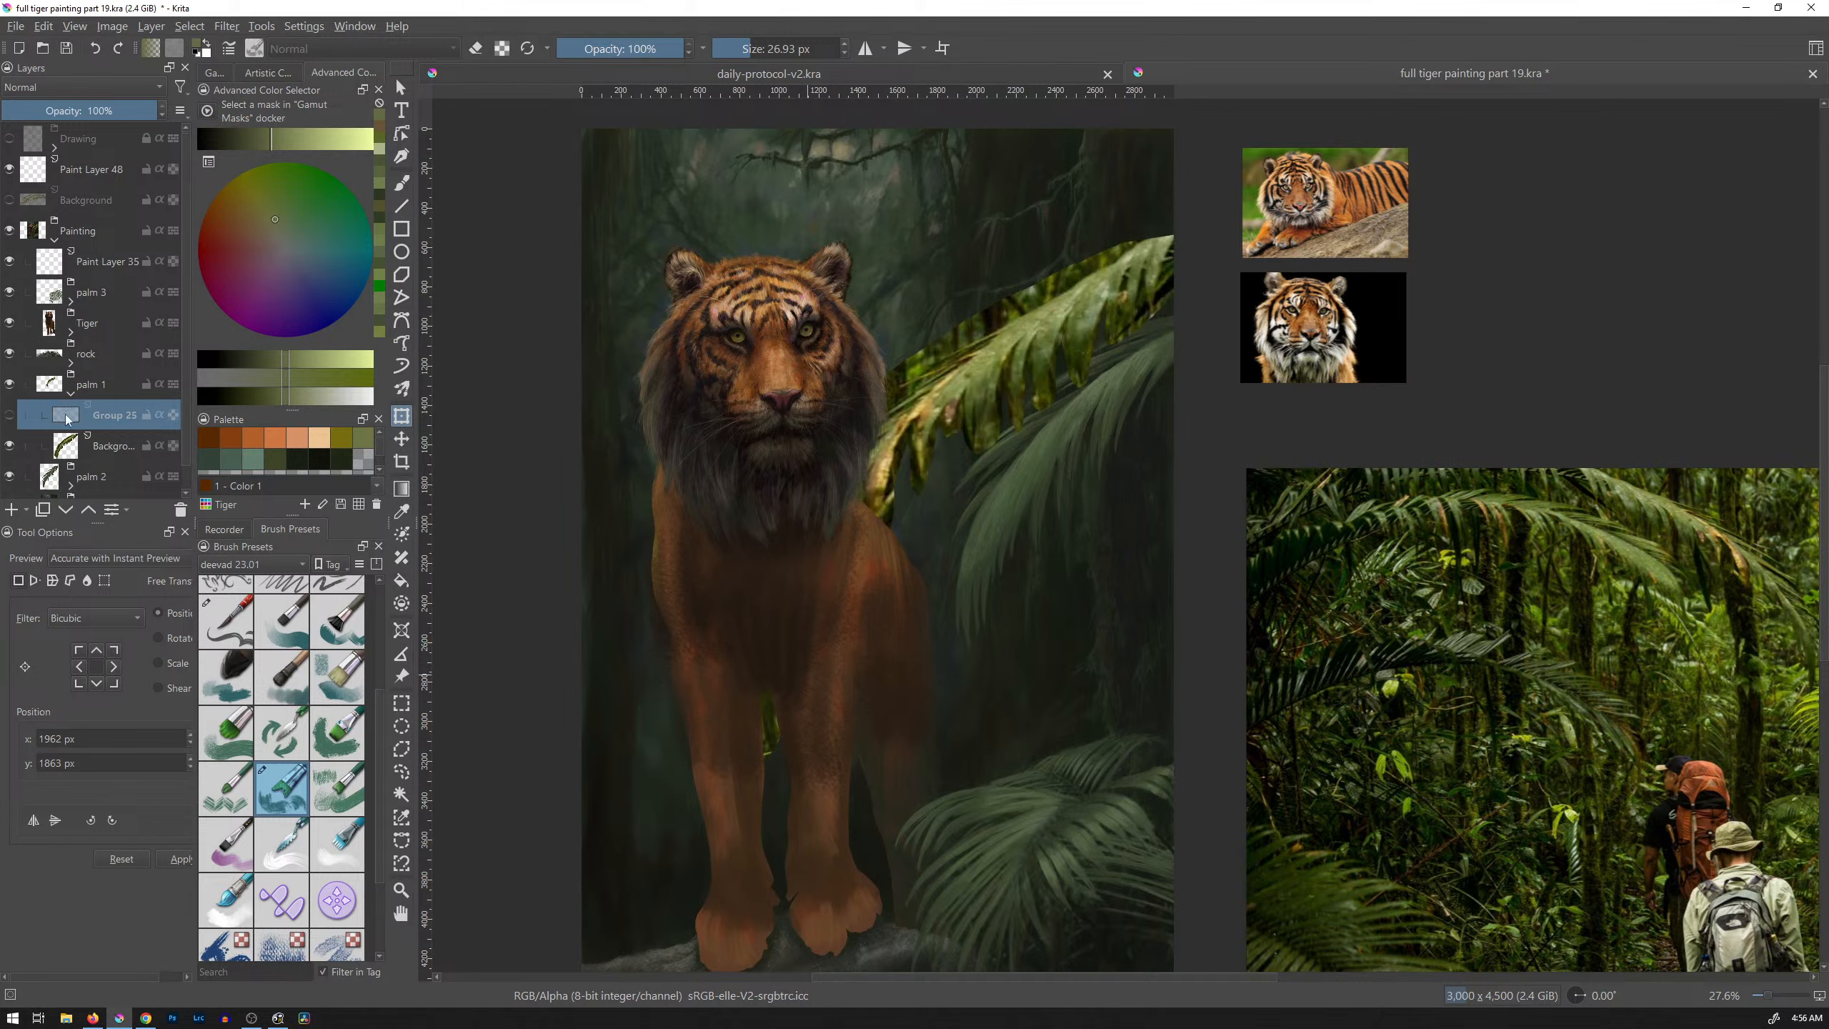
click(9, 417)
drag(144, 112, 108, 113)
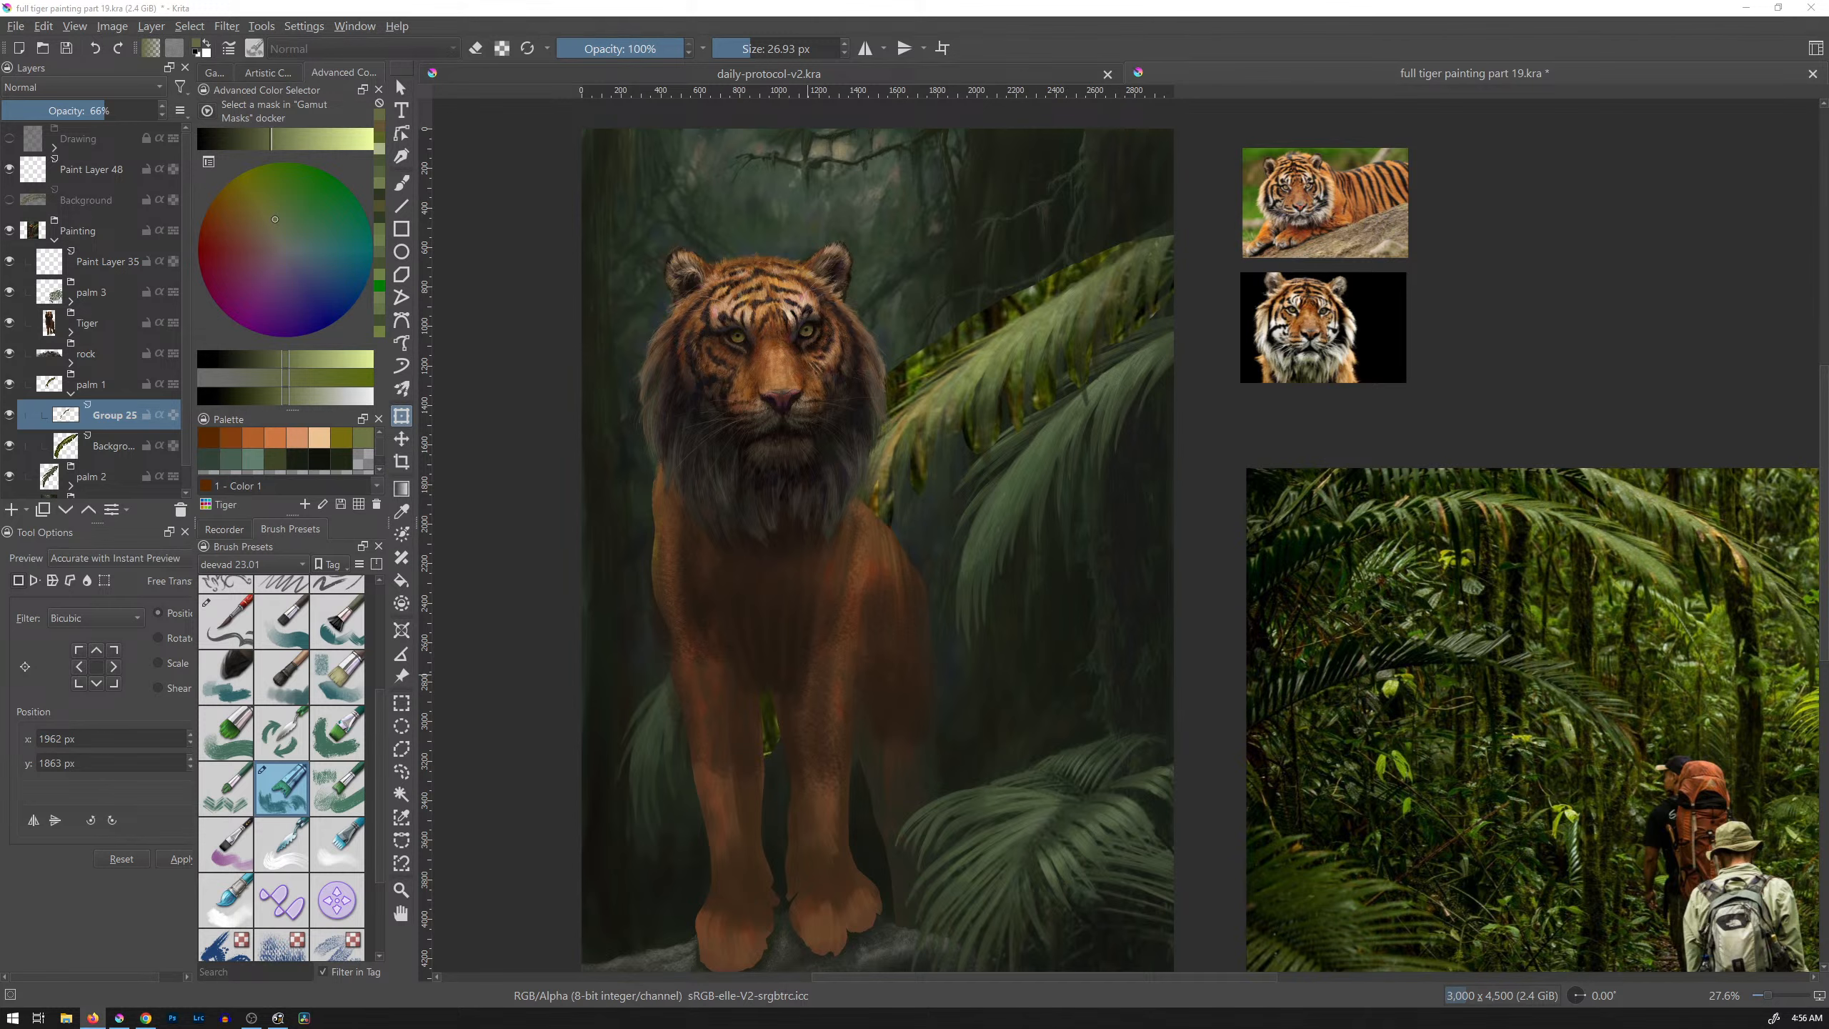
Step: Switch to the web browser showing the artist's website and position its window over the painting
drag(1210, 0, 991, 75)
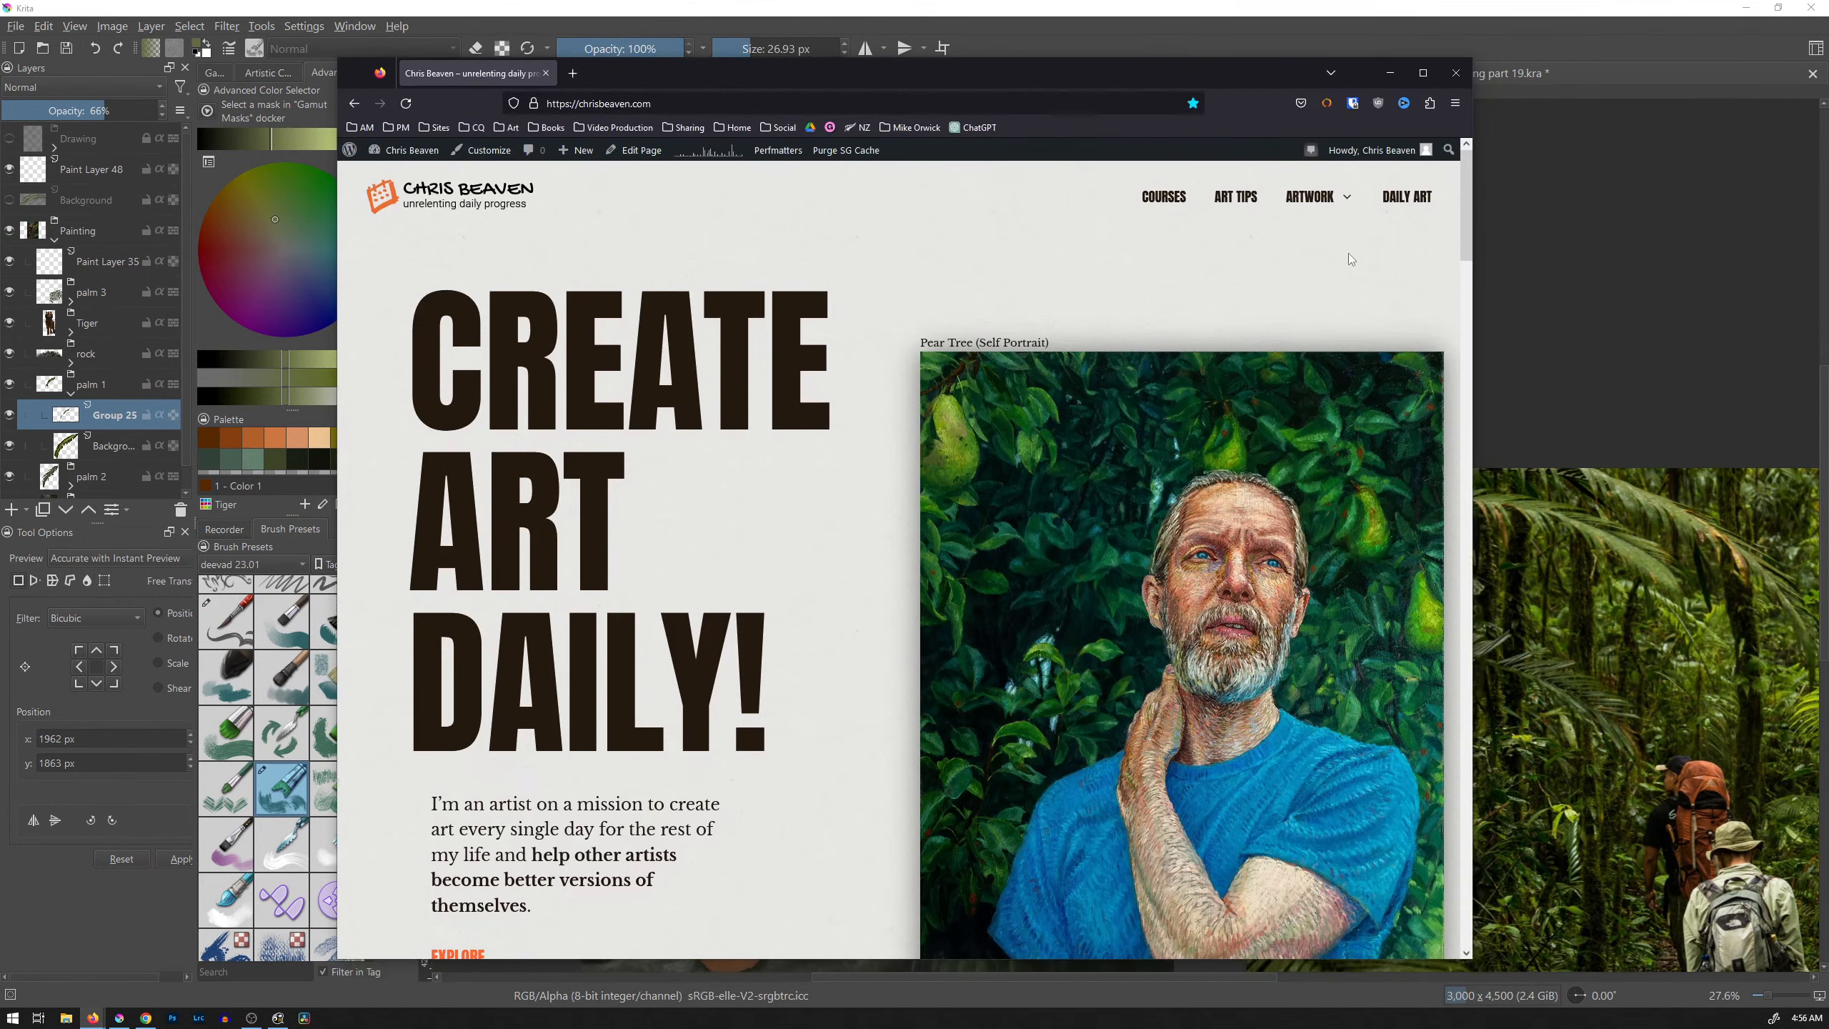
Step: Open the website's Paintings page from the artwork categories and look over the first row of paintings
mouse_move(1324, 213)
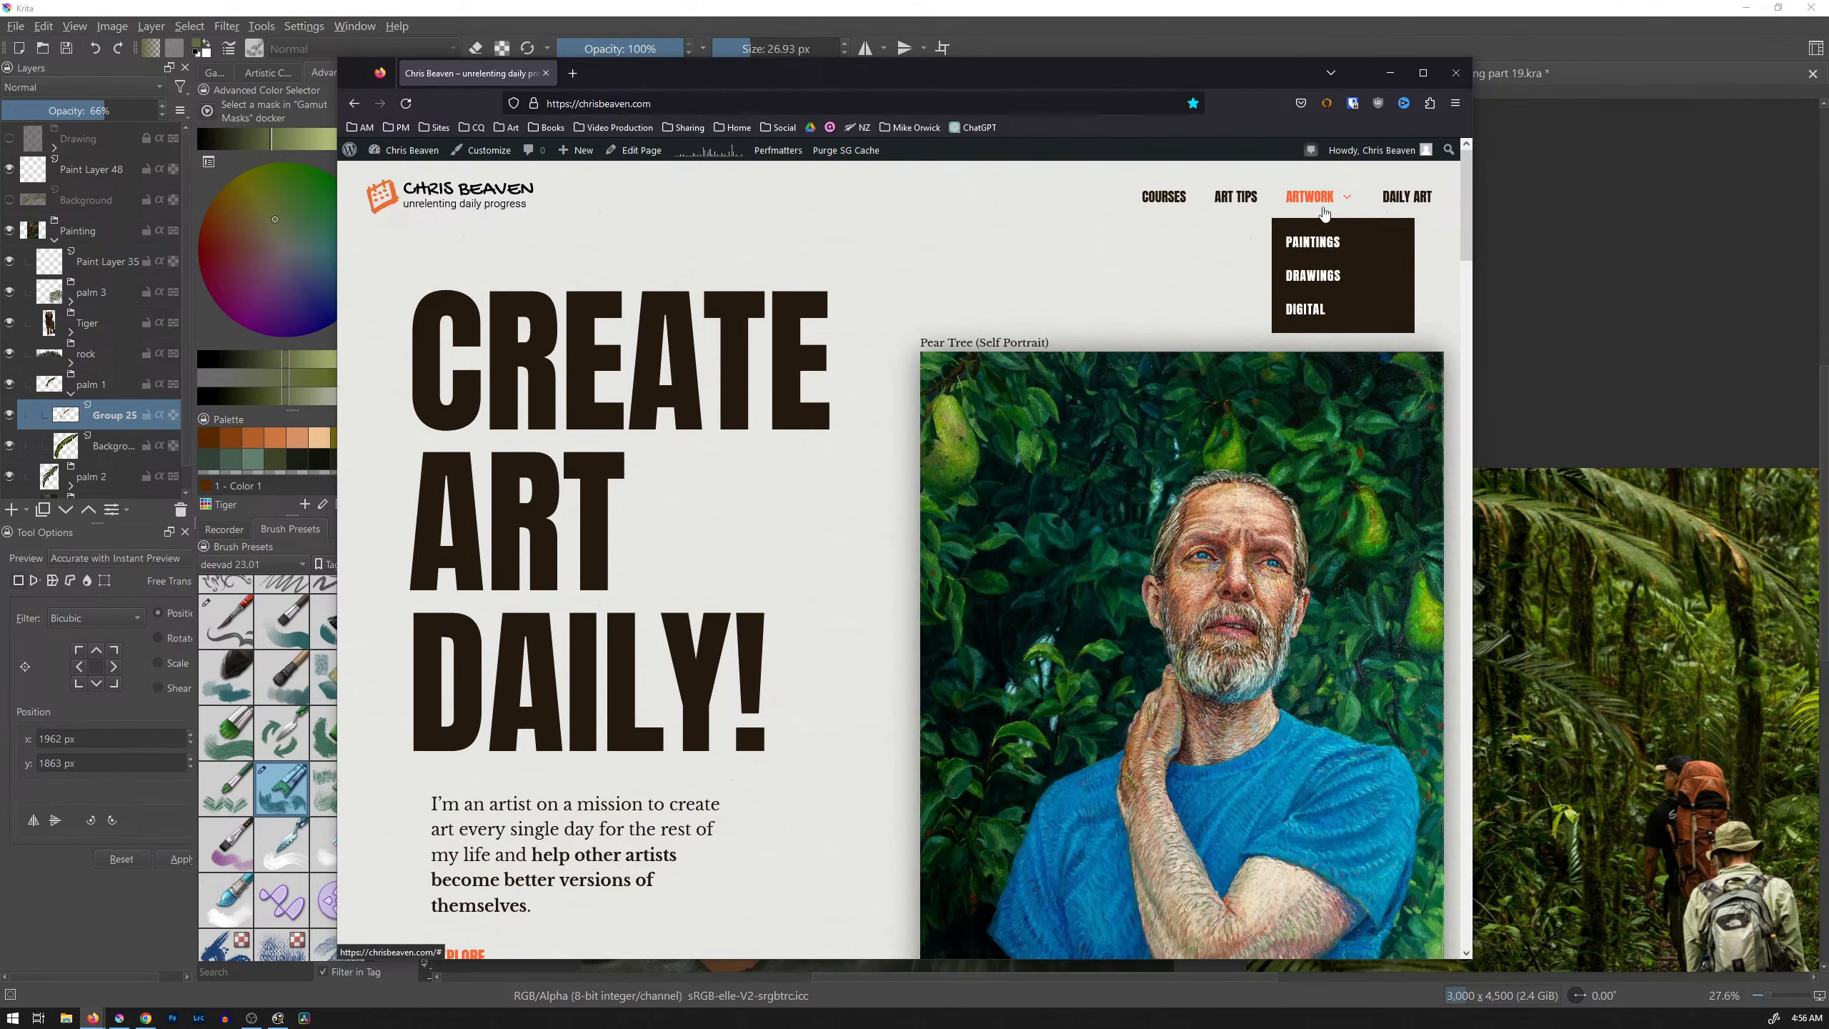
click(1322, 250)
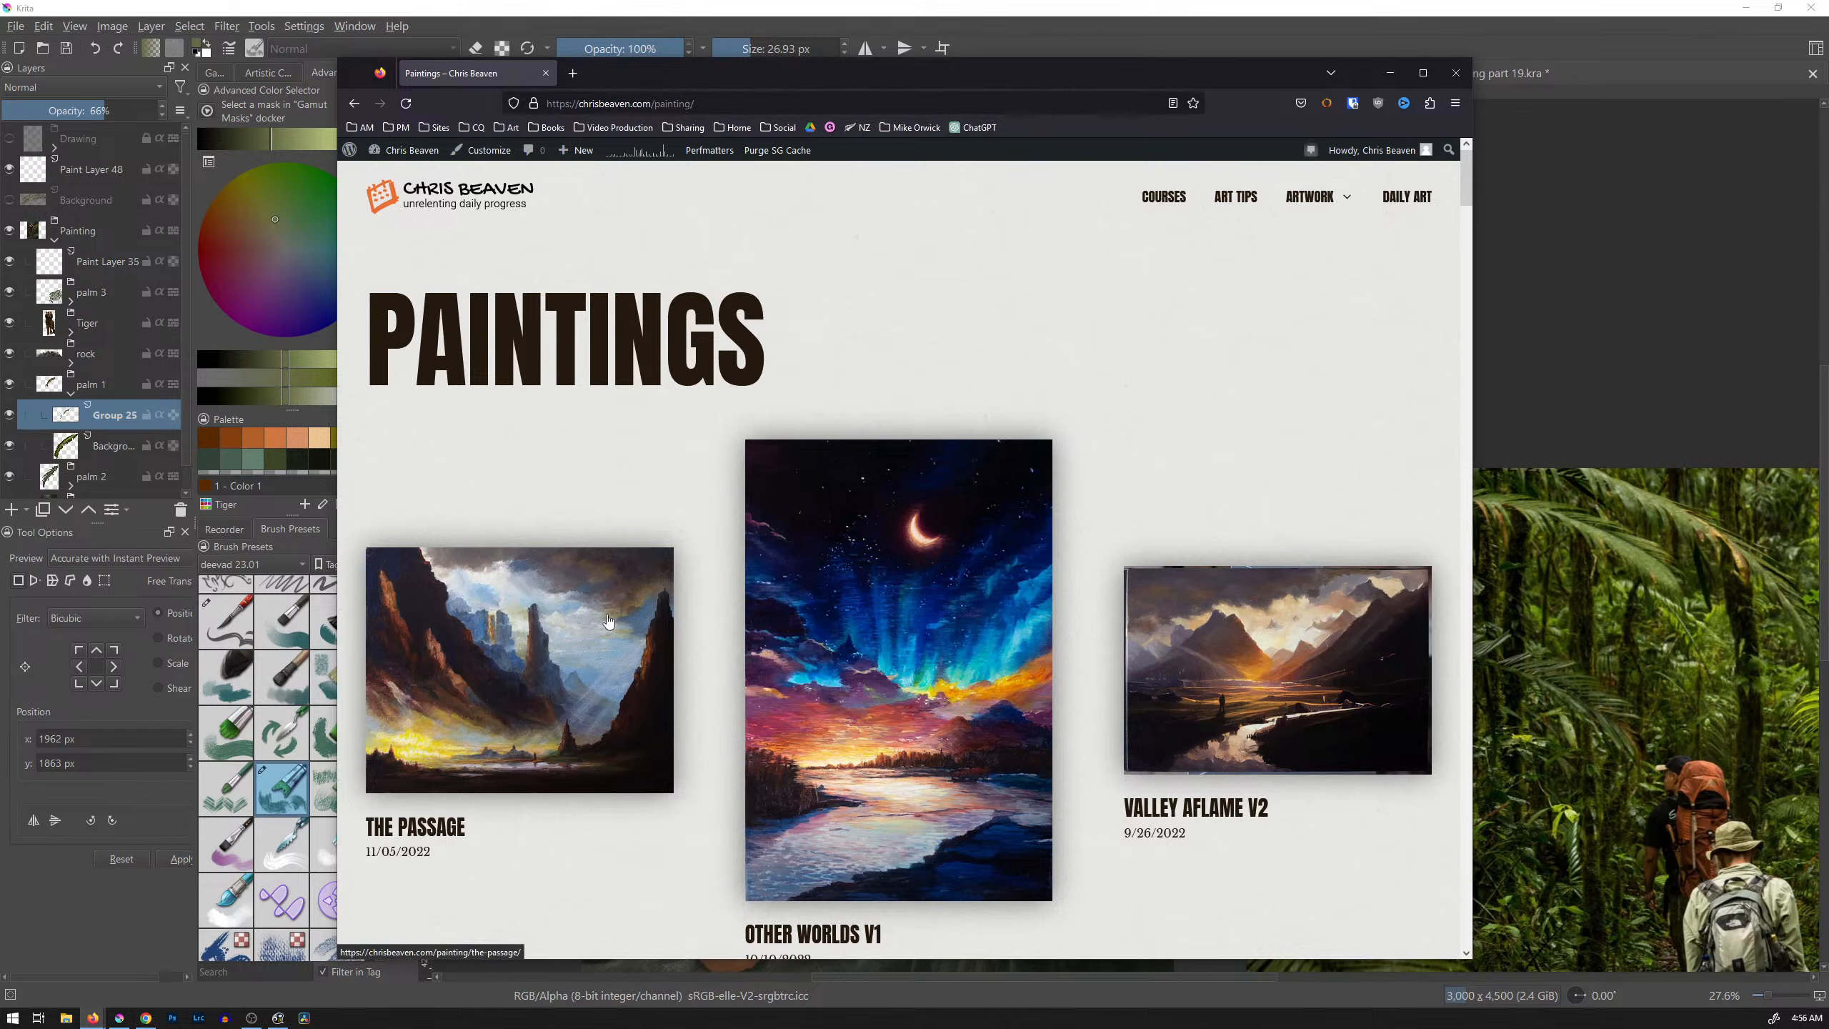
scroll(547, 658, down, 2)
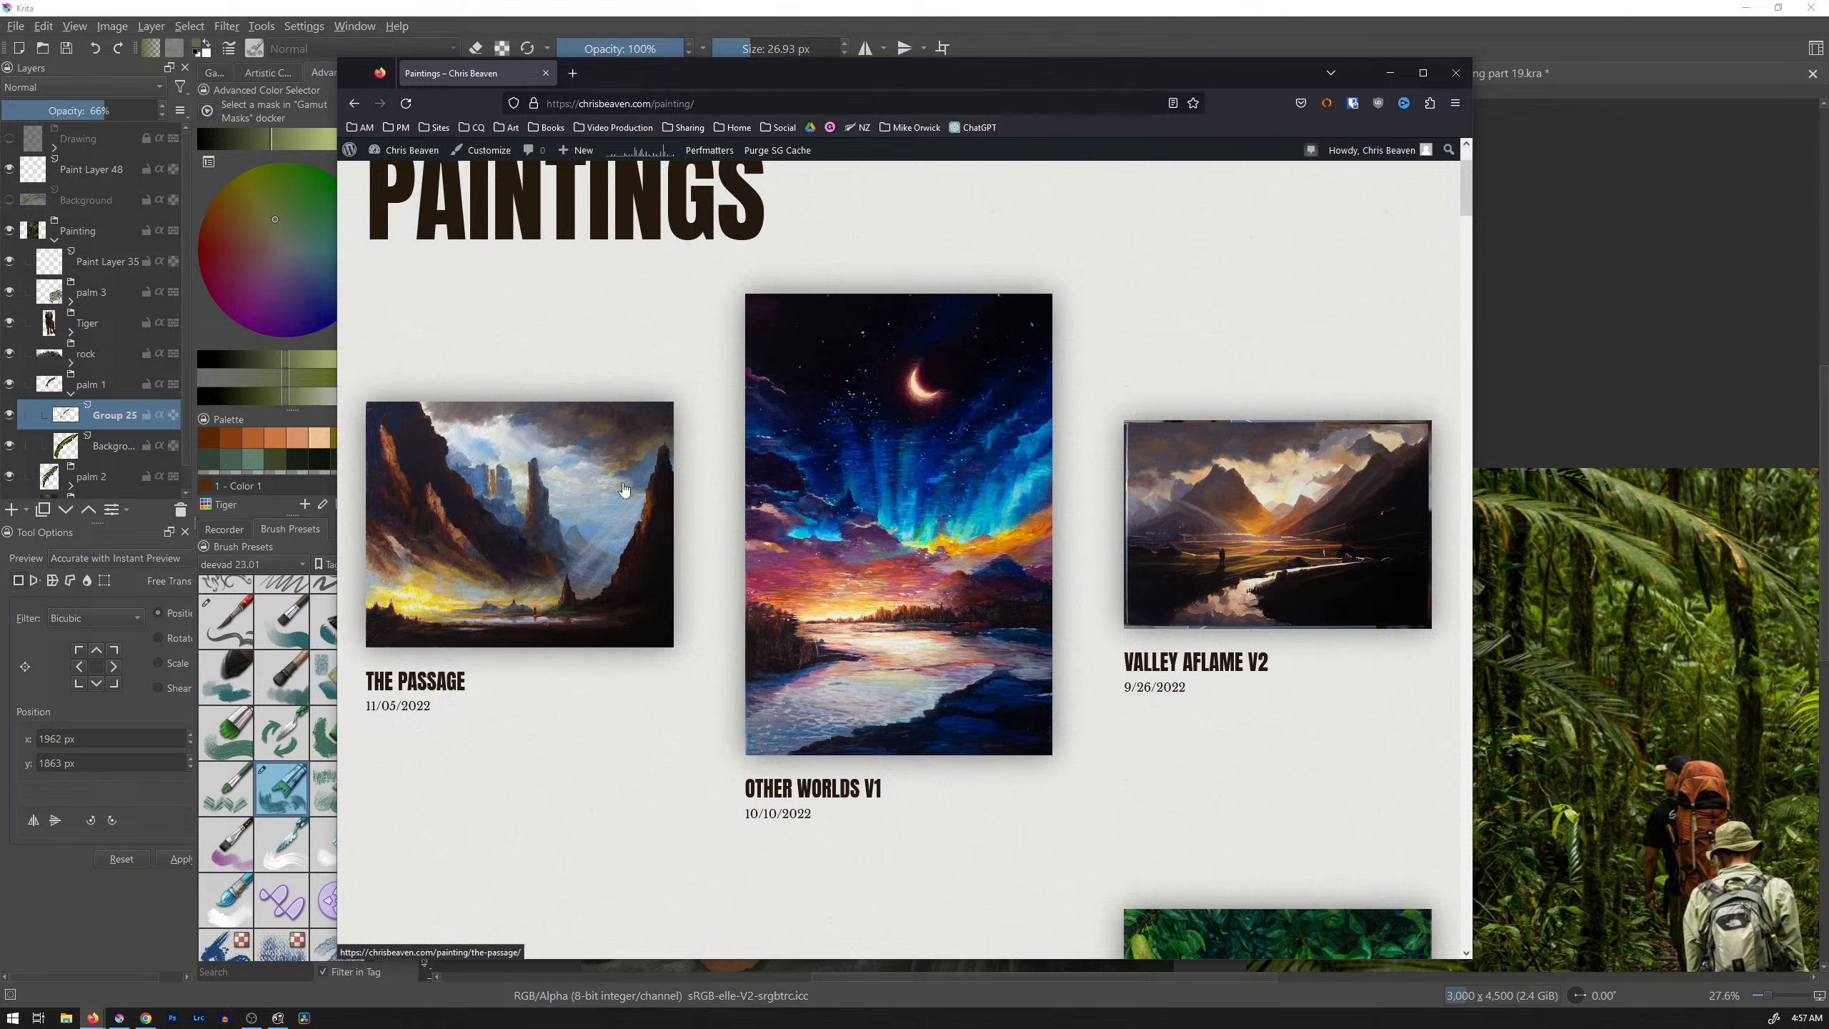
scroll(624, 475, up, 2)
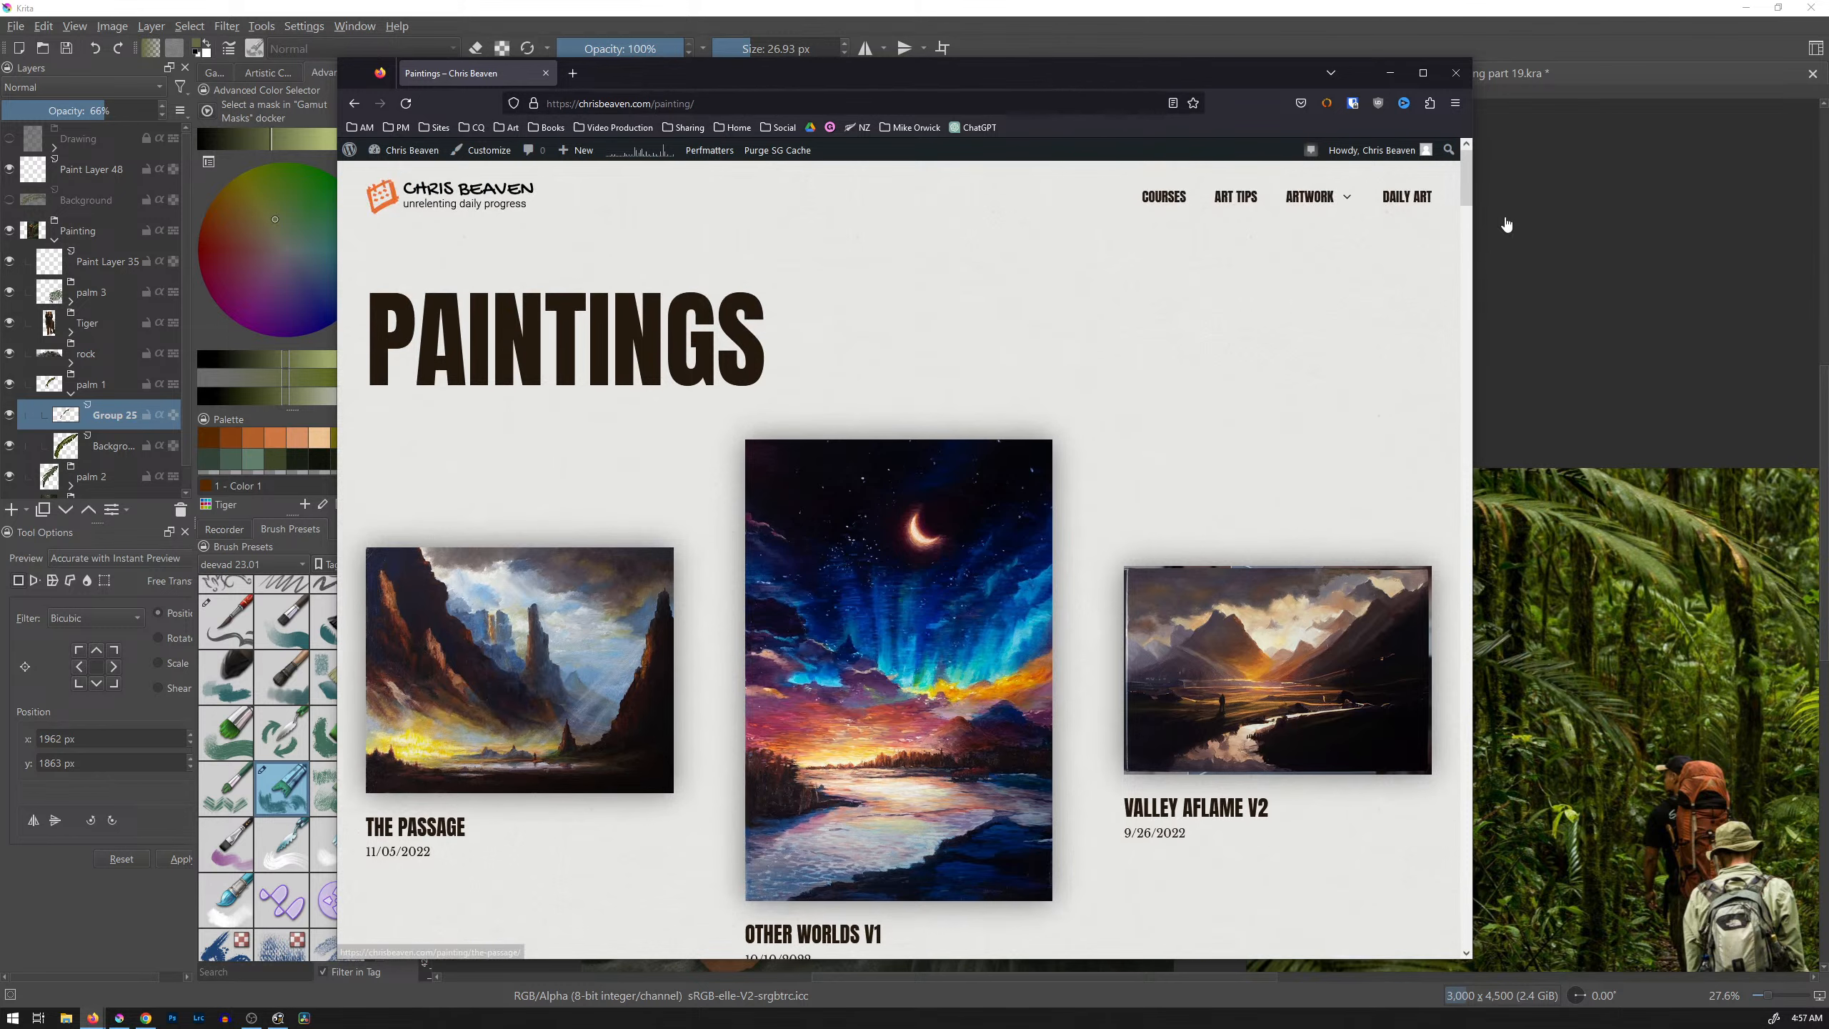
Step: Open the Daily Art gallery in a new browser tab and look through its daily entries down to the Starry Night works
middle_click(1417, 208)
click(621, 73)
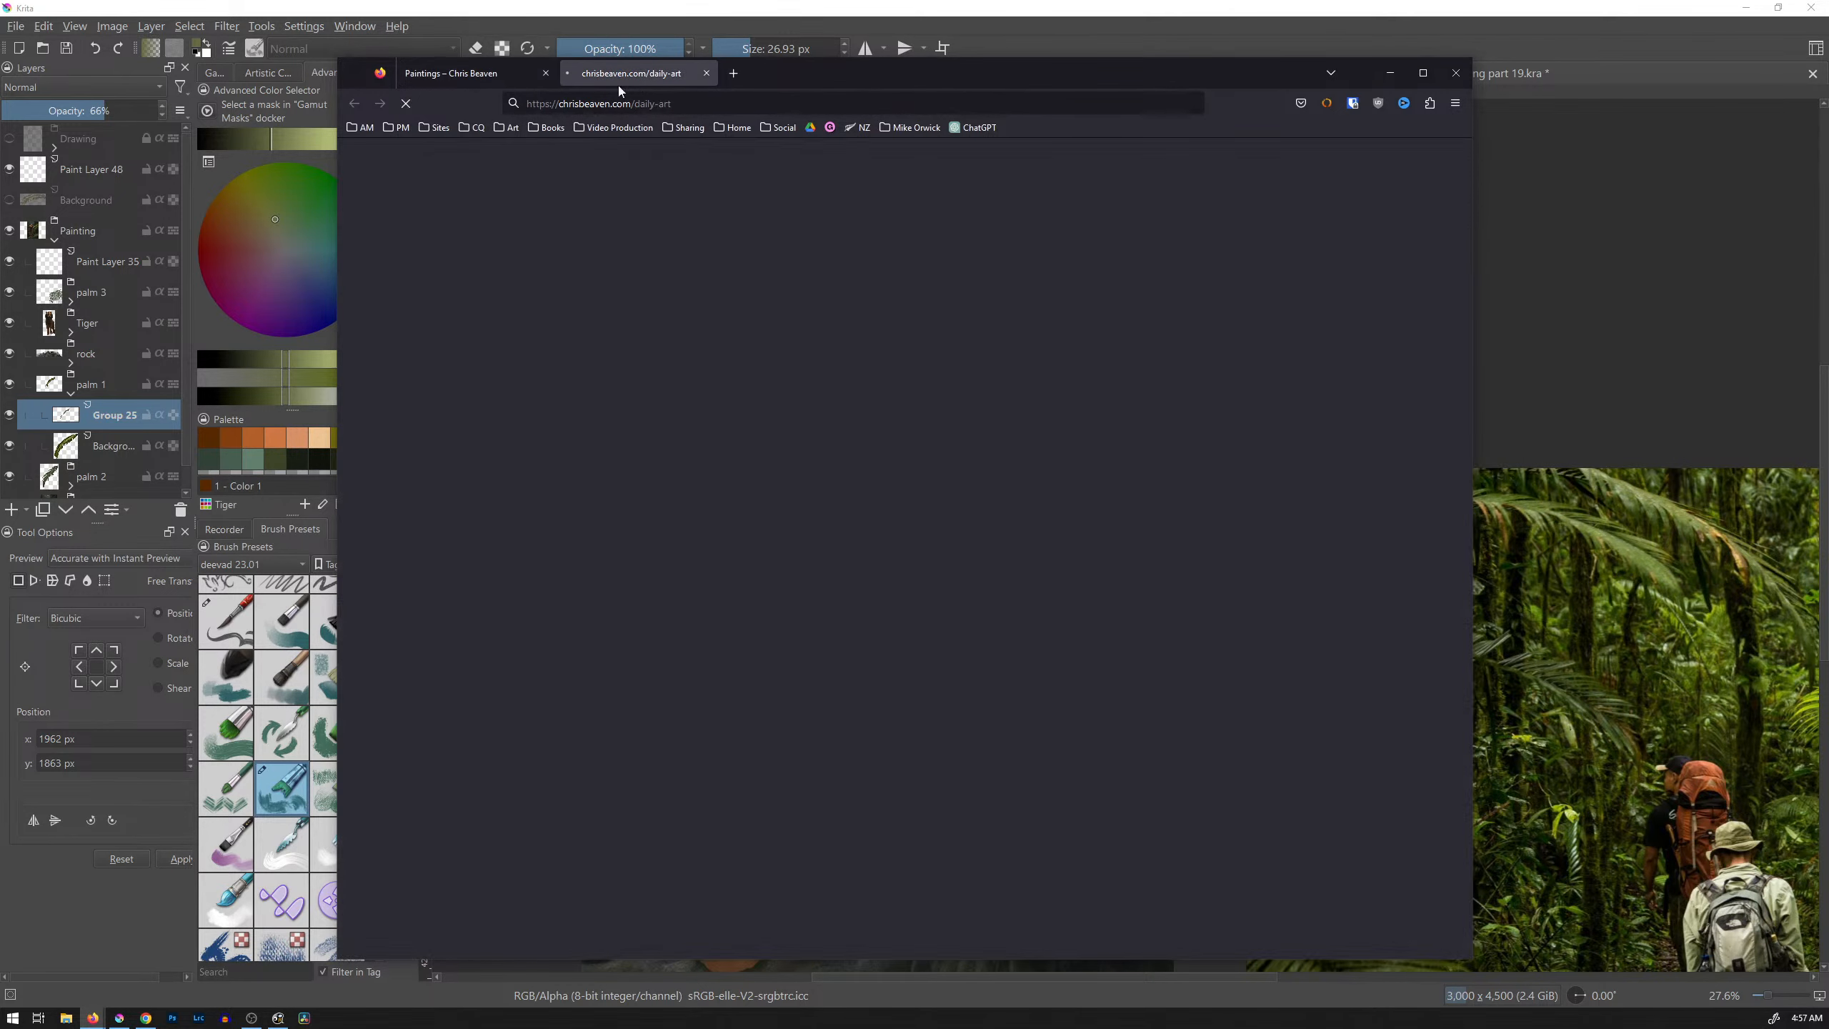
scroll(861, 476, down, 10)
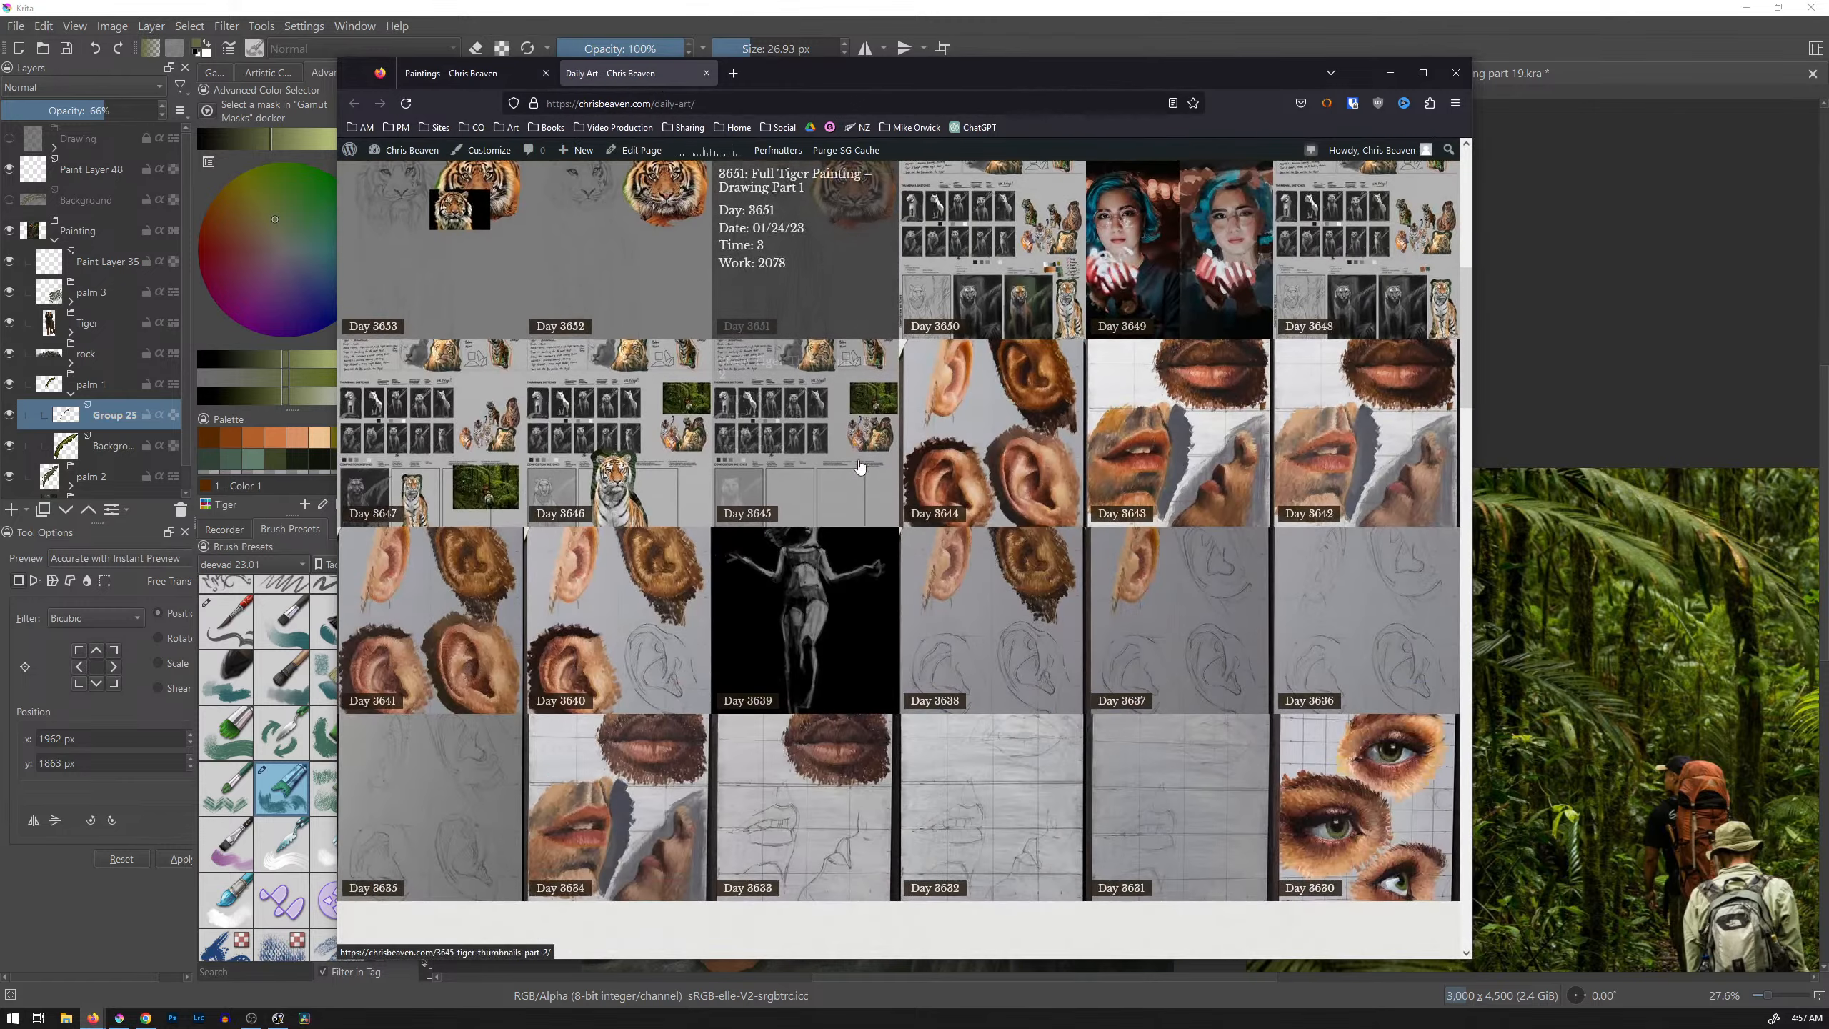
scroll(862, 476, down, 5)
scroll(862, 476, up, 6)
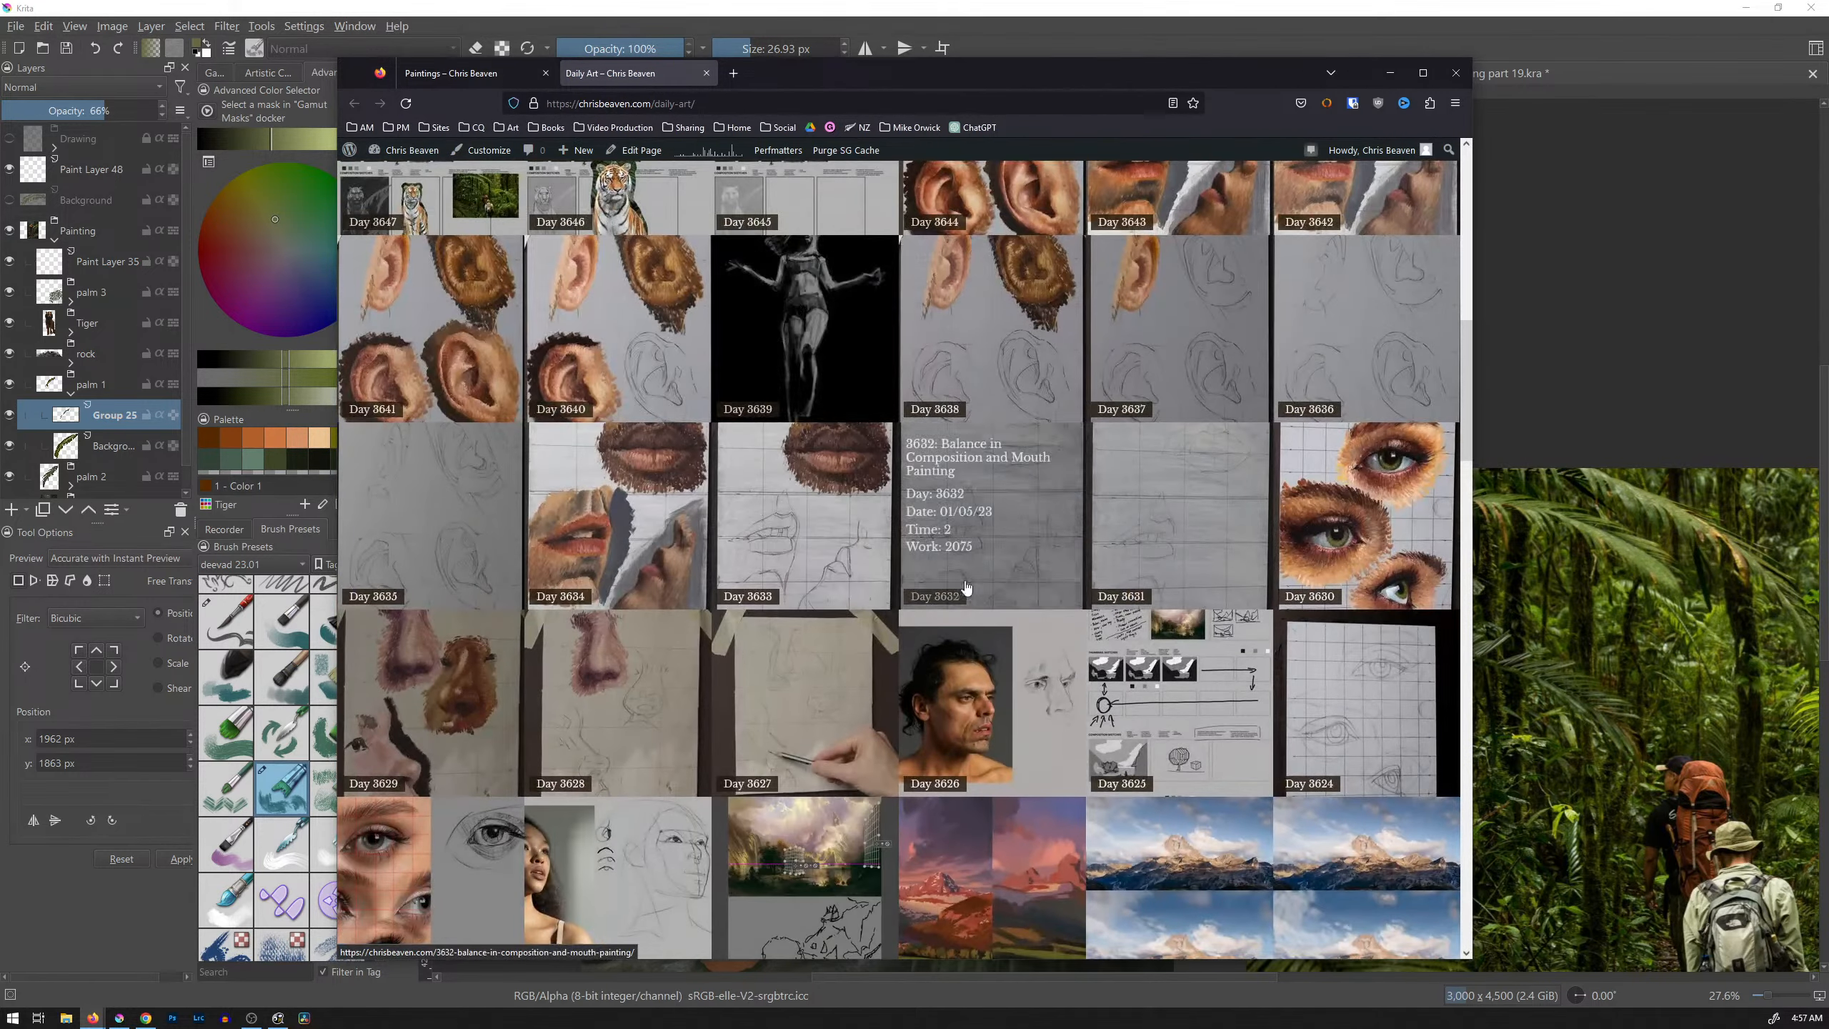
scroll(863, 581, down, 6)
scroll(864, 581, down, 2)
scroll(828, 570, up, 7)
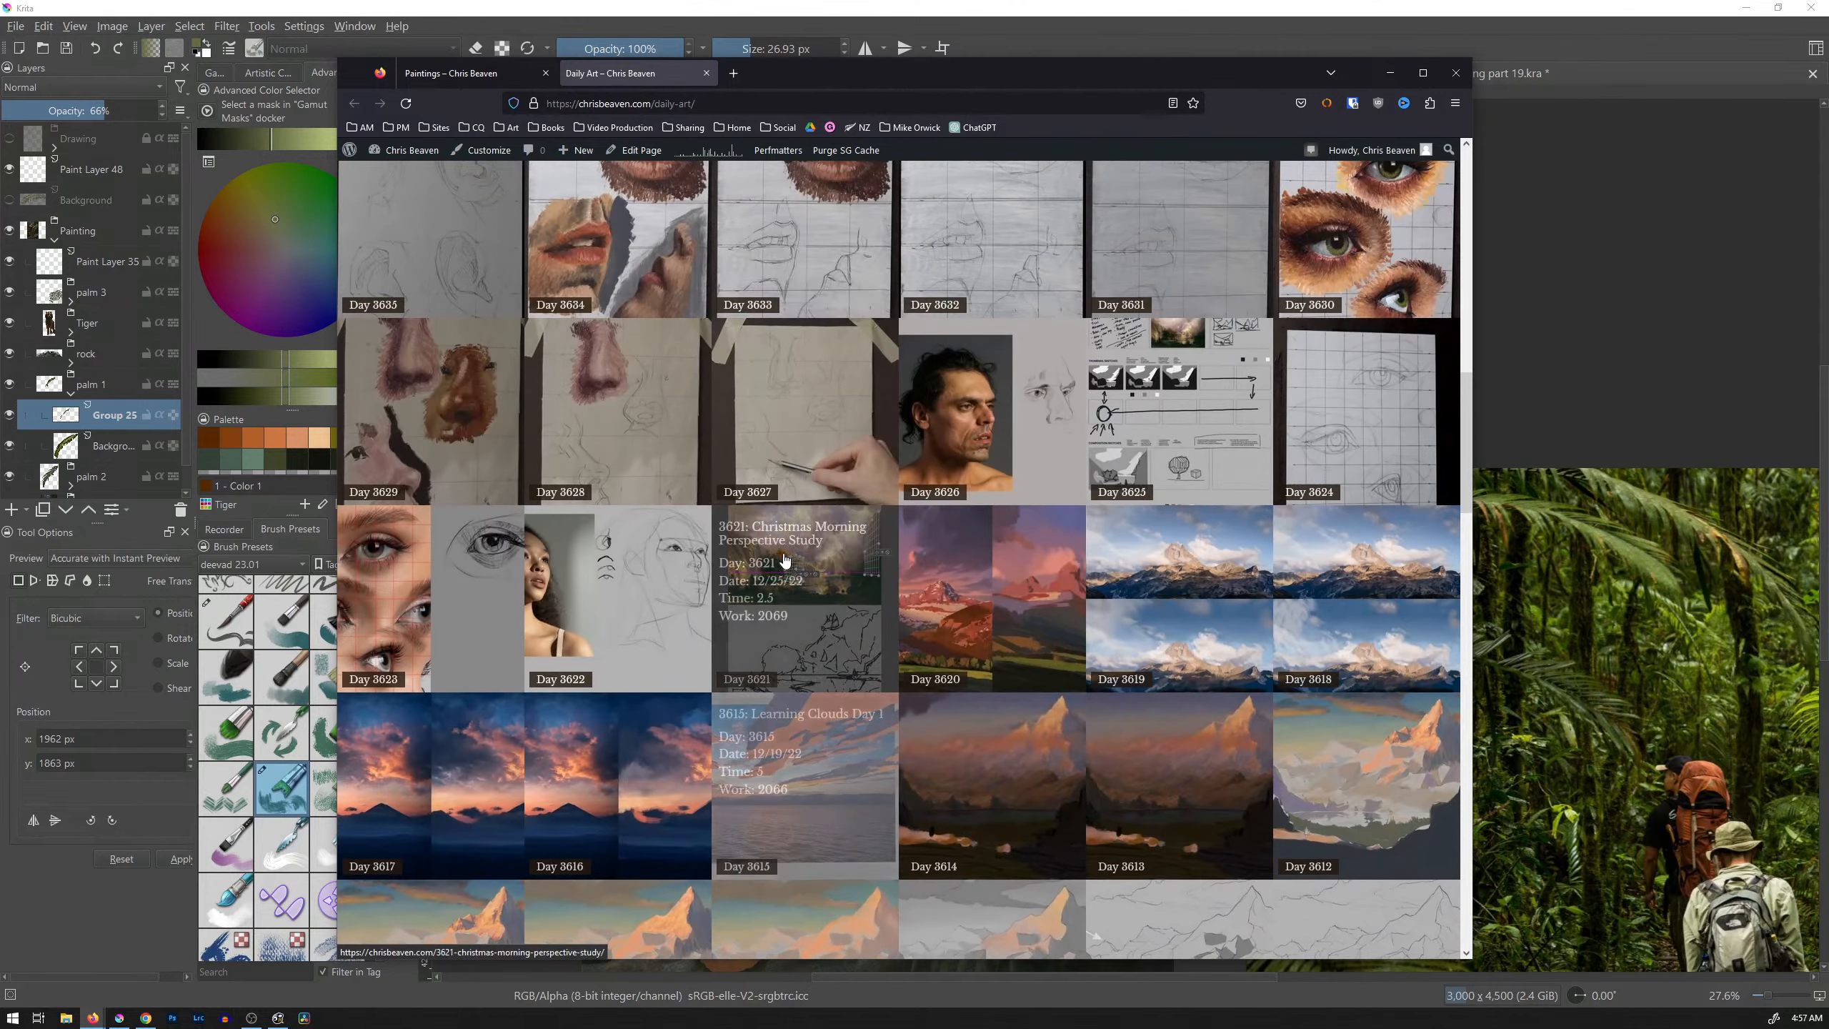
scroll(785, 561, up, 1)
scroll(785, 561, down, 7)
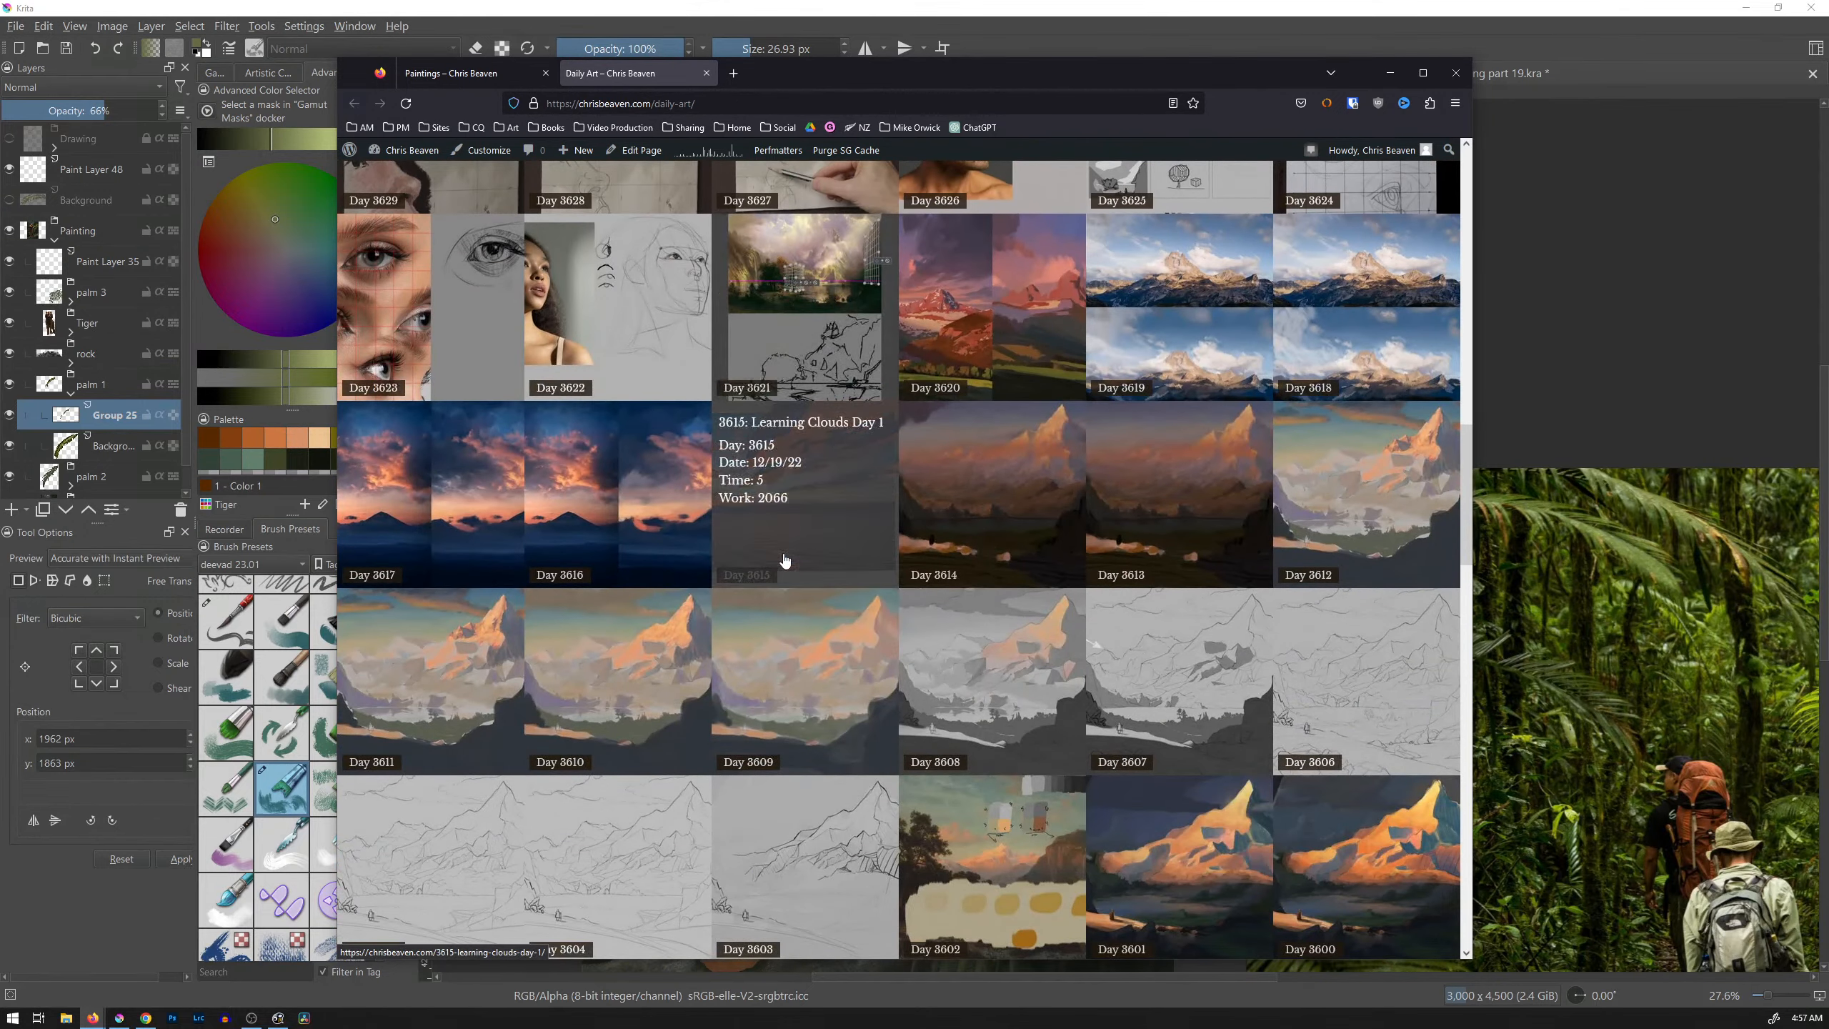
scroll(785, 562, down, 4)
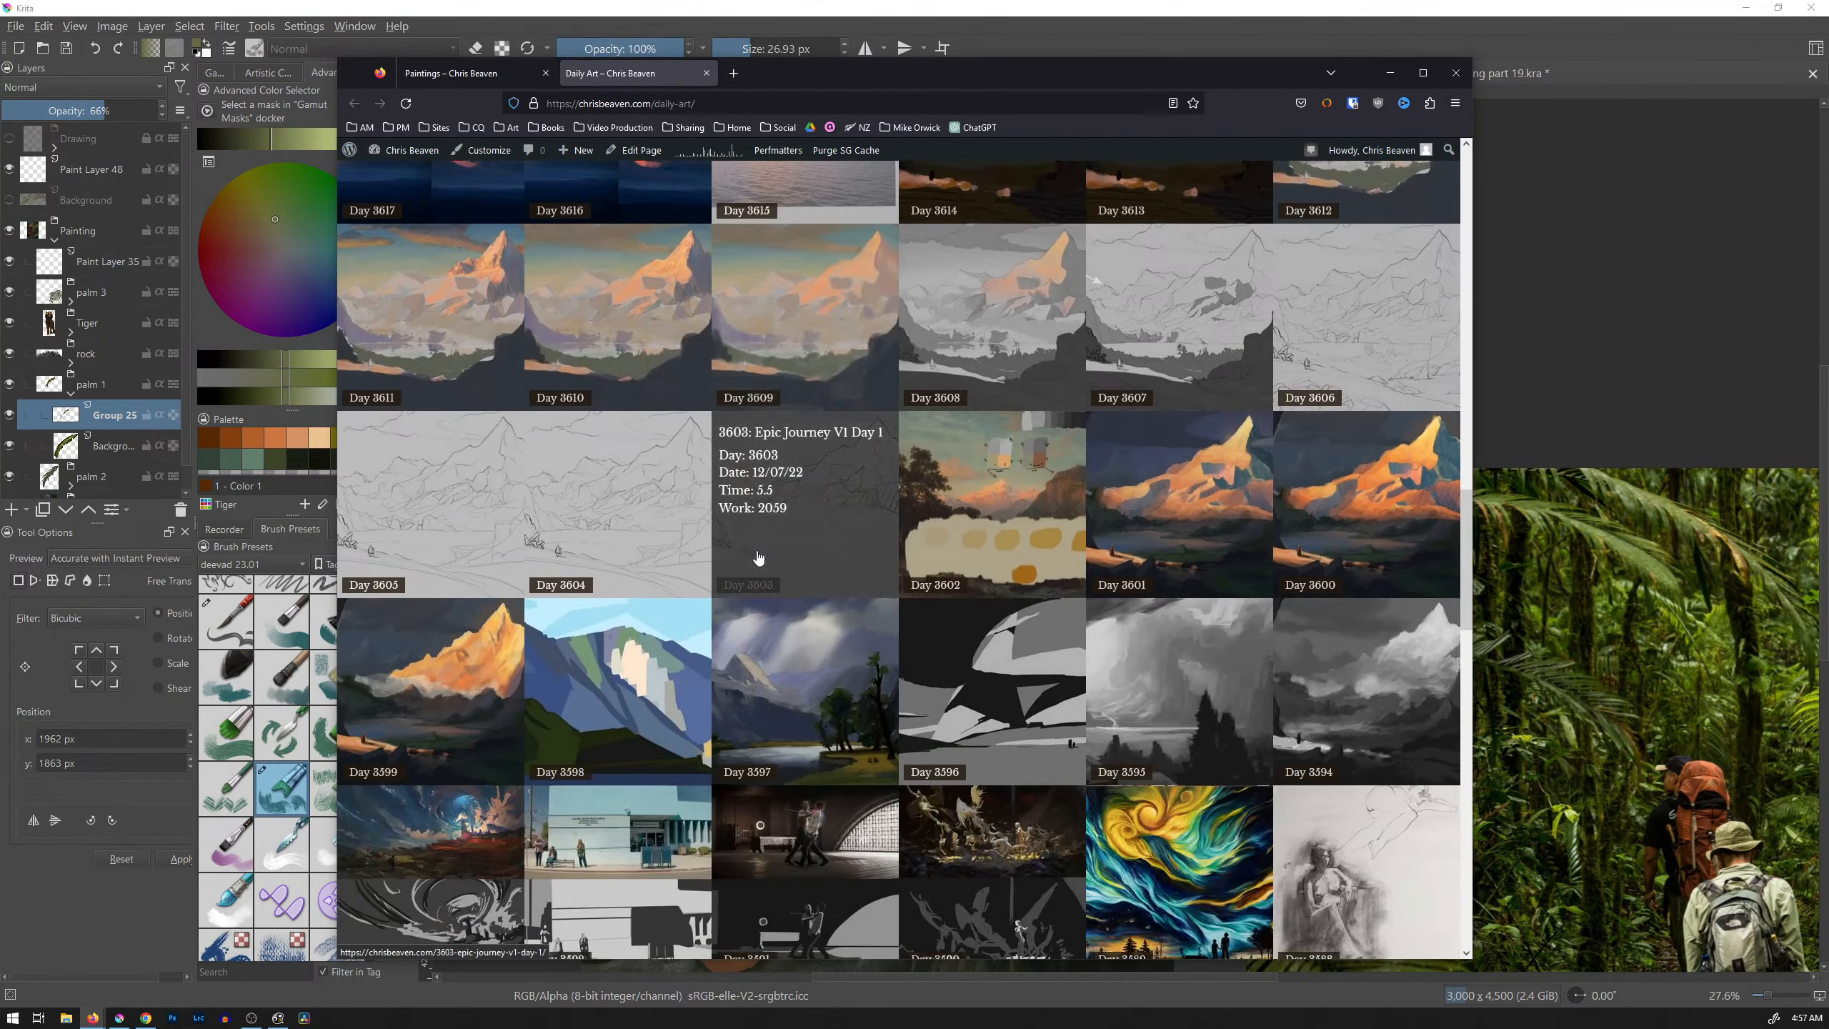
scroll(793, 518, down, 4)
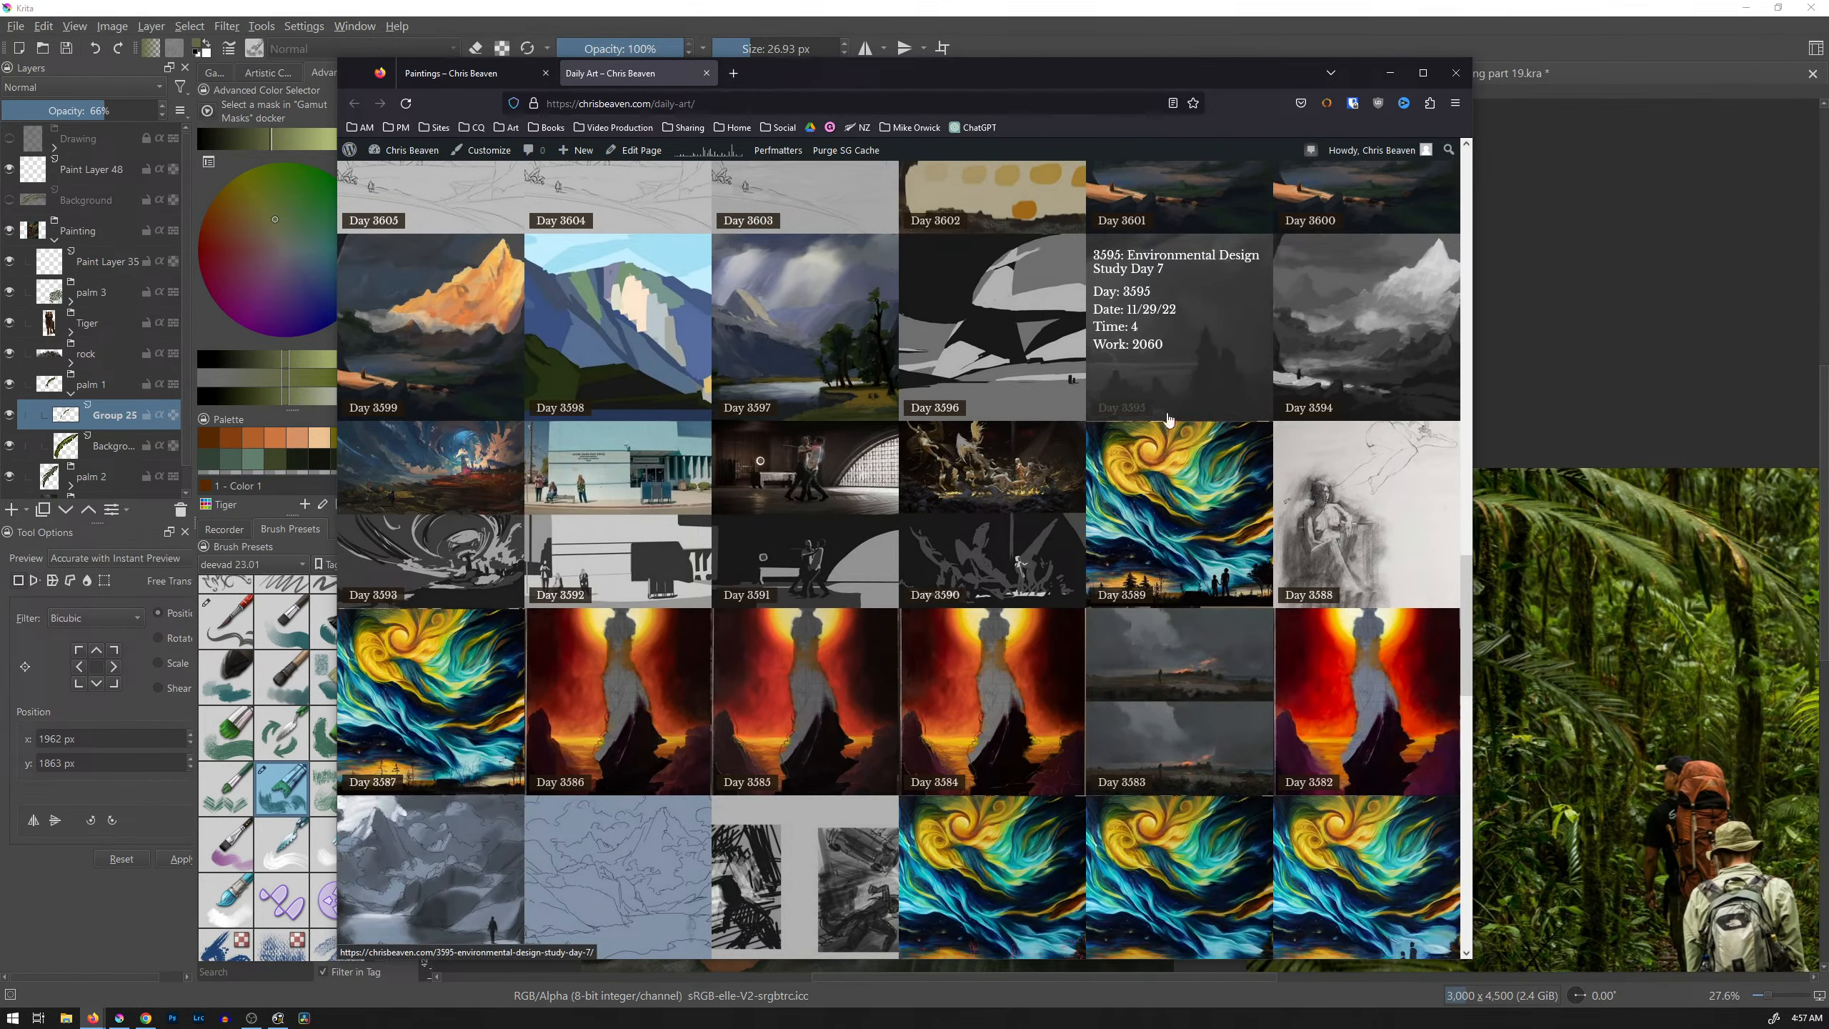
Step: Open the Day 3589 Starry Night entry, examine the painting, and return to the Daily Art gallery
click(1215, 515)
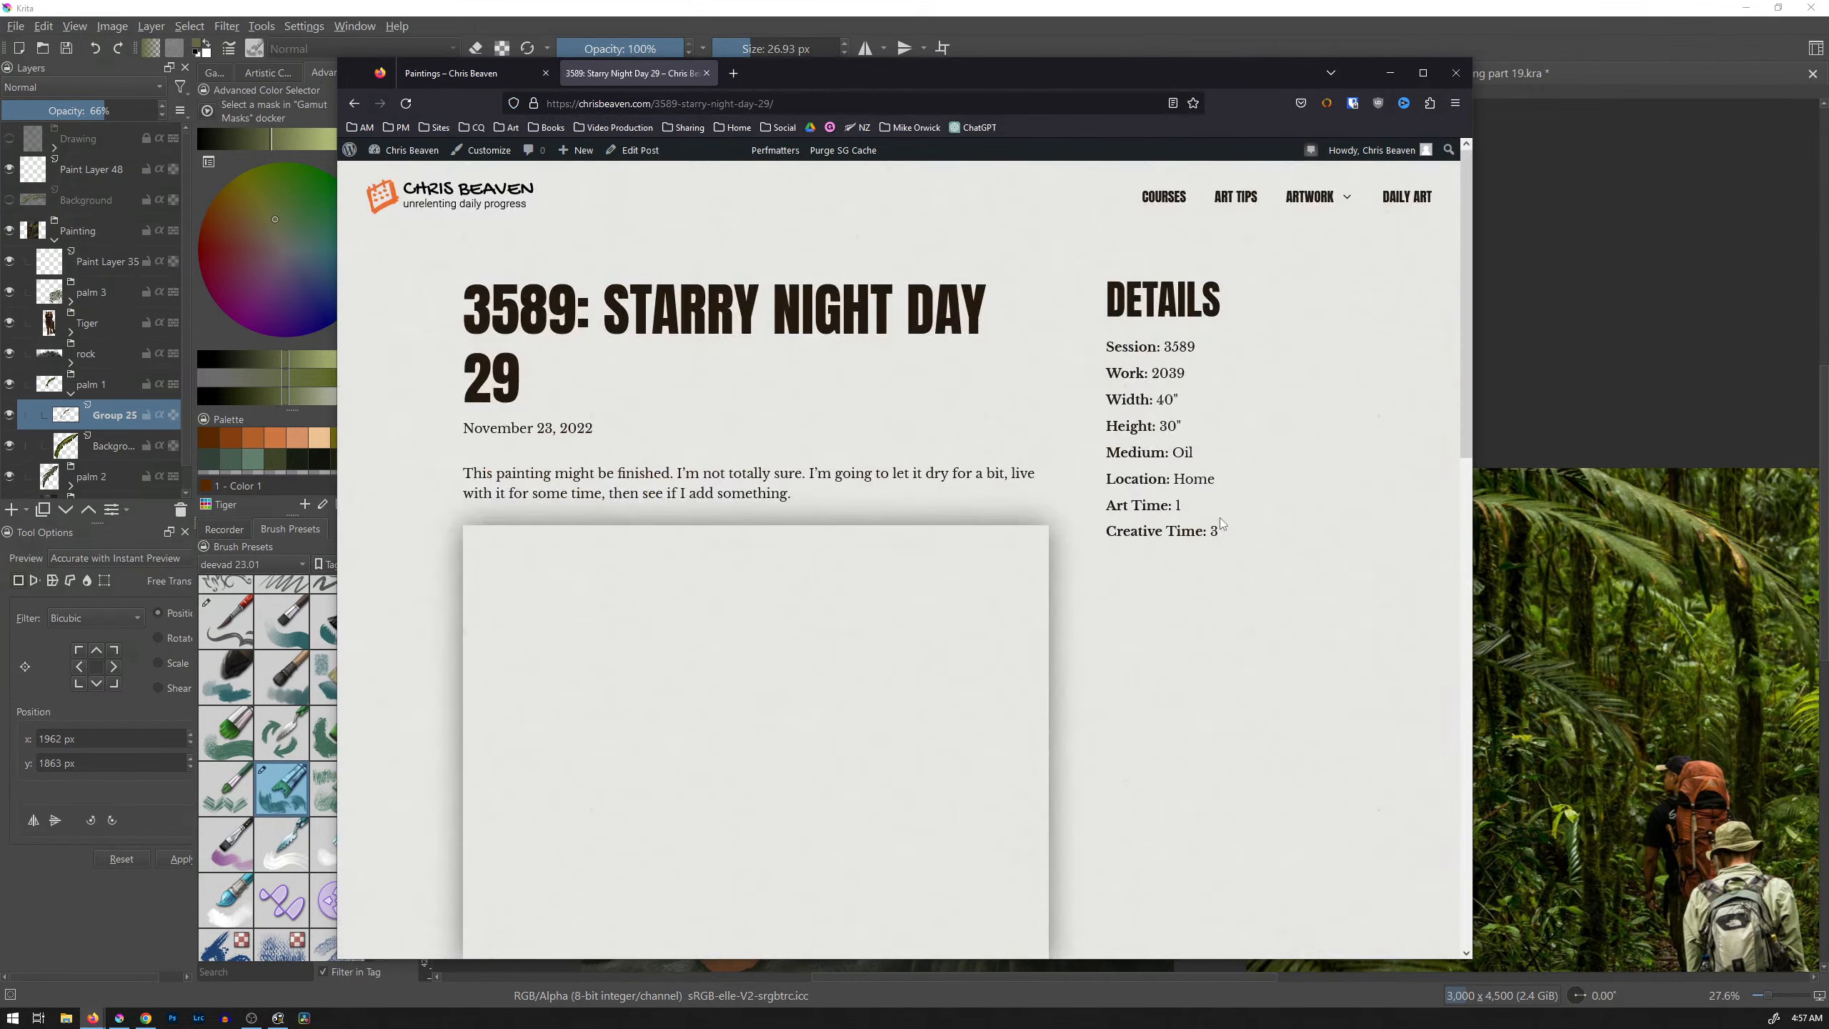
scroll(970, 474, down, 5)
scroll(866, 513, up, 1)
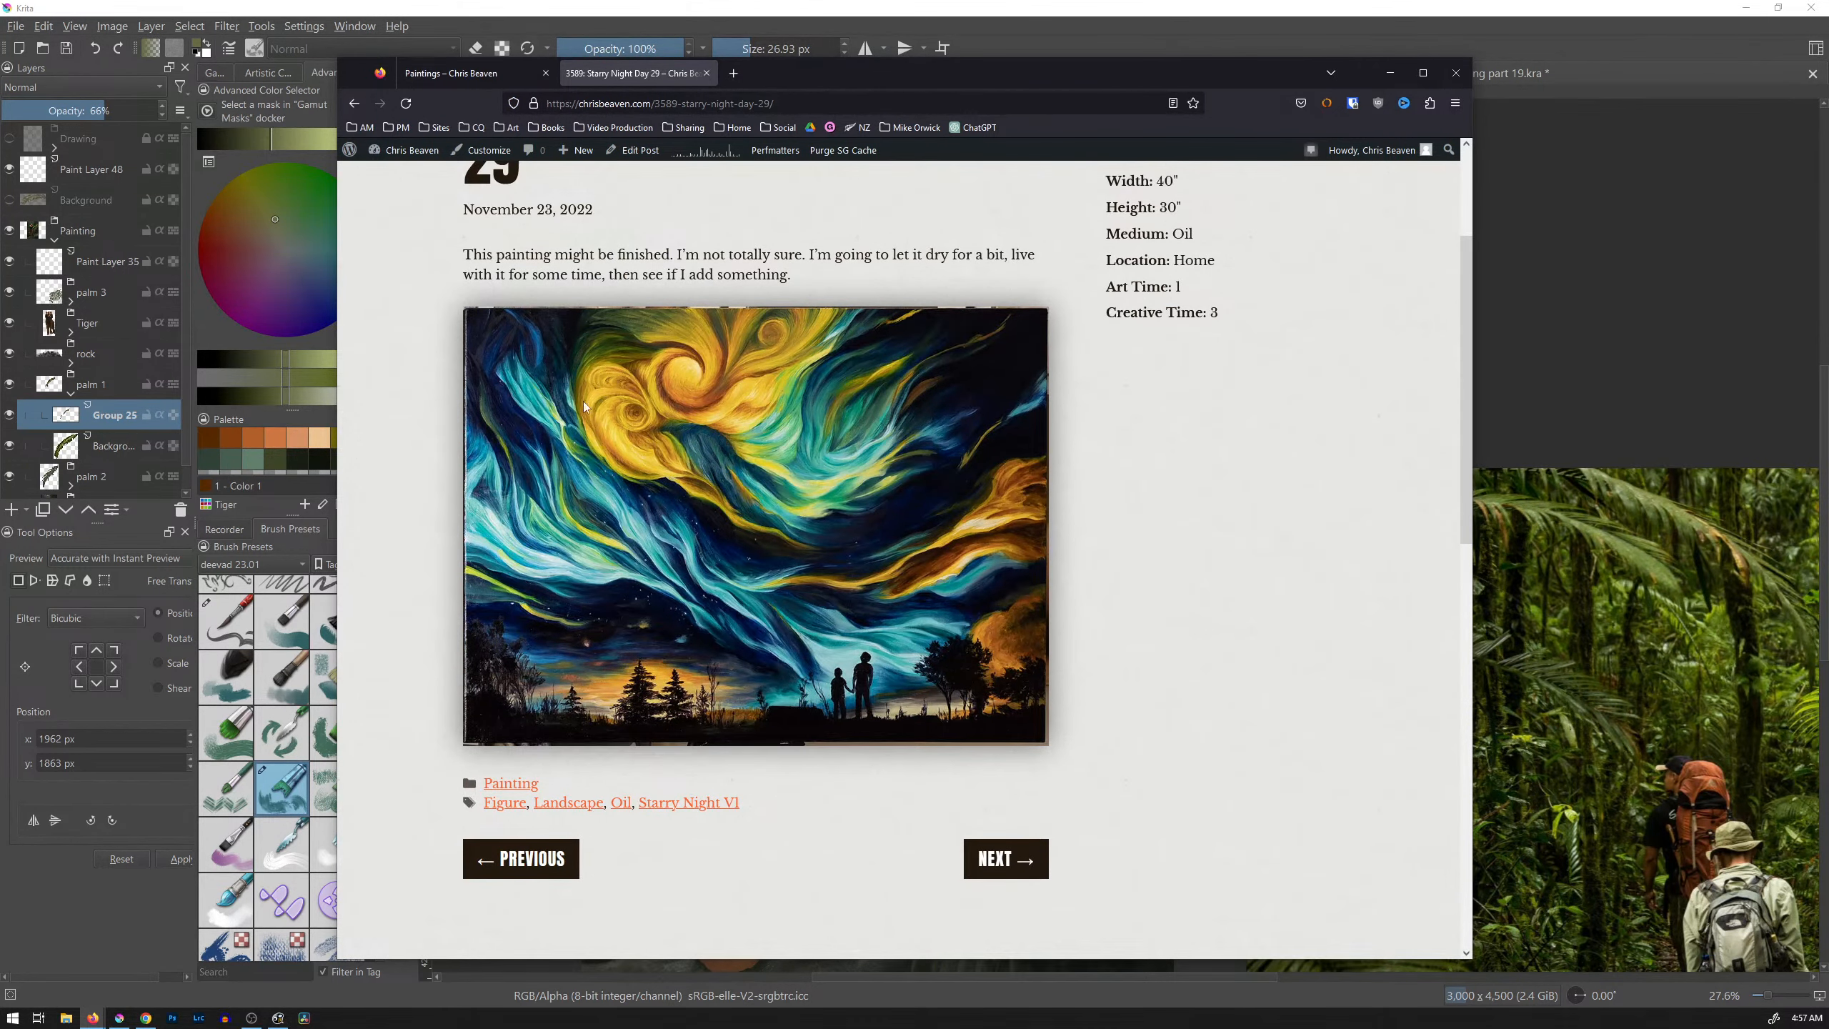
click(347, 112)
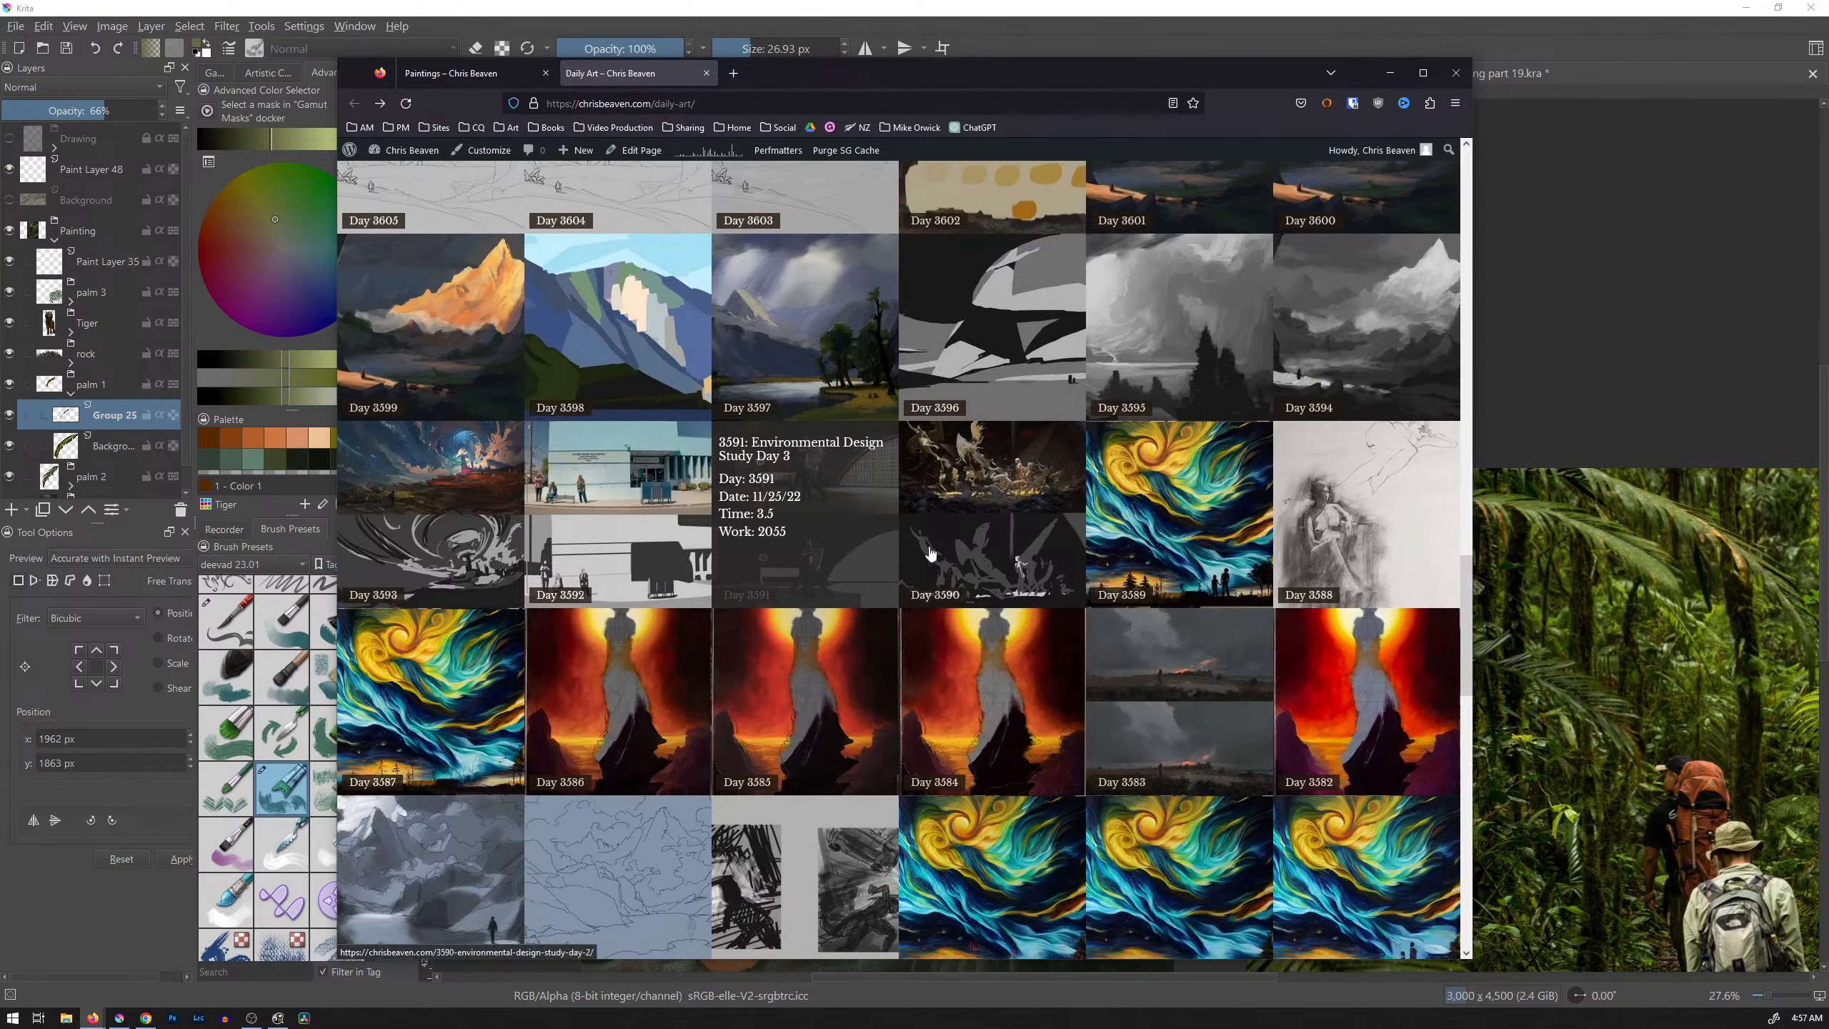
Step: Open the Day 3586 Standing on the Edge of the World entry, examine the unfinished figure, and return to the gallery
scroll(626, 432, down, 4)
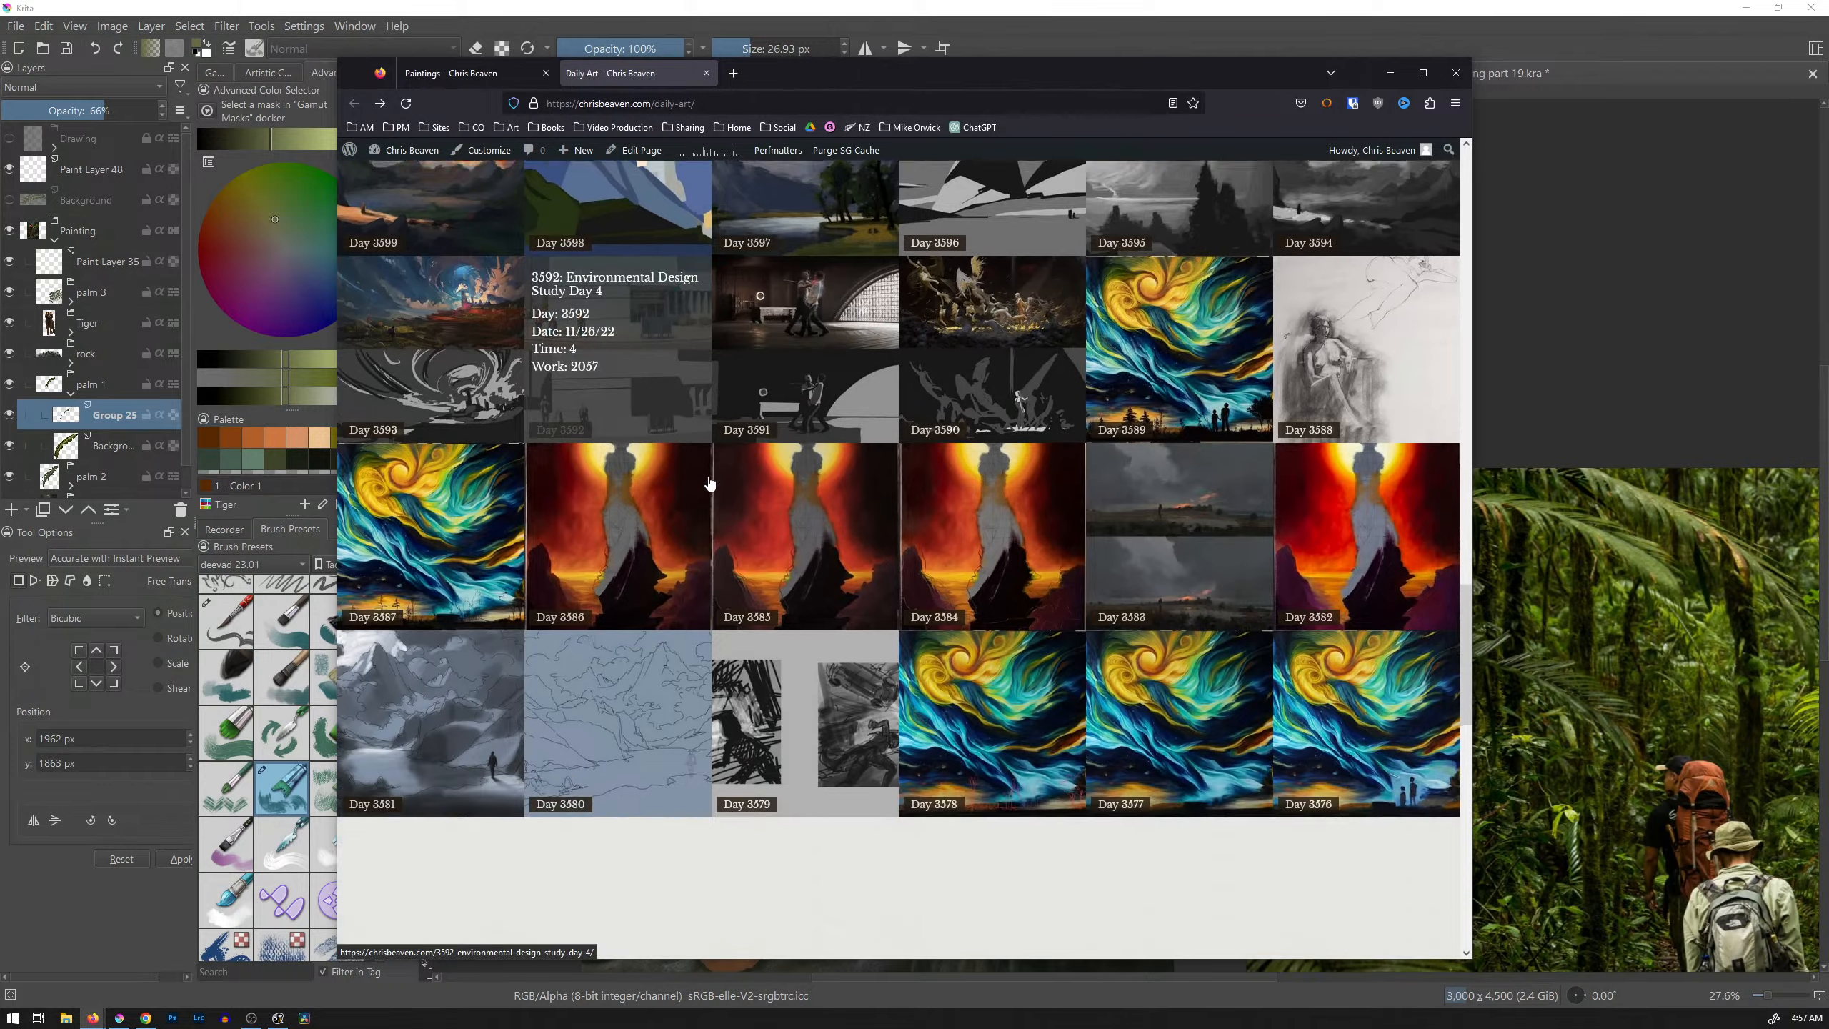
click(626, 401)
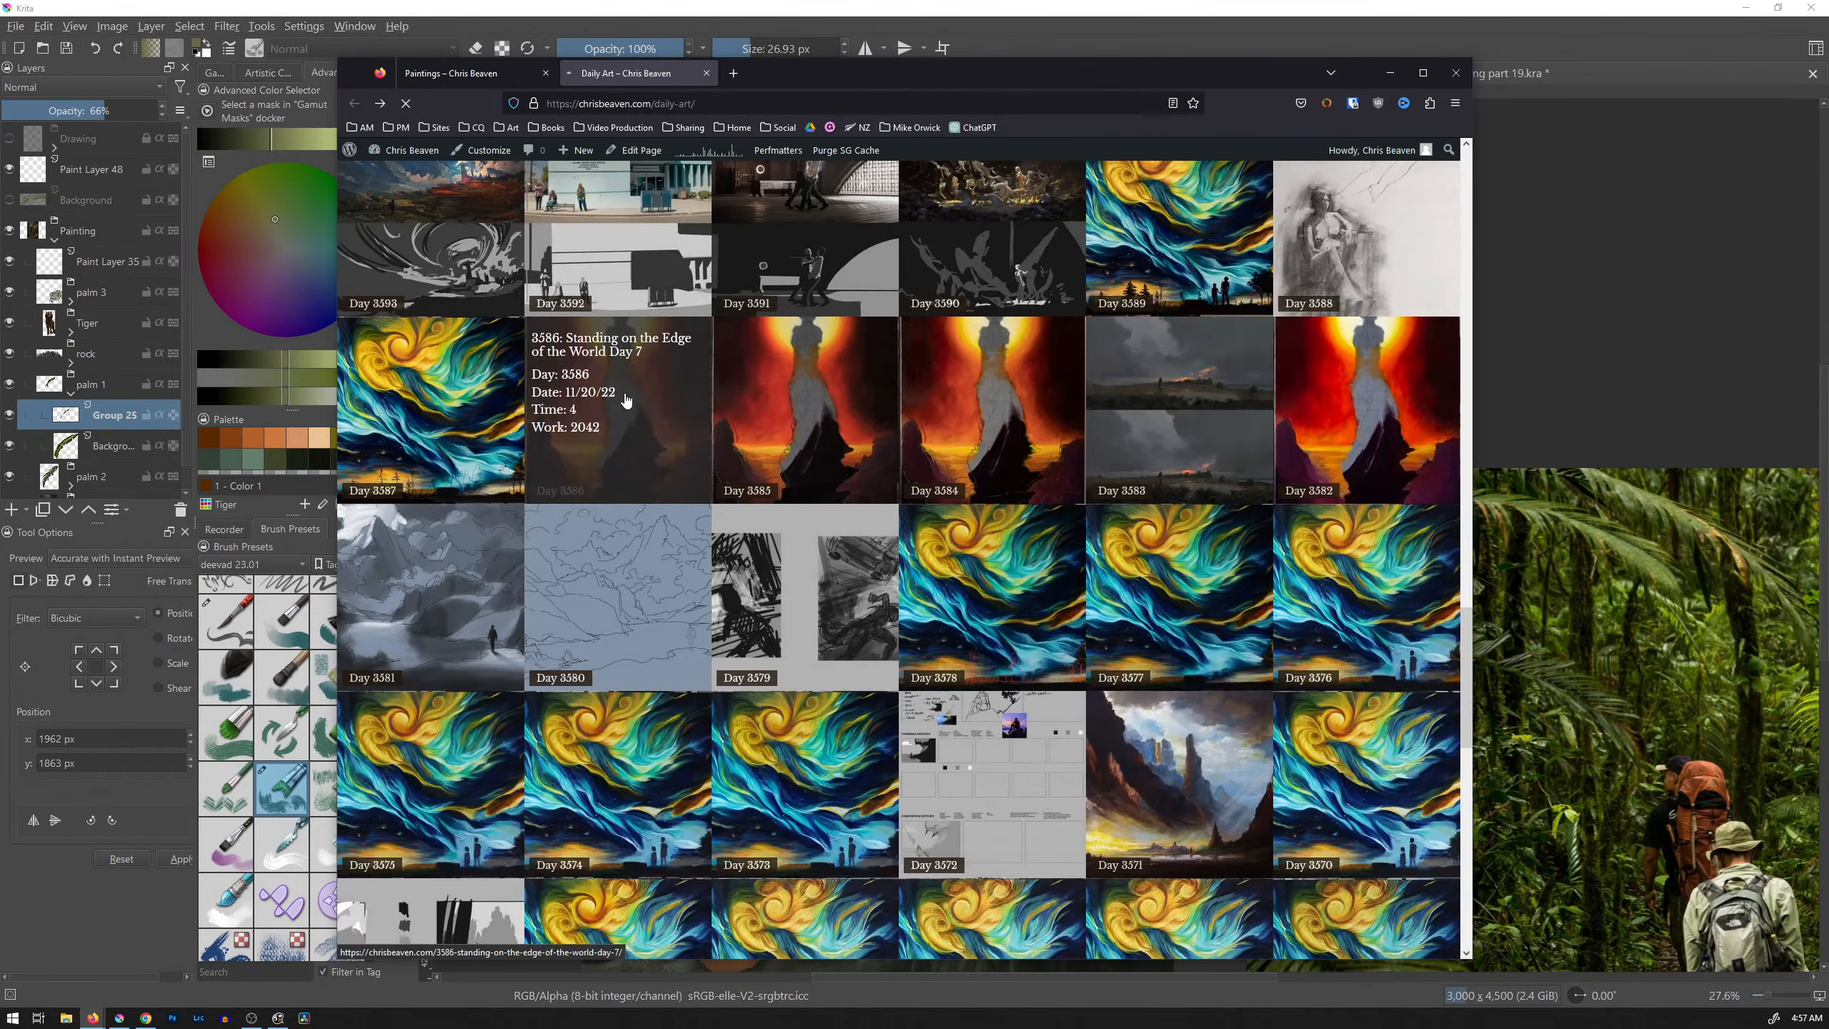
scroll(575, 450, down, 4)
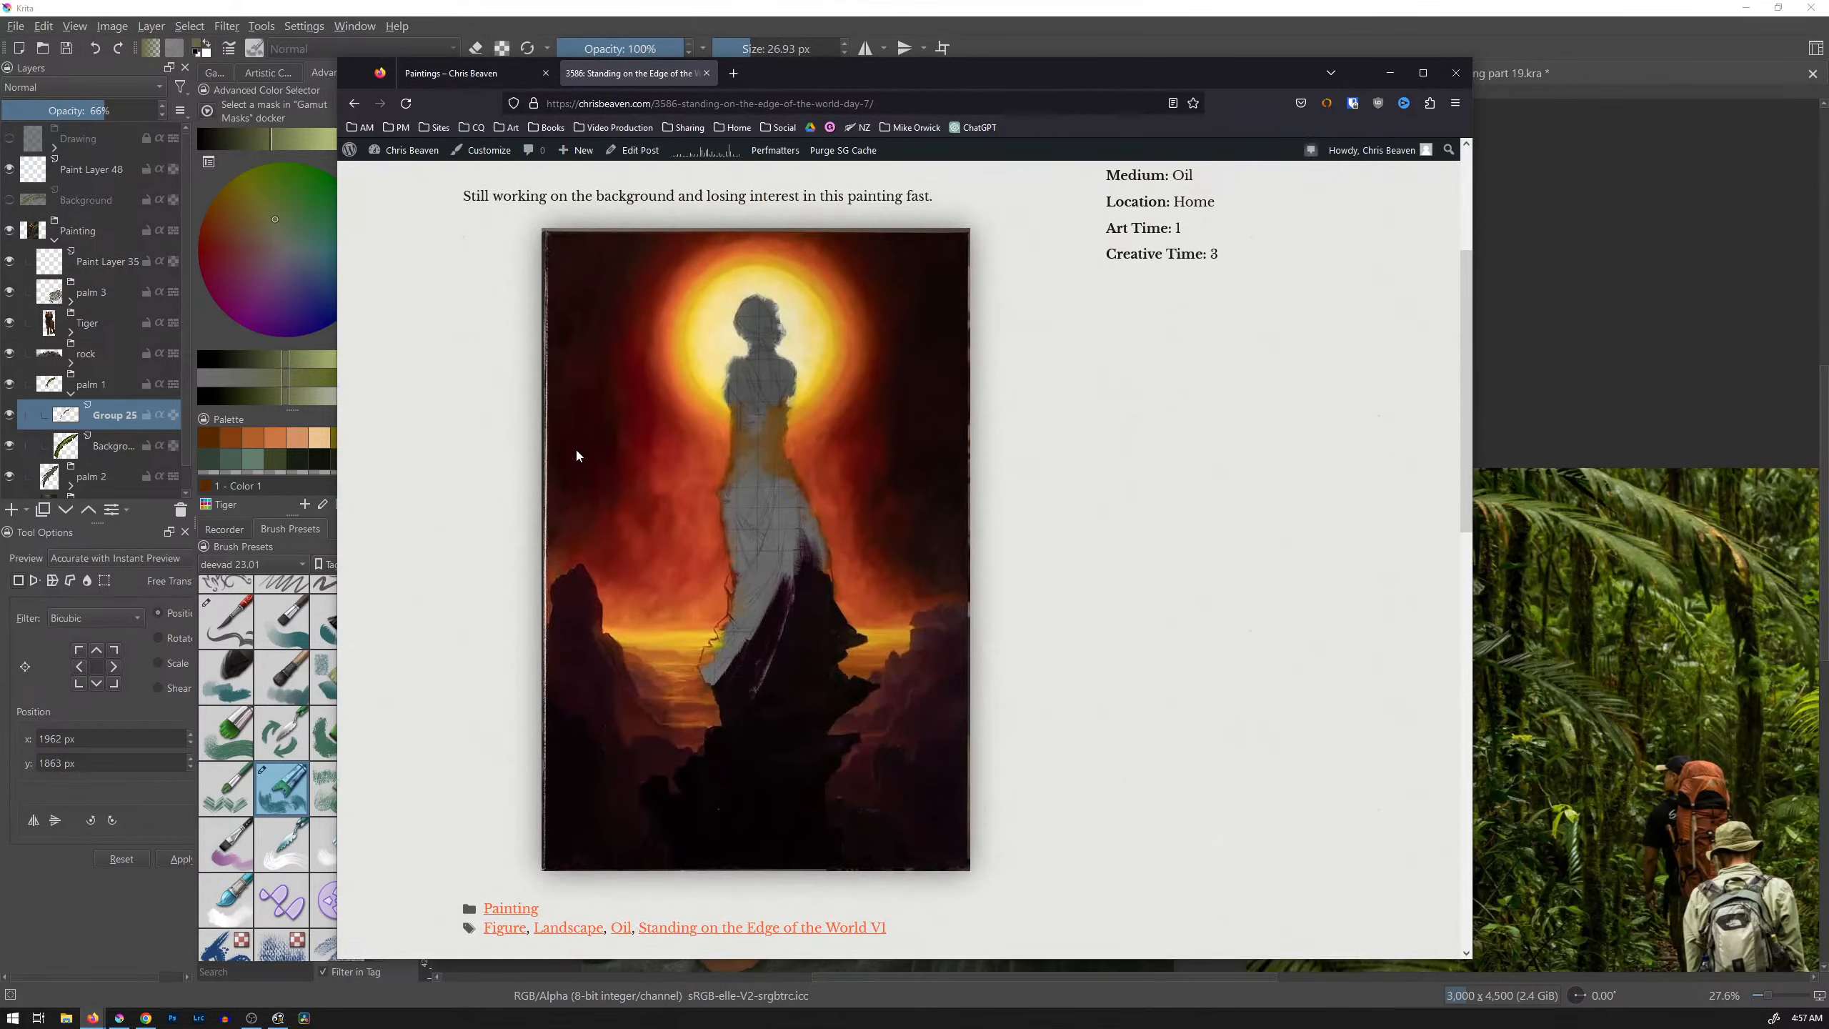
scroll(576, 454, up, 2)
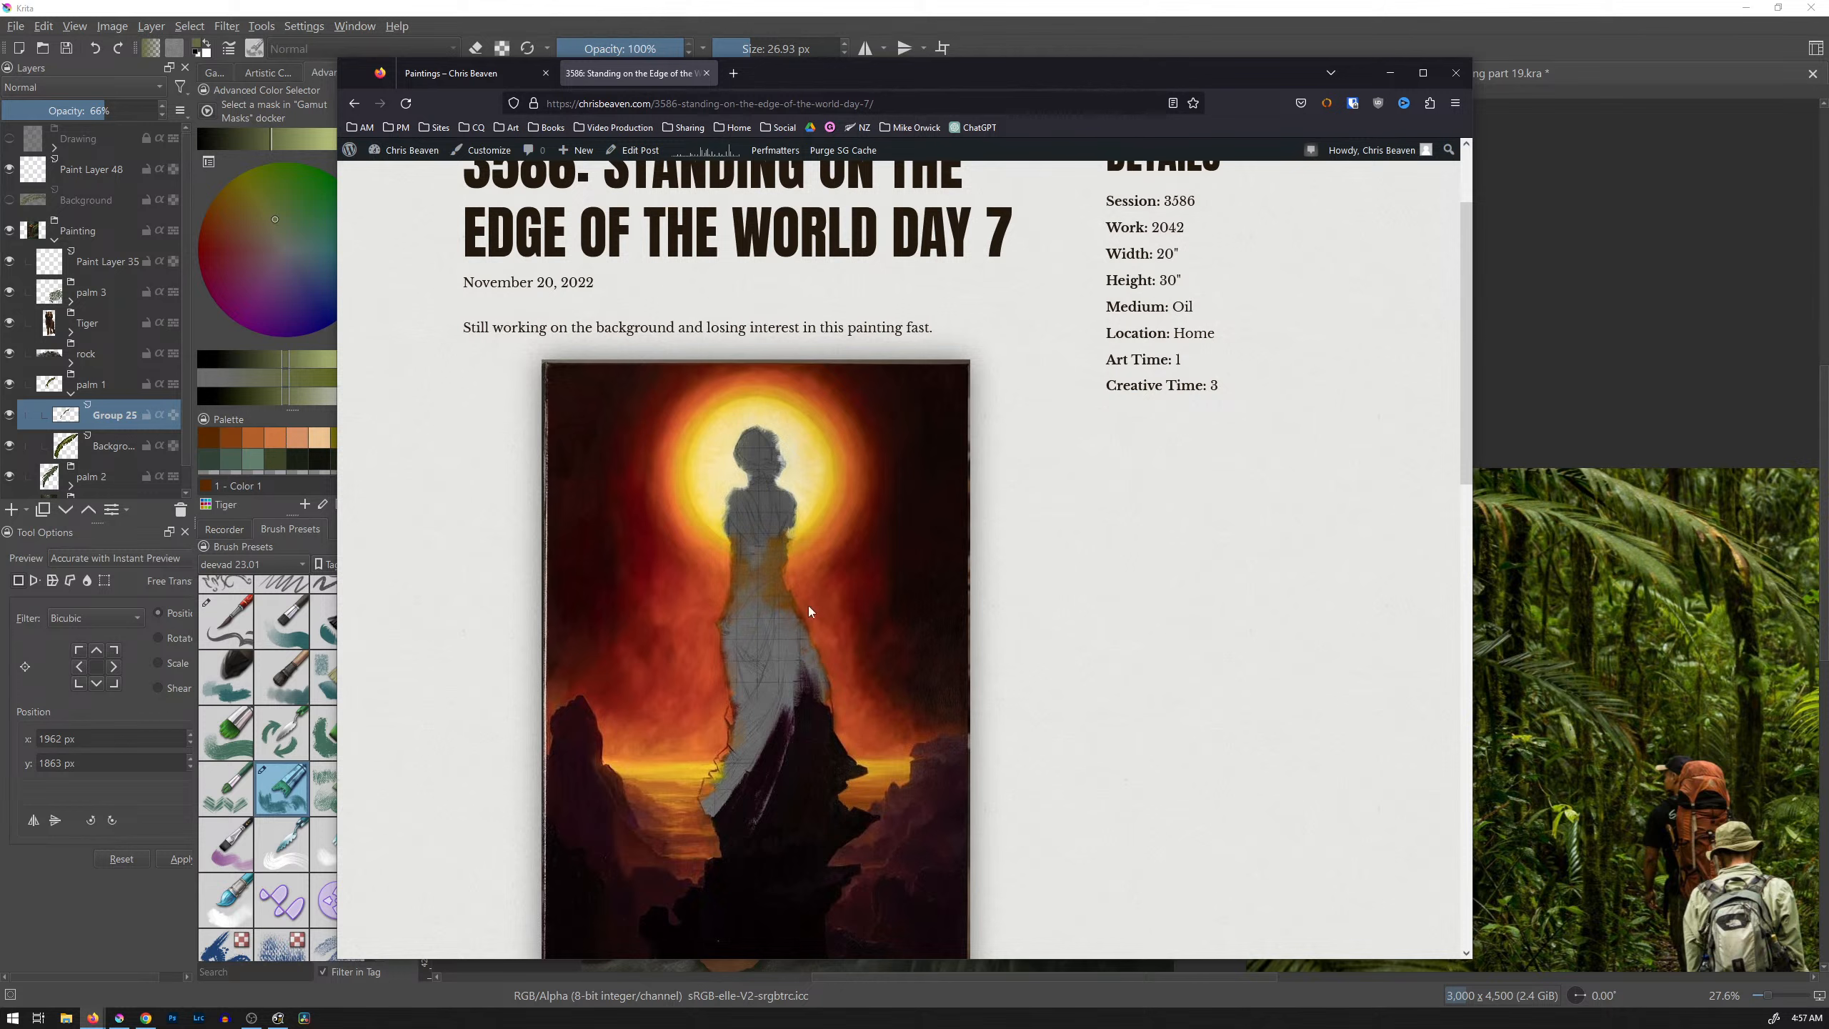
scroll(763, 474, down, 1)
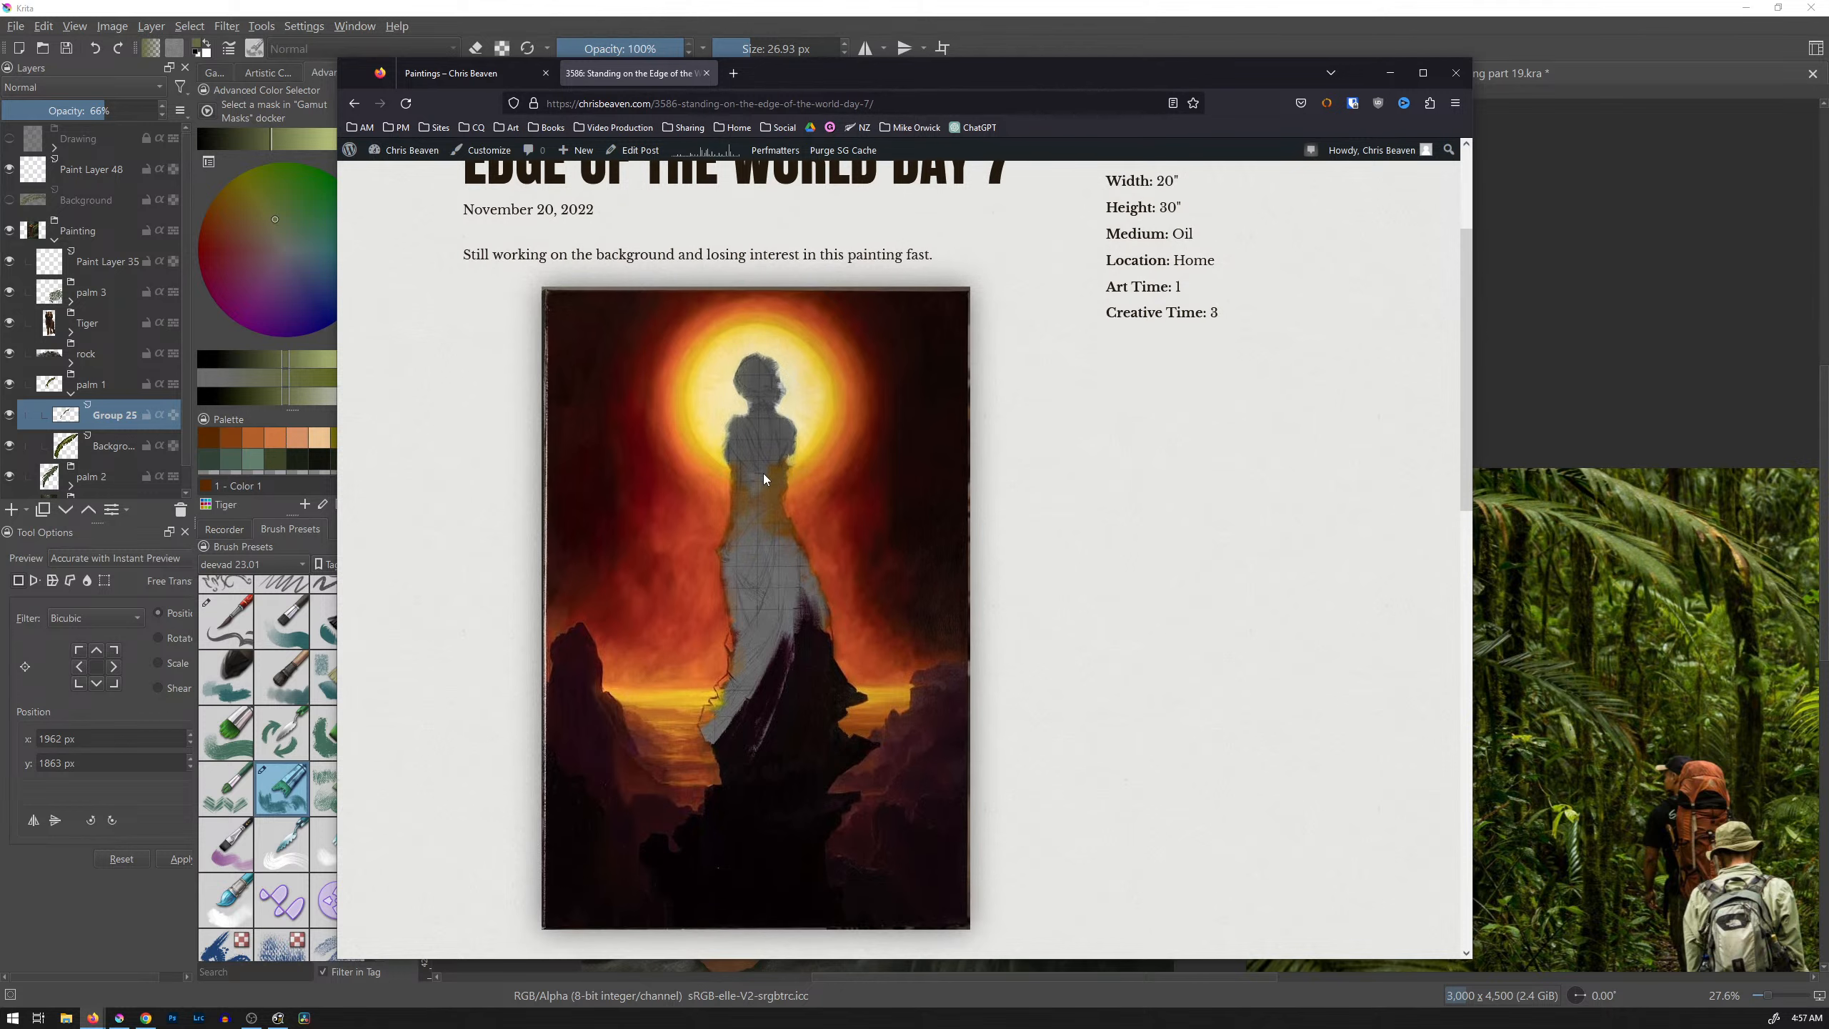
click(354, 103)
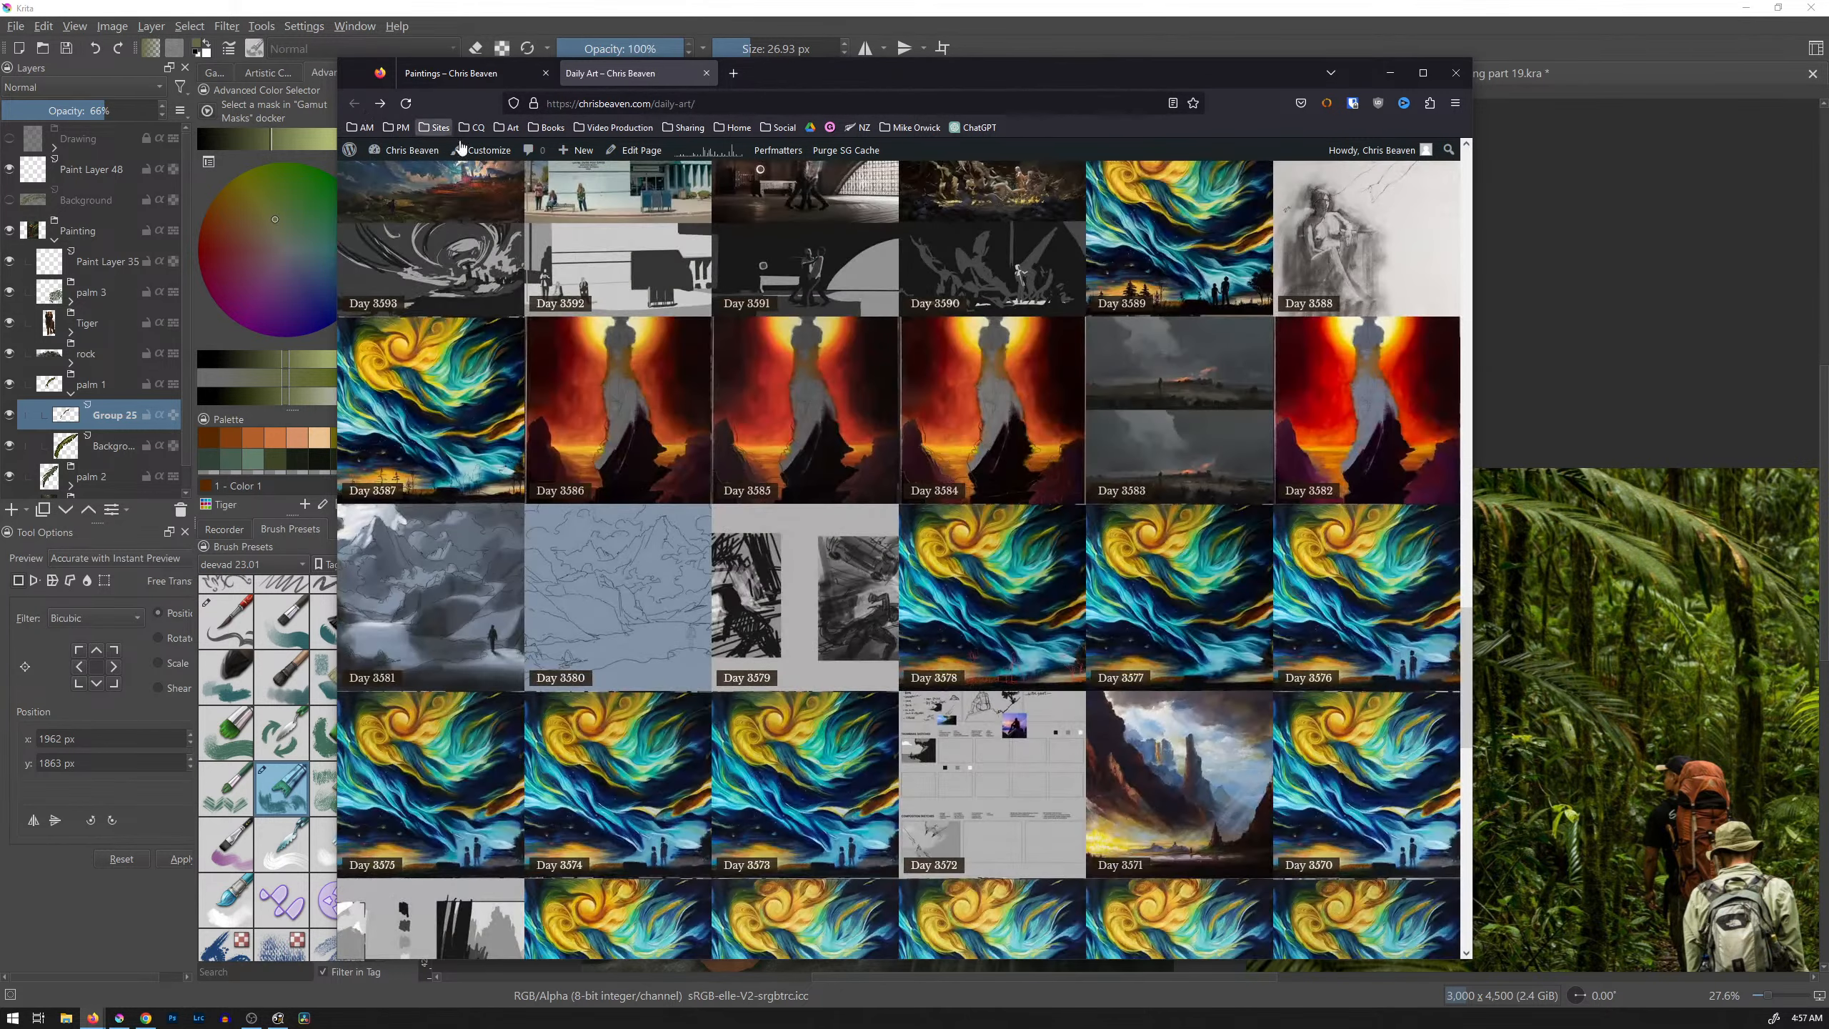
Step: Look through the remaining entries on the gallery's first page and go to page 2 of Daily Art
scroll(1352, 410, down, 10)
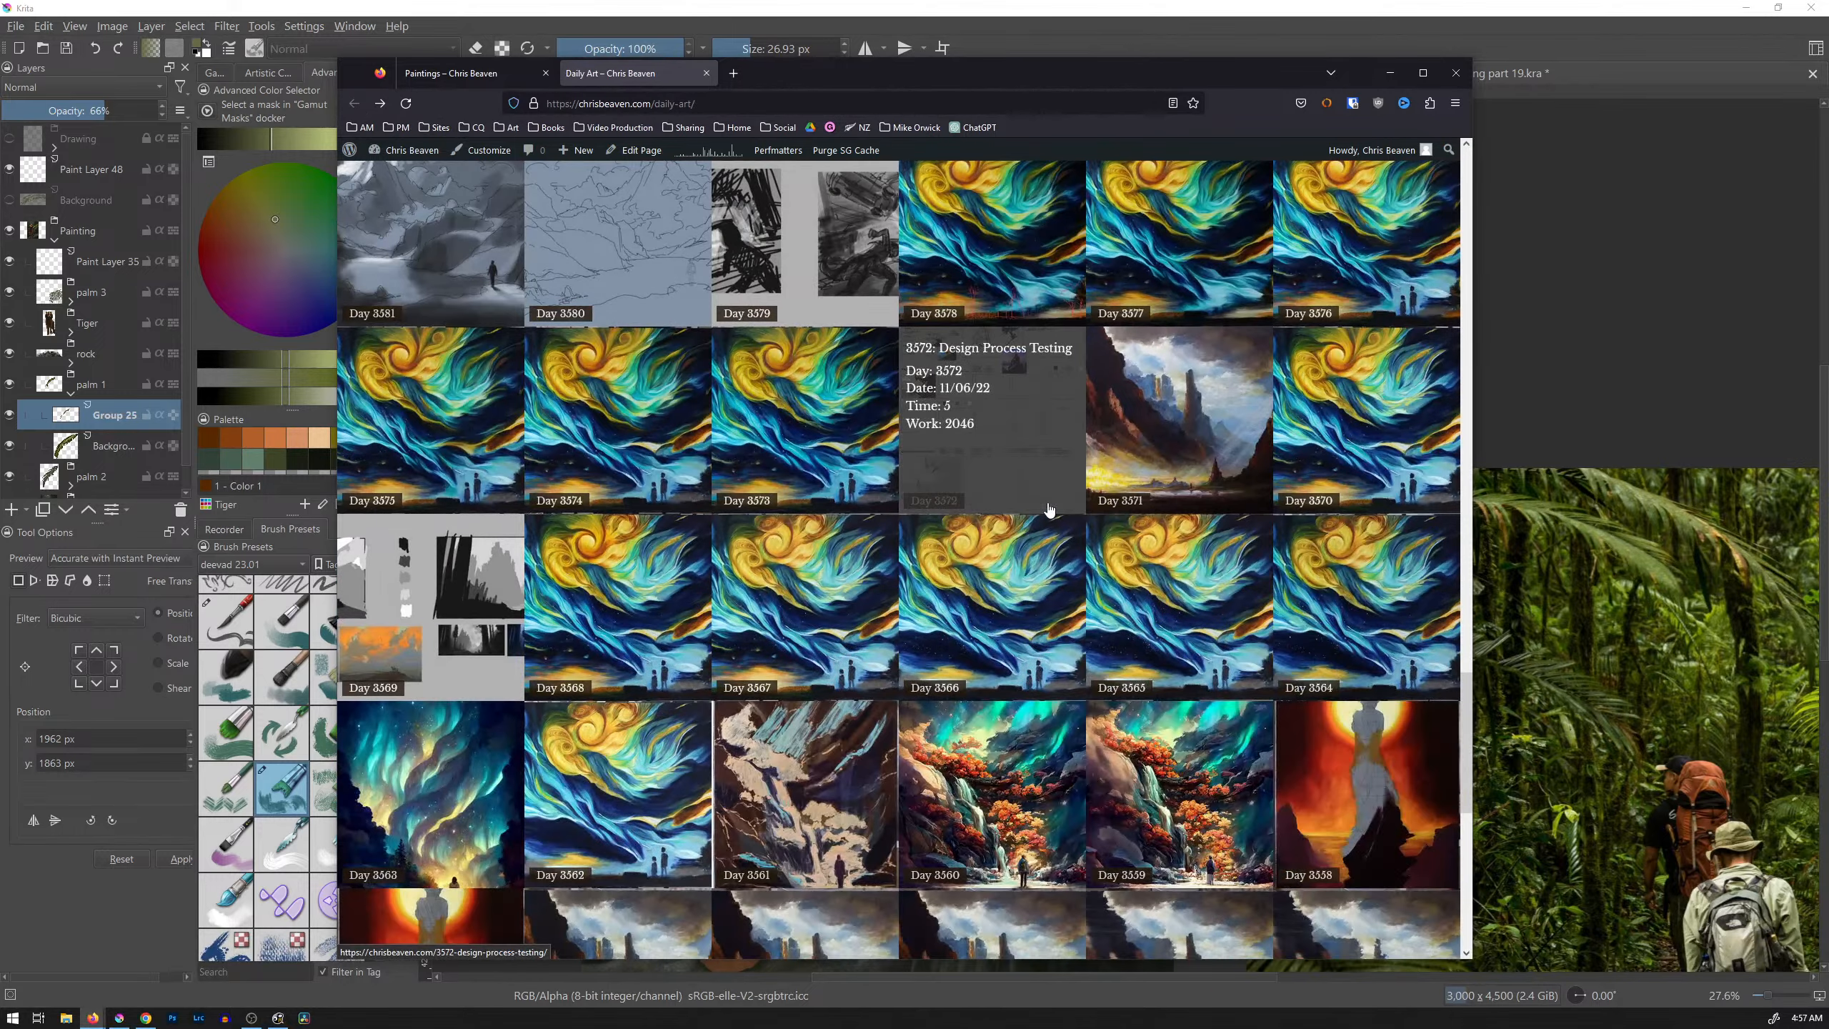
scroll(908, 502, down, 3)
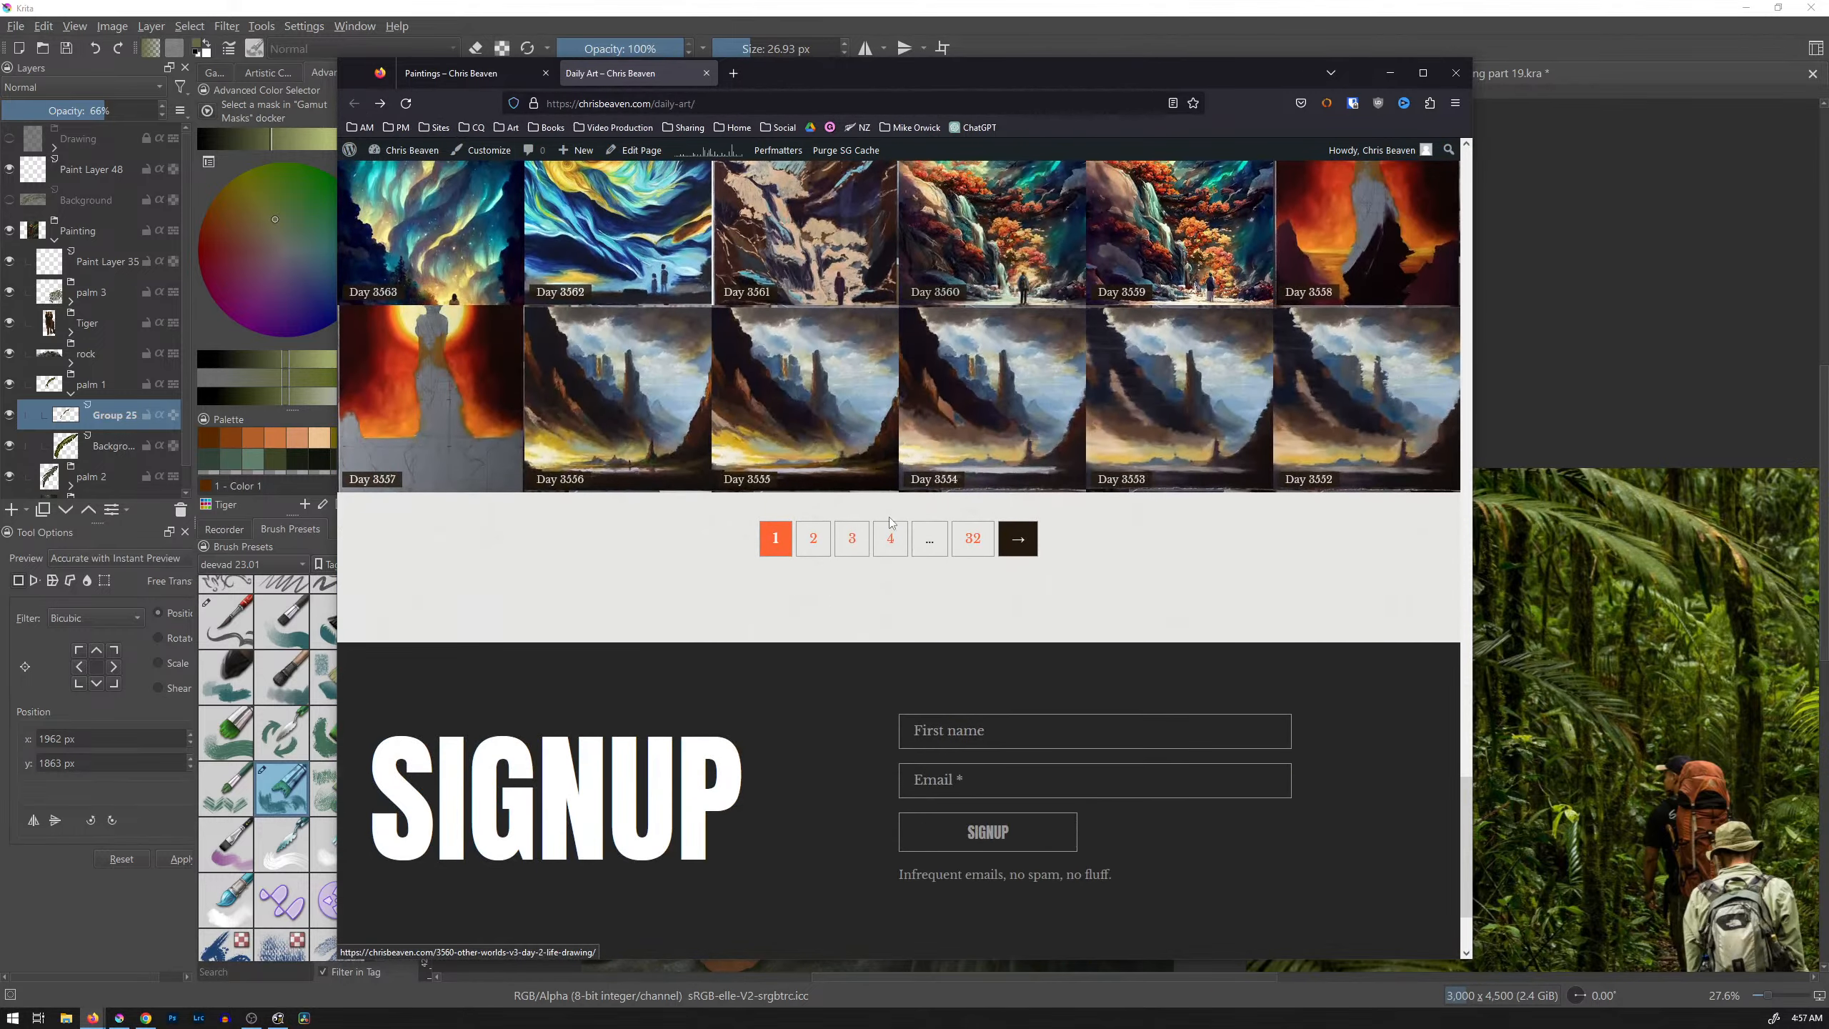
click(813, 538)
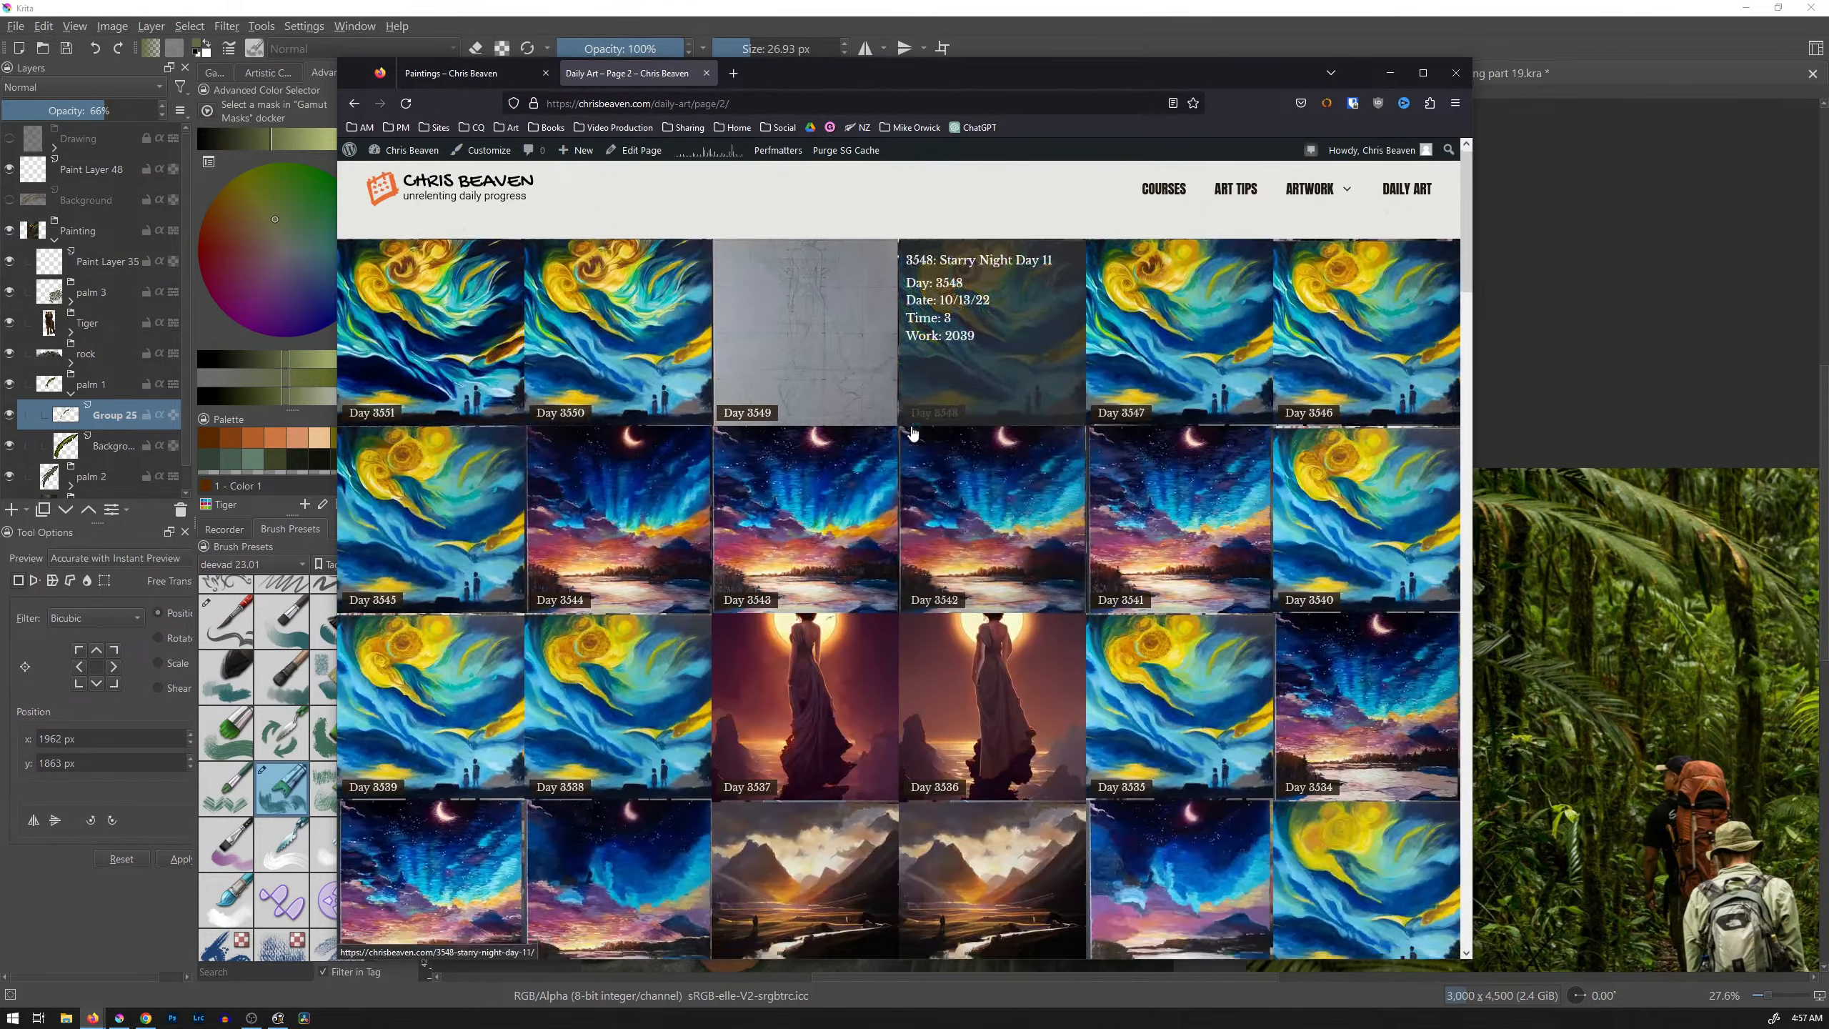
Step: Open the Day 3537 Standing on the Edge of the World entry, examine the digital design of the figure, and return to gallery page 2
scroll(839, 493, down, 3)
click(837, 491)
scroll(837, 486, down, 5)
scroll(837, 486, up, 5)
scroll(837, 491, down, 5)
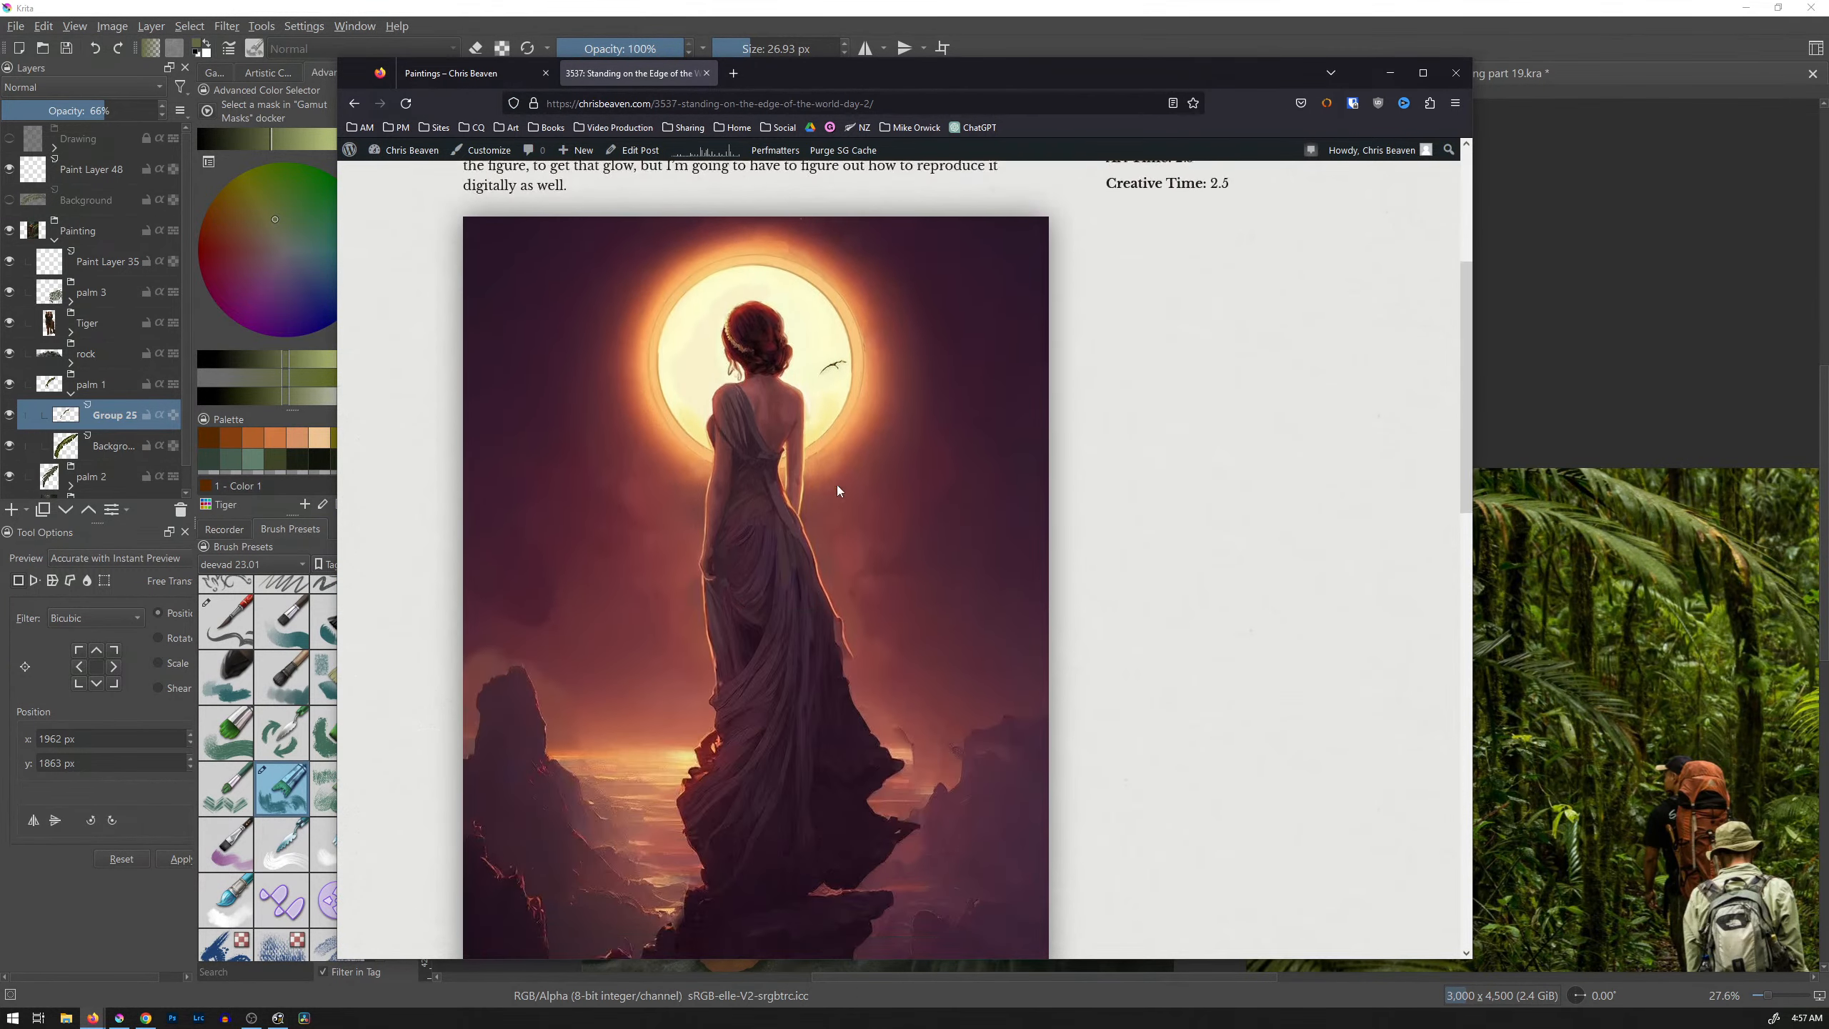
scroll(837, 491, down, 1)
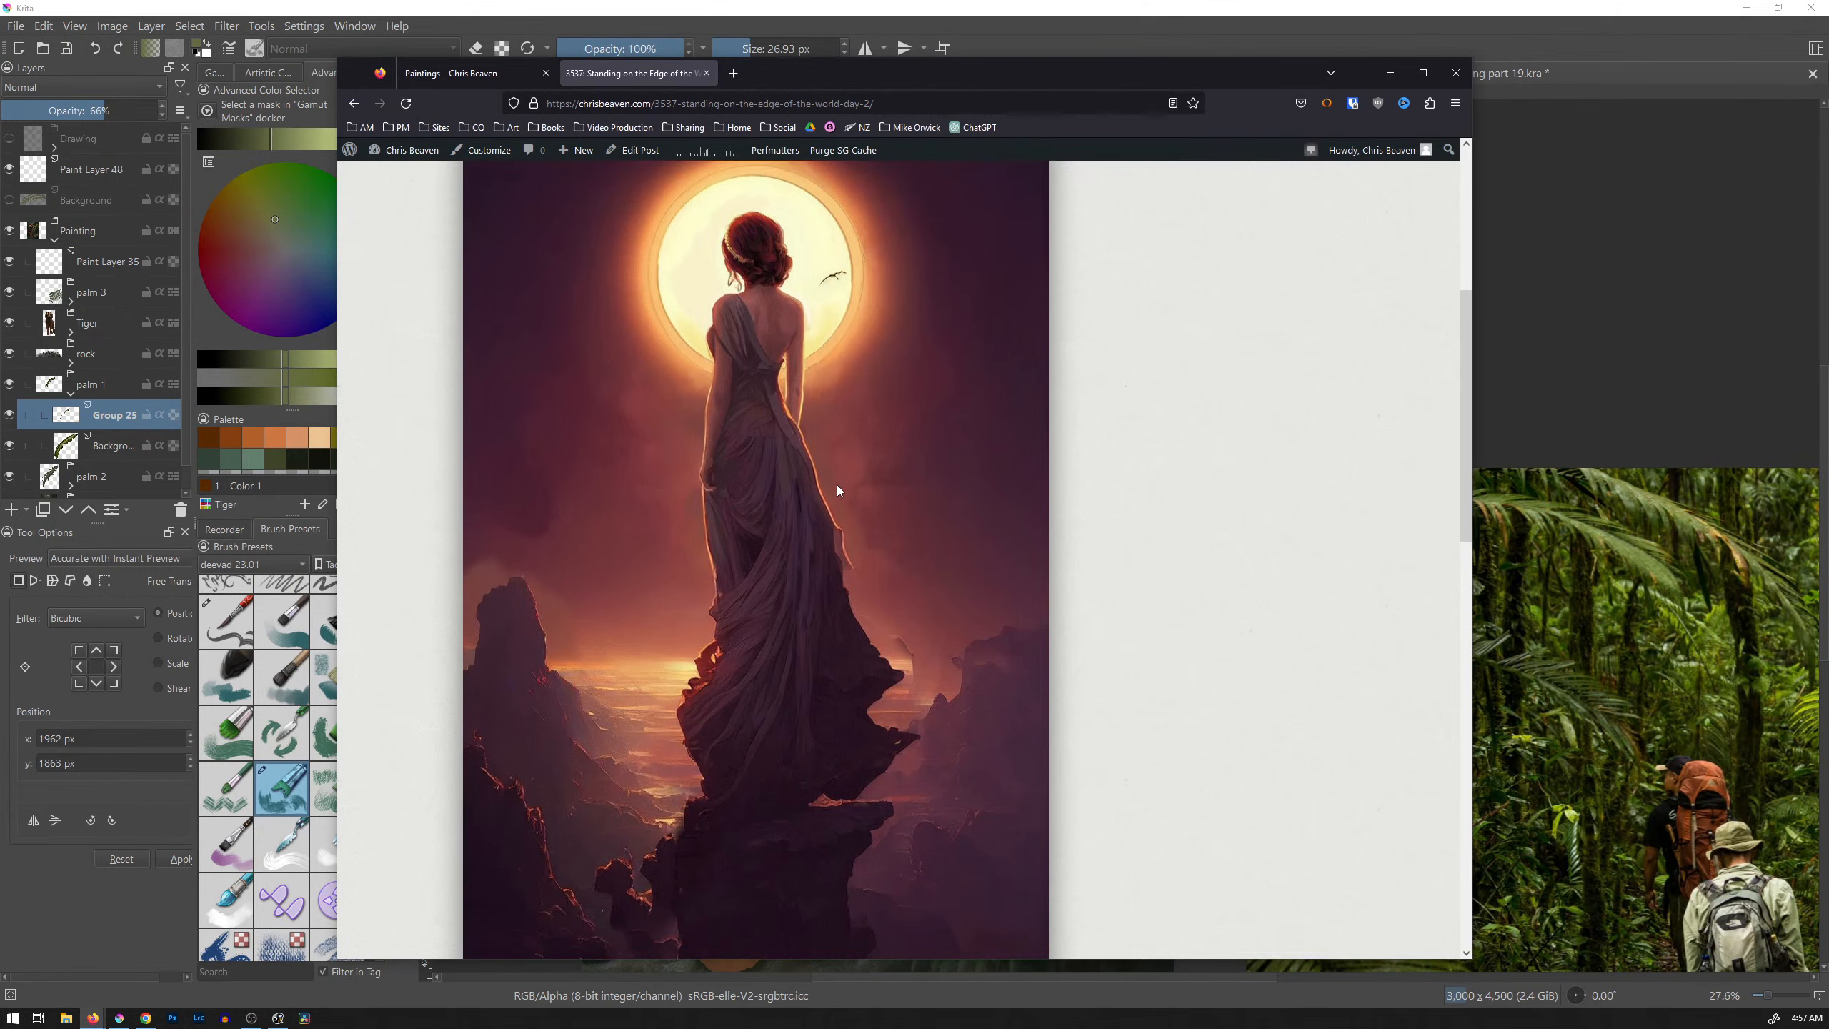
scroll(837, 491, down, 1)
scroll(838, 489, up, 1)
scroll(796, 487, up, 1)
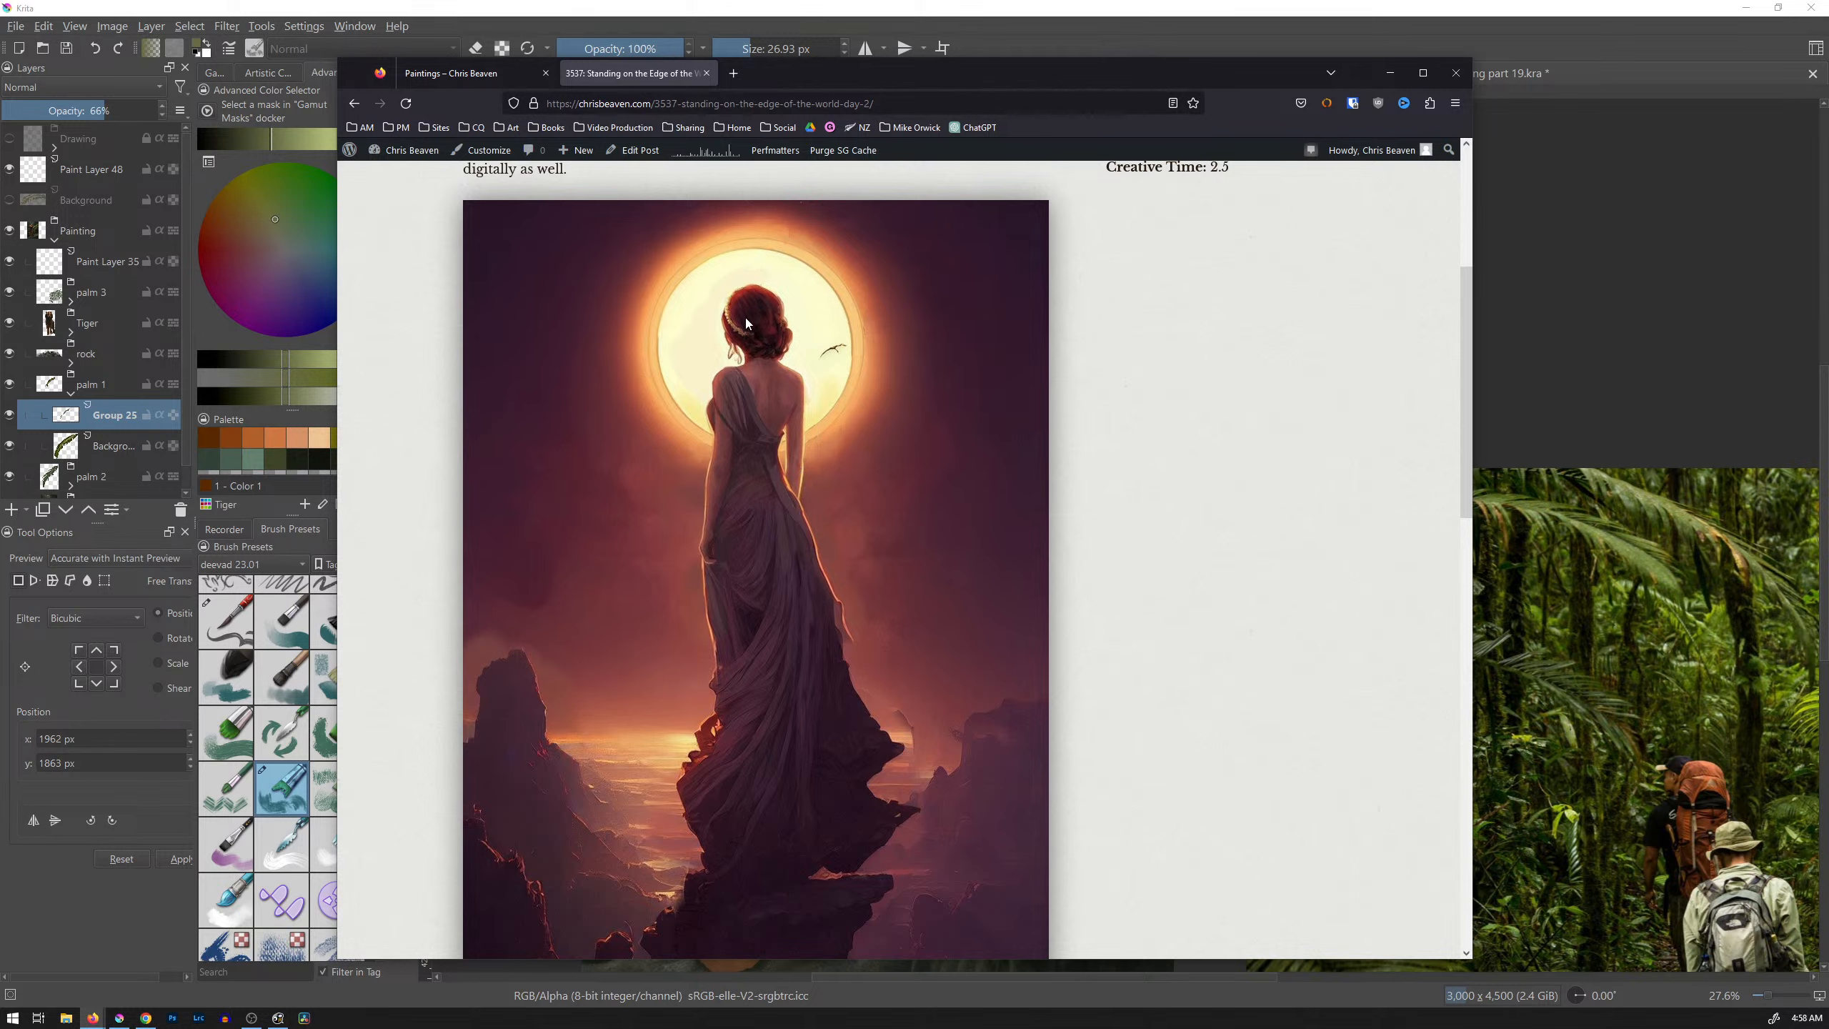
scroll(763, 302, up, 2)
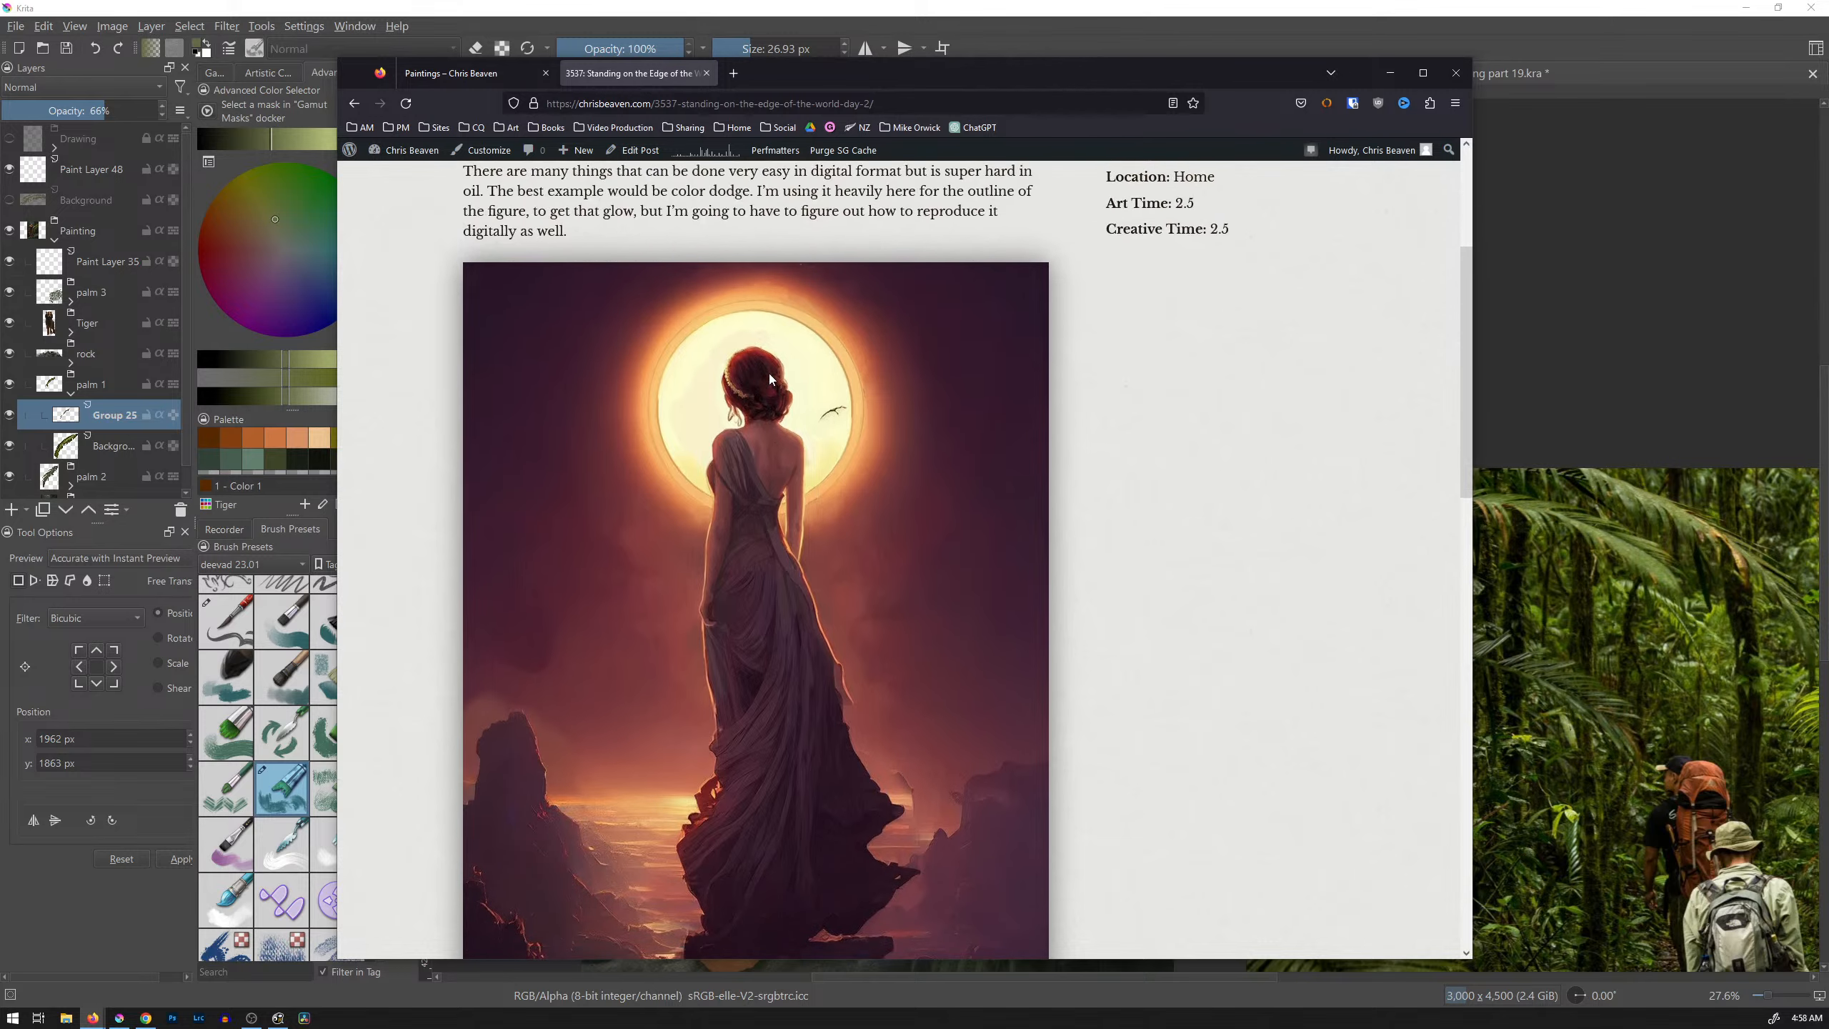
scroll(749, 332, down, 2)
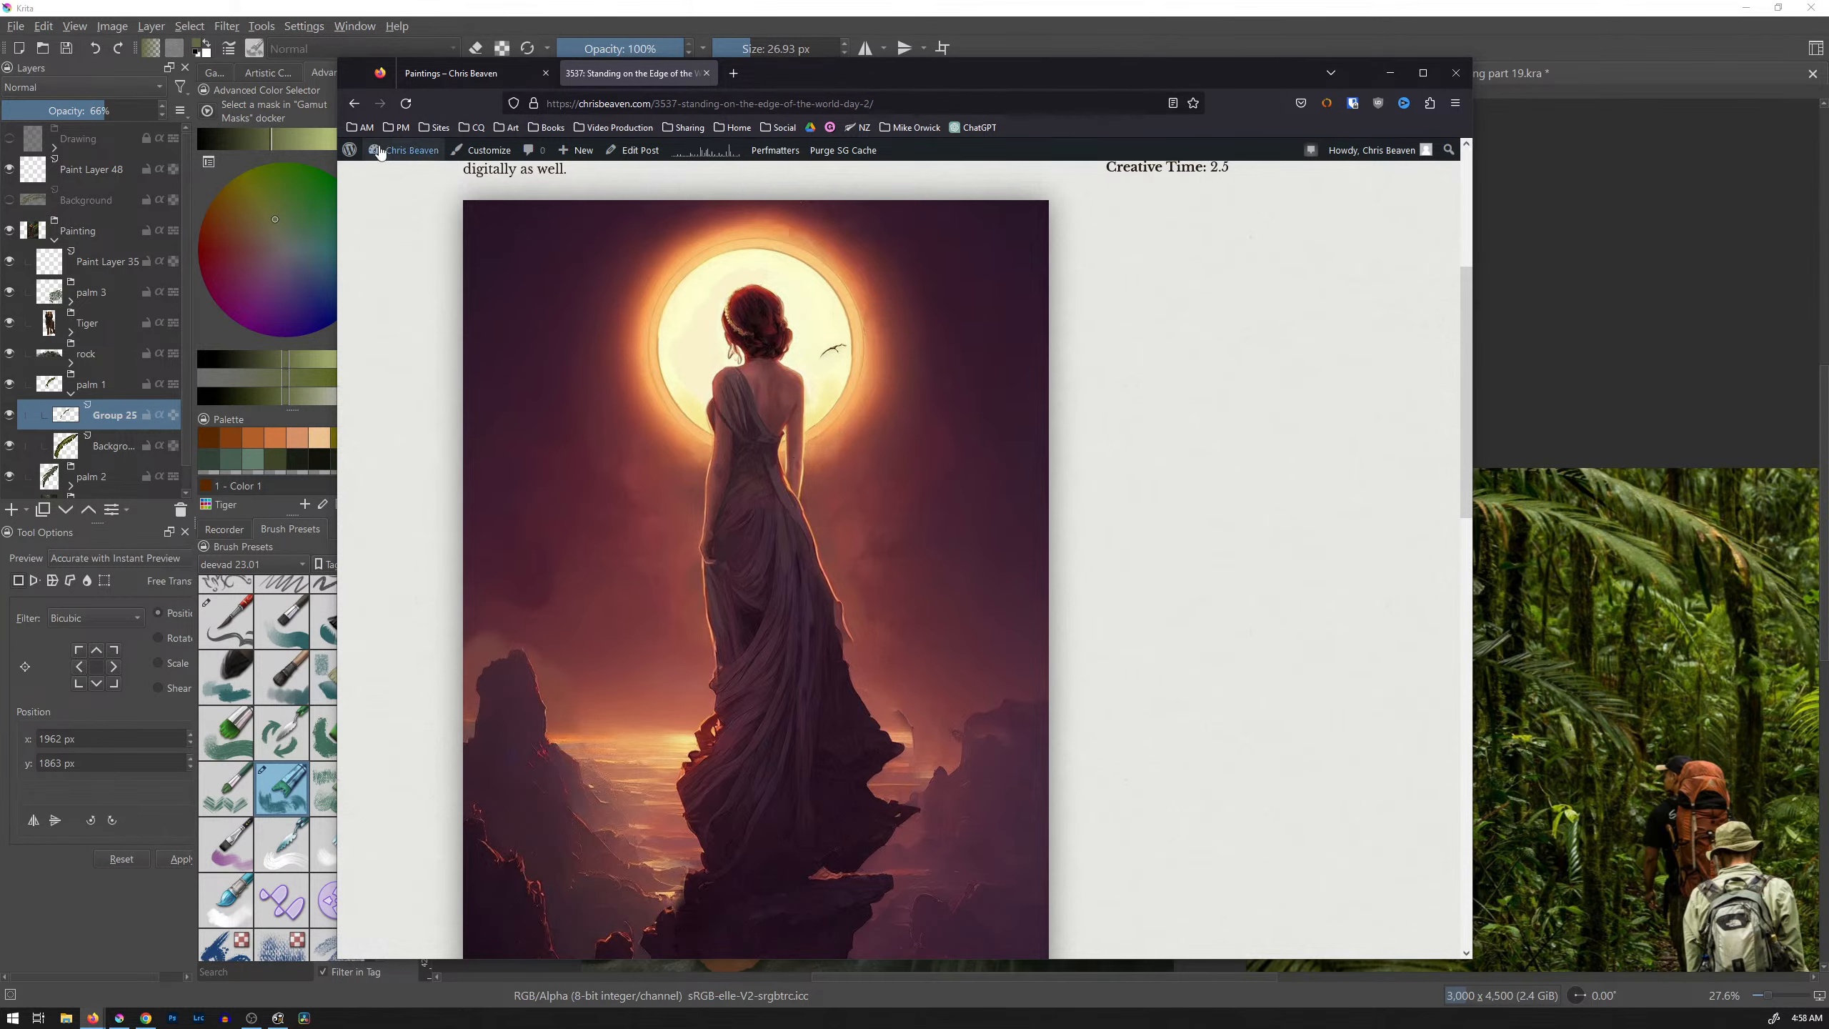
click(353, 103)
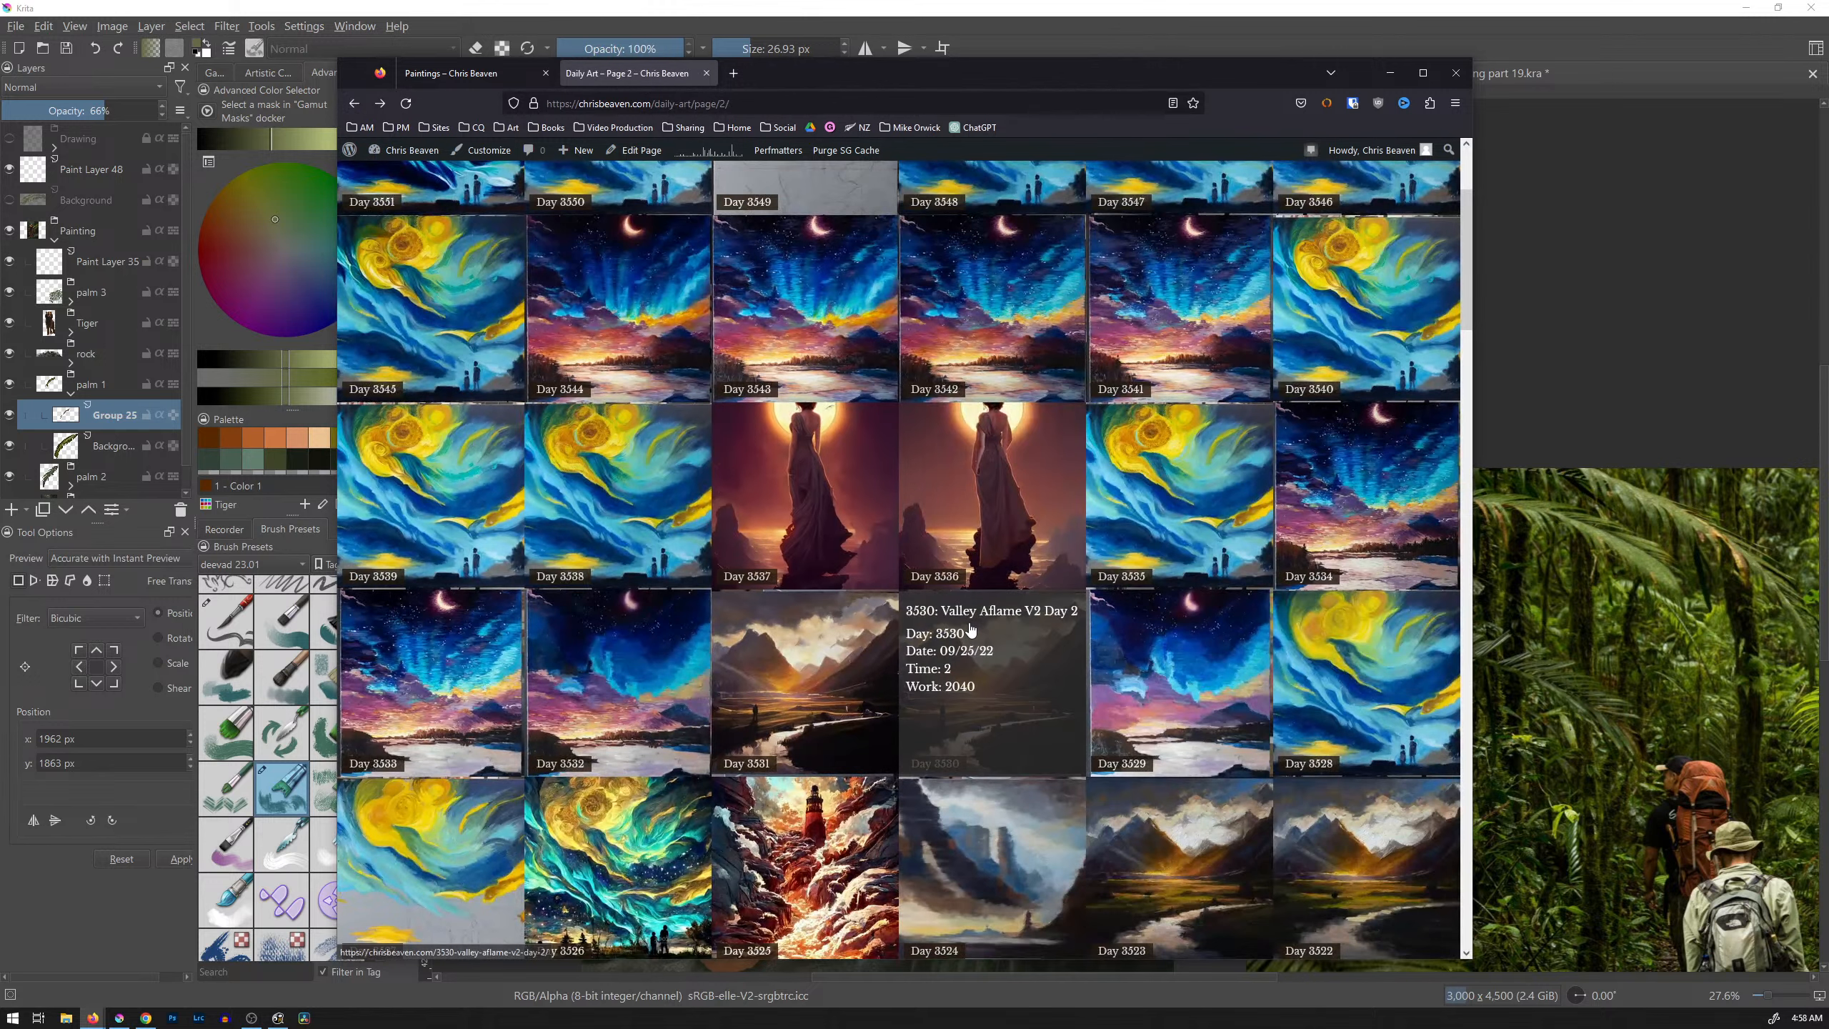
Step: Look through the painting studies on Daily Art page 2, from the Starry Night entries down to the Solo Artist ones
scroll(826, 524, up, 1)
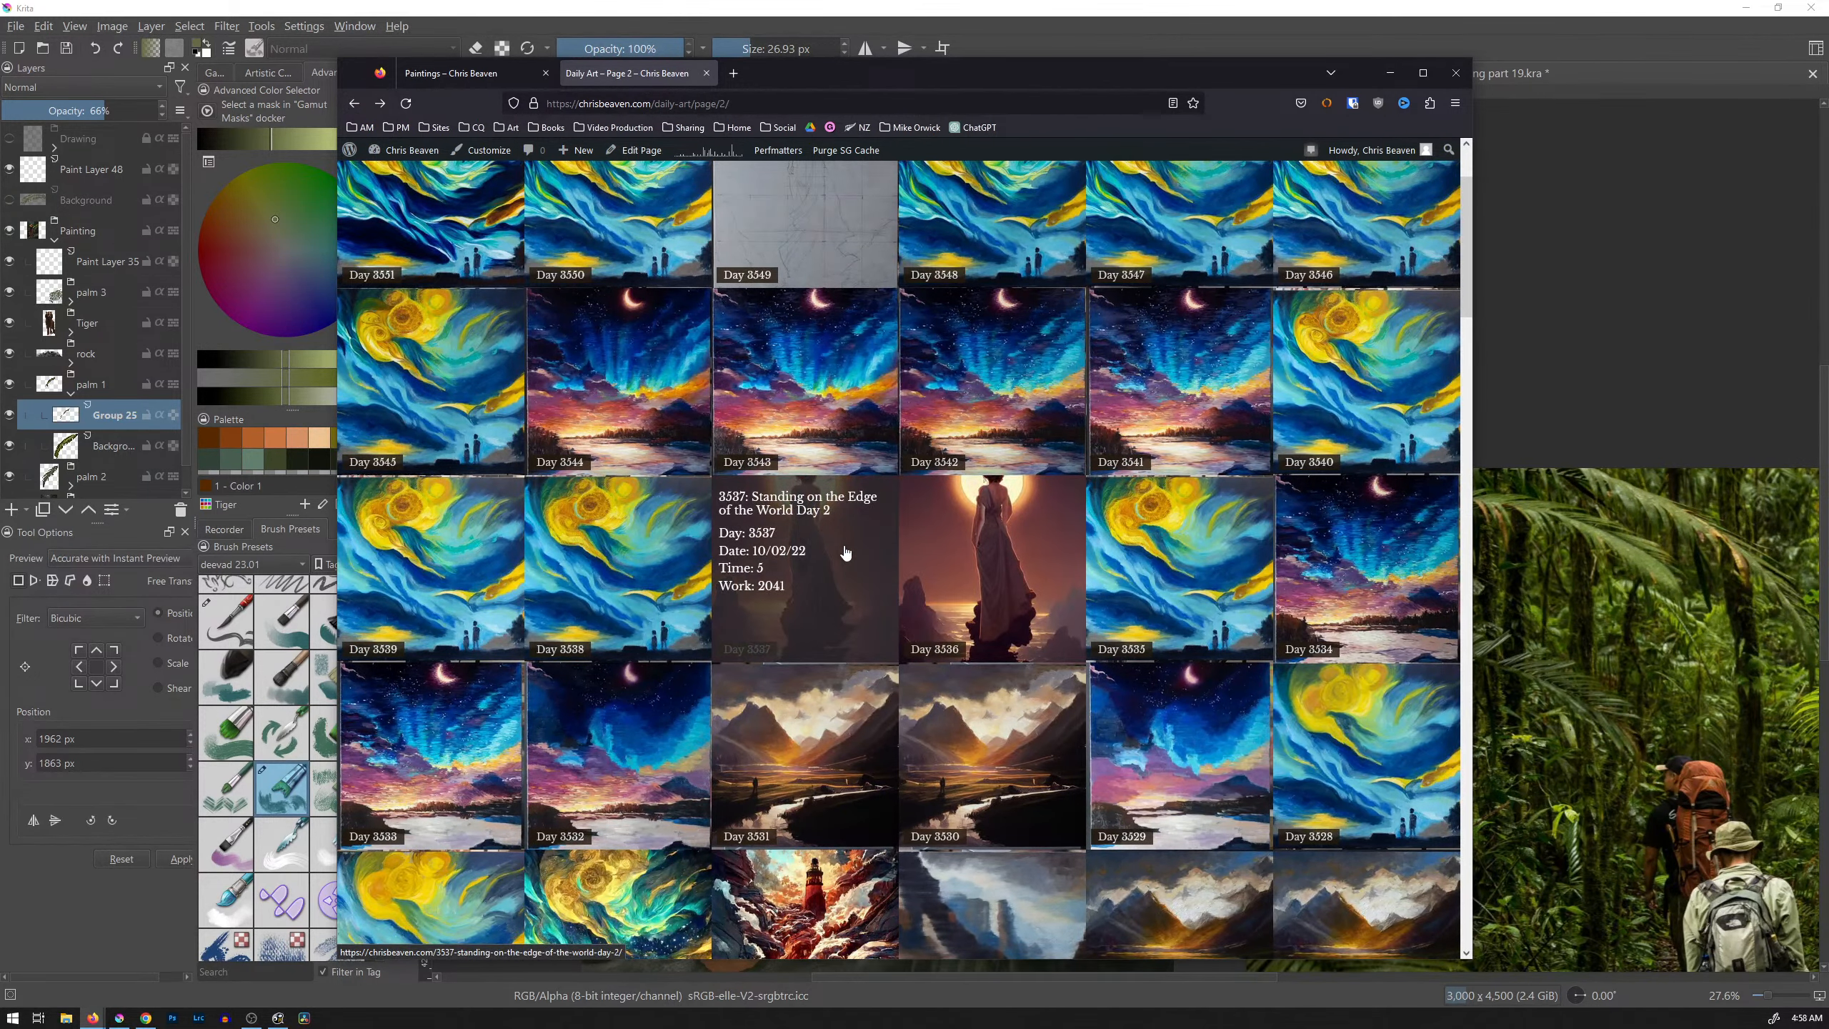
scroll(845, 552, up, 2)
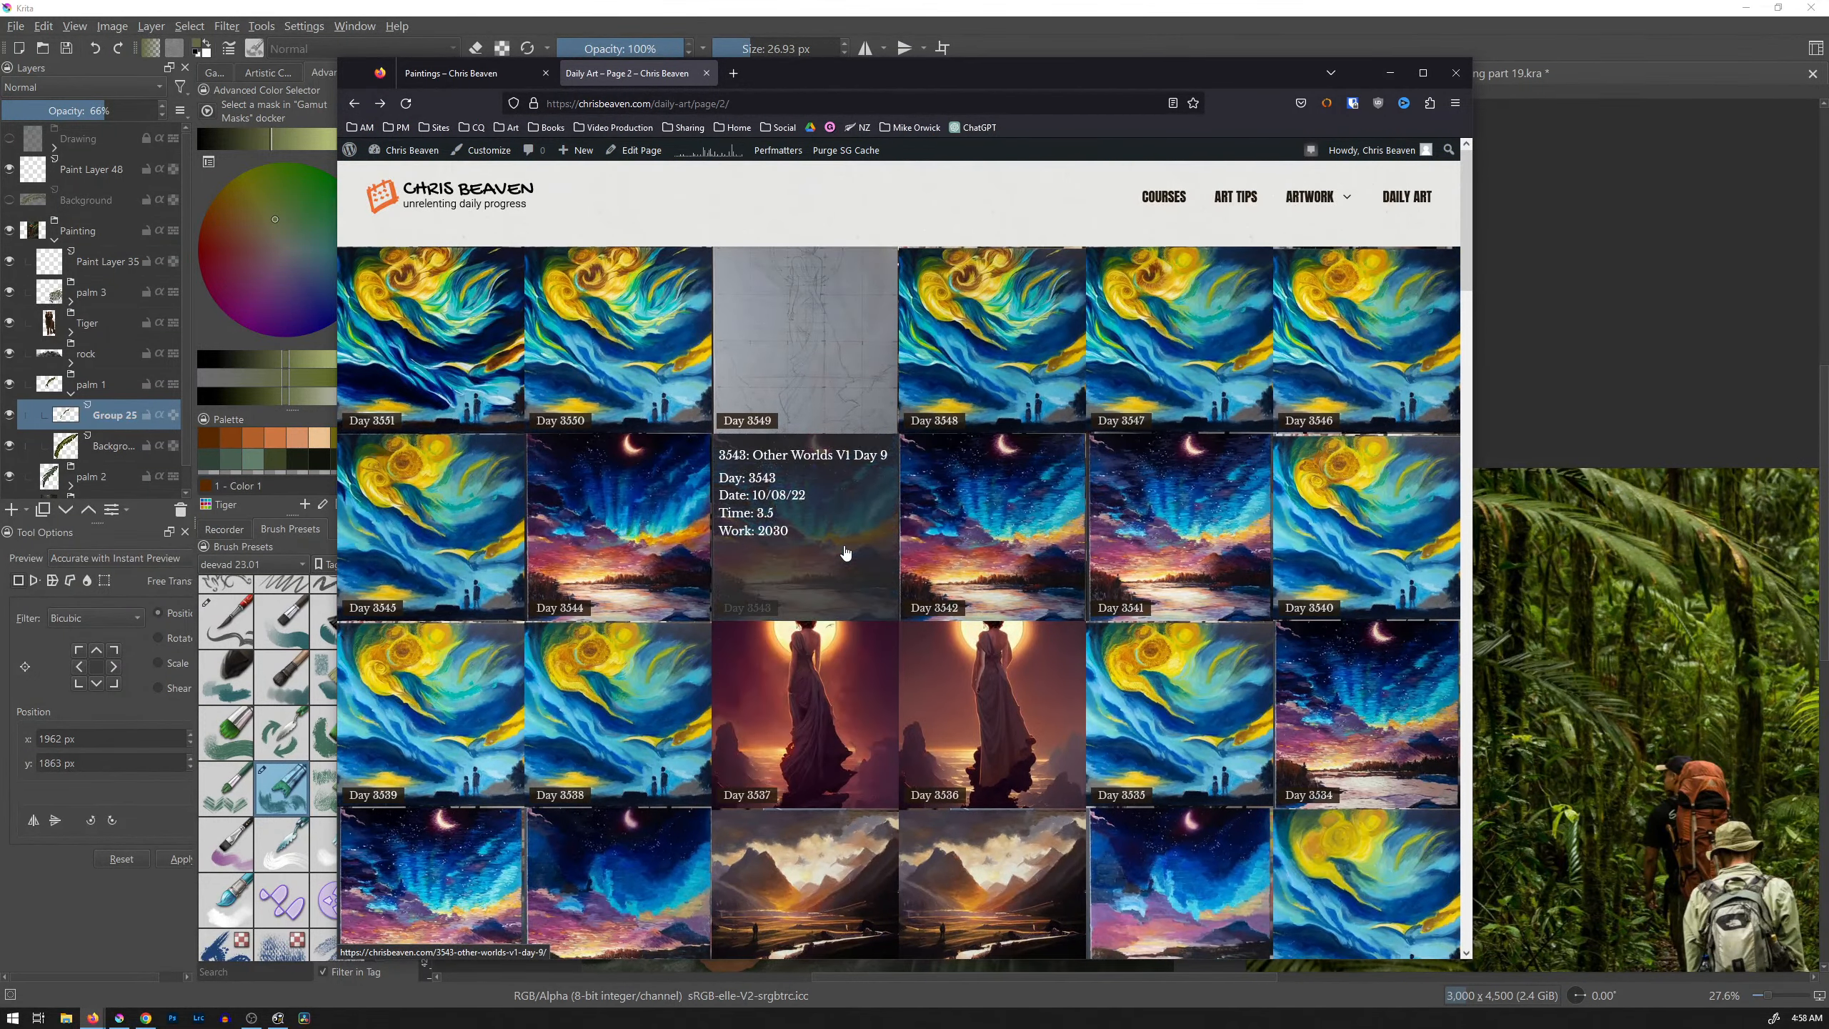
scroll(845, 552, down, 1)
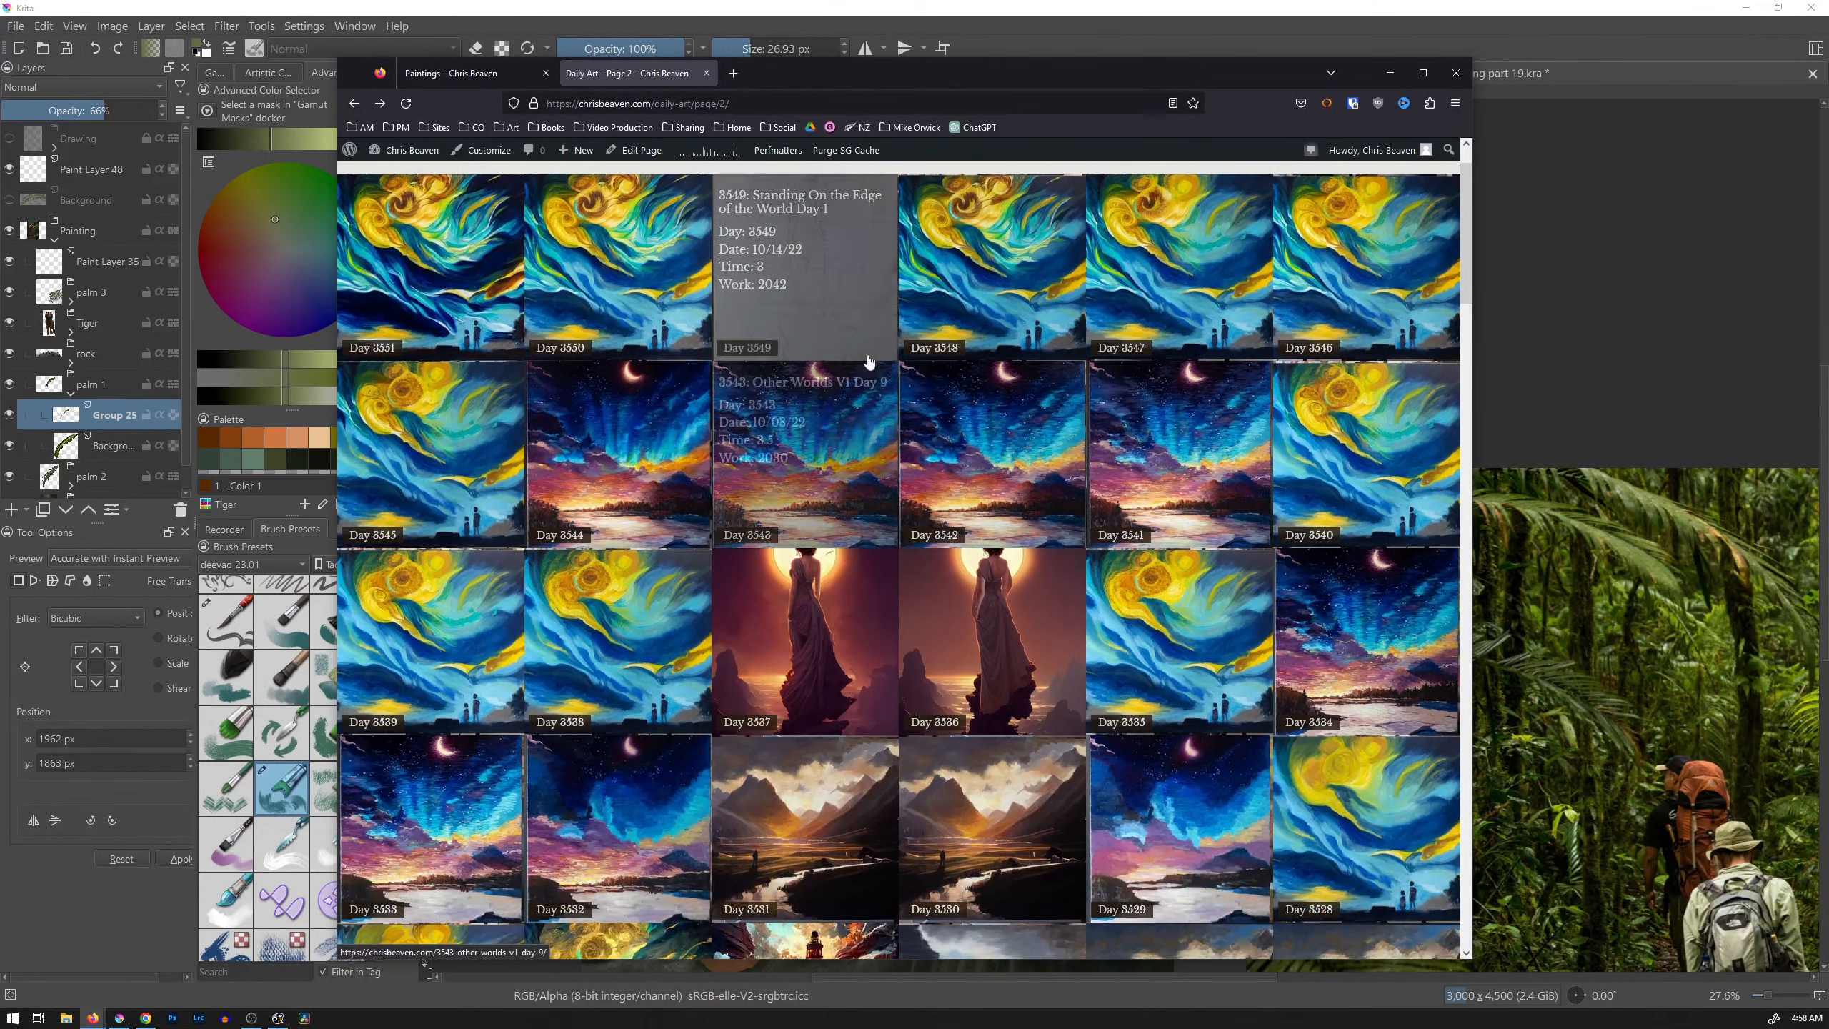
scroll(867, 390, down, 3)
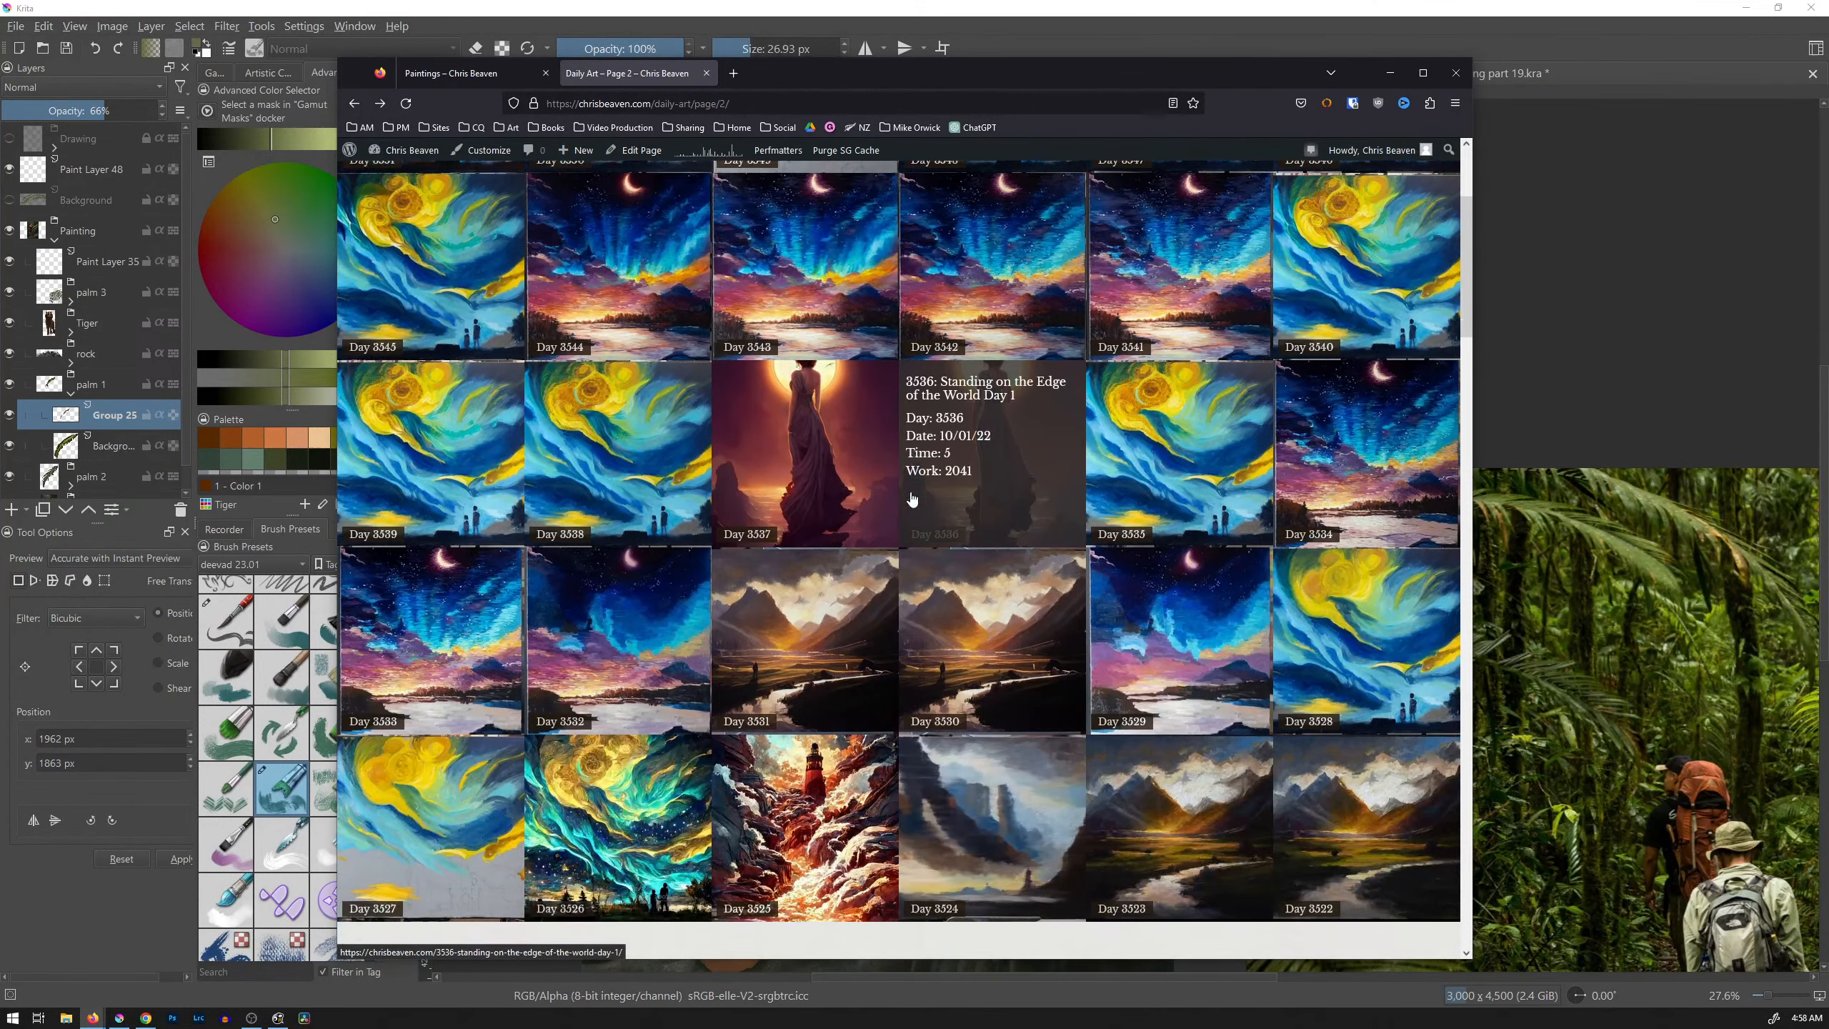
scroll(912, 499, down, 2)
scroll(1308, 737, down, 3)
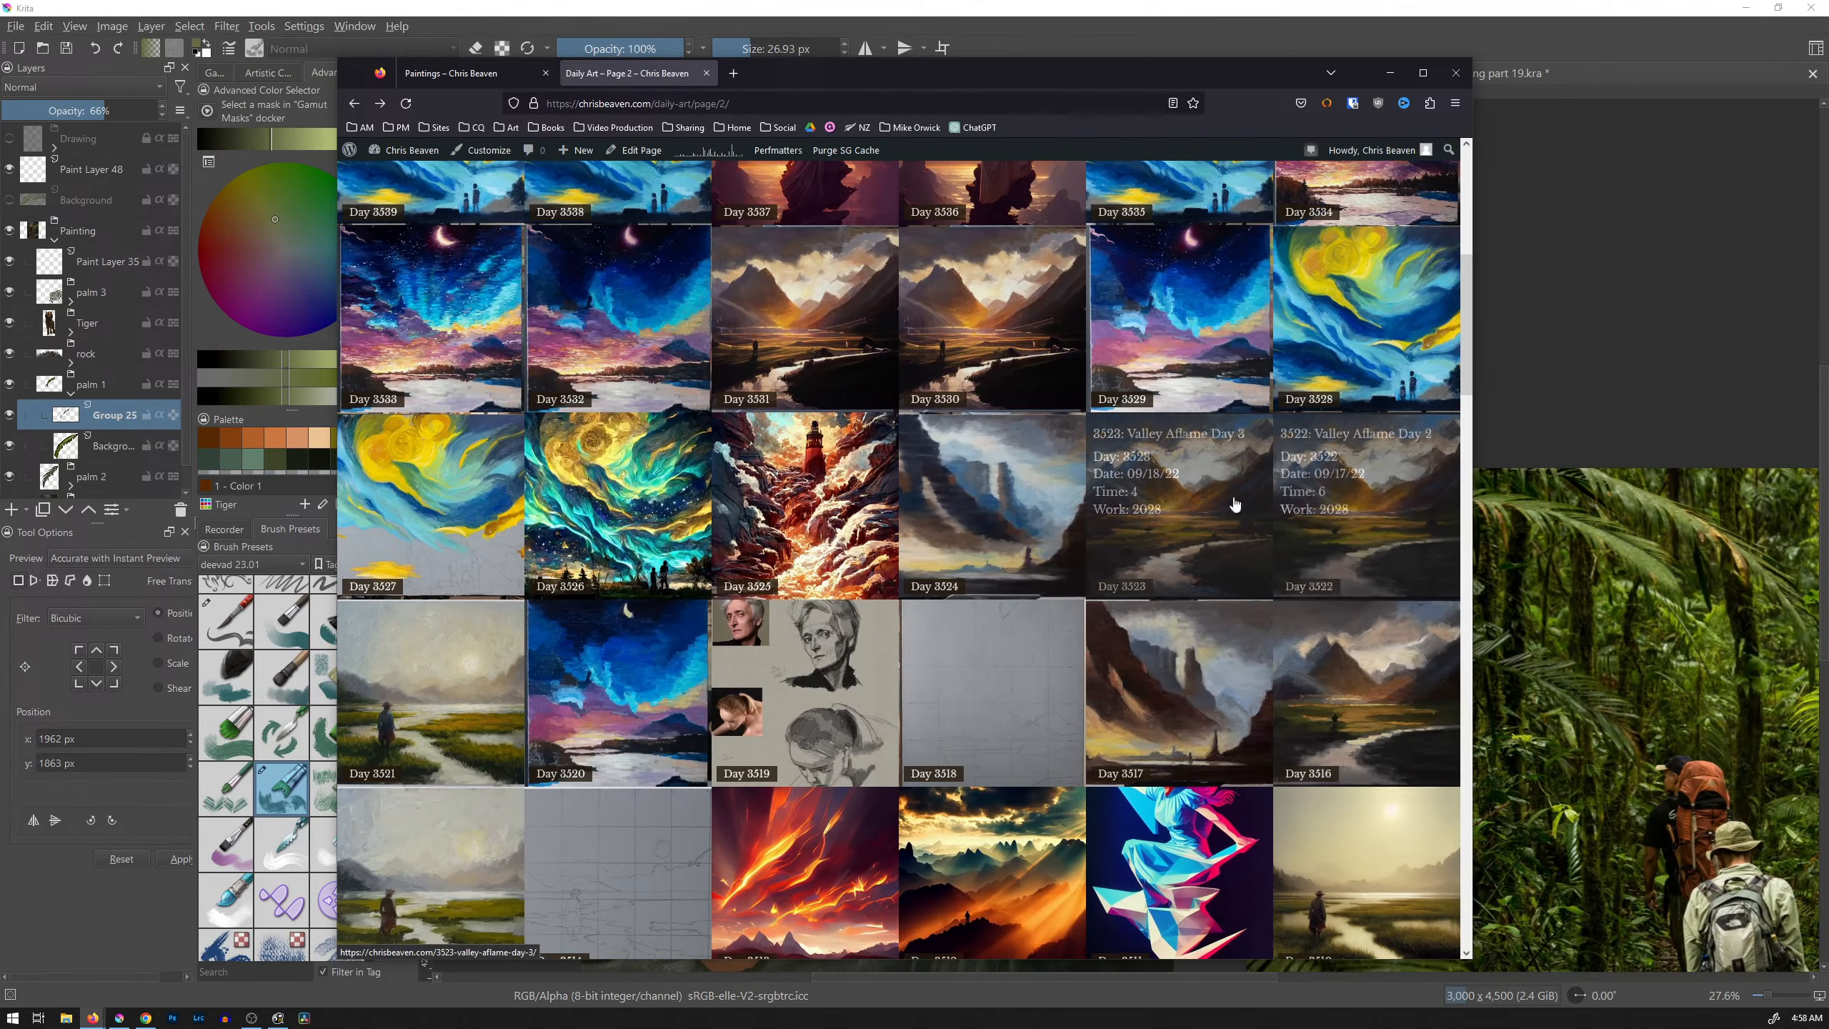
scroll(1365, 746, down, 1)
scroll(1364, 746, down, 4)
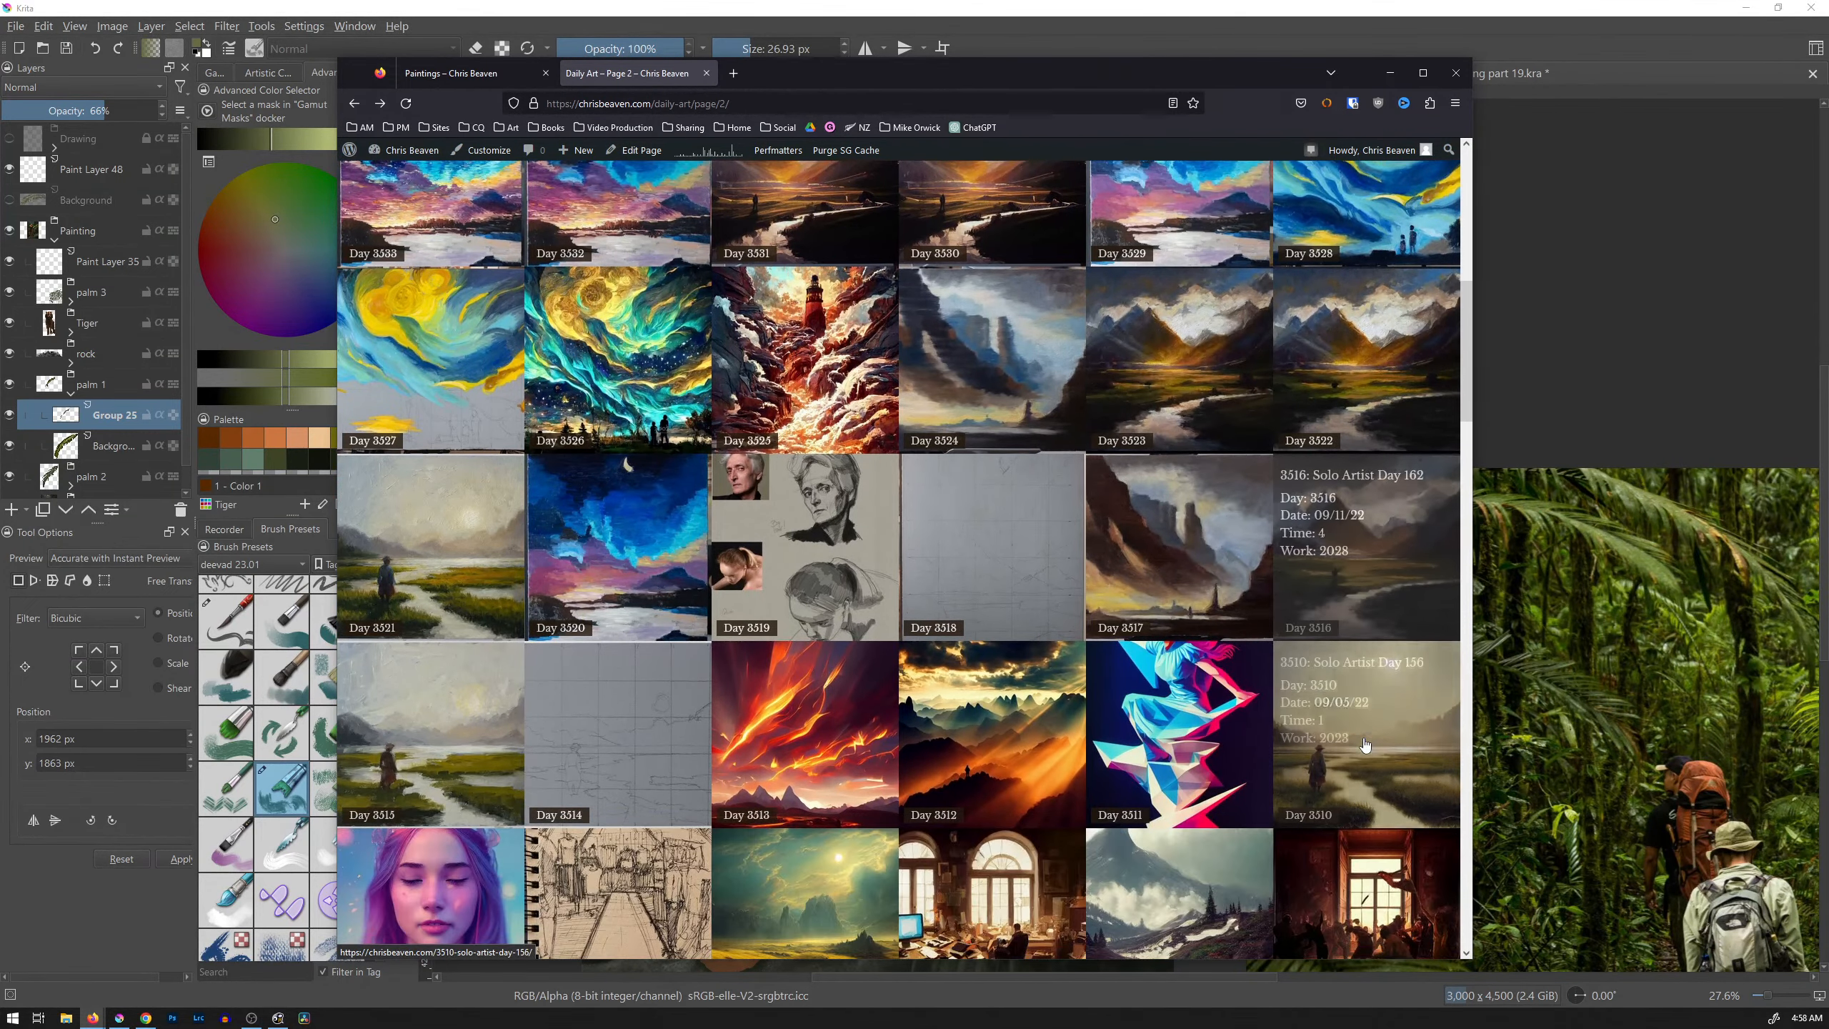
Step: Look through the rest of Daily Art page 2 down to the Day 3498 entry and back up to its newest entries
scroll(1282, 727, down, 1)
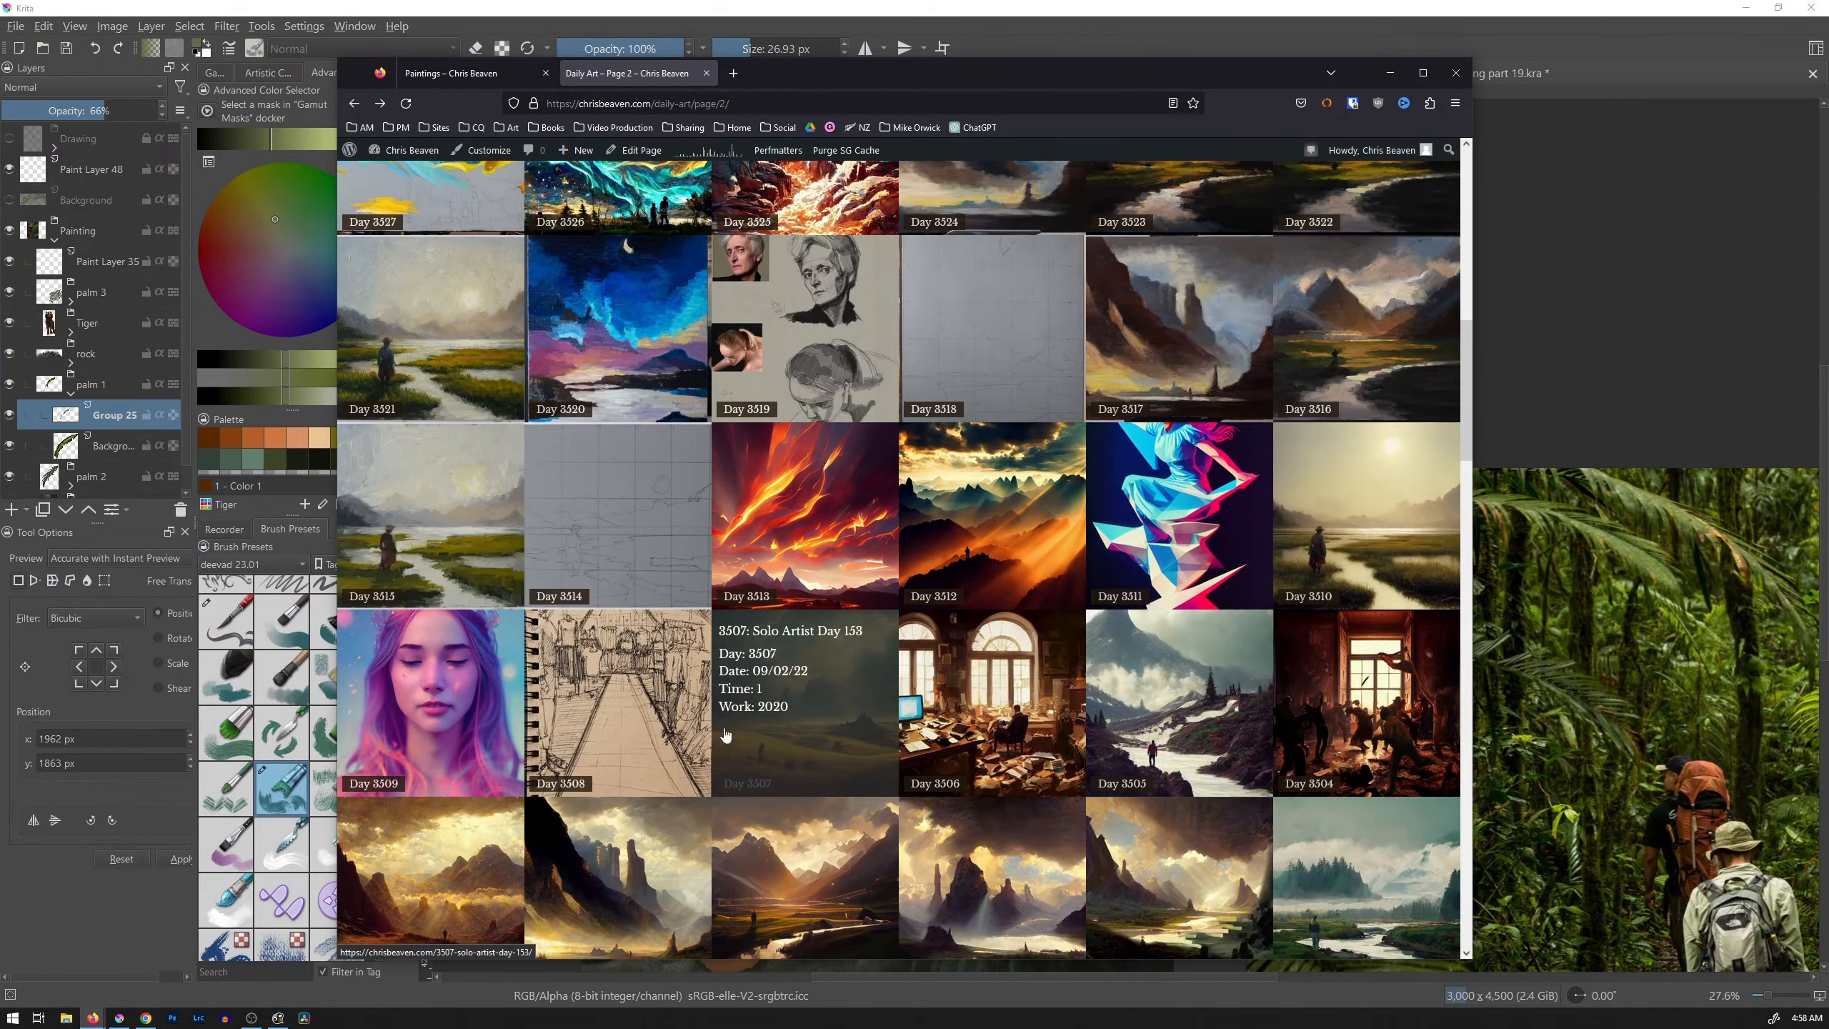
scroll(868, 681, up, 7)
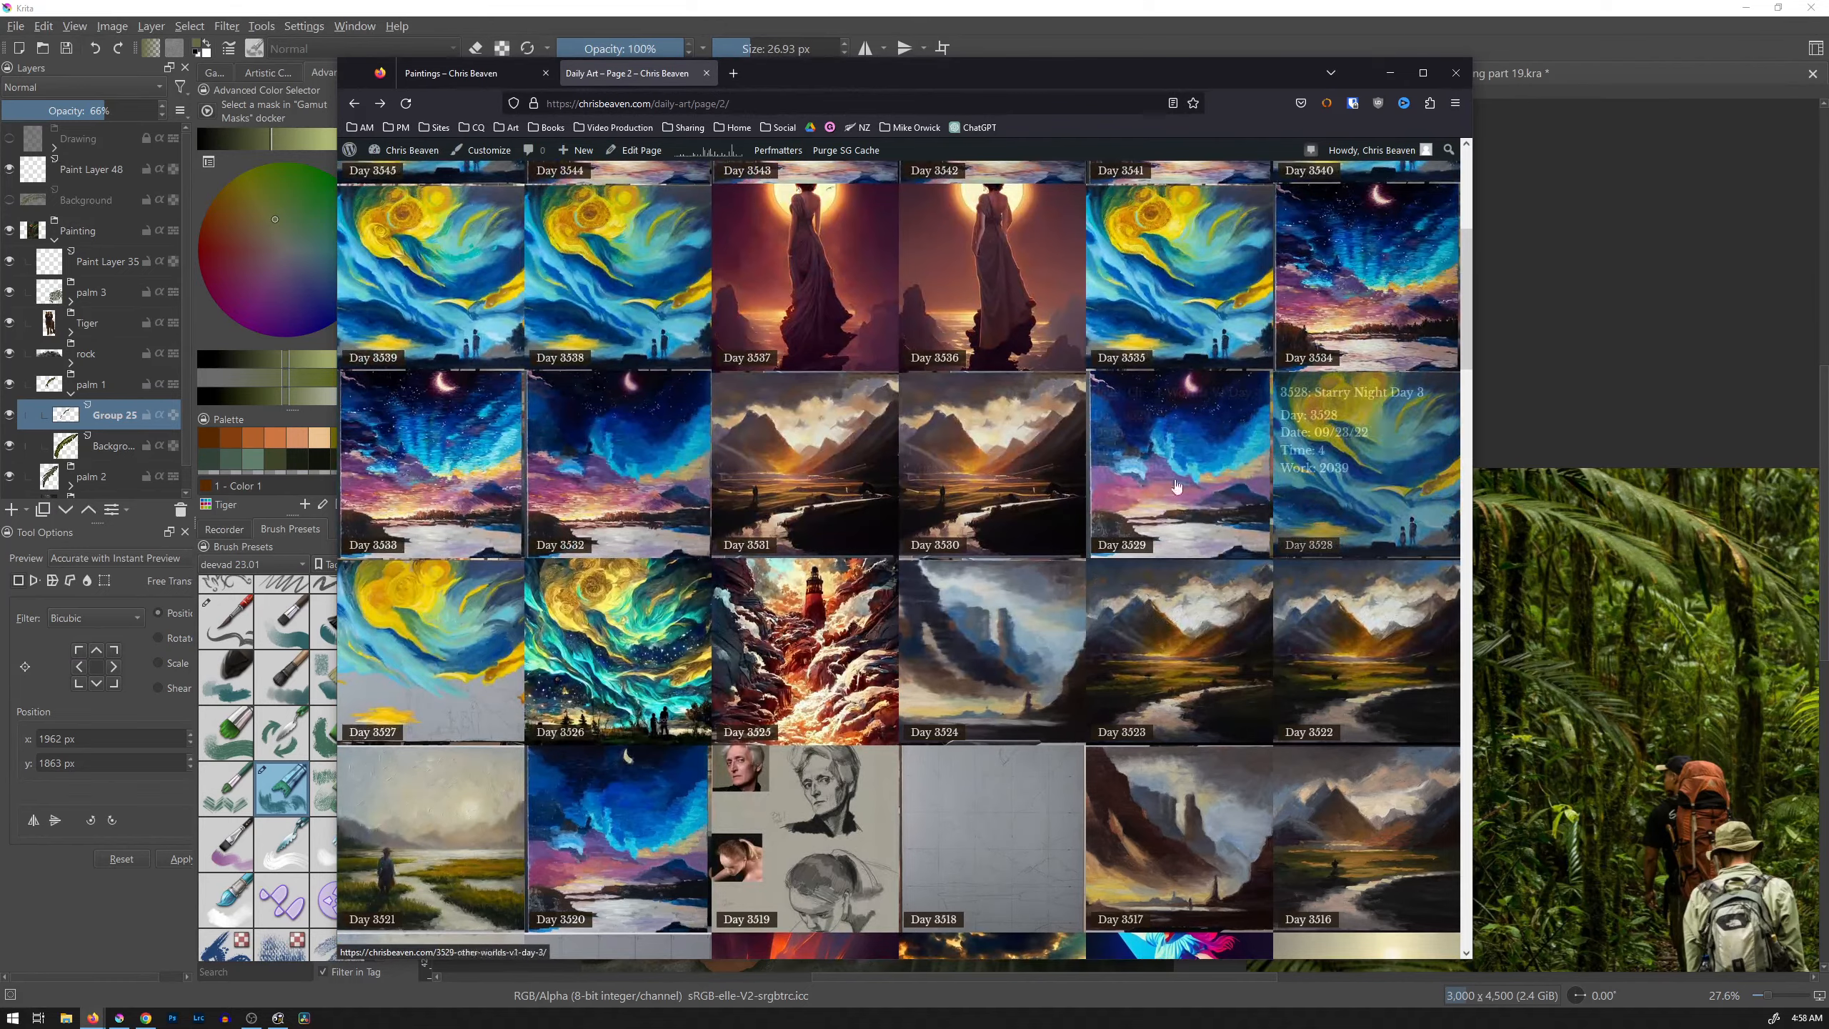
scroll(1008, 587, up, 5)
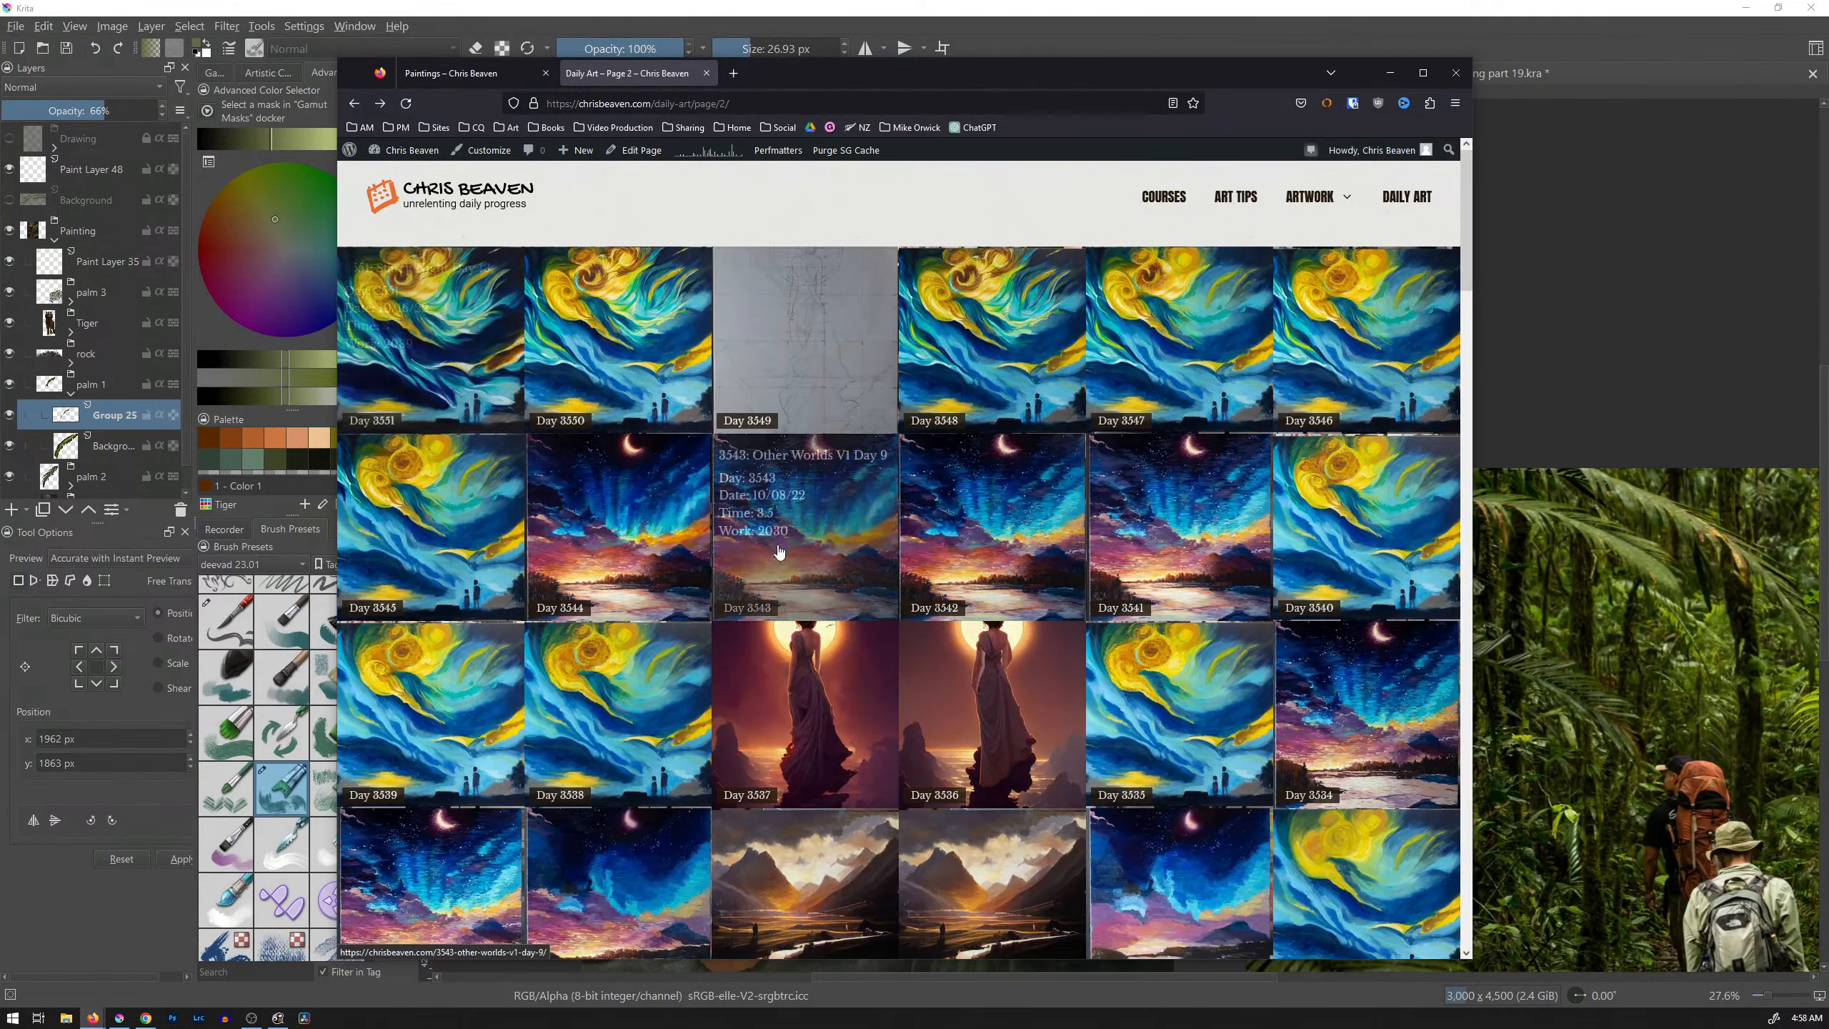
scroll(805, 548, down, 7)
scroll(1207, 540, down, 3)
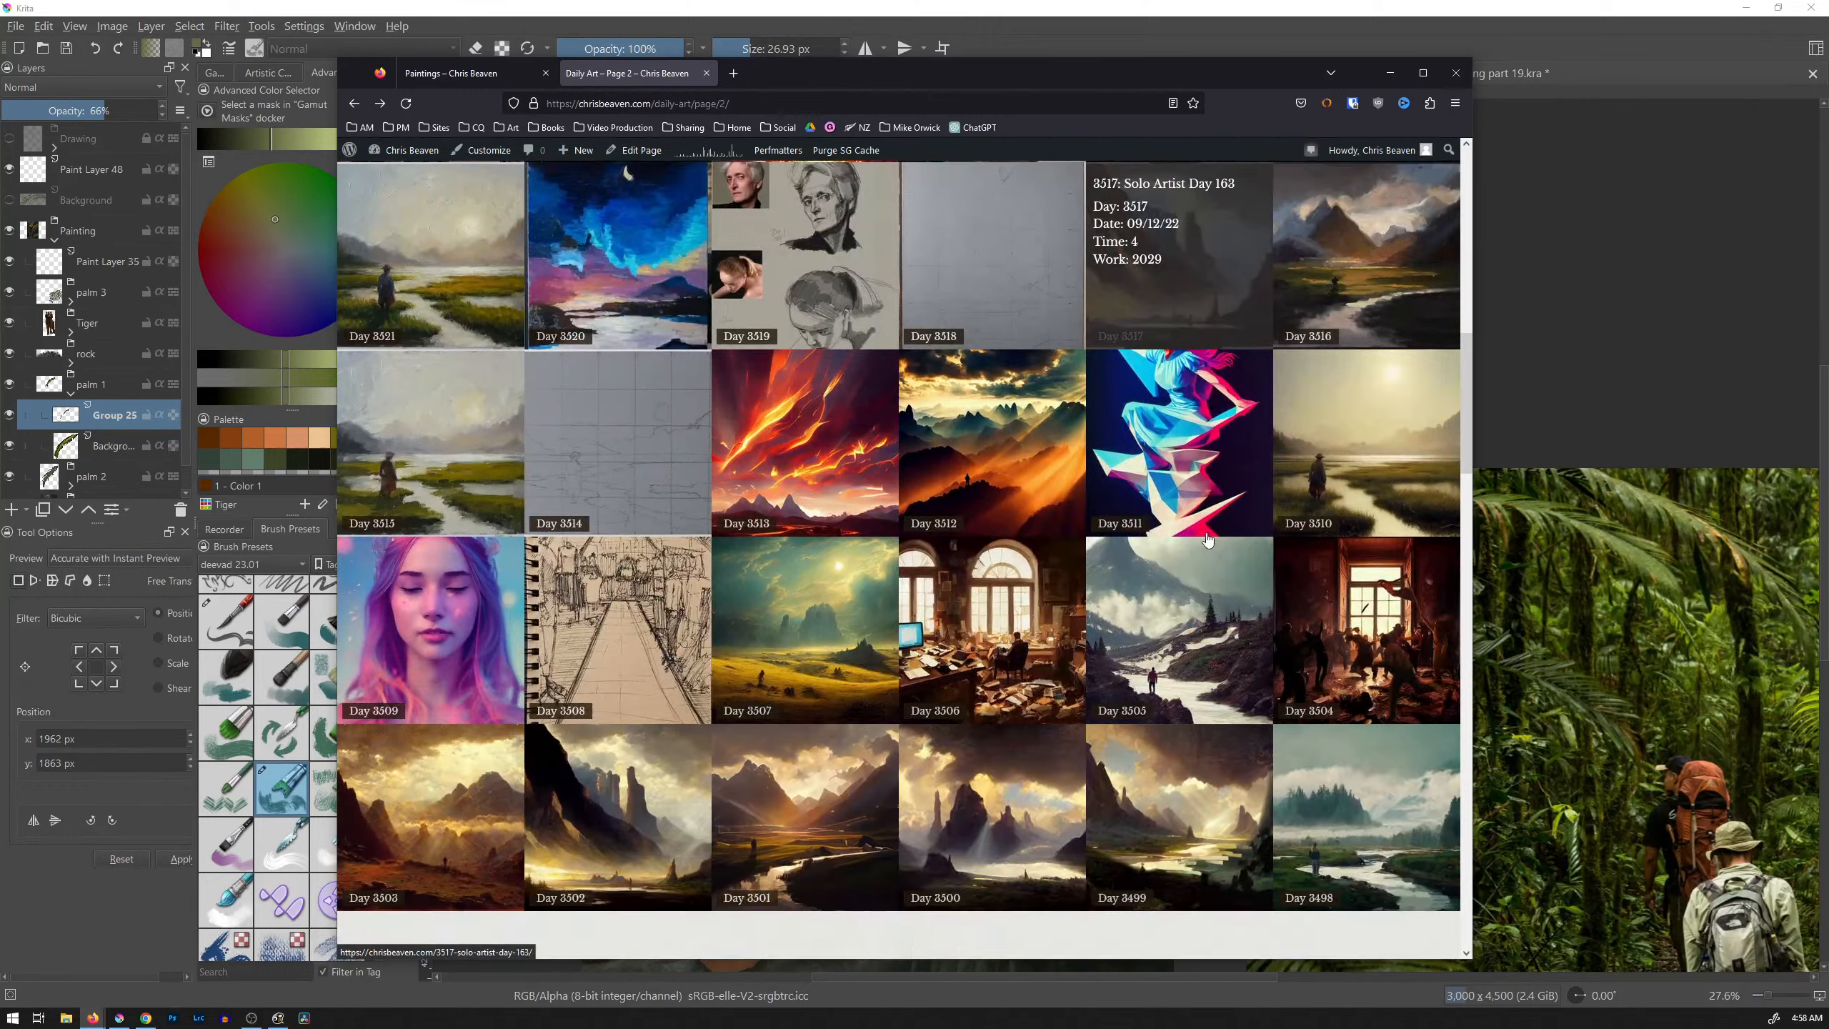
scroll(1176, 677, up, 10)
scroll(1175, 694, up, 2)
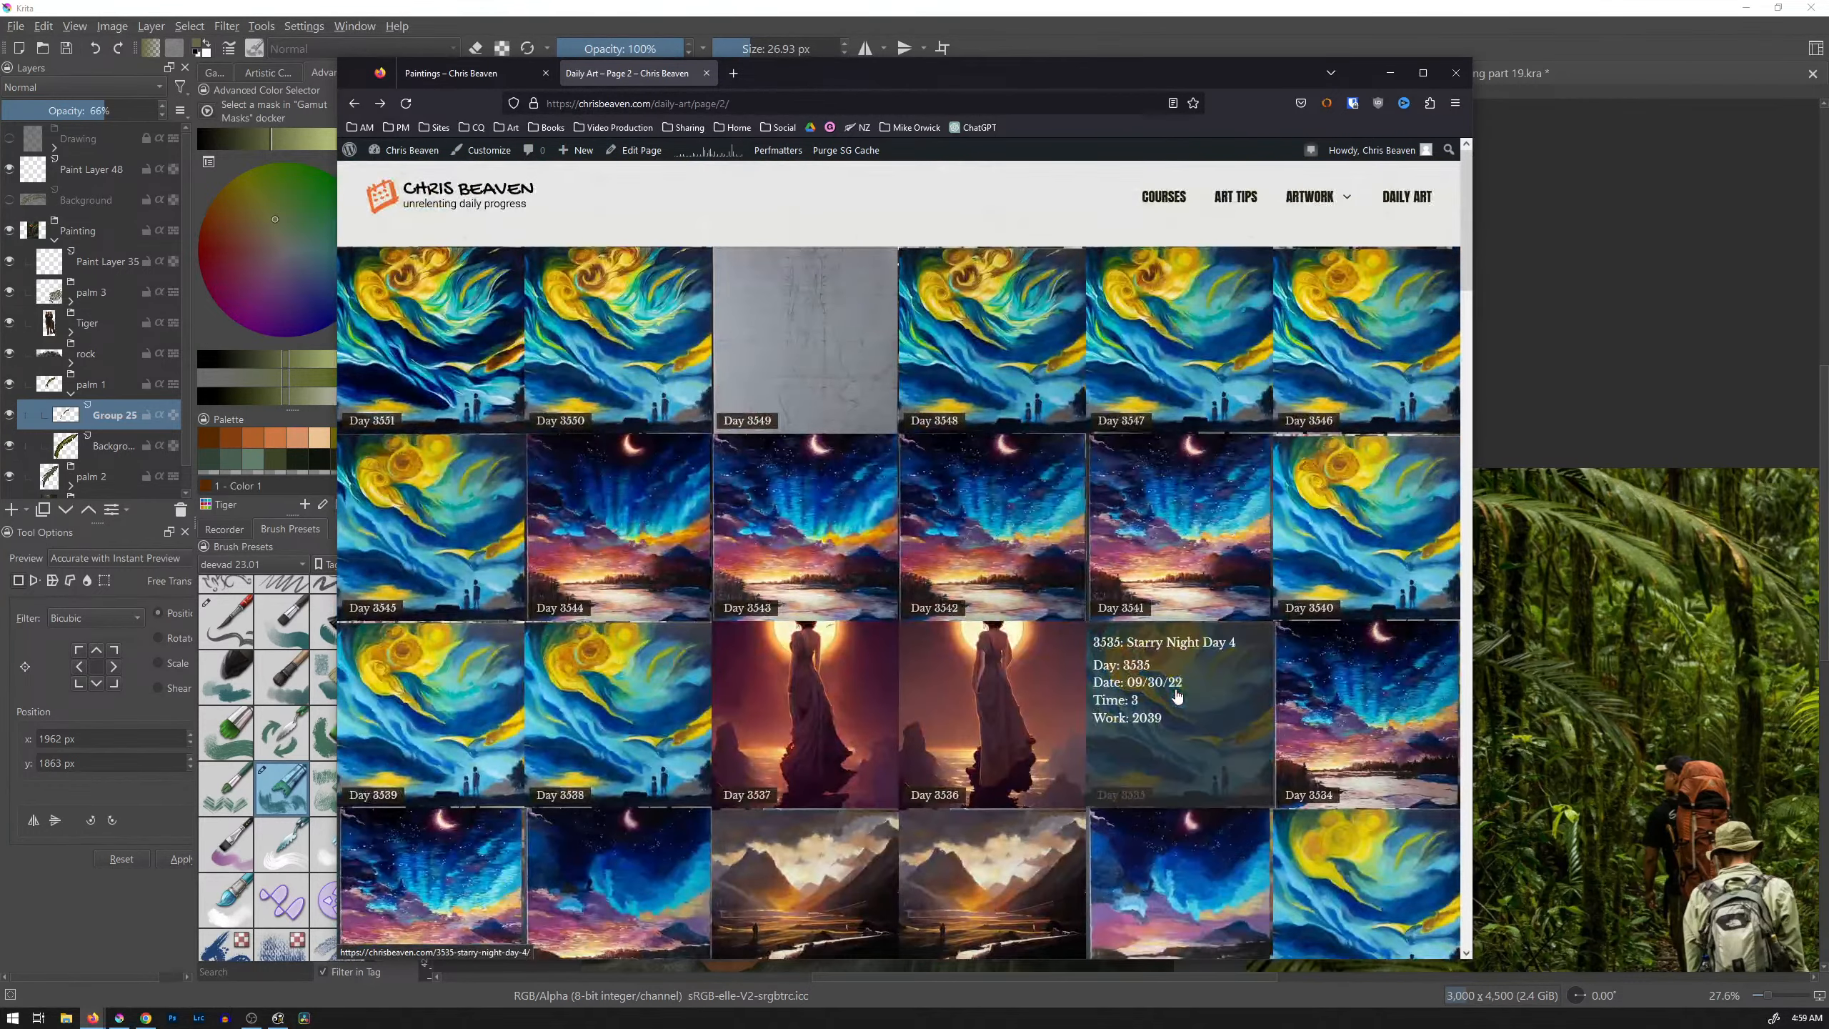
Step: Return to the first page of Daily Art and look through its entries from Day 3552 up to the Environmental Design Study ones
key(alt+Left)
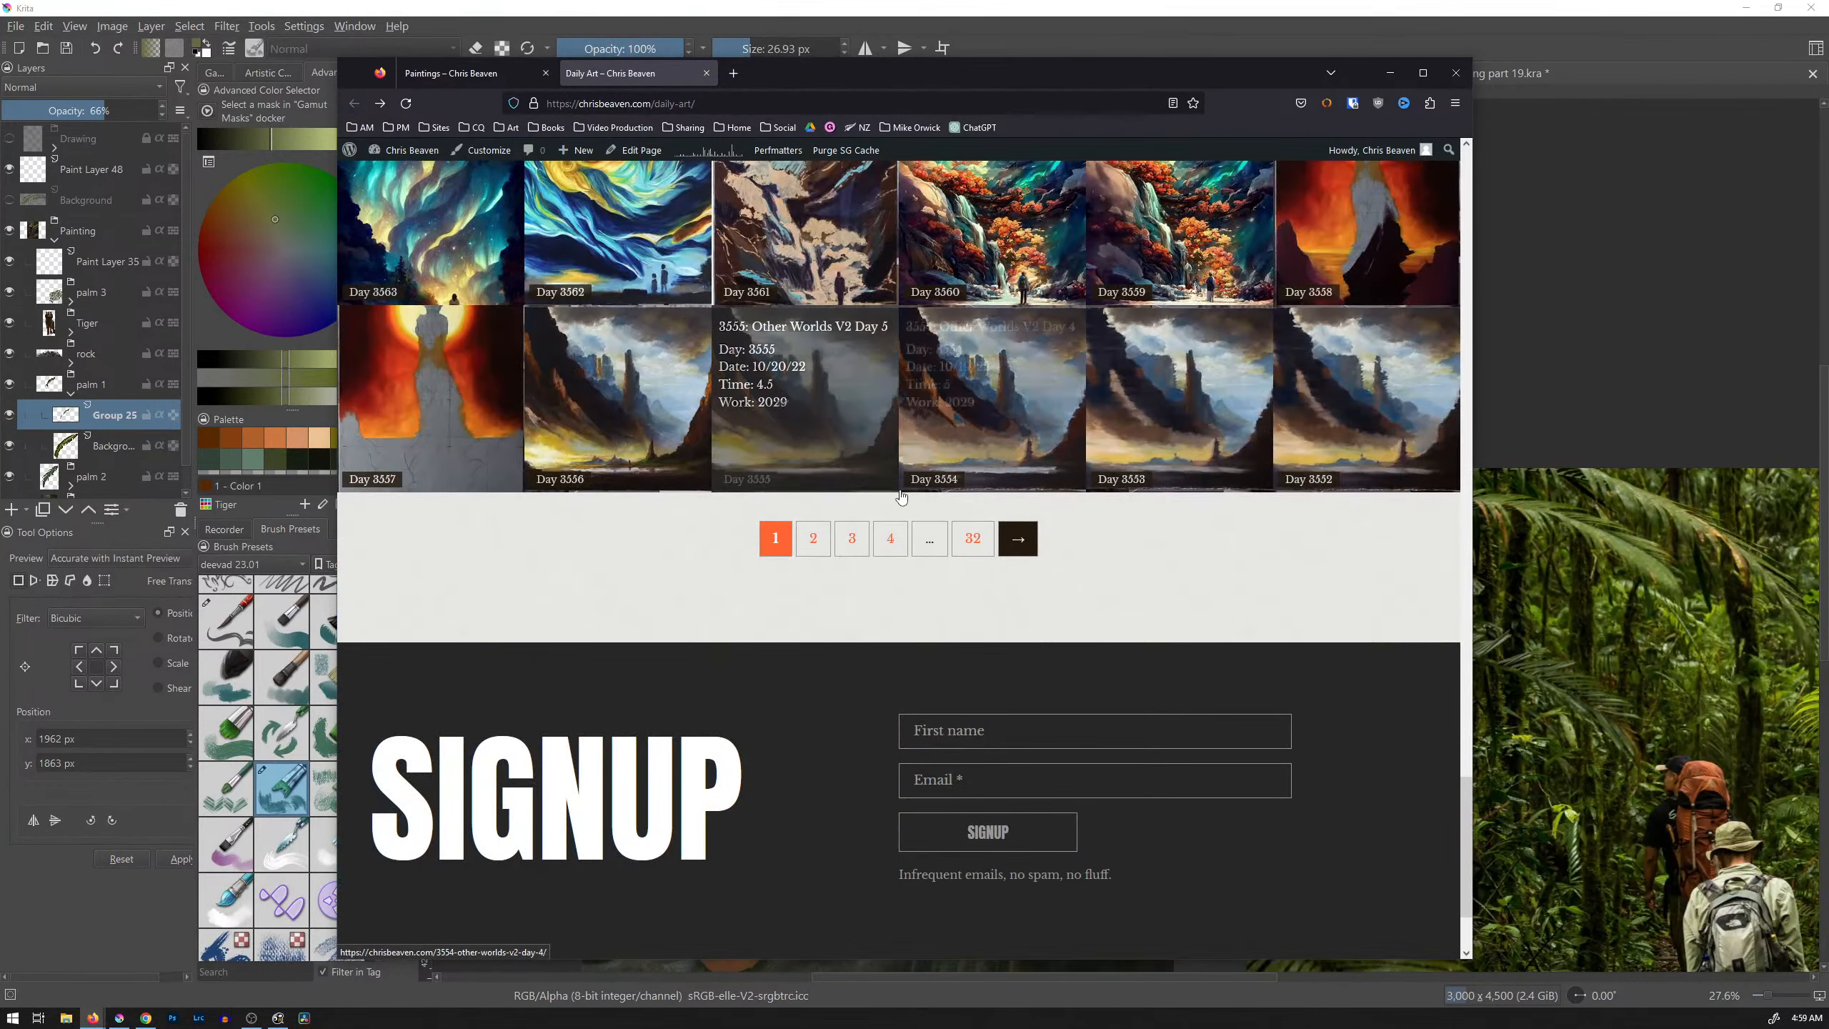
scroll(786, 447, up, 3)
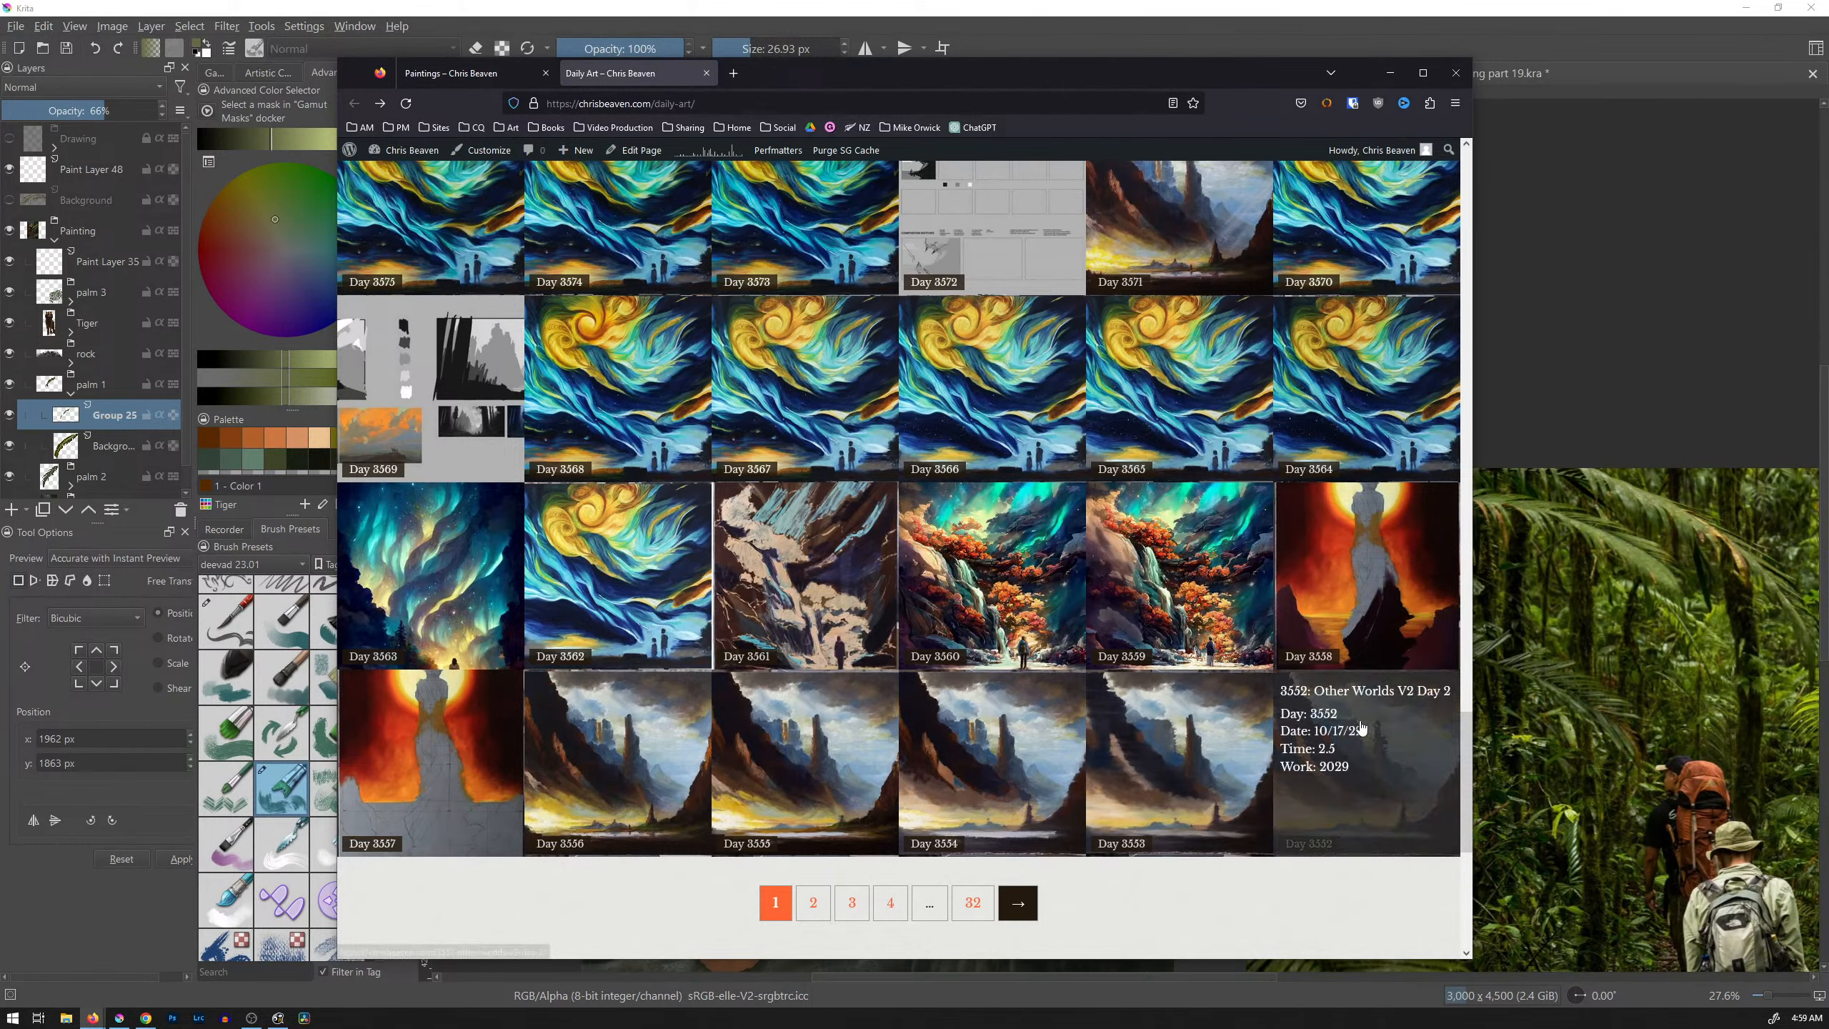
scroll(1114, 627, up, 3)
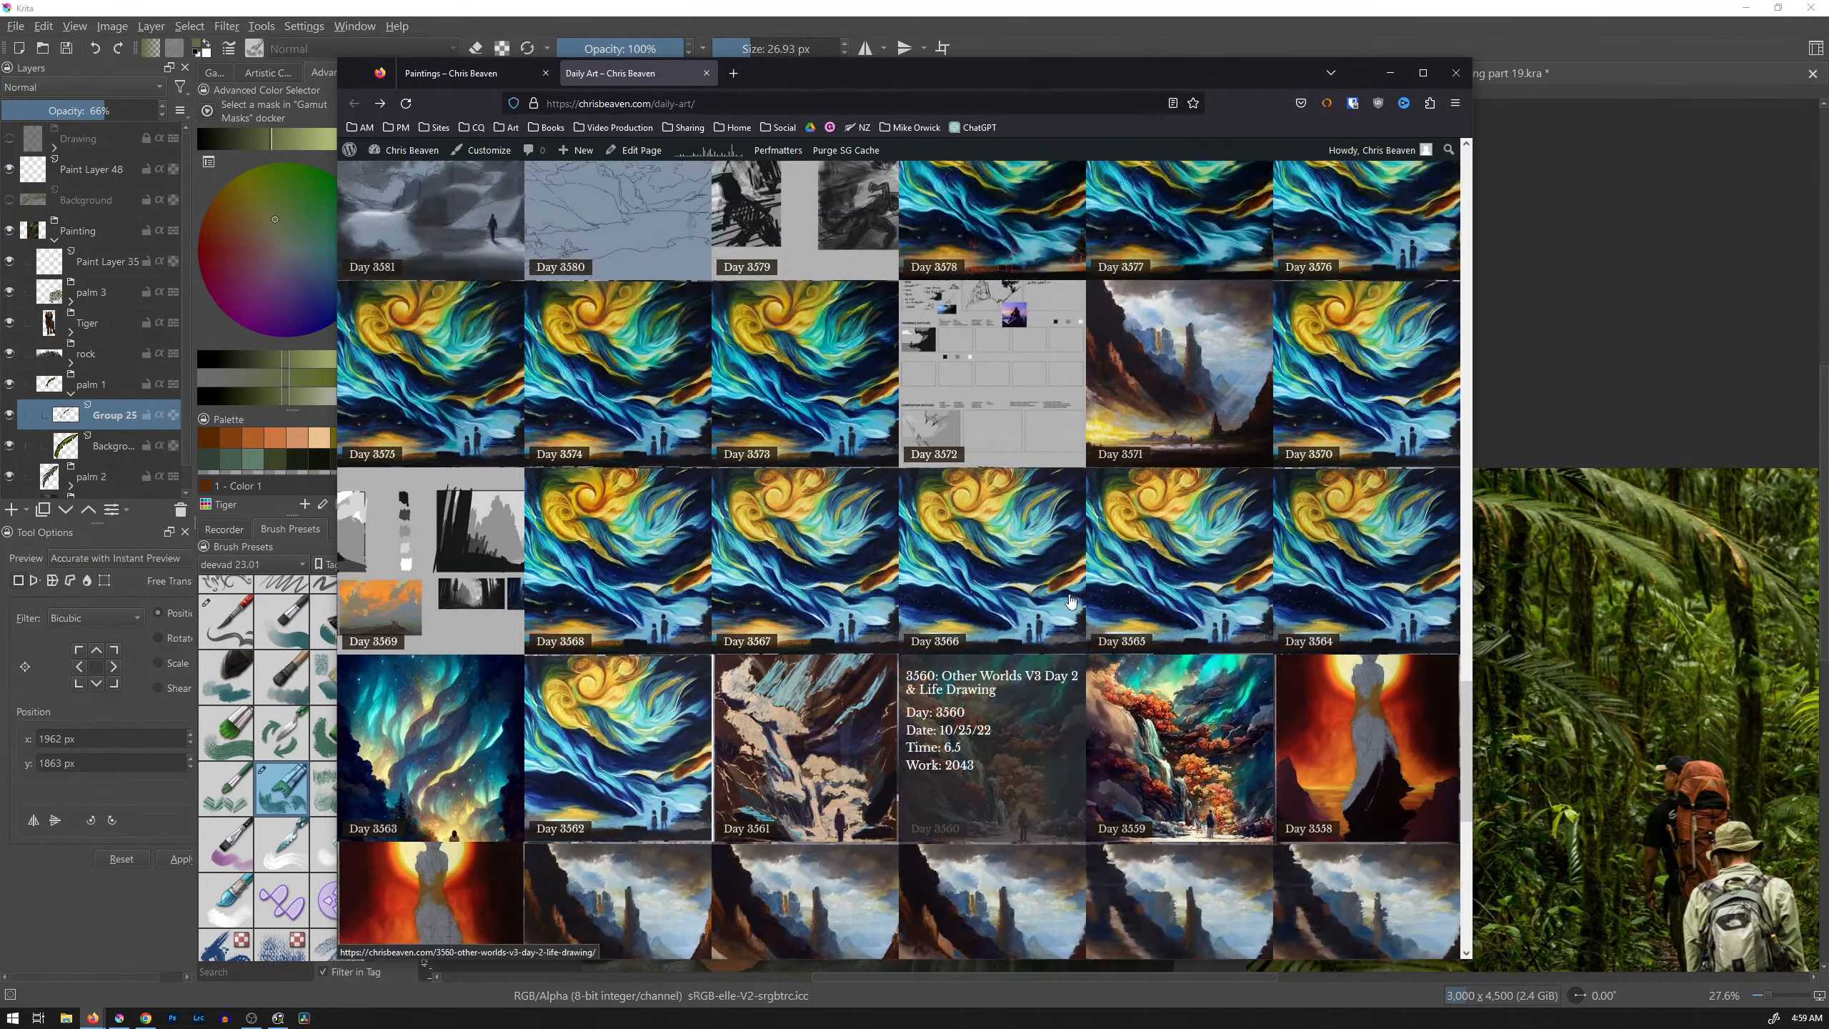
scroll(1115, 626, up, 2)
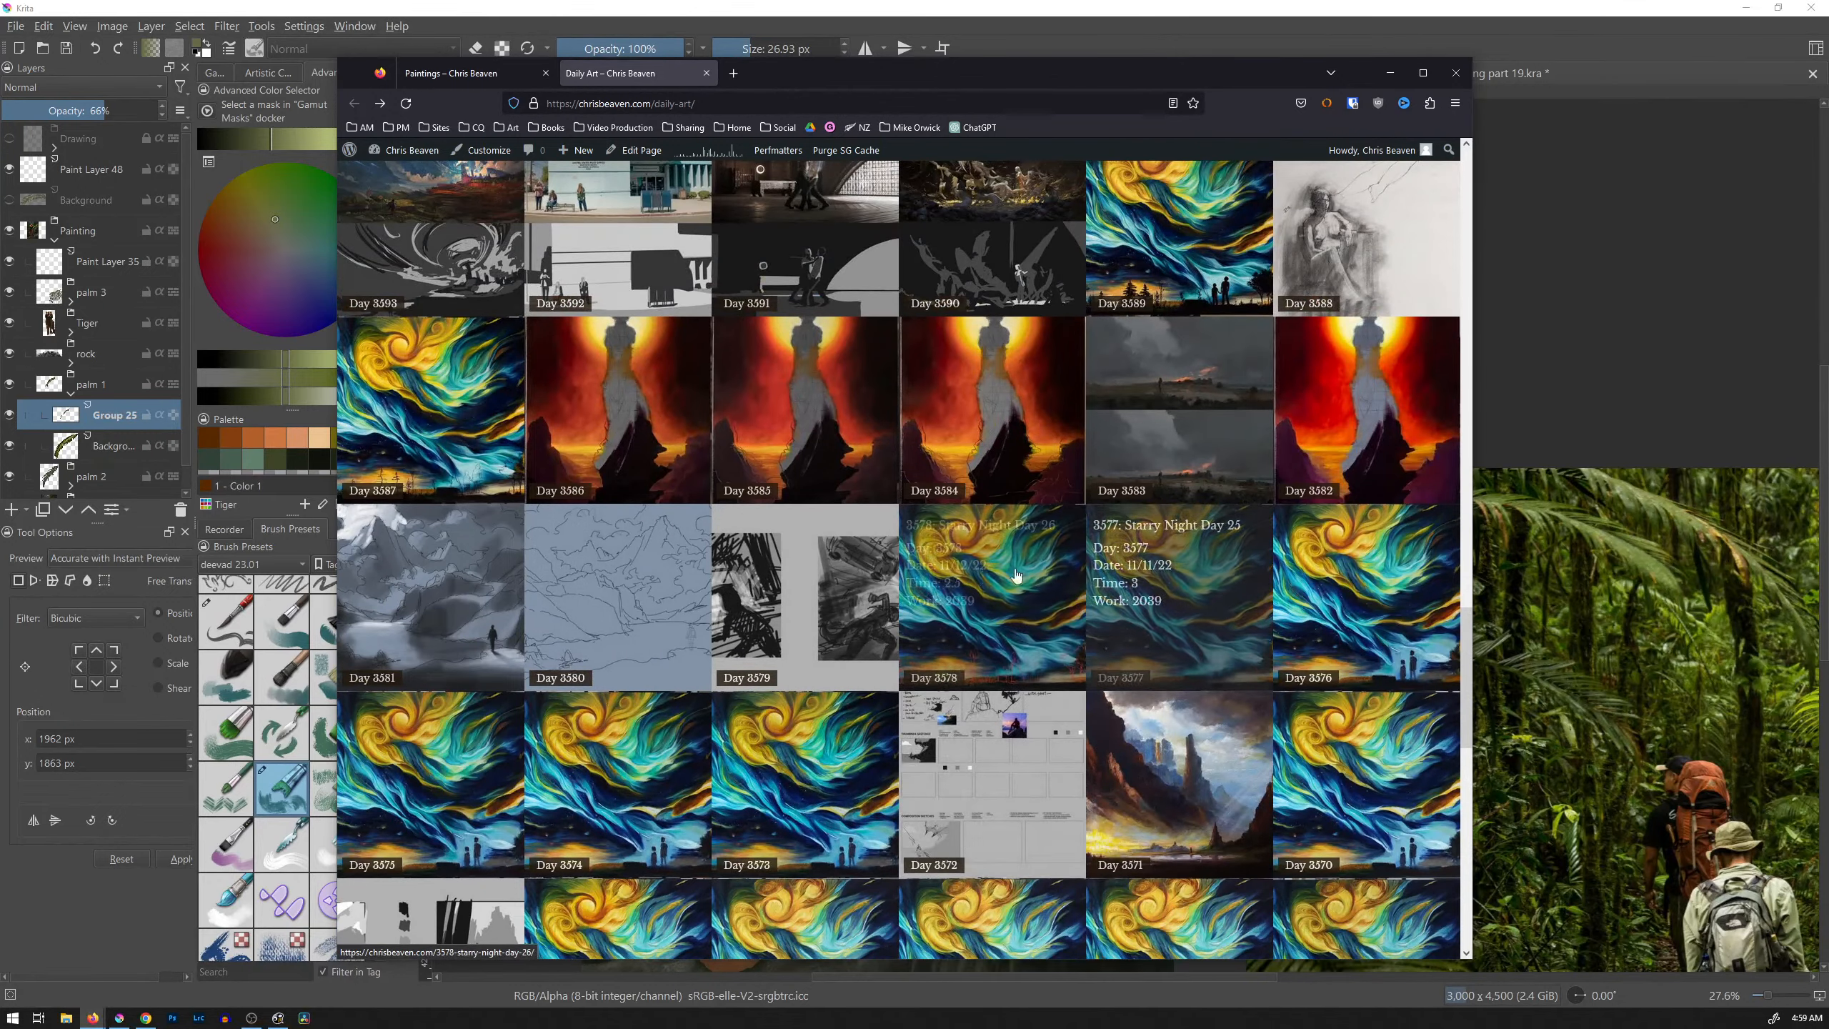
scroll(972, 690, up, 4)
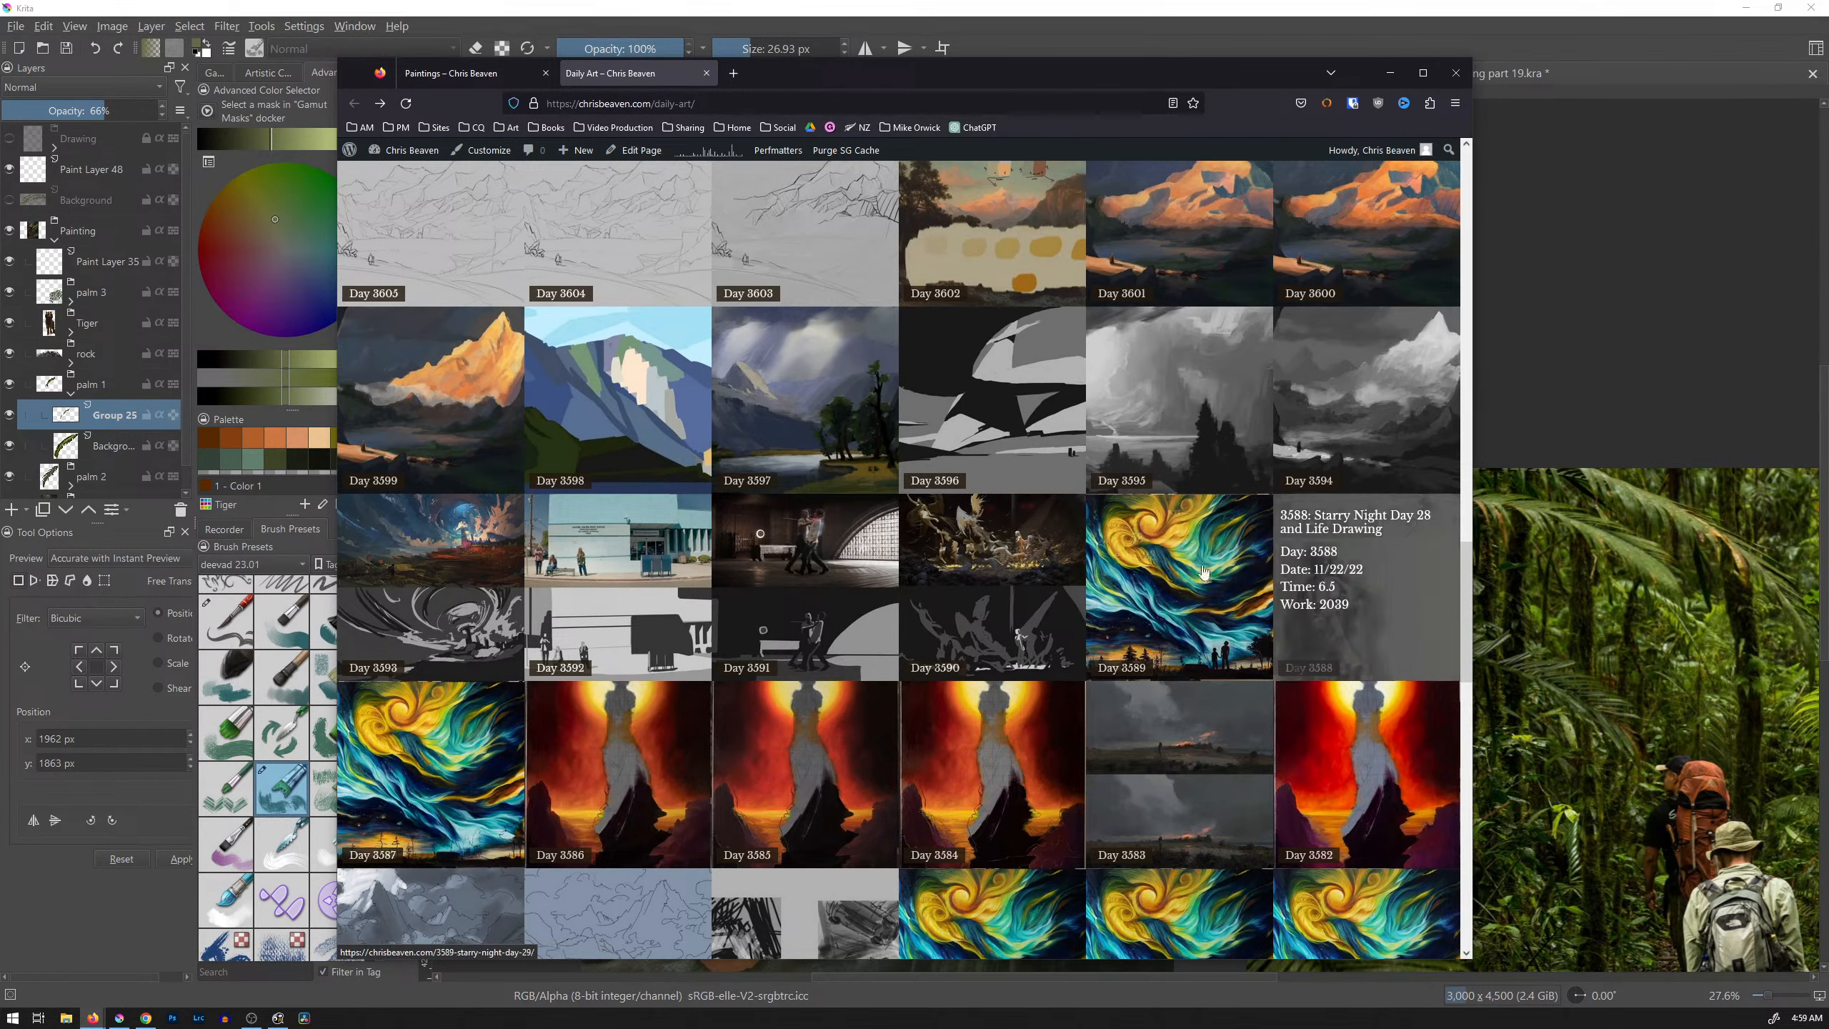
Step: Open the Day 3590 Environmental Design Study Day 2 entry, examine the three-value composition study, and return to the gallery
click(1014, 572)
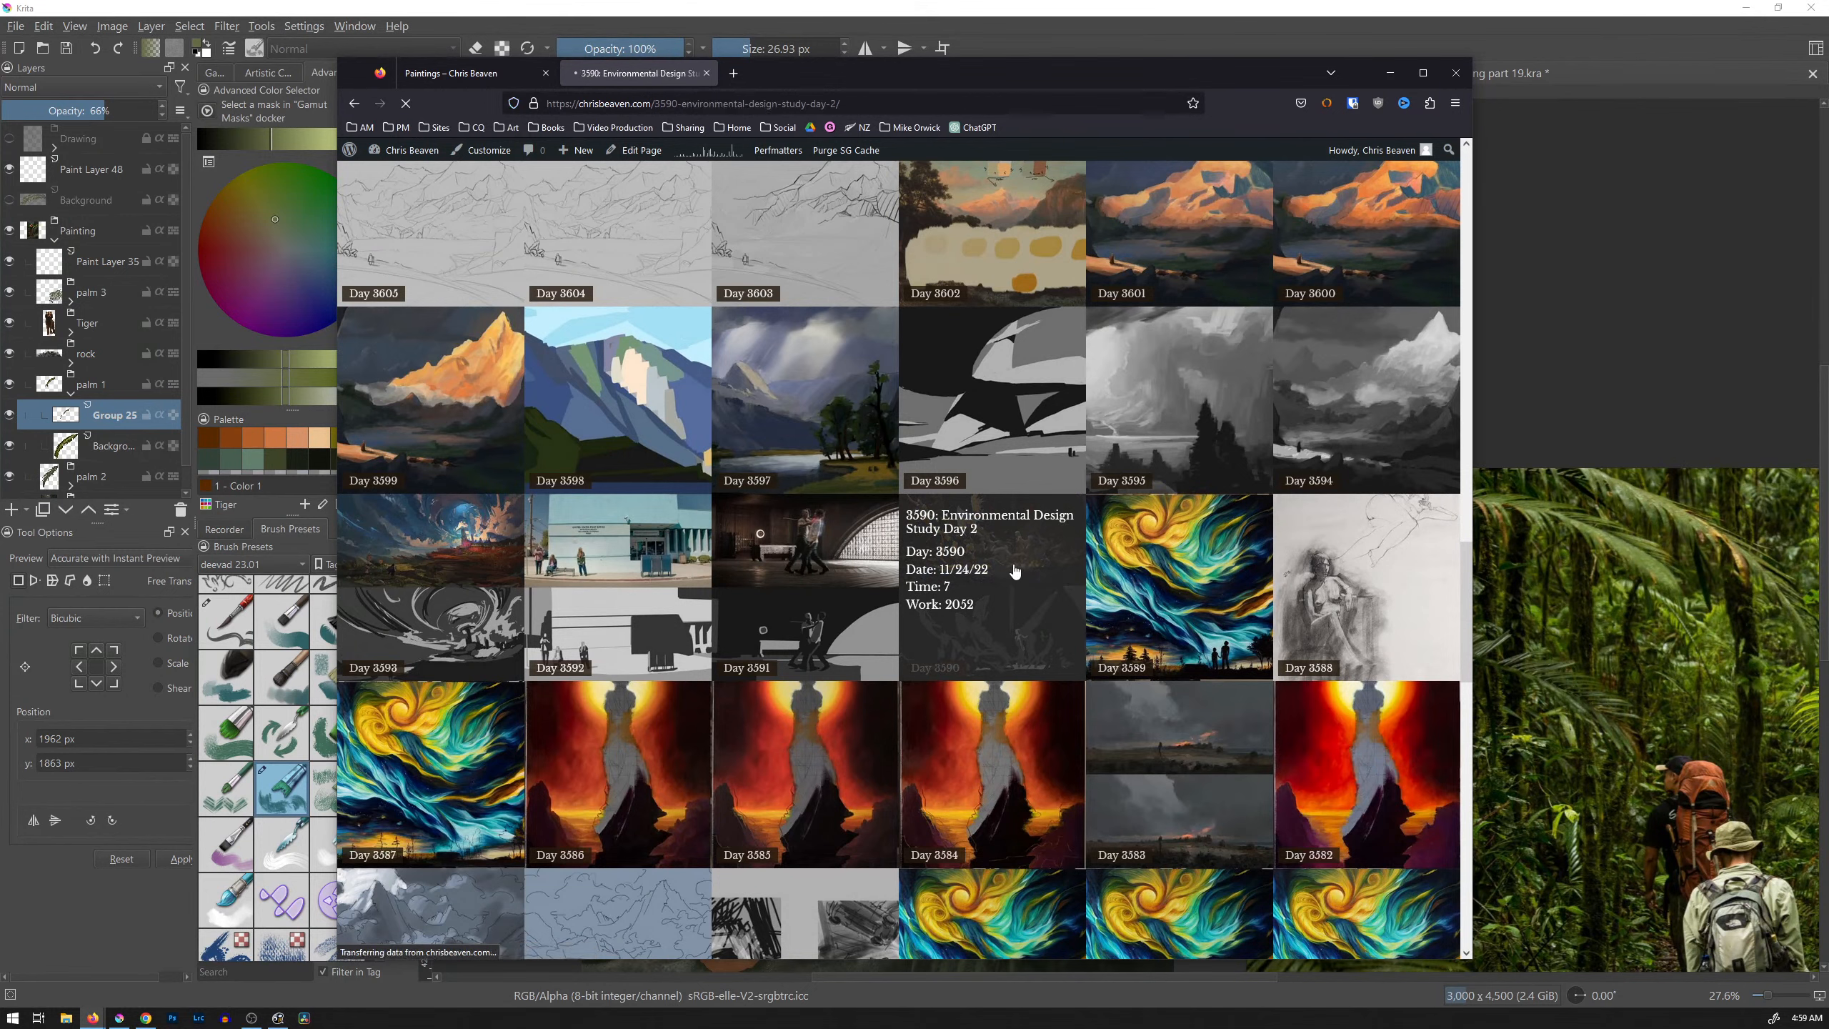
scroll(922, 538, down, 3)
scroll(922, 537, down, 5)
scroll(922, 537, up, 6)
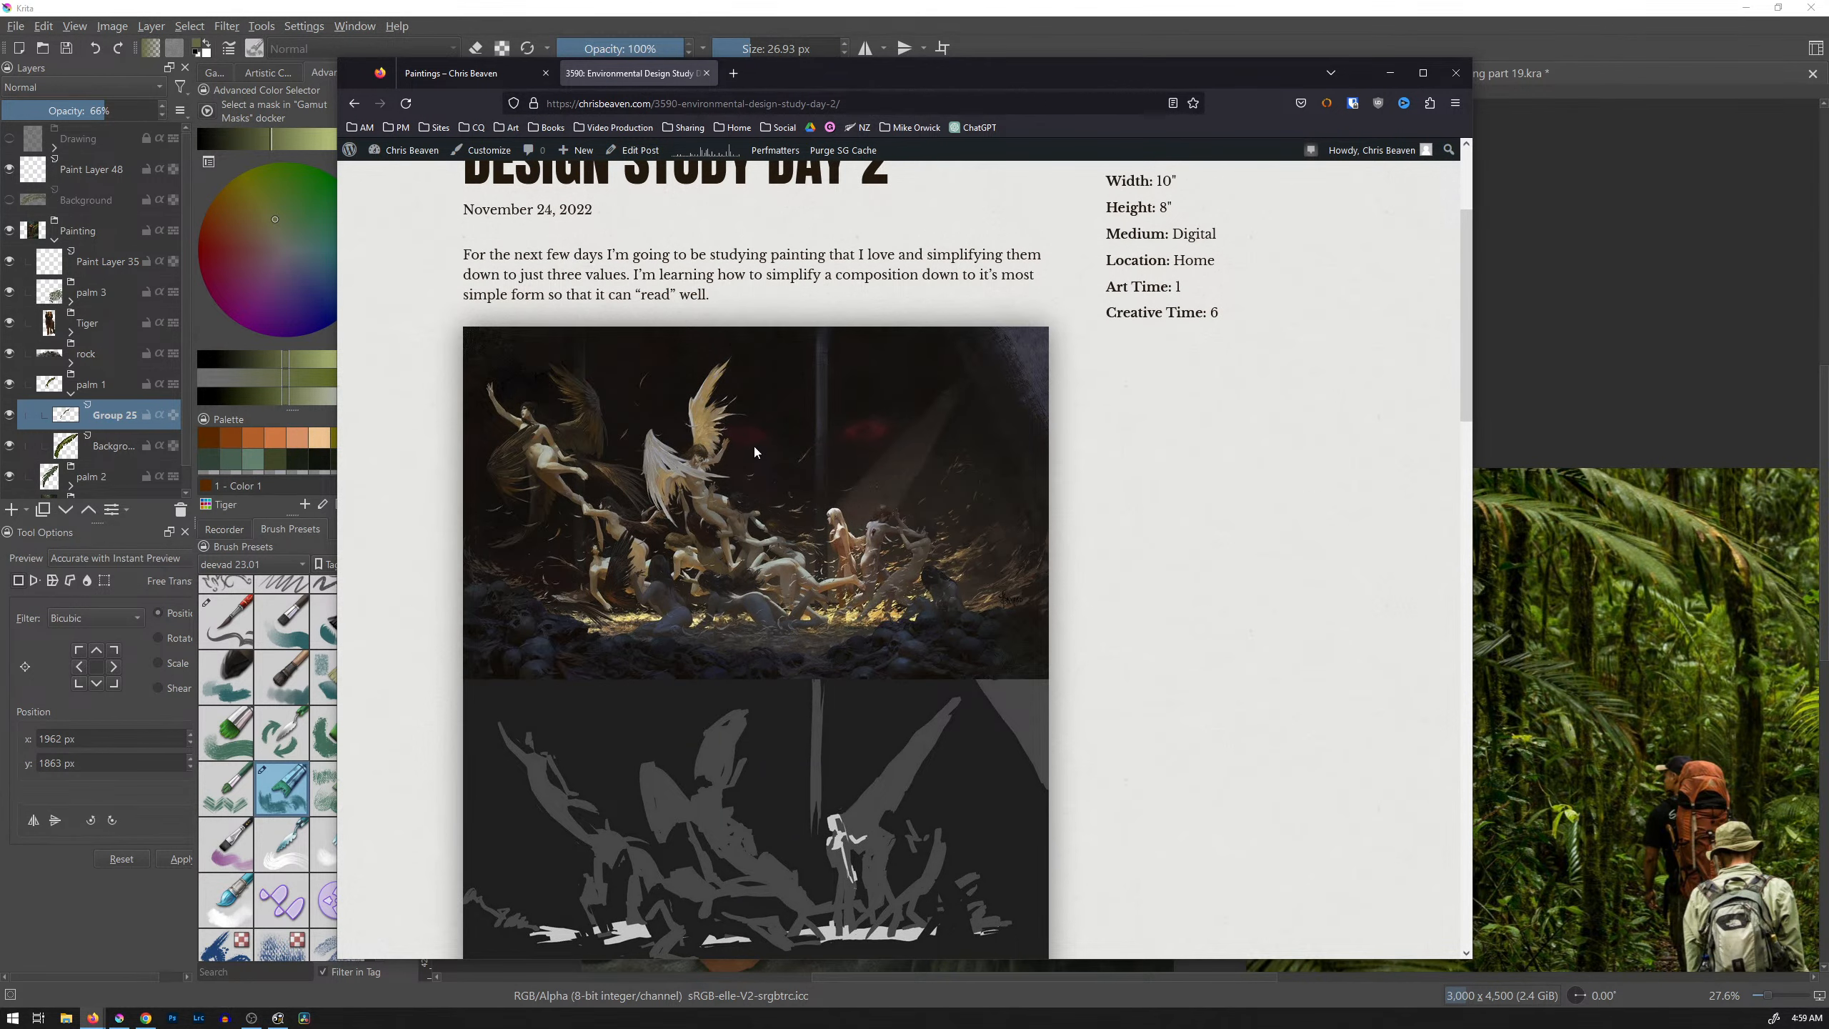
scroll(753, 448, down, 2)
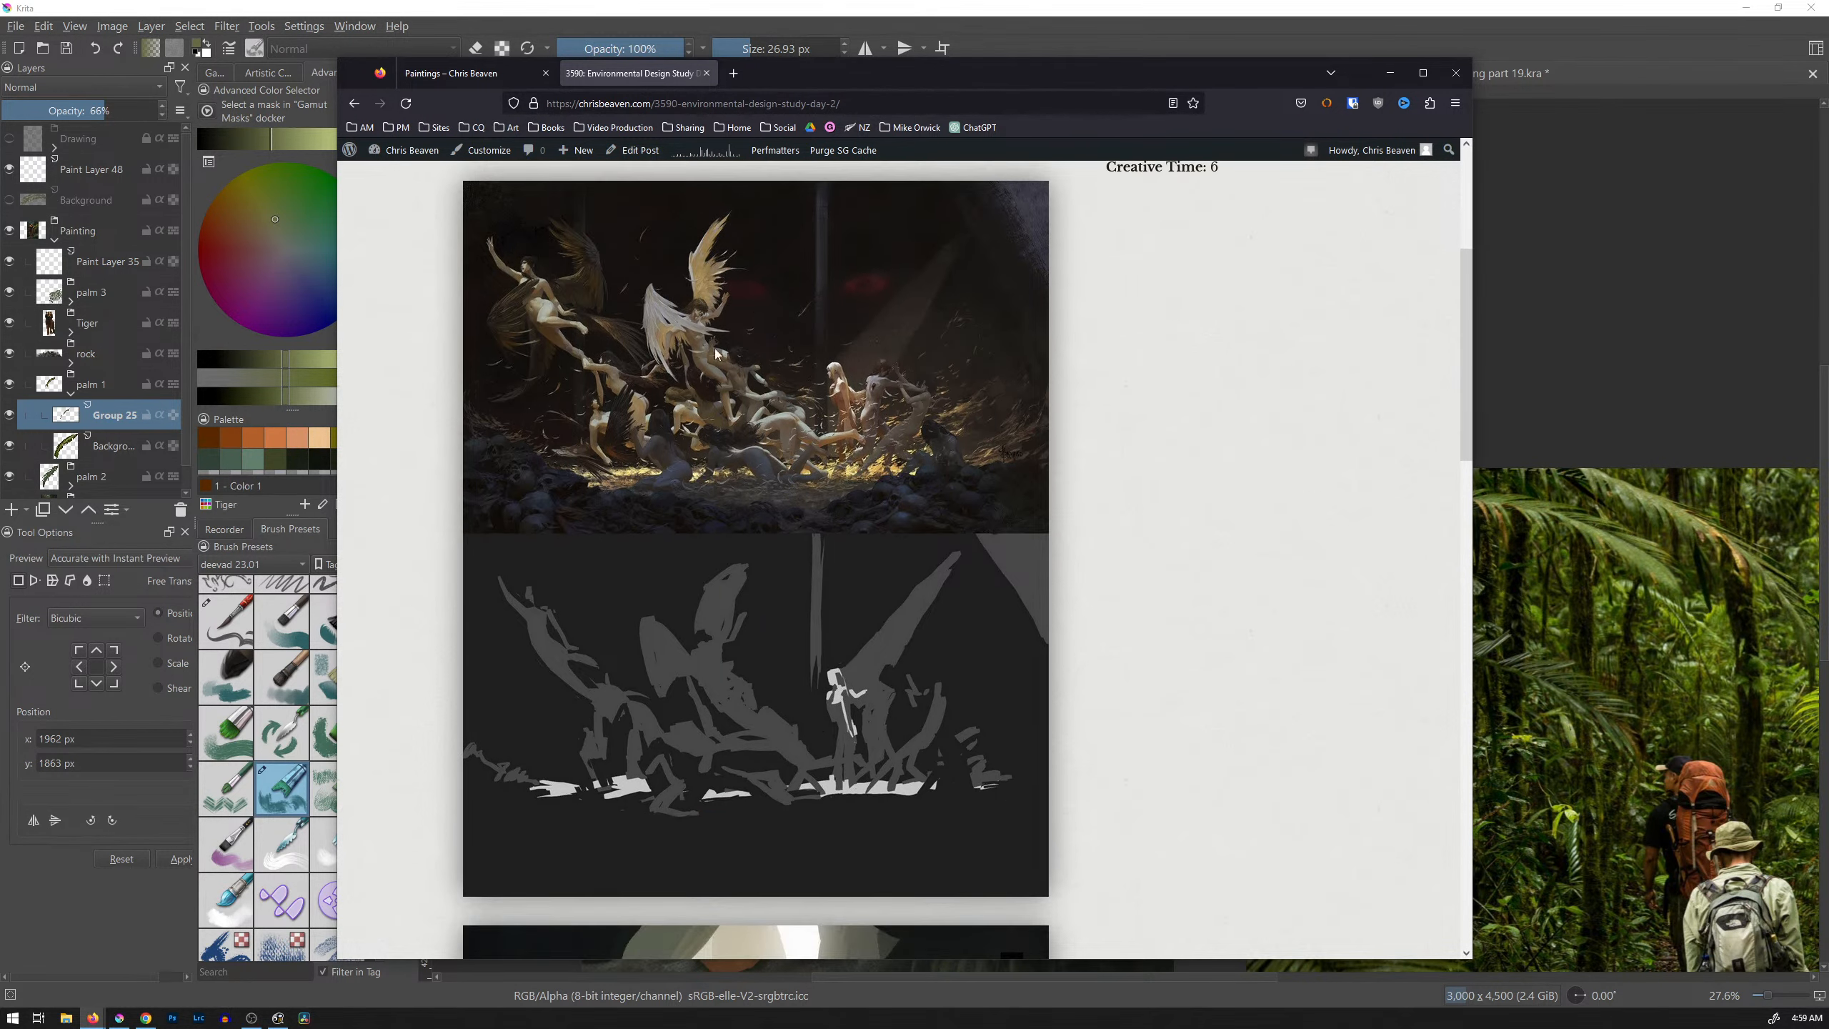
click(354, 103)
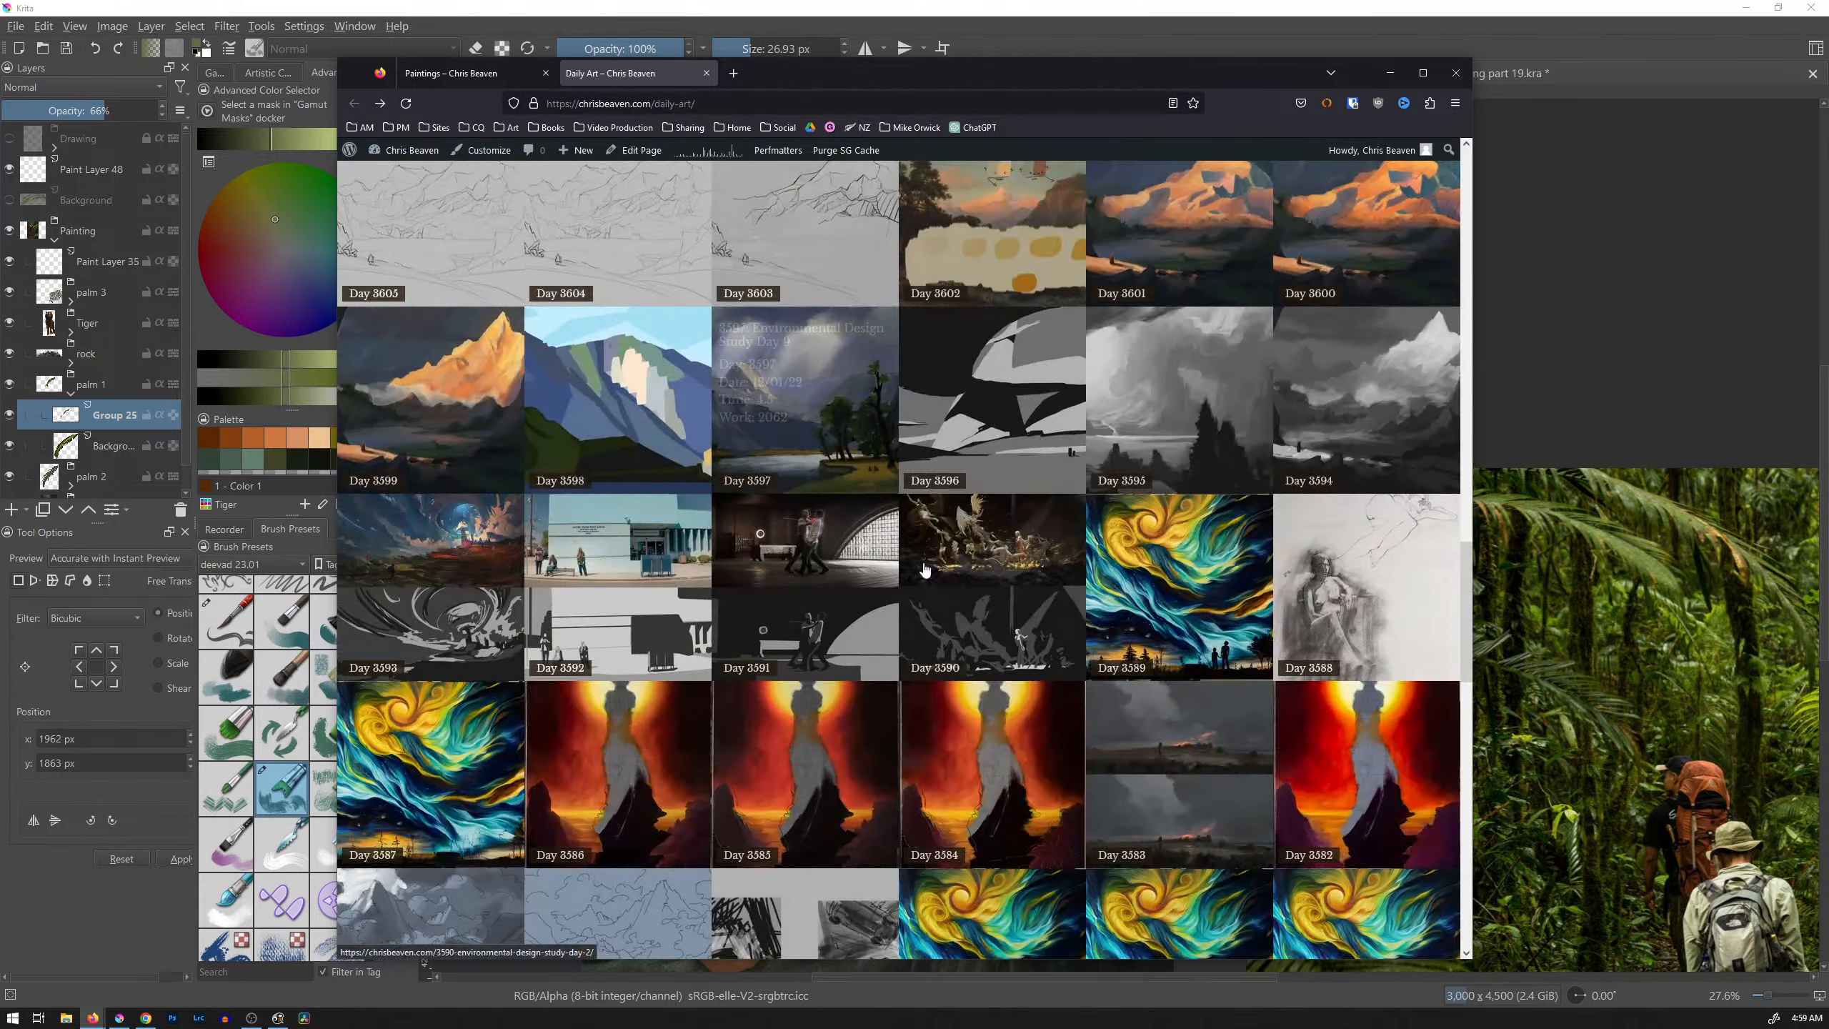
Step: Look through the newer gallery entries, from the environmental design studies up through the facial feature studies to the tiger paintings
scroll(987, 738, up, 1)
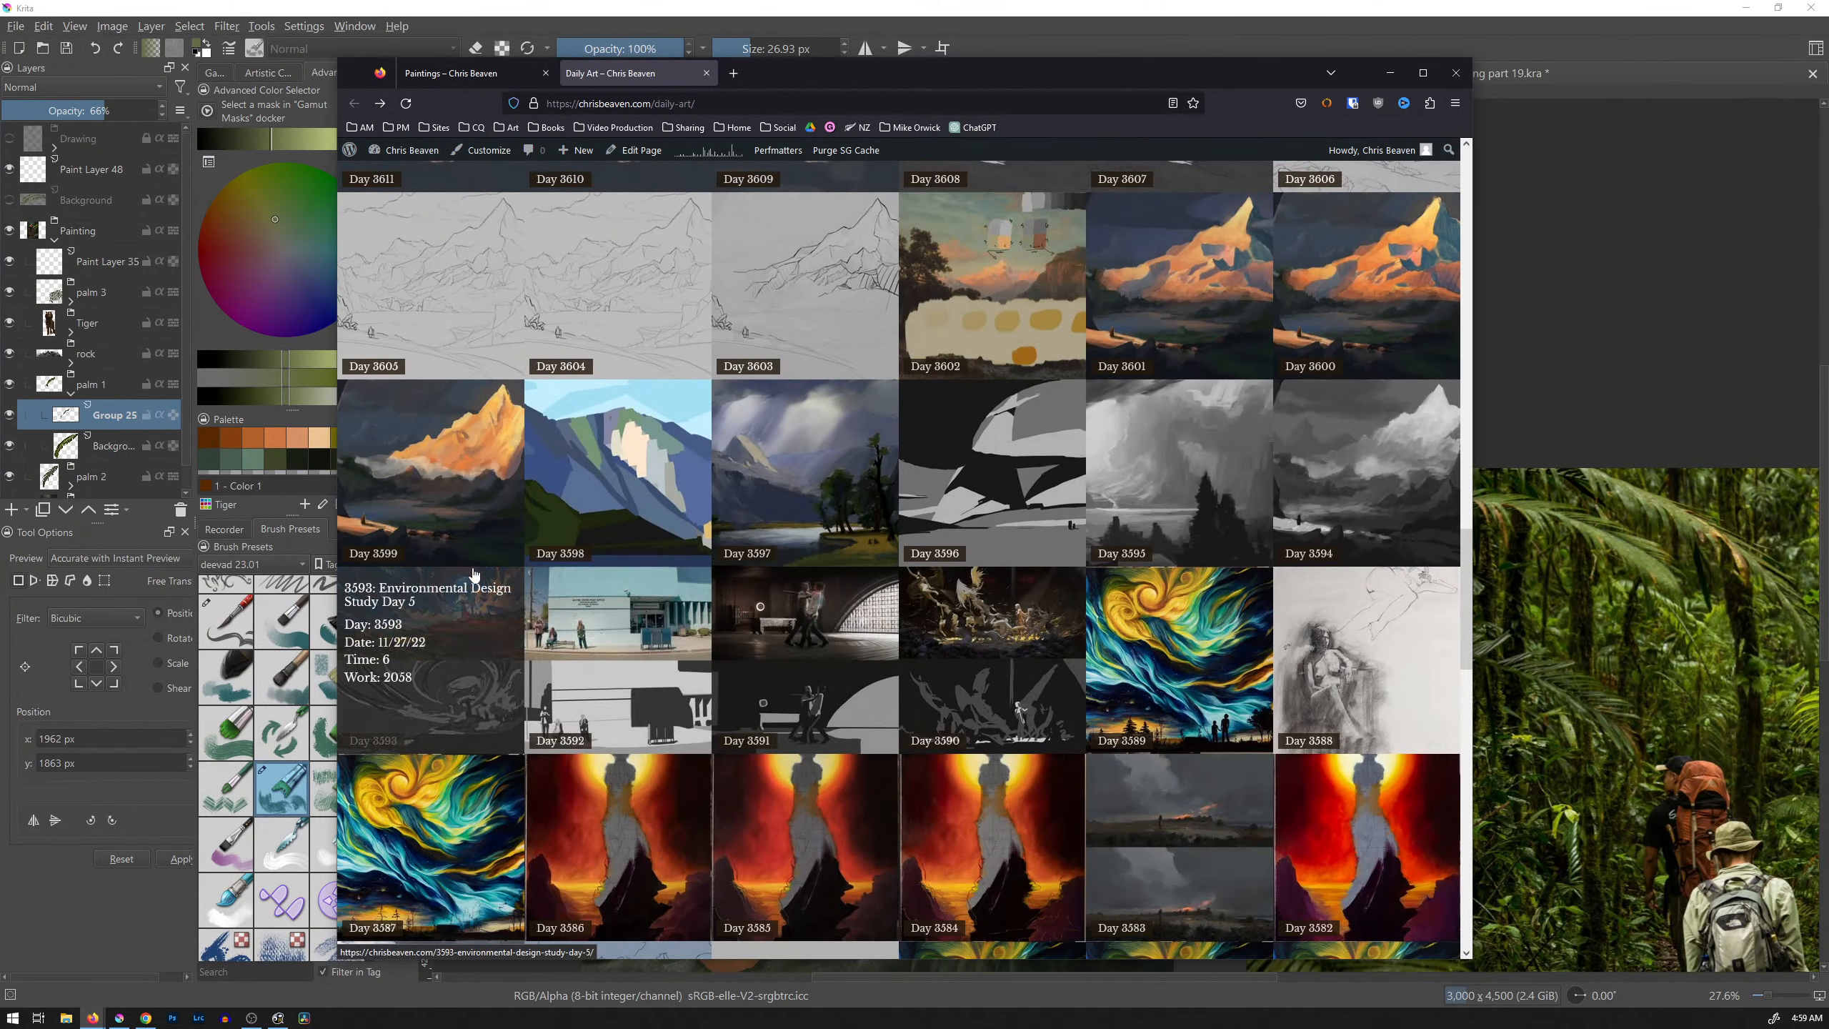
scroll(505, 577, up, 1)
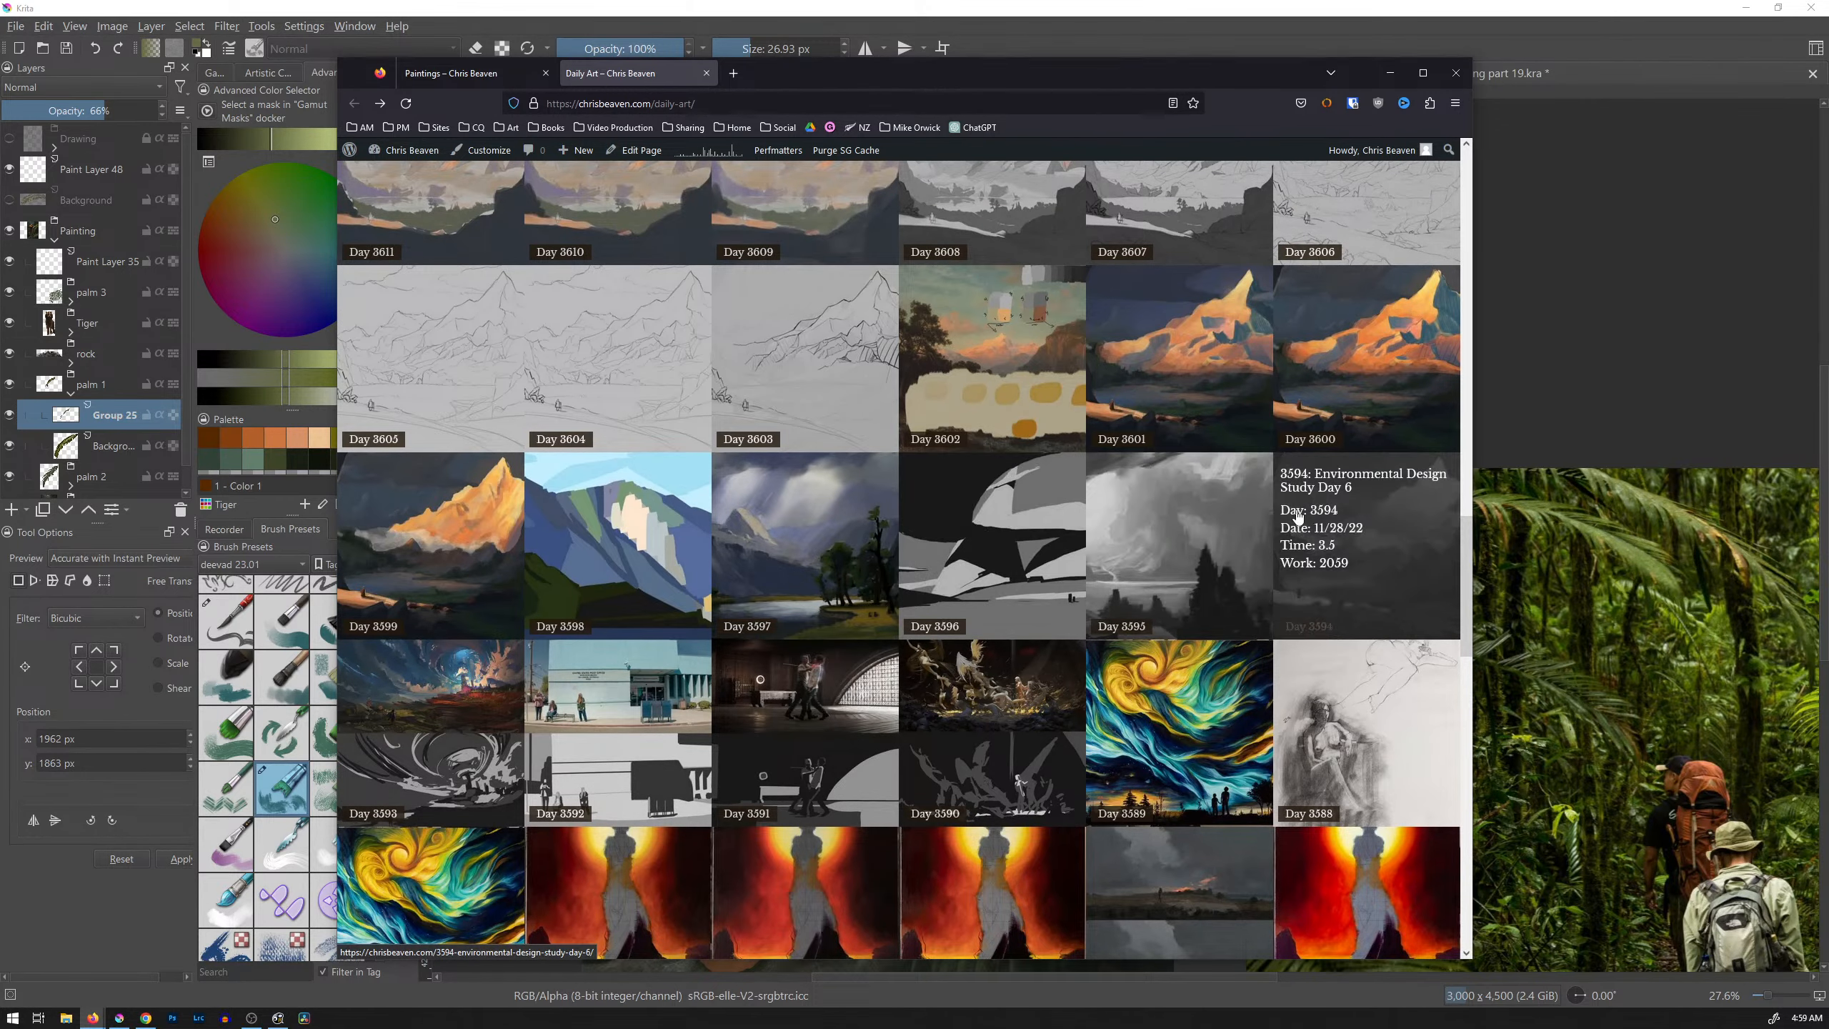
scroll(432, 649, up, 5)
scroll(922, 620, up, 3)
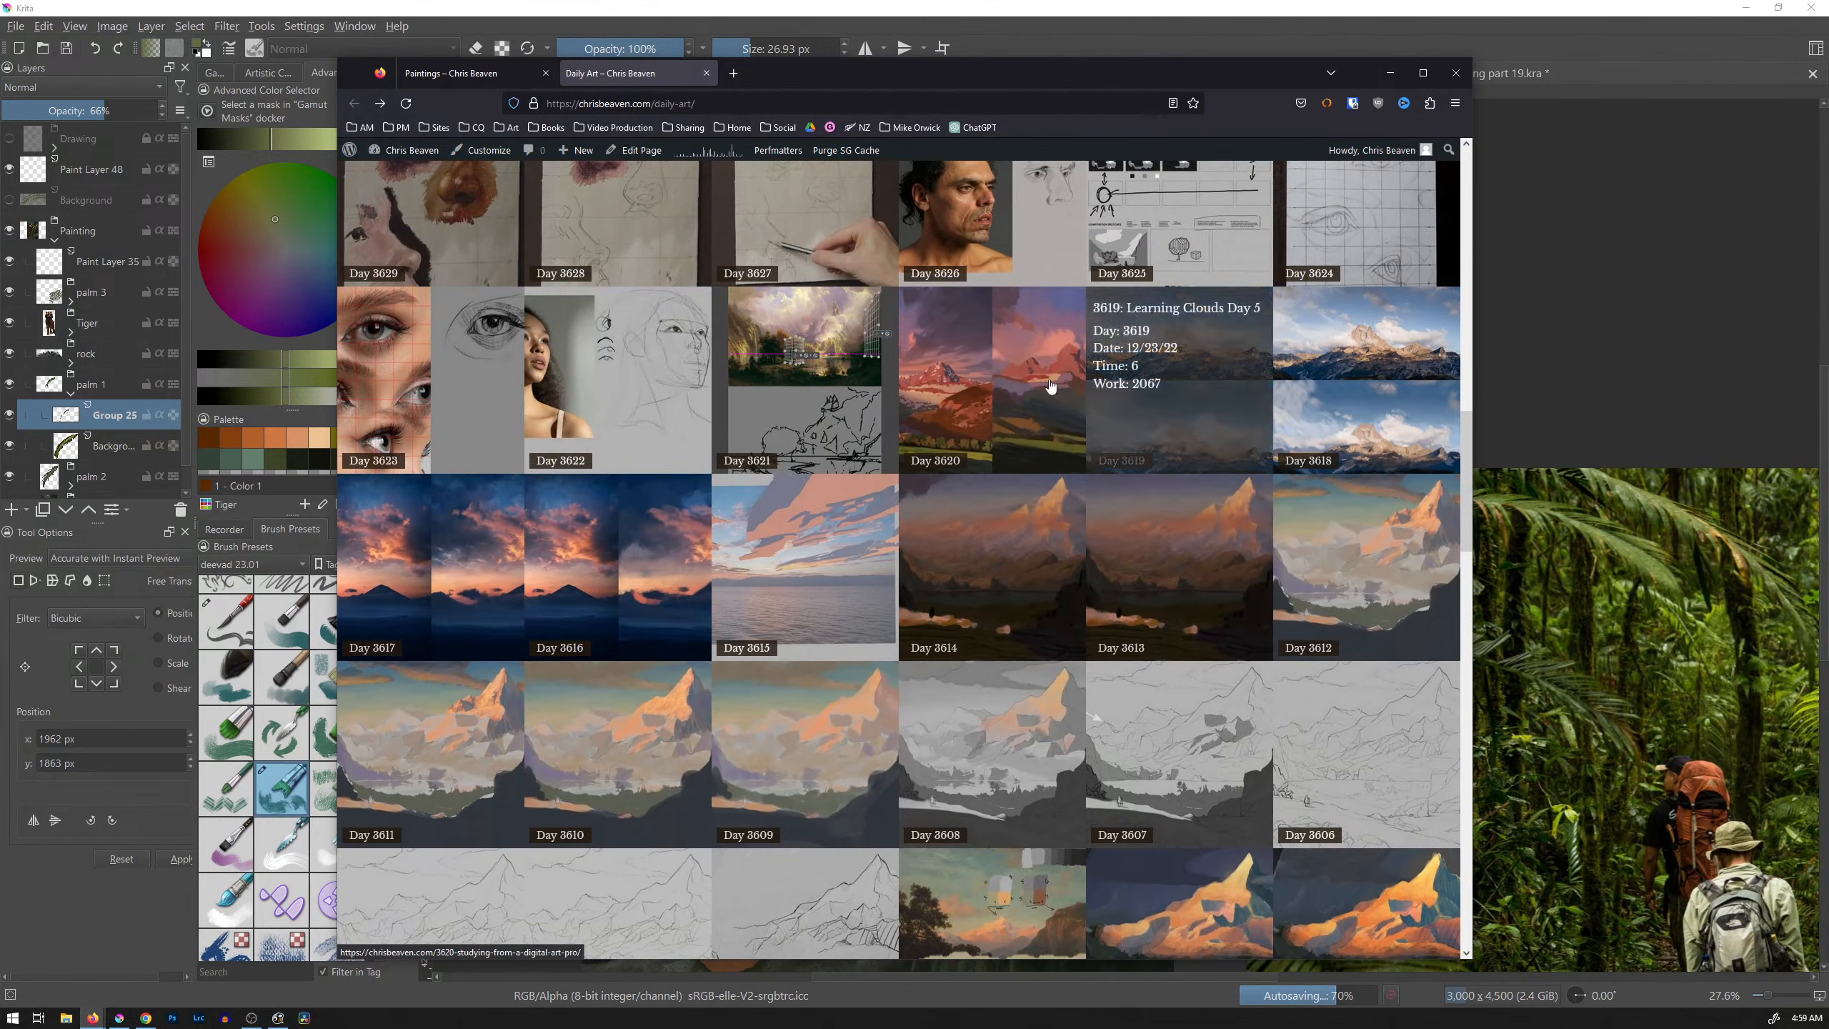
scroll(936, 778, up, 5)
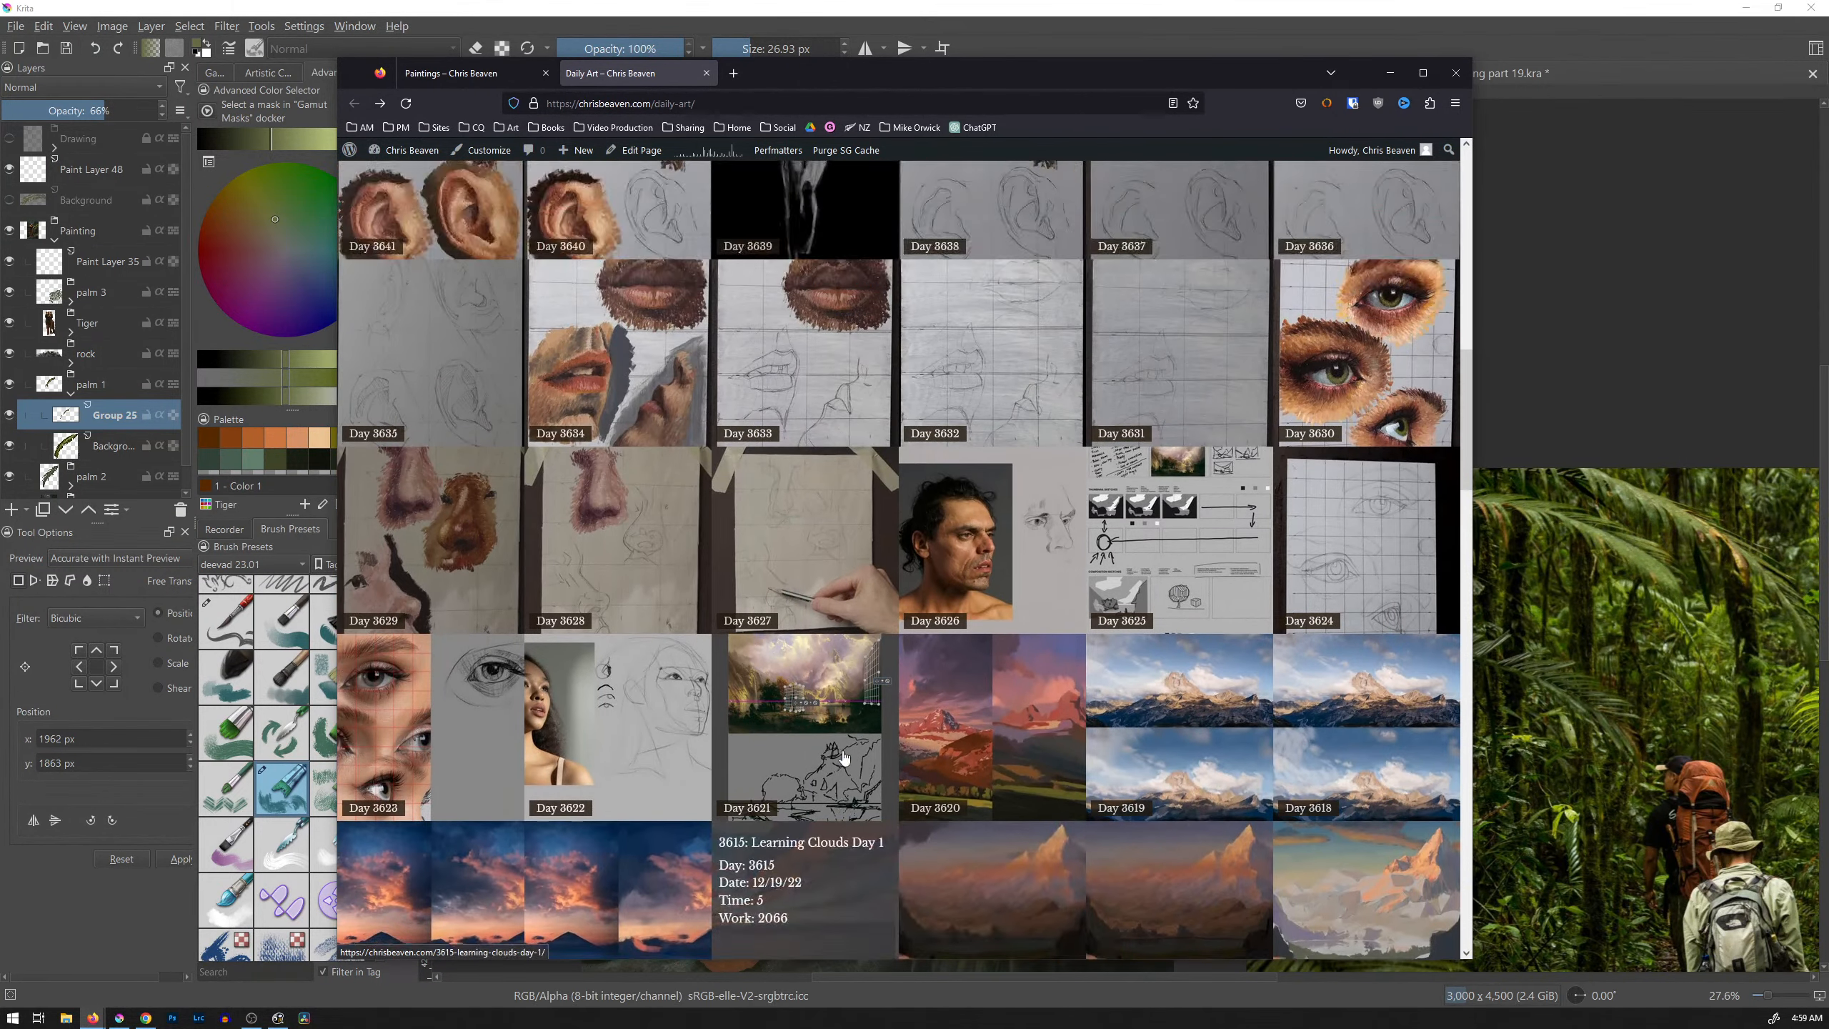
scroll(864, 756, up, 2)
scroll(886, 758, up, 10)
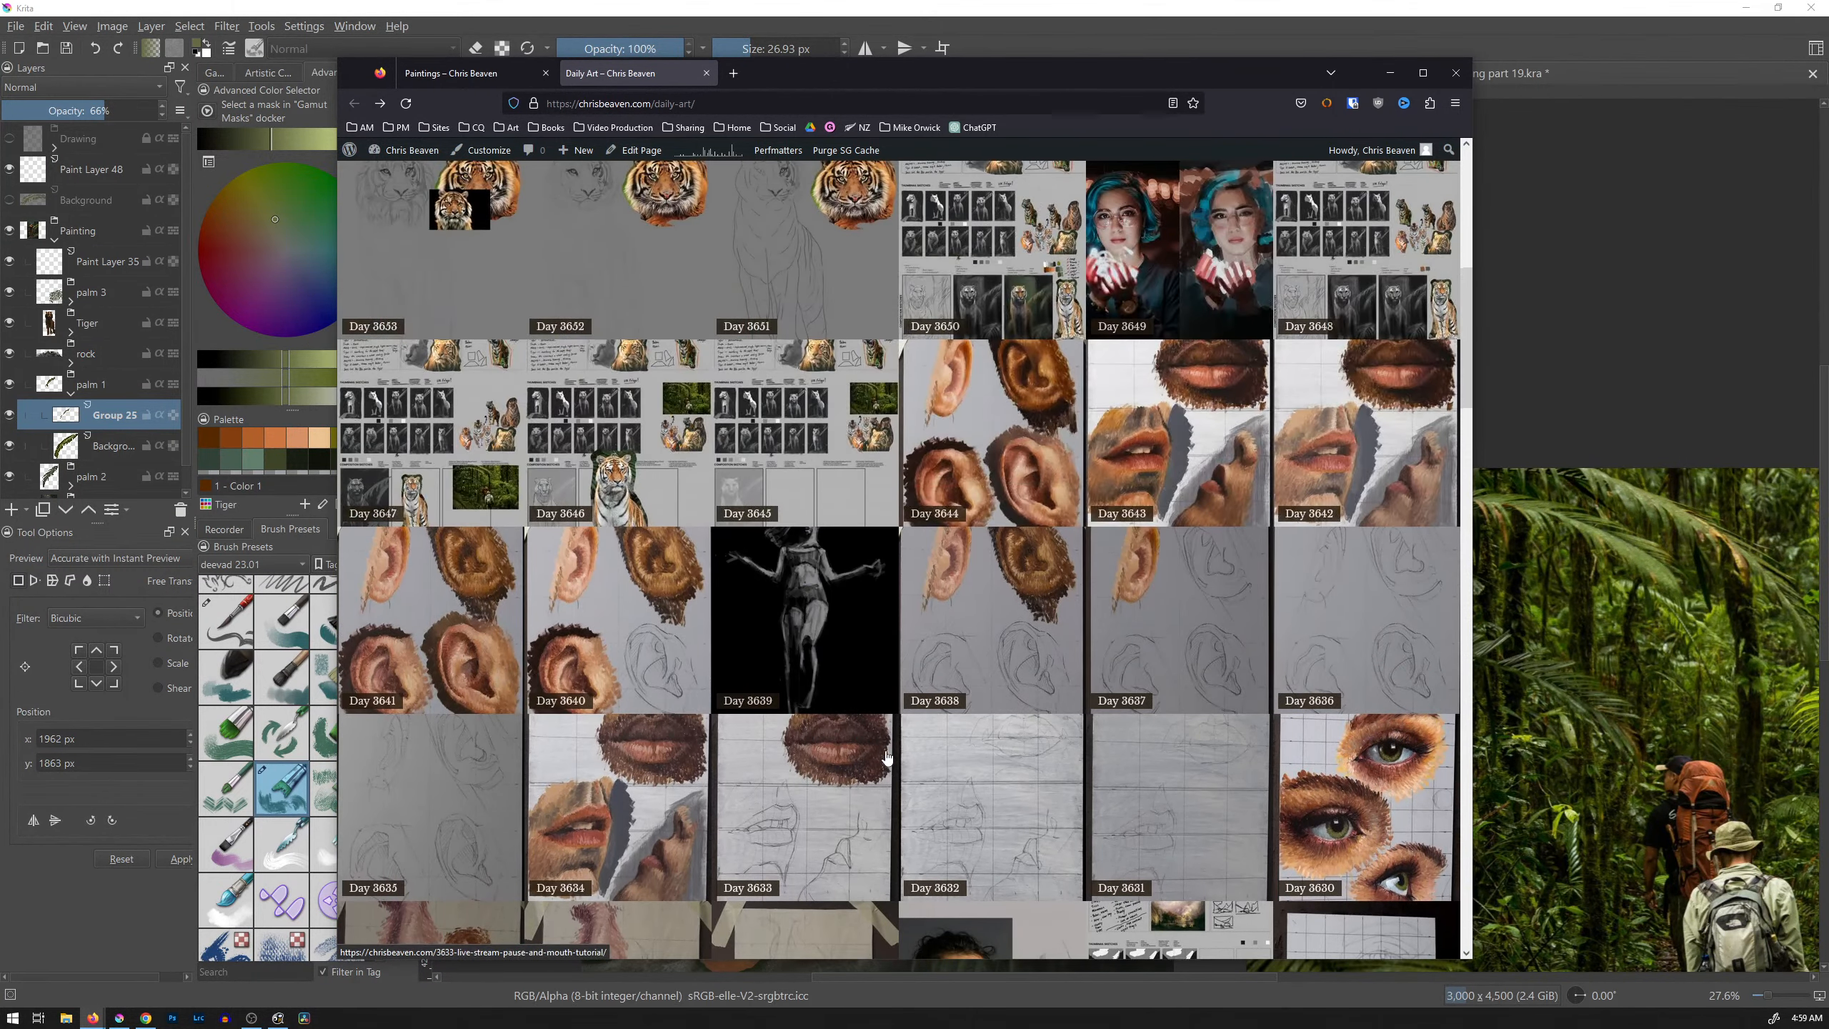
scroll(887, 758, up, 3)
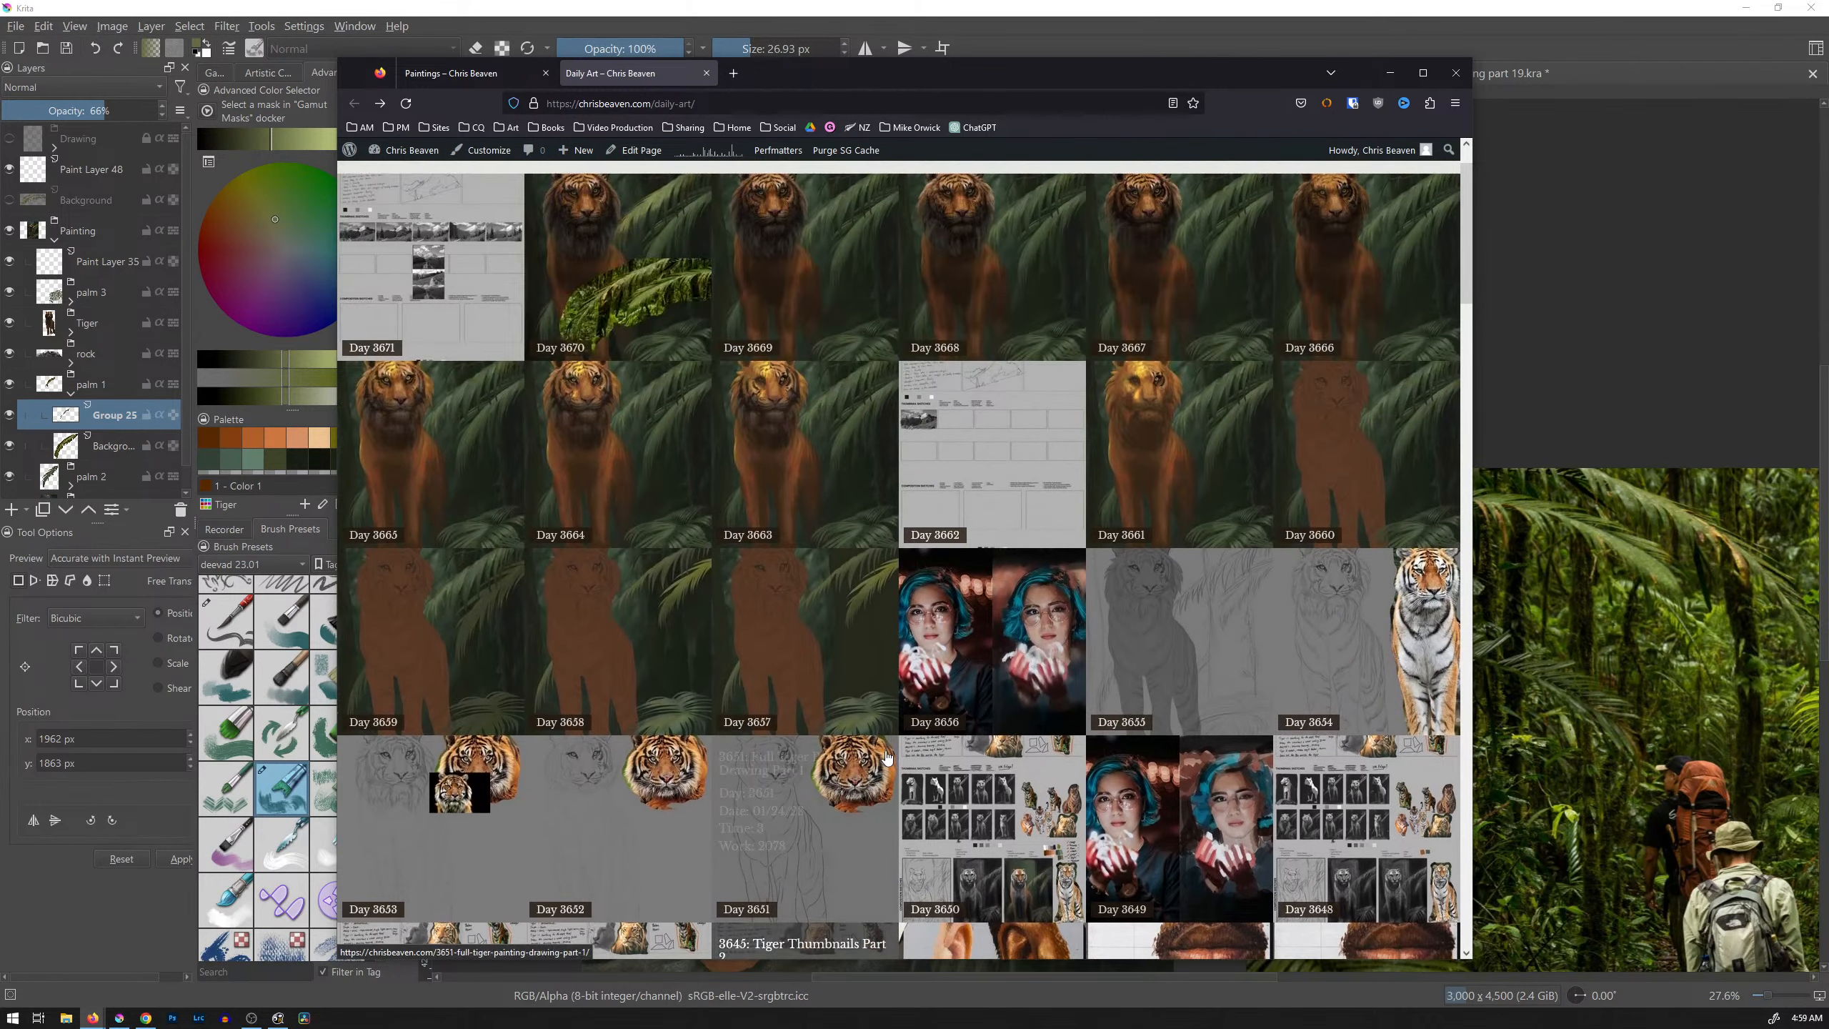
scroll(886, 754, down, 2)
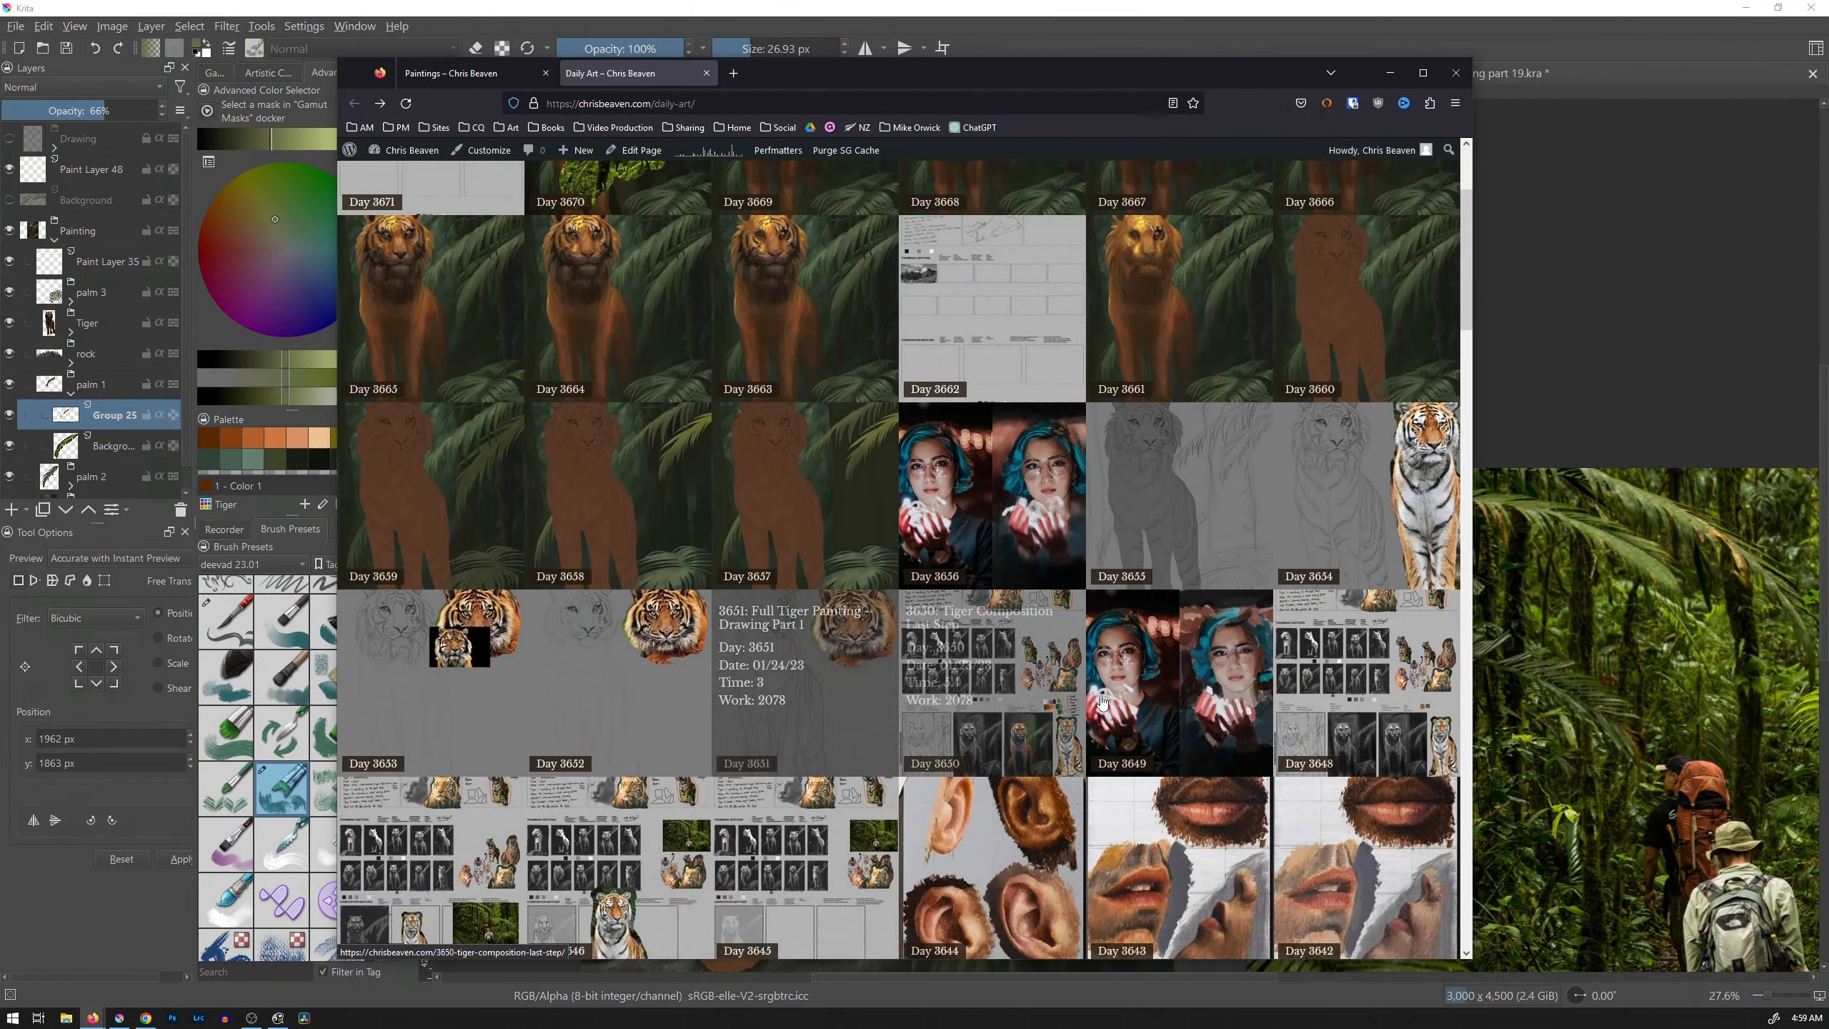
Step: Open the Day 3656 Krita Portrait Sketch Part 2 entry, compare the sketch with its photo, and return to the gallery
click(1018, 503)
scroll(905, 647, down, 3)
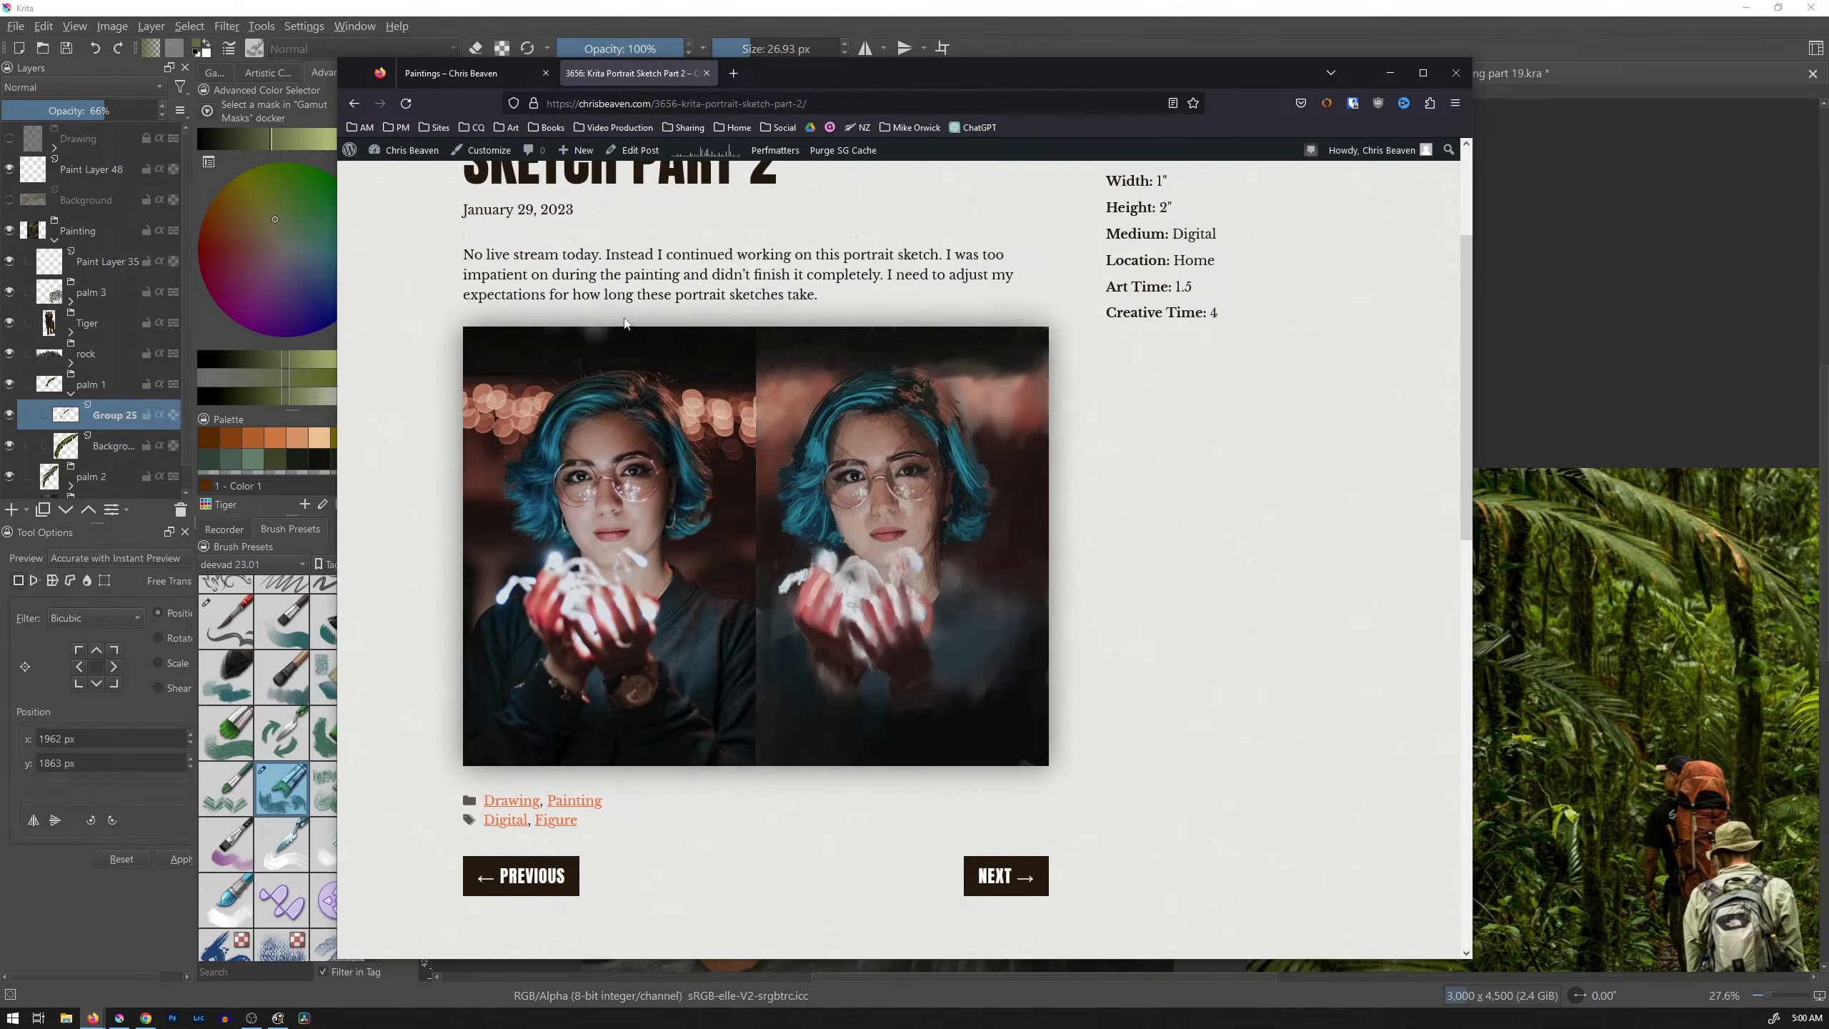
click(353, 103)
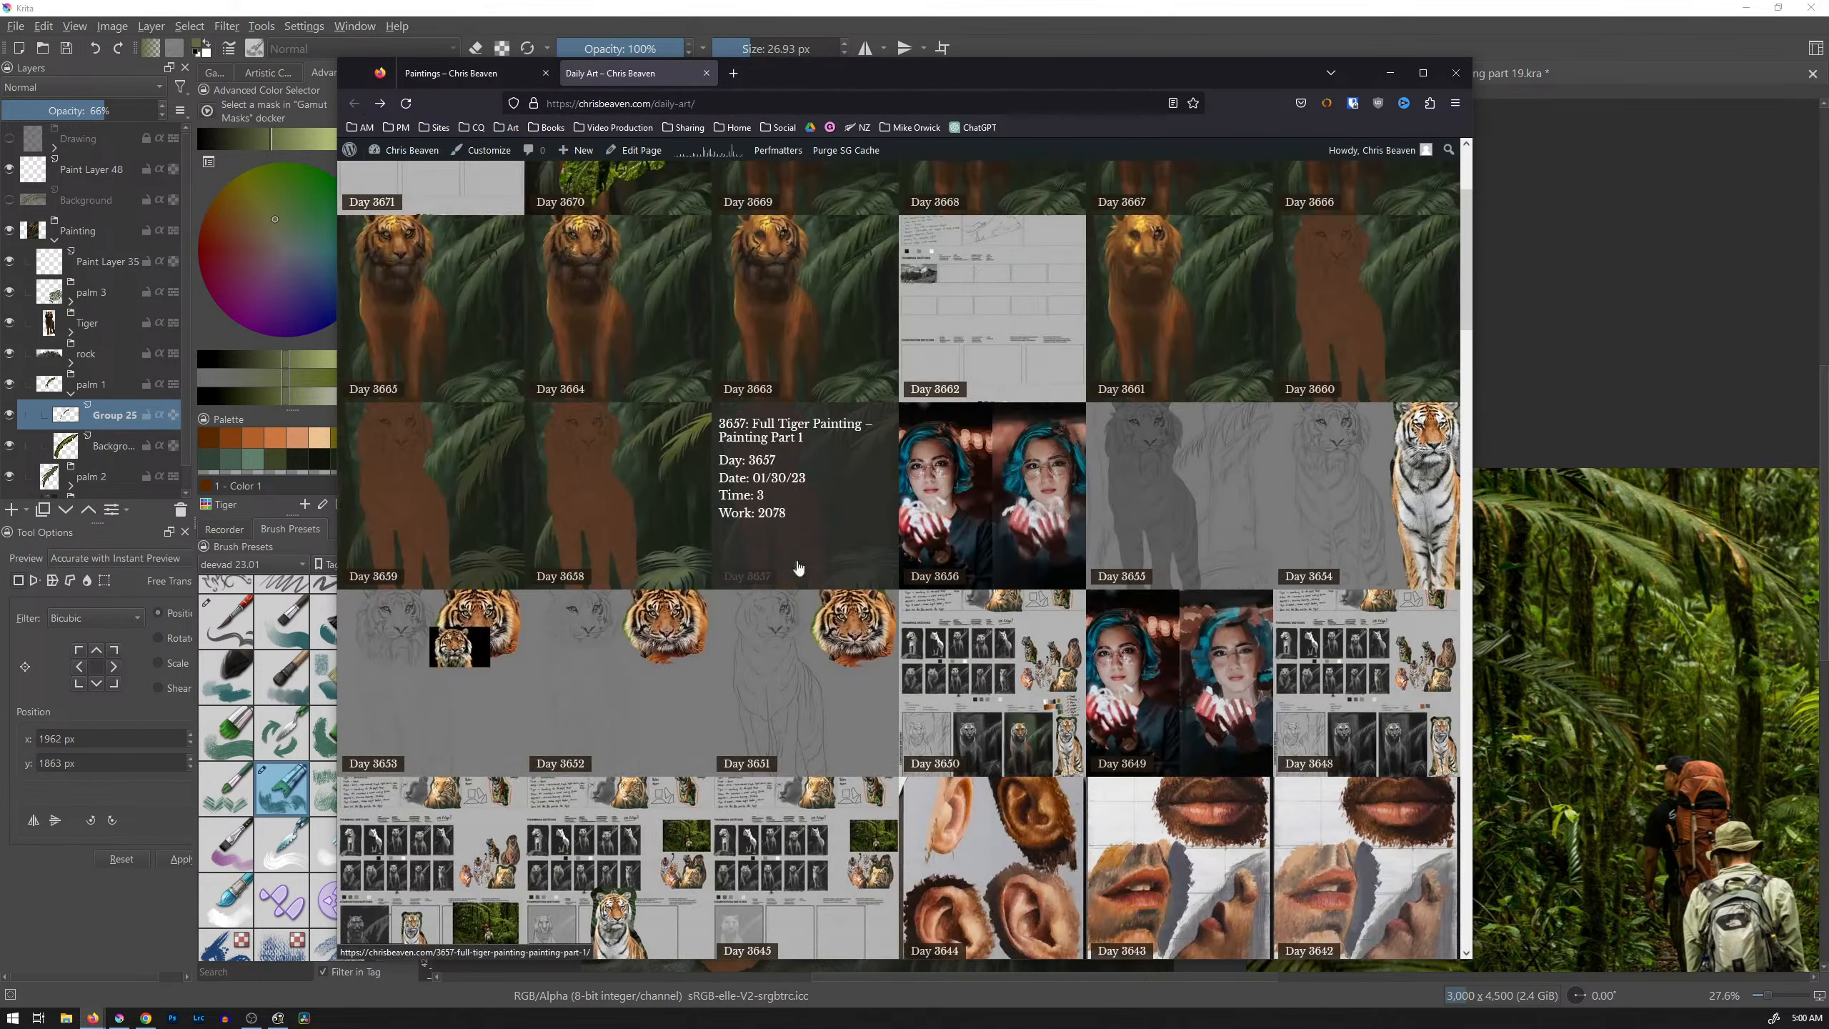
Step: Open the Day 3671 Our Epic Landscape Day 2 entry, examine the design process sheet with its thumbnail sketches, and return to the gallery
scroll(994, 691, up, 3)
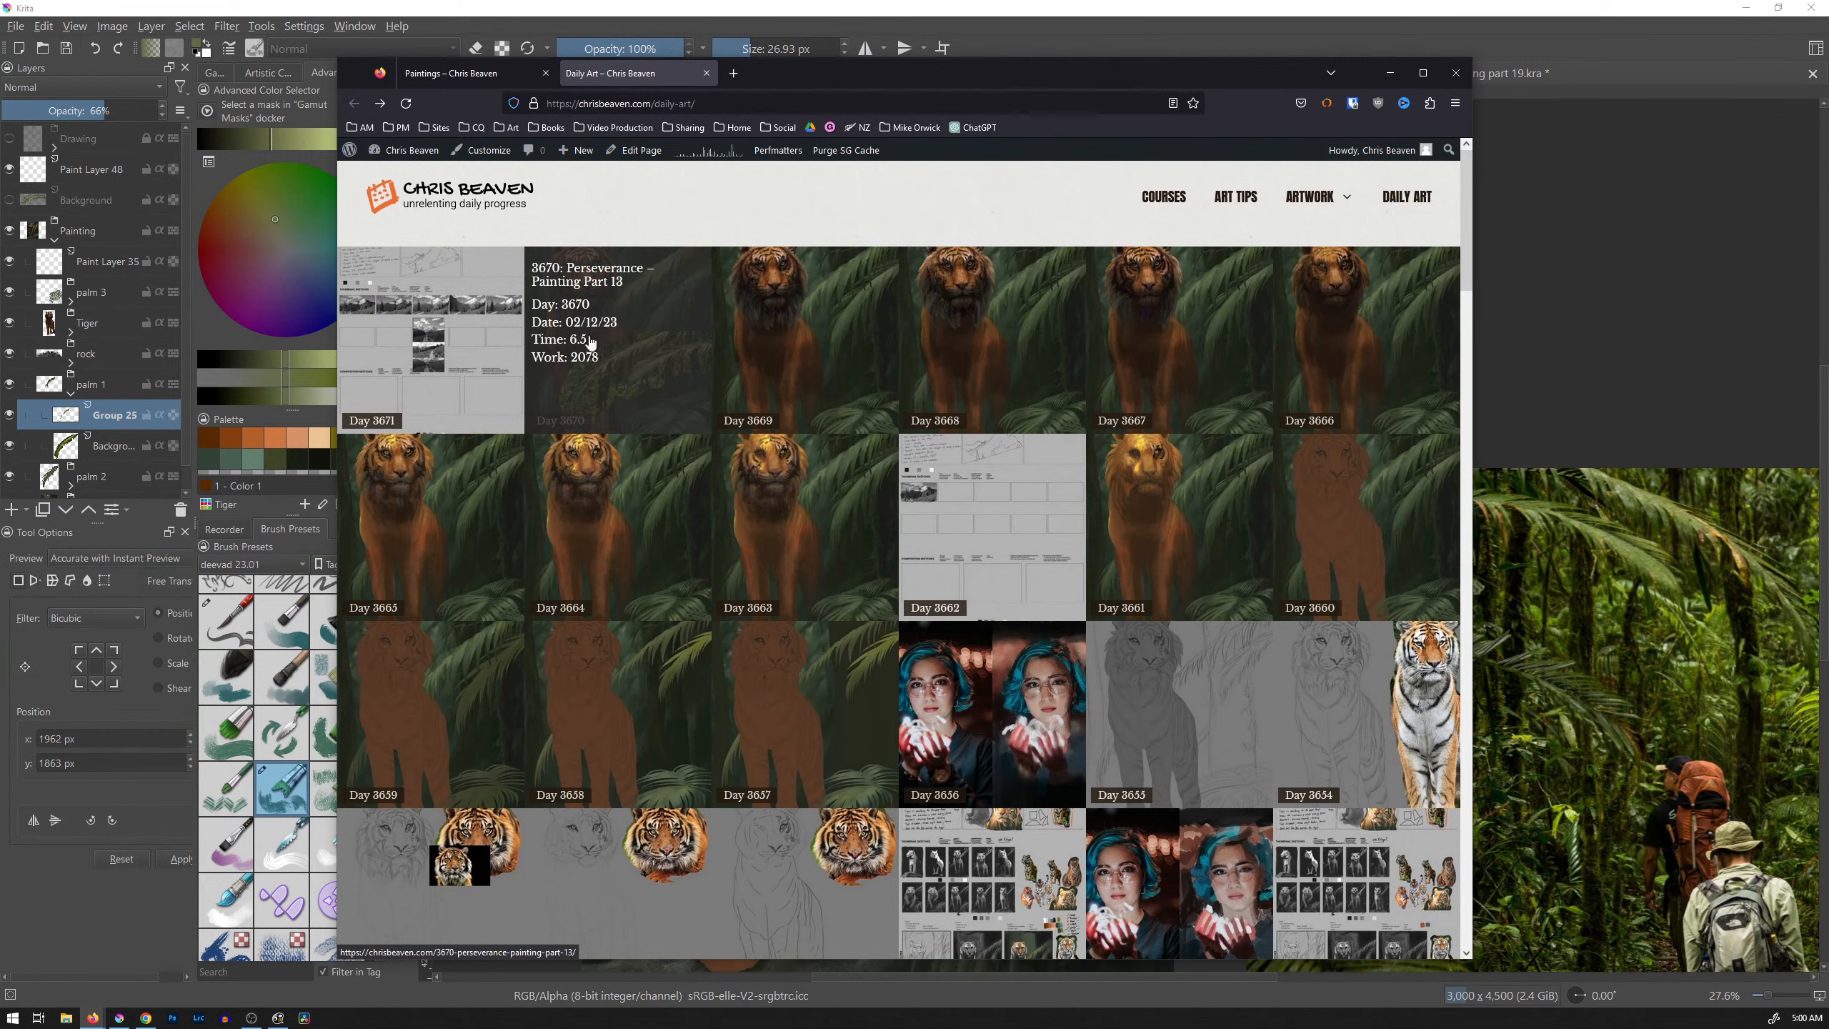
click(465, 318)
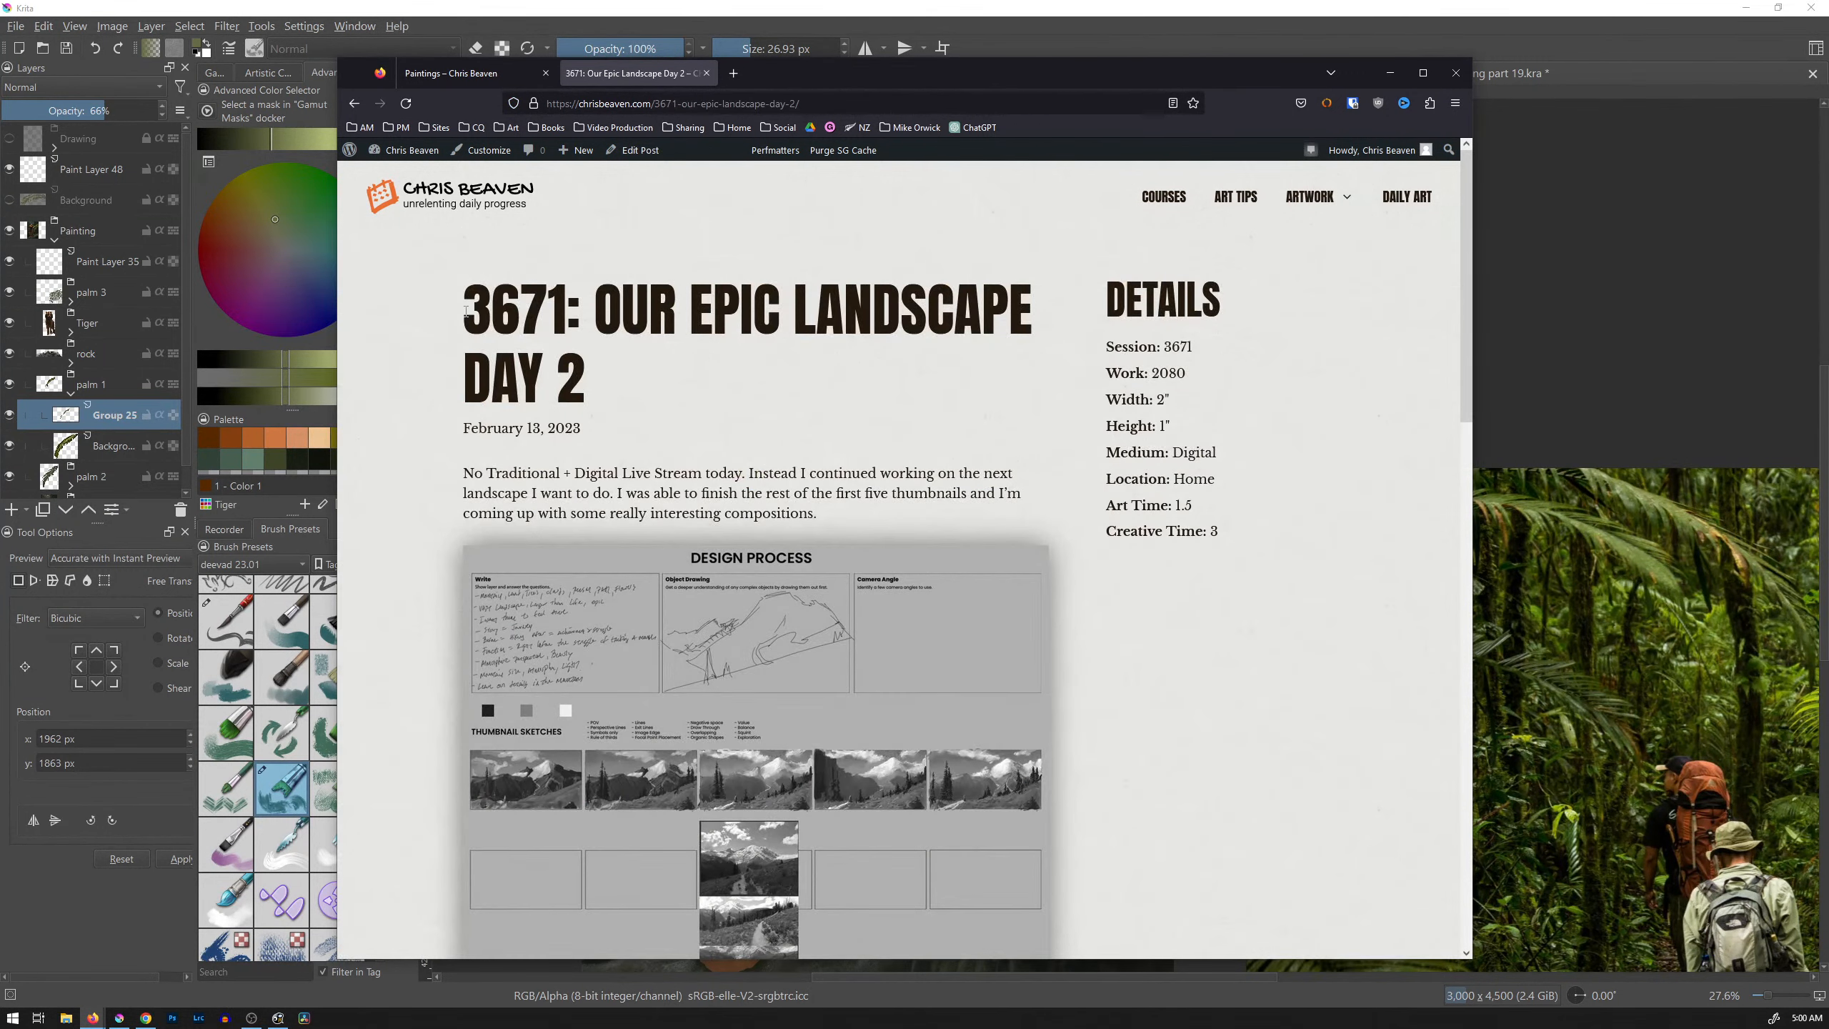
scroll(684, 491, down, 3)
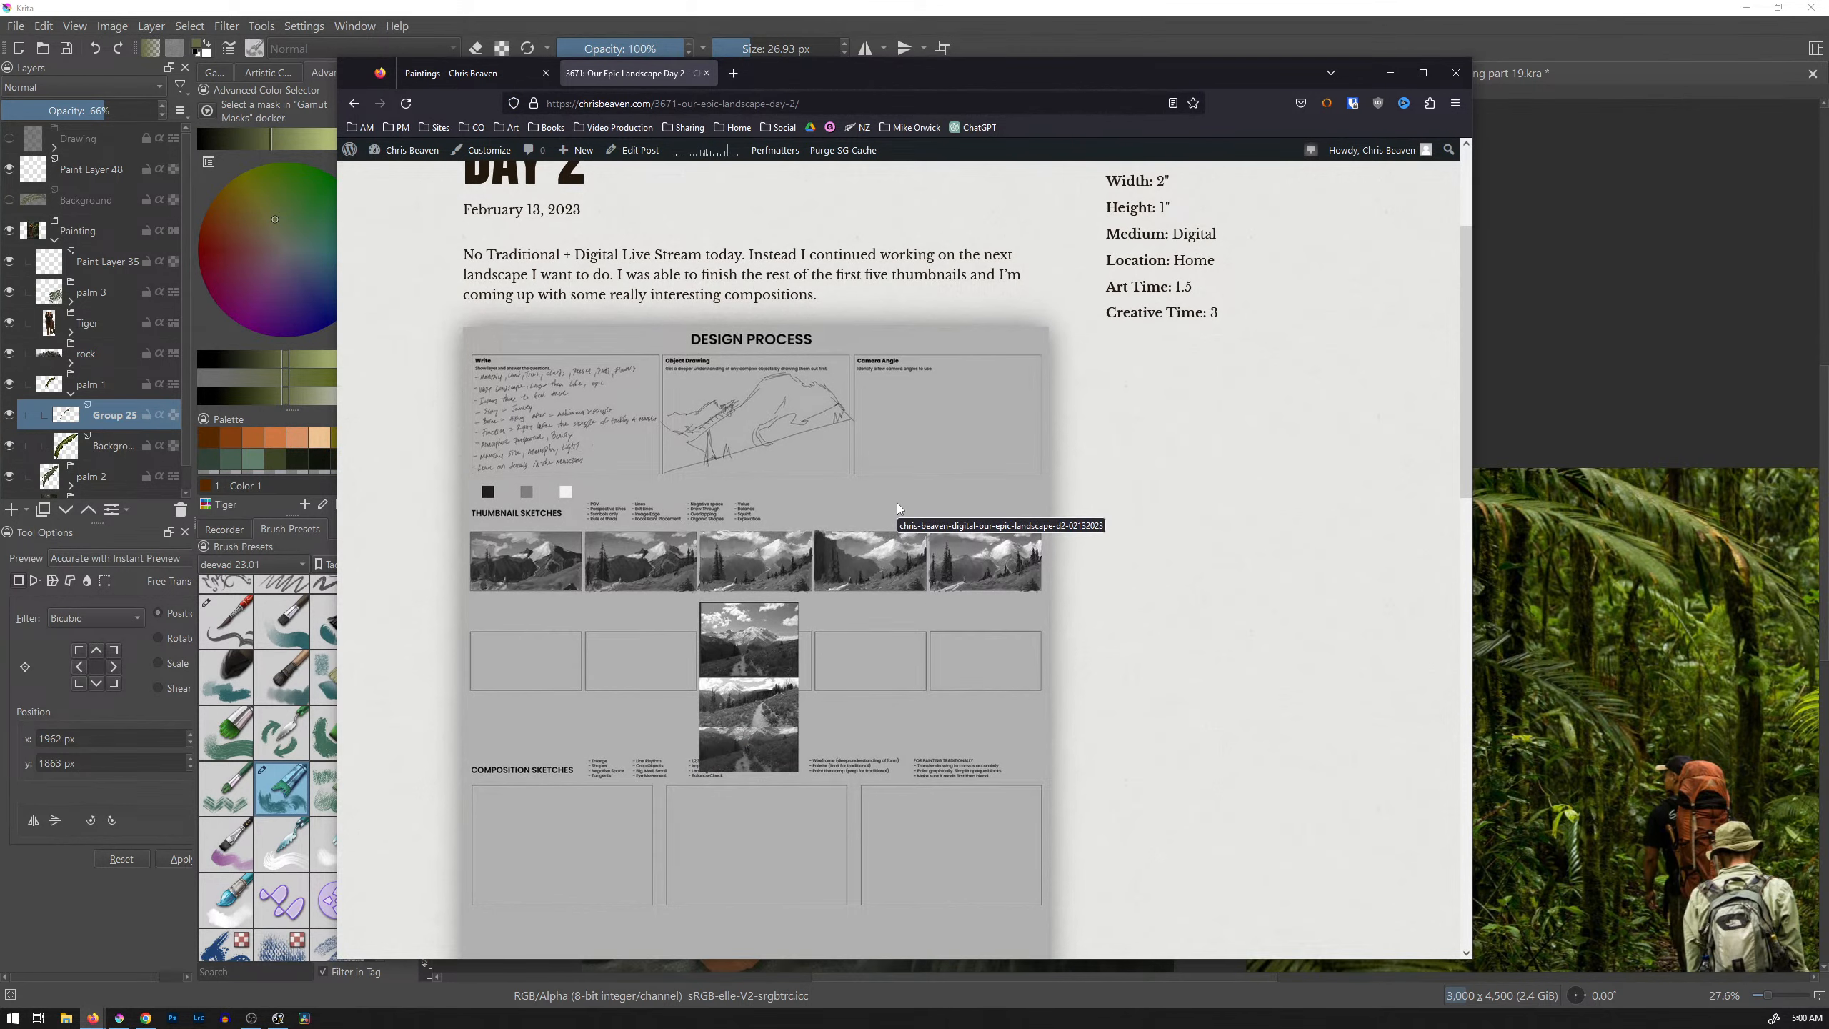
scroll(1293, 602, down, 2)
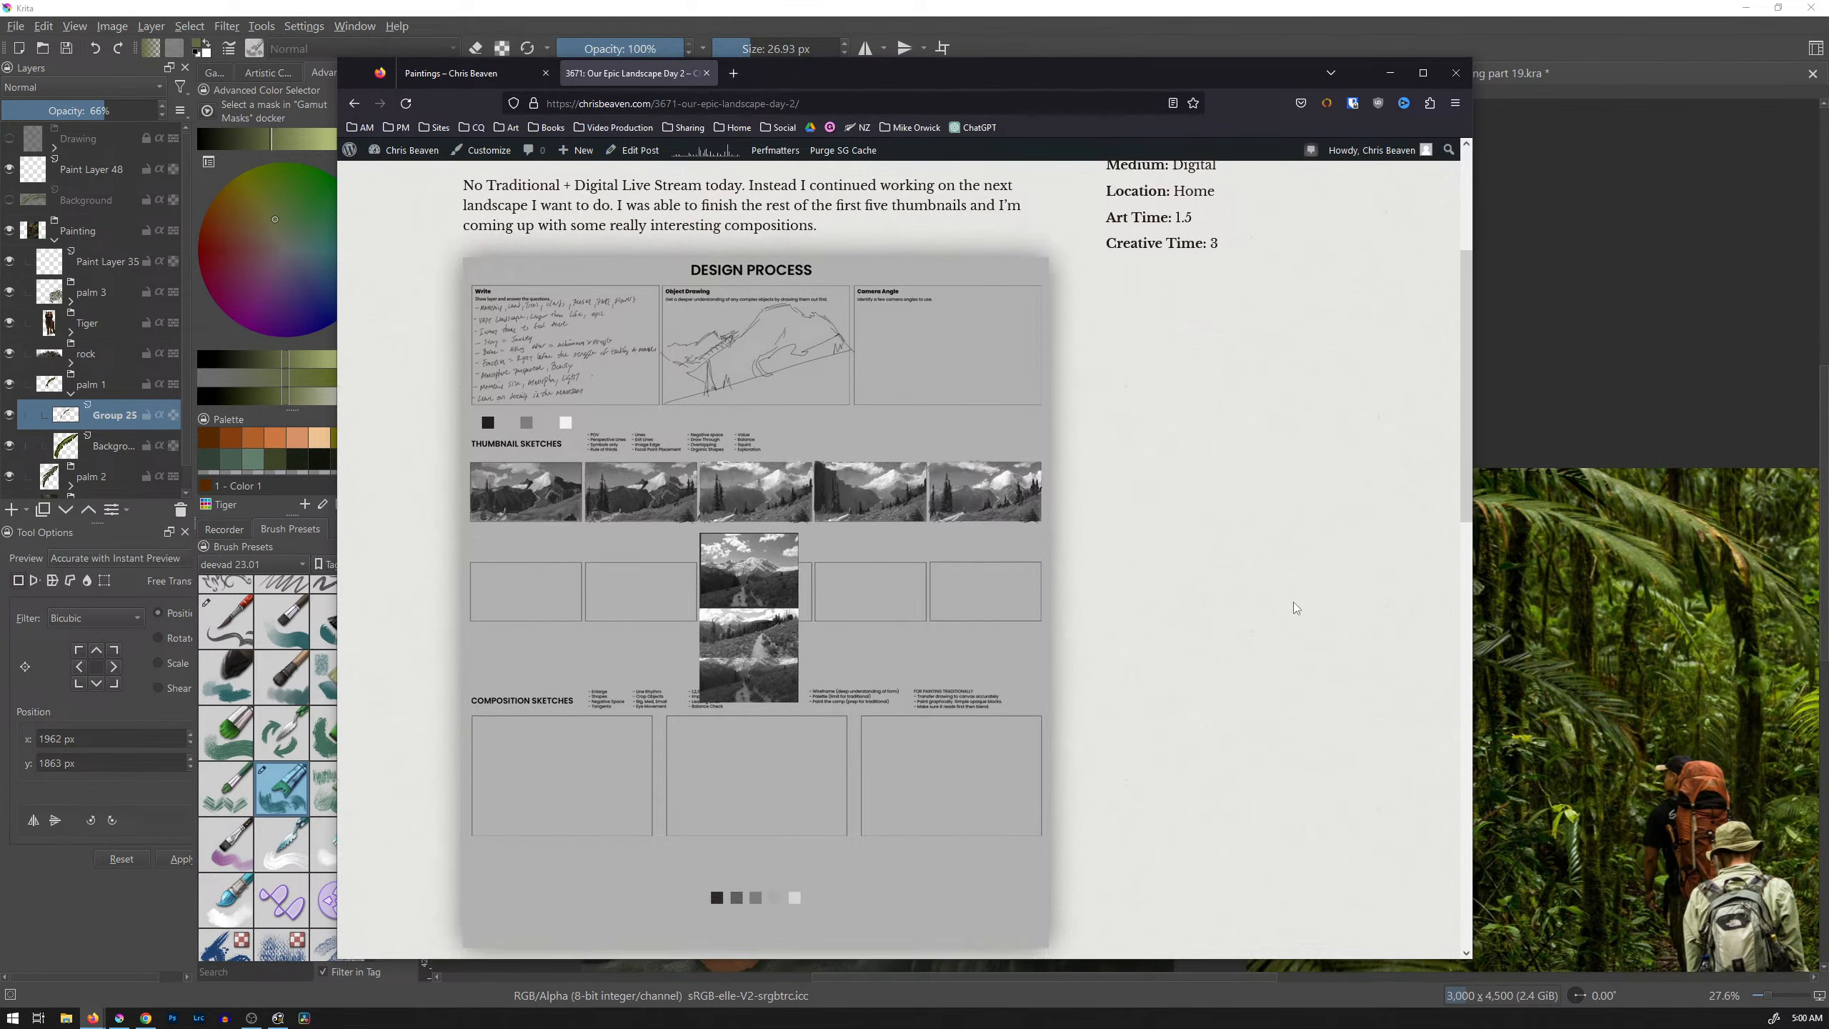
scroll(1244, 579, up, 3)
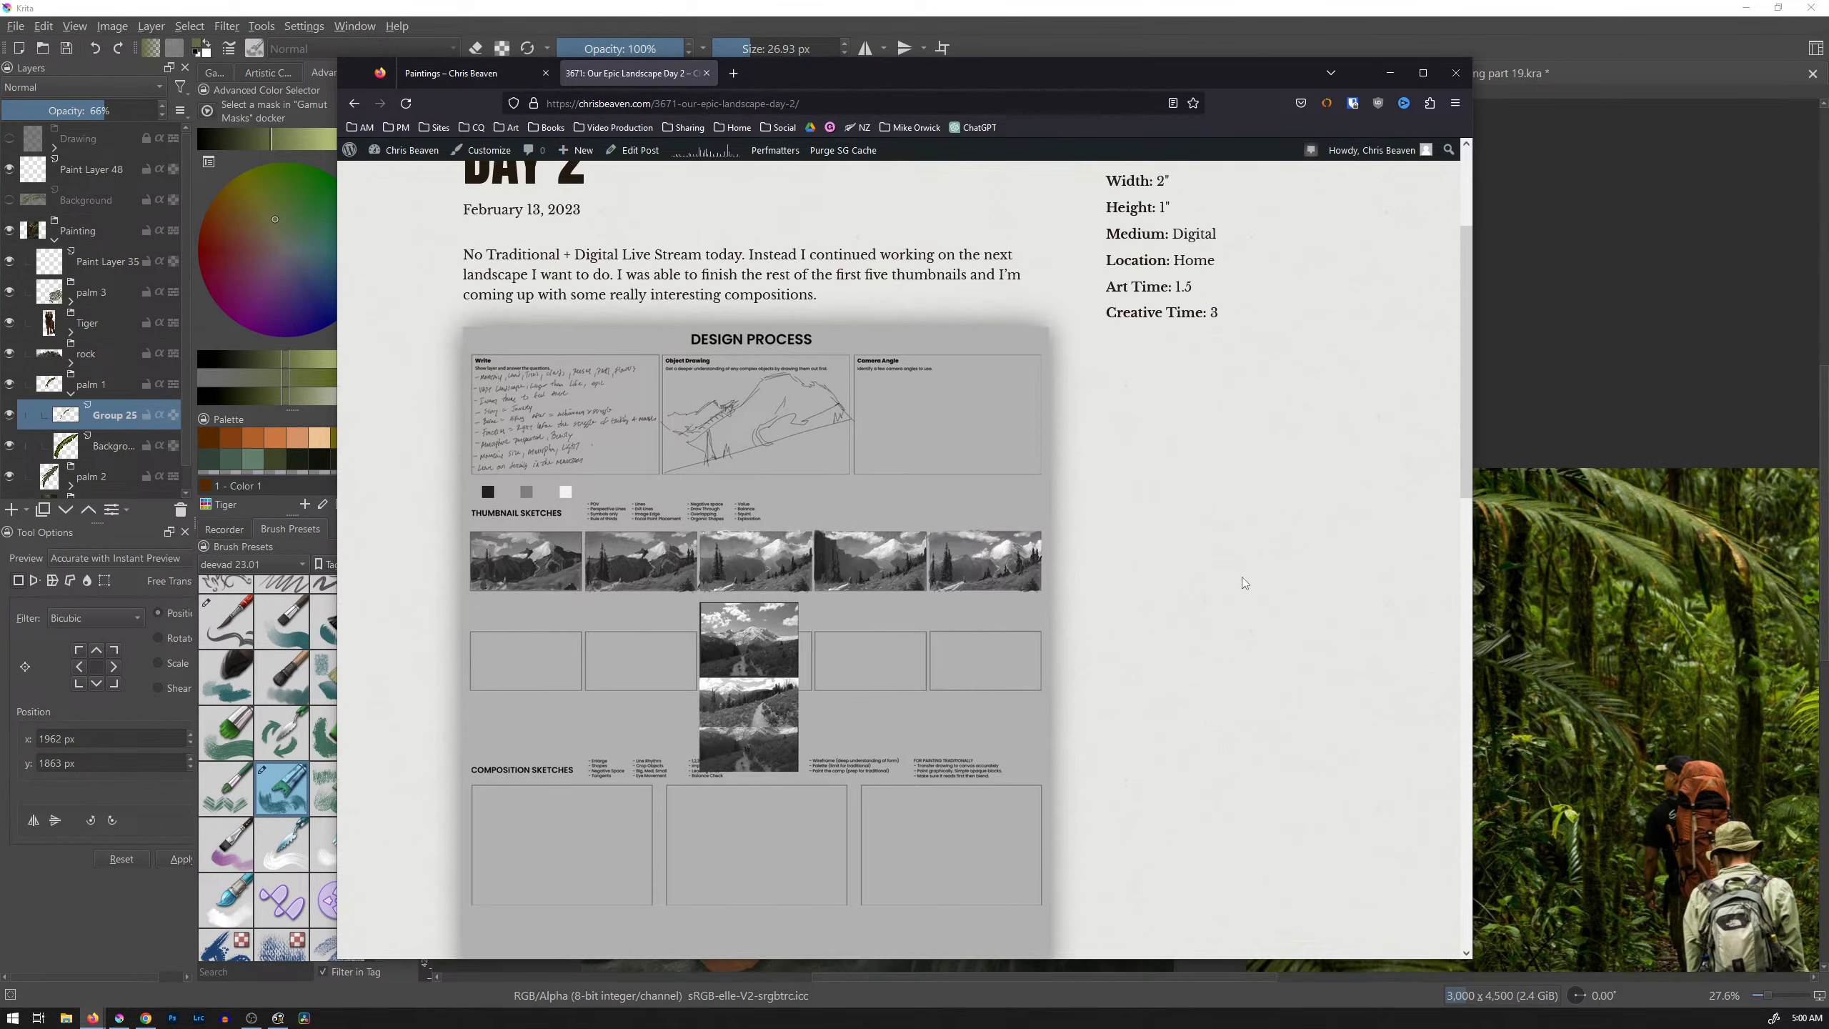
scroll(1242, 578, up, 1)
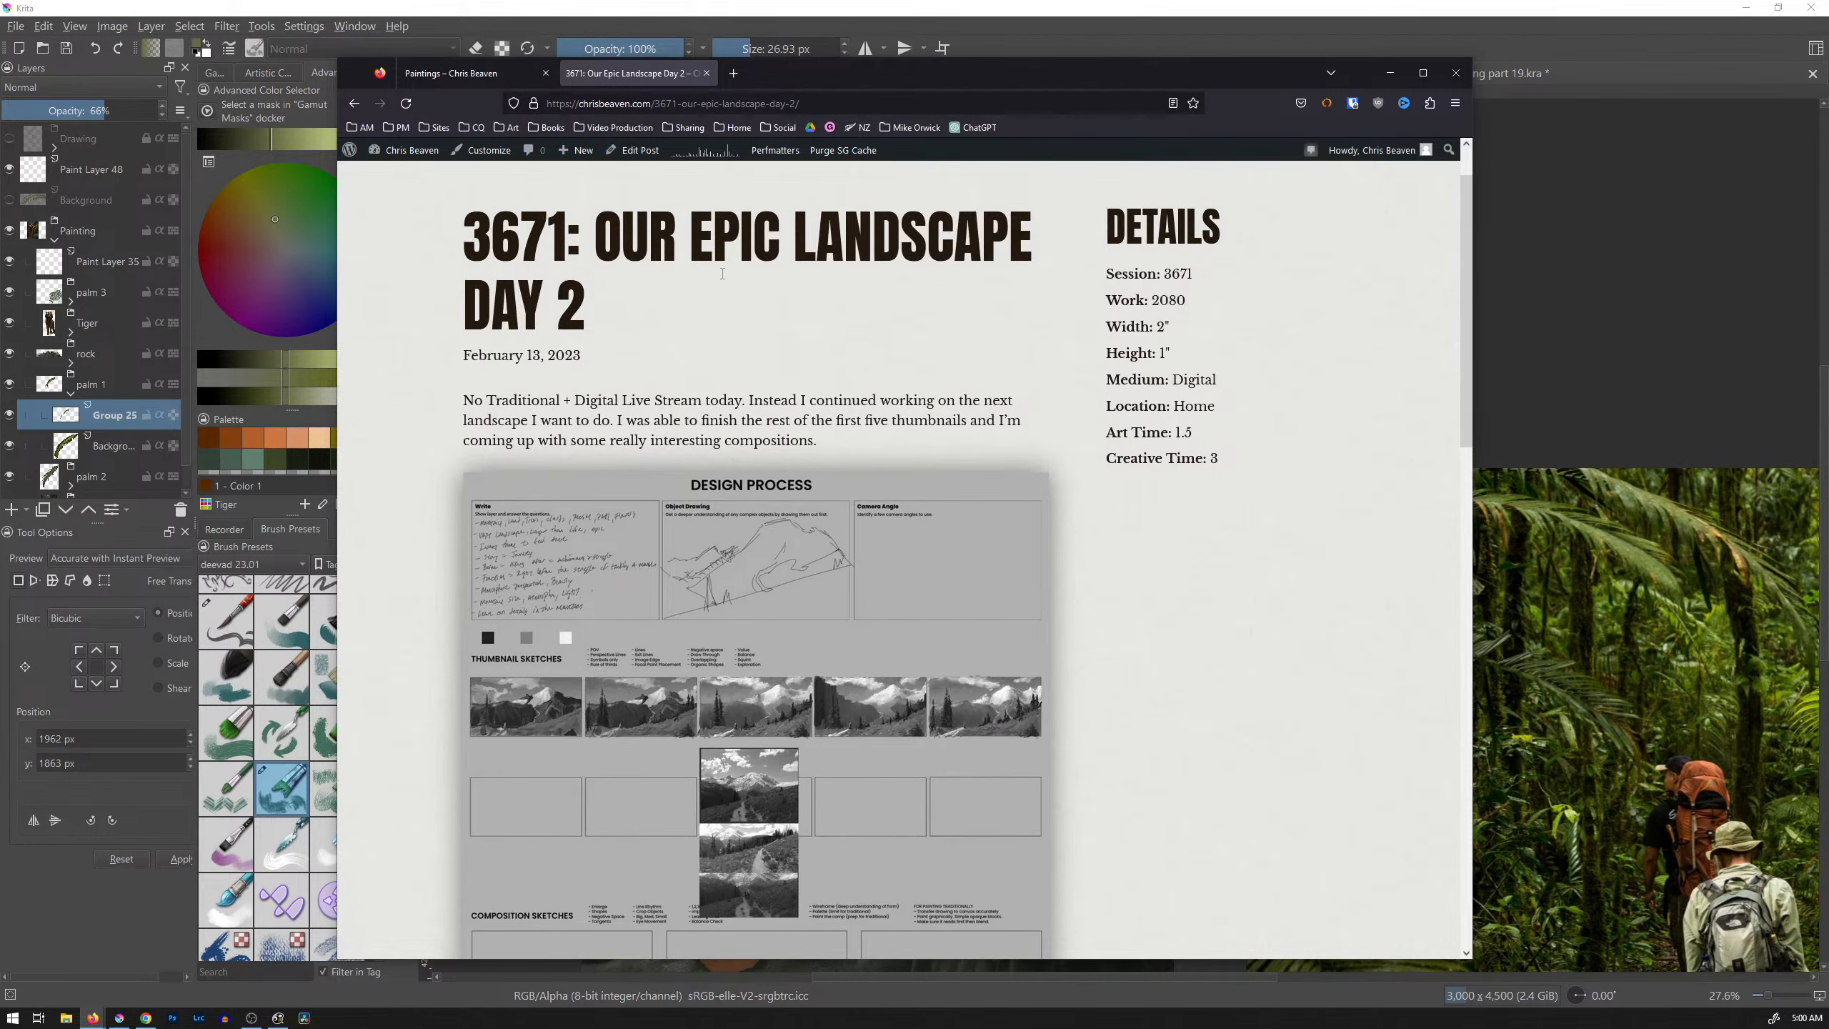
scroll(947, 486, down, 2)
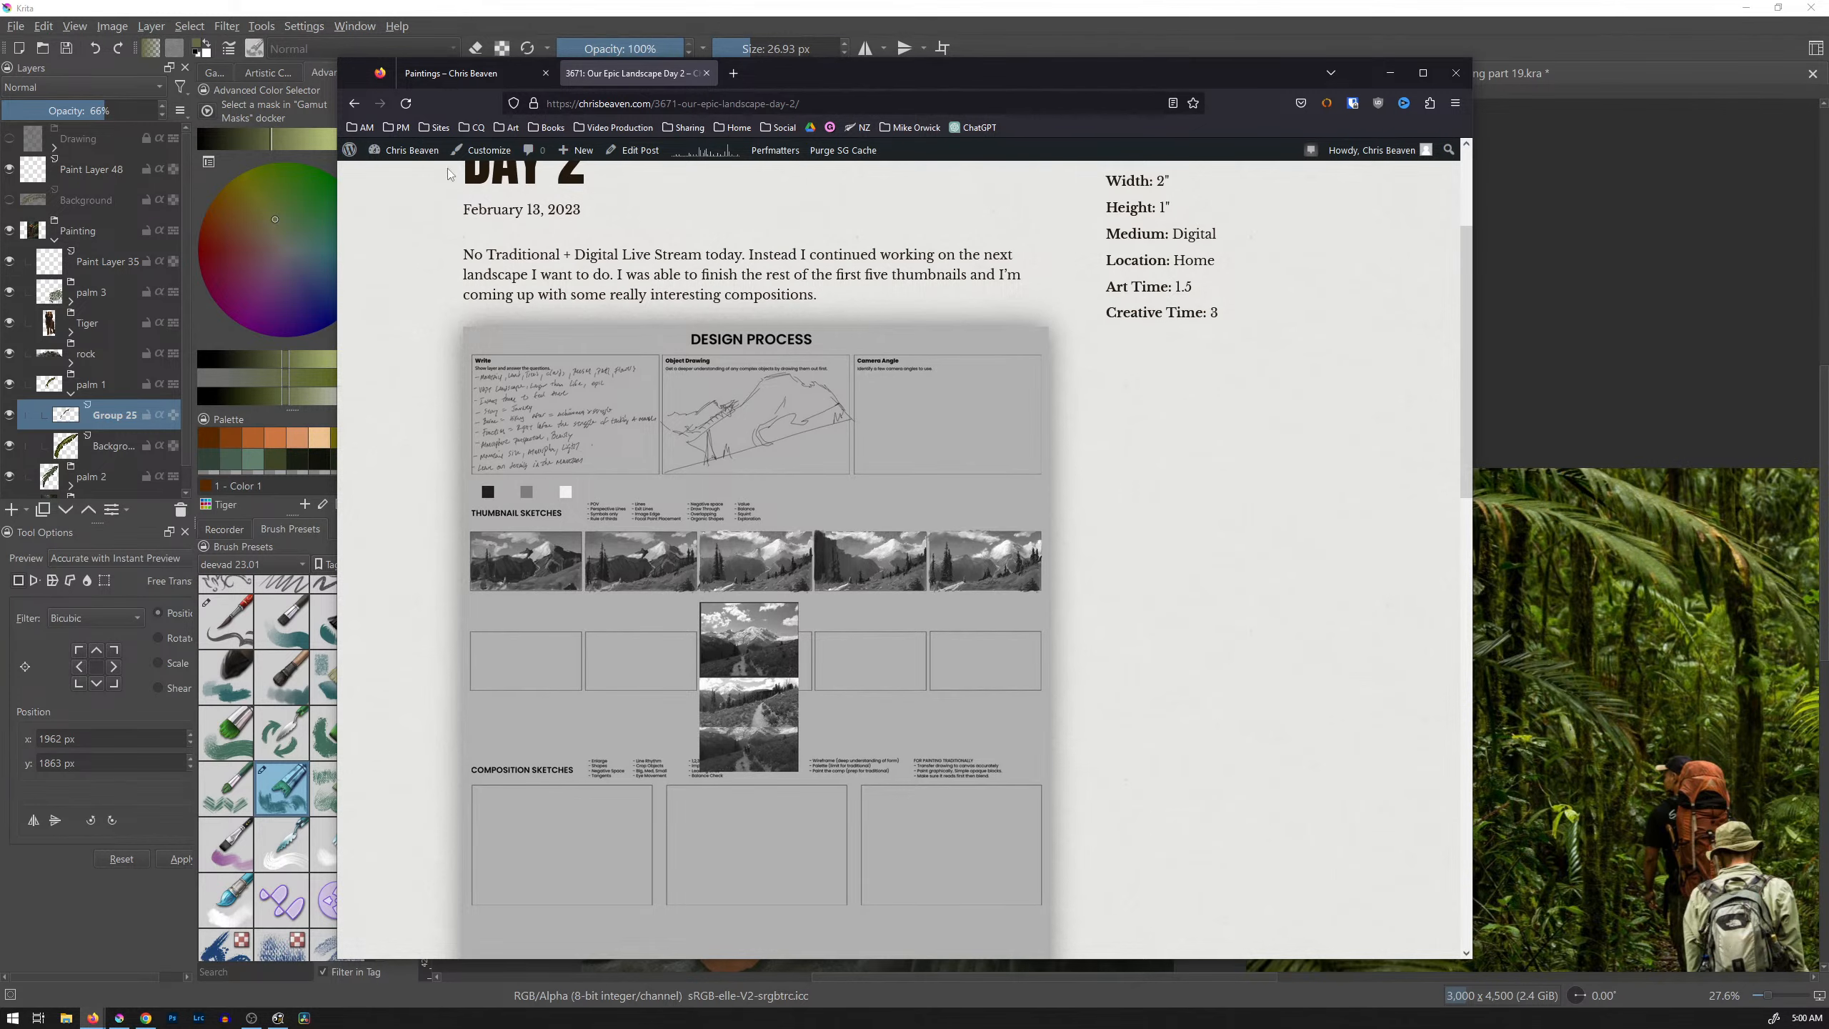
click(354, 103)
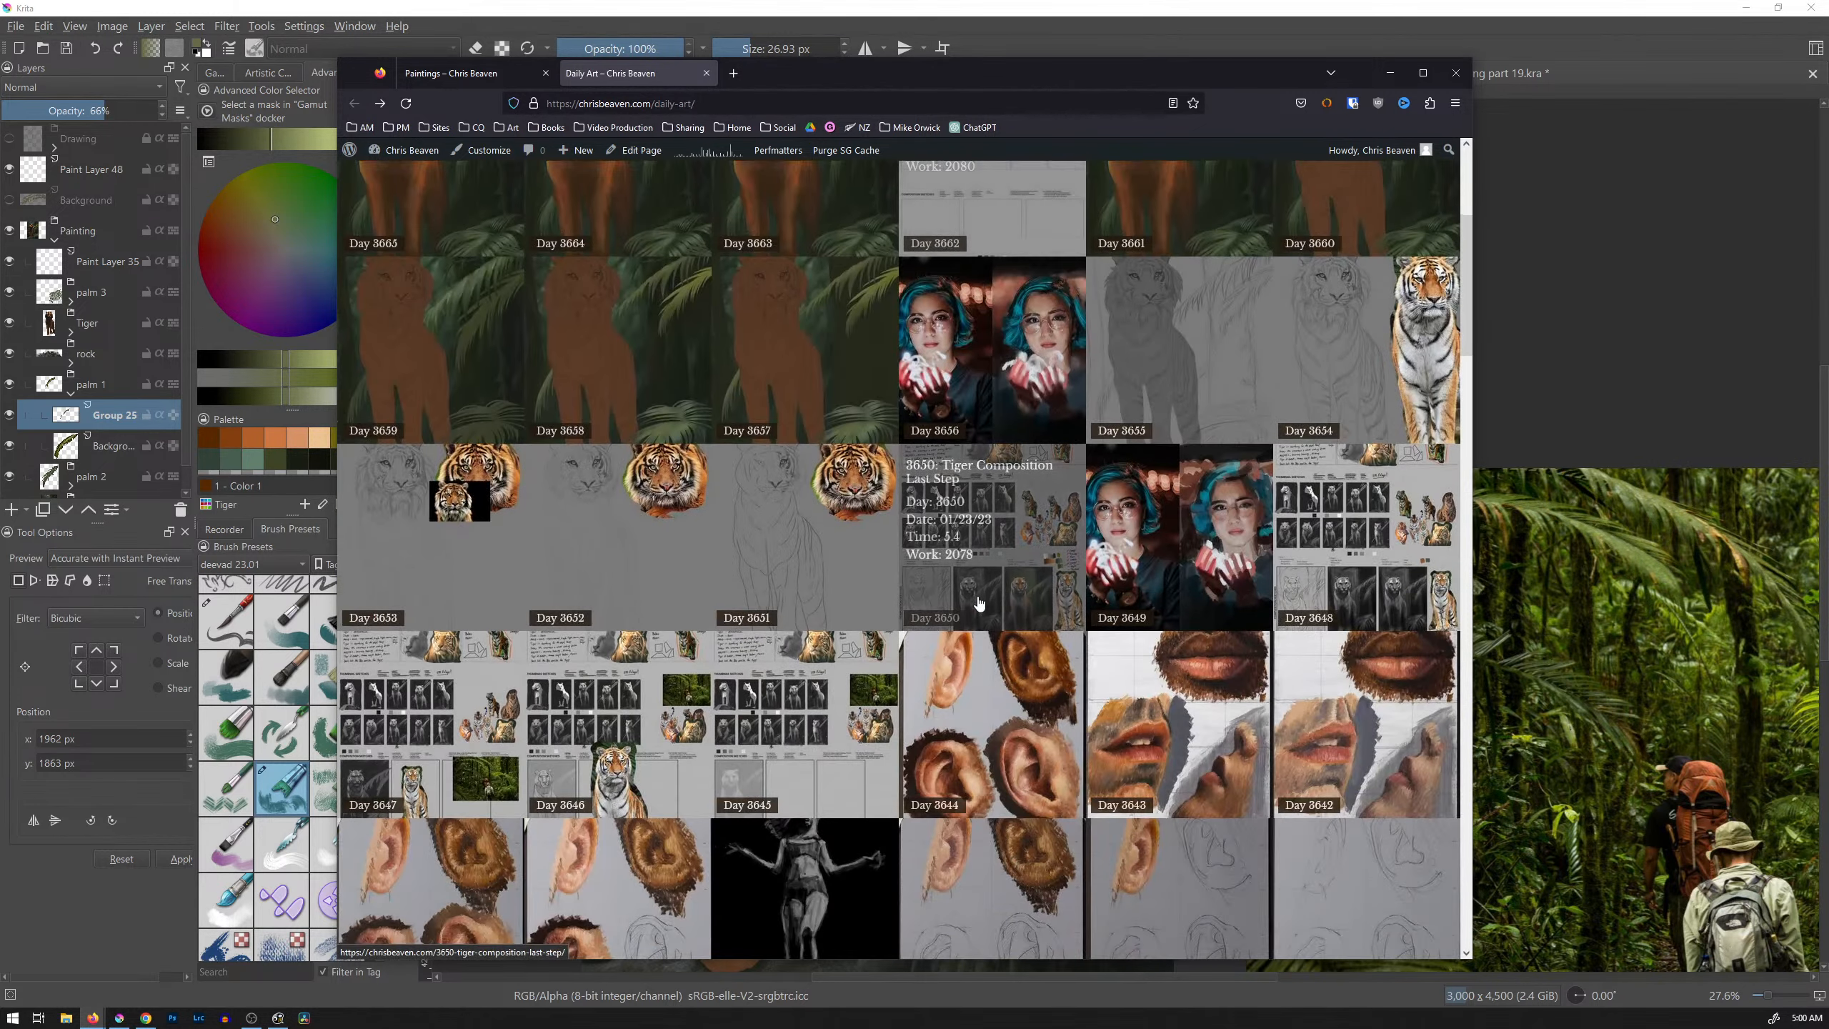
Step: Skim the tiger thumbnail and facial feature studies in the gallery, and look through the finished works on the Paintings page
scroll(980, 602, down, 6)
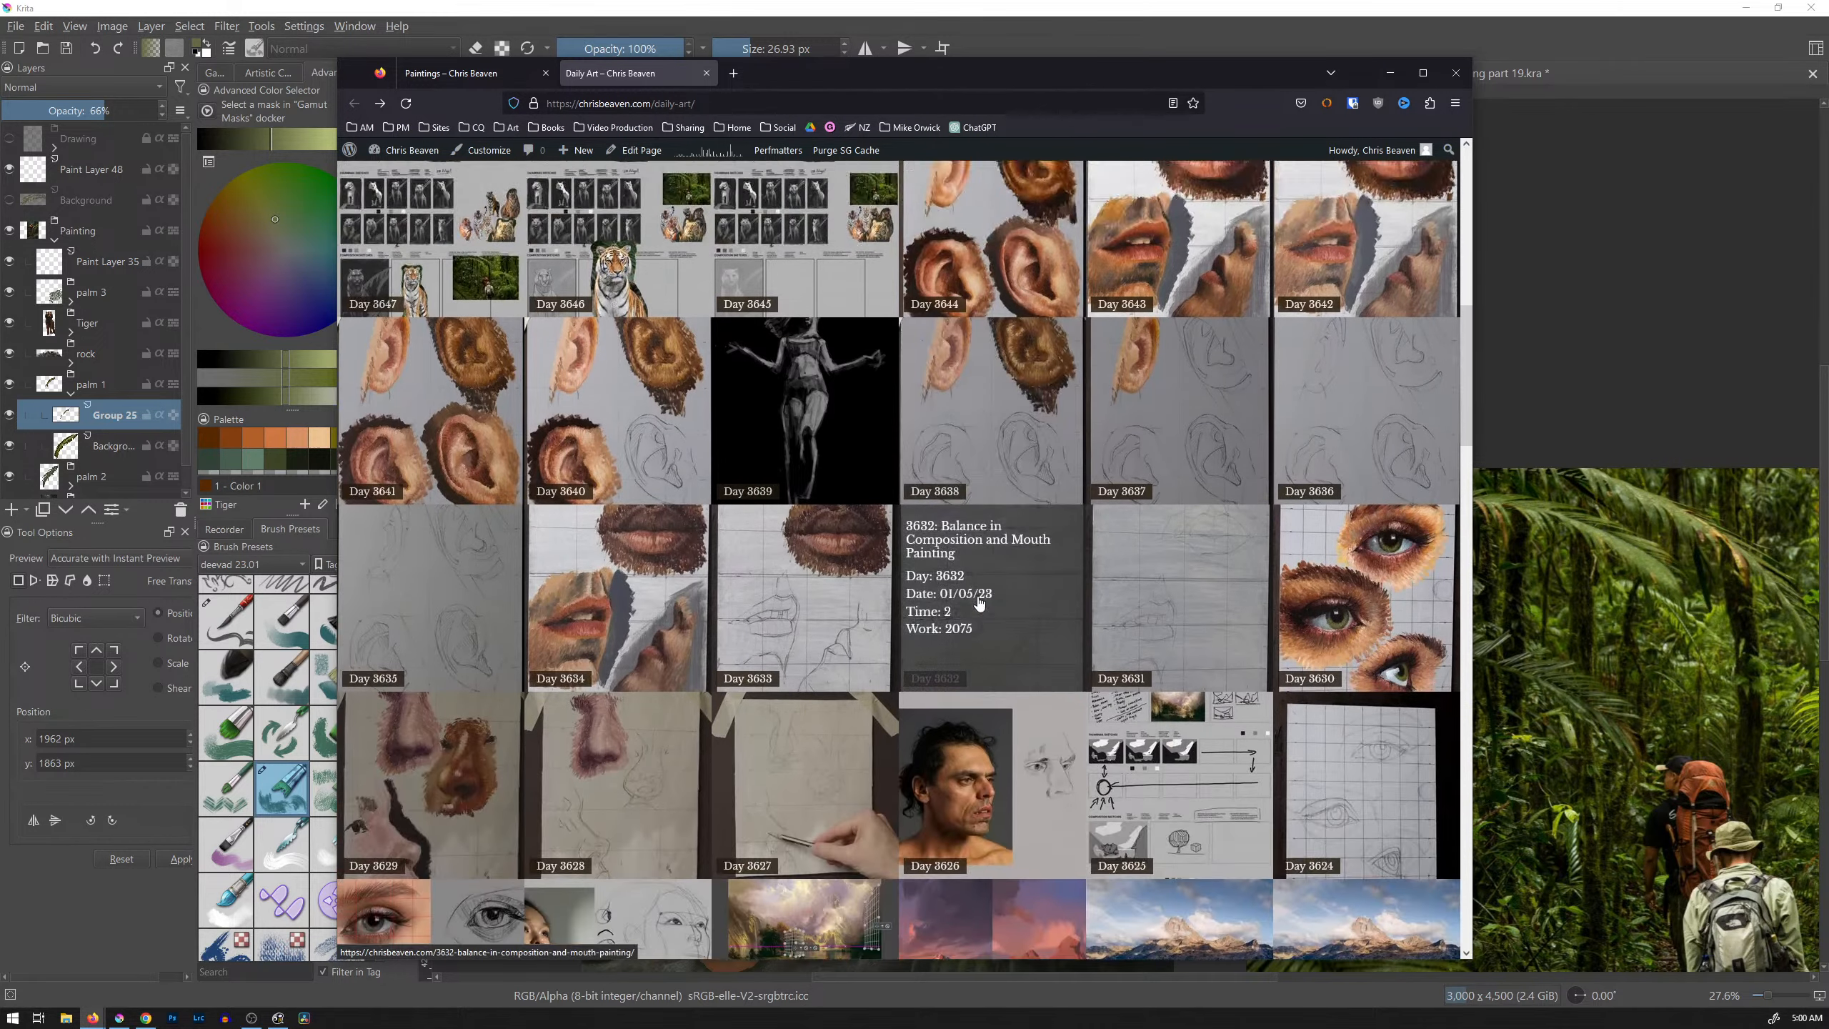
scroll(979, 603, up, 5)
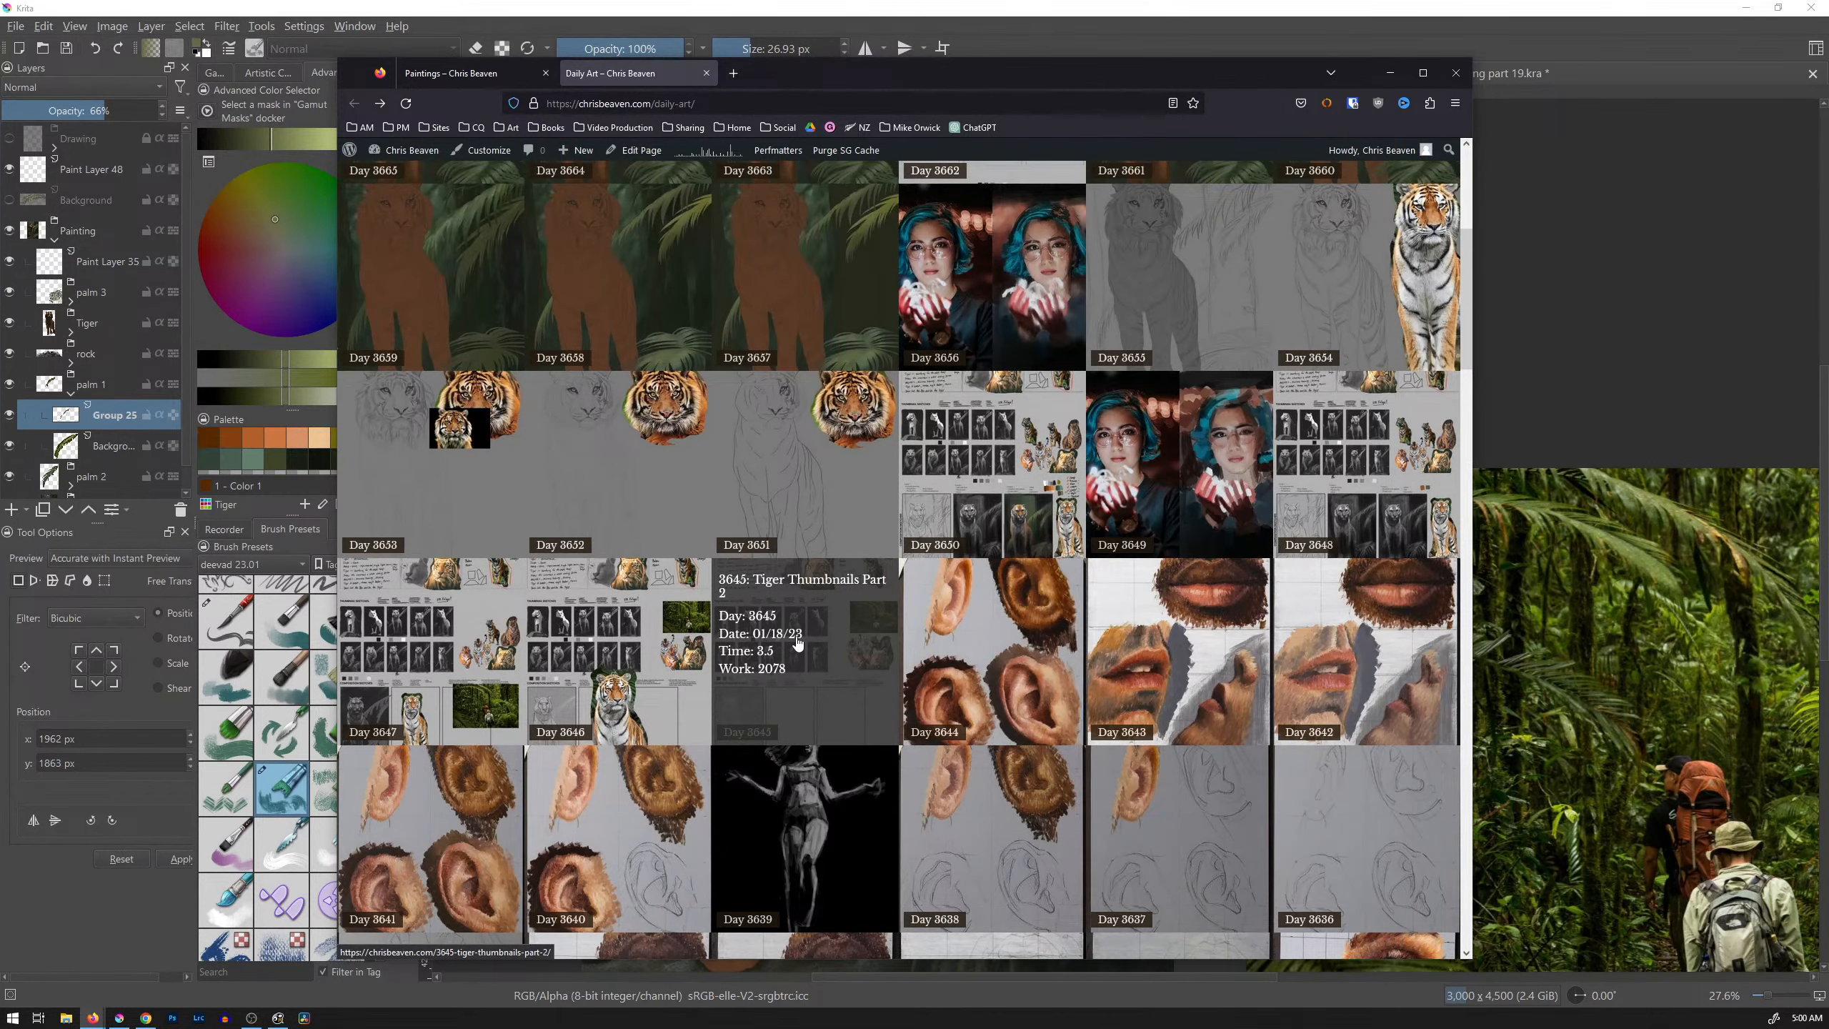
click(468, 73)
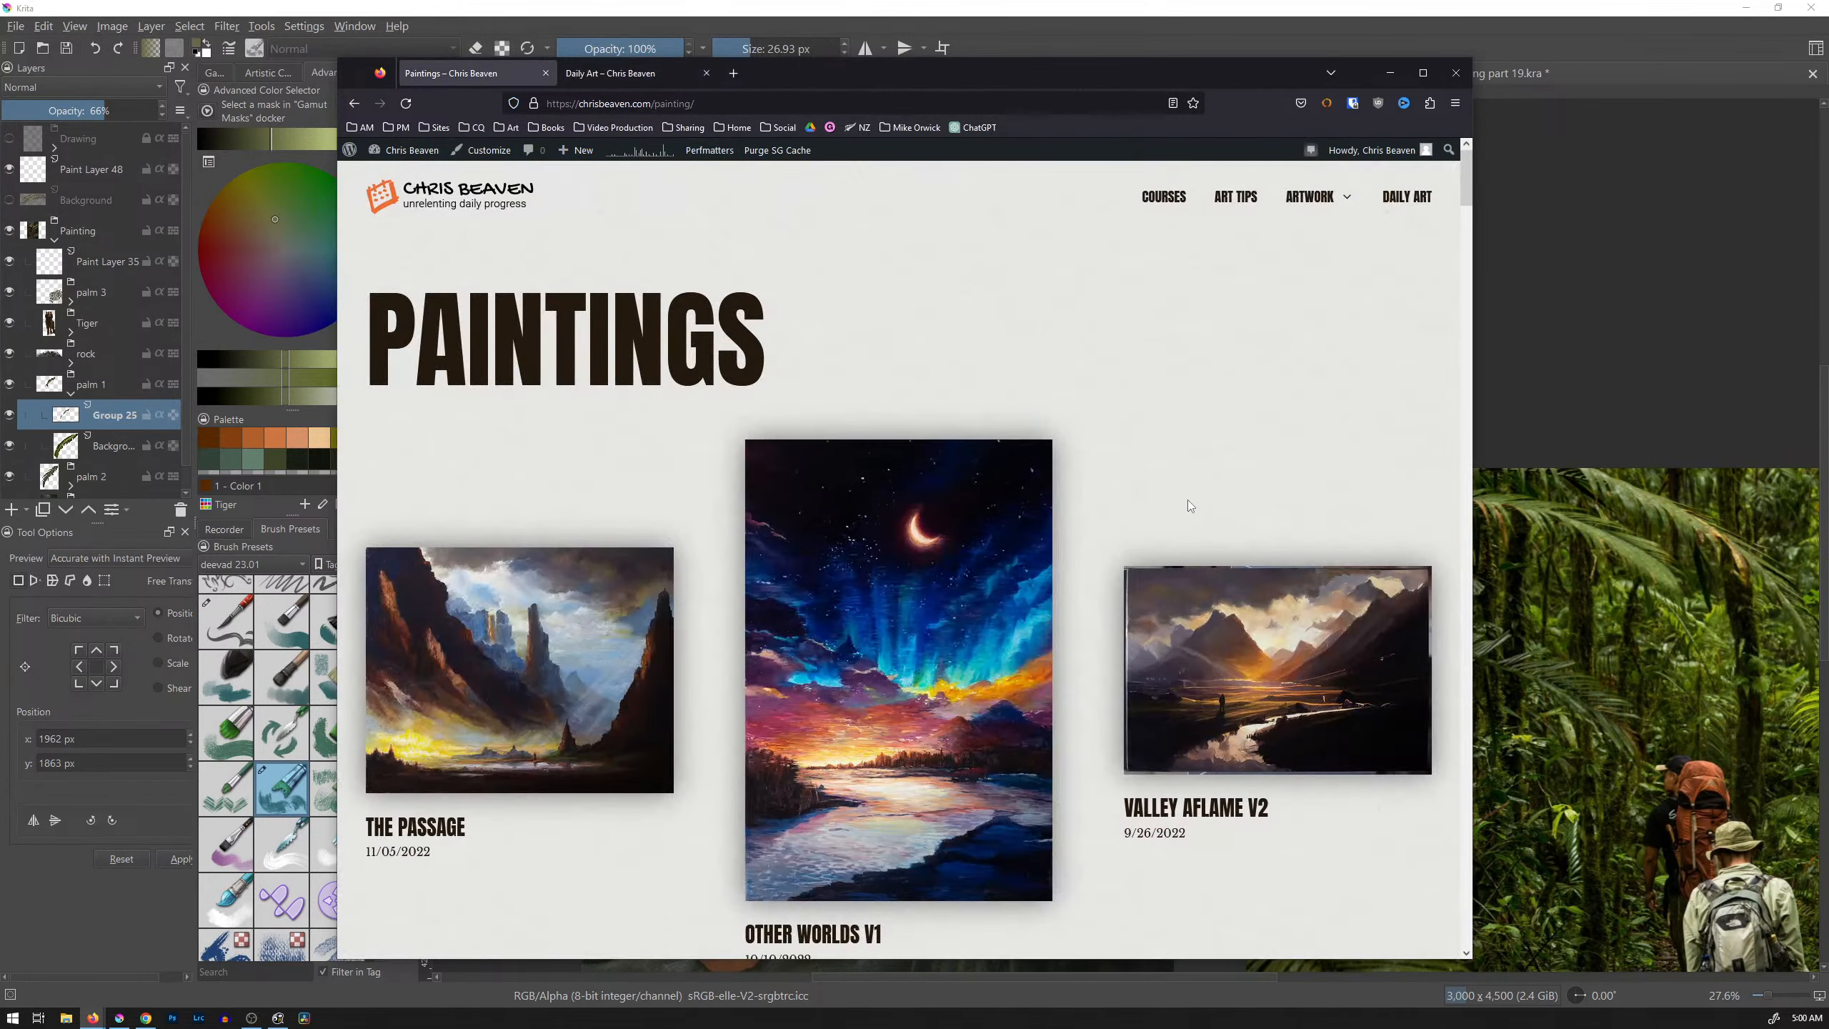
scroll(1185, 498, down, 3)
scroll(1180, 501, down, 10)
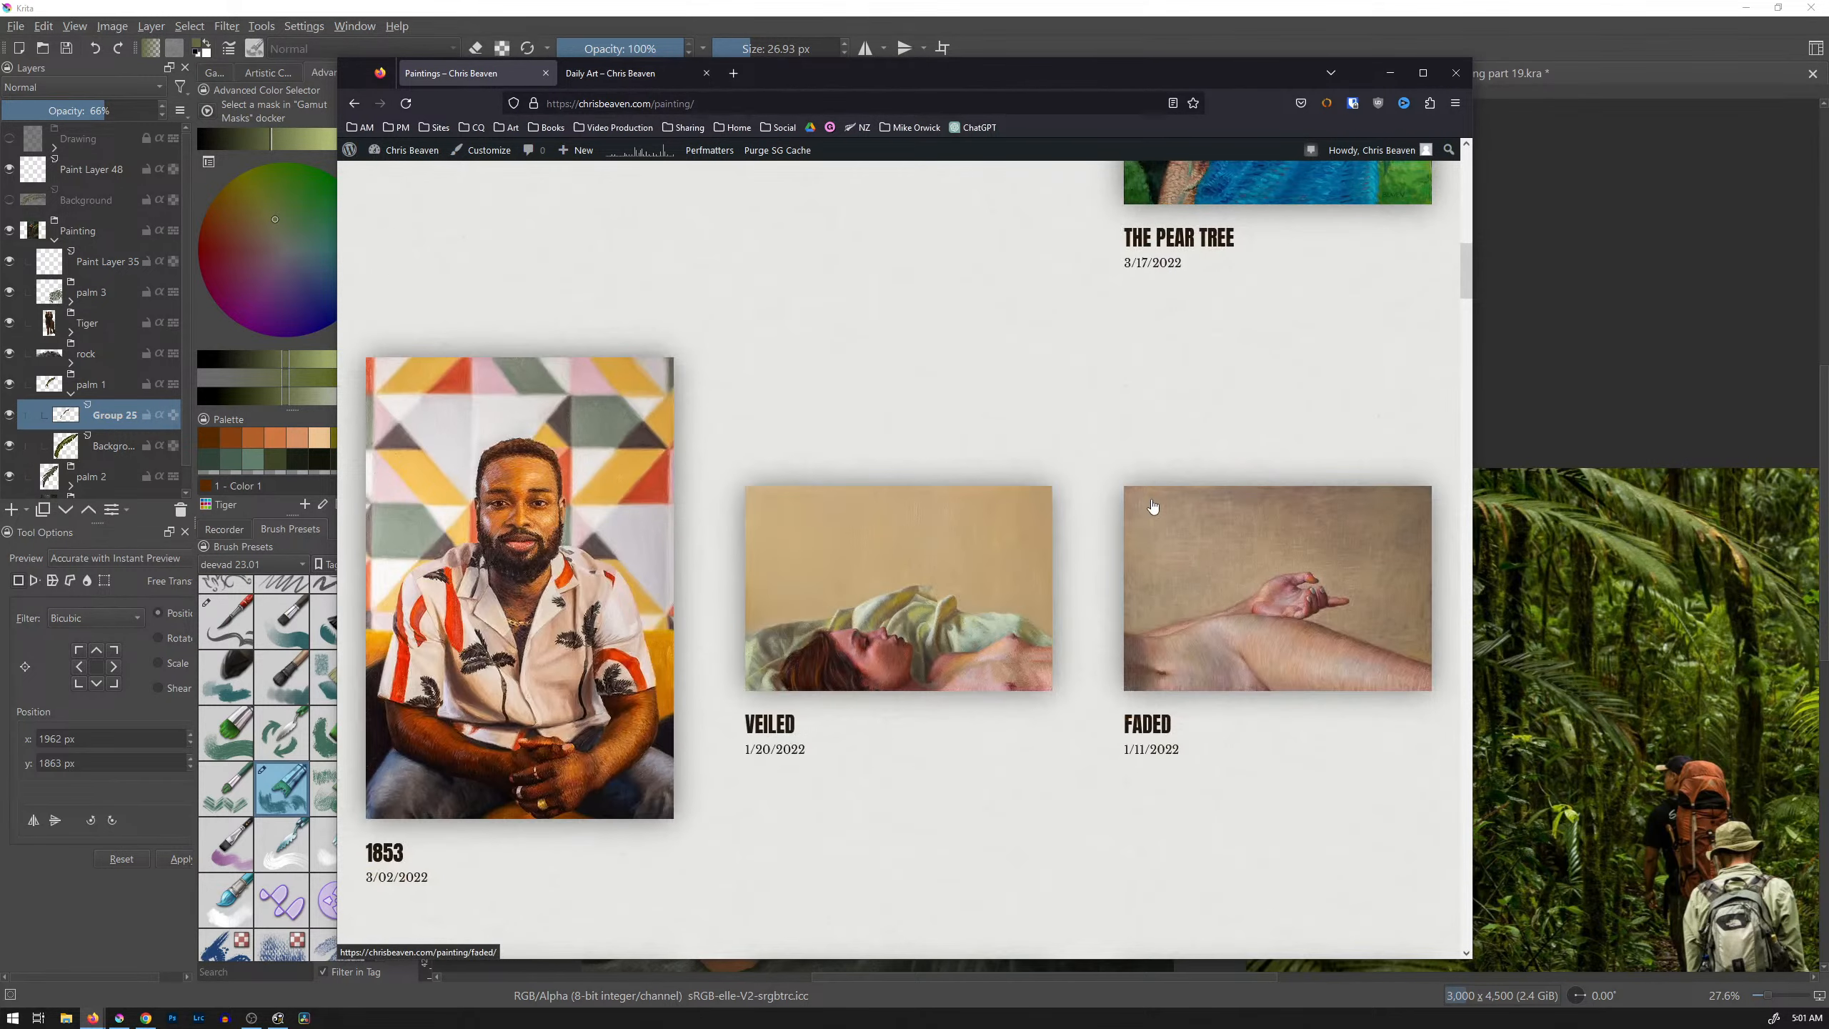
Step: Open the 1853 portrait on the Paintings page and read its description and details, highlighting the session count
scroll(1150, 501, down, 1)
scroll(1149, 495, up, 2)
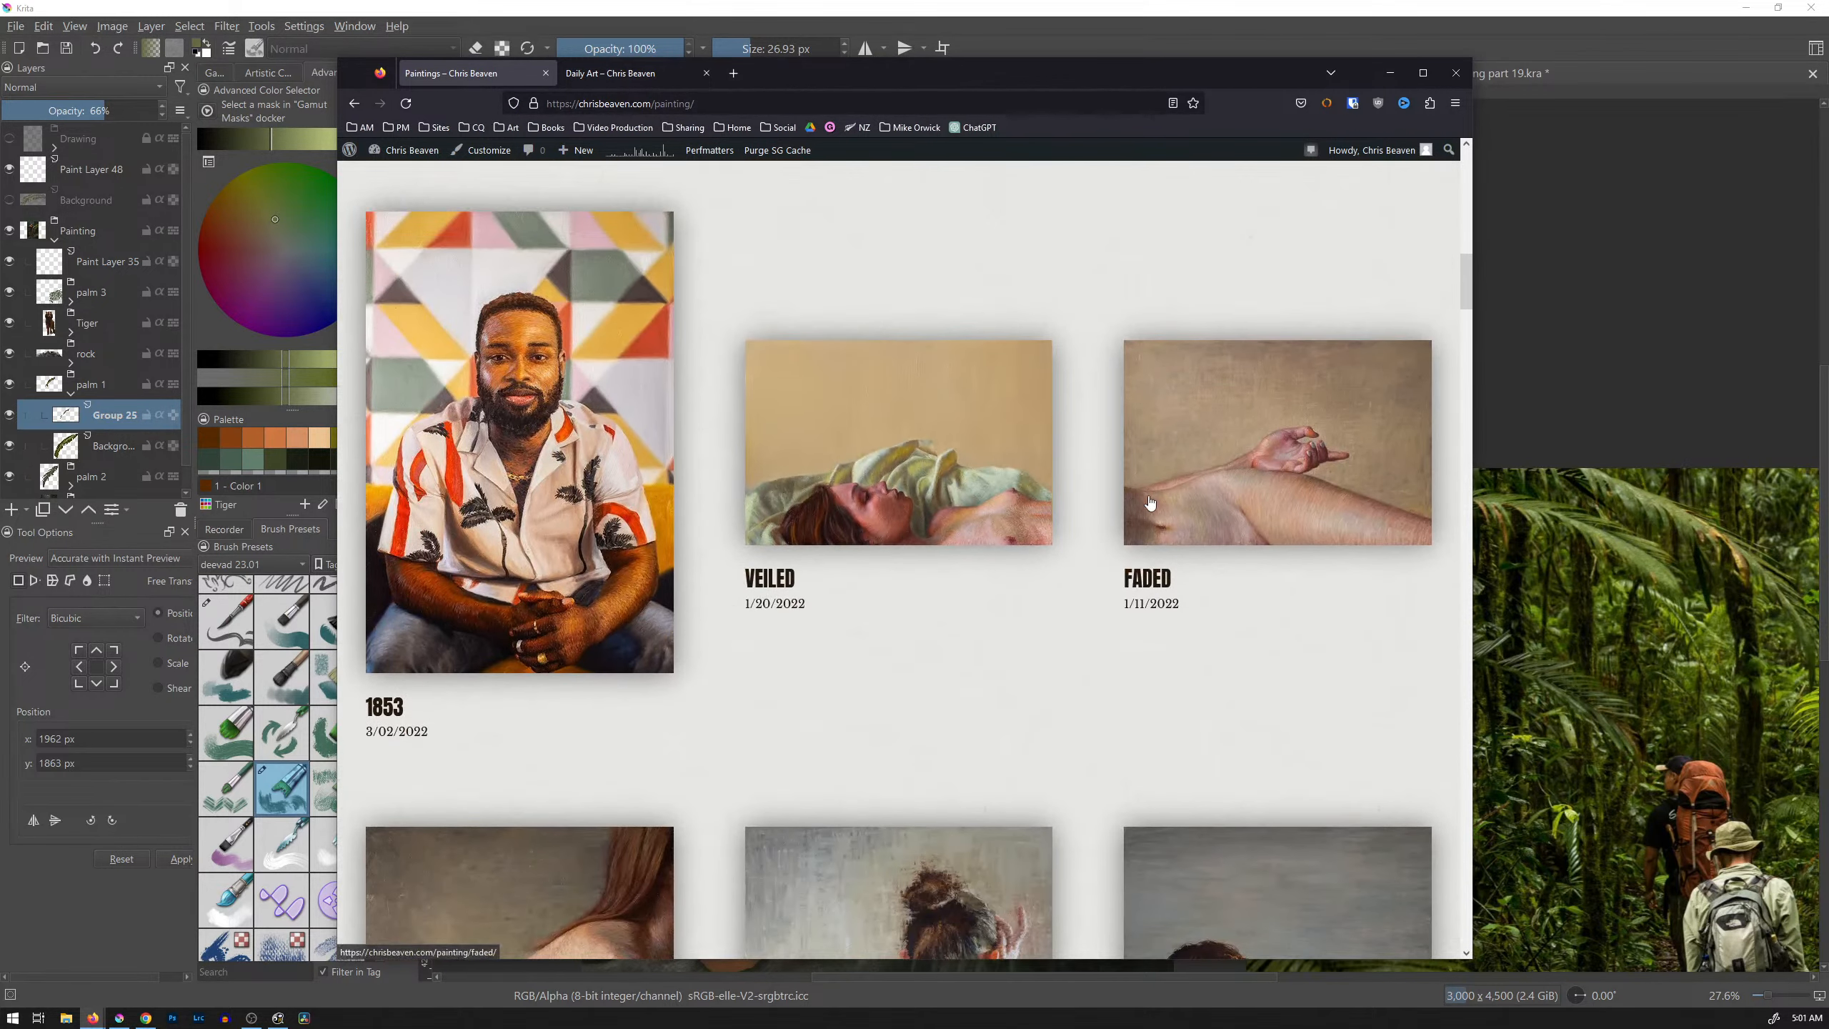
click(533, 373)
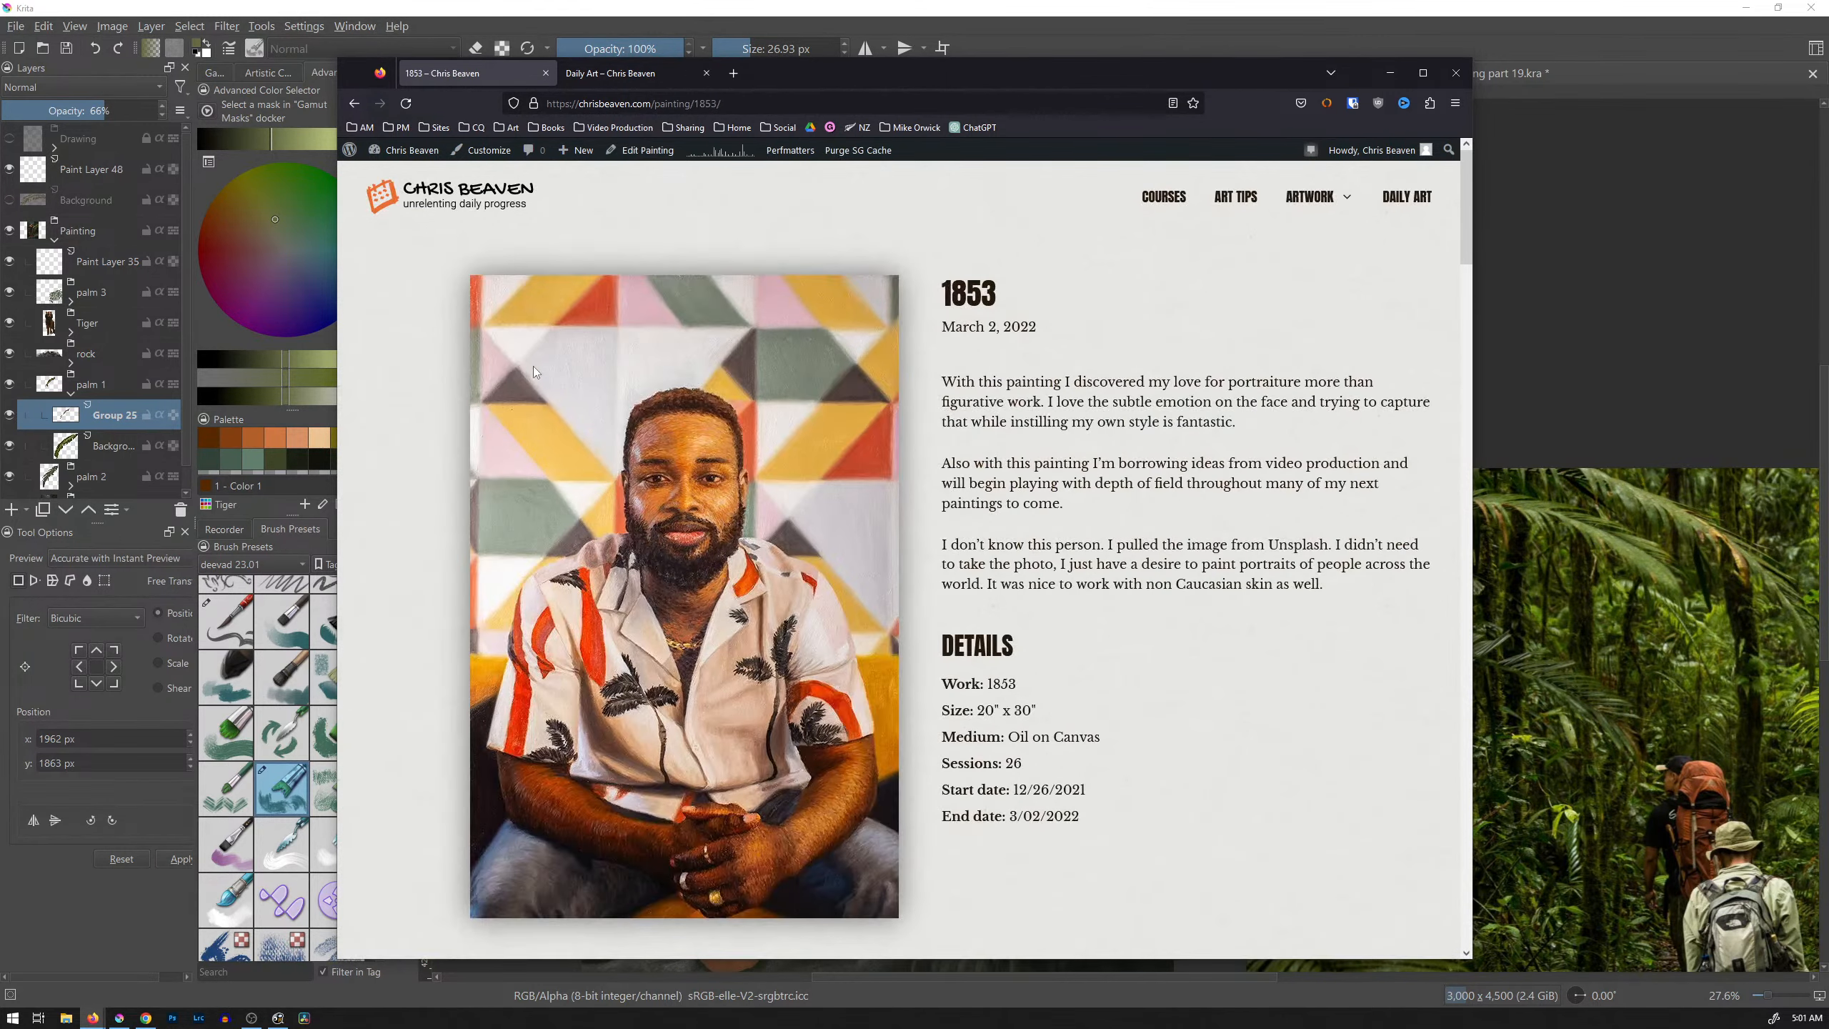
drag(992, 290, 940, 294)
click(1007, 295)
drag(1020, 686, 989, 678)
scroll(1071, 645, down, 3)
drag(1026, 547, 1004, 545)
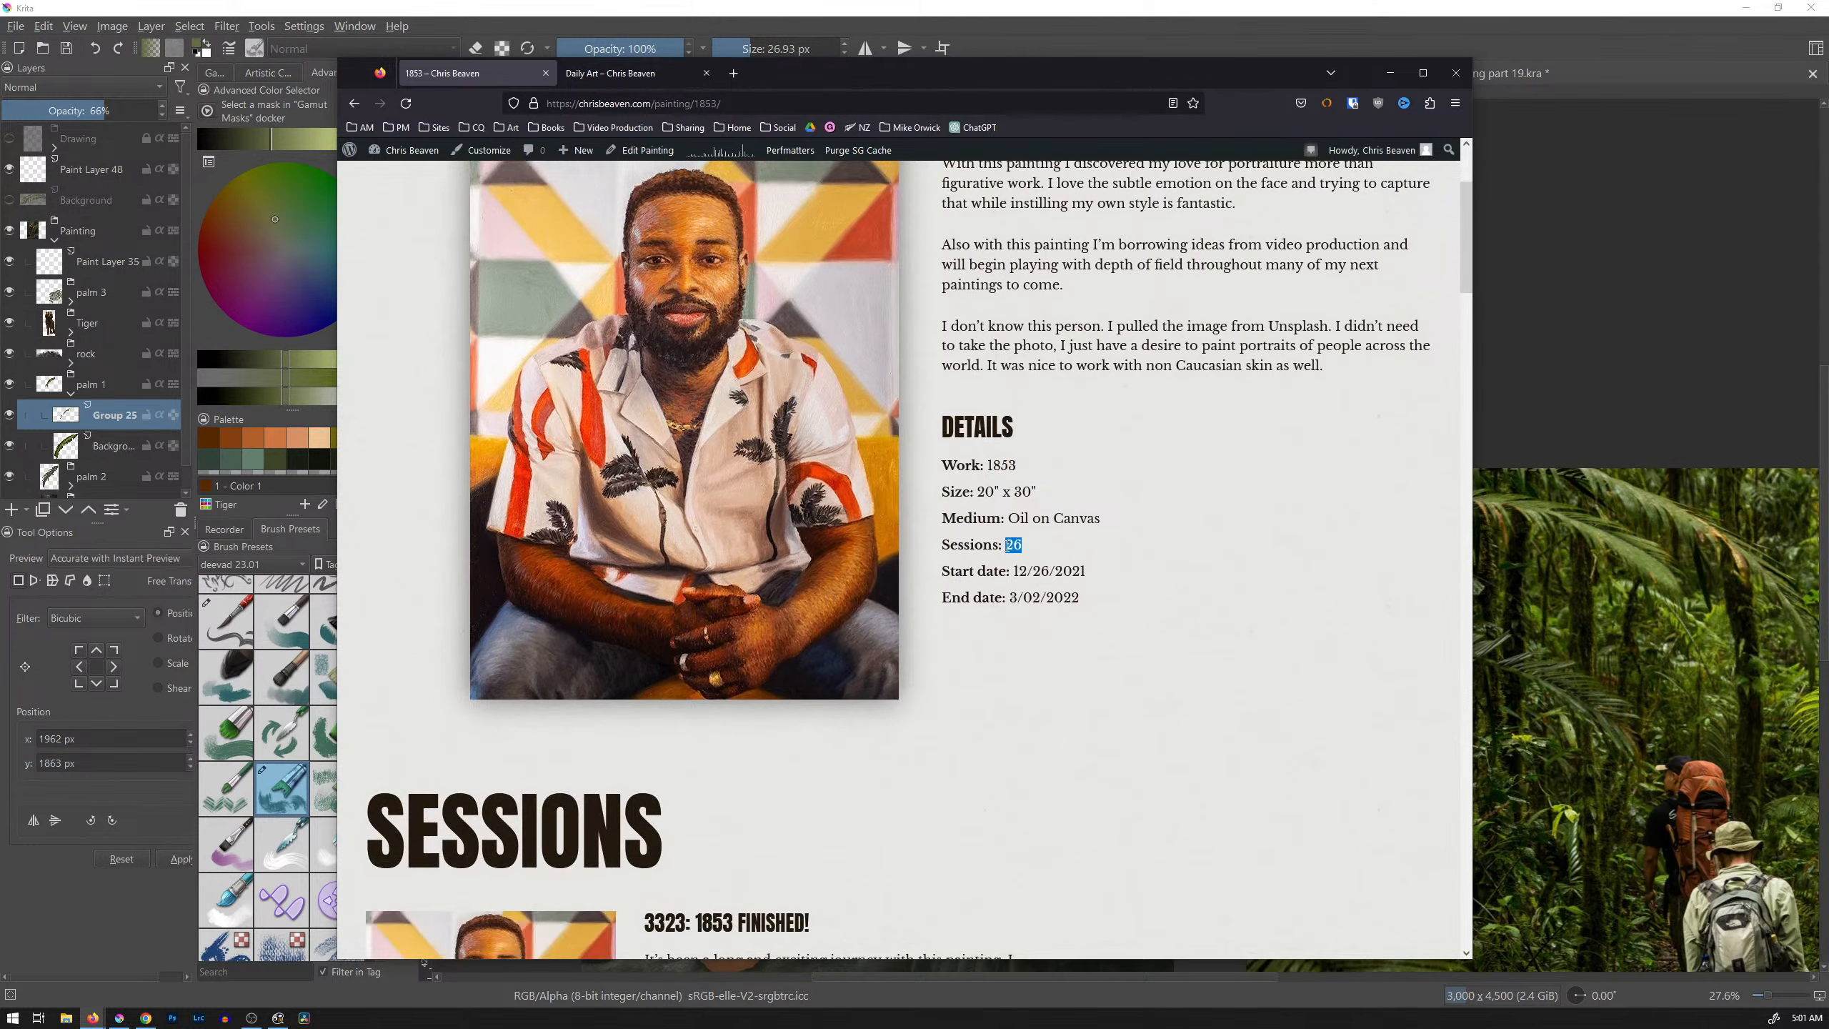
Step: Skim the session log of the 1853 portrait down to the early sessions, and return to the Paintings page
scroll(986, 666, down, 2)
scroll(989, 672, down, 15)
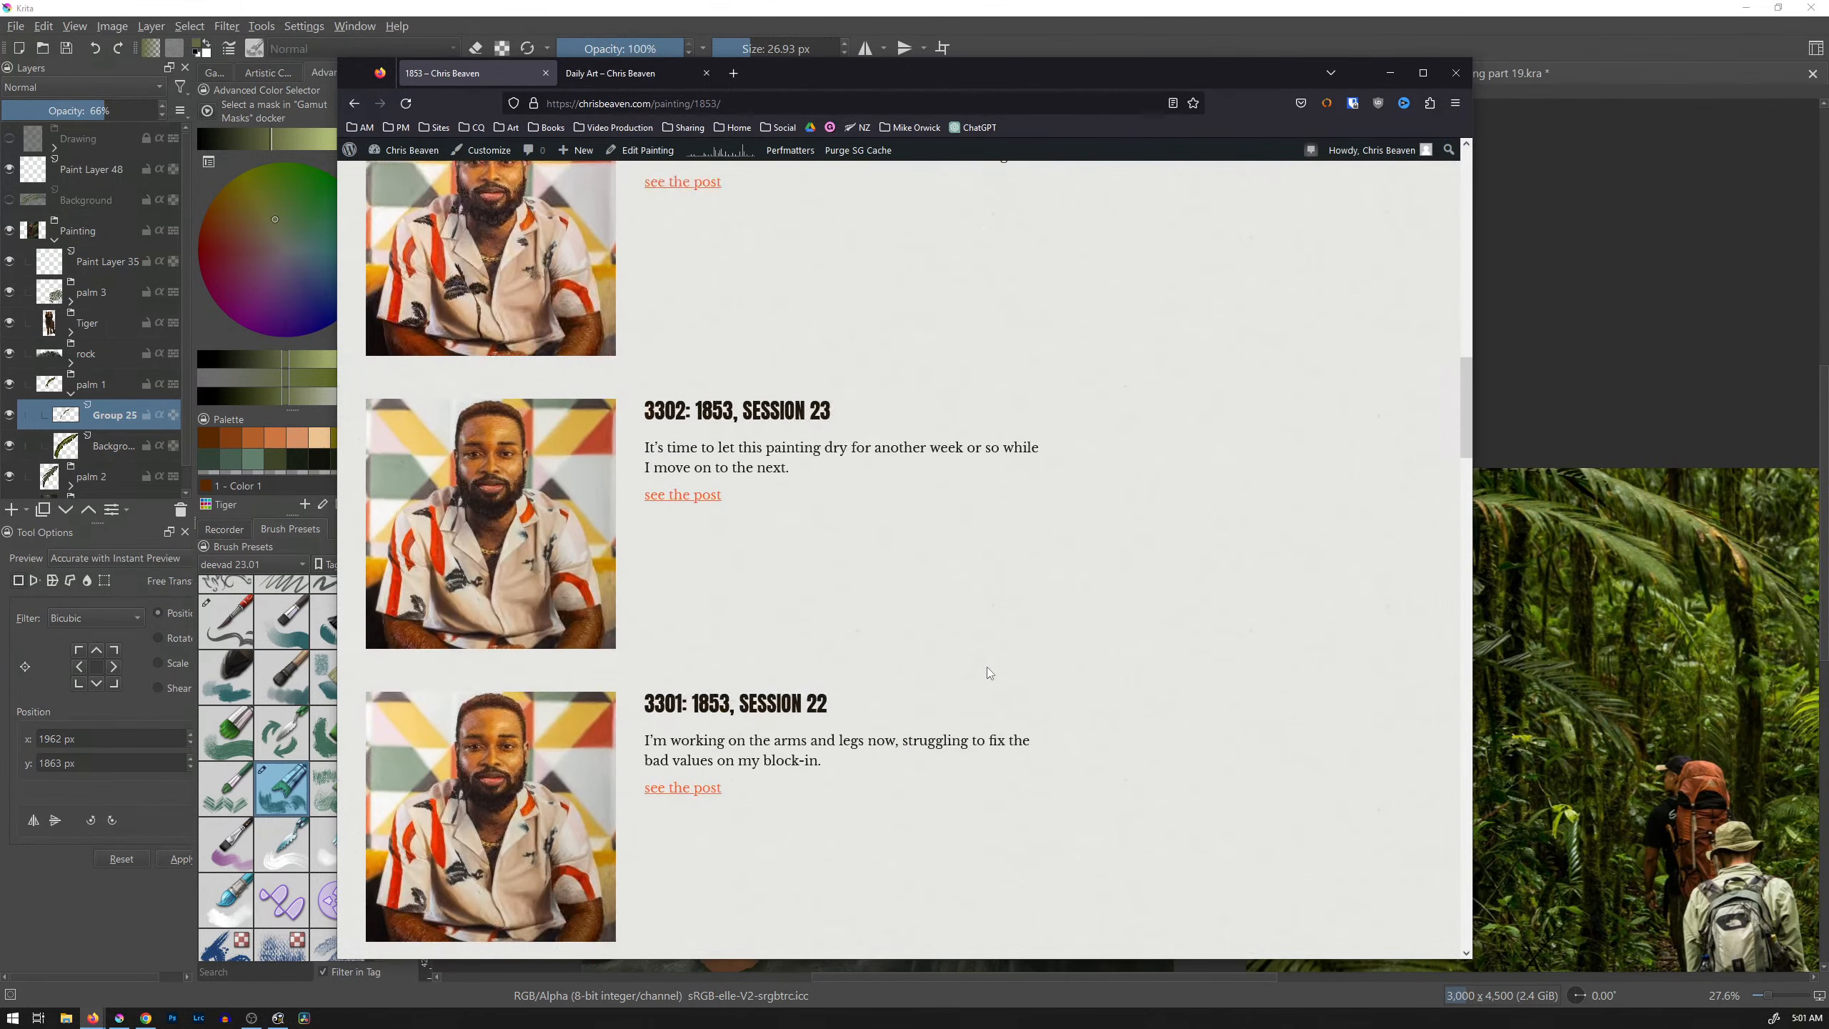
scroll(989, 672, down, 20)
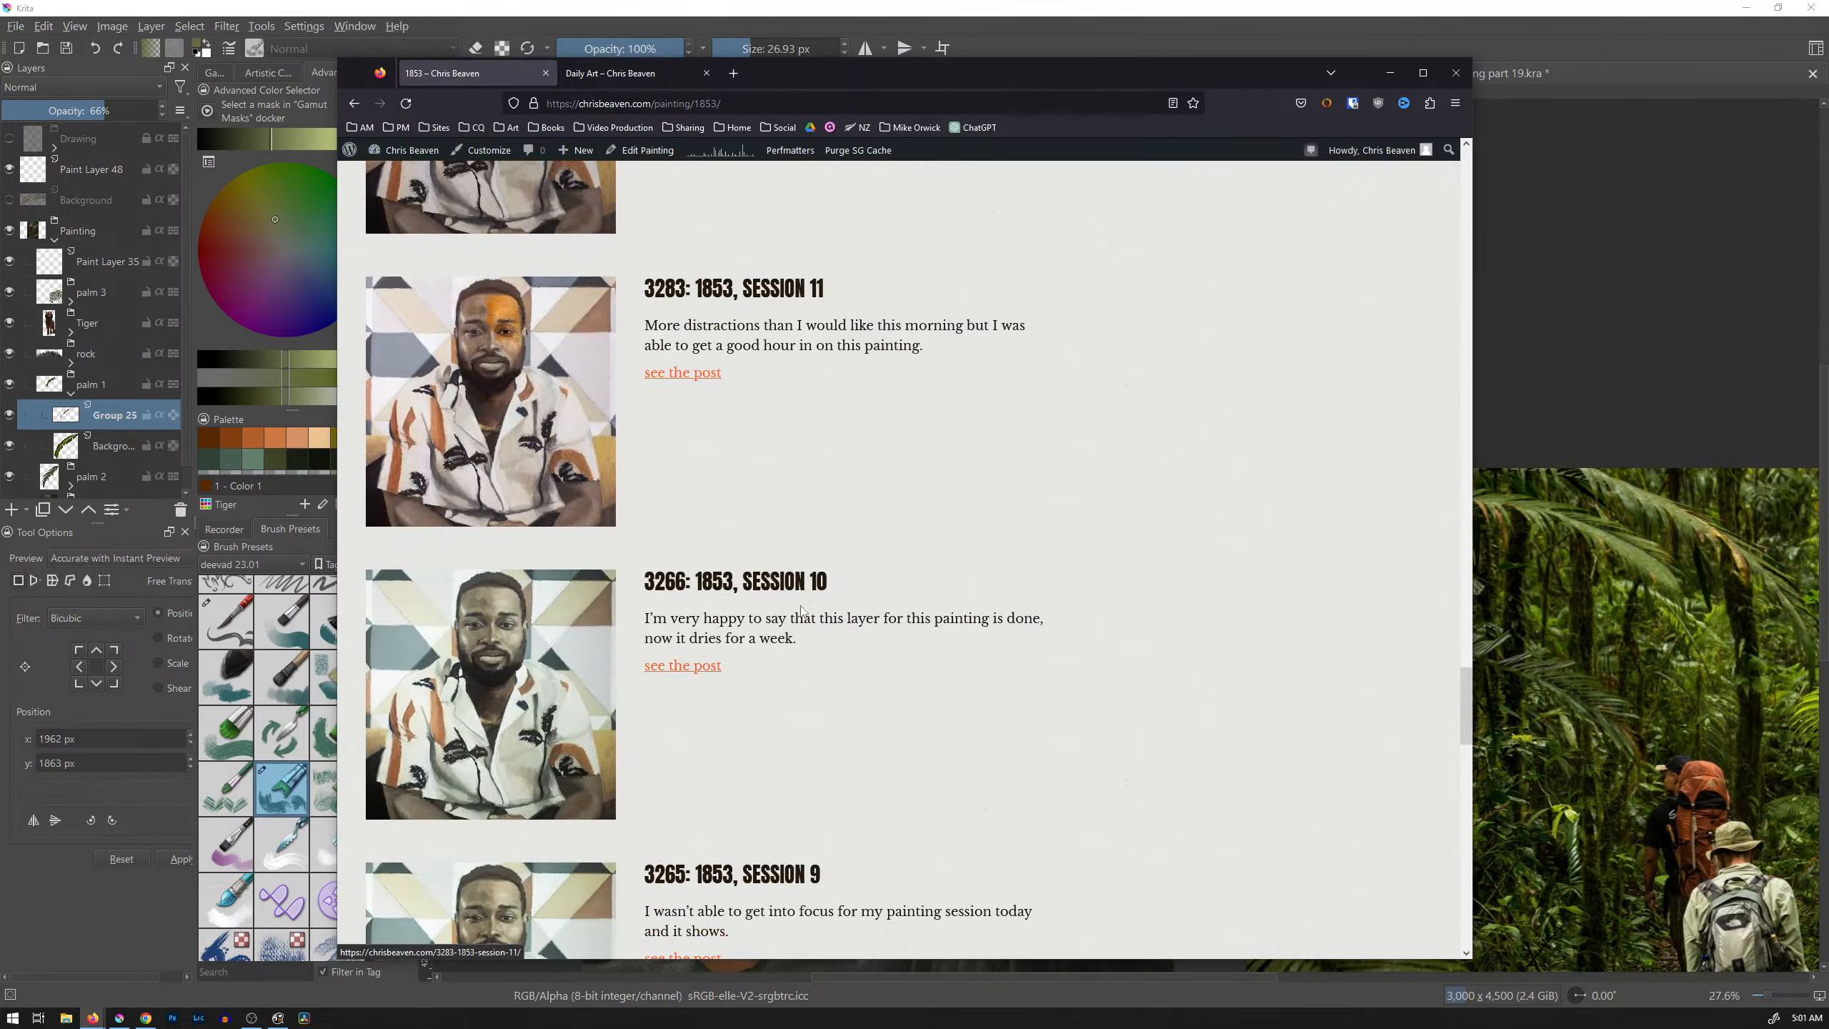
scroll(802, 606, up, 20)
scroll(801, 605, up, 15)
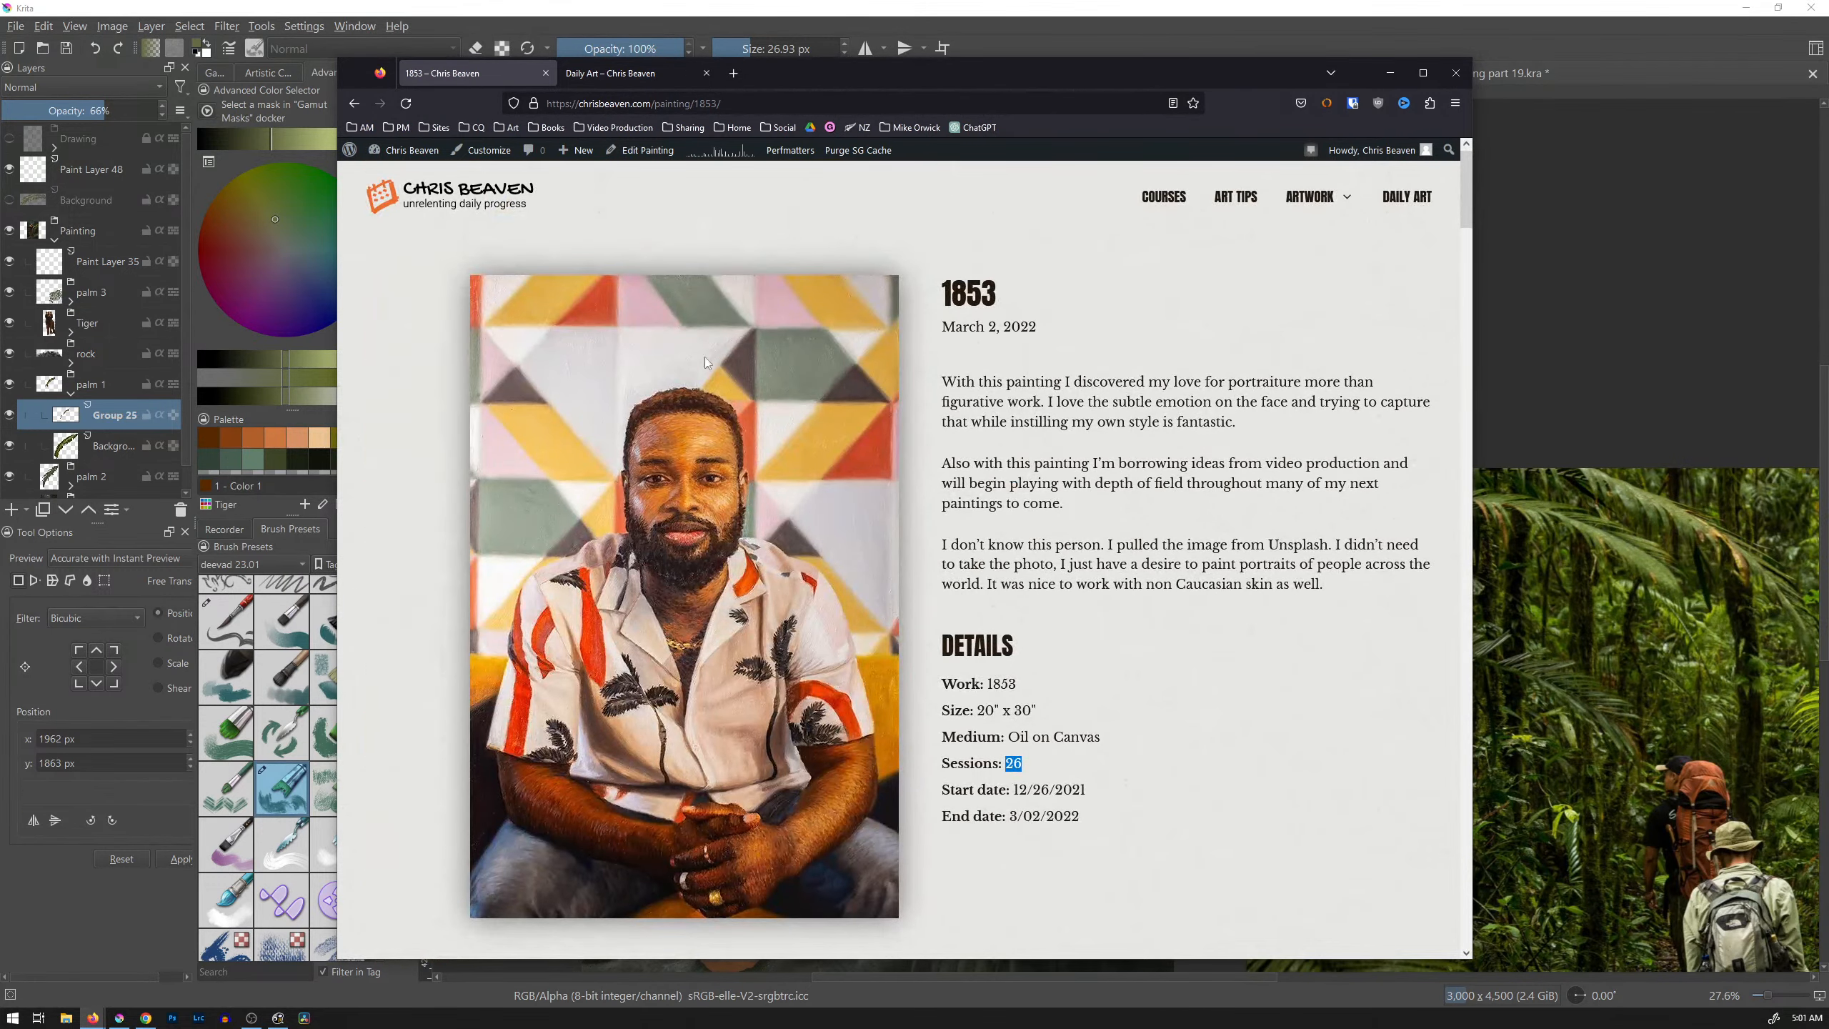
click(353, 102)
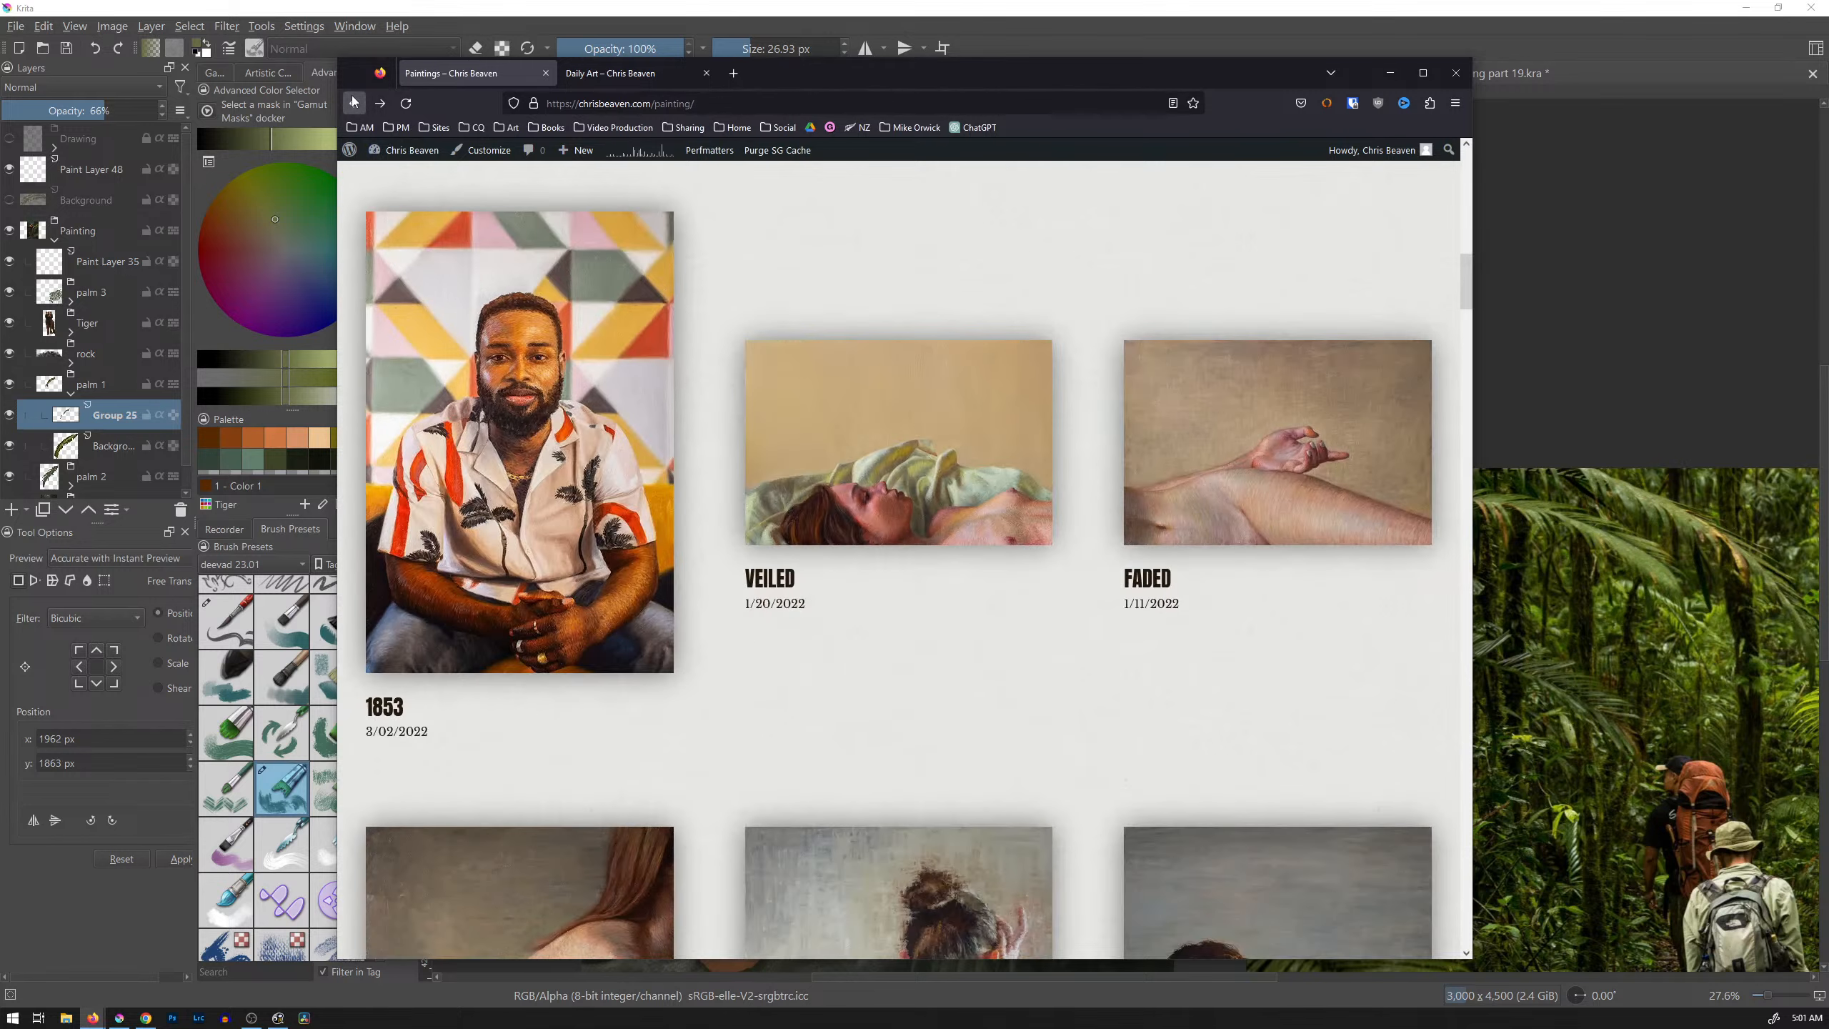
Step: Open the Veiled painting, look over its image, description and details, and return to the Paintings page
scroll(863, 337, down, 4)
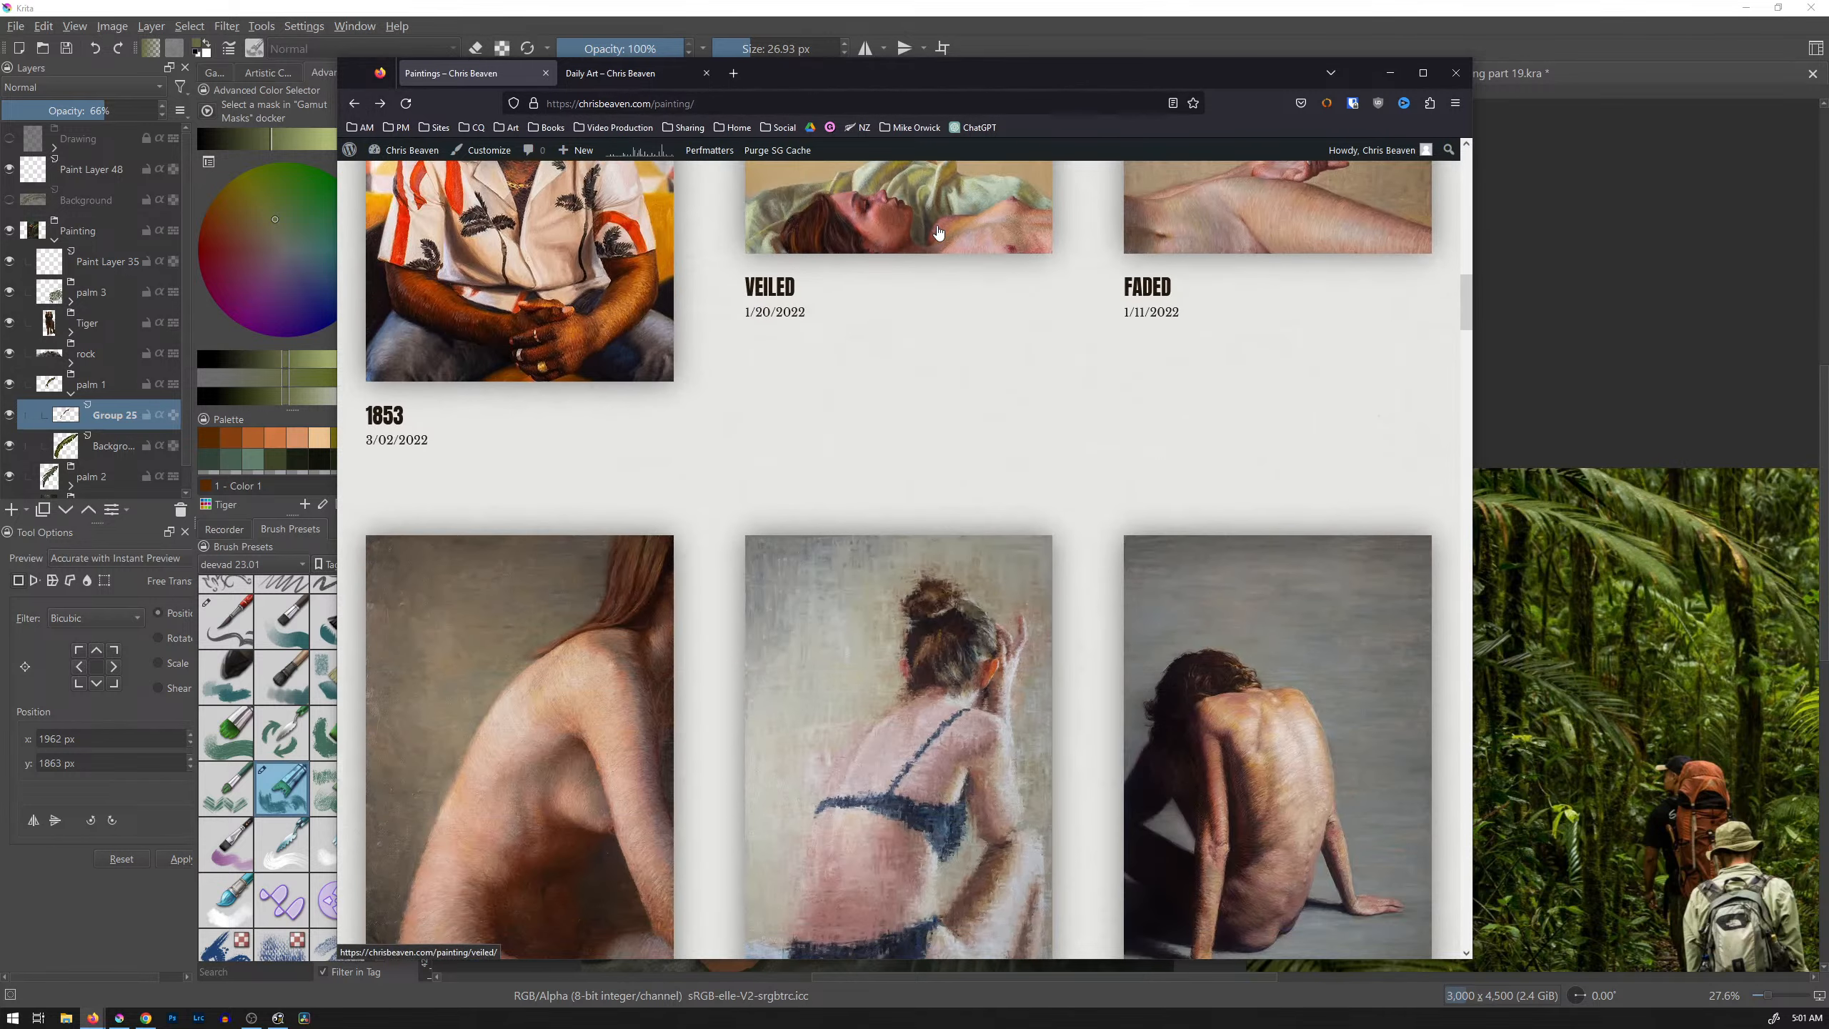
scroll(962, 303, up, 3)
click(966, 312)
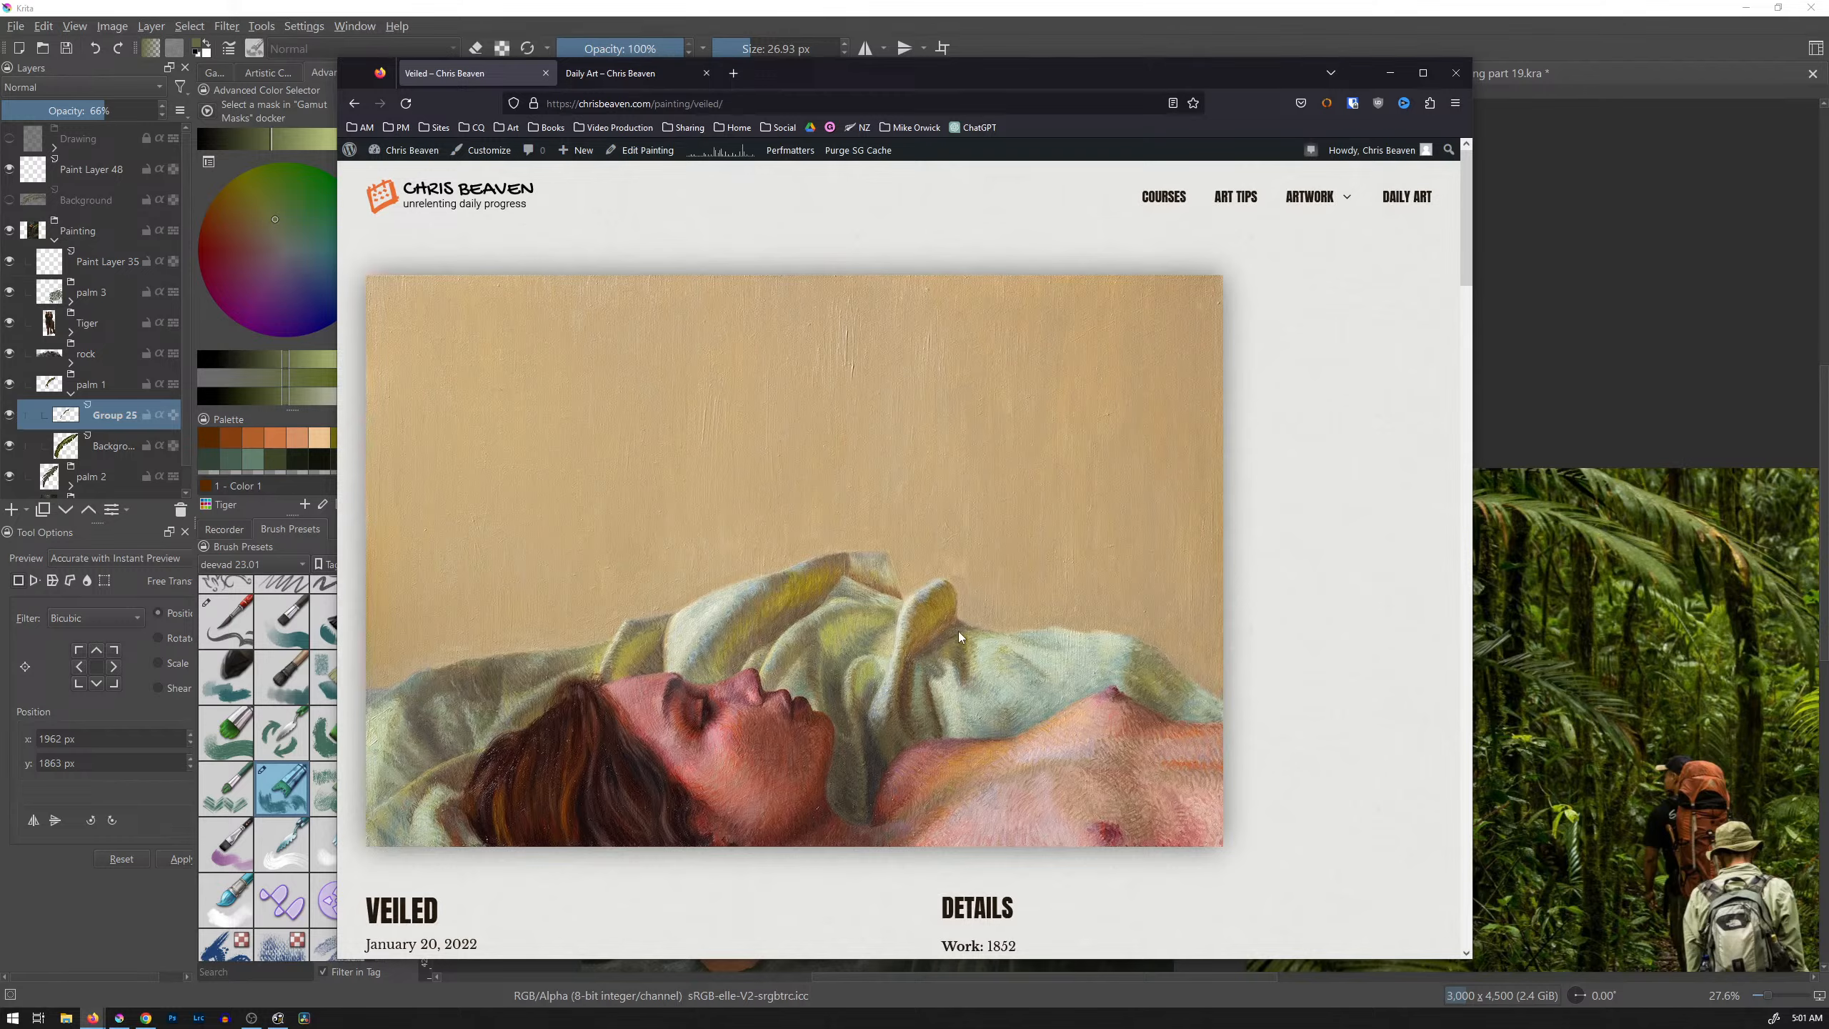
scroll(958, 632, down, 5)
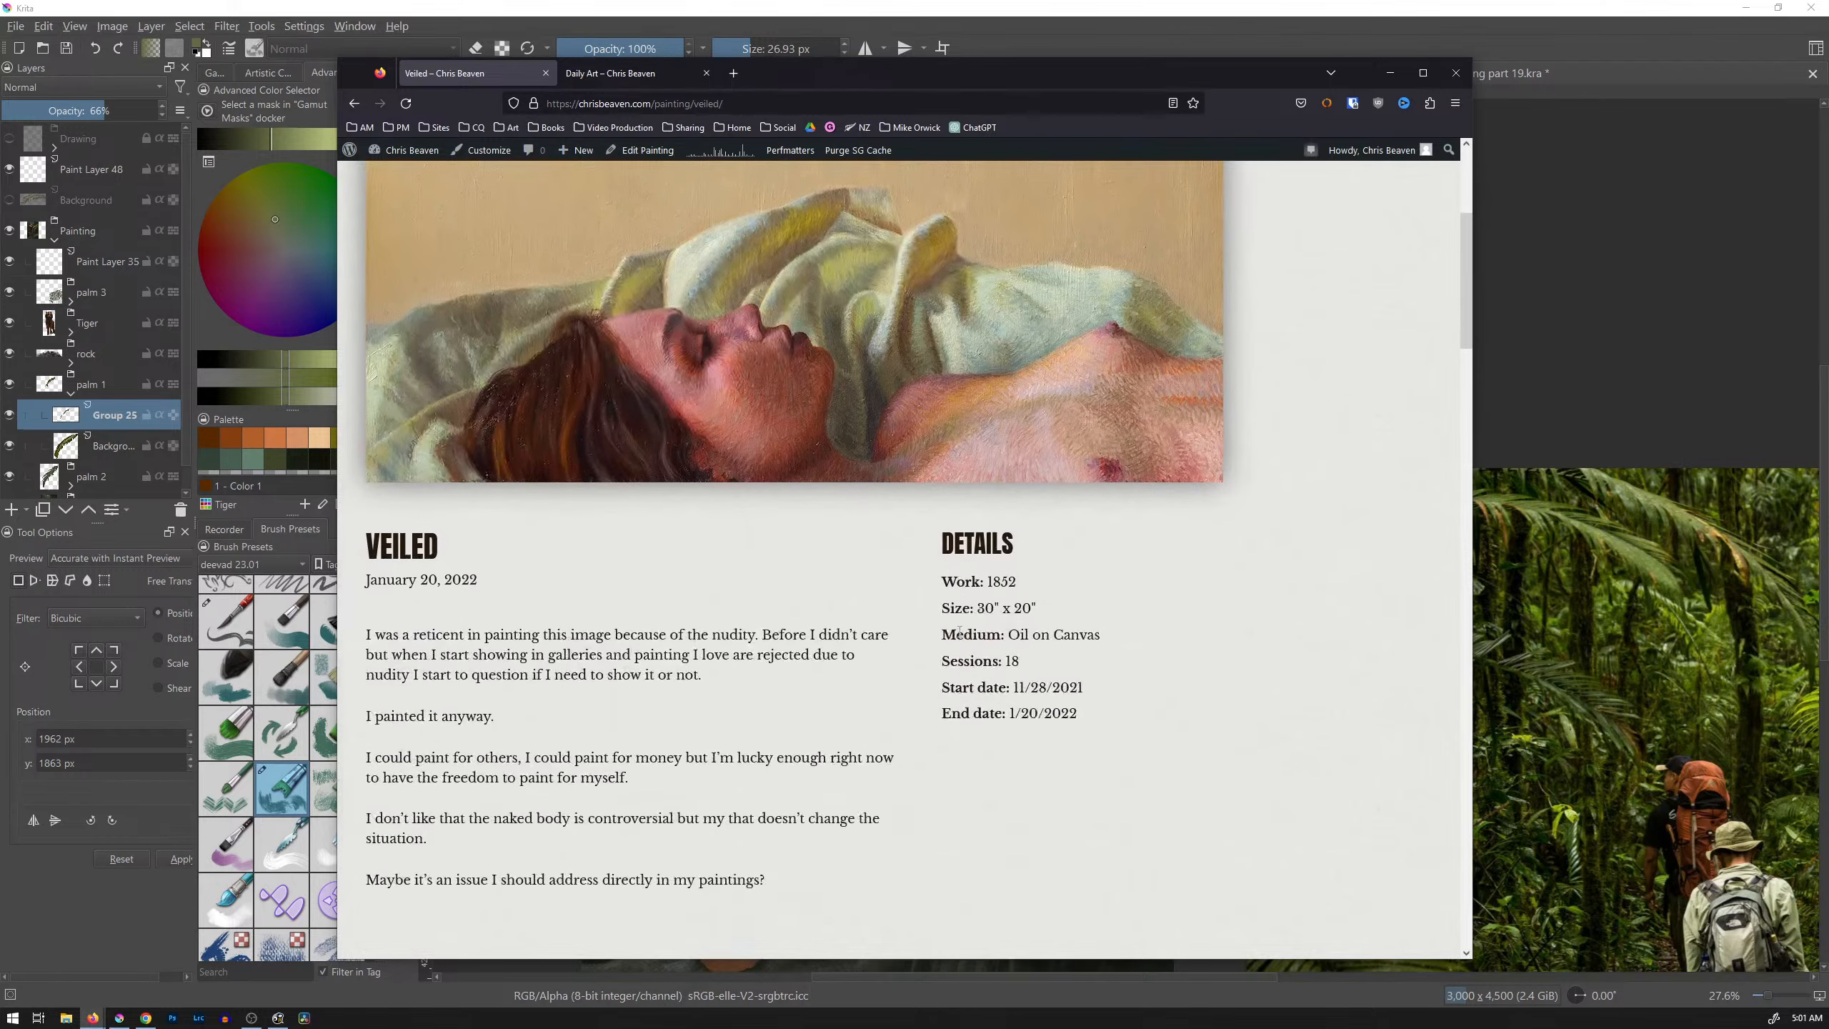
click(369, 102)
Step: Open the Vulnerability Three painting, check its session count and session log, and return to the Paintings page
scroll(880, 456, down, 6)
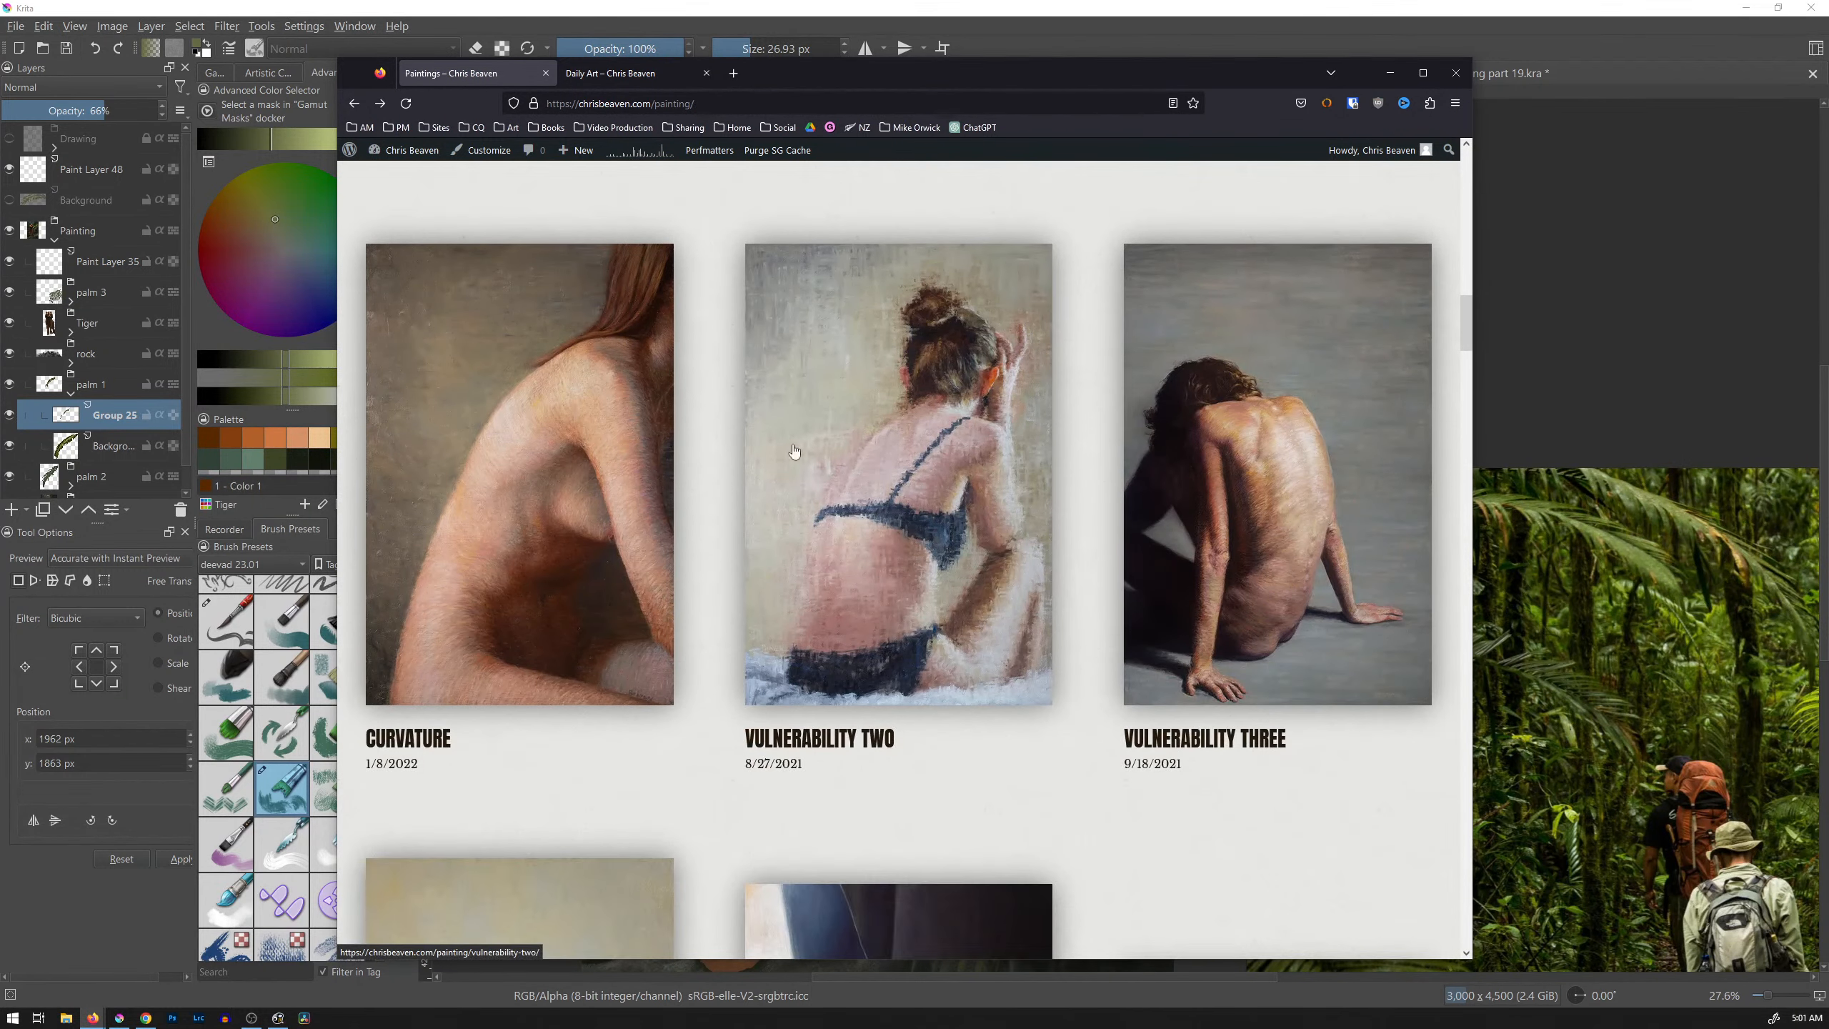
scroll(806, 432, down, 2)
scroll(819, 415, up, 1)
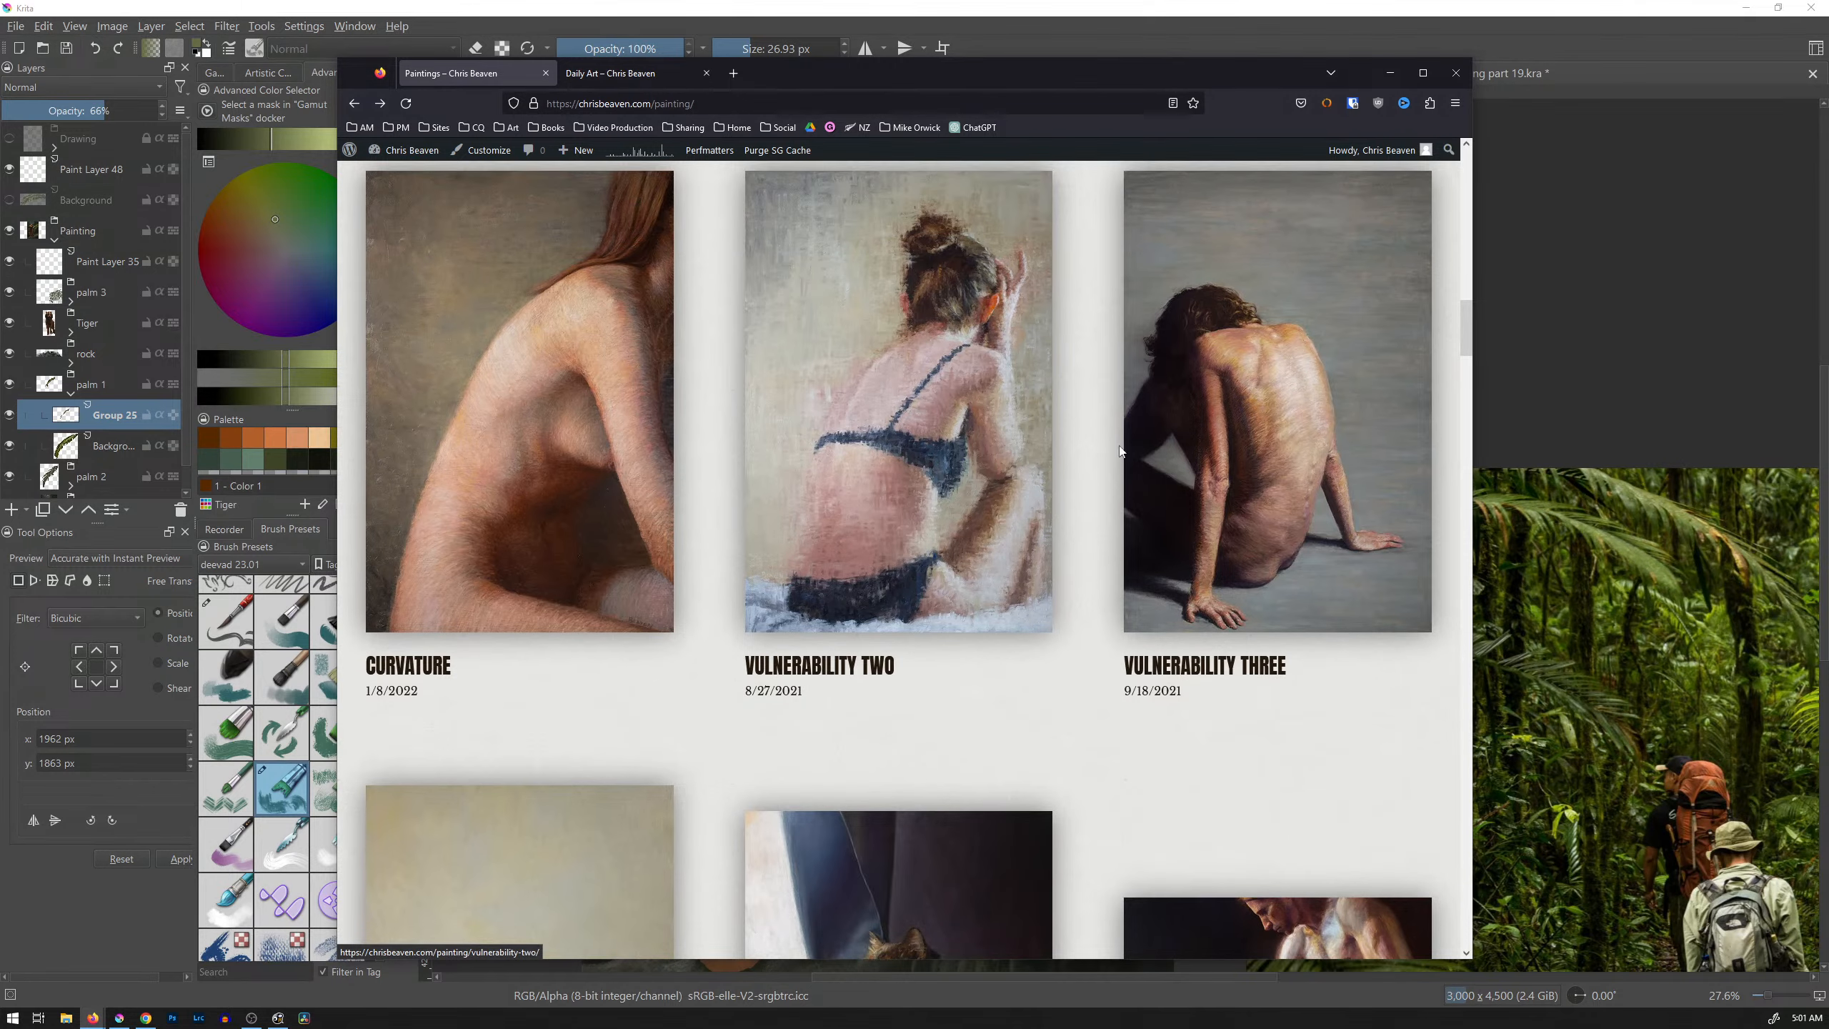
click(1193, 436)
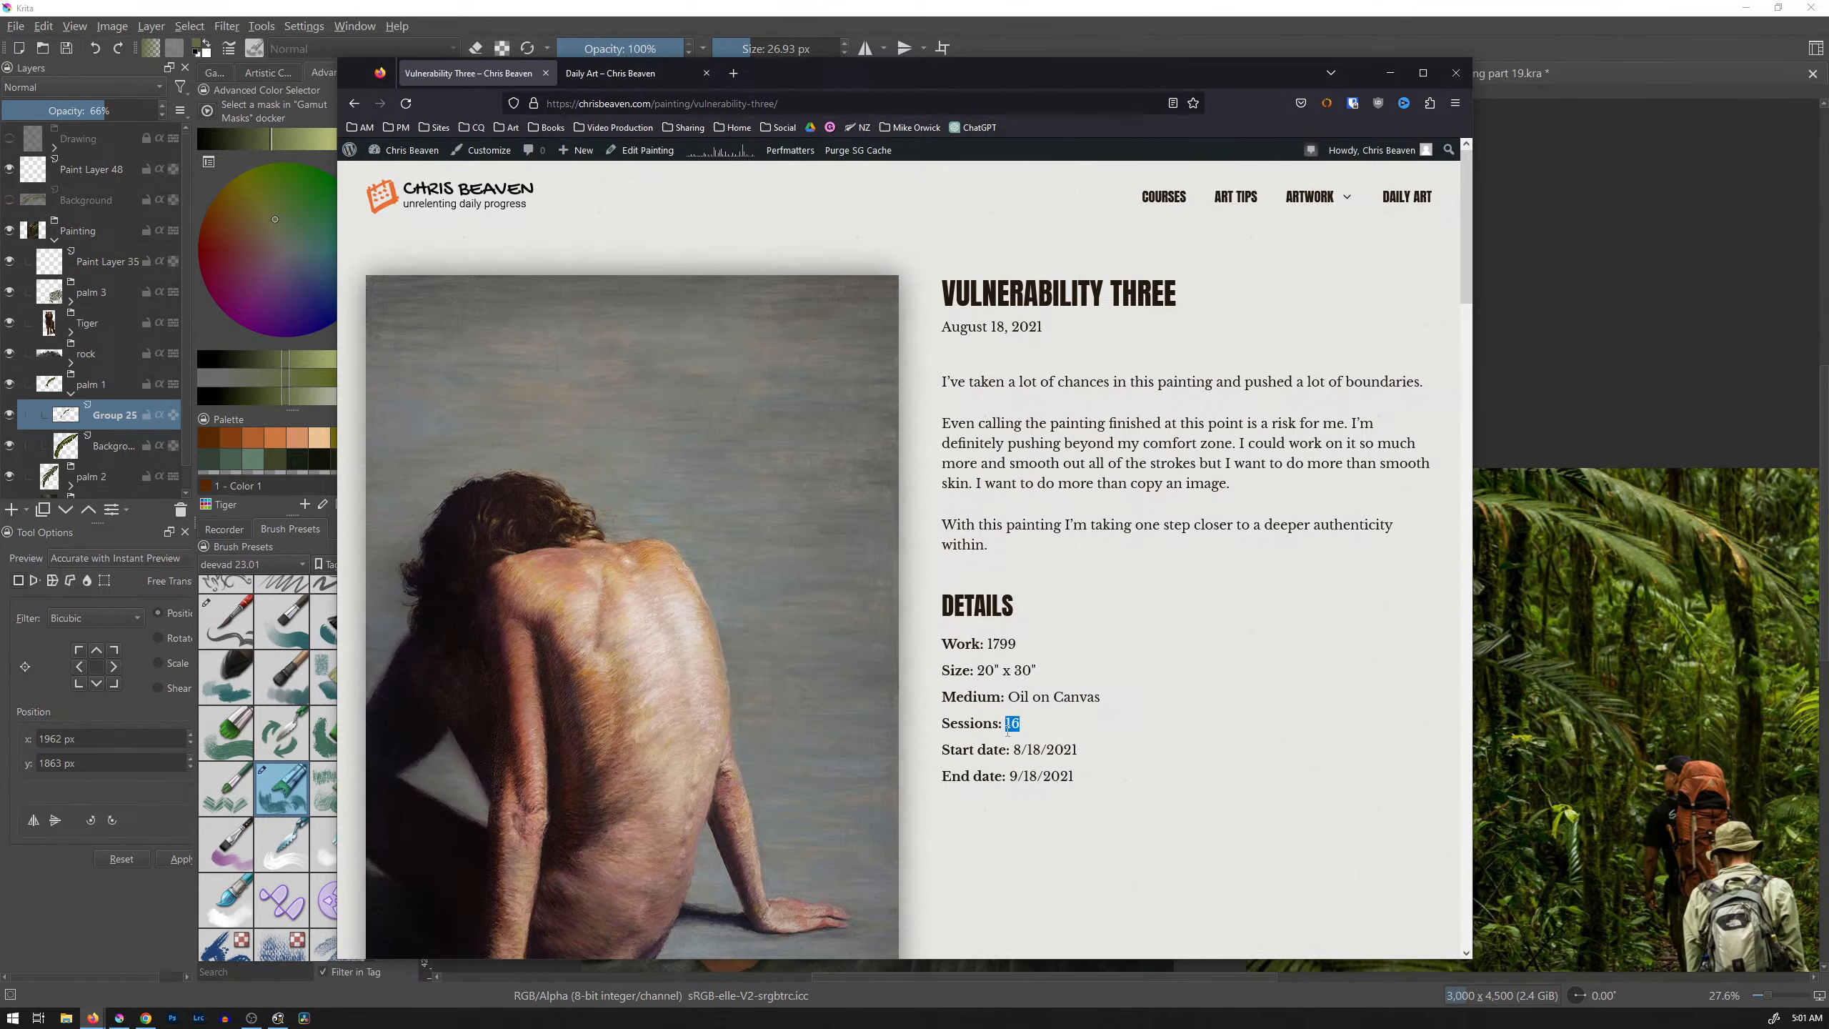
scroll(921, 625, down, 10)
click(358, 102)
Step: Look through the older paintings, from Vulnerability One and Winnie past the Paper series to the Satsuma Still Life 2021 row
scroll(1192, 599, down, 5)
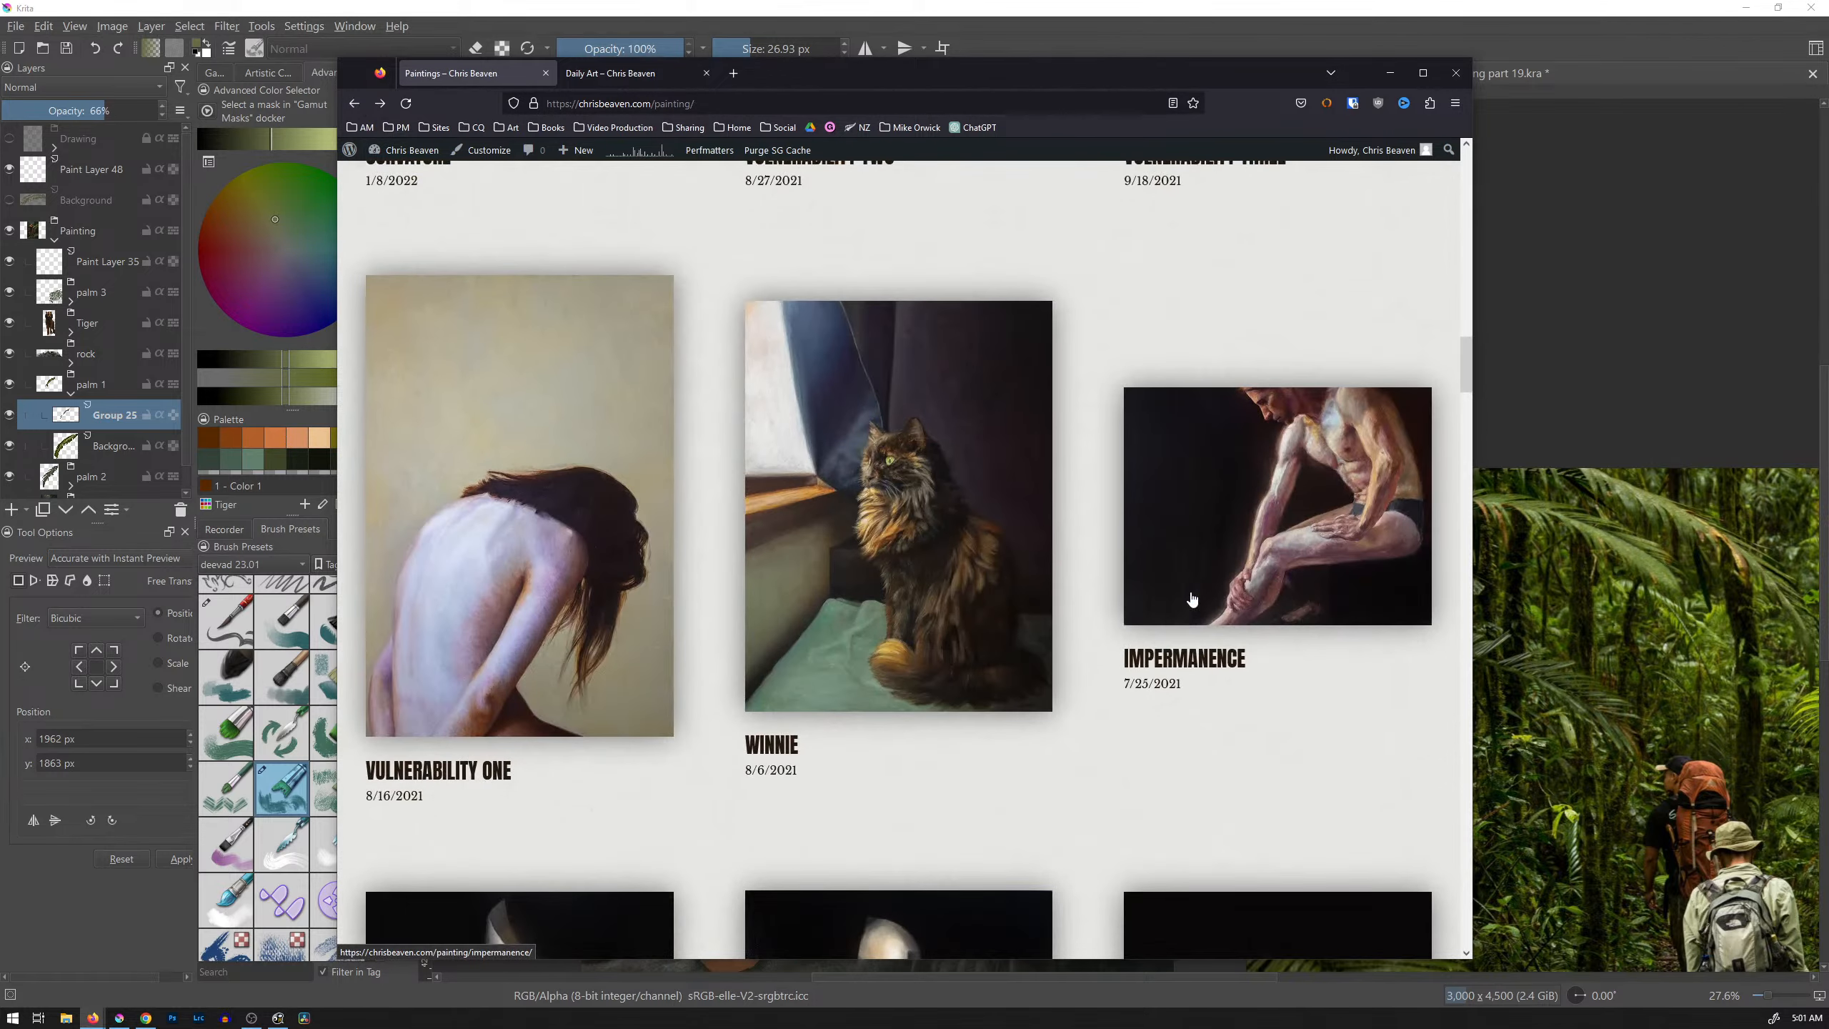
scroll(1192, 599, down, 3)
scroll(788, 469, down, 5)
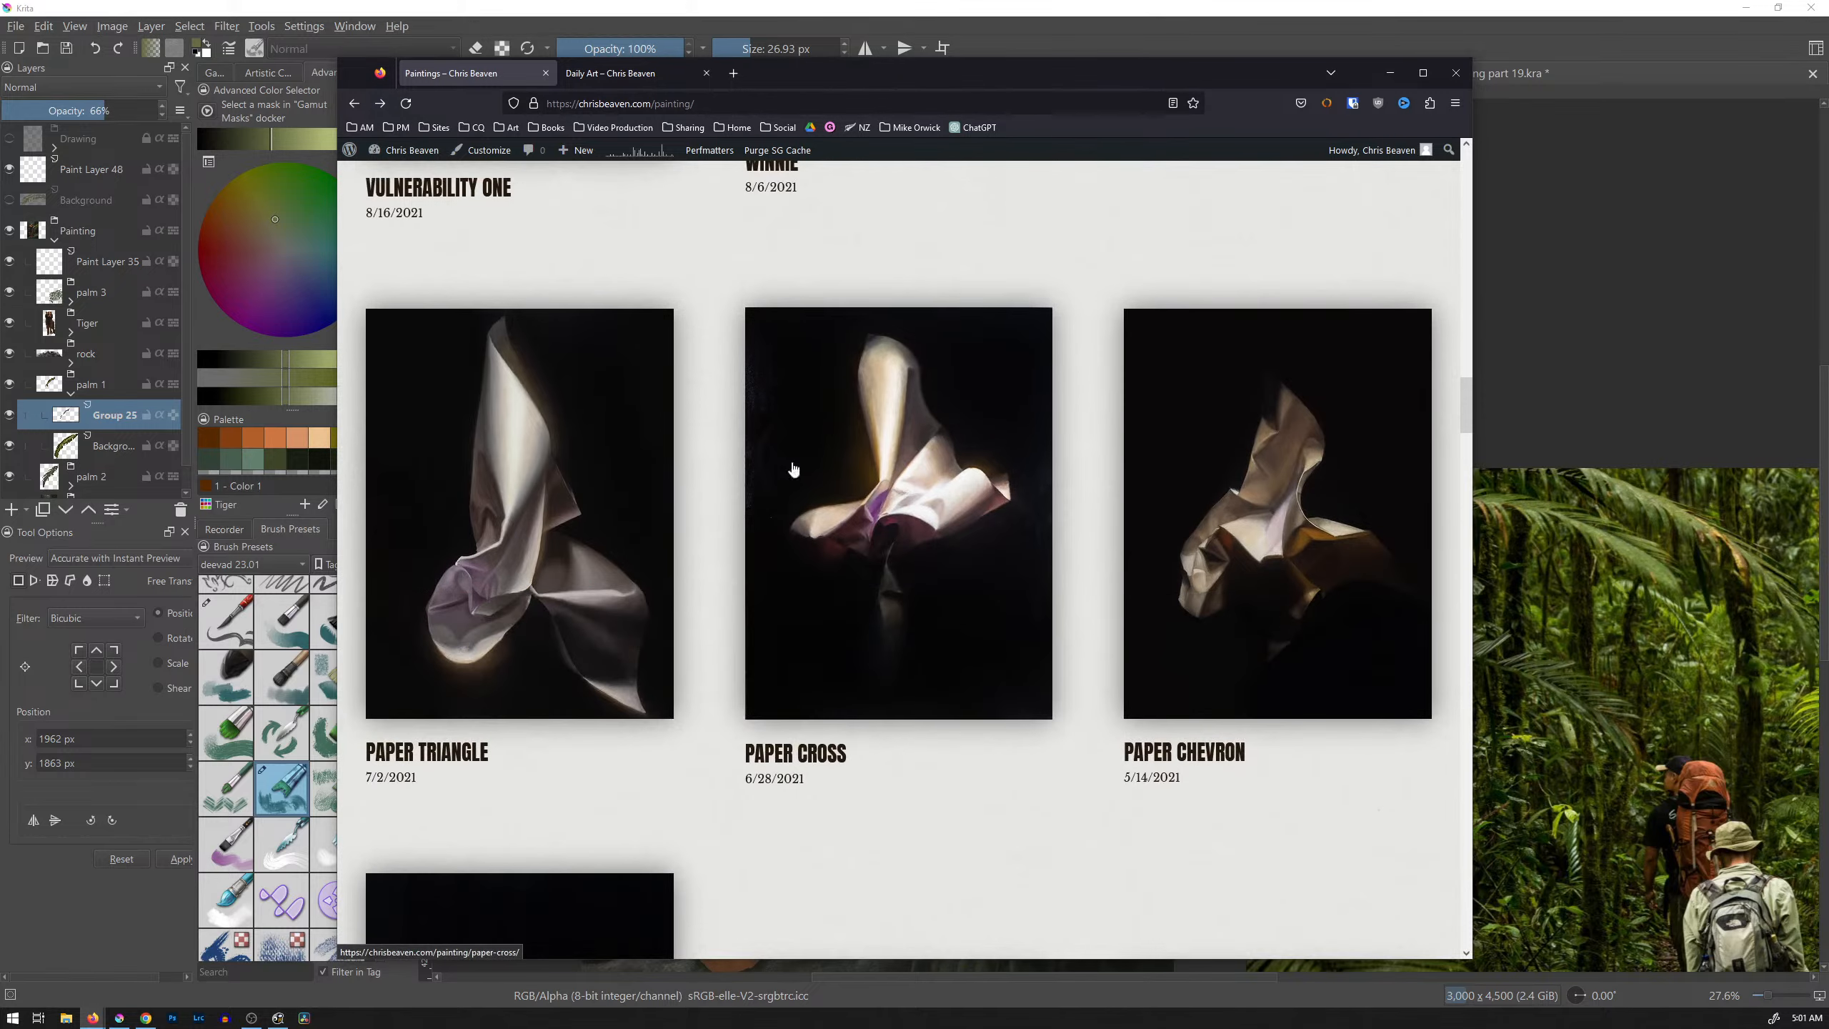
scroll(903, 465, down, 5)
scroll(683, 508, down, 3)
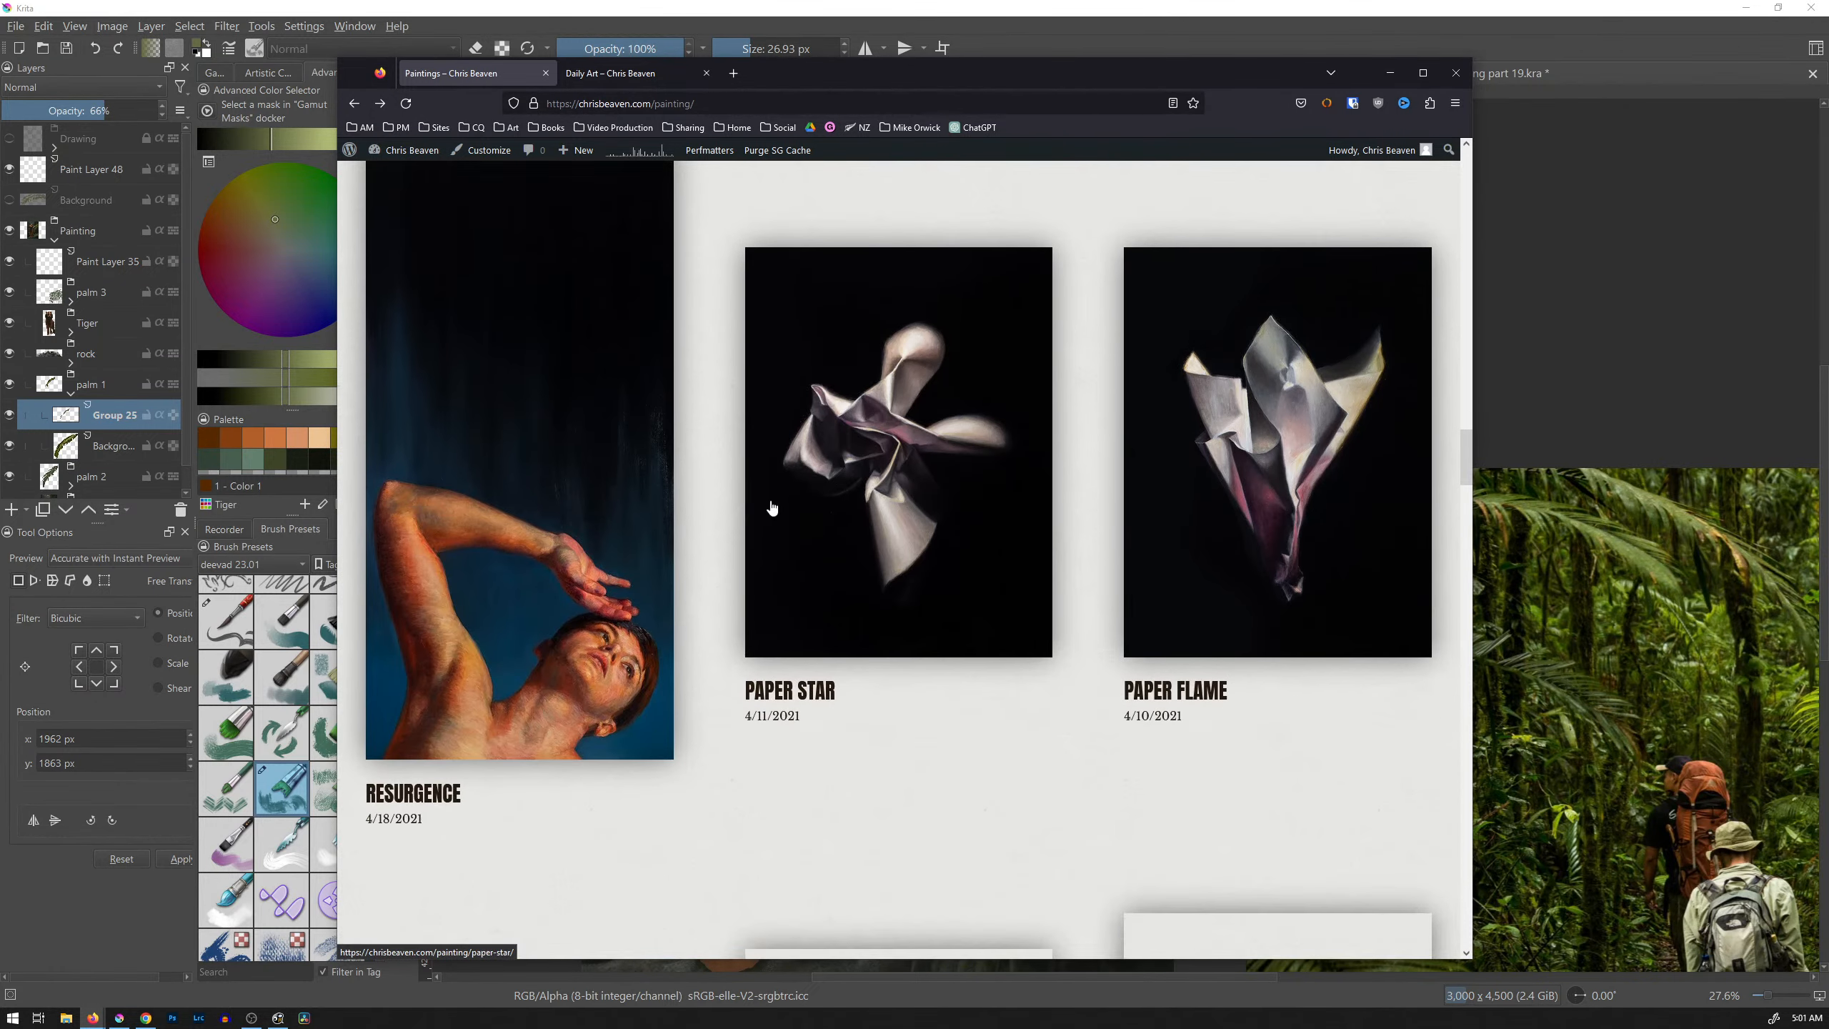
scroll(722, 497, down, 5)
scroll(713, 496, down, 1)
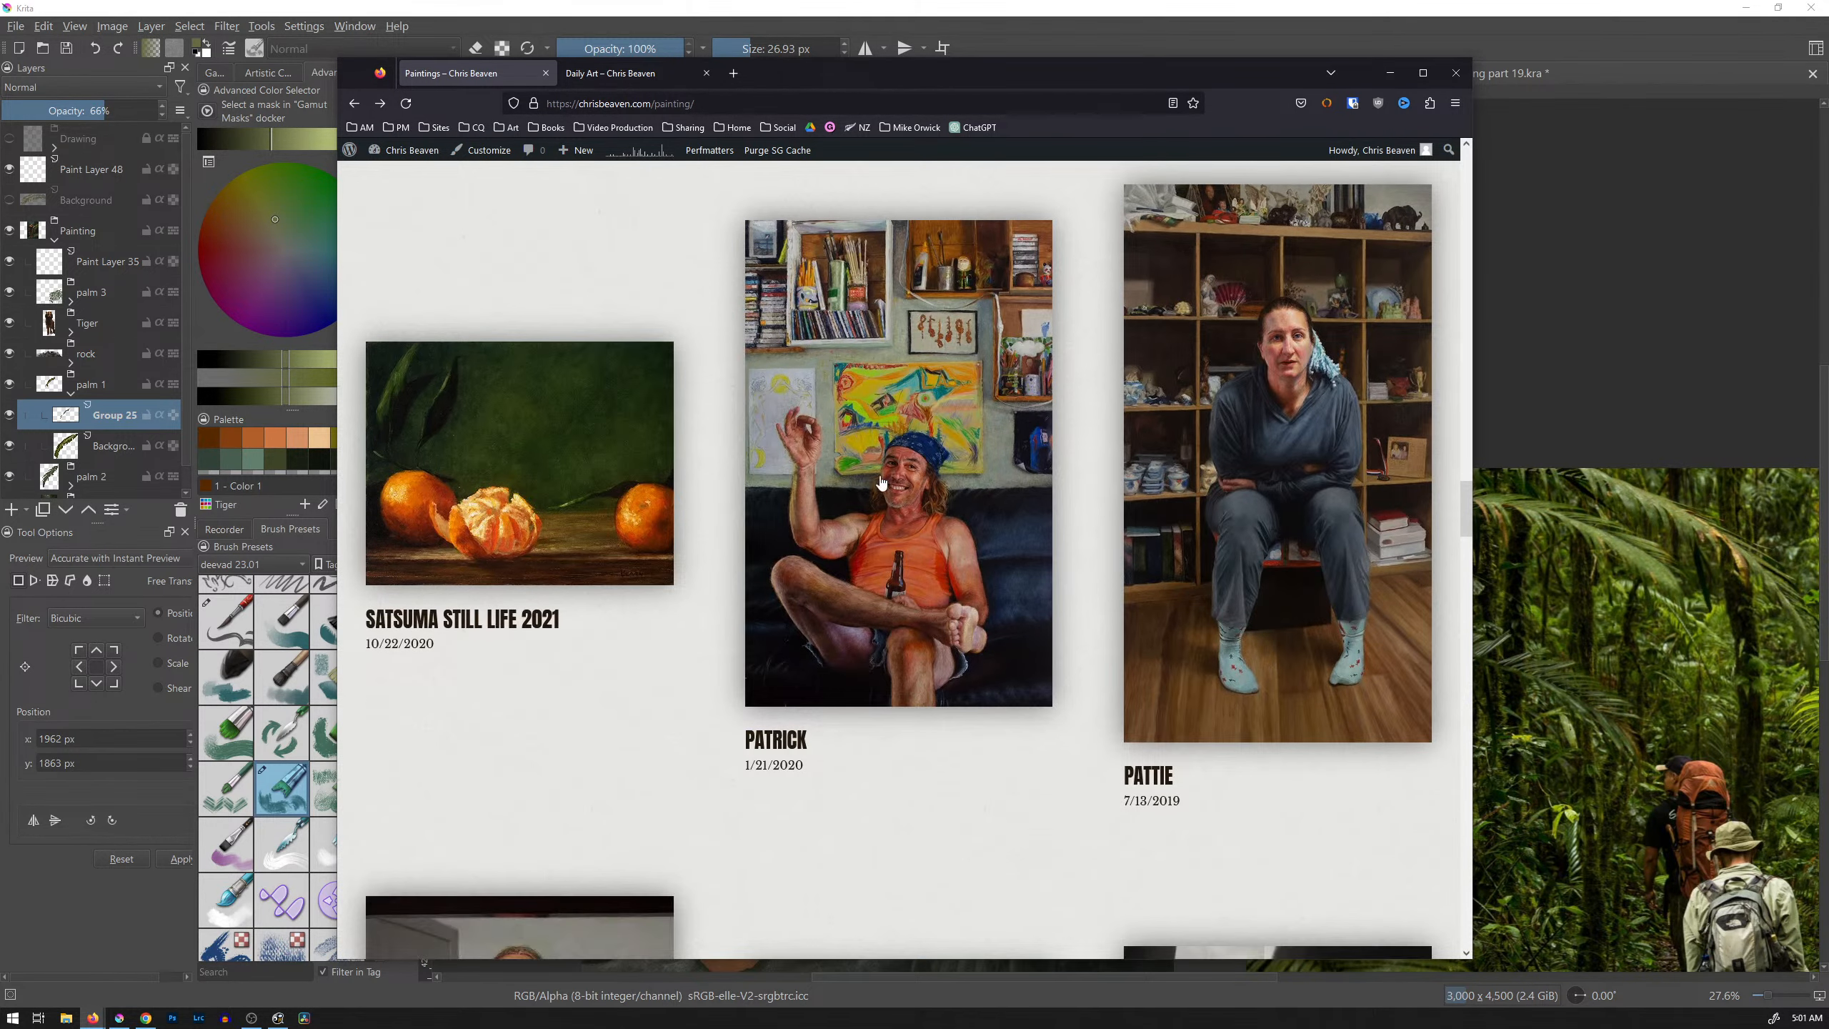
Step: Open the portrait of the man in the orange tank top and examine its session count and start date
click(891, 480)
scroll(999, 478, down, 2)
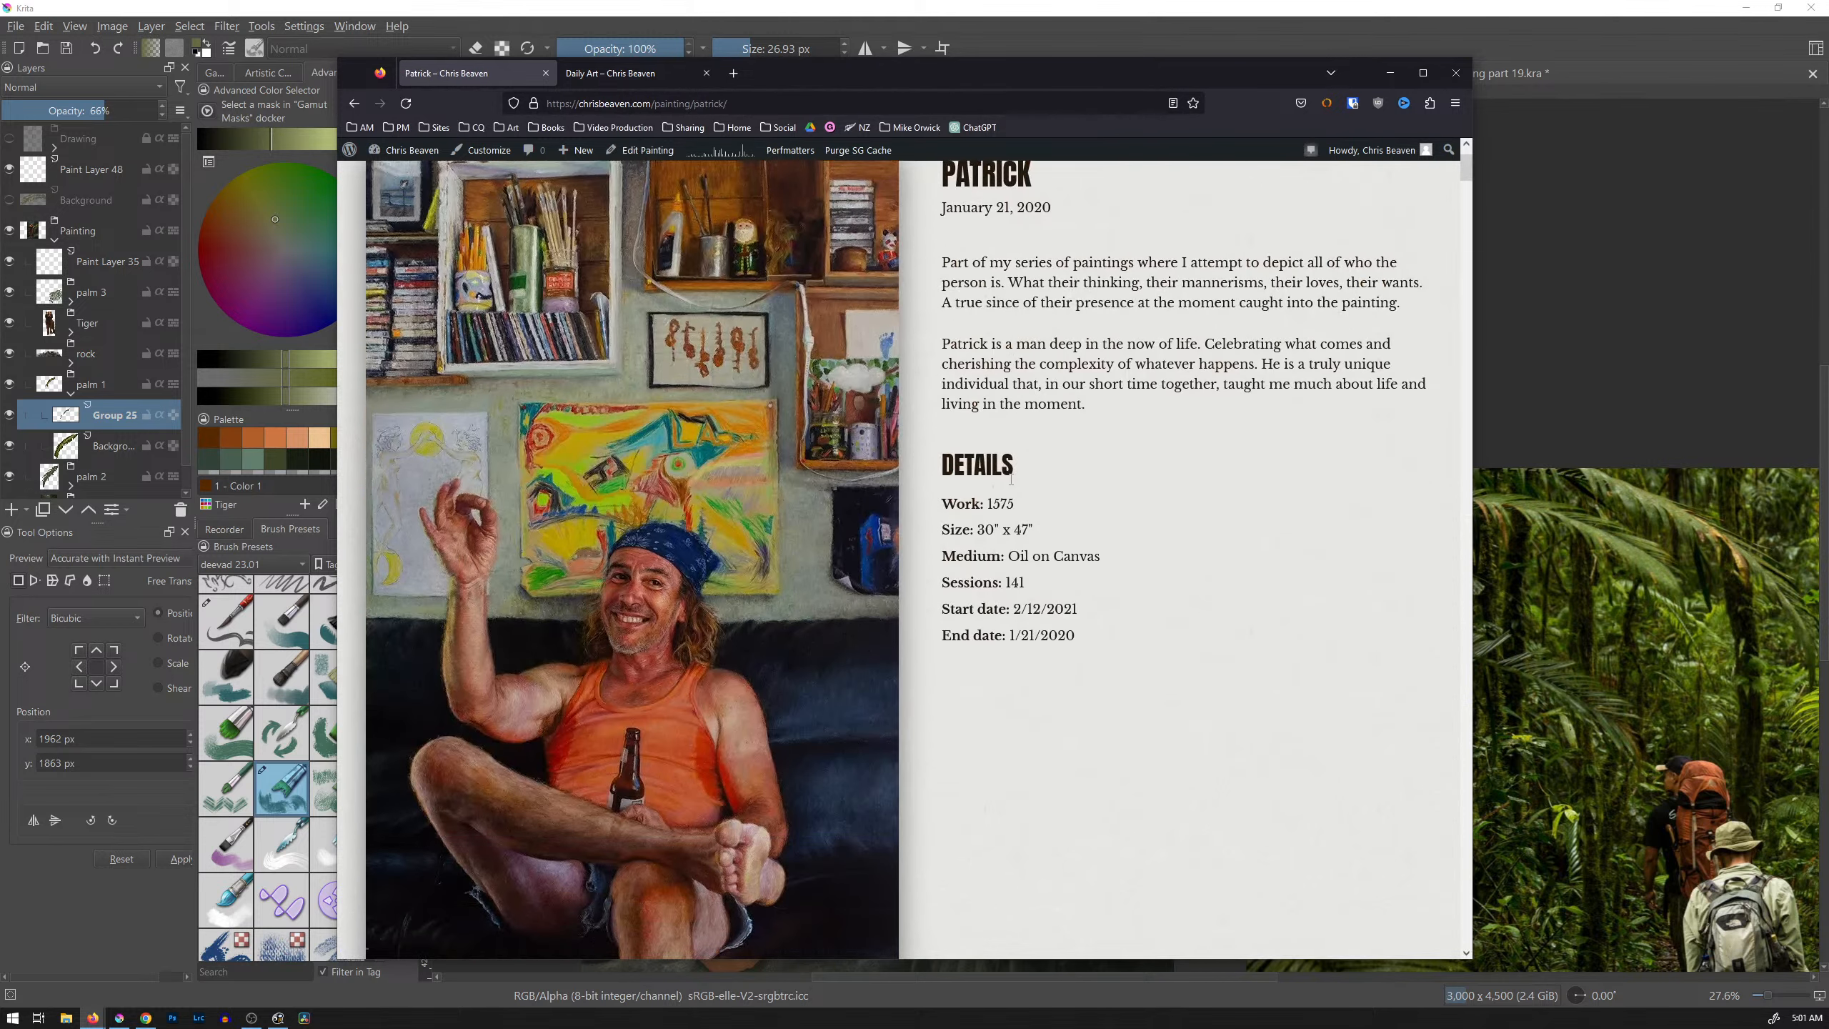
drag(1026, 559, 1006, 556)
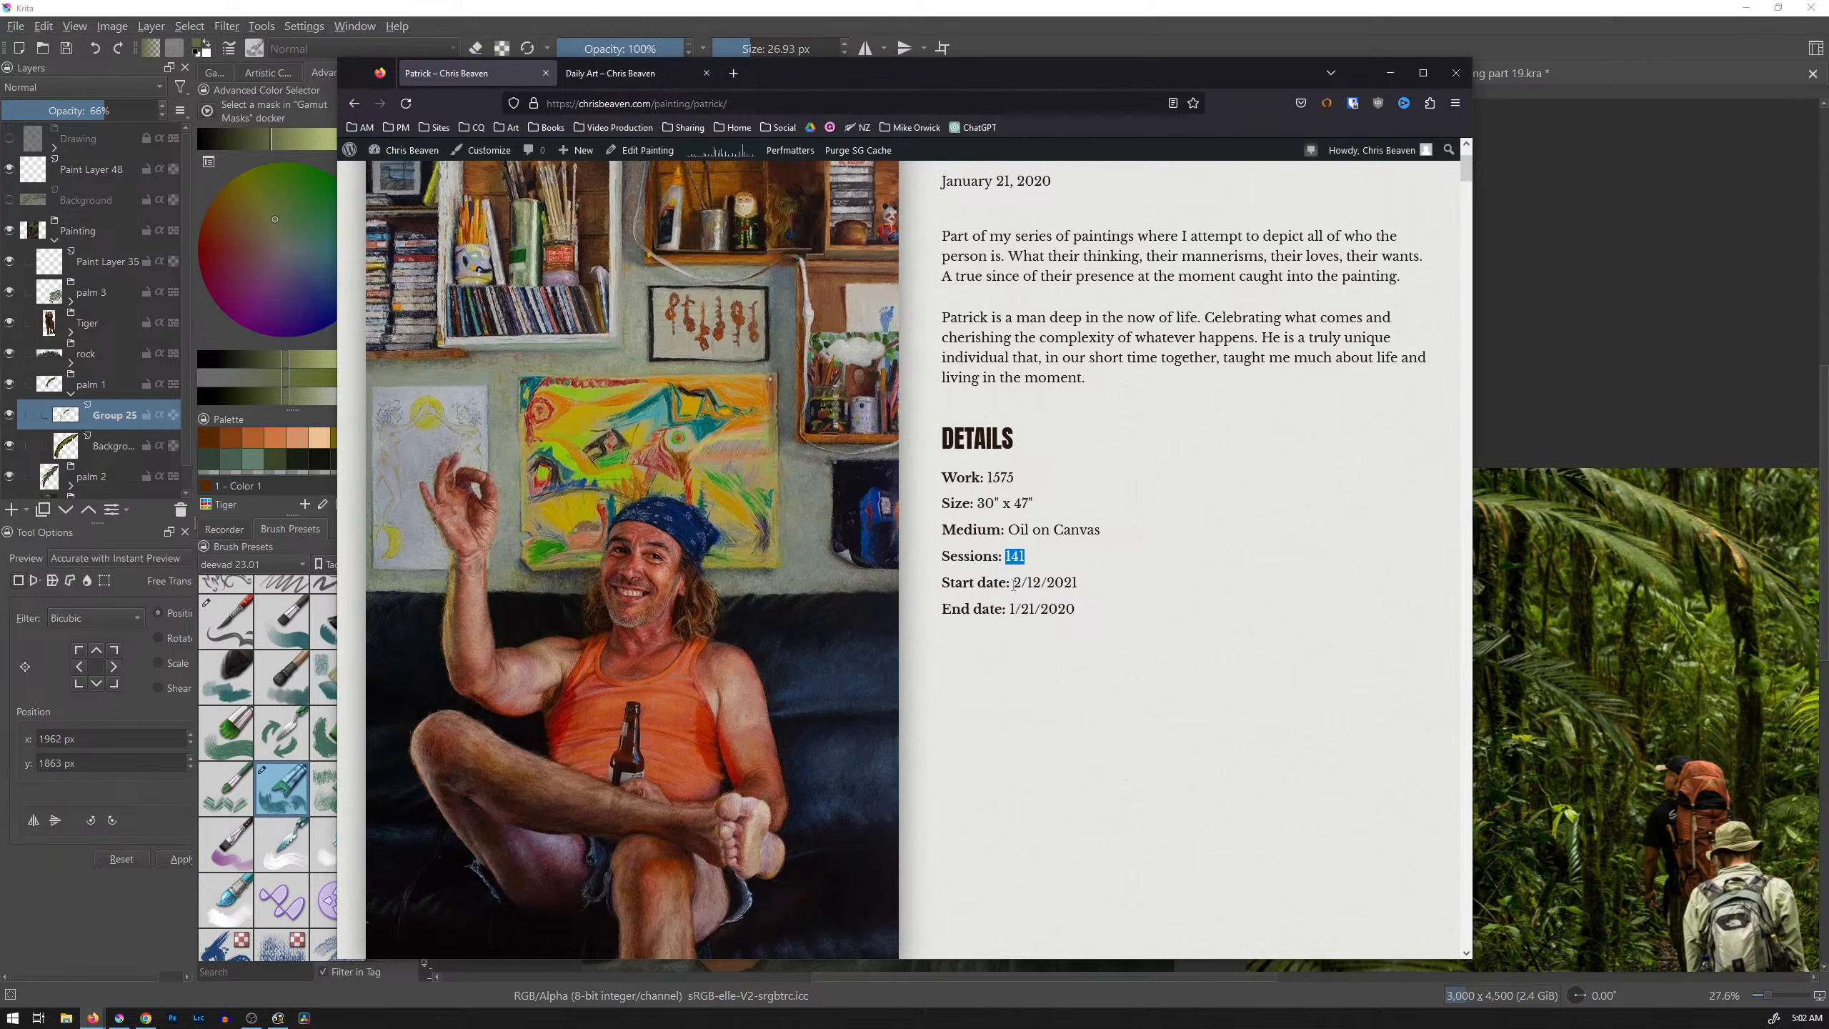
drag(1014, 583, 1021, 584)
click(1089, 603)
Step: Skim the long session log of the orange tank top portrait, and return to the Paintings page
scroll(1043, 547, down, 15)
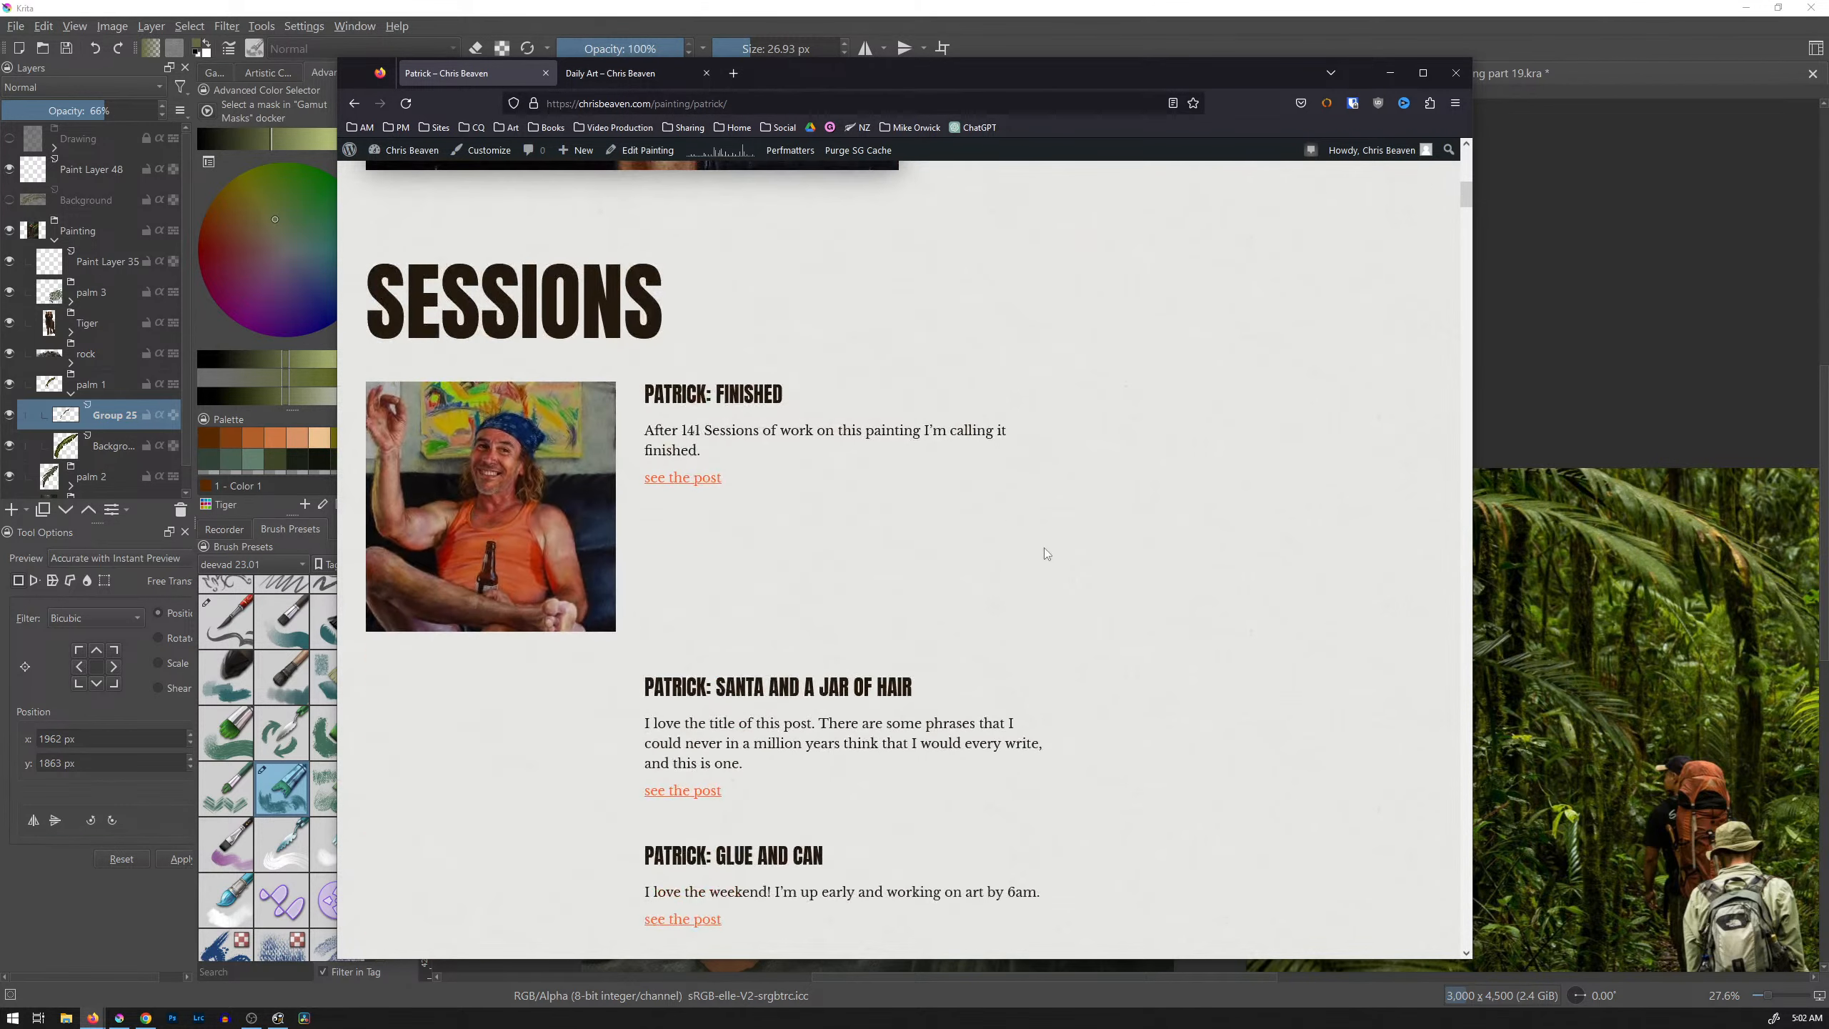
scroll(1046, 552, down, 20)
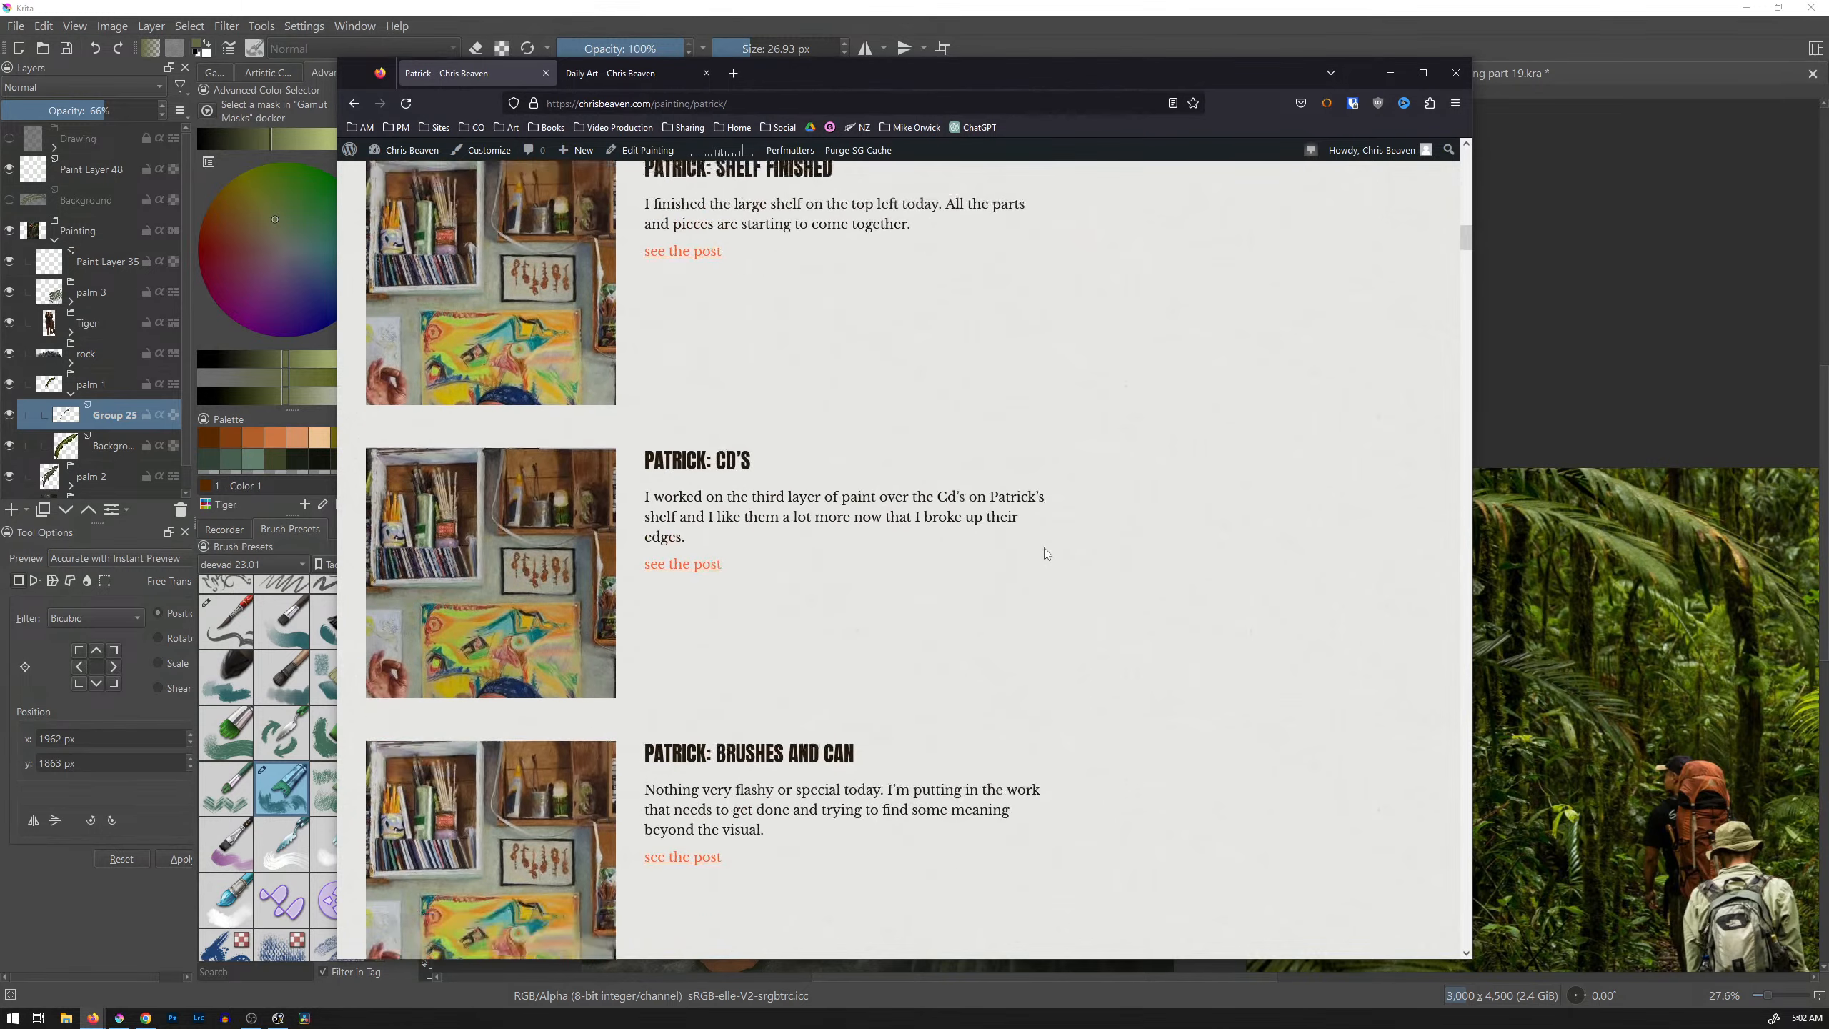
scroll(1046, 552, down, 20)
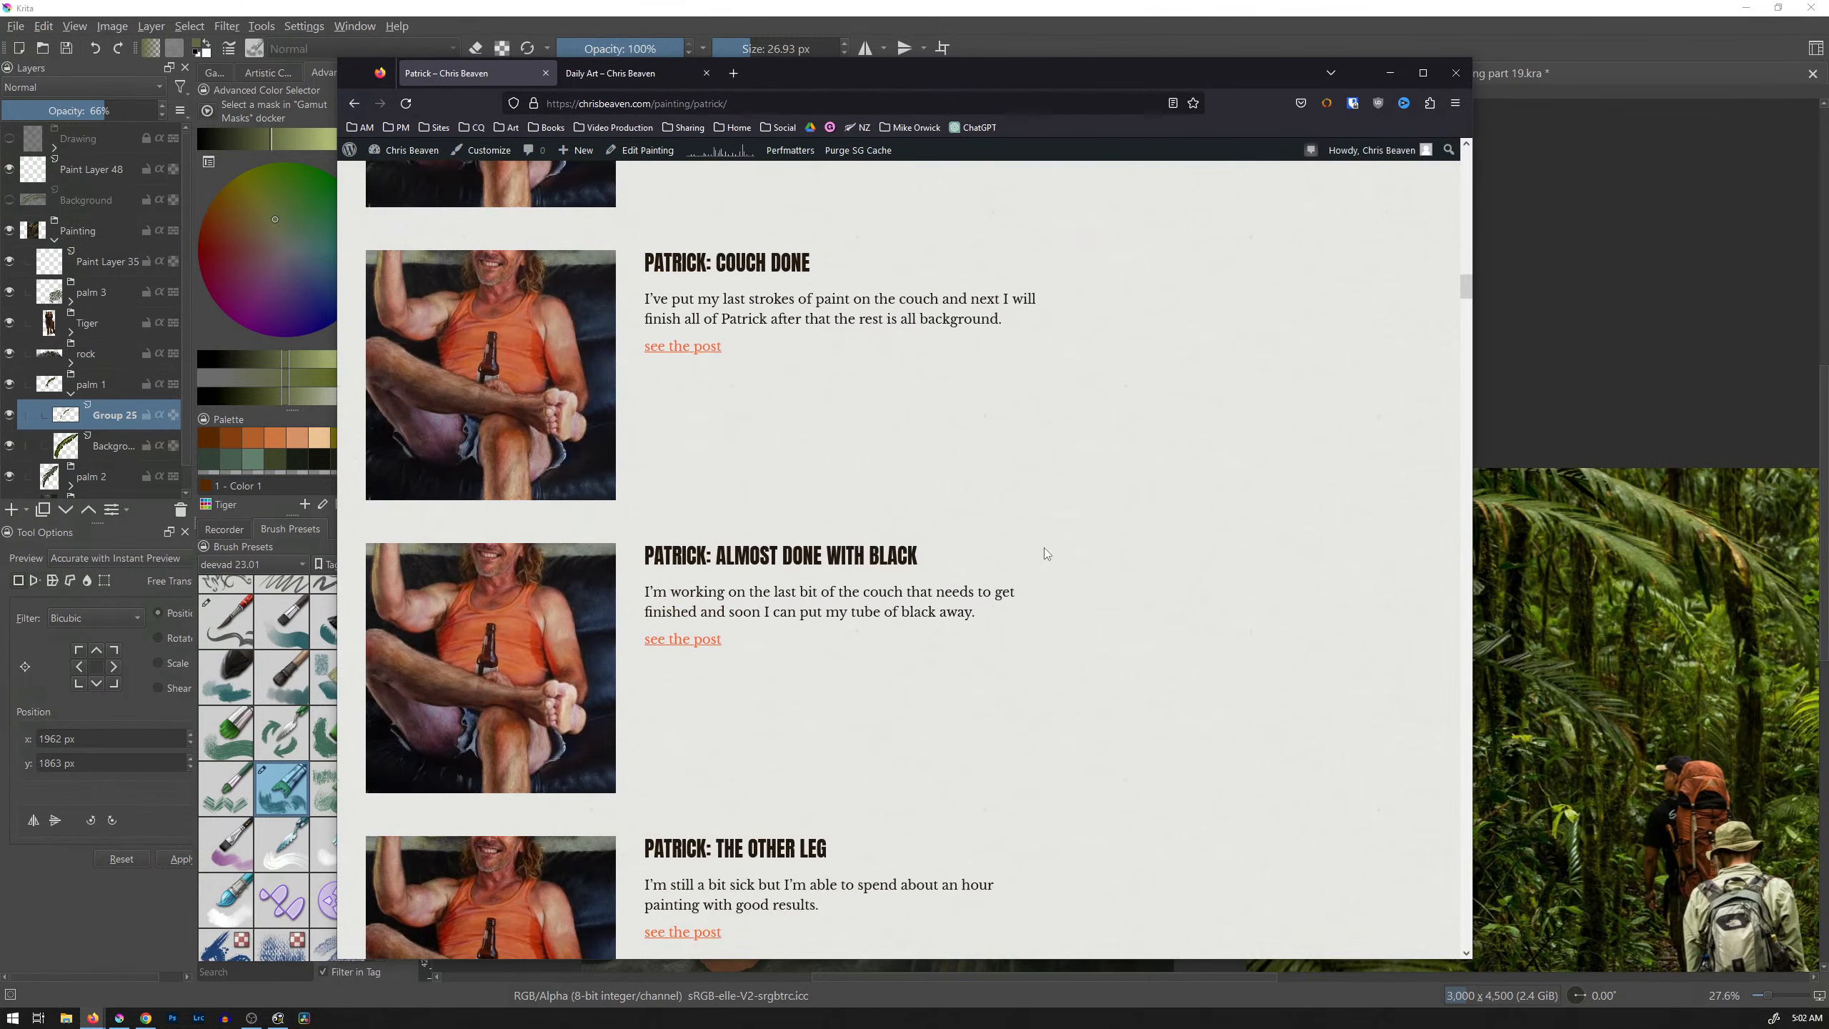
scroll(1045, 553, down, 20)
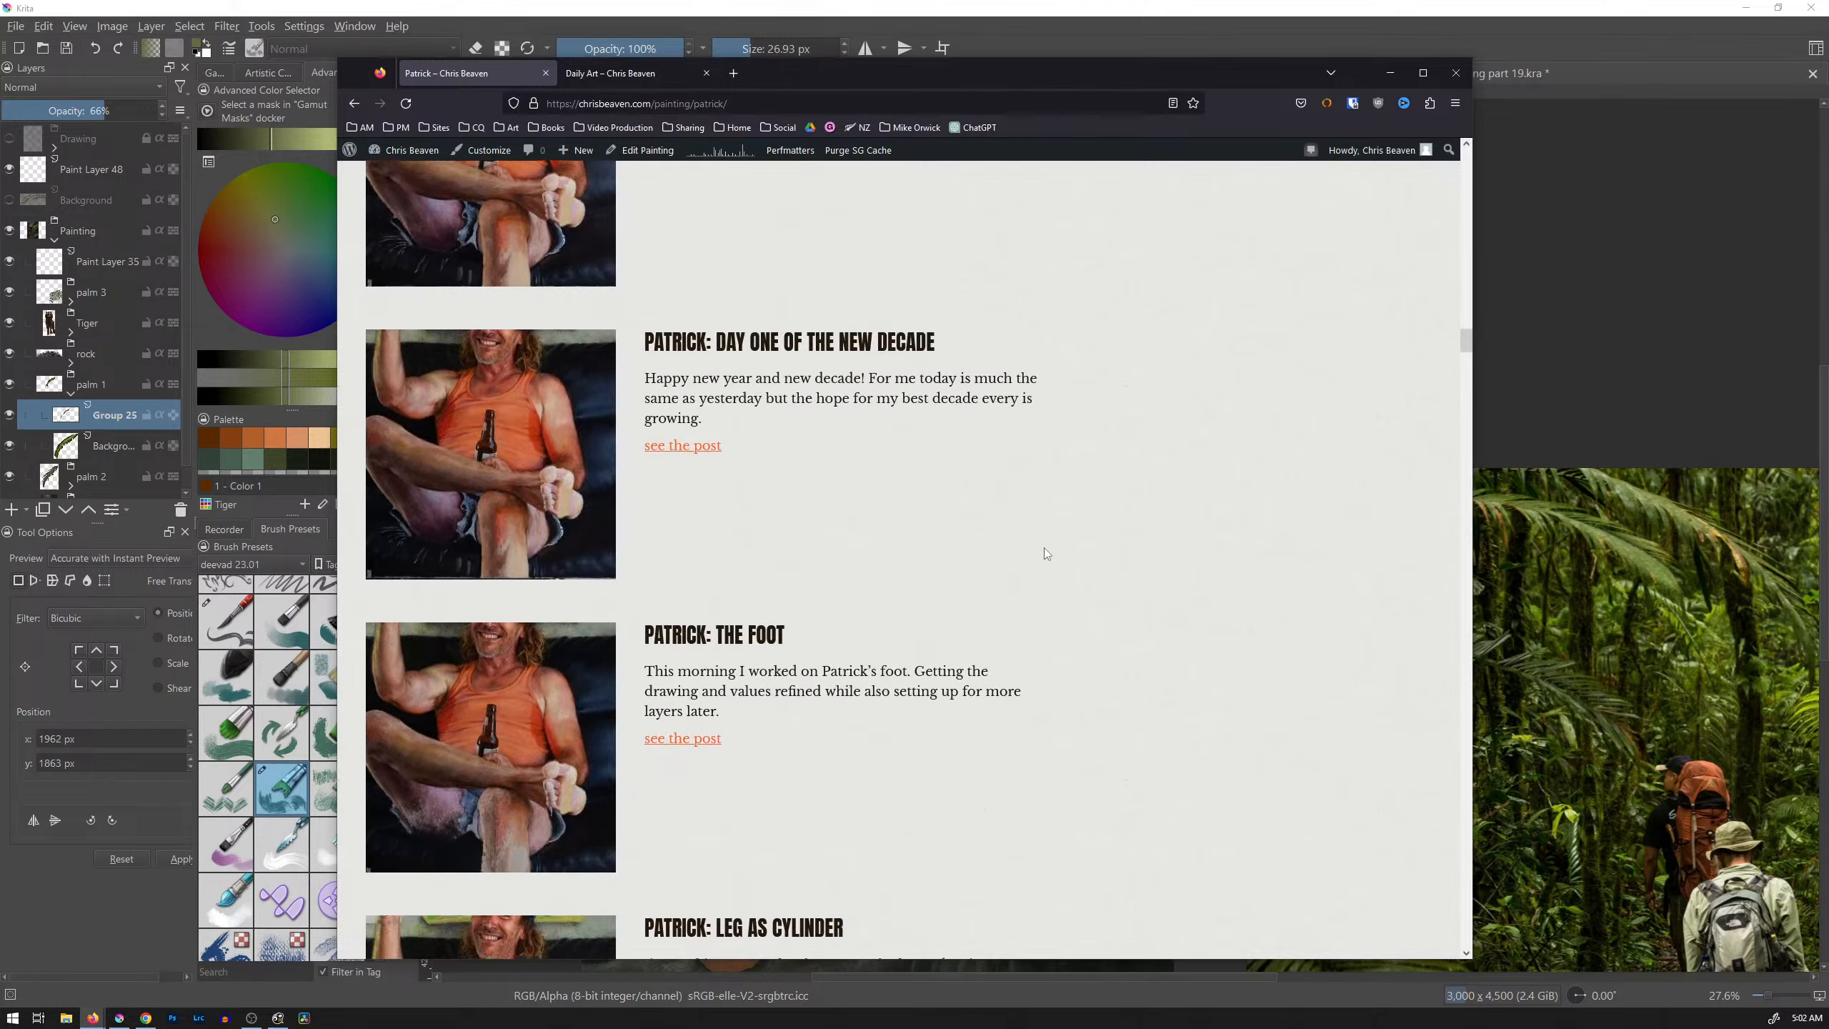
scroll(1043, 547, down, 5)
scroll(1080, 597, up, 20)
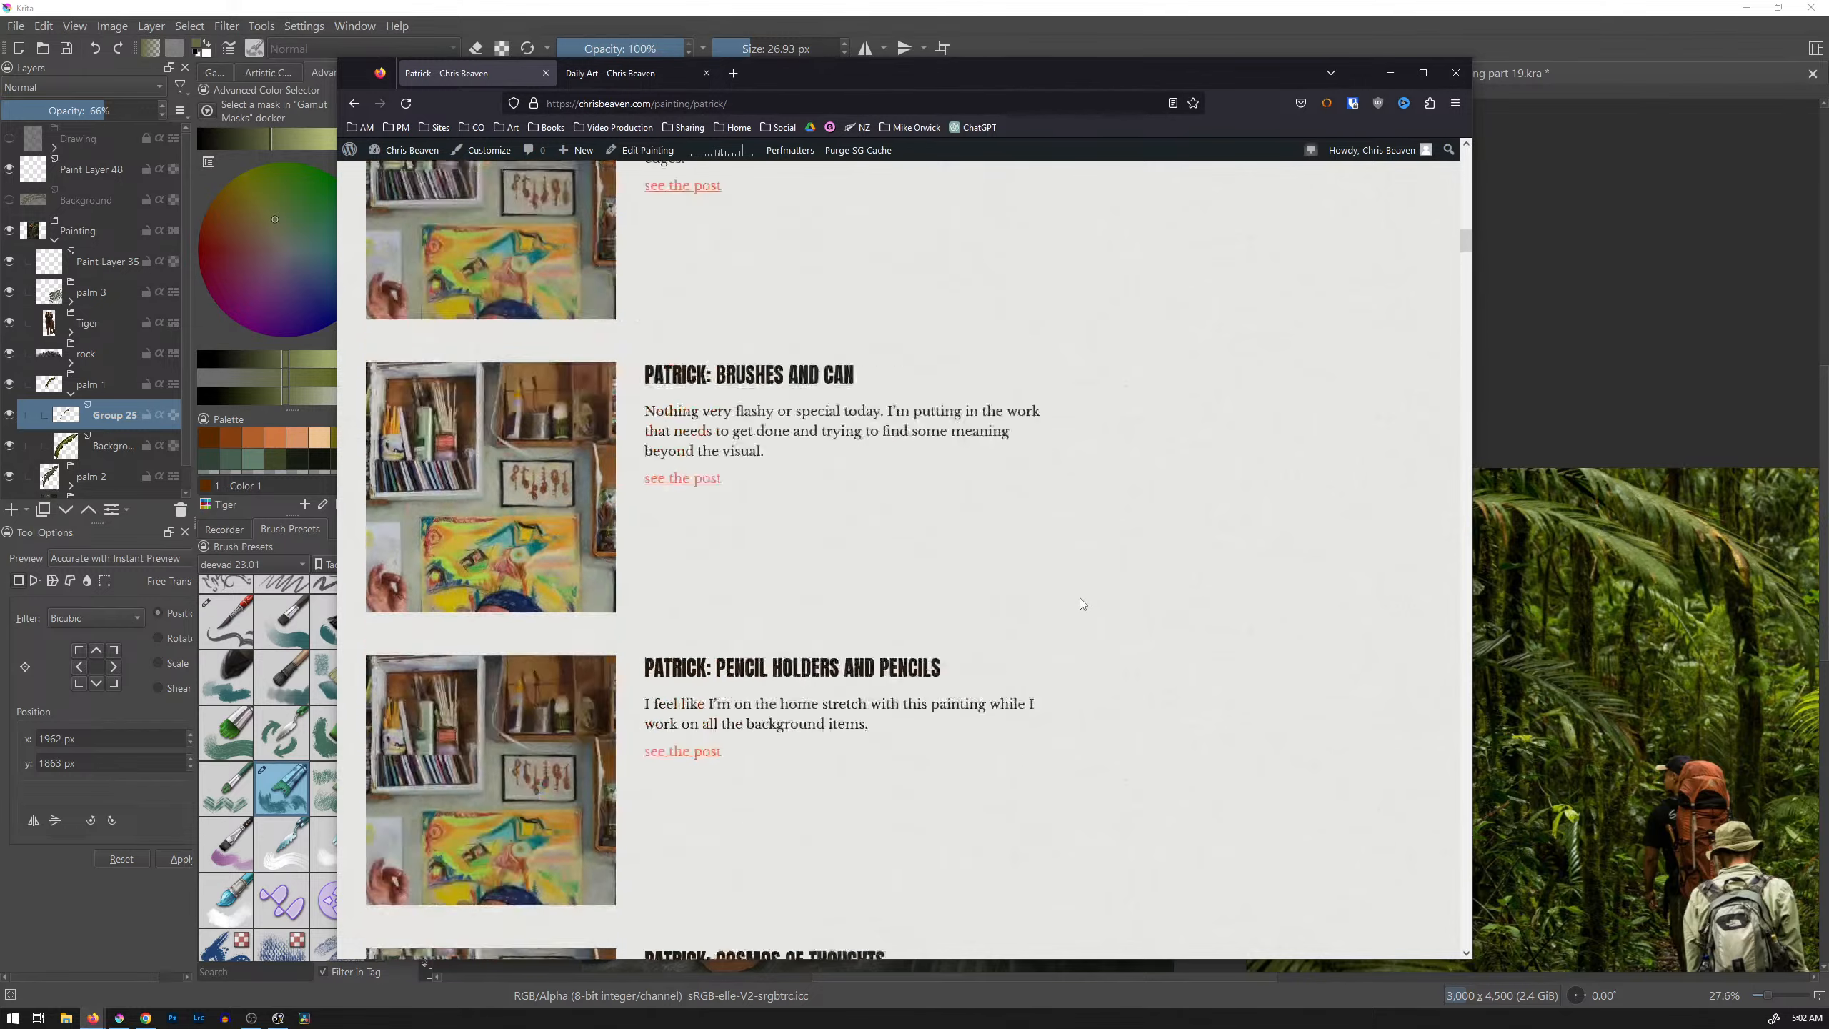
scroll(1080, 598, down, 1)
scroll(1080, 602, down, 3)
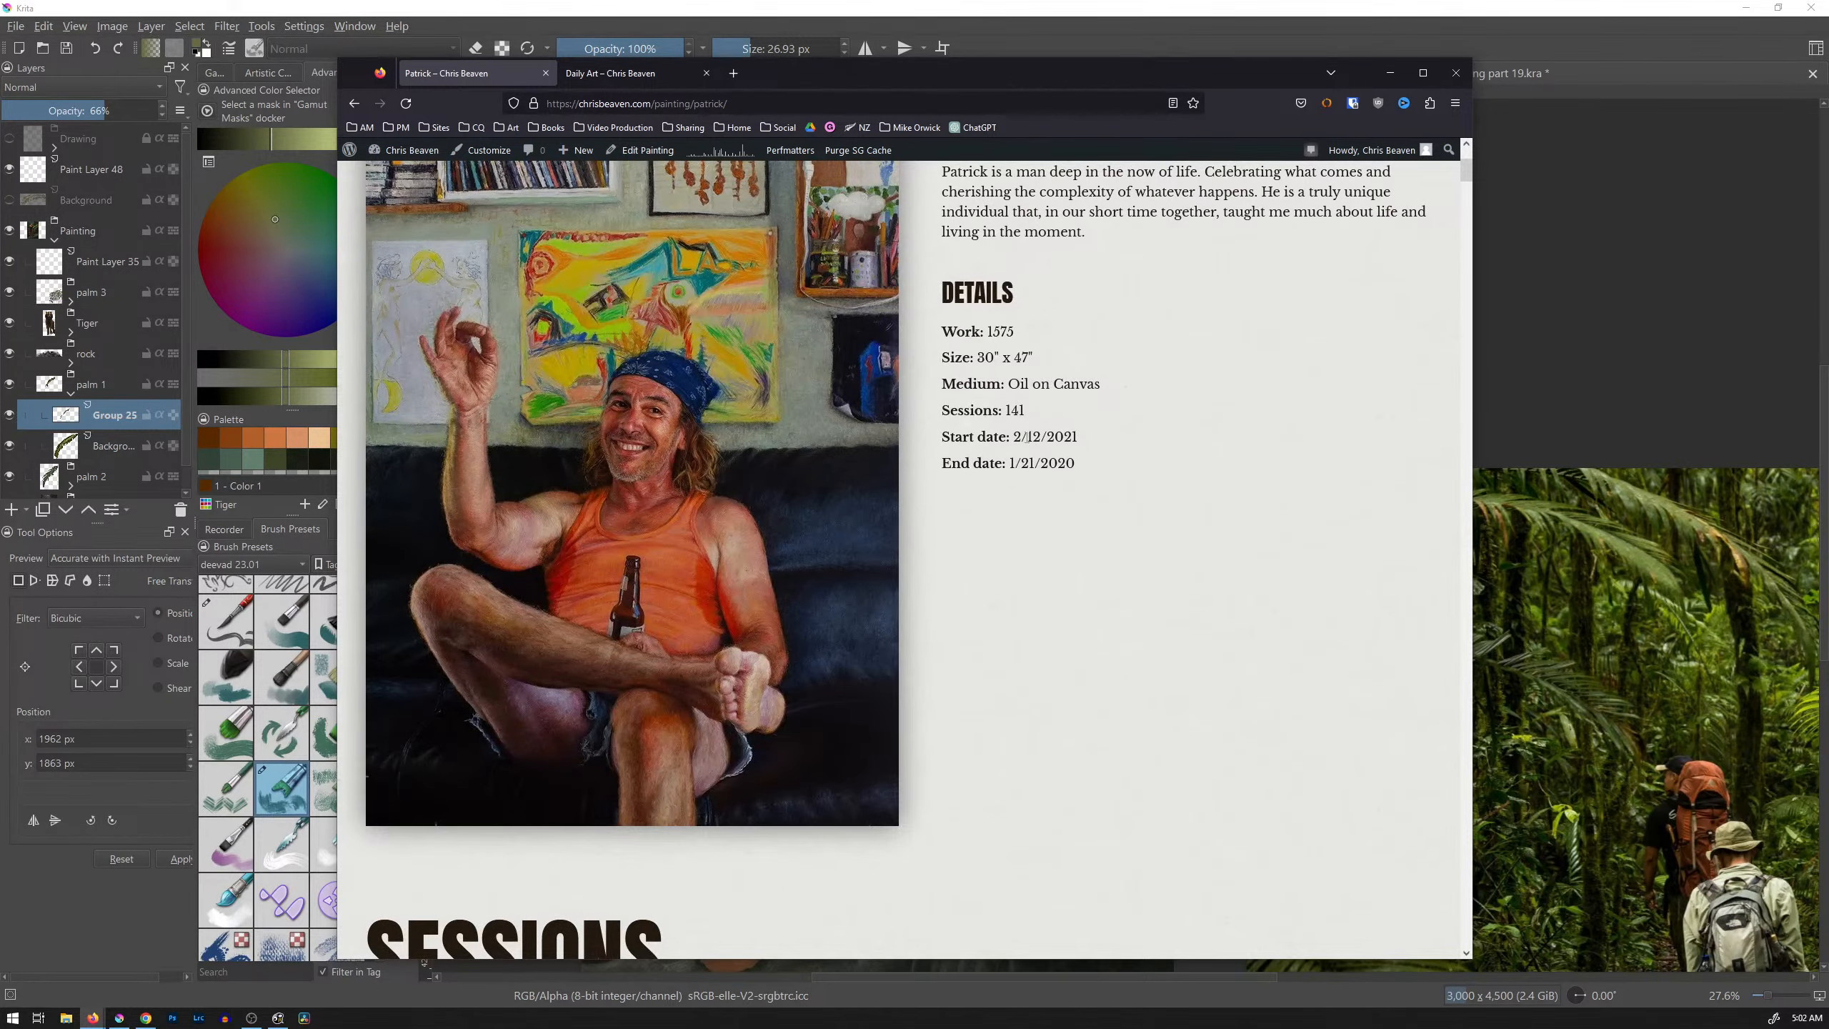
click(354, 105)
Step: Open the portrait of the seated woman in front of the shelves, check its session count and log, and return to the Paintings page
scroll(935, 553, down, 1)
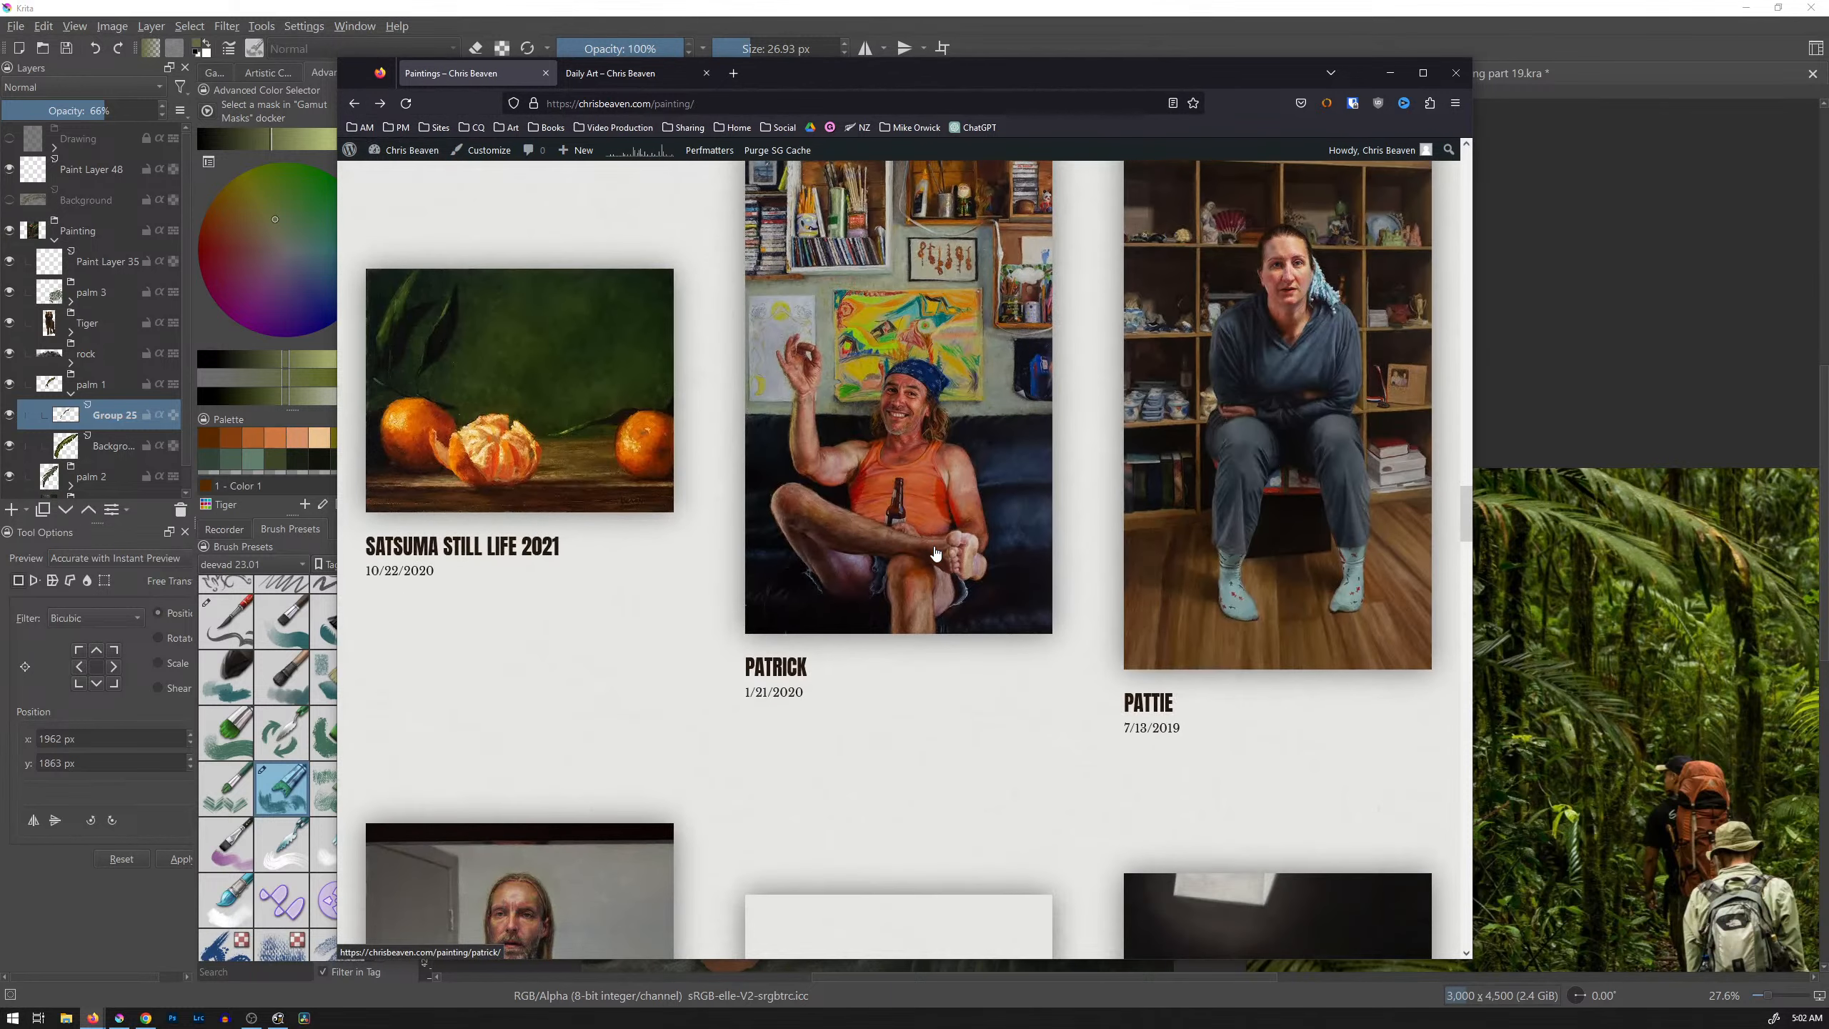
scroll(935, 553, up, 1)
click(1289, 489)
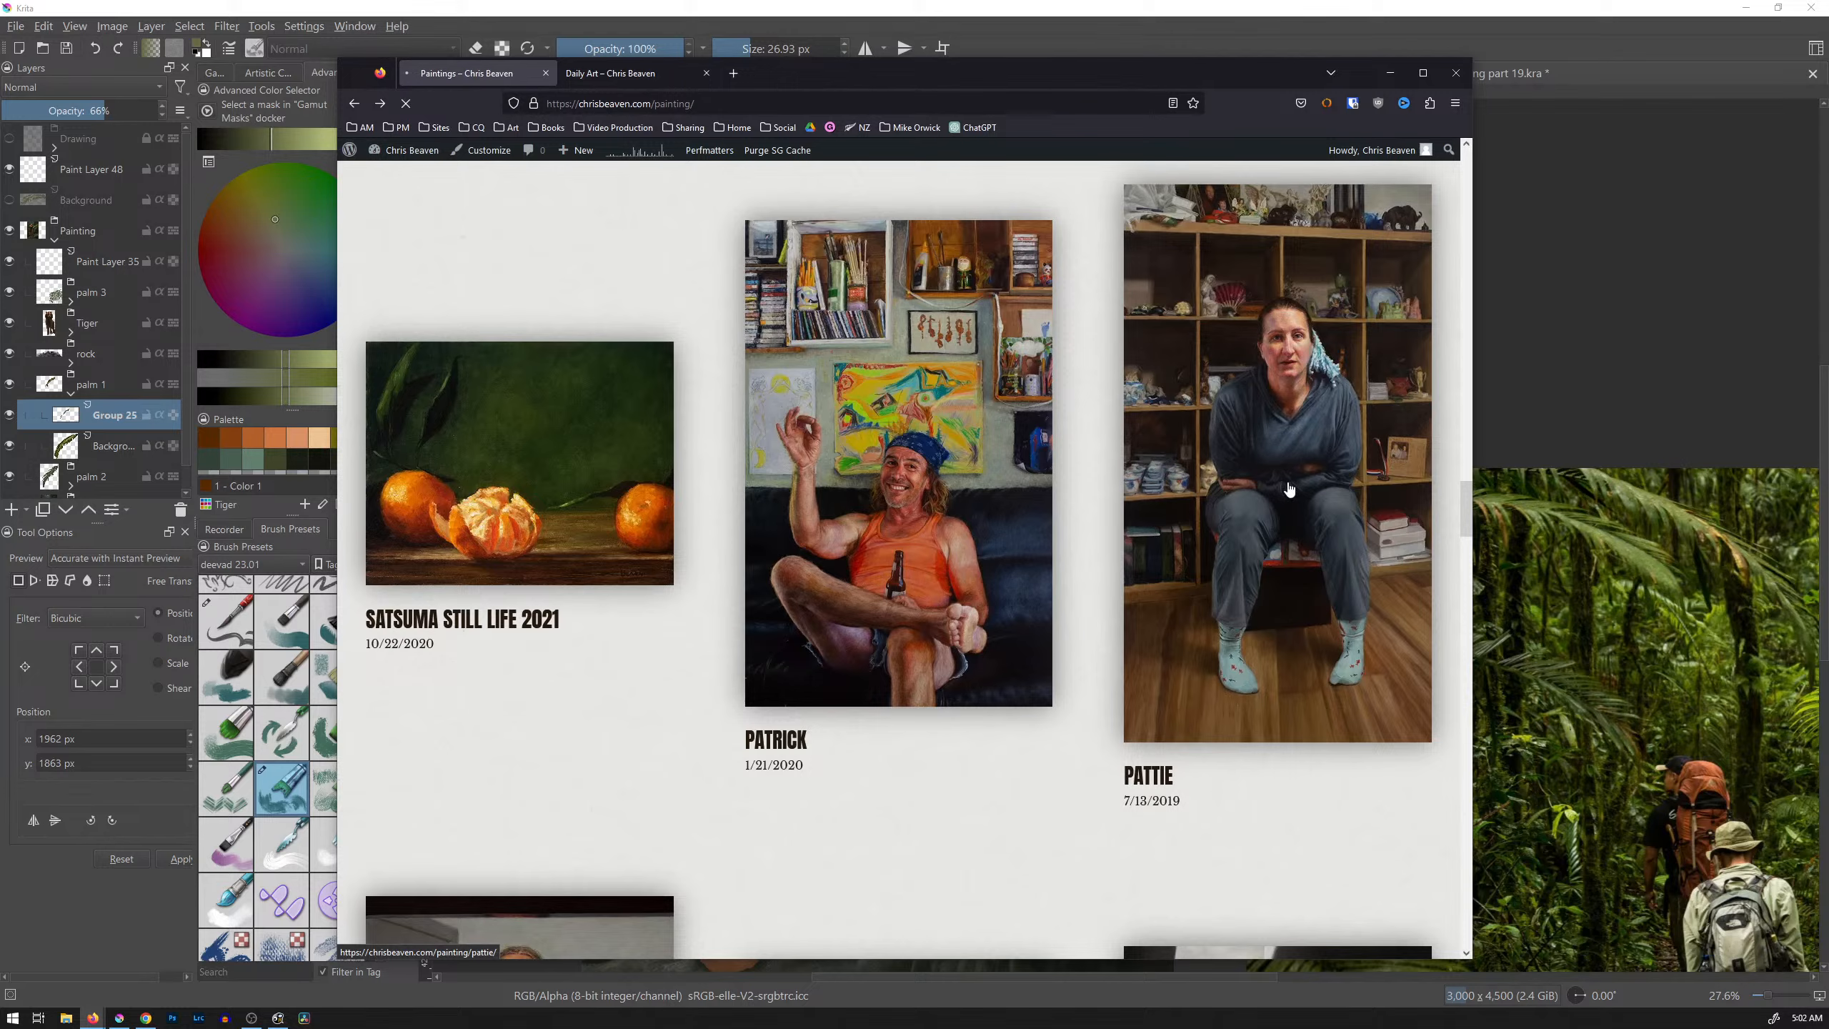
scroll(658, 510, down, 1)
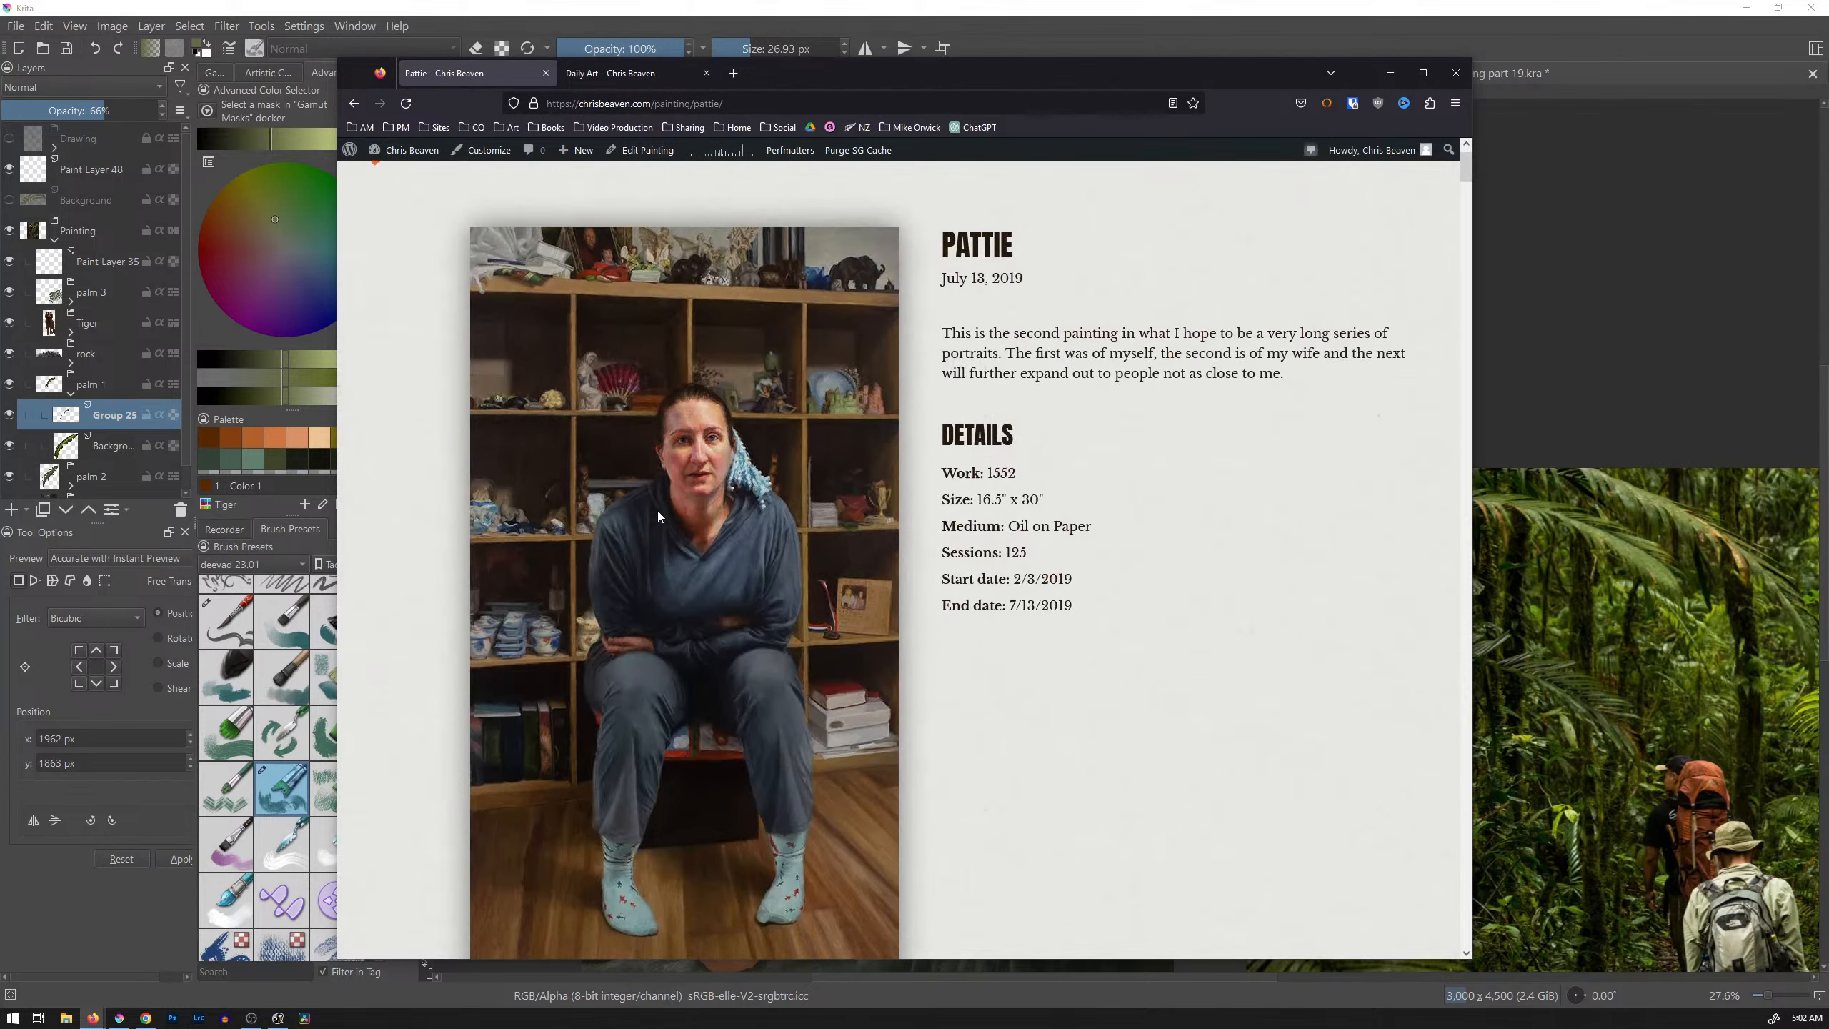
drag(1029, 528, 1007, 528)
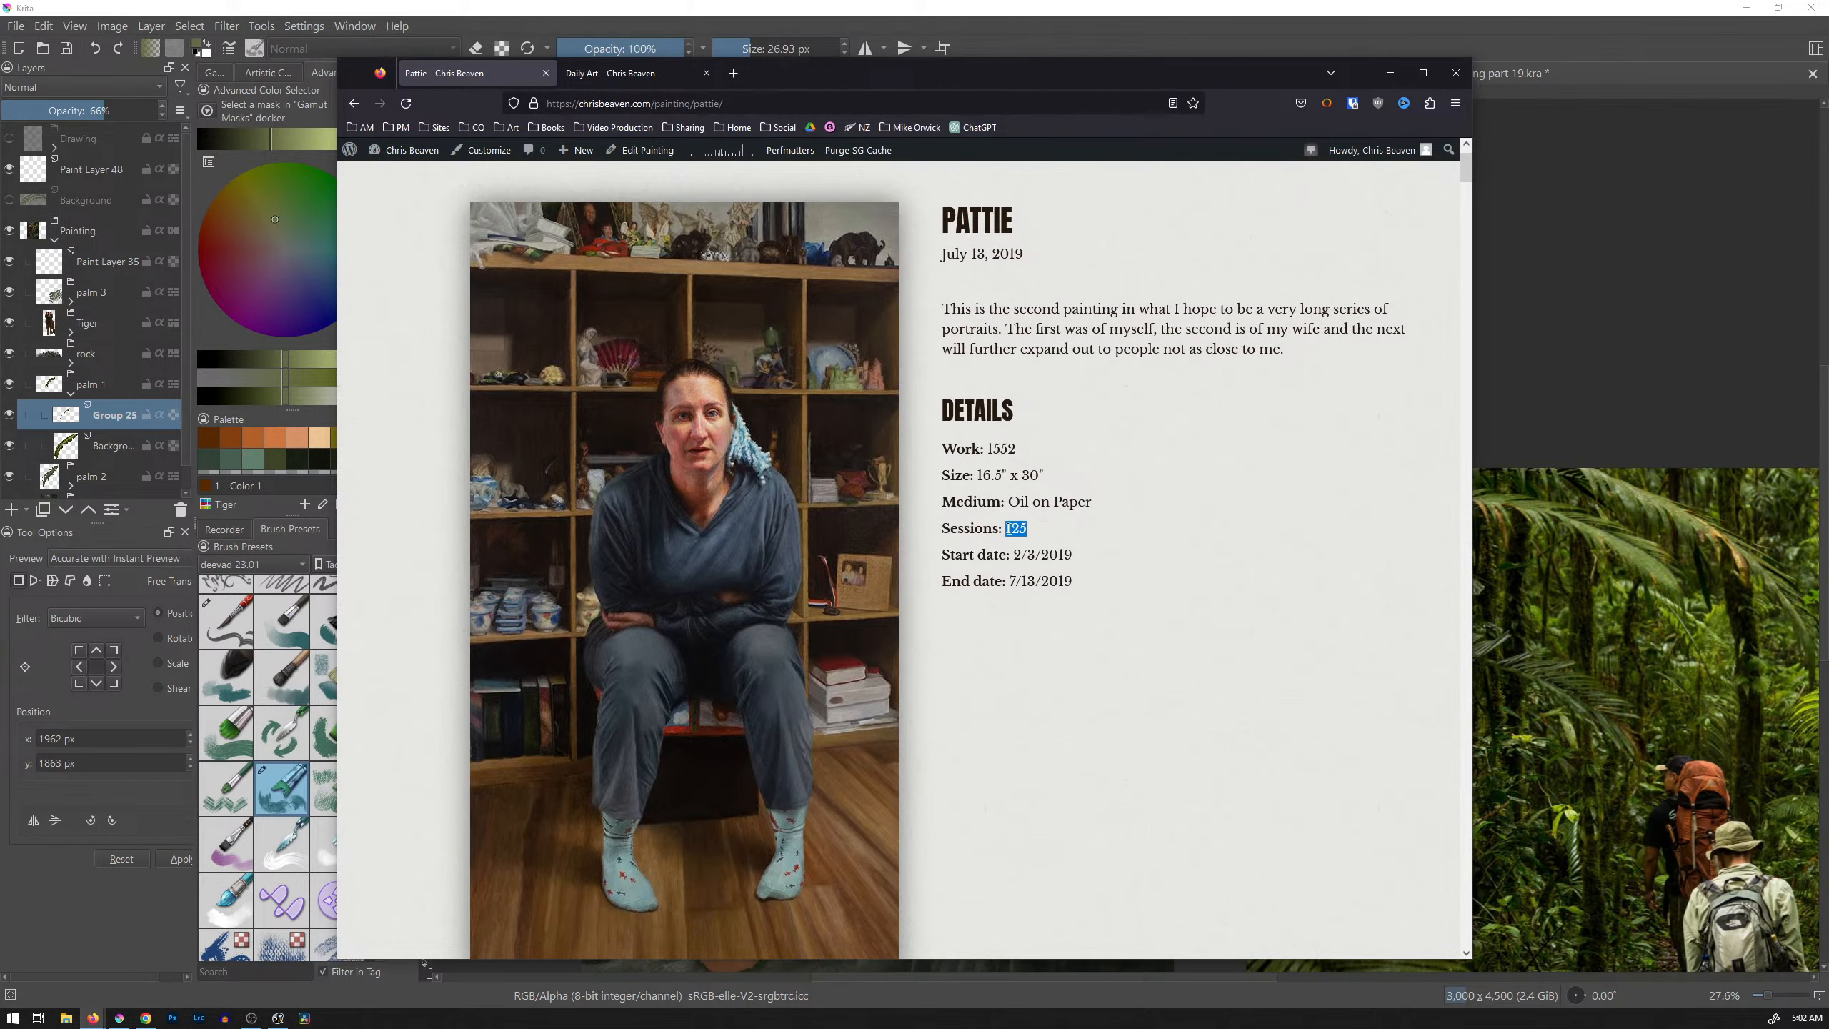
scroll(757, 587, down, 10)
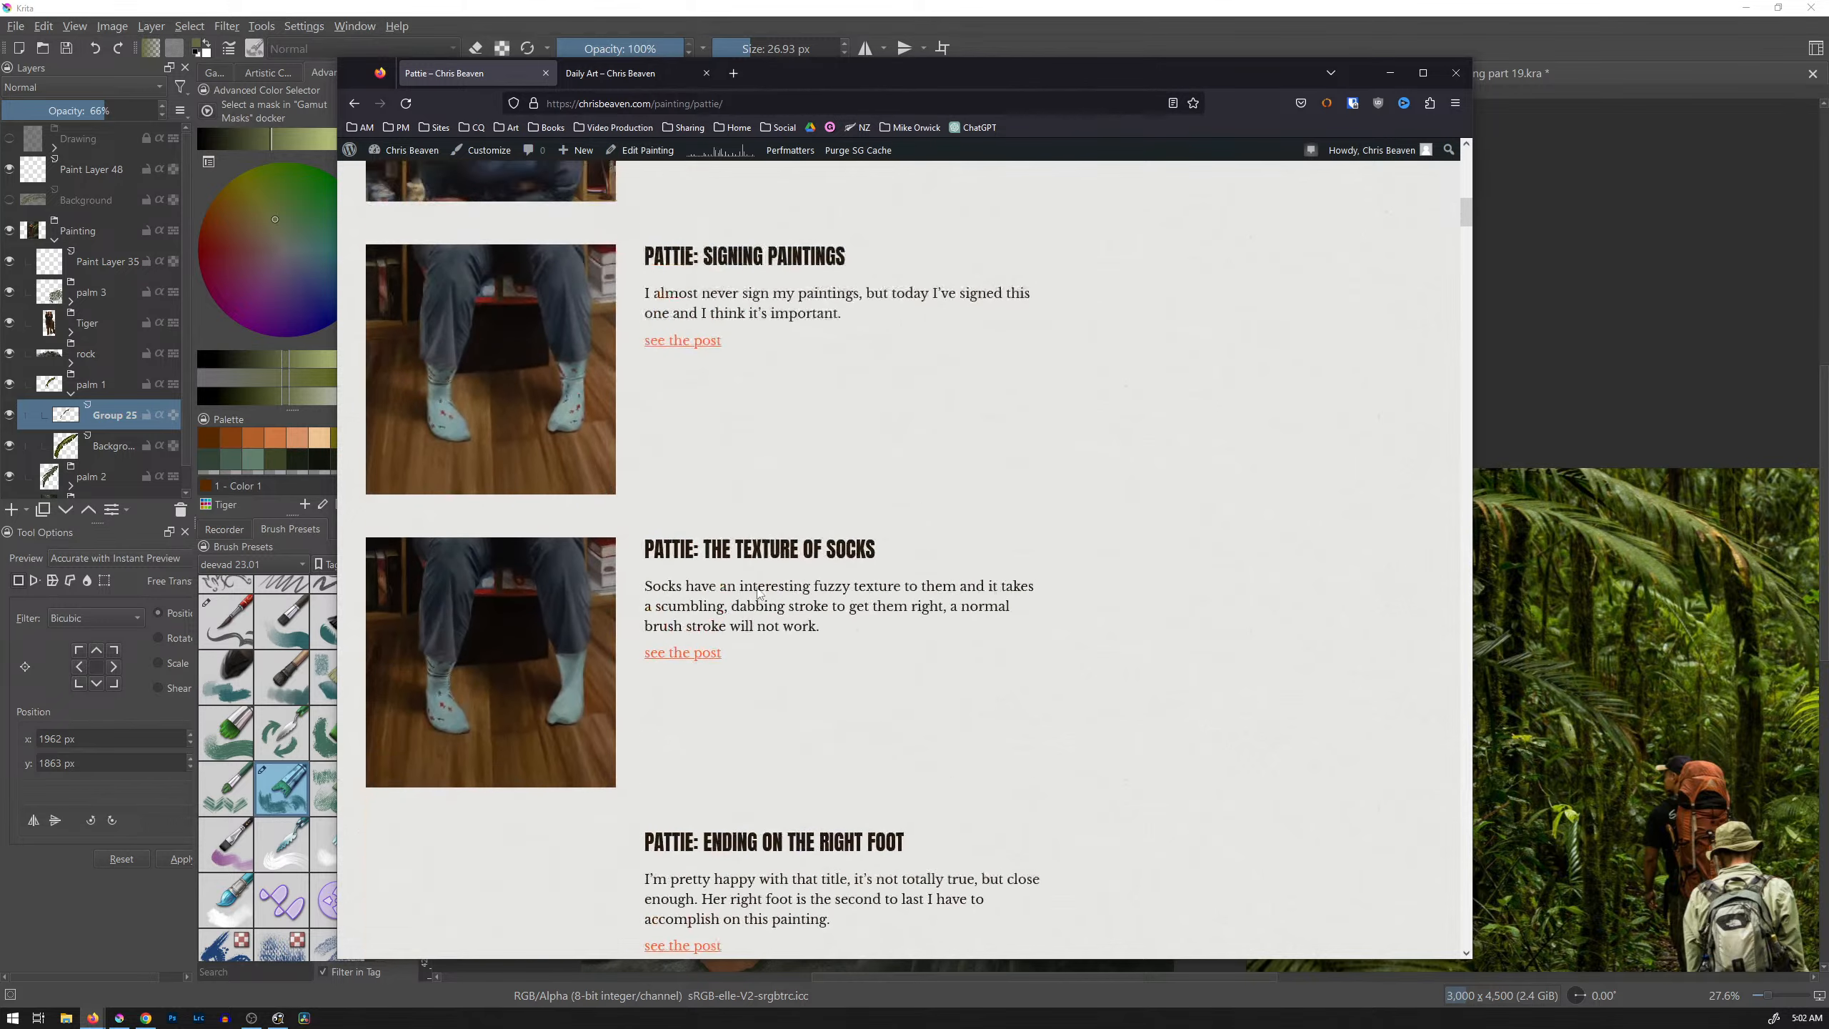
scroll(763, 598, up, 10)
click(359, 106)
Step: Open the Living Room painting from the 2018 works, check its session count, and return to the Paintings page
scroll(1068, 420, down, 6)
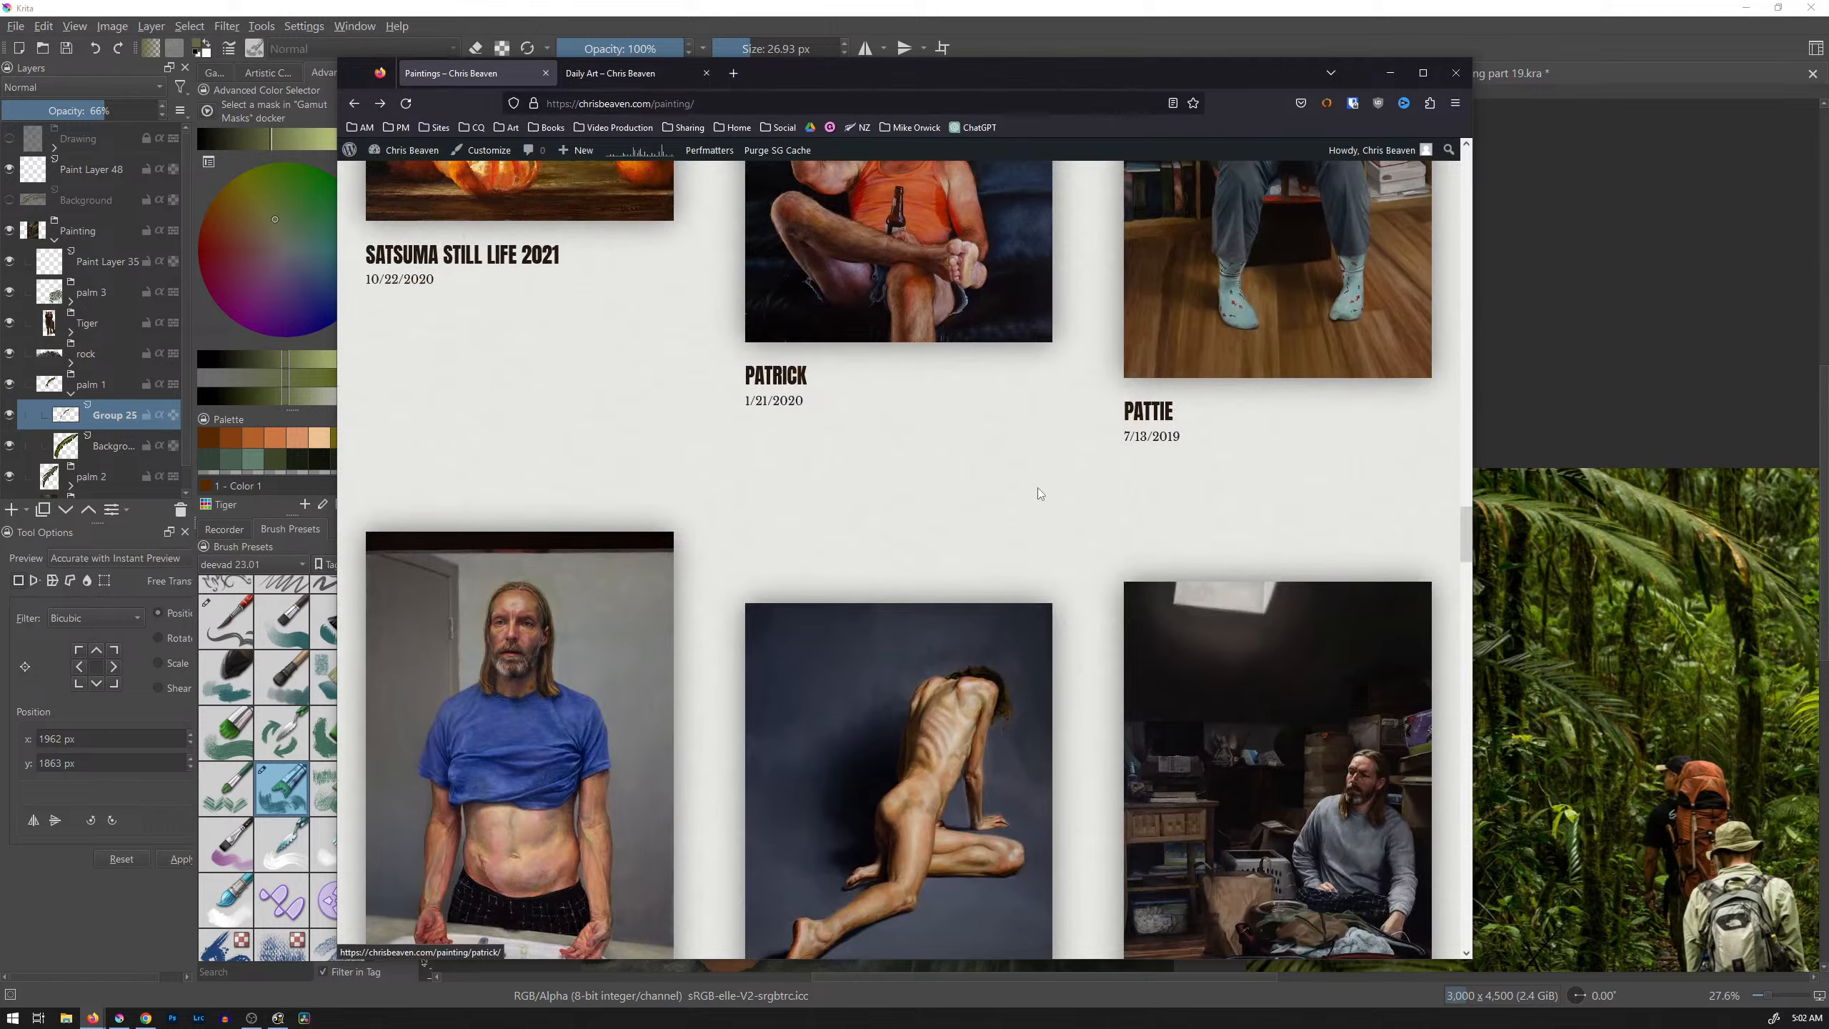
scroll(1037, 494, up, 6)
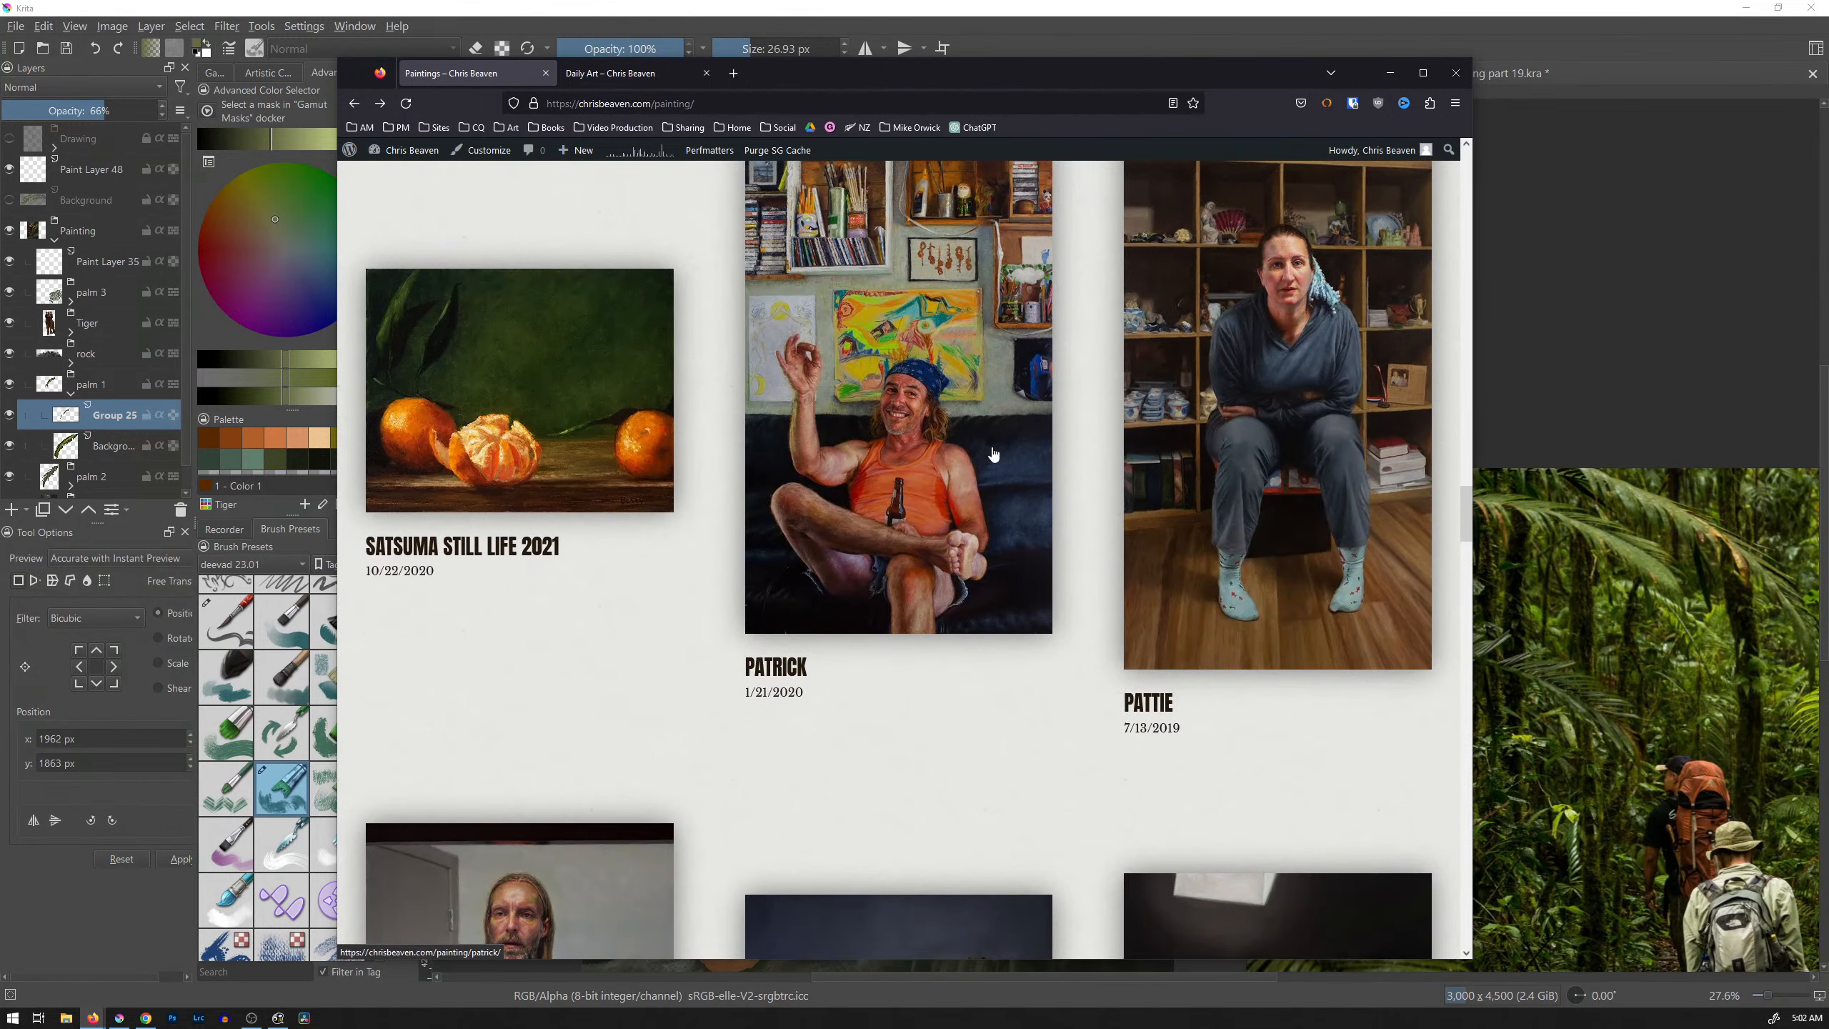
scroll(969, 349, down, 7)
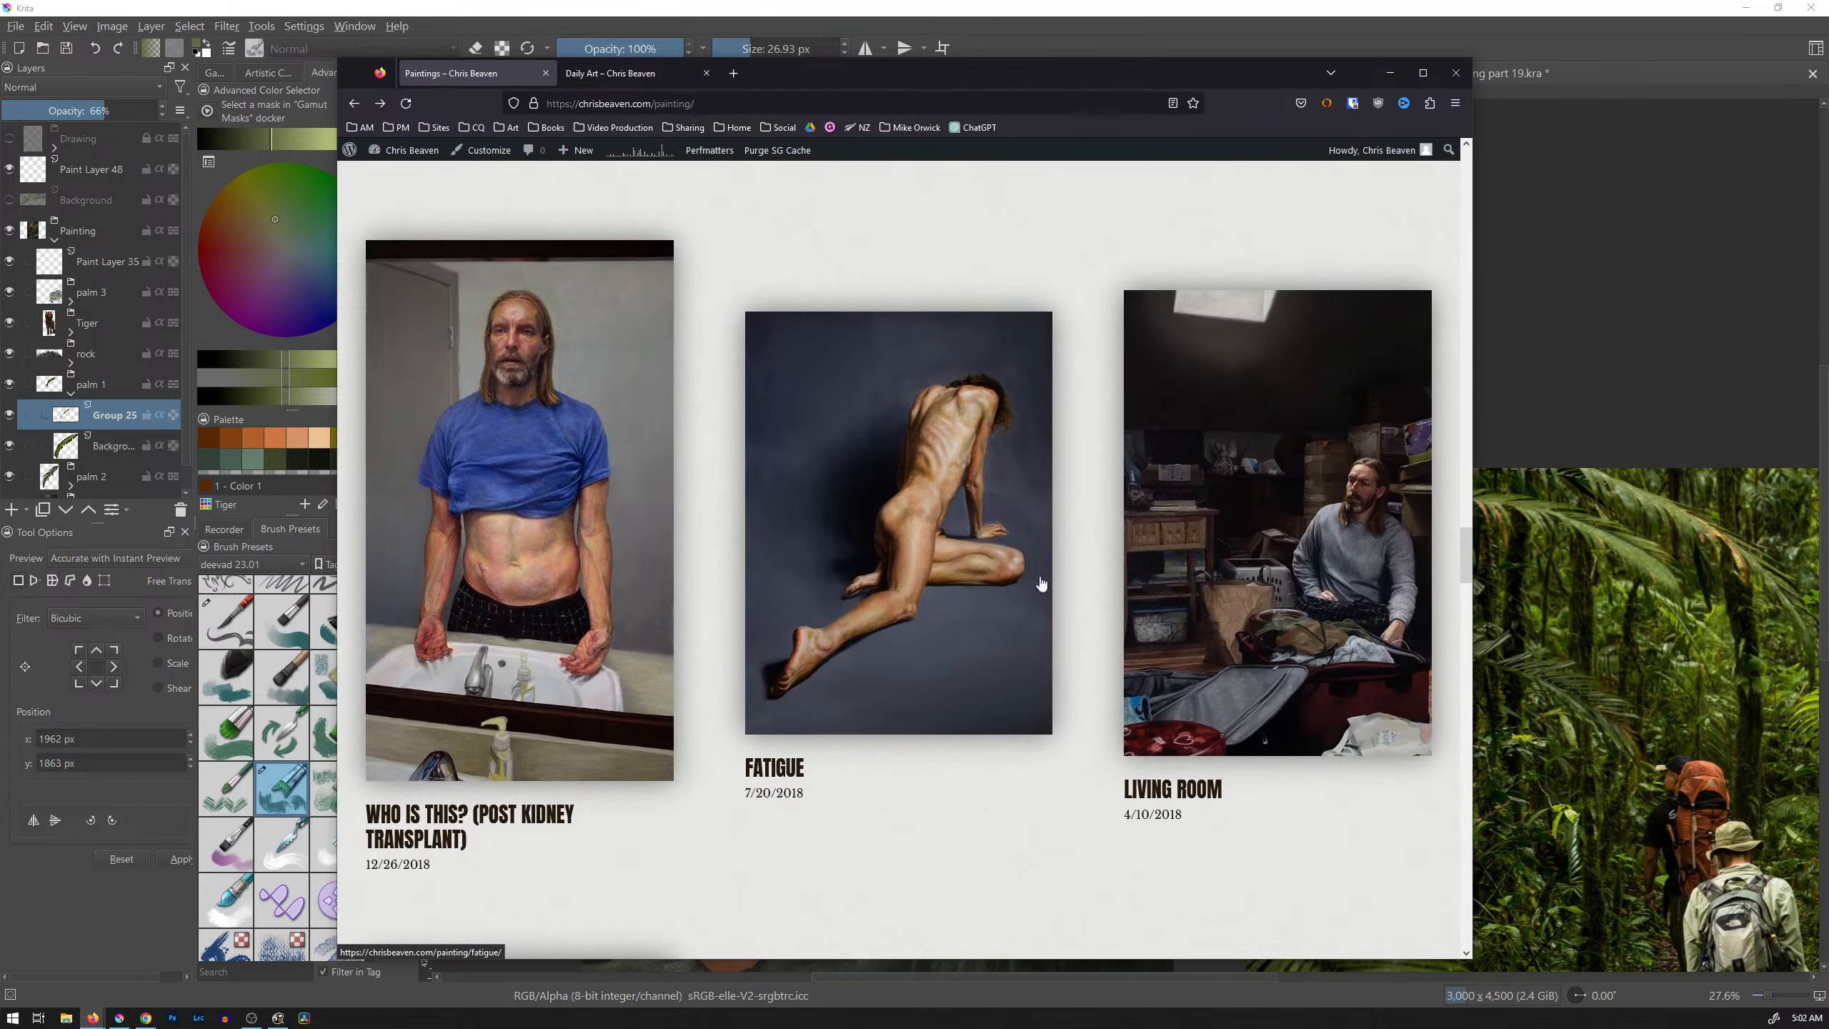
click(1311, 529)
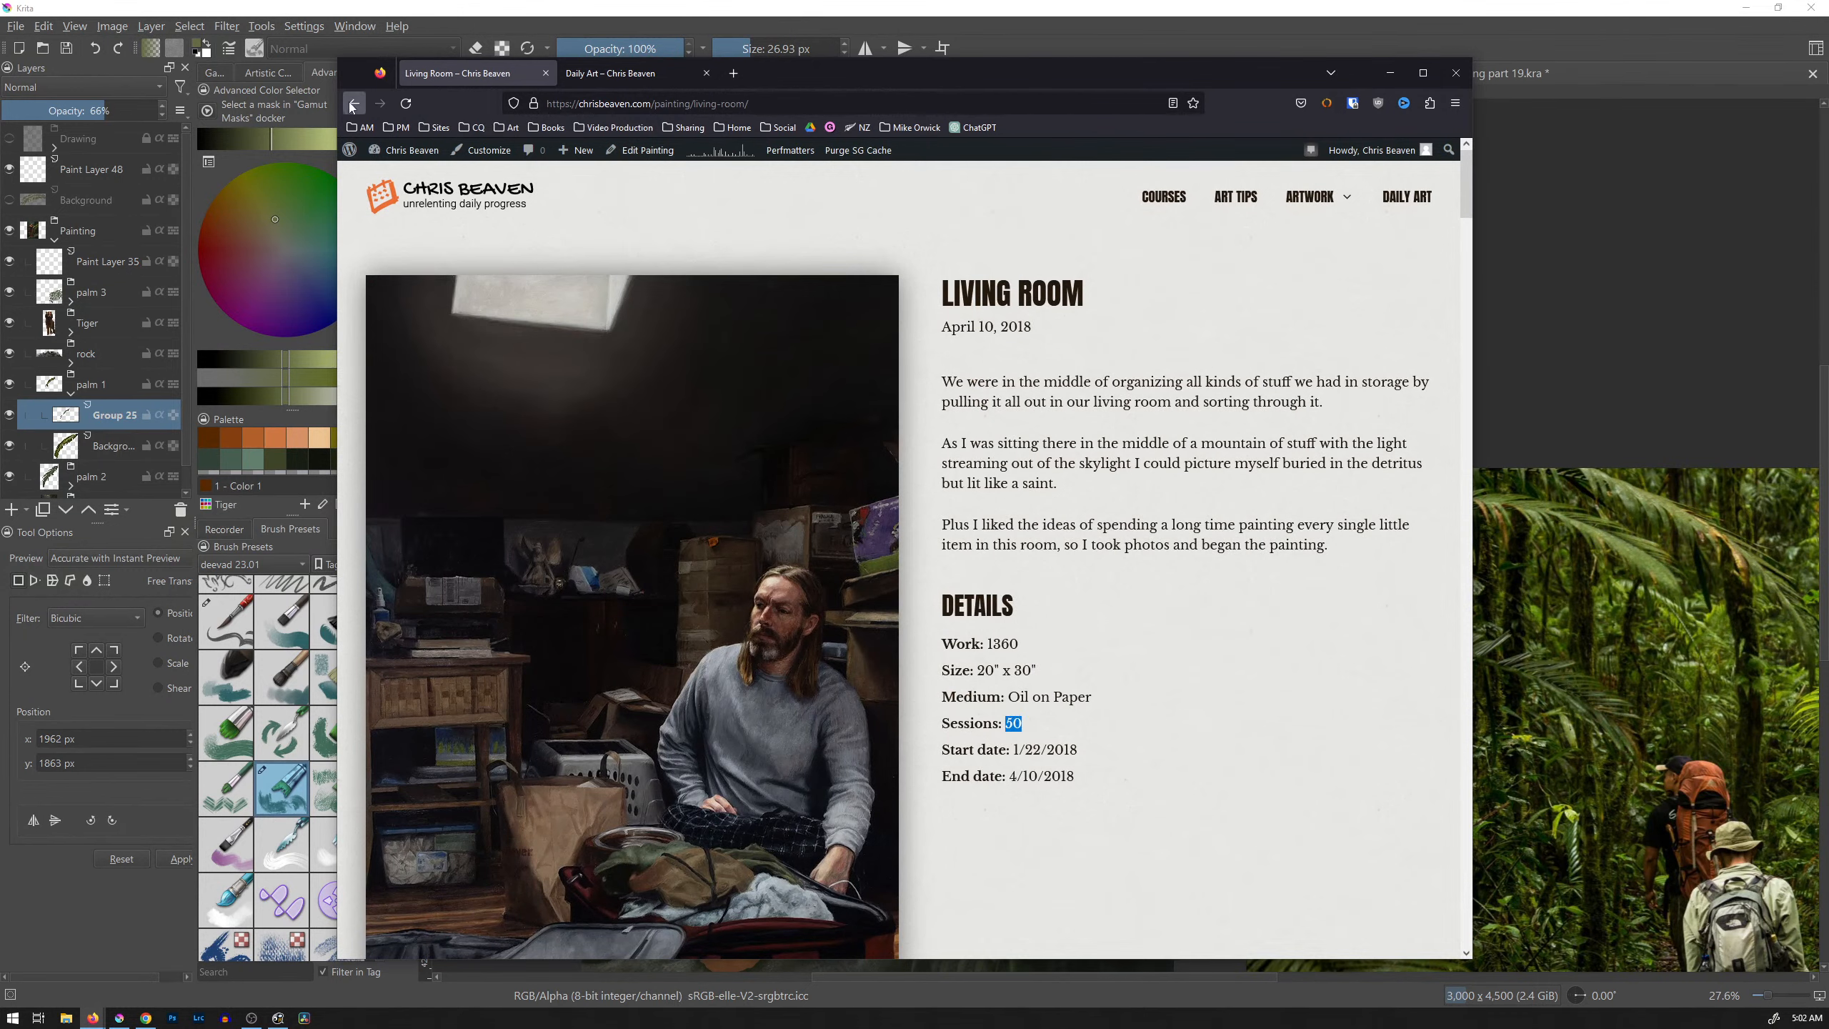
key(alt+Left)
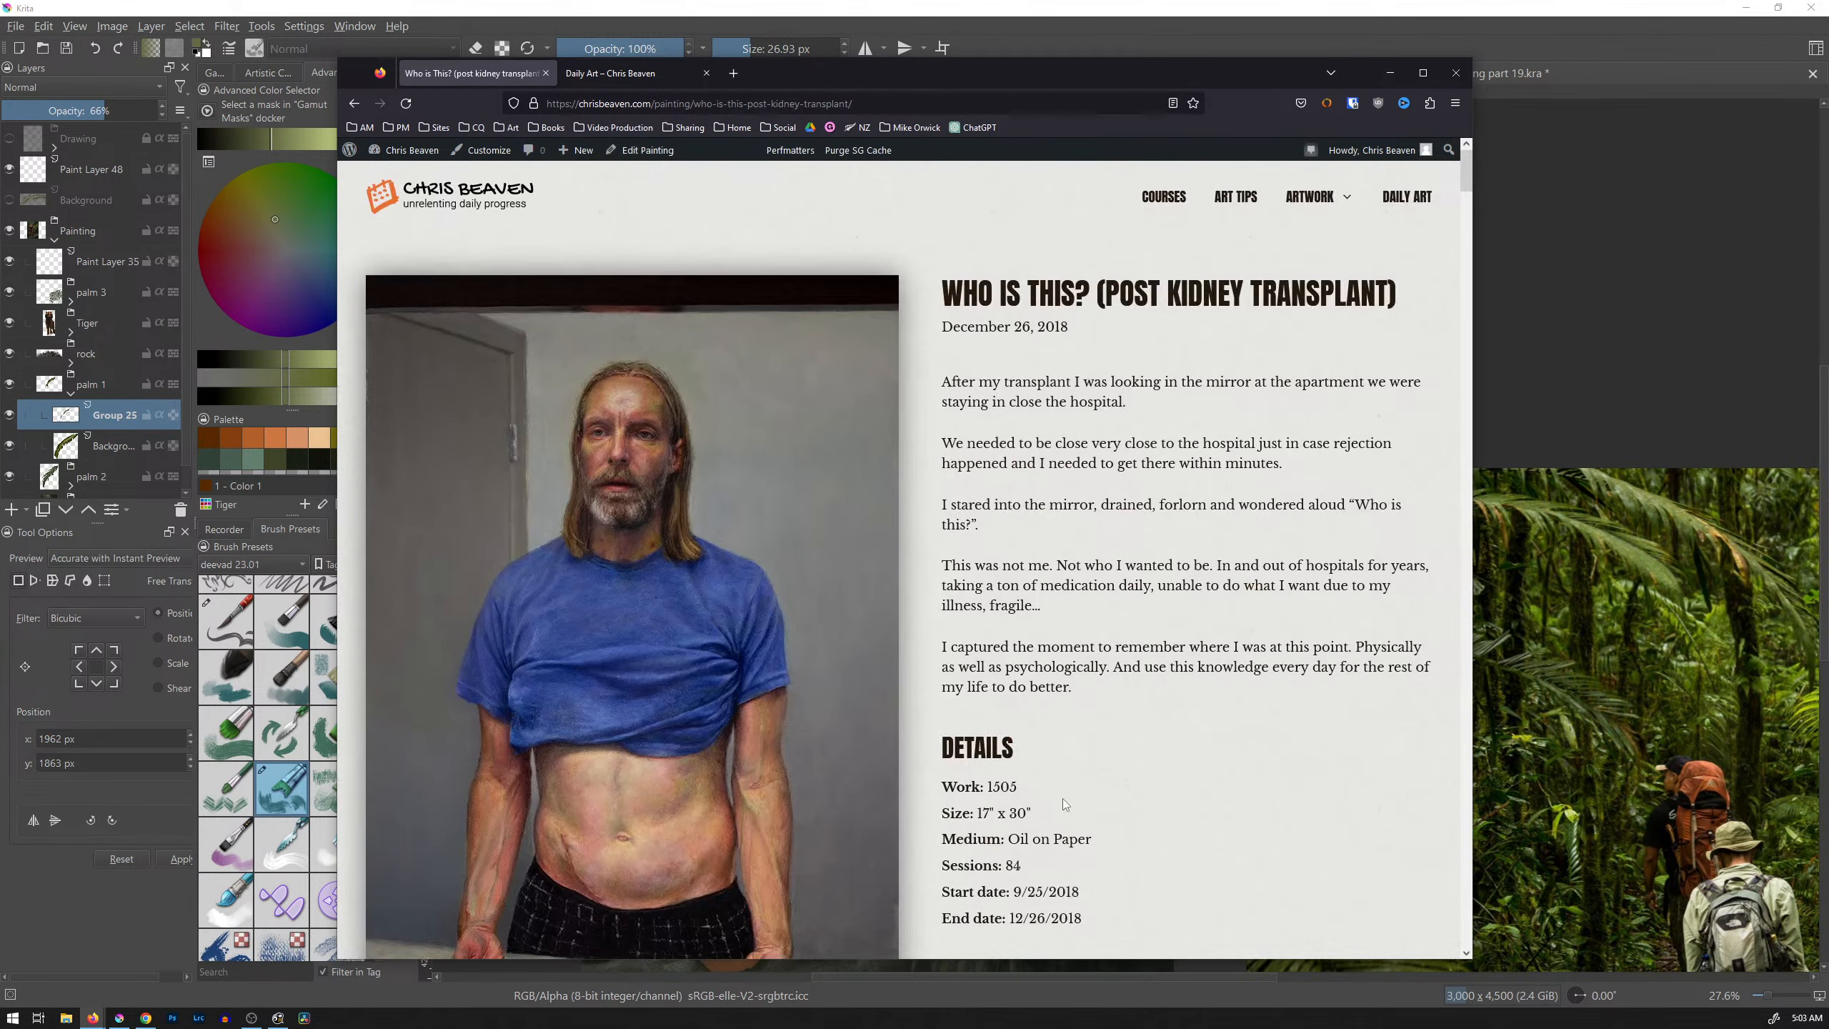
Step: Check the session count of the Who Is This? painting, return to the Paintings page and skim the 2017 figure works
scroll(1064, 803, down, 1)
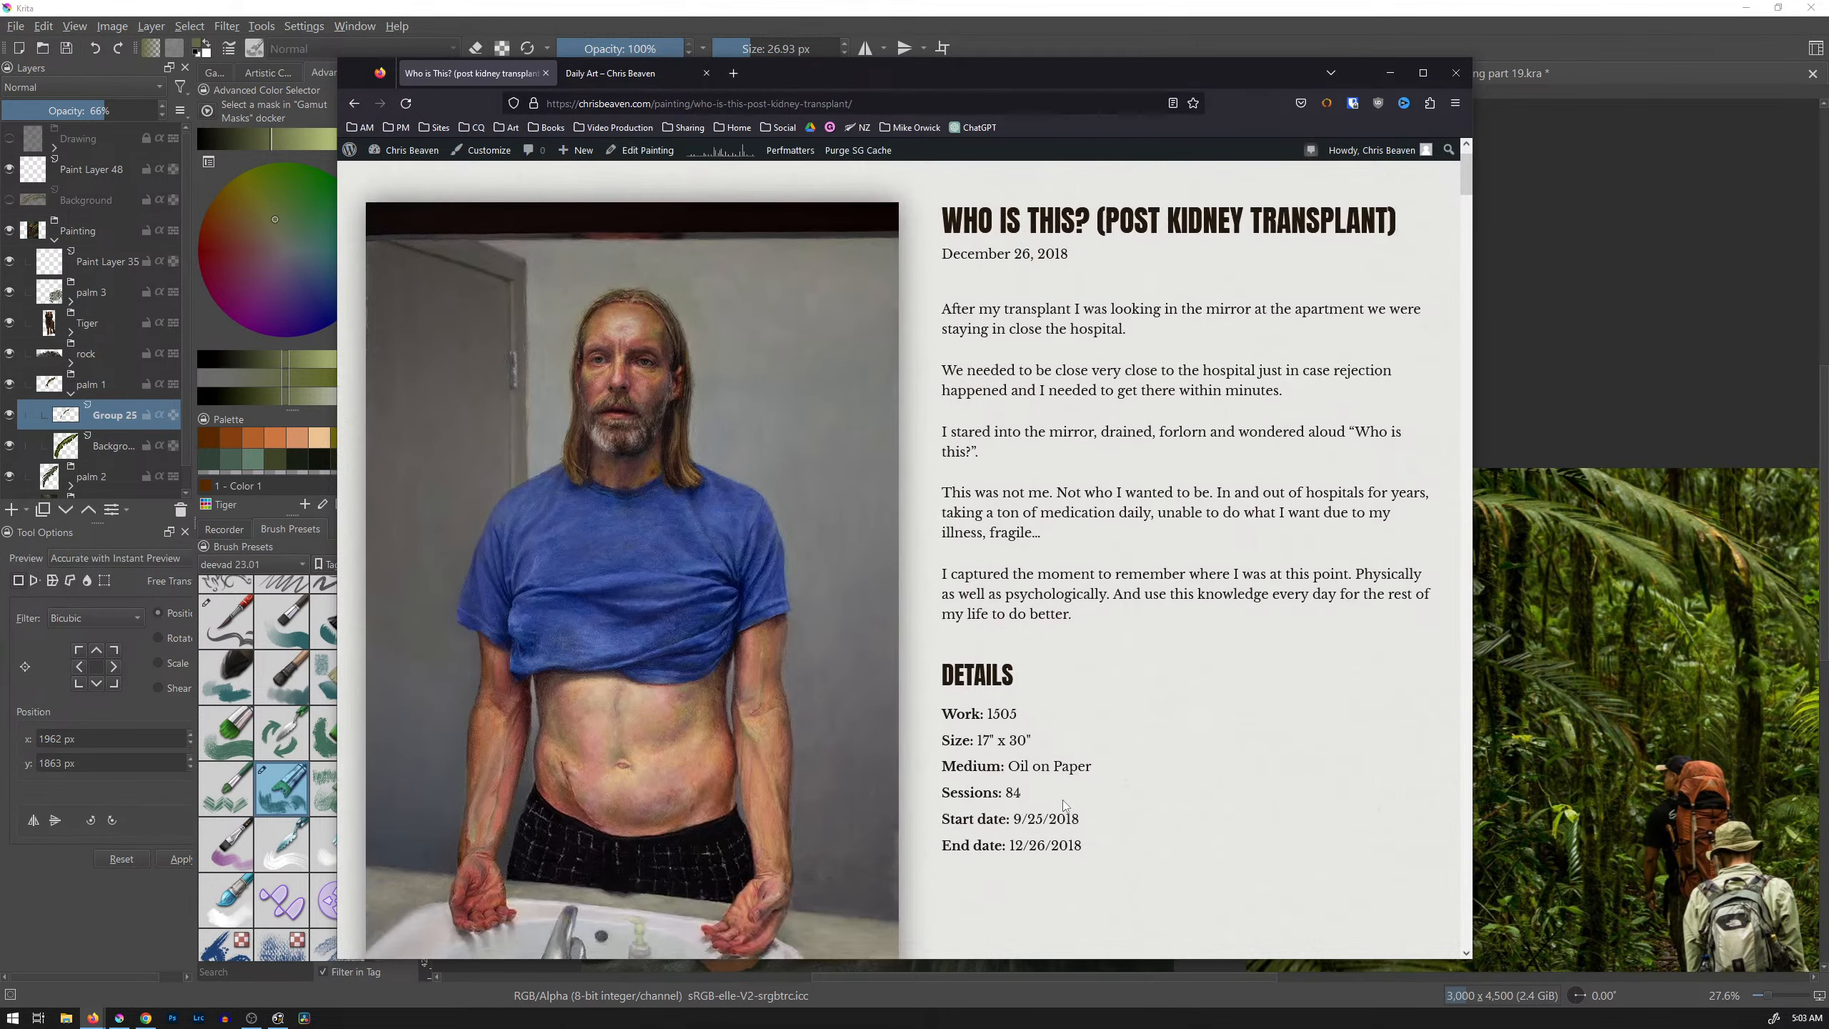
click(356, 103)
scroll(871, 553, down, 10)
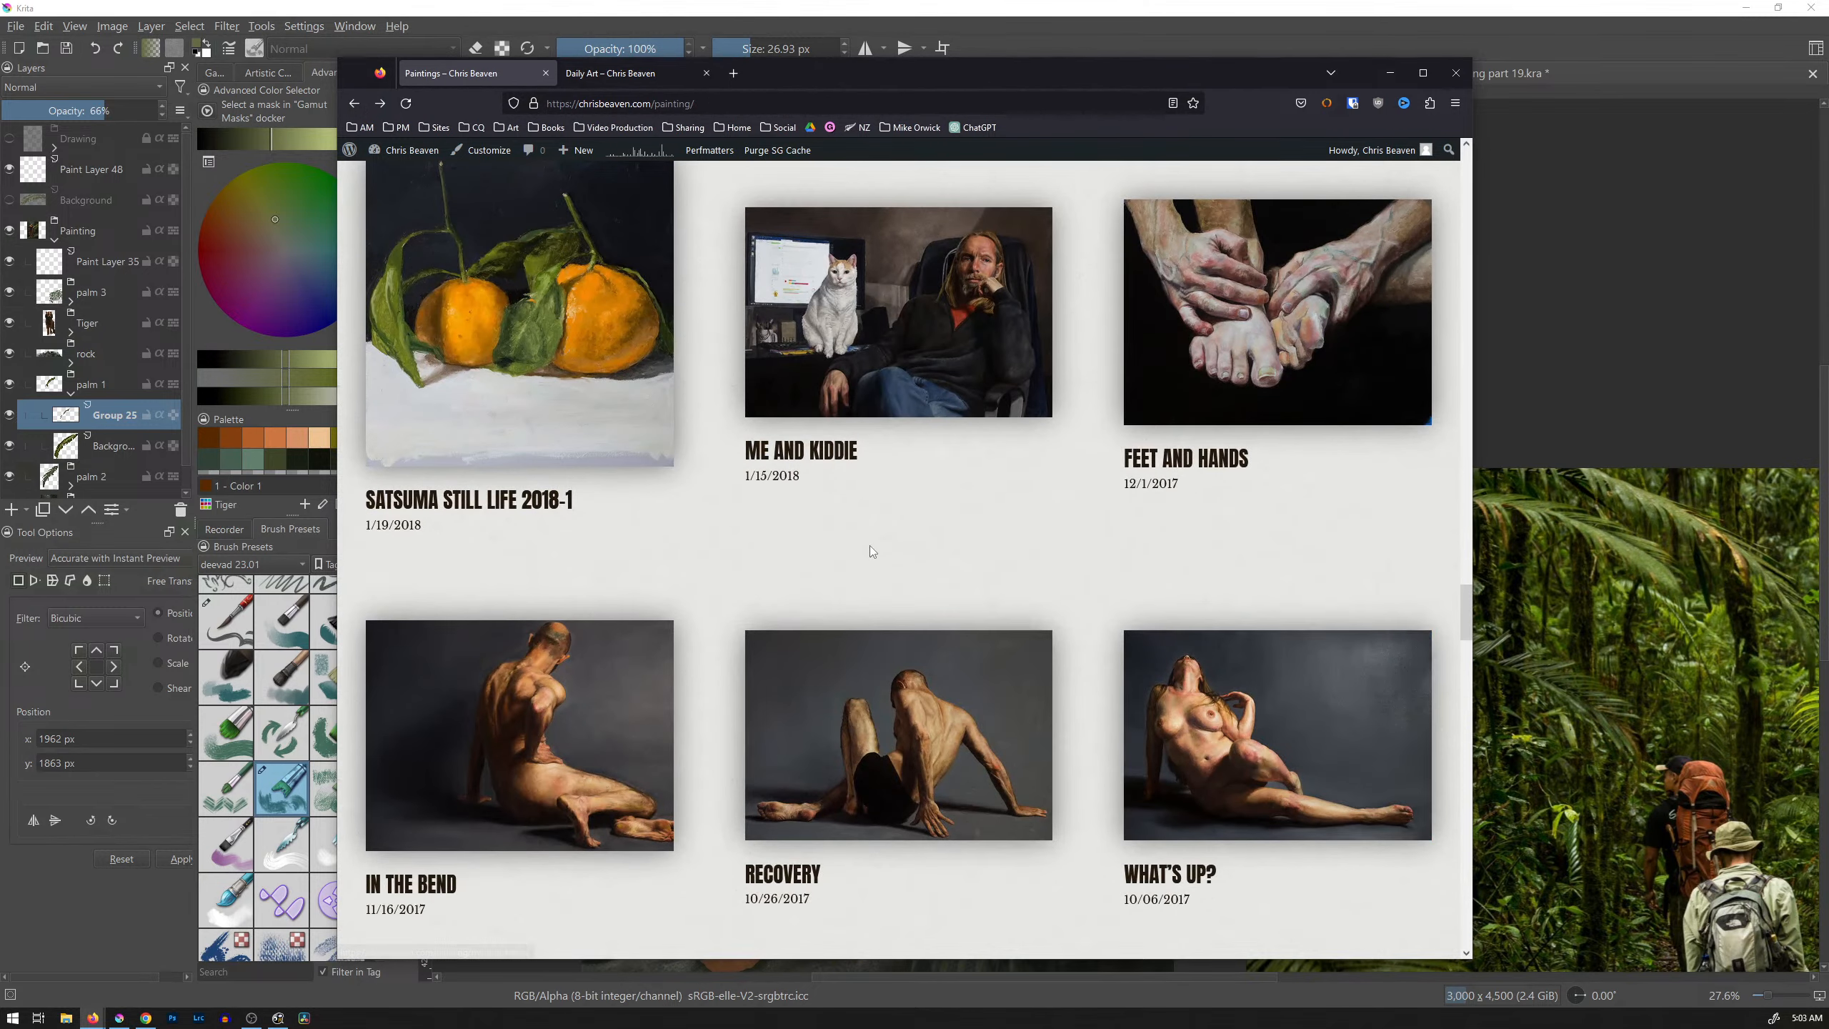
scroll(871, 553, down, 5)
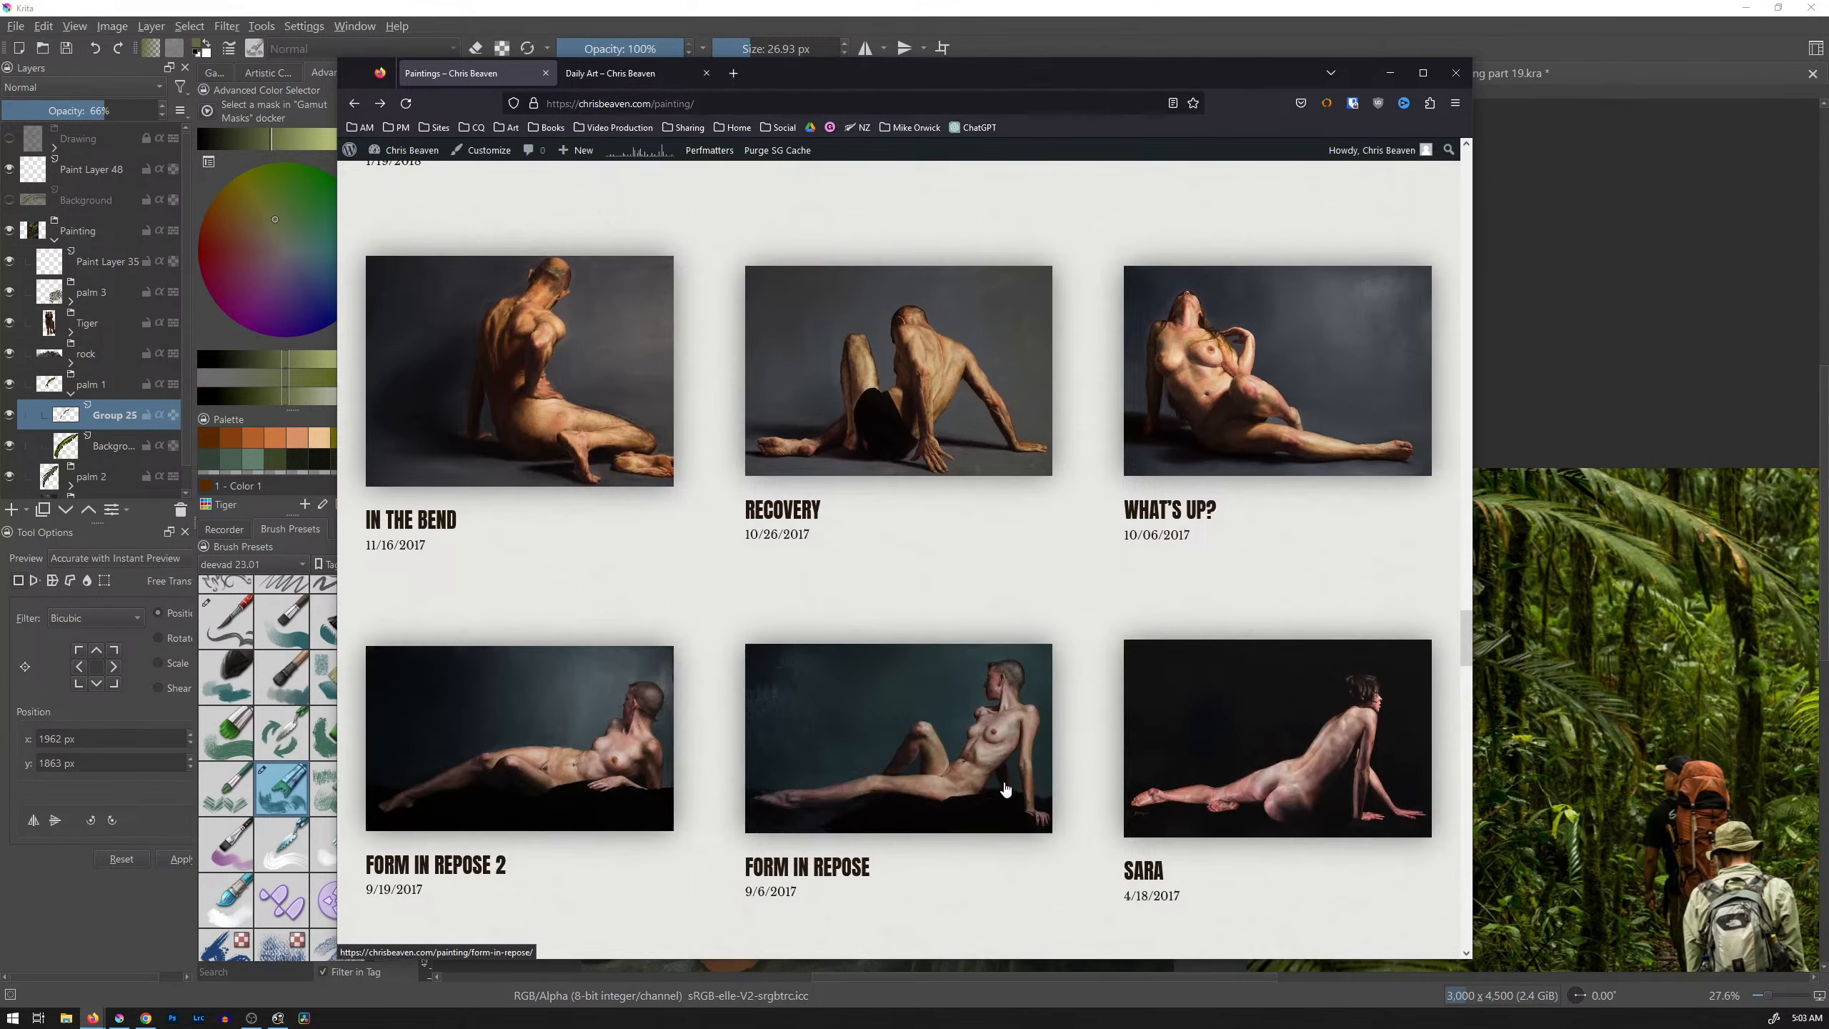
scroll(1022, 742, down, 10)
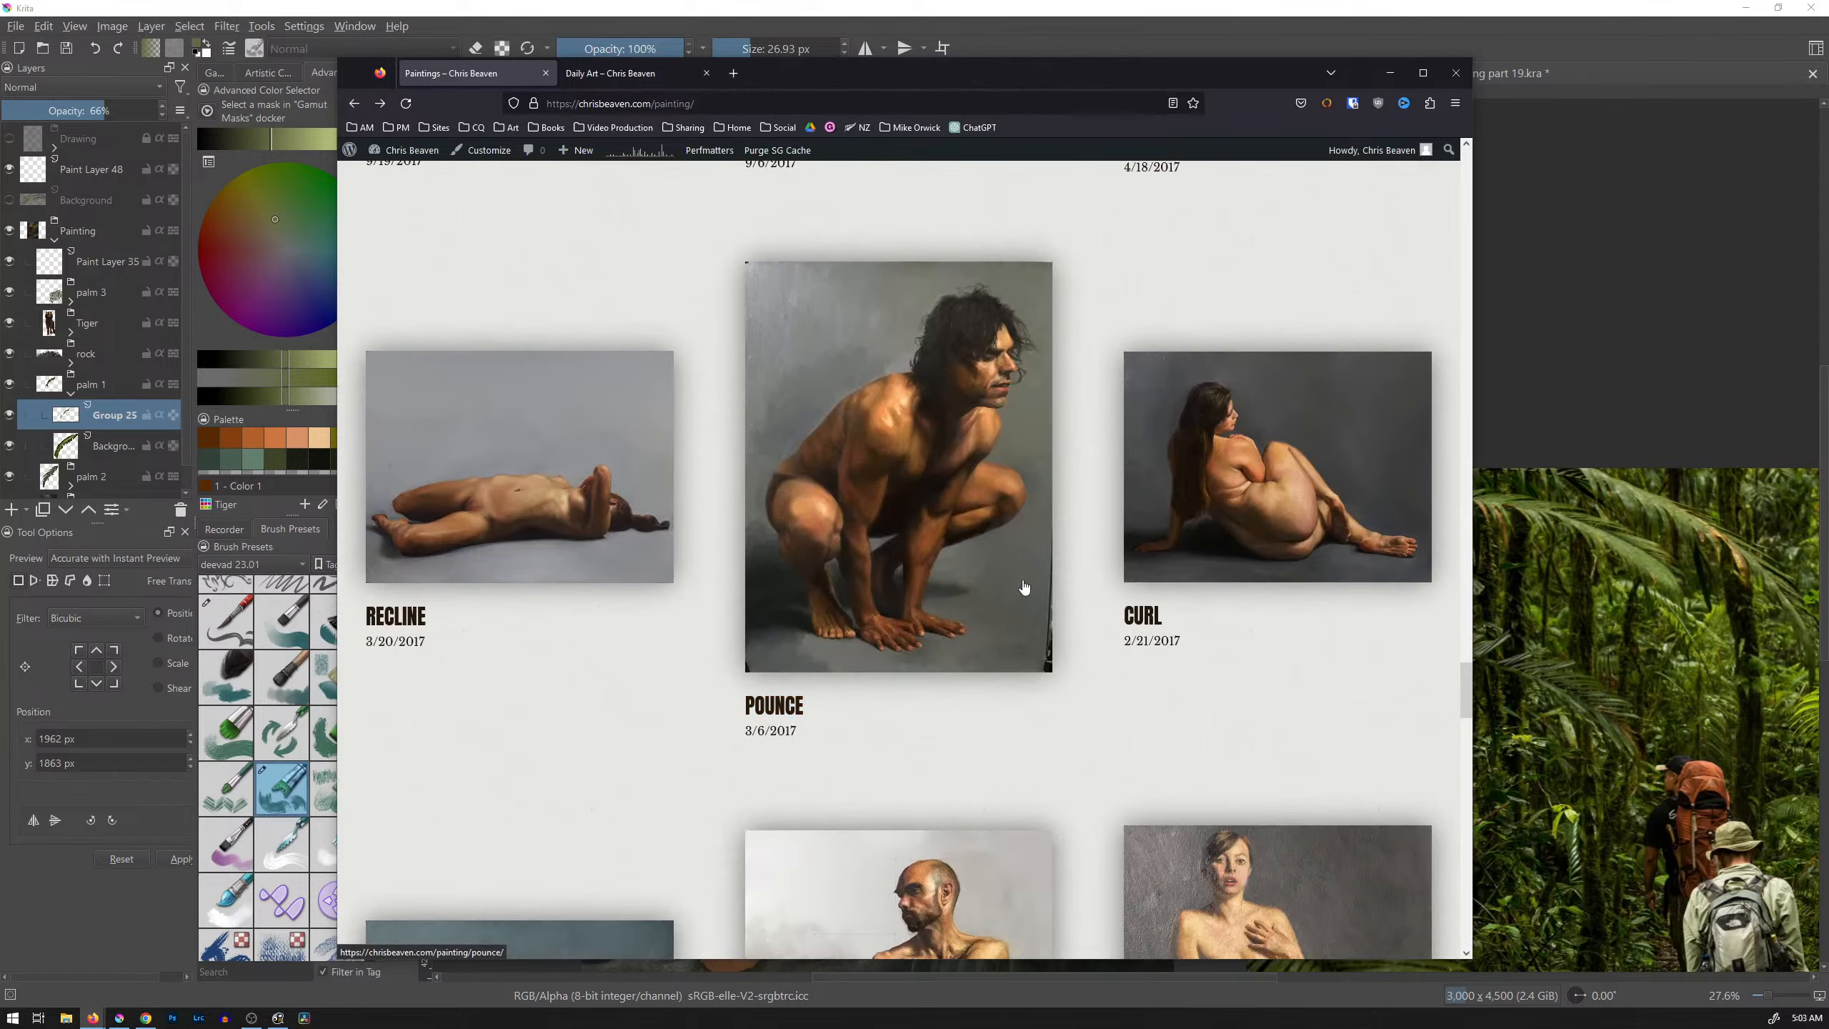
scroll(893, 504, up, 20)
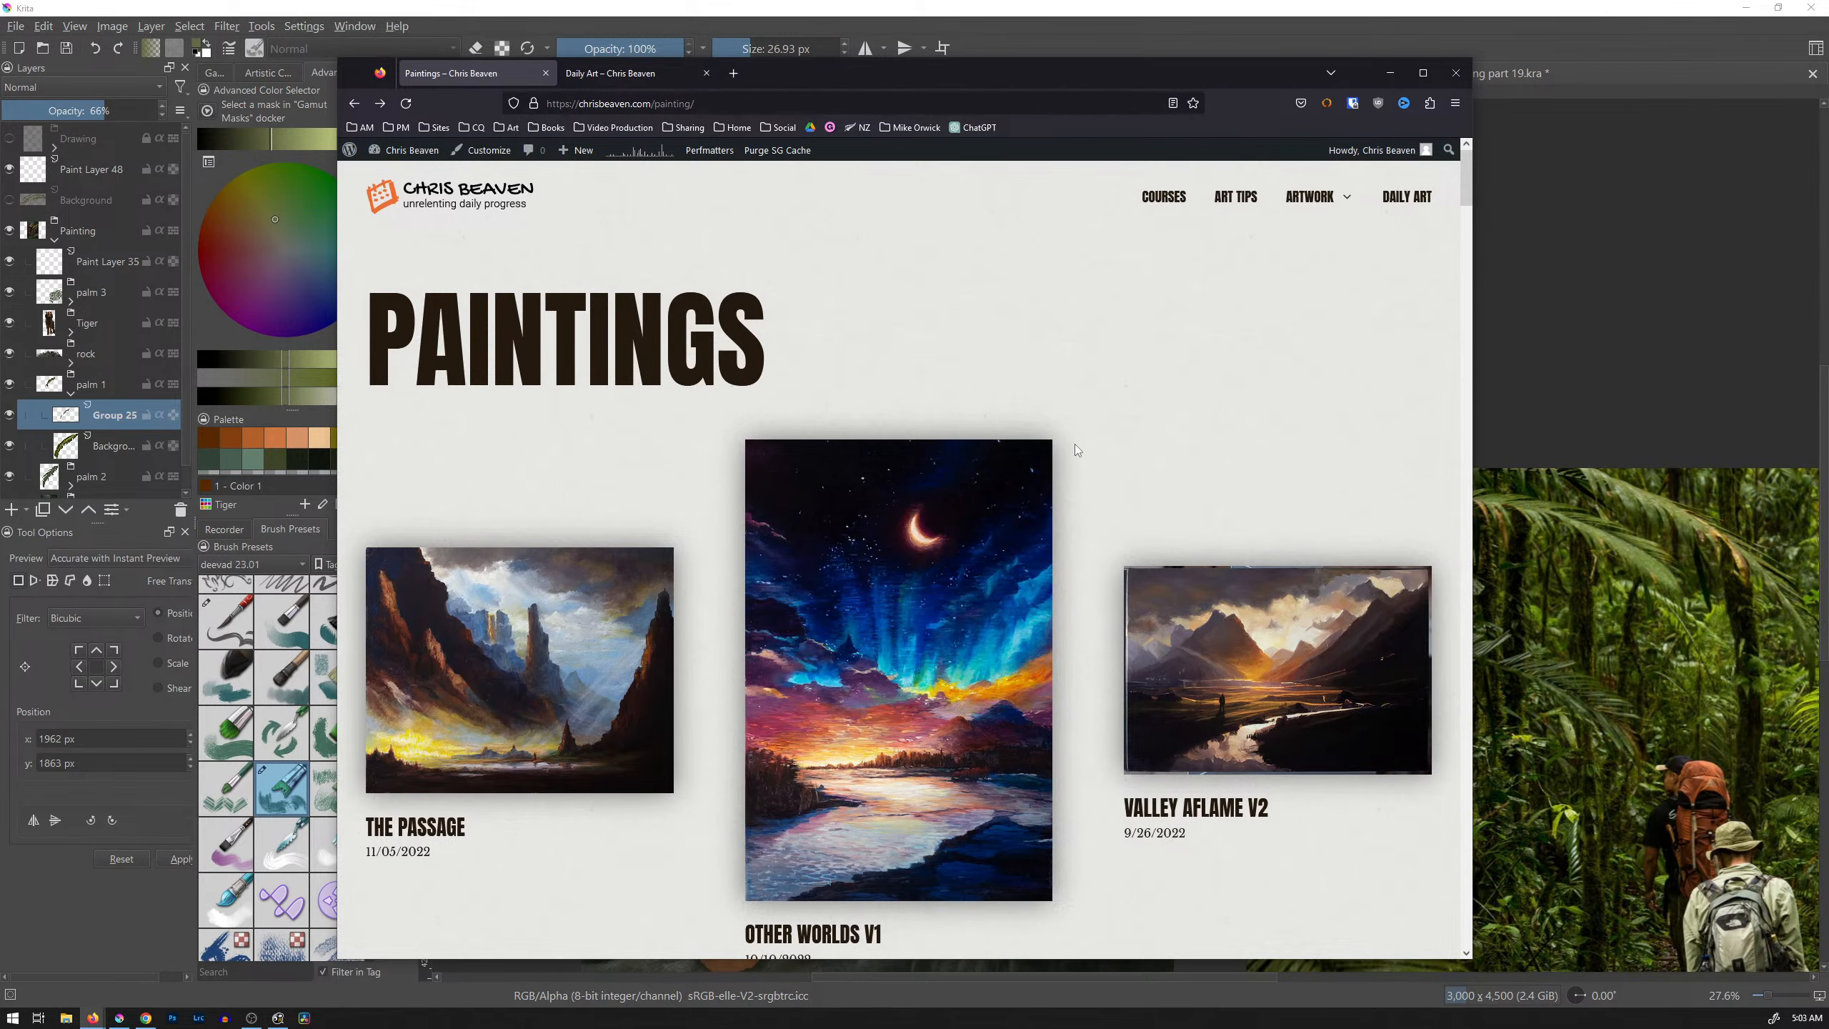
Step: Browse the Paintings page from the 2022 works down to the seated portraits of 2019 and 2020, examining the Vulnerability series
scroll(1075, 443, down, 15)
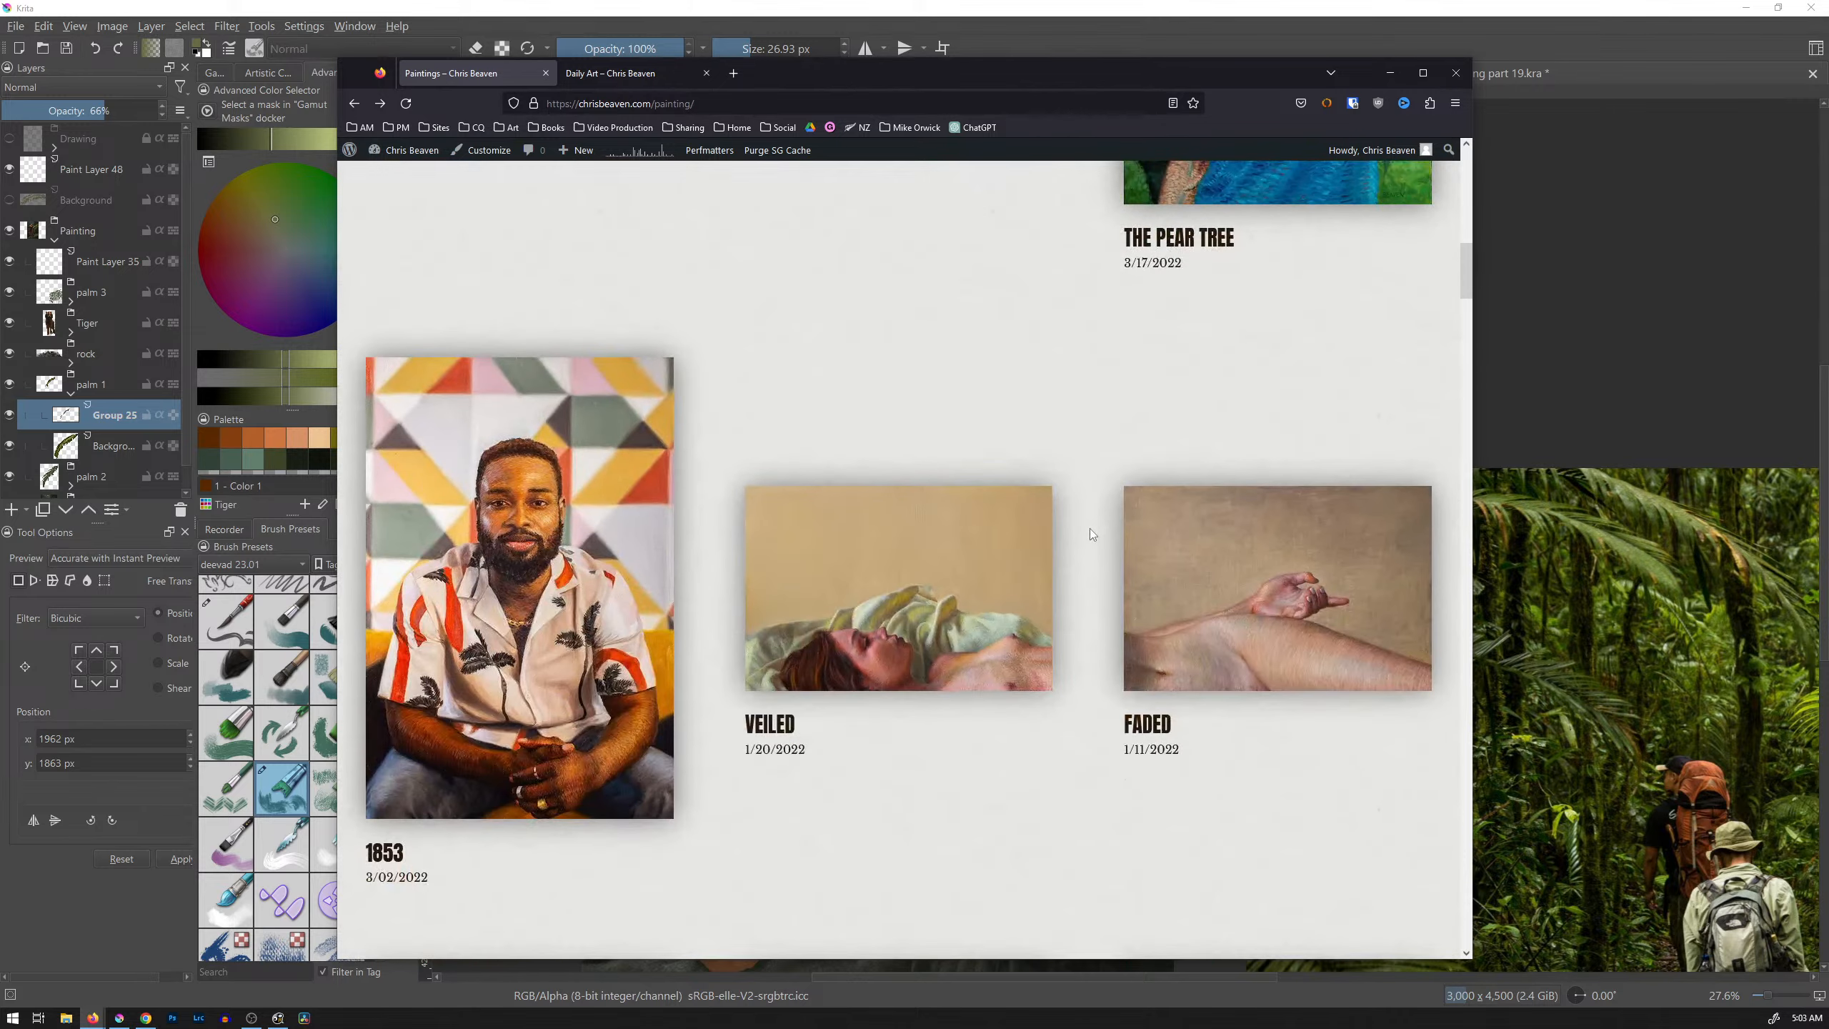
scroll(1090, 533, down, 4)
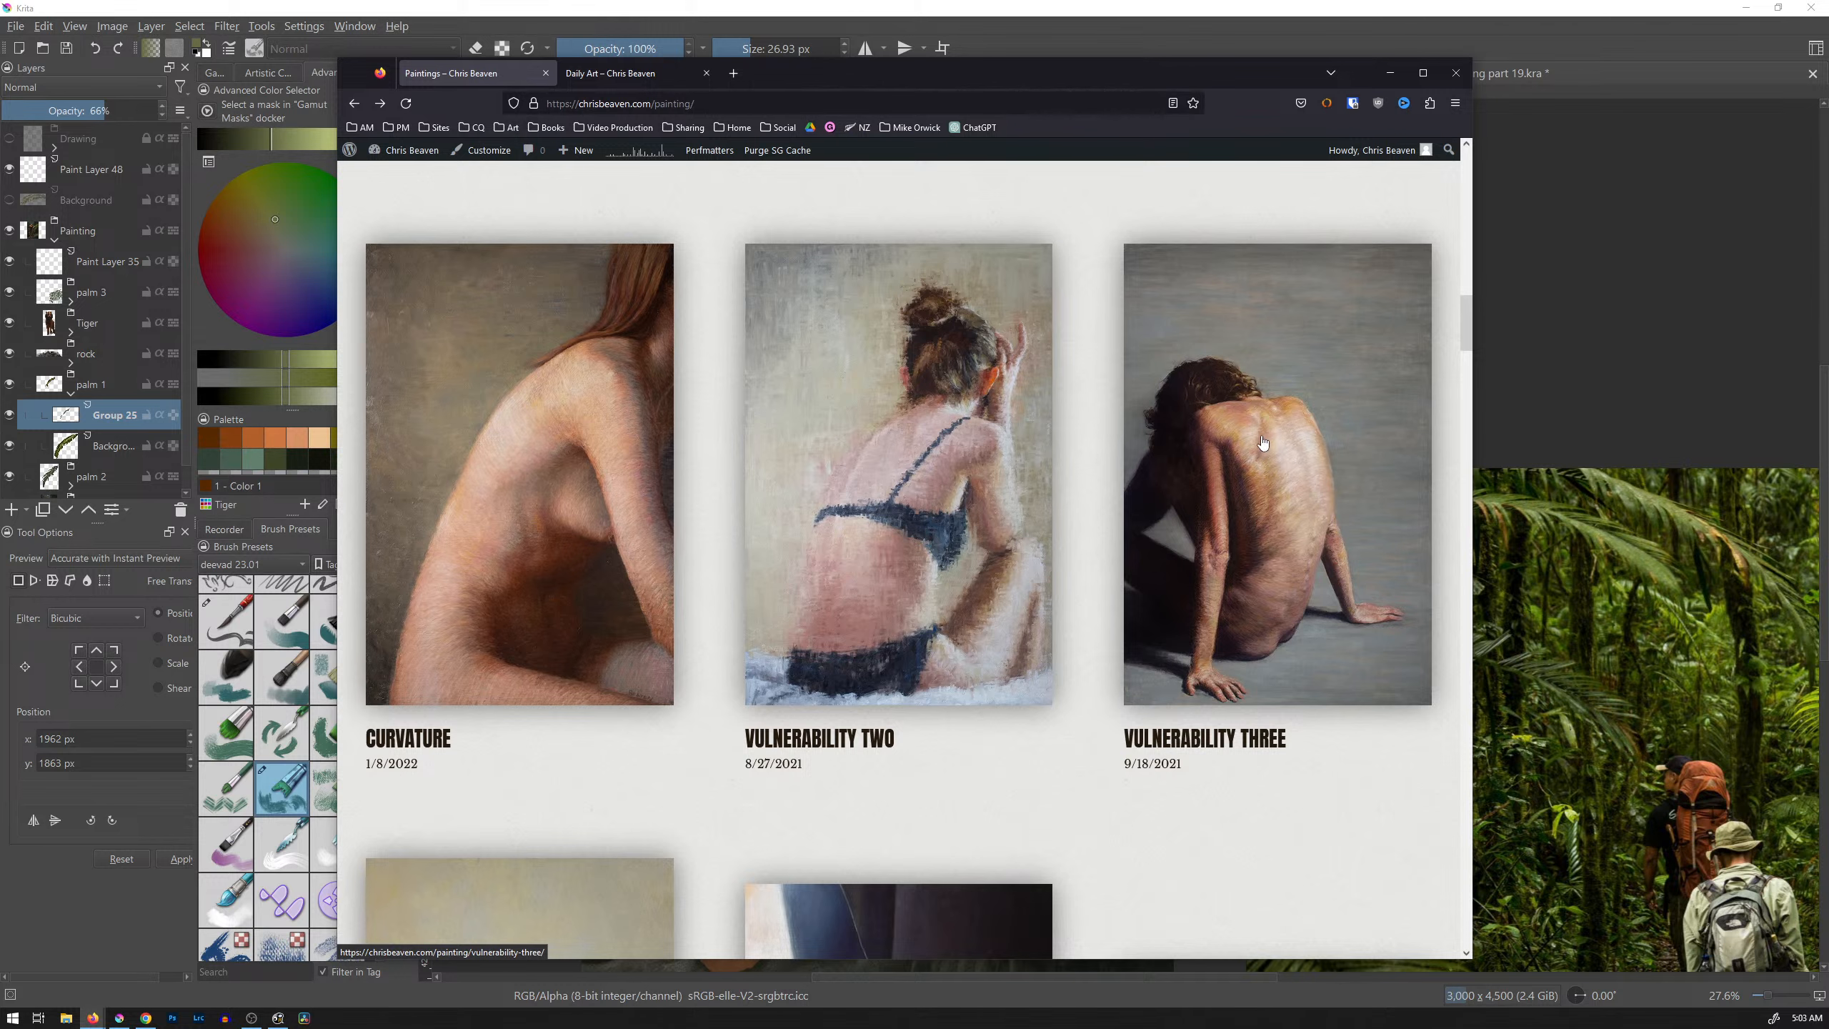
scroll(1226, 509, down, 2)
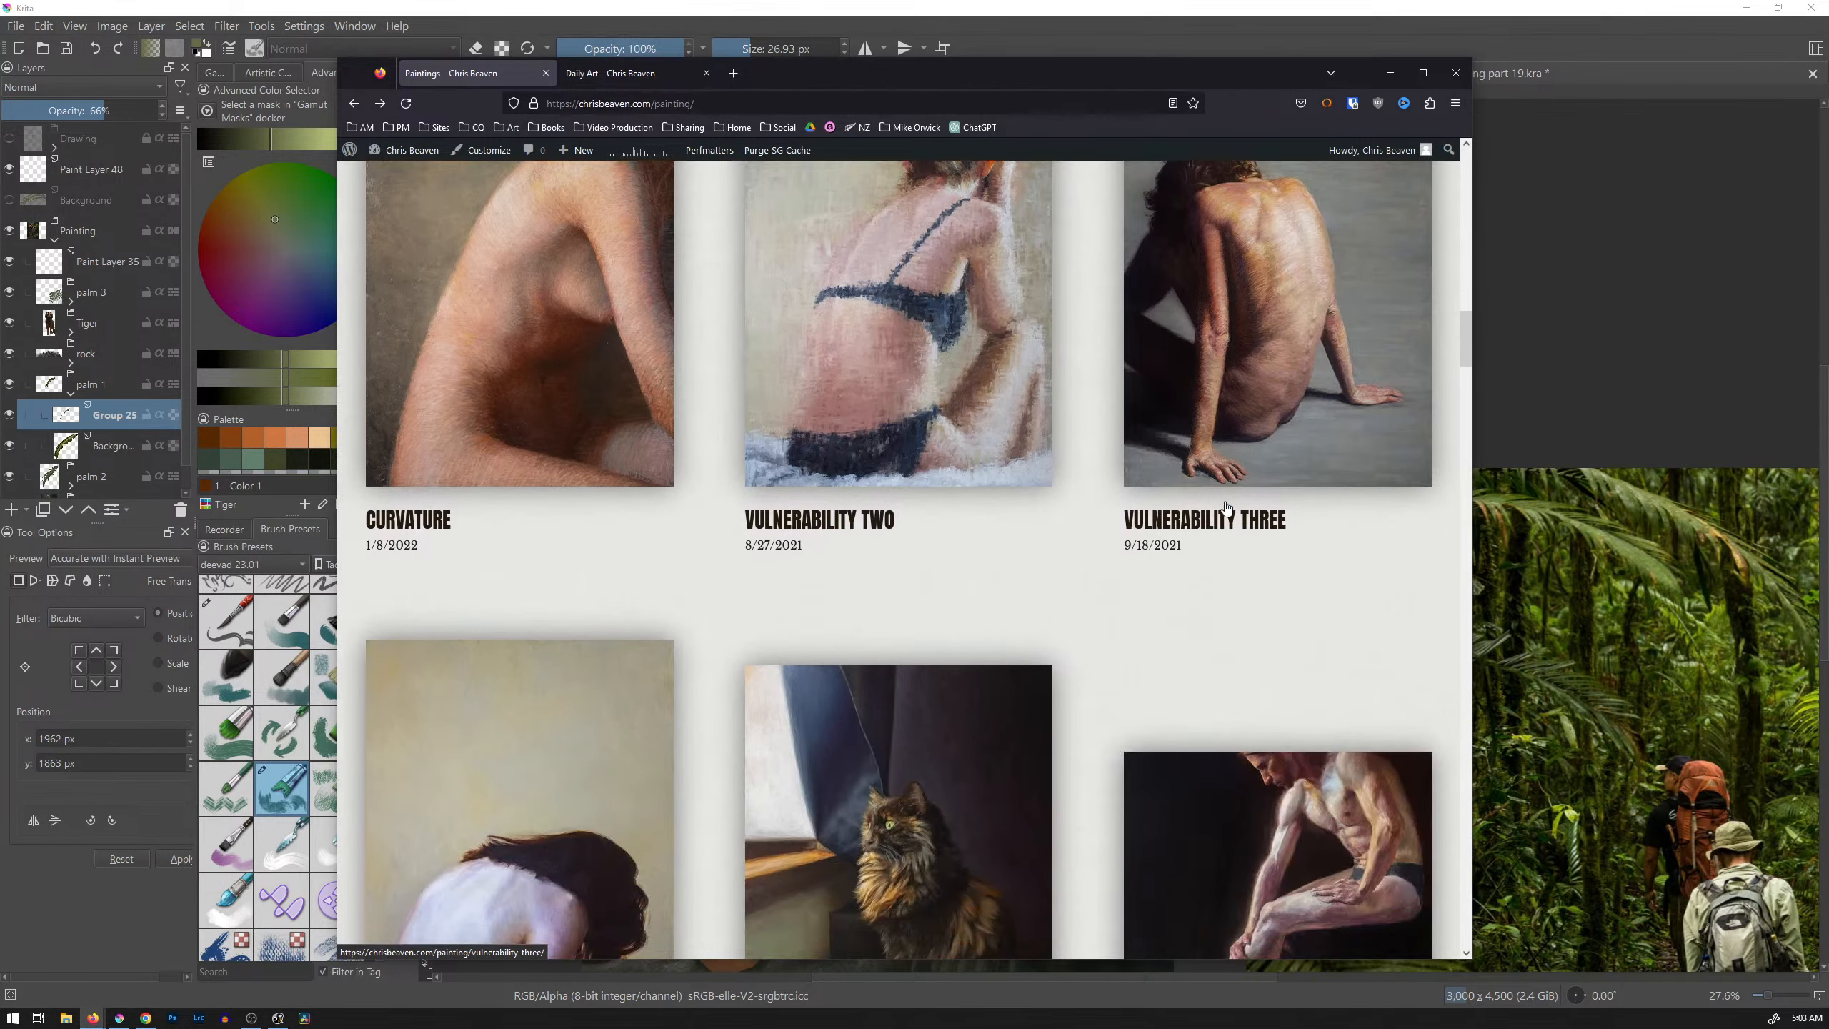
scroll(1227, 513, up, 2)
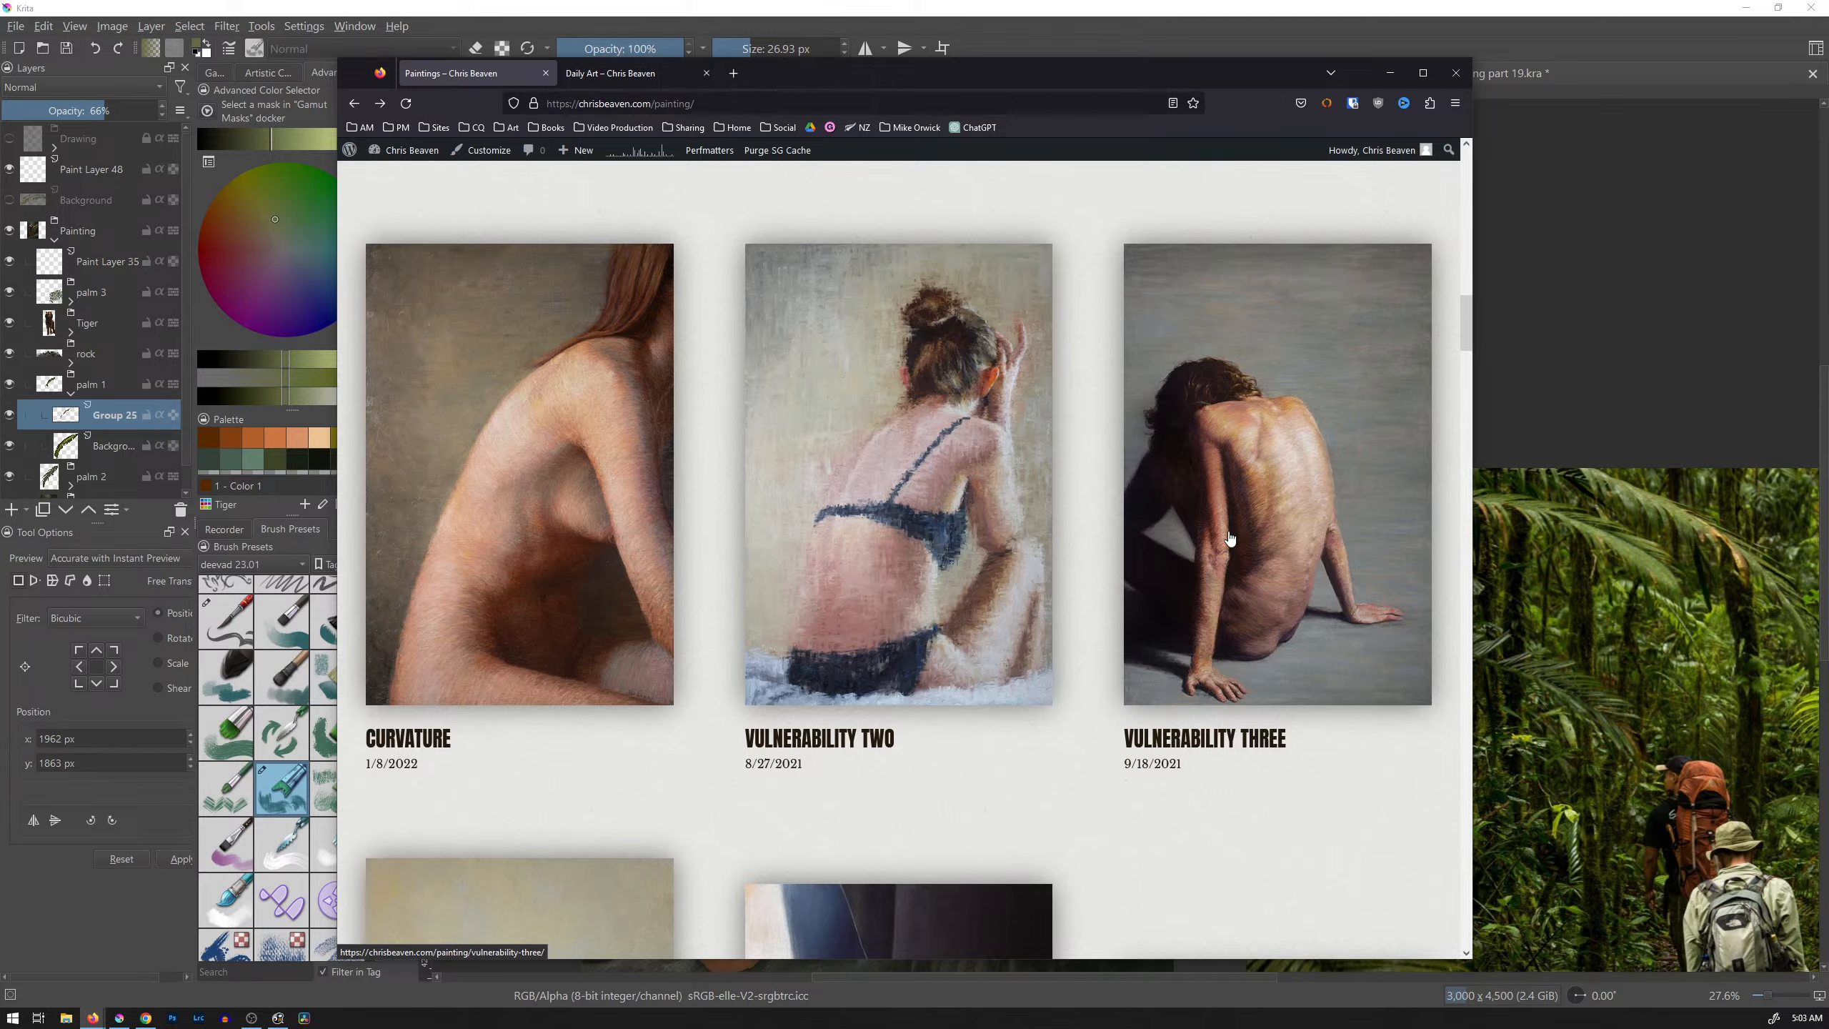
scroll(1229, 538, down, 6)
scroll(1229, 537, down, 5)
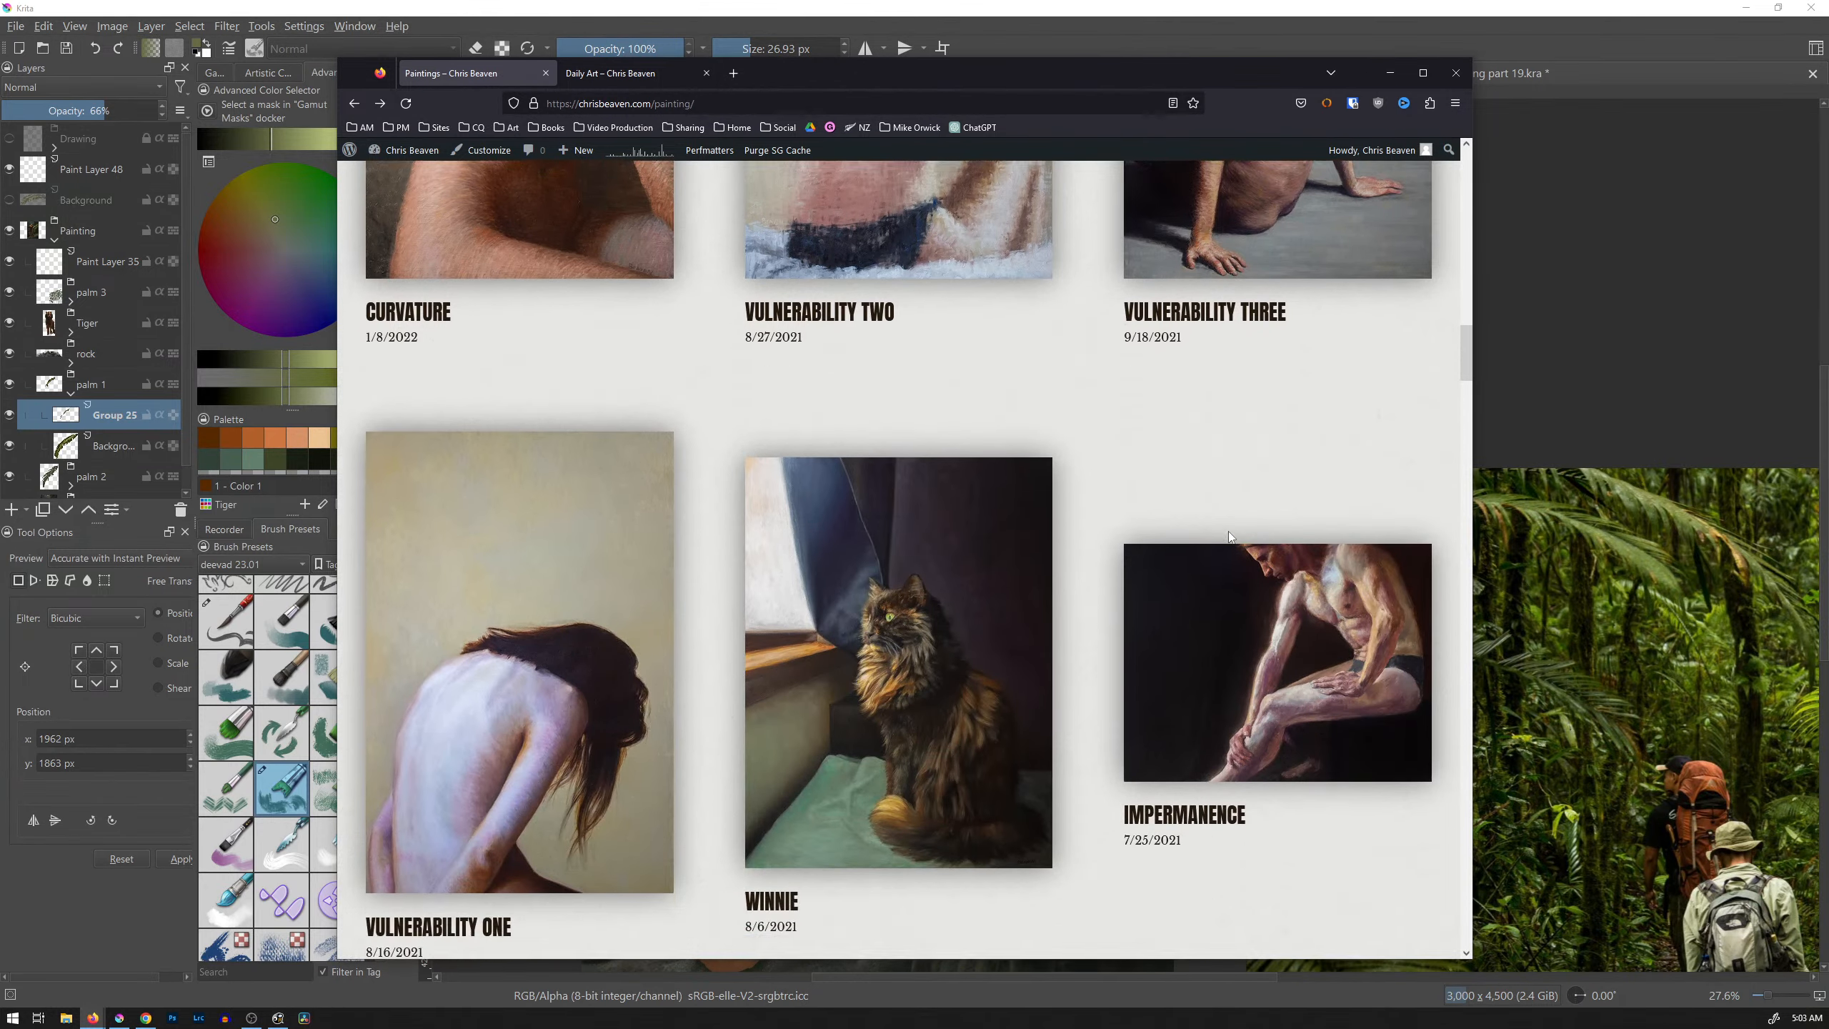
scroll(1229, 537, down, 20)
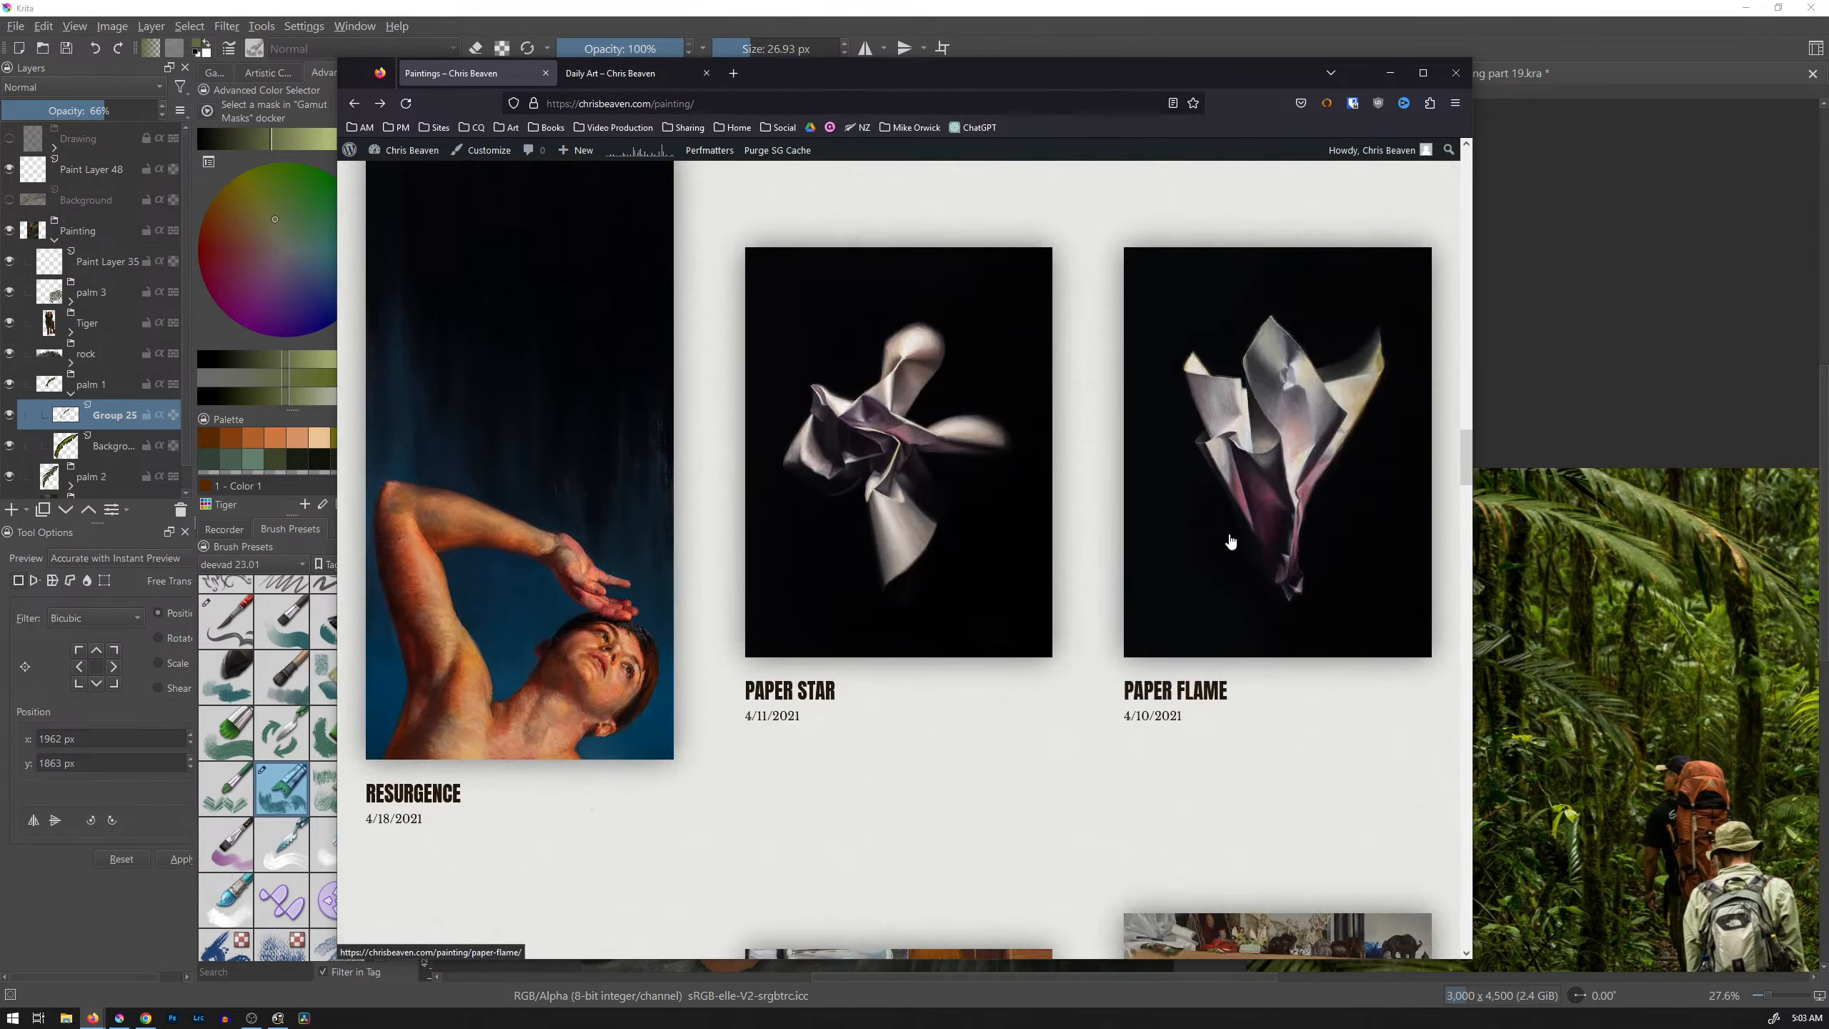
scroll(1238, 645, down, 10)
scroll(1238, 645, up, 10)
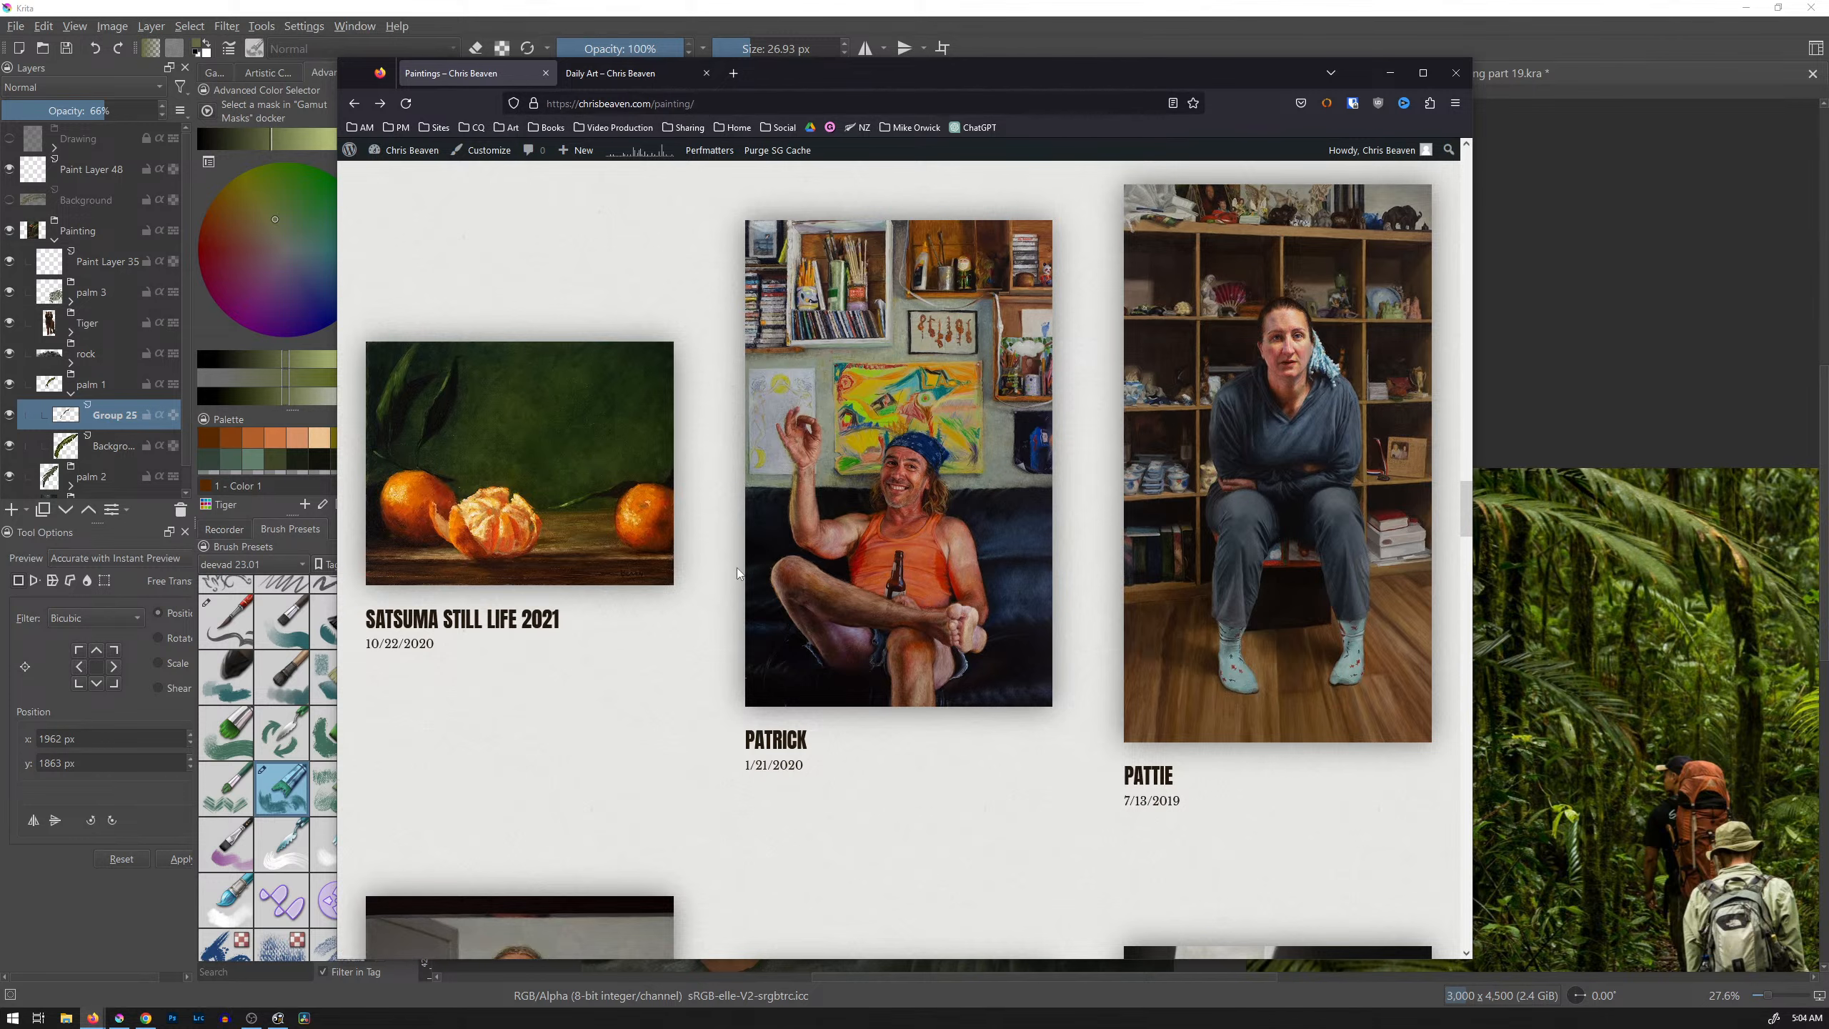
Step: Browse the older paintings from Satsuma Still Life 2018-1 through the figure studies to the 2016 still lifes
scroll(729, 543, down, 15)
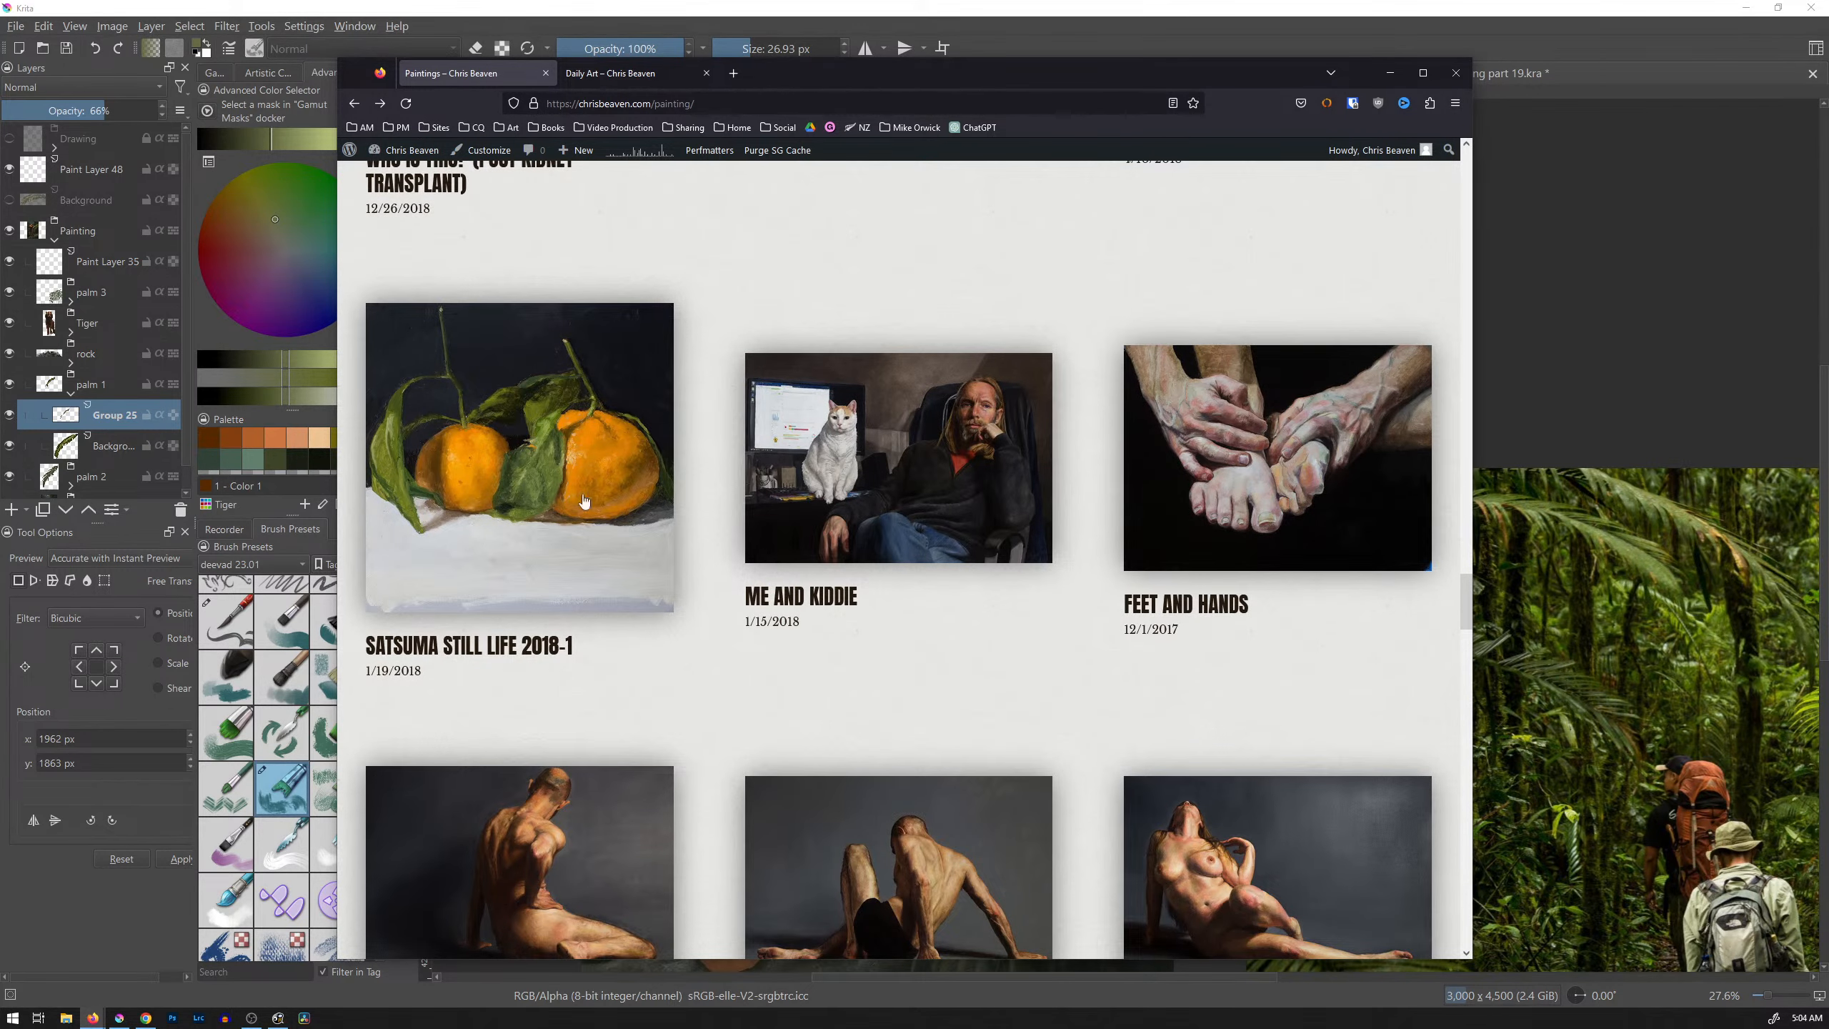
scroll(706, 518, down, 5)
scroll(711, 525, up, 3)
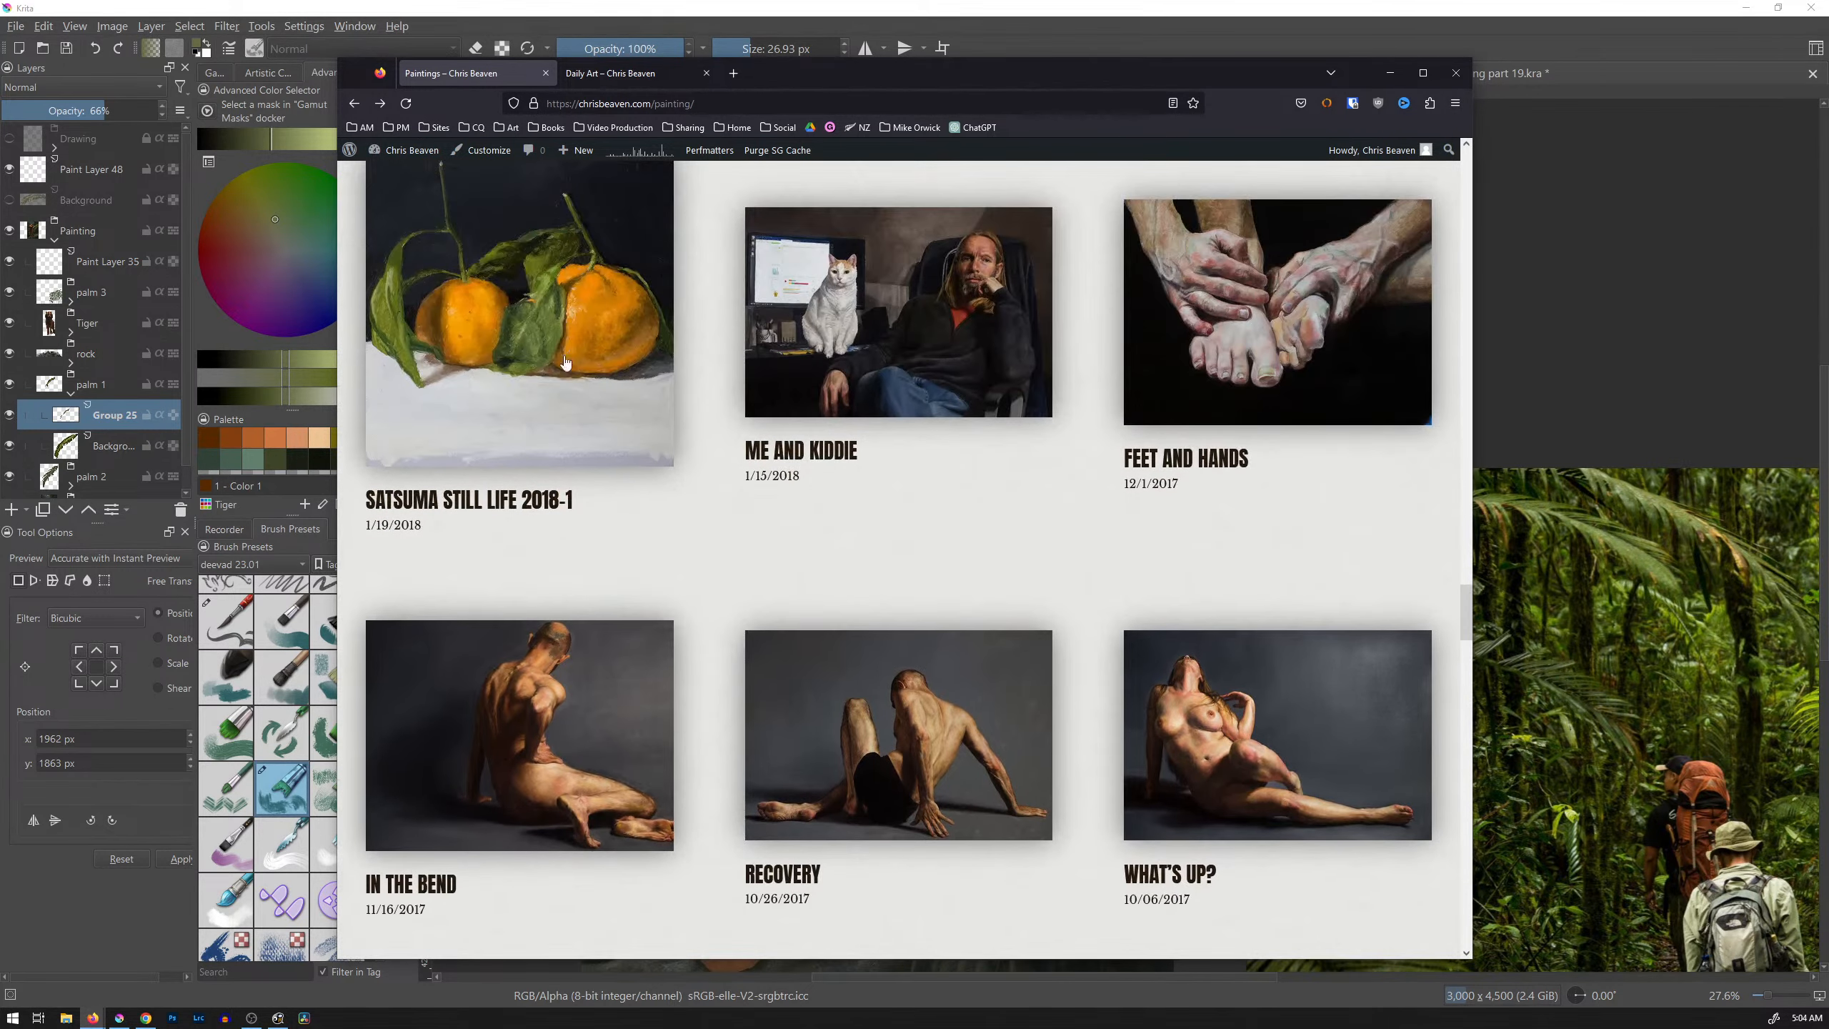
scroll(694, 501, down, 5)
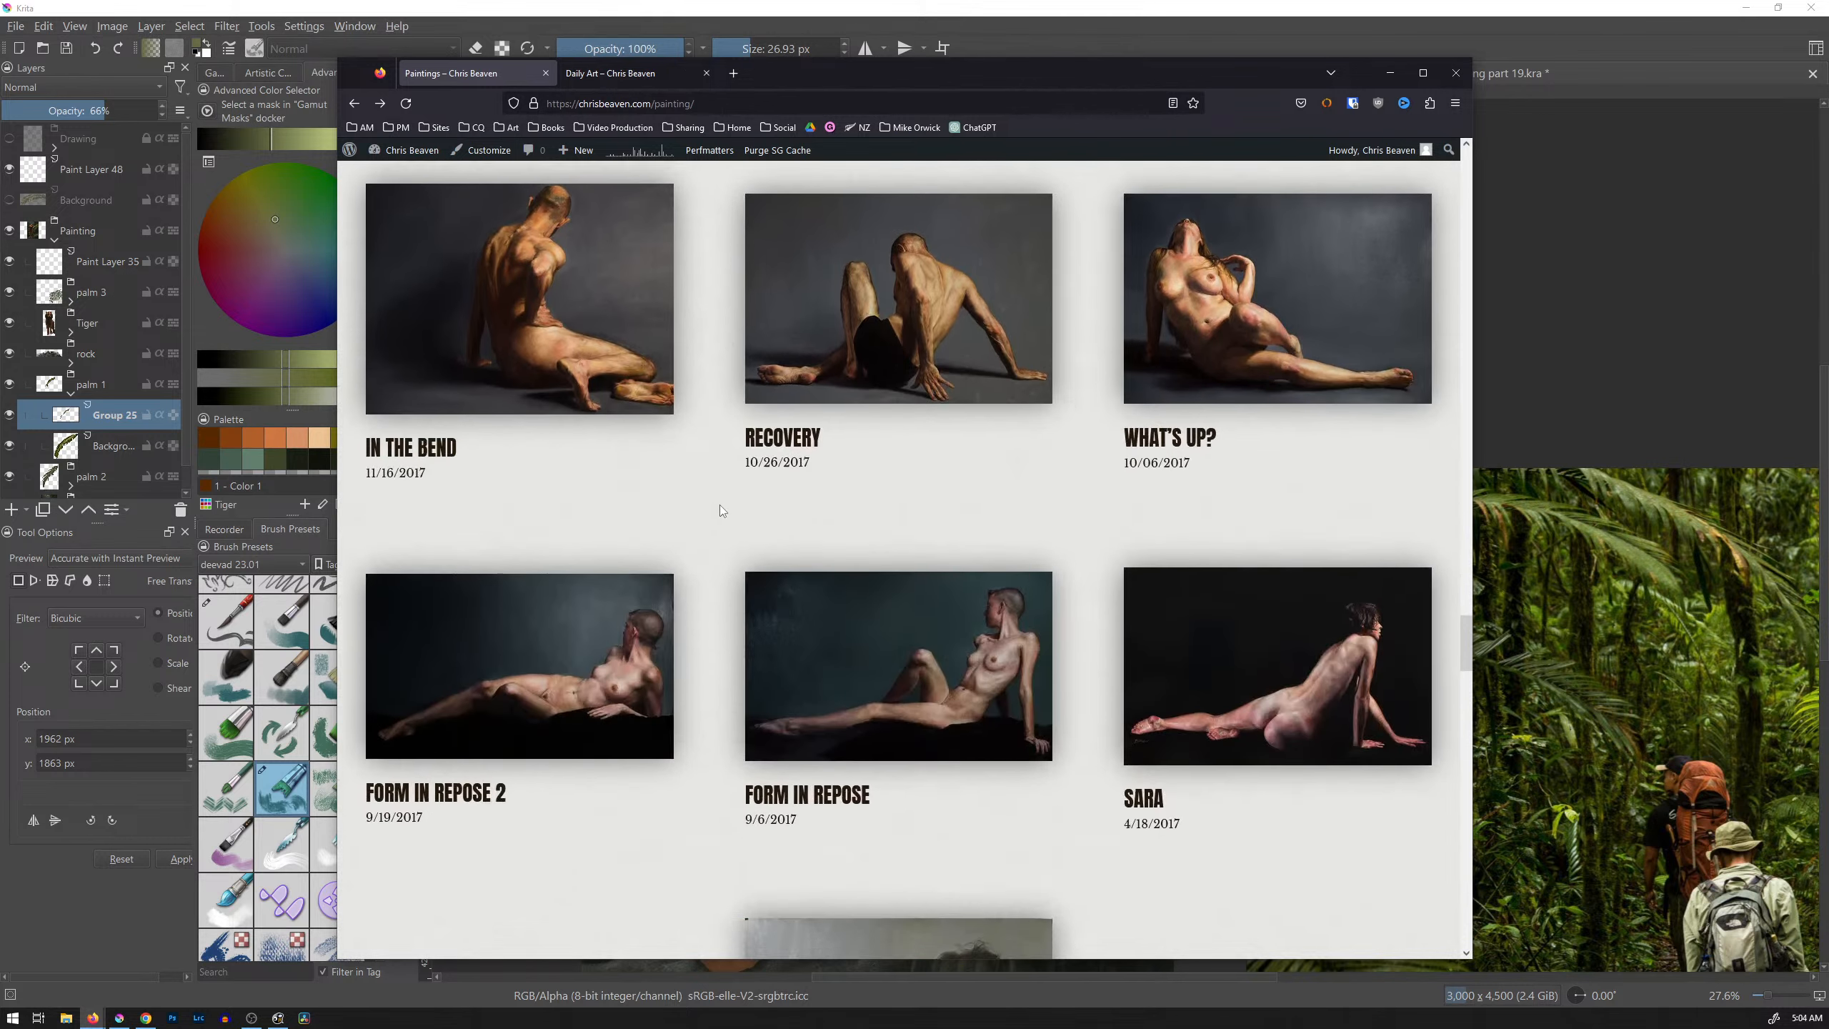
scroll(720, 506, down, 20)
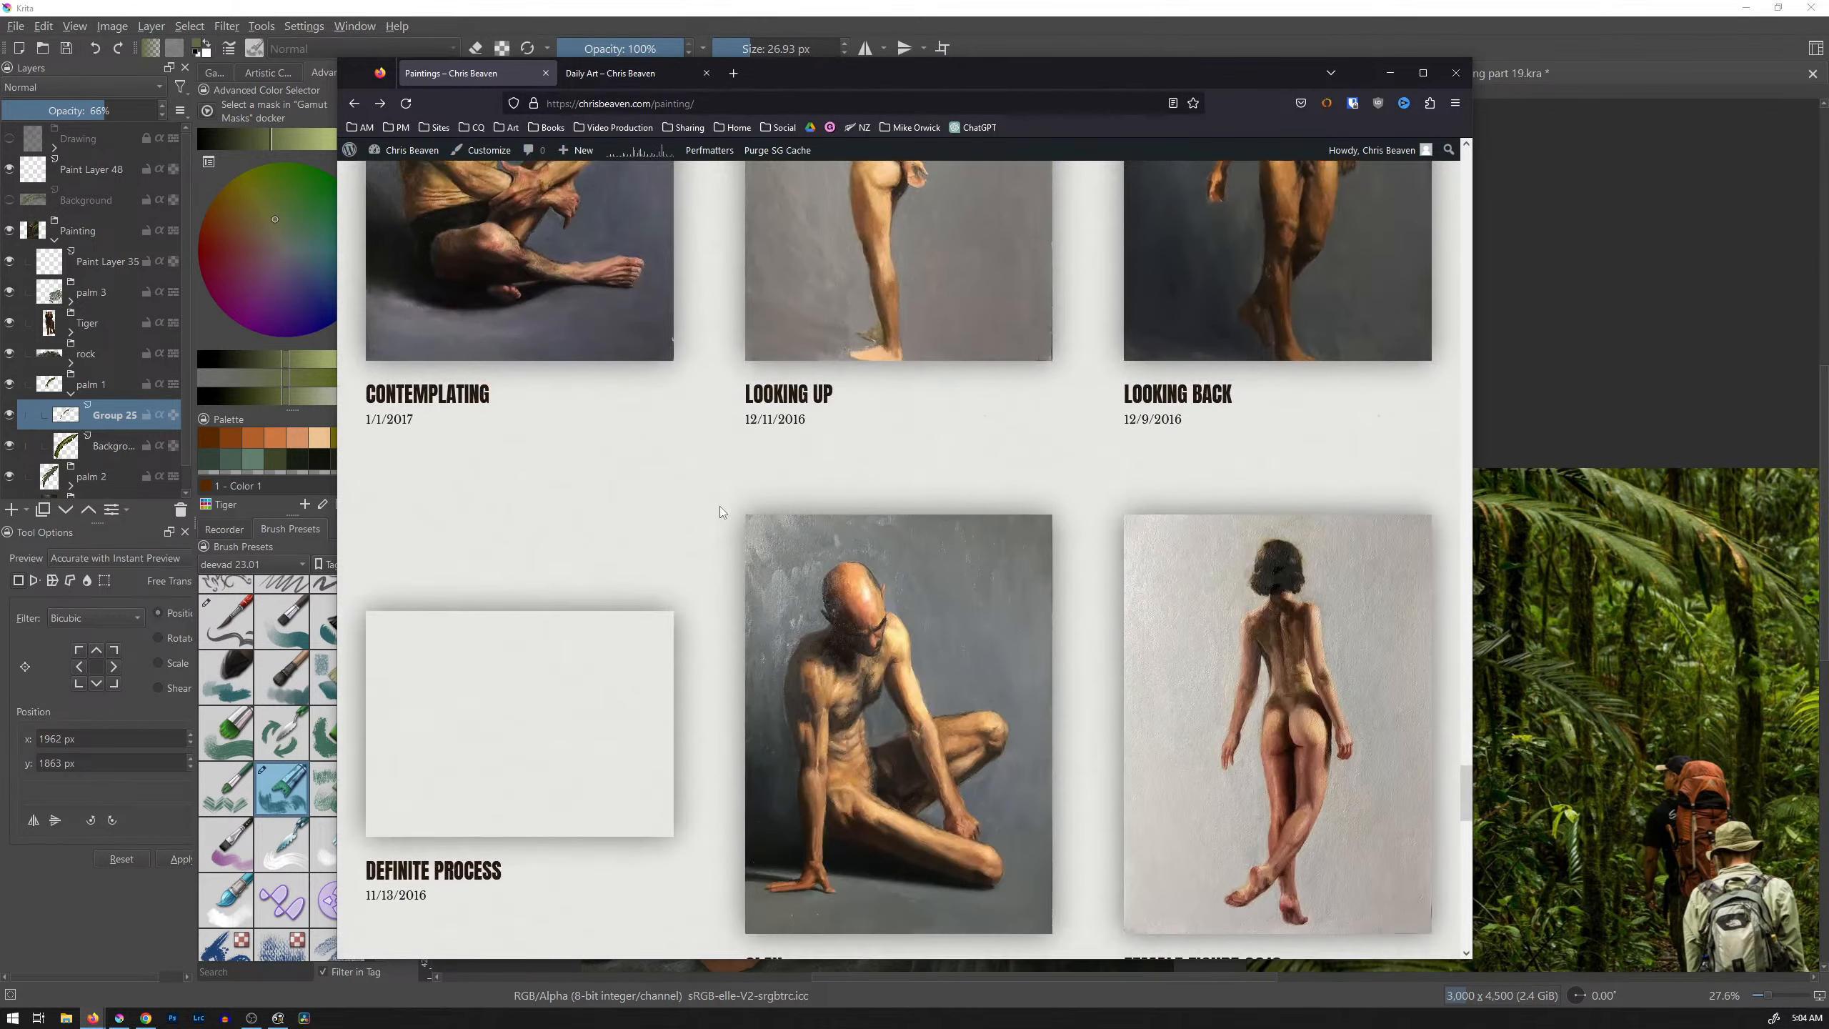
scroll(721, 506, down, 12)
scroll(720, 506, down, 2)
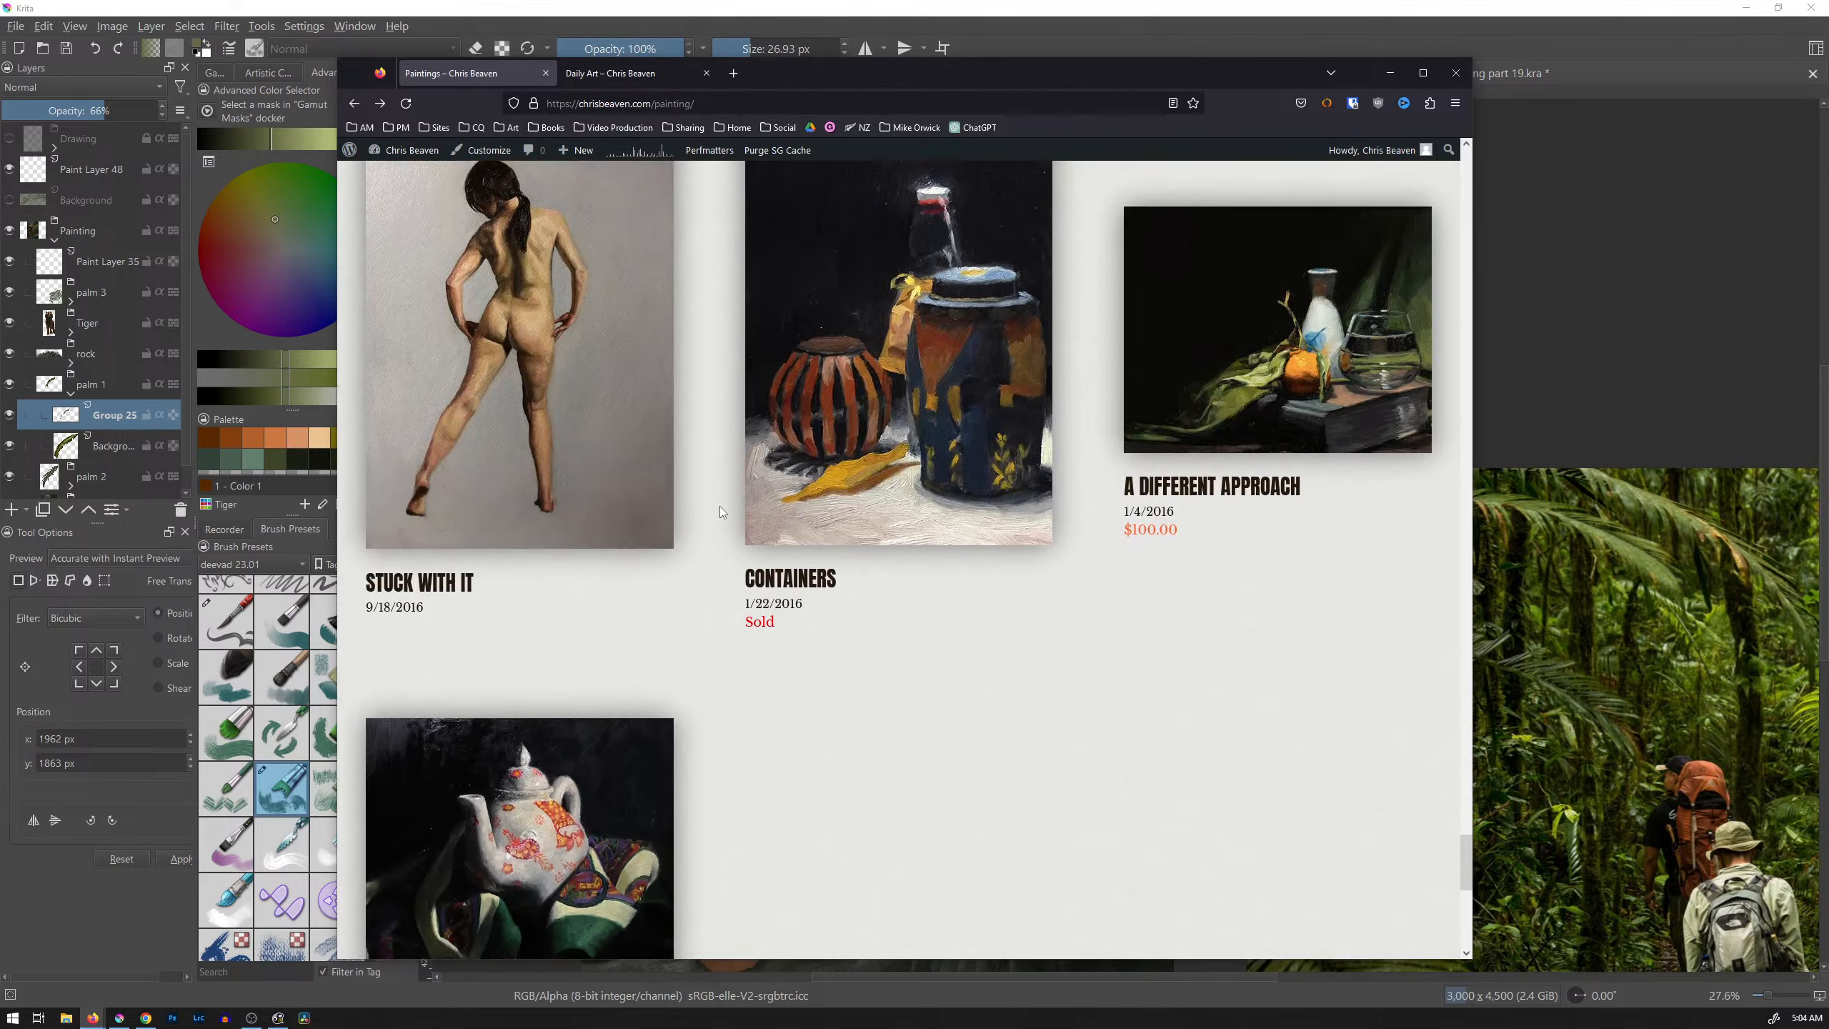
Step: Examine the A Different Approach still life and its listed price, and continue to the Thai Tea painting
scroll(1281, 491, up, 3)
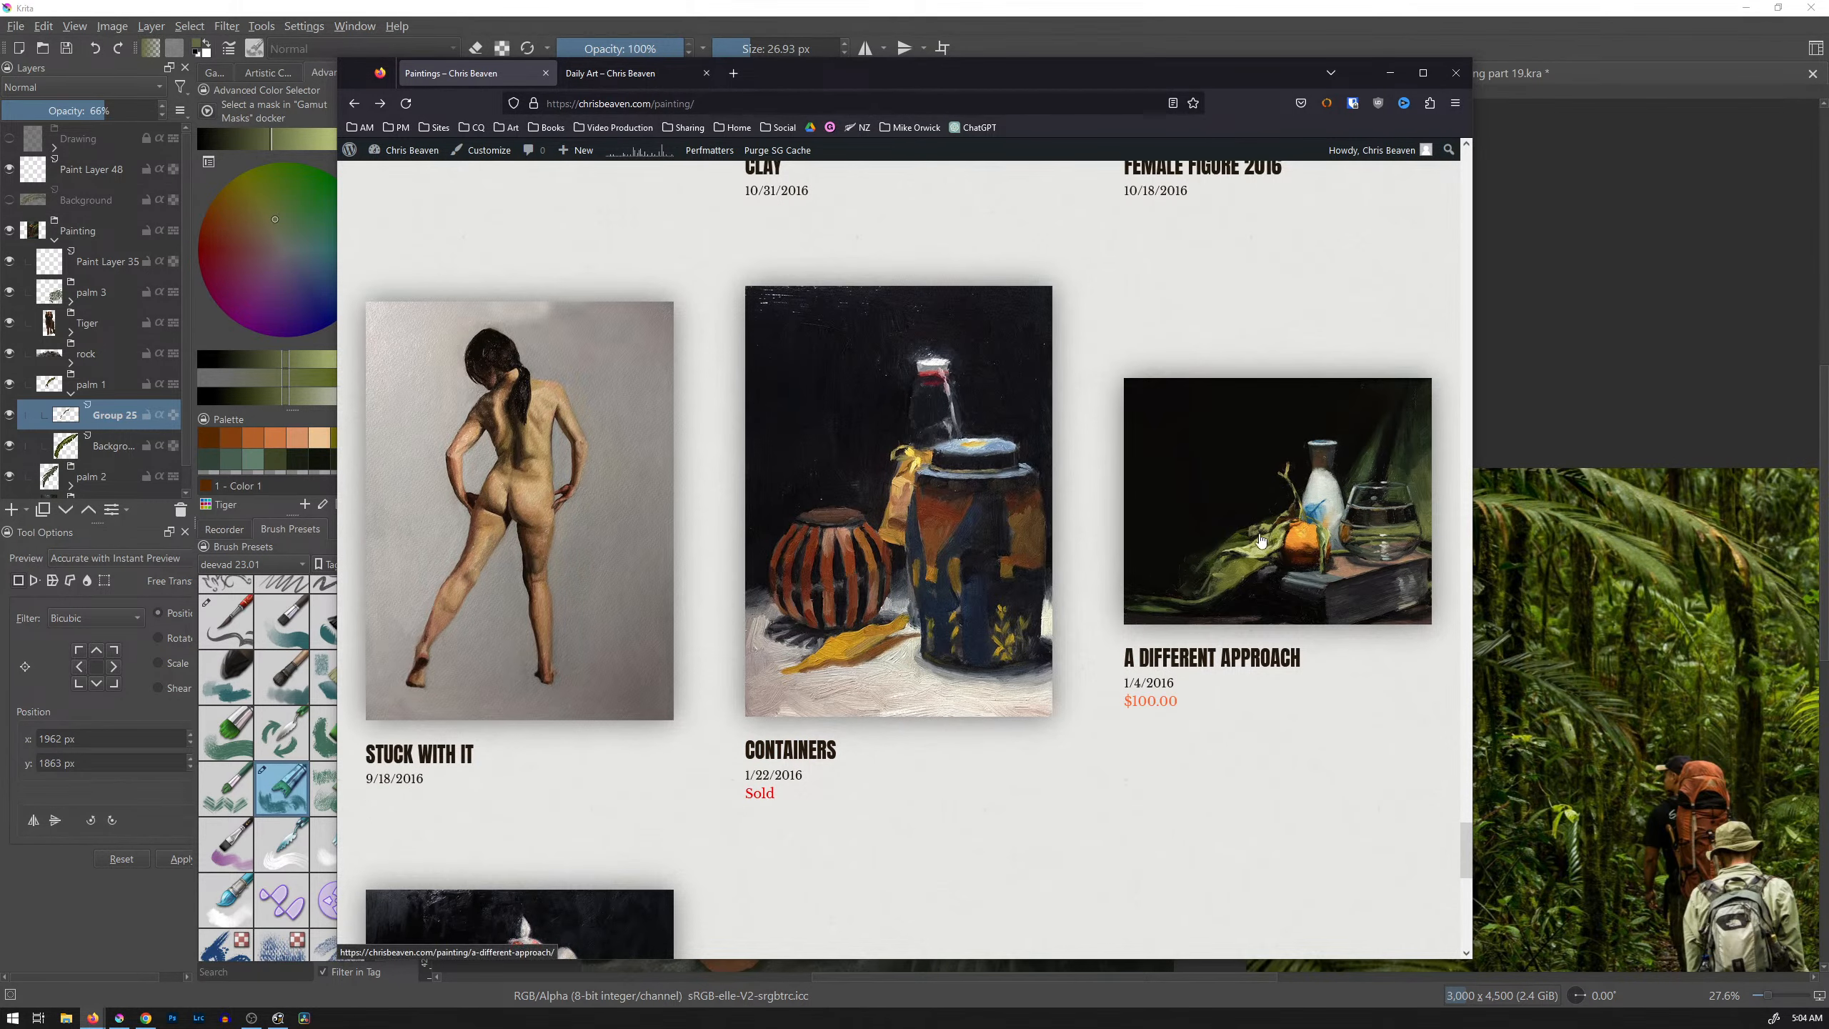
scroll(1263, 540, down, 2)
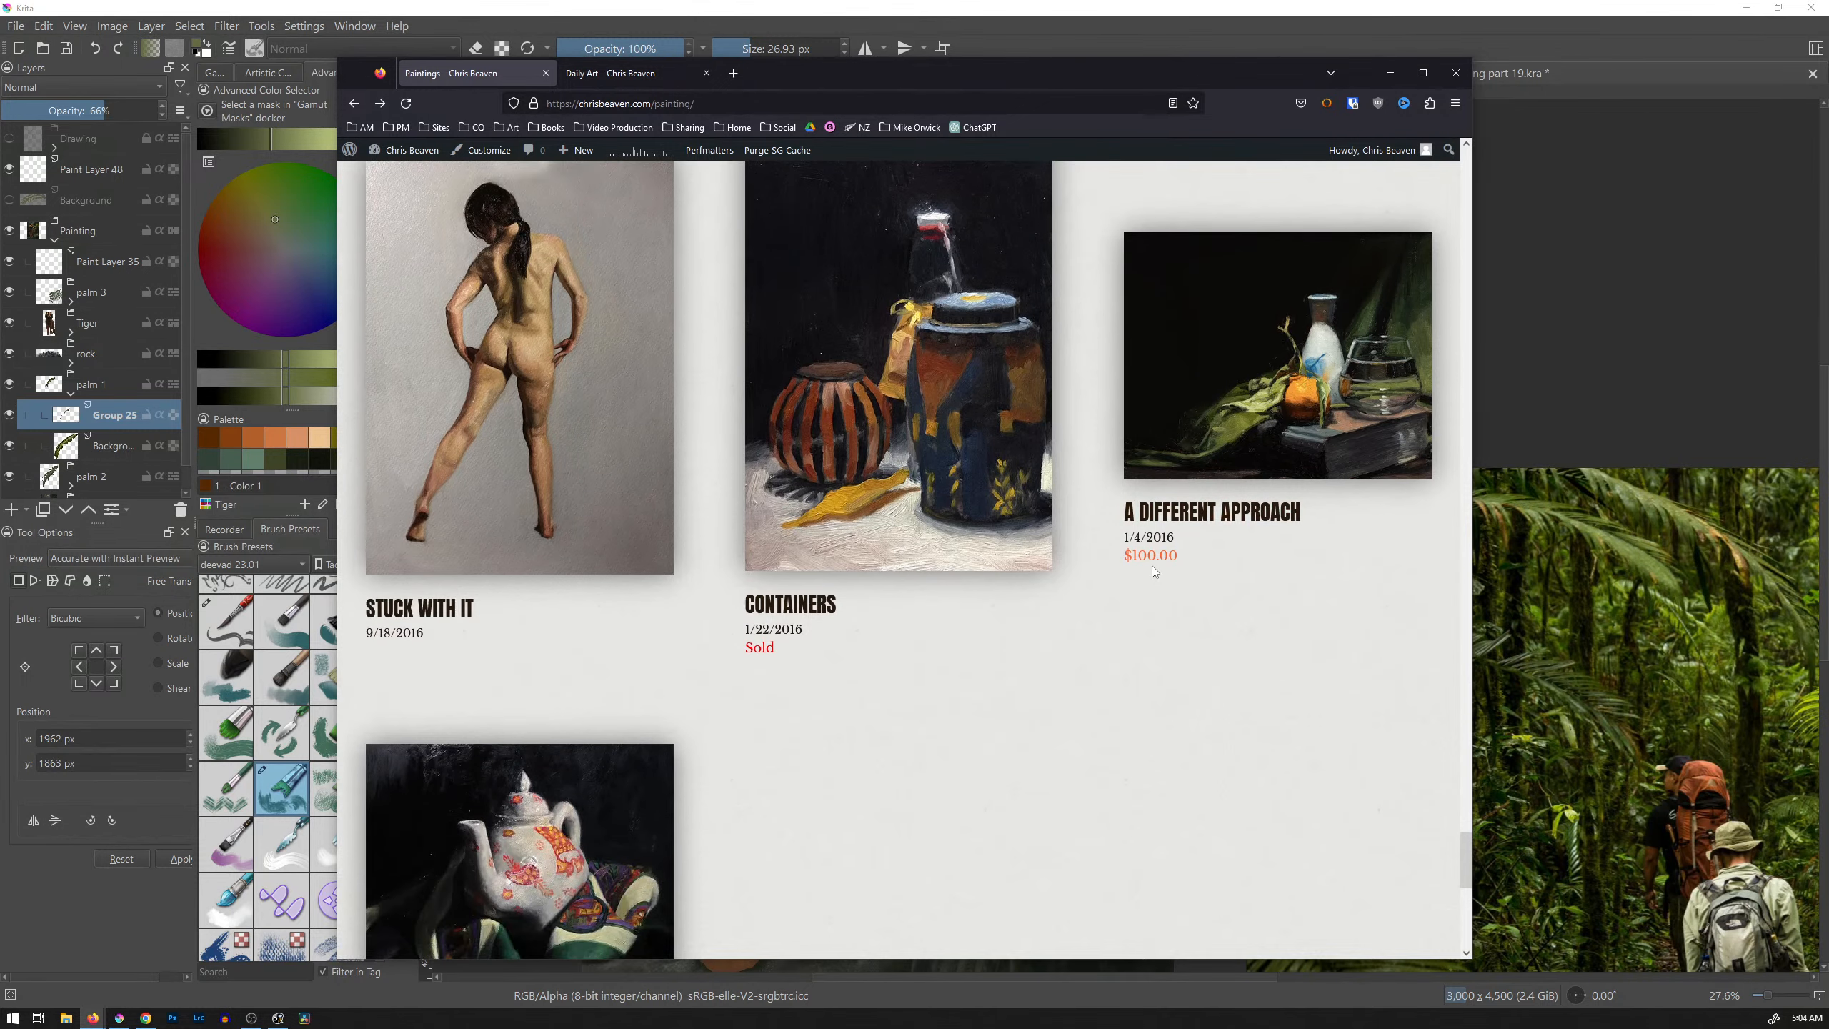
drag(1195, 563, 1132, 564)
click(1110, 629)
click(1135, 613)
scroll(1008, 635, down, 5)
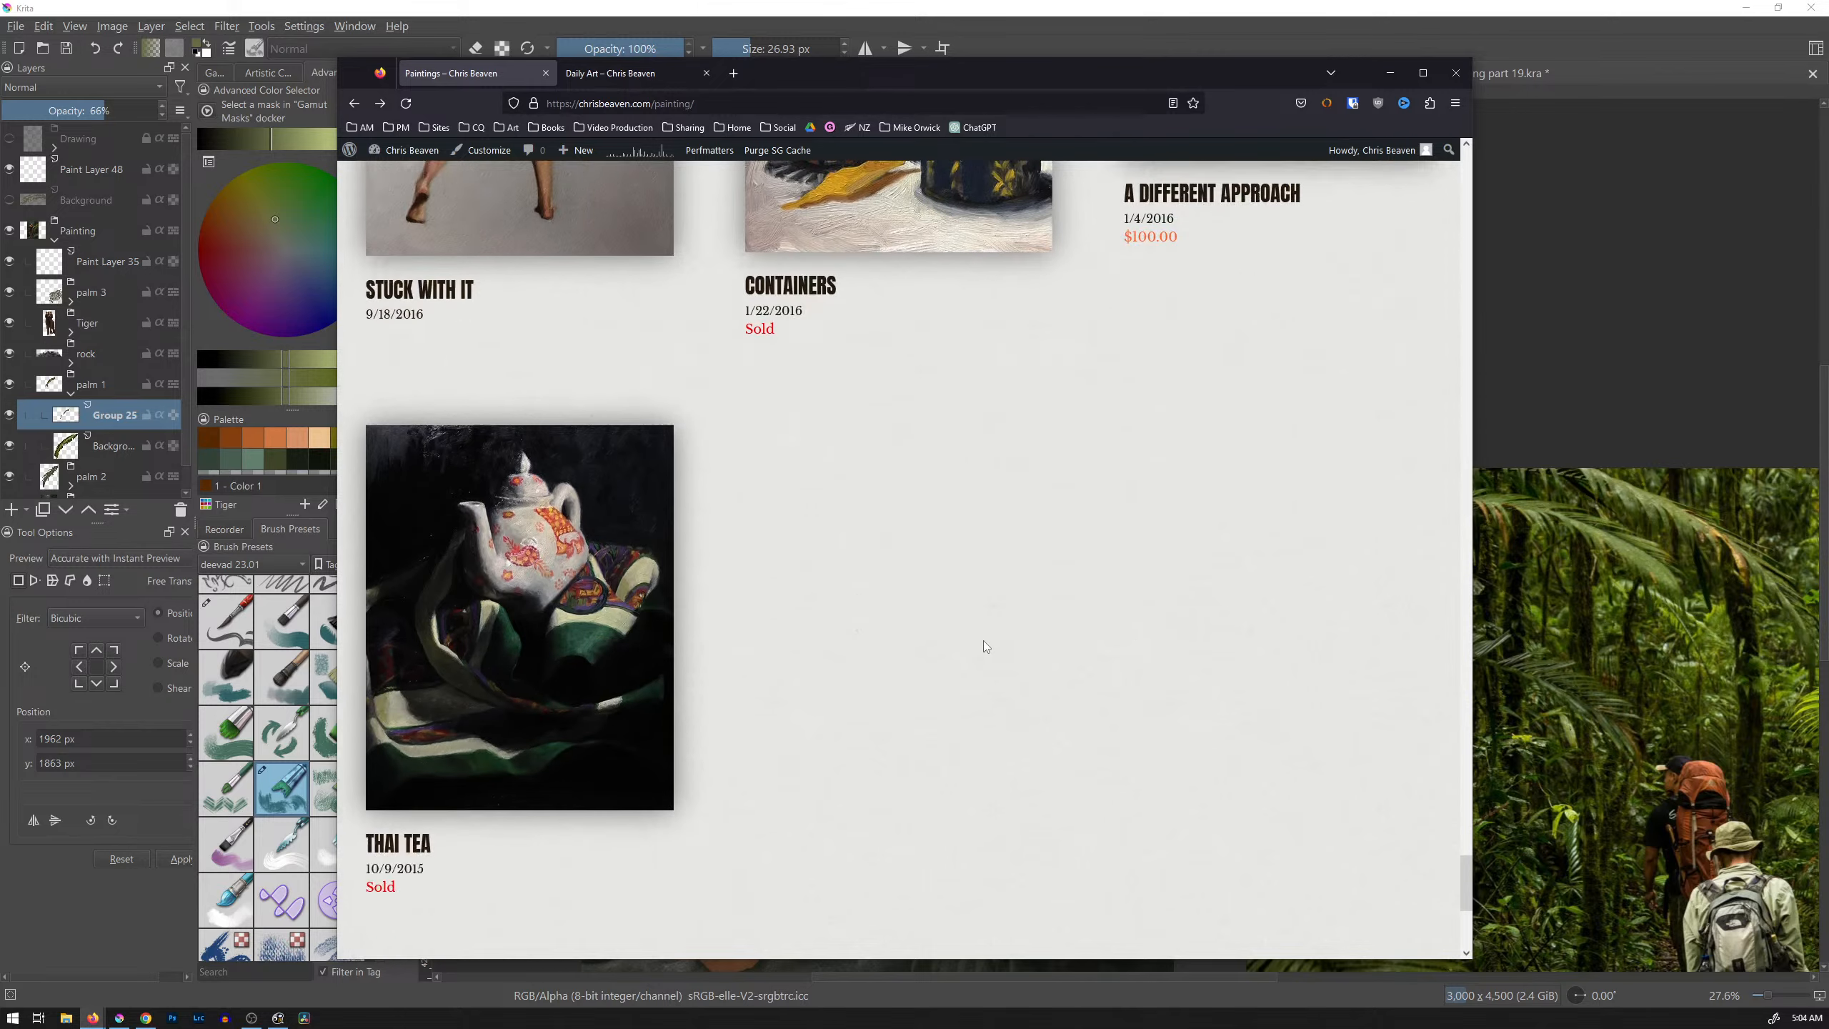
Step: Open the Thai Tea painting, check its session count, dates and session log, and return to the Paintings page
click(540, 520)
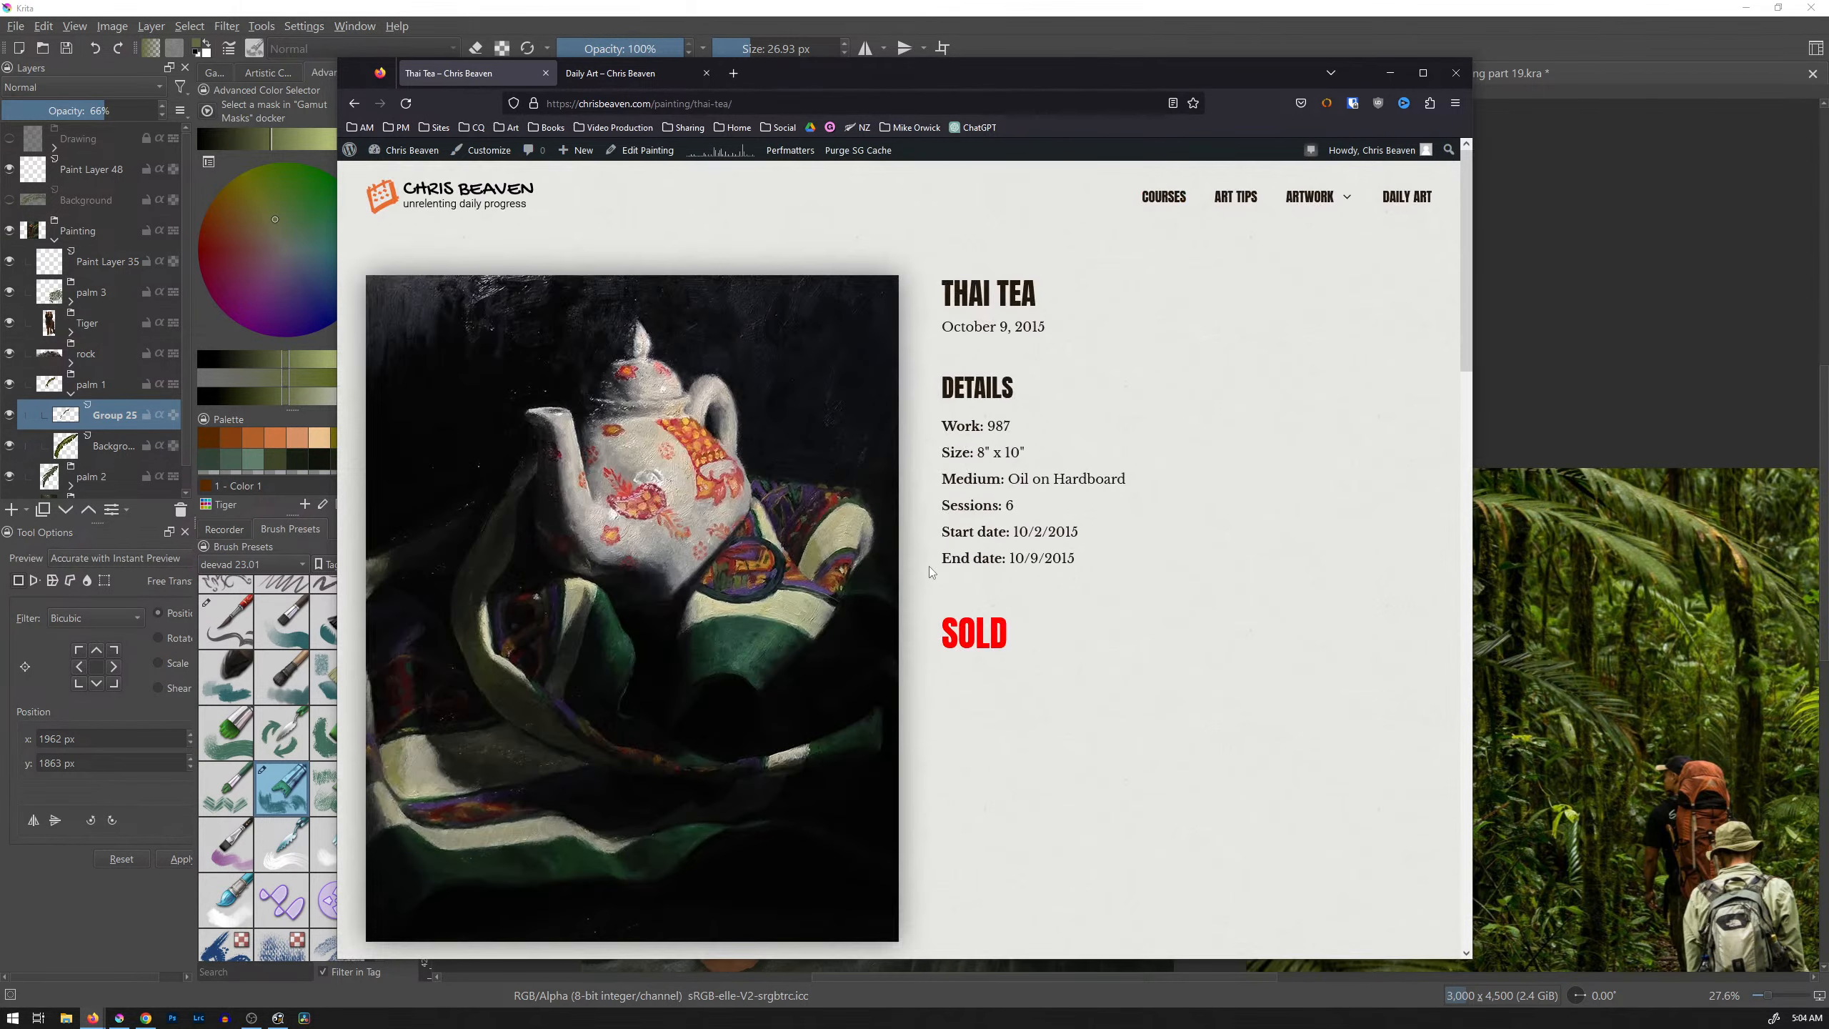
scroll(979, 533, down, 1)
scroll(978, 528, down, 7)
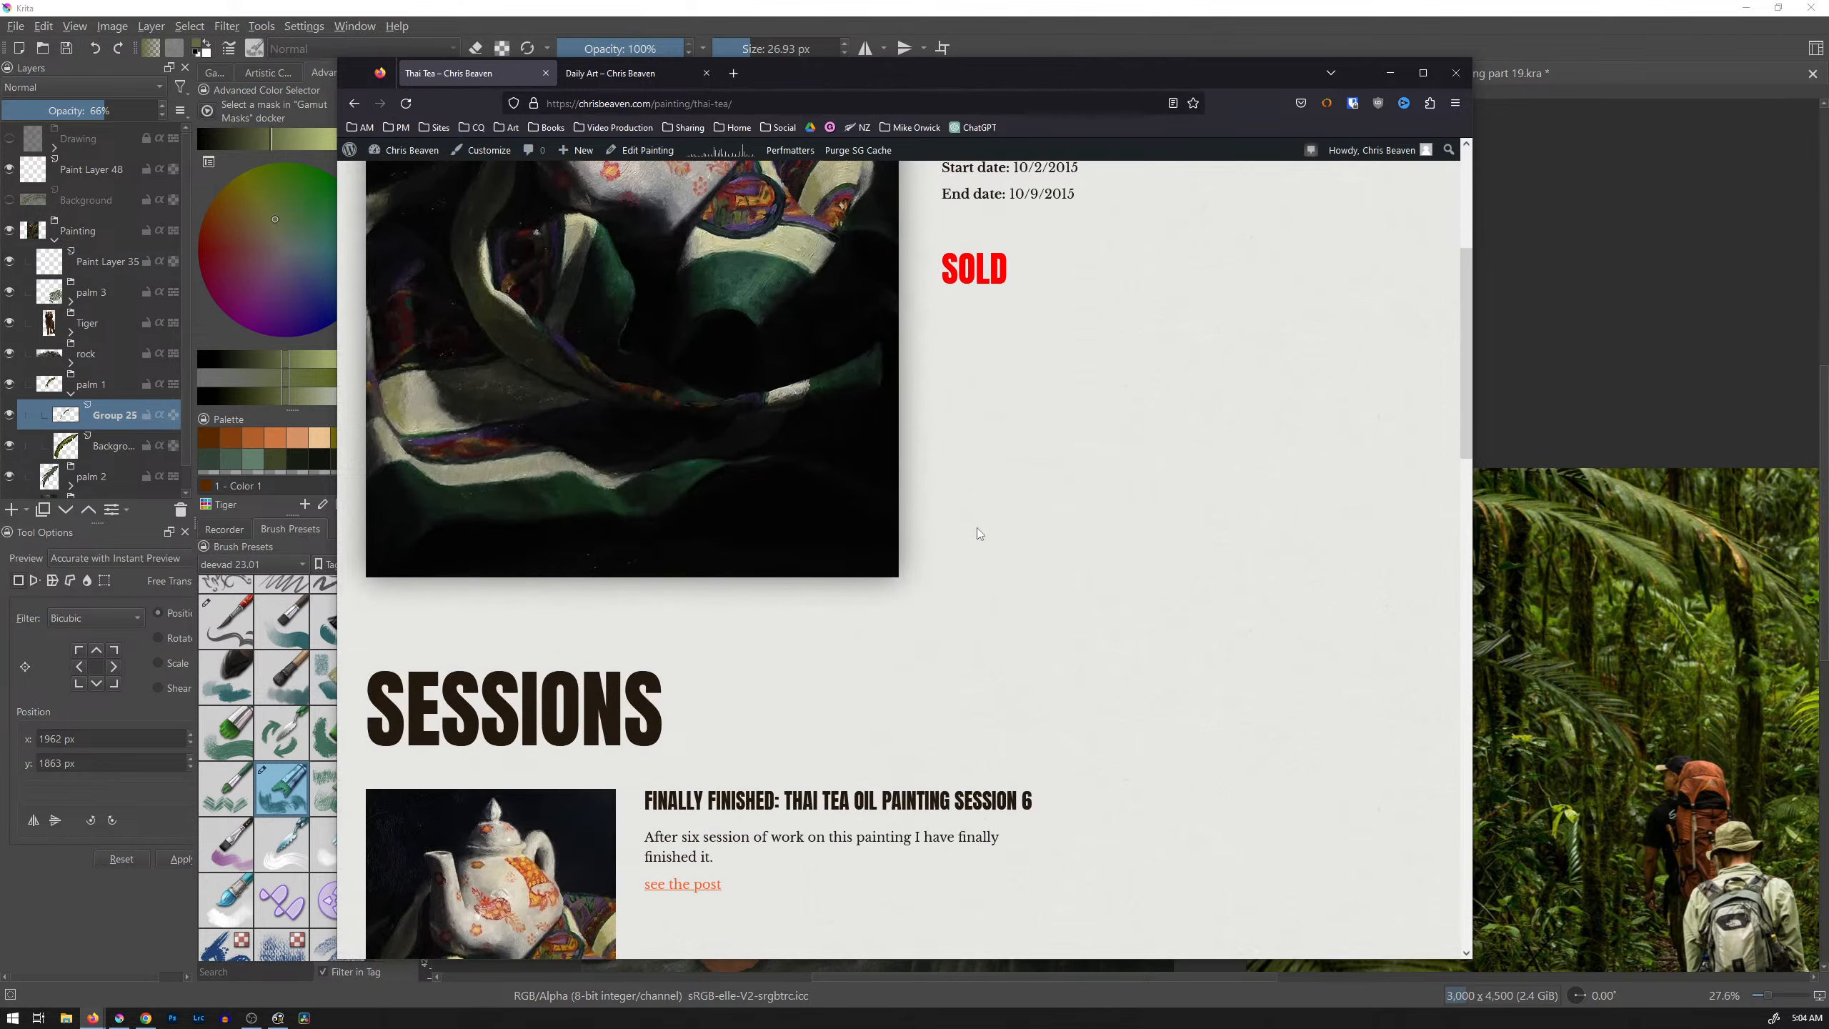
scroll(973, 533, up, 6)
click(353, 103)
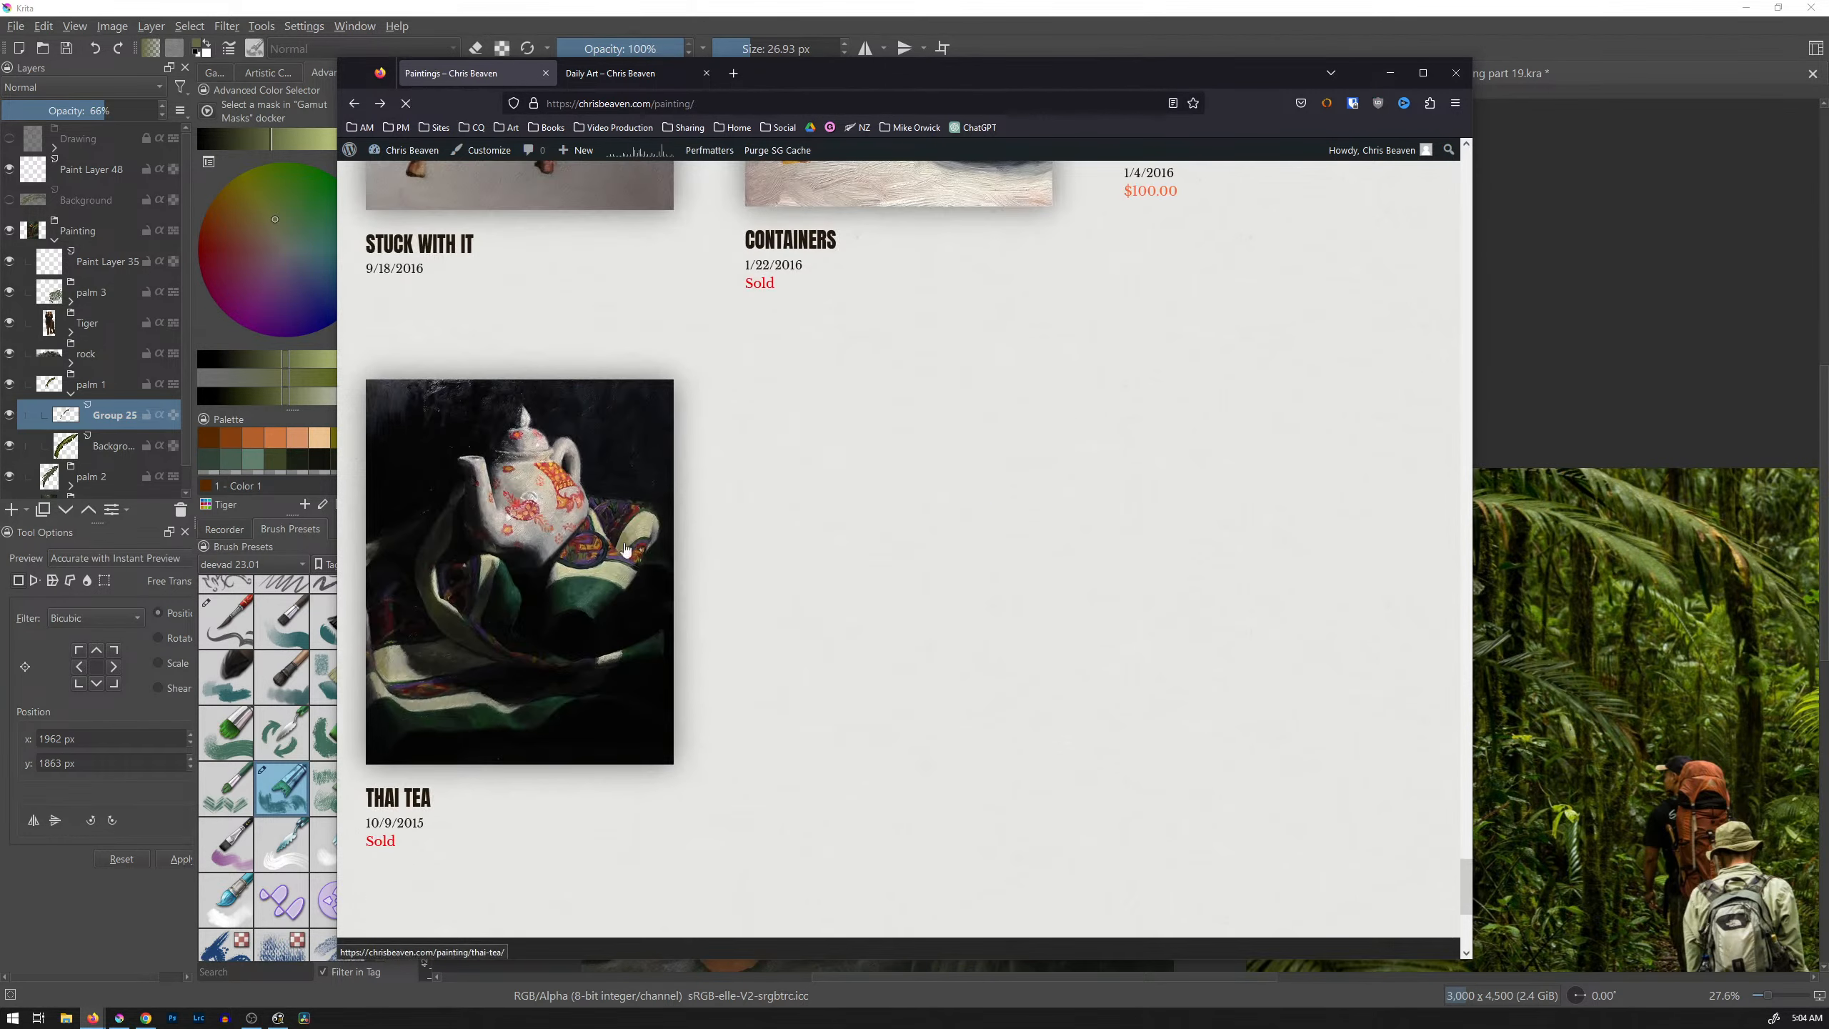
click(575, 591)
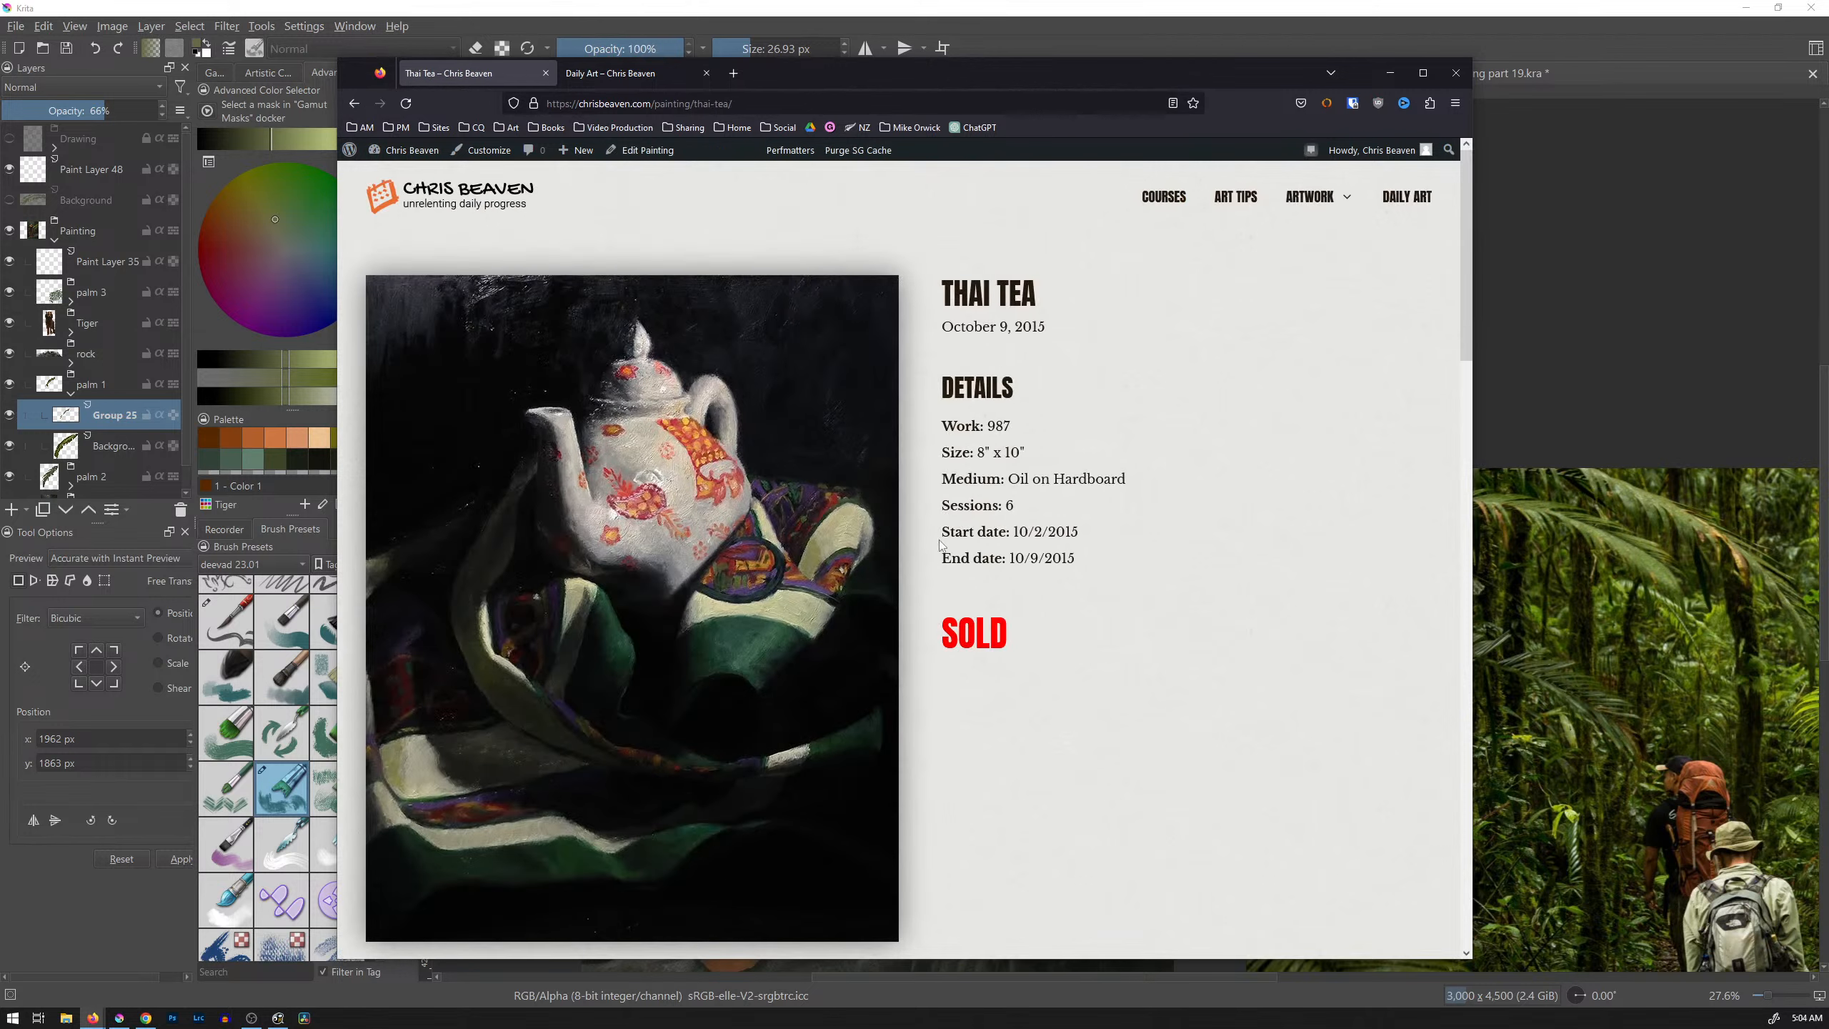
click(353, 103)
Step: Skim the Paintings page from the 2016 still lifes and figure studies back up to the newest works
scroll(806, 551, up, 5)
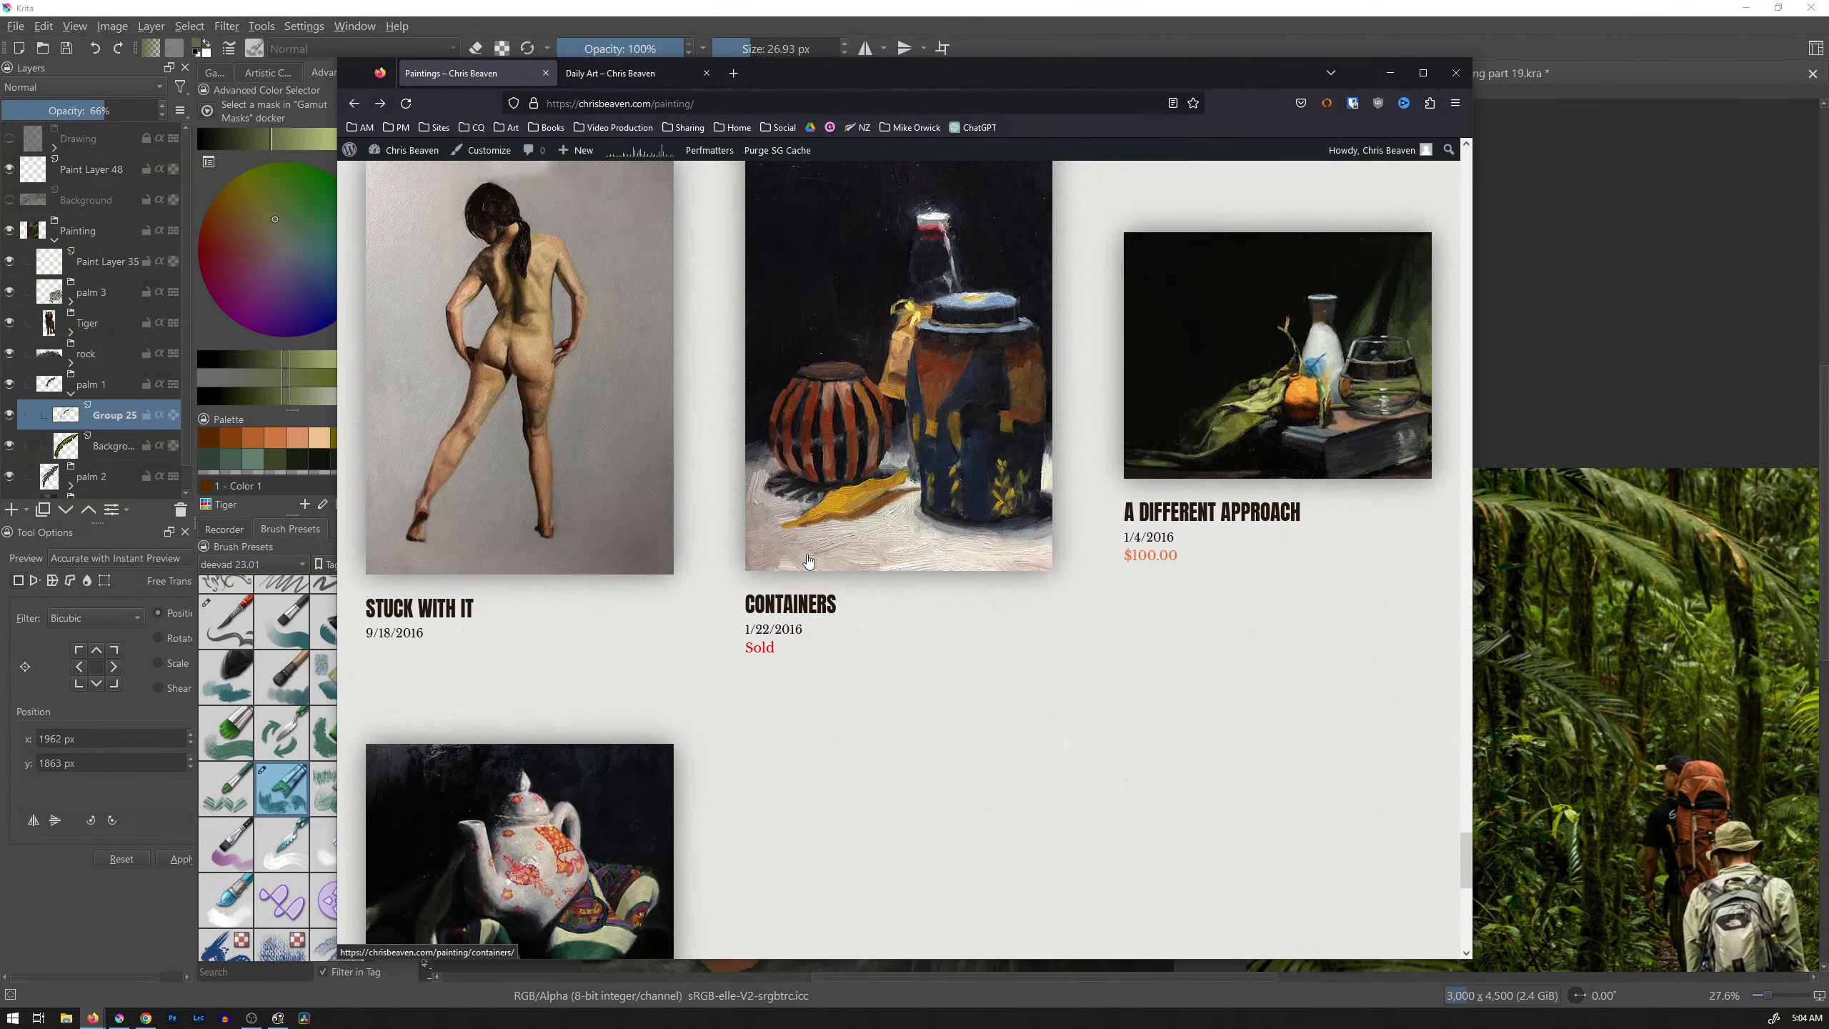
scroll(808, 561, up, 2)
scroll(808, 562, up, 15)
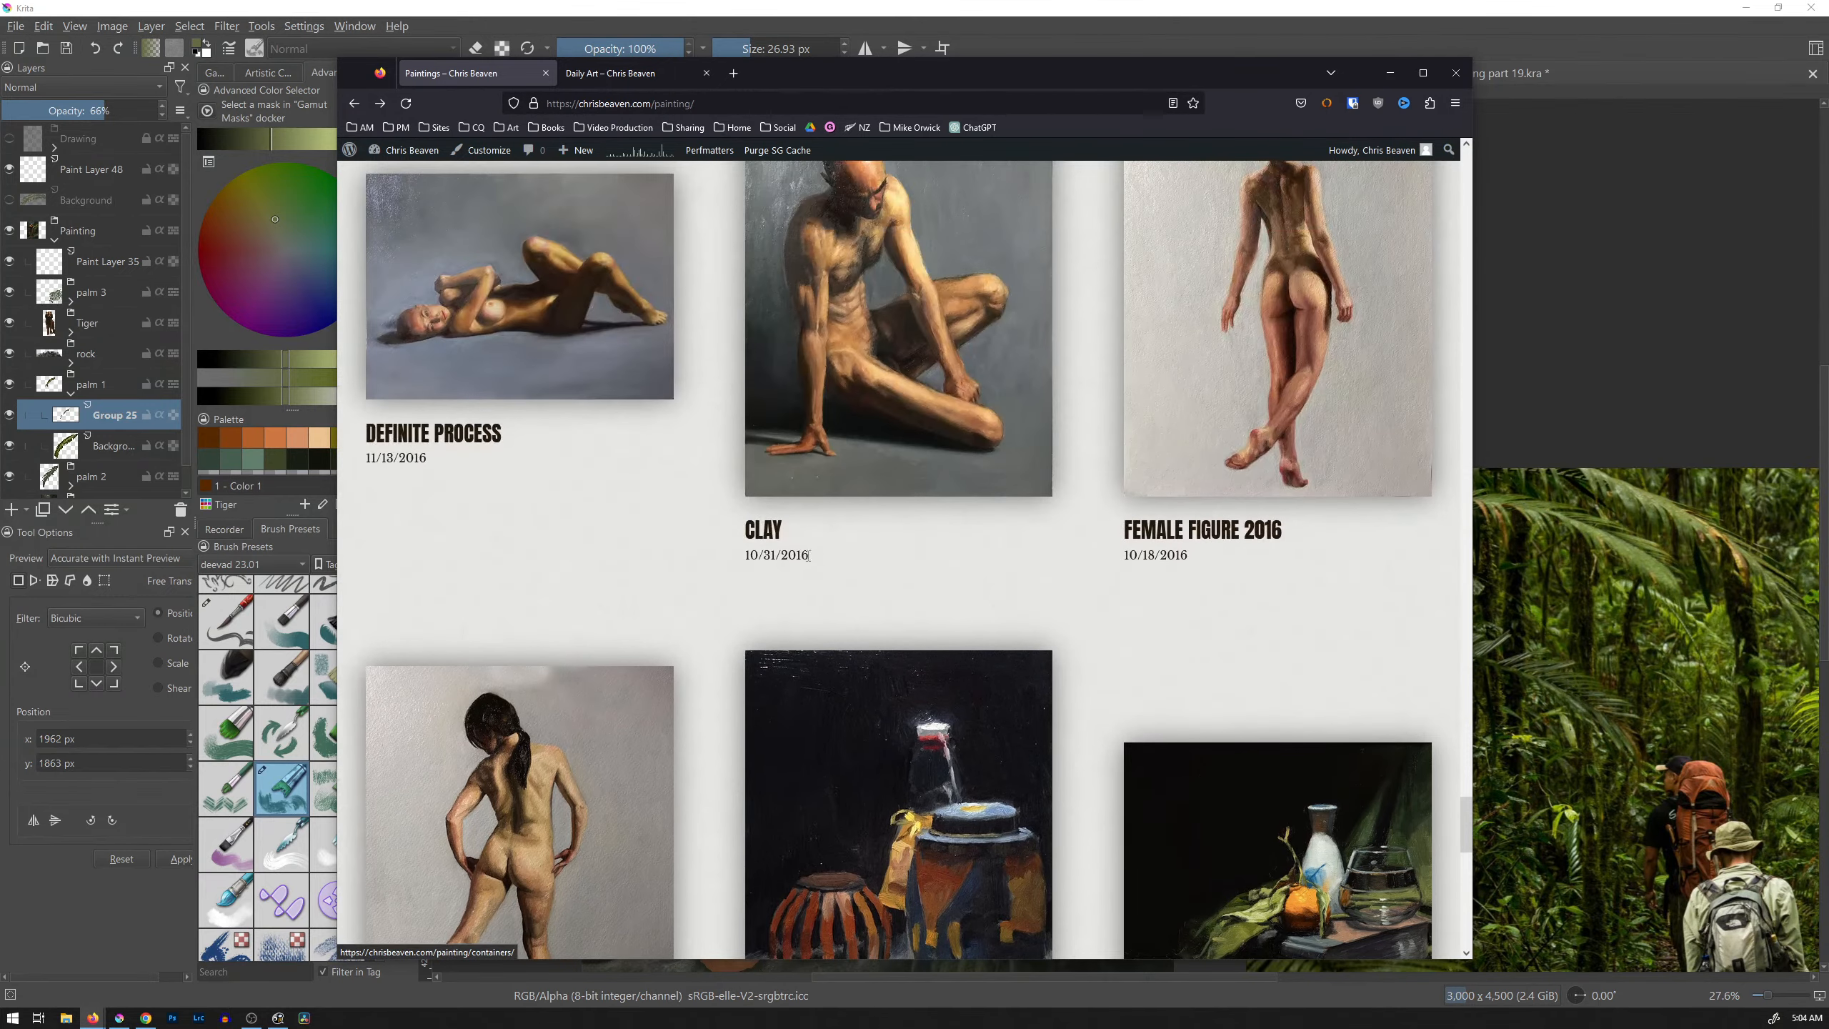
scroll(848, 665, up, 20)
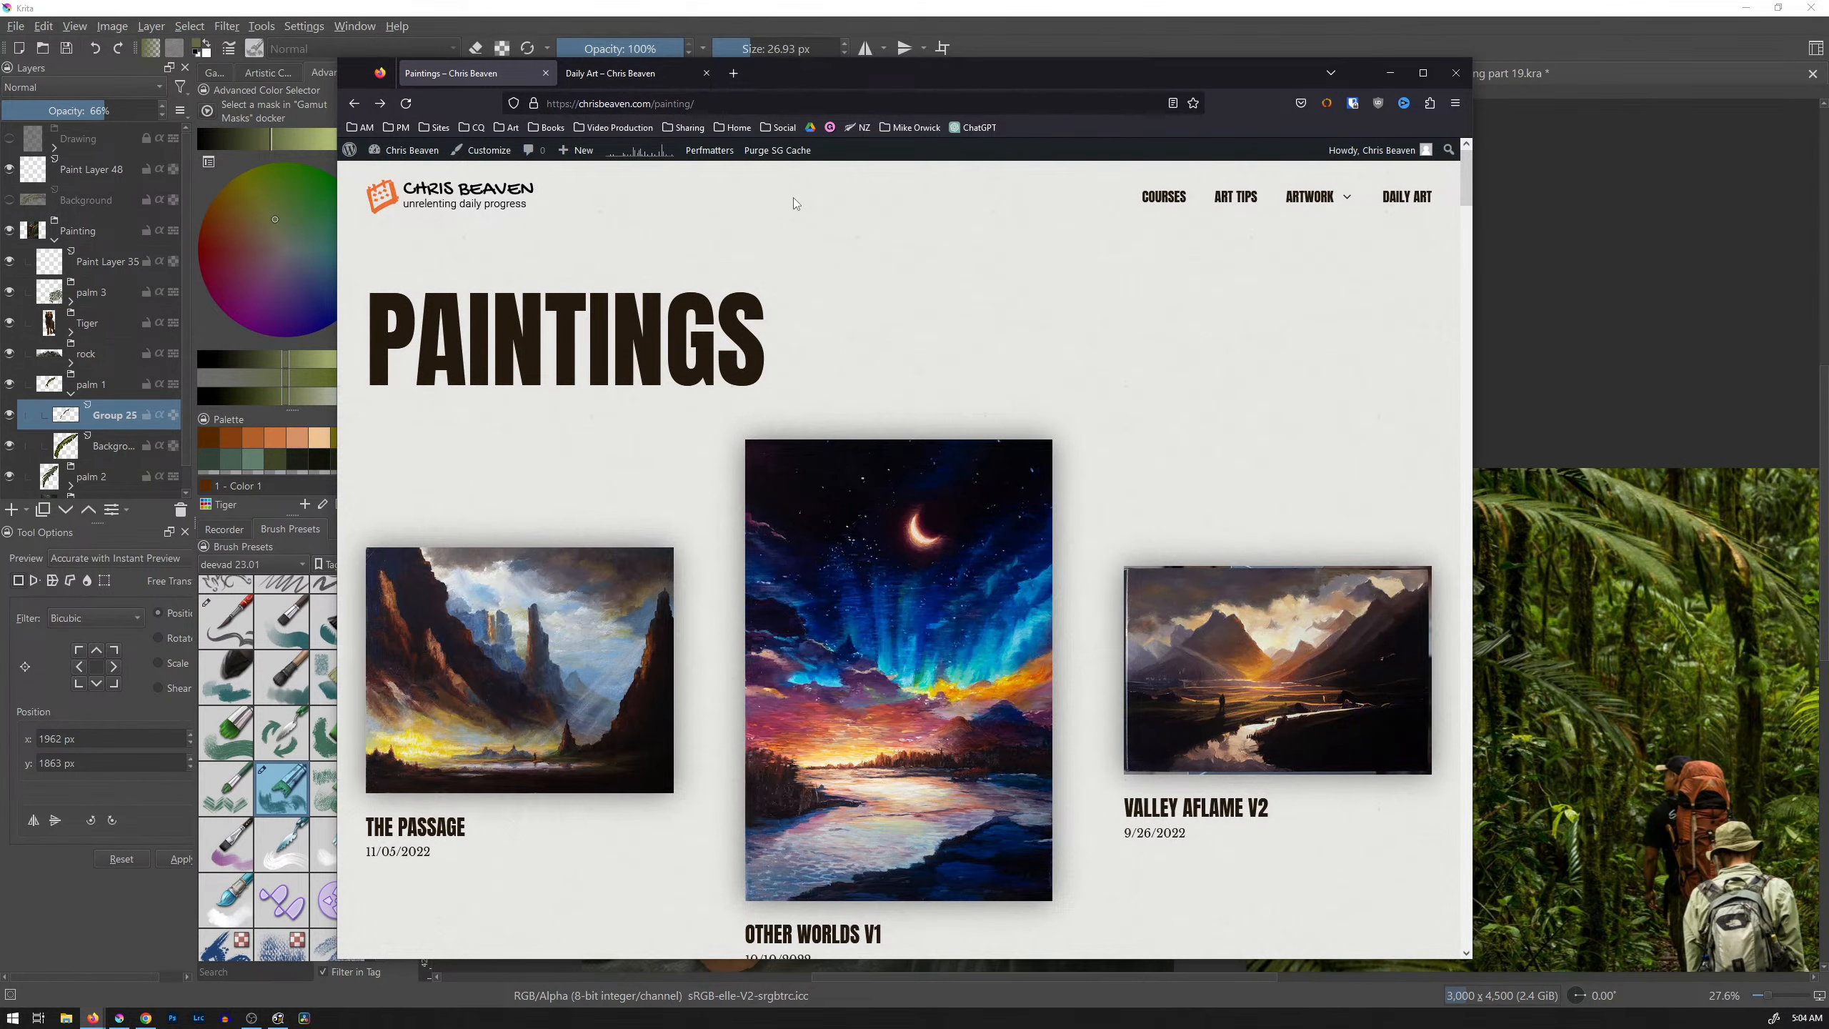
Step: Review the 2022 works from The Passage down to 1853, Veiled and Faded, and return to the newest paintings
scroll(1077, 384, down, 9)
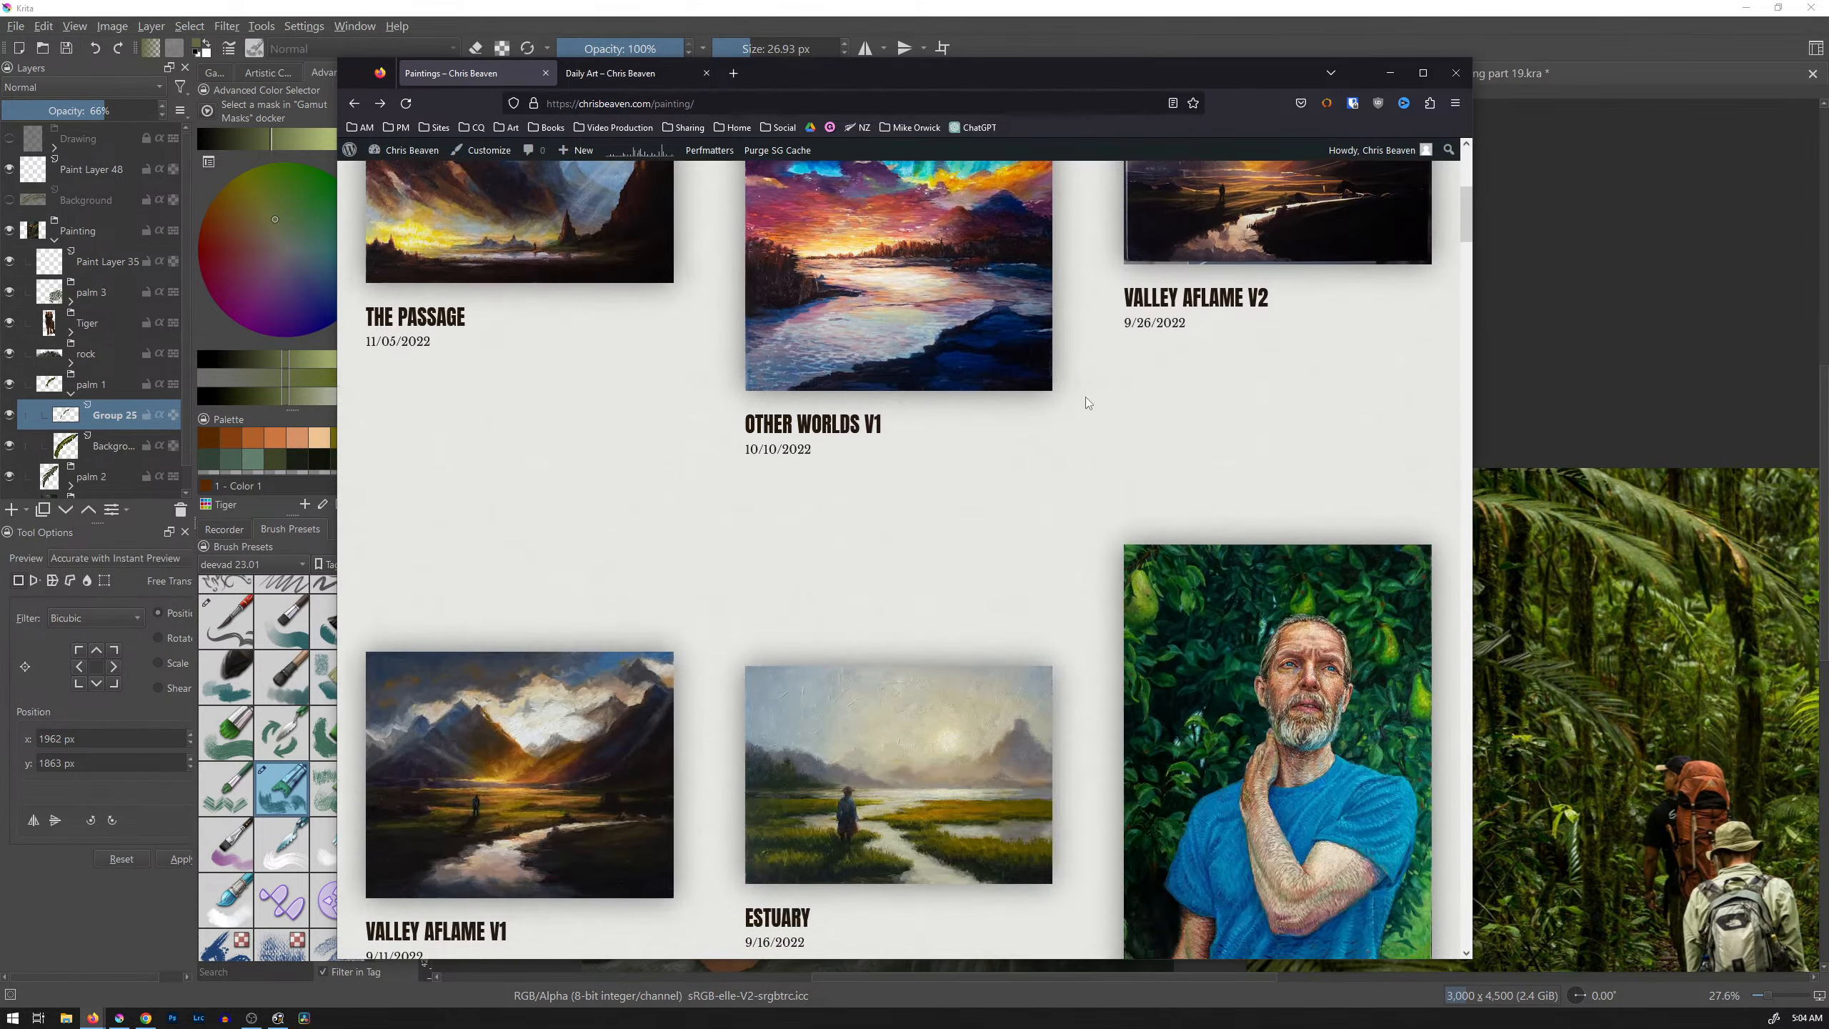
scroll(1087, 403, down, 3)
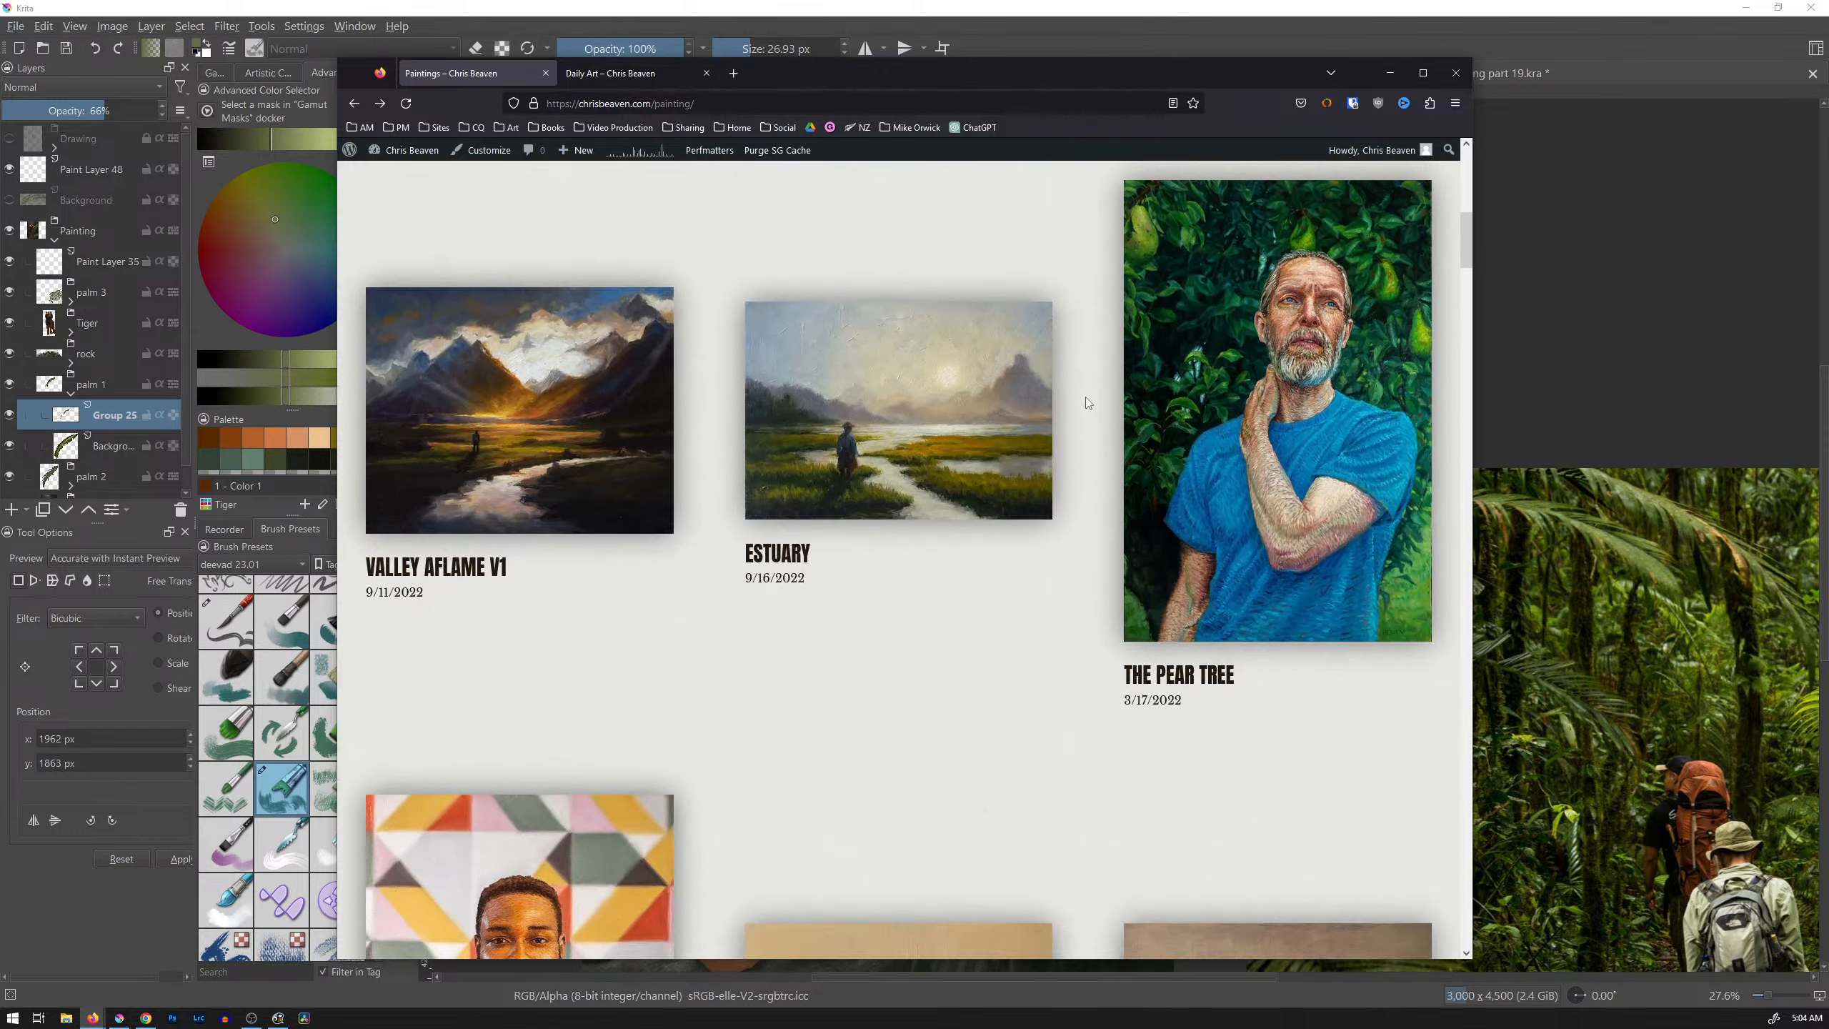
scroll(1086, 398, down, 4)
scroll(1086, 398, down, 2)
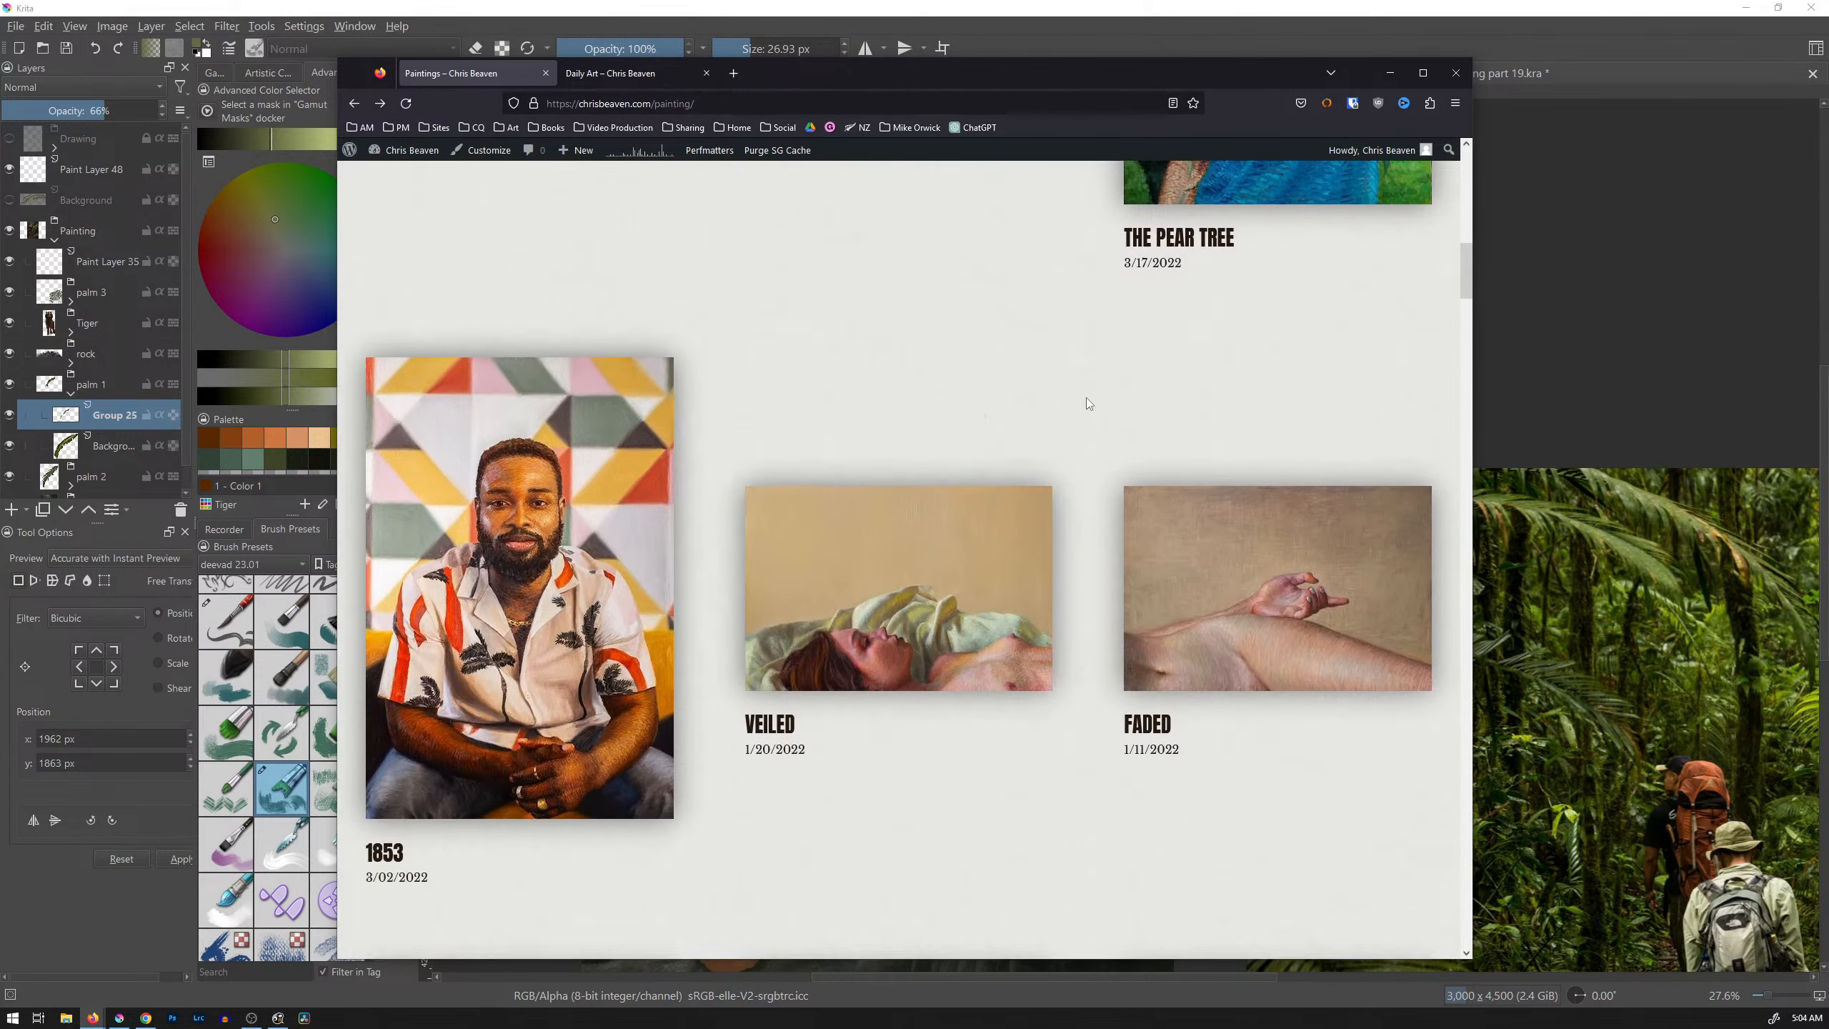
scroll(1086, 400, up, 15)
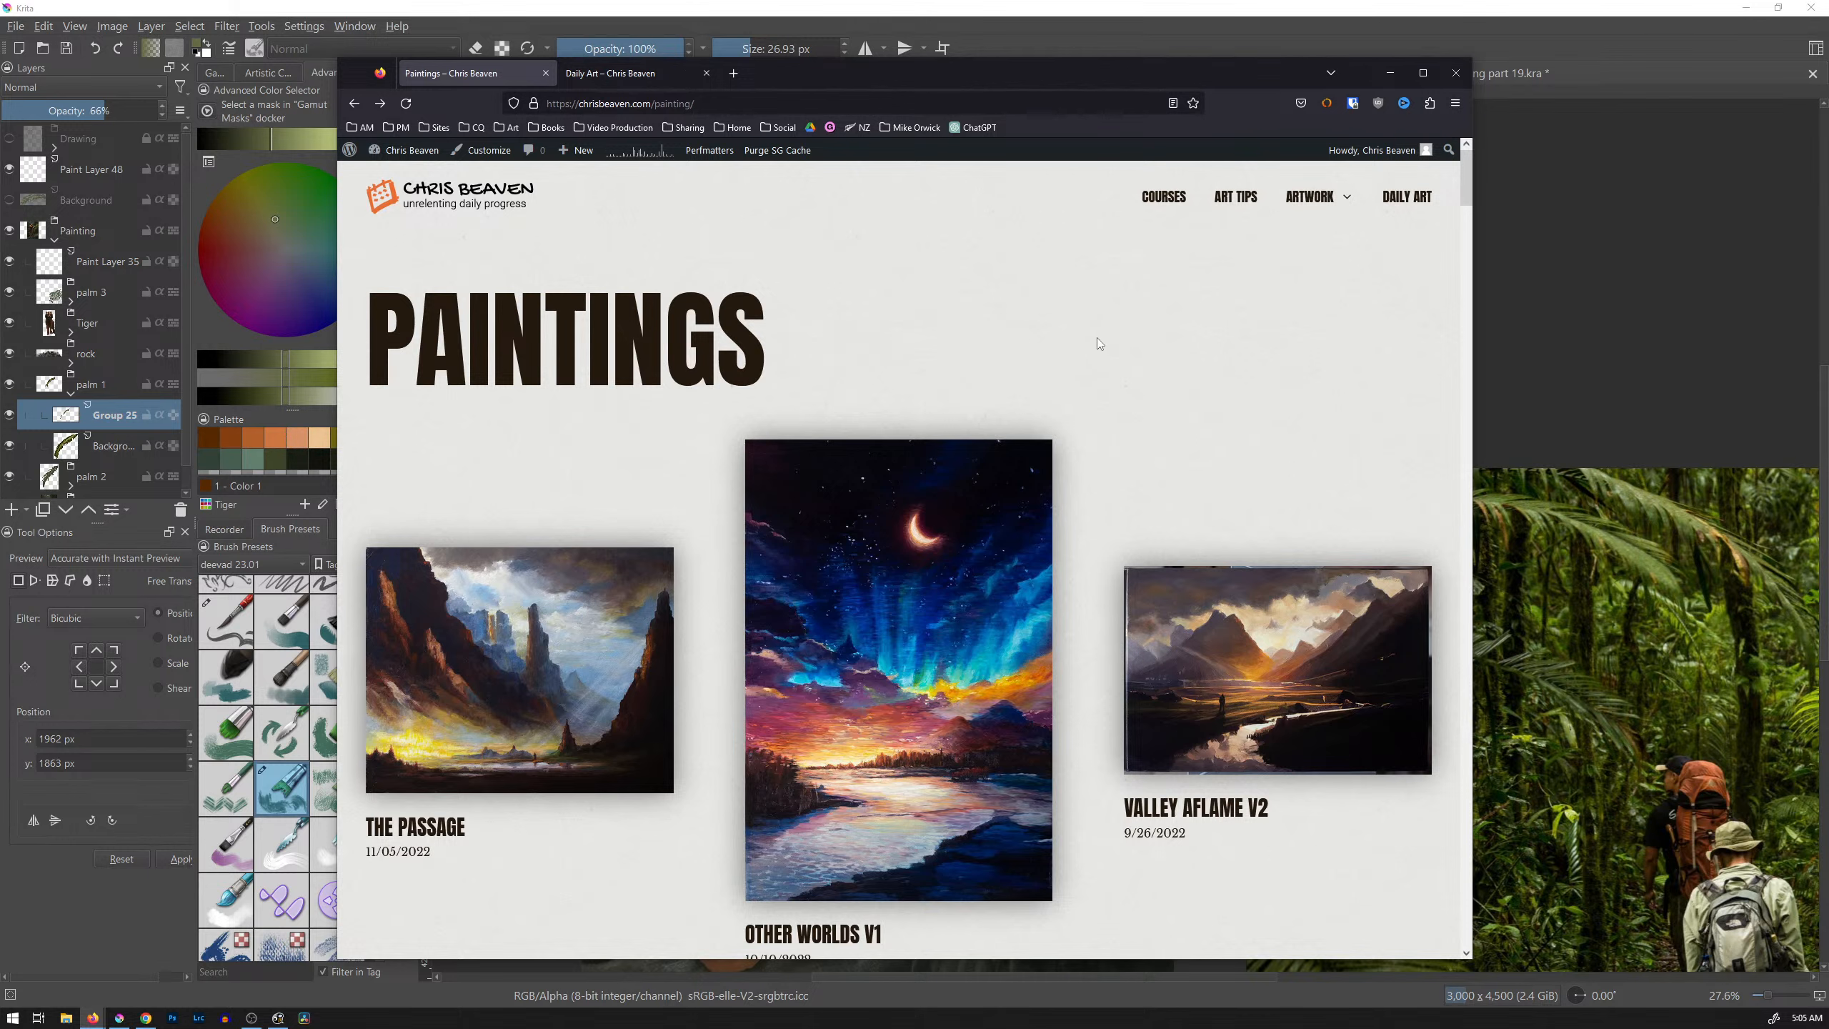
Step: Examine the newest landscapes: The Passage, Other Worlds V1 and Valley Aflame V2
scroll(643, 586, down, 2)
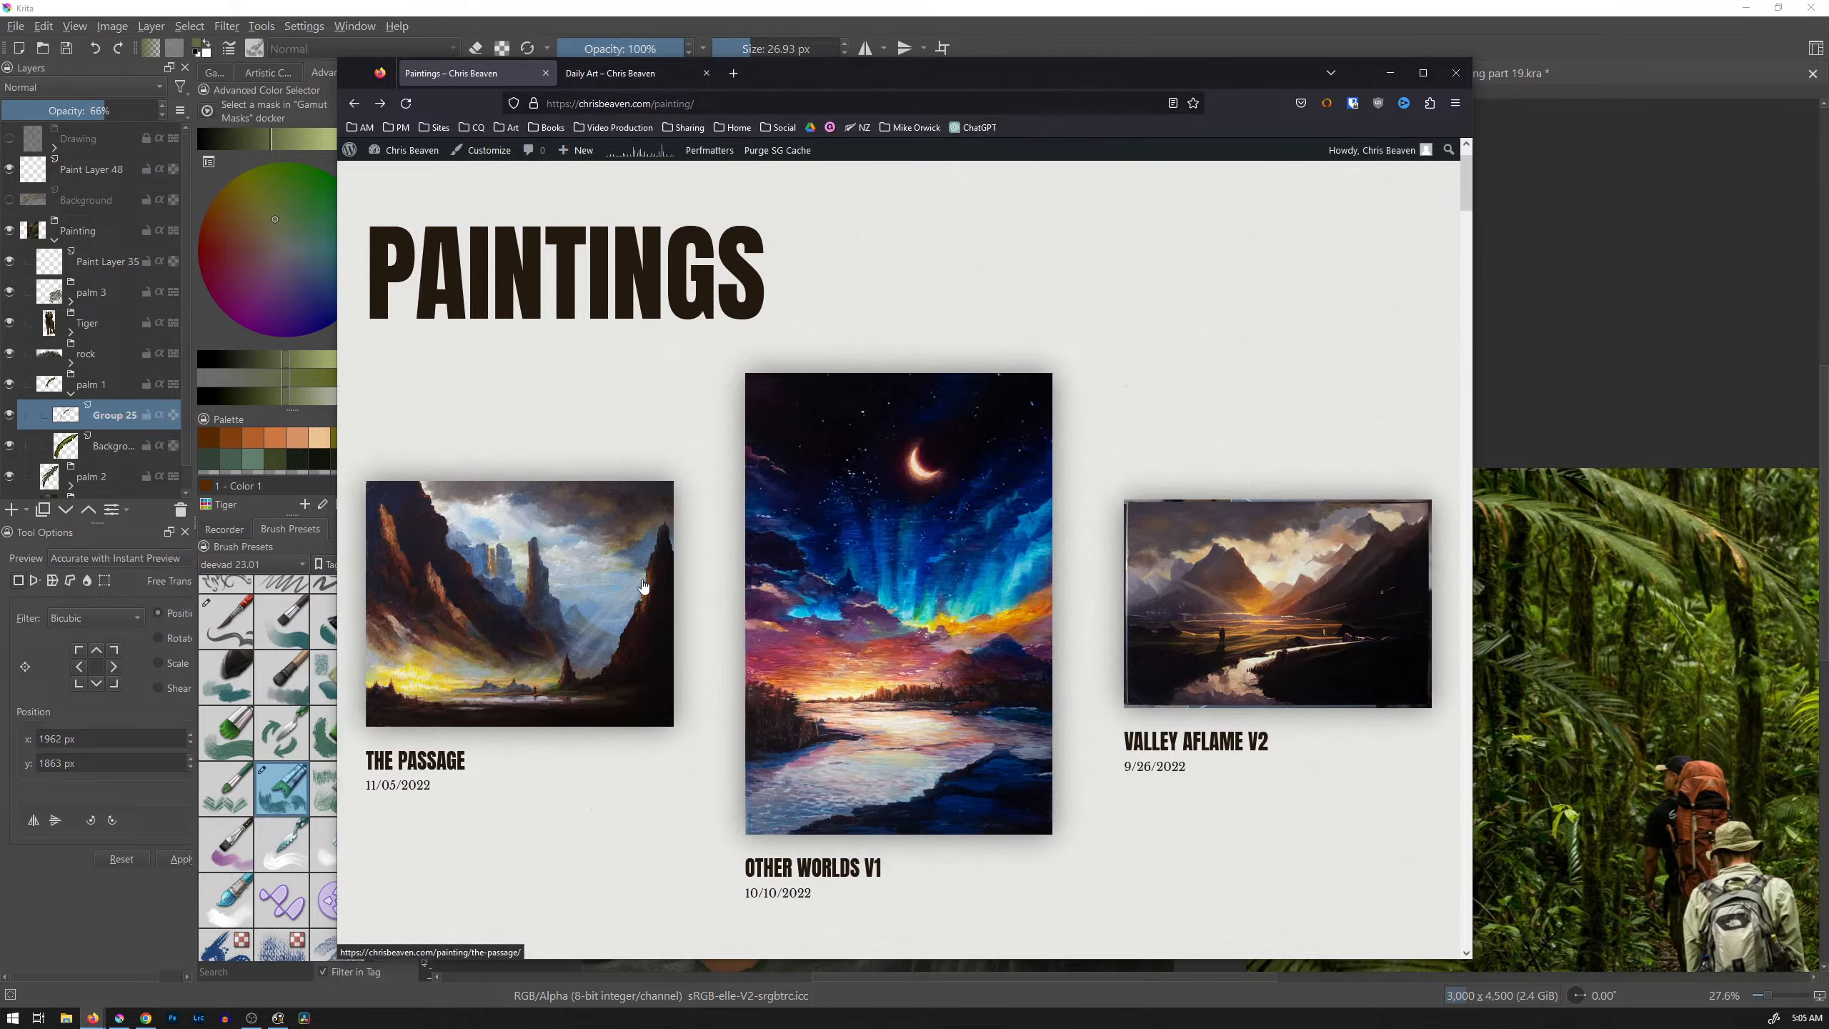
scroll(643, 585, down, 2)
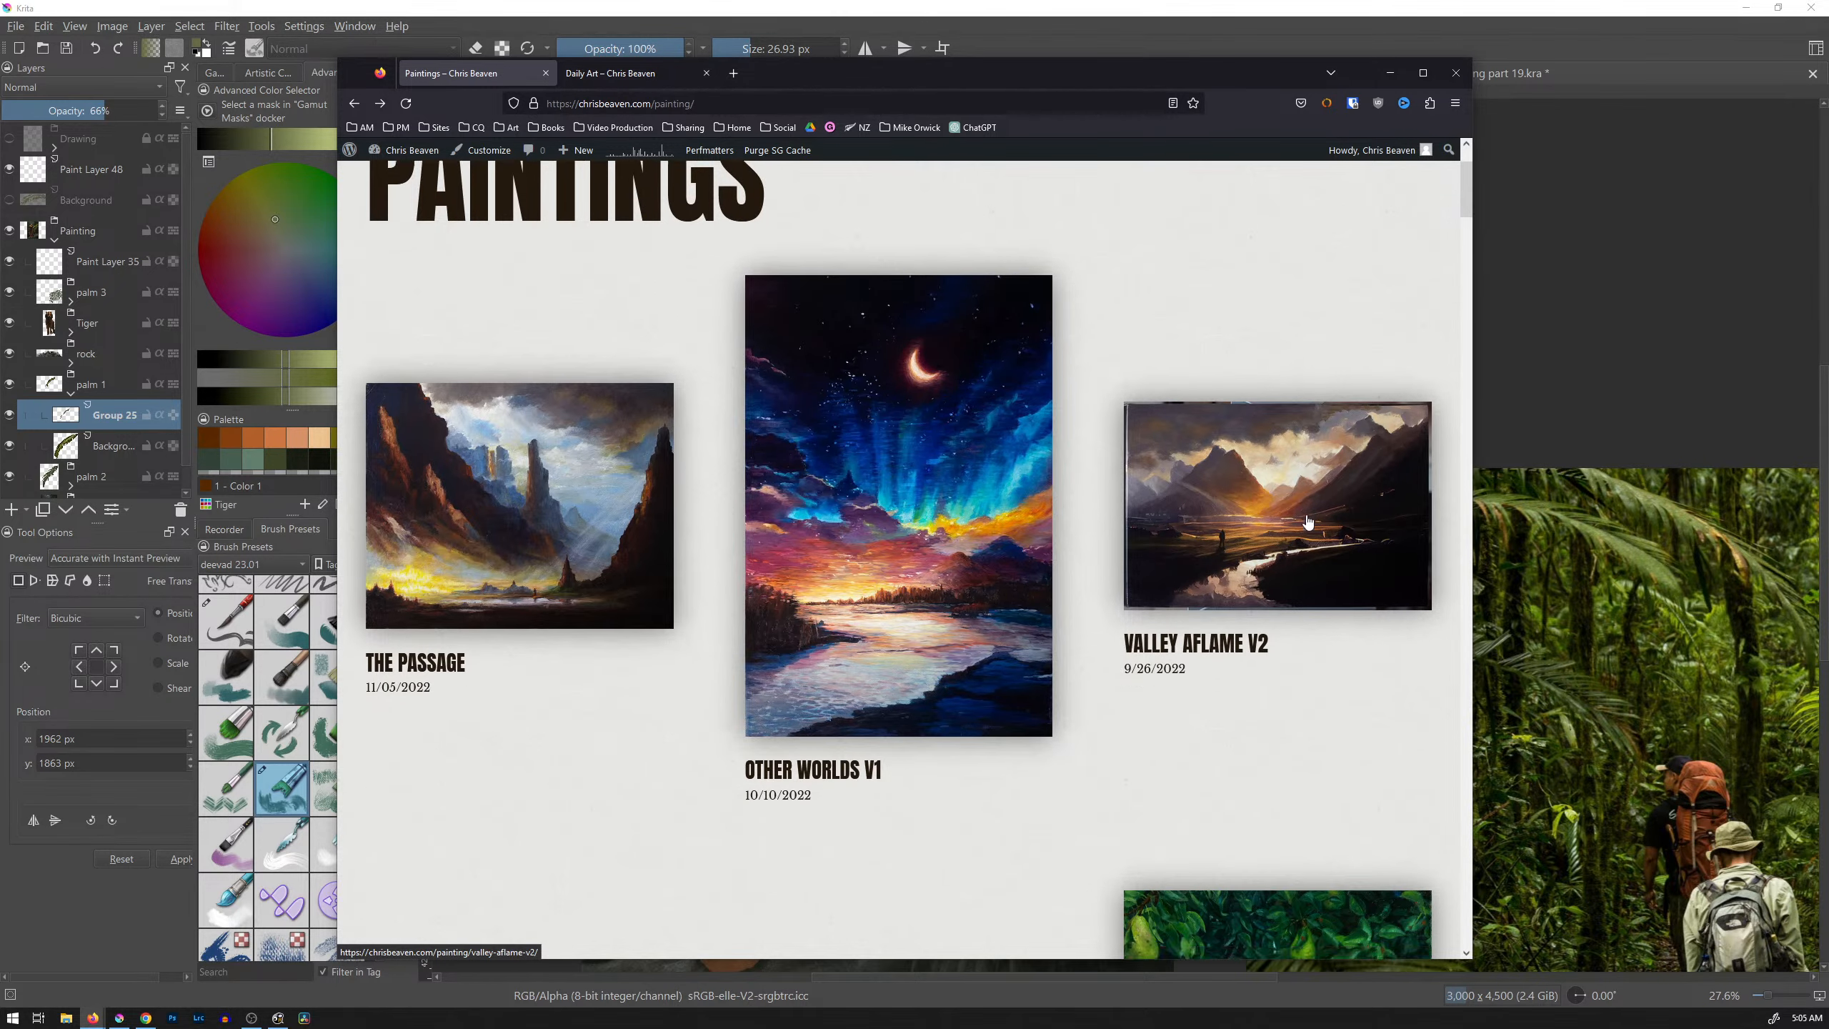
scroll(1309, 521, down, 3)
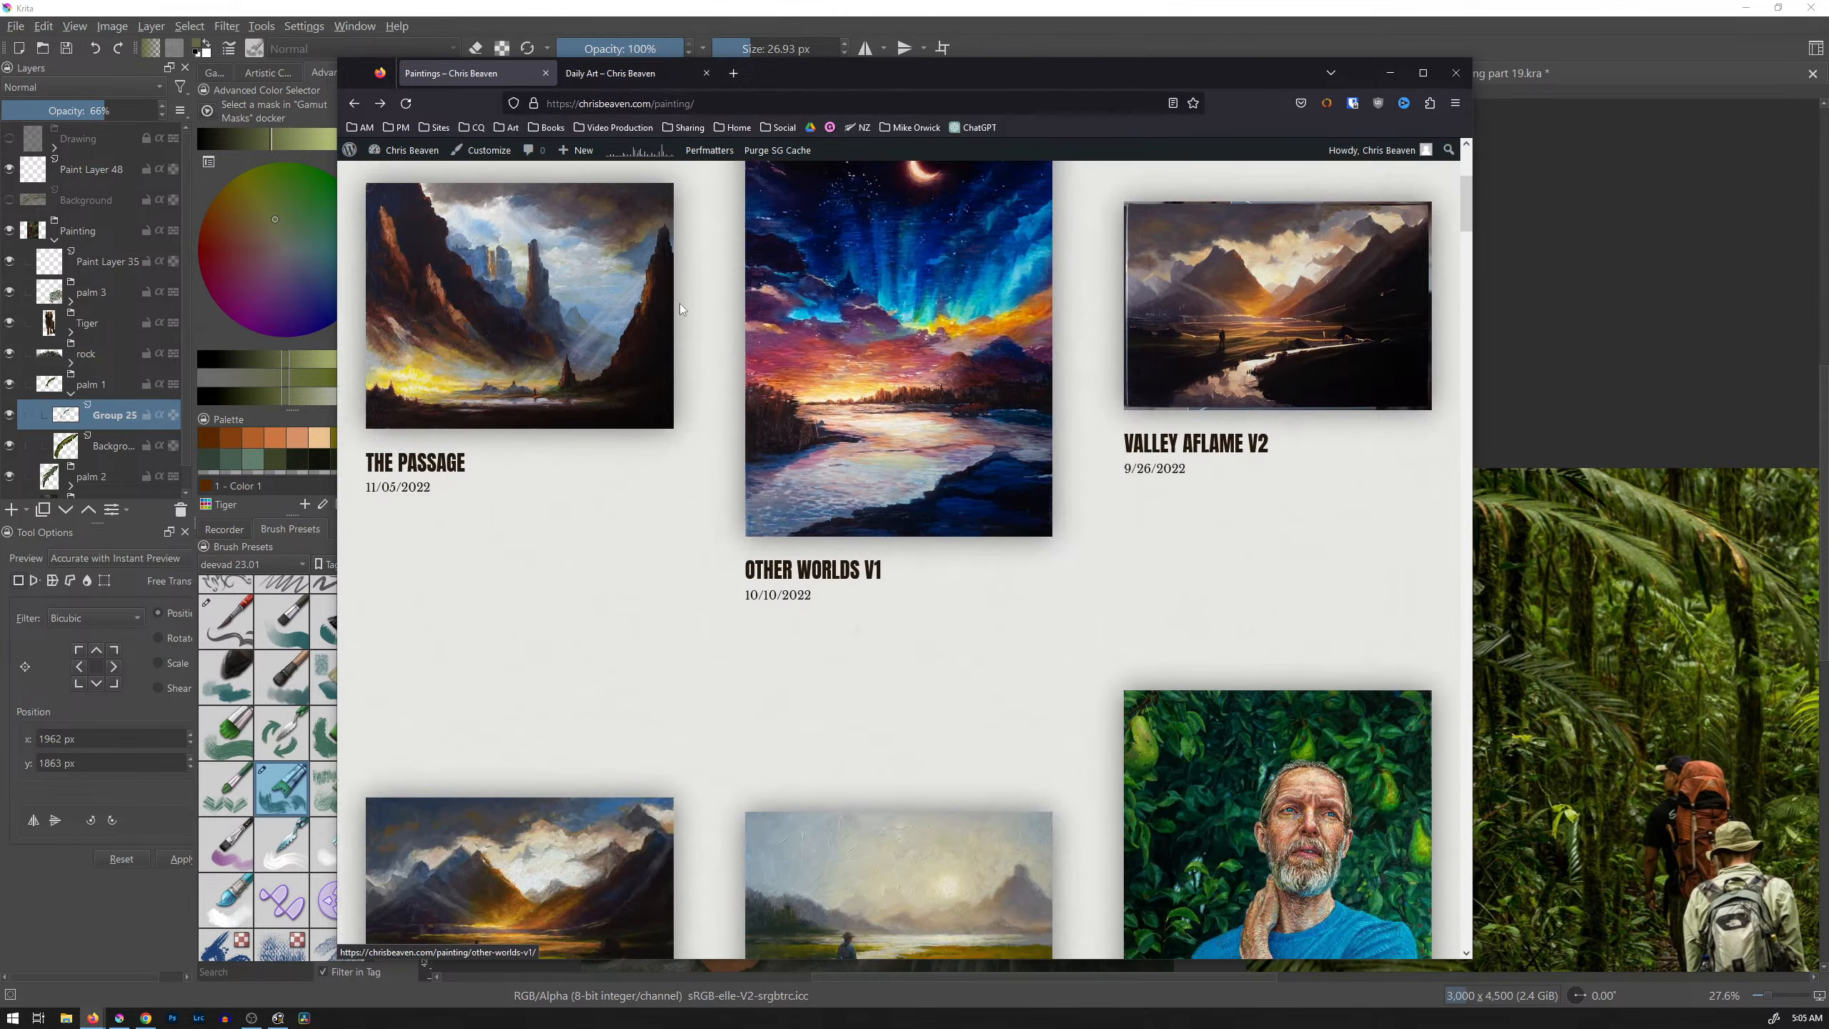
scroll(732, 350, up, 2)
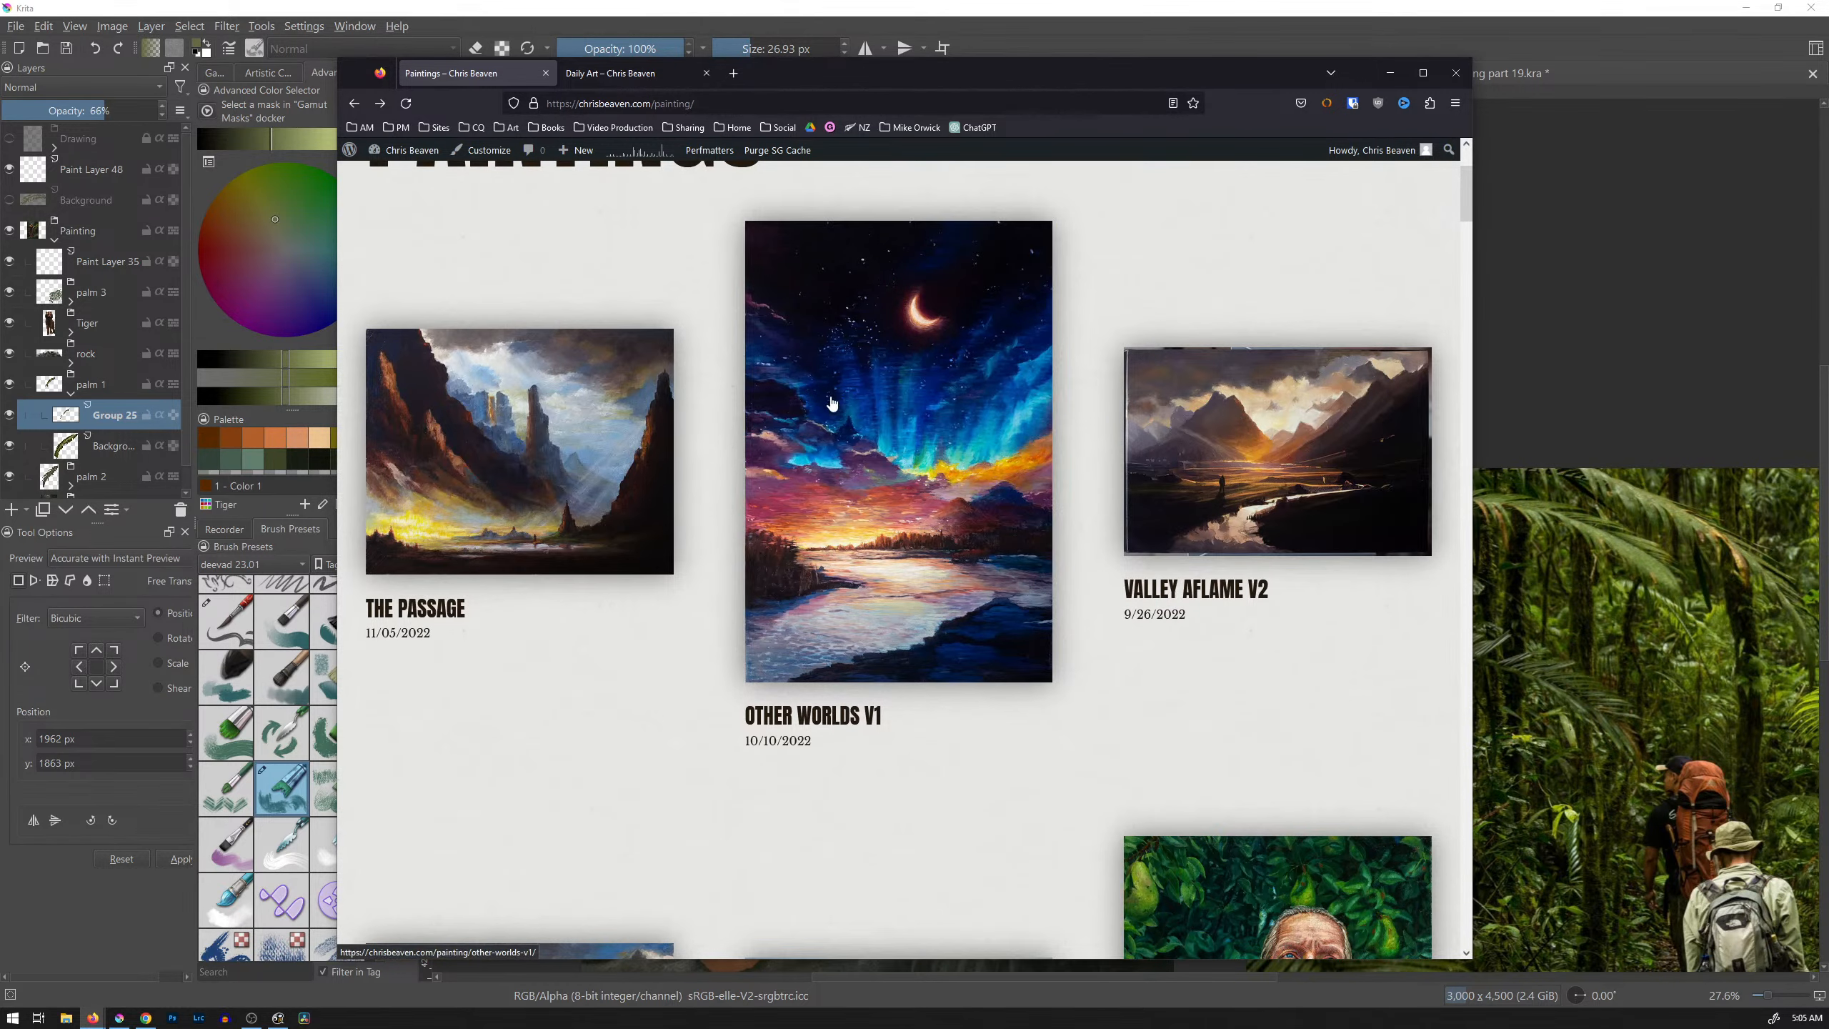
Step: Open the Estuary painting, check its details and session count, and return to the Paintings page
scroll(943, 481, down, 8)
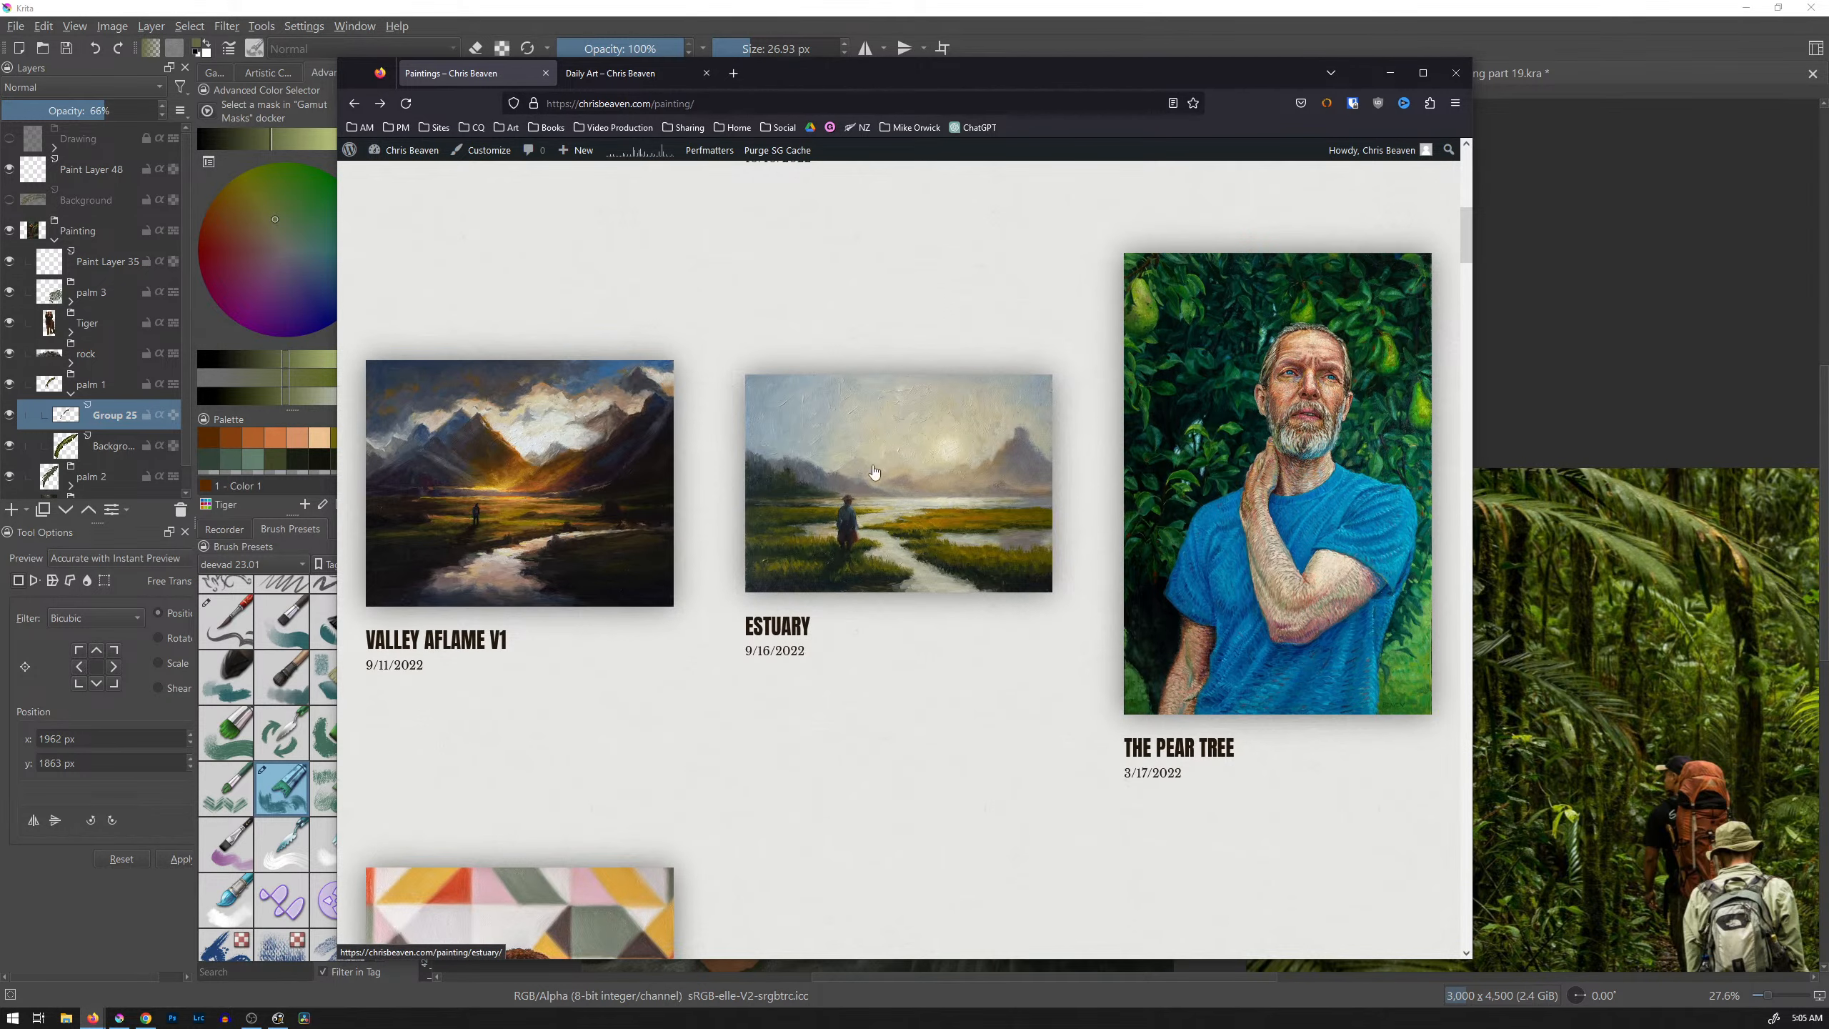
click(864, 474)
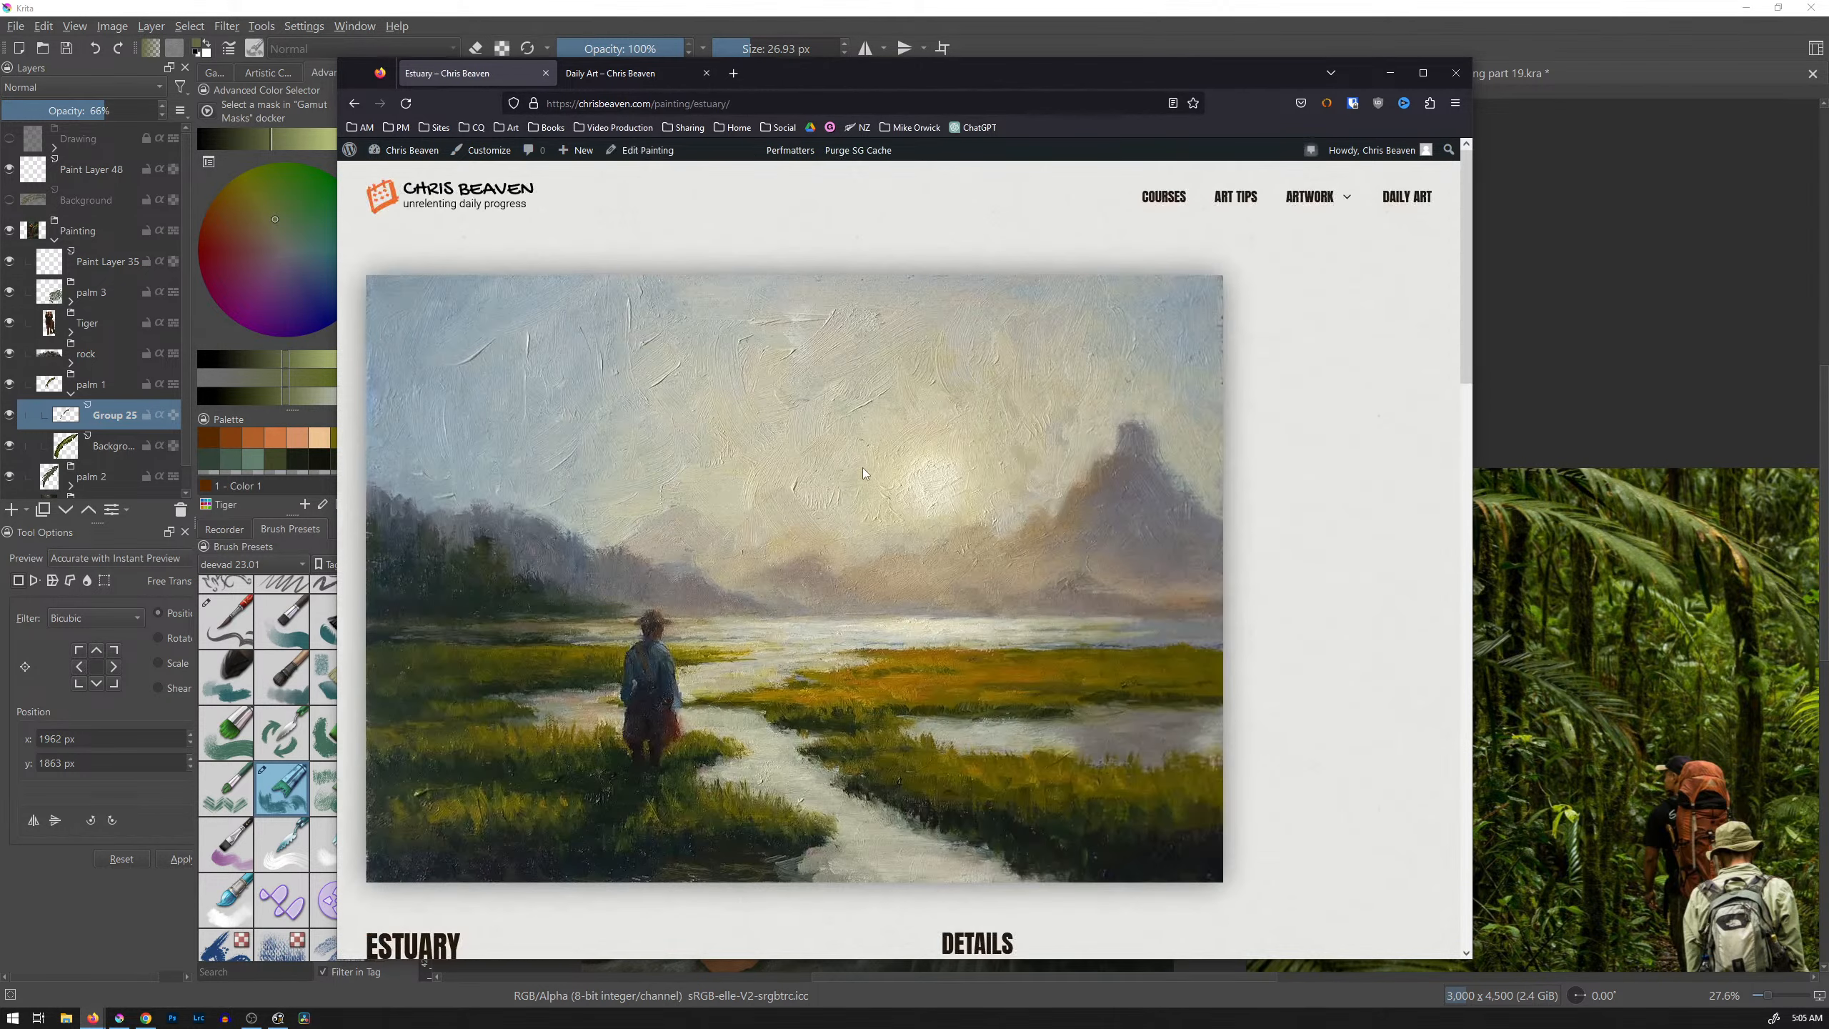
scroll(864, 681, down, 6)
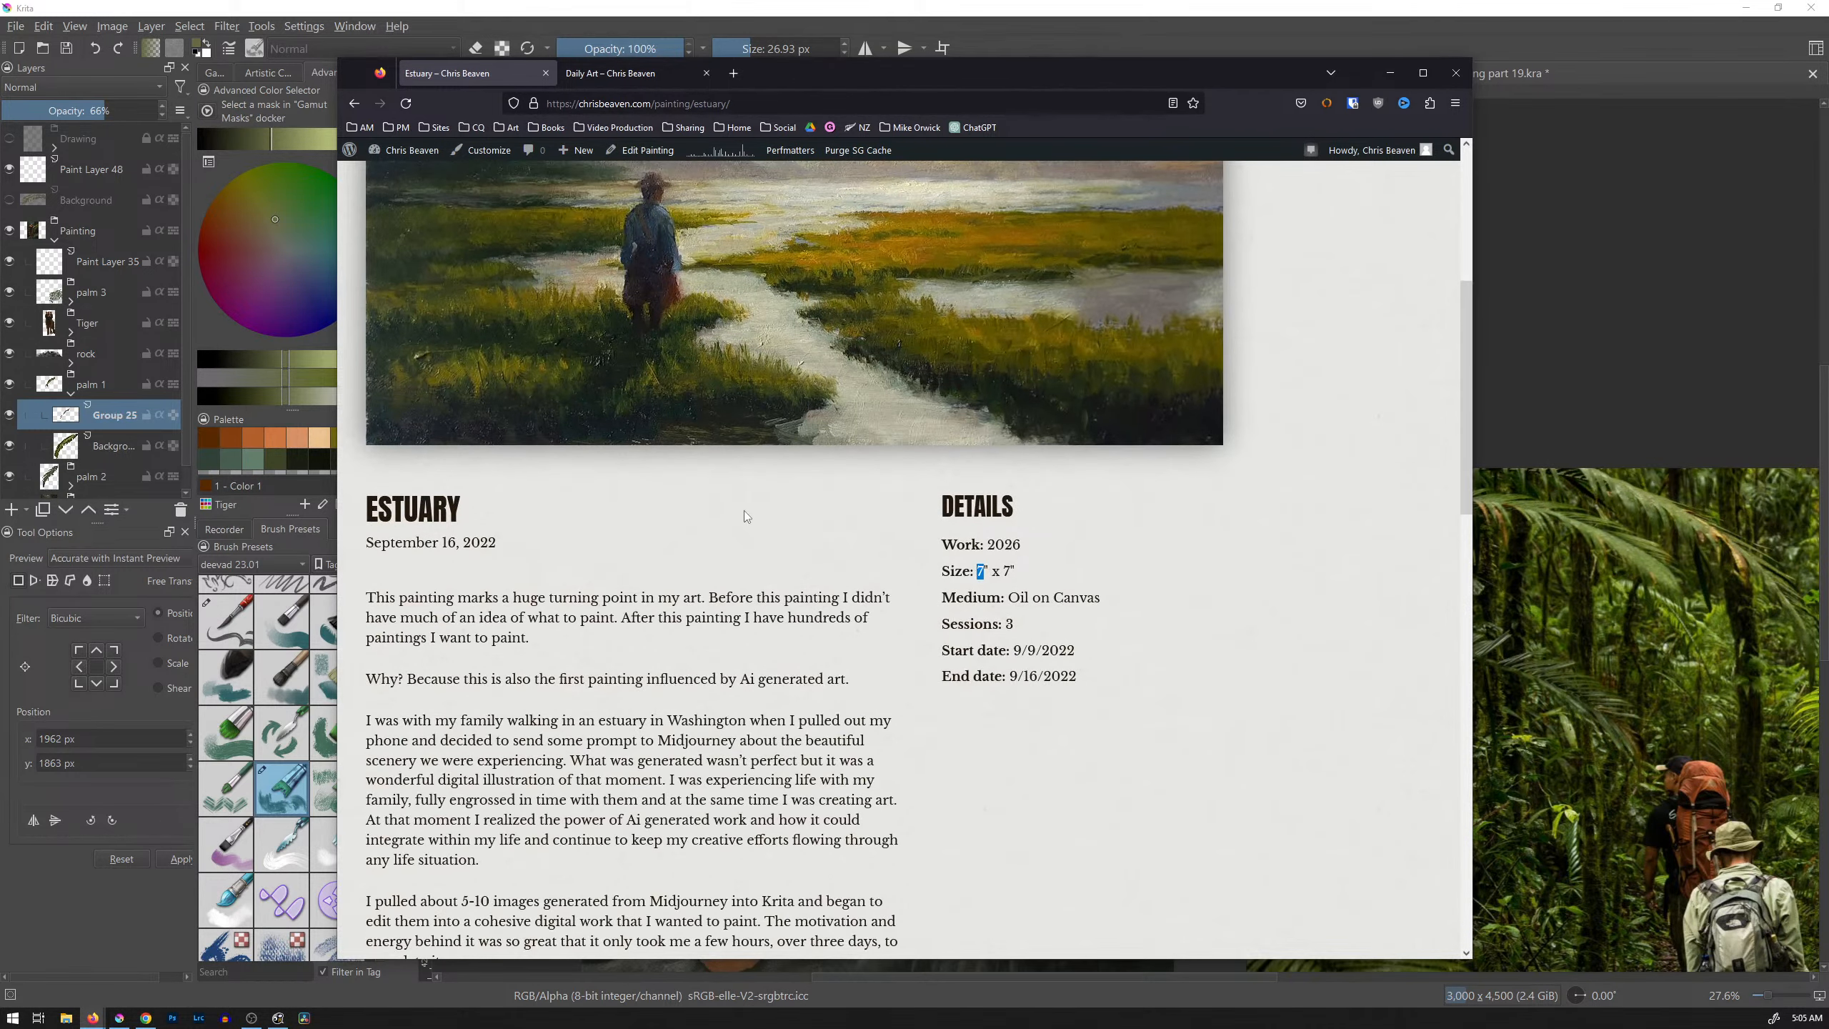
scroll(744, 511, up, 6)
click(354, 103)
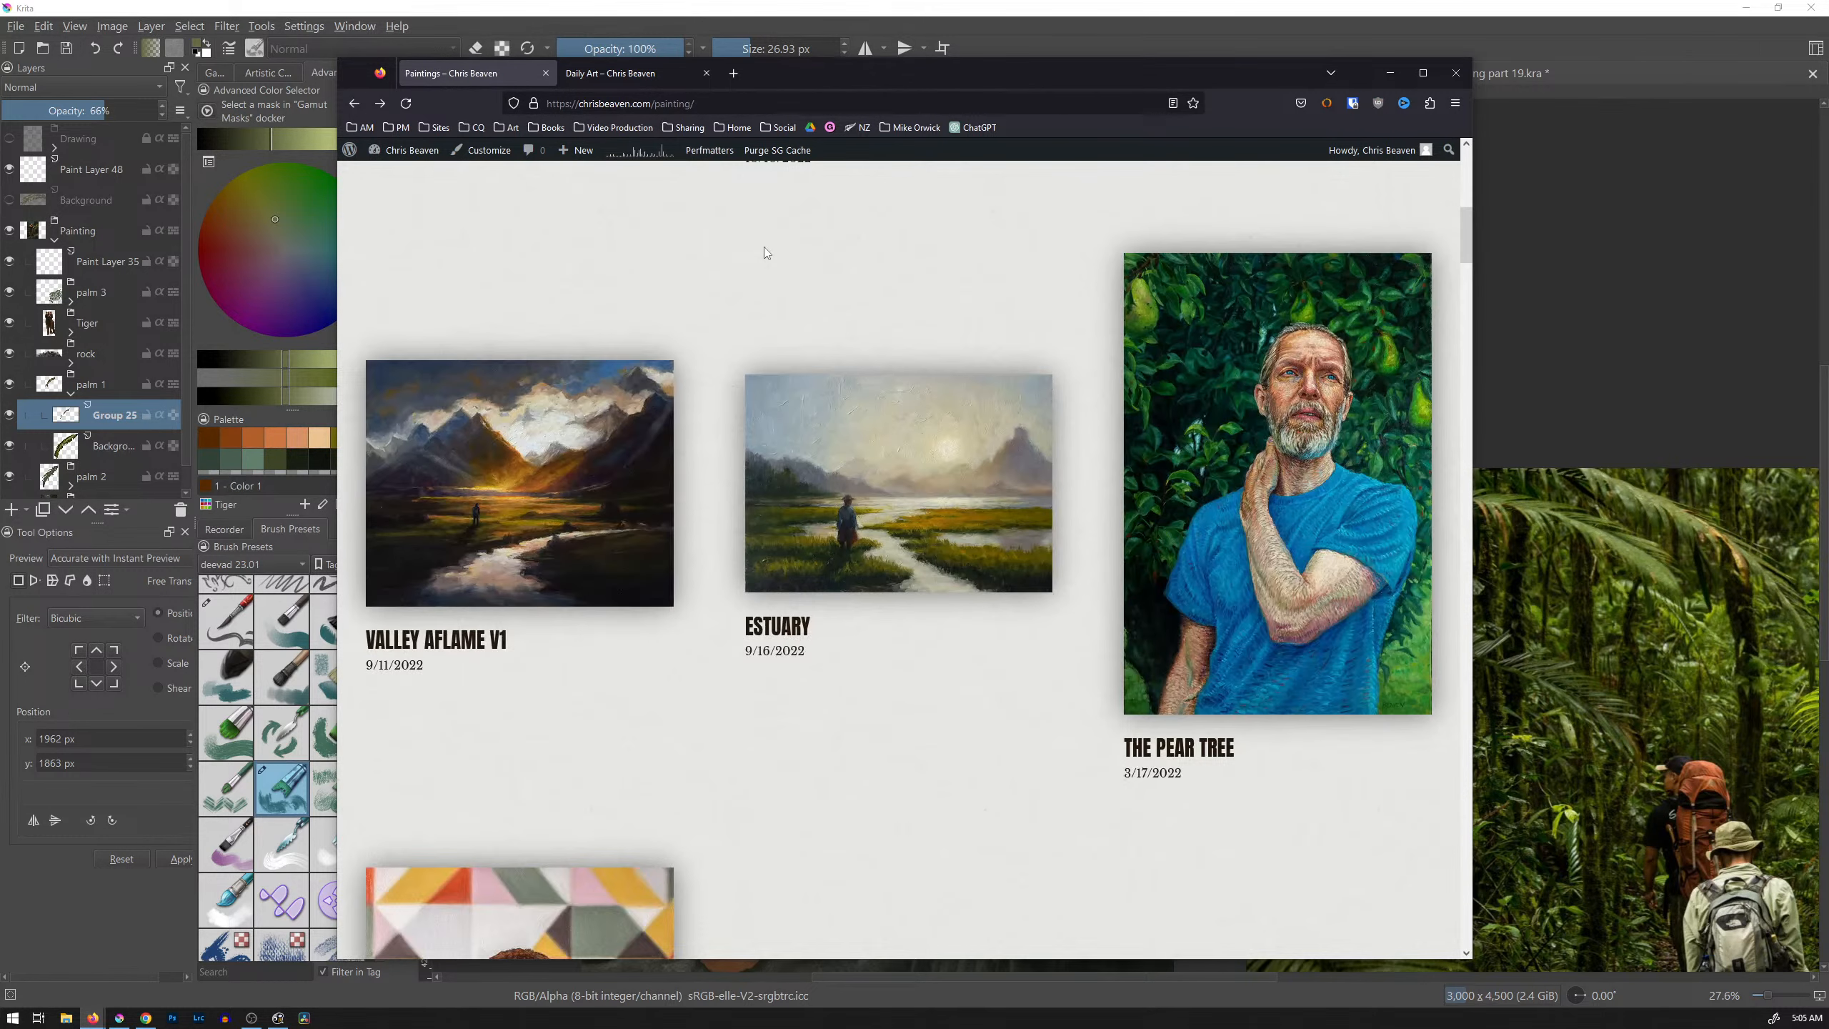
Step: Open The Pear Tree painting, read its story, session count and dates, and return to the newest works on the Paintings page
scroll(854, 479, up, 2)
scroll(855, 480, down, 2)
click(1252, 511)
scroll(1153, 536, down, 3)
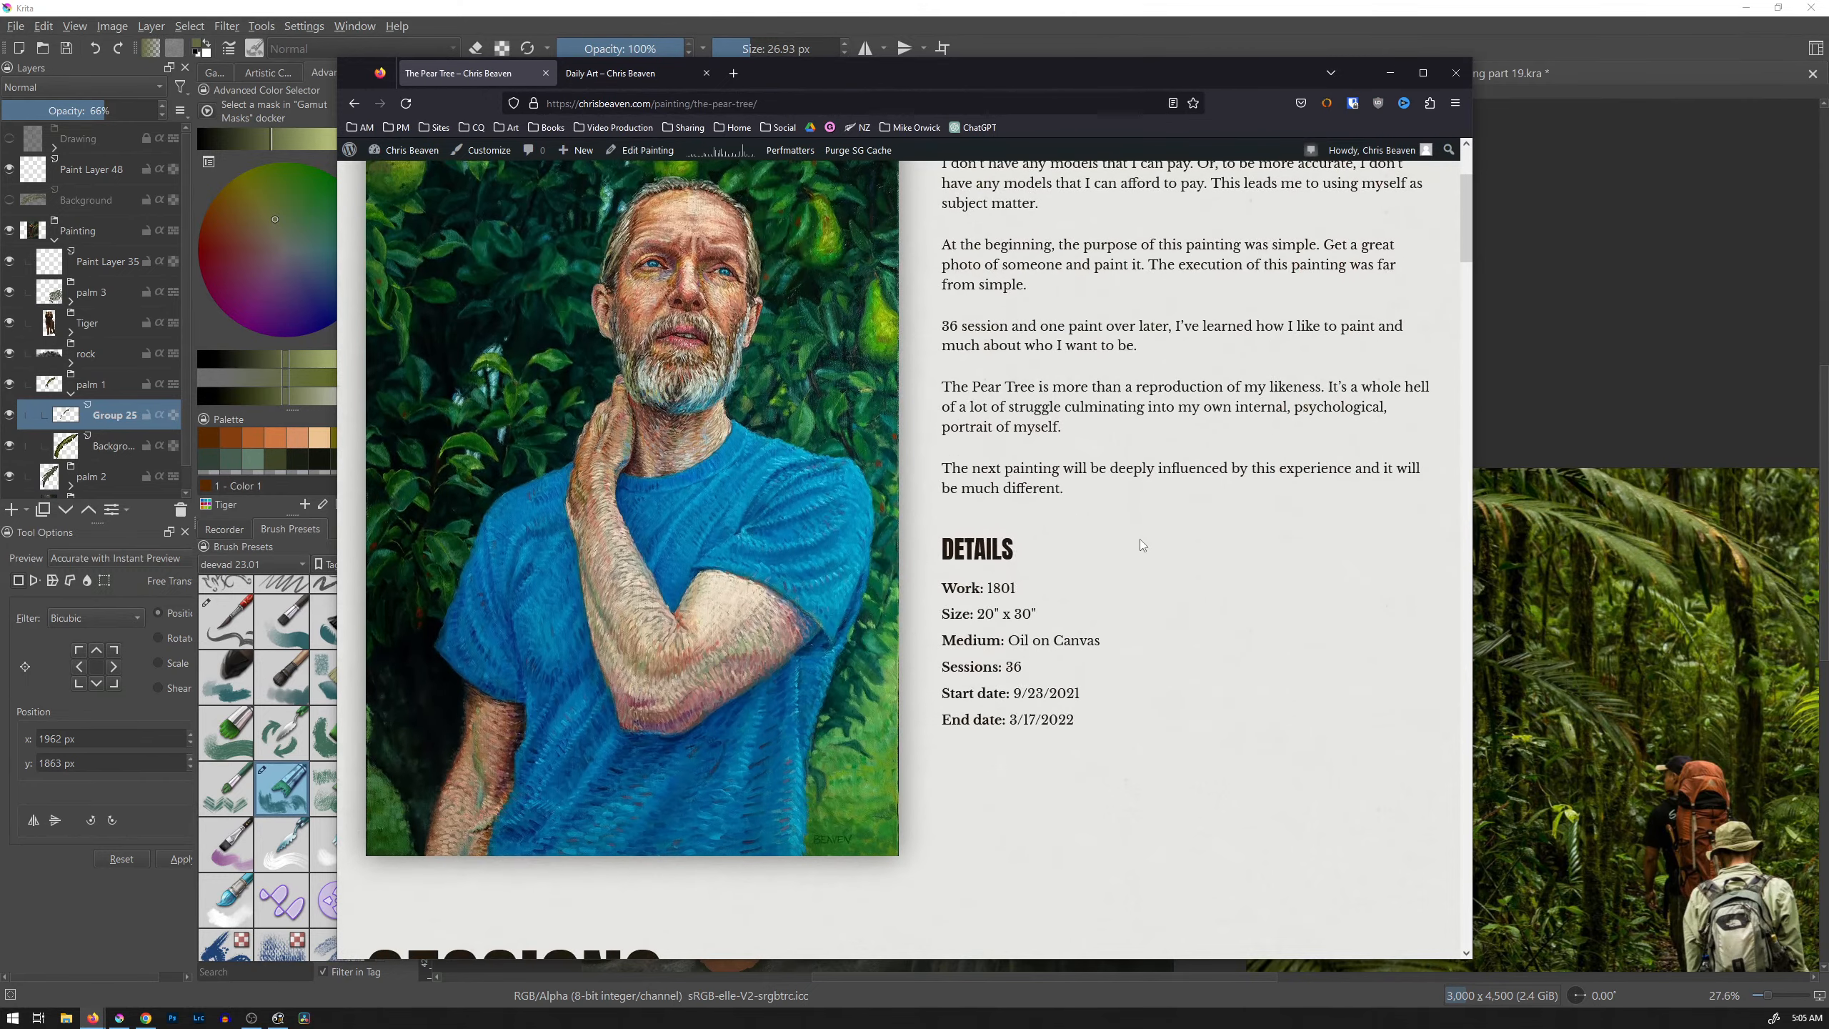
scroll(1045, 598, up, 2)
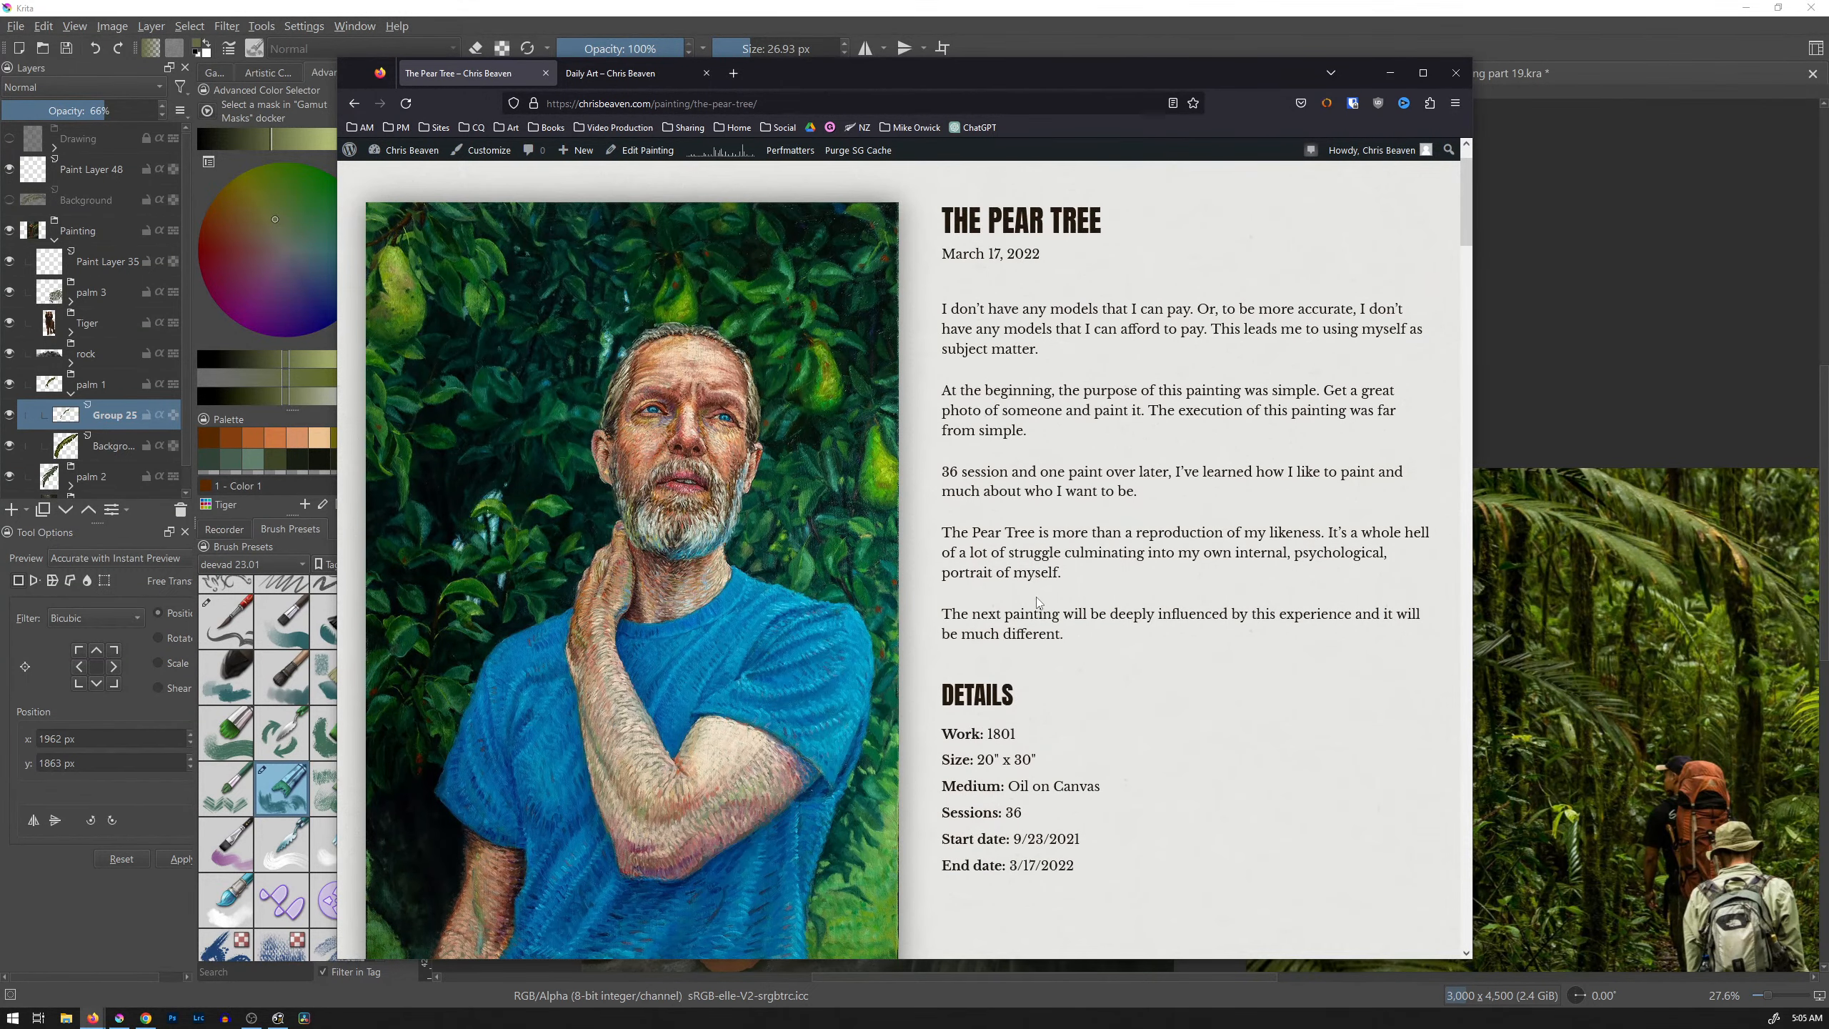
click(356, 106)
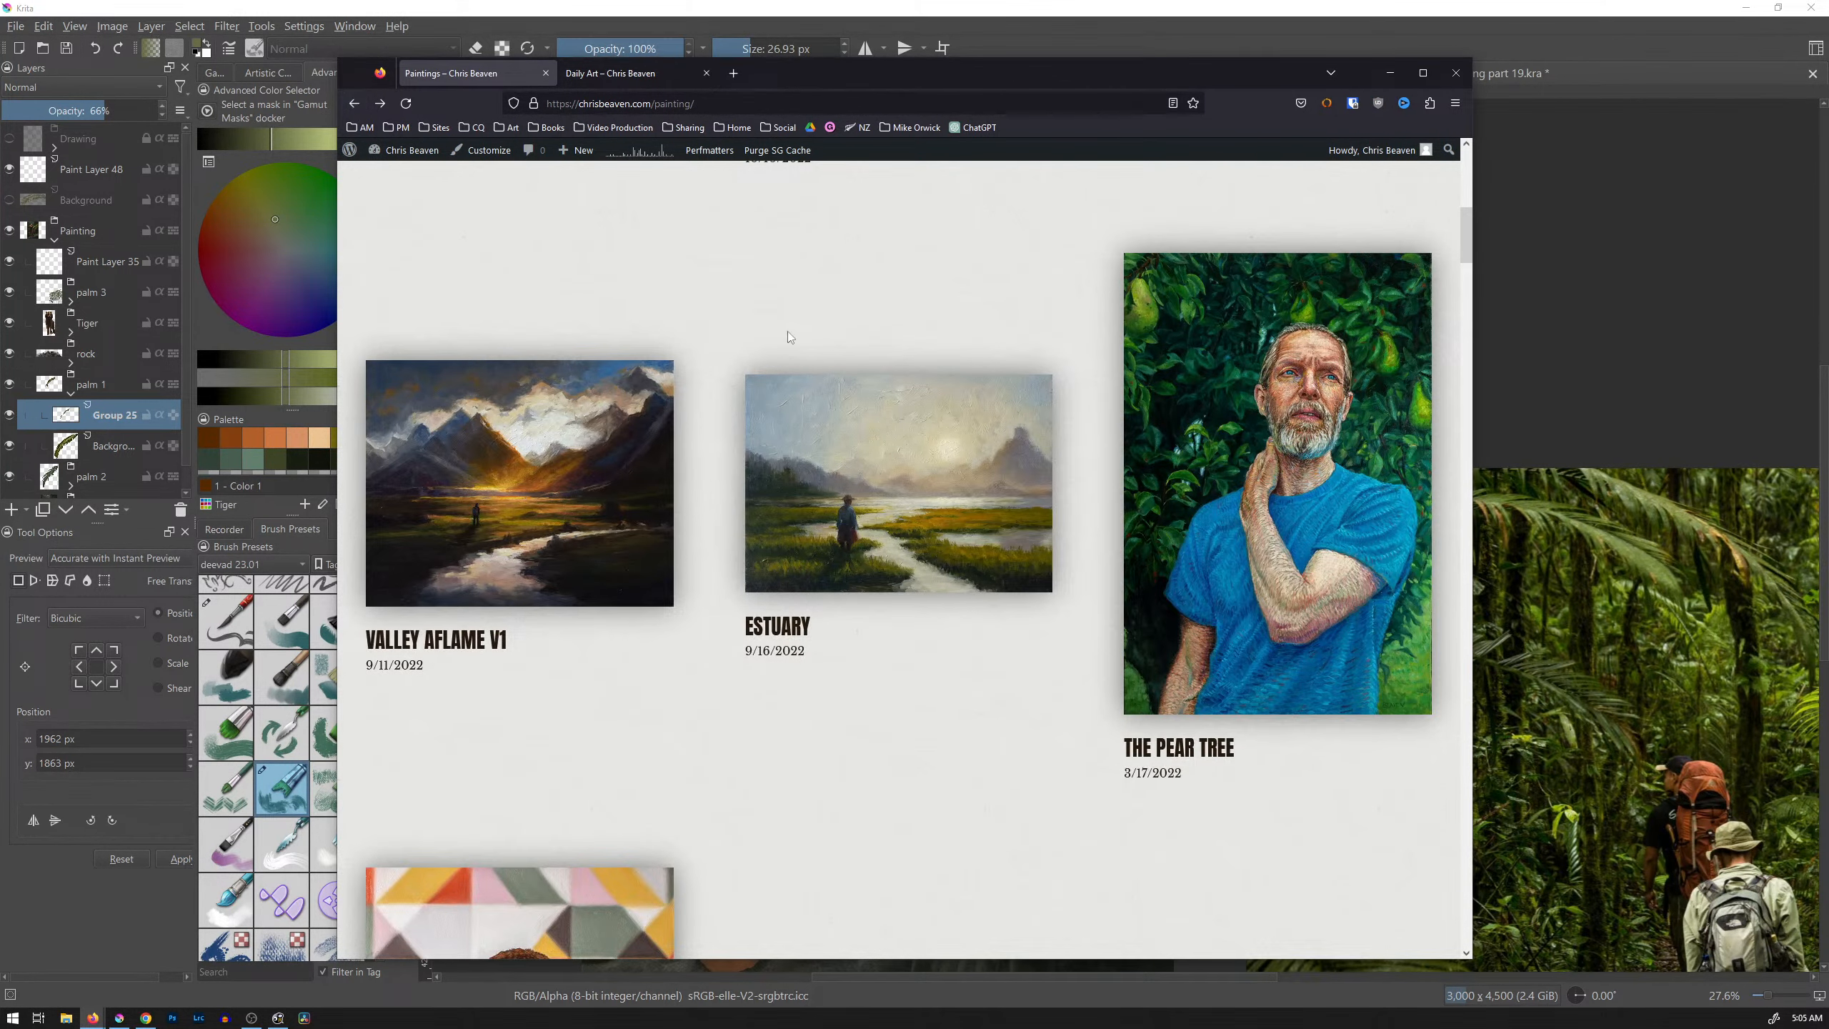
scroll(965, 533, up, 10)
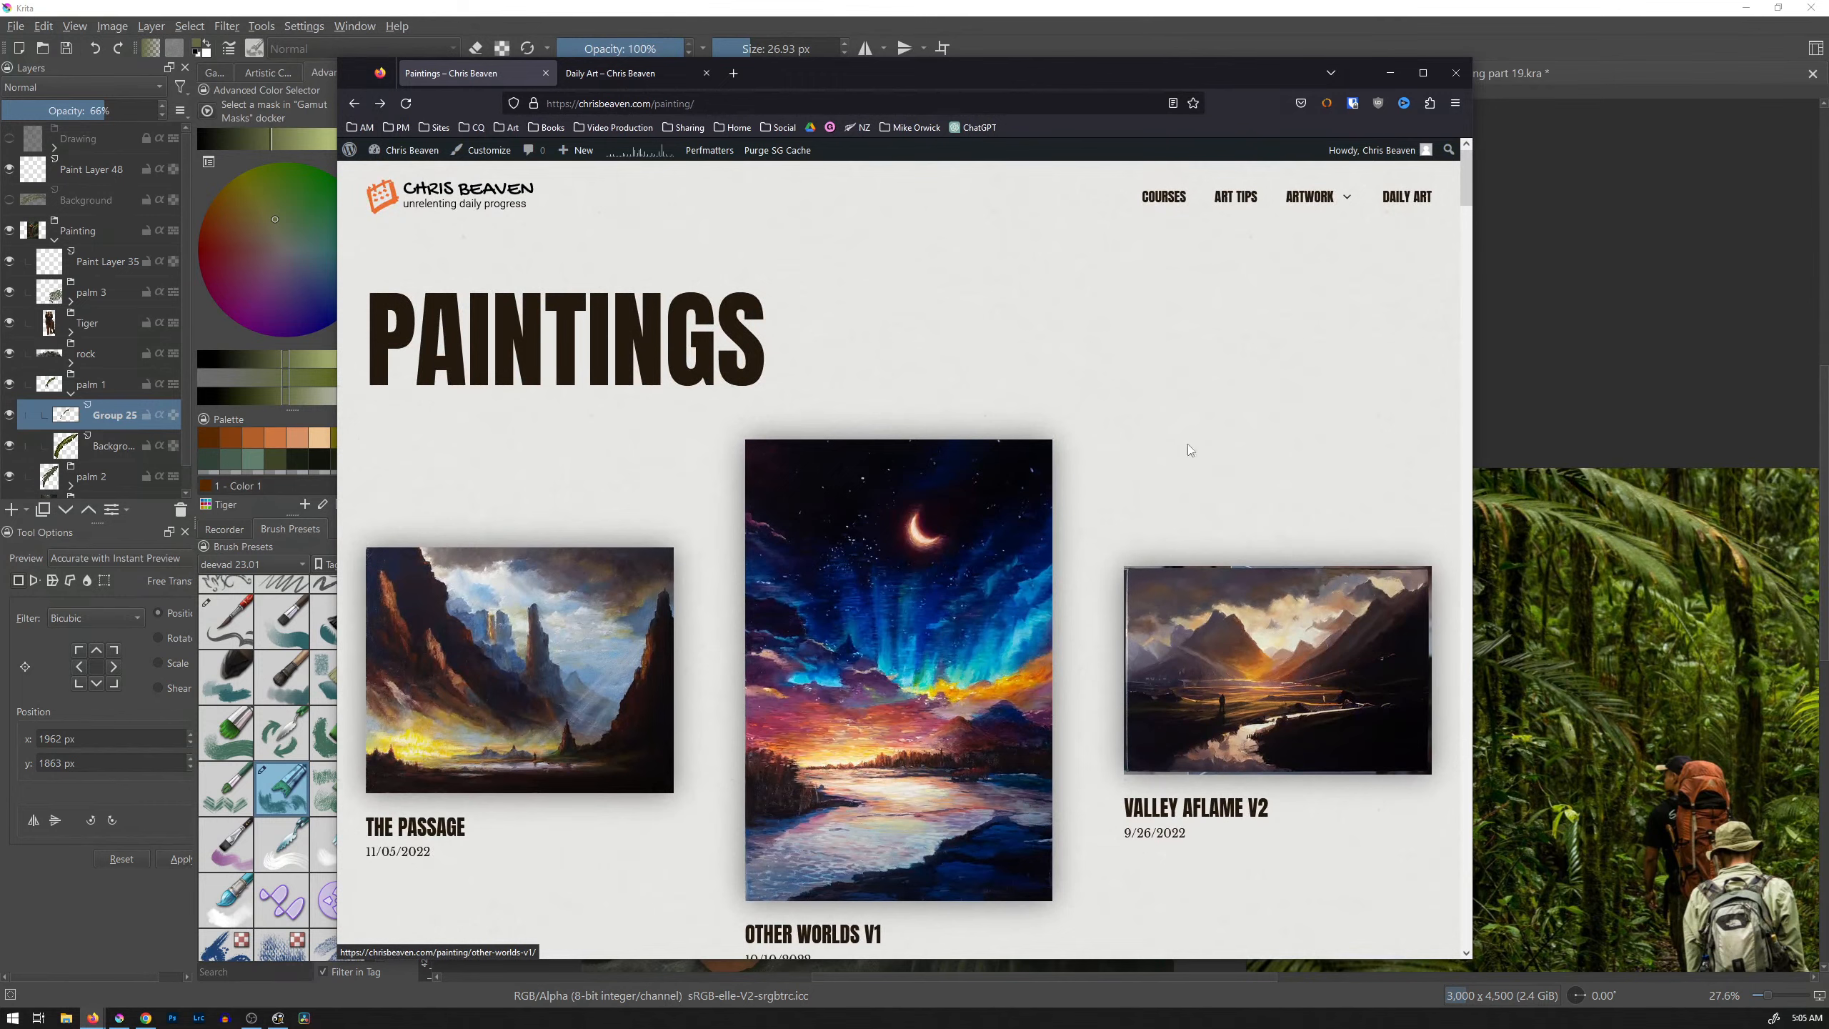
Step: Switch to the Daily Art archive, open page 4, and change the page number in its address to 20
click(646, 83)
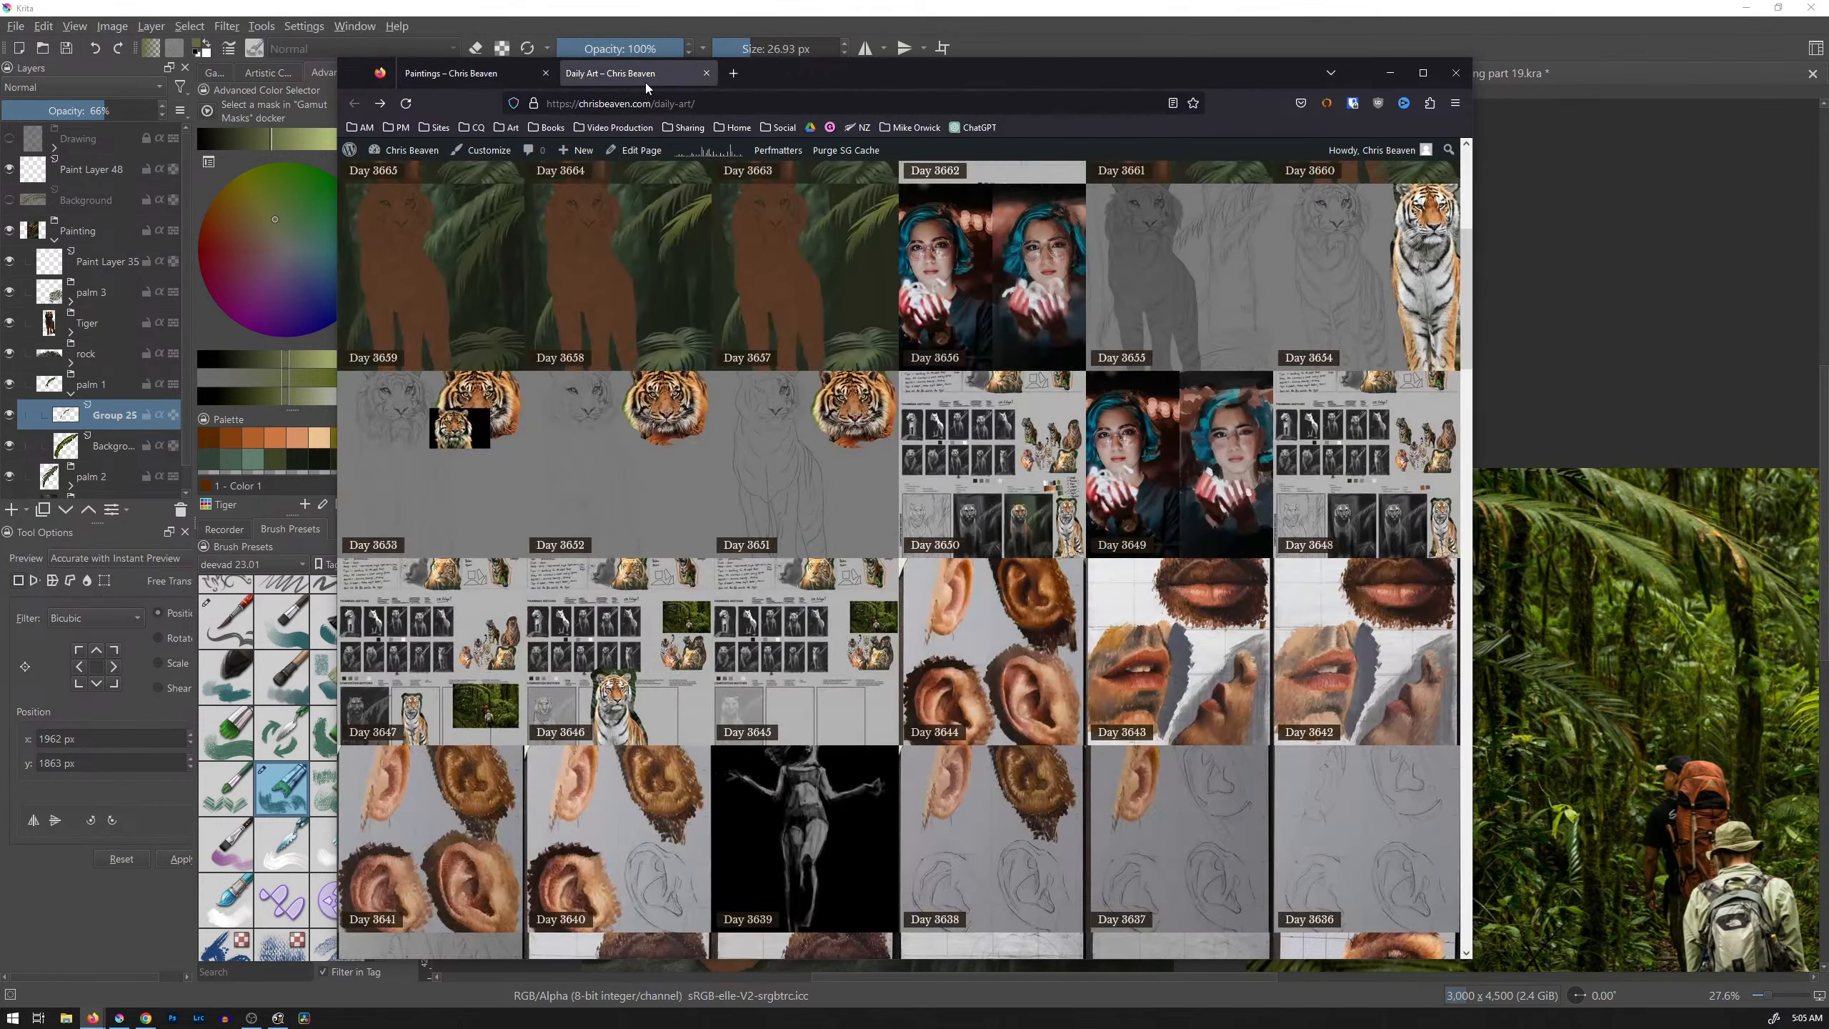
scroll(1040, 695, down, 20)
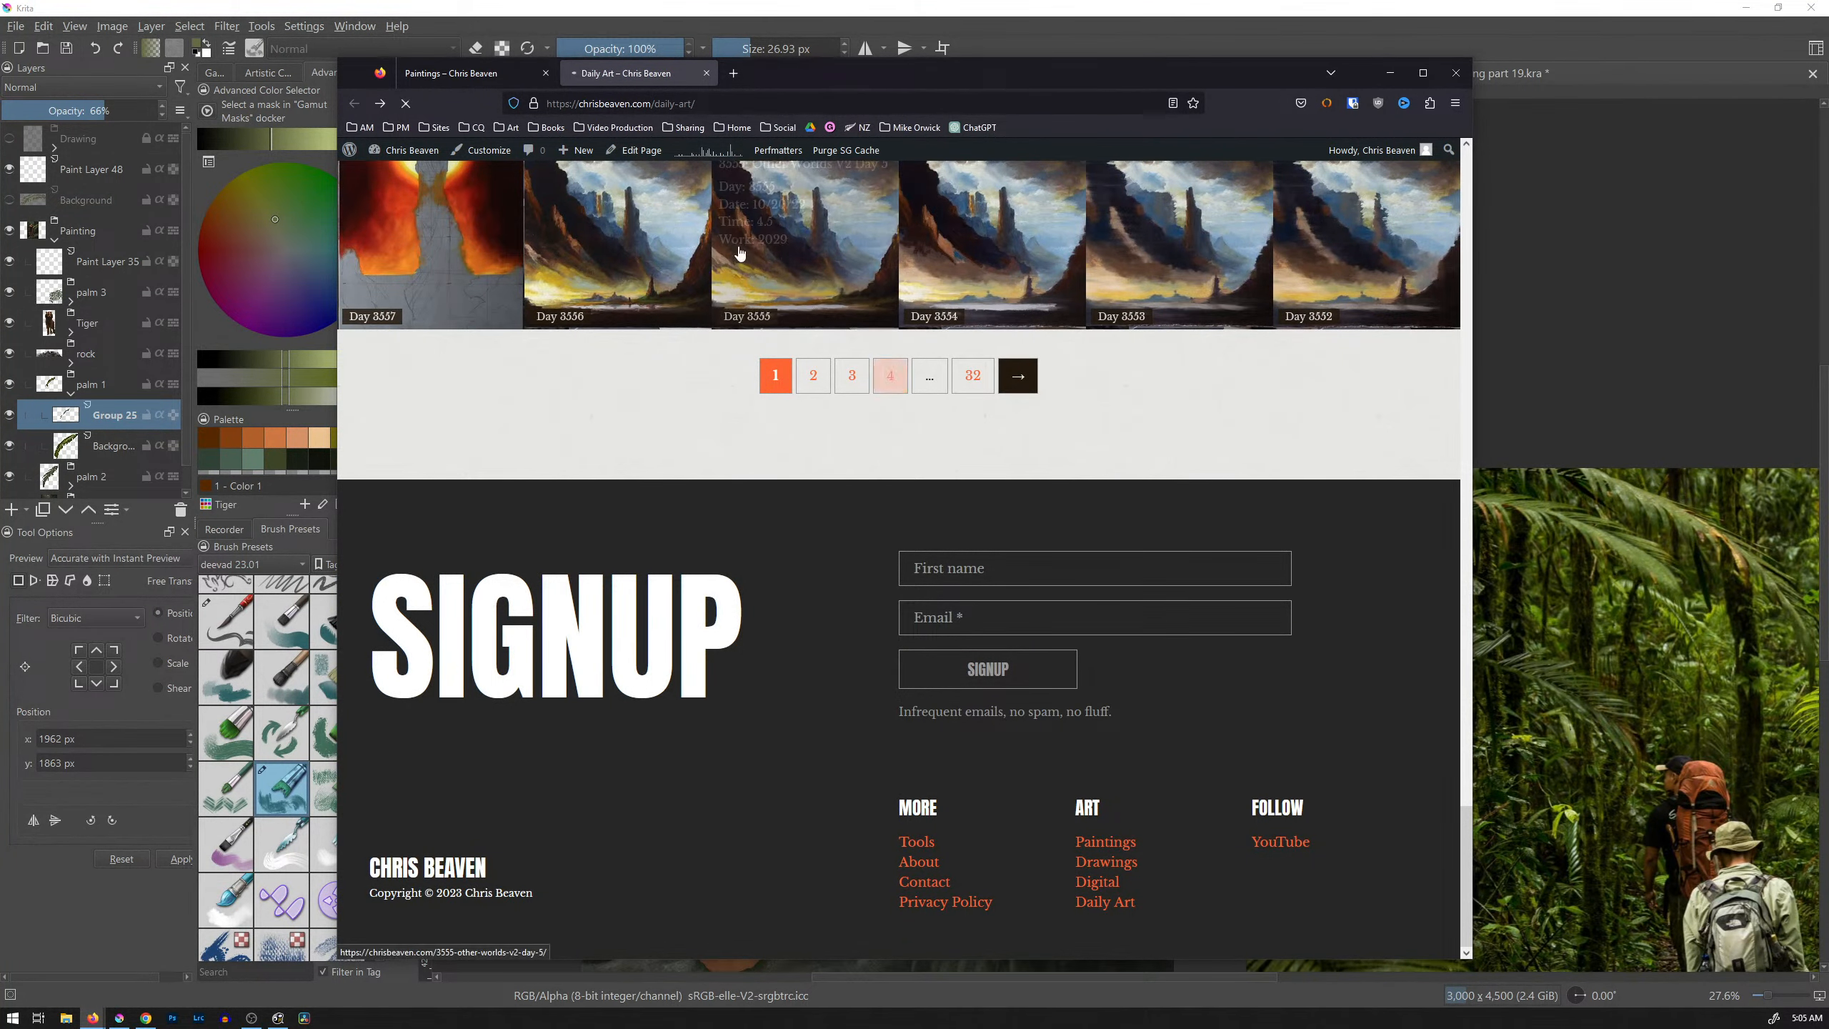
click(891, 374)
click(725, 103)
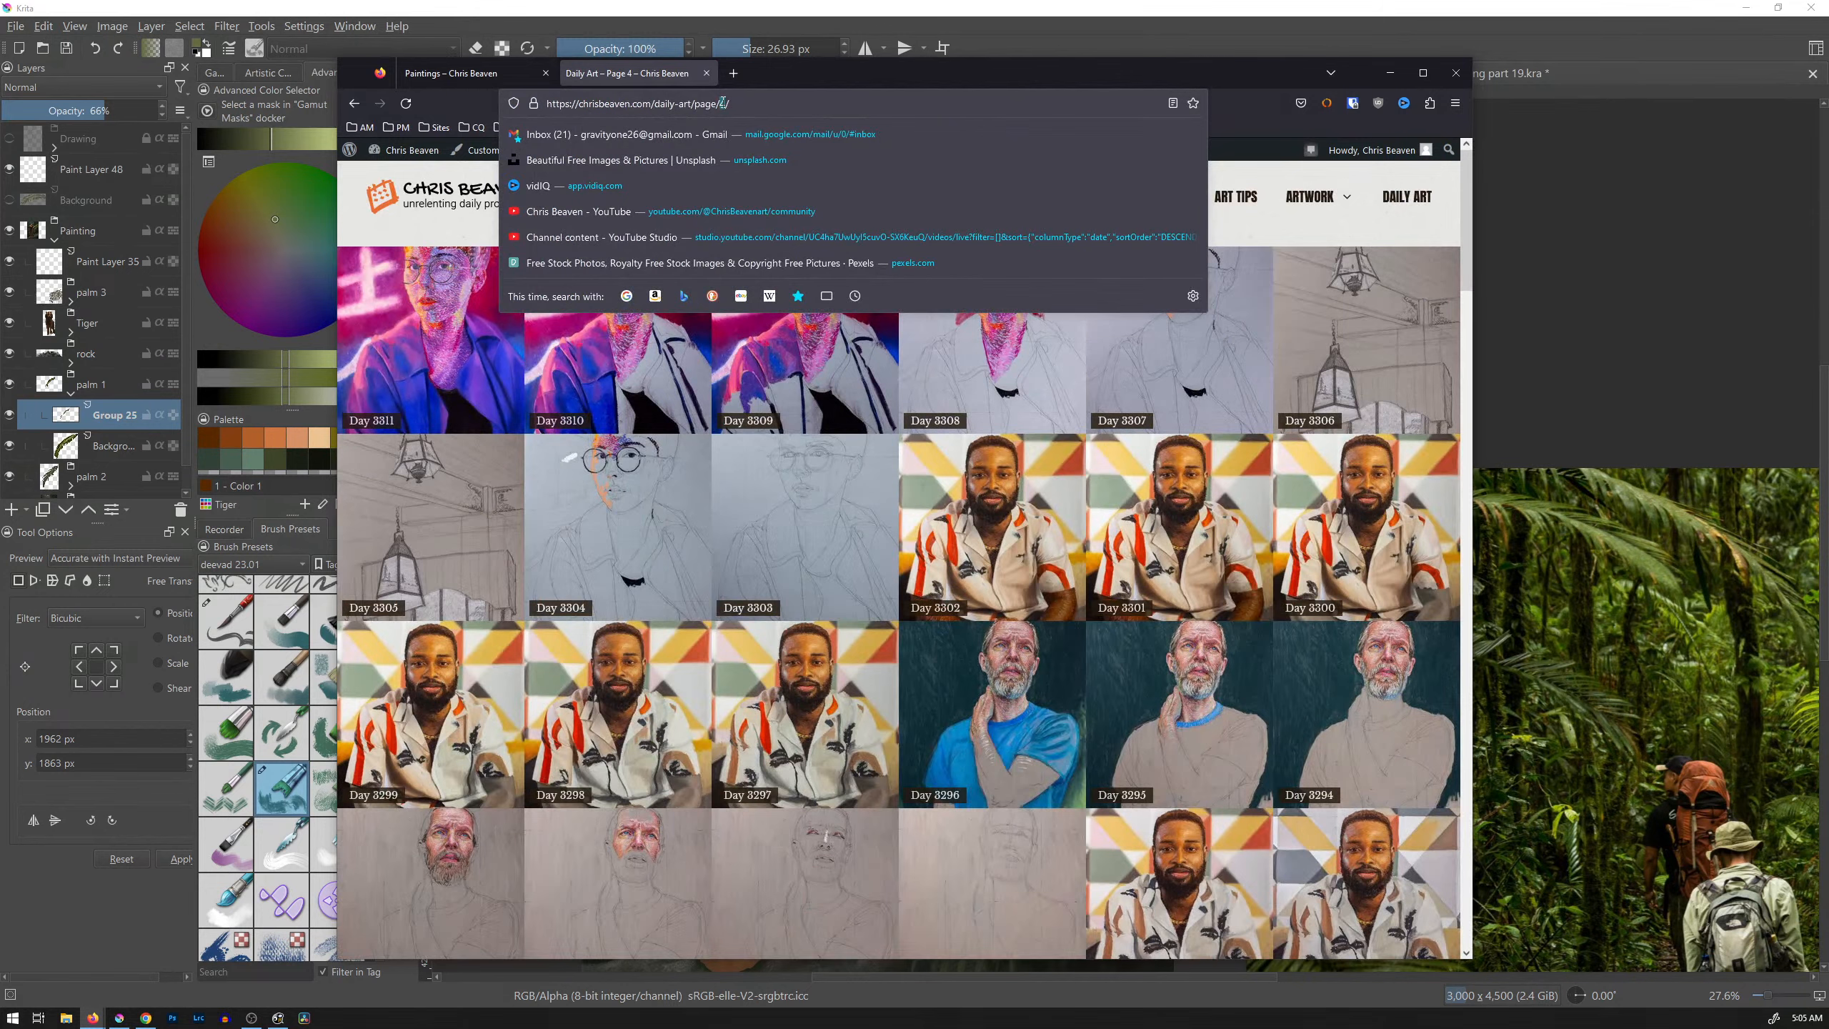
key(BackSpace)
text(20)
key(Return)
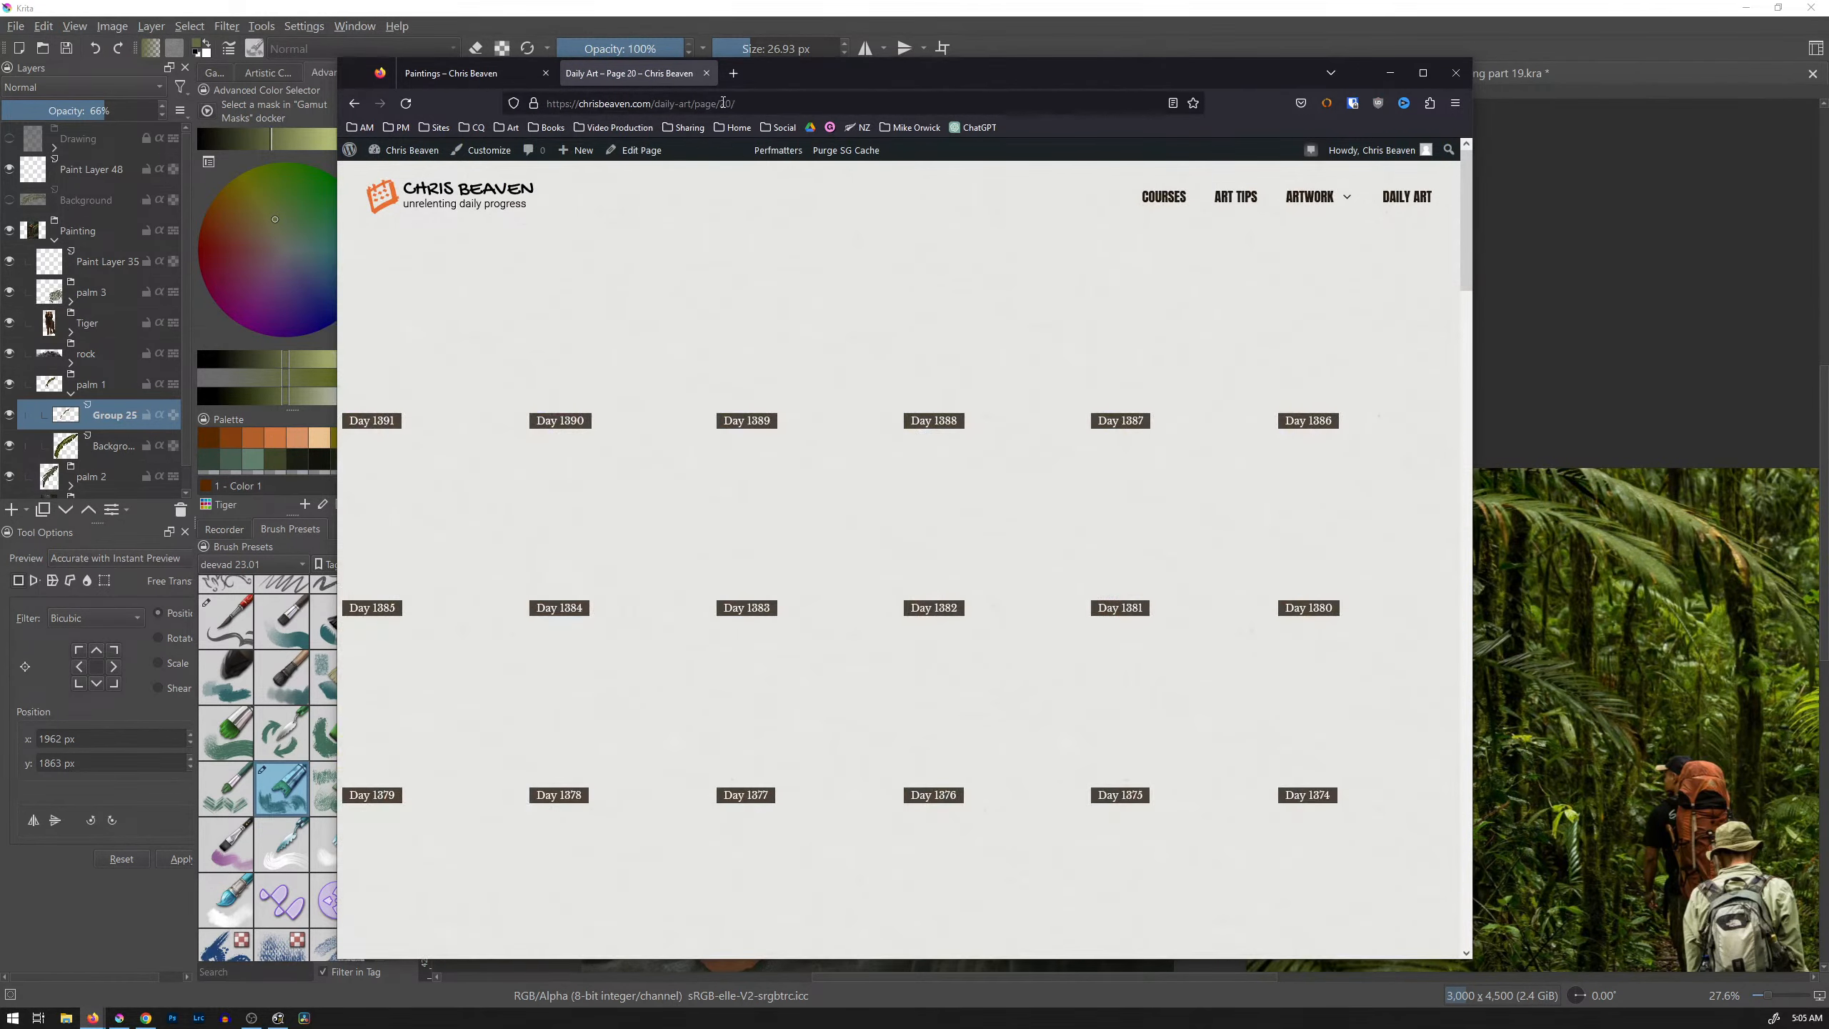
Step: Skim the figure drawings and studies on page 20 of the Daily Art archive and open page 23
scroll(972, 474, down, 6)
scroll(973, 474, down, 20)
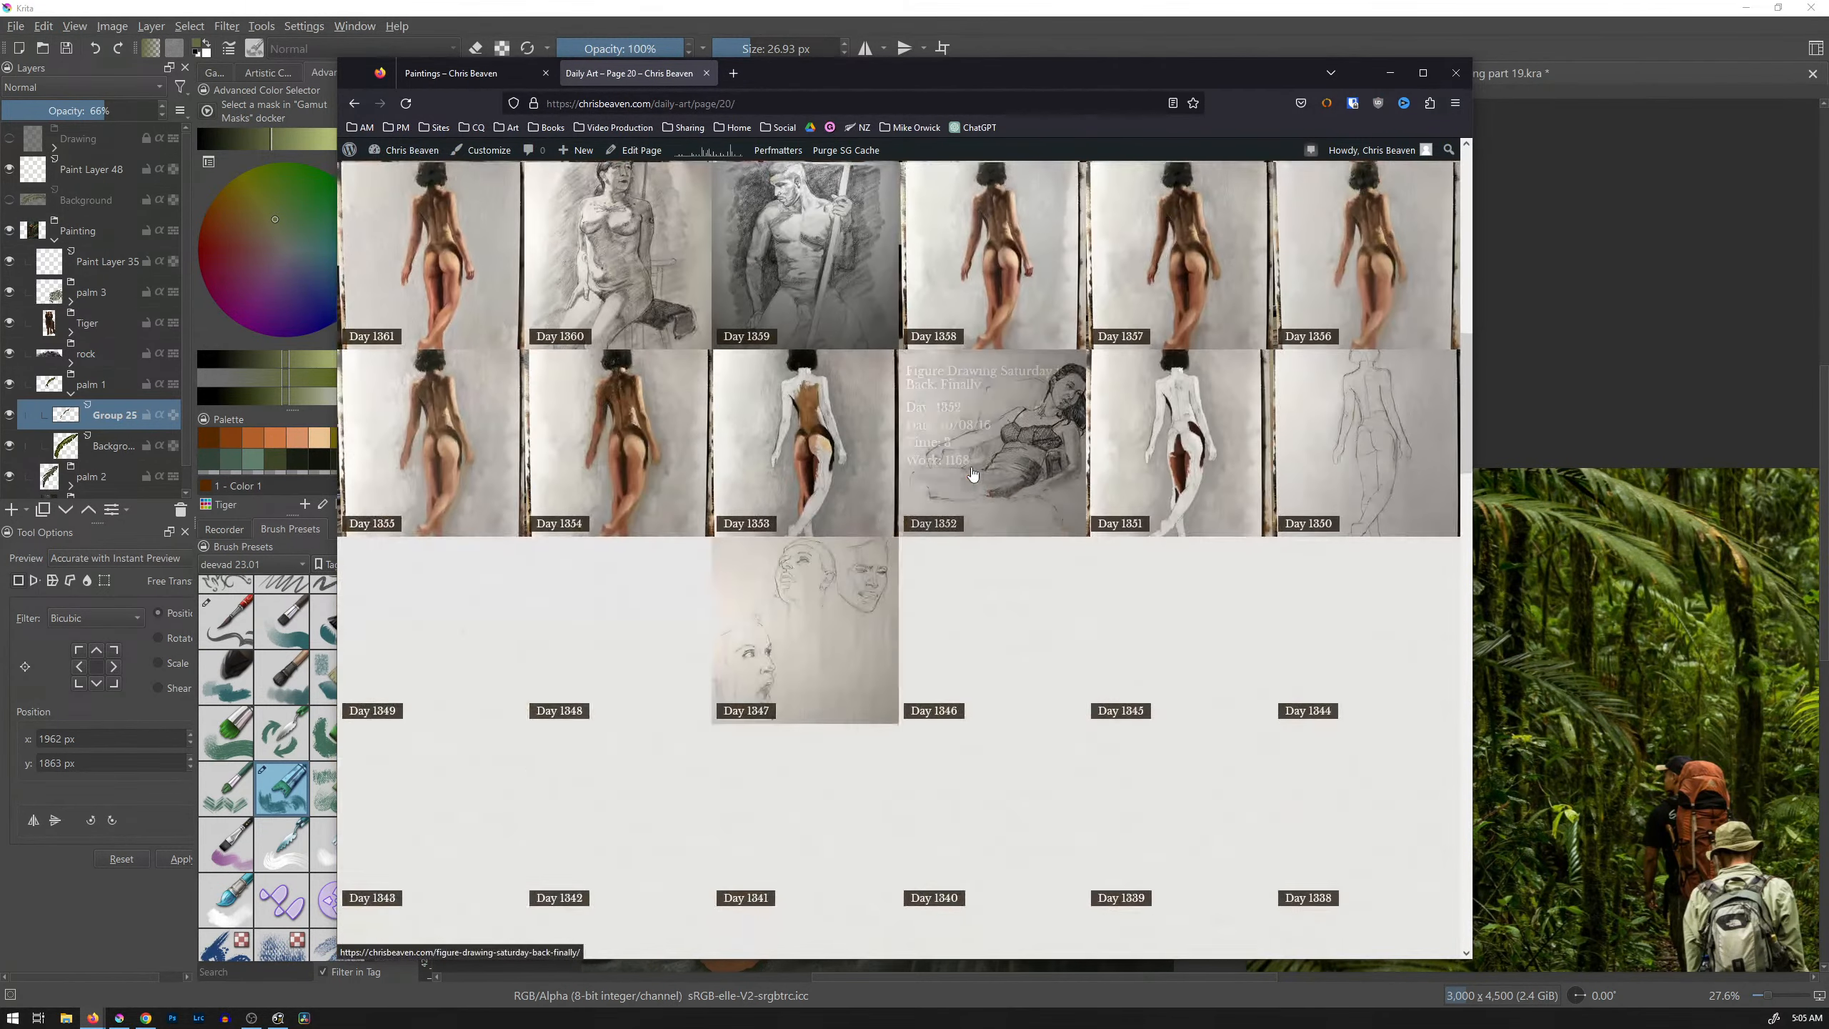
scroll(972, 474, down, 10)
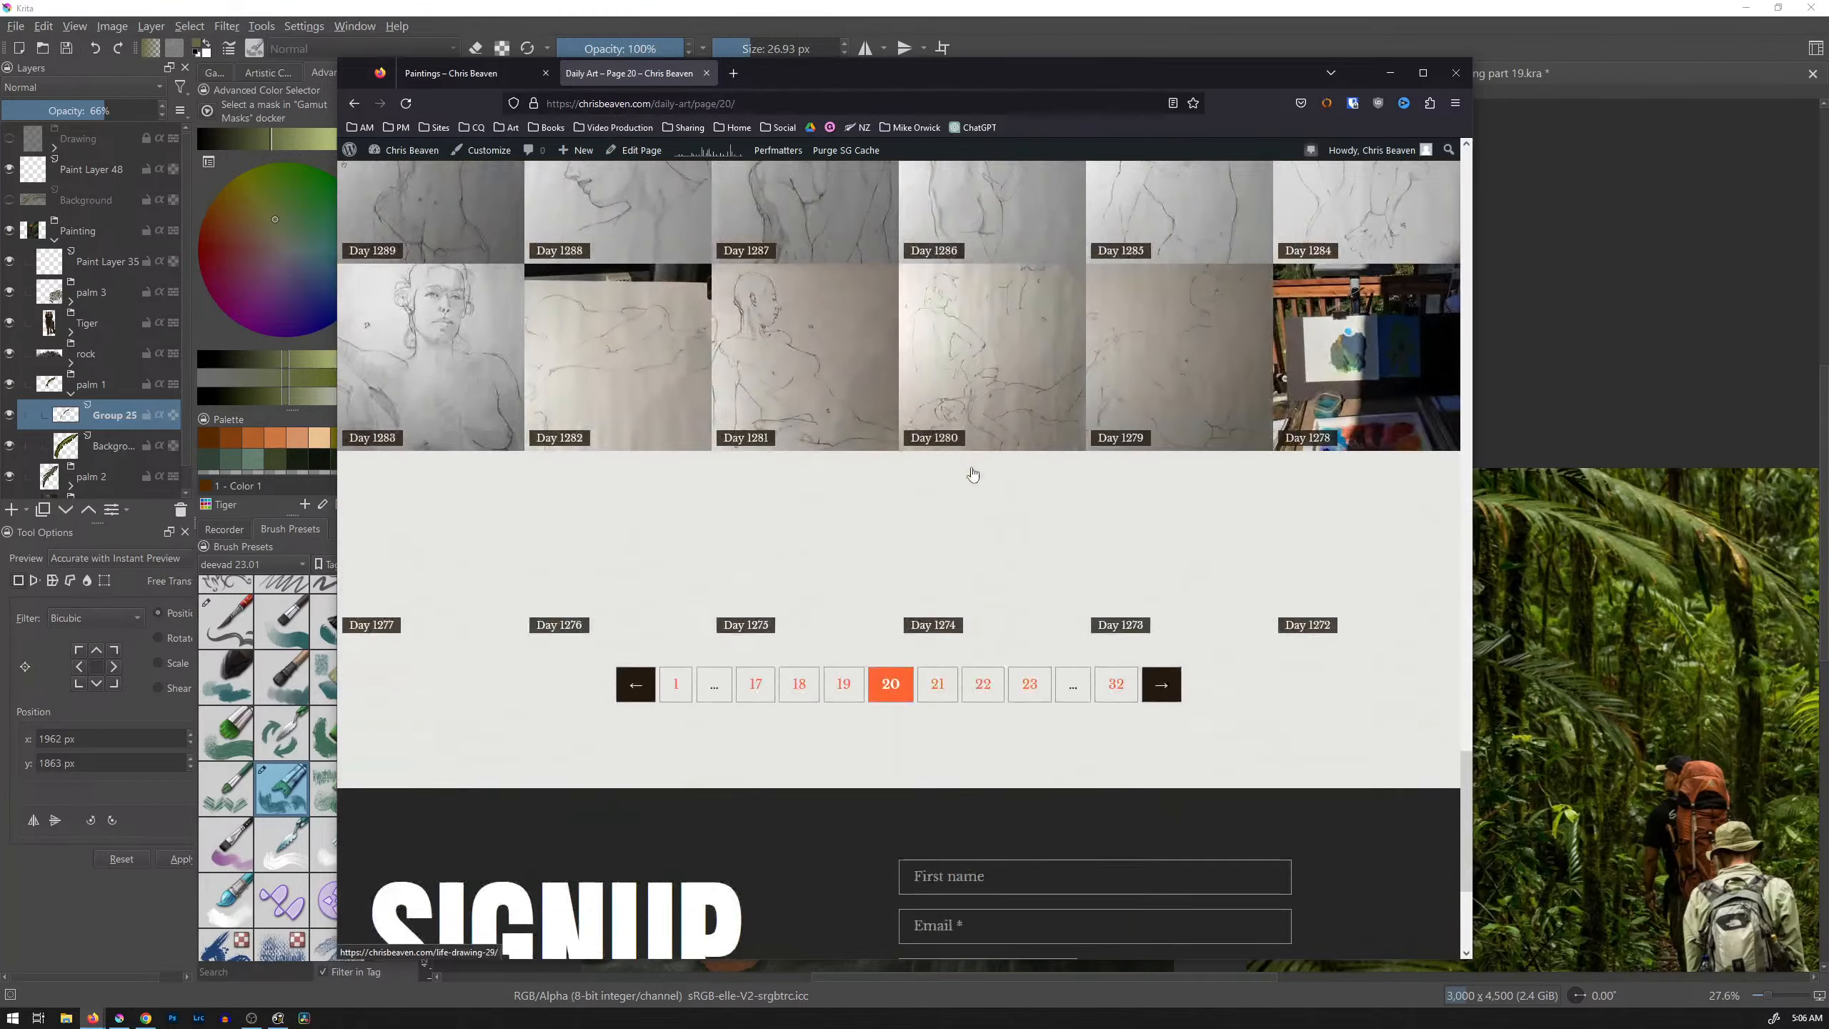
click(1039, 391)
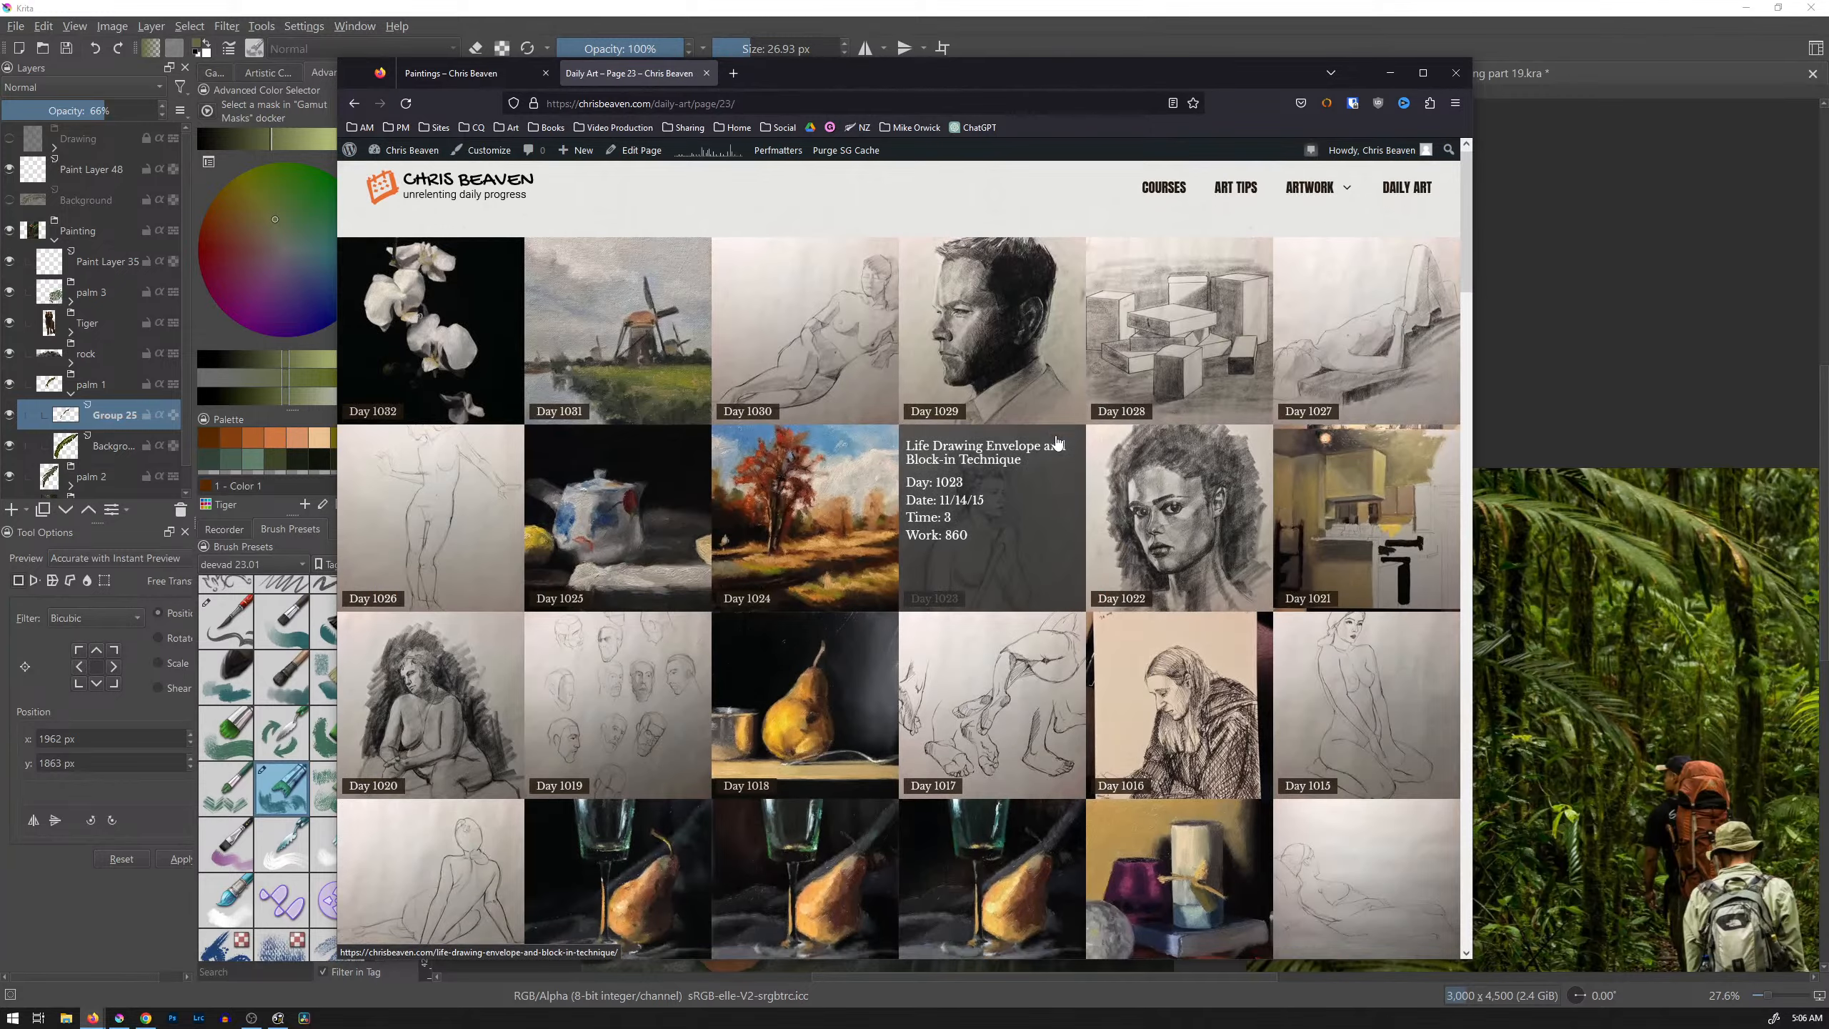
Step: Review the still lifes, sketches and Thai Tea sessions on page 23 of the Daily Art archive, and open page 24
scroll(1056, 441, down, 5)
scroll(1056, 440, down, 8)
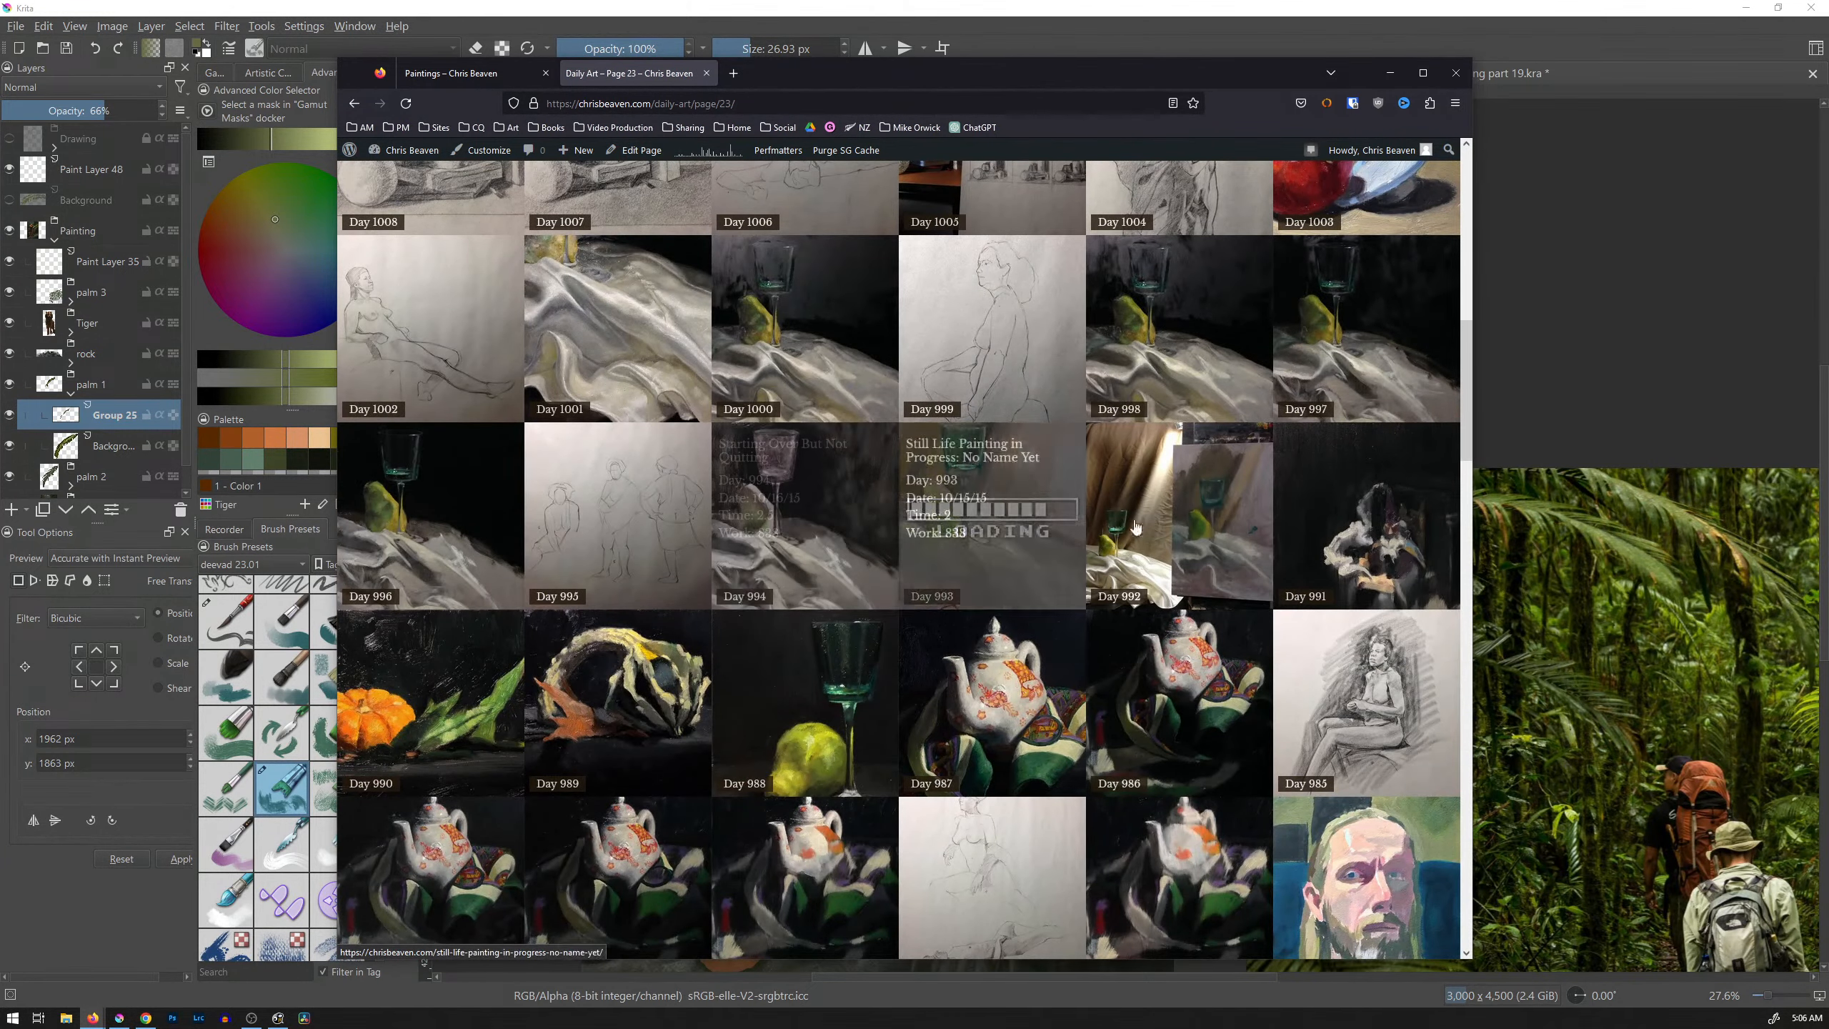
scroll(1152, 468, down, 5)
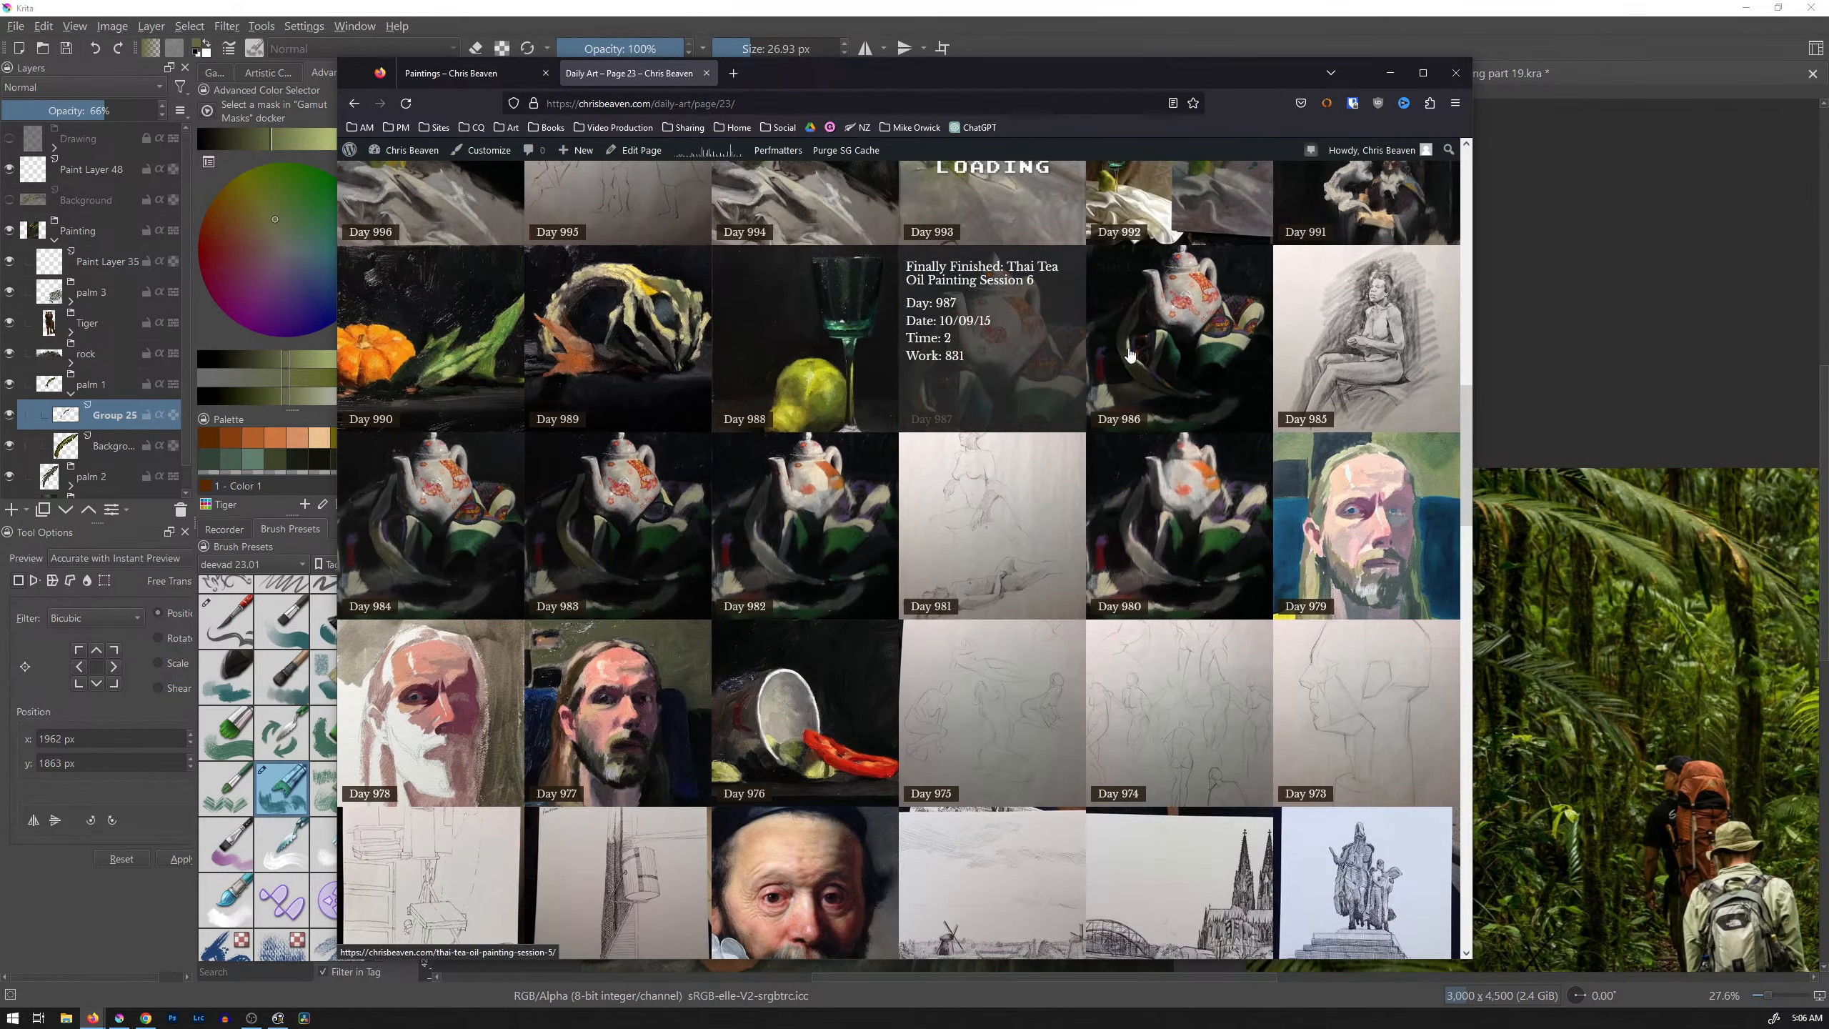
scroll(722, 343, down, 13)
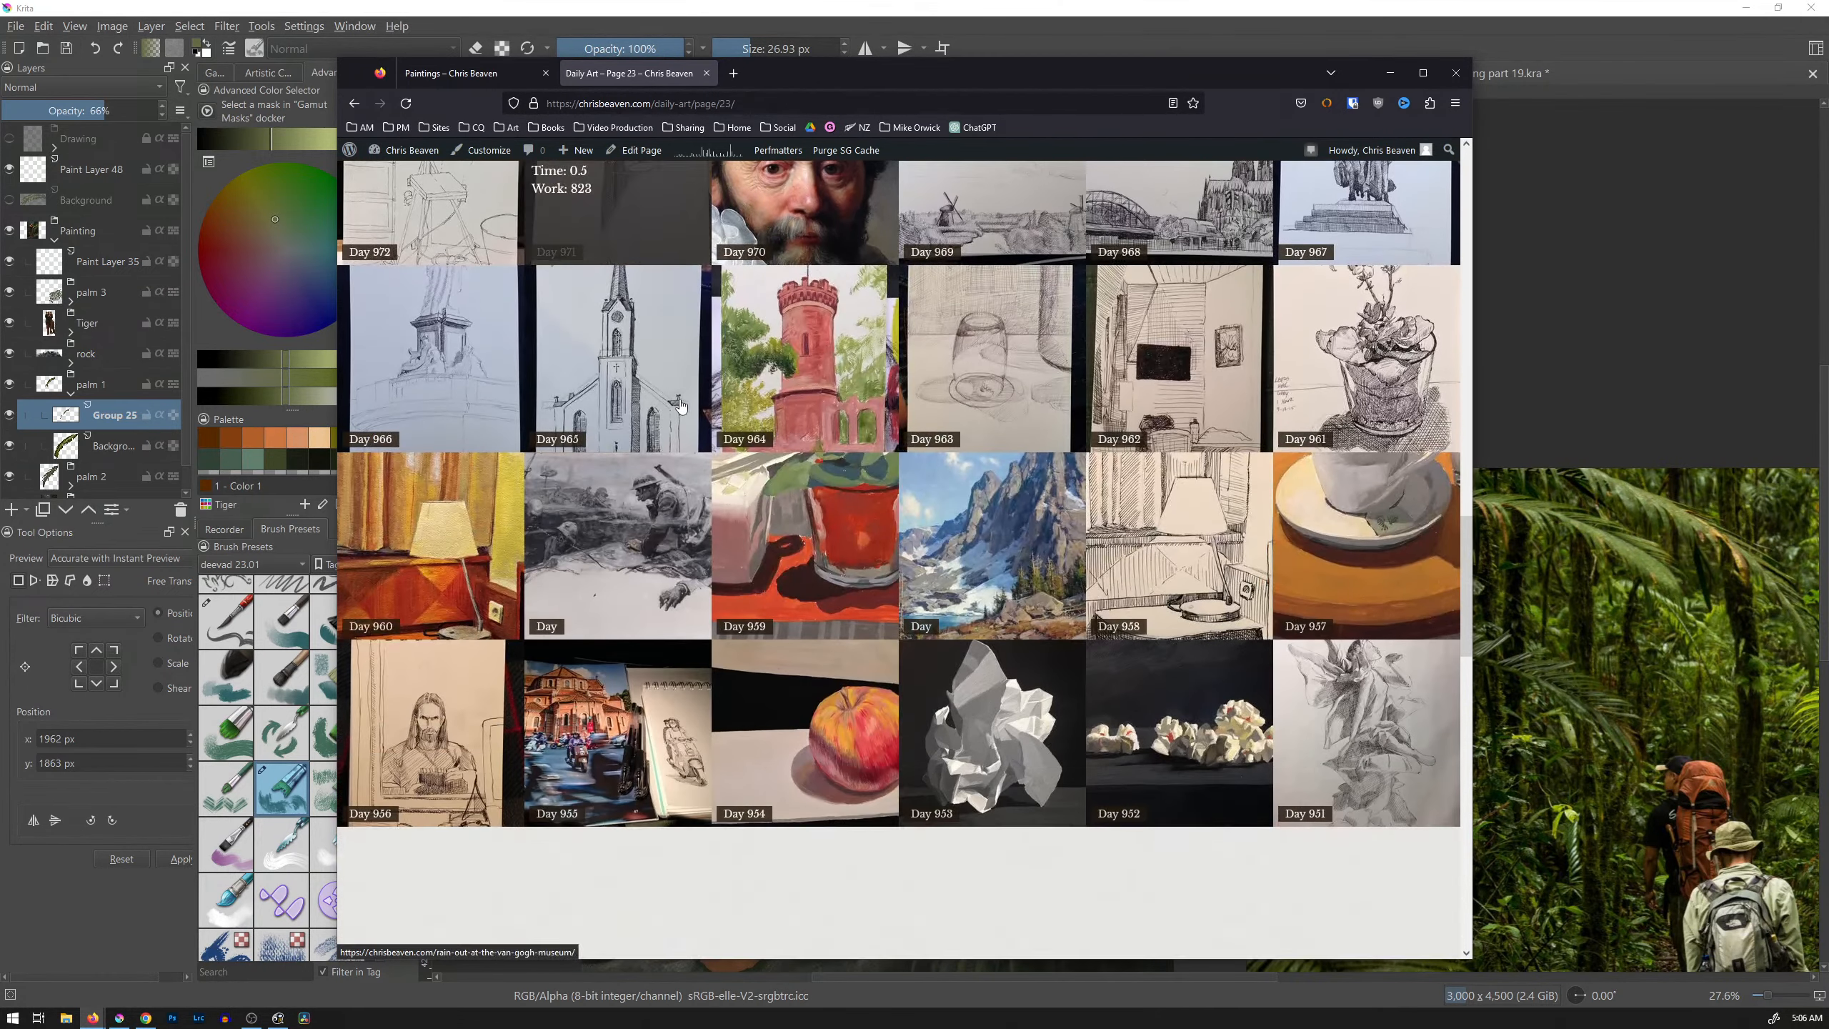
scroll(681, 407, down, 3)
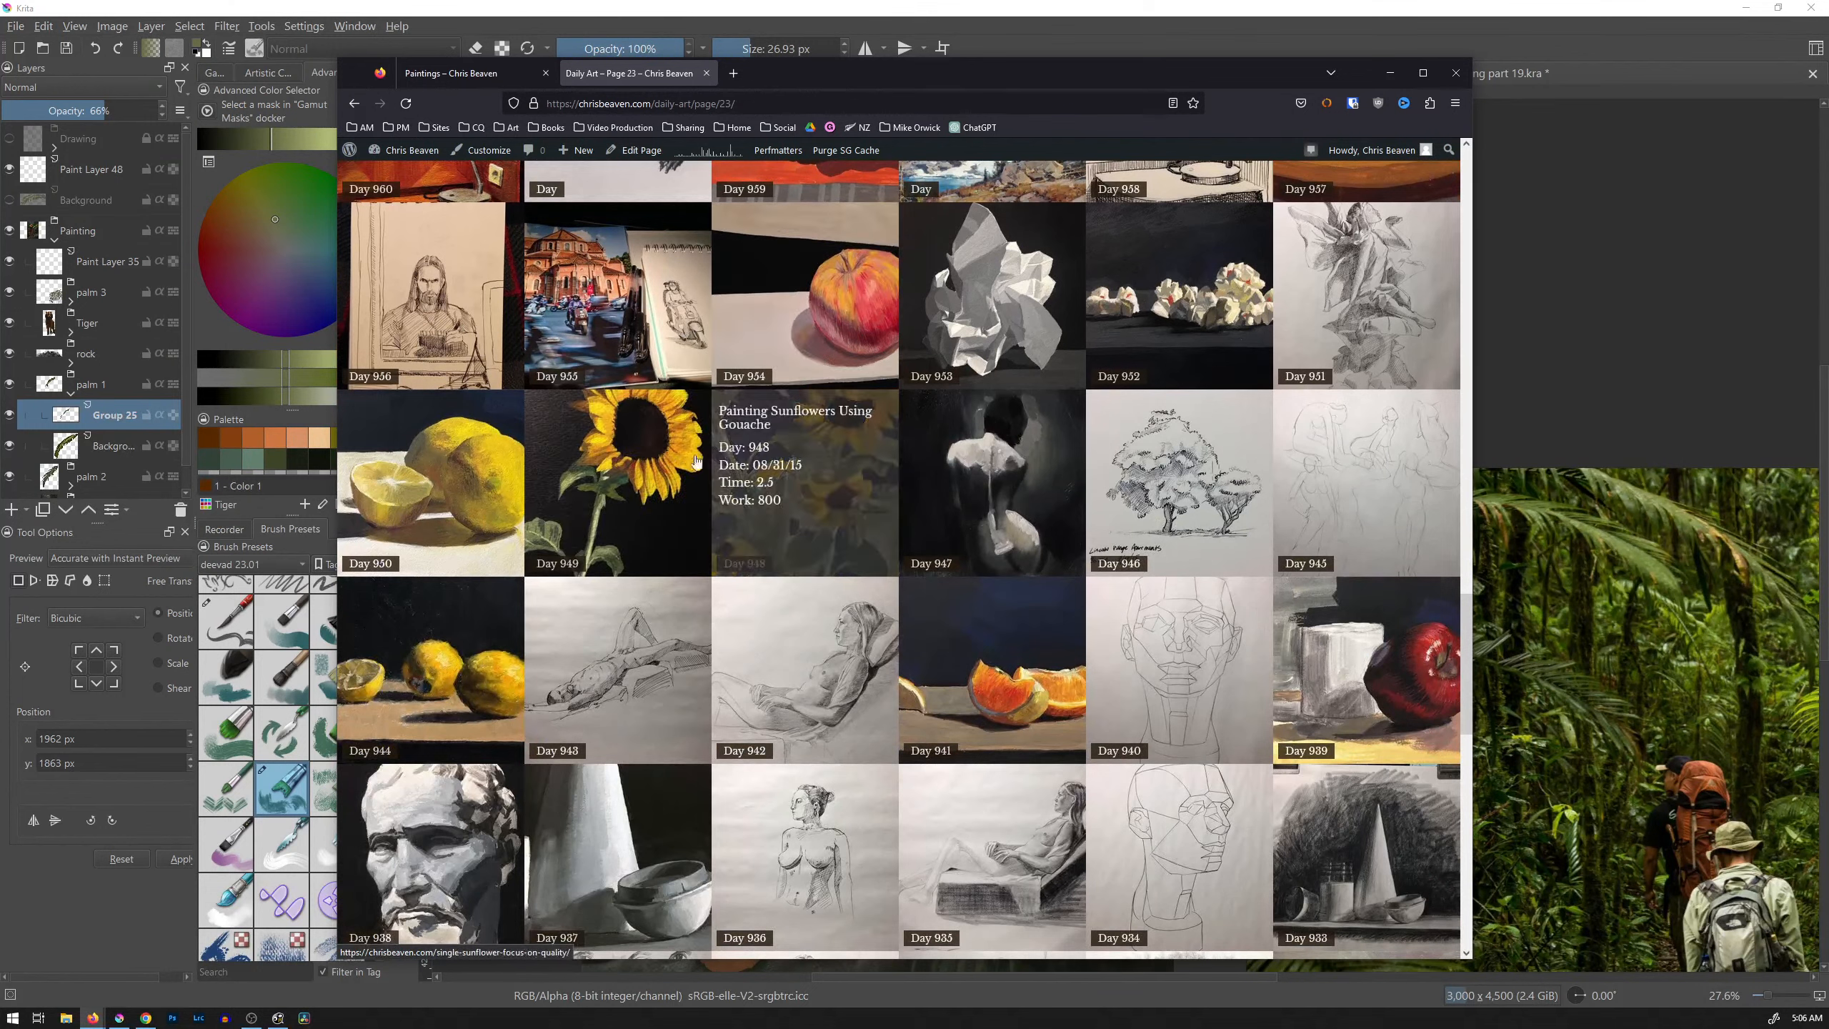
scroll(505, 482, down, 4)
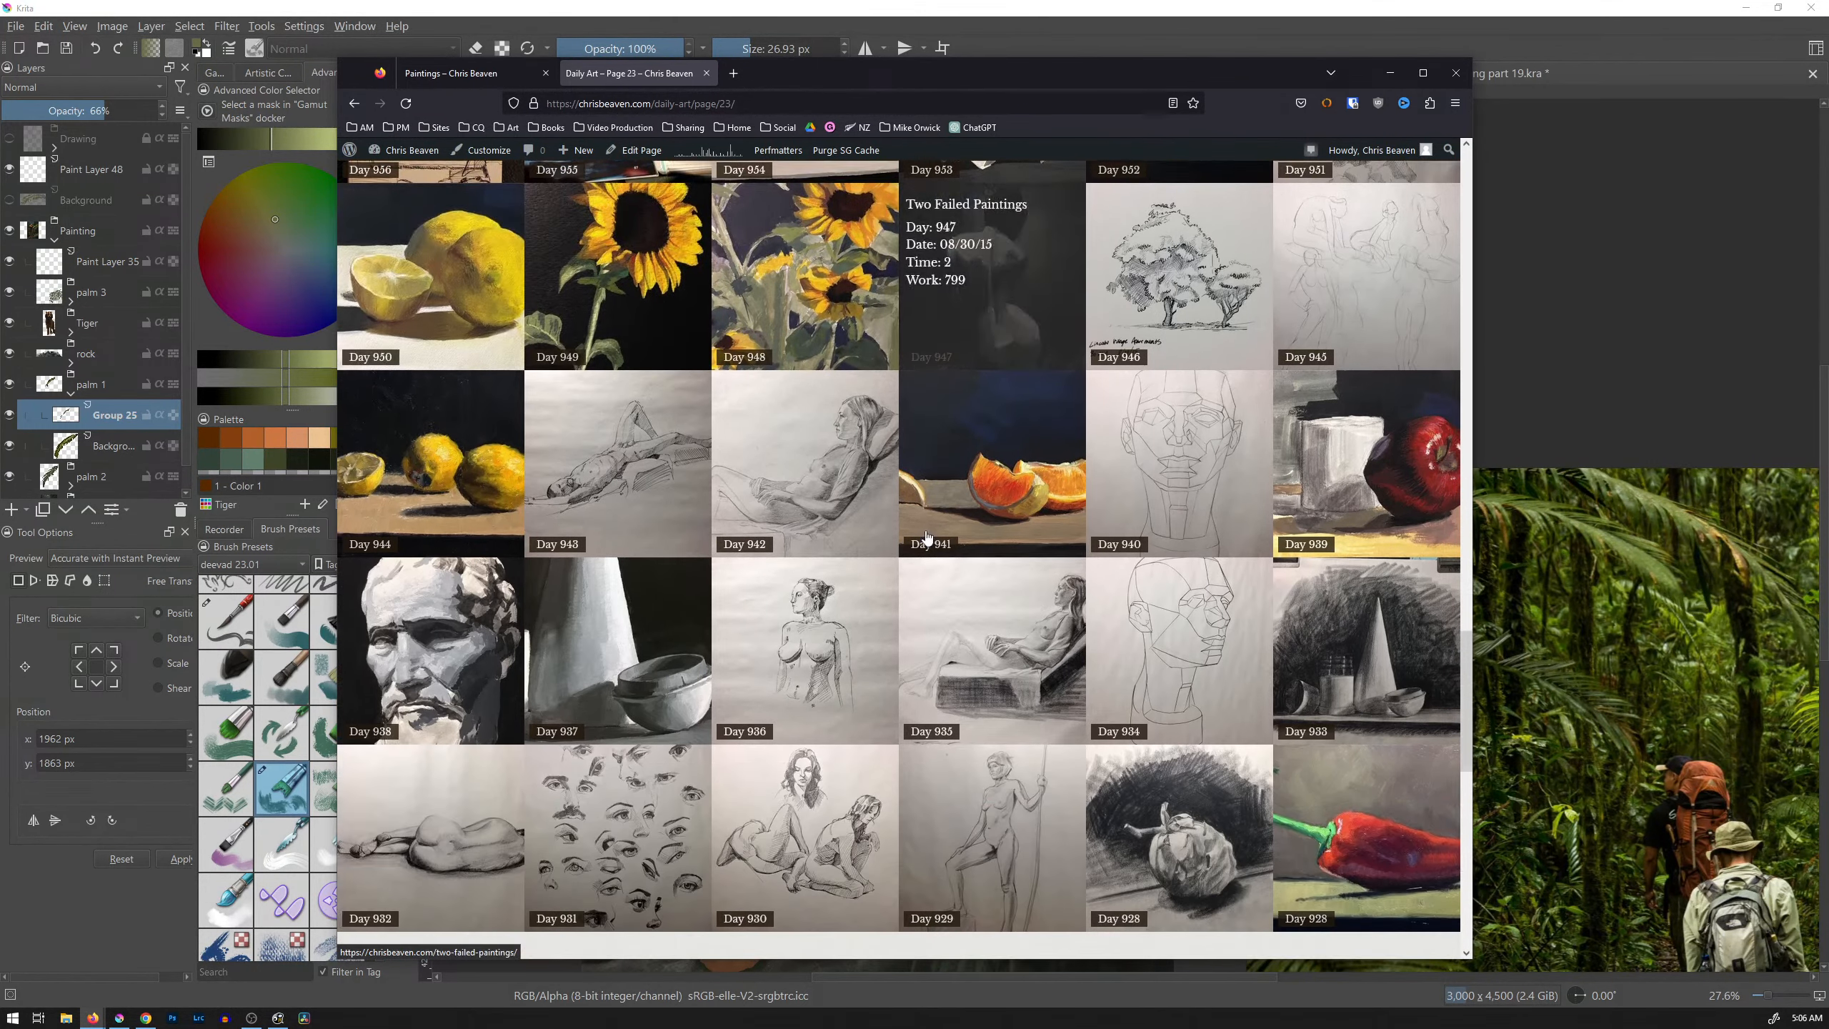
scroll(1031, 669, down, 7)
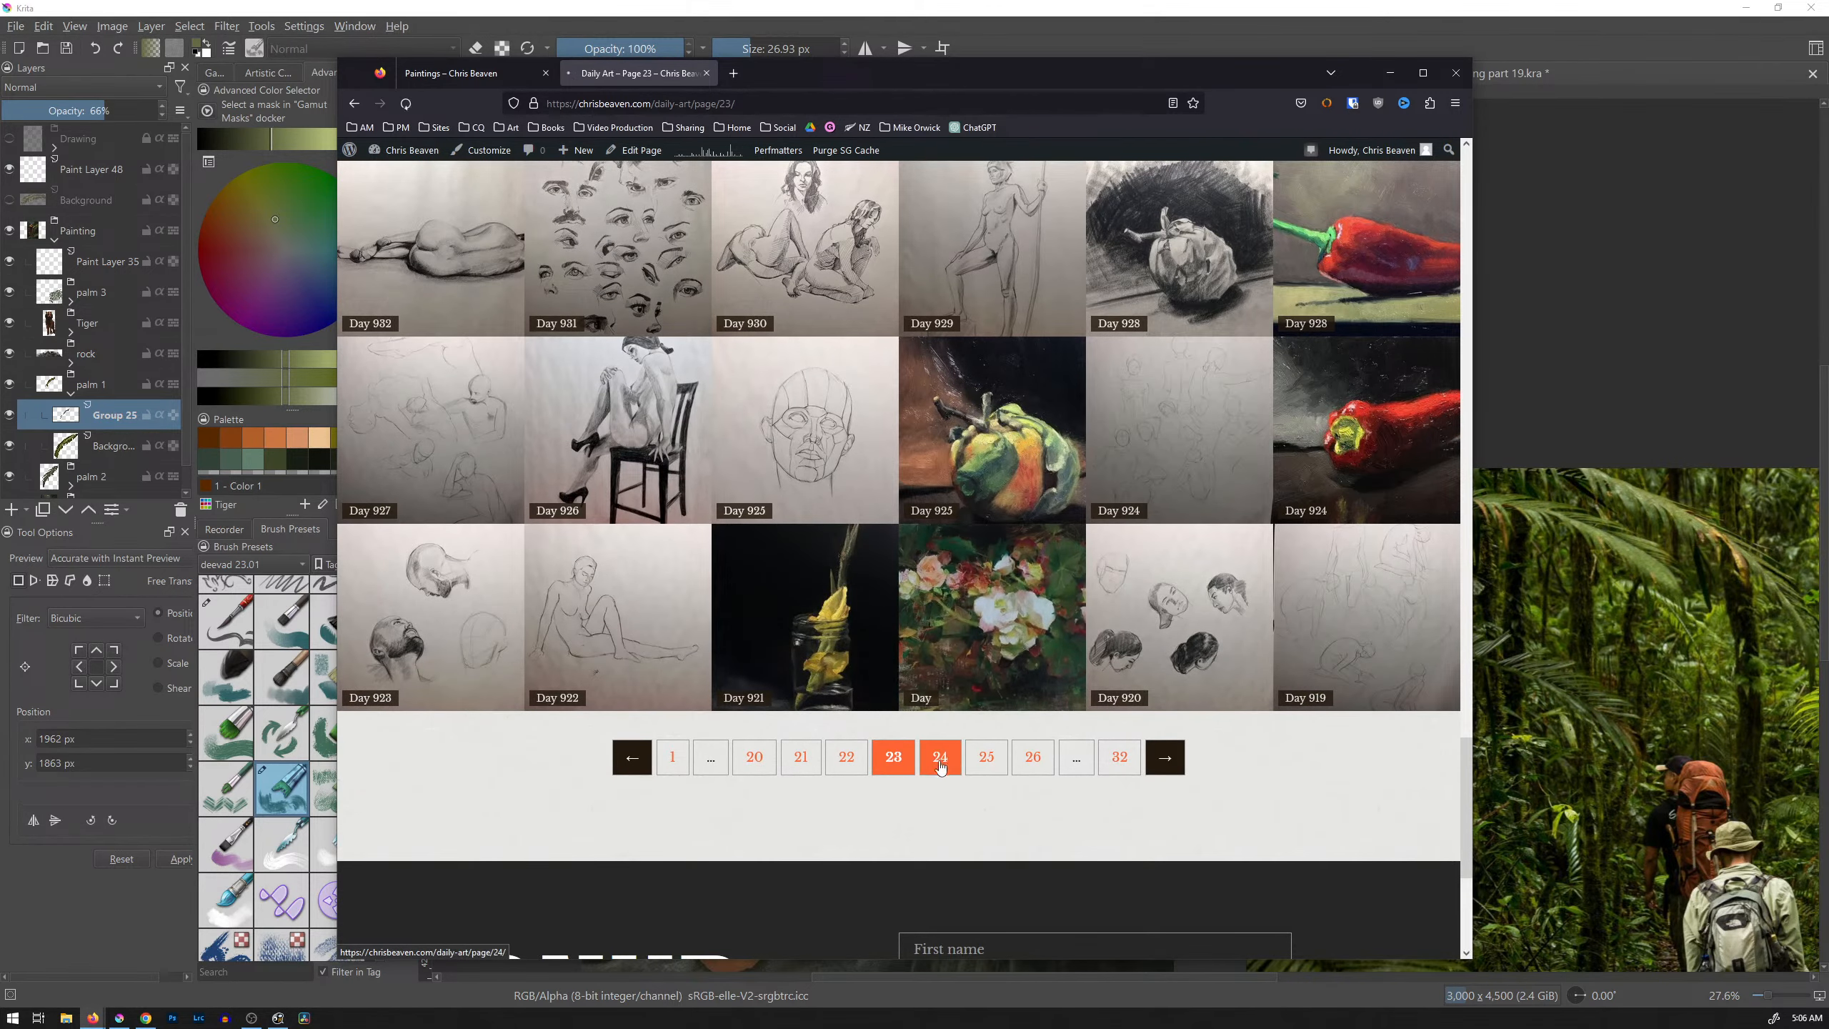
click(940, 756)
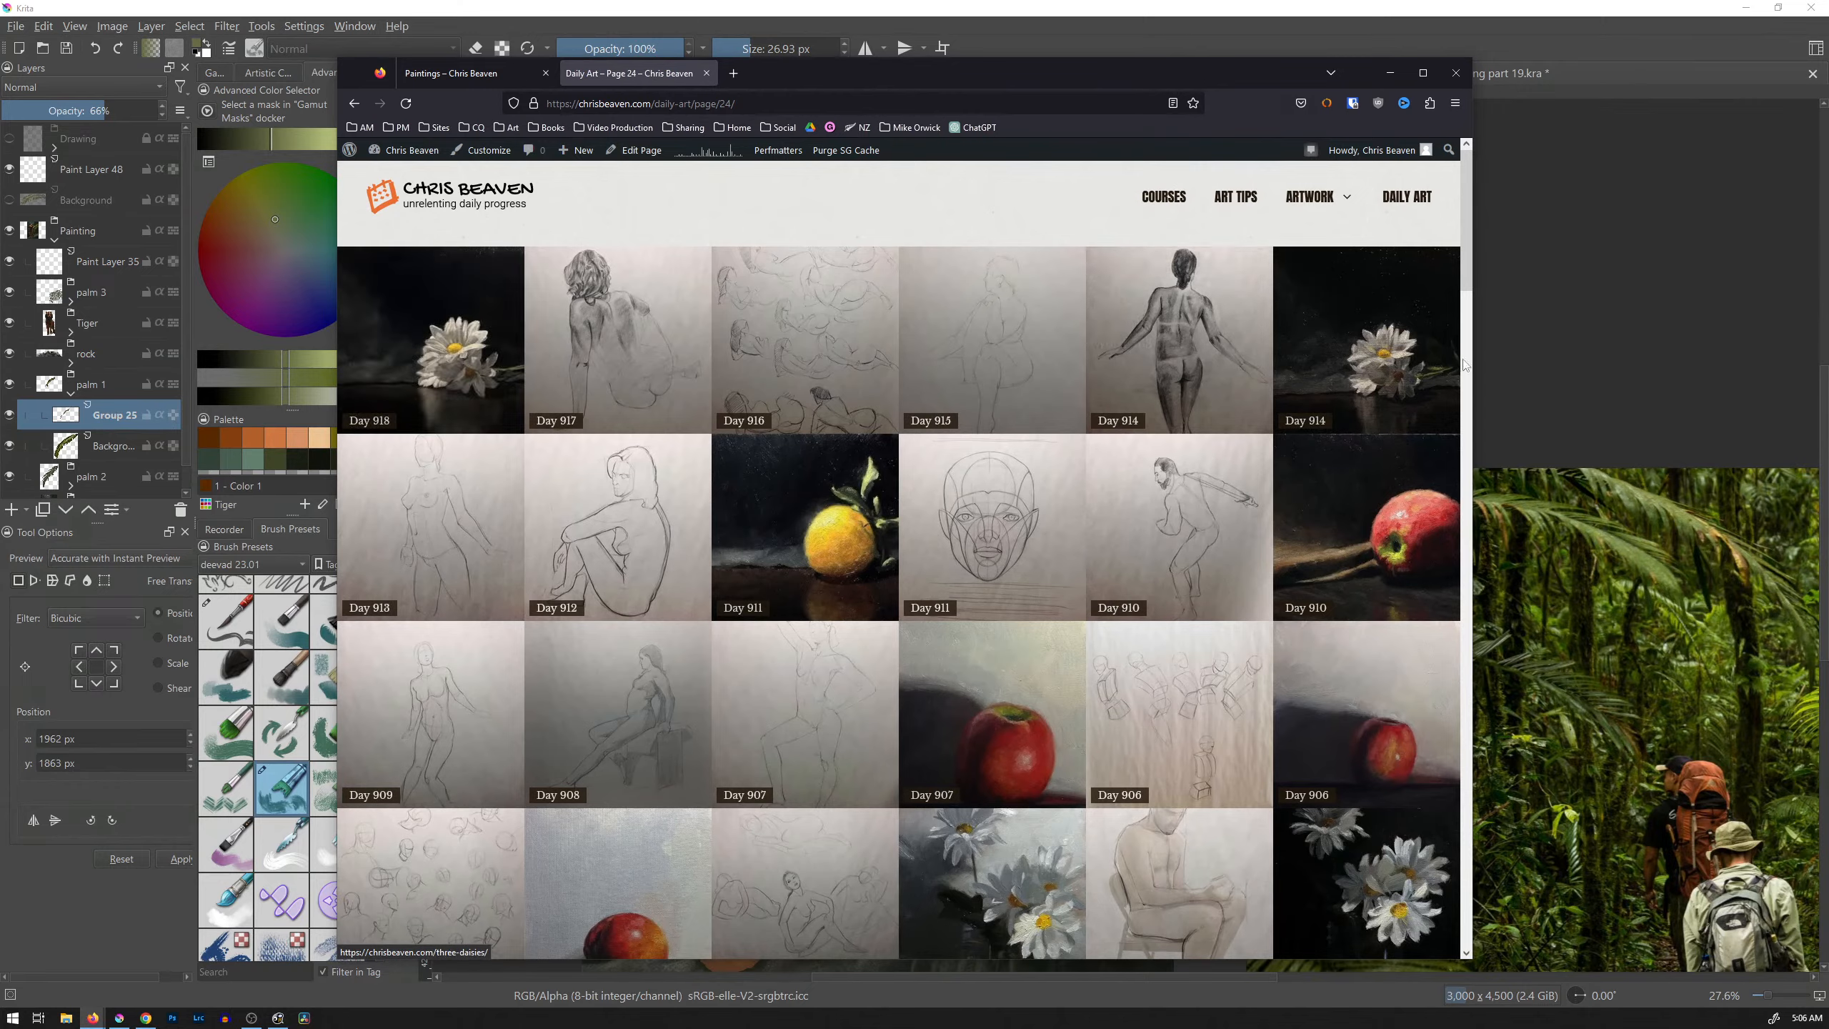
Step: Examine the daily flower, fruit, skull and crumpled-paper studies on page 24, from Day 918 down to Day 819
scroll(1153, 548, down, 4)
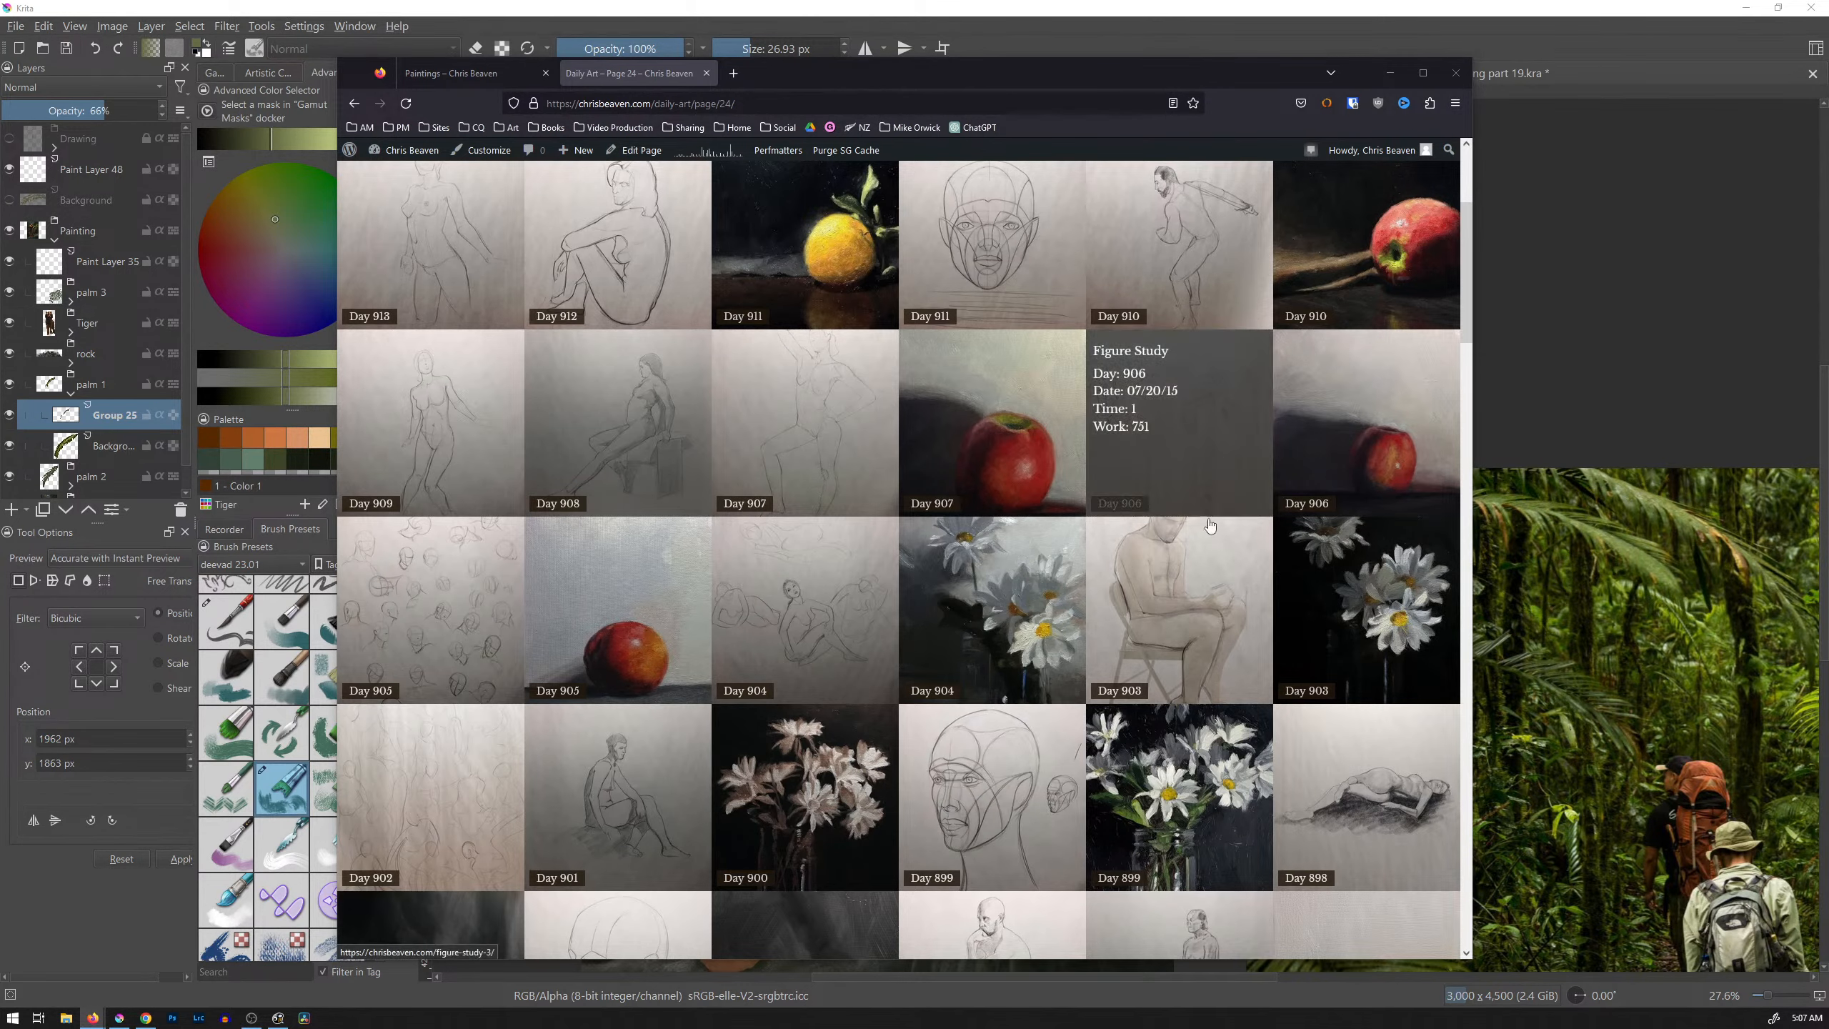
scroll(1106, 652, down, 5)
scroll(1105, 652, down, 4)
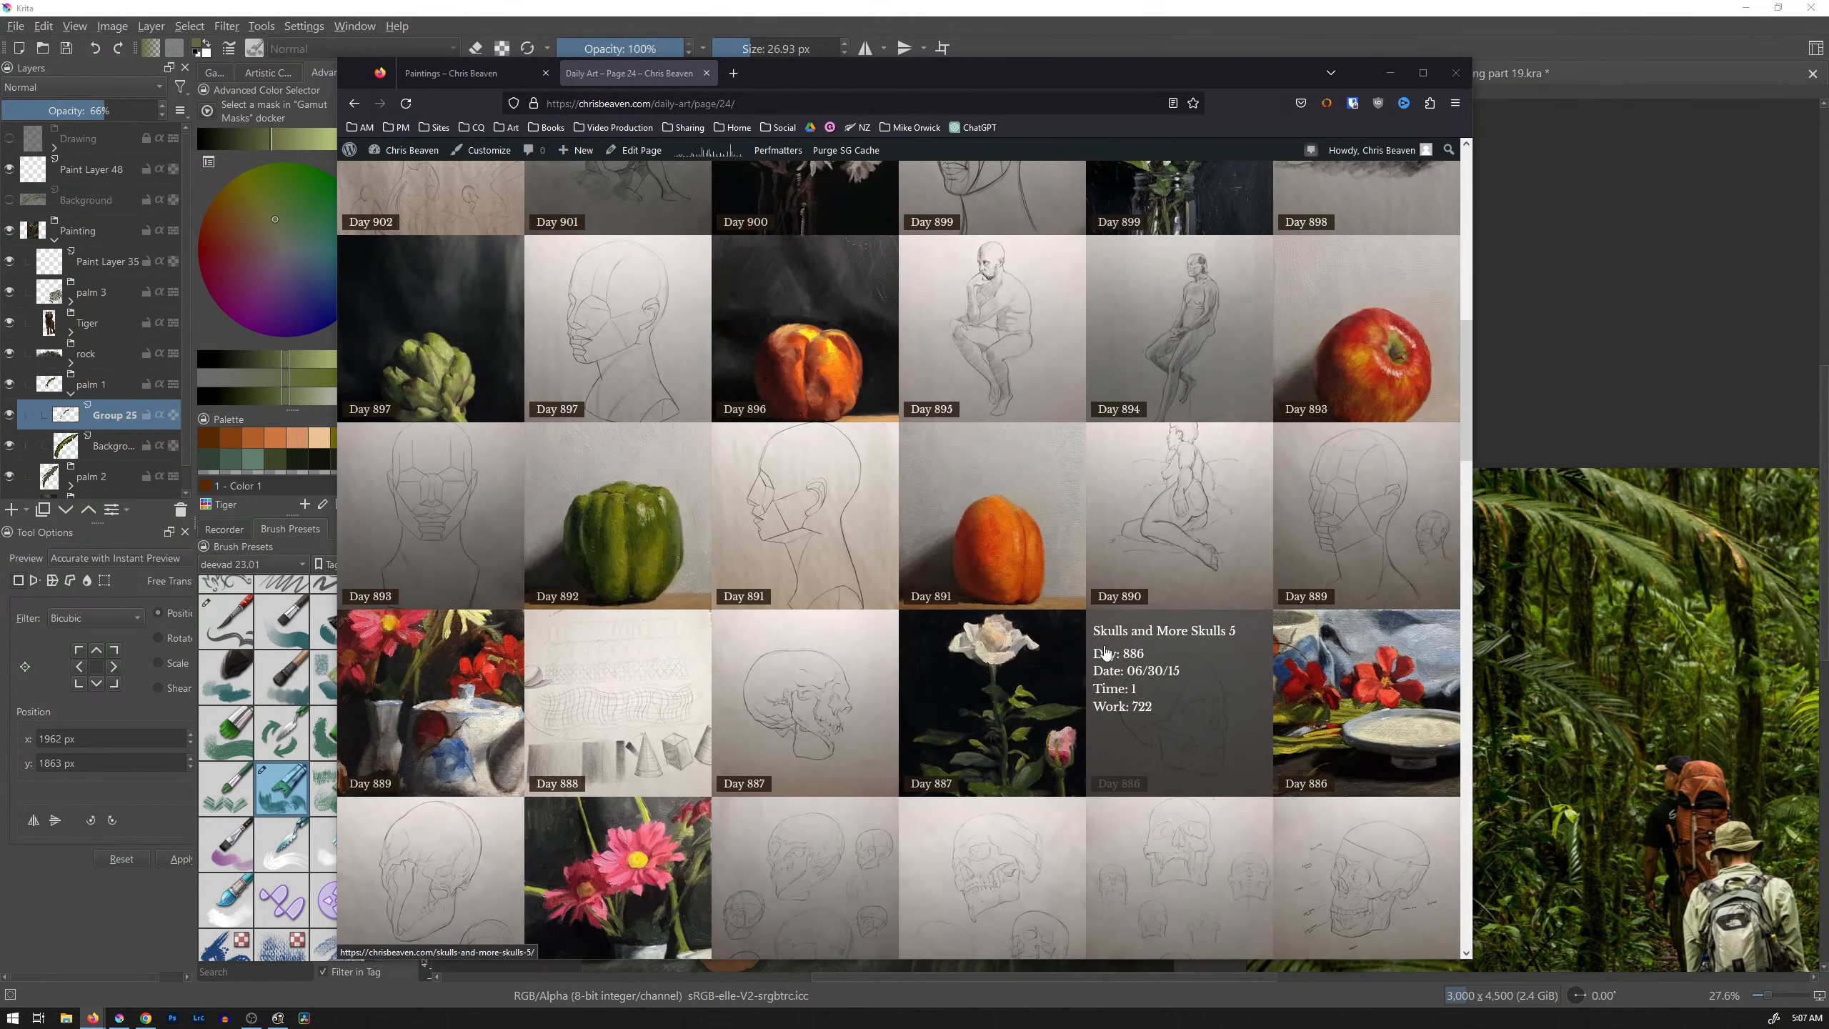
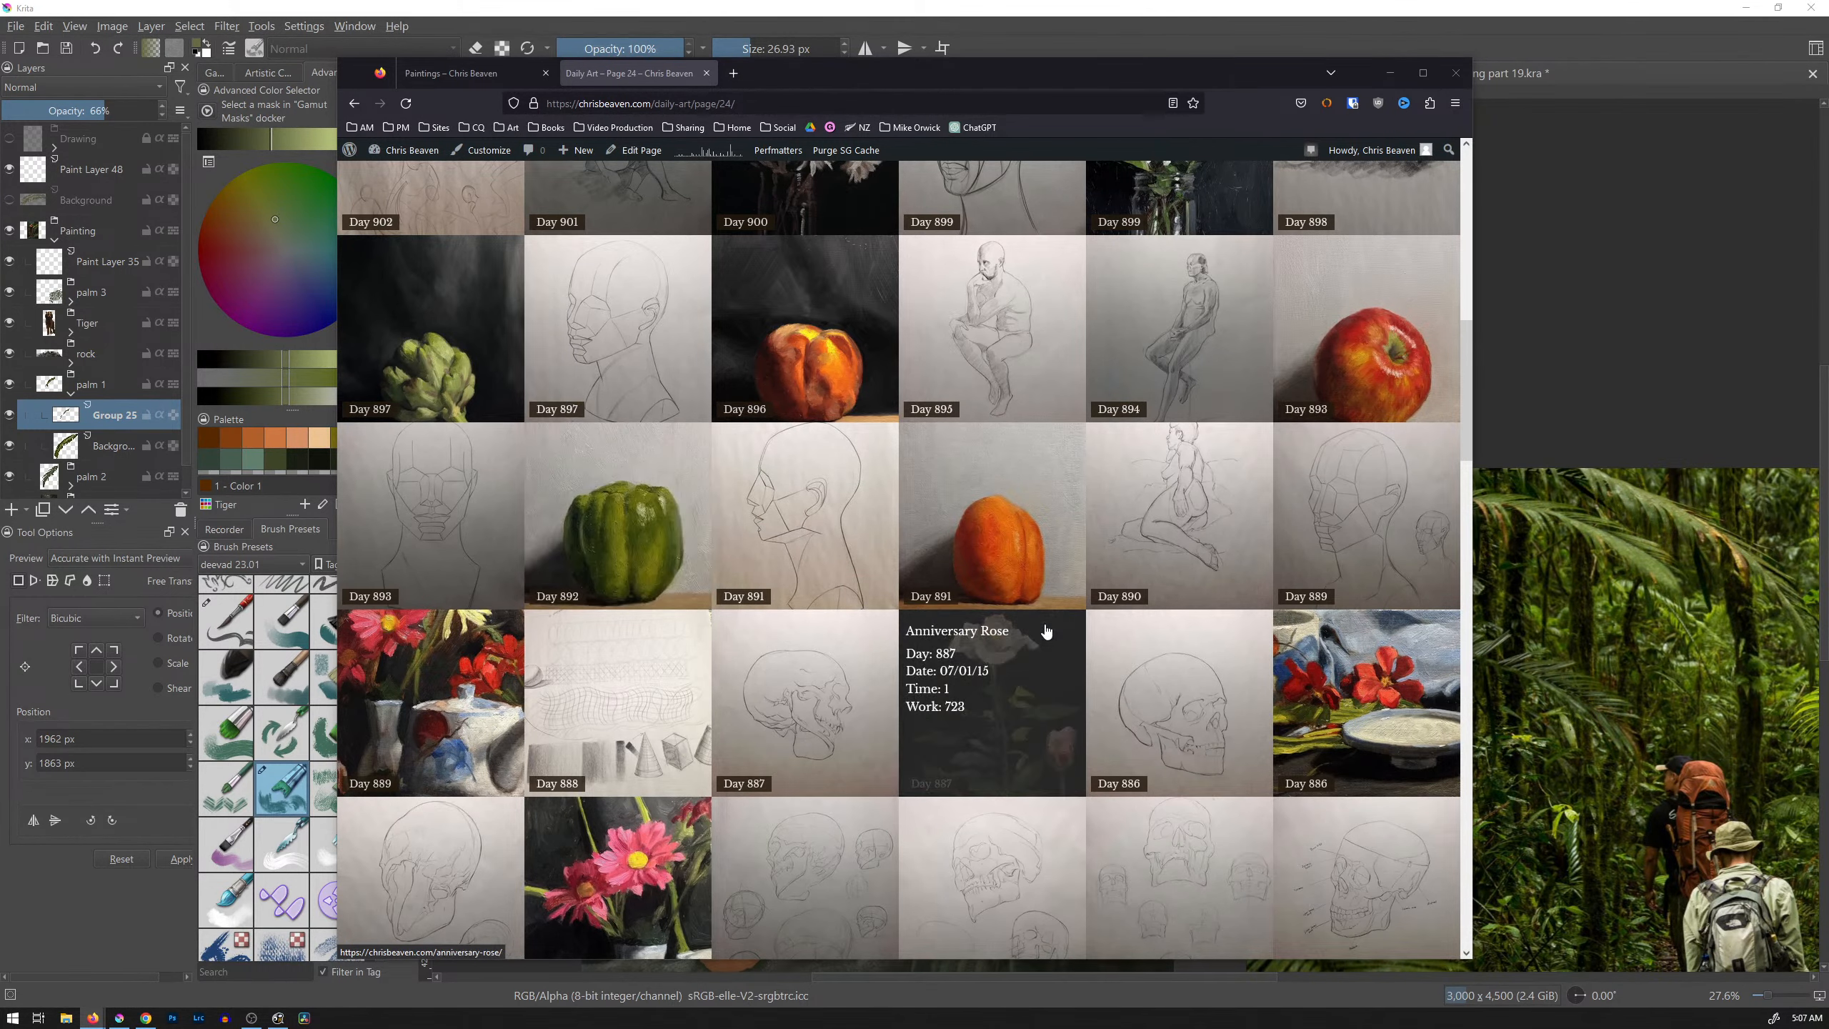
scroll(1045, 631, down, 10)
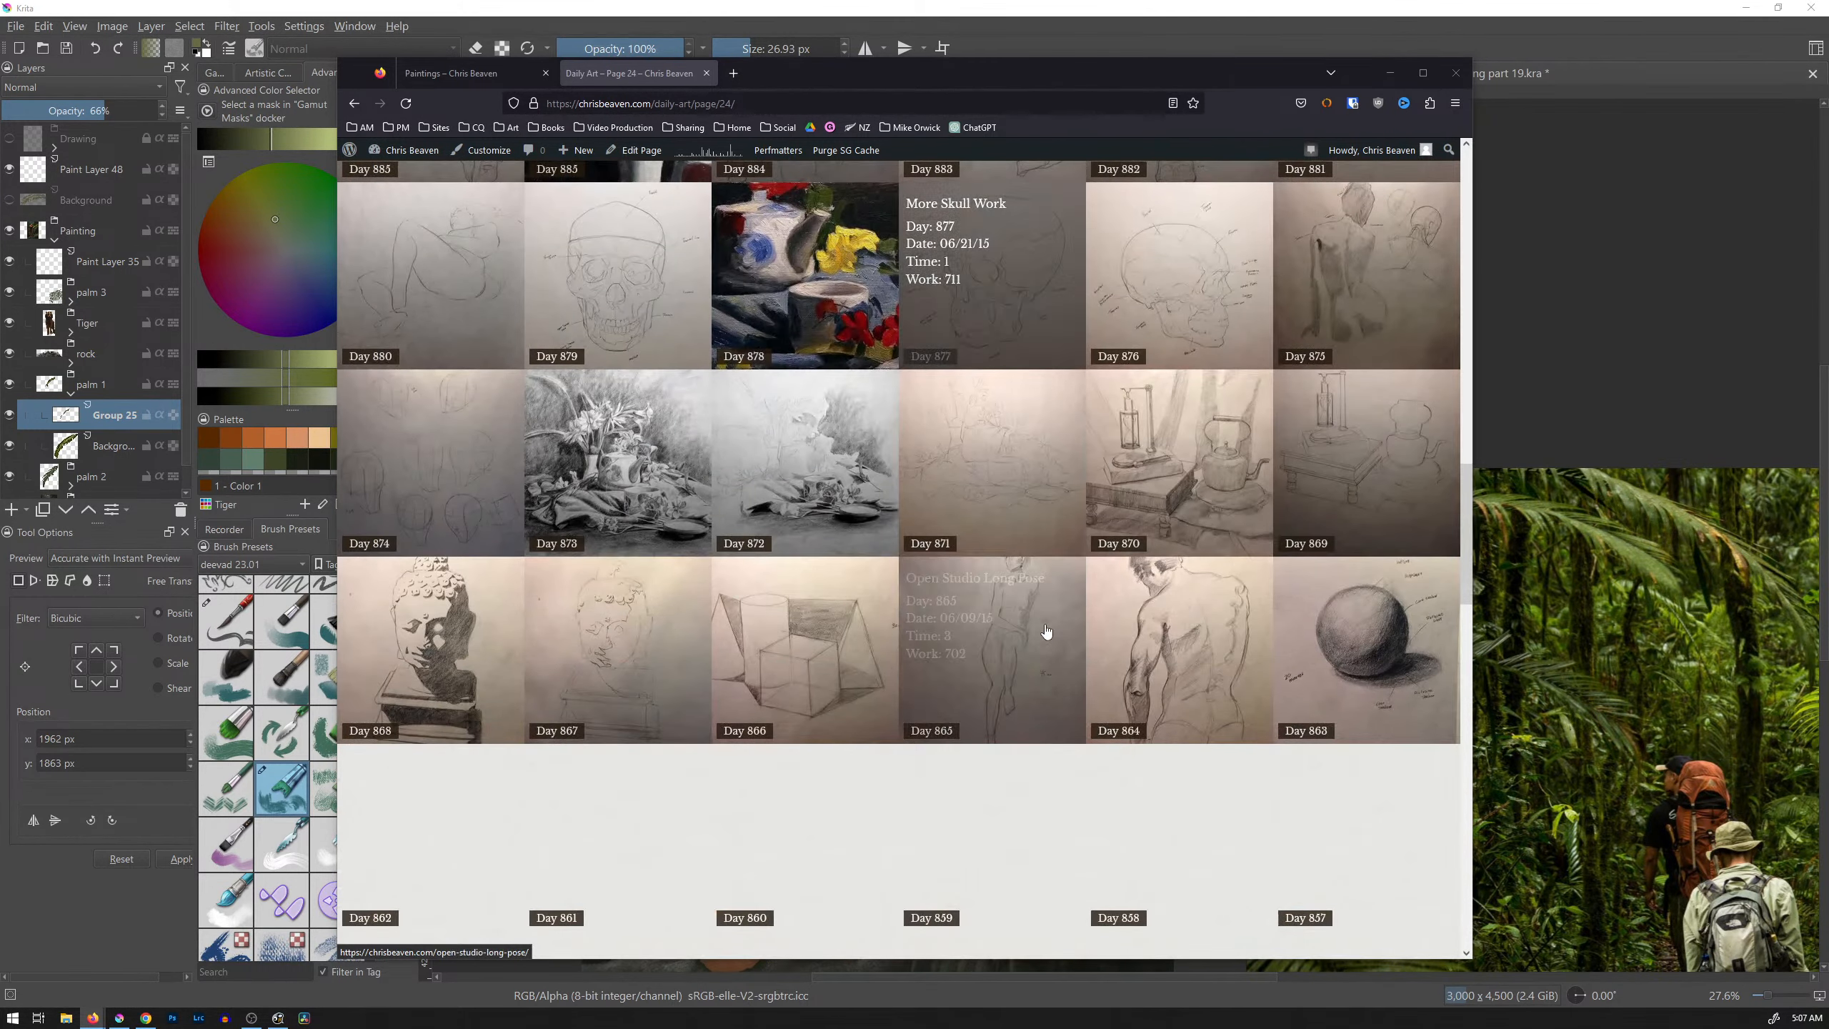
scroll(1045, 630, down, 9)
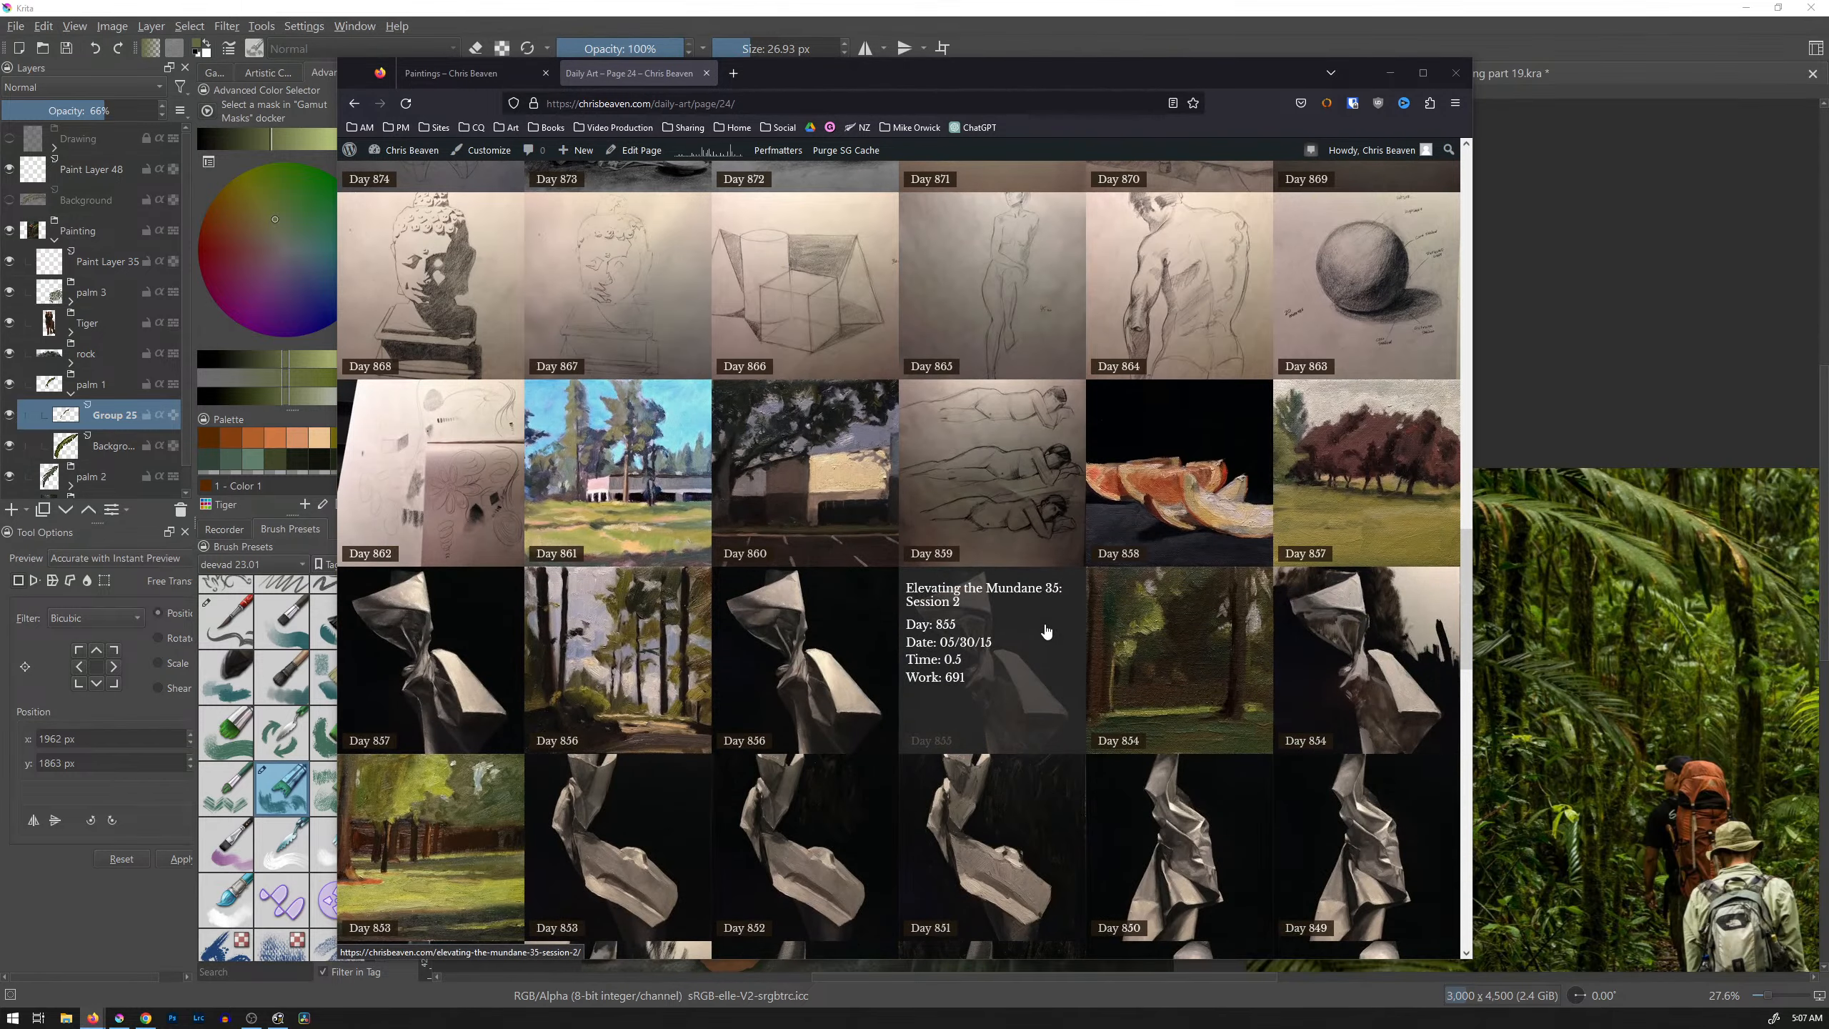
scroll(1046, 631, down, 10)
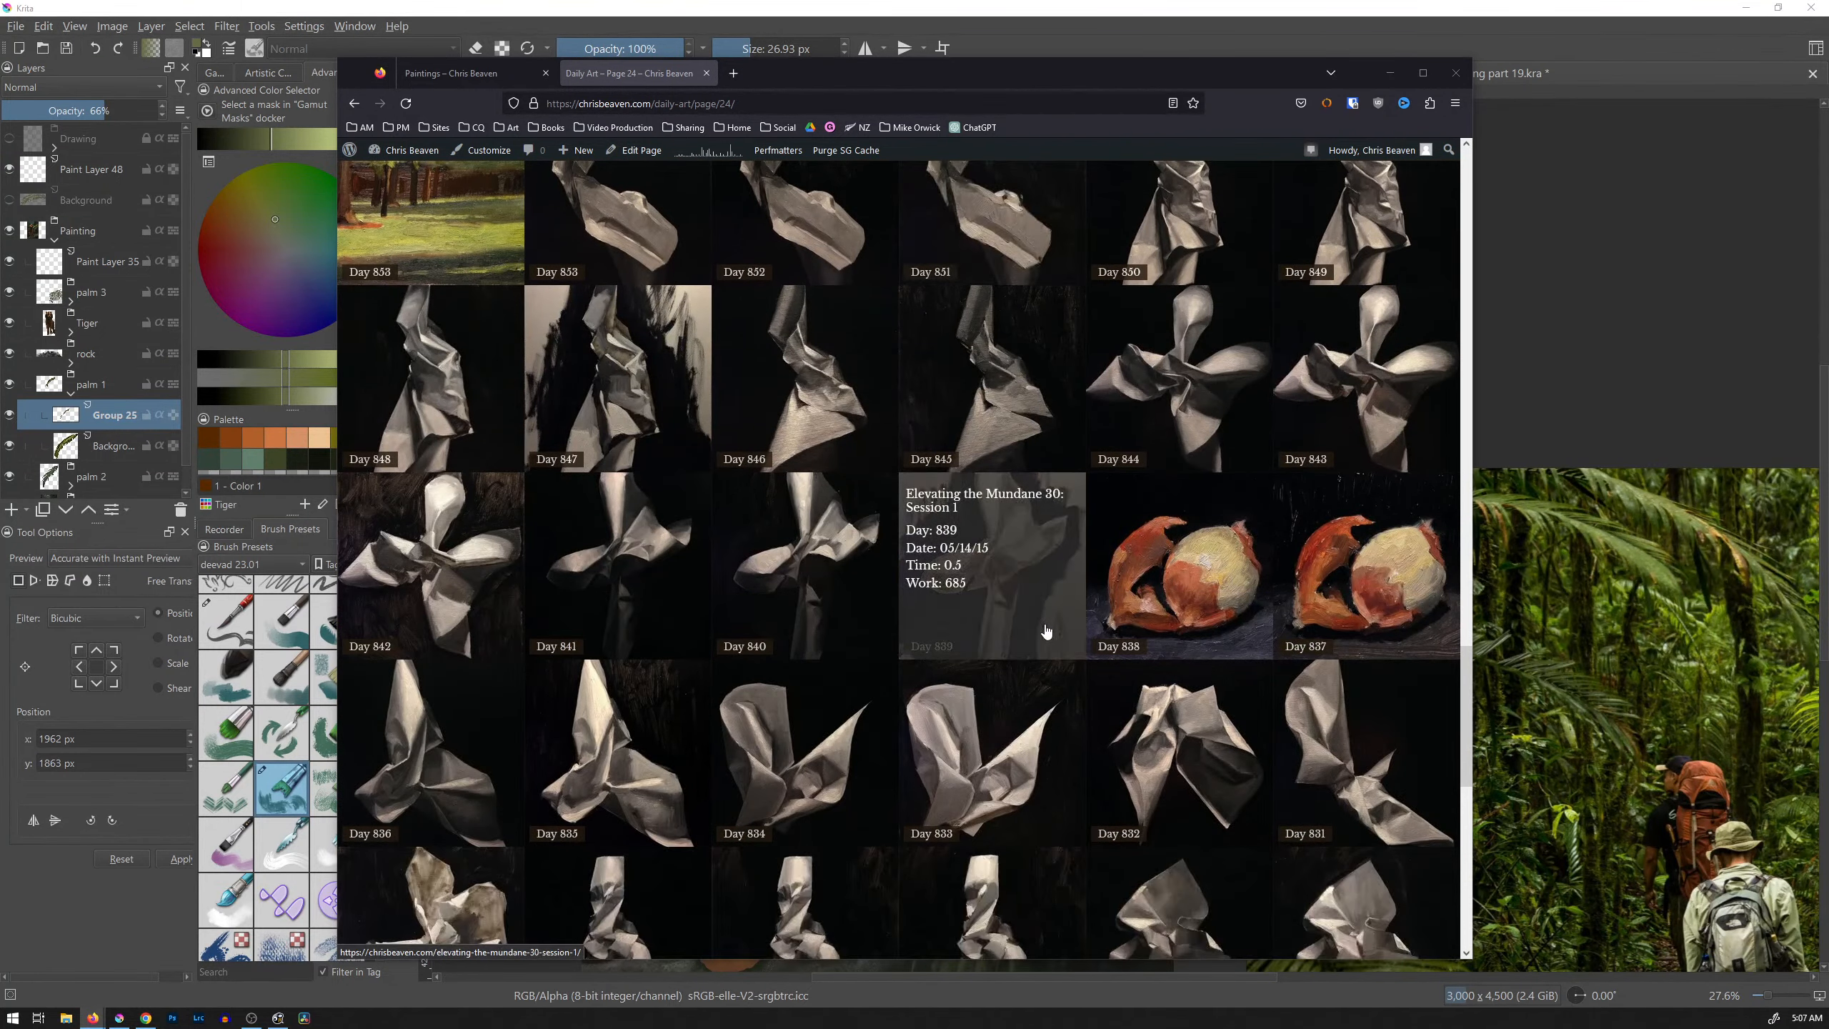
scroll(1045, 631, down, 1)
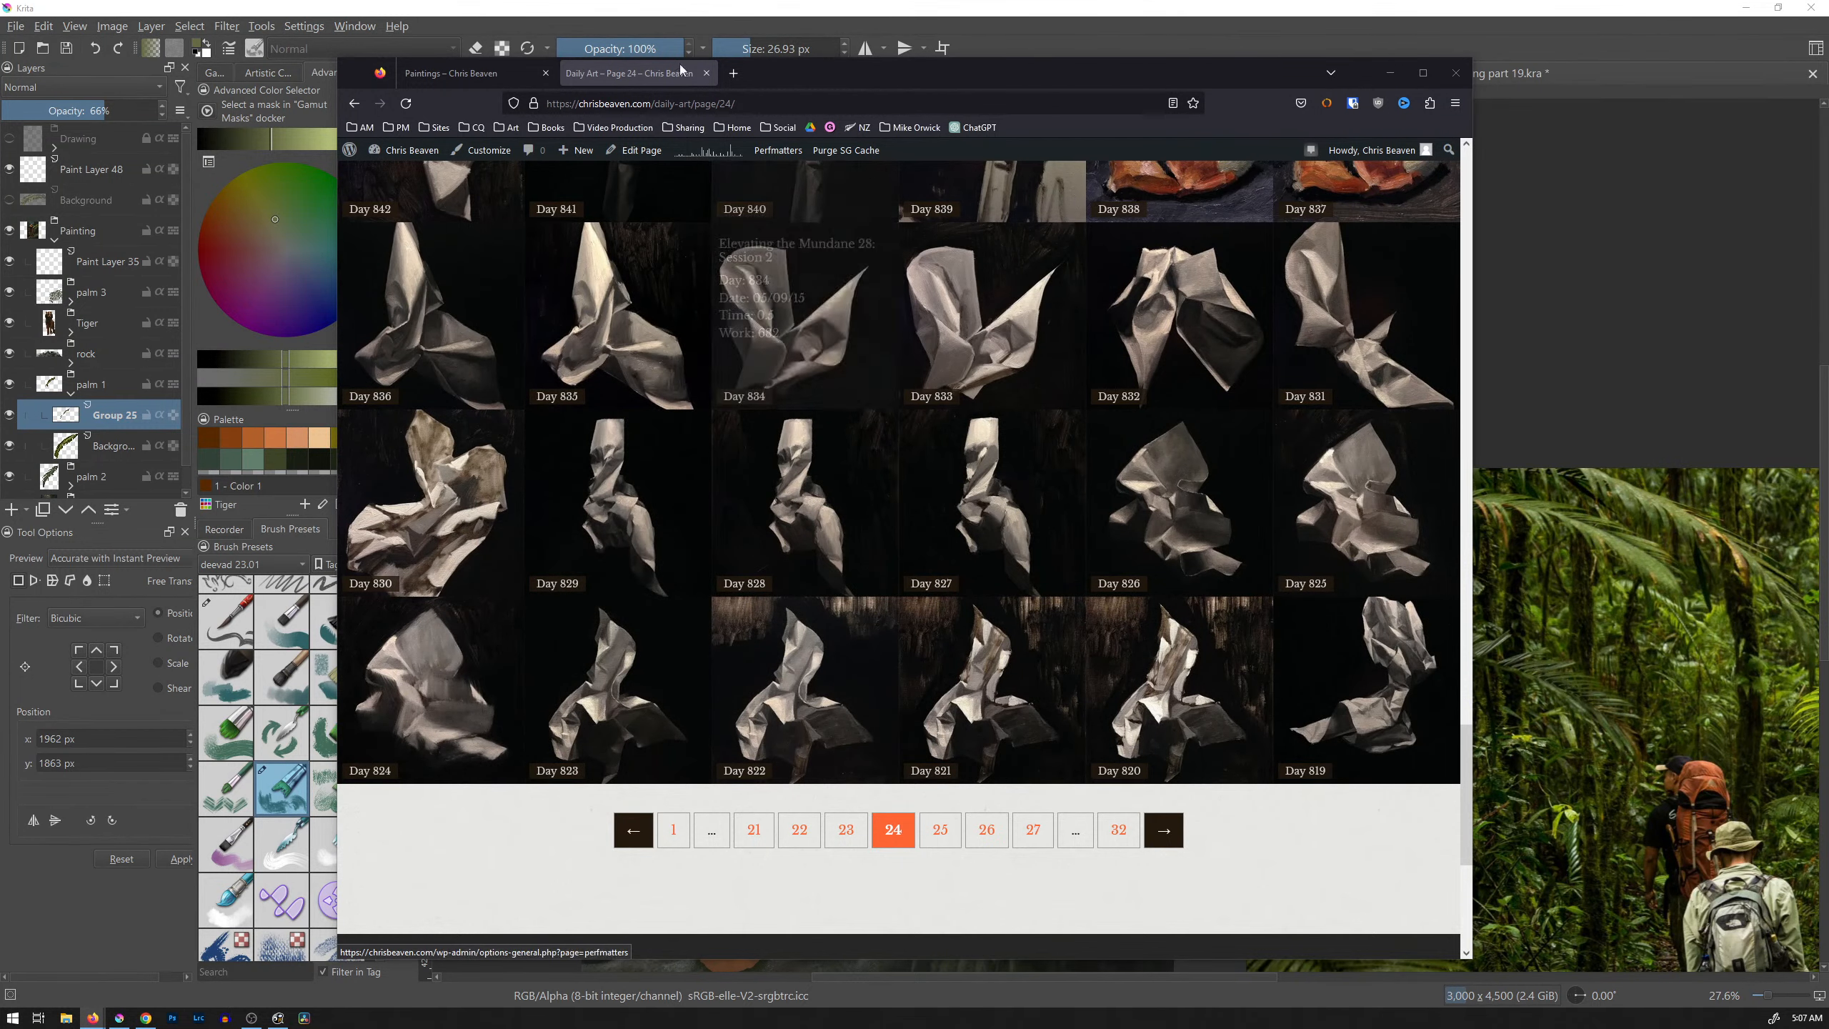
Step: Switch back to the tiger painting in Krita and save the document
click(1487, 77)
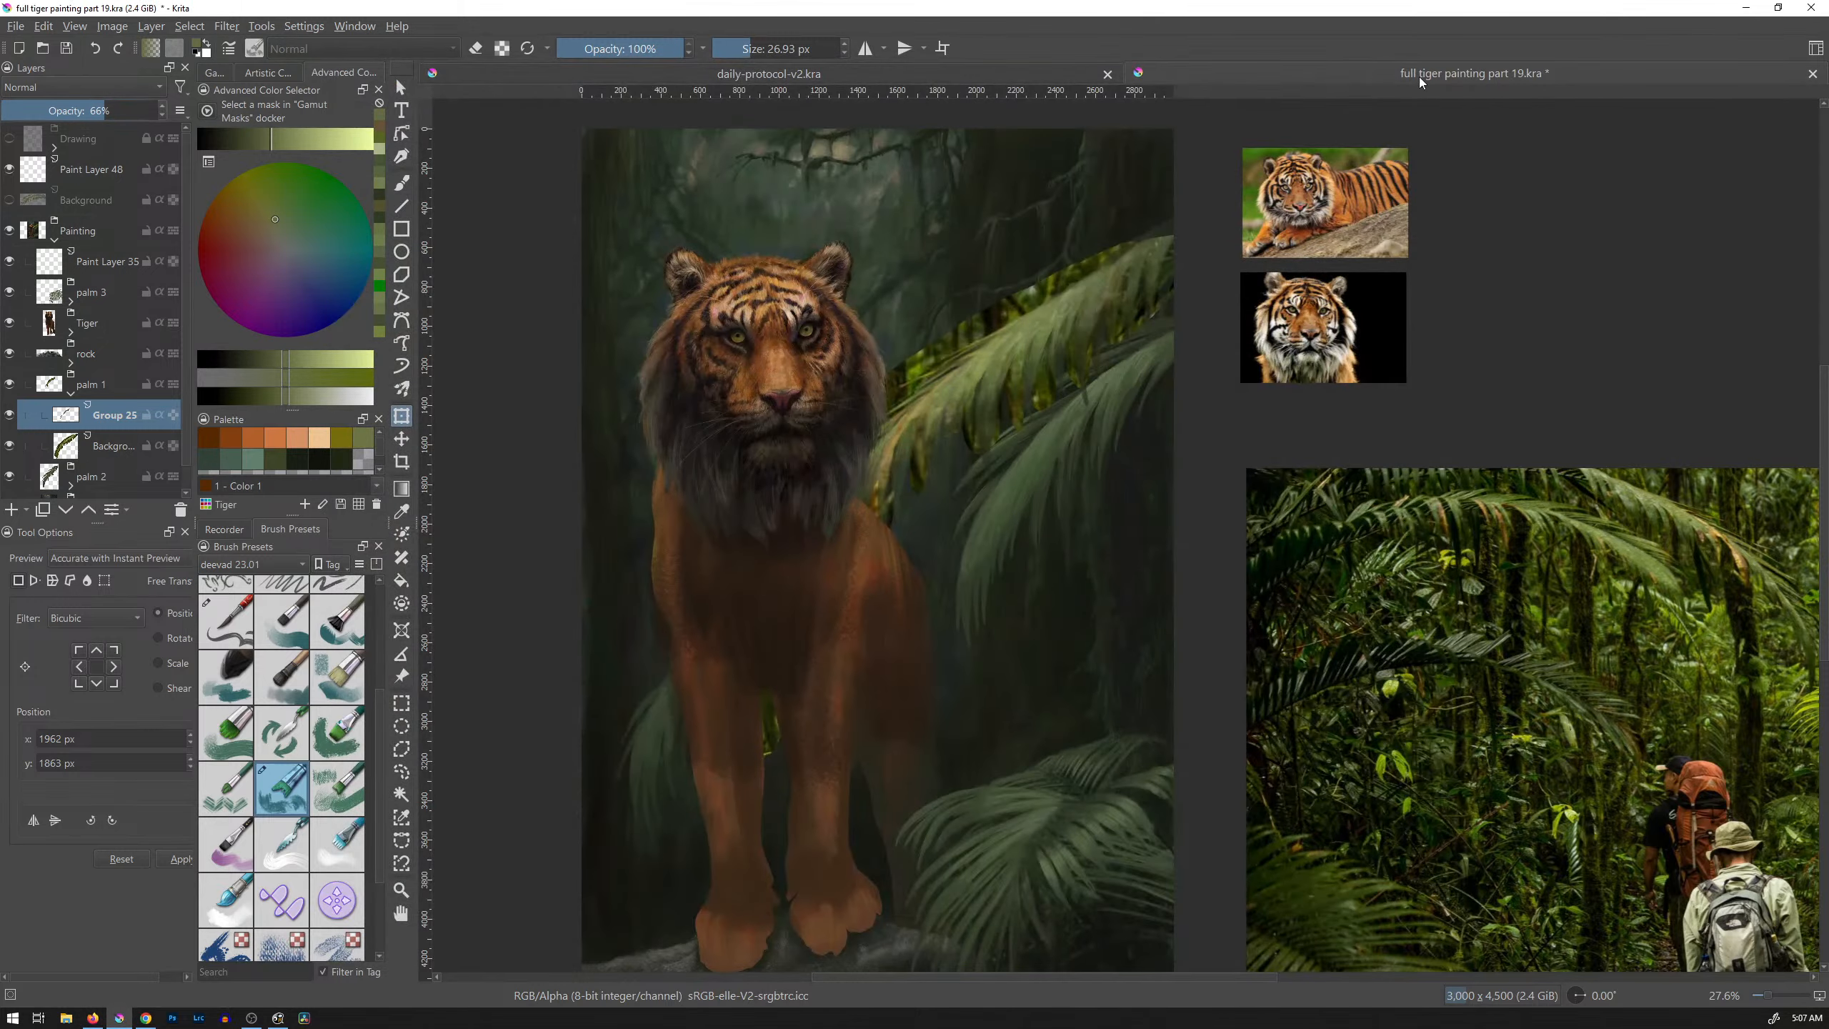
key(ctrl+s)
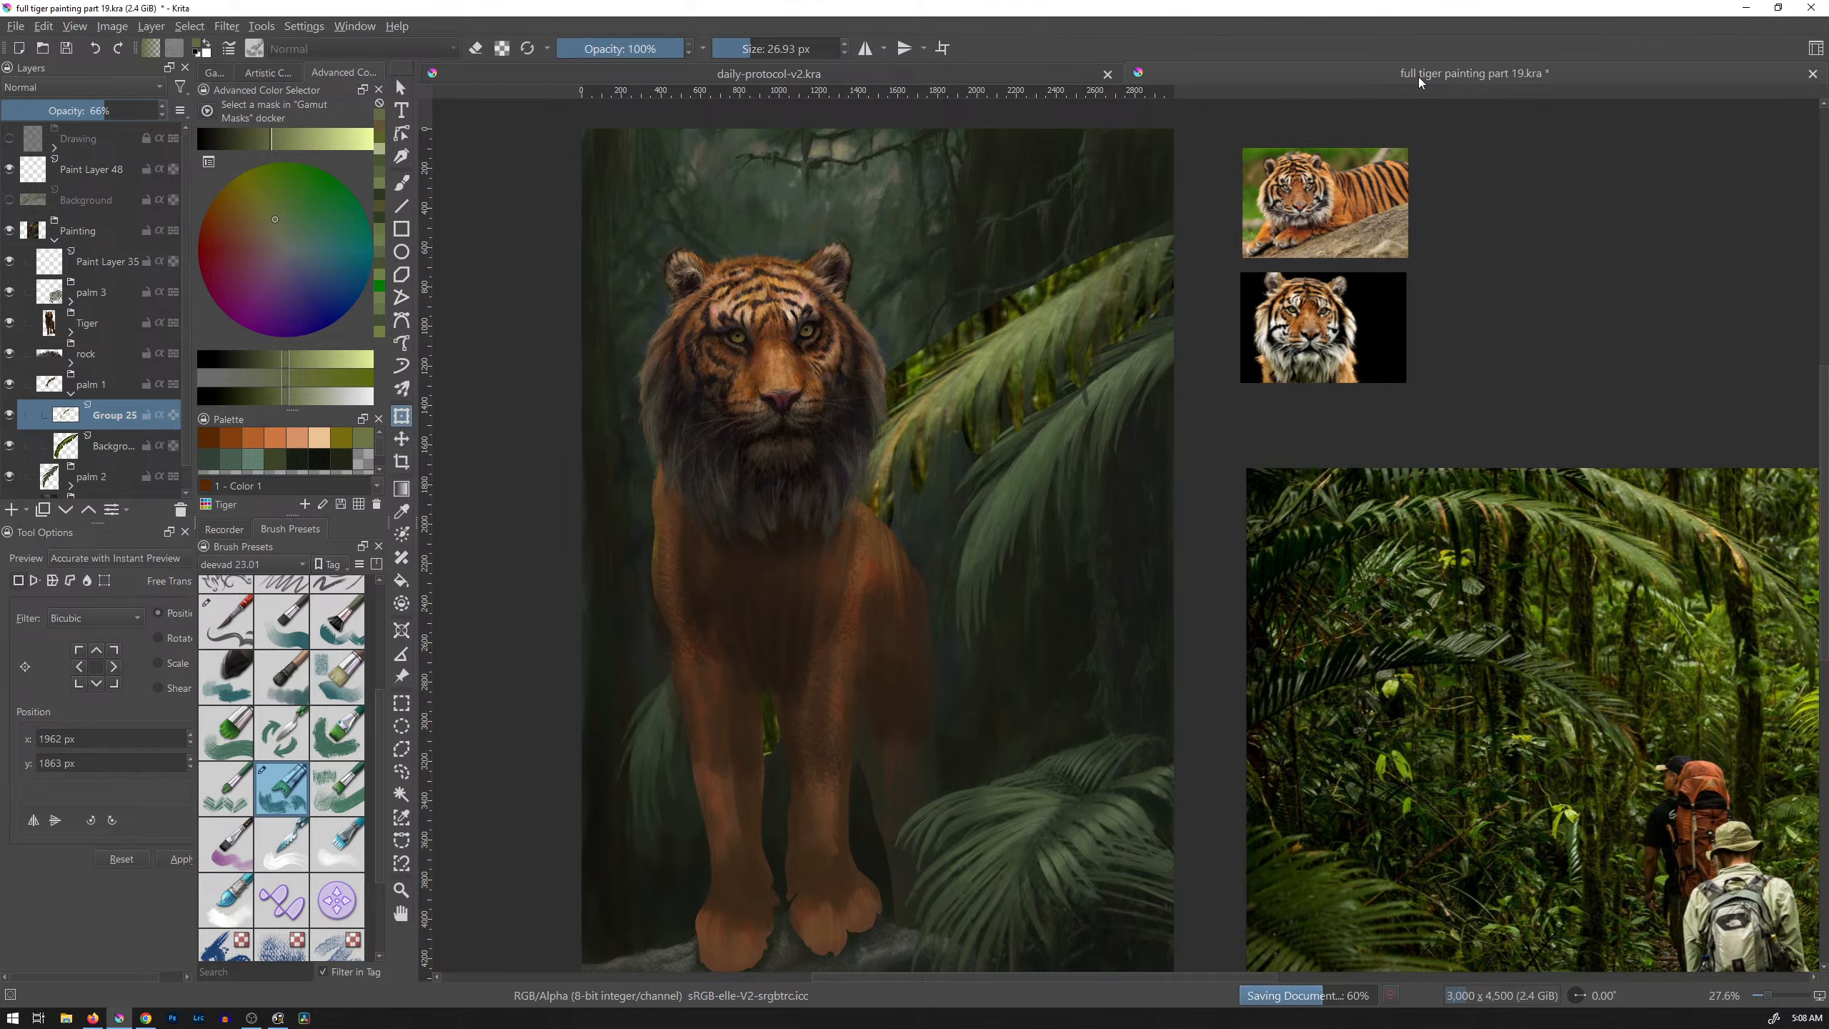
Step: Hide the Group 25 layer in the palm 1 group, activate the freehand brush, and select the Background layer beneath it
drag(1057, 485, 1152, 519)
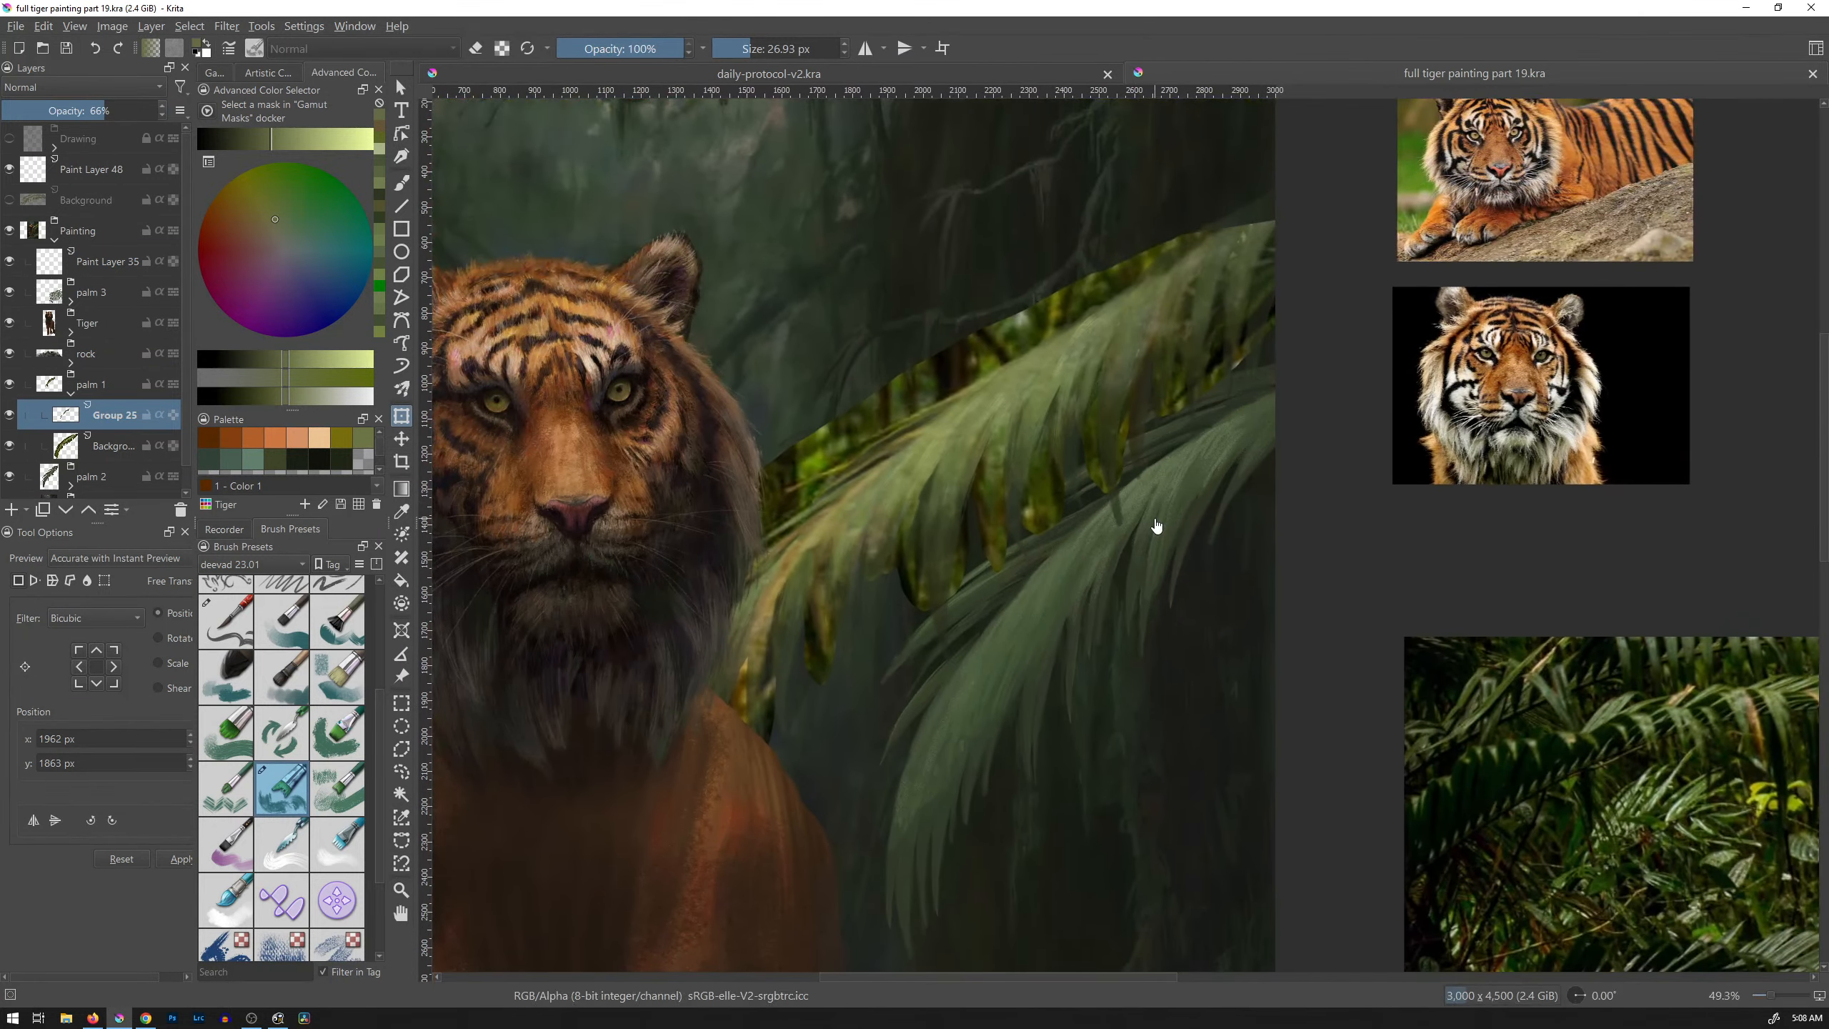
click(9, 414)
mouse_move(29, 453)
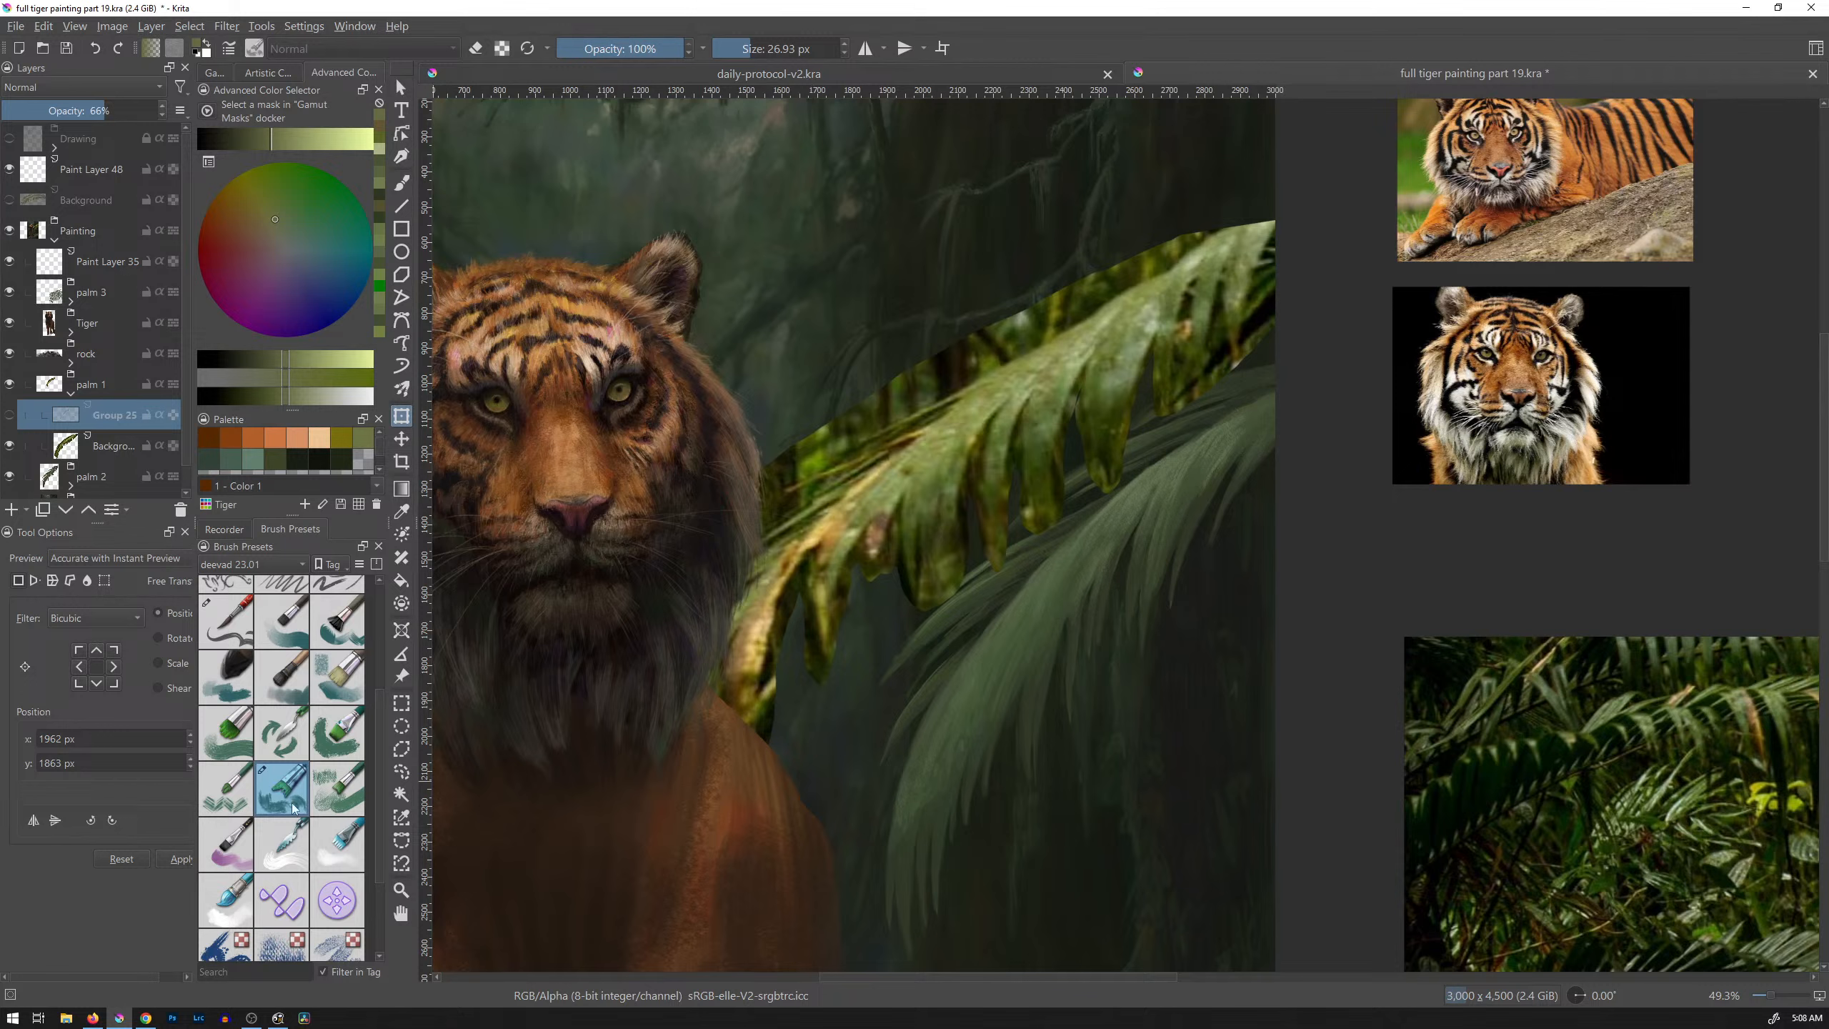
key(b)
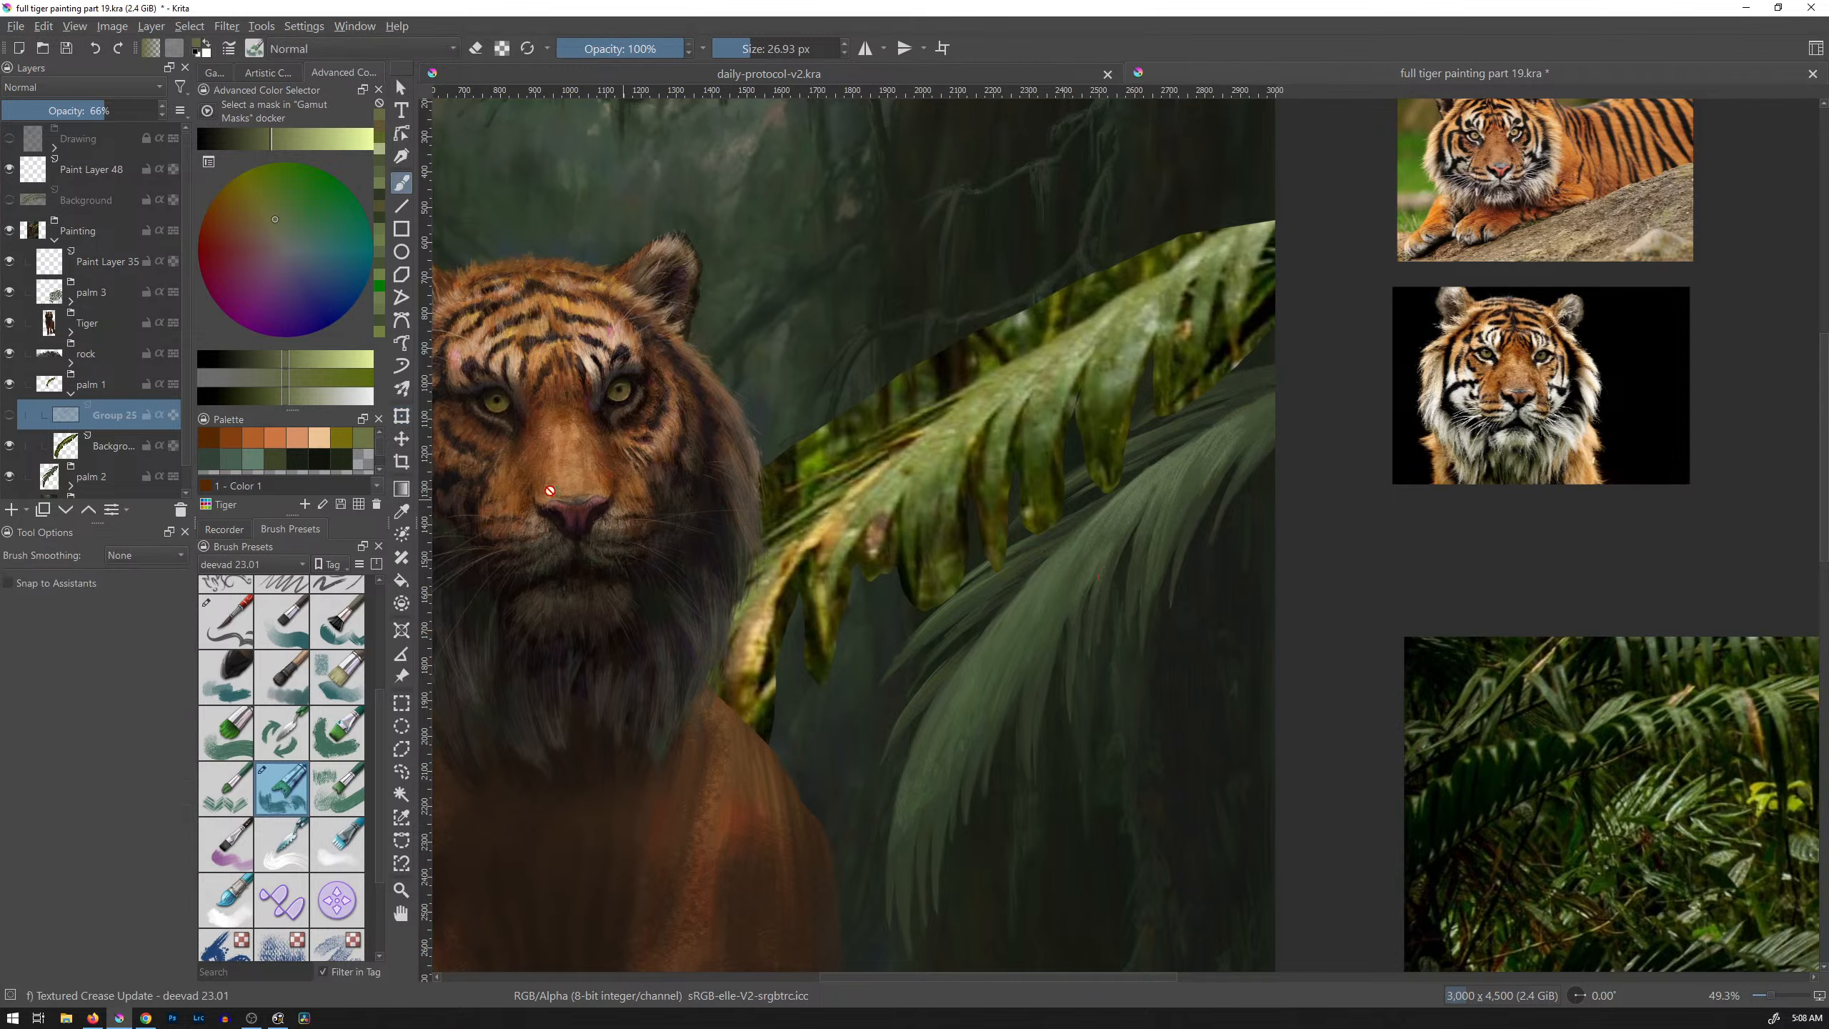
click(126, 450)
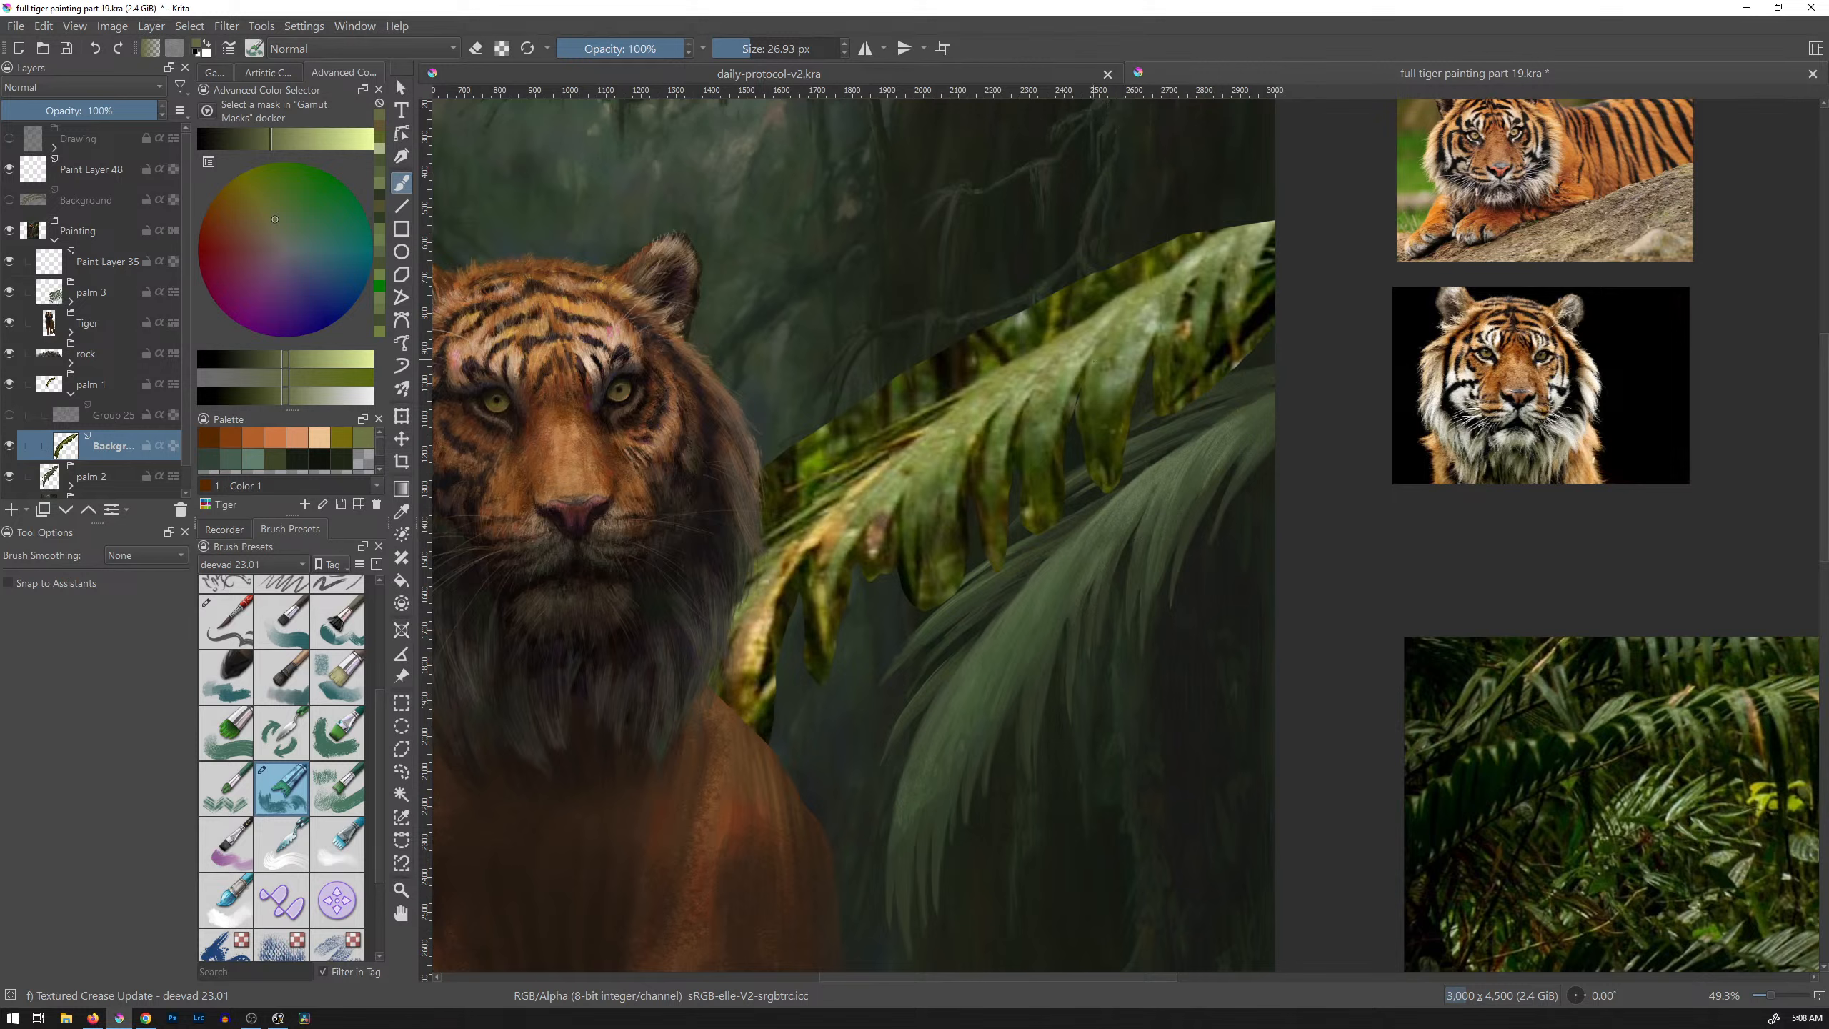
Step: Erase the leftover photo background above and around the palm frond on the Background layer, with a 48.13 px eraser
key(e)
mouse_move(1040, 326)
shift+mouse_down()
mouse_move(1074, 287)
mouse_move(1051, 297)
mouse_move(1215, 221)
mouse_move(1007, 321)
mouse_move(1115, 284)
mouse_move(1087, 309)
mouse_move(1156, 266)
mouse_move(956, 387)
mouse_move(1047, 325)
mouse_move(977, 341)
mouse_move(999, 322)
mouse_move(931, 355)
mouse_move(966, 351)
mouse_move(961, 377)
mouse_move(1060, 315)
shift+mouse_up()
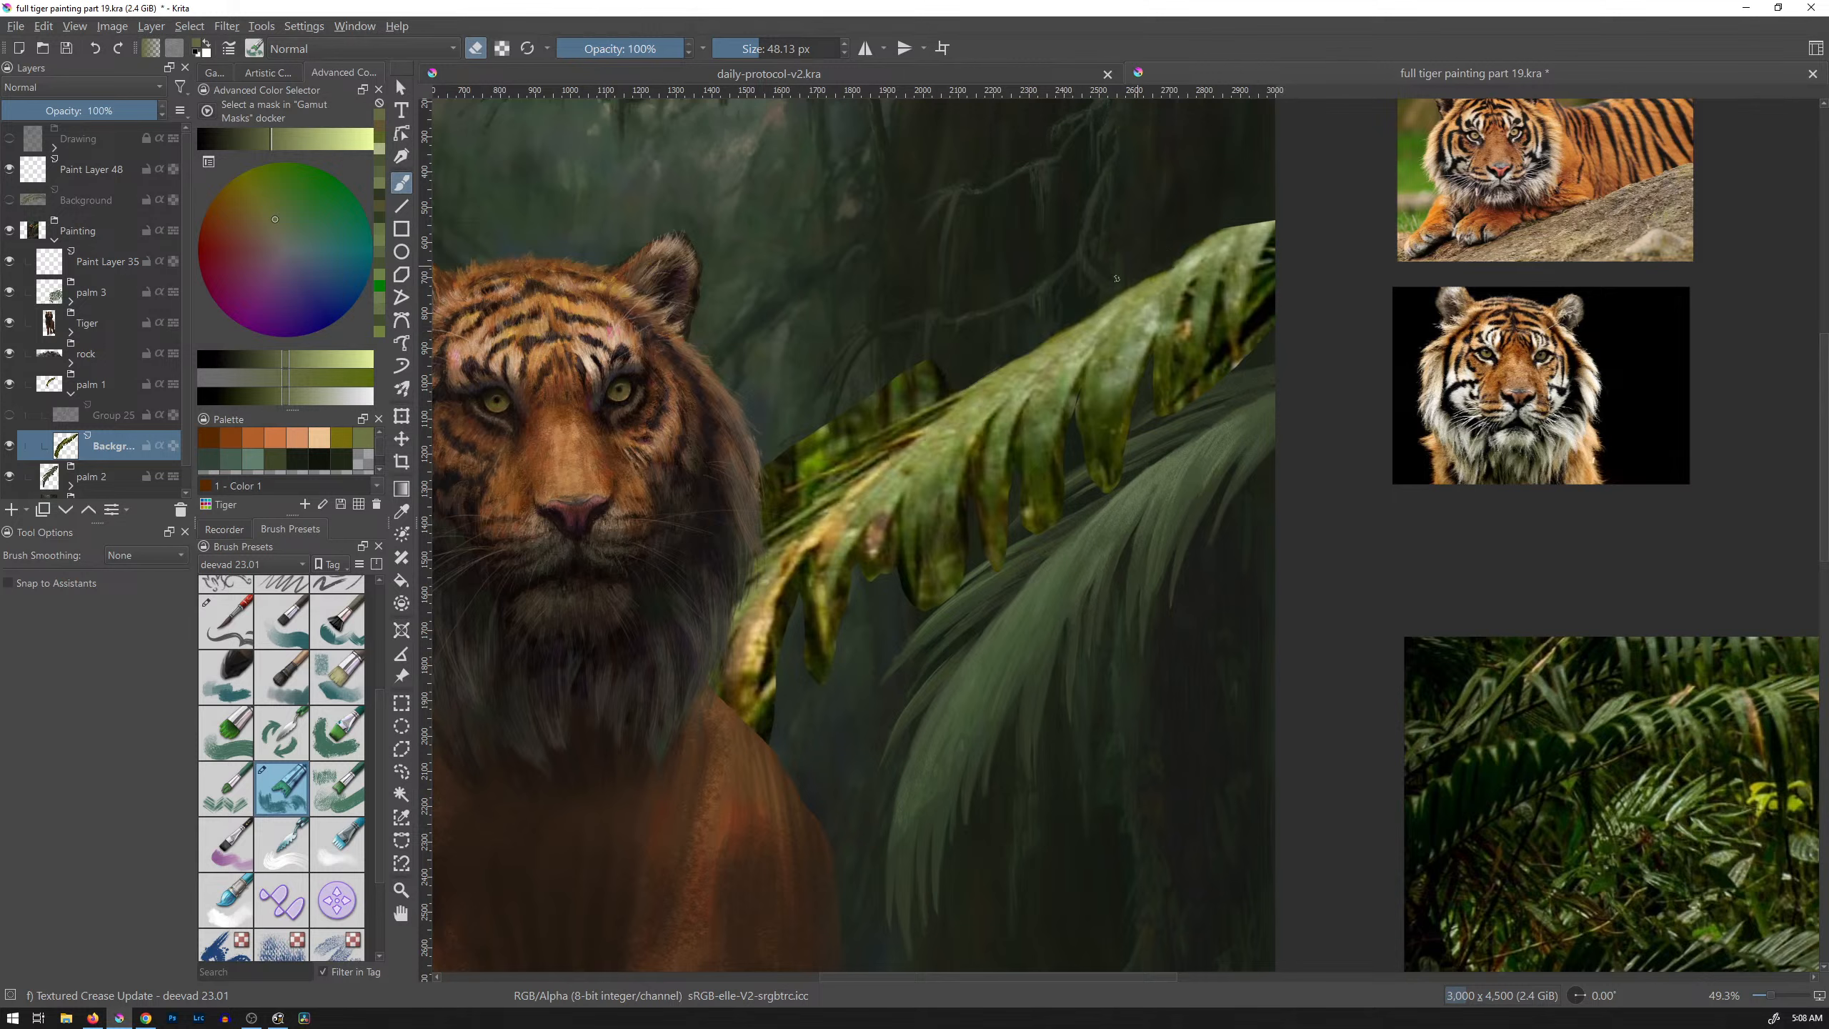
mouse_move(949, 382)
mouse_down()
mouse_move(755, 503)
mouse_move(924, 383)
mouse_move(884, 415)
mouse_move(911, 397)
mouse_move(926, 362)
mouse_move(733, 497)
mouse_move(774, 473)
mouse_up()
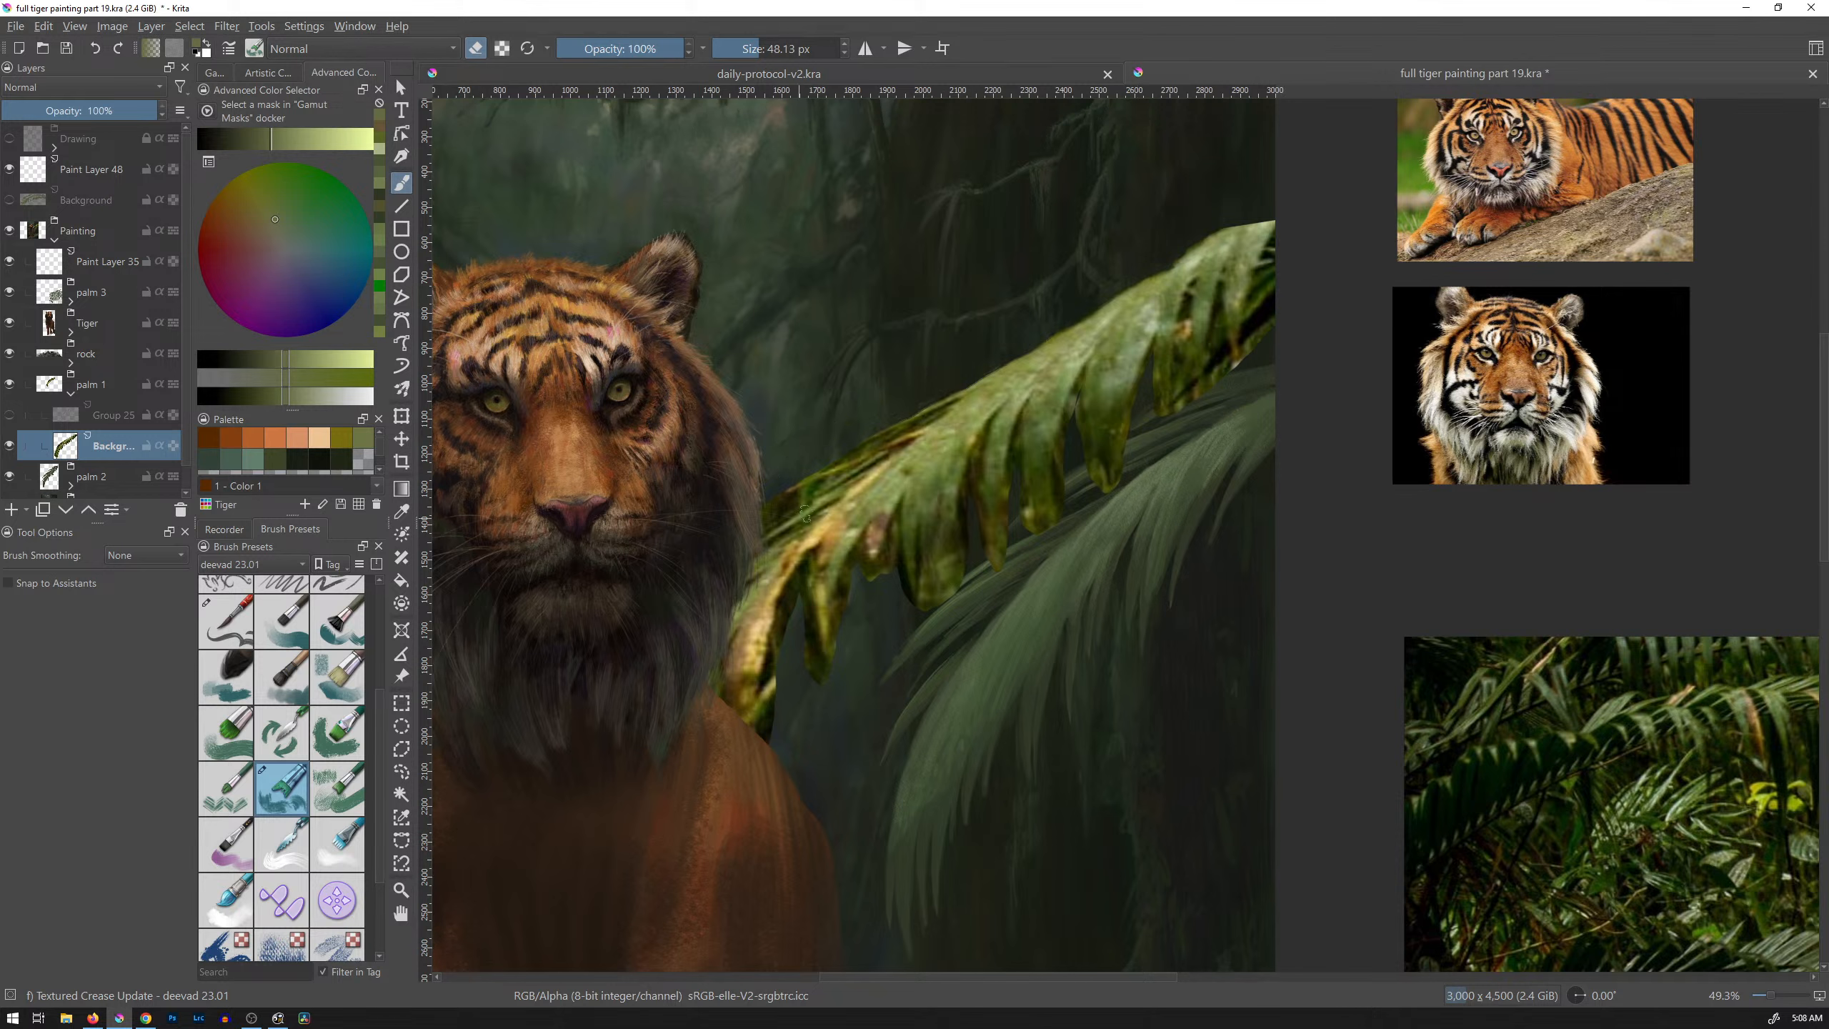
drag(884, 398, 864, 398)
mouse_move(822, 462)
mouse_down()
mouse_move(759, 518)
mouse_move(819, 522)
mouse_move(832, 479)
mouse_move(758, 535)
mouse_up()
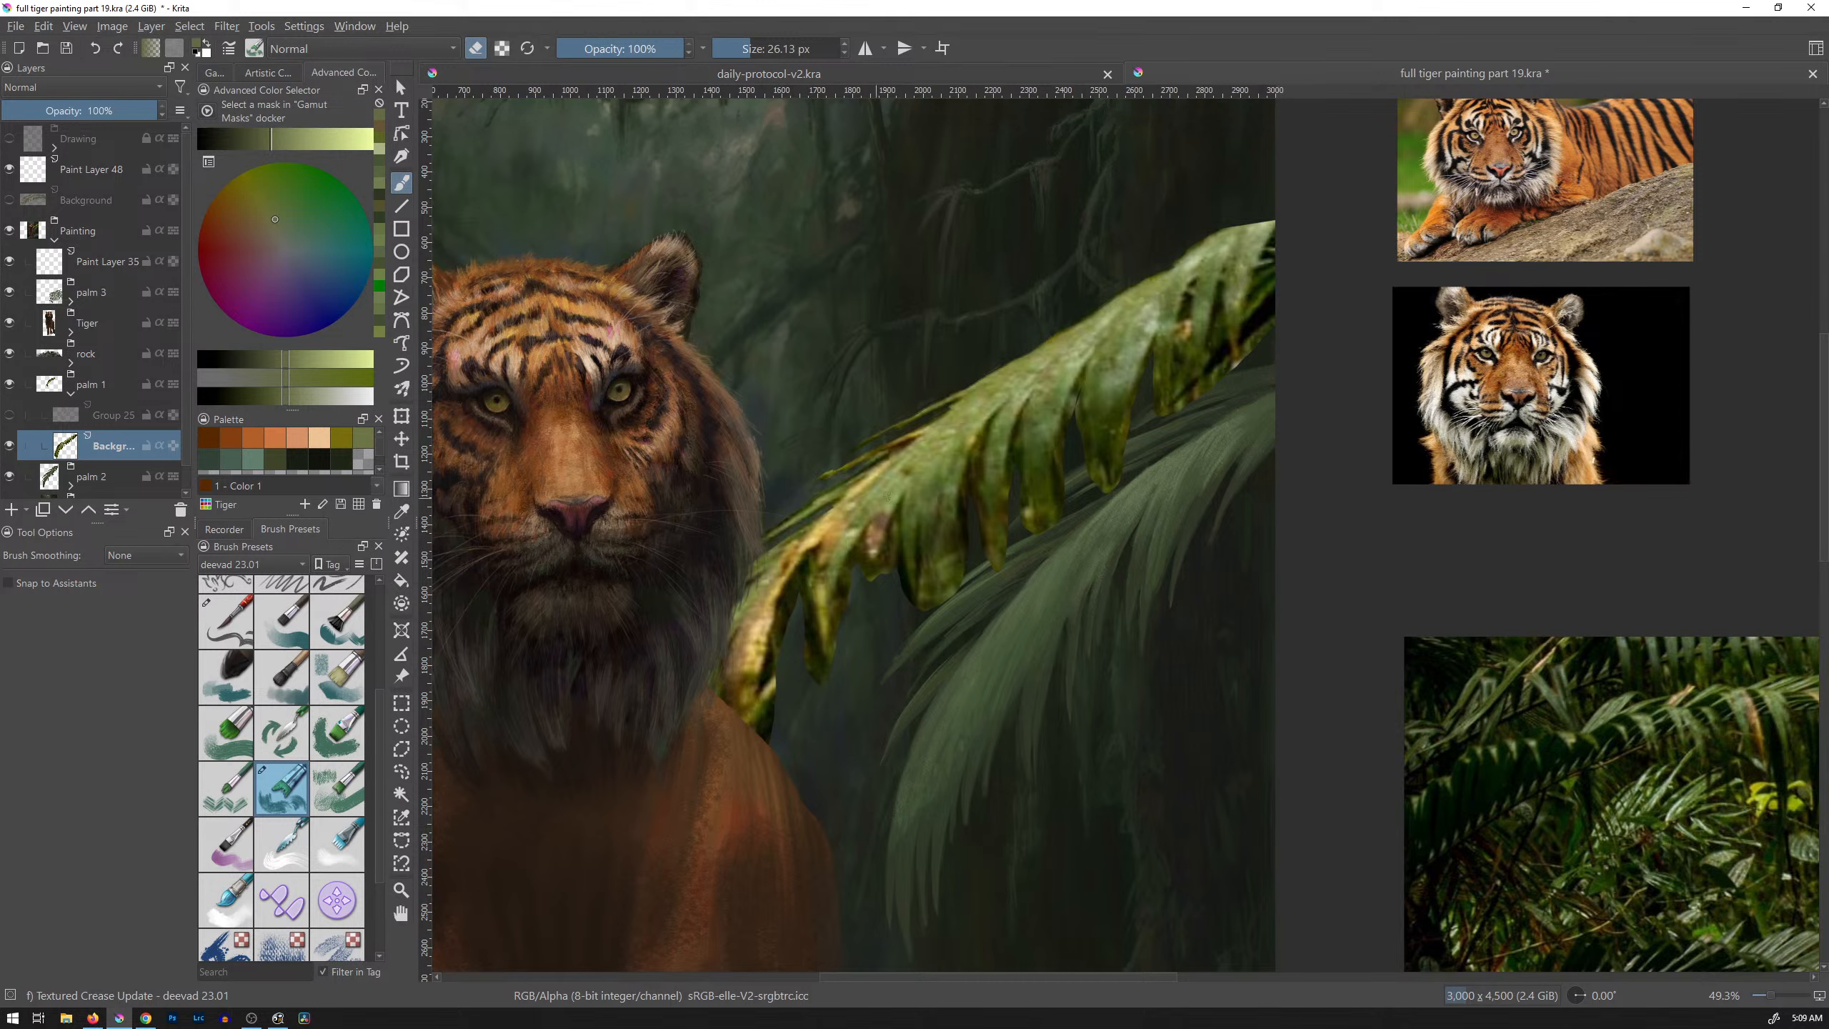
Step: Shape the hanging leaflets along the frond's underside by erasing the gaps between them with a 31.88 px eraser
key(])
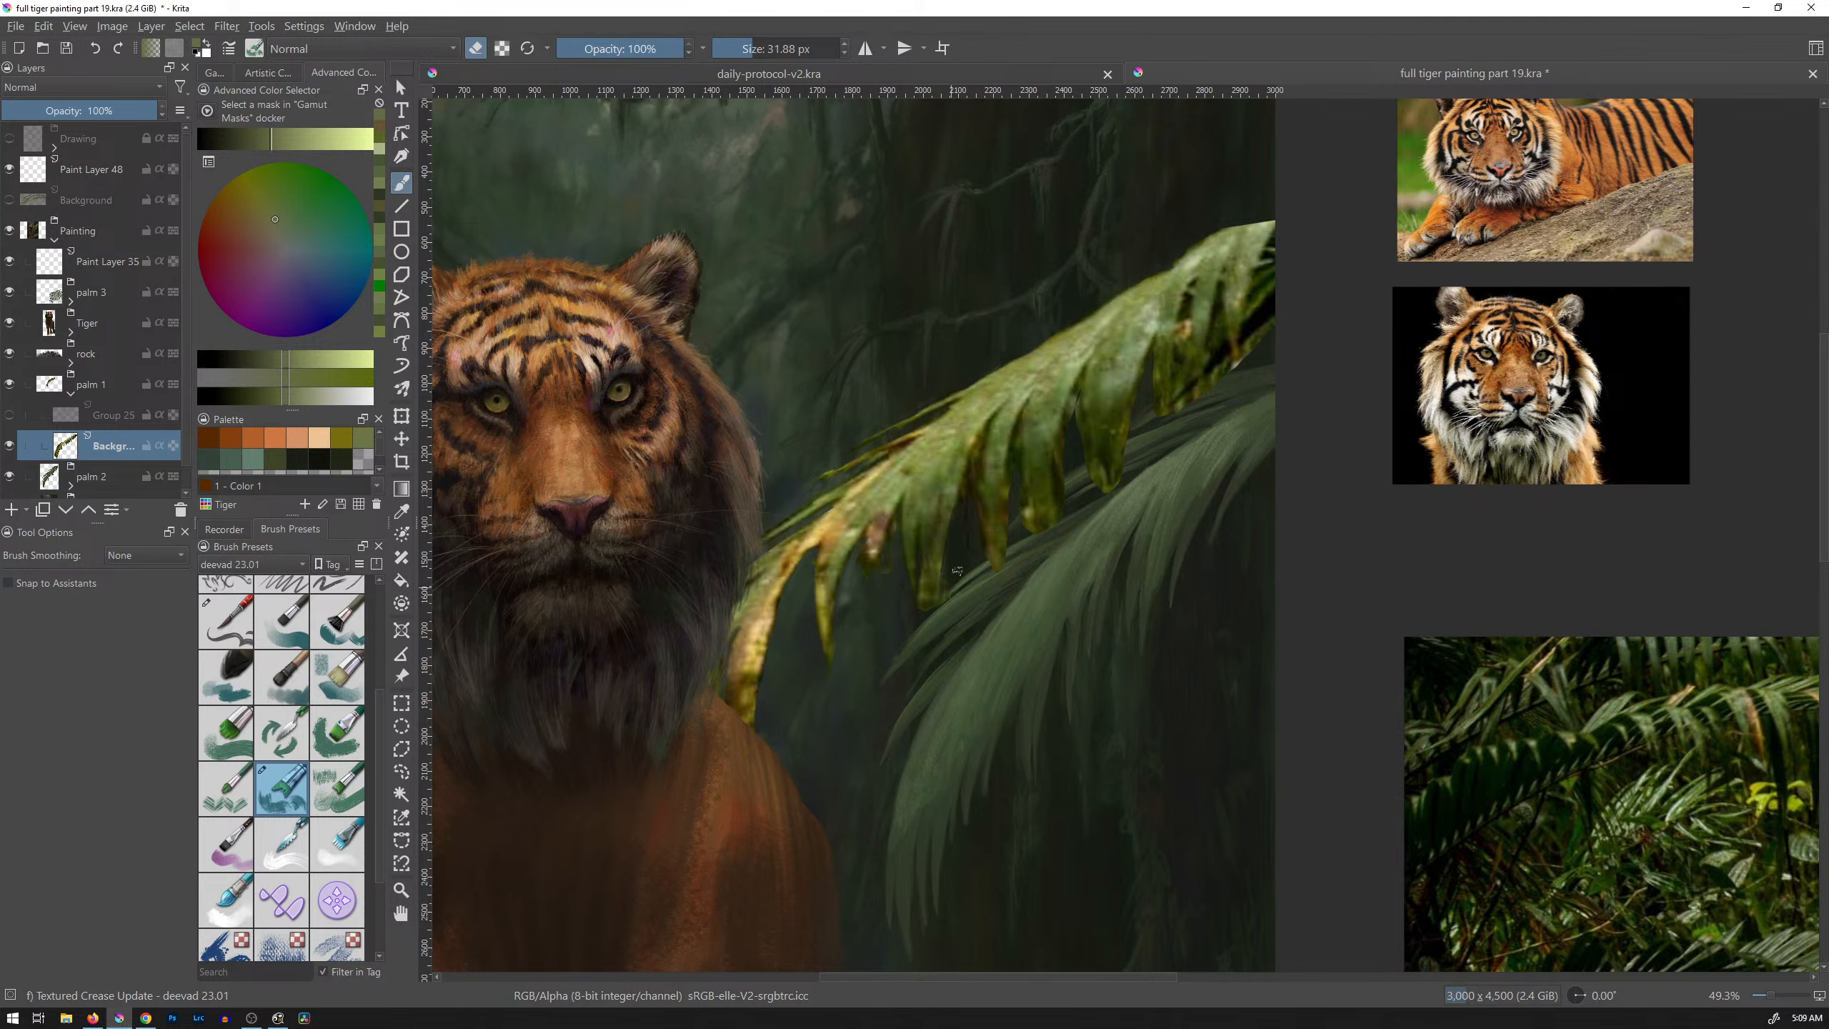
drag(933, 554, 936, 610)
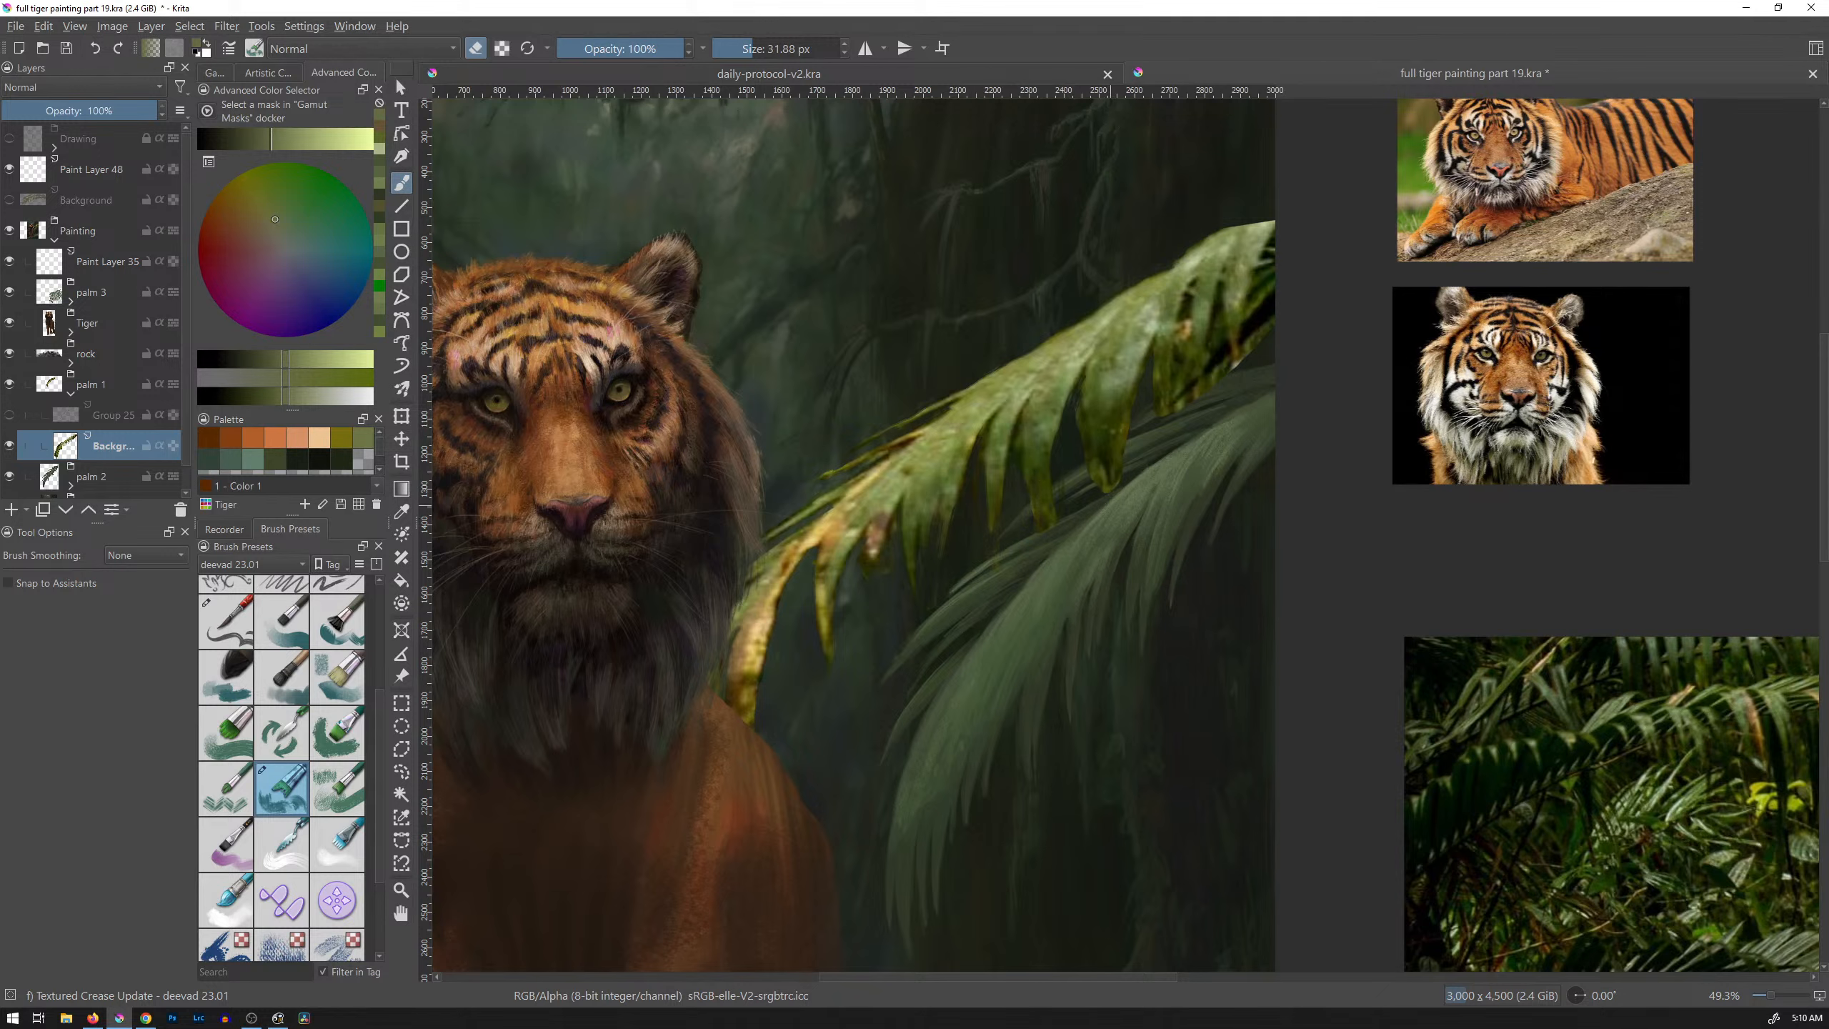
drag(1109, 496, 1083, 394)
mouse_move(1190, 305)
mouse_down()
mouse_move(1192, 383)
mouse_move(1180, 350)
mouse_move(1173, 402)
mouse_move(1221, 310)
mouse_move(1222, 380)
mouse_up()
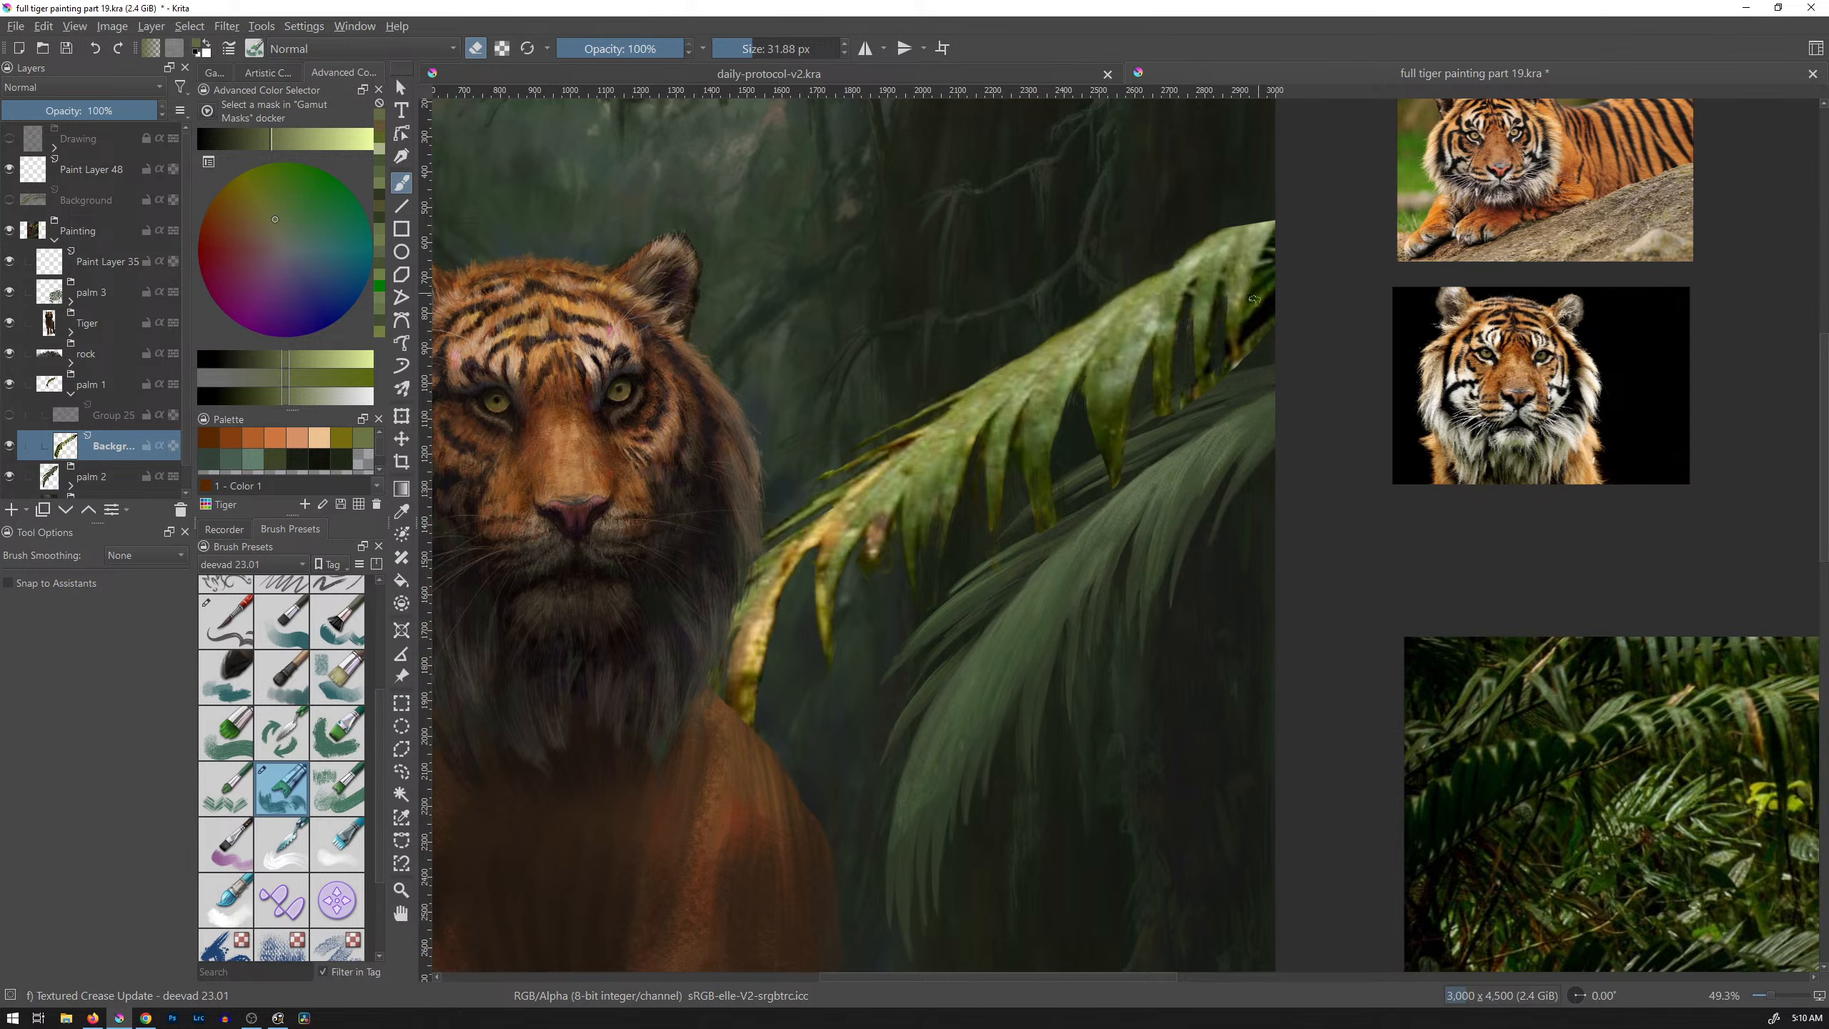
mouse_move(1257, 280)
mouse_down()
mouse_move(1253, 352)
mouse_move(1178, 411)
mouse_move(1160, 381)
mouse_up()
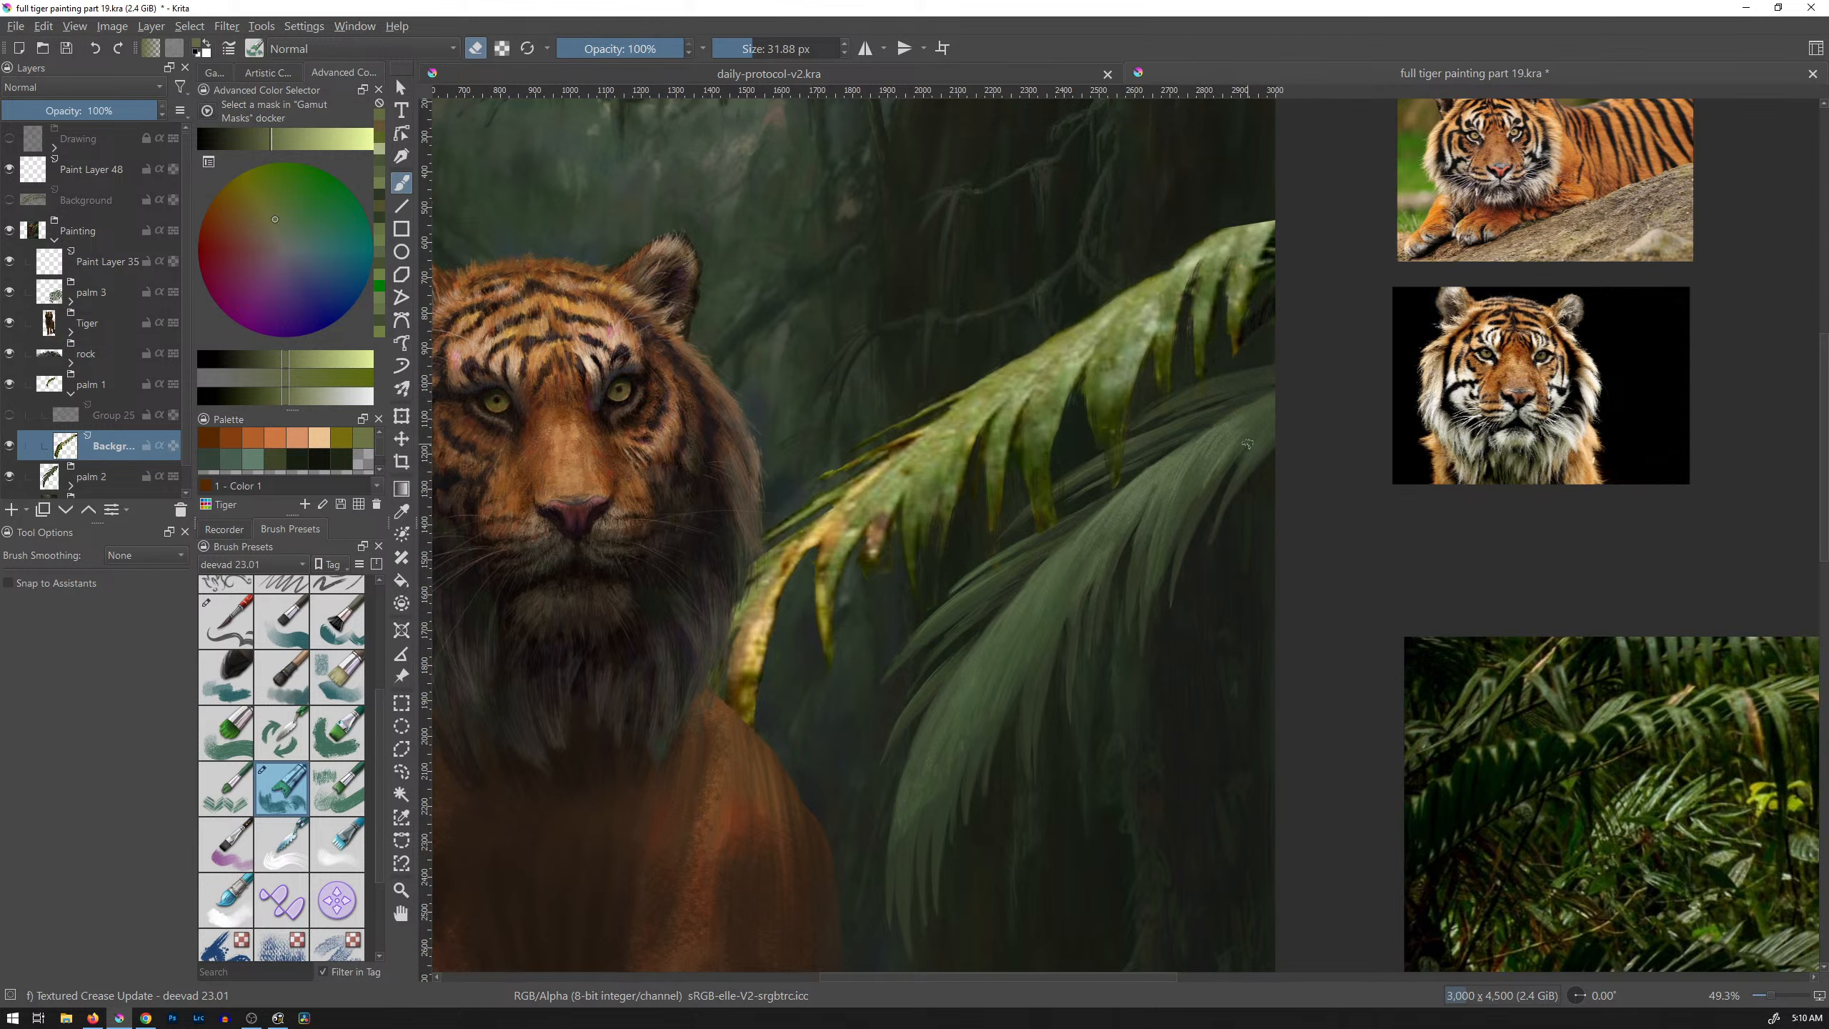
Step: Show the Group 25 paint layer over the cleaned-up frond and raise its opacity to 100%
click(13, 414)
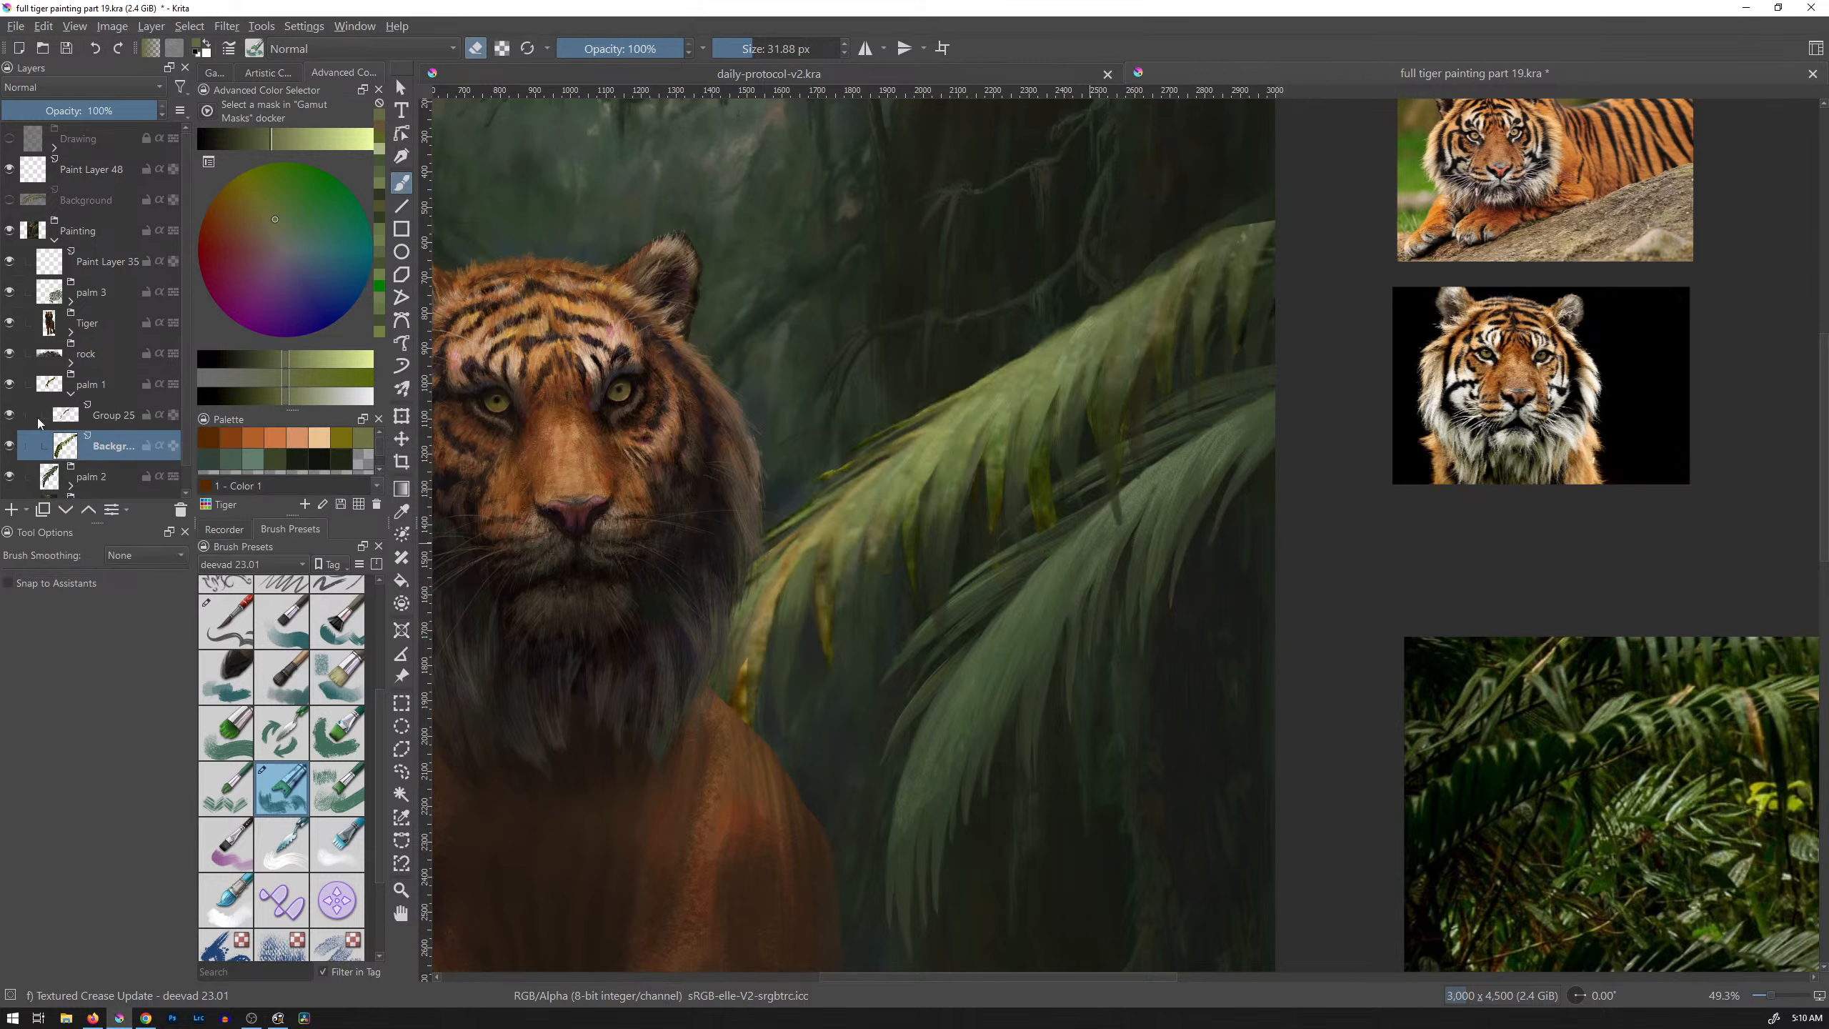
click(10, 416)
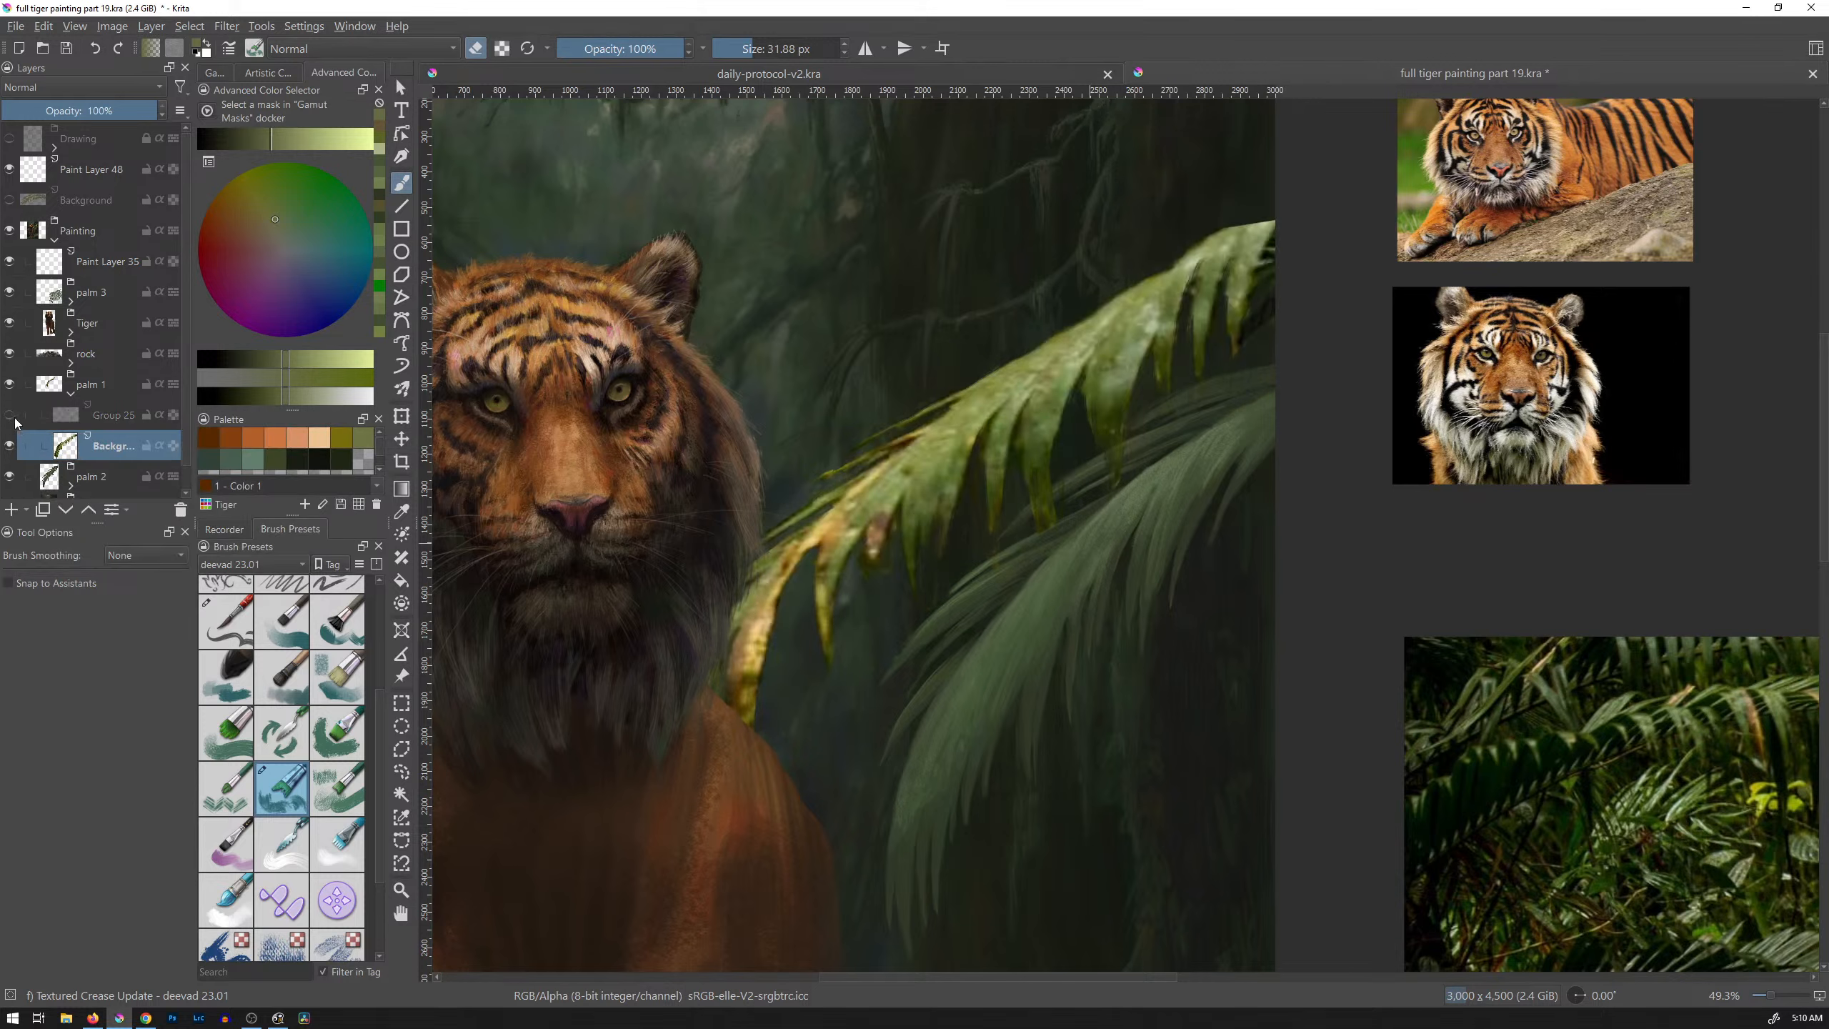
click(9, 415)
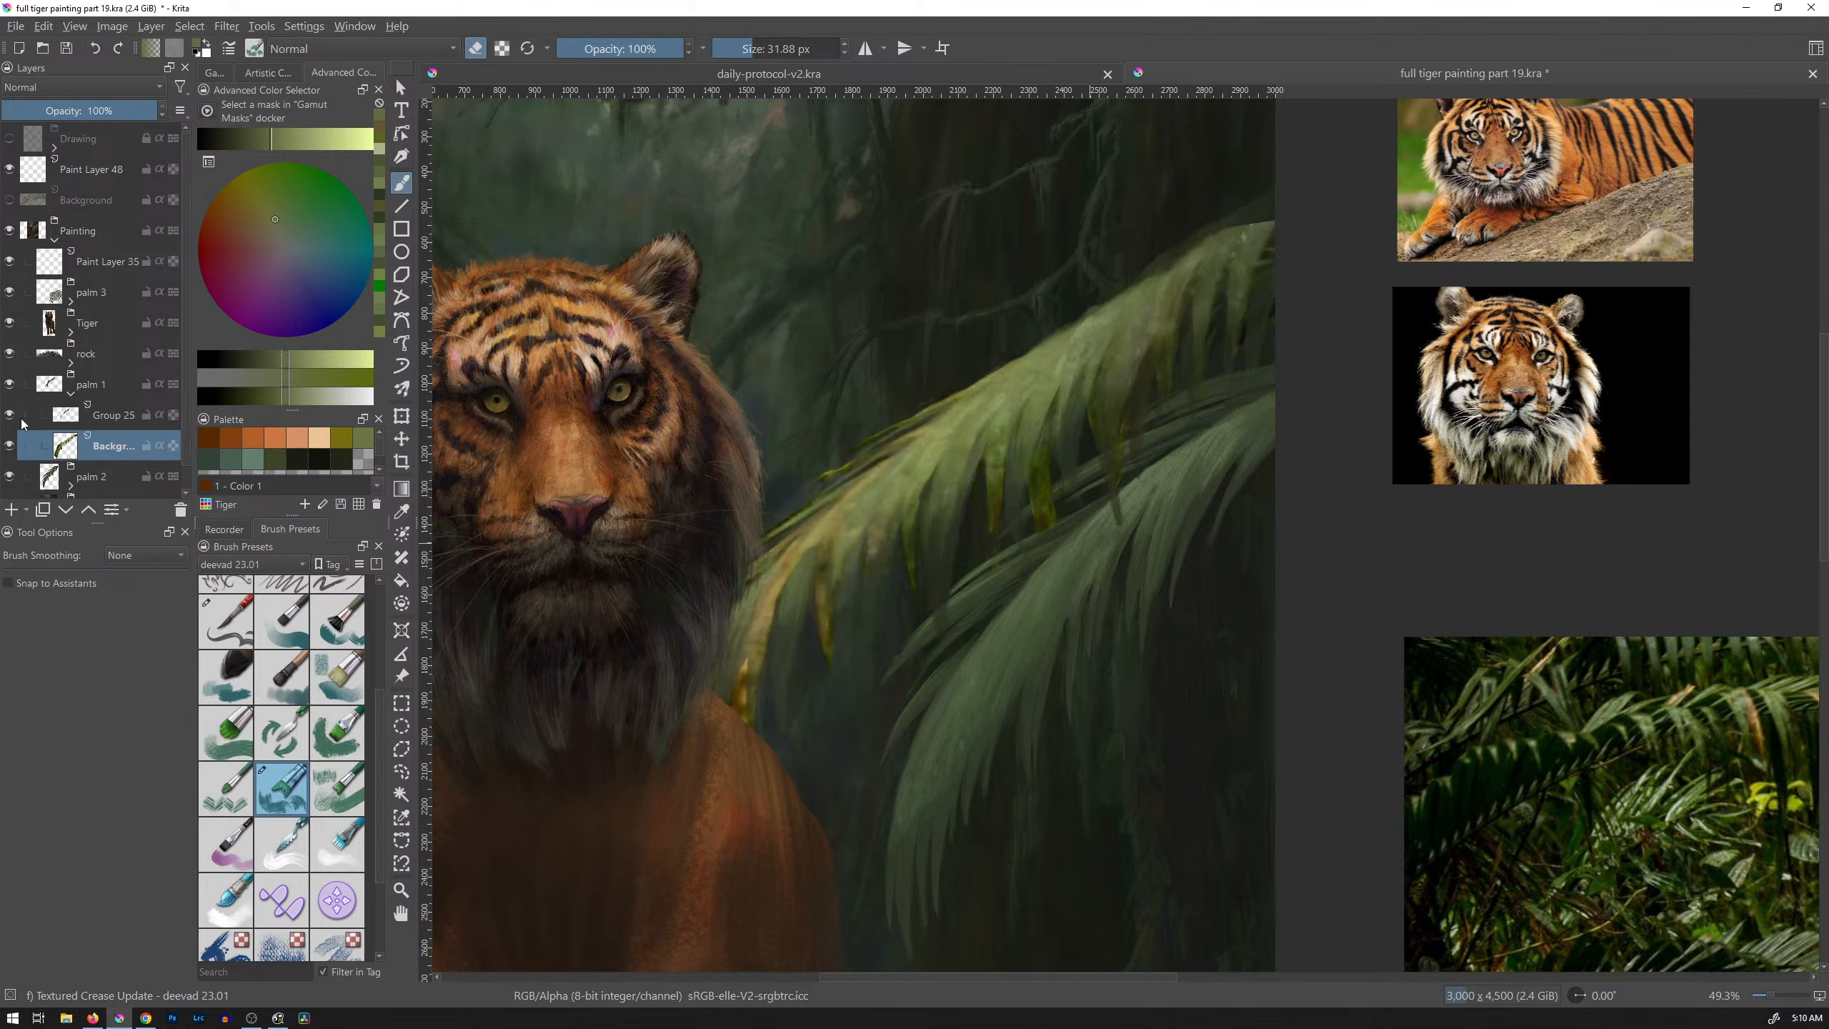
click(142, 405)
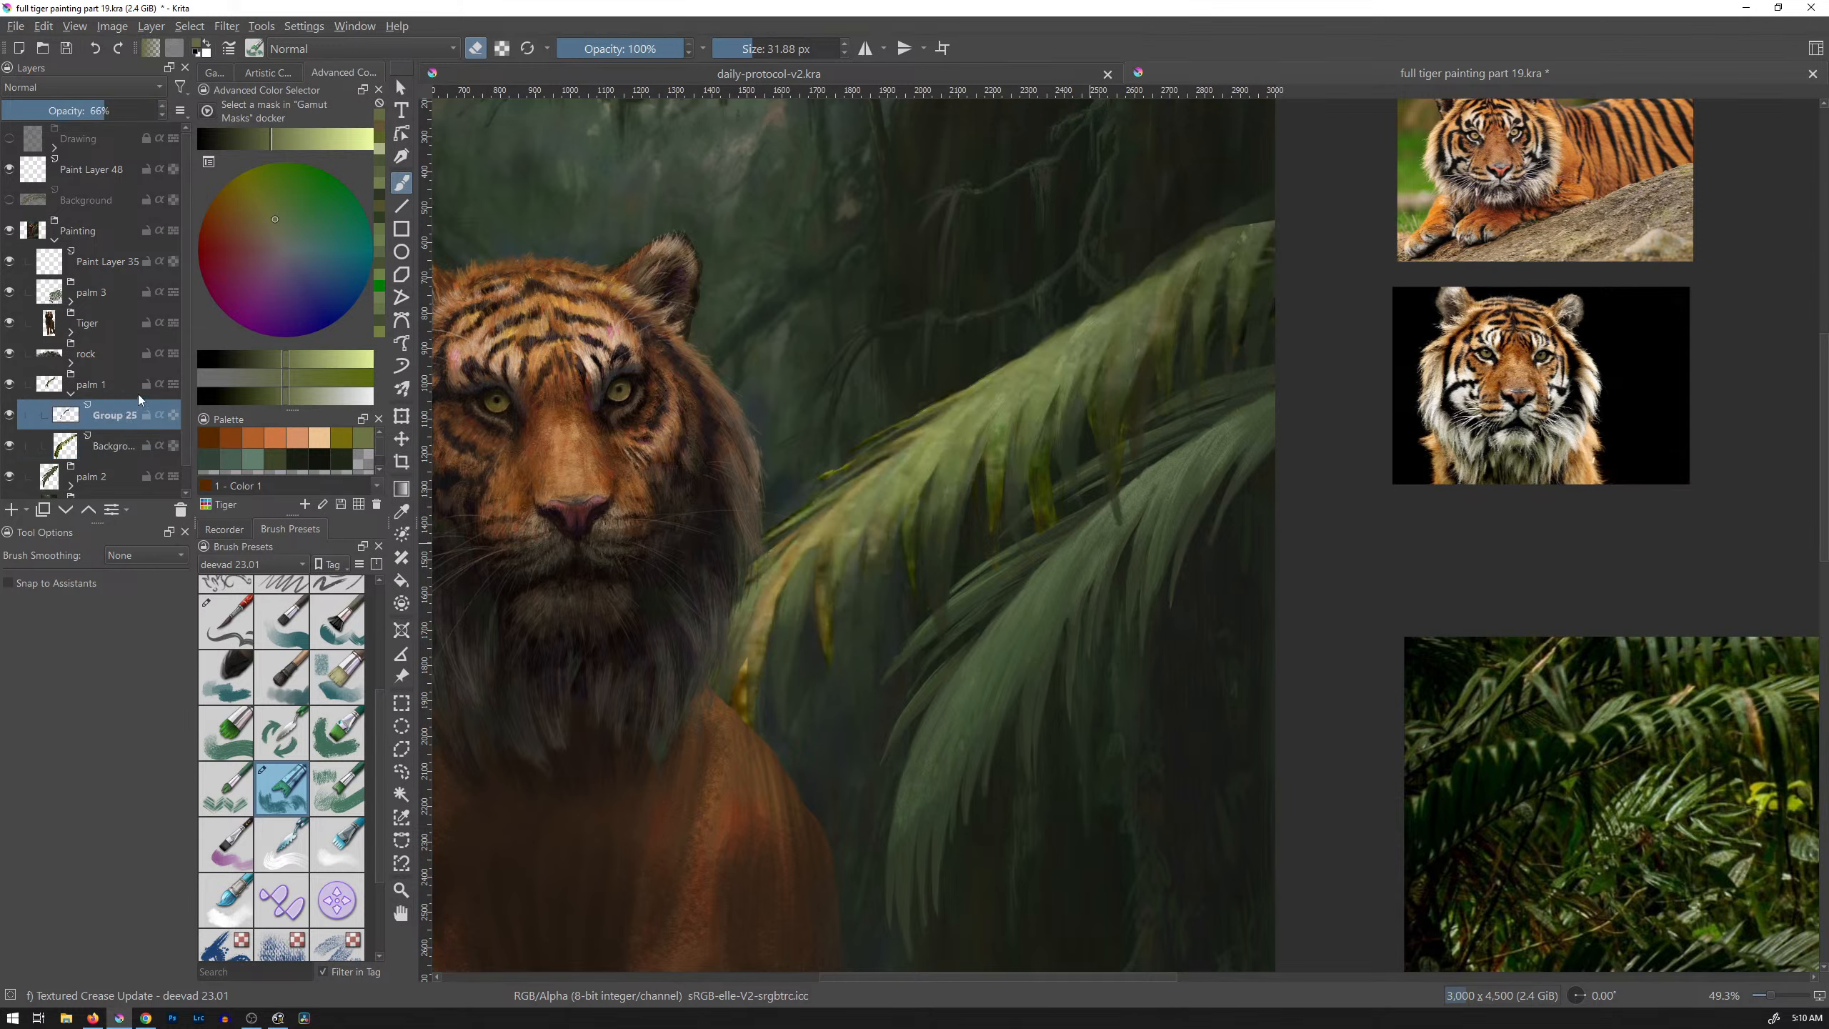
drag(107, 116, 177, 135)
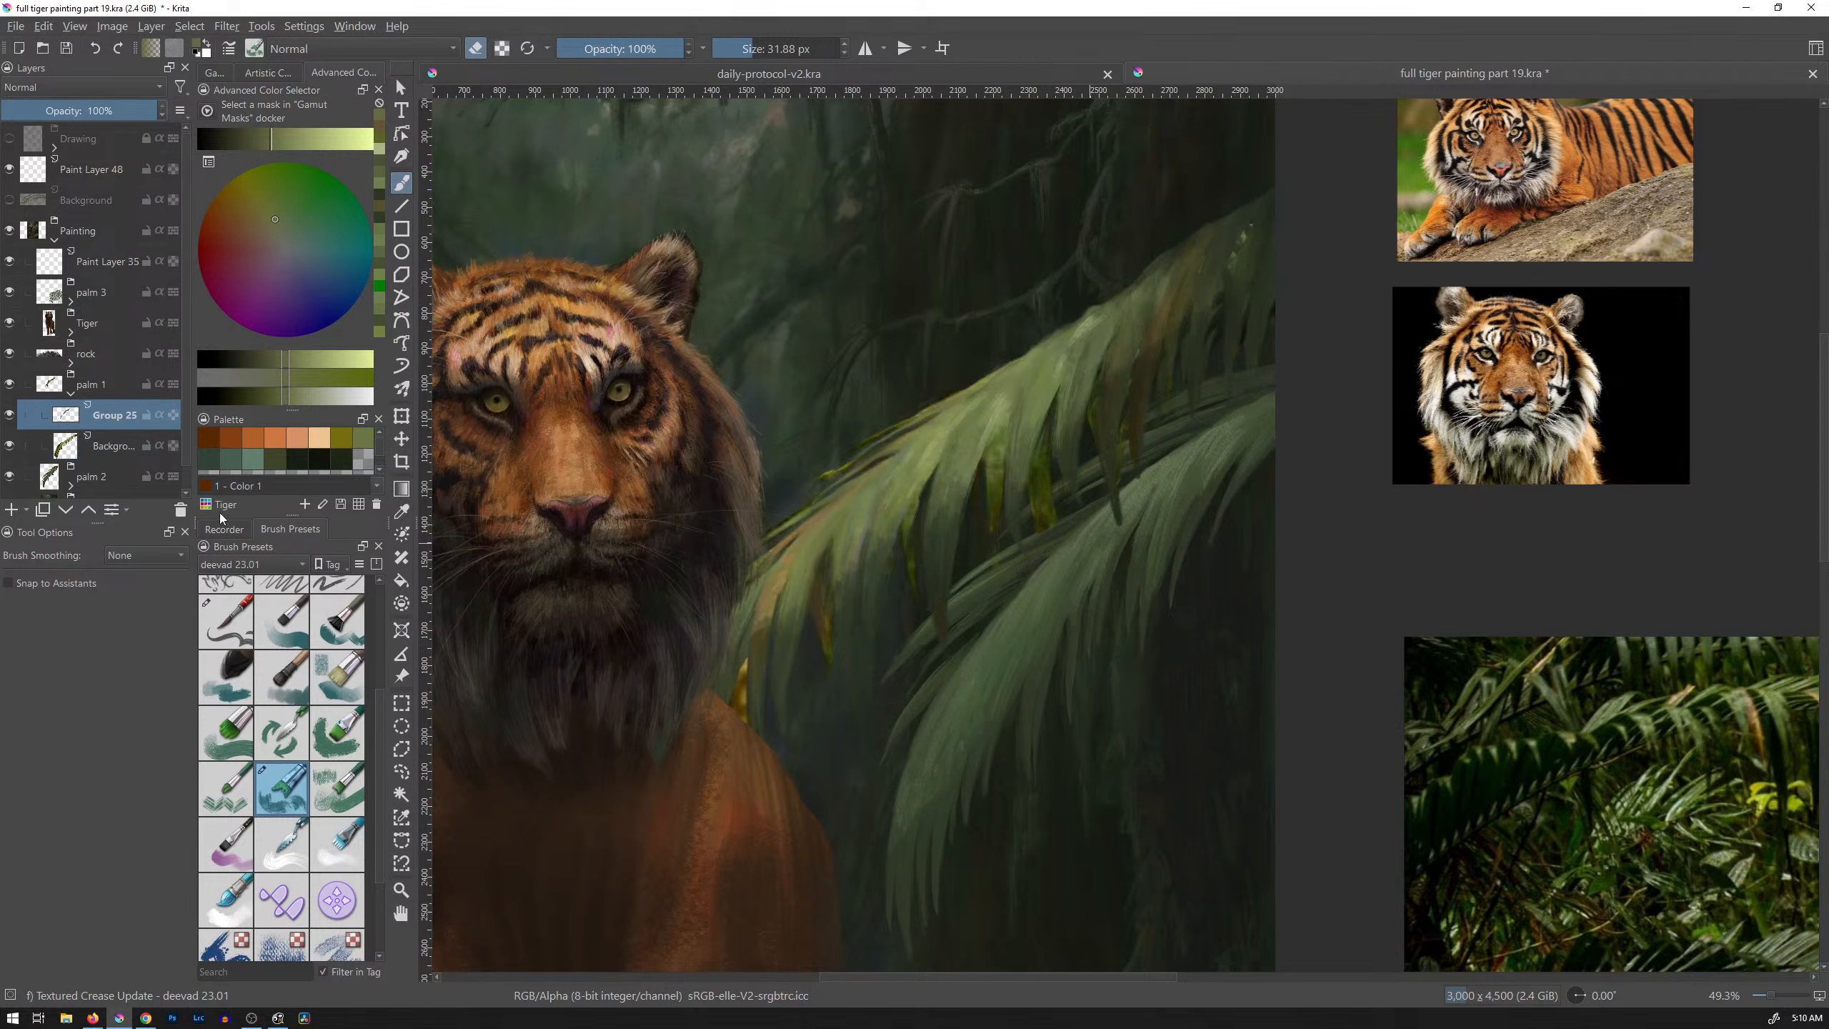
Step: Move the palm 1 Background layer above Group 25 and lower its opacity to 70%
click(111, 452)
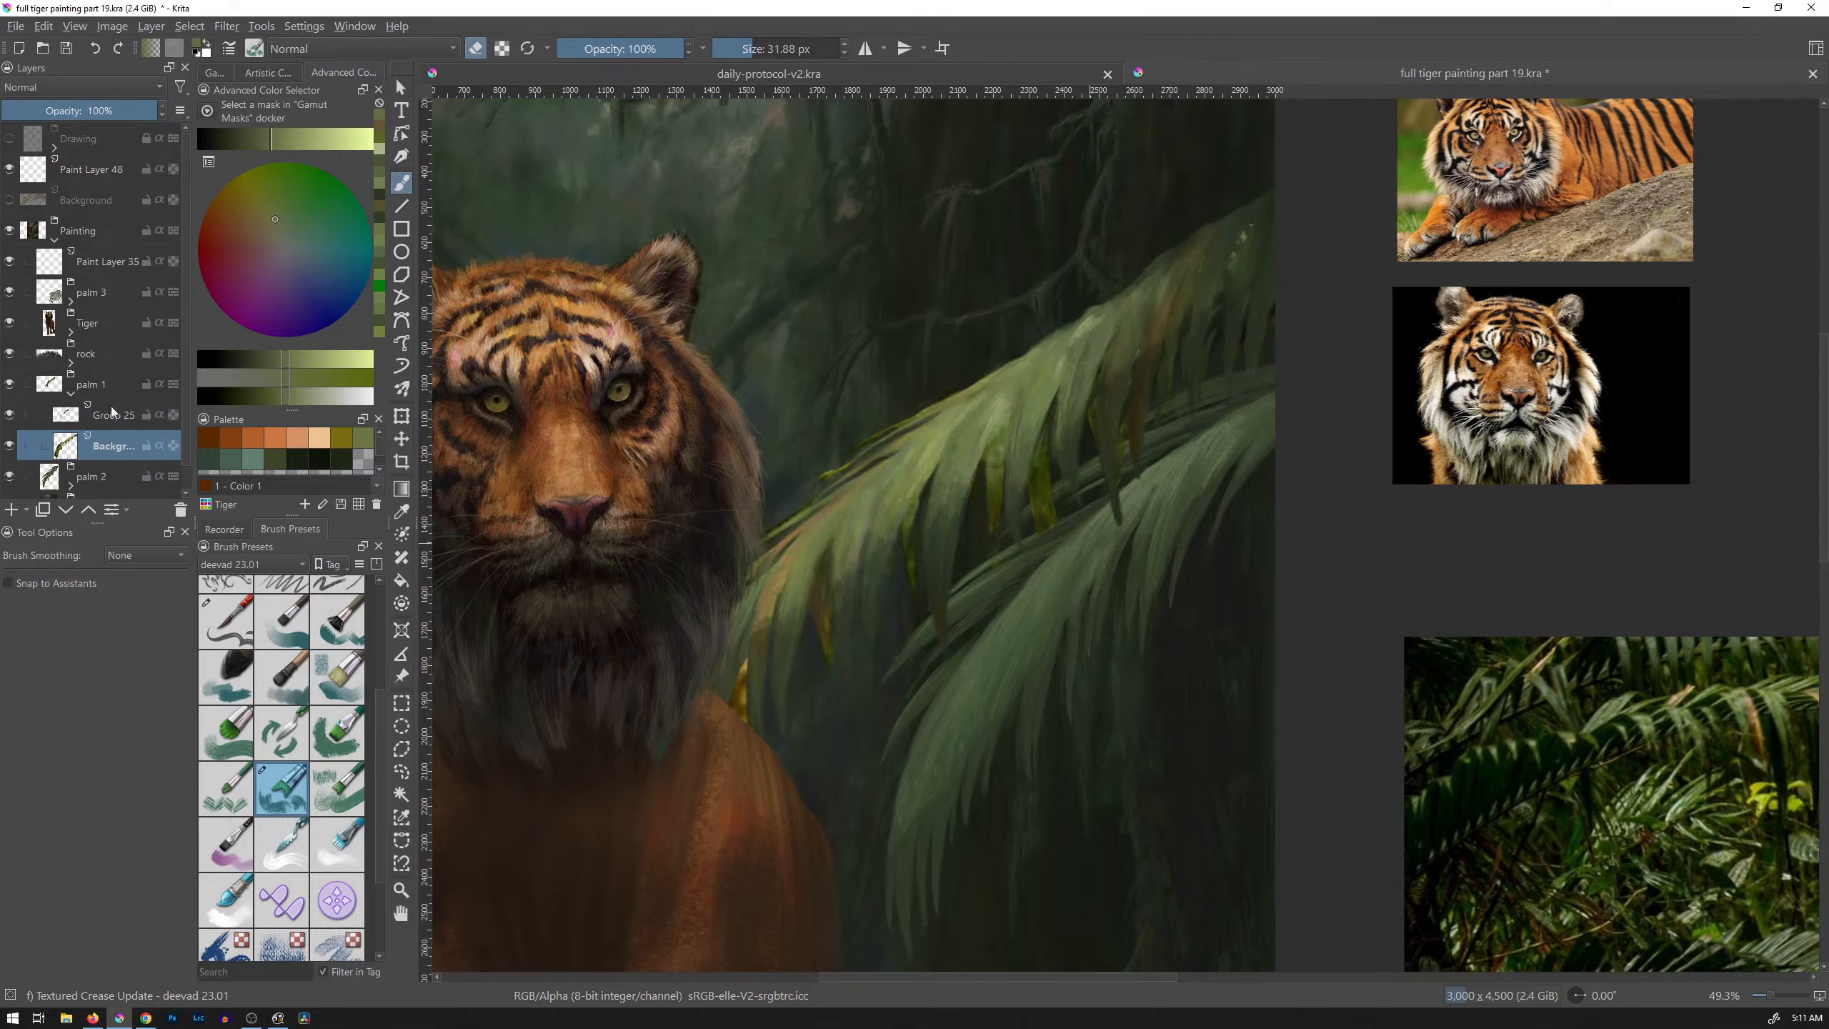
click(89, 508)
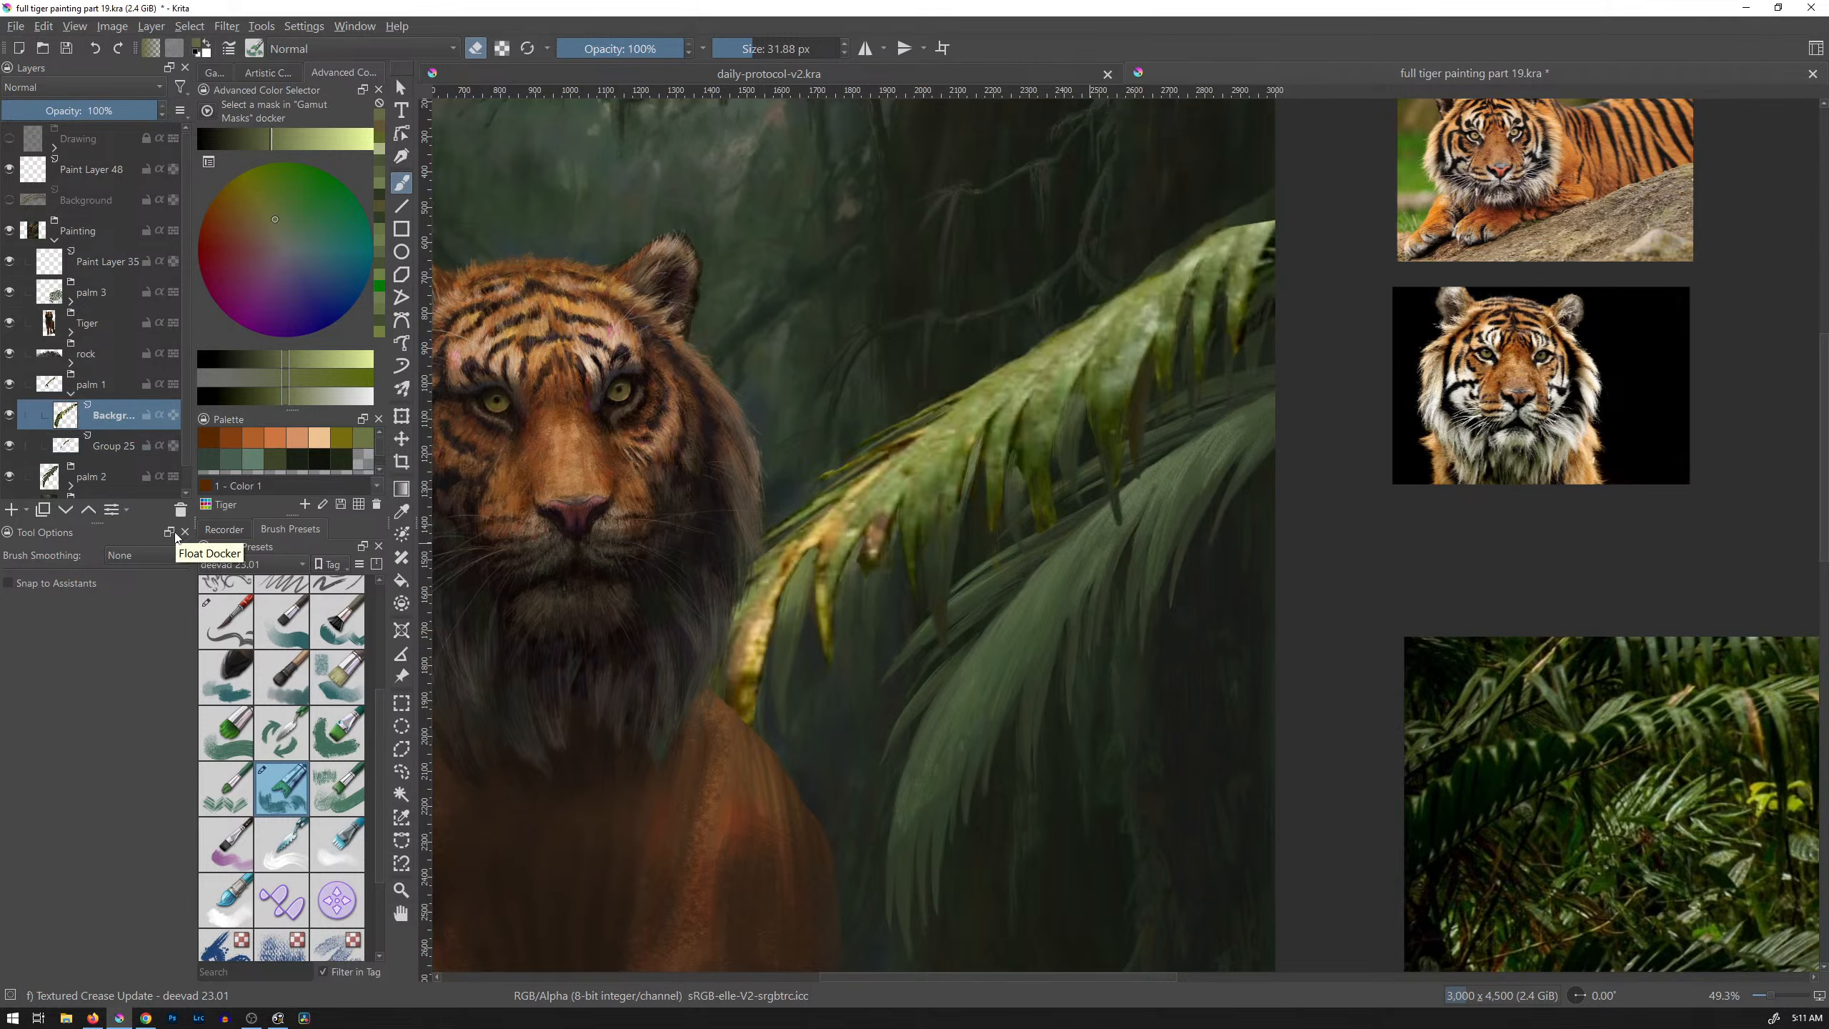
drag(150, 116, 111, 120)
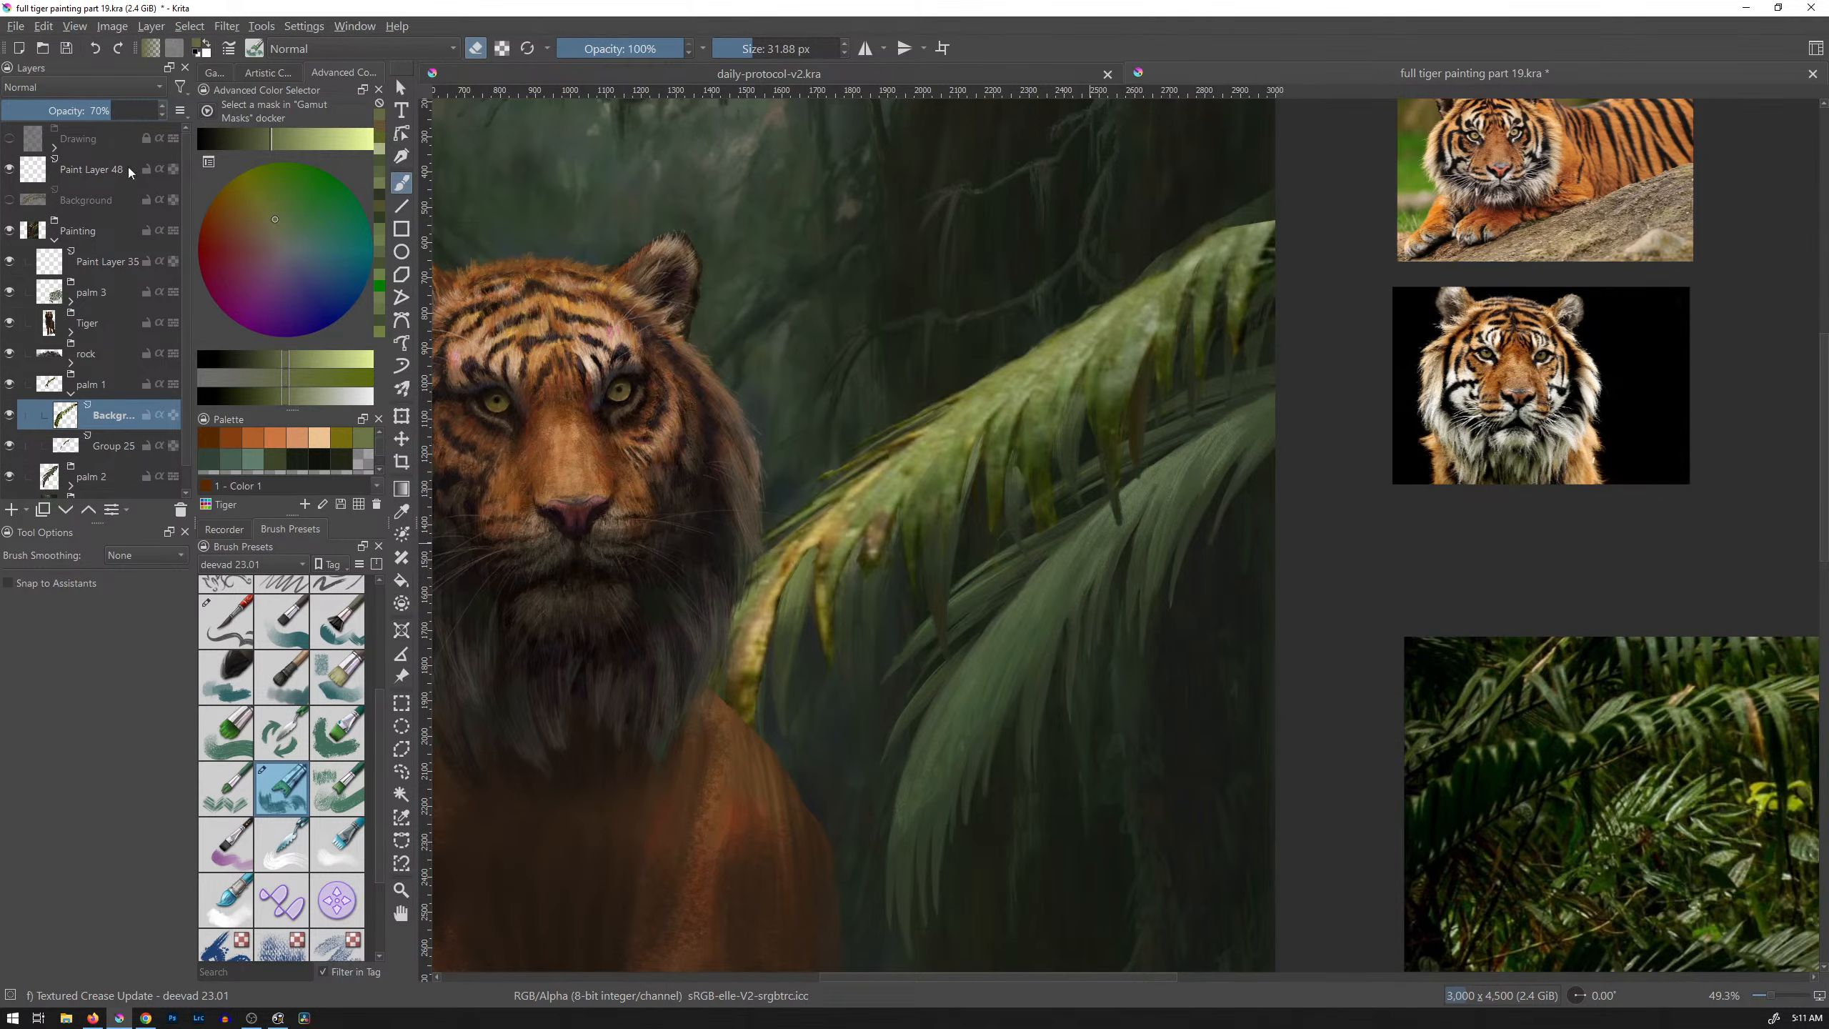
Step: Move the palm 1 Background layer back beneath Group 25
mouse_move(130, 296)
click(132, 433)
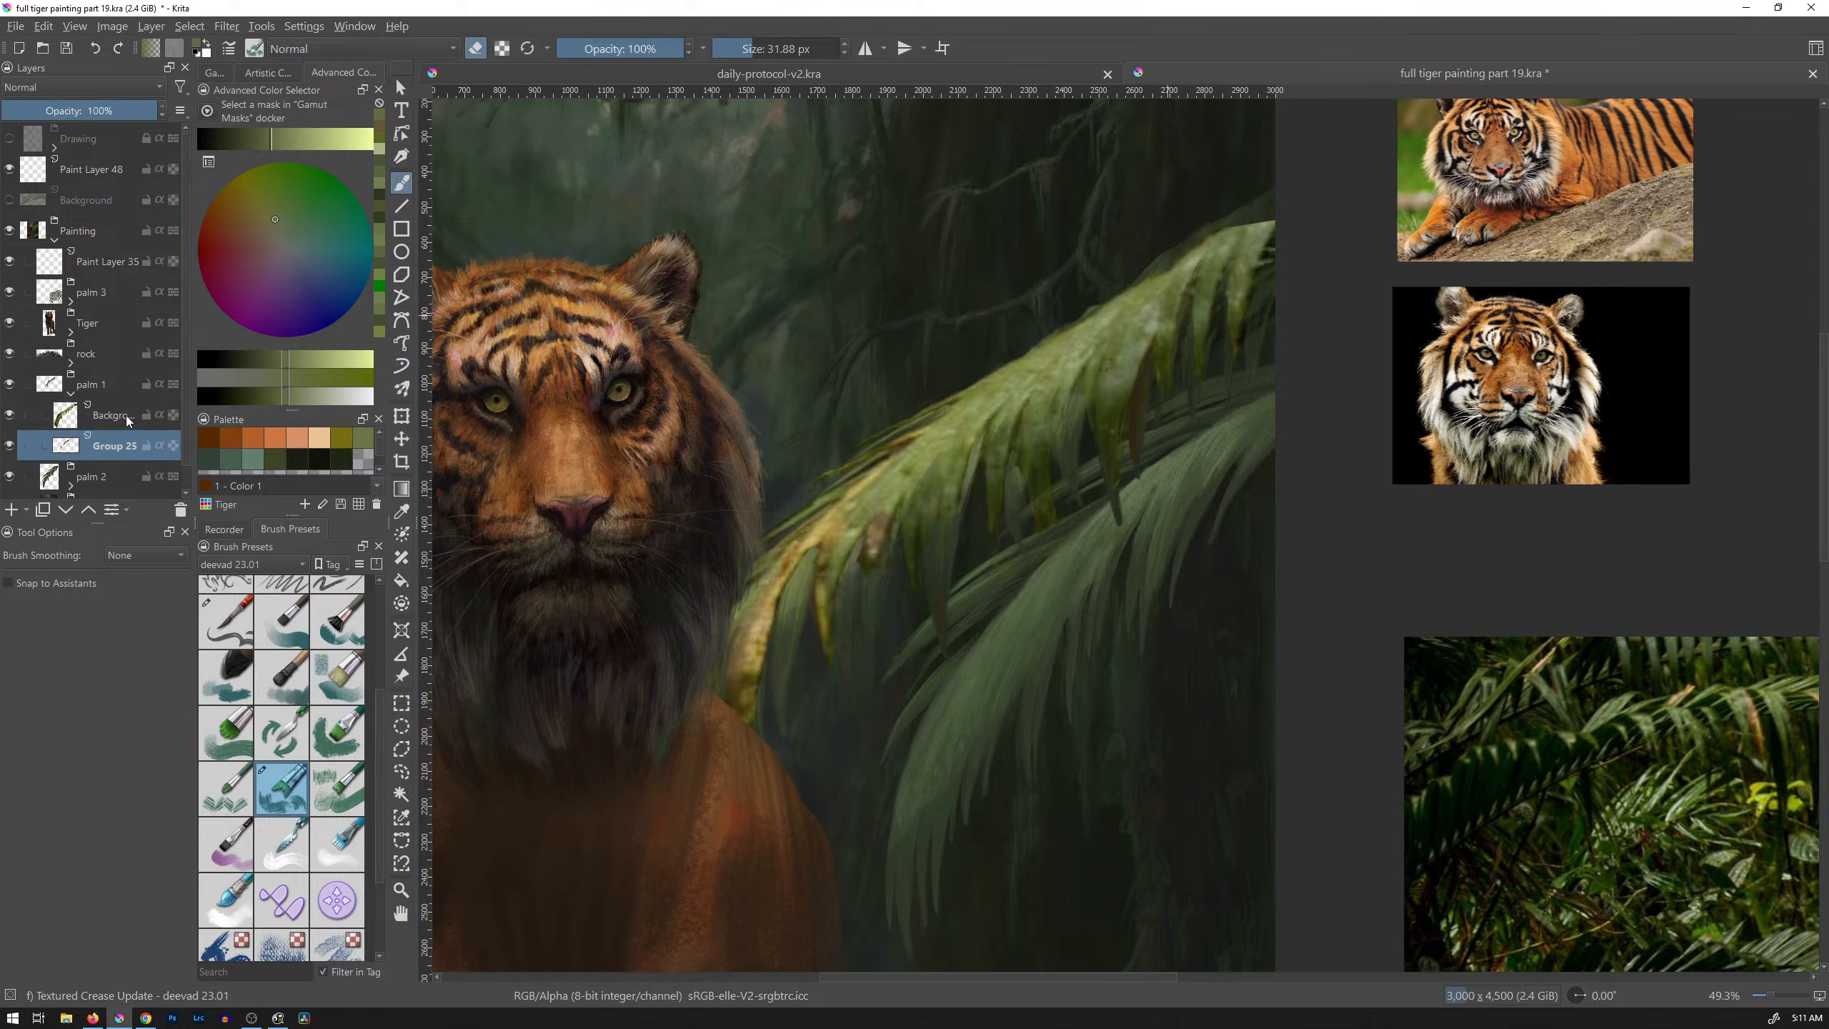
click(126, 414)
mouse_move(153, 454)
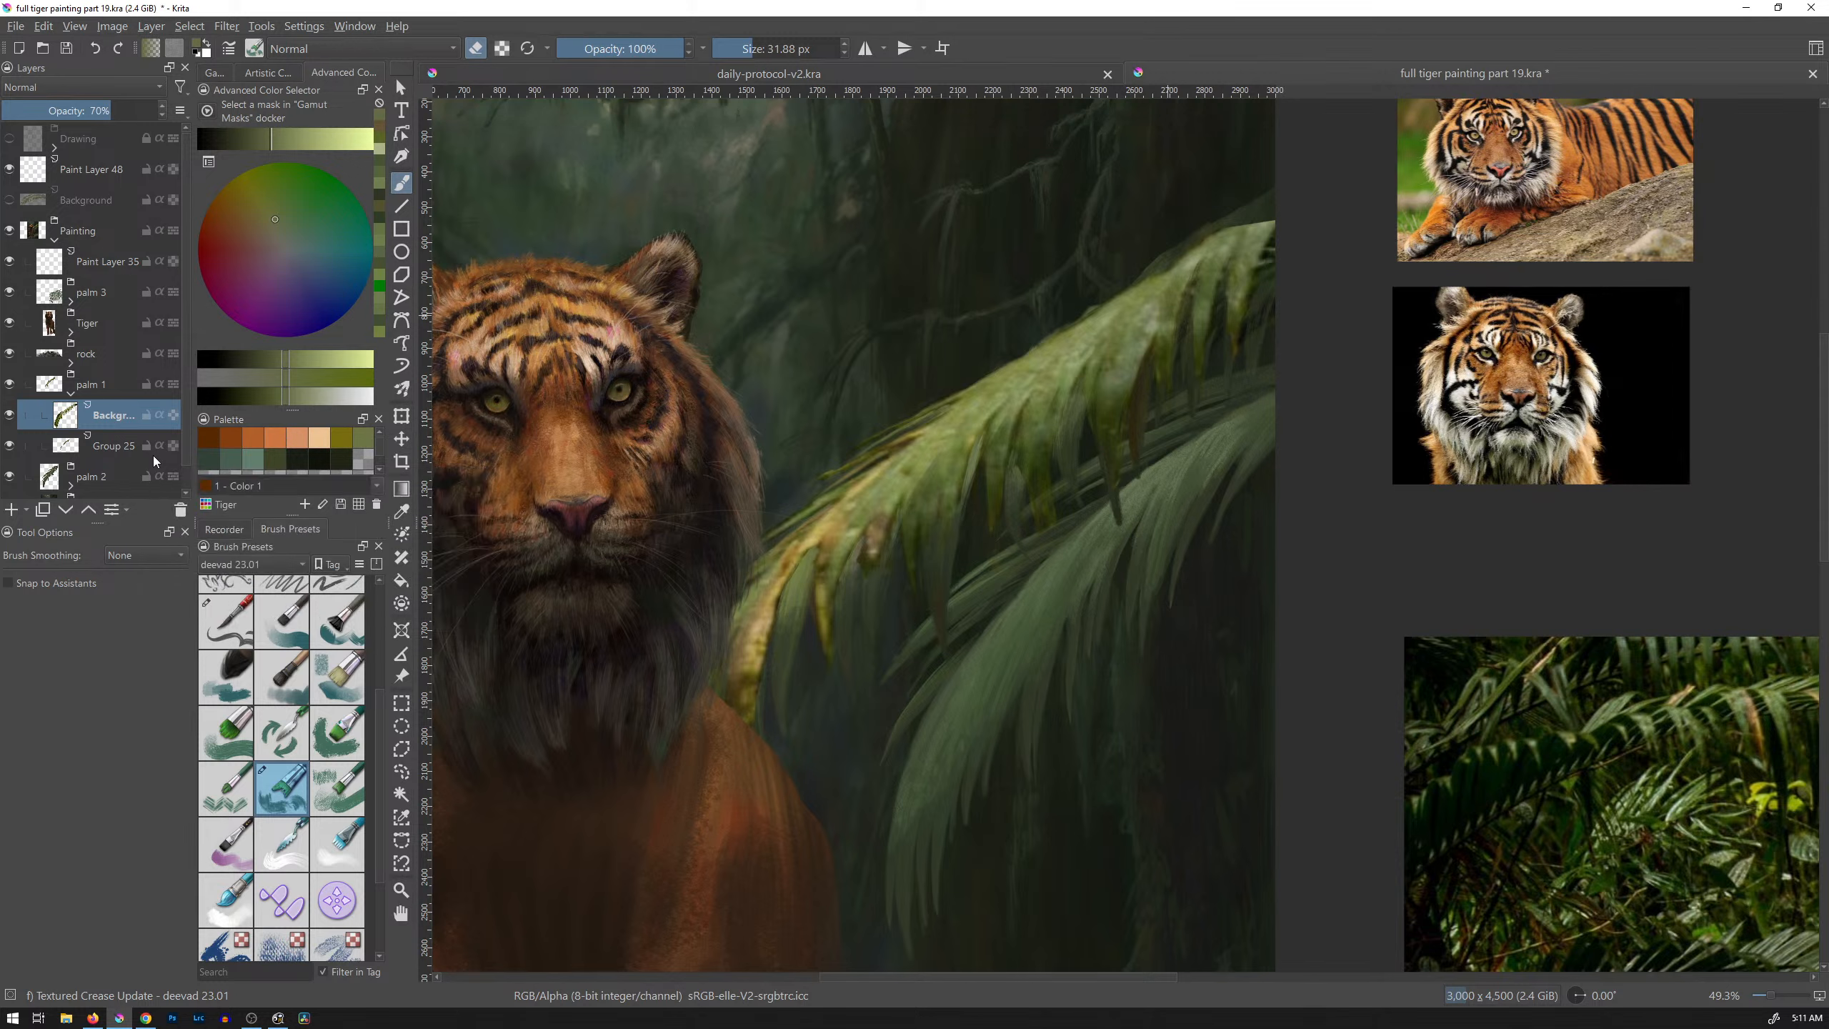
click(66, 509)
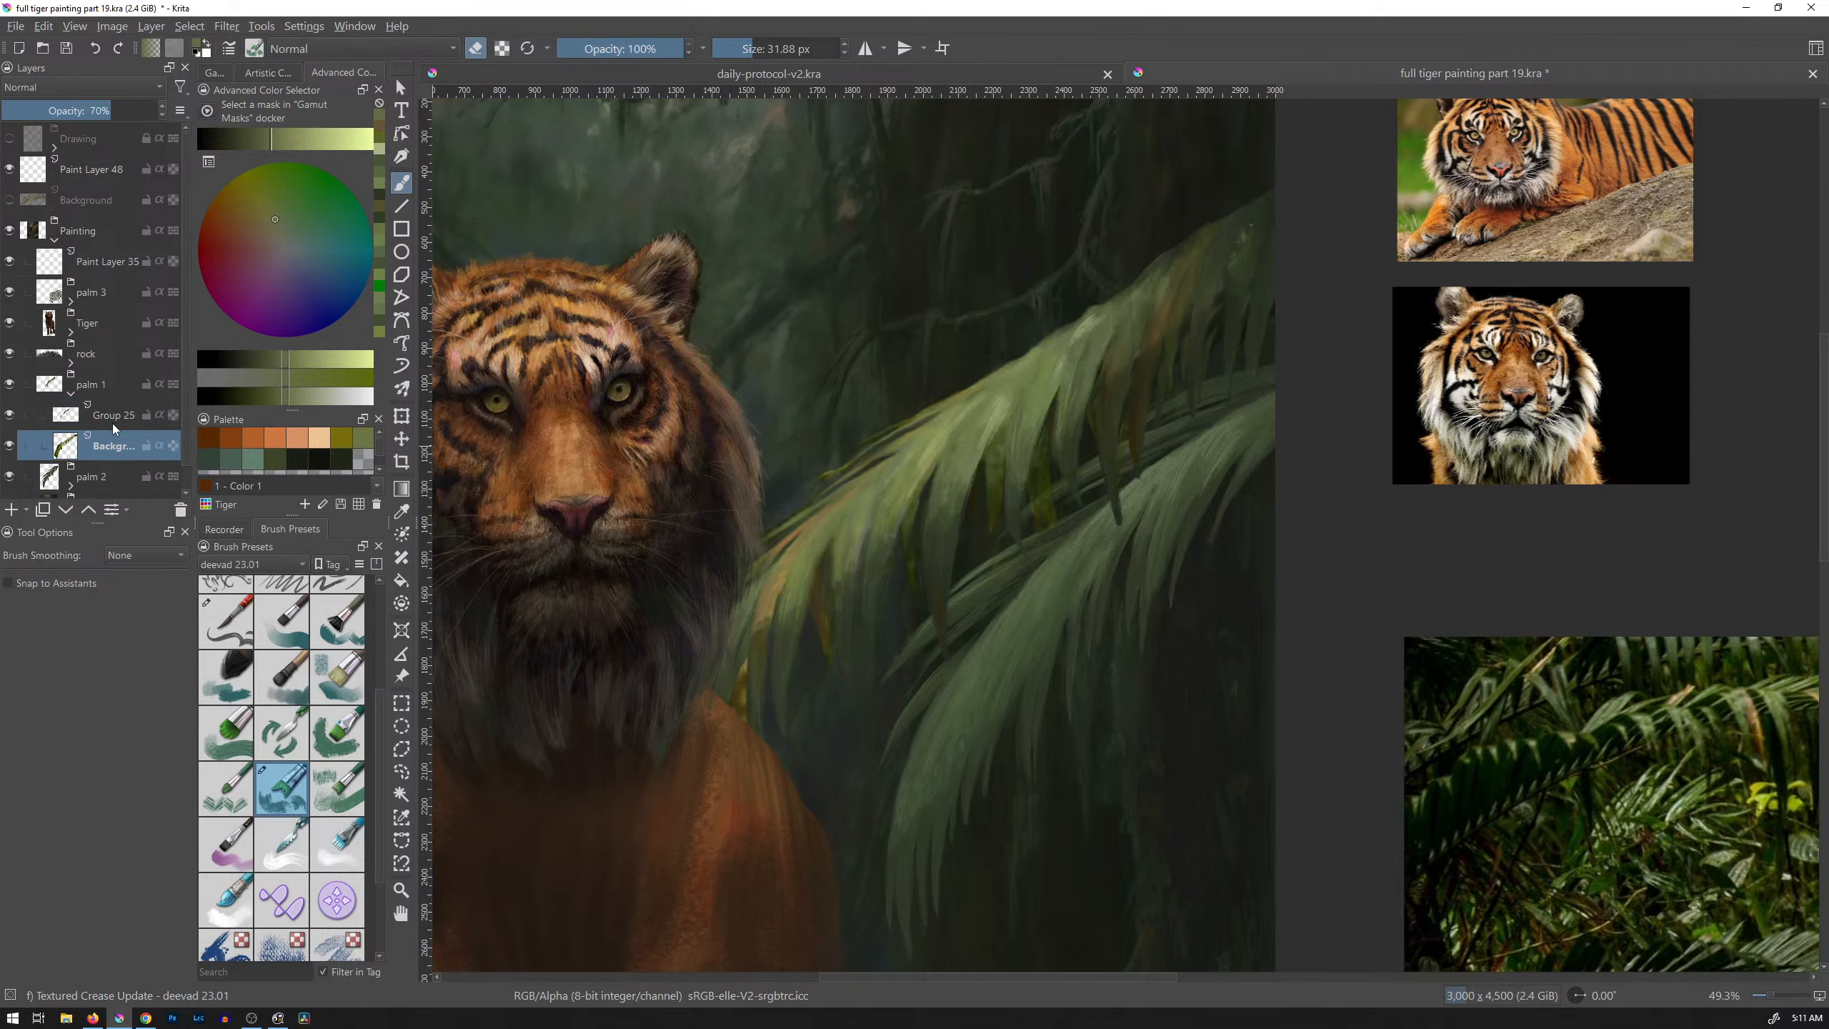
Step: Compare the frond with Group 25 hidden and shown, leave it visible, and set its opacity to 65%
click(14, 419)
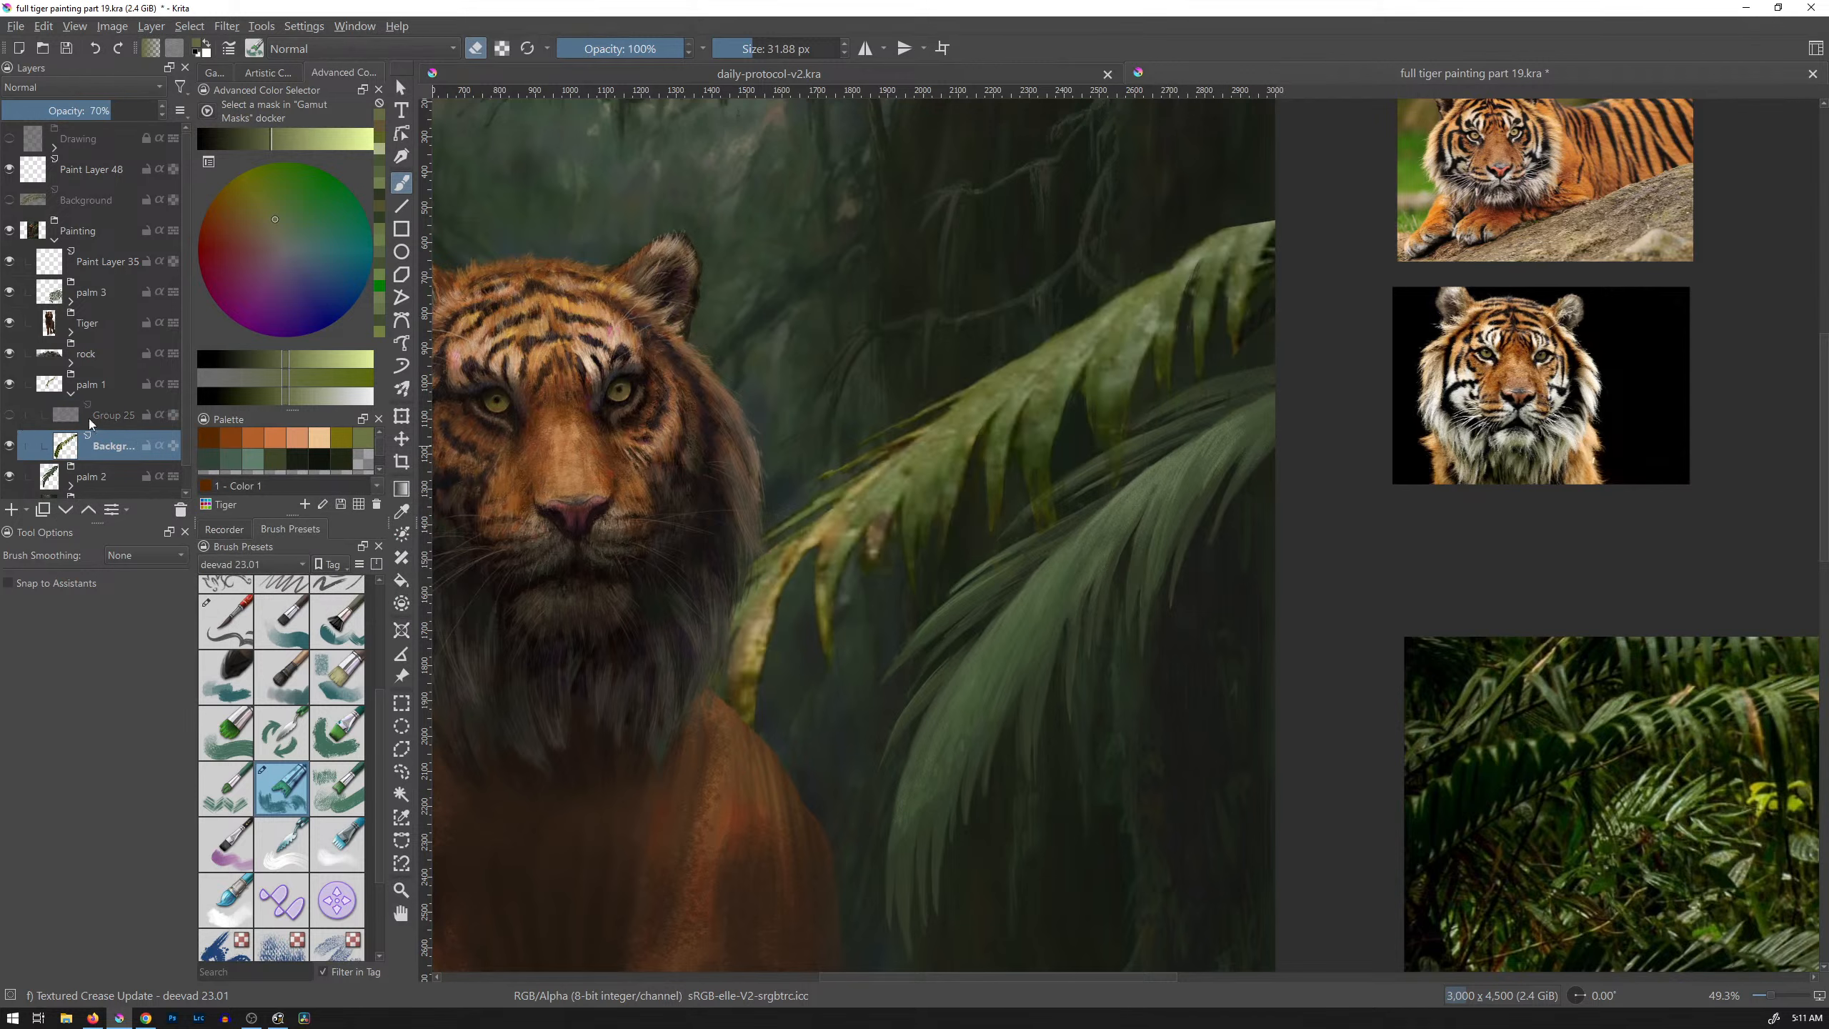
click(112, 418)
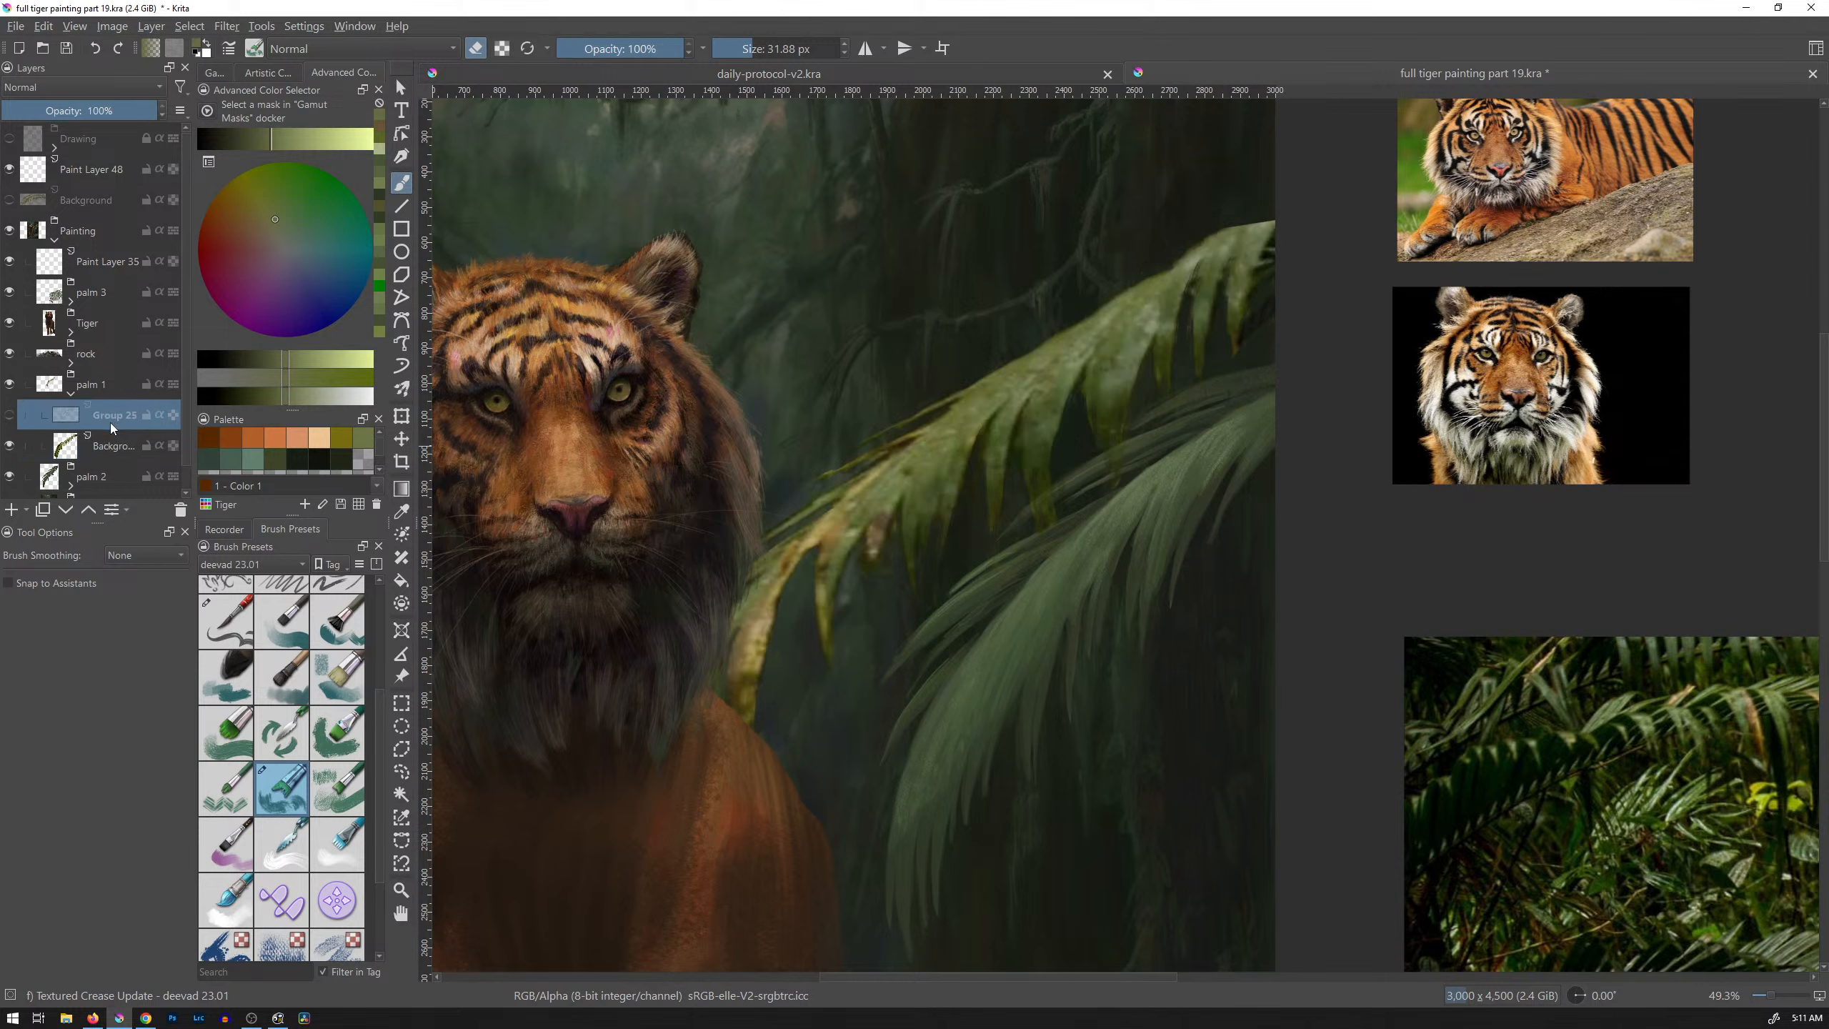
click(11, 417)
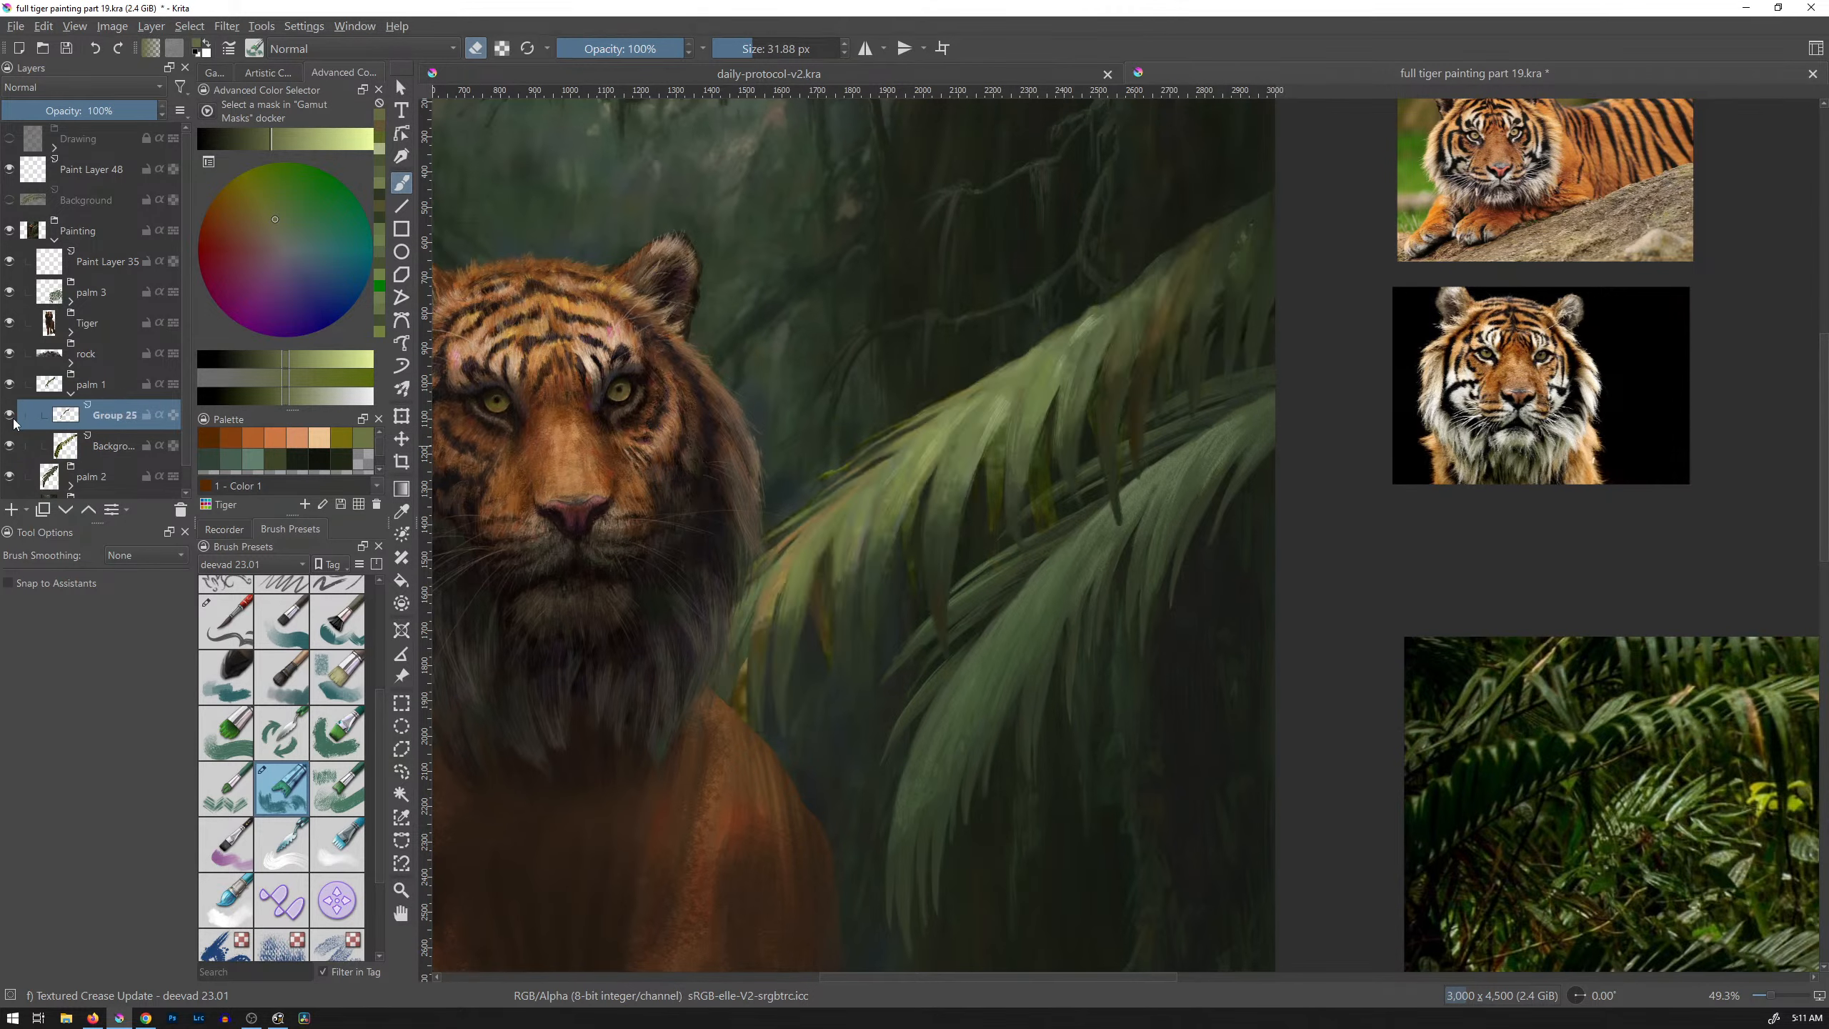
click(12, 424)
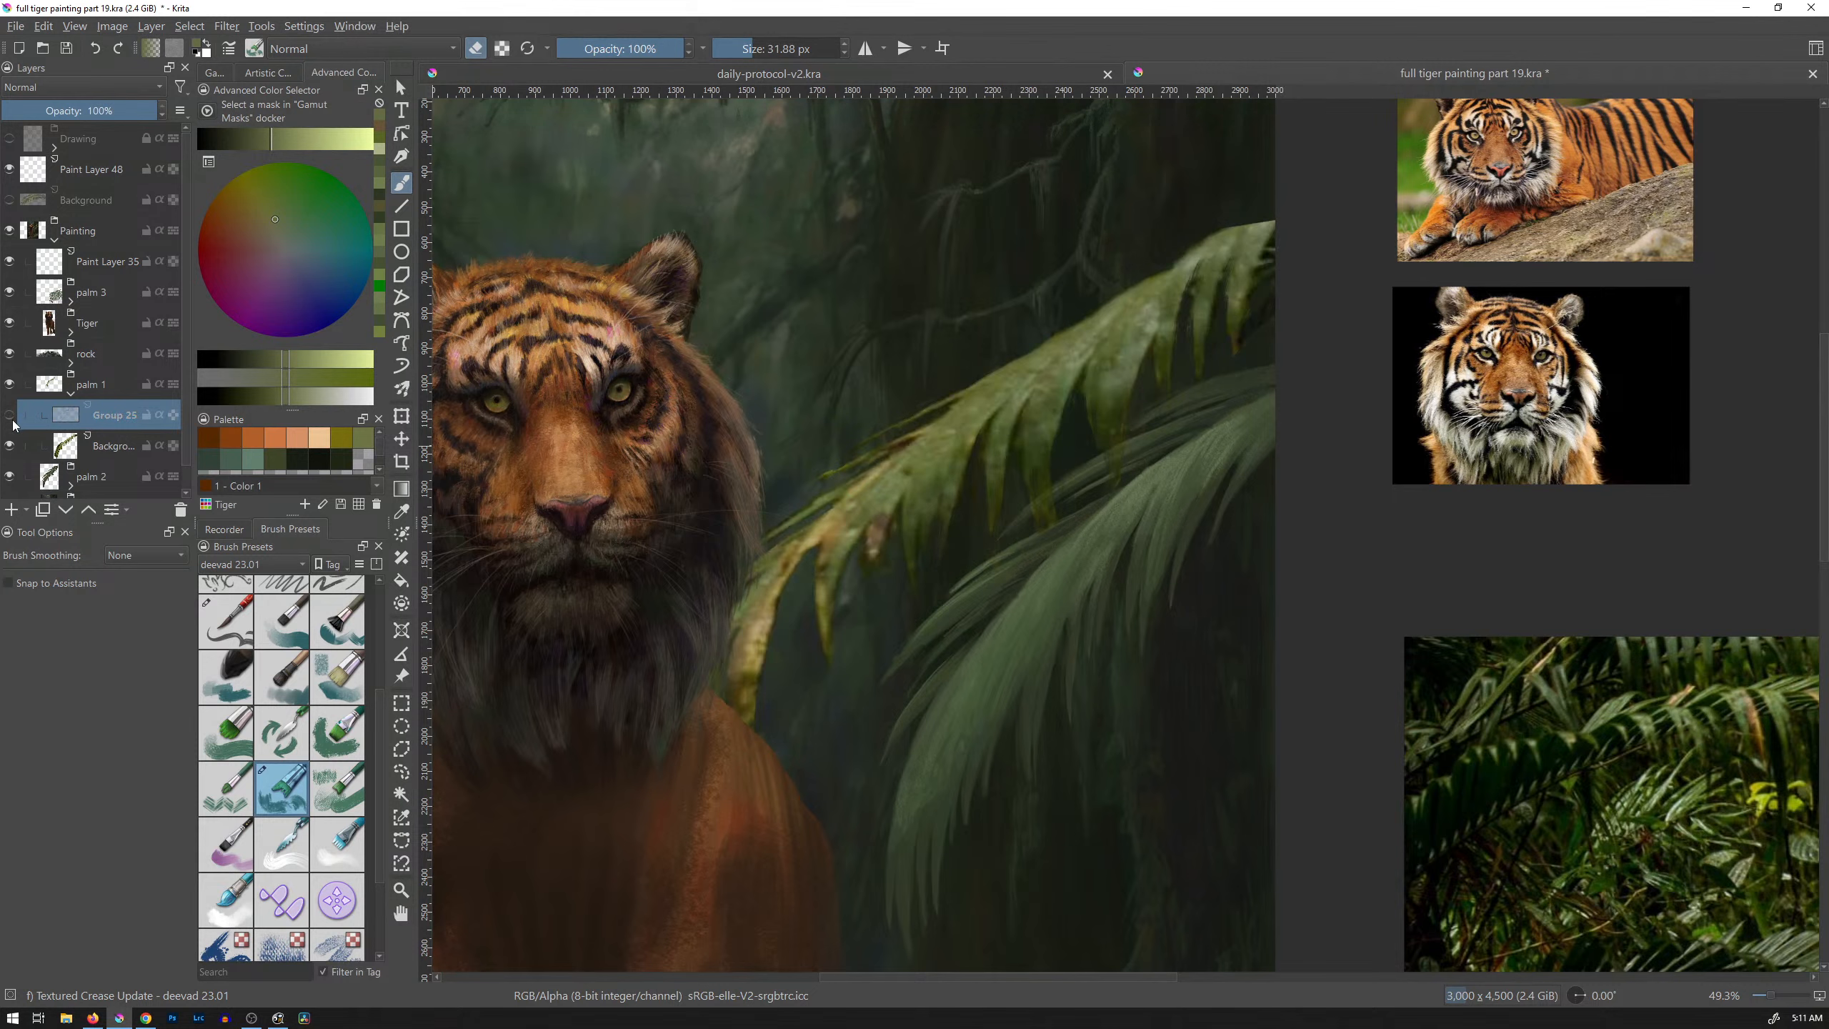
click(12, 425)
click(12, 423)
click(13, 423)
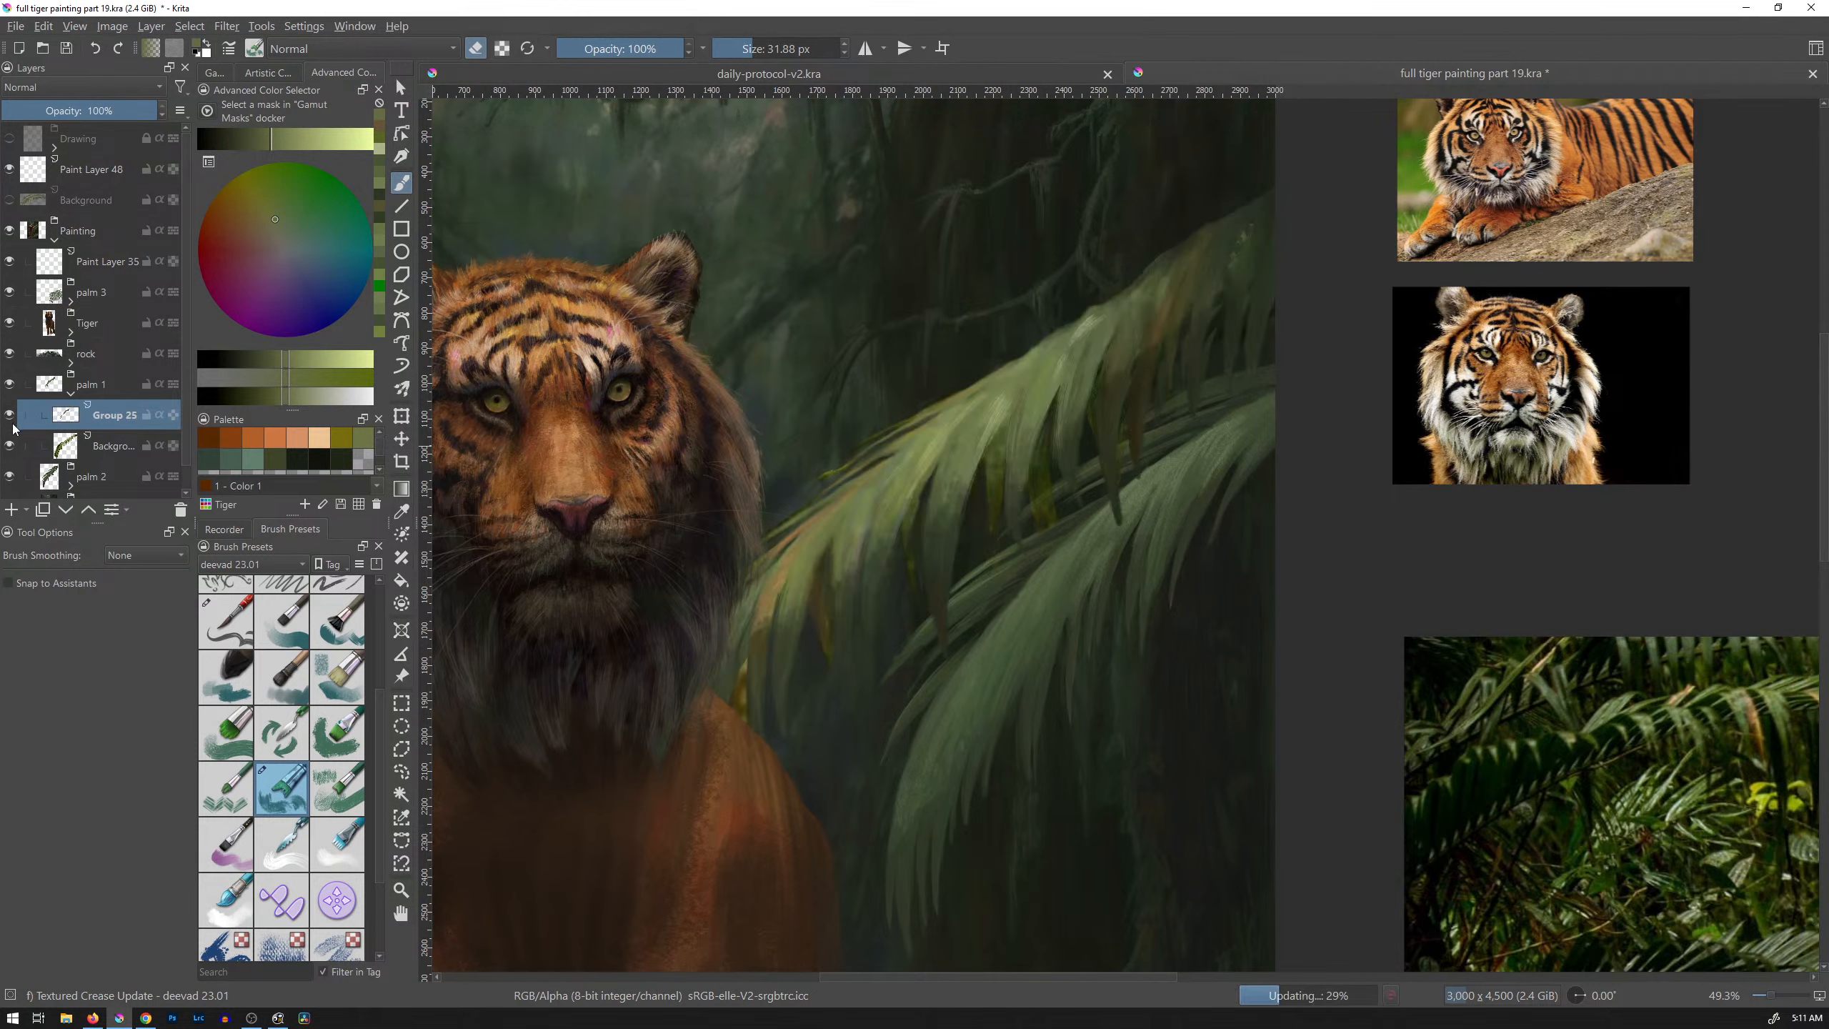
click(14, 424)
click(14, 425)
click(15, 426)
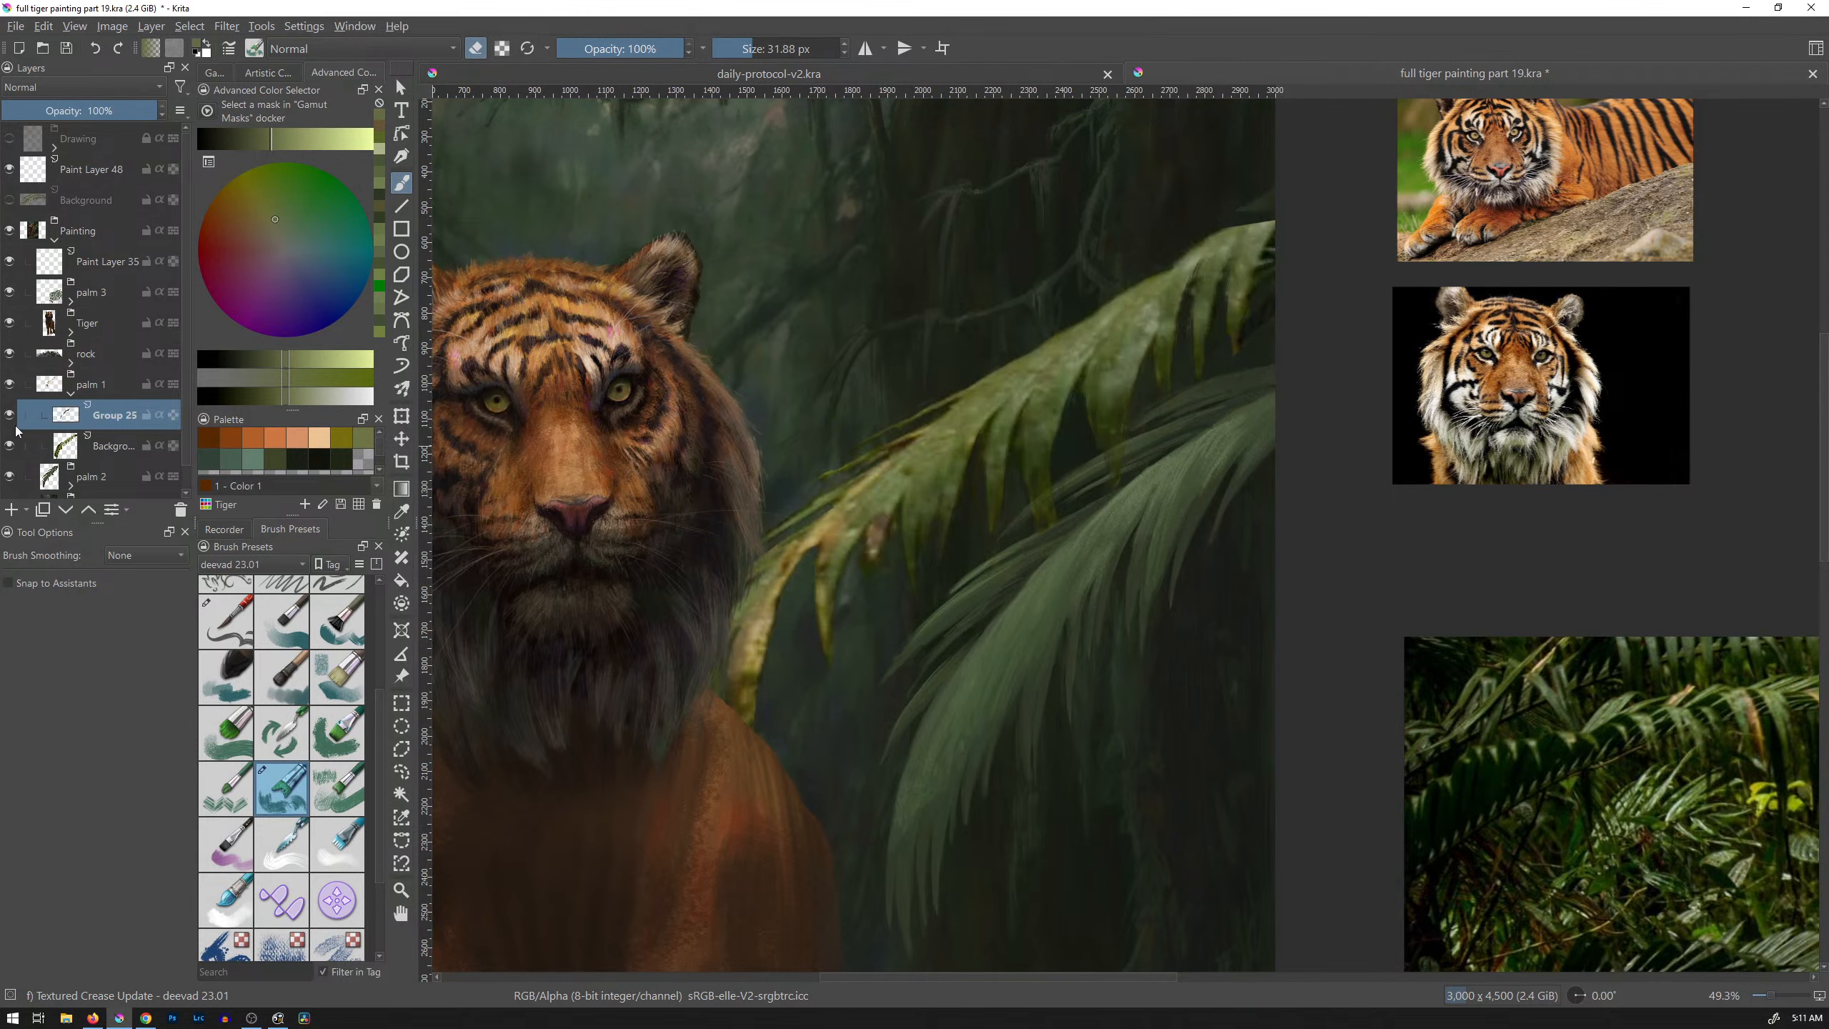
click(17, 428)
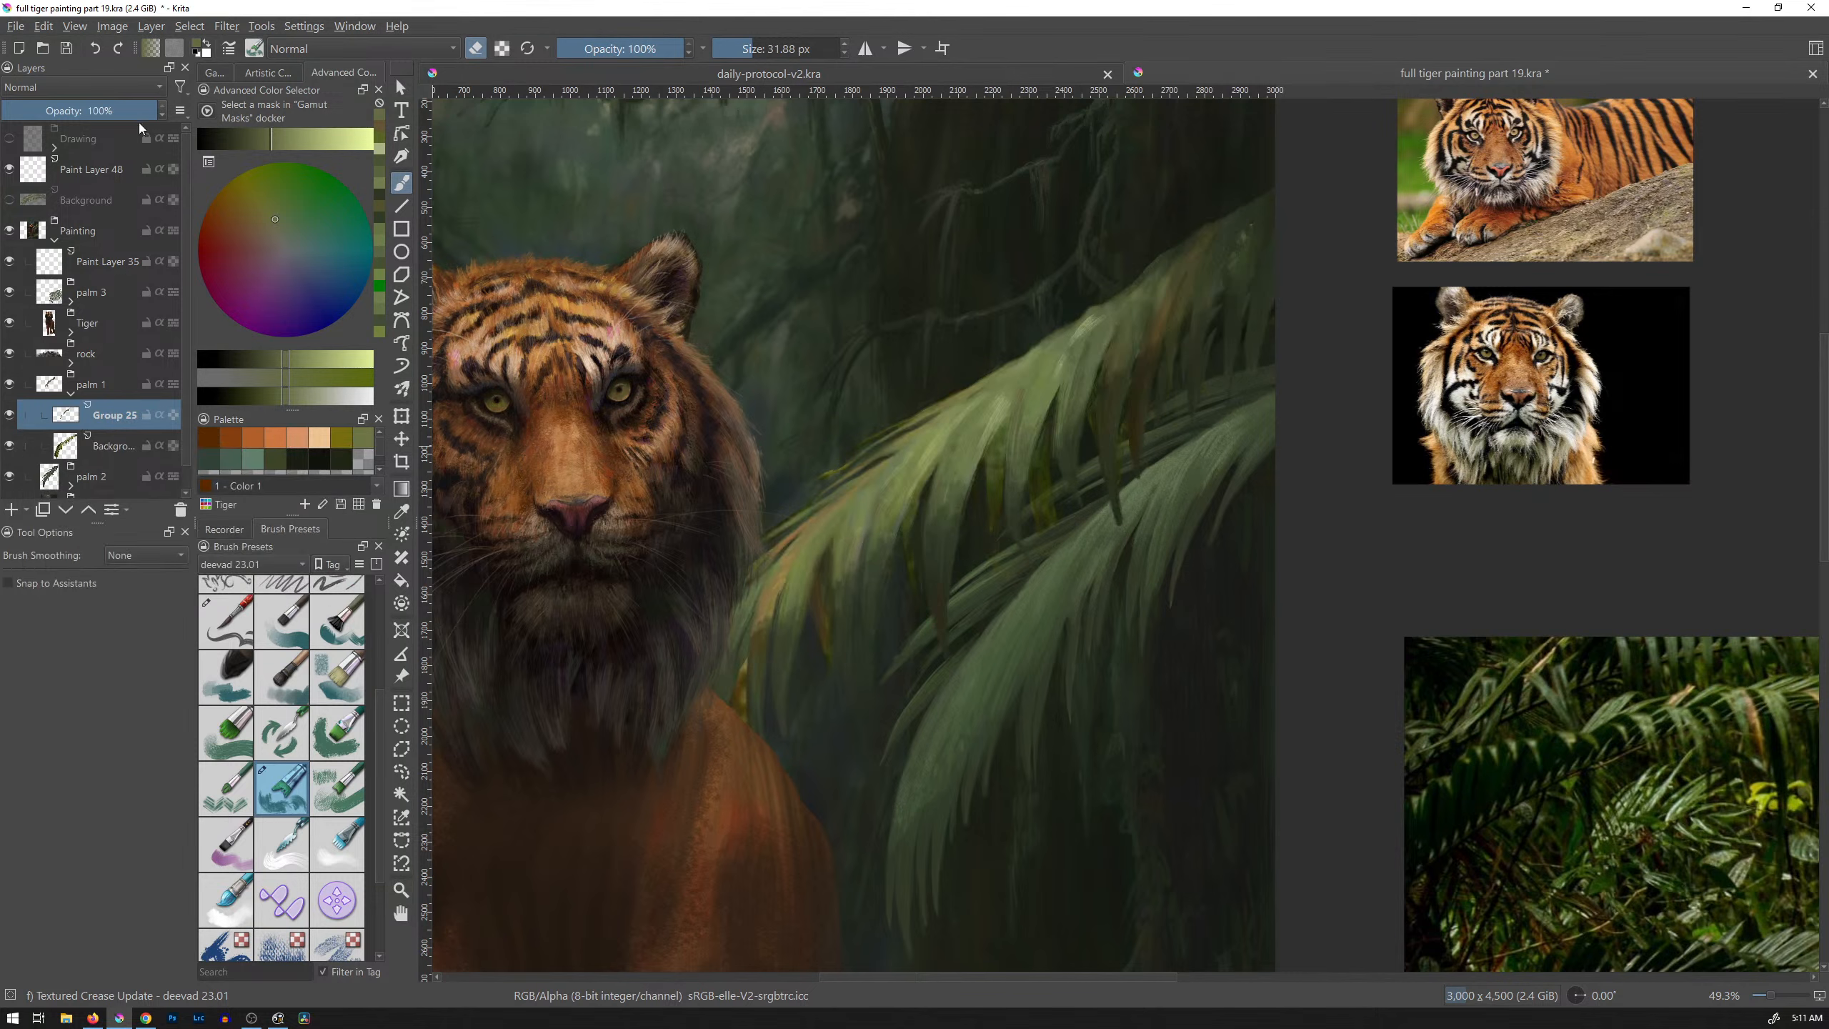
click(103, 110)
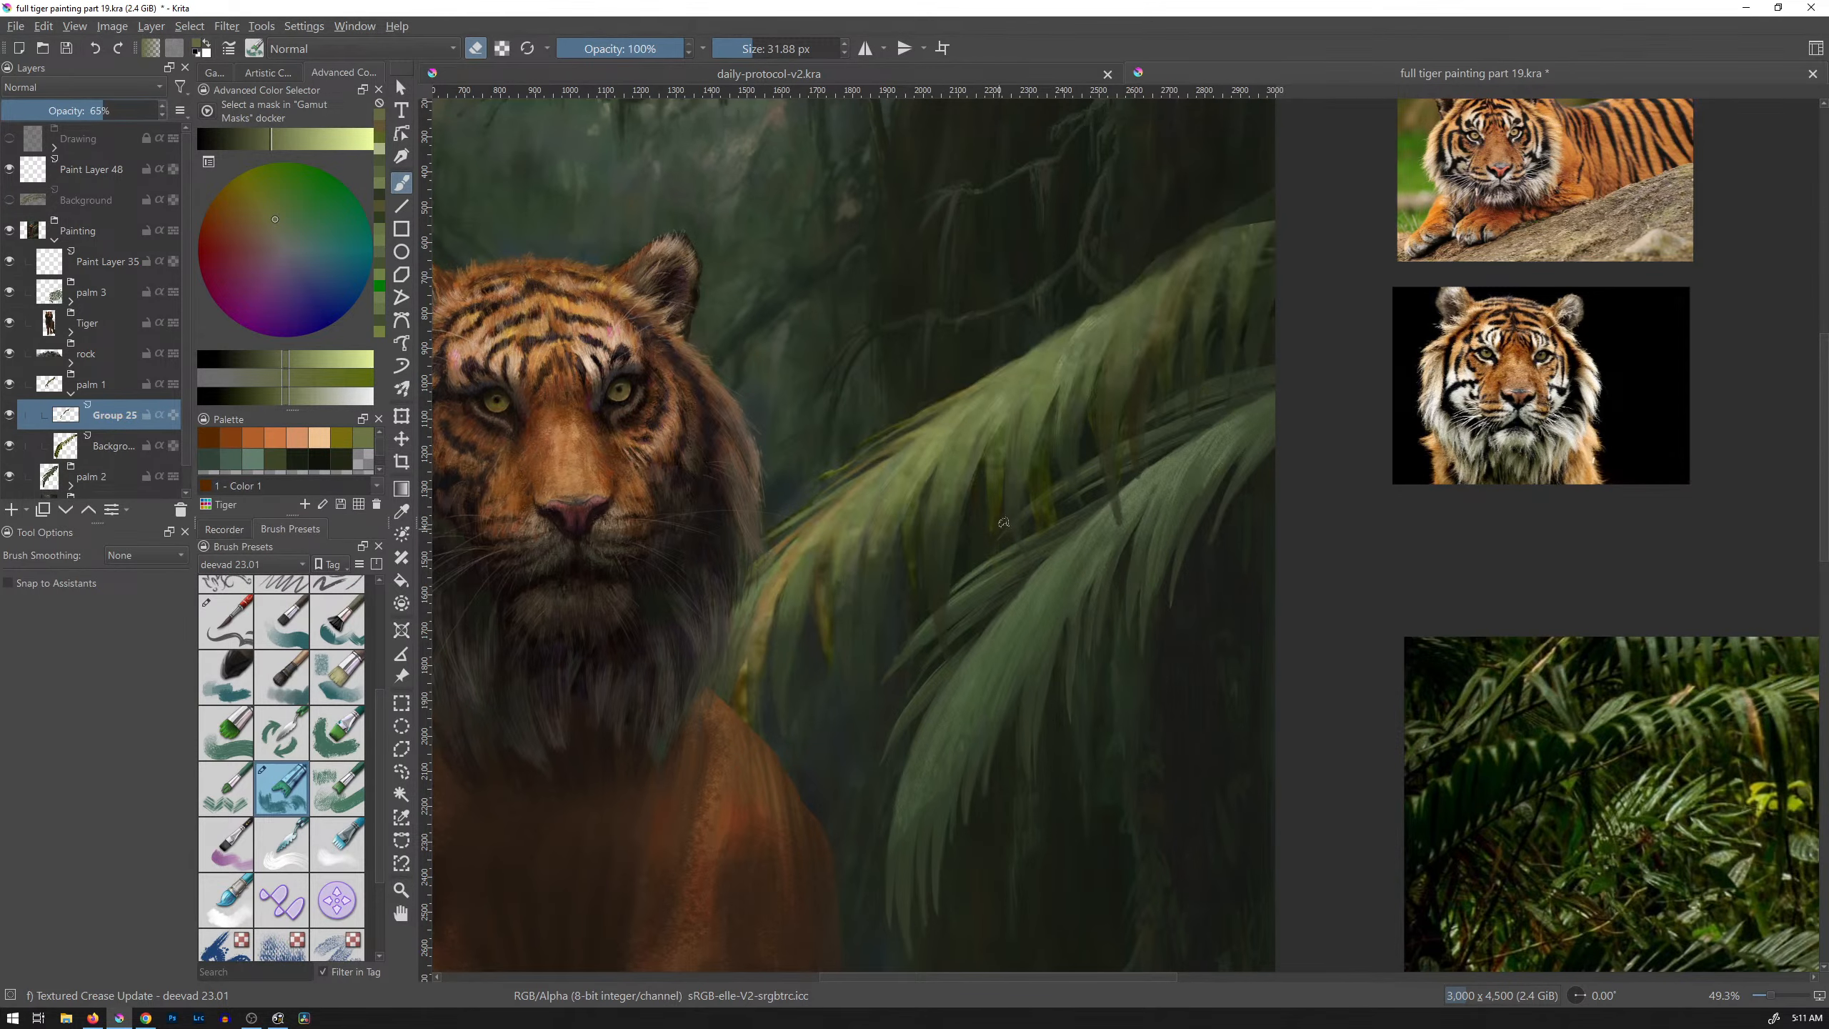
drag(977, 591, 991, 546)
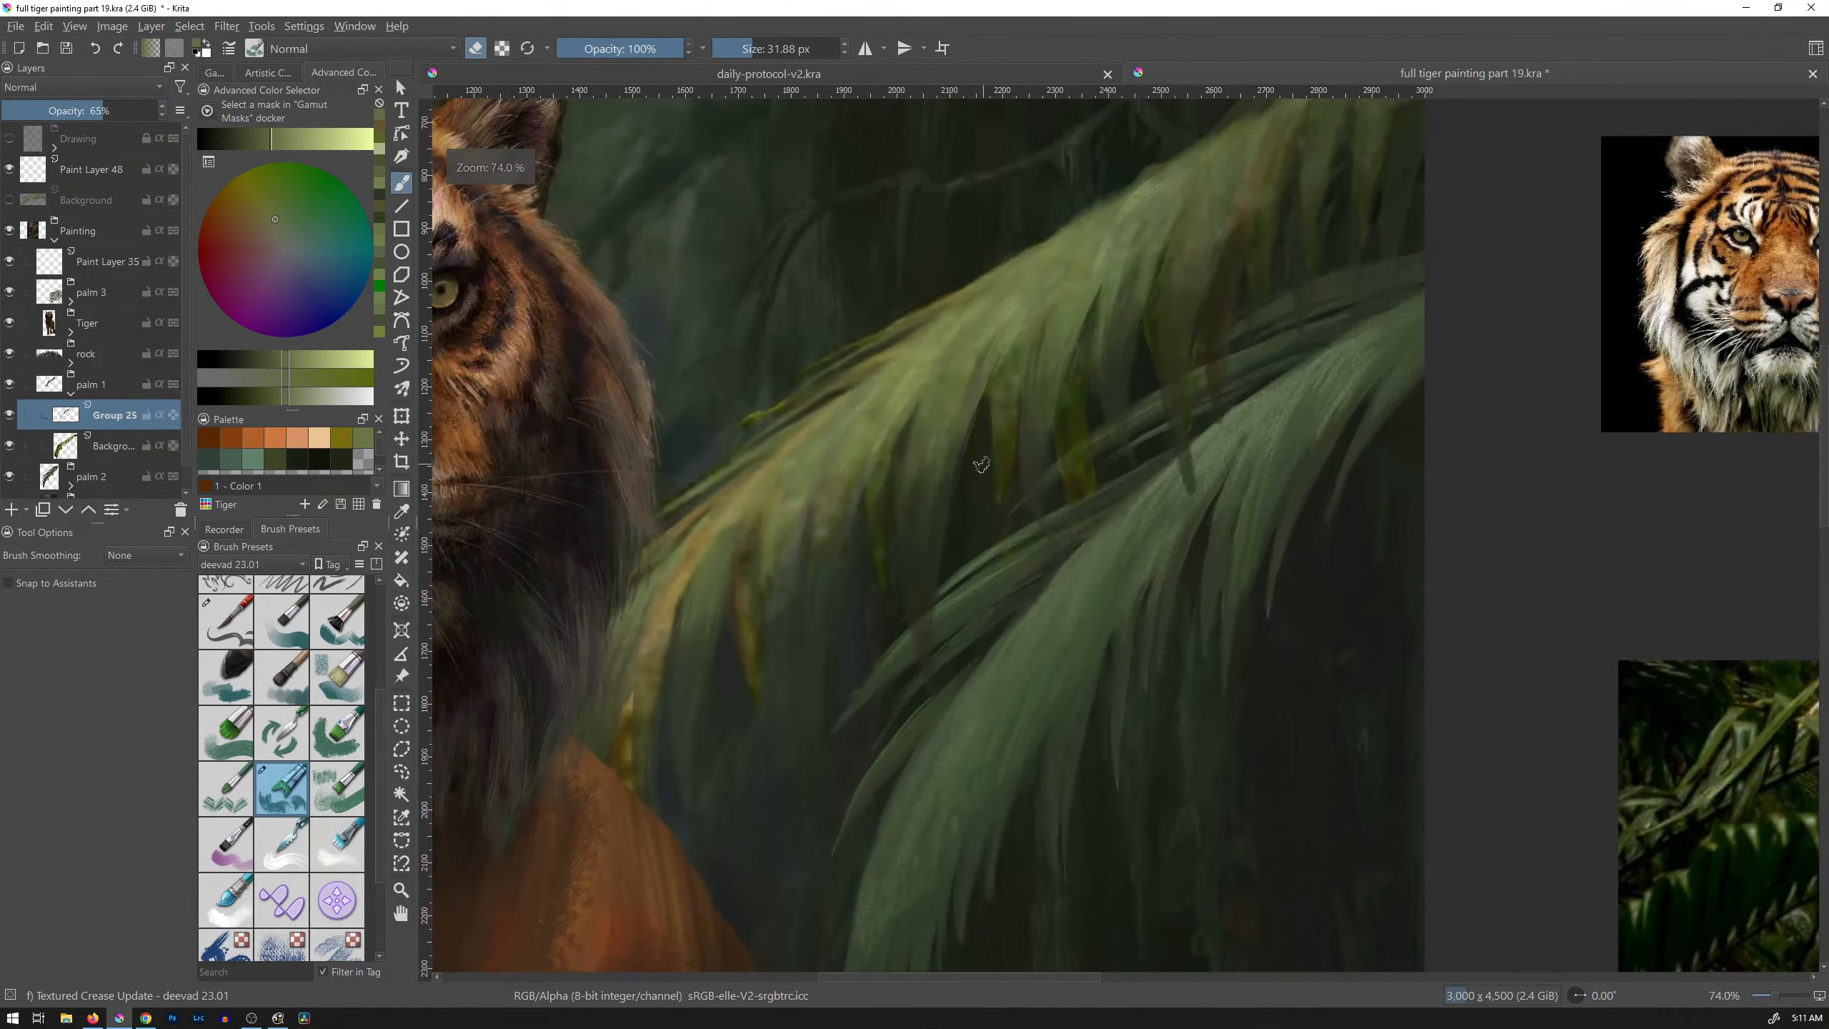
key(e)
mouse_move(950, 489)
mouse_down()
mouse_move(934, 606)
mouse_move(938, 571)
mouse_up()
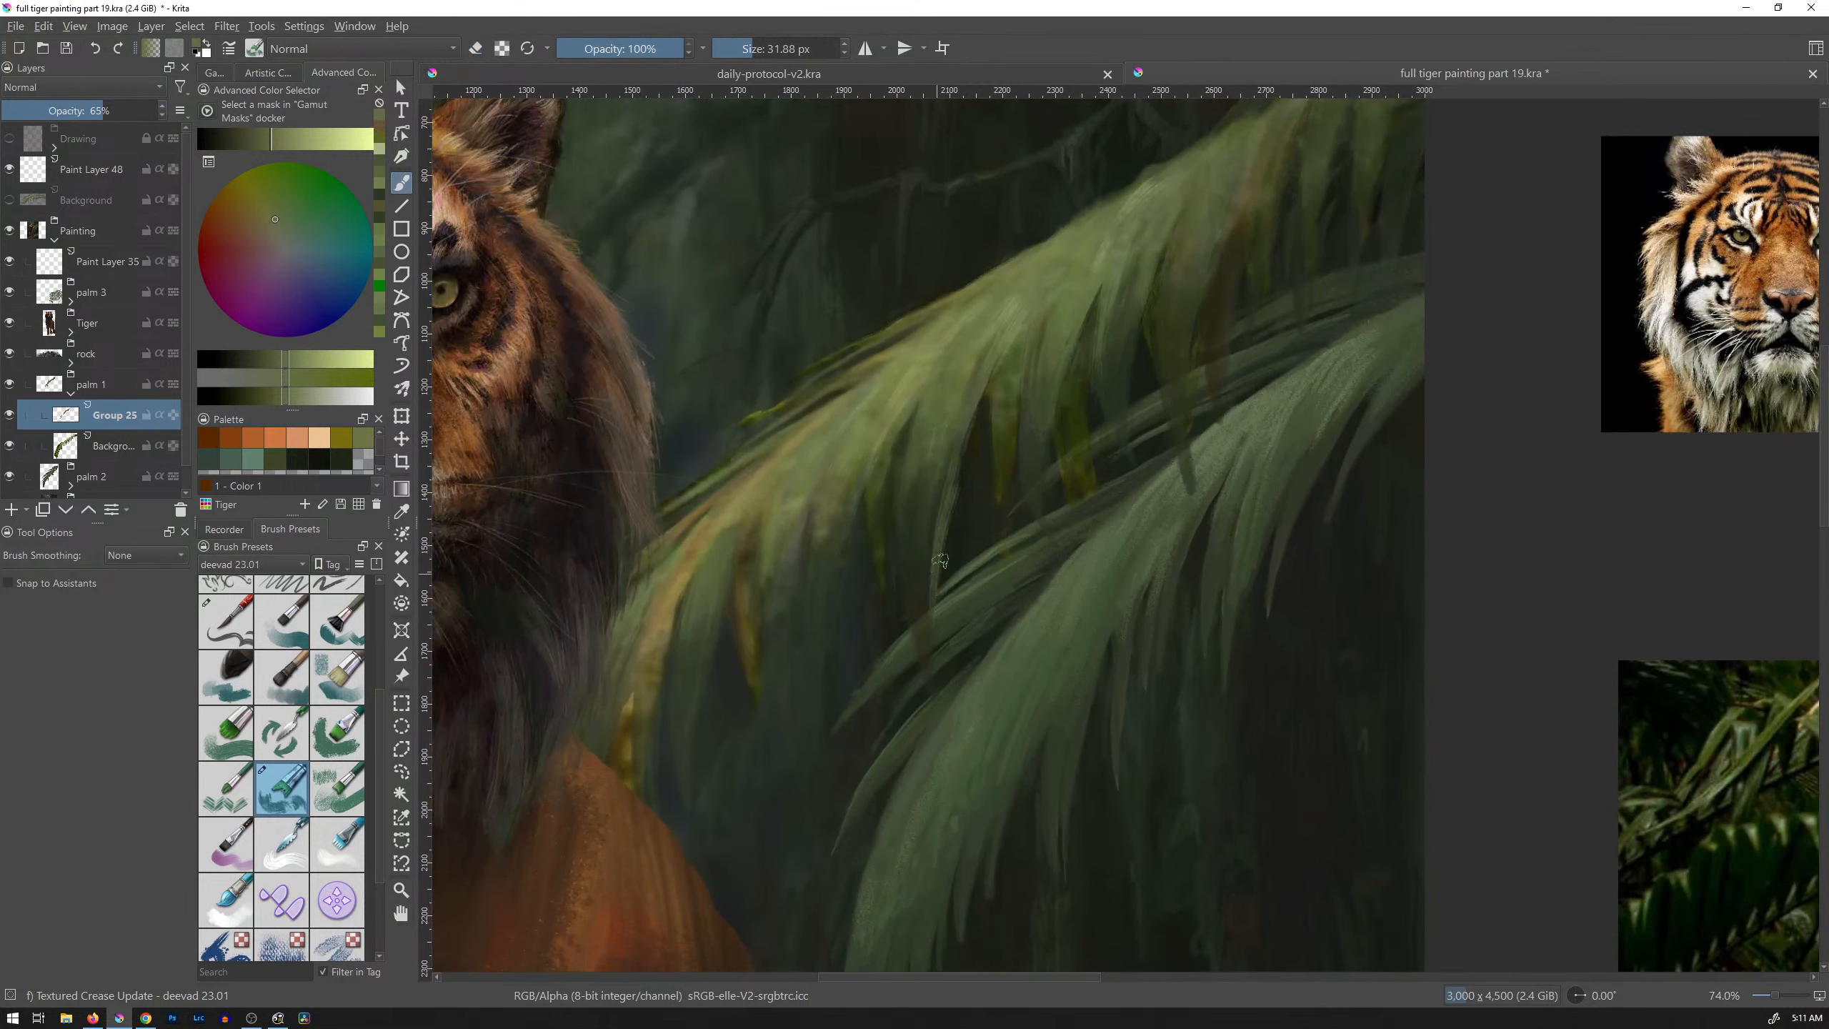
key(ctrl+z)
key(ctrl+z)
key(e)
Step: Erase Group 25 paint between the frond's middle leaflets so their tips and gaps read more sharply
drag(935, 546, 955, 452)
drag(939, 584, 959, 427)
drag(938, 539, 978, 394)
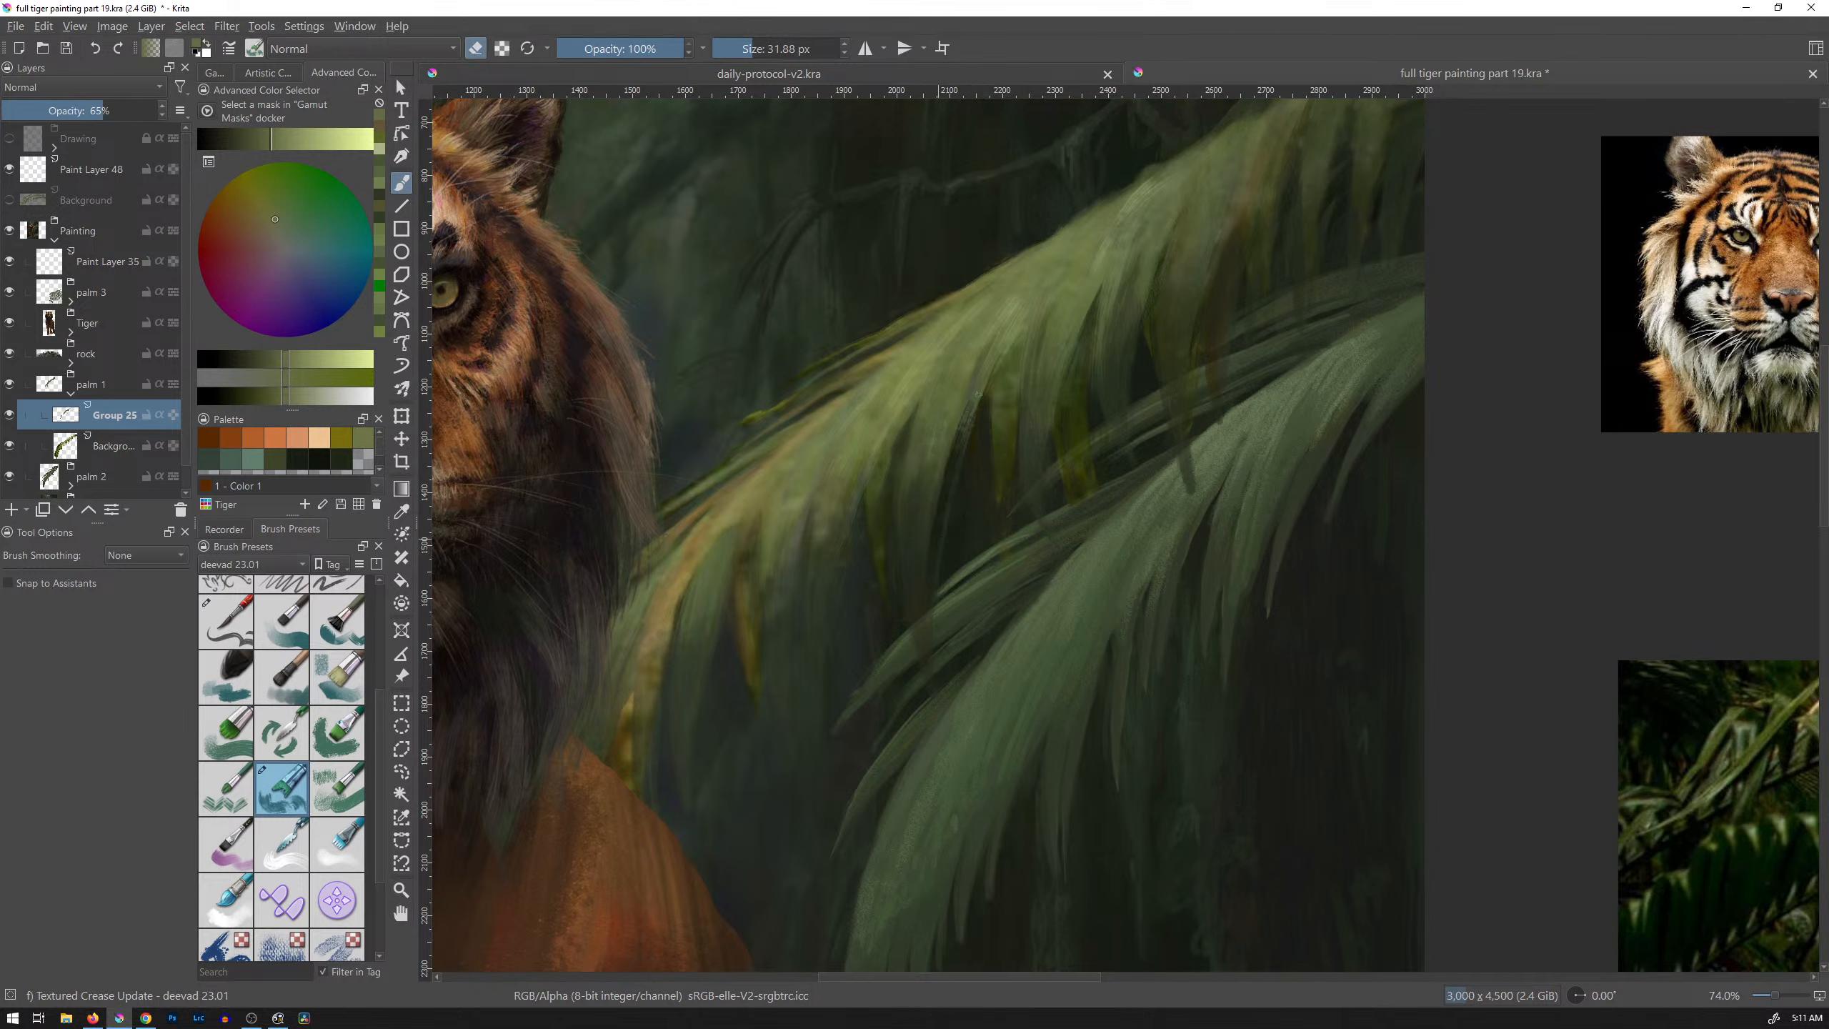
drag(933, 551, 991, 365)
drag(1022, 479, 1041, 326)
drag(1041, 417, 1044, 366)
drag(1033, 477, 1041, 331)
drag(966, 415, 1005, 328)
drag(978, 384, 1002, 333)
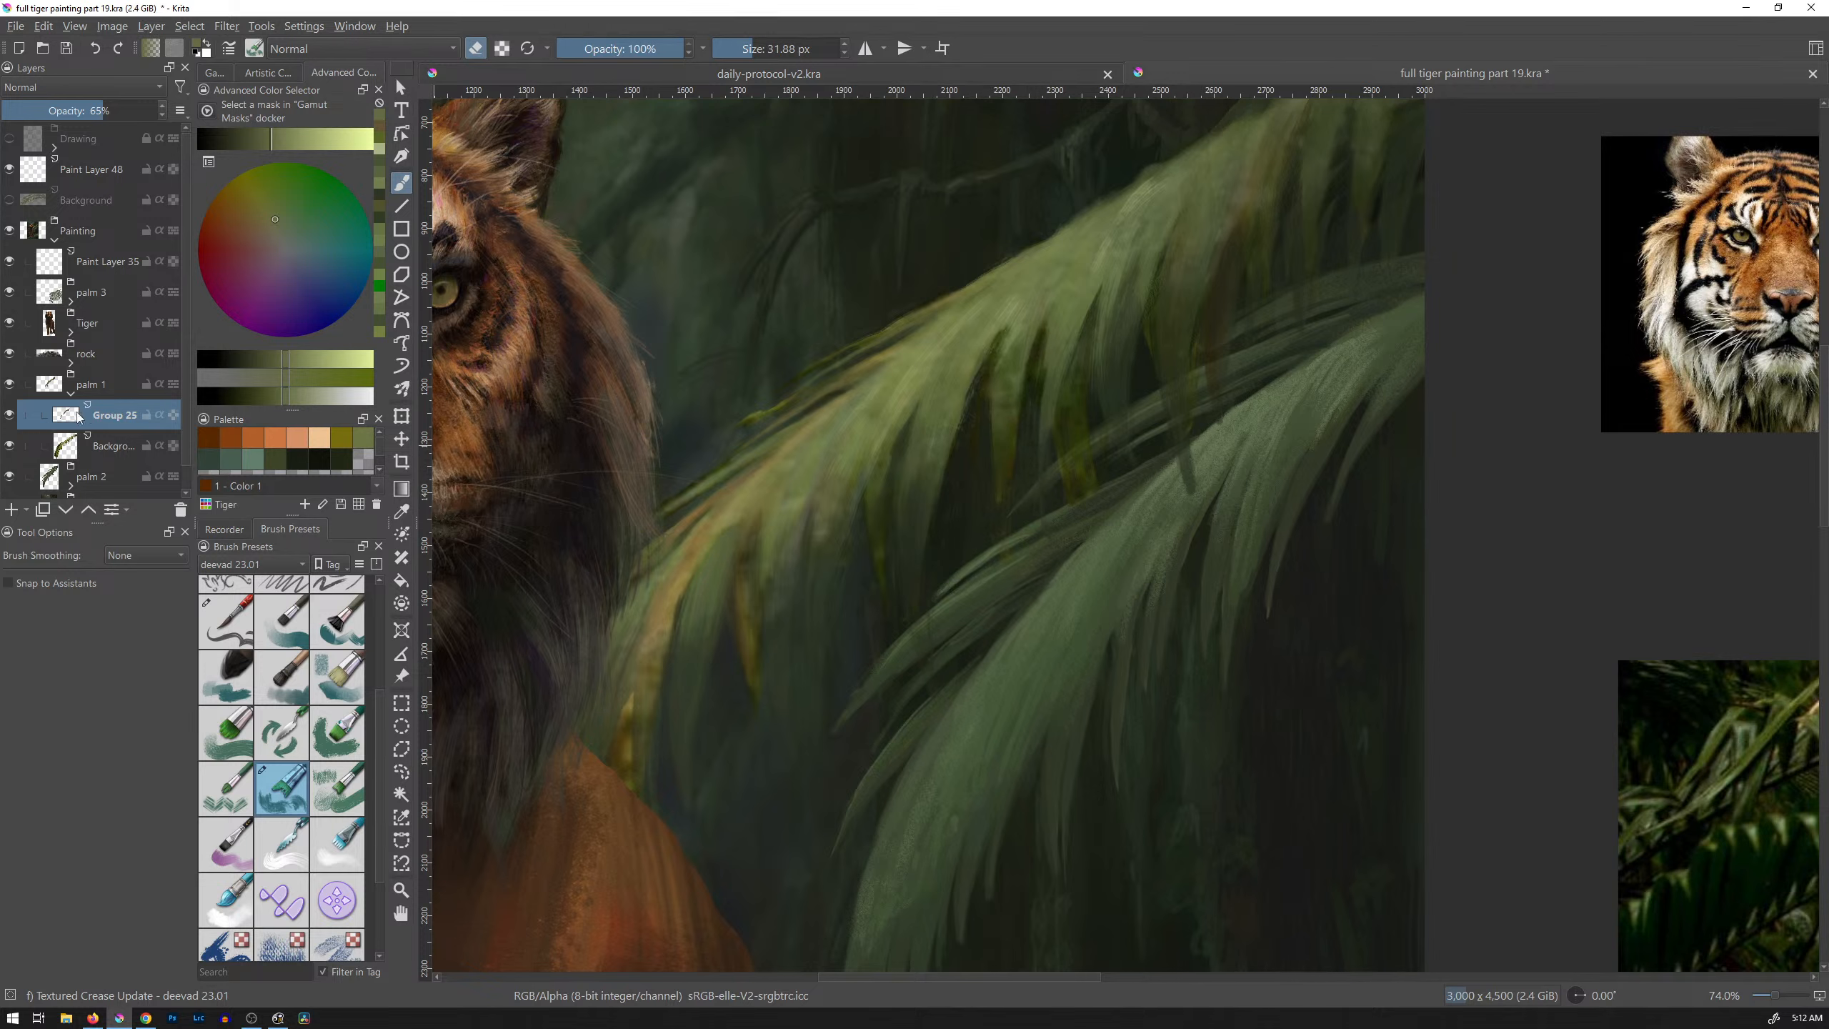
Step: Check the painted extent of Group 25 with a selection, clear it, and erase more of the overlay along the frond's leaflets
ctrl+click(98, 425)
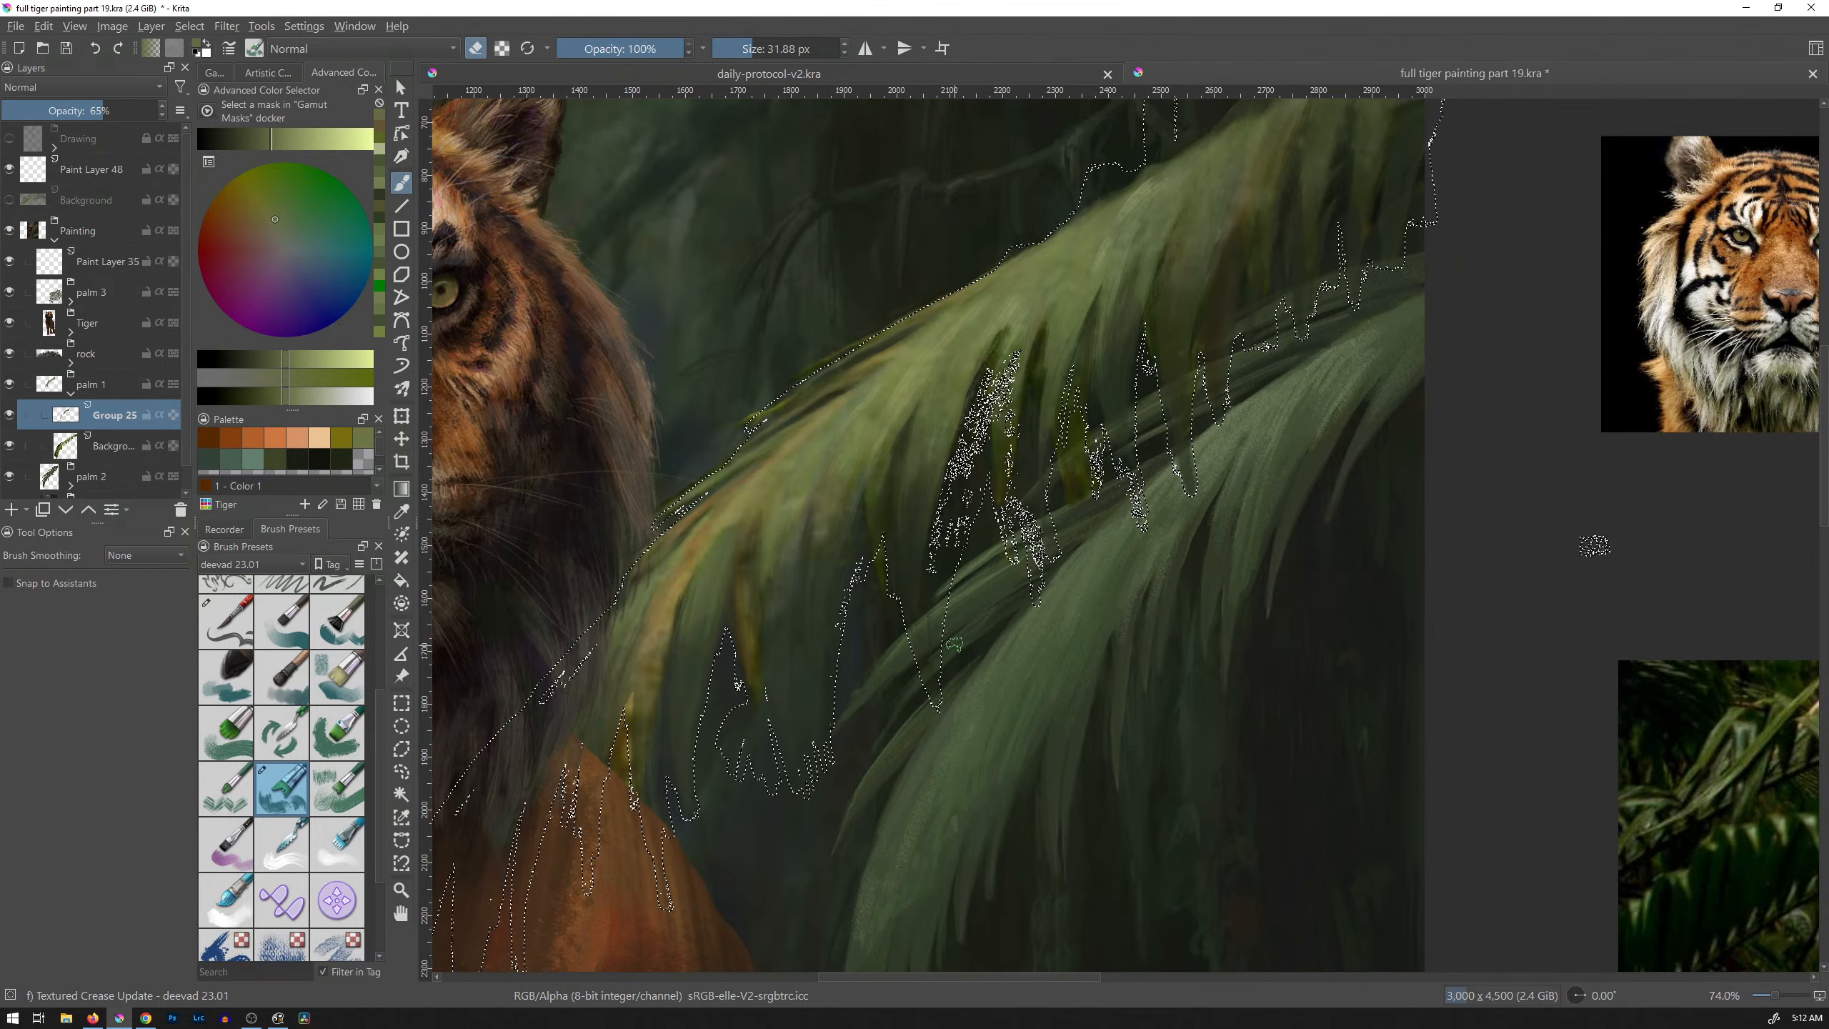
key(ctrl+shift+a)
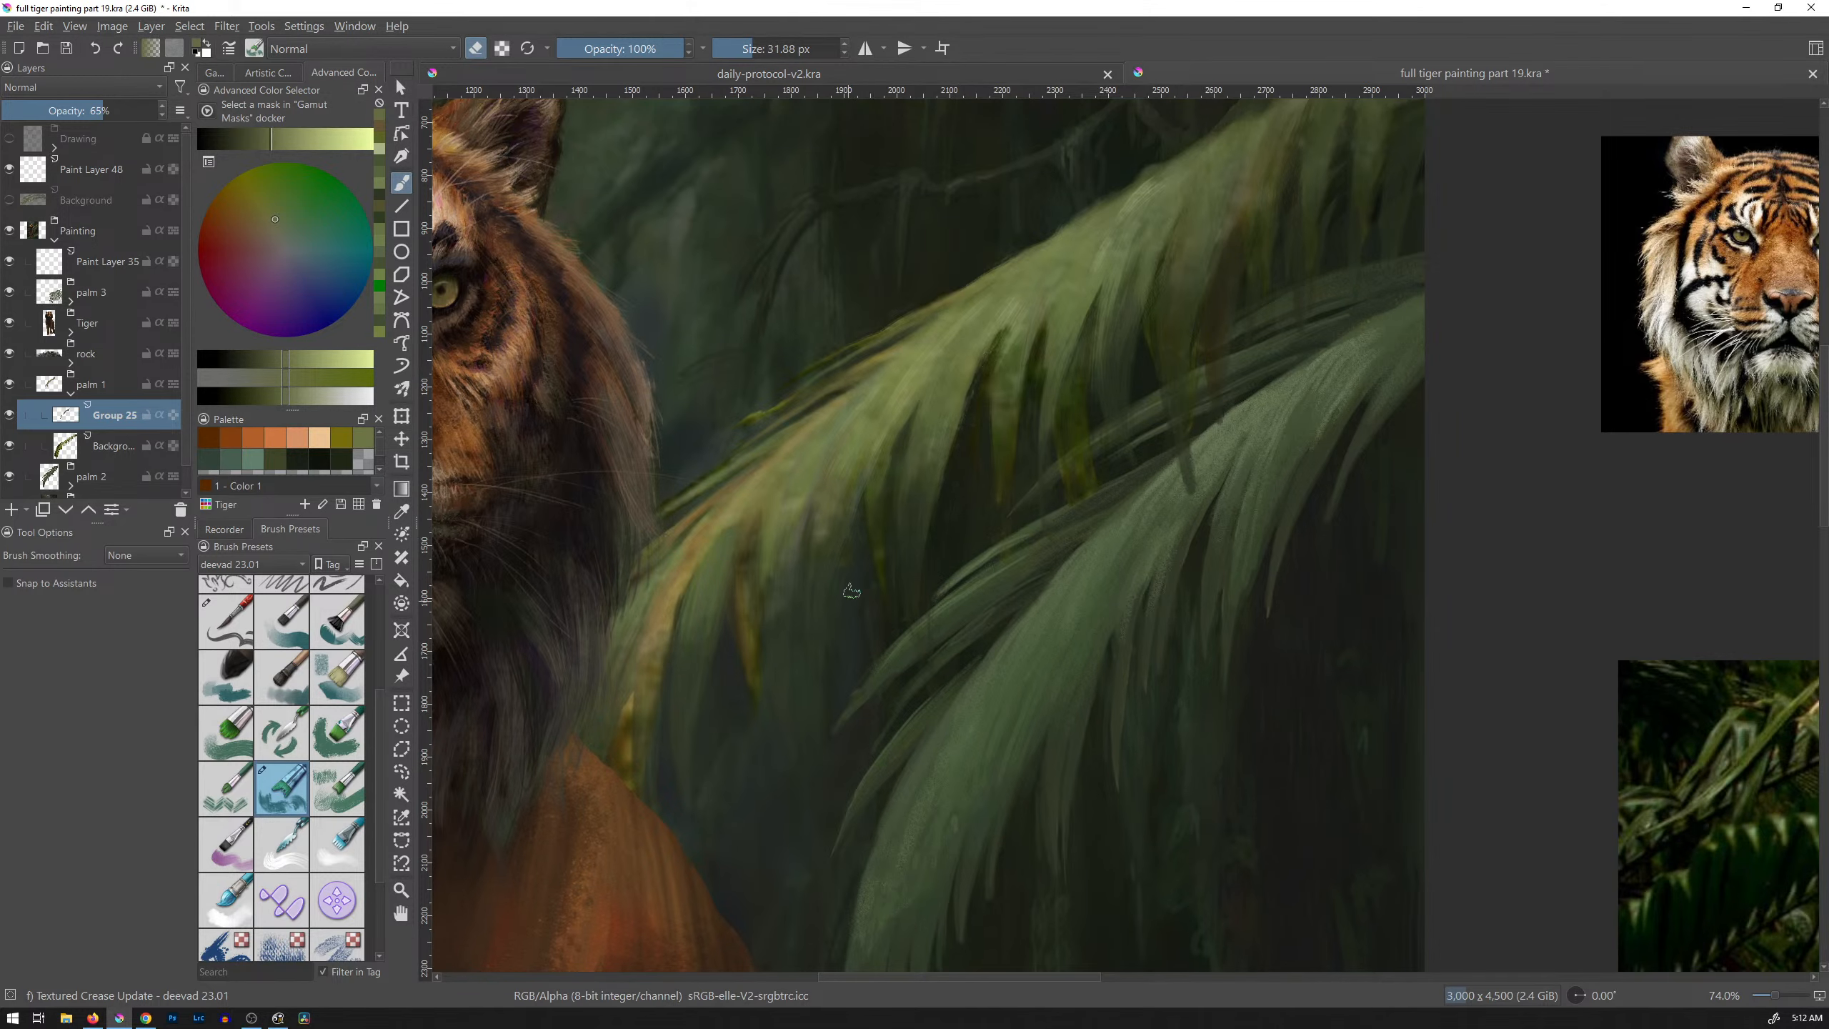
mouse_move(1138, 367)
mouse_down()
mouse_move(1068, 490)
mouse_move(1138, 361)
mouse_up()
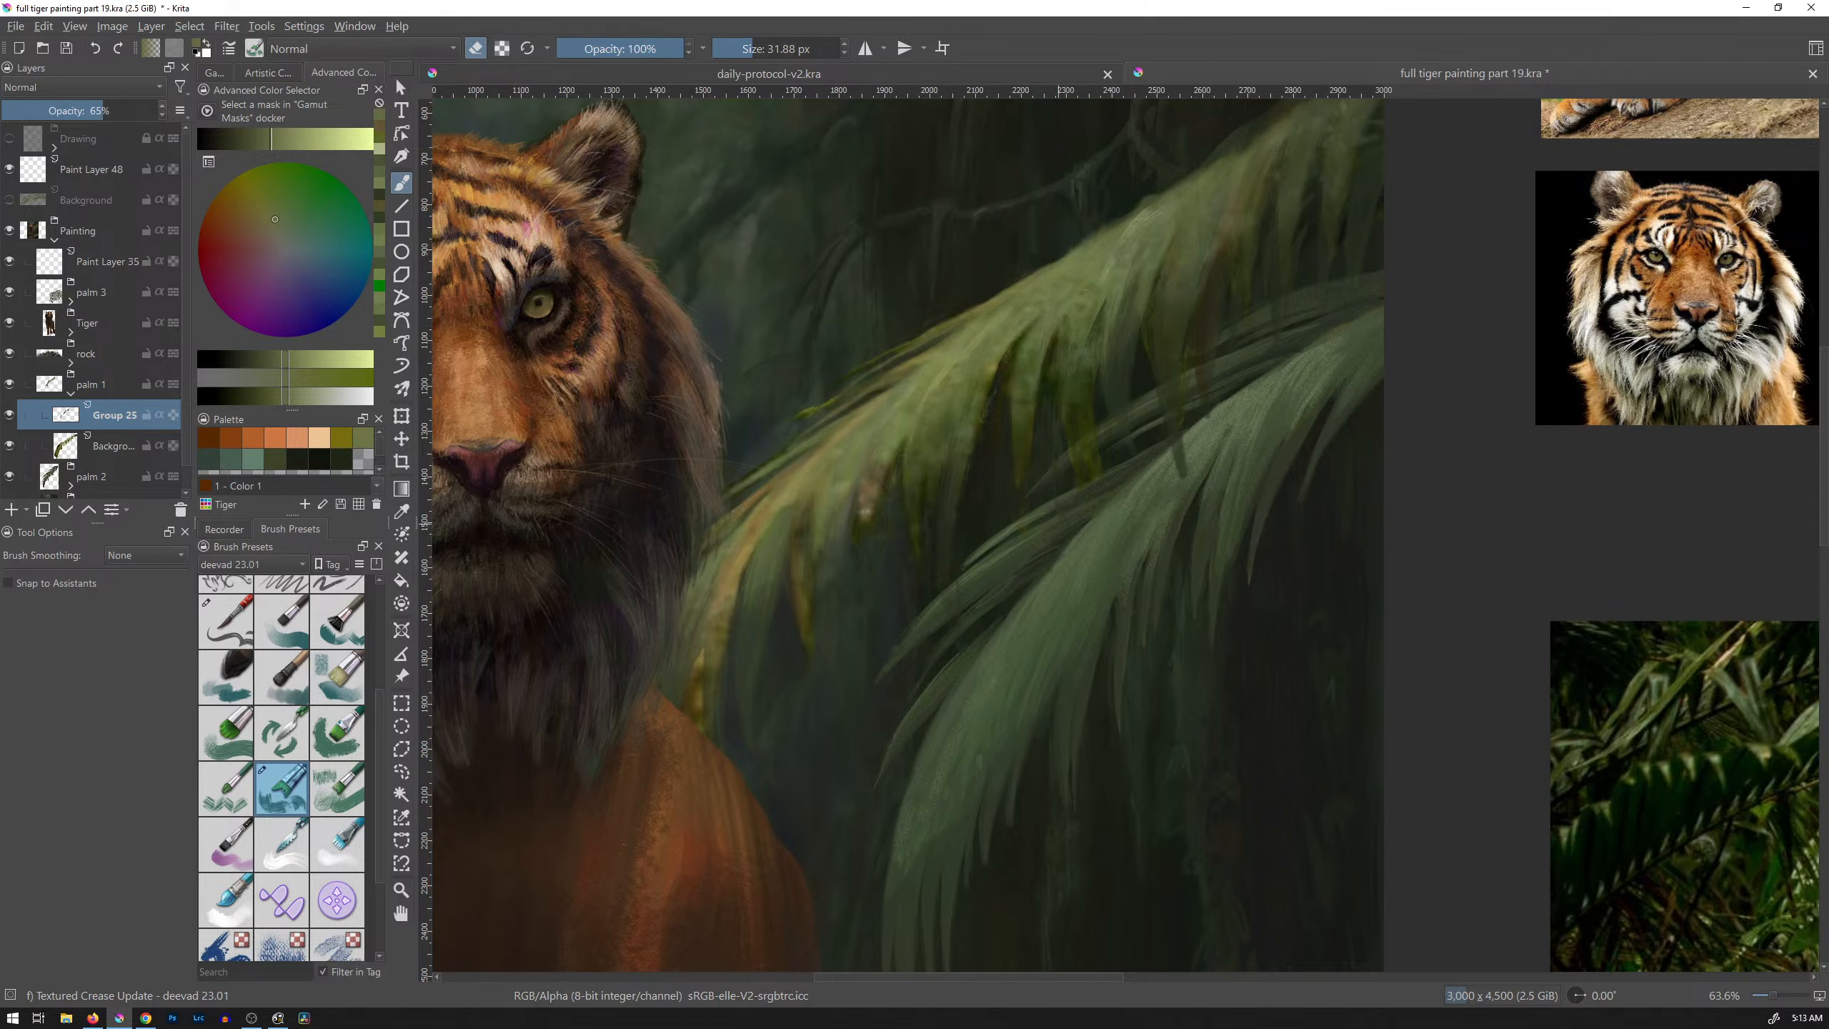
Step: Set Group 25's opacity to 75% and erase its paint over the leaflets at the frond's drooping end beside the tiger
click(112, 113)
drag(112, 112, 121, 109)
drag(807, 589, 794, 553)
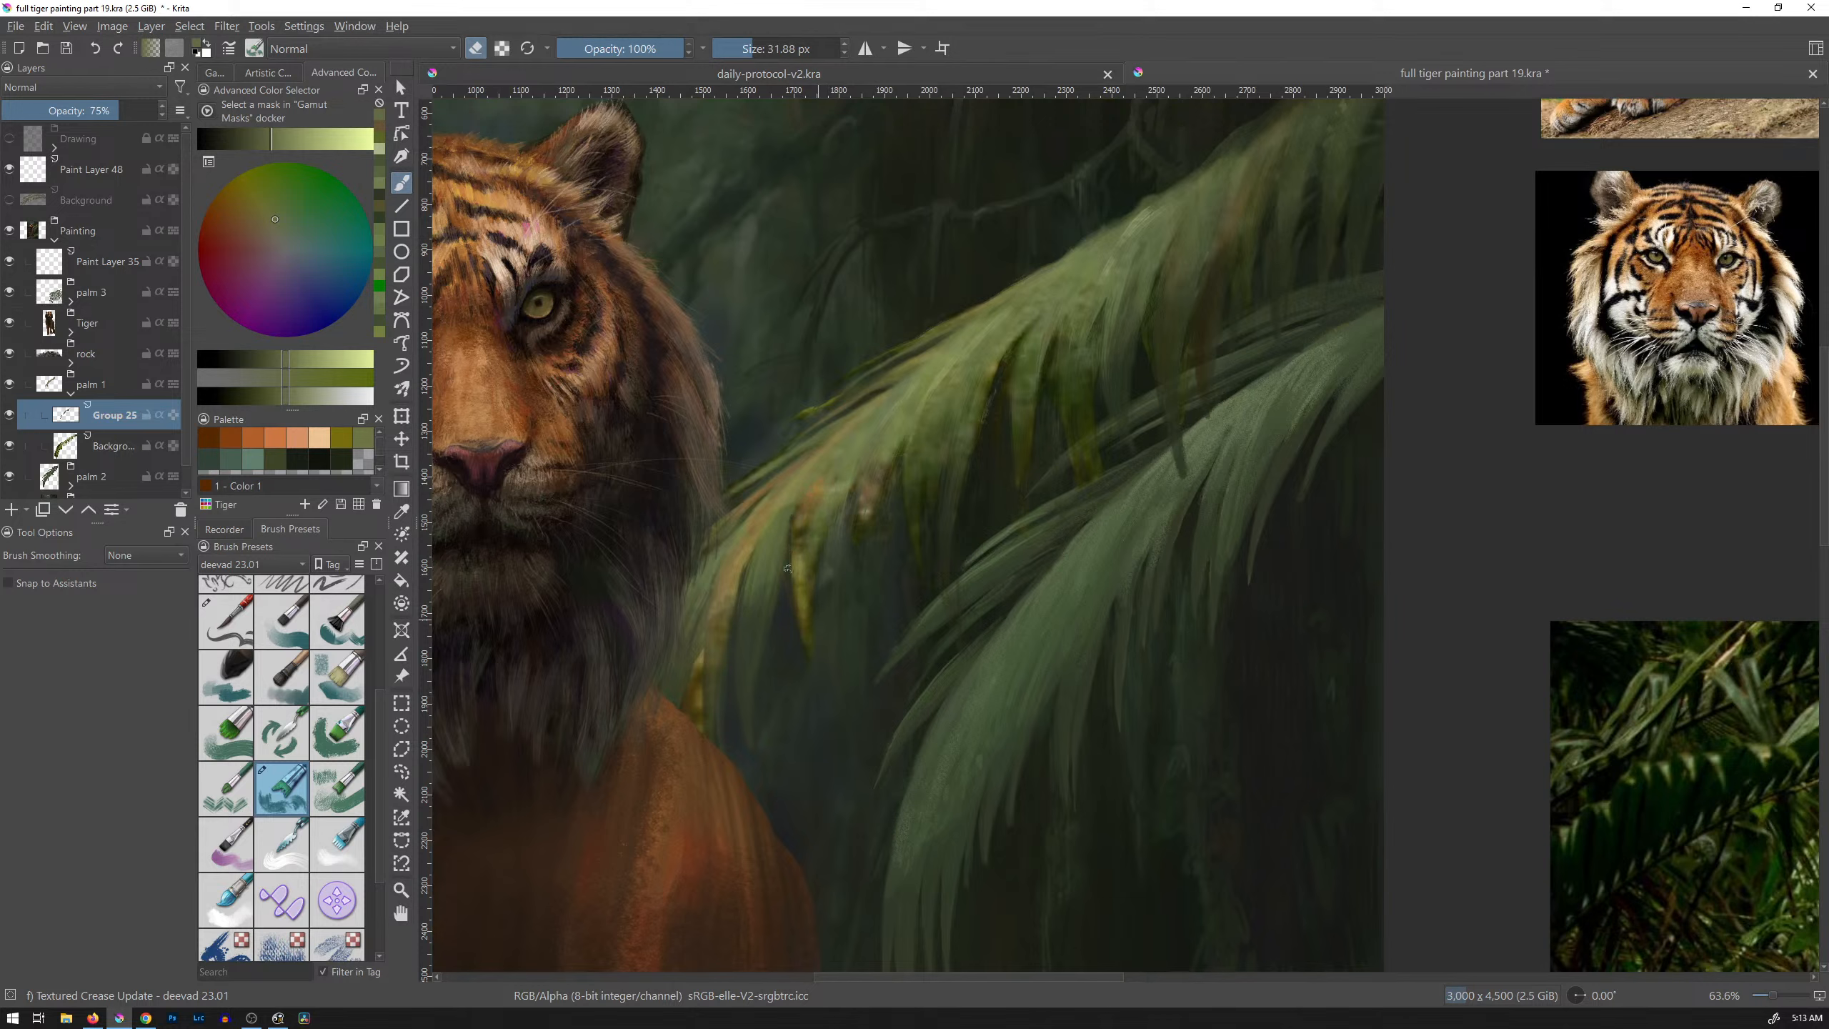
drag(836, 522, 843, 495)
mouse_move(772, 576)
mouse_down()
mouse_move(784, 523)
mouse_move(758, 541)
mouse_move(742, 725)
mouse_move(756, 634)
mouse_move(751, 666)
mouse_up()
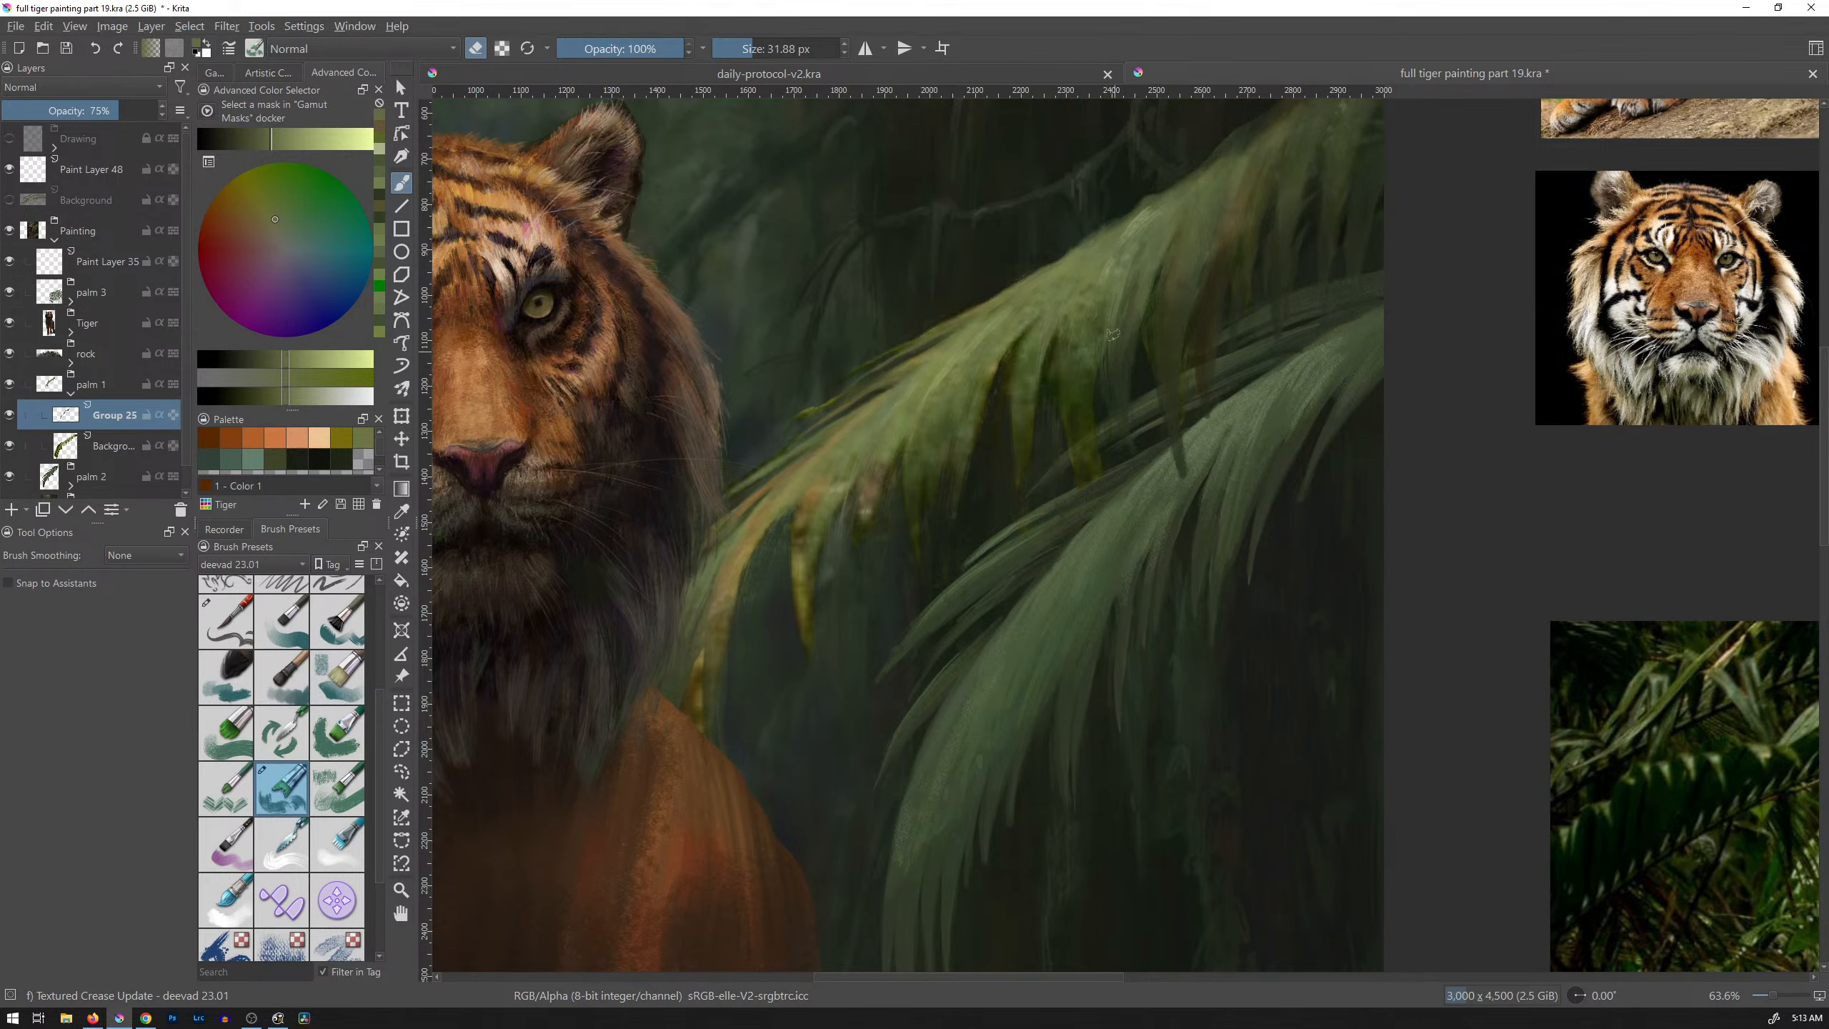
Step: Erase Group 25 paint over the leaflets in the frond's upper half so their shapes and gaps read more sharply
mouse_move(1108, 369)
mouse_down()
mouse_move(1133, 277)
mouse_move(1130, 347)
mouse_move(1136, 301)
mouse_up()
mouse_move(1111, 426)
mouse_down()
mouse_move(1119, 328)
mouse_move(1115, 373)
mouse_up()
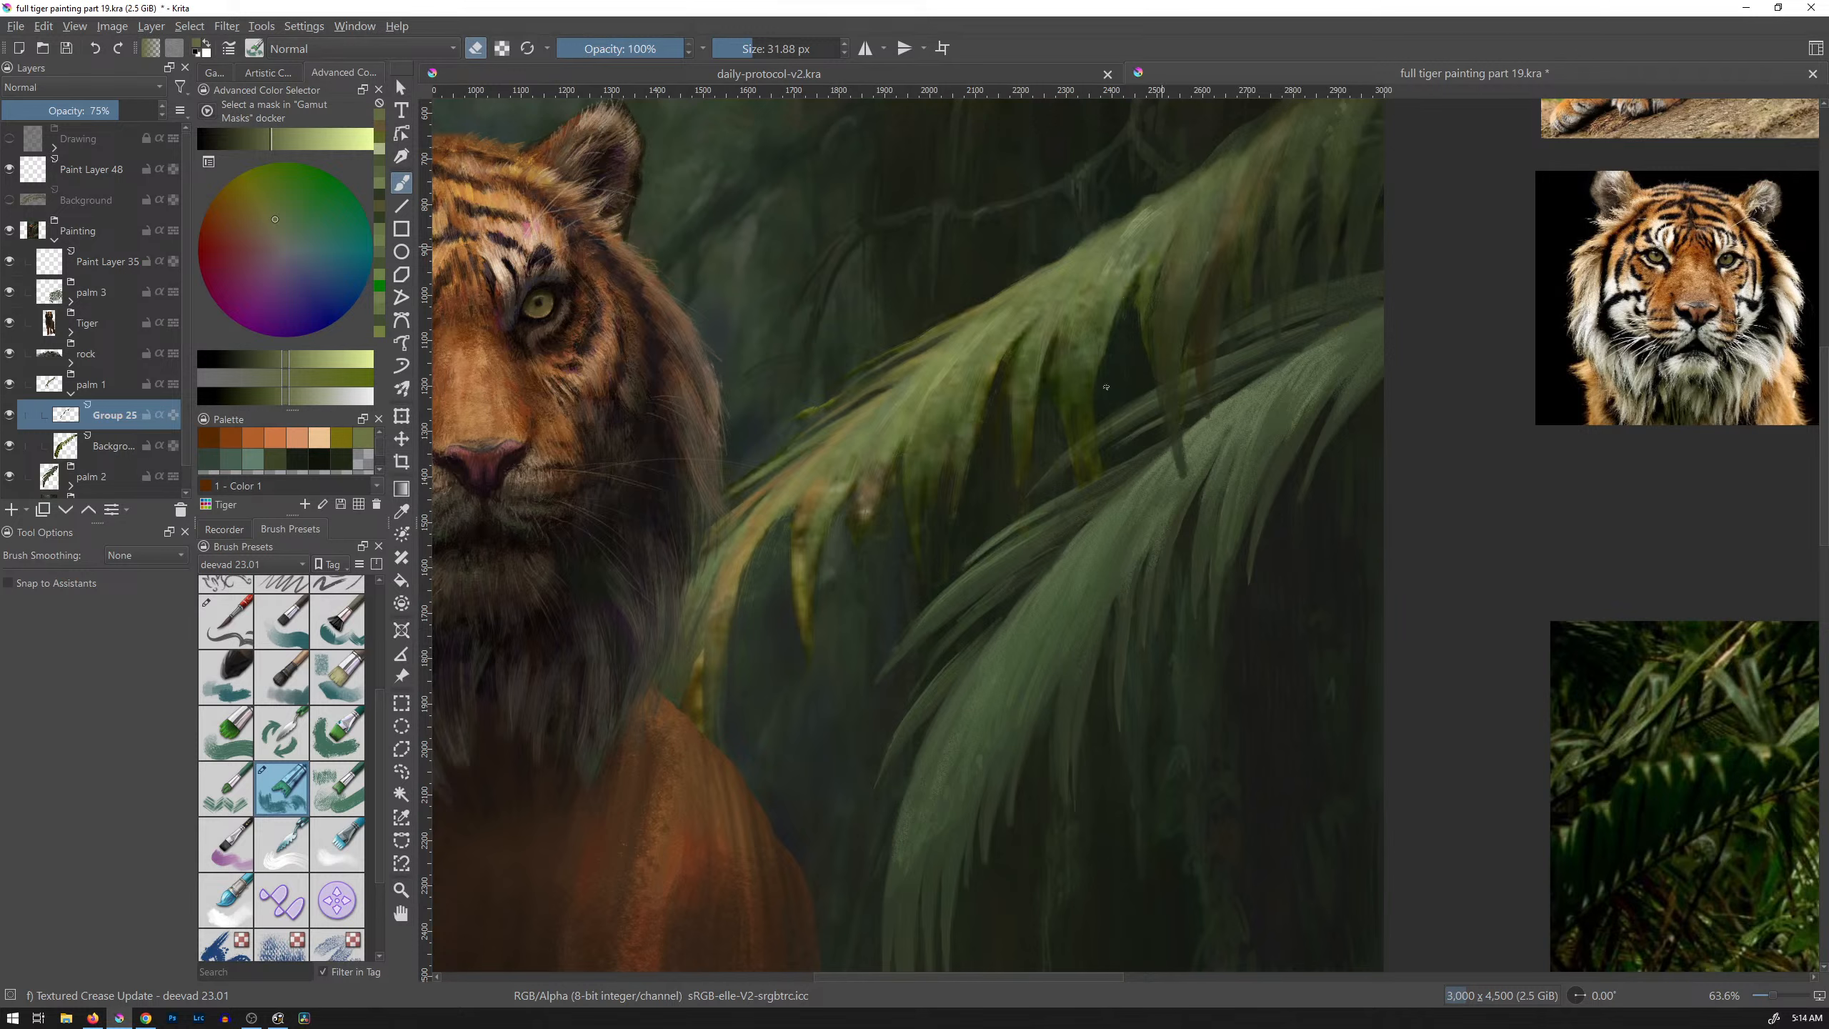
drag(1151, 257, 1142, 353)
drag(1161, 252, 1172, 333)
drag(1196, 249, 1191, 310)
drag(1163, 393, 1176, 475)
drag(1158, 353, 1185, 476)
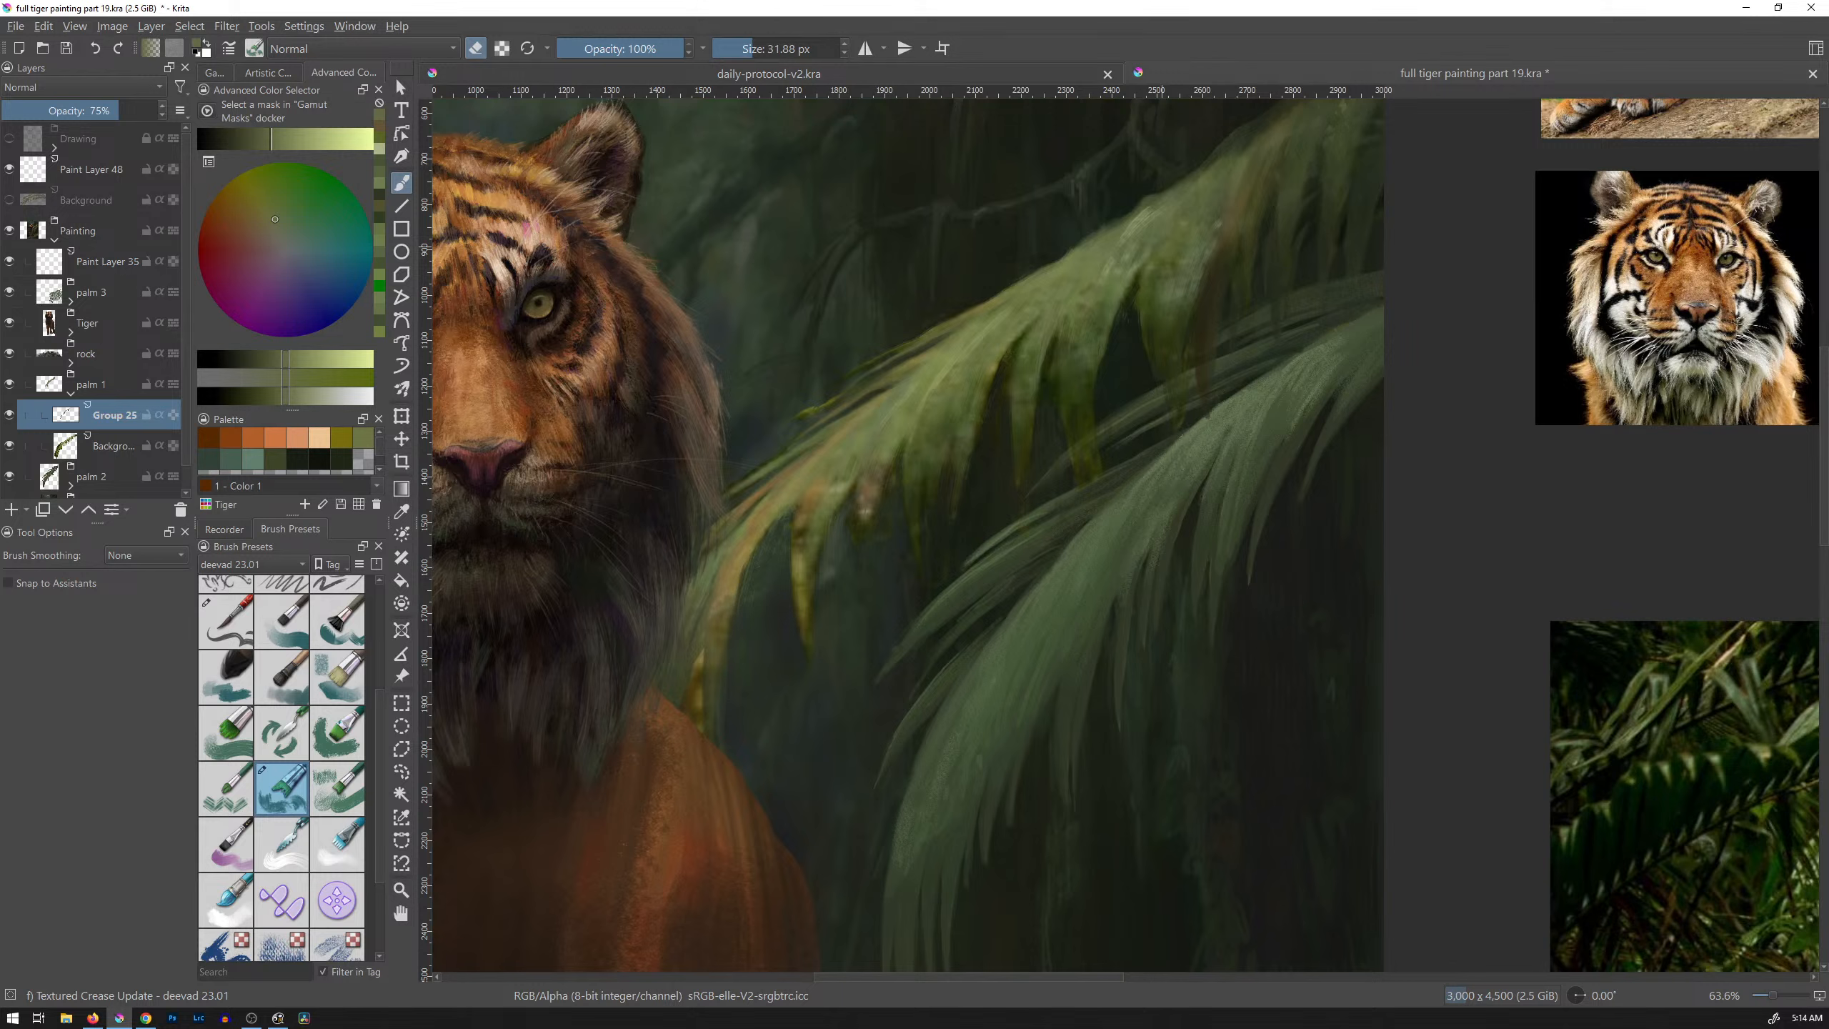
Step: Erase Group 25's overlay from the leaflets toward the frond's outer end, near the canvas edge
drag(1211, 254, 1197, 299)
mouse_move(1225, 225)
mouse_down()
mouse_move(1206, 265)
mouse_move(1219, 249)
mouse_up()
ctrl+click(1277, 366)
mouse_move(1277, 364)
mouse_down()
mouse_move(1282, 346)
mouse_move(1146, 476)
mouse_up()
ctrl+click(1150, 415)
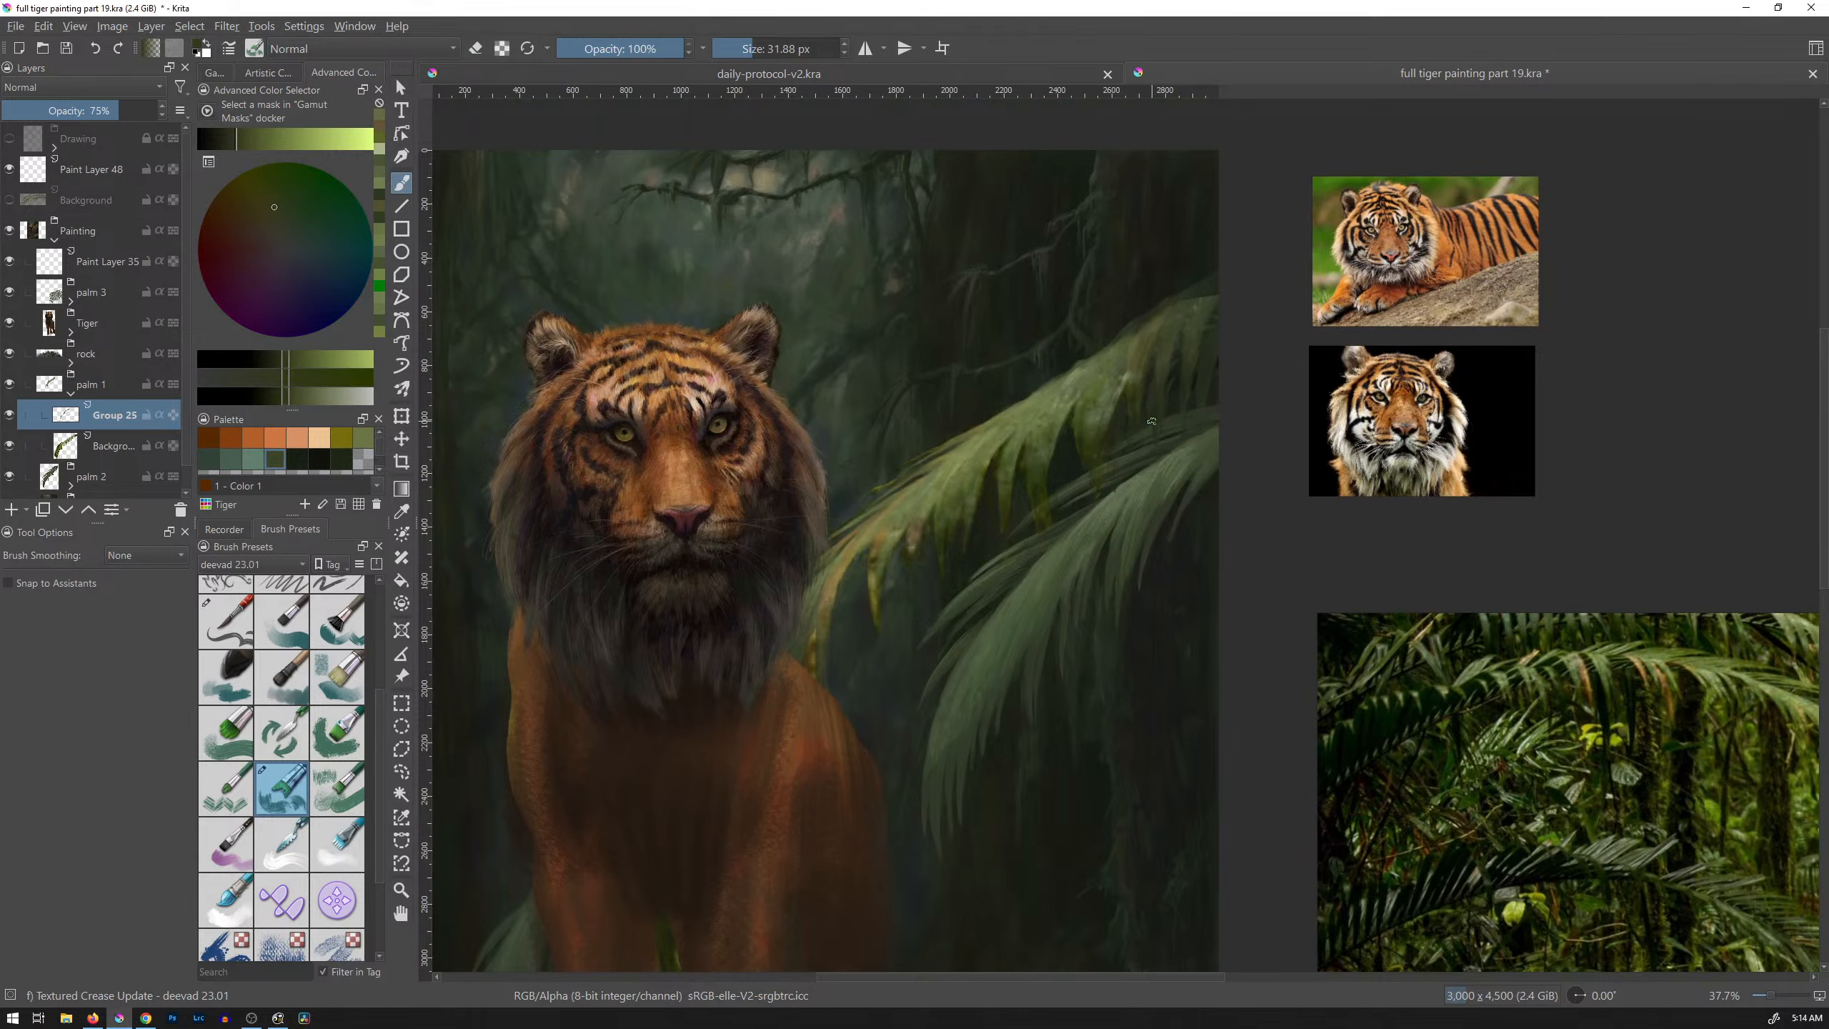
drag(1151, 429, 1196, 355)
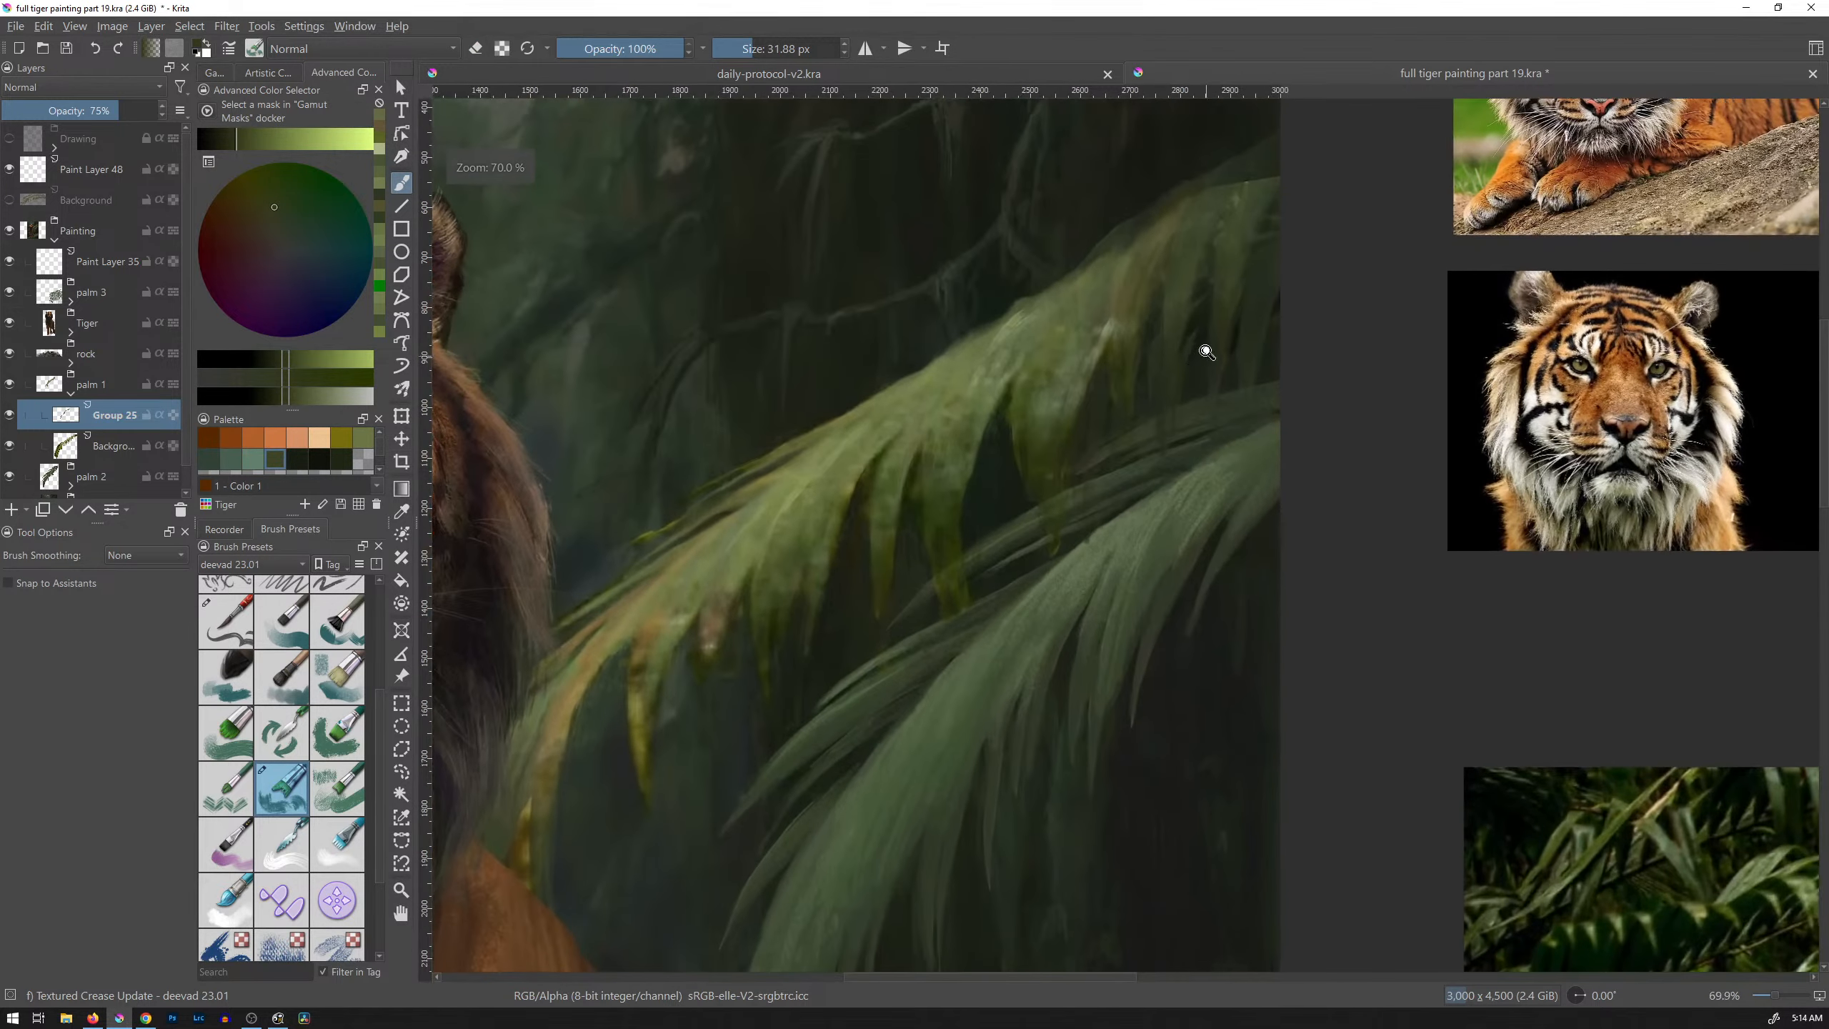
key(e)
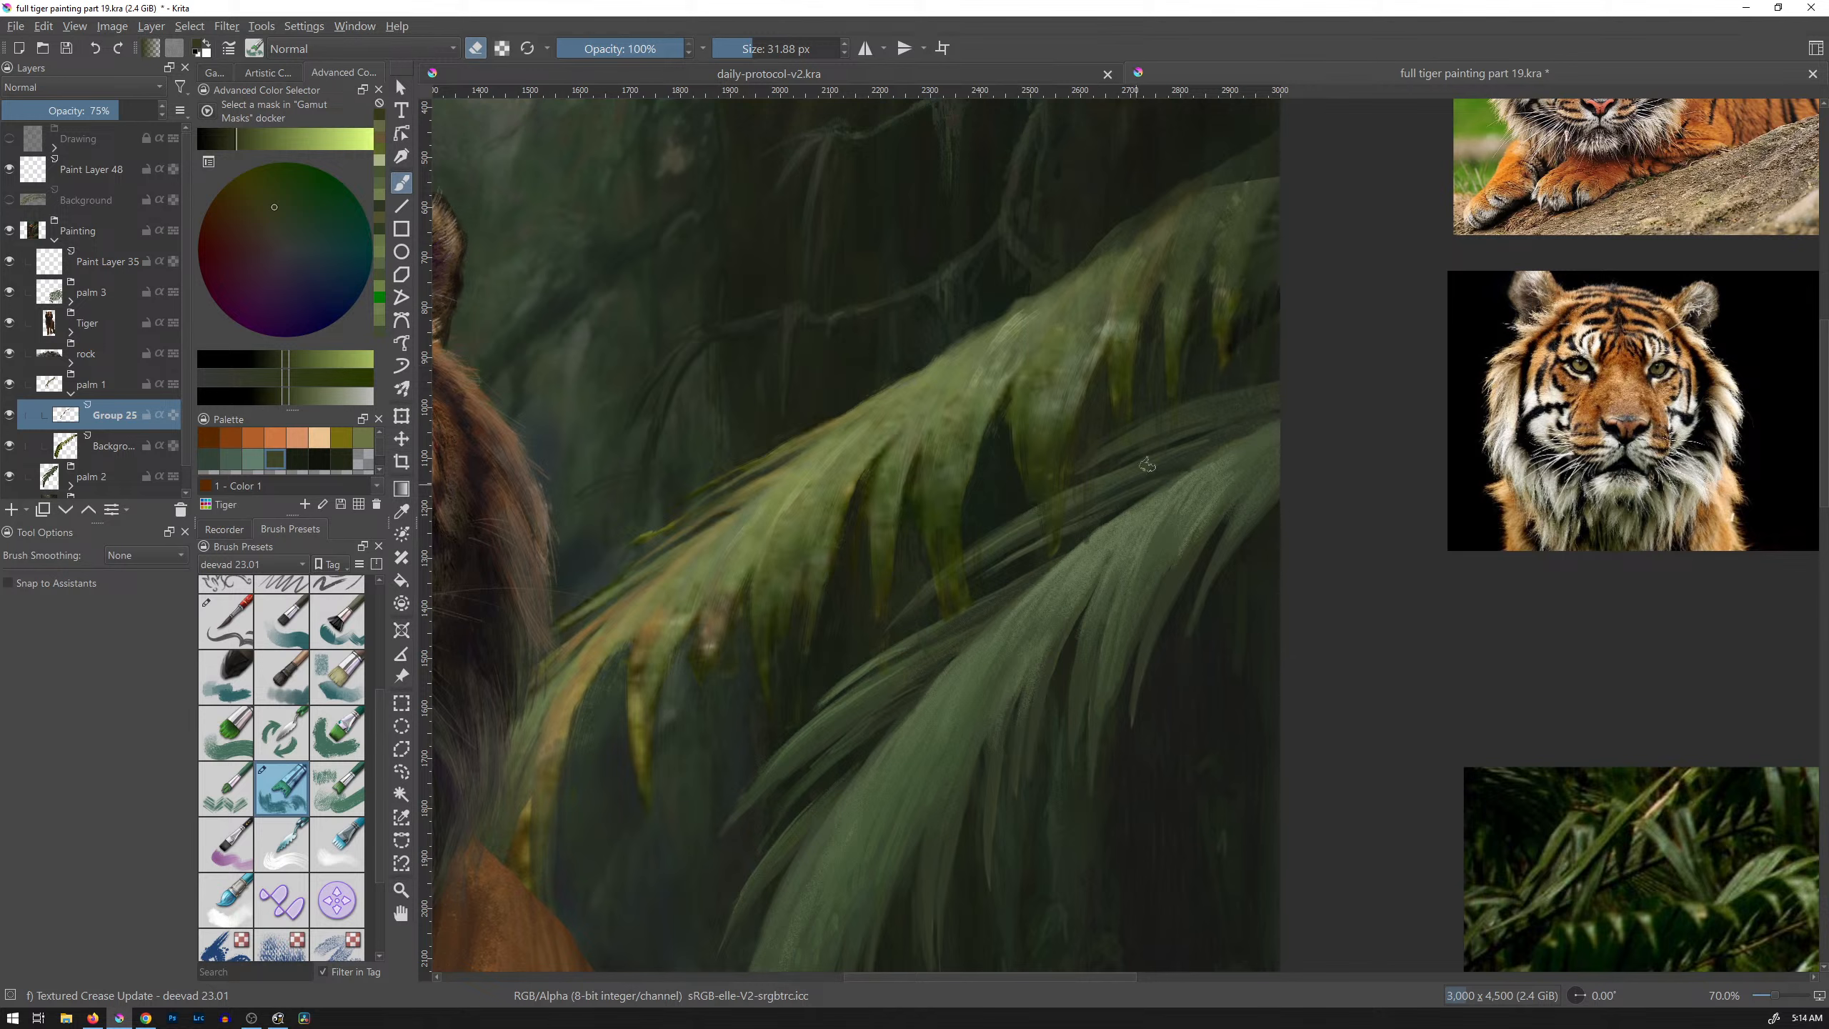
Step: Paint sampled greens along the upper edge of the frond's outer end on Group 25 and erase overlay around the leaflets below
ctrl+click(1255, 195)
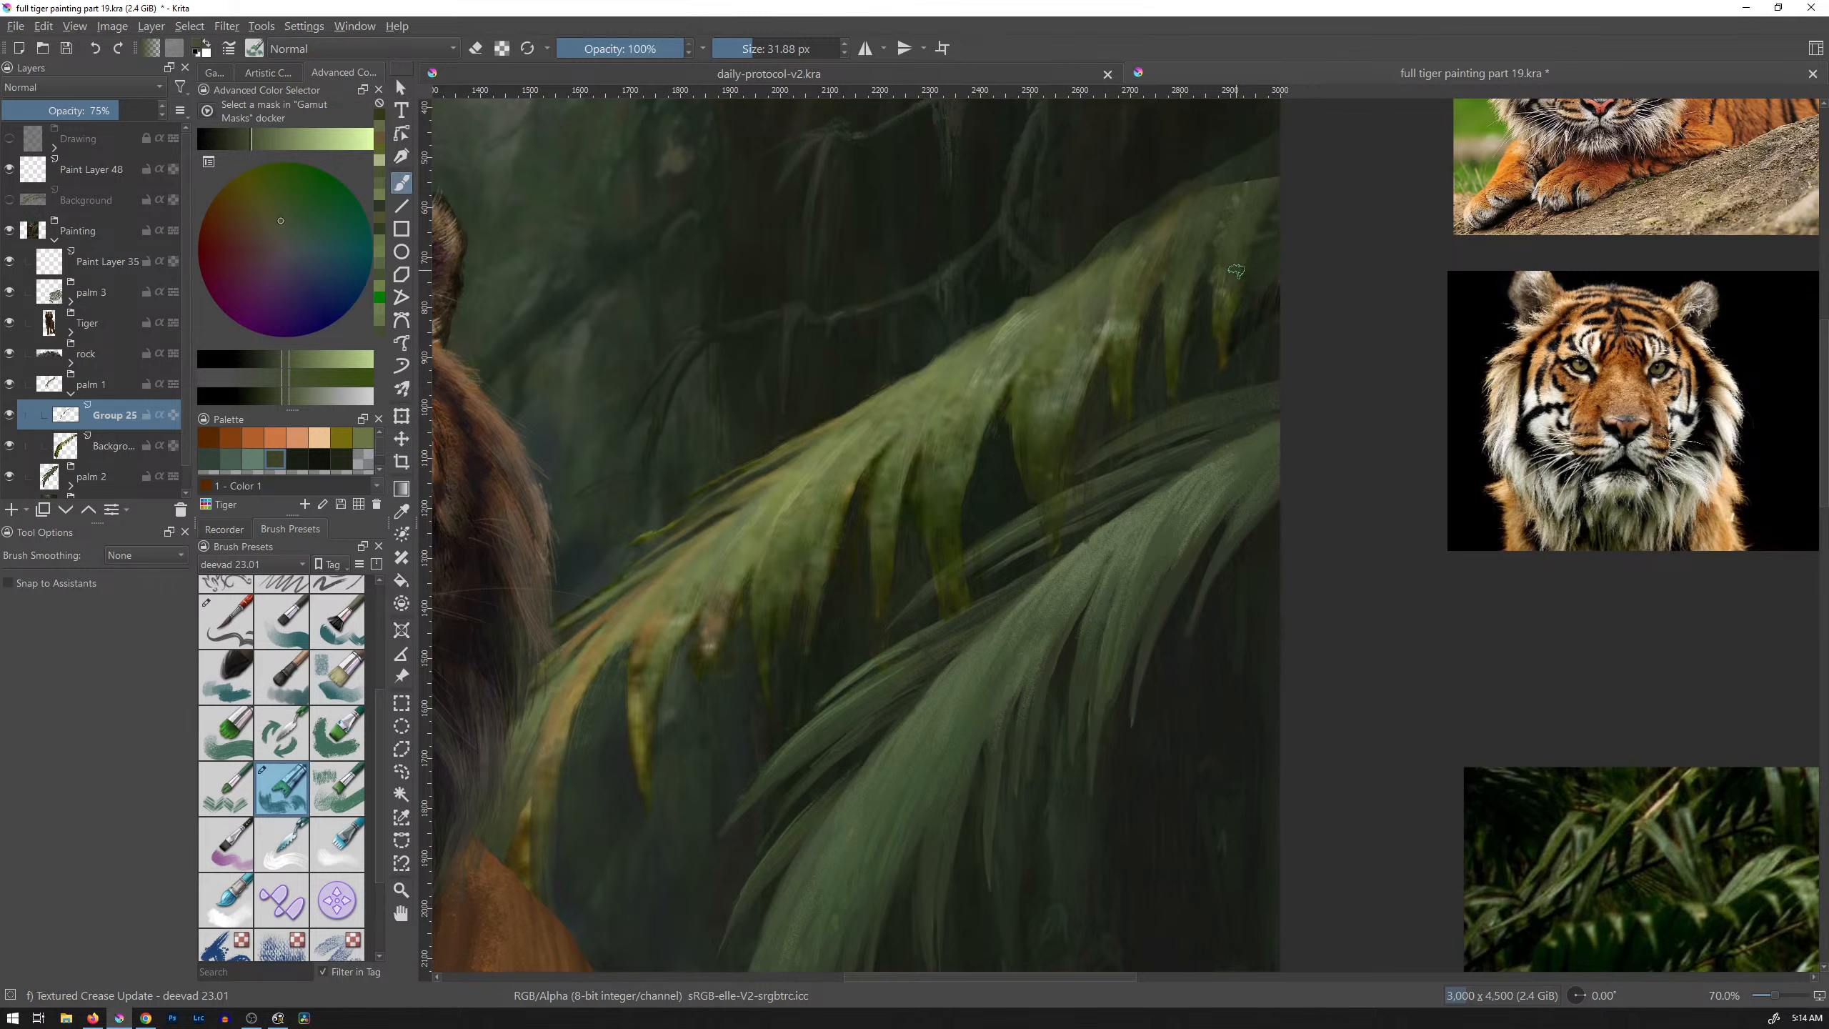
drag(1251, 189, 1273, 177)
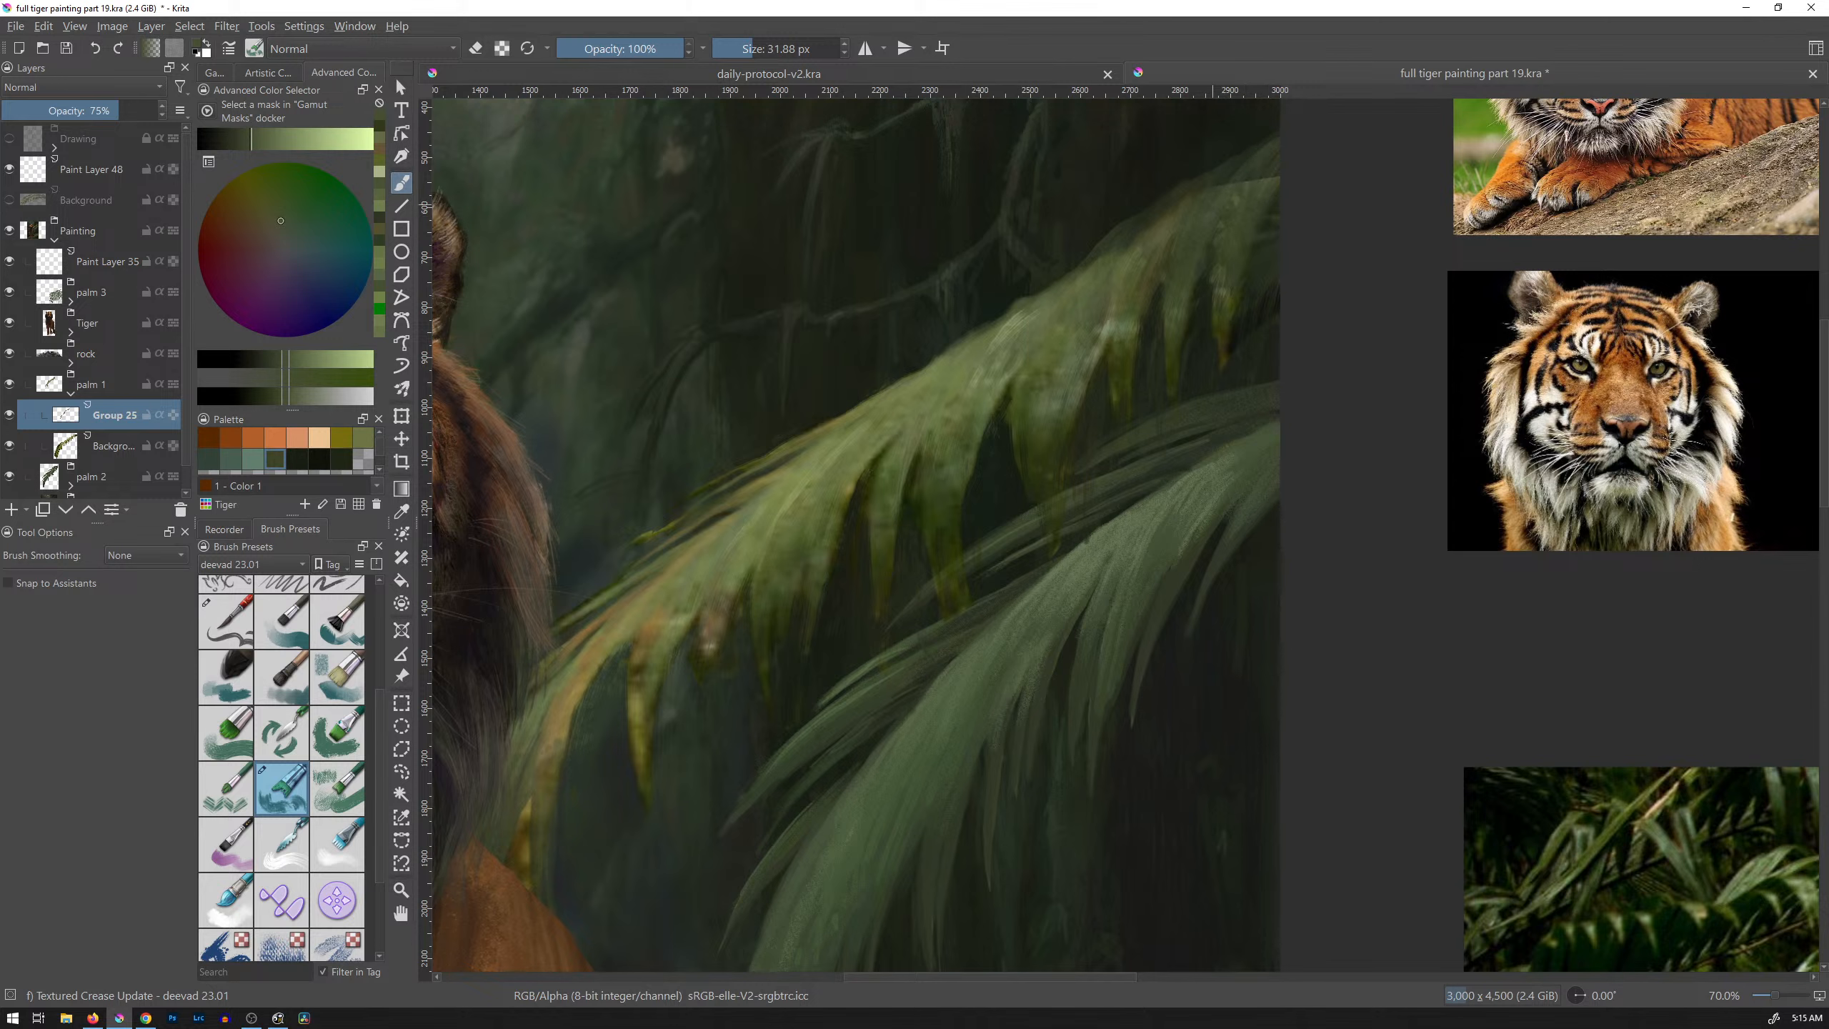
ctrl+click(1212, 208)
drag(1211, 189, 1224, 180)
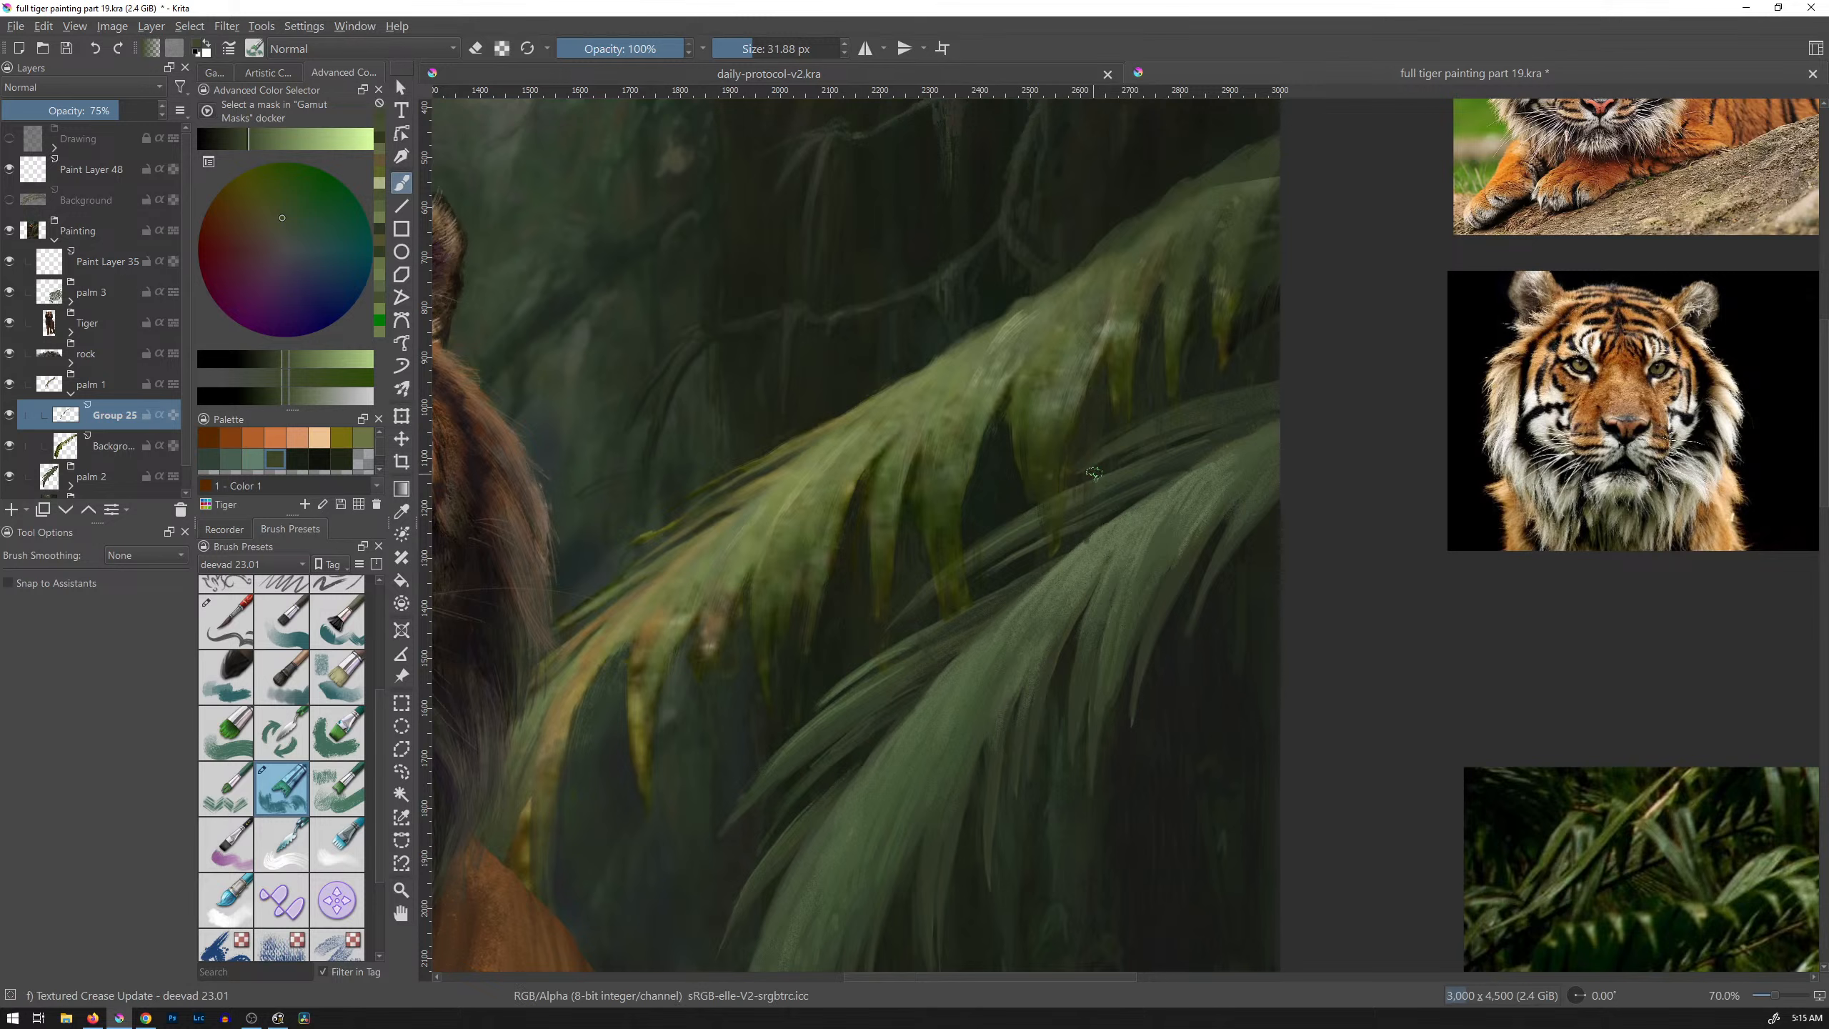
key(e)
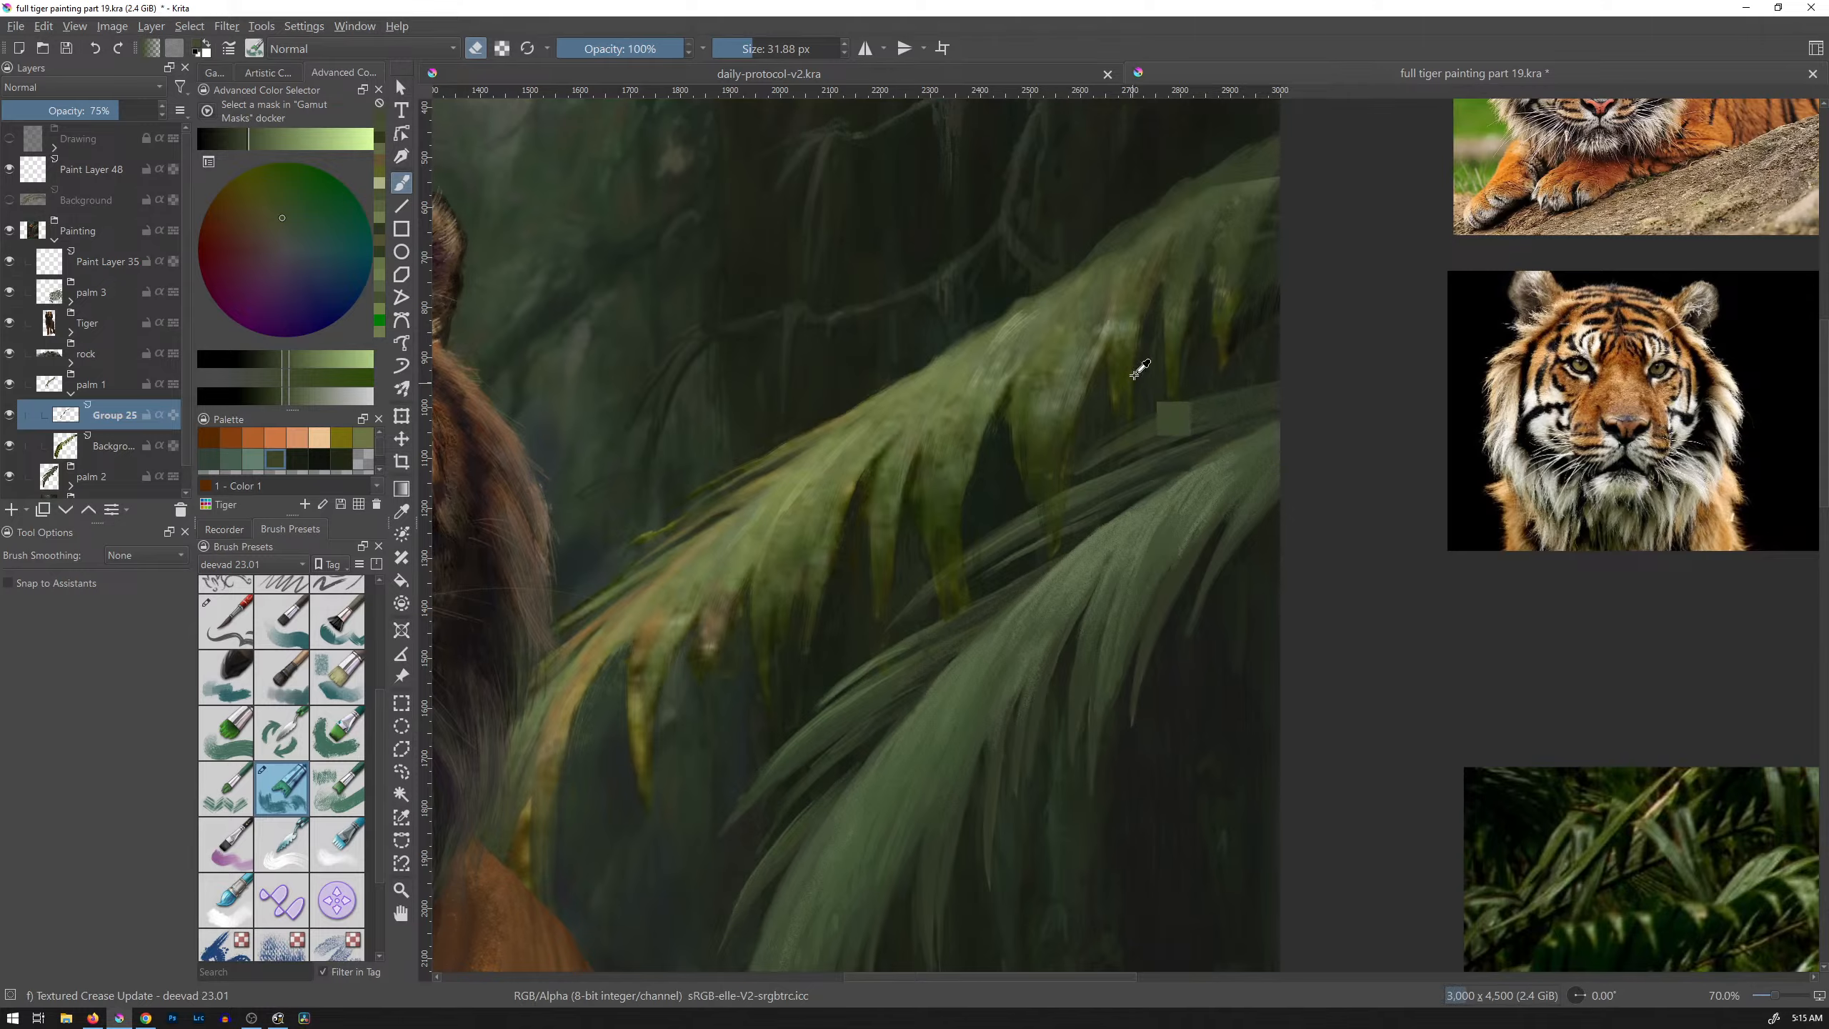
drag(1145, 355, 1111, 488)
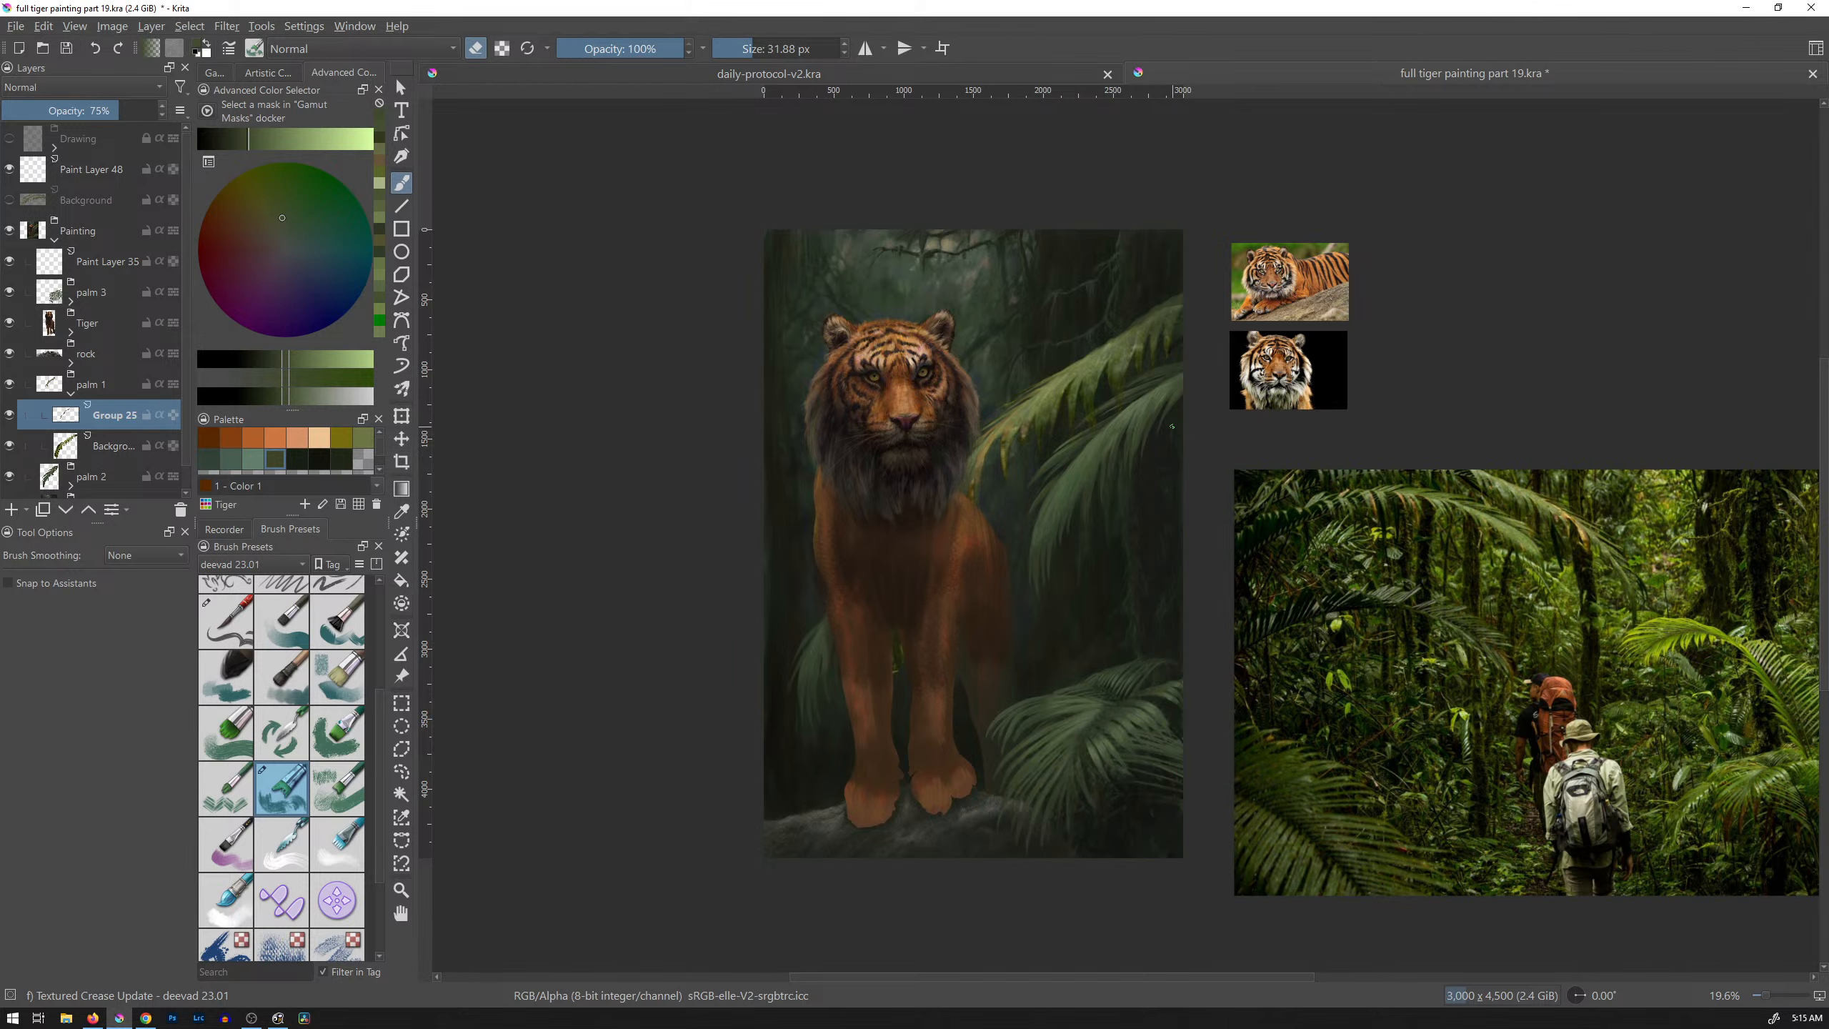
drag(1080, 461, 1157, 417)
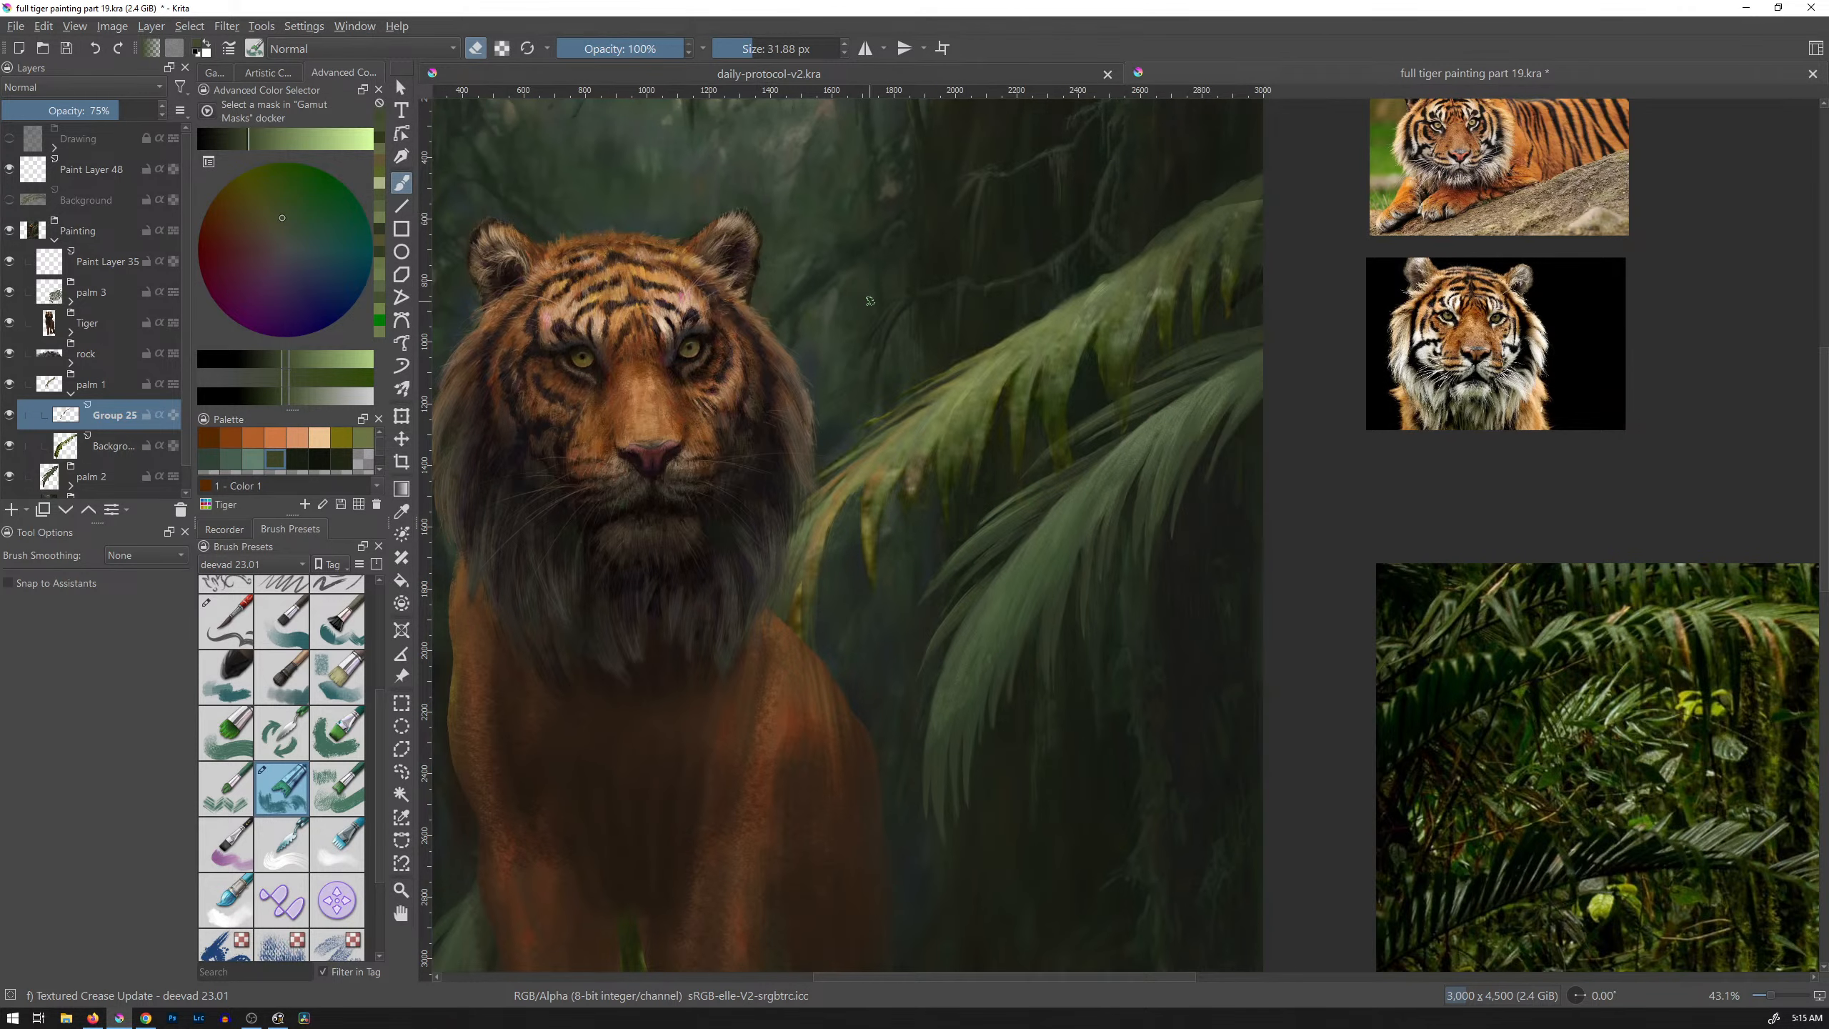
Step: Add a paint layer above Group 25 and darken the frond's outer end with a sampled dark olive green
key(Insert)
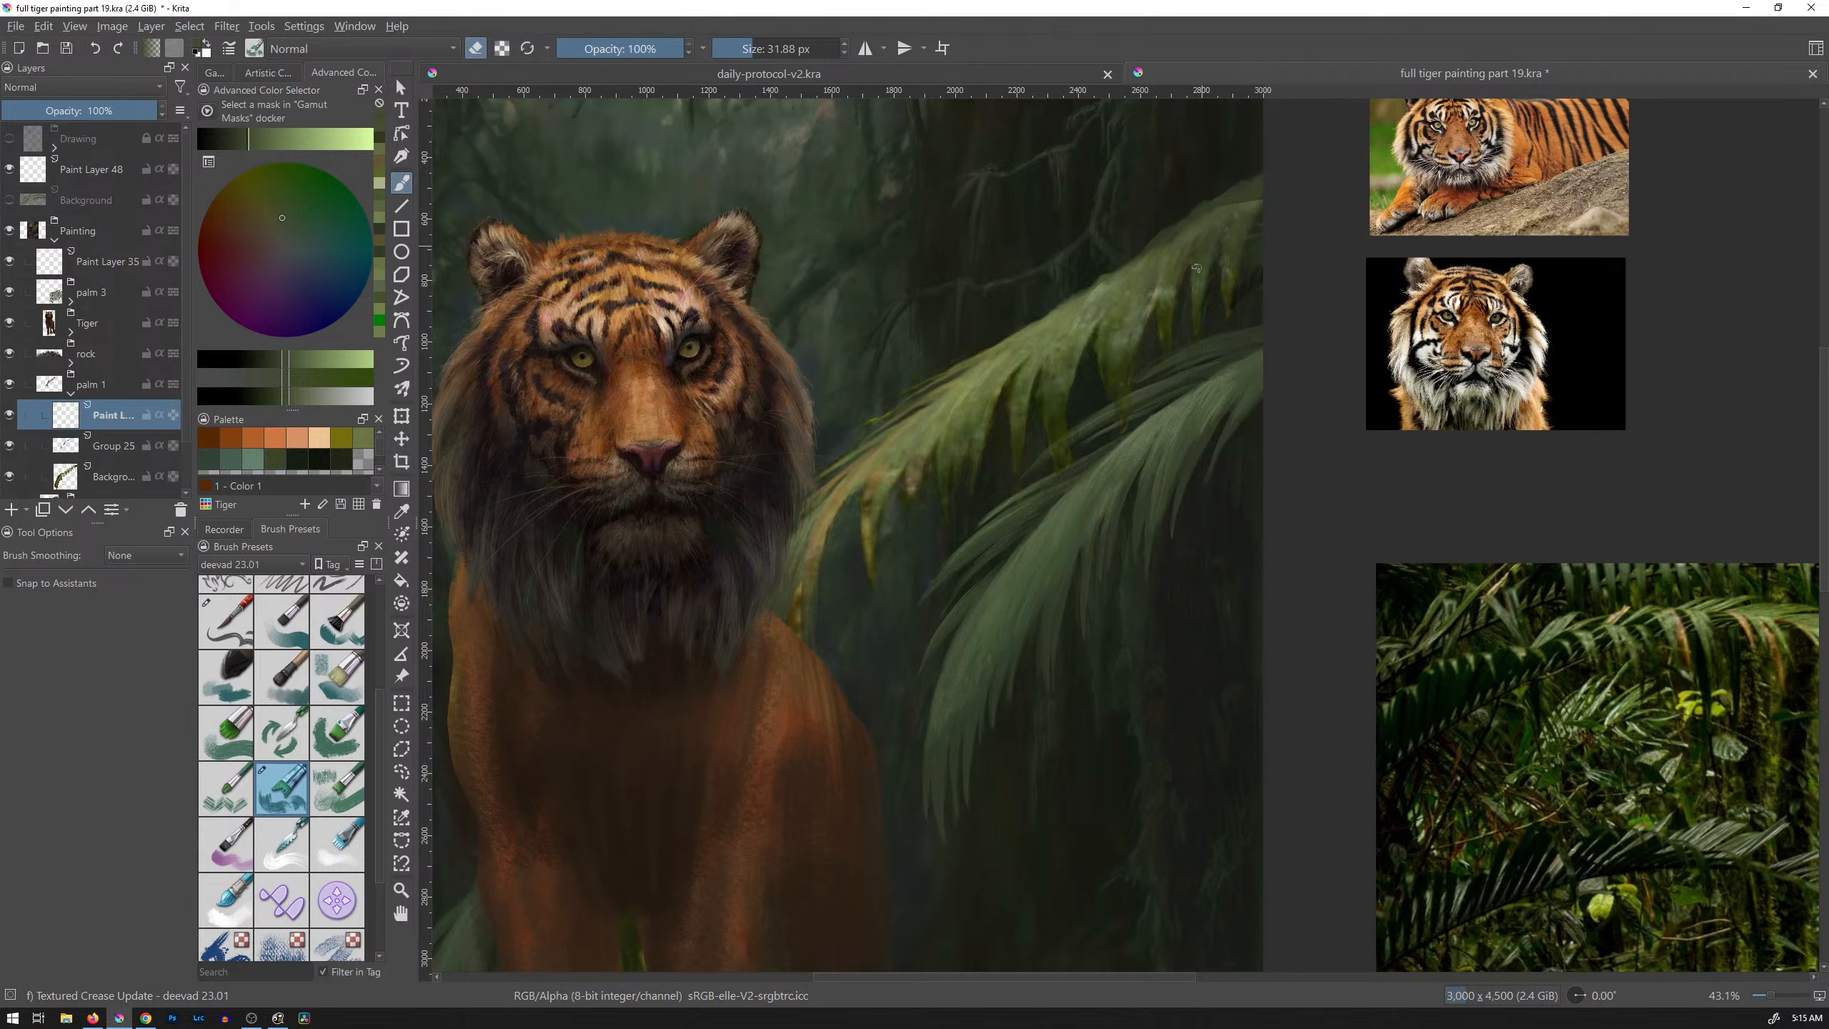
ctrl+click(1182, 299)
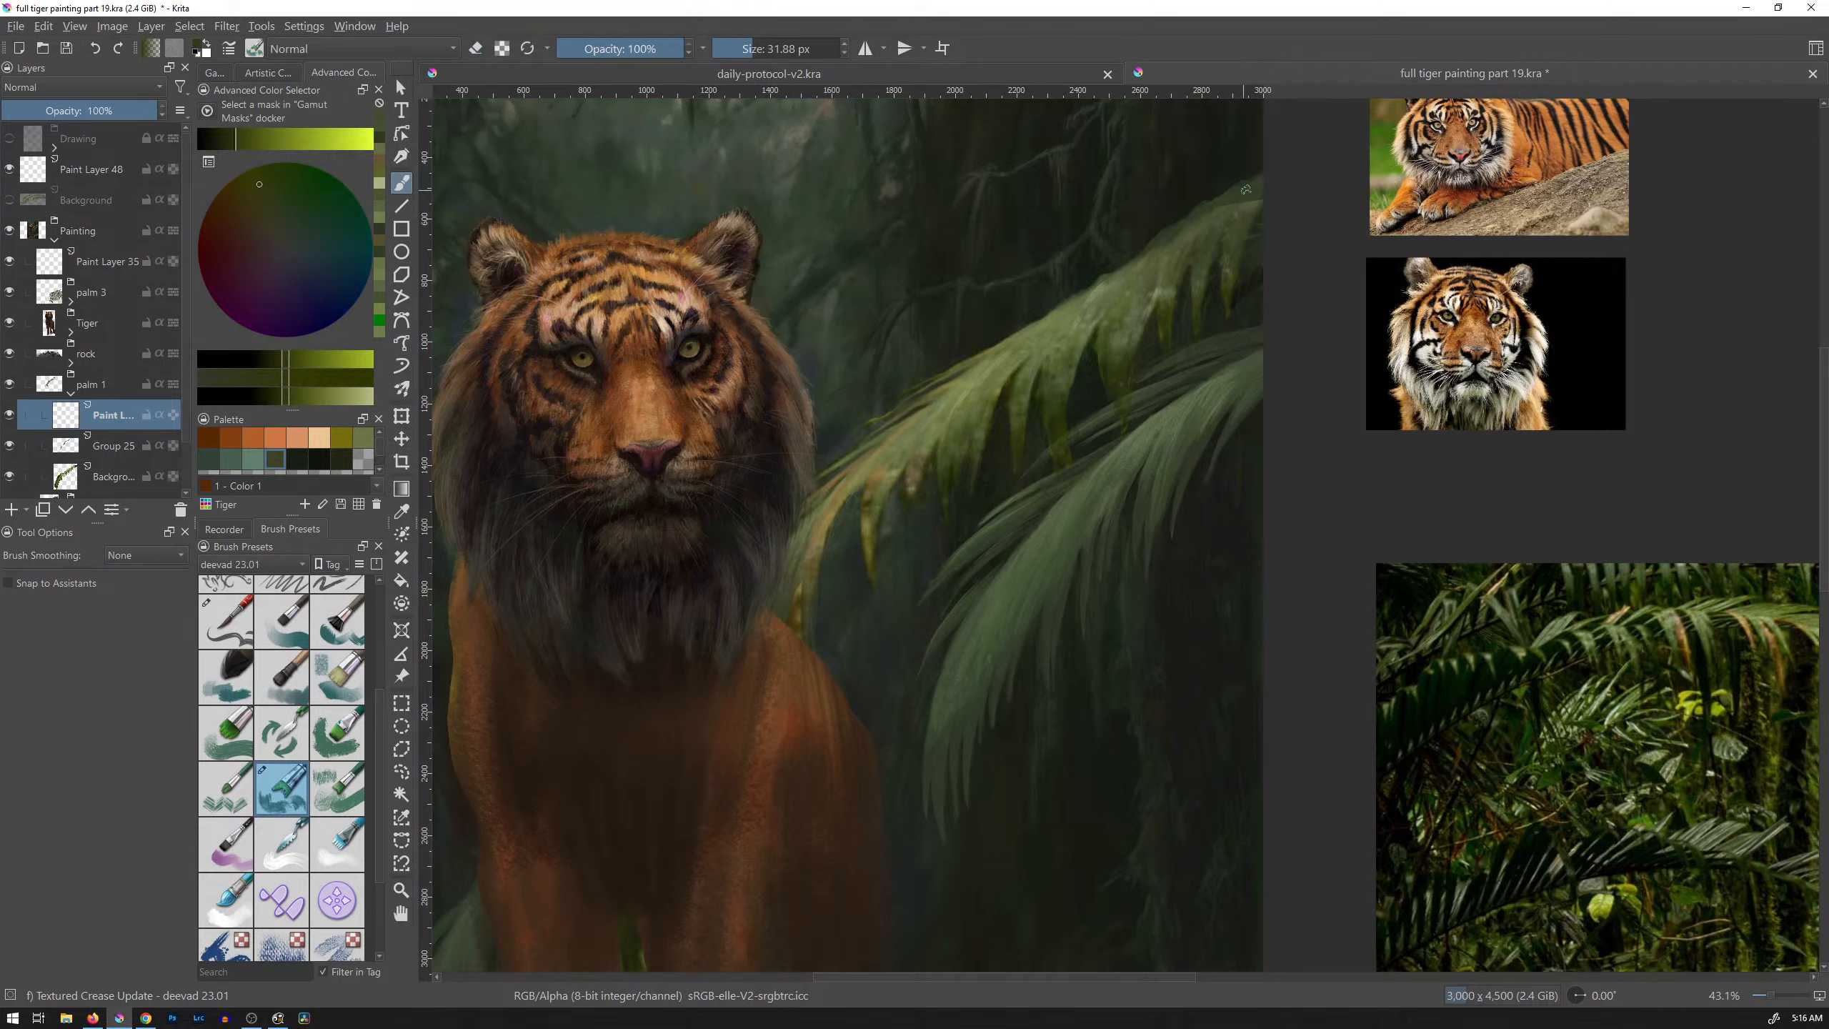
drag(1244, 203, 1262, 192)
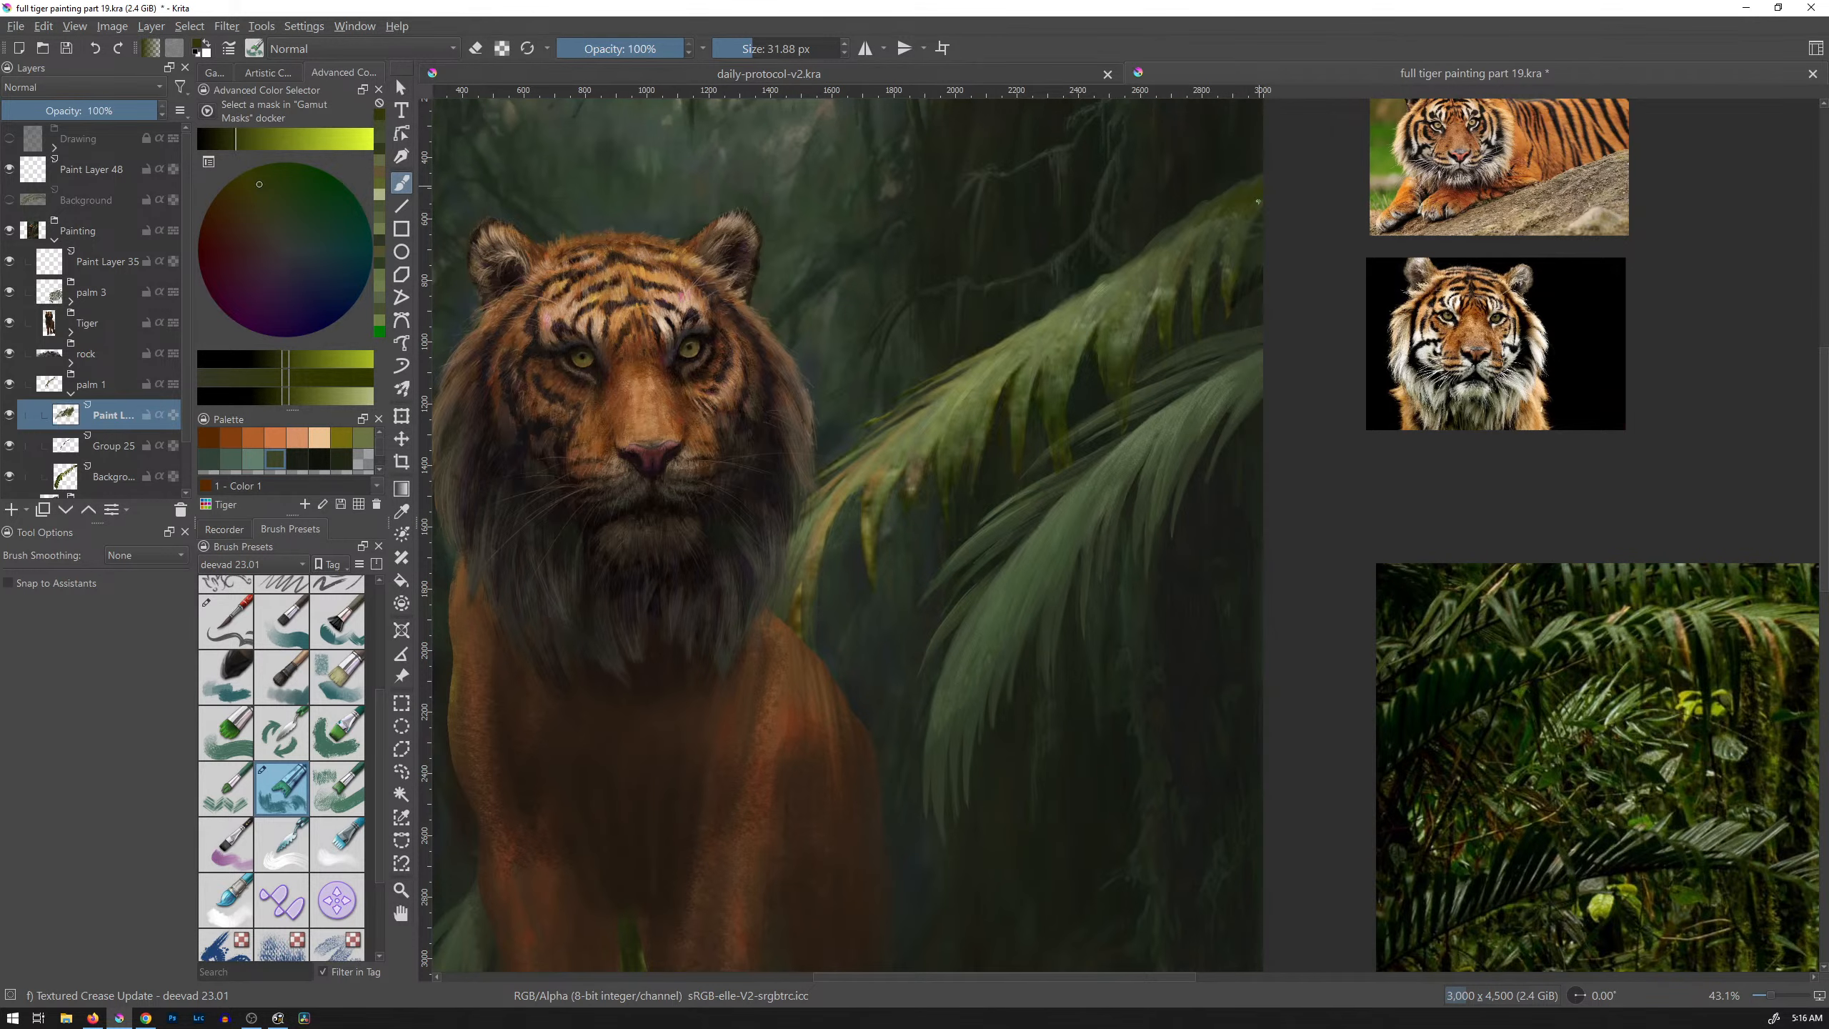
drag(1212, 215, 1223, 200)
Step: Blend the frond's upper spine on the new layer with greens sampled from the frond, using a 45.18 px brush
mouse_move(1185, 263)
mouse_down()
mouse_move(1211, 209)
mouse_move(1204, 262)
mouse_move(1271, 172)
mouse_move(1186, 402)
mouse_up()
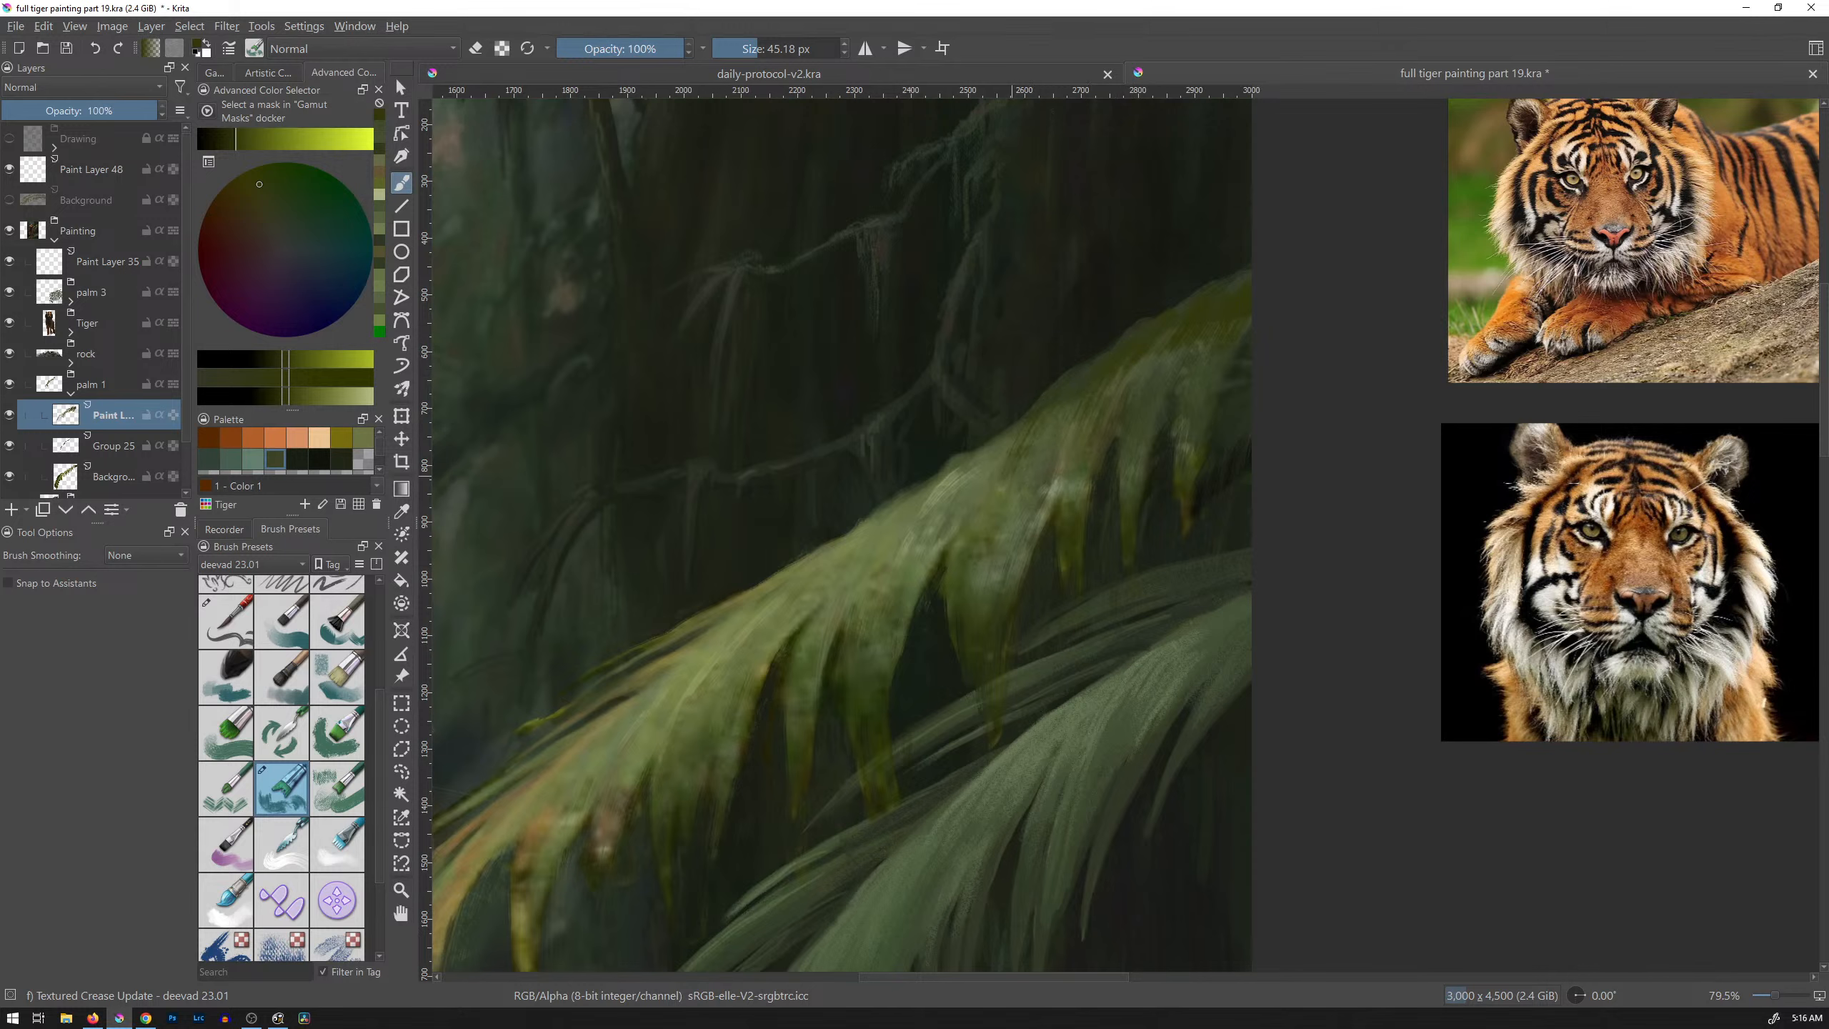
ctrl+click(1055, 393)
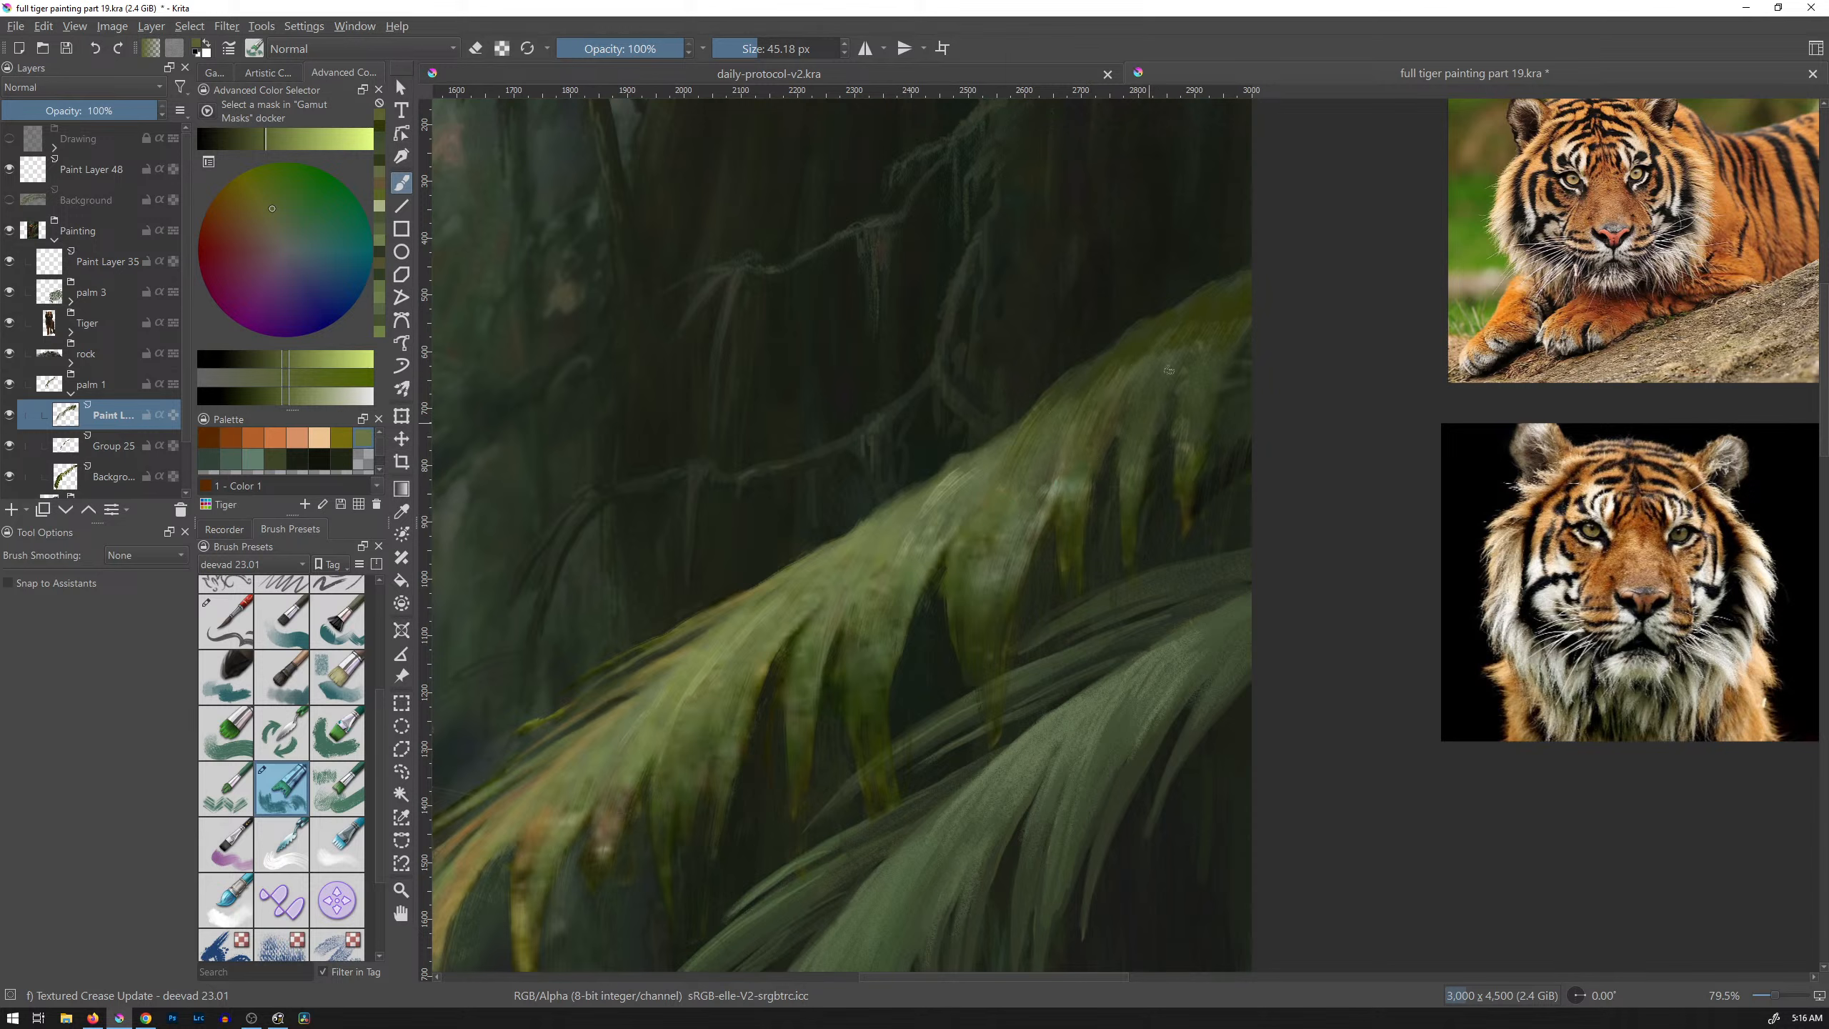
ctrl+click(1154, 388)
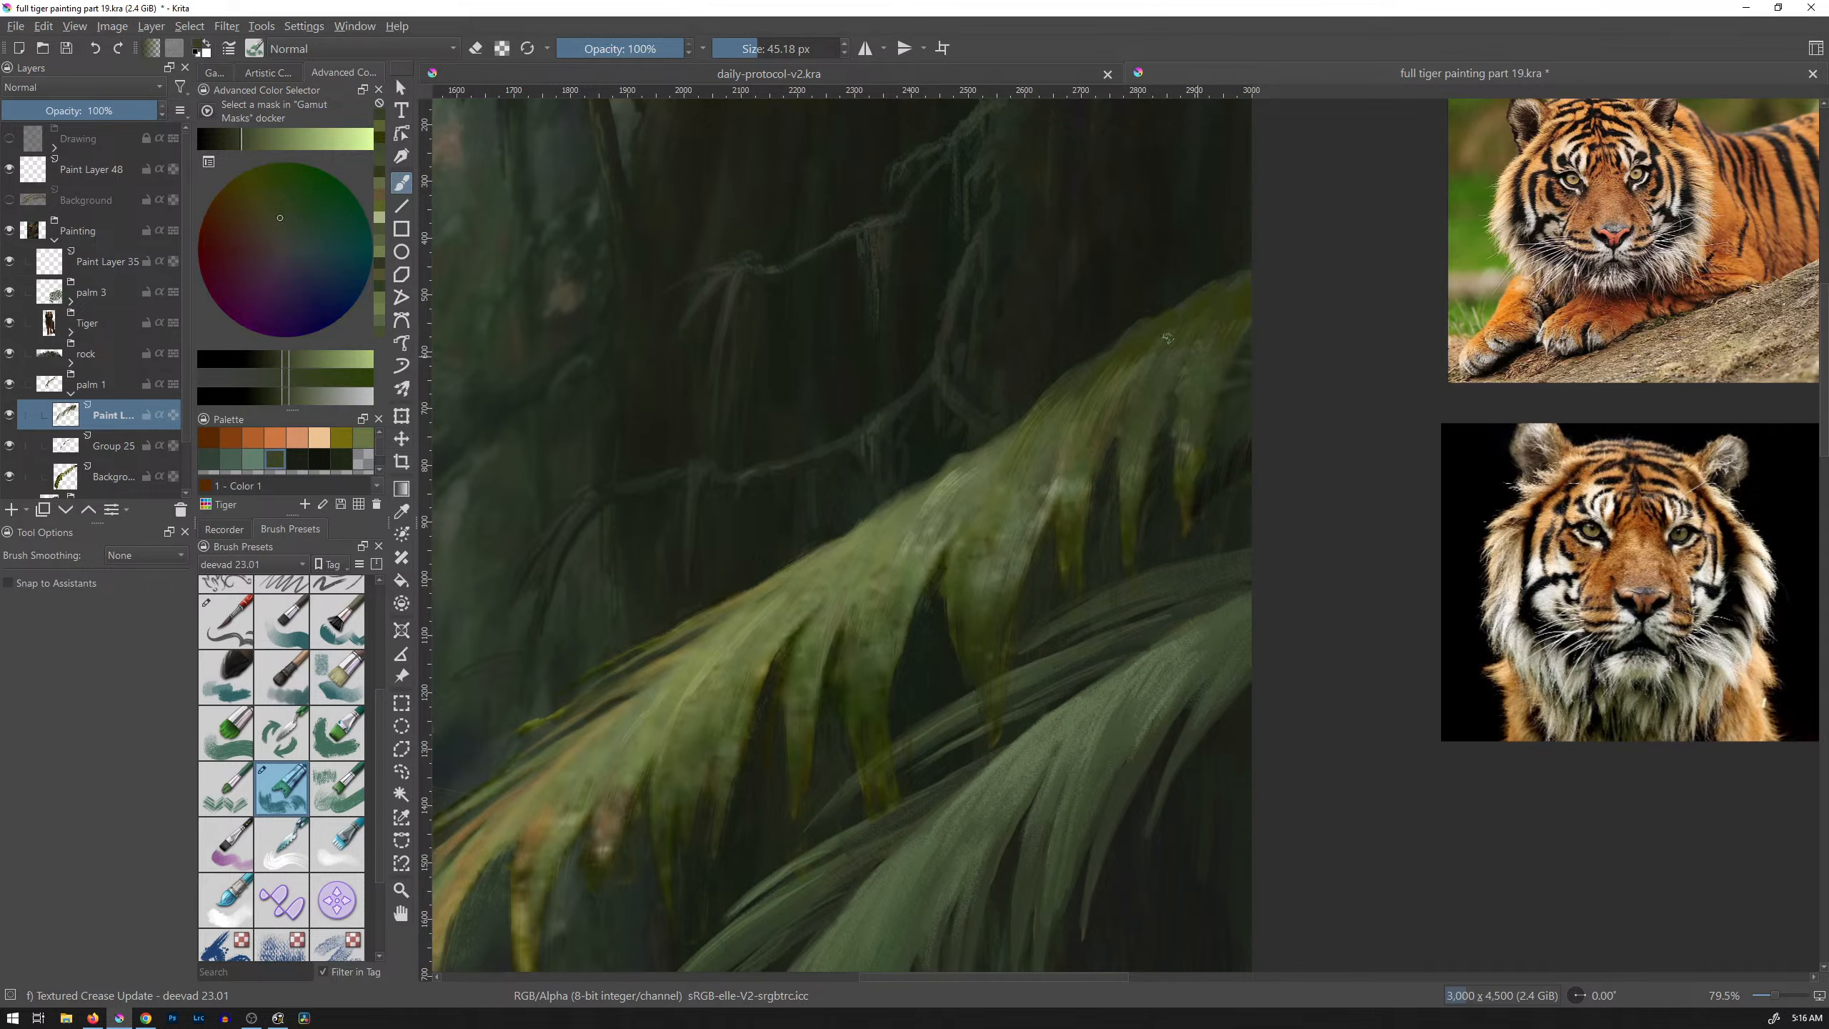
ctrl+click(1008, 497)
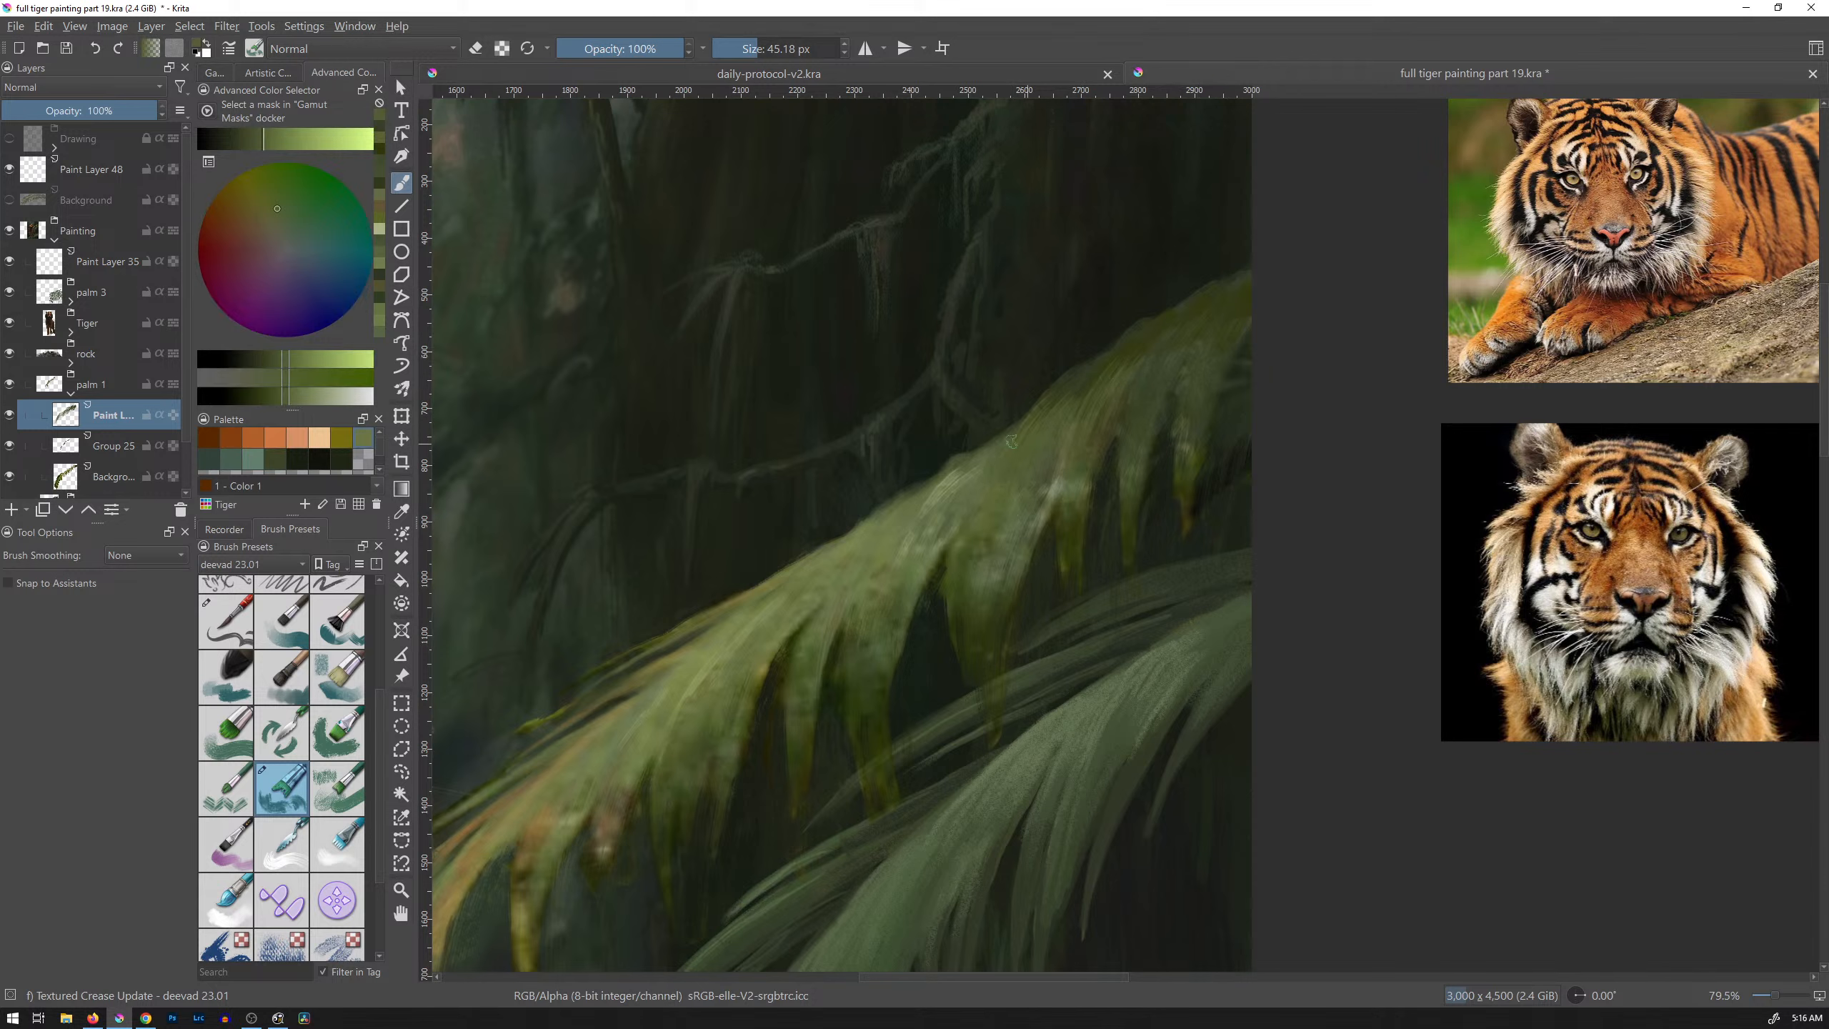
ctrl+click(962, 493)
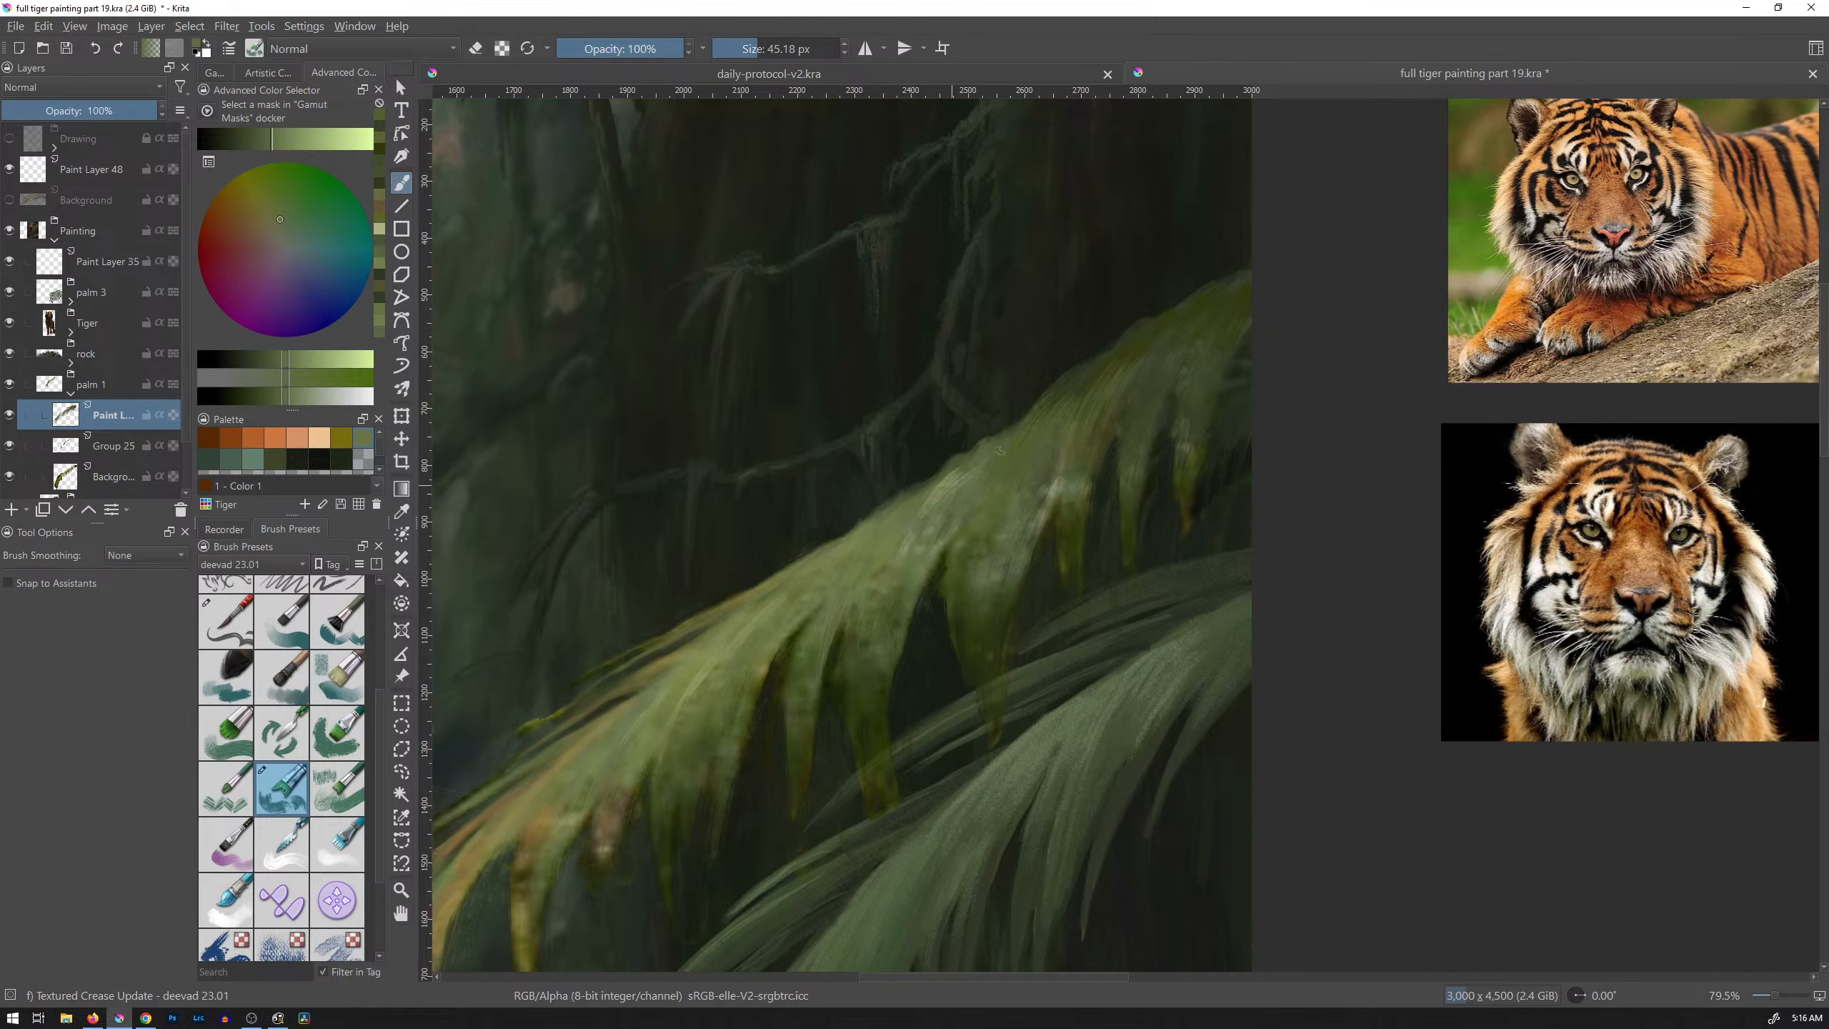
drag(952, 486, 911, 569)
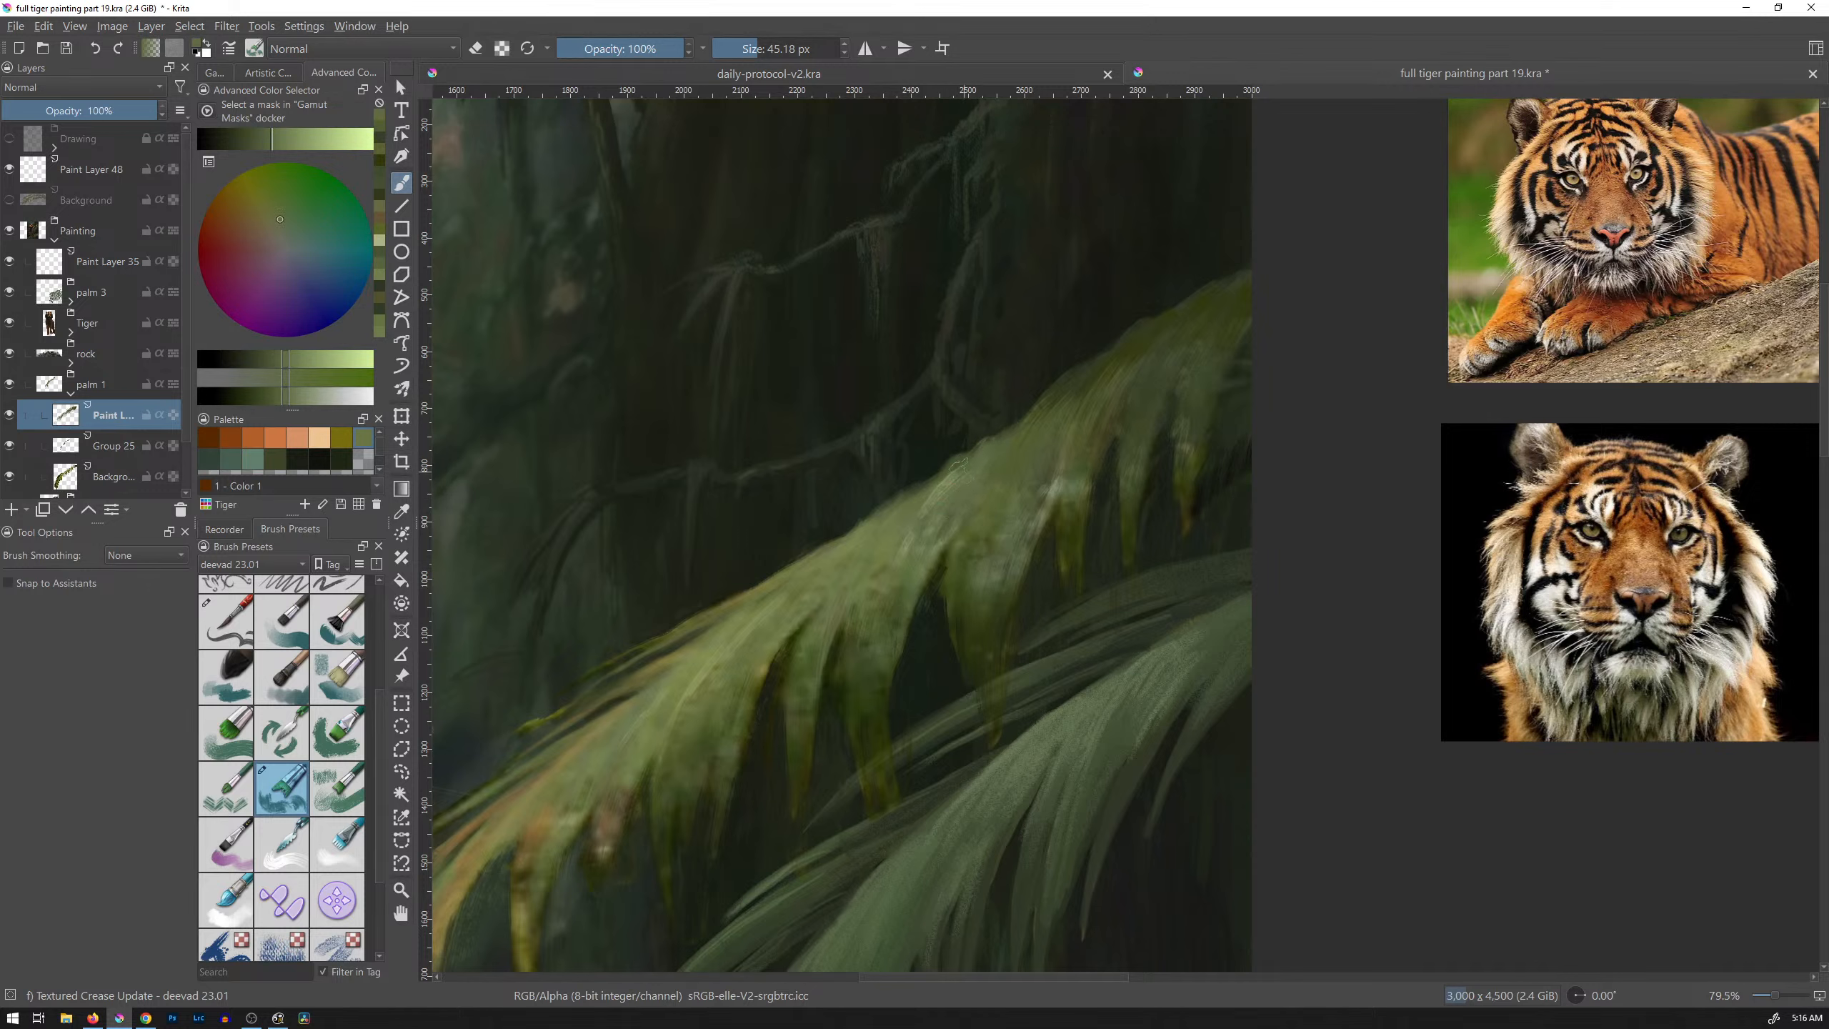
ctrl+click(897, 529)
mouse_move(958, 457)
mouse_down()
mouse_move(923, 562)
mouse_move(949, 608)
mouse_move(977, 546)
mouse_move(944, 644)
mouse_move(1163, 401)
mouse_up()
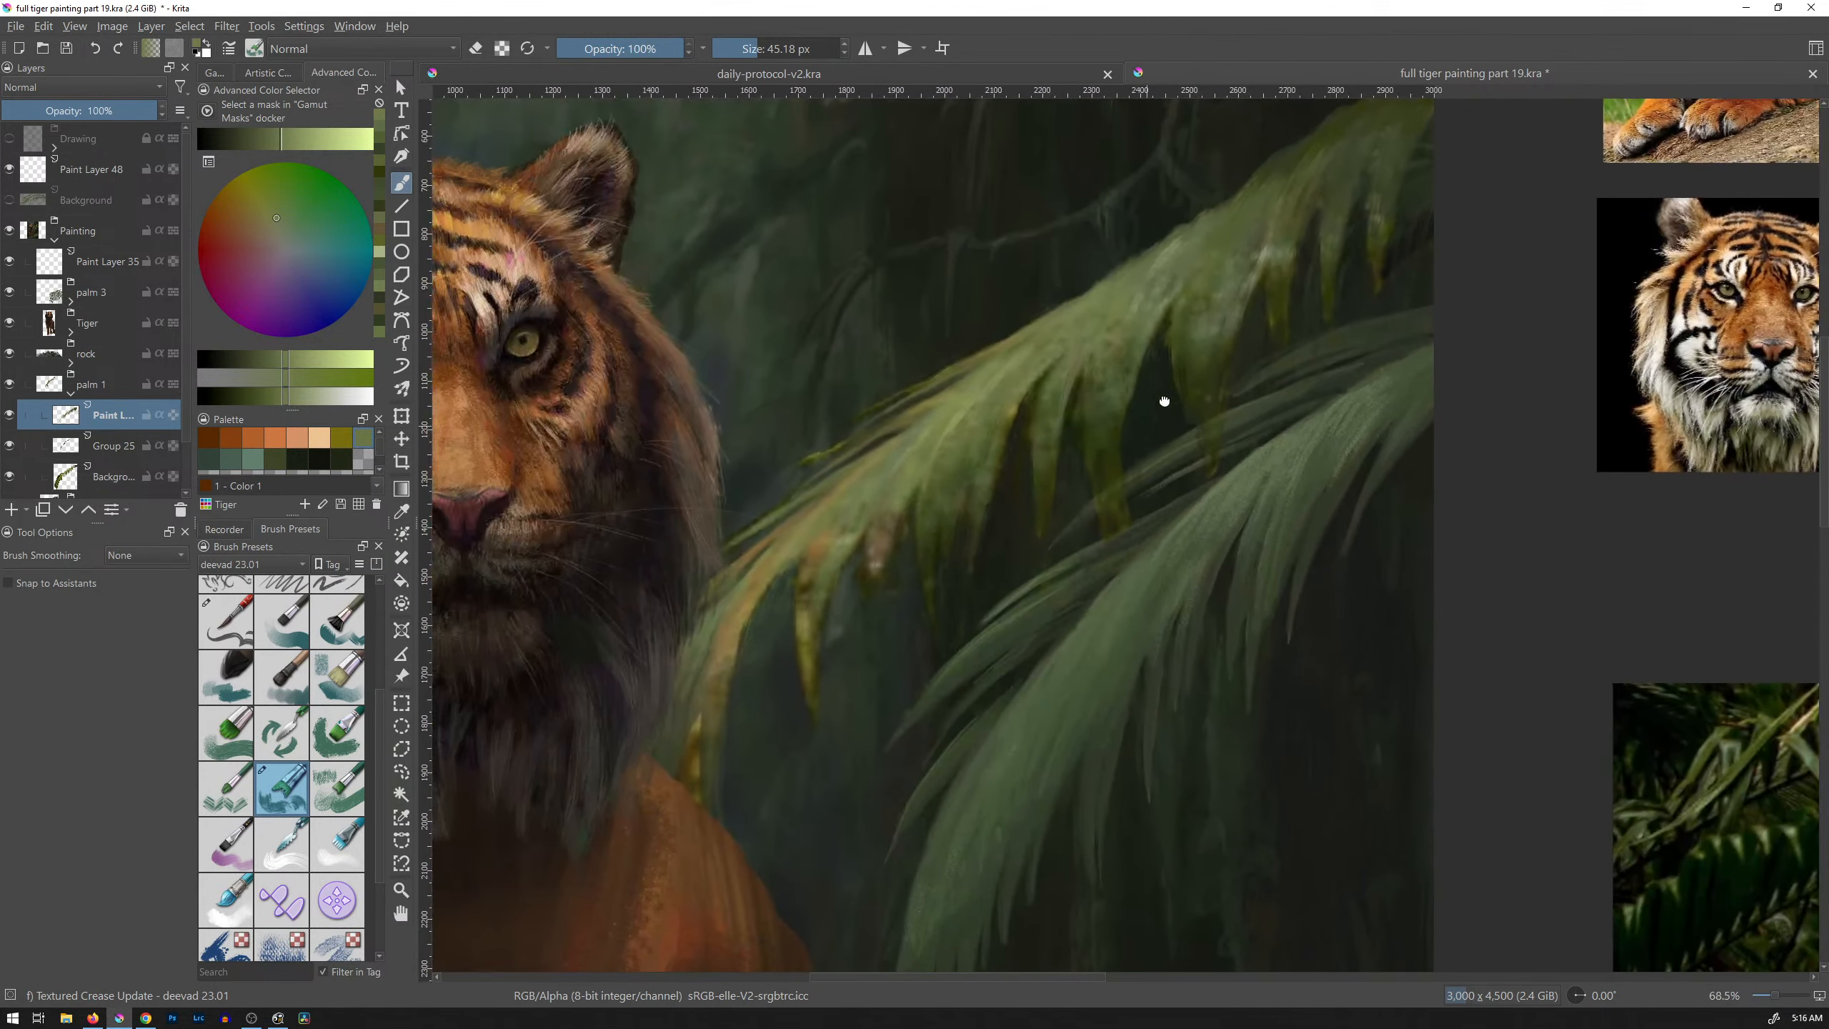
Step: Refine the frond's upper edge and leaflet gaps on the base layer beneath Group 25, painting and erasing with a 20.15 px brush
click(124, 481)
drag(910, 442, 888, 442)
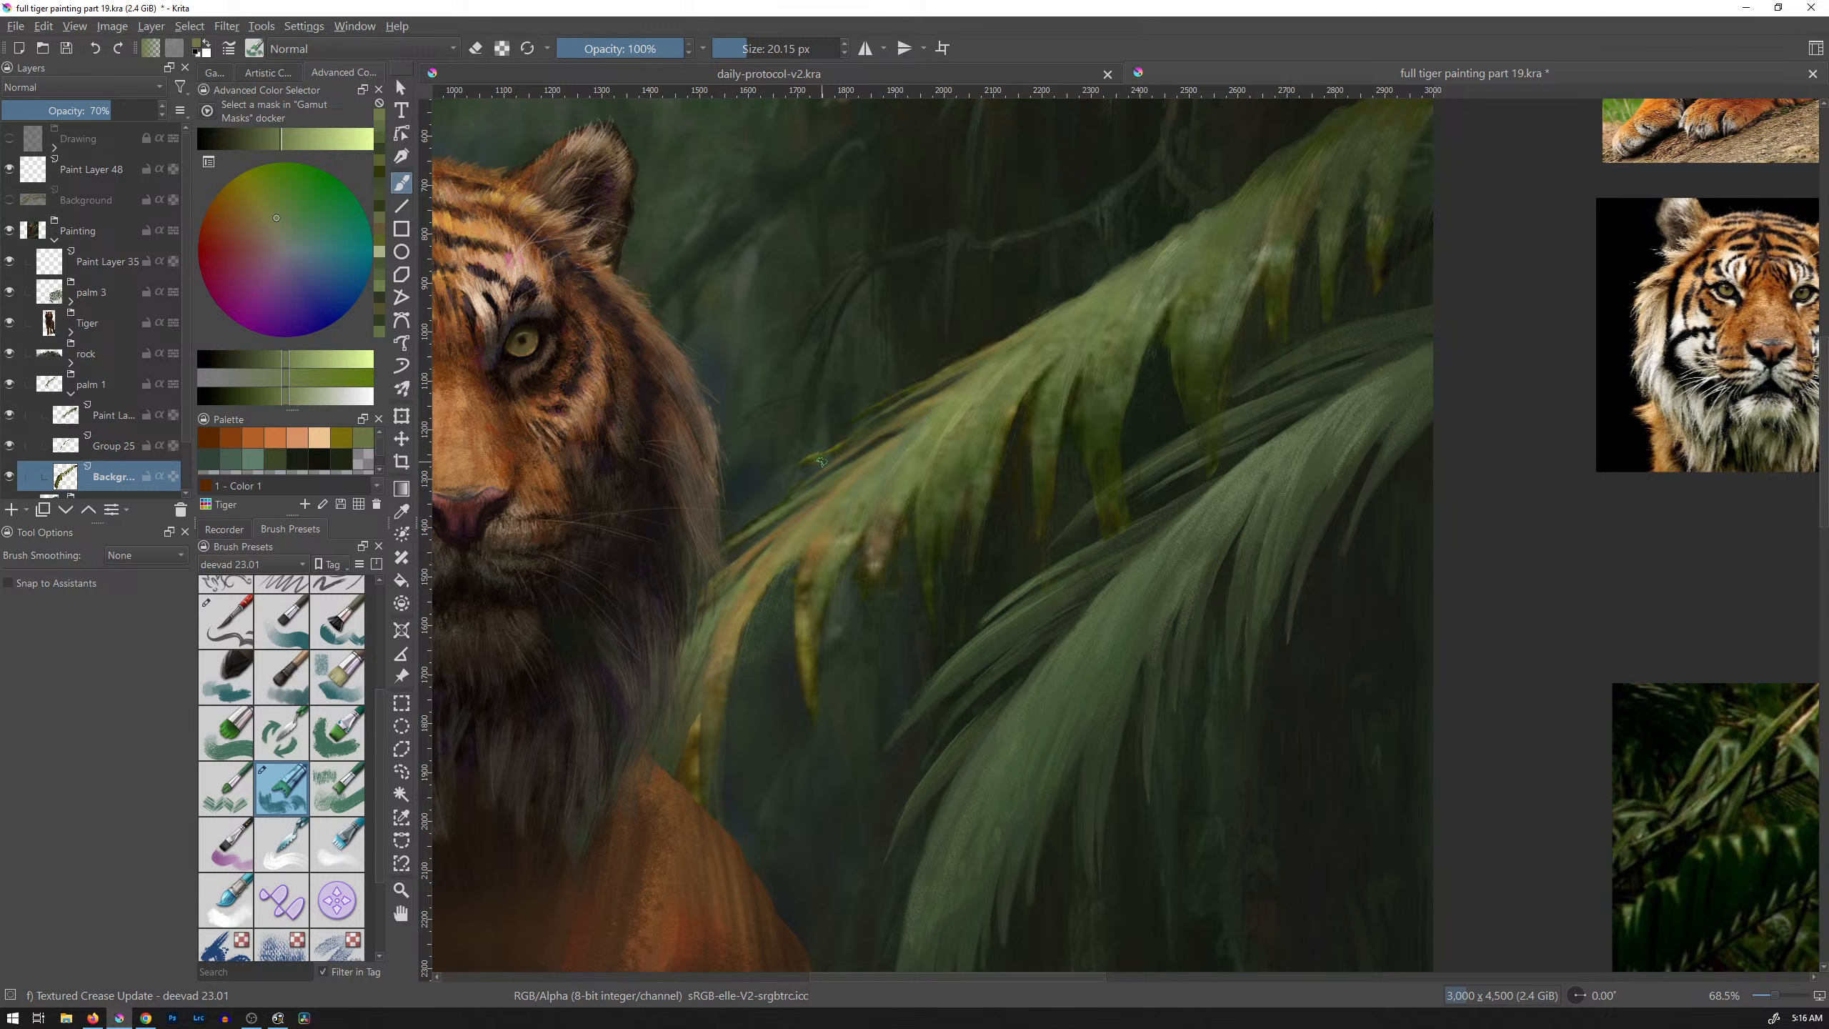
key(e)
drag(1196, 359, 1165, 427)
drag(1261, 350, 1081, 468)
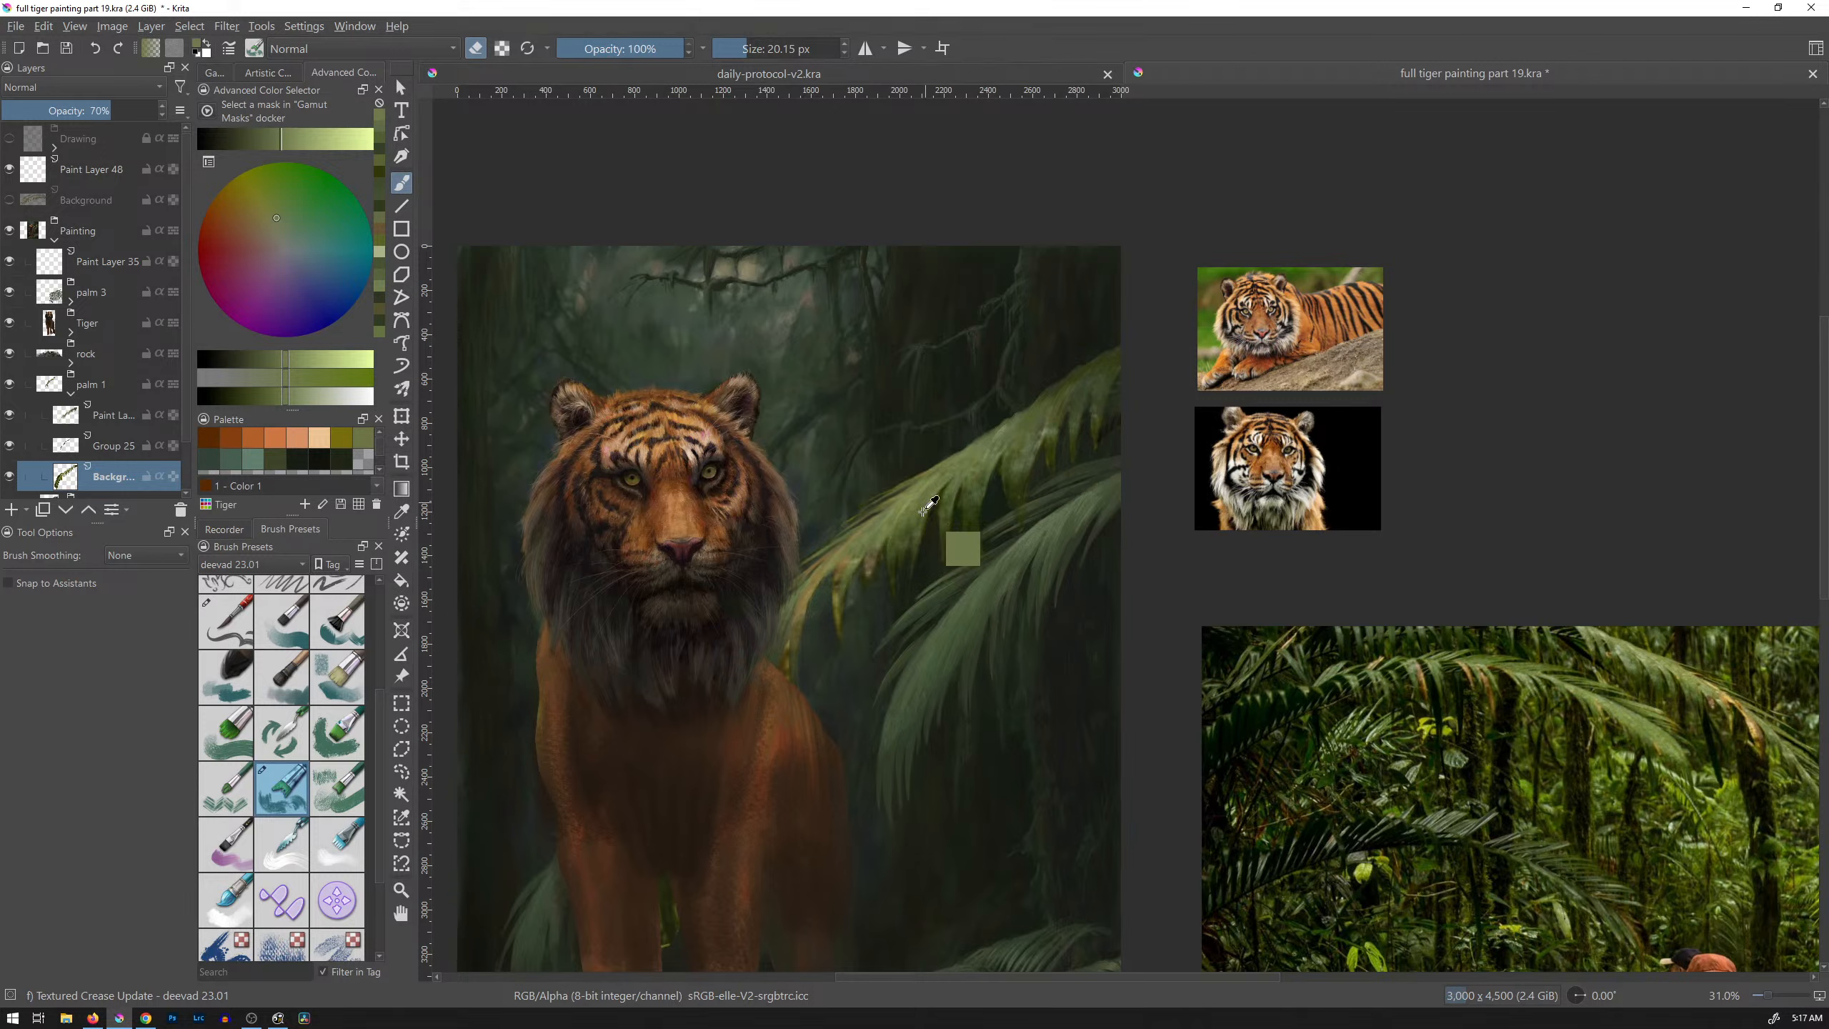
Step: Activate the topmost paint layer in the palm 1 group and repaint the long hanging leaflet mid-frond with greens sampled from it
drag(920, 562, 956, 461)
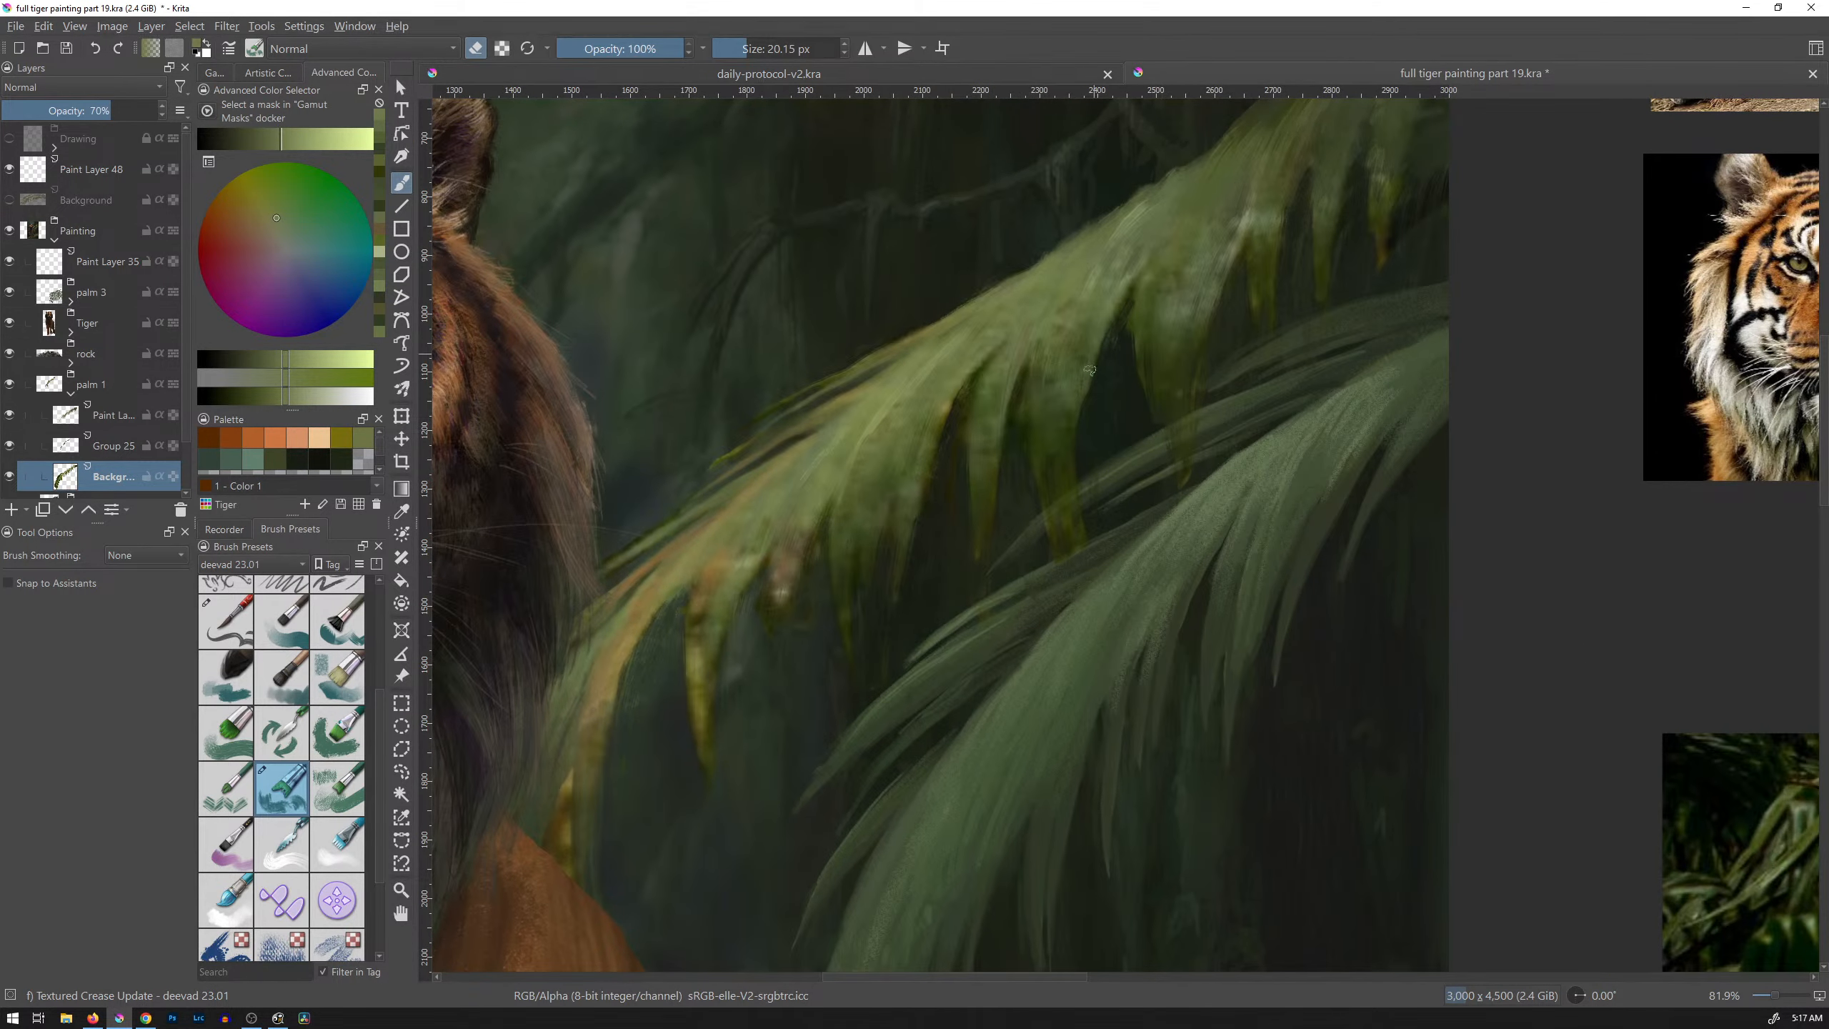
ctrl+click(1070, 433)
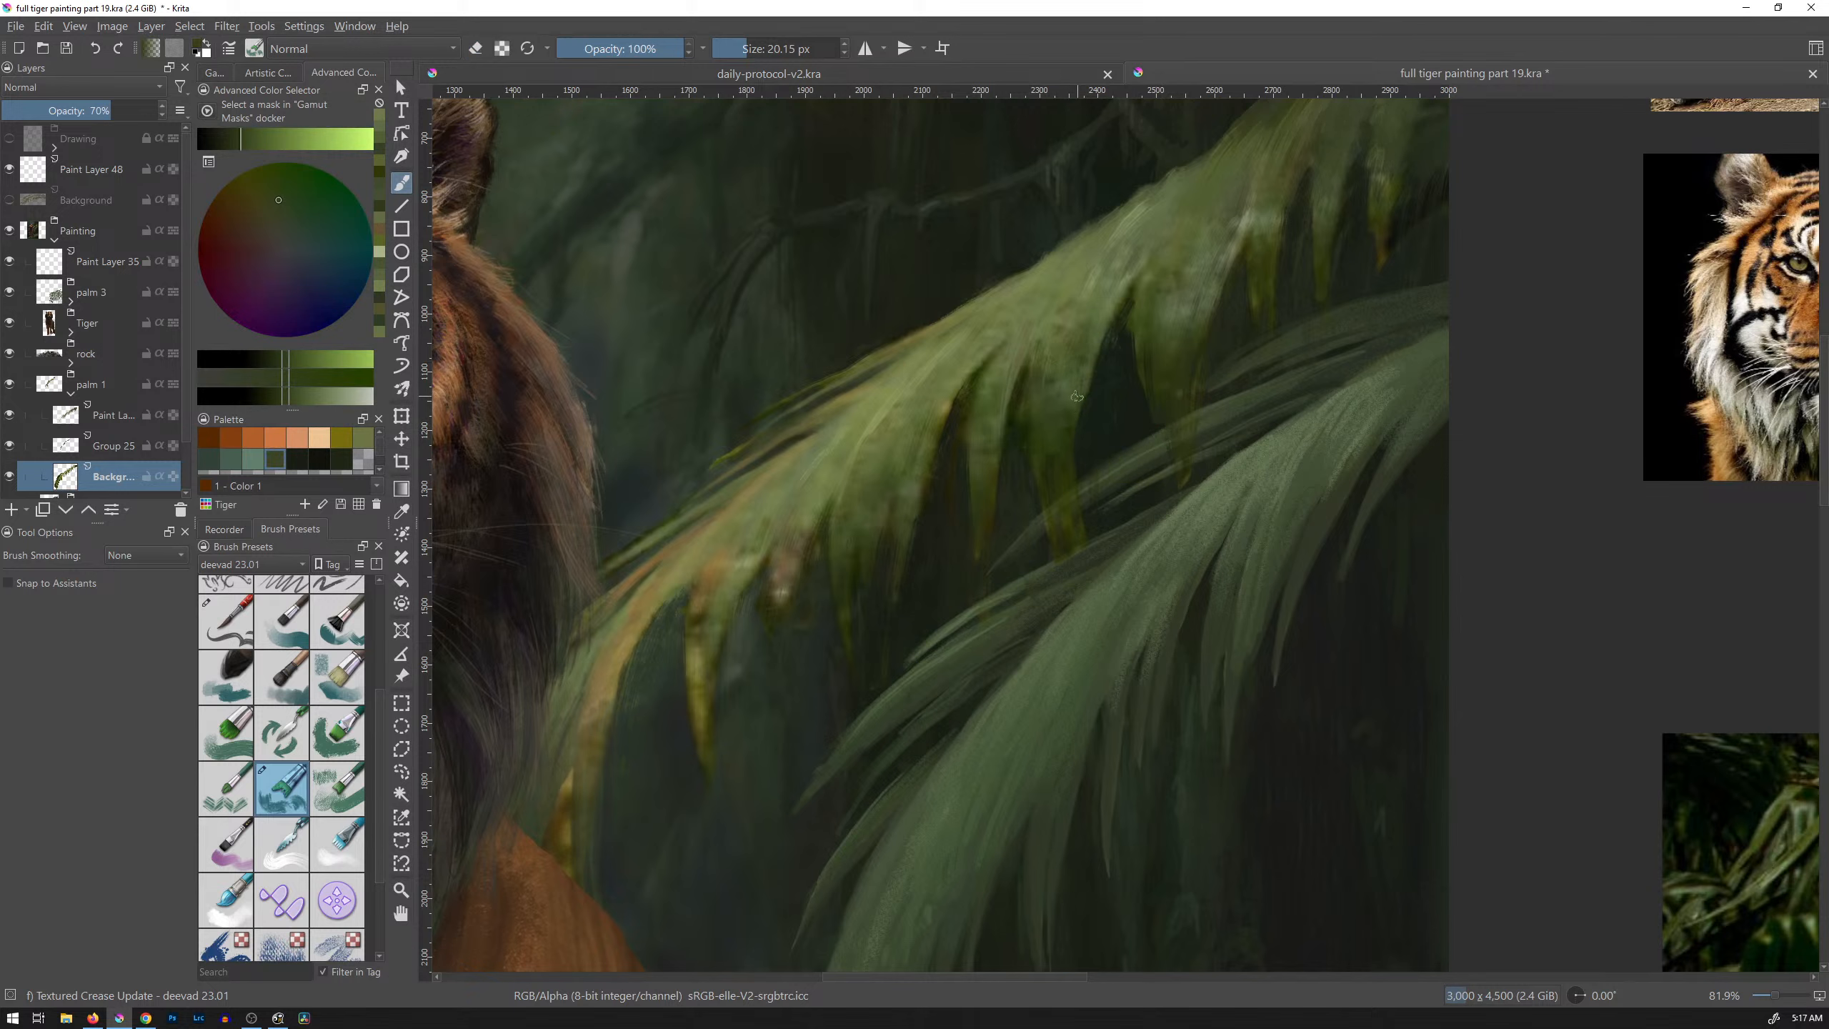
click(119, 419)
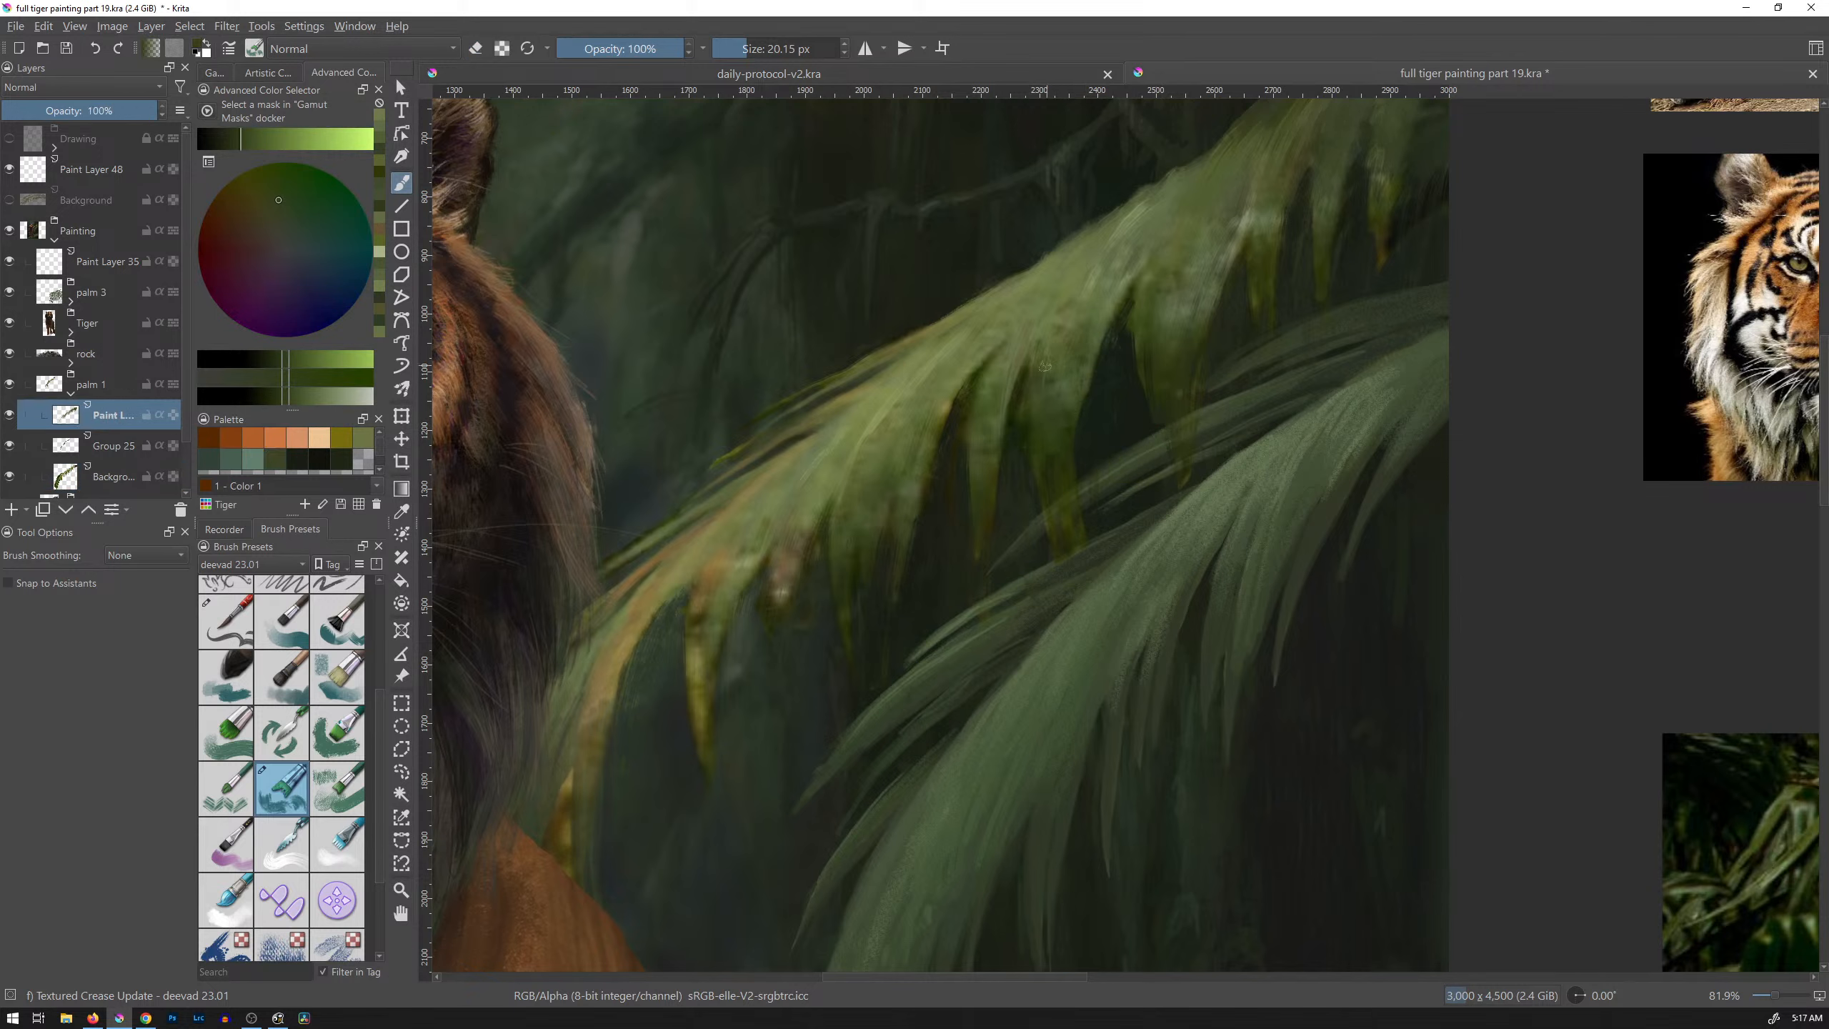
drag(1045, 417, 1042, 422)
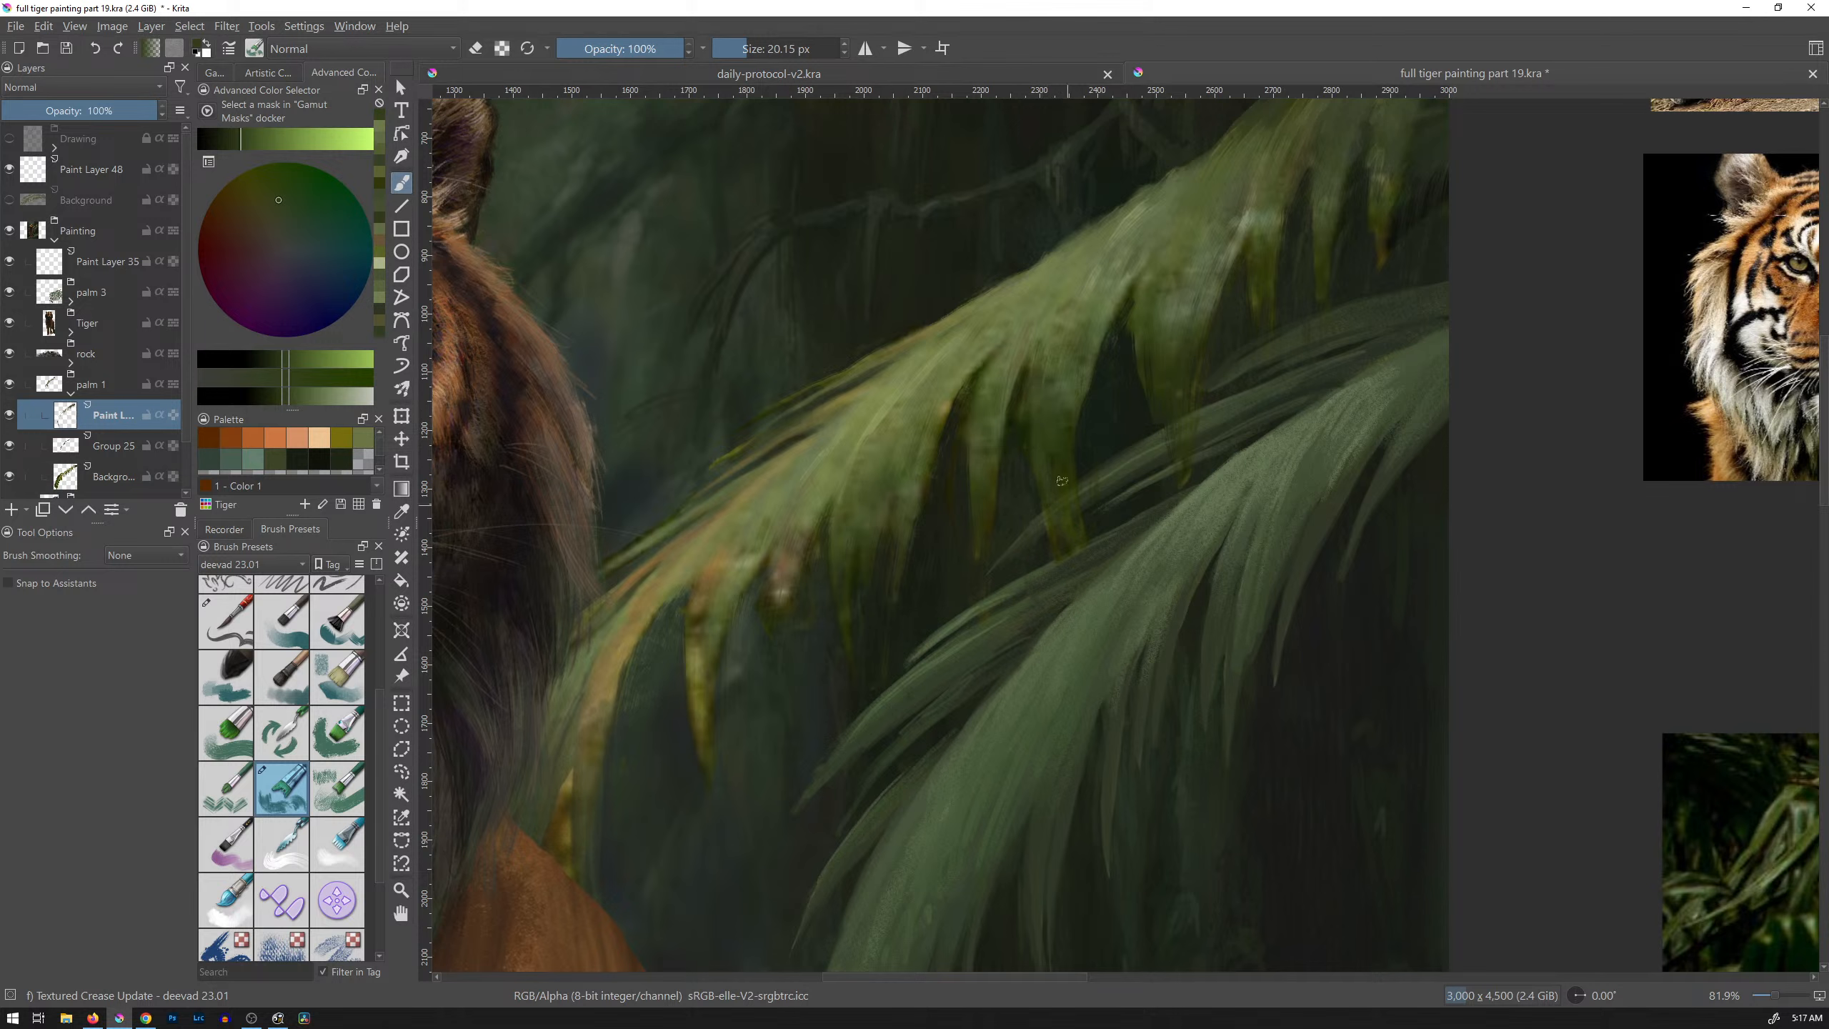
ctrl+click(1073, 439)
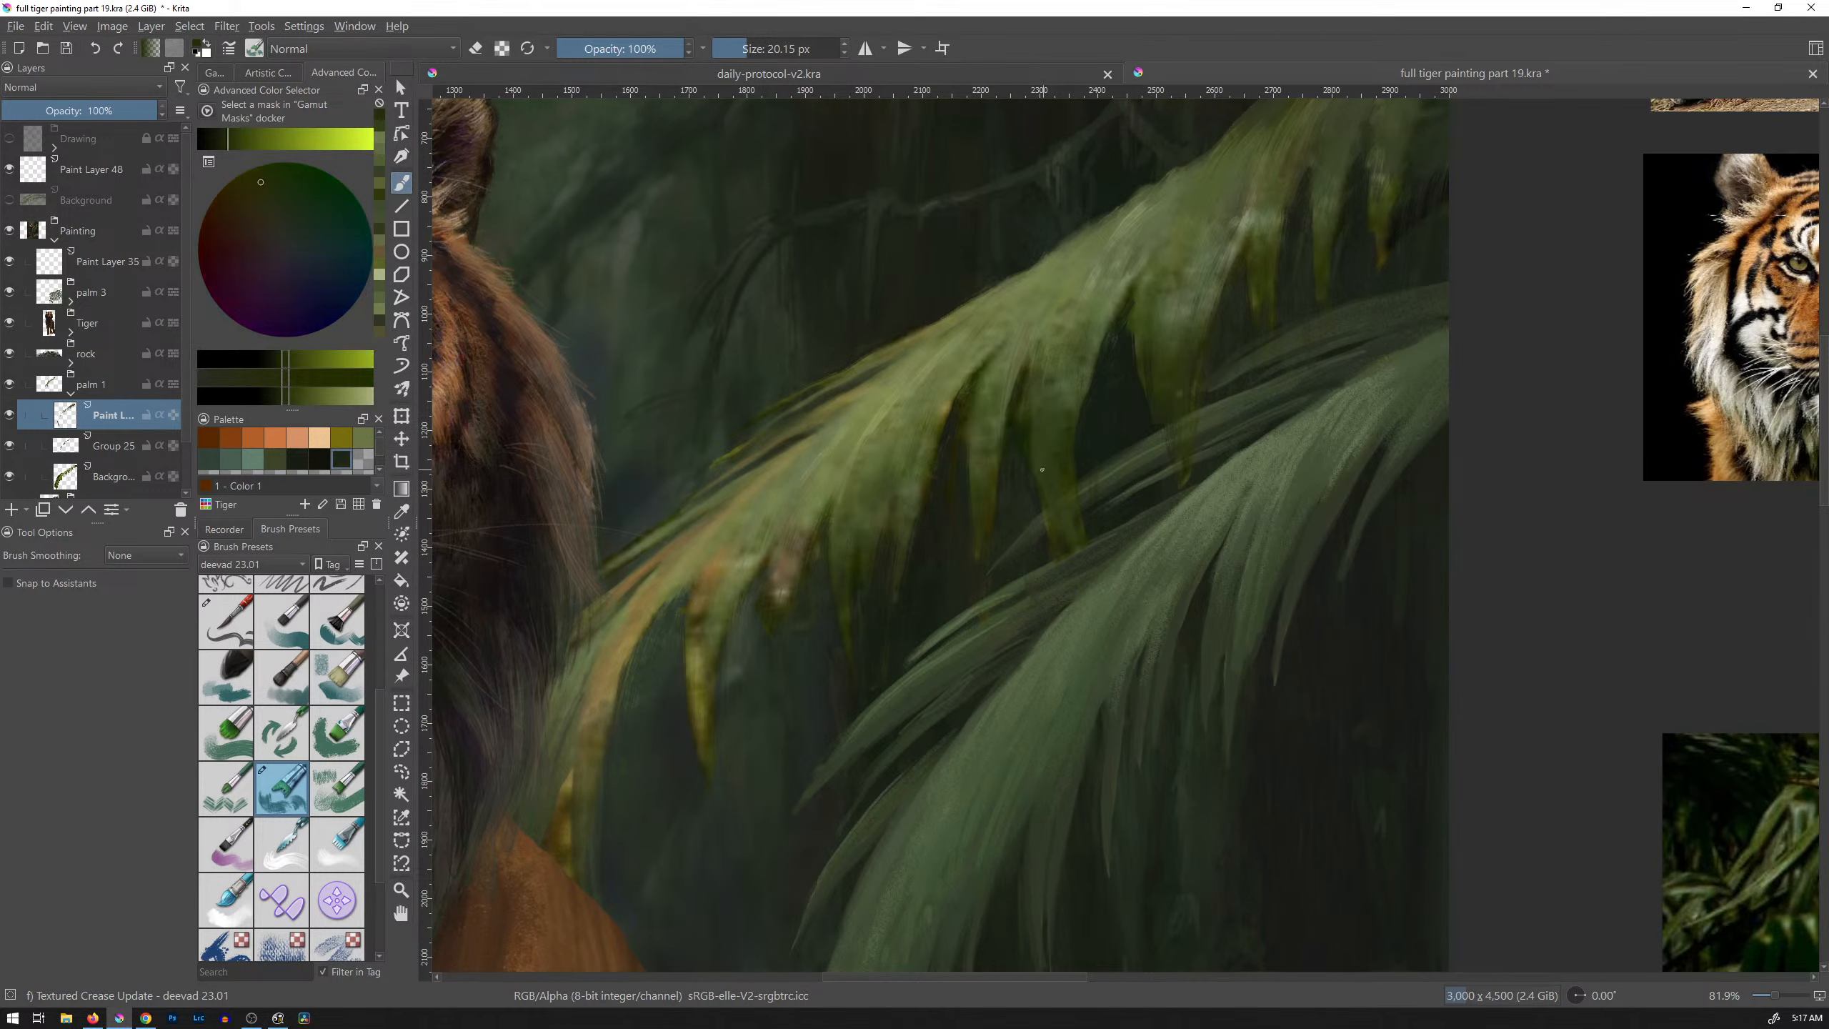
ctrl+click(1059, 533)
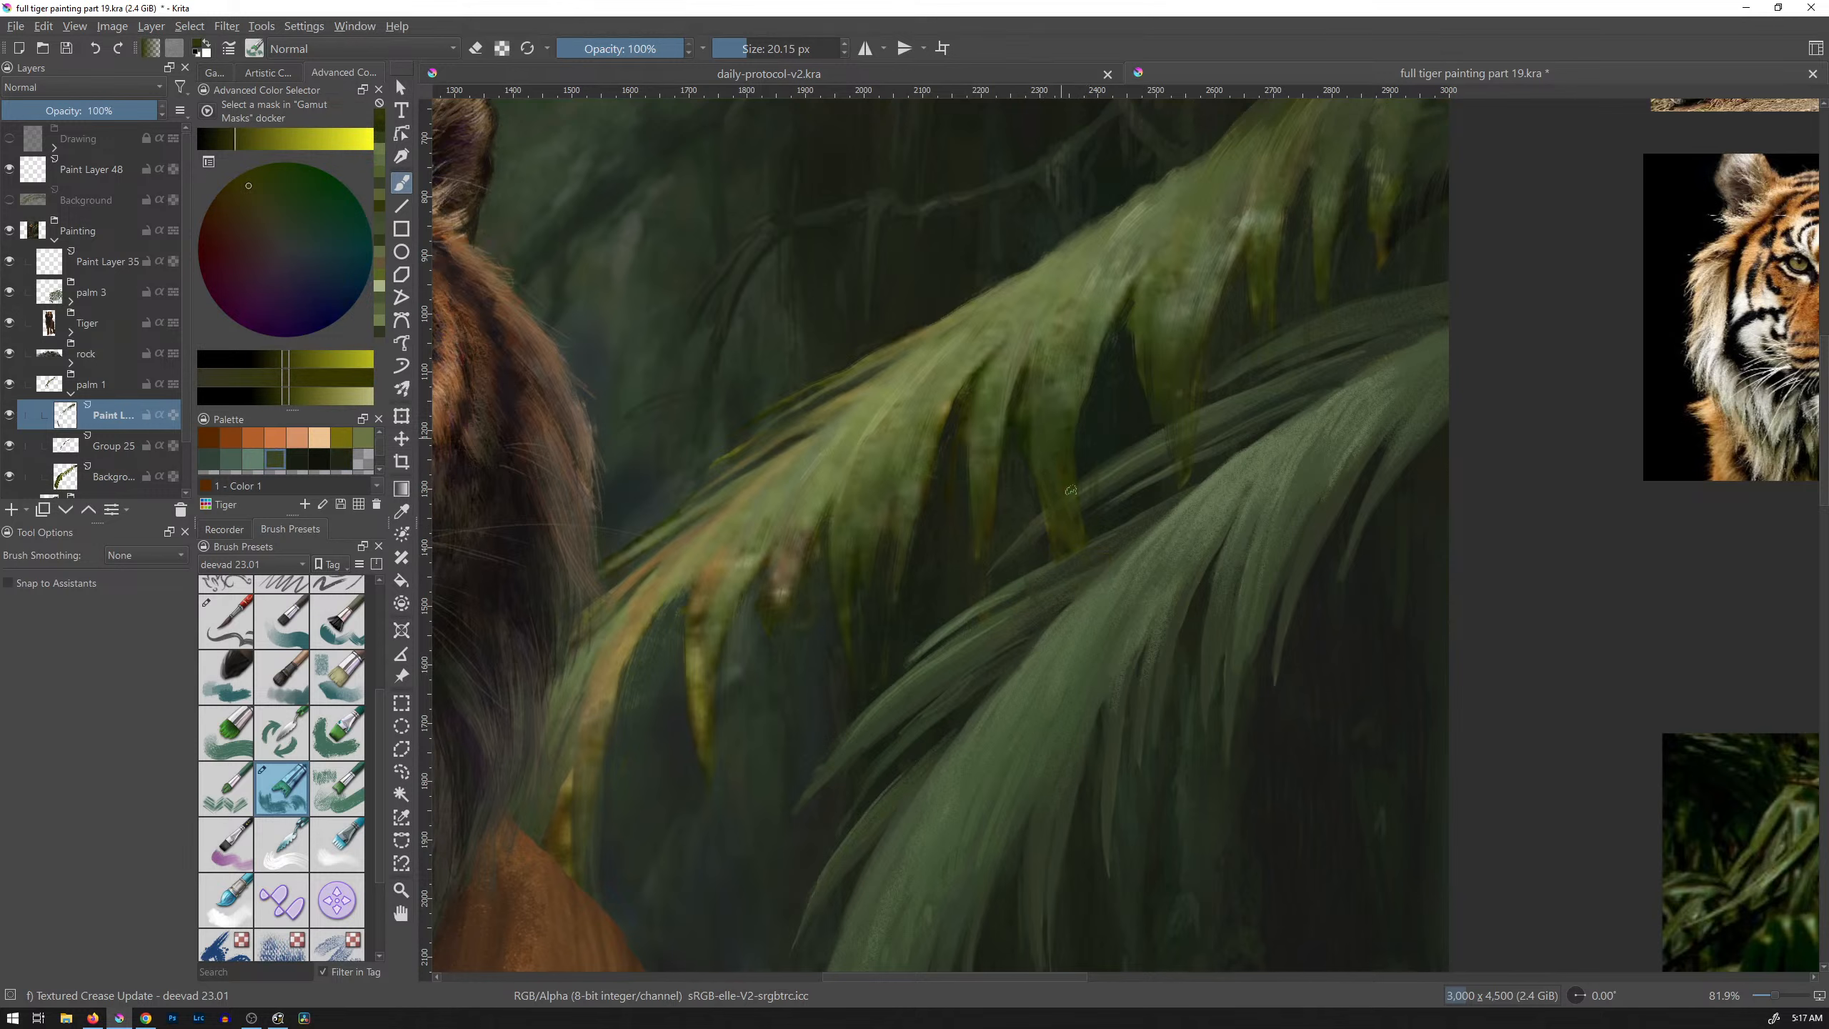
ctrl+click(1073, 430)
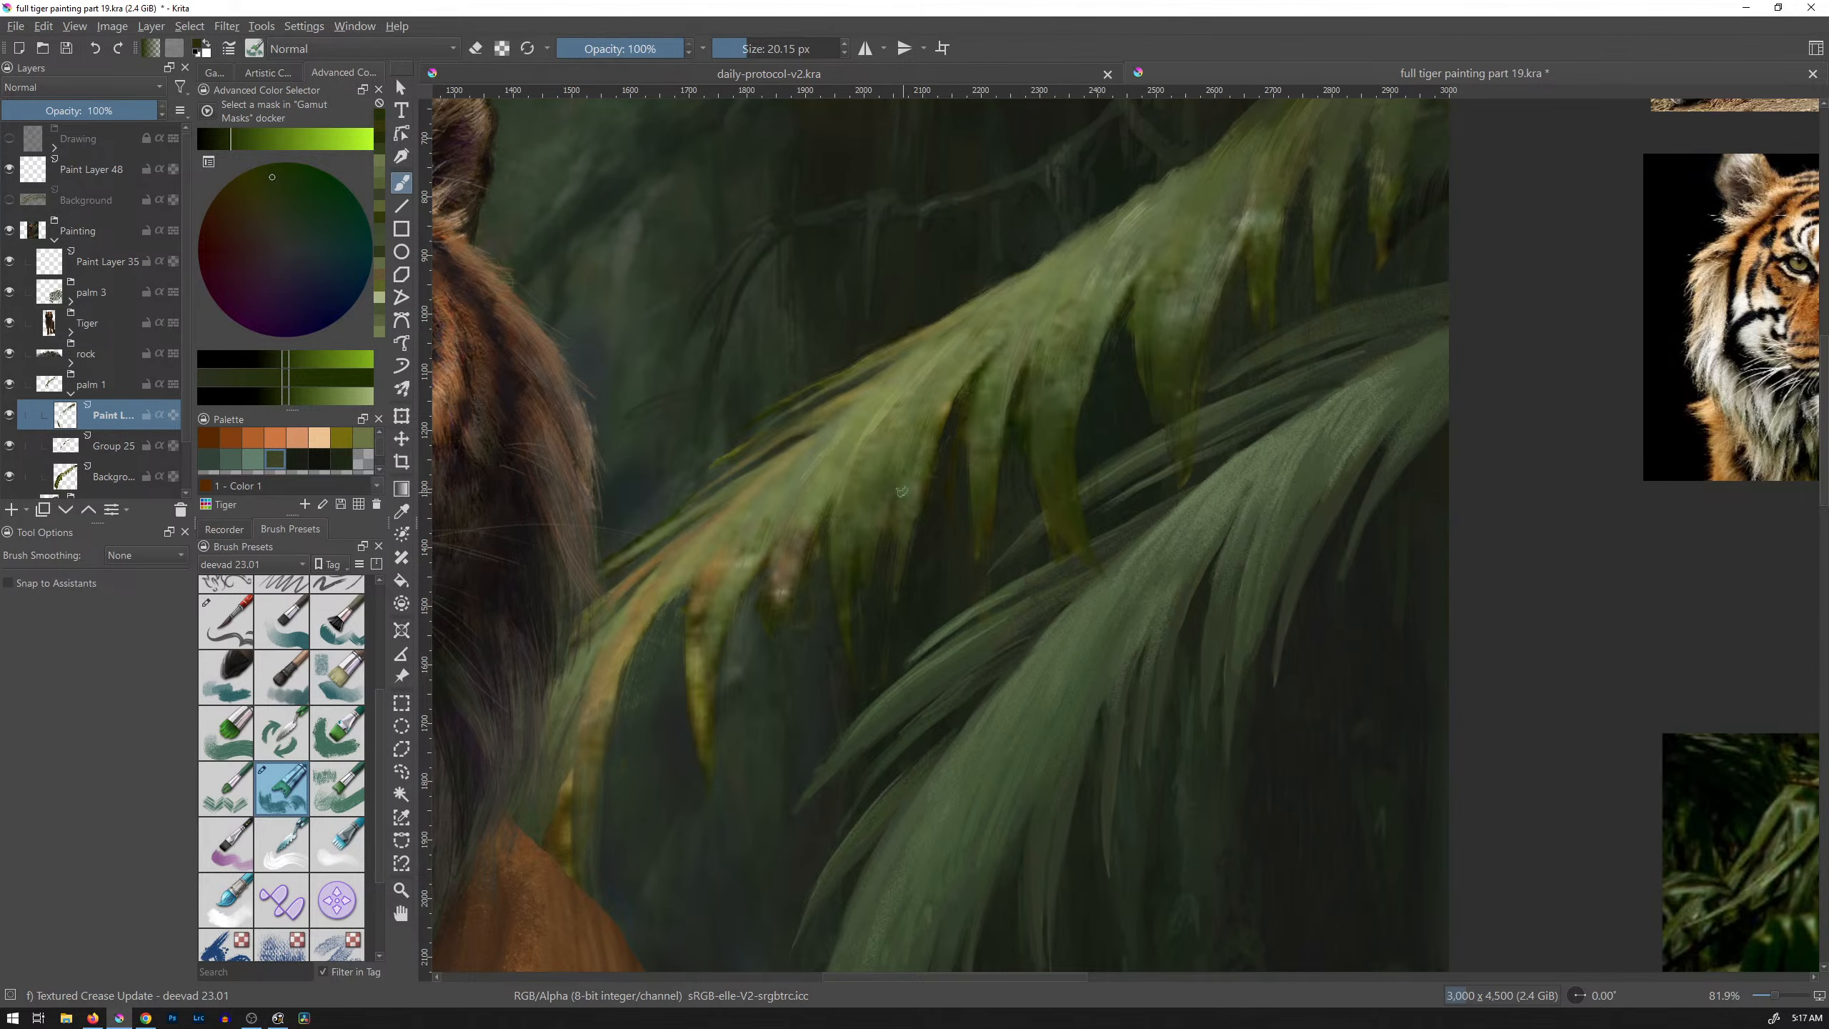
Step: Extend and sharpen the tapering tip of the long mid-frond leaflet using greens sampled from the surrounding leaflets
ctrl+click(924, 535)
ctrl+click(926, 538)
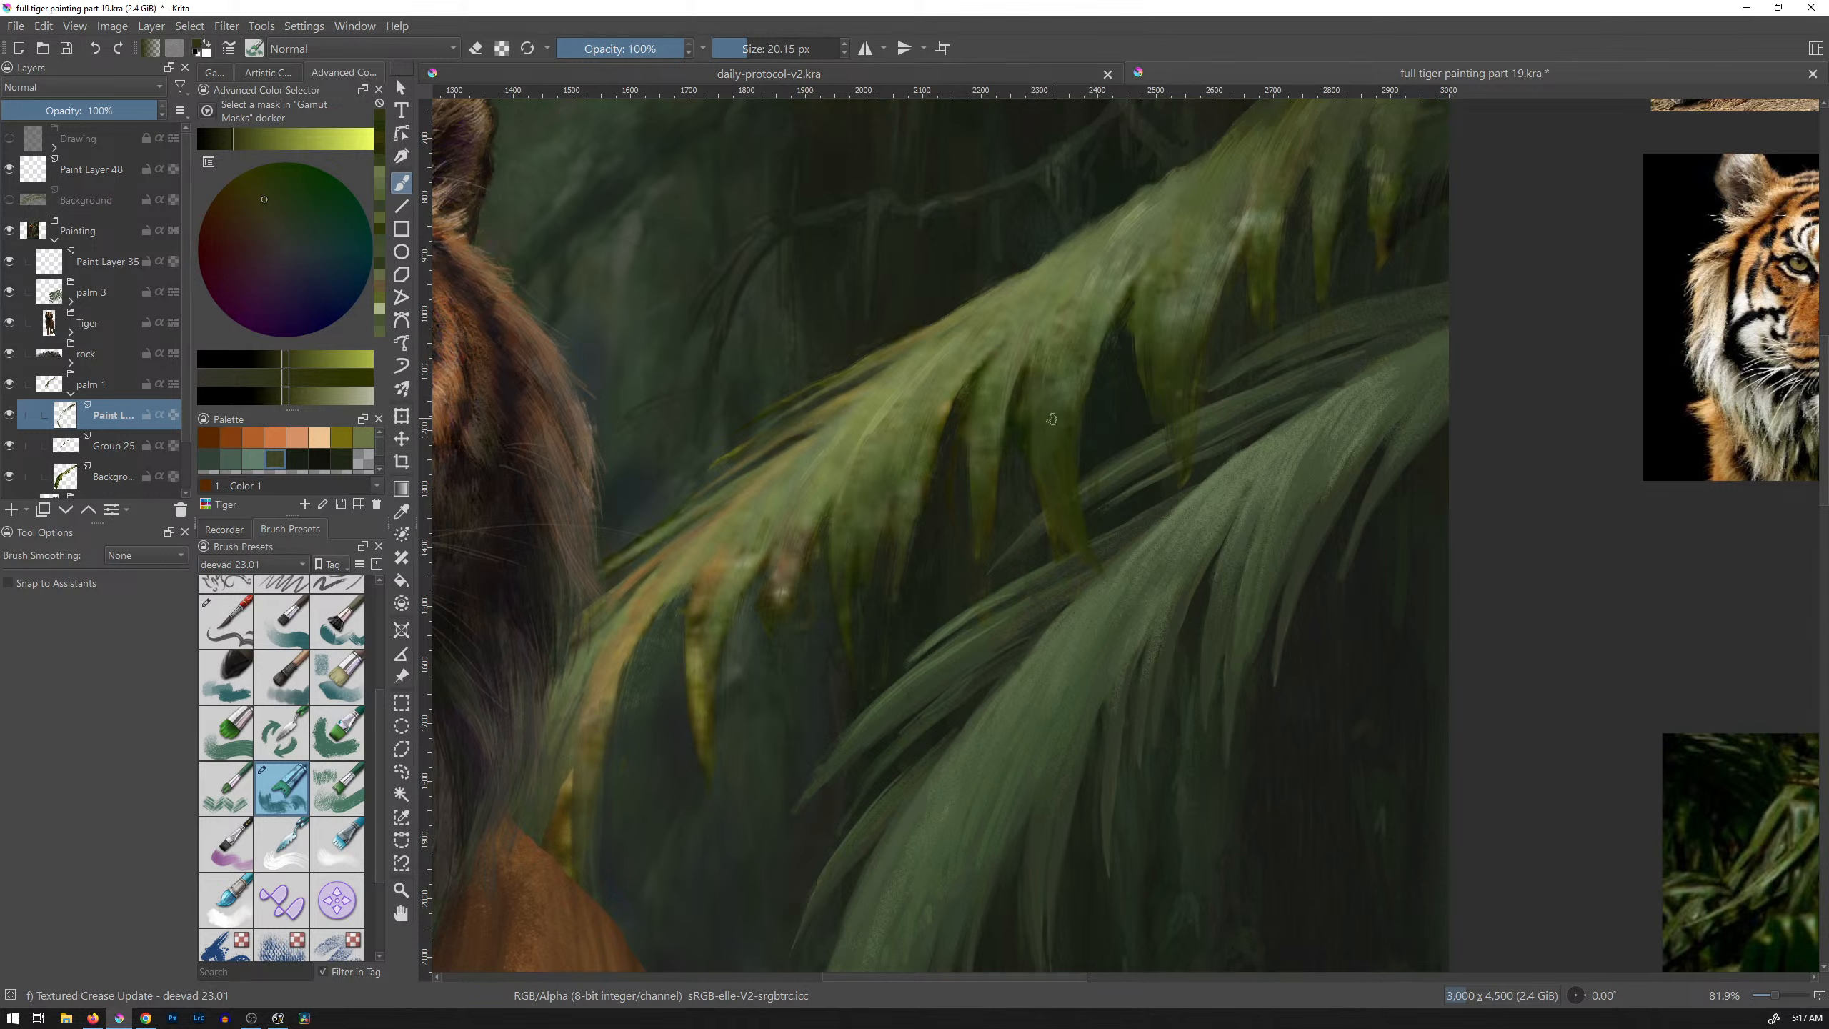
ctrl+click(1047, 438)
drag(1036, 476, 1082, 562)
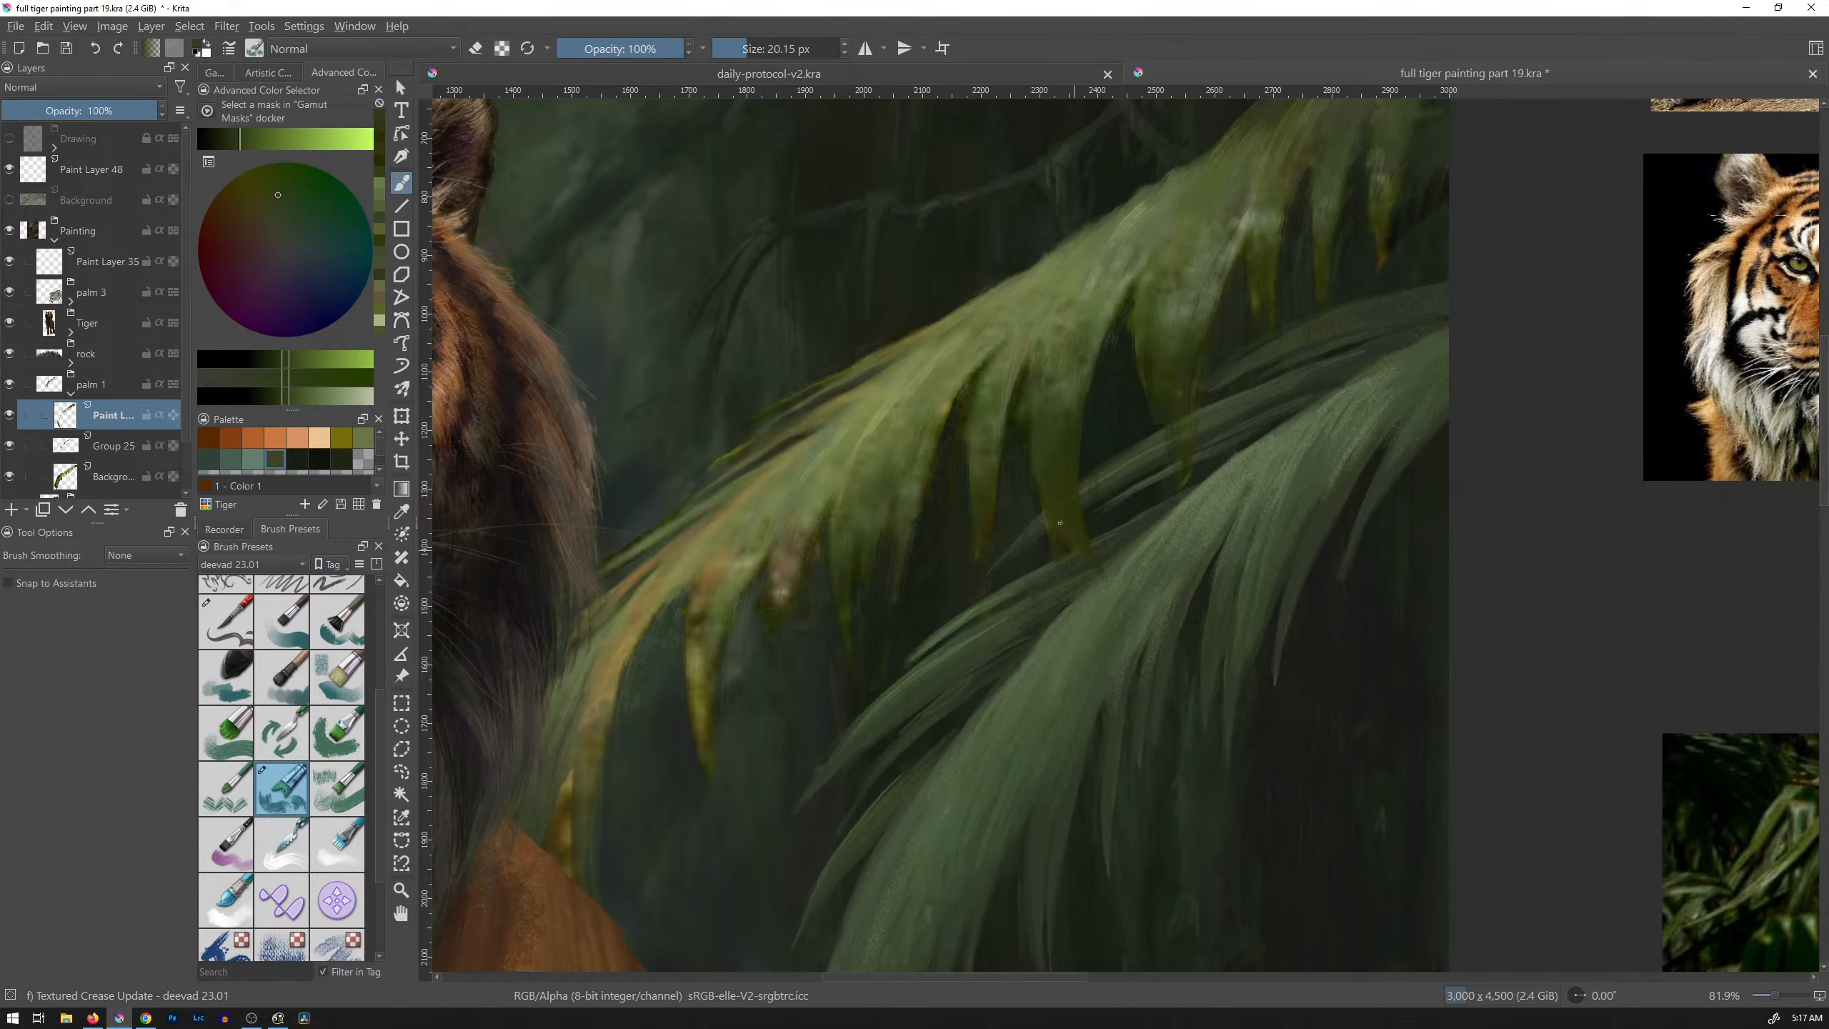
ctrl+click(1143, 354)
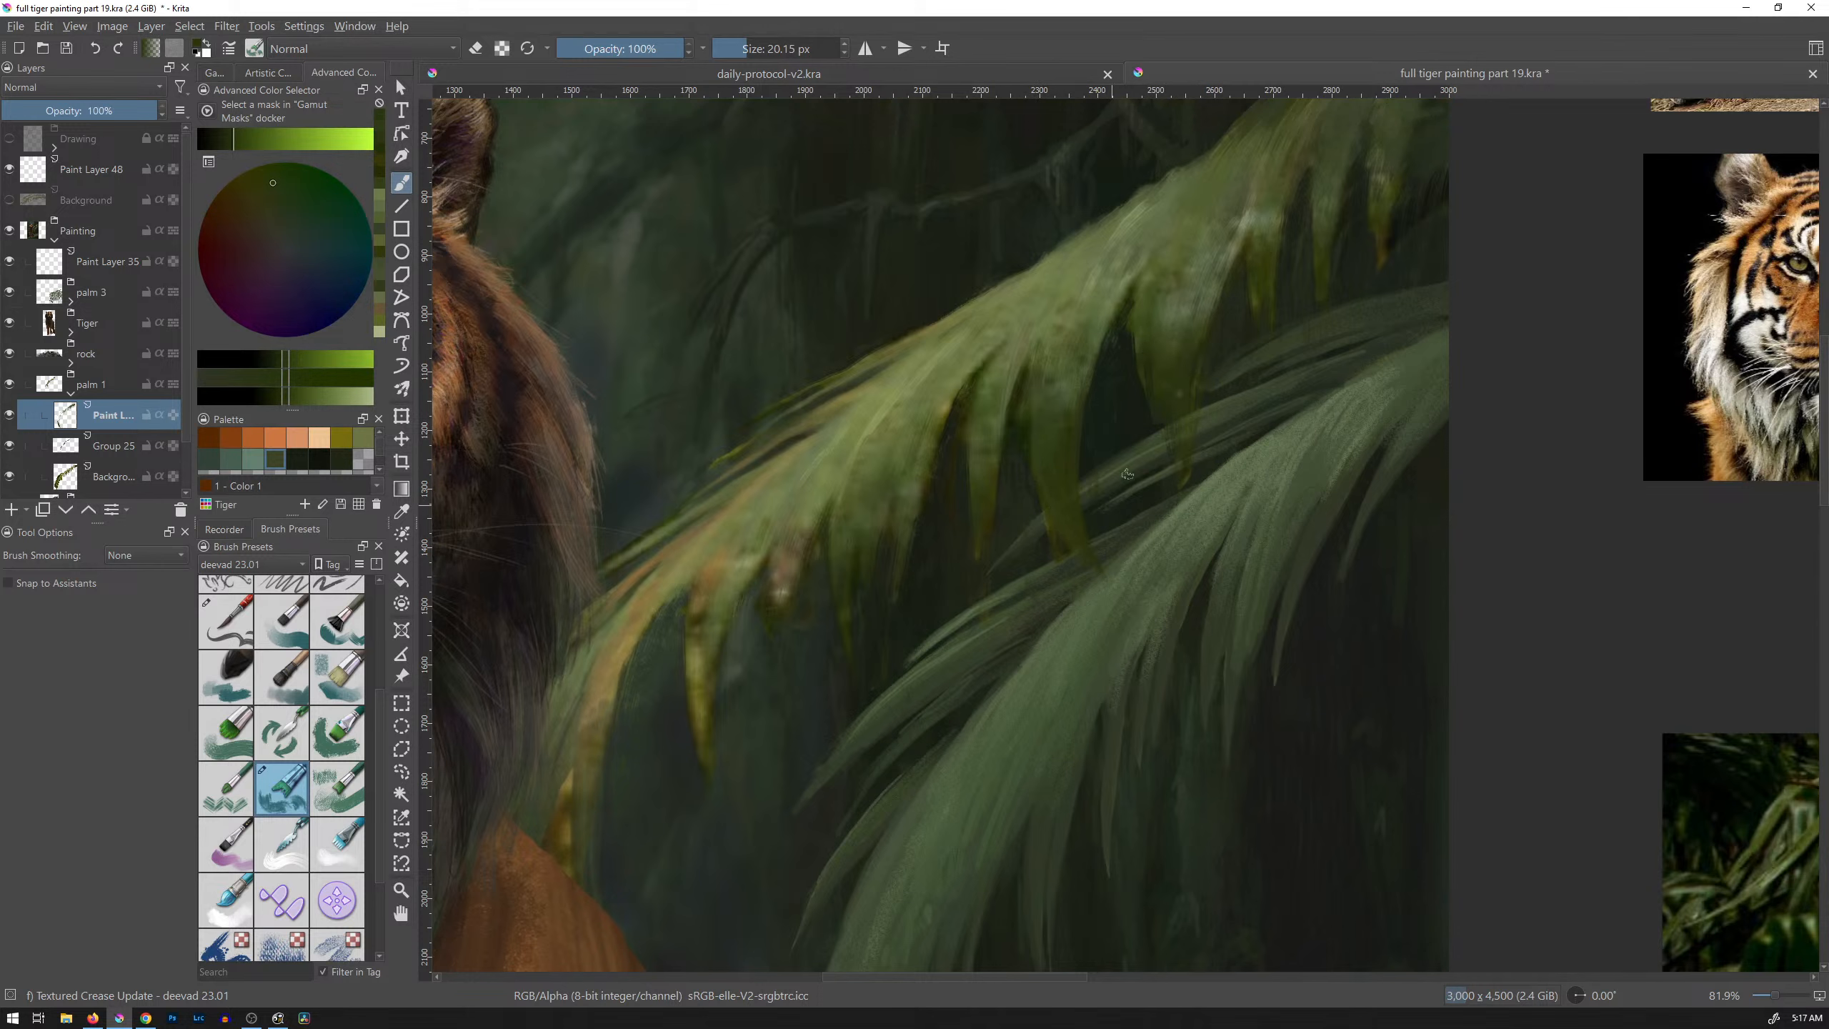
ctrl+click(1164, 399)
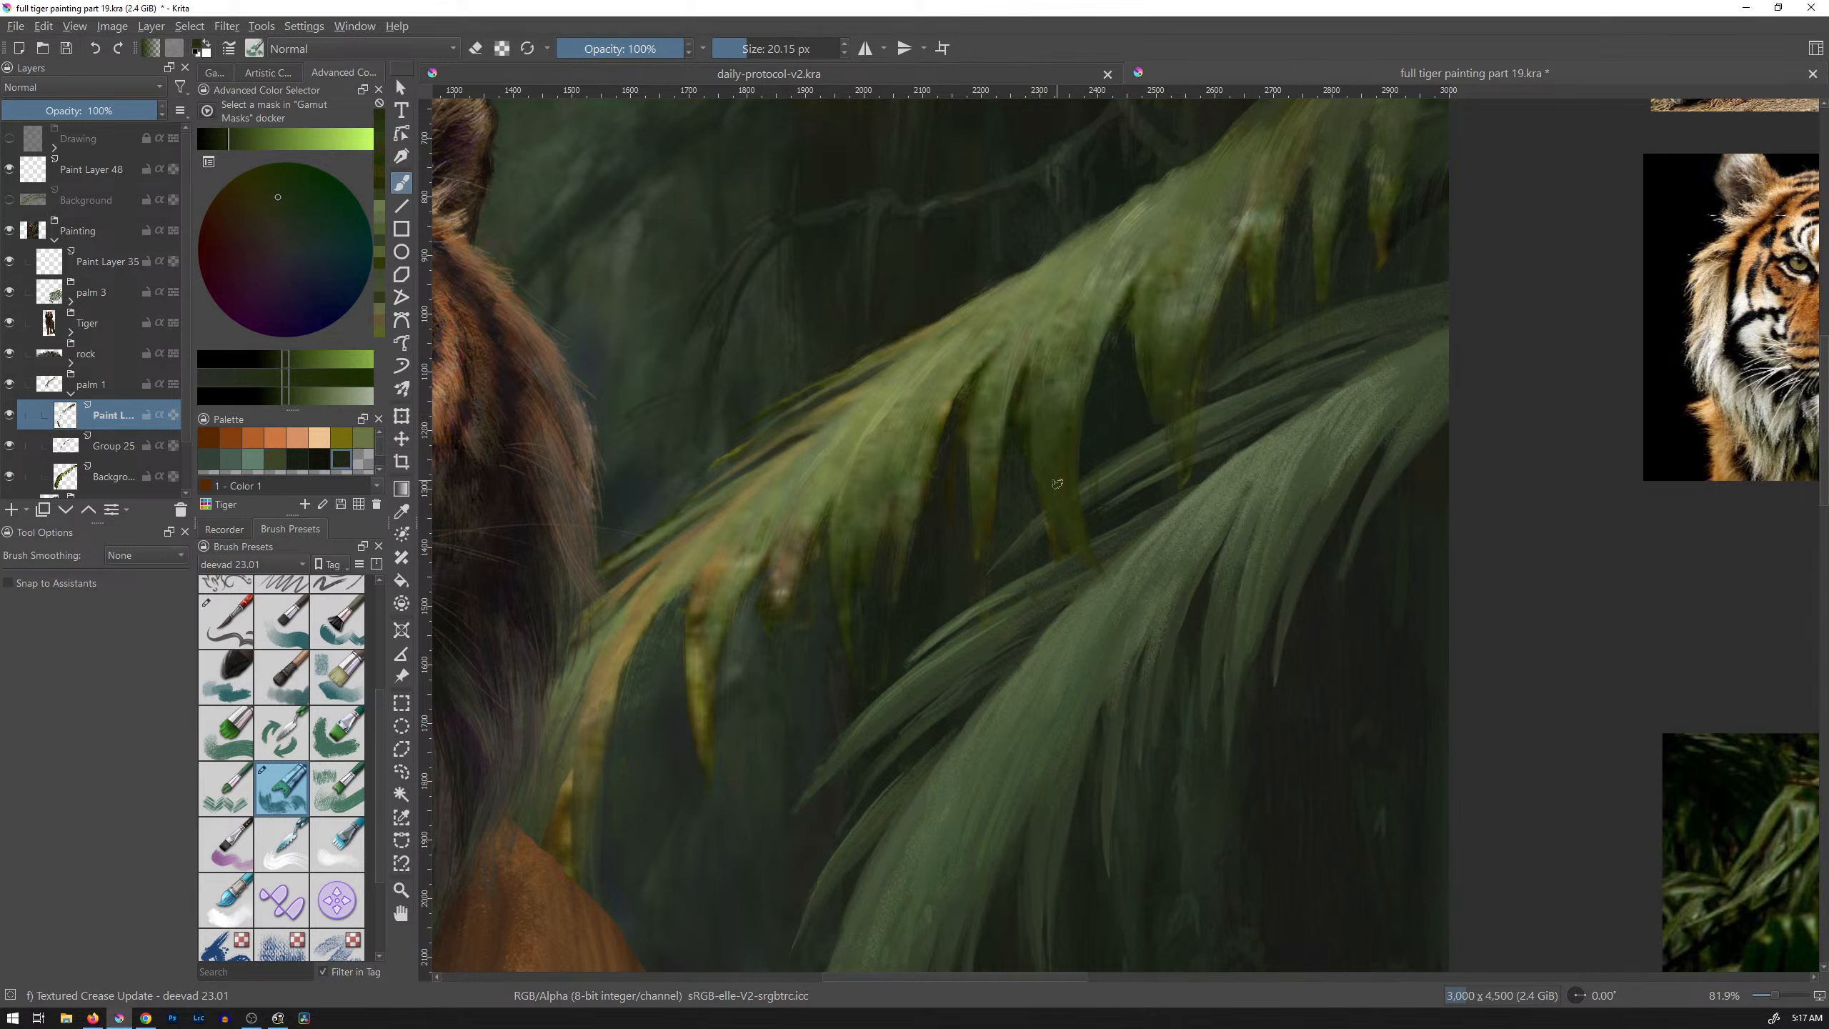
drag(1066, 531, 1108, 584)
Step: Refine the wide leaflet nearer the frond's upper end and the brownish leaflet near its lower end with sampled colours
ctrl+click(1185, 378)
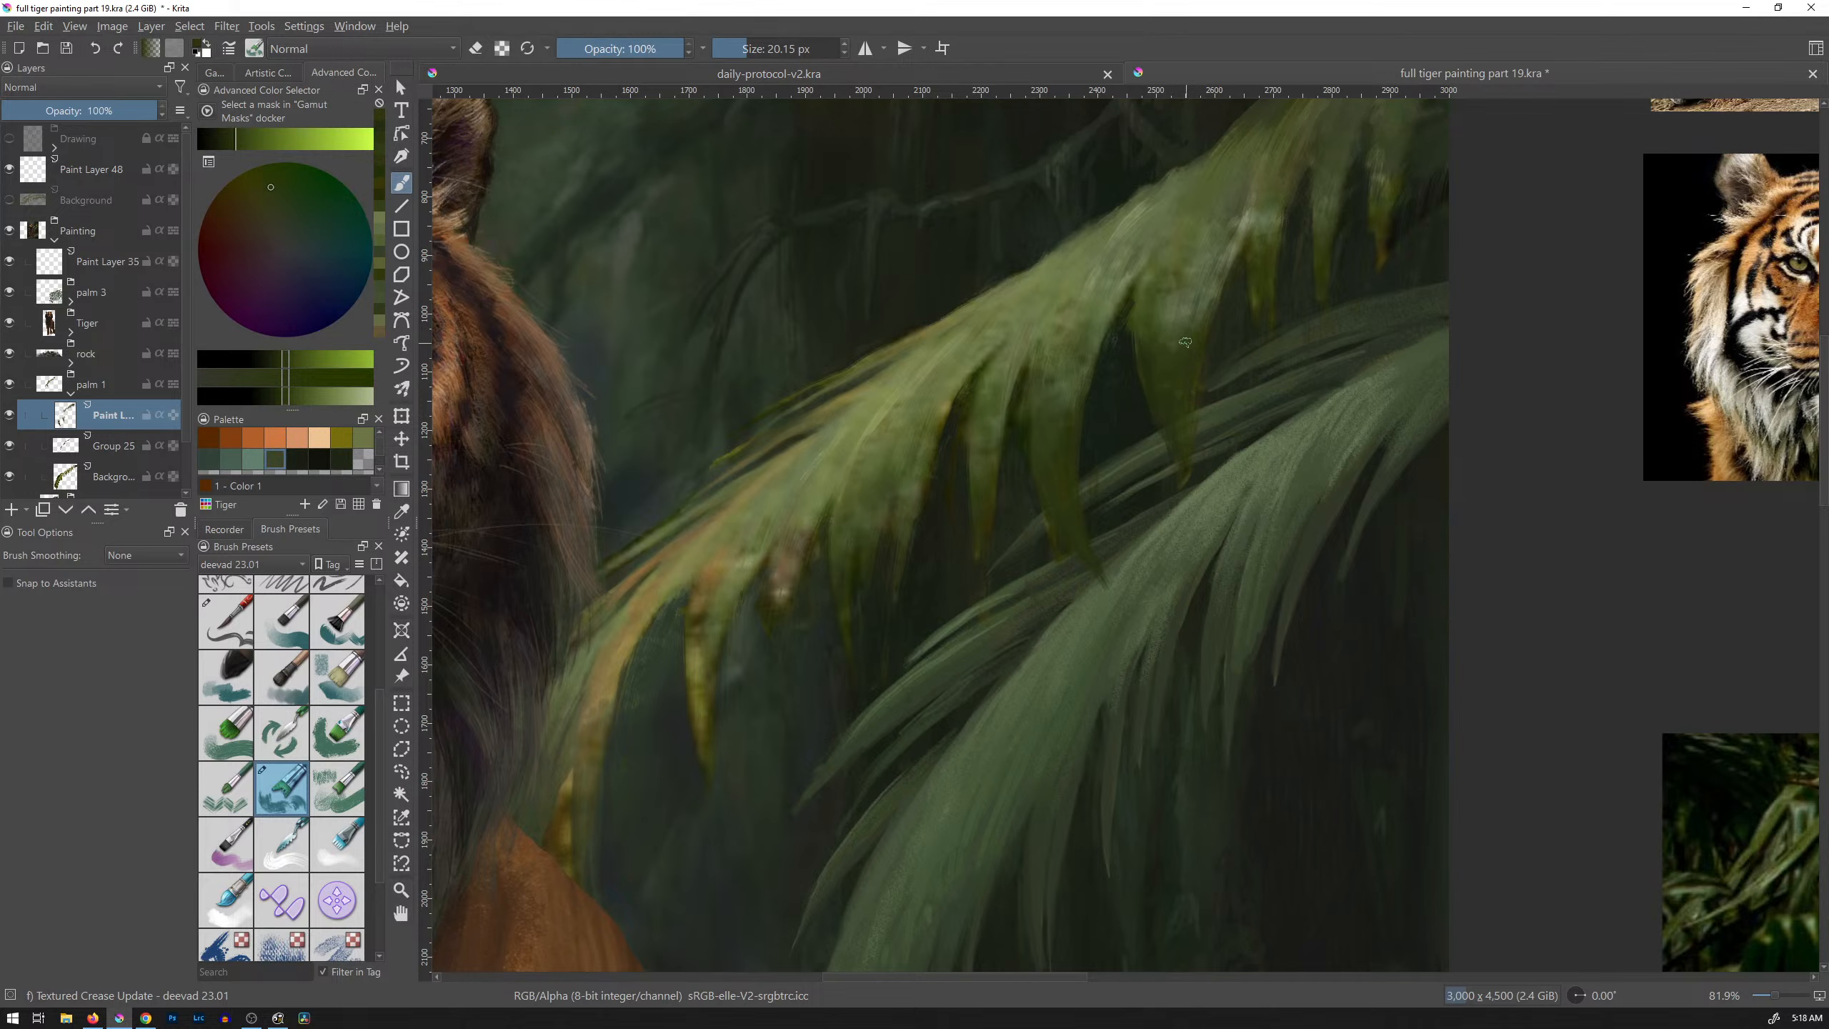
ctrl+click(1187, 343)
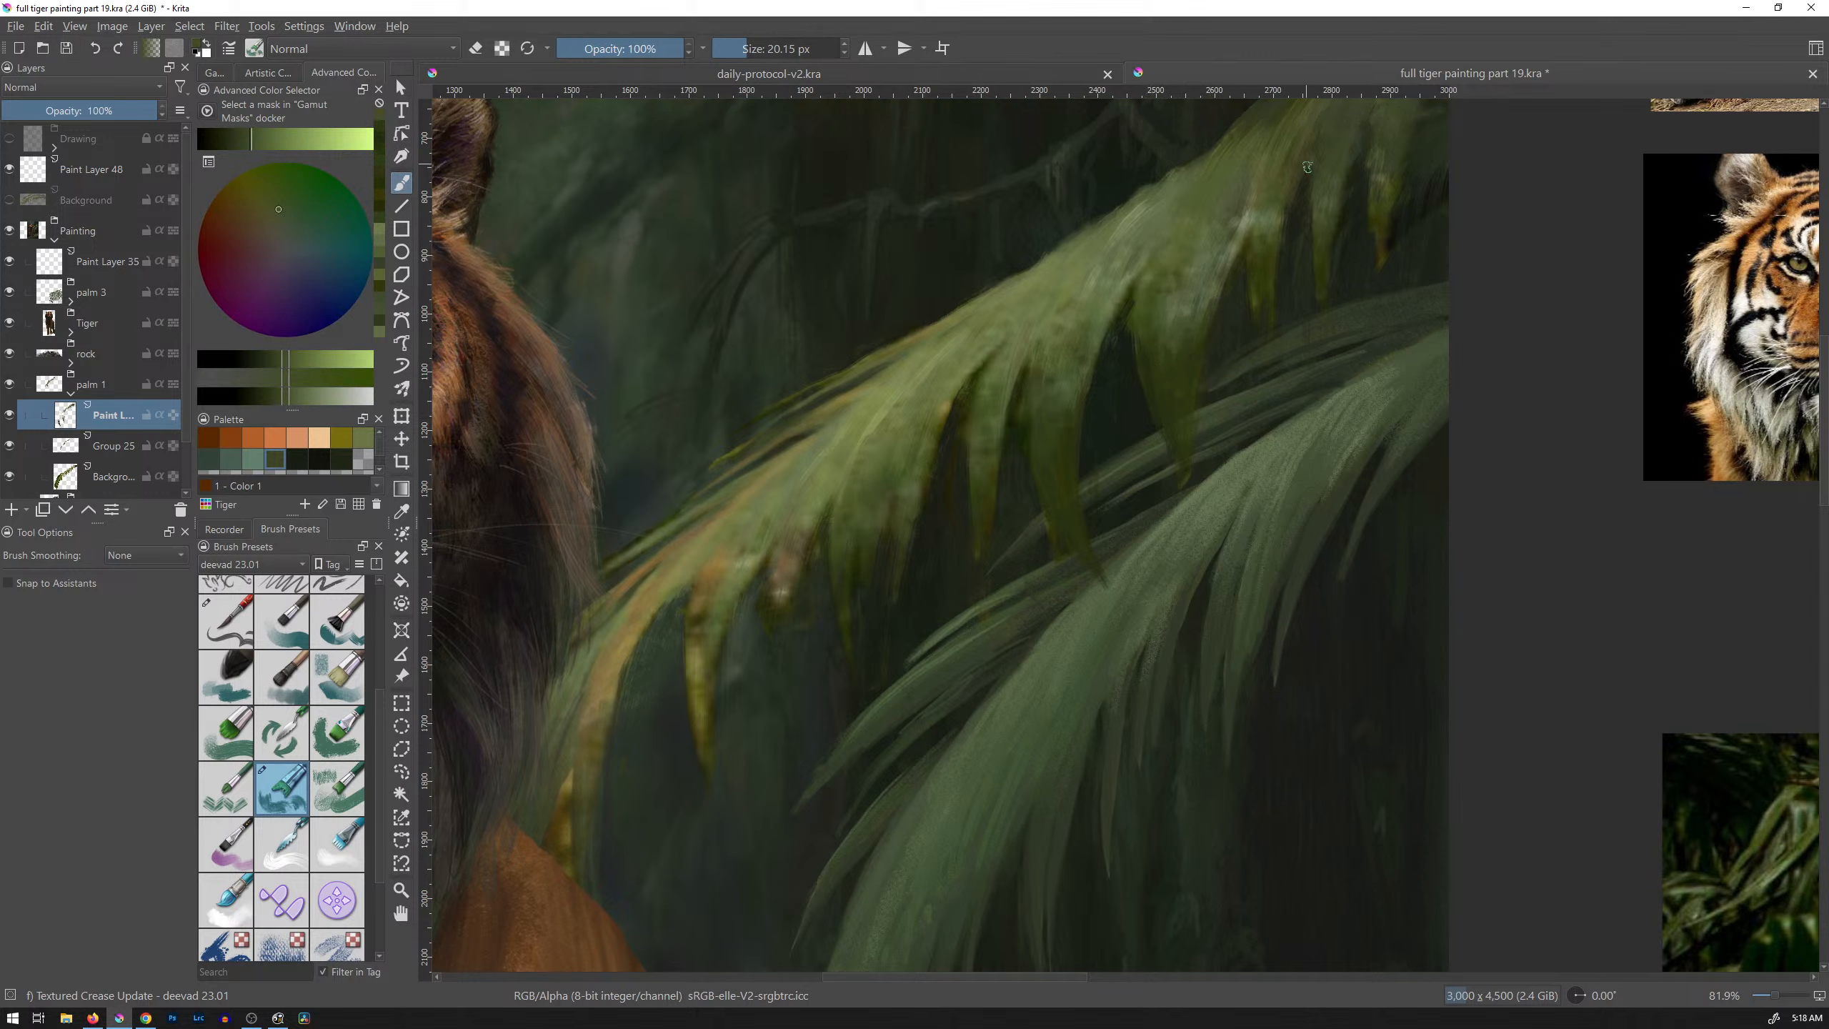
ctrl+click(785, 559)
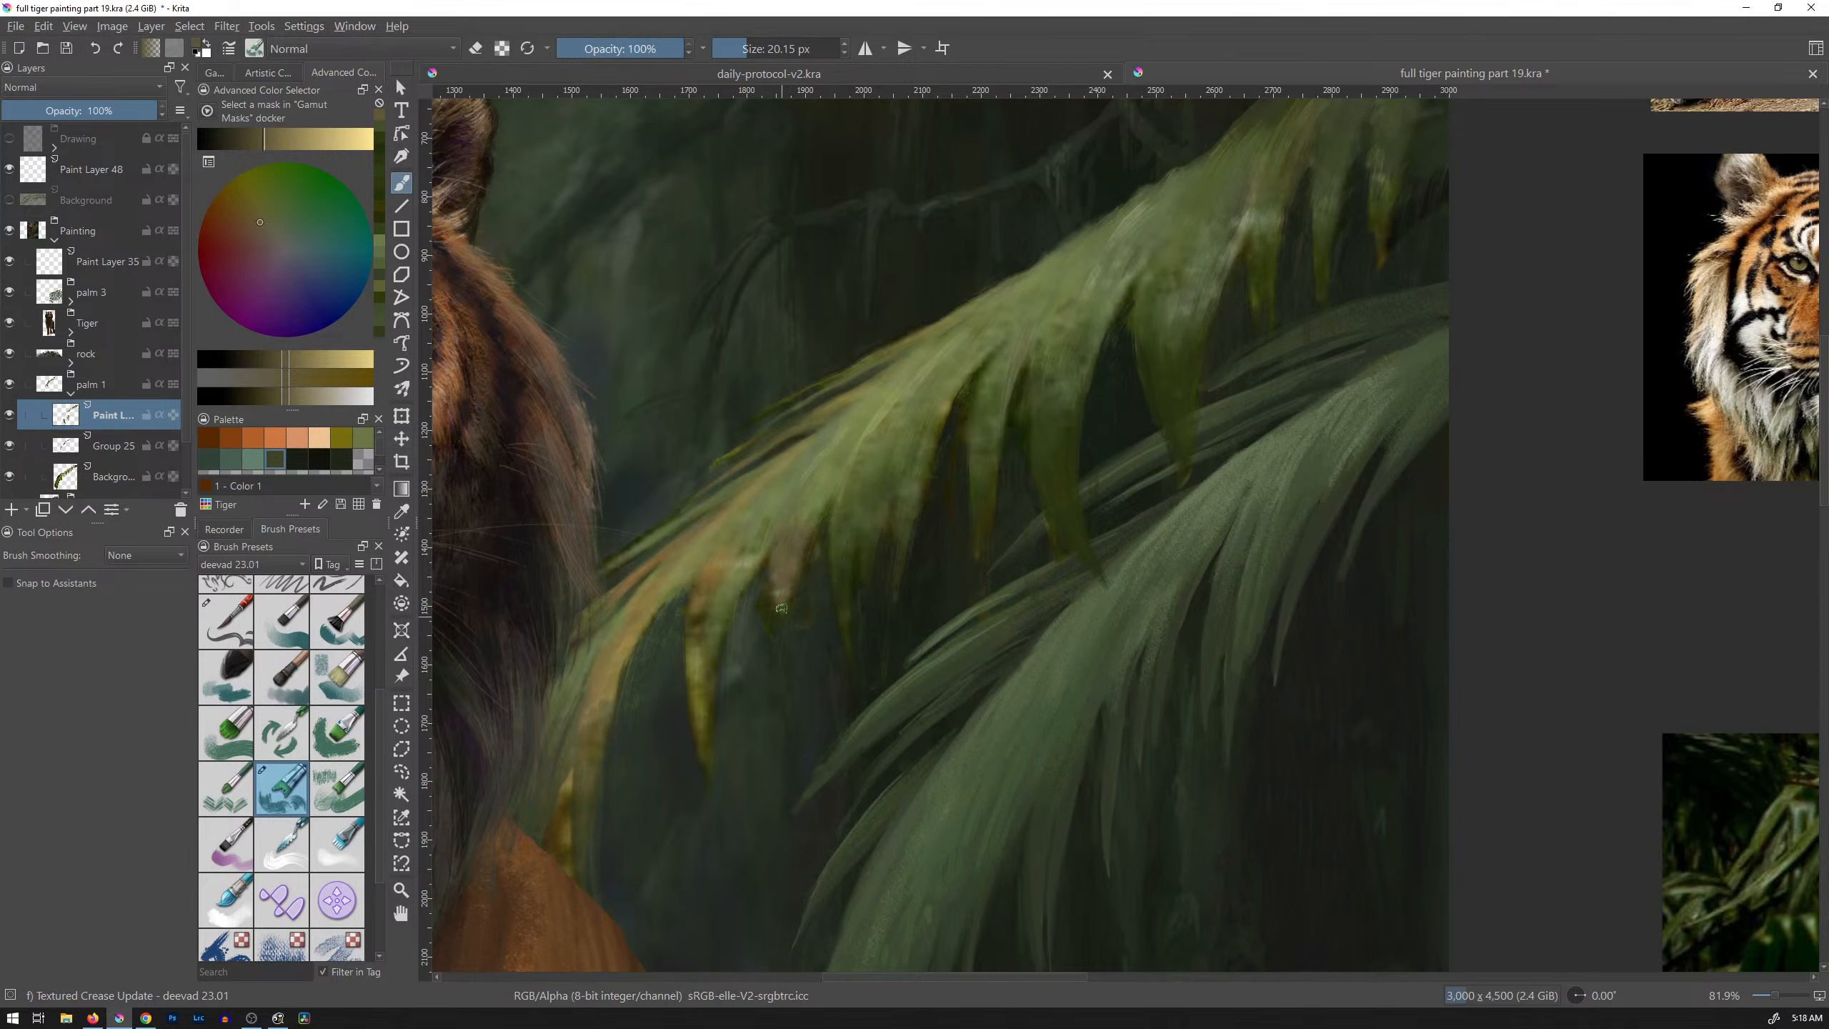
ctrl+click(823, 477)
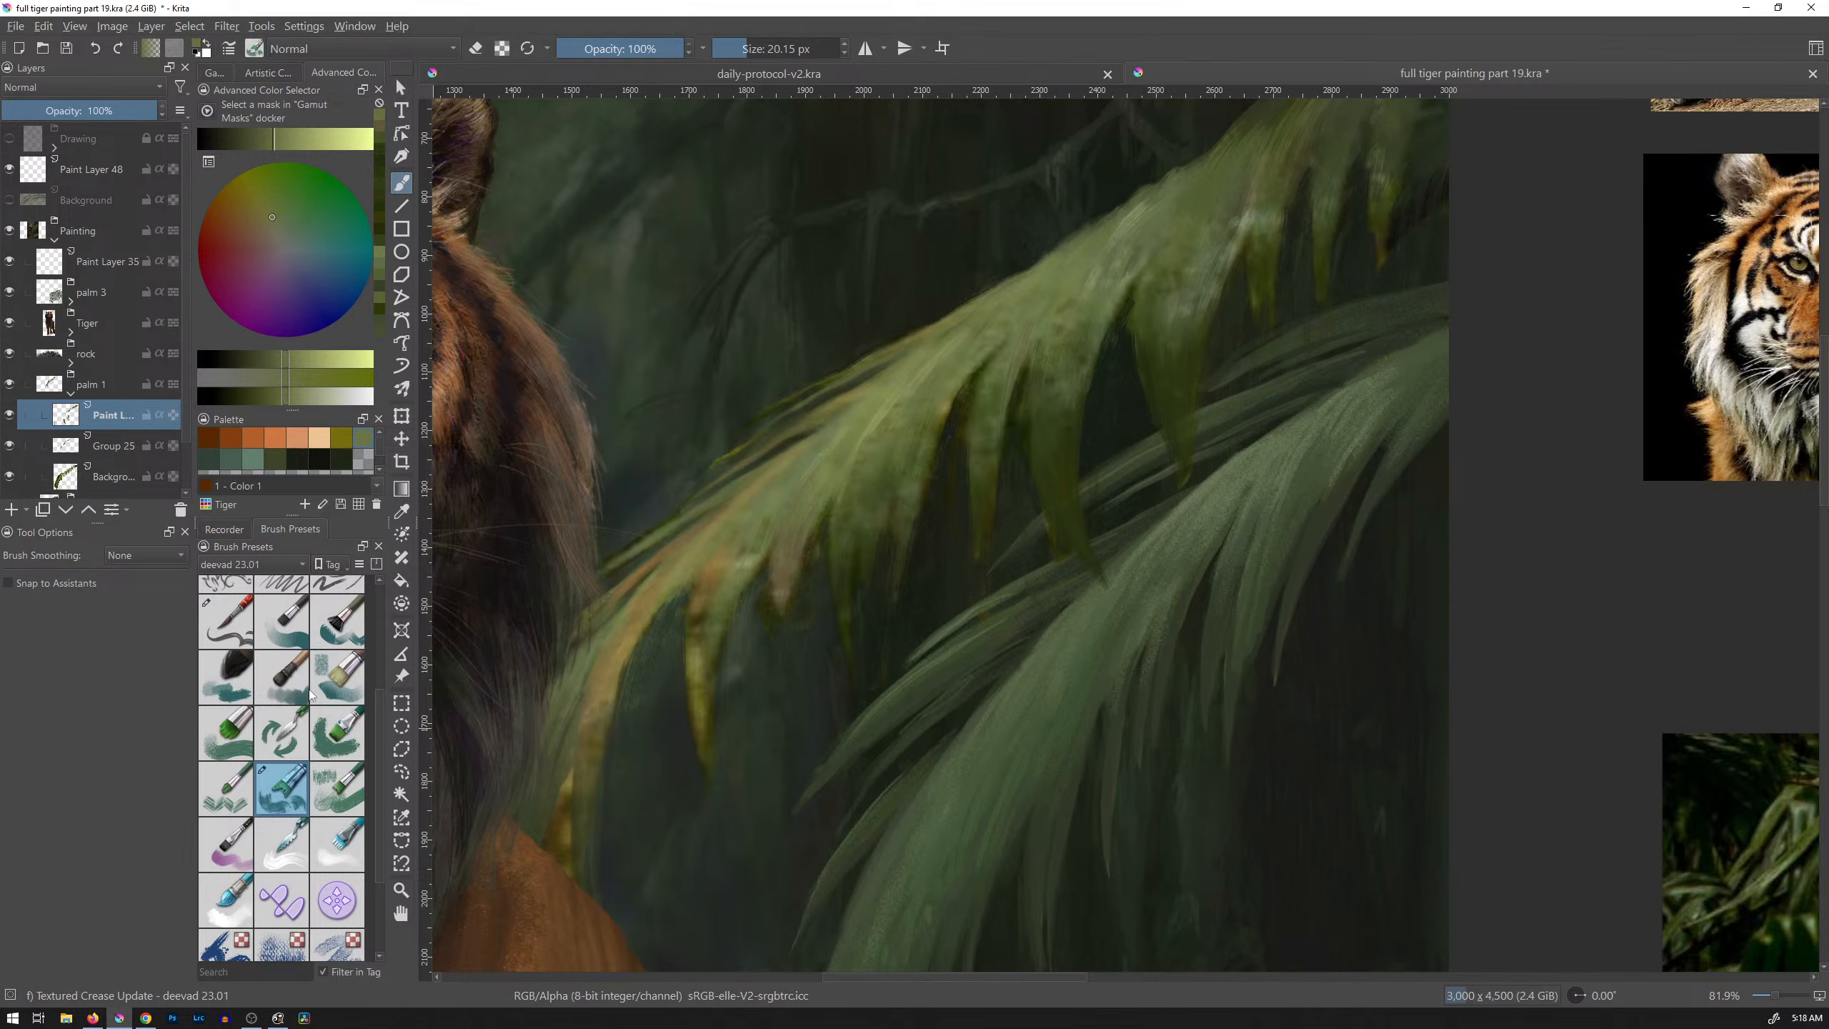
Step: Try test strokes beside the frond with the current brush and the Basic Size Pressure preset, and undo them
mouse_move(744, 346)
mouse_down()
mouse_move(704, 419)
mouse_move(769, 357)
mouse_up()
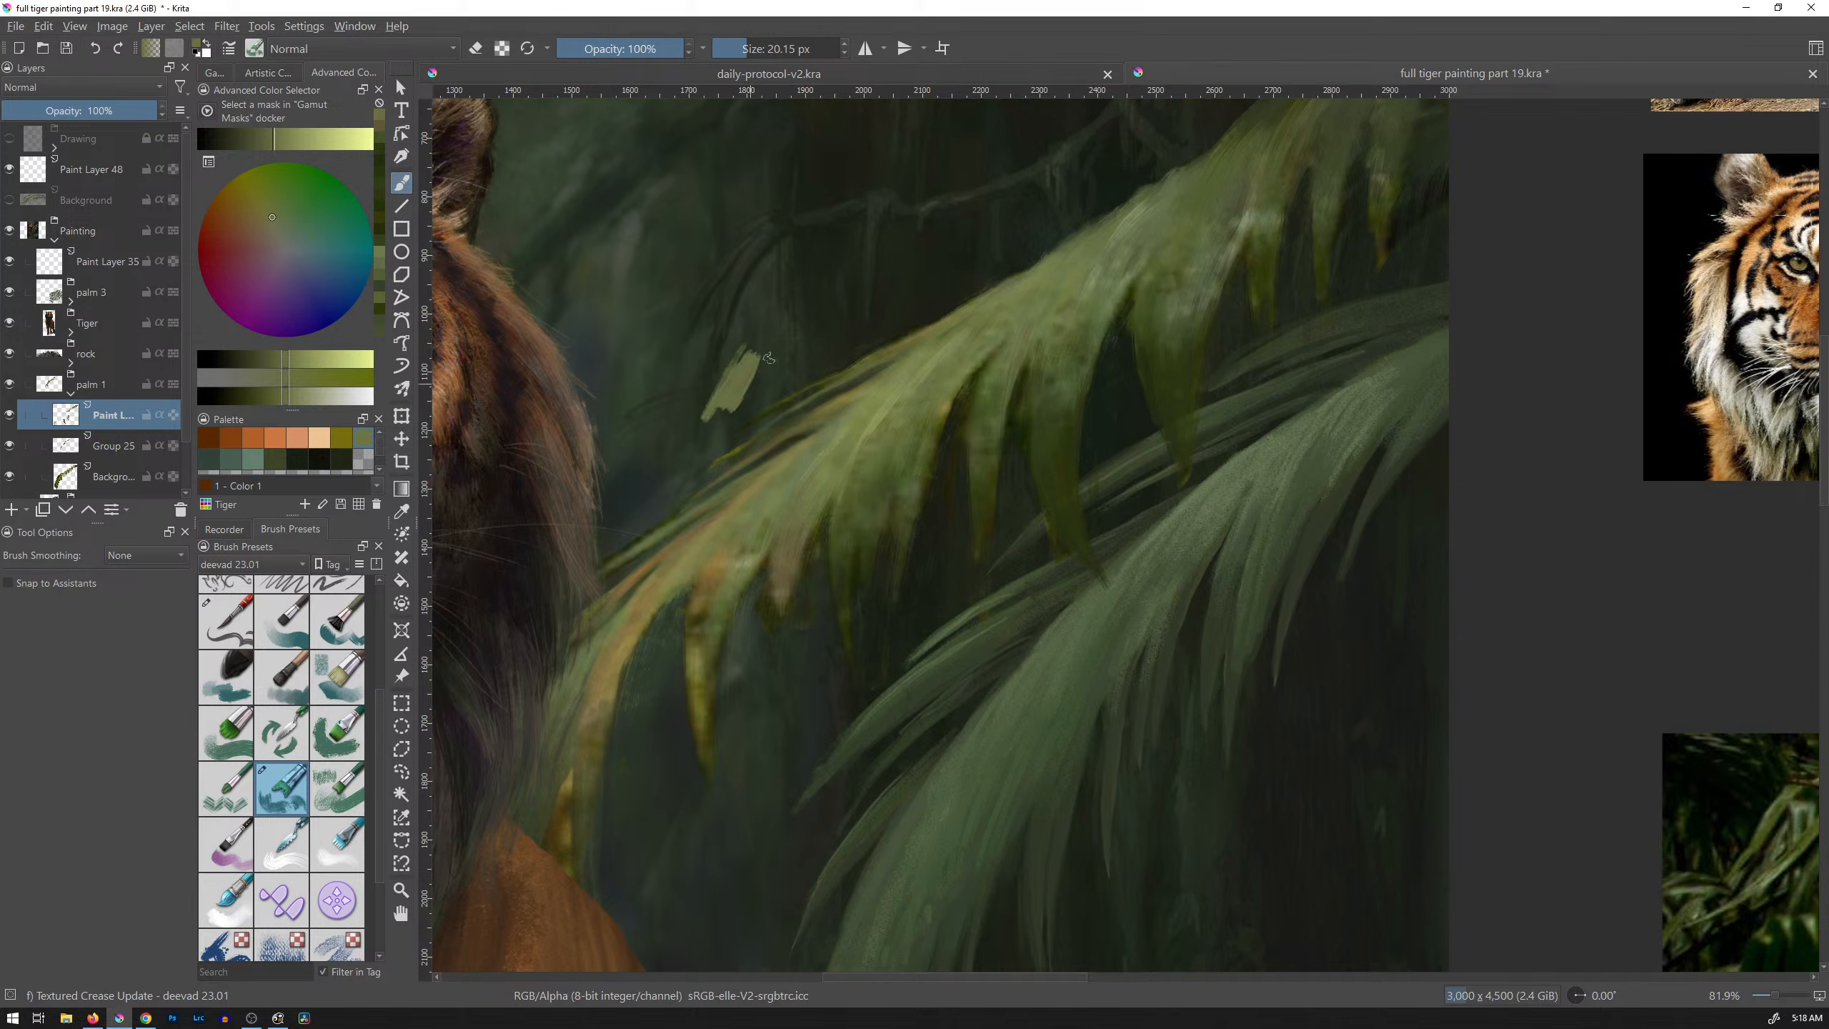
key(ctrl+z)
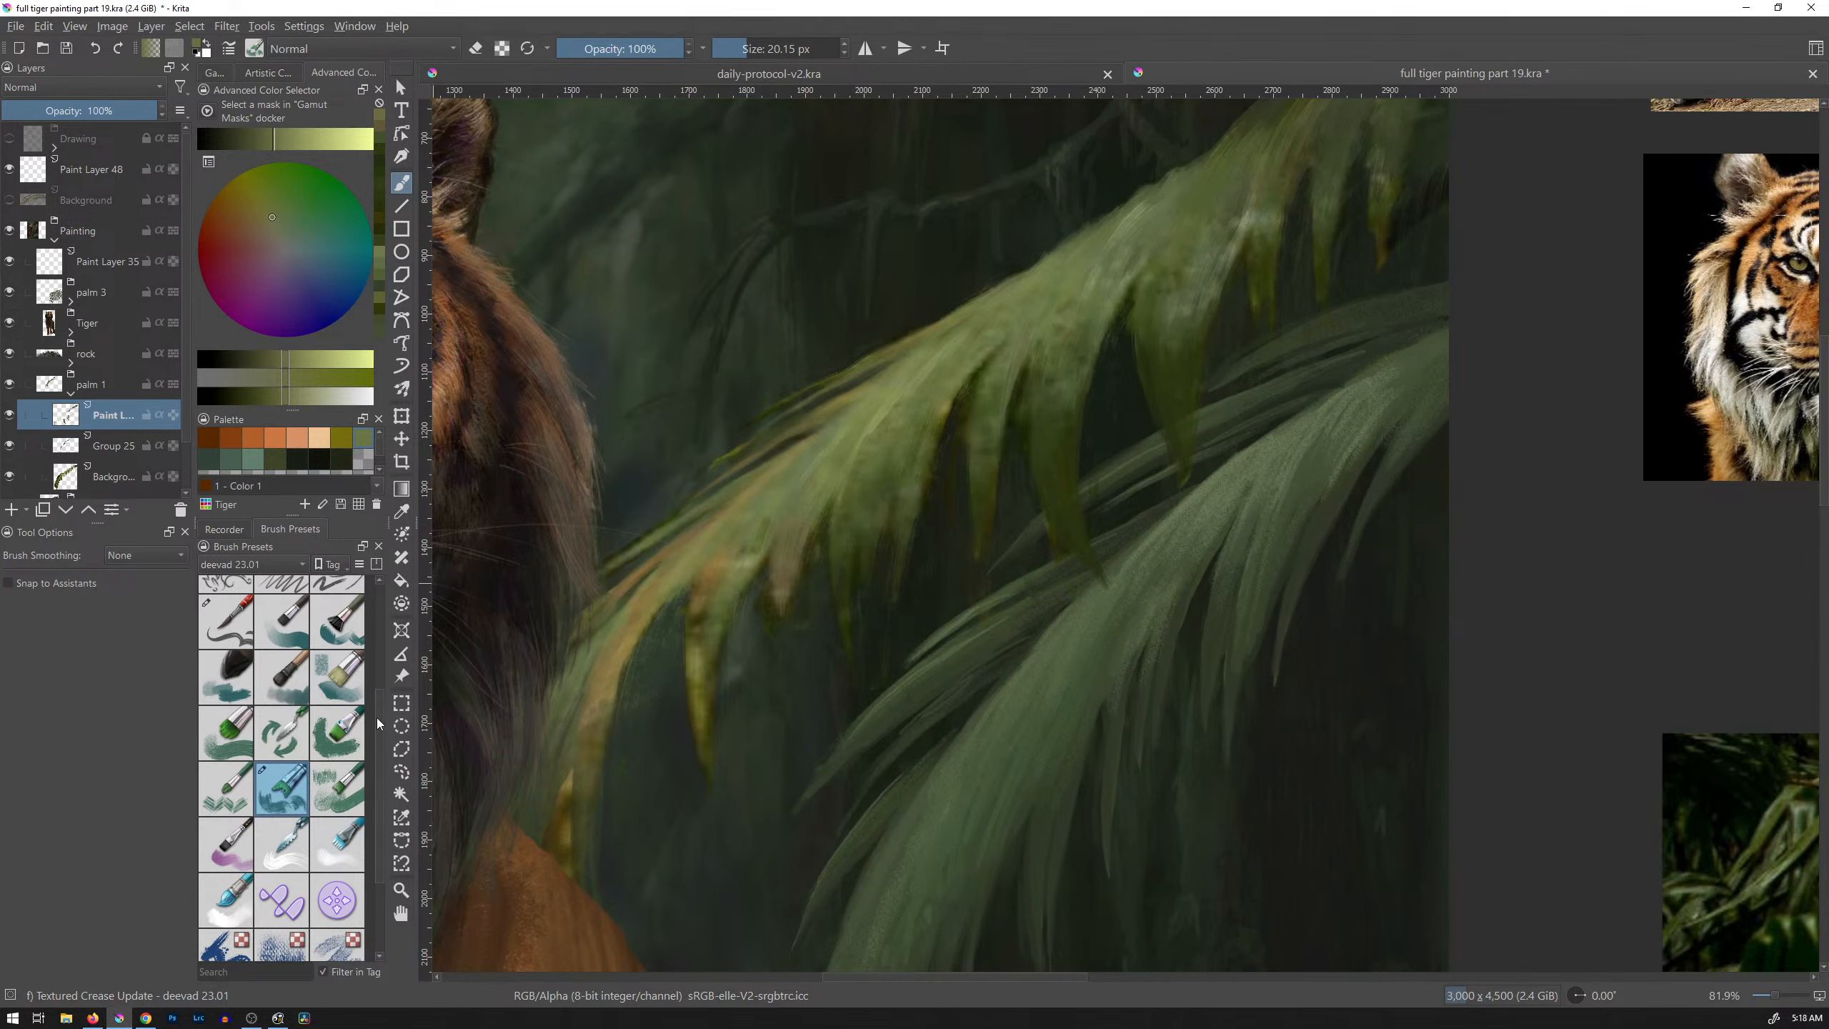
mouse_move(378, 717)
mouse_down()
mouse_move(380, 609)
mouse_move(379, 635)
mouse_up()
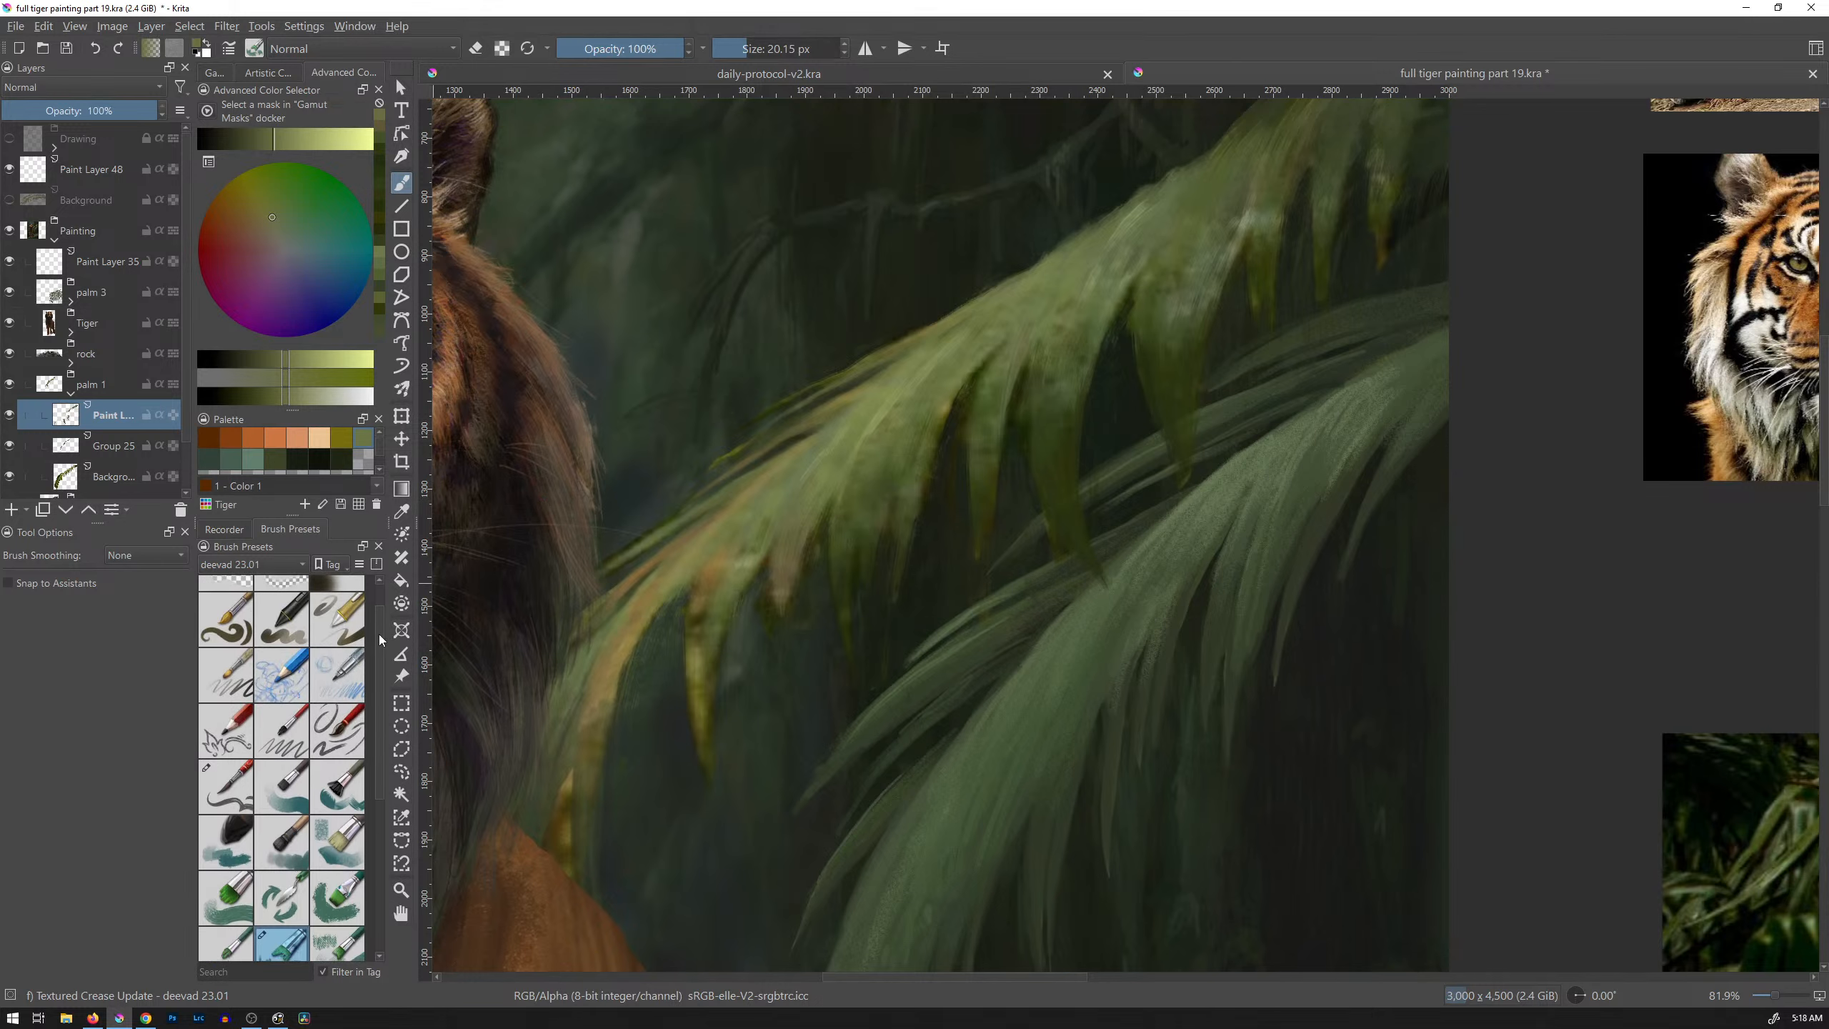
click(337, 619)
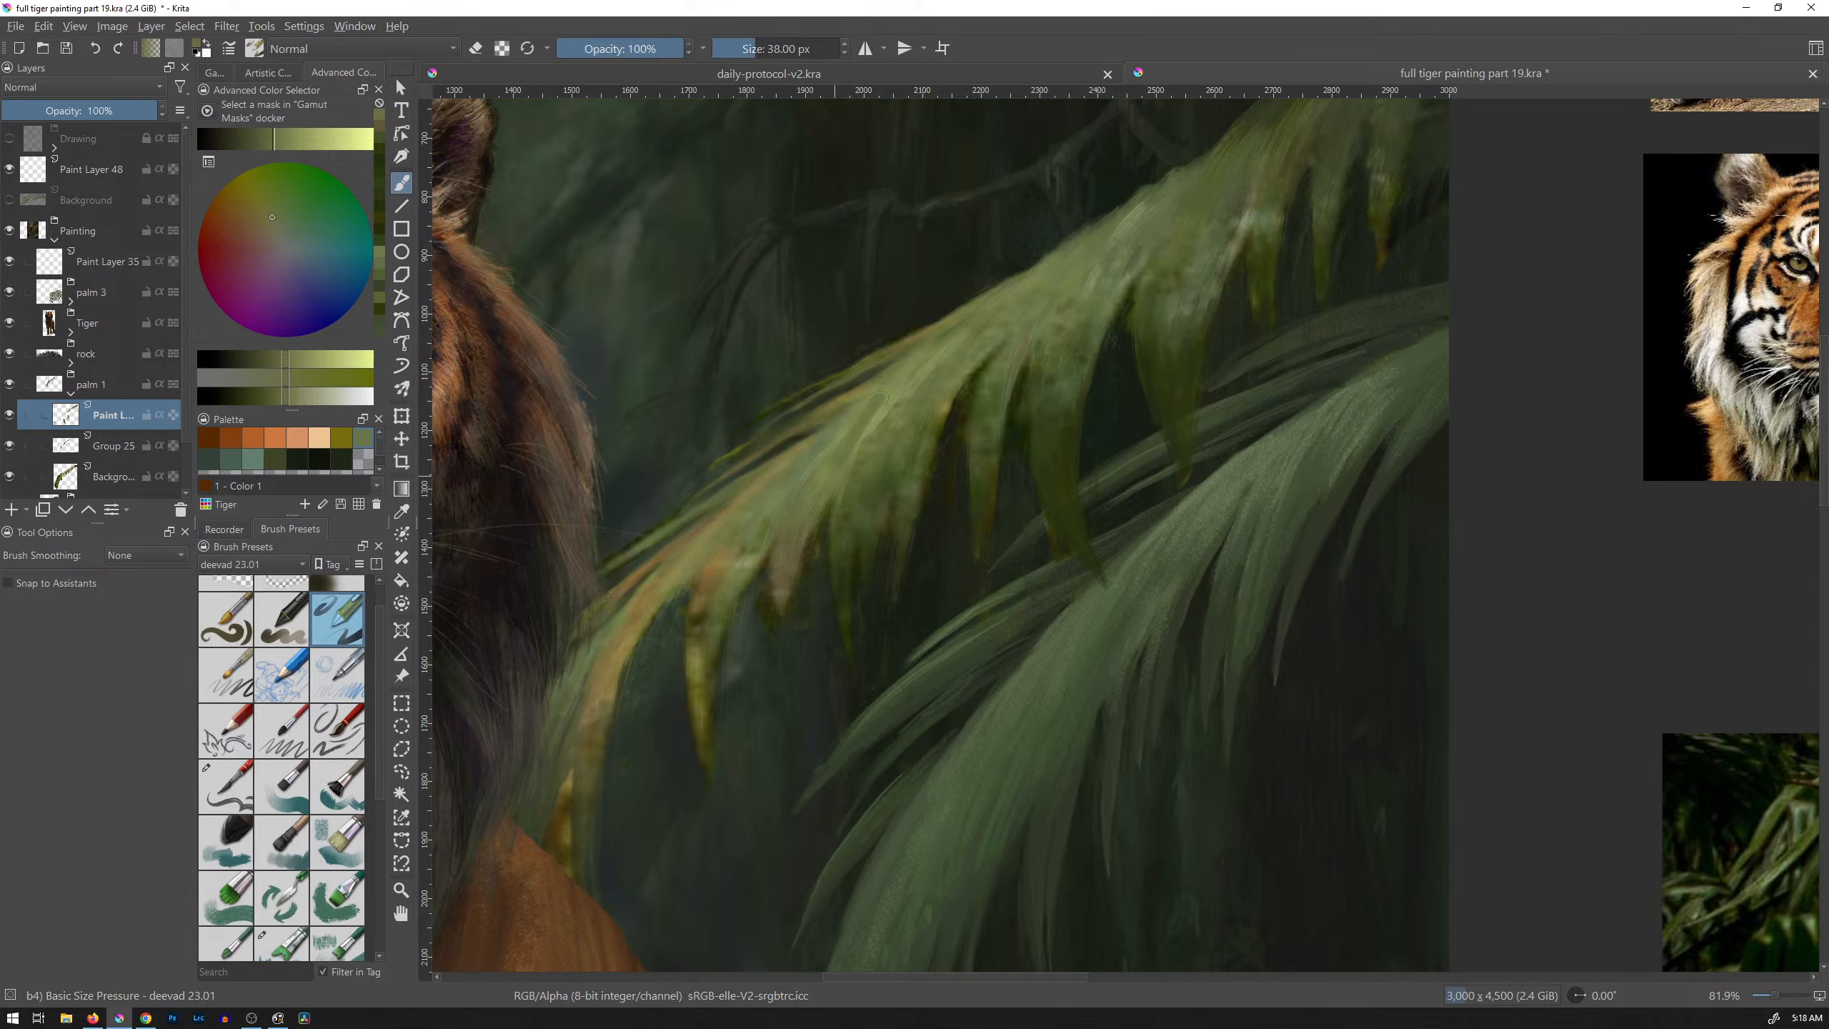
drag(790, 380, 876, 283)
key(ctrl+z)
key(ctrl+z)
key(ctrl+z)
key(ctrl+z)
key(ctrl+z)
Step: Switch to the Block Brush Glazing preset, test it beside the frond, and set its size to about 21 px
scroll(381, 711, down, 2)
click(293, 700)
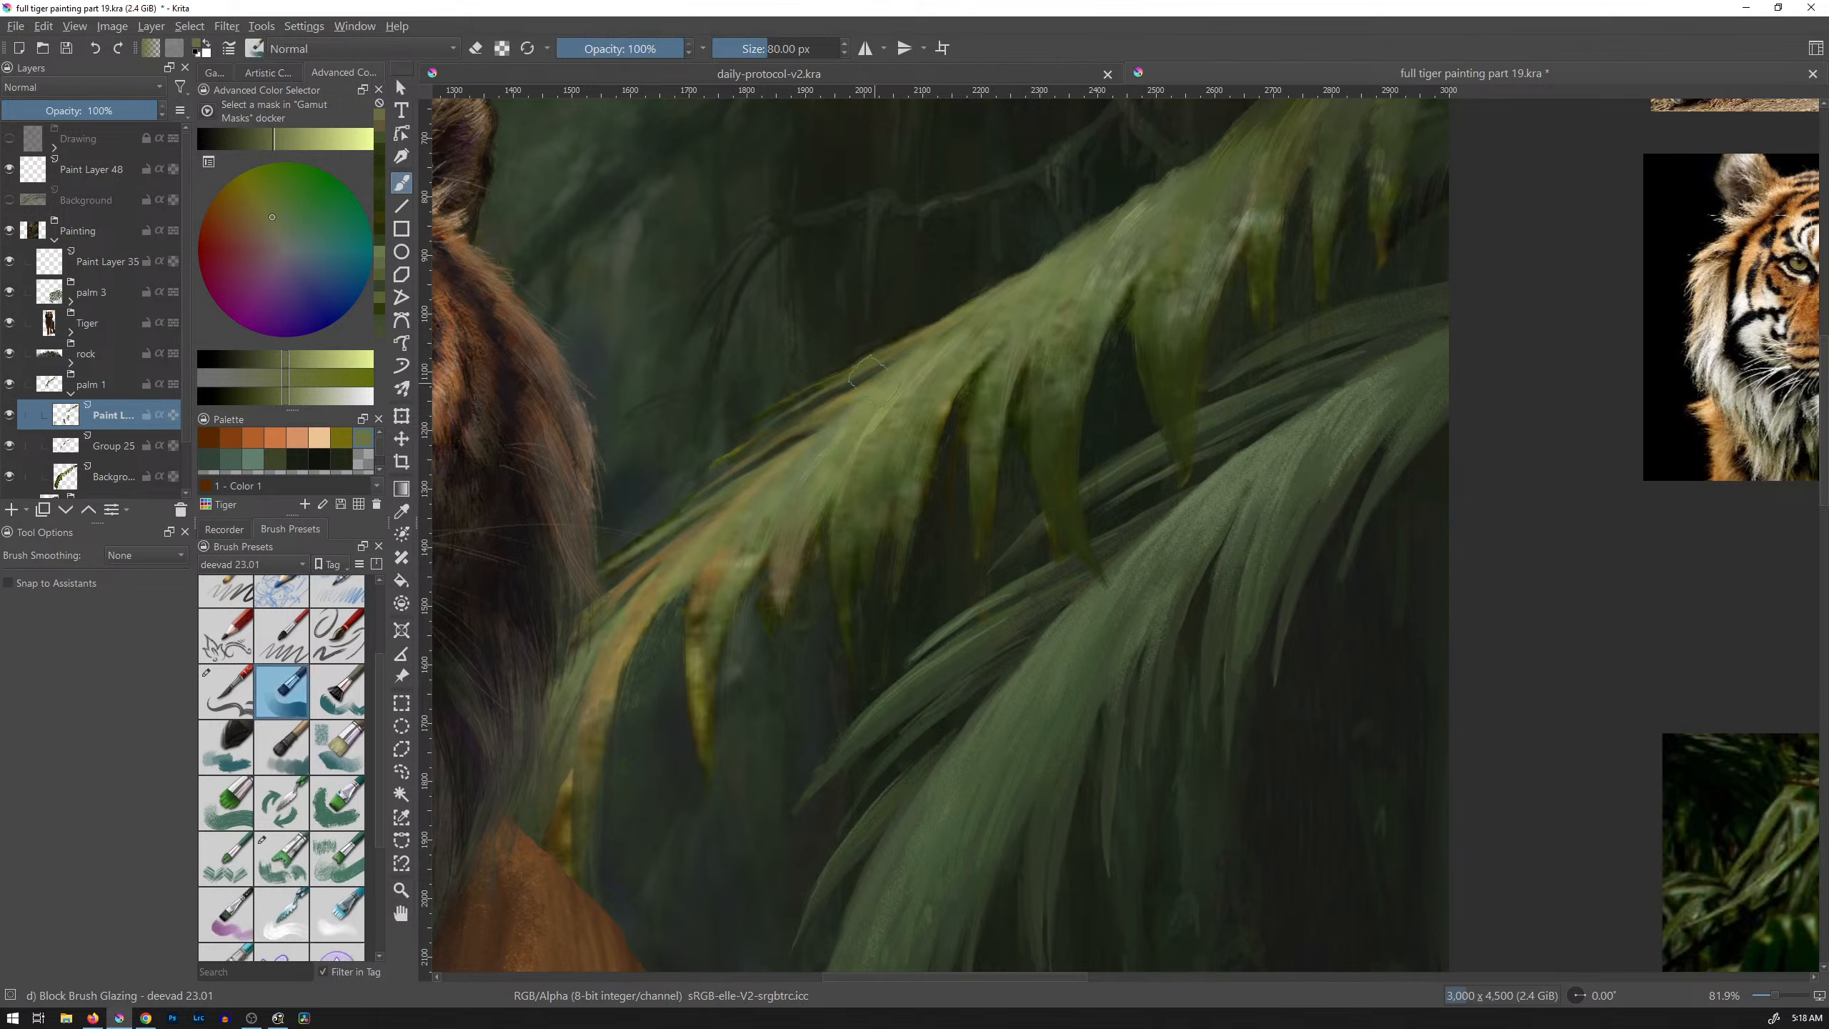
drag(789, 345, 864, 279)
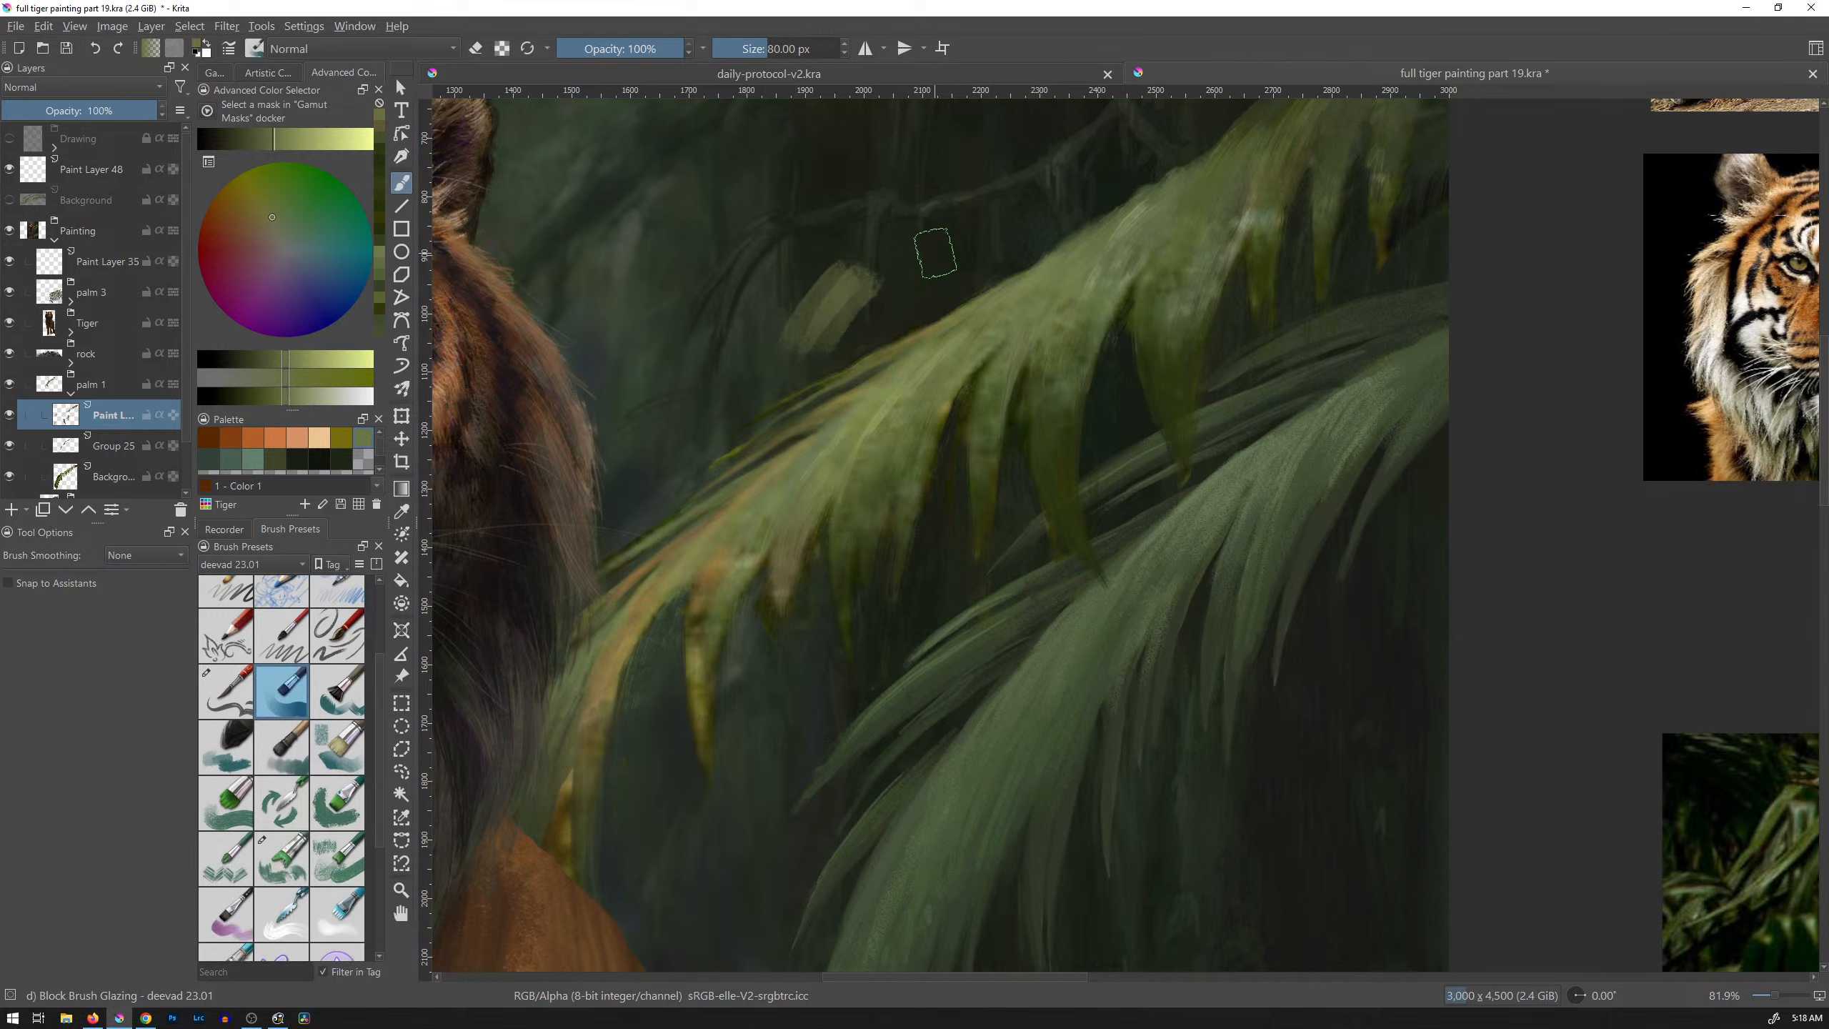
key(ctrl+z)
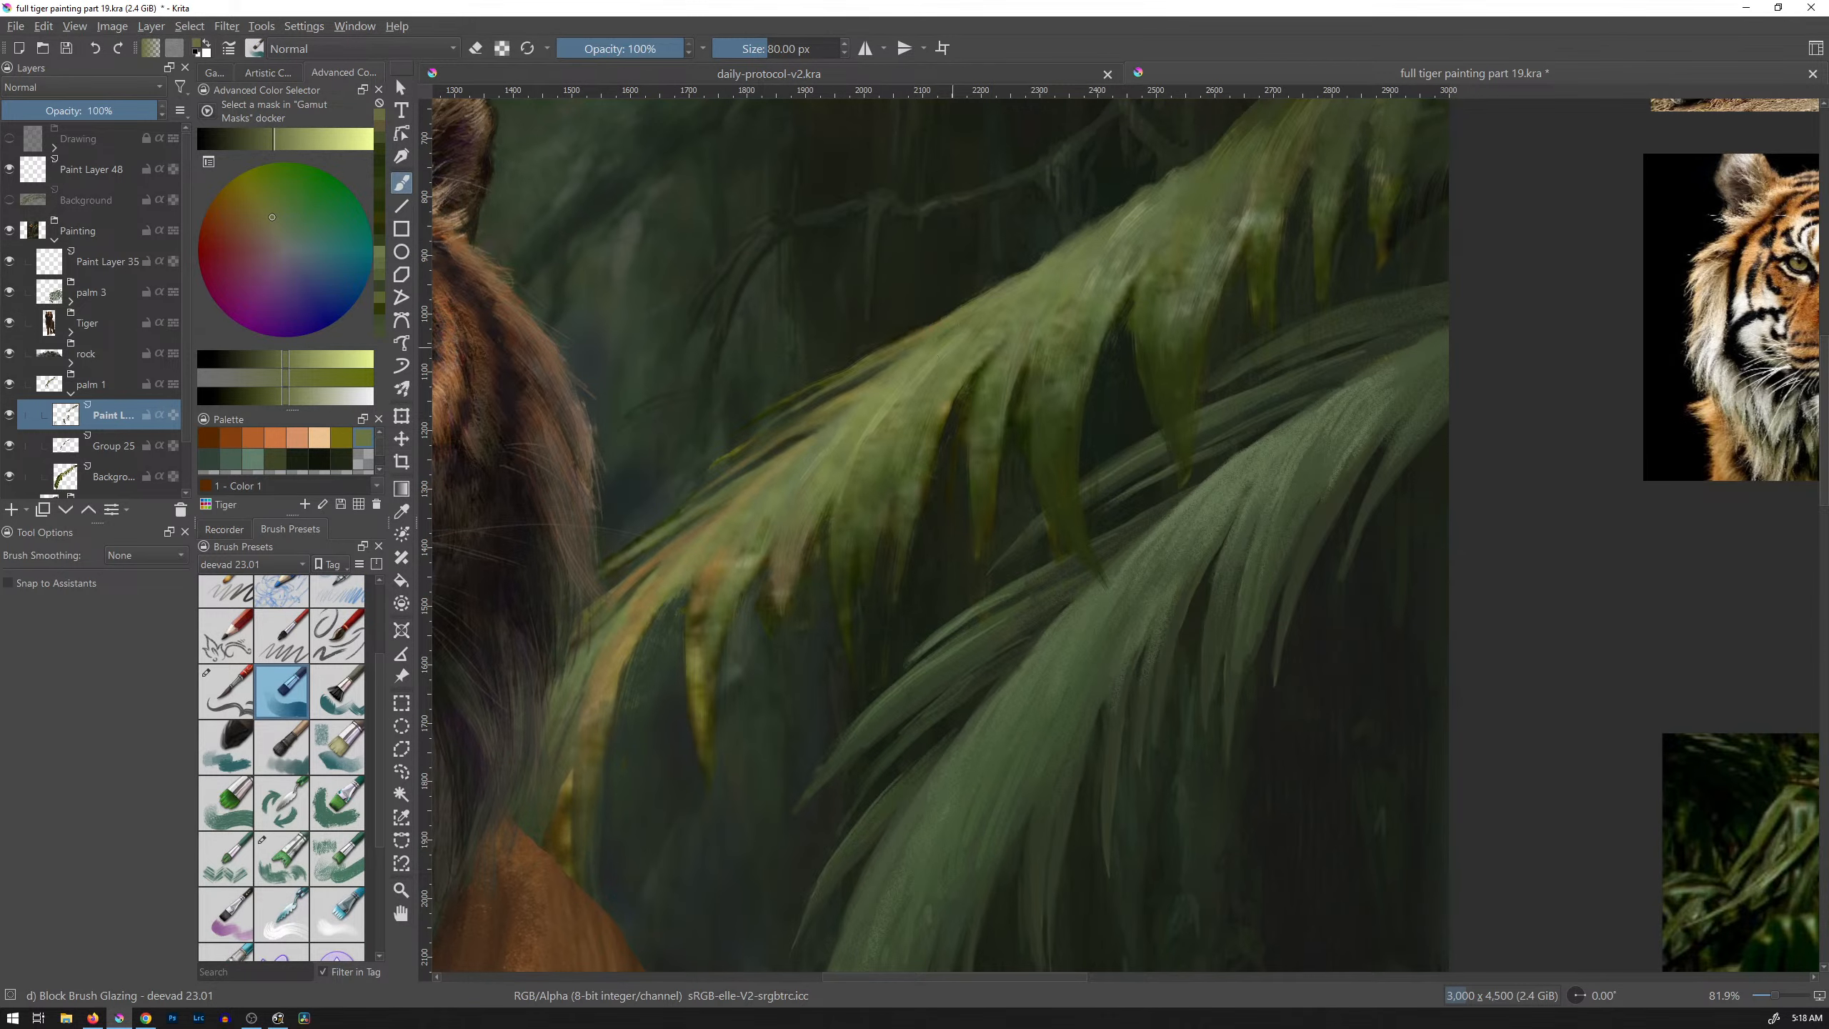
shift+drag(897, 278, 843, 277)
Step: Glaze sampled greens over the brownish leaflet and the middle of the frond to blend the leaflet bases
ctrl+click(809, 505)
drag(807, 509, 783, 560)
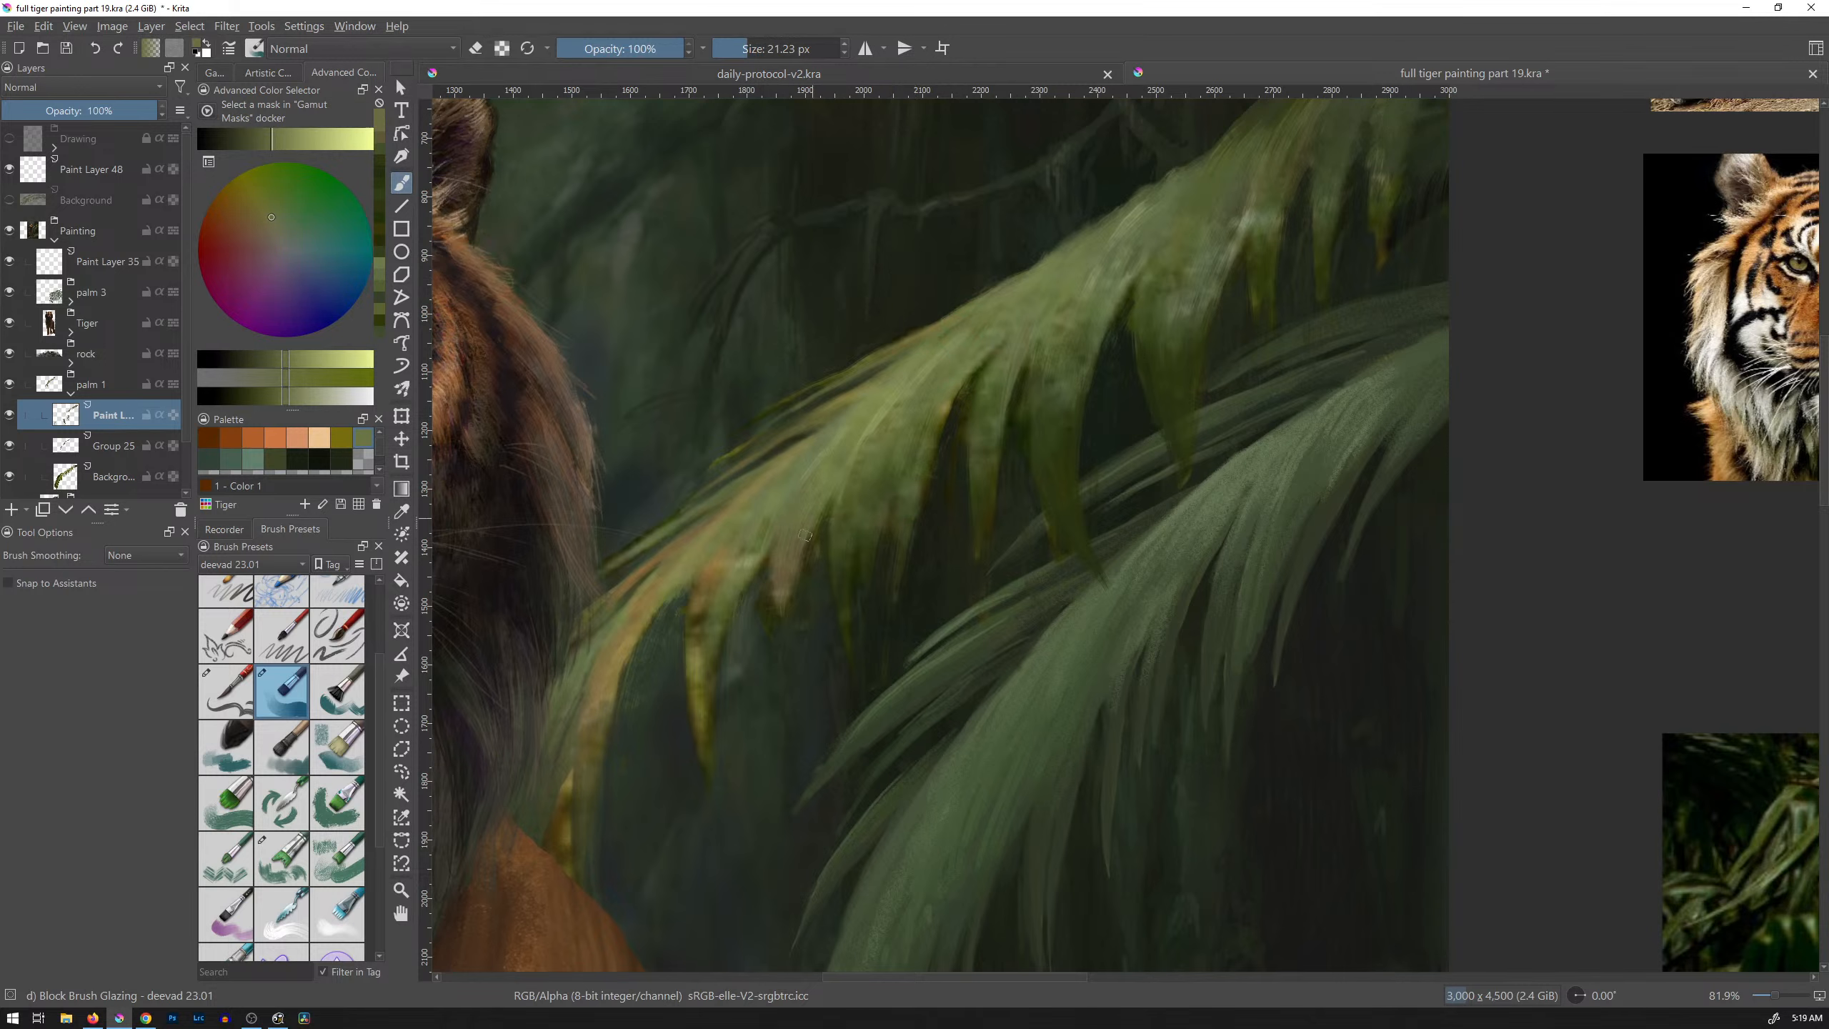
drag(879, 410, 861, 466)
ctrl+click(920, 402)
ctrl+click(978, 363)
ctrl+click(919, 447)
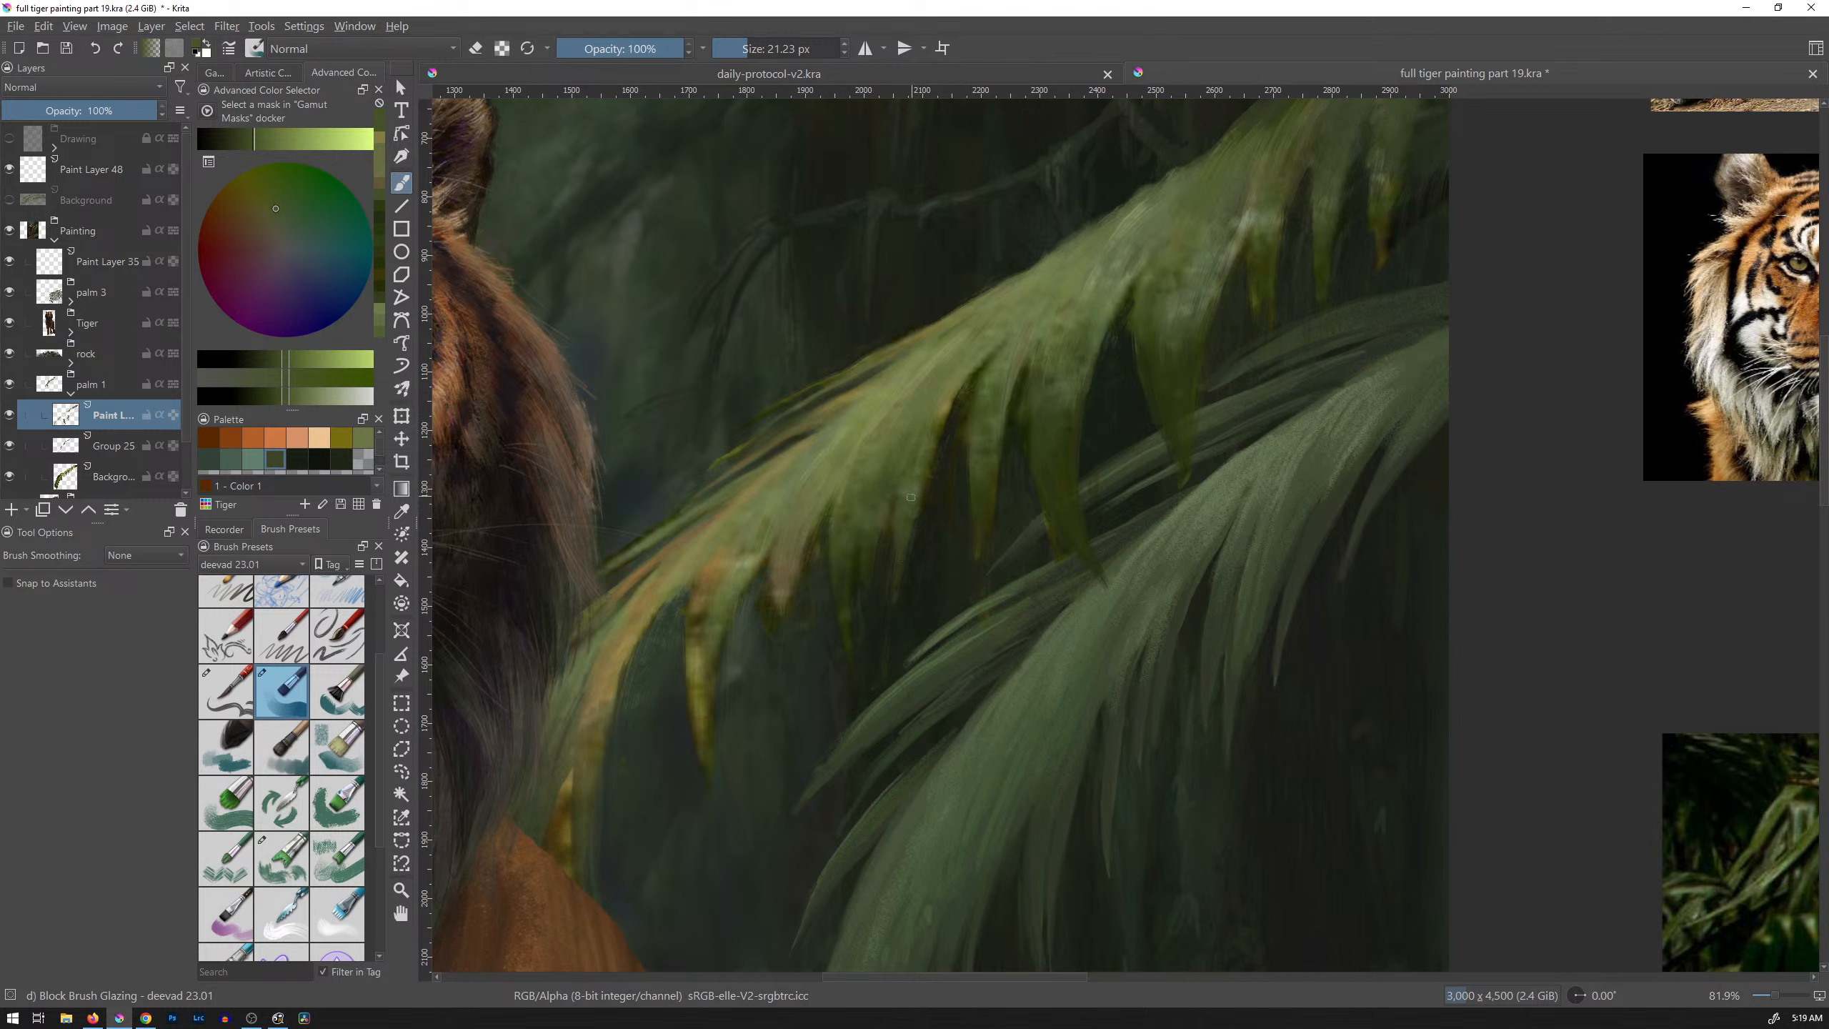
Step: Shape the short leaflets along the frond's lower middle with sampled light and dark greens
ctrl+click(898, 579)
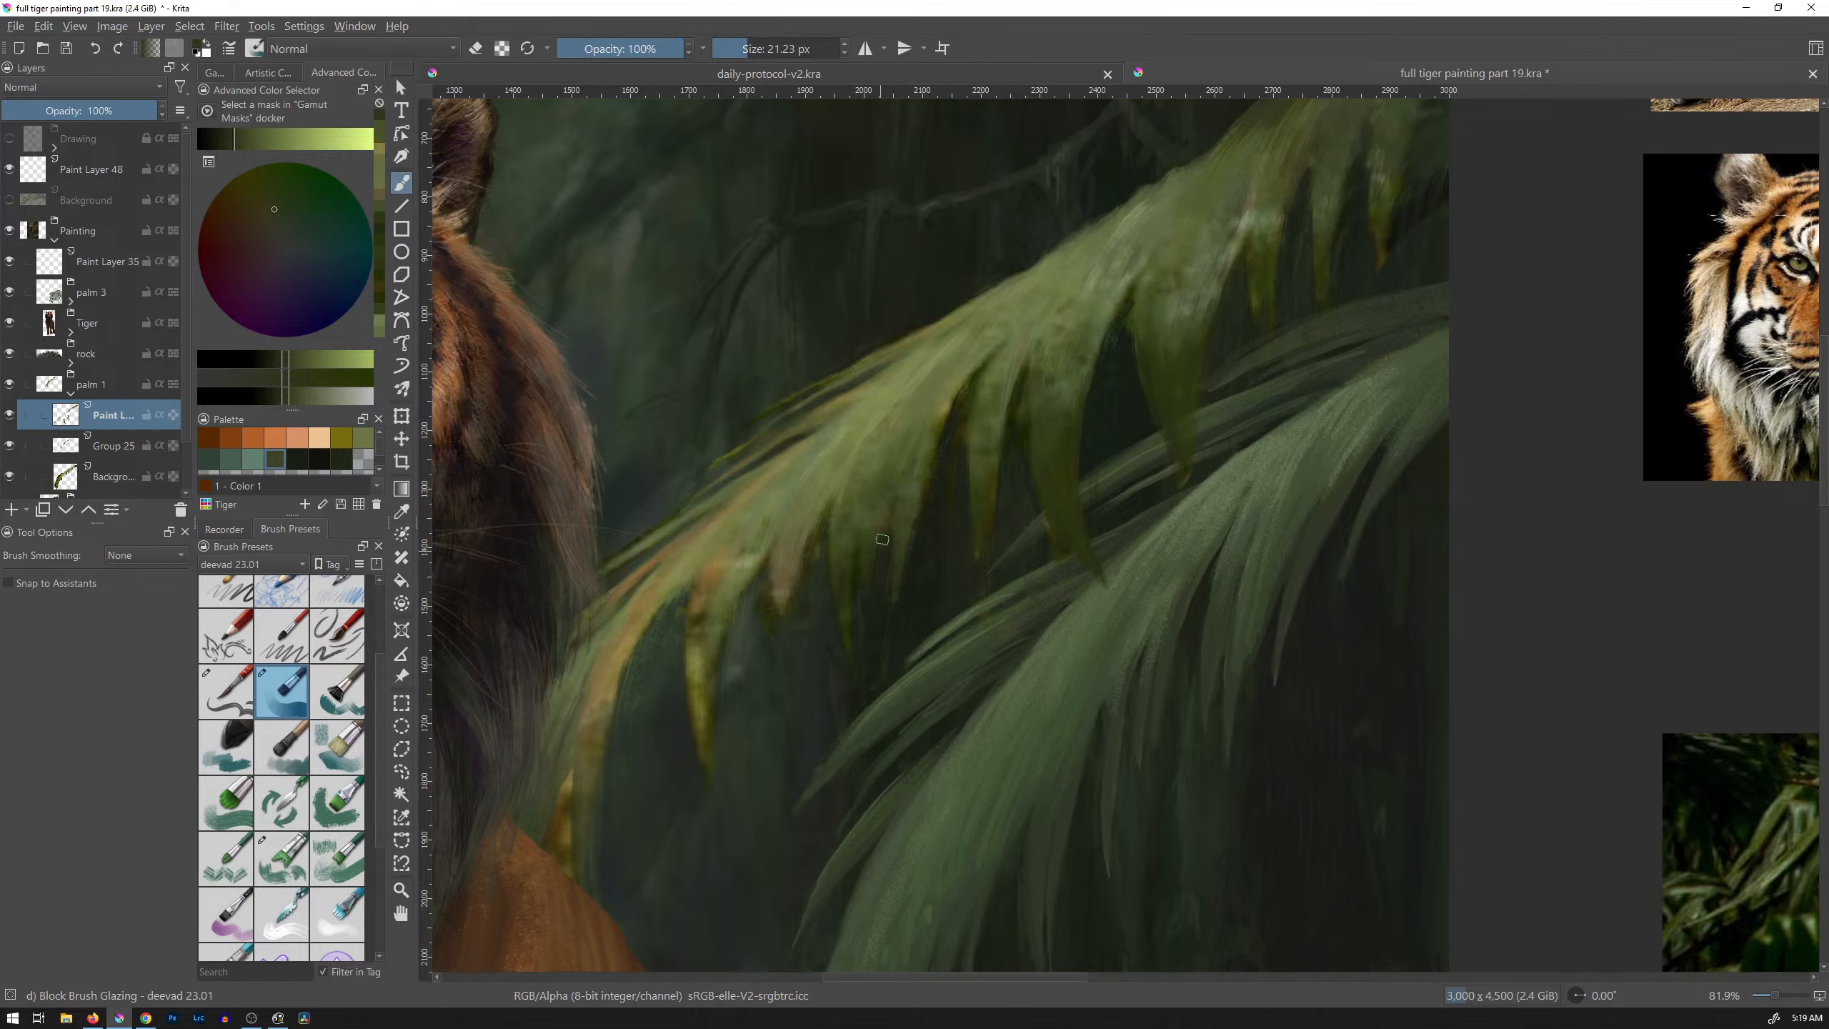
ctrl+click(890, 474)
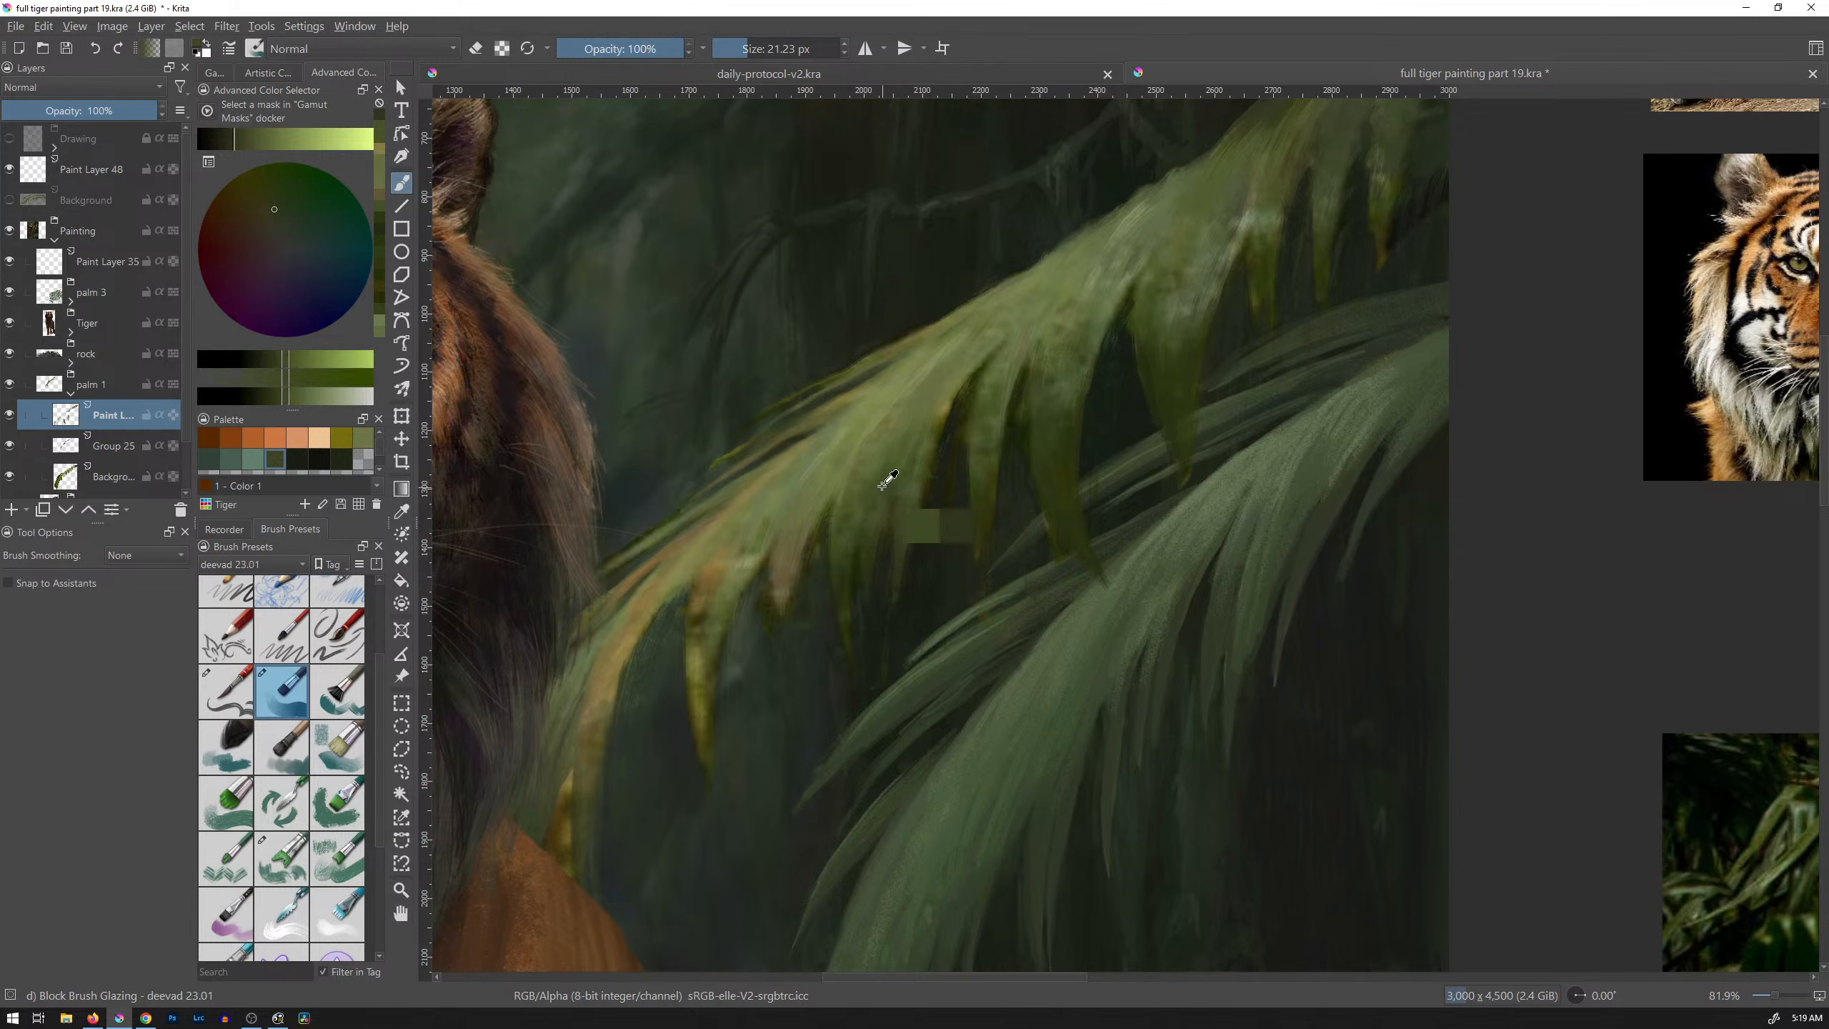
ctrl+click(889, 551)
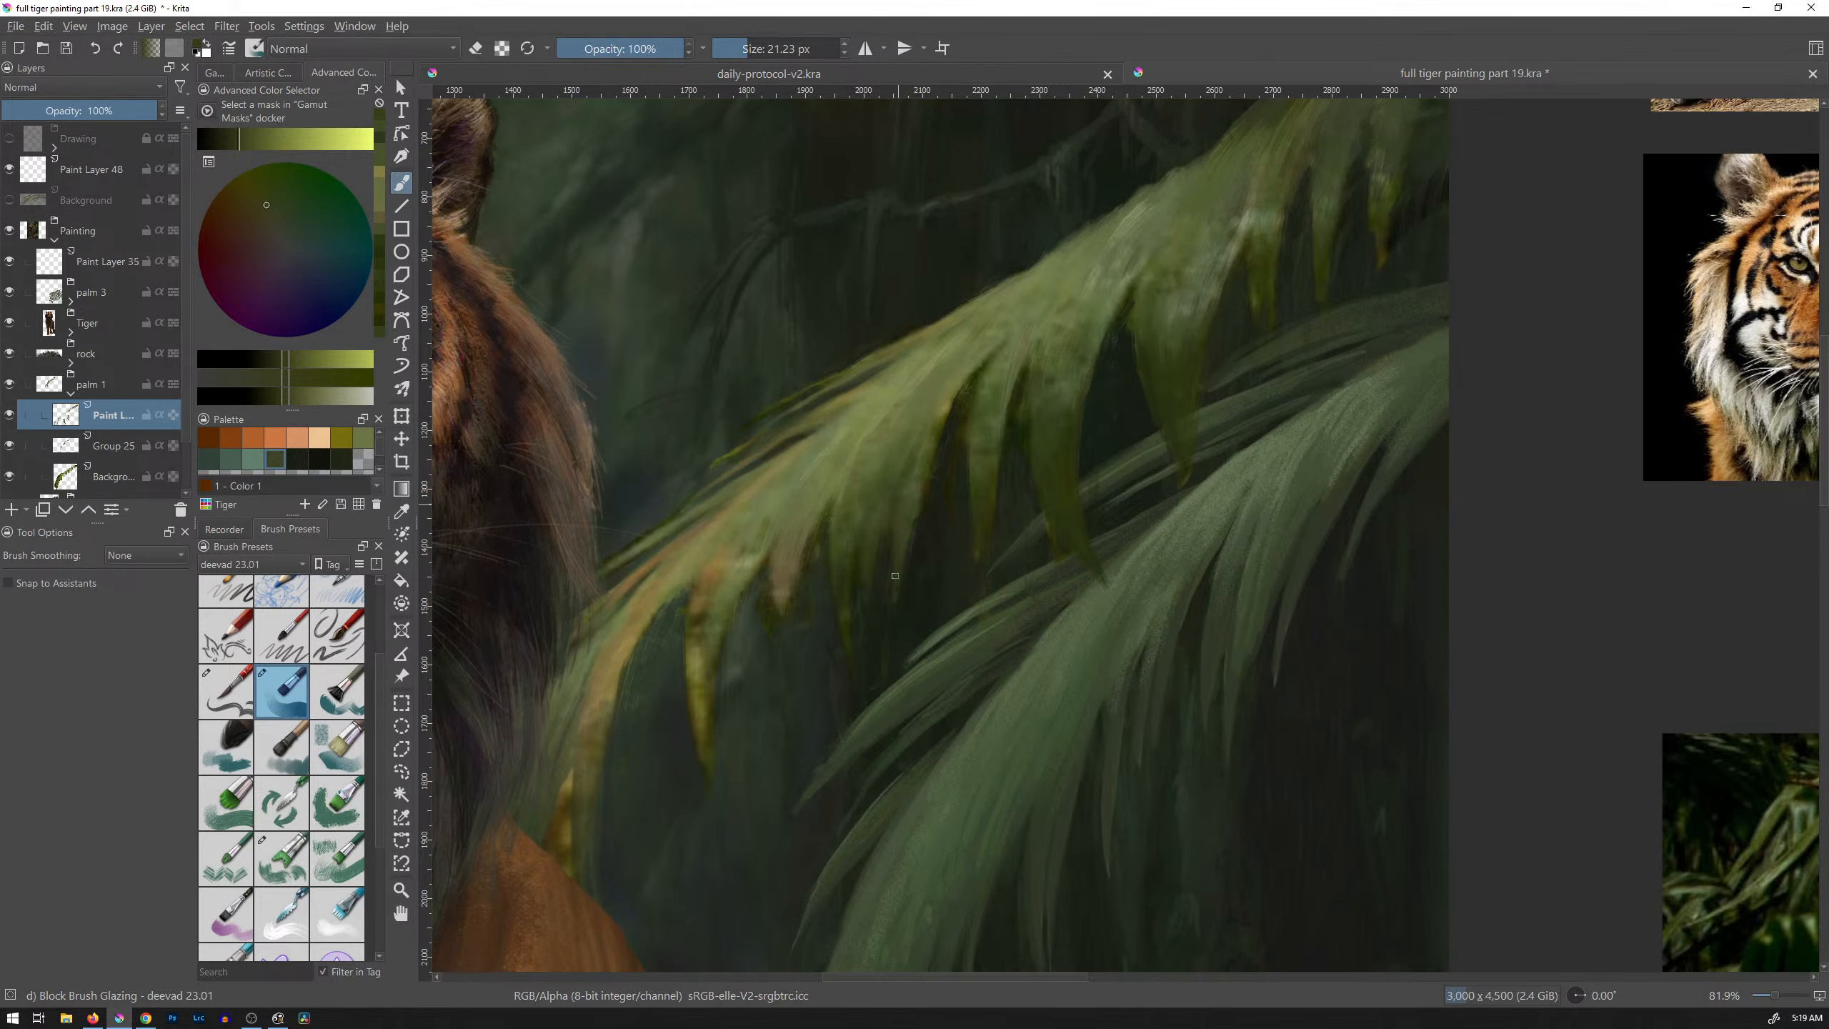
ctrl+click(840, 542)
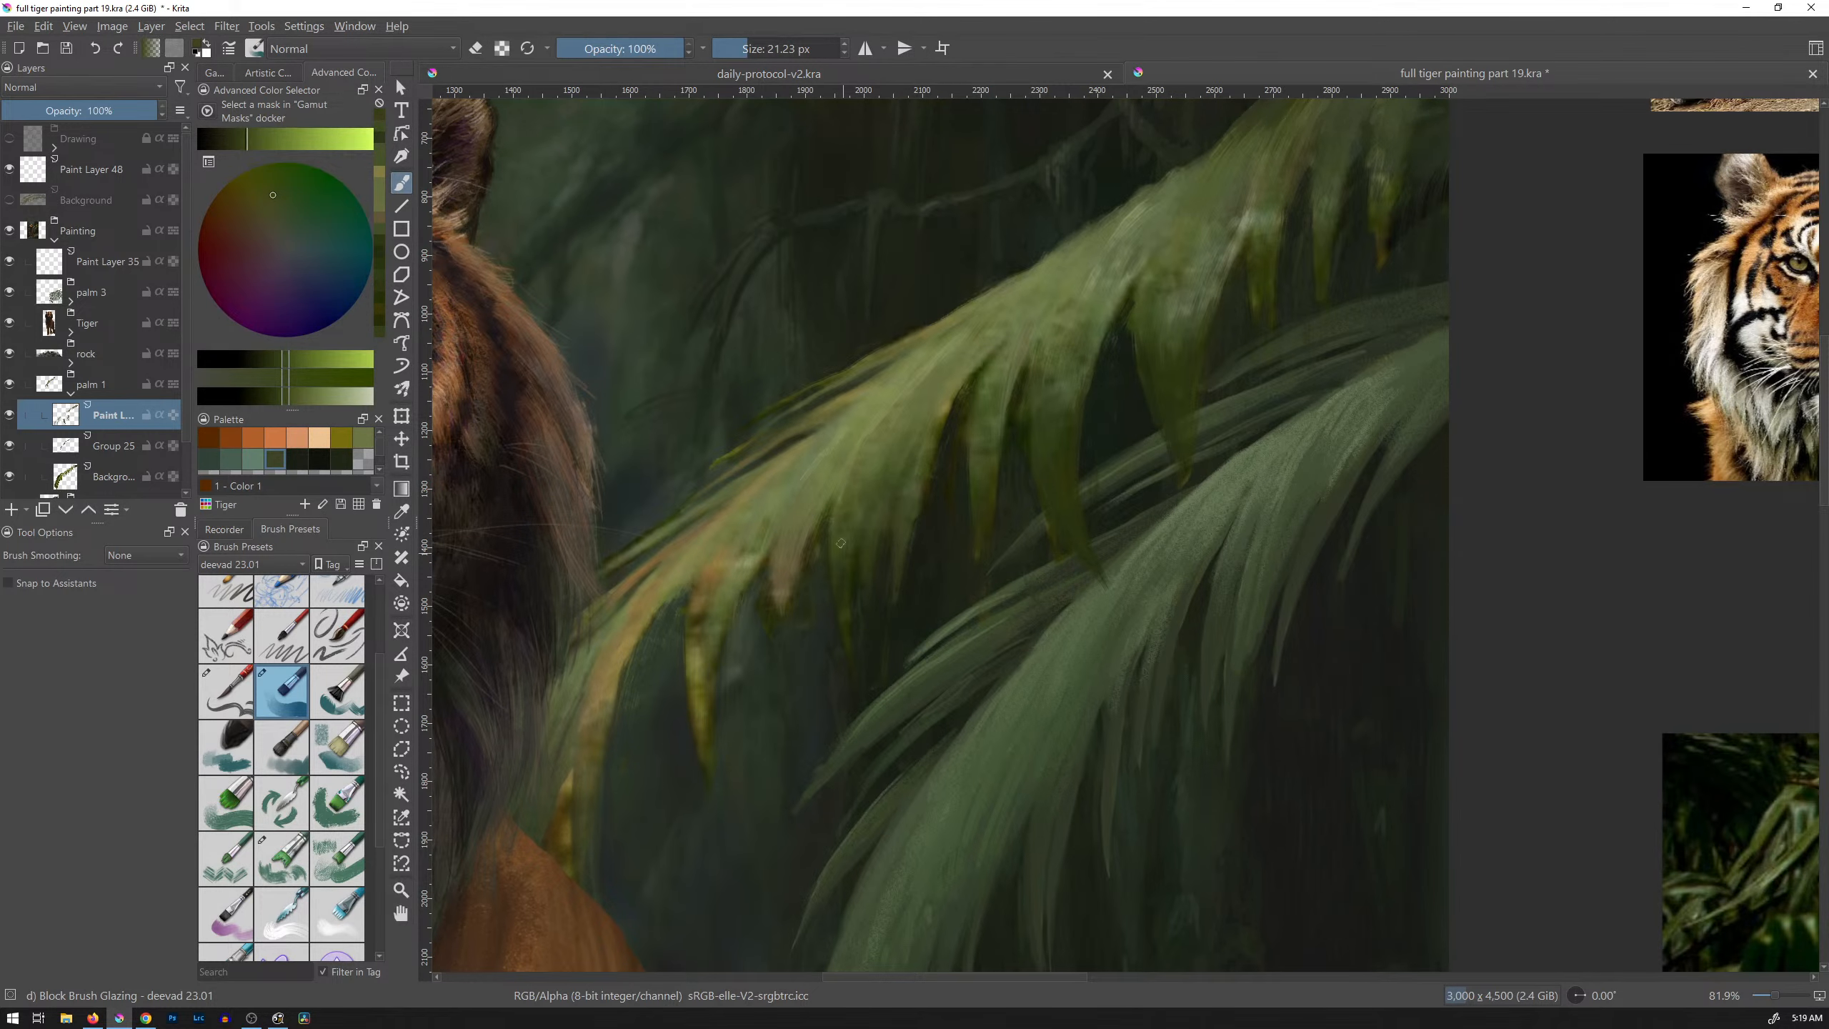
ctrl+click(853, 612)
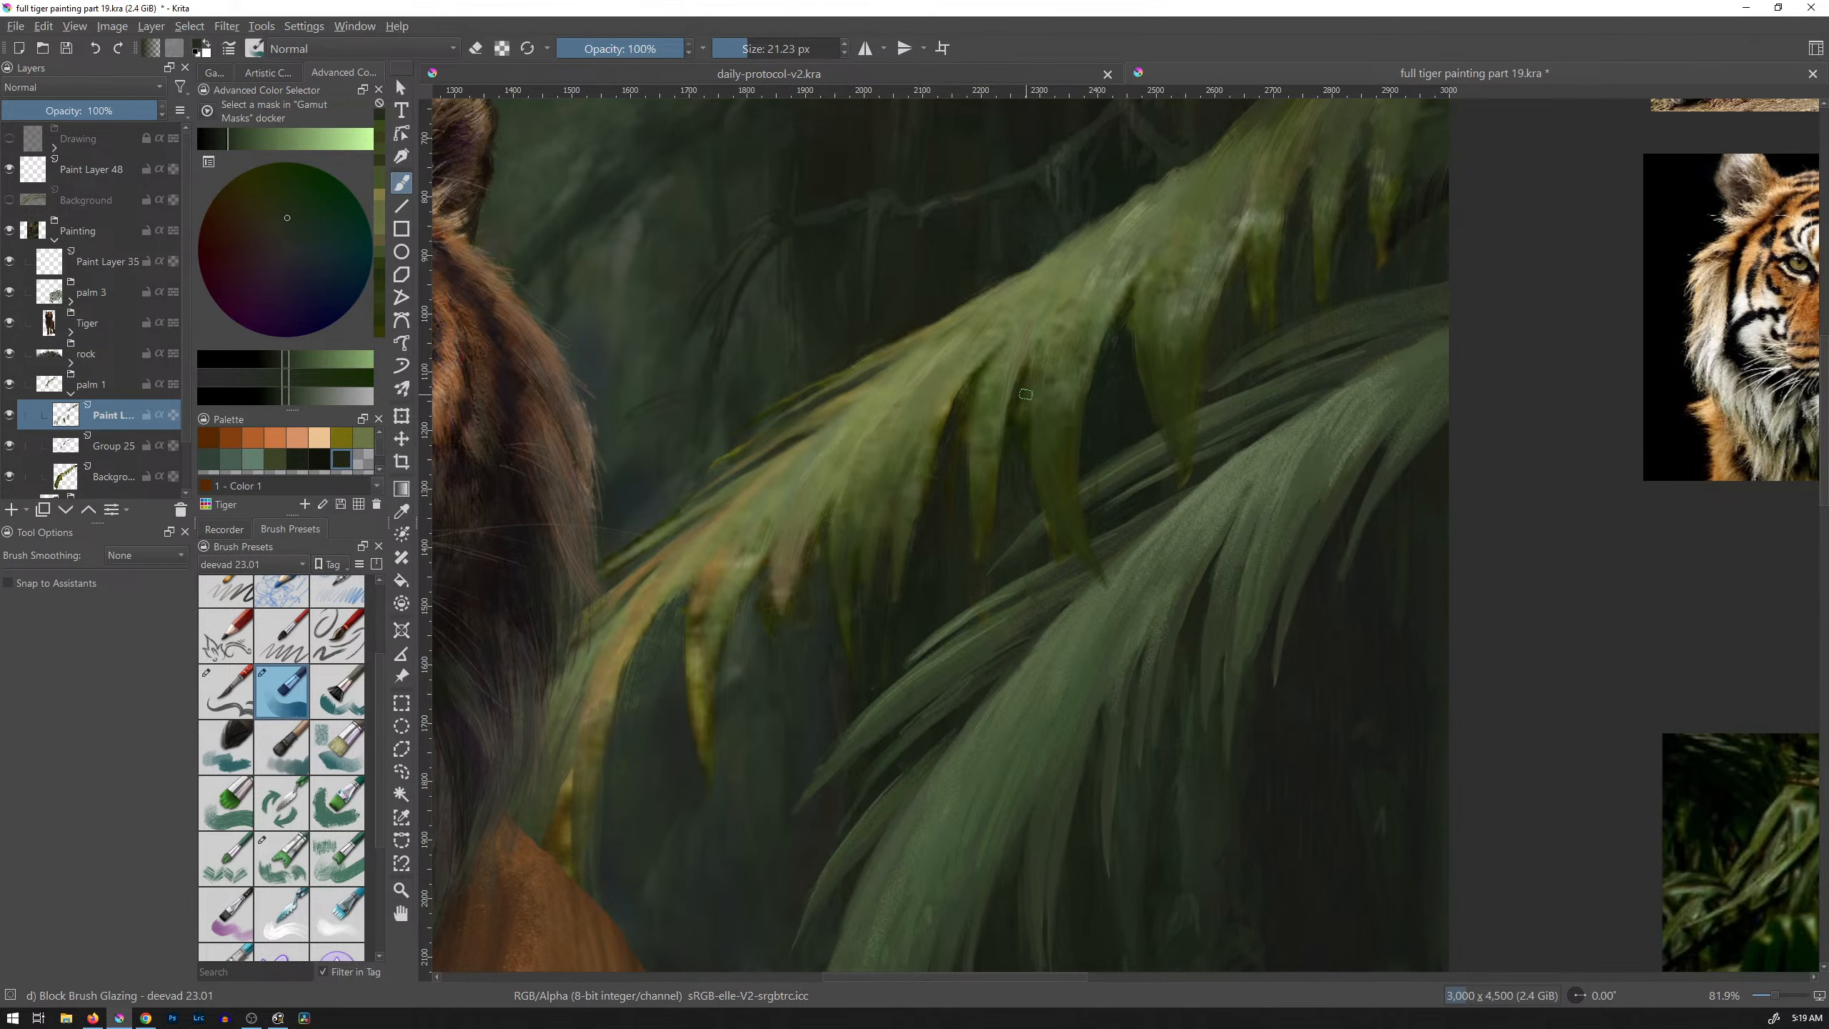
Step: Merge the paint layer and Group 25 down into the Background layer of the palm 1 group
scroll(183, 414, down, 2)
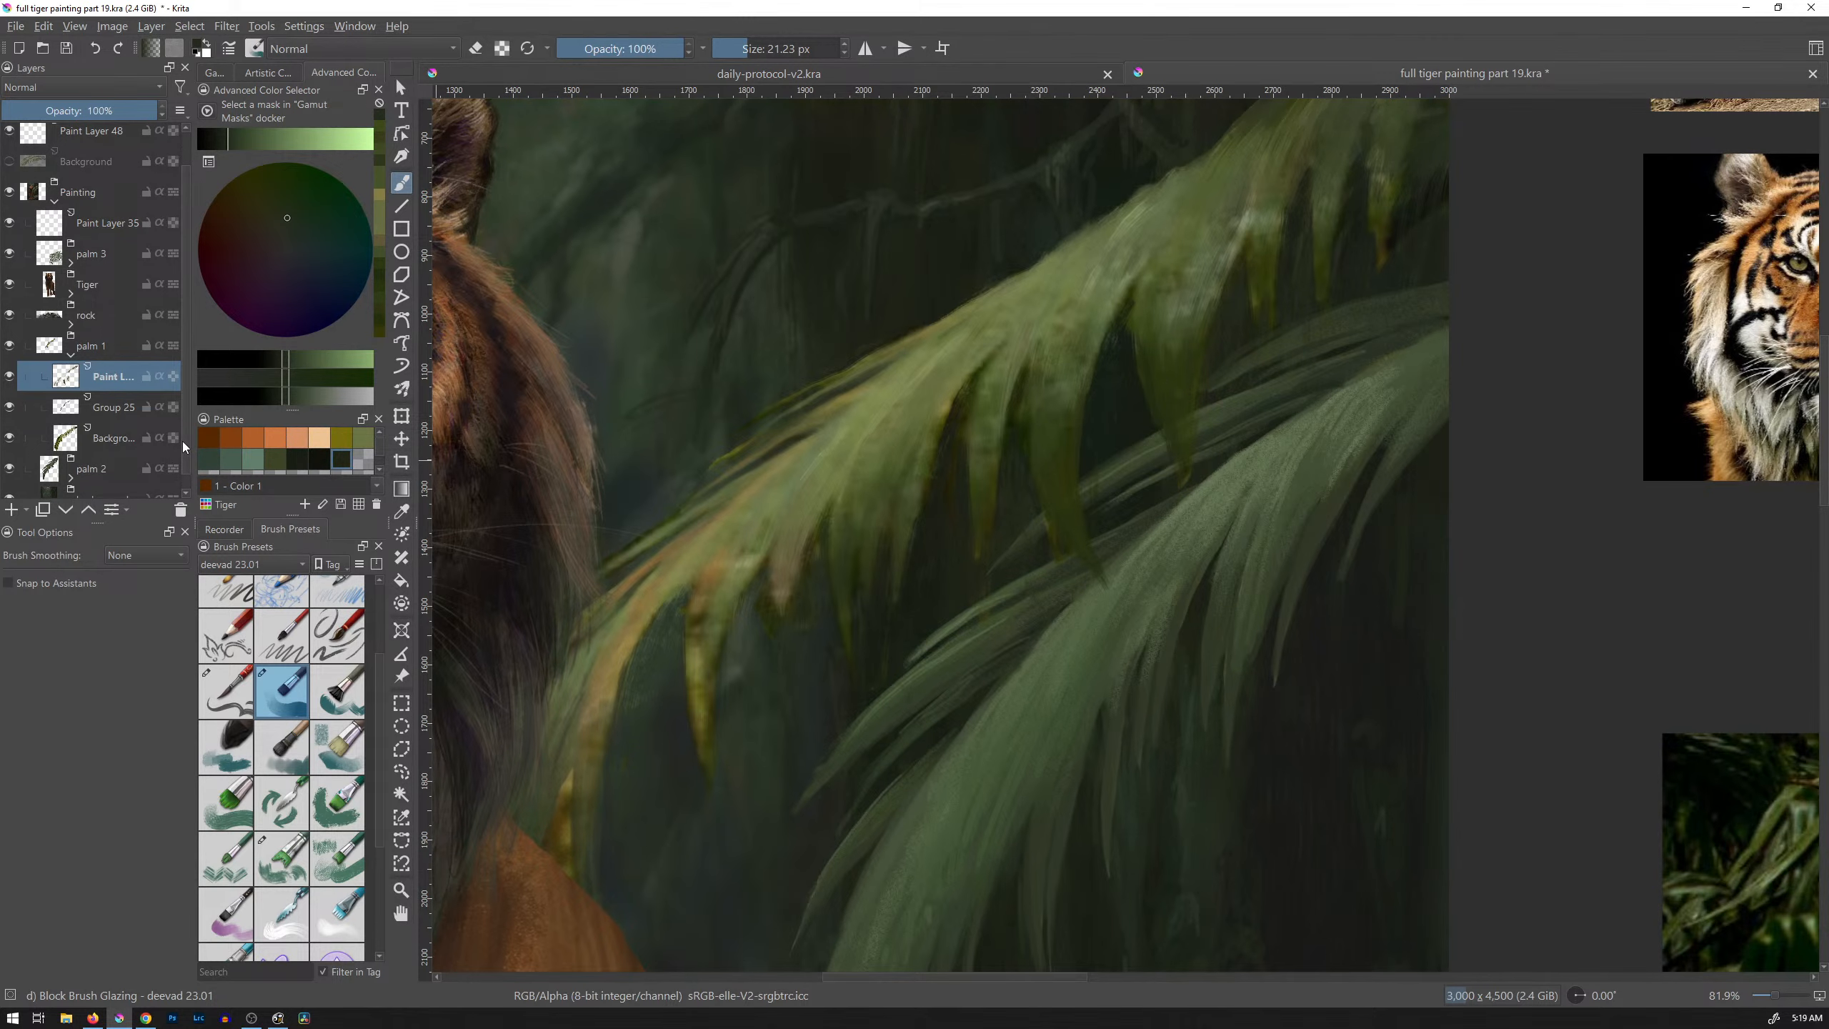
key(shift+Delete)
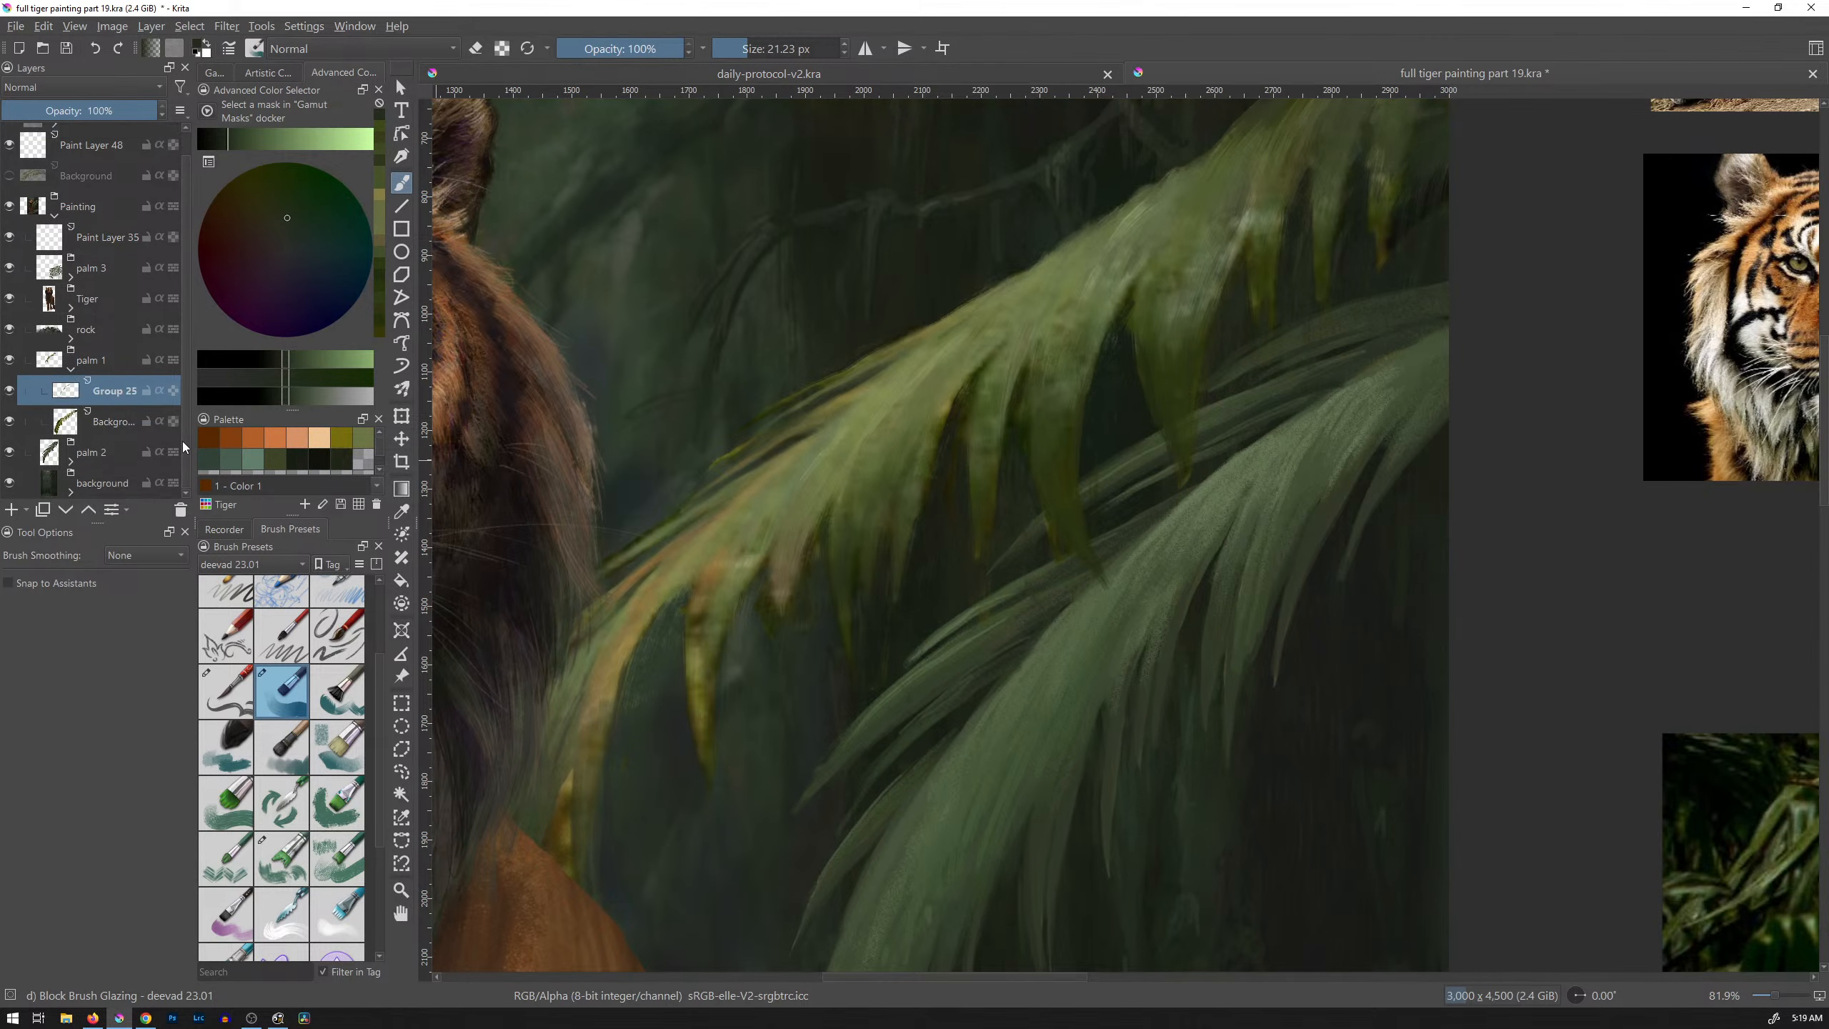
key(shift+Delete)
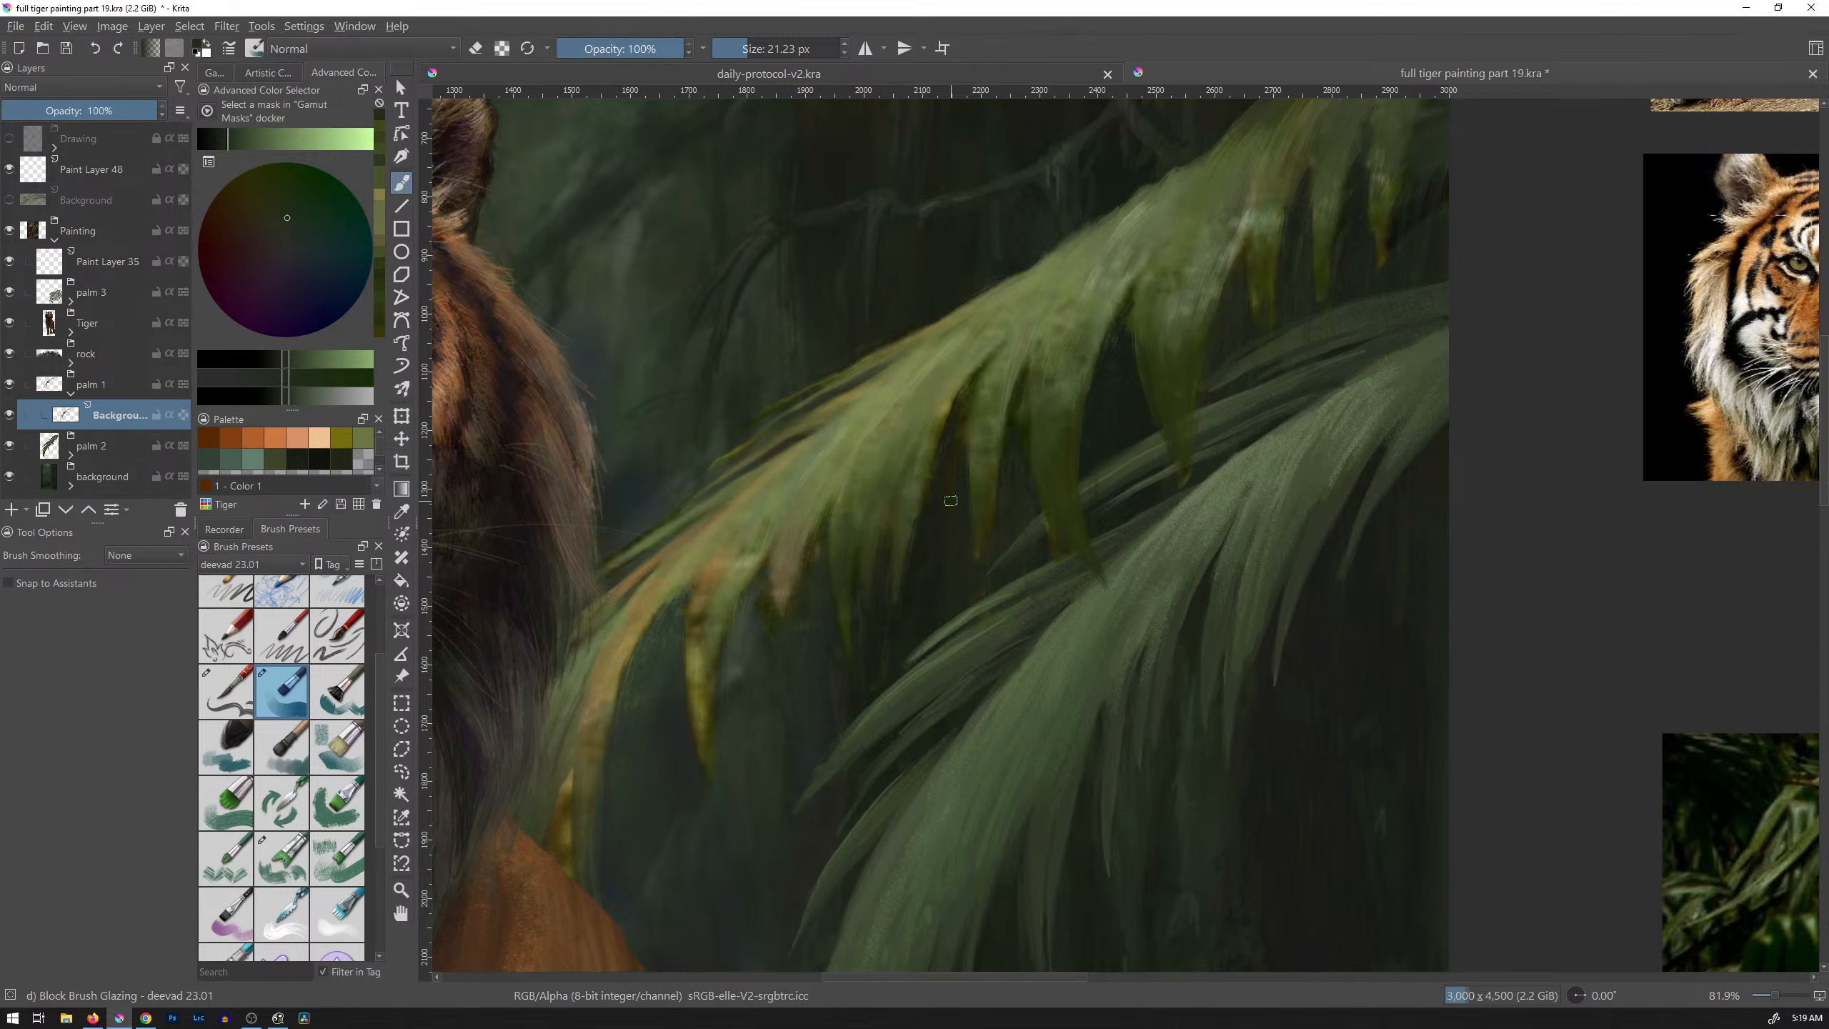
Step: Touch up the brownish leaflets near the frond's lower end on the merged layer with sampled ochre and green
key(e)
ctrl+click(734, 552)
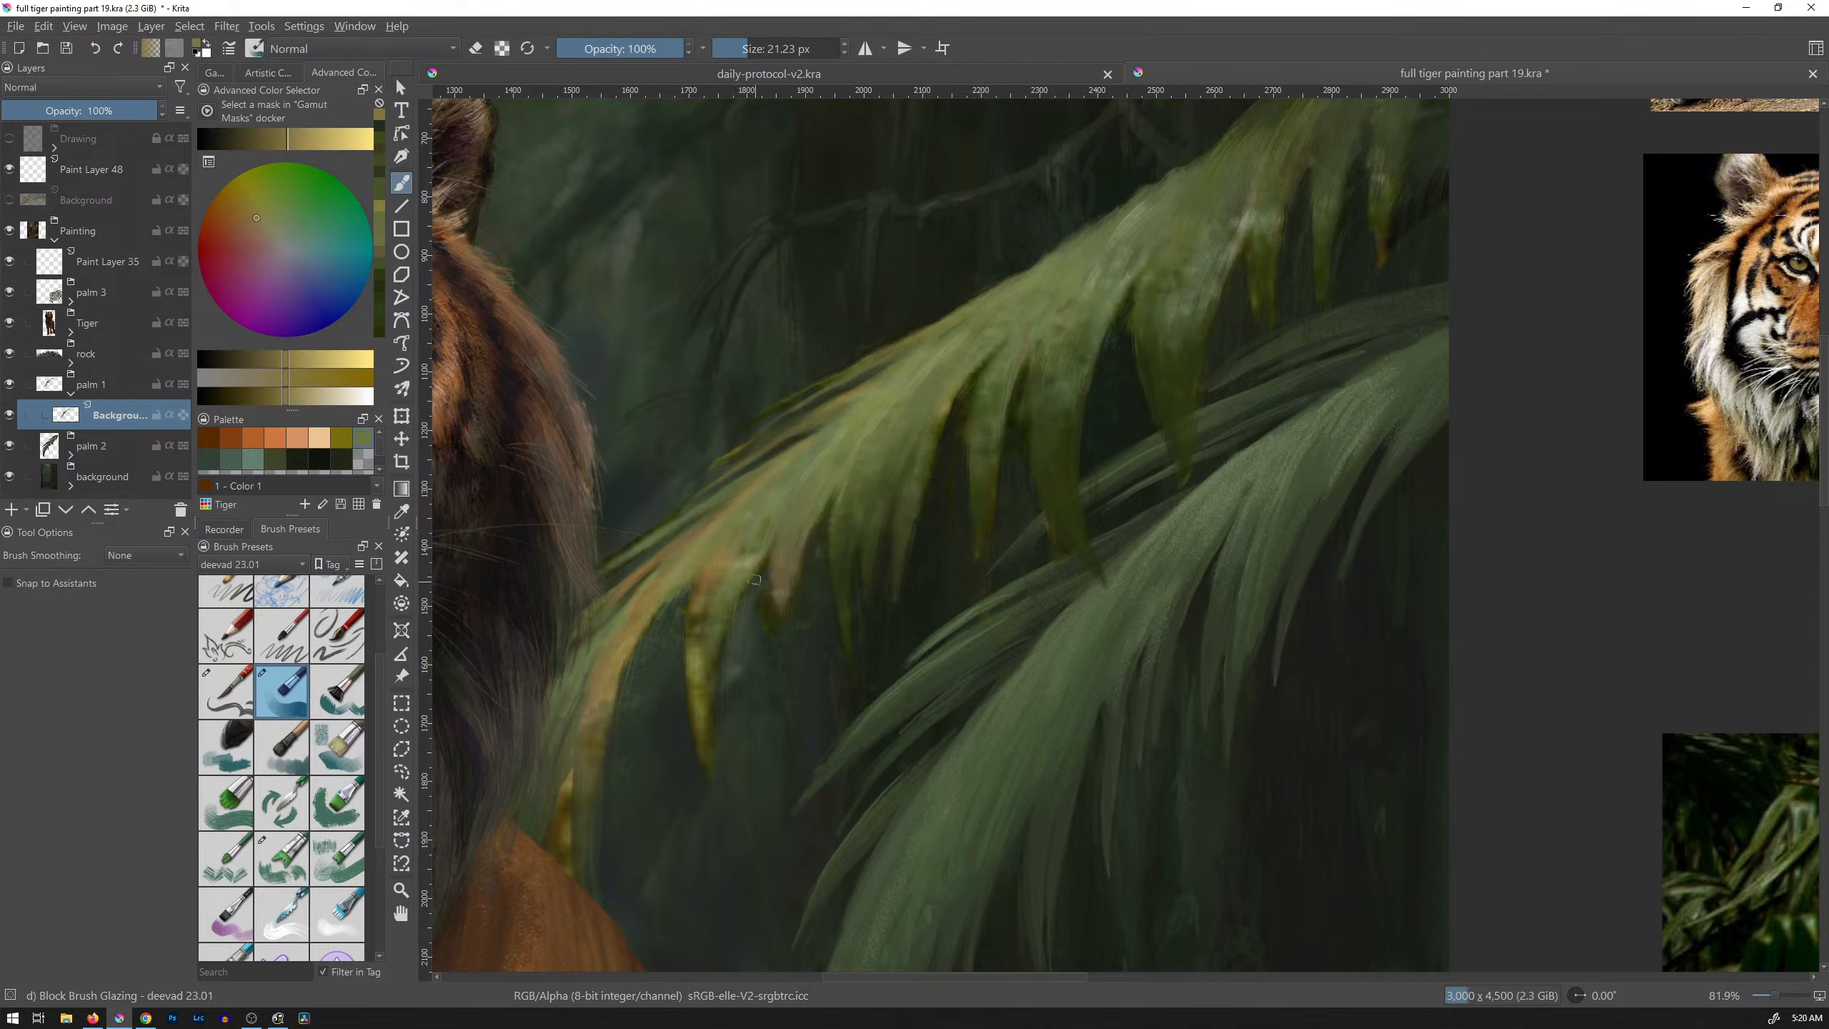
ctrl+click(778, 501)
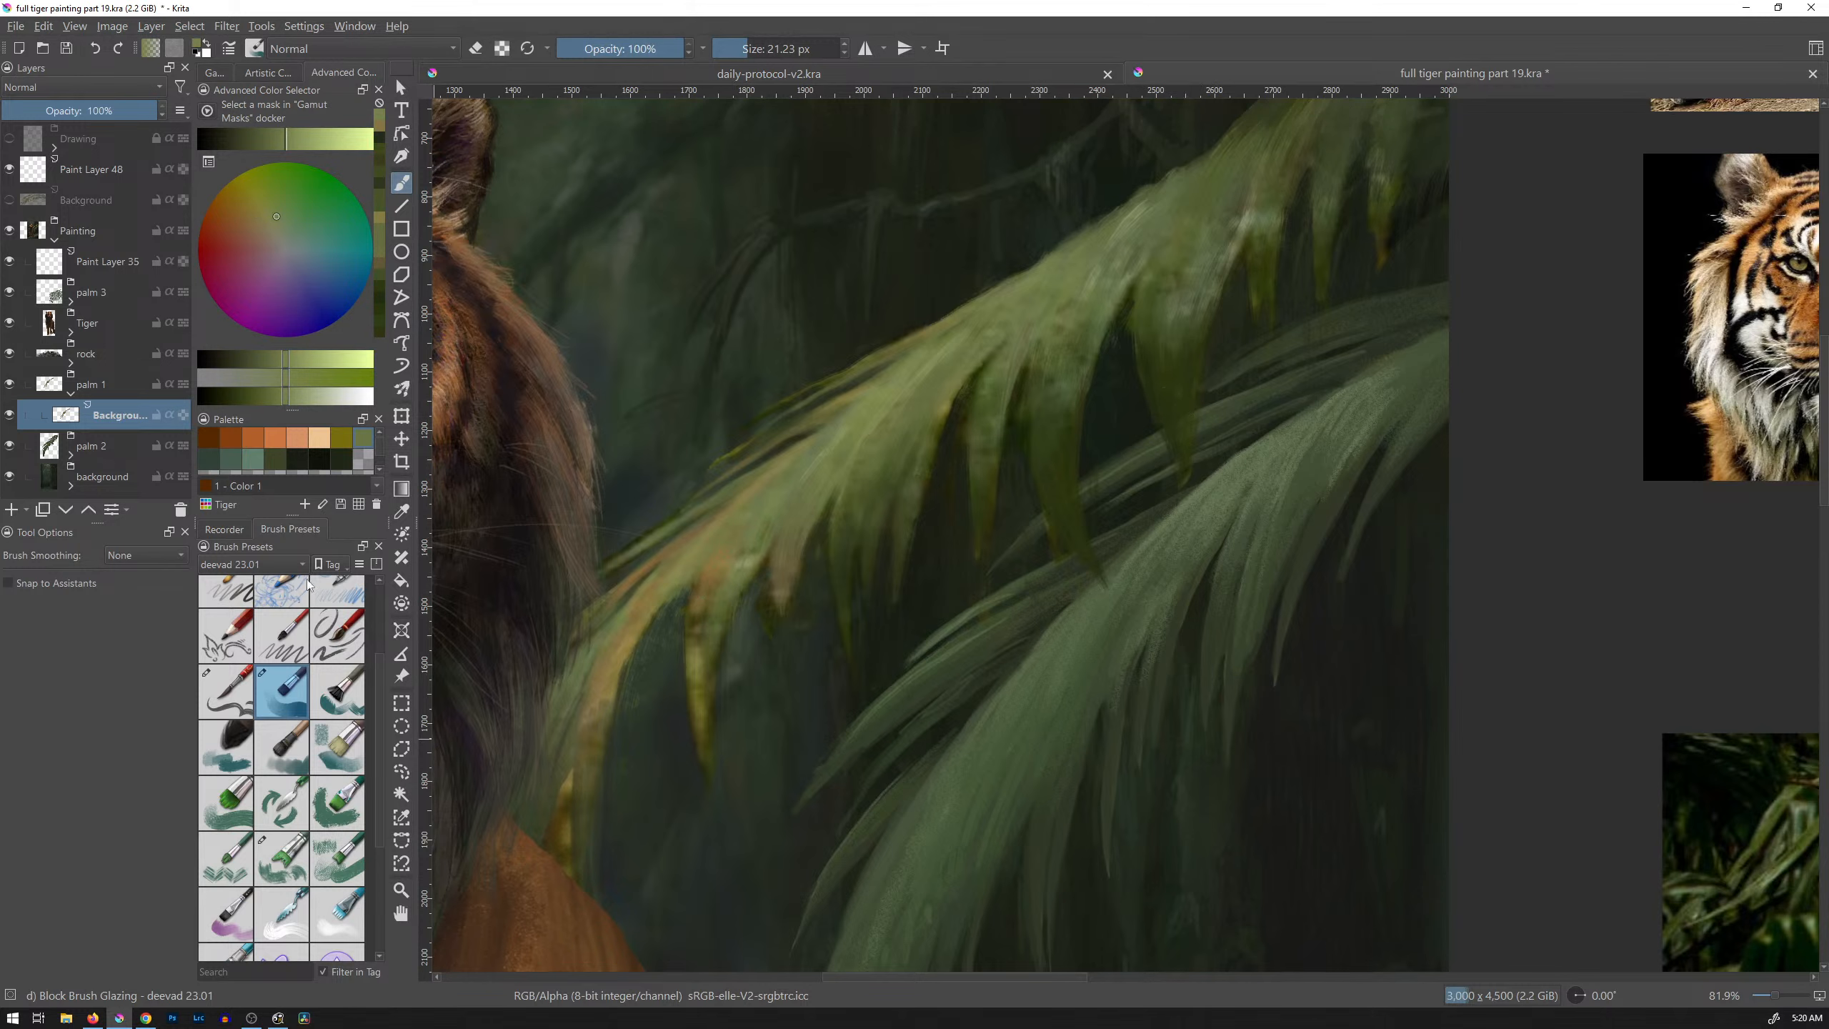
Step: Choose the Chris Drawing brush from the My Favorites presets and set its size to about 42 px
click(295, 564)
click(216, 756)
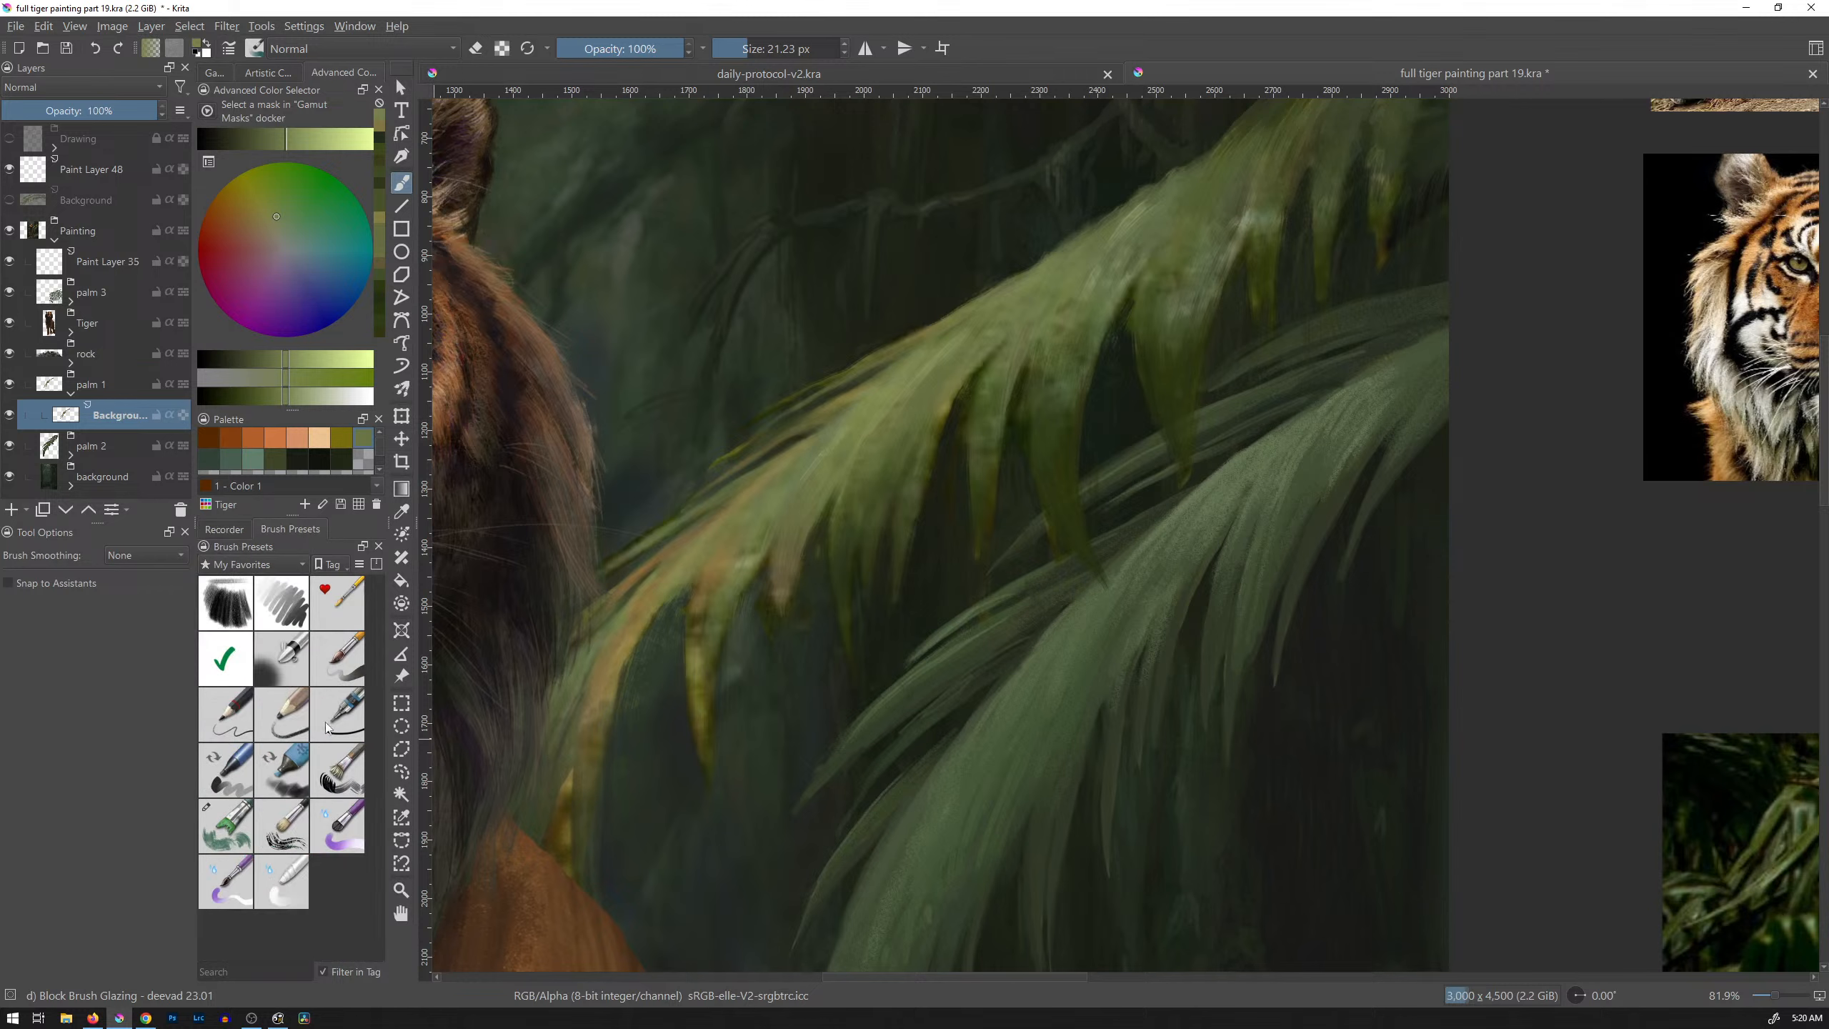
click(291, 726)
shift+drag(971, 608, 1004, 607)
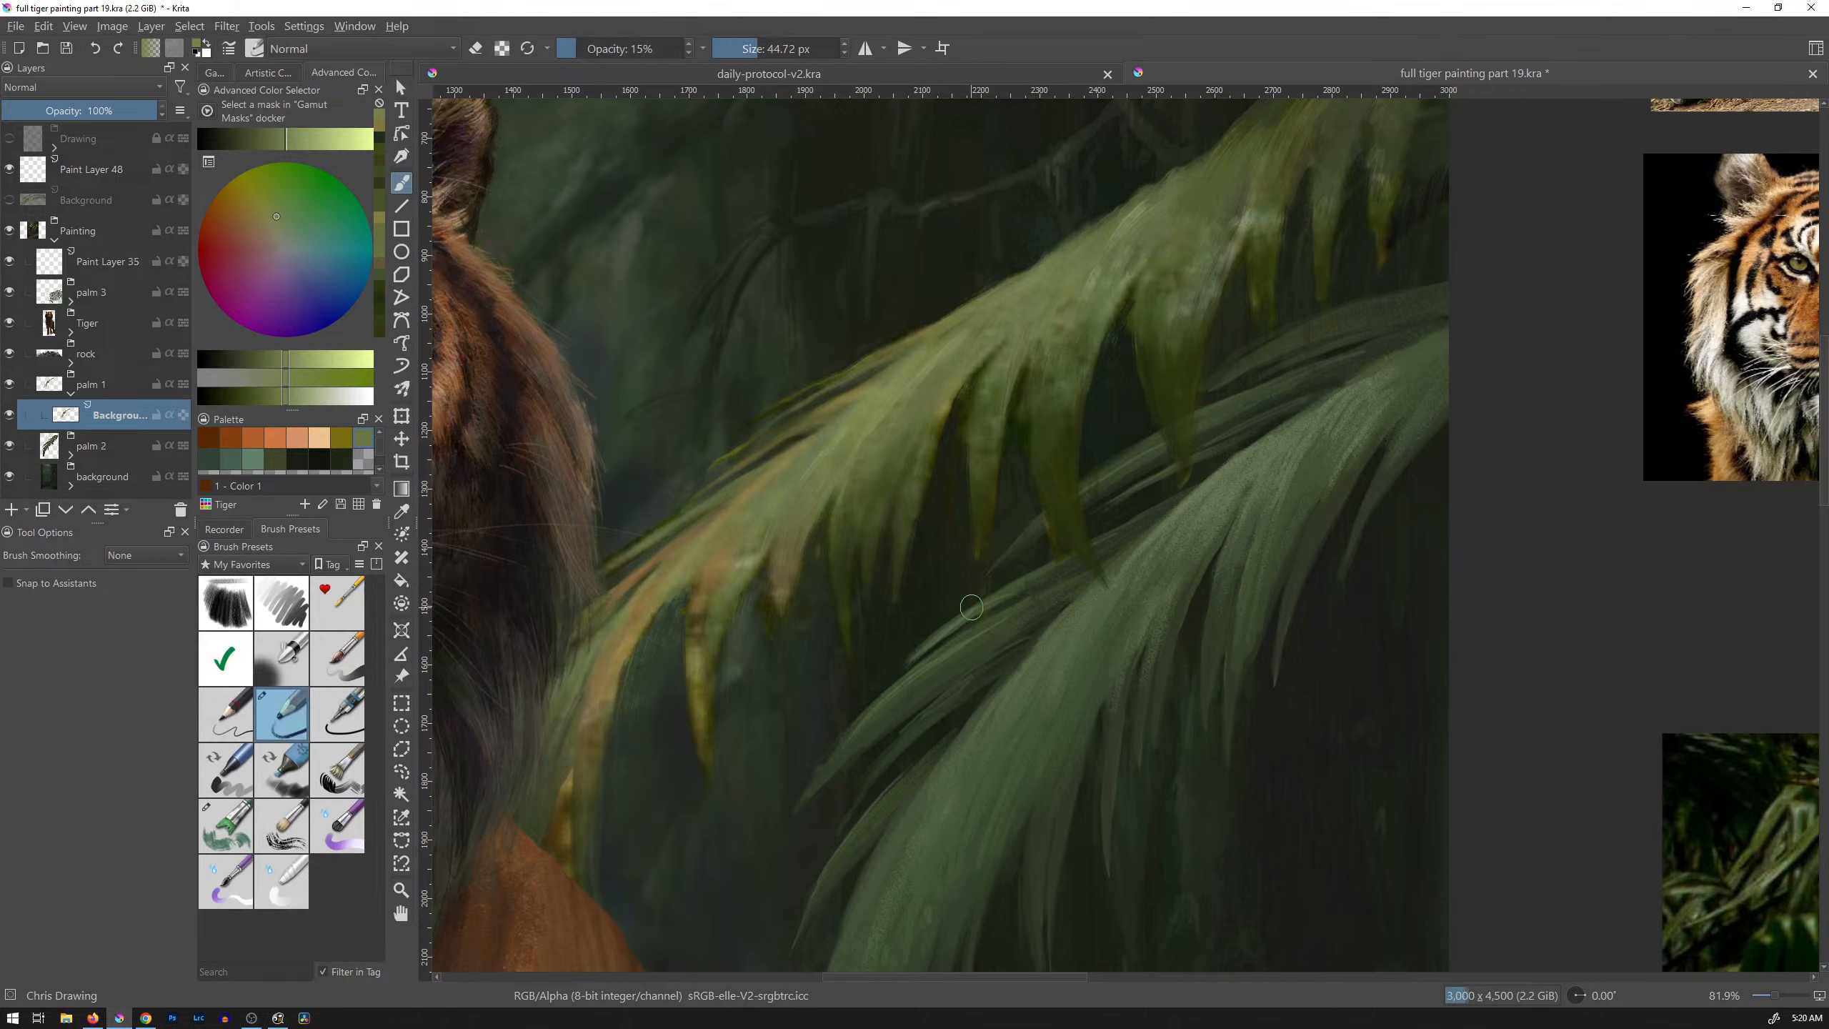
mouse_move(1179, 578)
mouse_down()
mouse_move(1110, 734)
mouse_move(1152, 736)
mouse_up()
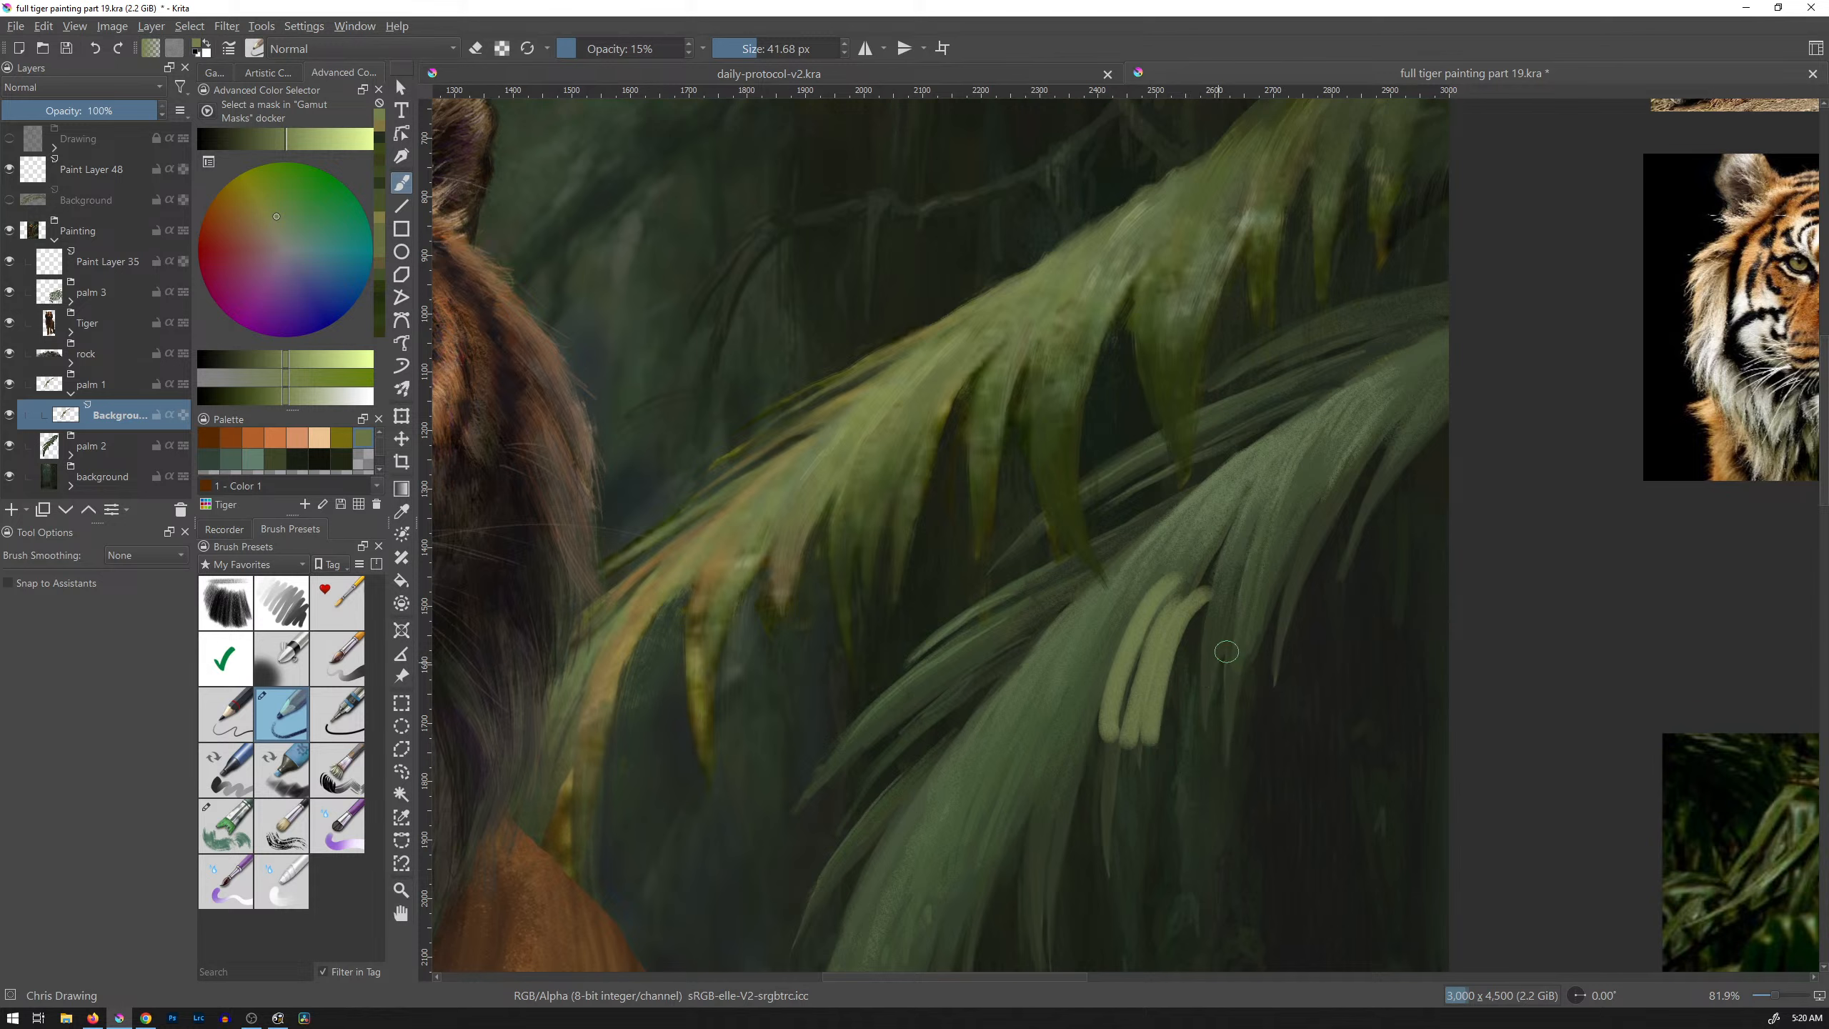
key(ctrl+z)
key(ctrl+z)
key(ctrl+z)
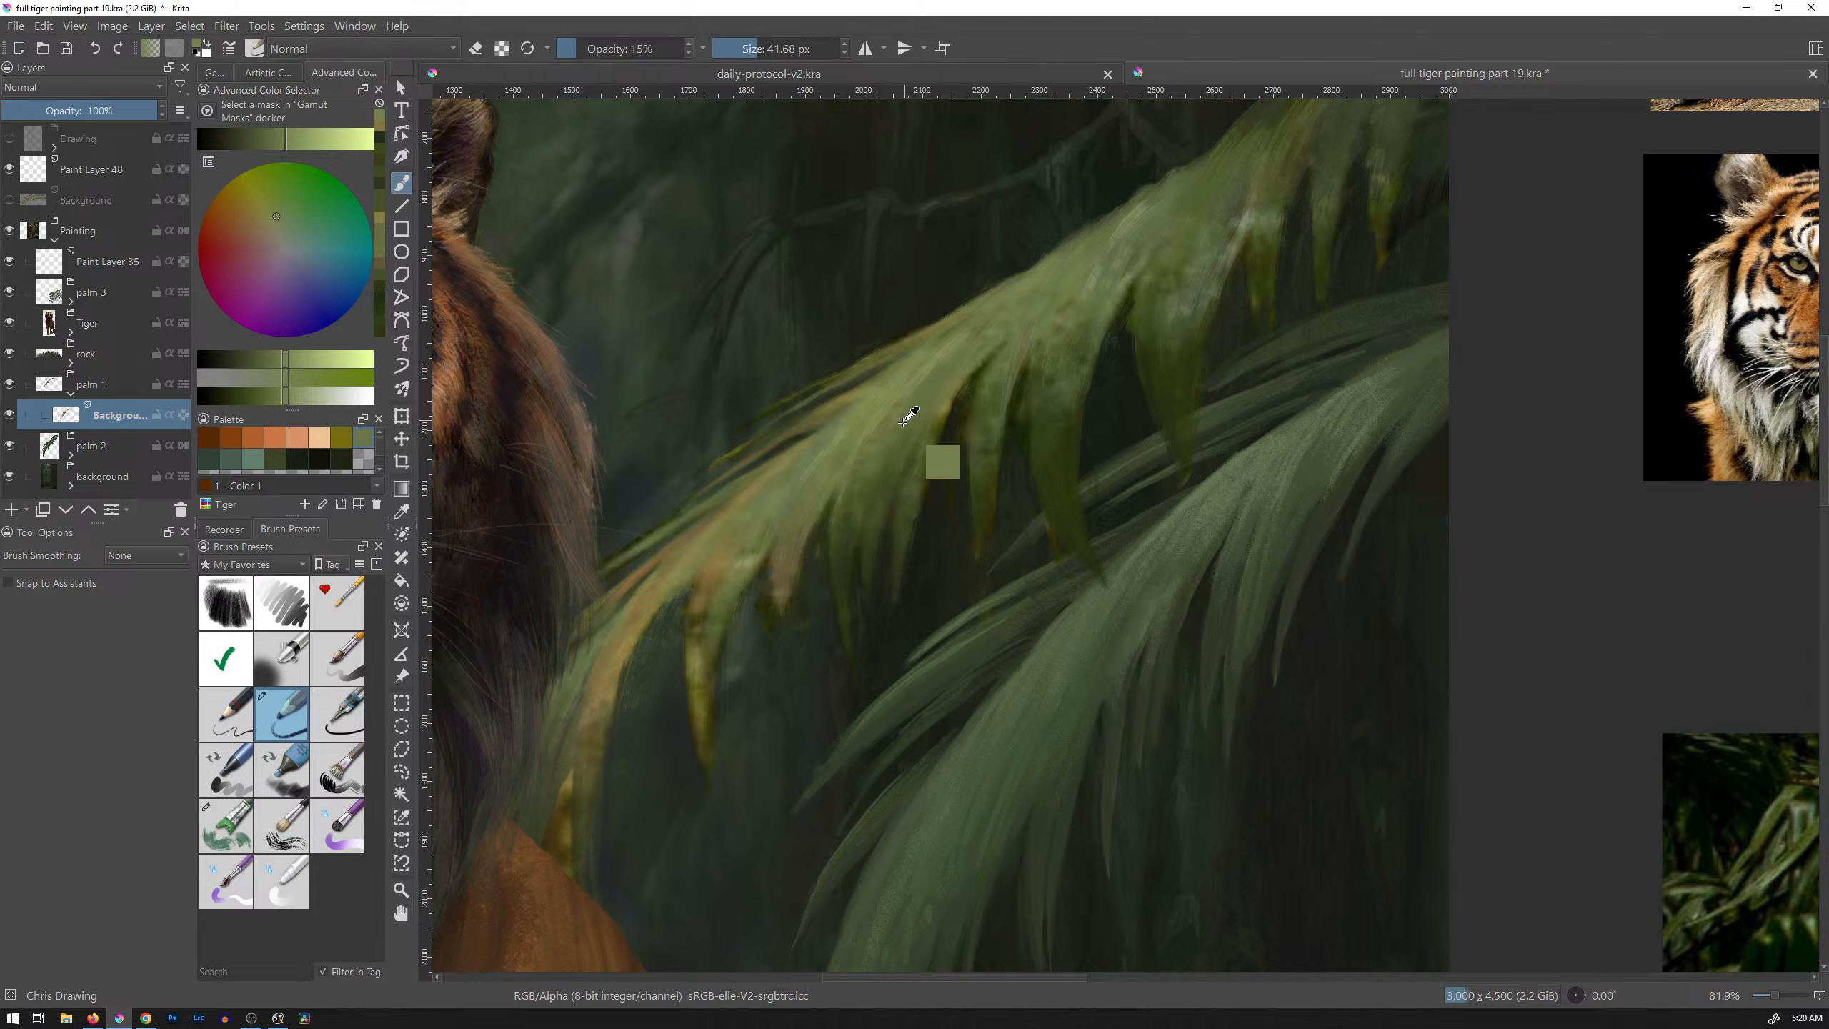
Step: Reduce the brush to about 22 px and blend sampled greens into the middle of the light green frond
ctrl+click(940, 452)
mouse_move(925, 431)
shift+mouse_down()
mouse_move(904, 437)
mouse_move(905, 381)
shift+mouse_up()
ctrl+click(895, 405)
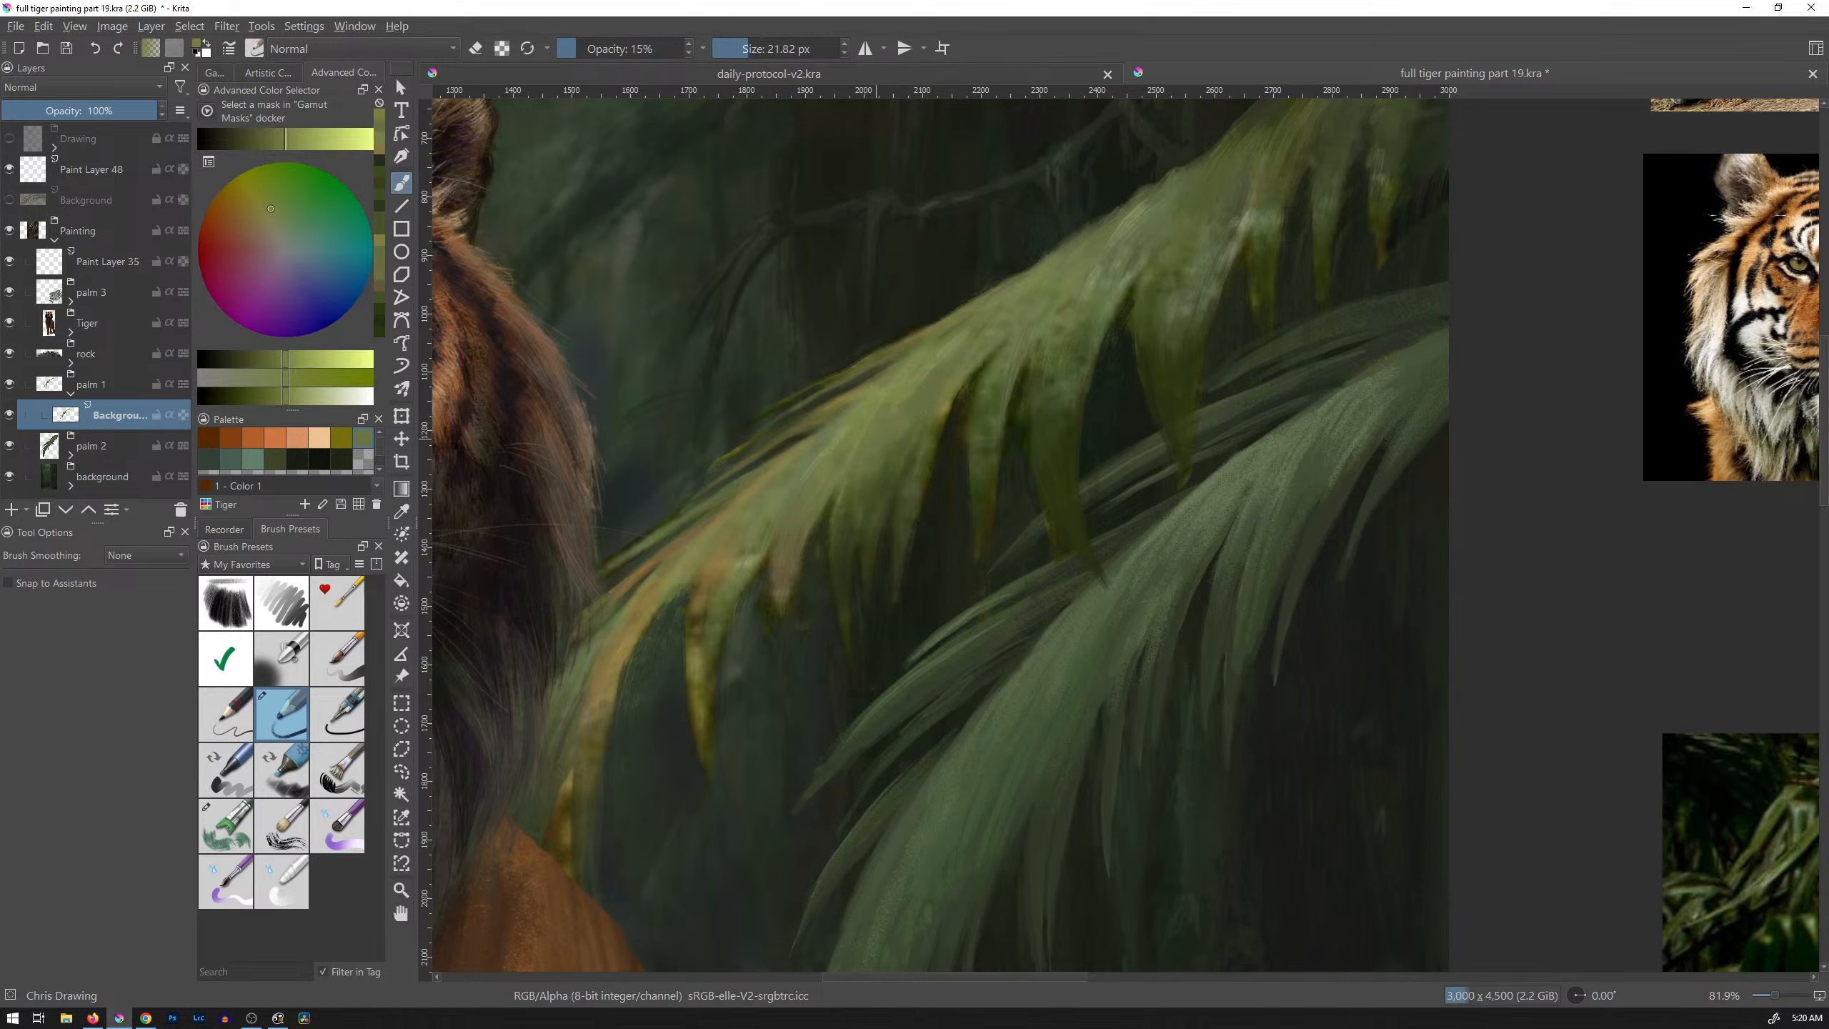
ctrl+click(929, 380)
mouse_move(928, 383)
mouse_down()
mouse_move(915, 410)
mouse_move(954, 454)
mouse_up()
Step: Blend sampled ochre tones into the base of the yellowish hanging leaflet near the frond's lower end
drag(929, 509, 987, 438)
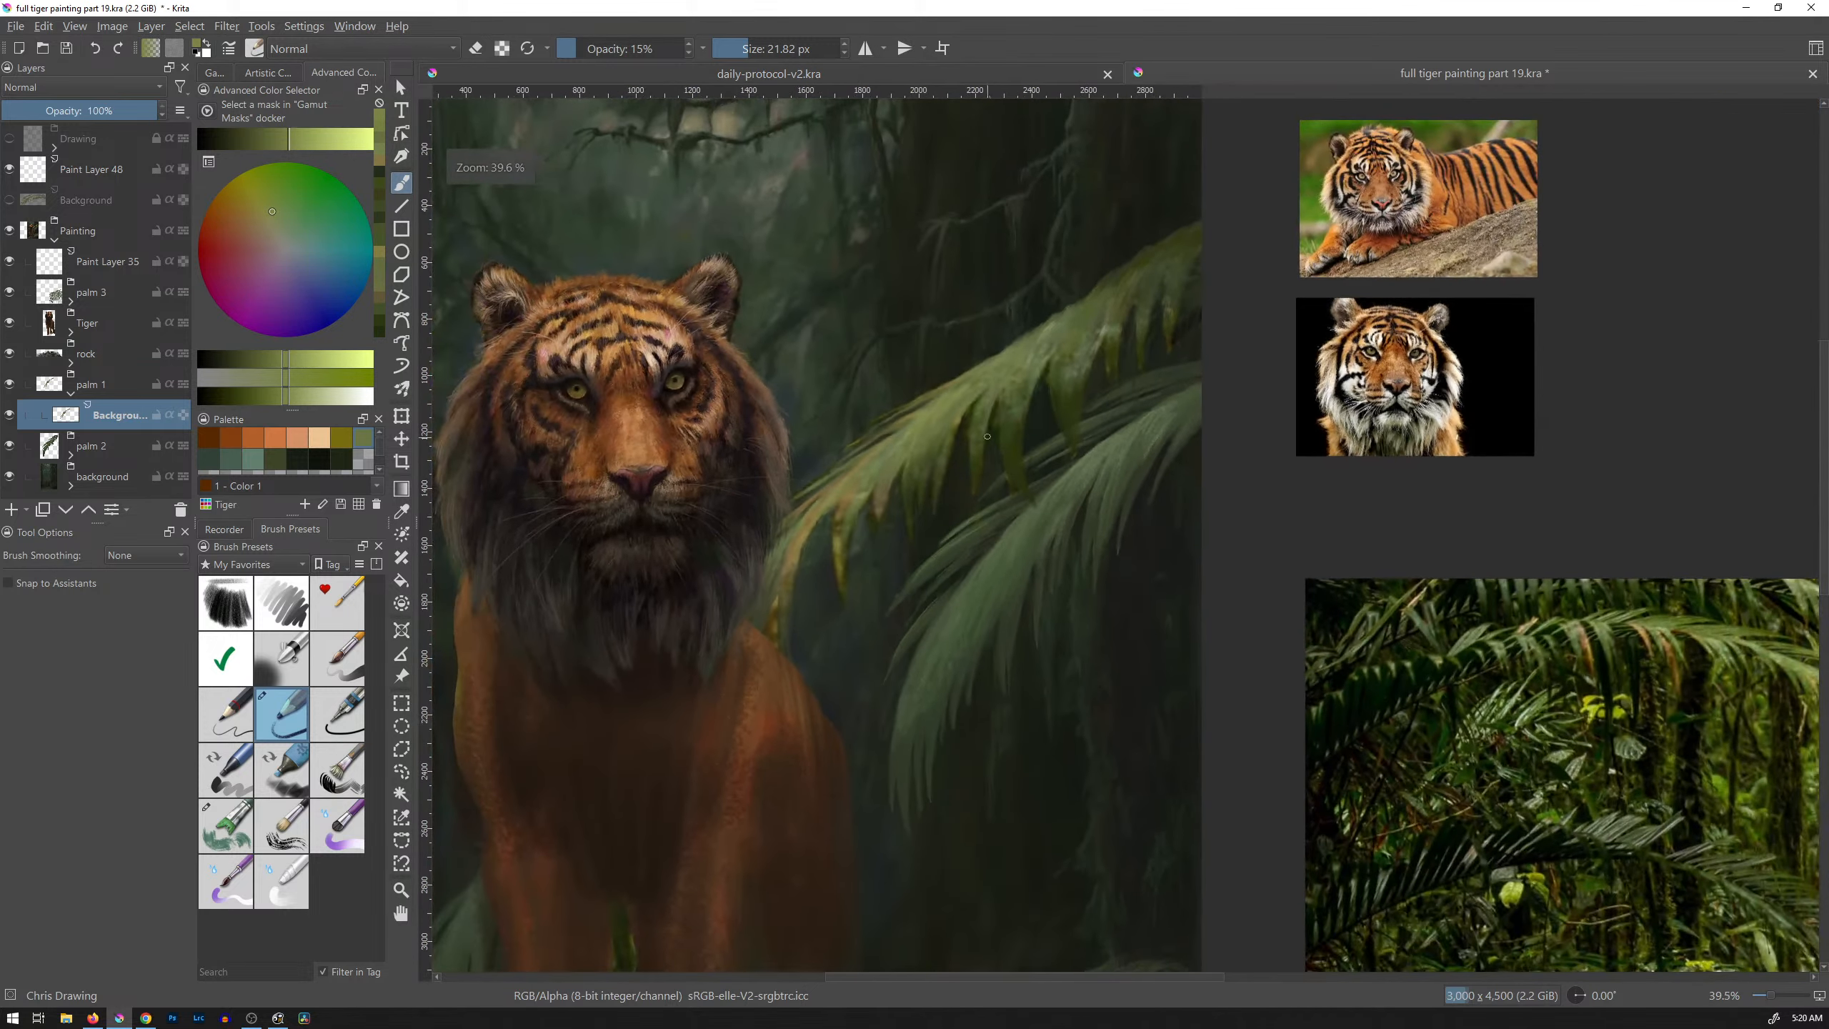
ctrl+click(891, 552)
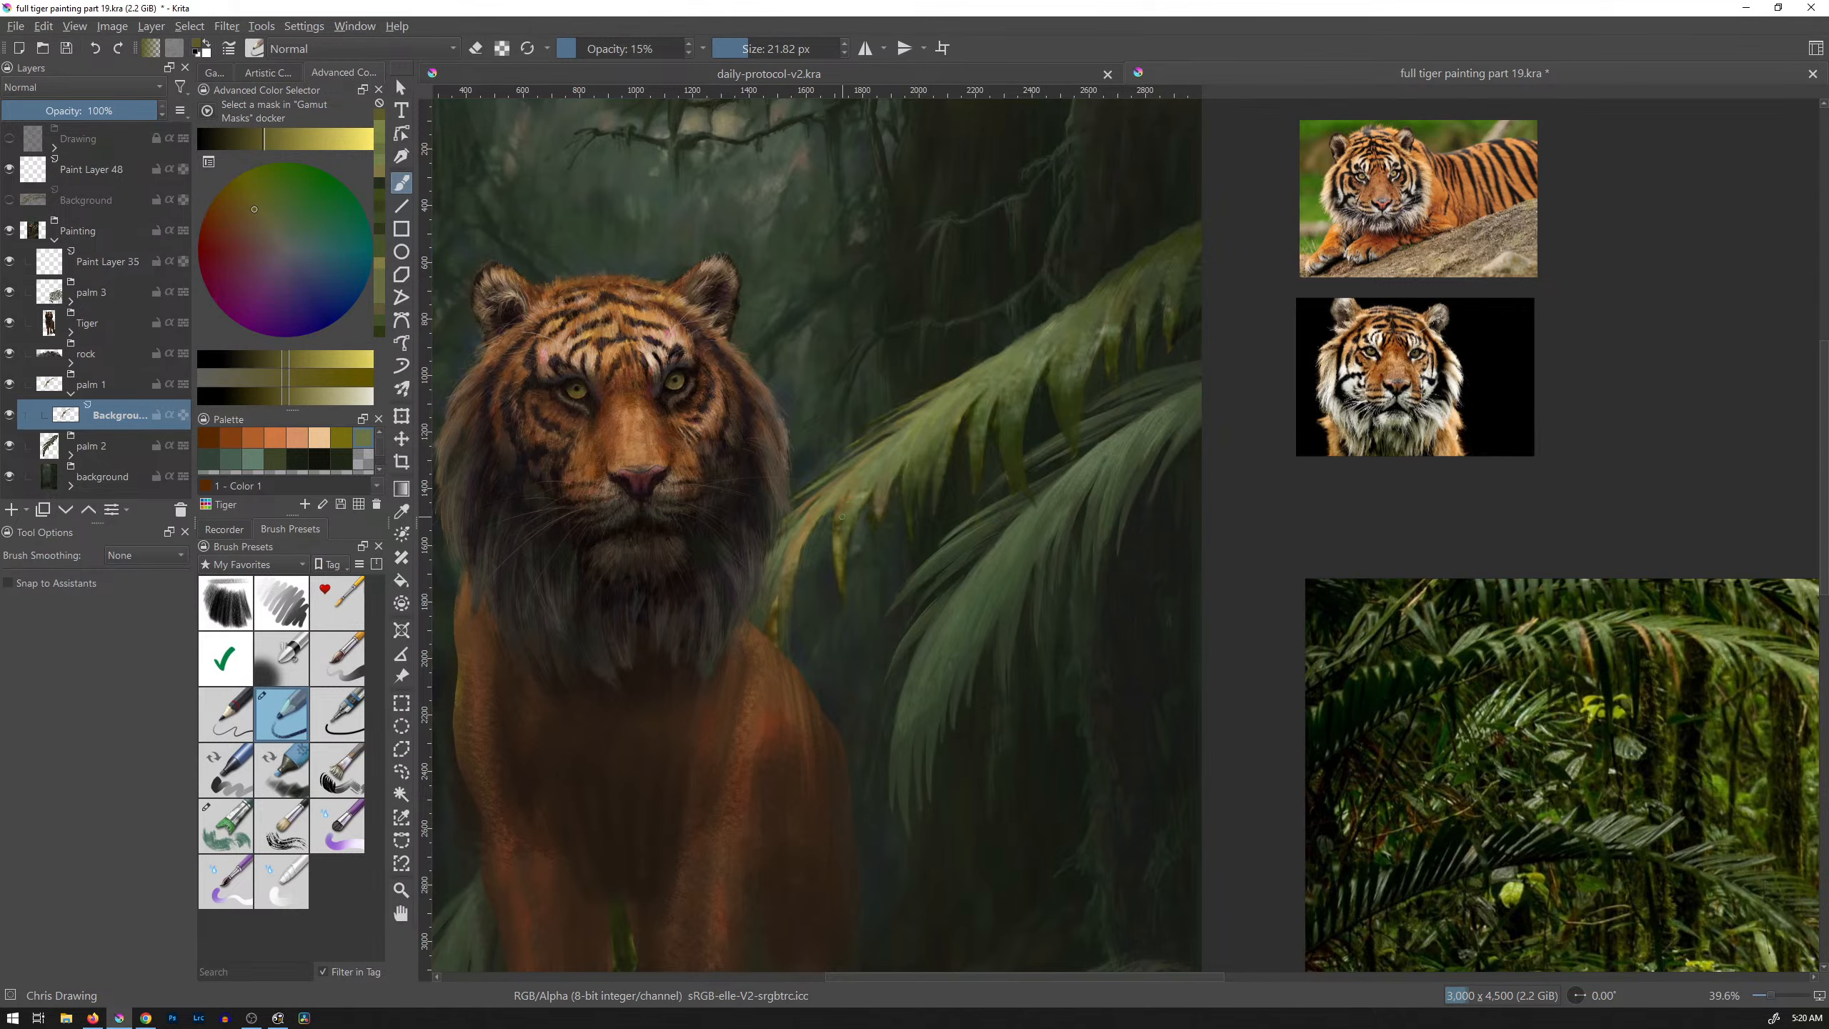
ctrl+click(851, 496)
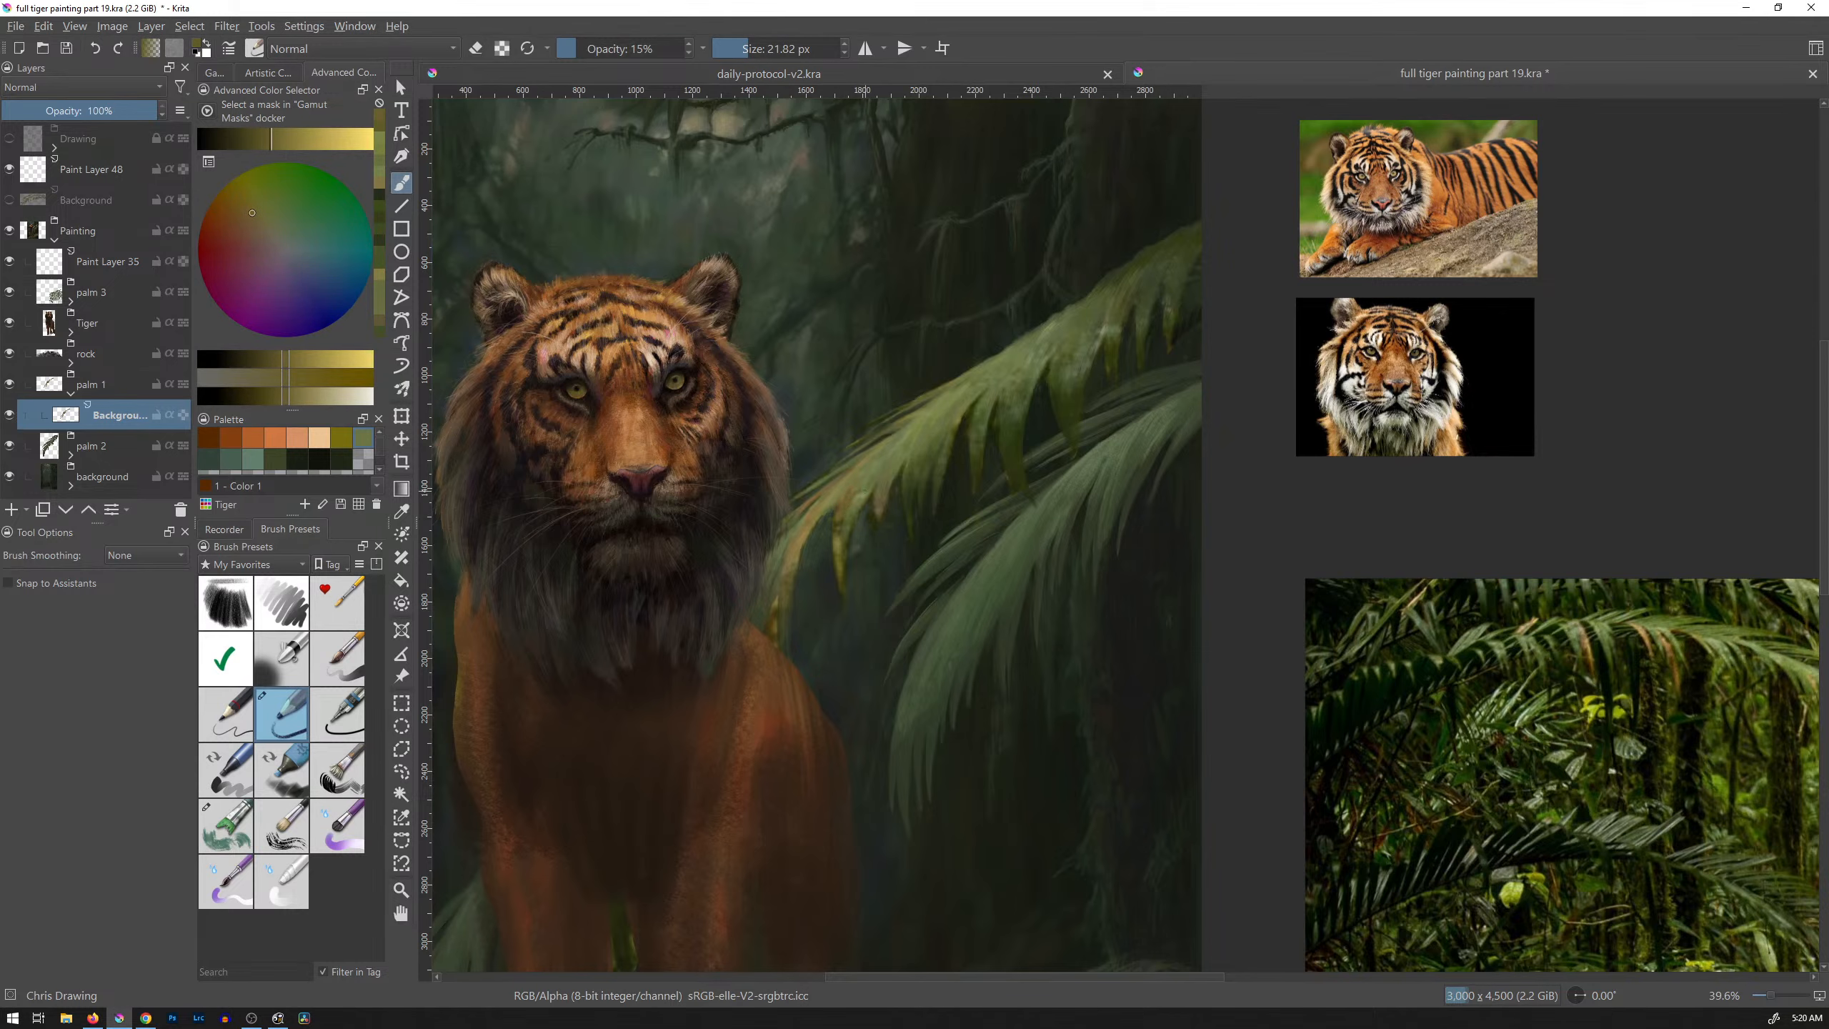
drag(865, 514, 925, 432)
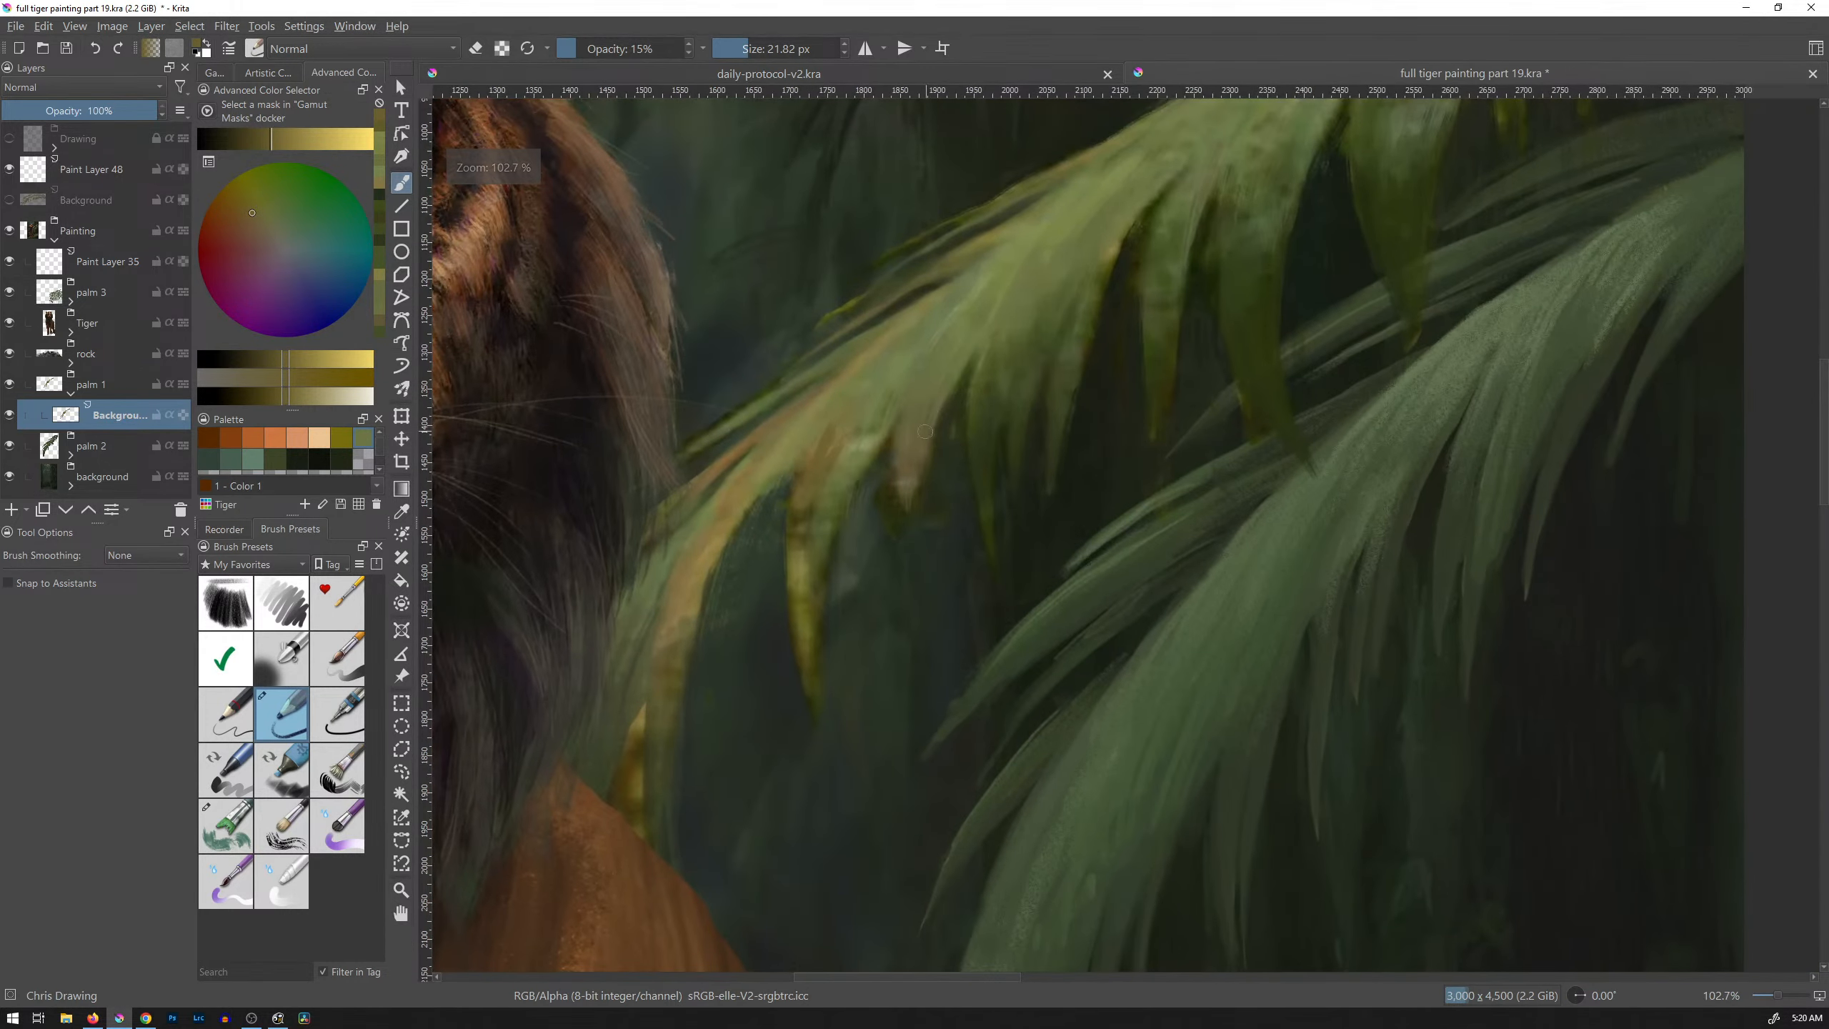
ctrl+click(828, 452)
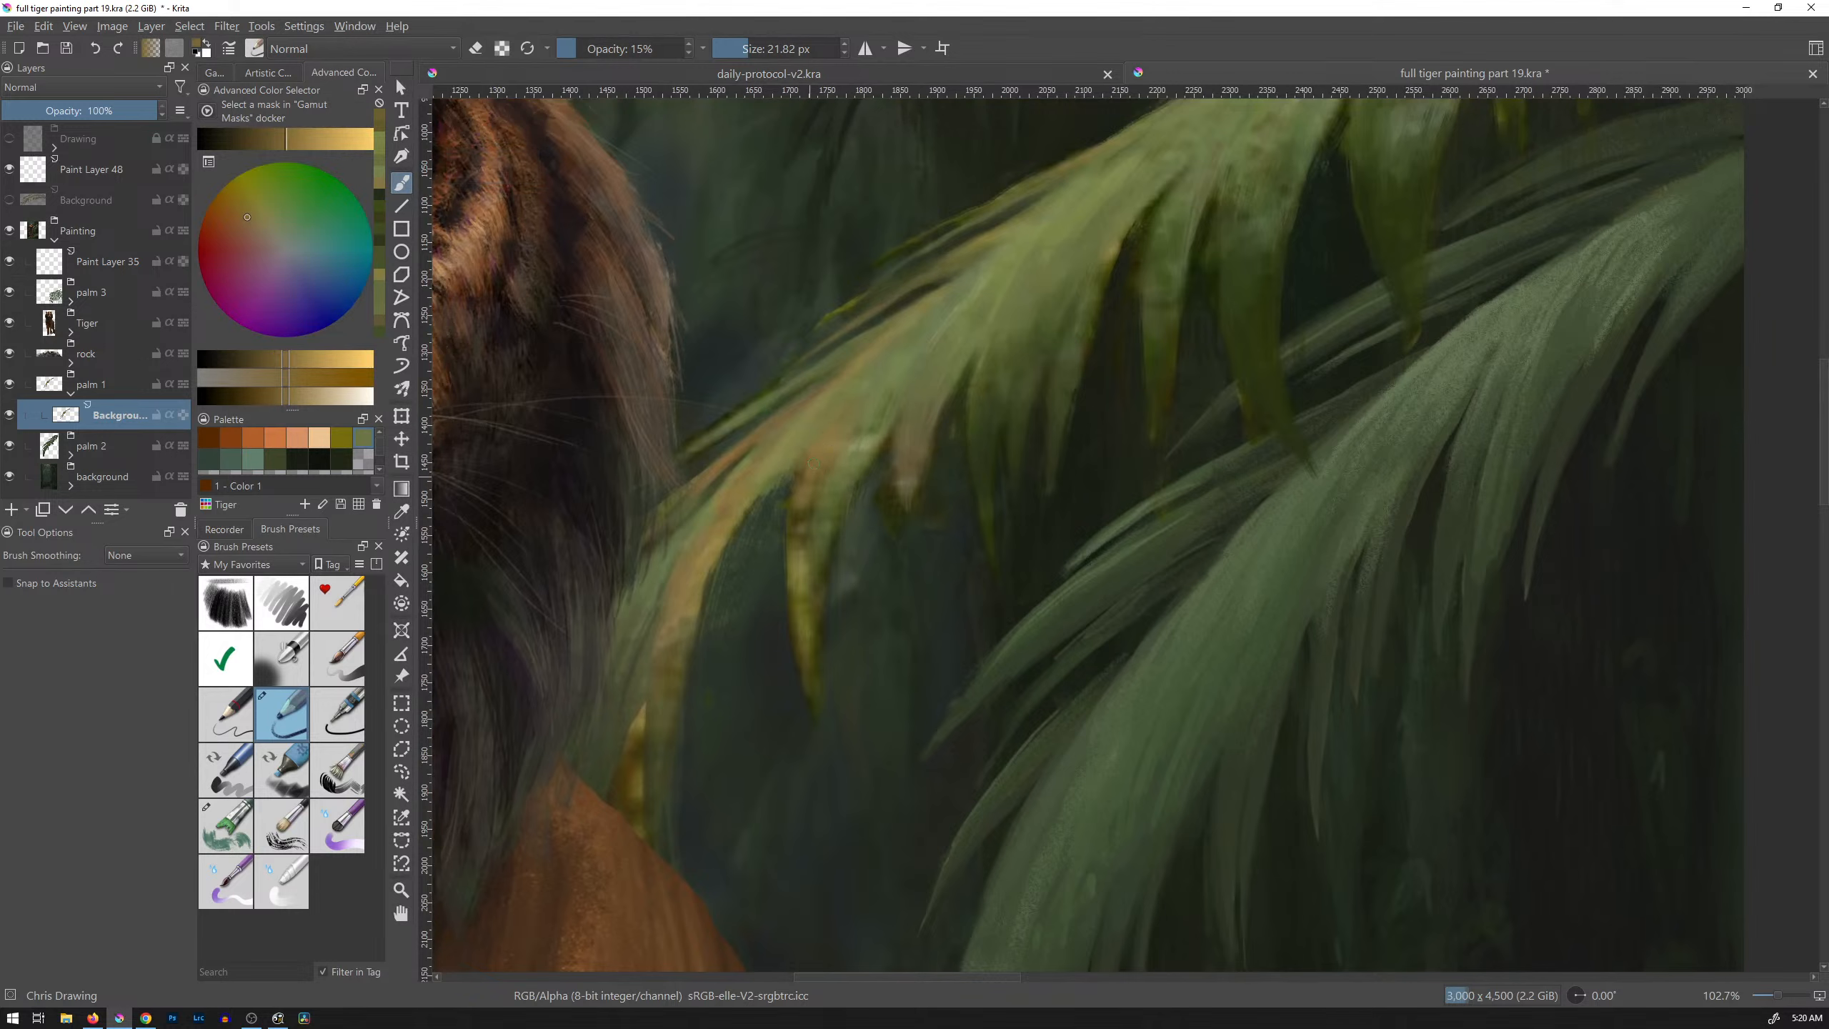
drag(814, 463, 850, 423)
ctrl+click(837, 443)
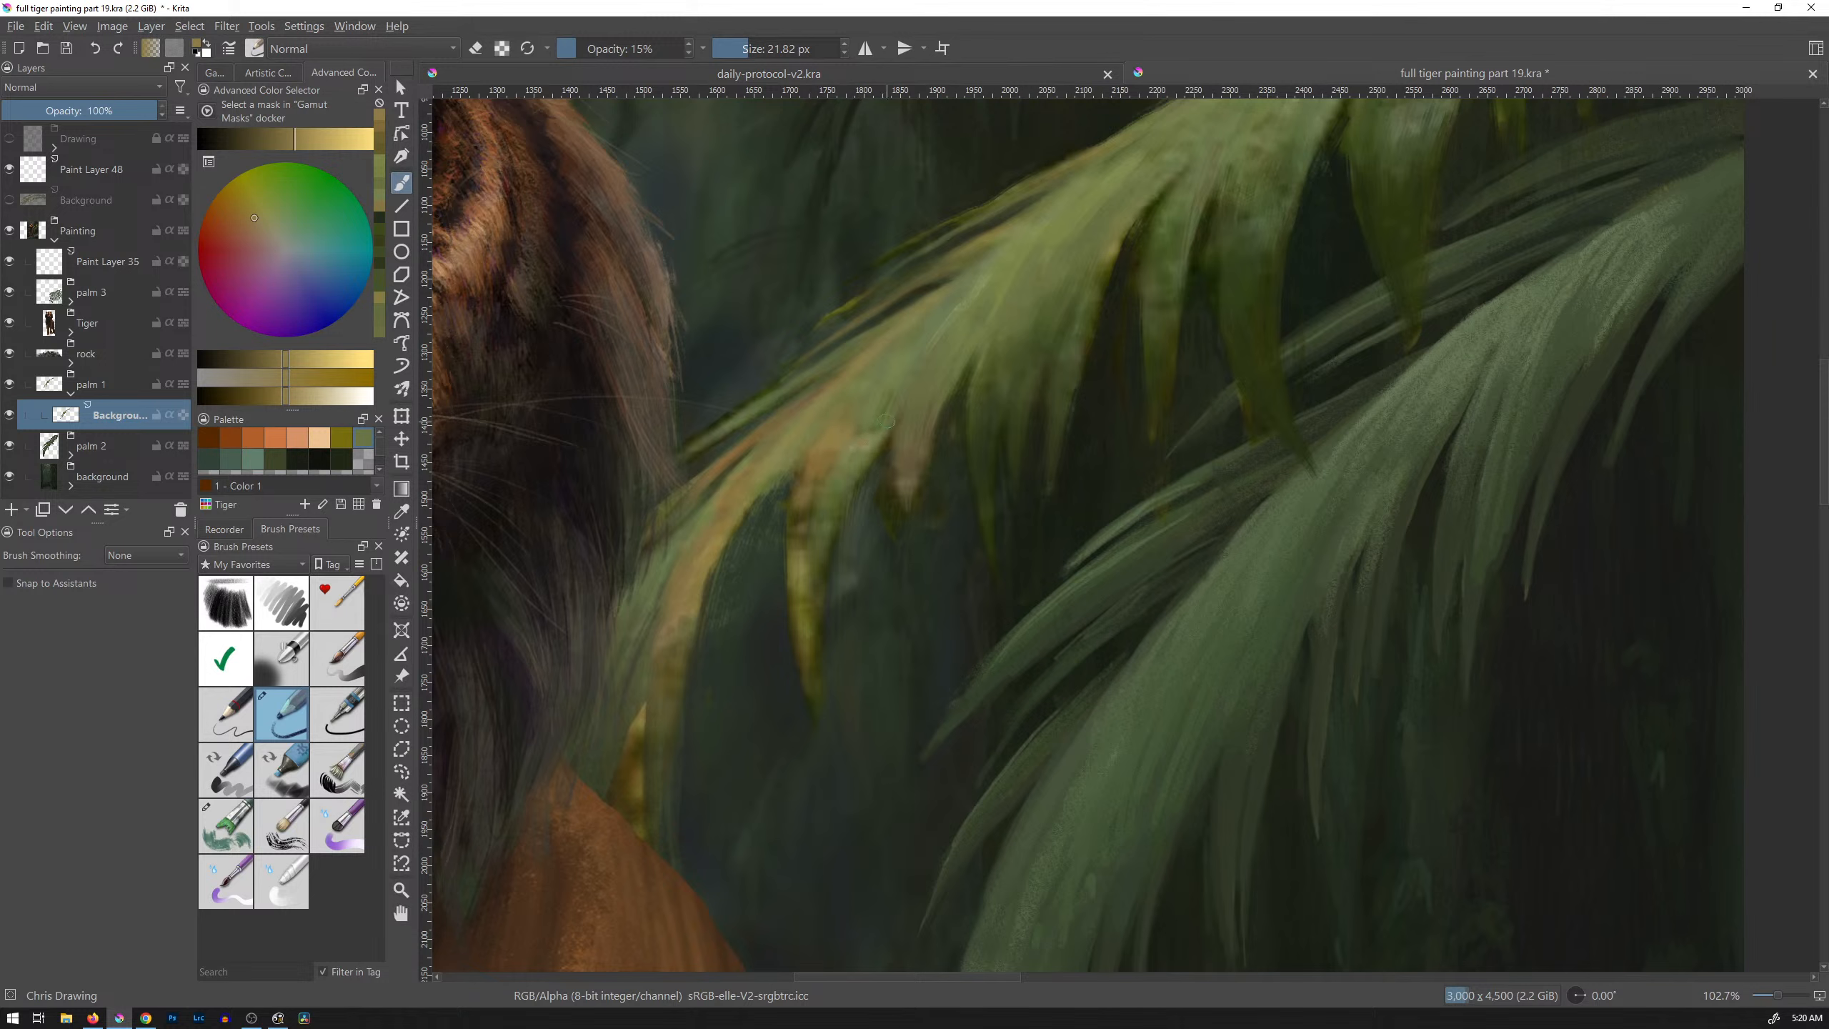
Step: Shade the upper part of the yellowish hanging leaflet with sampled dark olive and light yellow-green tones
ctrl+click(807, 508)
ctrl+click(801, 503)
drag(801, 497, 811, 477)
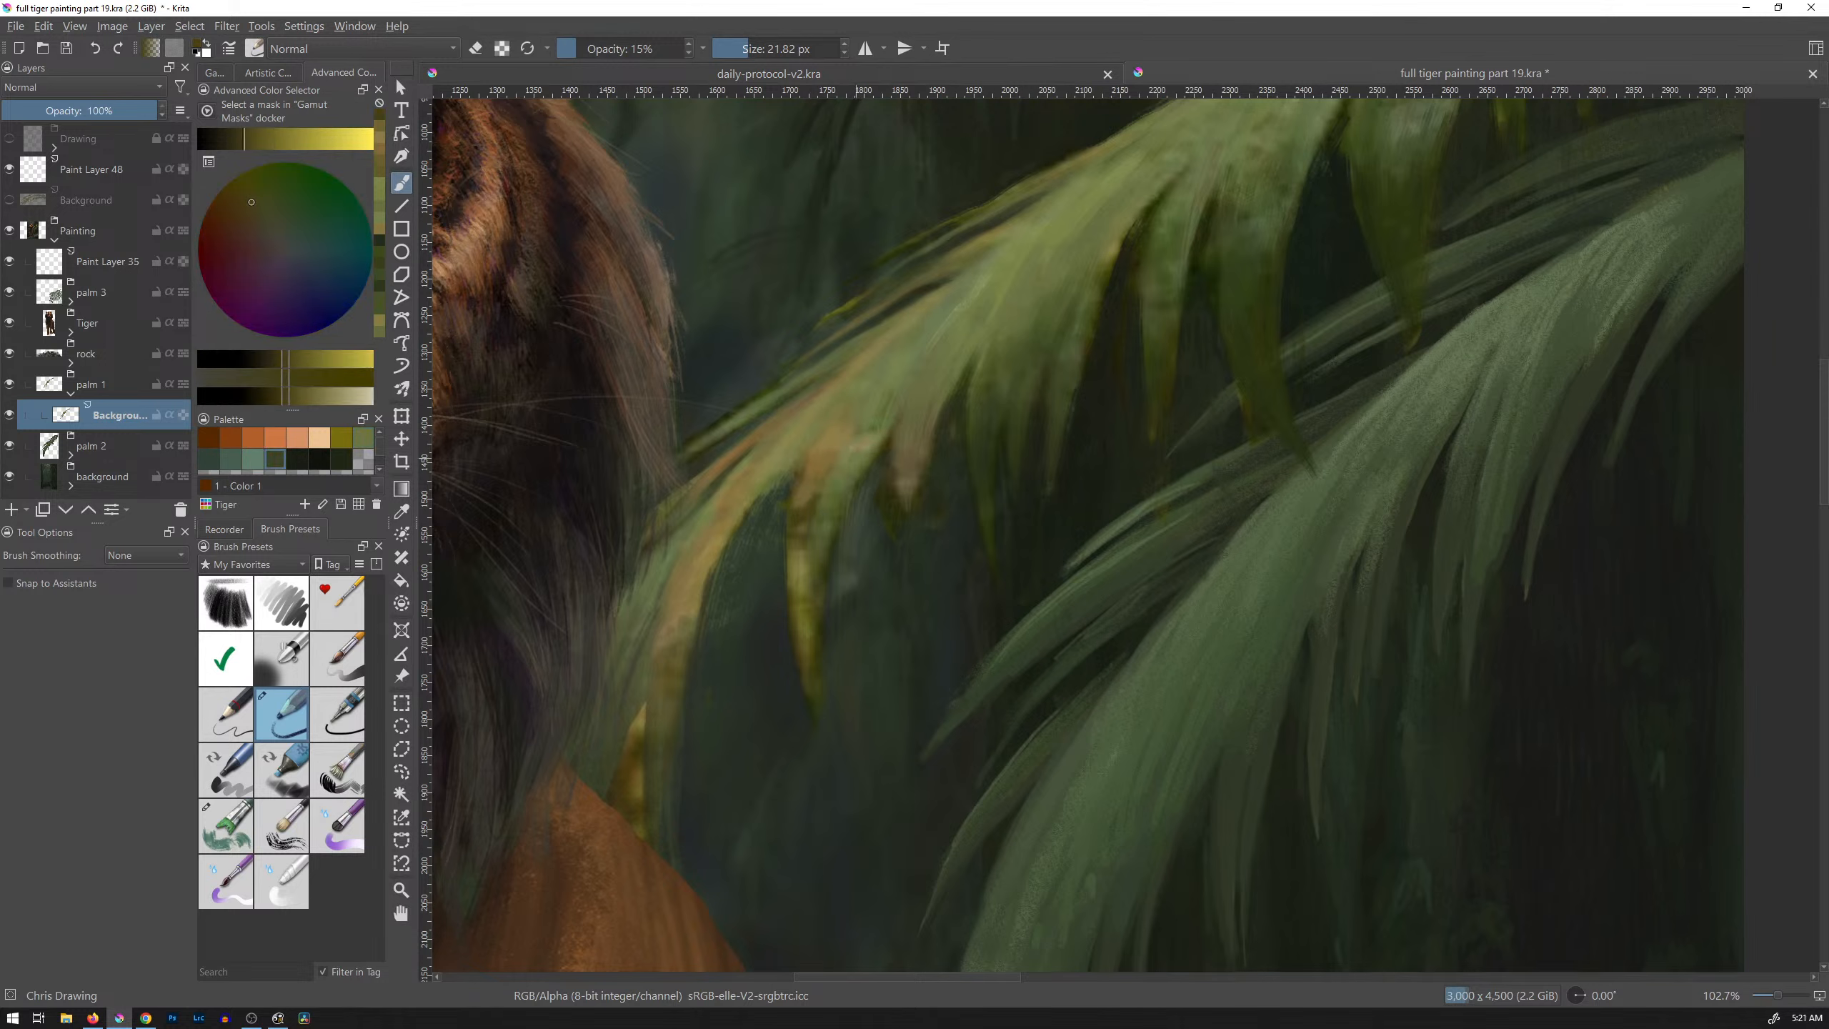
ctrl+click(823, 503)
ctrl+click(811, 529)
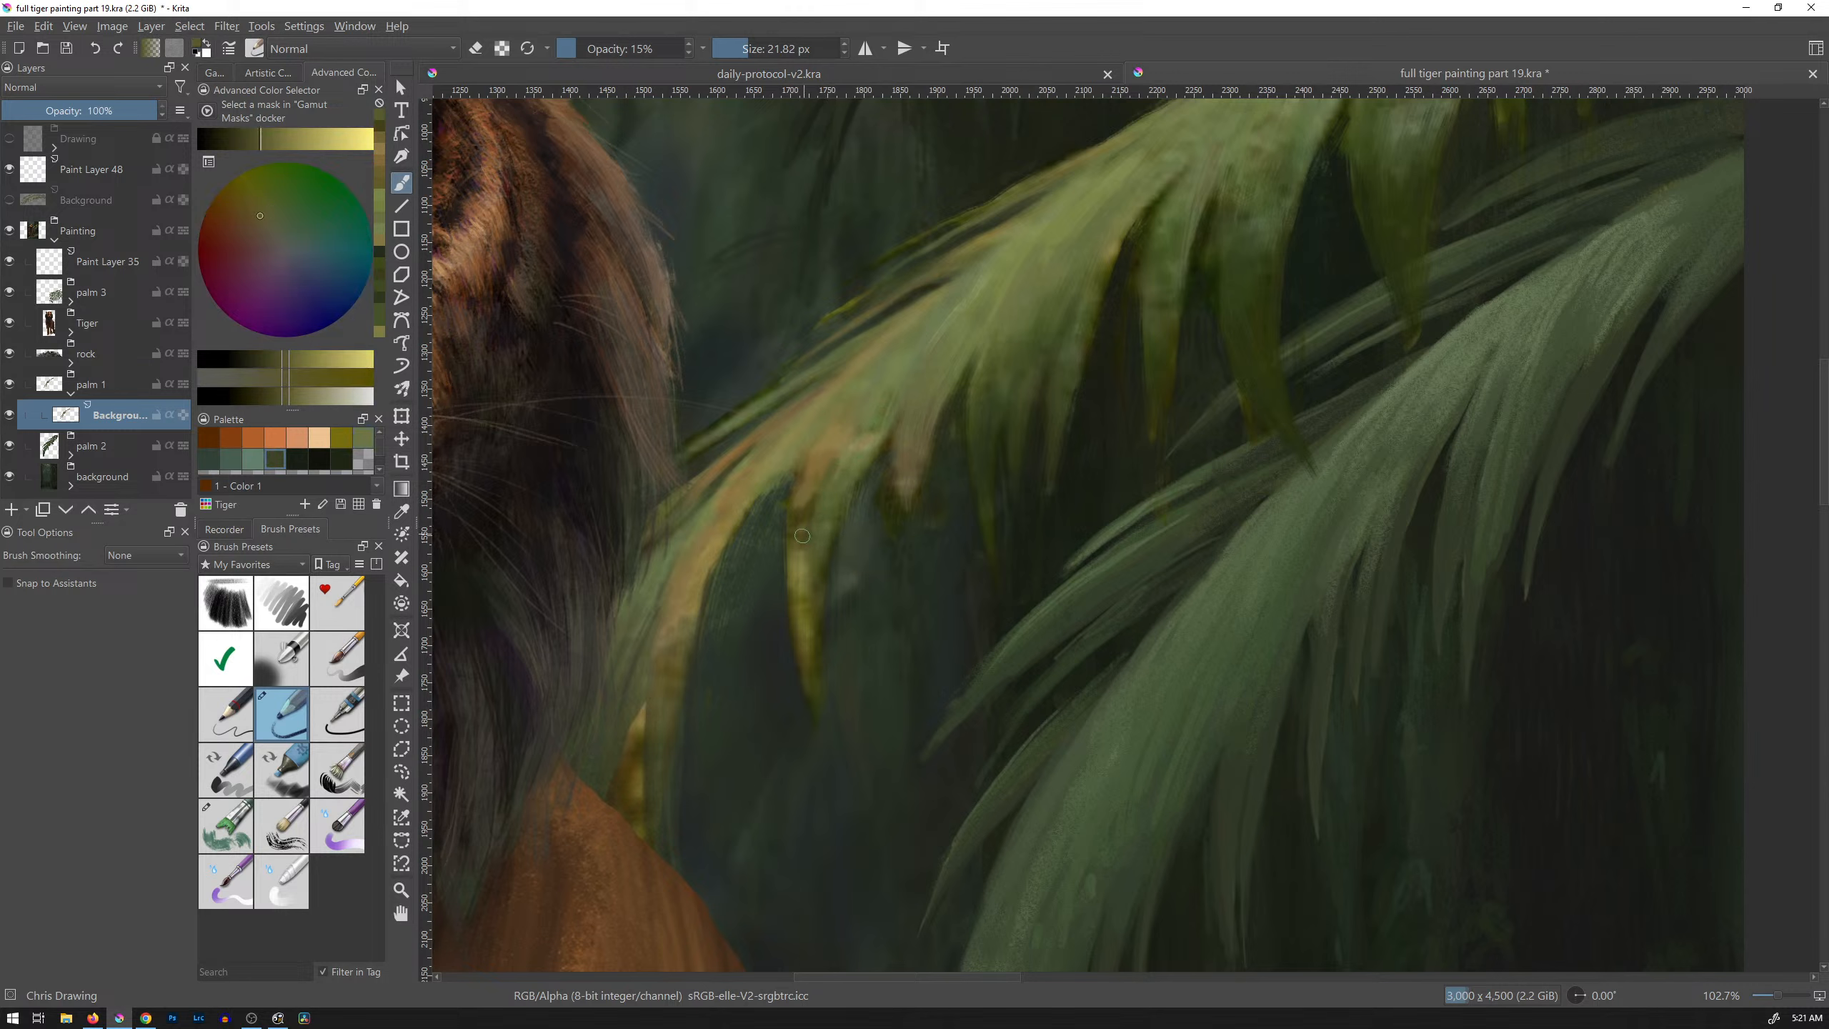
ctrl+click(806, 587)
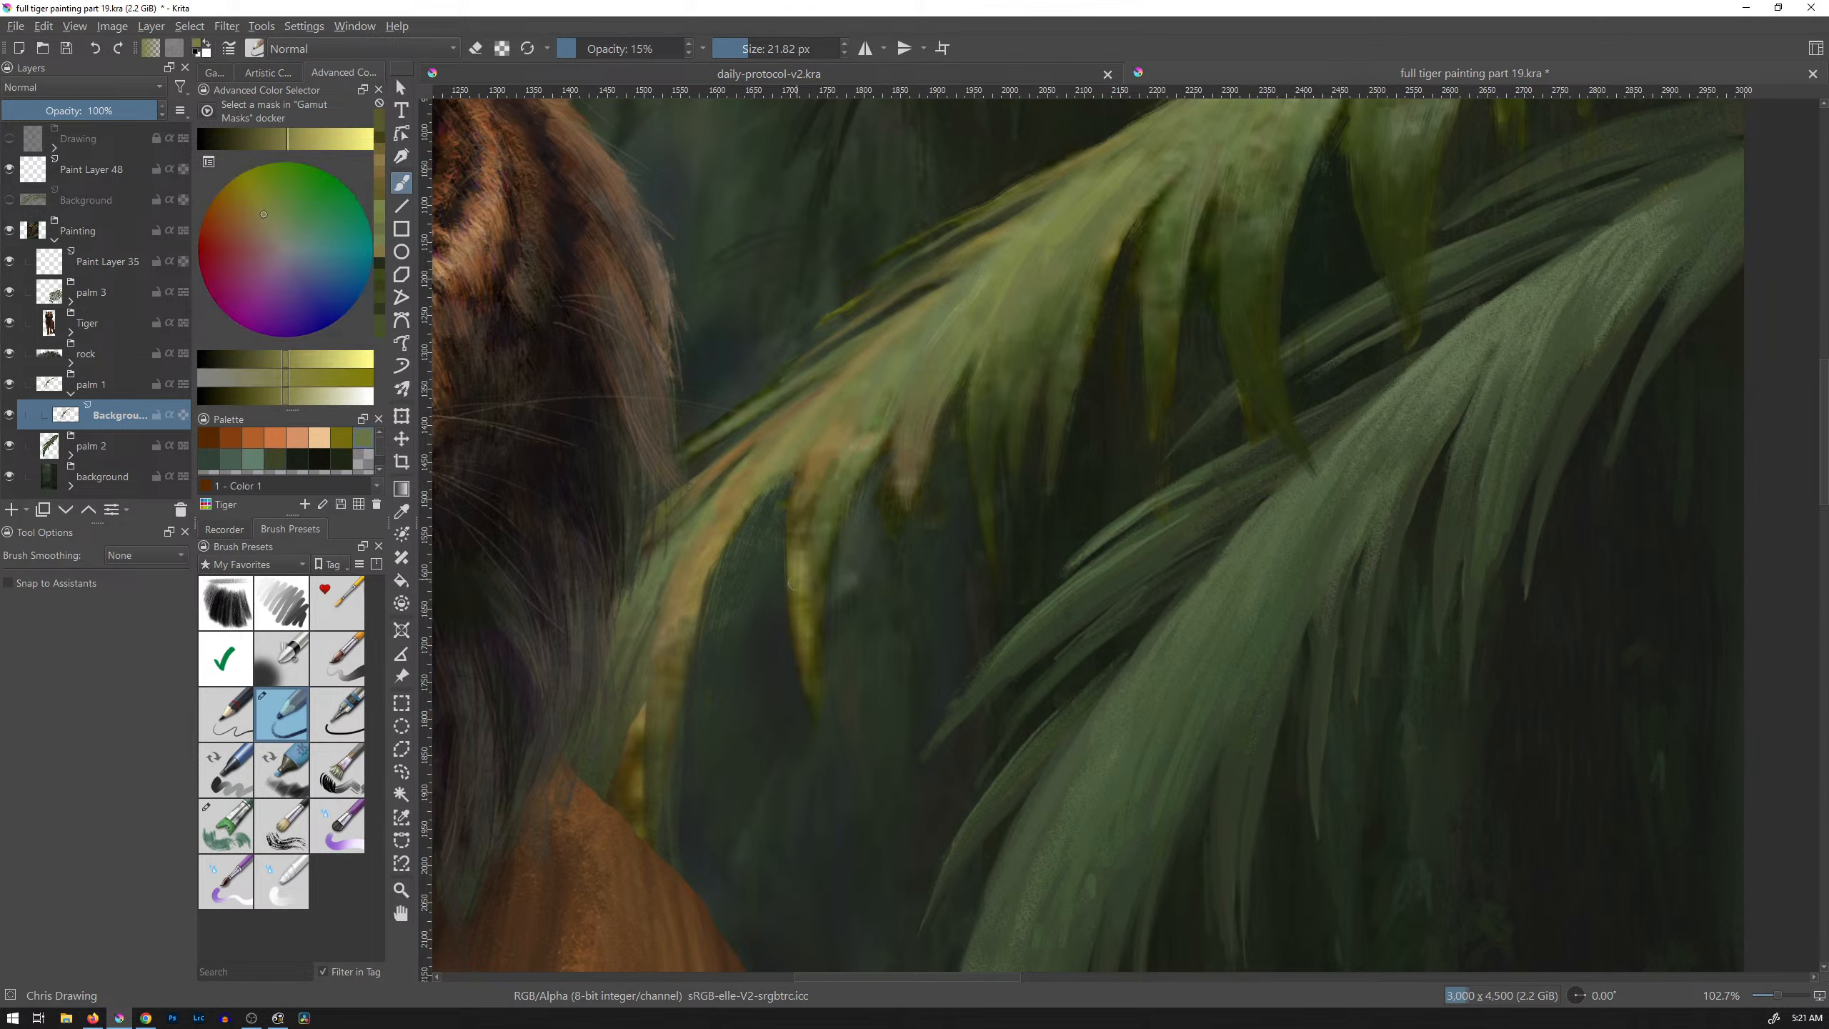
ctrl+click(821, 550)
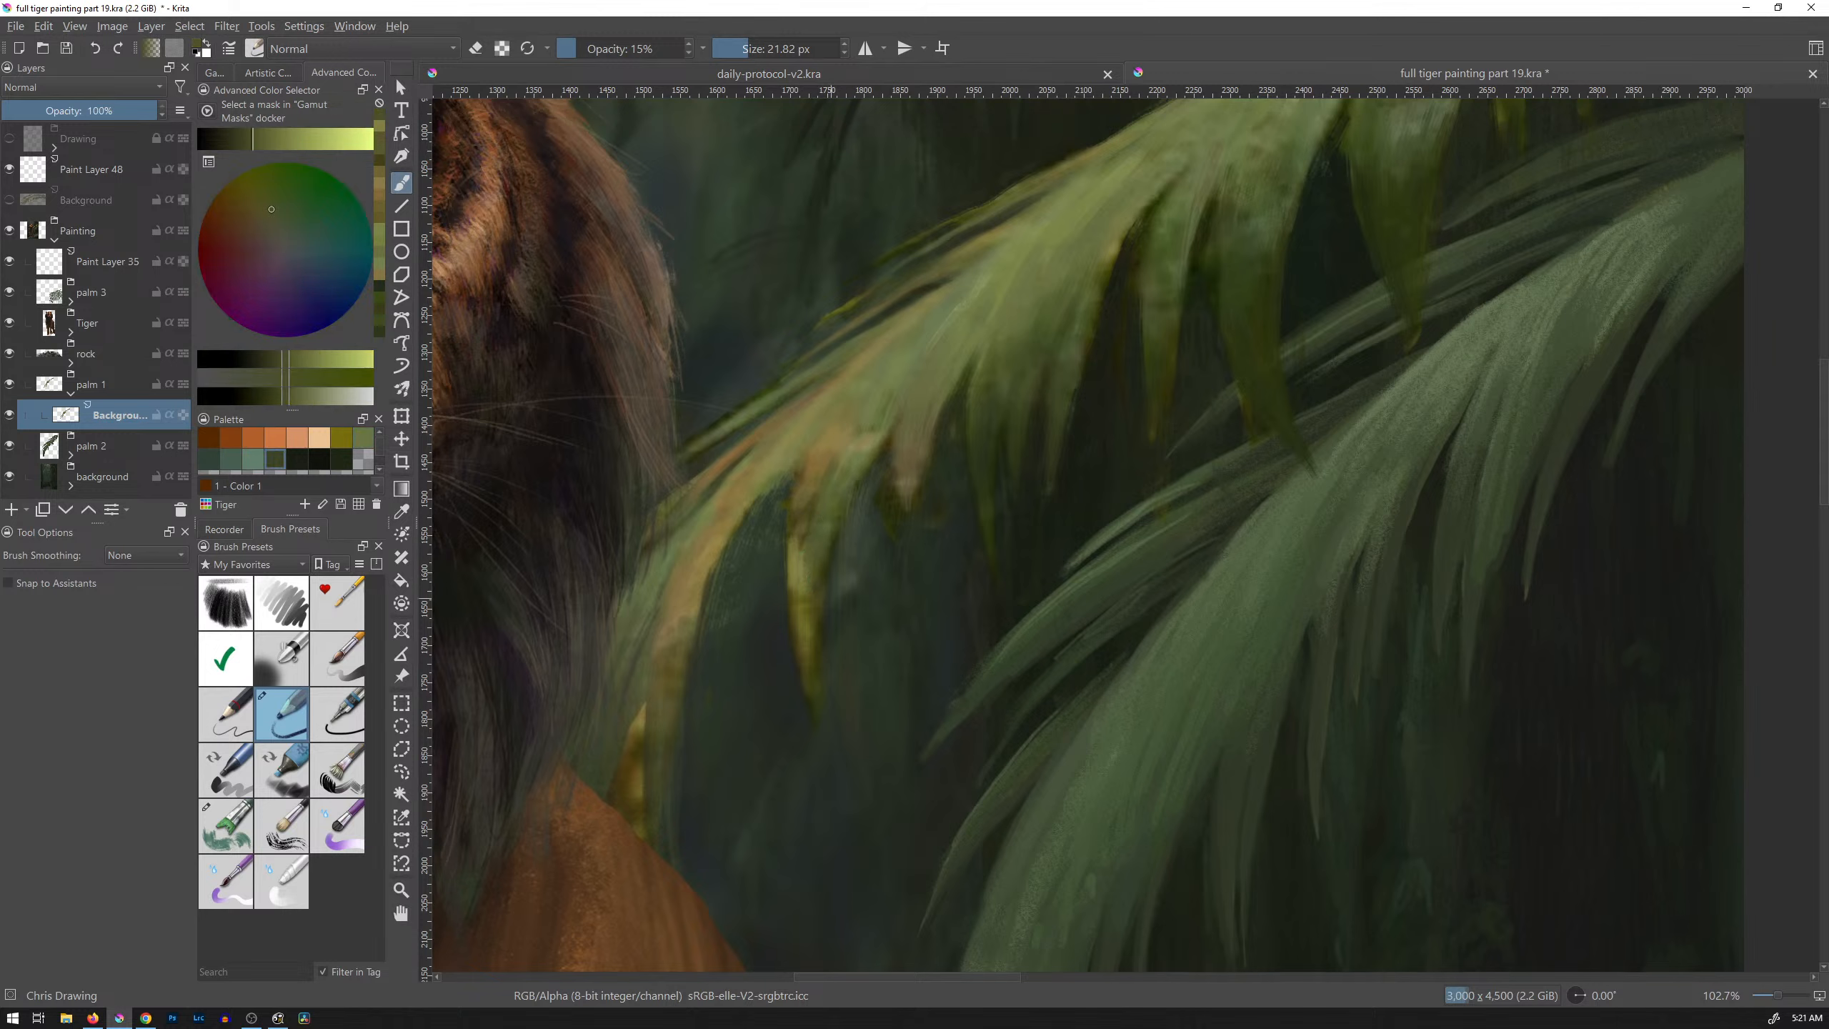
ctrl+click(832, 528)
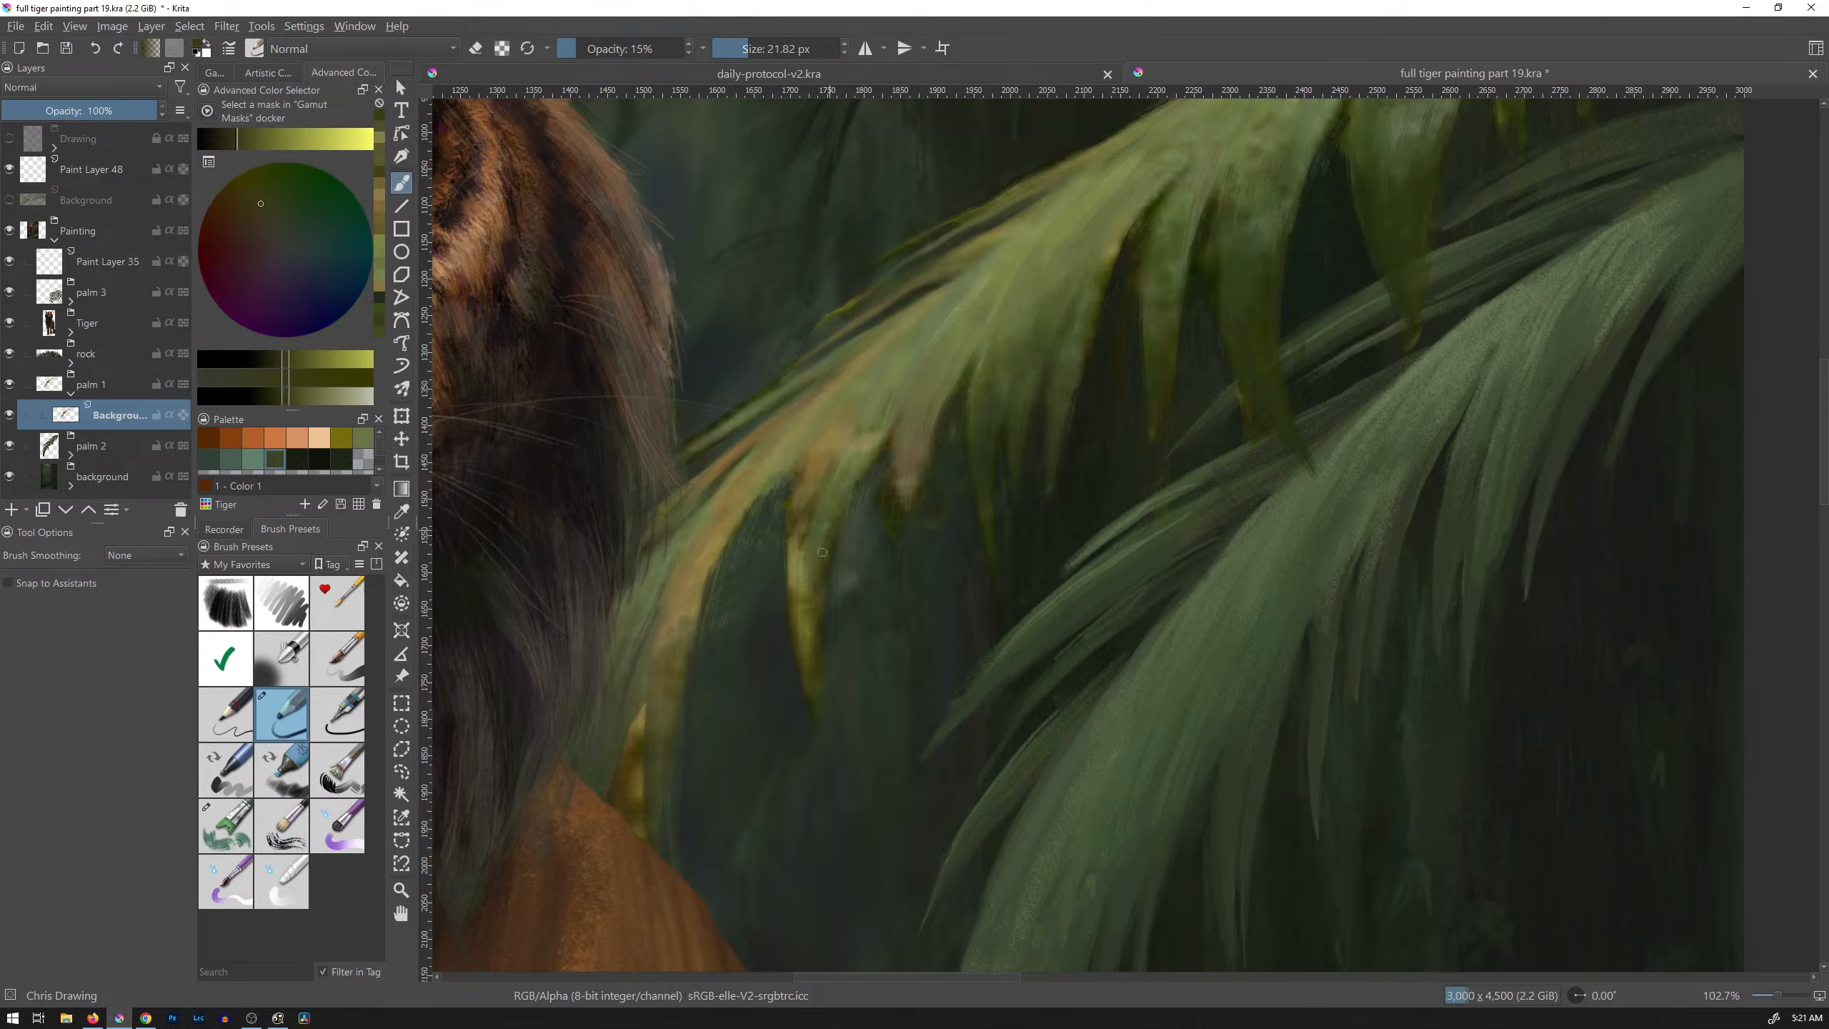
Step: Shape the lower half and pointed tip of the yellowish hanging leaflet with sampled yellow-green and dark green strokes
ctrl+click(829, 580)
ctrl+click(805, 592)
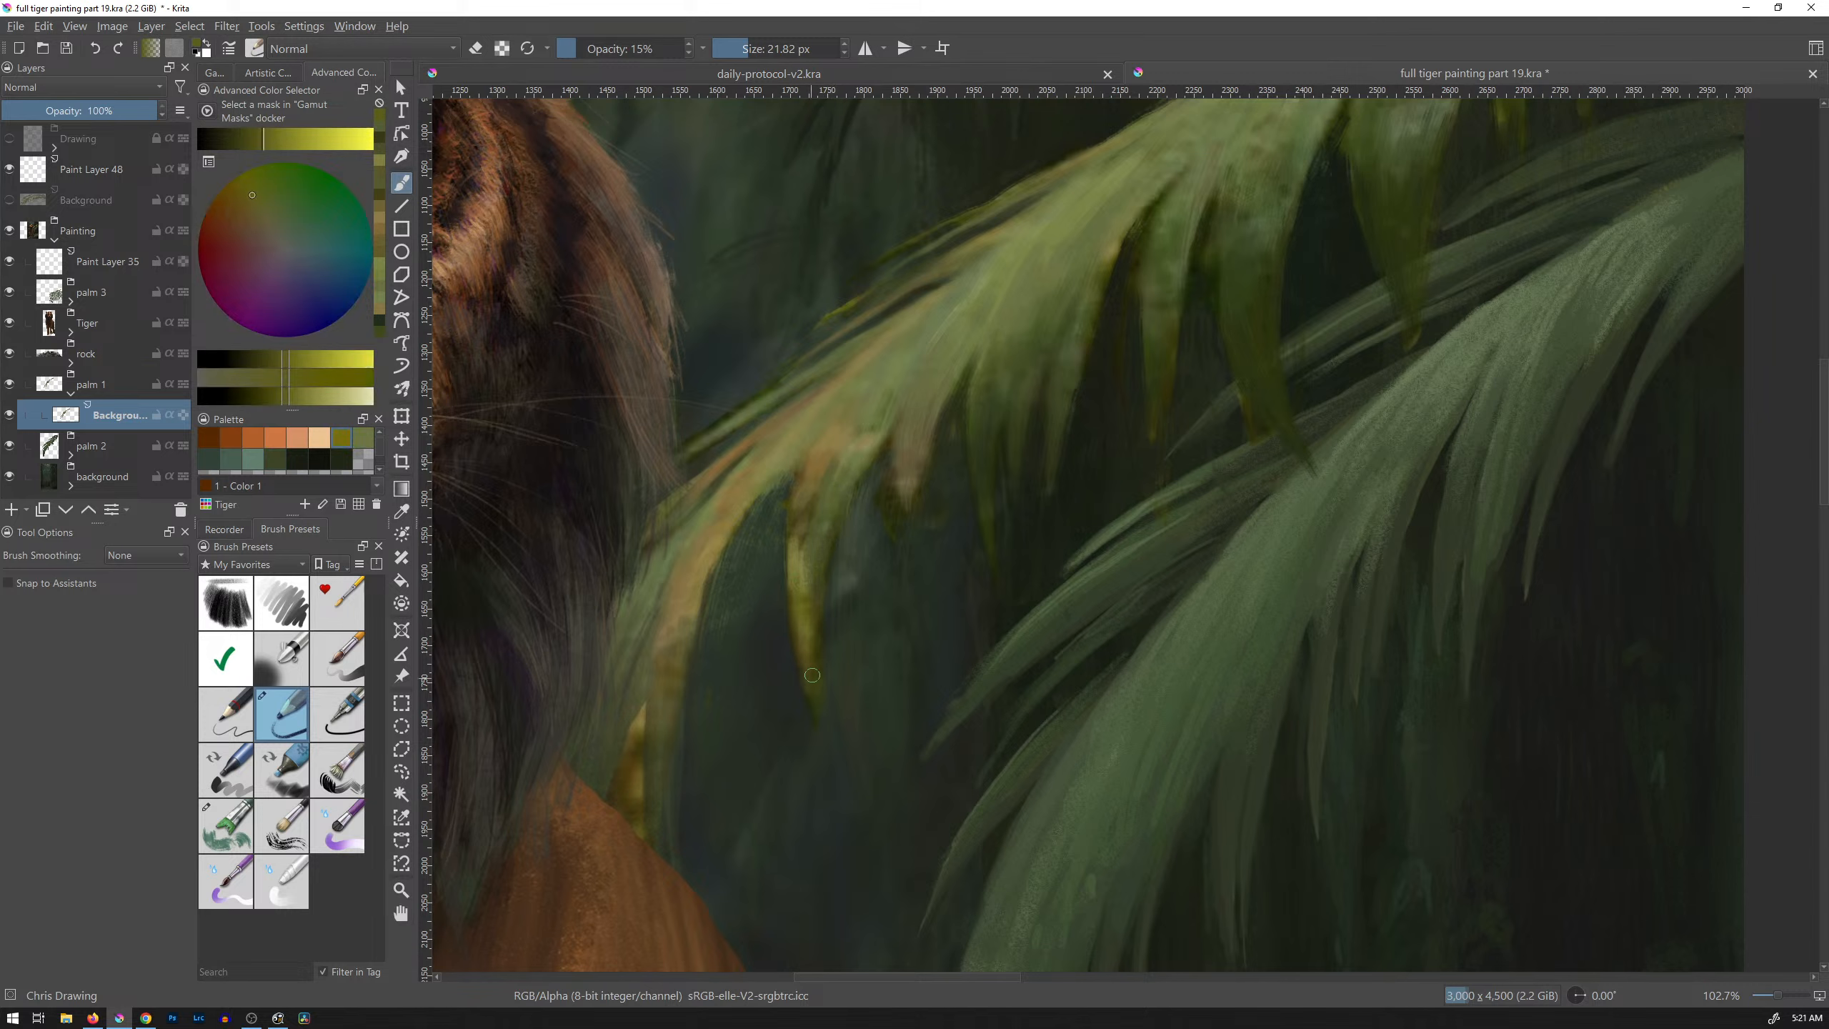
ctrl+click(816, 612)
mouse_move(815, 611)
mouse_down()
mouse_move(824, 716)
mouse_move(802, 611)
mouse_move(811, 668)
mouse_up()
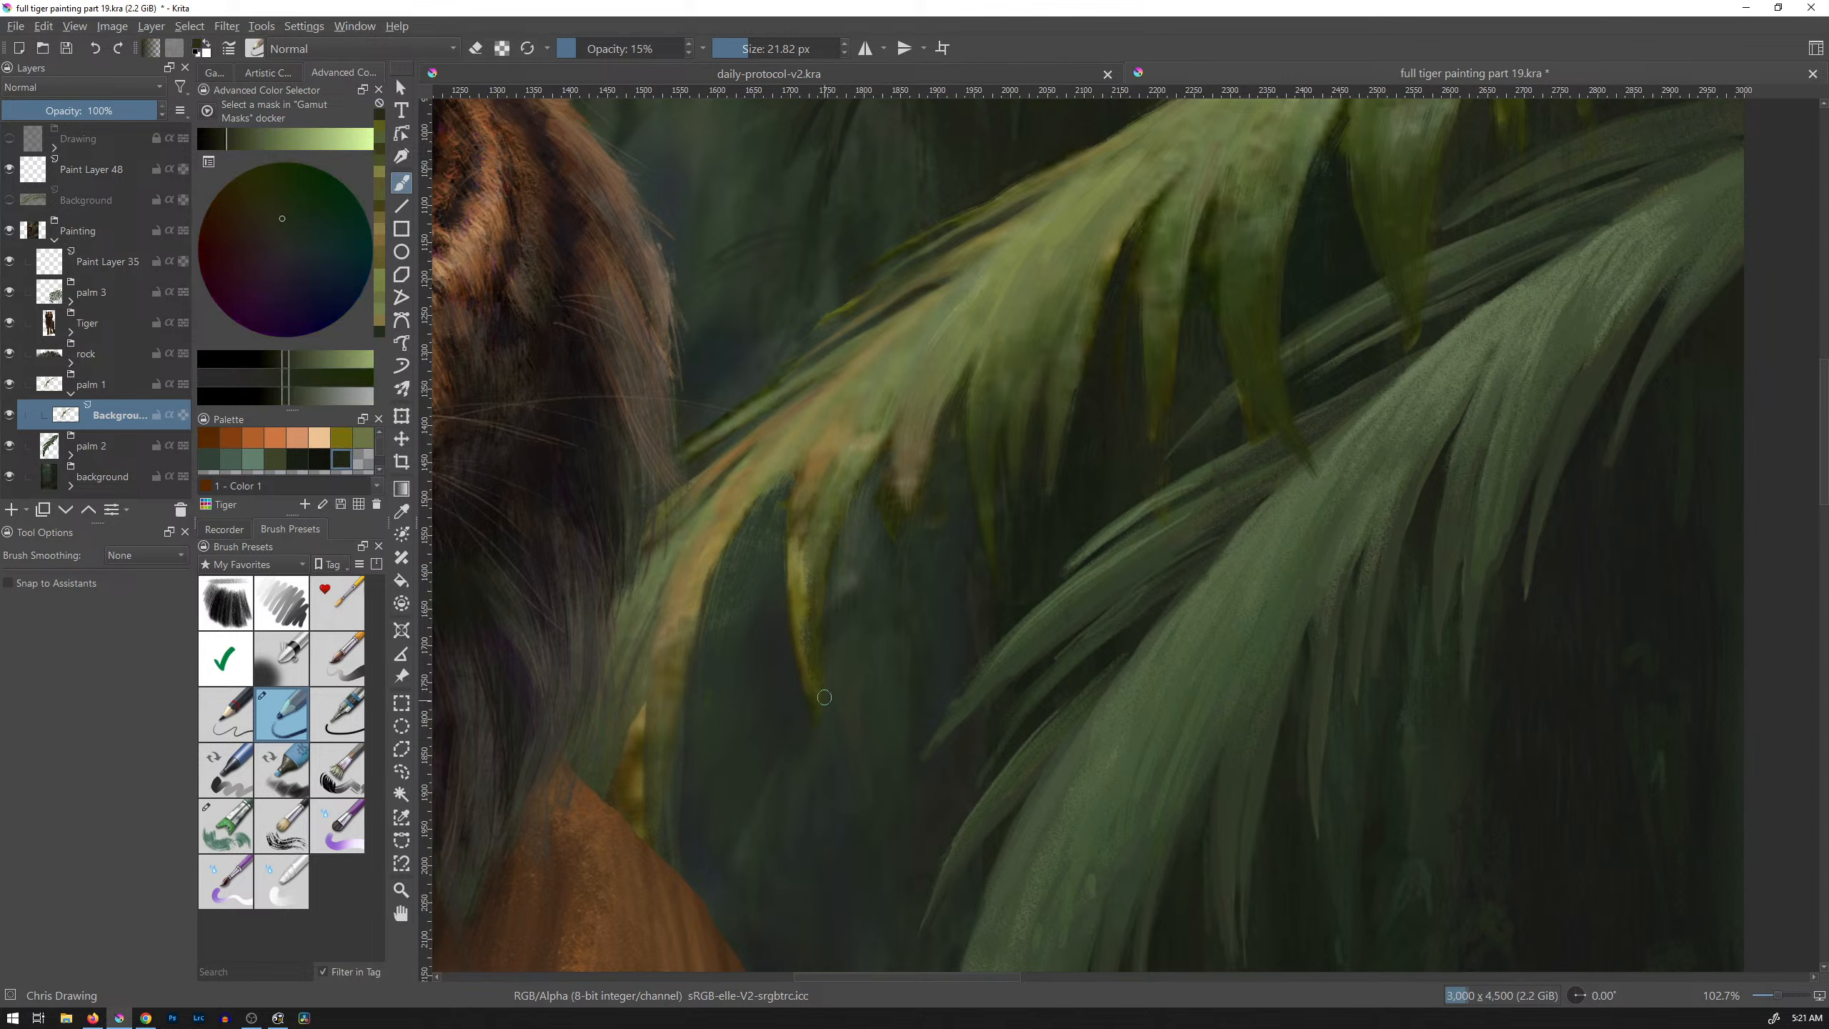
ctrl+click(808, 575)
drag(809, 575, 816, 670)
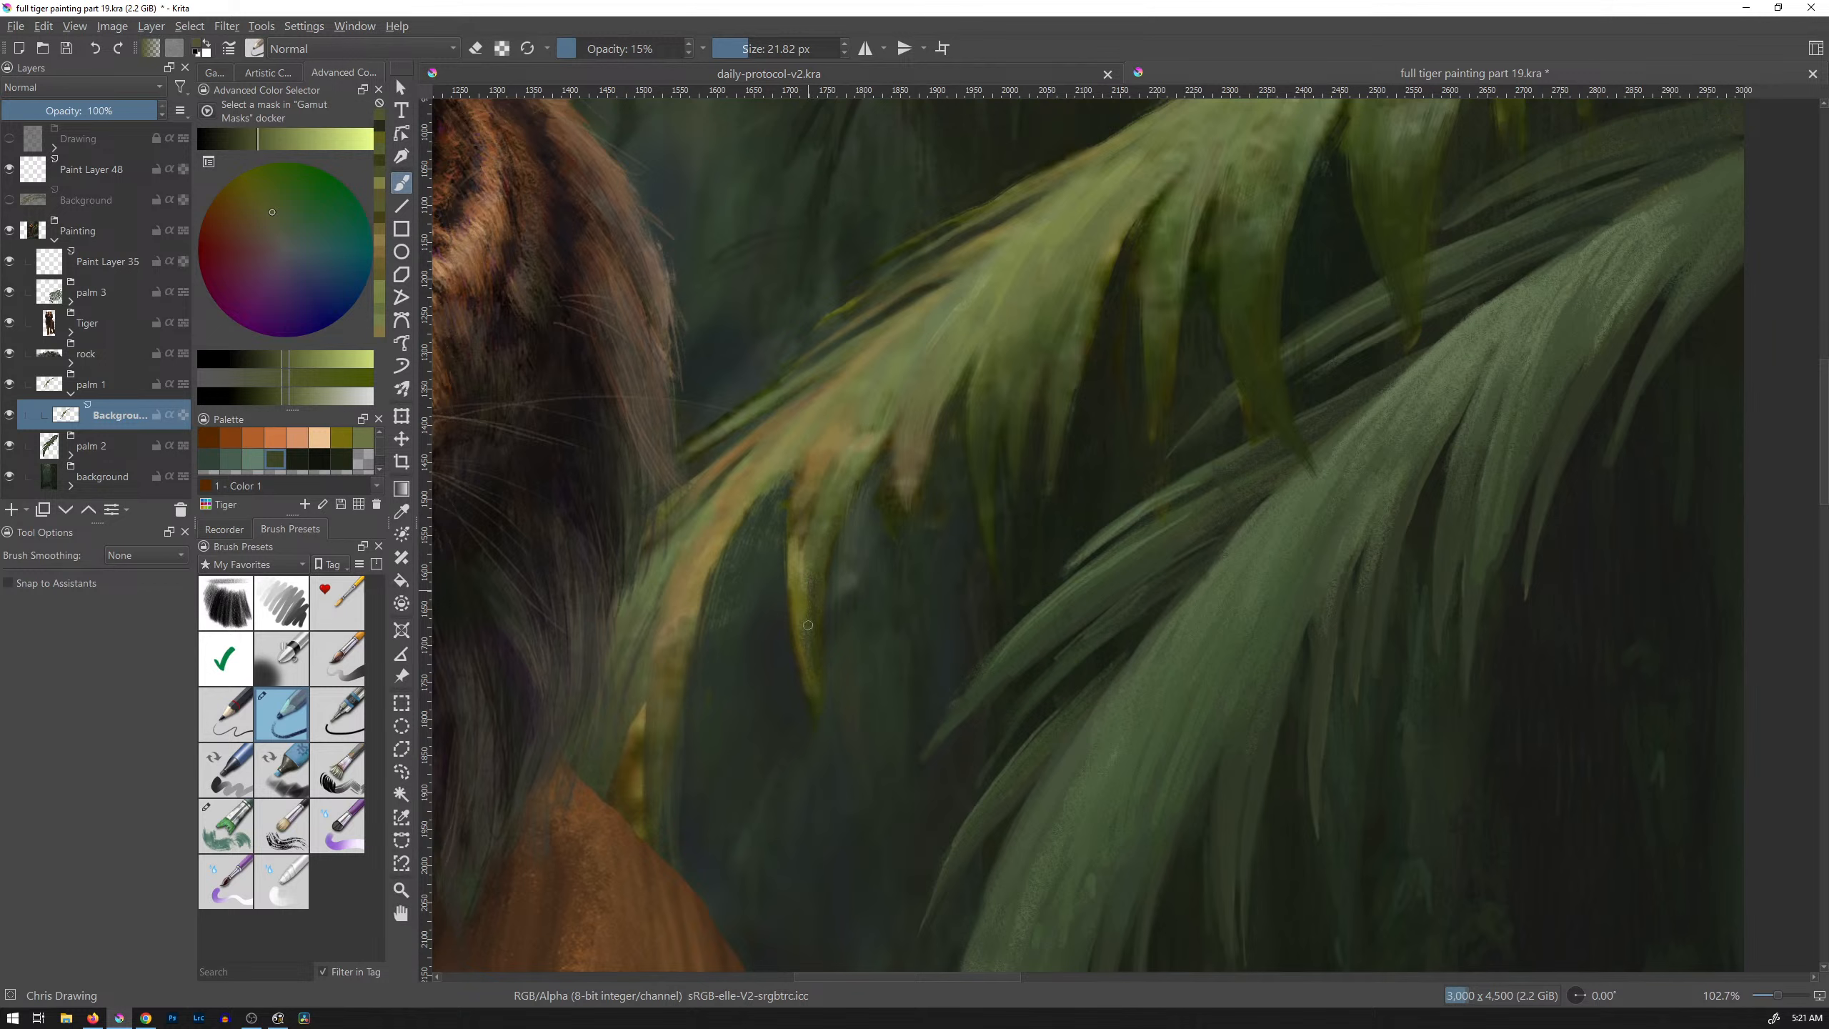
drag(819, 569, 820, 681)
Step: Blend the hanging leaflet's base into the neighbouring frond with sampled olive and green tones
ctrl+click(806, 503)
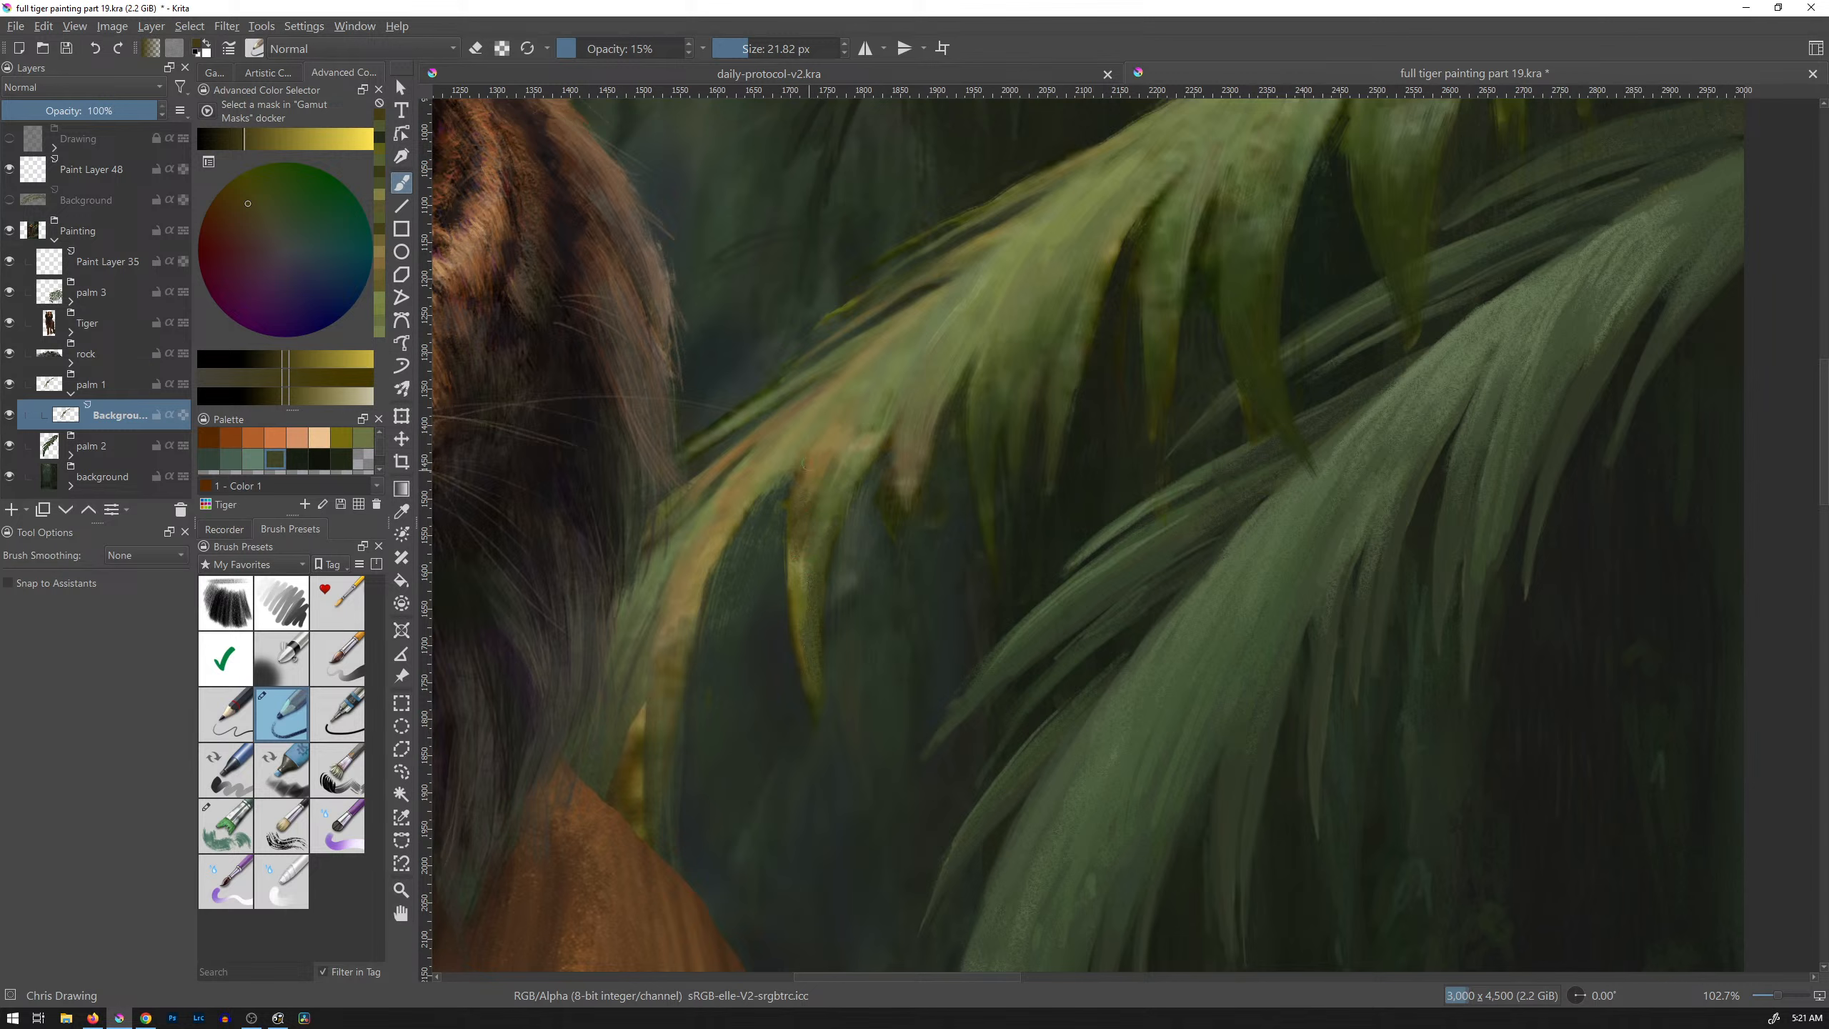
ctrl+click(800, 472)
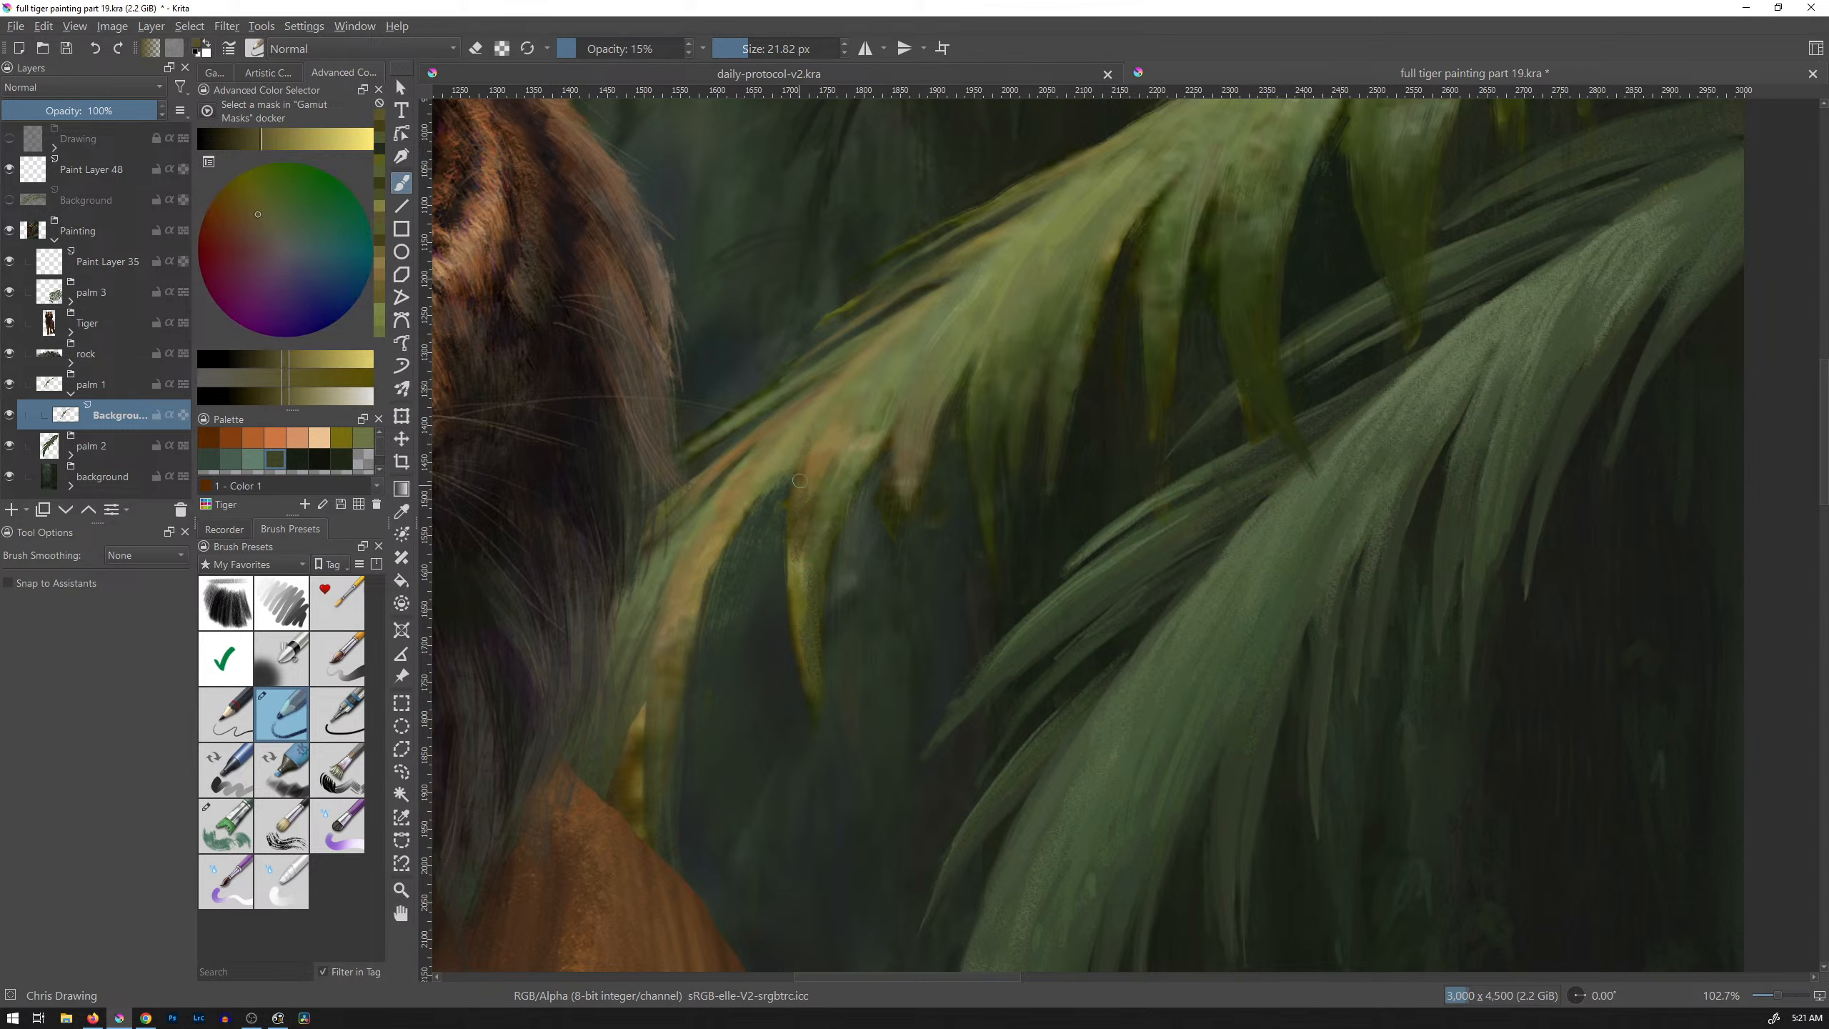
ctrl+click(839, 473)
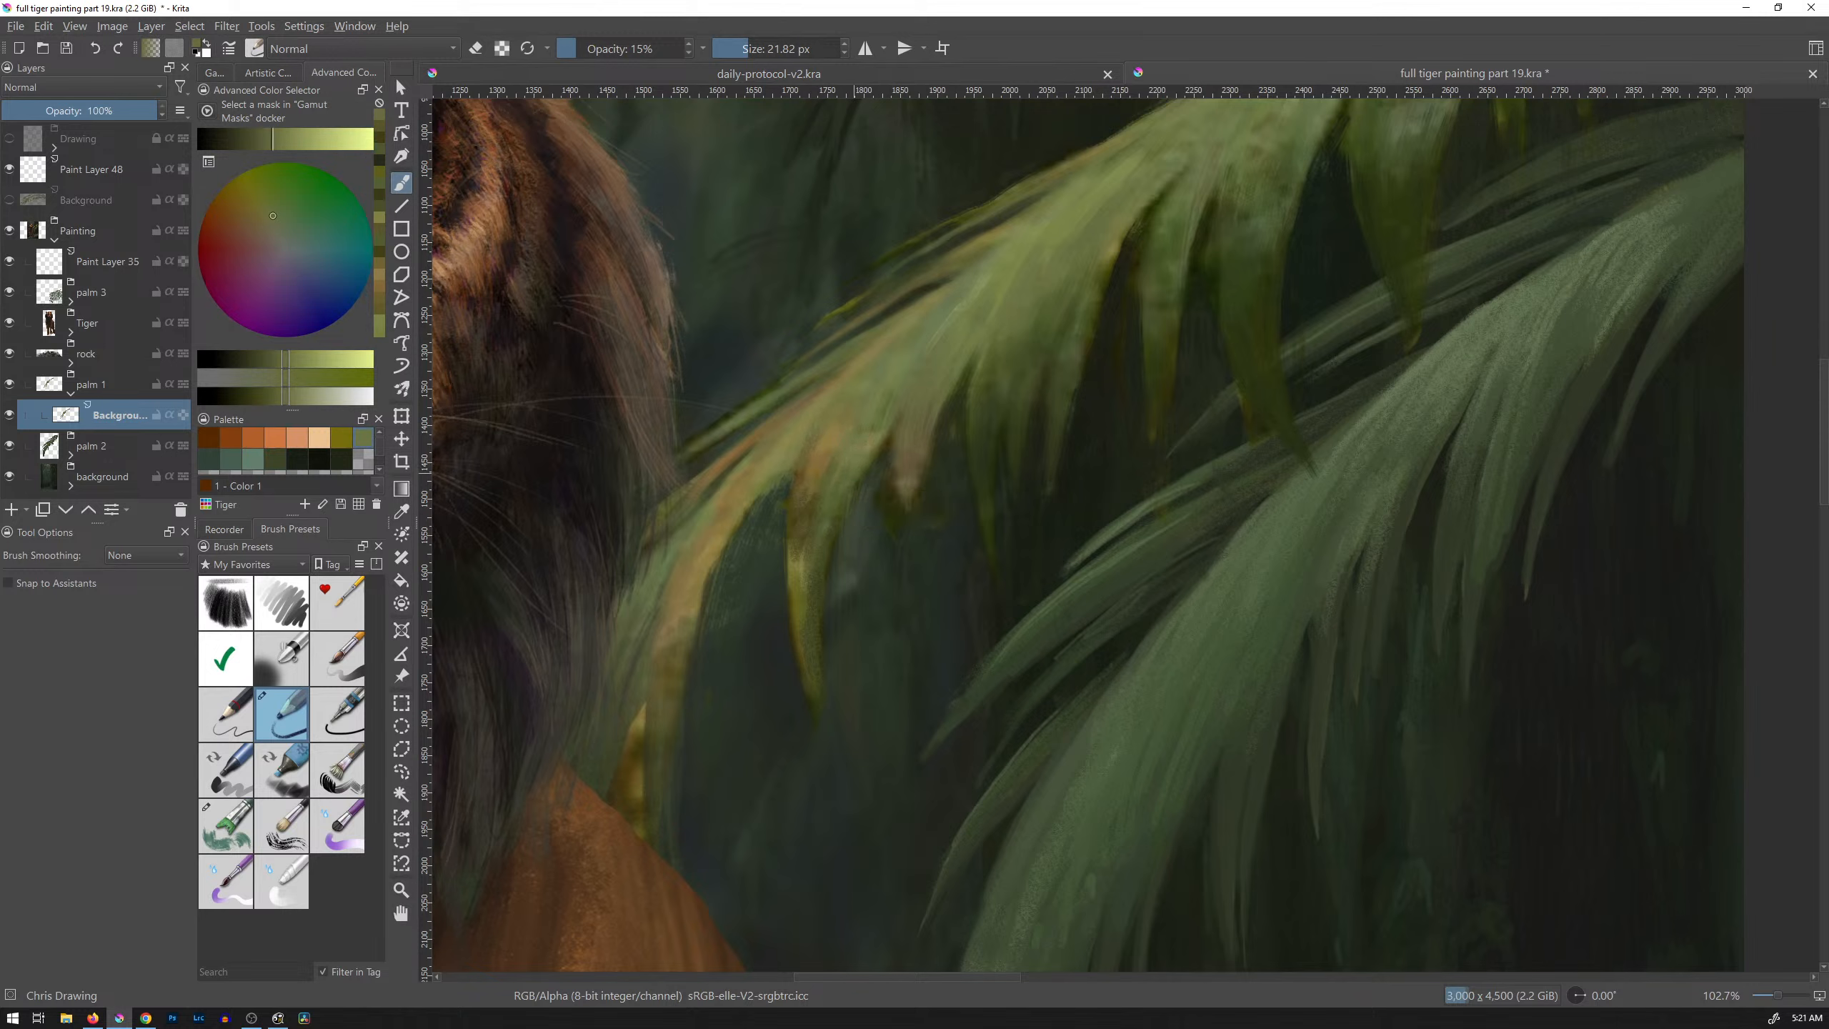
ctrl+click(886, 432)
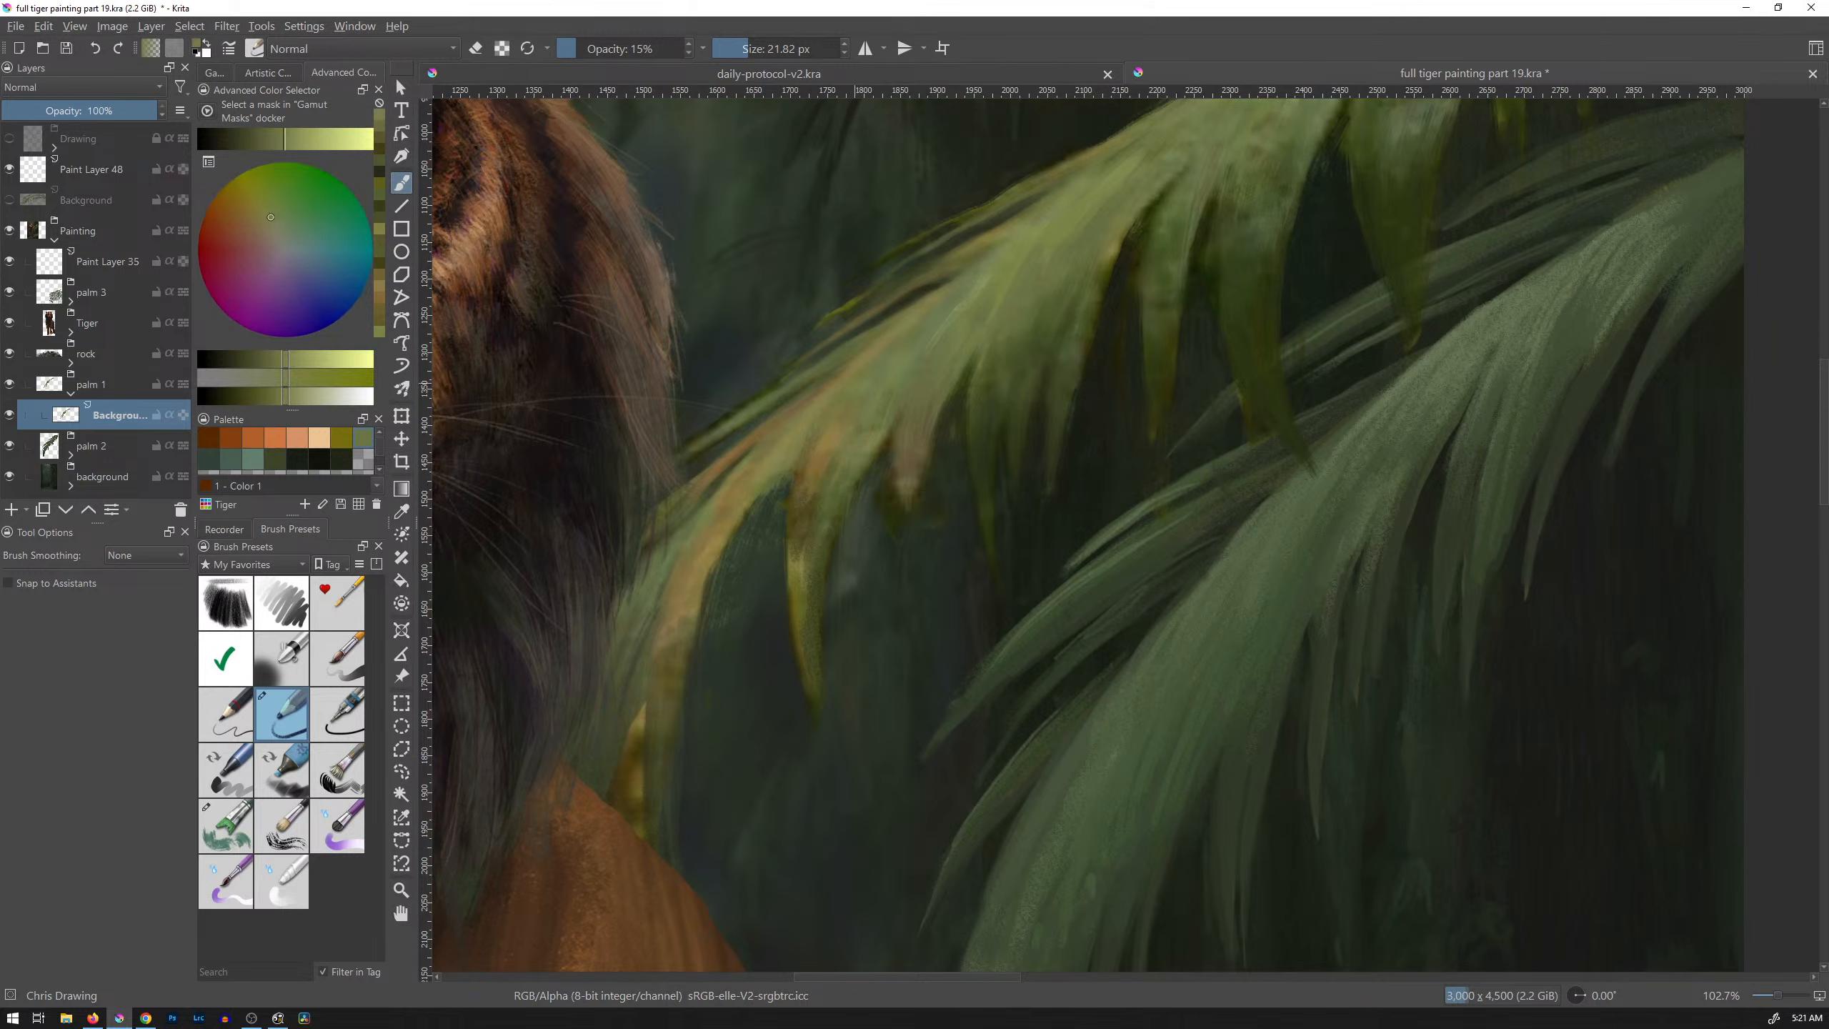
ctrl+click(789, 462)
drag(750, 510, 740, 528)
Step: Trim the short brownish leaflet's edges in eraser mode at about 13 px, then resume painting with a sampled frond color
key(e)
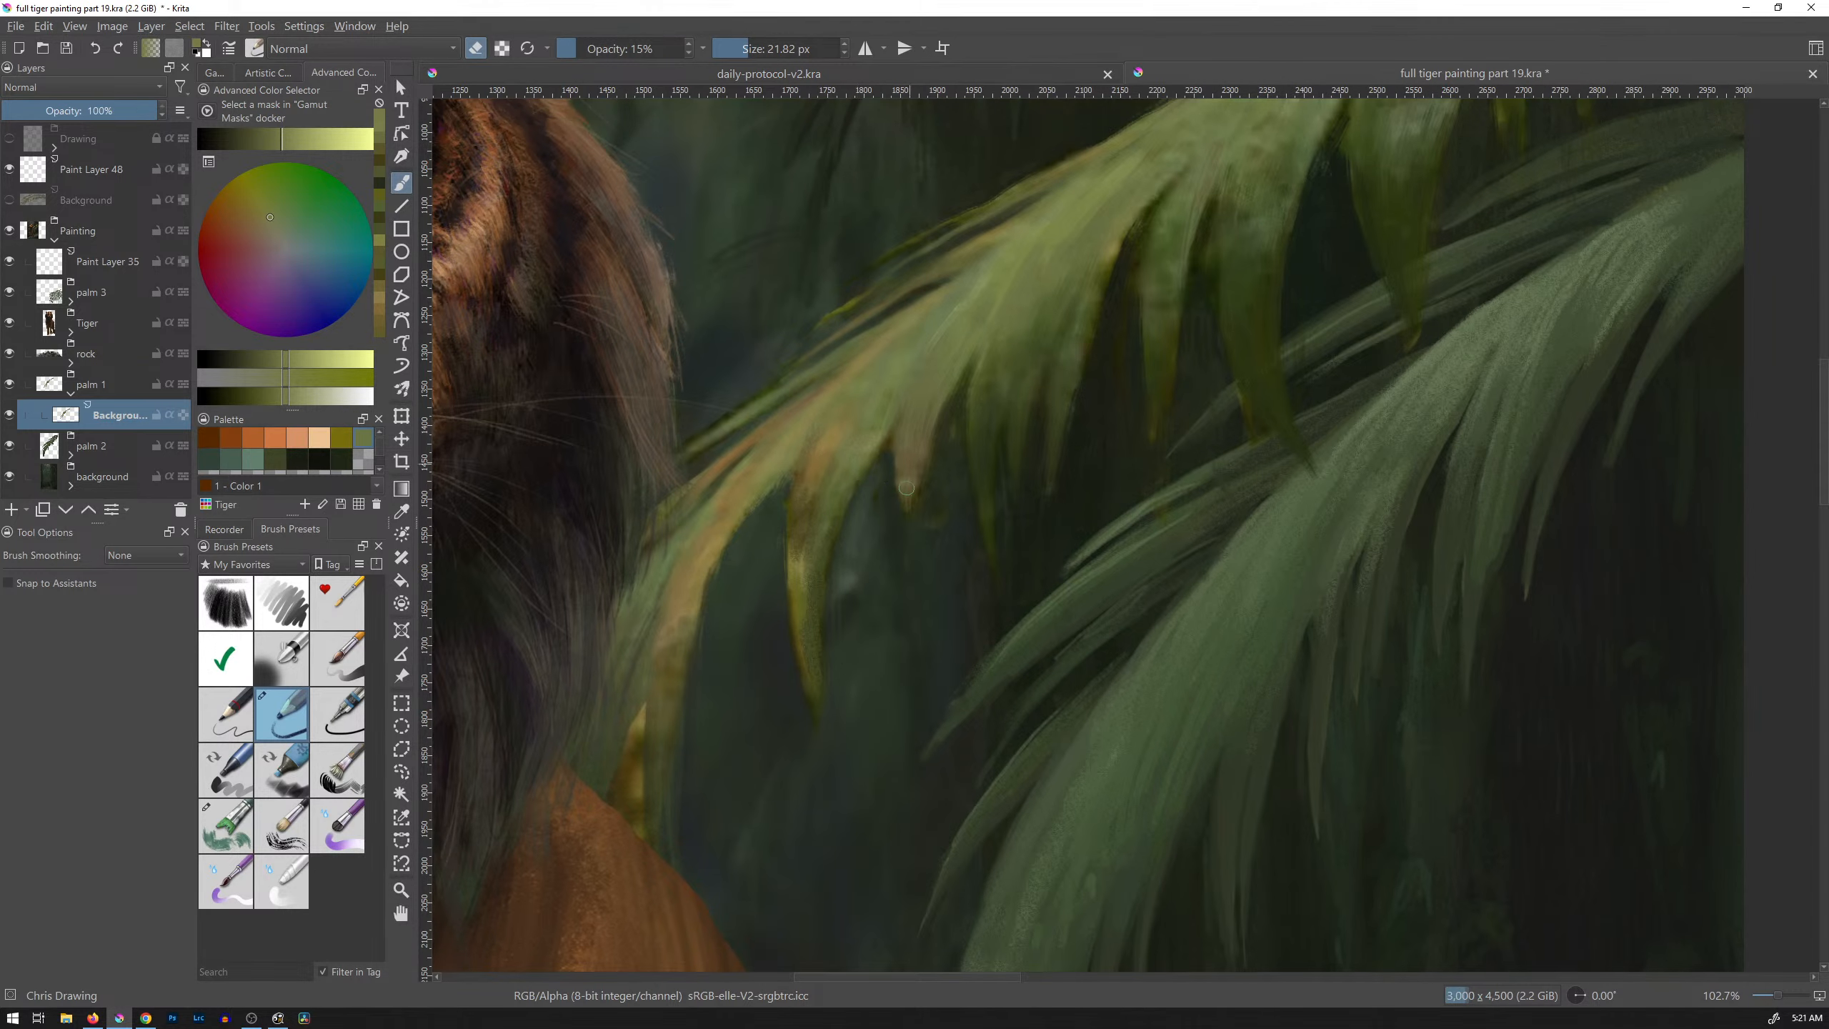
shift+drag(891, 520, 884, 530)
drag(890, 422, 890, 438)
drag(907, 392, 894, 423)
key(e)
ctrl+click(918, 412)
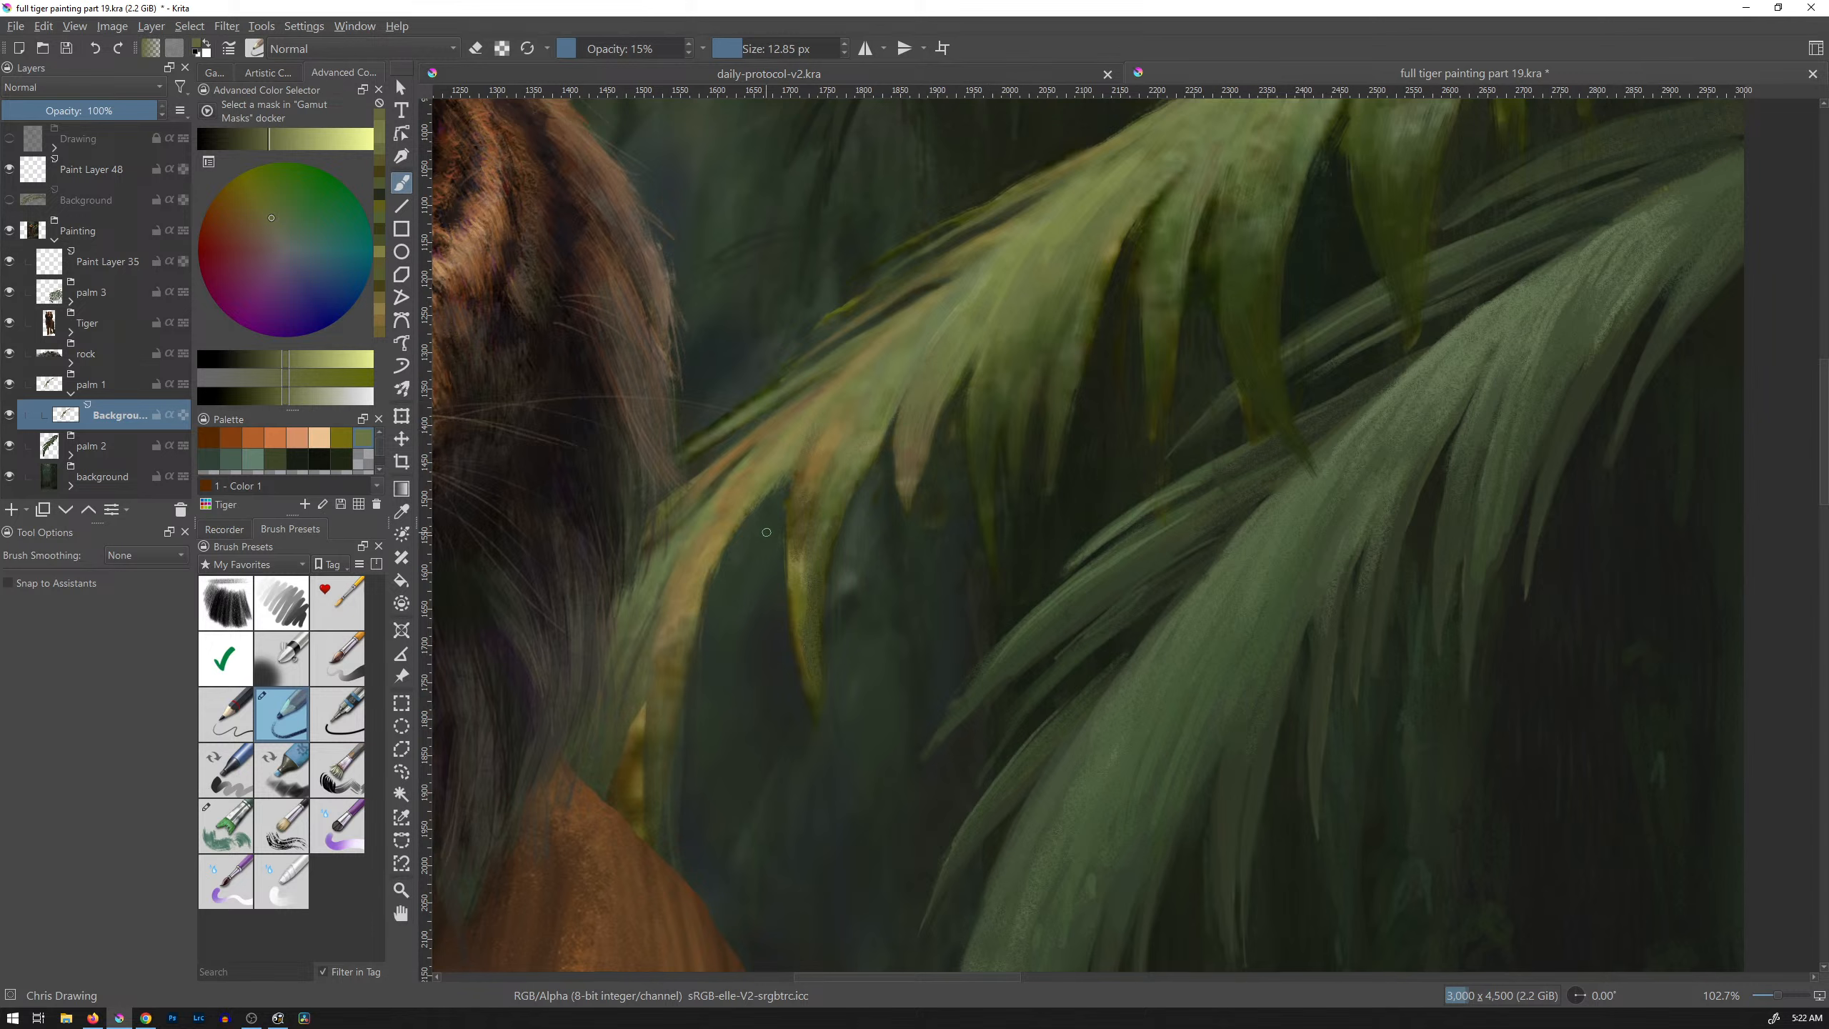
Step: Refine the thin leaflets along the frond's upper edge with erasing and sampled greens, lightening and darkening the color as needed
key(e)
key(e)
ctrl+click(874, 318)
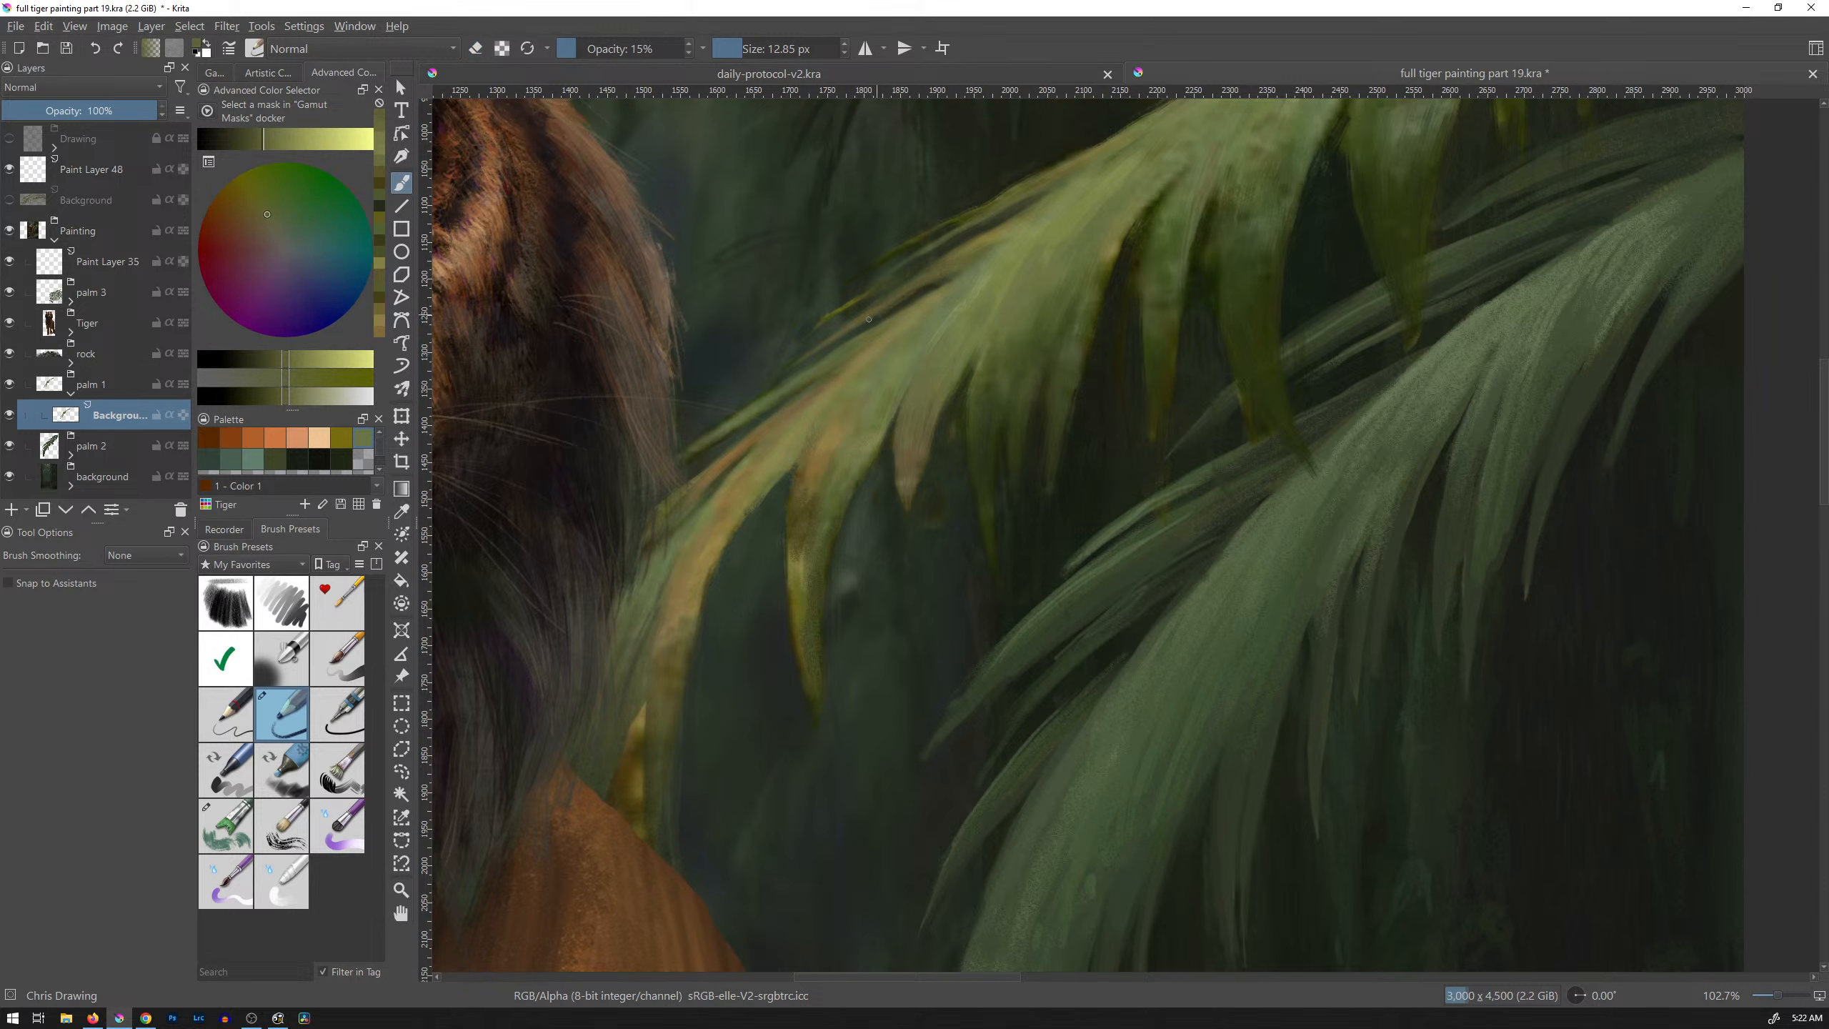
key(l)
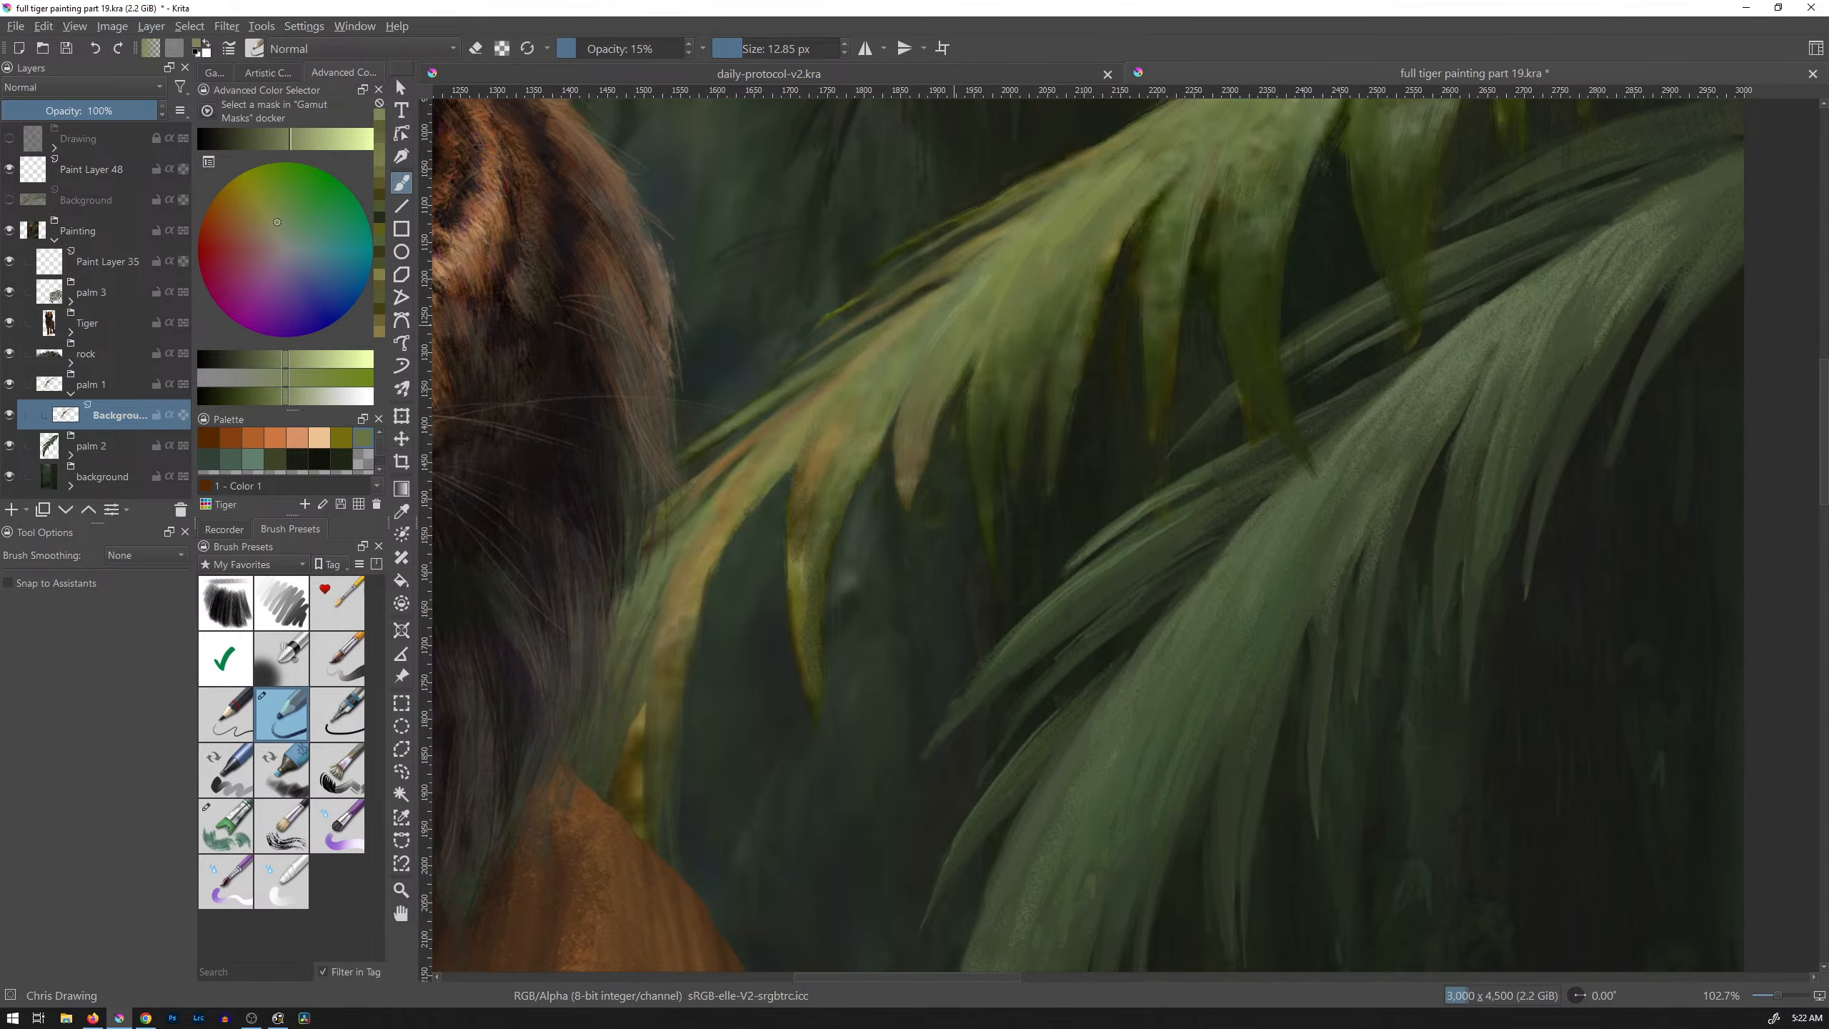
key(k)
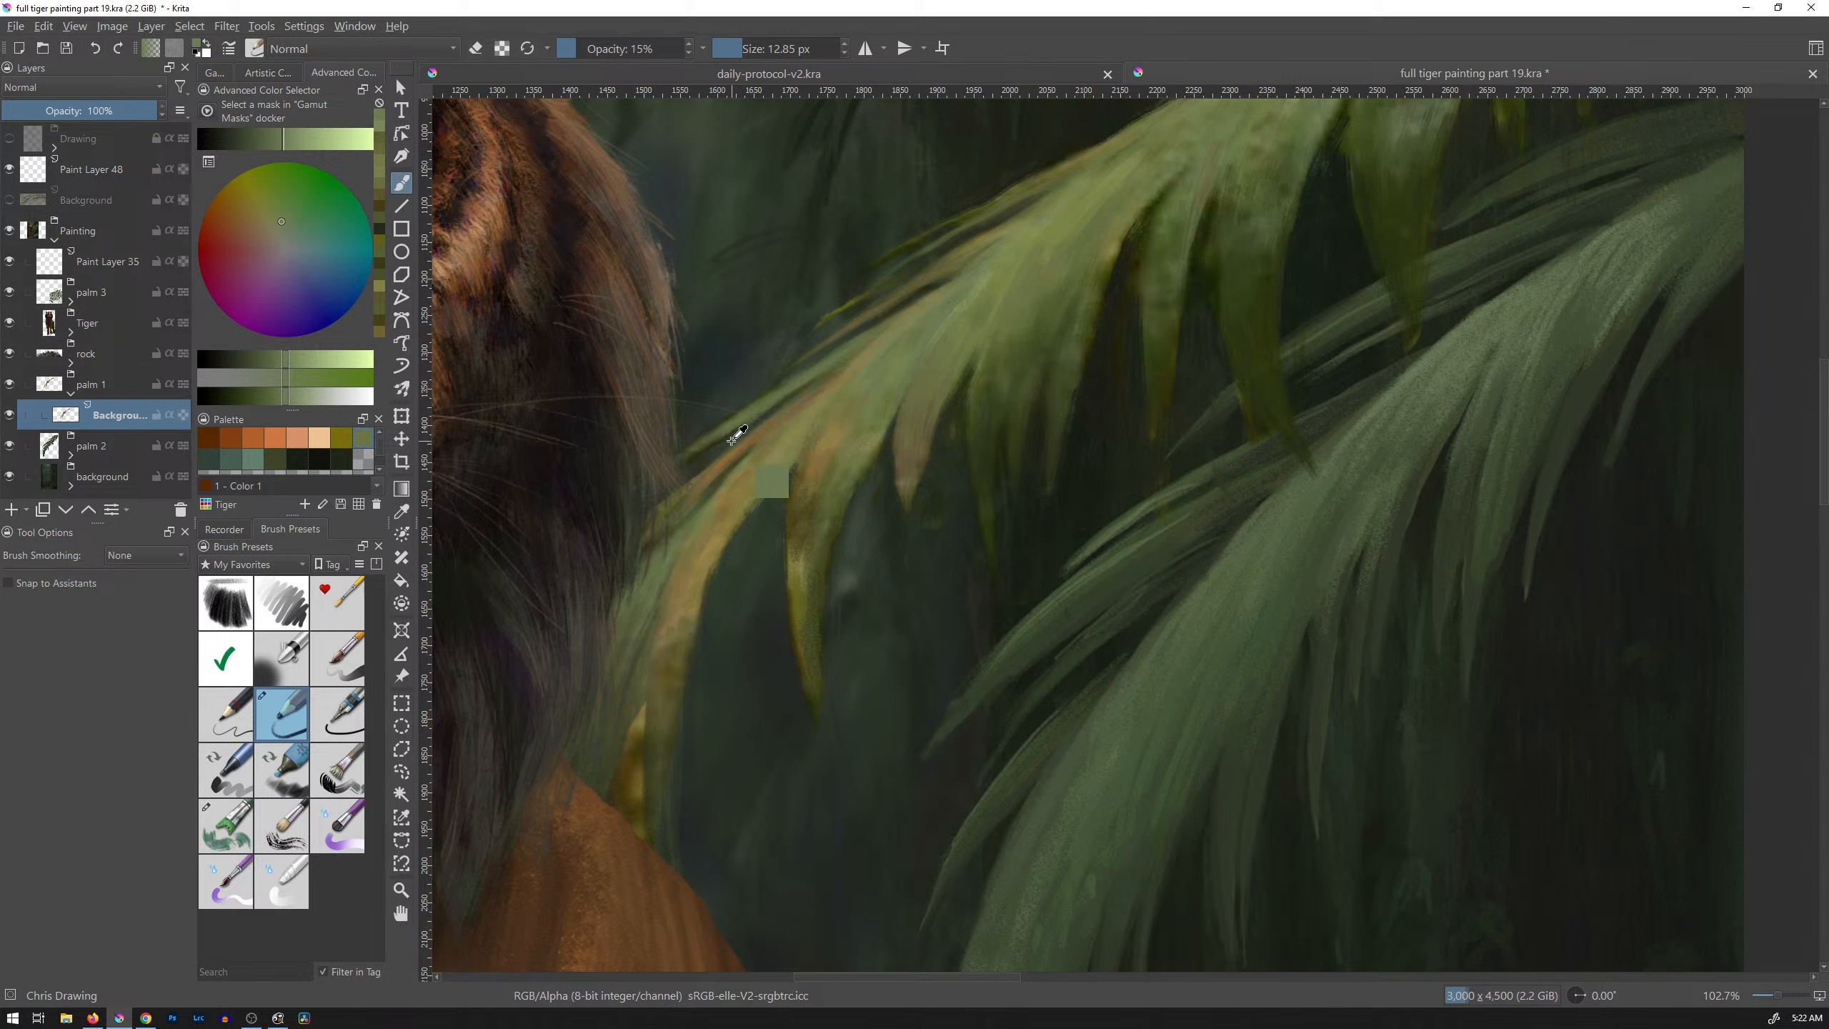
key(k)
key(e)
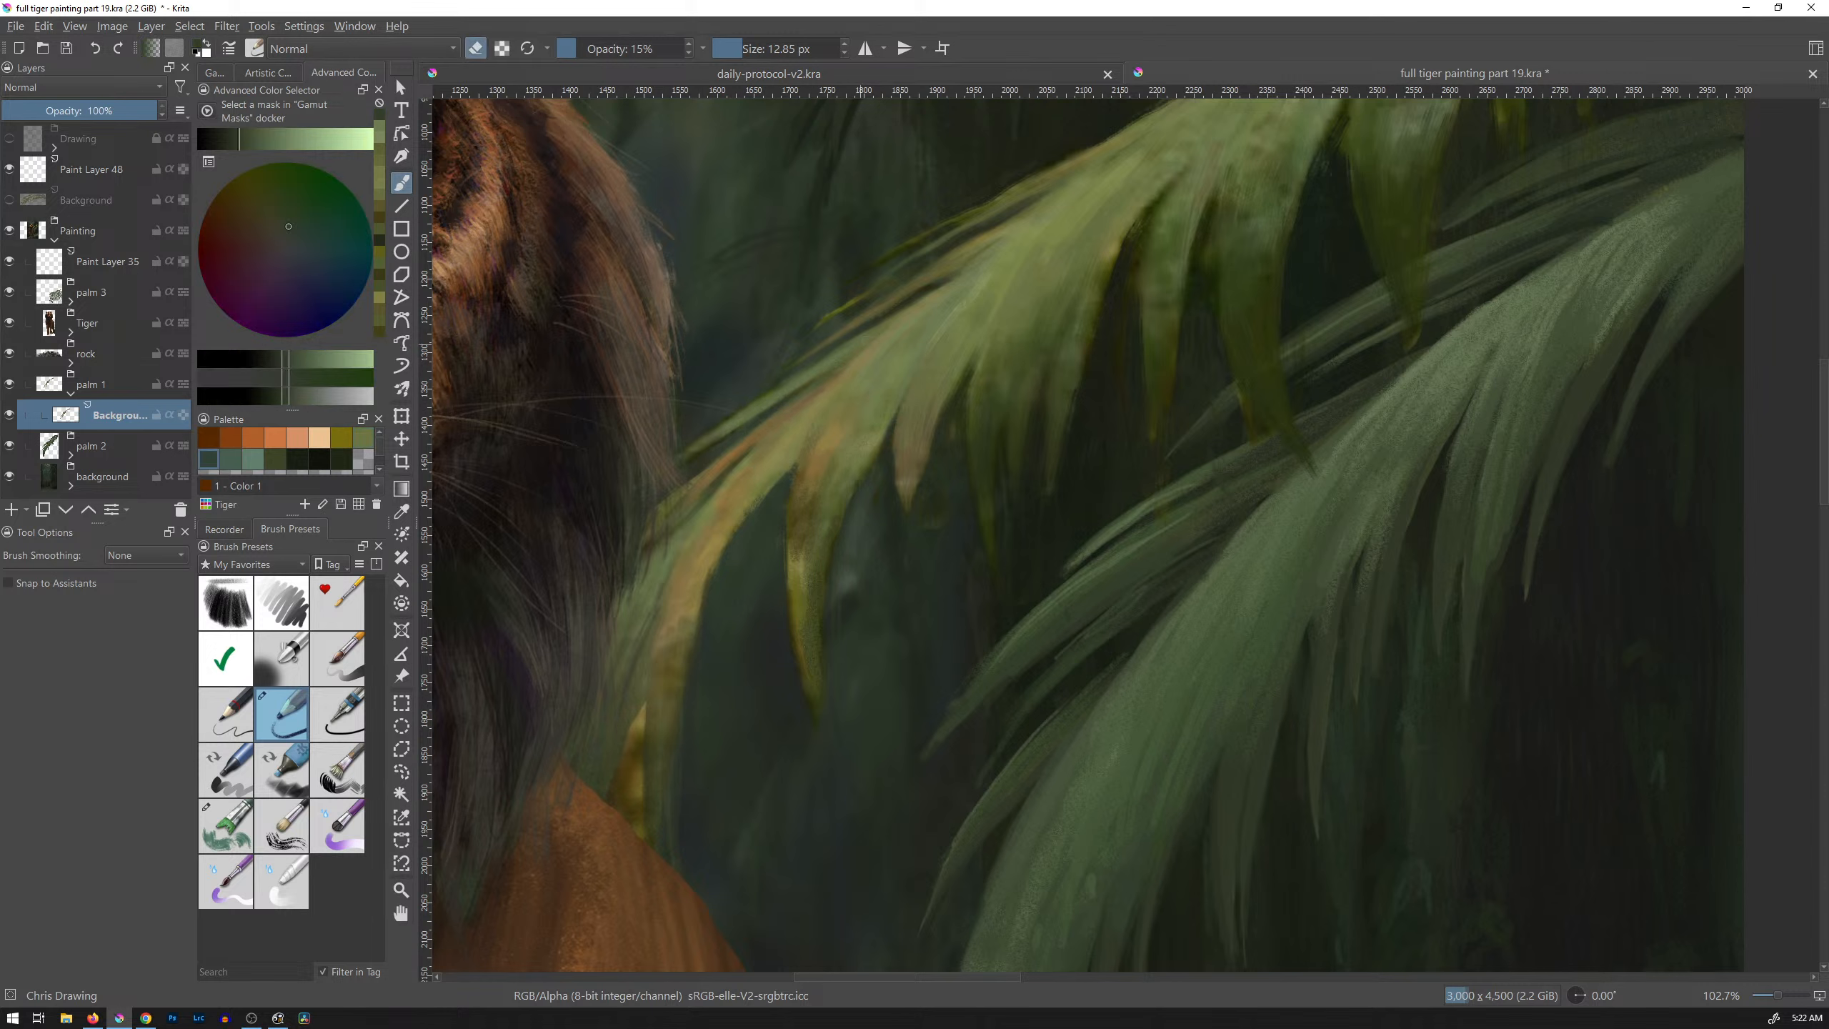
key(e)
ctrl+click(860, 367)
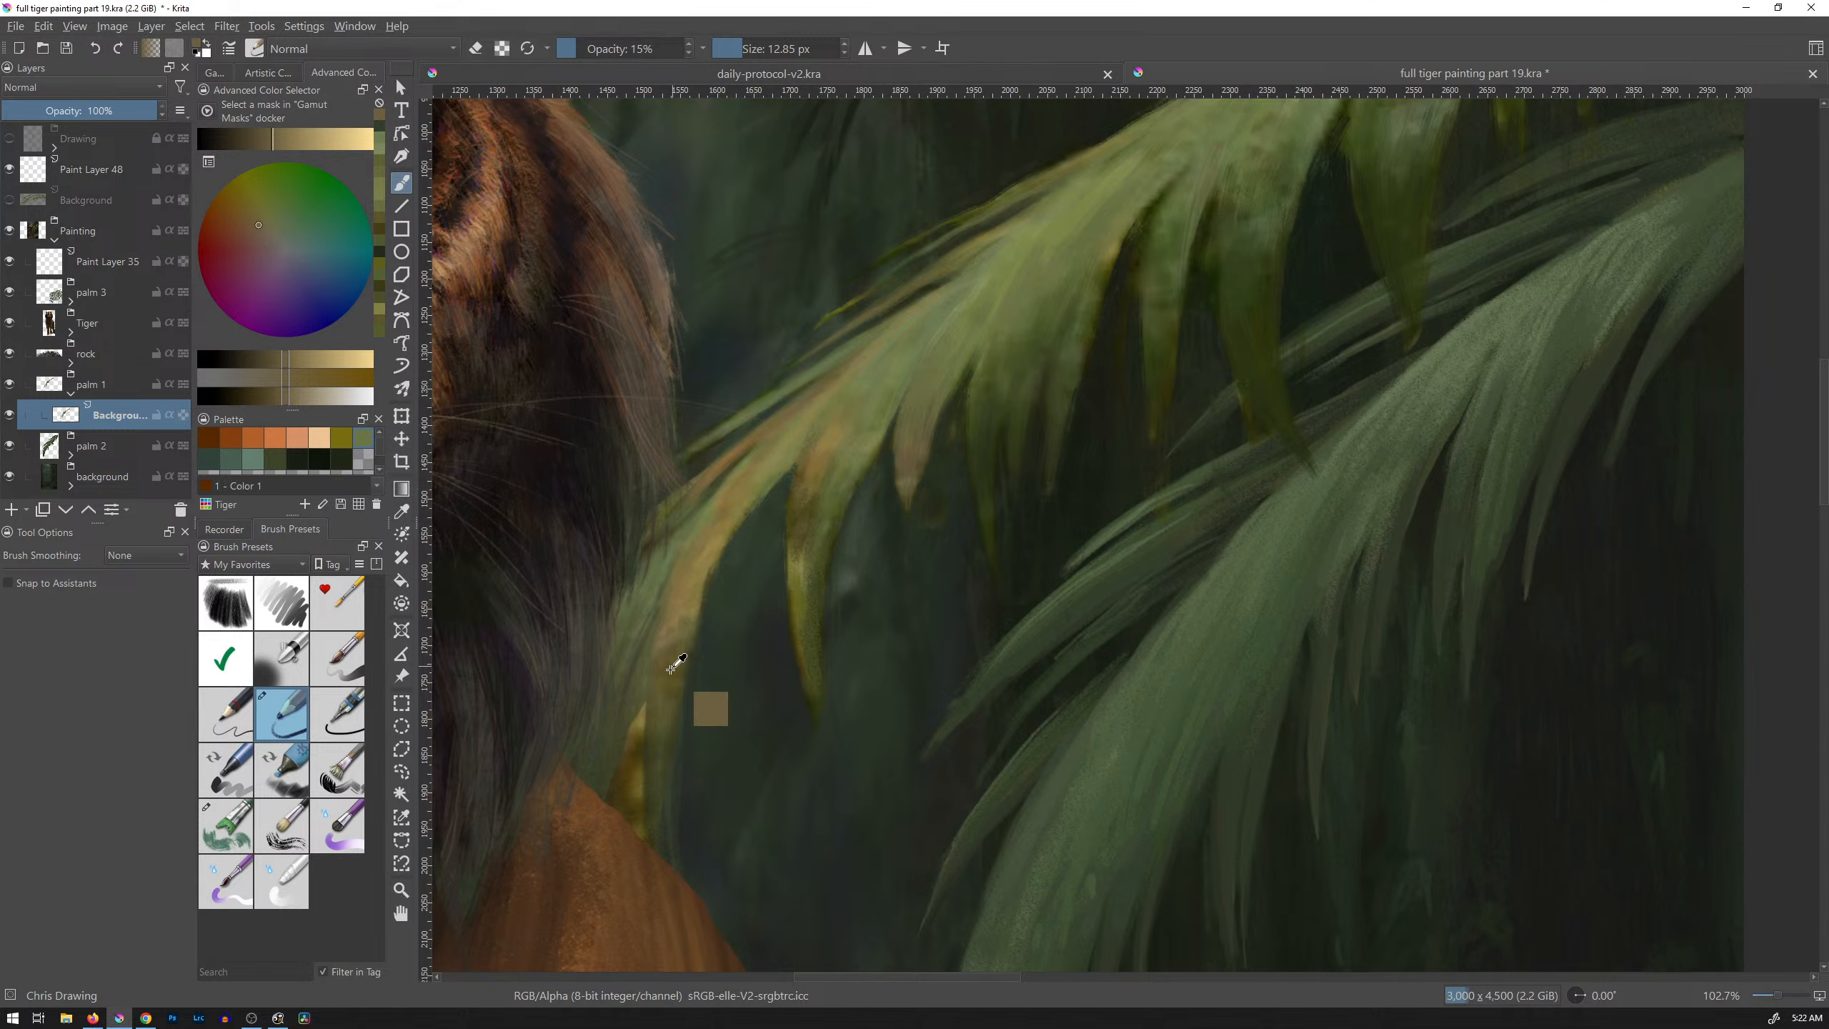
Step: Paint the lower half of the long drooping leaflet beside the tiger with sampled brown and olive
ctrl+click(680, 637)
drag(660, 706, 658, 749)
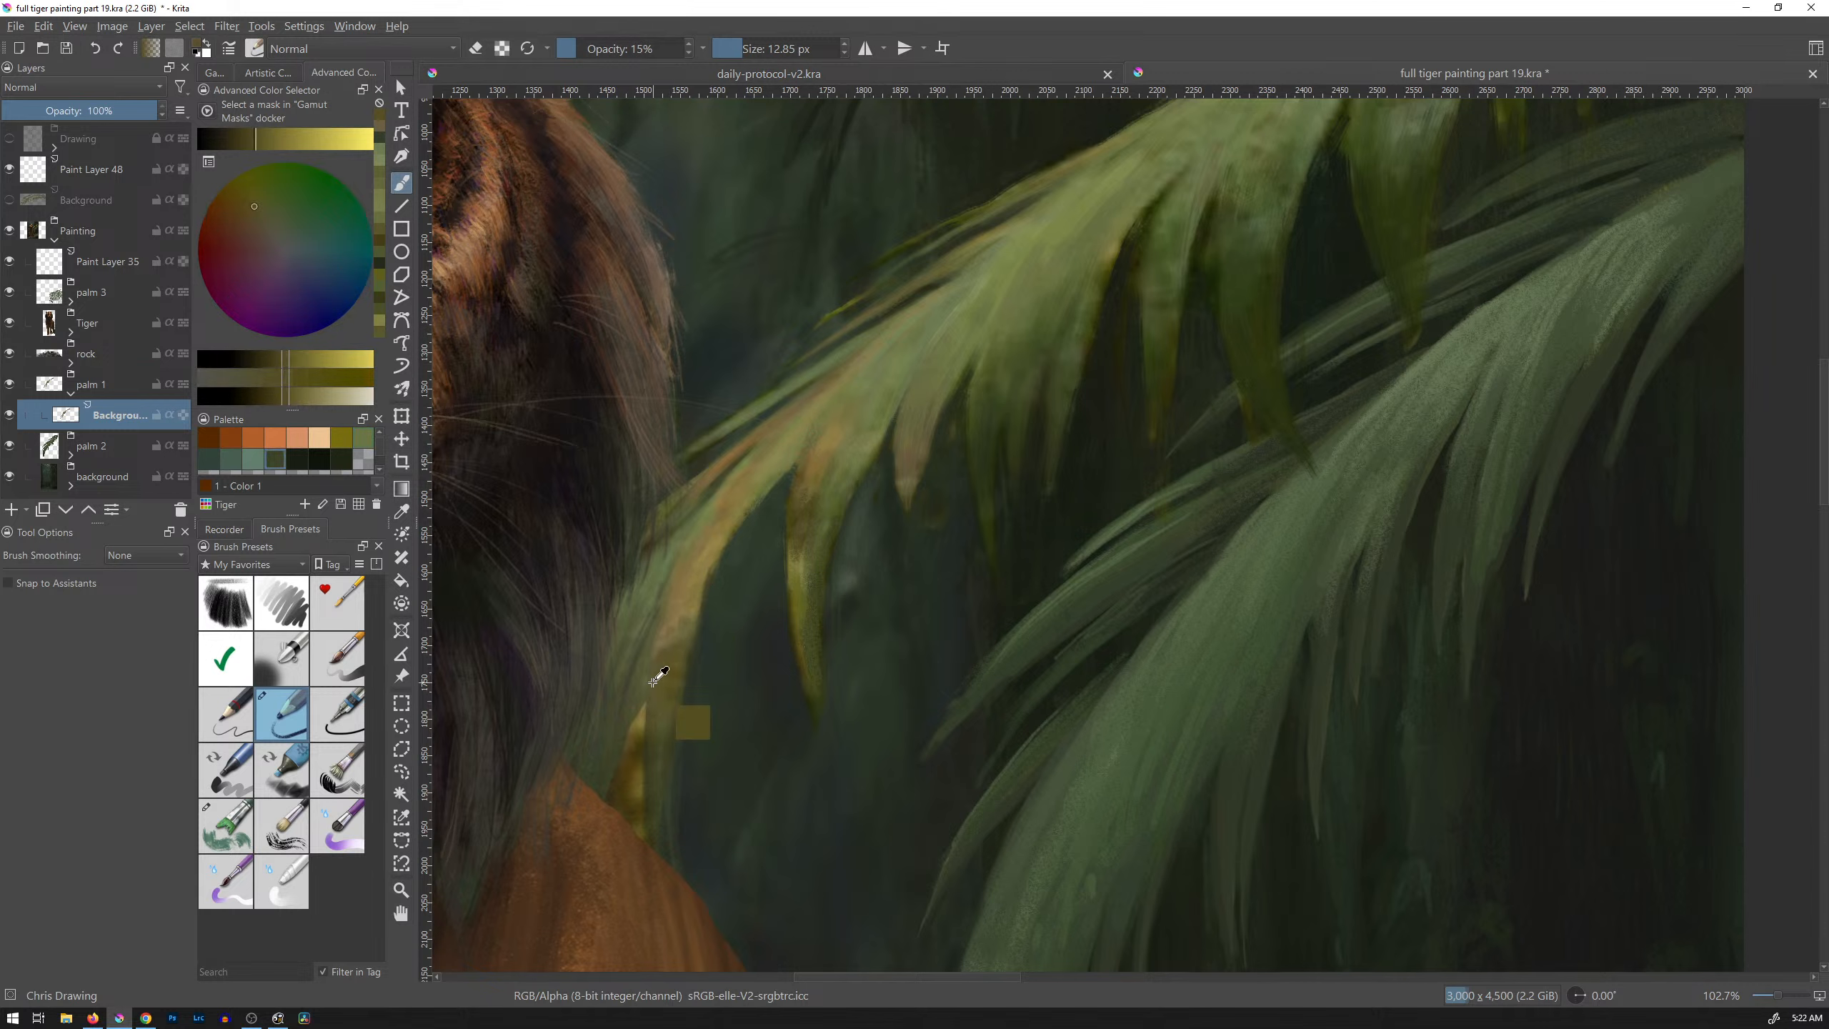
ctrl+click(665, 644)
ctrl+click(683, 648)
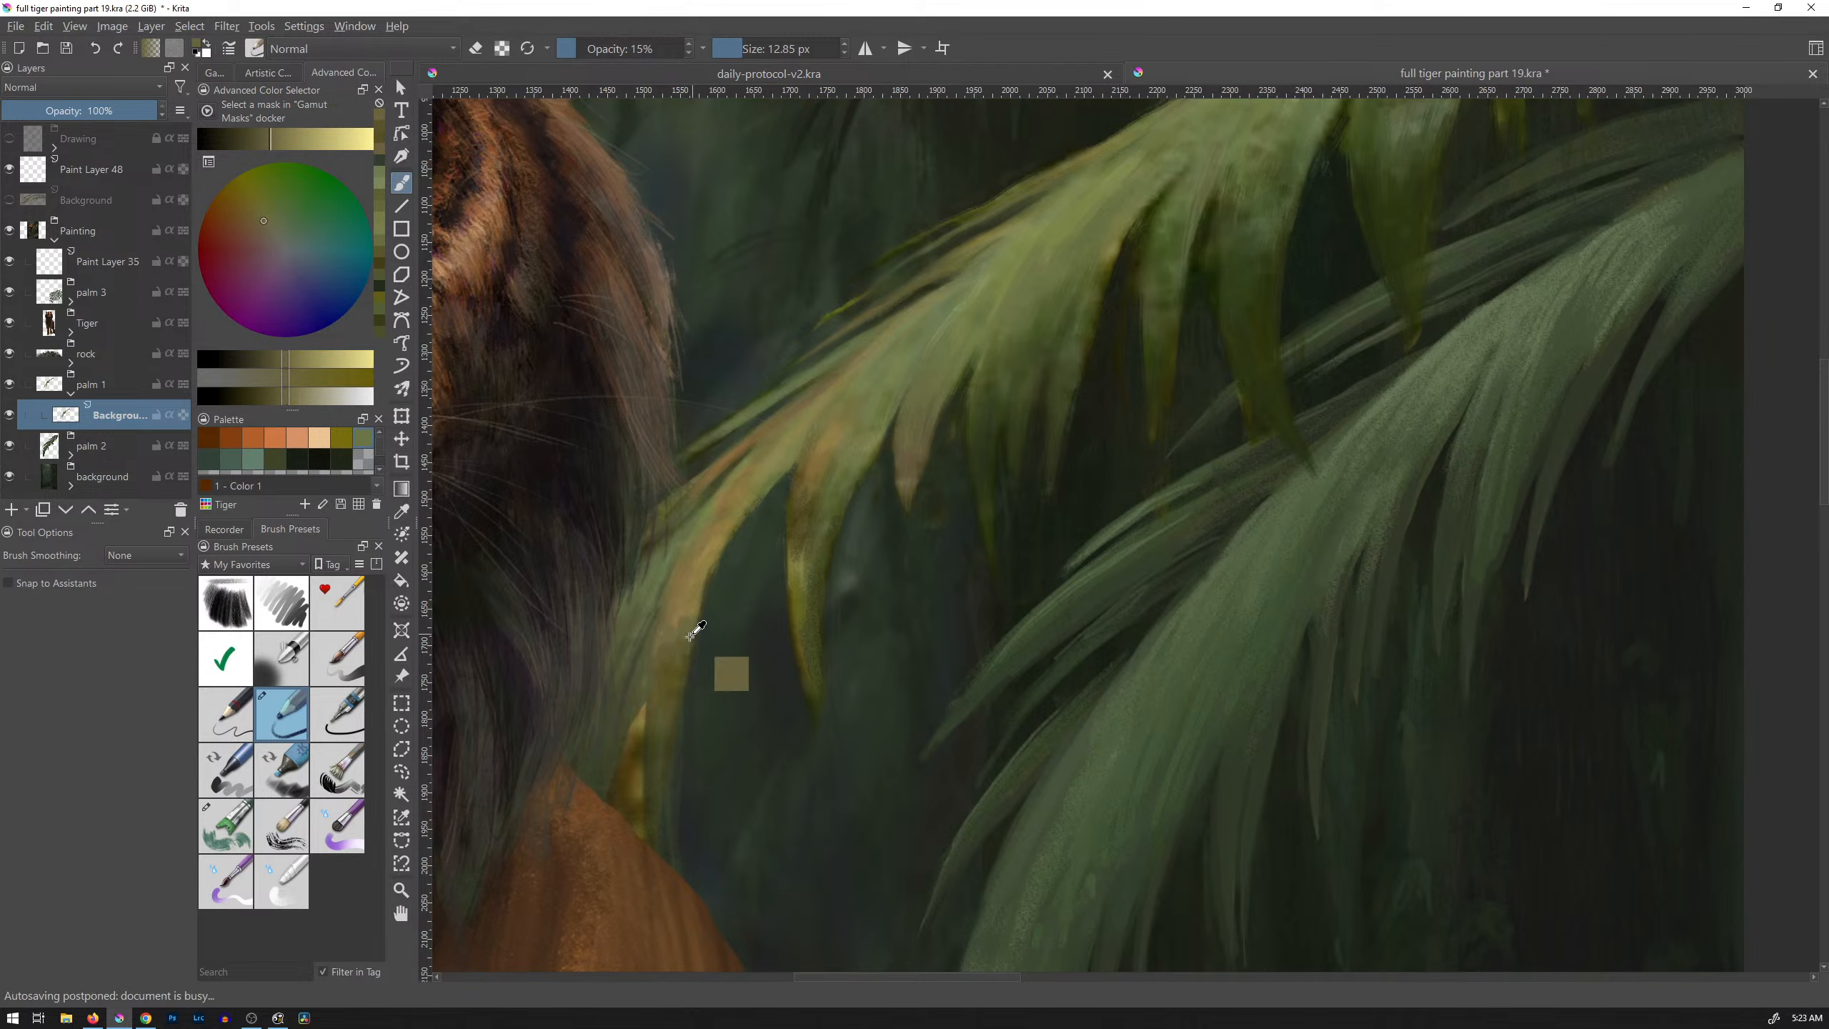
Step: Rework the long drooping leaflet's outer edge and lower end with sampled olive tones, undoing one edge stroke
ctrl+click(689, 640)
drag(684, 659, 671, 800)
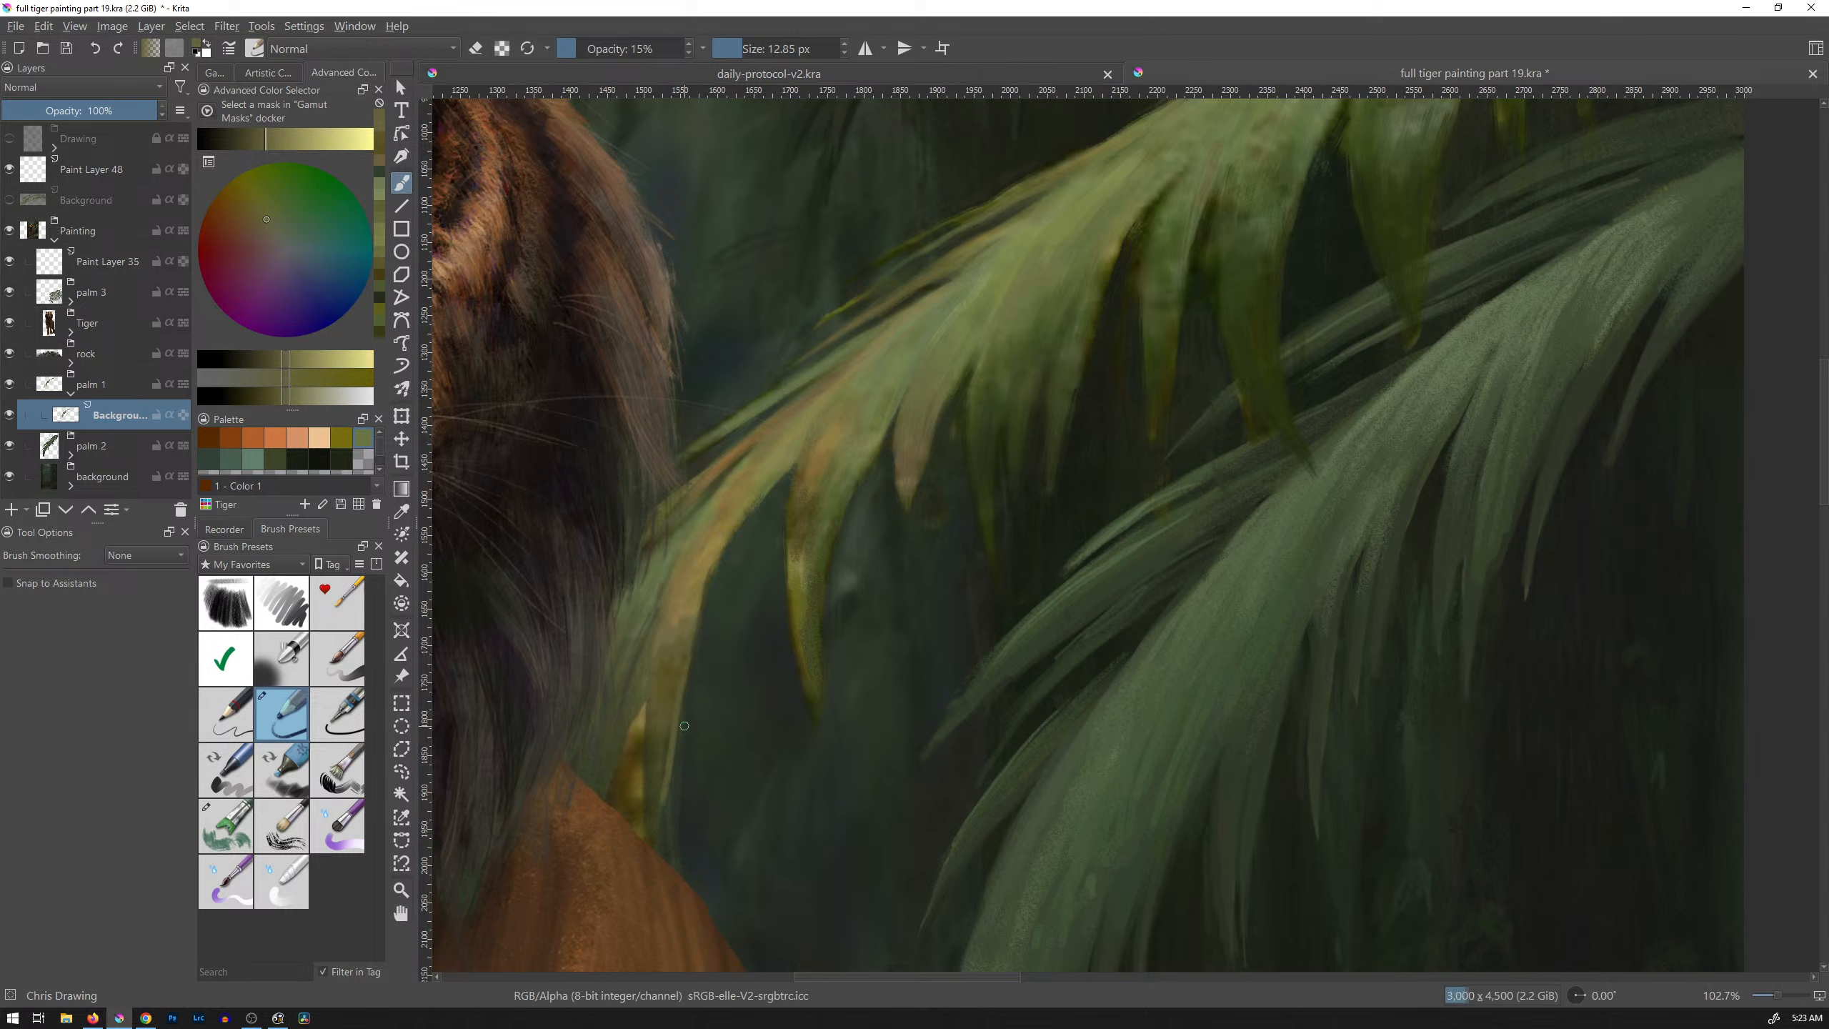
key(ctrl+z)
ctrl+click(680, 743)
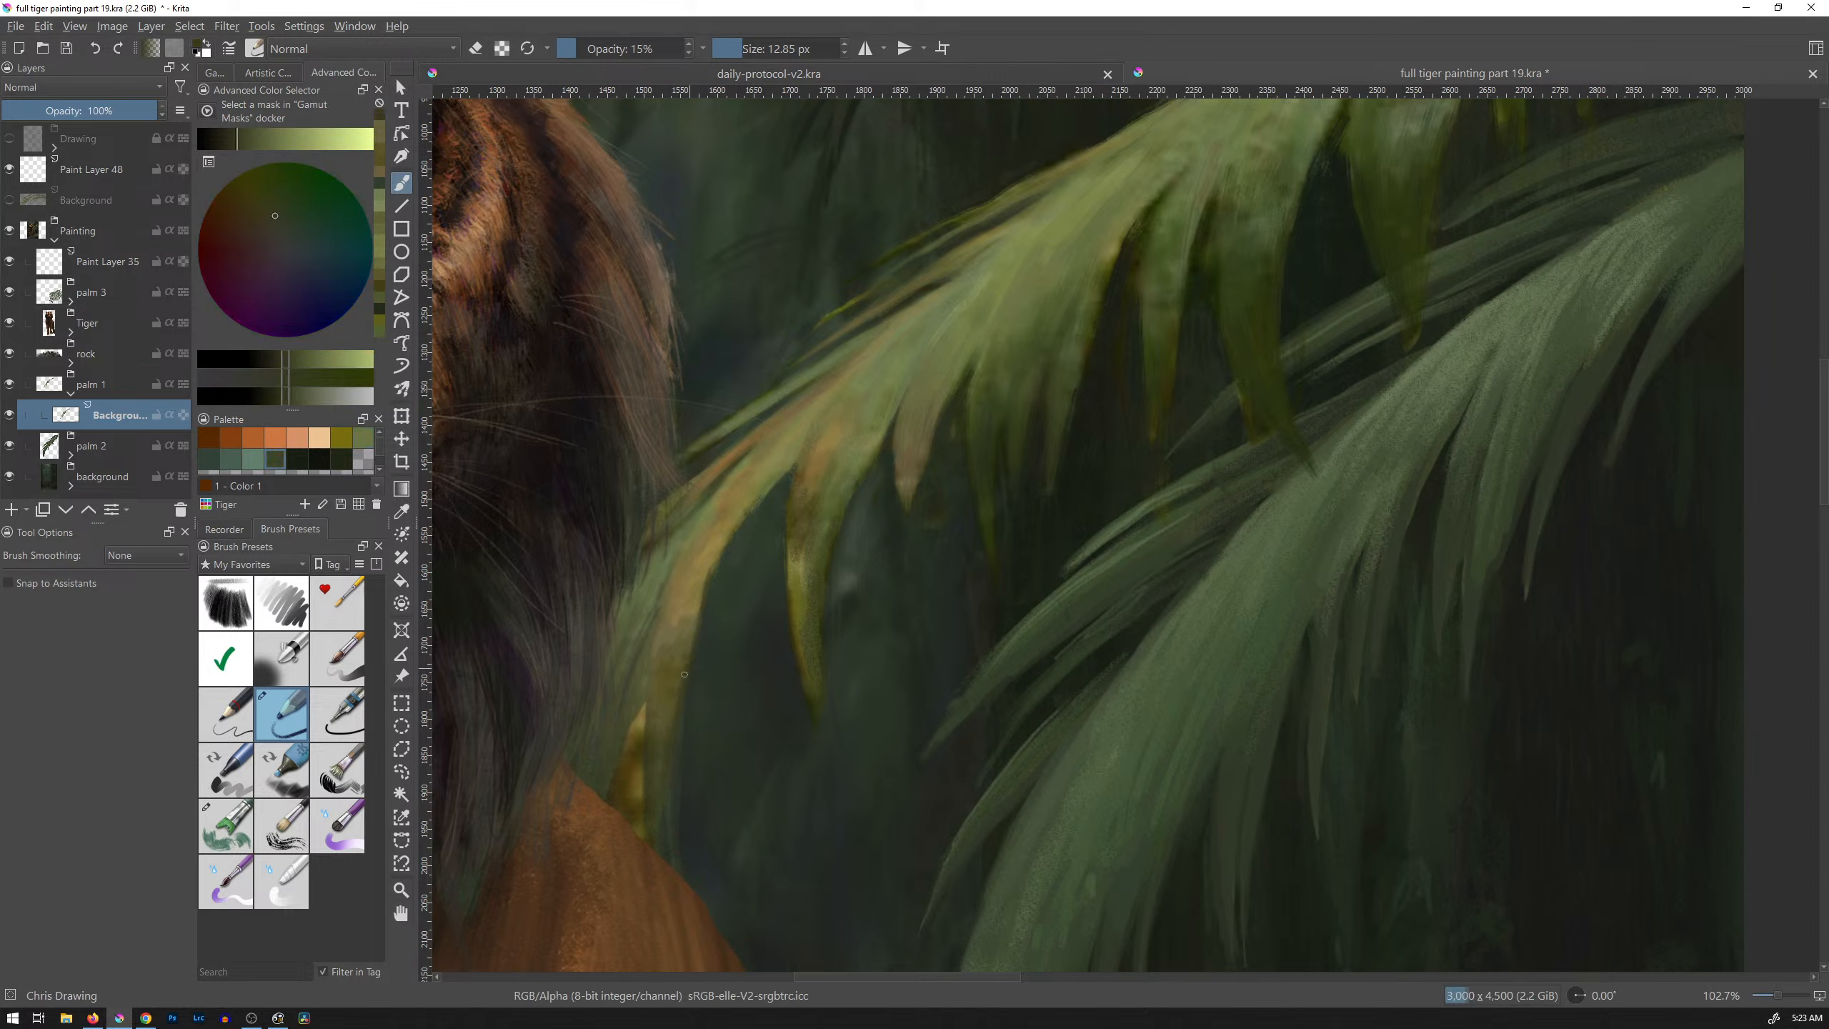
ctrl+click(669, 713)
drag(663, 695, 663, 799)
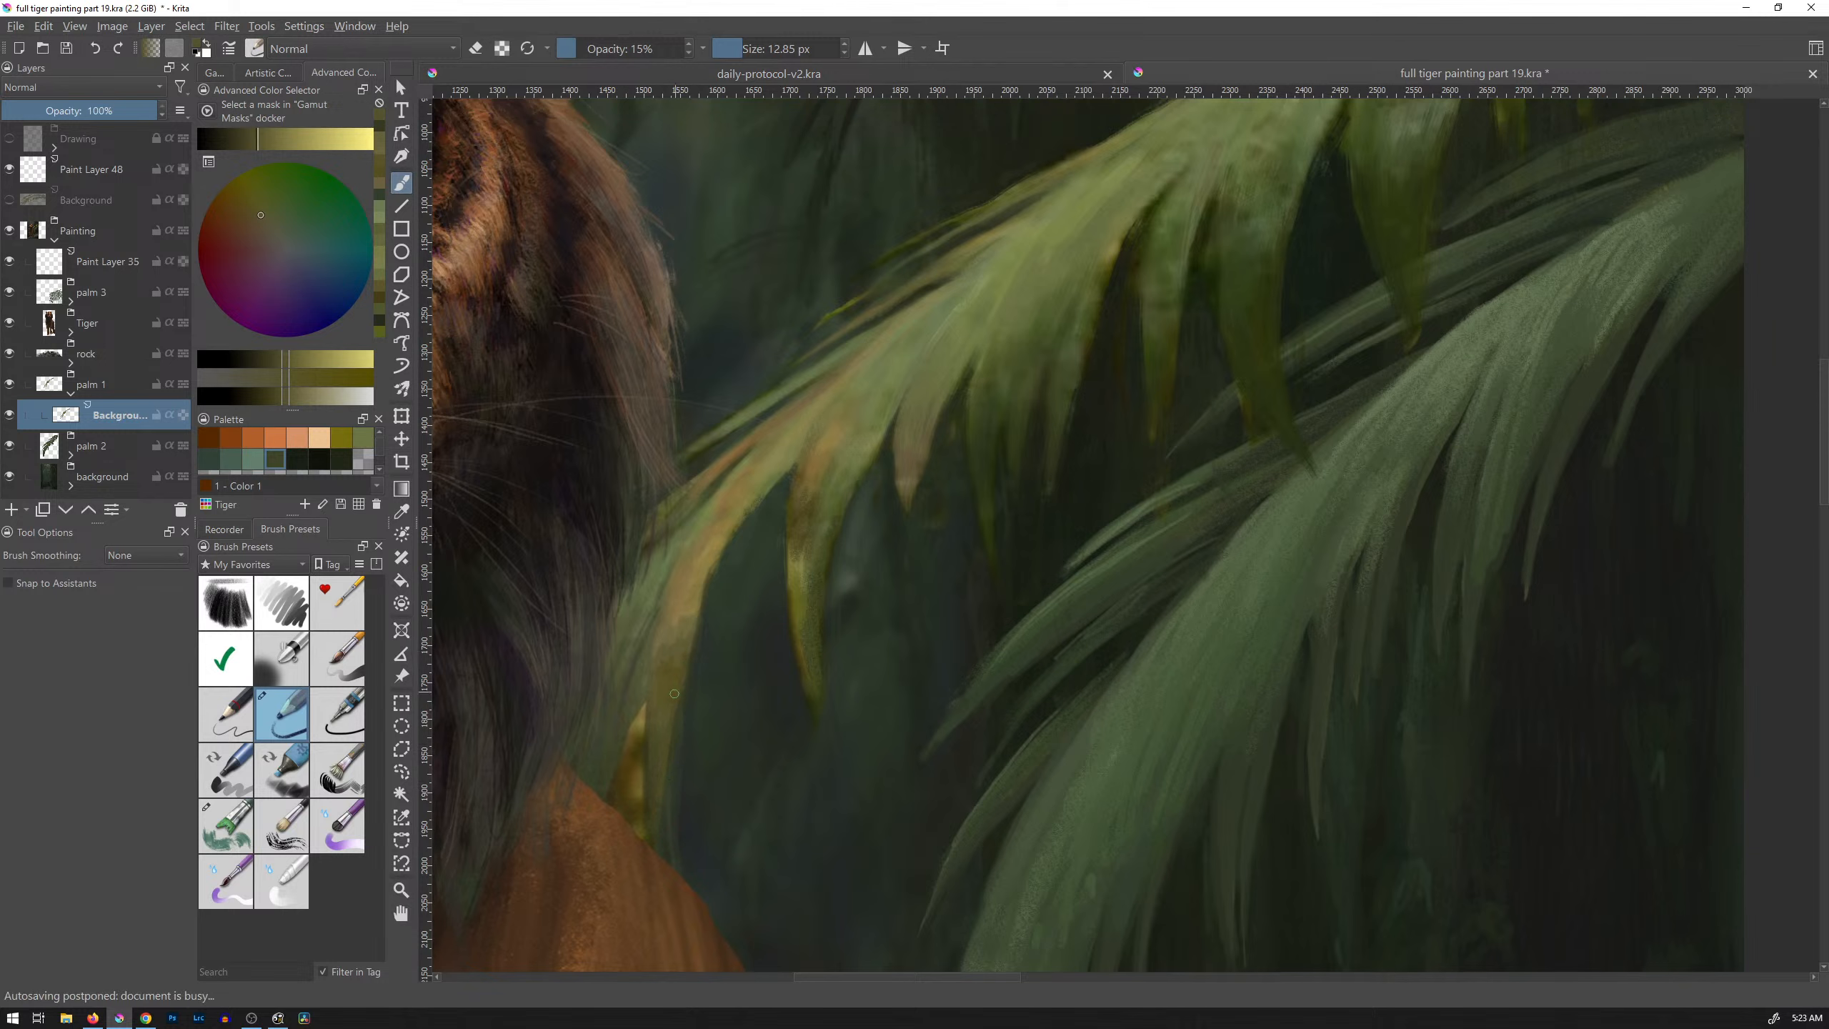
Step: Erase the short yellow stub next to the drooping leaflet beside the tiger and trim that leaflet's edges at about 13 px
key(e)
mouse_move(644, 709)
mouse_down()
mouse_move(638, 810)
mouse_move(642, 730)
mouse_move(630, 741)
mouse_up()
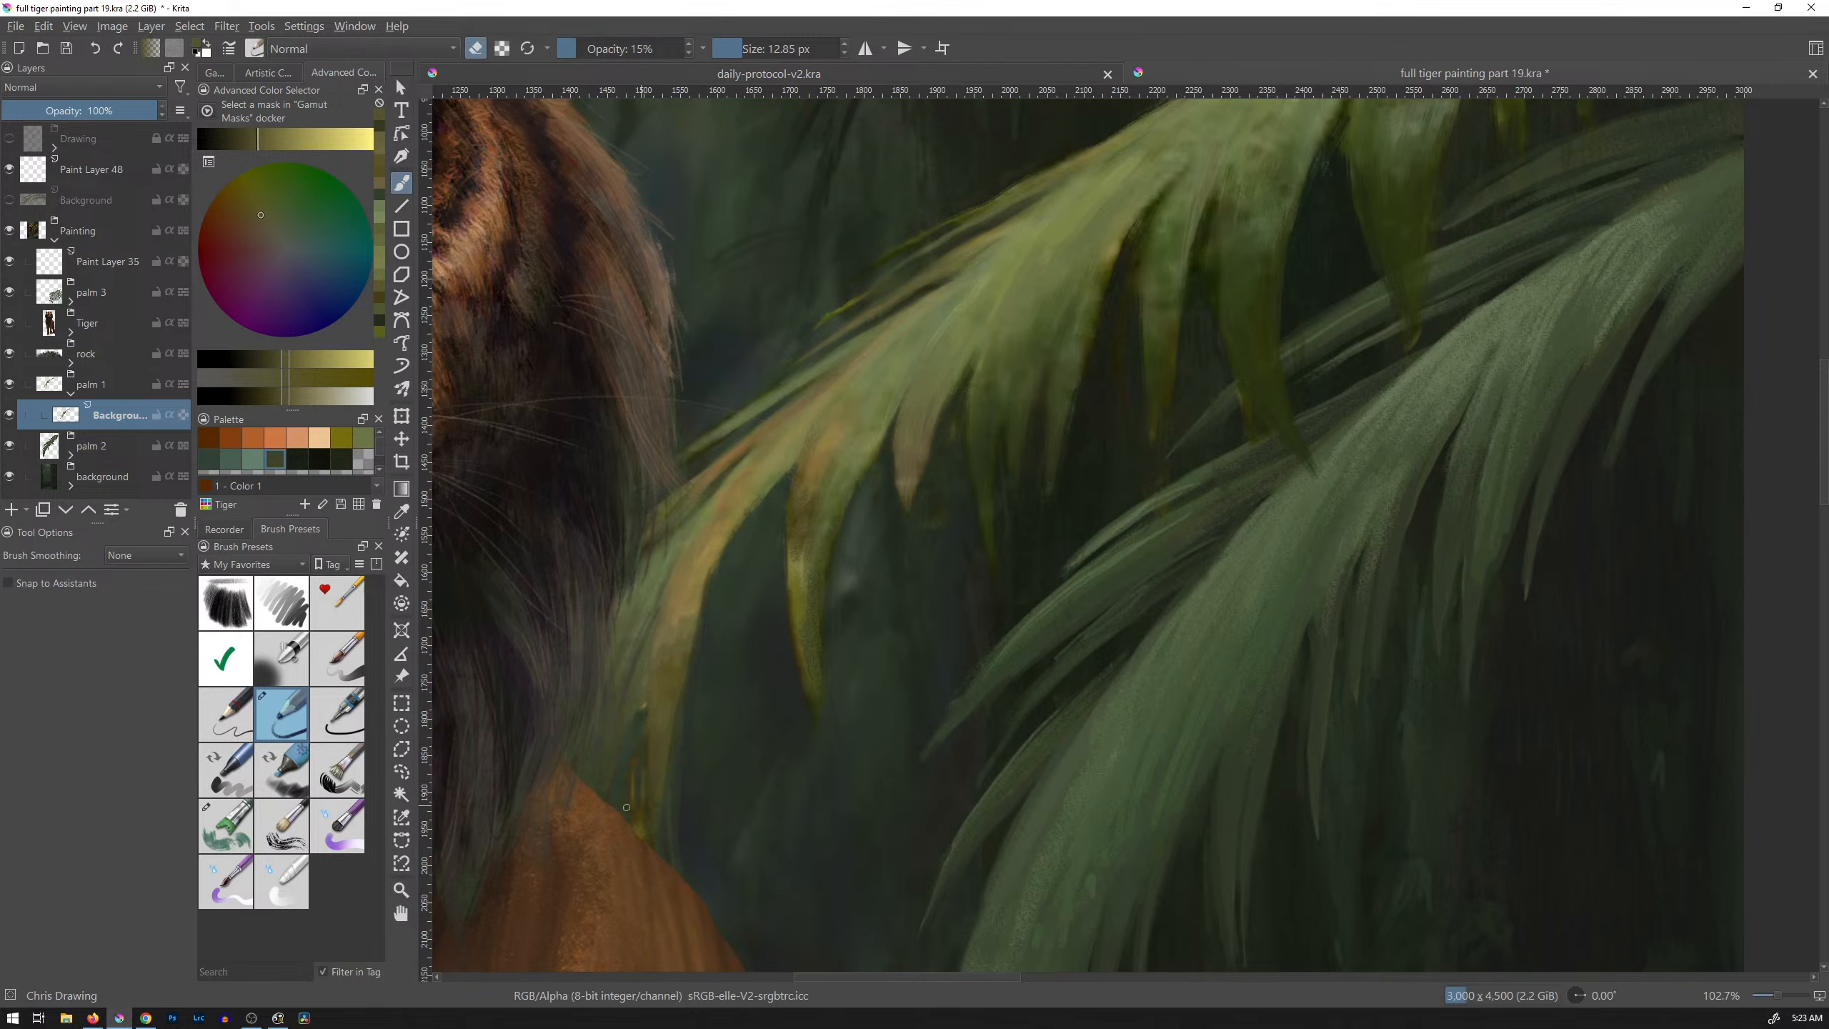
drag(628, 808, 635, 832)
drag(642, 735, 643, 837)
drag(646, 691, 637, 752)
drag(677, 693, 674, 813)
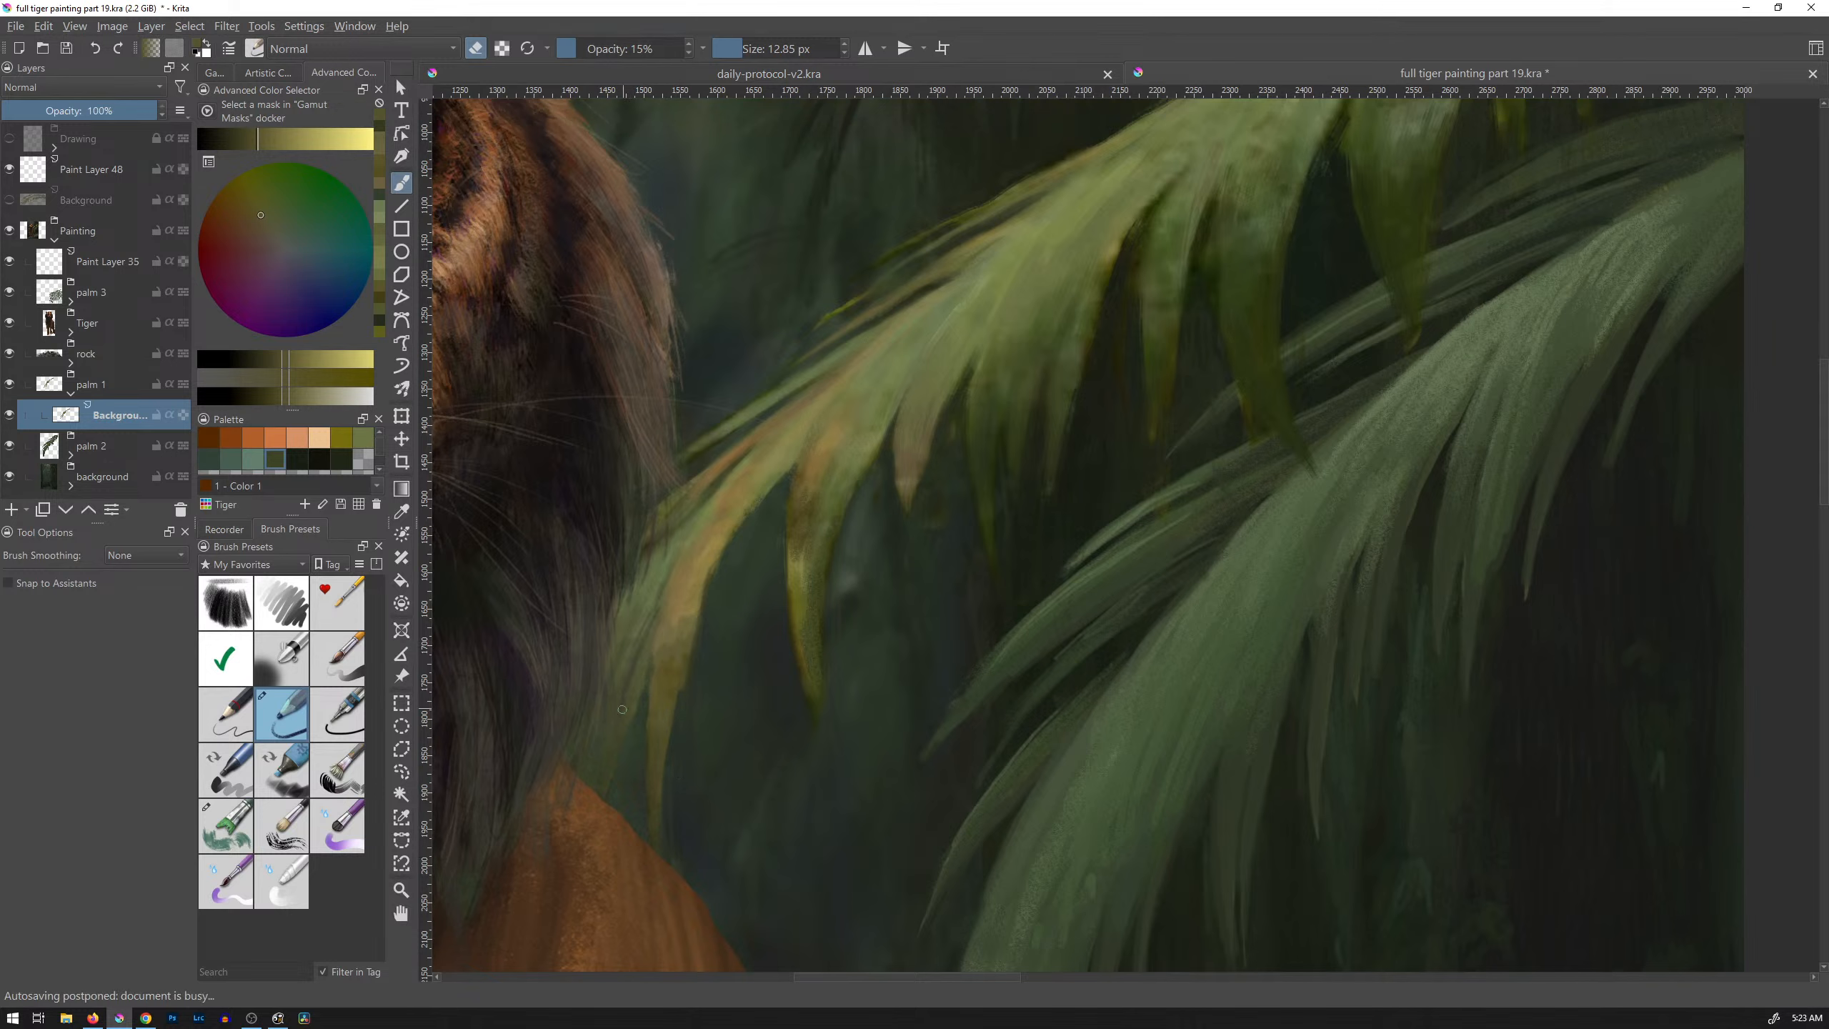
mouse_move(658, 595)
mouse_down()
mouse_move(633, 656)
mouse_move(637, 639)
mouse_up()
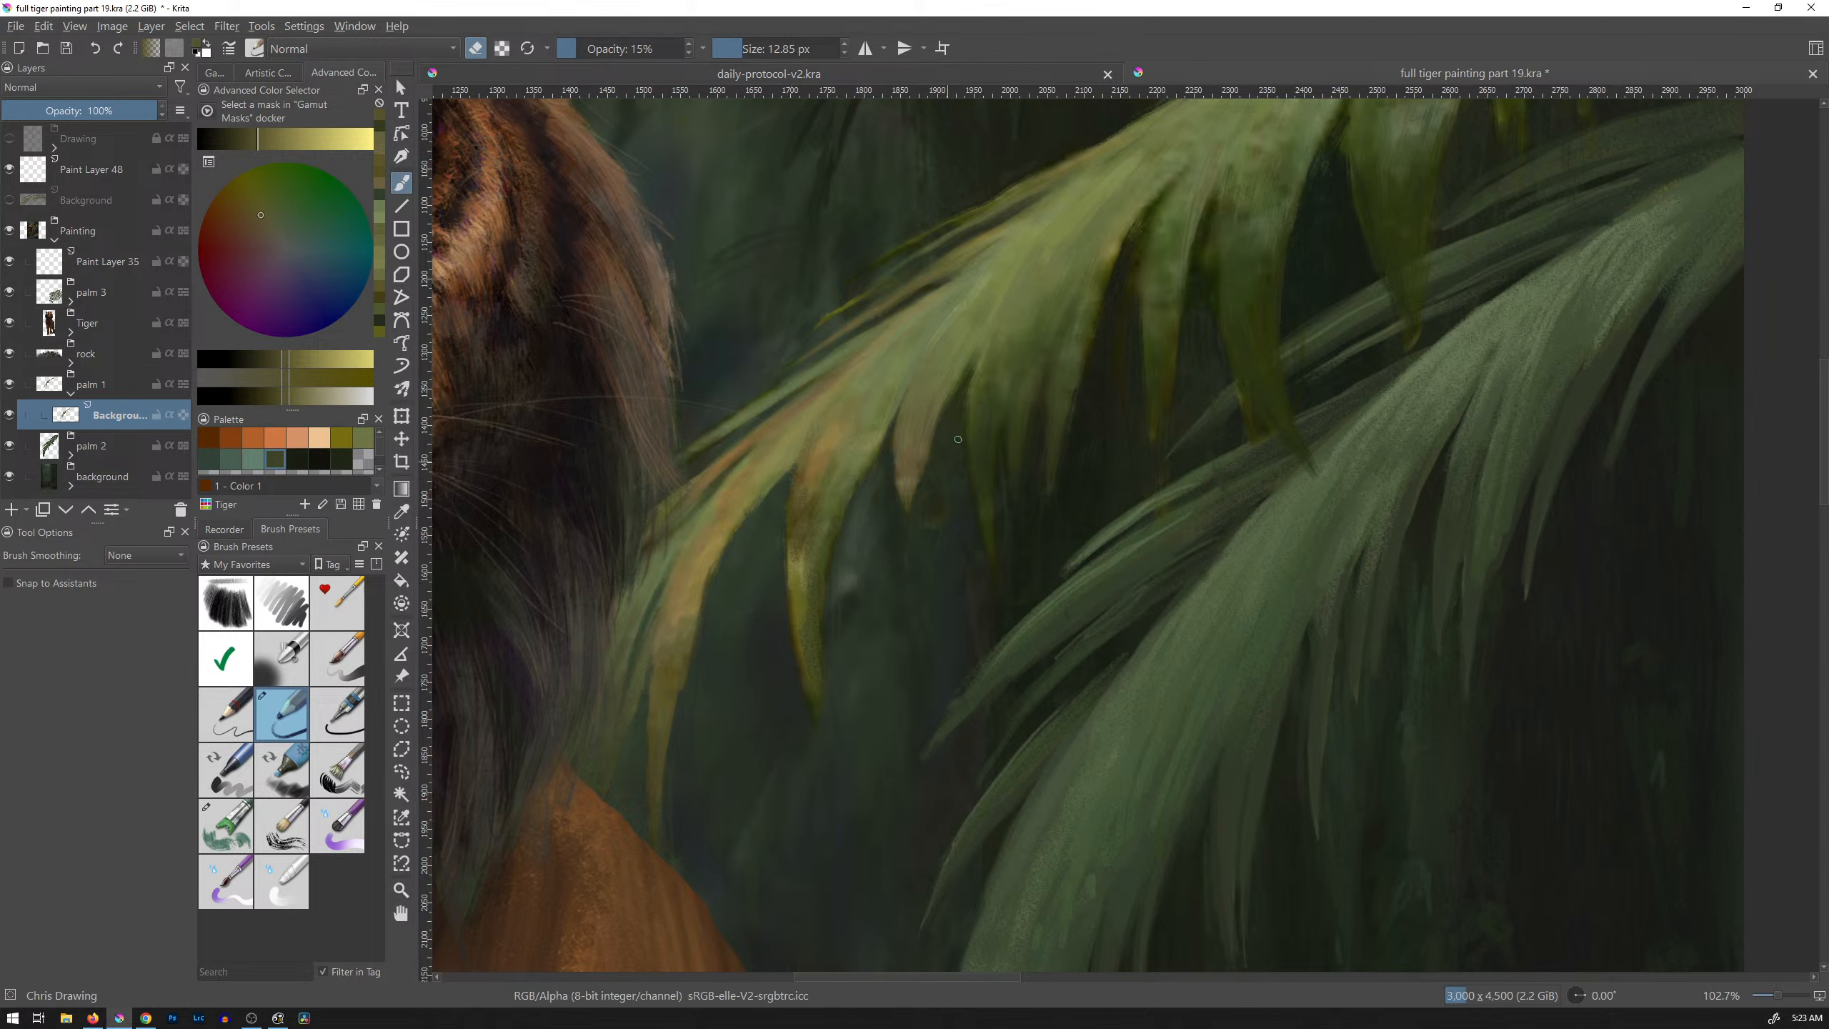
Step: Refine the hanging leaflets along the light green frond's lower edge with sampled greens and erasing at about 13 px
ctrl+click(979, 382)
key(e)
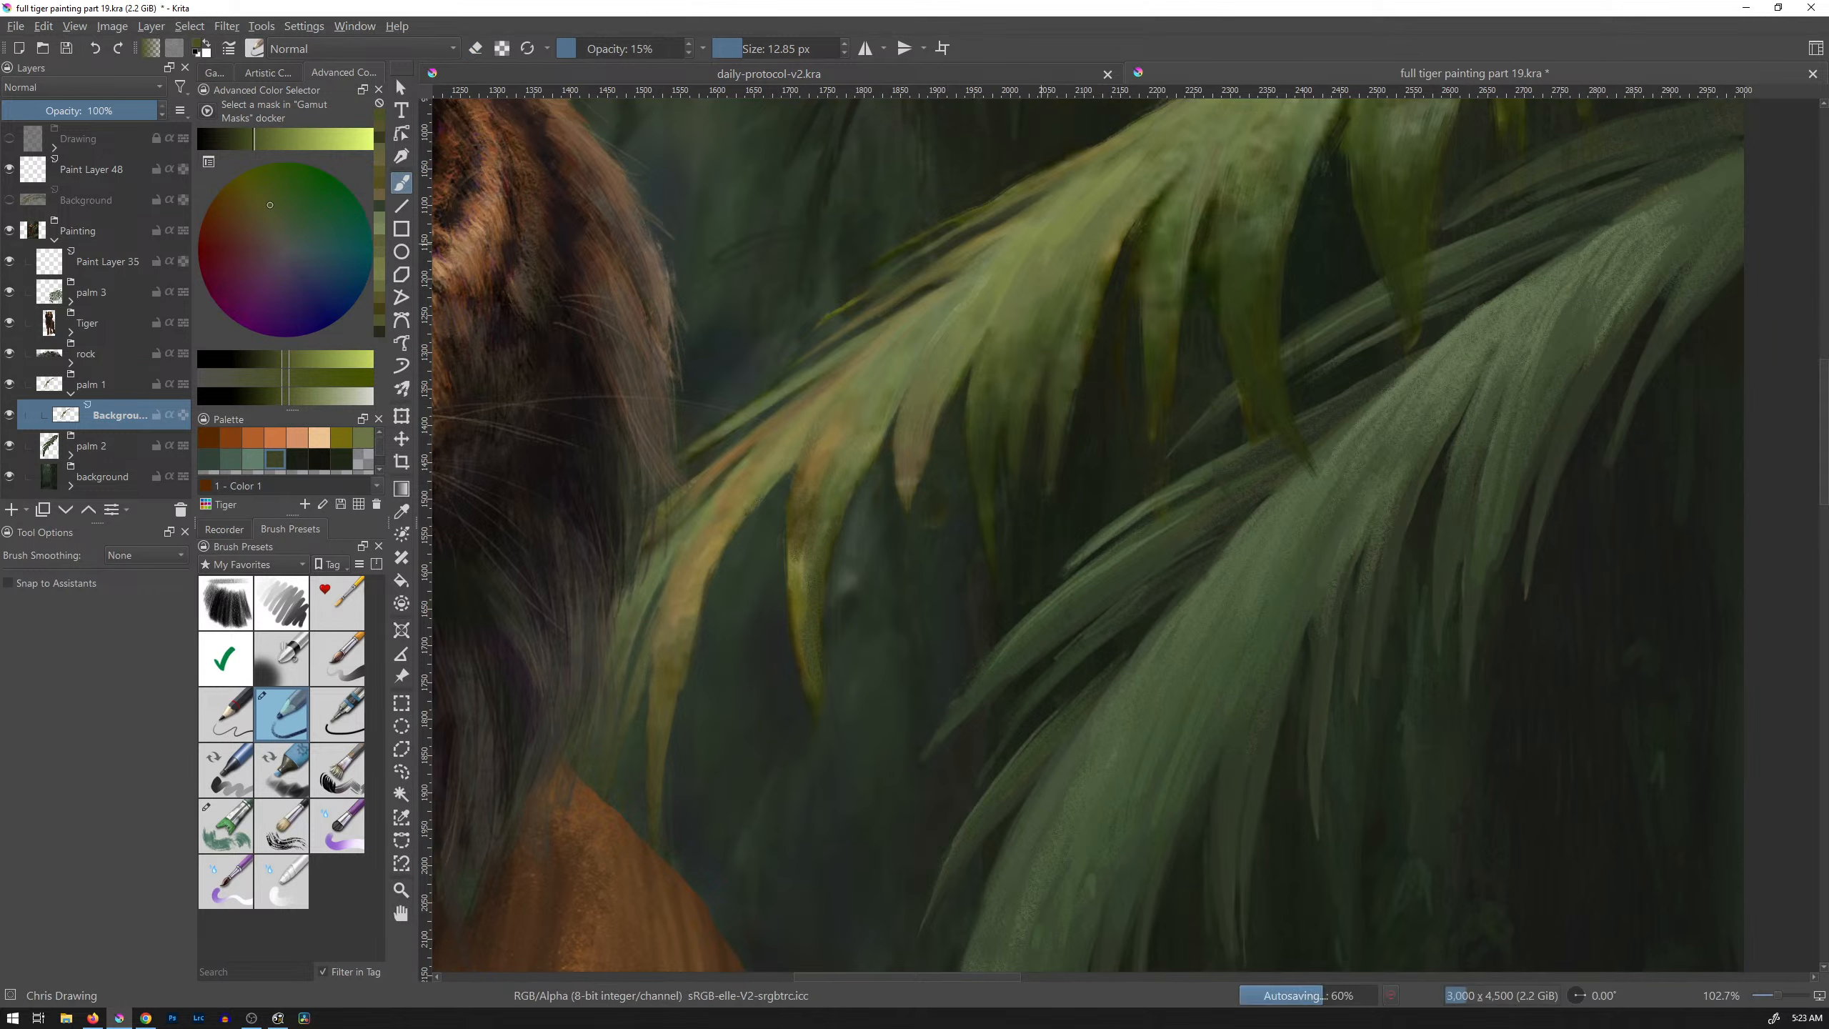
ctrl+click(1007, 295)
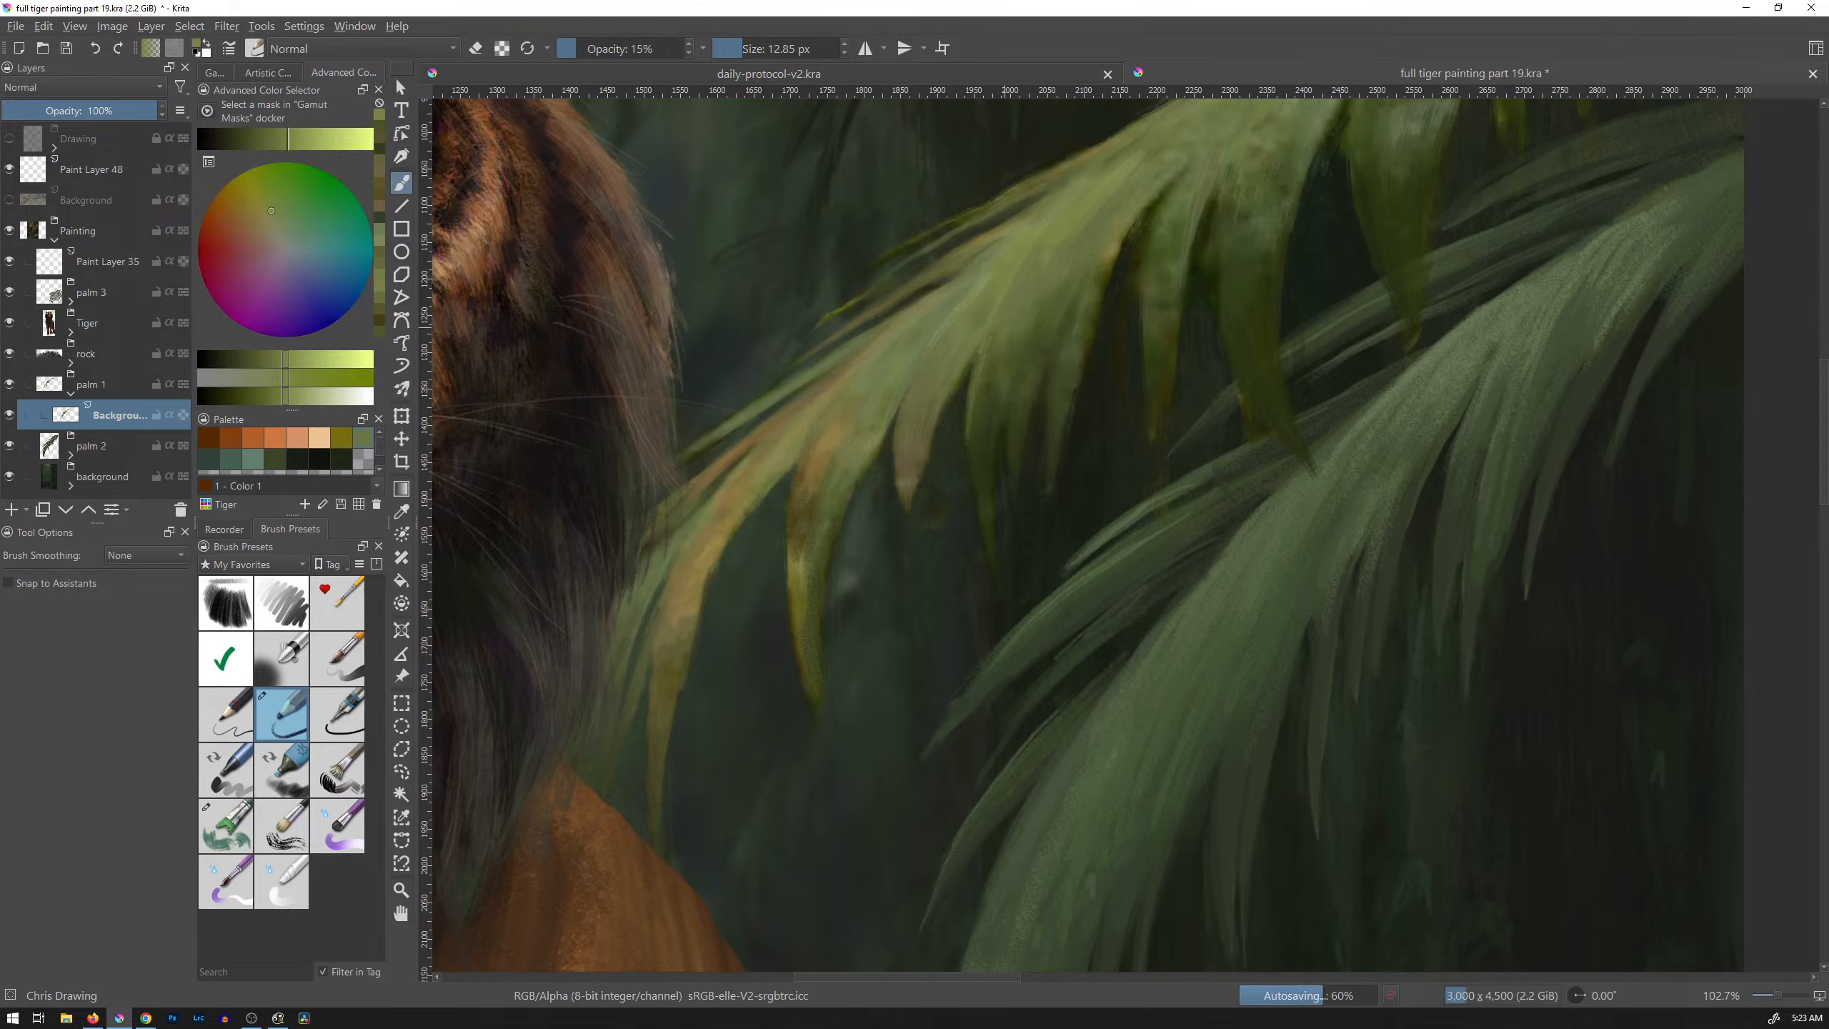
key(e)
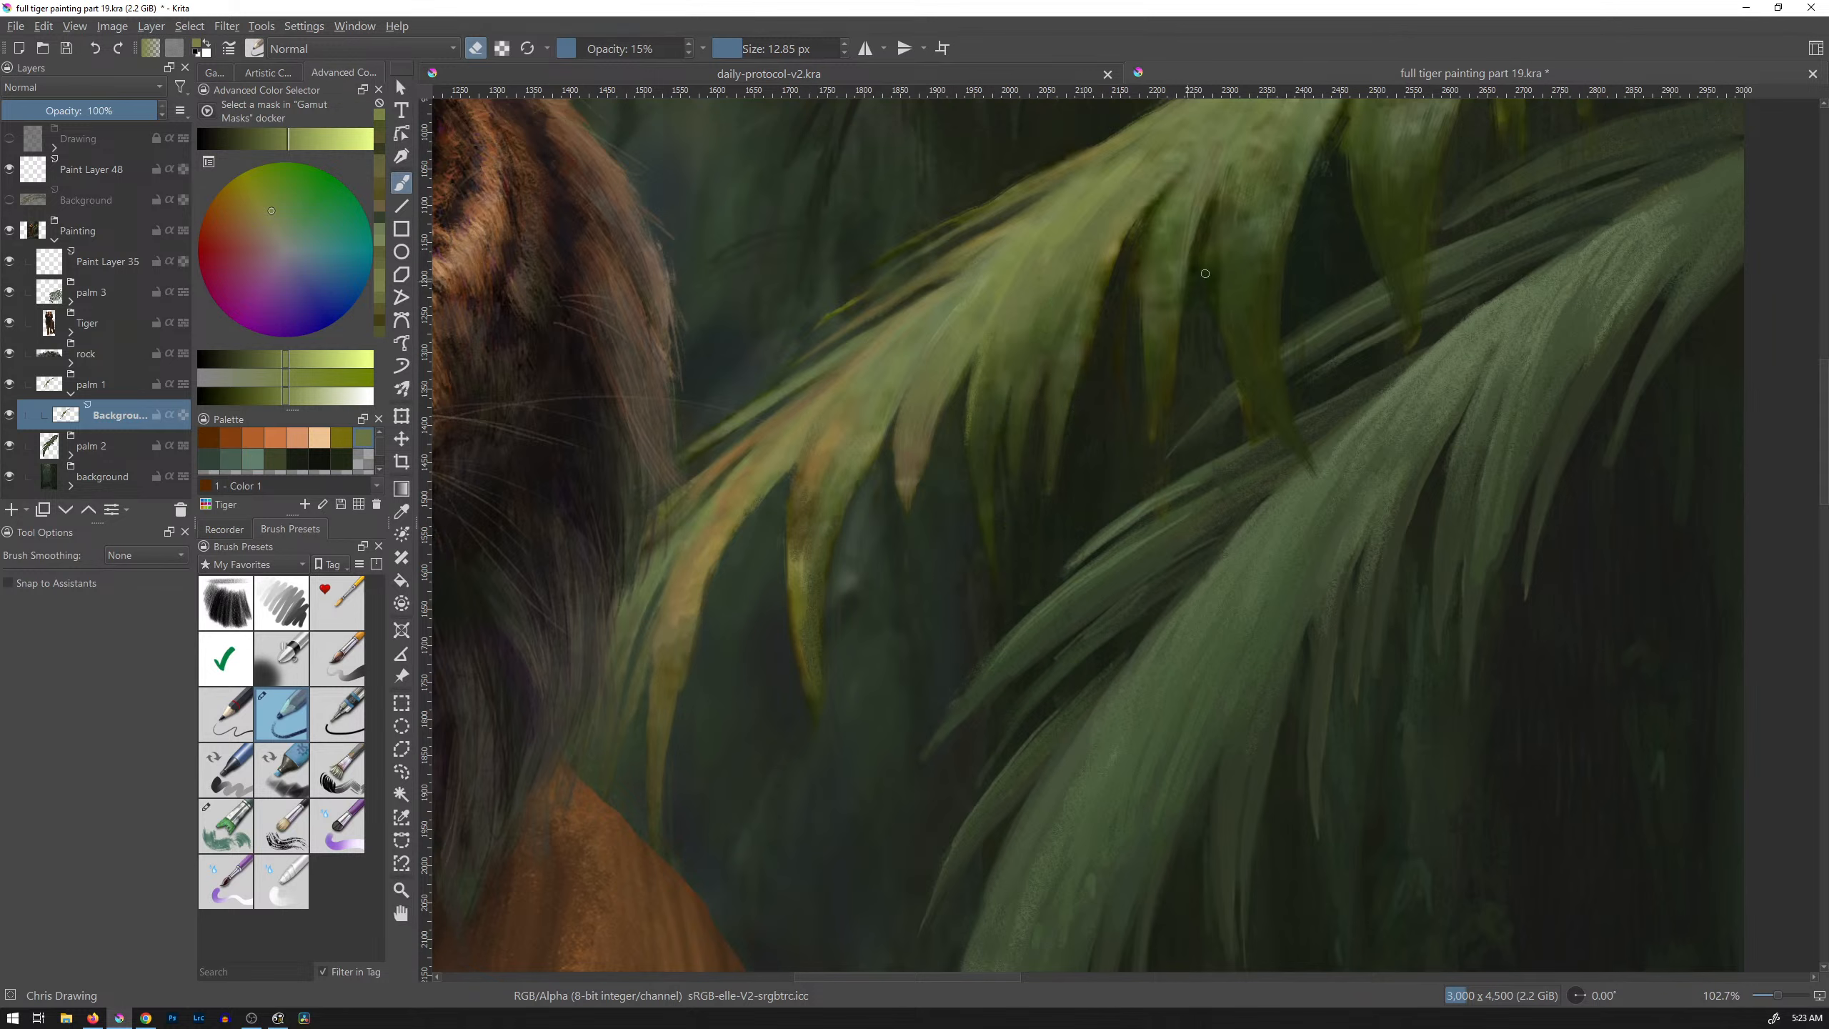
drag(1151, 347, 1084, 509)
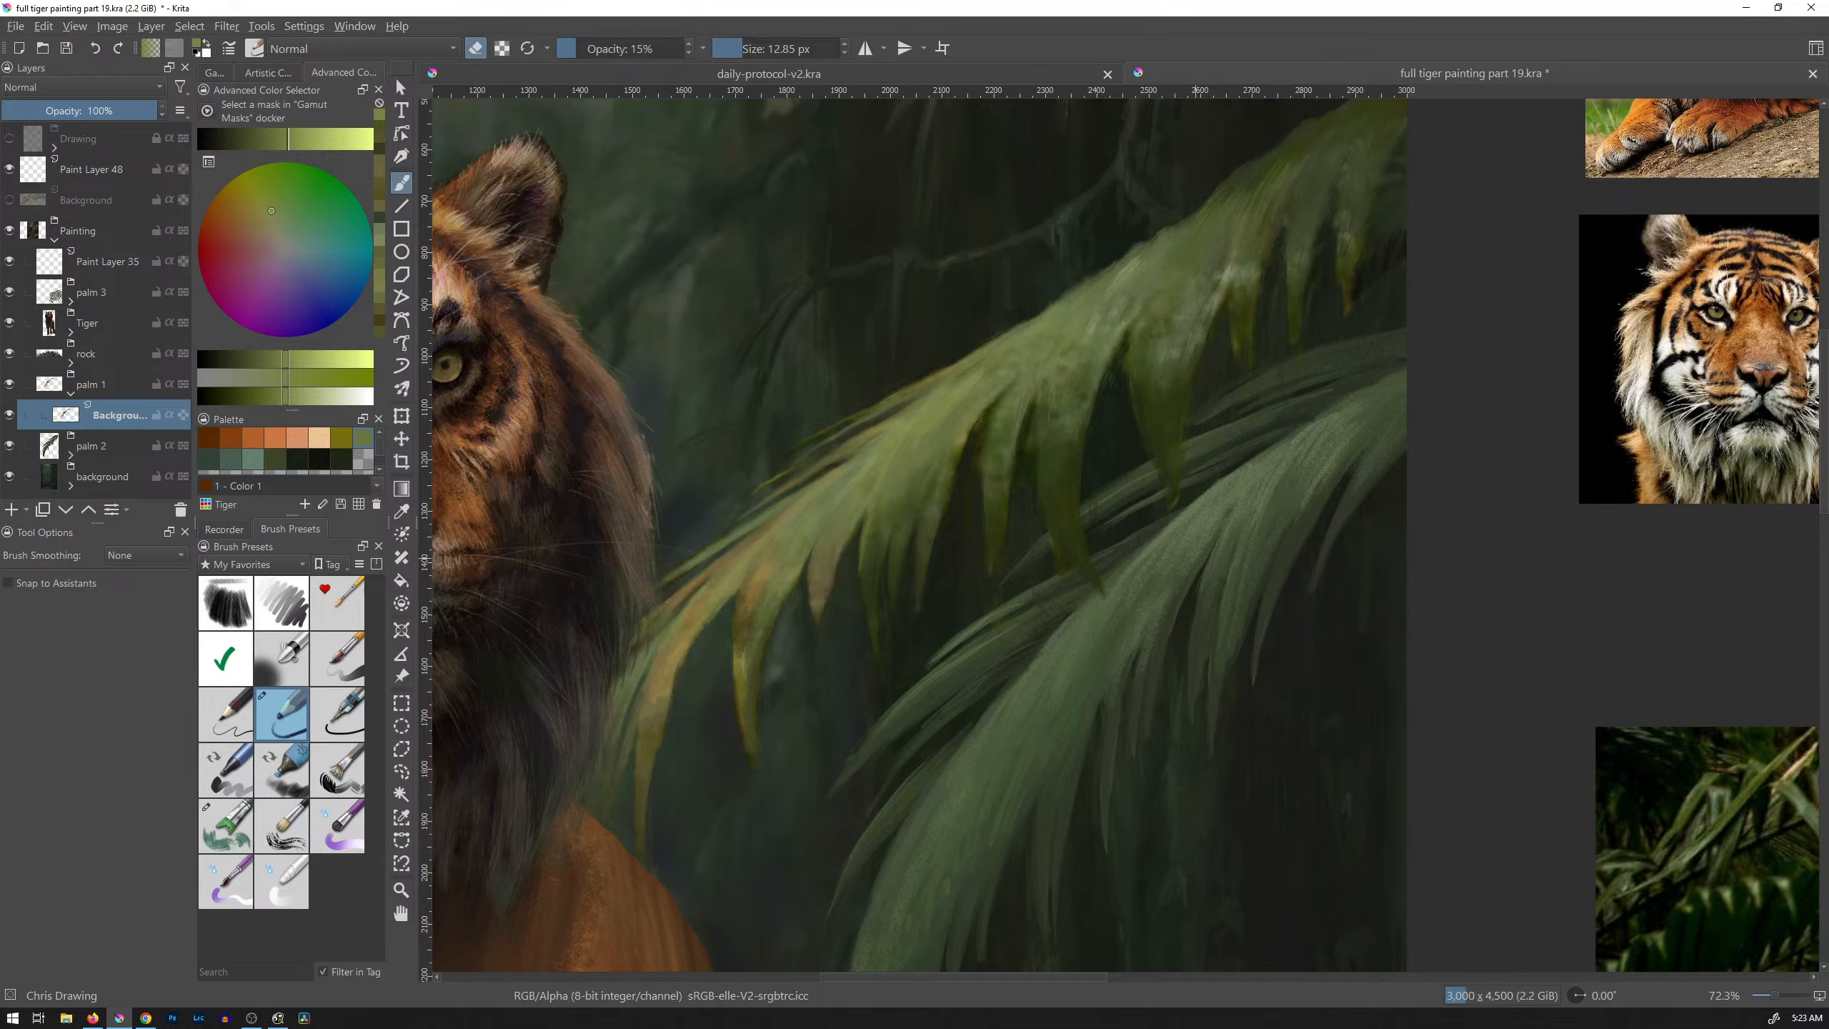
mouse_move(1193, 568)
mouse_down()
mouse_move(1161, 540)
mouse_move(1271, 591)
mouse_move(1192, 556)
mouse_up()
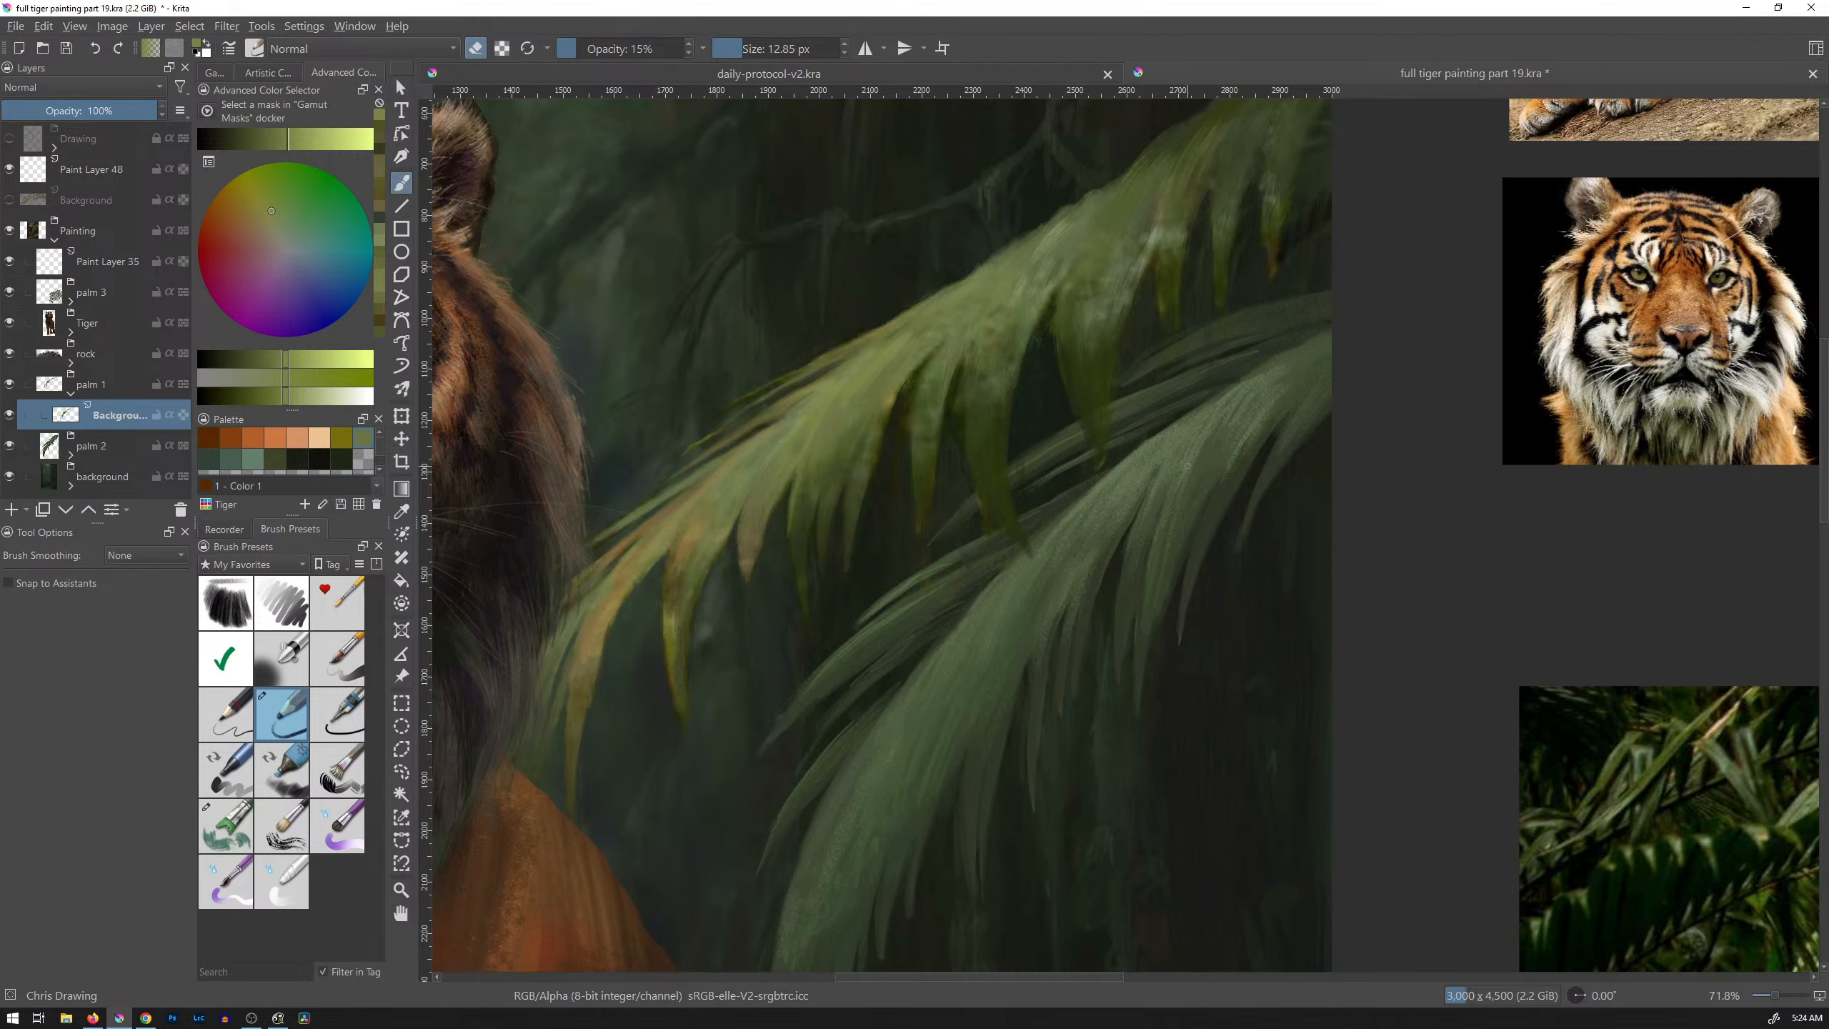
Step: Blend the broad hanging leaflet in the frond's upper half with sampled greens at about 31 px brush size
key(e)
ctrl+click(1093, 309)
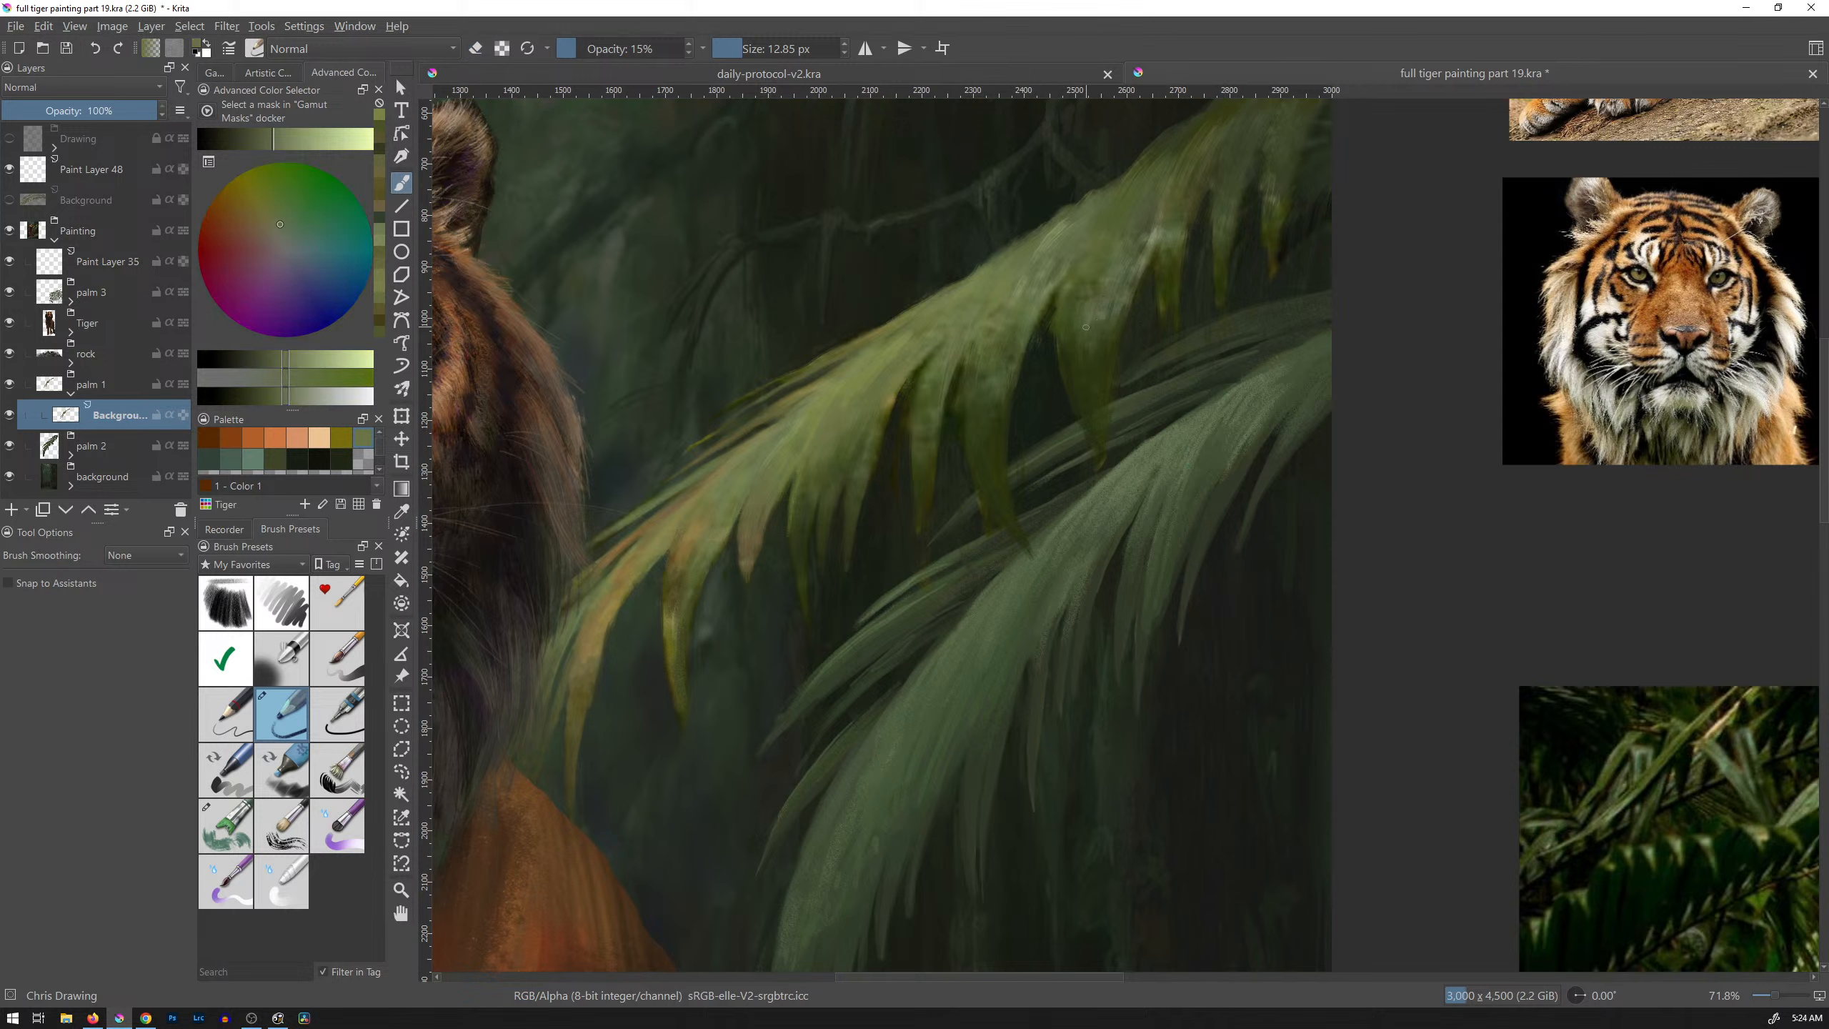
mouse_move(1091, 325)
mouse_down()
mouse_move(1112, 302)
mouse_move(1087, 338)
mouse_up()
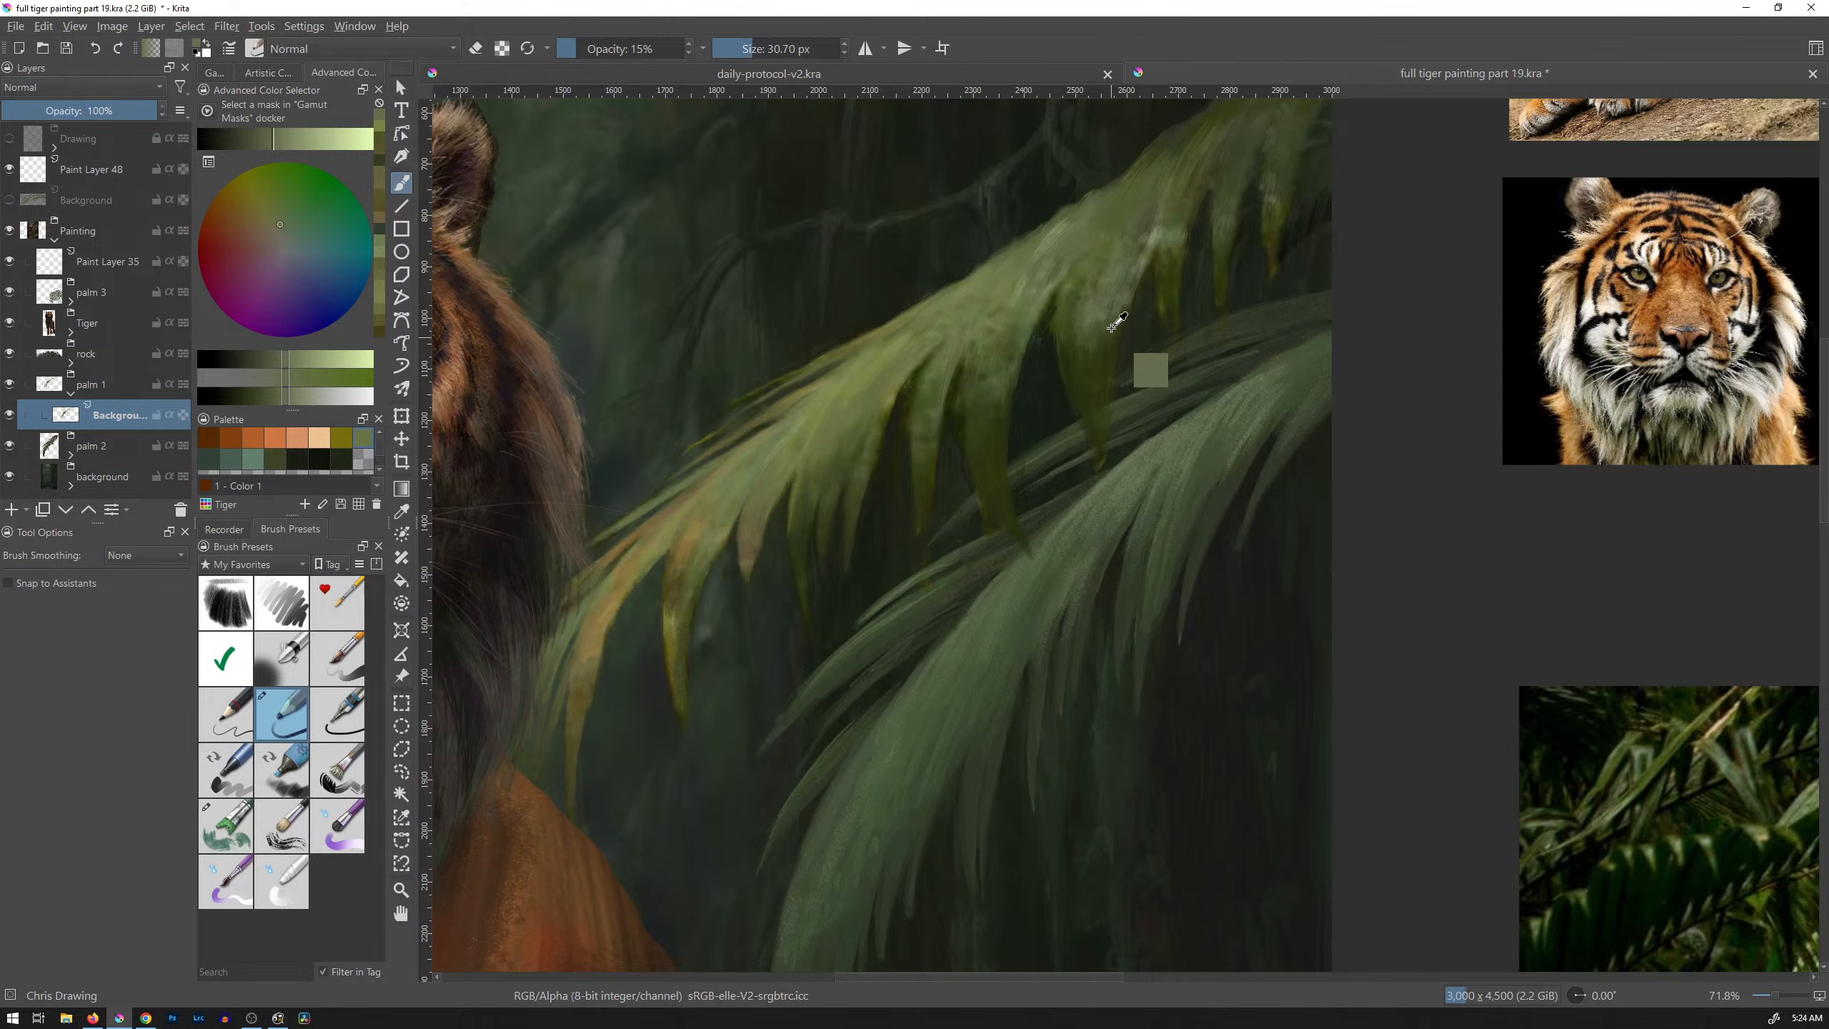
ctrl+click(1092, 309)
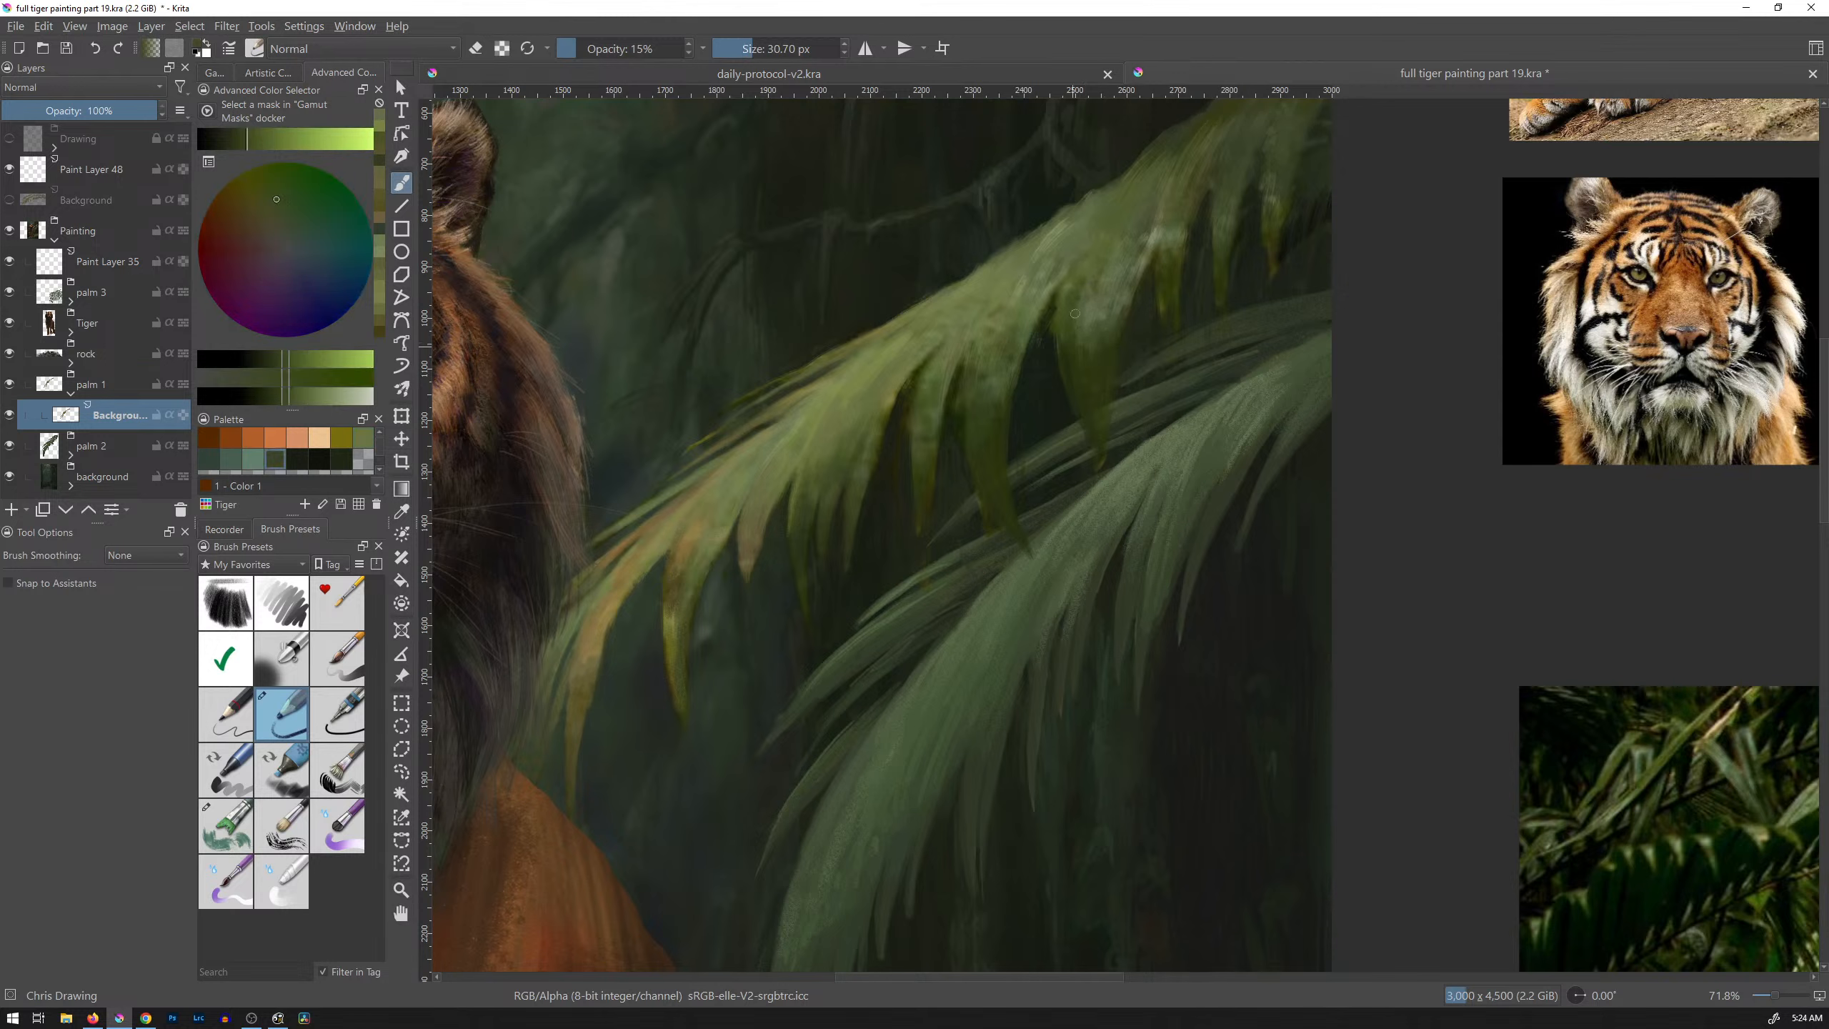
ctrl+click(1083, 274)
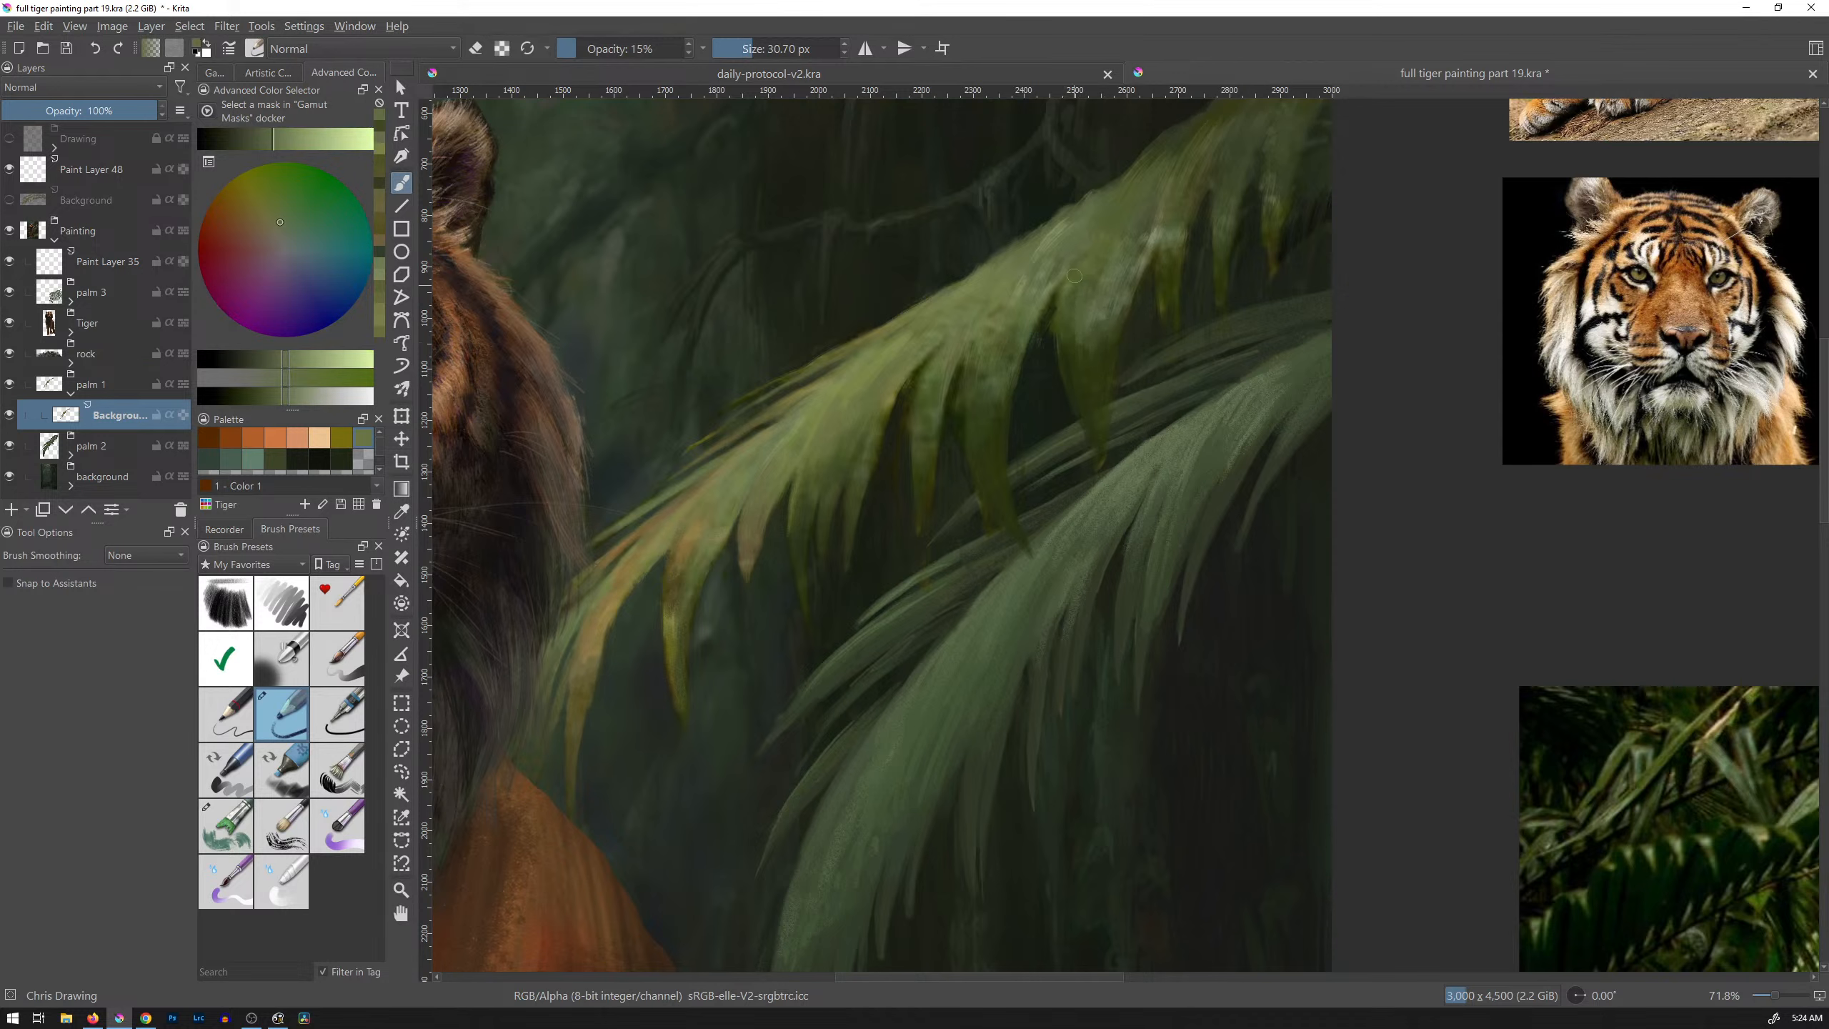
ctrl+click(1065, 319)
Step: Soften the frond's hanging leaflets and upper section in eraser mode, adjusting the eraser size to about 65 px
key(e)
key(bracketleft)
key(bracketleft)
key(bracketleft)
key(bracketleft)
drag(964, 375, 965, 408)
drag(1190, 381, 1222, 370)
drag(1296, 431, 1301, 428)
key(ctrl)
key(ctrl)
drag(1266, 331, 1171, 463)
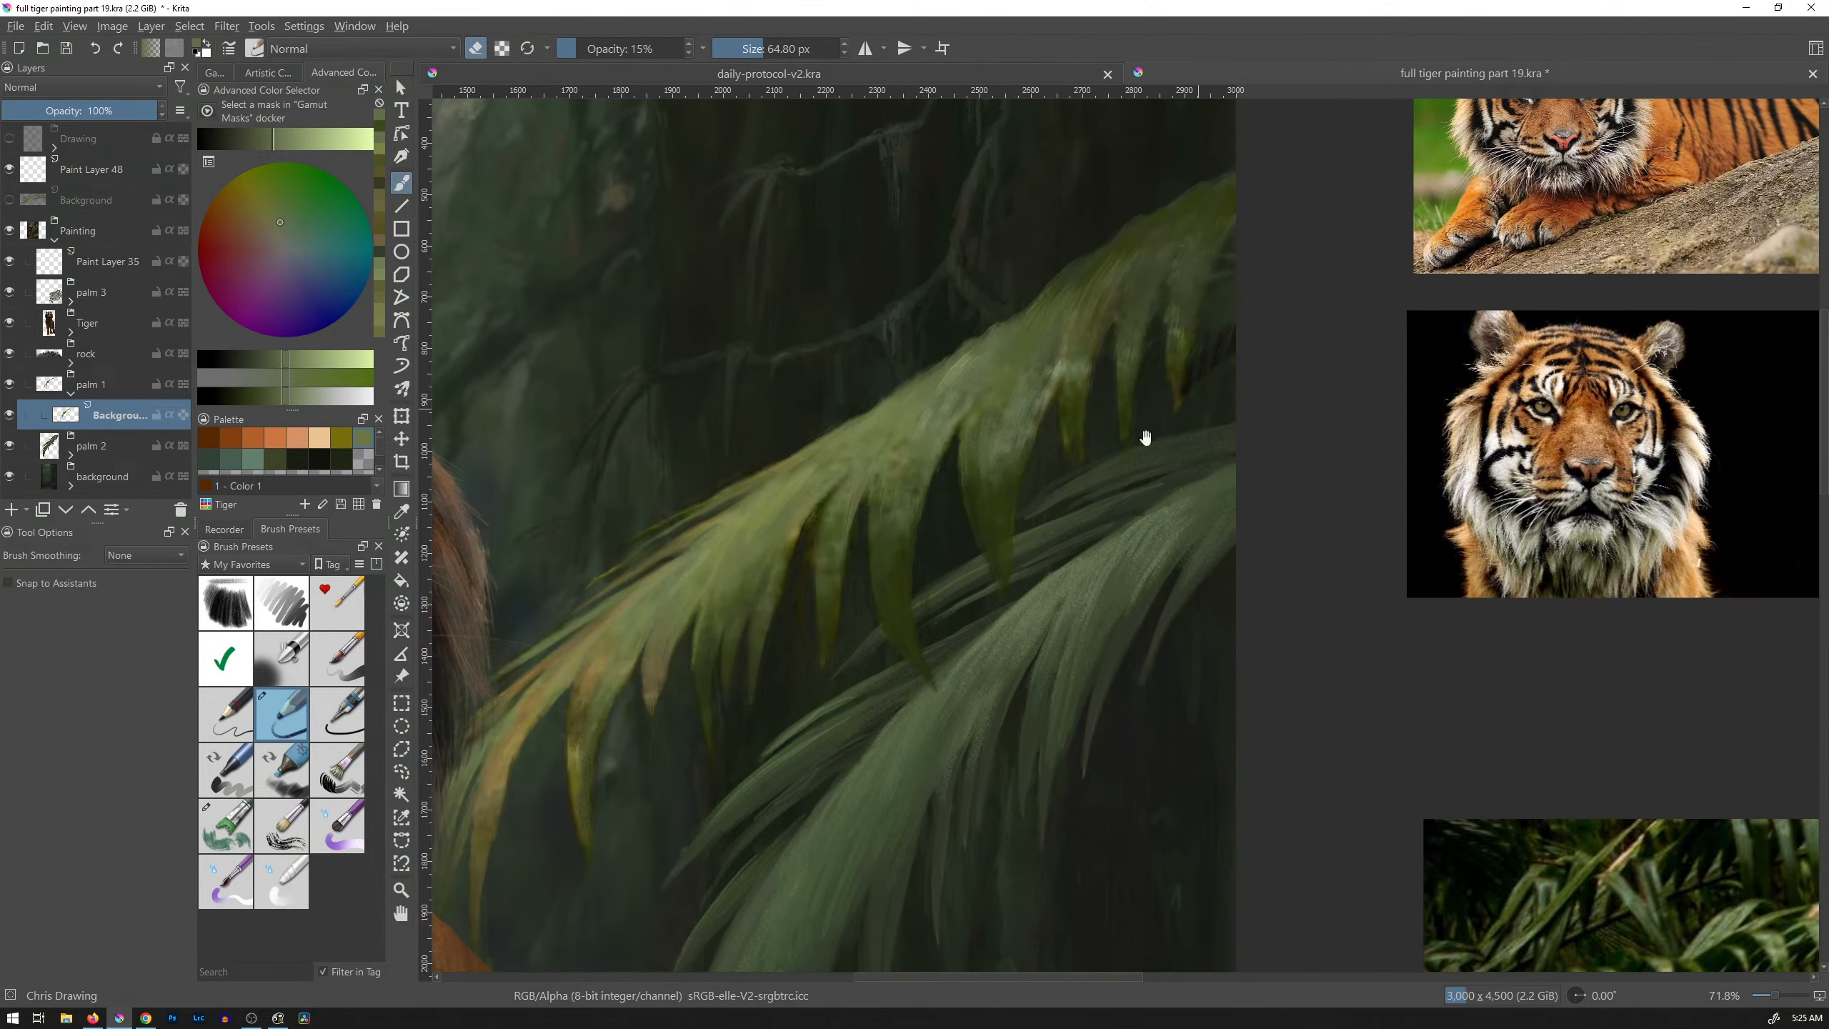
Step: Paint sampled dark background greens around the frond's upper end at the canvas edge with a 13 to 24 px brush
key(ctrl)
ctrl+click(1193, 384)
drag(1216, 344, 1169, 344)
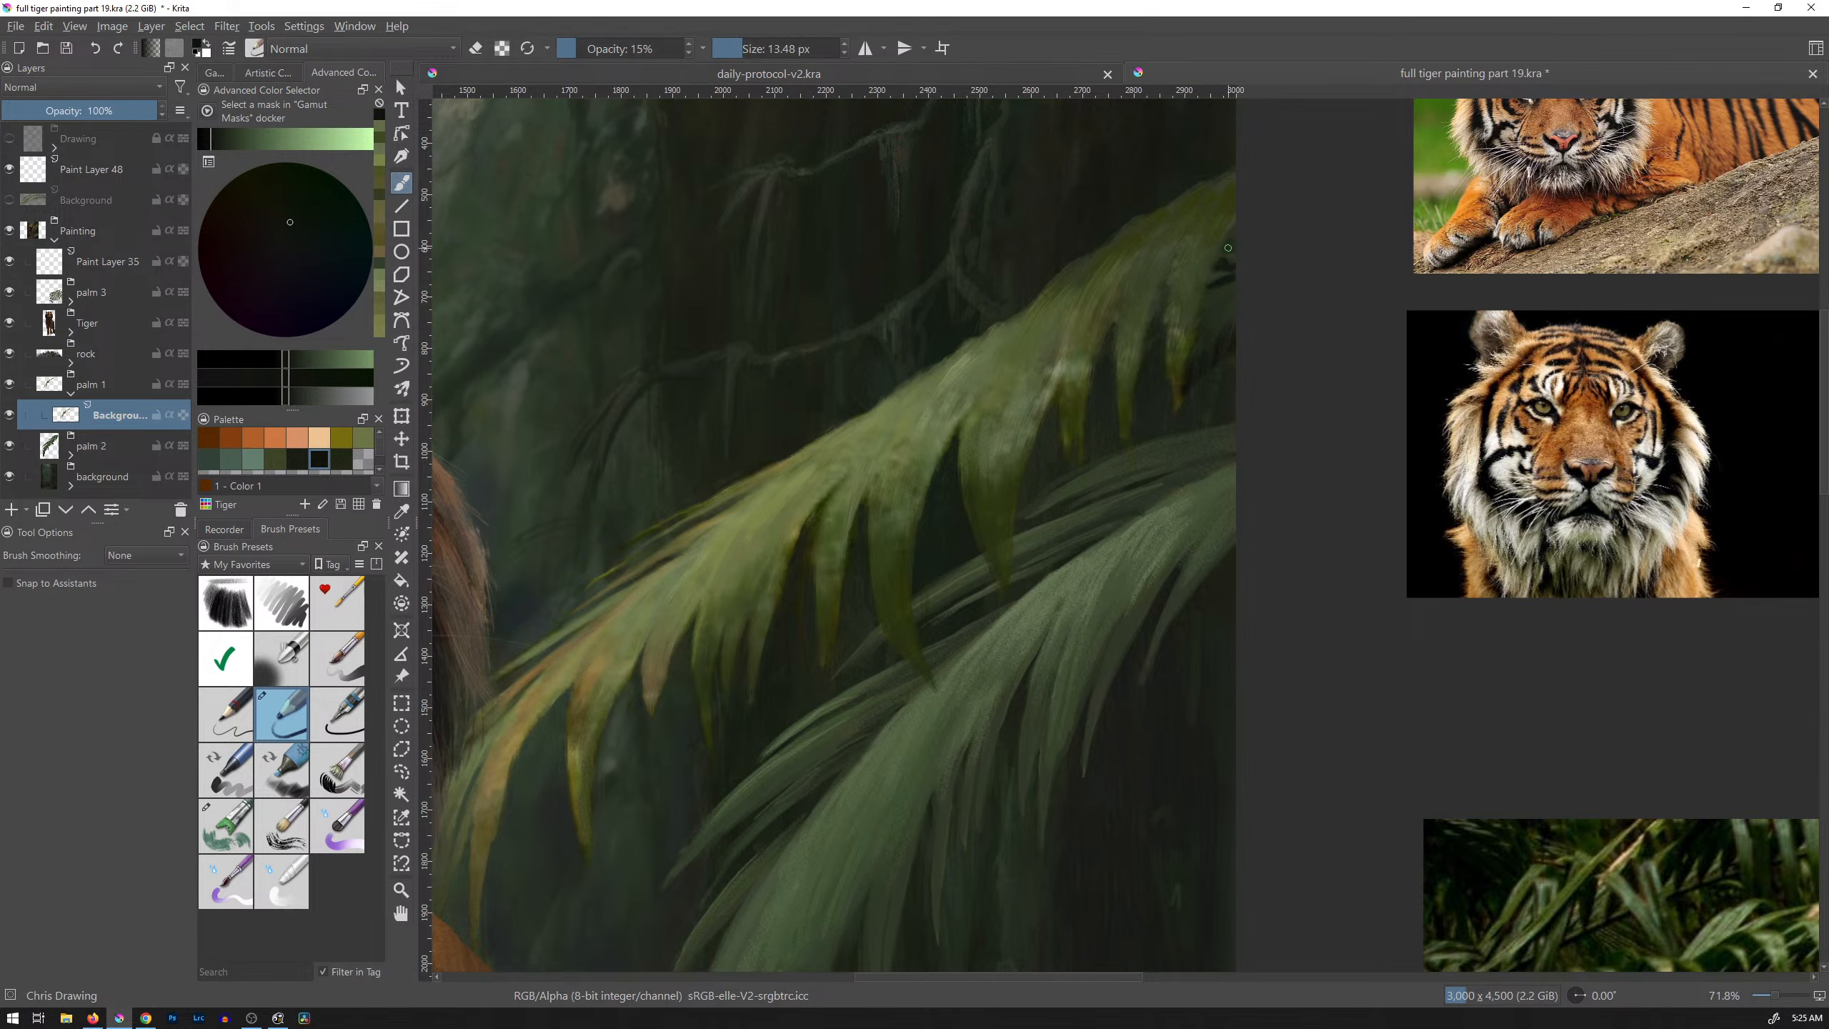
mouse_move(1198, 365)
mouse_down()
mouse_move(1228, 290)
mouse_move(1210, 300)
mouse_move(1226, 304)
mouse_up()
ctrl+click(1219, 319)
ctrl+click(1215, 322)
ctrl+click(1226, 395)
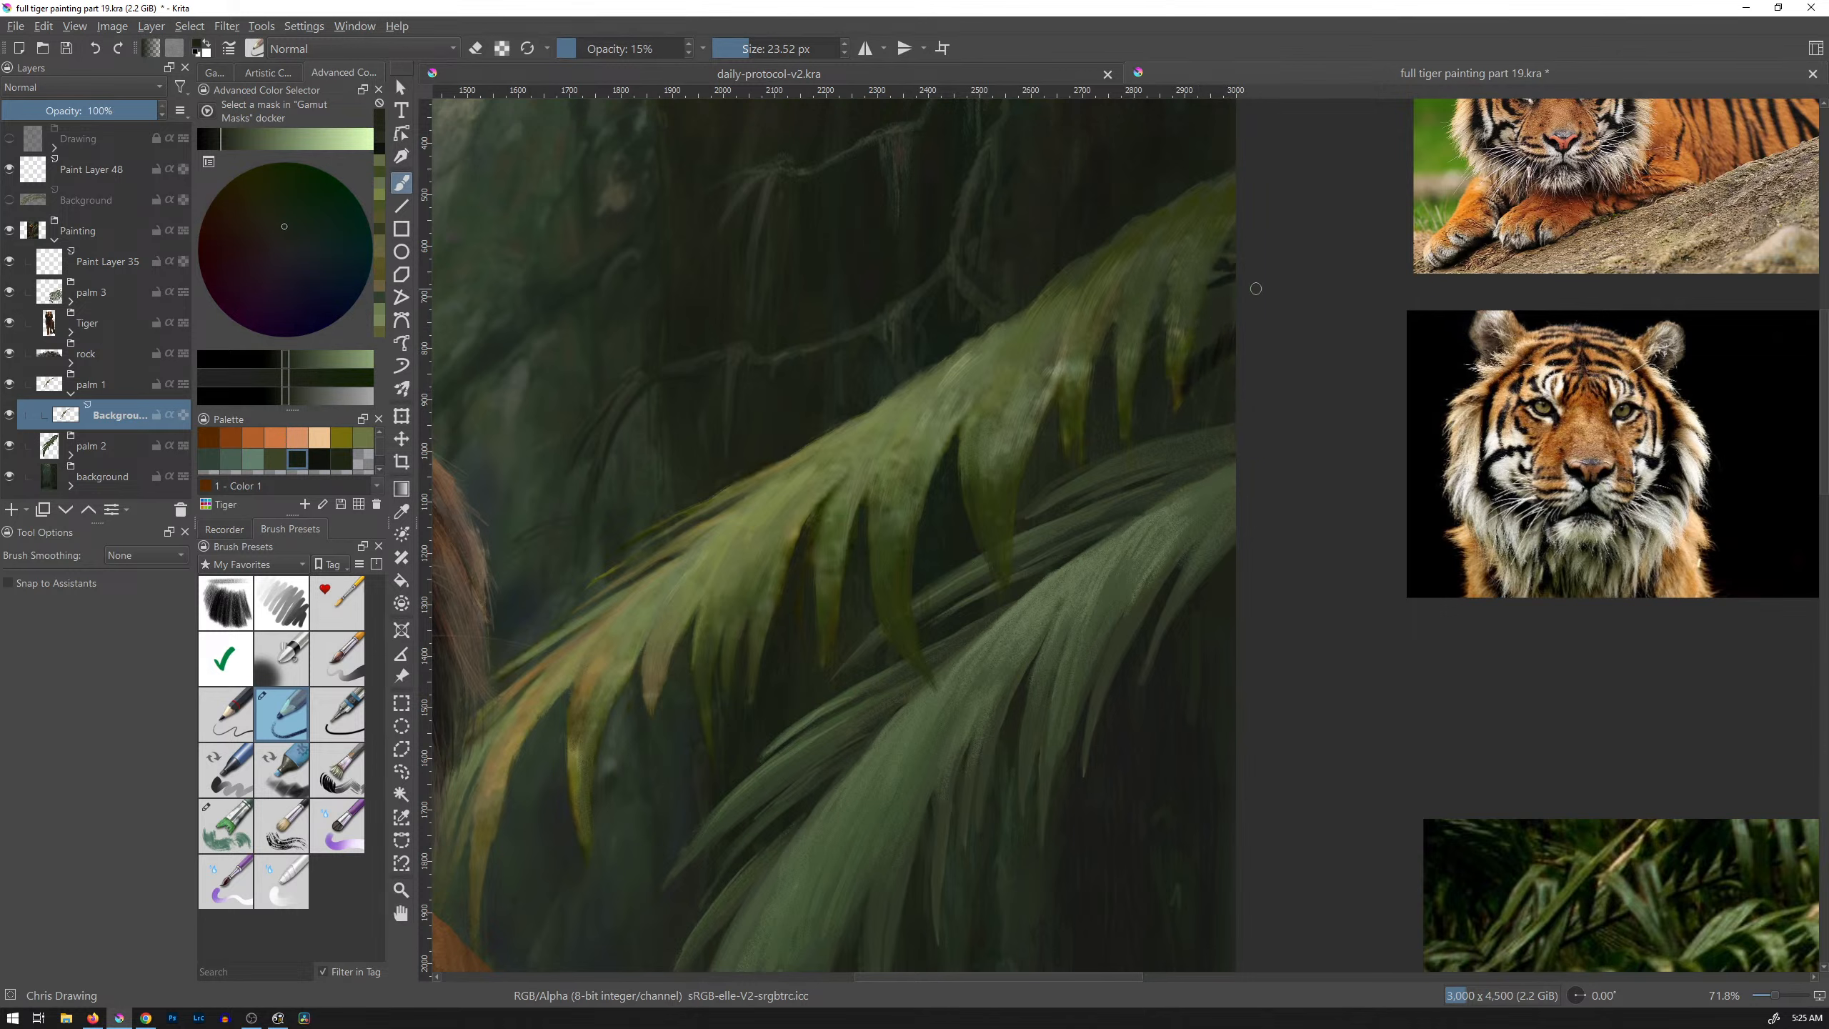
ctrl+click(1199, 353)
ctrl+click(1228, 333)
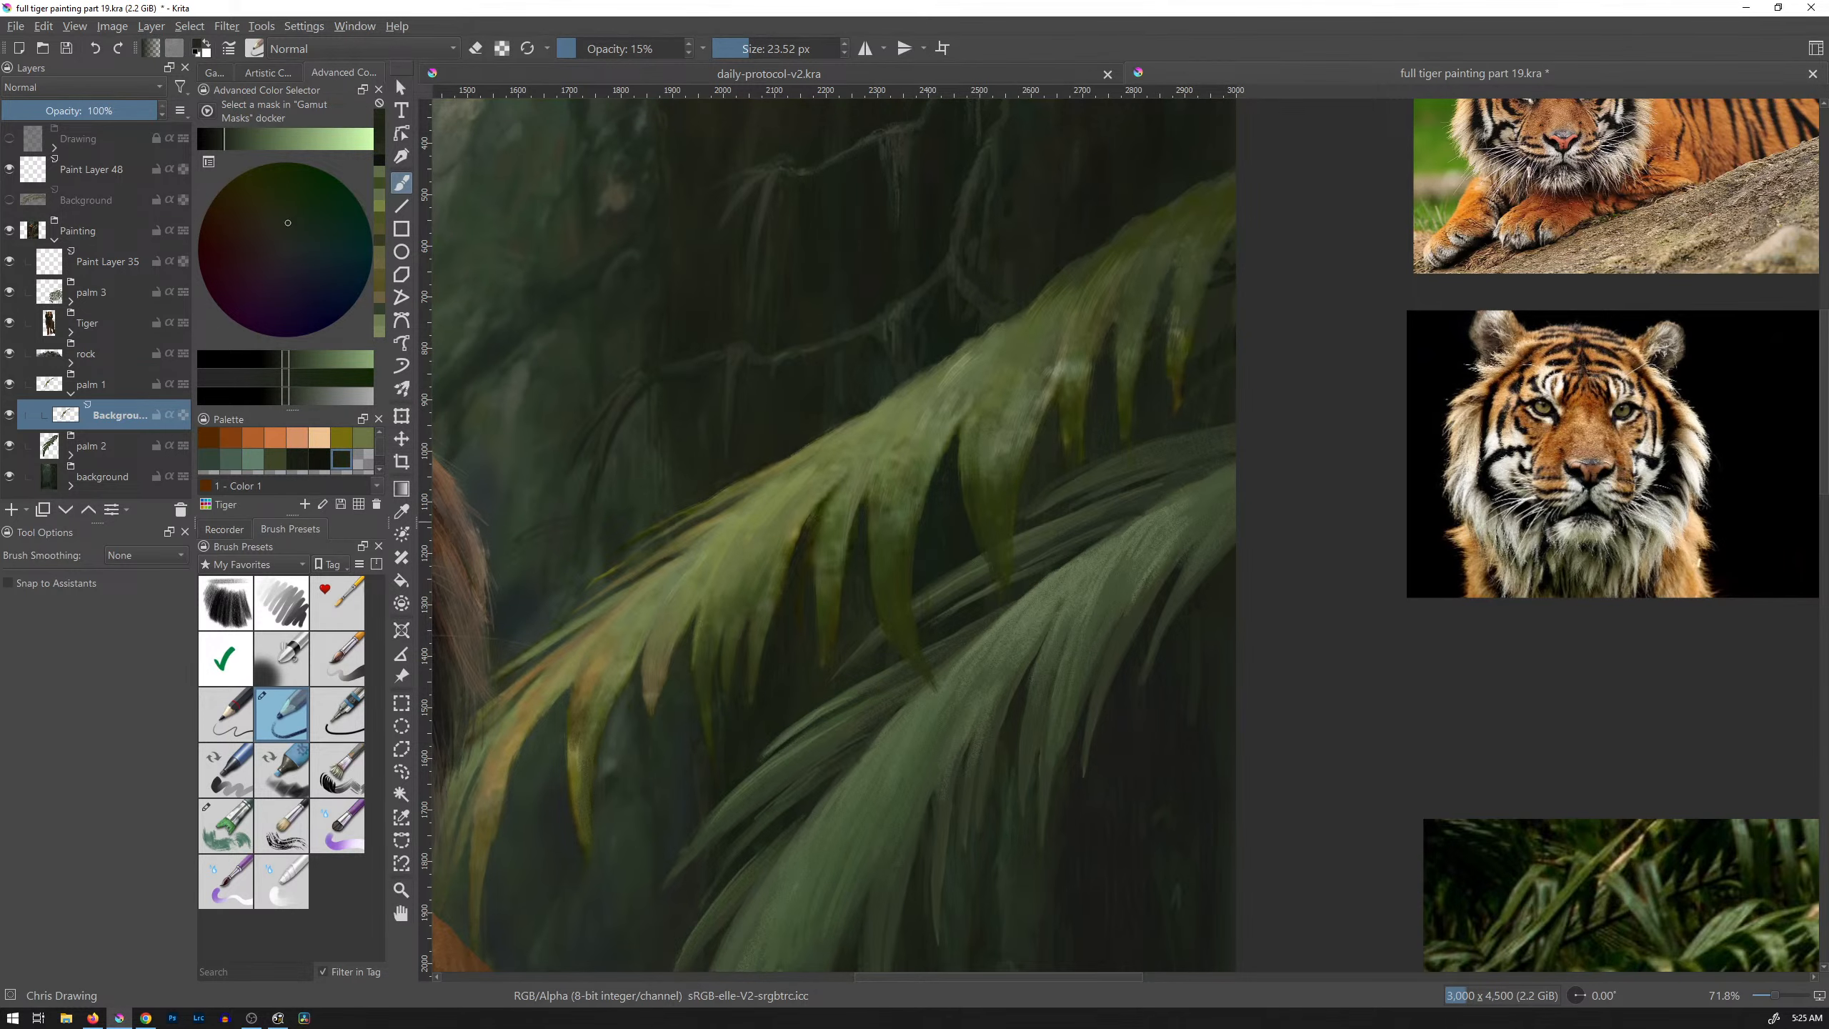
Step: Darken the frond's upper end near the canvas edge with a sampled dark green at about 60 px
scroll(1127, 462, down, 5)
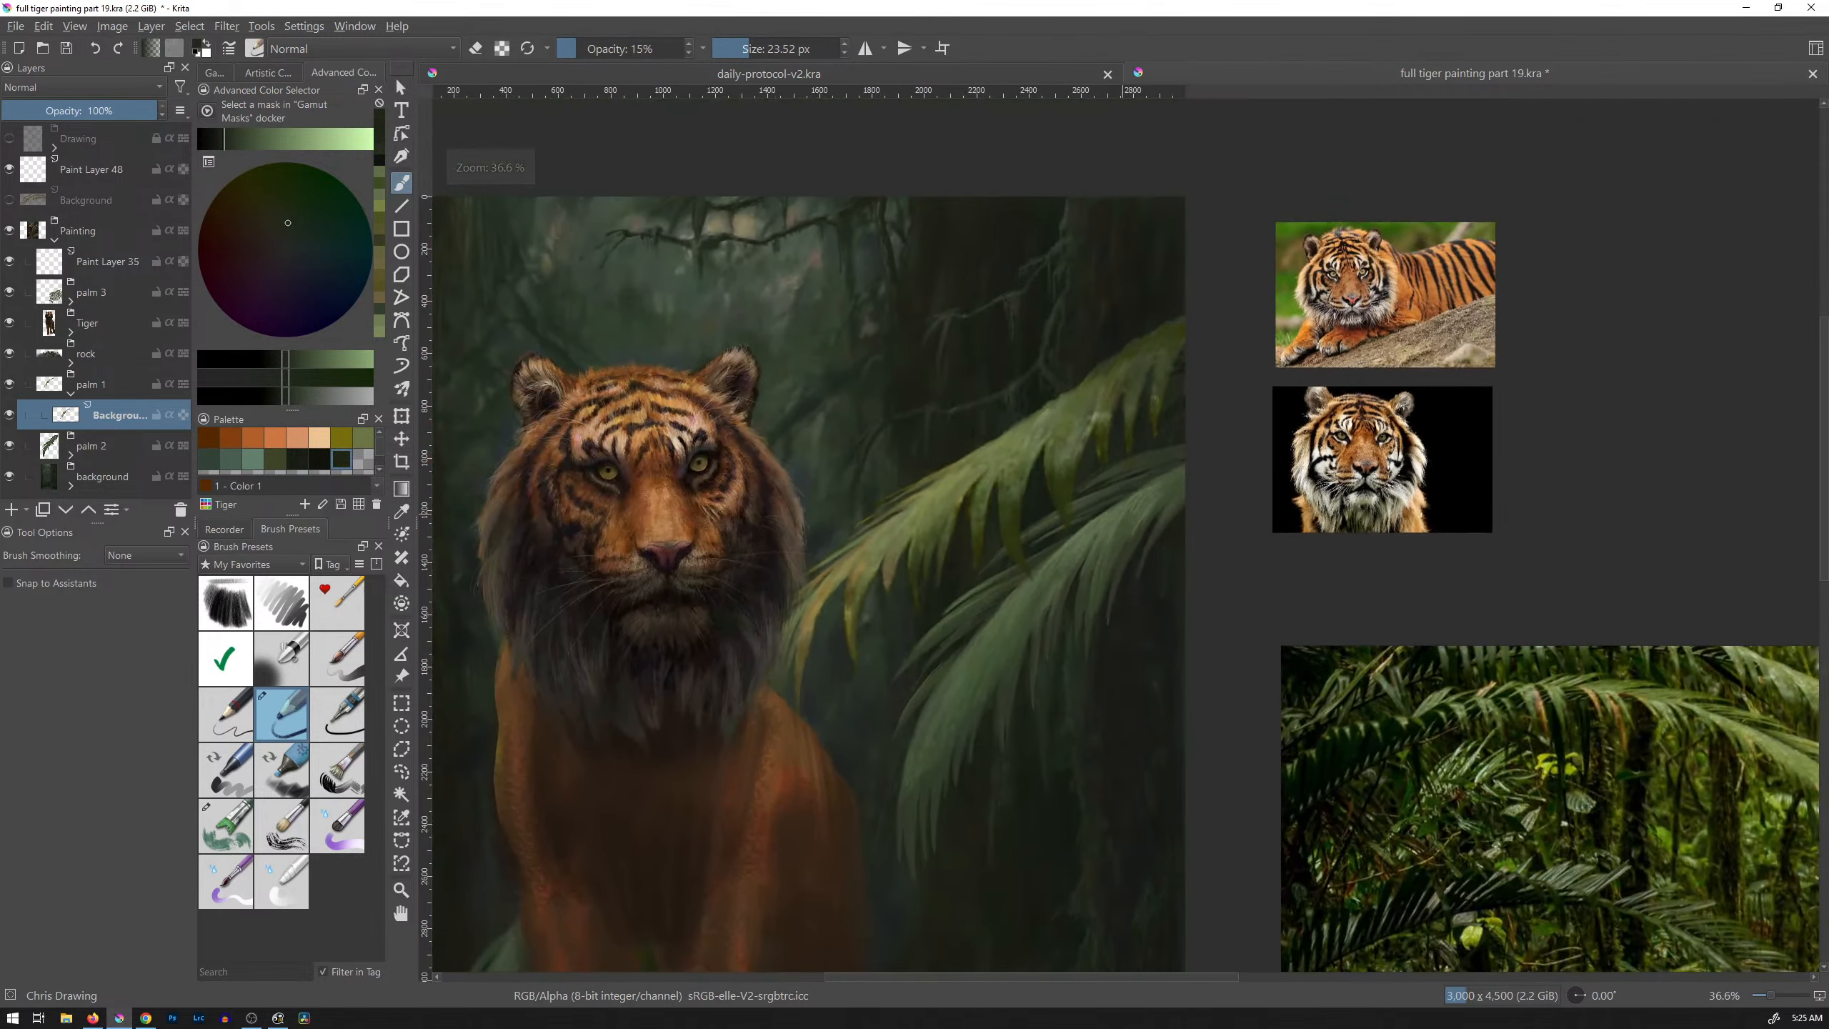
scroll(1130, 497, down, 4)
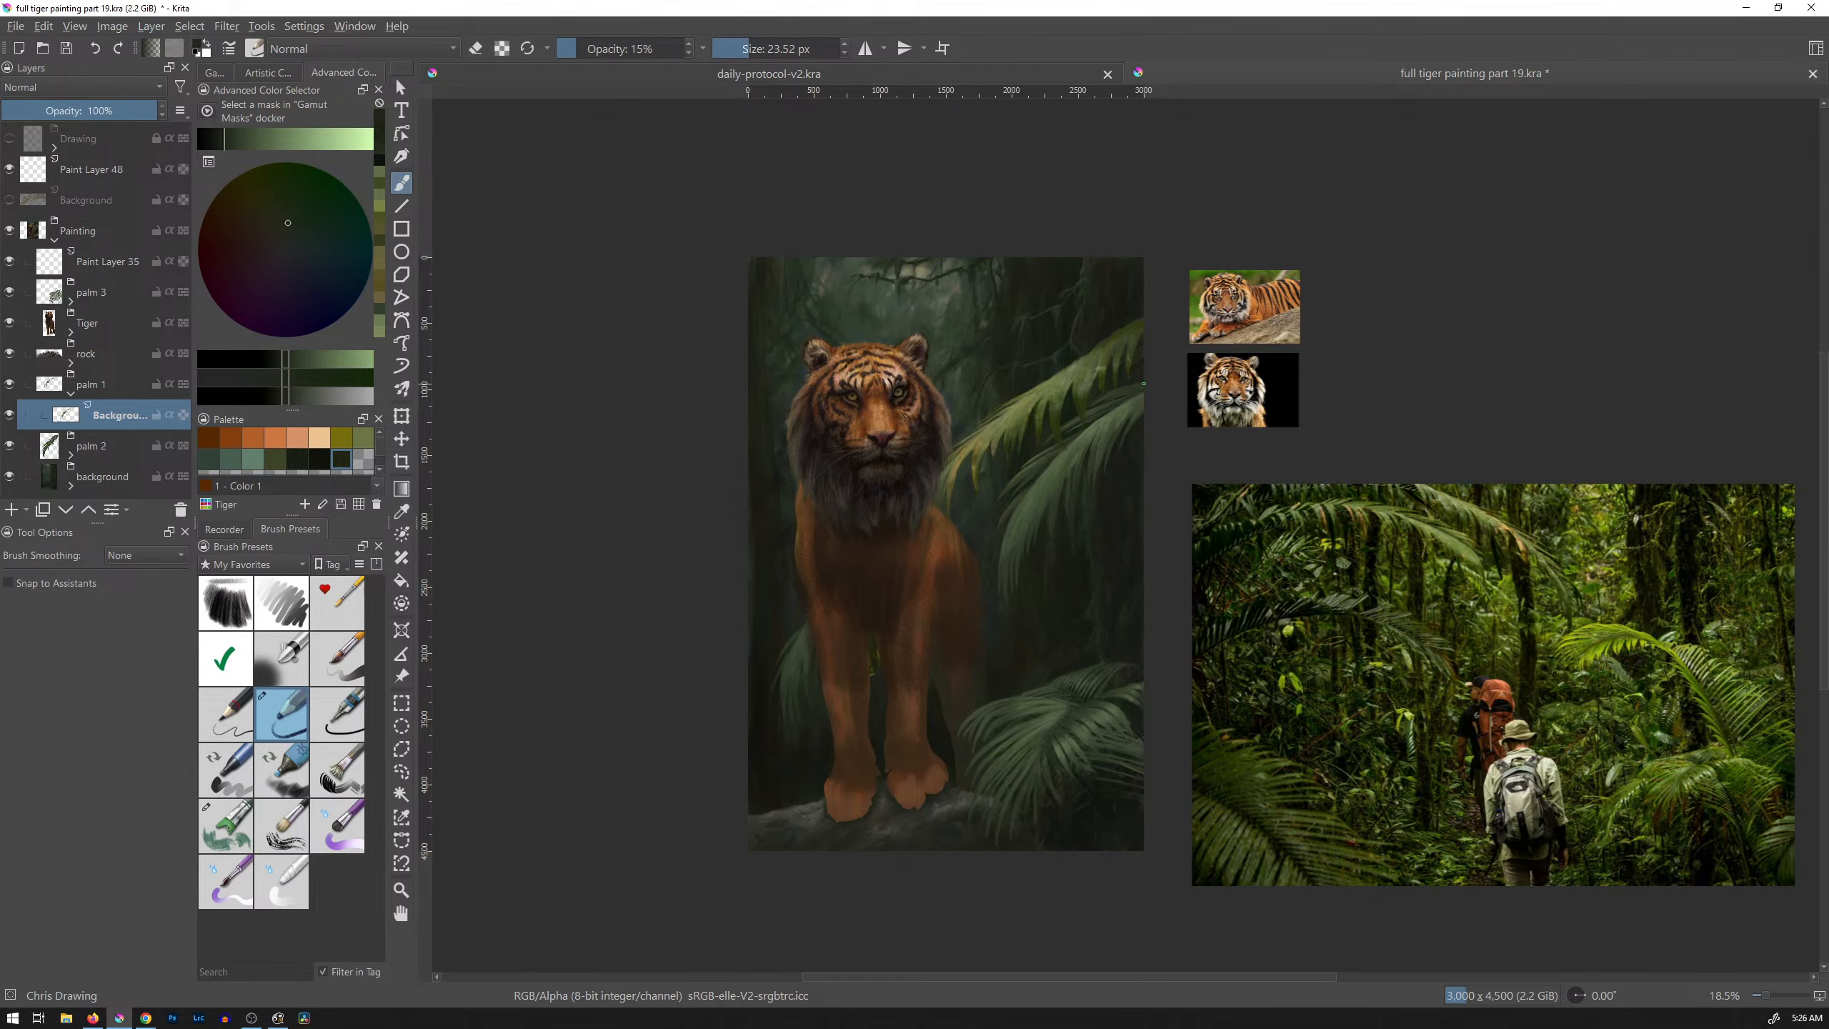
scroll(1144, 384, up, 5)
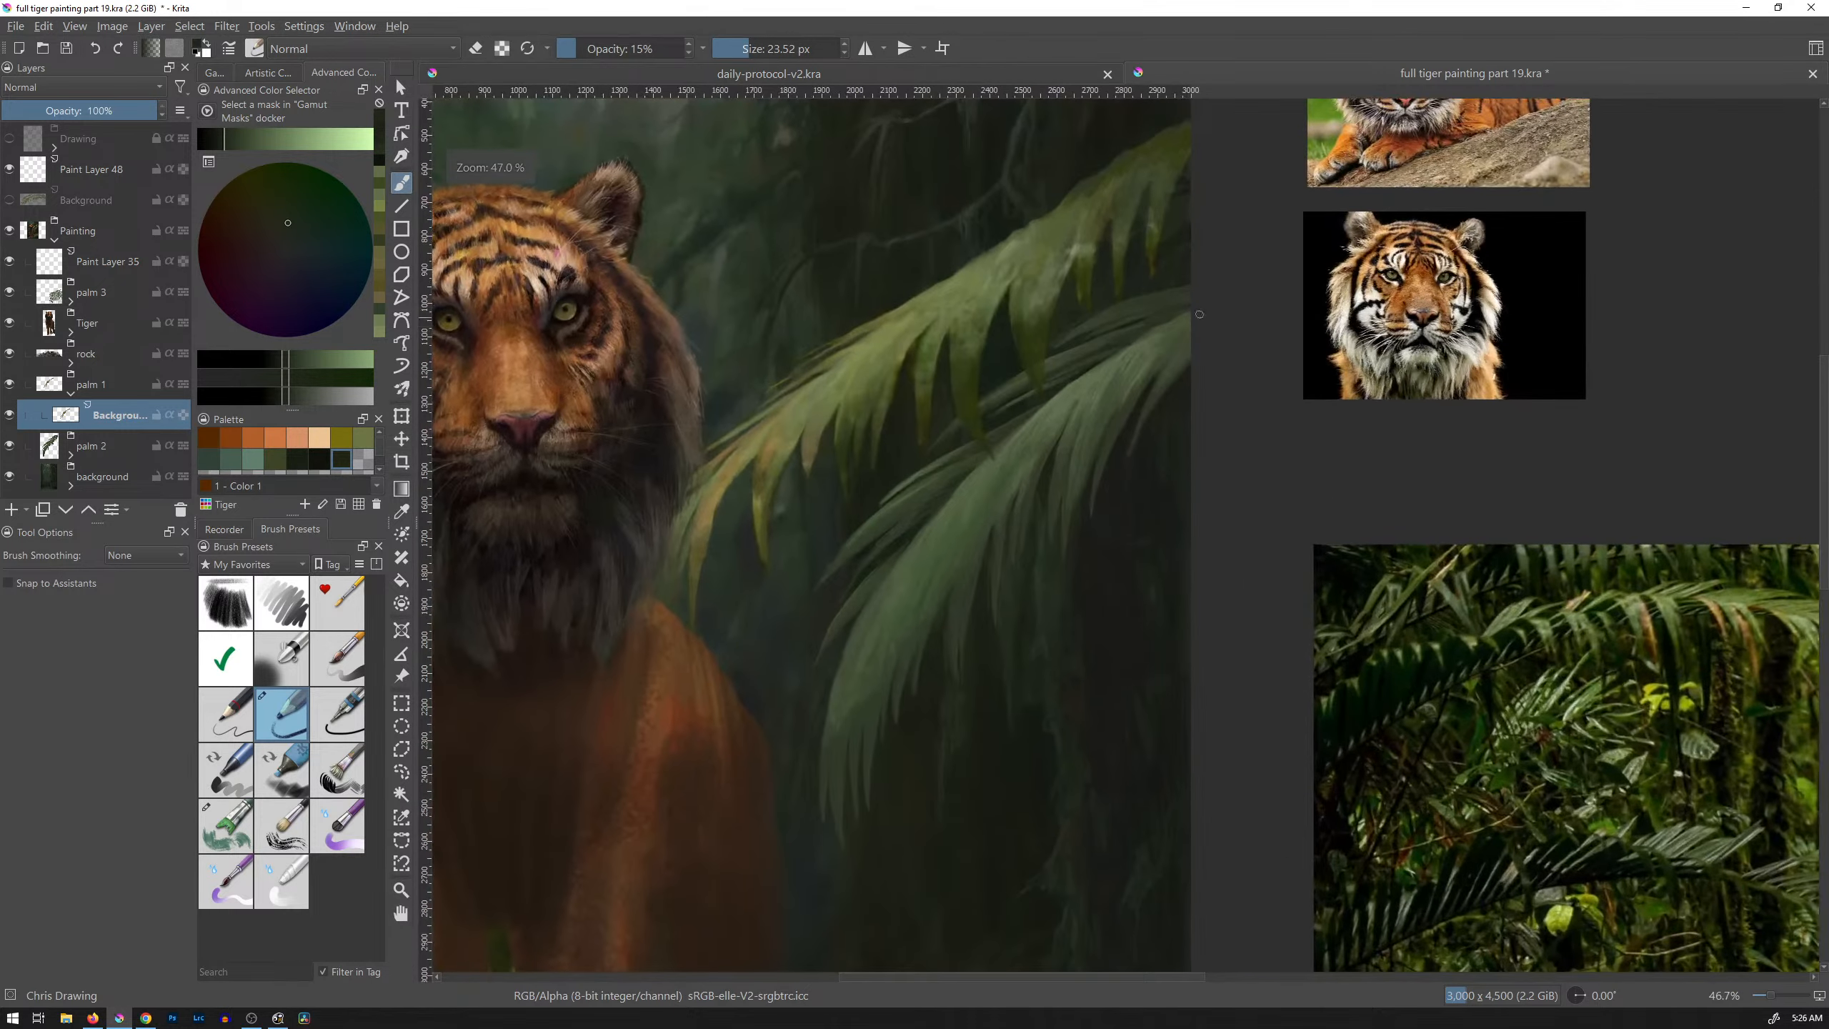
scroll(1179, 539, up, 1)
scroll(1114, 543, up, 3)
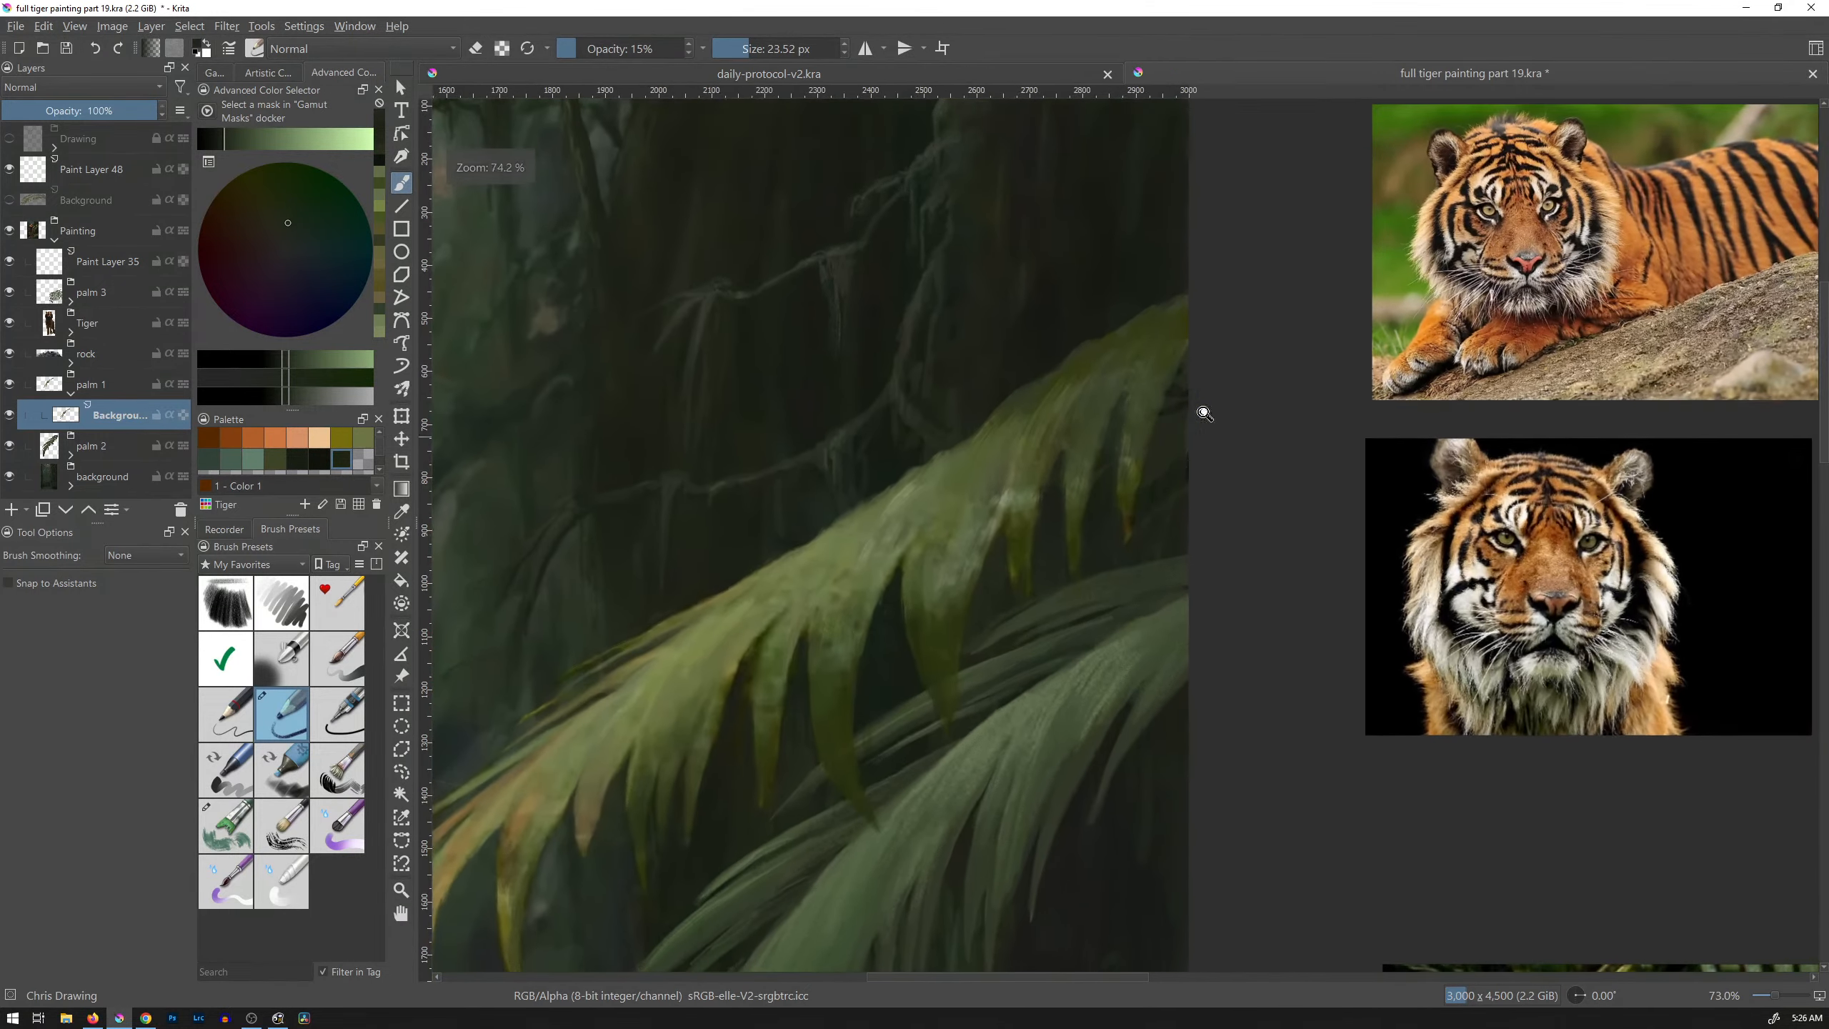
drag(1112, 403, 1133, 404)
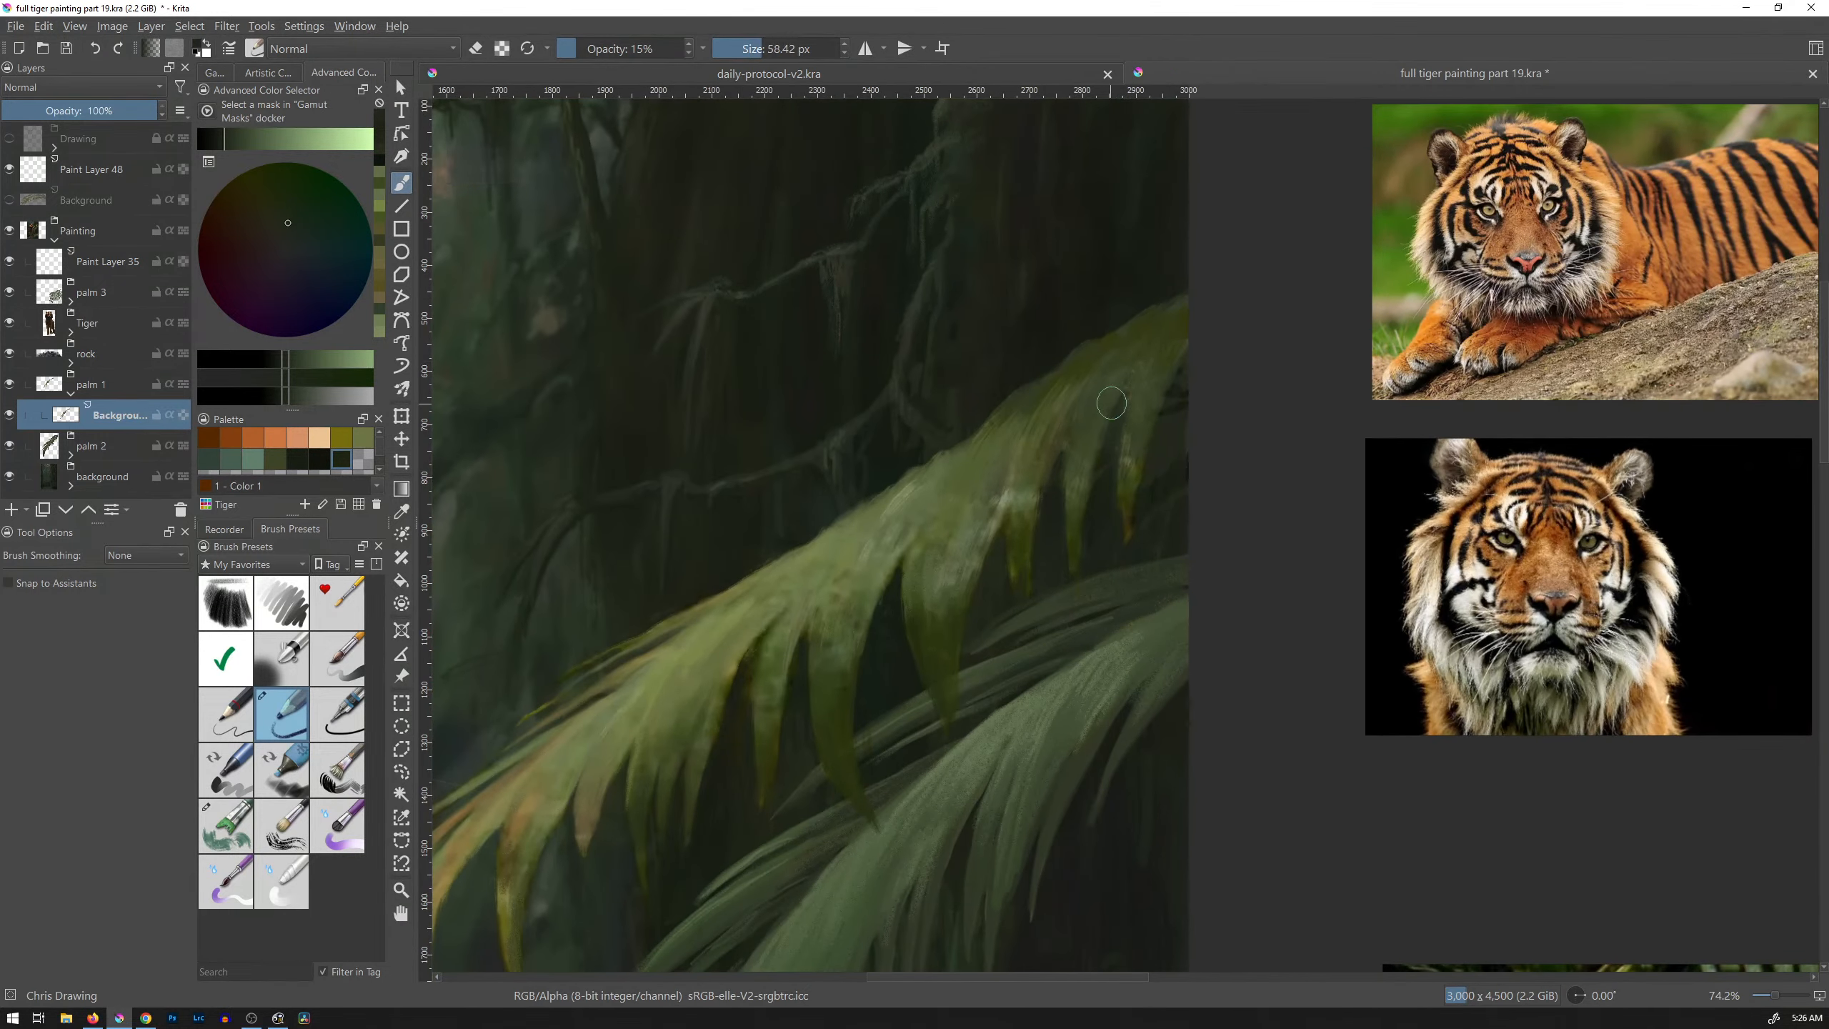
ctrl+click(1131, 302)
drag(1085, 353, 1194, 301)
Step: Show the deevad 23.01 brush presets and choose the Block Brush Glazing preset
click(249, 564)
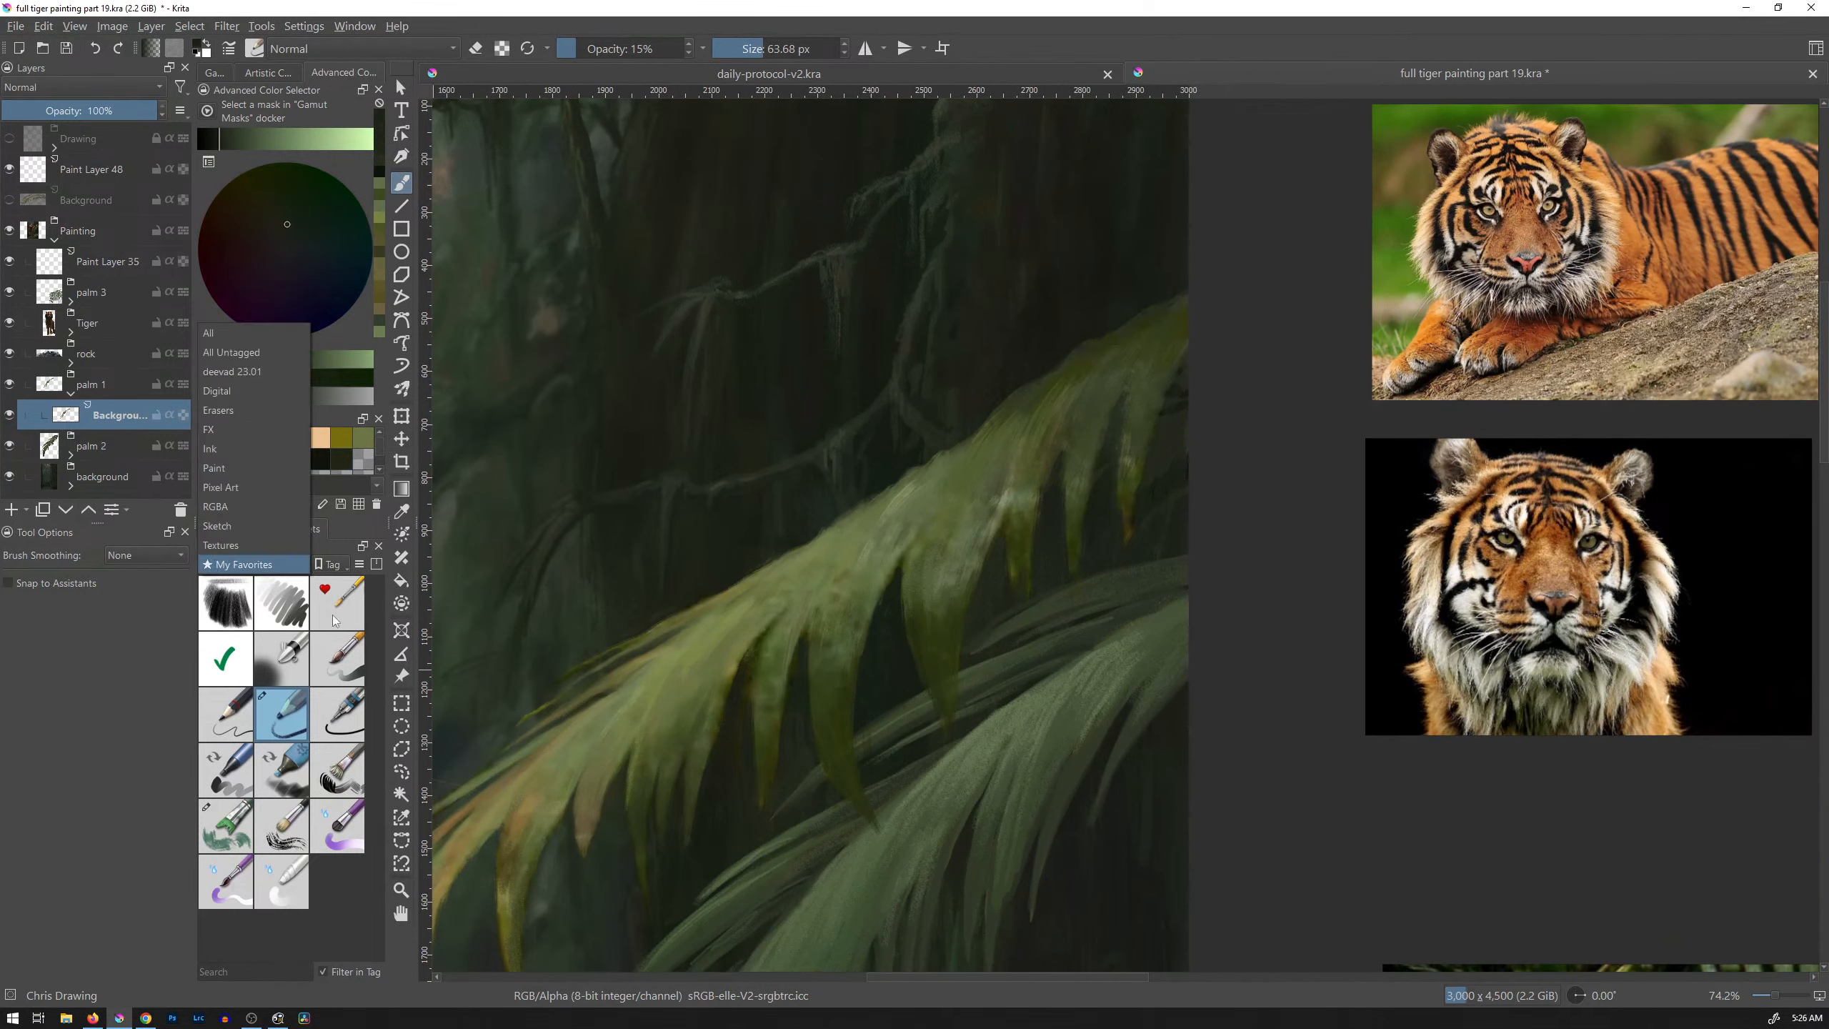
click(277, 375)
drag(382, 708, 378, 802)
click(338, 693)
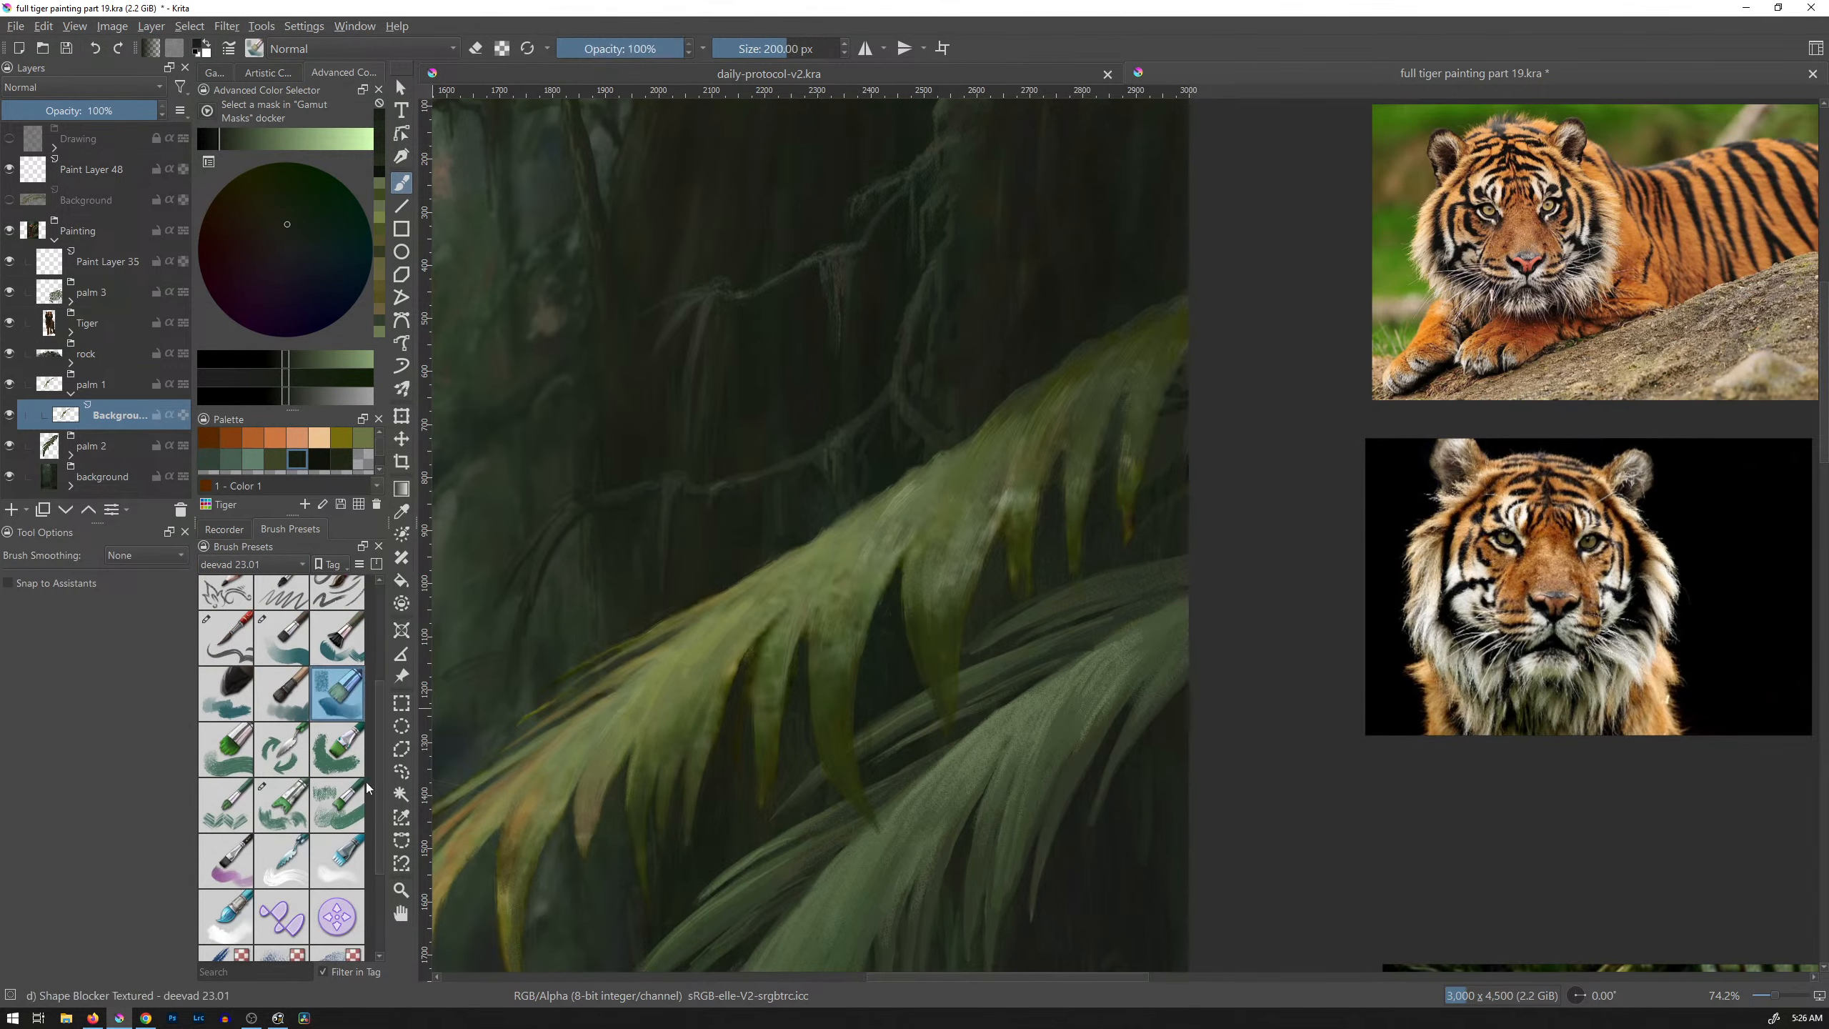
click(293, 626)
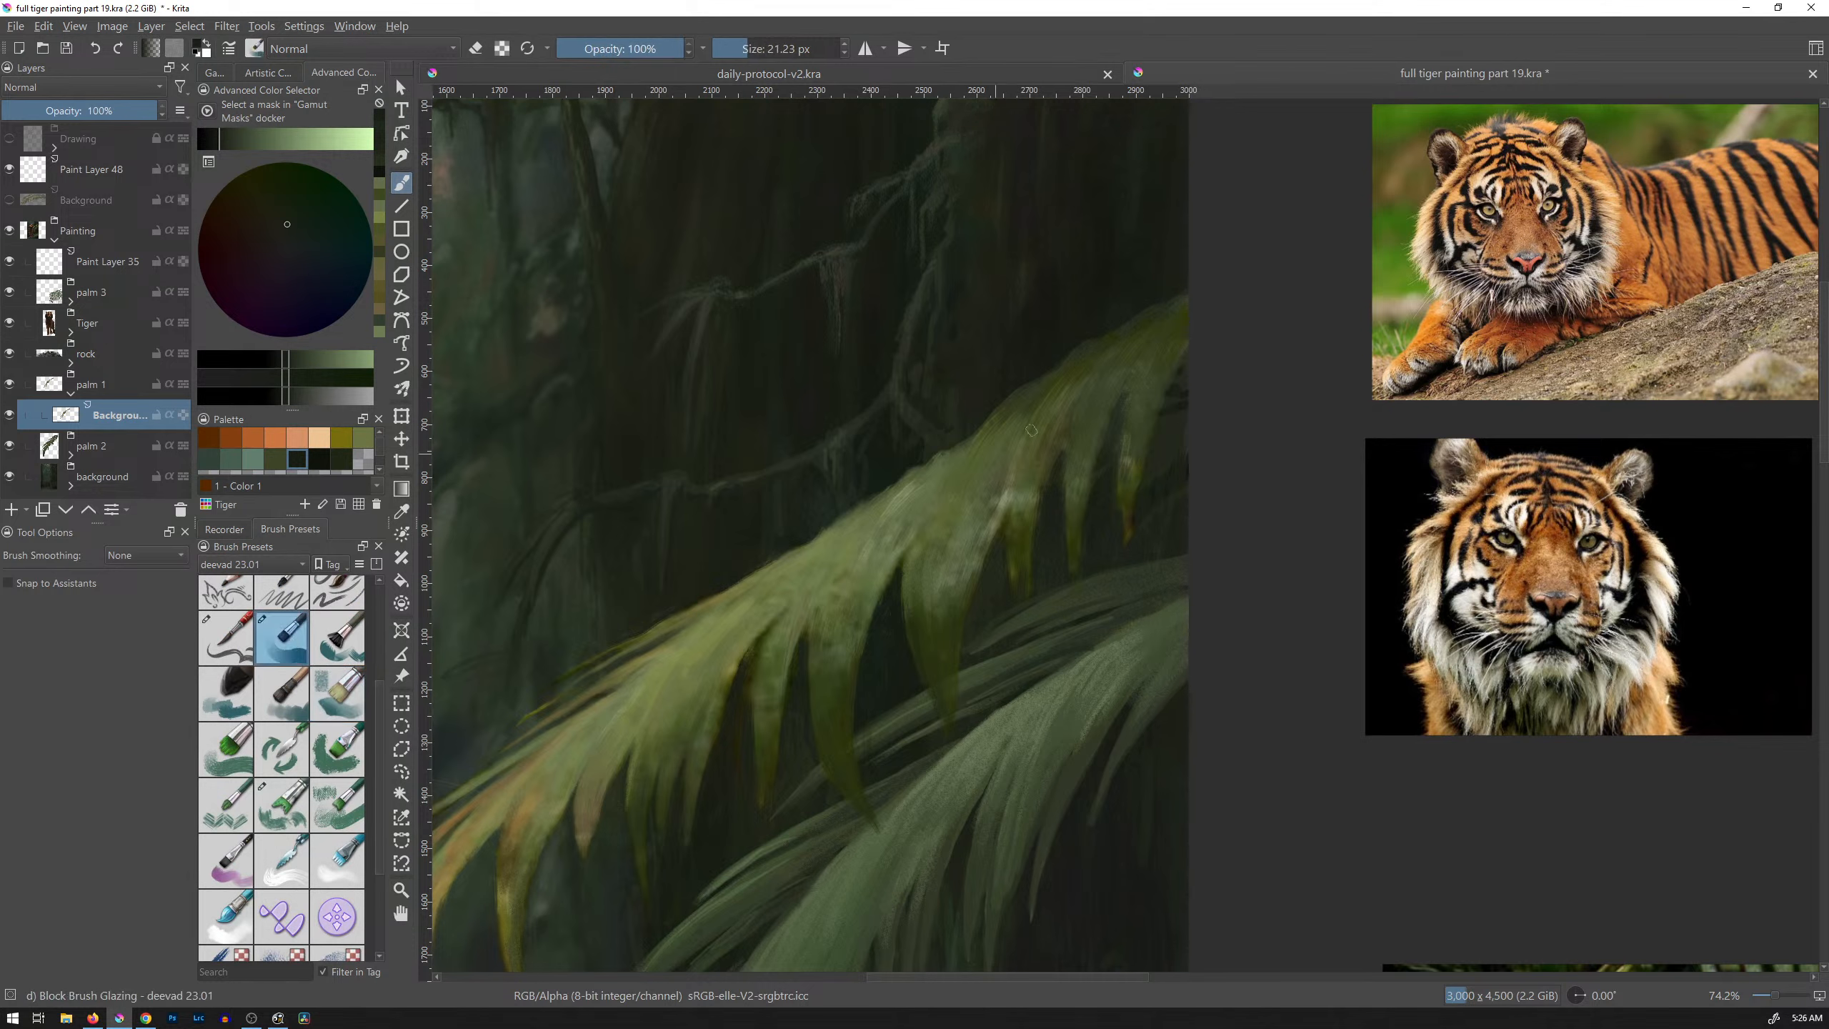
Step: Glaze dark green over the frond's upper end near the canvas edge, enlarging the brush from about 63 to 87.5 px
mouse_move(1169, 289)
mouse_down()
mouse_move(1186, 301)
mouse_move(1181, 368)
mouse_up()
mouse_move(1177, 302)
mouse_down()
mouse_move(1181, 353)
mouse_move(1134, 405)
mouse_move(1124, 366)
mouse_move(1037, 429)
mouse_up()
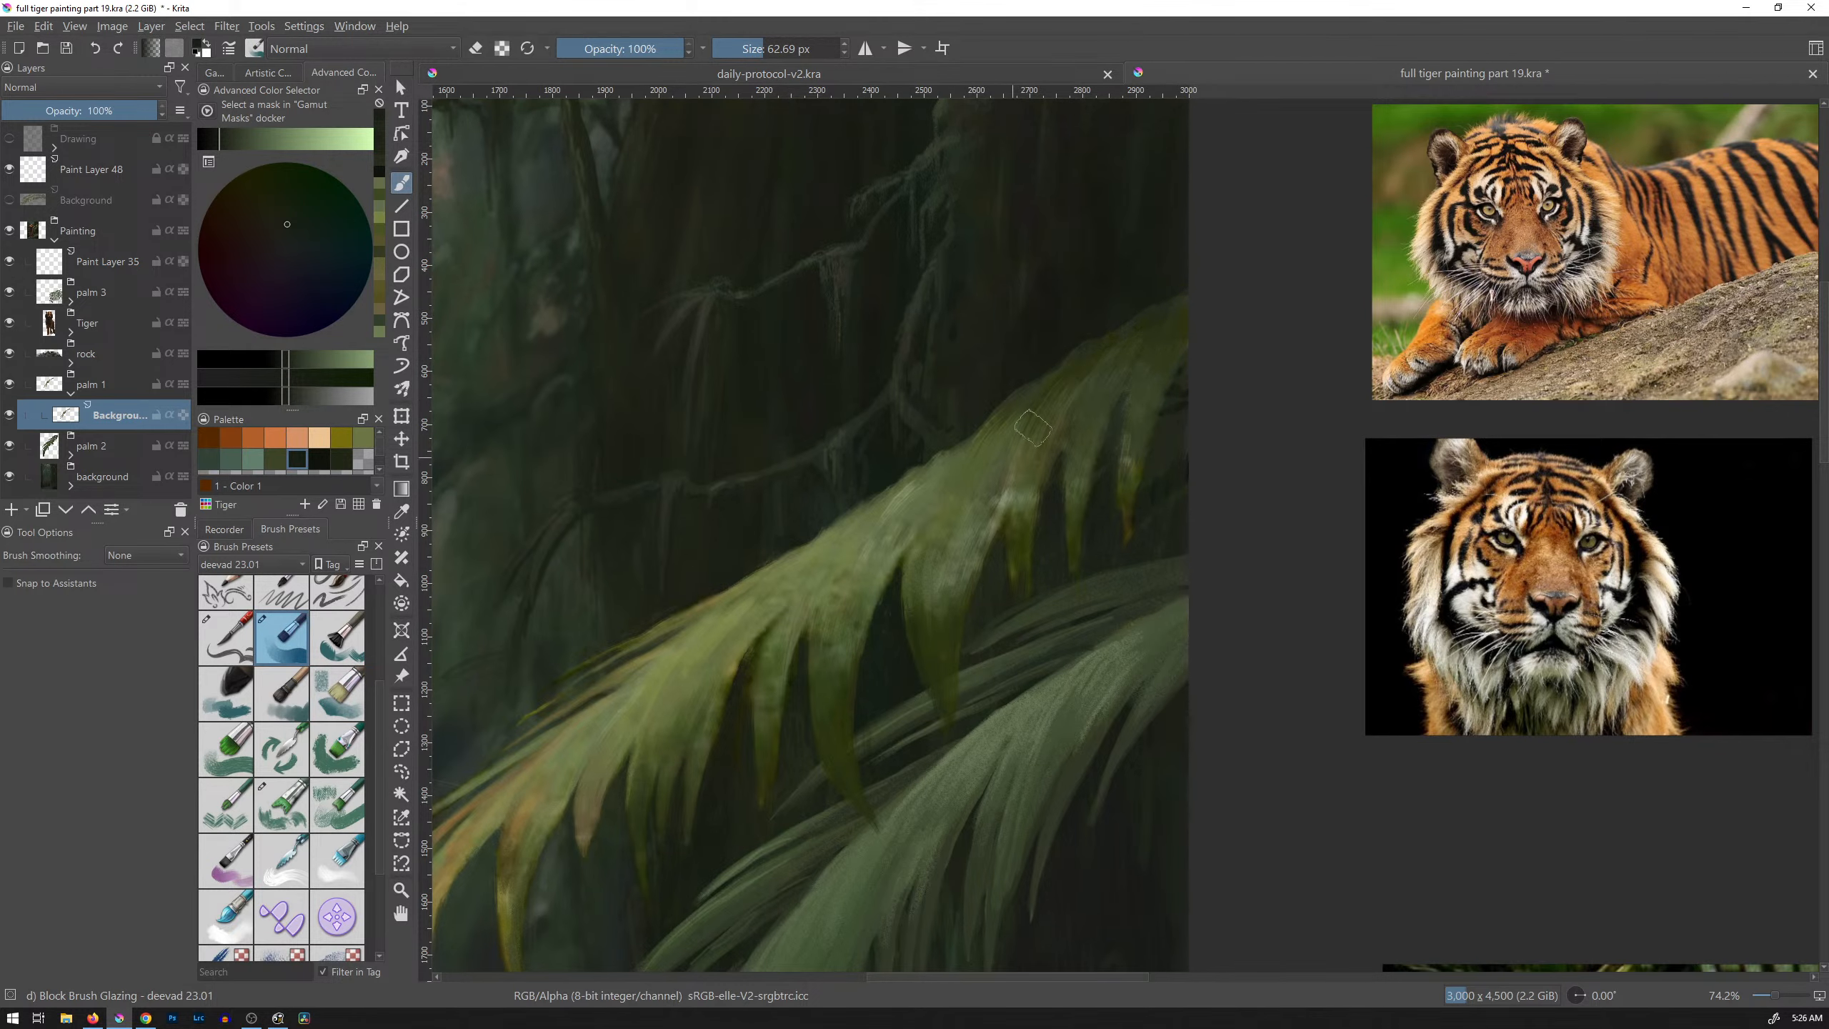
drag(1156, 370, 1133, 438)
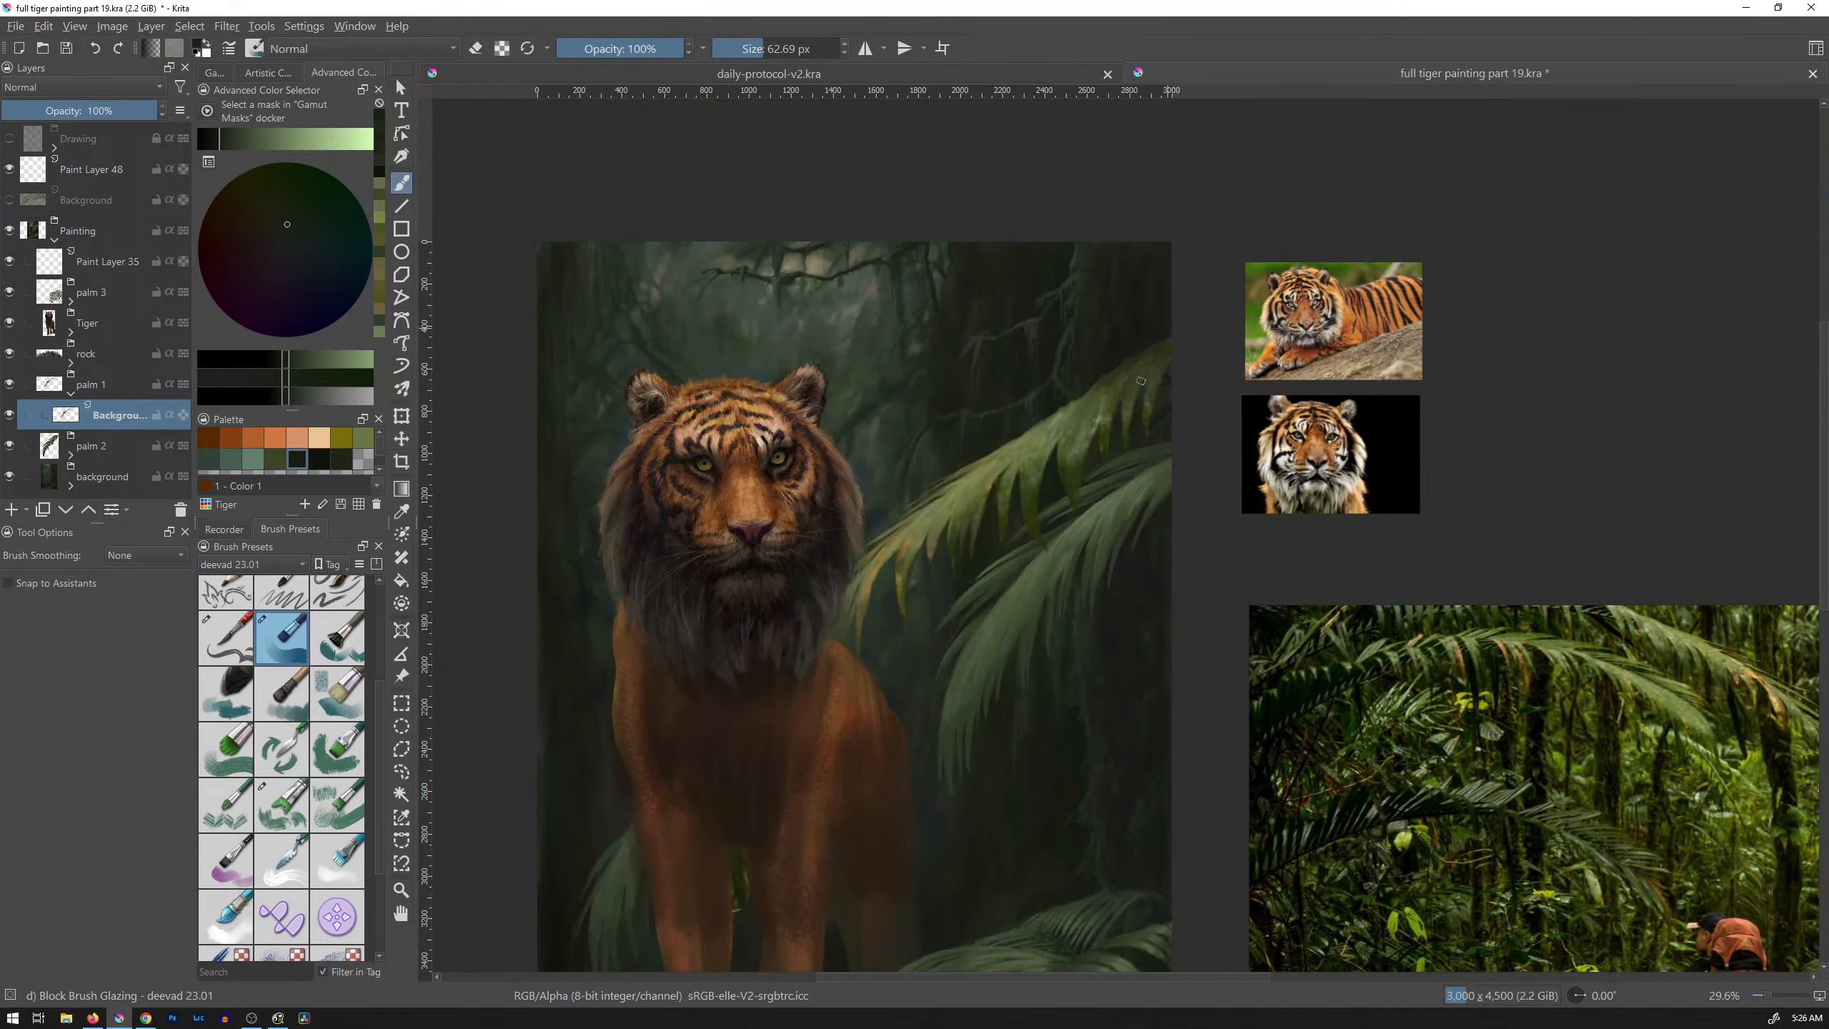
key(bracketright)
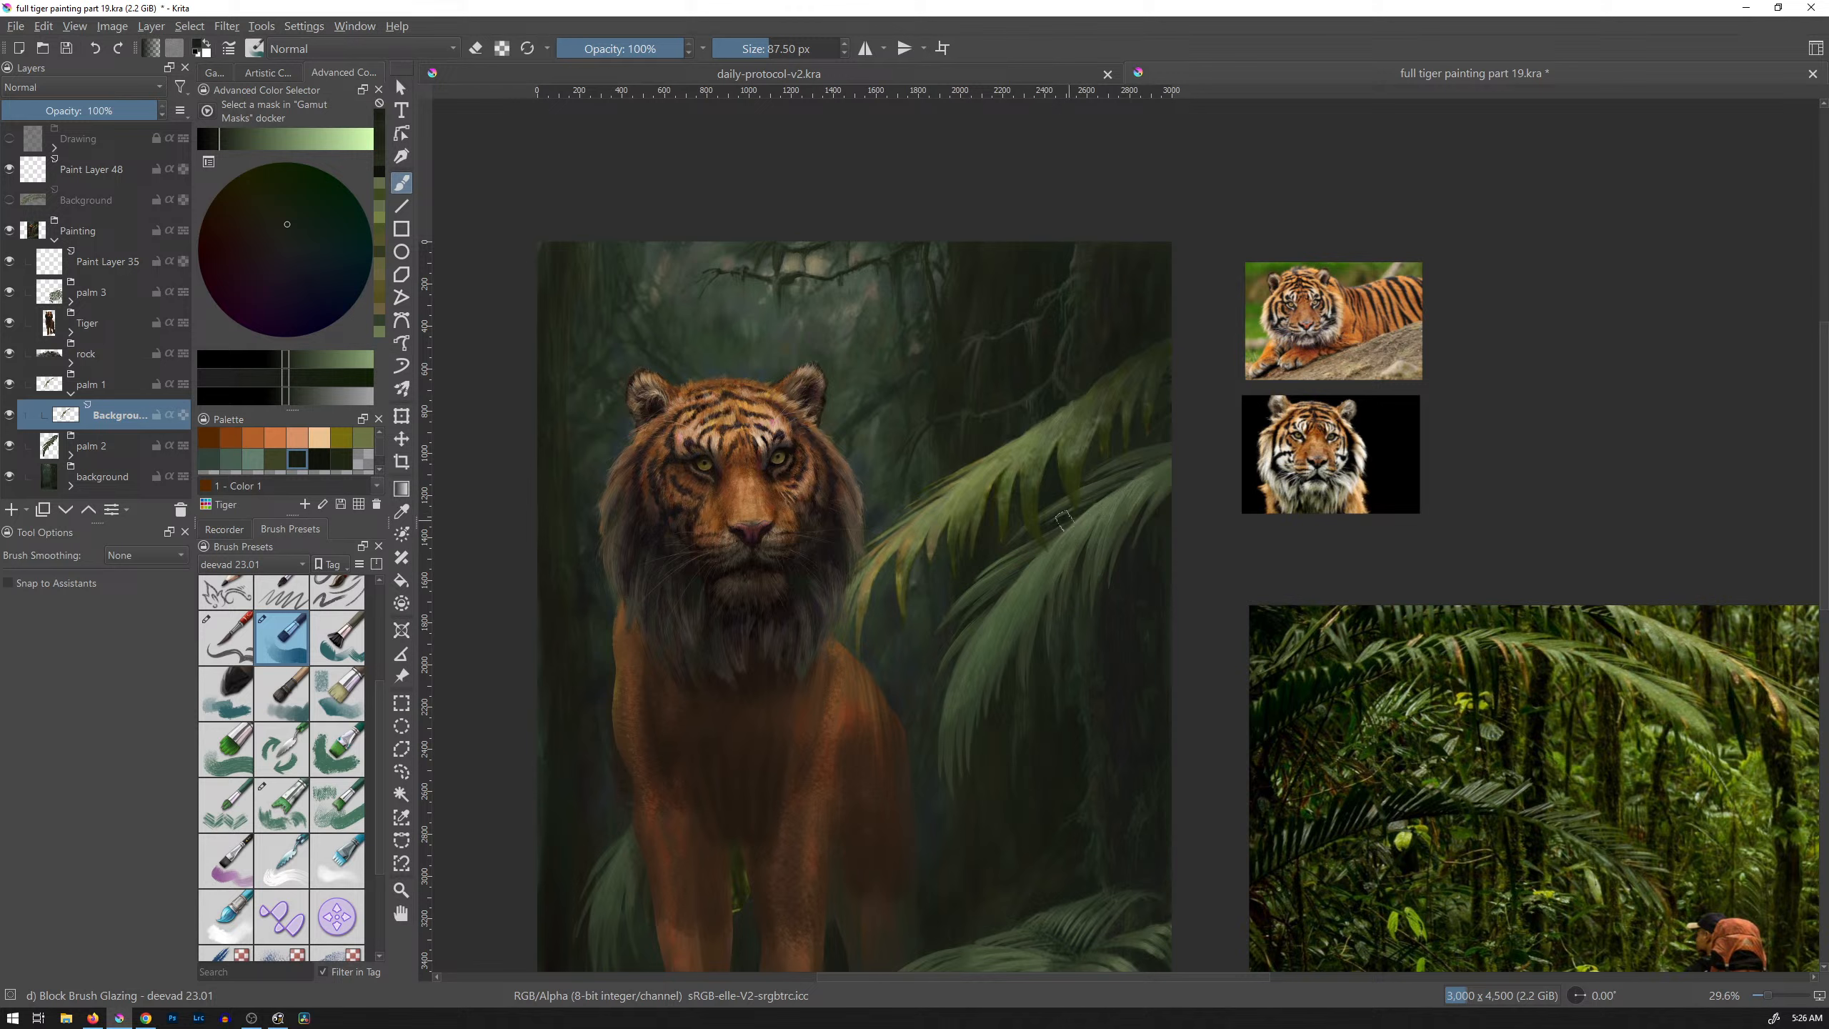
drag(222, 141, 366, 141)
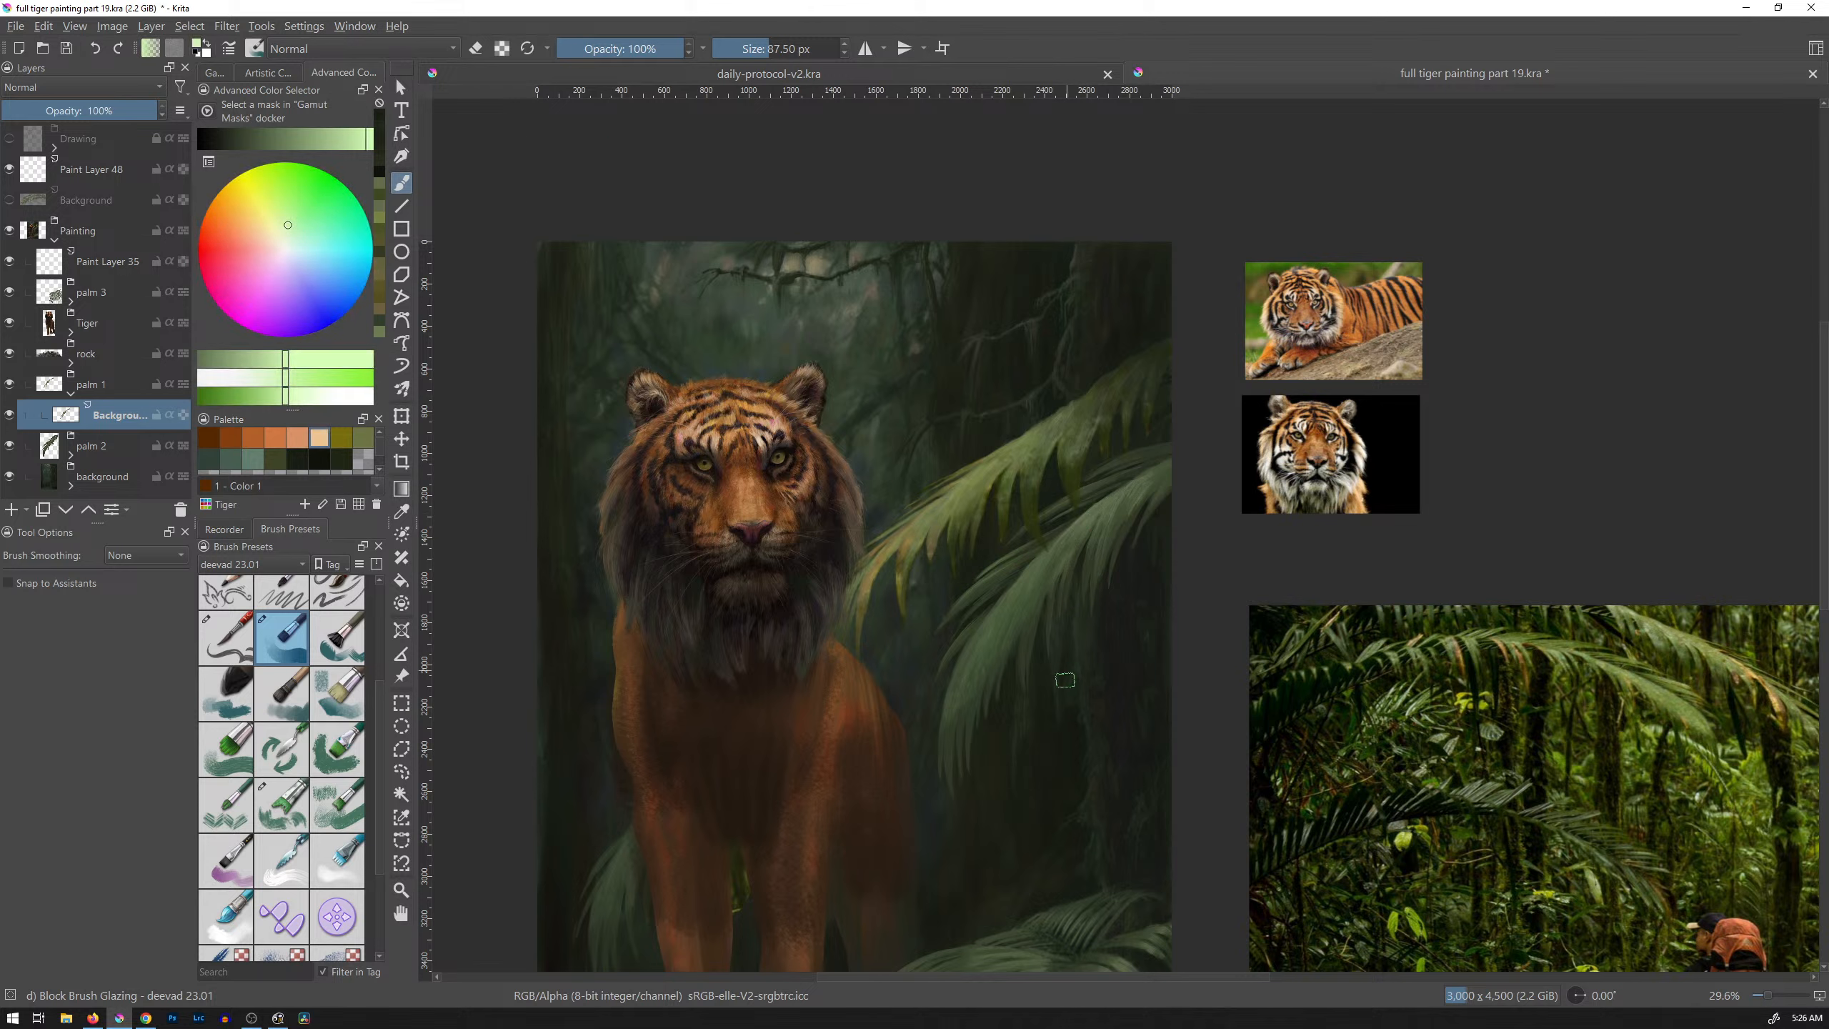
mouse_move(1053, 709)
mouse_down()
mouse_move(958, 379)
mouse_move(547, 404)
mouse_move(630, 782)
mouse_up()
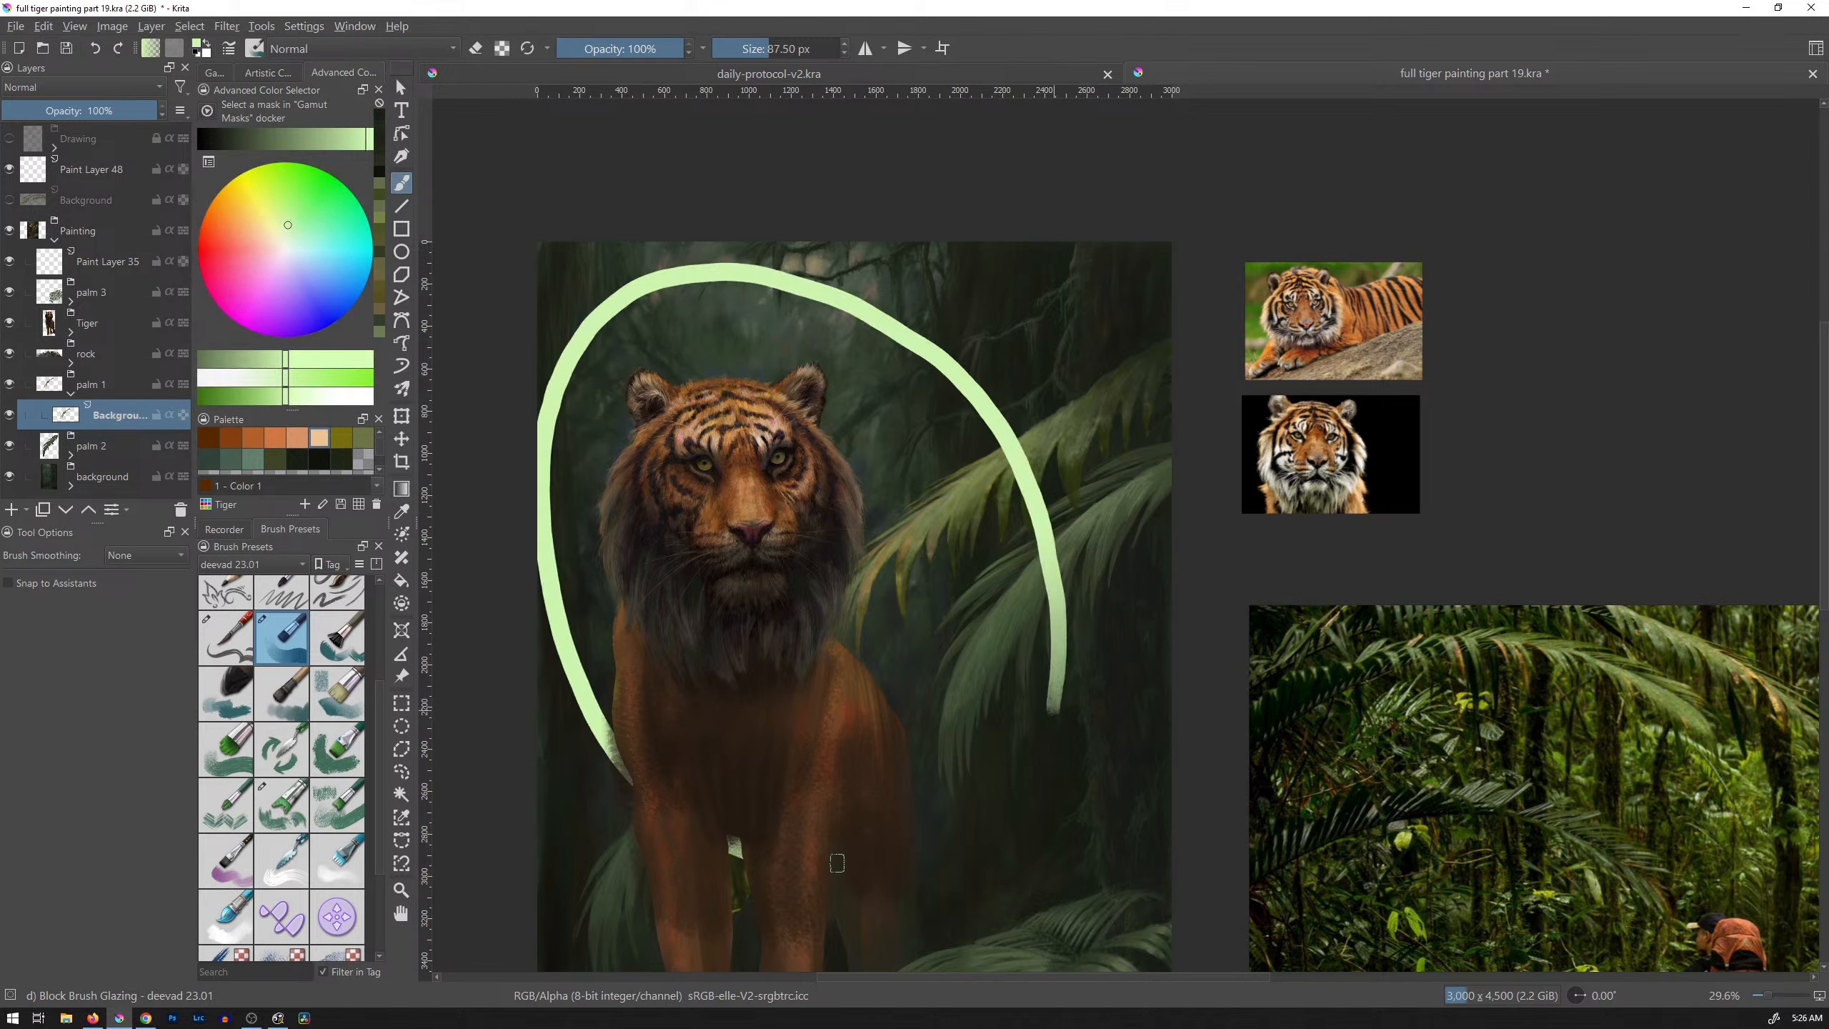
drag(918, 853, 1026, 551)
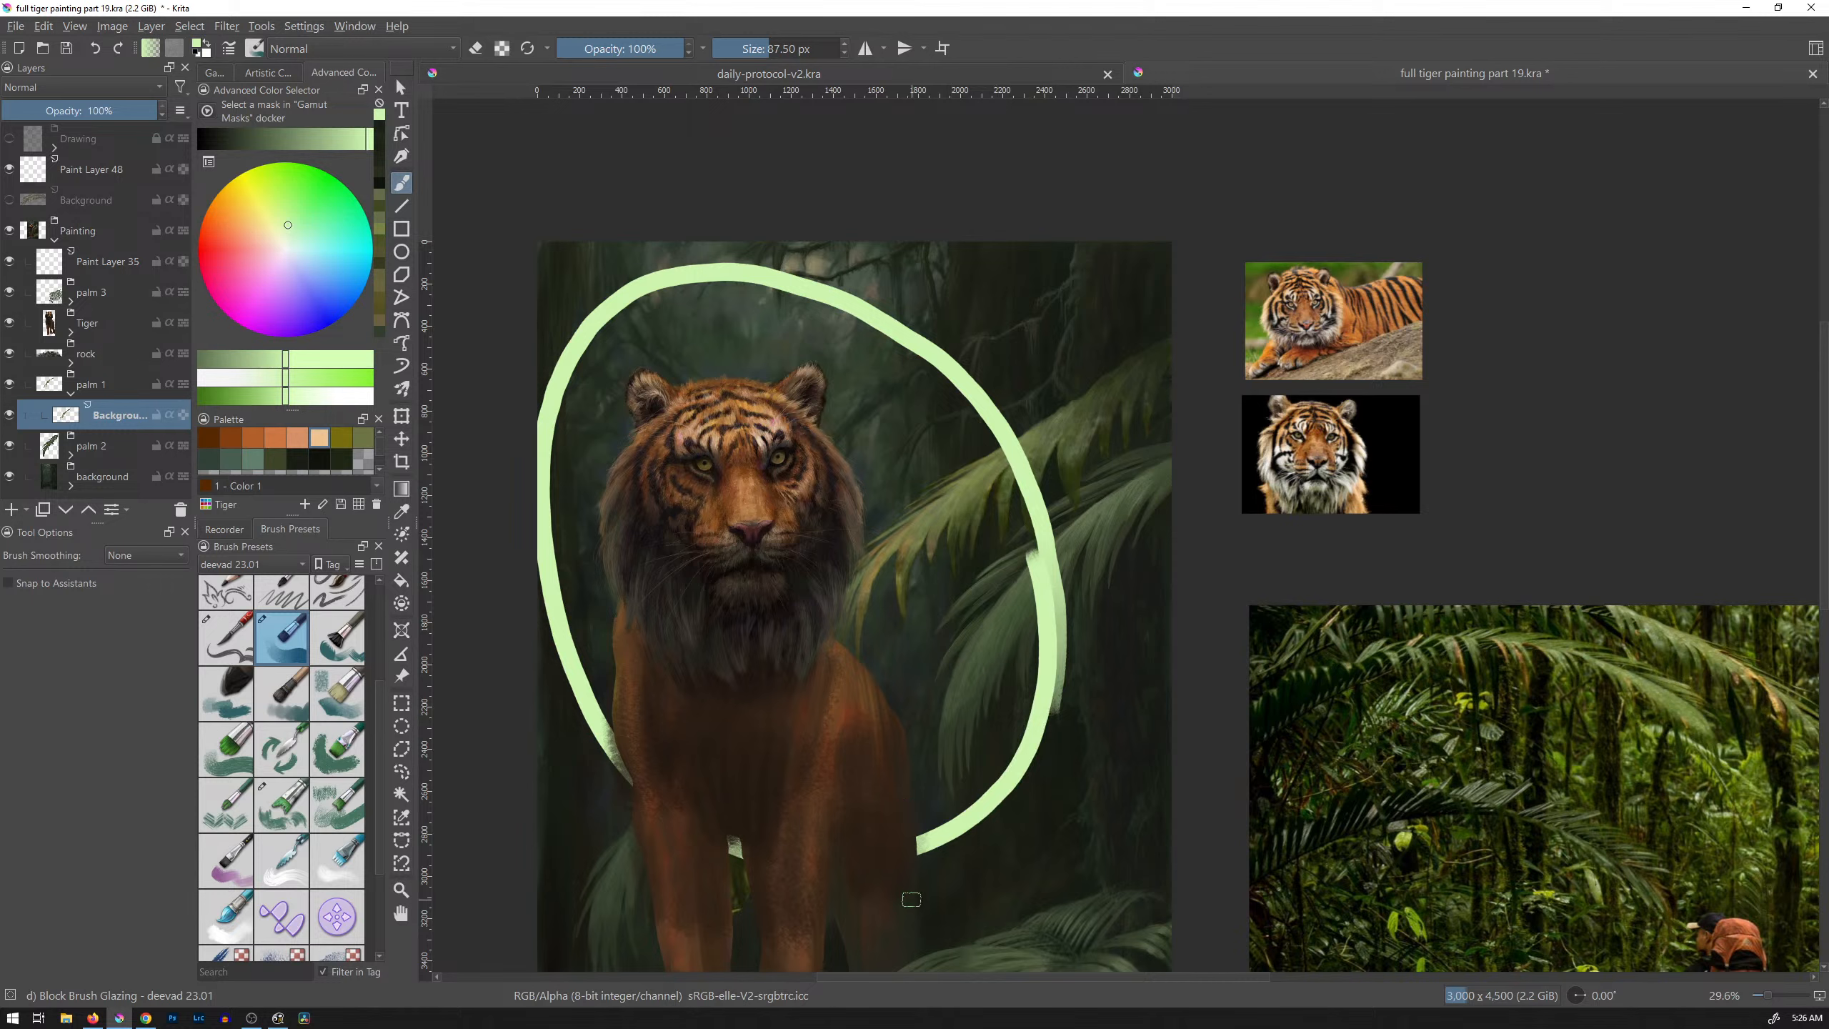
key(ctrl)
key(ctrl+z)
key(ctrl+z)
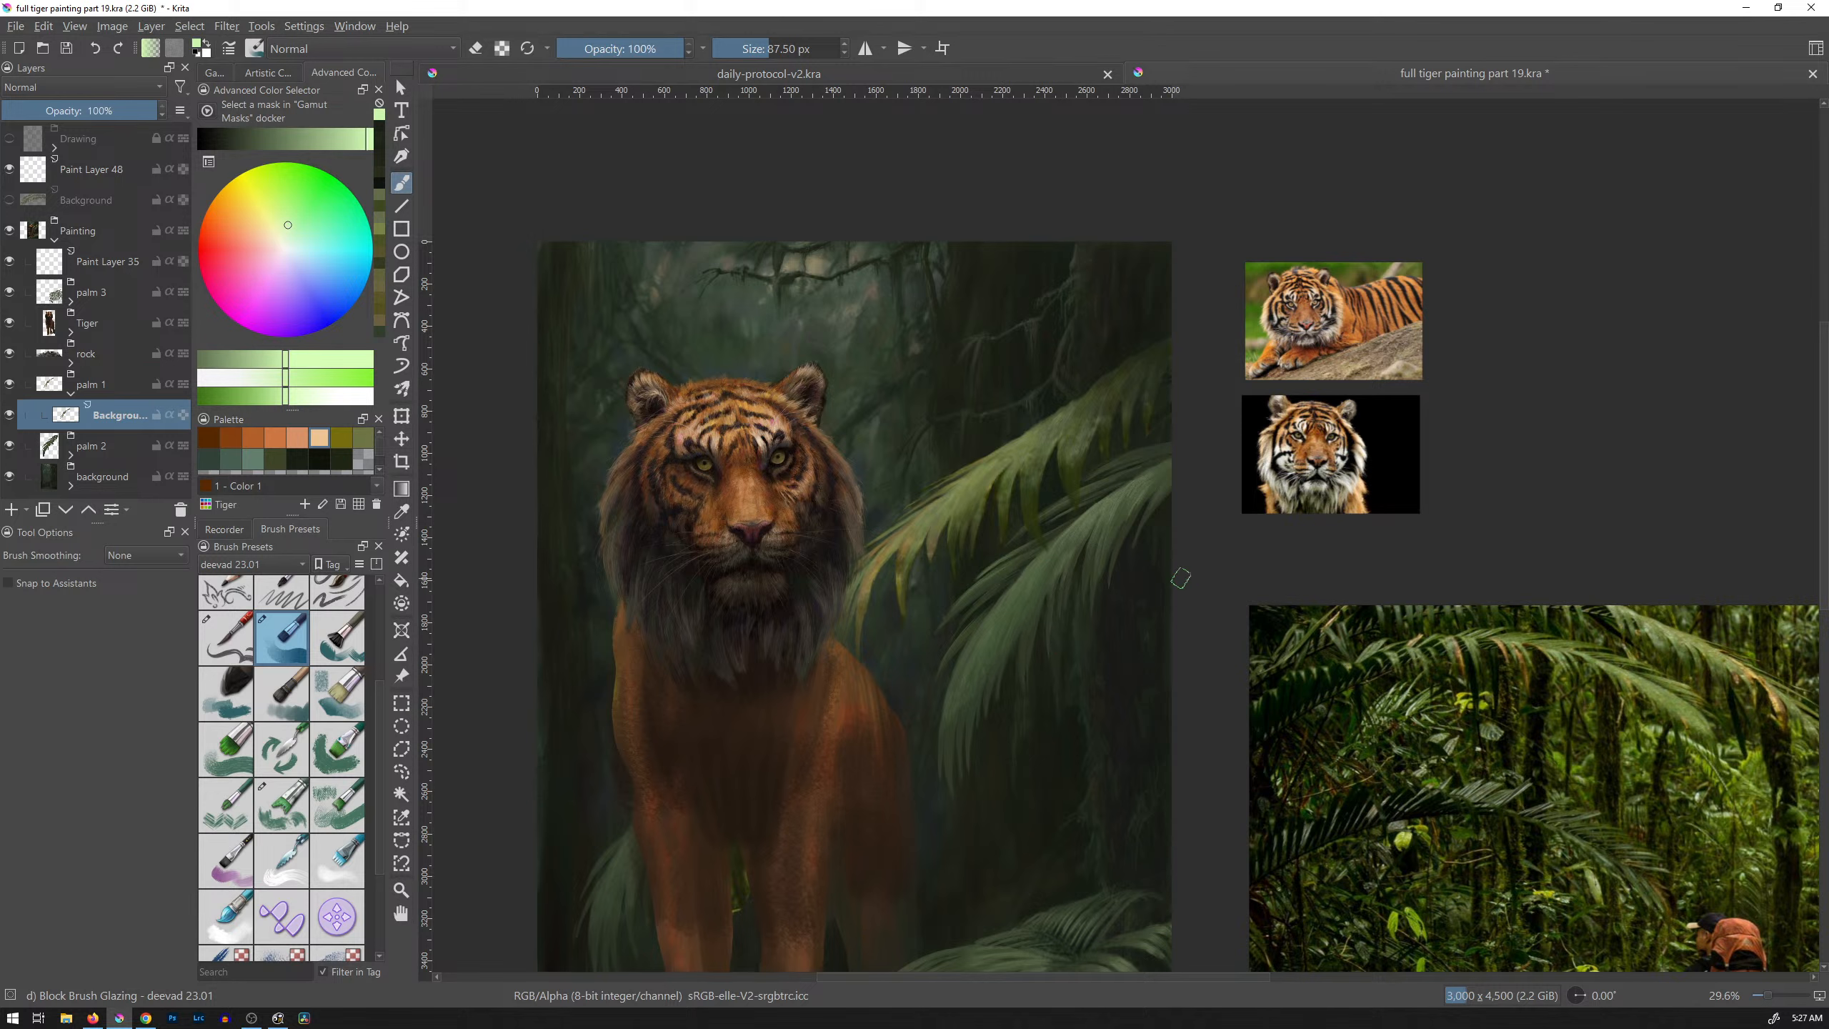
Step: Sample a dark olive from the frond and toggle the active paint layer's visibility to compare the frond's changes
ctrl+click(1123, 385)
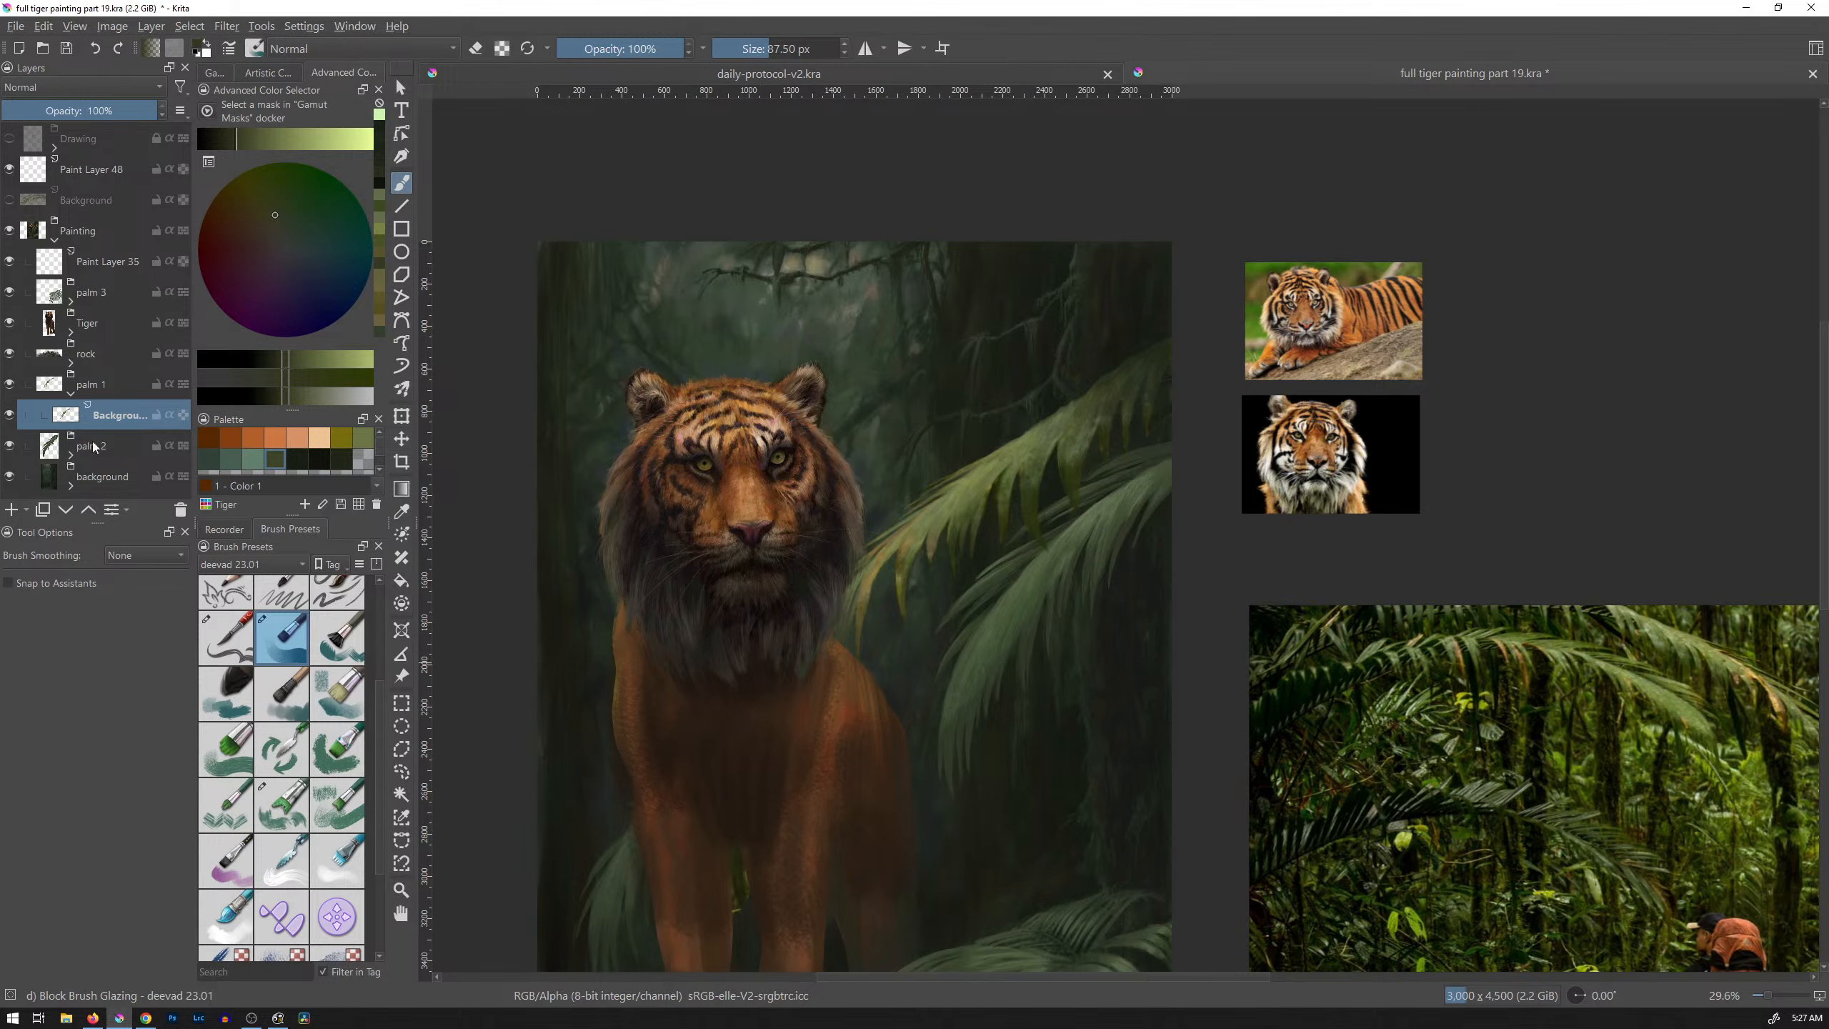
click(10, 416)
click(10, 417)
drag(1135, 466, 1123, 494)
drag(1113, 582, 1037, 463)
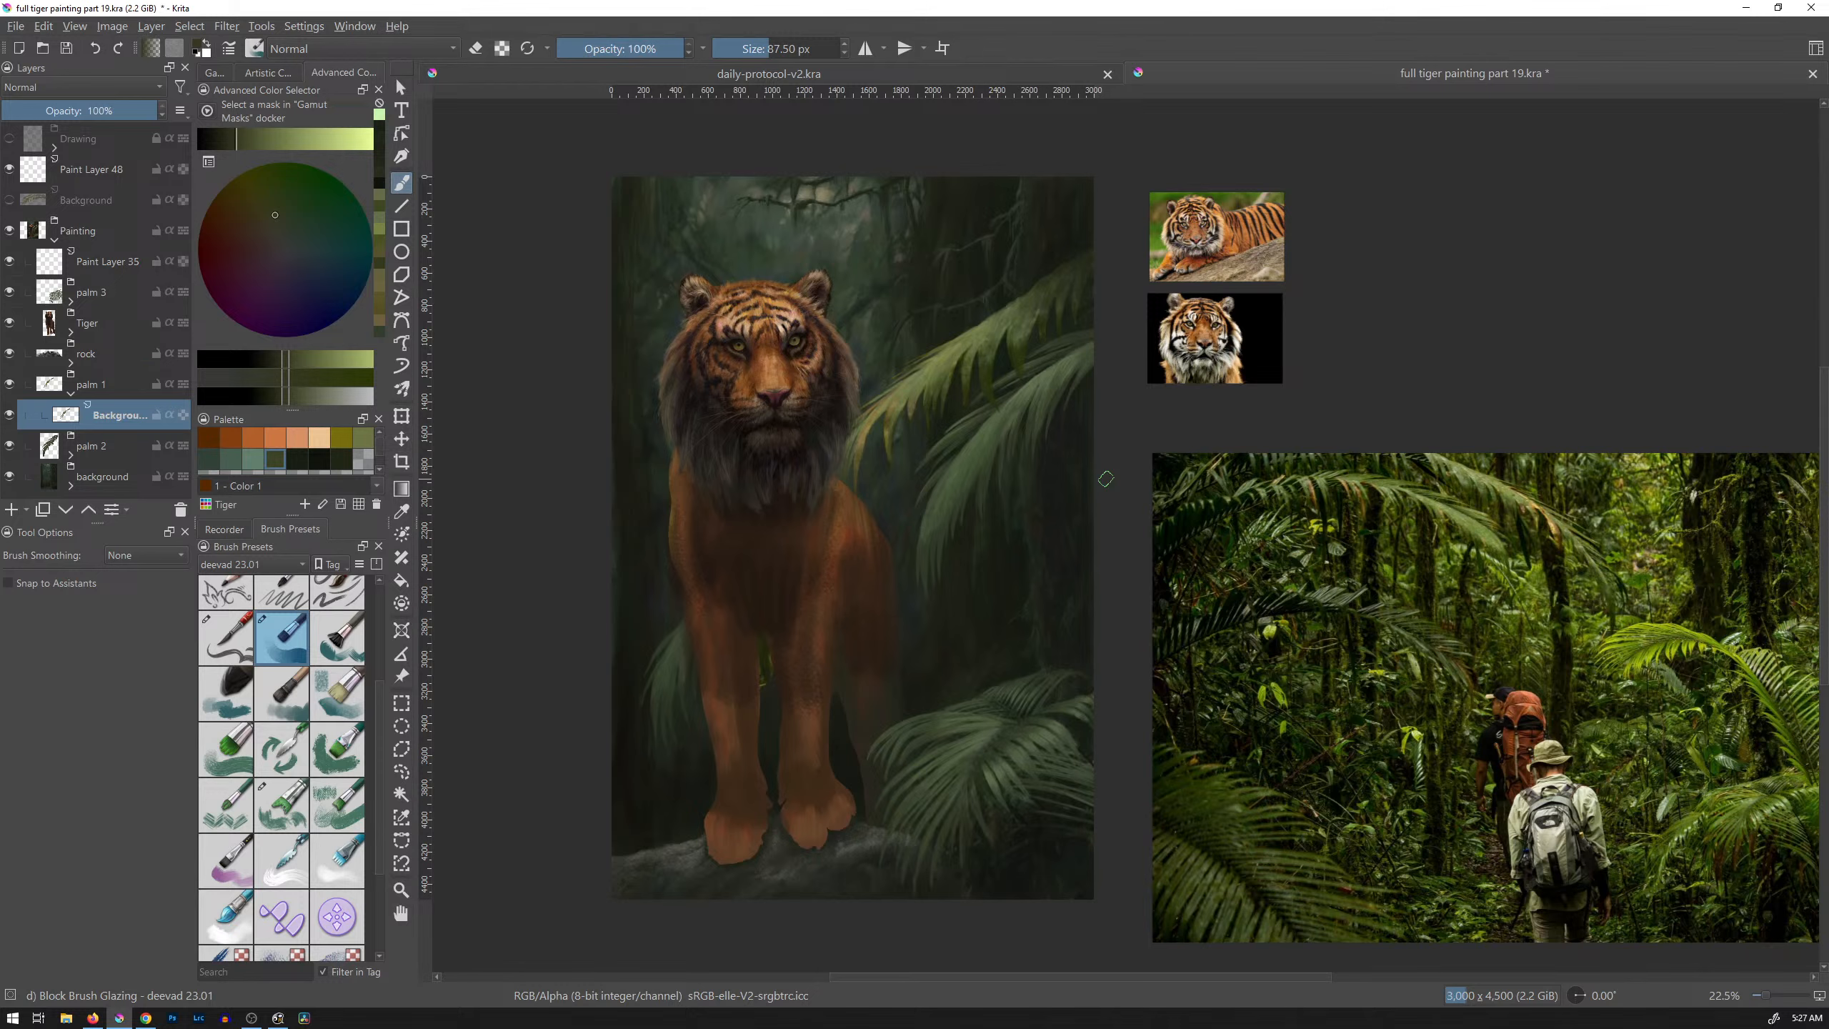
Step: Touch up the light green frond's lower leaflets with greens sampled from it, using a brush of about 29 px
drag(878, 495, 1015, 537)
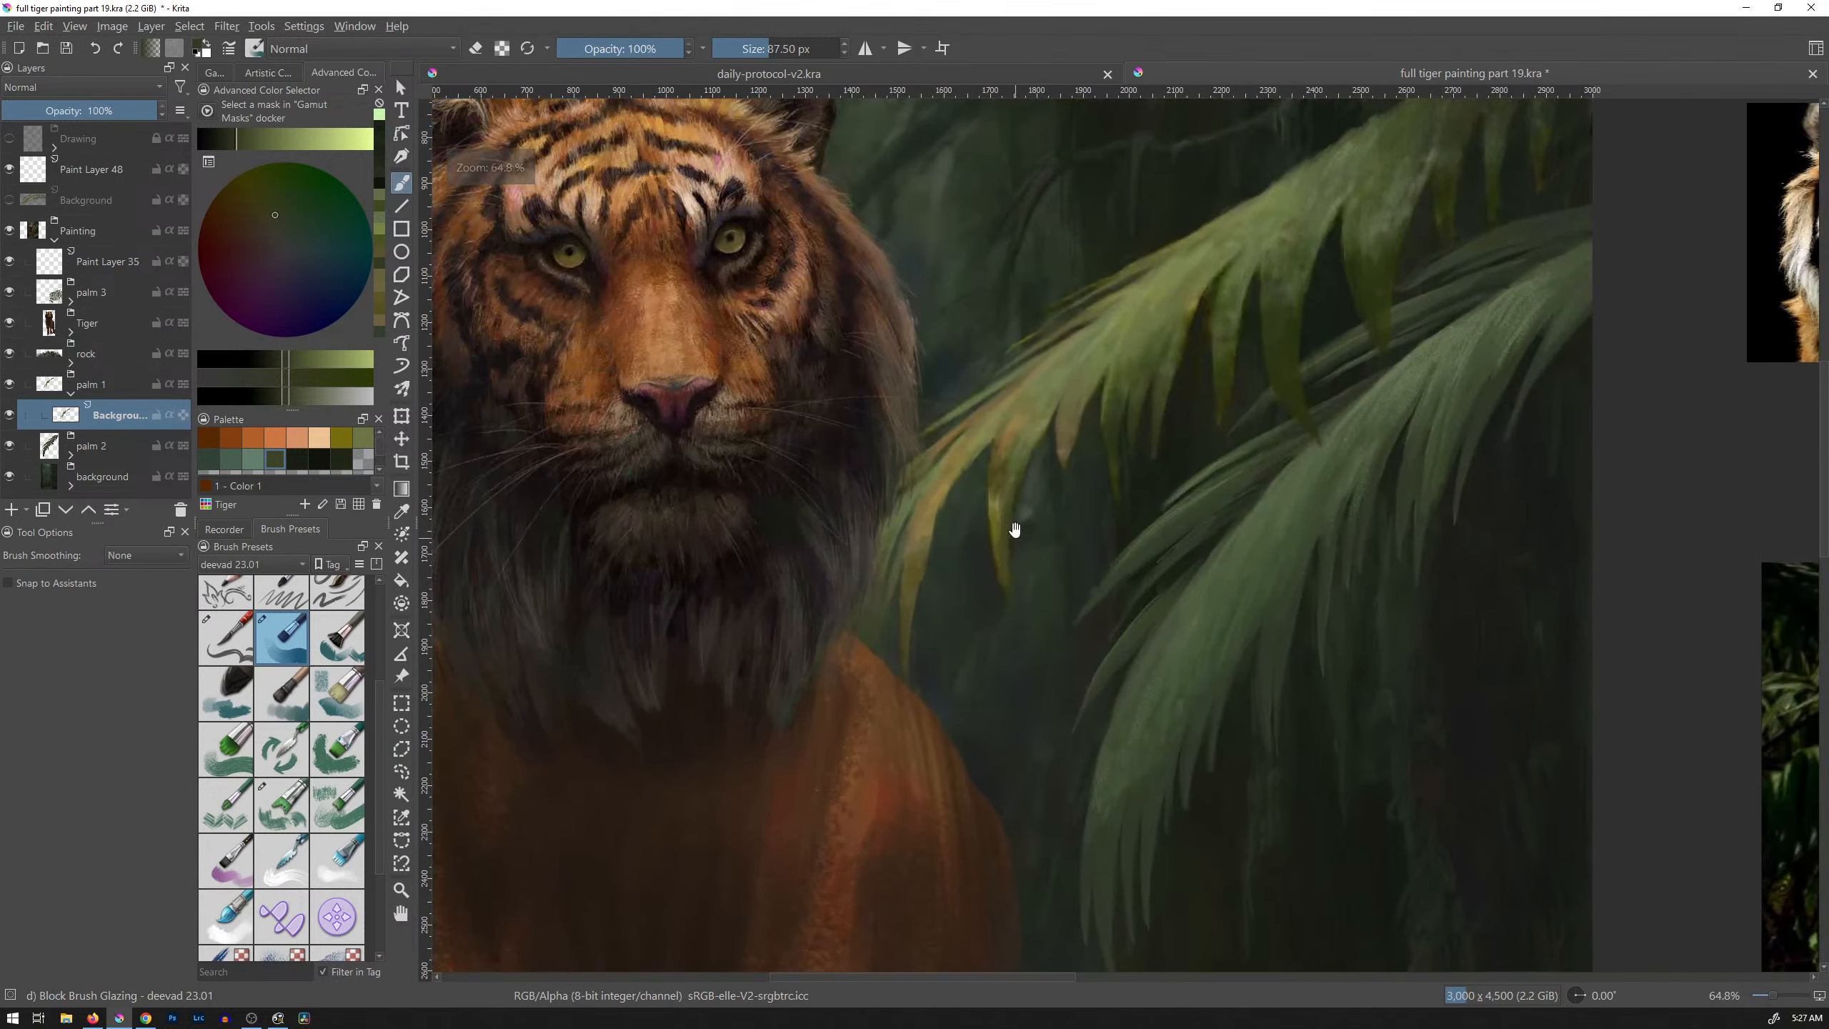
ctrl+click(893, 537)
shift+drag(895, 565, 868, 567)
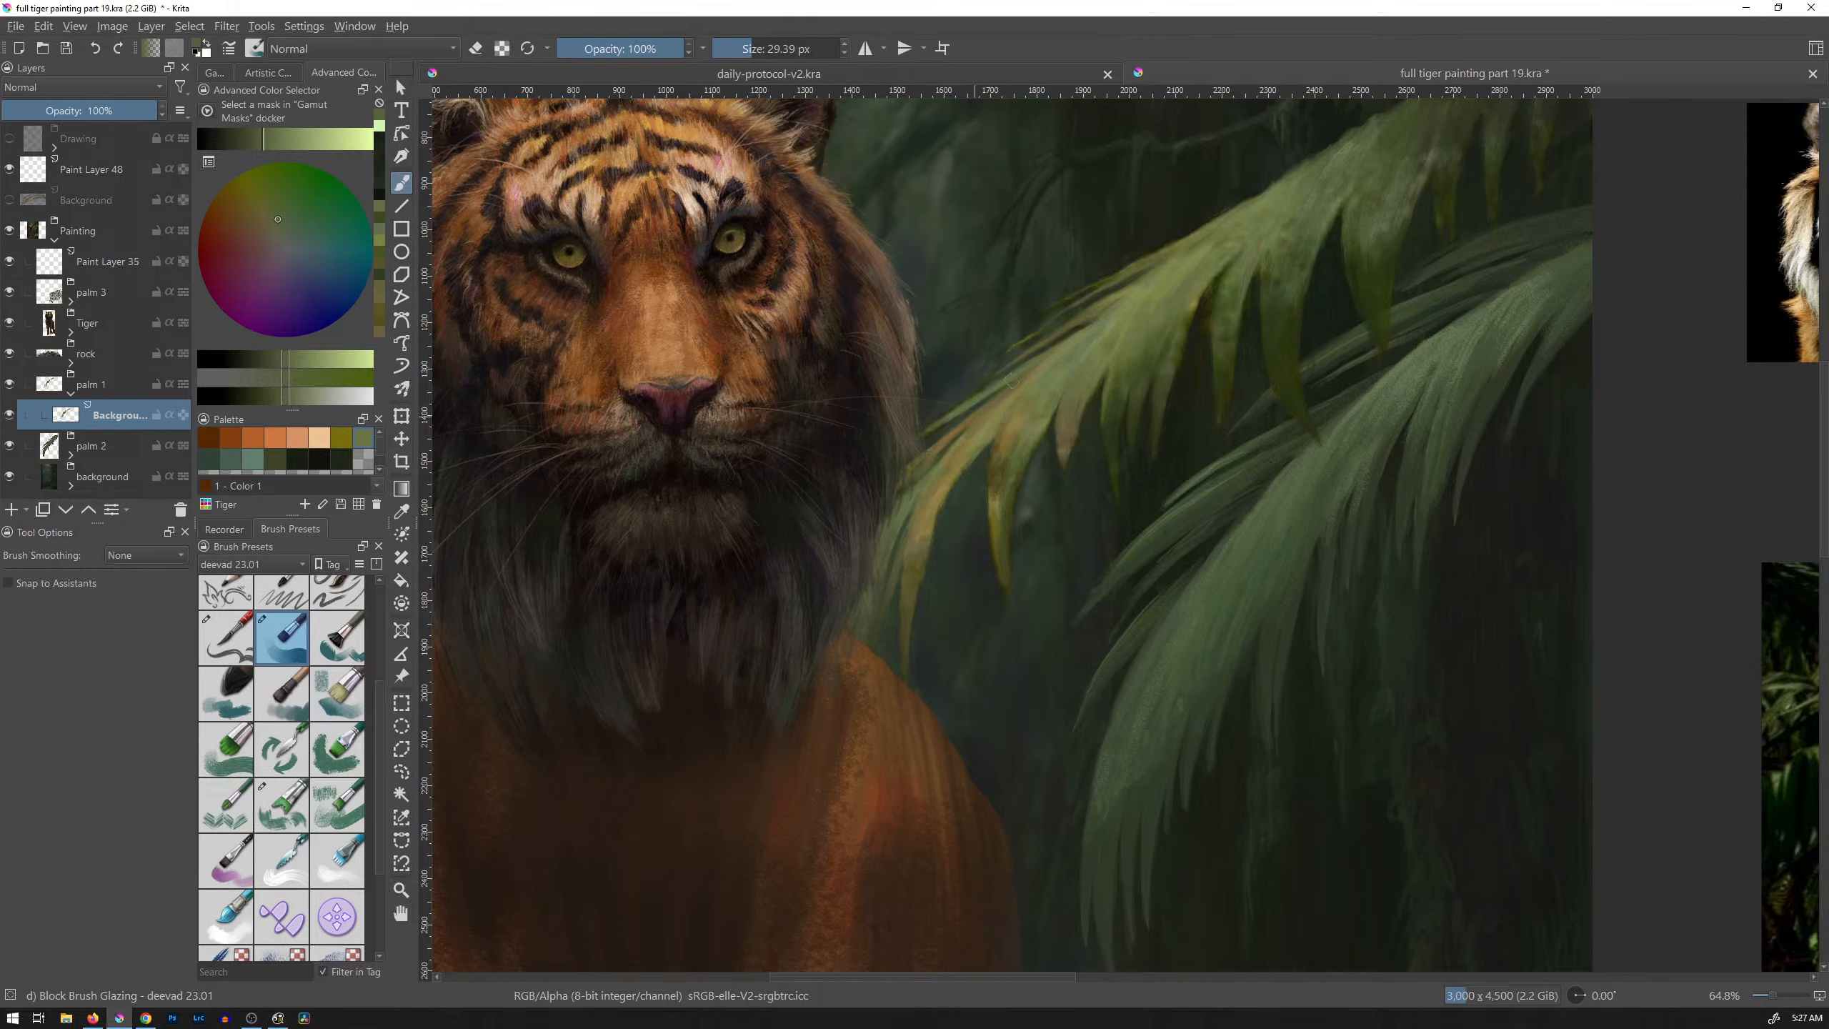
ctrl+click(1056, 382)
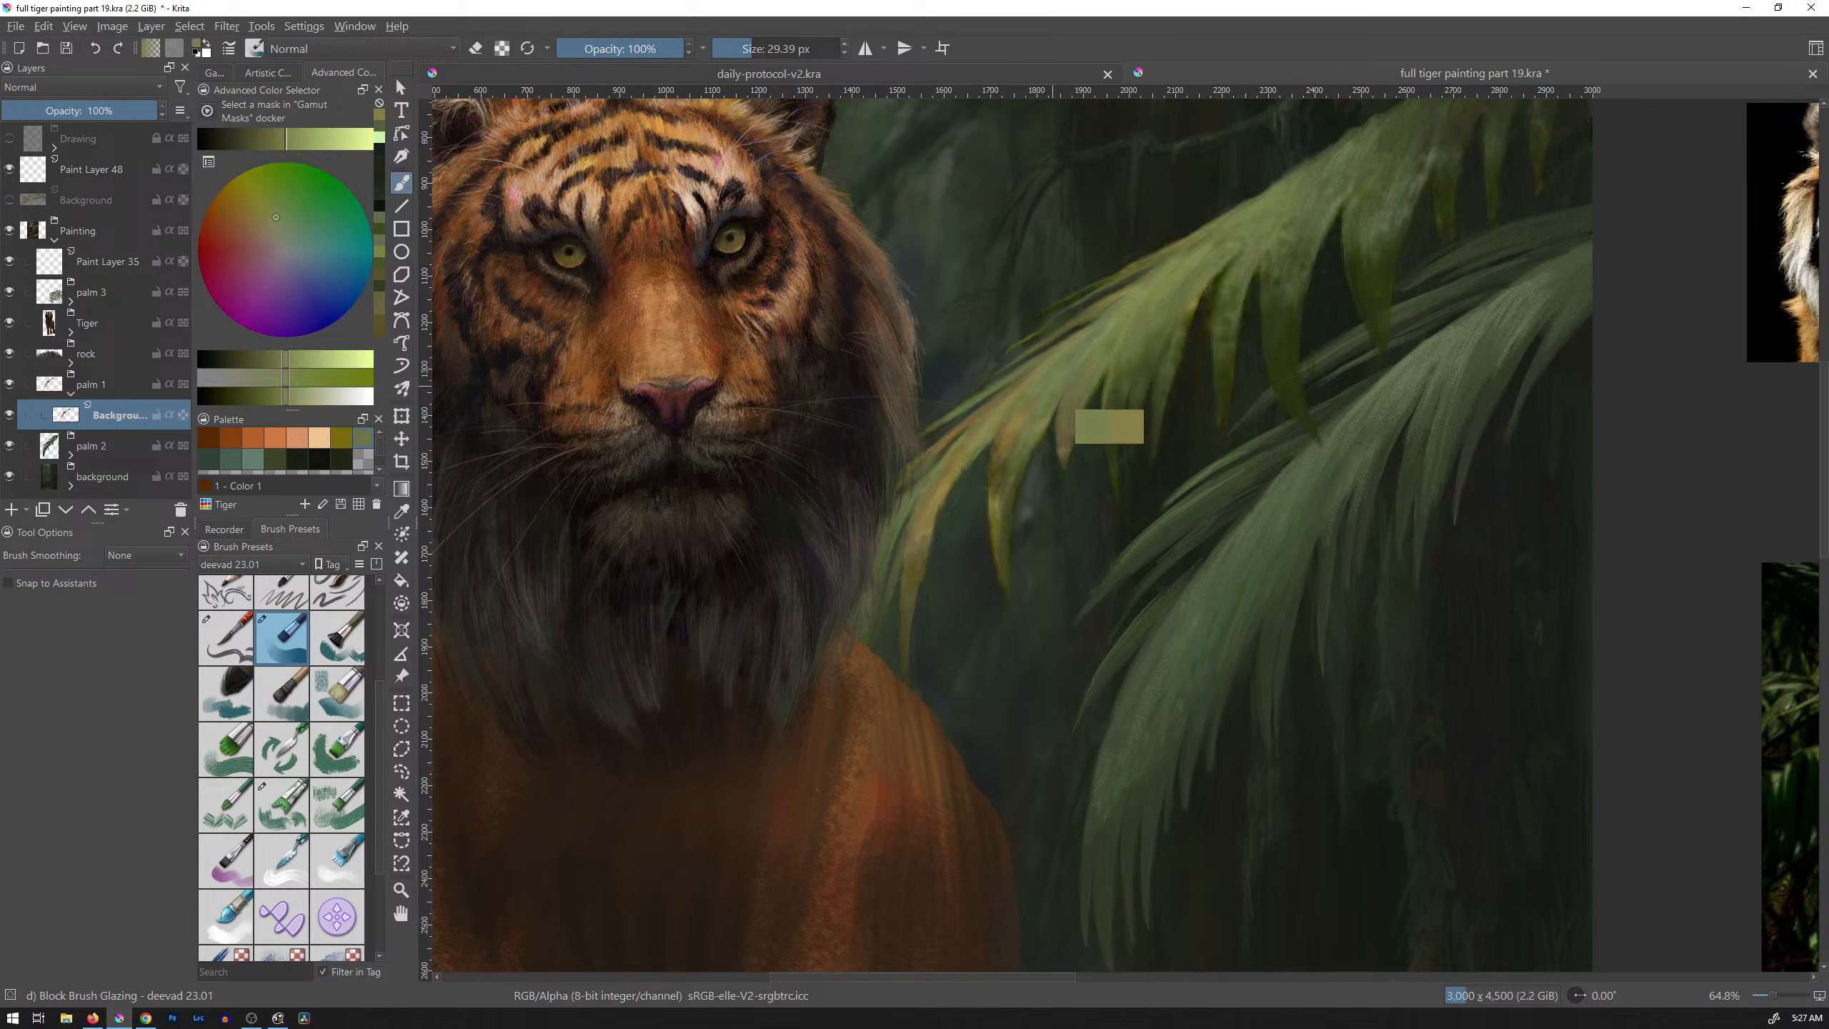
mouse_move(1051, 388)
mouse_down()
mouse_move(1031, 421)
mouse_move(1050, 398)
mouse_up()
ctrl+click(1024, 444)
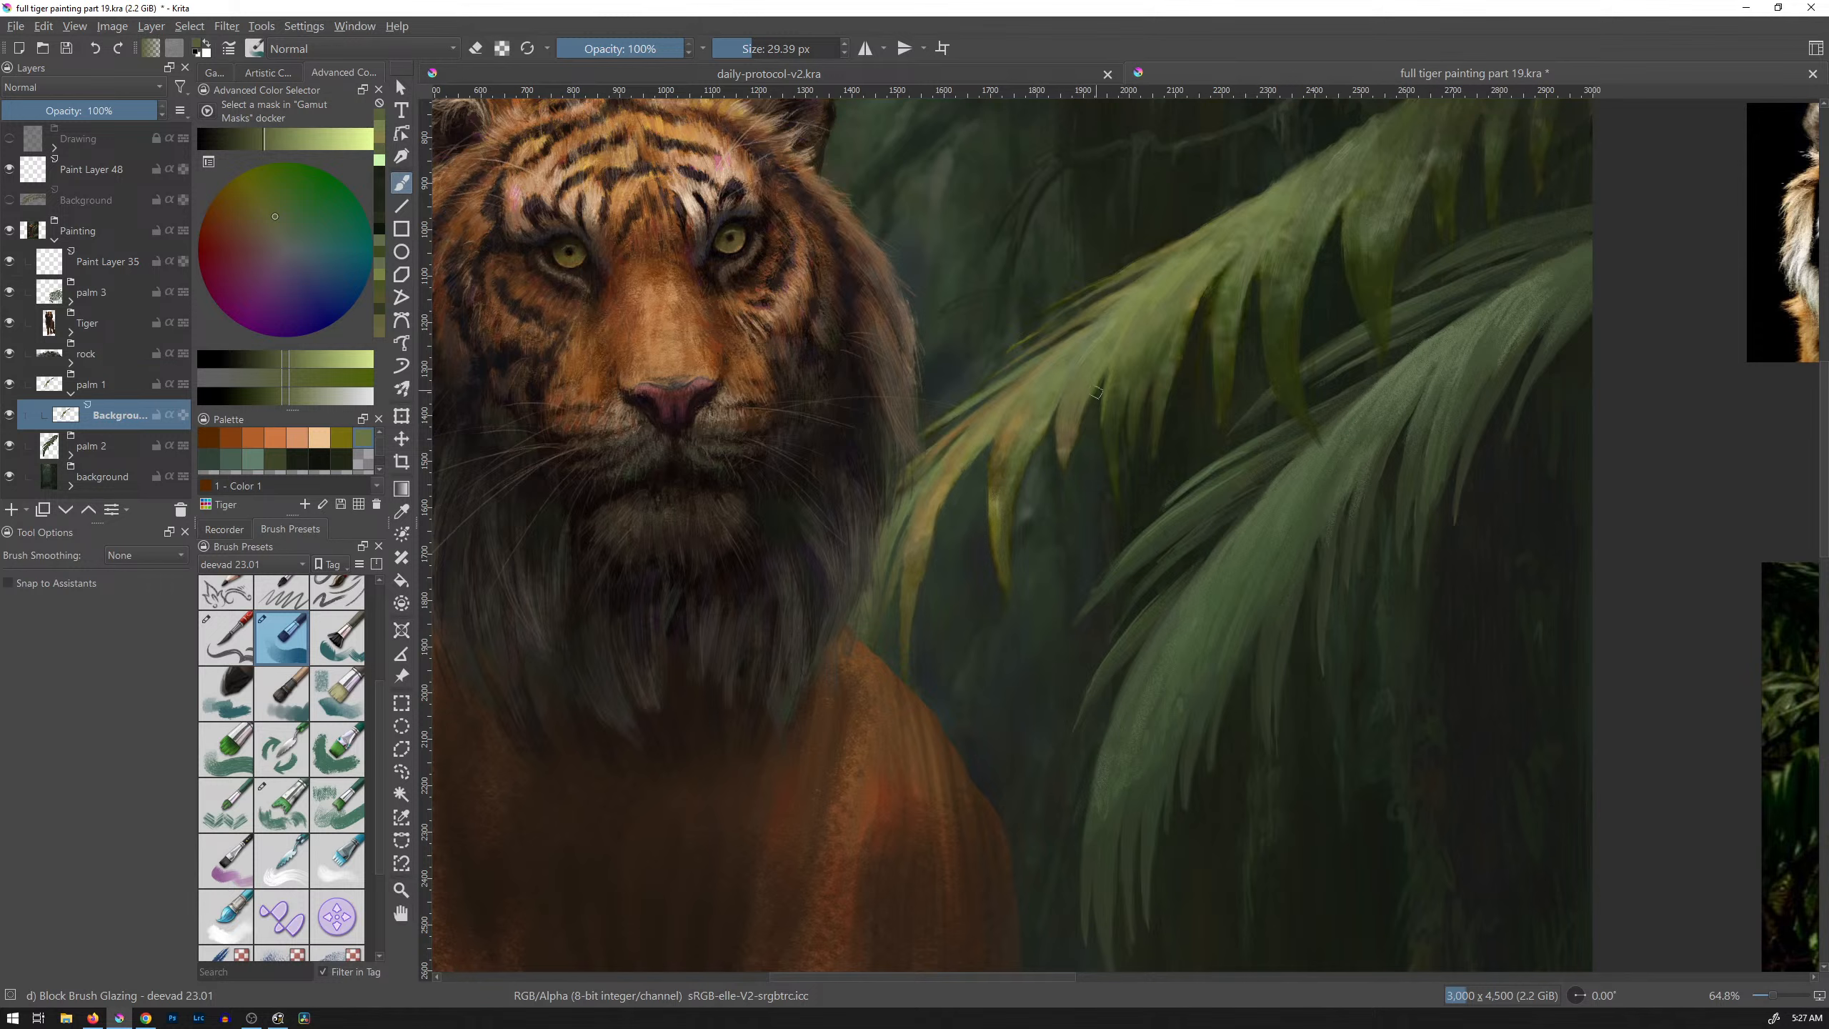
ctrl+click(1100, 340)
drag(1102, 345, 1084, 375)
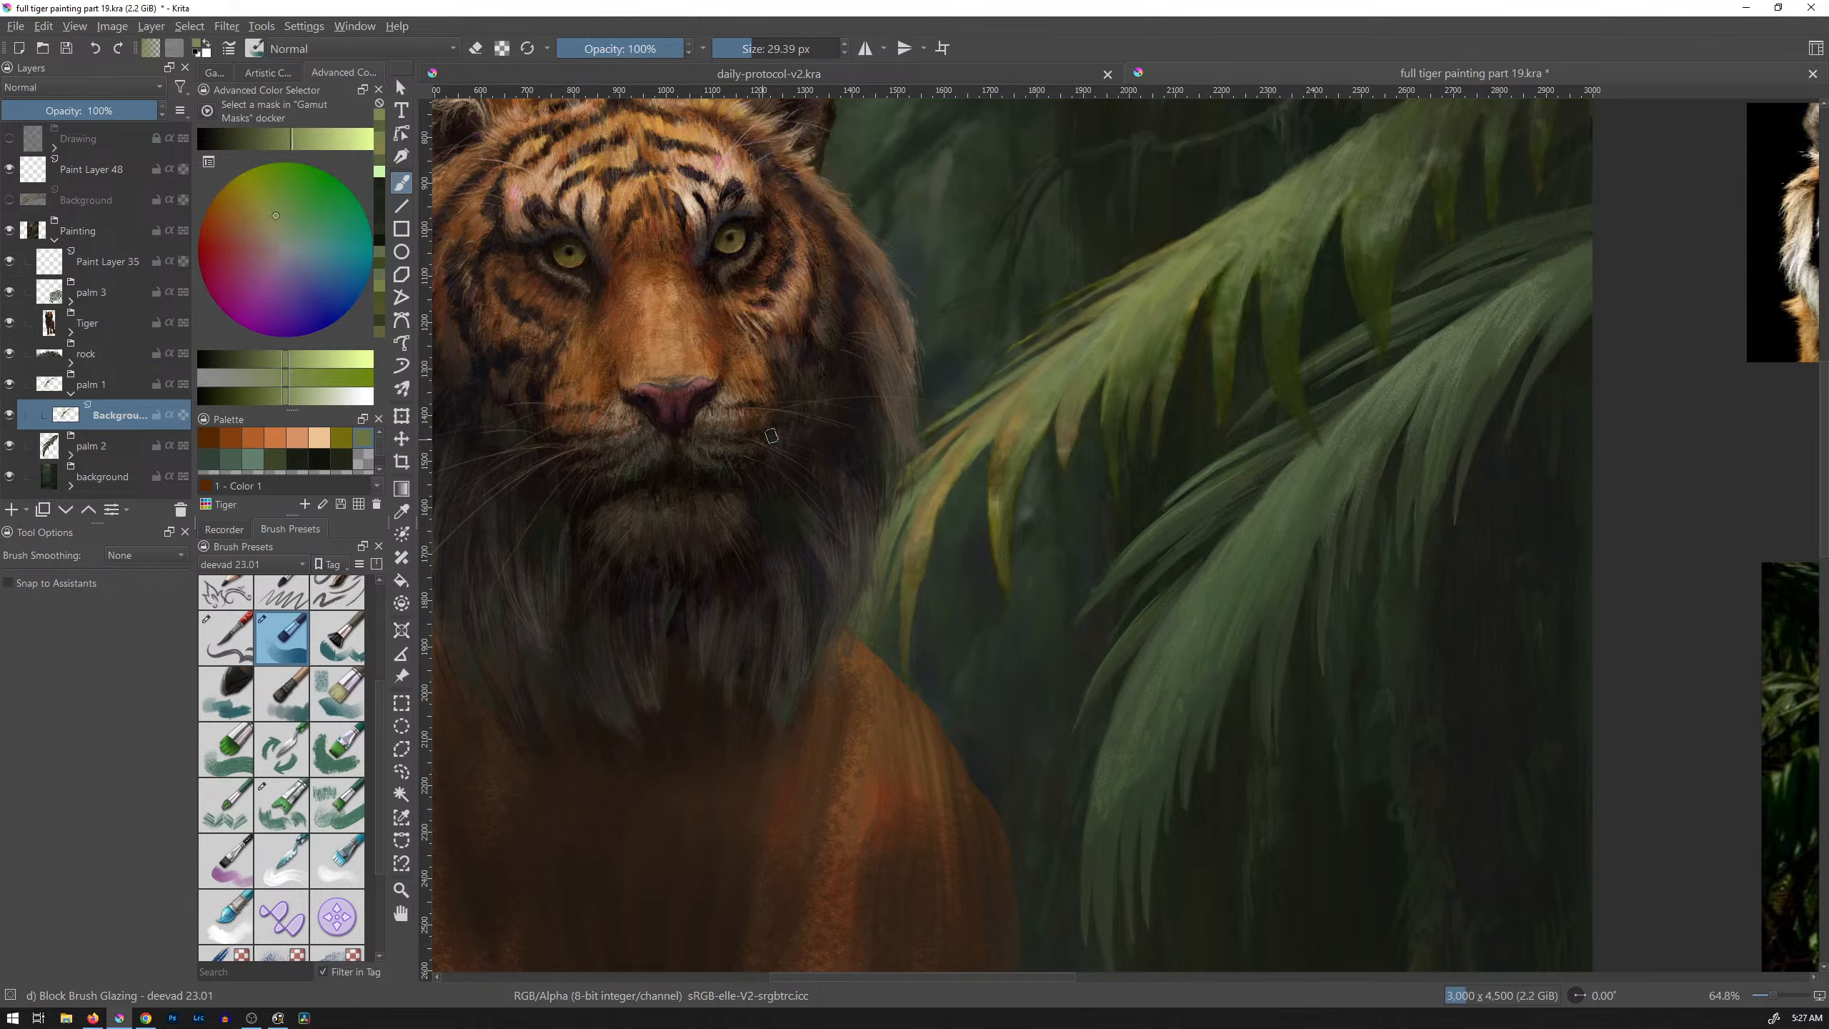
Step: Switch to the Chris Drawing preset from My Favorites at about 13 px and choose a lighter yellow-green
scroll(288, 720, up, 1)
click(301, 563)
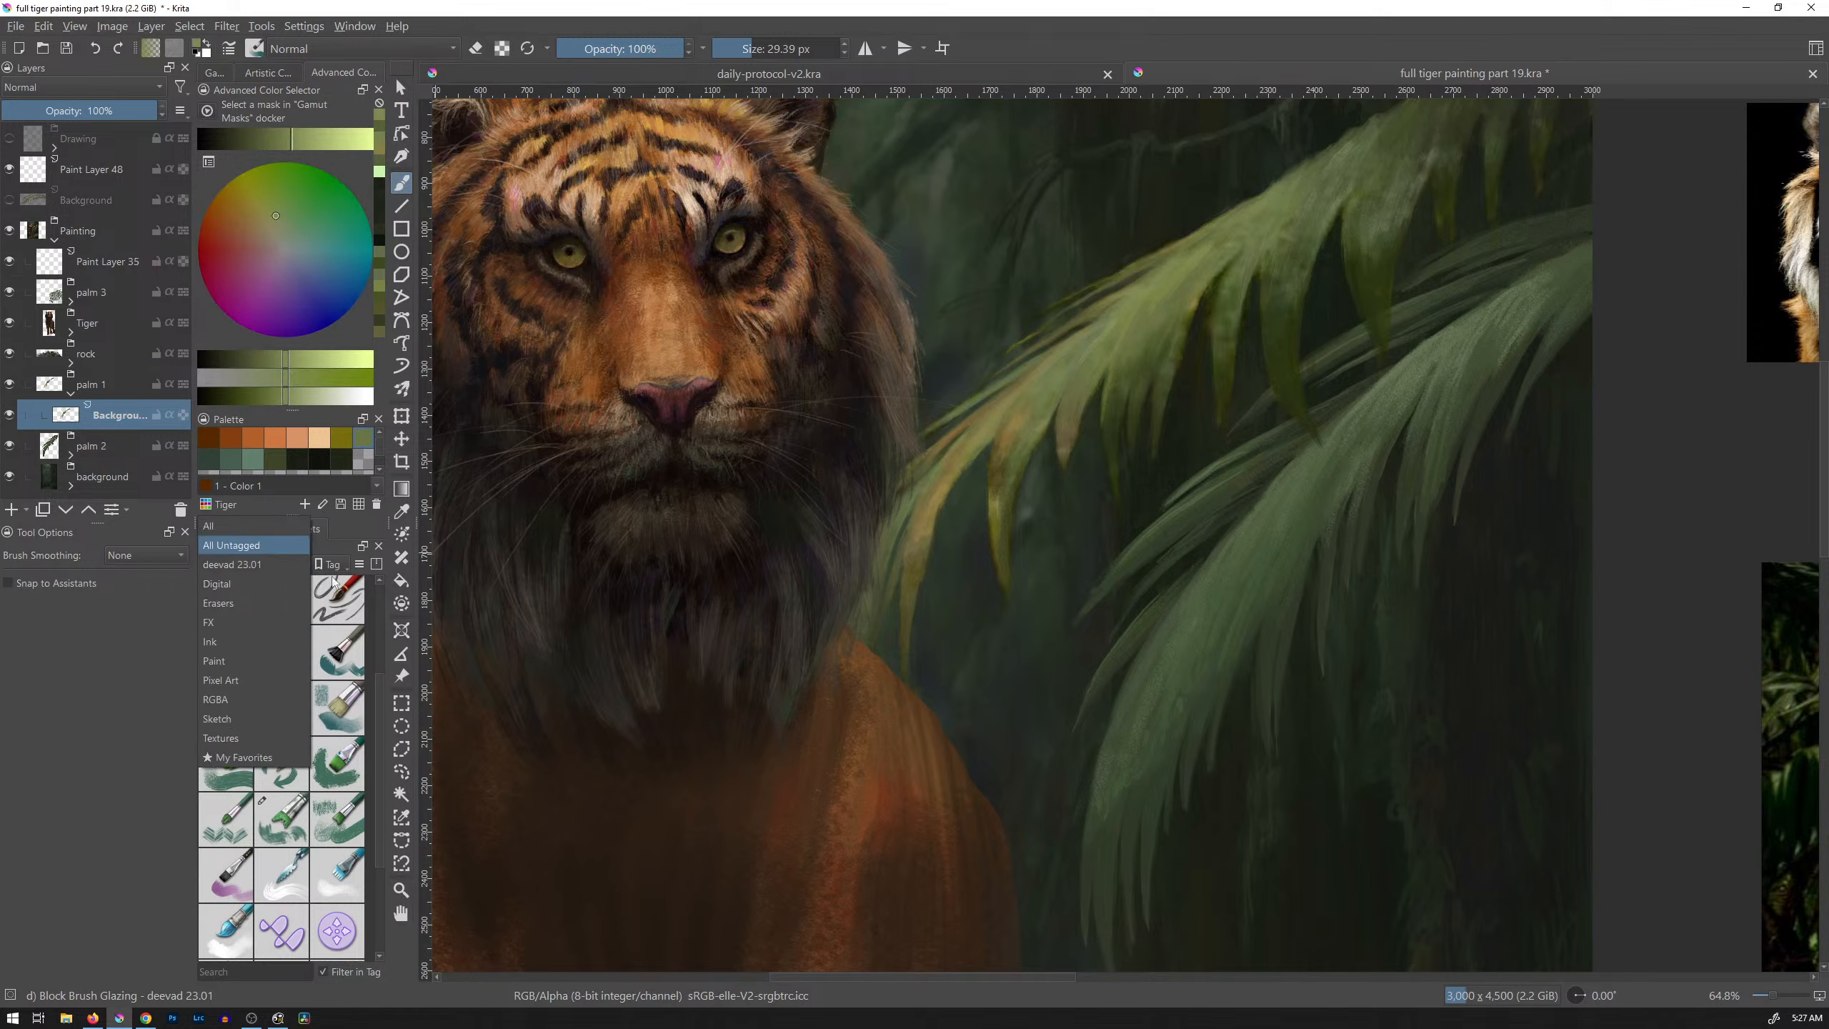
click(281, 762)
click(281, 713)
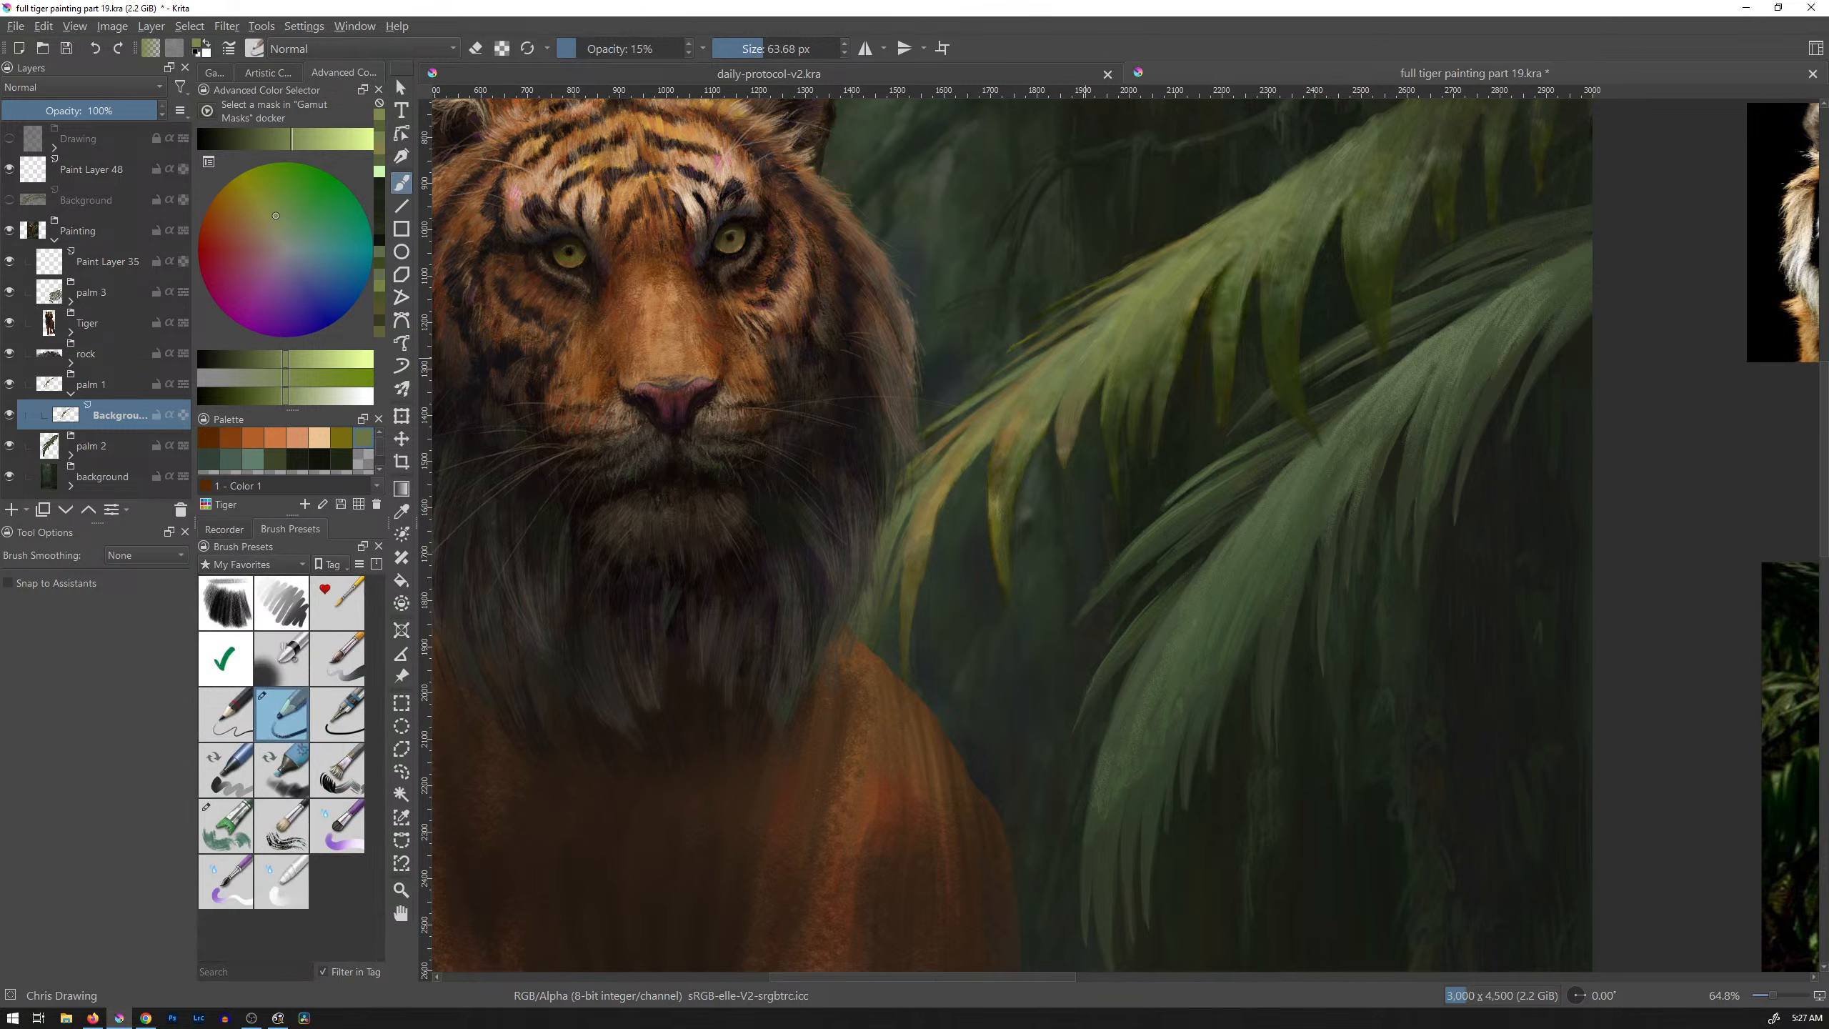
drag(1121, 335, 1075, 335)
drag(296, 144, 321, 137)
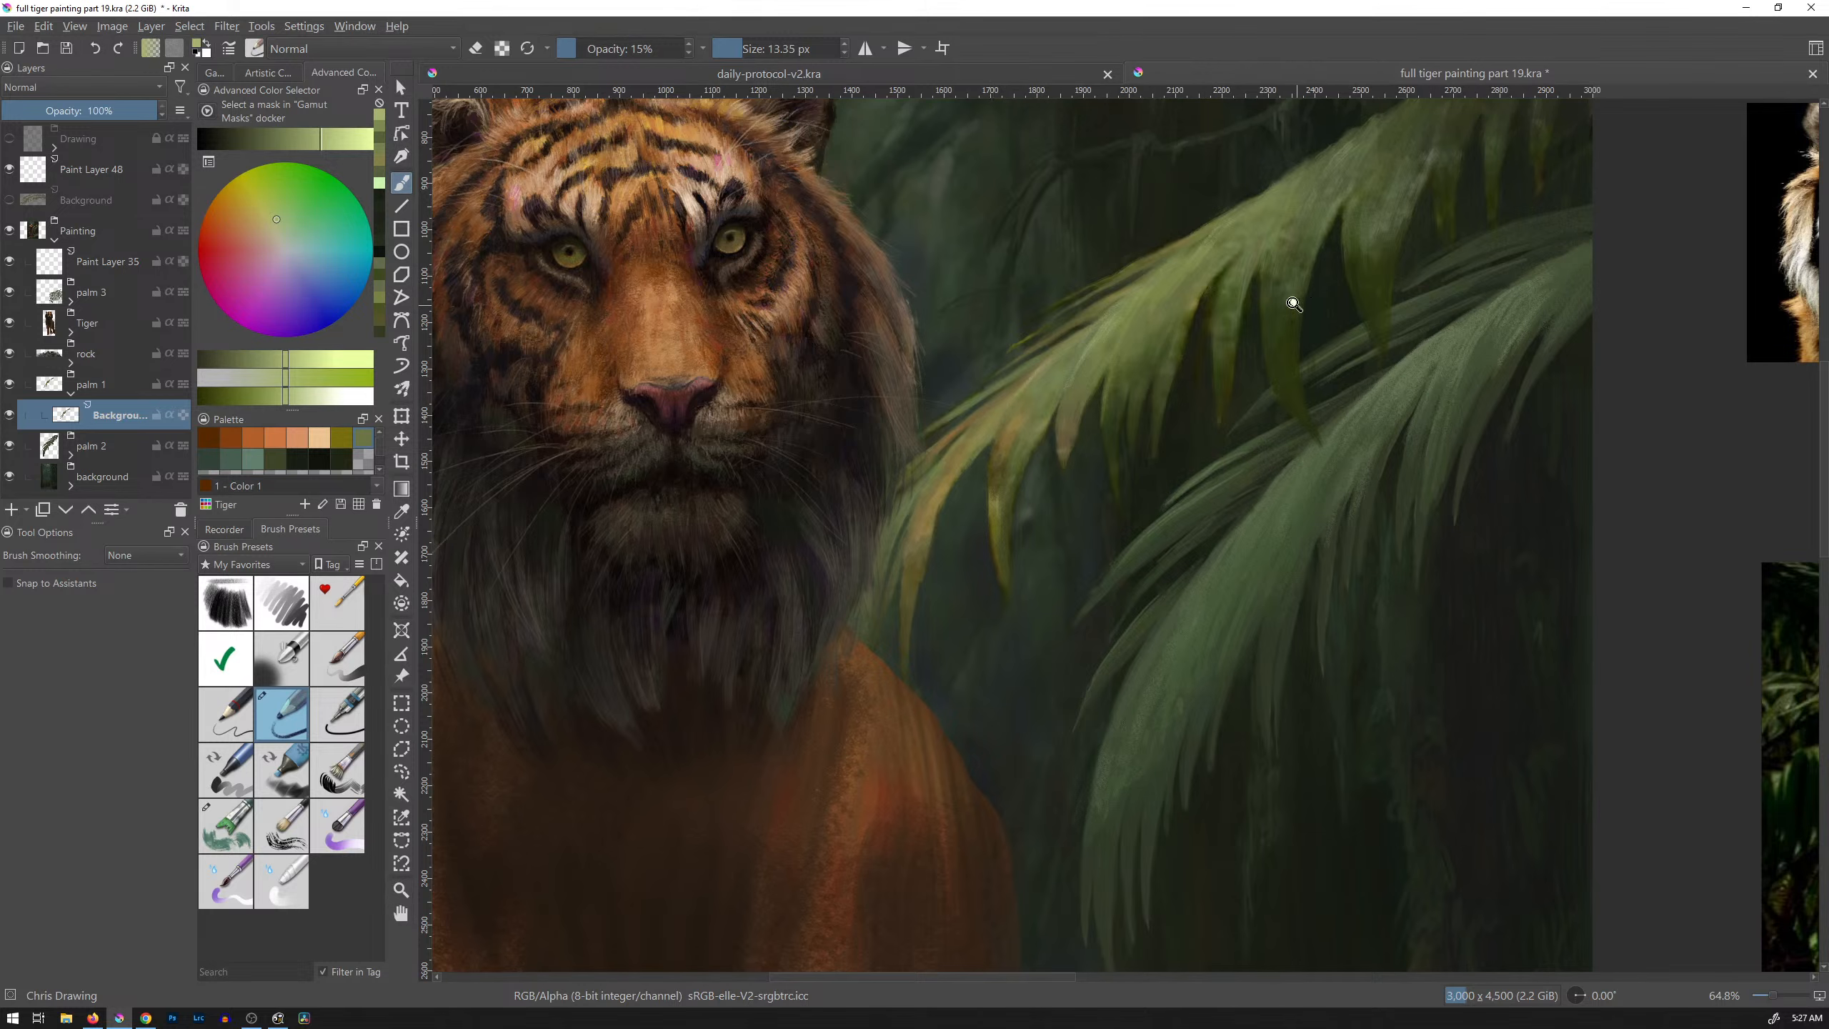
Step: Paint the leaflet bases along the middle of the light green frond with sampled greens at 15% opacity
scroll(1285, 324, down, 4)
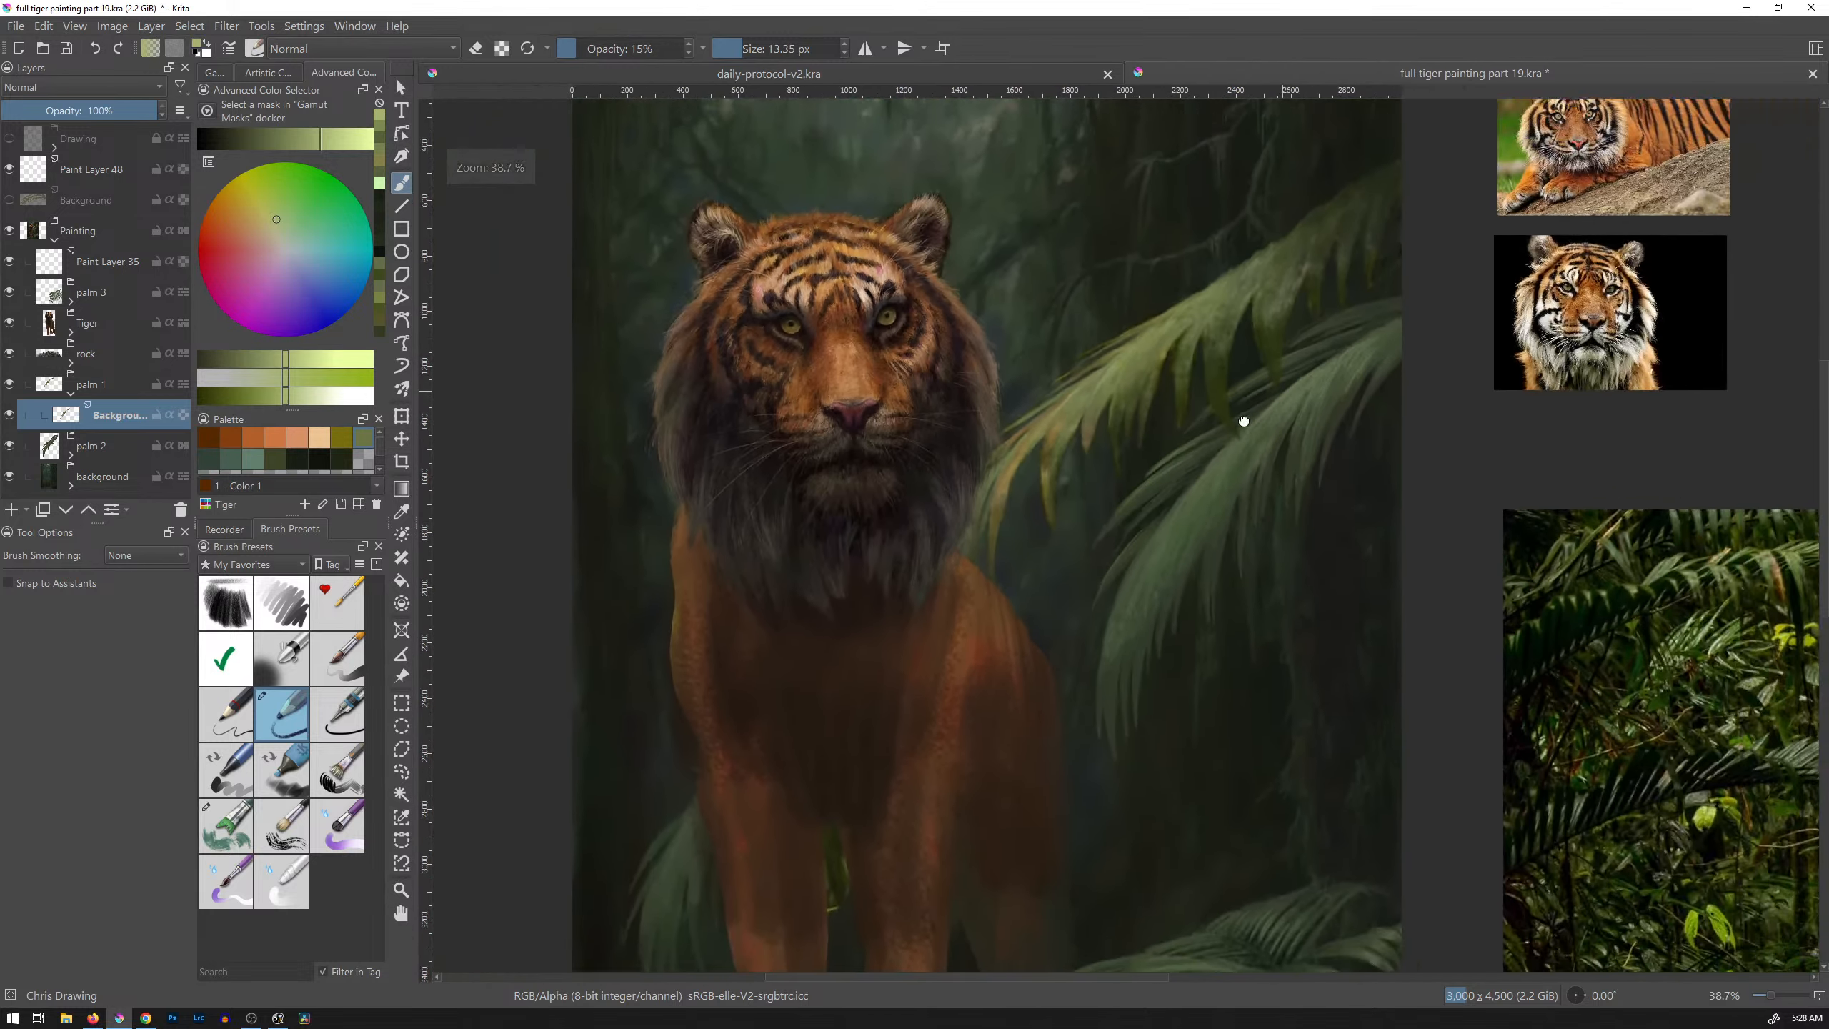
drag(1244, 421, 1196, 450)
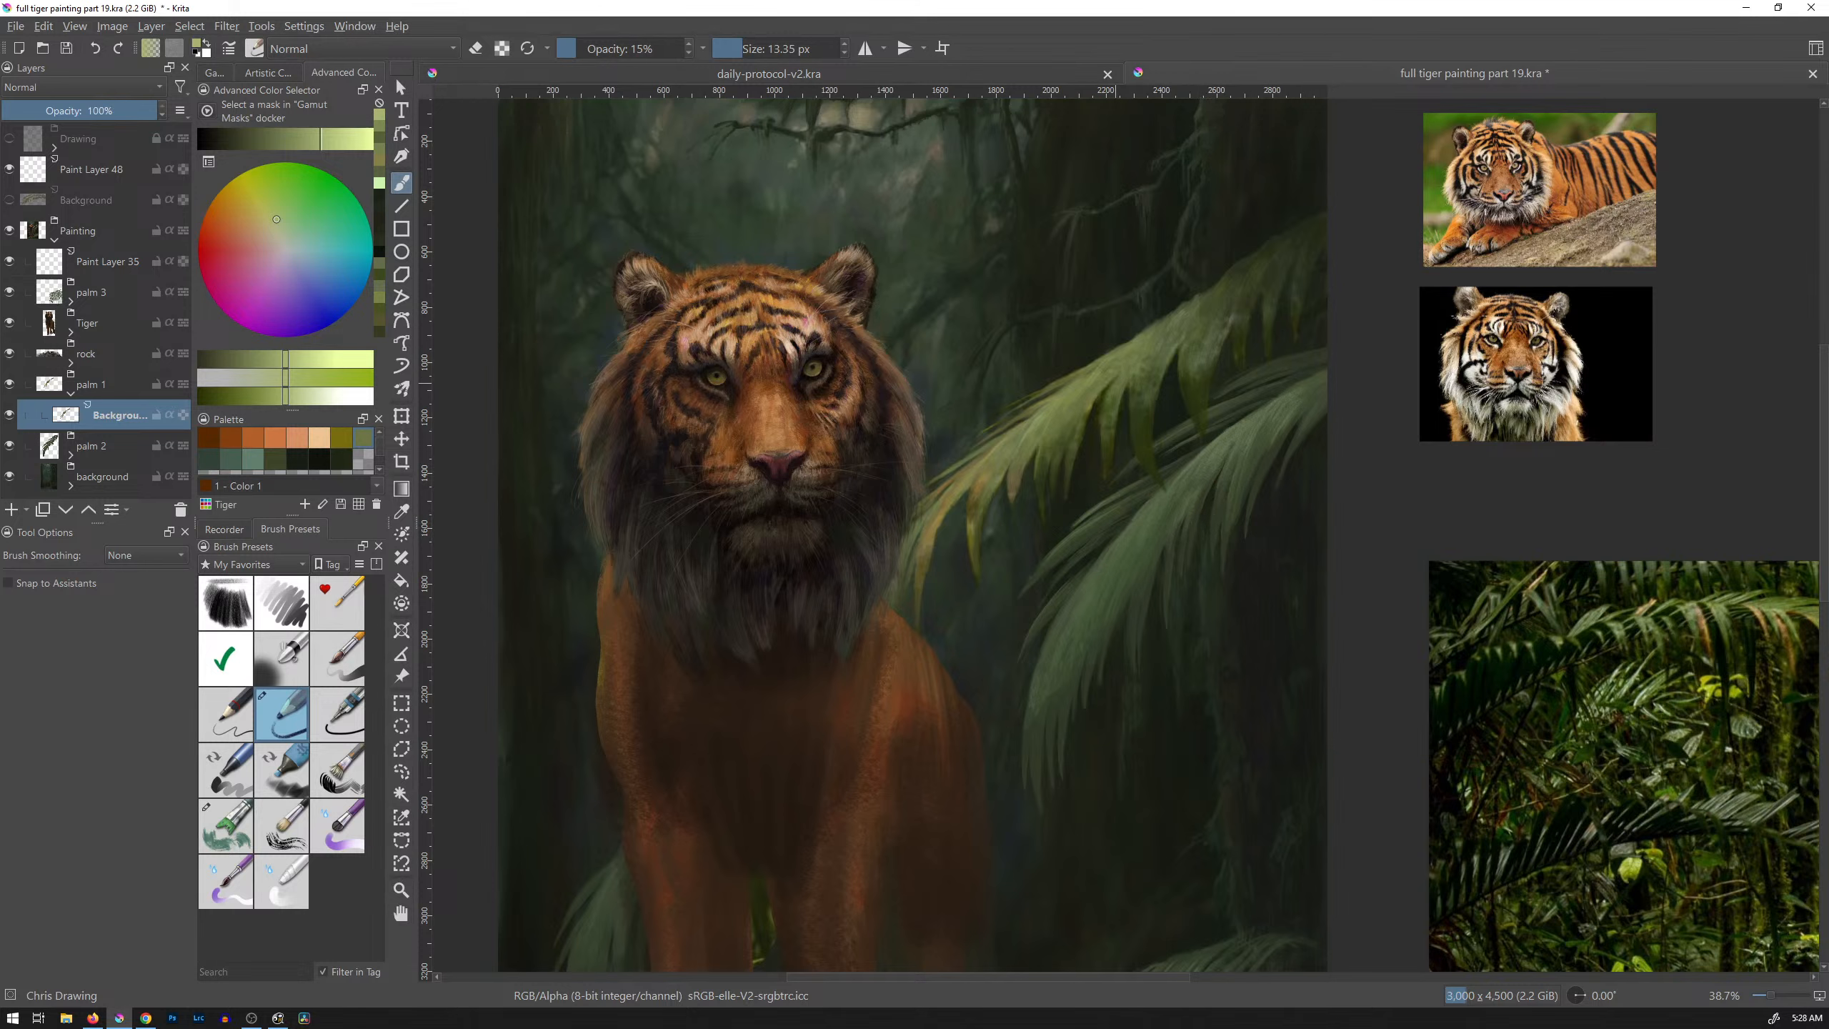
ctrl+click(1121, 386)
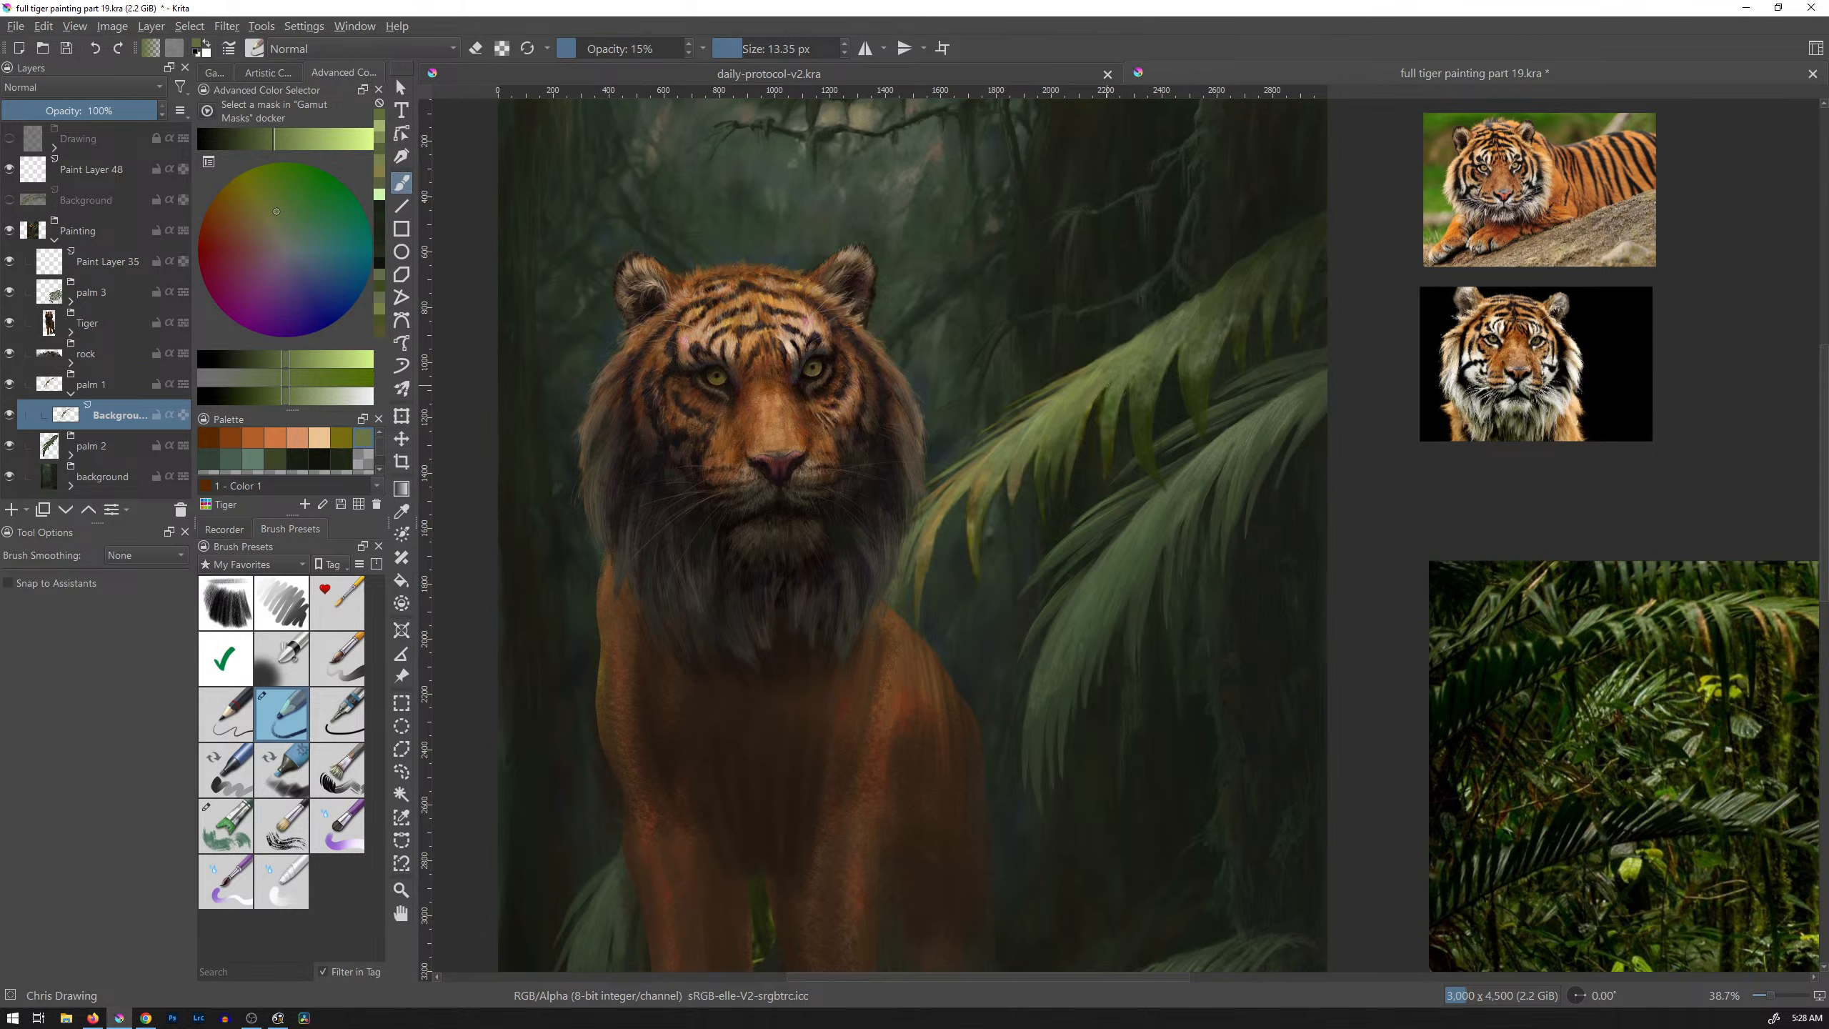
scroll(1111, 437, up, 4)
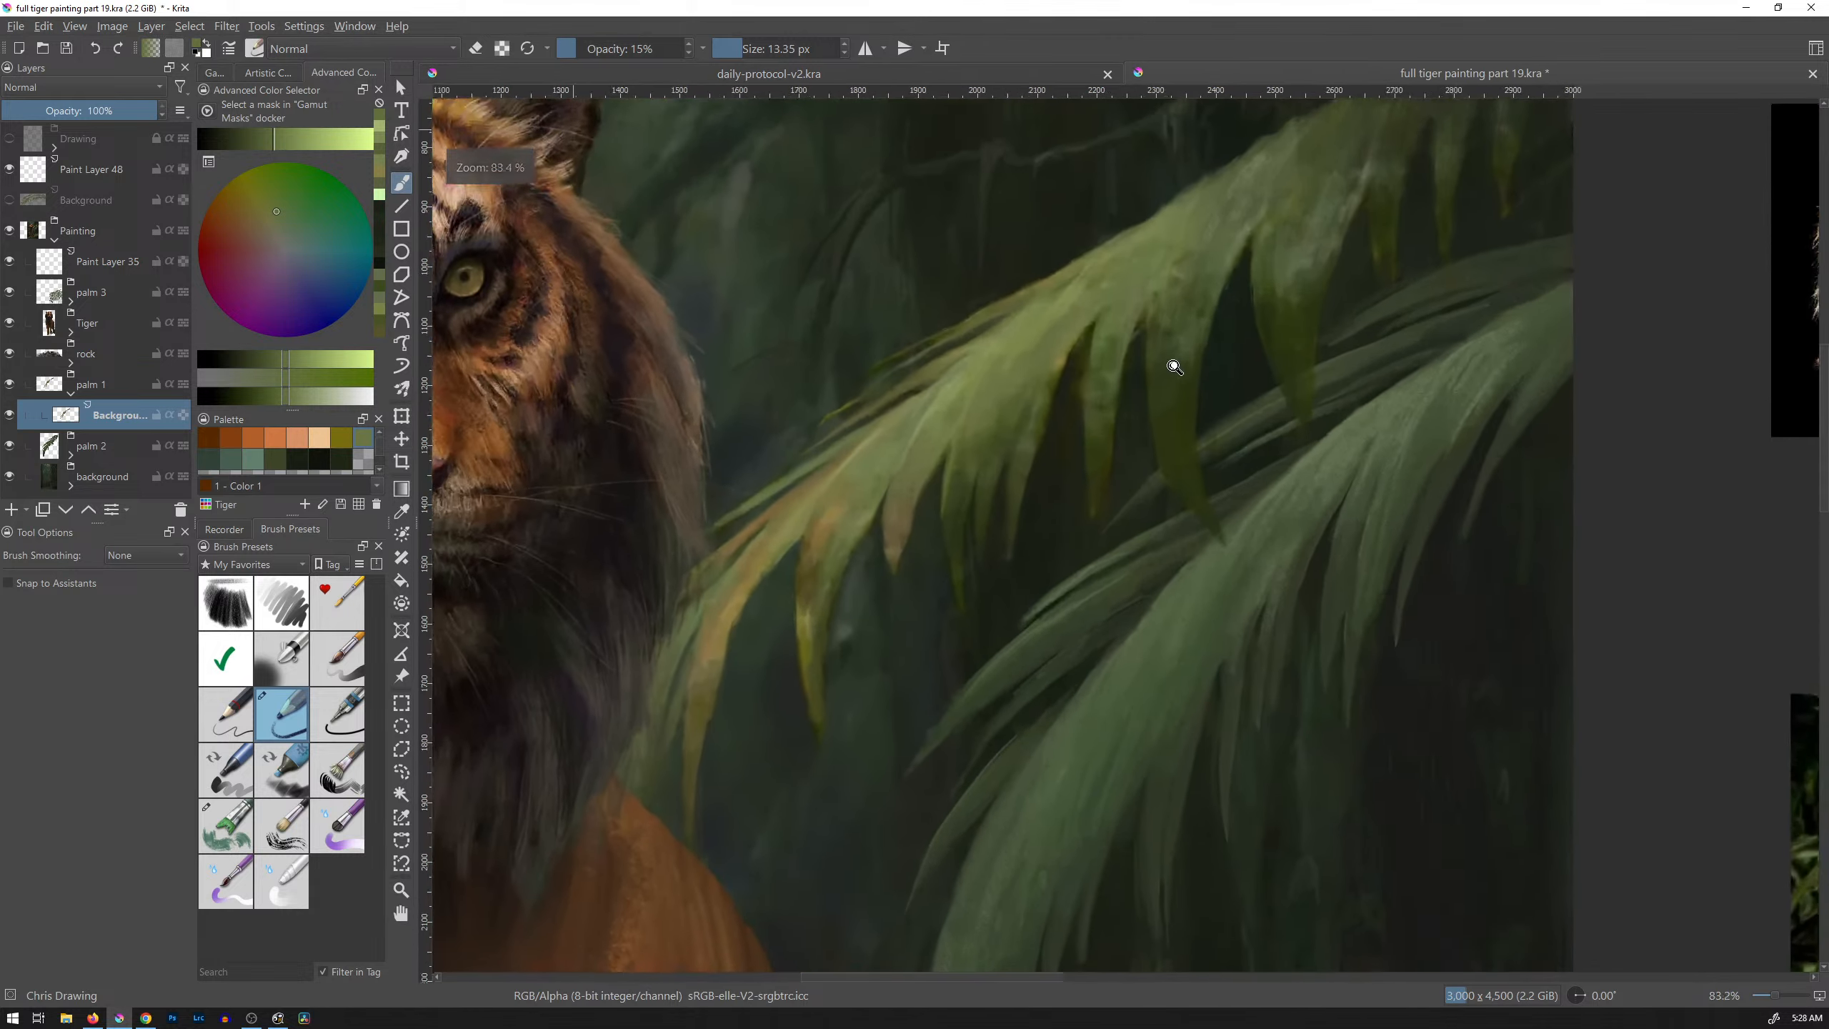
ctrl+click(1096, 309)
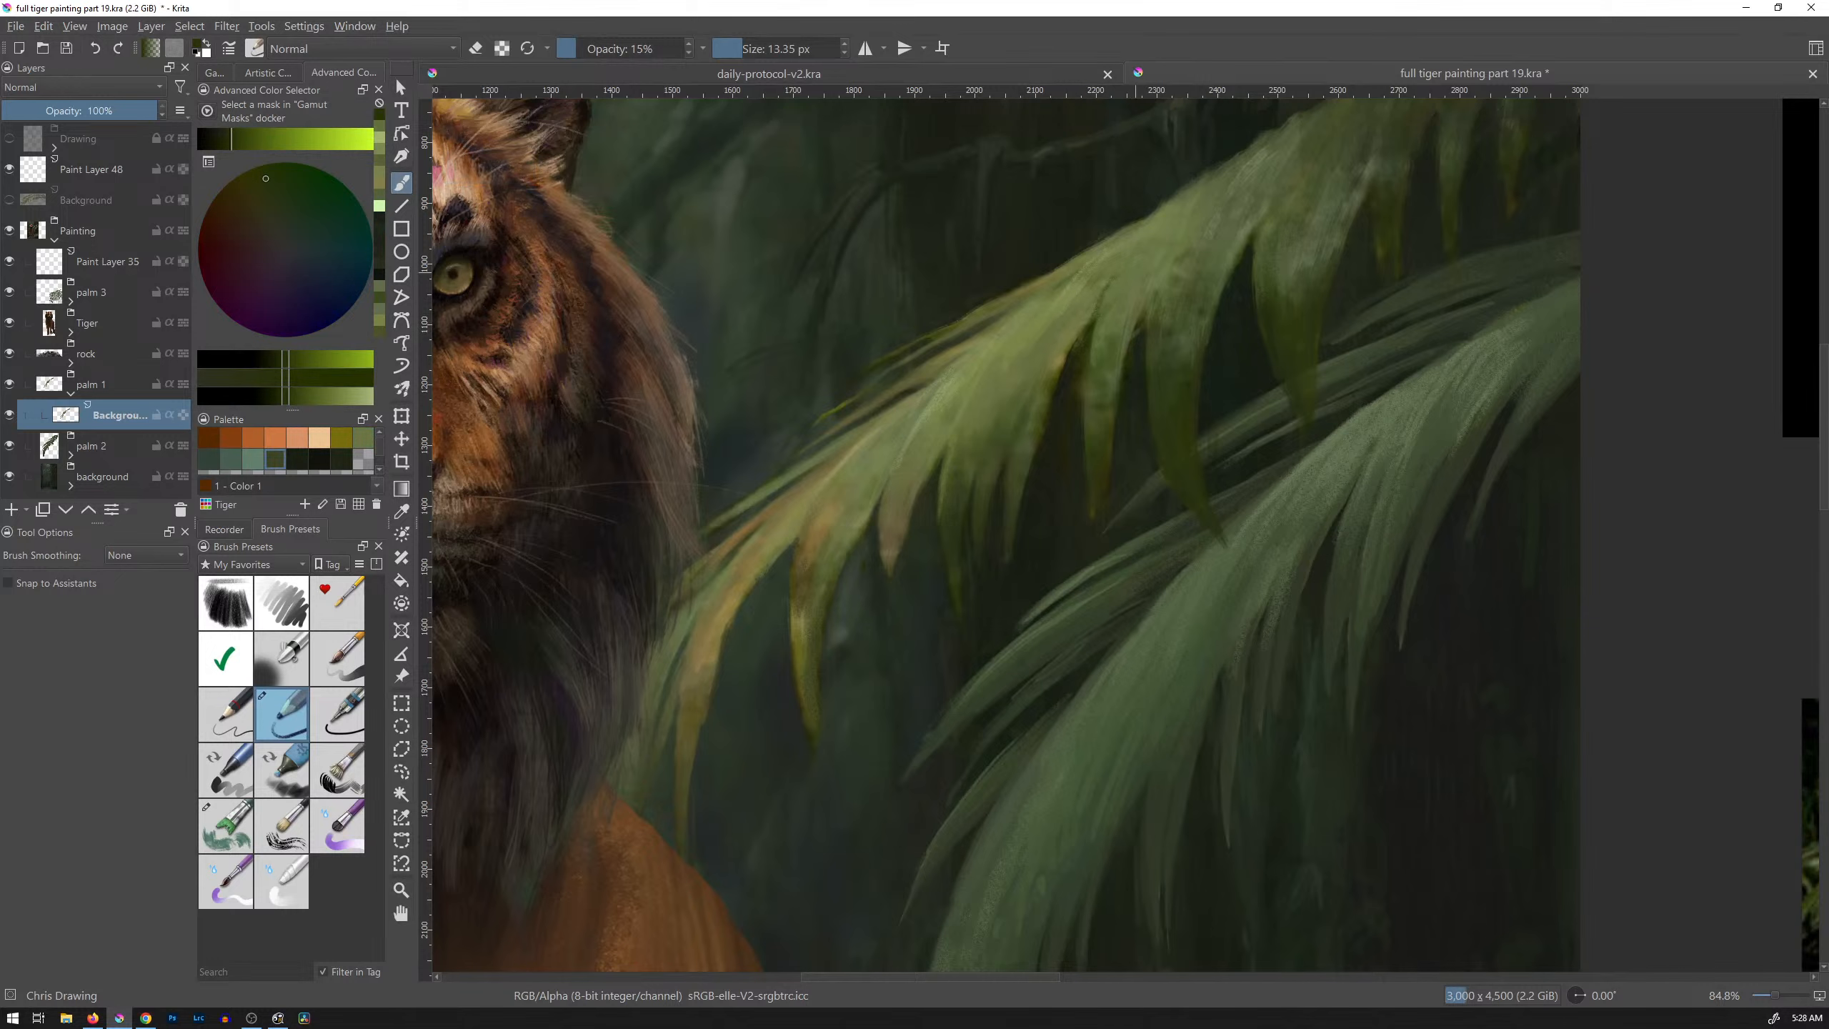
ctrl+click(1160, 234)
drag(1116, 271, 1105, 289)
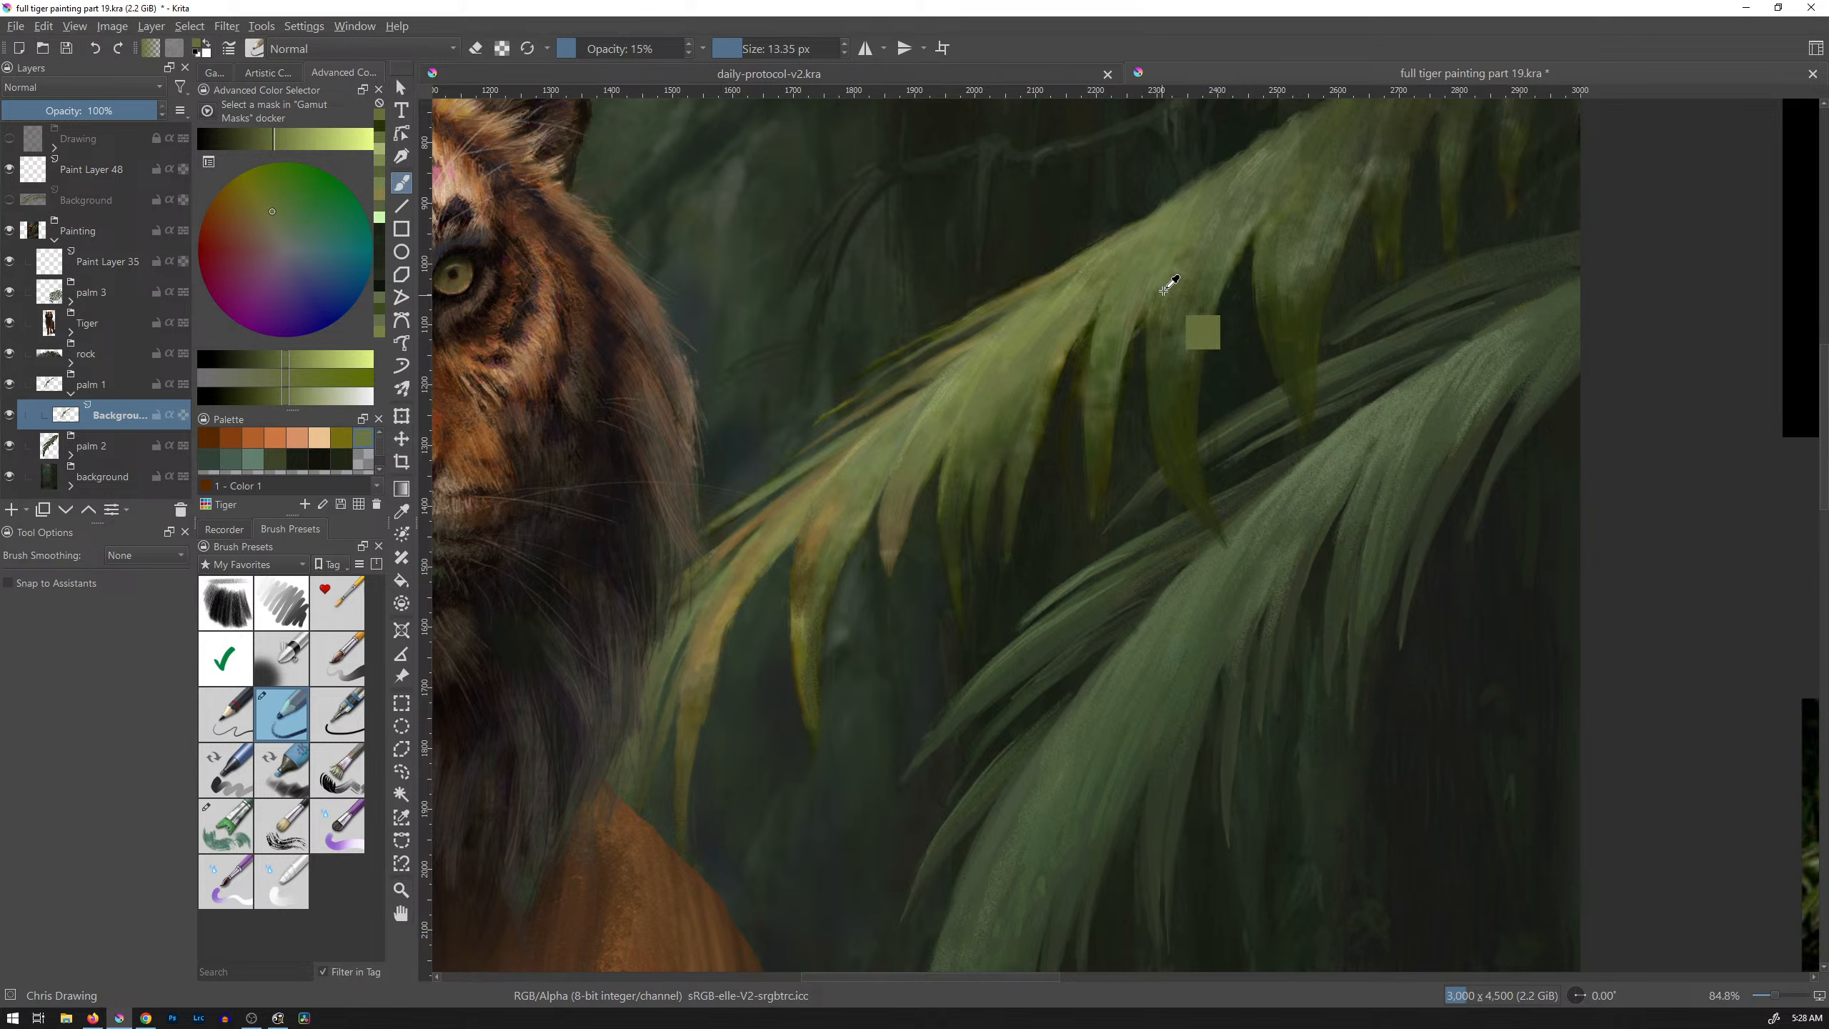
Step: Refine the base of the long hanging leaflet mid-frond, blending dark and mid greens sampled from the surrounding leaflets
key(e)
ctrl+click(1160, 314)
key(e)
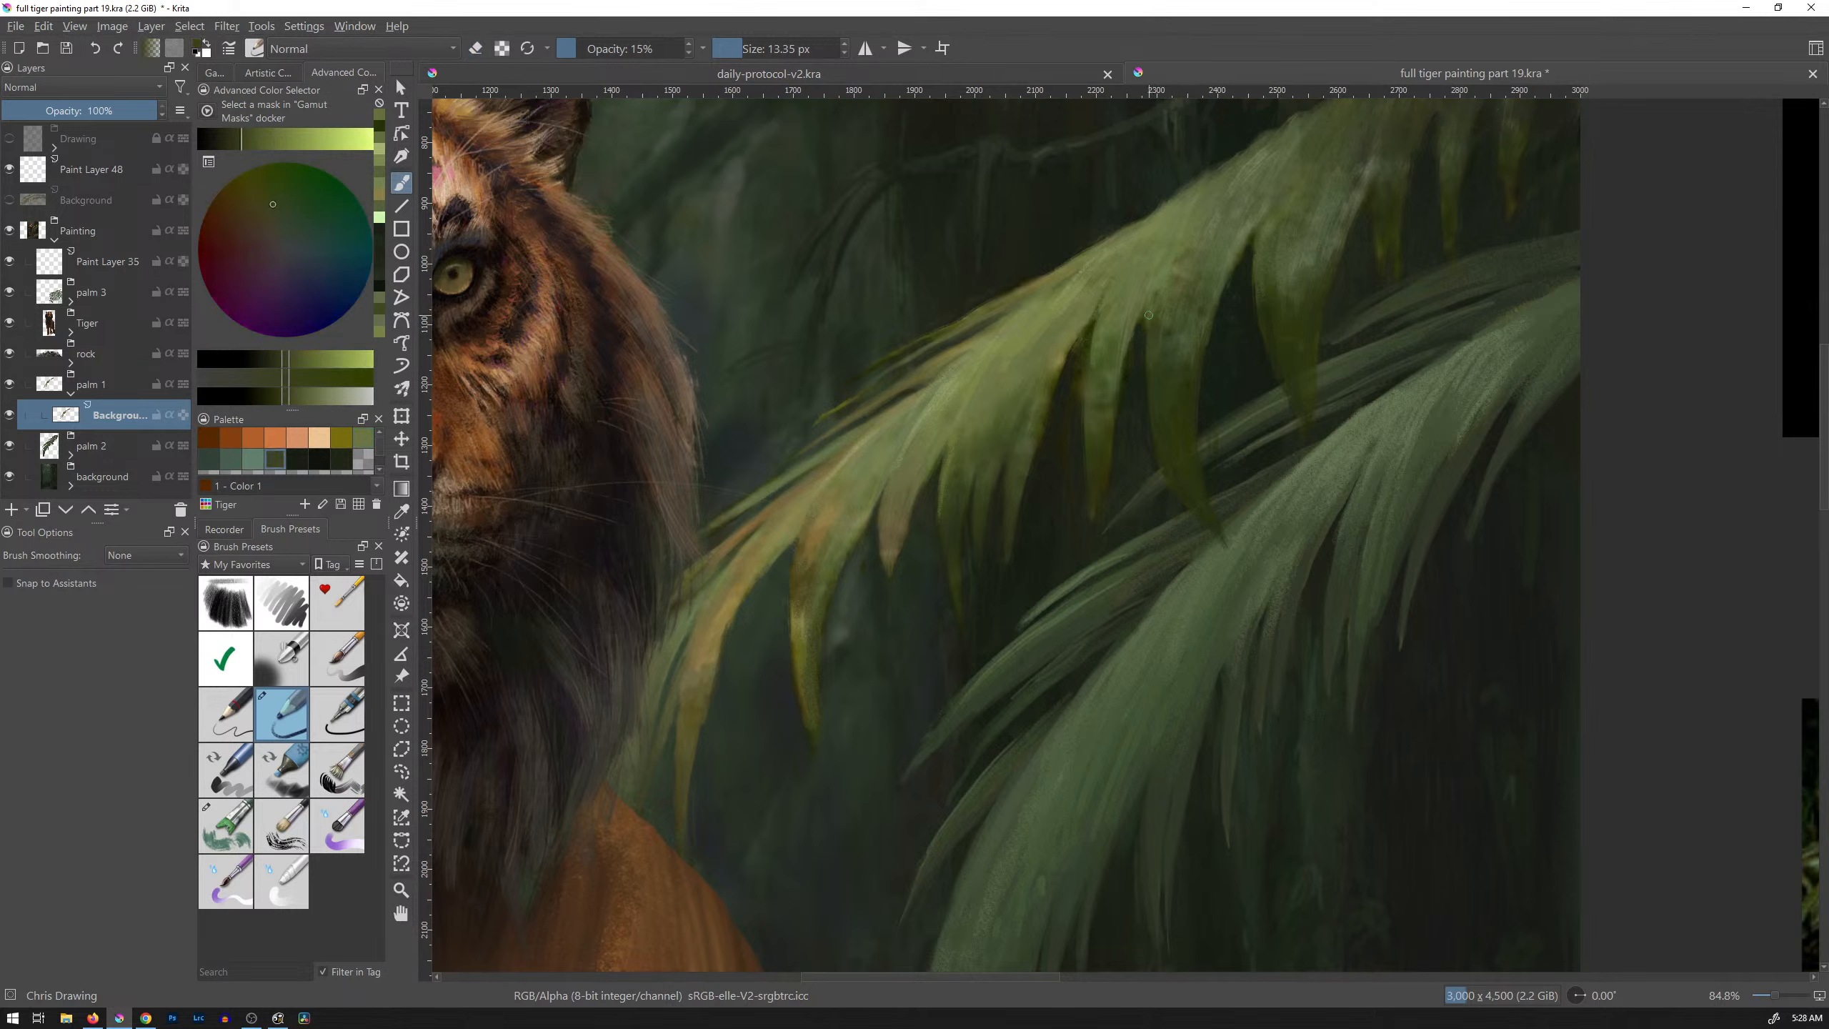
drag(1134, 328, 1175, 236)
ctrl+click(1168, 278)
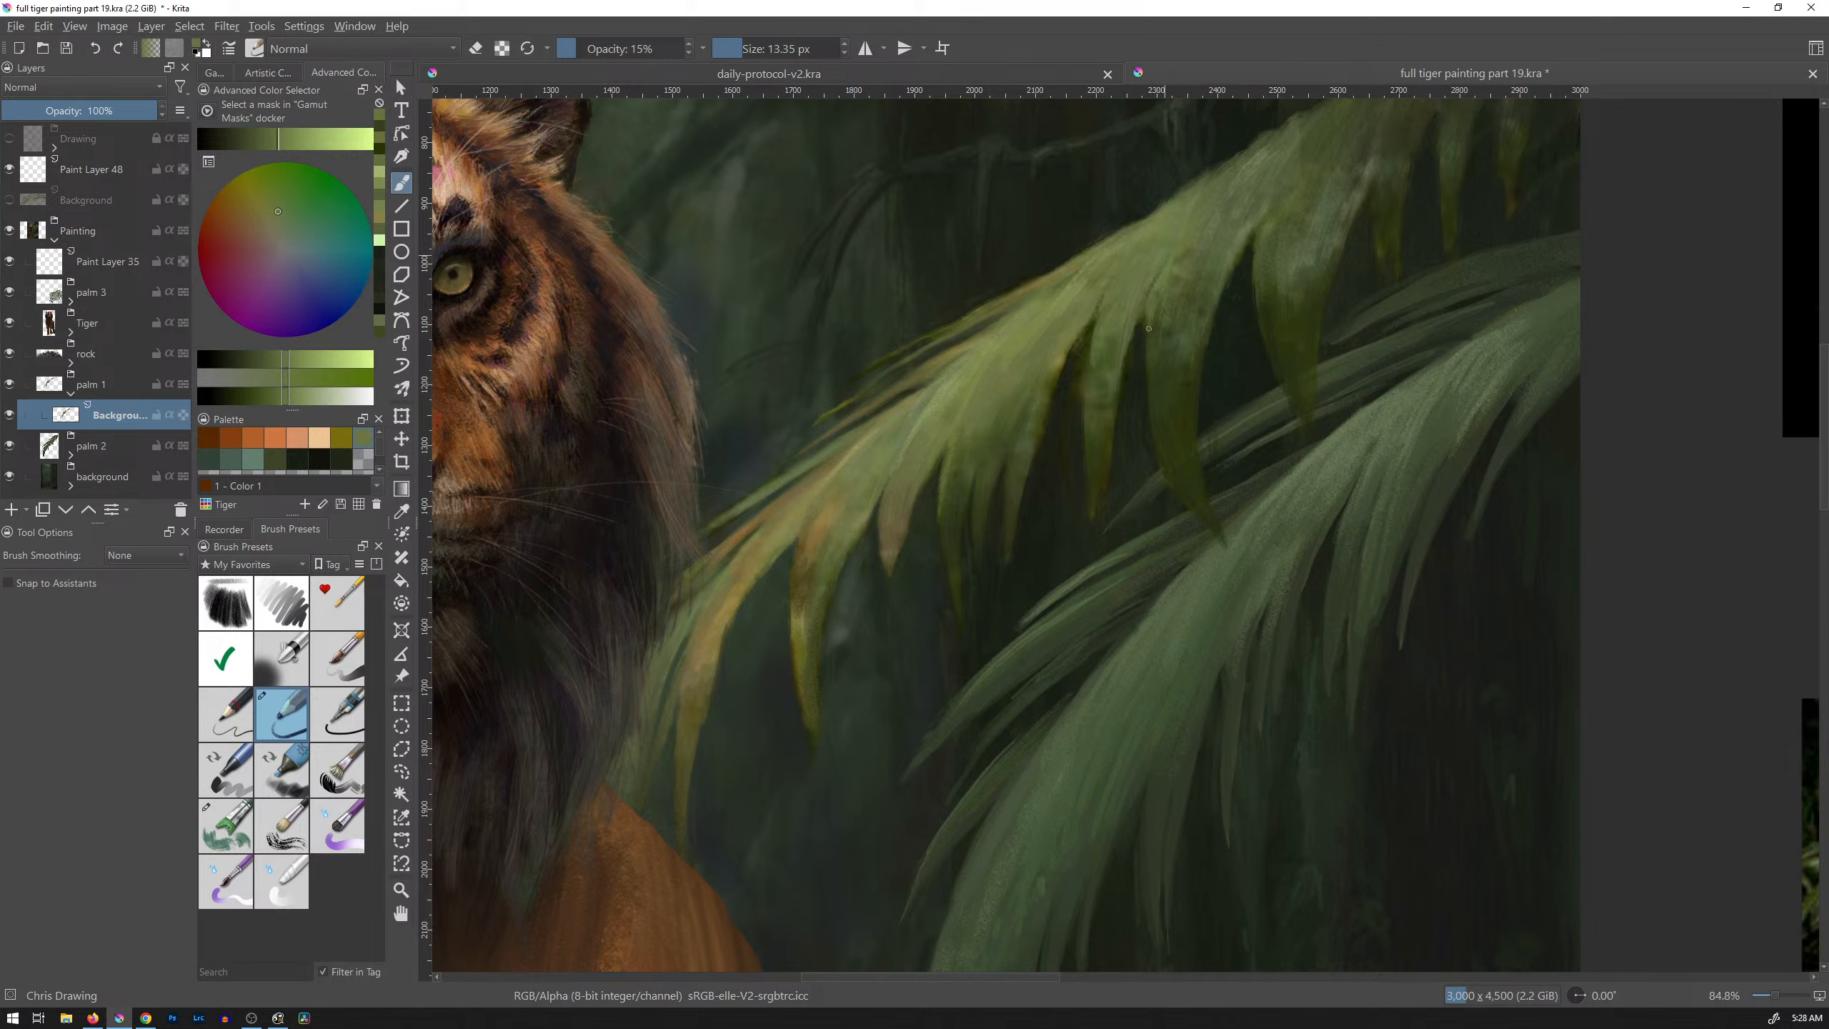
ctrl+click(1146, 322)
ctrl+click(1160, 323)
drag(1155, 325, 1150, 348)
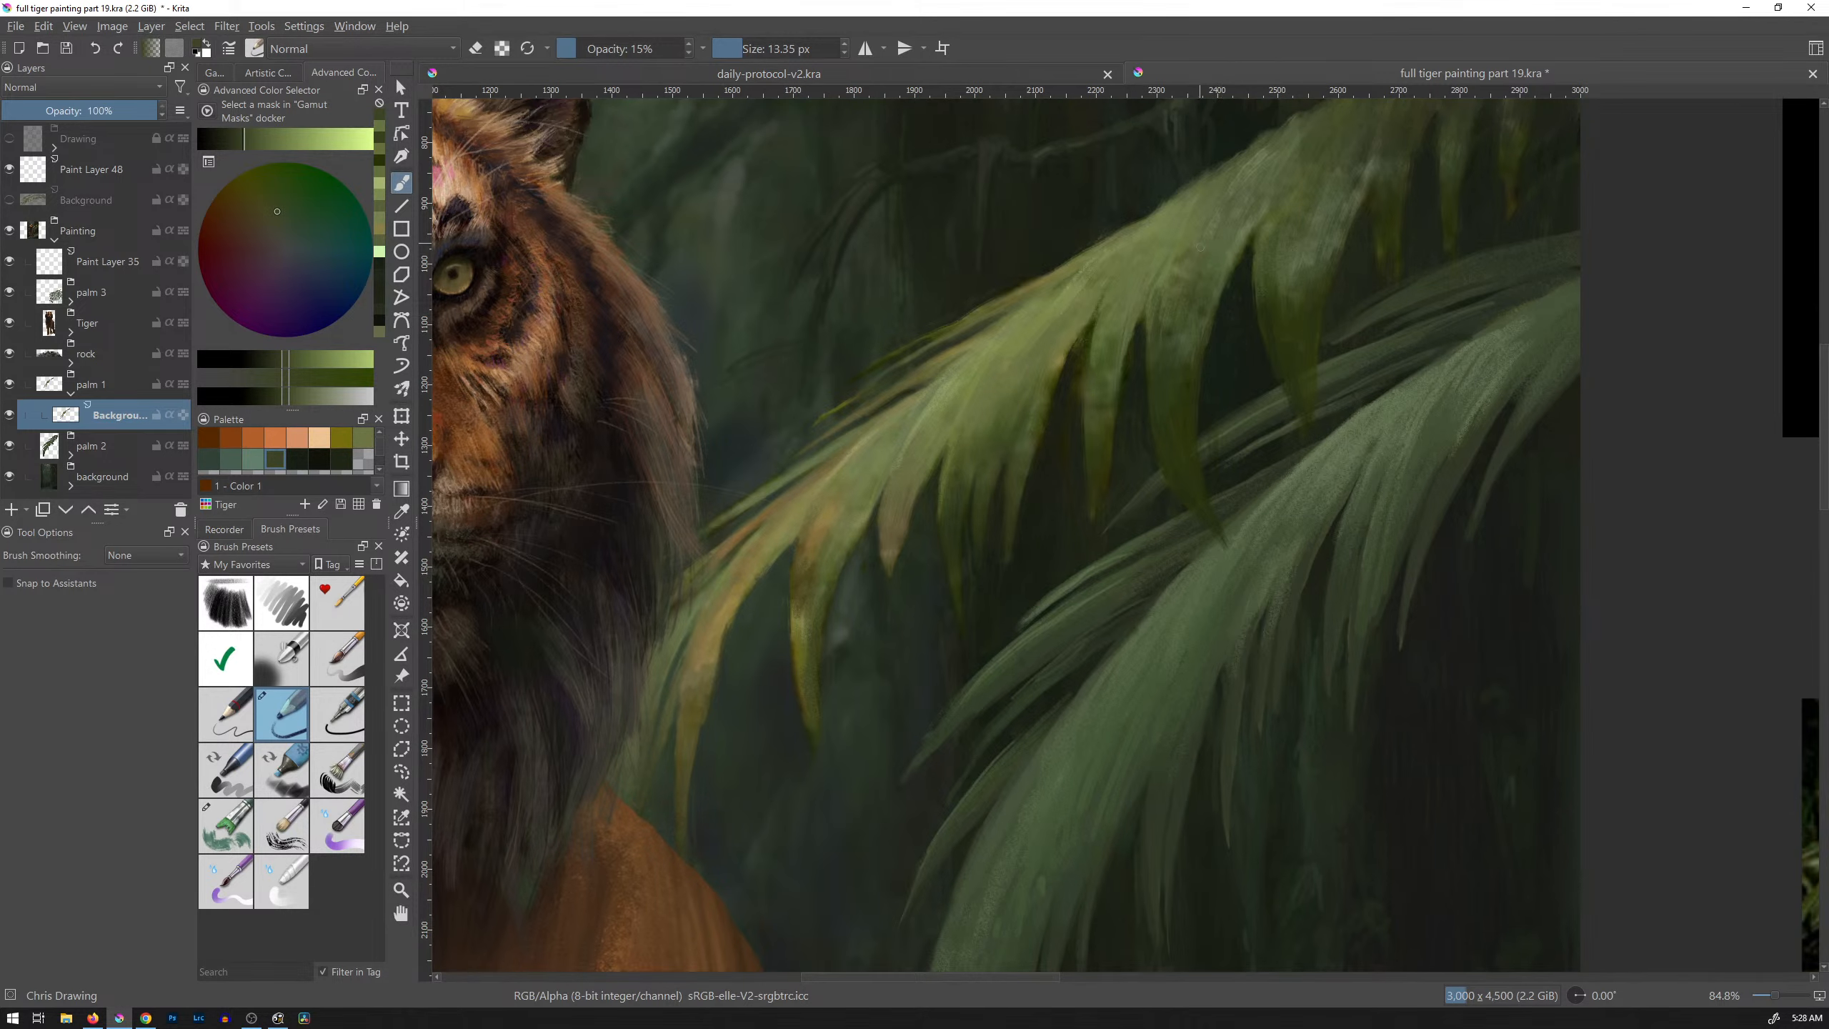
drag(1291, 337, 1228, 428)
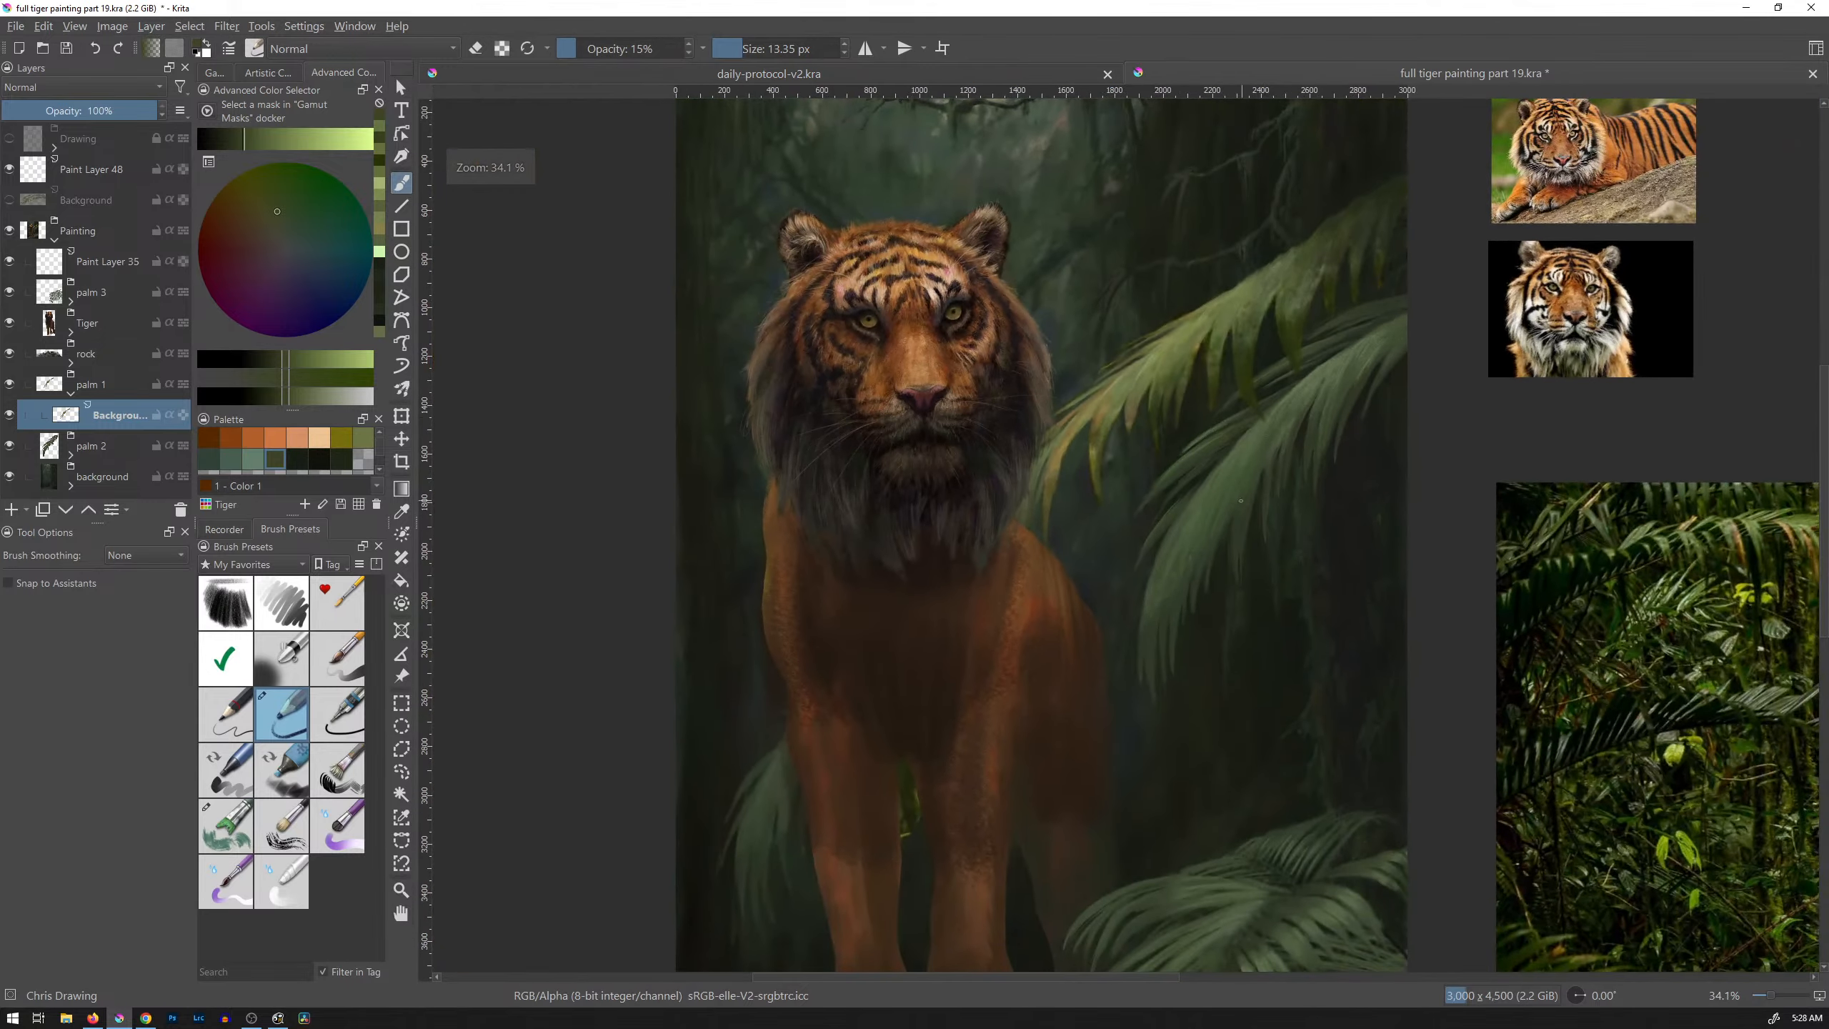
key(ctrl+u)
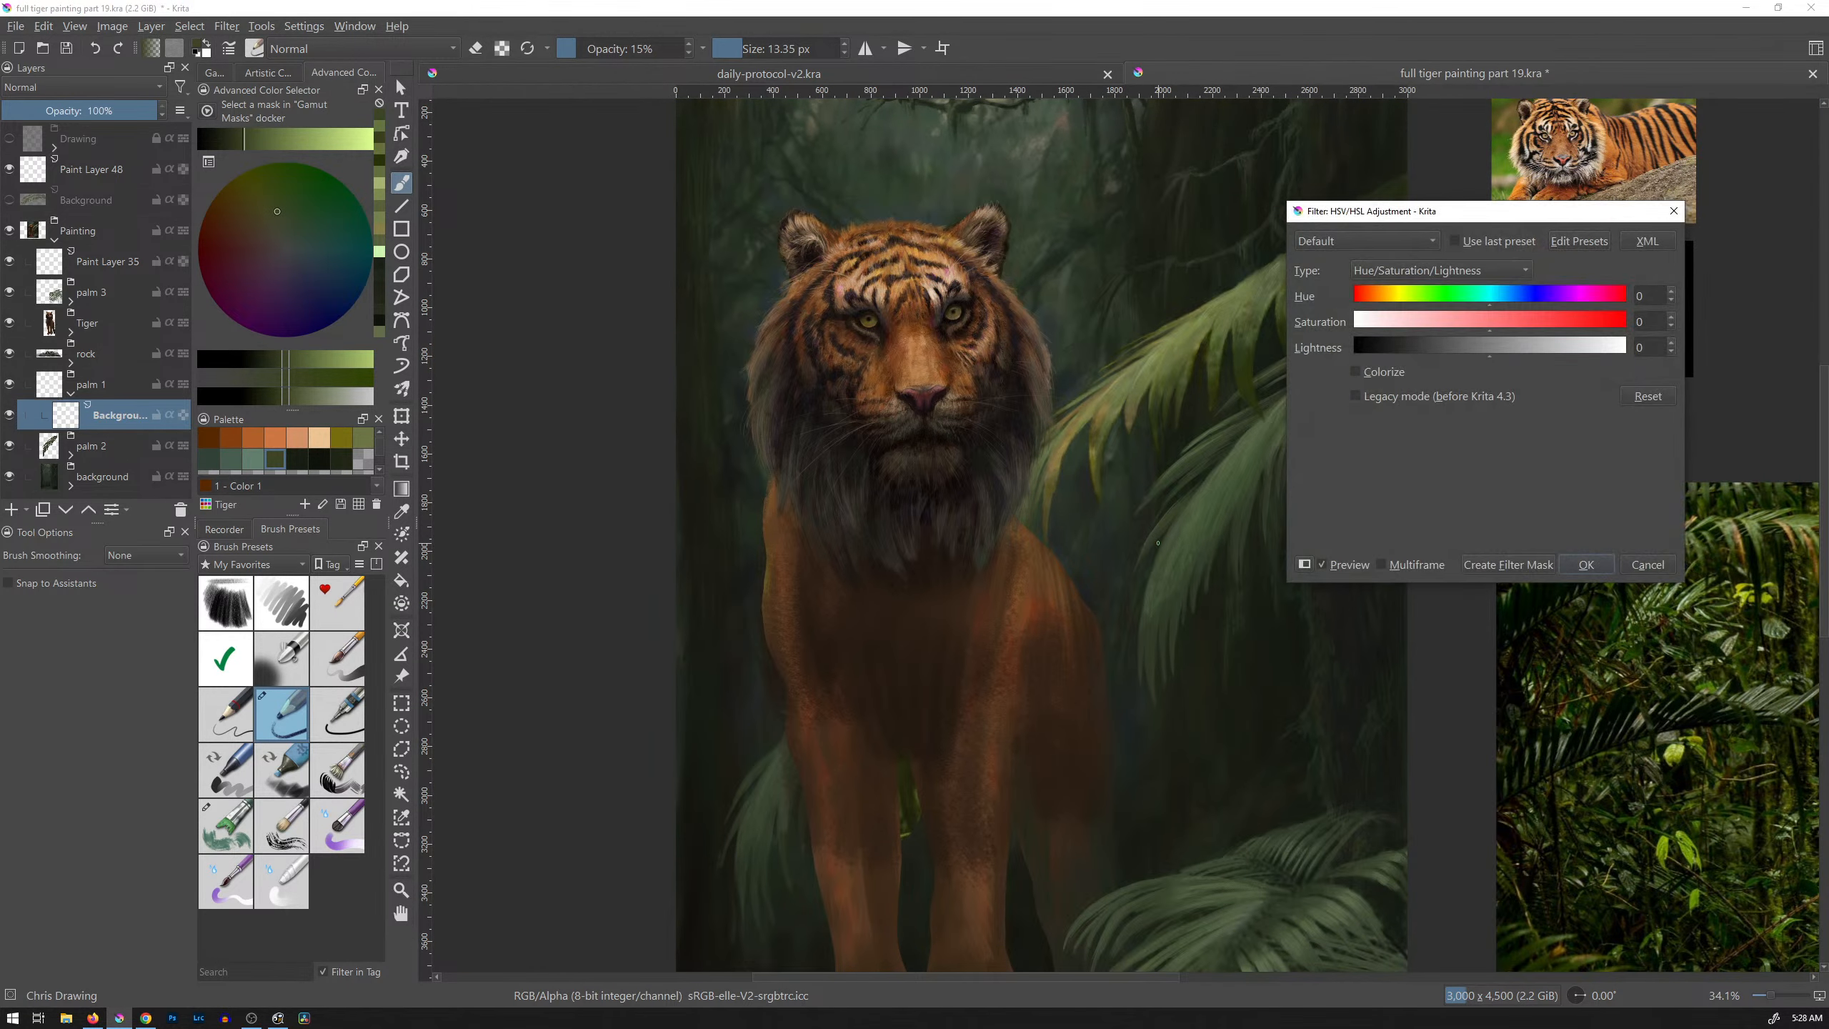
drag(1216, 535, 1070, 551)
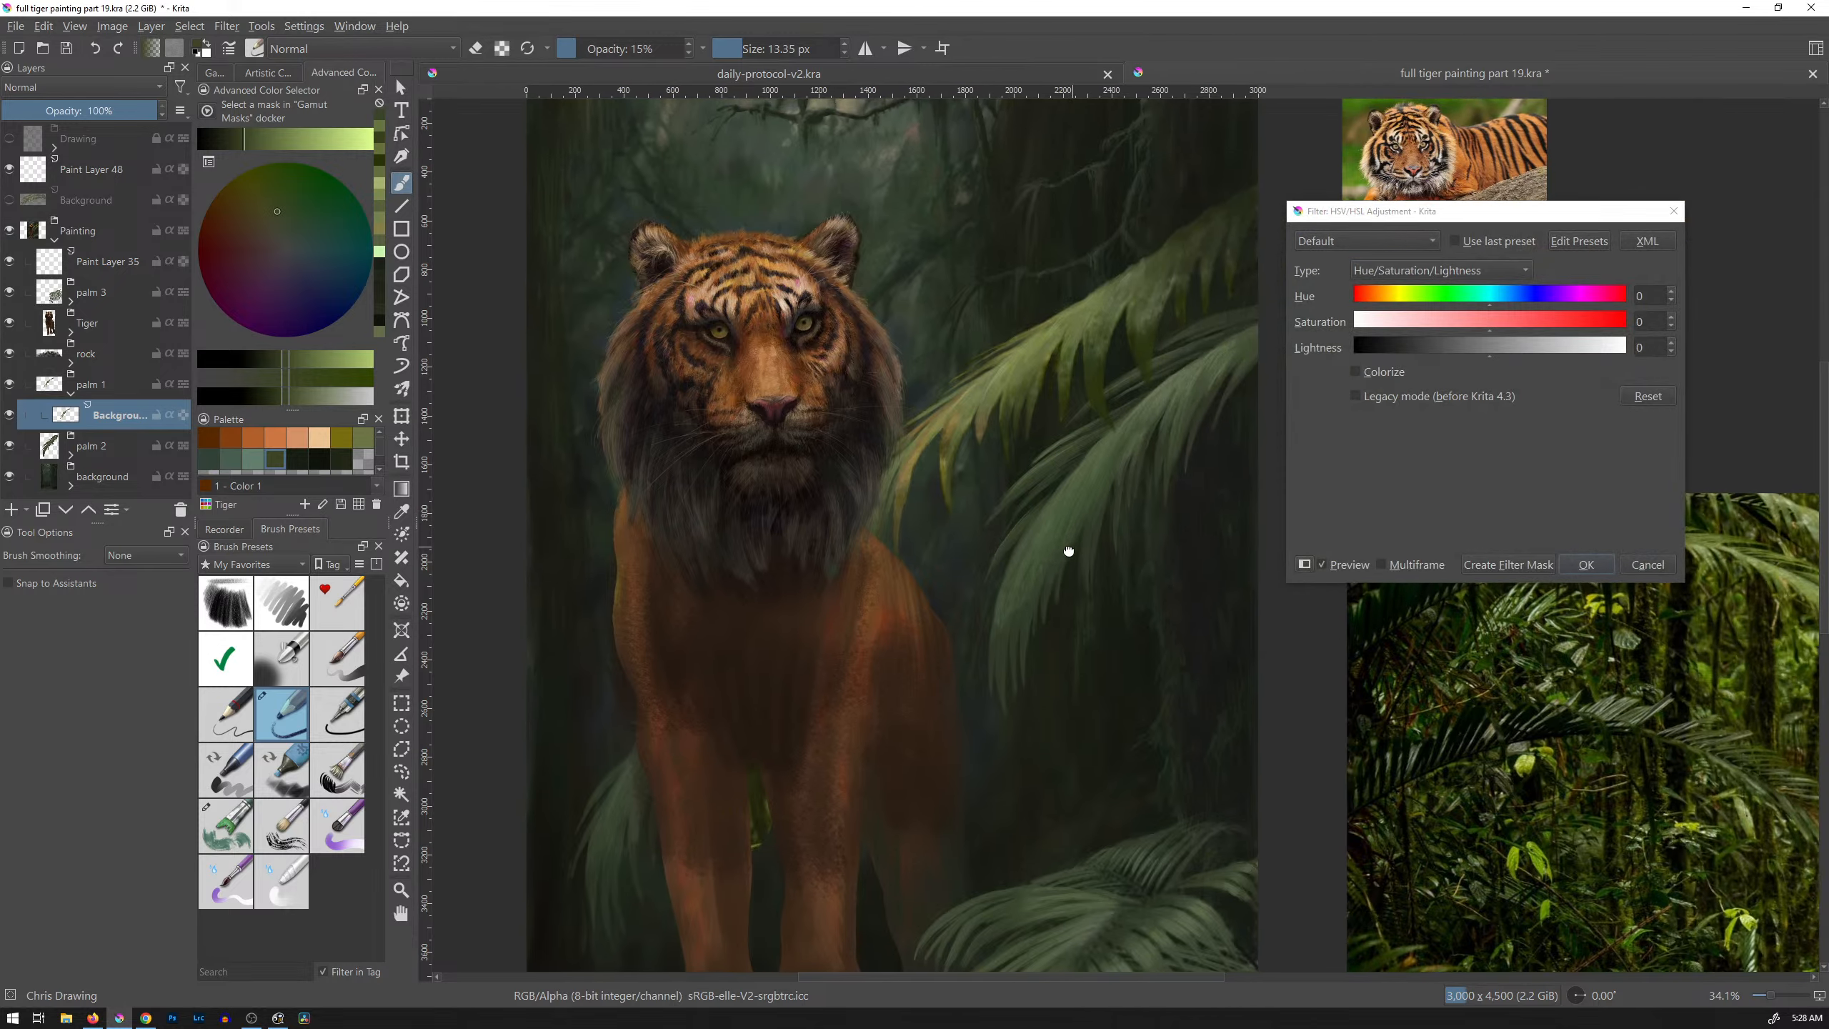
click(1649, 556)
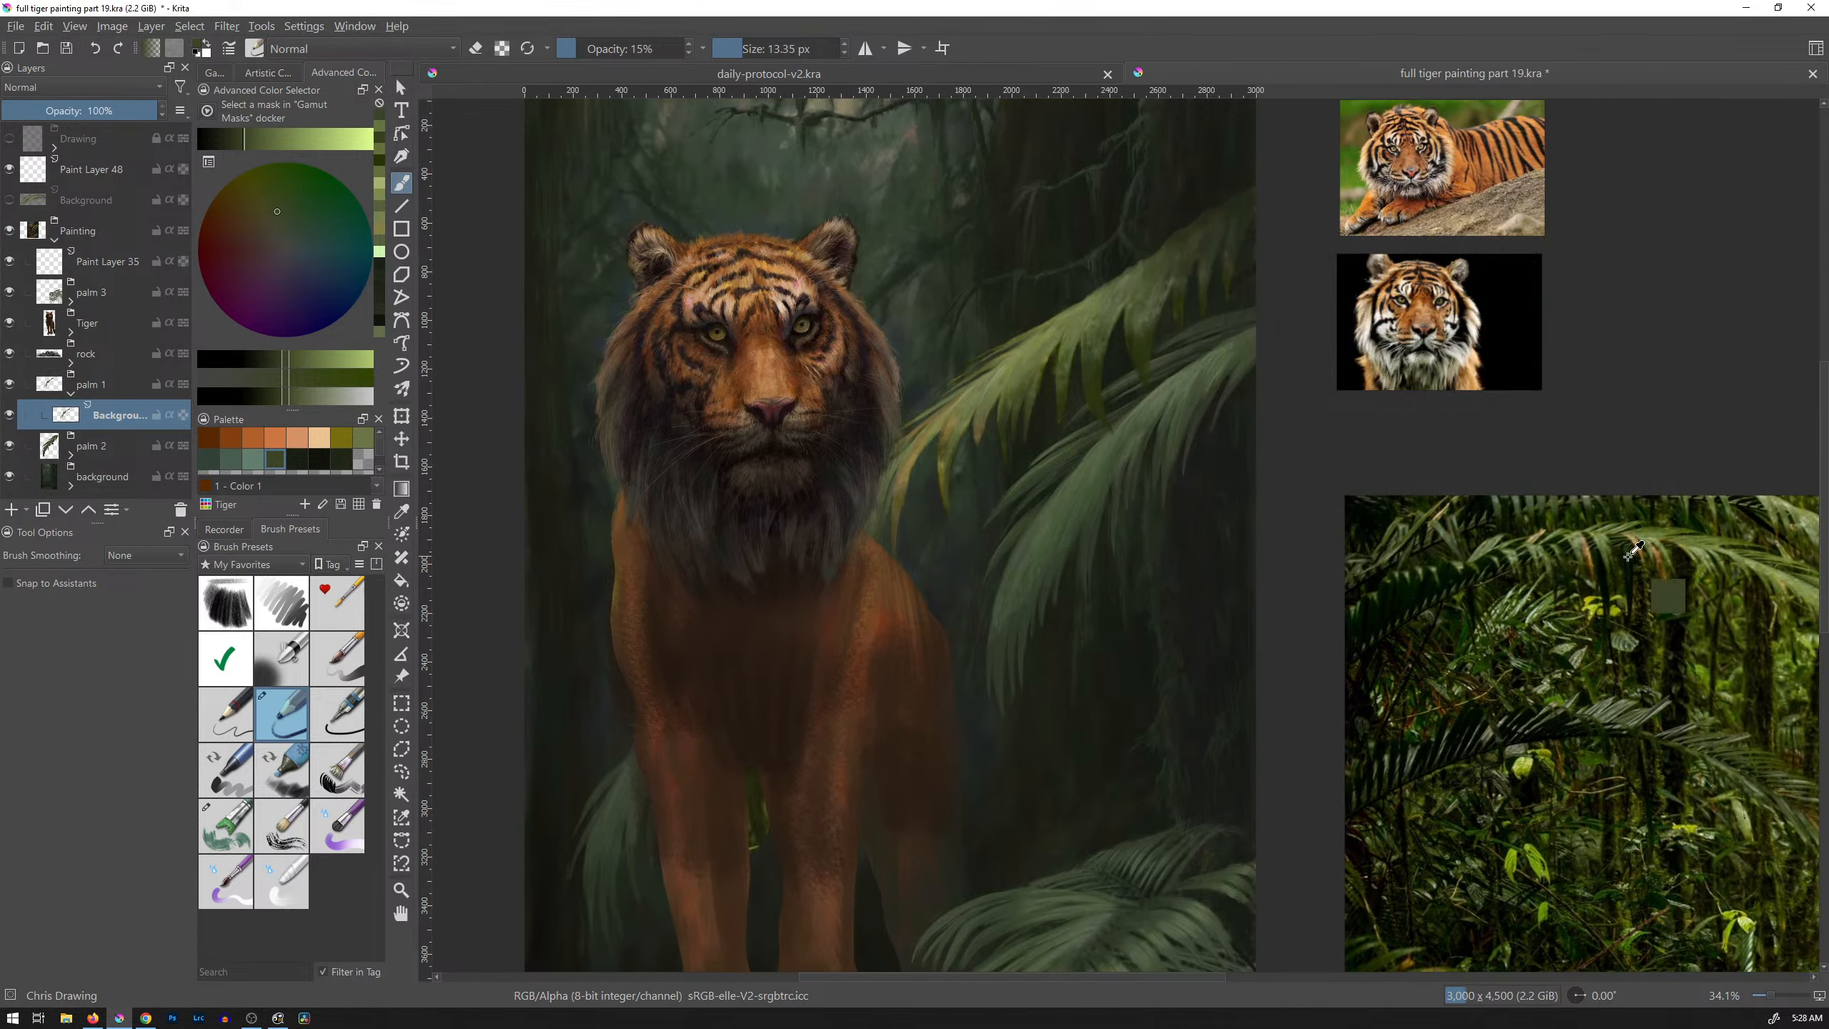
key(ctrl+l)
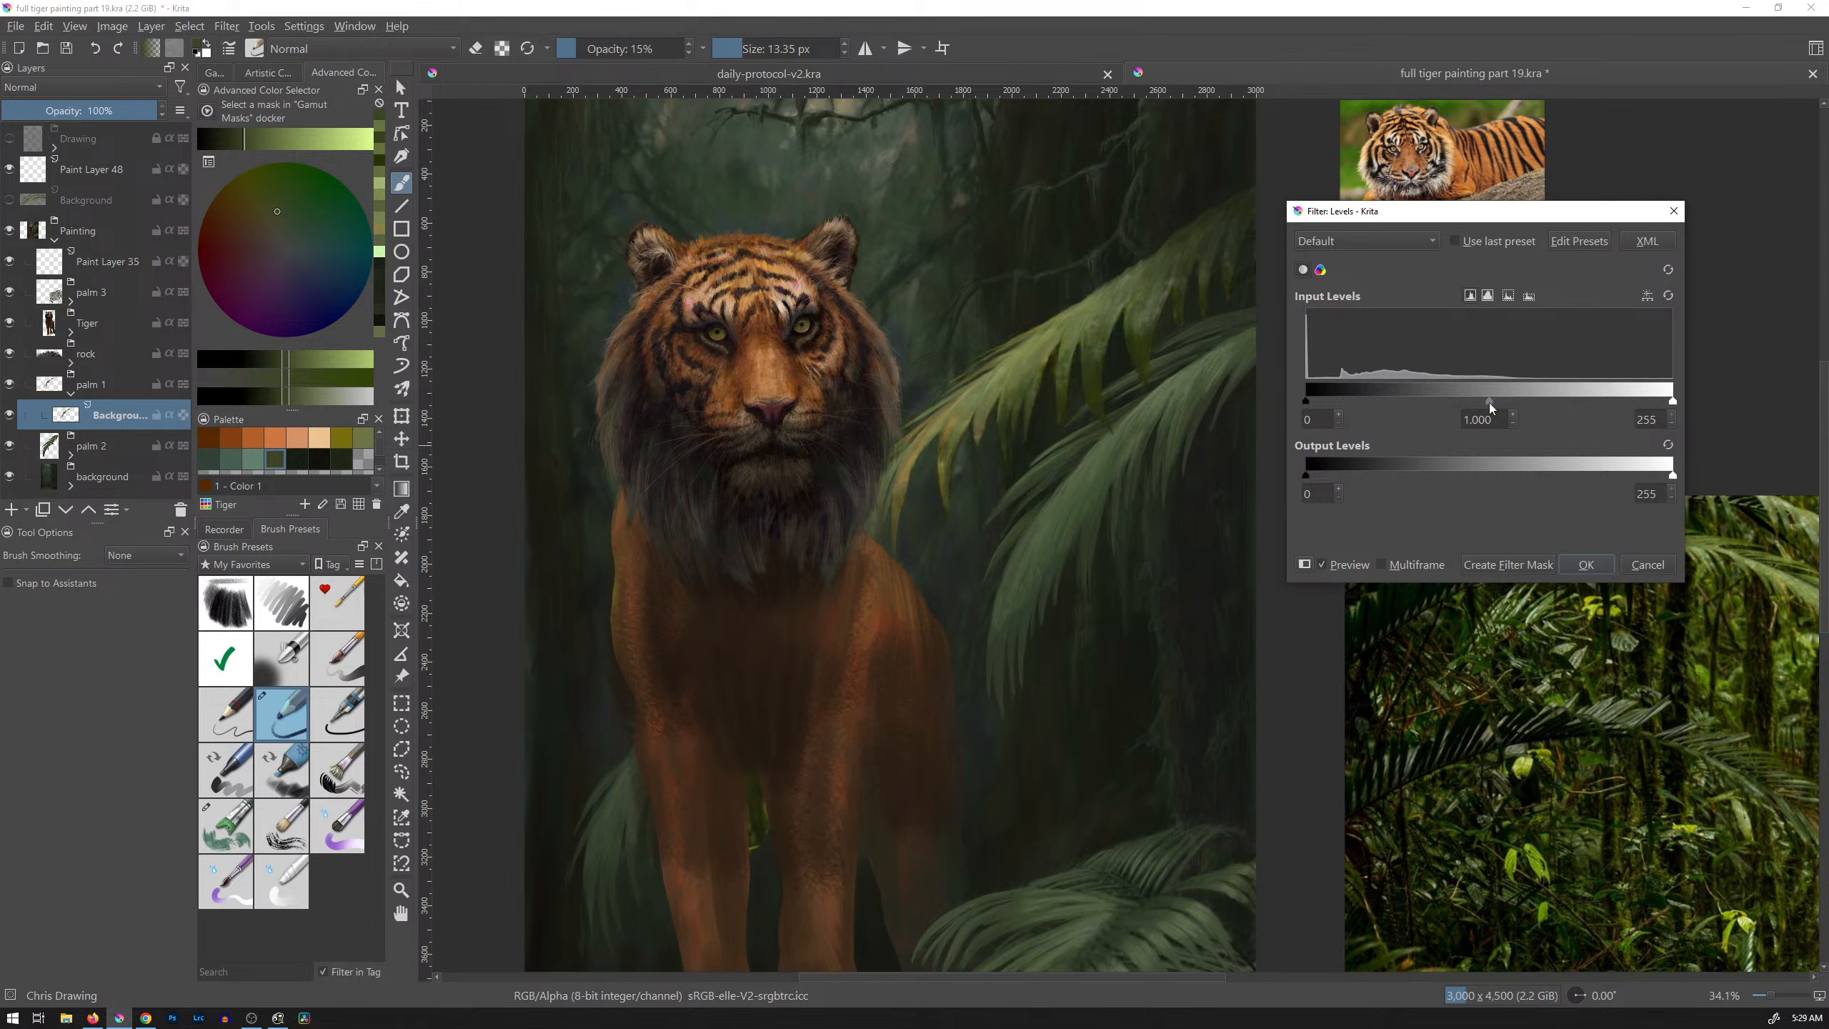
drag(1471, 403, 1464, 402)
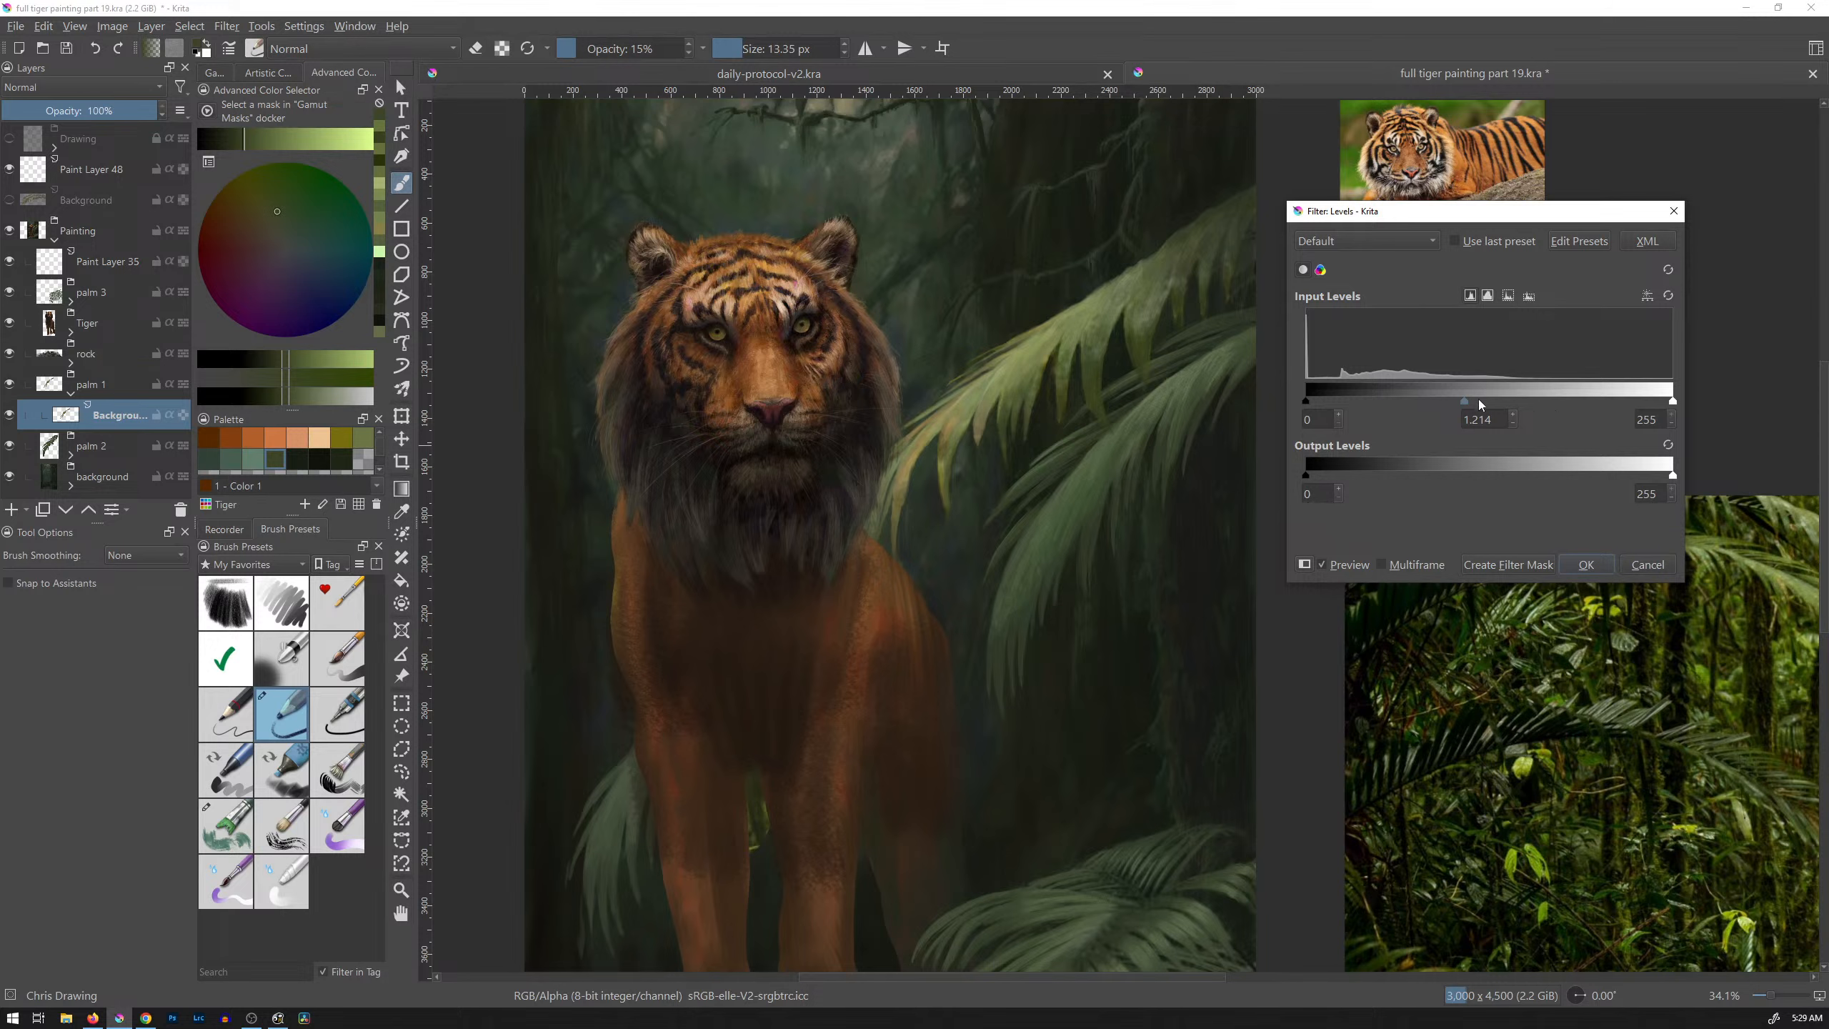
drag(1463, 402, 1529, 404)
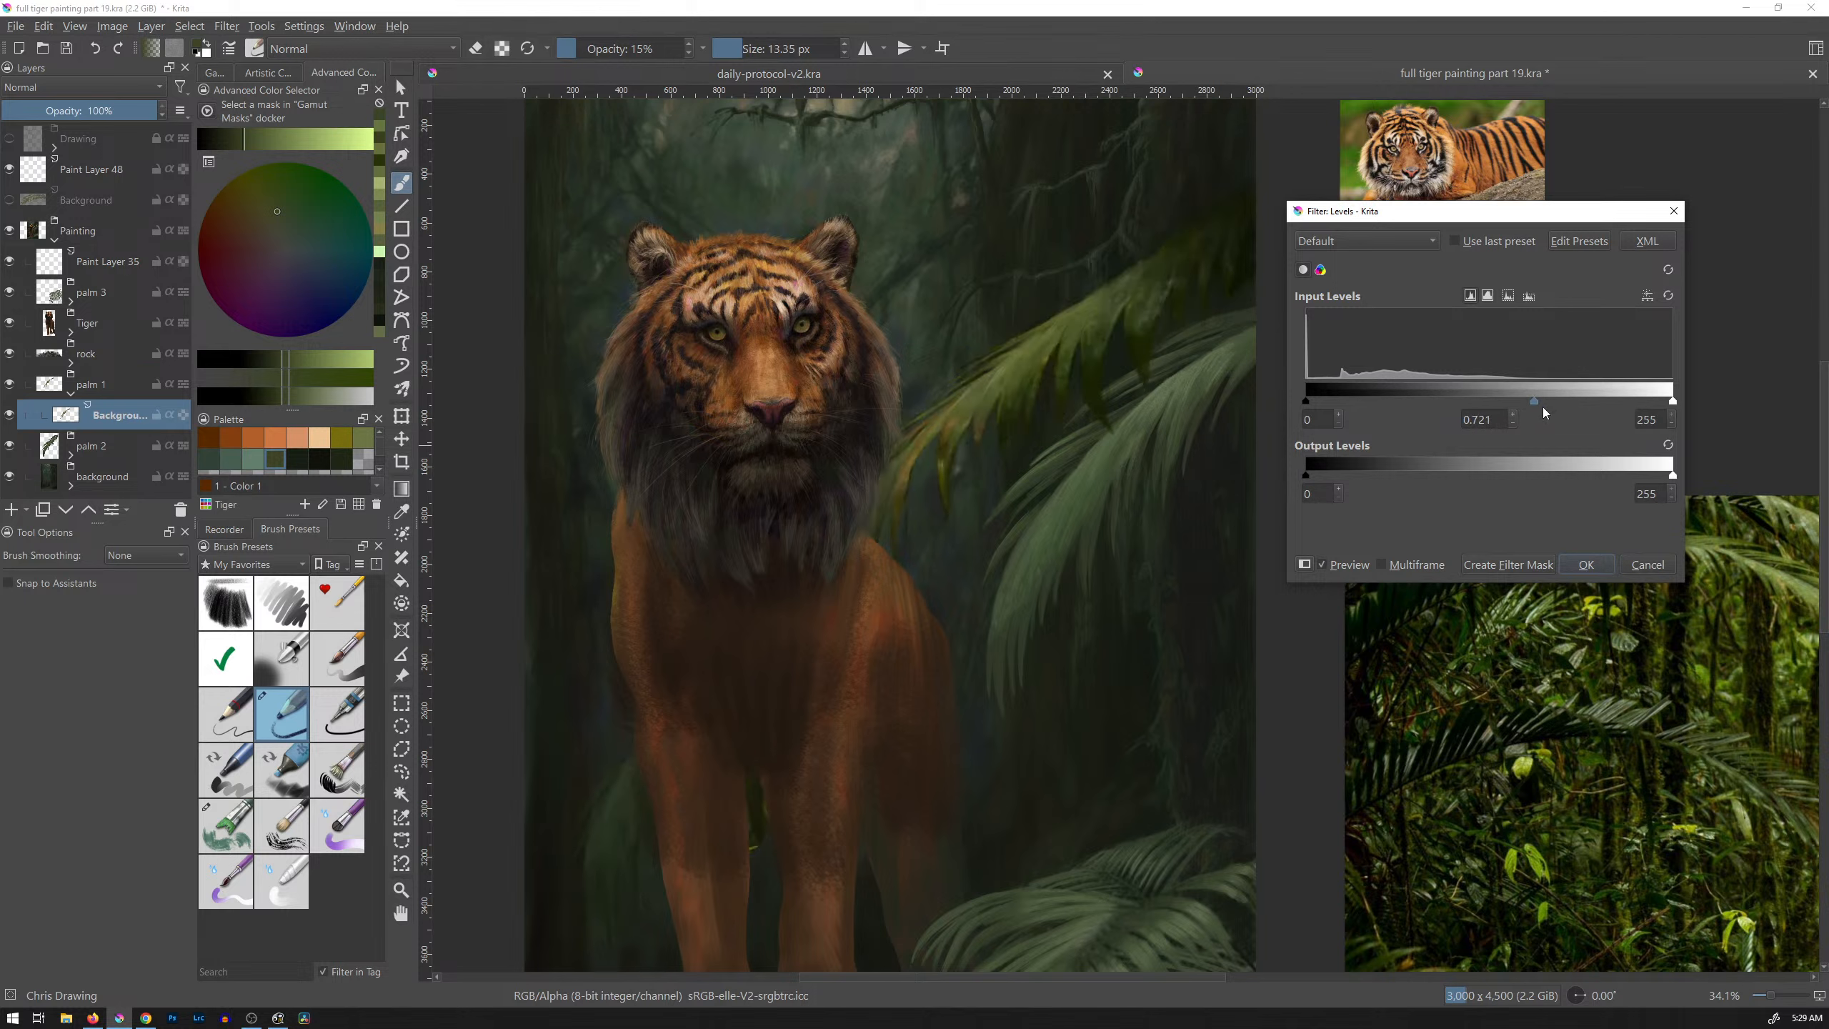
drag(1535, 402, 1521, 402)
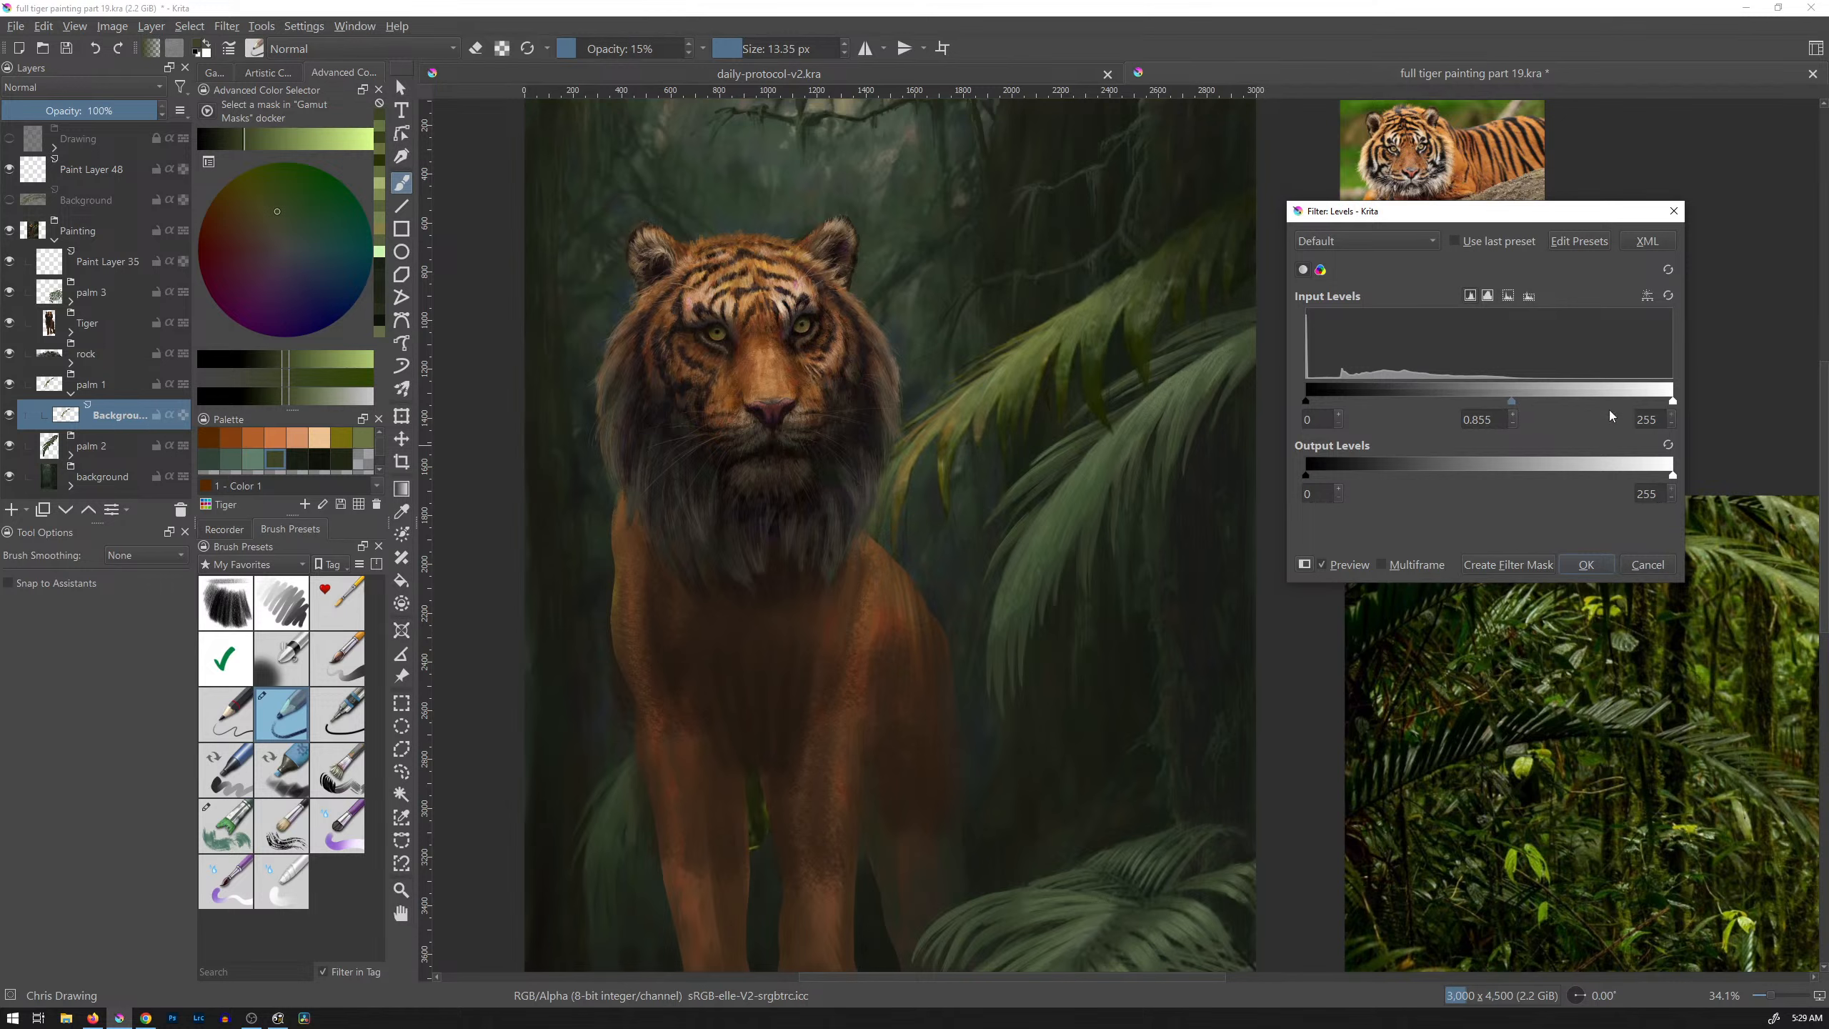
click(1626, 568)
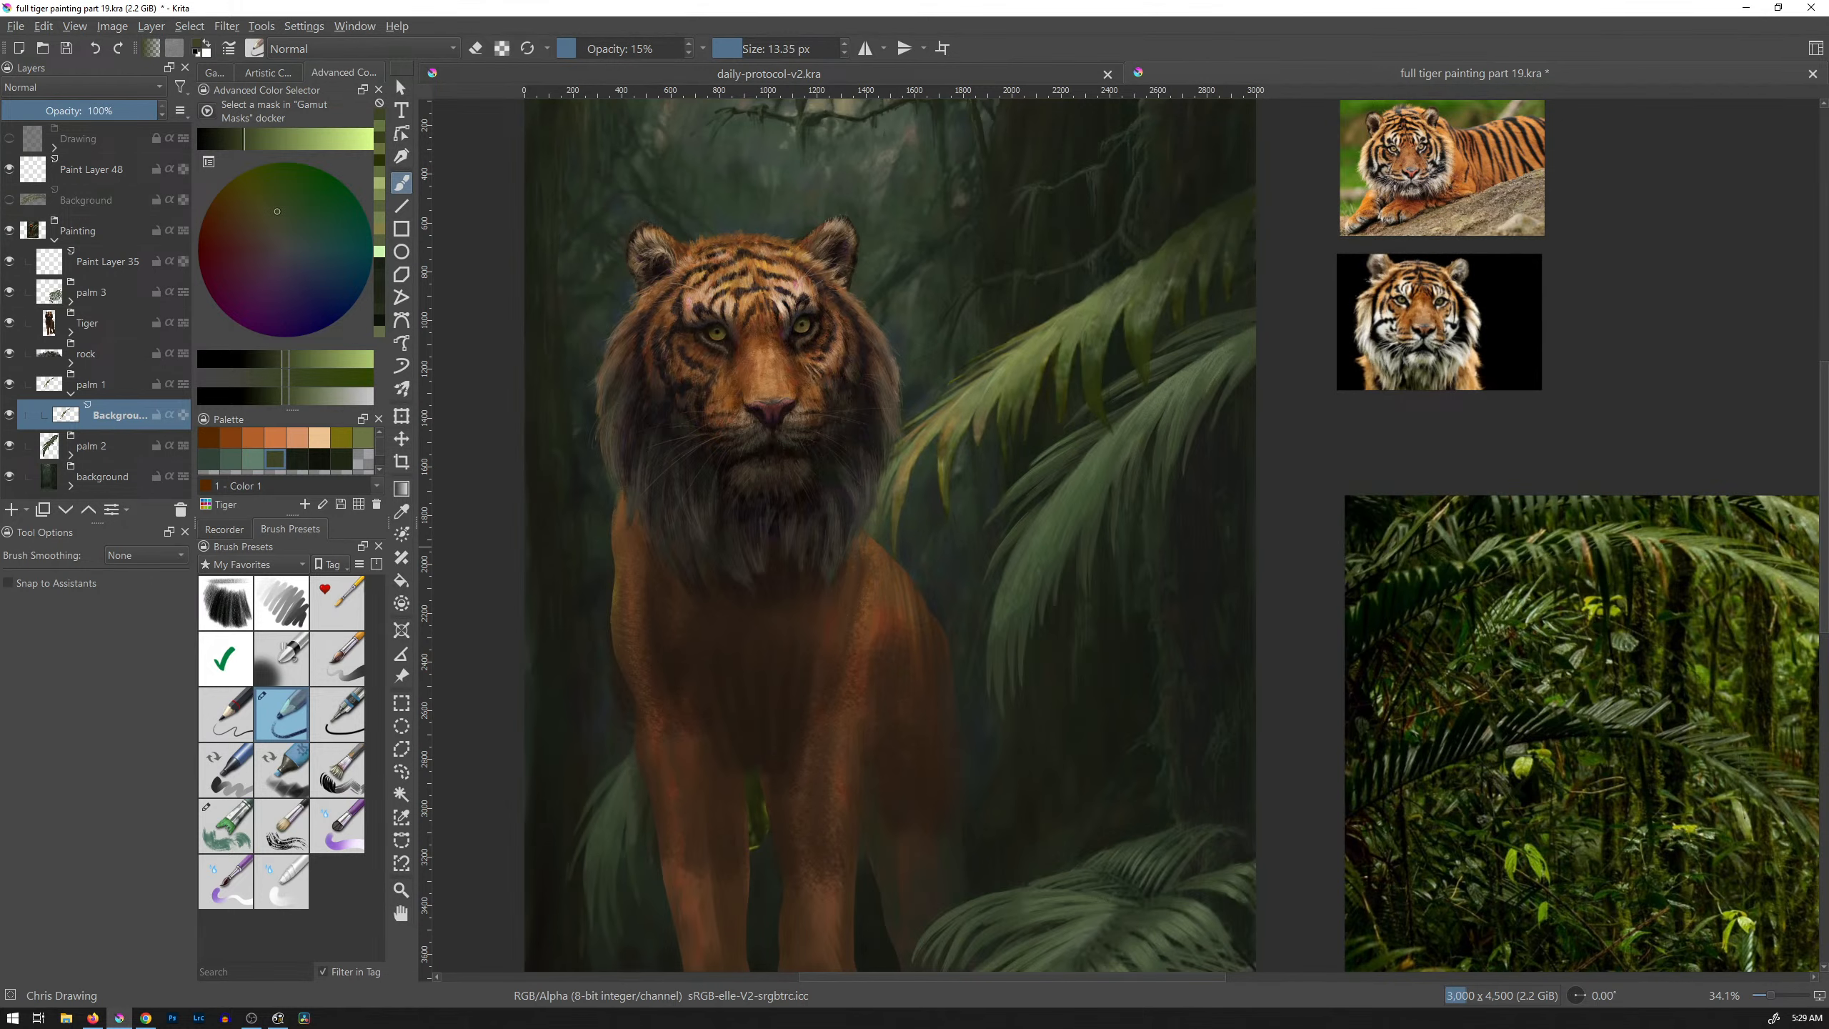
Step: Apply Levels to the active palm layer with input midtones 0.895, output white 235 and a slightly raised output black
key(ctrl+l)
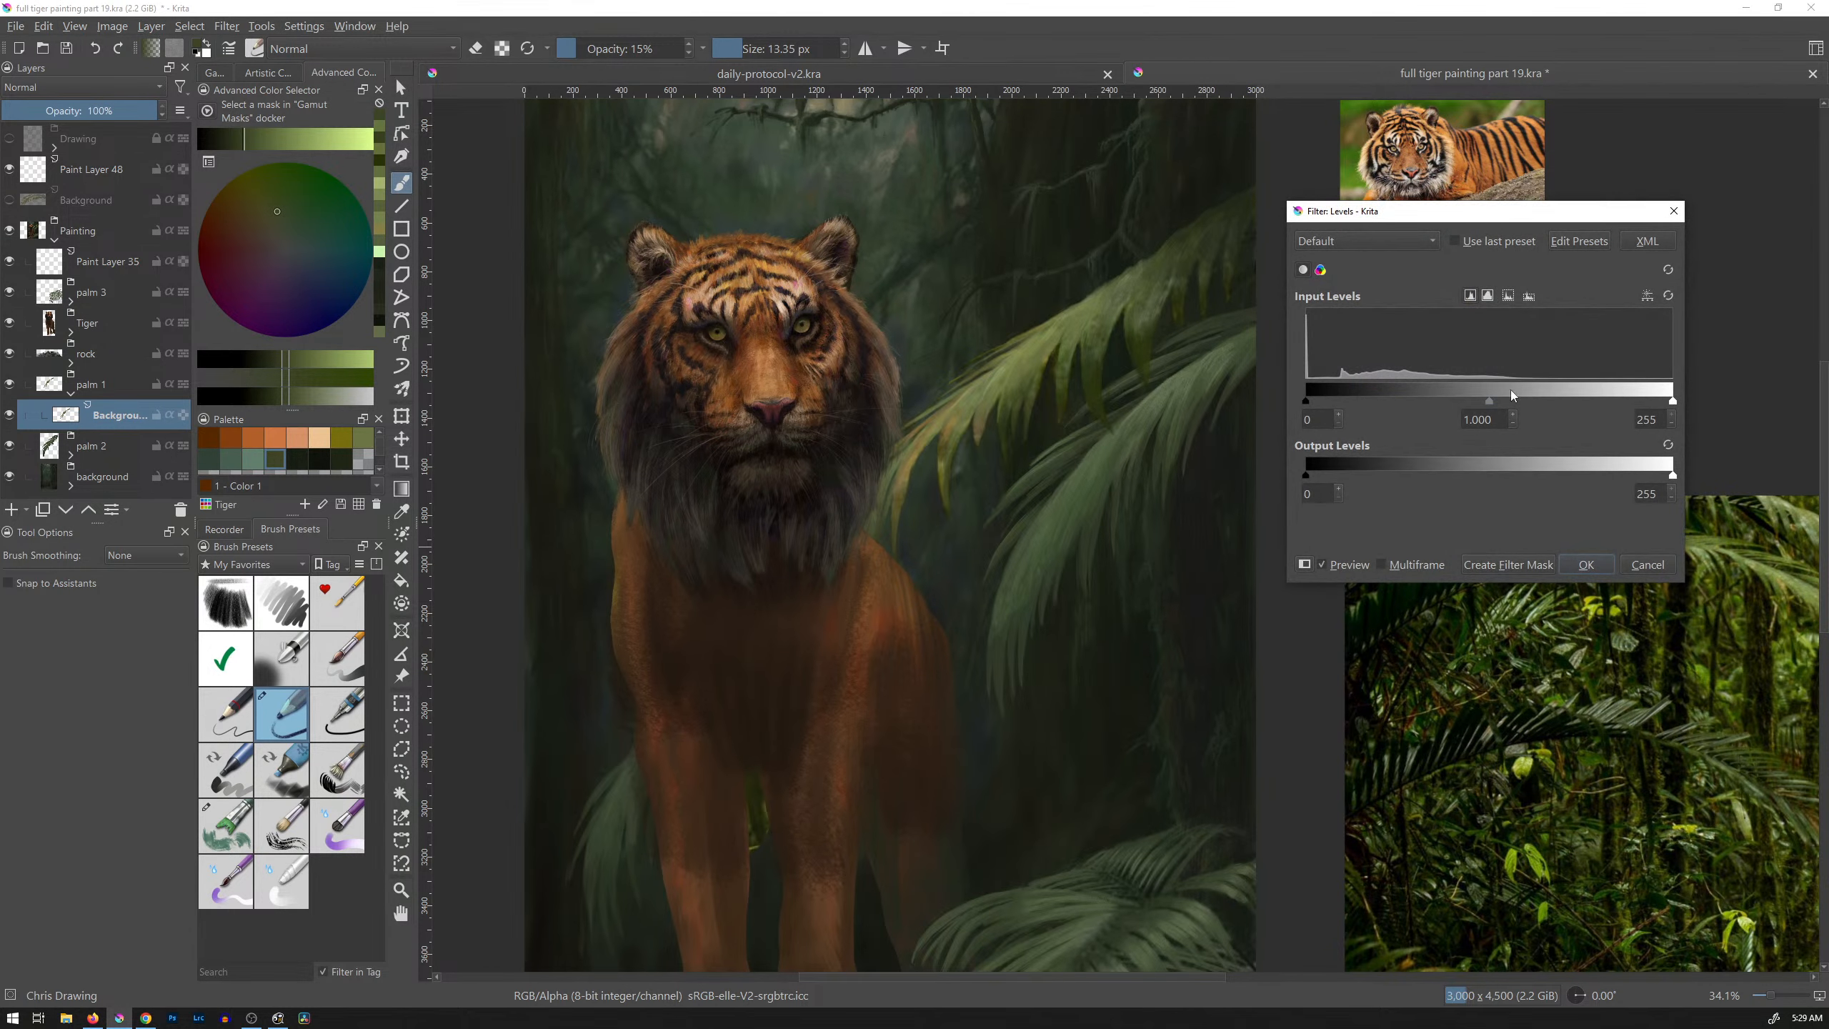
drag(1489, 401, 1494, 401)
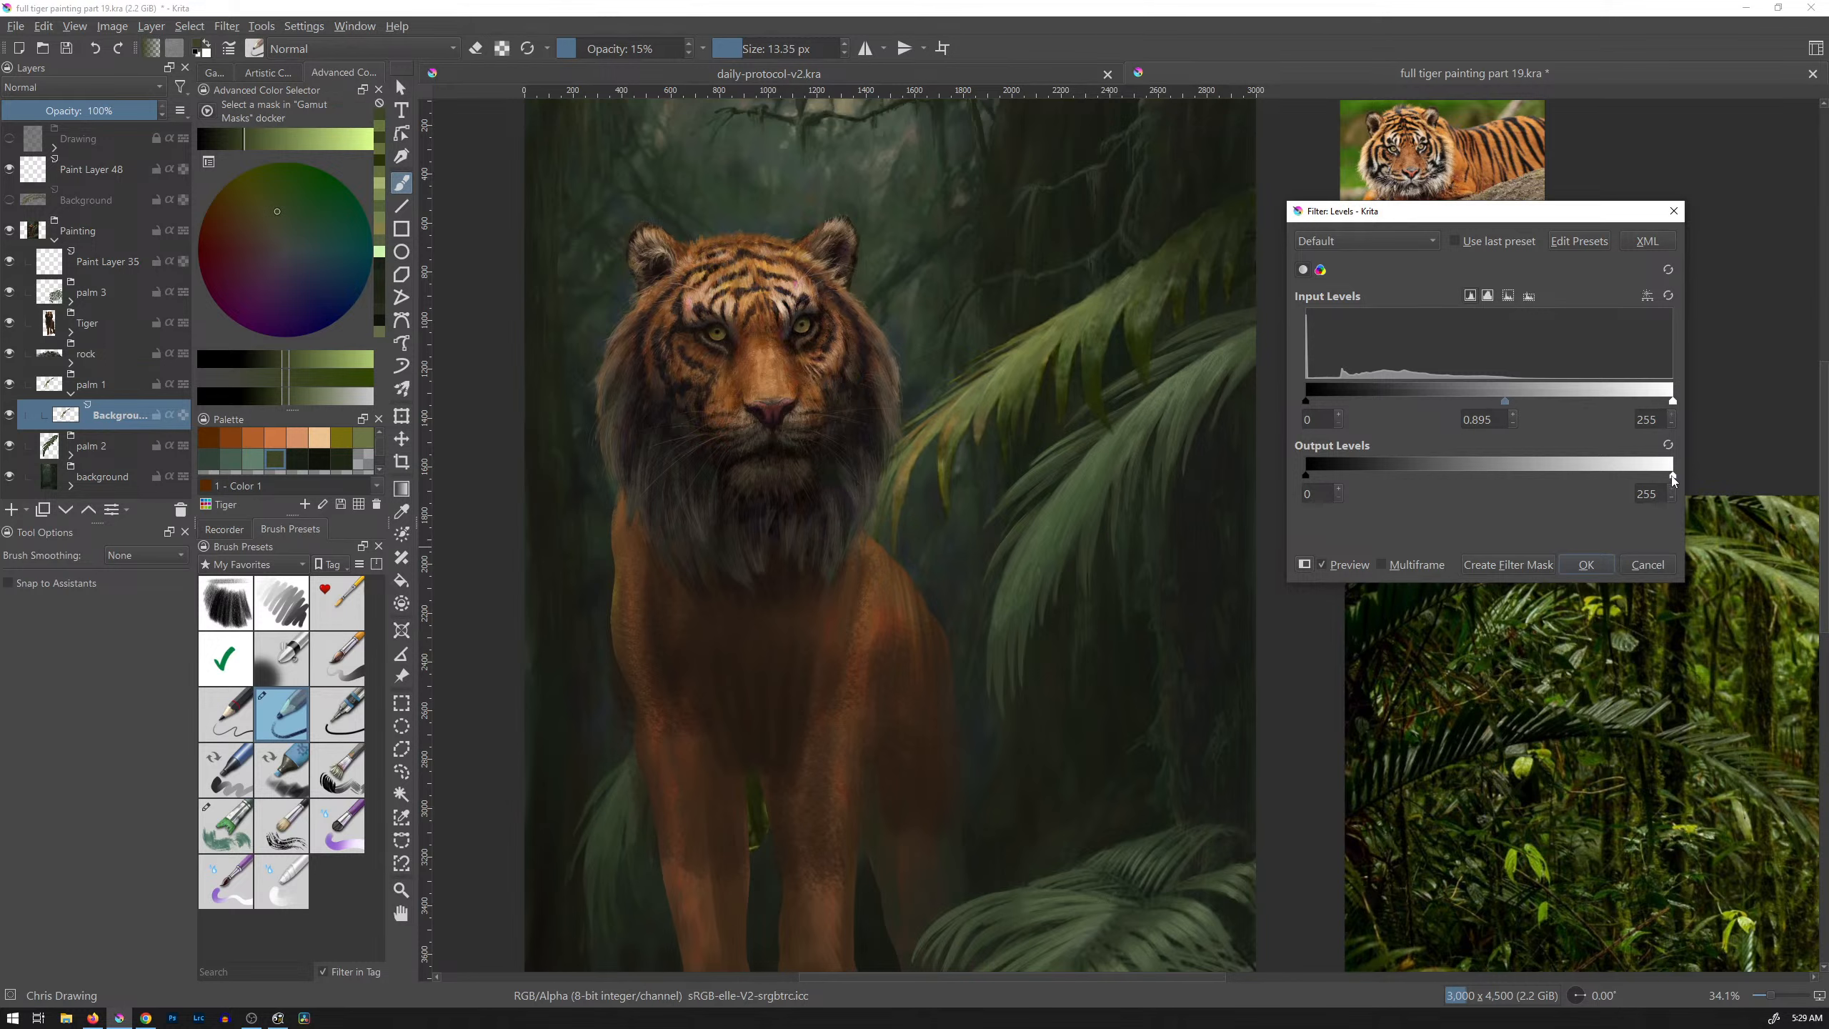
drag(1672, 475, 1645, 478)
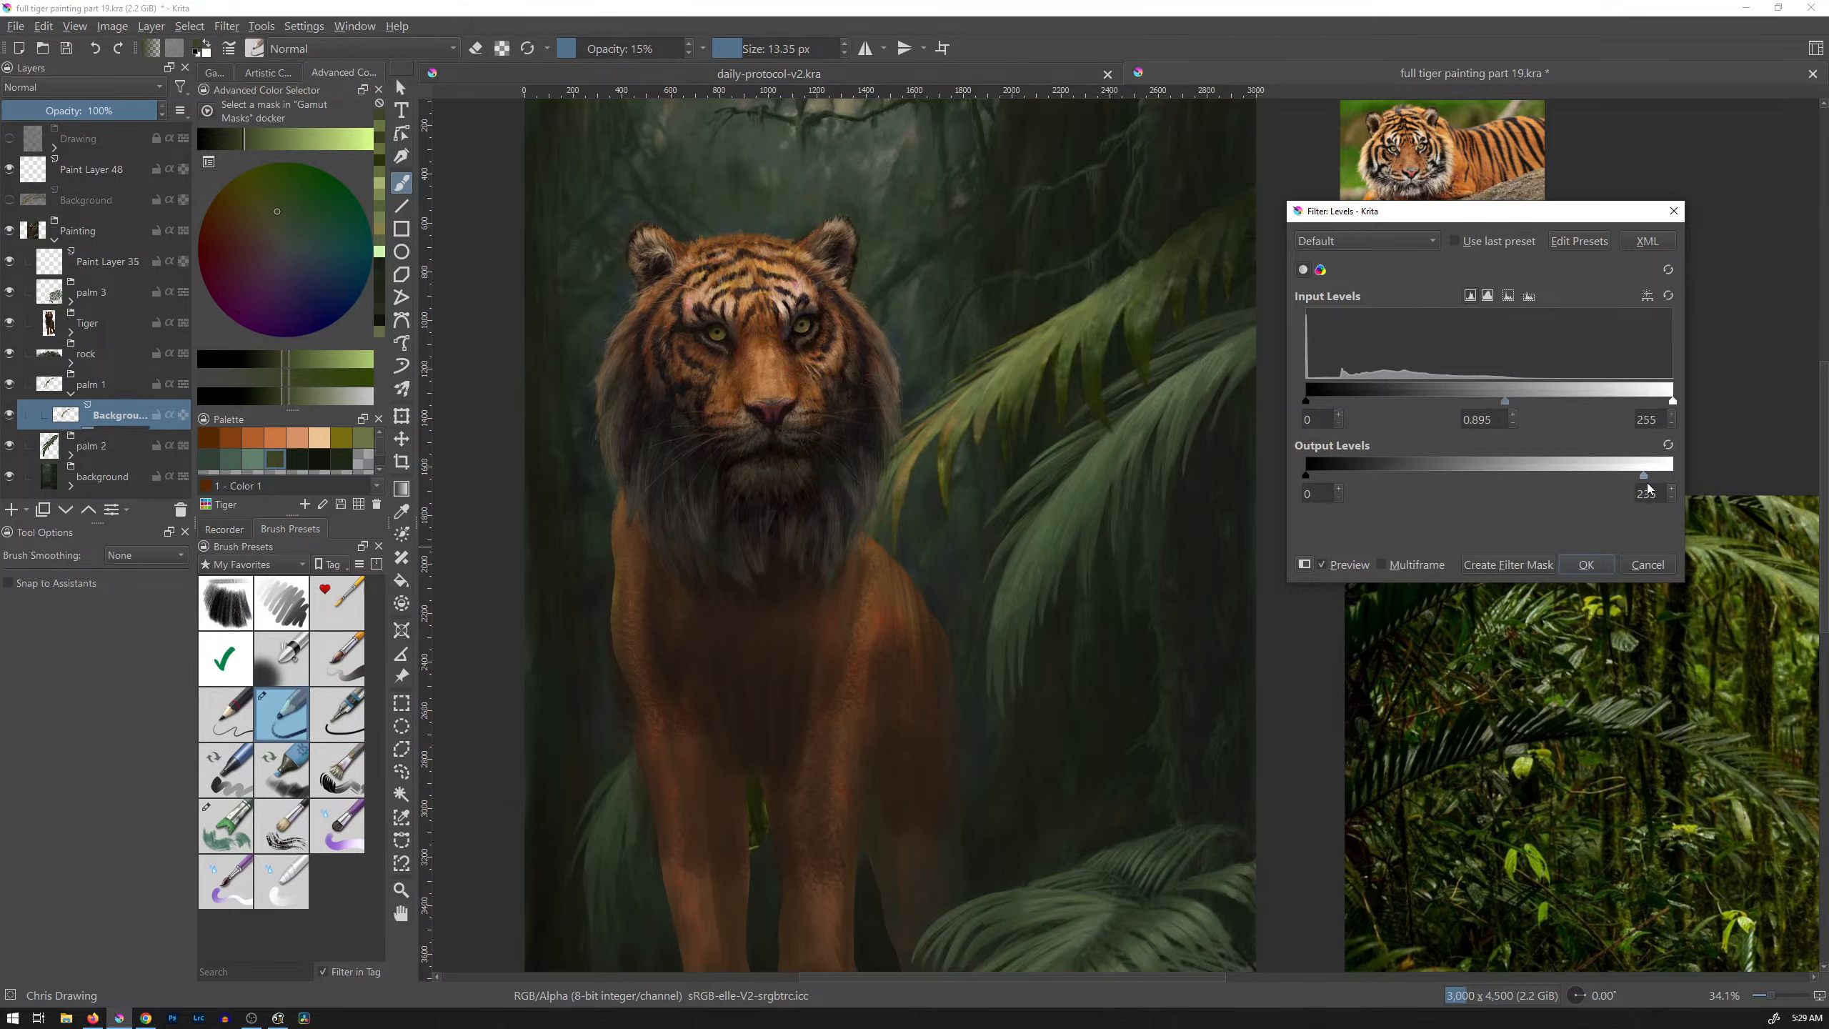
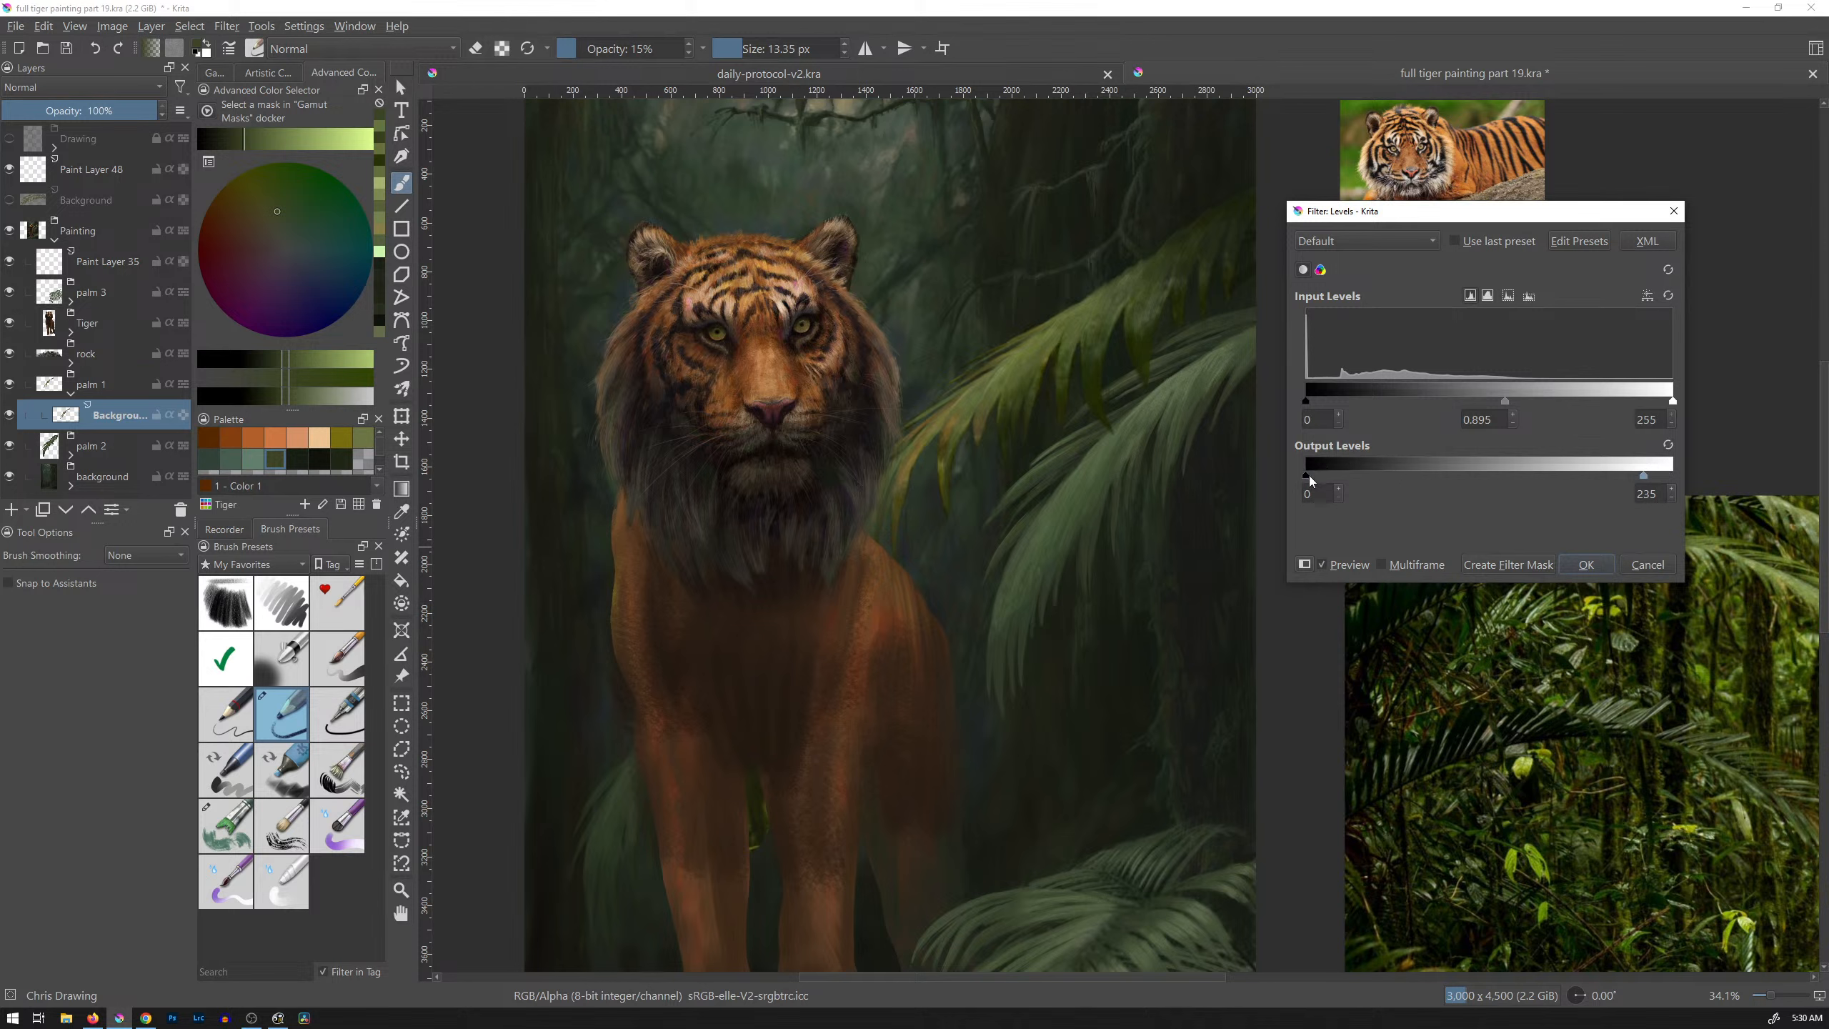
drag(1305, 478, 1336, 483)
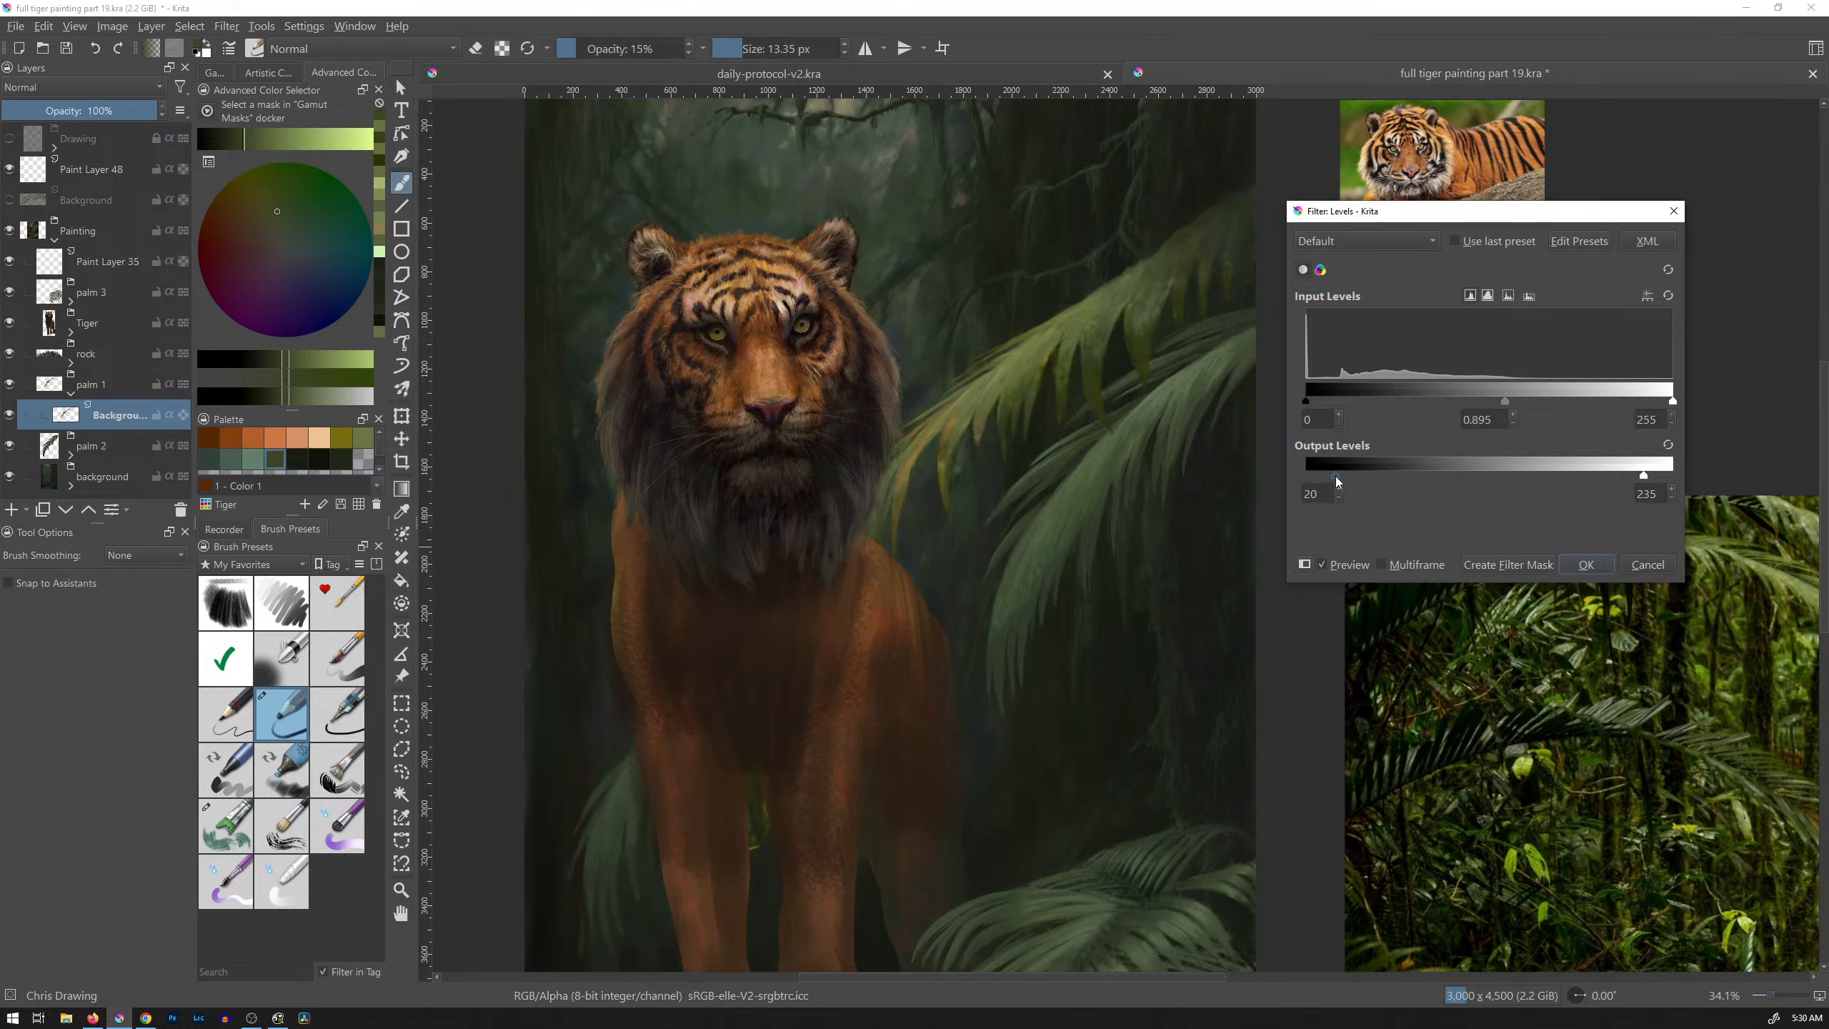
drag(1323, 478, 1317, 478)
click(1610, 560)
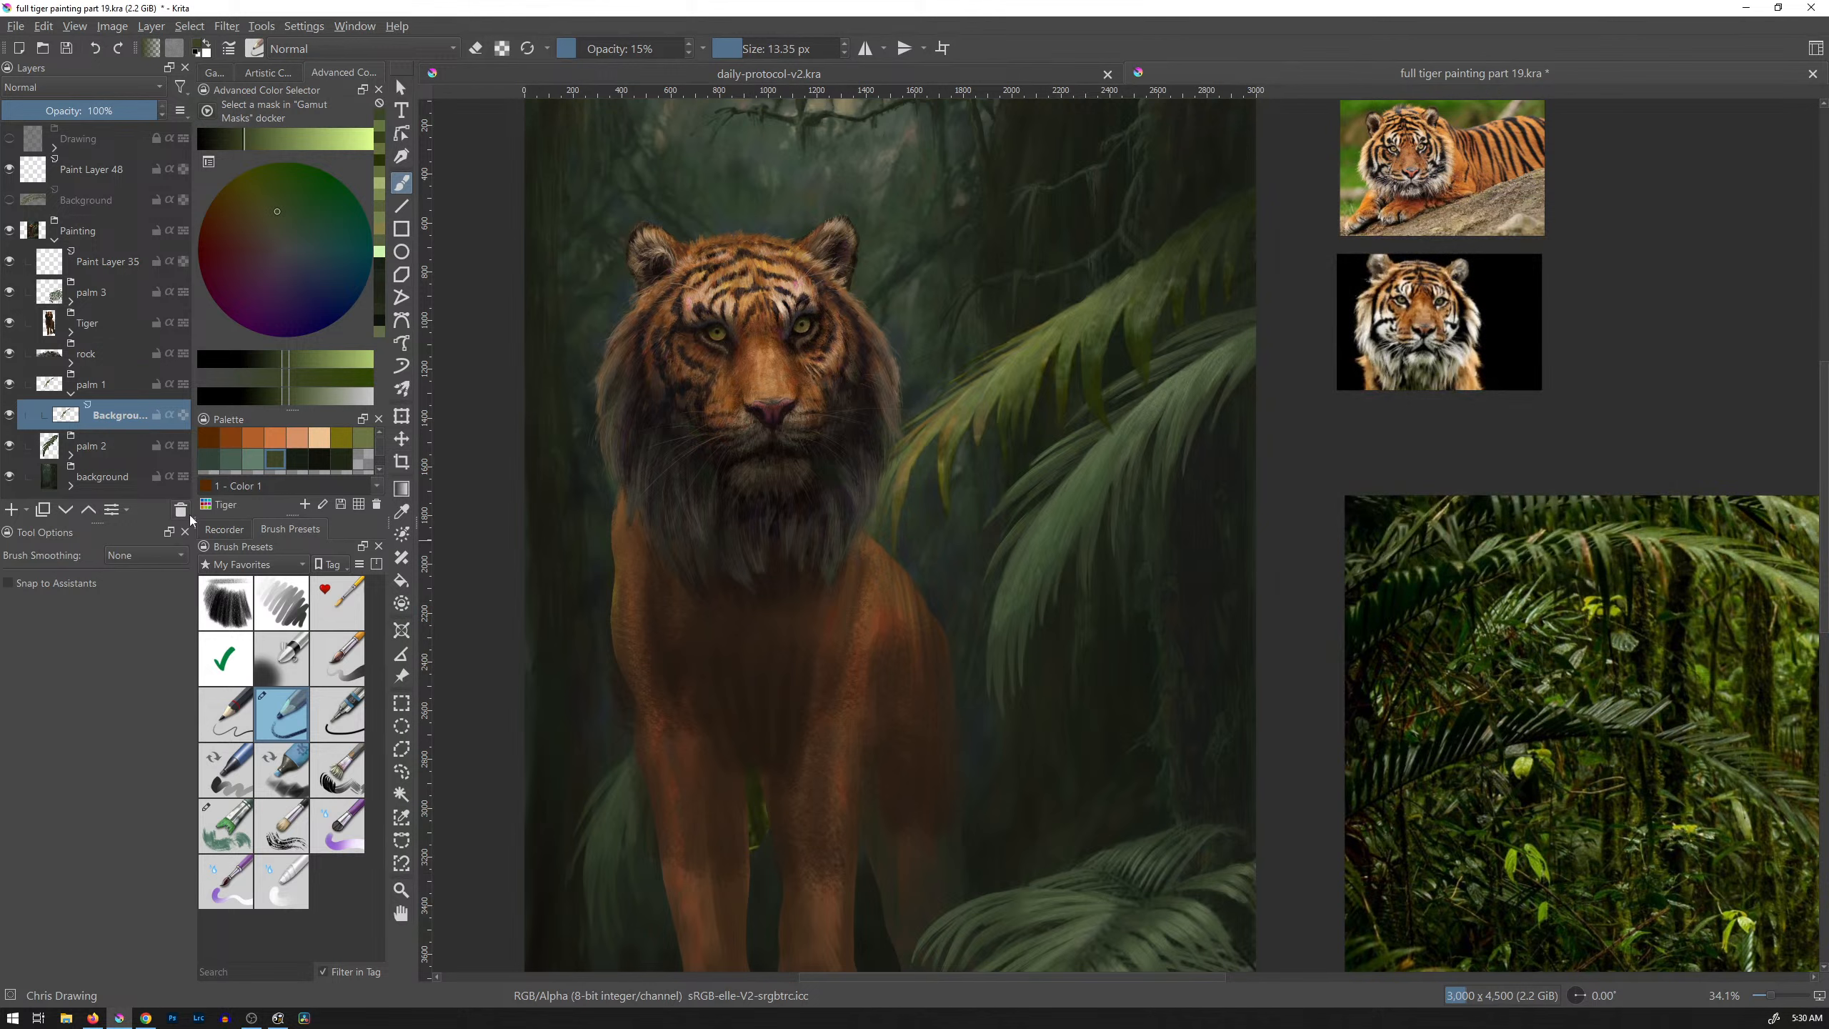
Step: Compare the painting with and without the active palm layer by toggling its visibility
click(10, 418)
click(10, 419)
click(9, 421)
click(9, 422)
Step: Select a freehand area around the tiger's body and legs, including the small palm beside its front leg
key(l)
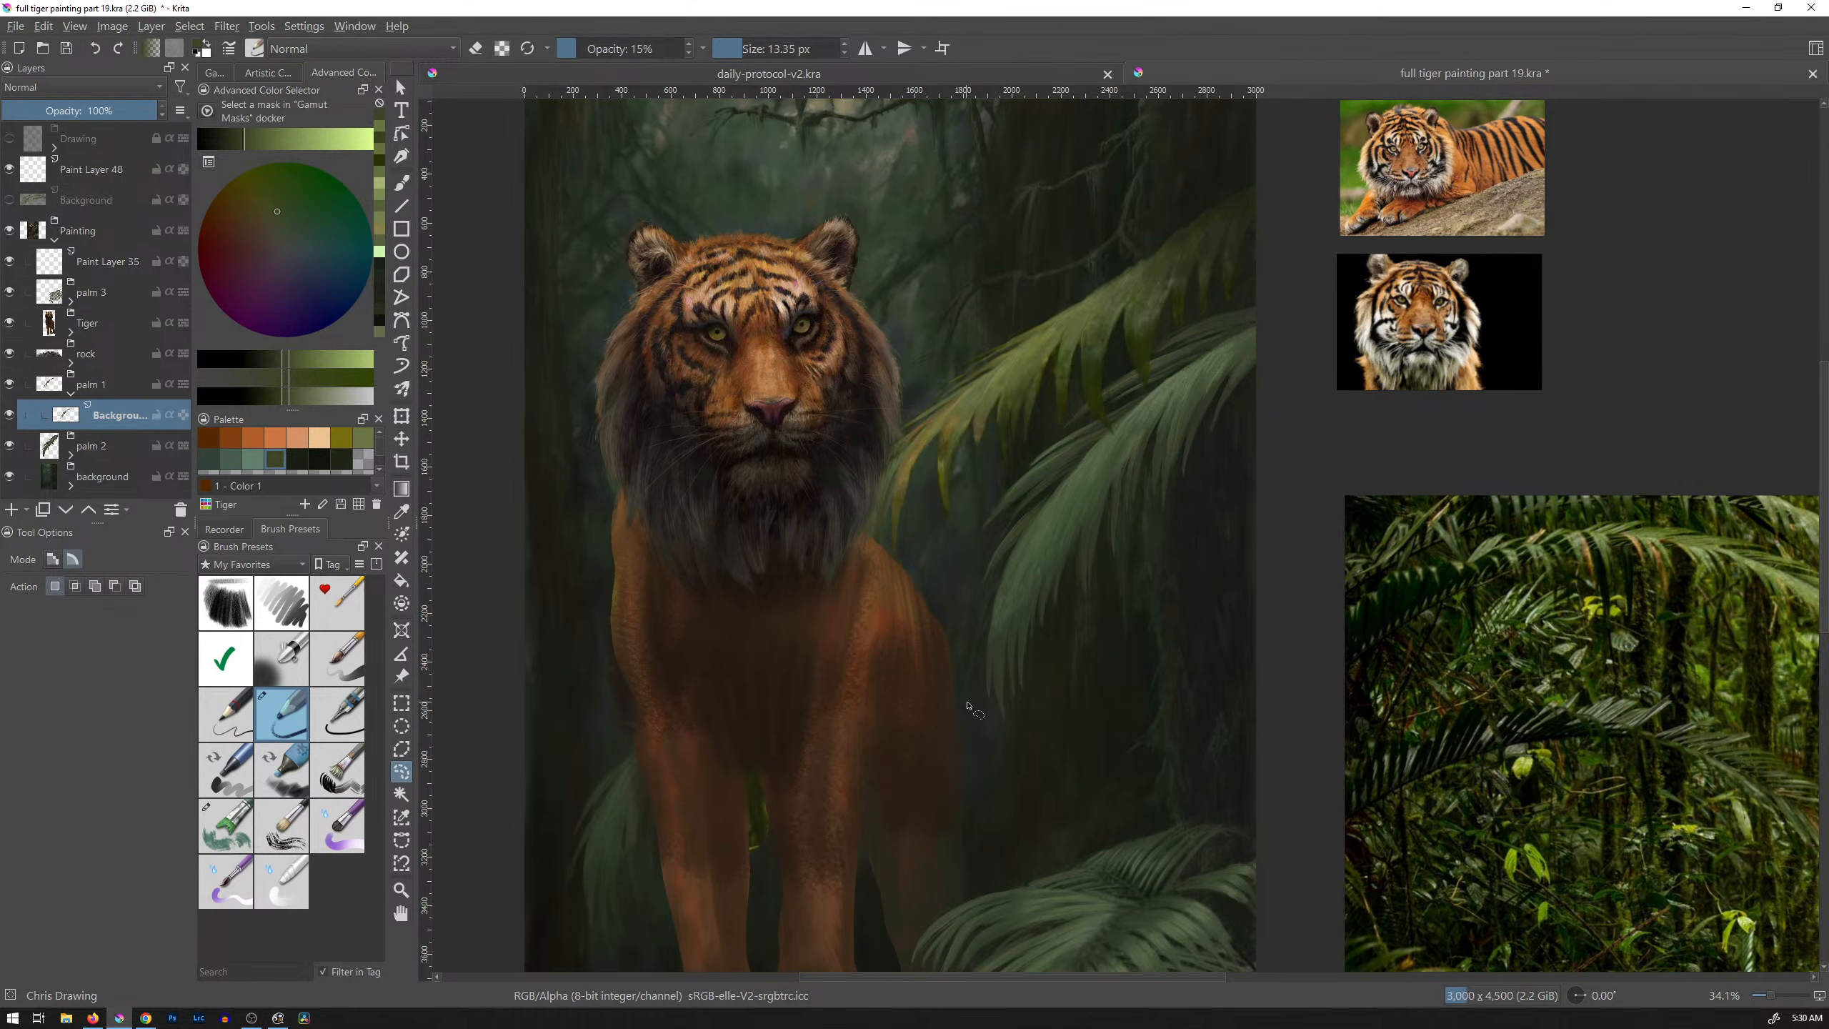
drag(1068, 575, 1057, 597)
scroll(1057, 590, down, 2)
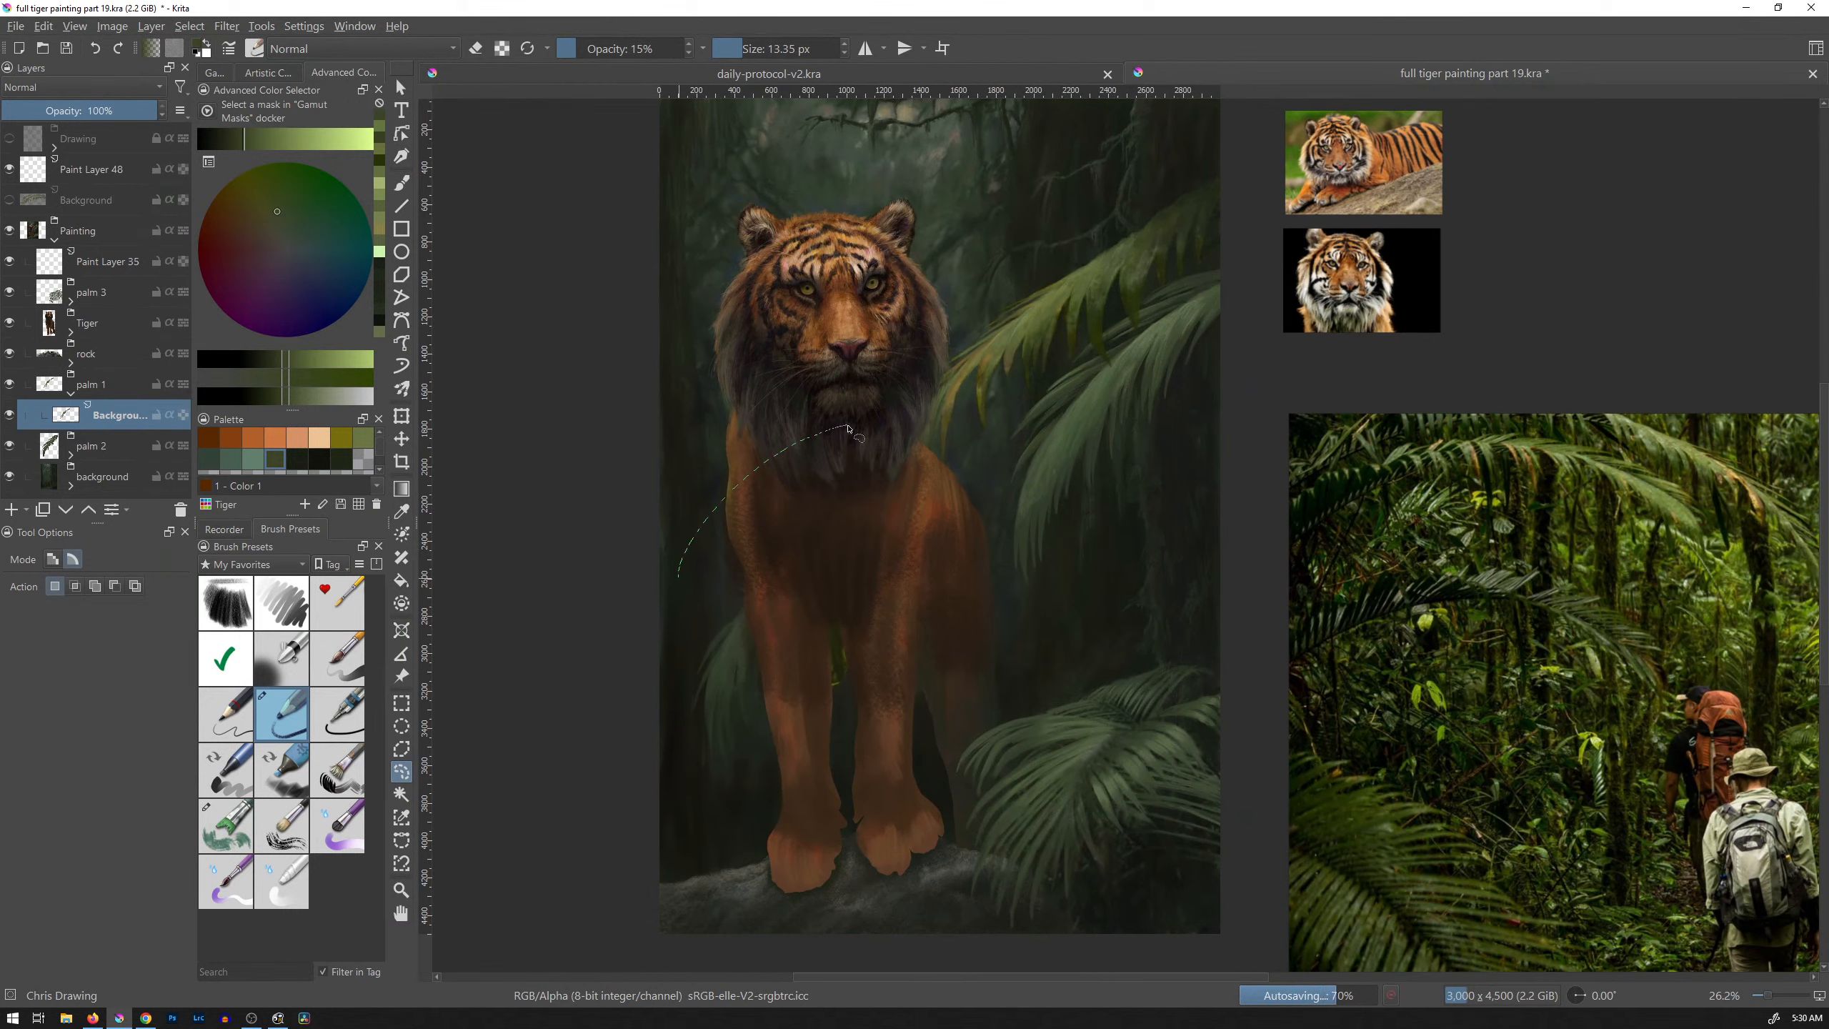
mouse_move(965, 533)
mouse_down()
mouse_move(962, 809)
mouse_move(779, 890)
mouse_move(645, 745)
mouse_move(665, 526)
mouse_up()
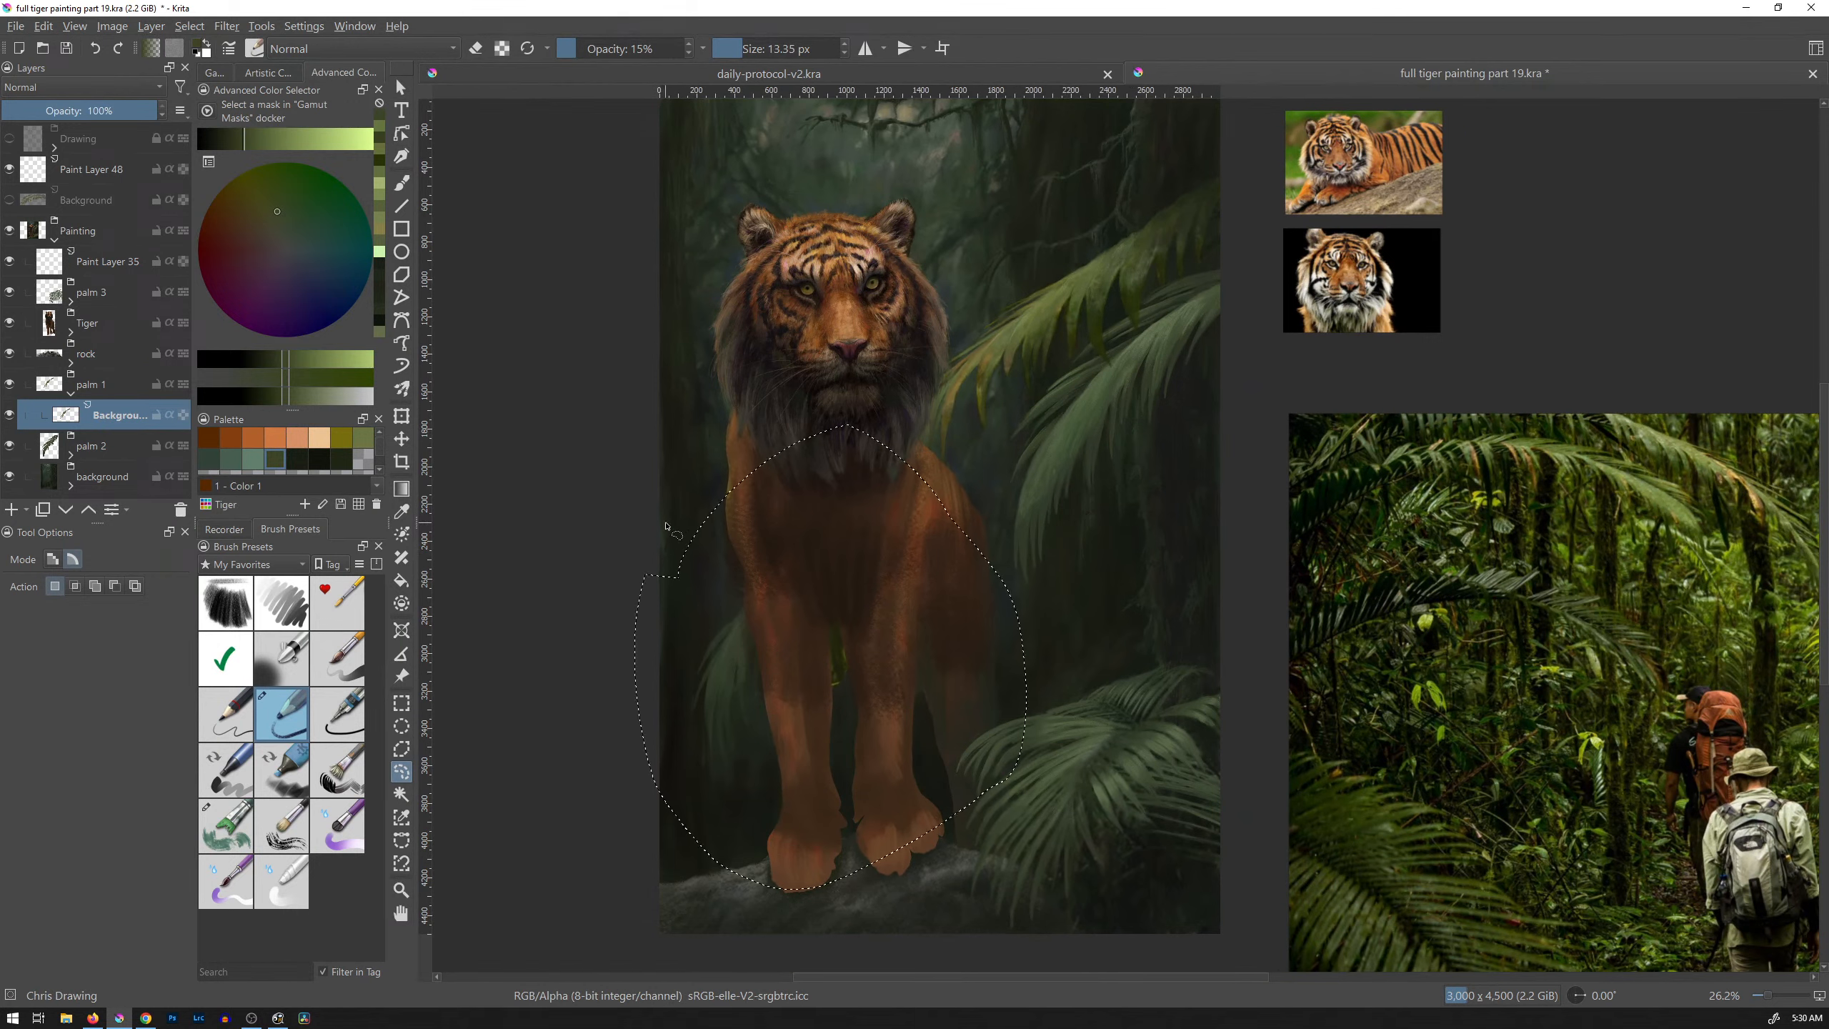
Step: Delete the selected small palm beside the tiger's front leg from the active layer and clear the selection
key(Delete)
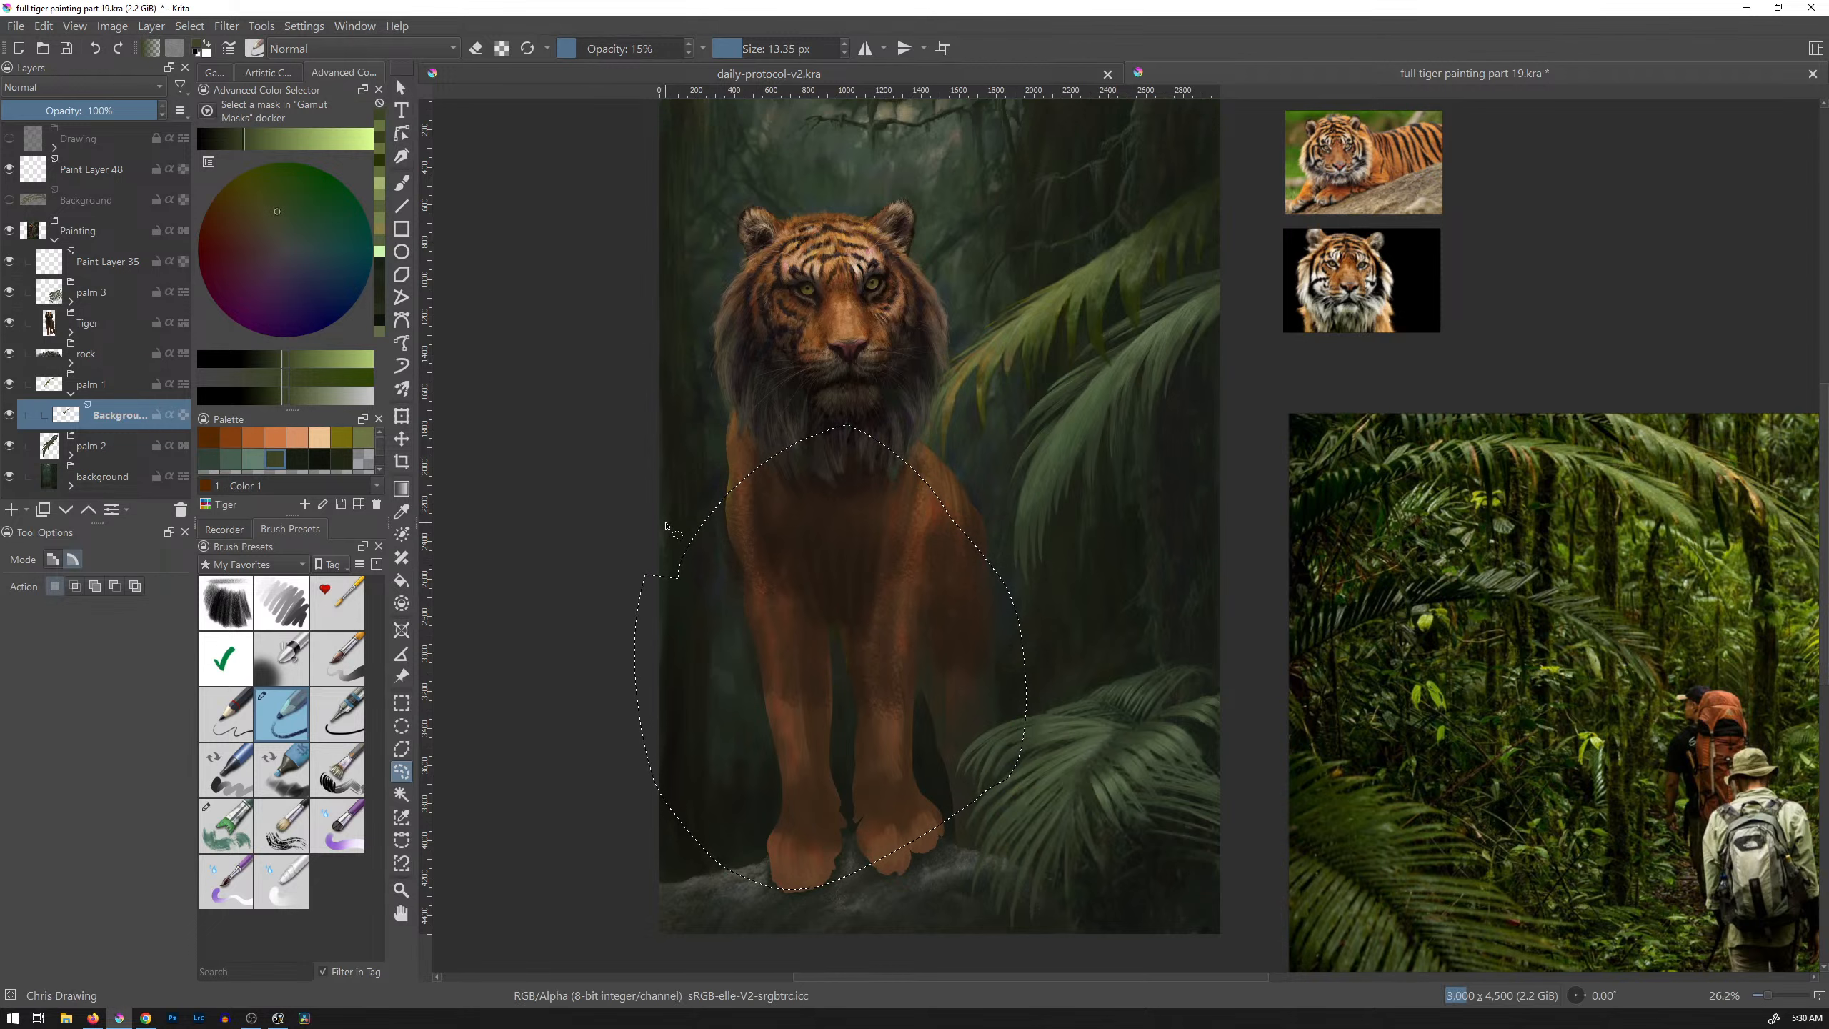
key(ctrl+shift+a)
Step: Select the Wet Modeling brush from the deevad 23.01 presets and get ready to paint freehand over the palm fronds
drag(1079, 472, 1086, 445)
mouse_move(1184, 338)
mouse_down()
mouse_move(1115, 520)
mouse_move(1073, 499)
mouse_move(1097, 471)
mouse_up()
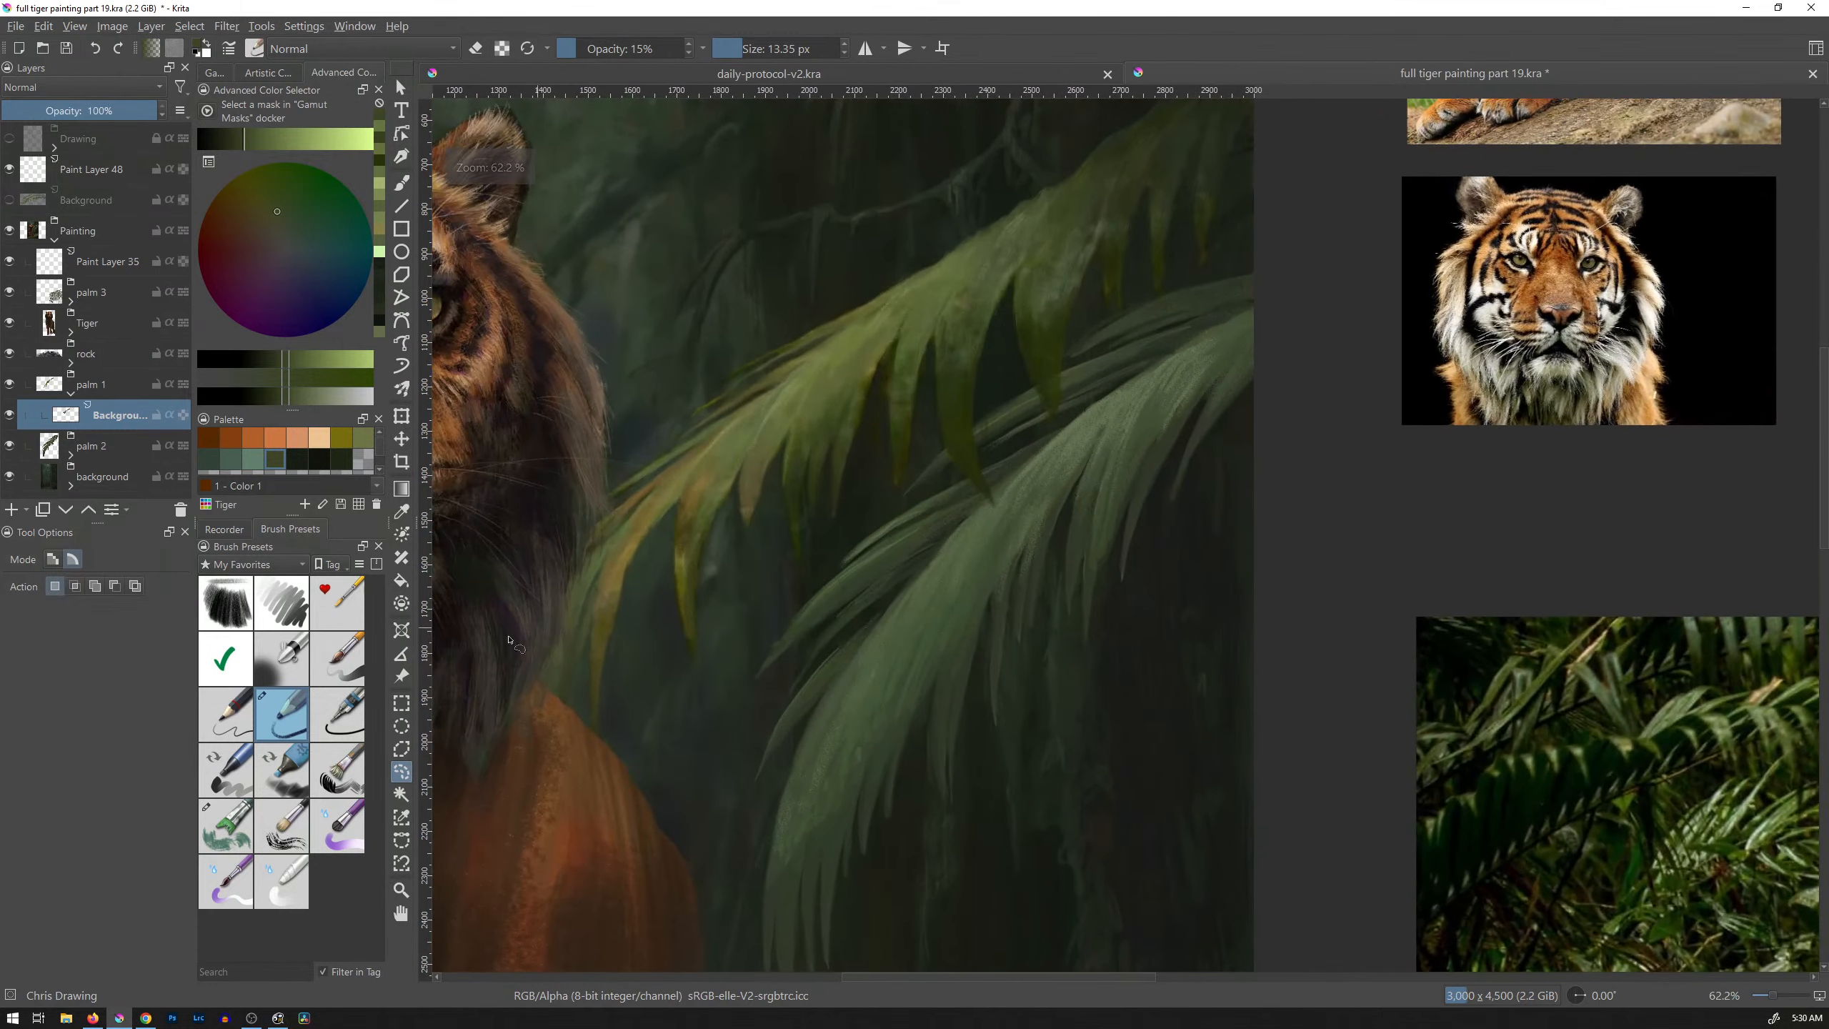
click(289, 564)
click(262, 377)
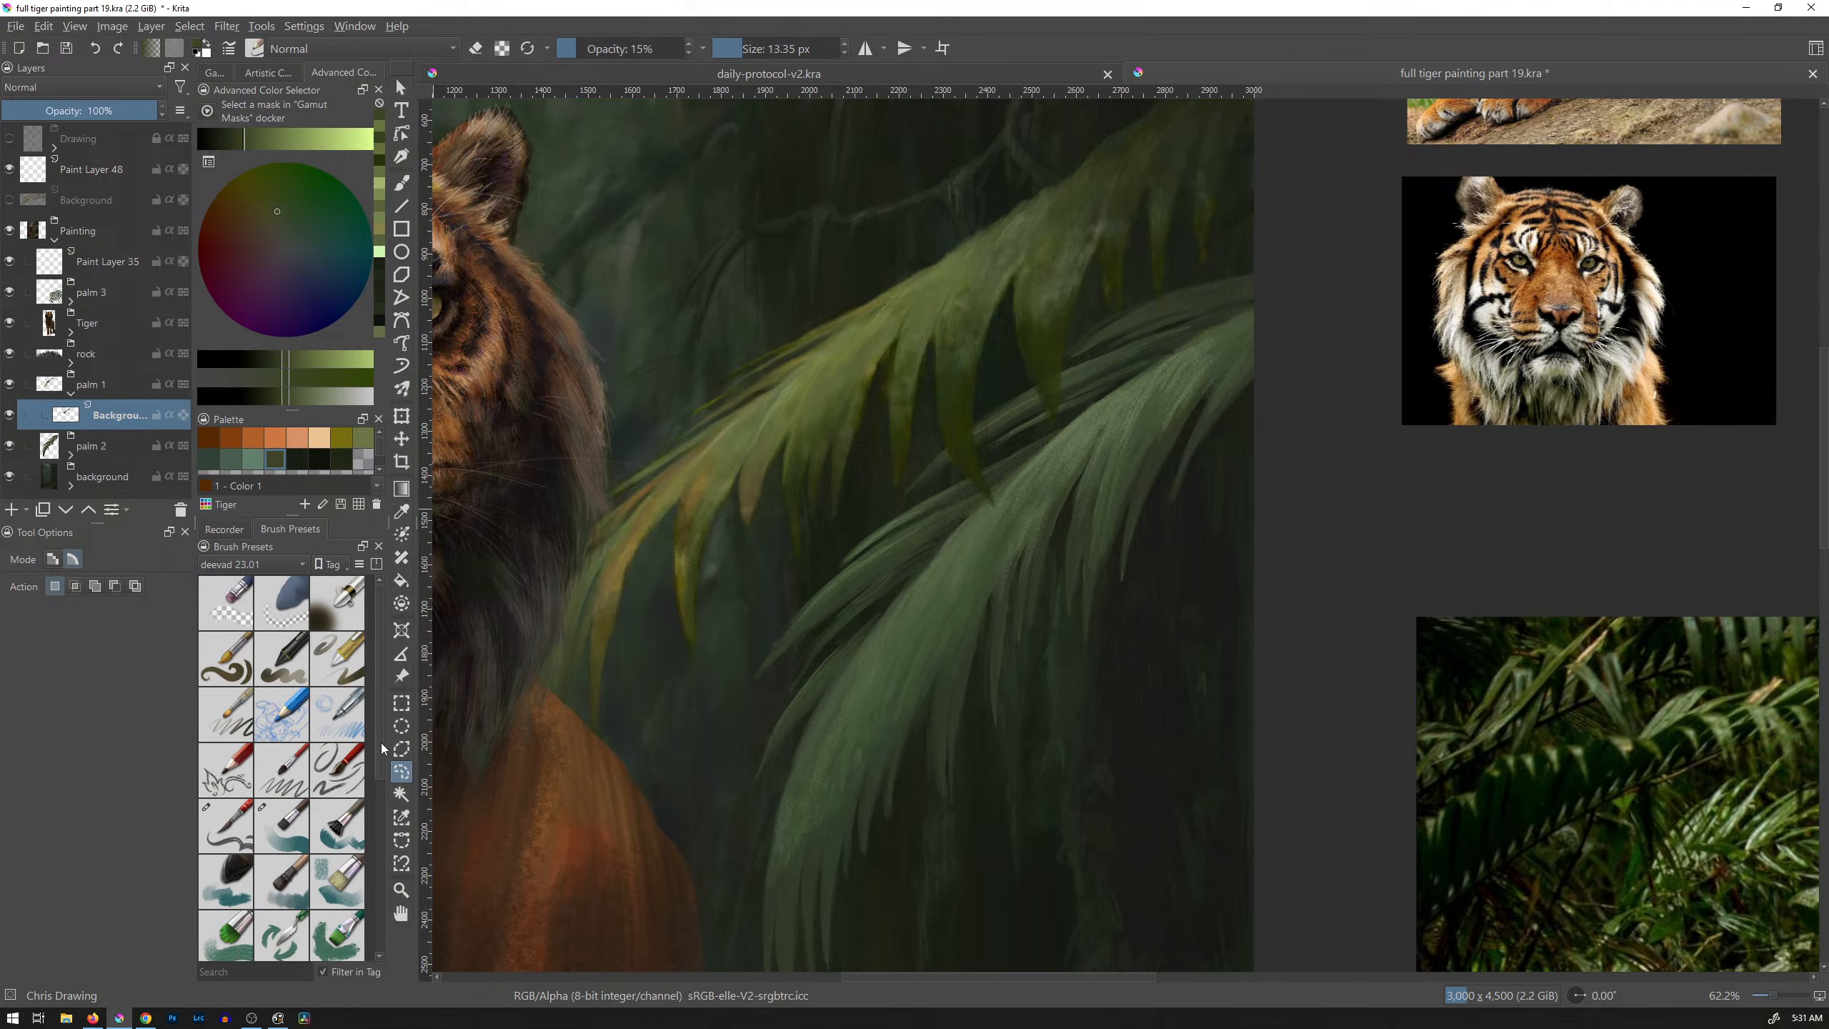
drag(380, 744, 382, 854)
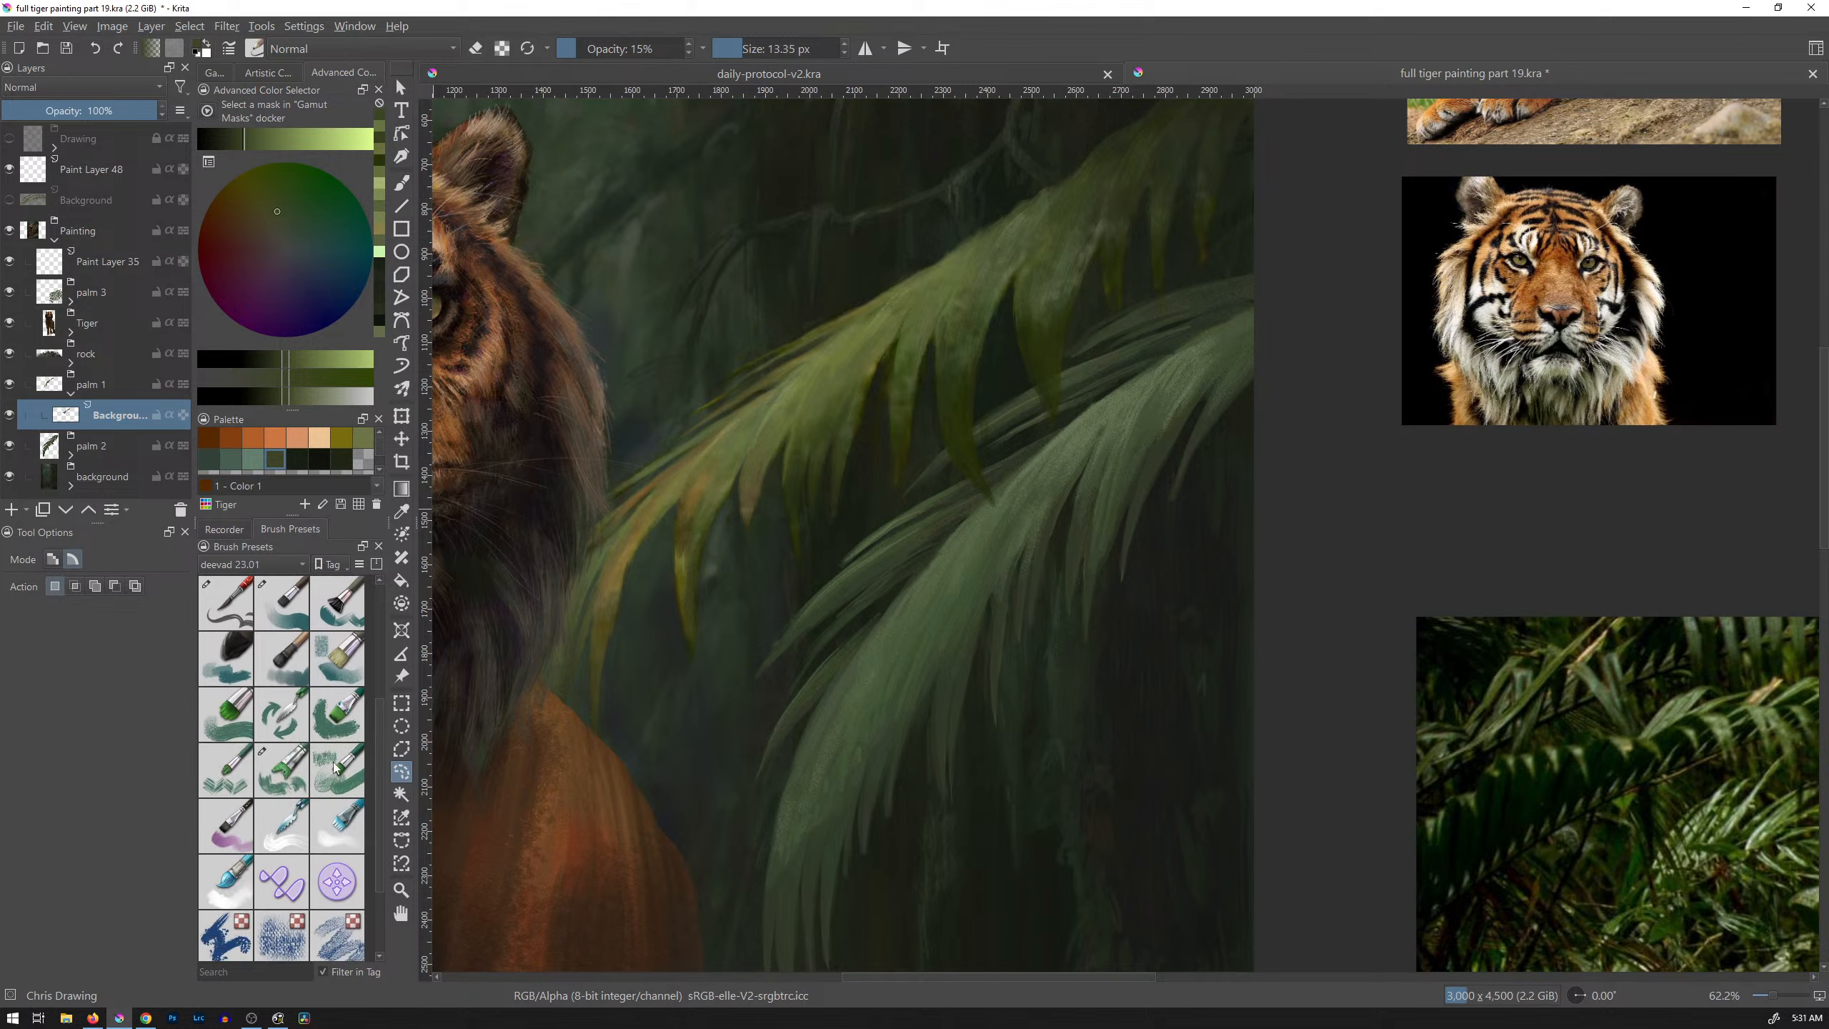
click(247, 826)
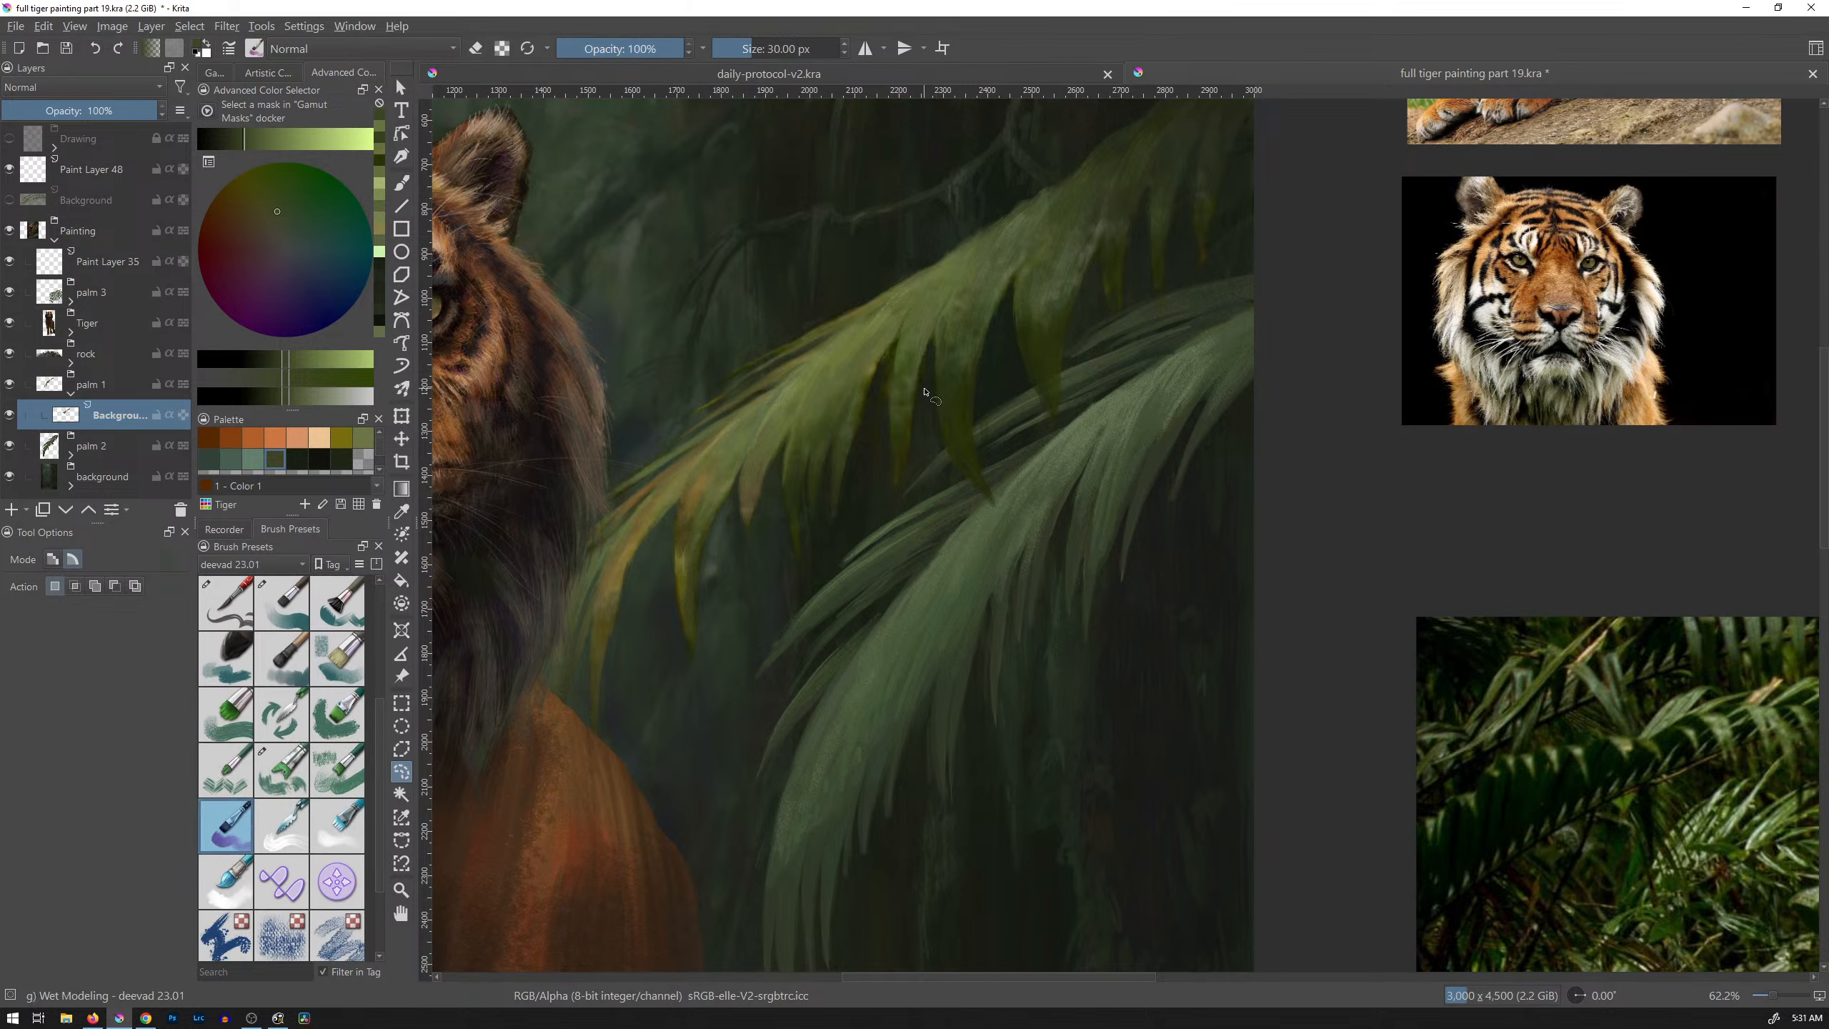
key(b)
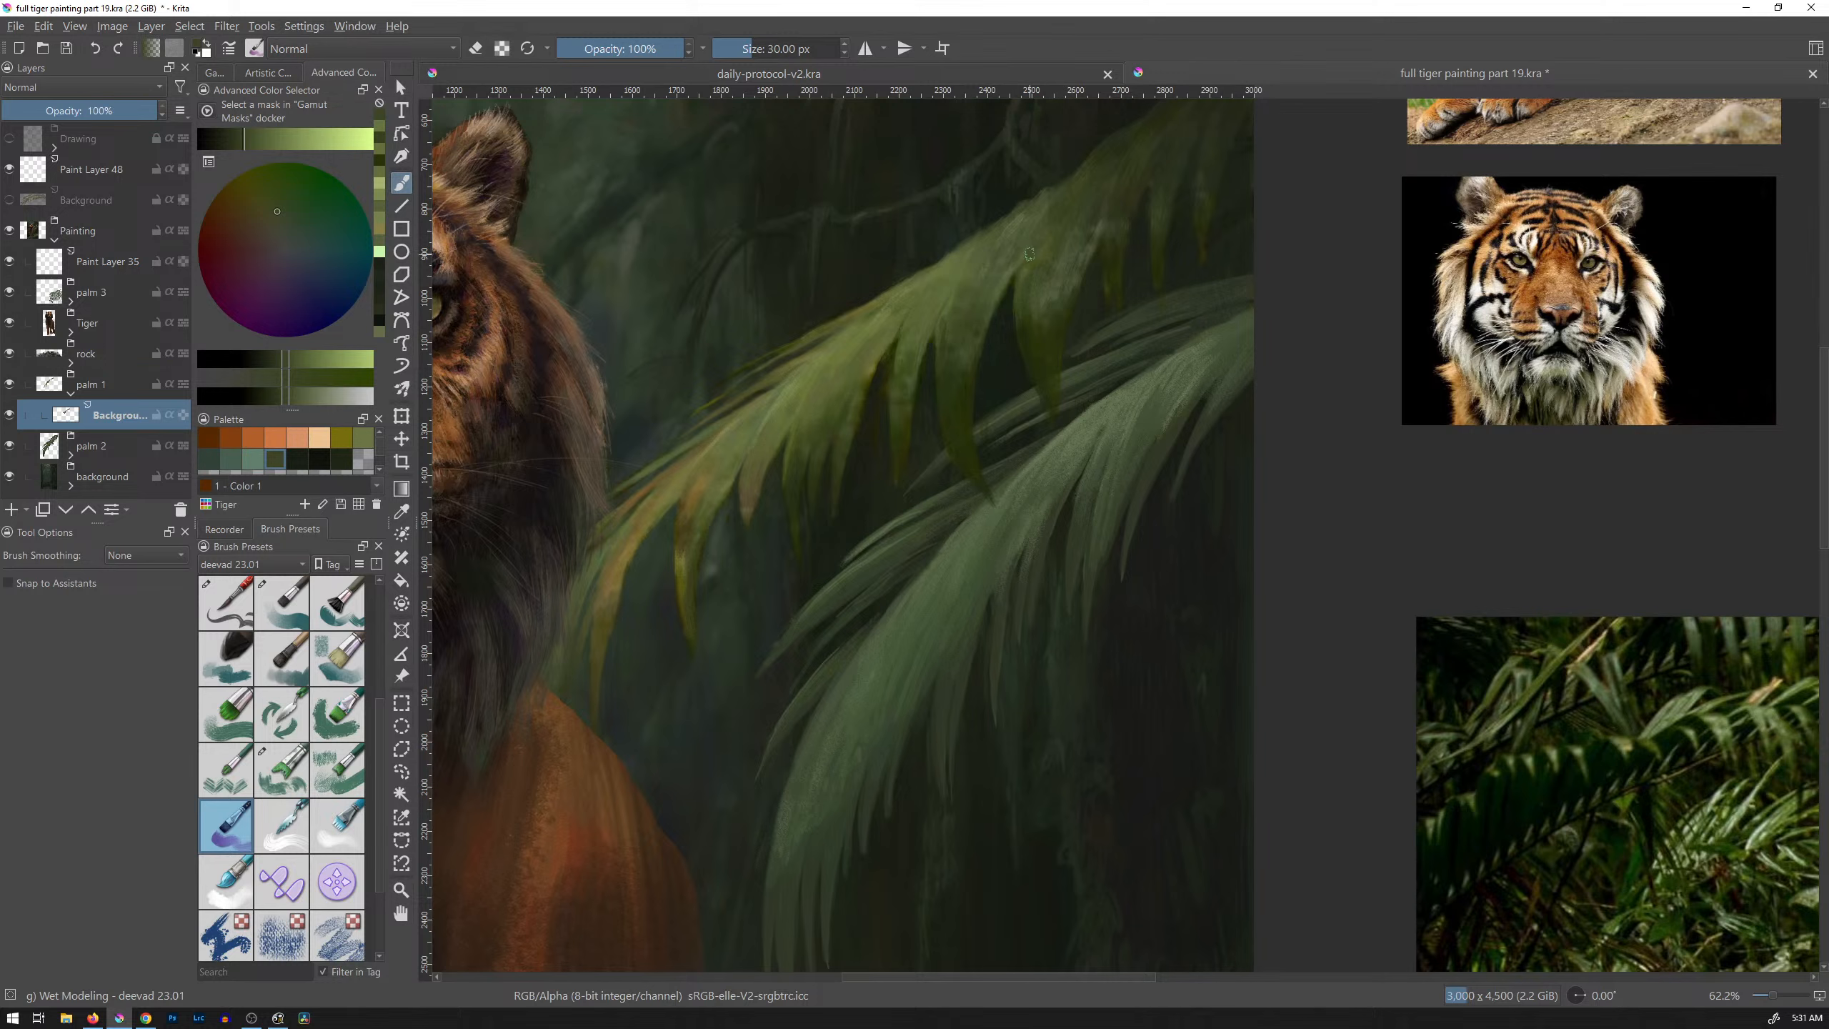
Step: Apply the Sharpen filter to the active palm layer
click(227, 26)
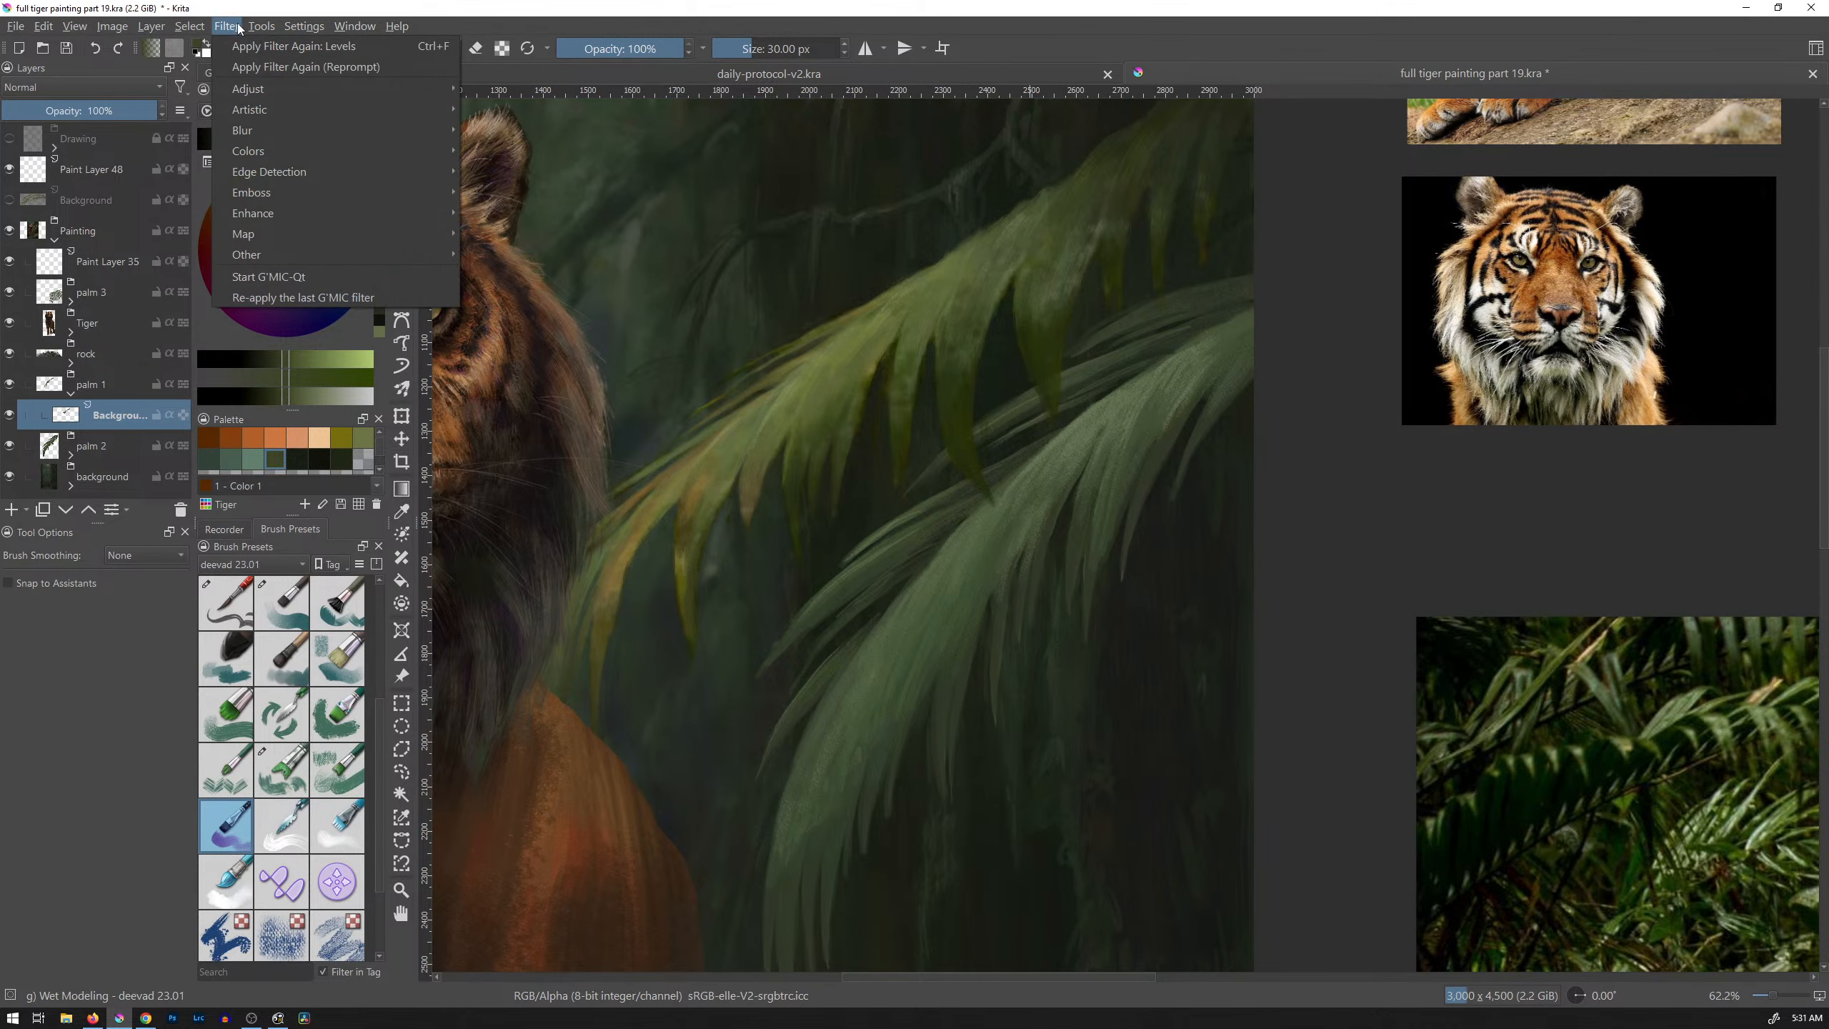
mouse_move(310, 87)
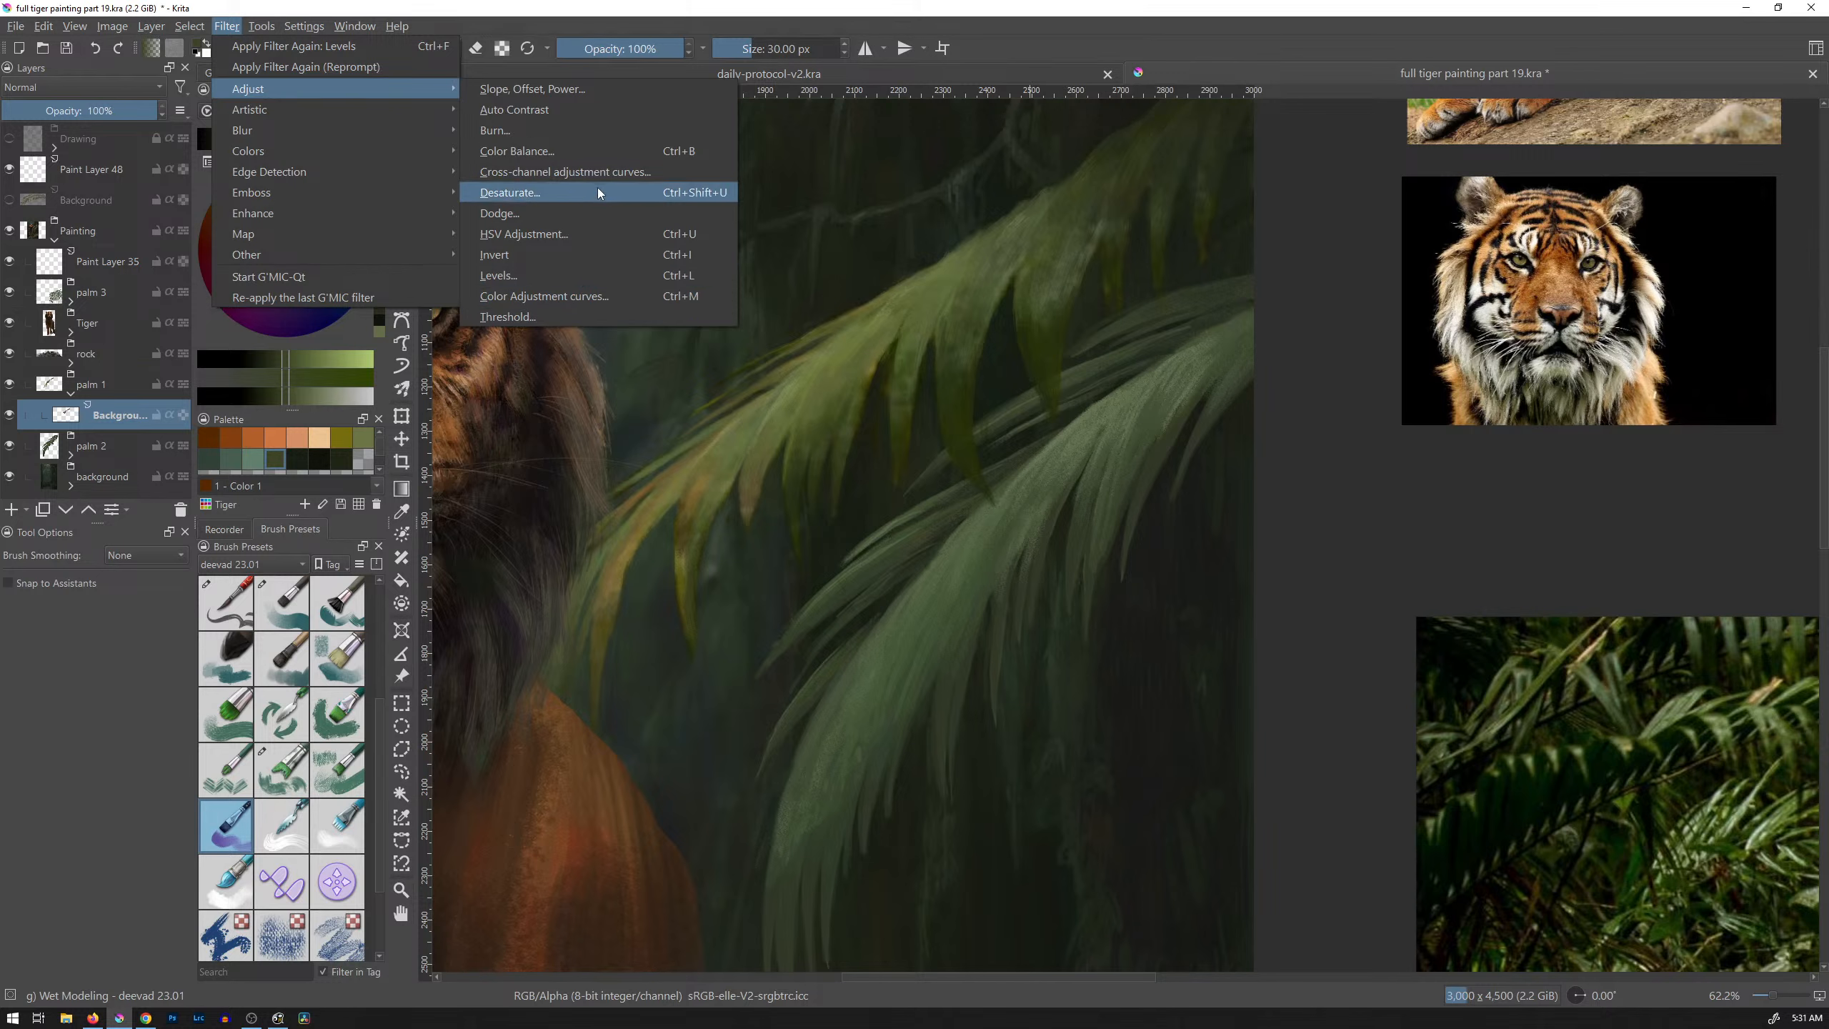
mouse_move(440, 106)
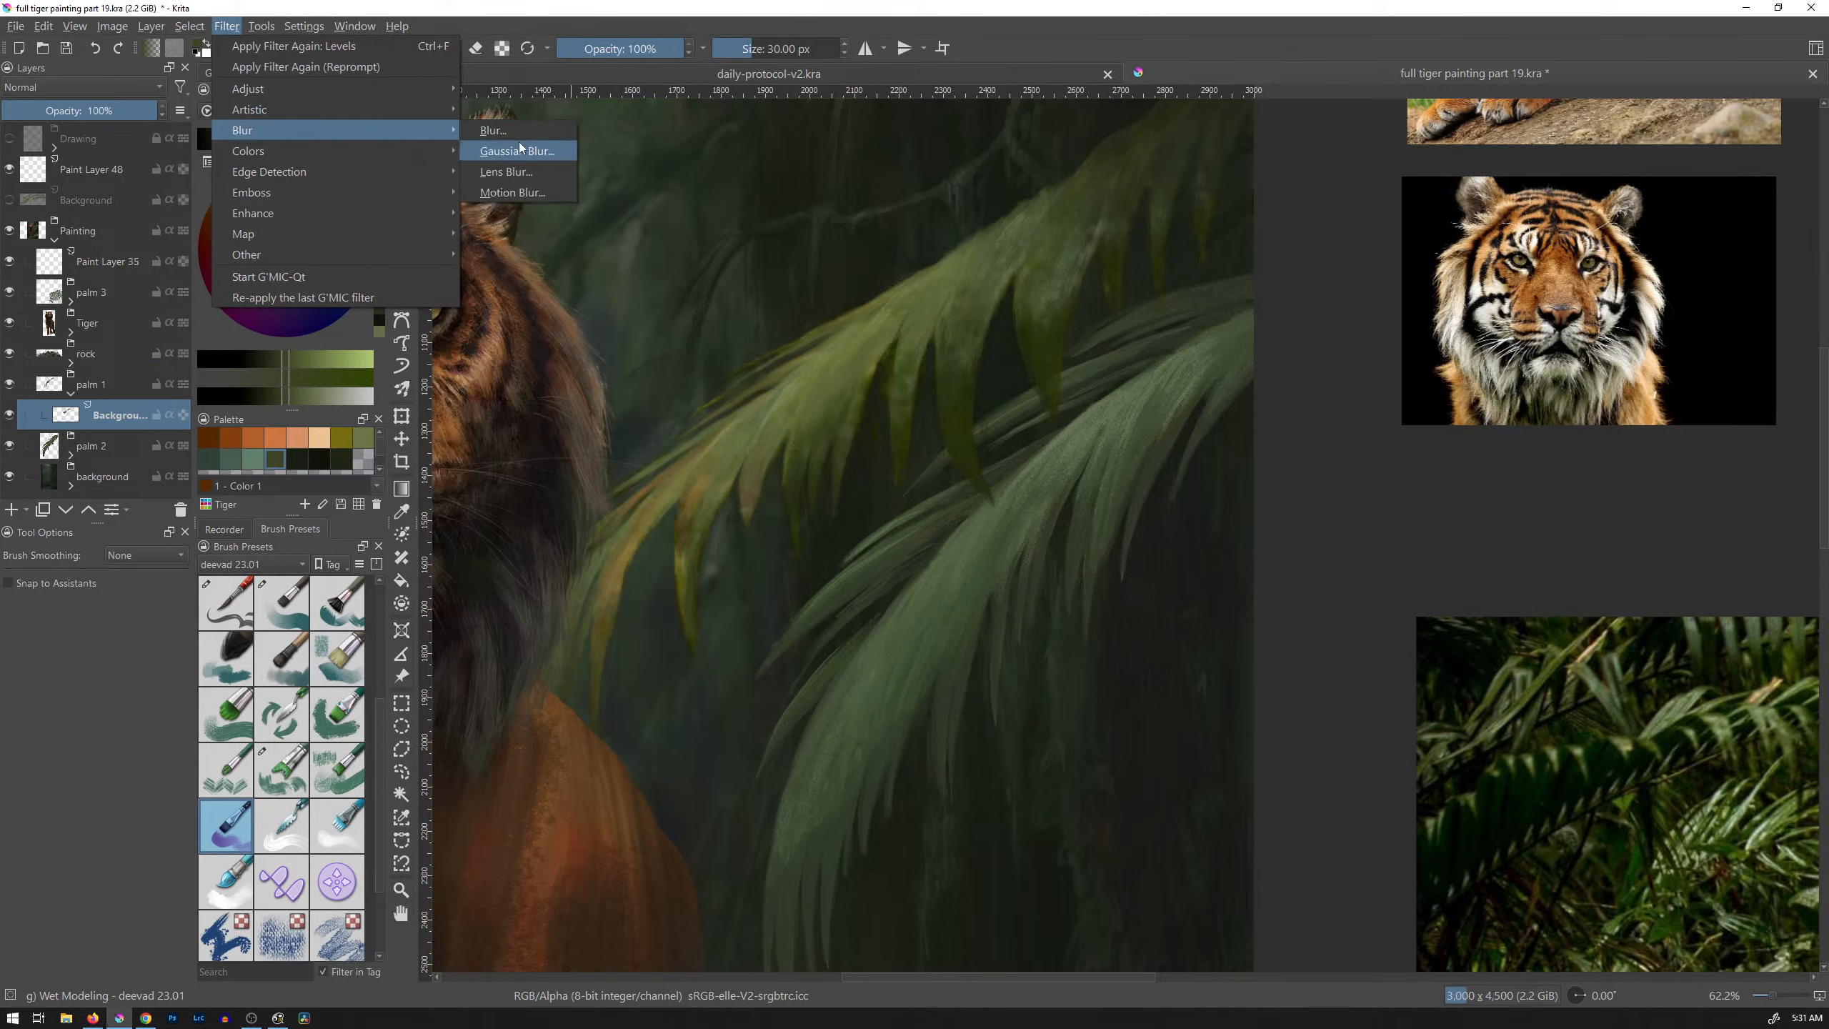
mouse_move(430, 173)
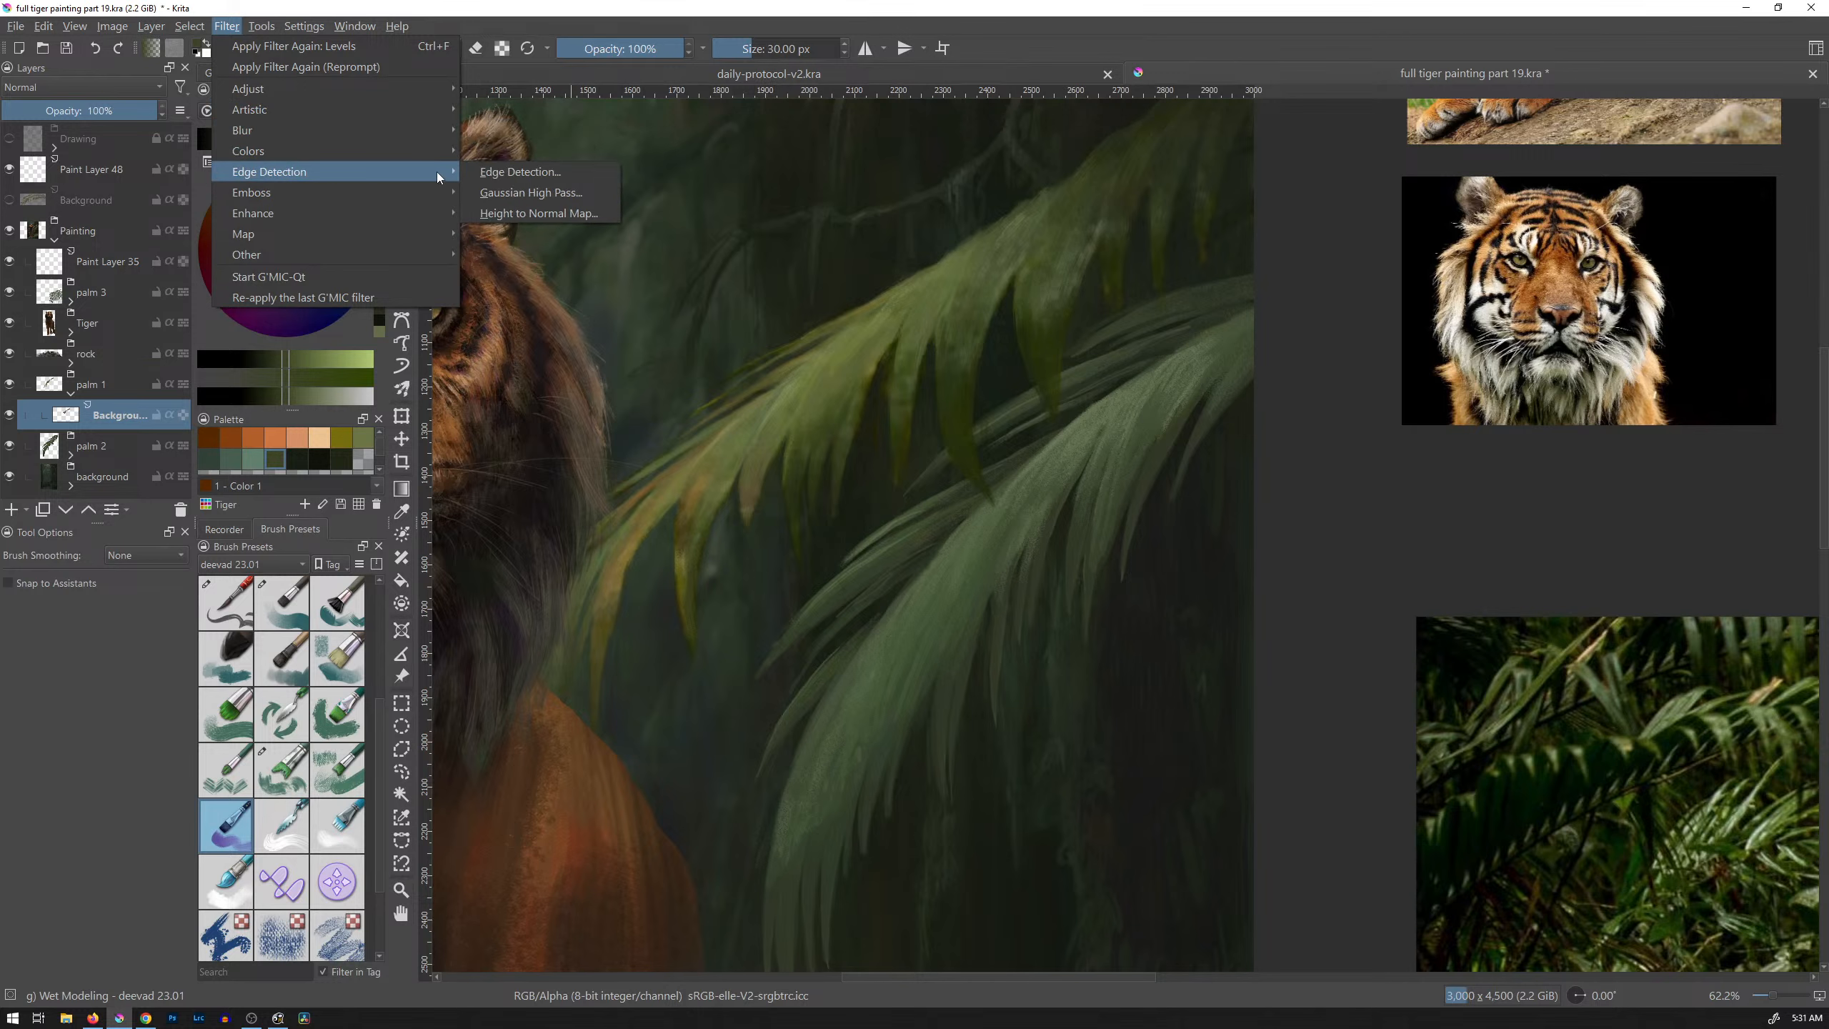
mouse_move(365, 212)
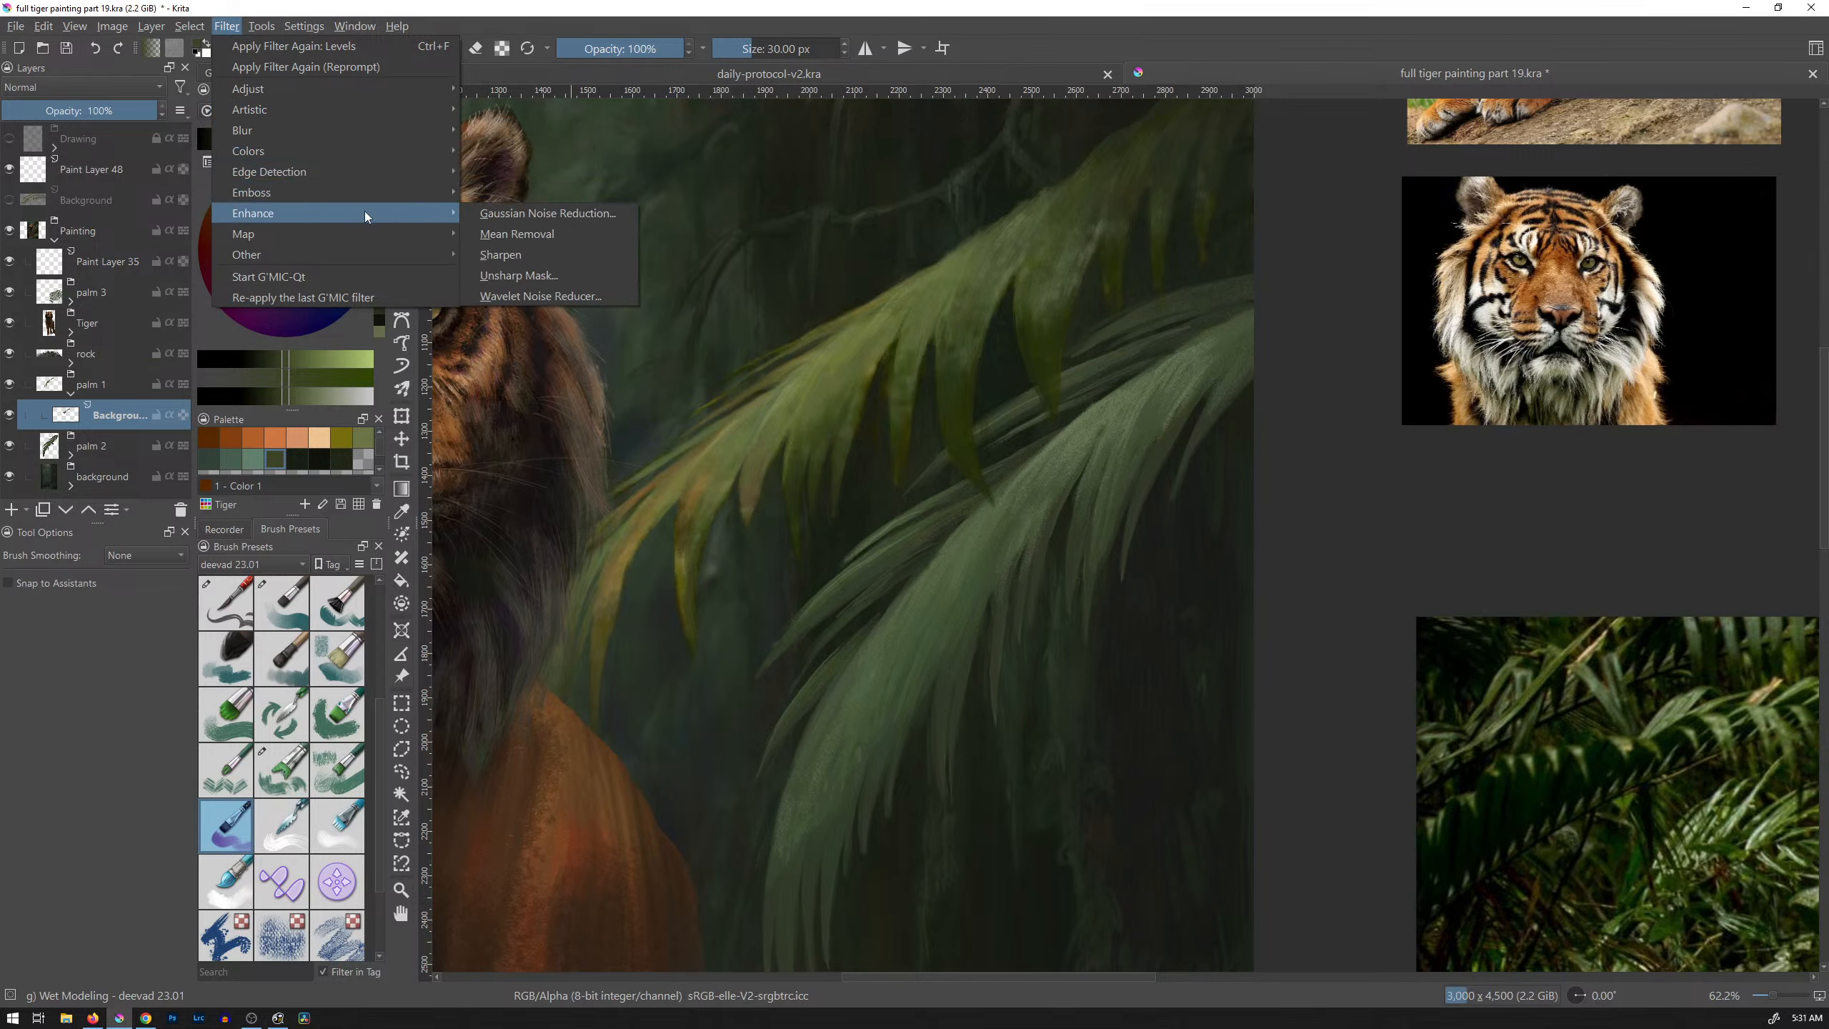
click(551, 255)
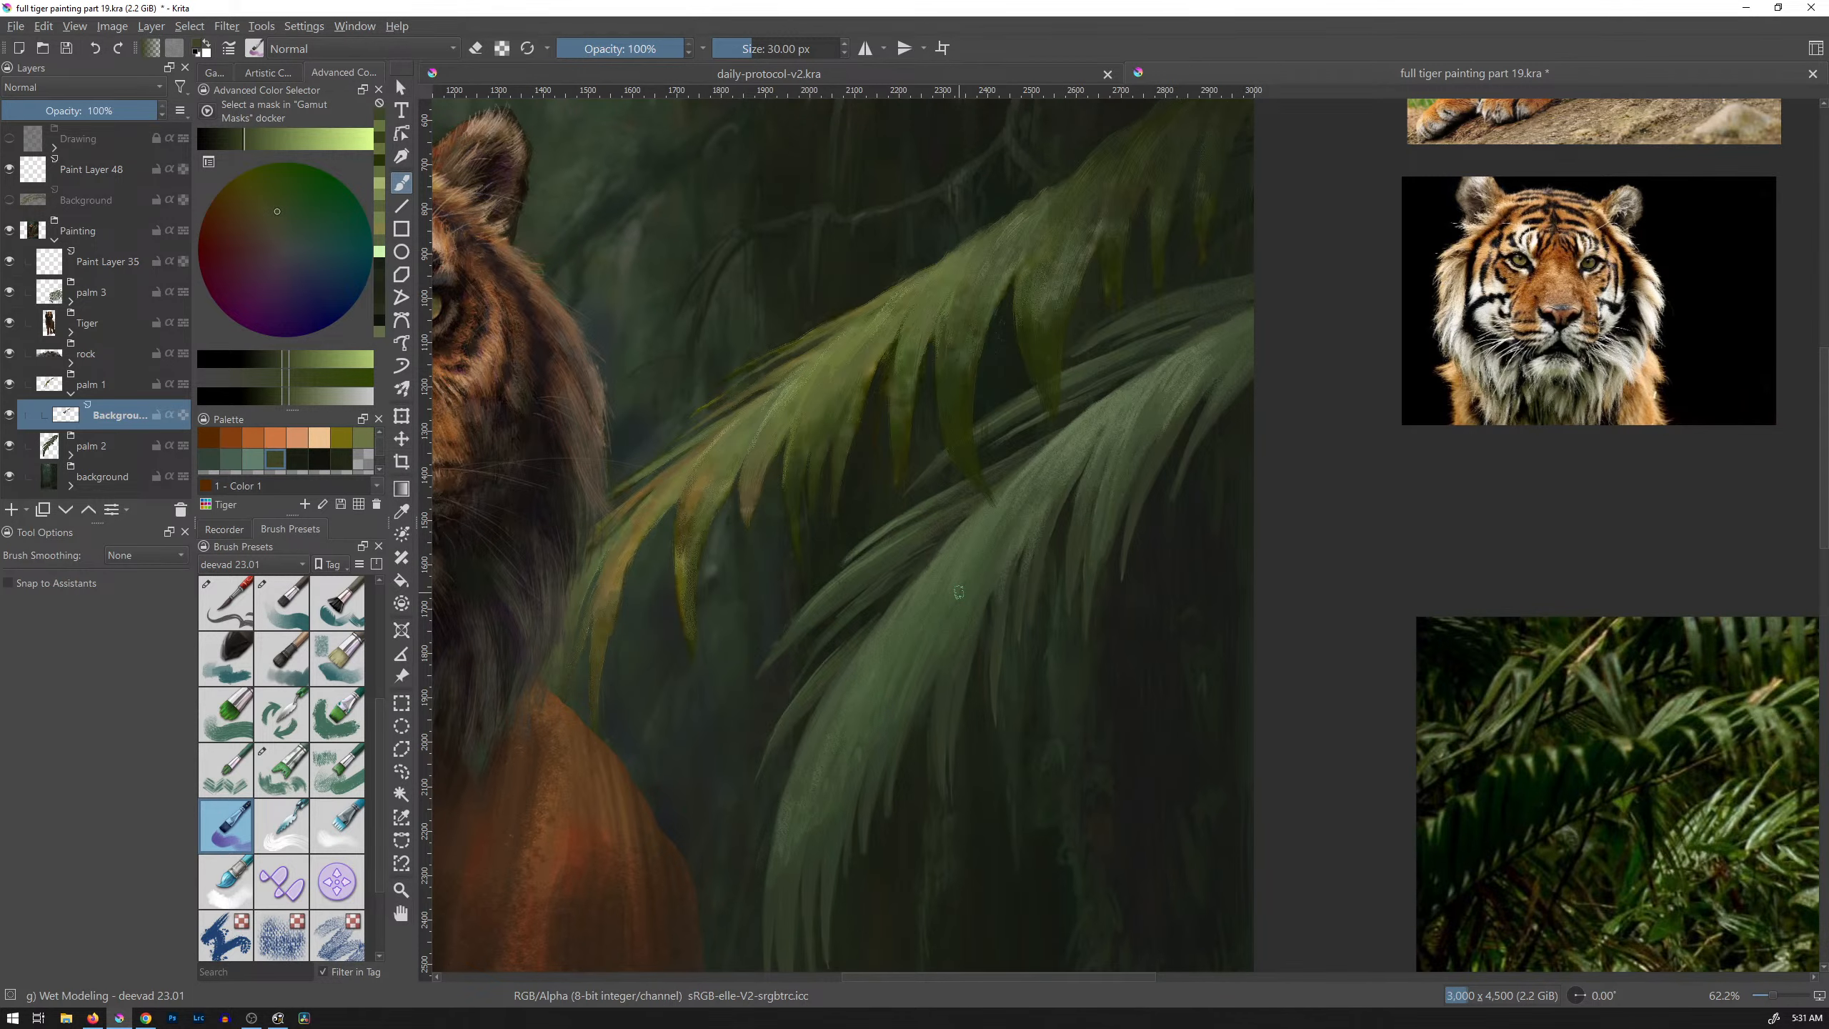
Step: Switch to the Chris Drawing brush in My Favorites and set its size to 5 px
key(1)
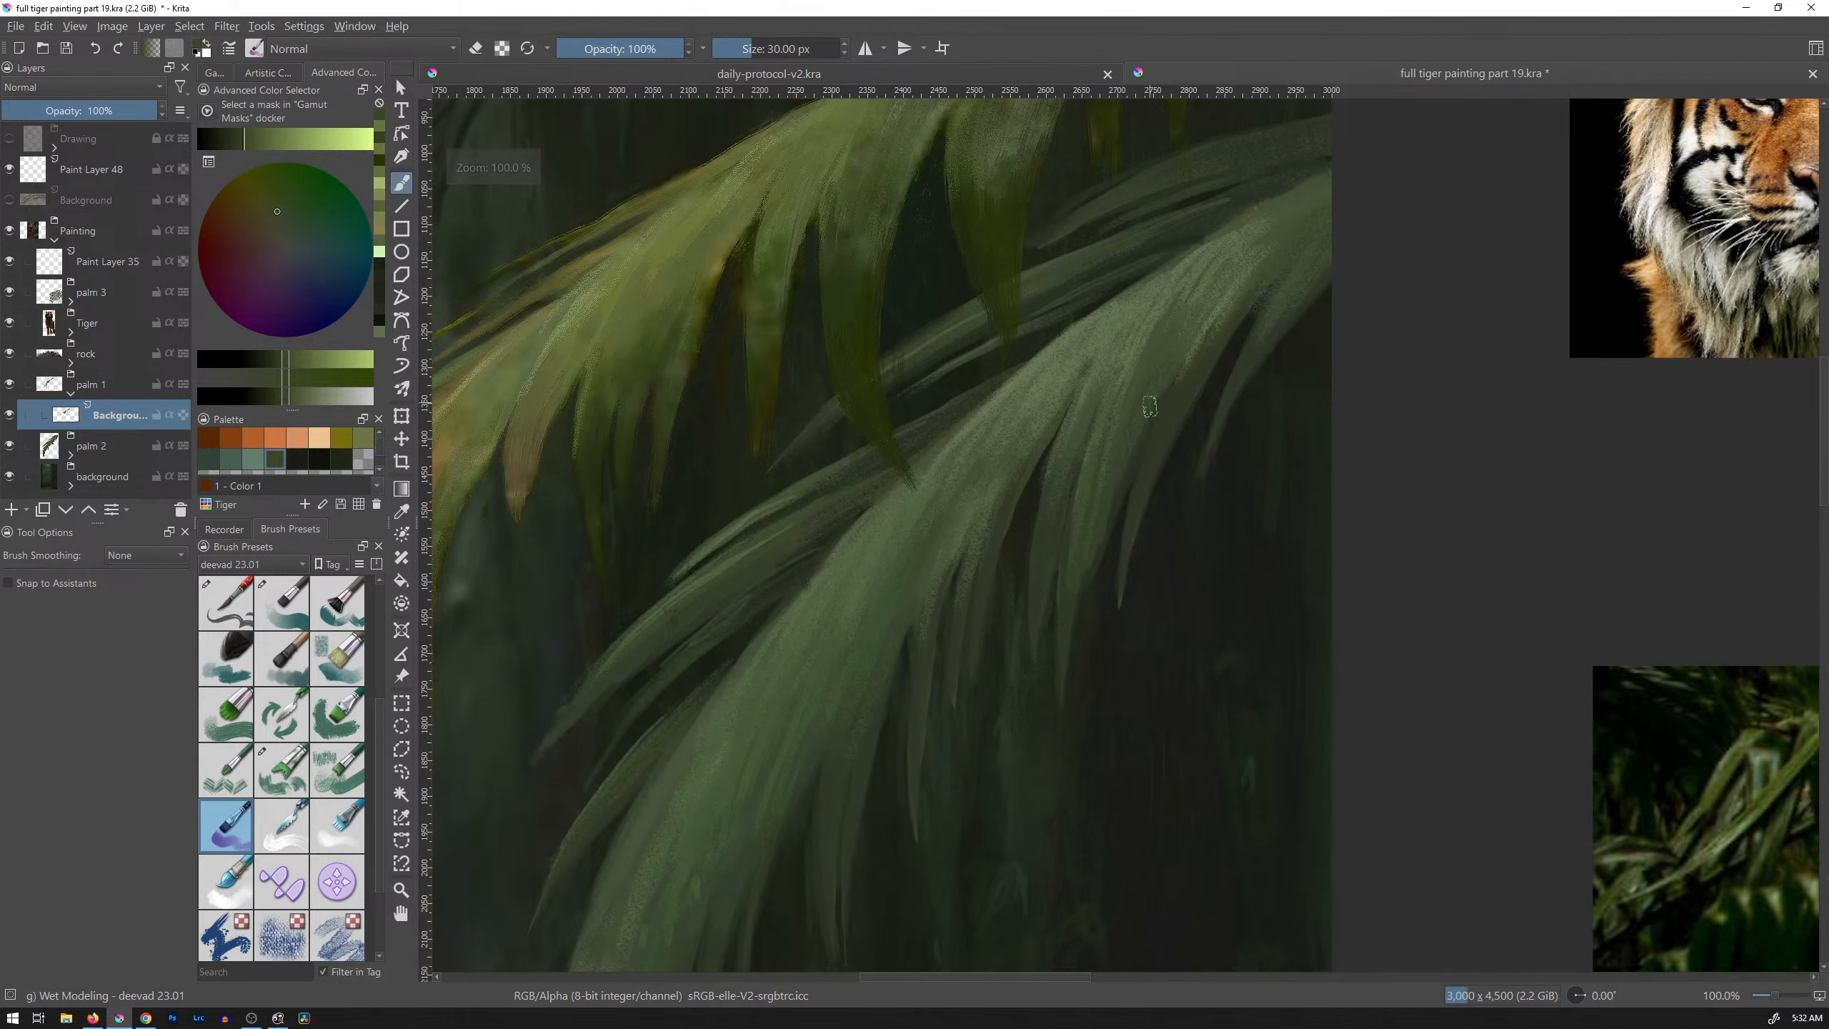
key(2)
drag(1176, 502, 1206, 432)
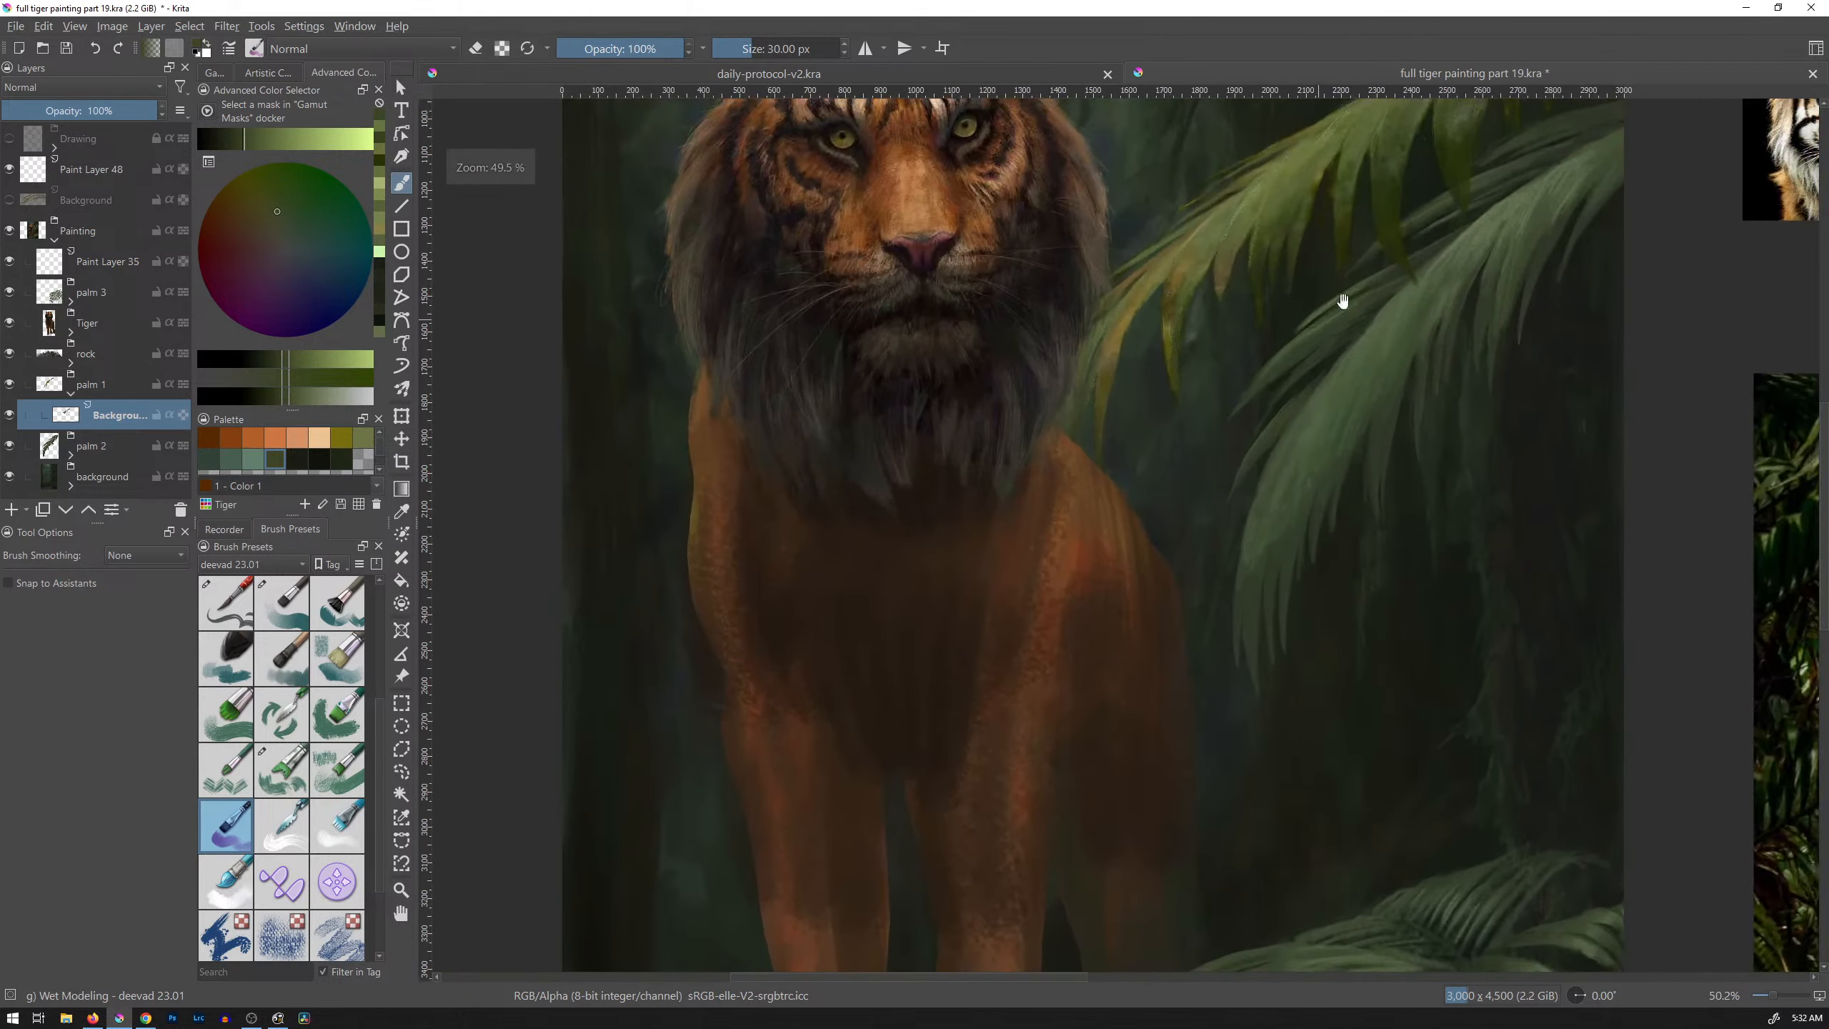
mouse_move(1343, 303)
mouse_down()
mouse_move(1090, 543)
mouse_move(1114, 482)
mouse_move(1102, 528)
mouse_up()
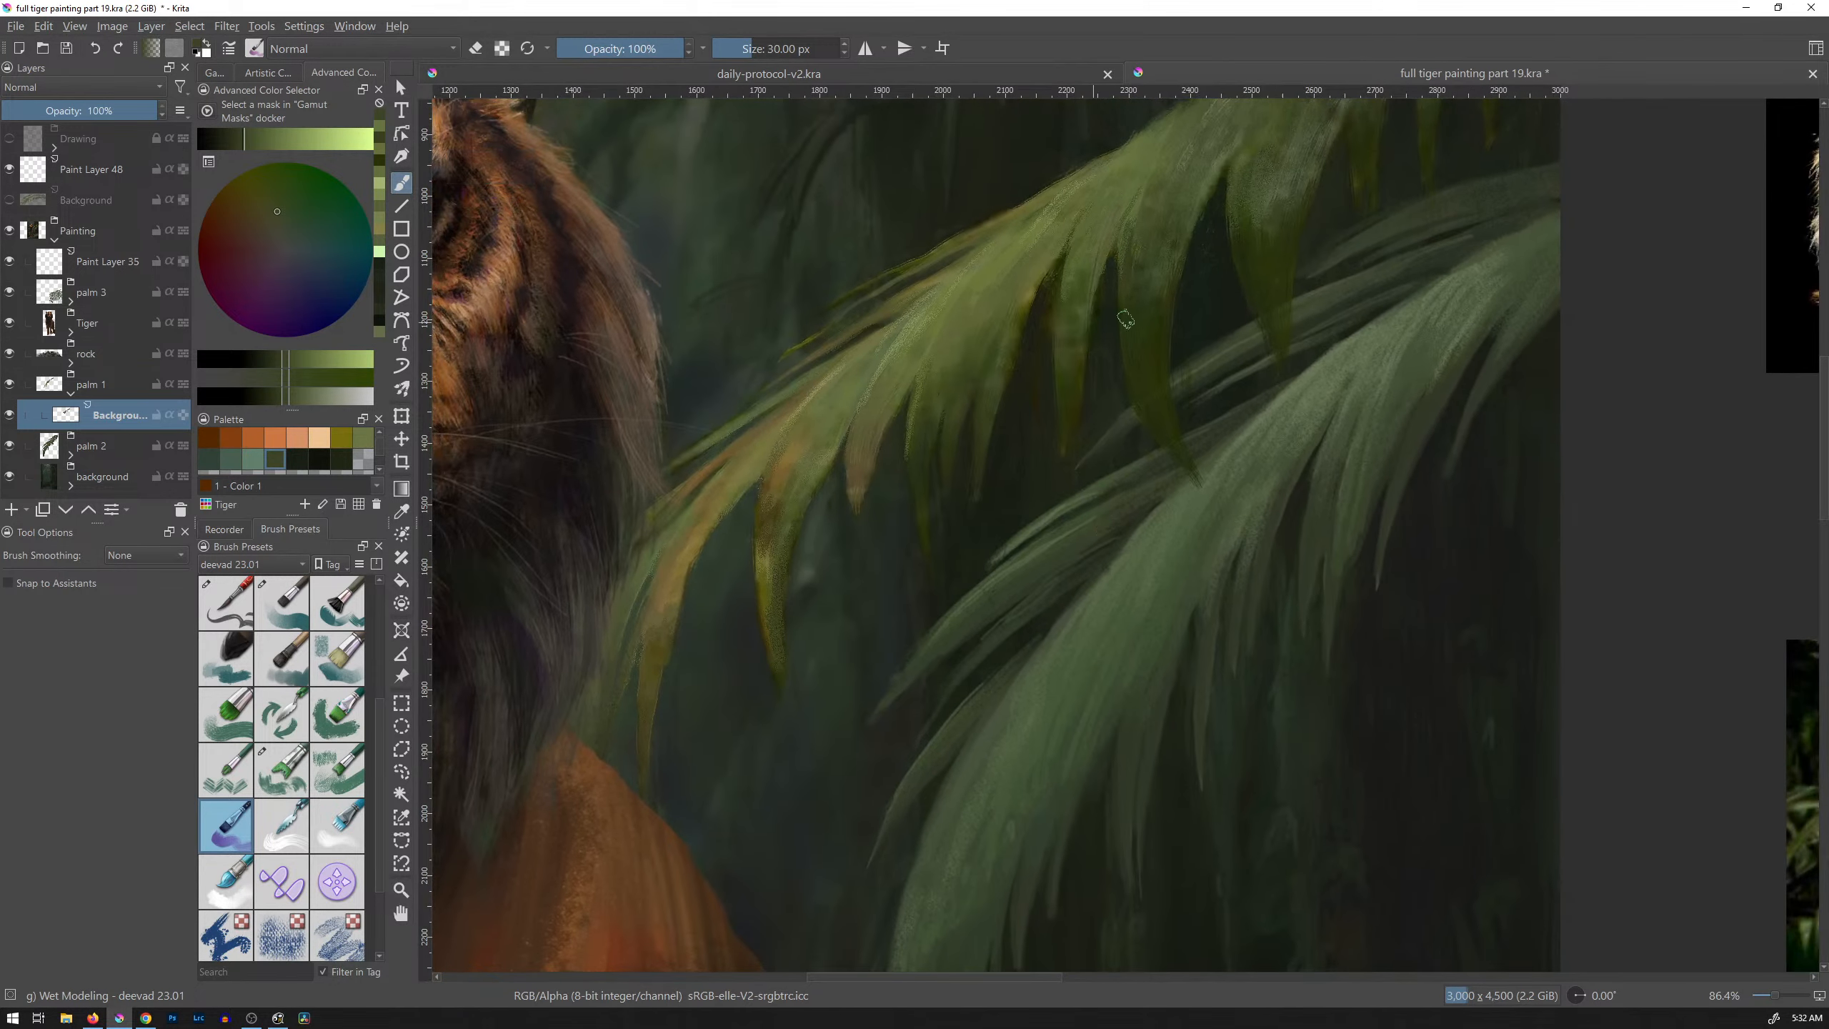
mouse_move(1208, 359)
mouse_down()
mouse_move(1210, 376)
mouse_move(1246, 343)
mouse_move(1202, 410)
mouse_up()
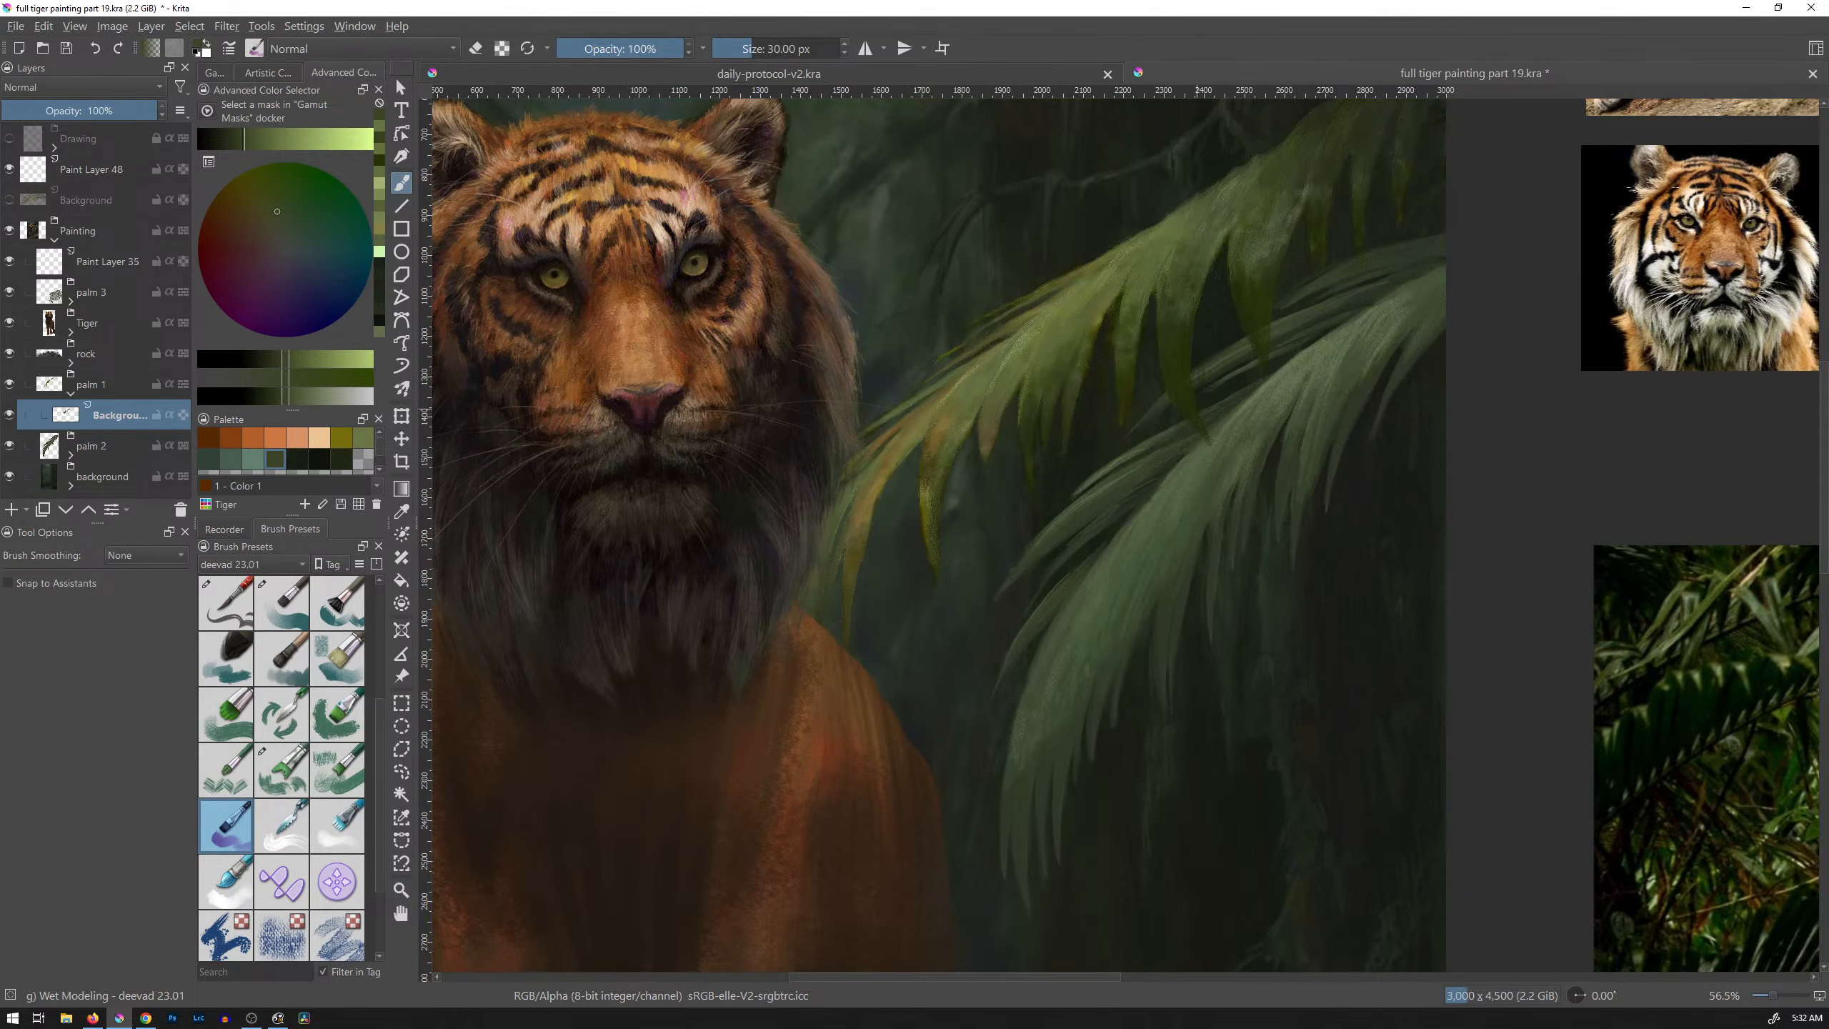
drag(1134, 398, 1172, 323)
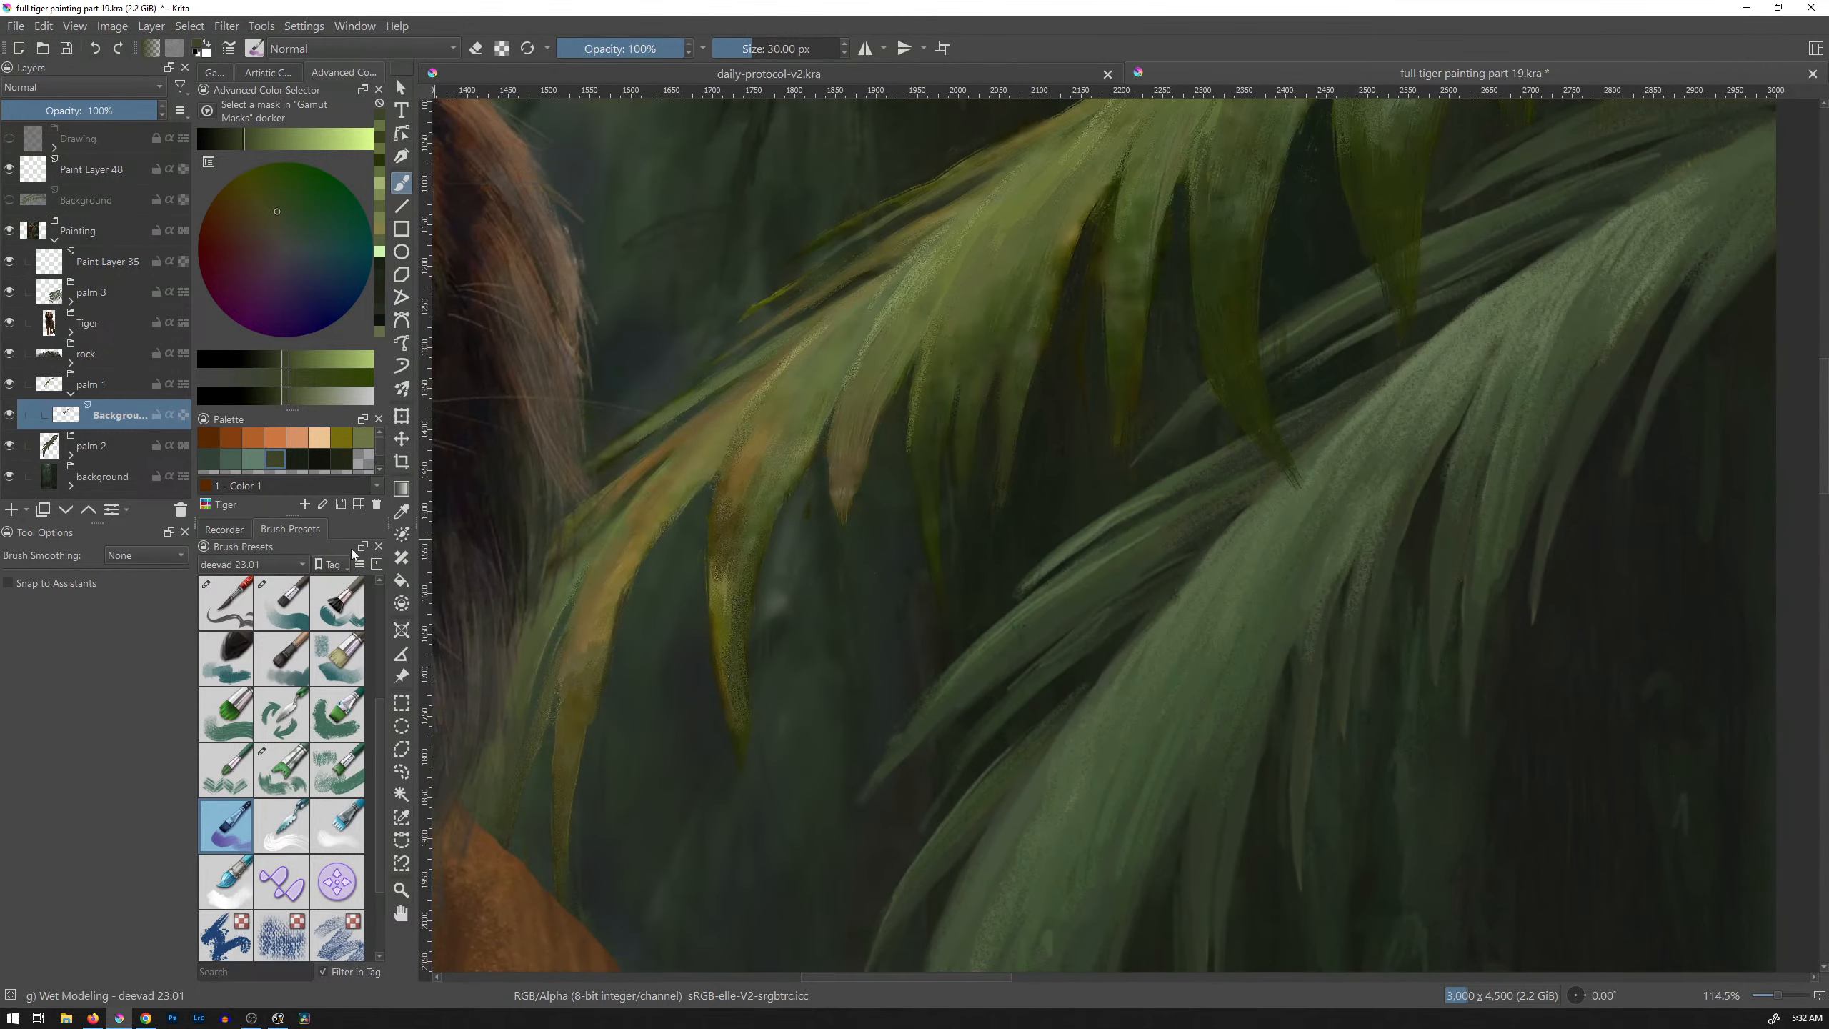
click(300, 565)
click(314, 586)
click(292, 566)
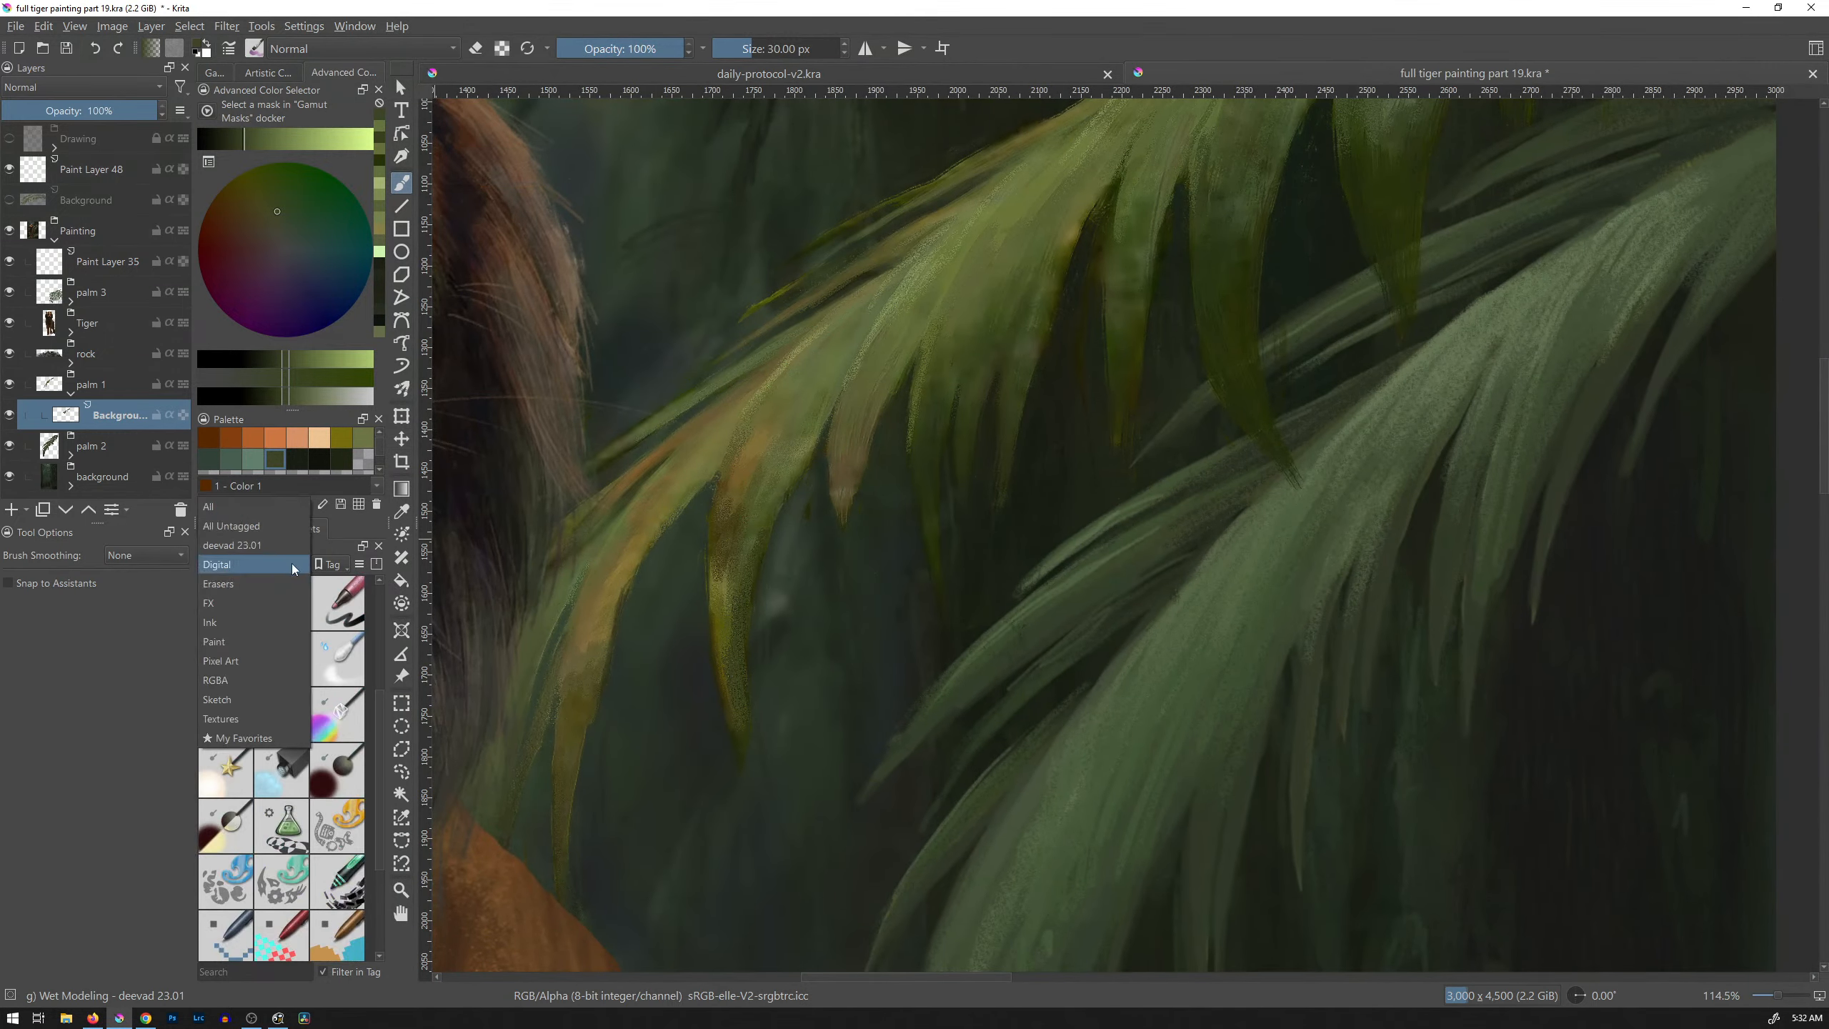
click(274, 741)
click(281, 713)
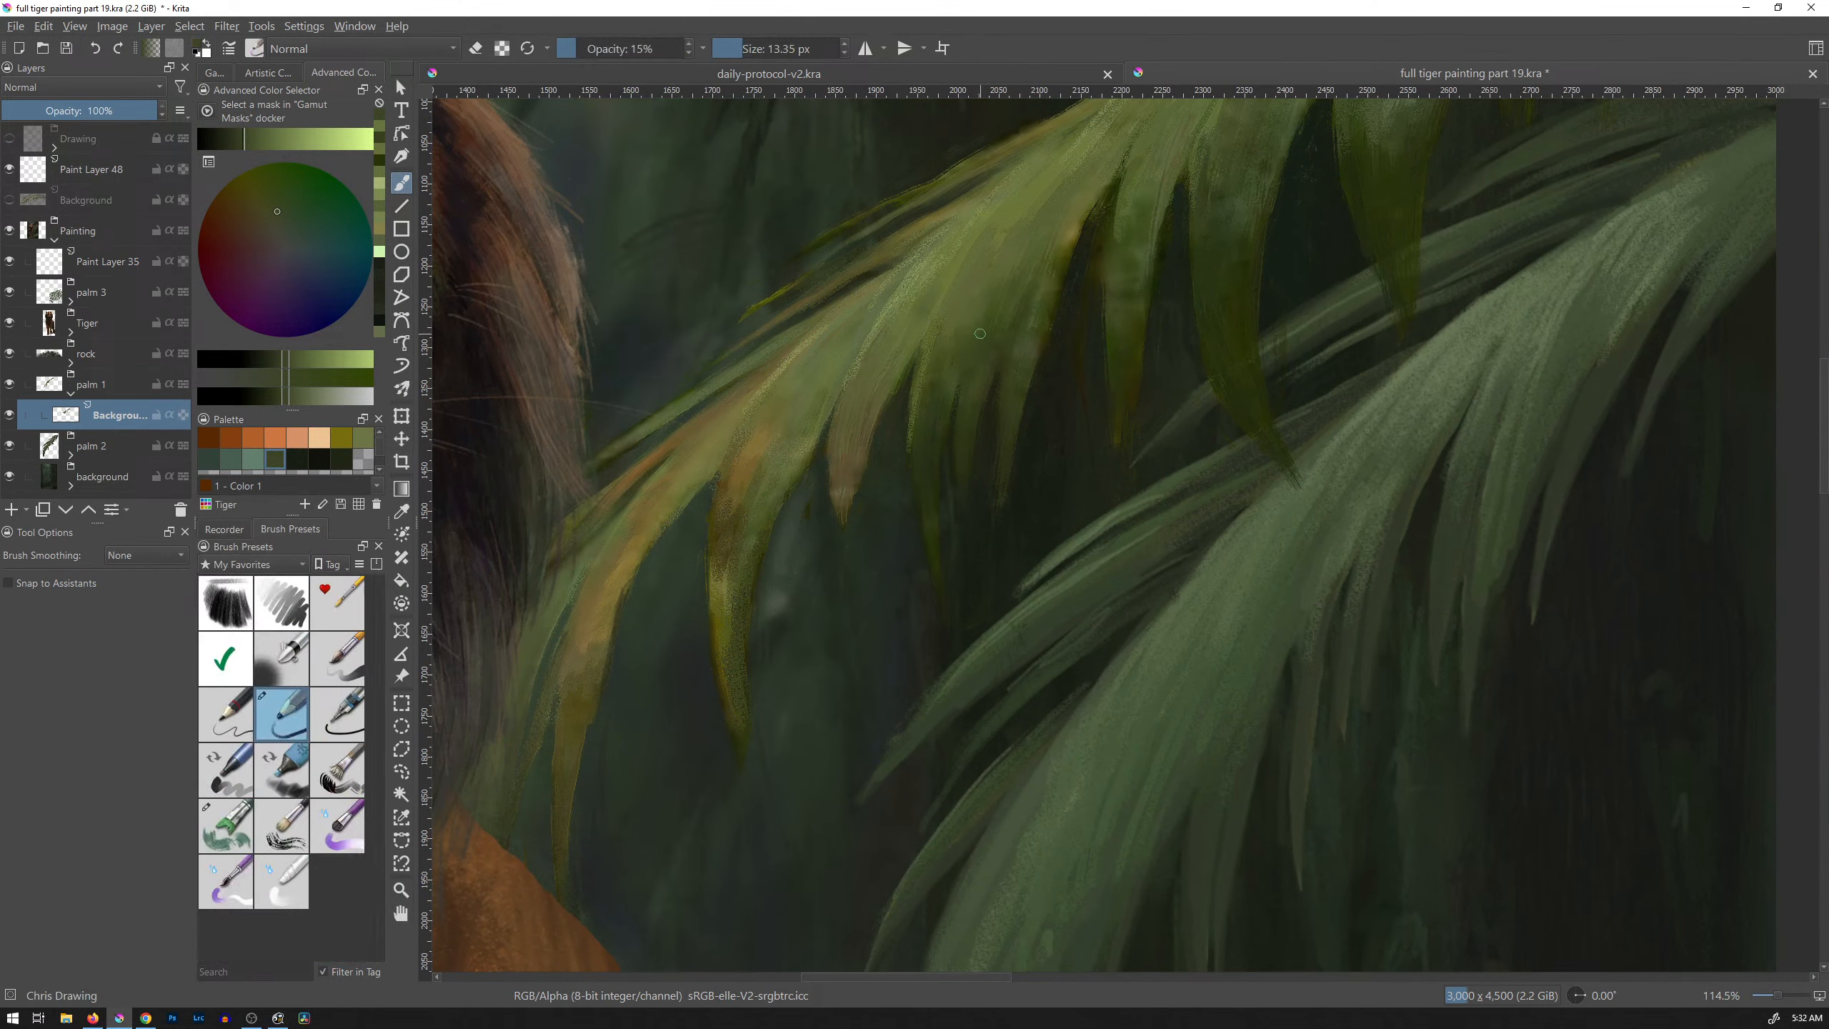
key(bracketleft)
Step: Blend sampled greens and ochres into the upper part of the hanging leaflets near the tiger's mane with low-opacity strokes
ctrl+click(885, 487)
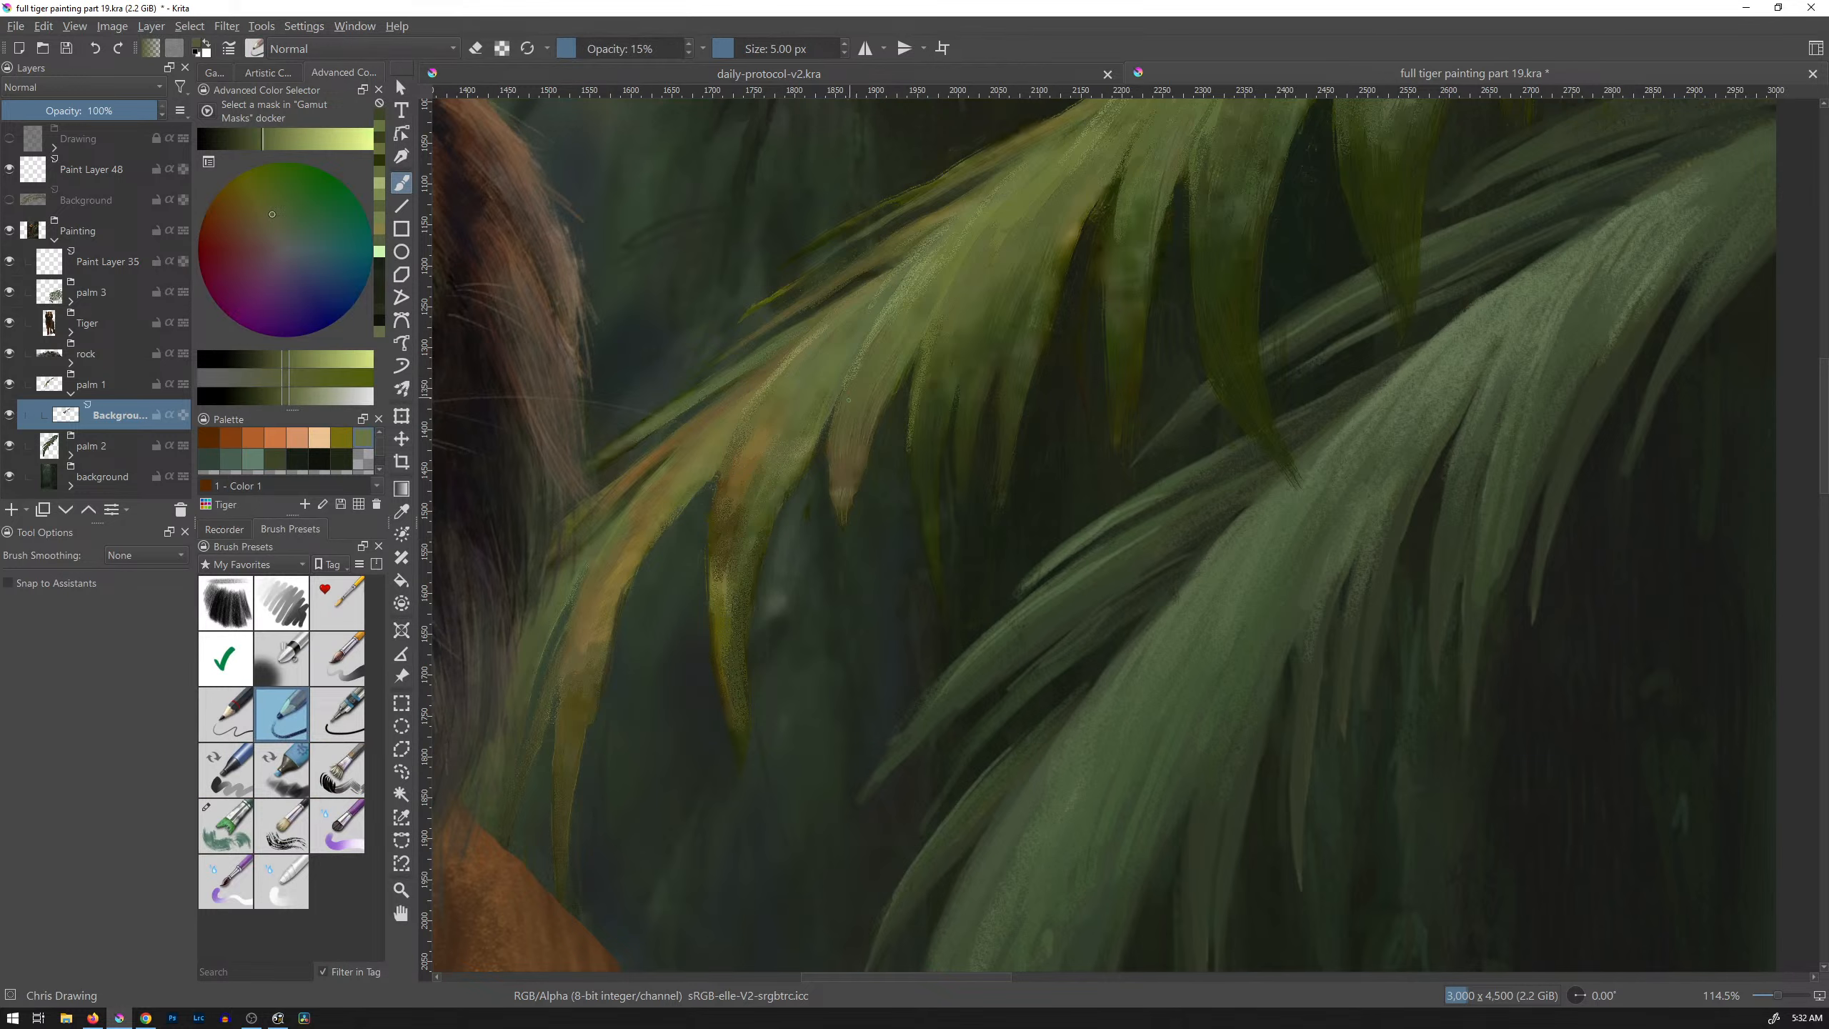
click(848, 400)
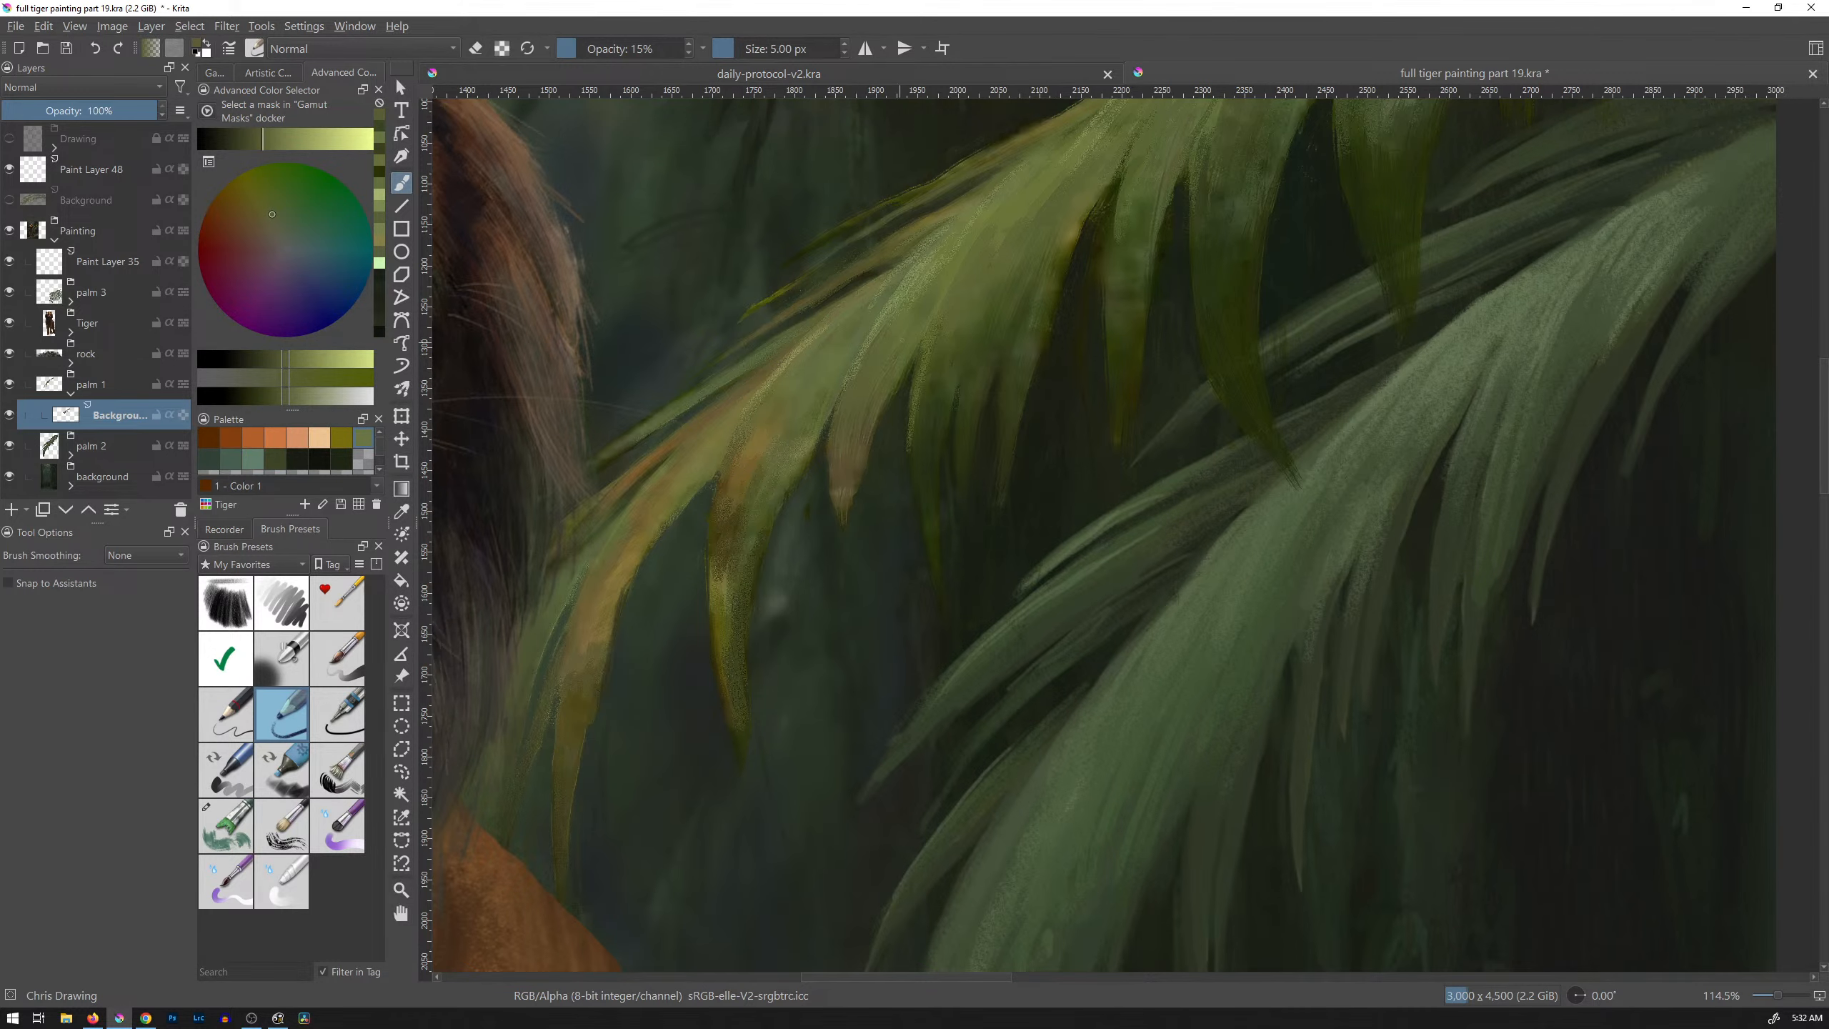
ctrl+click(856, 467)
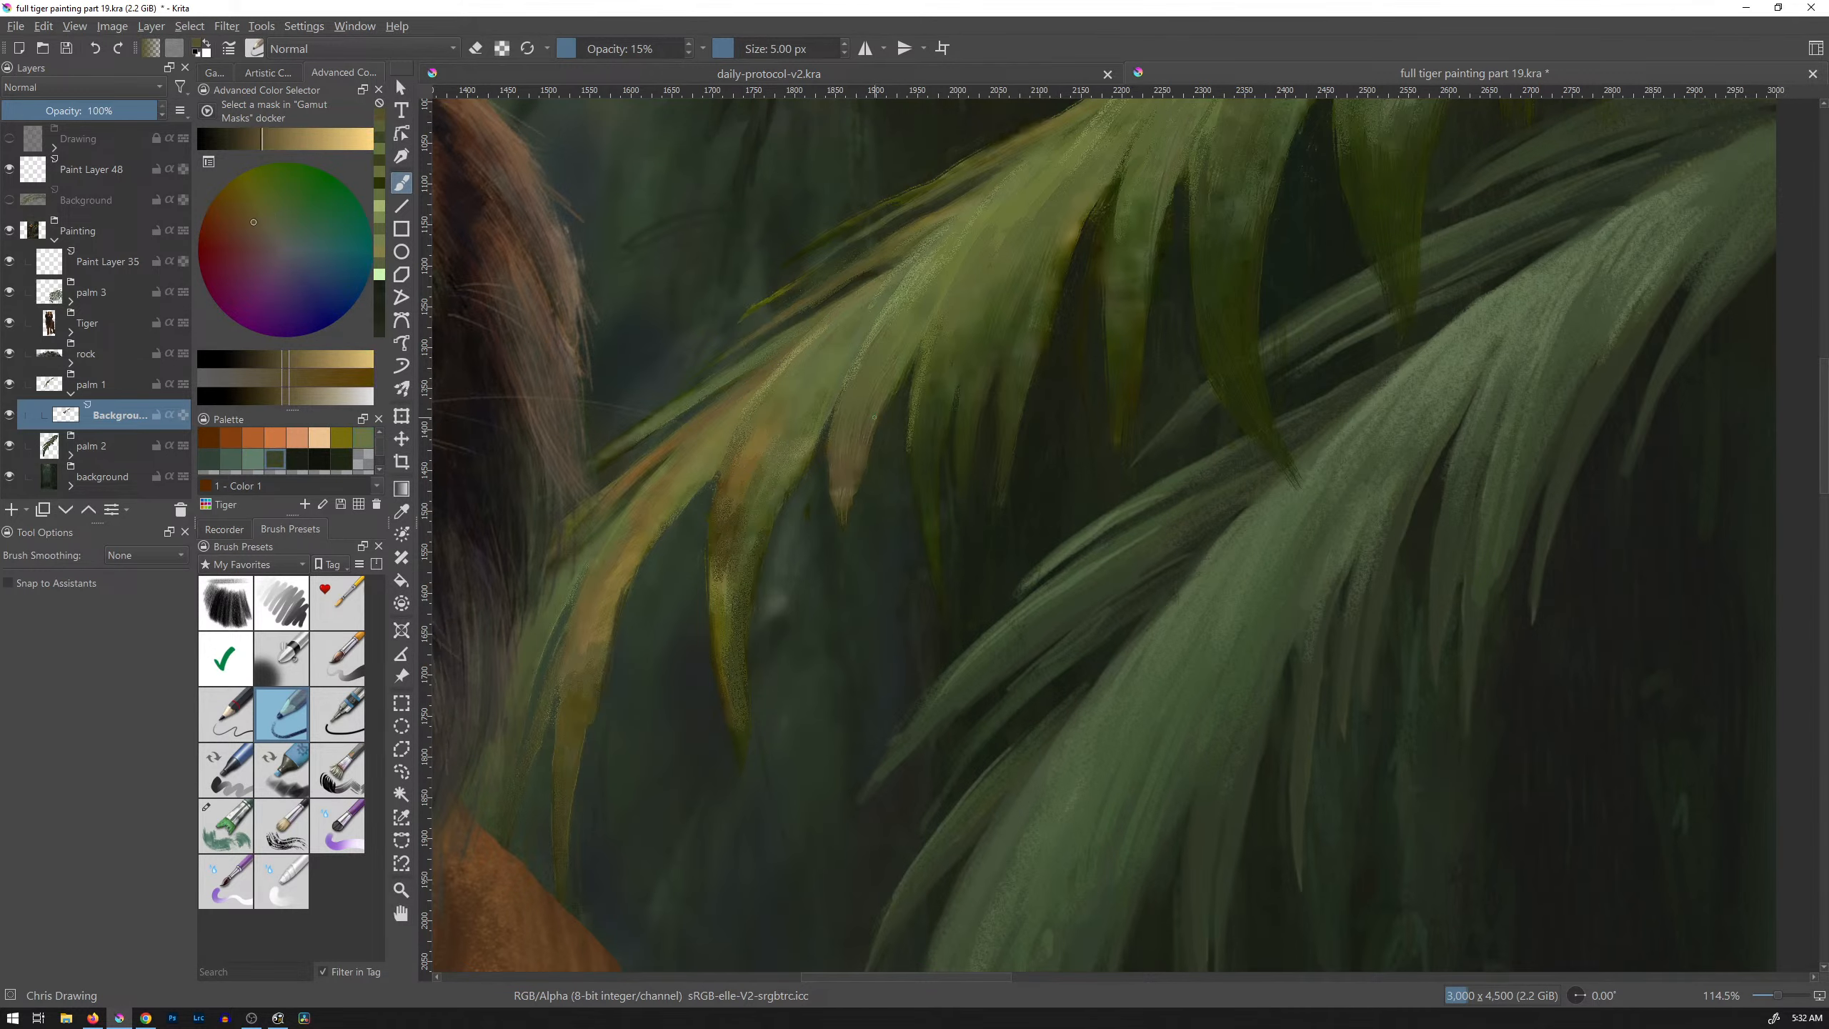
ctrl+click(762, 466)
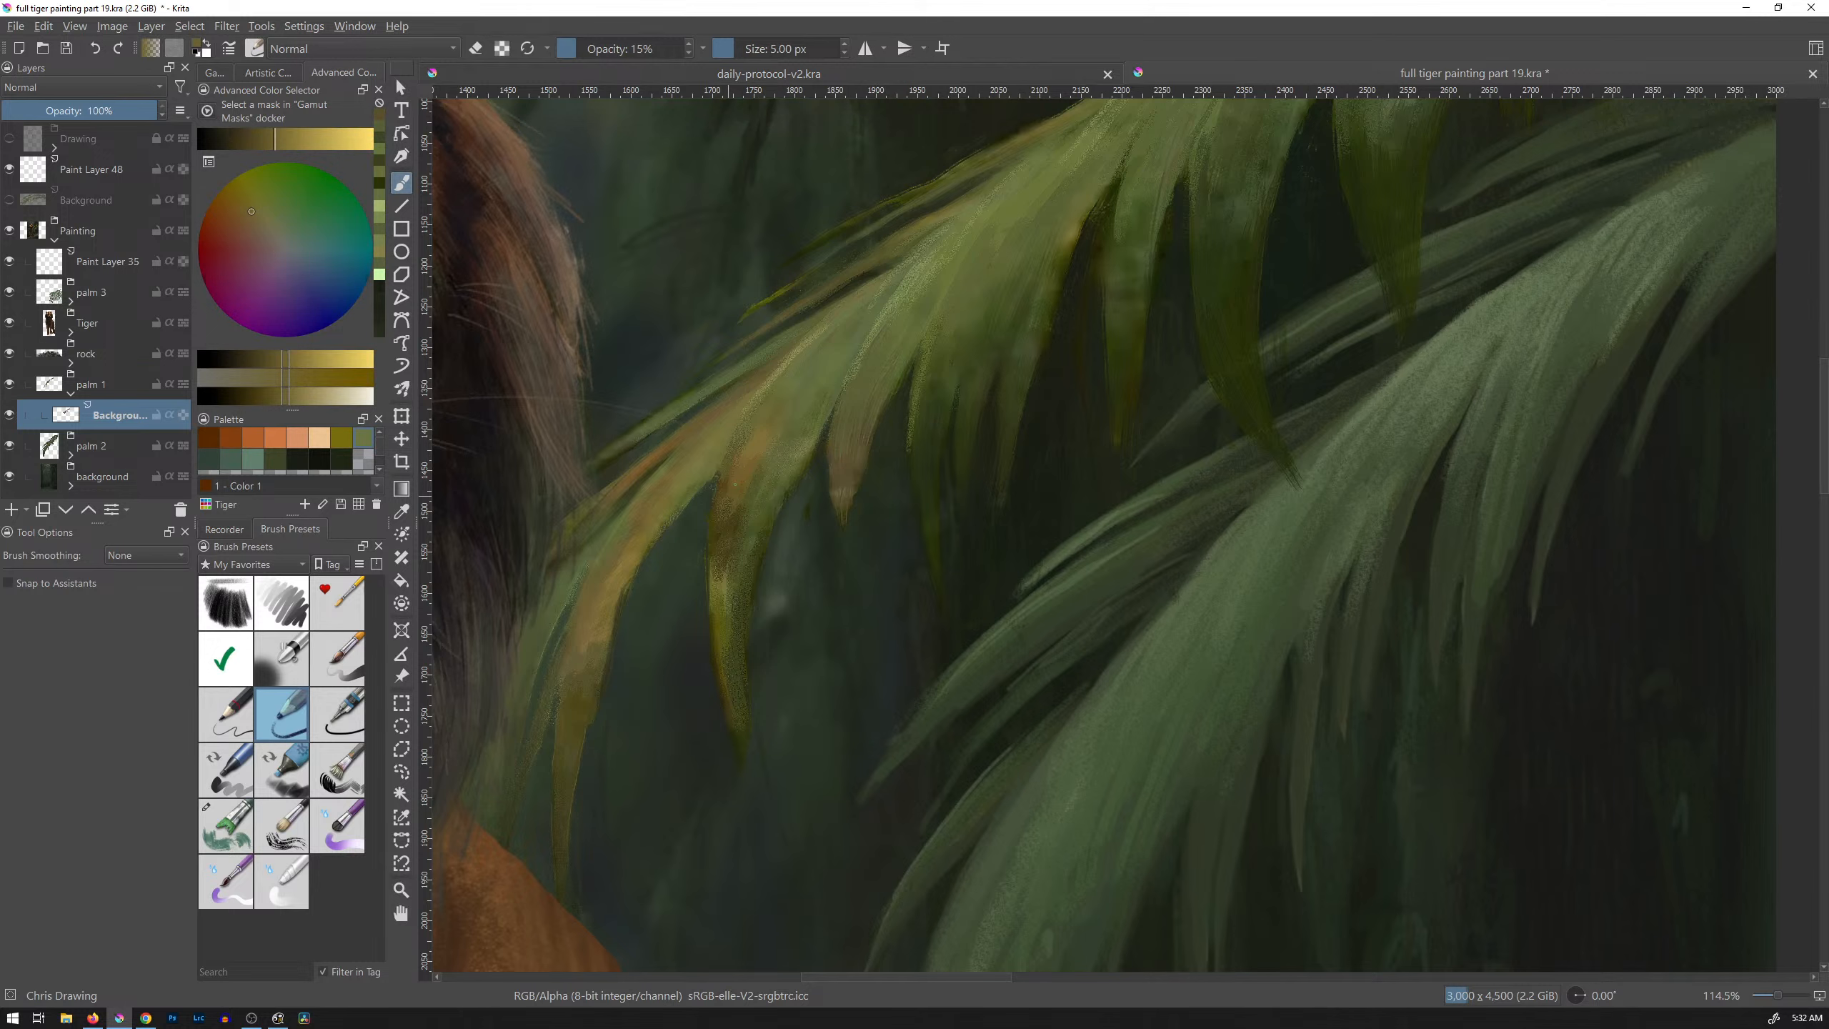
drag(757, 457, 740, 496)
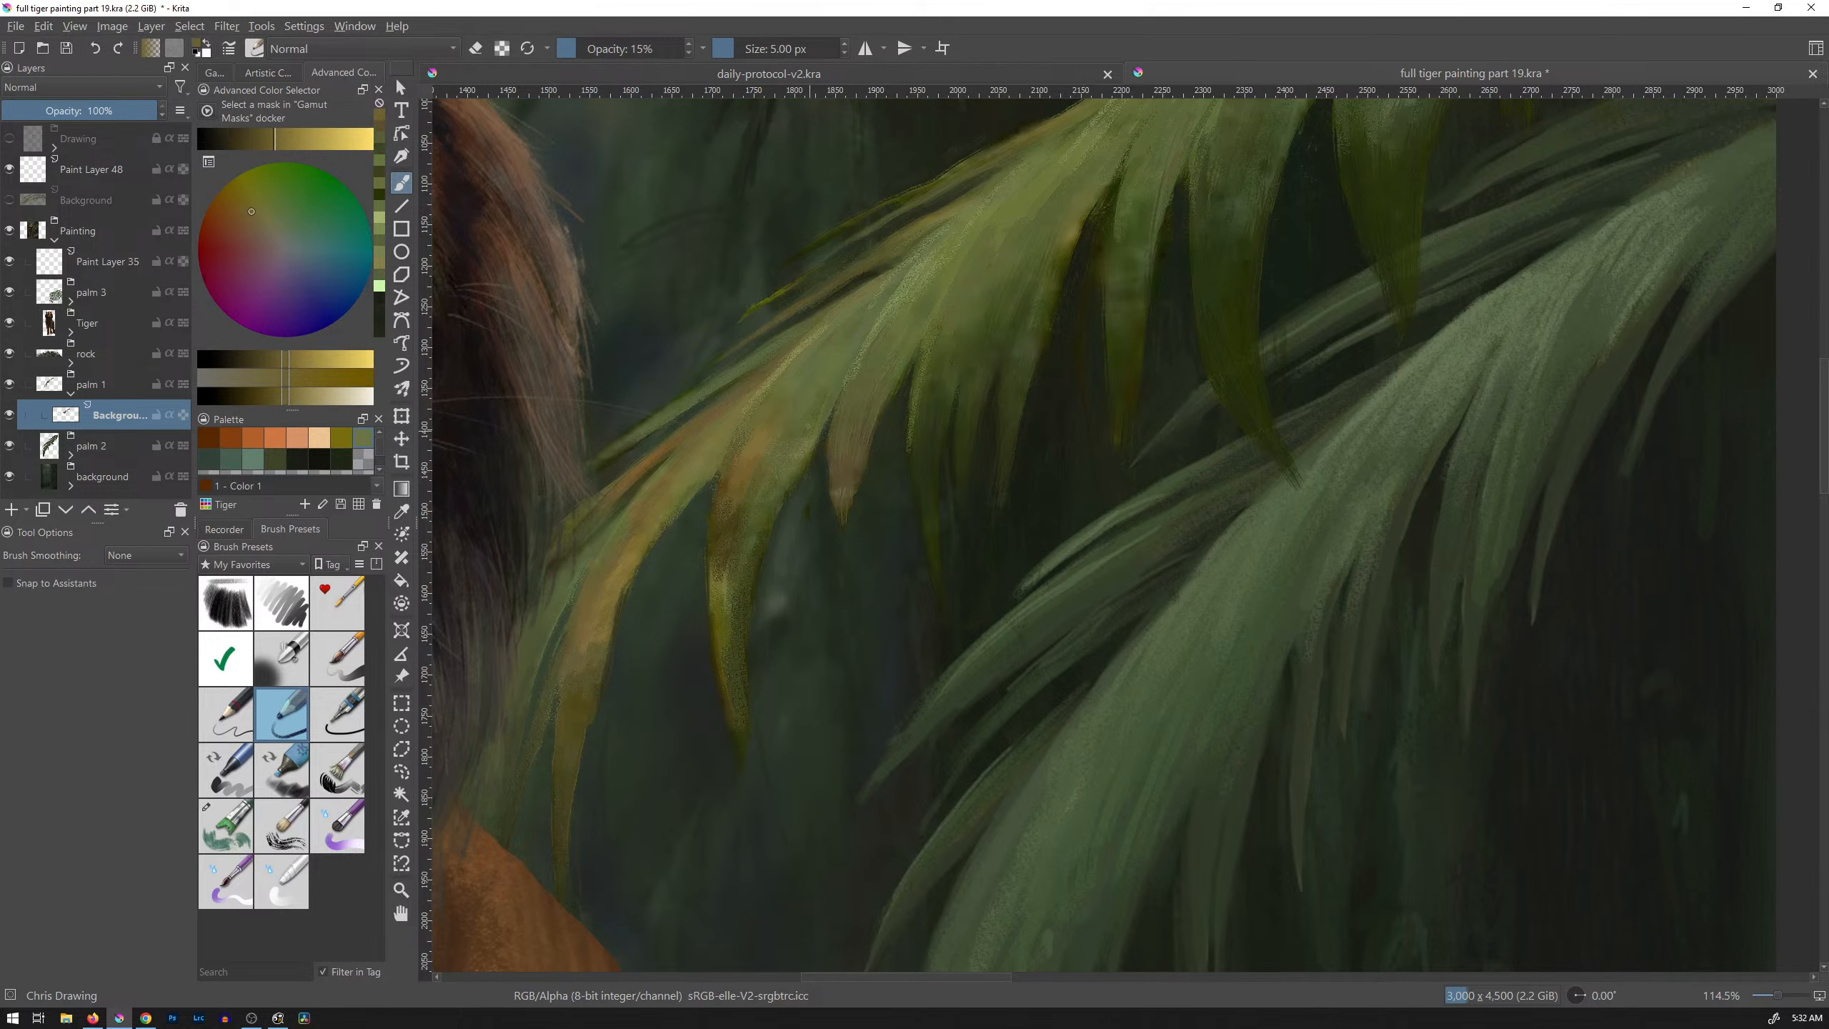
ctrl+click(779, 436)
drag(763, 432, 753, 451)
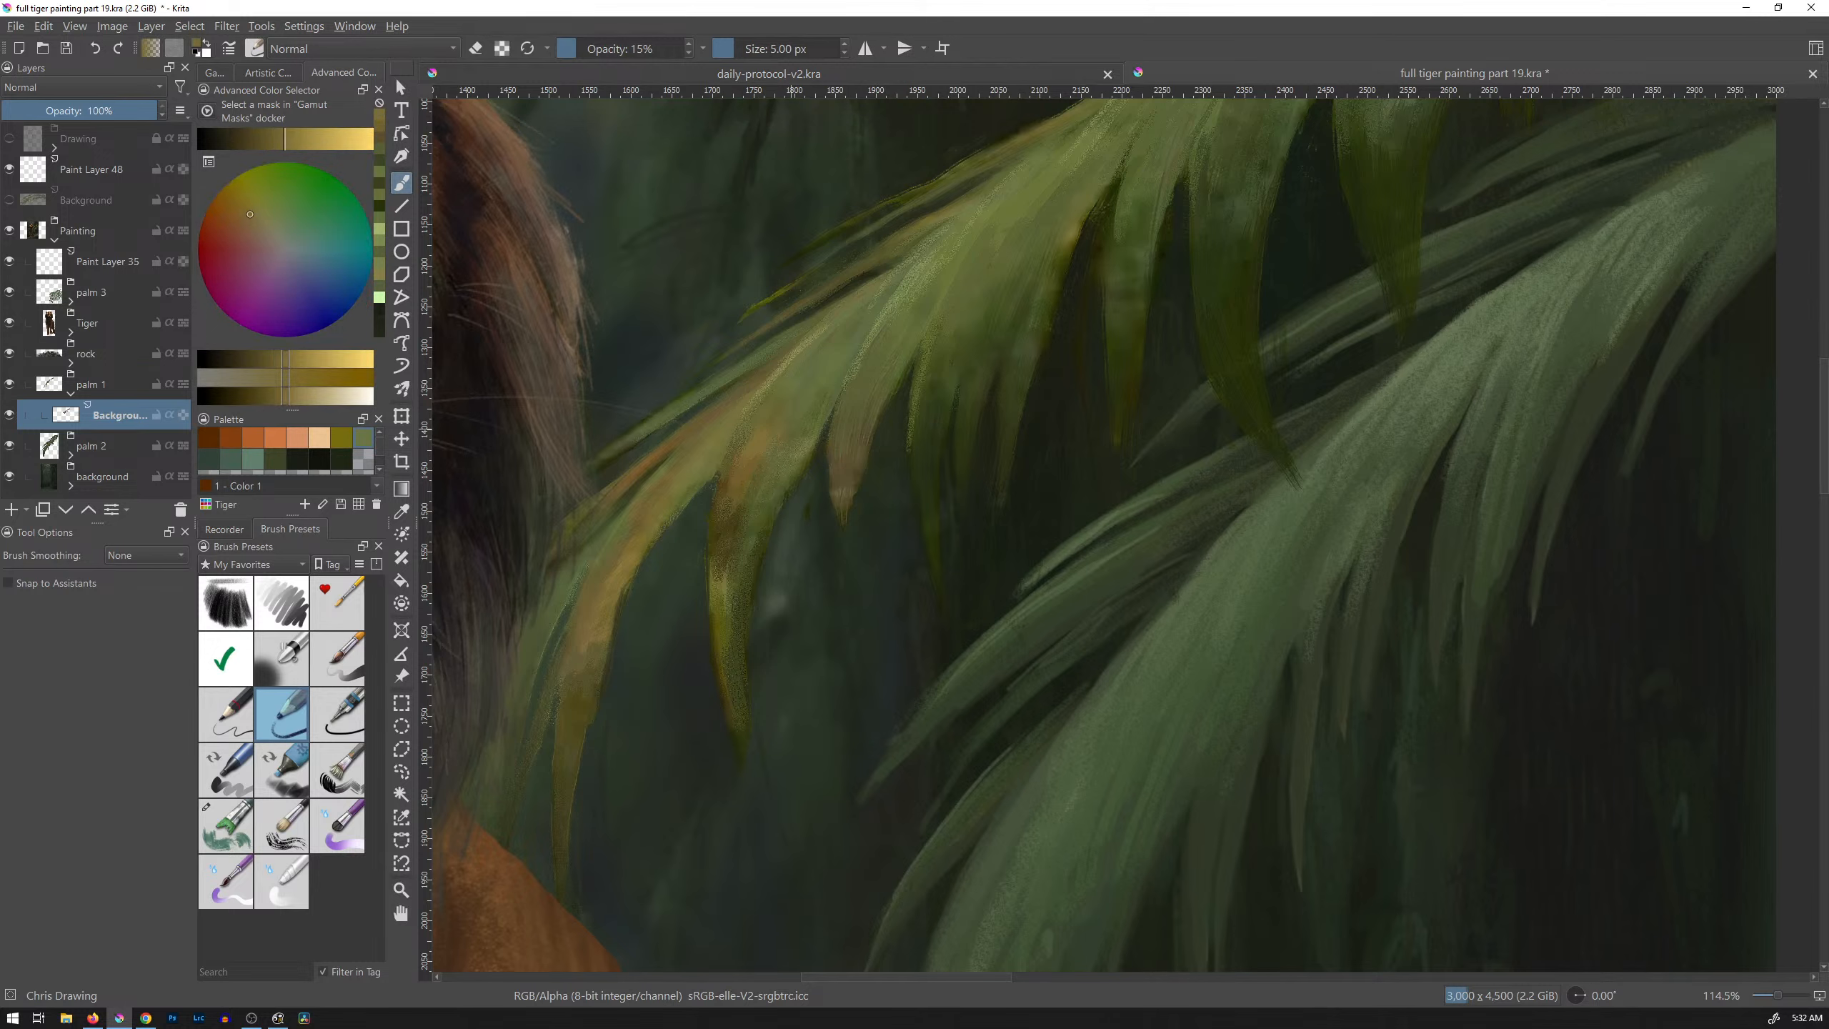
Step: Raise the brush opacity to 74% and paint a sampled muted green at the base of the curved ochre leaflet
drag(576, 49, 651, 48)
ctrl+click(795, 408)
drag(769, 411, 783, 413)
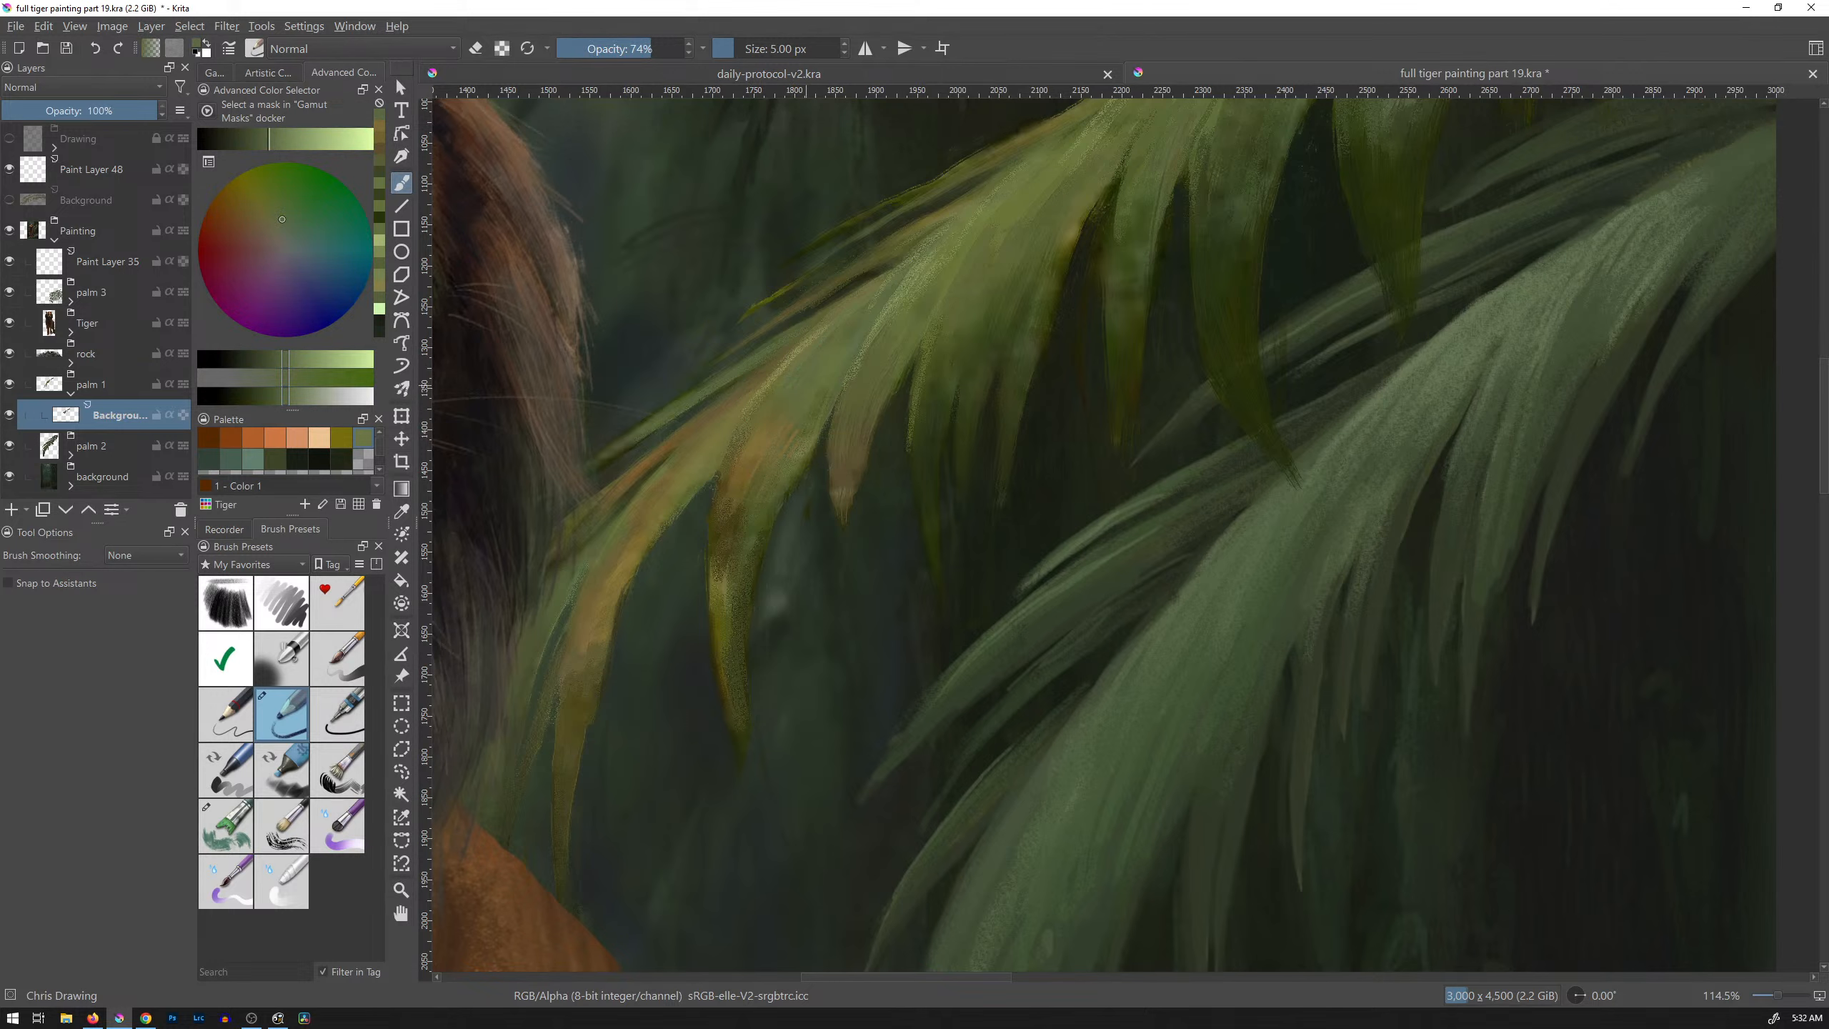
Step: Set the brush opacity to 43% and blend sampled olive and yellow-green tones down the length of the curved hanging leaflet
drag(648, 49, 610, 49)
ctrl+click(731, 574)
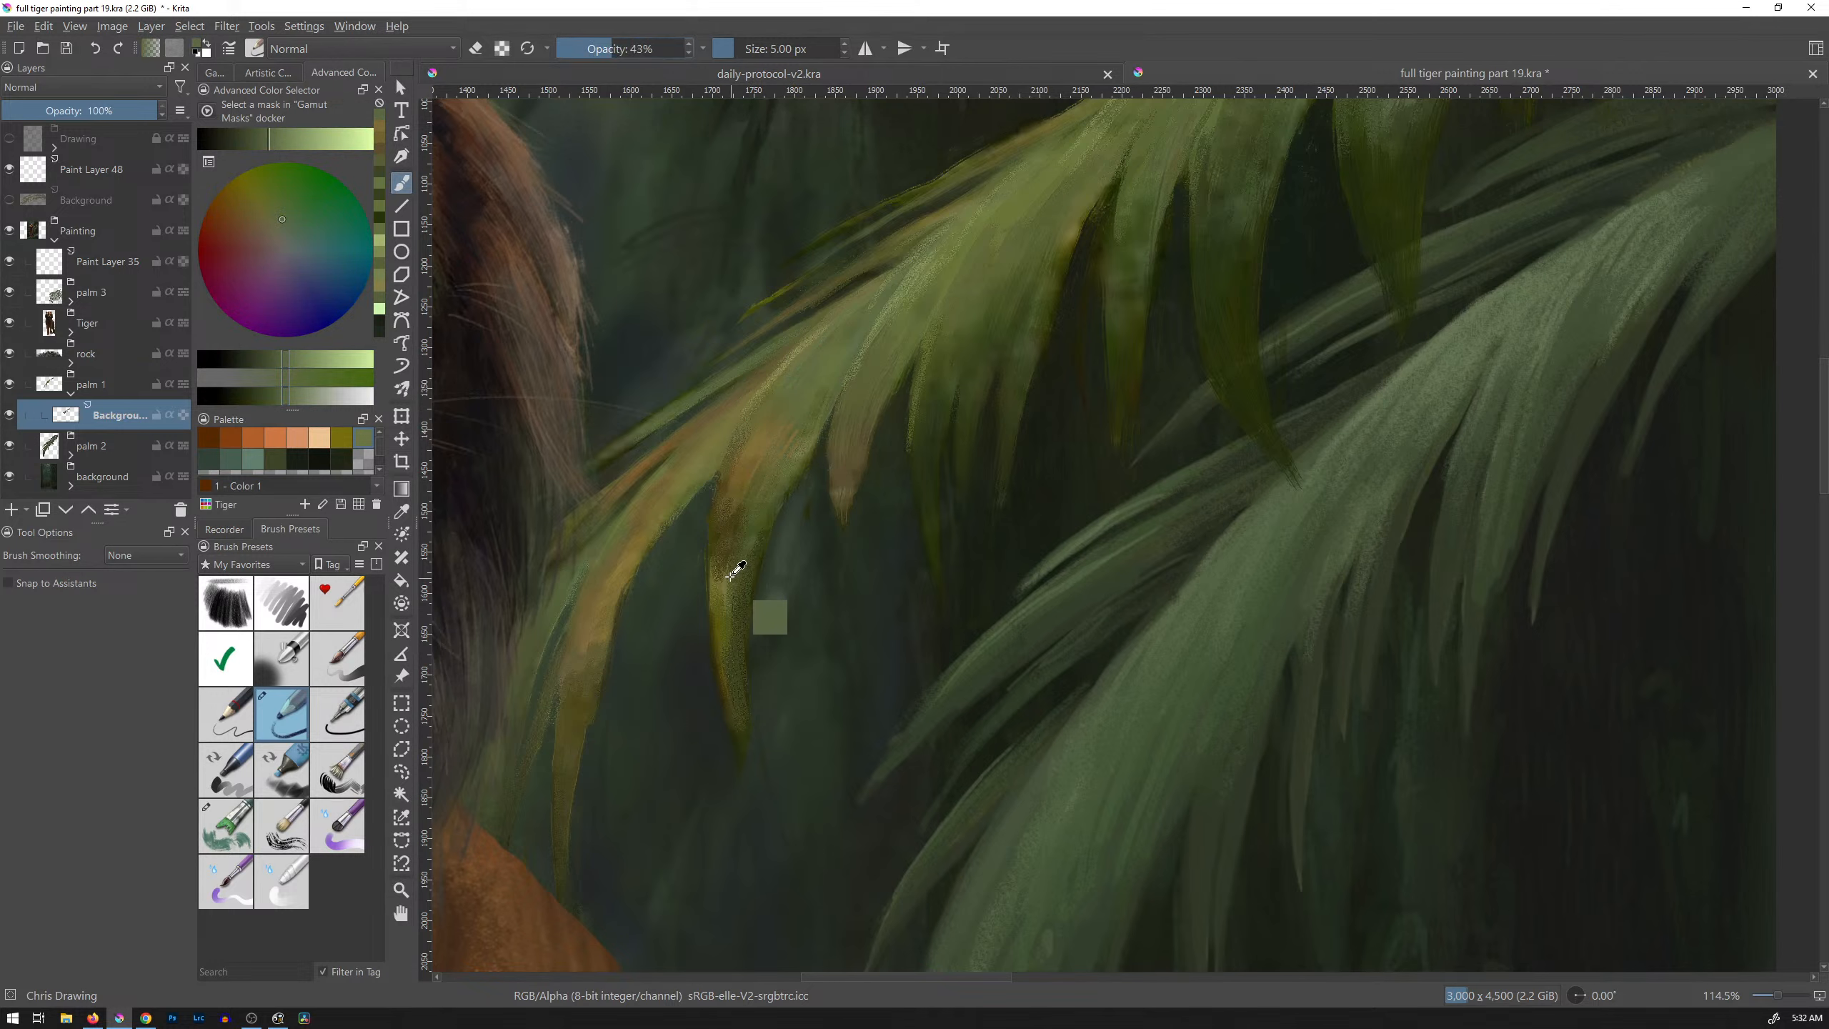
ctrl+click(721, 530)
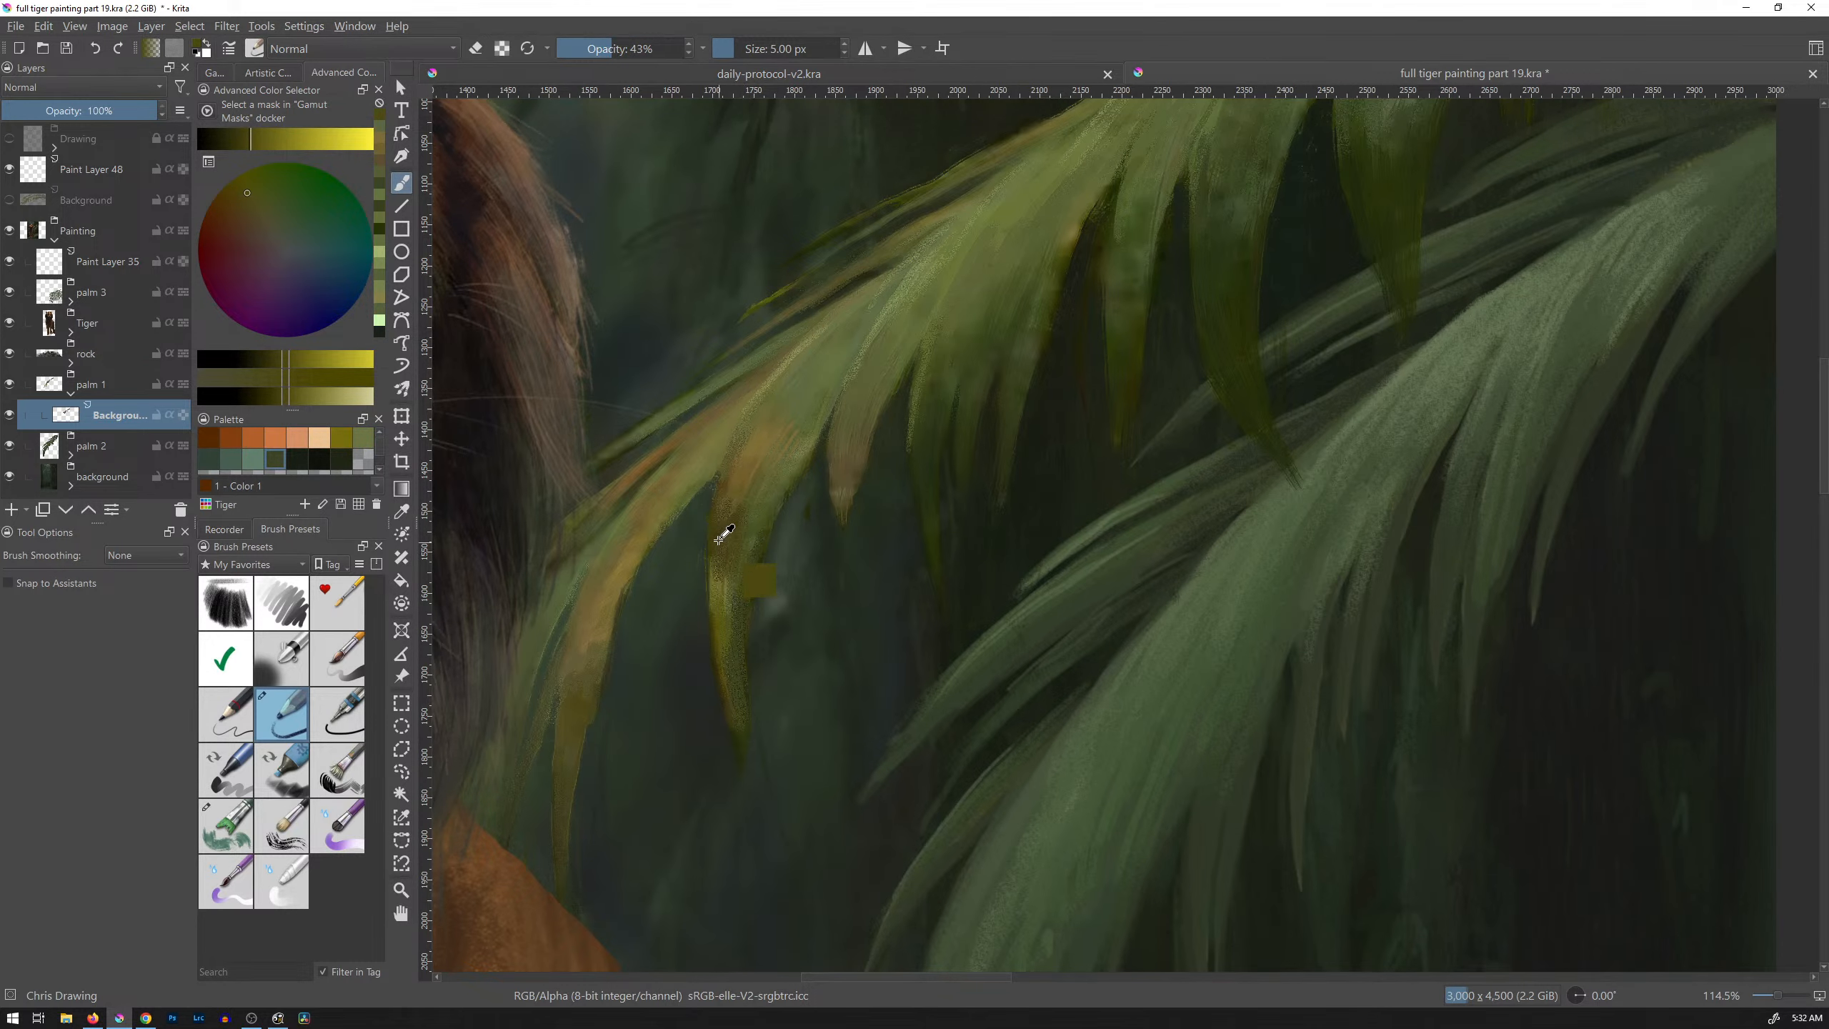
ctrl+click(724, 575)
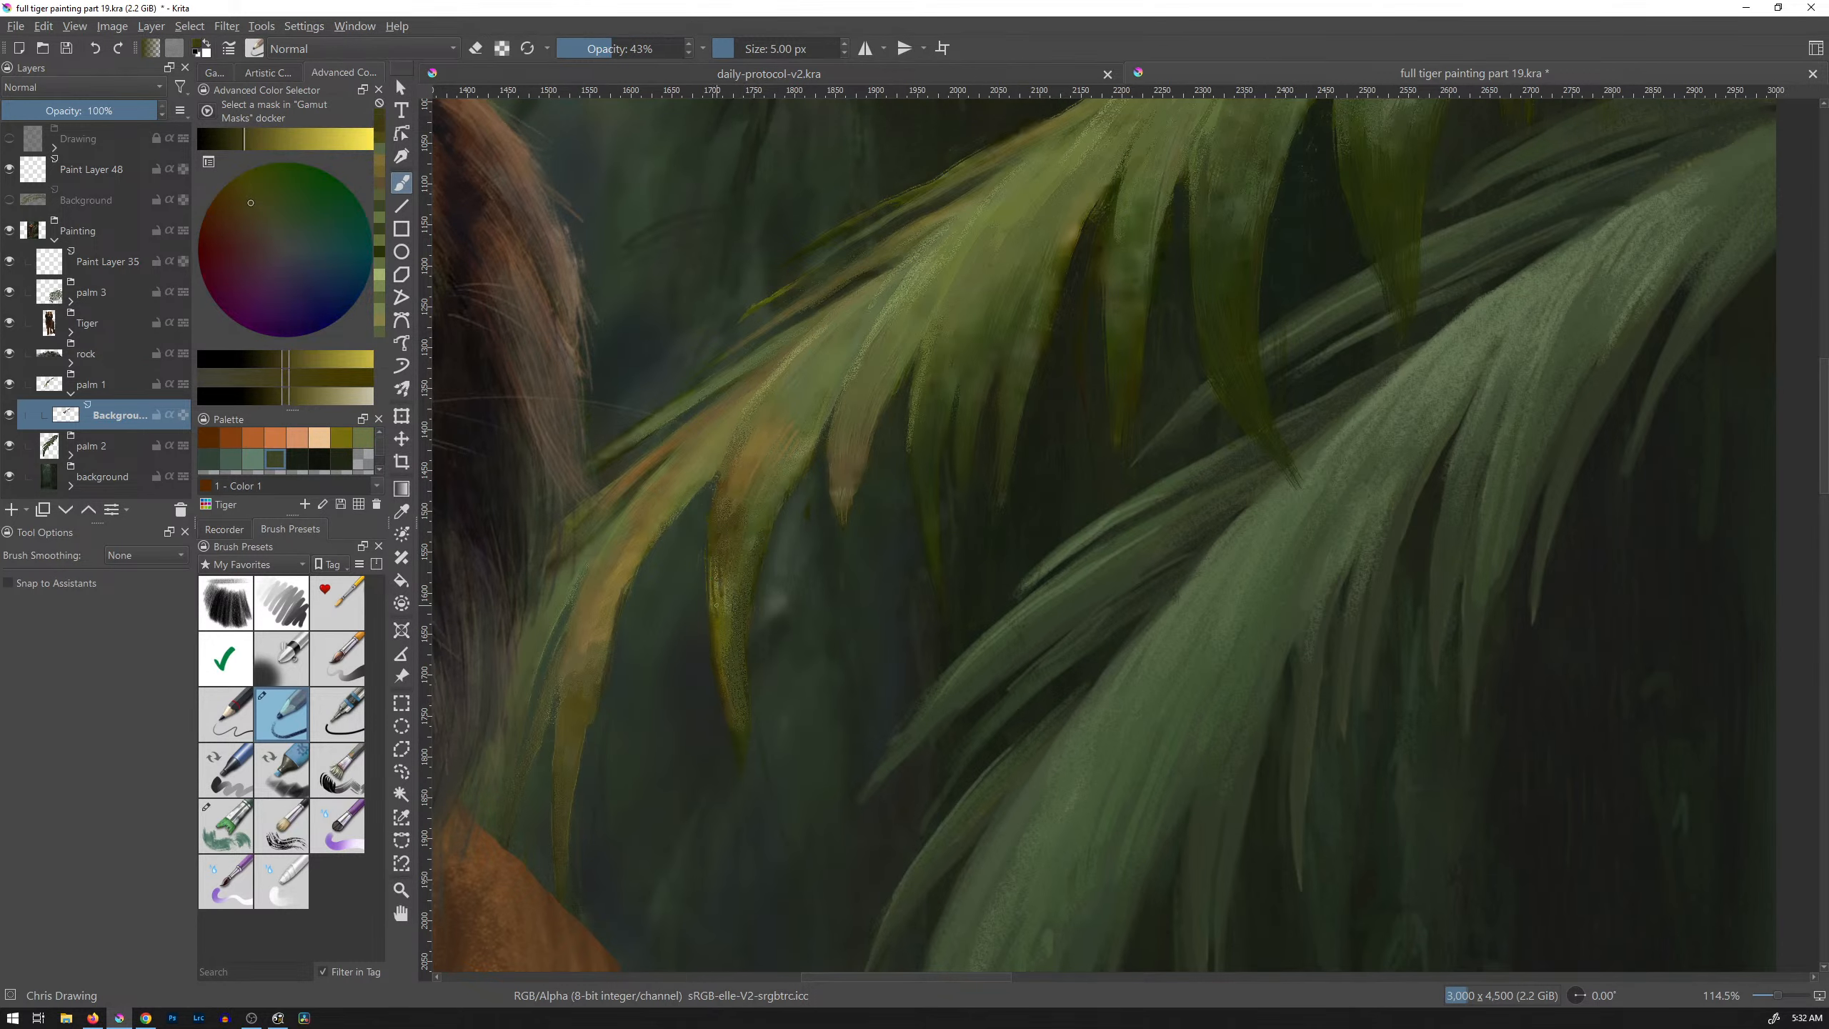
ctrl+click(729, 598)
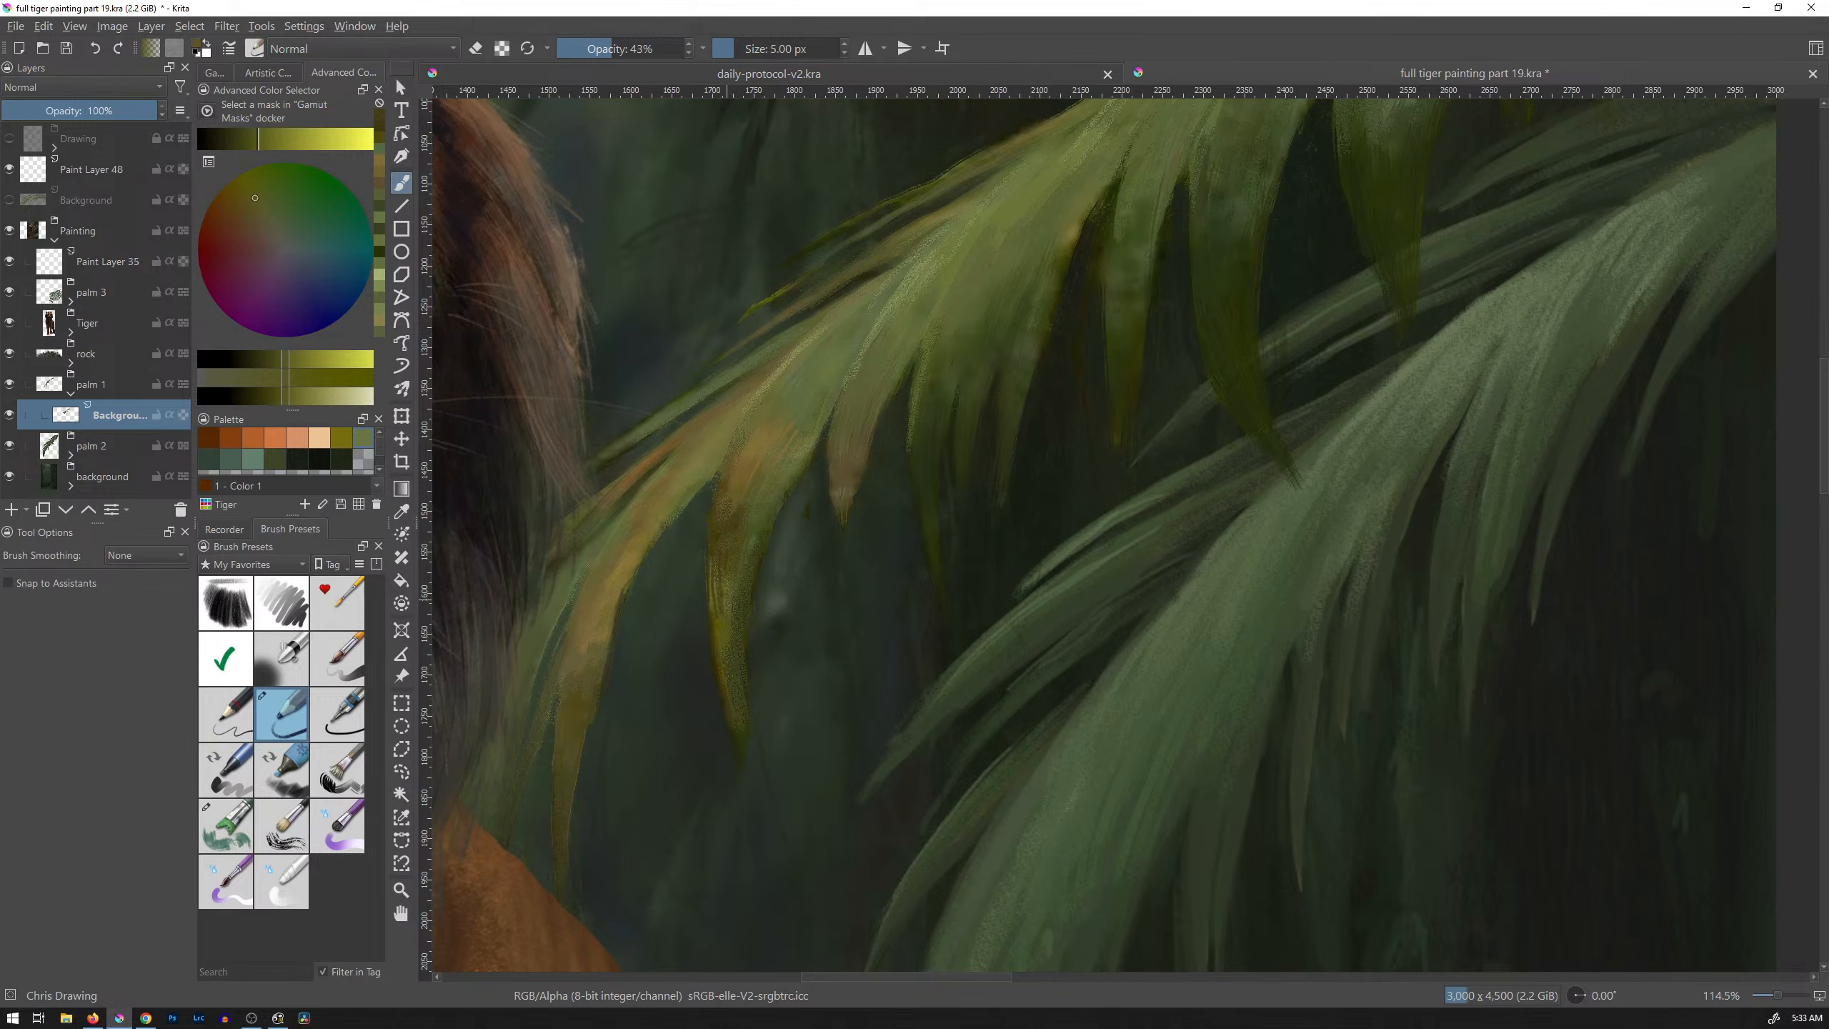
ctrl+click(714, 598)
ctrl+click(713, 600)
drag(714, 568, 718, 576)
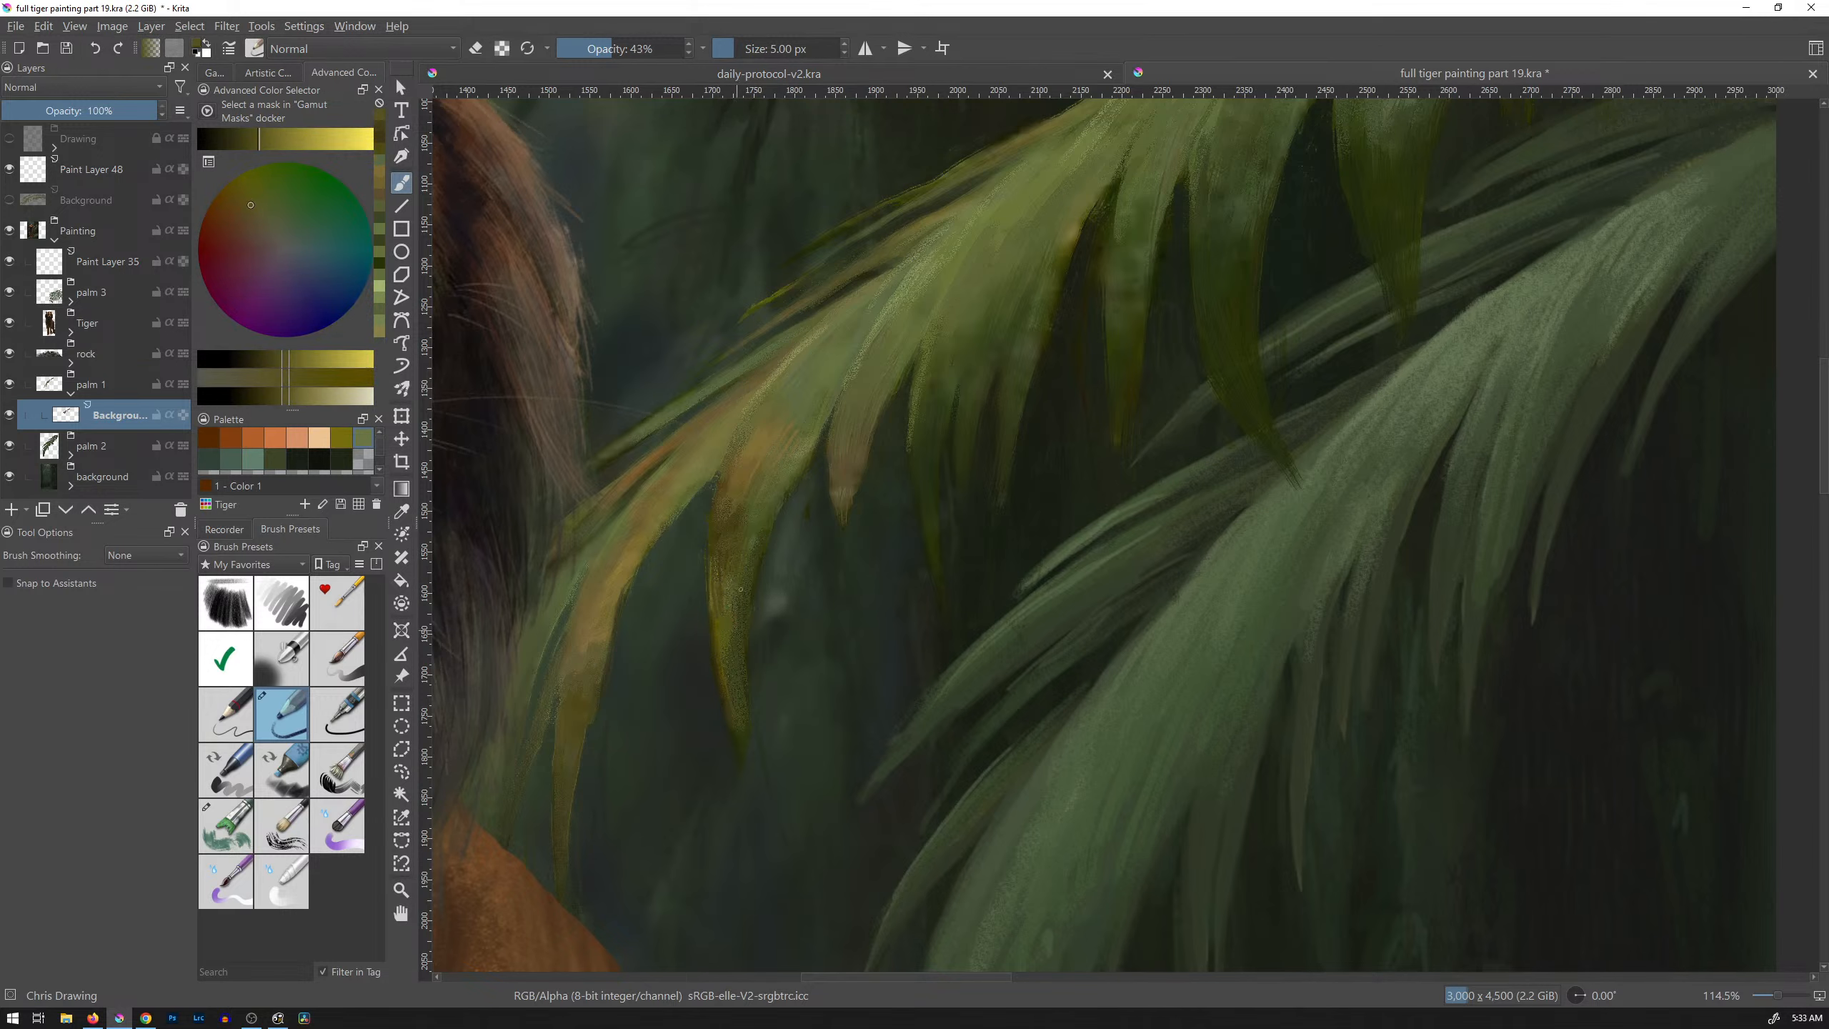
ctrl+click(732, 637)
drag(735, 612, 733, 661)
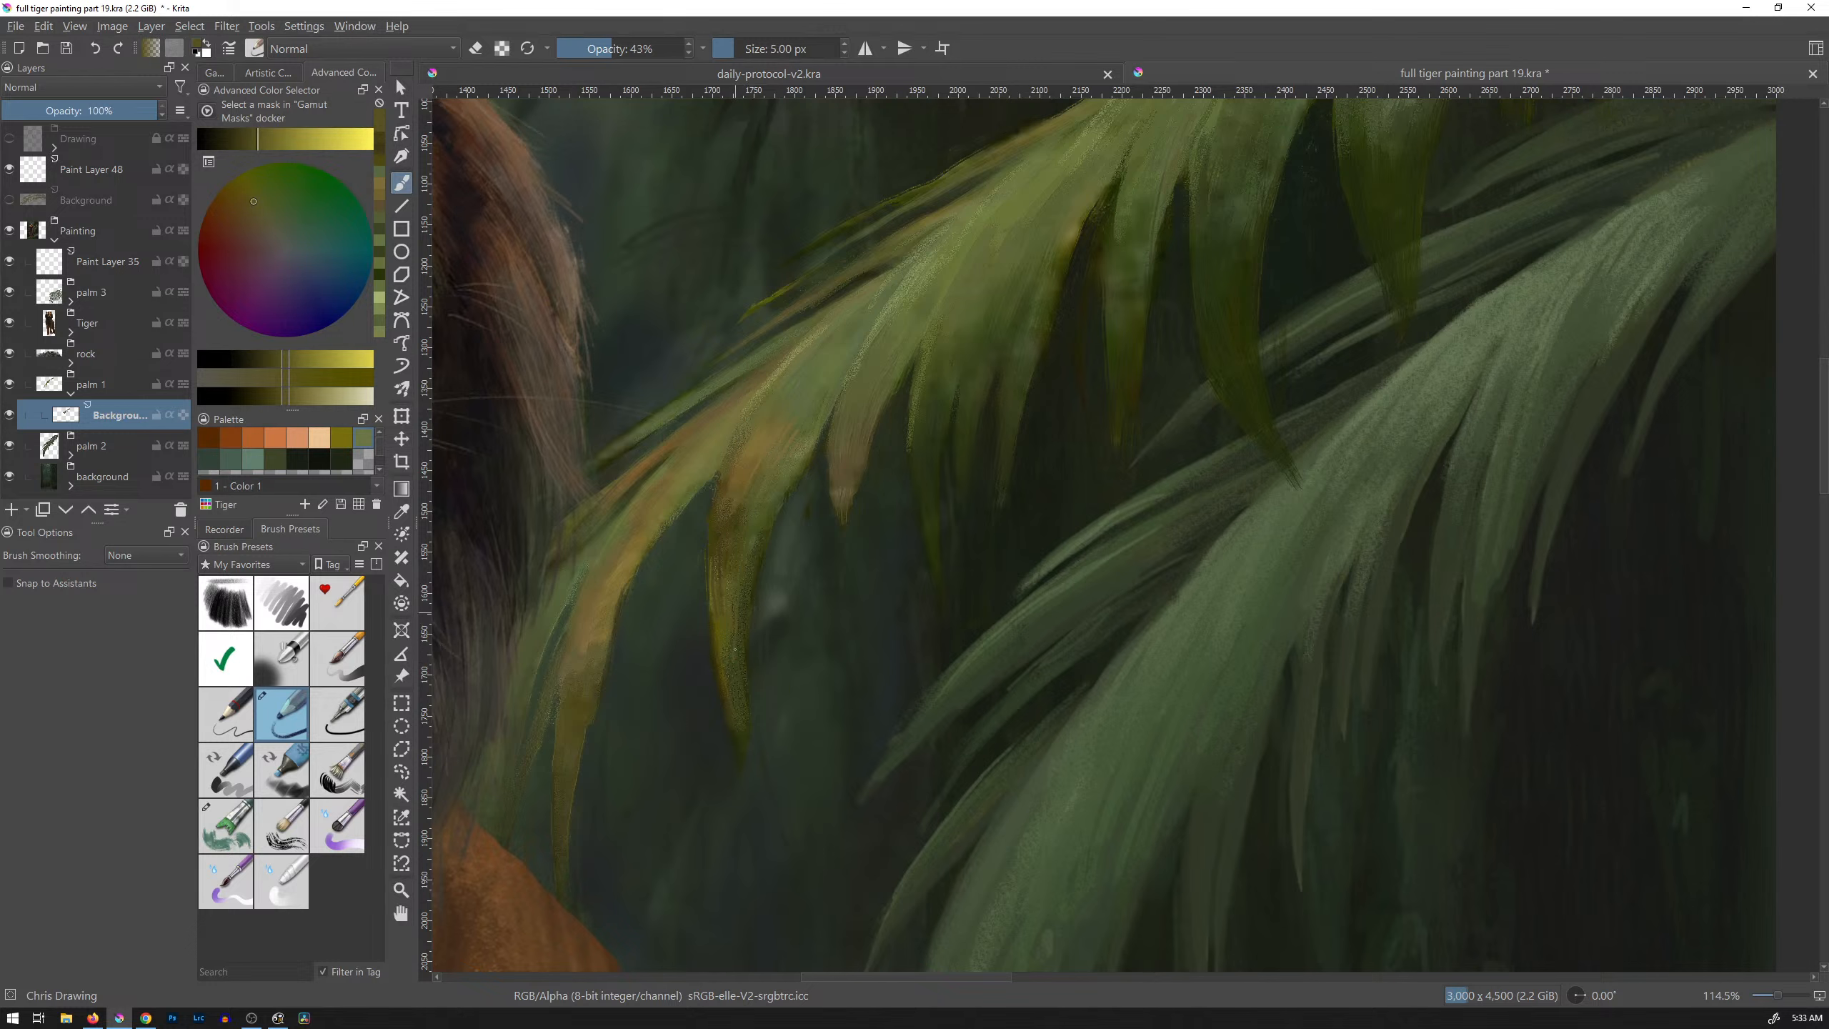
Step: Blend sampled ochre, brown and muted green tones across the base of the curved hanging leaflet with low-opacity strokes
ctrl+click(742, 483)
drag(759, 454, 735, 488)
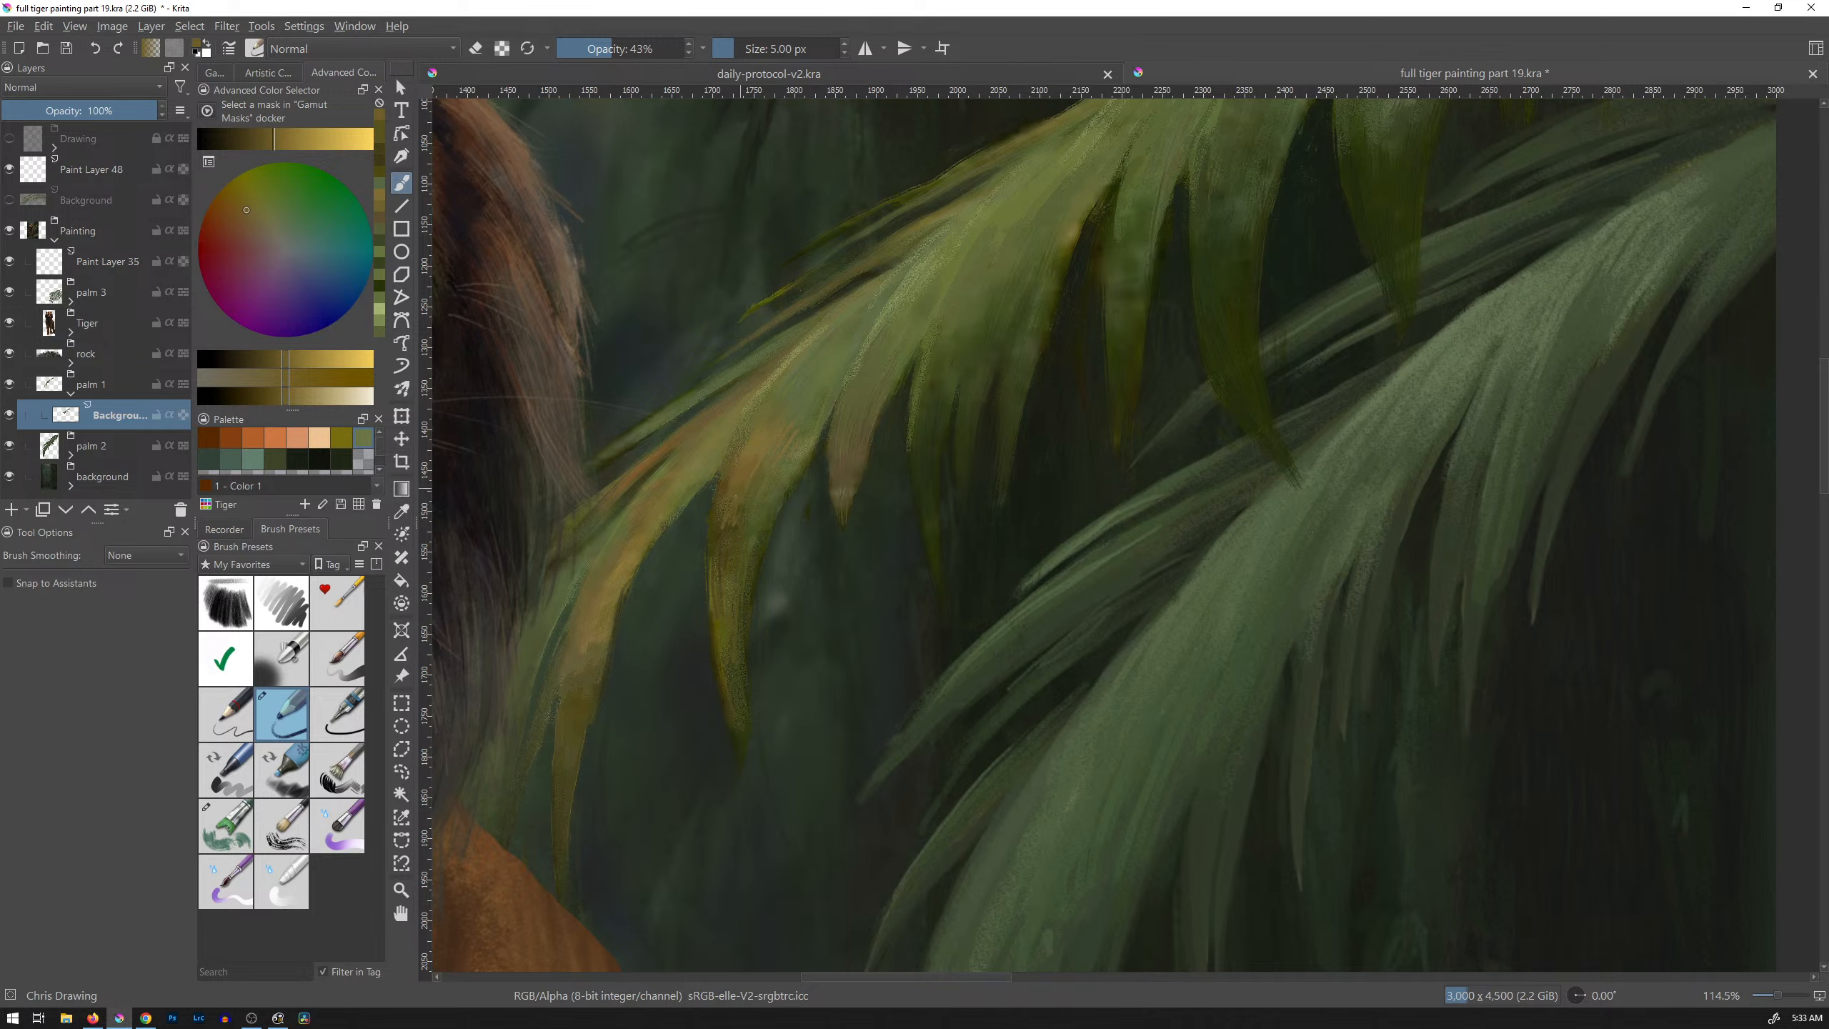
ctrl+click(749, 431)
drag(764, 406, 746, 436)
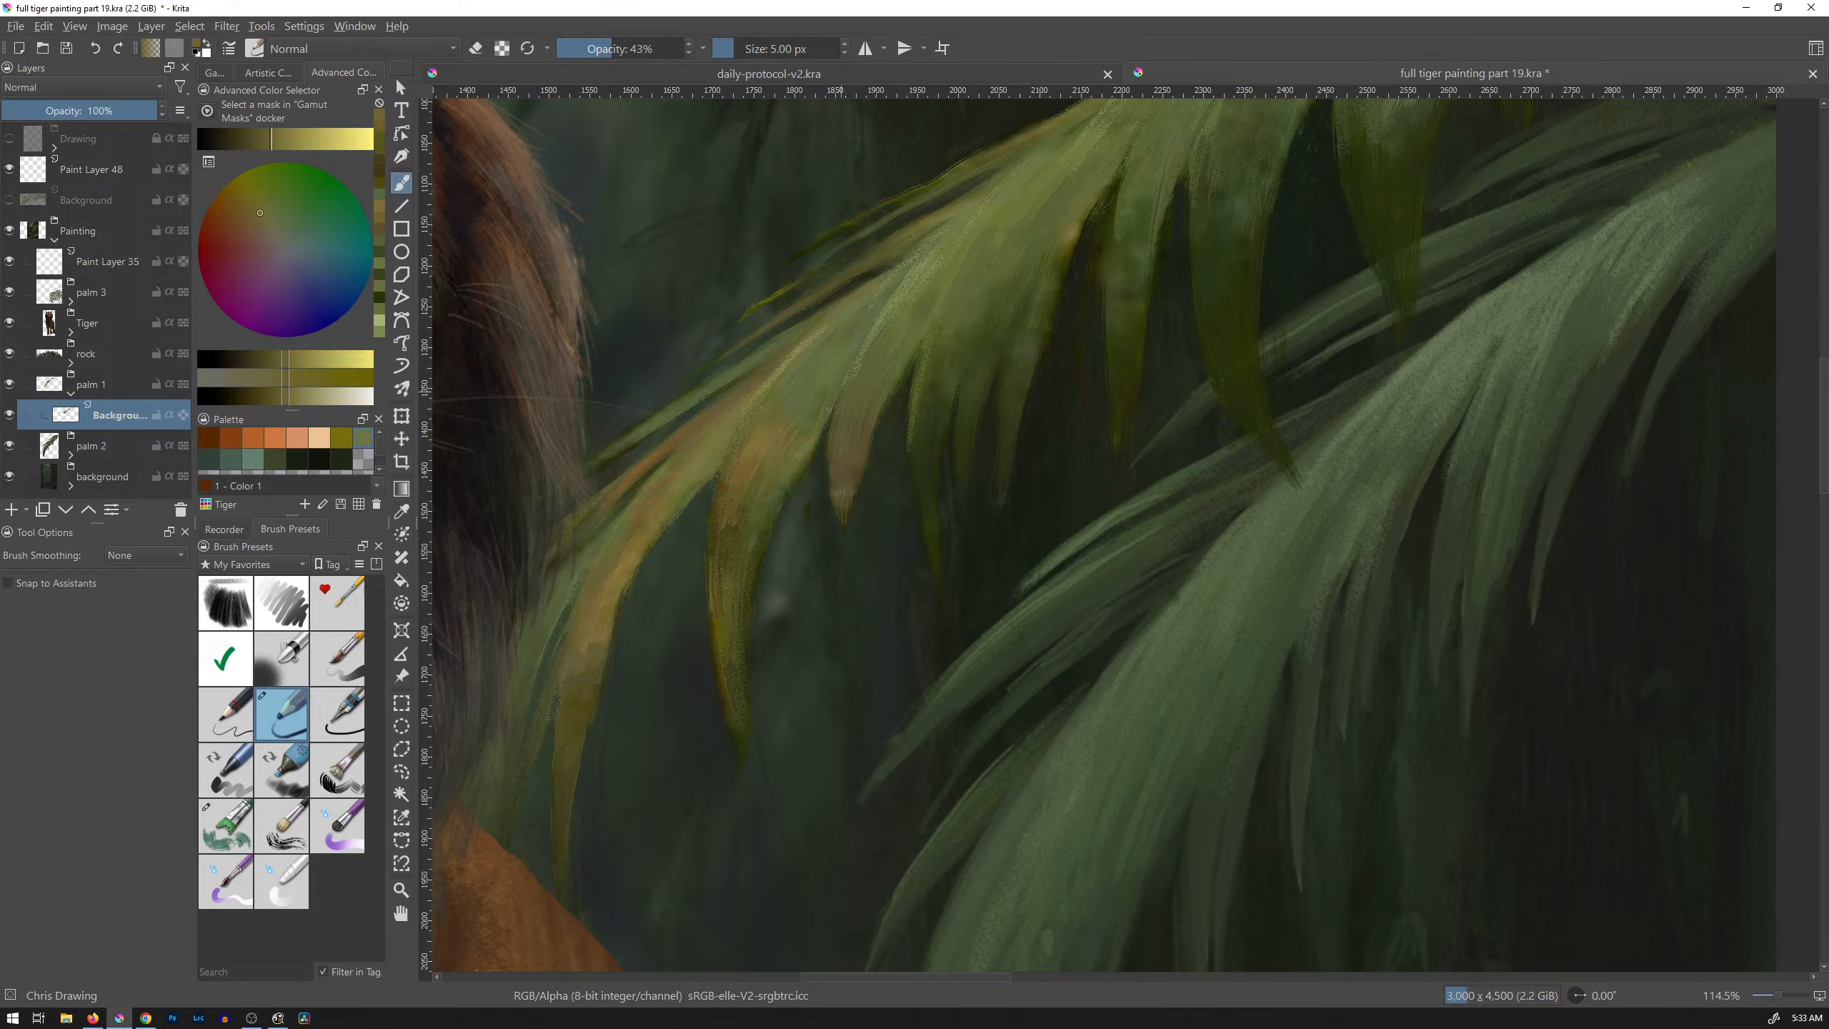
ctrl+click(810, 377)
drag(825, 378, 776, 485)
ctrl+click(805, 445)
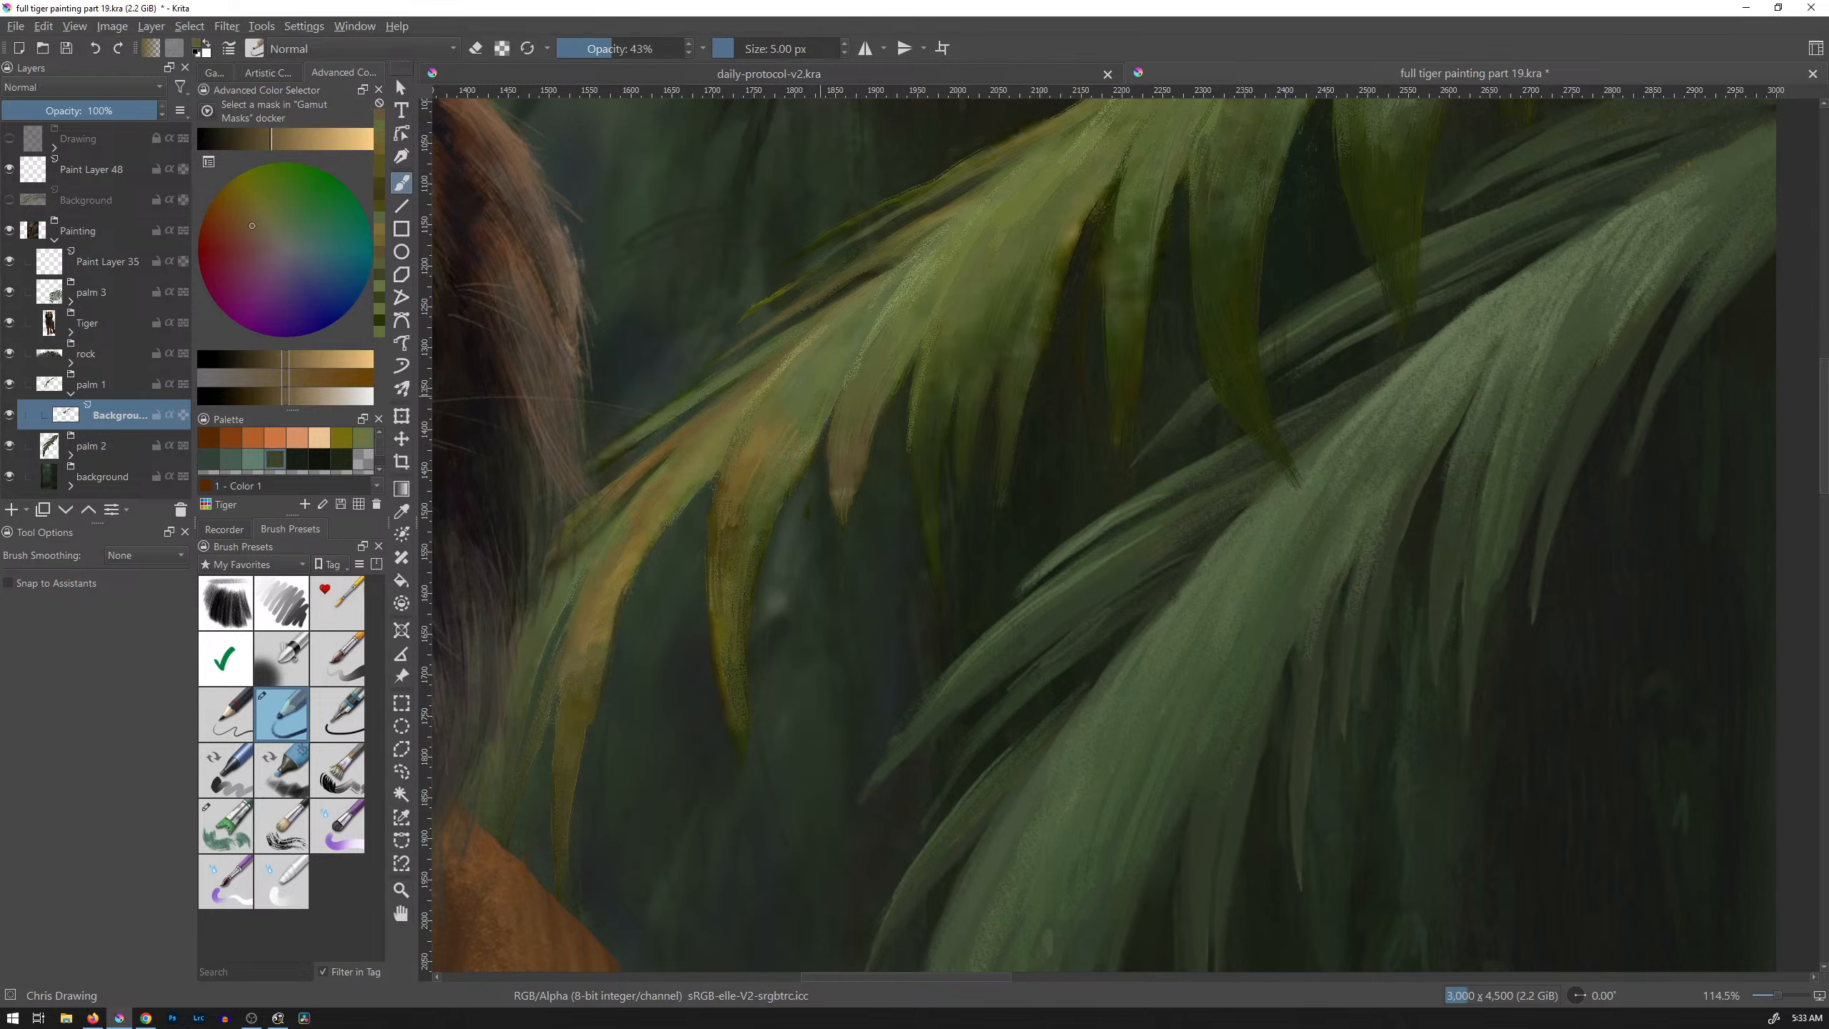
ctrl+click(820, 396)
drag(792, 392, 773, 405)
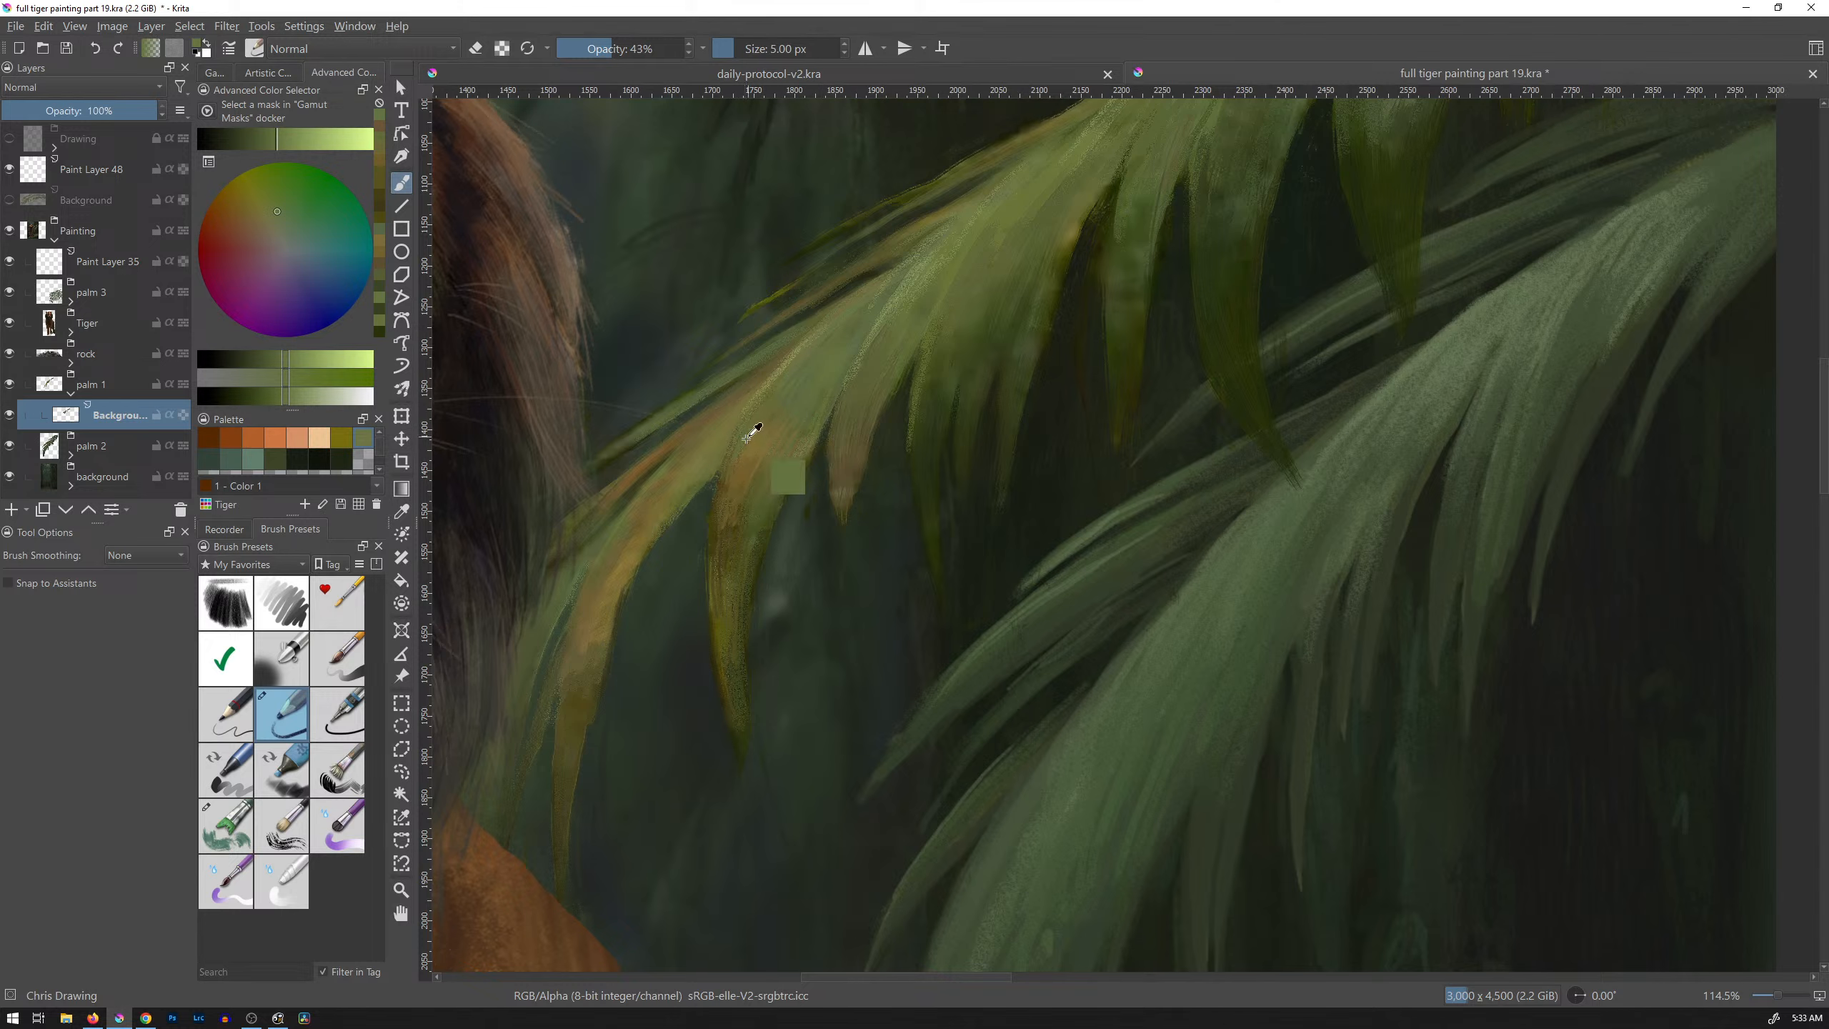
drag(765, 507, 721, 520)
Step: Refine the outer edge of the curved leaflet's upper half with sampled olive and light green tones
ctrl+click(637, 581)
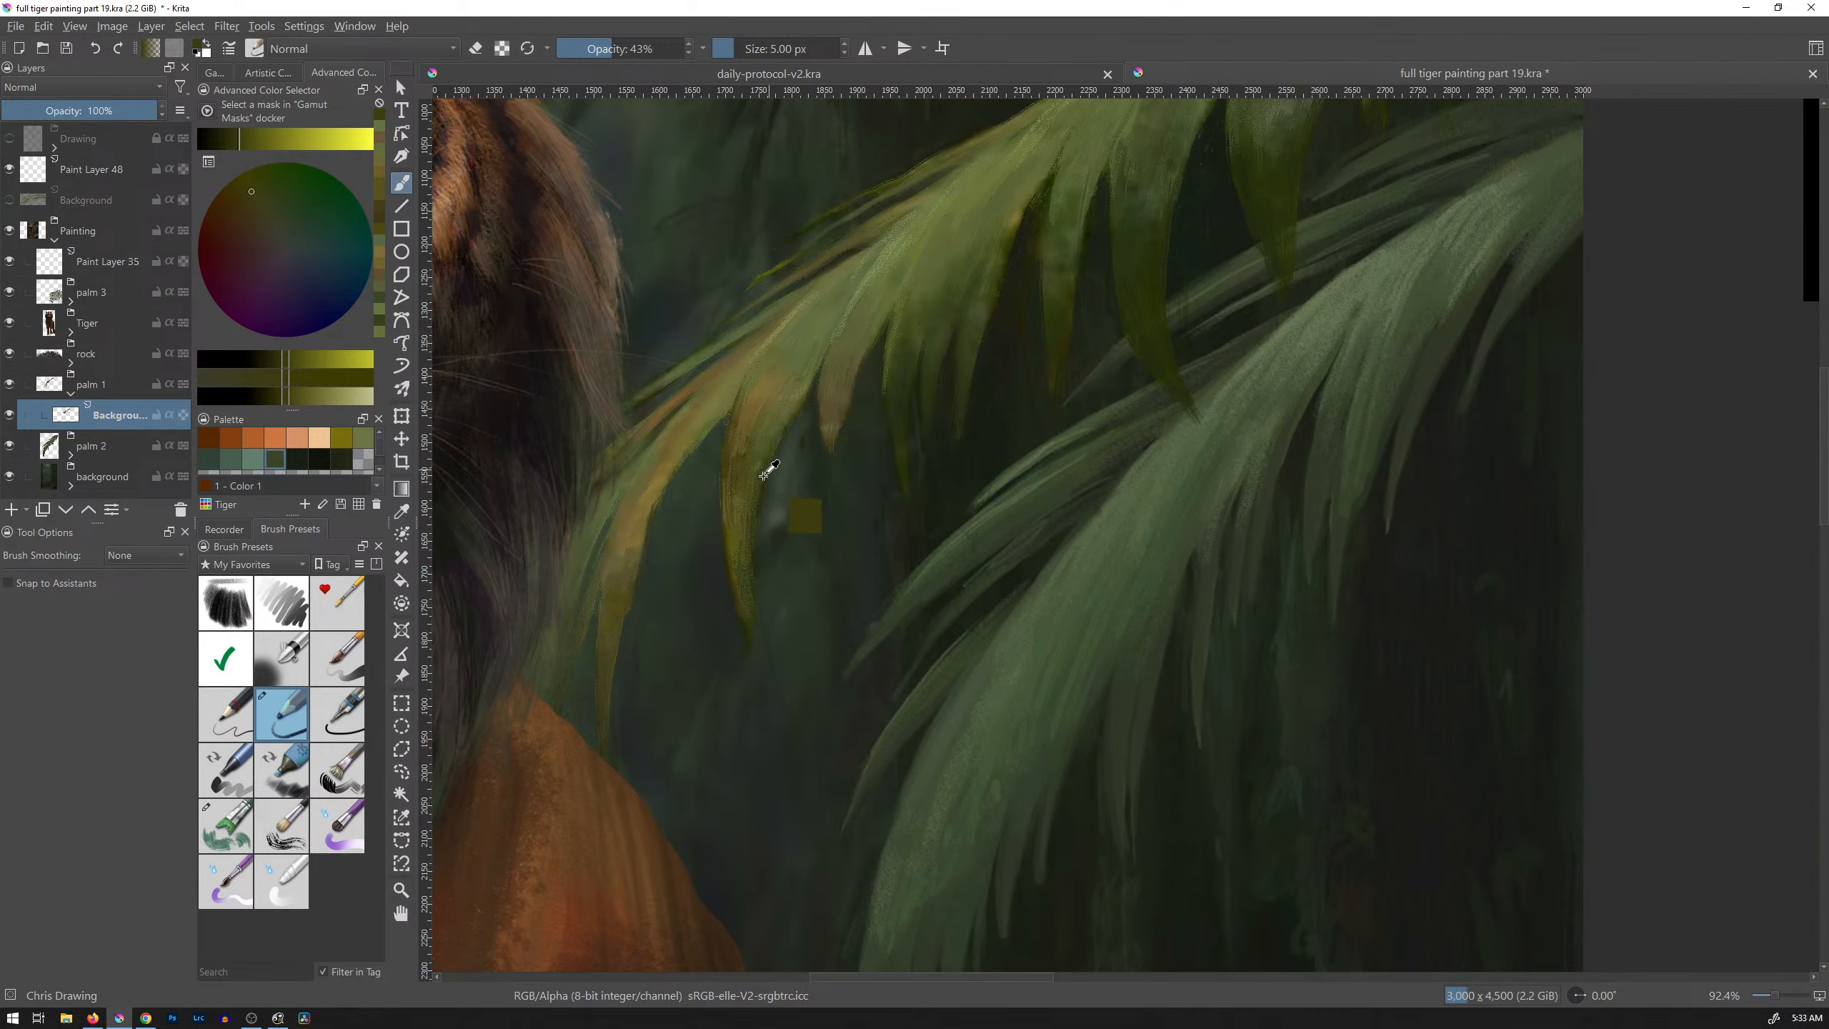
drag(767, 478, 817, 490)
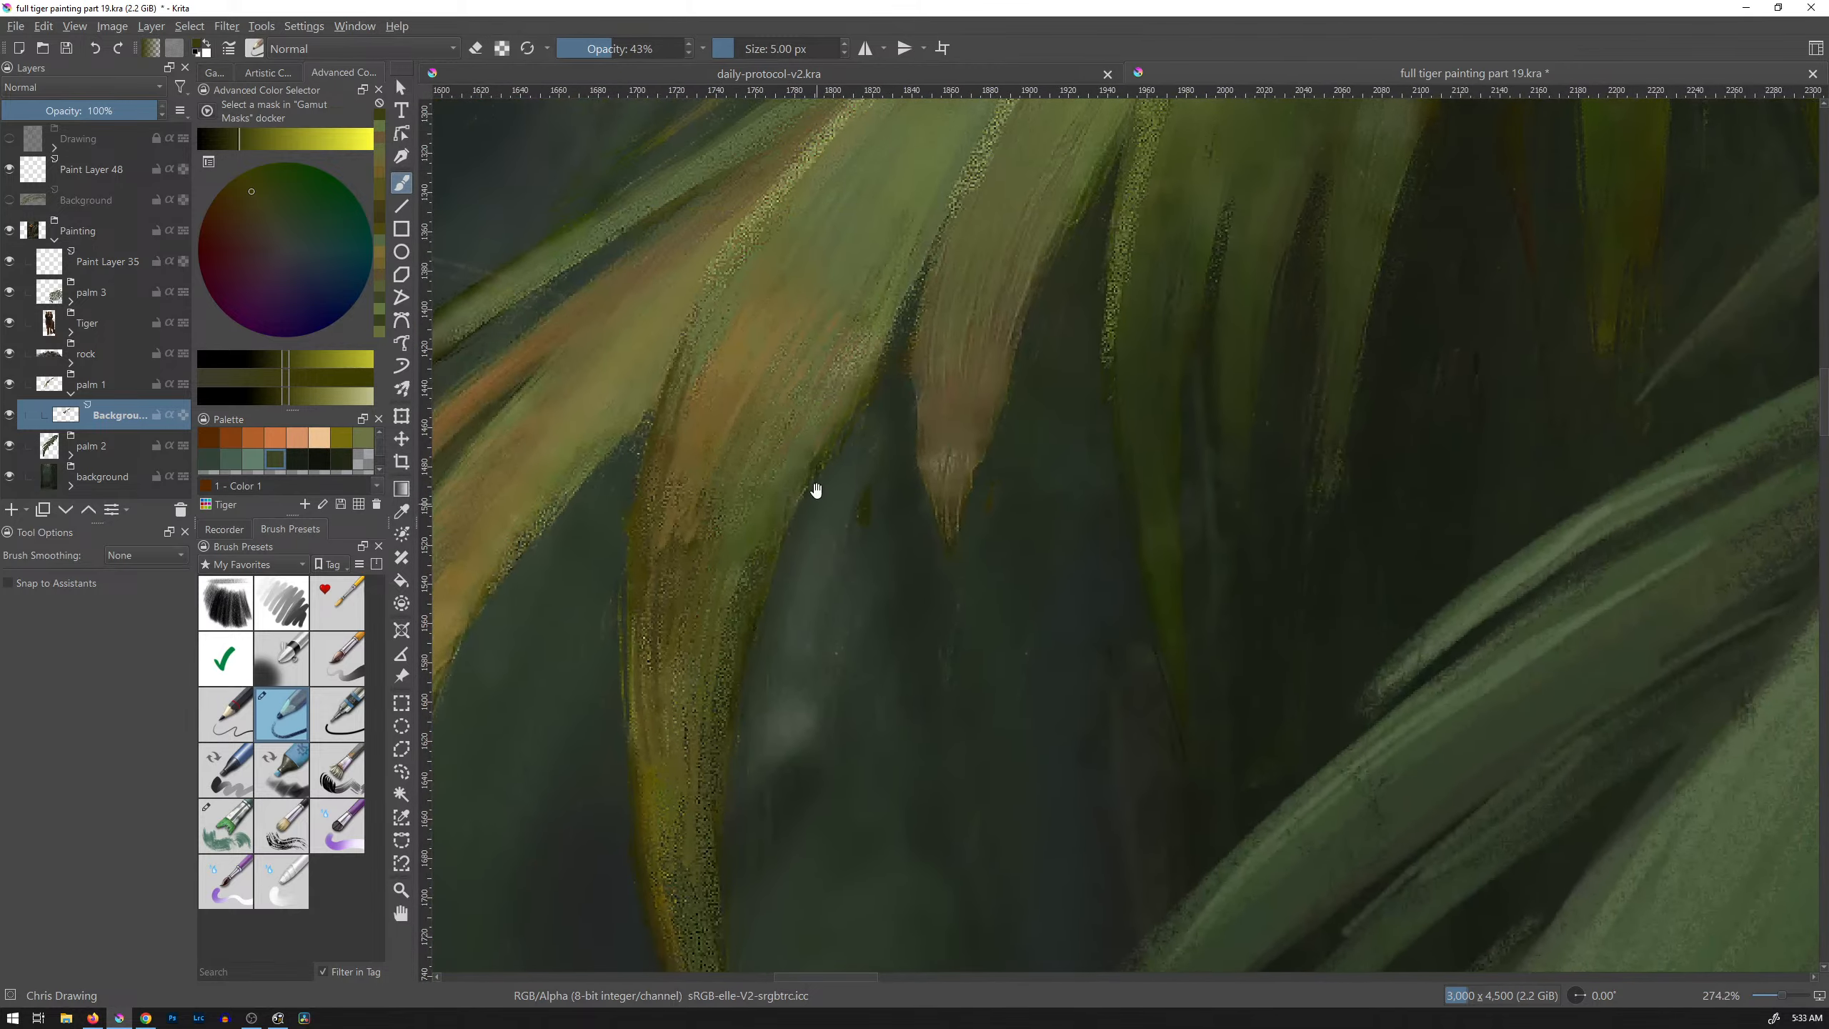
ctrl+click(715, 339)
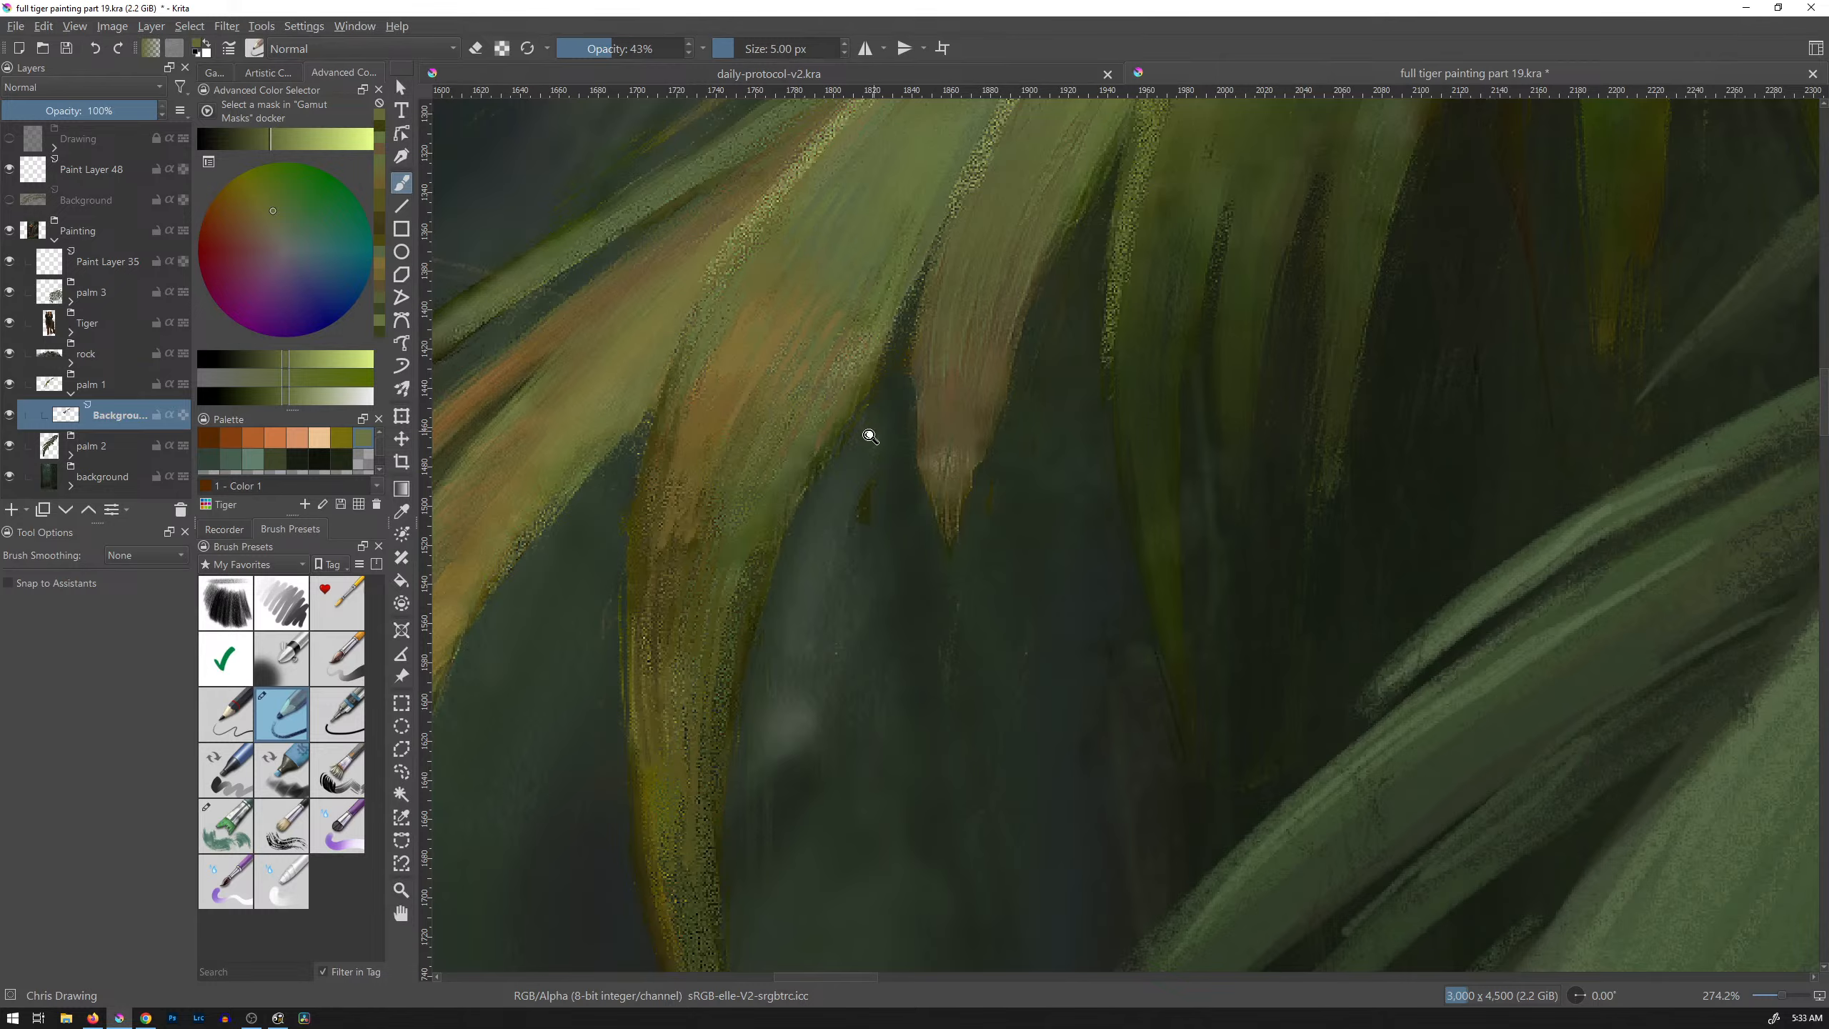
drag(865, 425, 833, 519)
key(e)
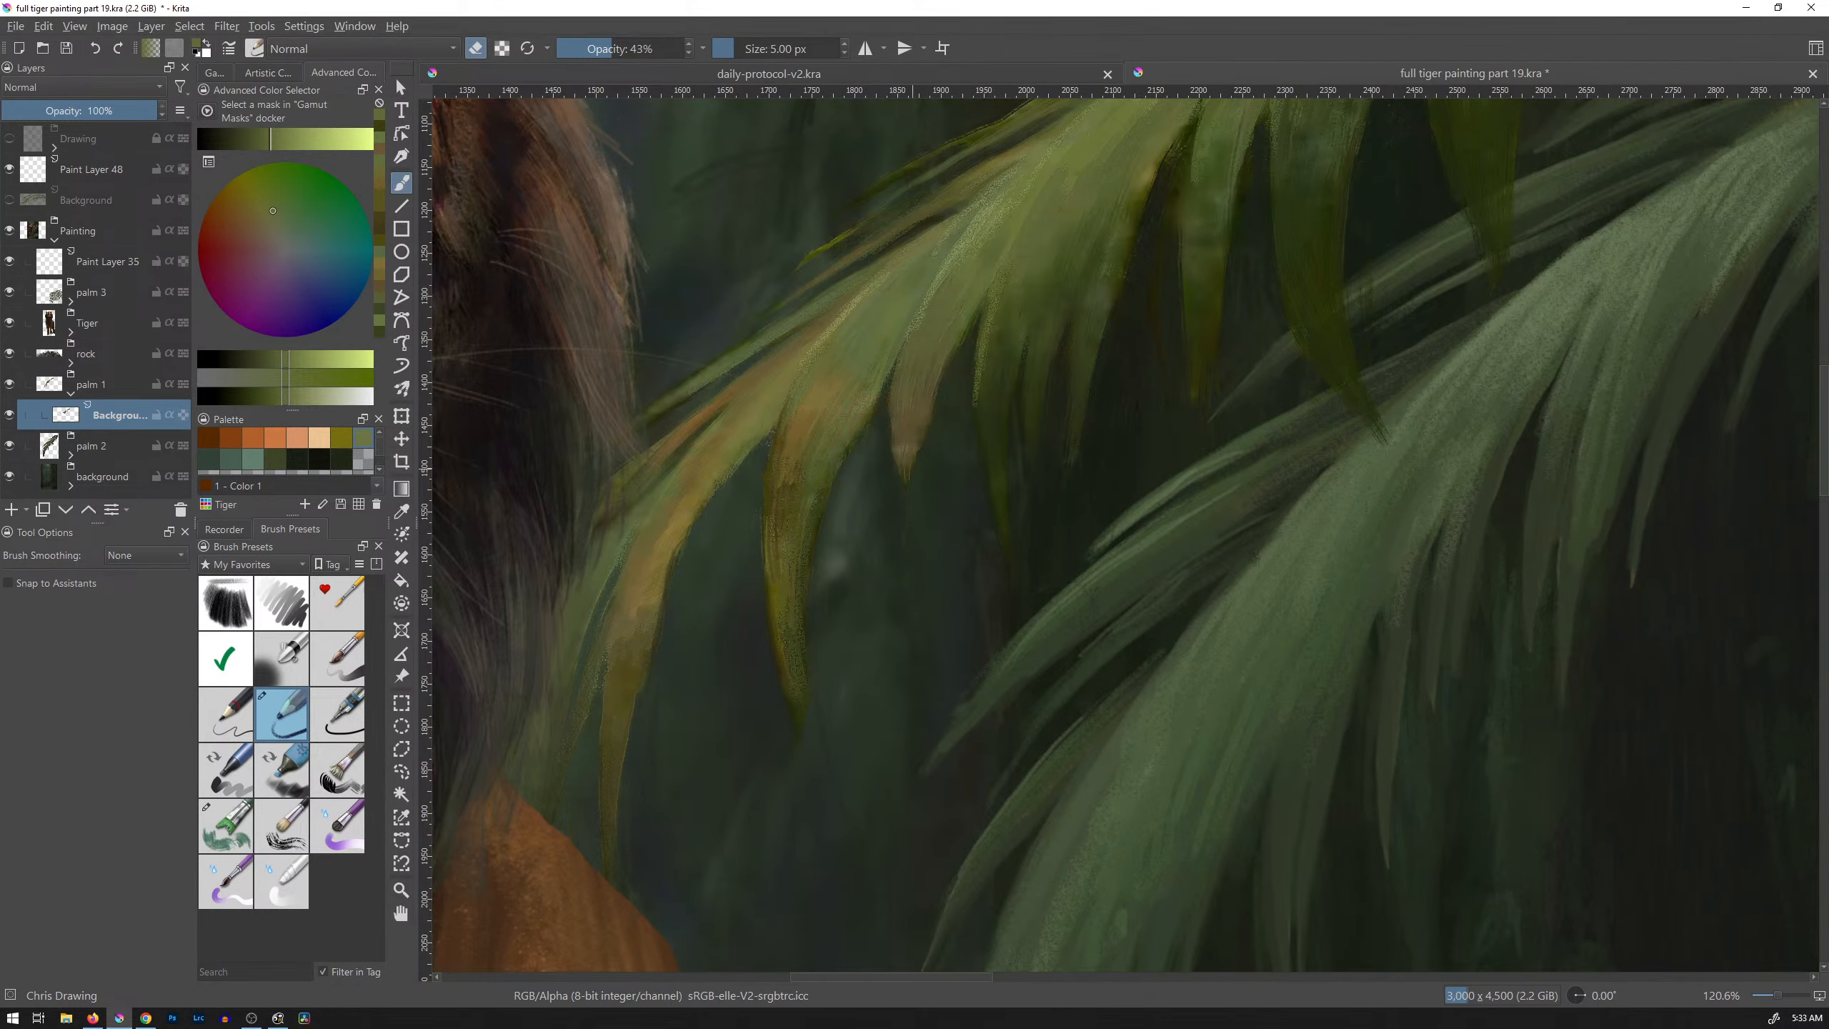
key(e)
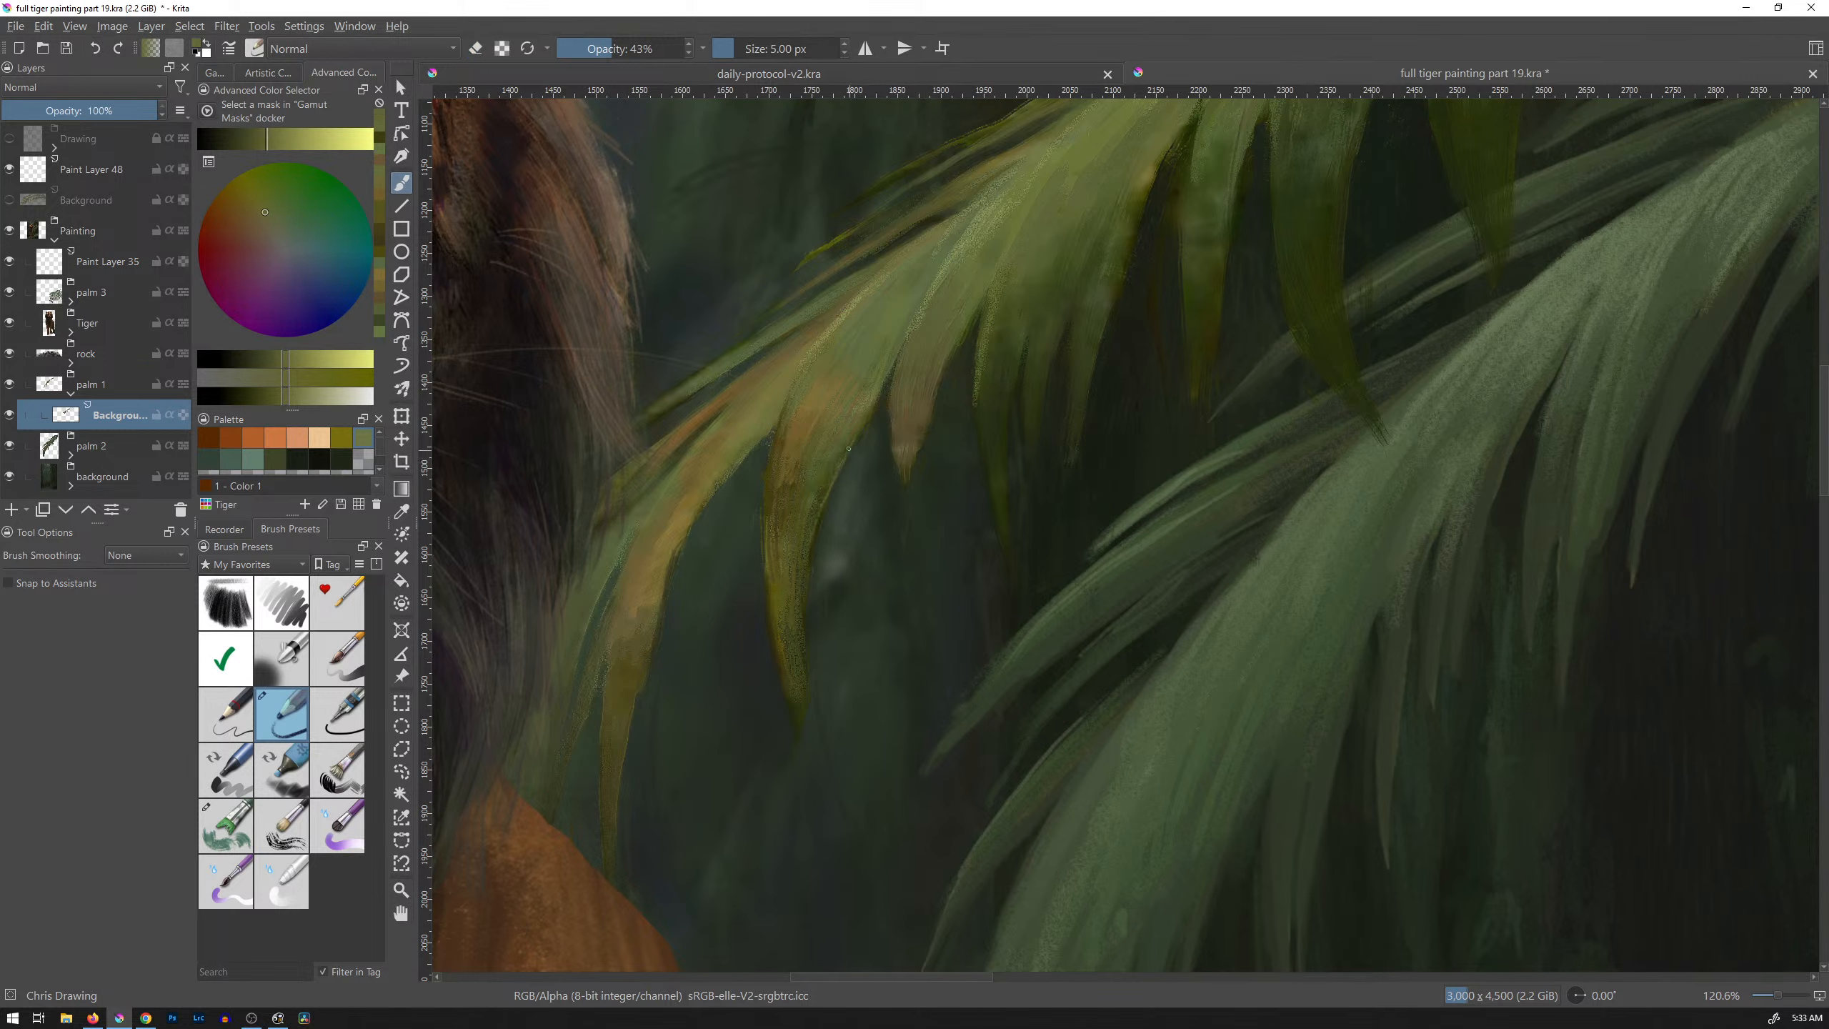
ctrl+click(826, 494)
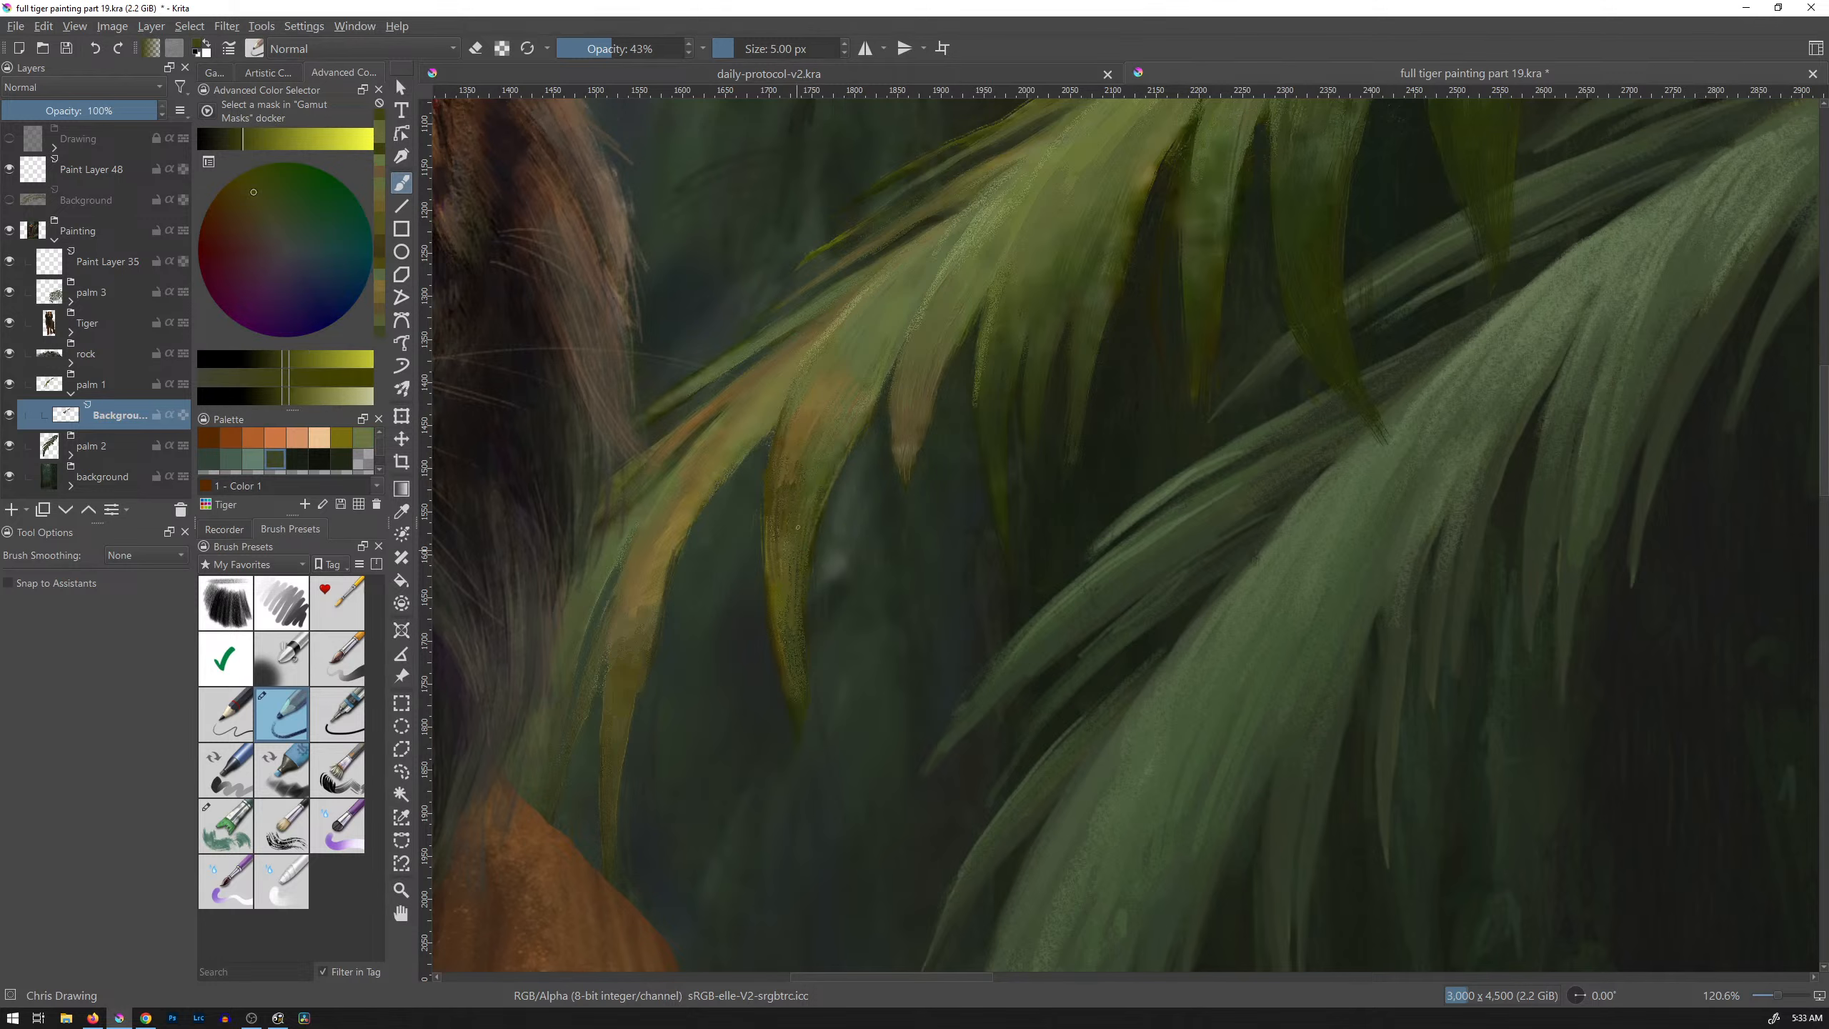
Step: Paint a darkened sampled green along the curved leaflet's outer edge and blend sampled dark olive greens into its tip
mouse_move(908, 511)
mouse_down()
mouse_move(898, 556)
mouse_move(915, 429)
mouse_up()
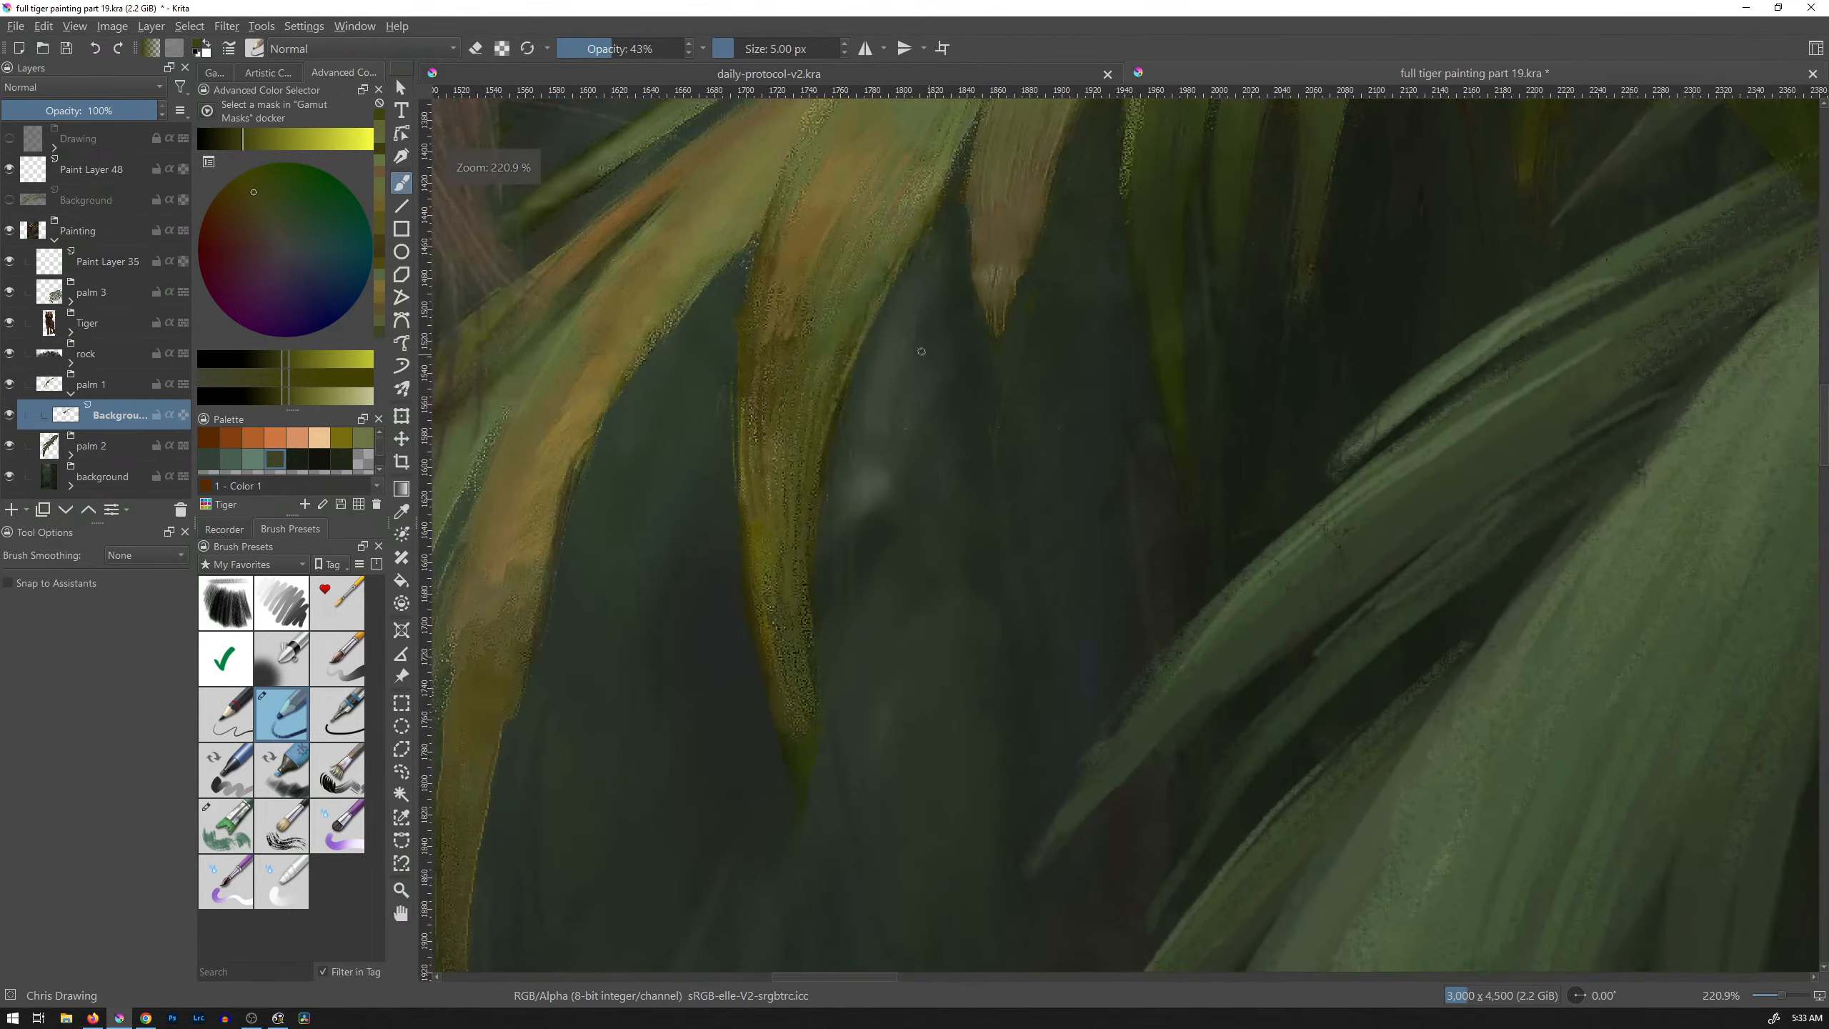
ctrl+click(860, 327)
drag(258, 137, 241, 138)
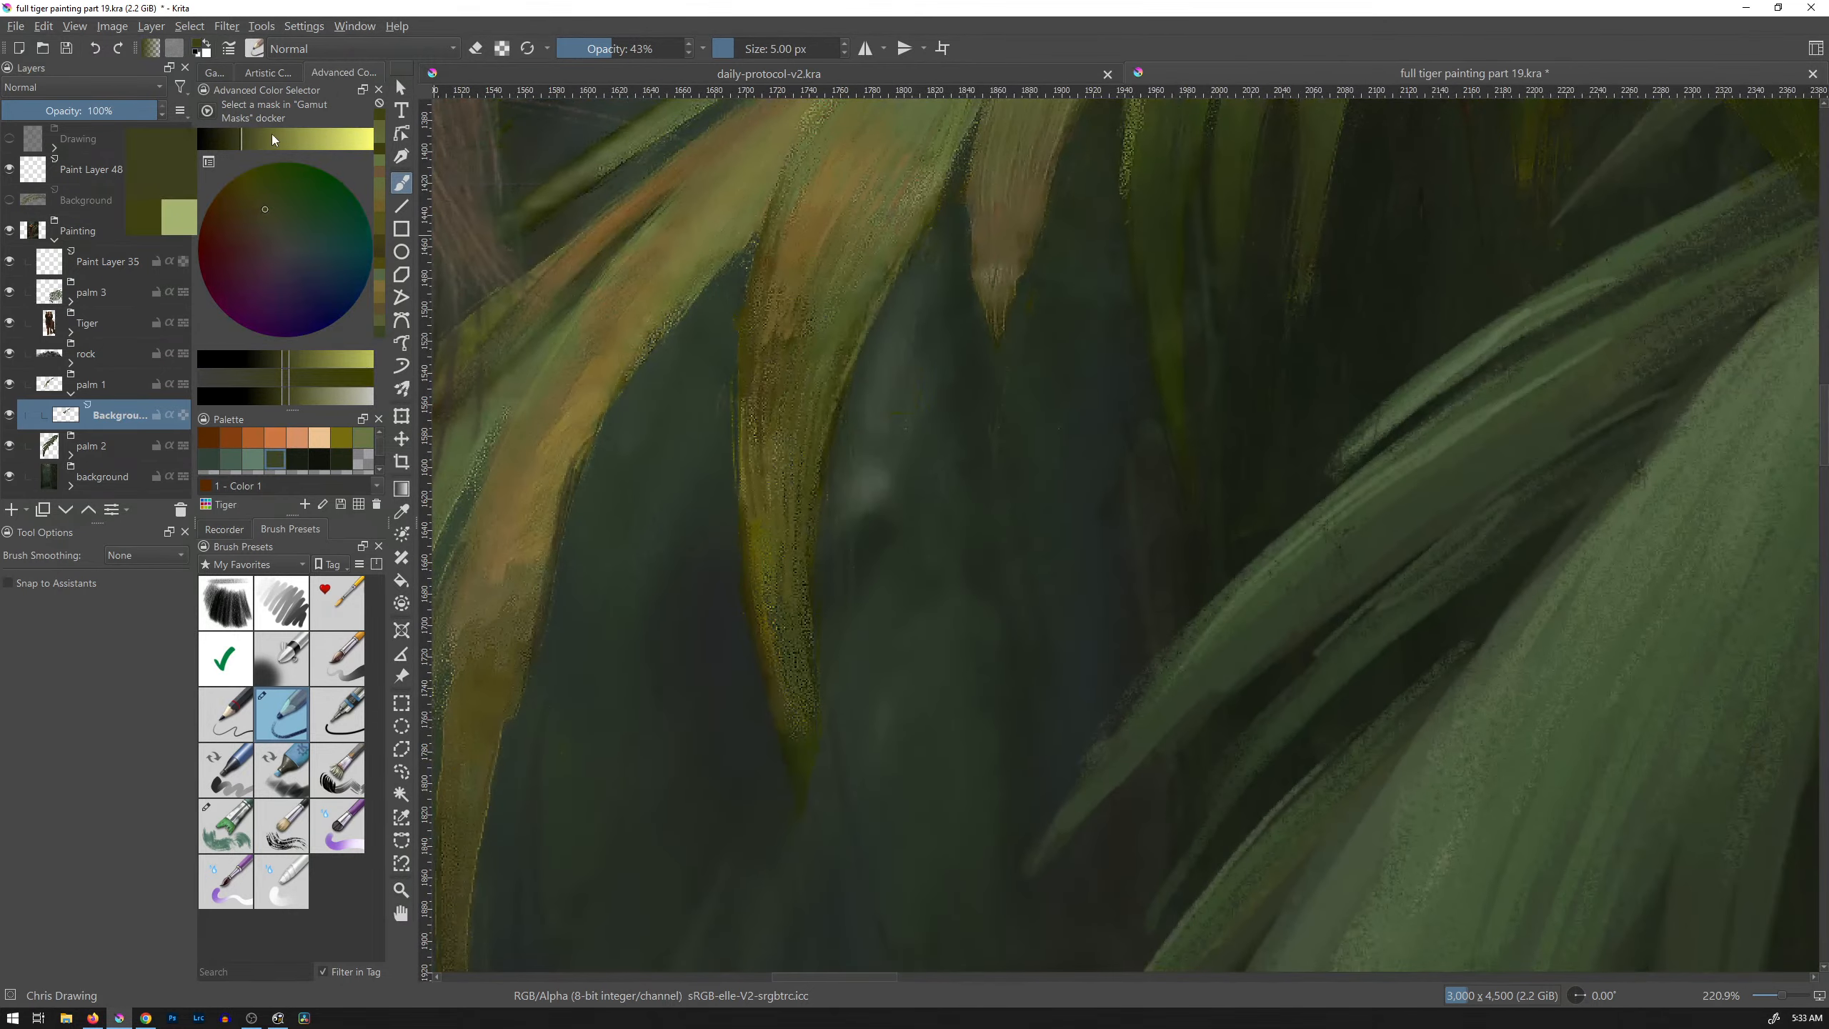
drag(858, 348, 848, 376)
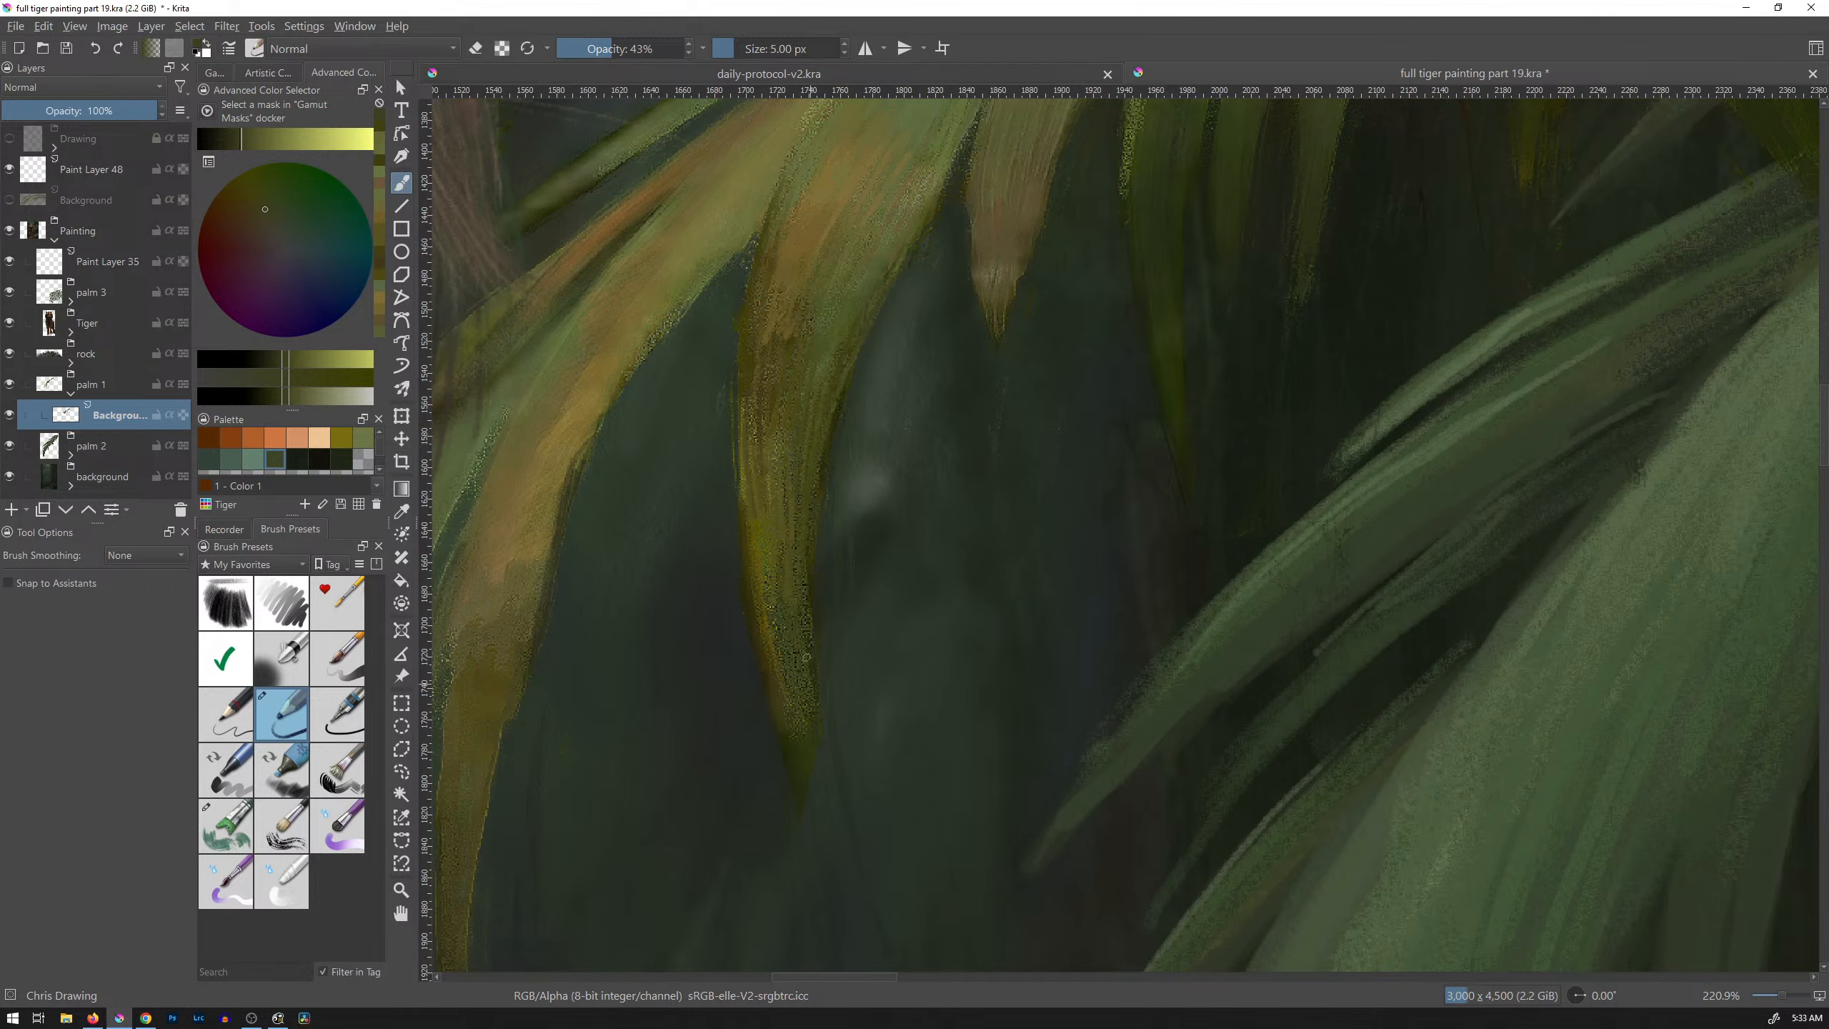
ctrl+click(795, 757)
drag(801, 745, 796, 717)
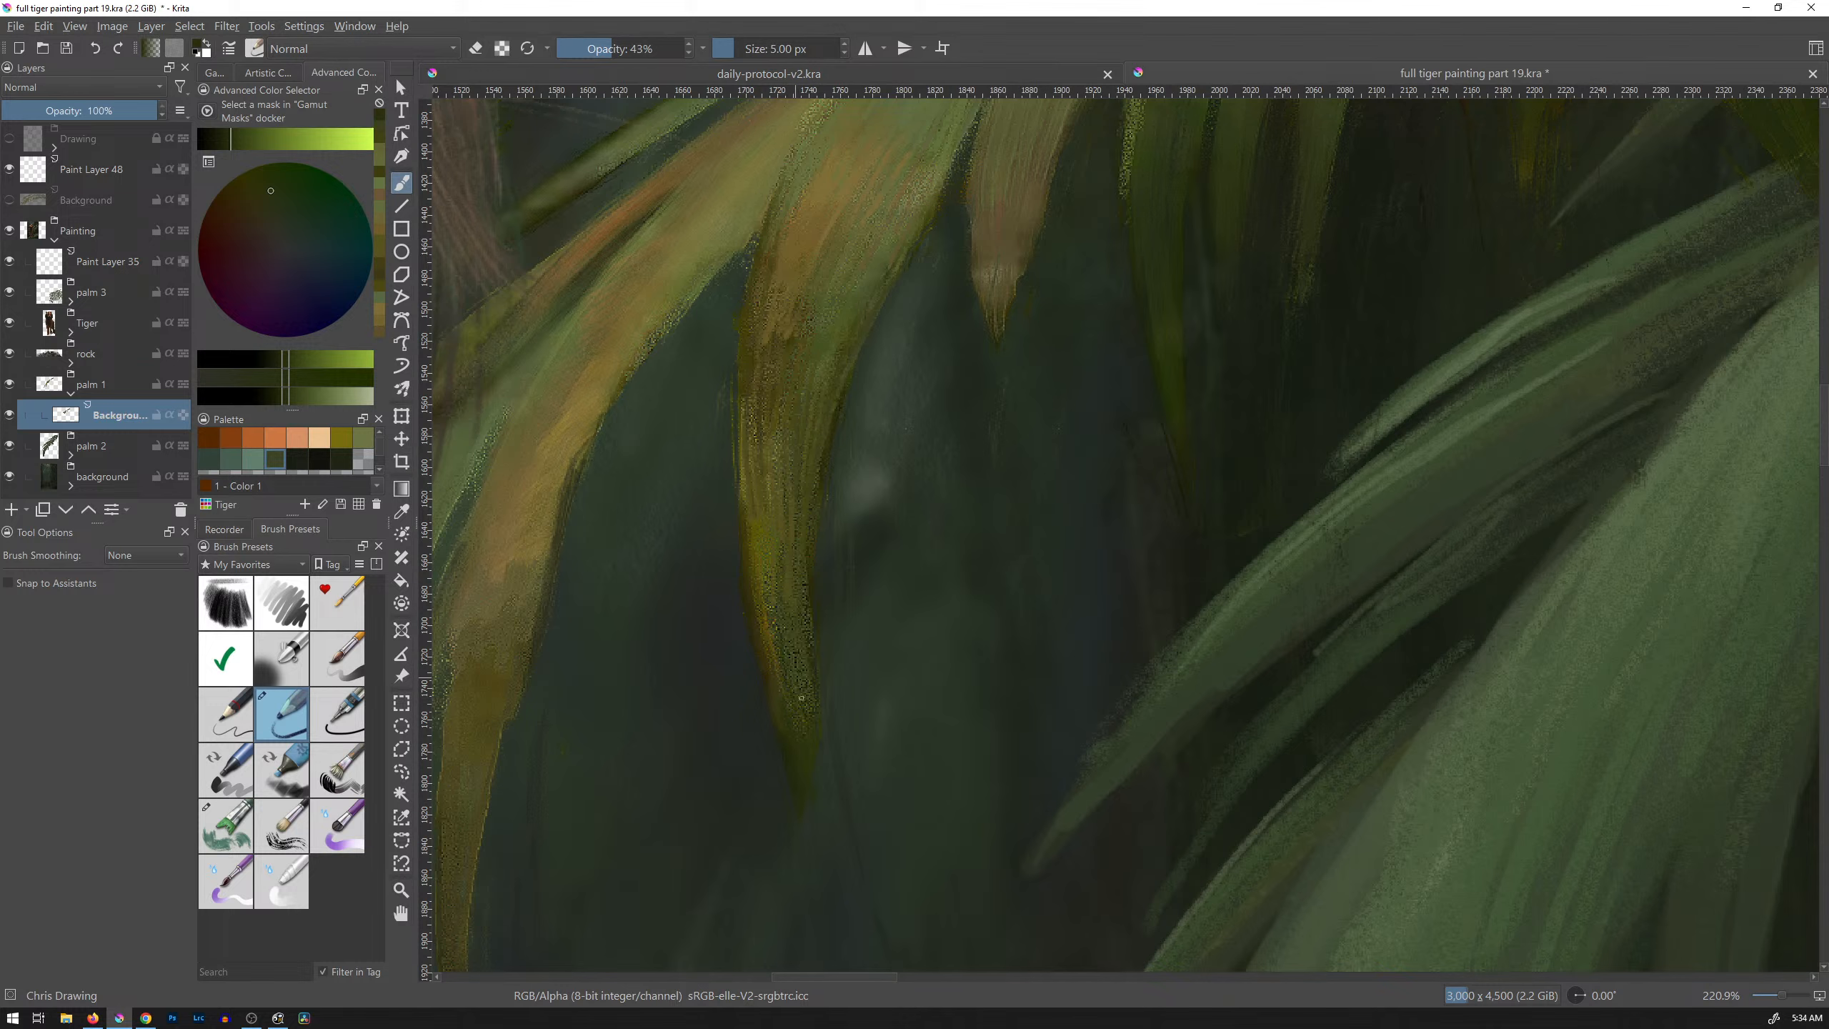
ctrl+click(793, 697)
drag(814, 713, 824, 807)
scroll(857, 500, down, 5)
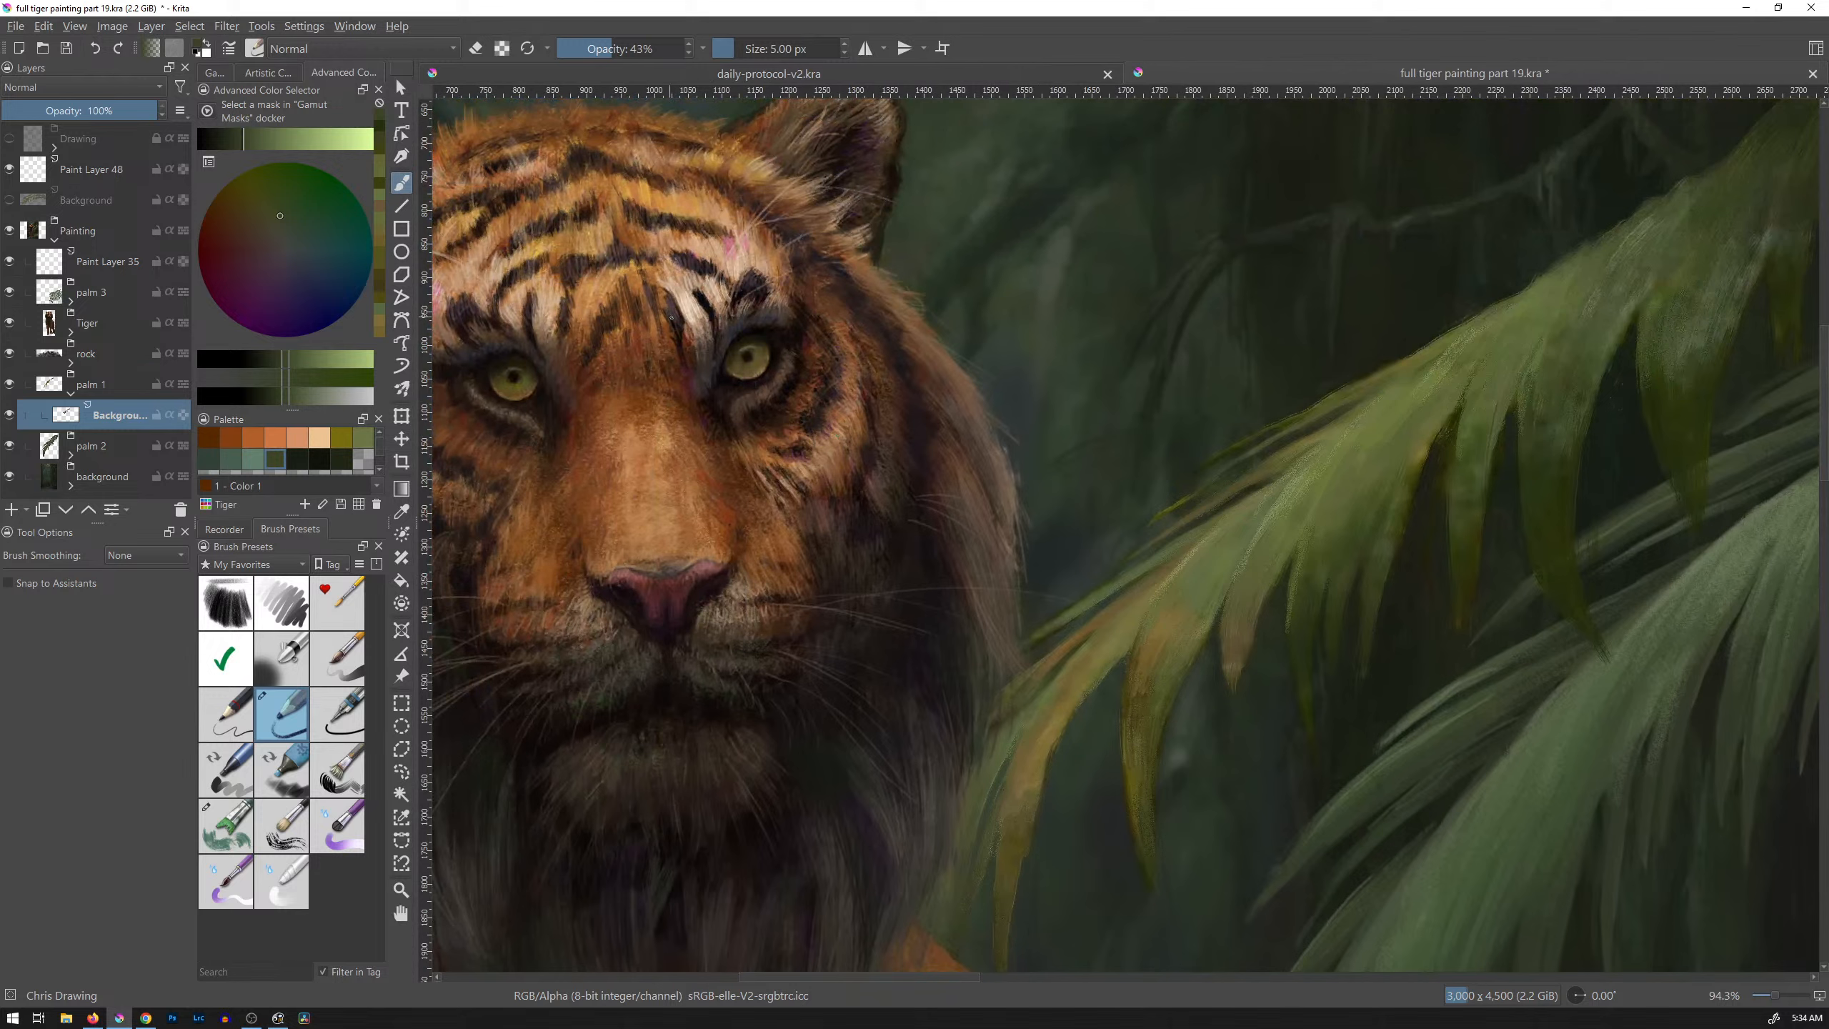
scroll(1366, 484, down, 4)
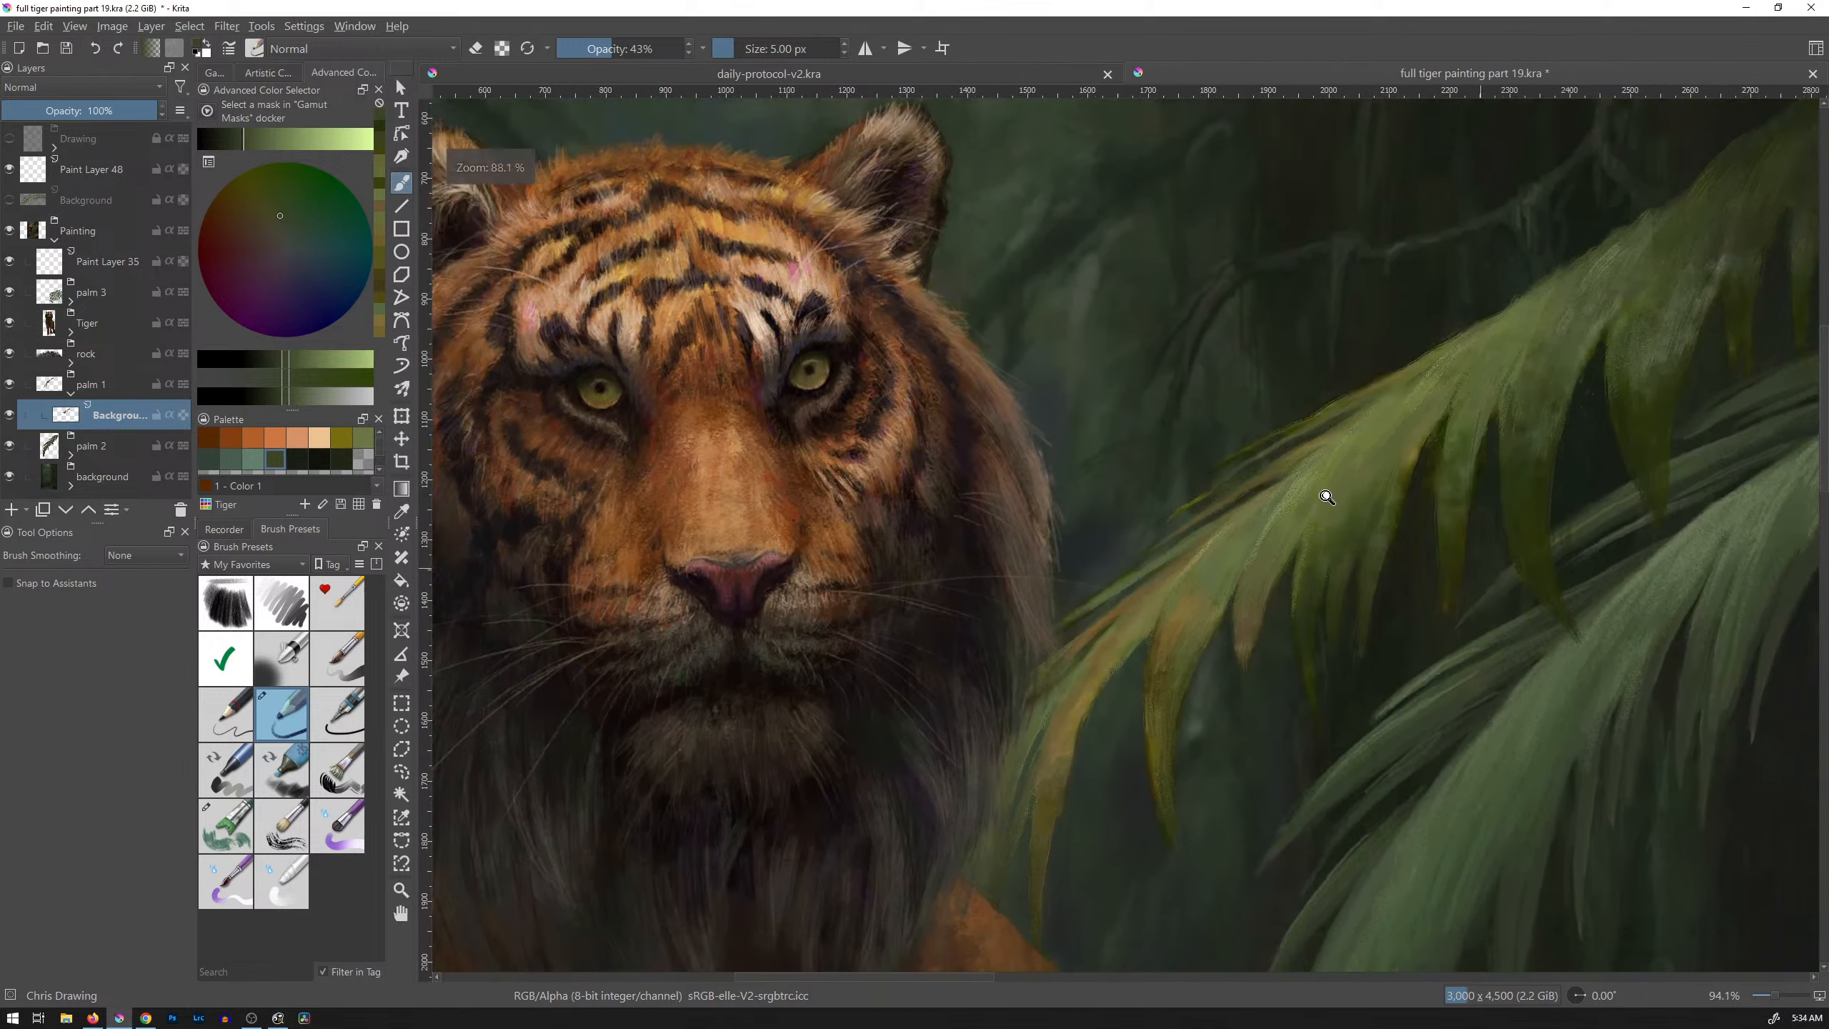
scroll(1127, 446, down, 2)
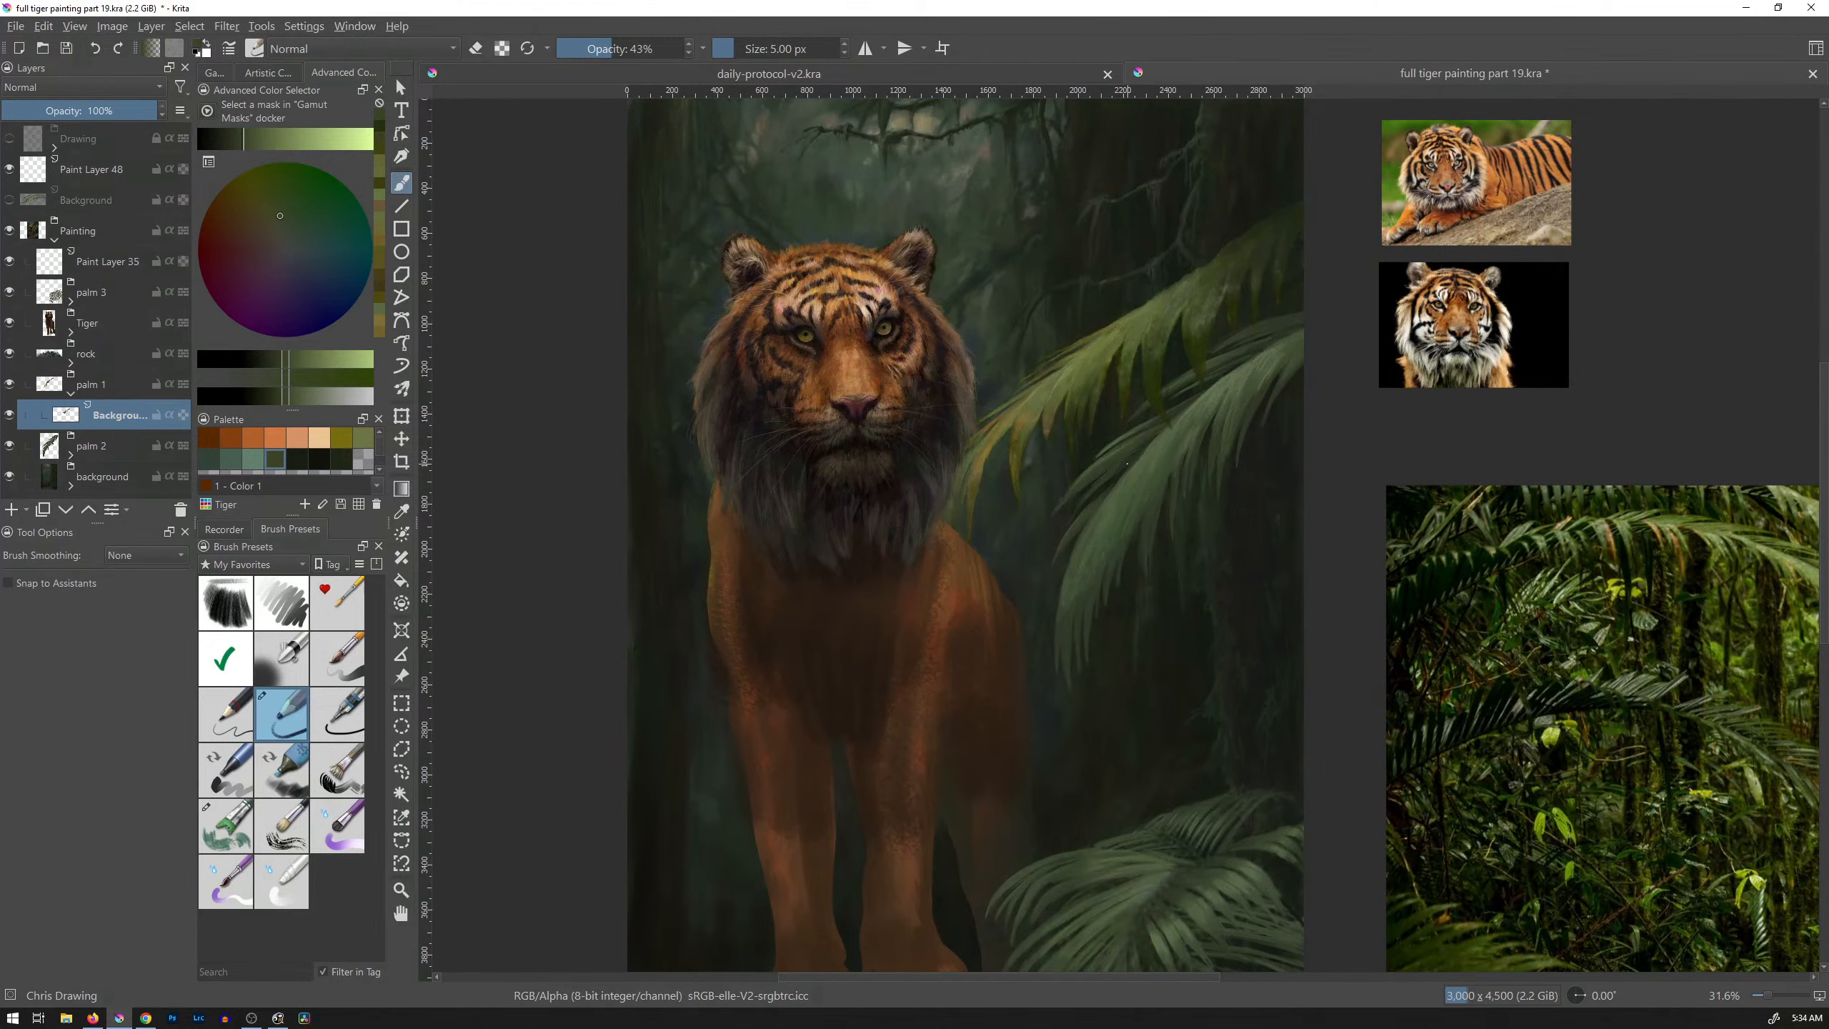
scroll(1076, 414, up, 5)
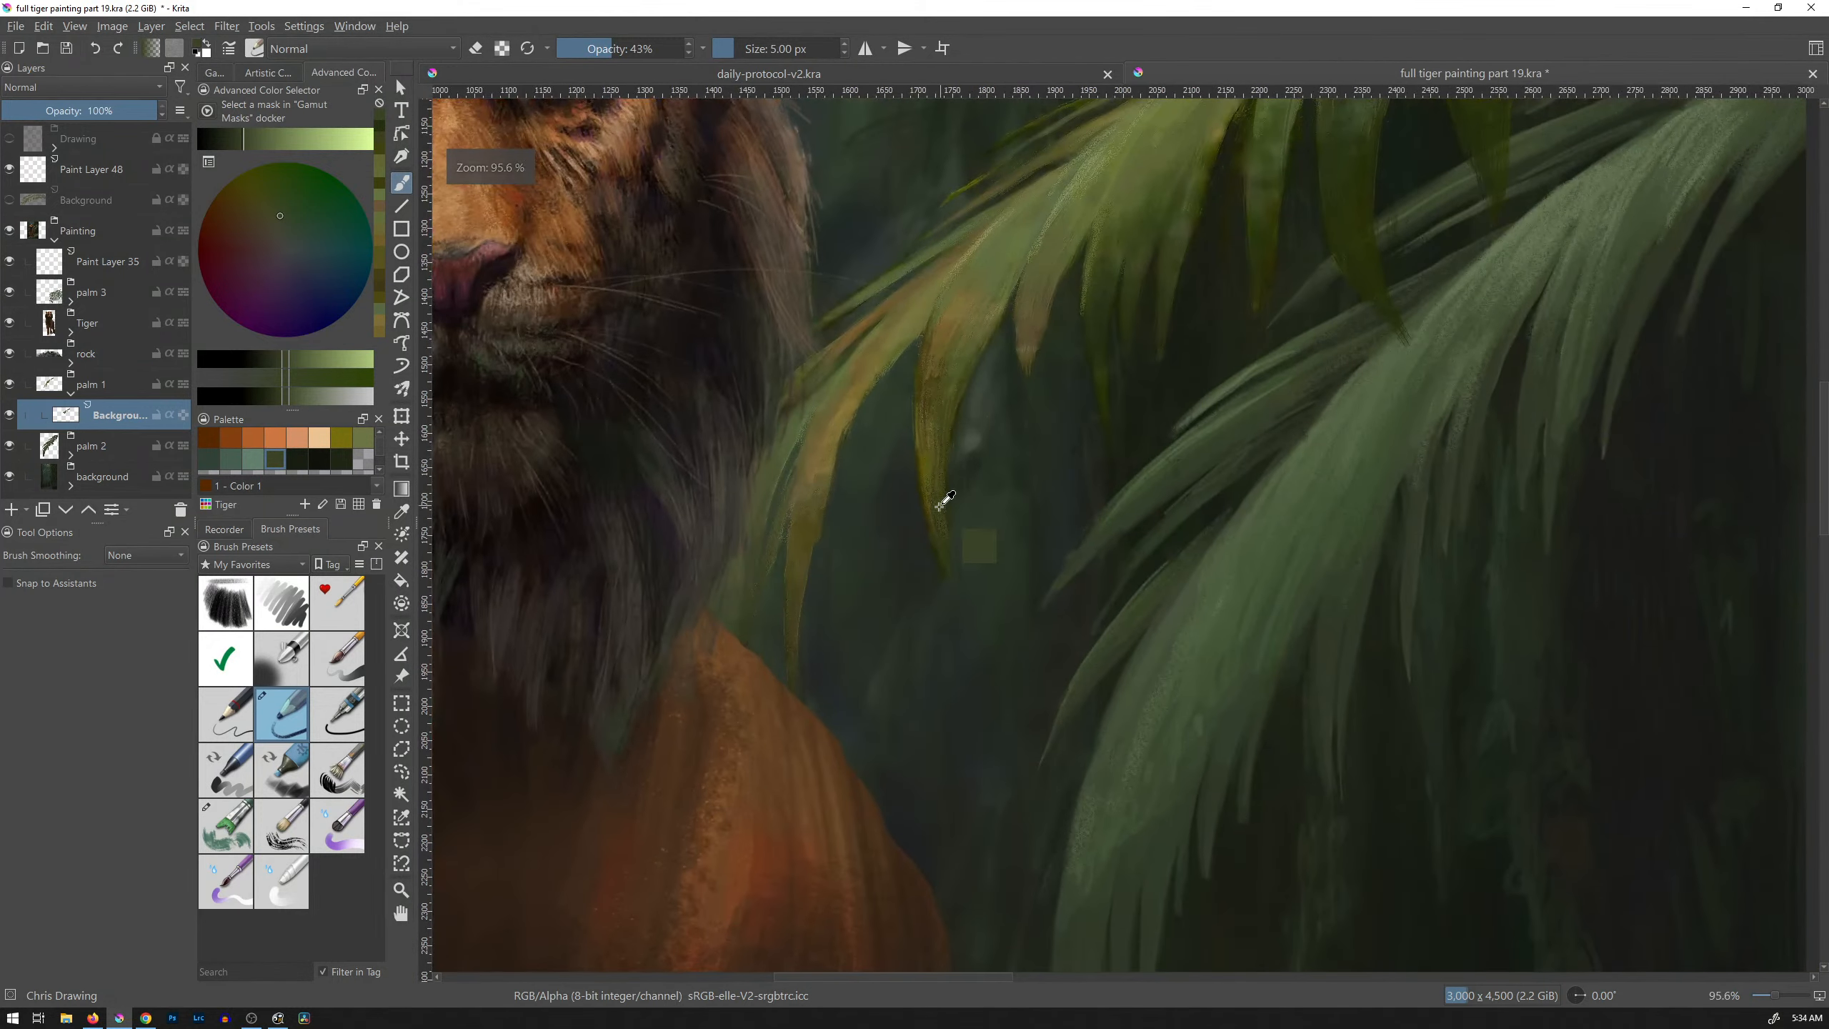
key(d)
drag(928, 494, 924, 460)
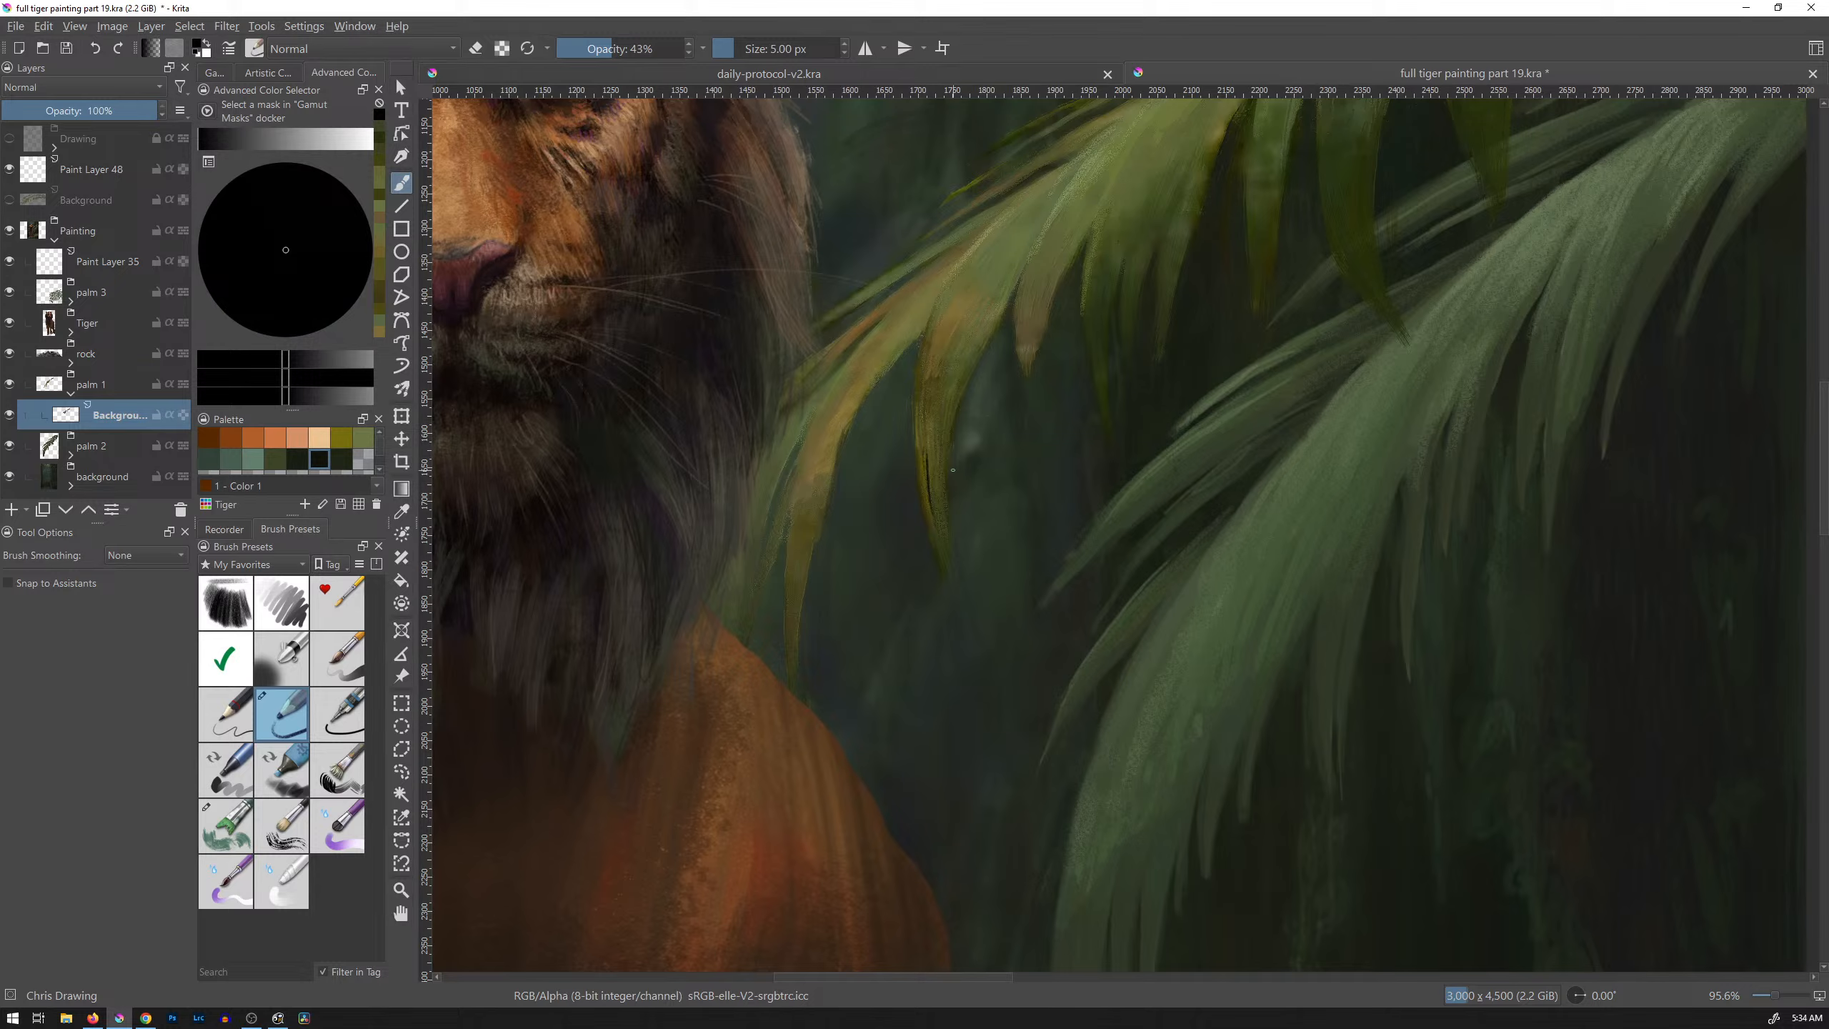
scroll(951, 494, up, 4)
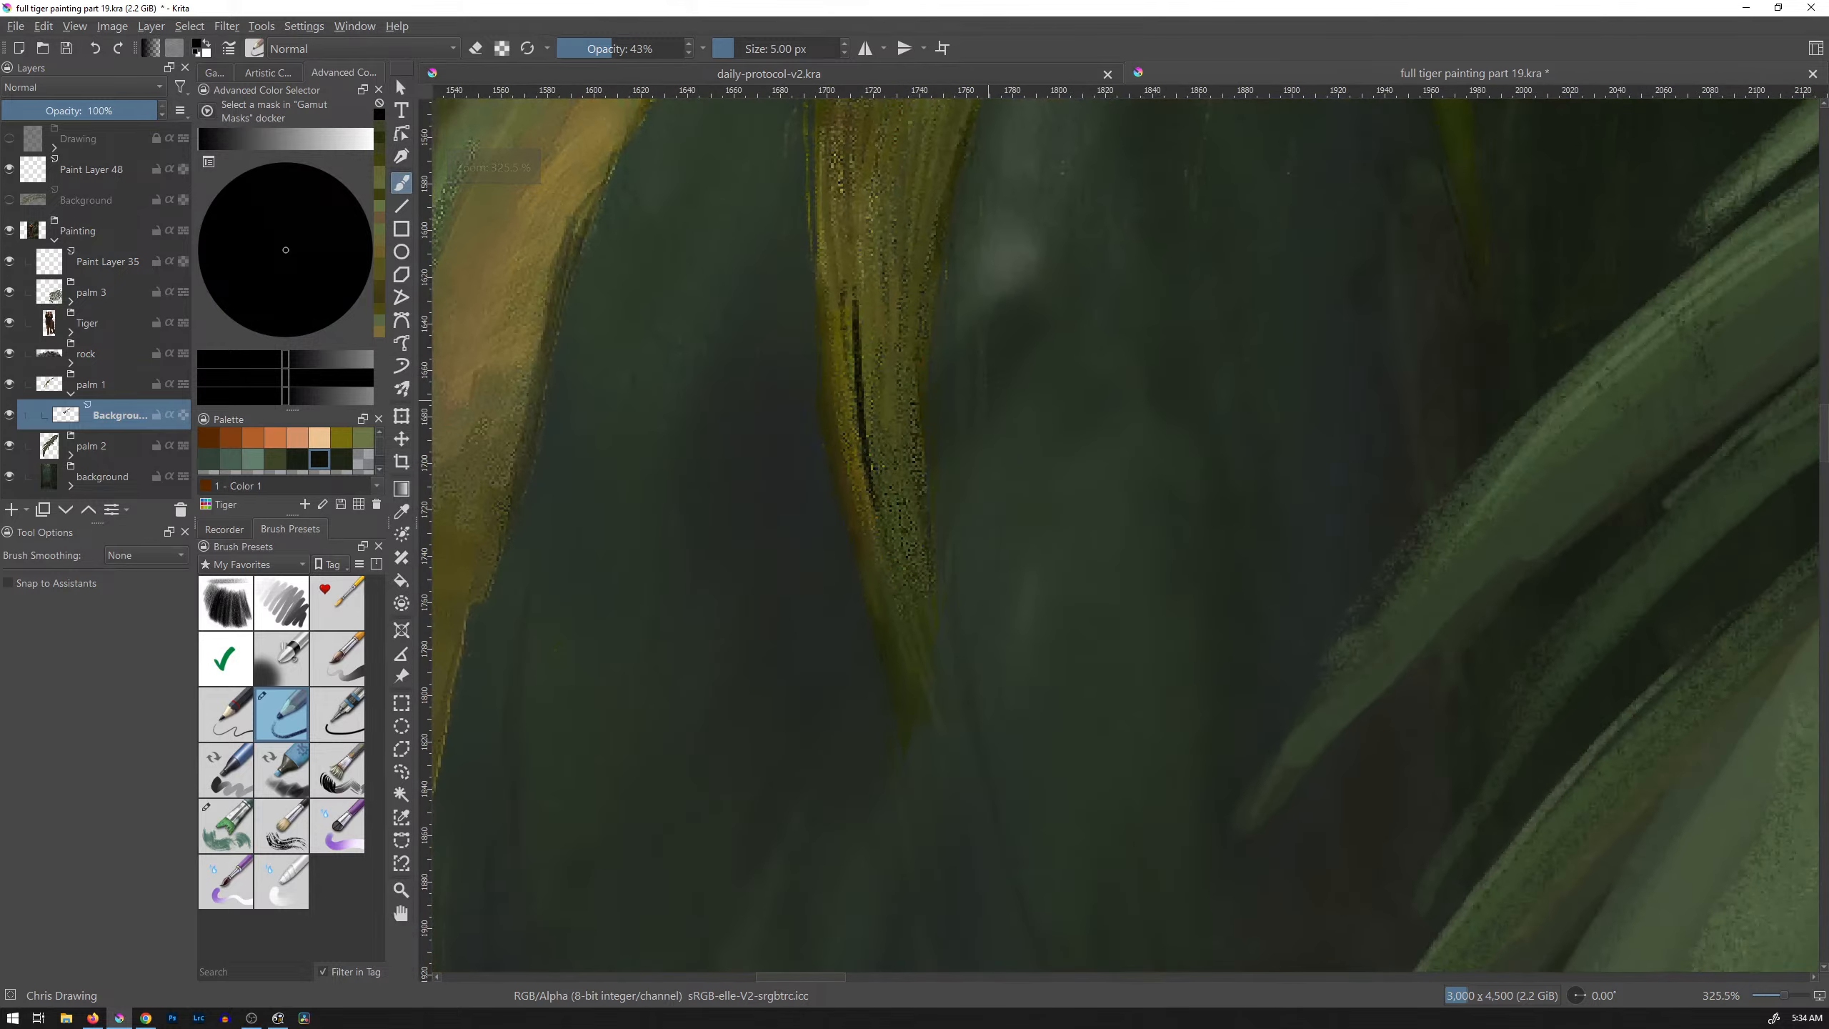
key(ctrl+z)
key(ctrl+z)
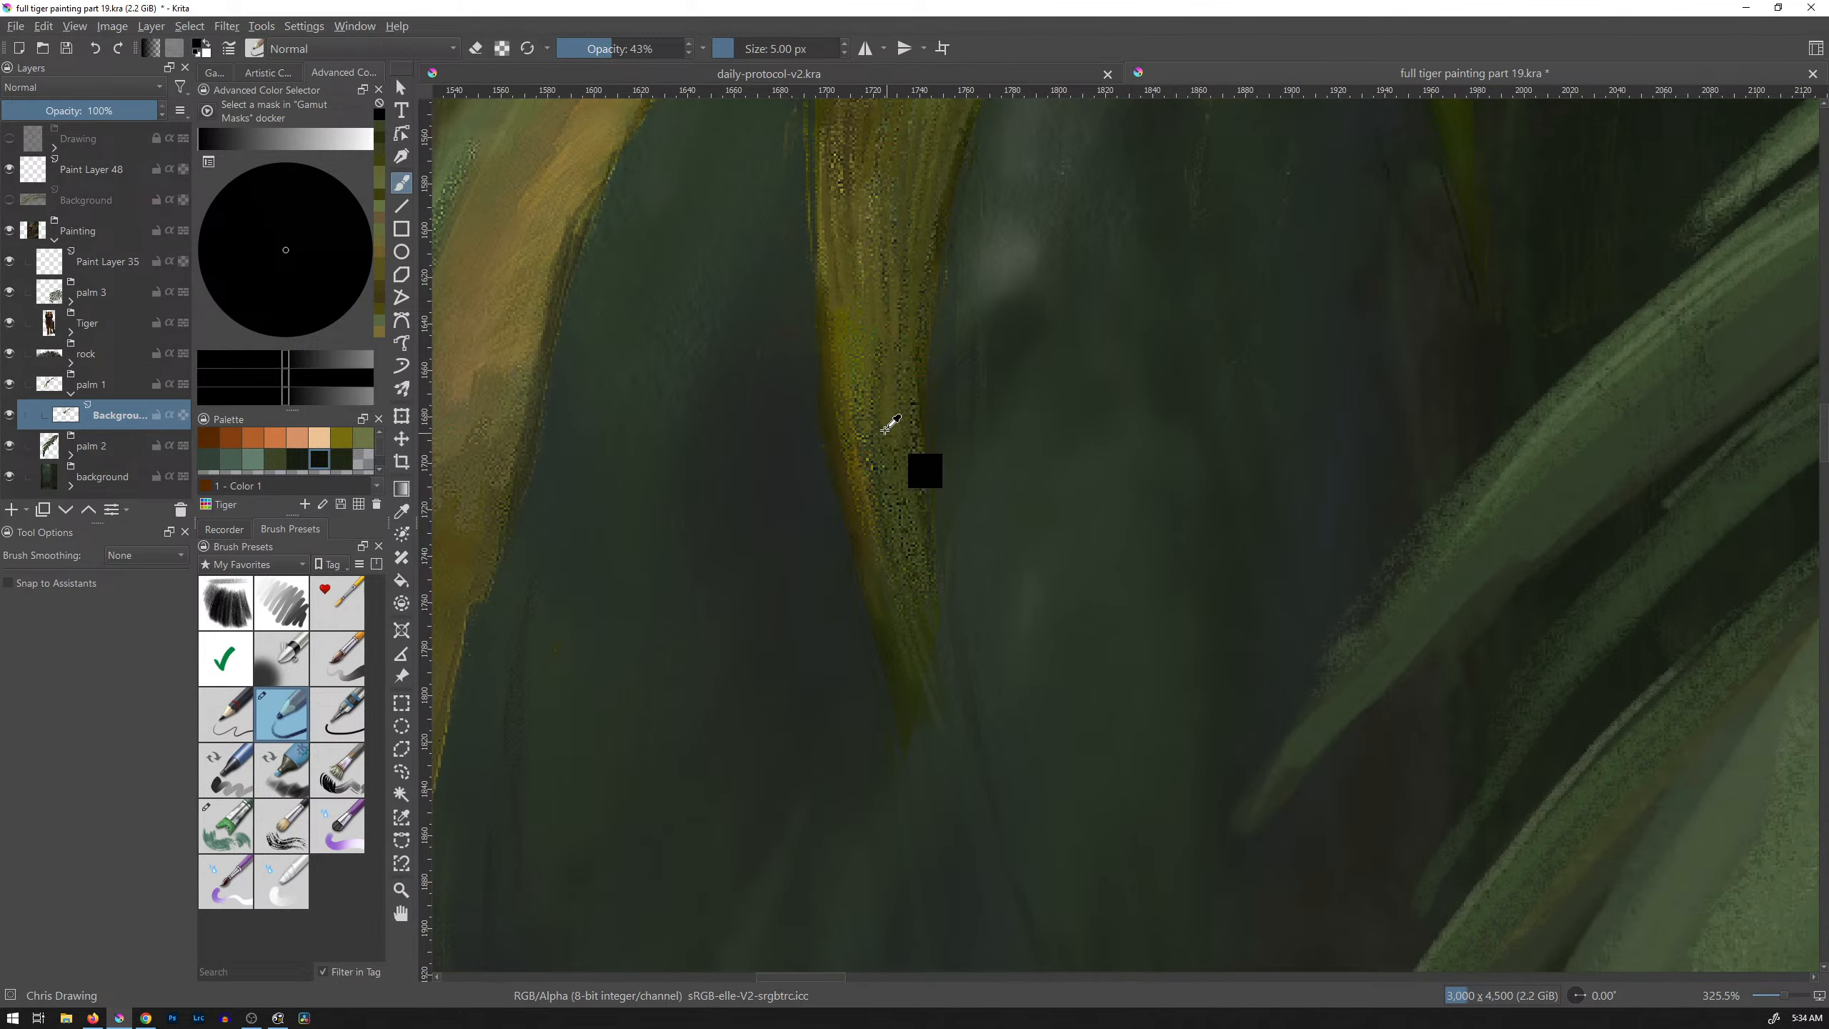
Step: Sample the curved leaflet's olive and smudge the broad hanging leaflet further up the frond with the Wet Paint brush
ctrl+click(887, 426)
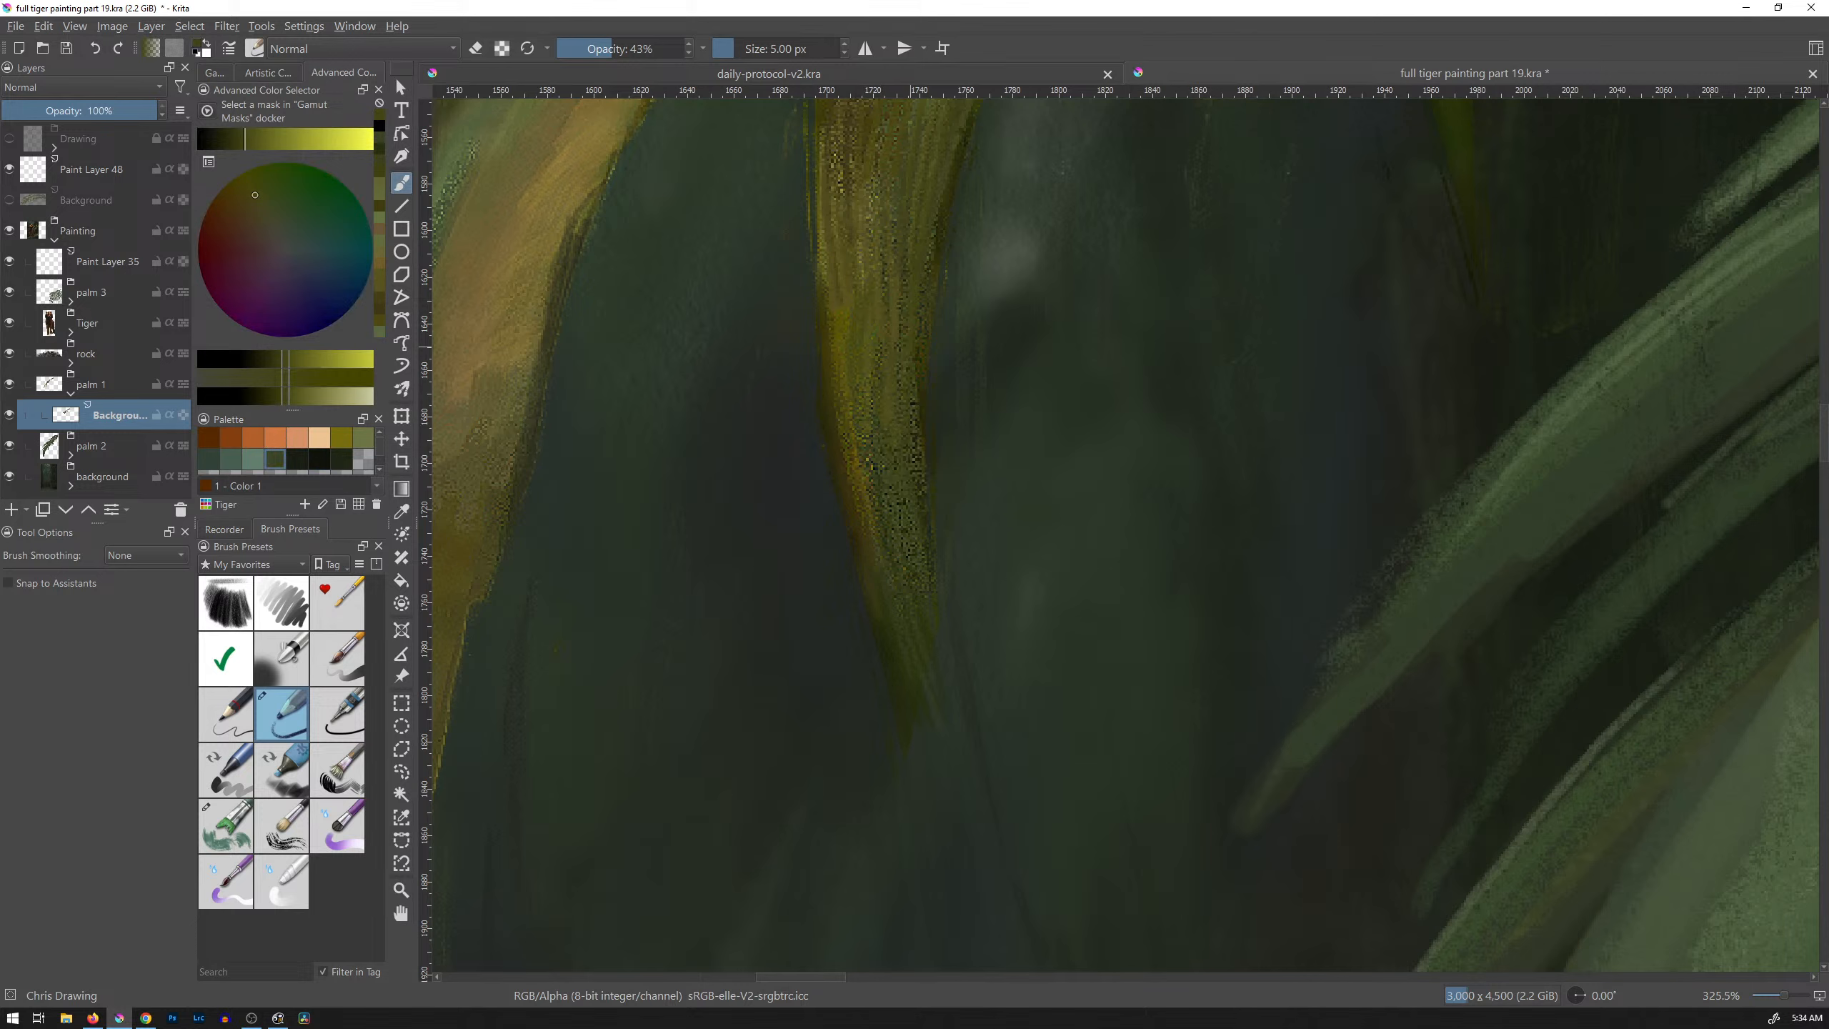
scroll(932, 343, down, 4)
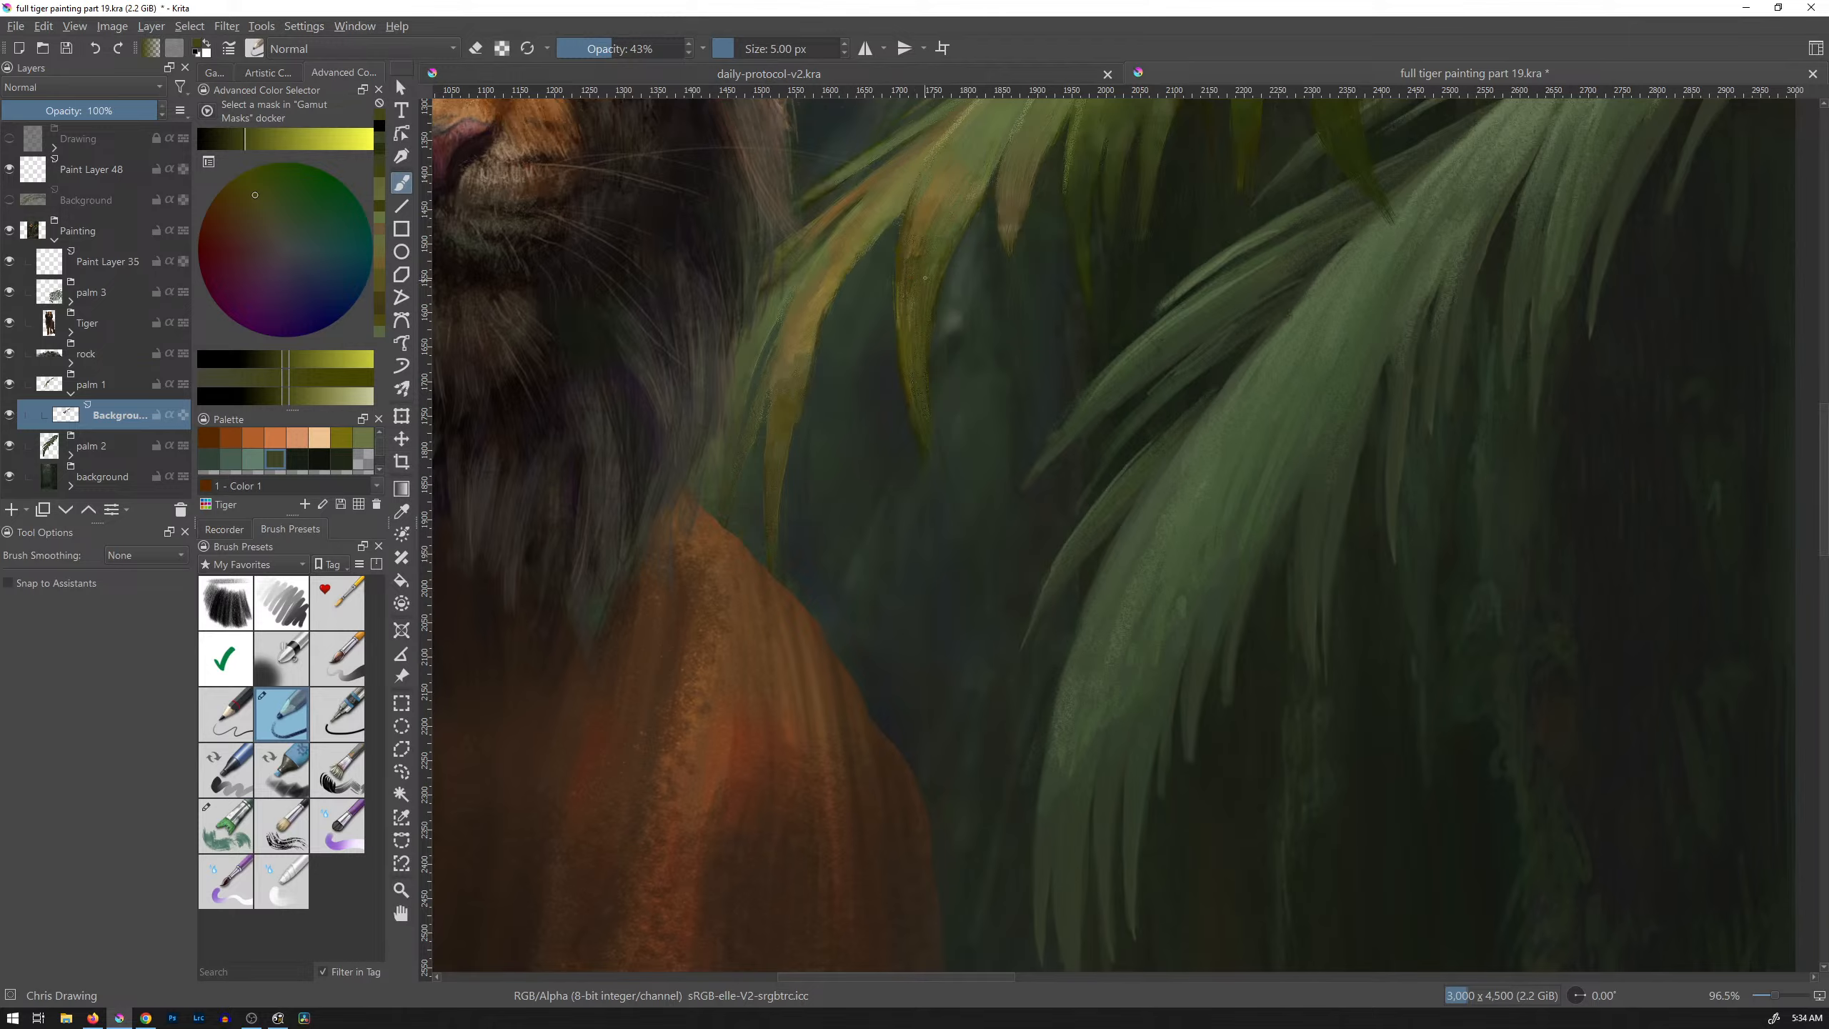
scroll(1040, 310, down, 3)
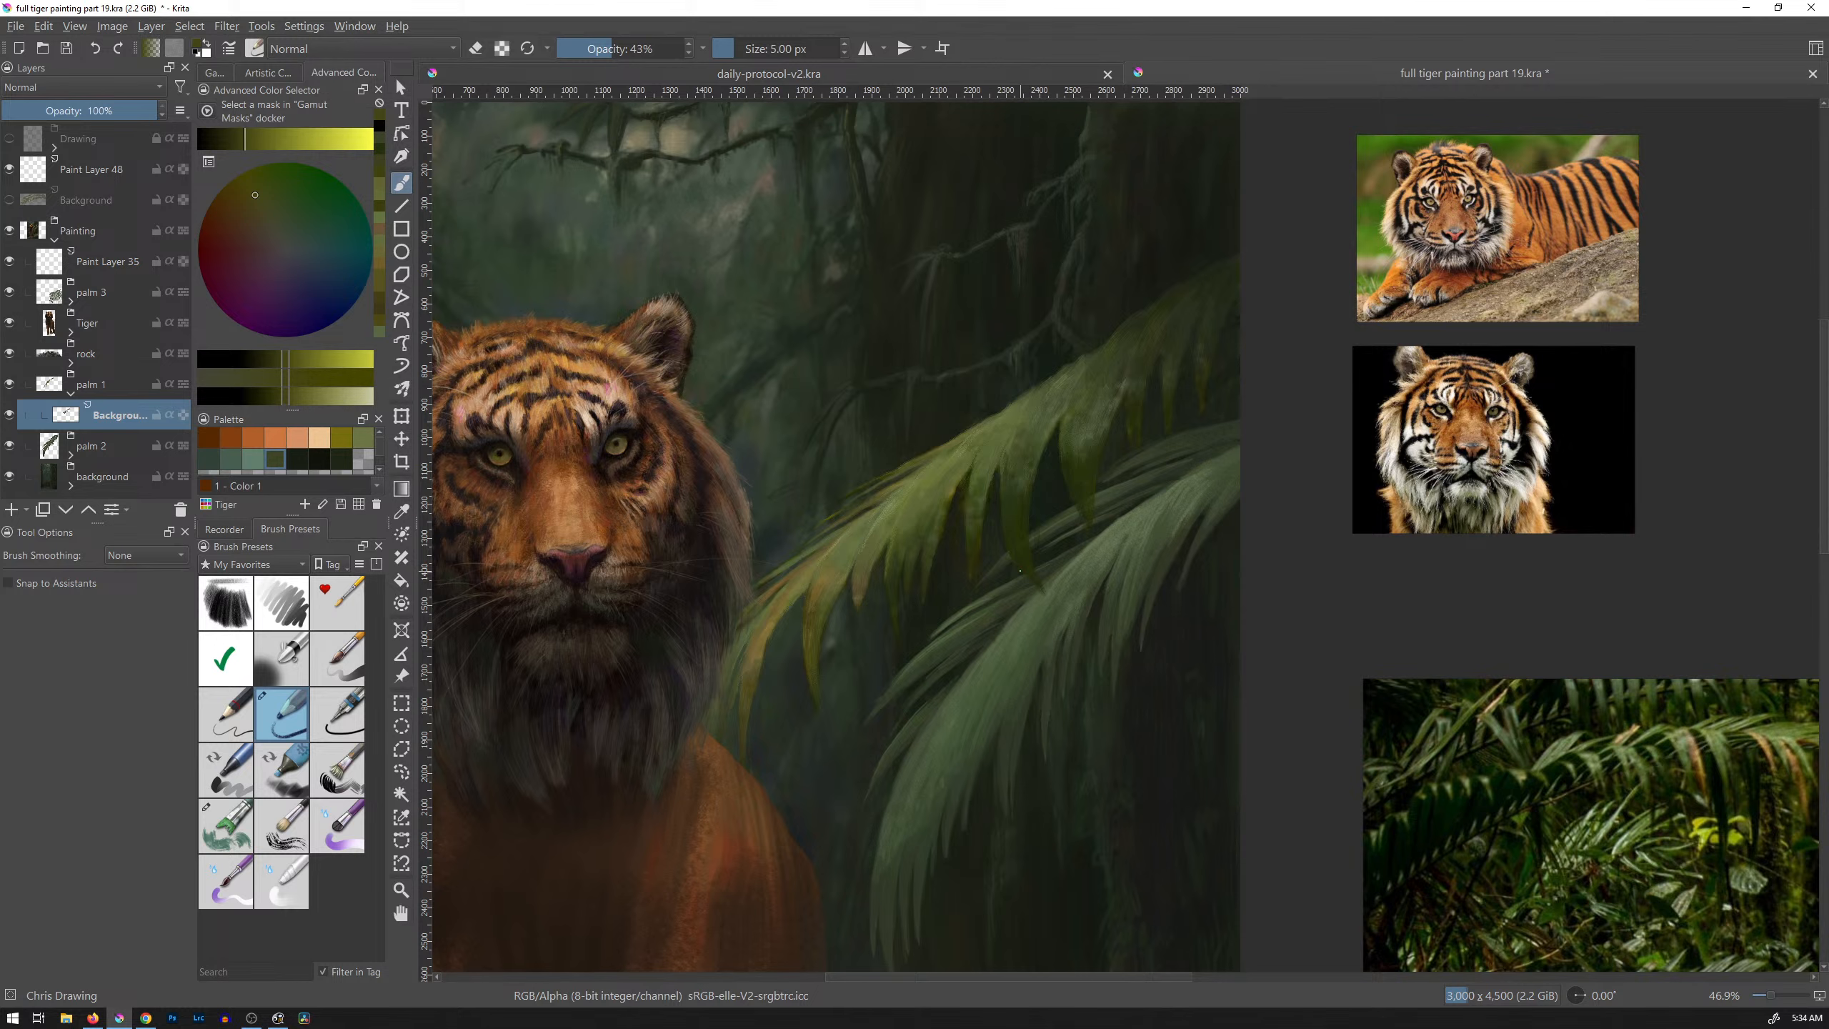
scroll(1095, 461, up, 5)
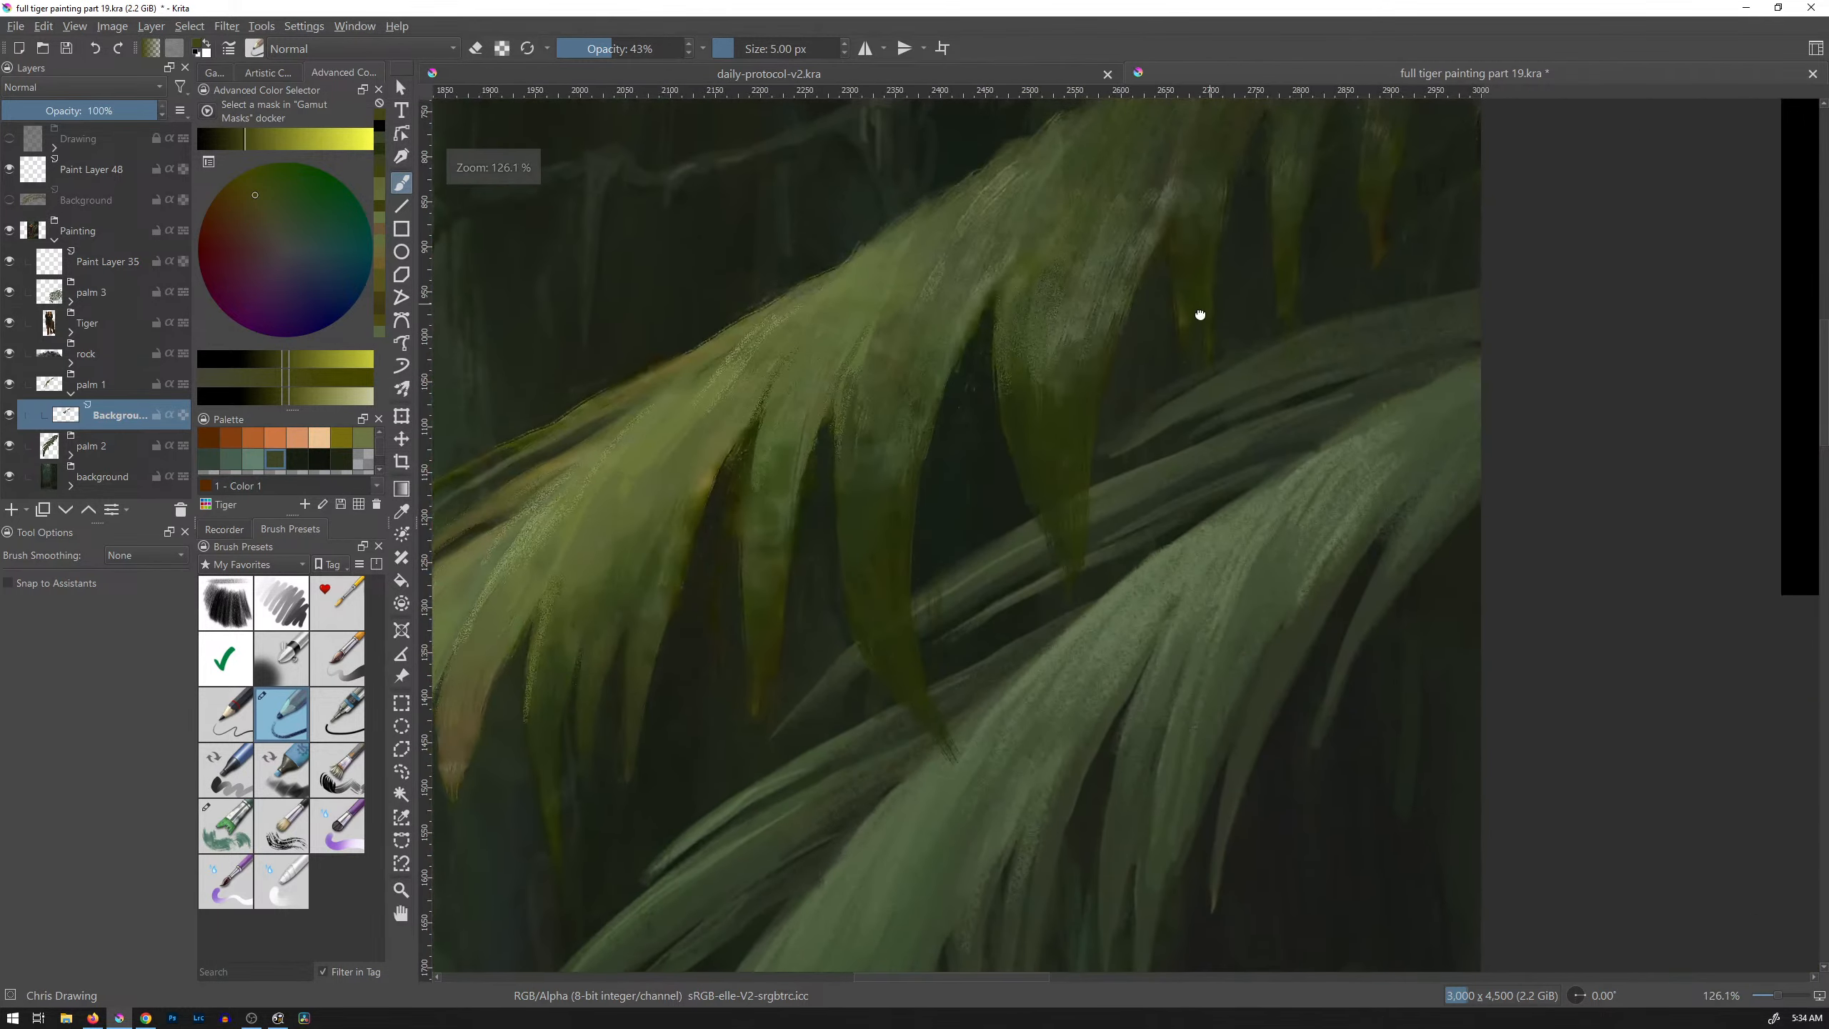
drag(1200, 315, 1125, 451)
drag(1038, 506, 1118, 402)
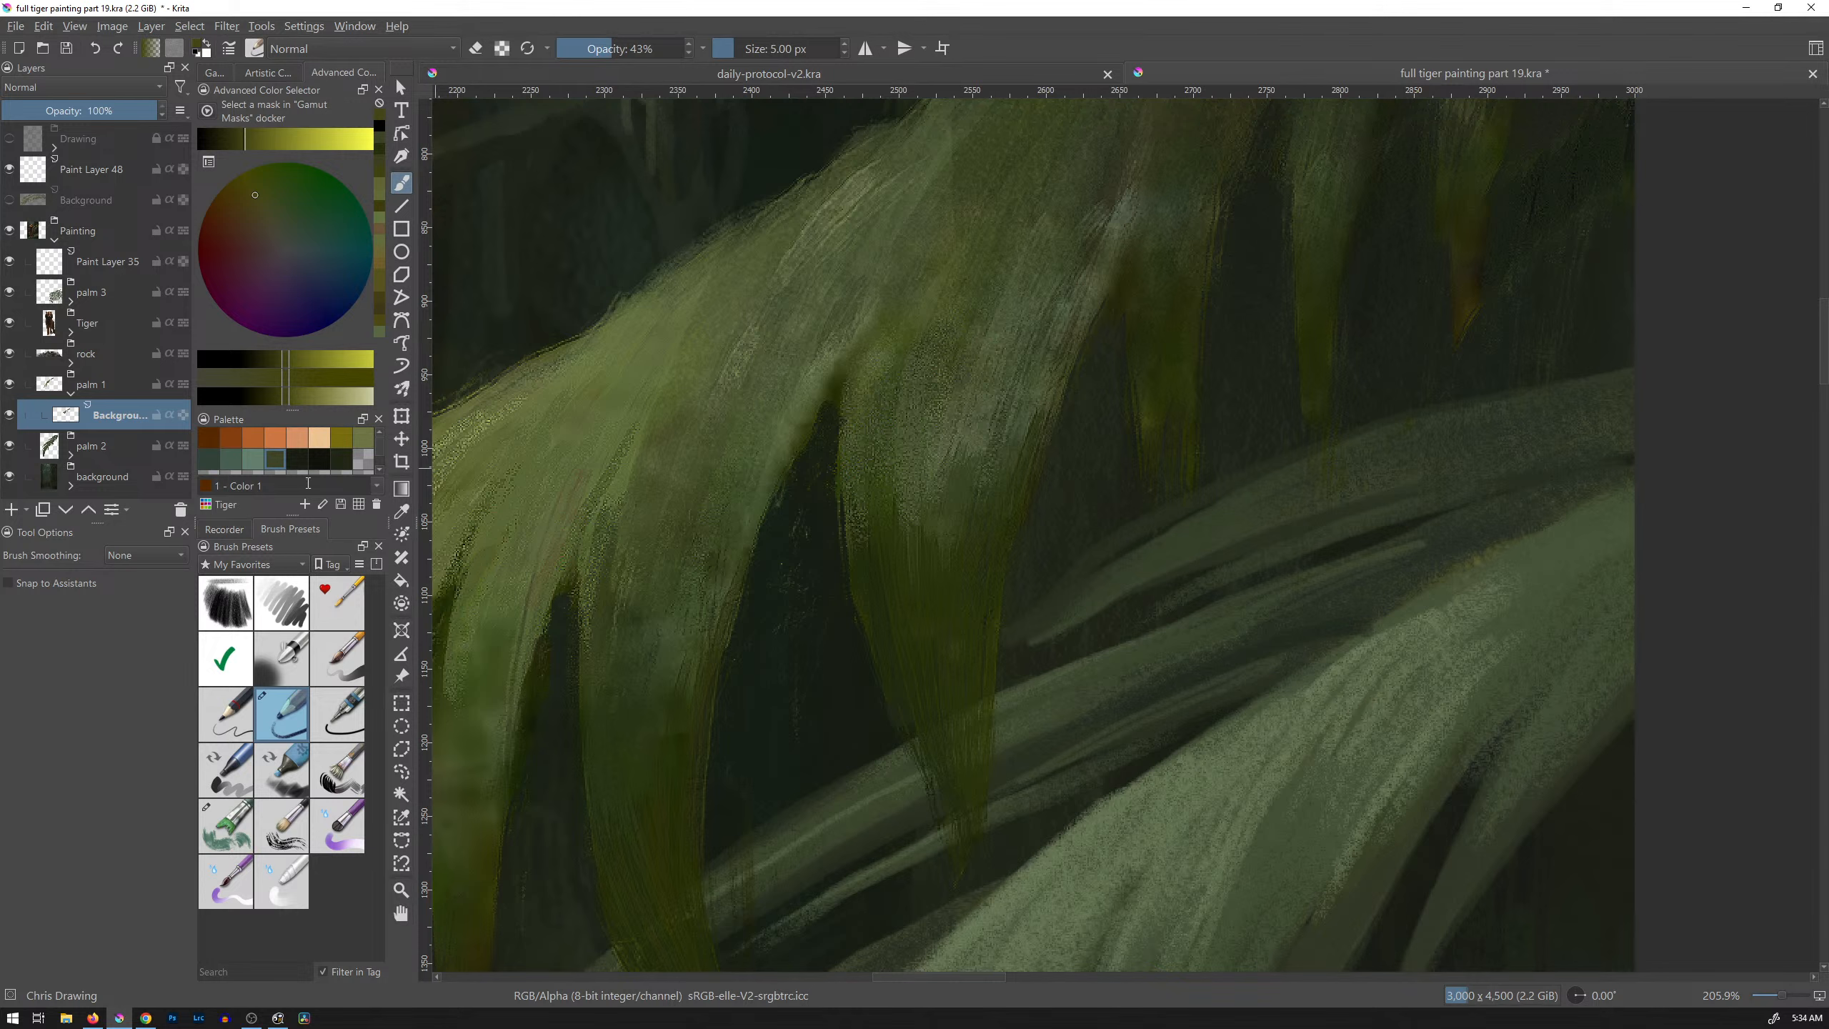
click(348, 836)
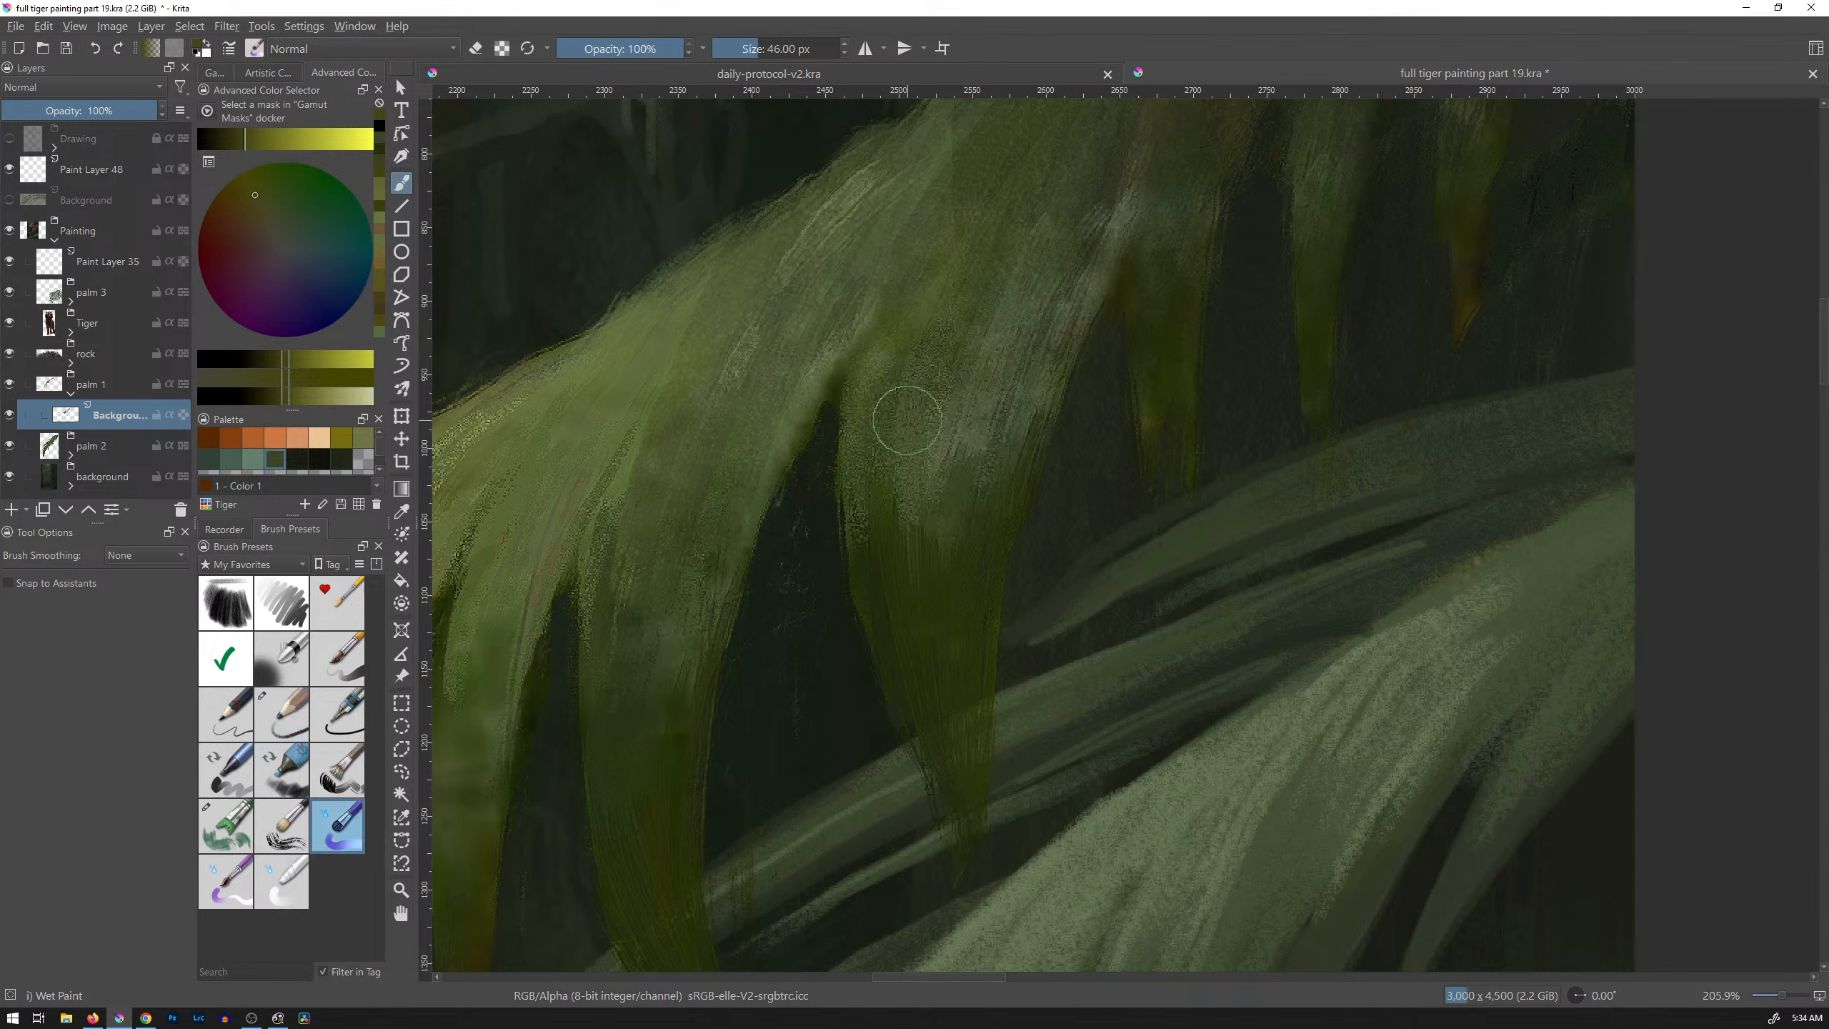
drag(950, 555, 939, 449)
drag(937, 538, 951, 472)
Step: Soften the broad leaflet's colour transitions with the Blender Basic brush
click(281, 882)
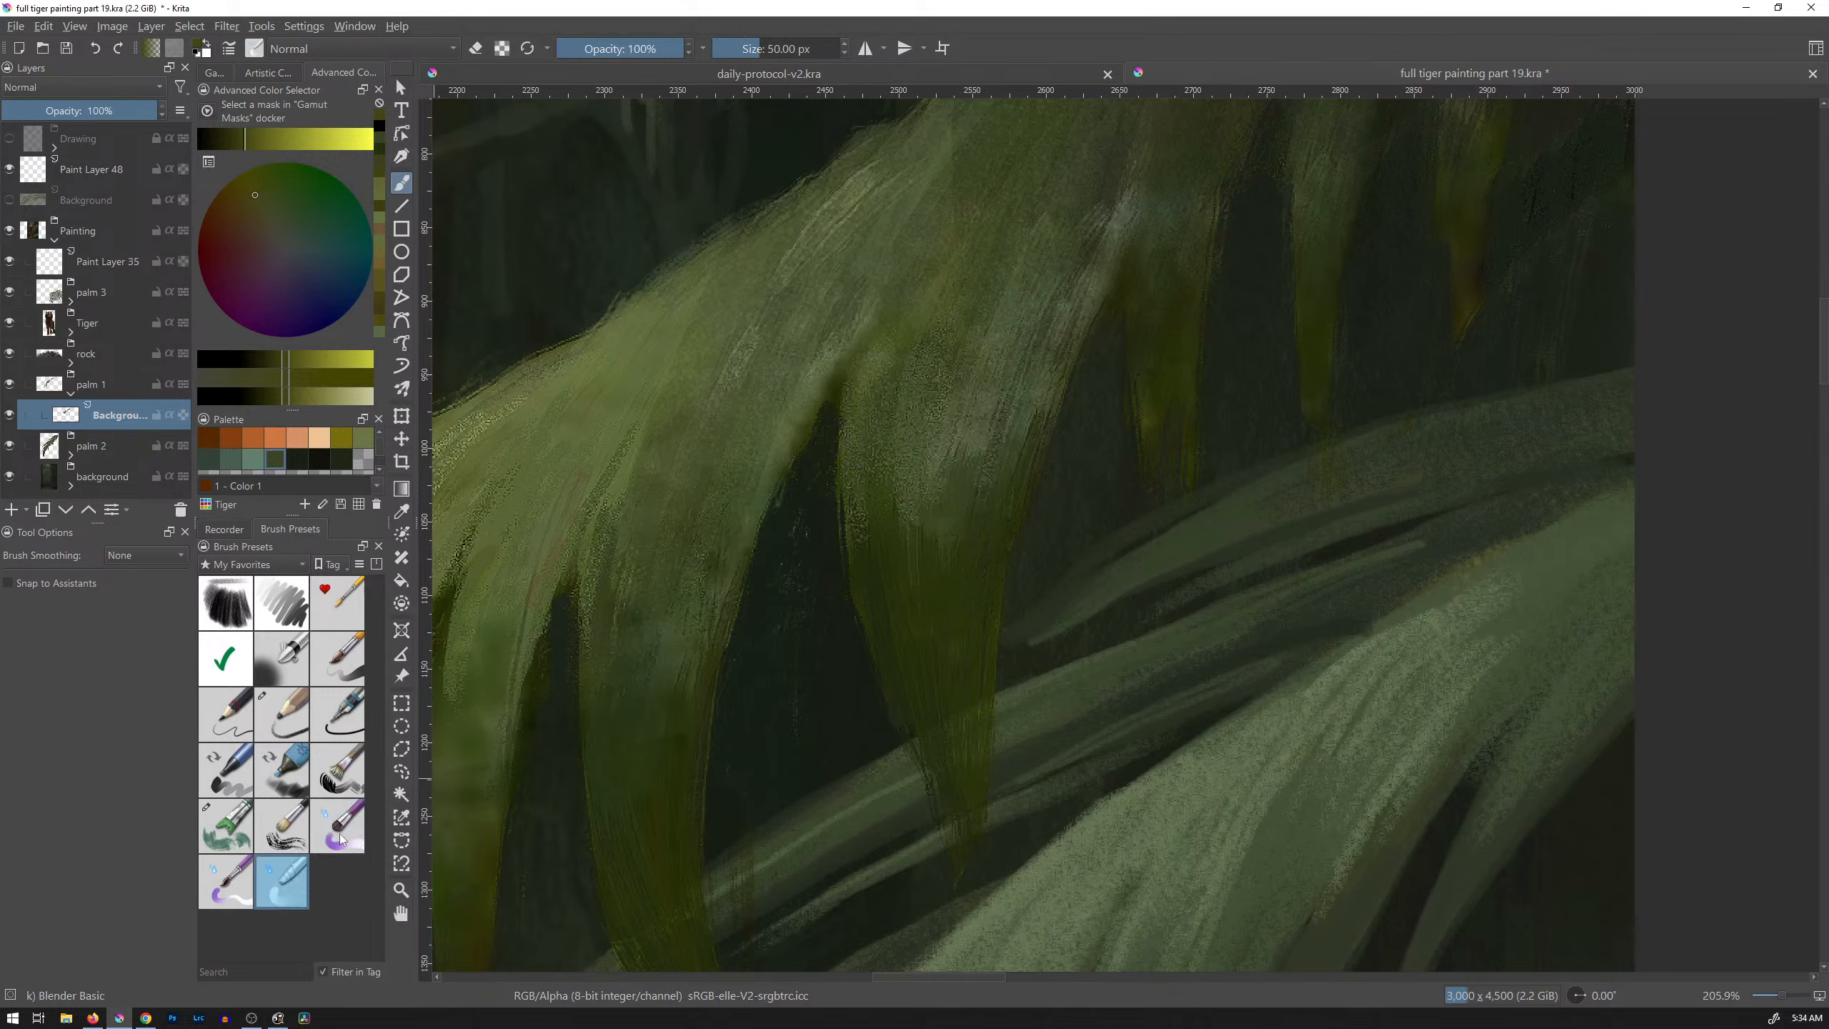
mouse_move(925, 424)
mouse_down()
mouse_move(931, 388)
mouse_move(906, 543)
mouse_move(904, 330)
mouse_move(894, 533)
mouse_up()
drag(954, 335, 944, 497)
Step: Choose the Wet Bristles brush from the Paint presets, set its opacity to 31% and smudge down the broad leaflet
click(276, 567)
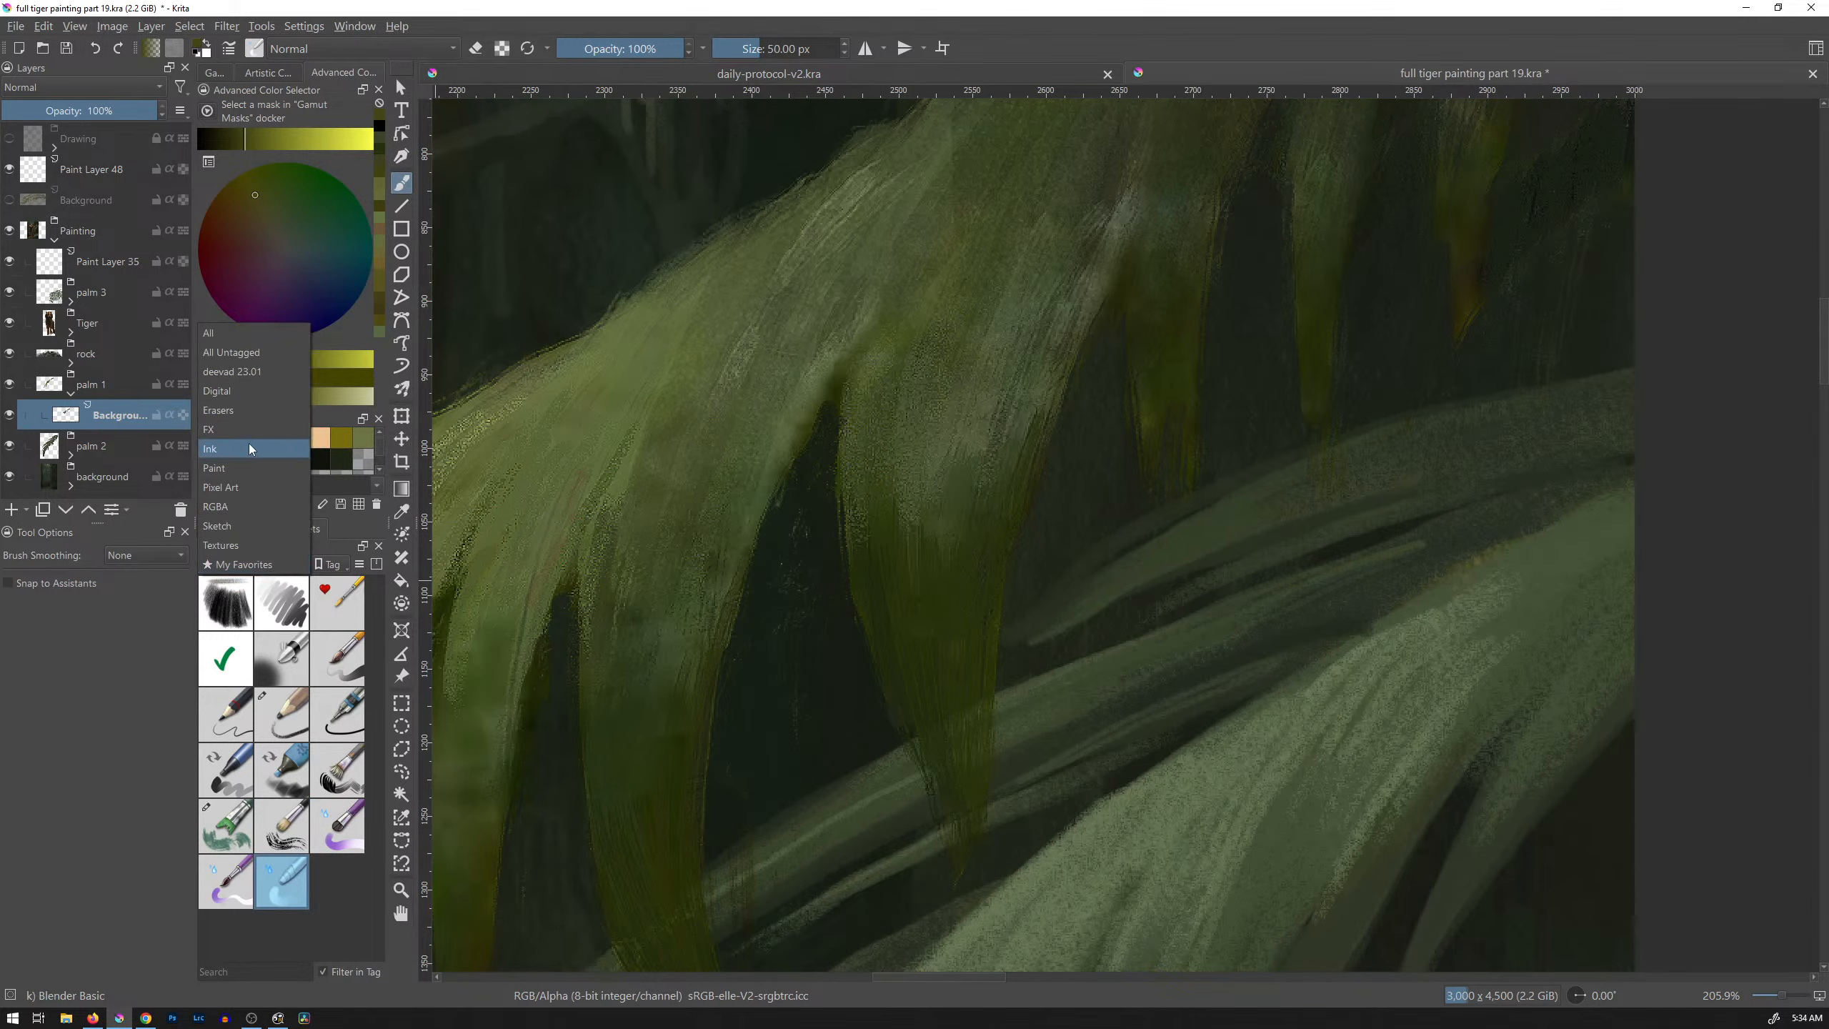
click(247, 475)
click(338, 769)
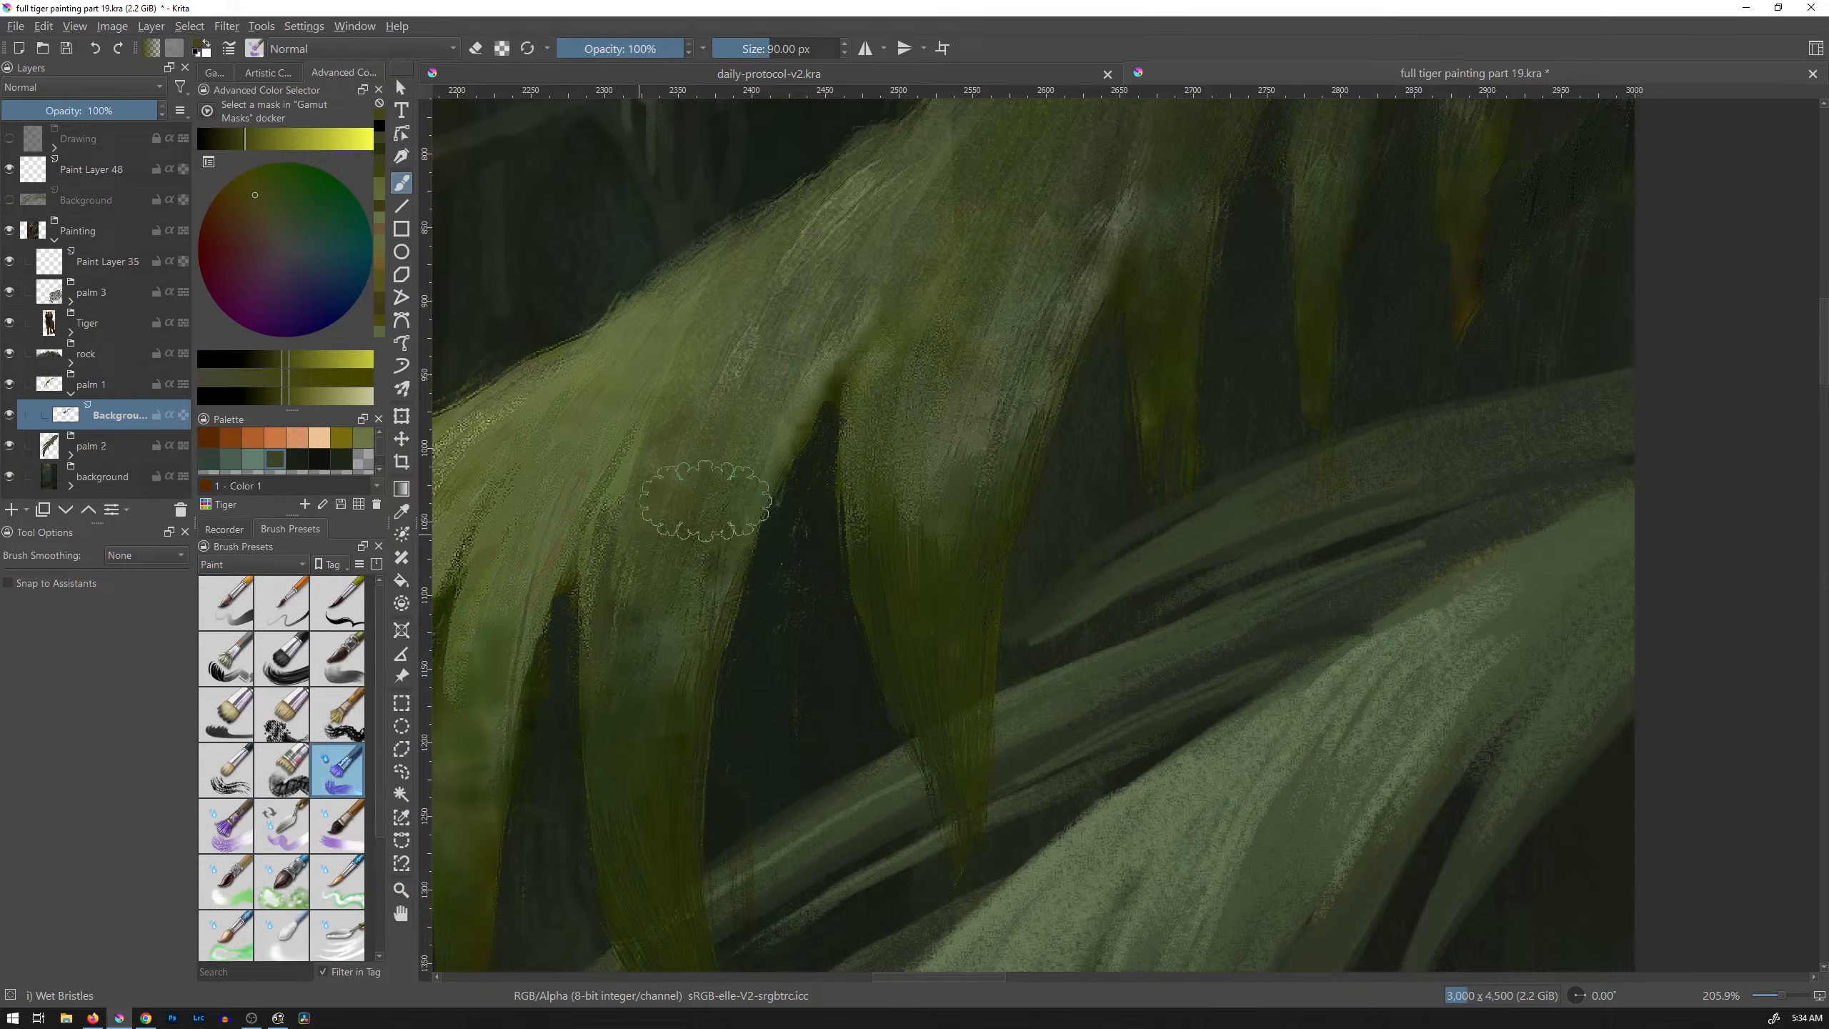
mouse_move(927, 447)
mouse_down()
mouse_move(907, 367)
mouse_move(857, 490)
mouse_move(907, 569)
mouse_up()
key(ctrl+z)
drag(667, 51, 596, 51)
mouse_move(929, 374)
mouse_down()
mouse_move(949, 445)
mouse_move(928, 649)
mouse_up()
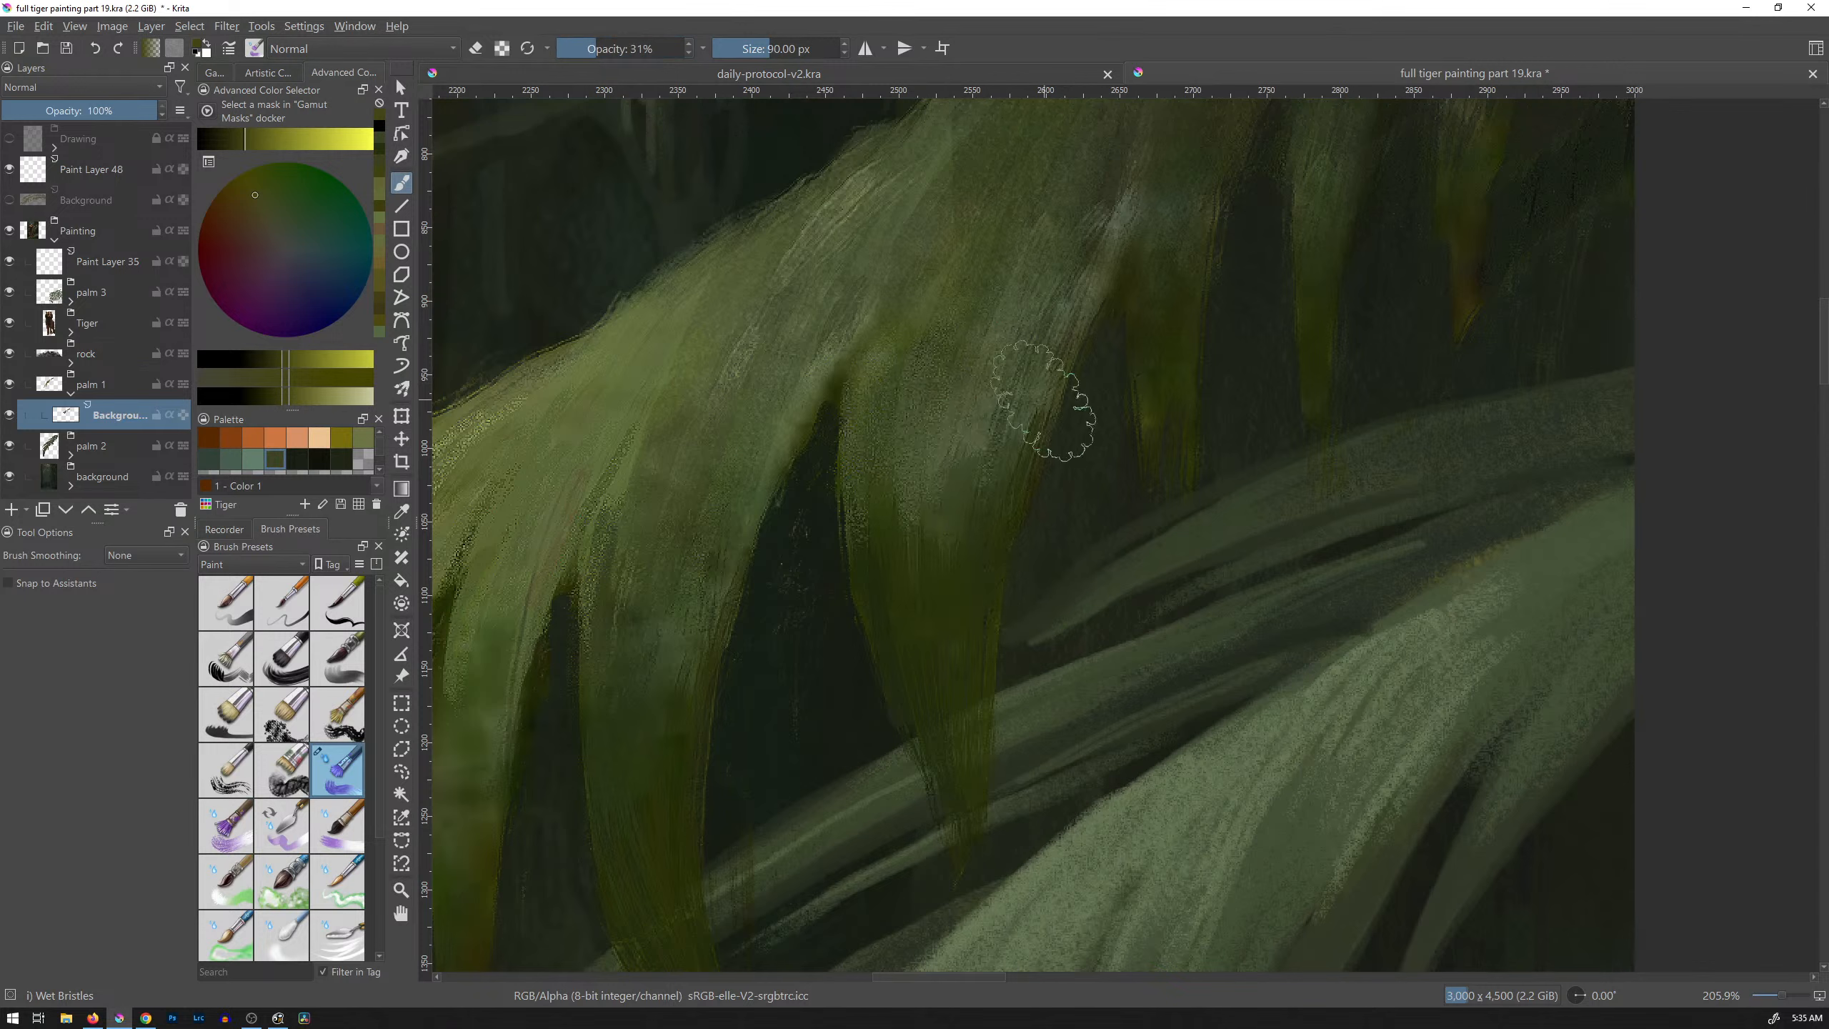
Step: Smudge diagonal Wet Bristles strokes from the broad leaflet's middle up into its base on the frond
mouse_move(1041, 370)
mouse_down()
mouse_move(980, 370)
mouse_move(1041, 370)
mouse_up()
mouse_move(911, 520)
mouse_down()
mouse_move(911, 555)
mouse_move(931, 409)
mouse_move(992, 307)
mouse_up()
mouse_move(931, 483)
mouse_down()
mouse_move(963, 371)
mouse_move(1015, 290)
mouse_up()
mouse_move(865, 551)
mouse_down()
mouse_move(882, 368)
mouse_move(970, 280)
mouse_up()
Step: Try the Wet Bristles brush at about 63 px with its texture Strength pressure curve lowered to 29%, and reload the original preset
key(/)
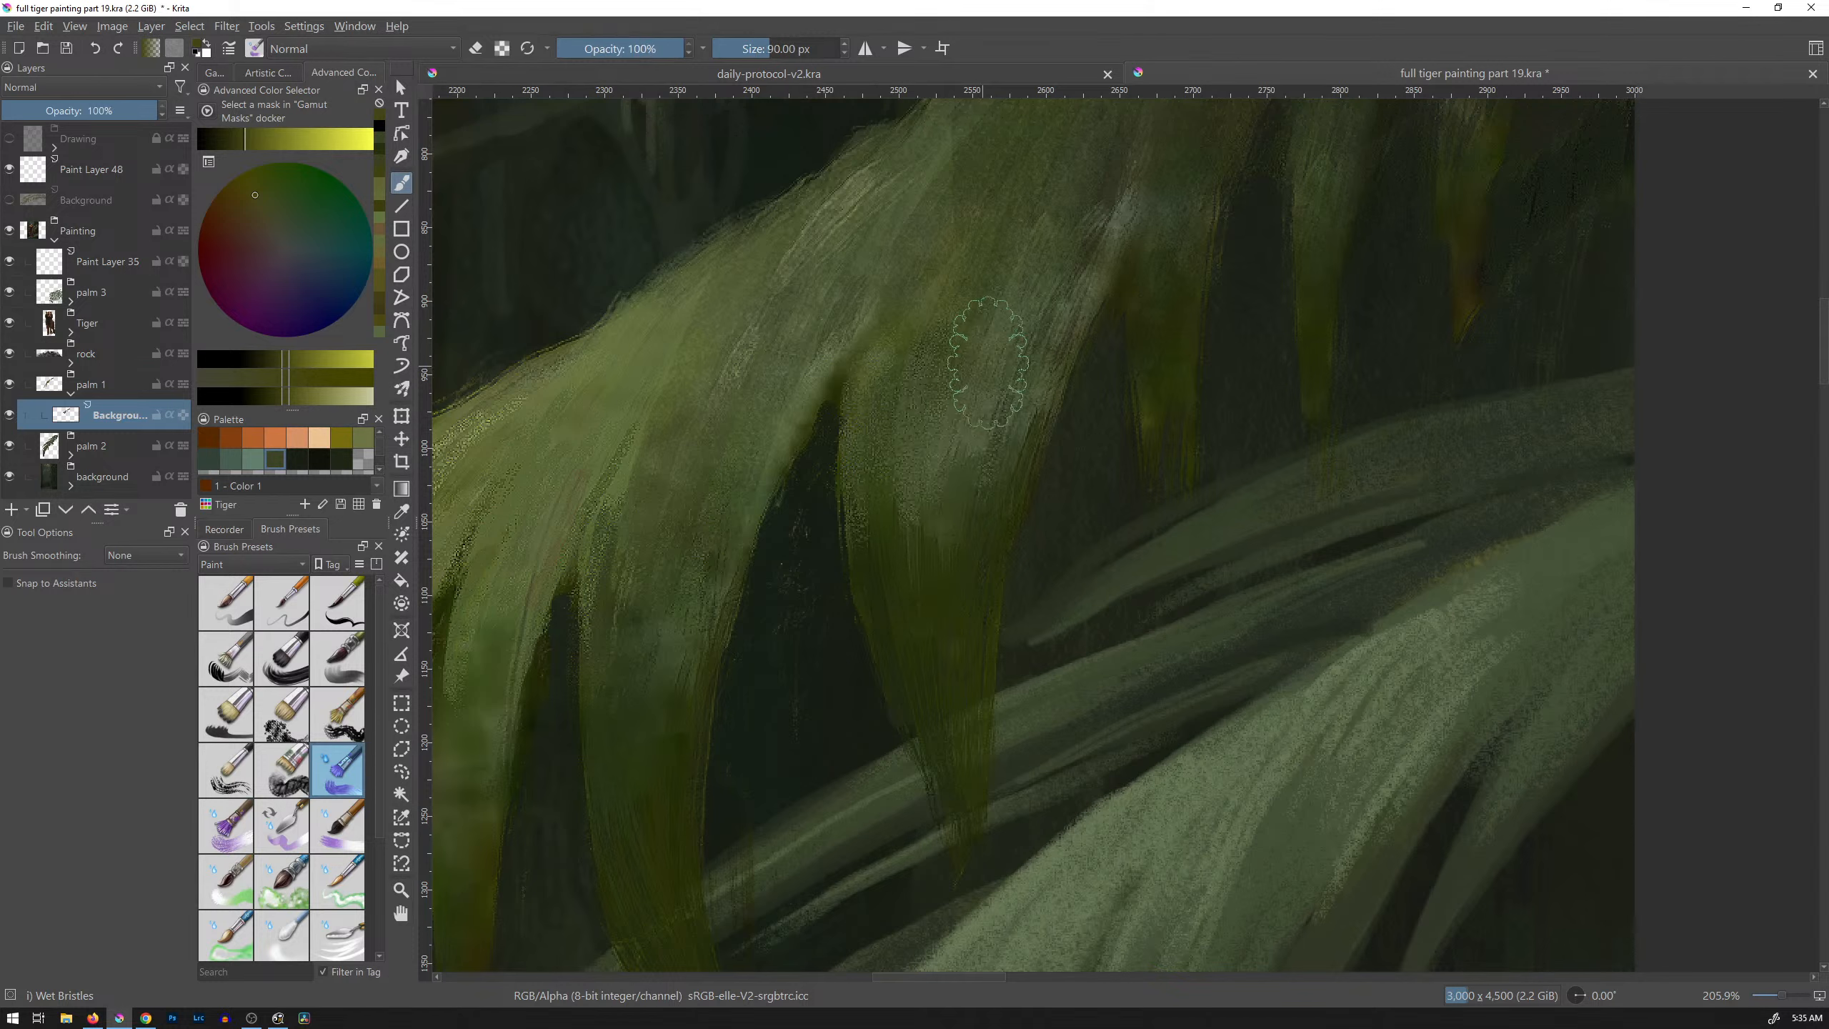
drag(996, 345, 952, 337)
click(230, 51)
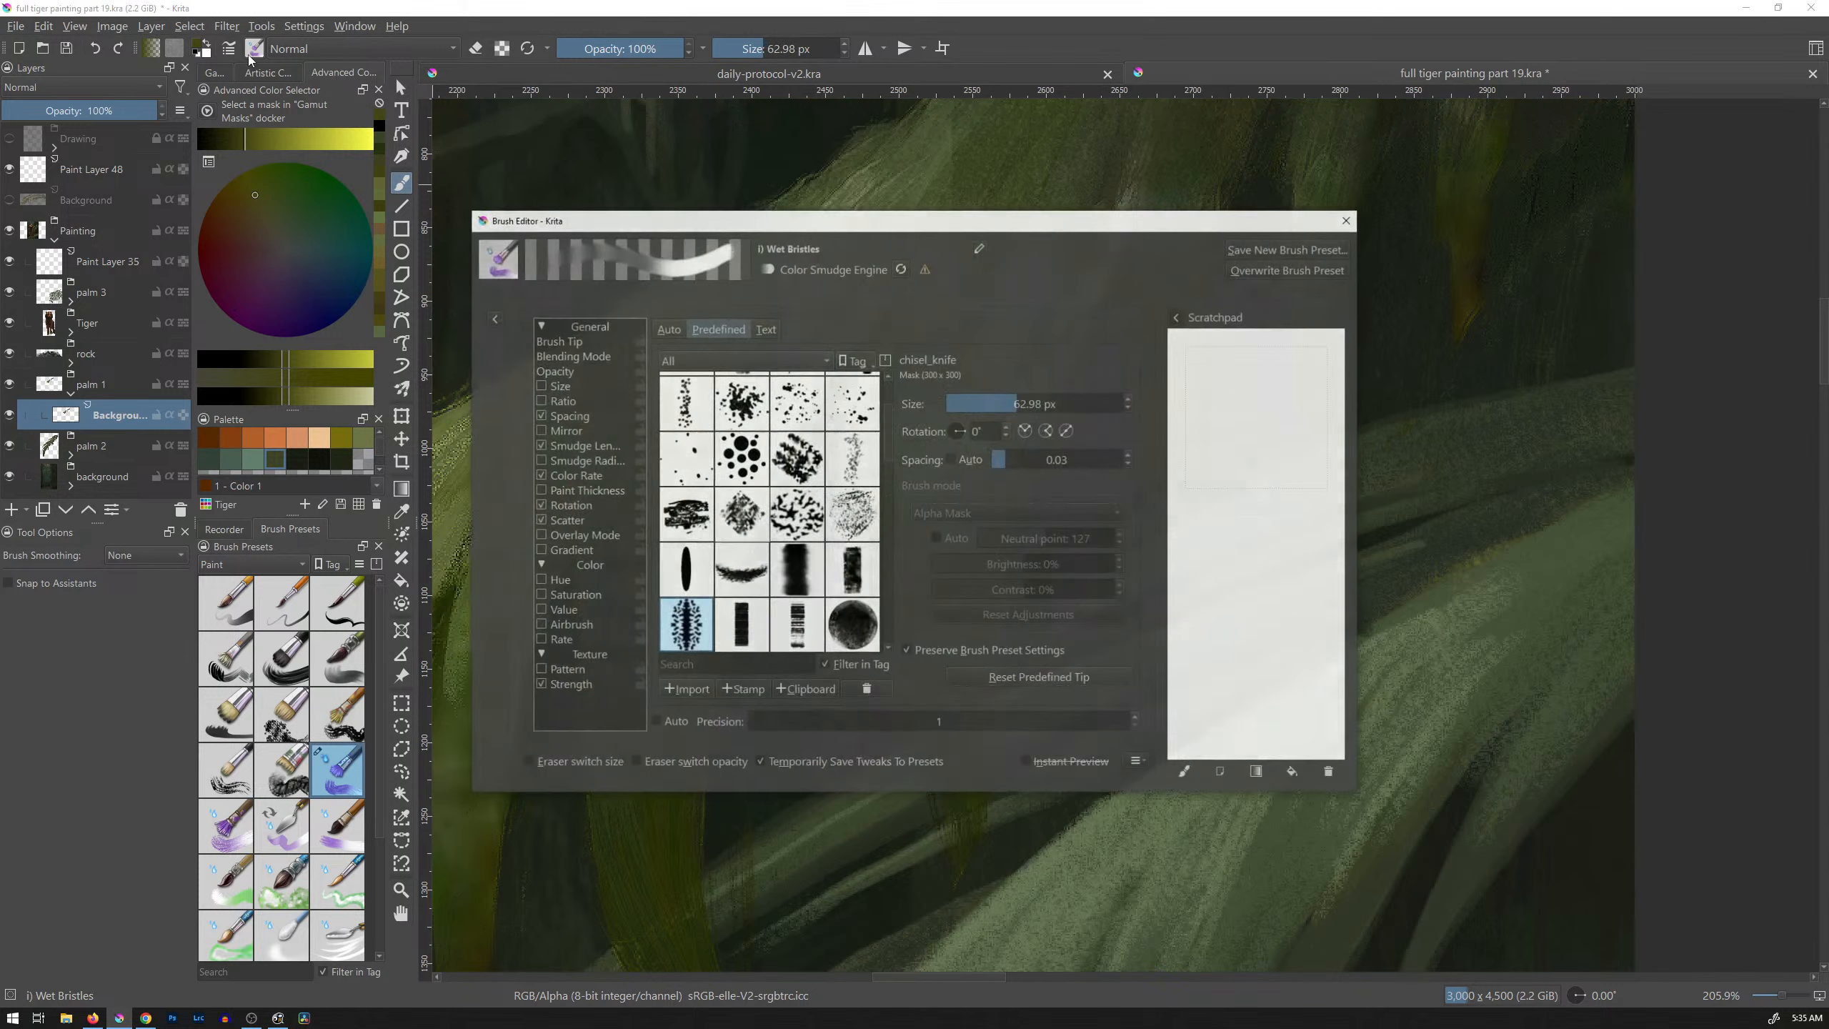
click(569, 685)
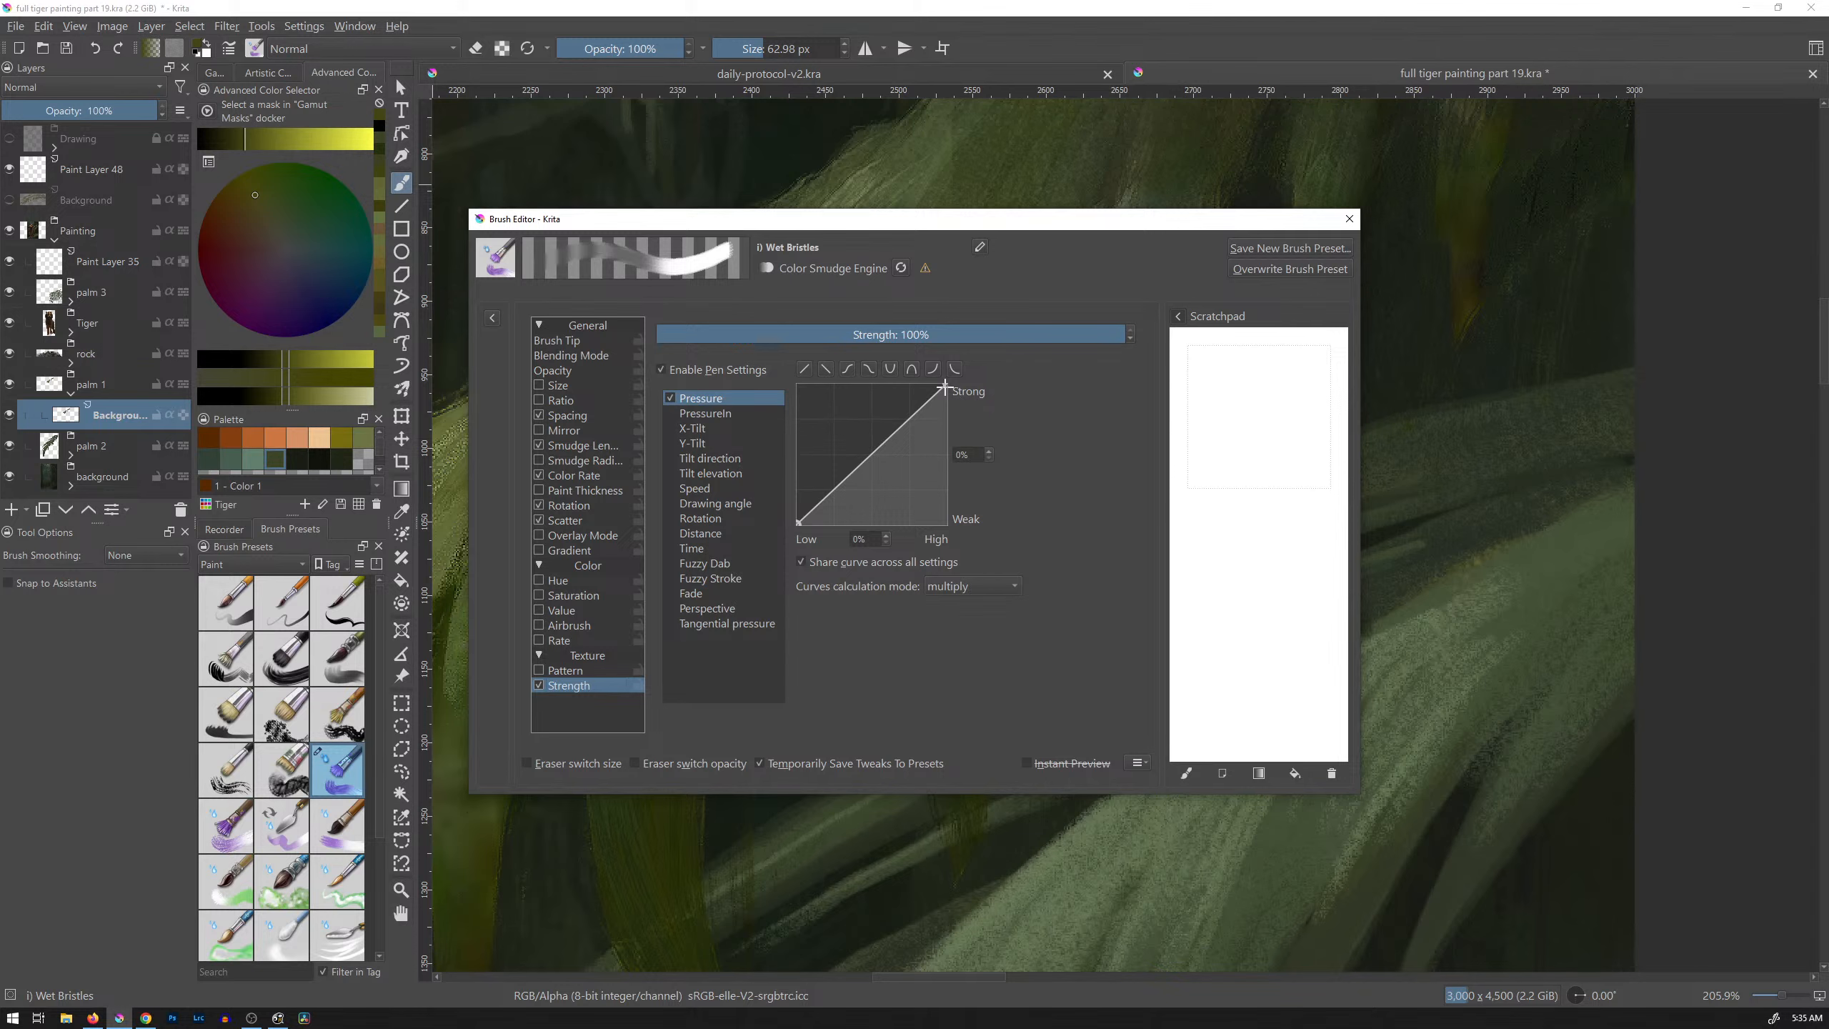
drag(944, 387, 957, 488)
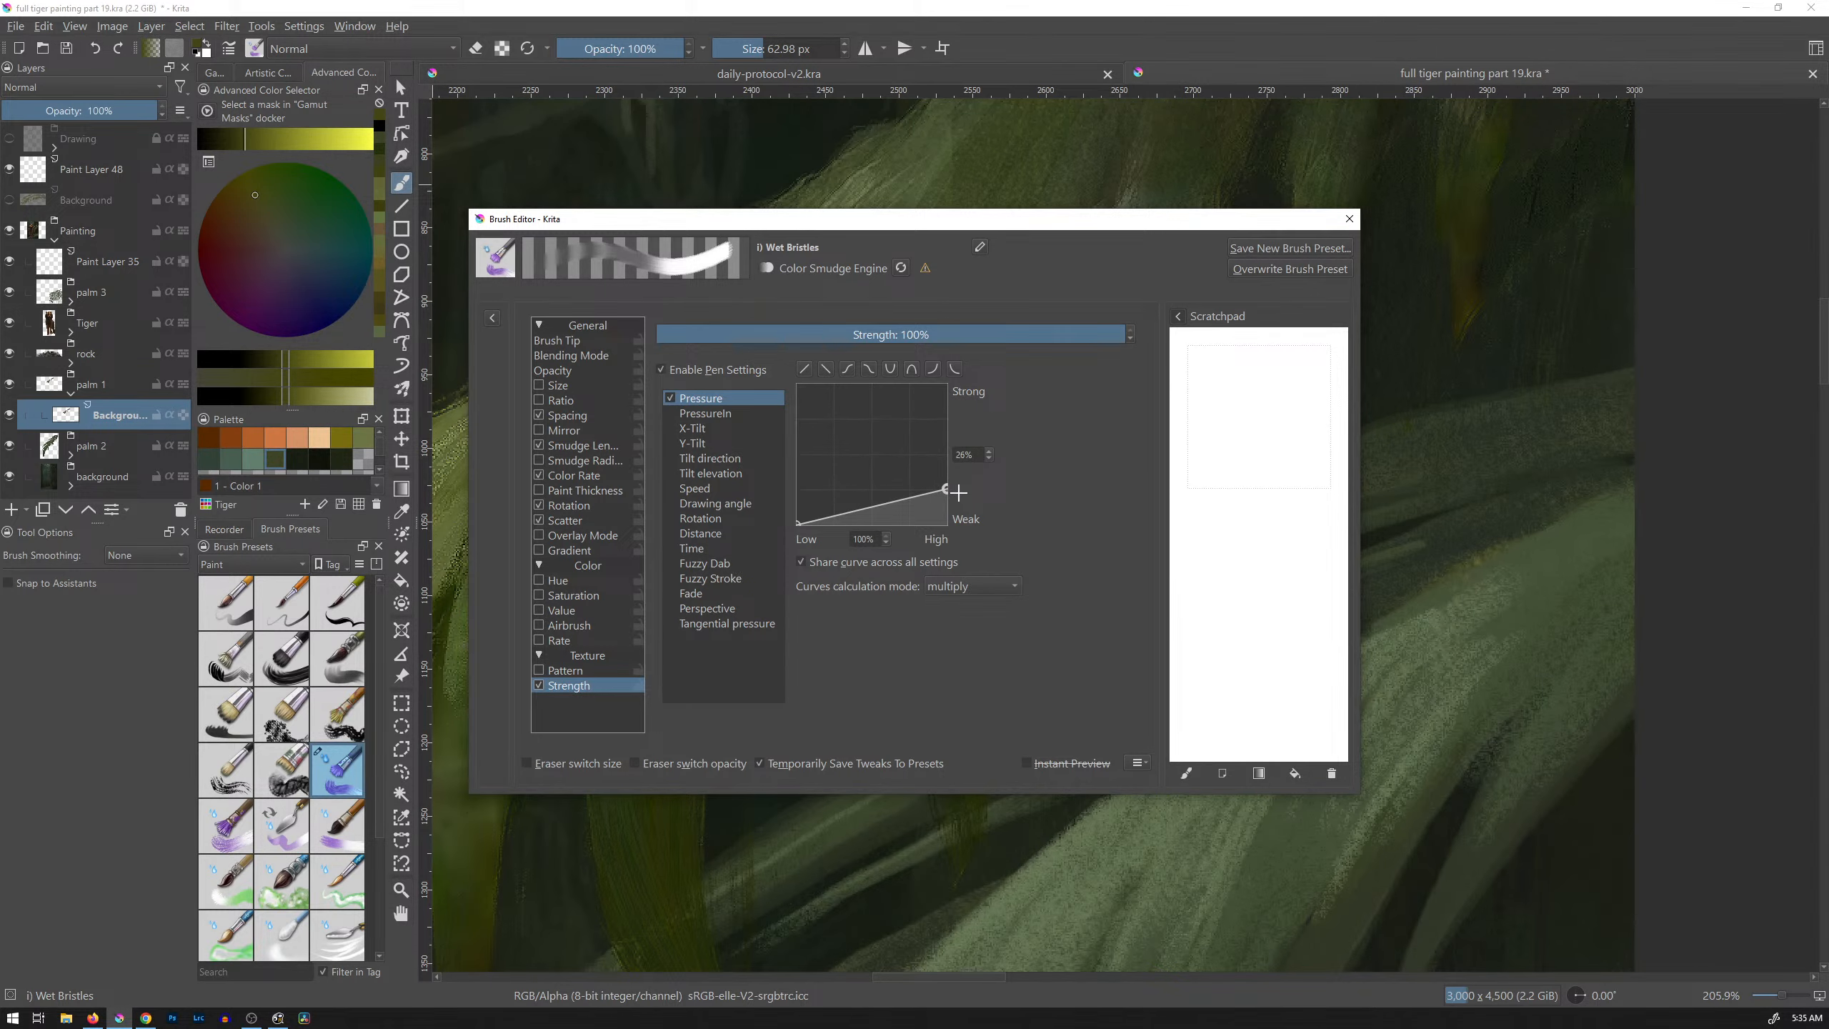
click(1348, 218)
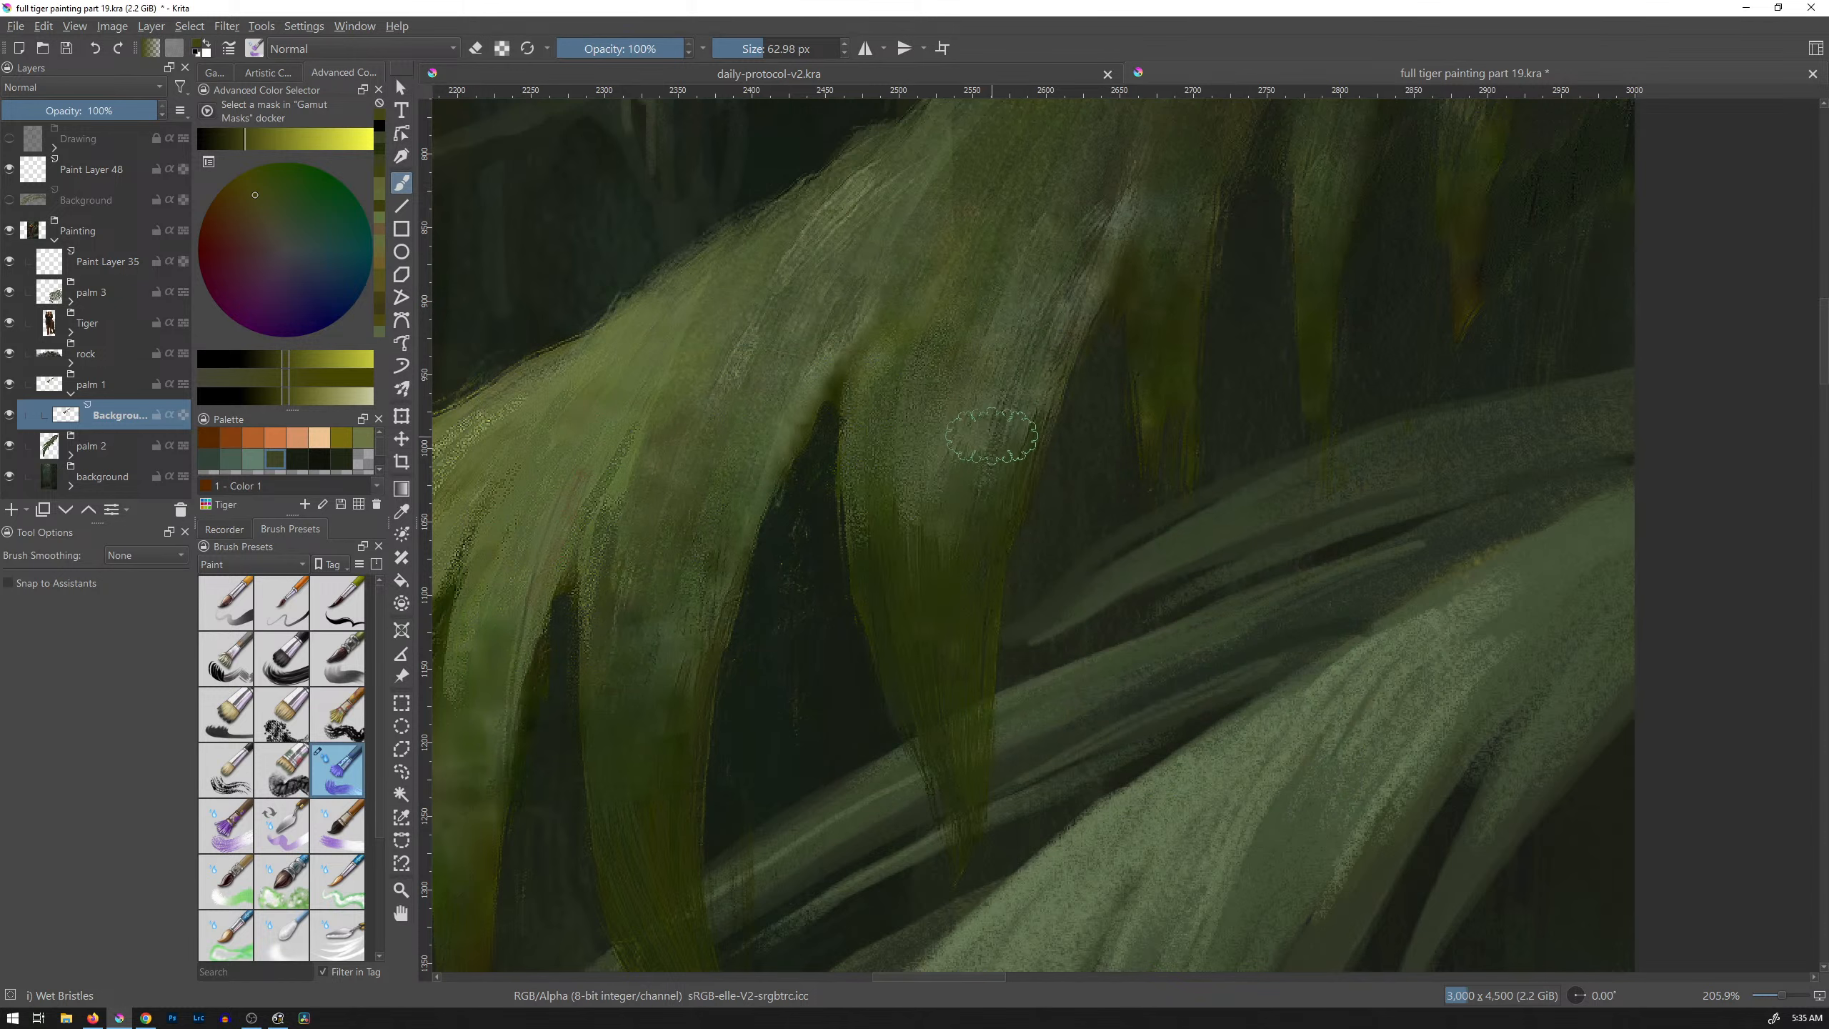
click(234, 52)
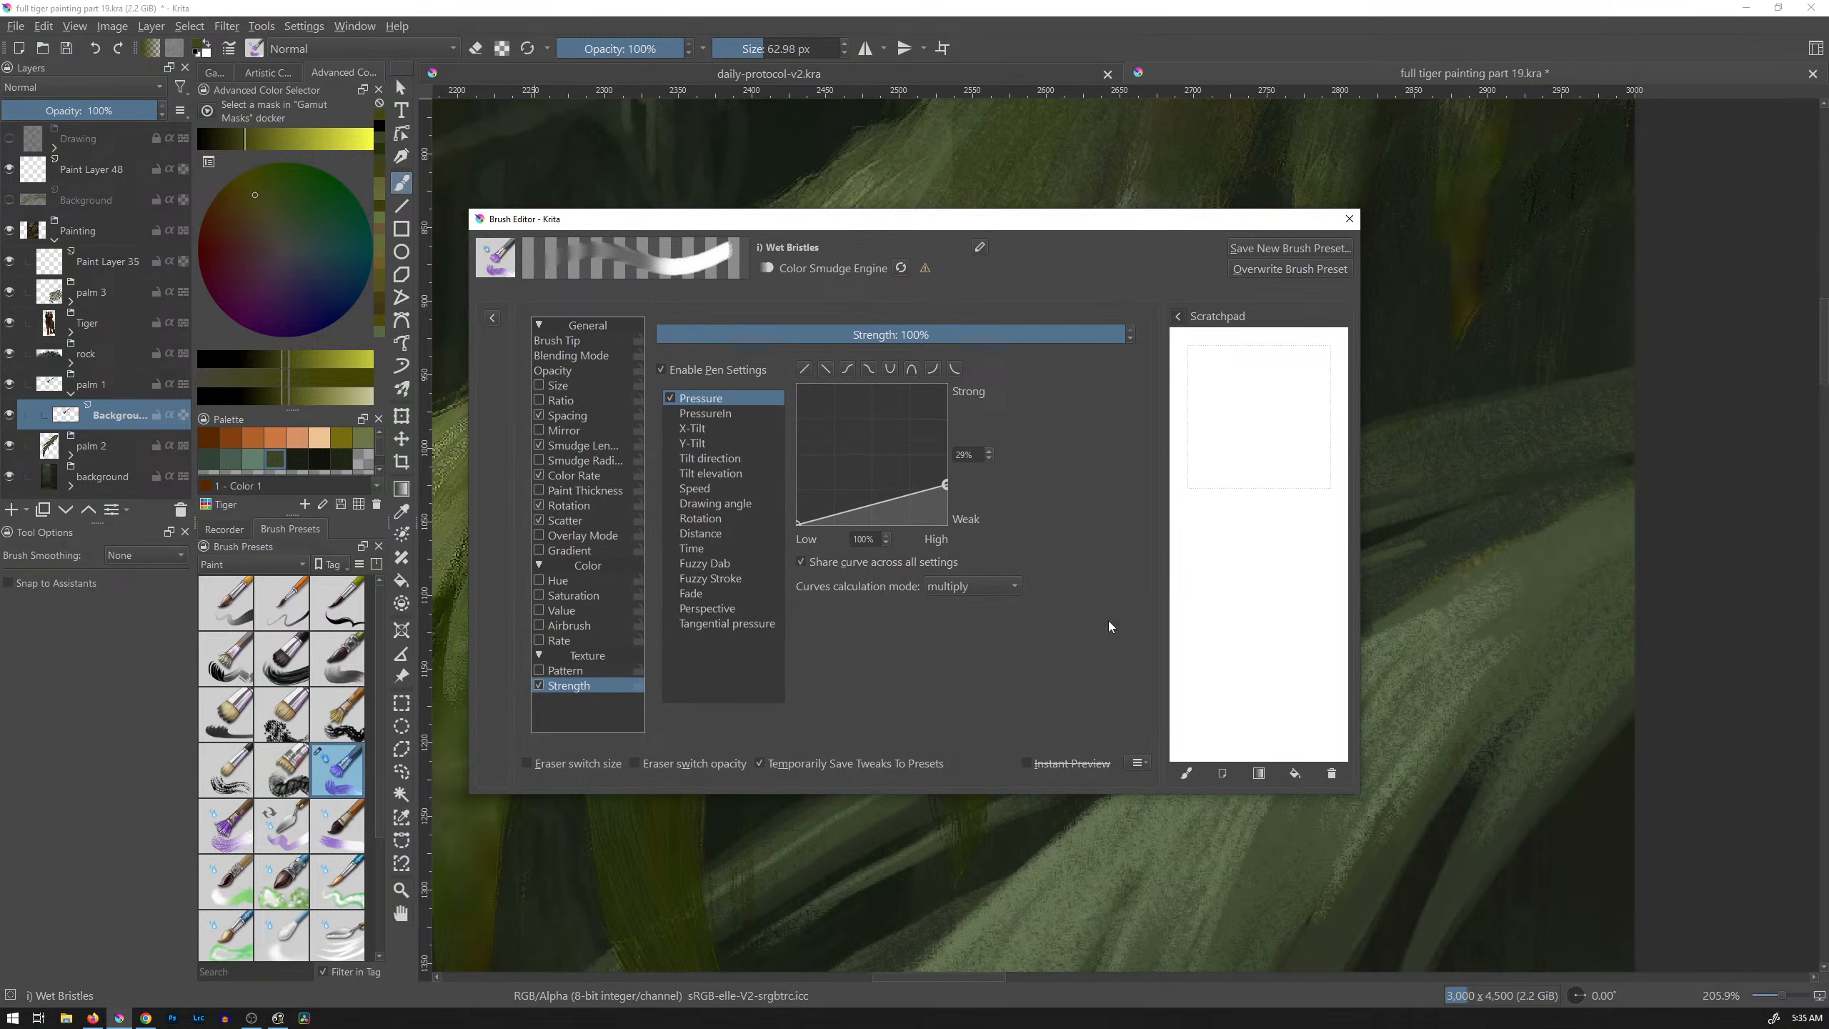
click(901, 268)
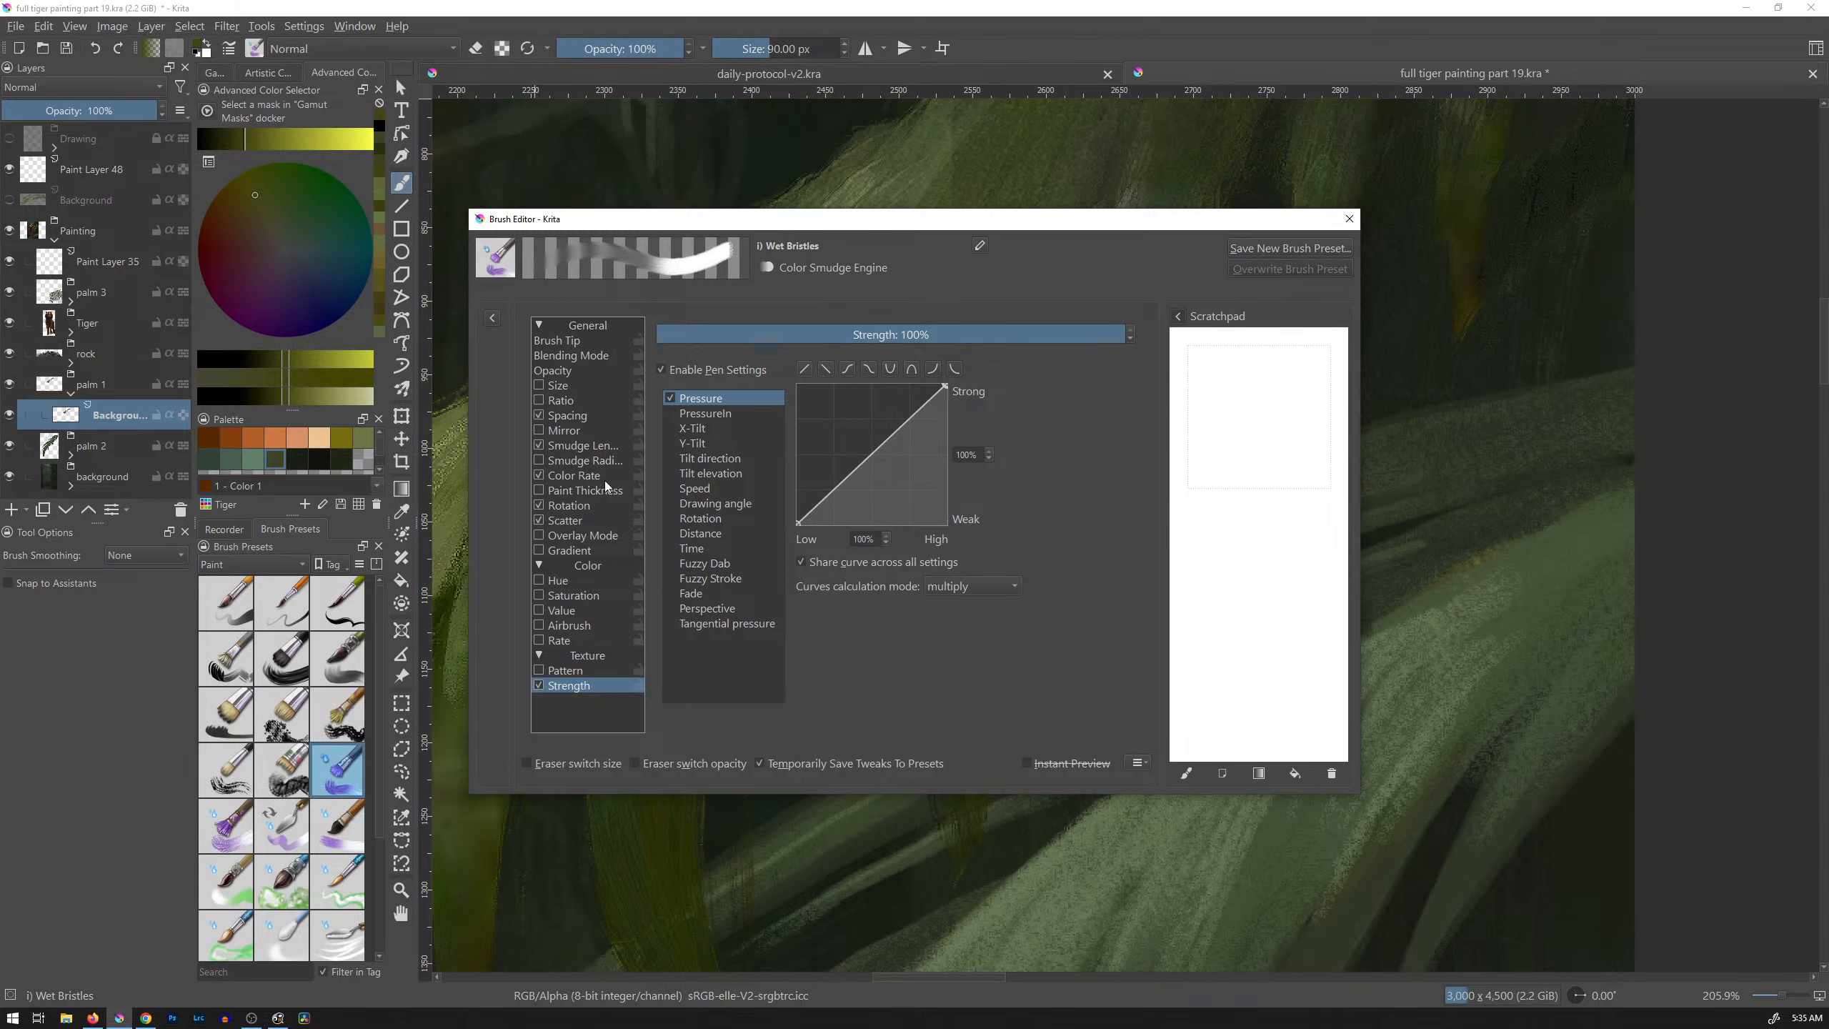
Step: Give the Wet Bristles brush's Smudge Length a J-shaped pressure curve and smudge the broad hanging leaflet with it
click(589, 447)
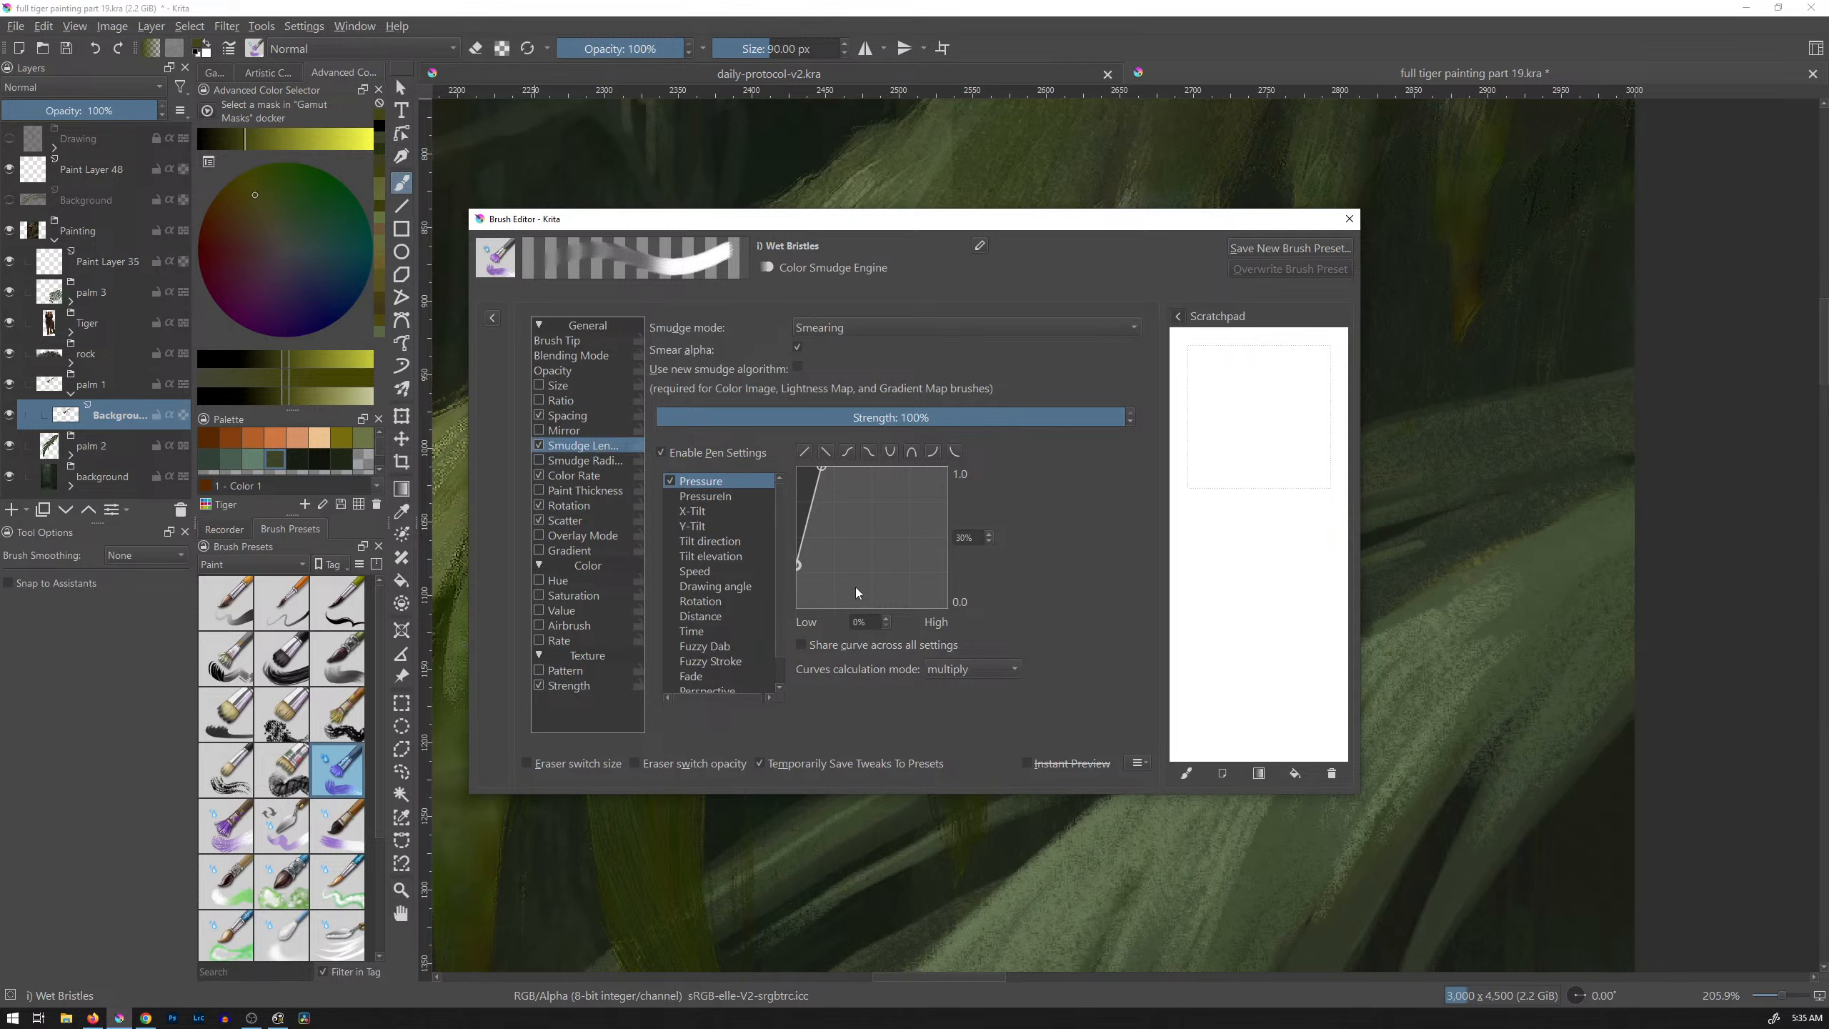
click(799, 566)
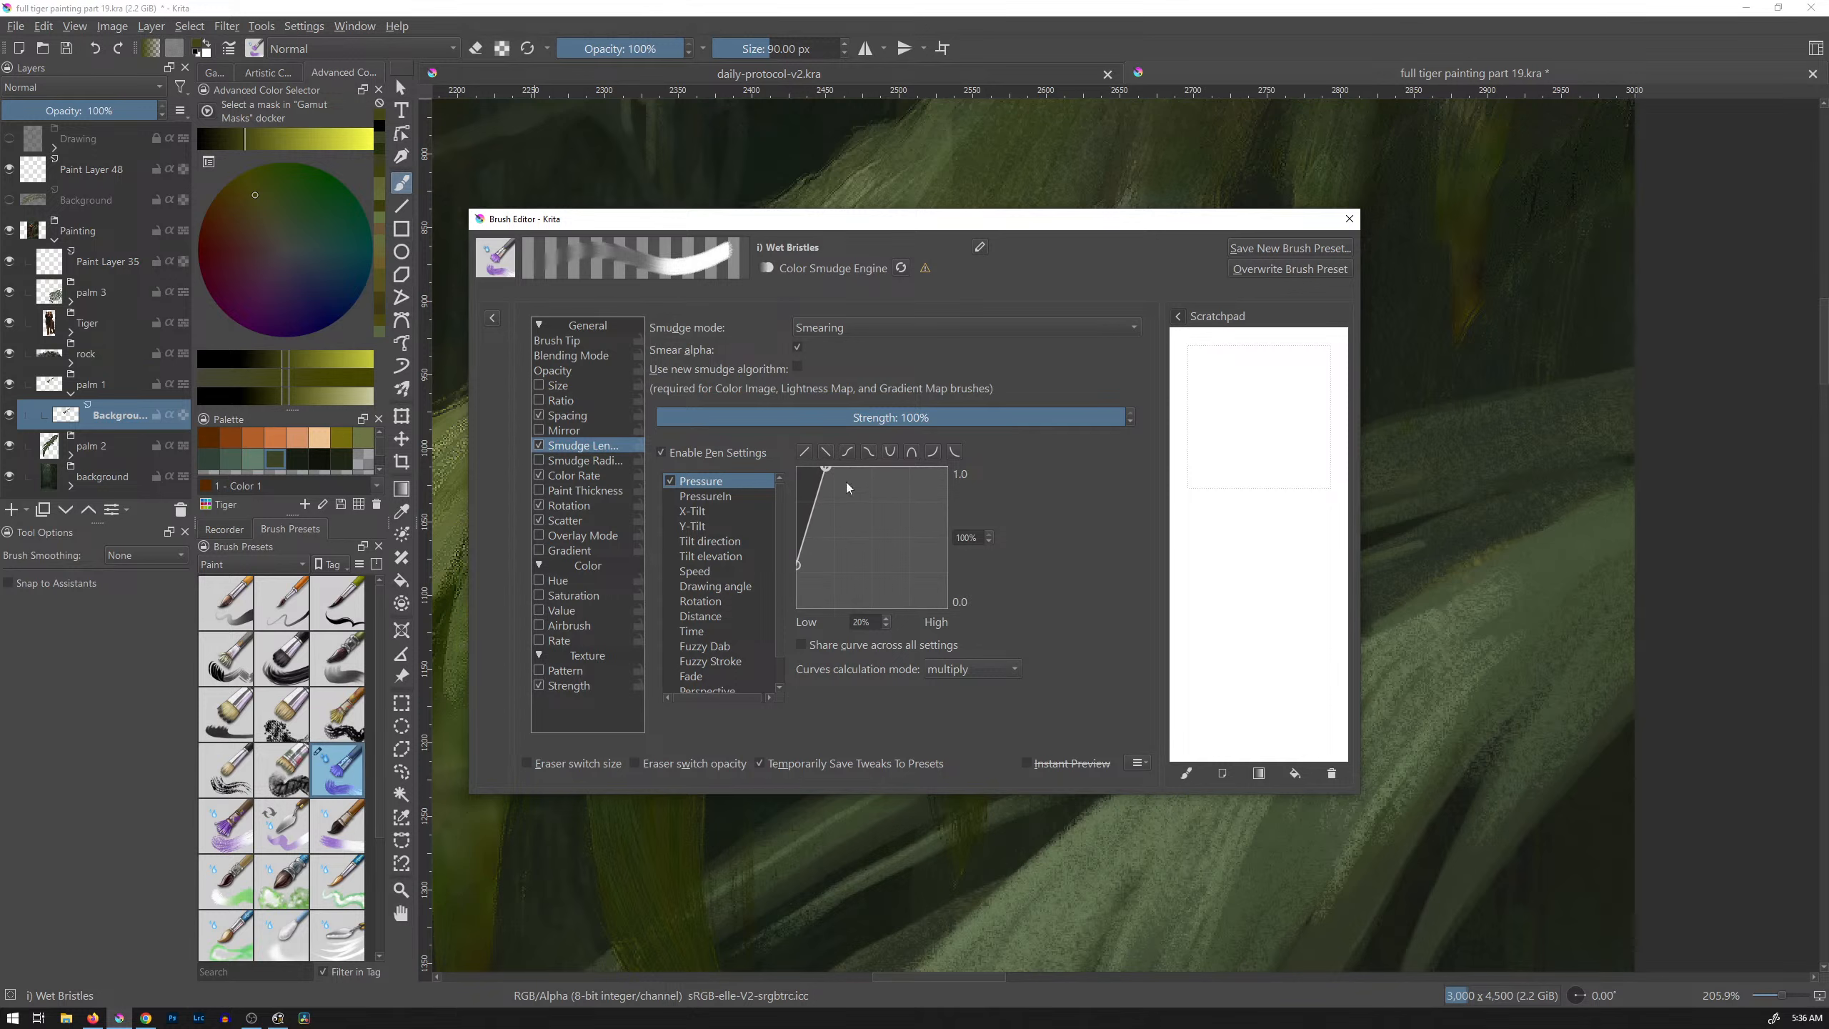
drag(828, 469, 951, 471)
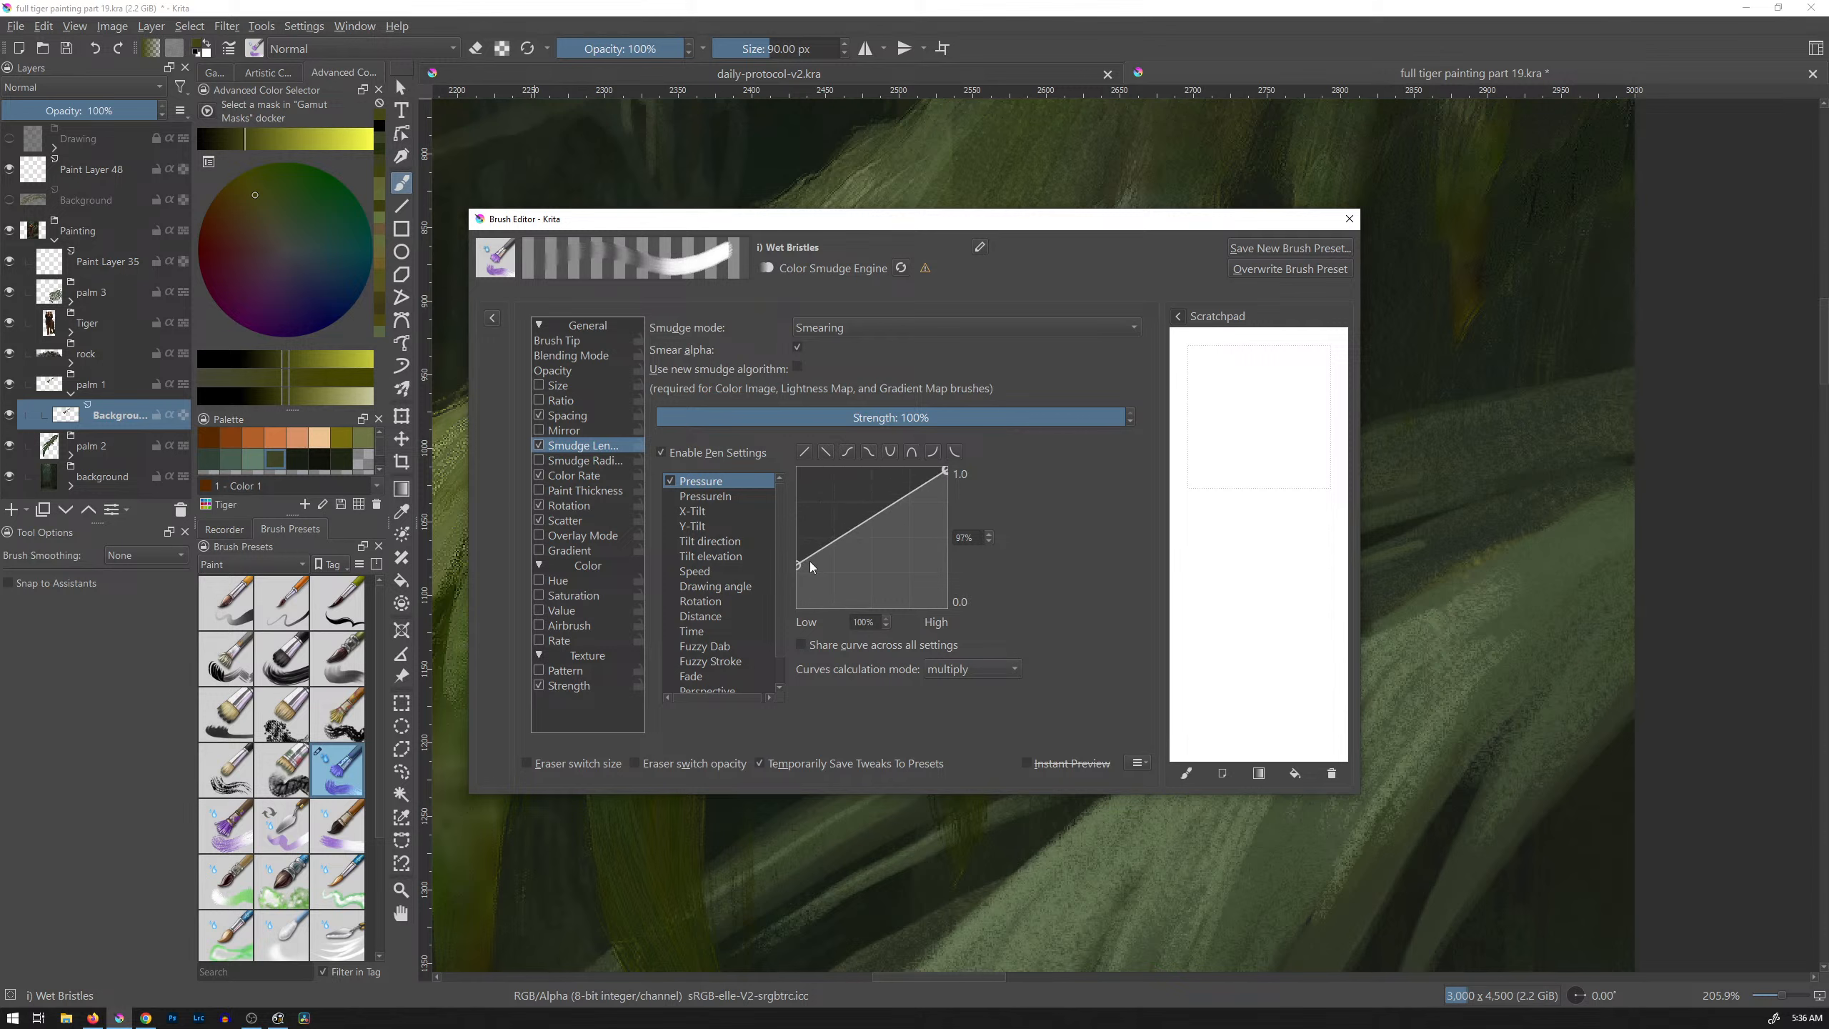
click(953, 454)
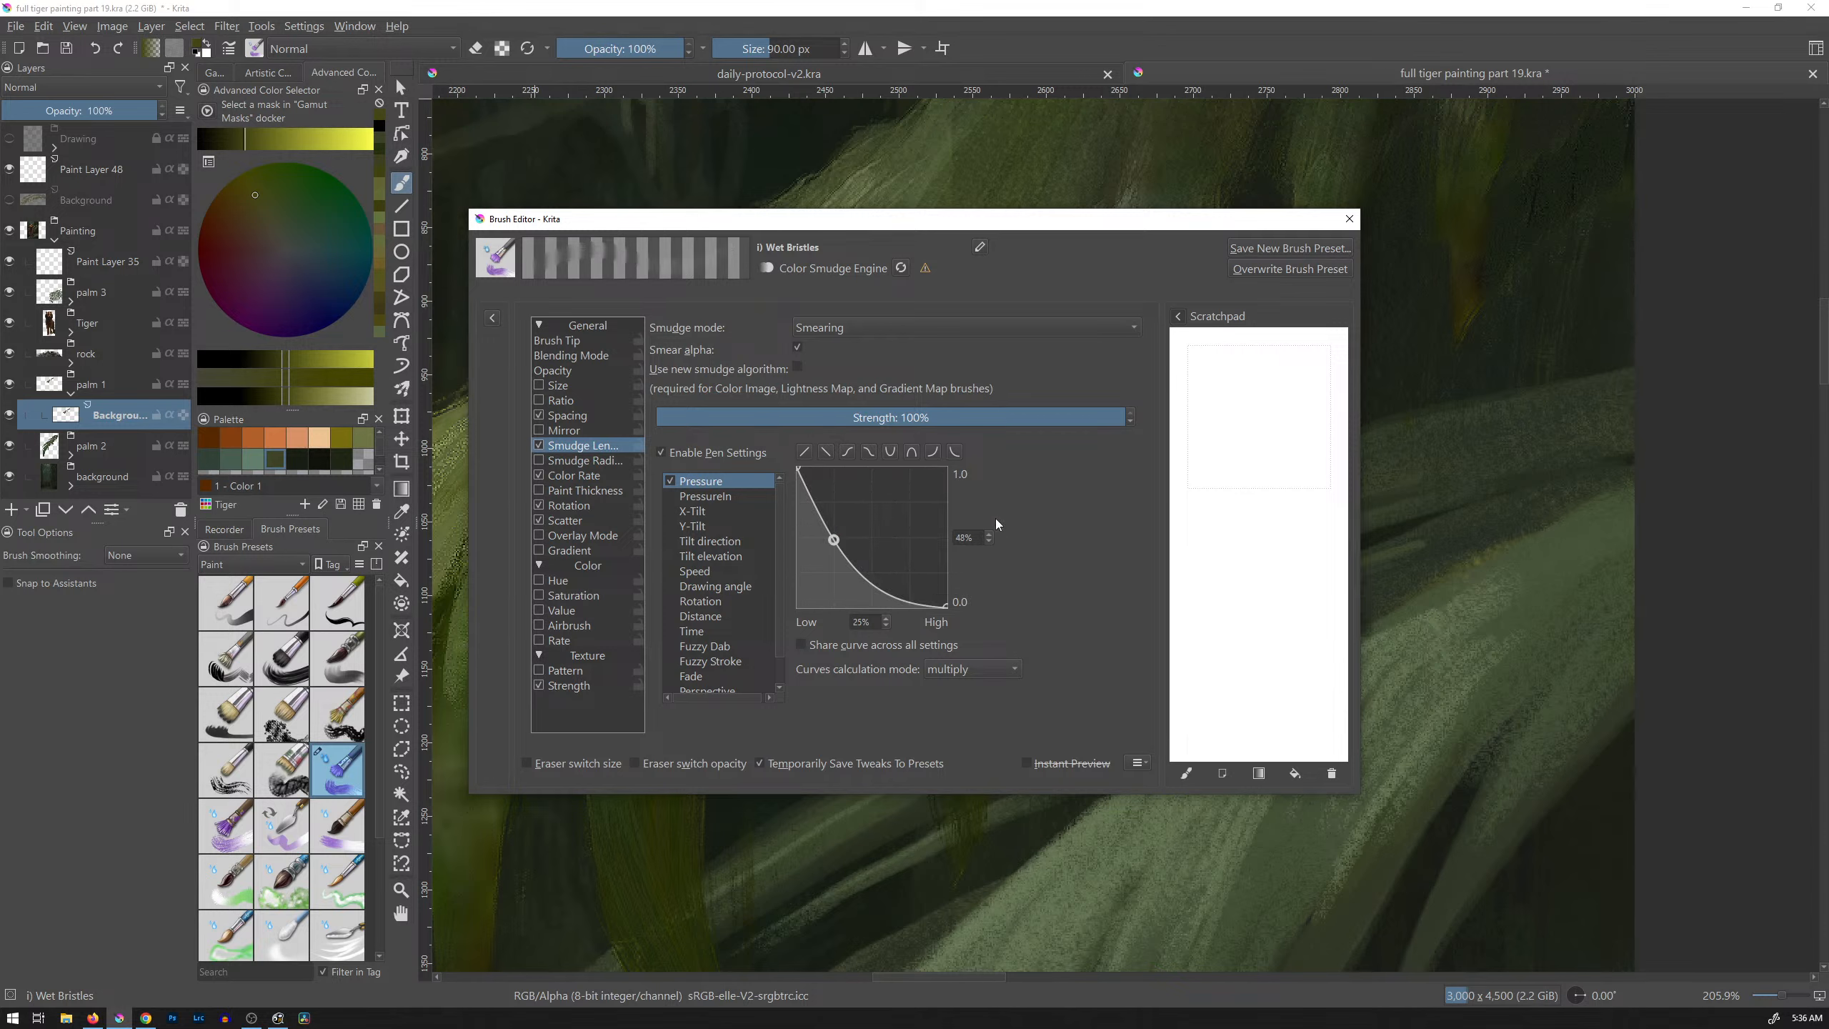
click(933, 452)
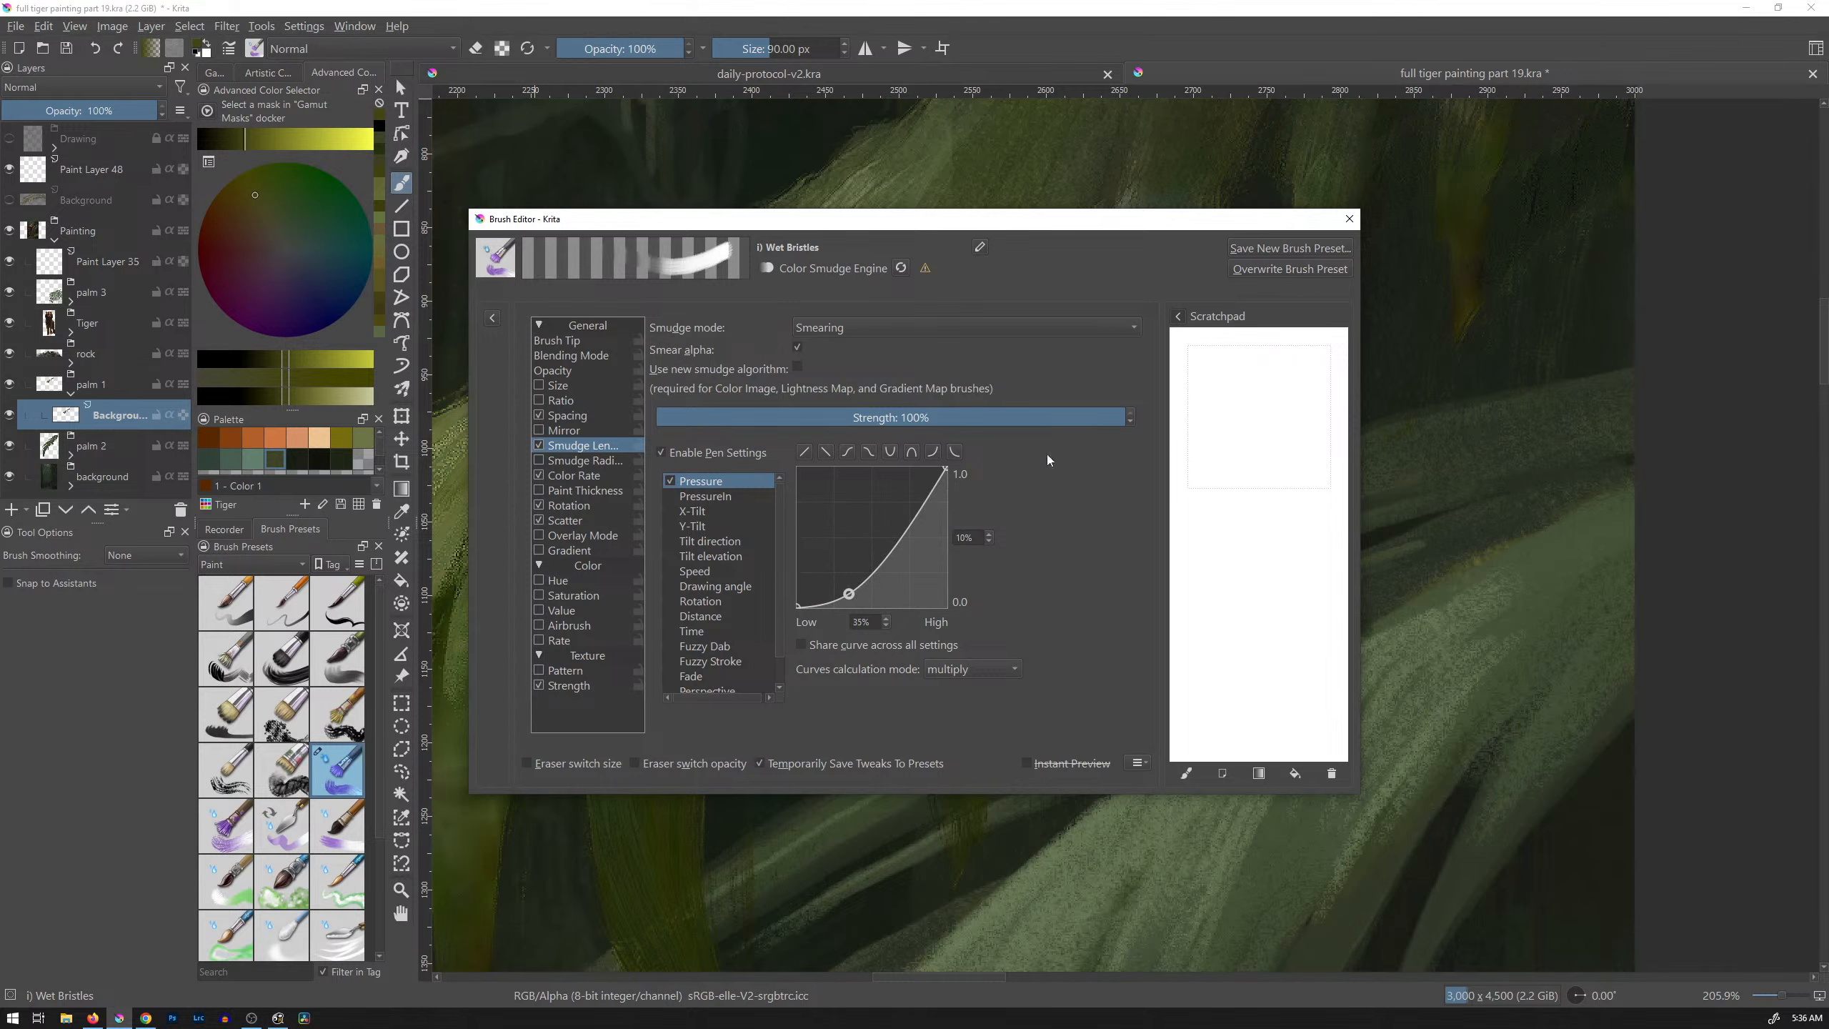
click(1218, 73)
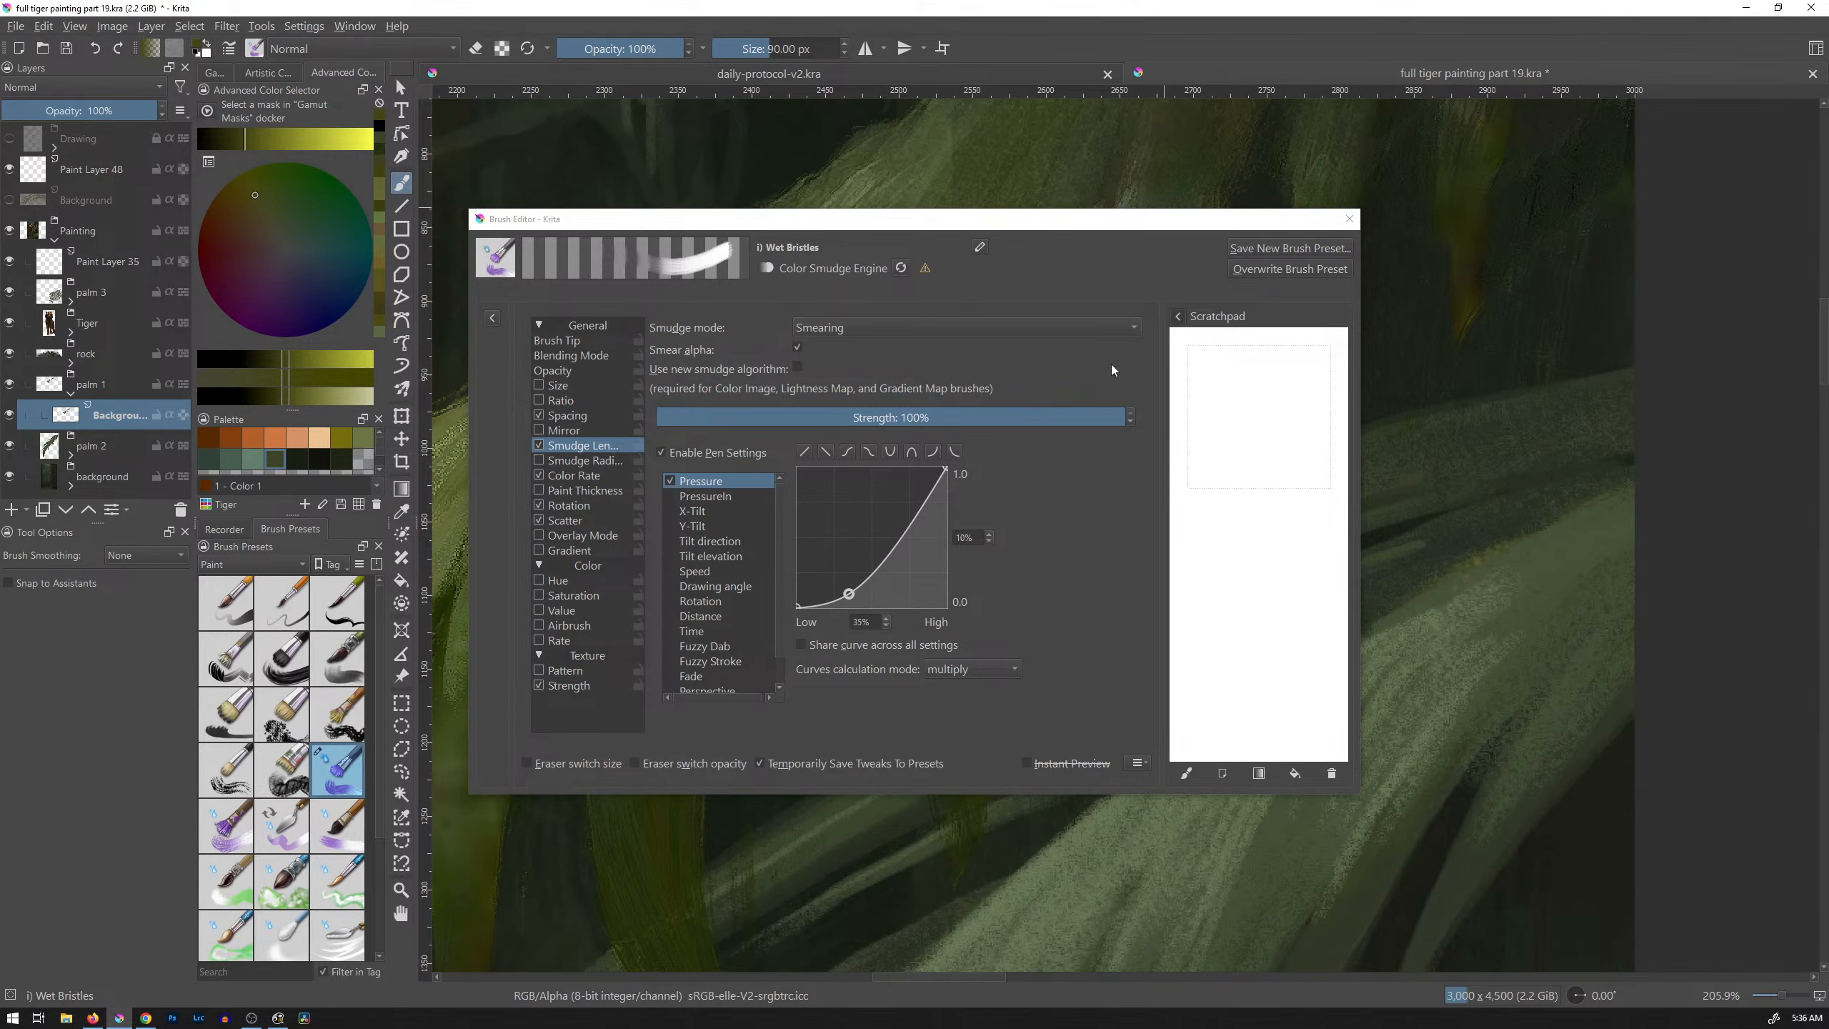
click(1349, 220)
mouse_move(907, 536)
mouse_down()
mouse_move(944, 503)
mouse_move(923, 584)
mouse_move(928, 473)
mouse_move(1026, 321)
mouse_move(958, 582)
mouse_move(969, 502)
mouse_move(1086, 257)
mouse_move(978, 545)
mouse_move(1101, 188)
mouse_move(947, 435)
mouse_move(898, 425)
mouse_move(1022, 214)
mouse_move(910, 442)
mouse_move(885, 556)
mouse_move(925, 268)
mouse_move(1121, 220)
mouse_move(1109, 441)
mouse_move(1010, 675)
mouse_move(1022, 449)
mouse_move(1064, 281)
mouse_move(1087, 326)
mouse_move(1050, 371)
mouse_move(1078, 431)
mouse_move(1117, 363)
mouse_move(1039, 536)
mouse_up()
mouse_move(1109, 631)
mouse_down()
mouse_move(1070, 519)
mouse_move(1074, 453)
mouse_move(1127, 379)
mouse_move(972, 597)
mouse_move(1023, 502)
mouse_up()
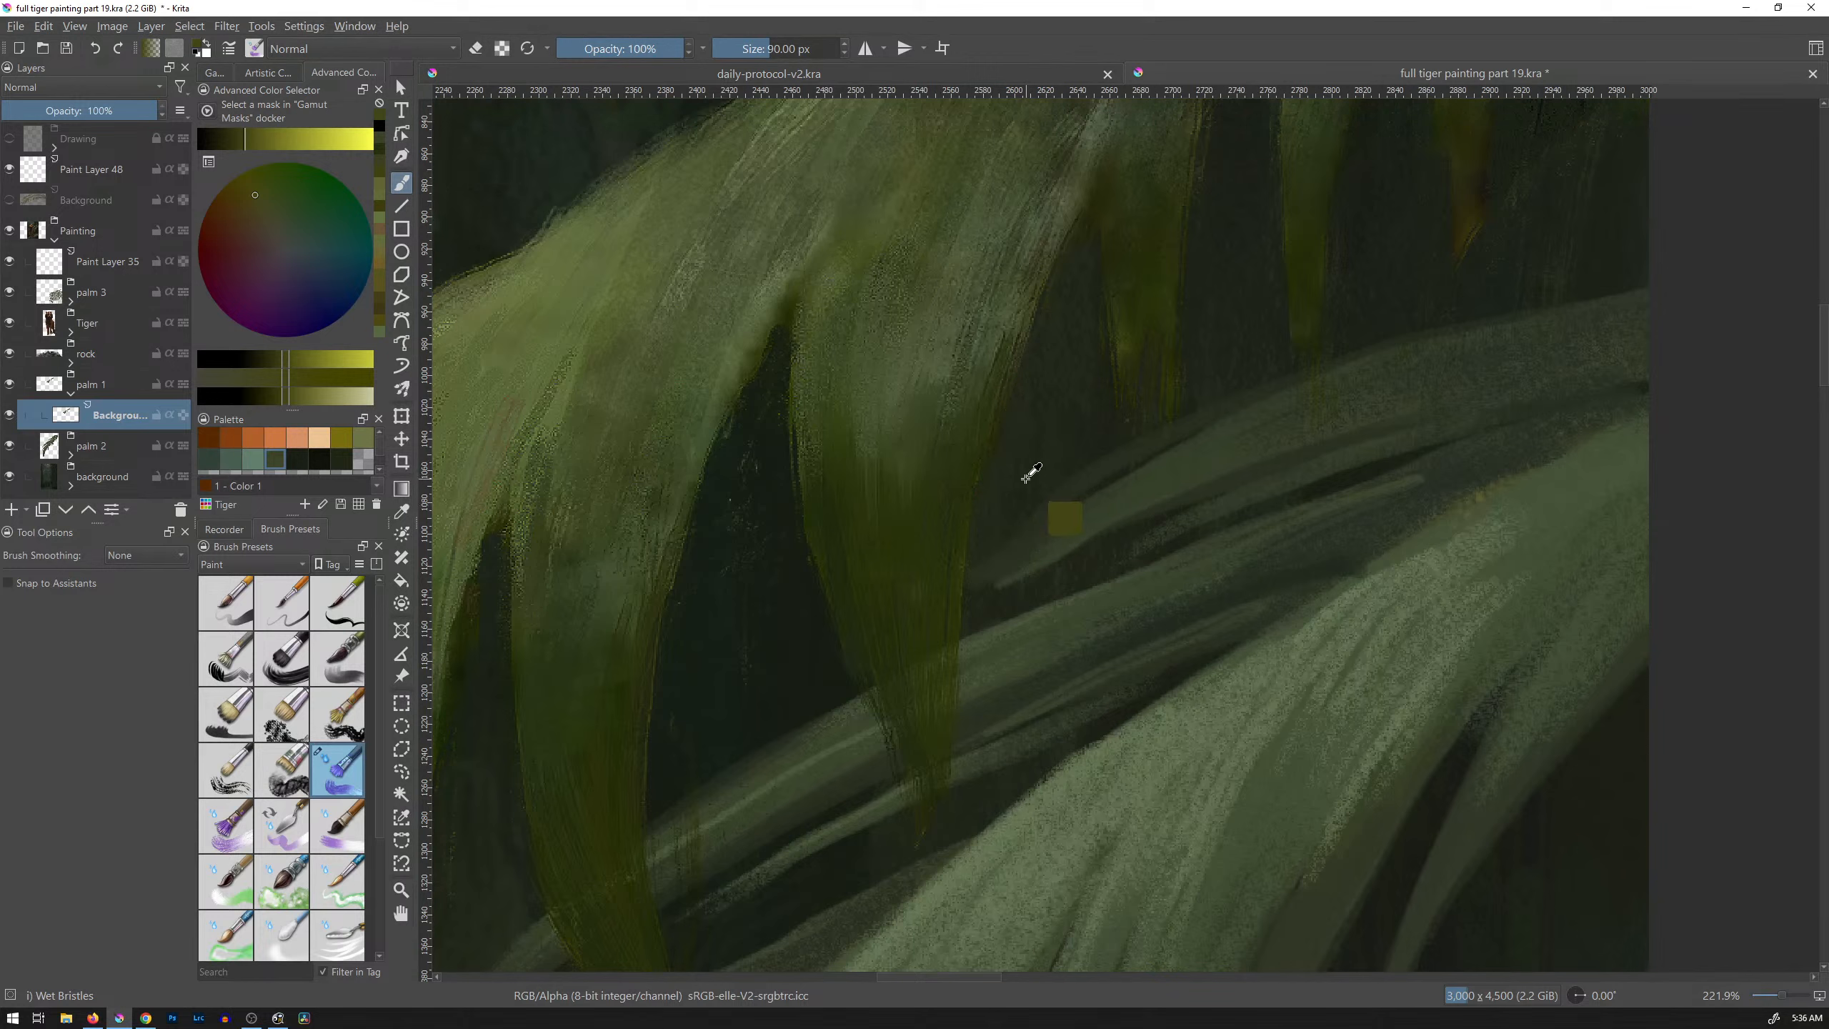
Step: Choose the Blender Rake brush at about 79 px, give its Smudge Length a J-shaped pressure curve and blend the broad leaflet
drag(380, 758, 380, 868)
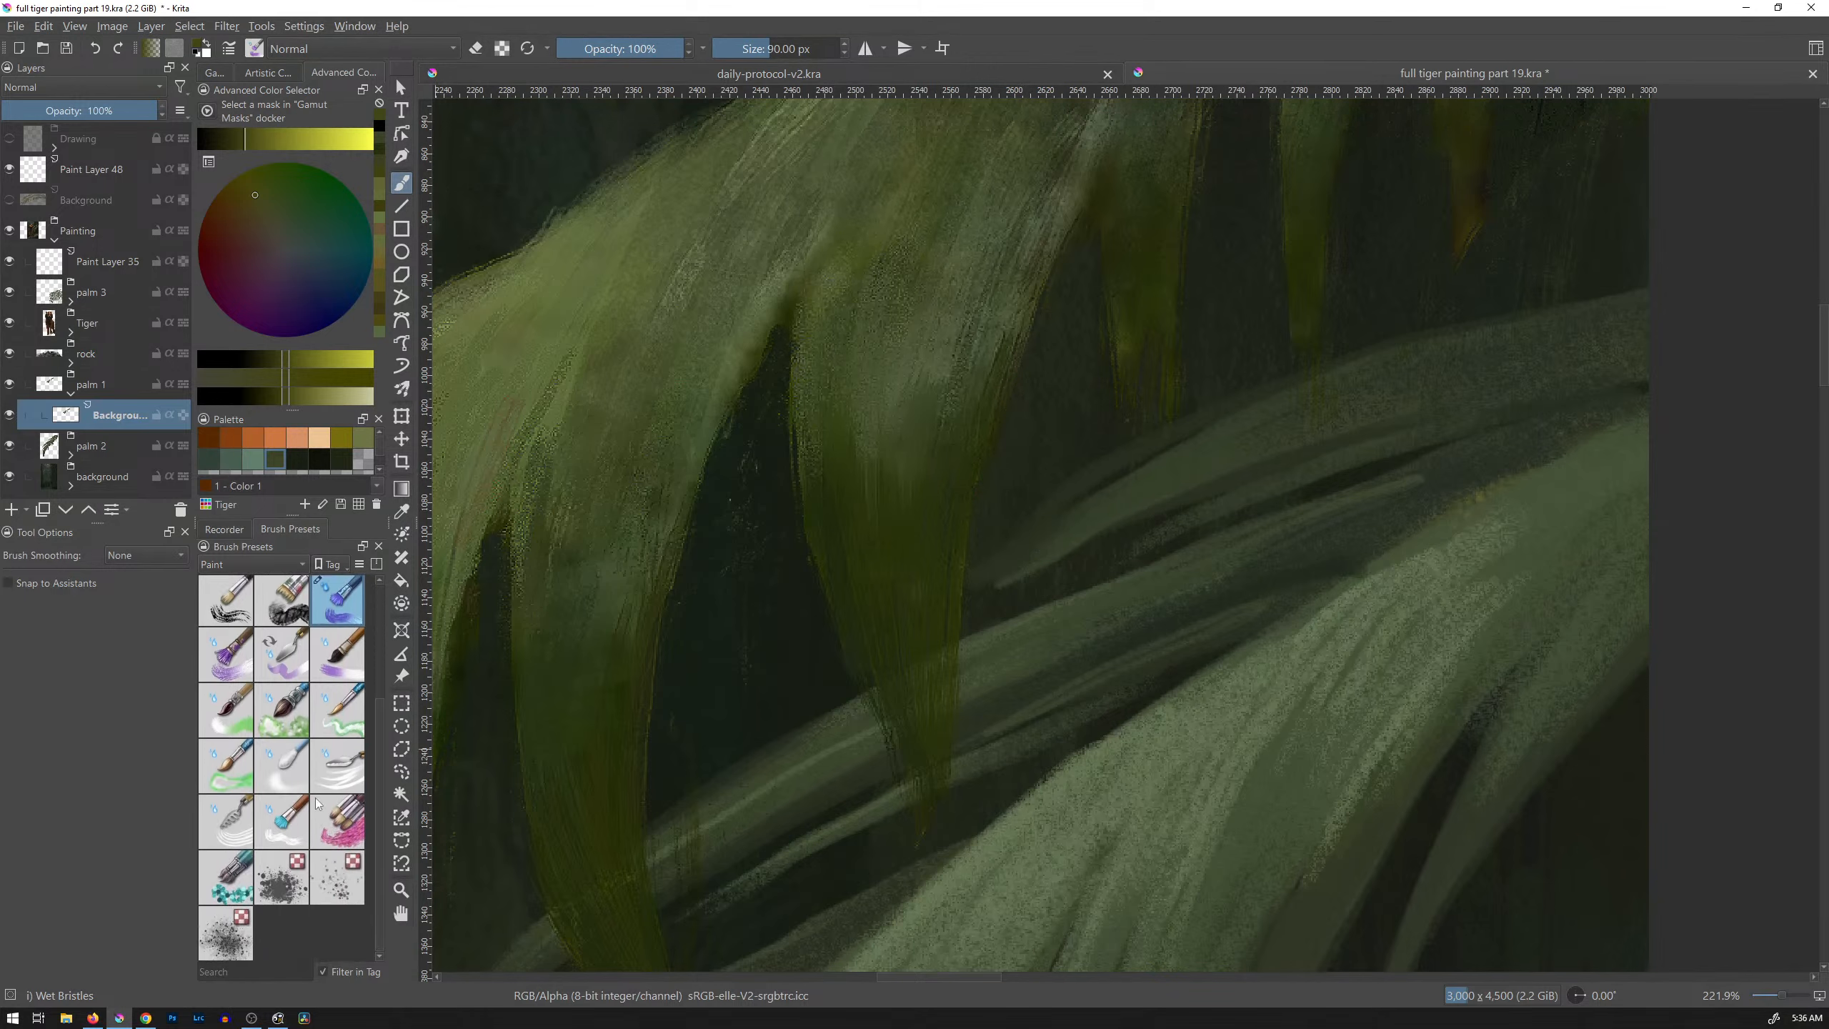
click(225, 822)
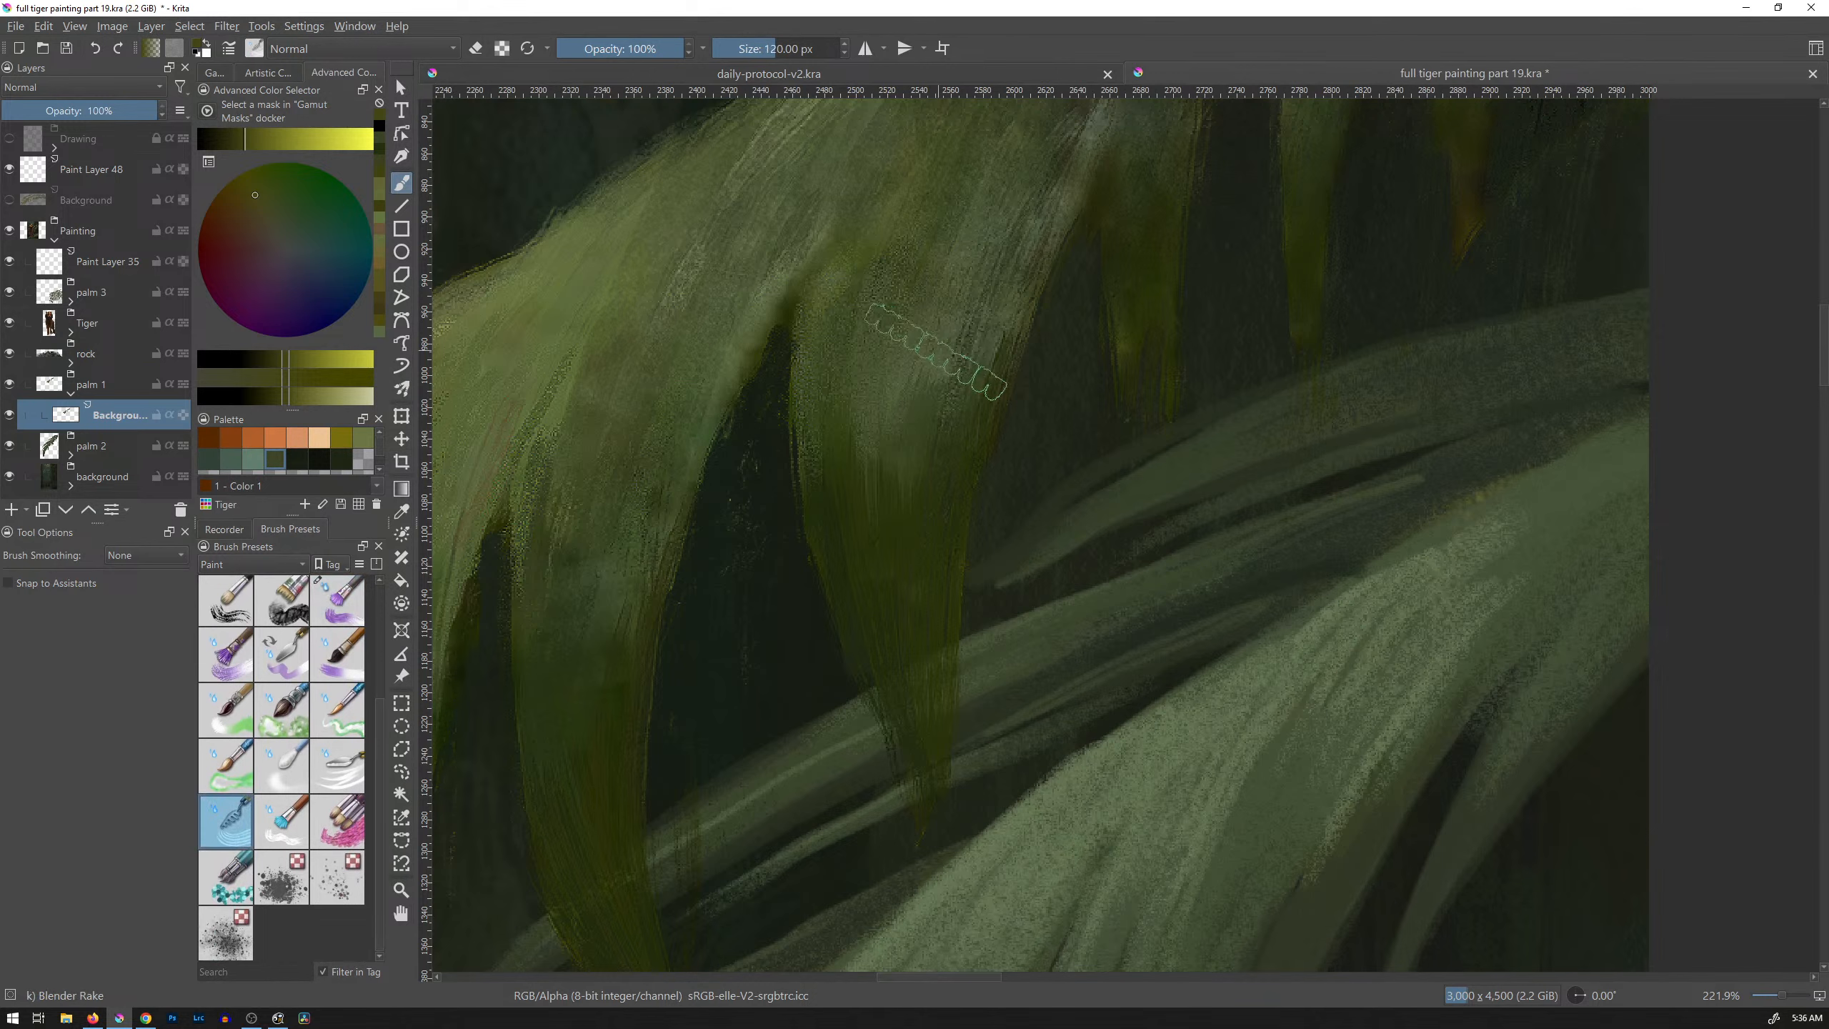
drag(942, 385, 877, 381)
click(230, 49)
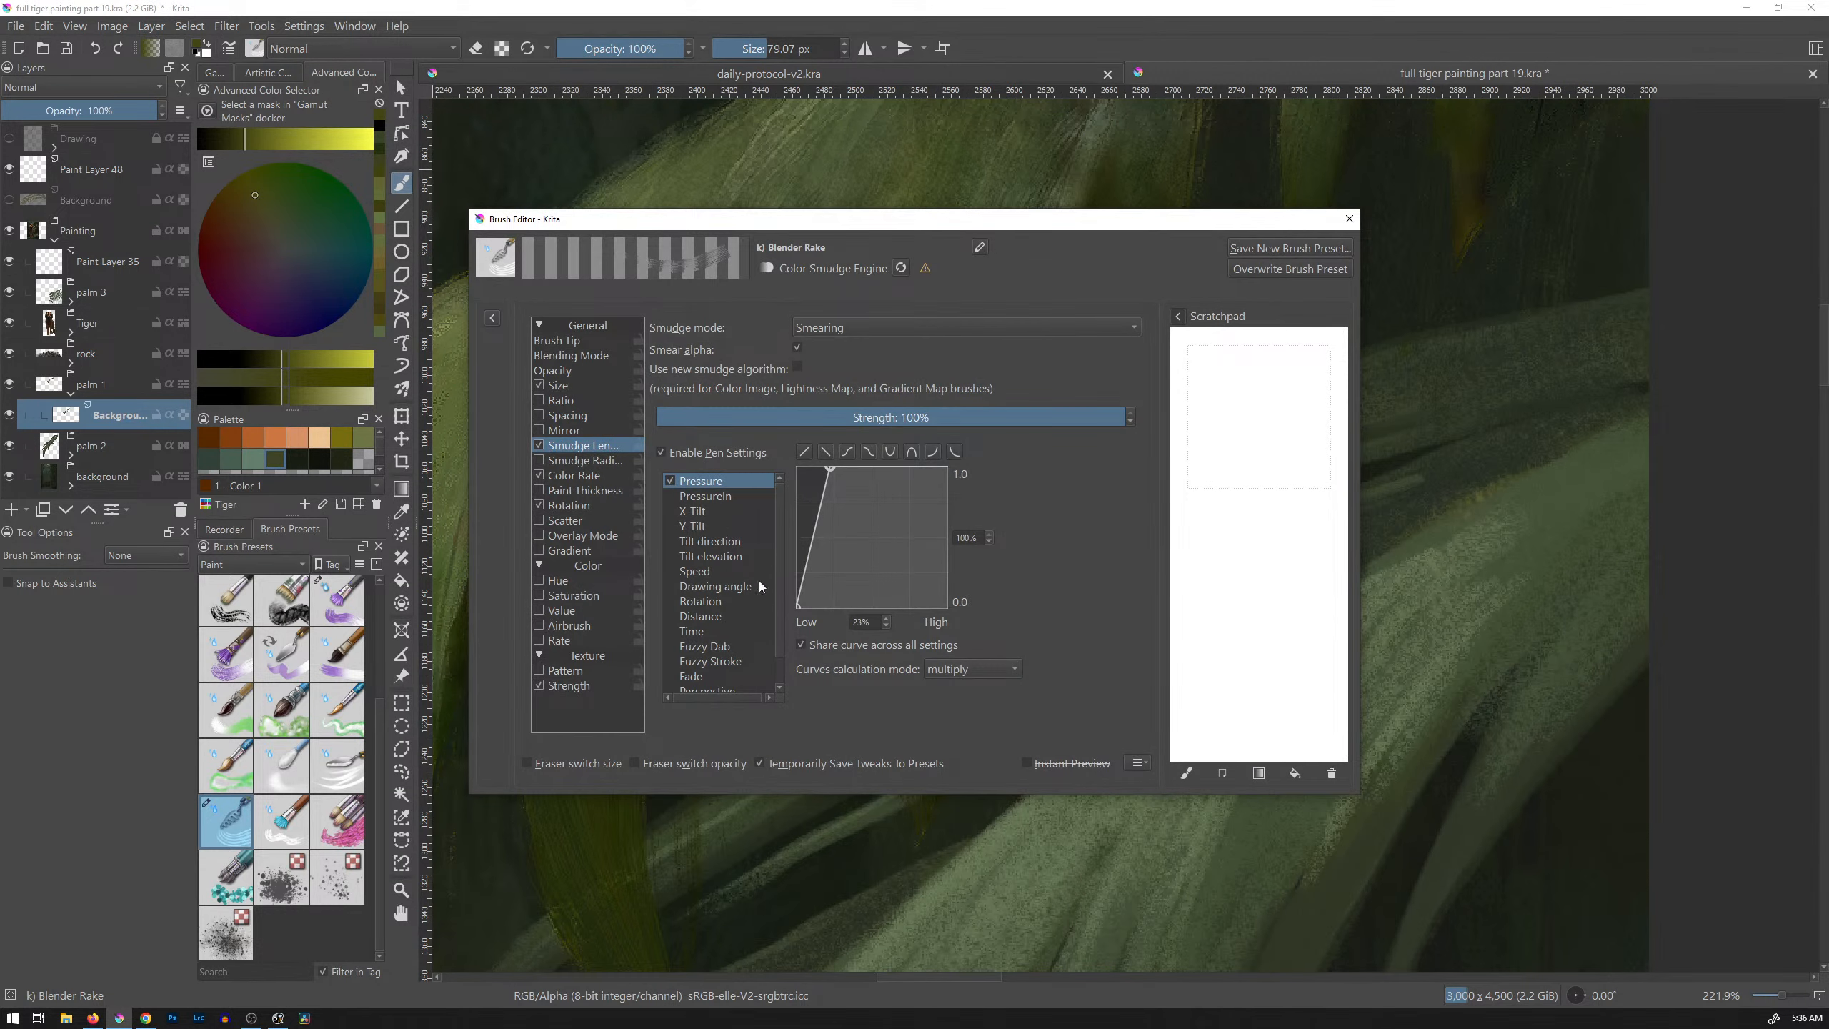
click(933, 452)
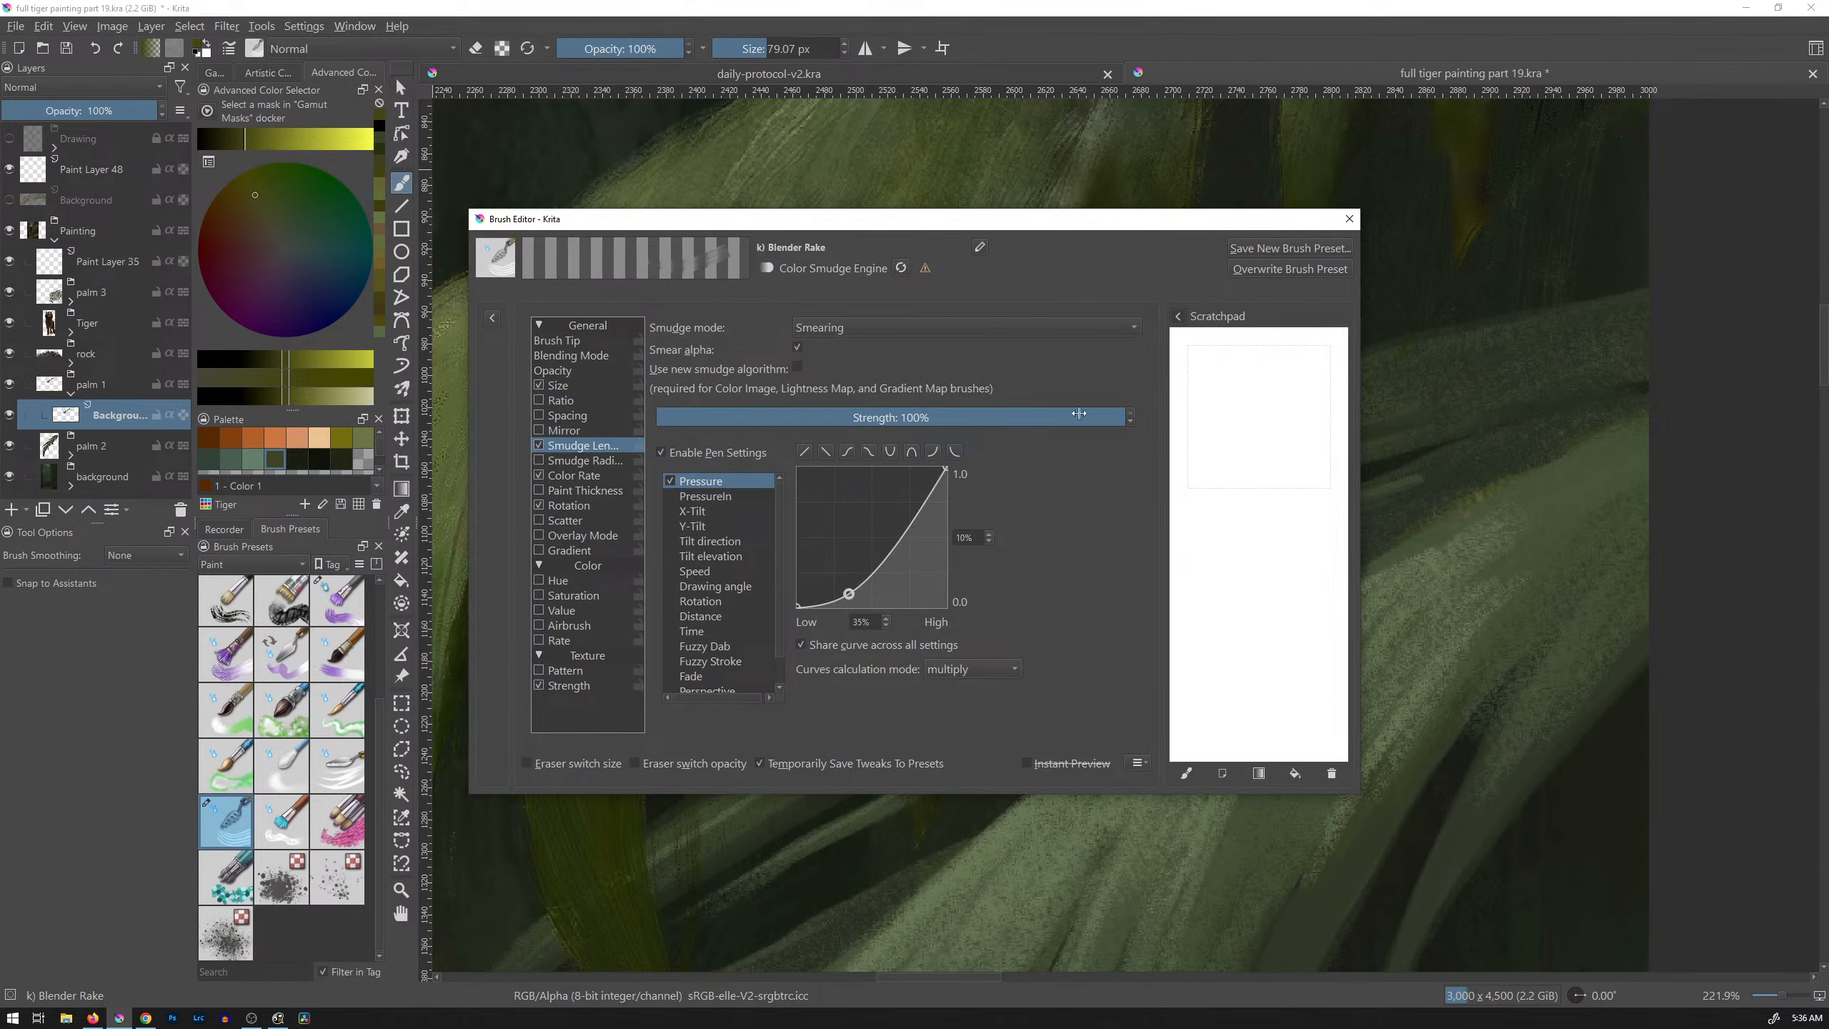
click(1349, 220)
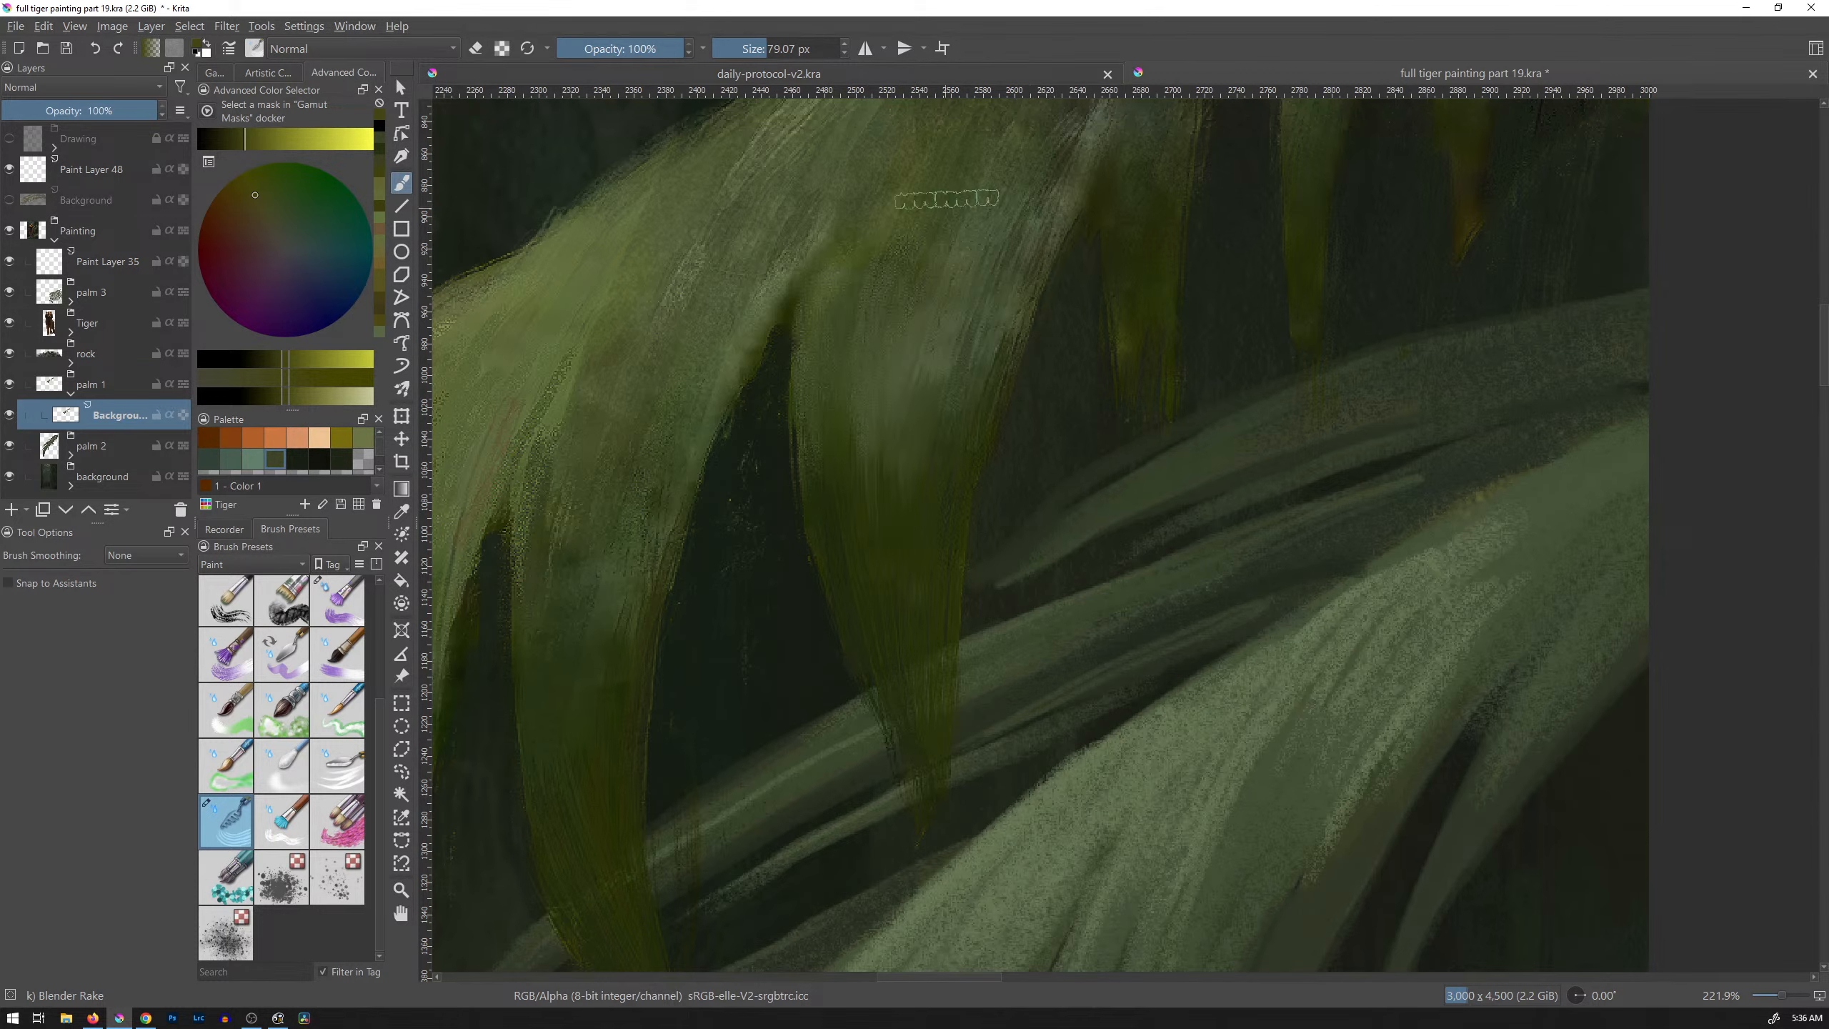
mouse_move(1069, 302)
mouse_down()
mouse_move(1045, 398)
mouse_move(1094, 359)
mouse_move(1076, 414)
mouse_move(1176, 269)
mouse_up()
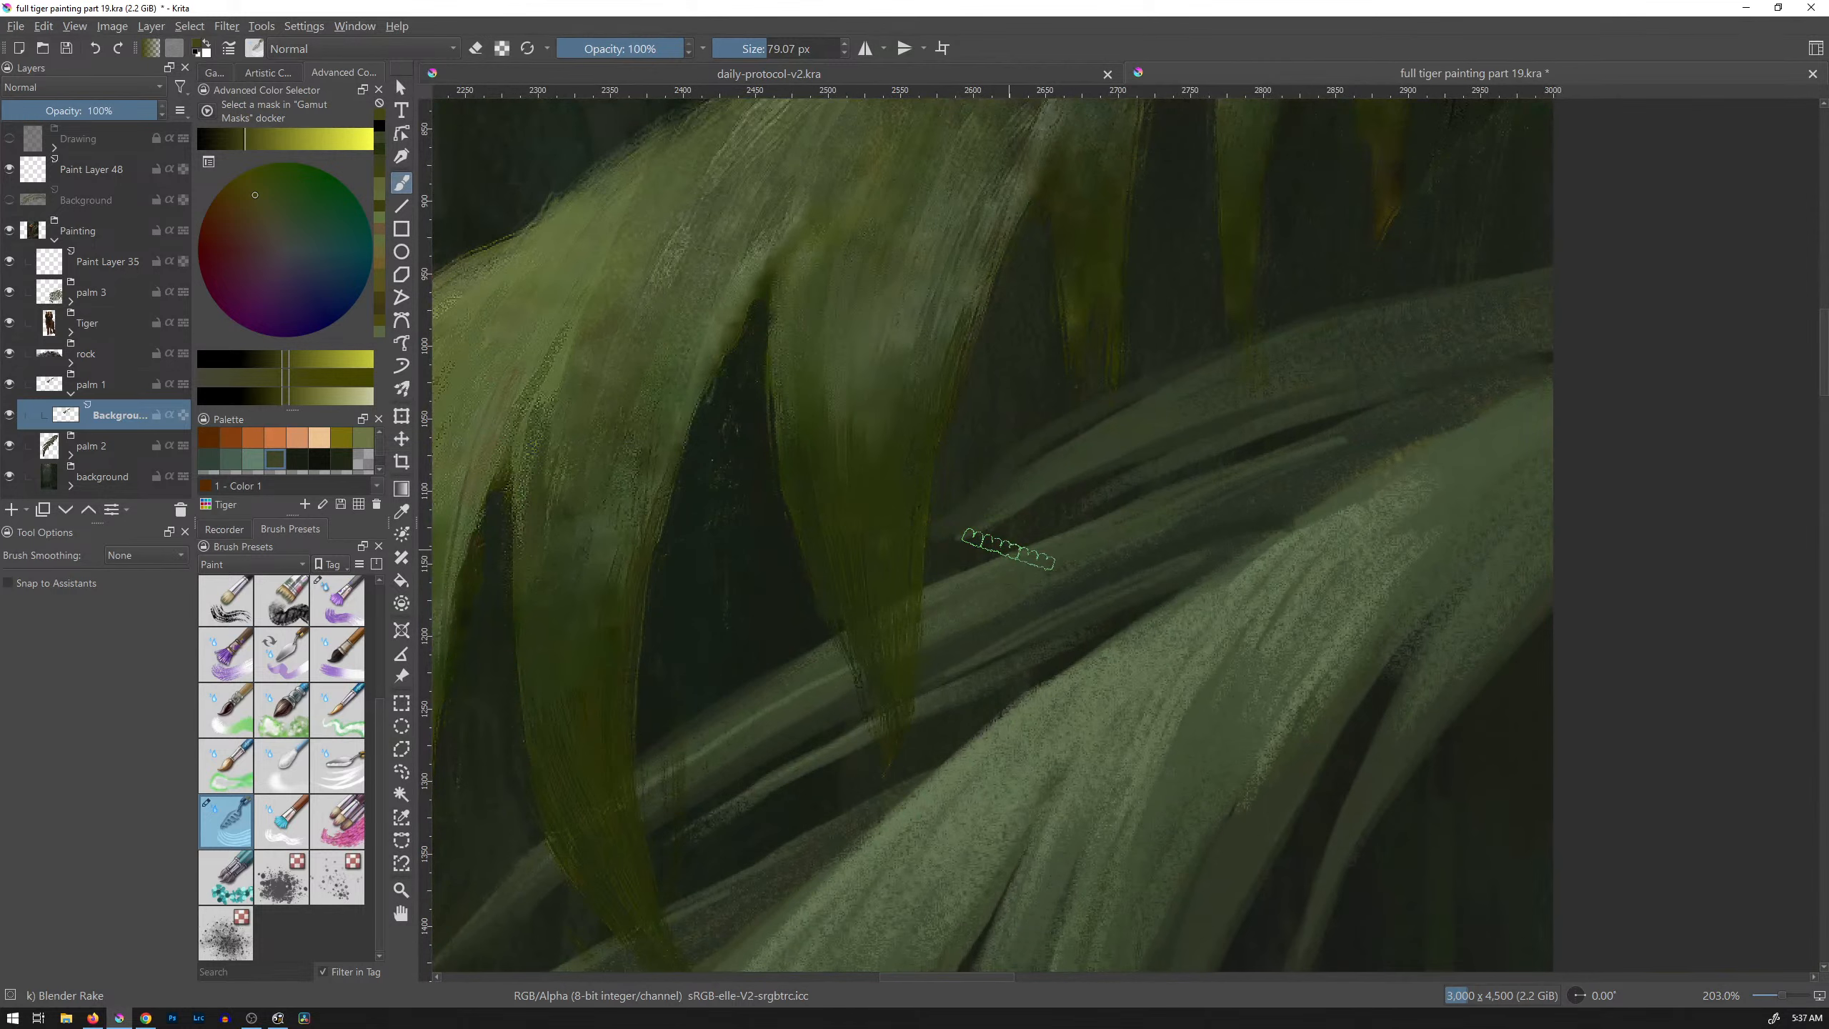
Step: Try the Texture Impressionism brush on the broad leaflet at 80 px and, with its sampled green, at about 22 px; undo the strokes
click(337, 822)
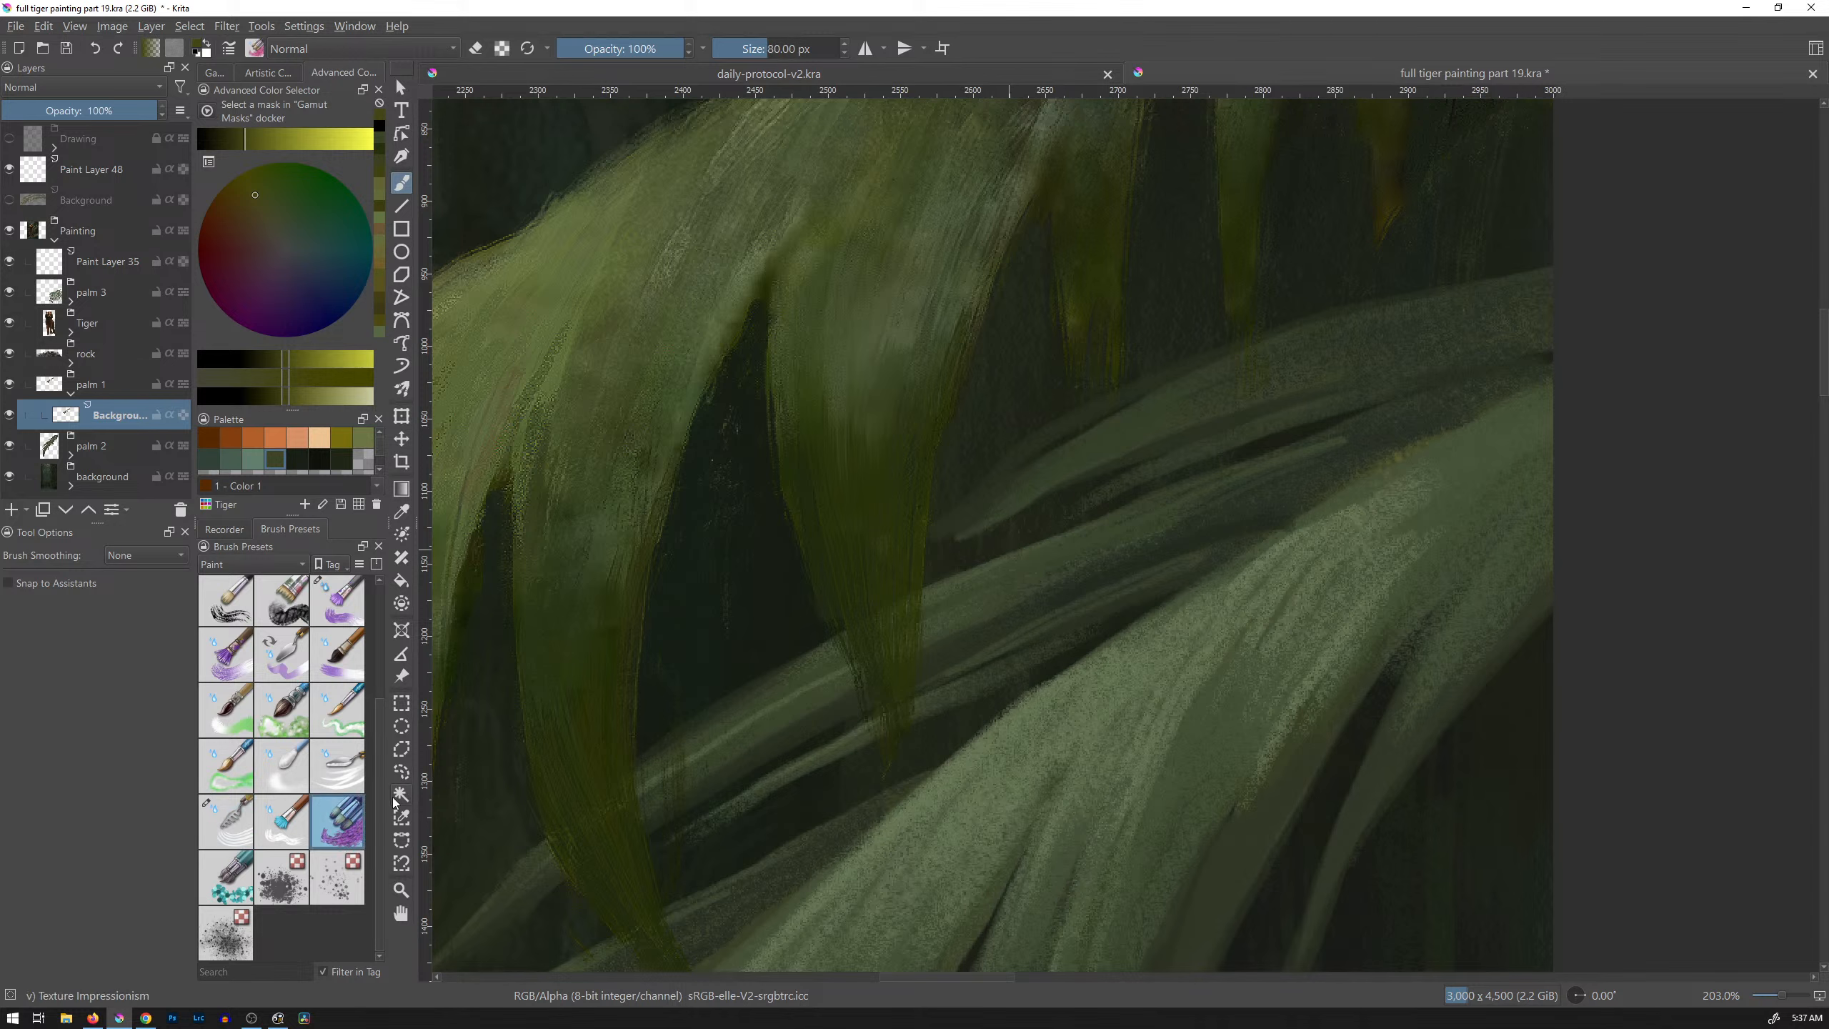
mouse_move(900, 348)
mouse_down()
mouse_move(857, 374)
mouse_move(879, 584)
mouse_up()
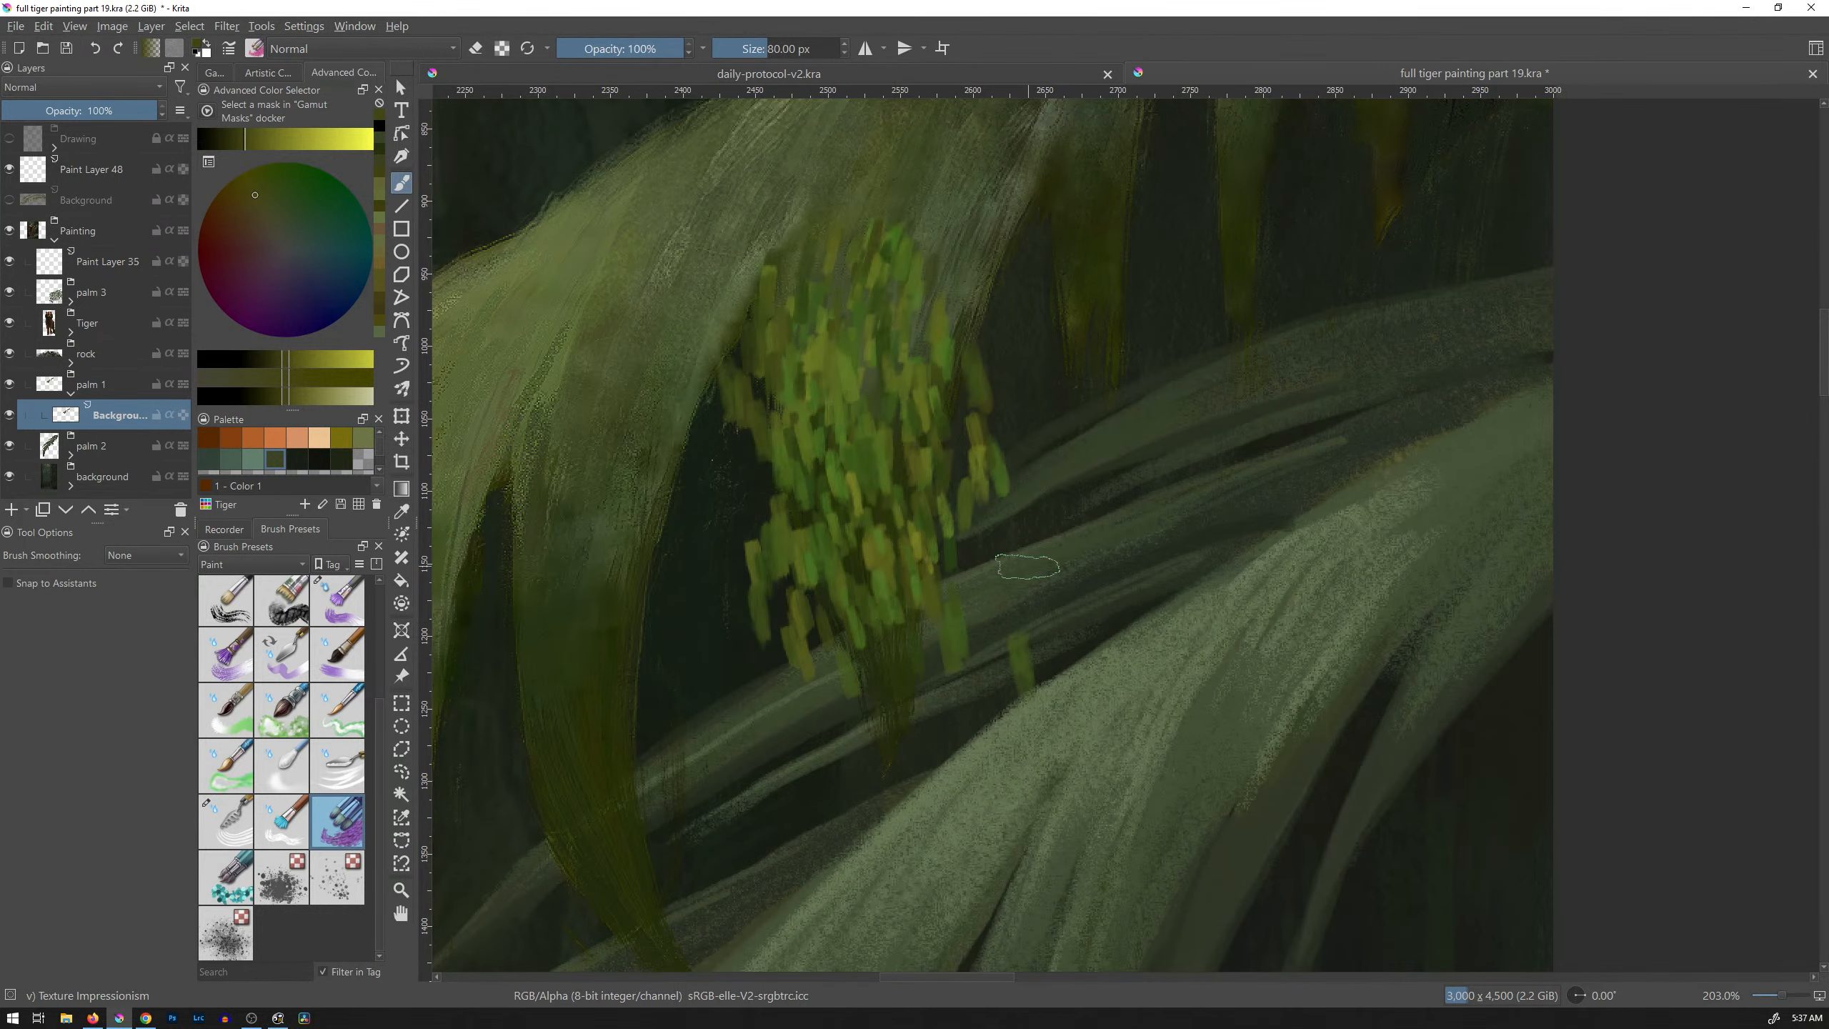
key(ctrl+z)
ctrl+click(836, 373)
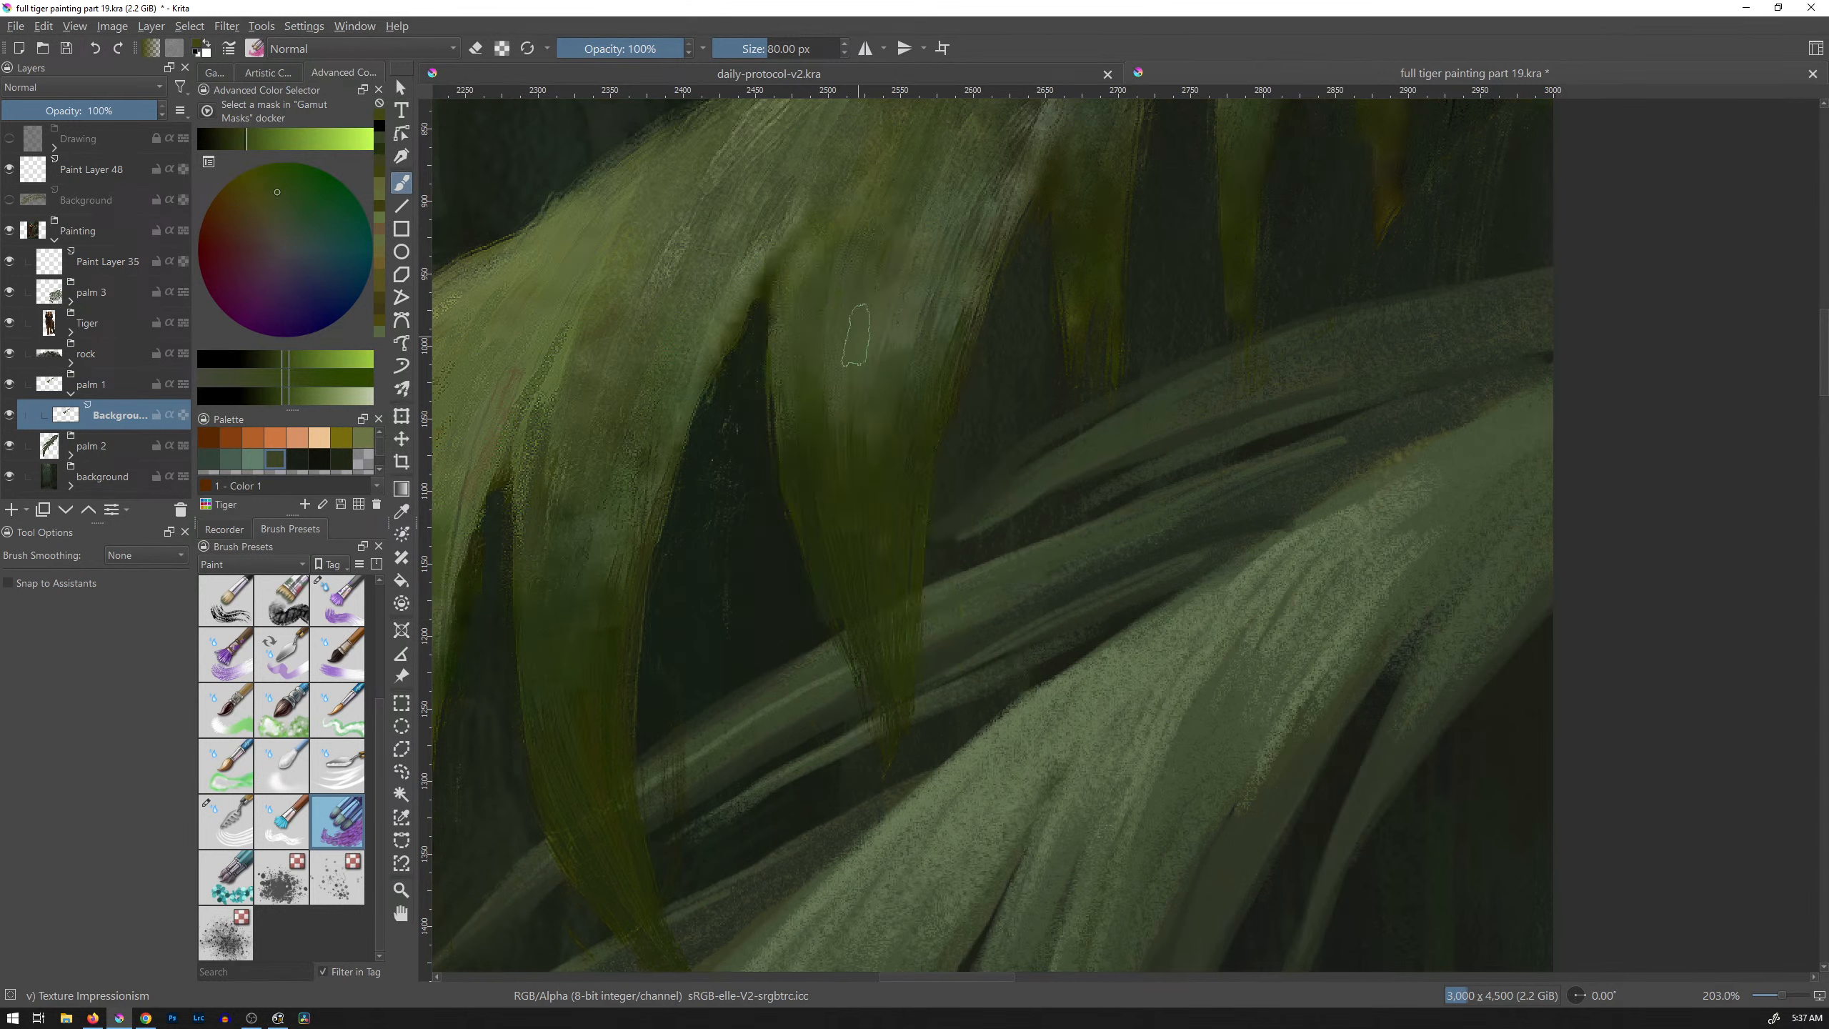
mouse_move(837, 376)
mouse_down()
mouse_move(846, 502)
mouse_move(901, 251)
mouse_move(919, 238)
mouse_move(902, 380)
mouse_move(971, 212)
mouse_move(954, 321)
mouse_move(800, 344)
mouse_move(806, 272)
mouse_move(921, 152)
mouse_move(896, 576)
mouse_up()
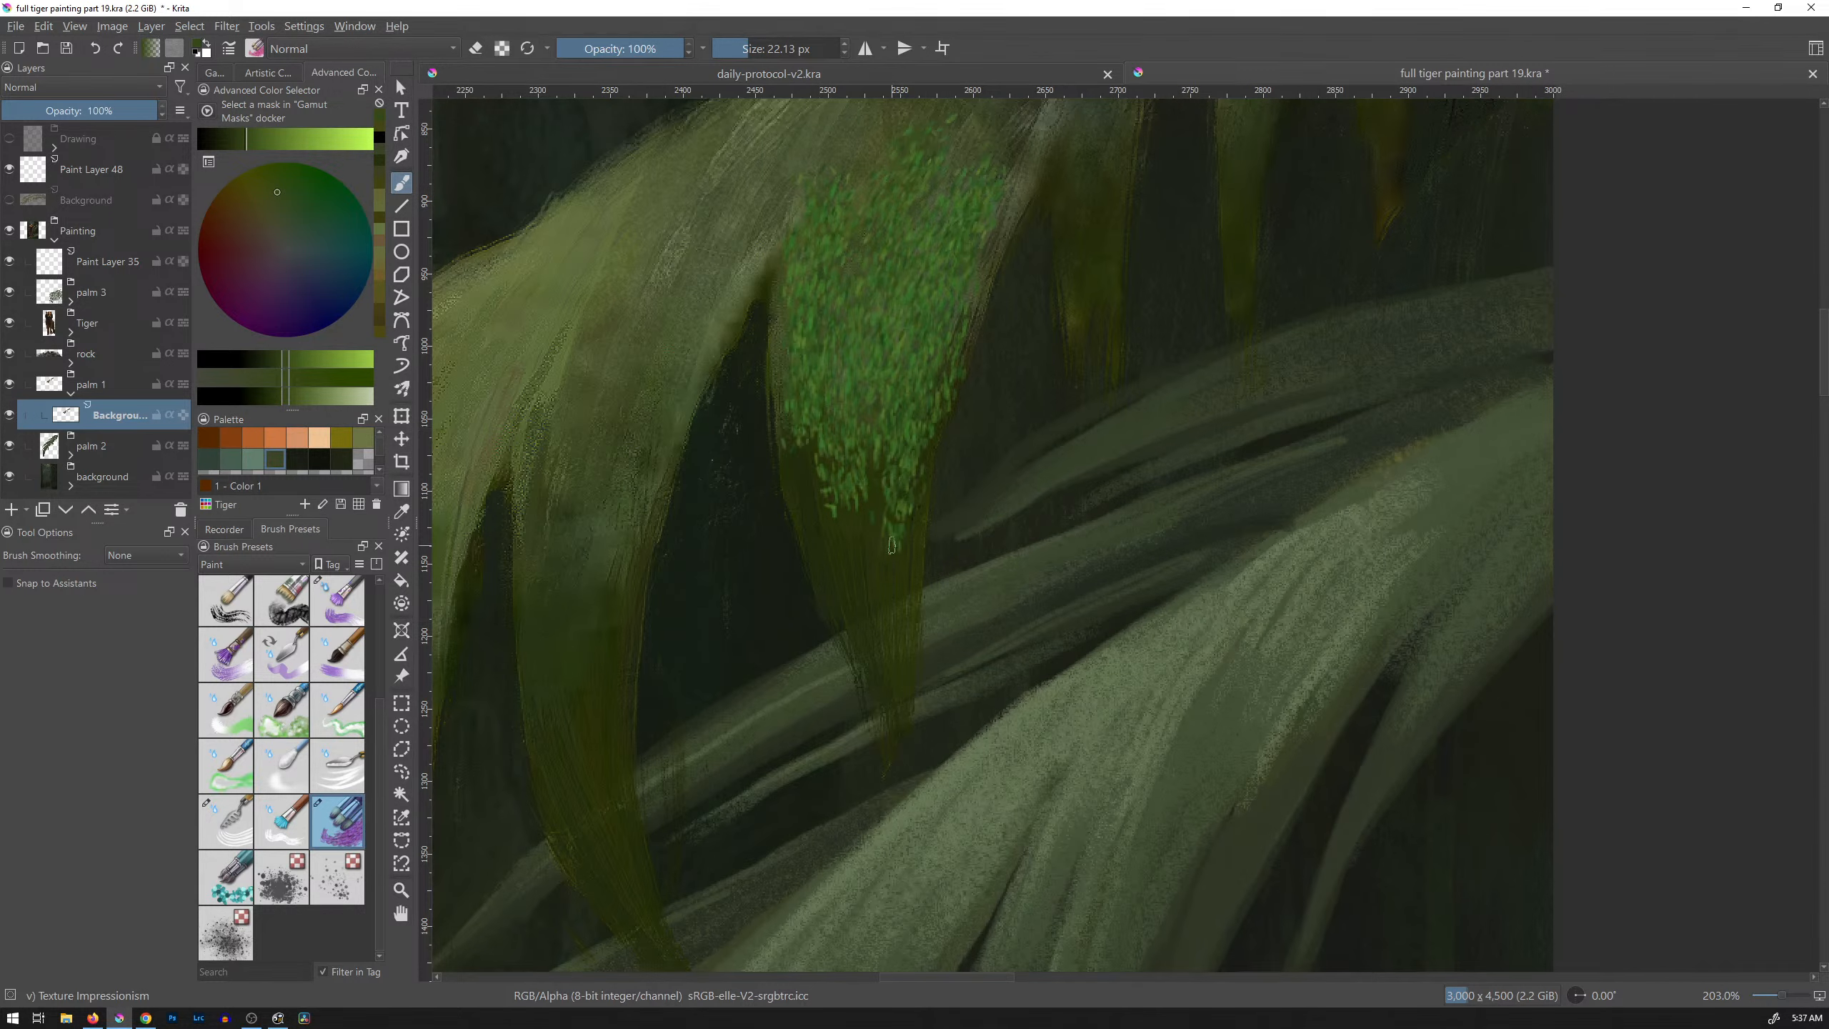
key(ctrl+z)
key(ctrl+z)
key(ctrl+z)
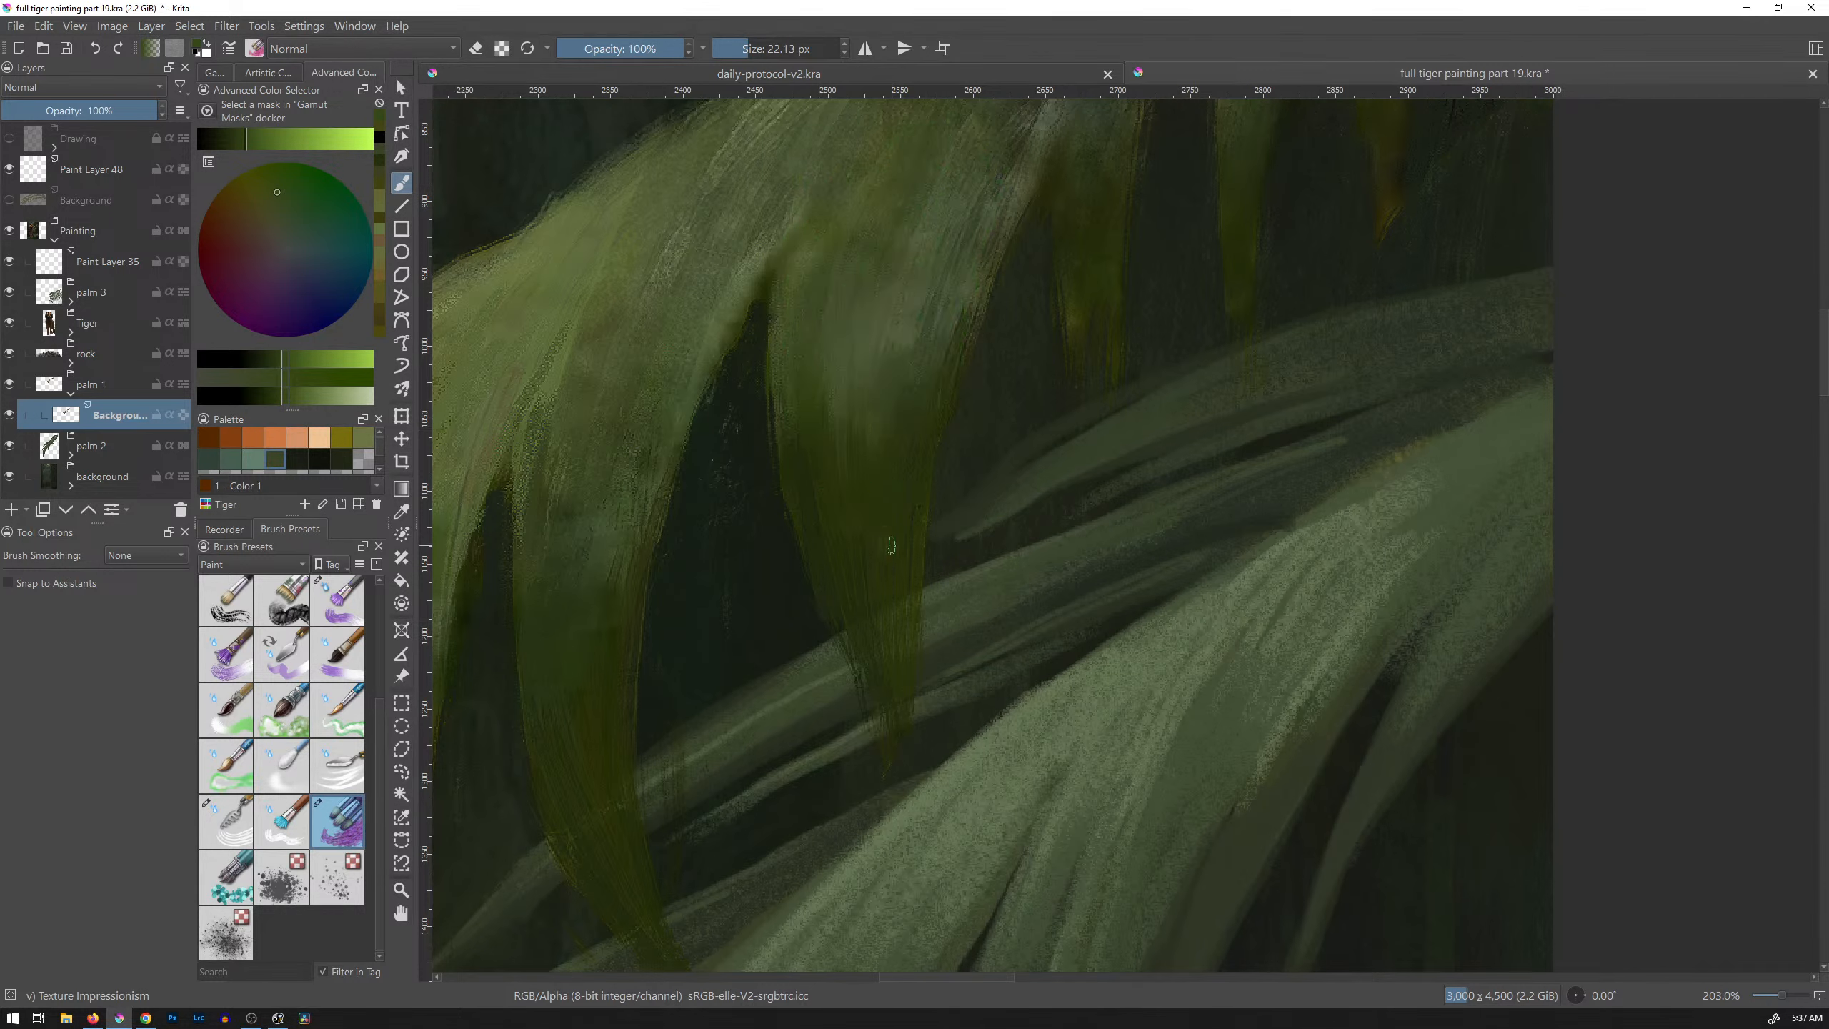
Step: Choose the Chris Drawing brush from My Favorites and paint fine strands on the broad leaflet in sampled greens, enlarging it to about 10 px
click(288, 836)
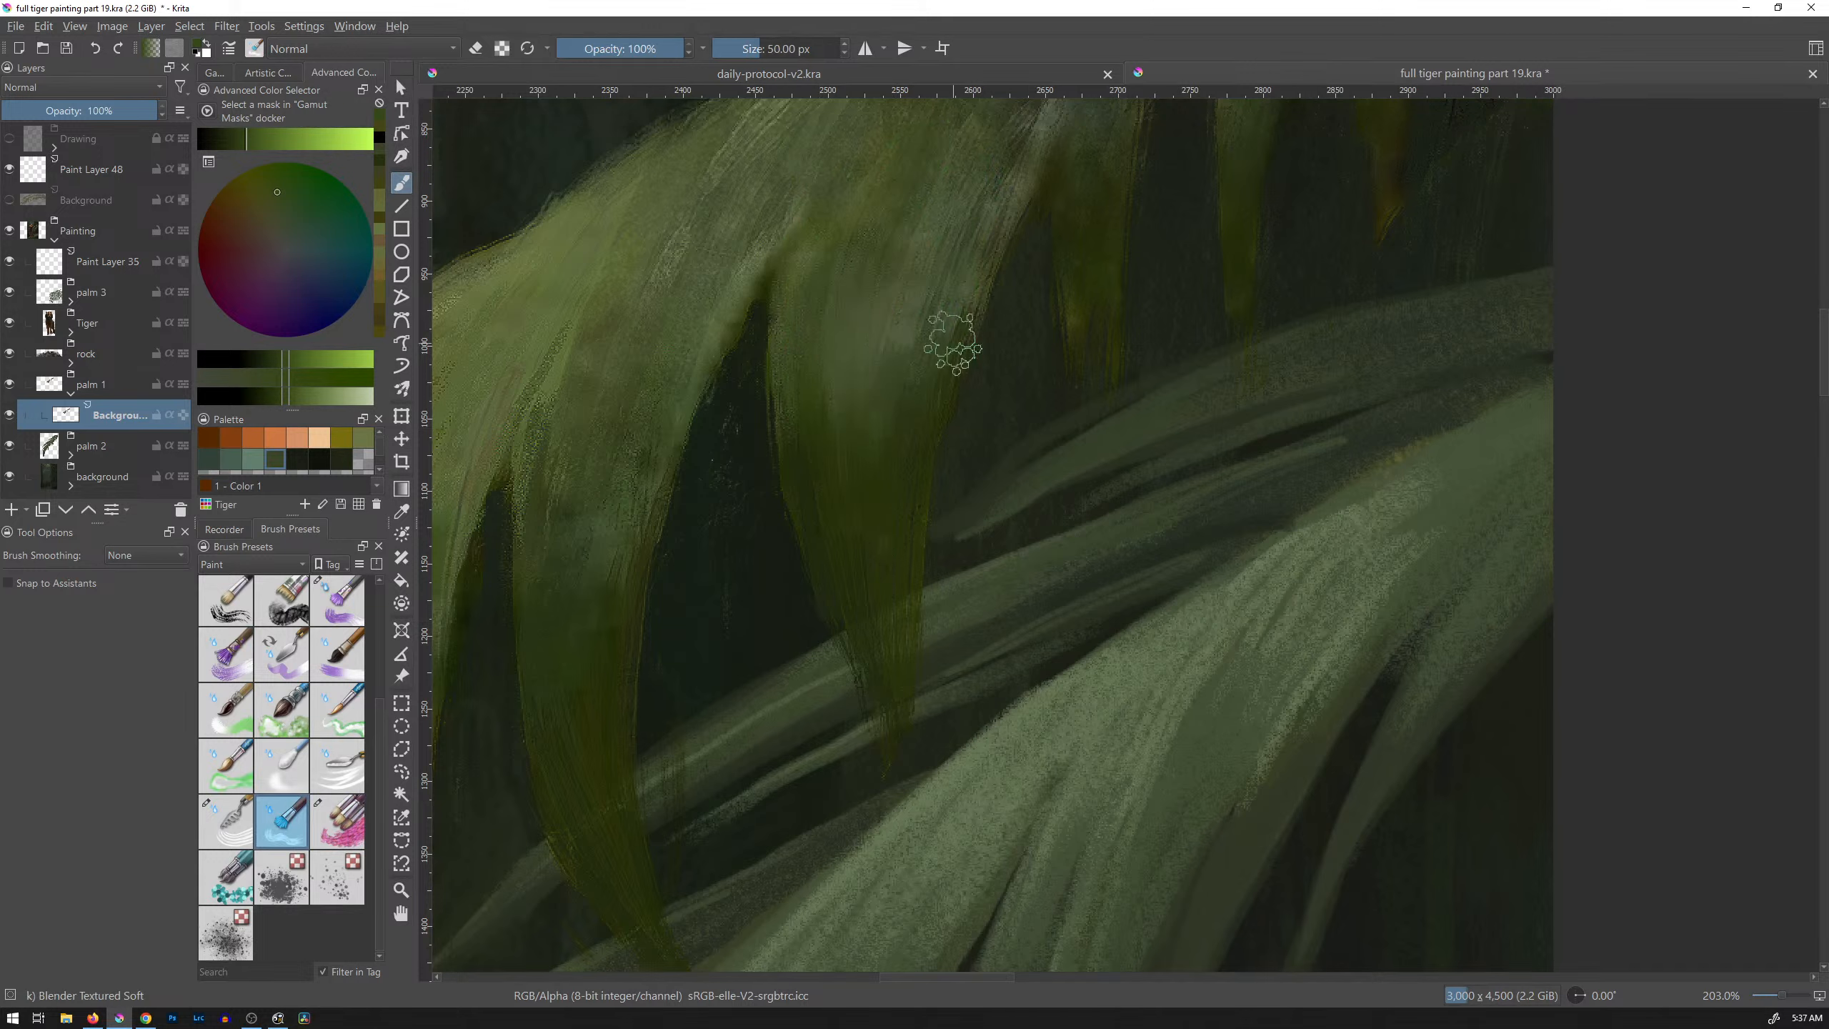
click(272, 567)
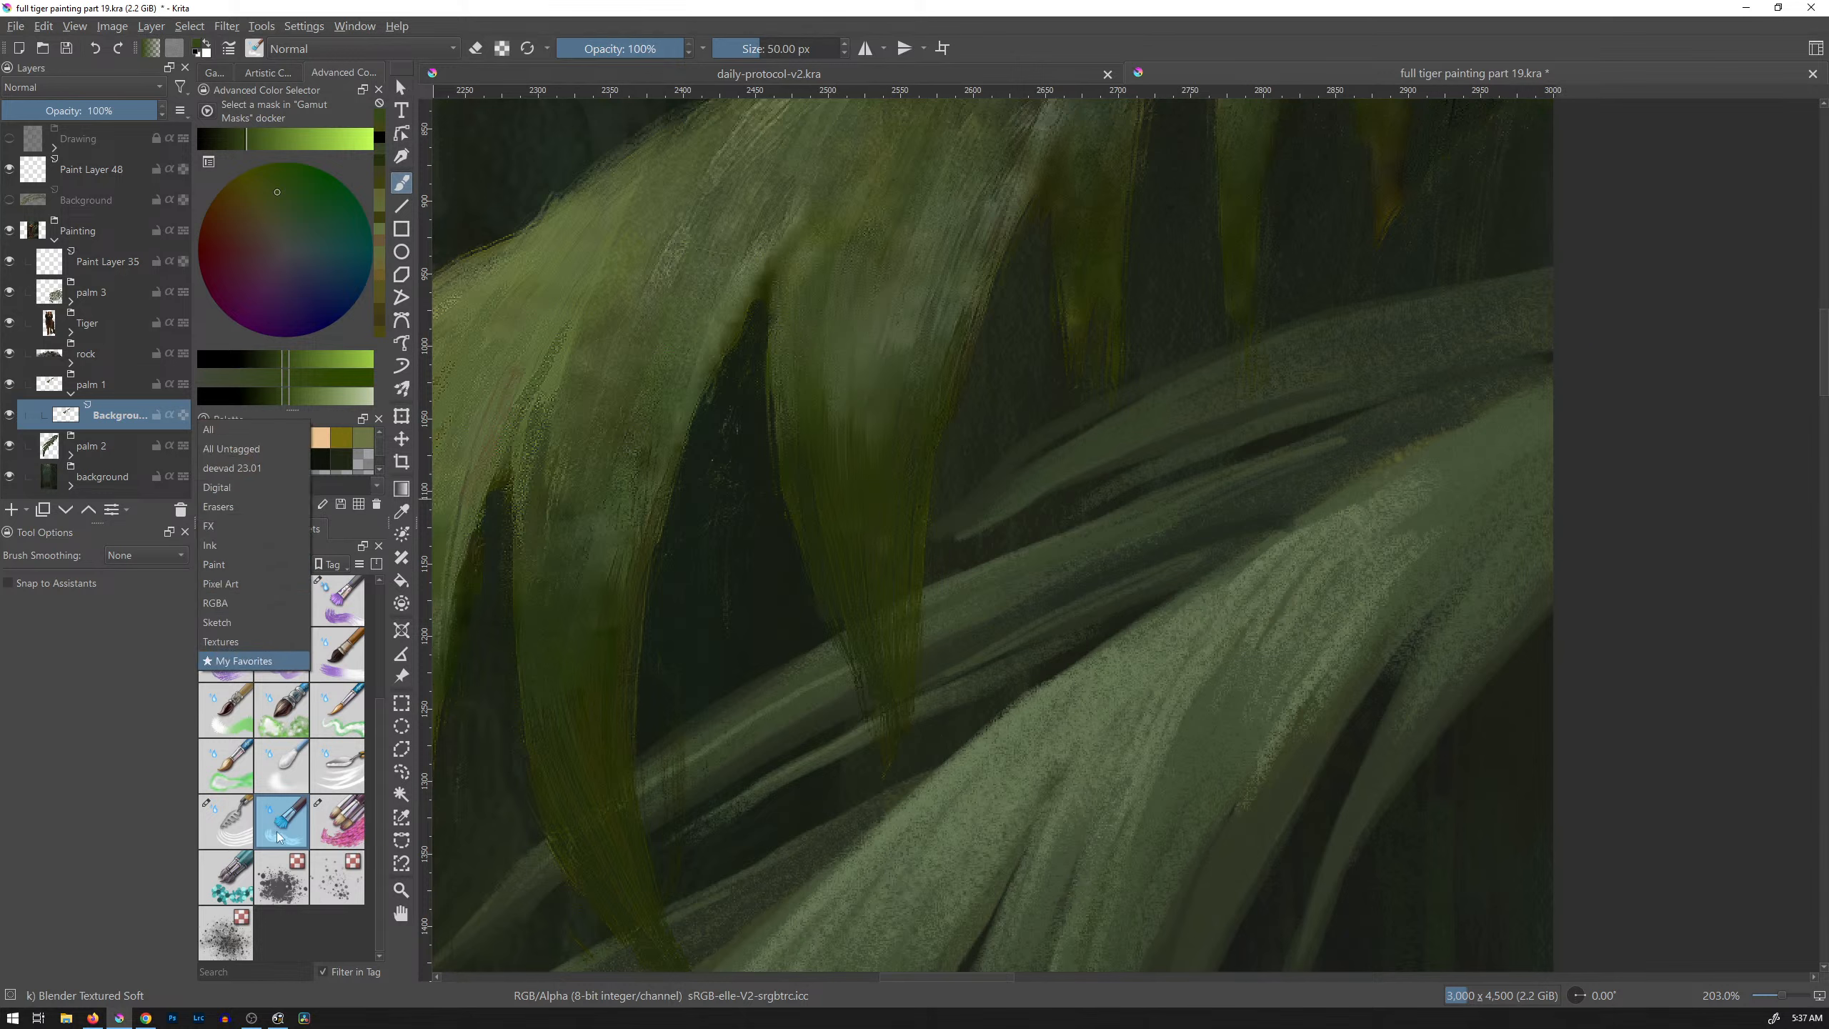
click(252, 663)
click(281, 713)
ctrl+click(895, 384)
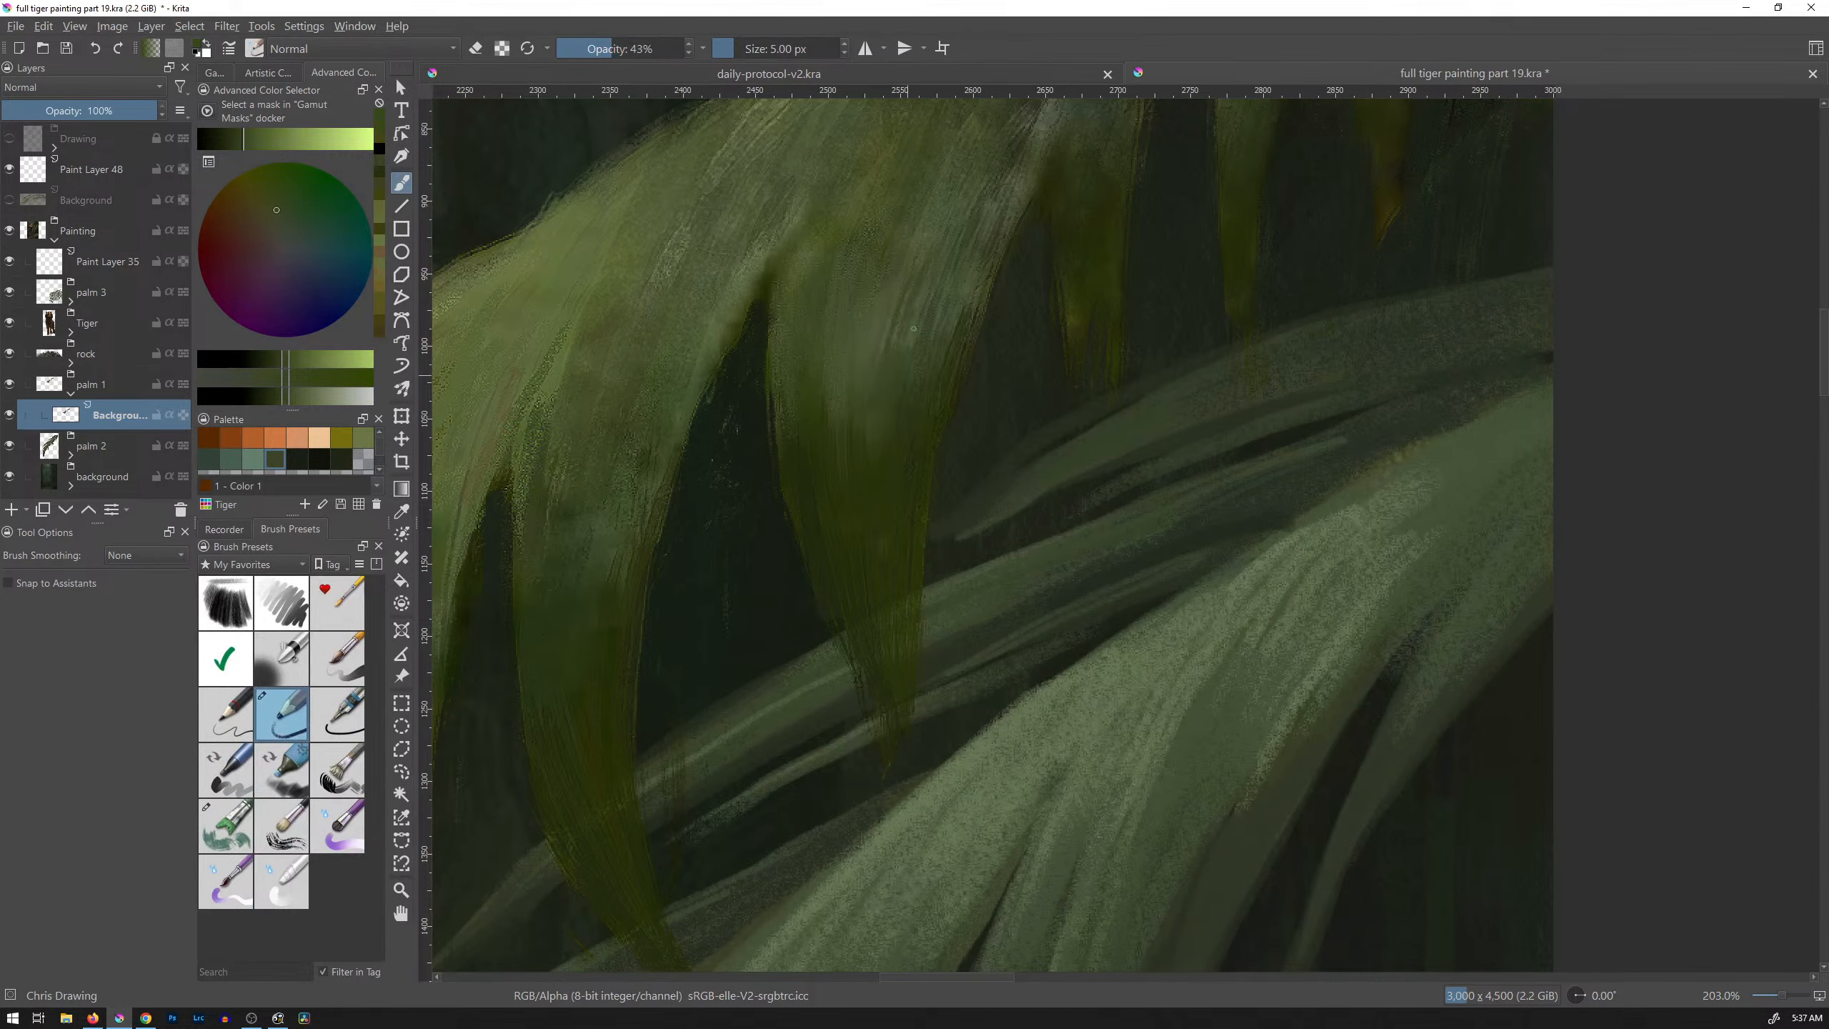
drag(907, 387, 936, 251)
ctrl+click(890, 306)
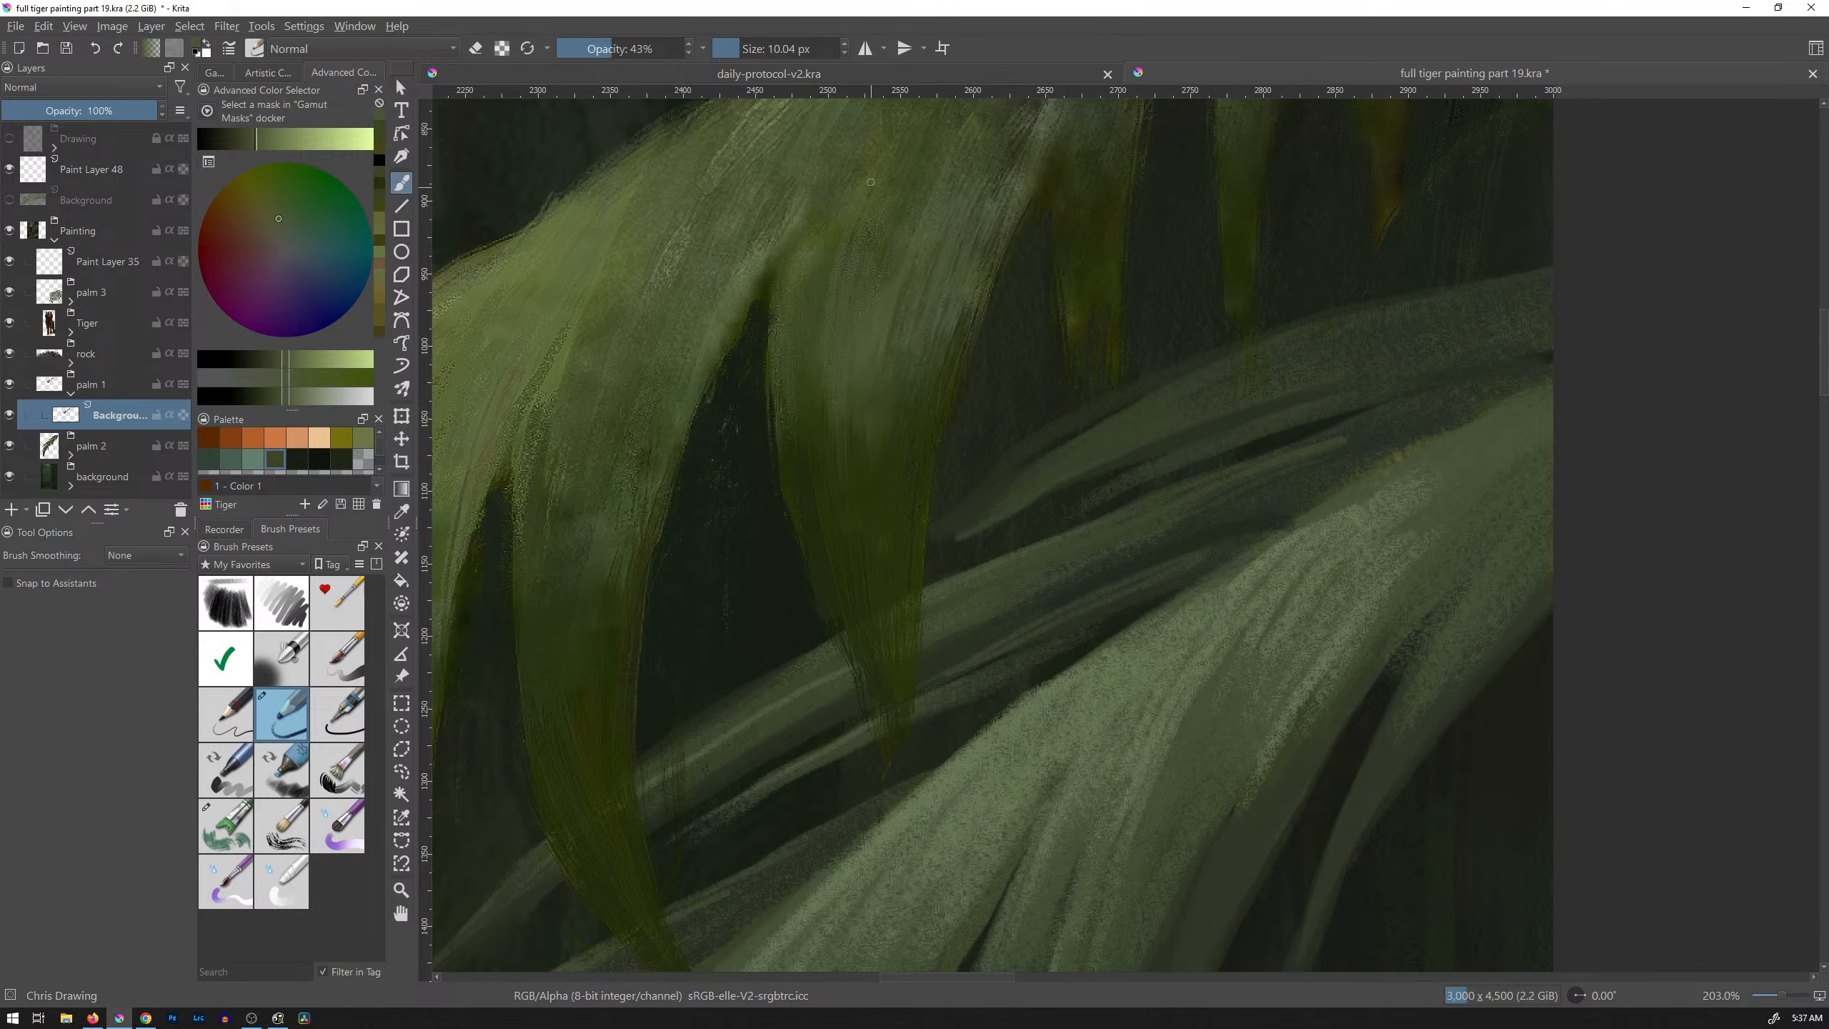
ctrl+click(855, 340)
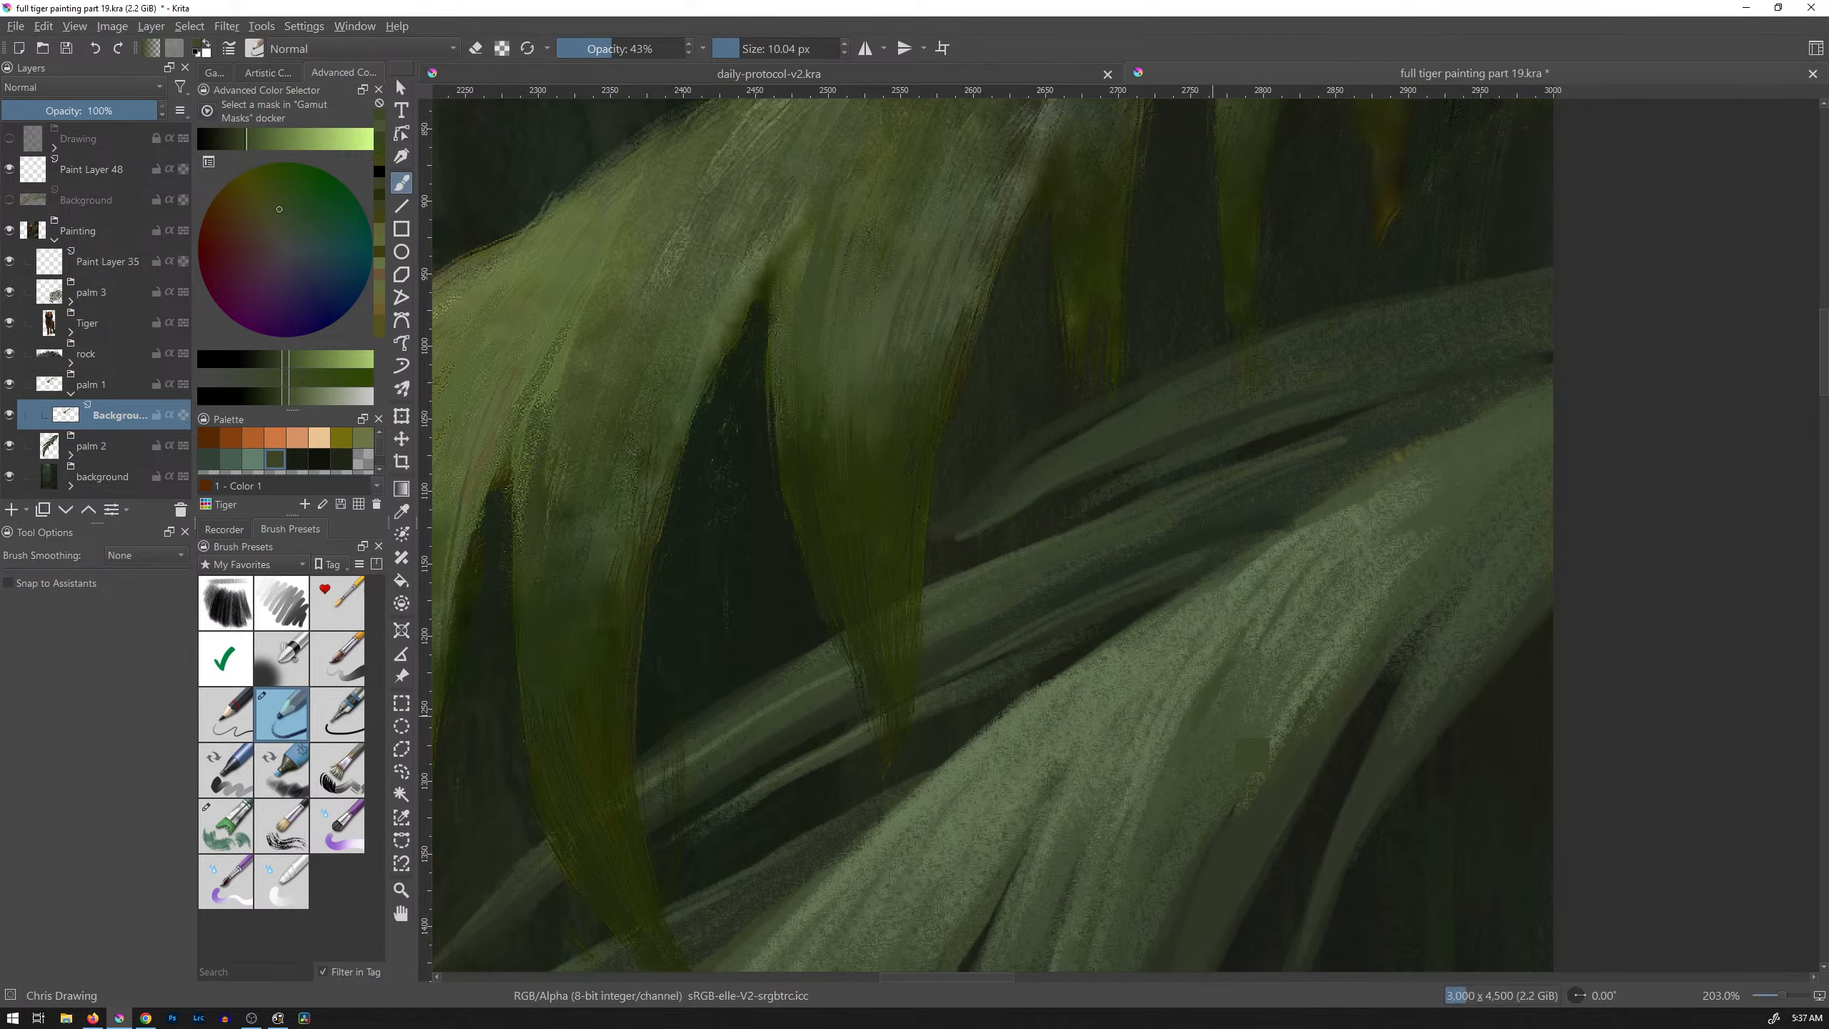
Step: Try a short highlight stroke on the large lower frond in a lightened version of its sampled green, and undo it
ctrl+click(1178, 721)
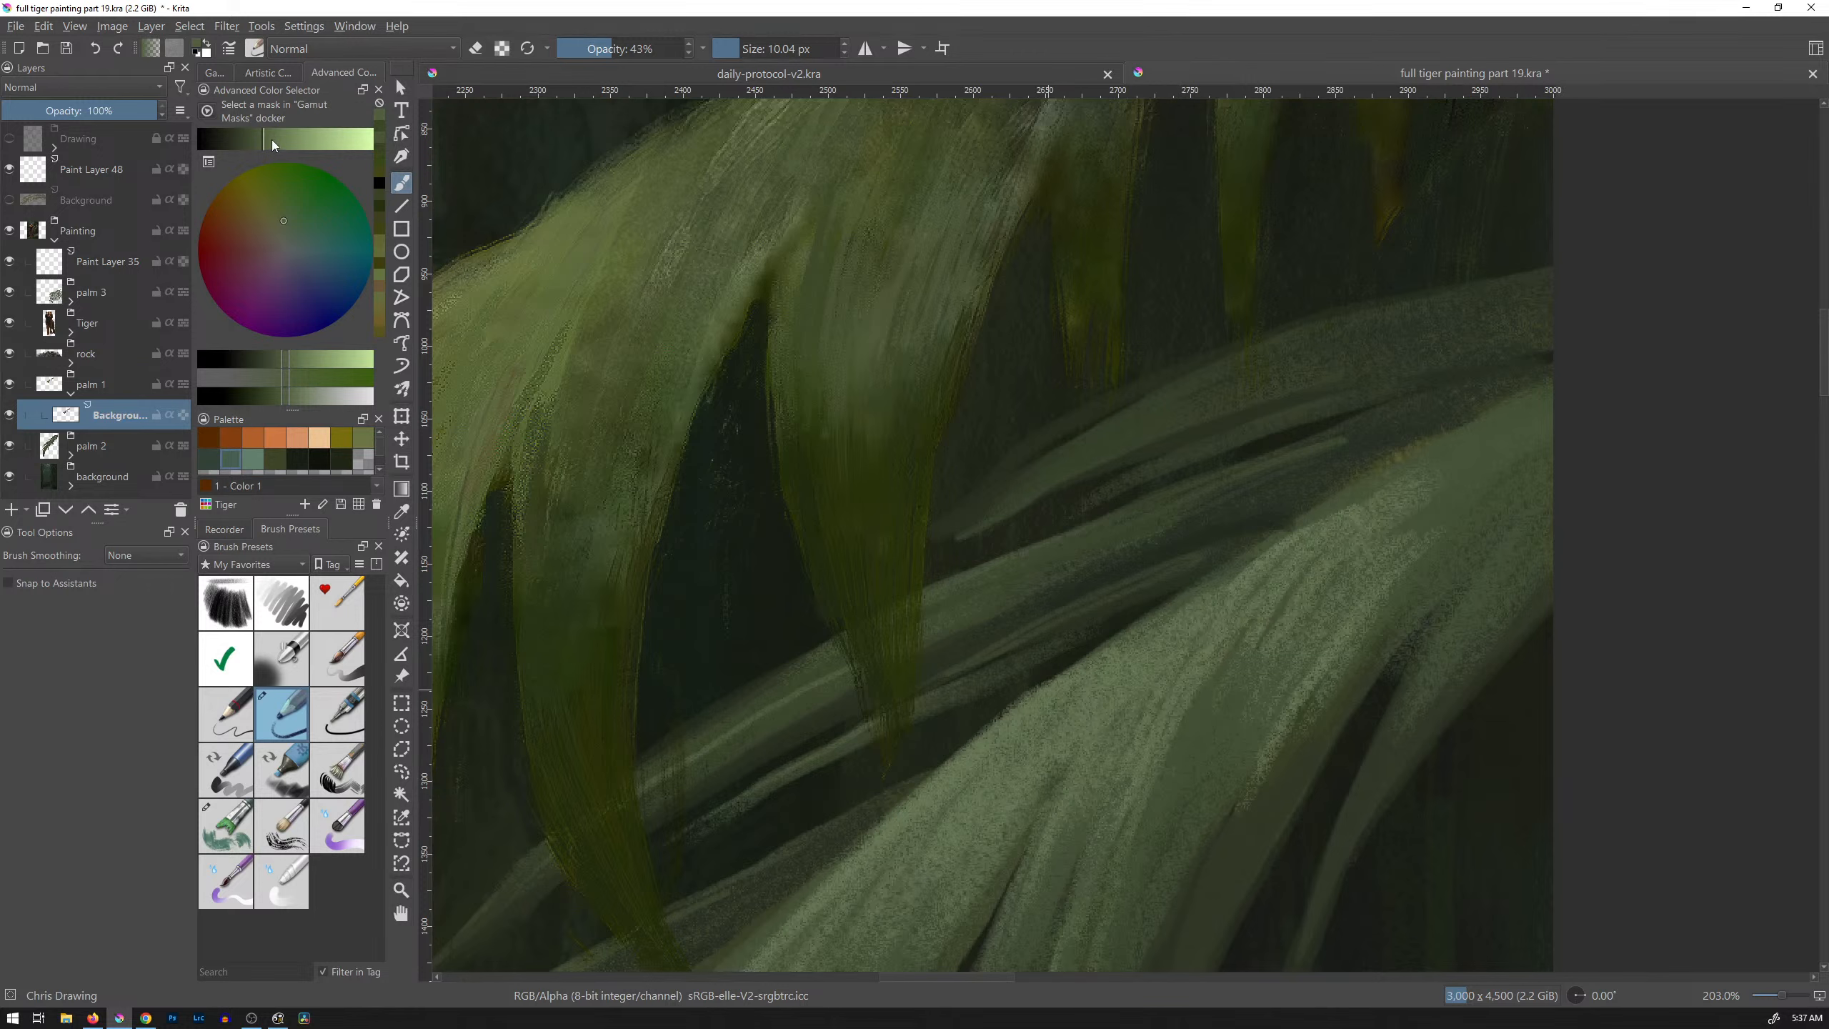
click(295, 139)
drag(1158, 806, 1199, 711)
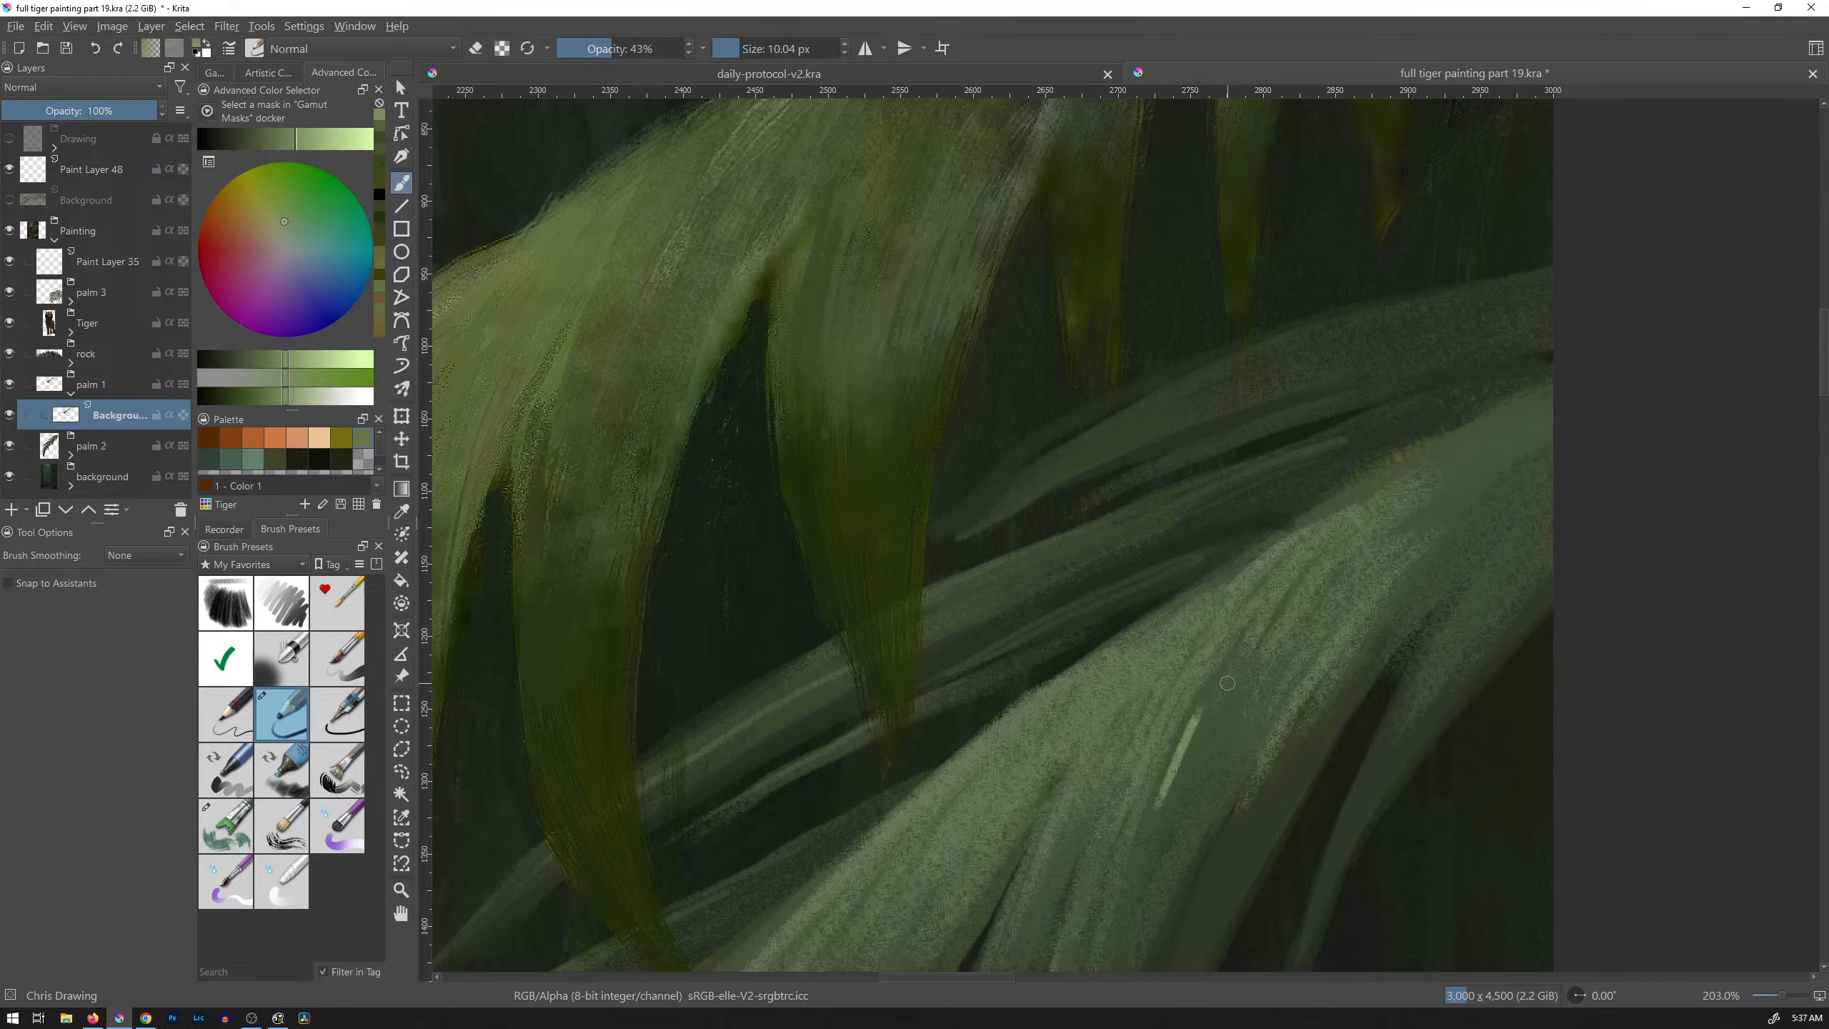
key(ctrl+z)
Step: Show all brush presets, try the Pencil-6 Quick Shade brush on the broad leaflet and undo its strokes
click(282, 565)
click(246, 333)
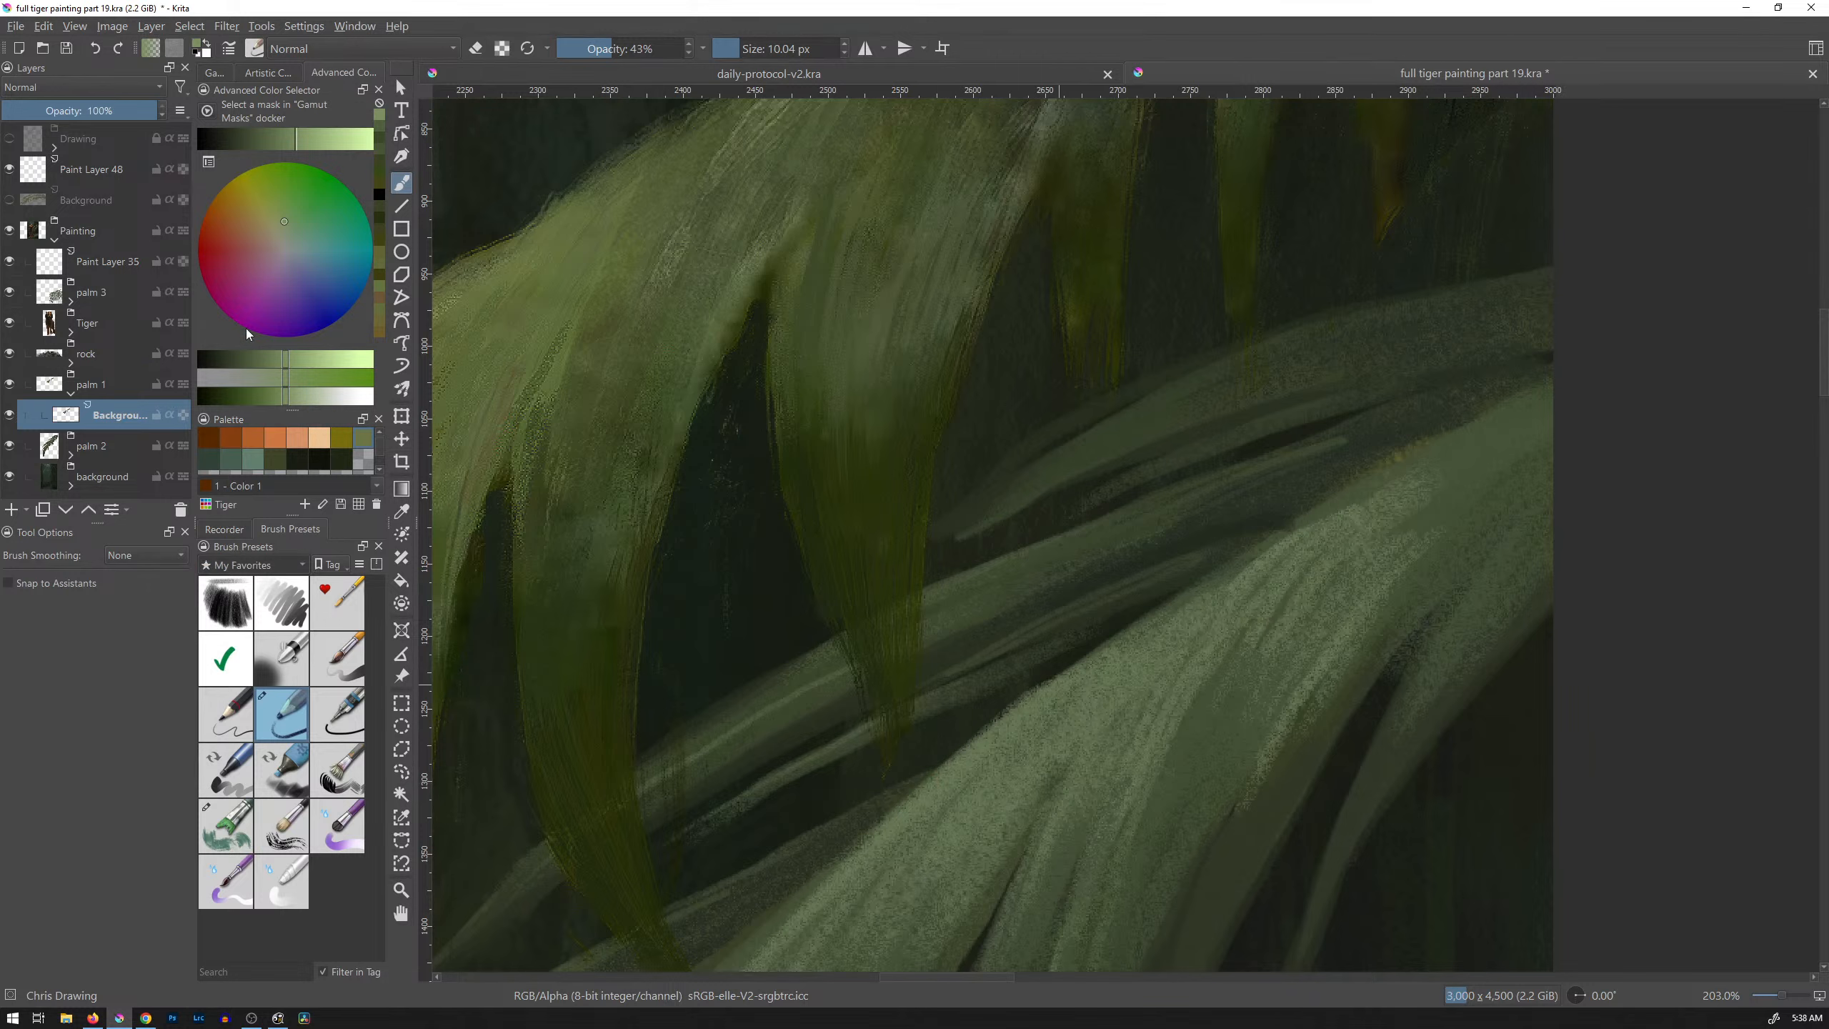
mouse_move(380, 658)
mouse_down()
mouse_move(380, 600)
mouse_move(384, 674)
mouse_up()
click(253, 634)
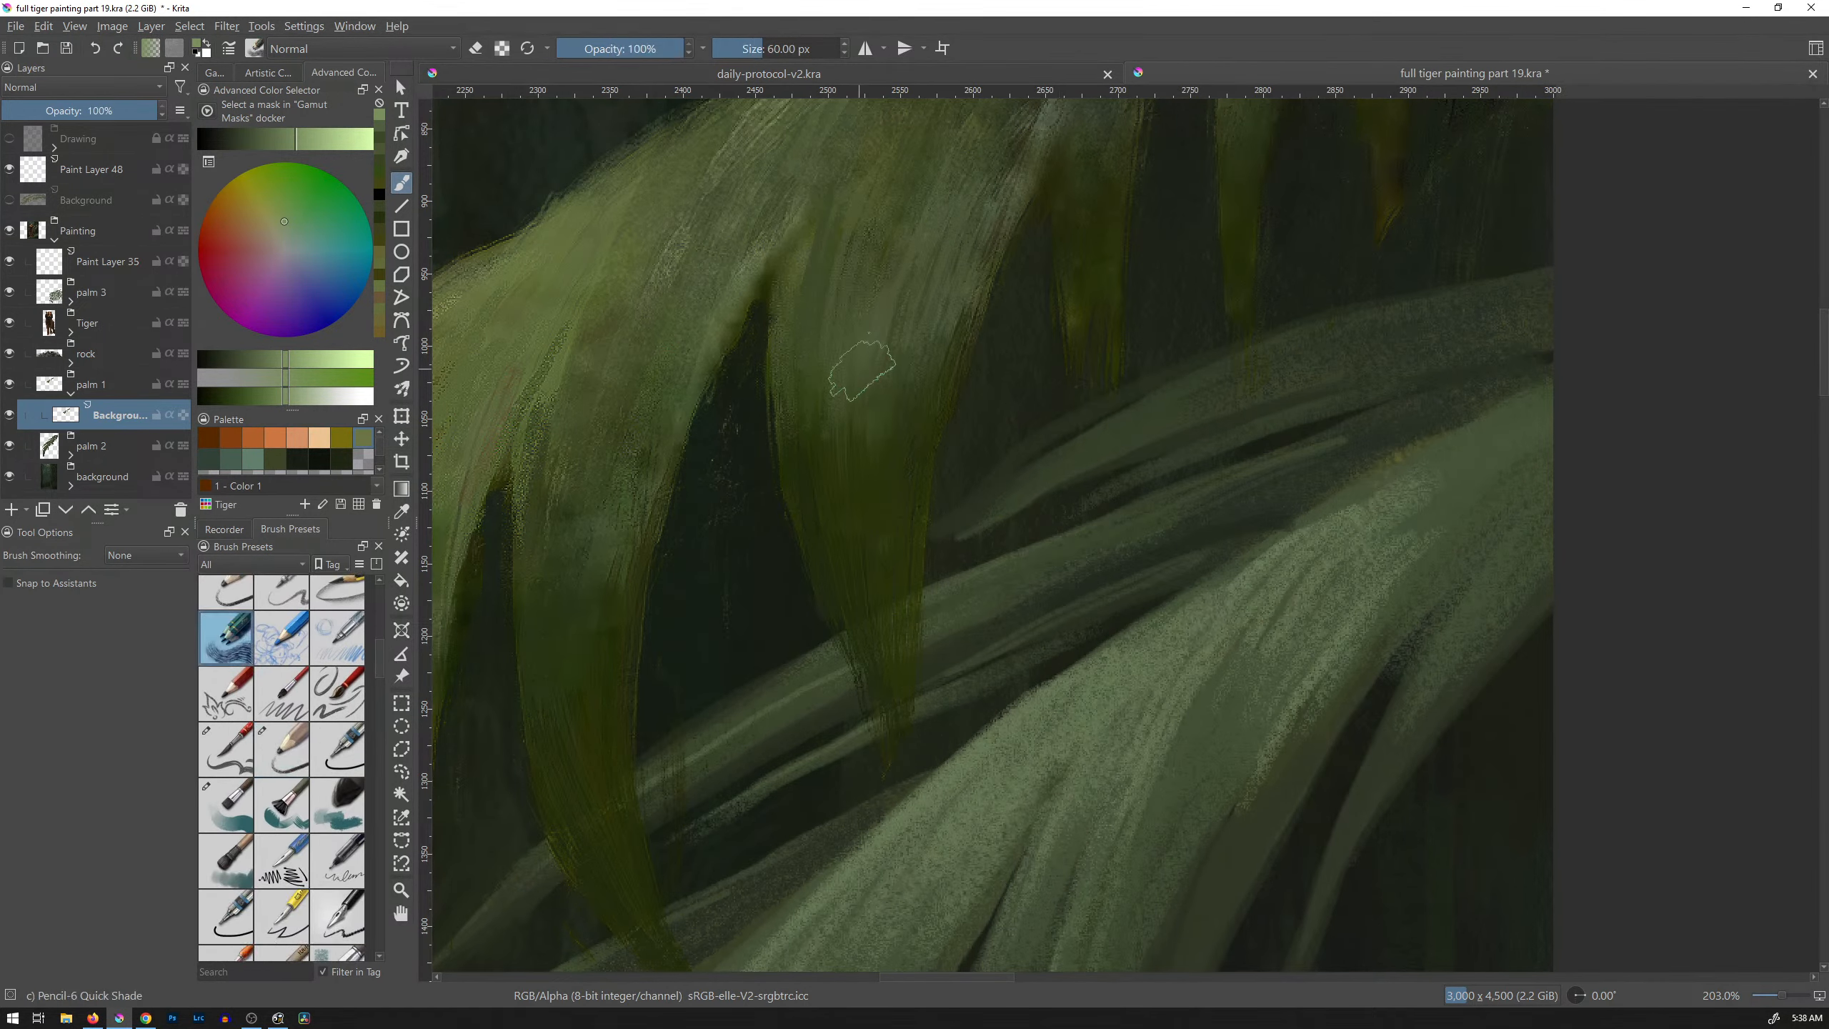
drag(912, 356, 902, 454)
key(ctrl+z)
key(ctrl+z)
Step: Try the Thick Dry Canvas brush across the broad leaflet and undo the stroke
drag(381, 666, 382, 729)
click(338, 693)
mouse_move(835, 390)
mouse_down()
mouse_move(864, 576)
mouse_move(969, 508)
mouse_up()
key(ctrl+z)
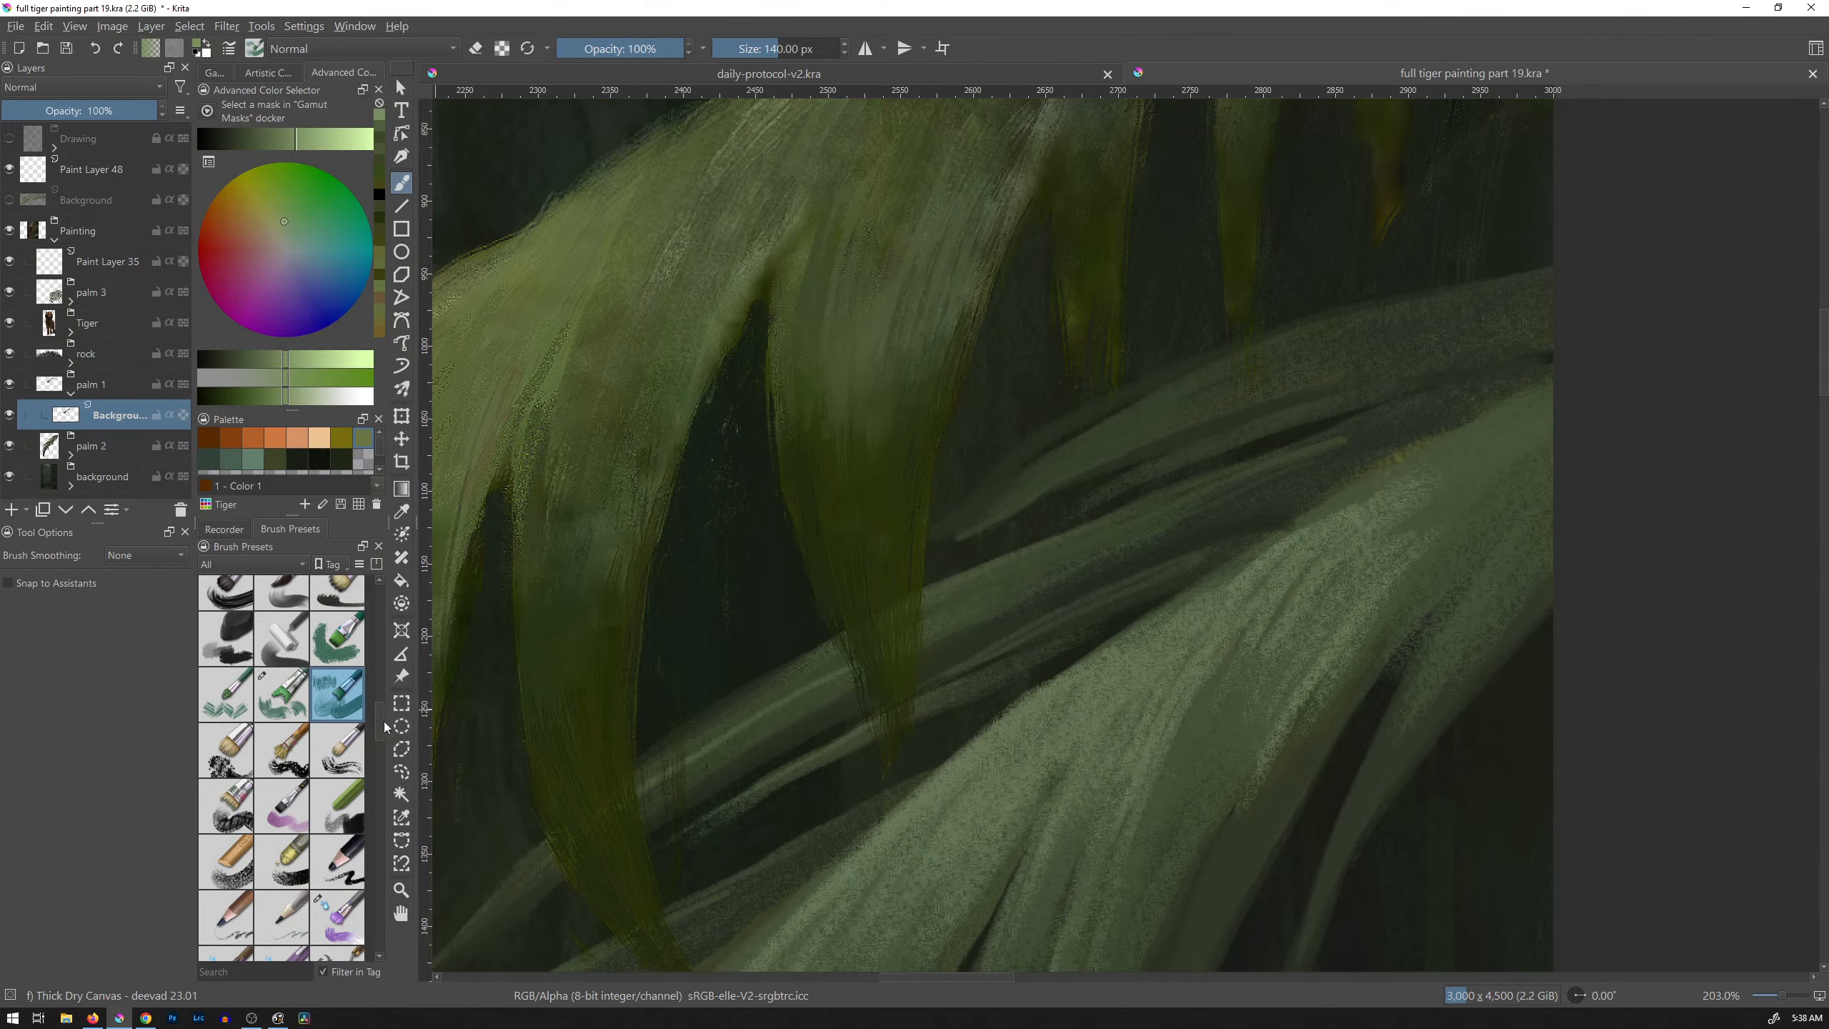
Step: Try the Chalk Details brush at 60 px with one downward stroke on the broad leaflet, and undo it
mouse_move(382, 729)
mouse_down()
mouse_move(383, 931)
mouse_move(382, 581)
mouse_move(380, 741)
mouse_up()
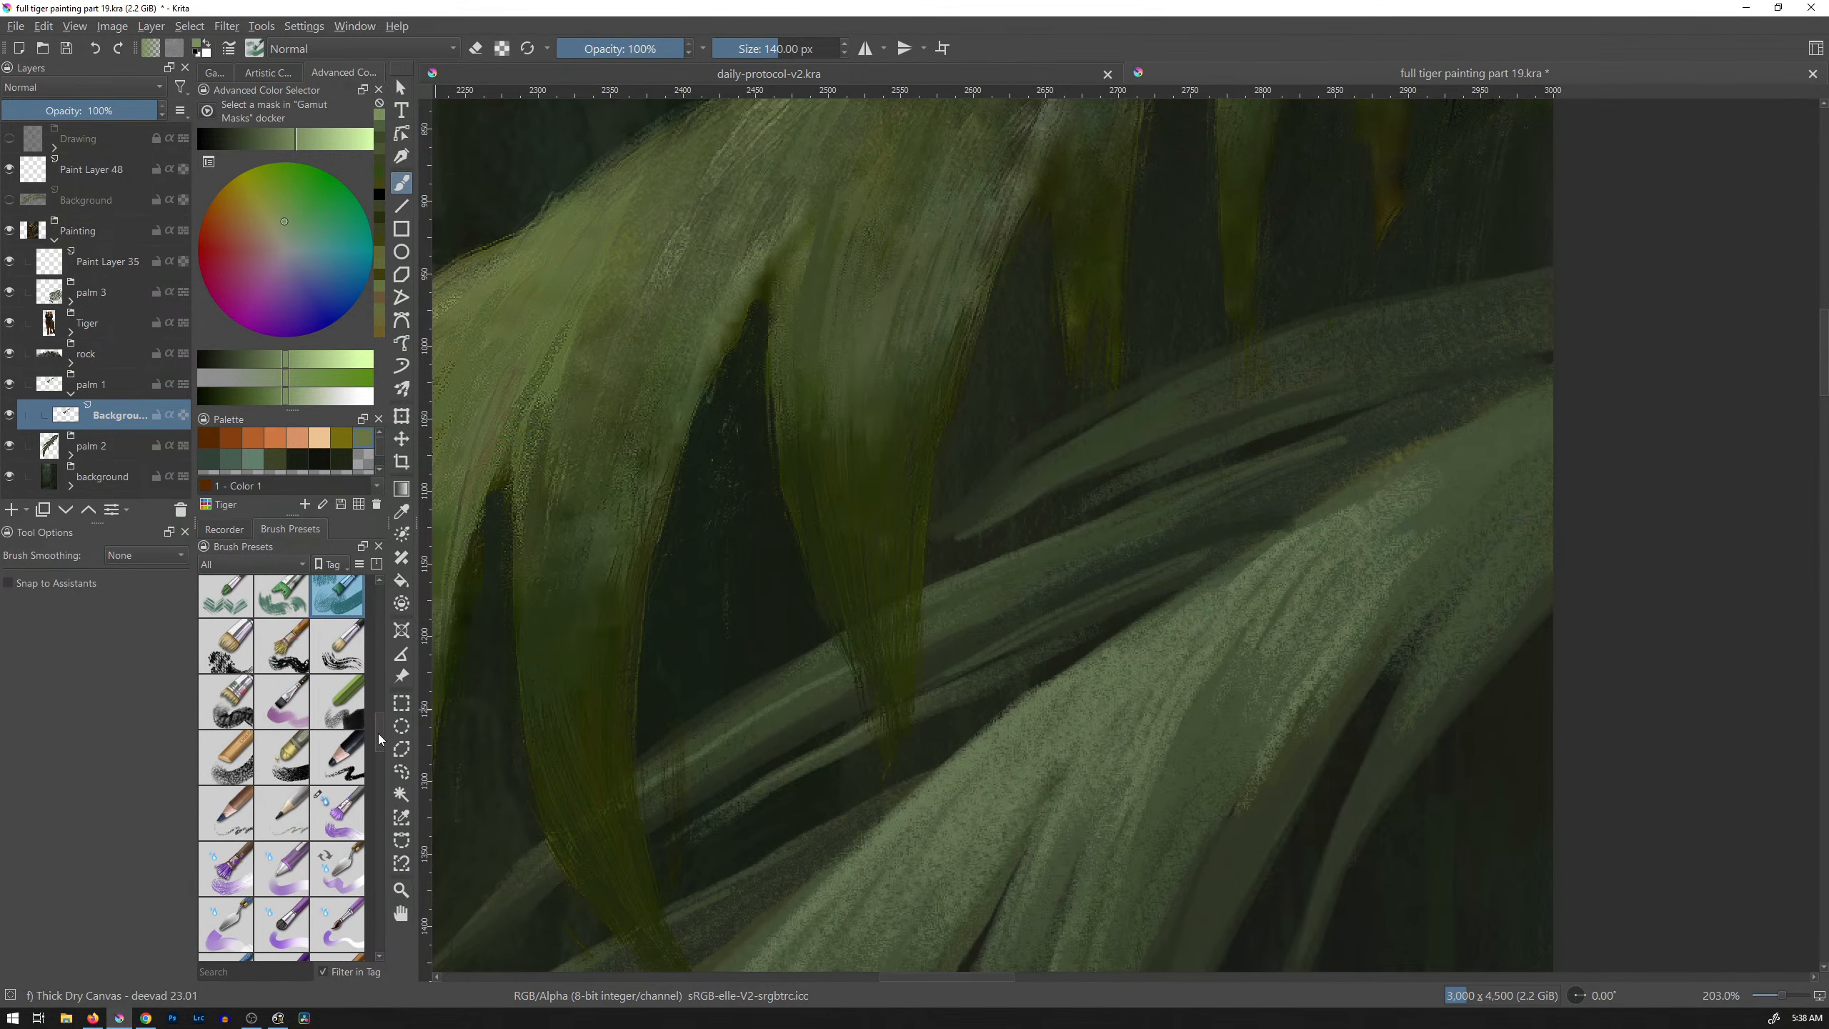
click(344, 721)
drag(880, 326, 873, 498)
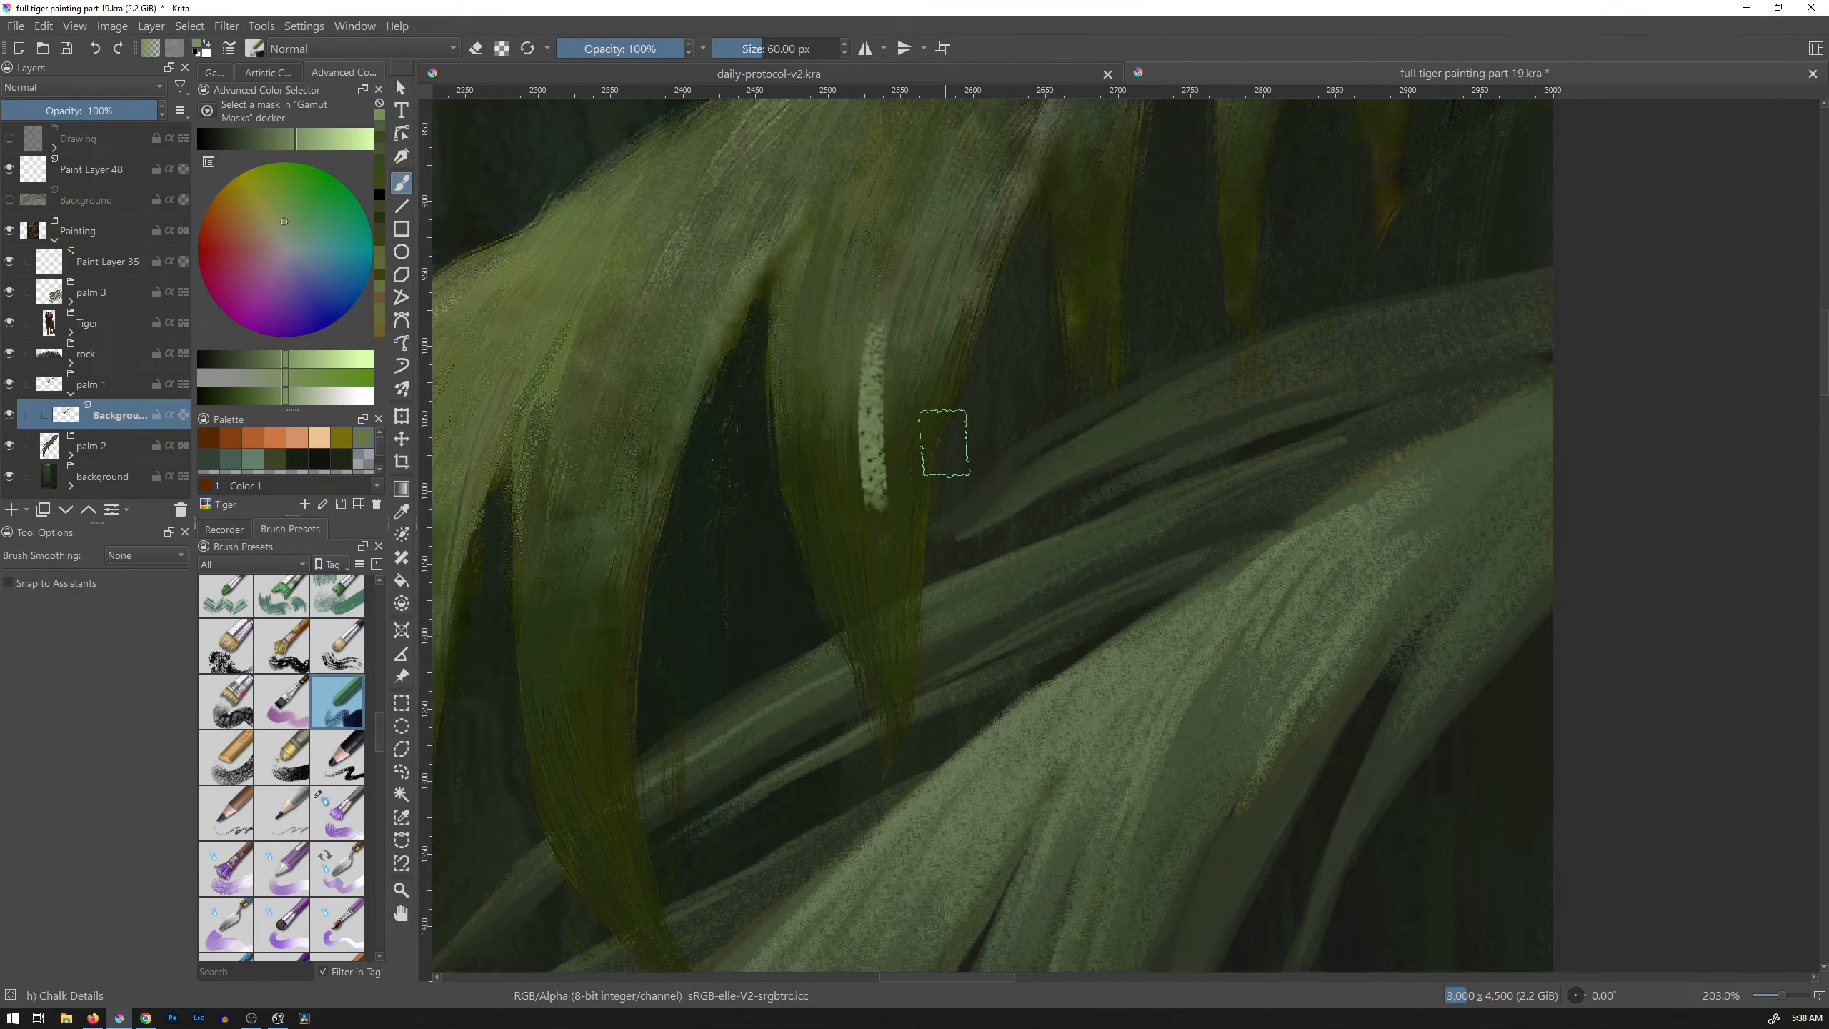
key(ctrl+z)
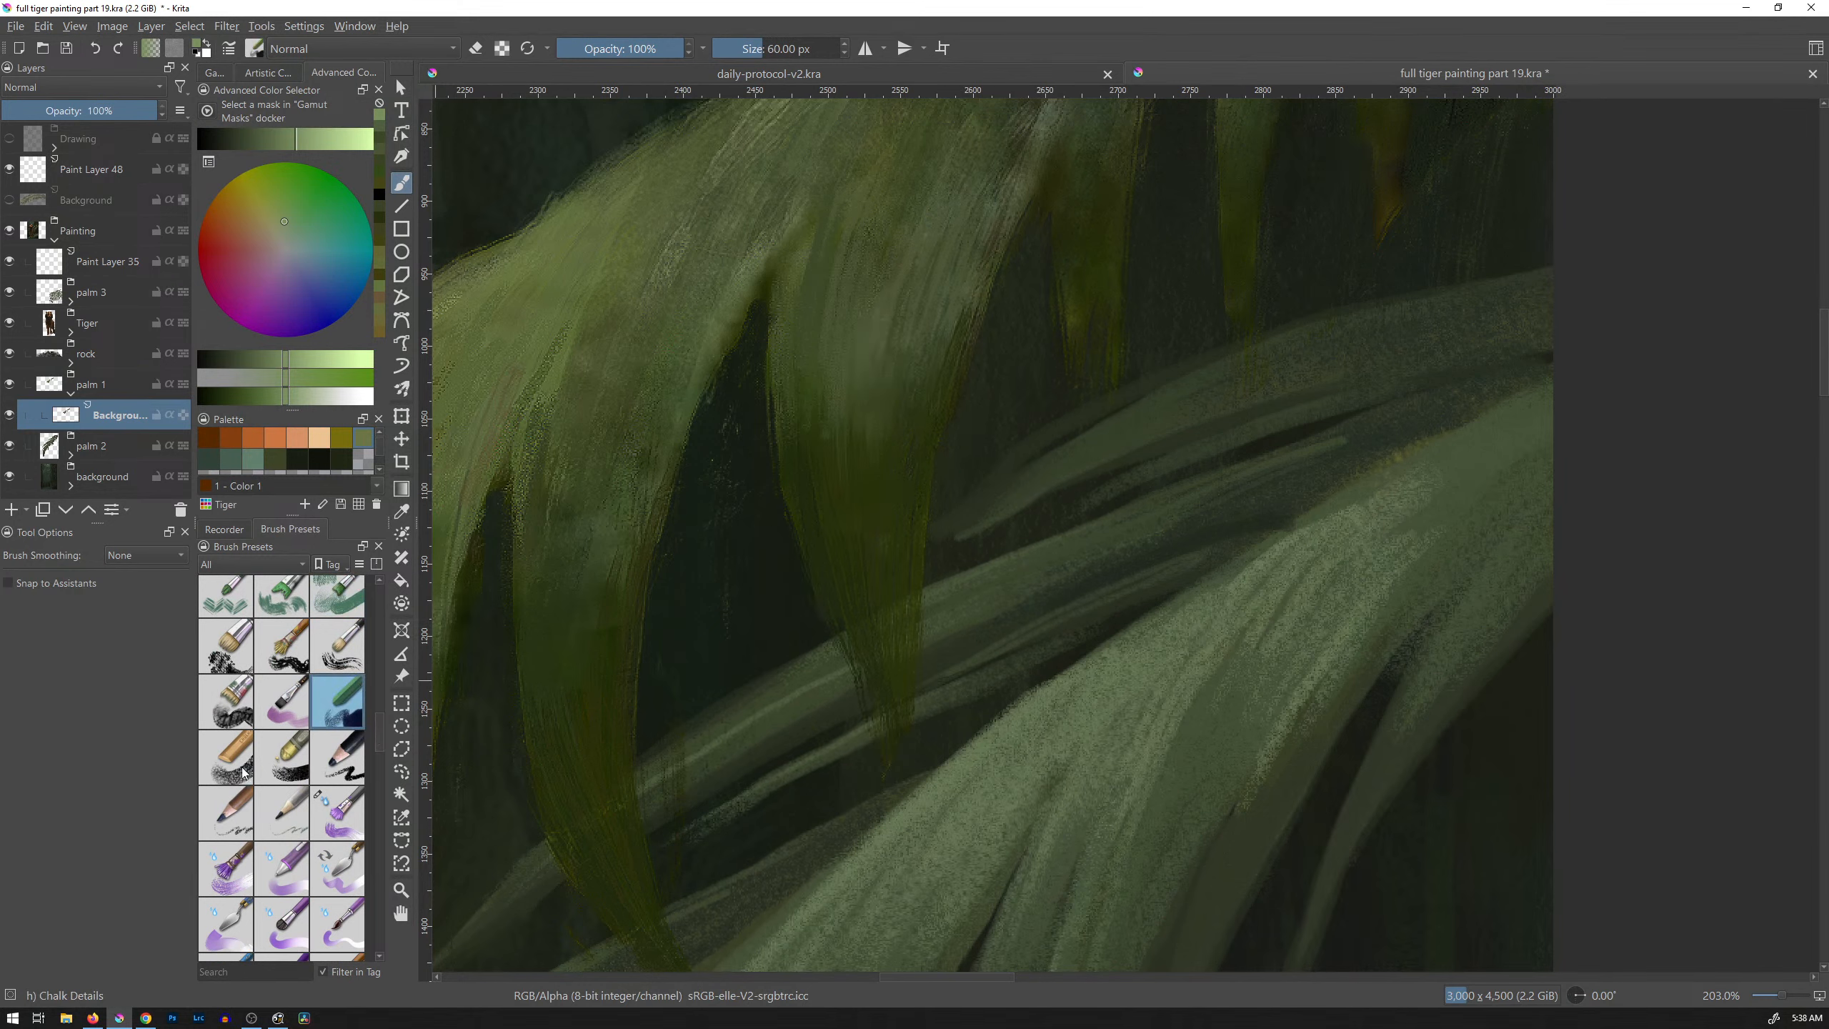
Step: Try the Chalk Grainy brush at 90 px on the broad leaflet and undo the stroke
click(243, 773)
drag(883, 382, 889, 547)
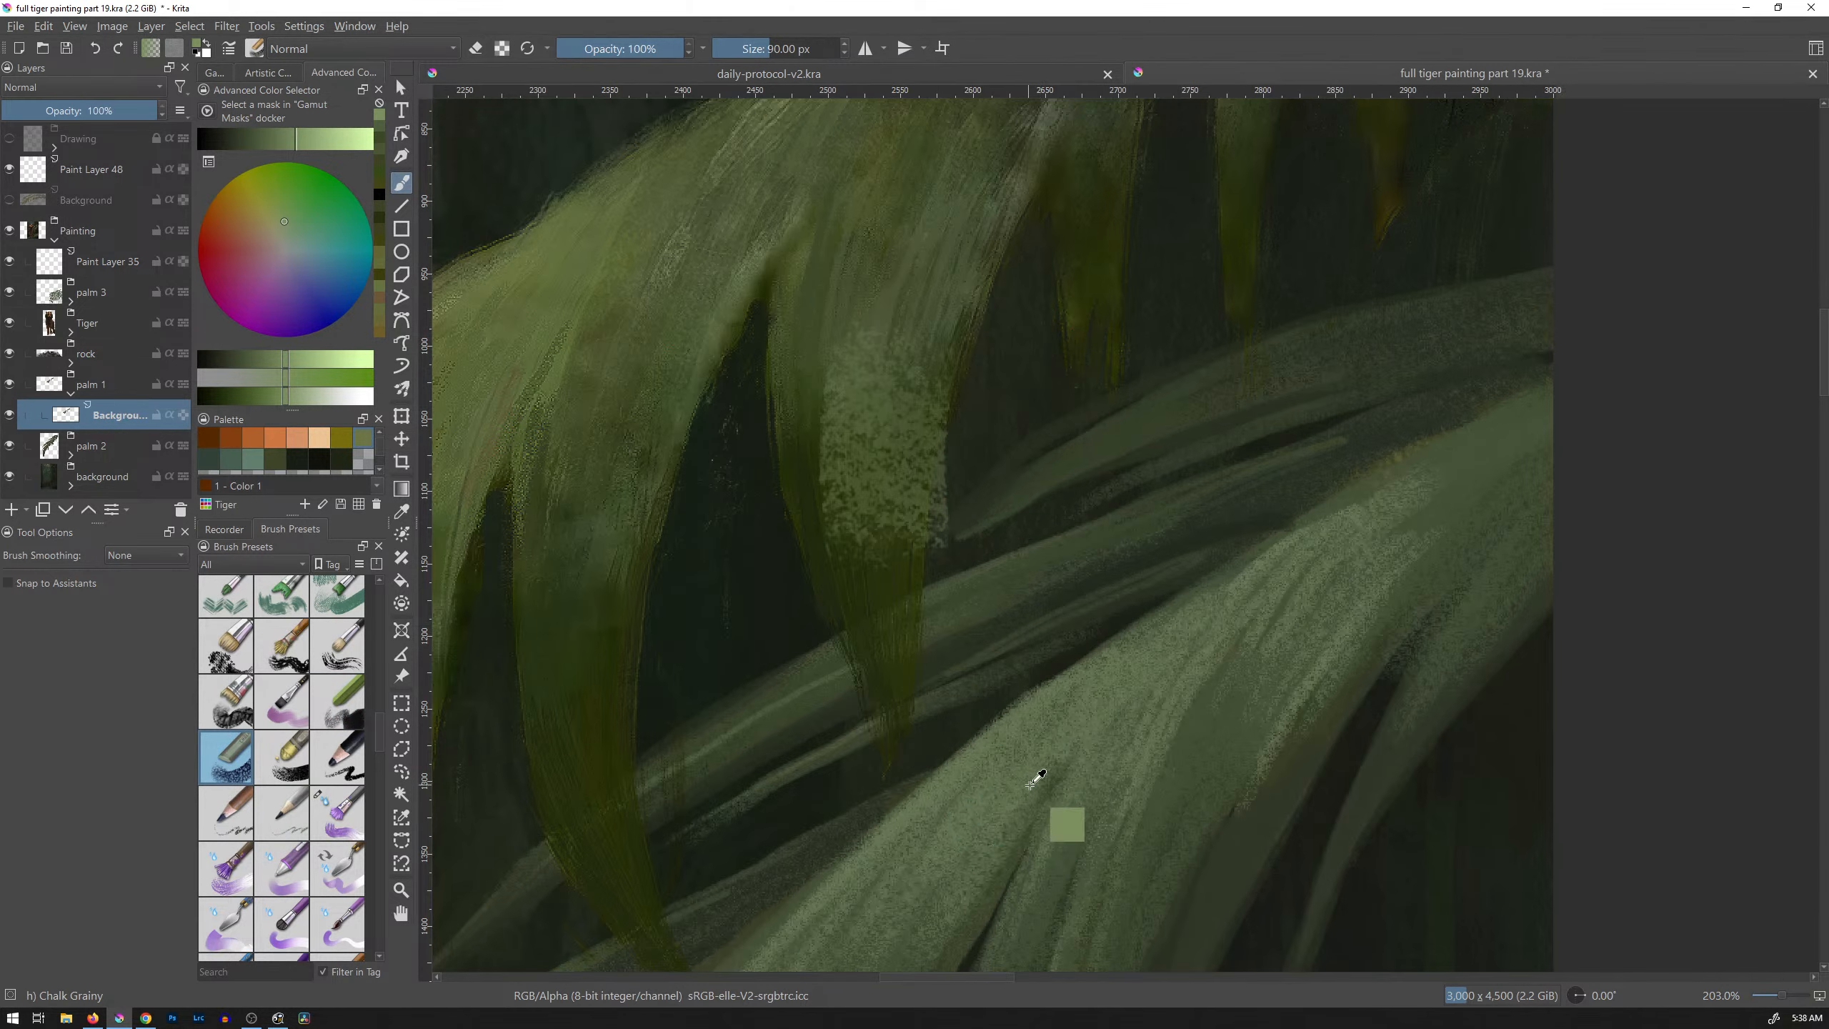
key(ctrl+z)
Step: Try Chalk Grainy at about 6.7 px on the large lower frond in a lightened sampled green, and undo the strokes
key(ctrl)
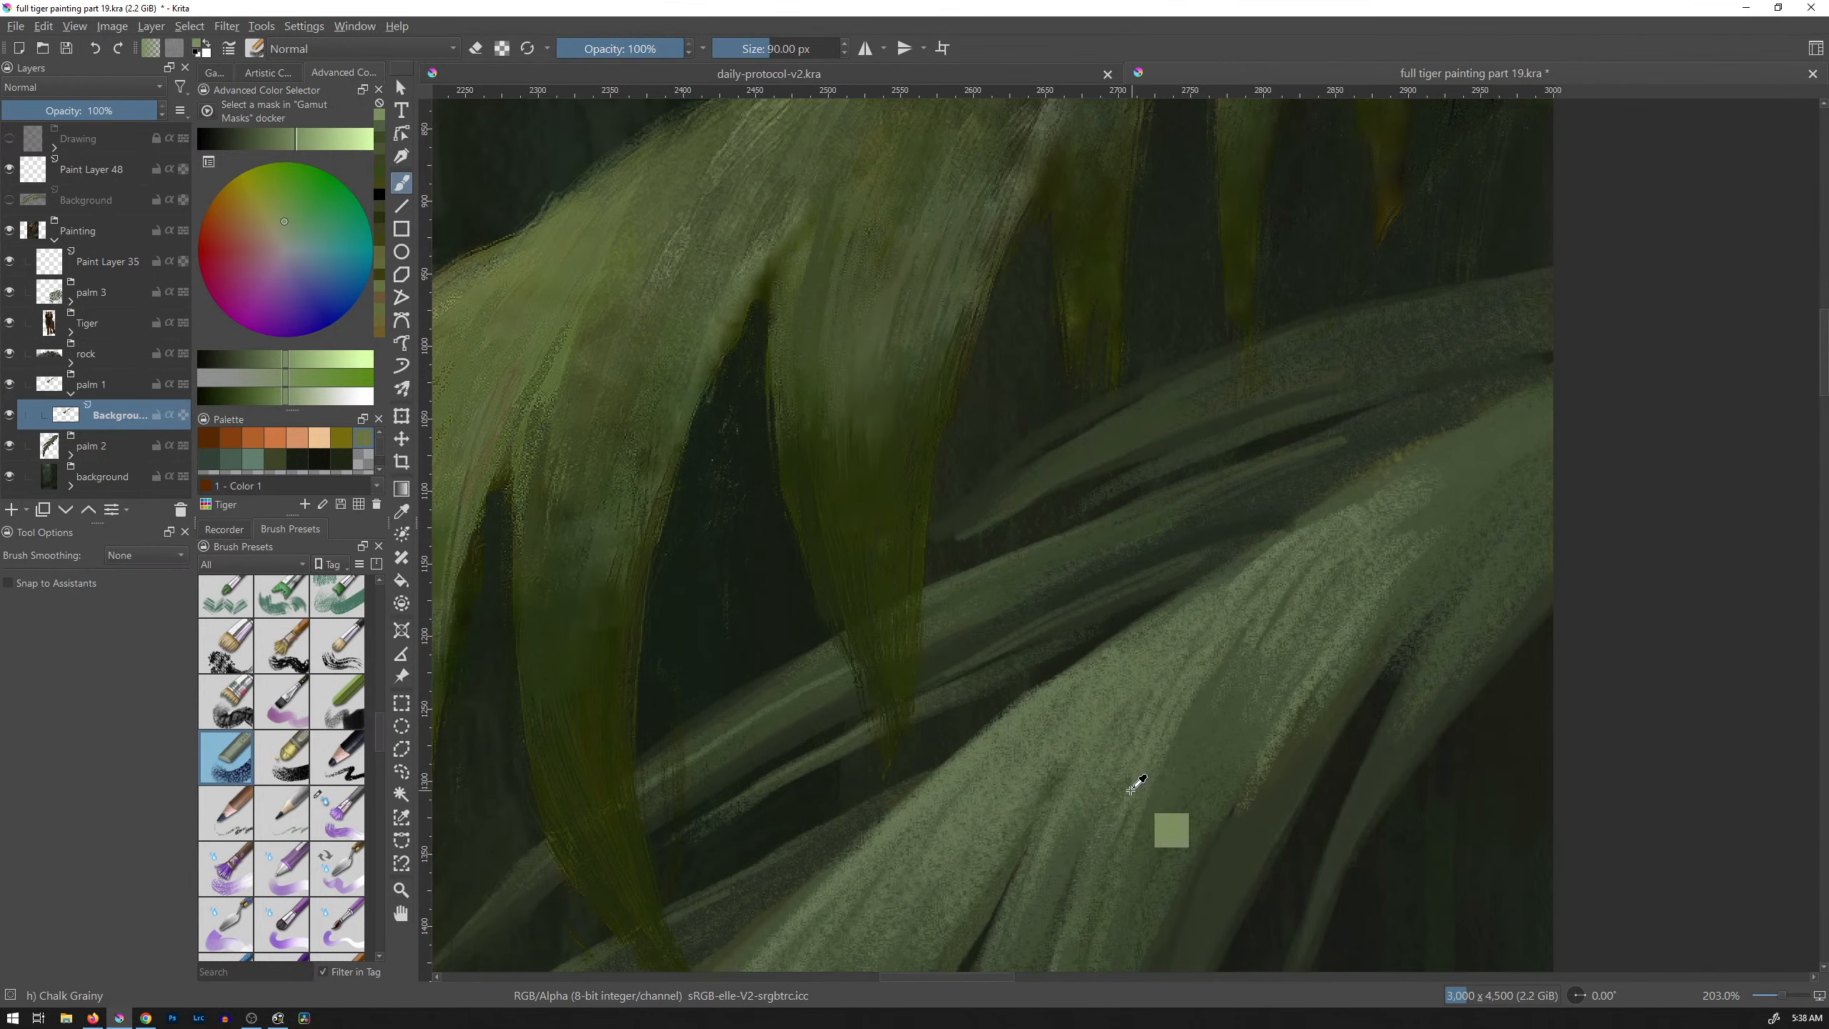
ctrl+click(978, 754)
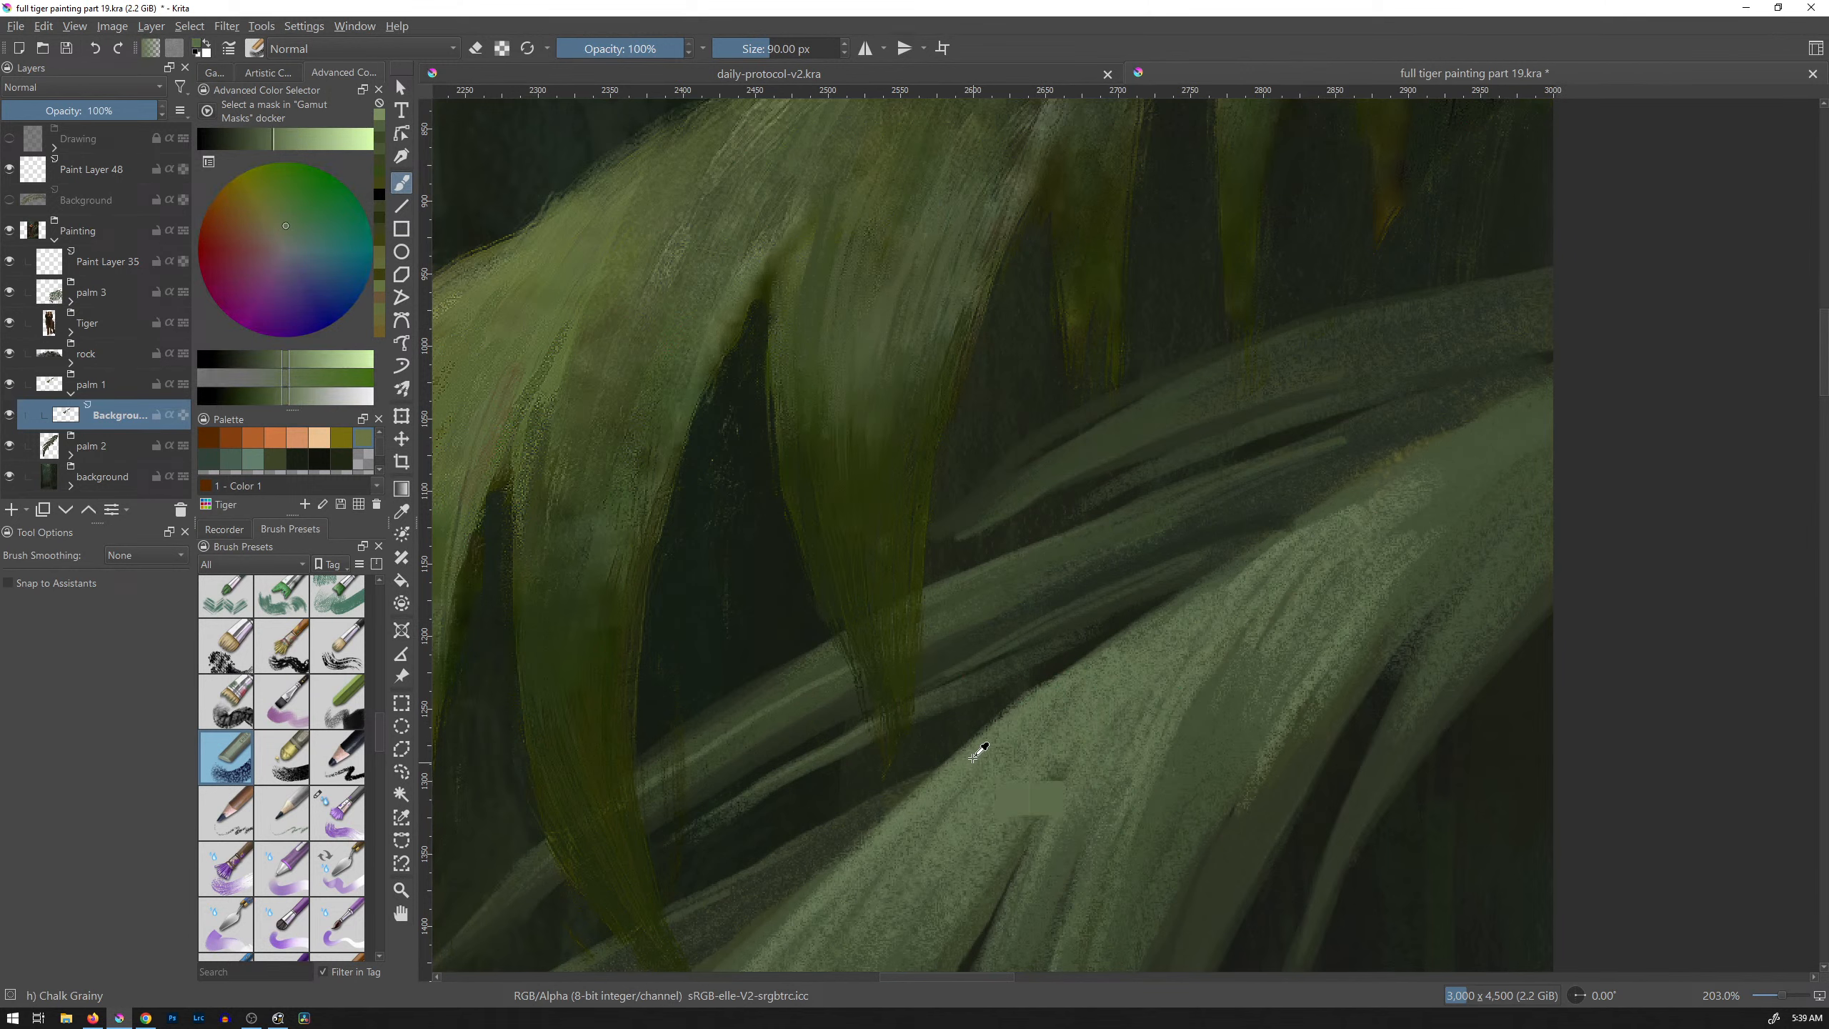
drag(278, 144, 315, 144)
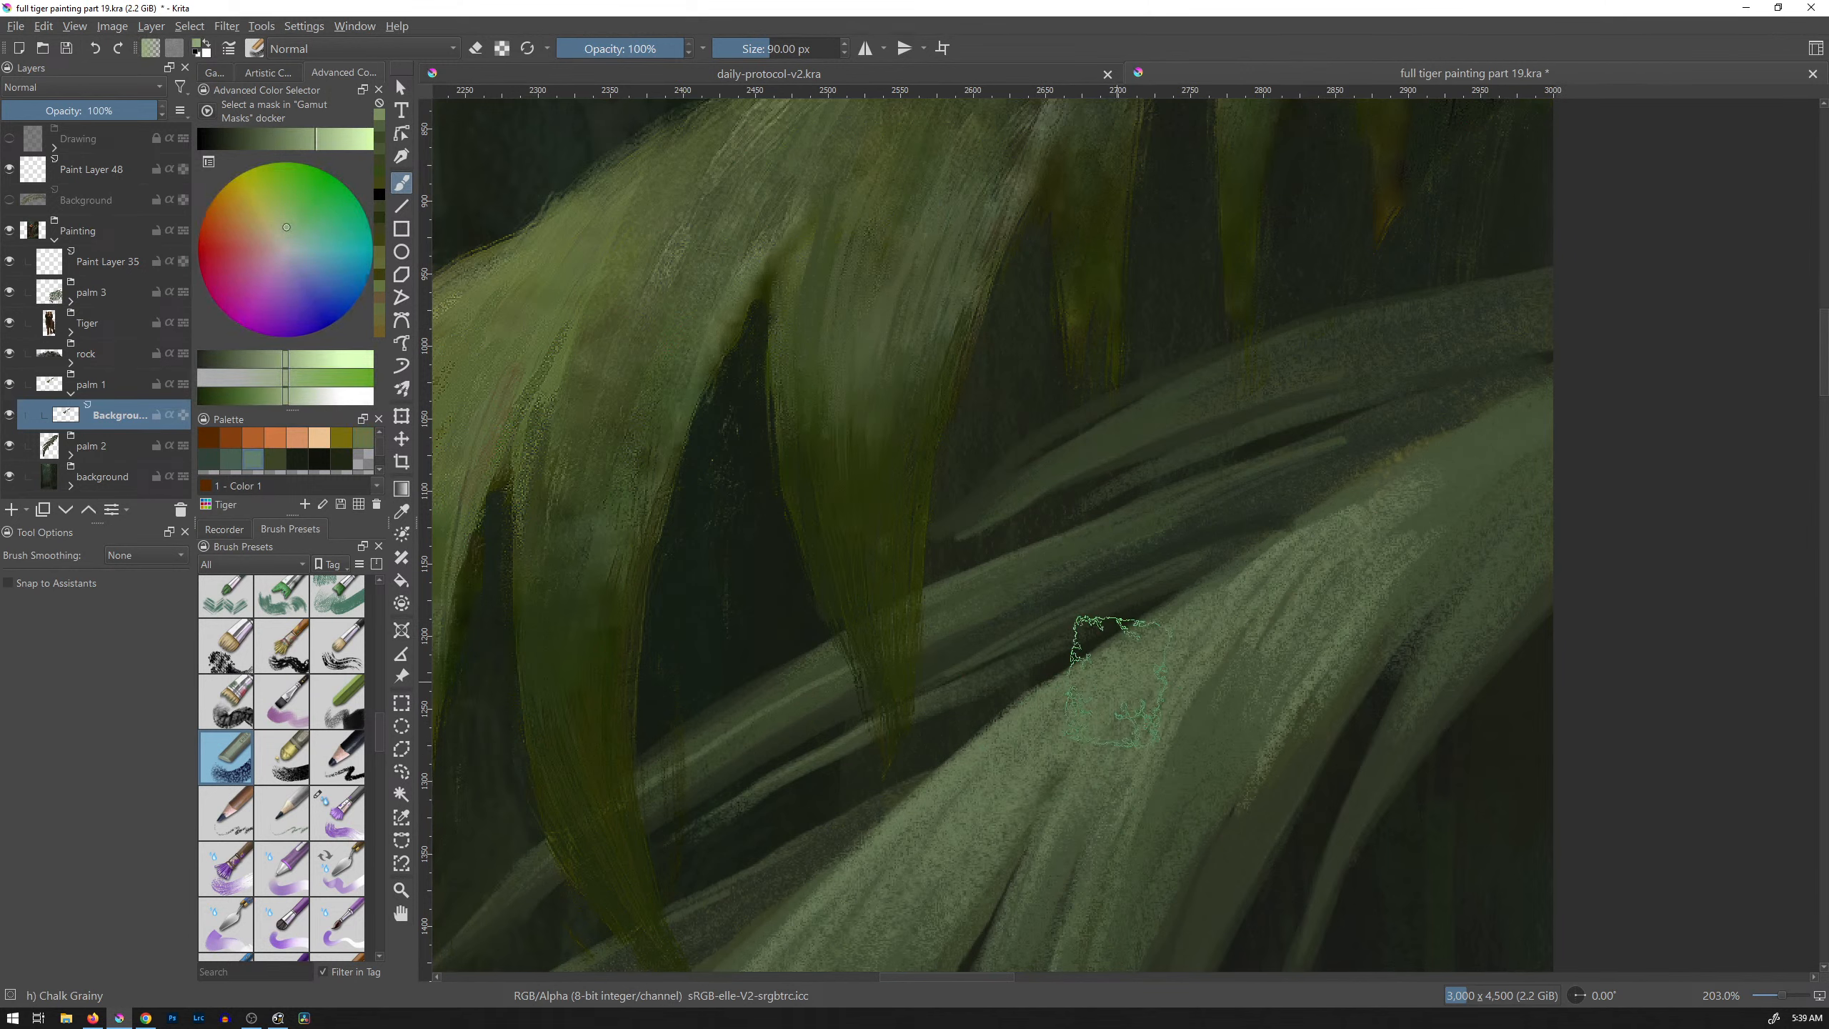
shift+drag(1218, 743, 1084, 743)
mouse_move(1173, 787)
shift+mouse_down()
mouse_move(1206, 787)
mouse_move(1182, 787)
mouse_move(1209, 698)
shift+mouse_up()
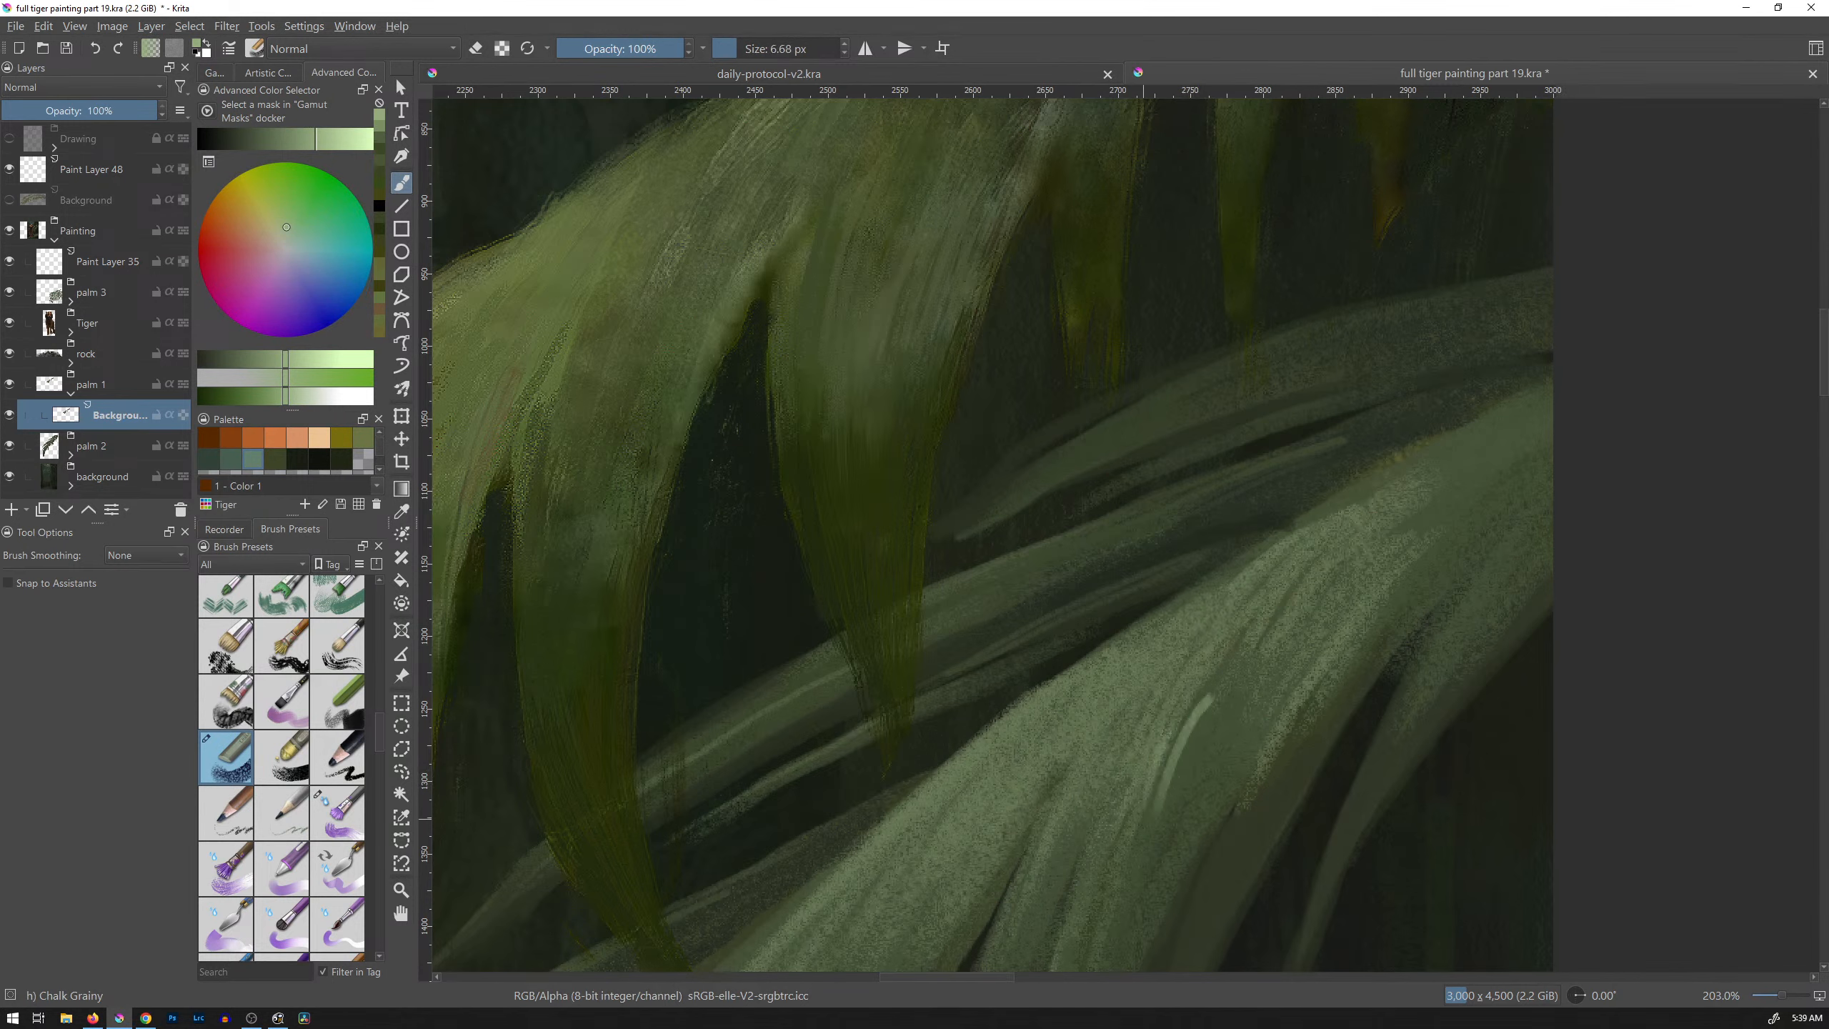
drag(1169, 794, 1231, 694)
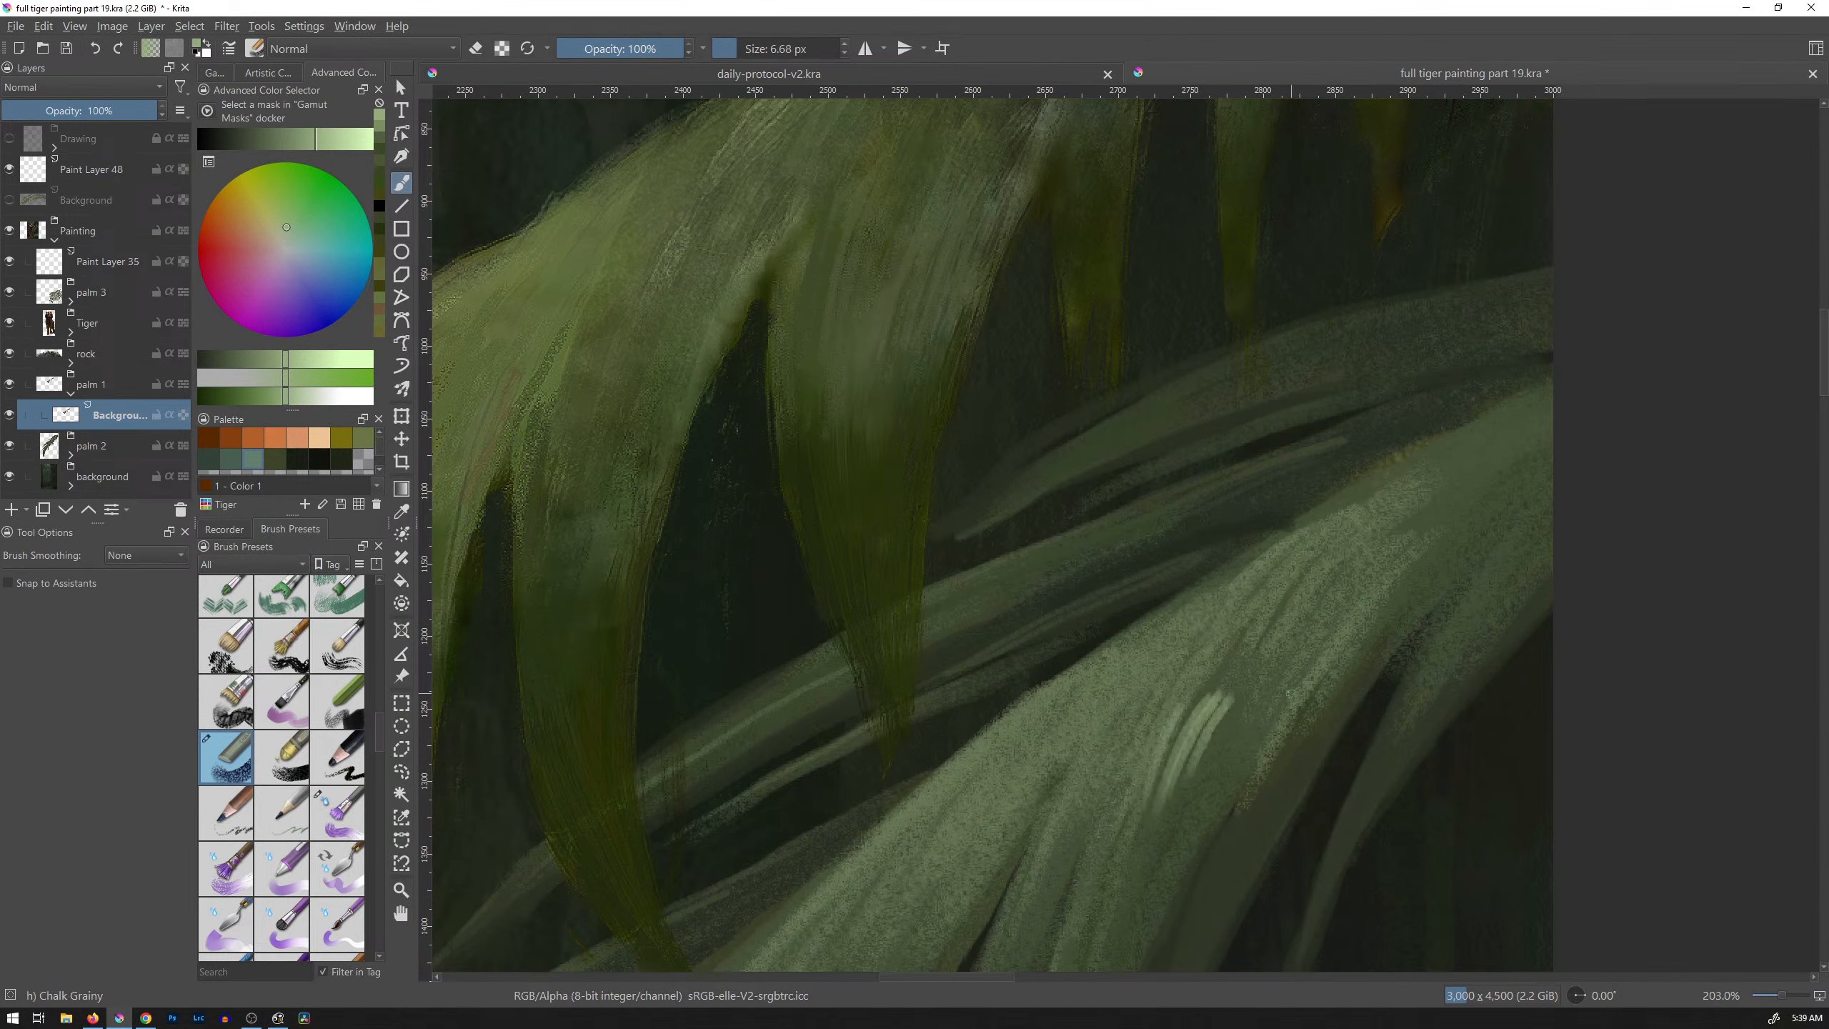
key(ctrl+z)
key(ctrl+z)
key(ctrl+z)
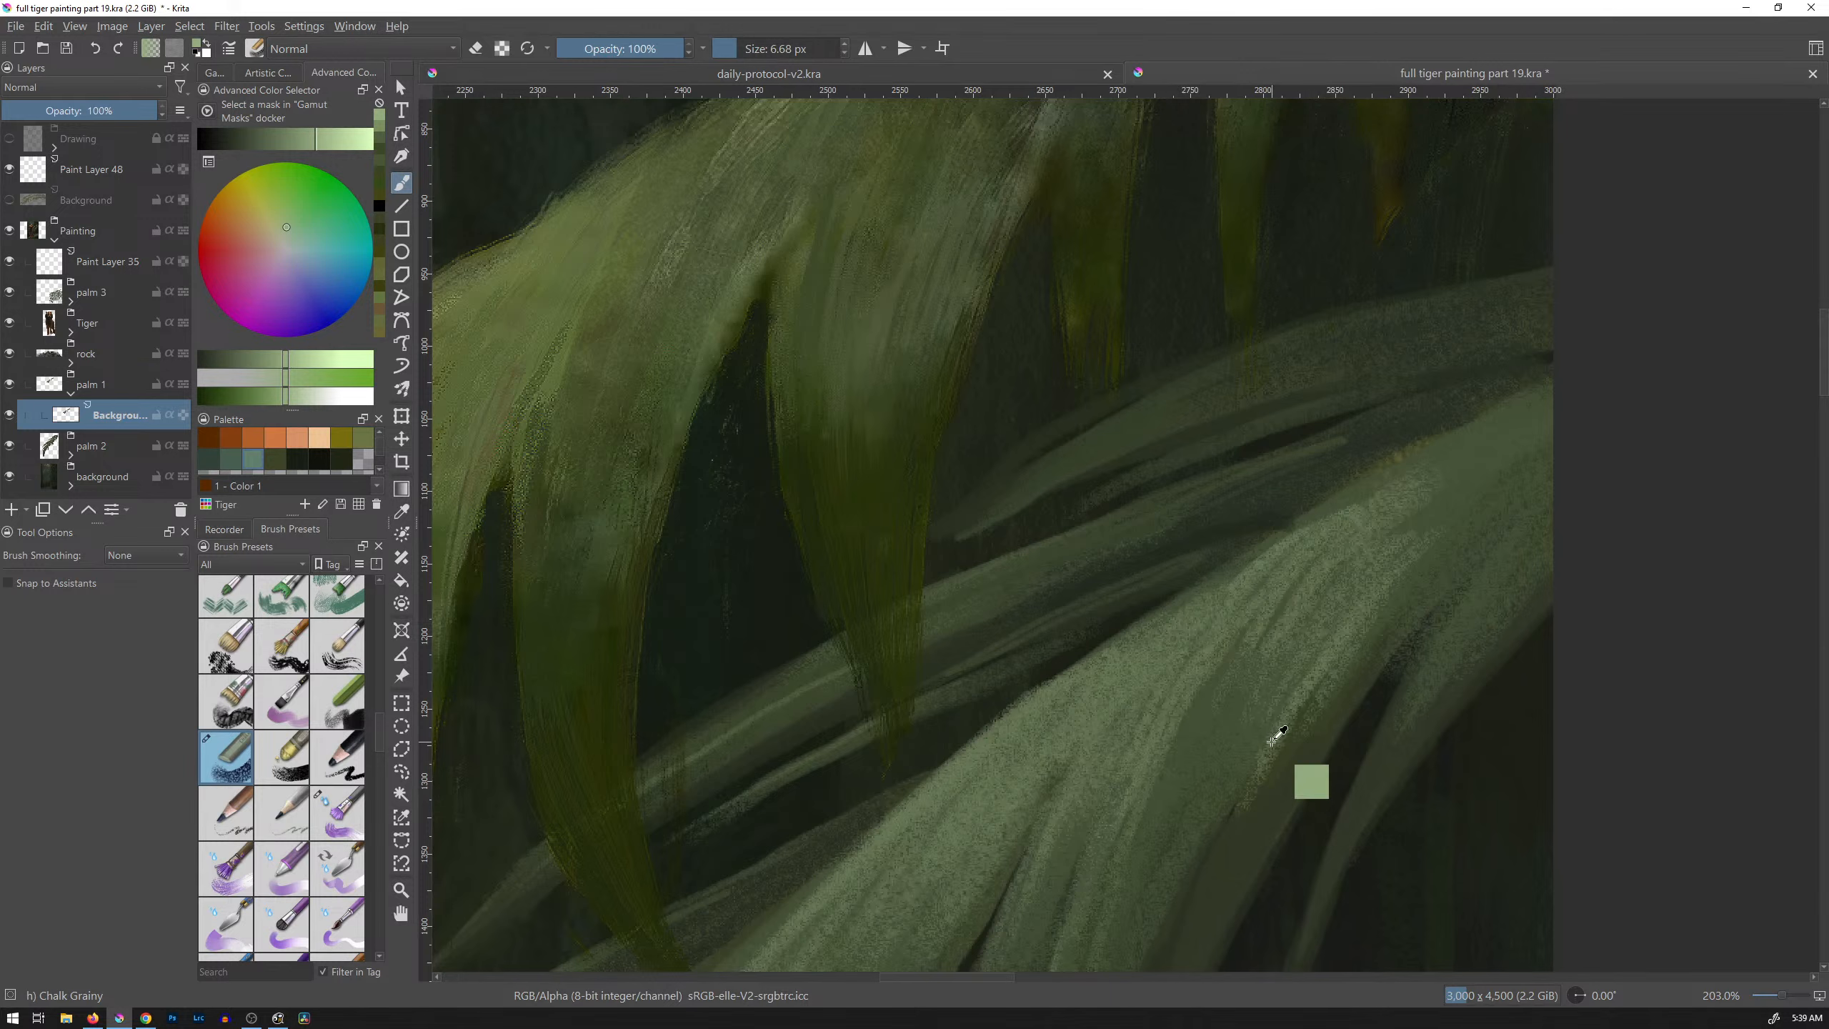
Step: Try the Chalk Soft brush at about 12.5 px on the large lower frond and undo the strokes
click(274, 765)
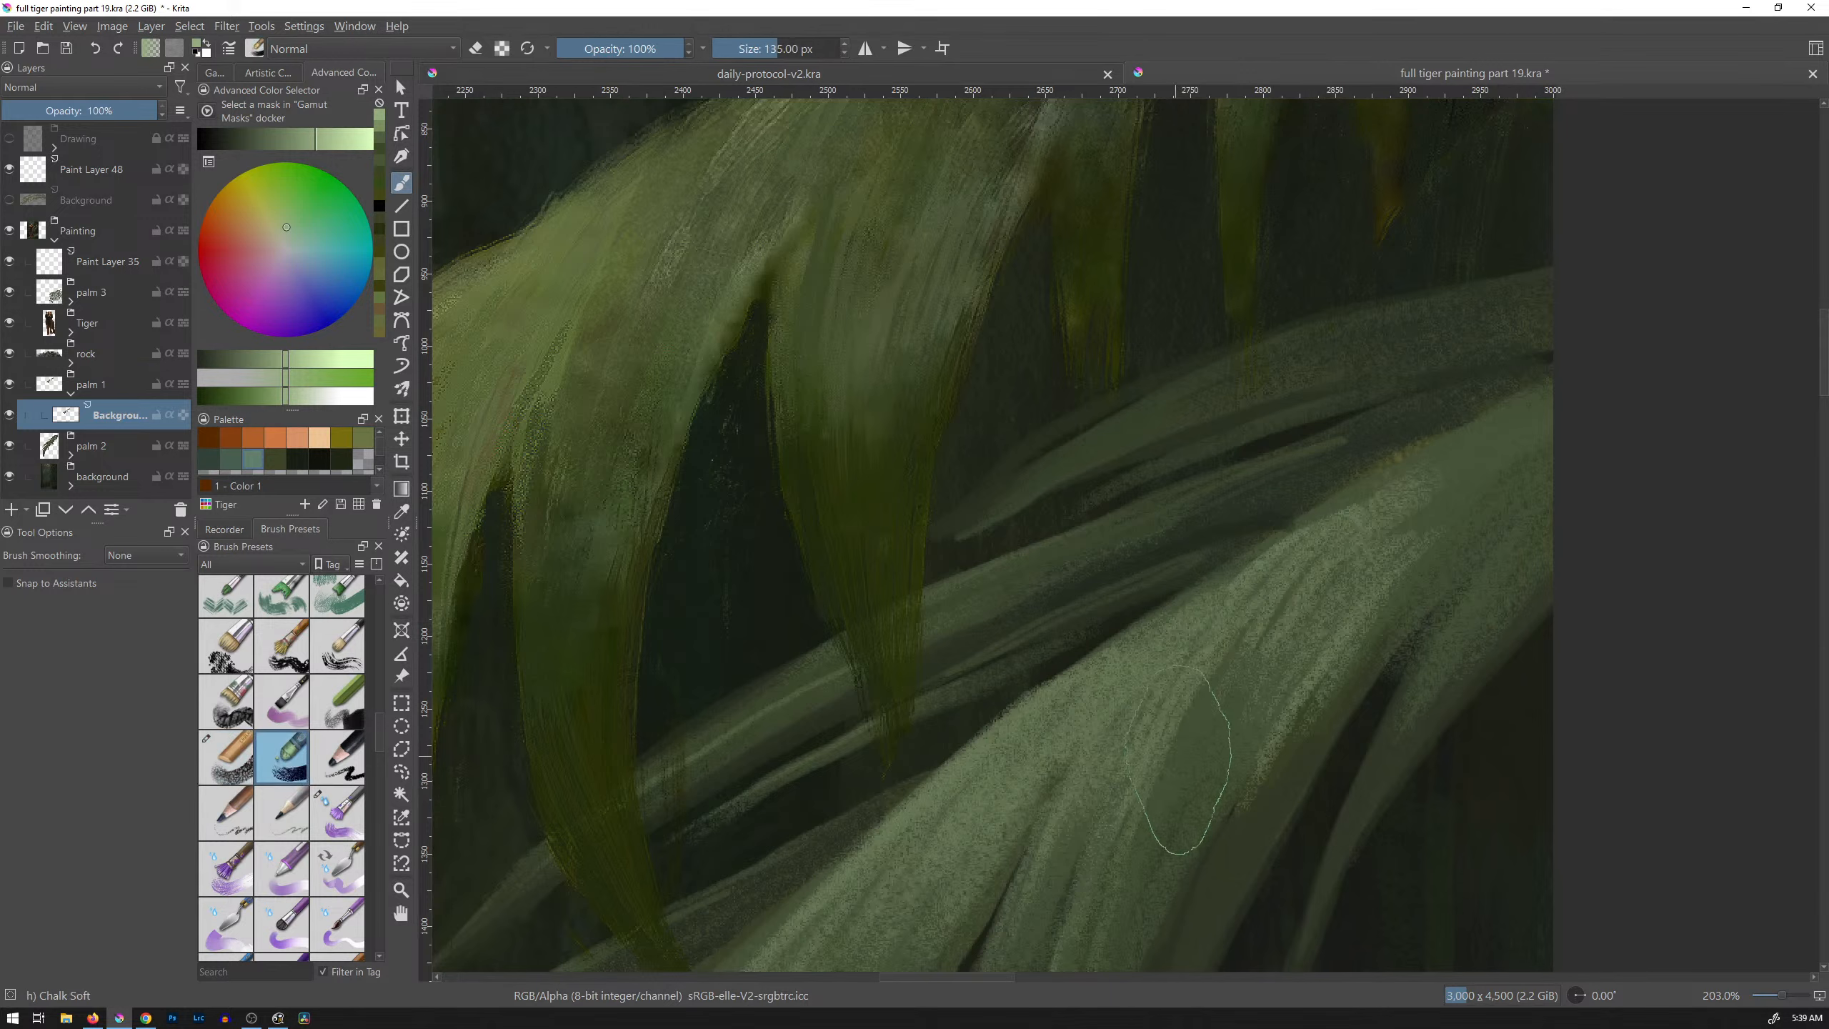
key(bracketleft)
drag(1167, 794, 1228, 678)
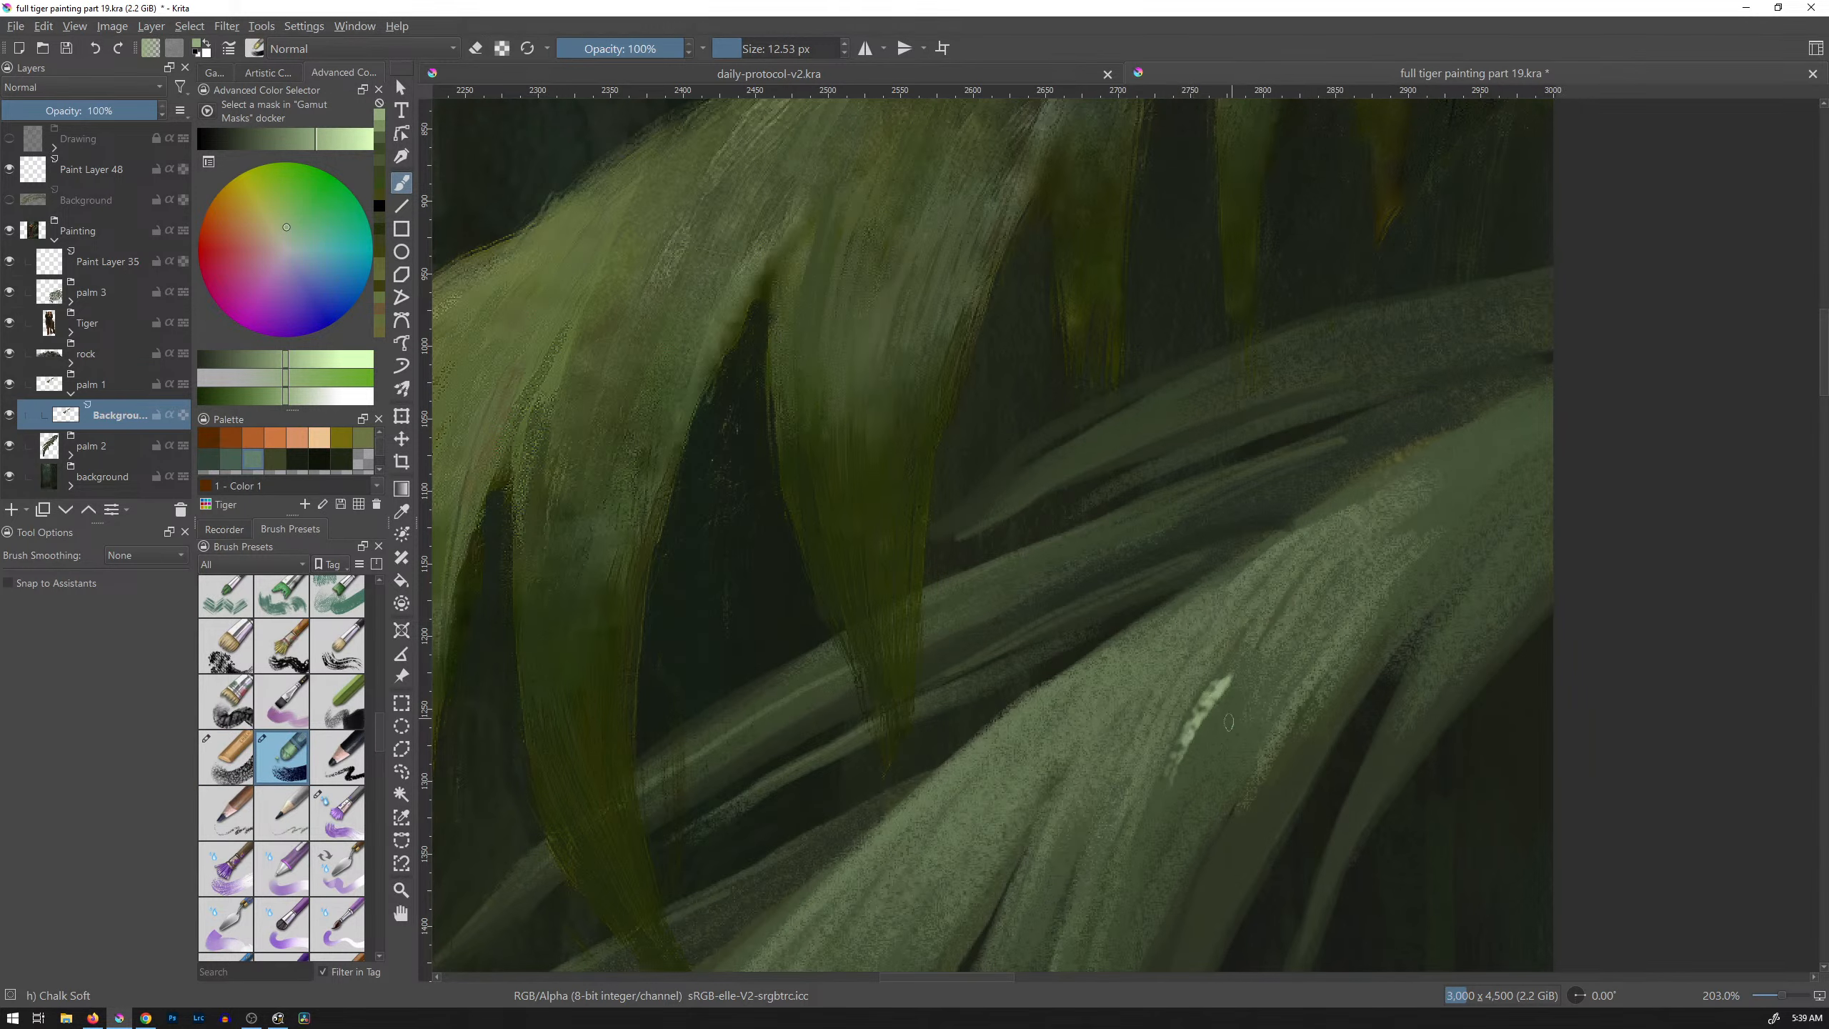
key(ctrl+z)
key(ctrl+z)
Step: Try the Charcoal pencil large brush at 32 px on the large lower frond and undo the strokes
click(338, 761)
drag(1171, 765, 1212, 700)
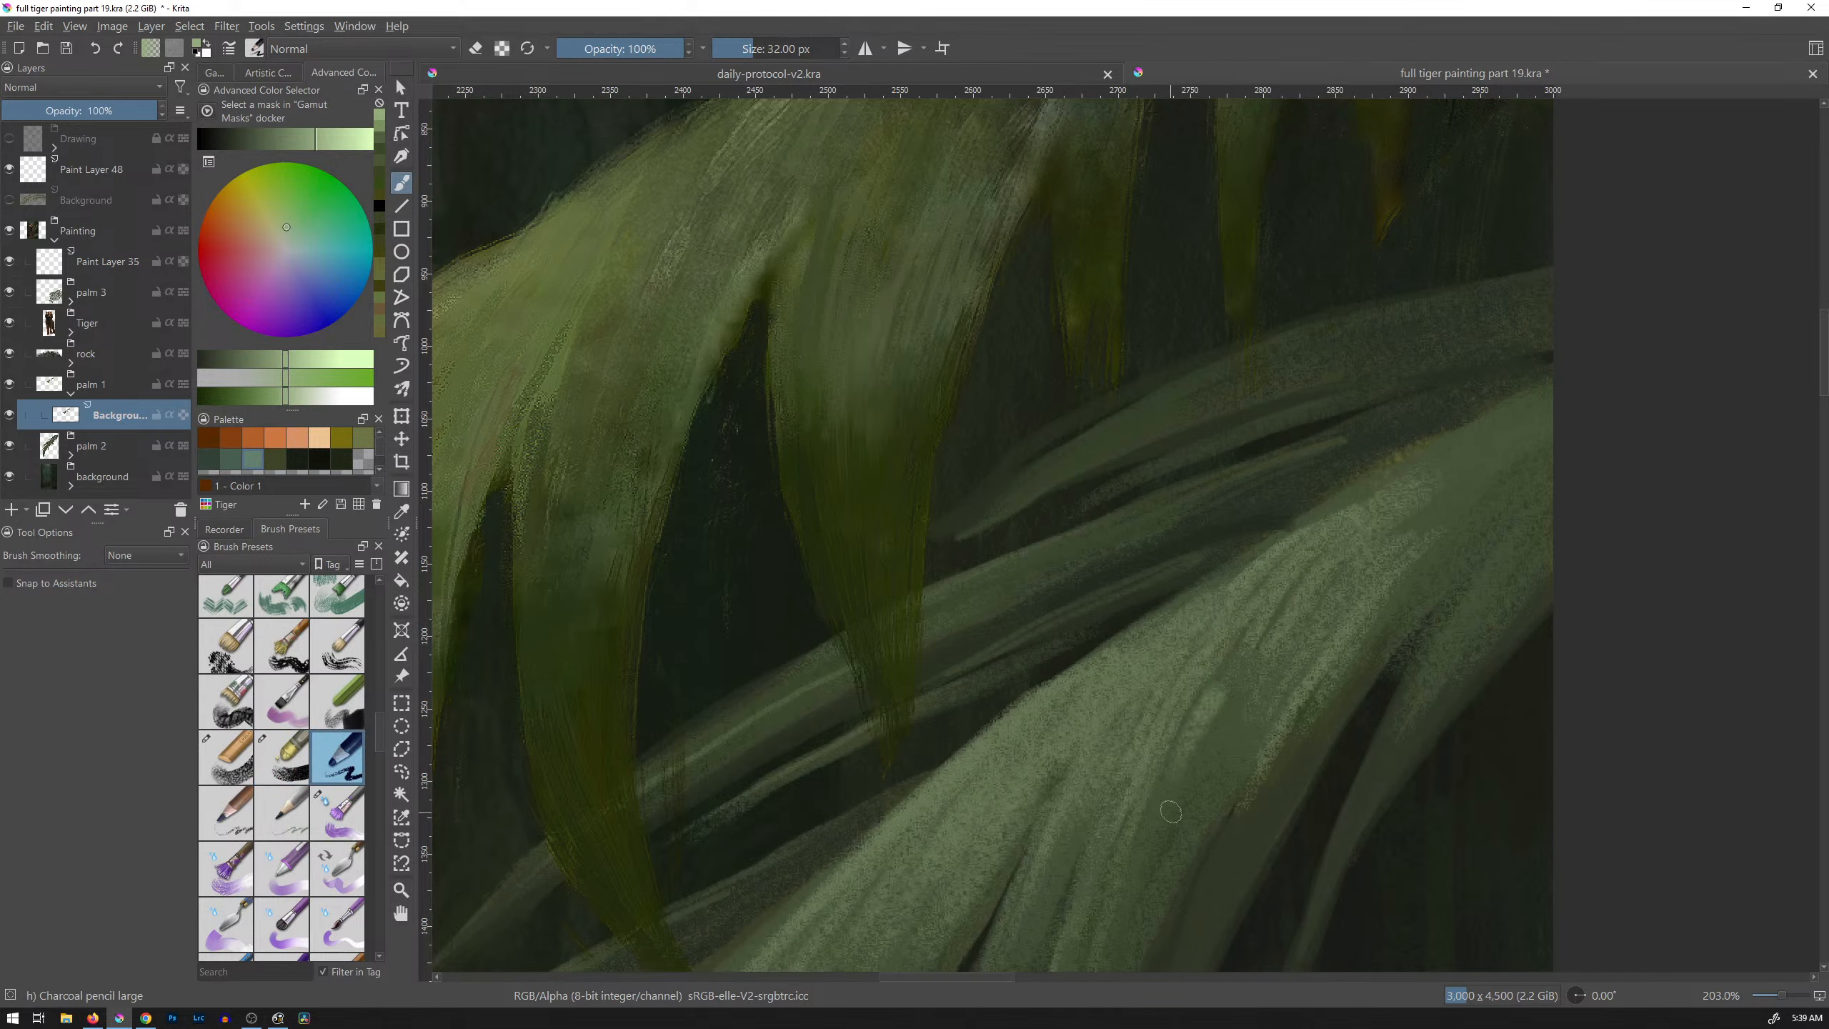
drag(1171, 811, 1266, 678)
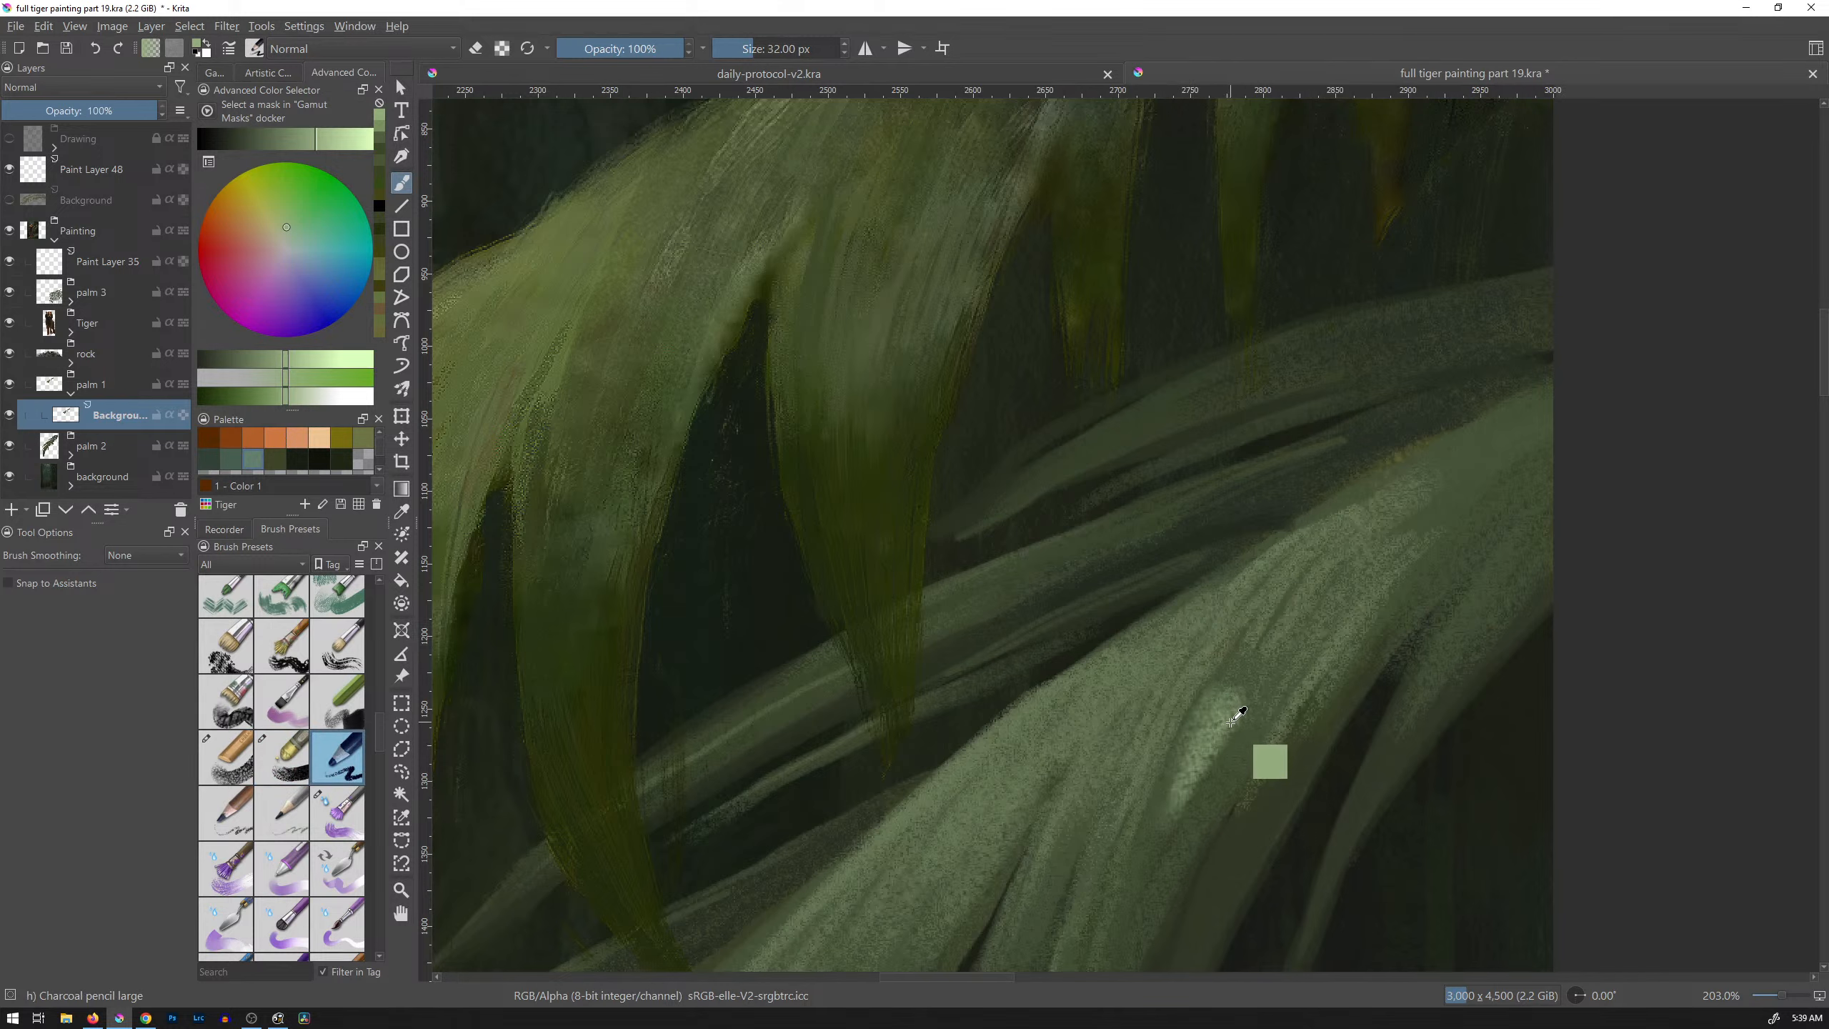
key(ctrl+z)
key(ctrl+z)
key(ctrl+z)
Step: Reduce the Charcoal pencil large brush to about 11.8 px, try two strokes on the large lower frond and undo them
shift+drag(1213, 740, 1195, 739)
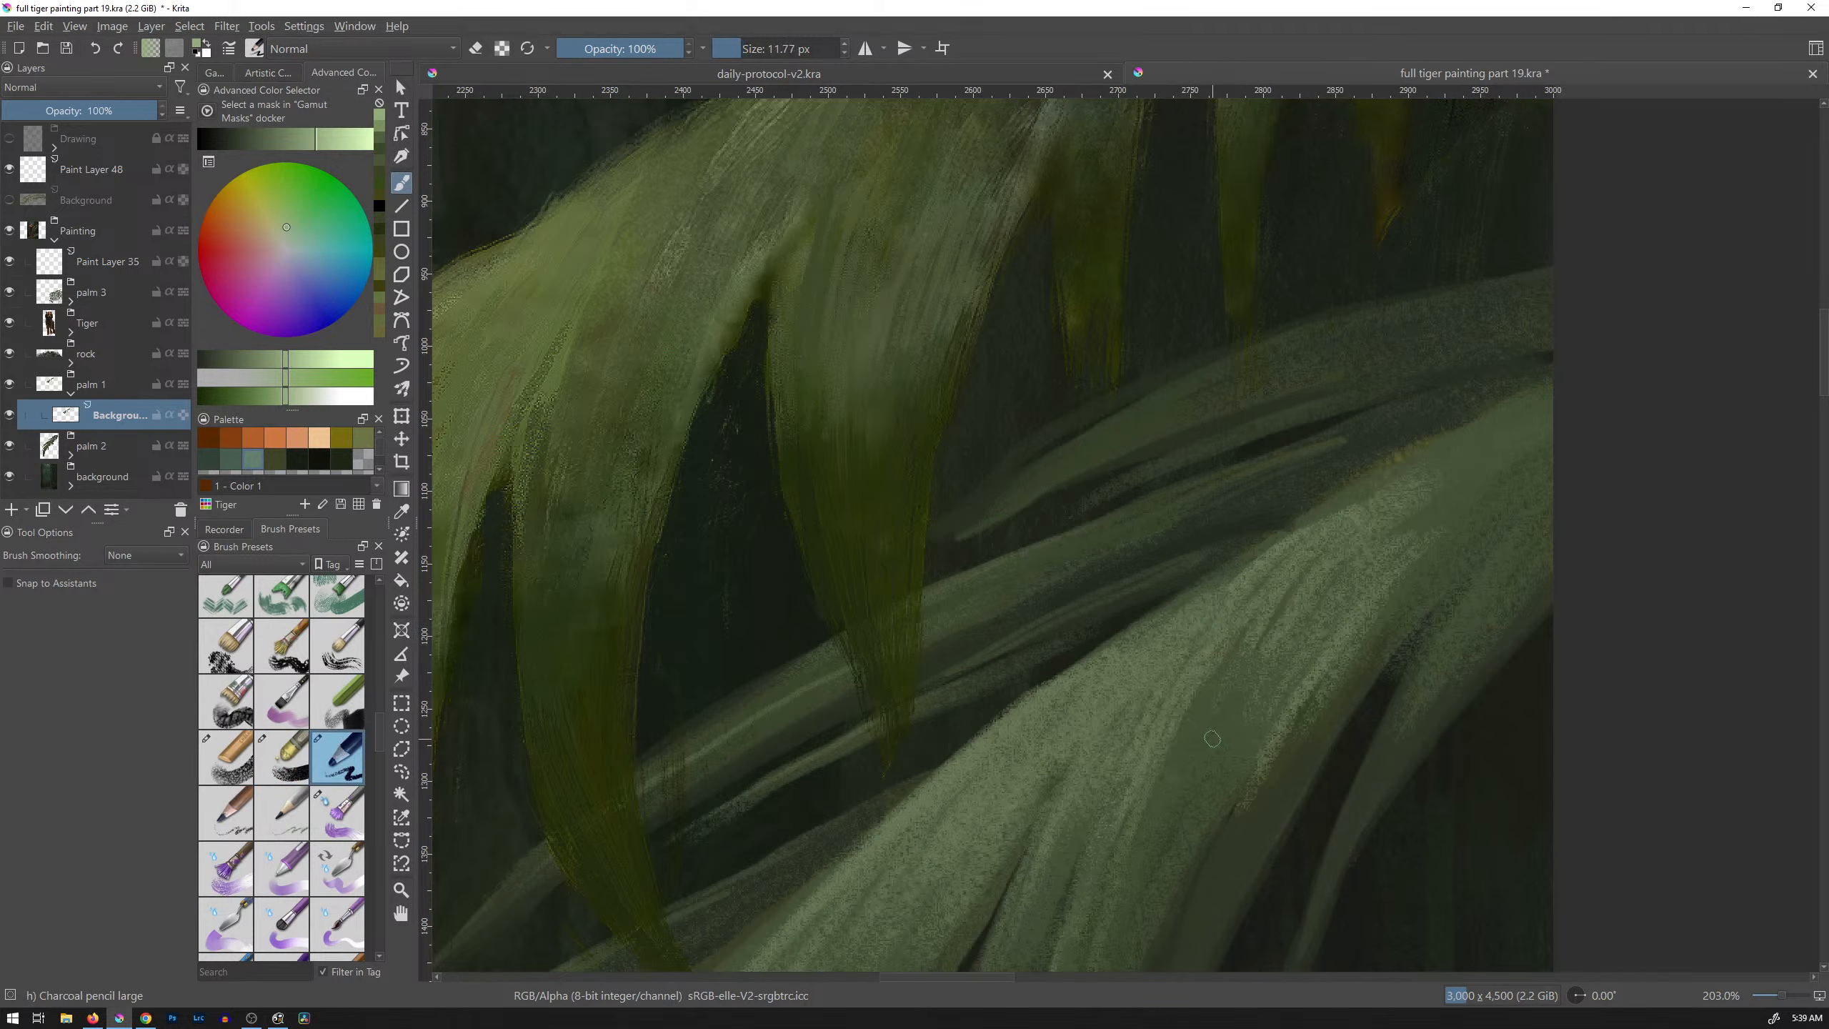
drag(1160, 803, 1217, 688)
mouse_move(1181, 760)
mouse_down()
mouse_move(1232, 689)
mouse_move(1166, 819)
mouse_move(1242, 665)
mouse_move(1160, 771)
mouse_move(1244, 651)
mouse_up()
key(ctrl+z)
key(ctrl+z)
Step: Sample a green from the large lower frond, lighten it, try charcoal strokes there with it and undo them
ctrl+click(1150, 749)
click(302, 137)
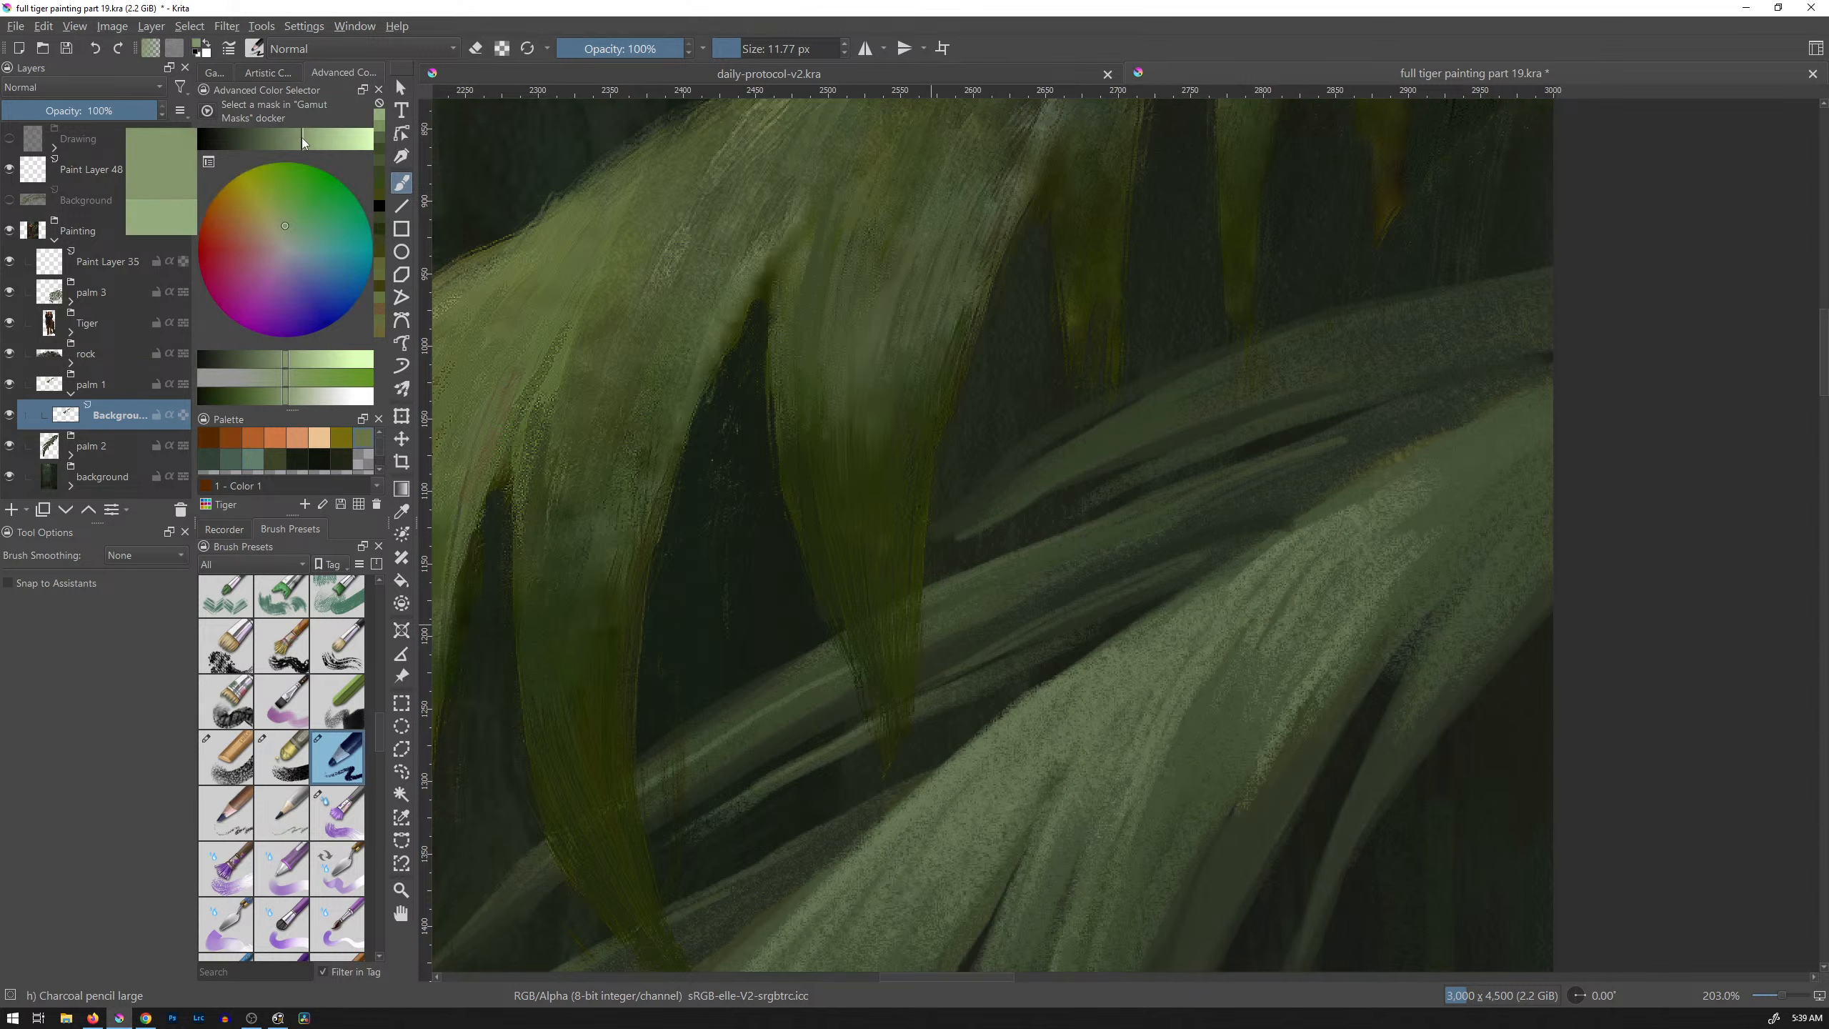
mouse_move(1159, 805)
mouse_down()
mouse_move(1199, 703)
mouse_move(1227, 686)
mouse_up()
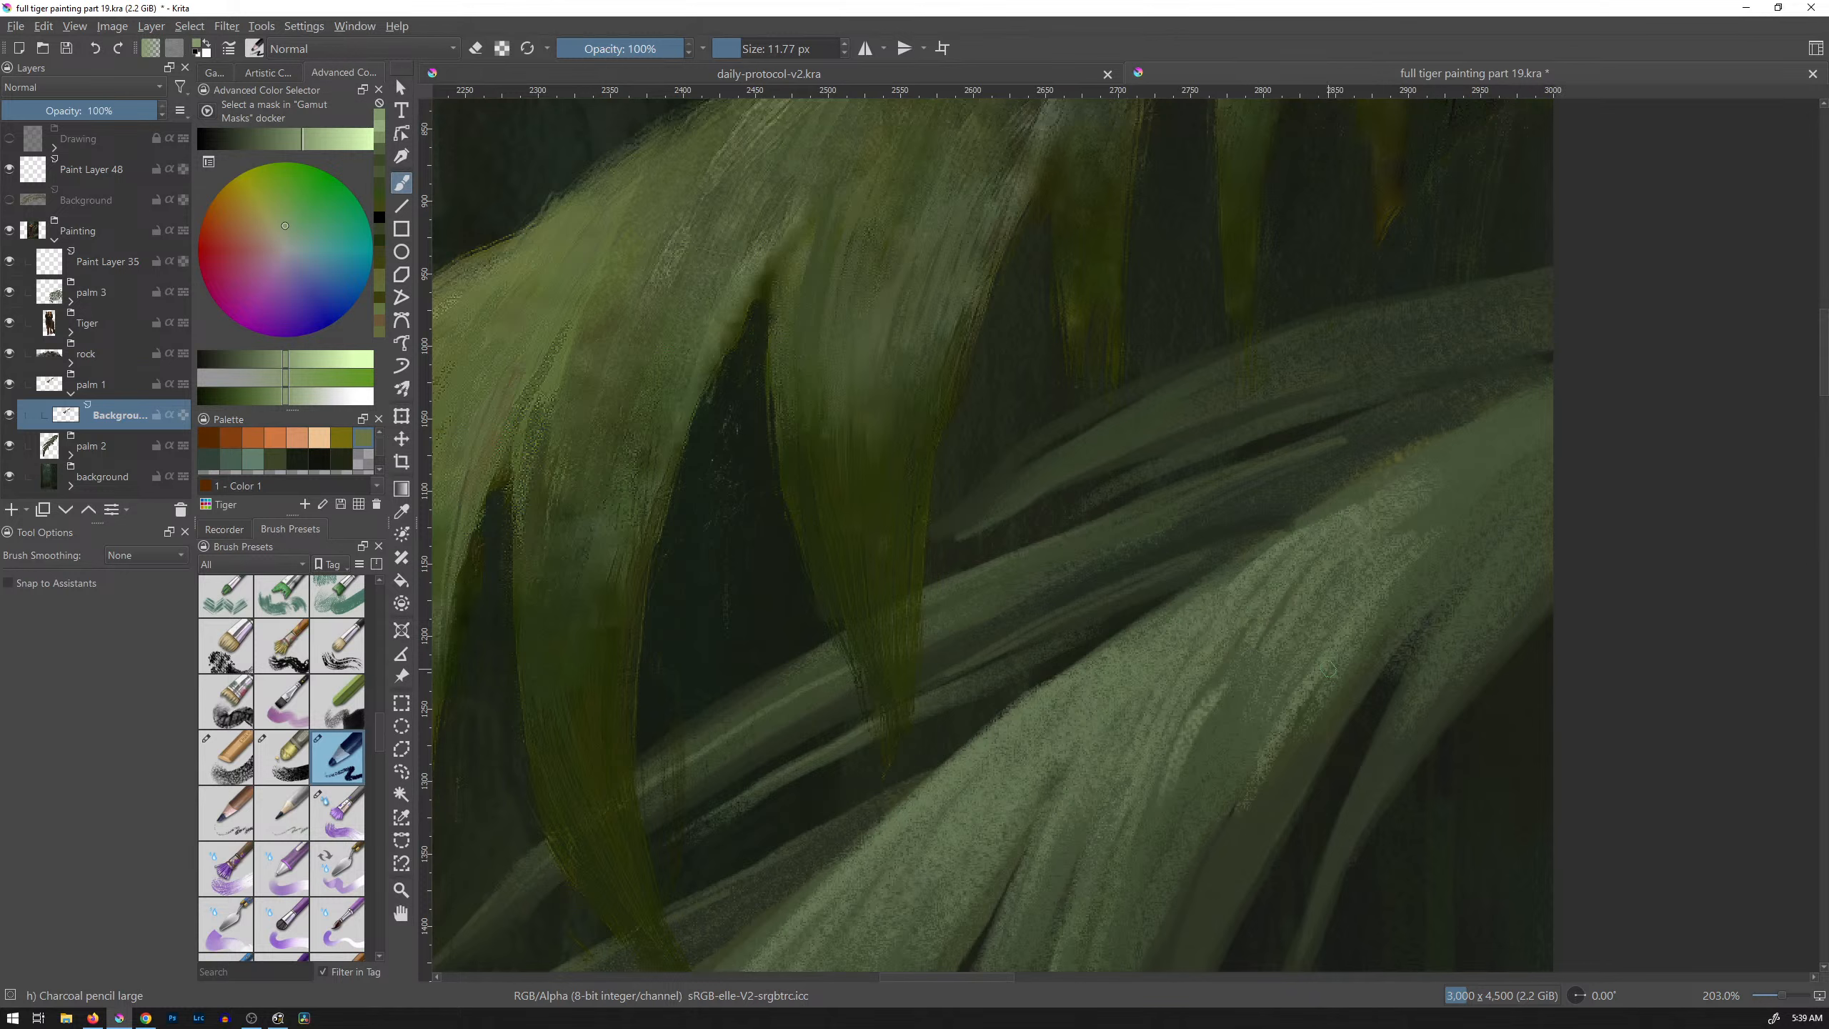
key(ctrl+z)
key(ctrl+z)
key(ctrl+z)
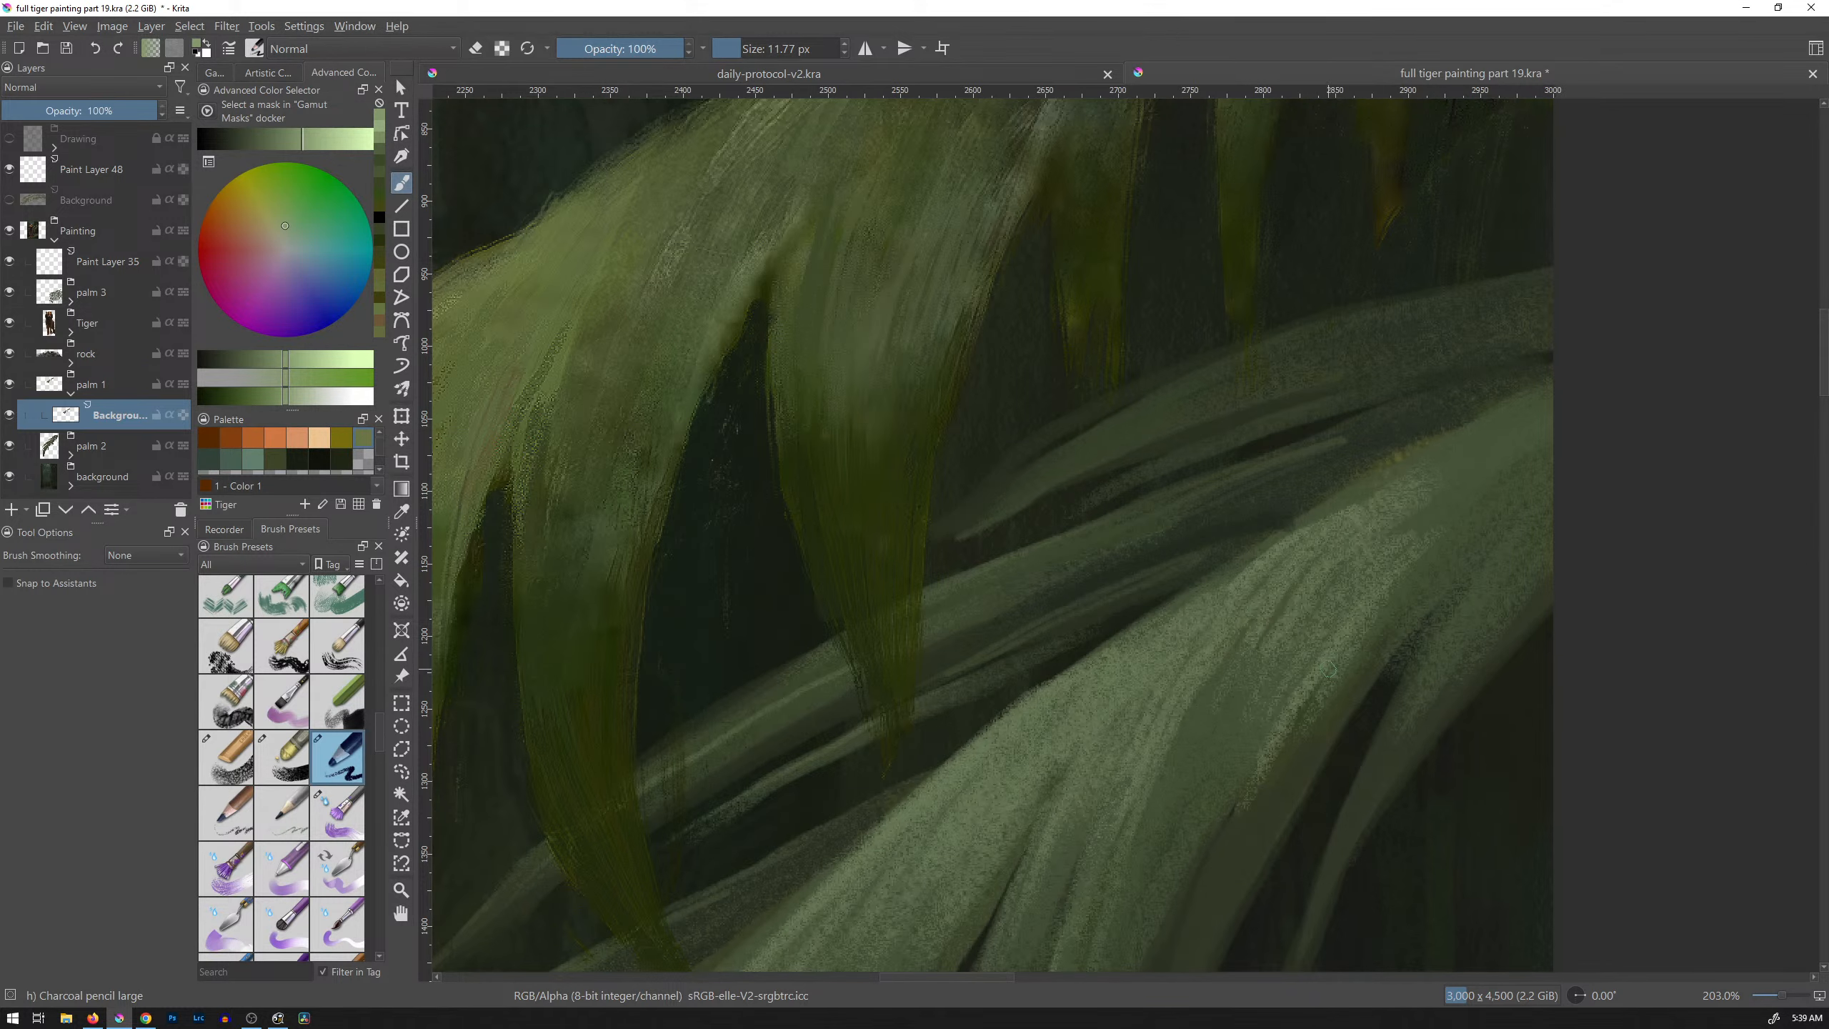
Step: Try the Charcoal Pencil Medium brush at 12 px on the large lower frond and undo the strokes
click(242, 813)
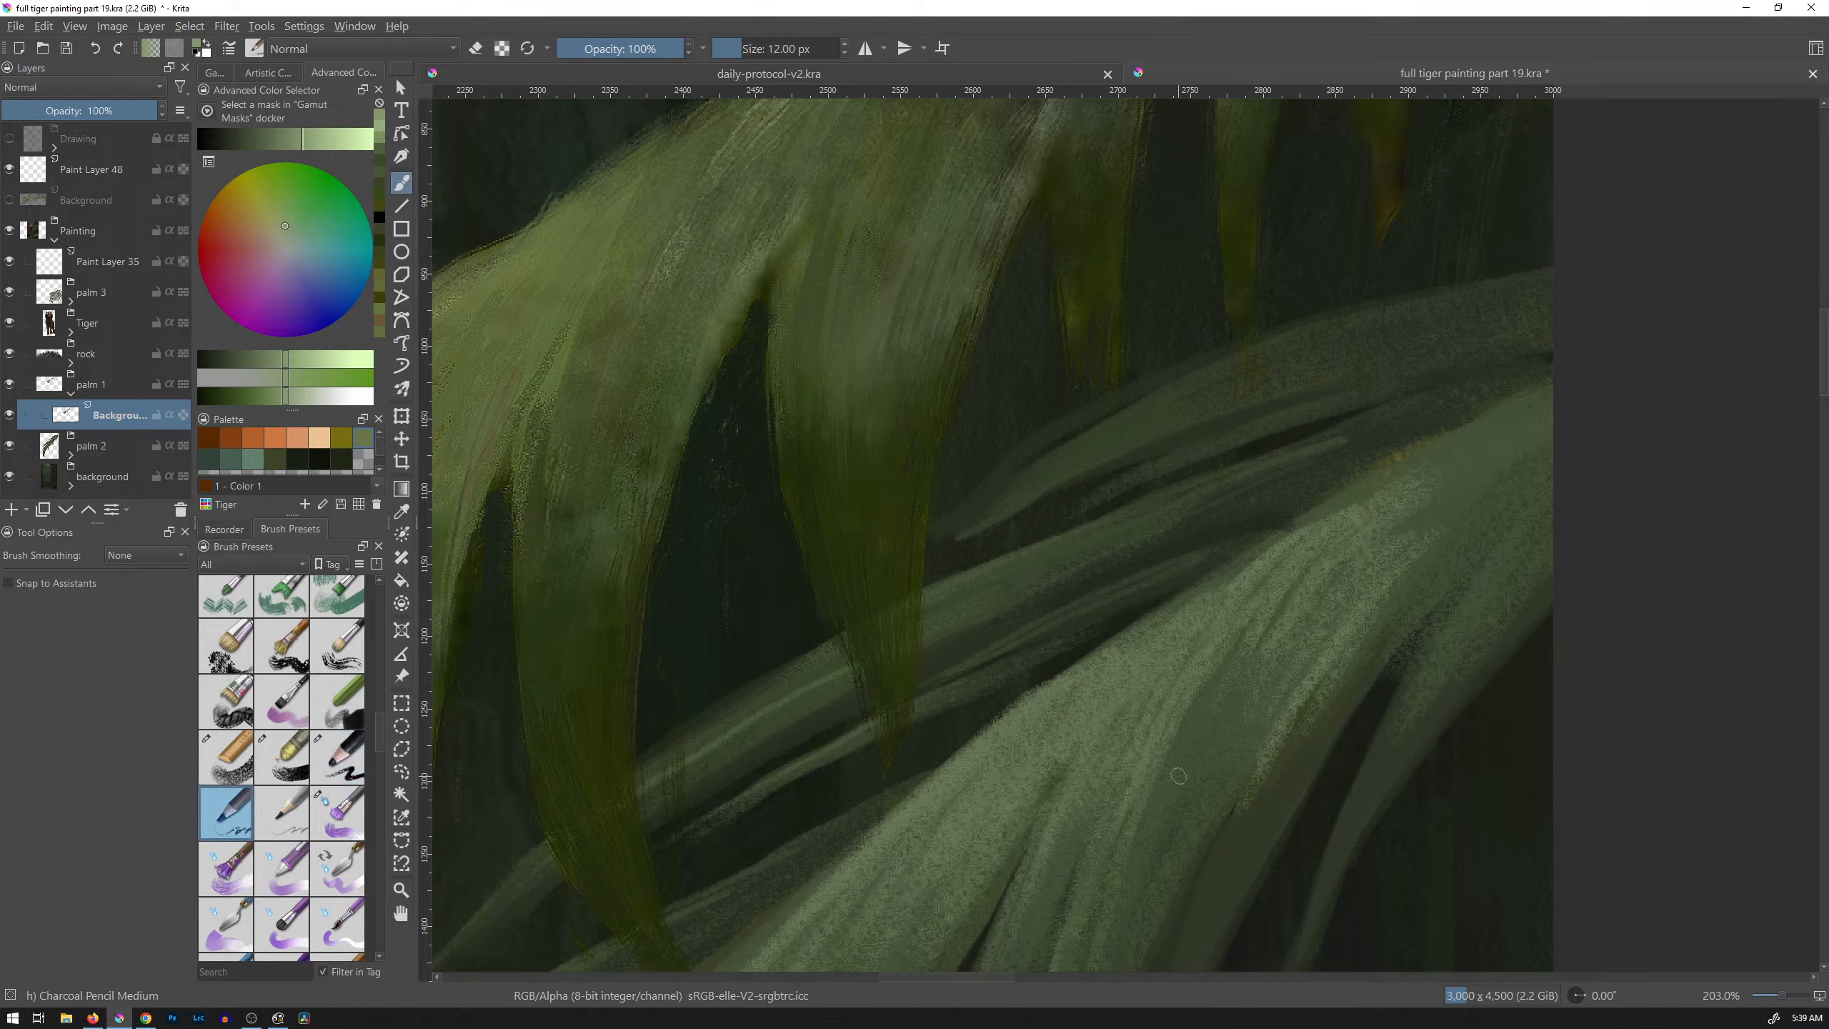
mouse_move(1172, 787)
mouse_down()
mouse_move(1229, 675)
mouse_move(1255, 689)
mouse_up()
key(ctrl+z)
key(ctrl+z)
key(ctrl+z)
Step: Try the Dry Textured Creases brush on the large lower frond at 110 px and about 17 px, undoing the strokes
click(240, 715)
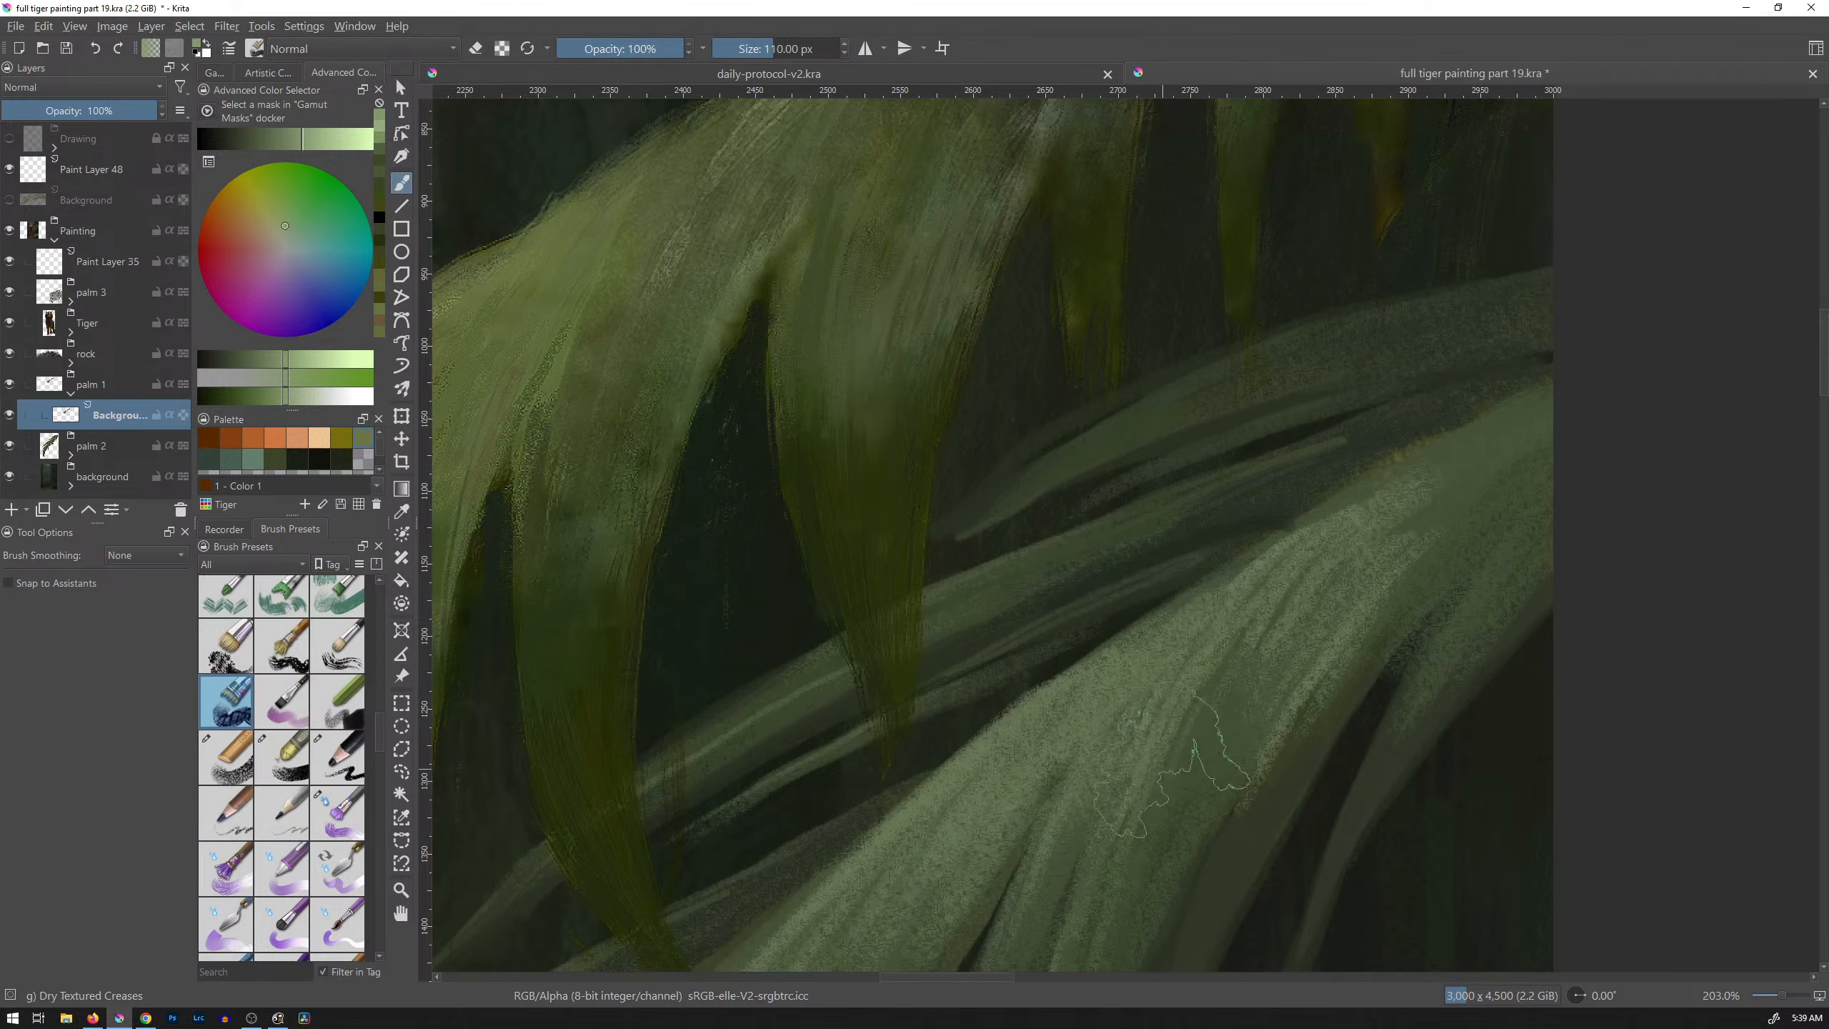
drag(1152, 822, 1239, 649)
key(ctrl+z)
shift+drag(1261, 716, 1125, 716)
drag(1162, 801, 1249, 682)
key(ctrl+z)
key(ctrl+z)
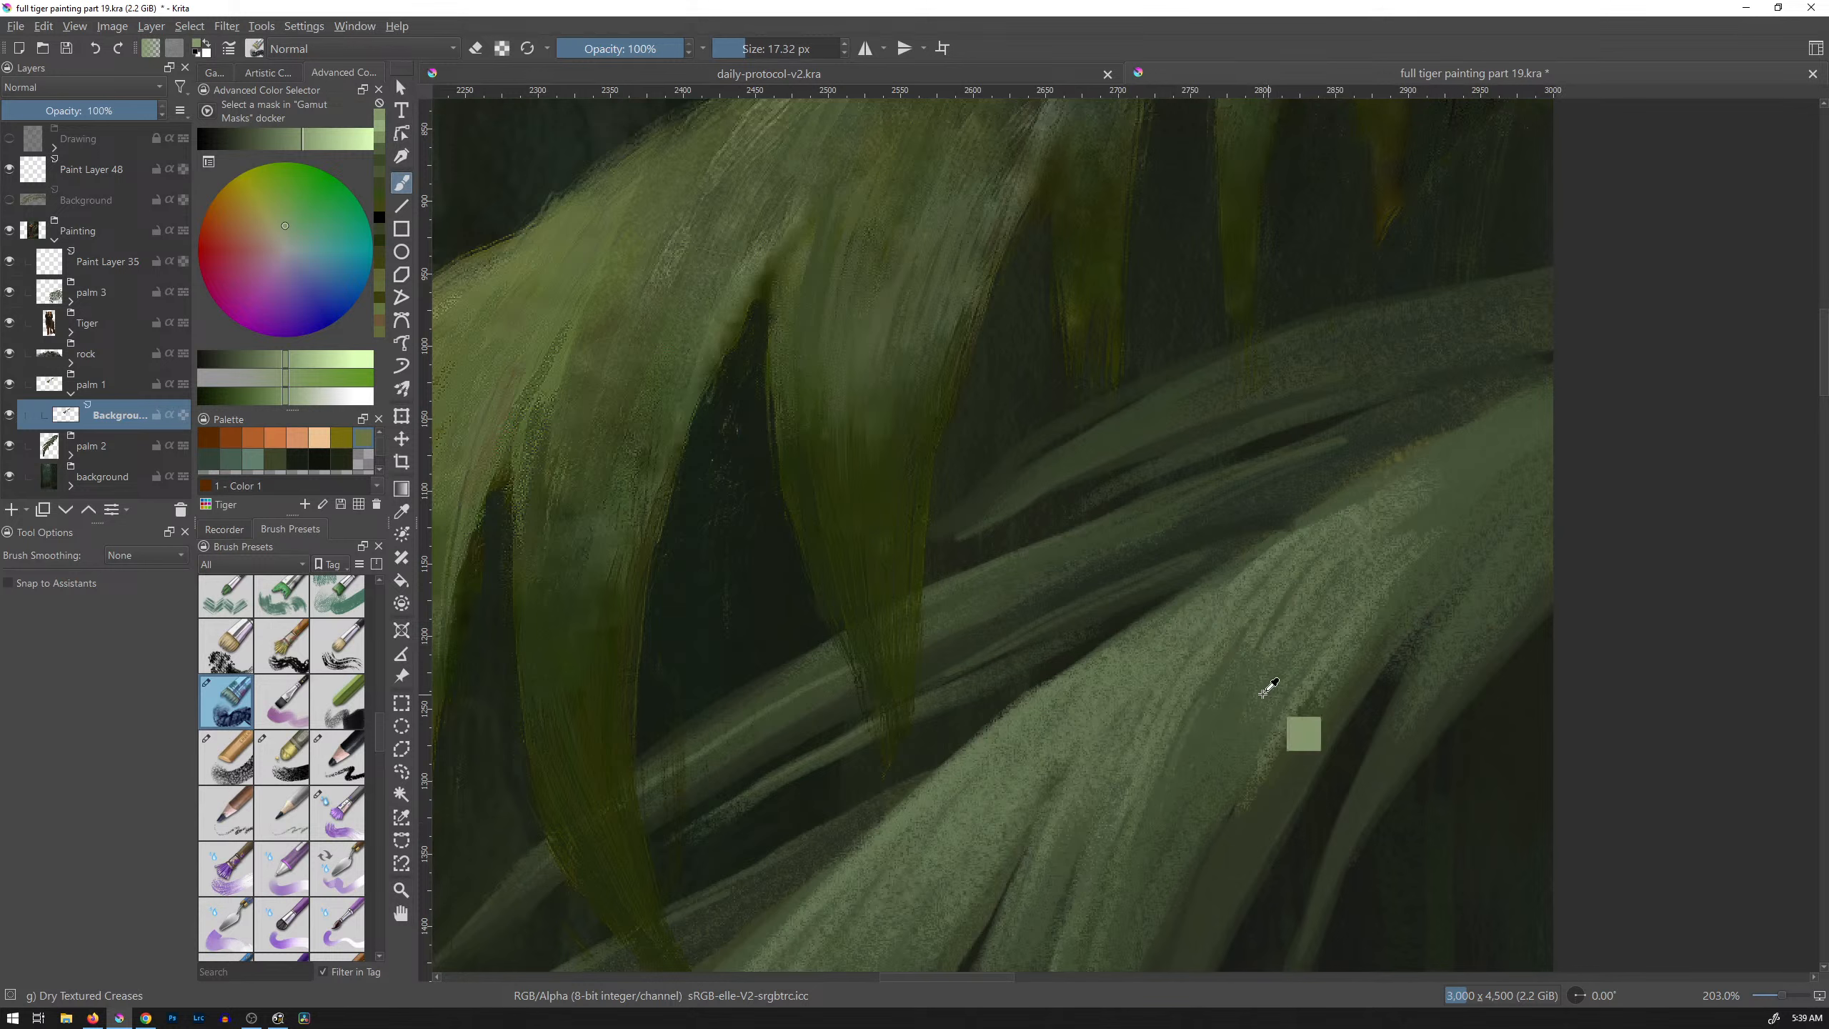
Step: Try the Chalk Details brush at about 10.8 px on the large lower frond and undo the strokes
click(346, 700)
mouse_move(1181, 780)
mouse_down()
mouse_move(1240, 683)
mouse_move(1222, 743)
mouse_move(1163, 792)
mouse_up()
key(ctrl+z)
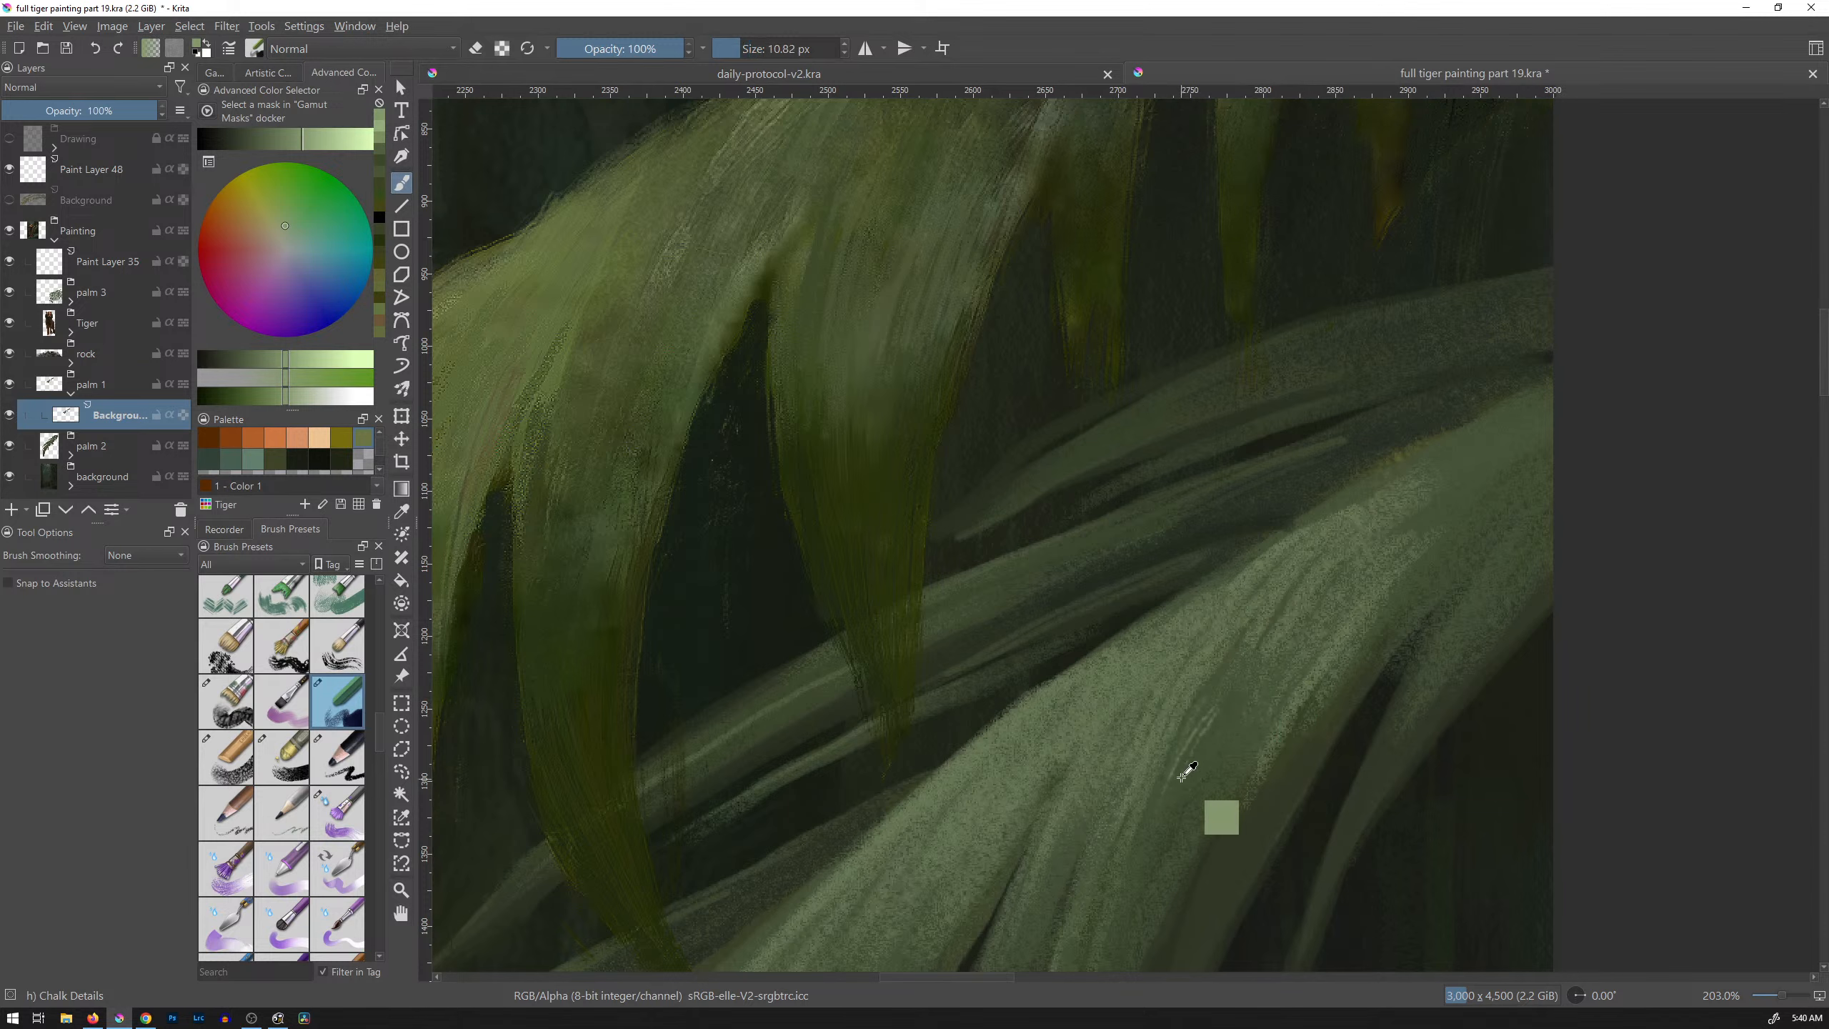
key(ctrl+z)
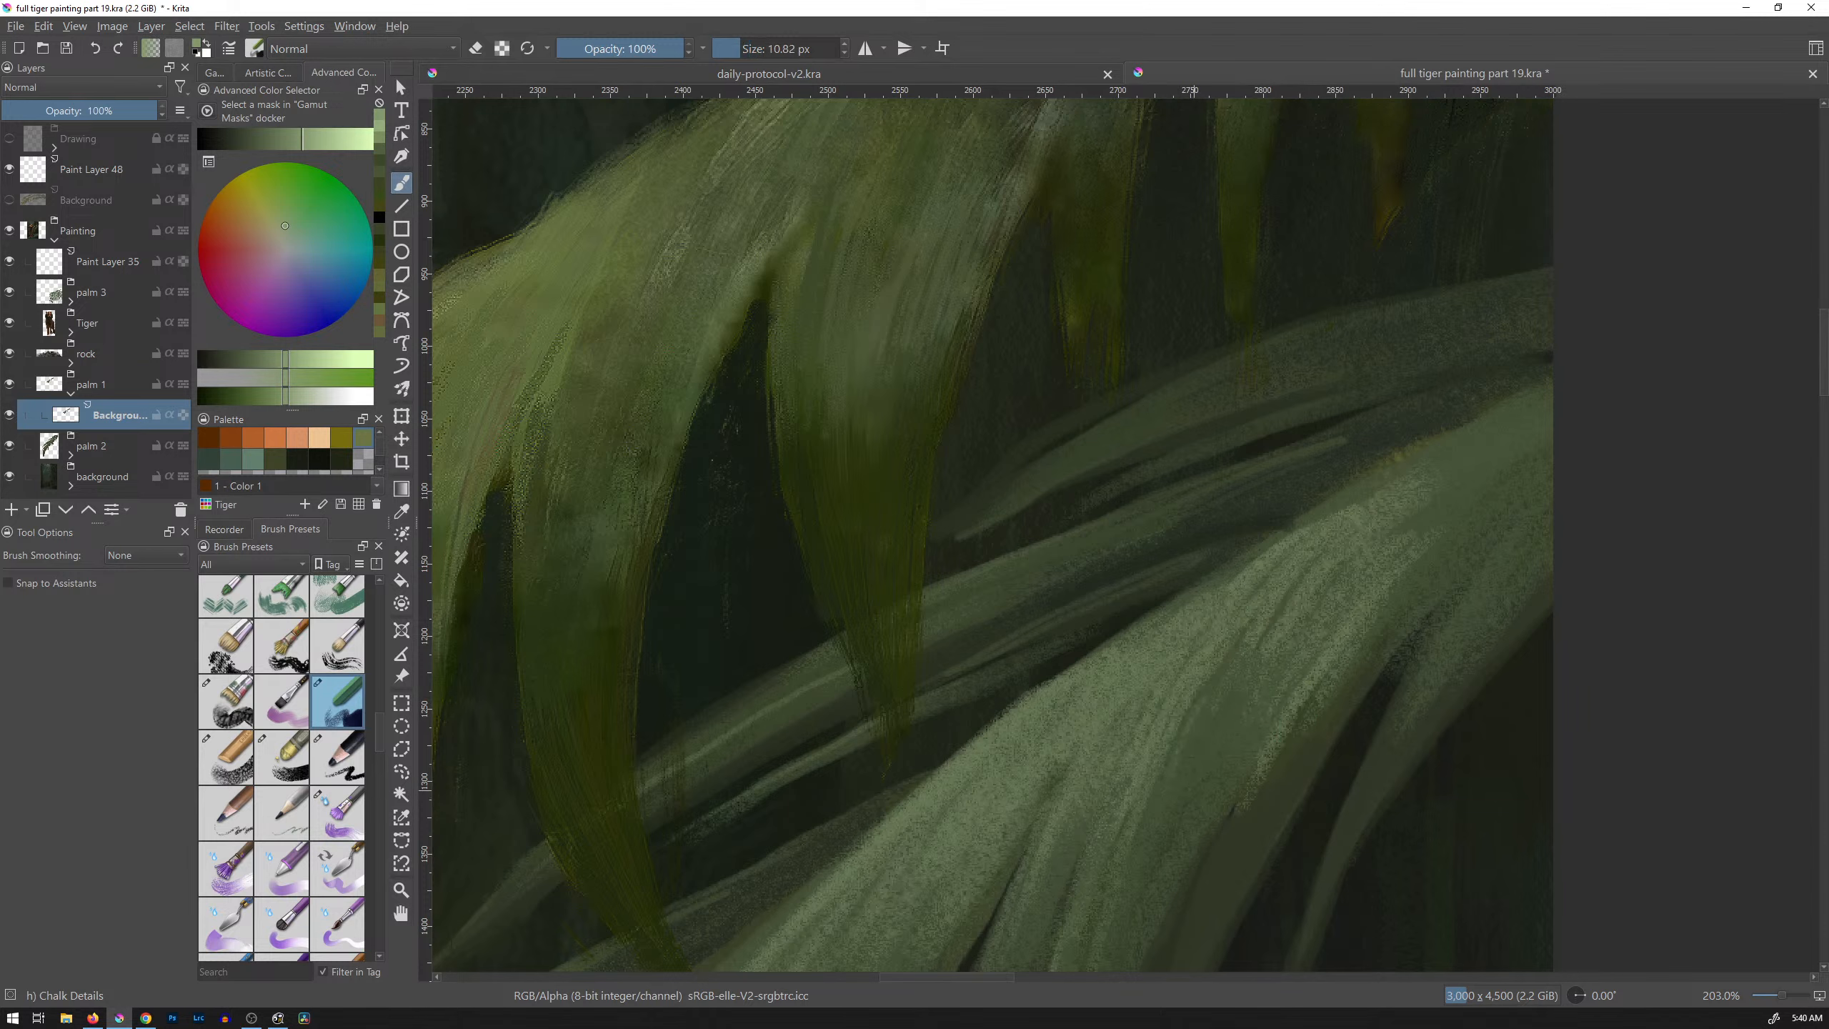
Step: Filter the brush presets to My Favorites and choose the Chris Drawing brush
click(288, 562)
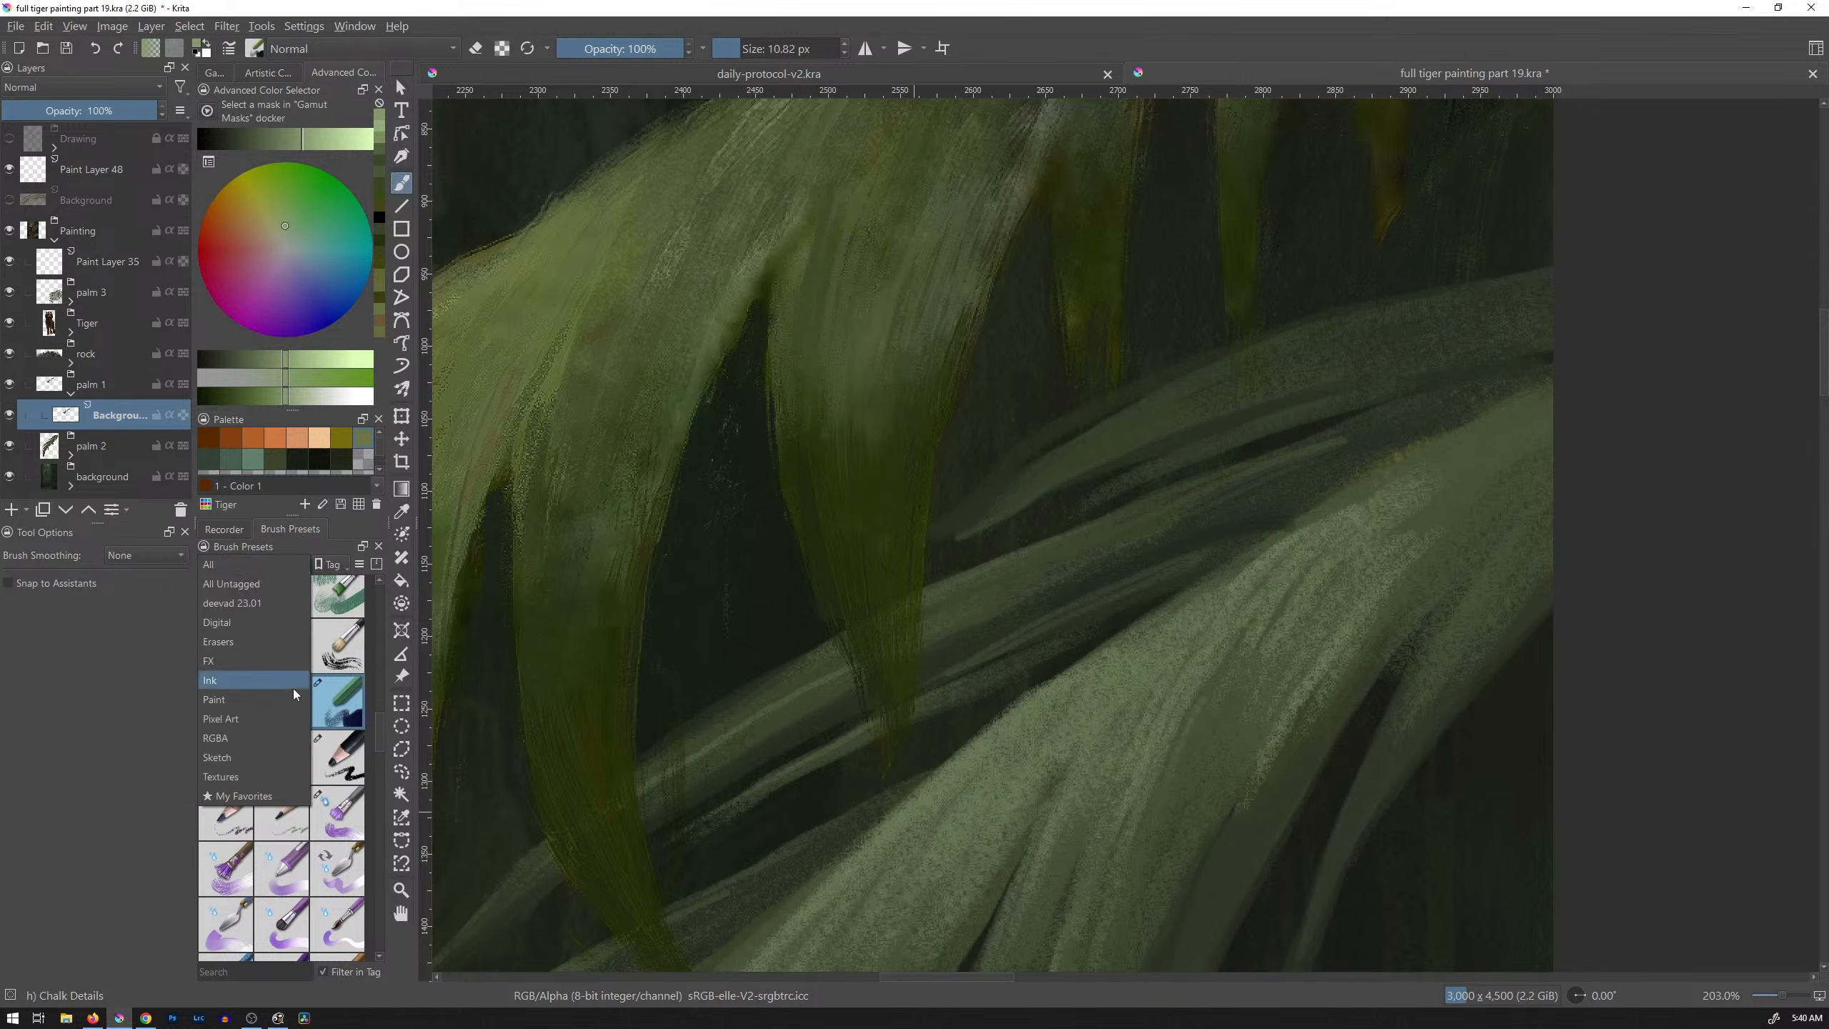
click(296, 794)
click(295, 733)
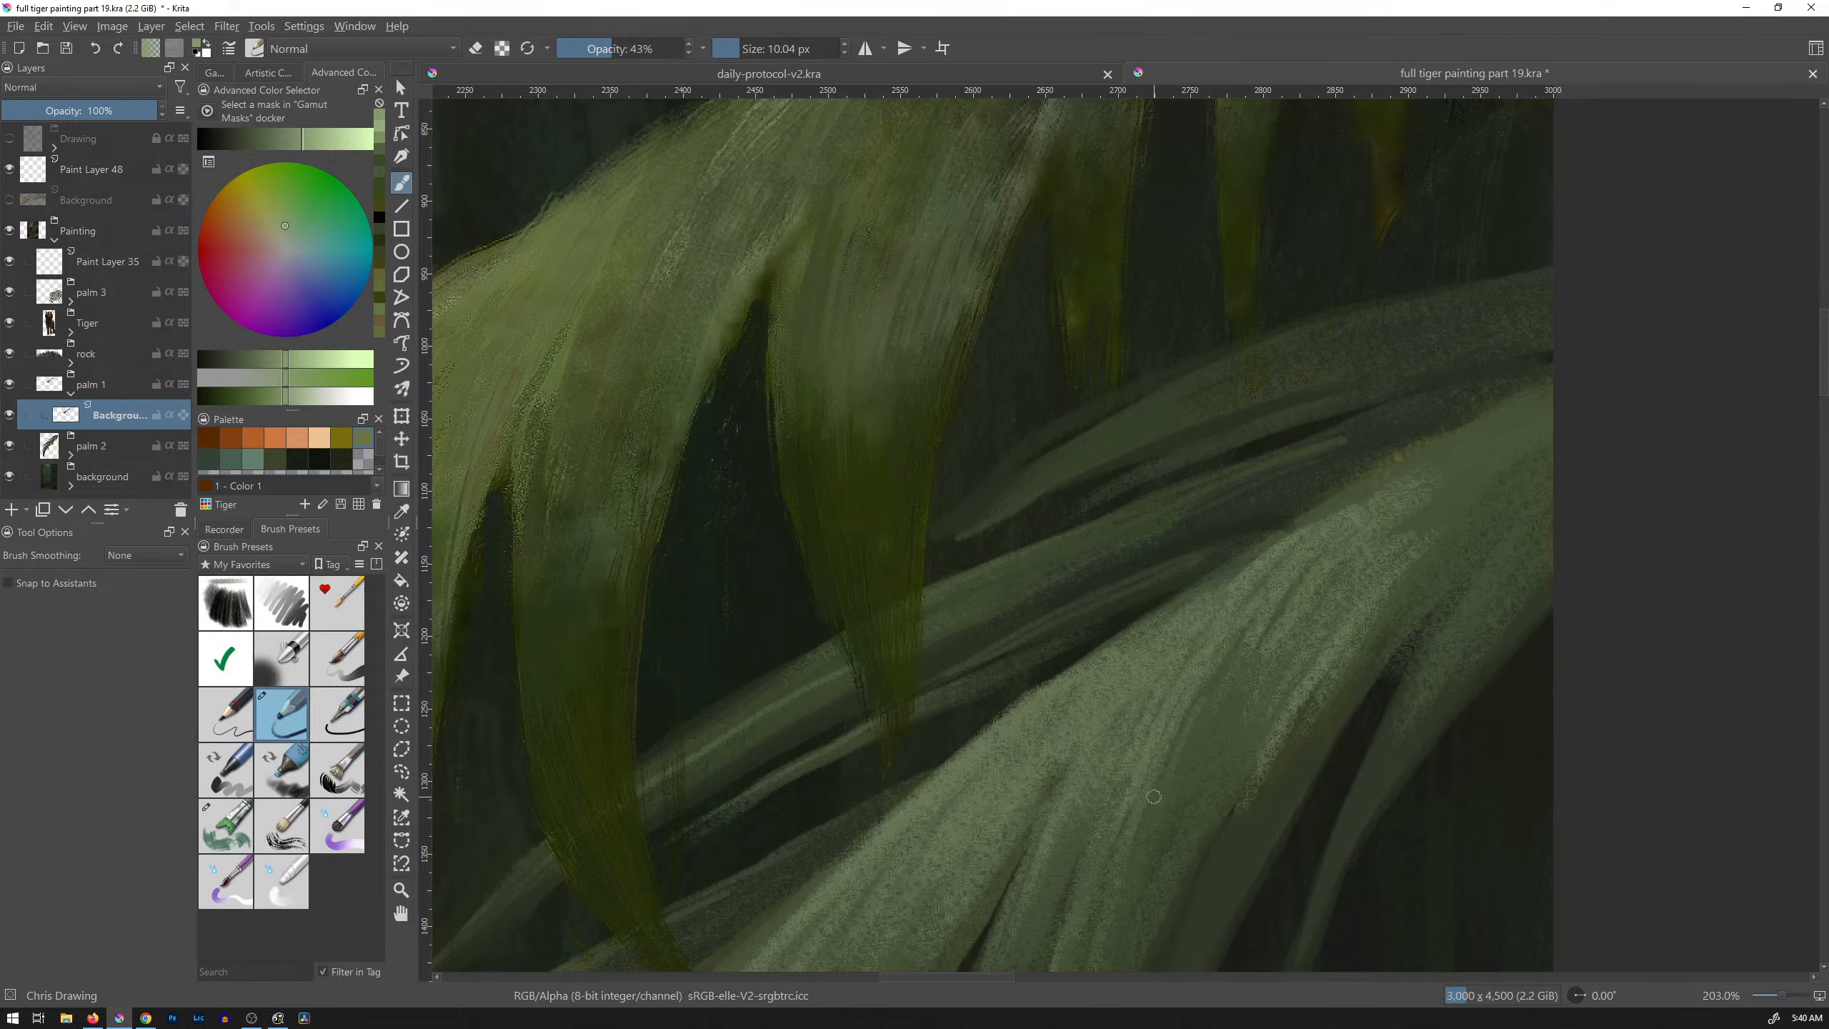
Step: Try Chris Drawing at about 26.4 px with light strokes on the large lower frond, and undo them
mouse_move(1151, 802)
shift+mouse_down()
mouse_move(1182, 786)
mouse_move(1236, 689)
shift+mouse_up()
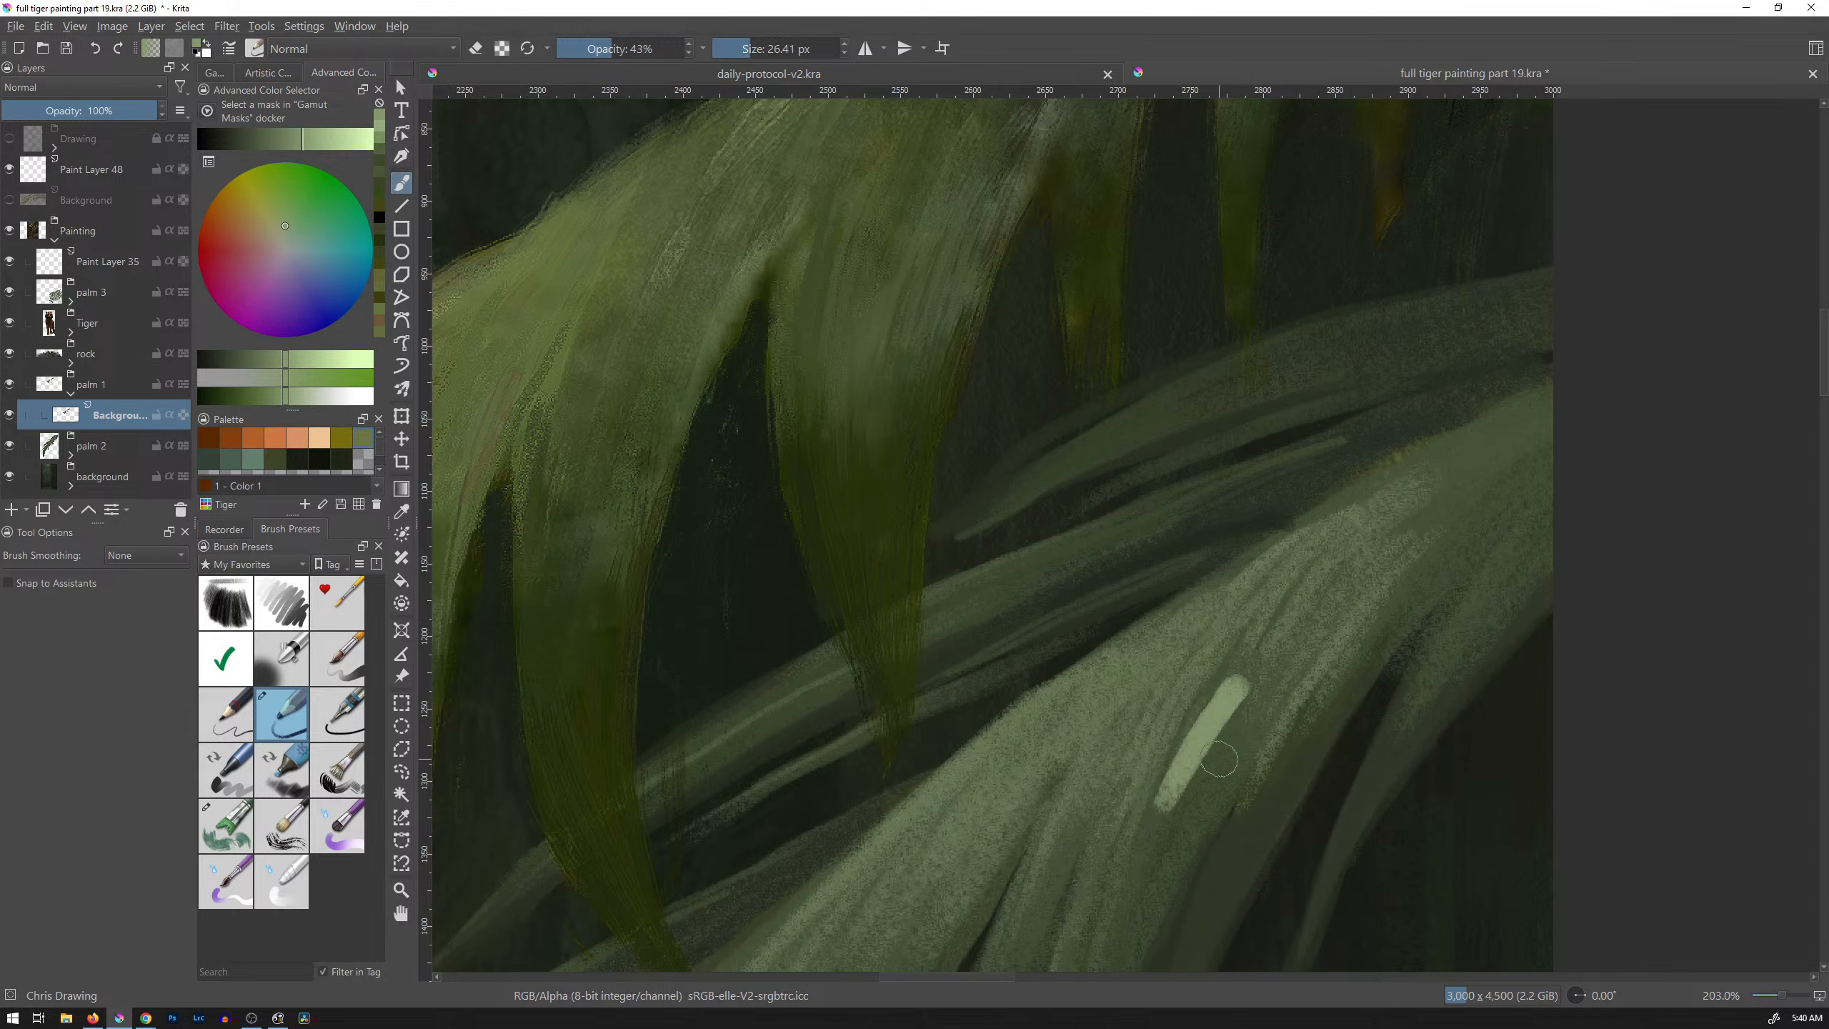
key(ctrl+z)
mouse_move(1177, 789)
mouse_down()
mouse_move(1238, 671)
mouse_move(1201, 766)
mouse_move(1202, 699)
mouse_move(1229, 671)
mouse_up()
drag(1155, 820, 1211, 709)
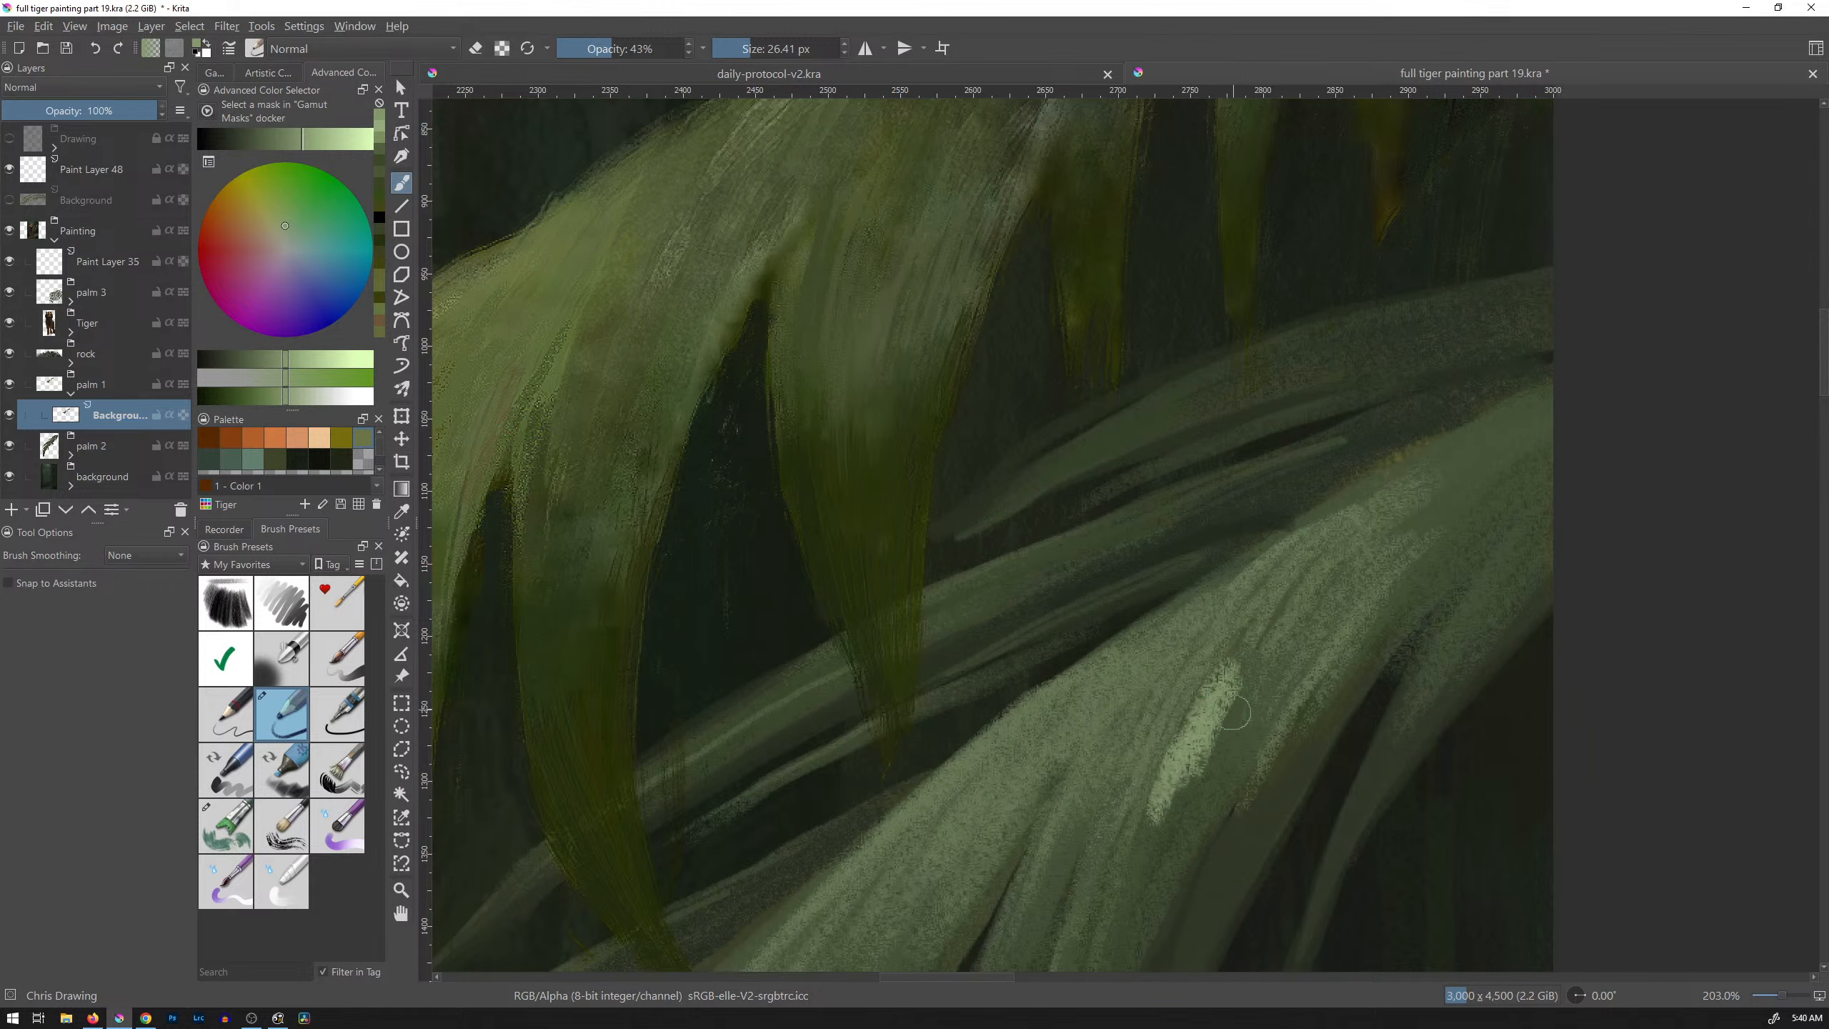
key(ctrl+z)
key(ctrl+z)
key(ctrl+z)
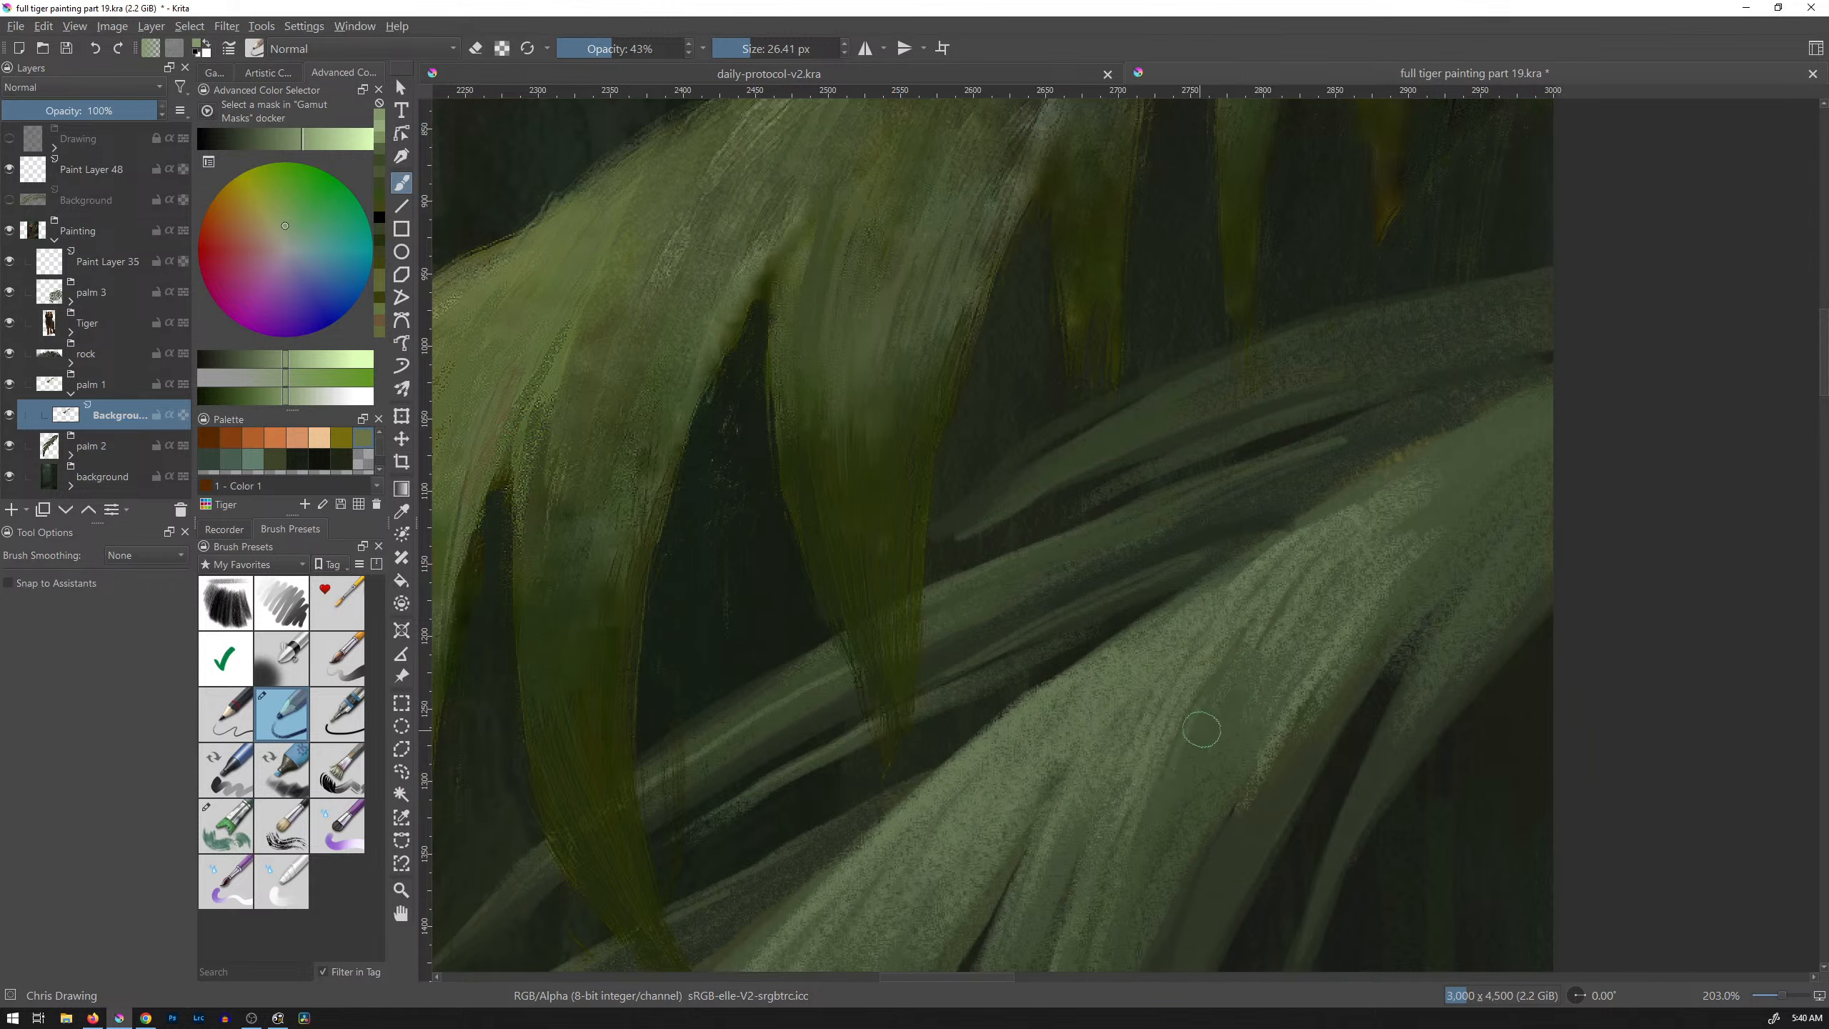
Step: Set the brush to about 10.9 px in a green sampled from the lower frond, try strokes there and undo them
ctrl+click(1181, 762)
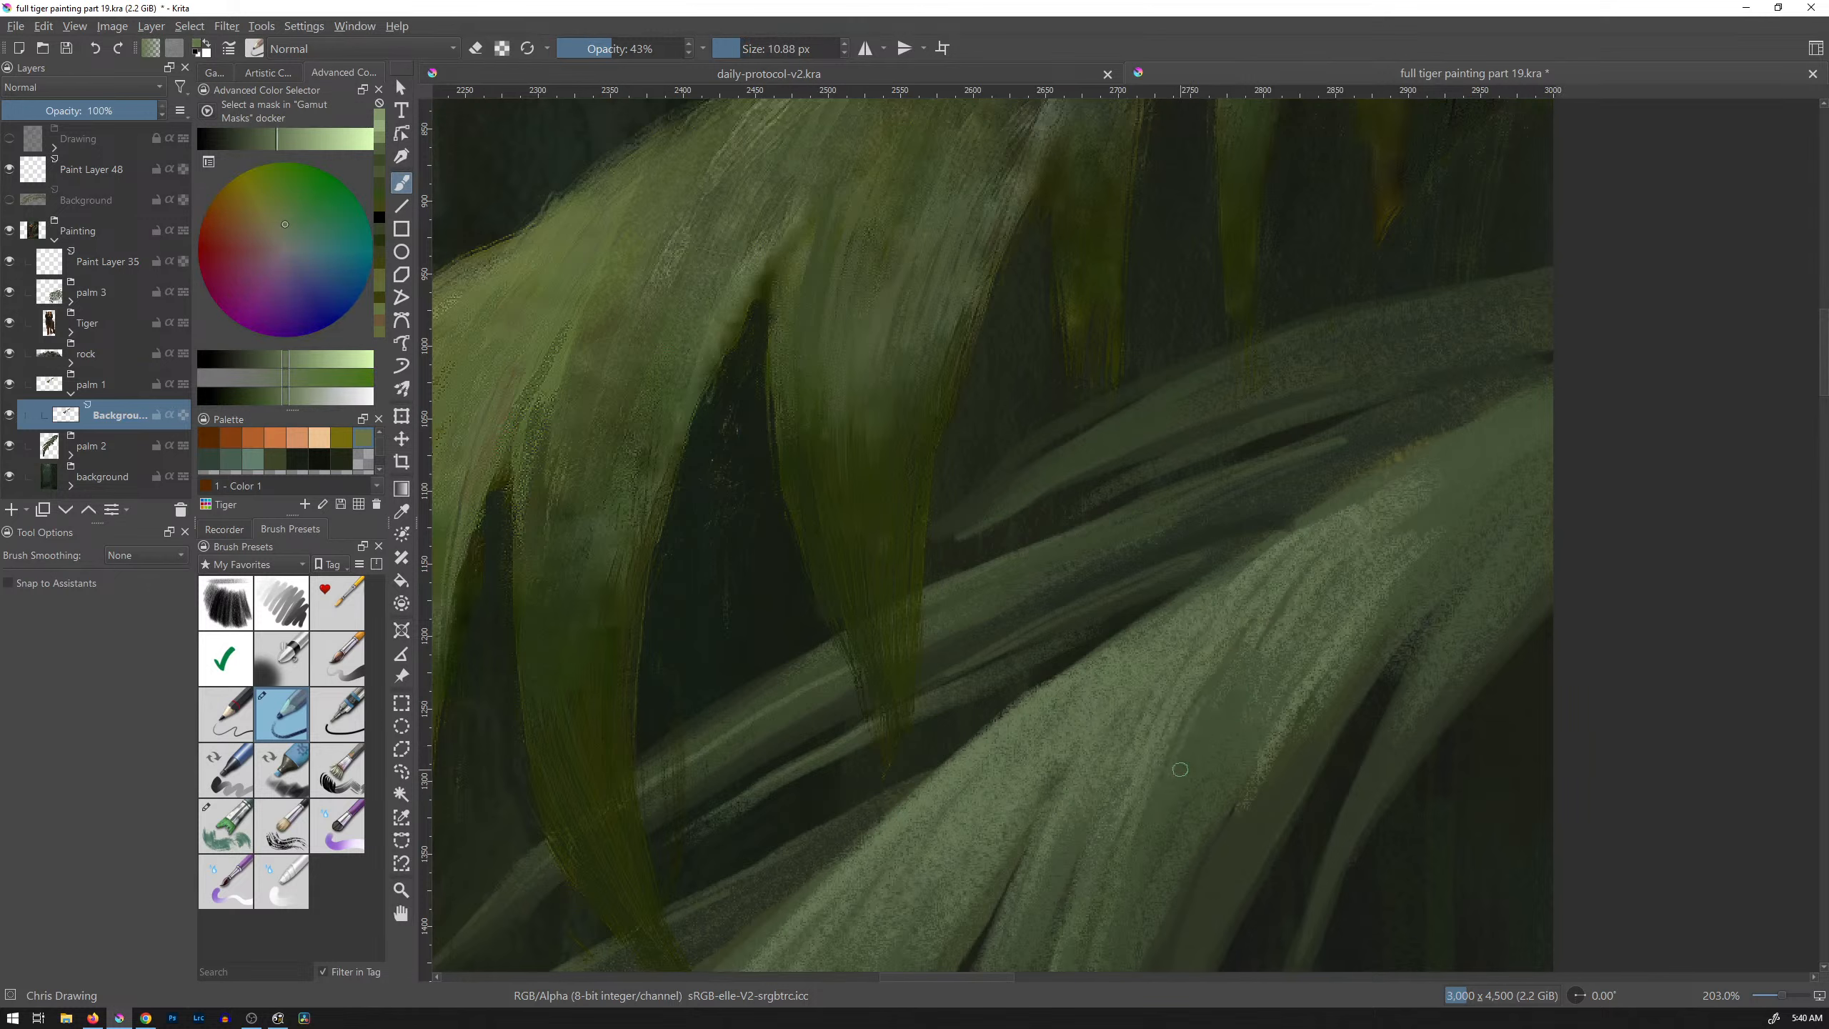
drag(1172, 782, 1212, 706)
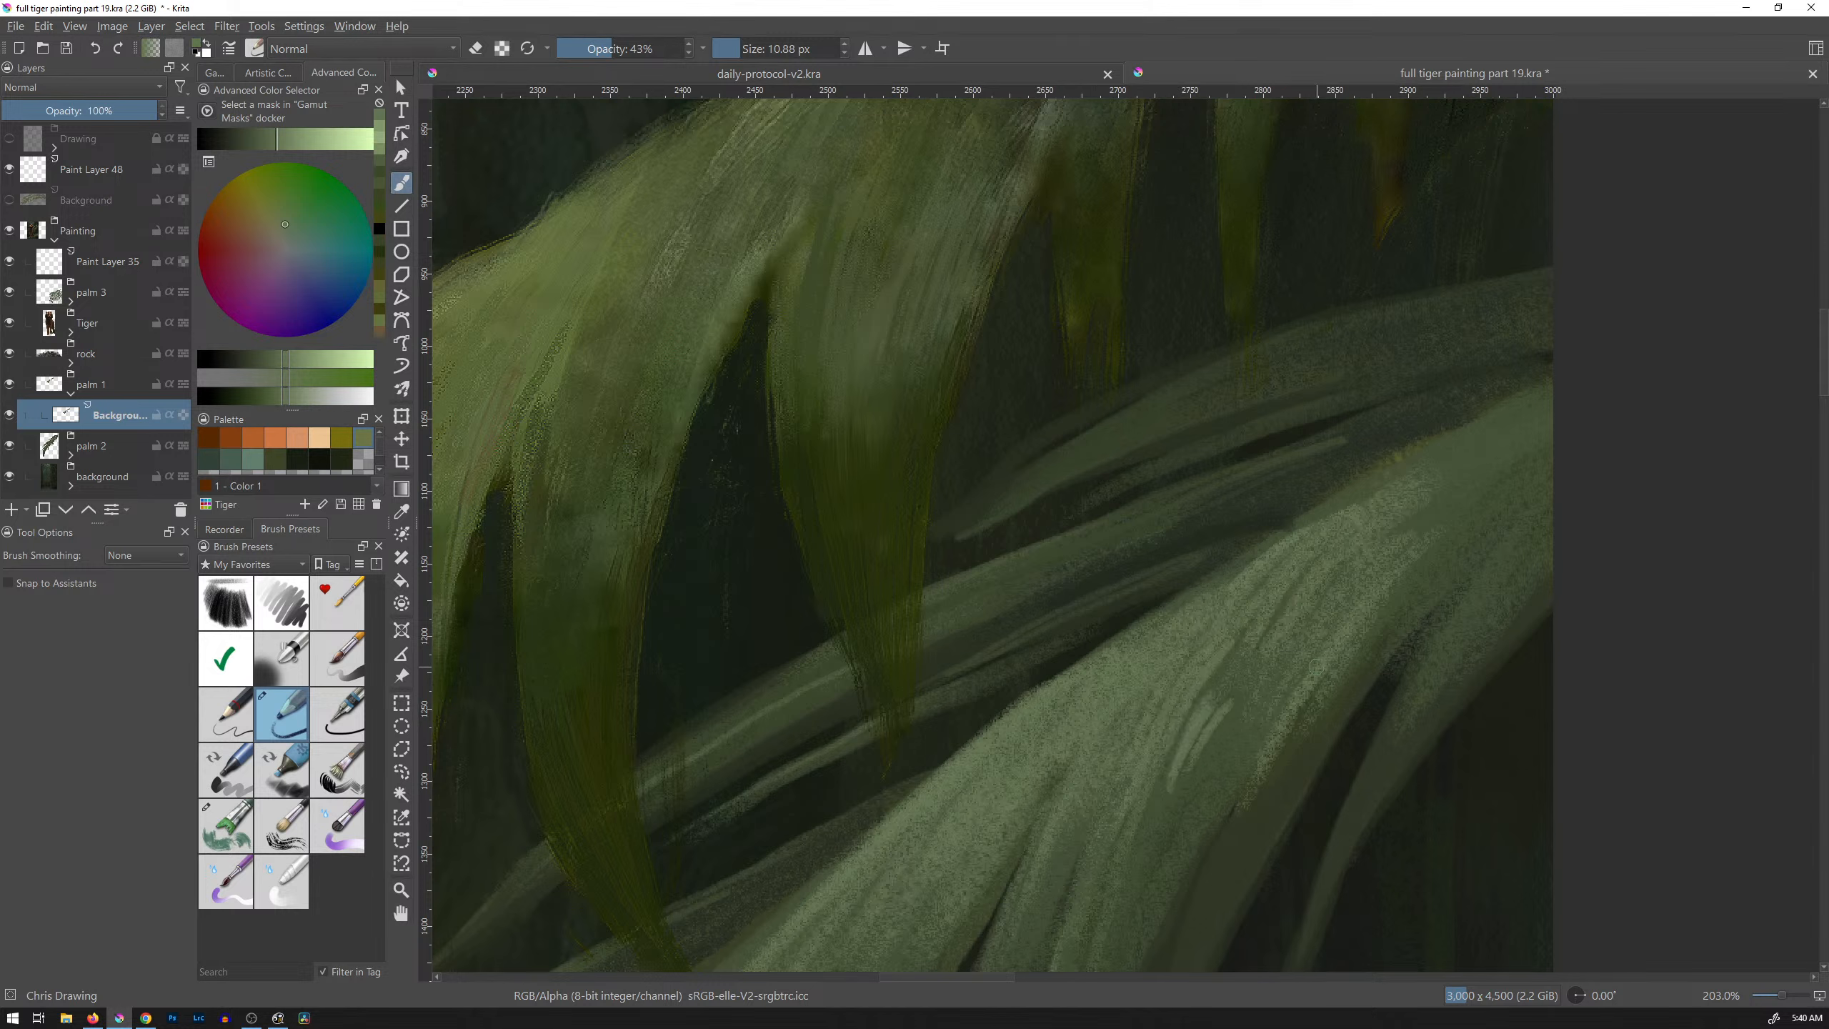
key(ctrl+z)
key(ctrl+z)
key(ctrl+z)
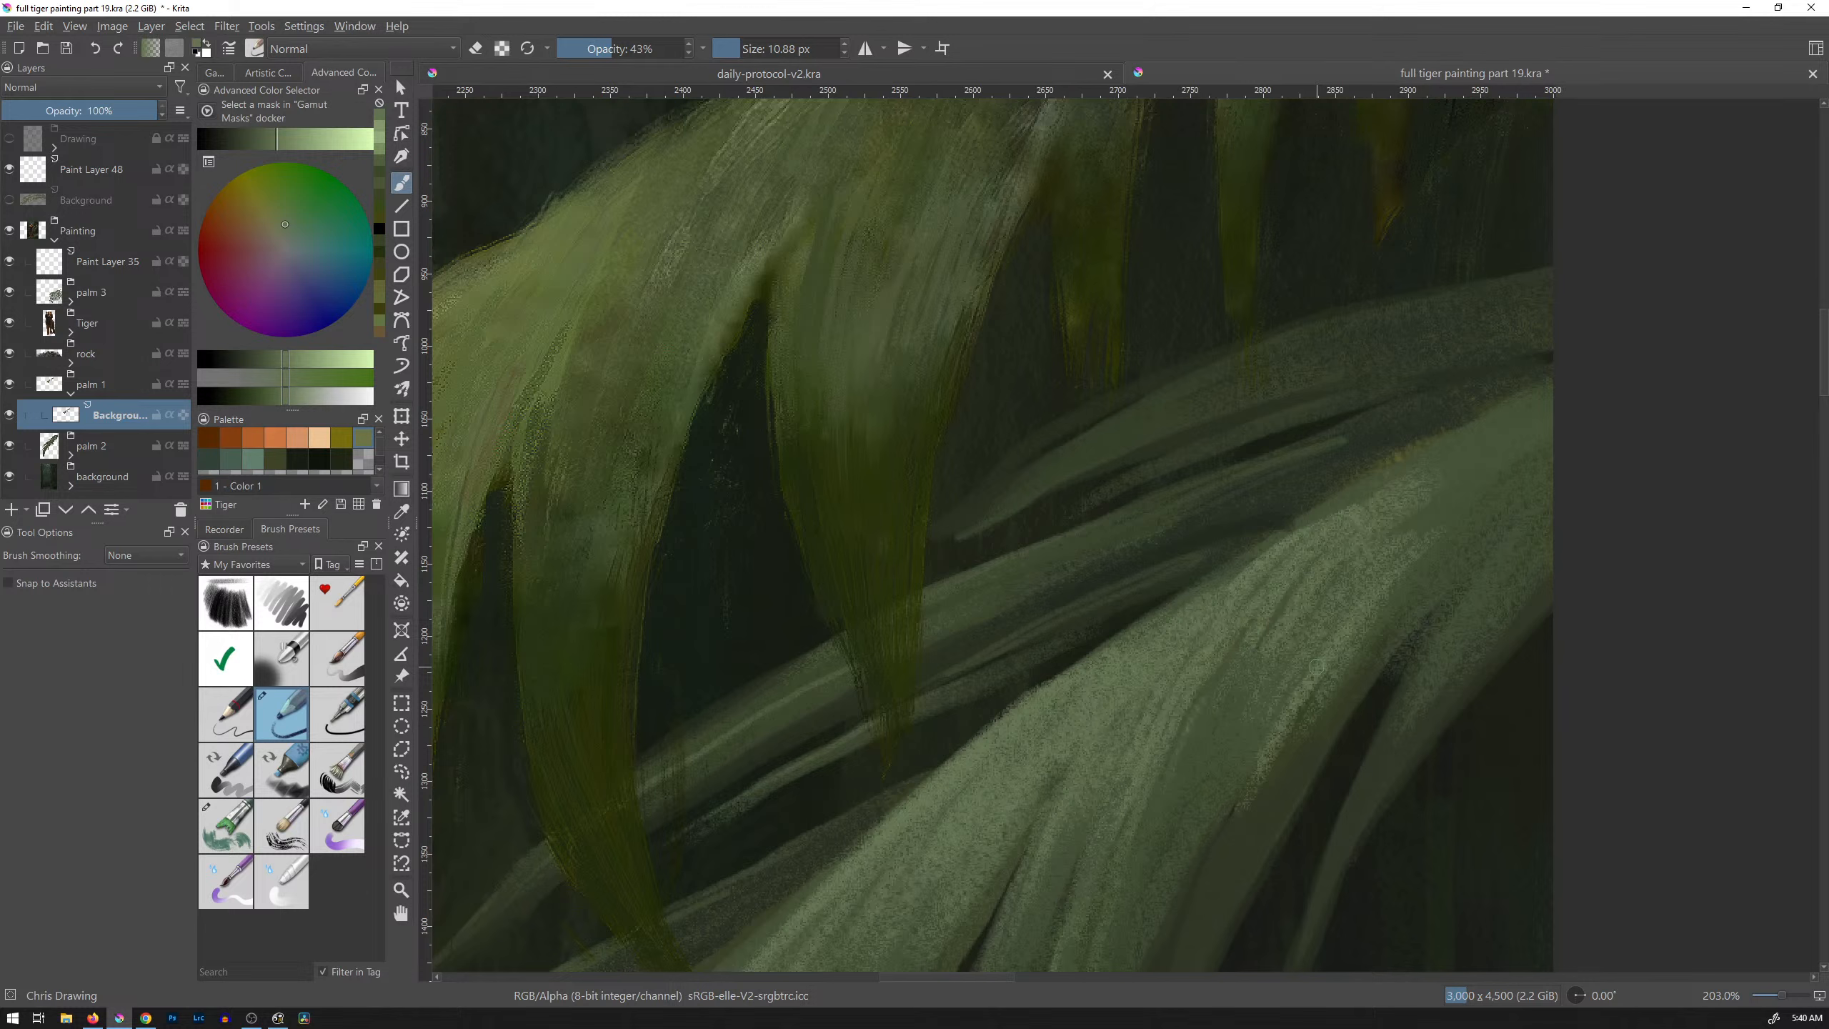
Step: Open the Chris Drawing brush's texture pattern options in the brush editor and paint three test strokes on the scratchpad
click(230, 49)
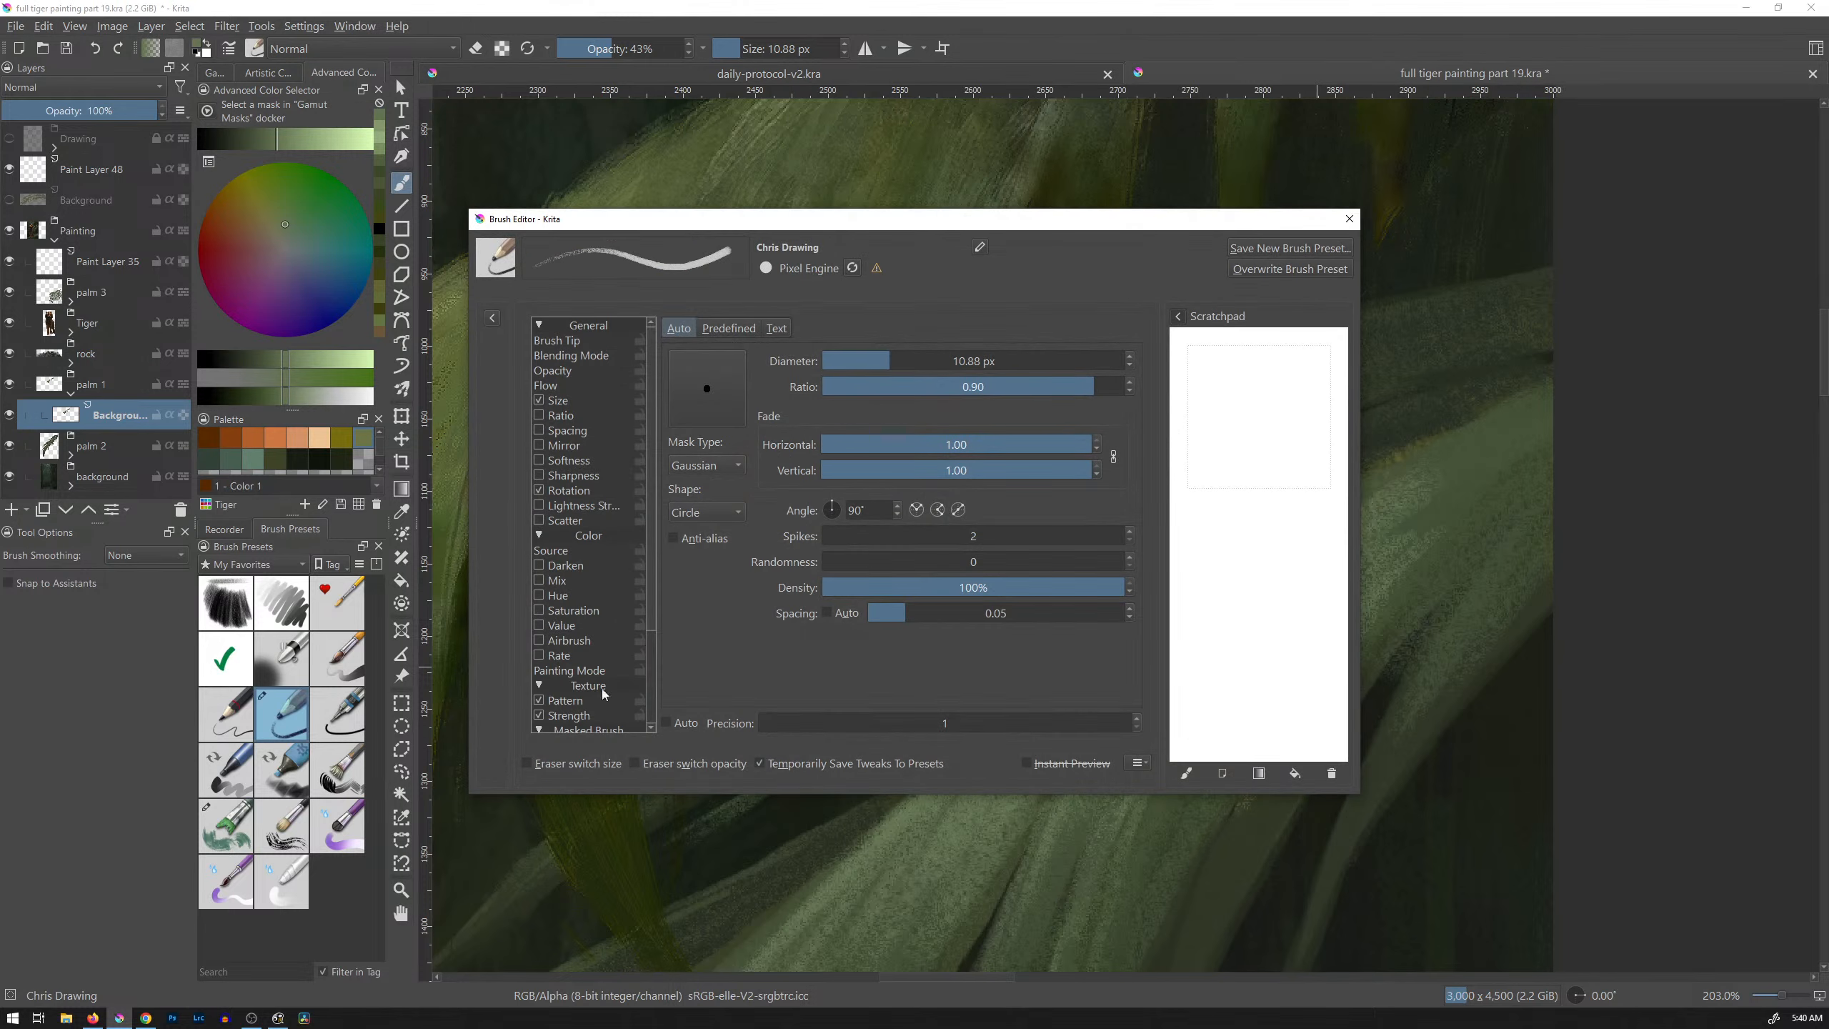
click(573, 700)
click(747, 336)
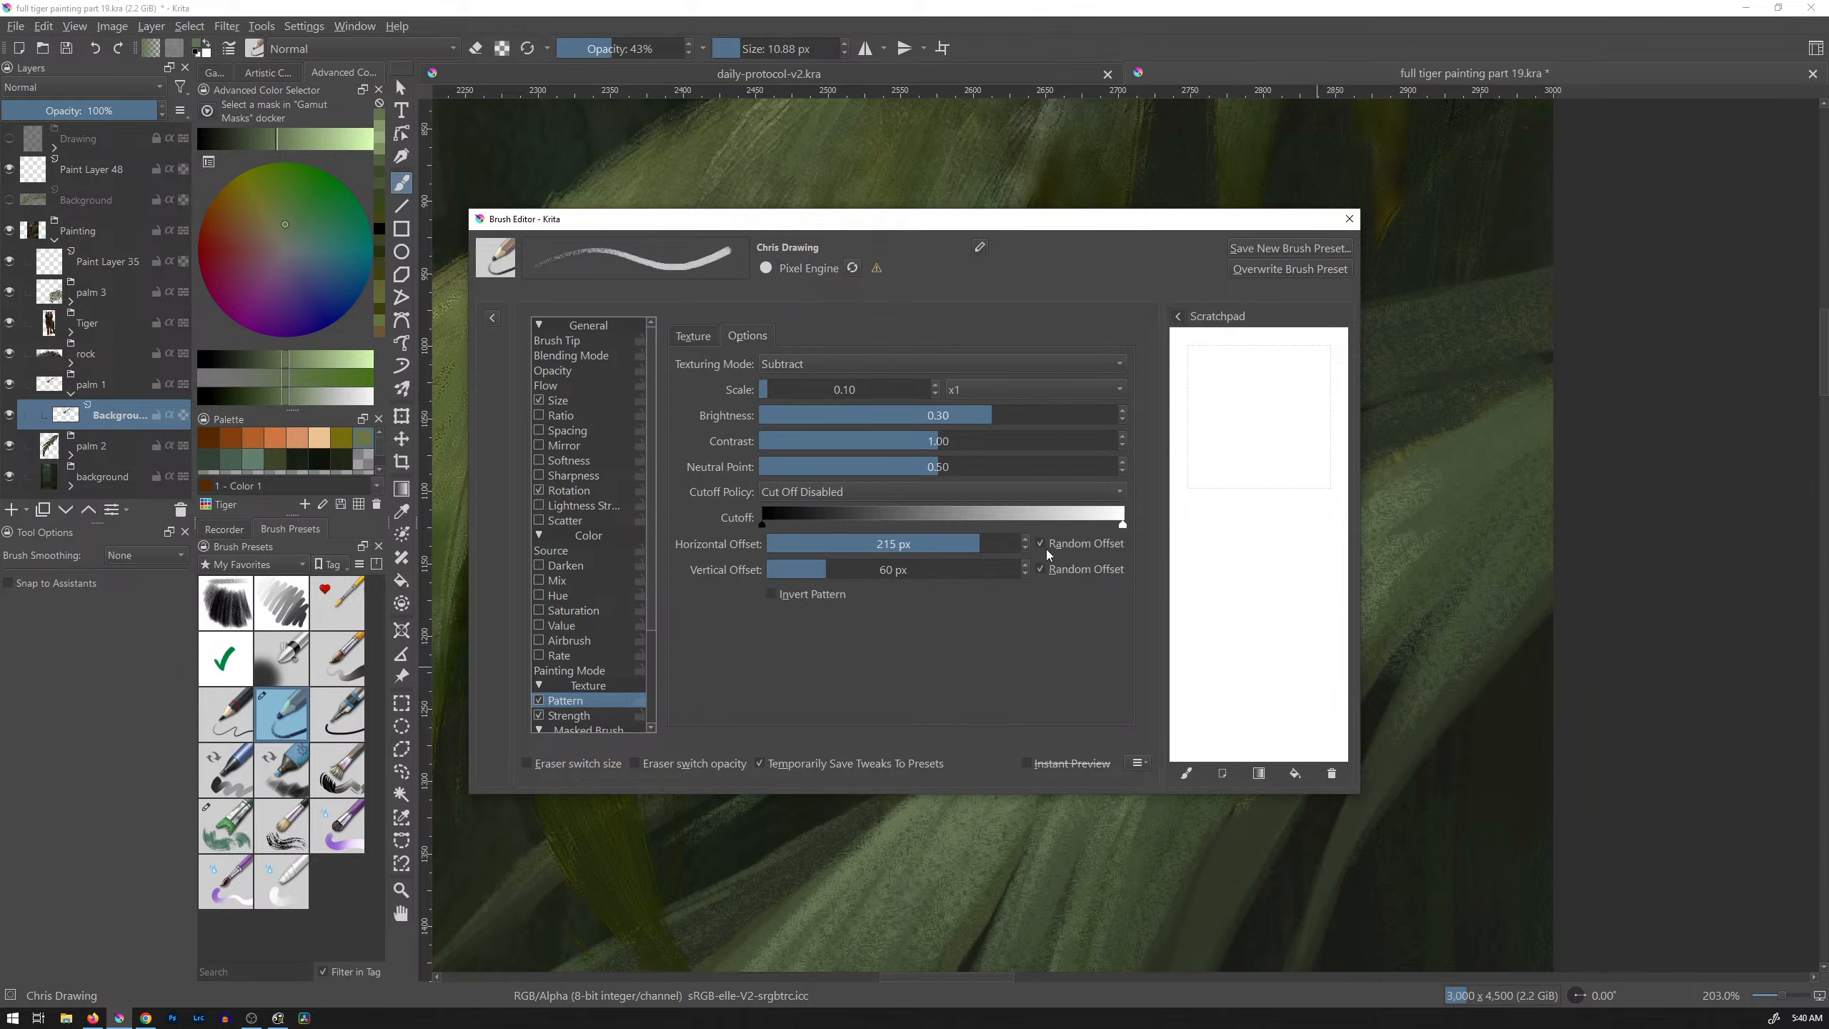
mouse_move(1228, 368)
mouse_down()
mouse_move(1189, 458)
mouse_move(1204, 465)
mouse_up()
drag(1259, 373, 1217, 473)
drag(1272, 377, 1238, 488)
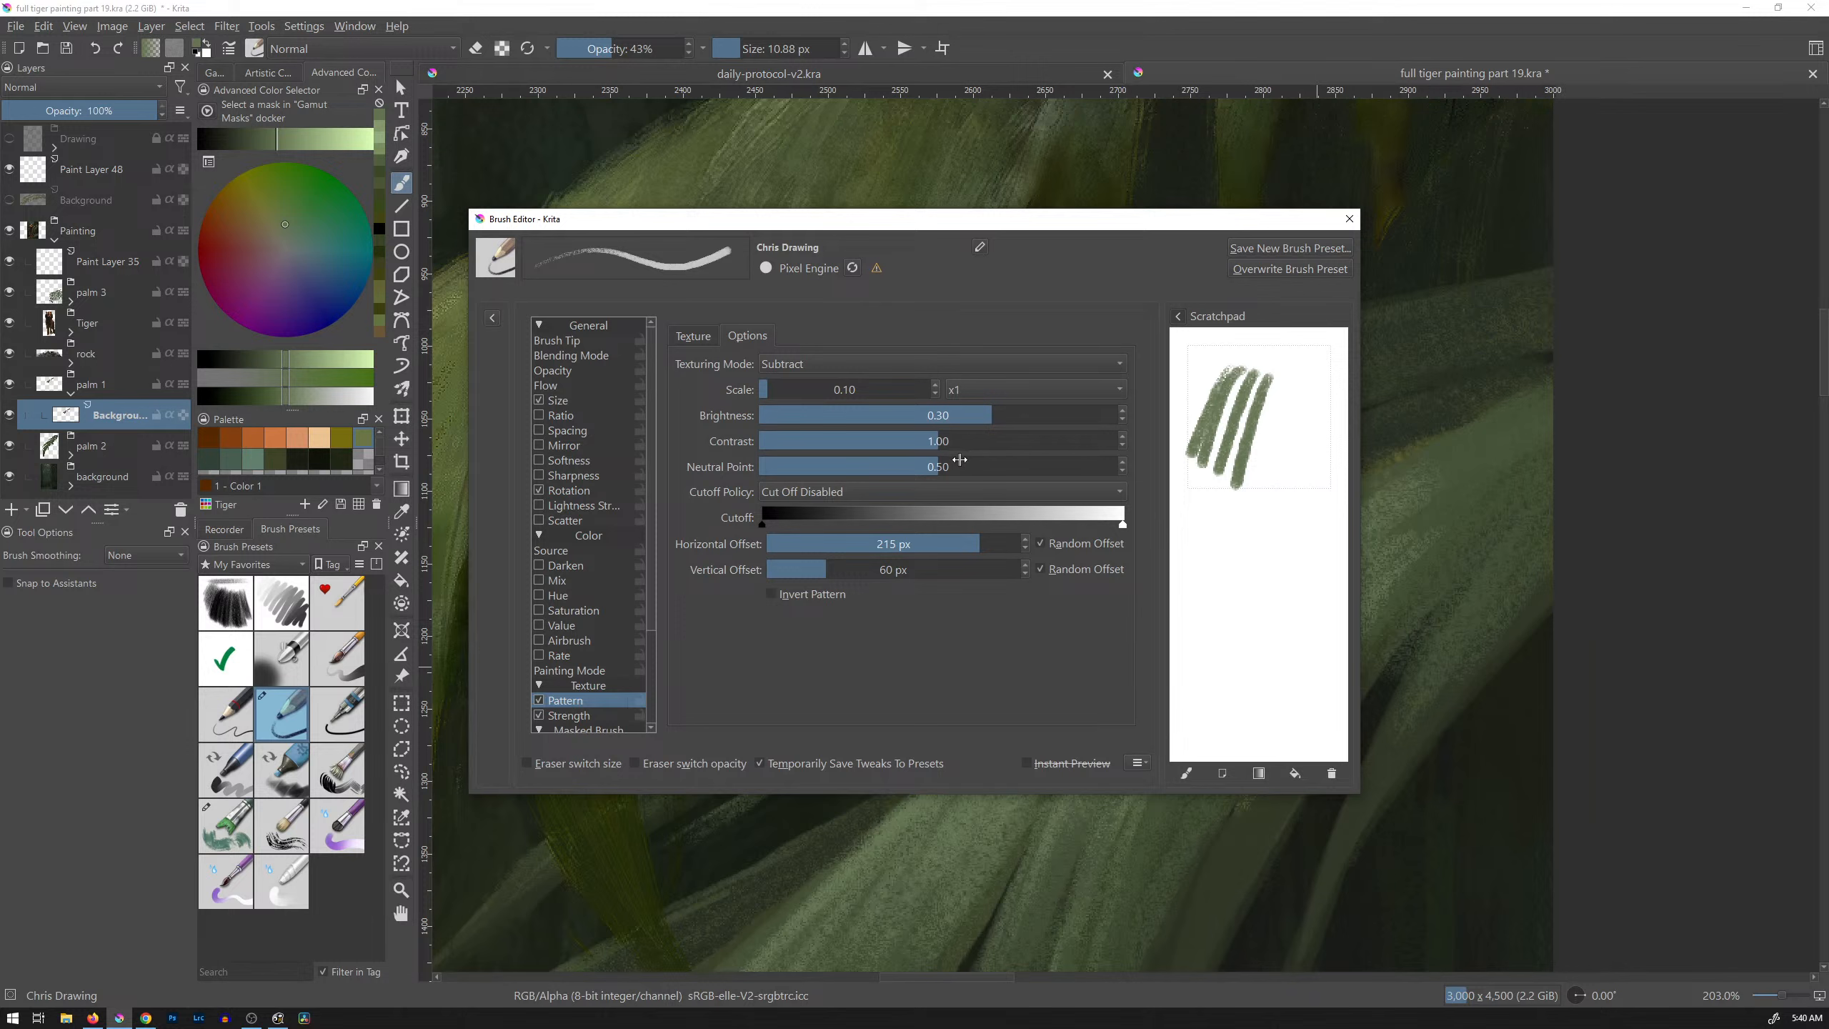
Step: Raise the brush texture's contrast to 1.52 and paint green test strokes on the scratchpad
drag(937, 442, 1031, 441)
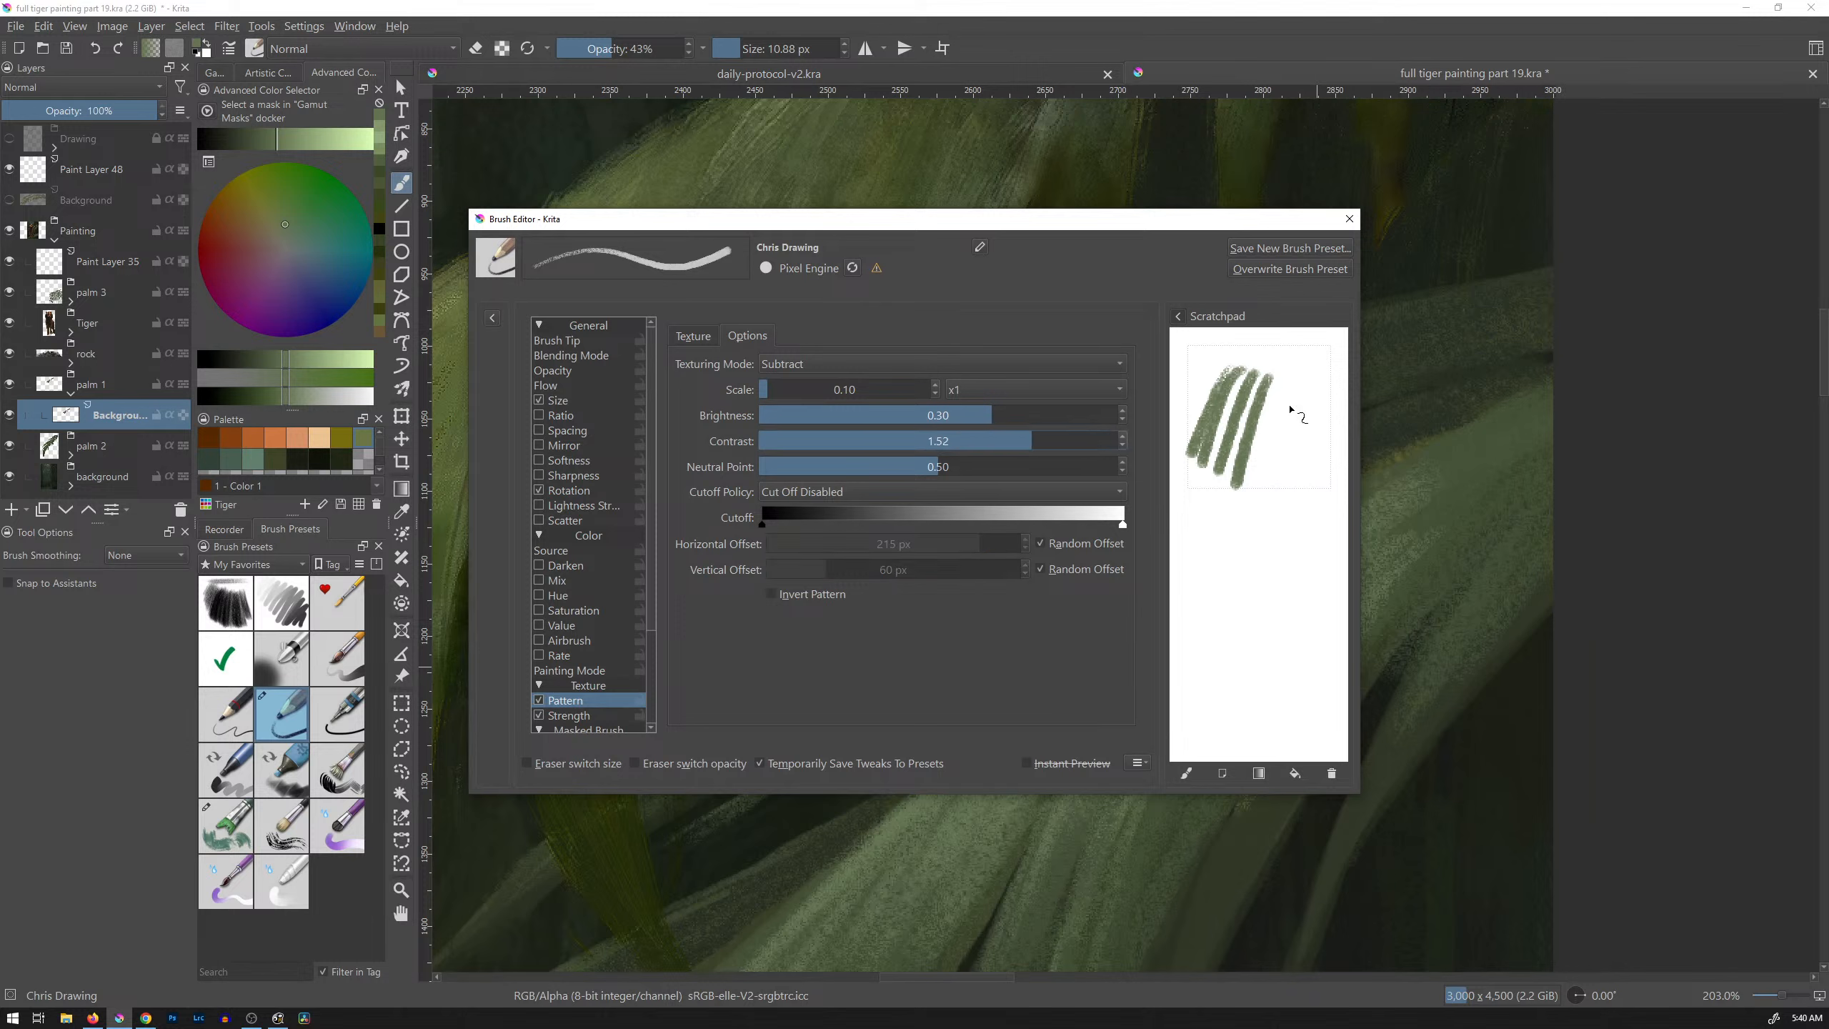
mouse_move(1289, 407)
mouse_down()
mouse_move(1260, 486)
mouse_move(1283, 501)
mouse_move(1329, 406)
mouse_up()
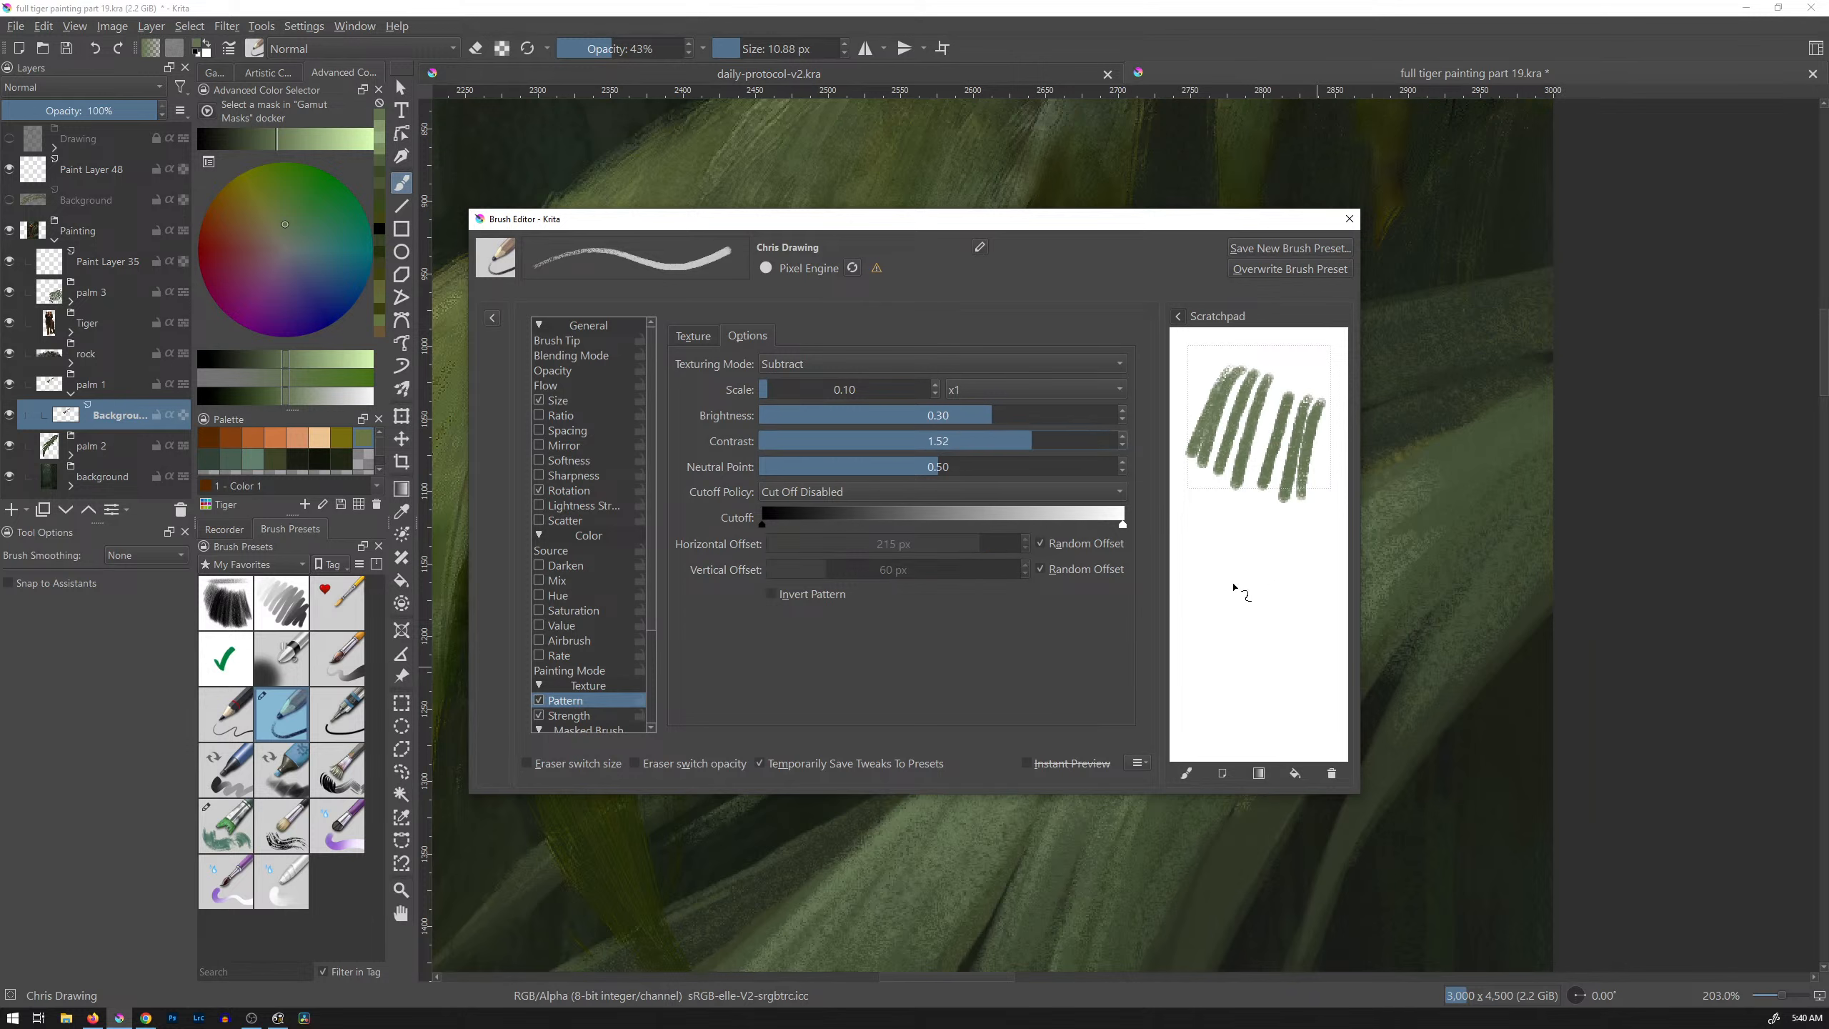
mouse_move(1234, 589)
mouse_down()
mouse_move(1281, 554)
mouse_move(1300, 617)
mouse_up()
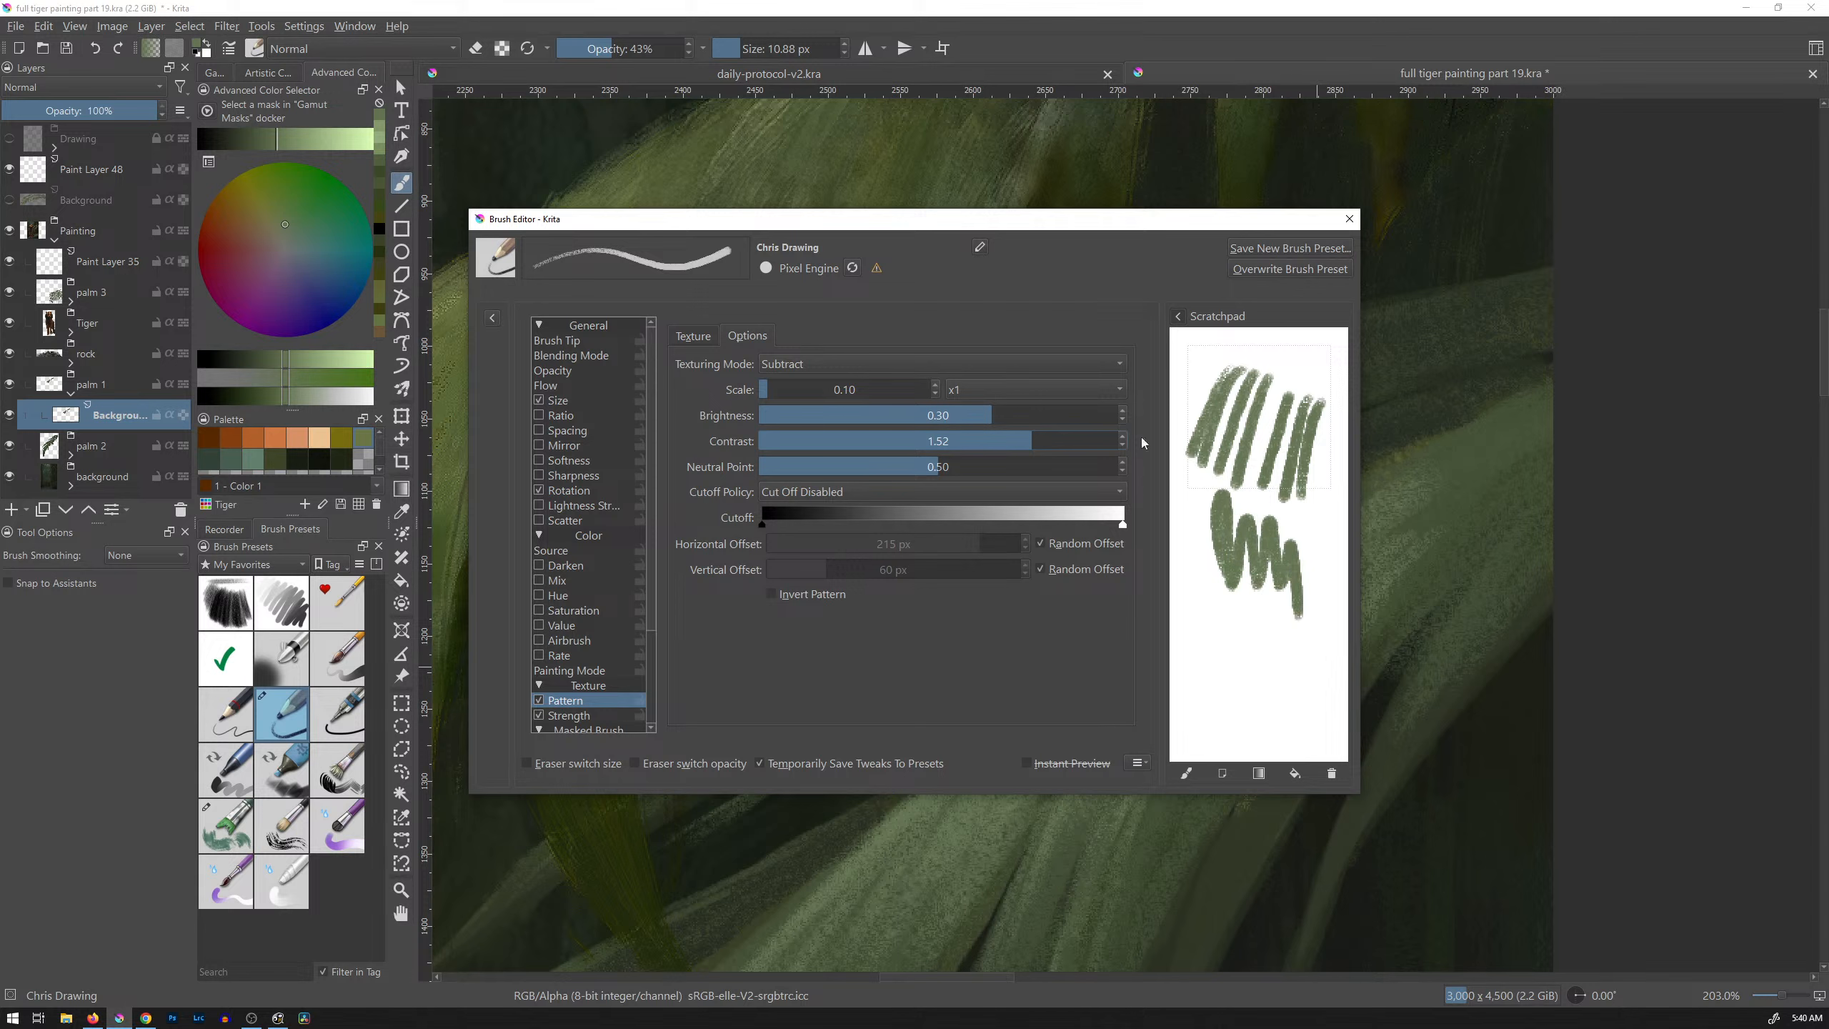
Step: Reset the foreground color to black, clear the scratchpad and paint black test strokes on it
key(d)
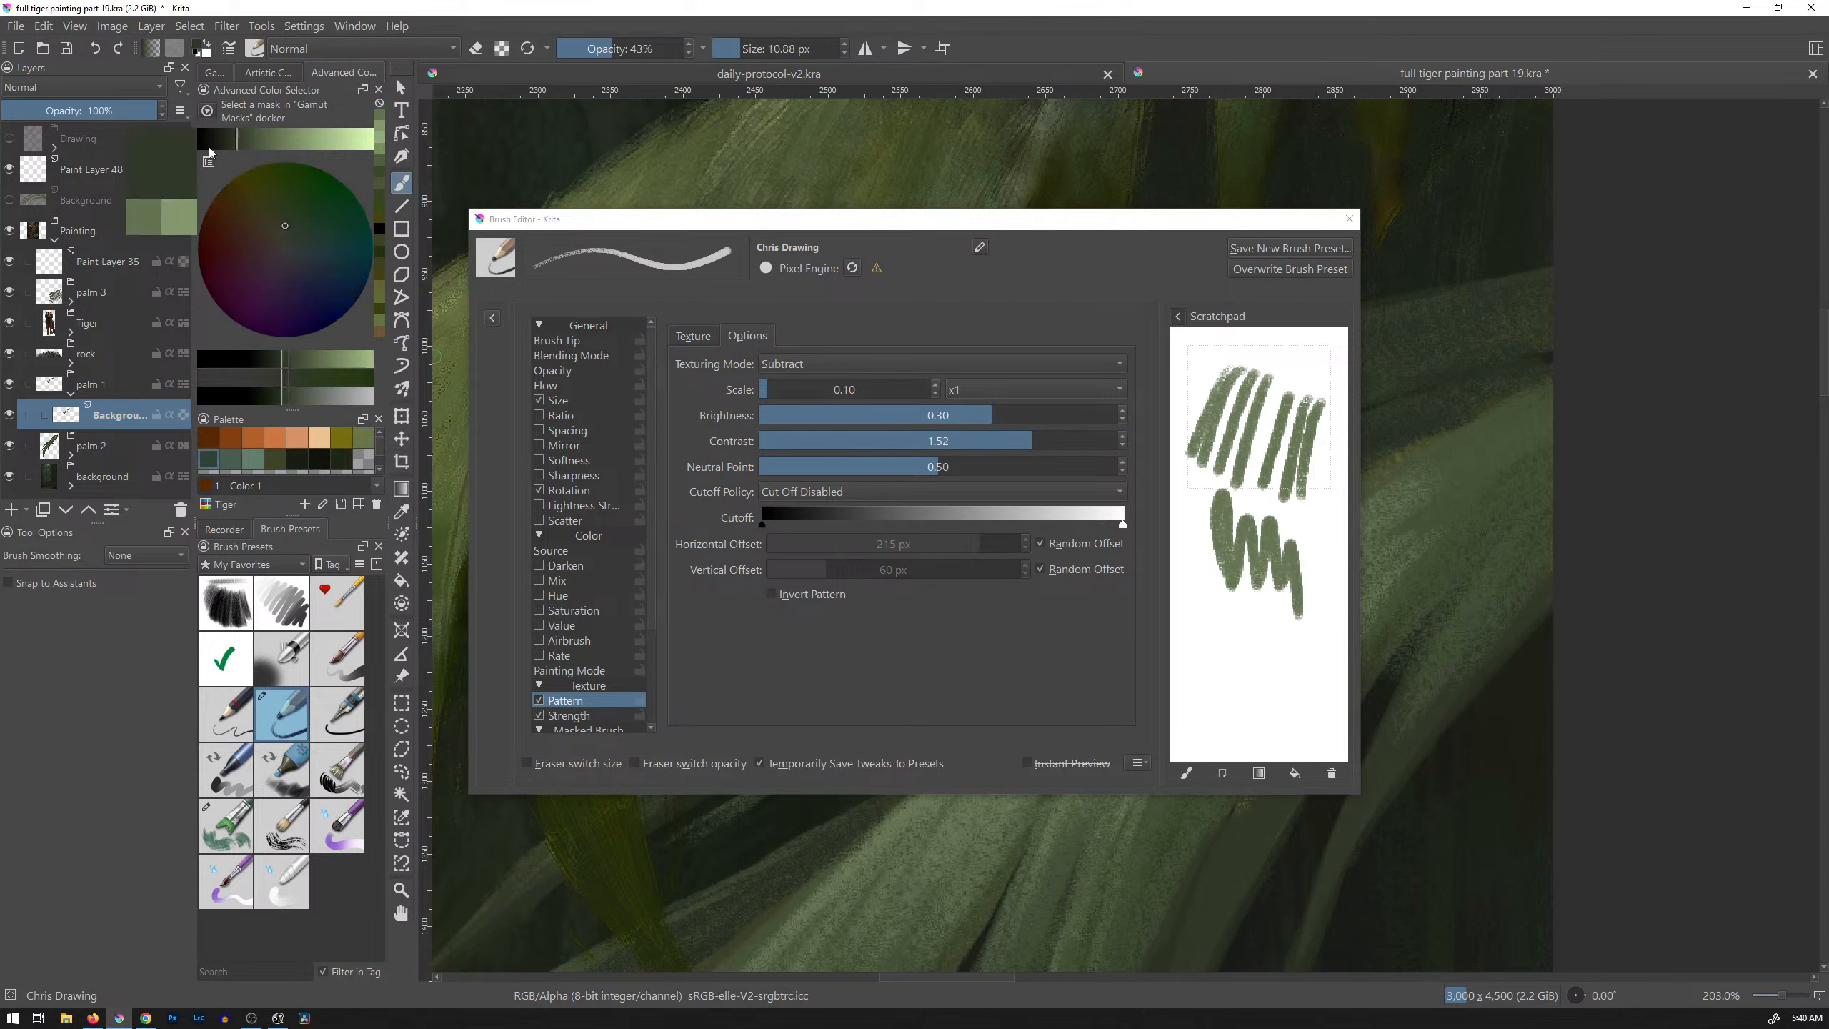
click(1332, 774)
mouse_move(1220, 379)
mouse_down()
mouse_move(1197, 507)
mouse_move(1216, 509)
mouse_up()
drag(1266, 387, 1245, 512)
drag(1283, 387, 1269, 506)
mouse_move(1296, 425)
mouse_down()
mouse_move(1321, 508)
mouse_move(1307, 553)
mouse_up()
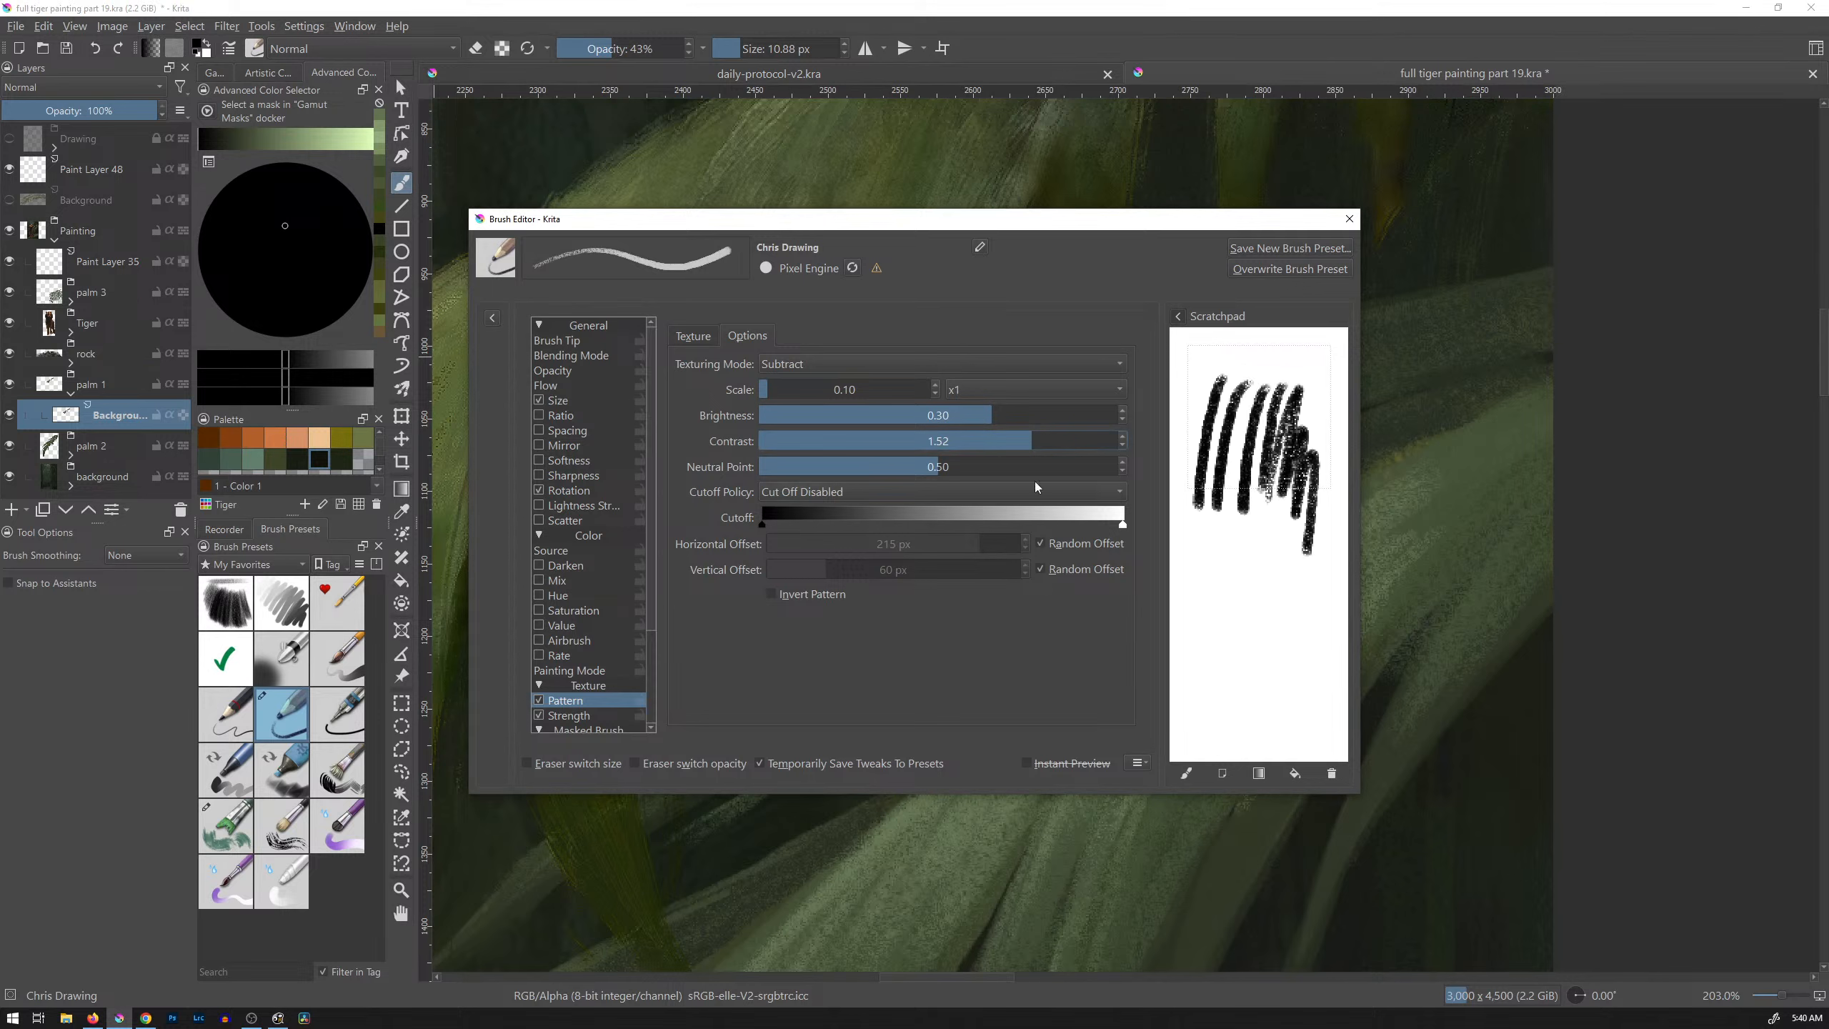
Step: Set the texture contrast to 1.07, test it on the scratchpad, then clear the scratchpad and close the brush editor
drag(1022, 440, 956, 436)
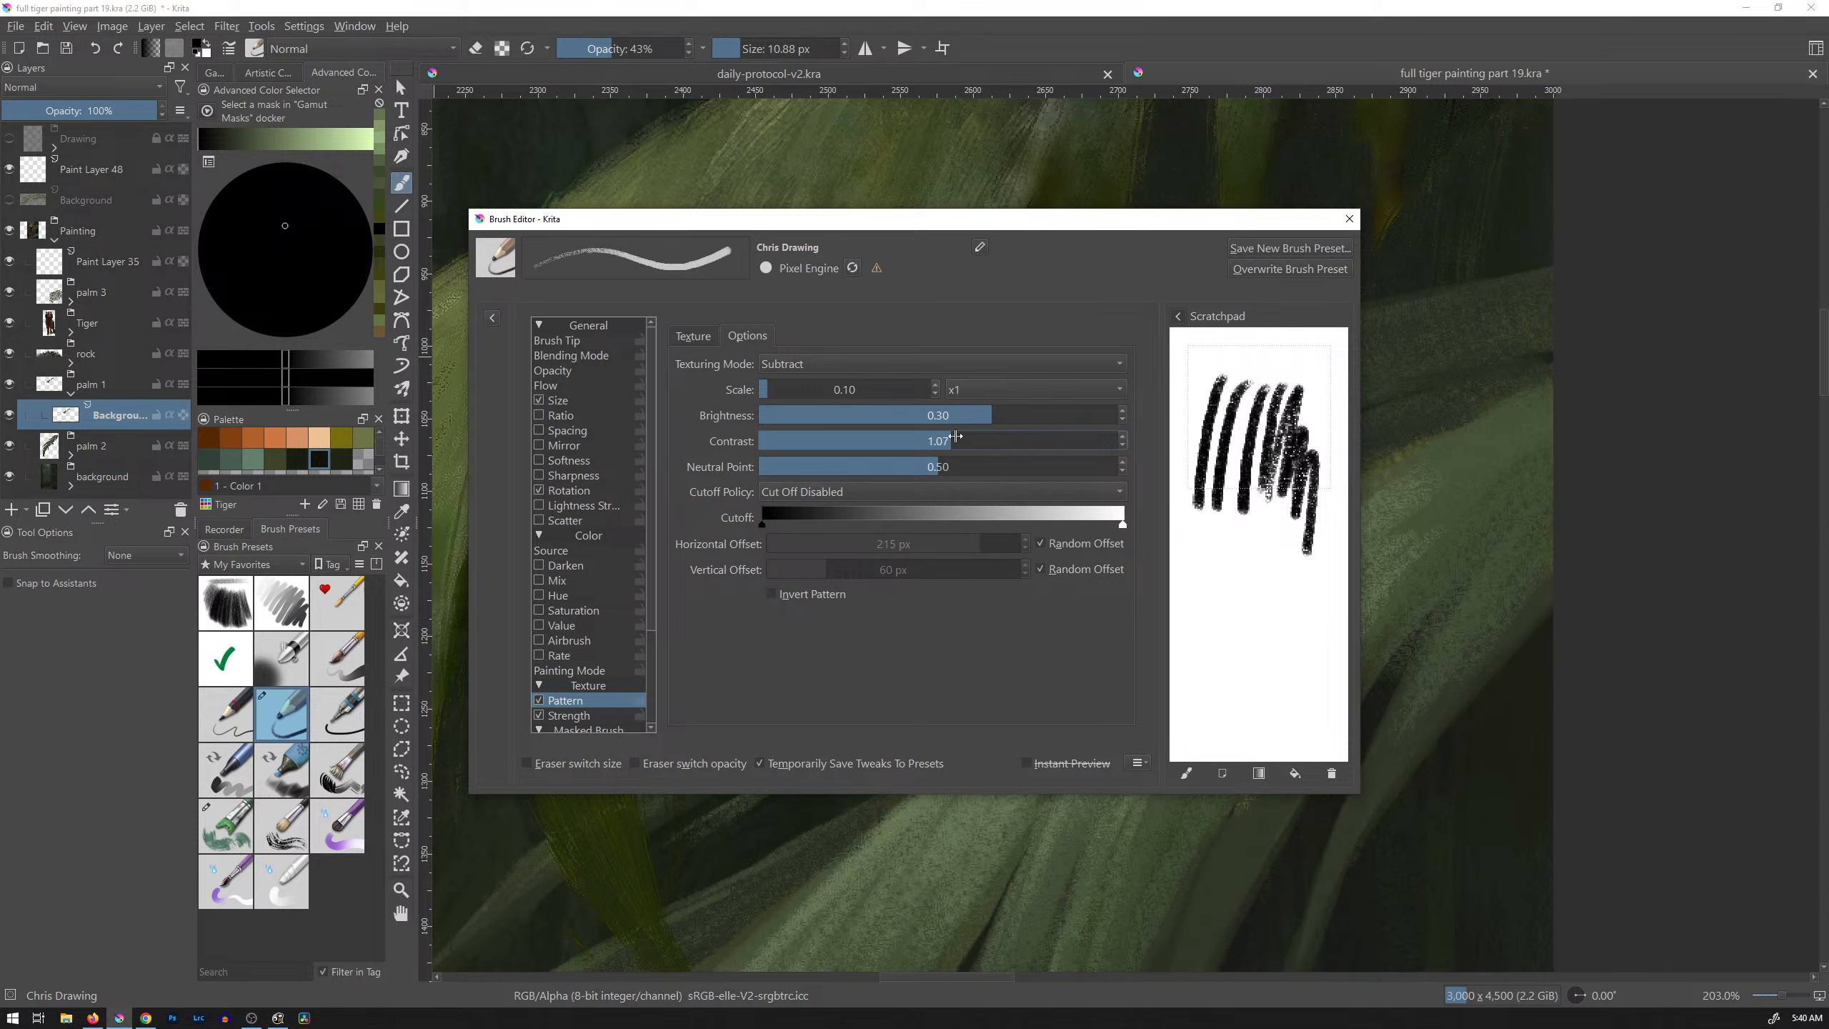
mouse_move(1246, 535)
mouse_down()
mouse_move(1226, 617)
mouse_move(1264, 635)
mouse_up()
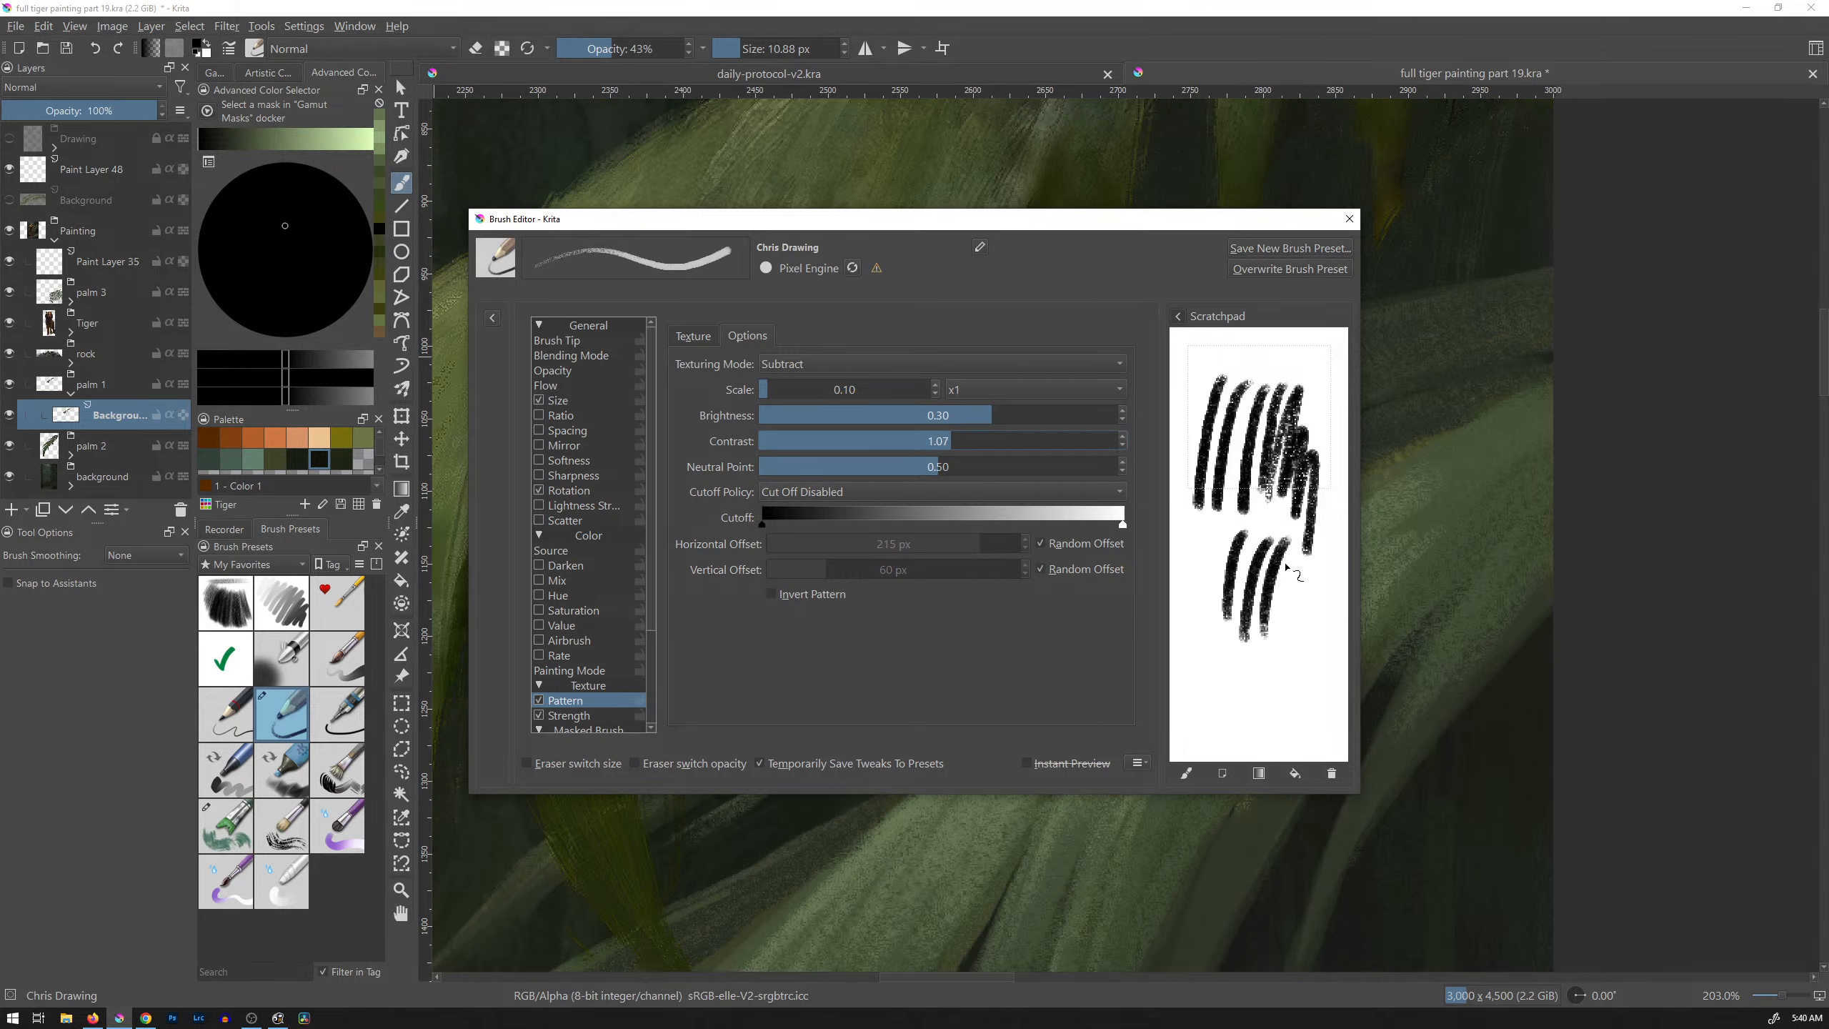
click(1332, 773)
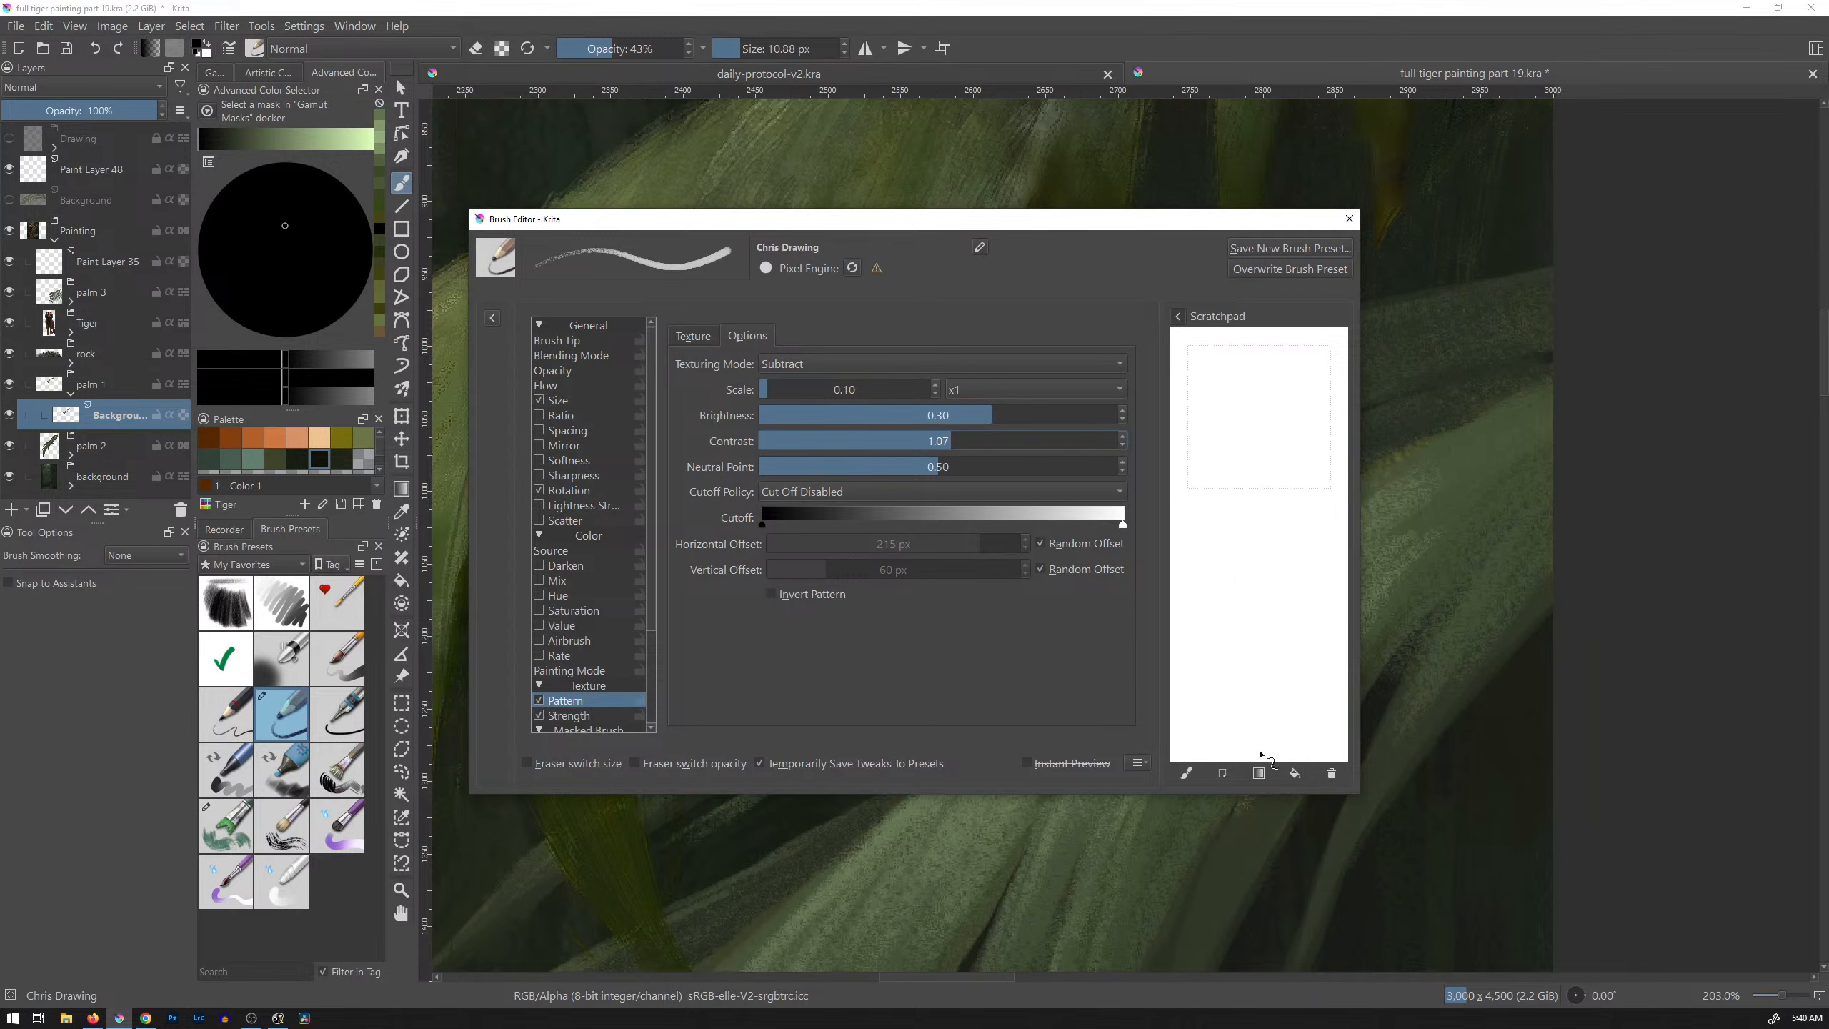
click(1348, 219)
Step: Try the brush on the large lower frond in black and in a green sampled from it, undoing the strokes
drag(1209, 691, 1191, 768)
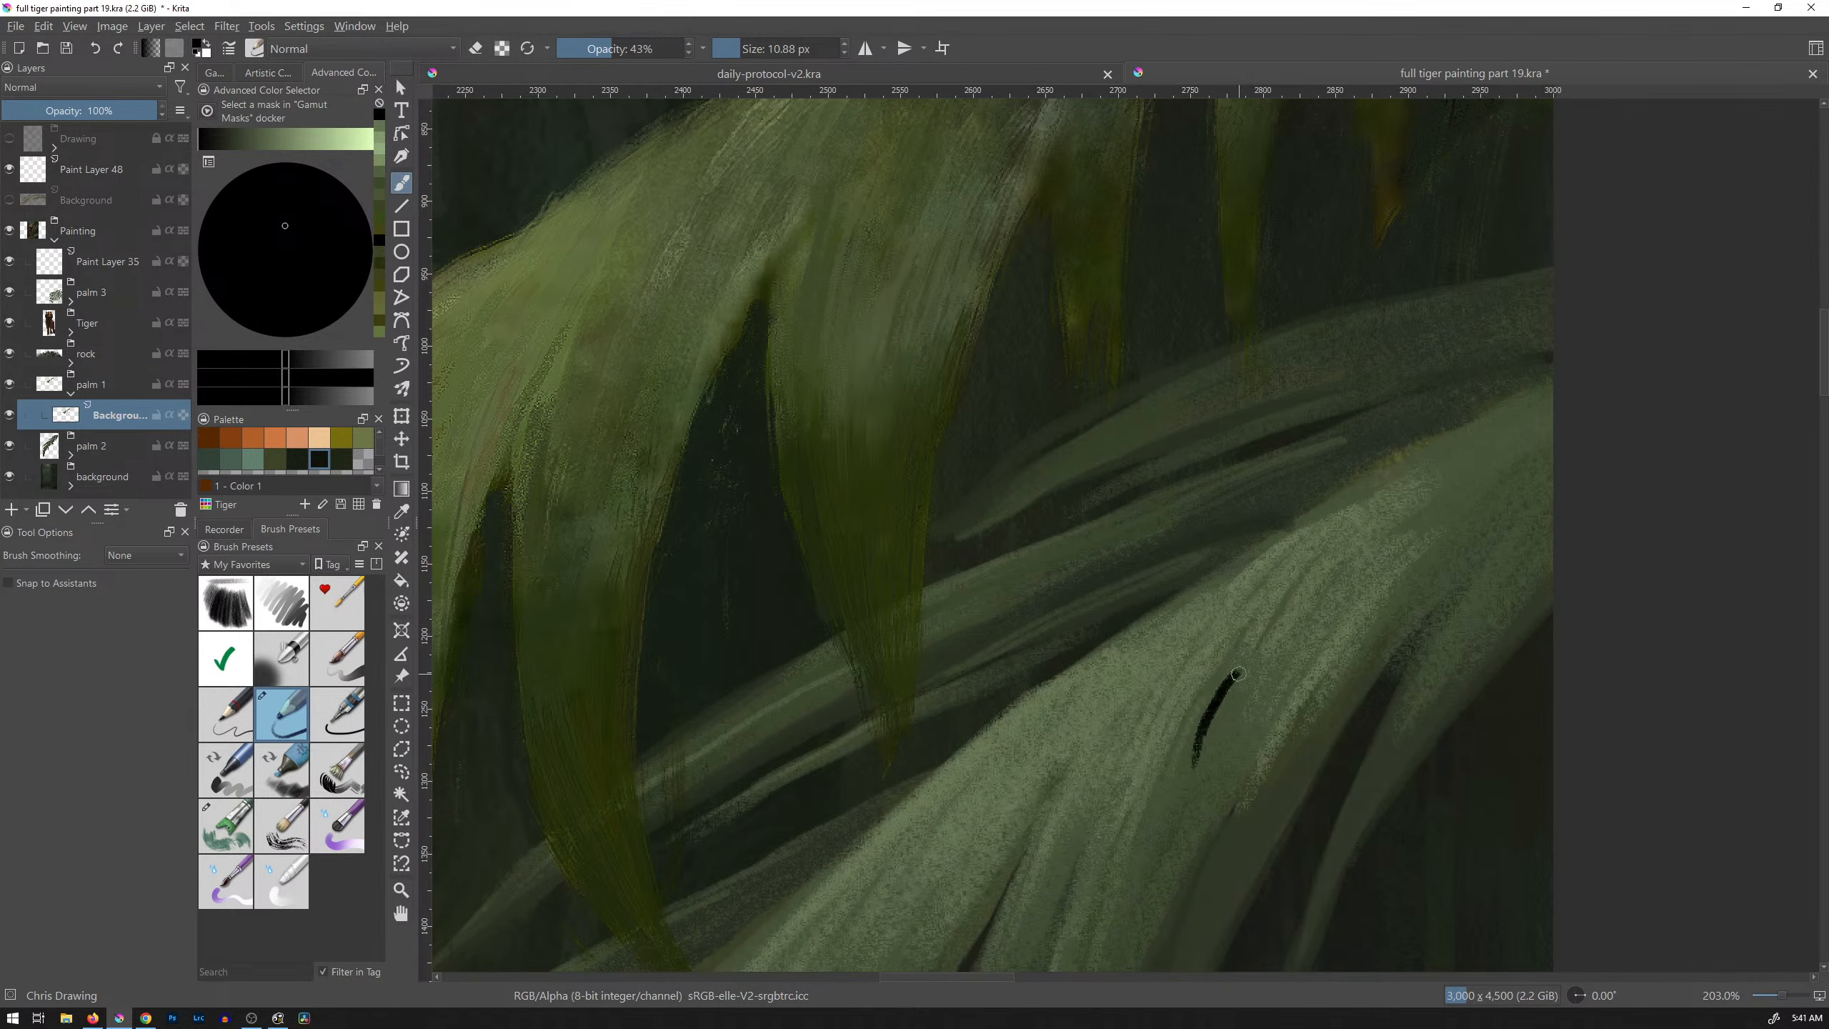
key(ctrl+z)
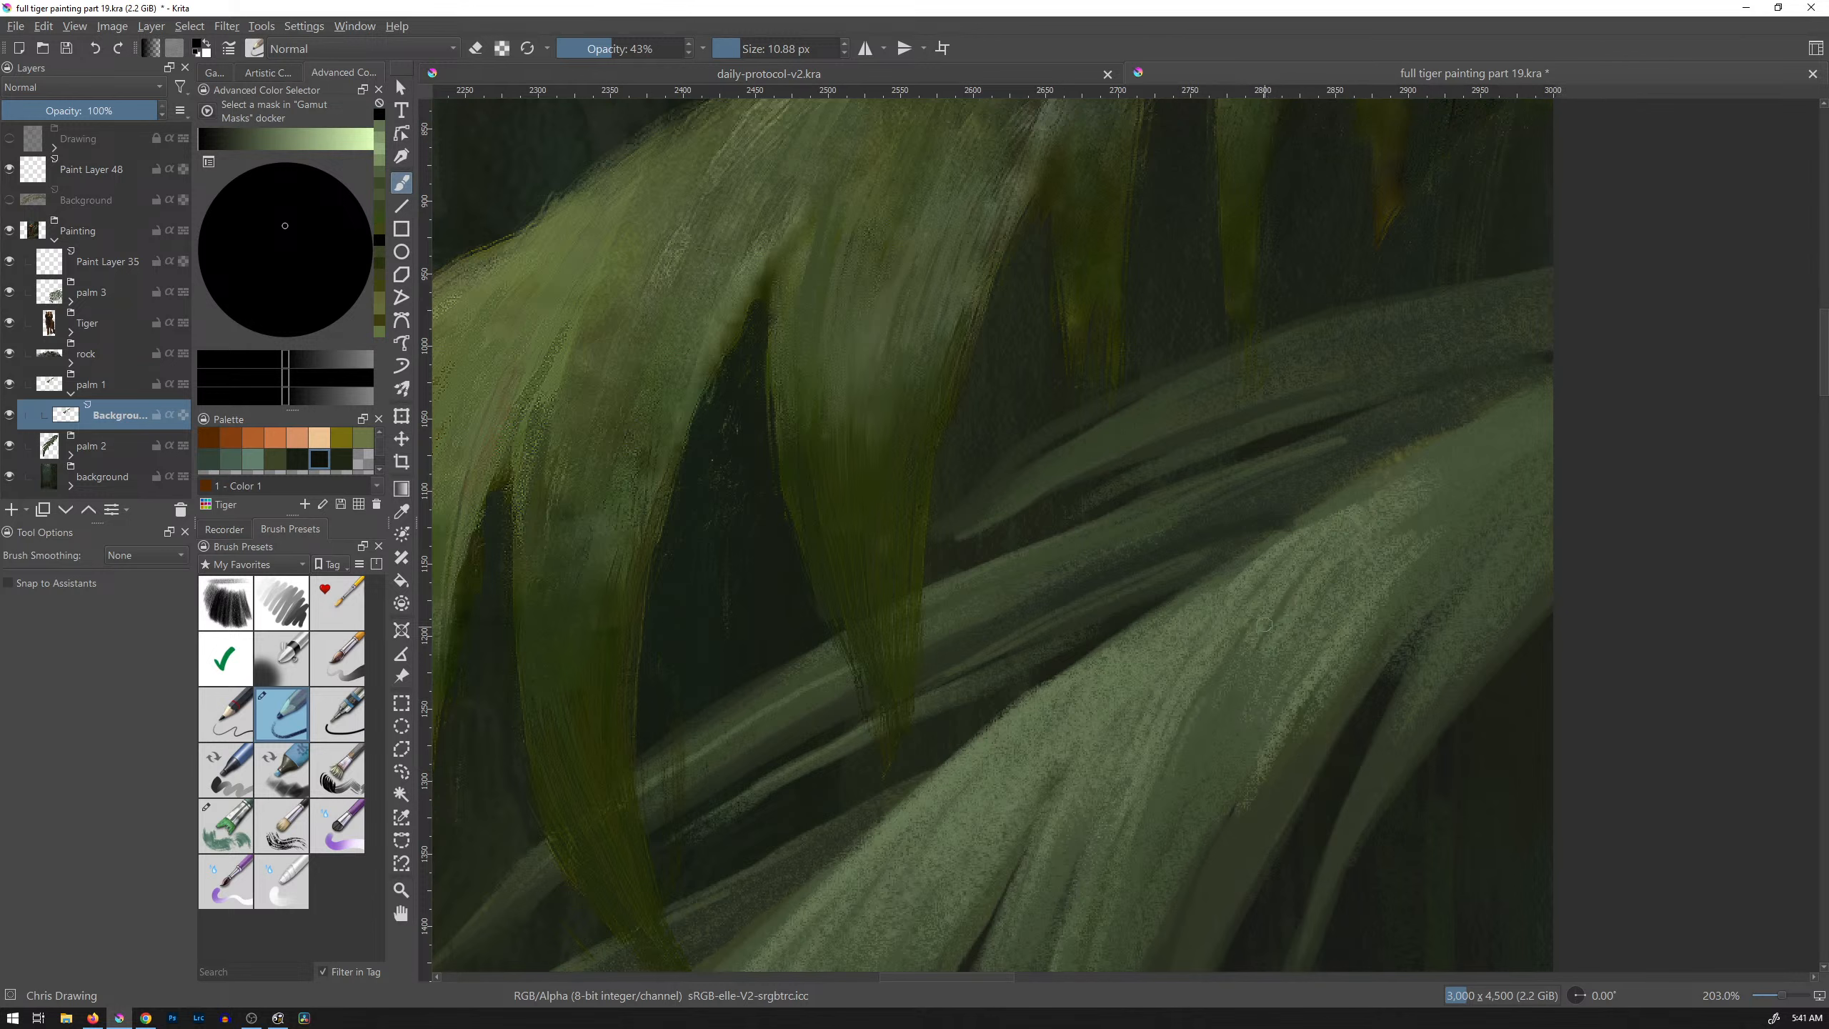
ctrl+click(1271, 556)
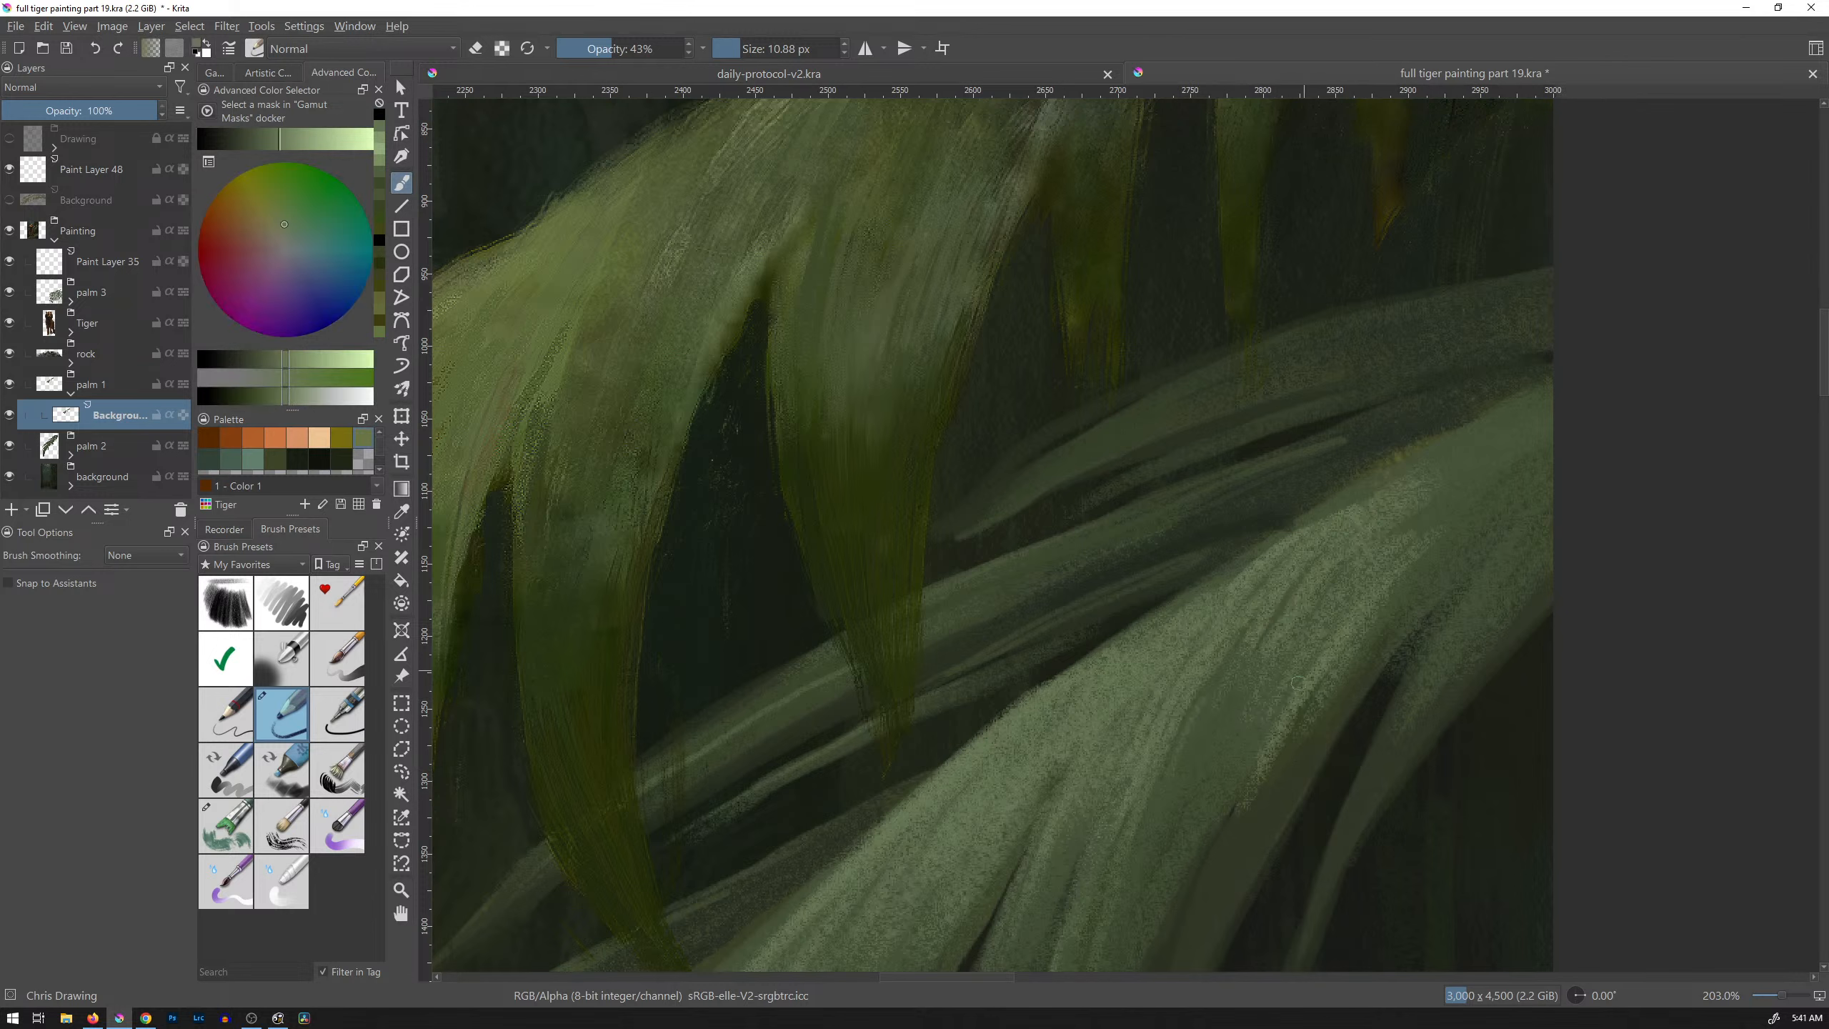
drag(1241, 743, 1285, 655)
drag(1234, 779, 1299, 647)
key(ctrl+z)
key(ctrl+z)
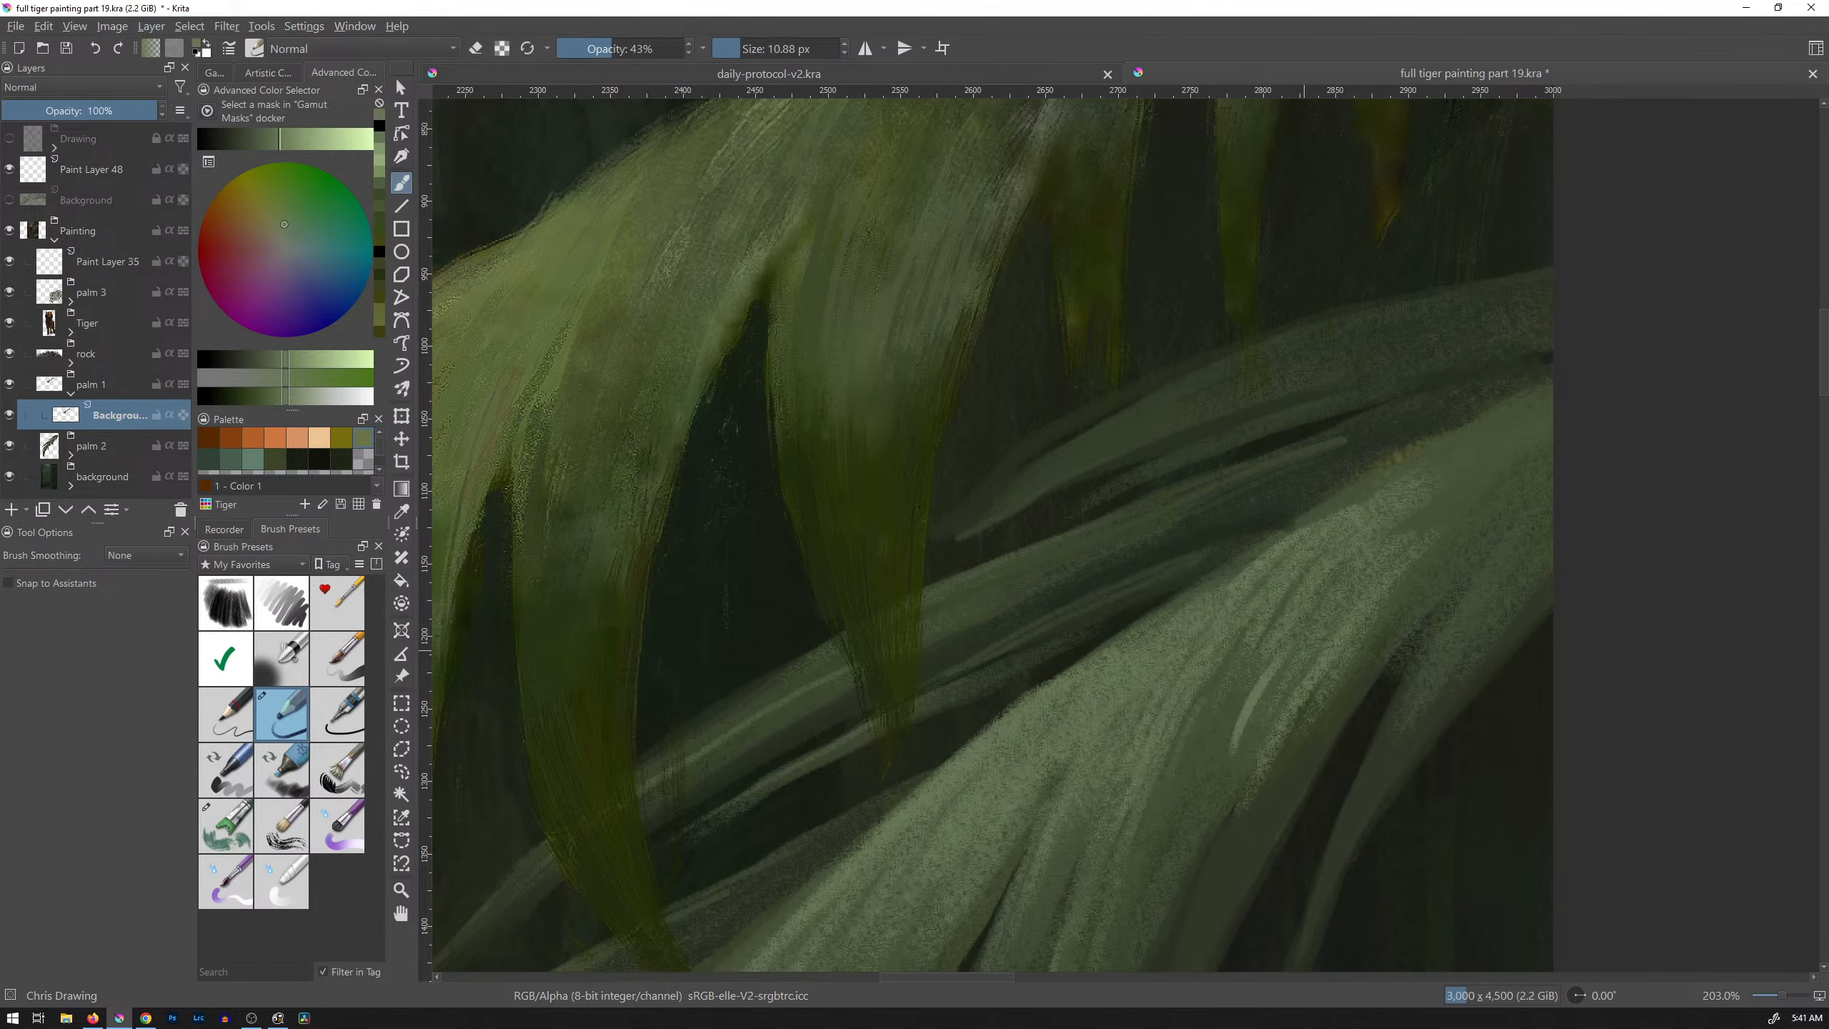
Step: Reopen the brush editor, move it clear of the large frond, try strokes on the frond and undo them
click(229, 50)
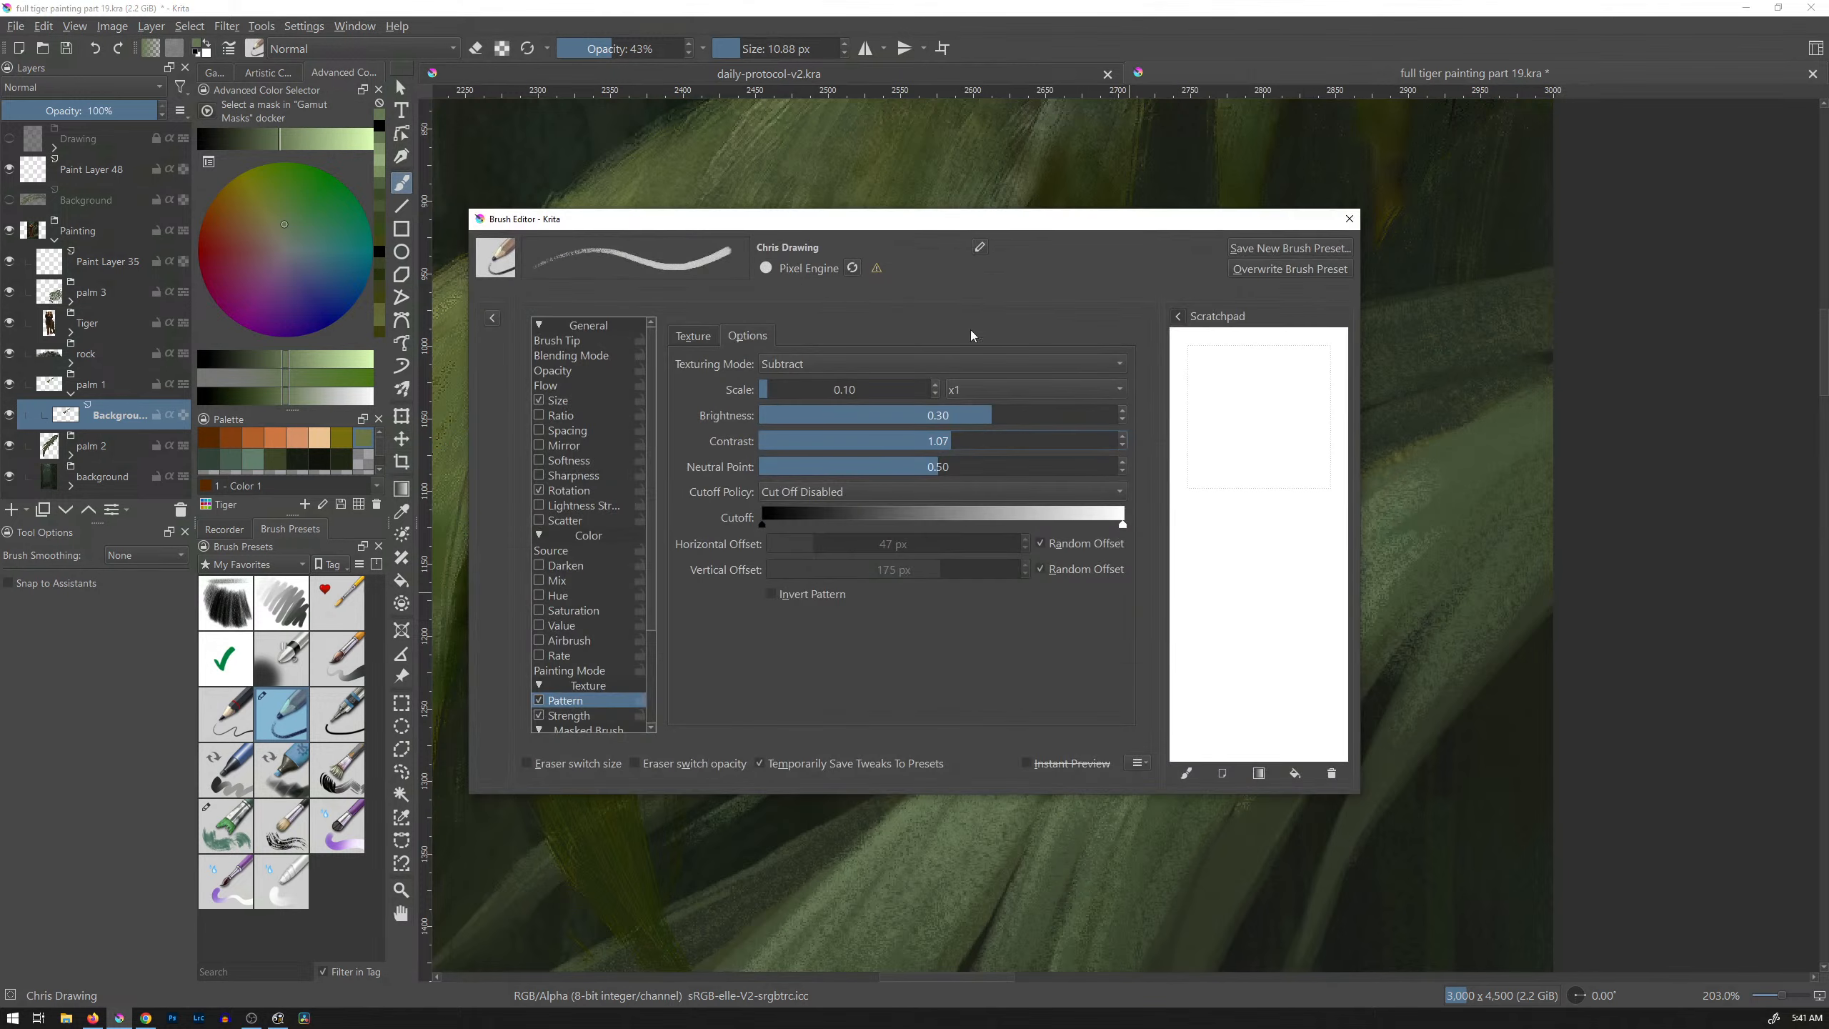
drag(1141, 214, 872, 214)
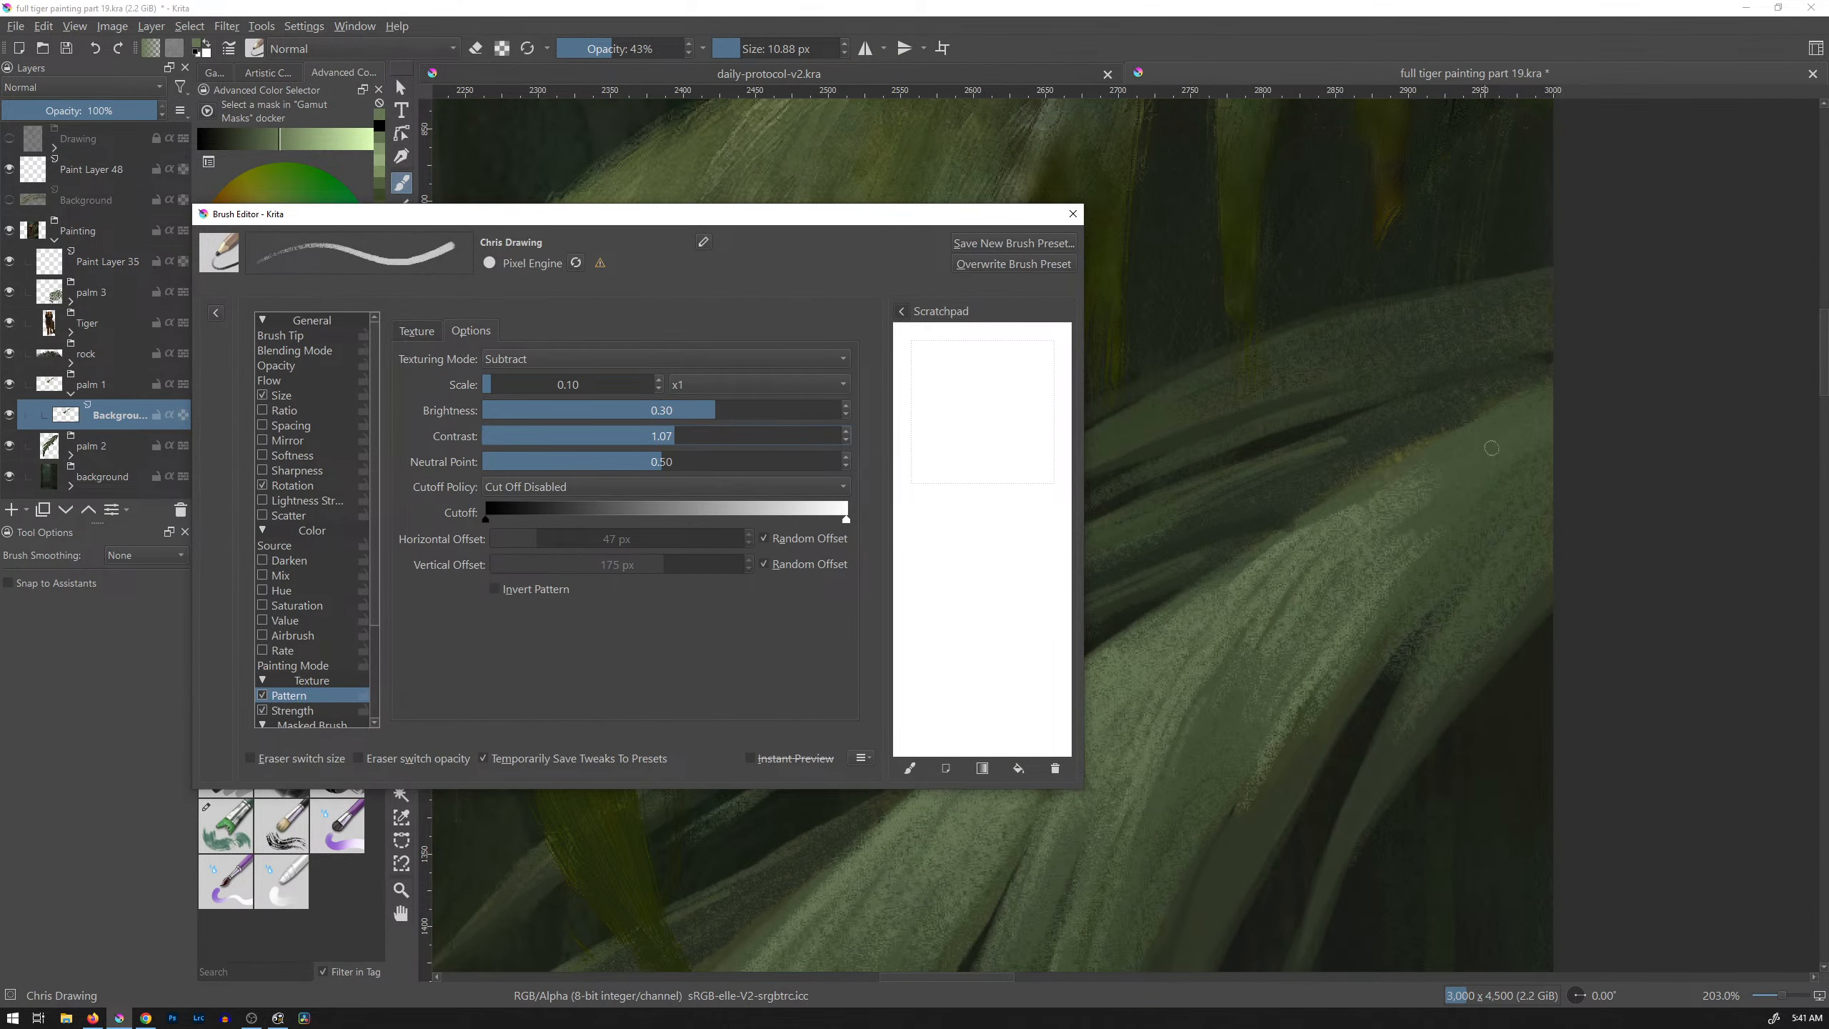
drag(1490, 448, 1406, 556)
key(ctrl+z)
key(ctrl+z)
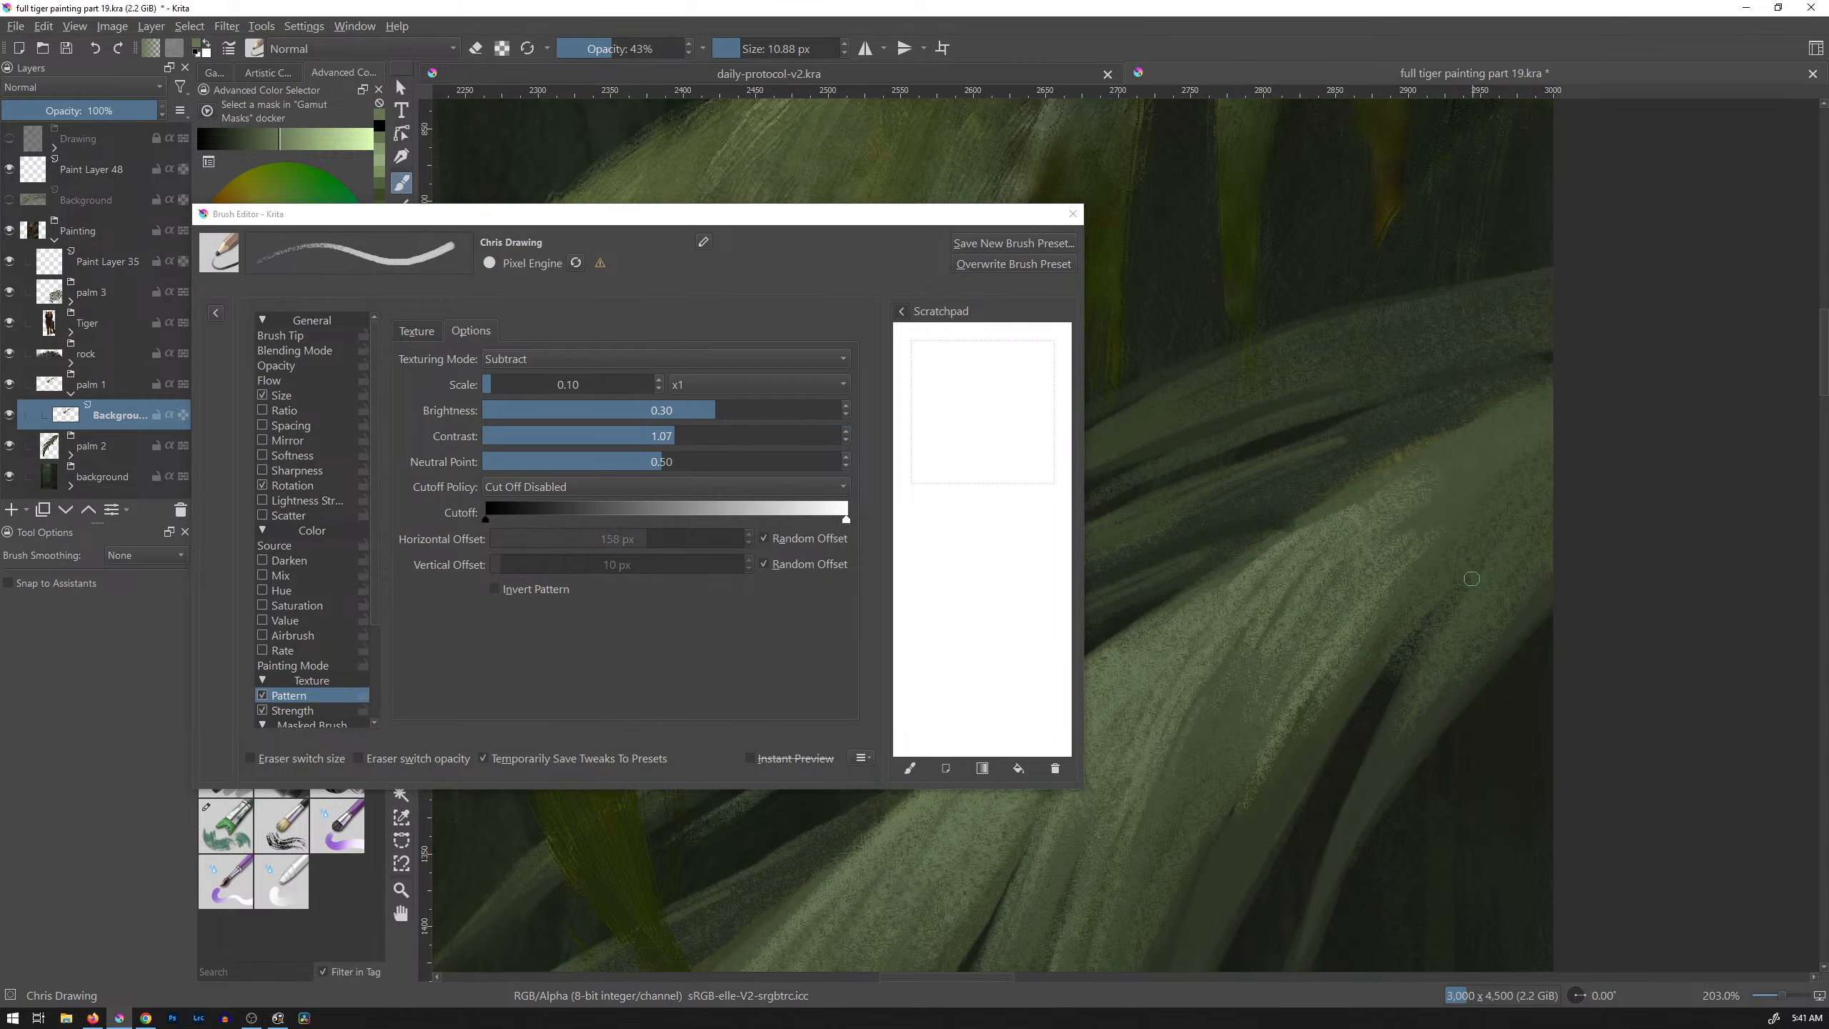
Step: Try strokes along the lower edge of the large frond in greens sampled from its surface
mouse_move(1528, 488)
mouse_down()
mouse_move(1357, 685)
mouse_move(1308, 783)
mouse_up()
ctrl+click(1448, 554)
drag(1383, 664, 1321, 794)
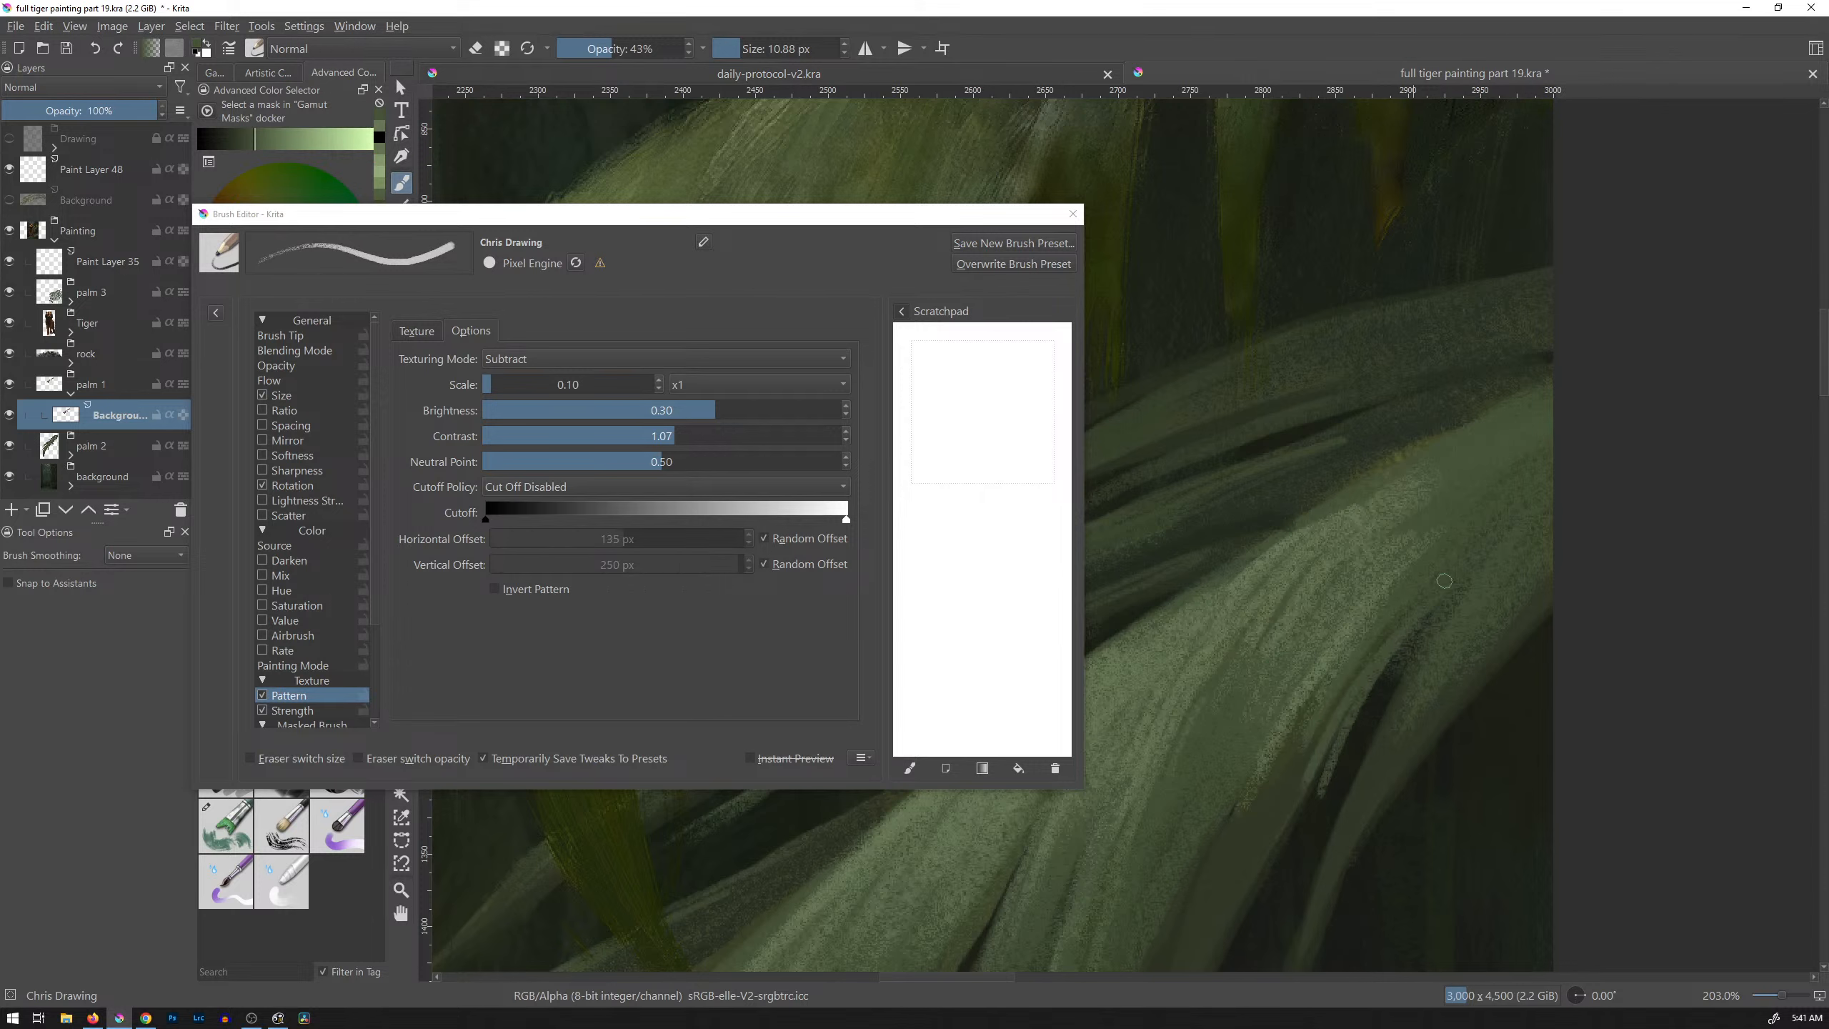
ctrl+click(1419, 611)
drag(1388, 661, 1318, 796)
drag(1400, 633, 1304, 784)
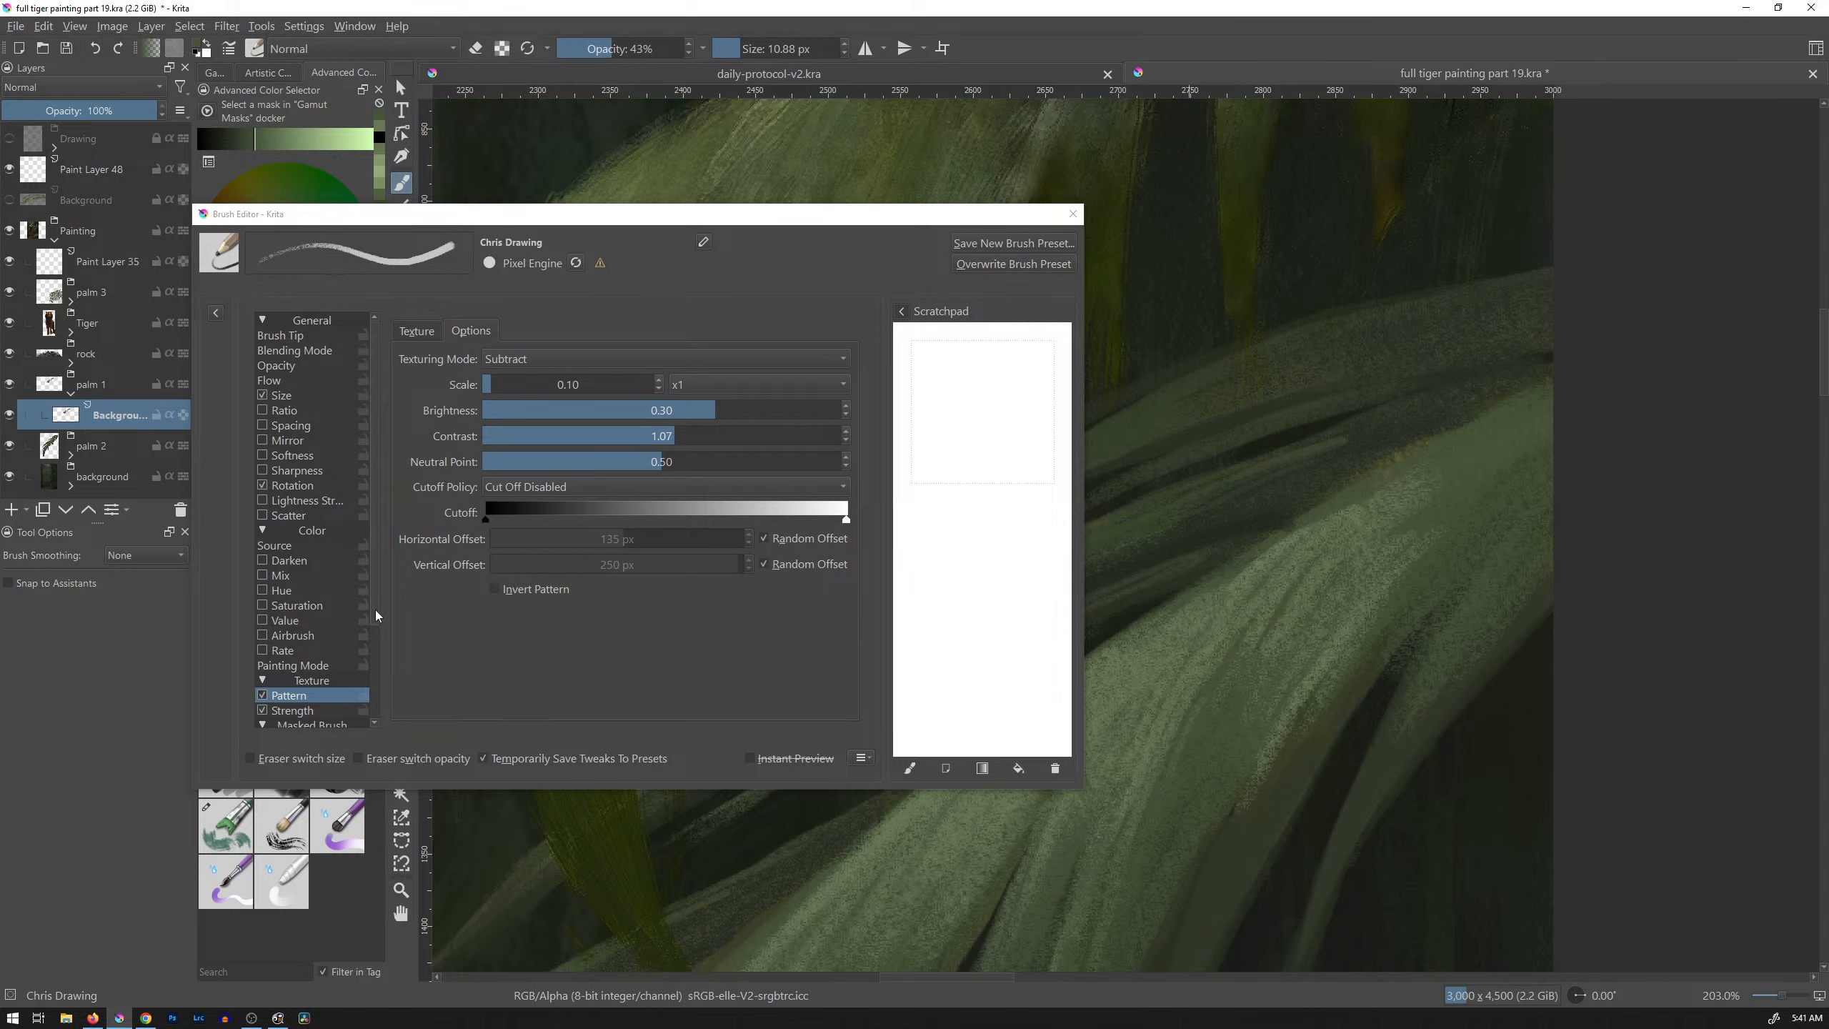
Step: Open the brush's texture Strength settings, try strokes on the large frond's lower edge and undo them
scroll(373, 603, down, 2)
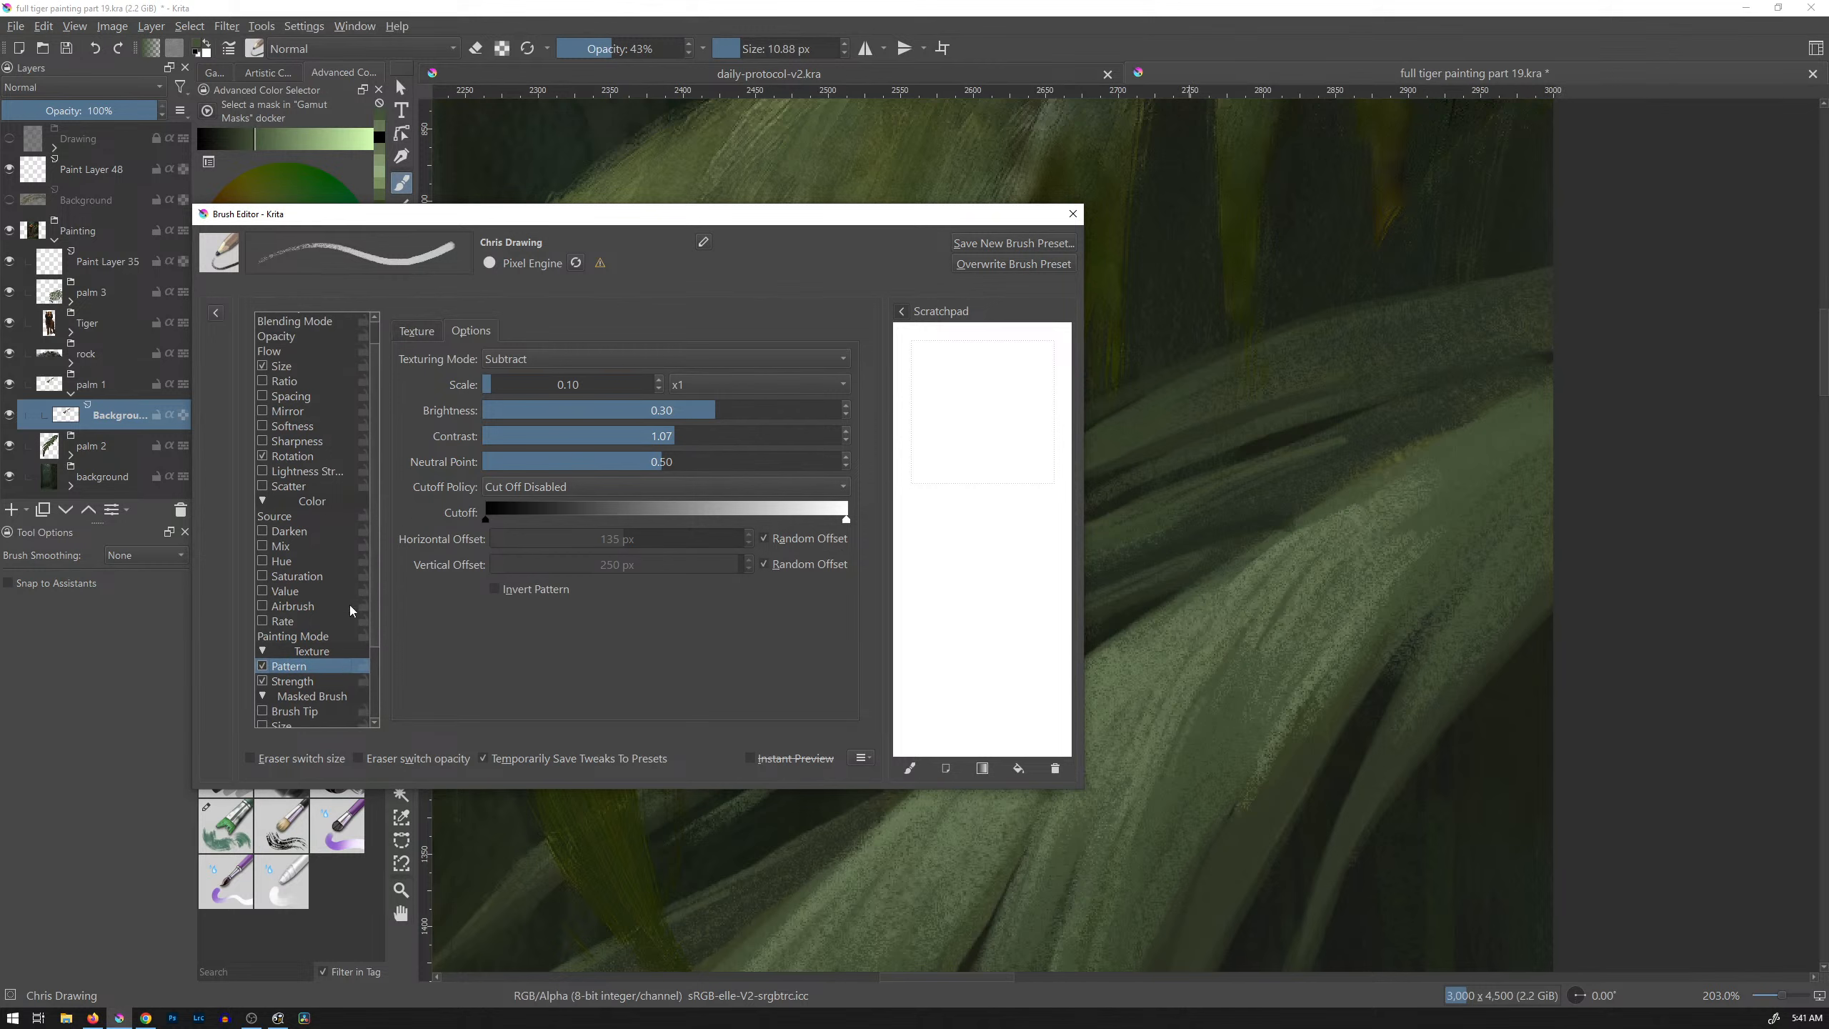
scroll(375, 637, down, 3)
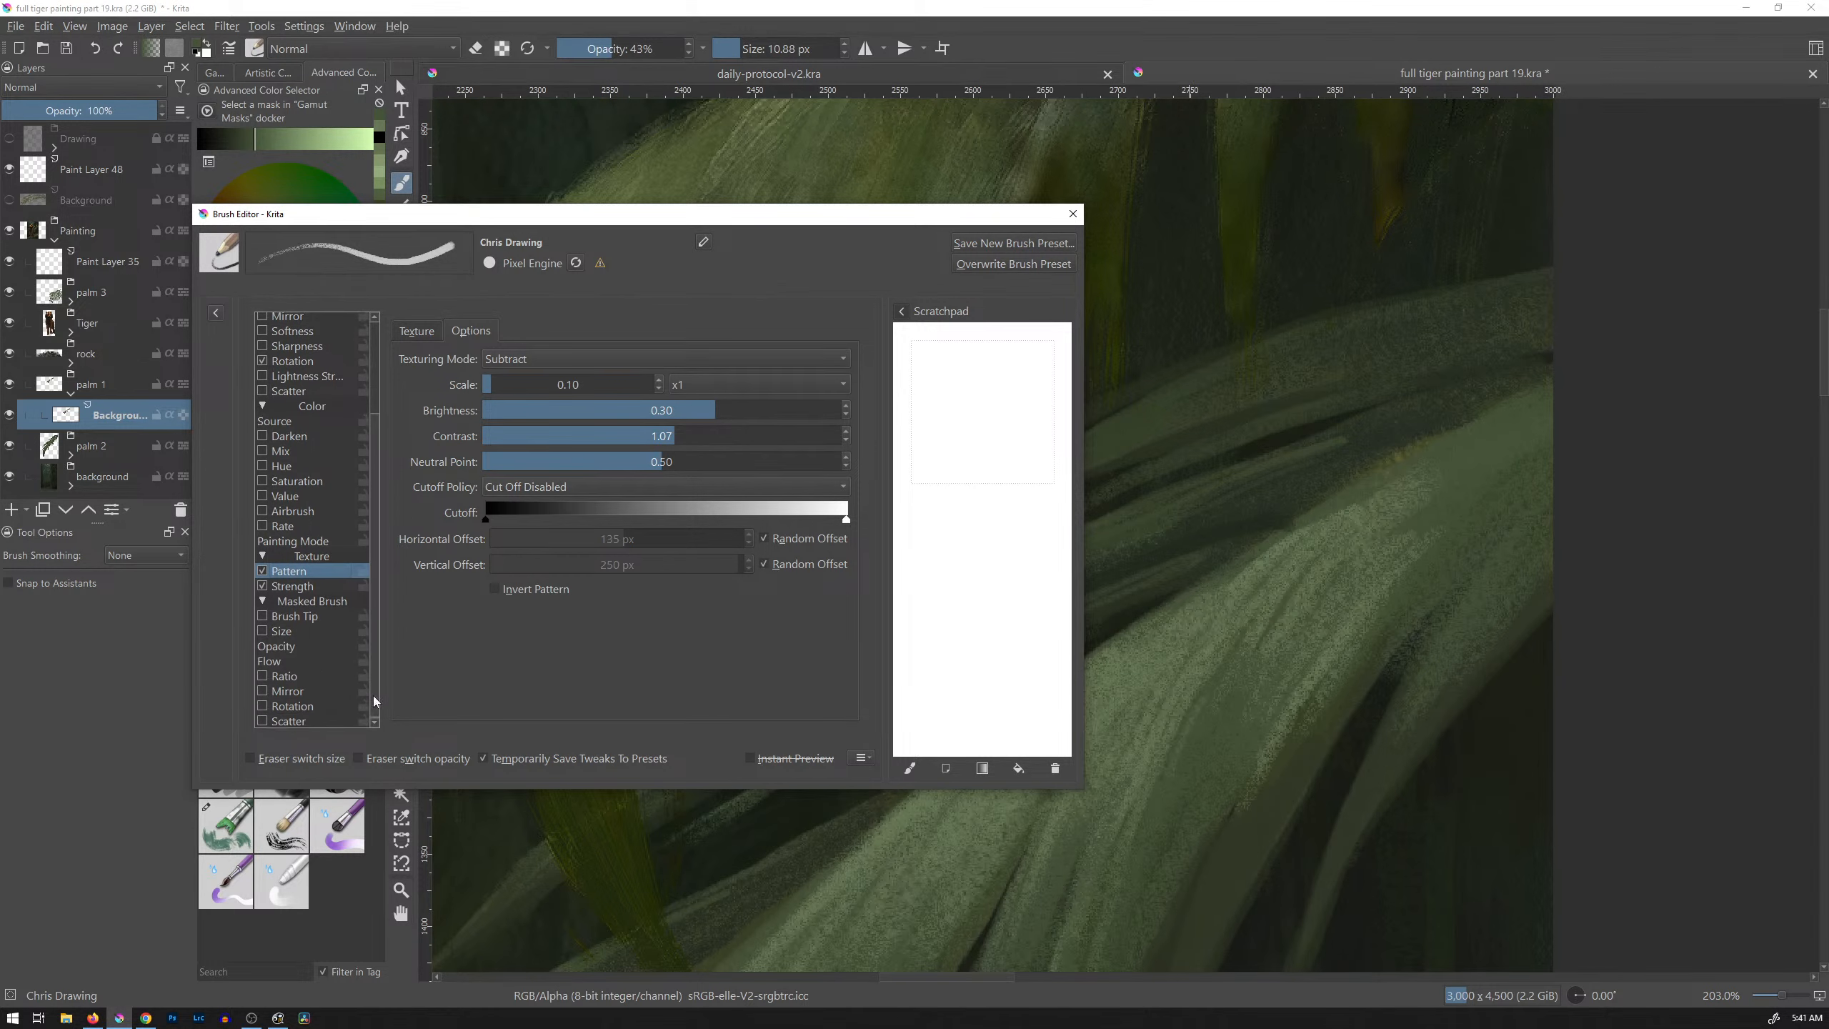
click(312, 588)
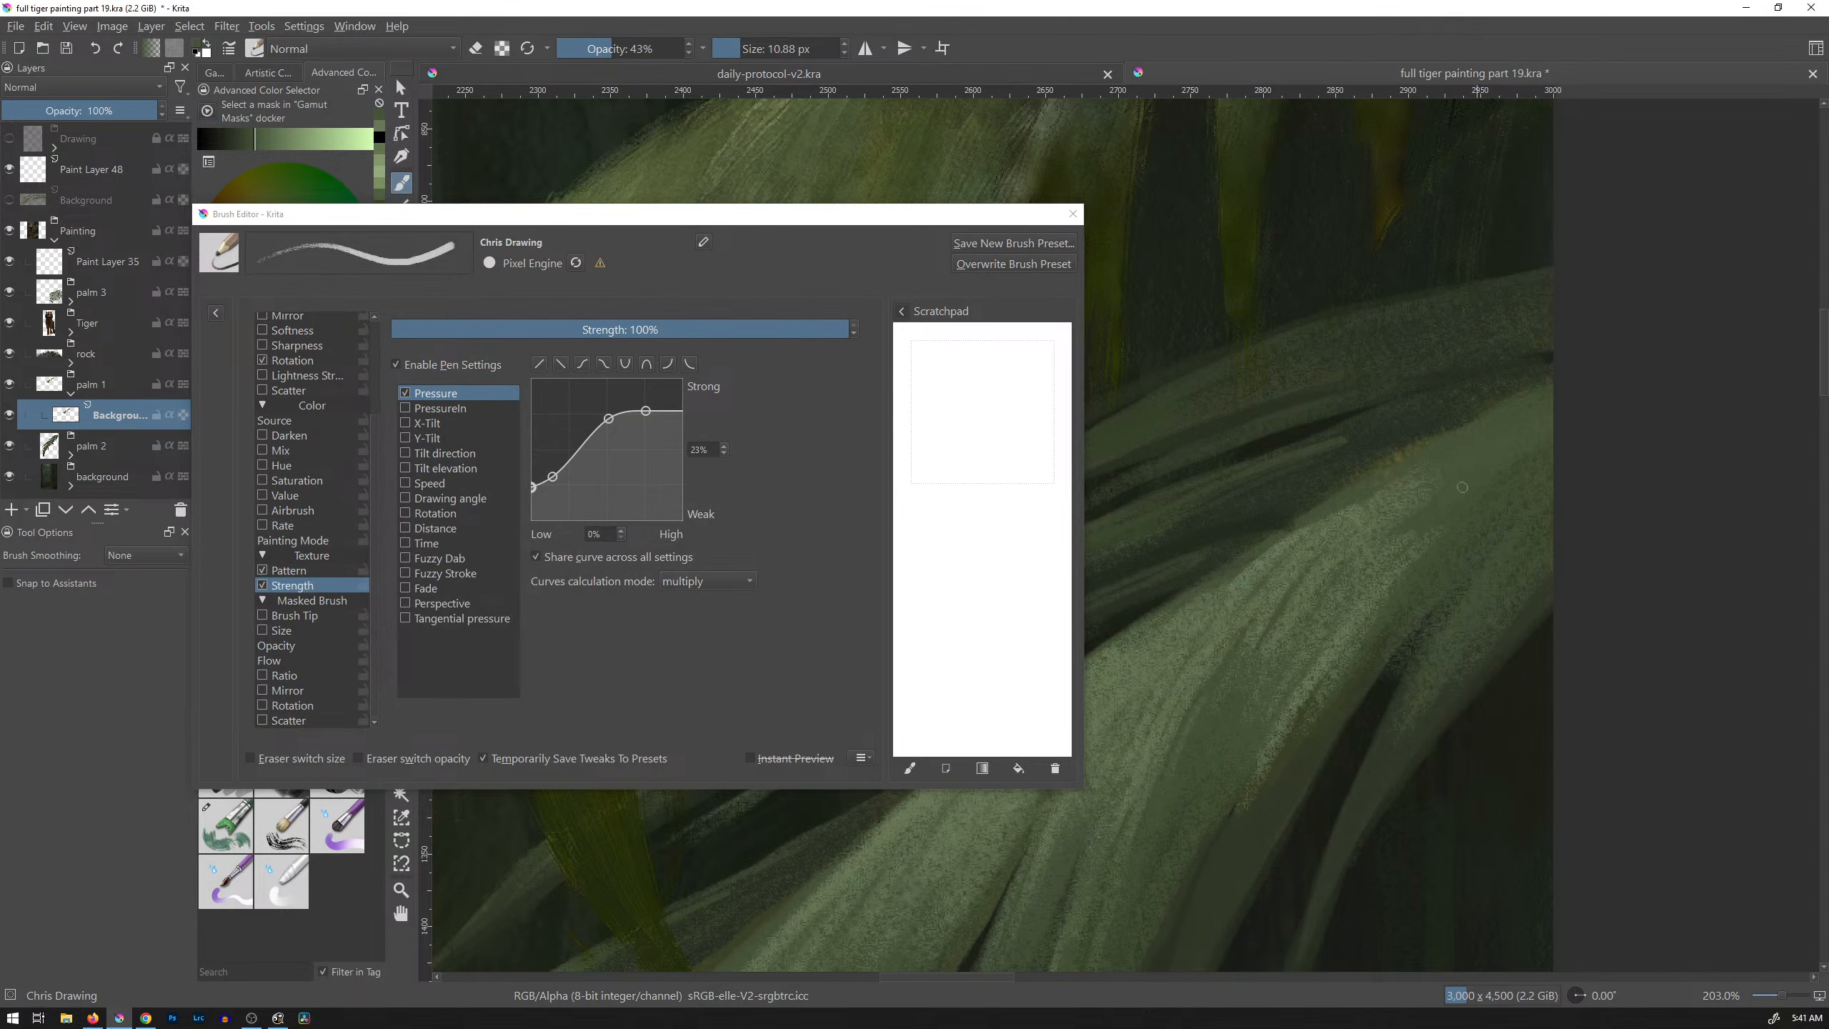
mouse_move(1341, 703)
mouse_down()
mouse_move(1261, 849)
mouse_move(1283, 853)
mouse_up()
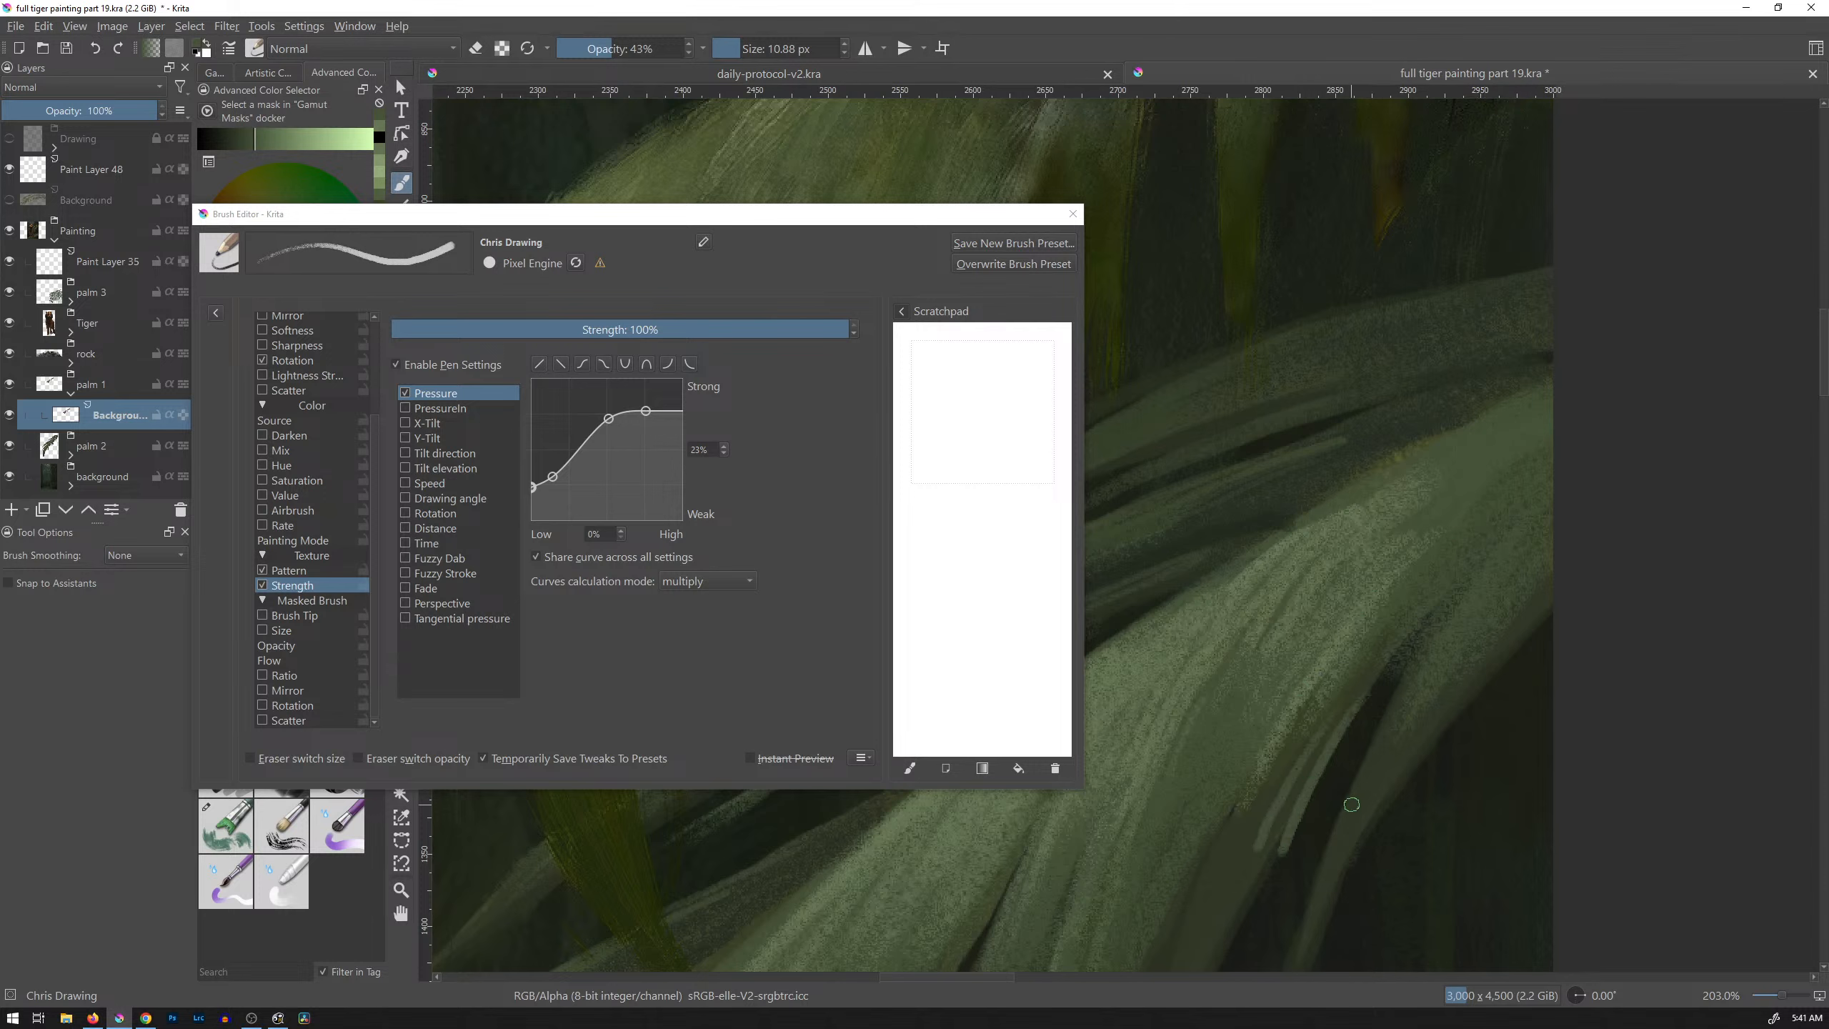
key(ctrl+z)
key(ctrl+z)
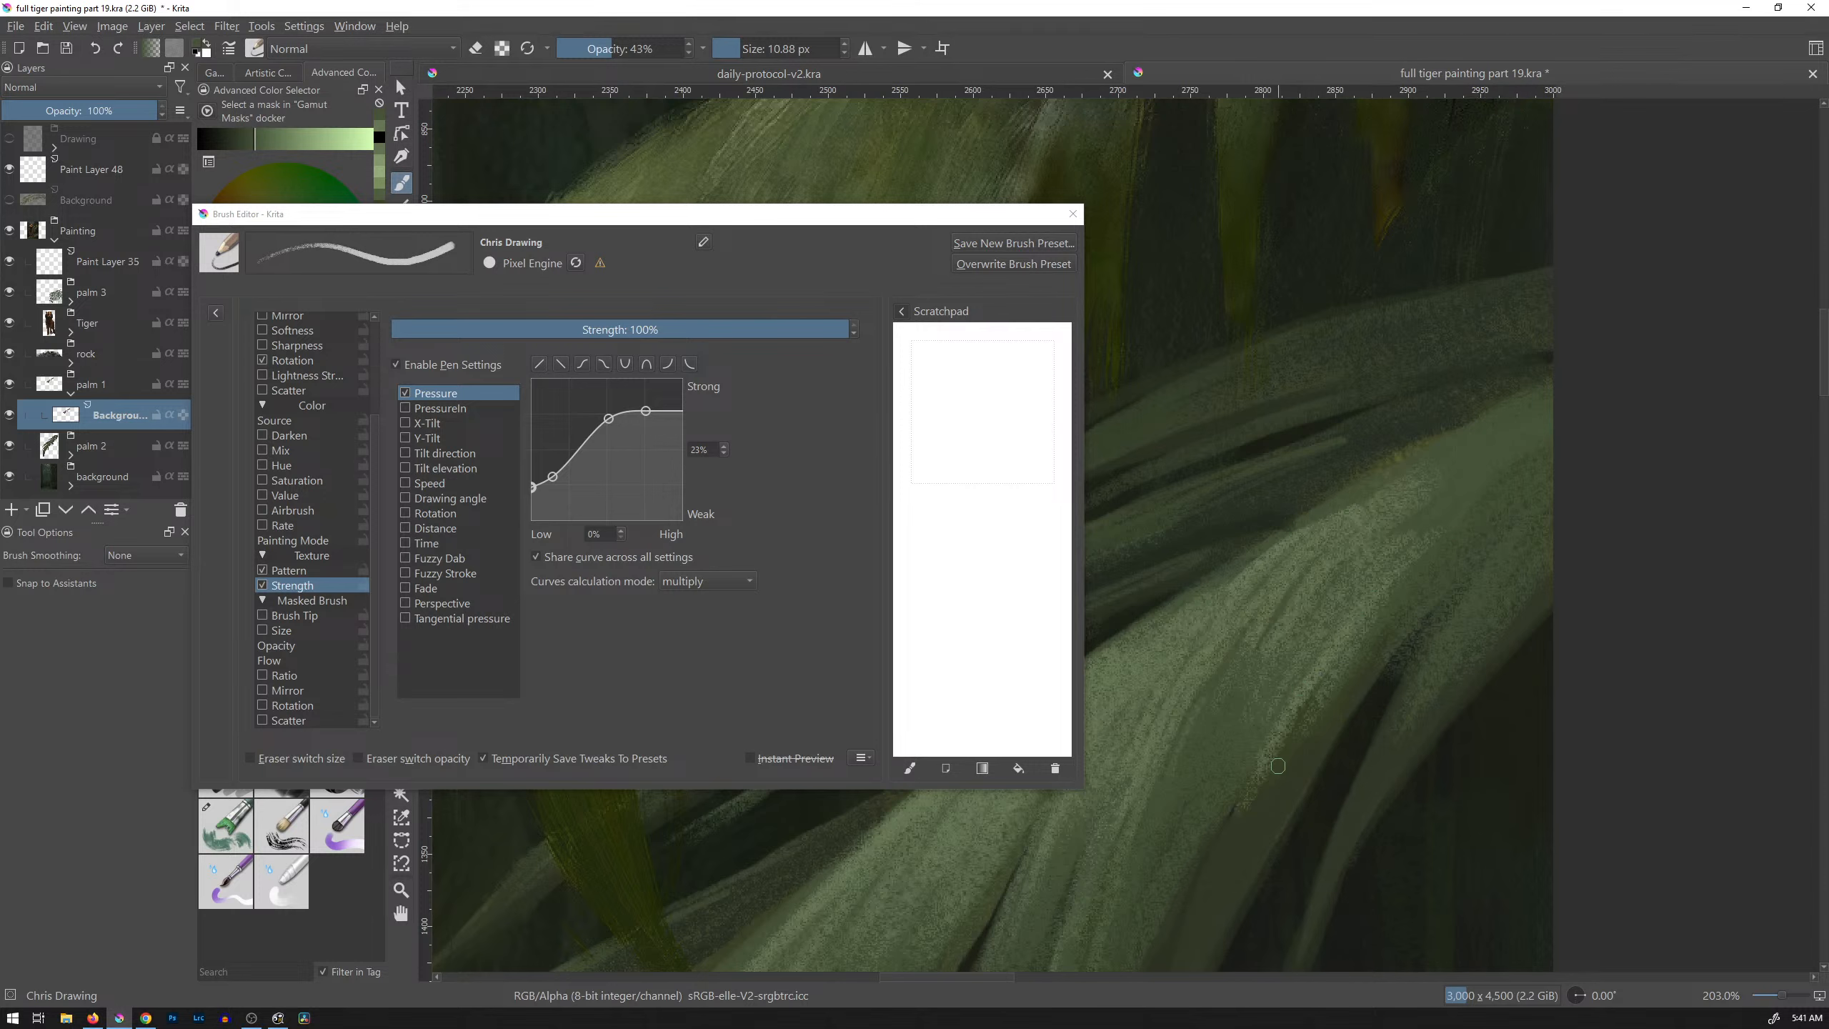
Step: Restore the Chris Drawing preset to 15% opacity and 5 px, and close the brush editor
key(slash)
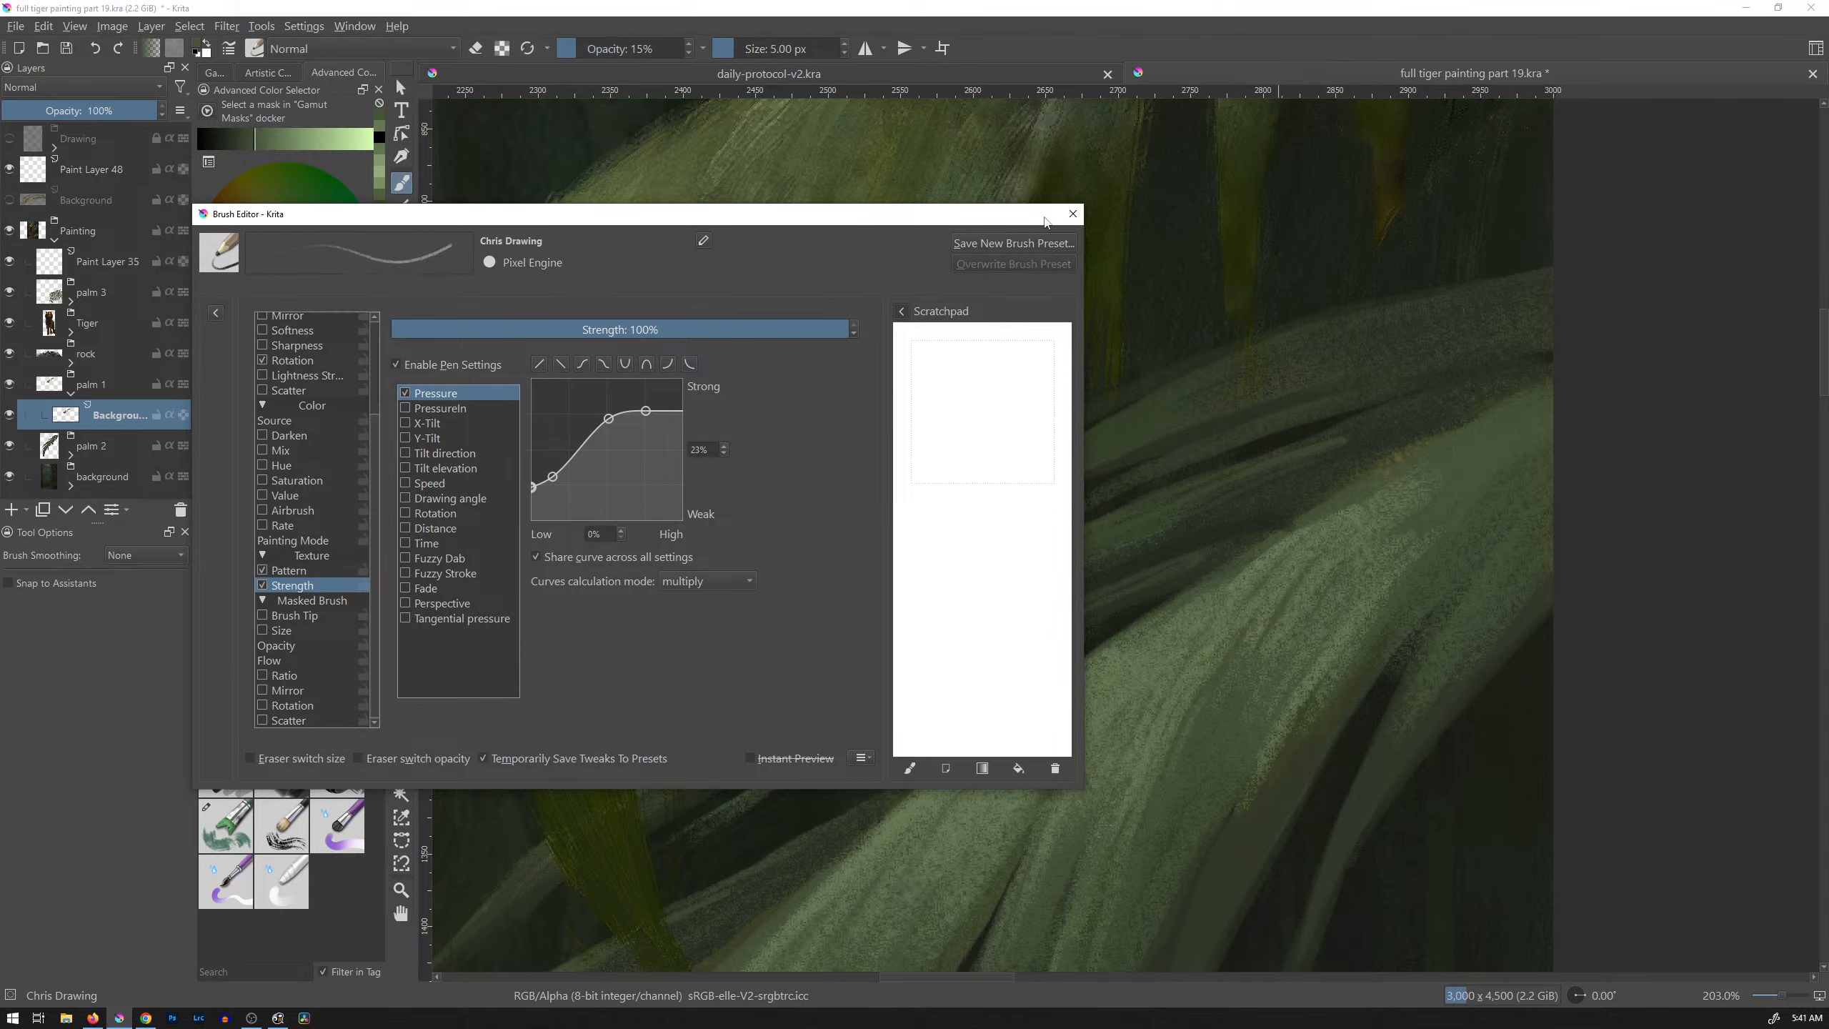
click(1073, 214)
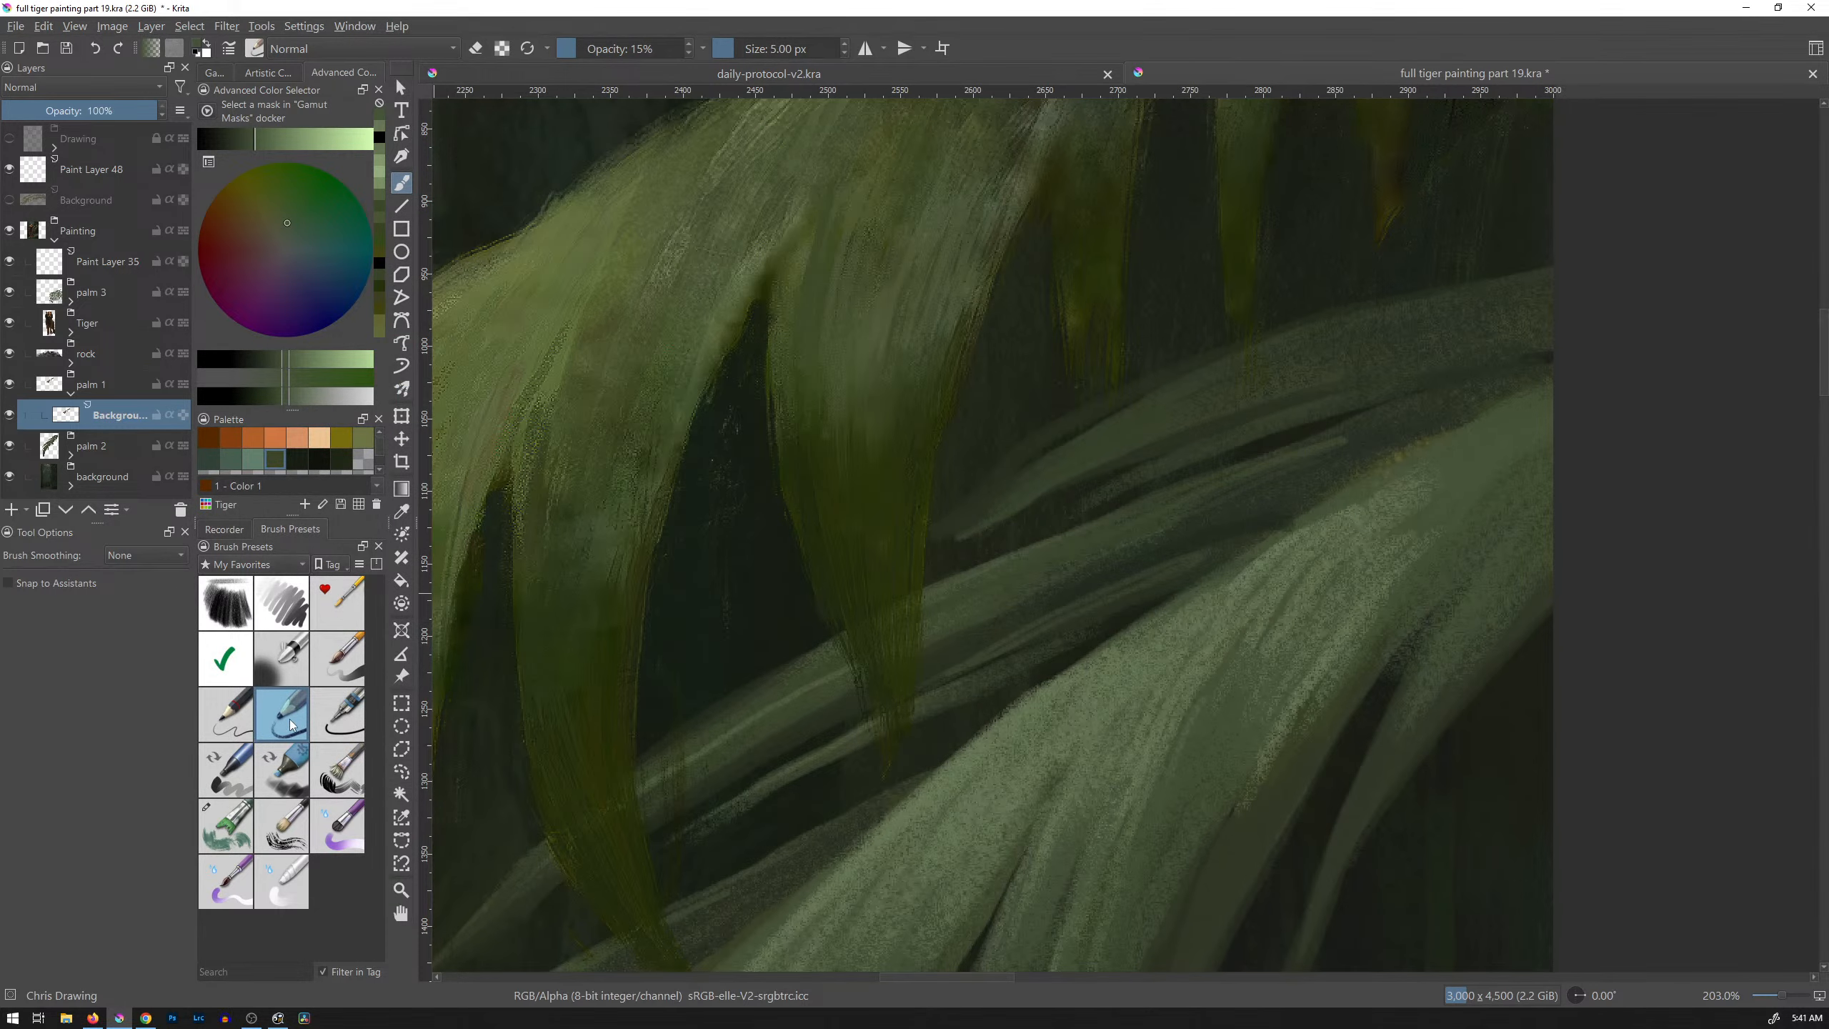
Step: Filter the brush presets to the Sketch tag and choose the c) Pencil-3 Large 4B brush
mouse_move(292, 725)
click(281, 569)
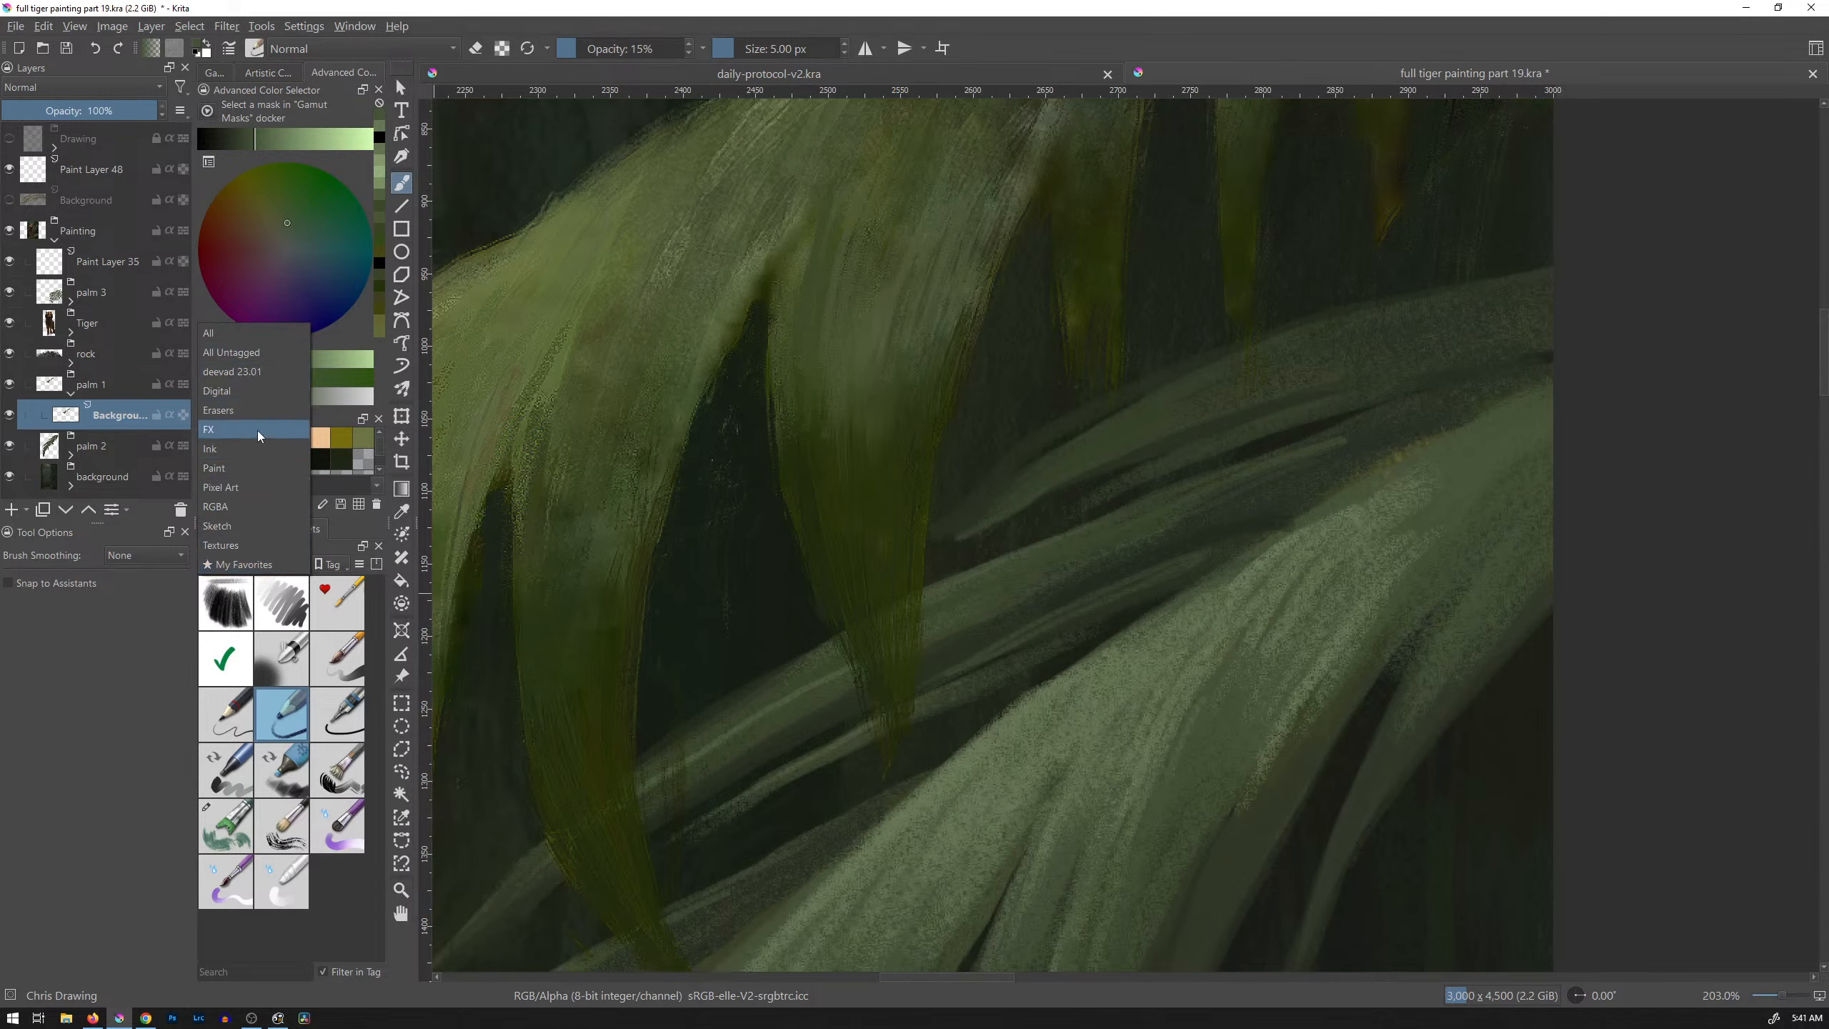
click(260, 529)
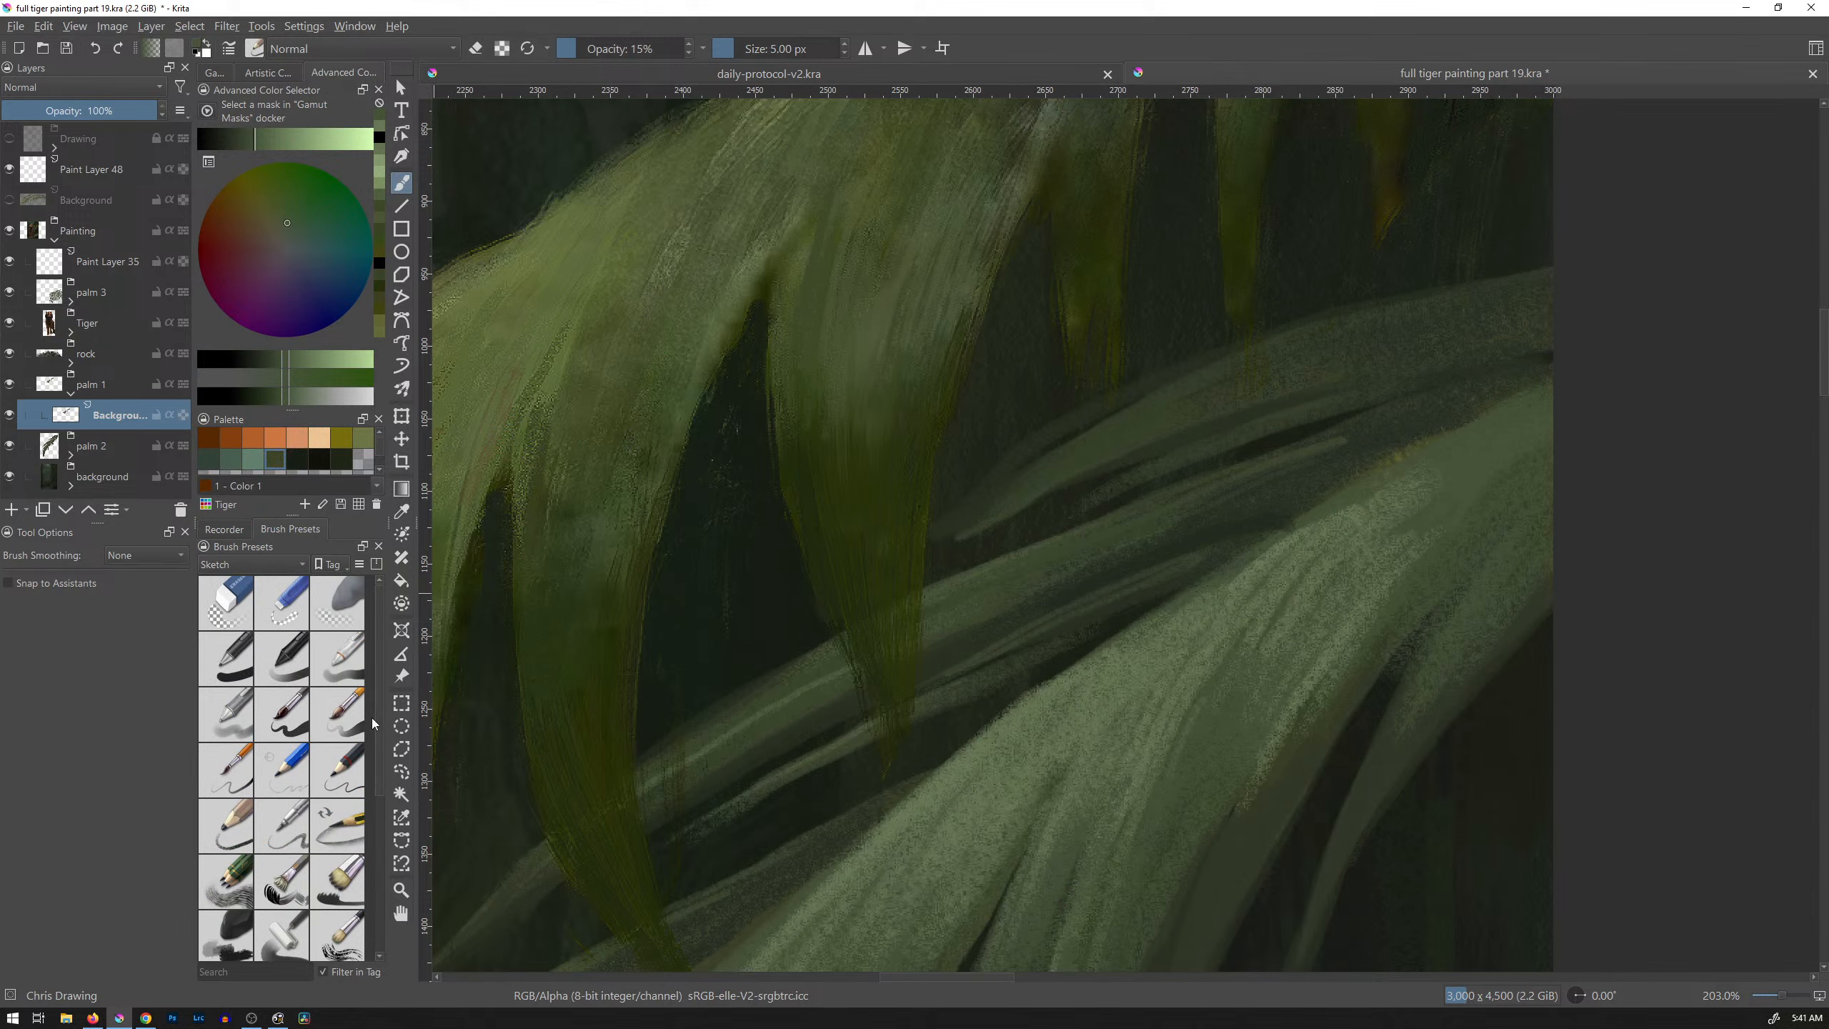
click(243, 851)
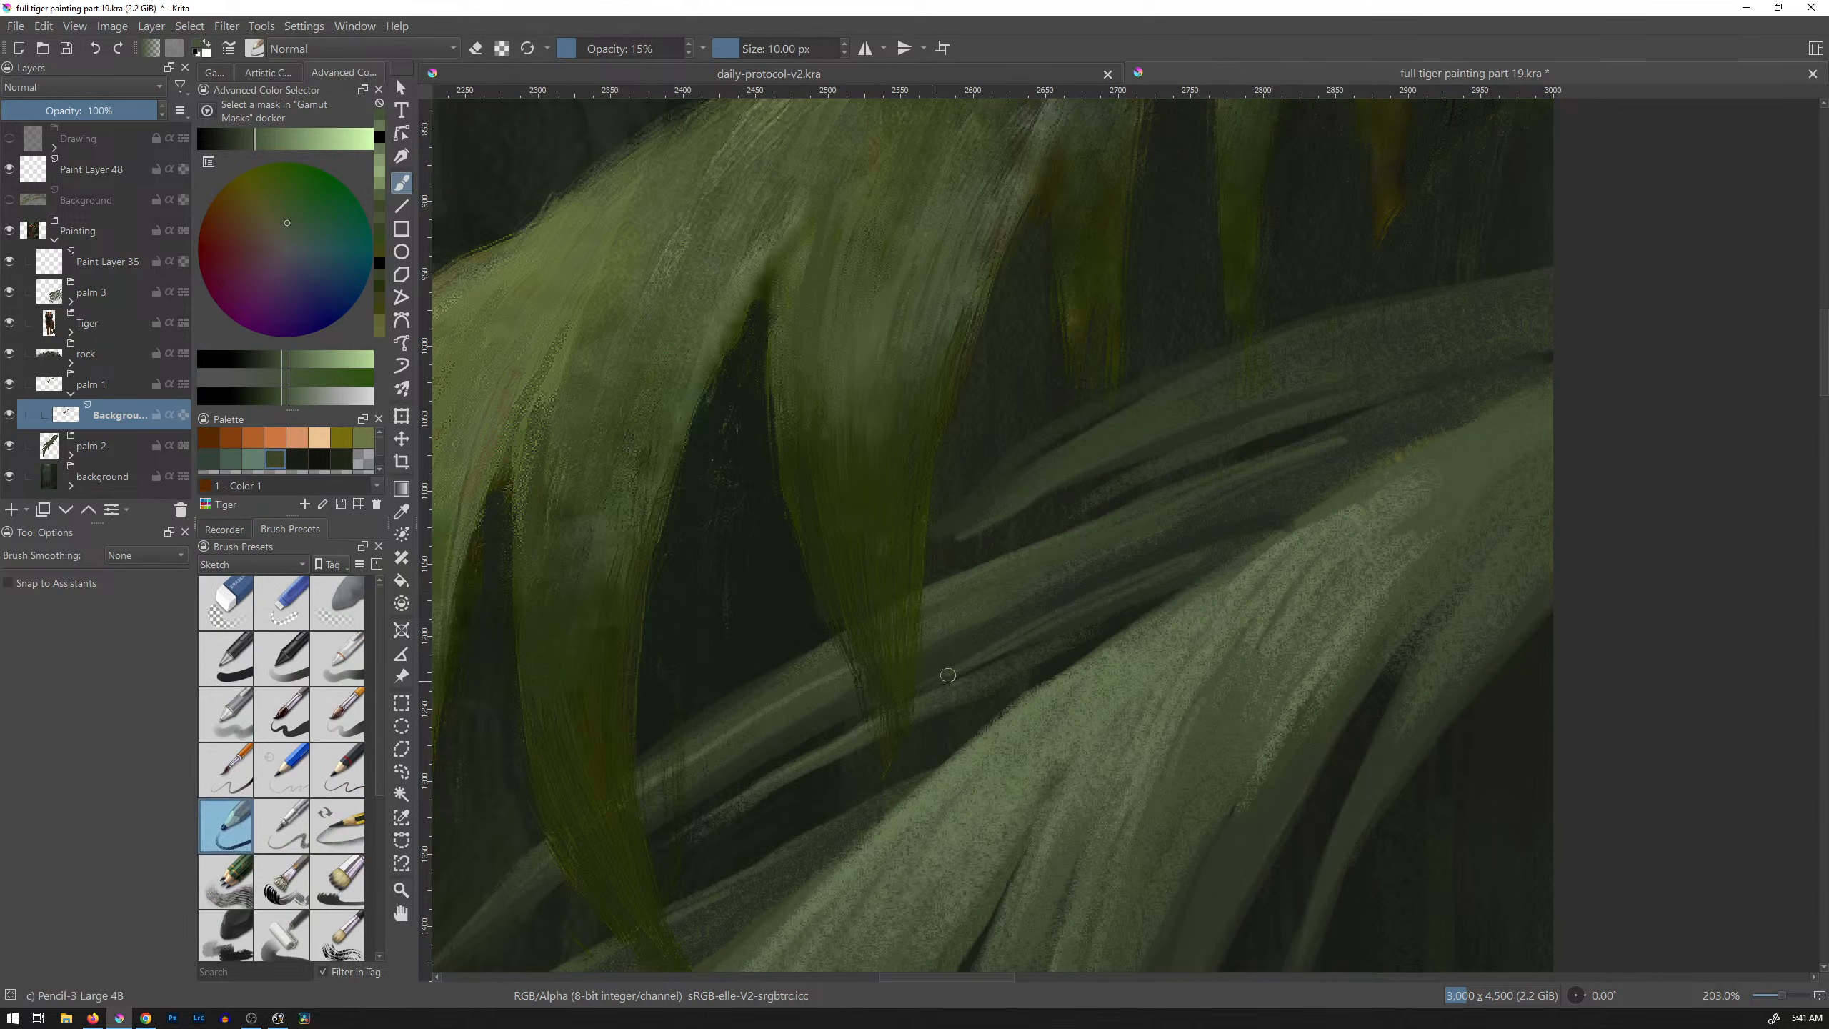
mouse_move(236, 837)
Step: Try Pencil-3 Large 4B strokes on the large frond in a green sampled from it, and undo them
ctrl+click(1163, 732)
mouse_move(1239, 685)
mouse_down()
mouse_move(1170, 813)
mouse_move(1195, 817)
mouse_move(1209, 788)
mouse_up()
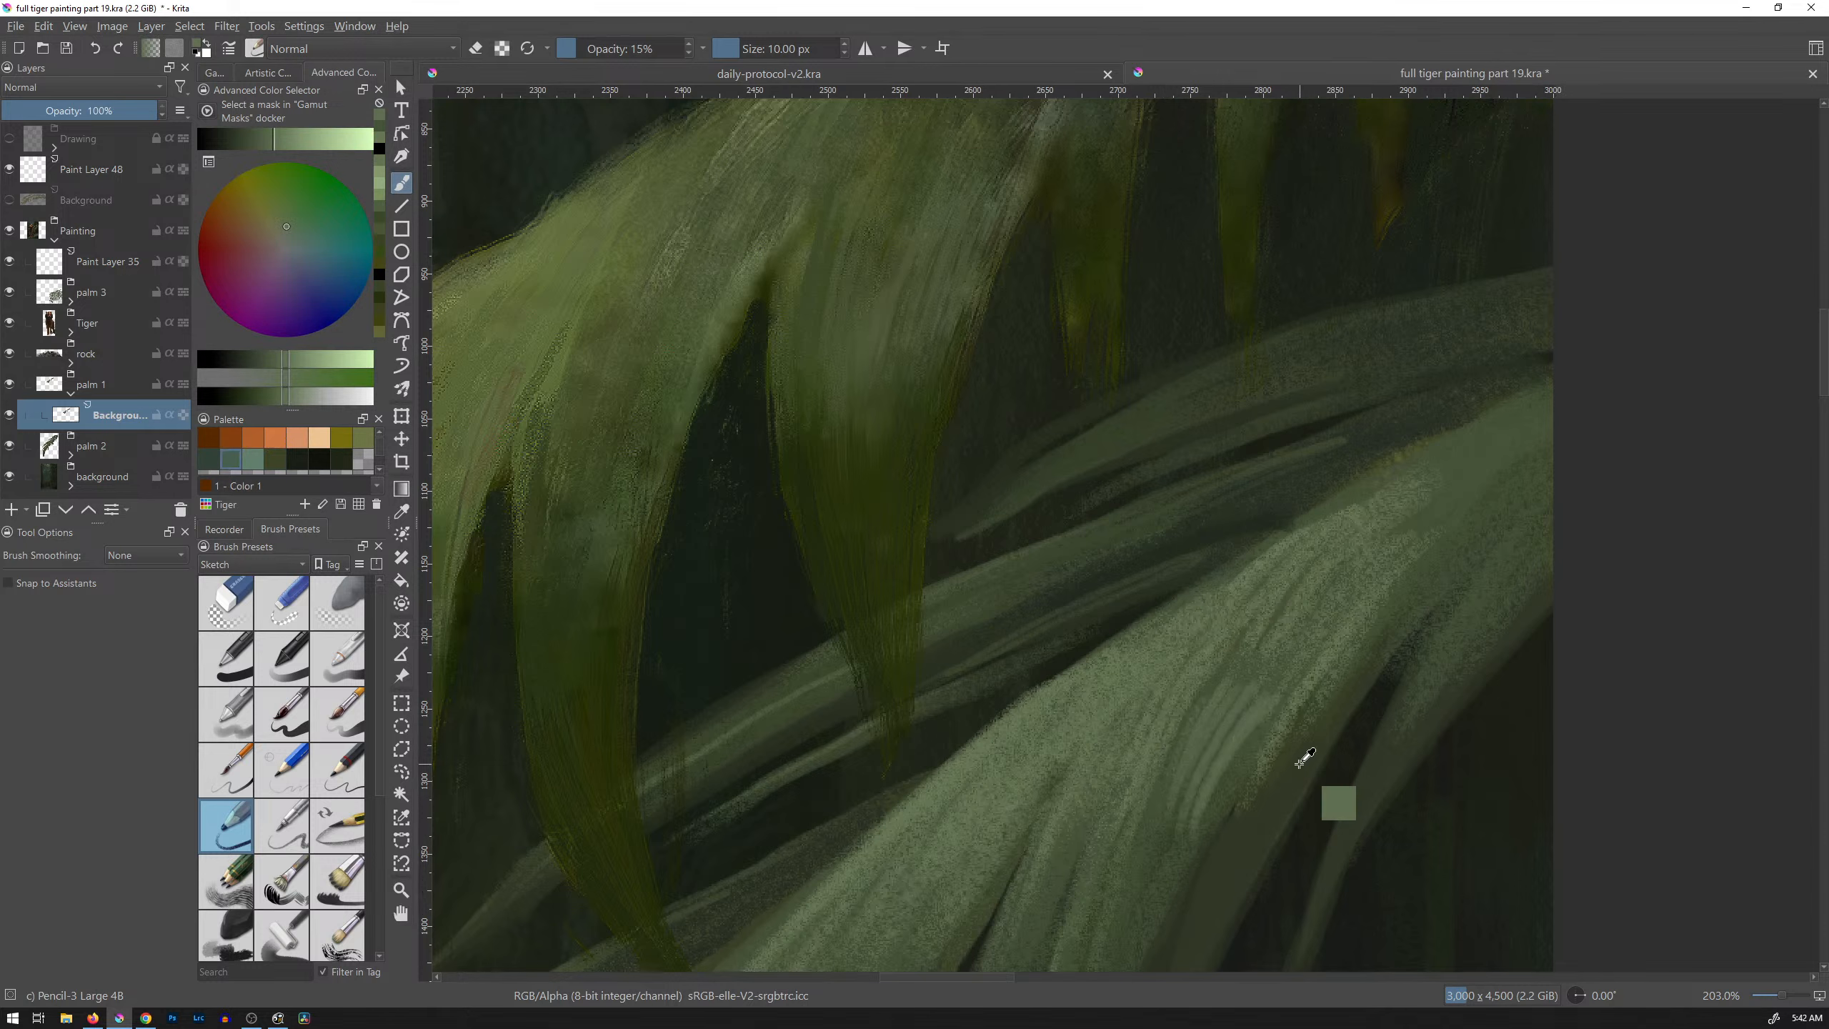
key(ctrl+z)
key(ctrl+z)
key(ctrl+z)
key(ctrl+z)
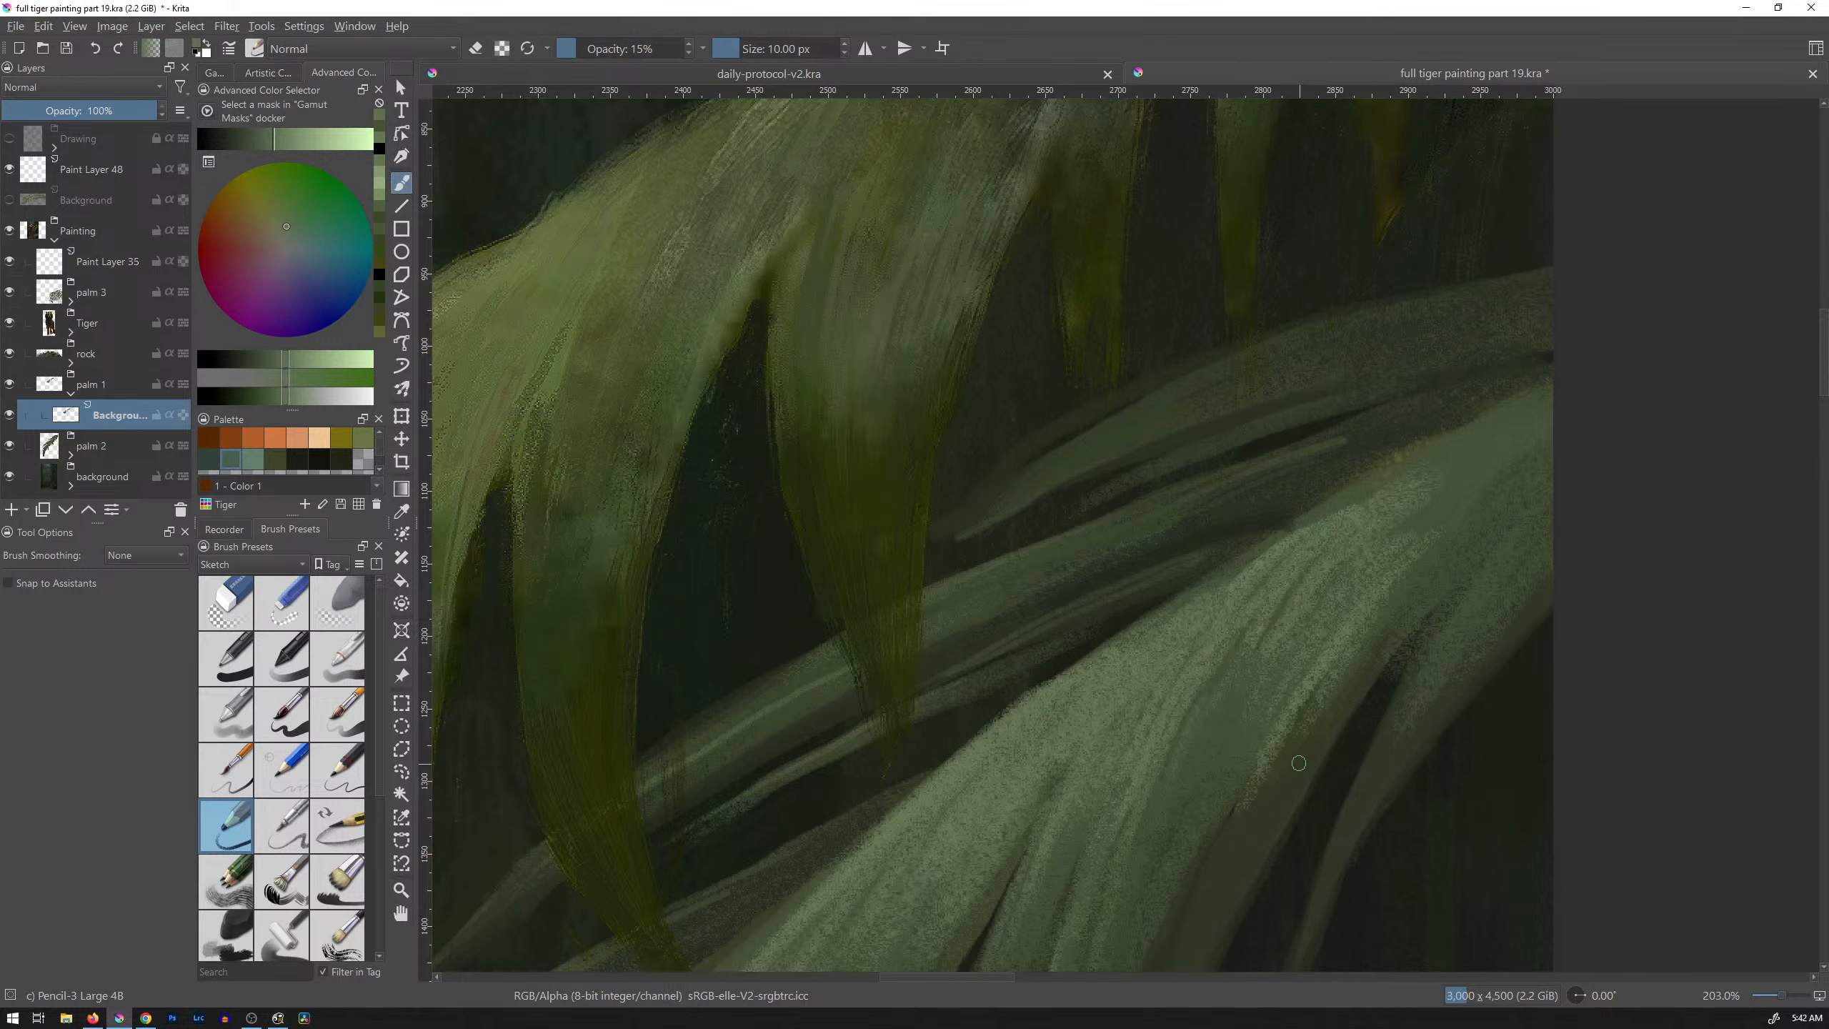
Step: Choose 001 Chris Dry Paper Texture from My Favorites, sample a frond green and reduce the brush to about 11.5 px
click(286, 570)
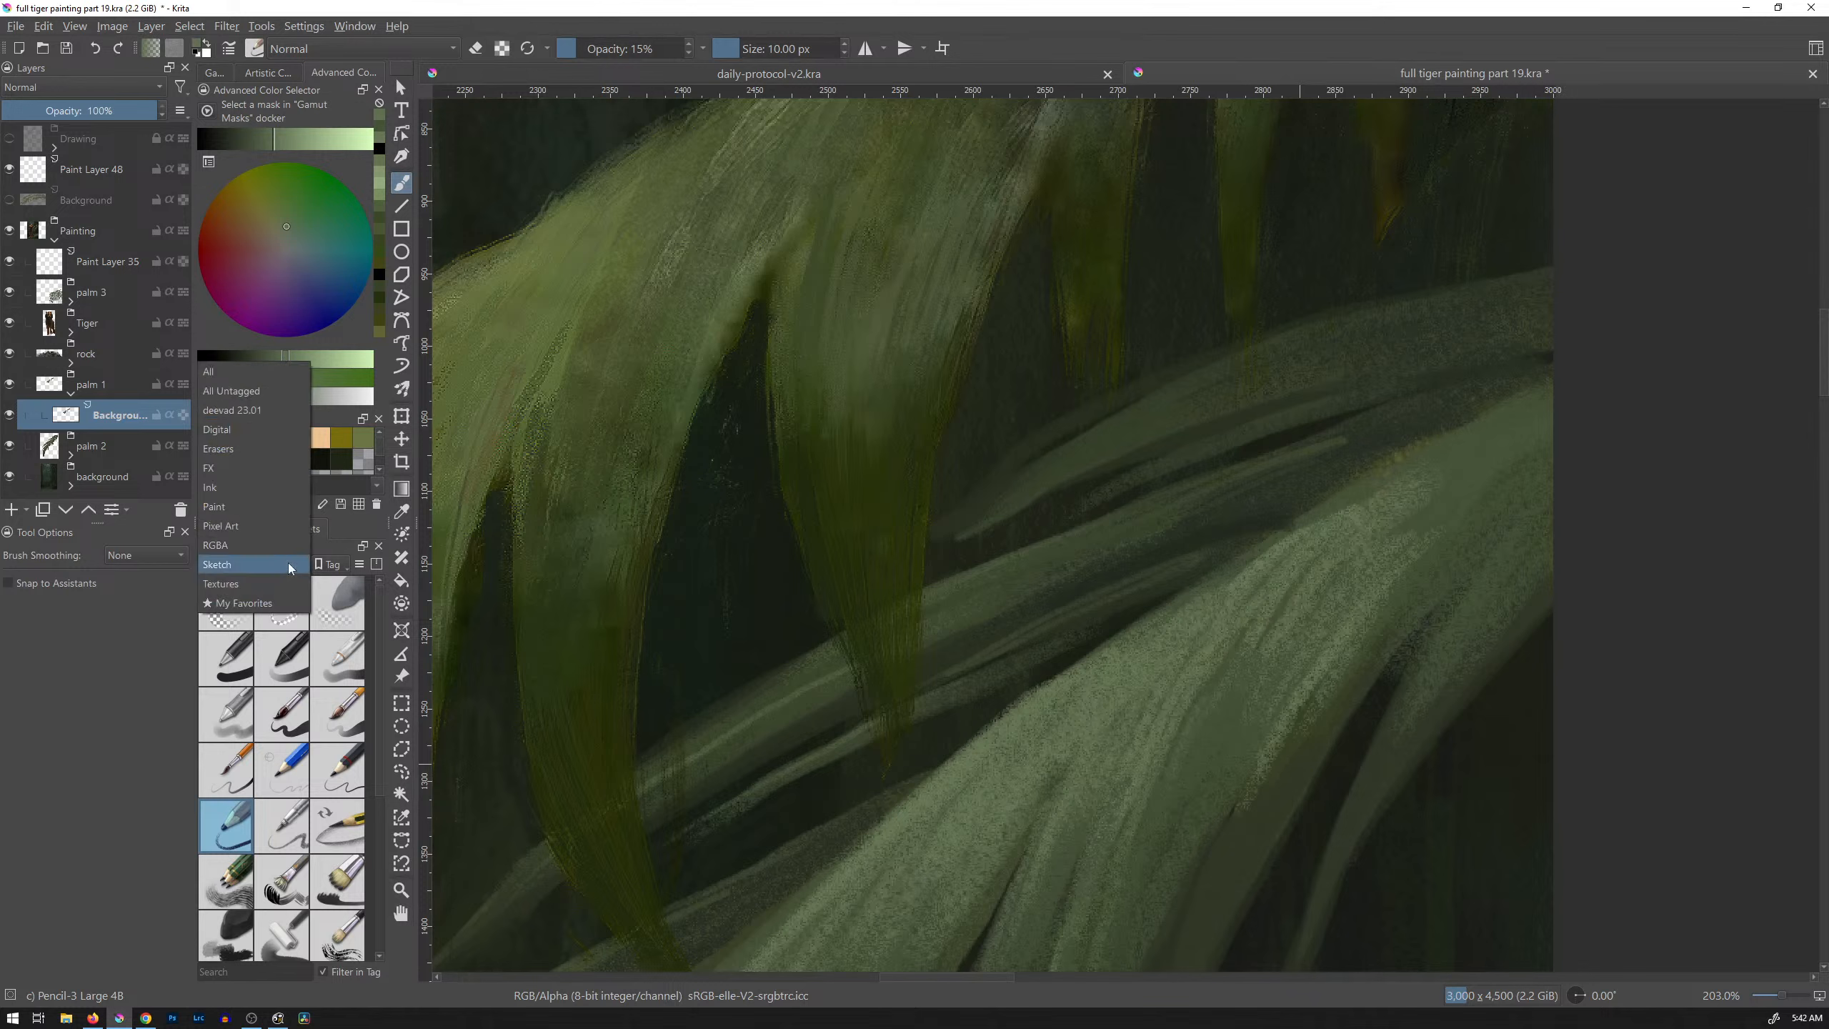
click(252, 605)
click(225, 604)
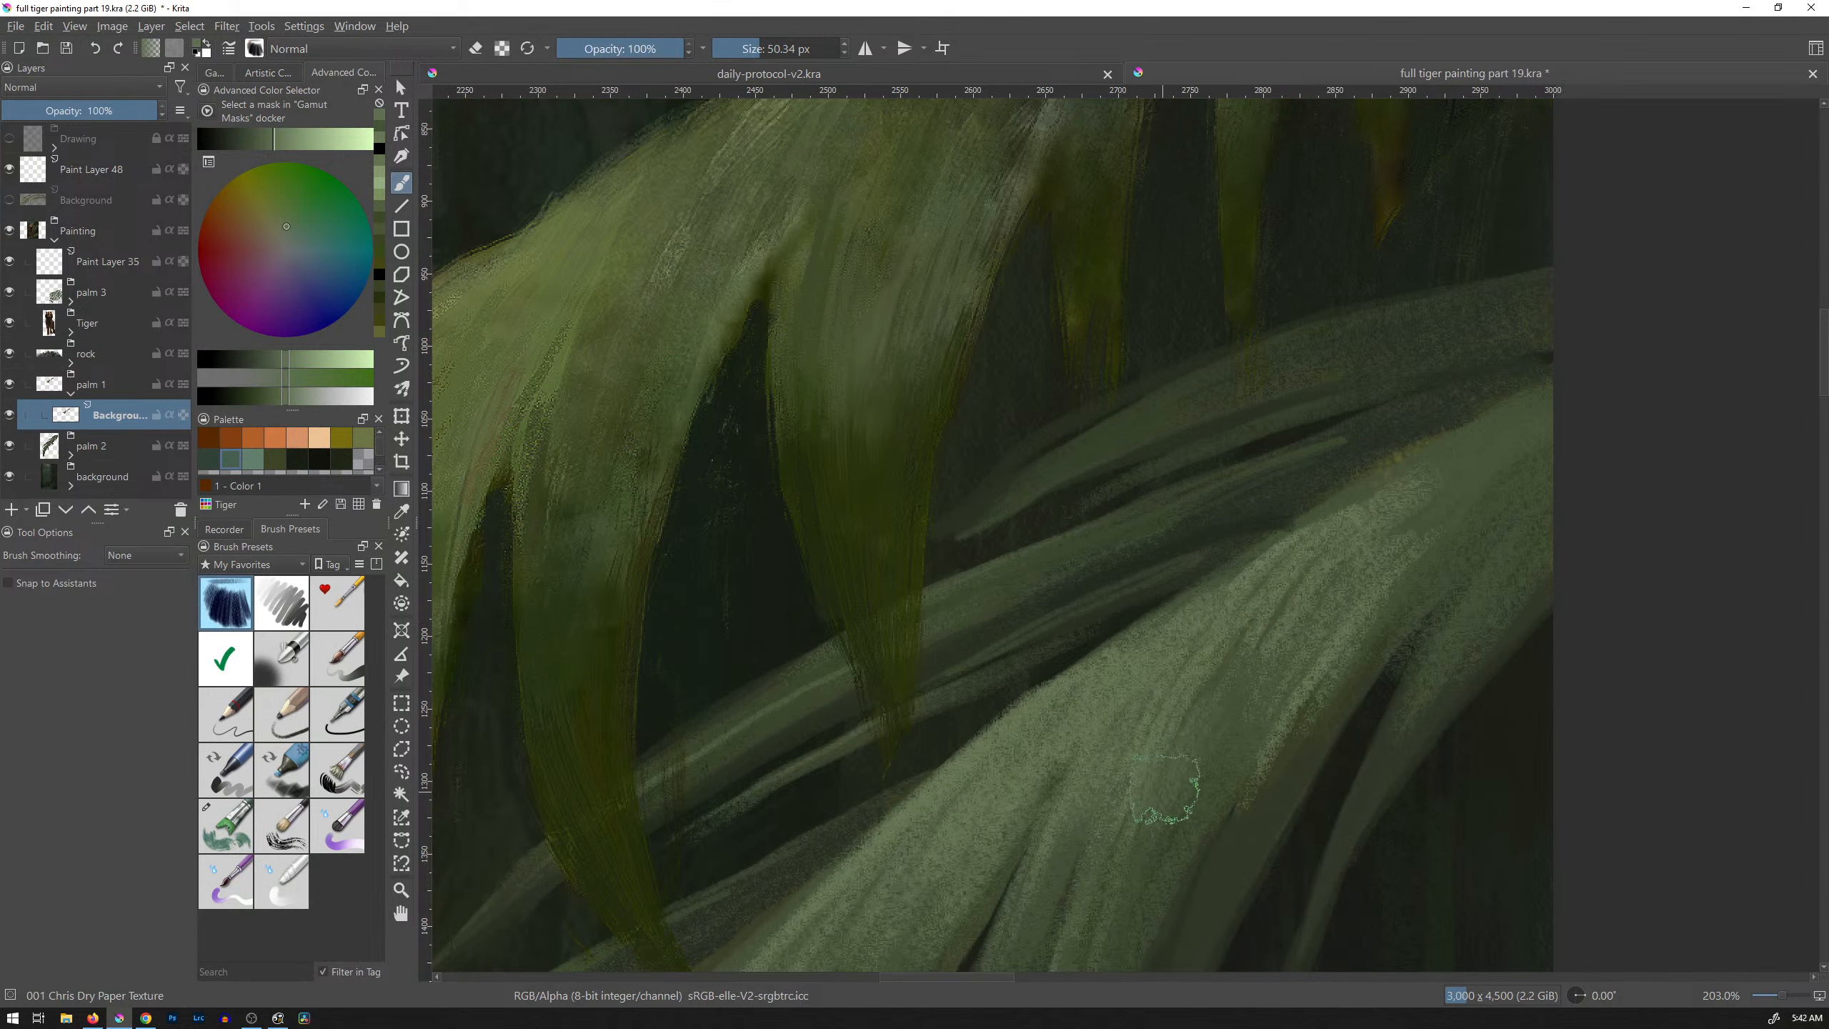
ctrl+click(1148, 762)
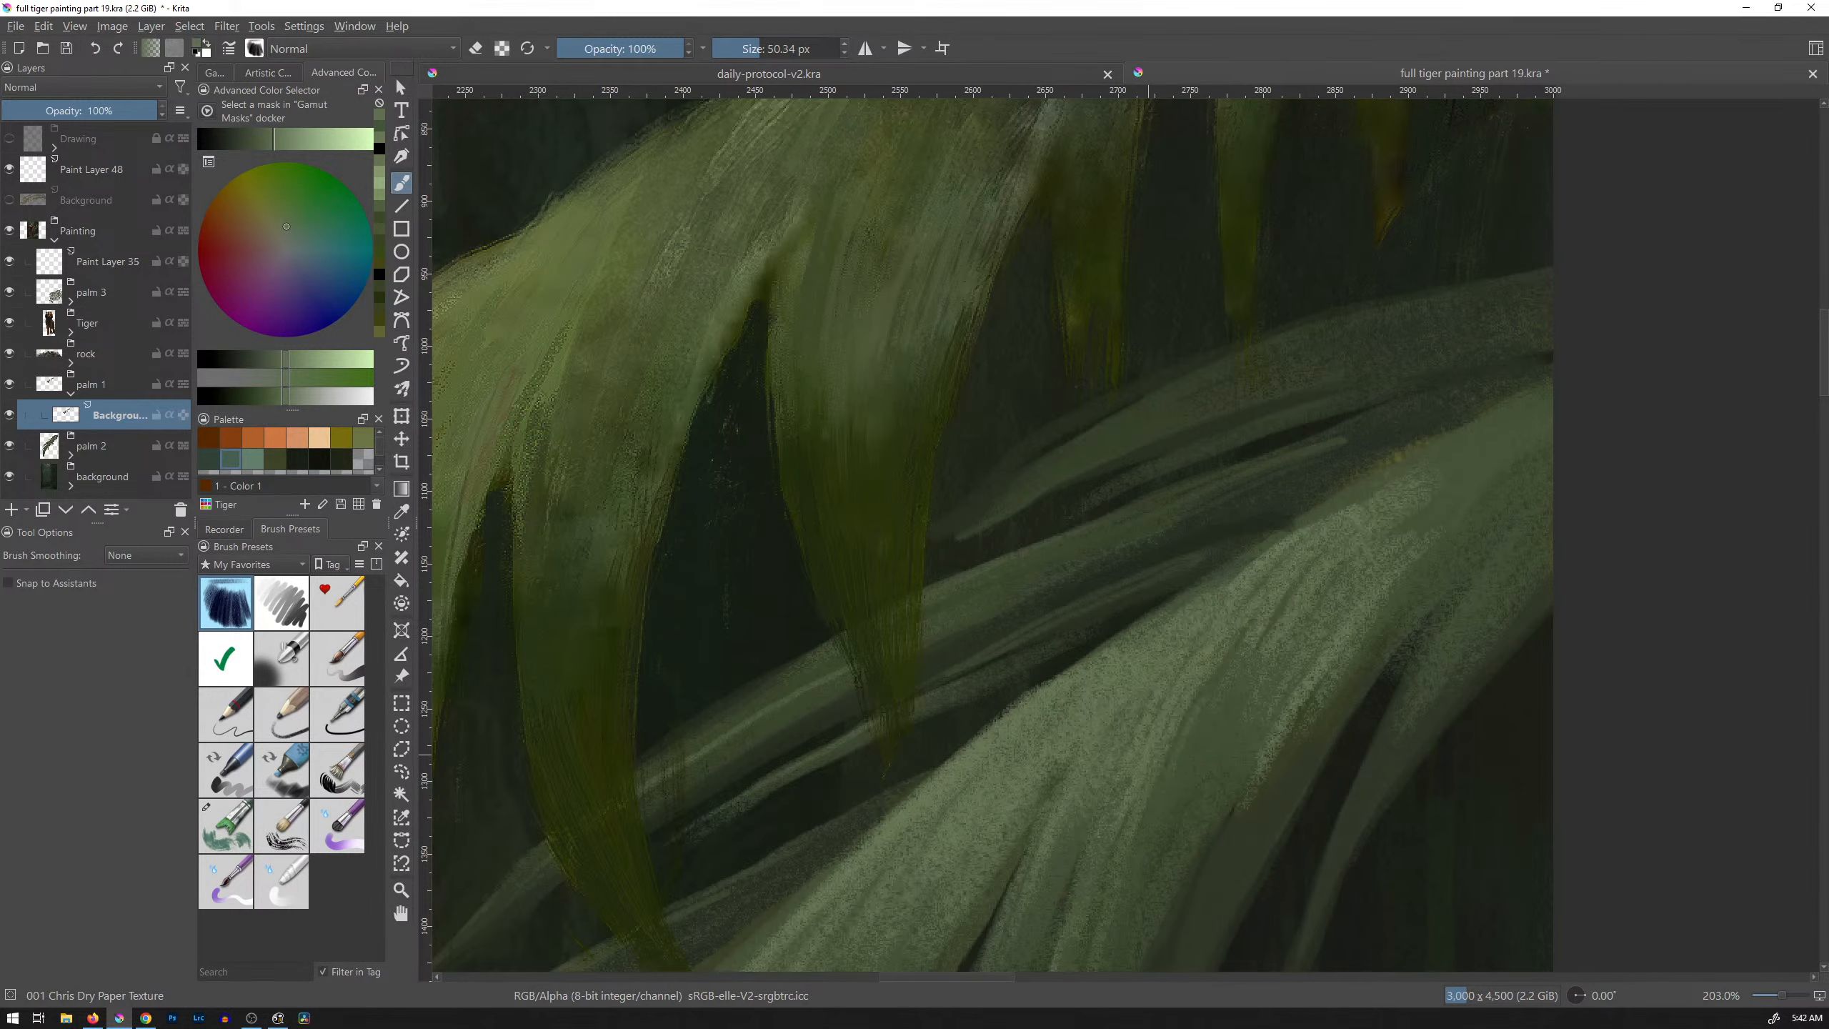
mouse_move(1197, 767)
shift+mouse_down()
mouse_move(1127, 811)
mouse_move(1141, 840)
mouse_move(1226, 697)
shift+mouse_up()
Step: Try dry paper texture strokes up the middle of the large lower frond and undo them
mouse_move(1176, 796)
mouse_down()
mouse_move(1236, 694)
mouse_move(1222, 726)
mouse_up()
drag(1173, 843, 1278, 676)
drag(1186, 807, 1265, 663)
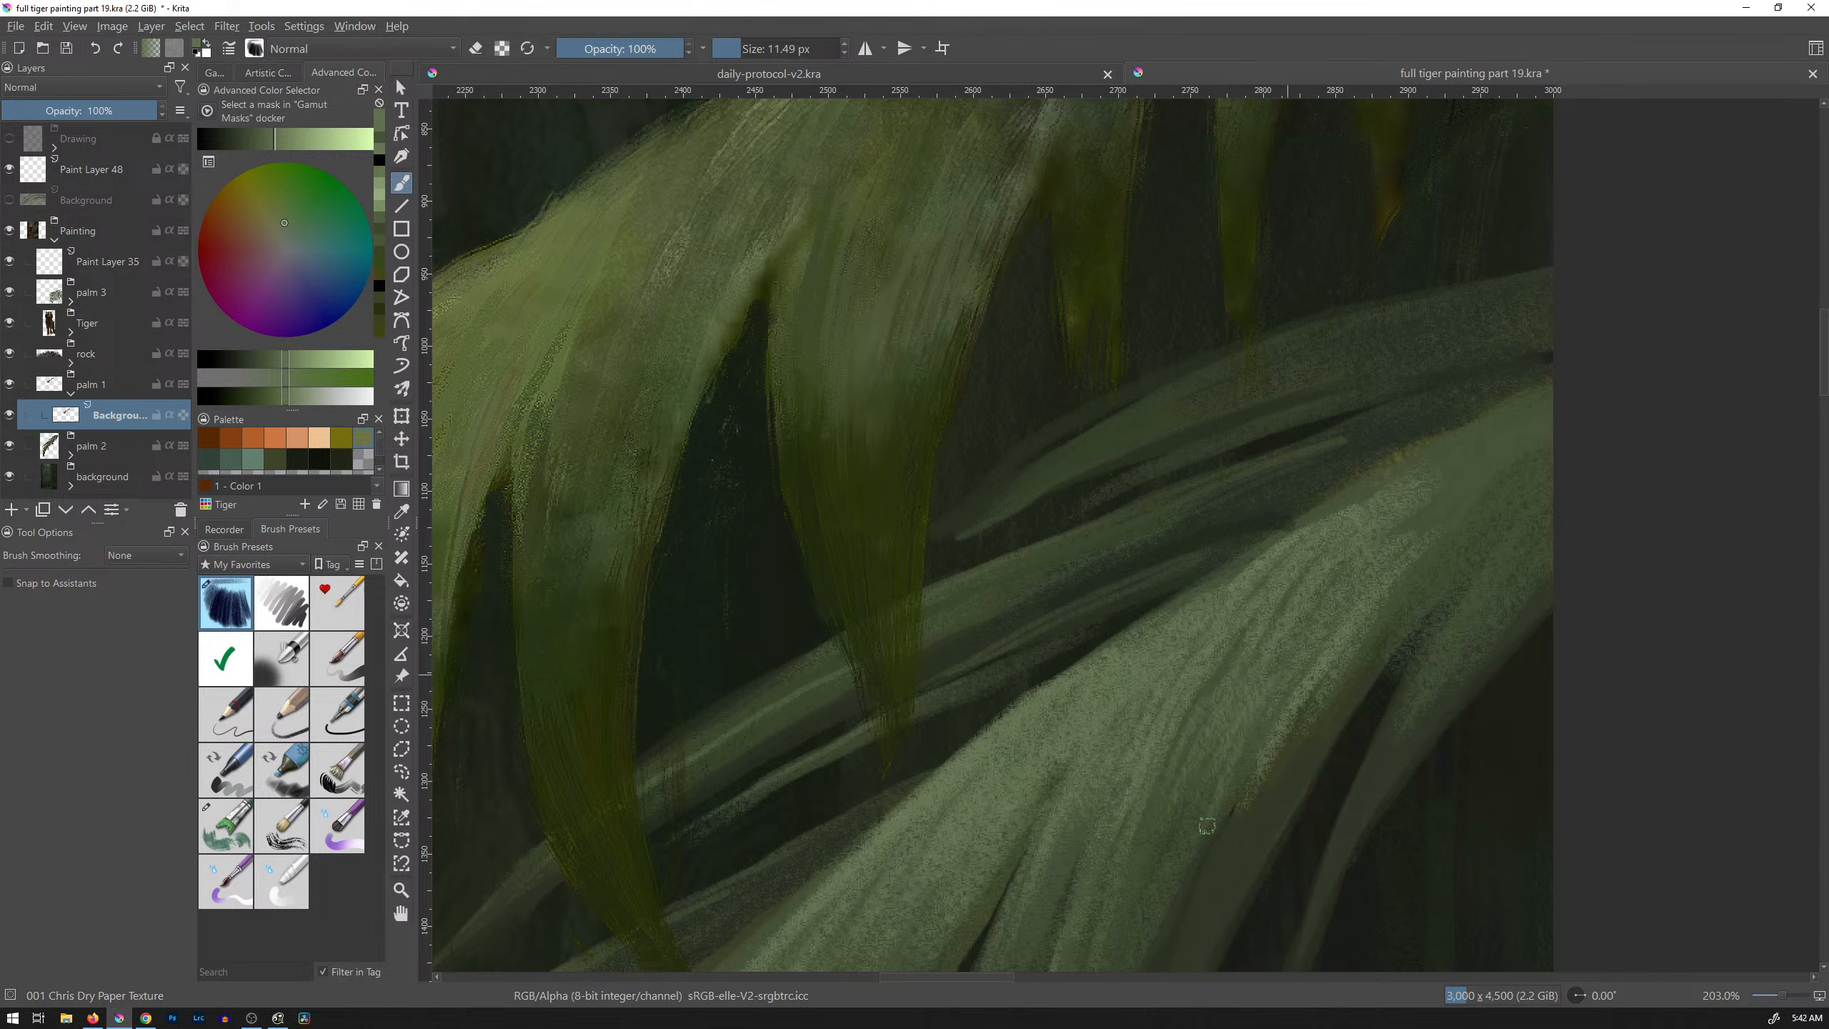
ctrl+click(1327, 671)
key(ctrl+z)
key(ctrl+z)
key(ctrl+z)
key(ctrl+z)
key(ctrl+z)
key(ctrl+z)
Step: Try the dry paper texture along the large frond's lower edge in a color sampled beside it, and undo the strokes
key(ctrl)
key(ctrl)
key(ctrl)
ctrl+click(1329, 681)
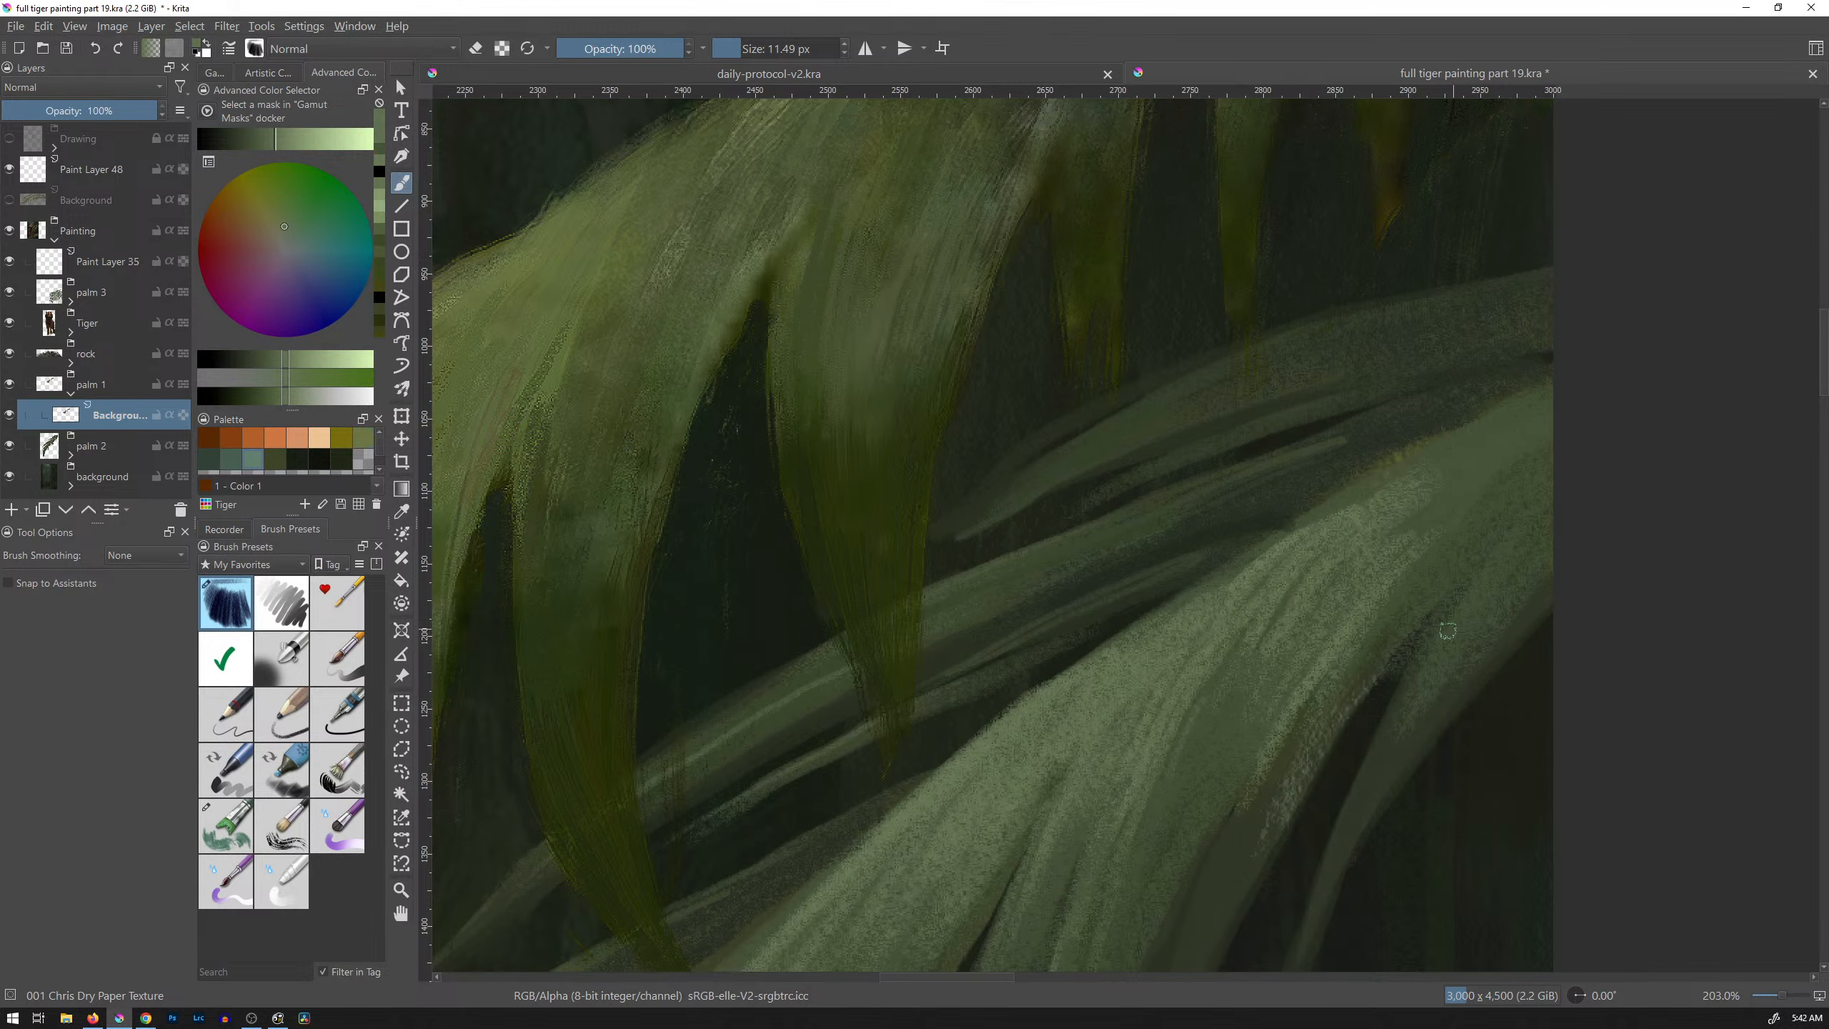
key(ctrl+z)
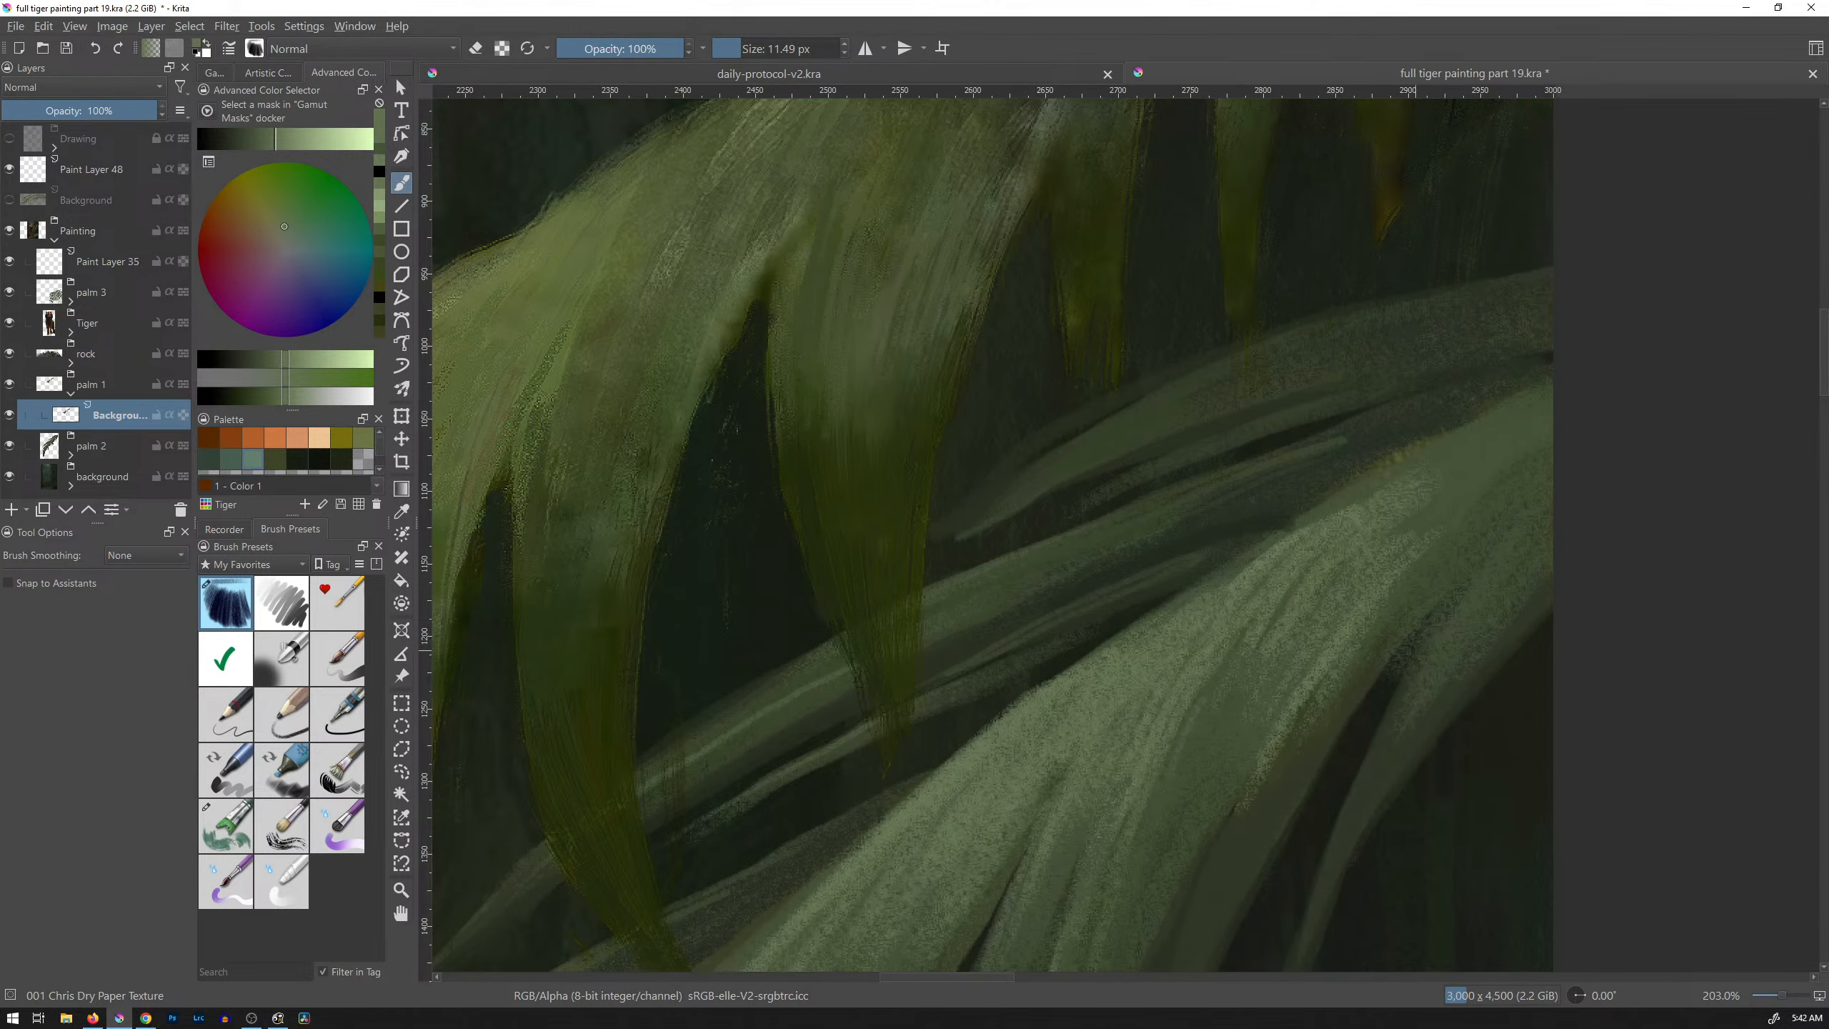
Step: Inspect the dry paper brush's texture pattern settings while painting test strokes across the large lower frond, and close the brush editor
click(231, 49)
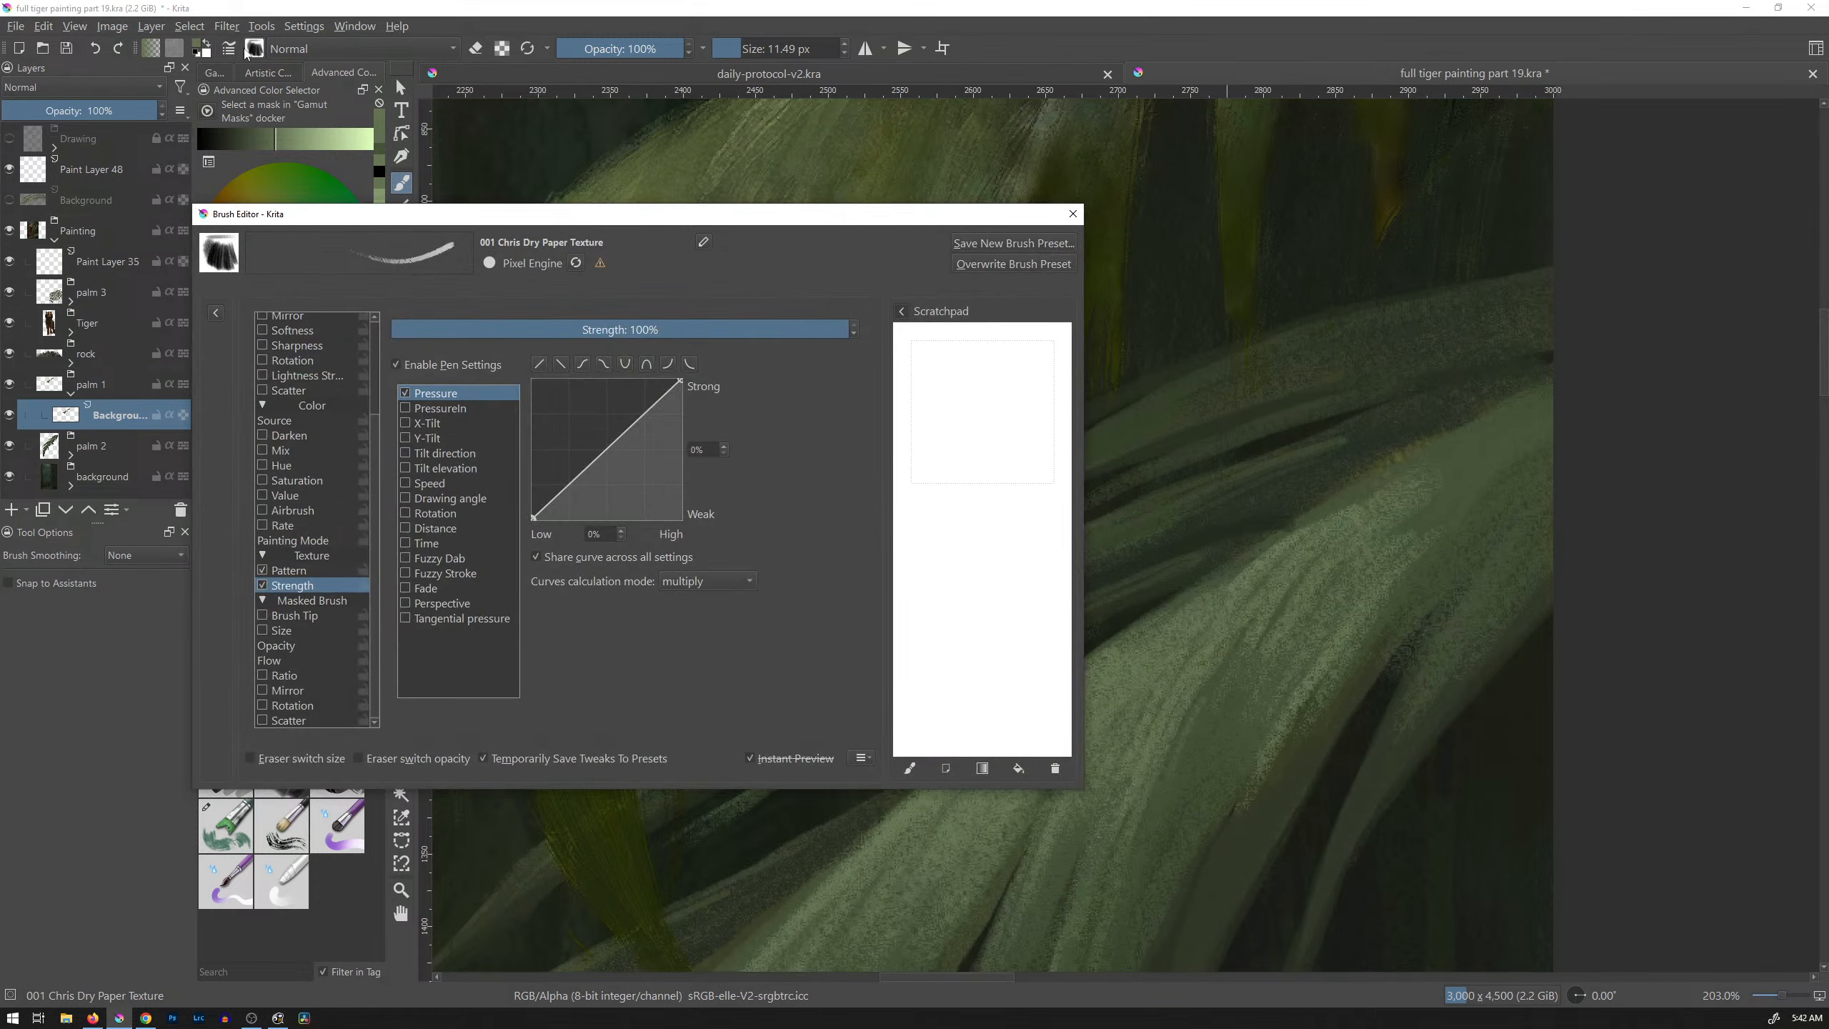
click(317, 570)
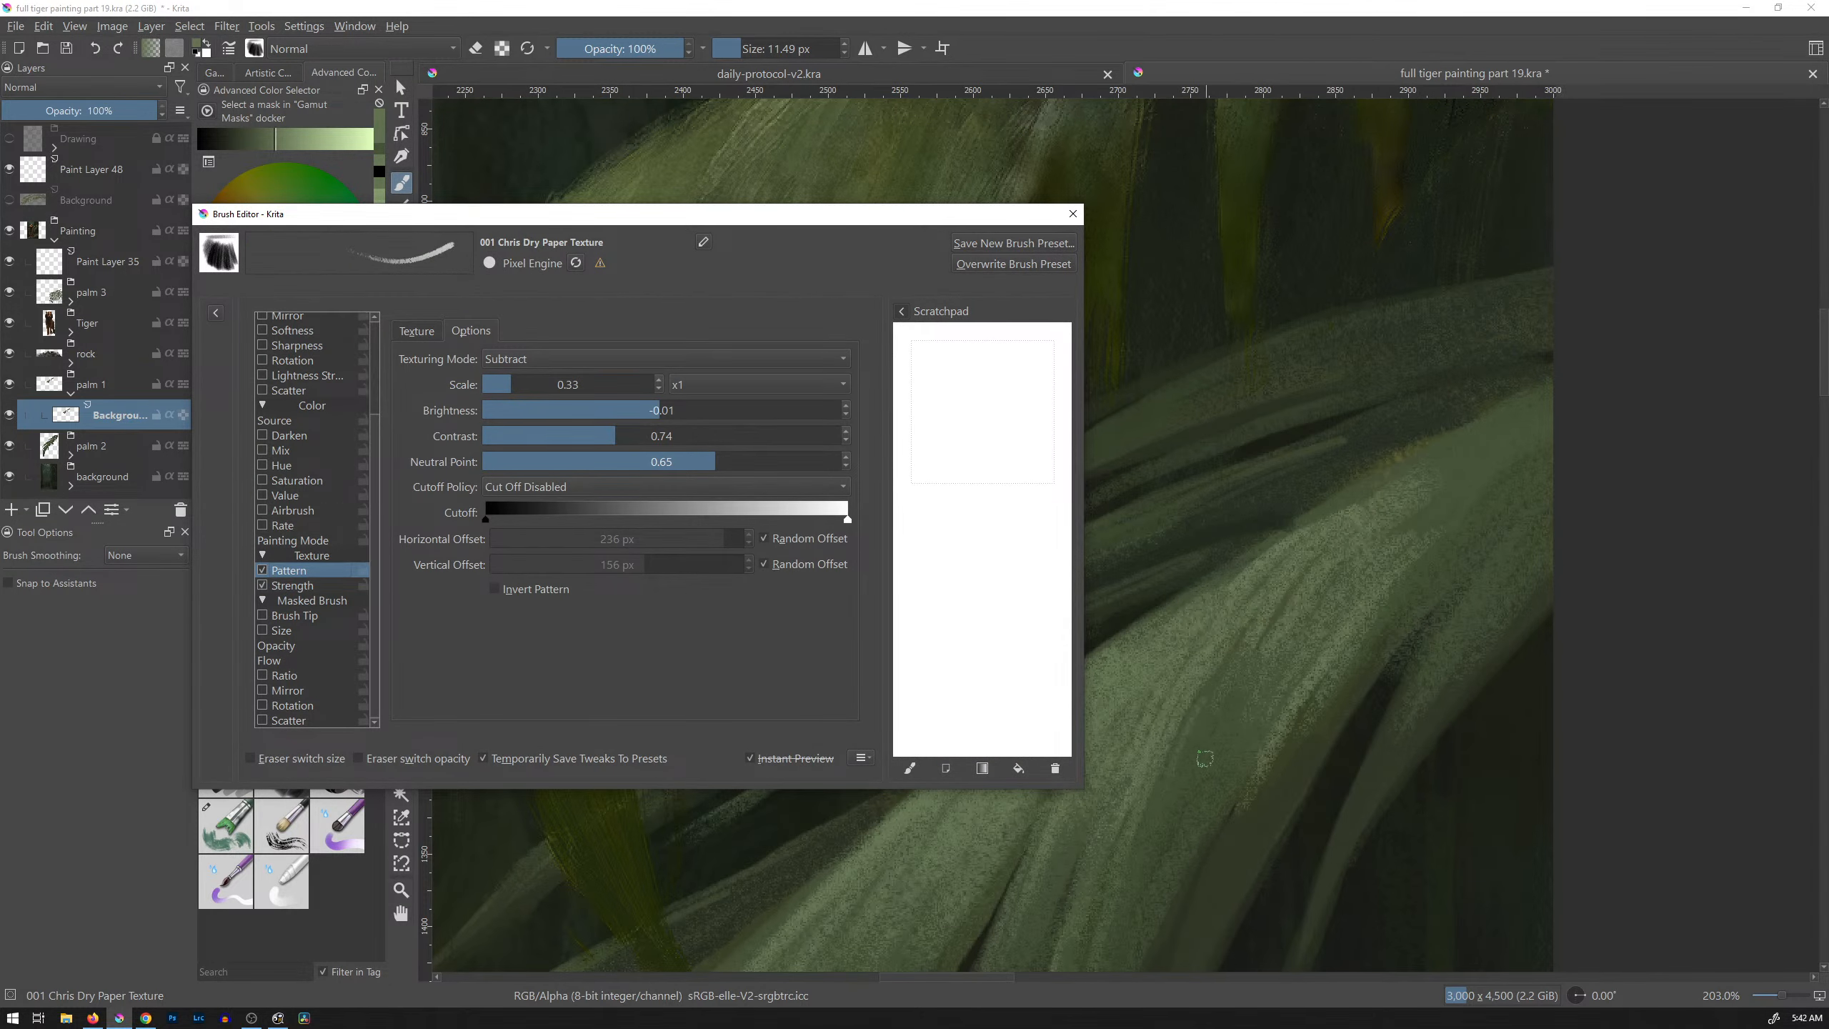
drag(1205, 758, 1271, 693)
mouse_move(1207, 796)
mouse_down()
mouse_move(1275, 689)
mouse_move(1279, 710)
mouse_move(1293, 691)
mouse_up()
drag(1232, 775, 1310, 667)
drag(1246, 767, 1350, 592)
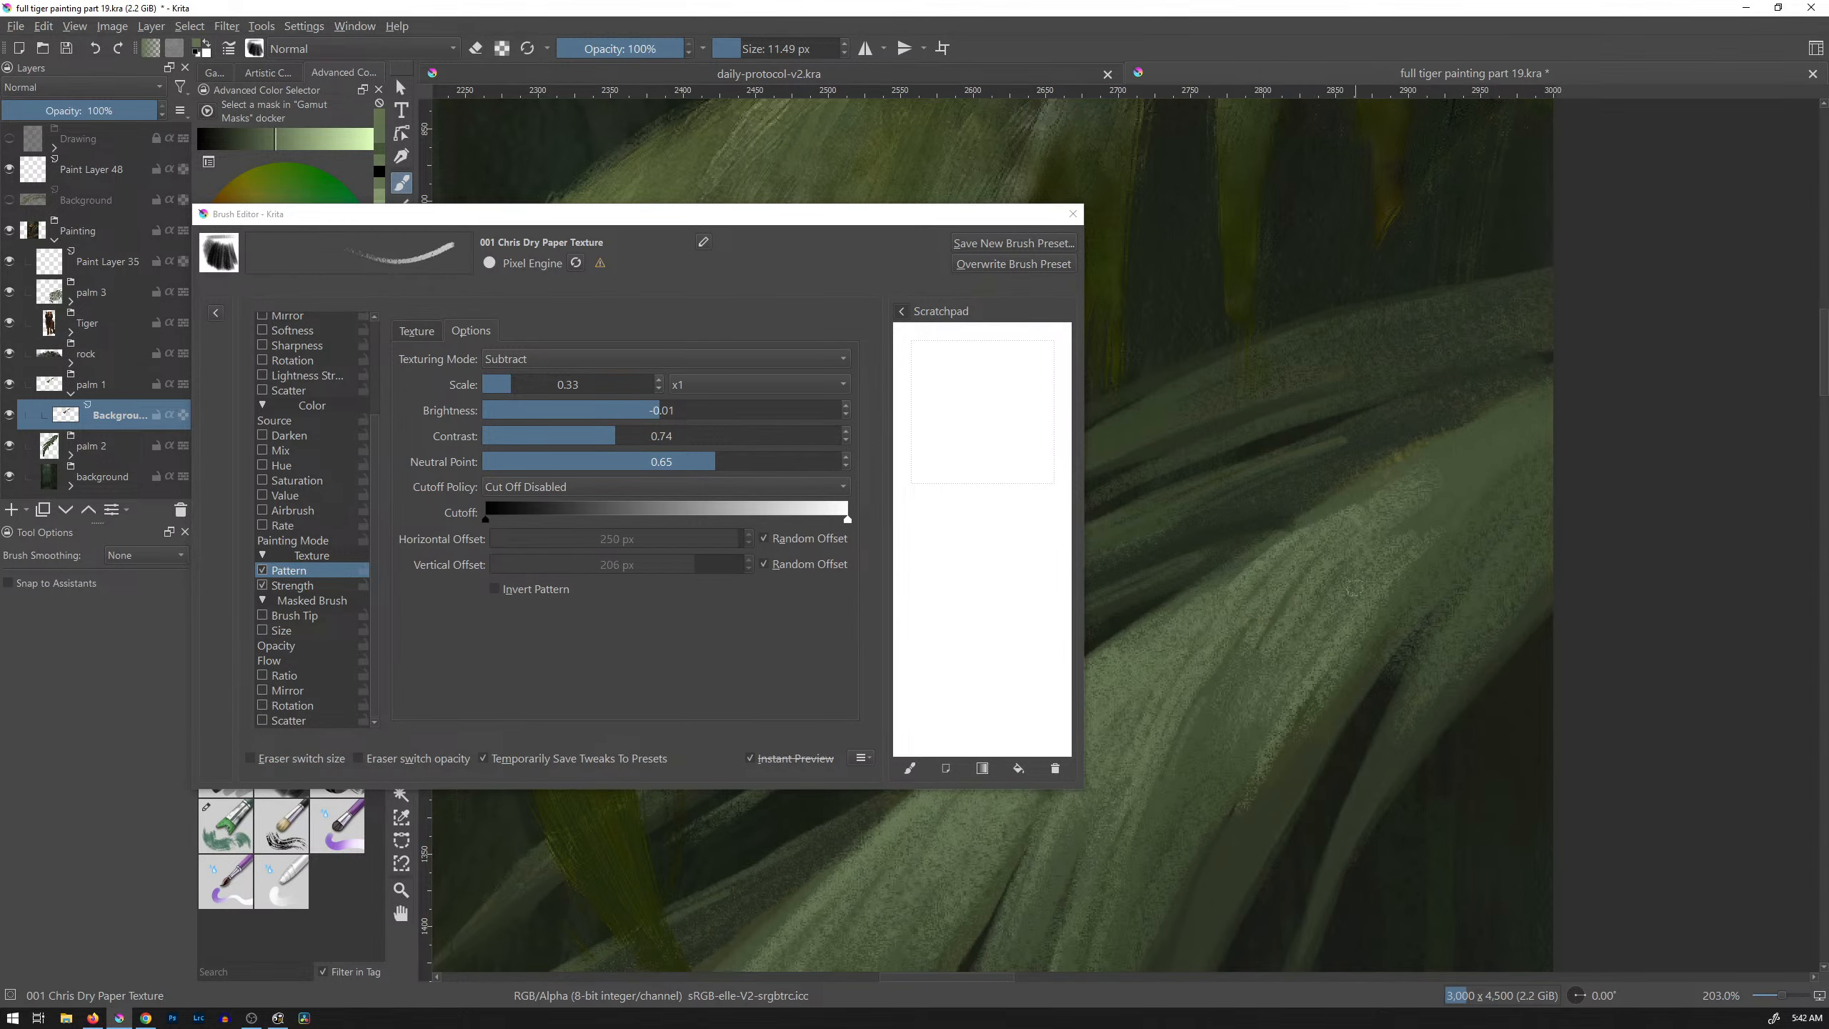
key(F5)
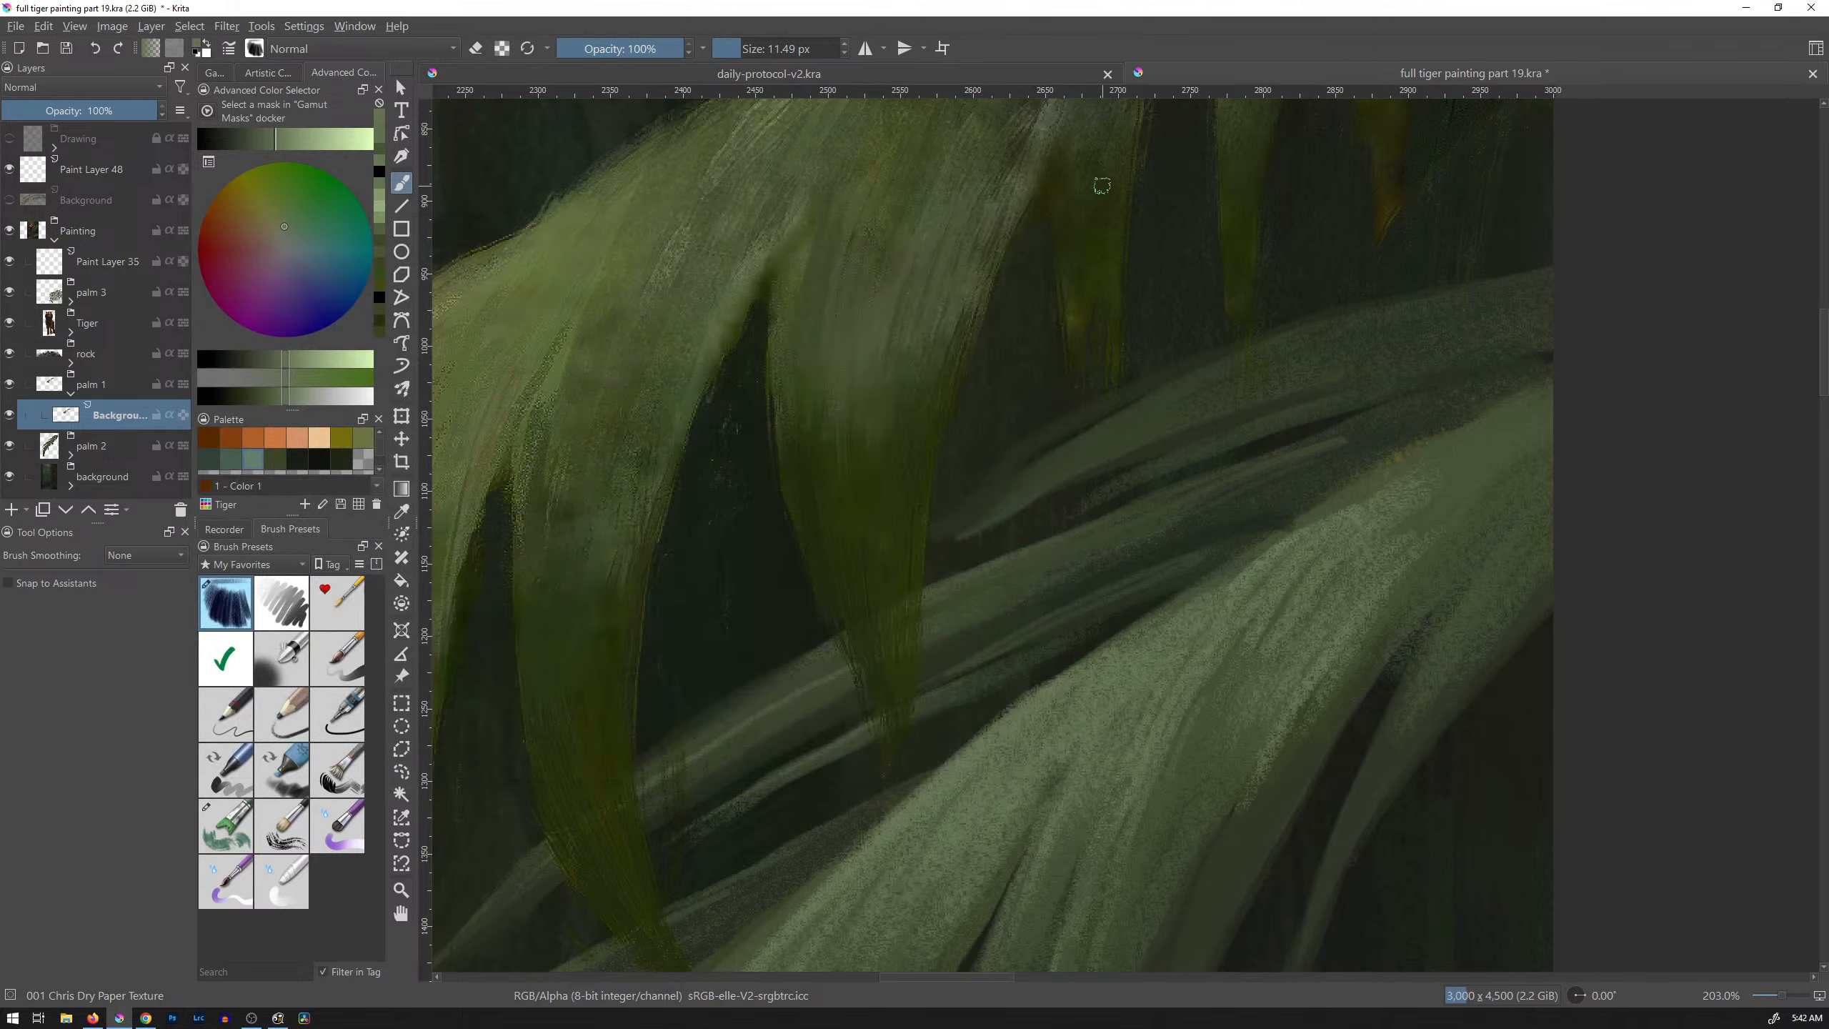
Step: Paint dry paper texture over the broad part of the upper frond in greens sampled from it, at about 41.3 px and 15.8 px
scroll(1094, 319, down, 4)
drag(1131, 265, 1147, 511)
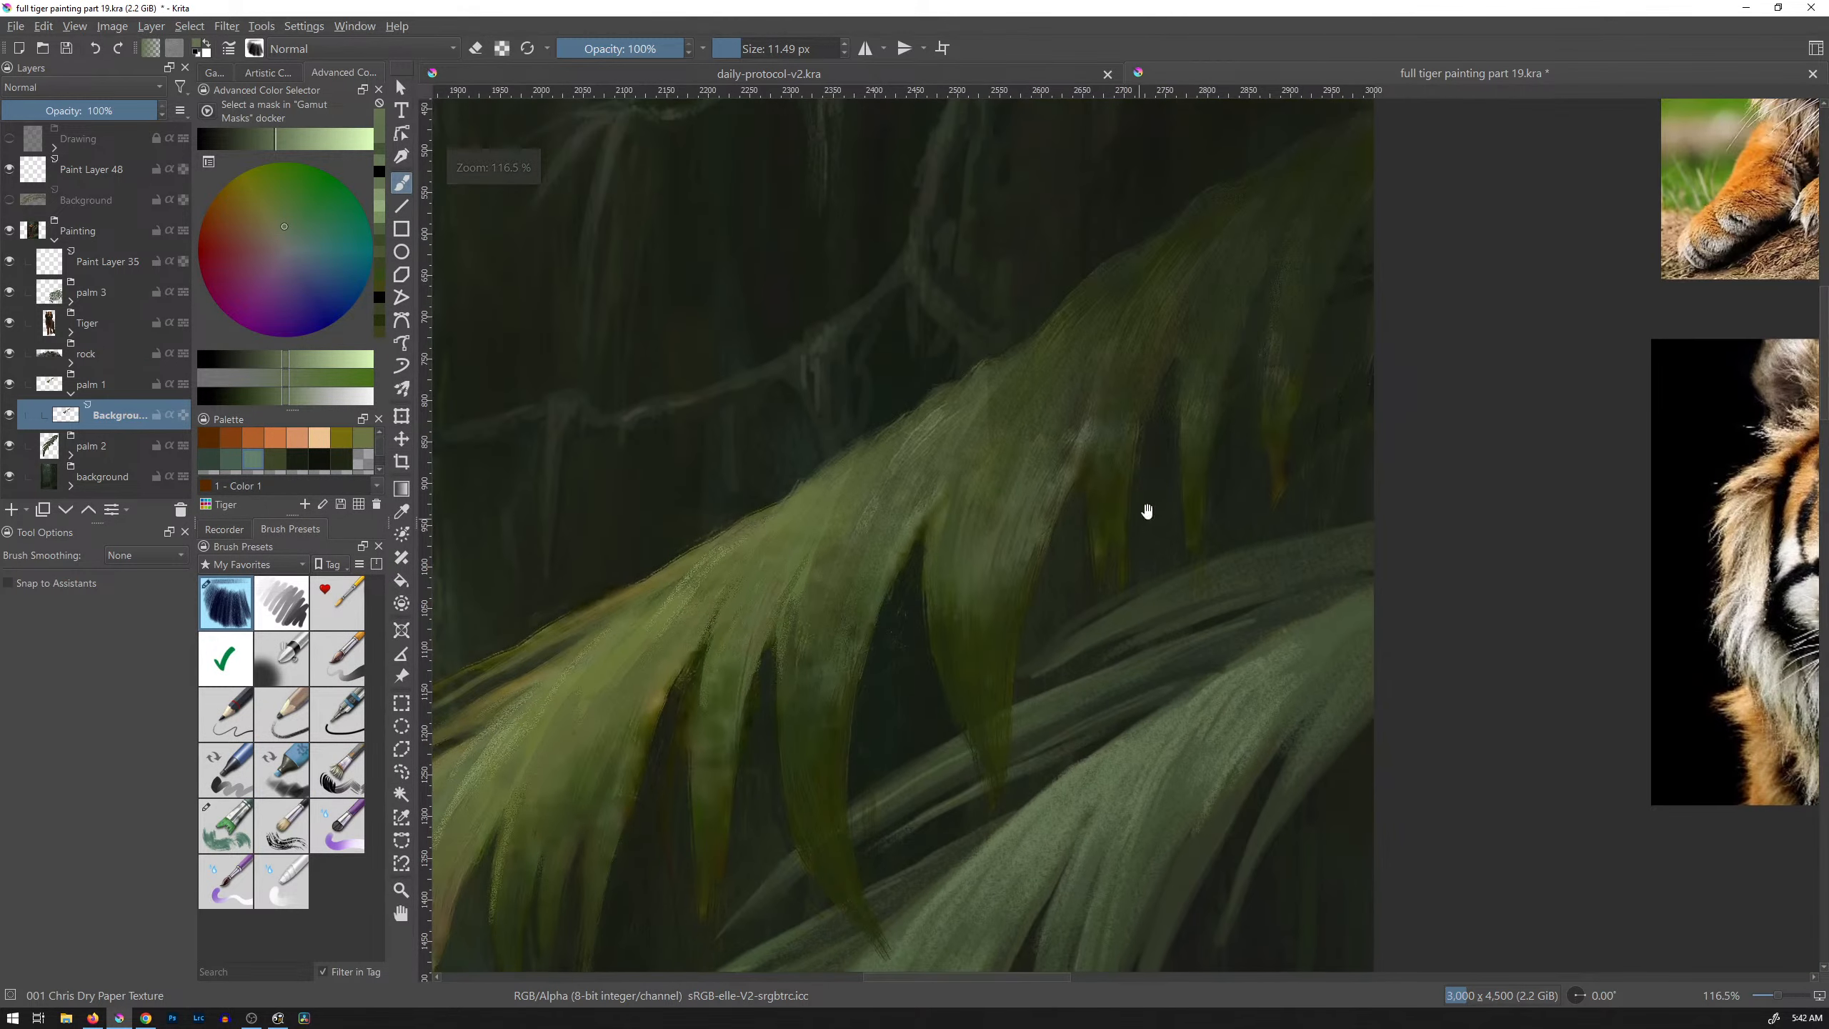
scroll(1141, 533, up, 2)
ctrl+click(1023, 364)
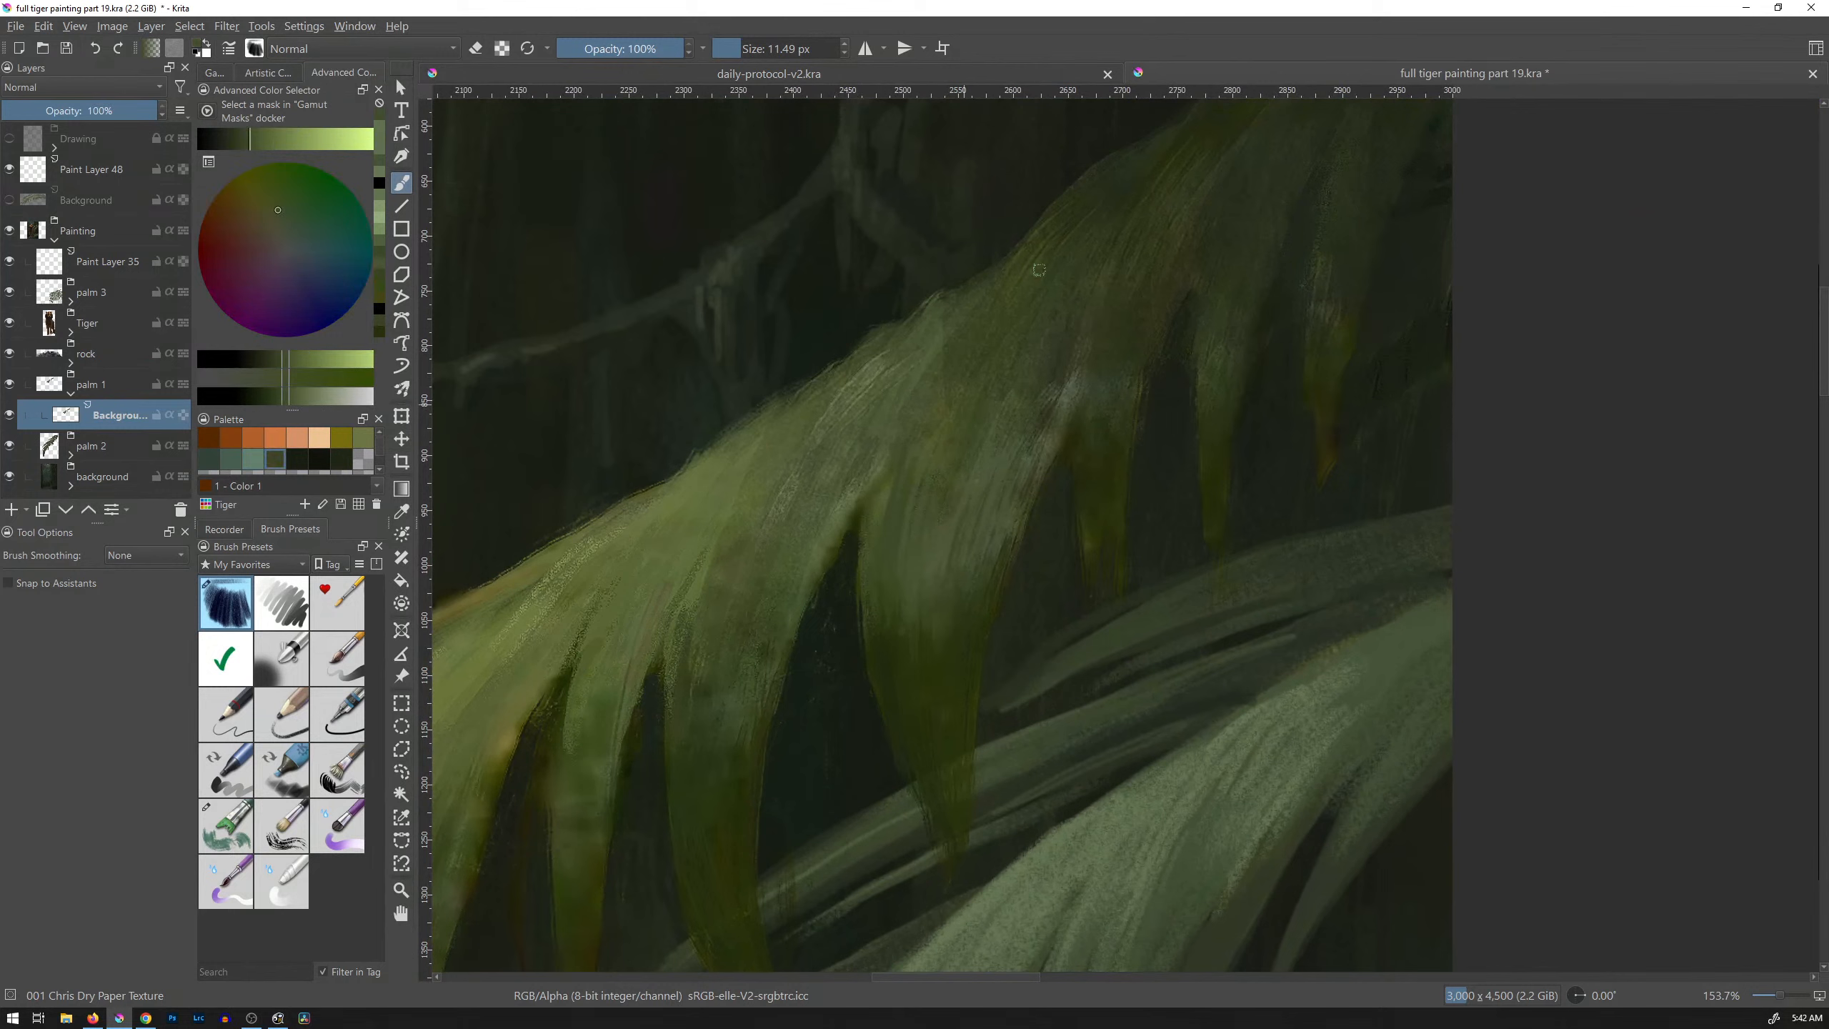
drag(982, 381, 1040, 337)
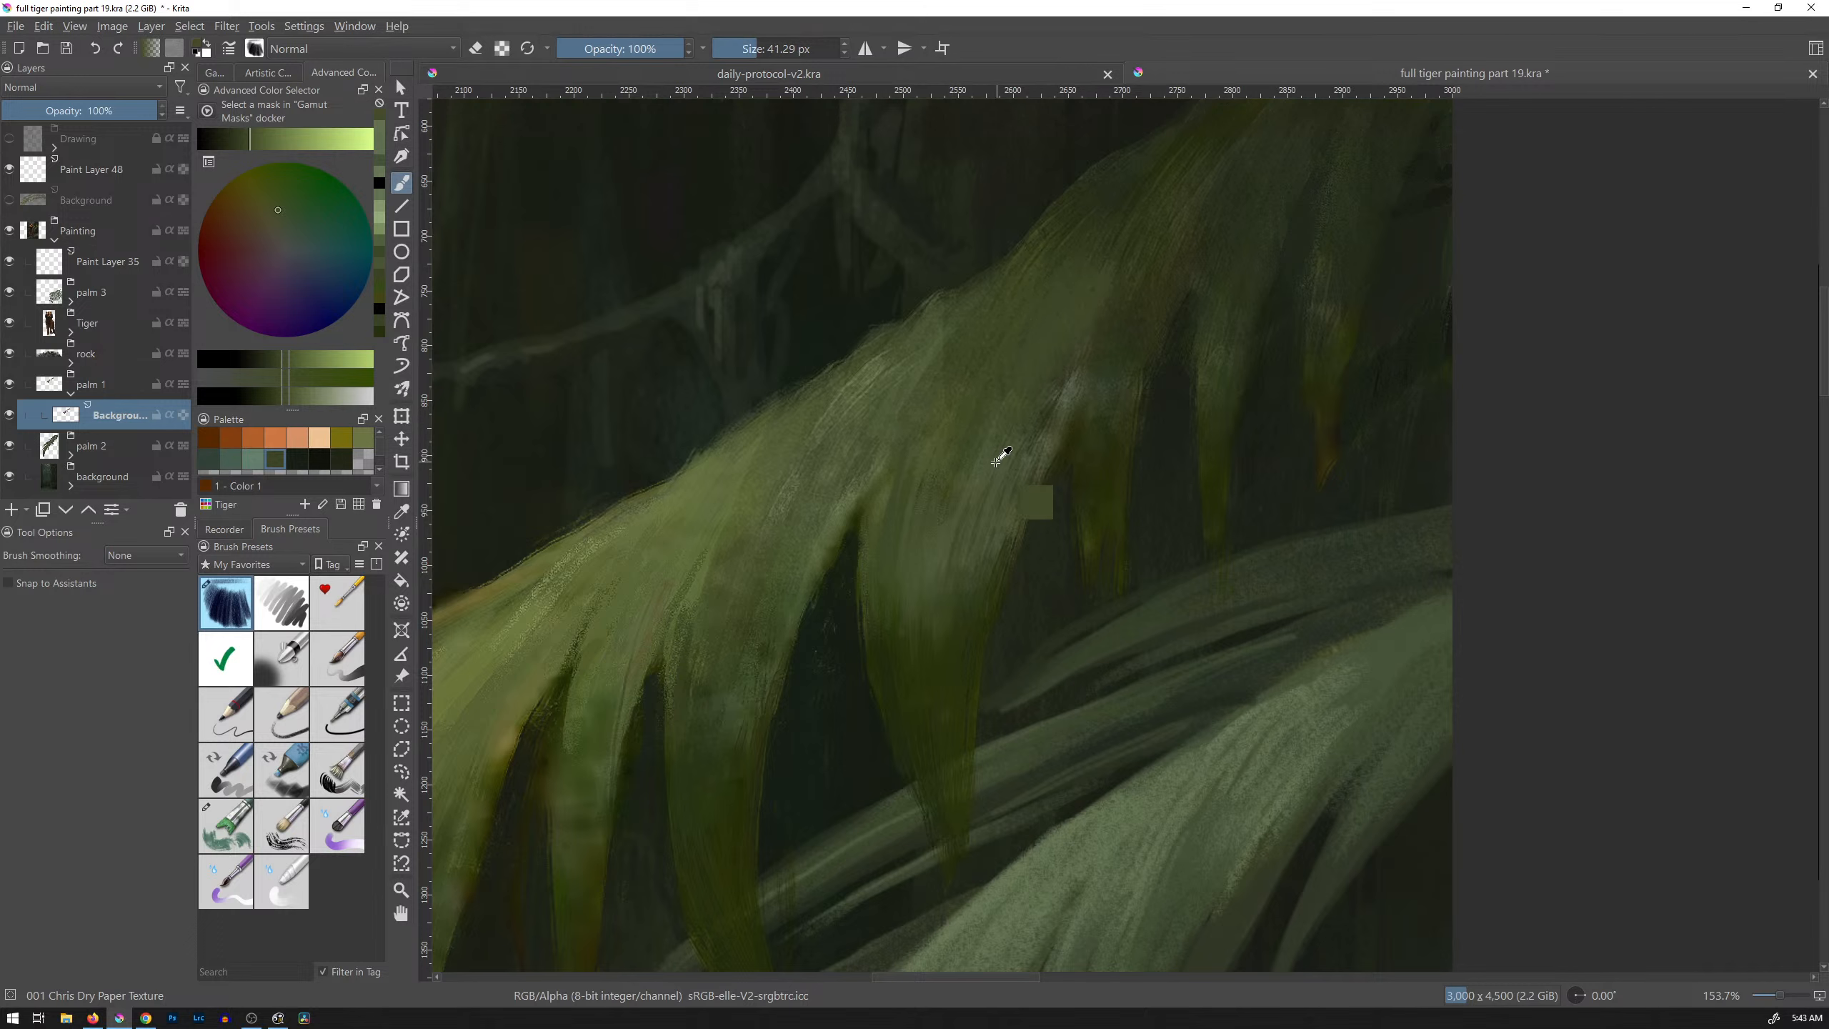
ctrl+click(990, 460)
drag(1100, 332, 1008, 428)
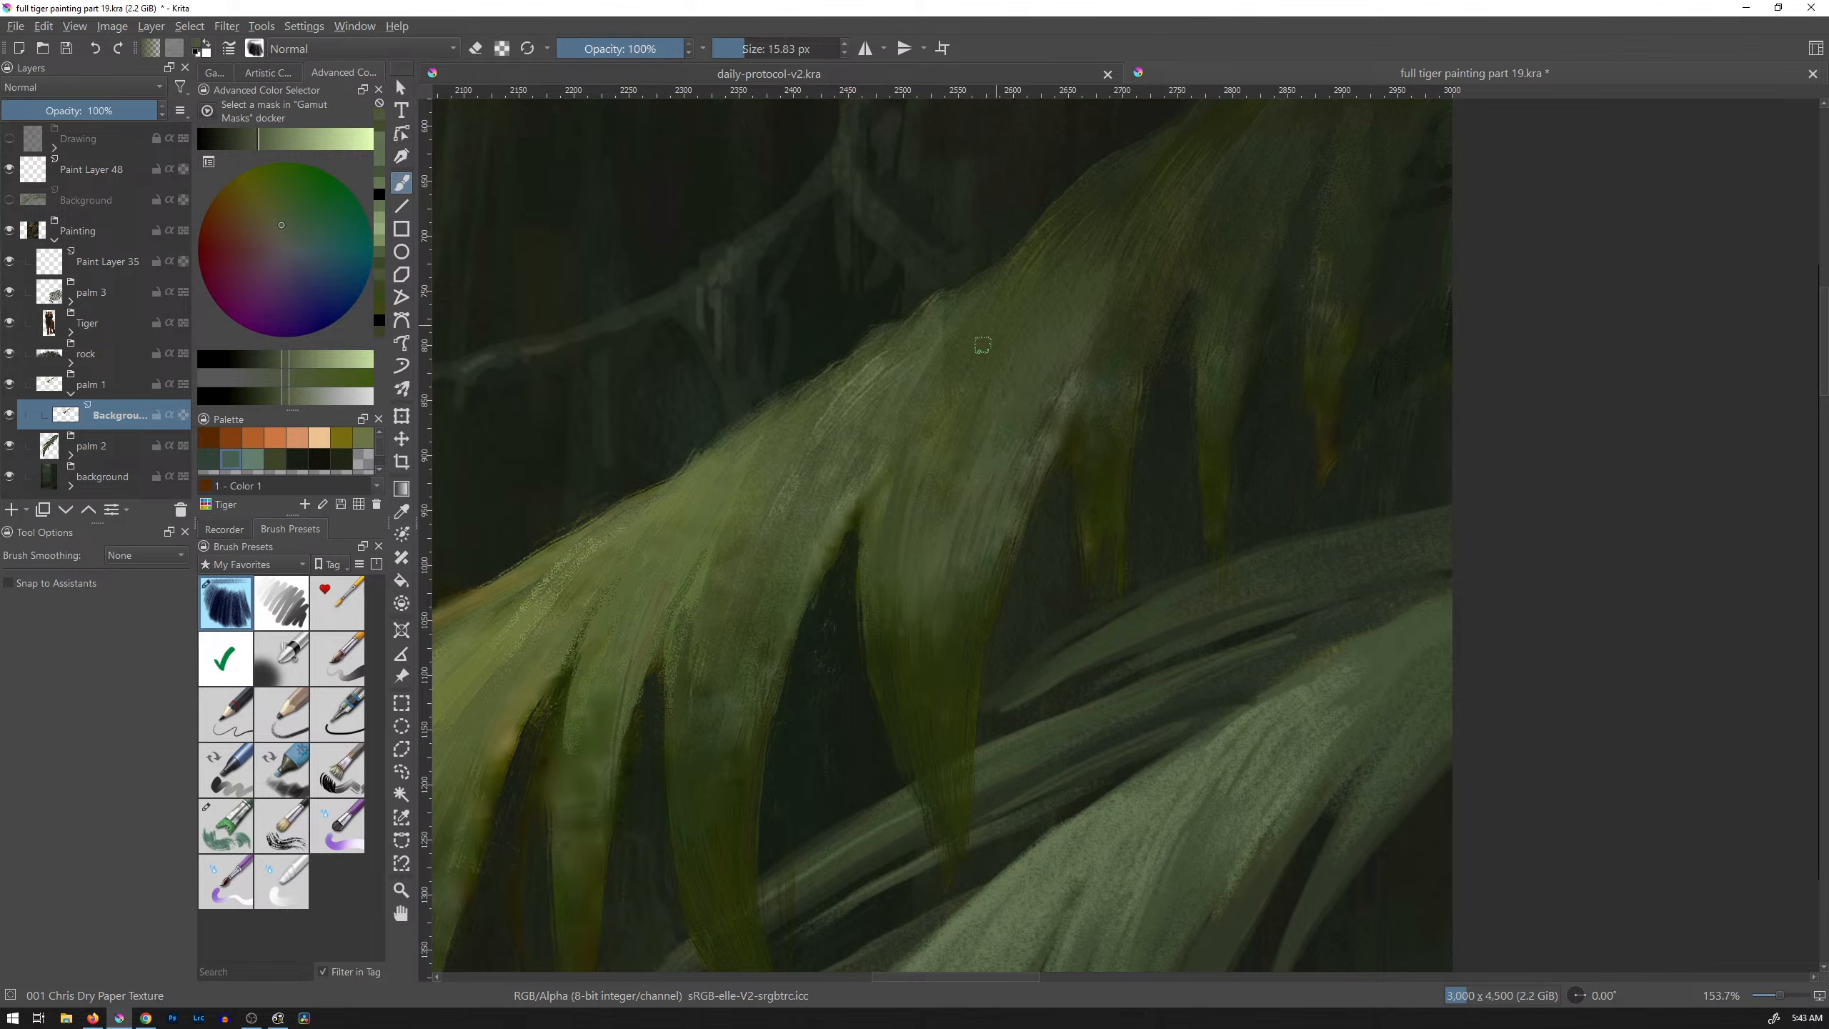
Step: Continue the dry paper texture around the upper frond's leaflet bases, resampling light and dark greens from the surrounding leaf
ctrl+click(852, 503)
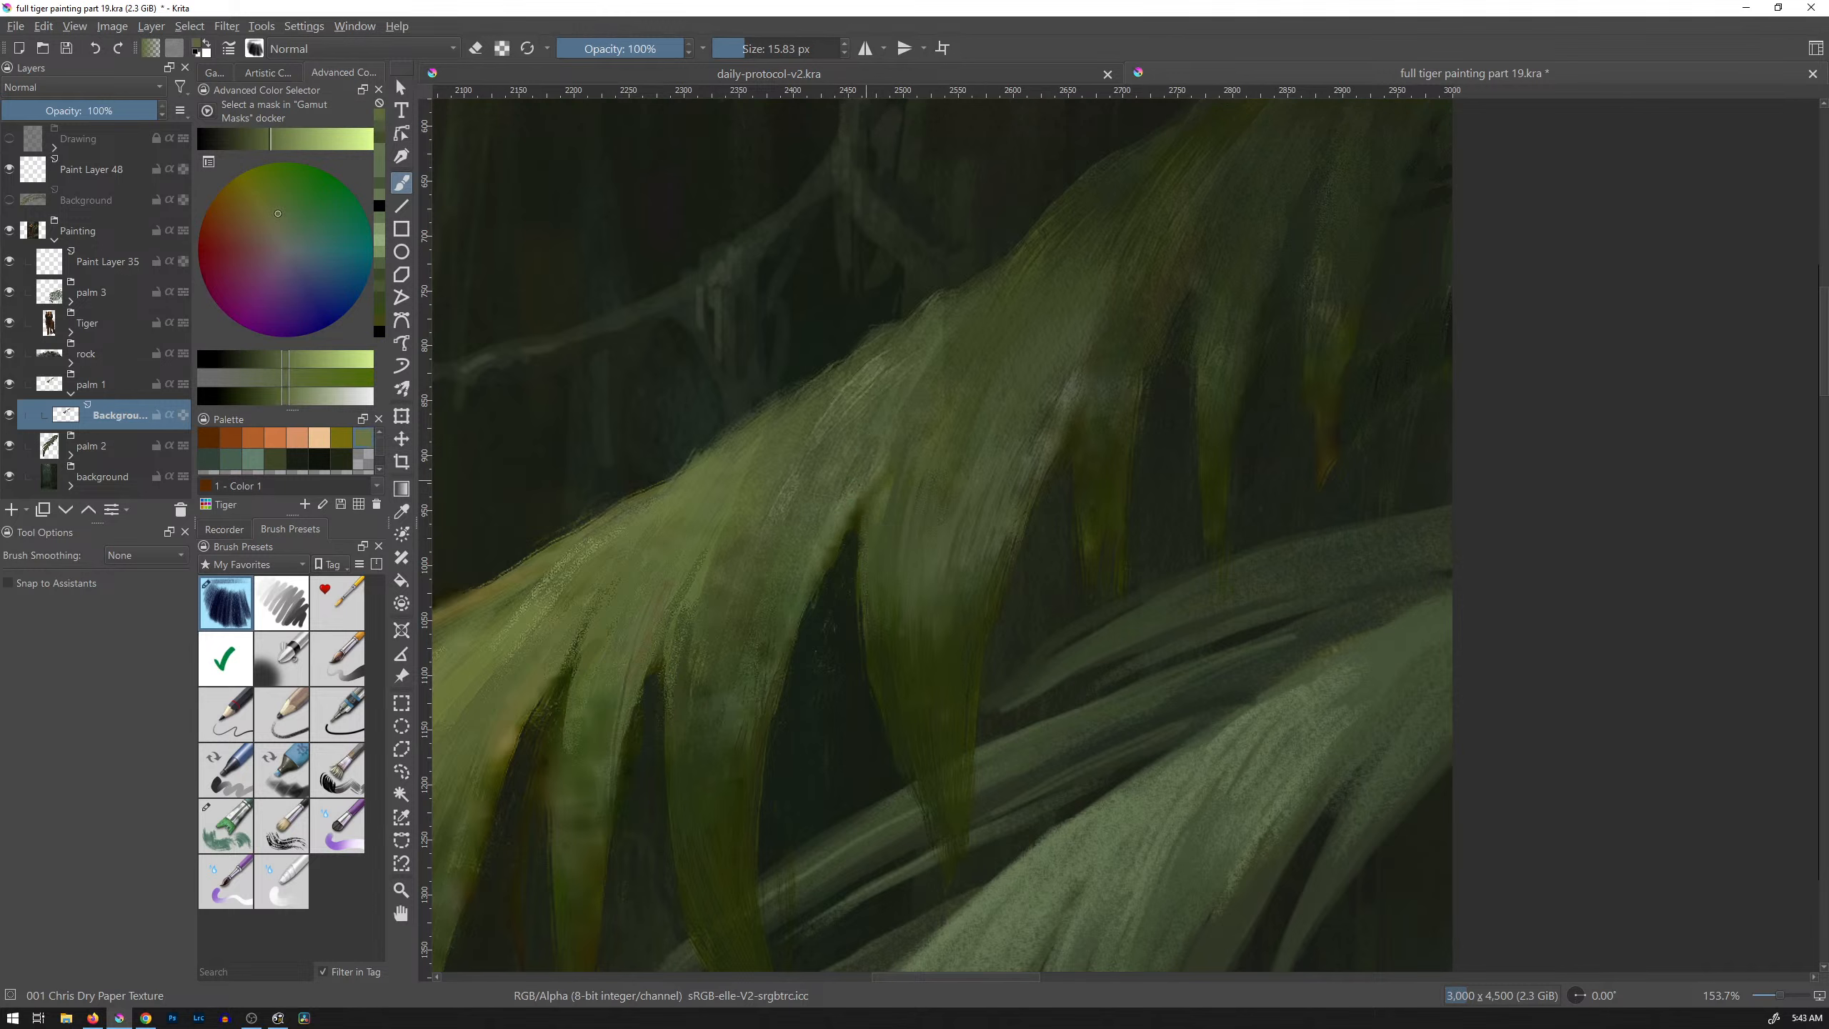
ctrl+click(837, 519)
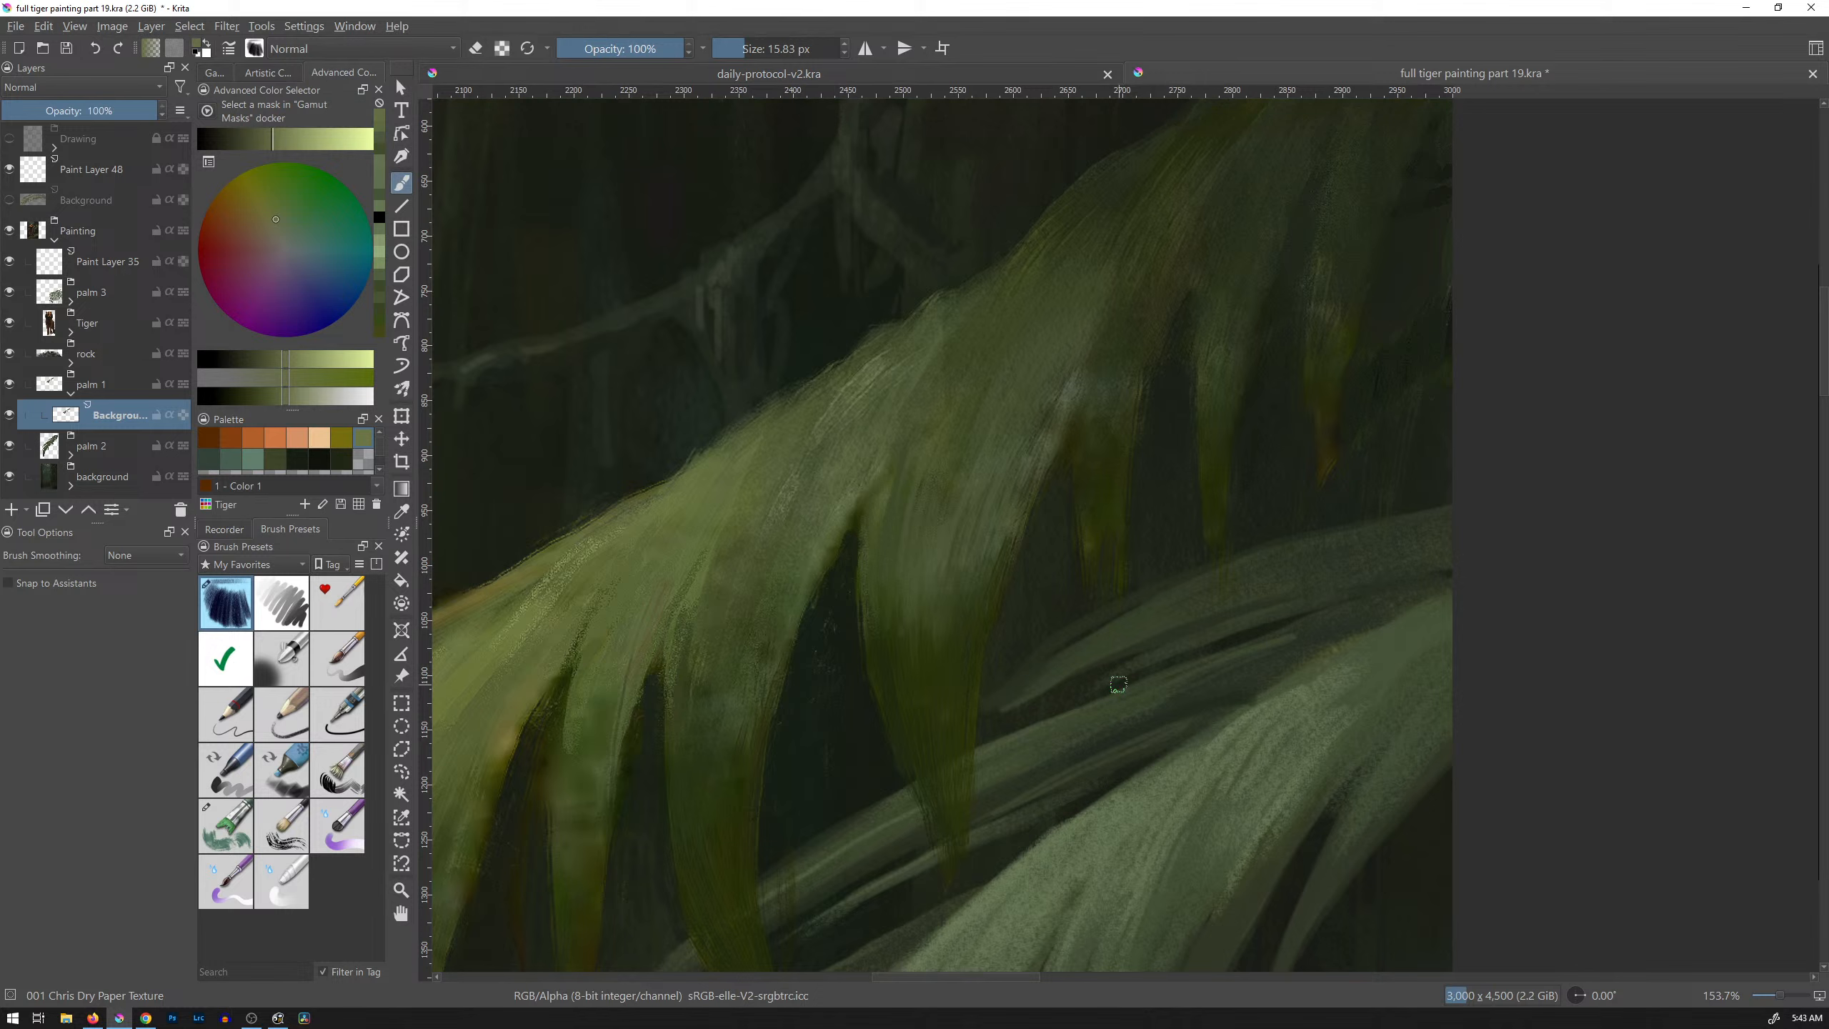
ctrl+click(1101, 402)
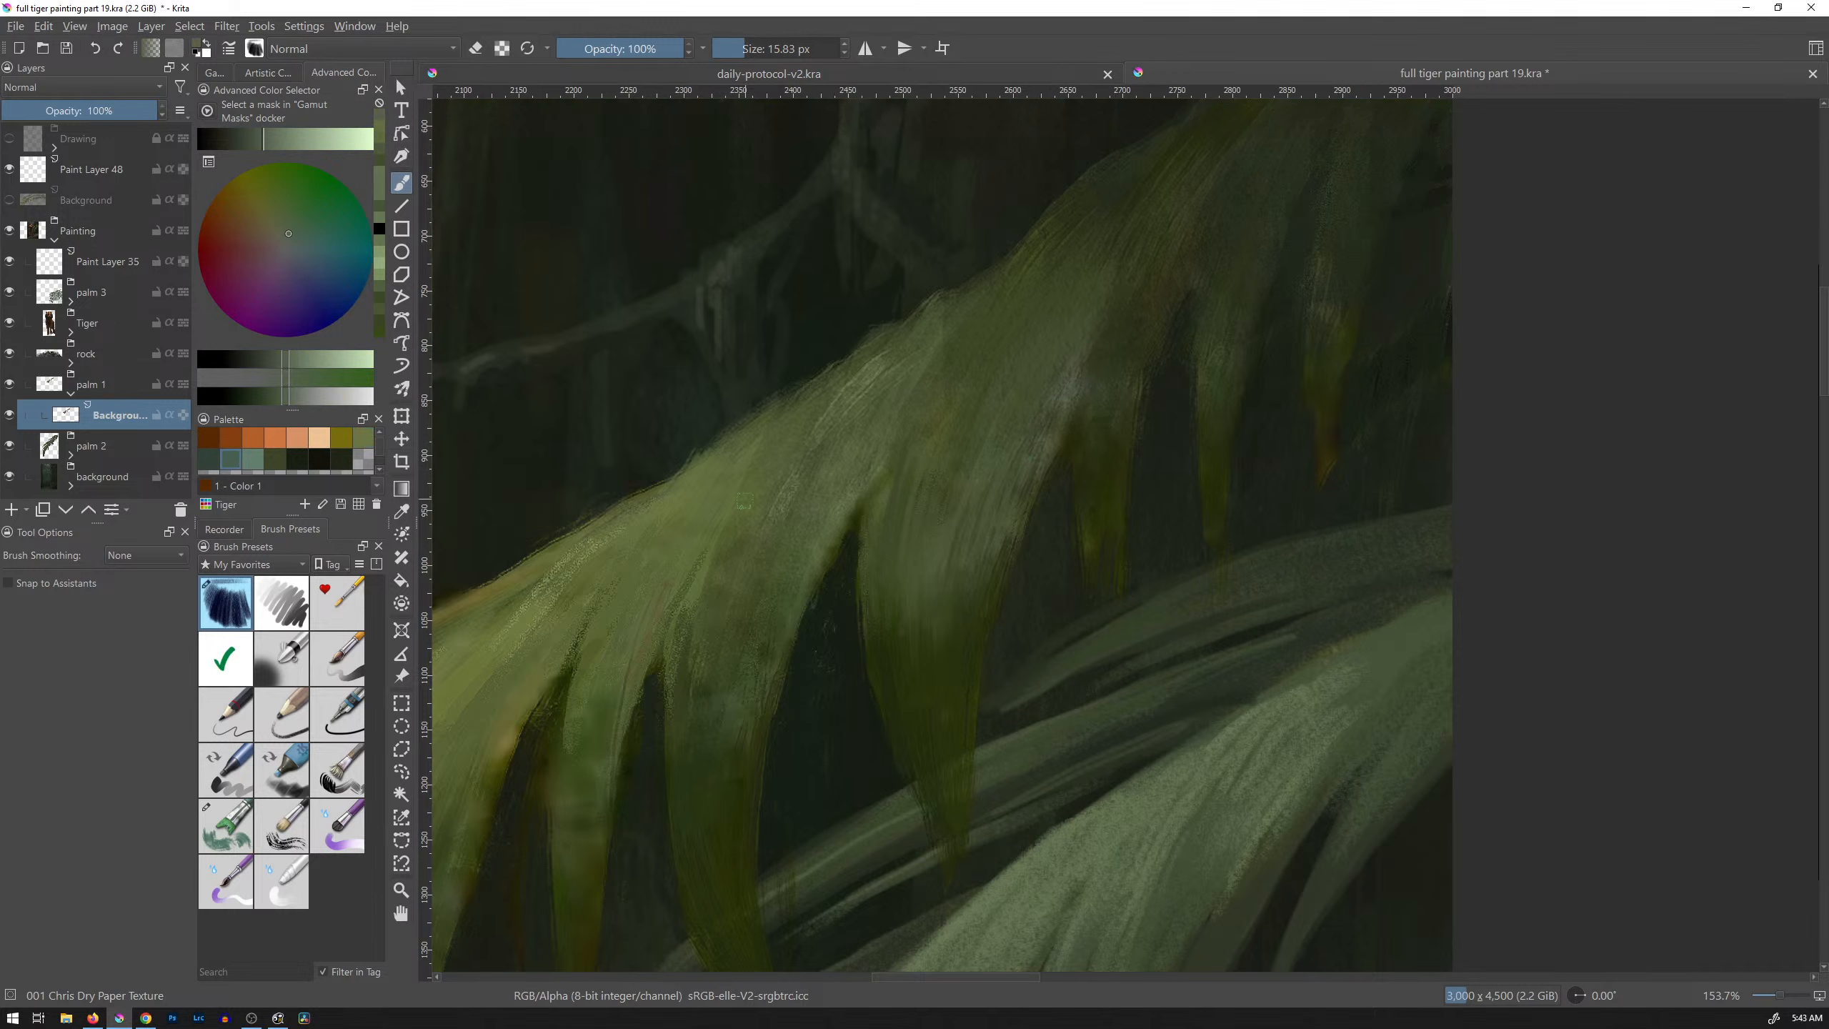
ctrl+click(751, 508)
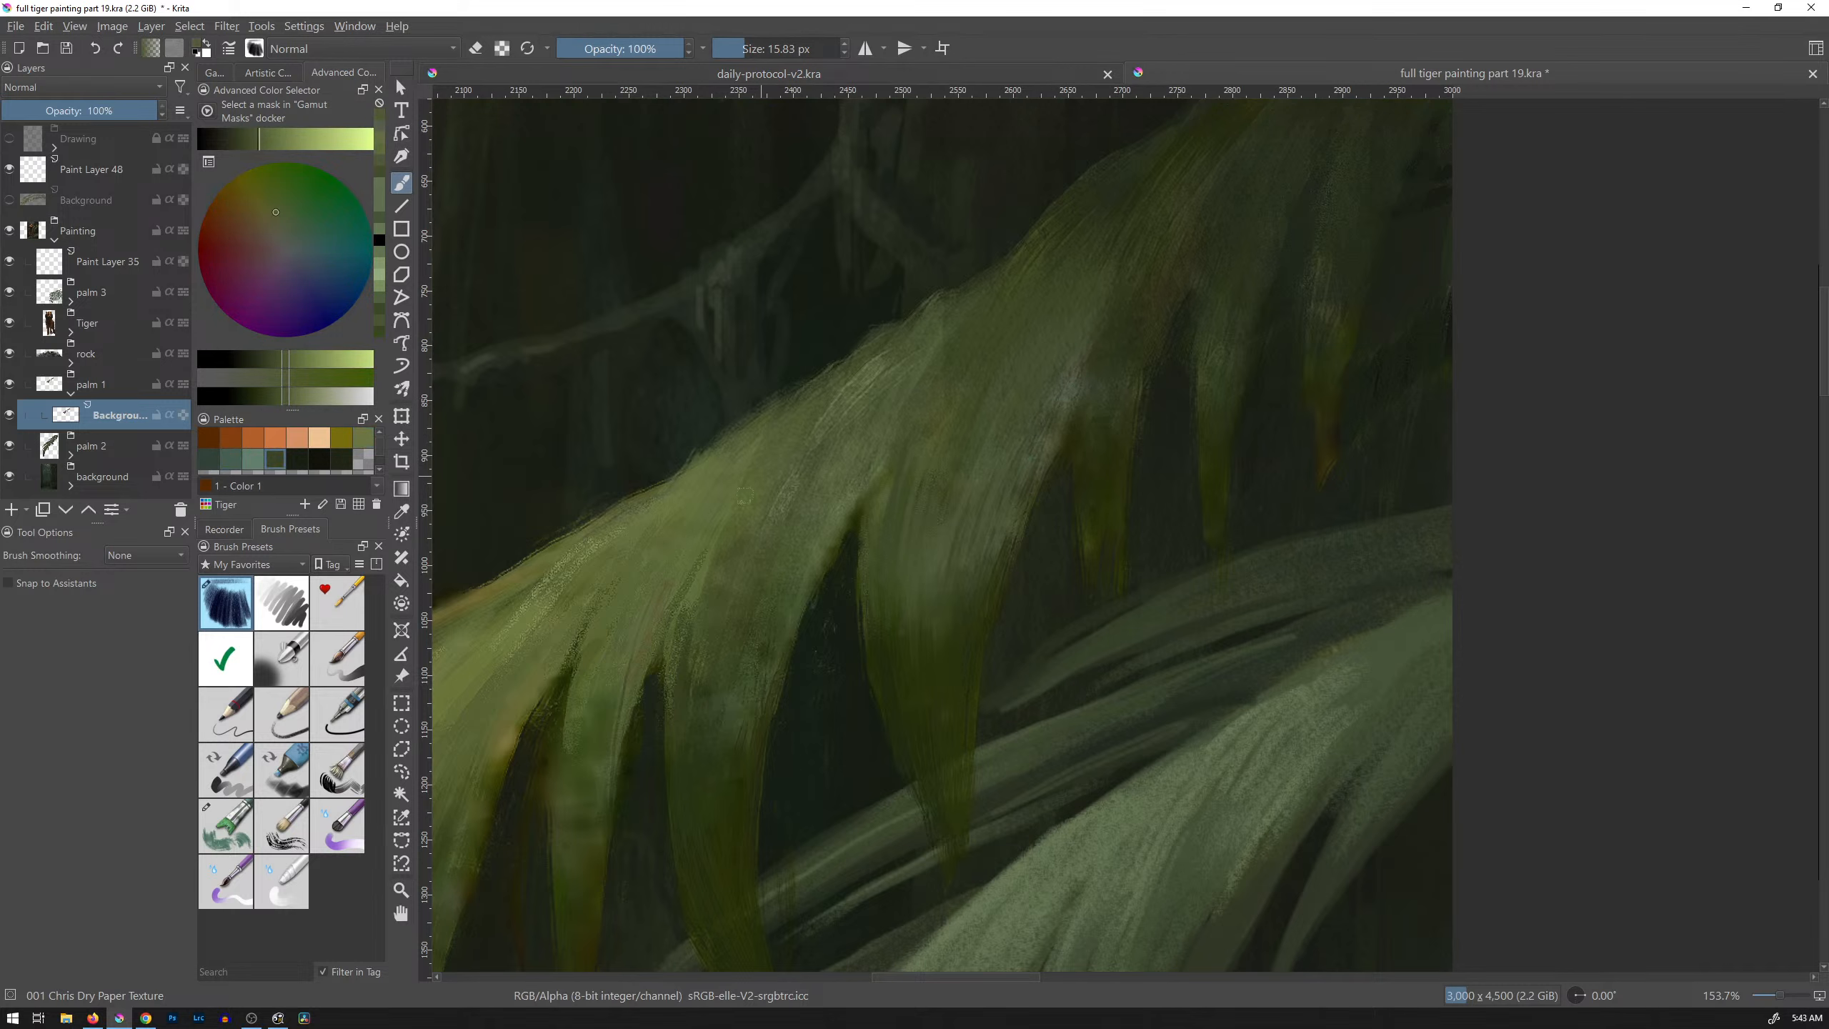
ctrl+click(762, 545)
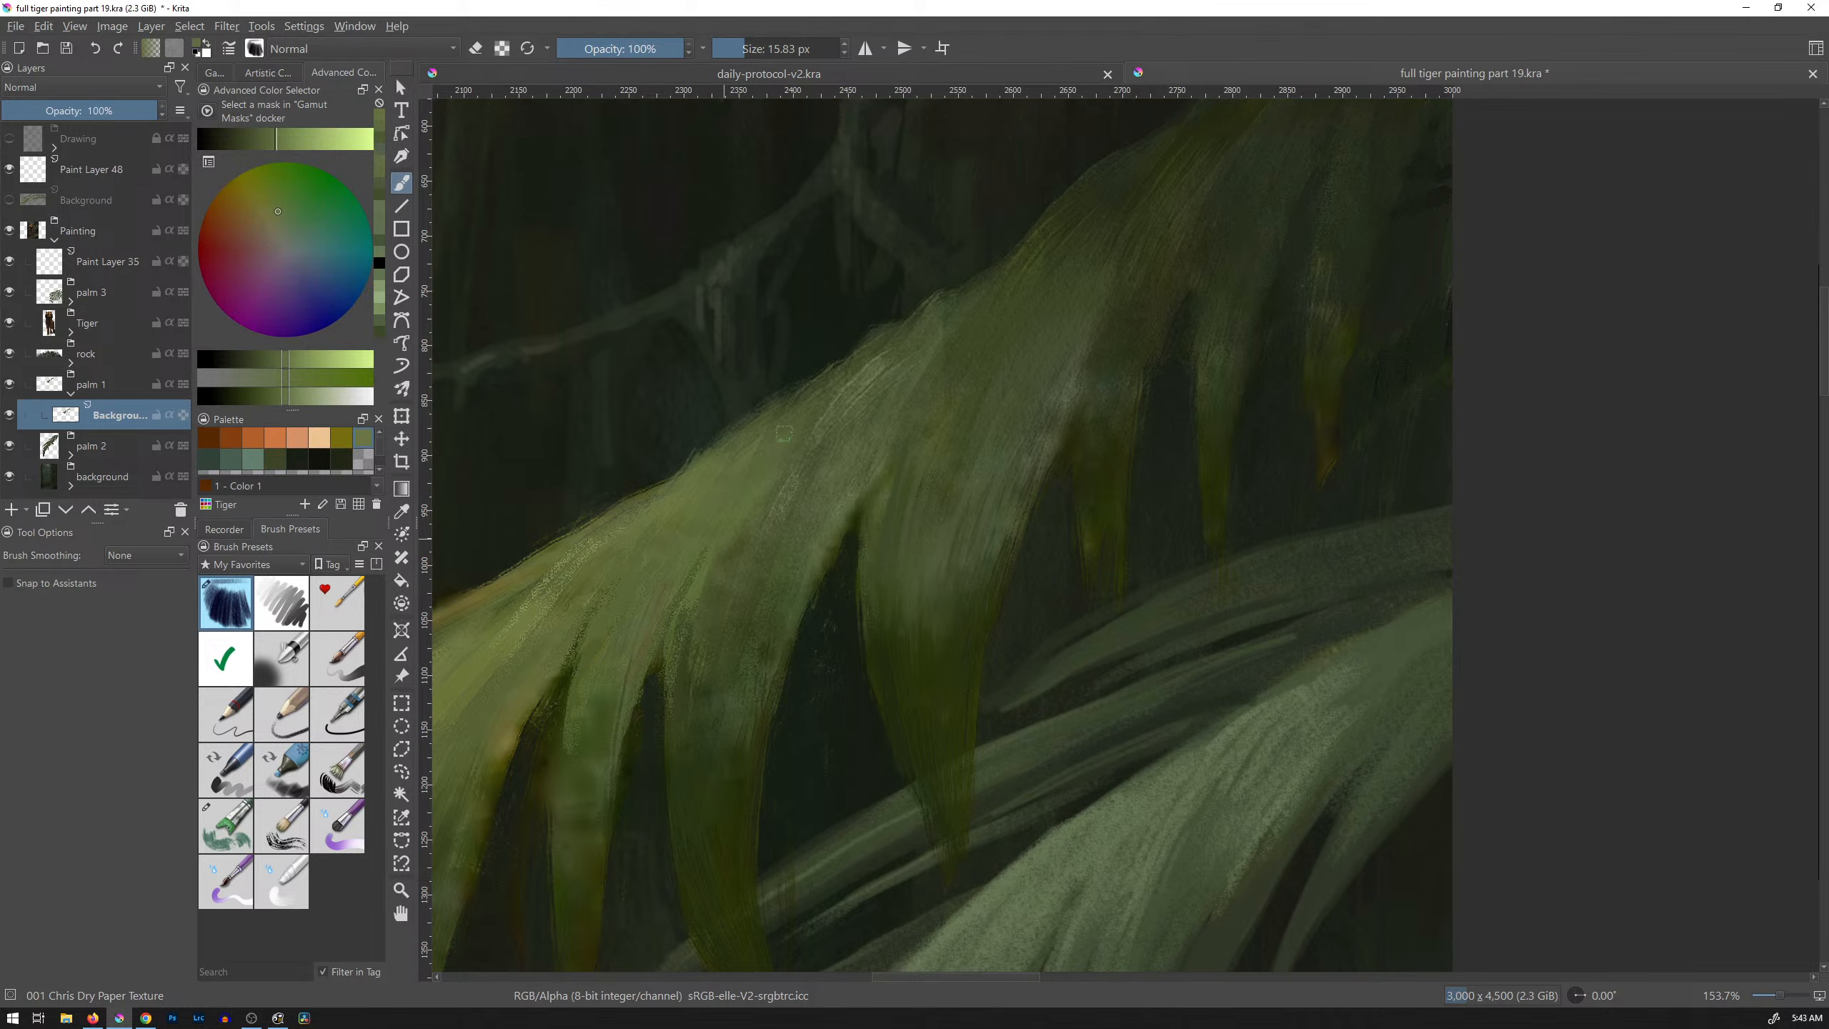
Step: Add dry paper texture strokes to the middle of the upper frond in a green sampled among its leaflets
scroll(1013, 482, down, 3)
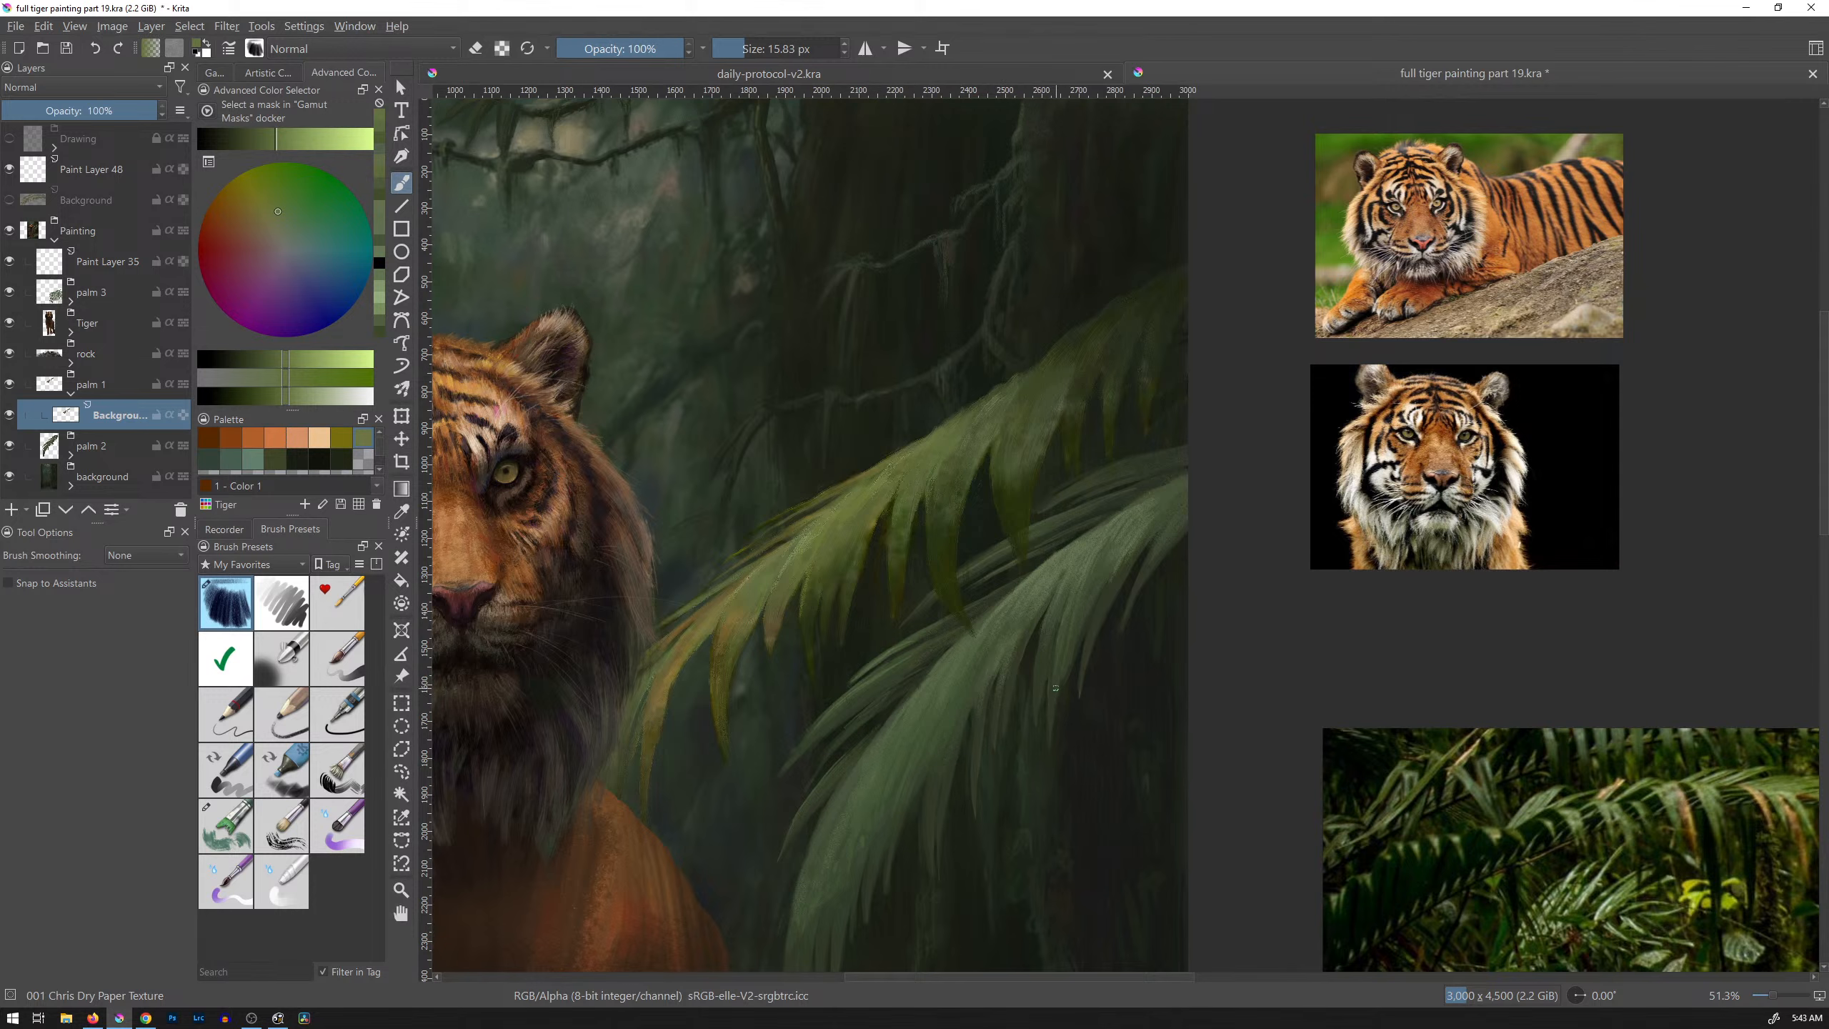
scroll(918, 570, up, 4)
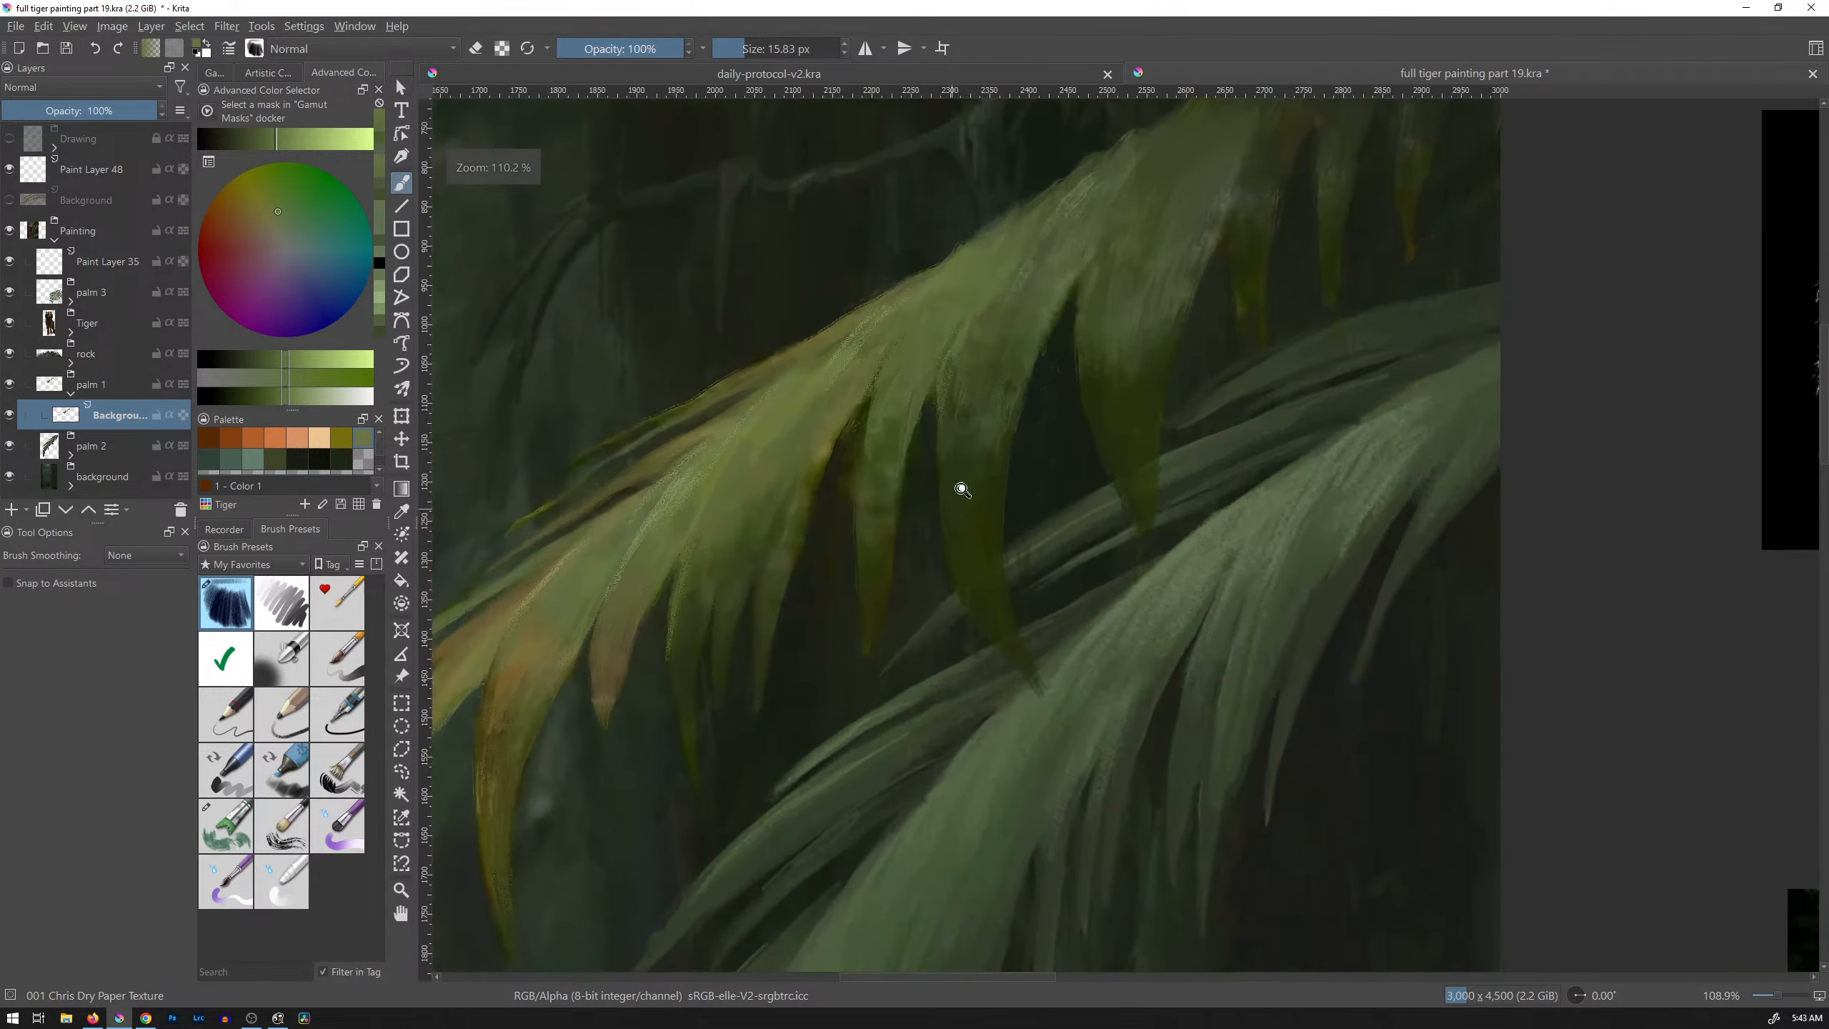
drag(749, 479, 684, 508)
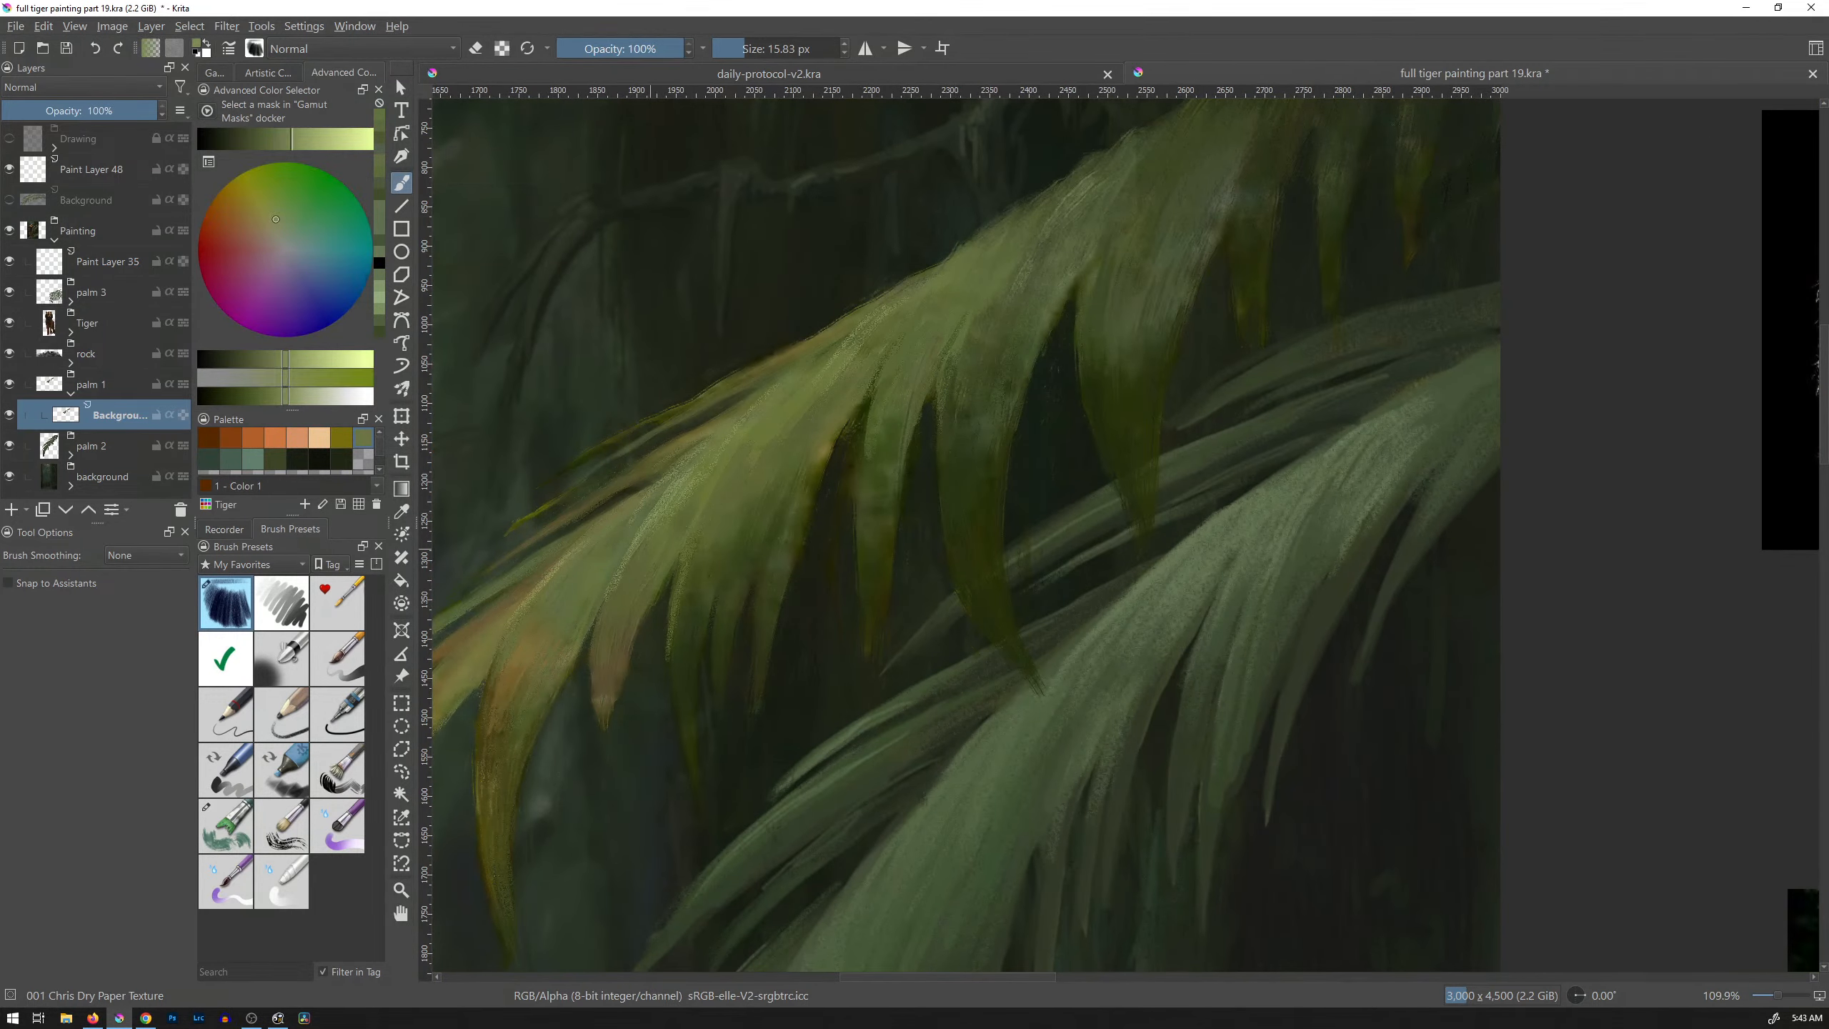
ctrl+click(692, 528)
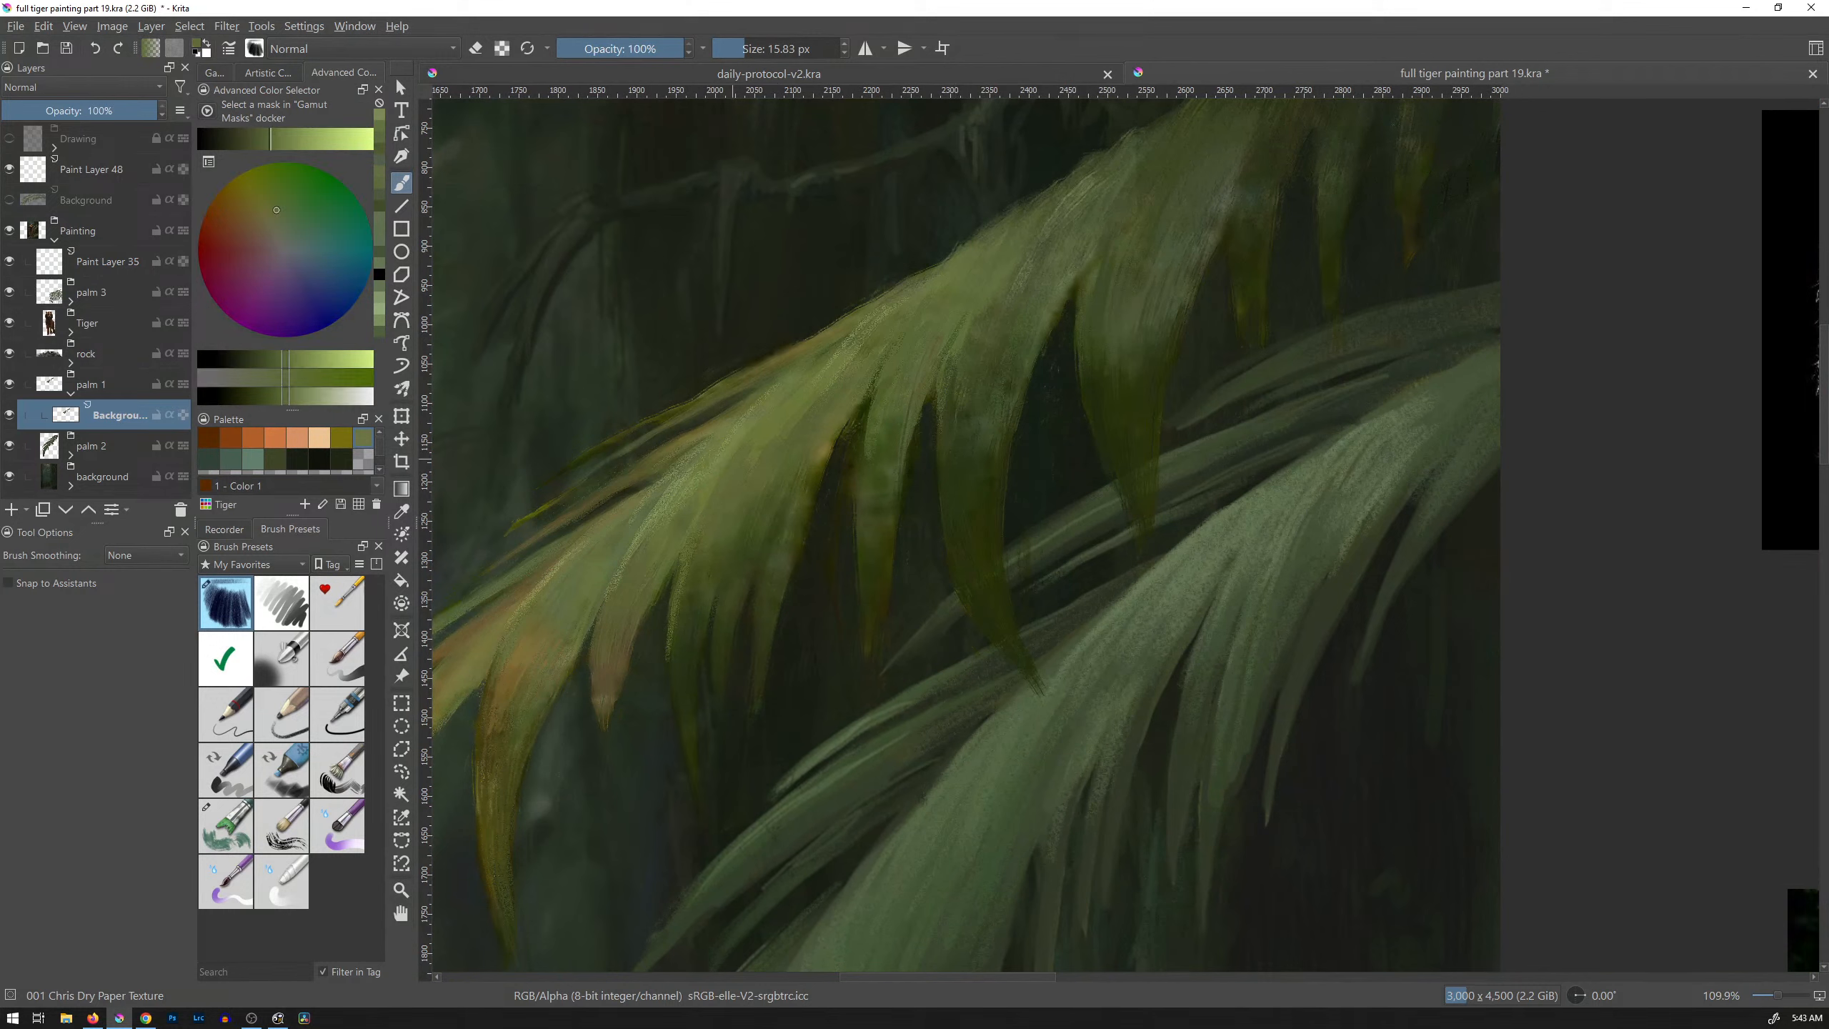
drag(724, 484, 740, 455)
Step: Switch to the Chris Drawing brush at 15% opacity, reduce it to about 8.1 px and blend the upper frond's middle with sampled greens
click(297, 726)
drag(693, 520, 692, 520)
ctrl+click(715, 485)
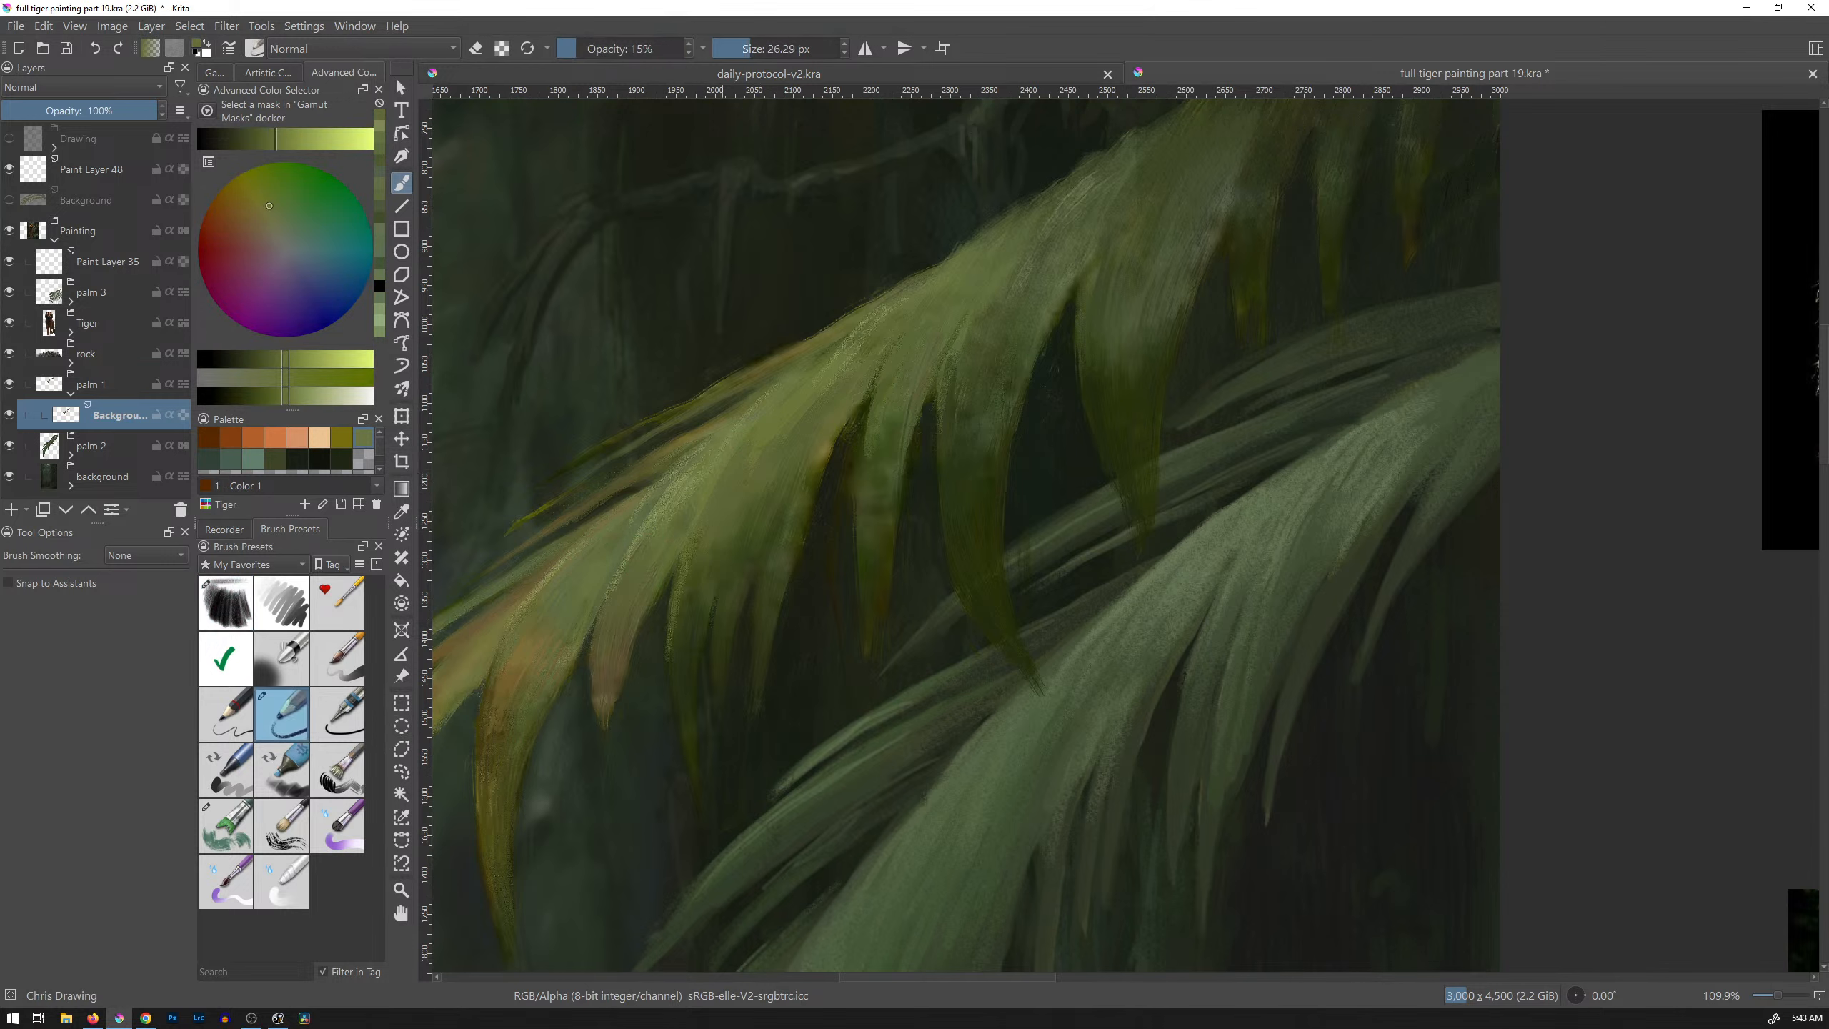
mouse_move(729, 428)
mouse_down()
mouse_move(697, 517)
mouse_move(679, 517)
mouse_move(720, 498)
mouse_up()
ctrl+click(708, 539)
drag(812, 406, 787, 472)
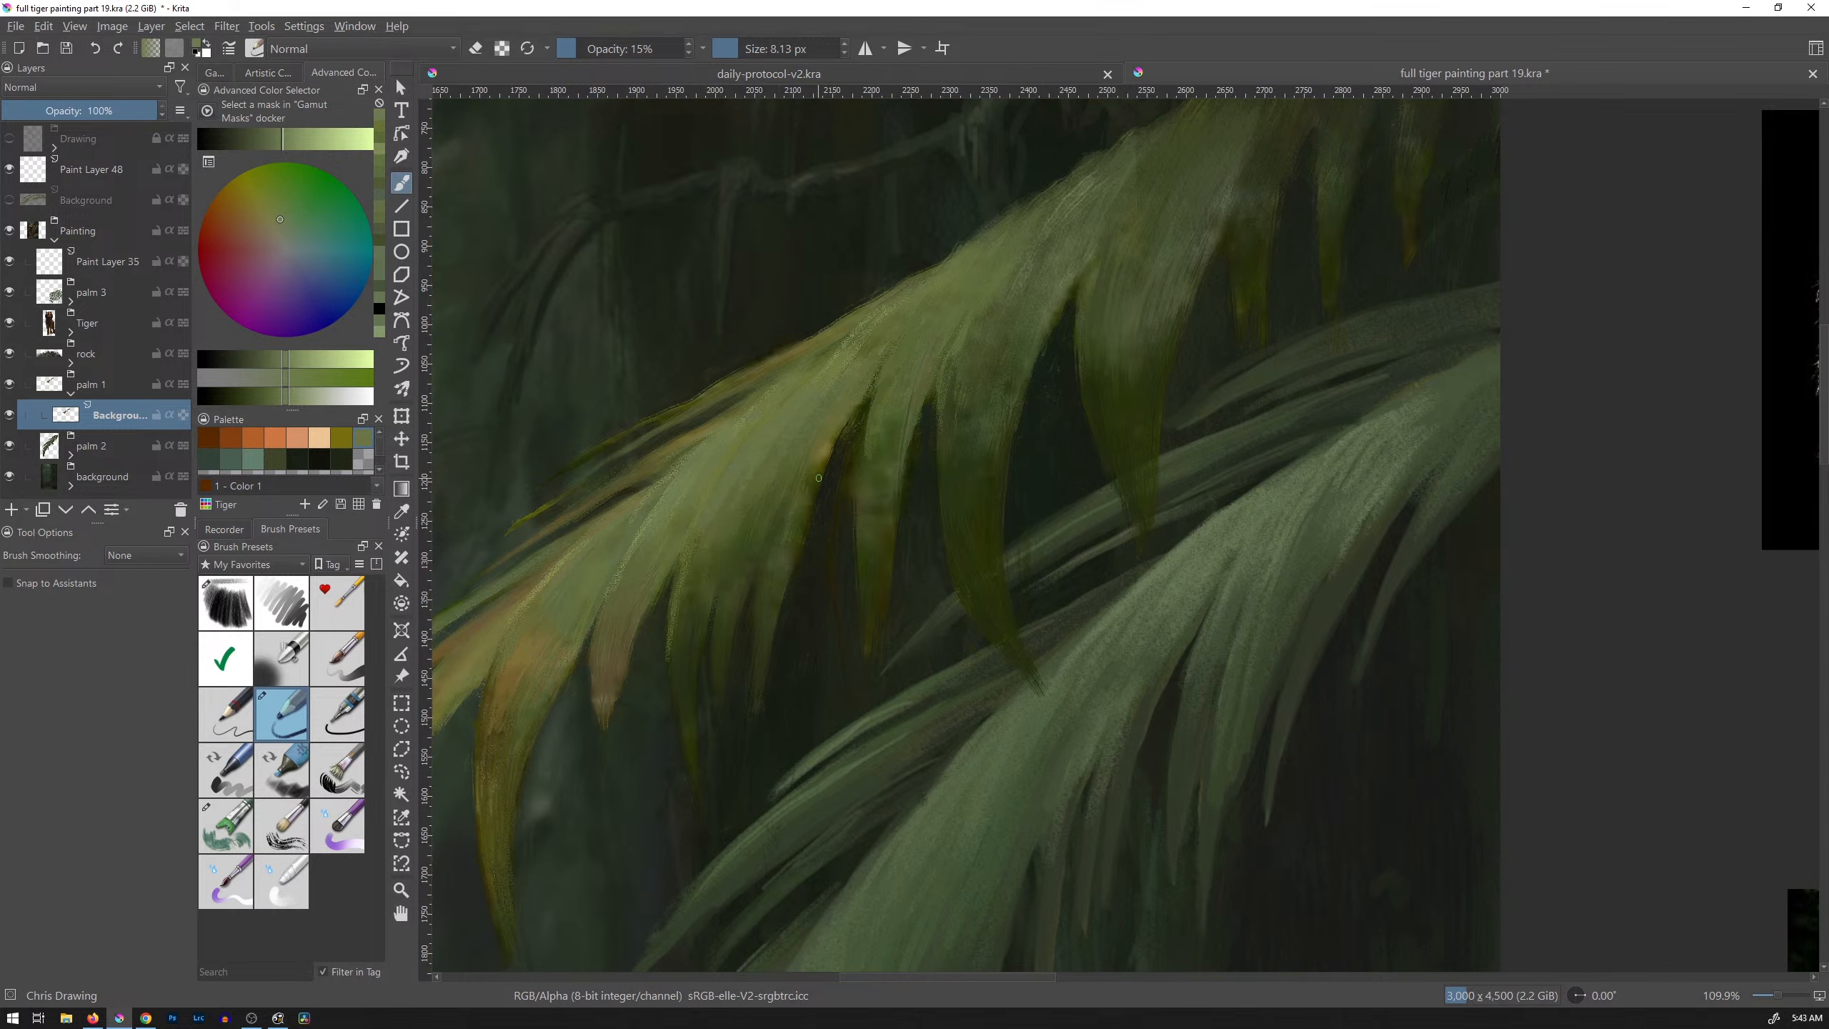
Step: Sample yellowish greens from the upper frond's middle and soften the leaf surface there with short Chris Drawing strokes
ctrl+click(788, 420)
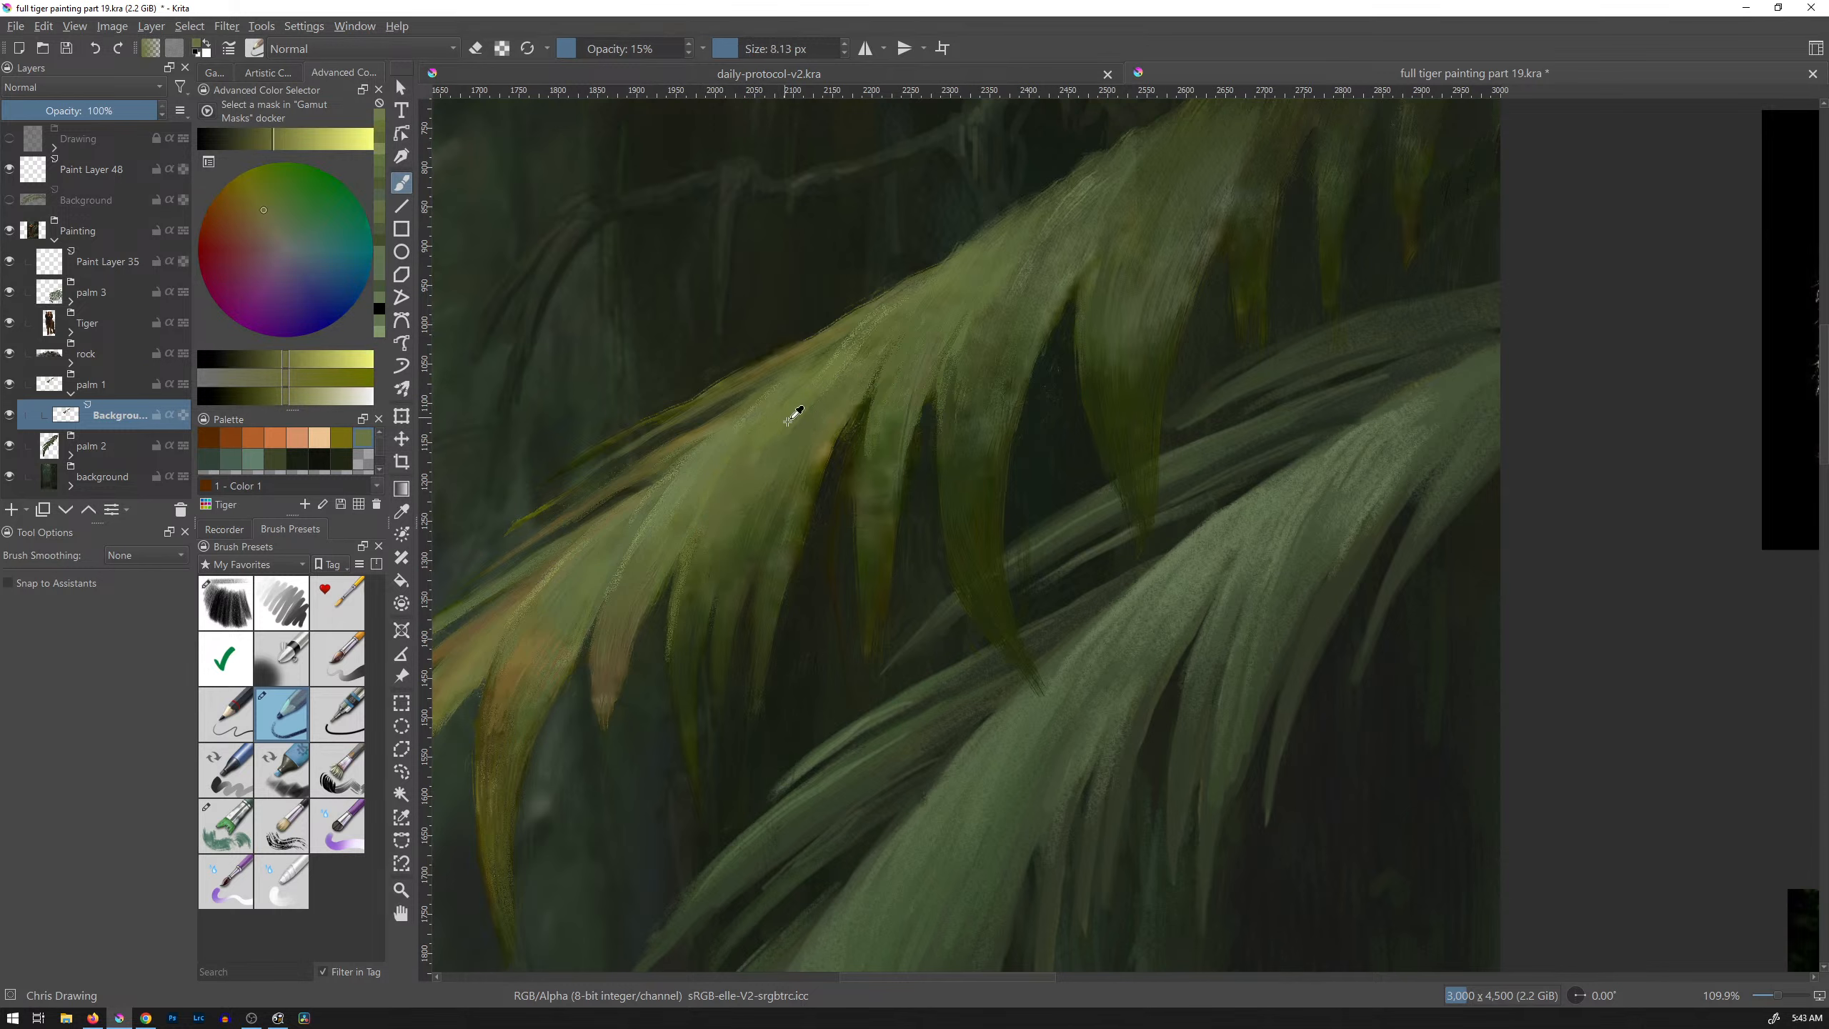
drag(748, 485, 773, 438)
ctrl+click(750, 463)
drag(753, 462, 758, 452)
Step: Raise the brush opacity to 44% and paint fine strokes along the upper frond's middle in newly sampled greens
drag(612, 49, 680, 56)
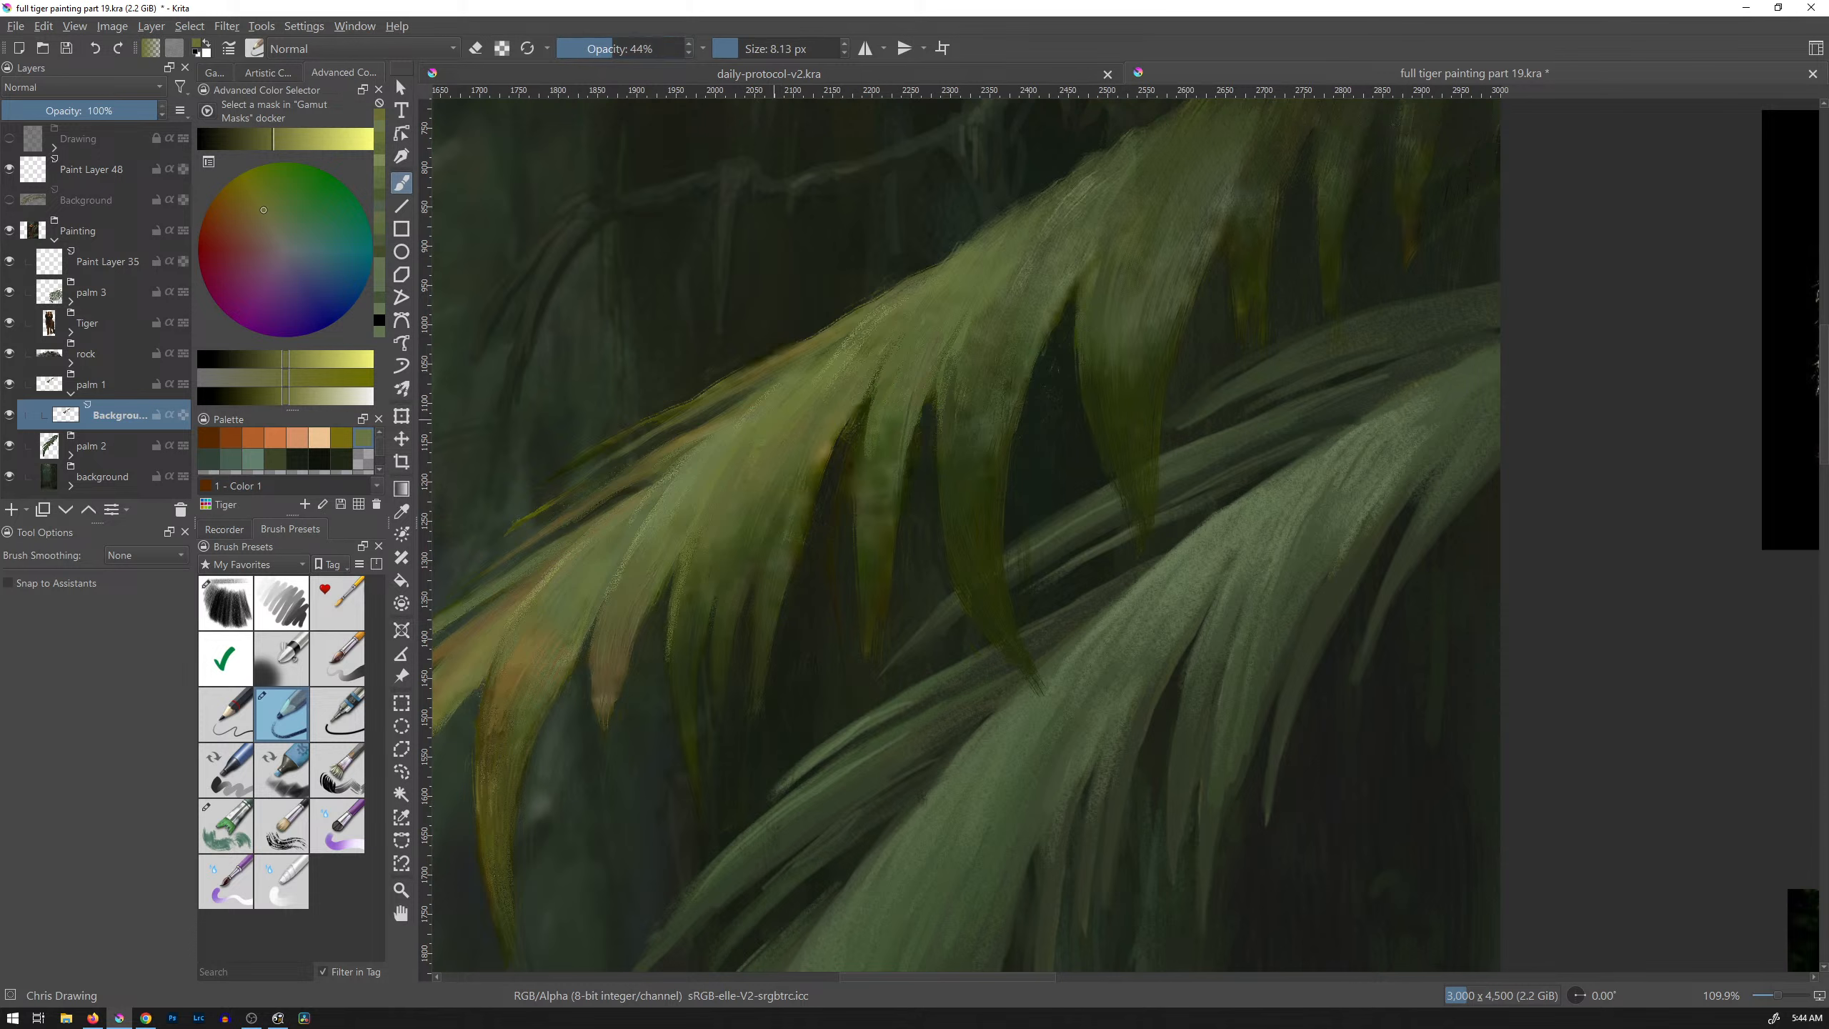
ctrl+click(716, 515)
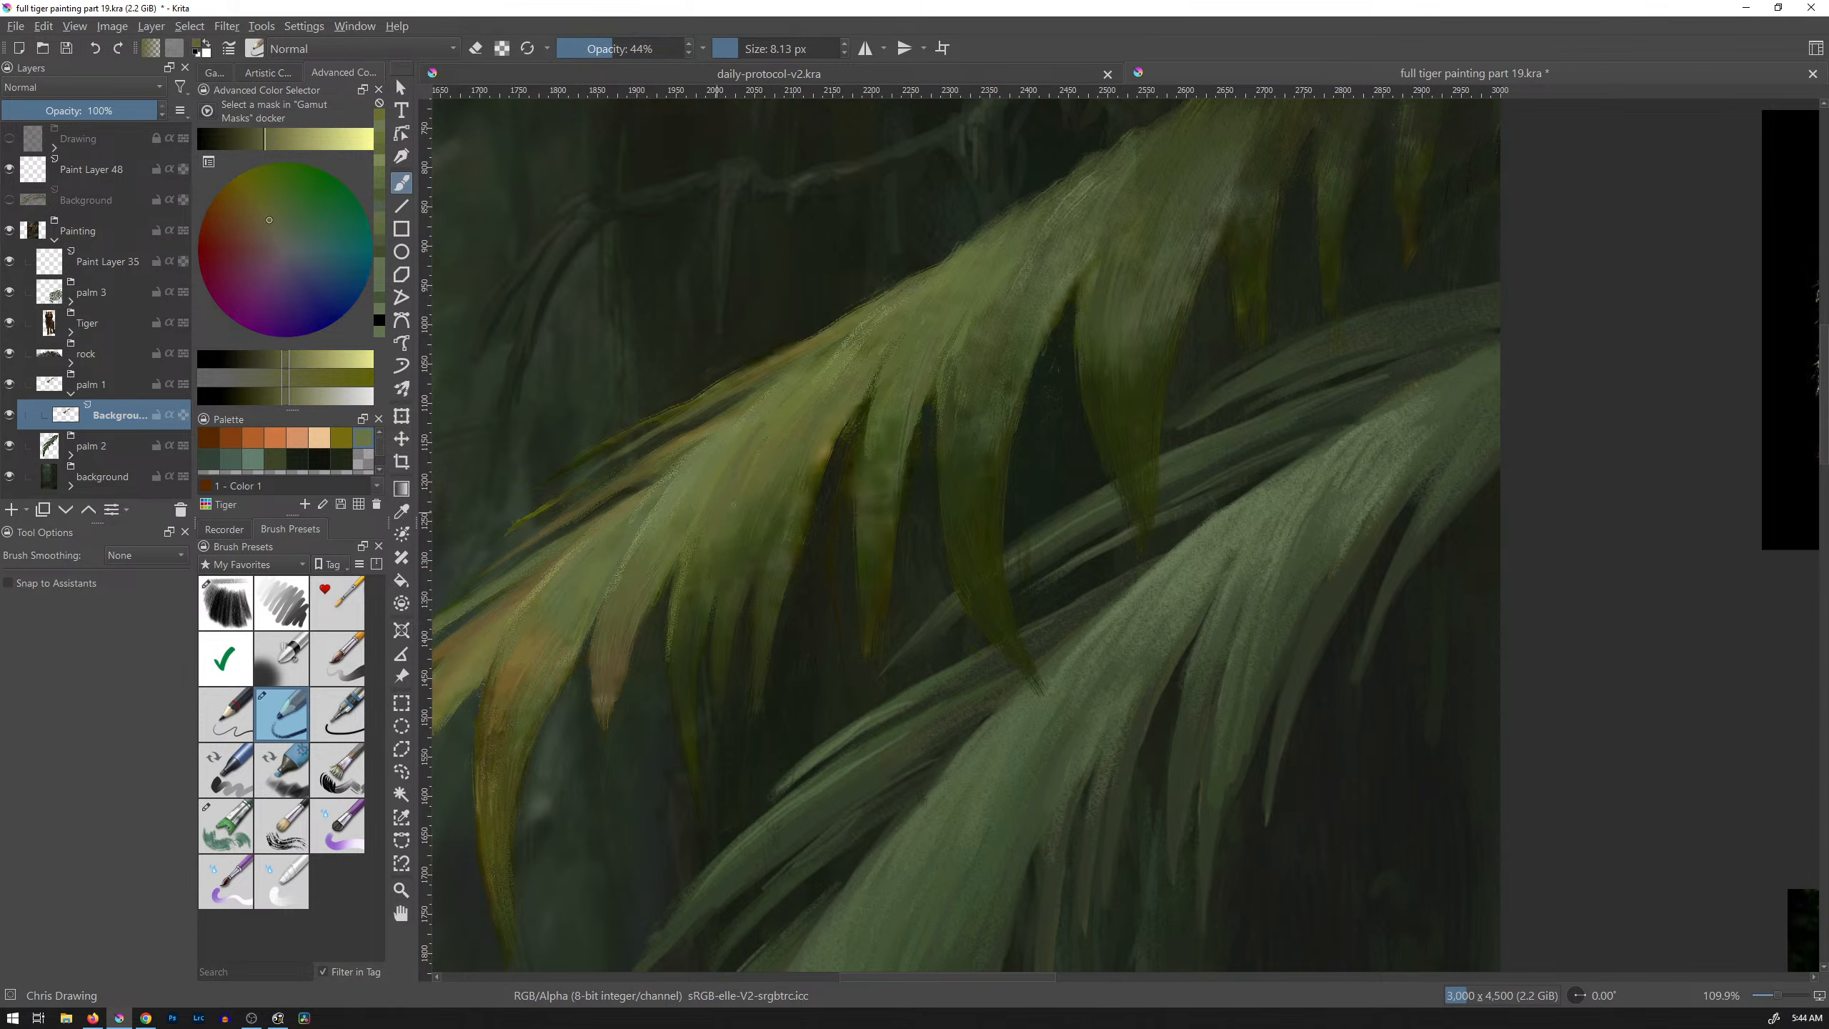
mouse_move(734, 503)
mouse_down()
mouse_move(740, 458)
mouse_move(736, 473)
mouse_up()
ctrl+click(805, 408)
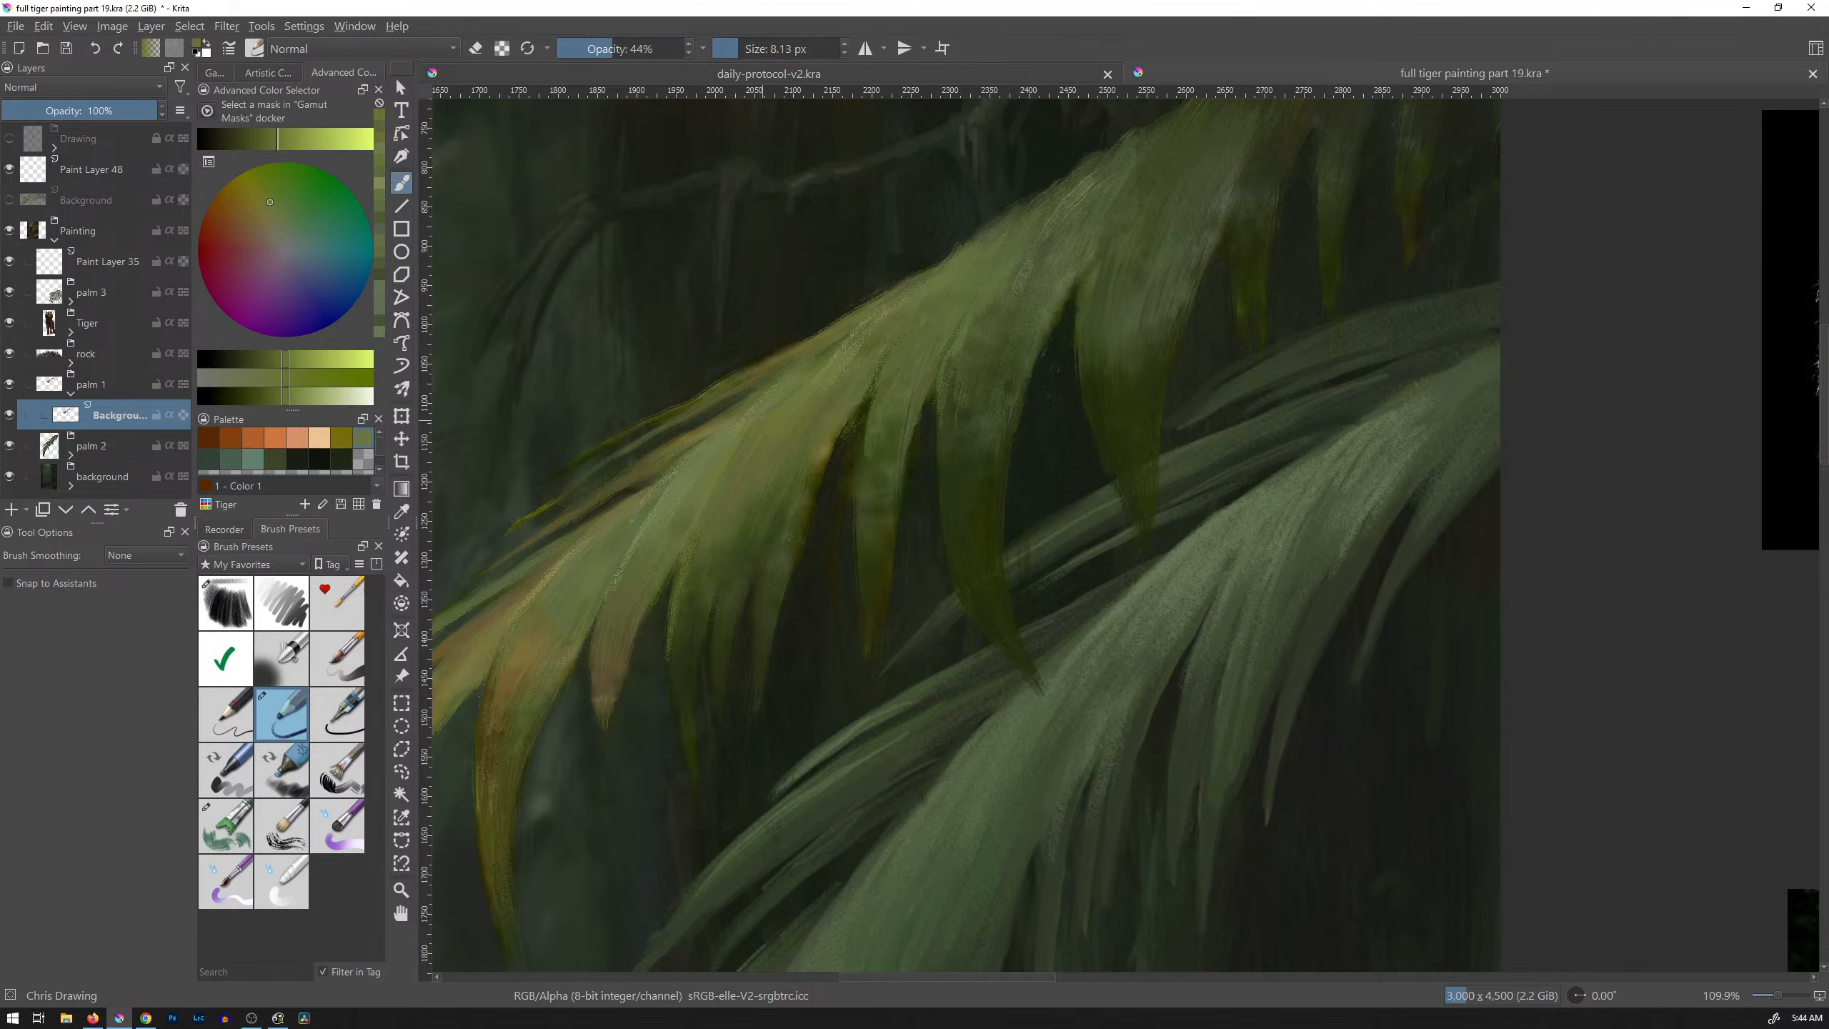
Step: Refine the narrow hanging leaflets below the upper frond's middle, alternating dark and light greens sampled from them
ctrl+click(710, 566)
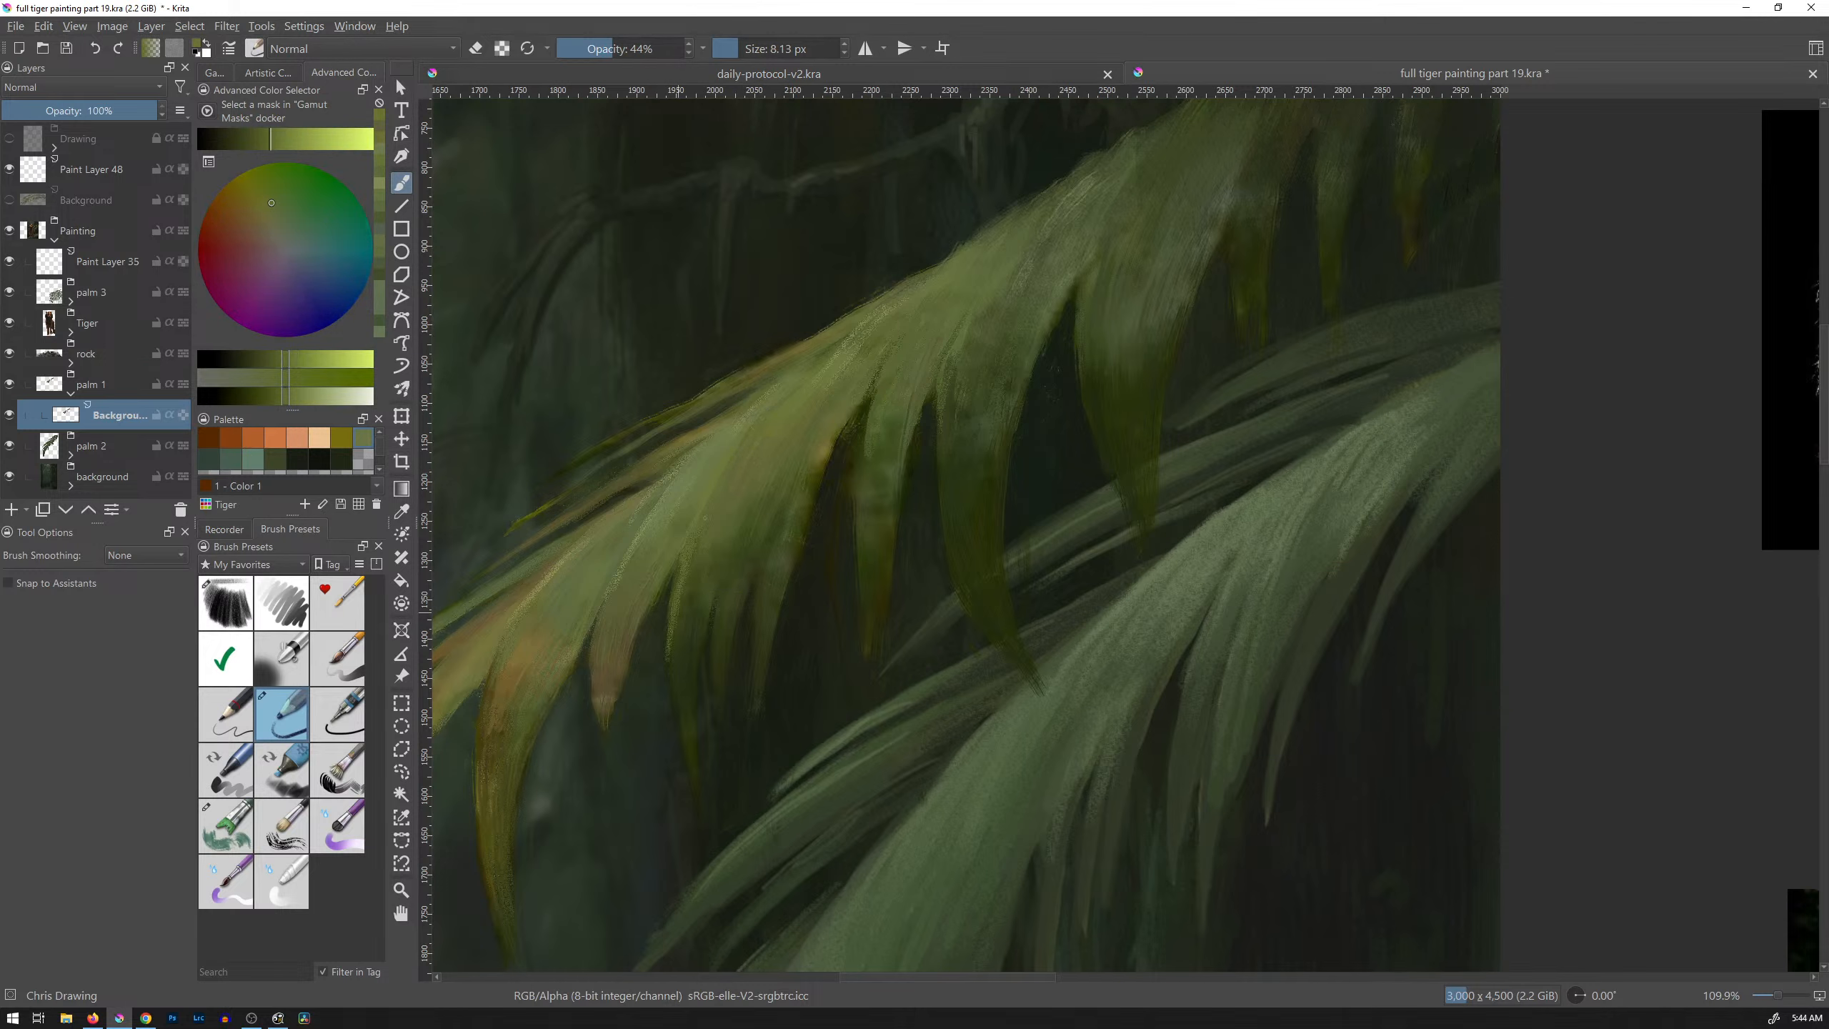
ctrl+click(682, 603)
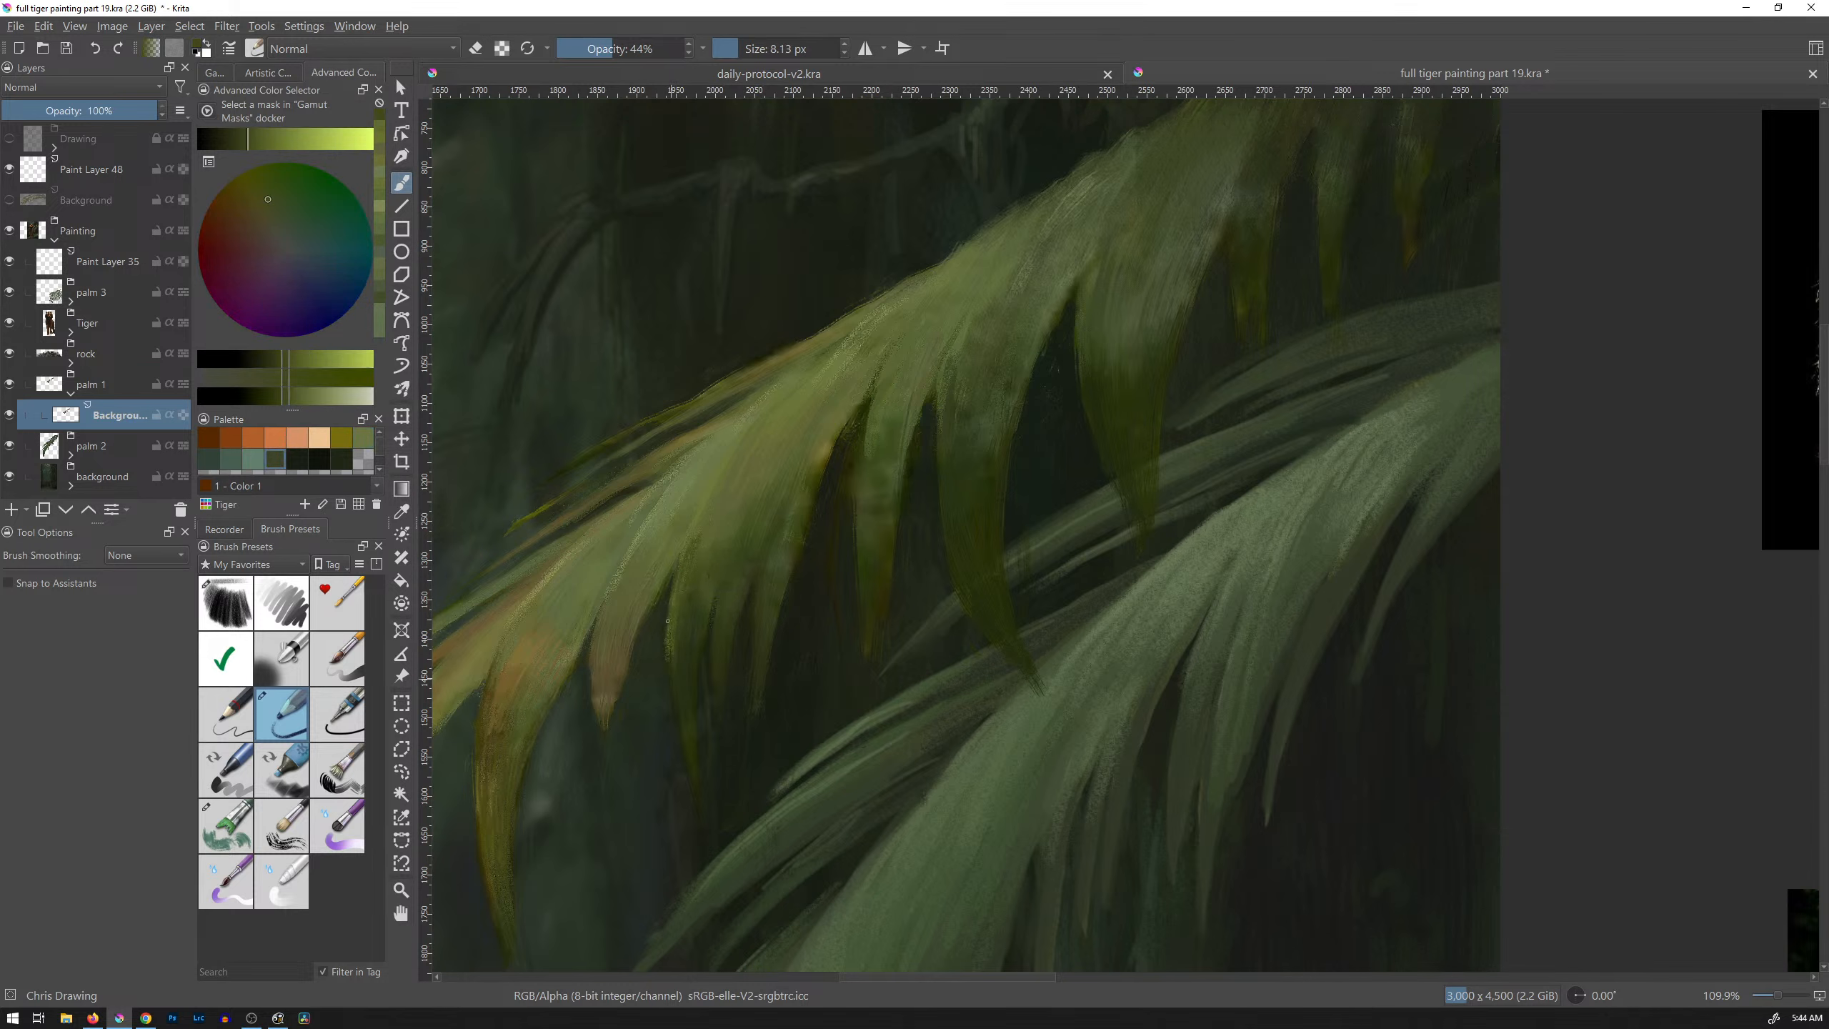
ctrl+click(722, 502)
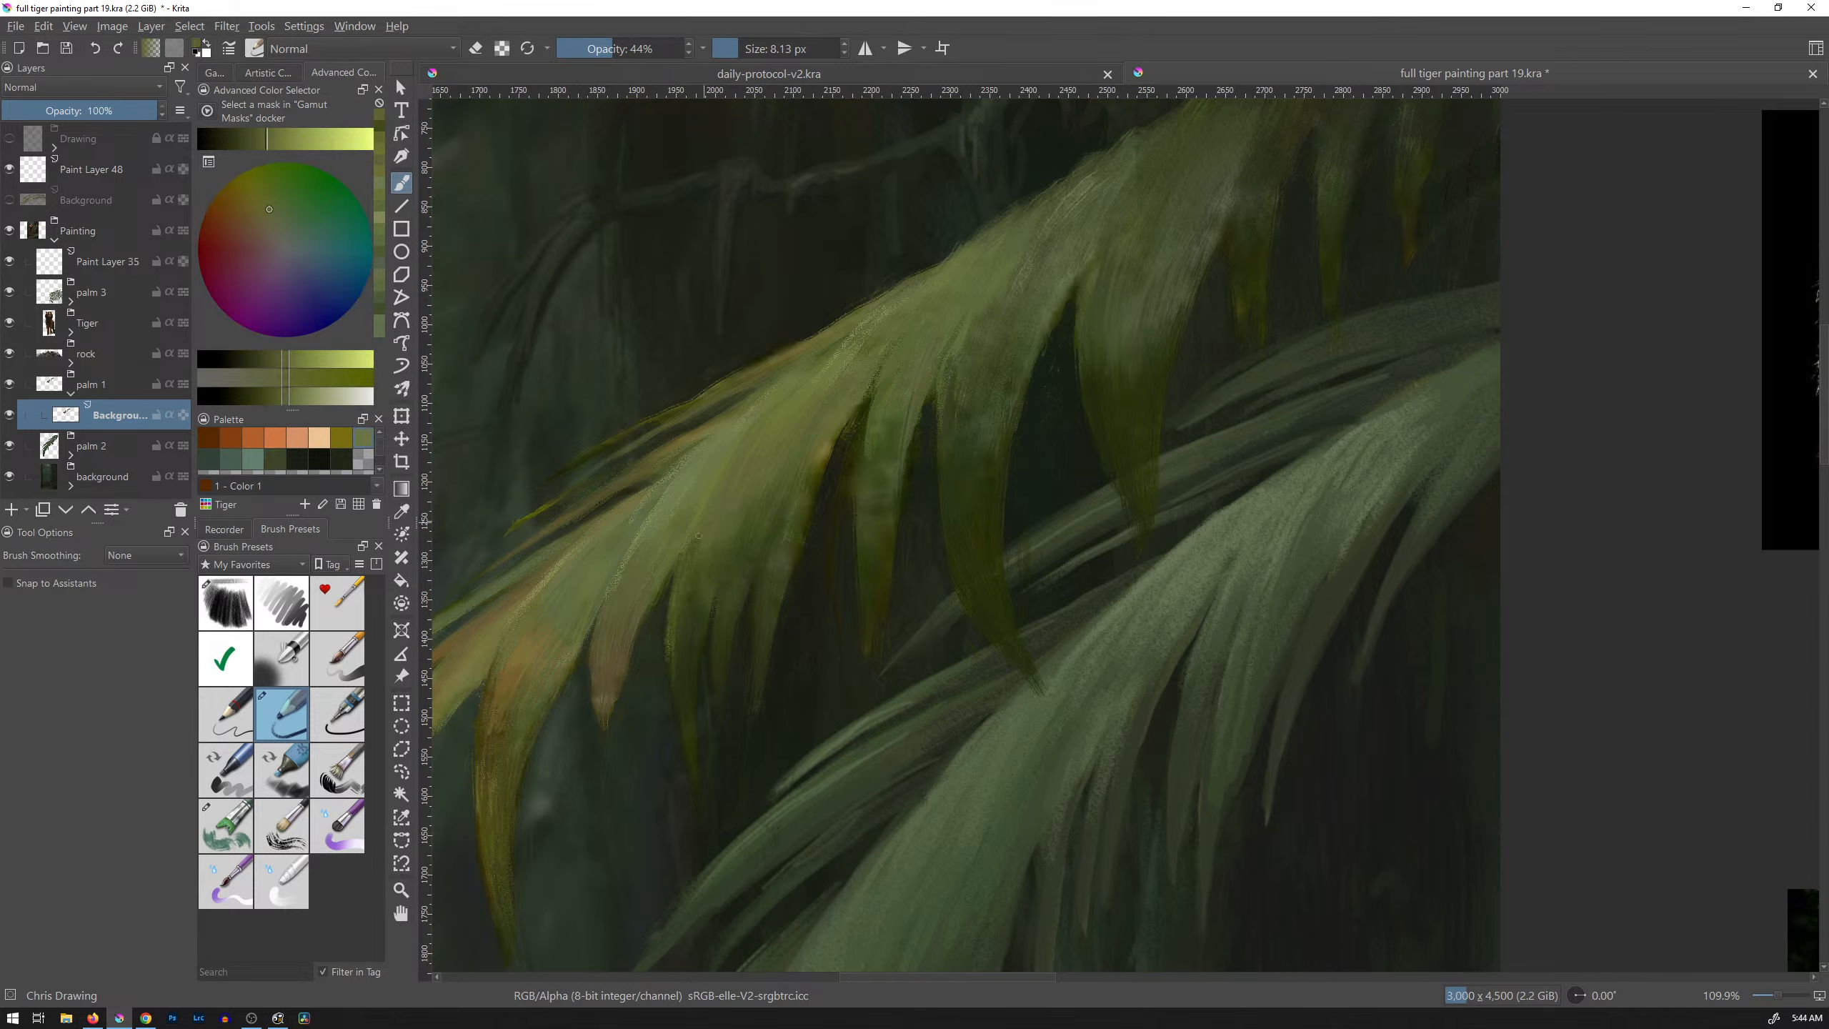
ctrl+click(690, 634)
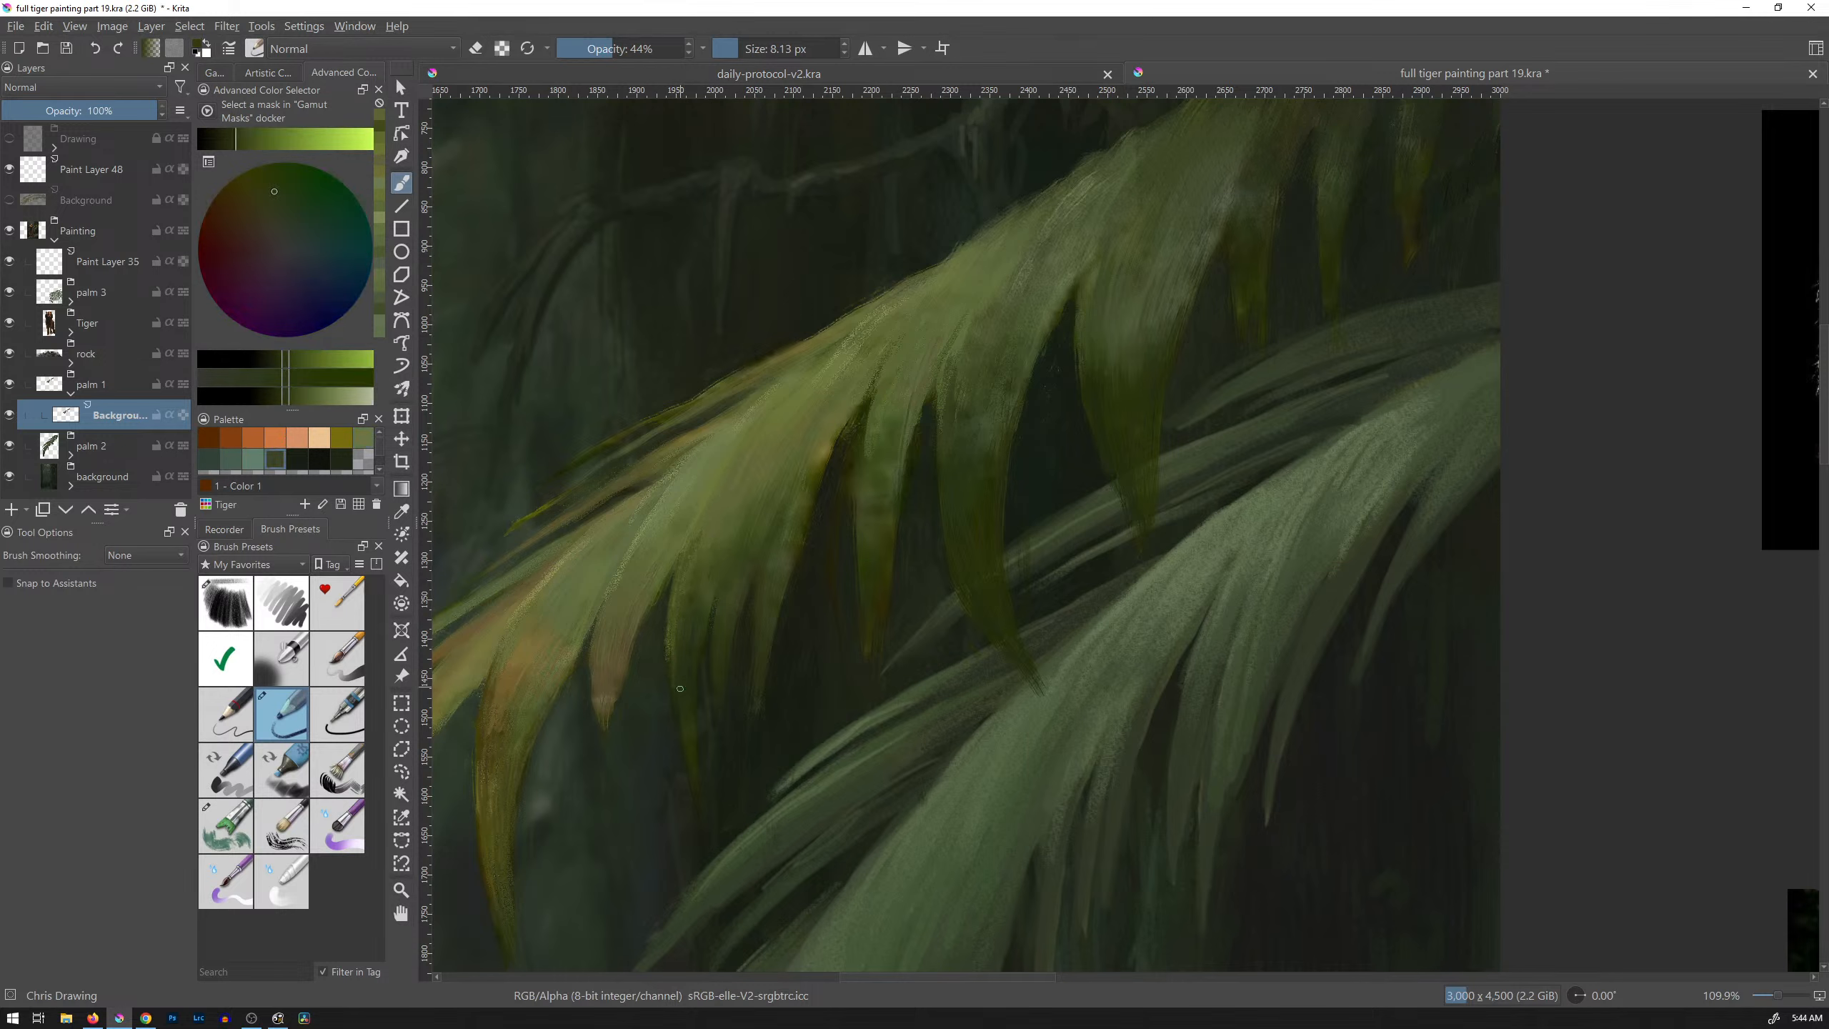
Step: Refine the narrow drooping leaflet in the lower half of the yellow-green palm frond with nearby sampled dark and mid greens
drag(670, 624, 669, 657)
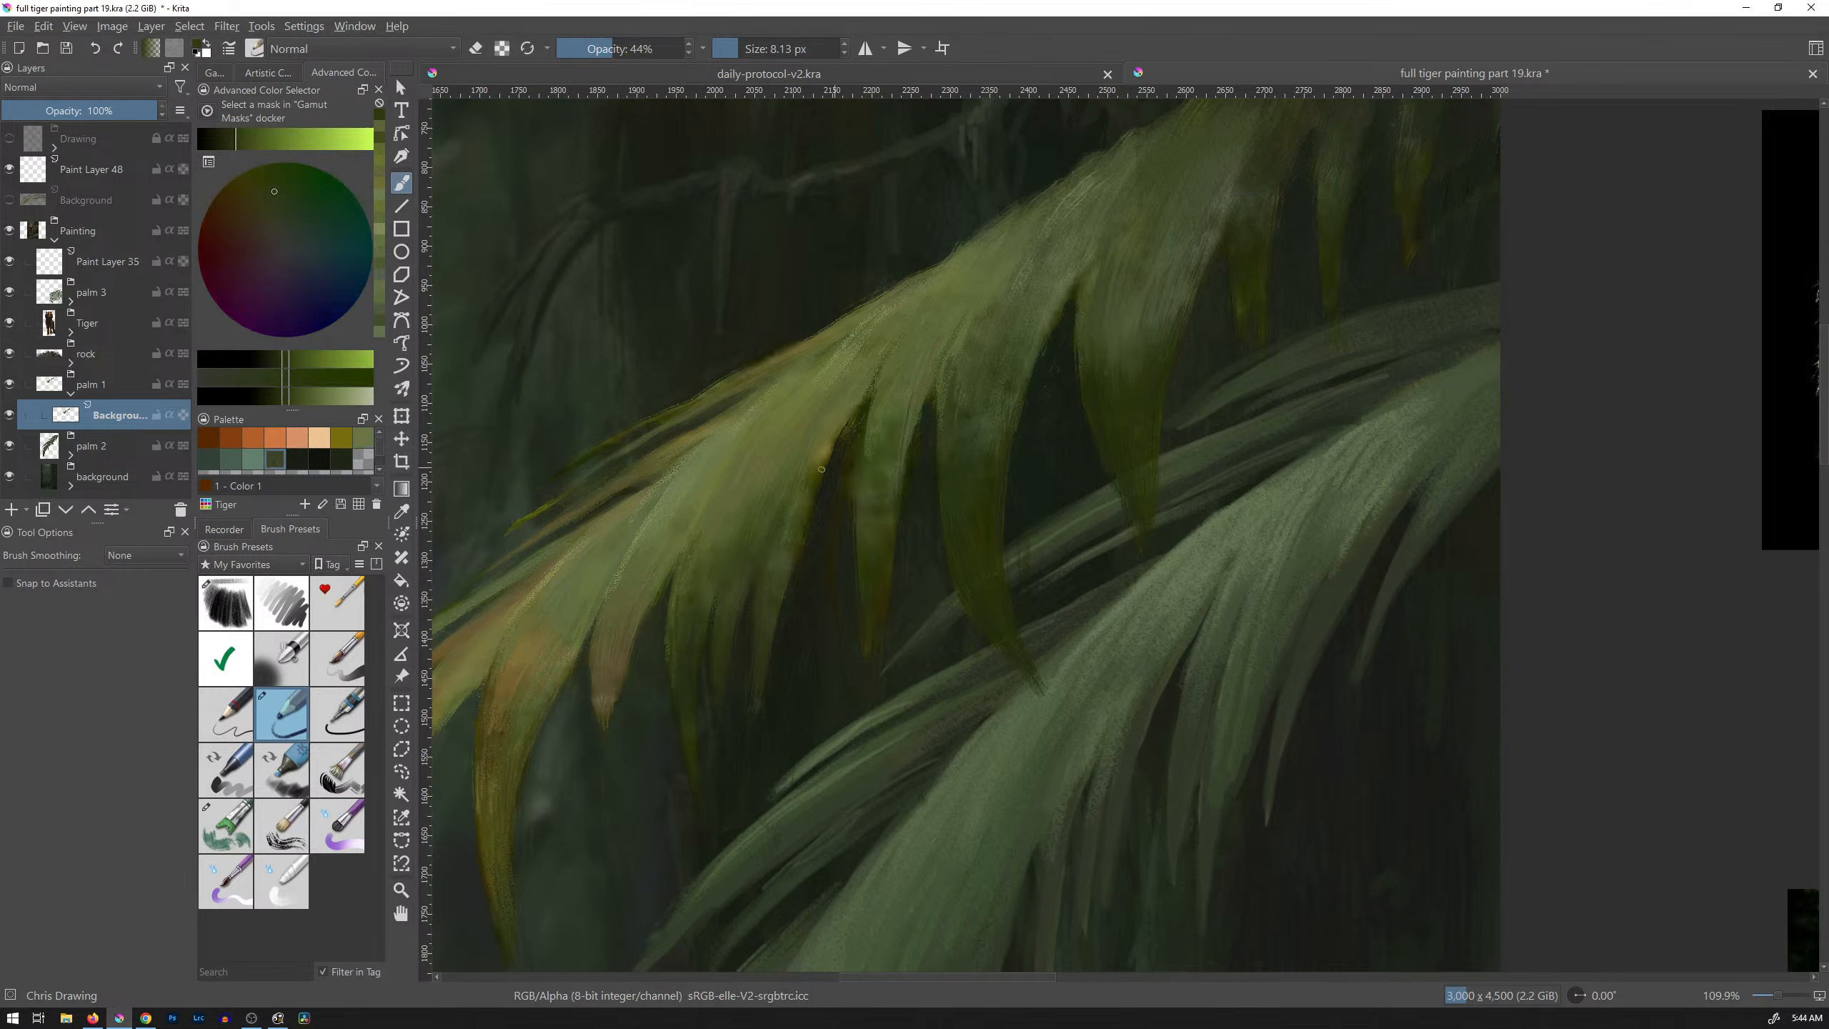
ctrl+click(721, 570)
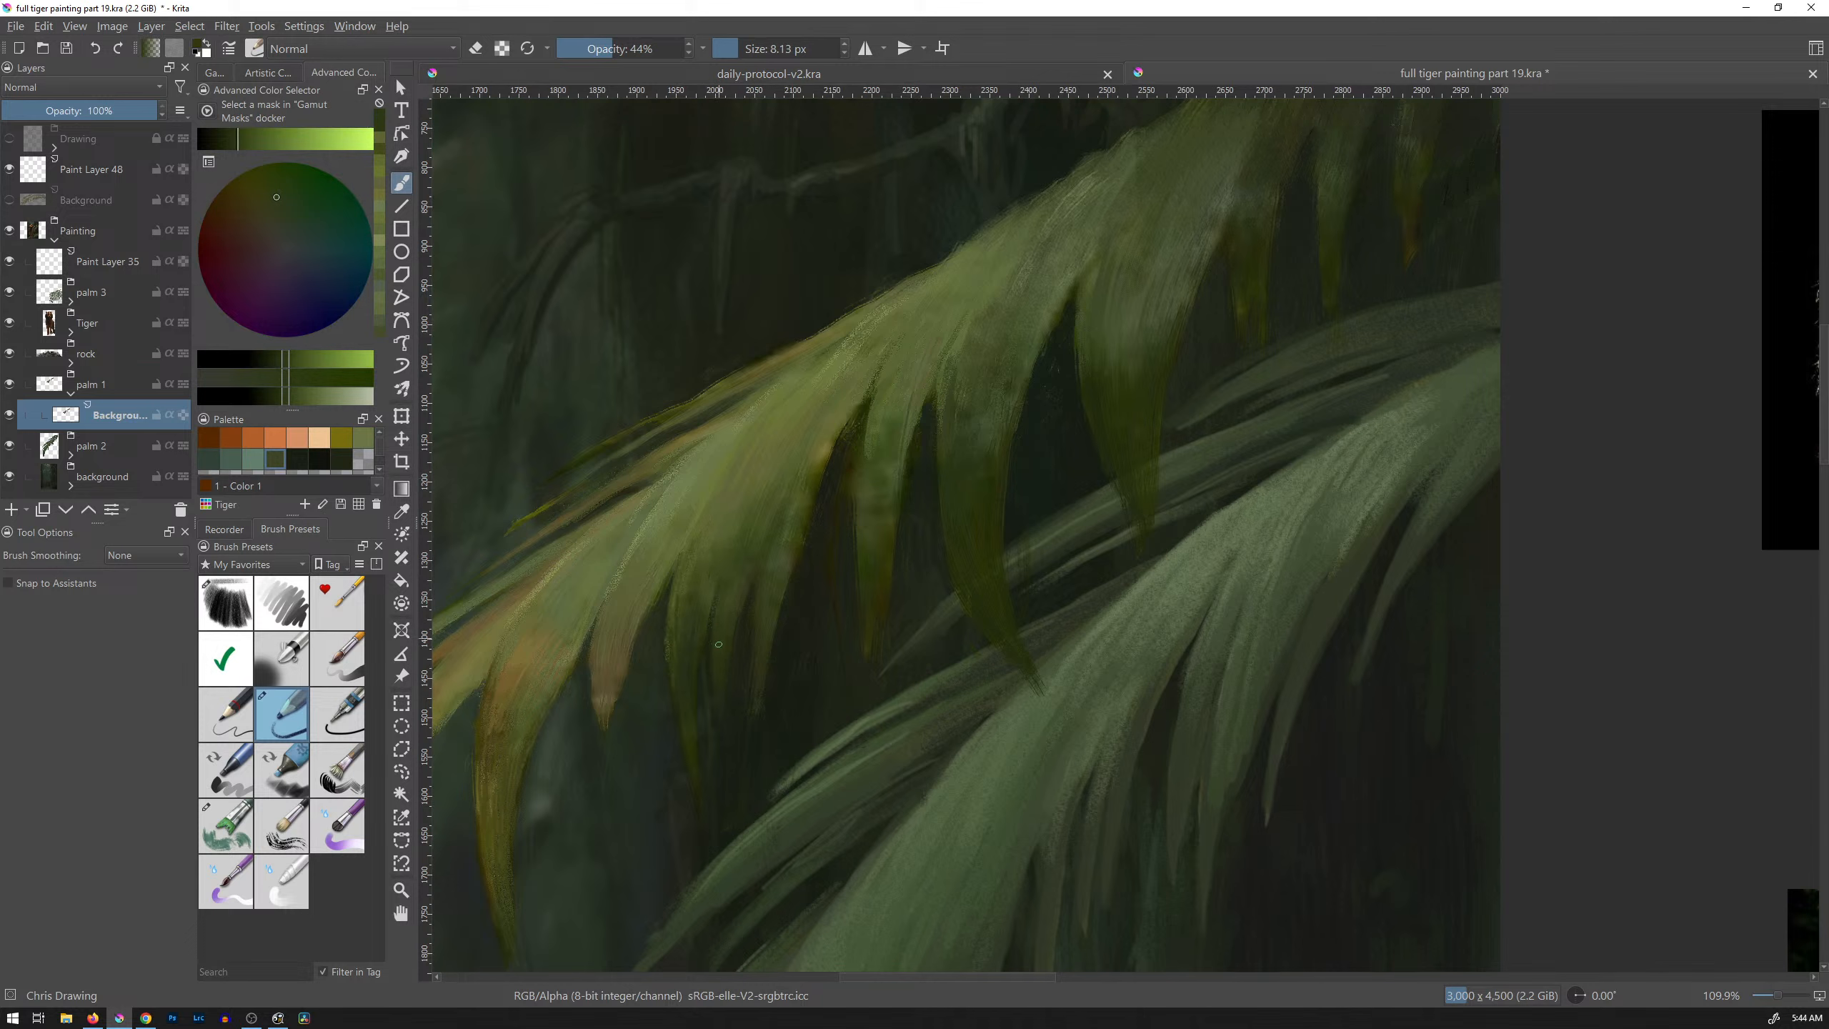
ctrl+click(678, 642)
ctrl+click(674, 657)
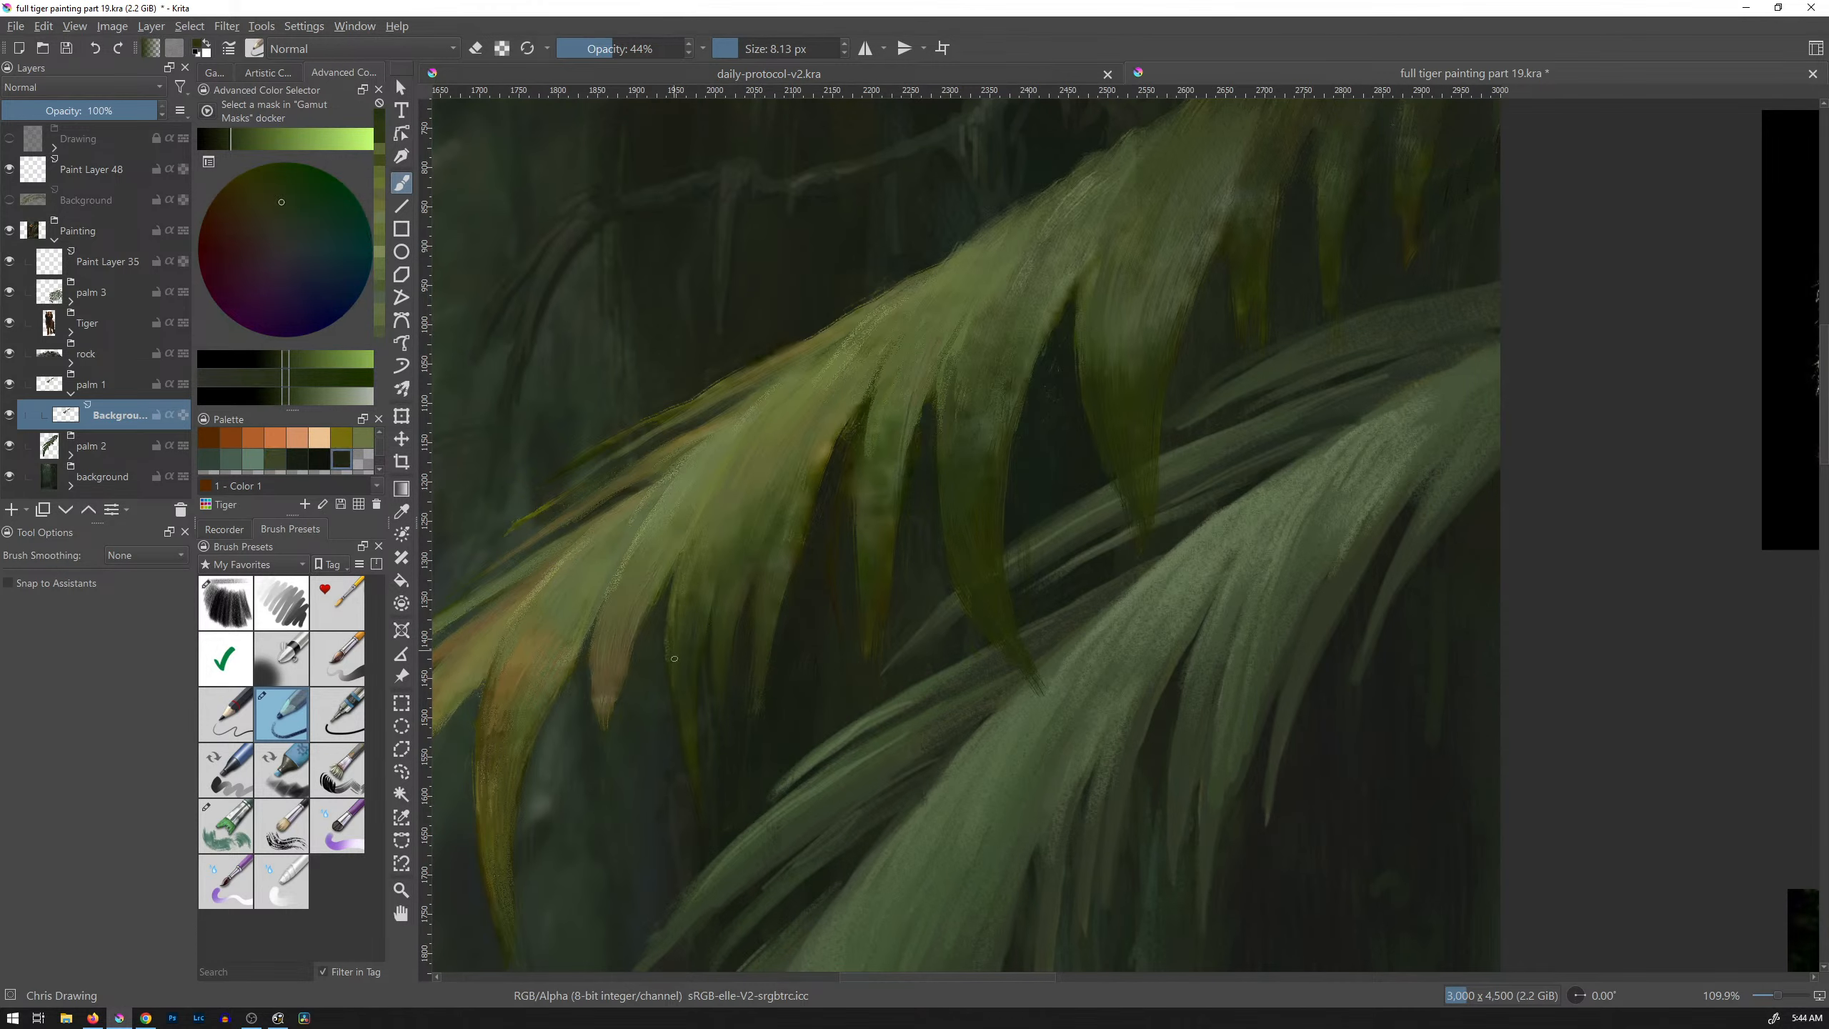
ctrl+click(677, 605)
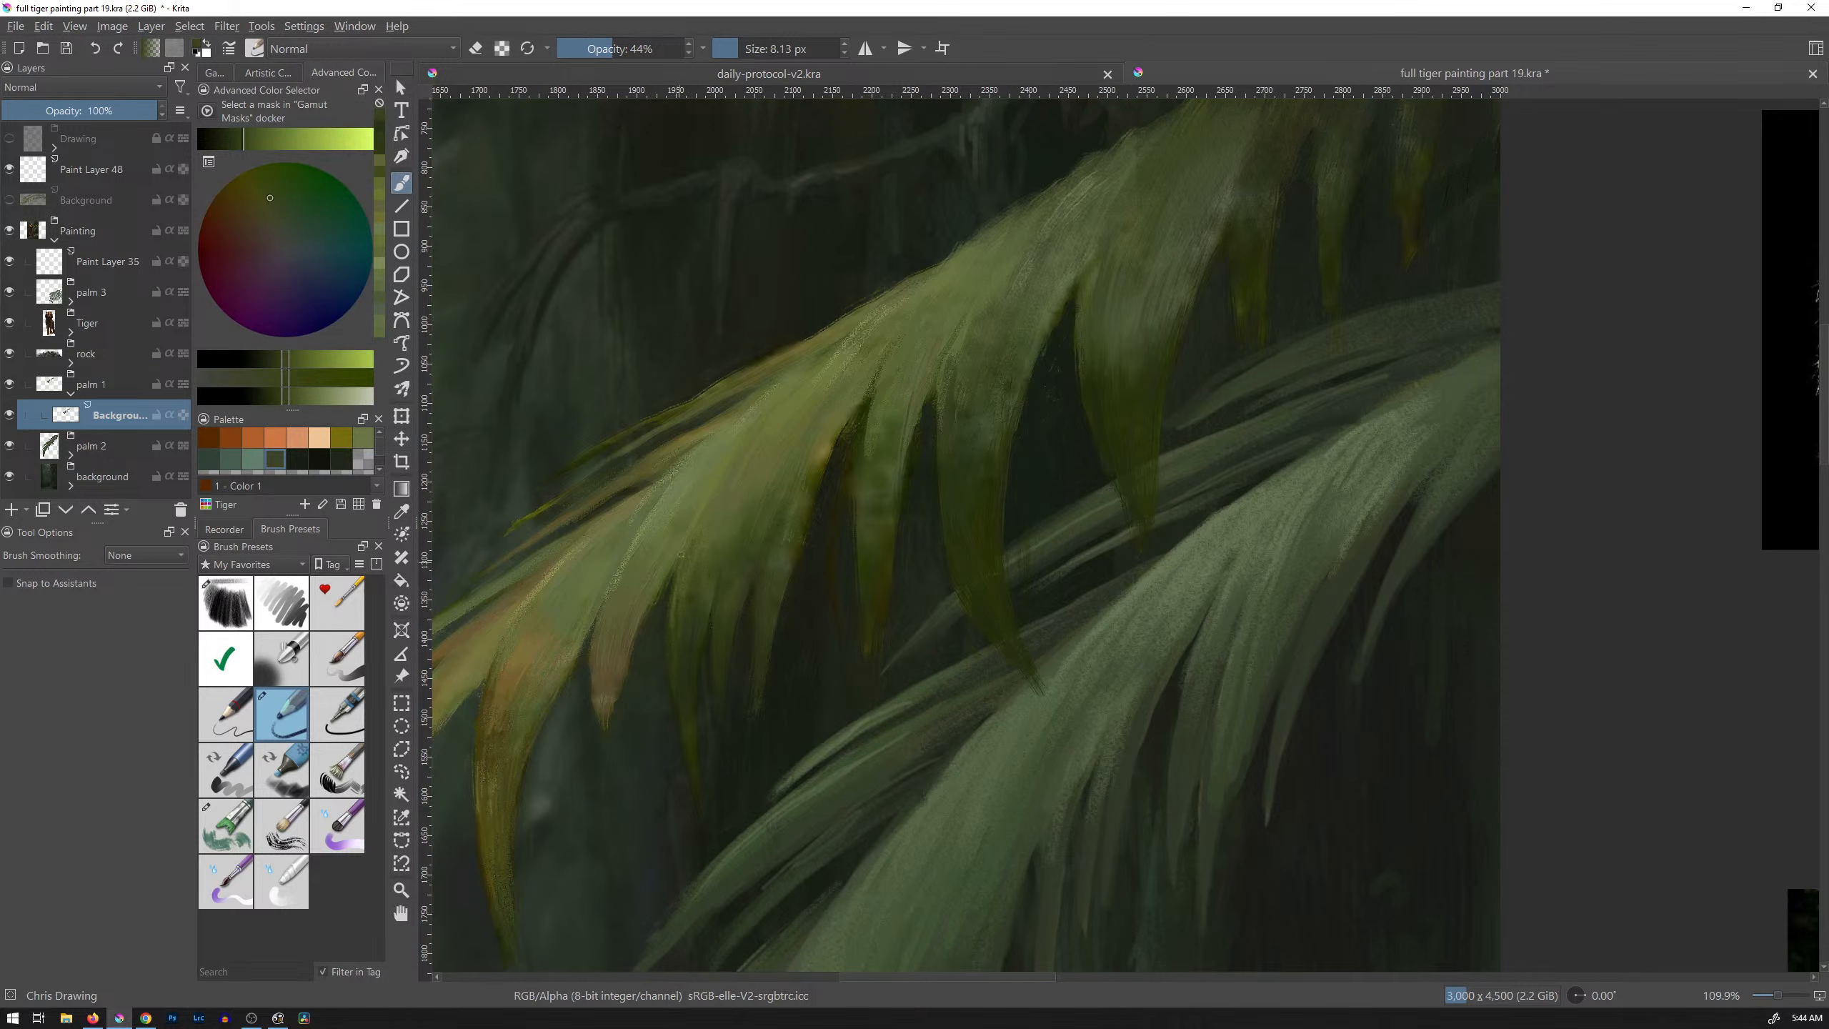
drag(677, 641, 677, 665)
ctrl+click(681, 586)
drag(679, 576, 669, 664)
ctrl+click(678, 648)
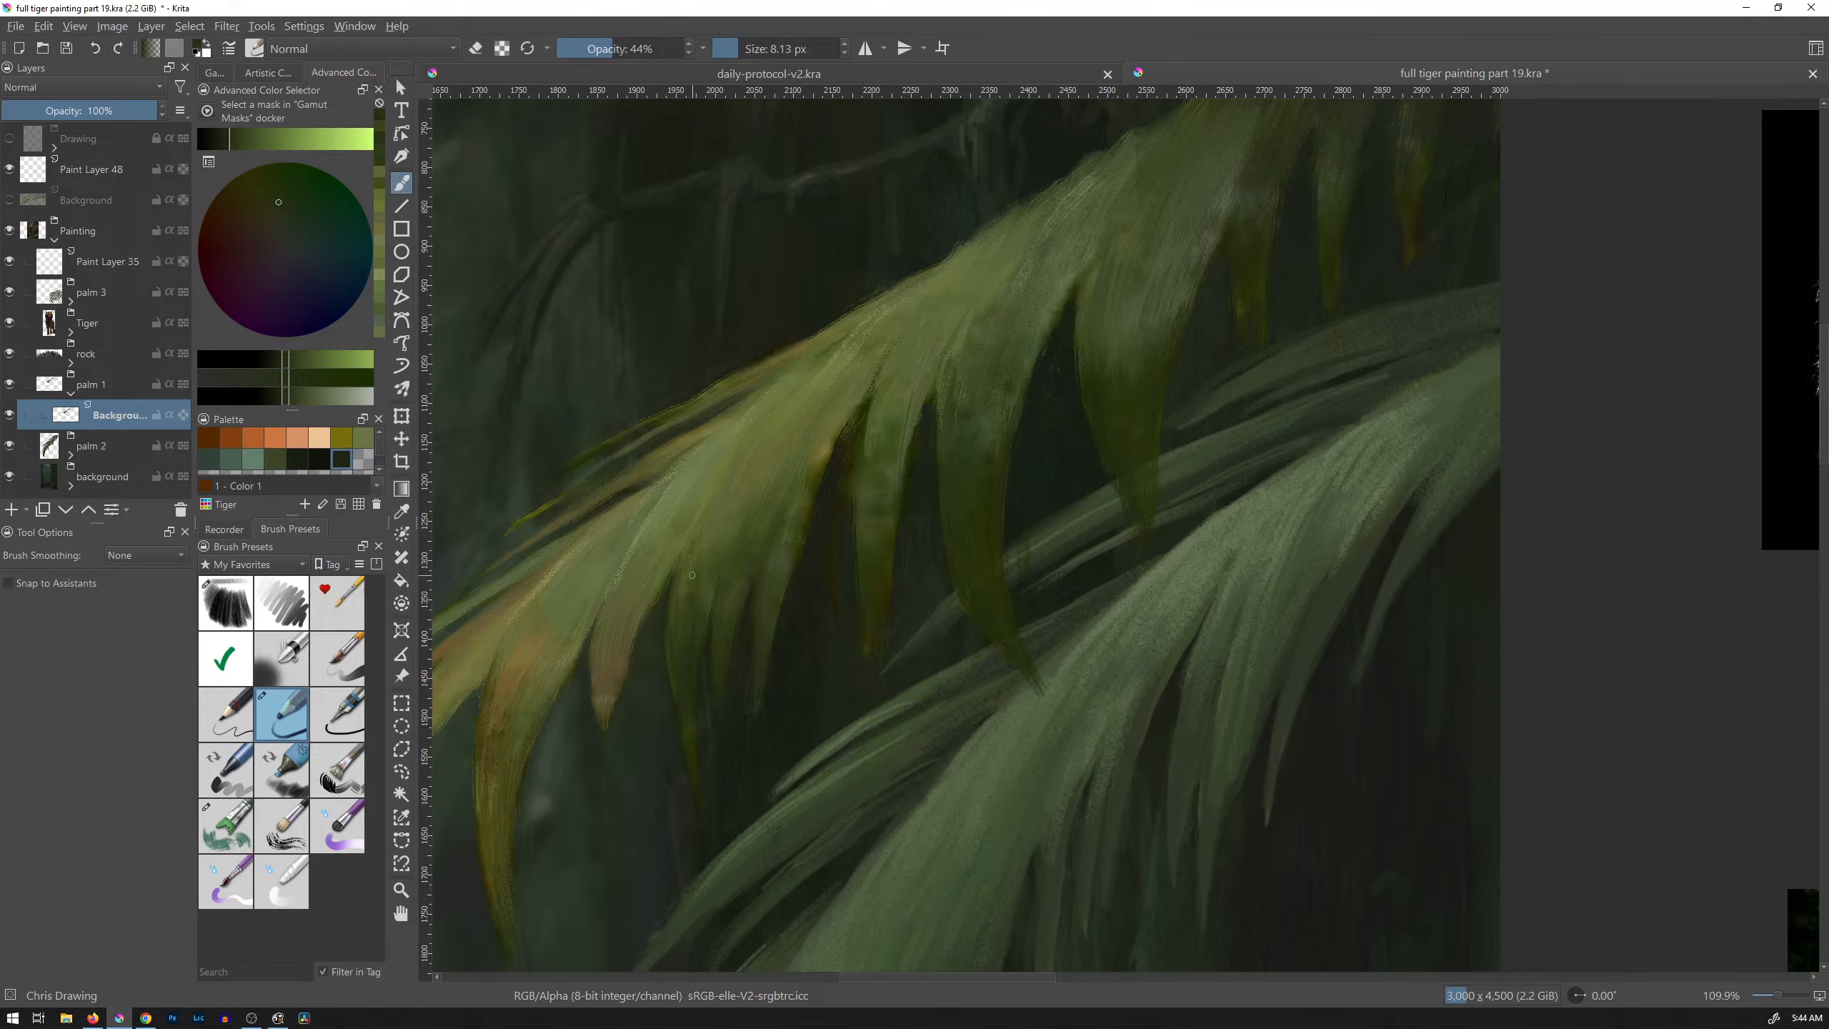
Step: Touch up the leaflet edges around the dark gap in the middle of the yellow-green frond using sampled greens and olive yellows
ctrl+click(878, 435)
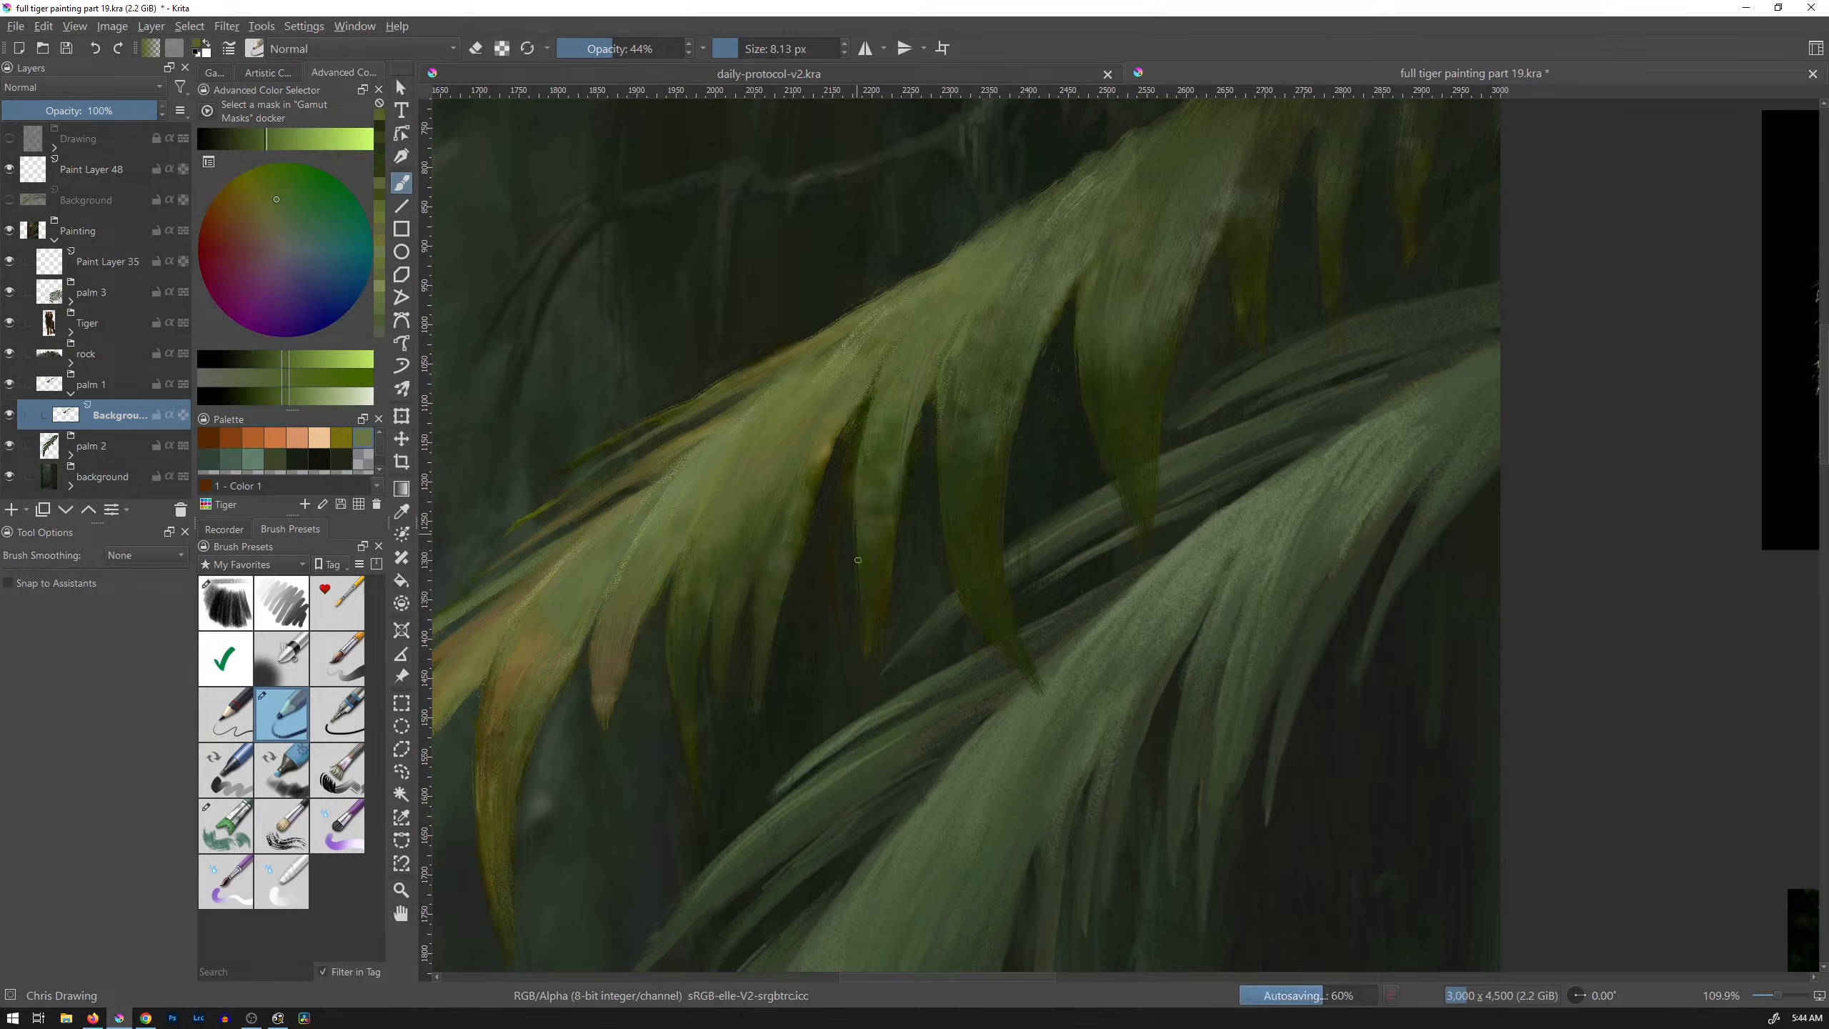
ctrl+click(867, 518)
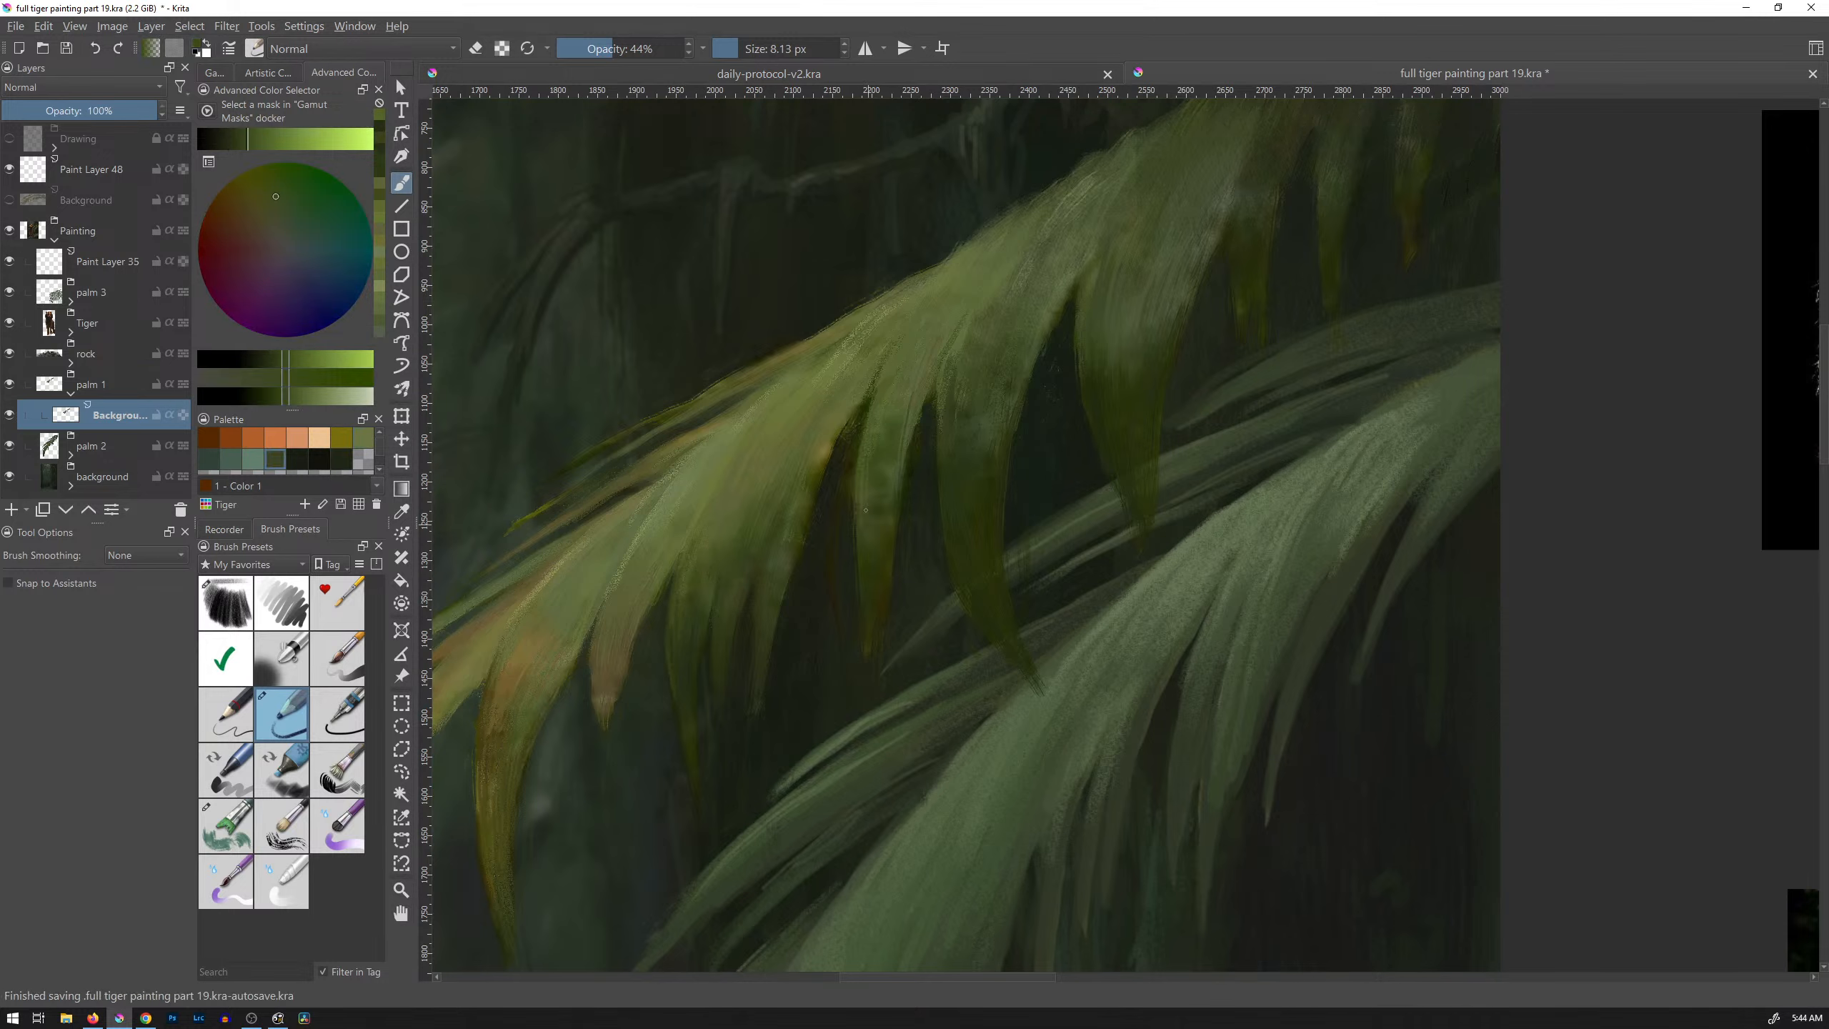
ctrl+click(837, 433)
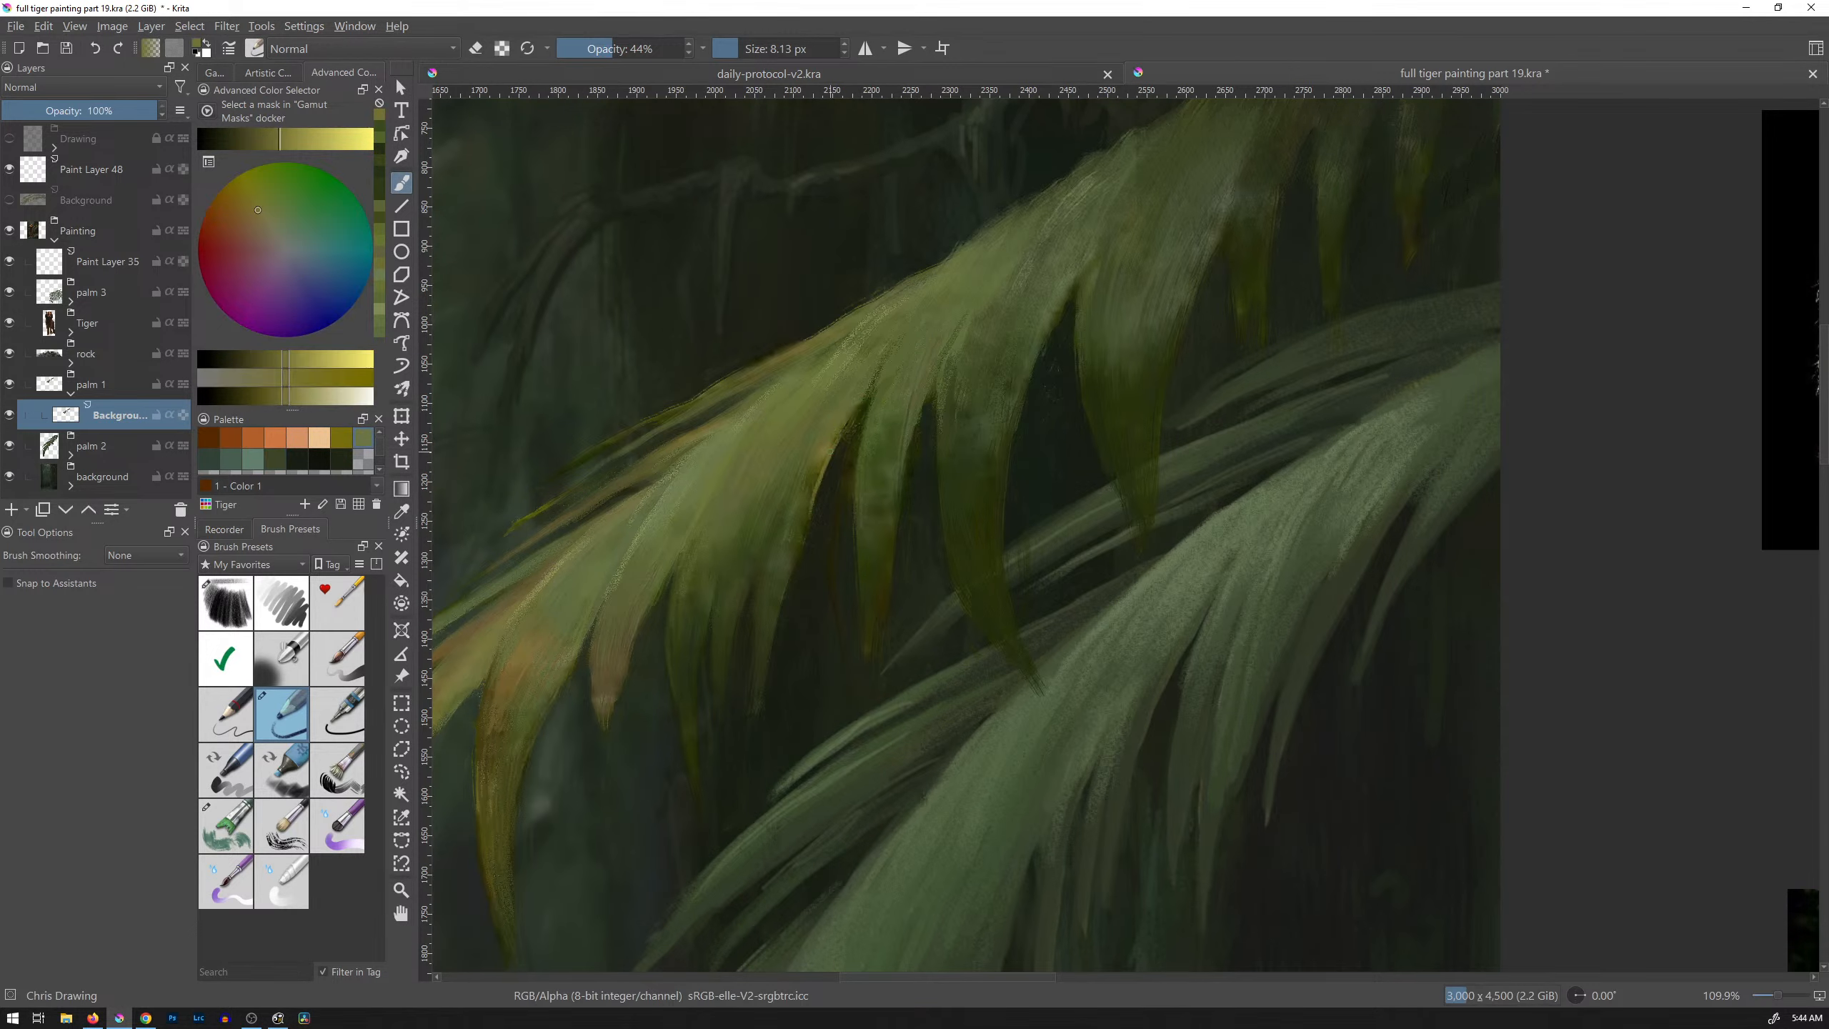
drag(826, 469, 851, 419)
ctrl+click(850, 428)
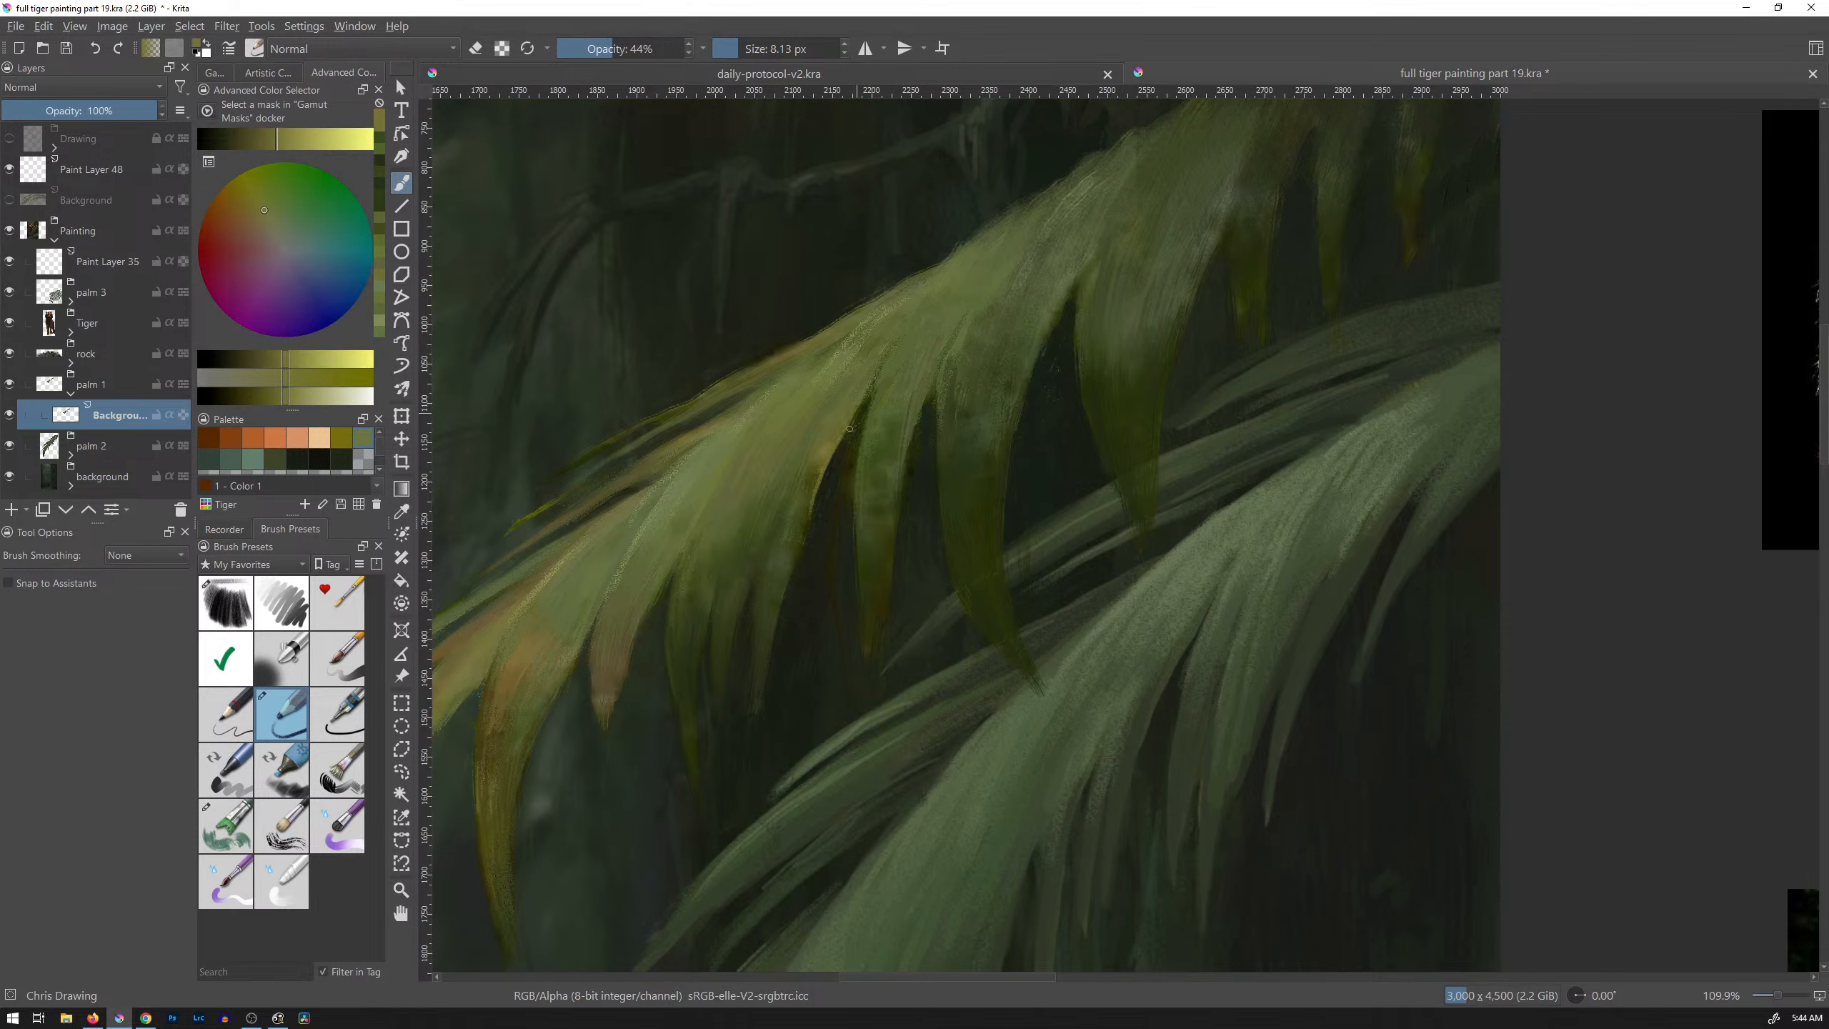
ctrl+click(825, 470)
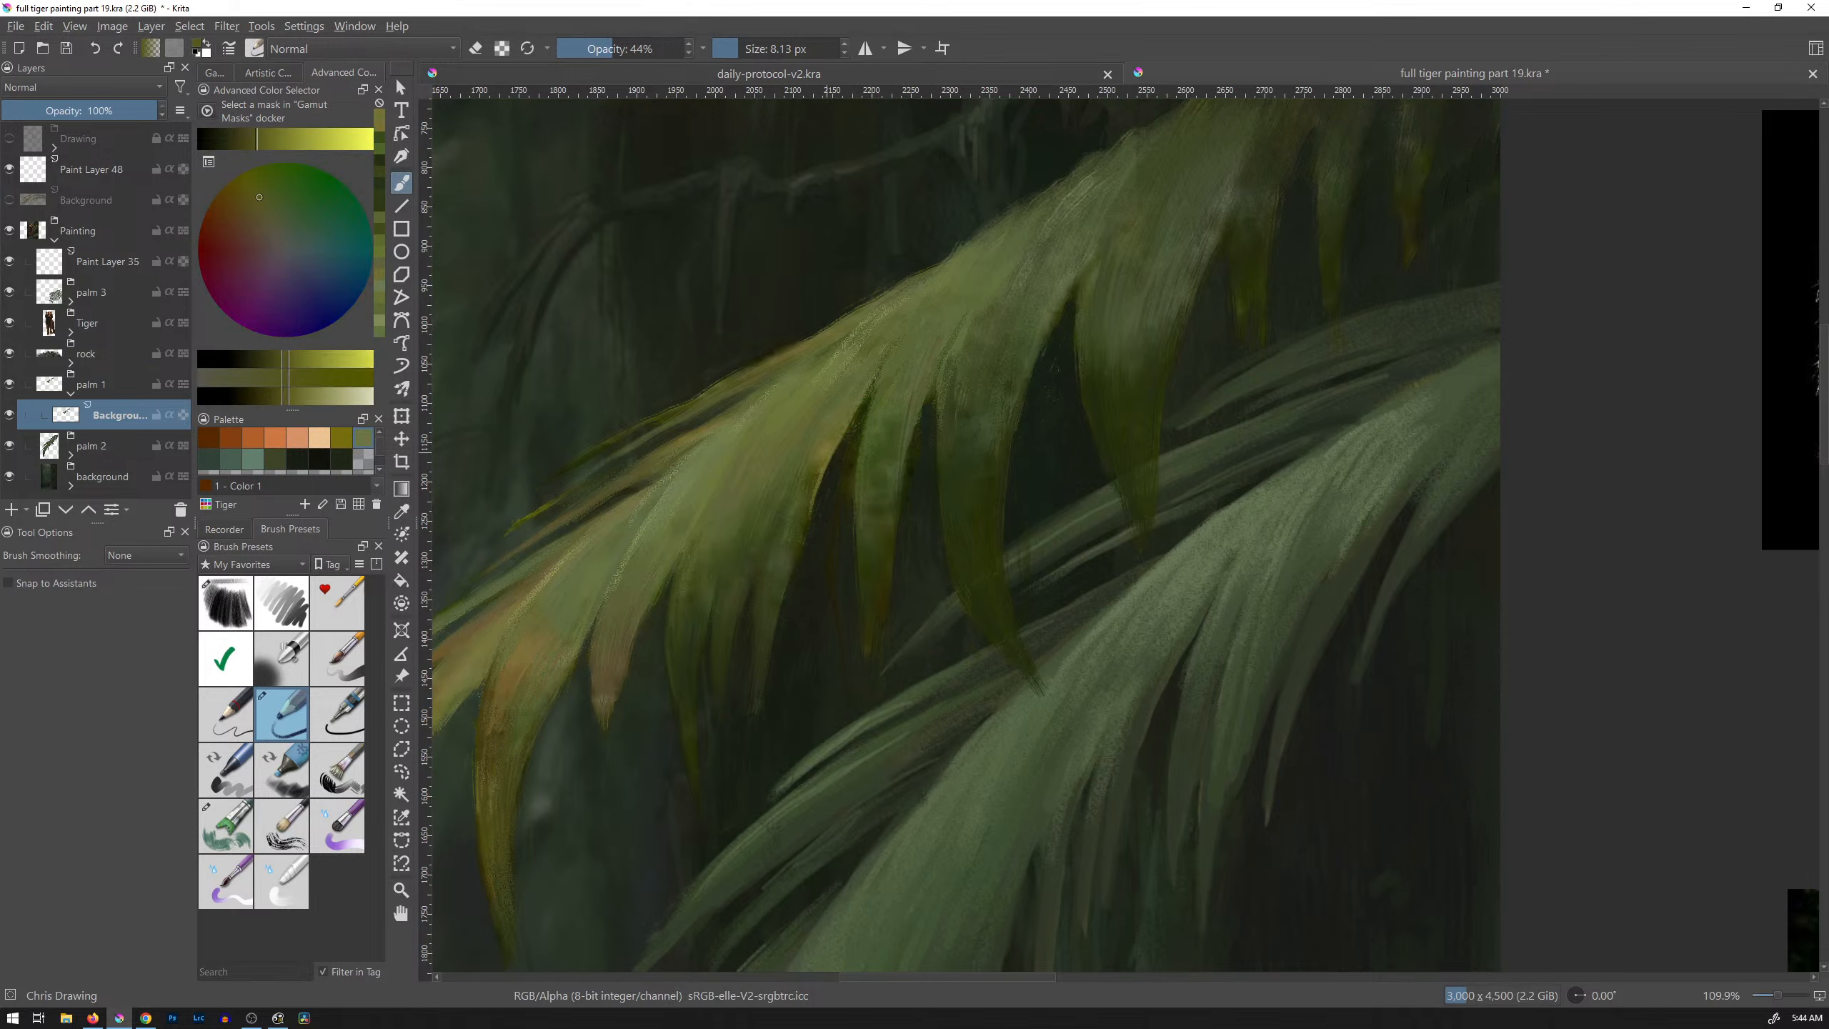
ctrl+click(807, 504)
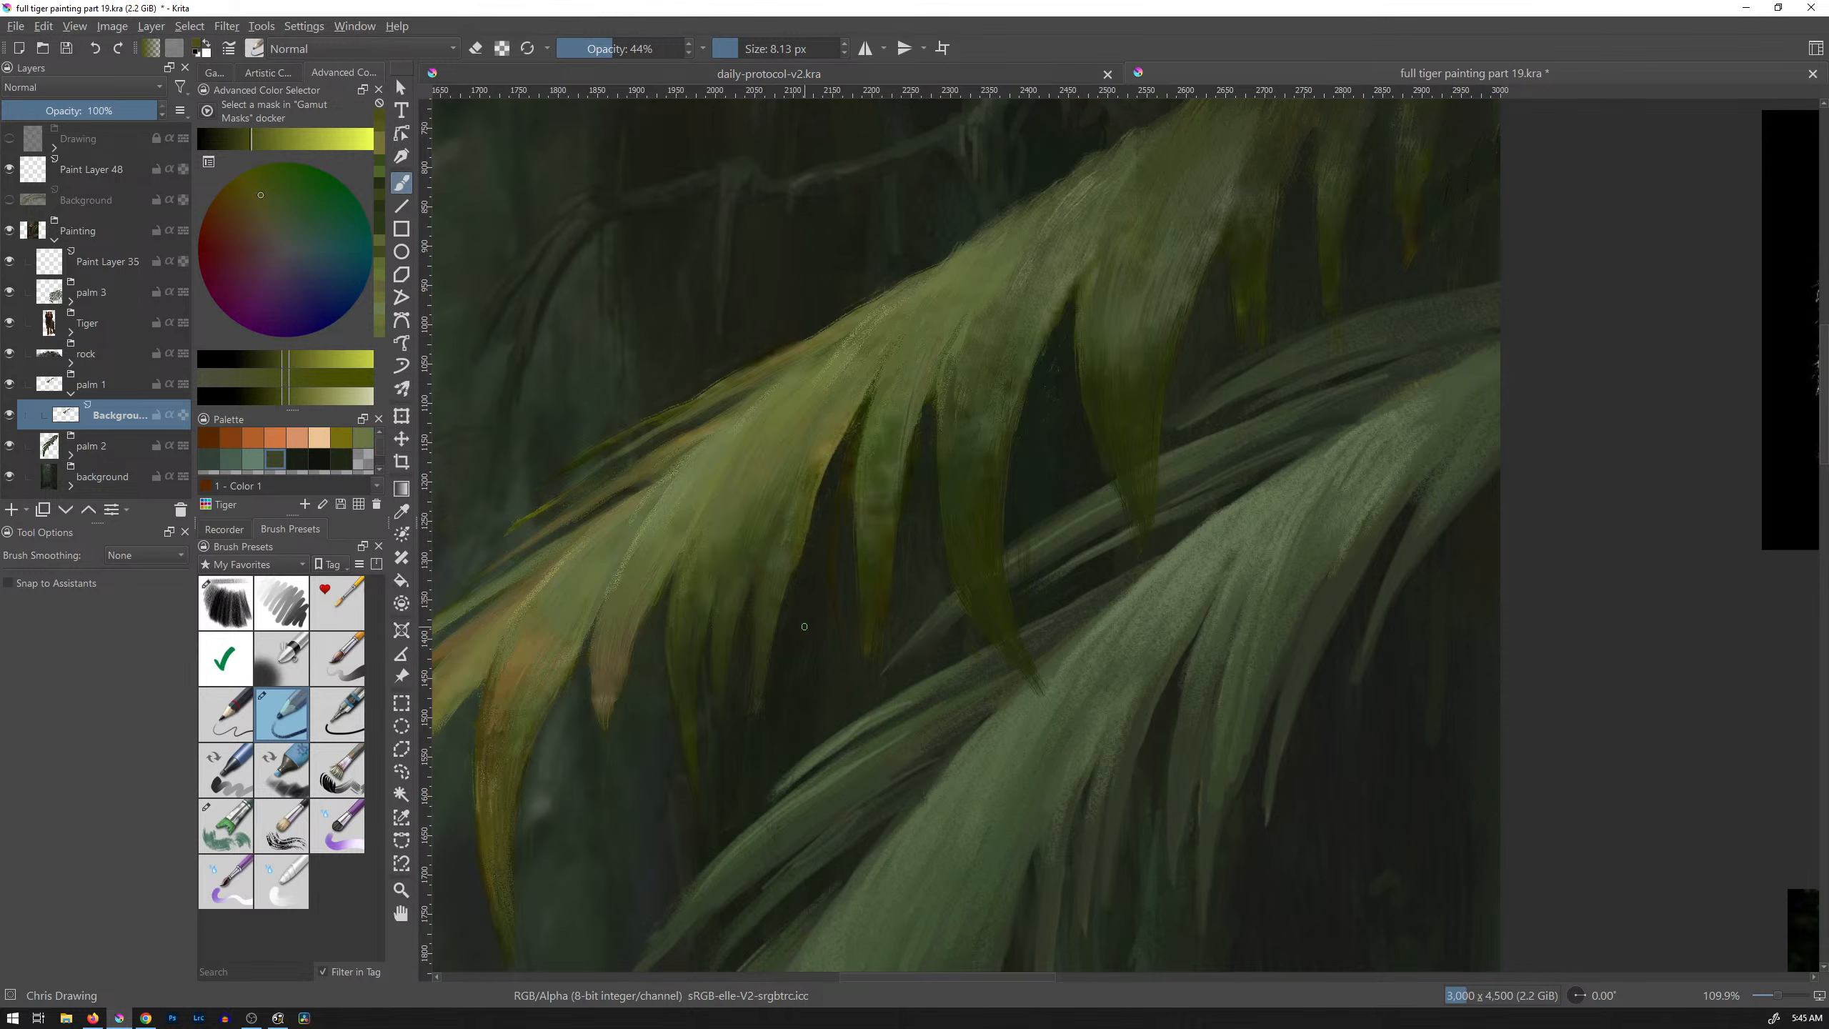
Step: Sample olive greens beside the middle gap and erase excess paint along the neighbouring leaflet's lower edge
ctrl+click(790, 510)
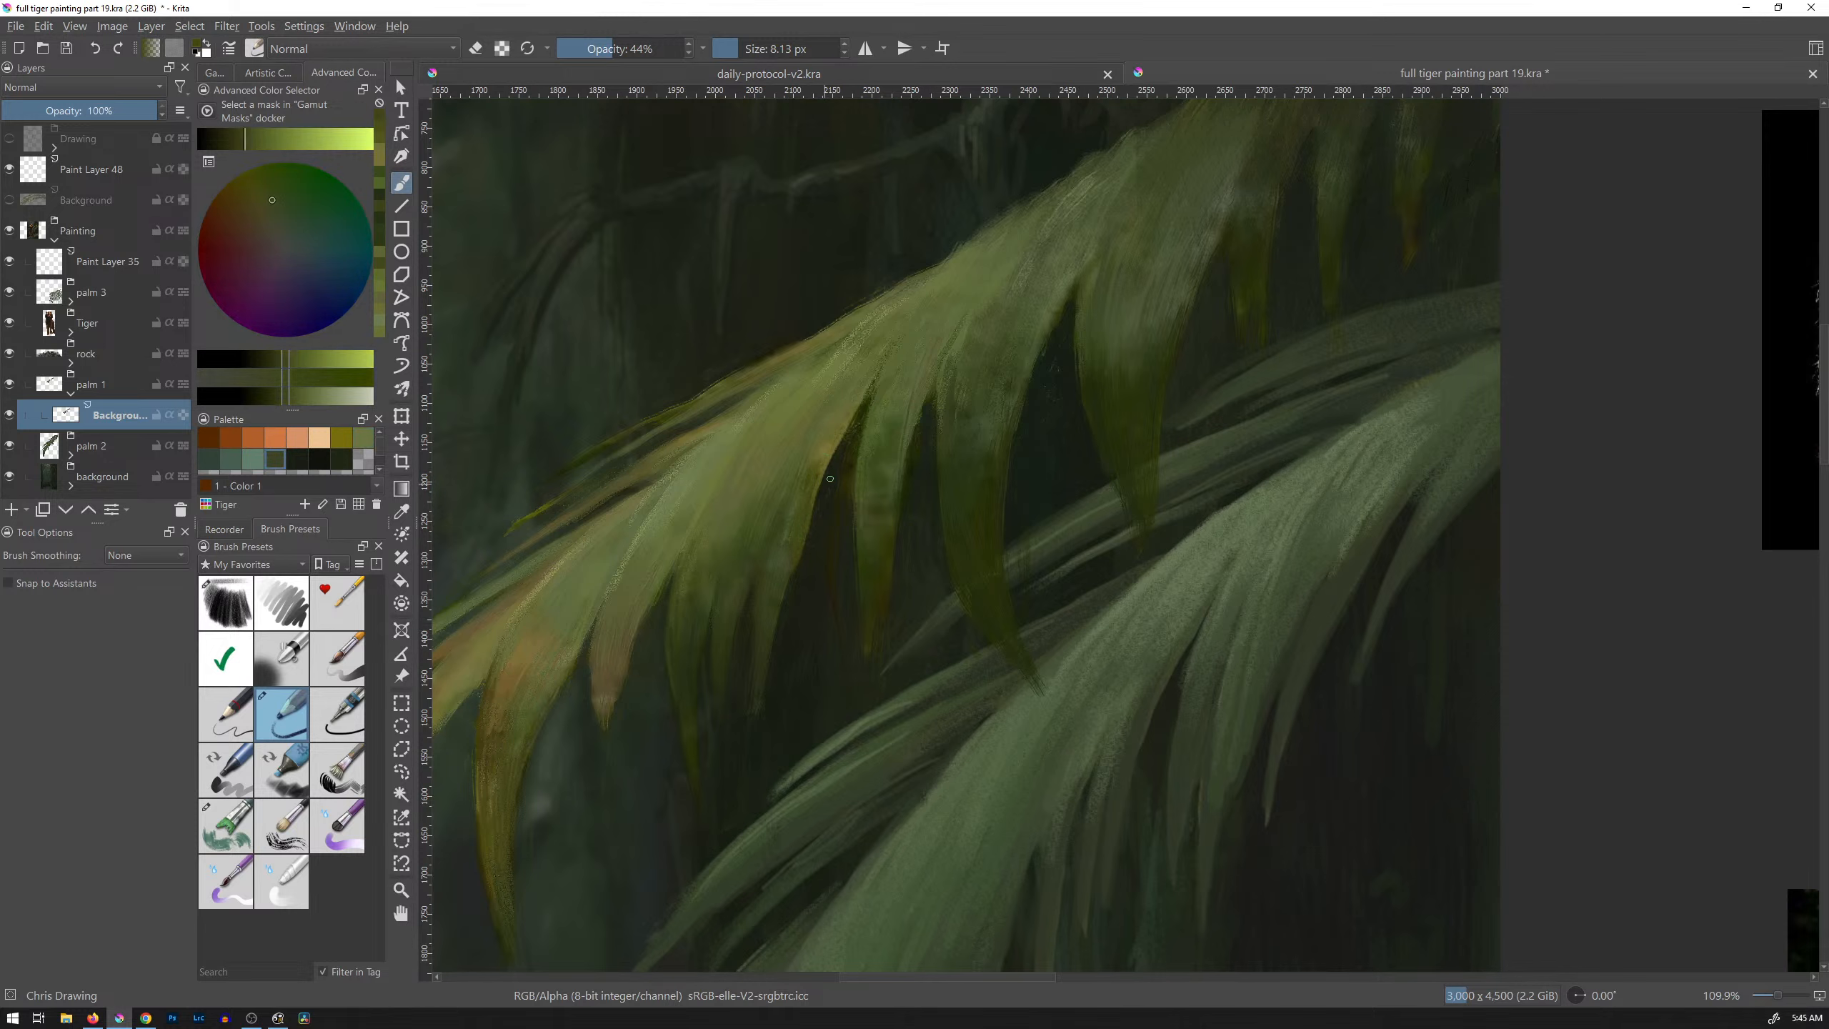
ctrl+click(796, 560)
ctrl+click(805, 528)
key(e)
drag(807, 536, 796, 575)
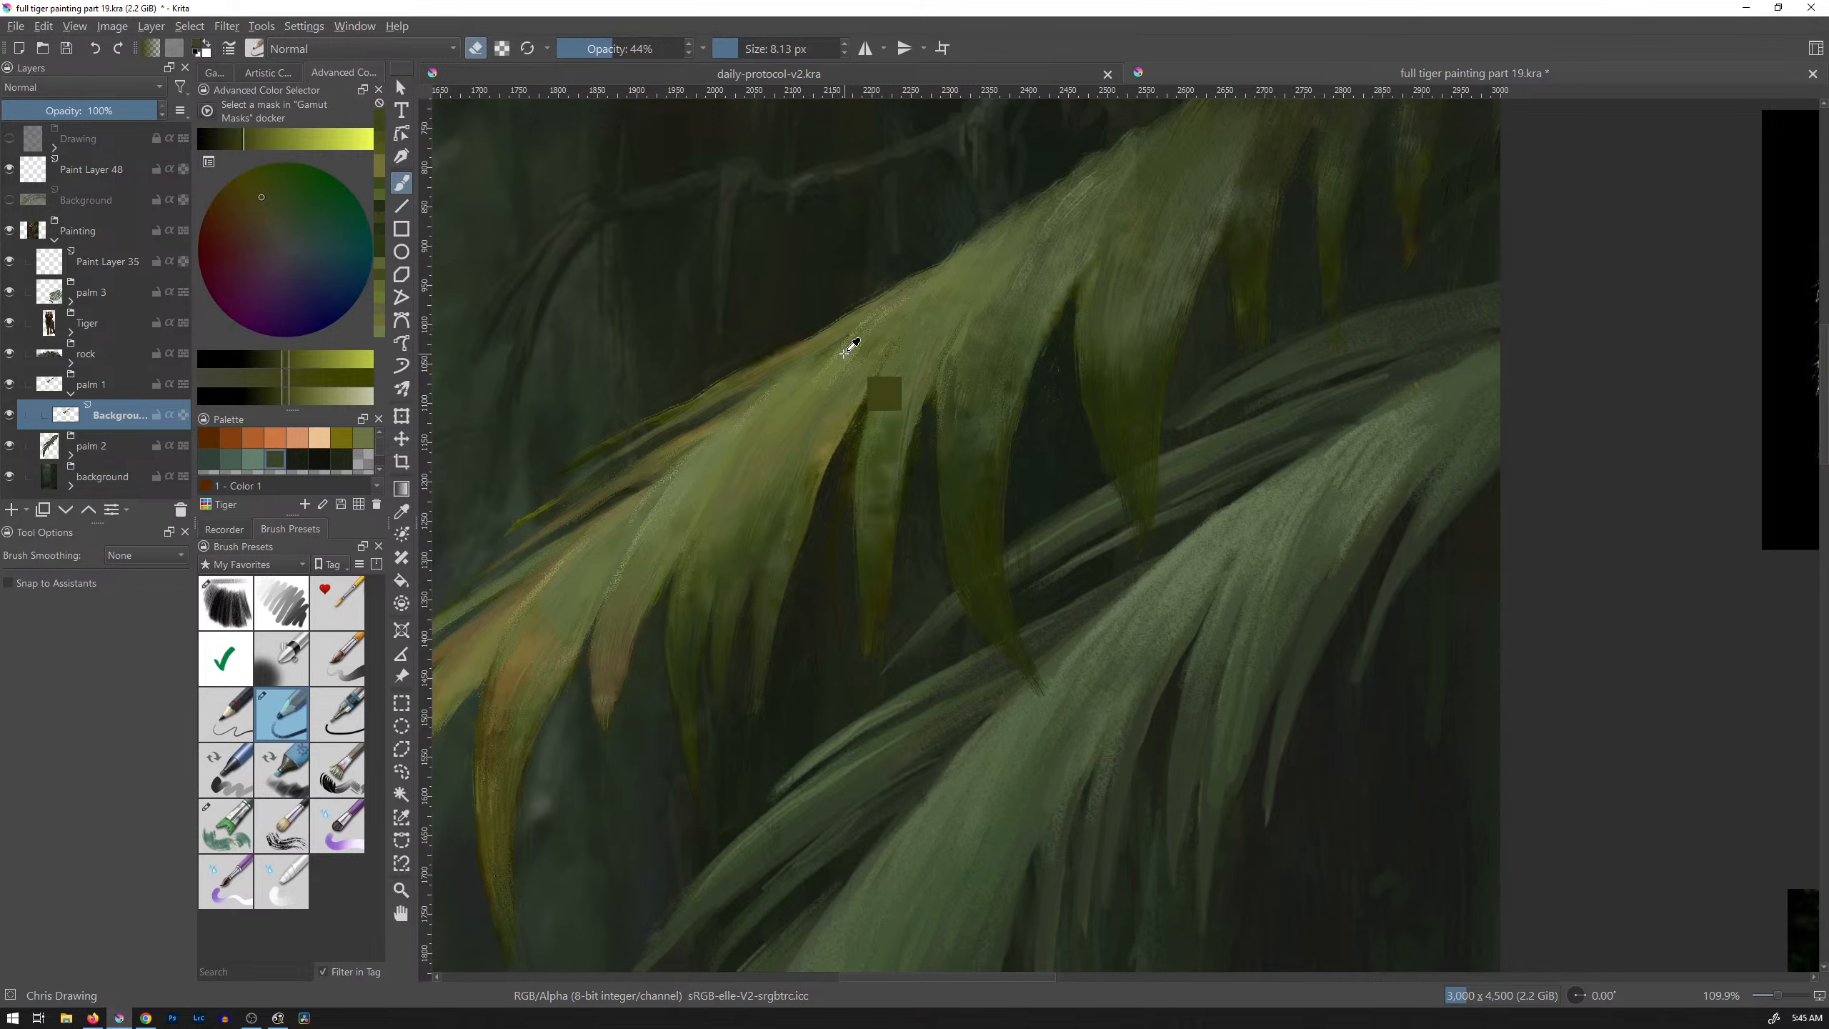
Step: Return from erasing to painting and add a sampled light green stroke along the yellow-green frond's upper edge
ctrl+click(864, 378)
key(e)
drag(824, 358, 848, 334)
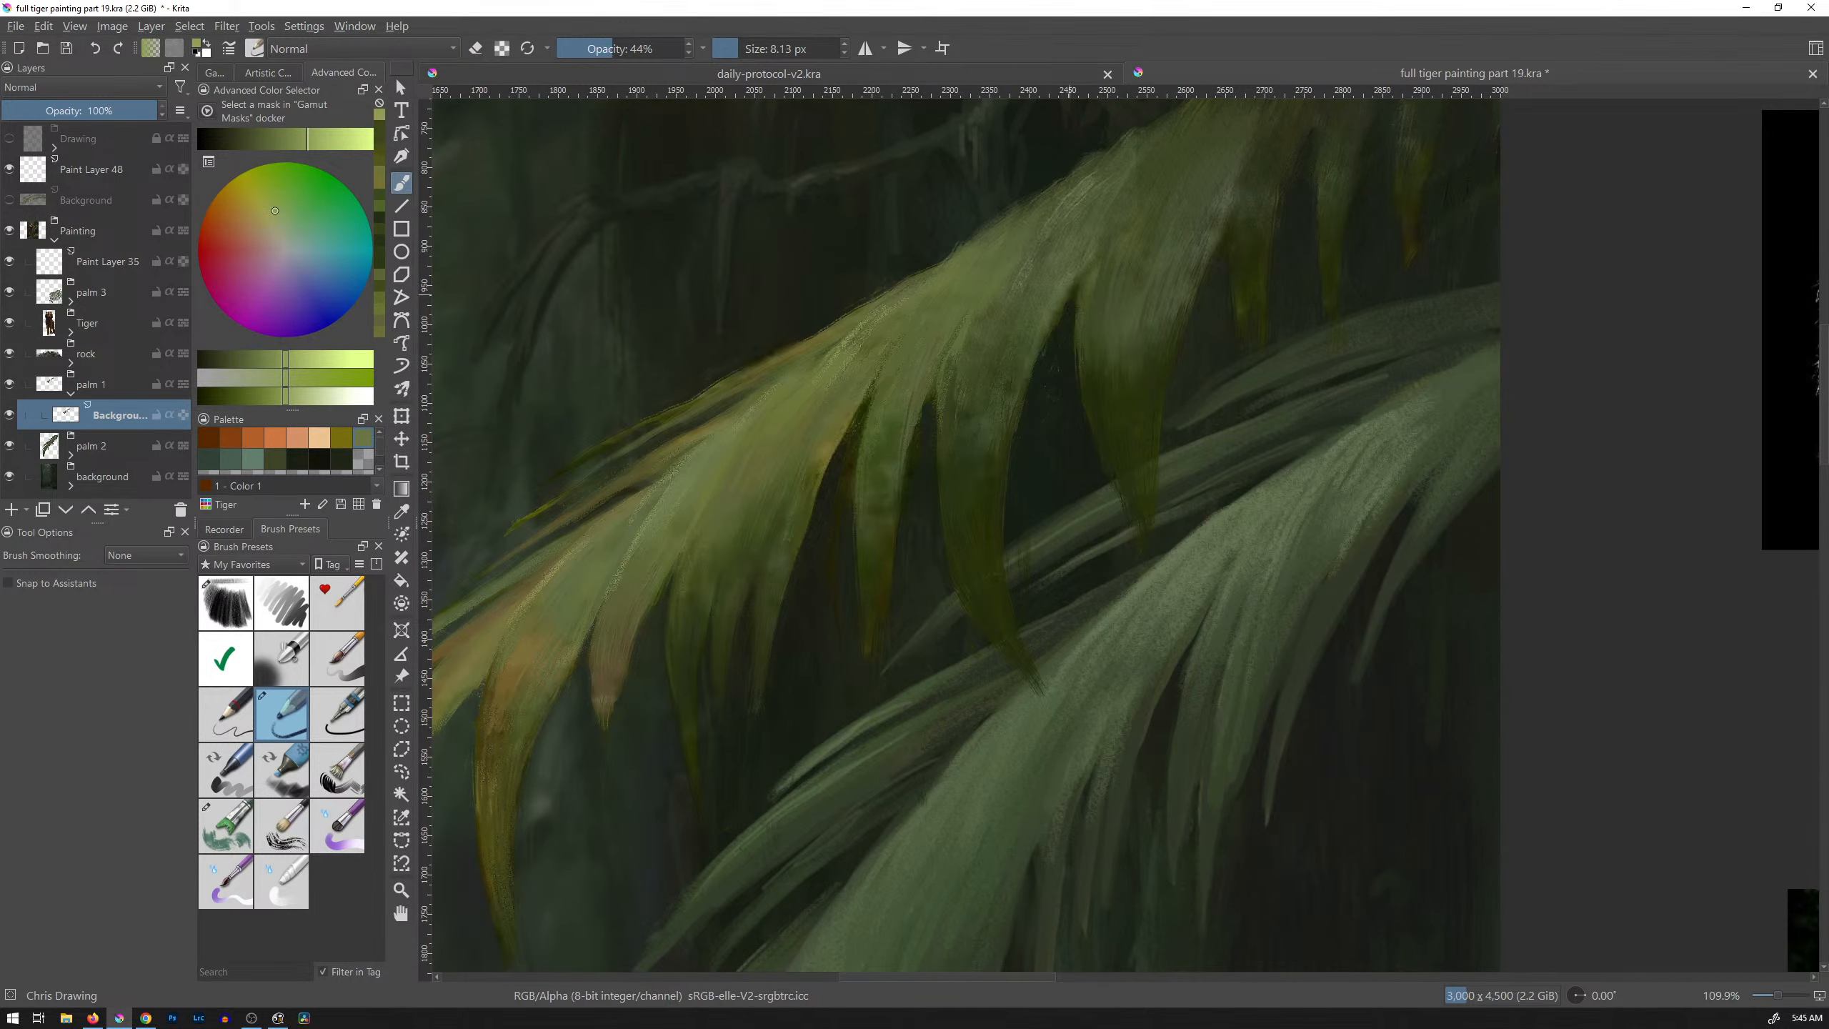
Step: Enlarge the brush to 13.35 px and paint a sampled yellow-green stroke along the upper middle of the frond
scroll(1055, 314, down, 1)
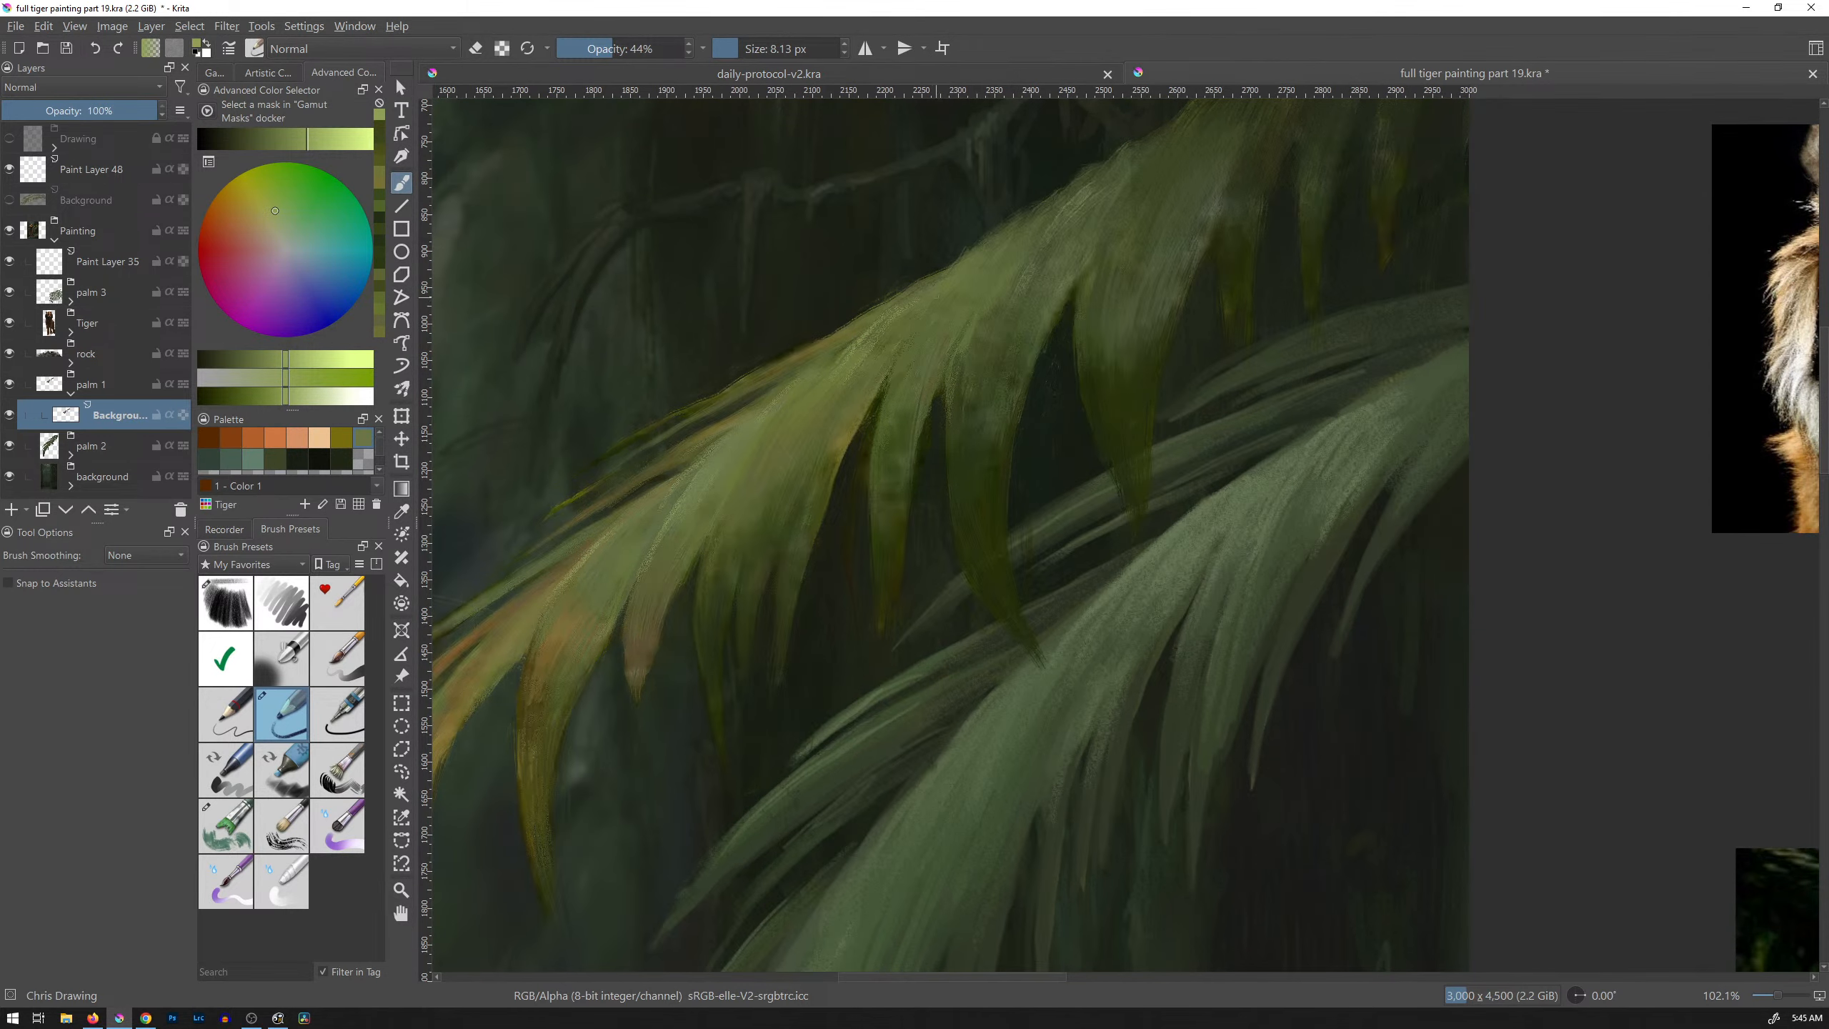
scroll(1037, 324, down, 2)
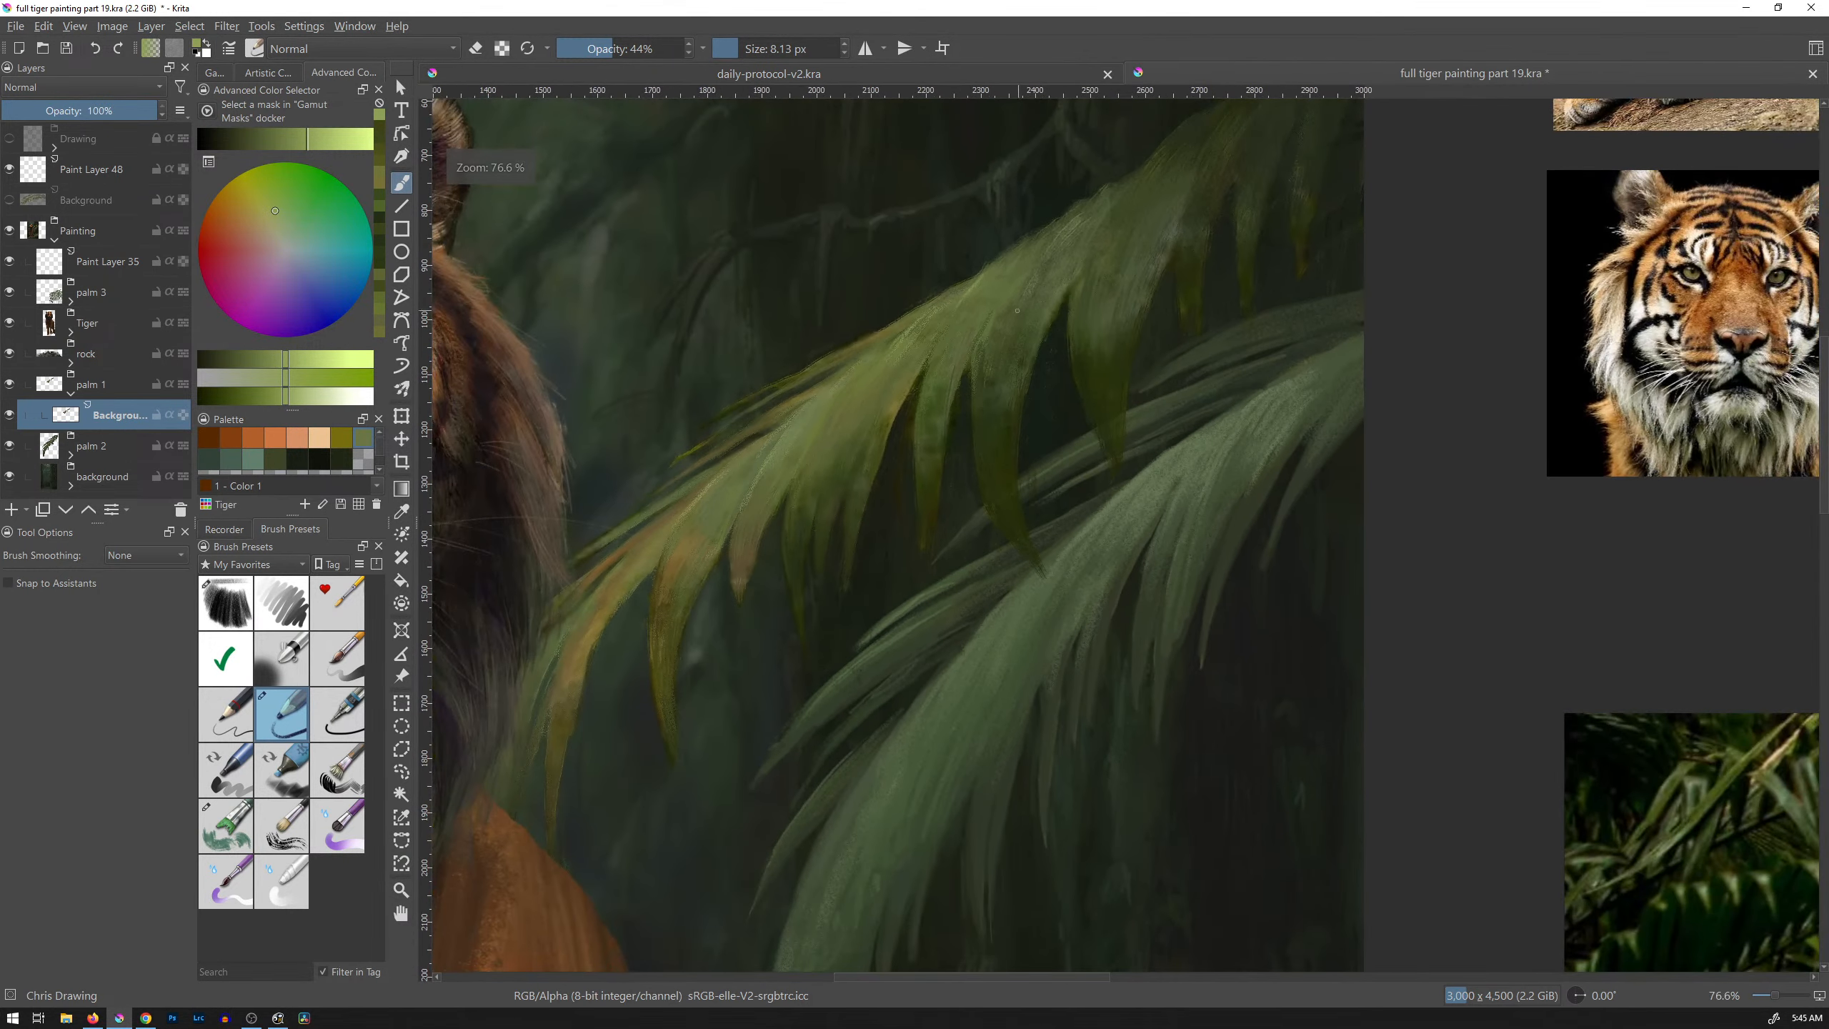
key(bracketright)
scroll(1027, 413, down, 1)
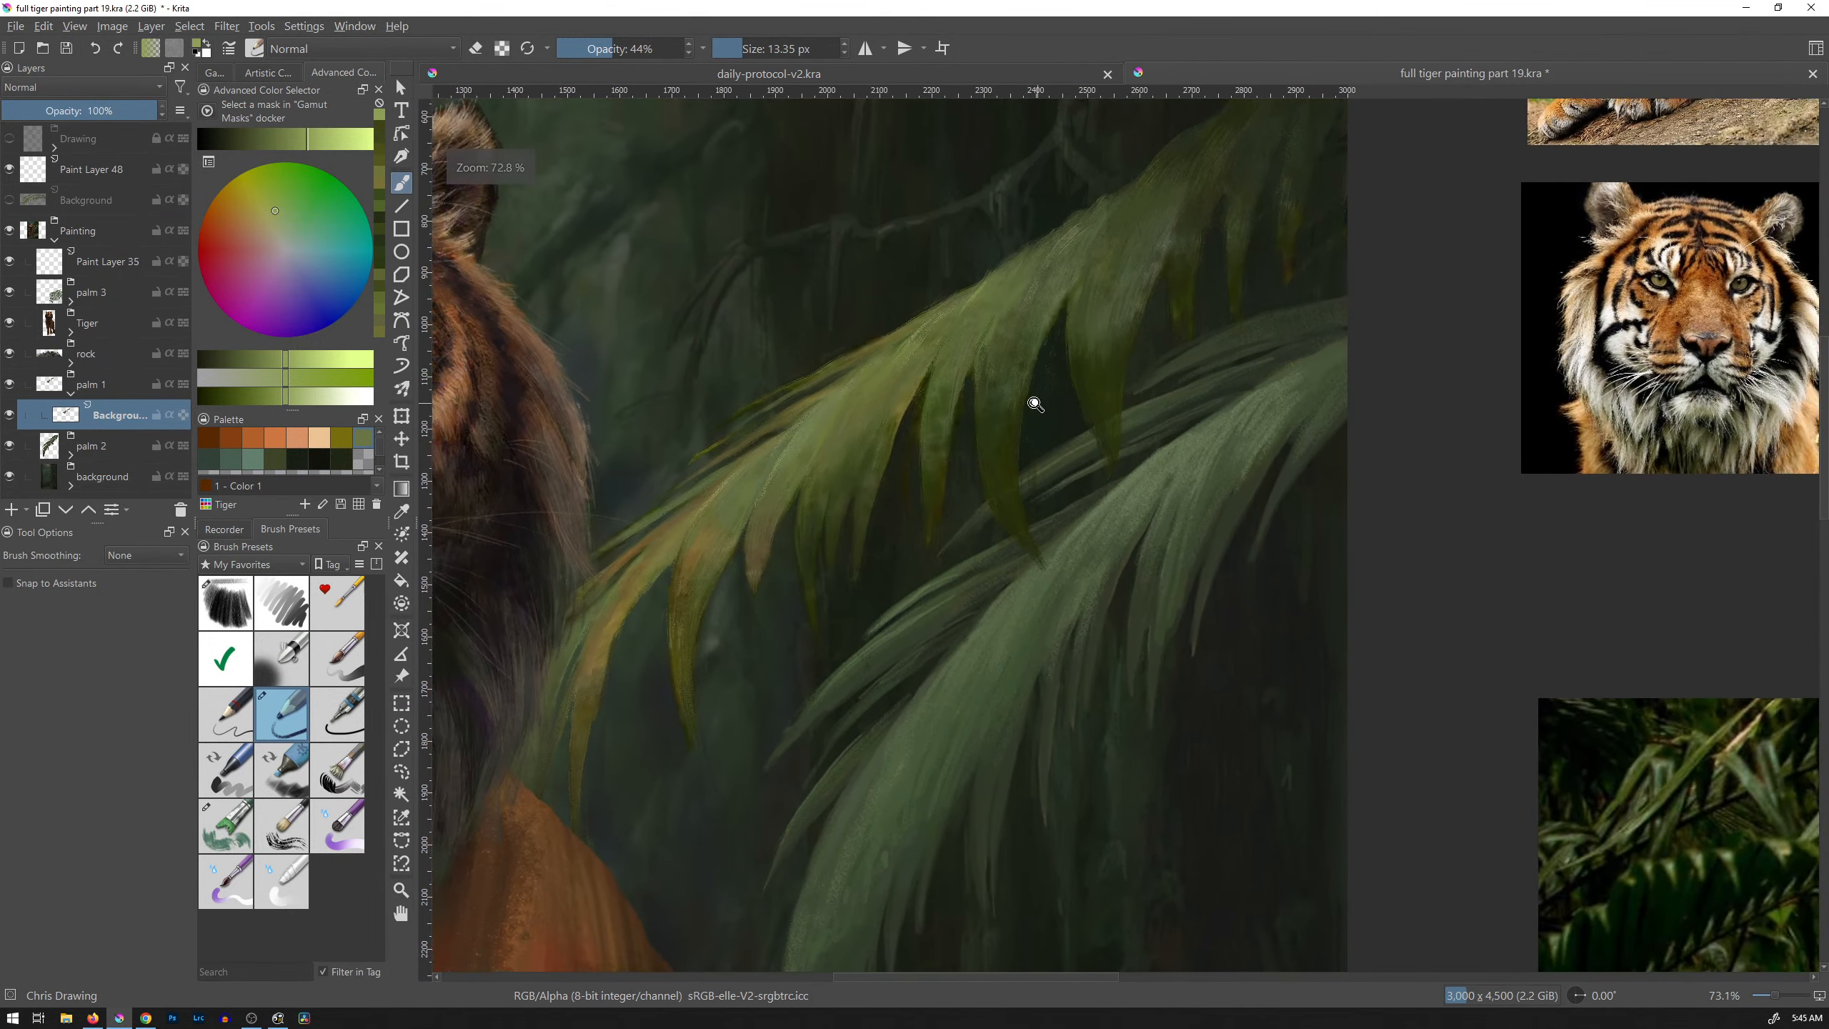
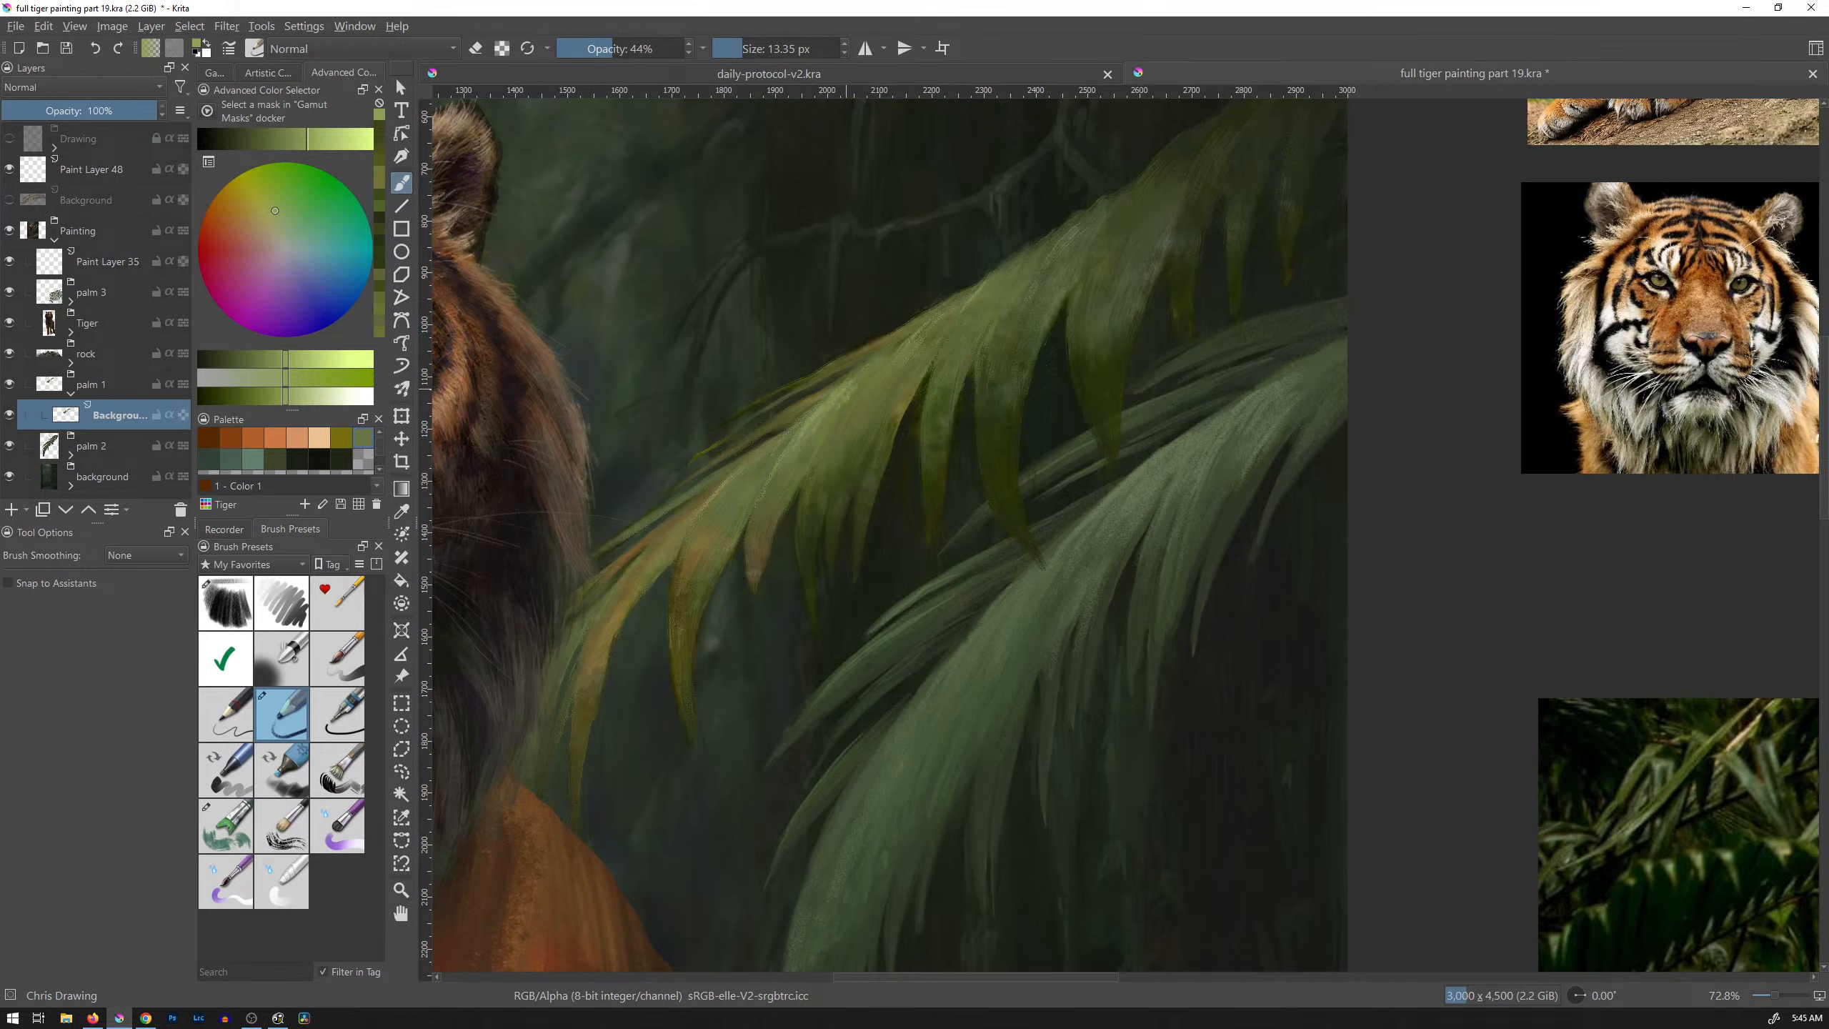
ctrl+click(880, 363)
drag(874, 360, 848, 384)
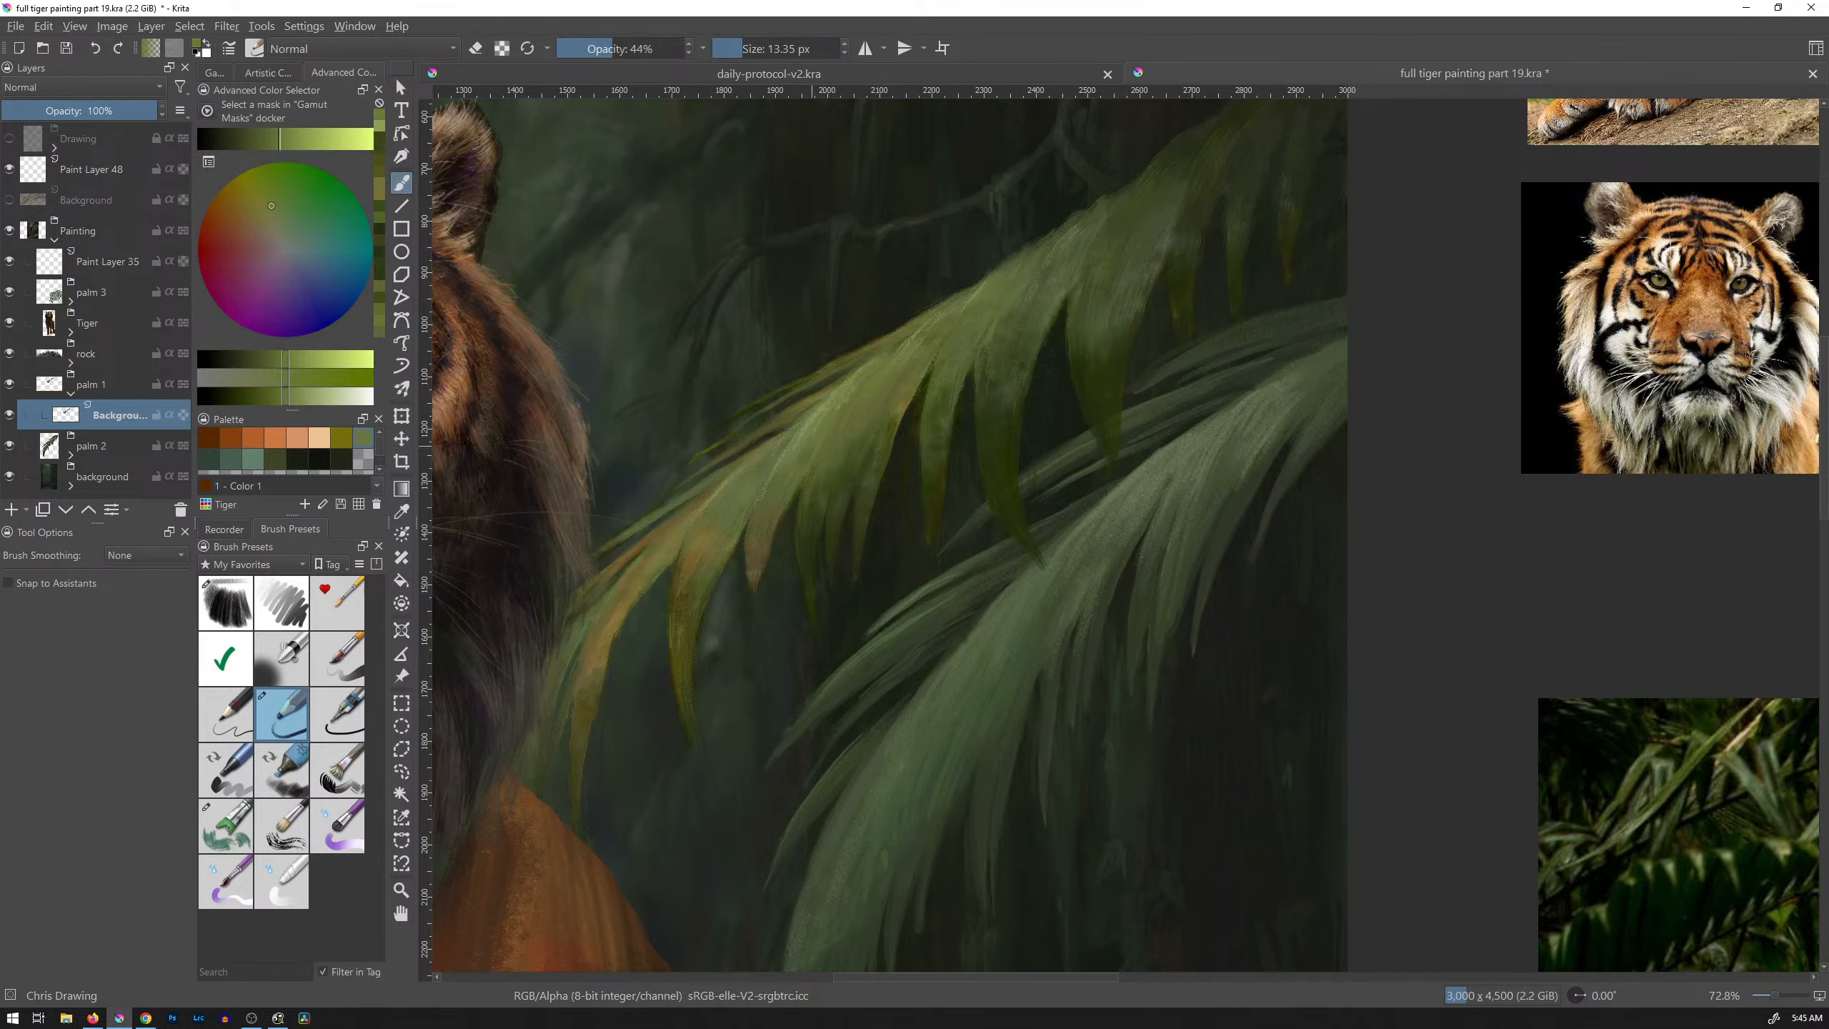
Step: Blend the bases of the short leaflets in the frond's lower half with sampled olive and light greens
ctrl+click(771, 470)
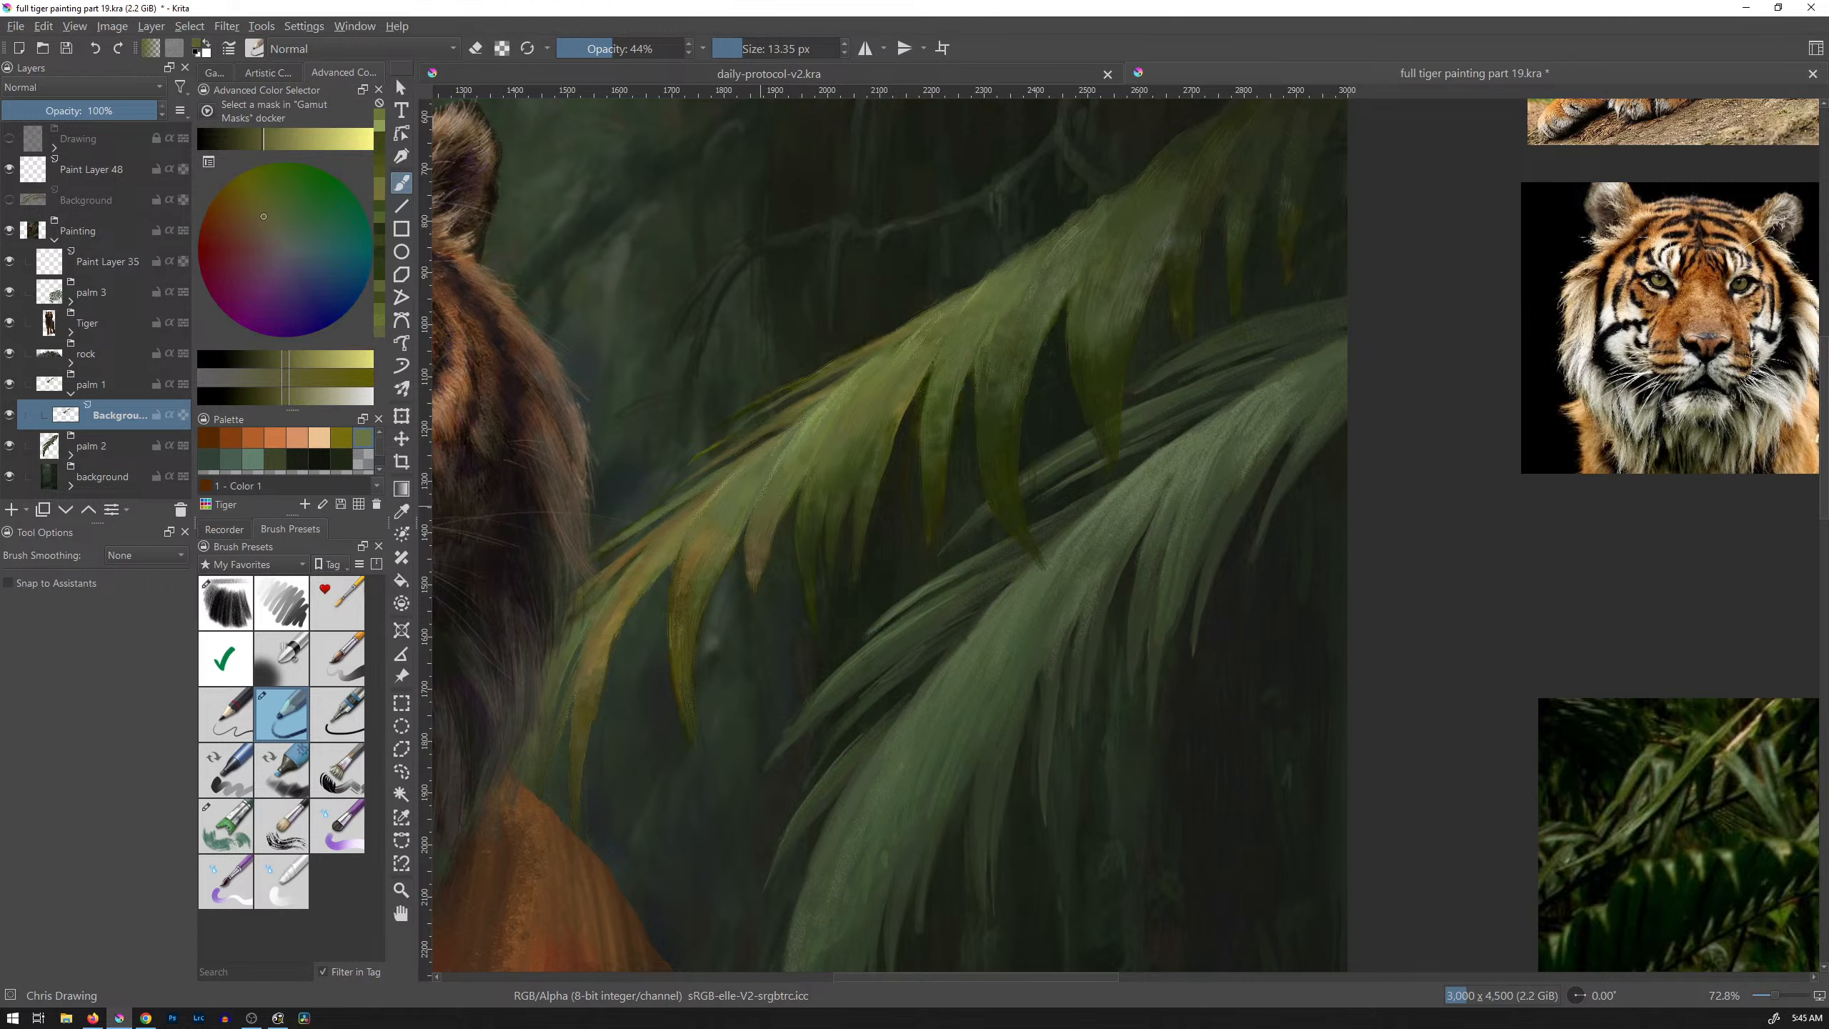
ctrl+click(806, 428)
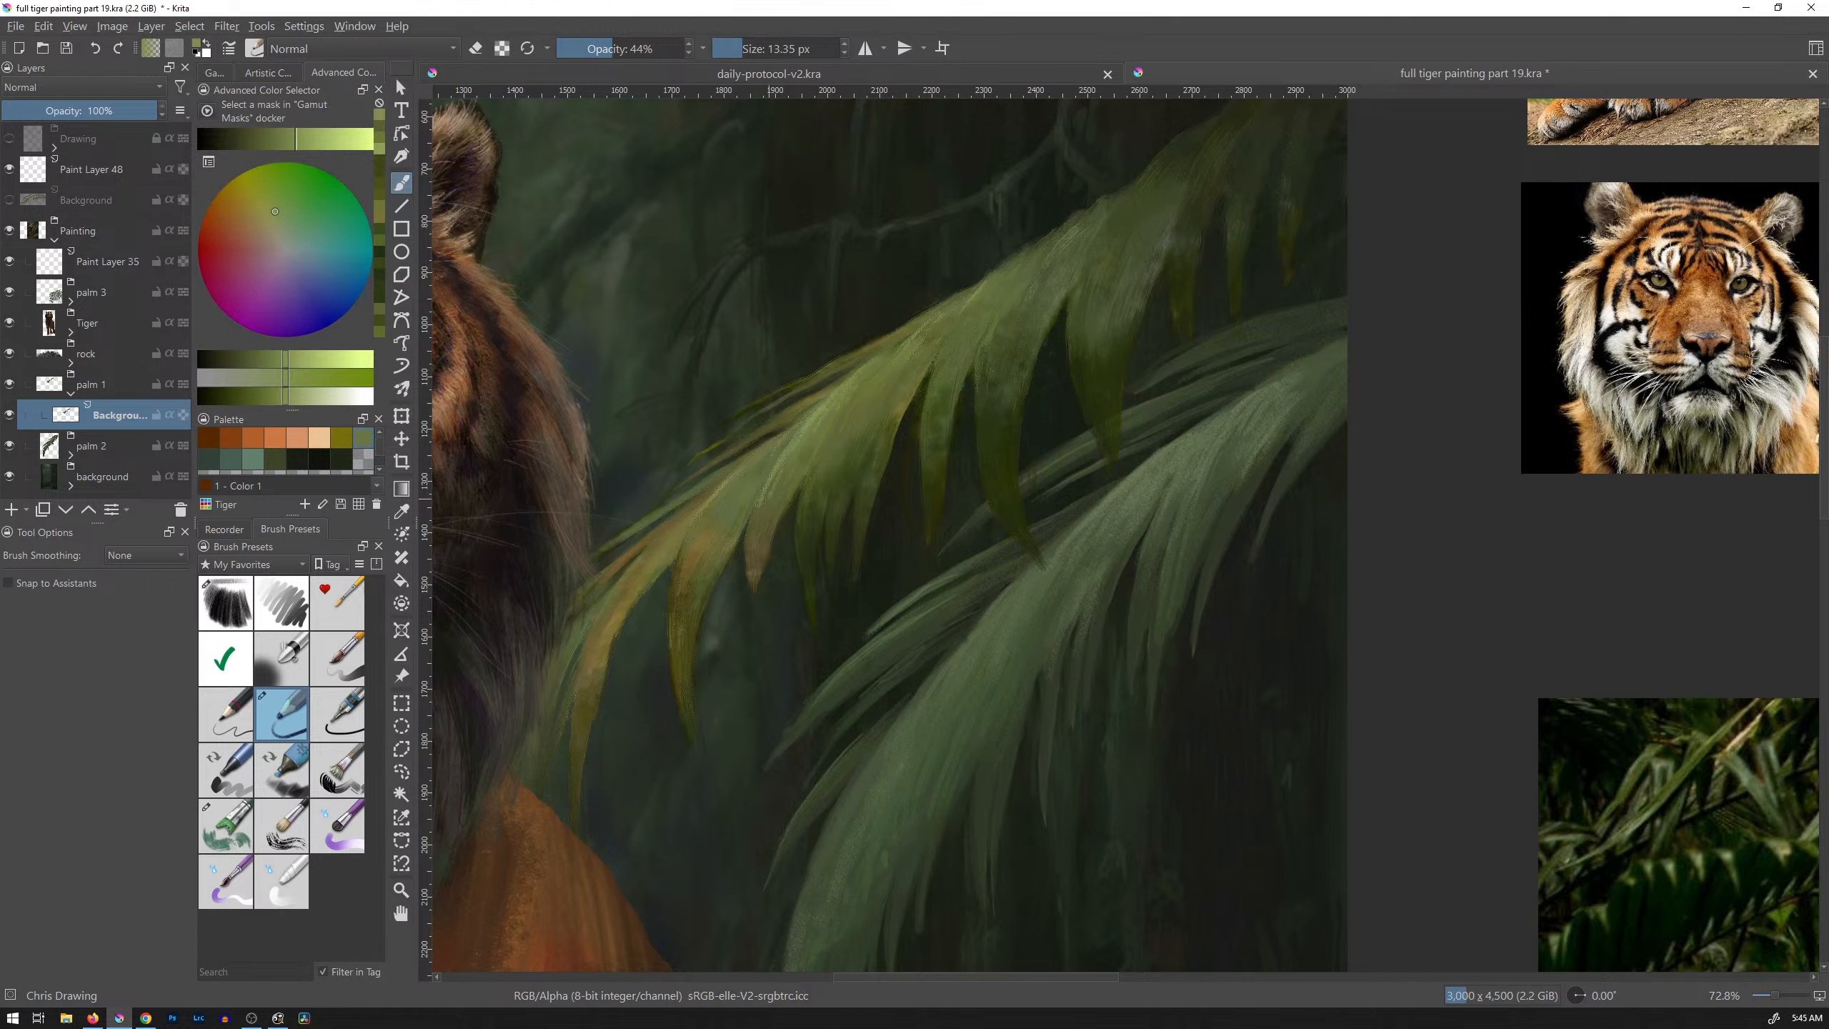
ctrl+click(759, 519)
ctrl+click(785, 501)
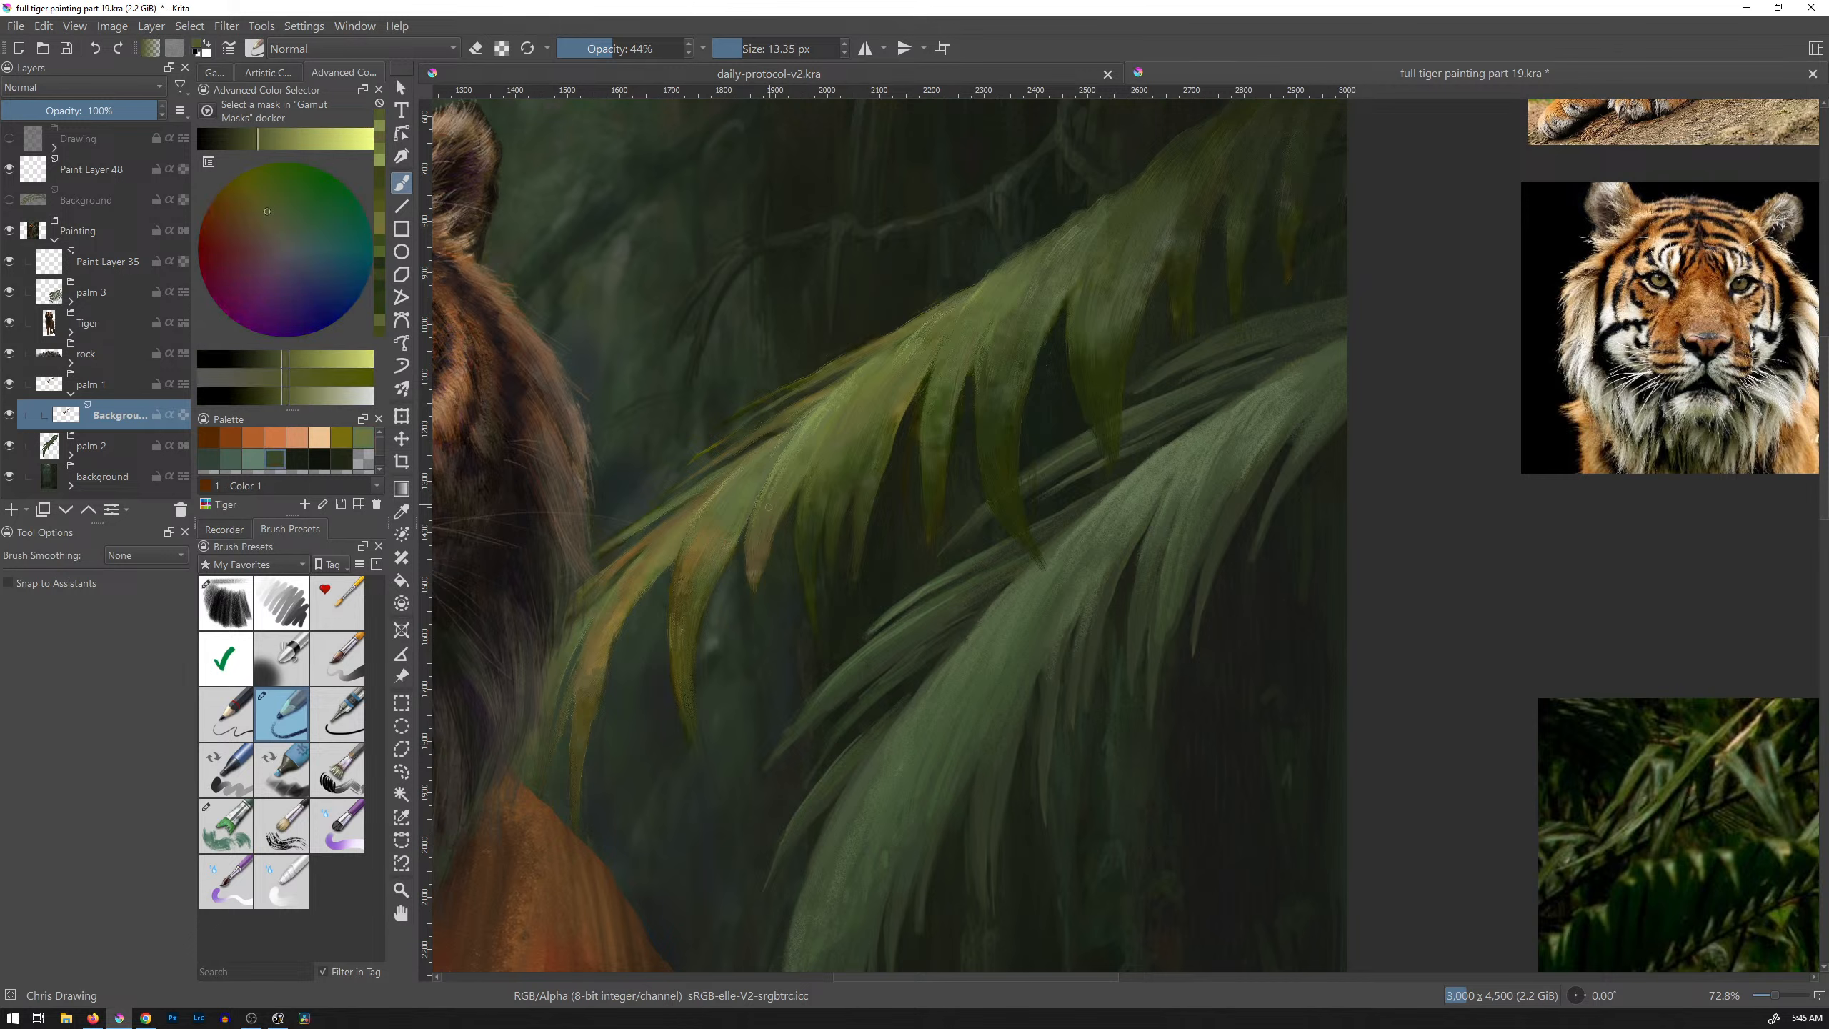
ctrl+click(803, 455)
Step: Paint a light yellow-green streak down the frond's lower middle toward the orange-tinted leaflet
scroll(849, 461, up, 2)
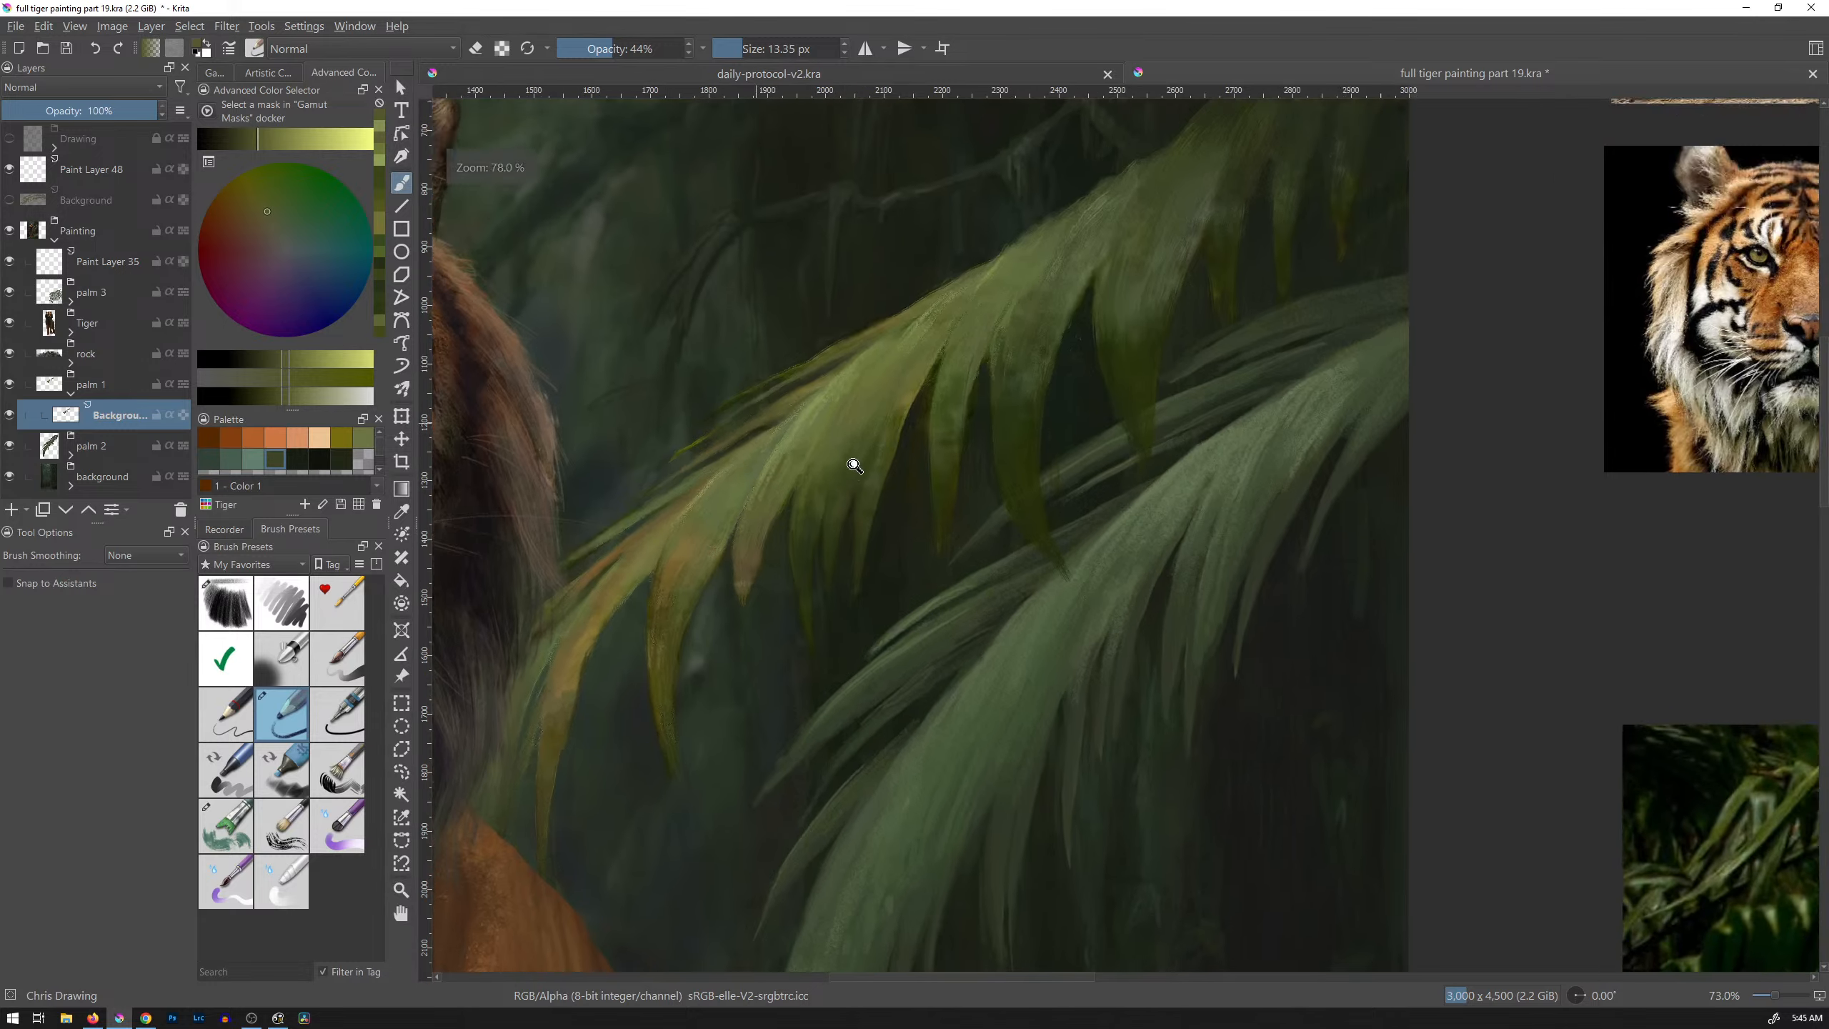
ctrl+click(795, 448)
drag(785, 441, 751, 499)
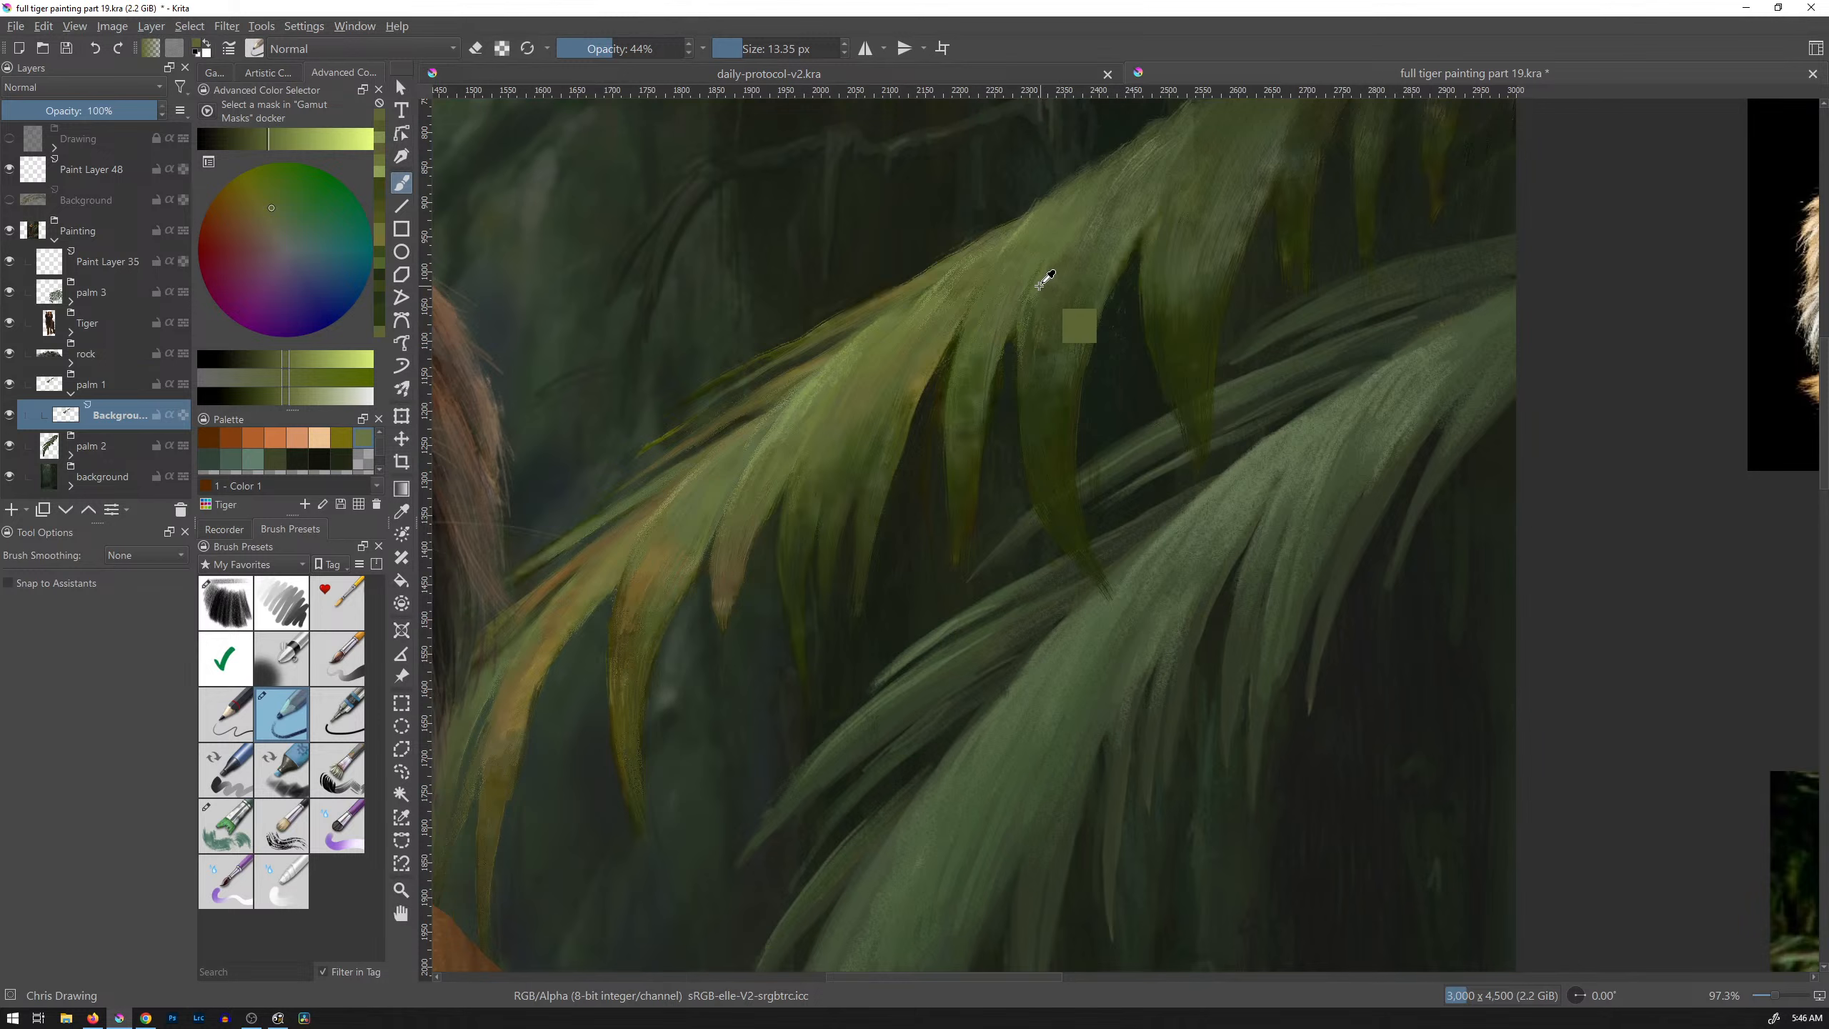
Step: Paint light green along the long curved leaflet right of the frond's centre and blend its upper part with sampled greens
ctrl+click(1116, 270)
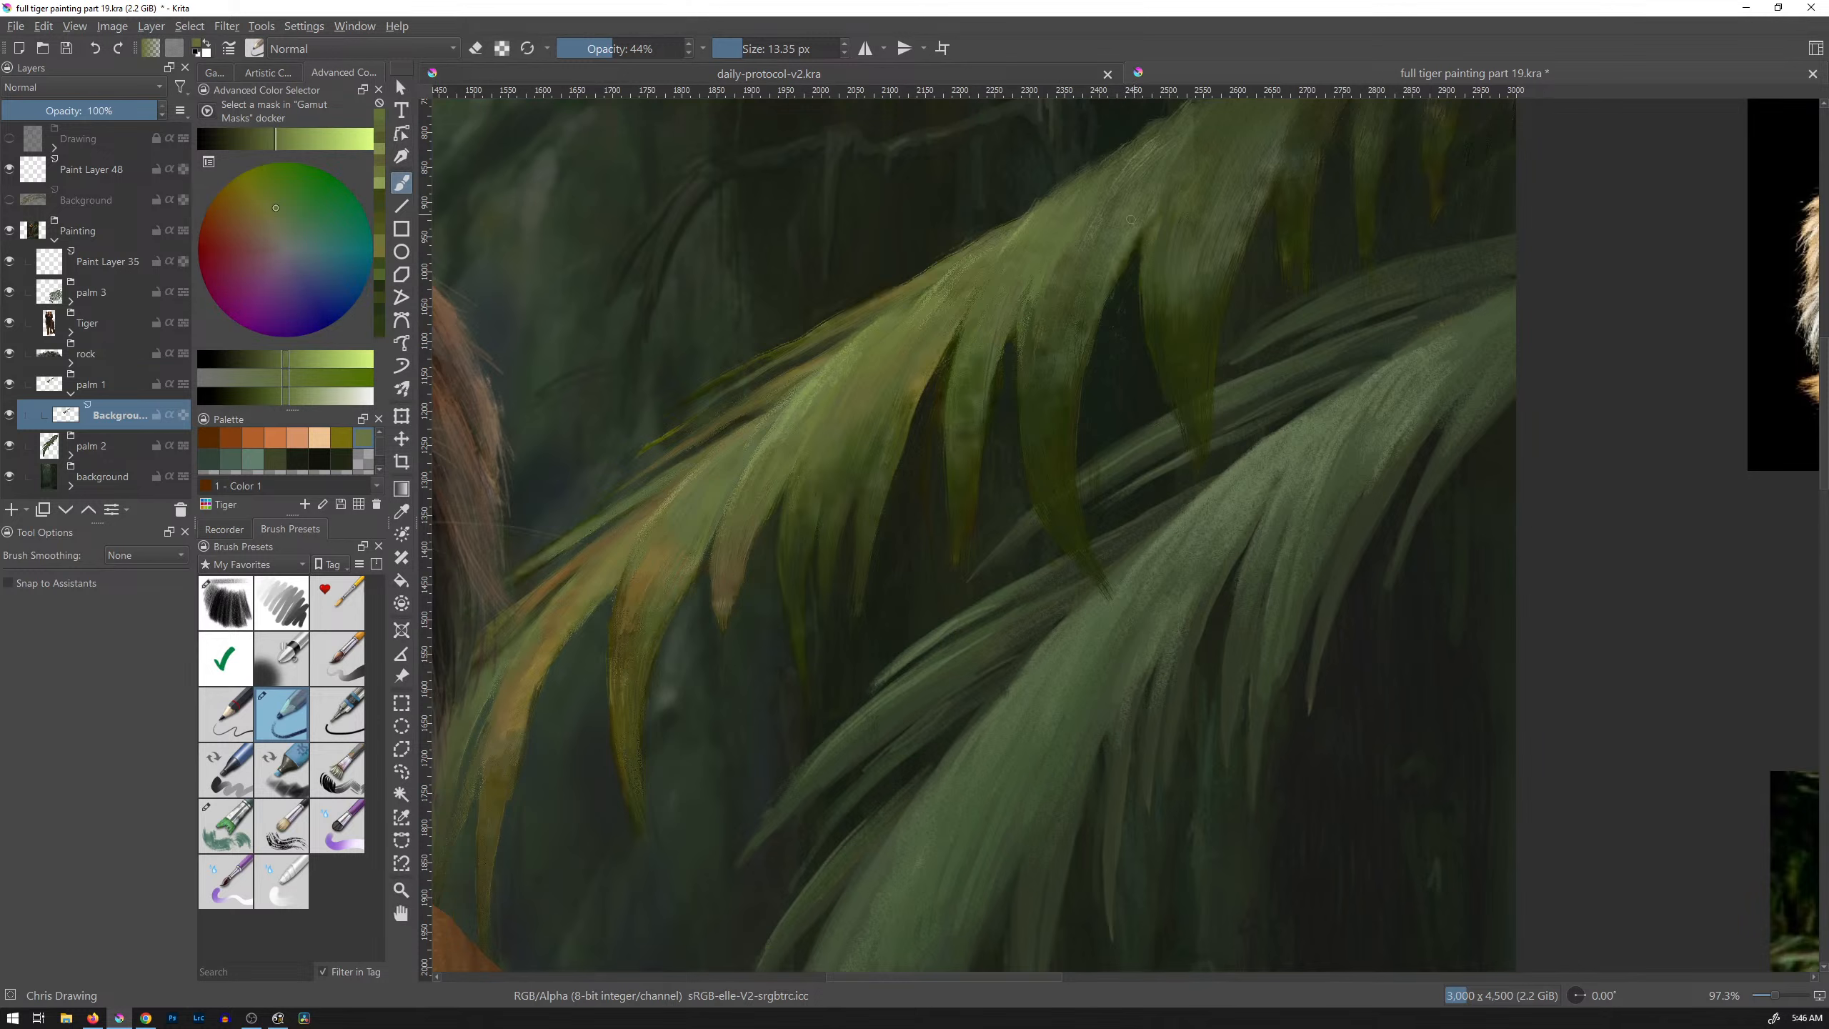
ctrl+click(1131, 219)
mouse_move(1135, 228)
mouse_down()
mouse_move(1086, 333)
mouse_move(1091, 310)
mouse_up()
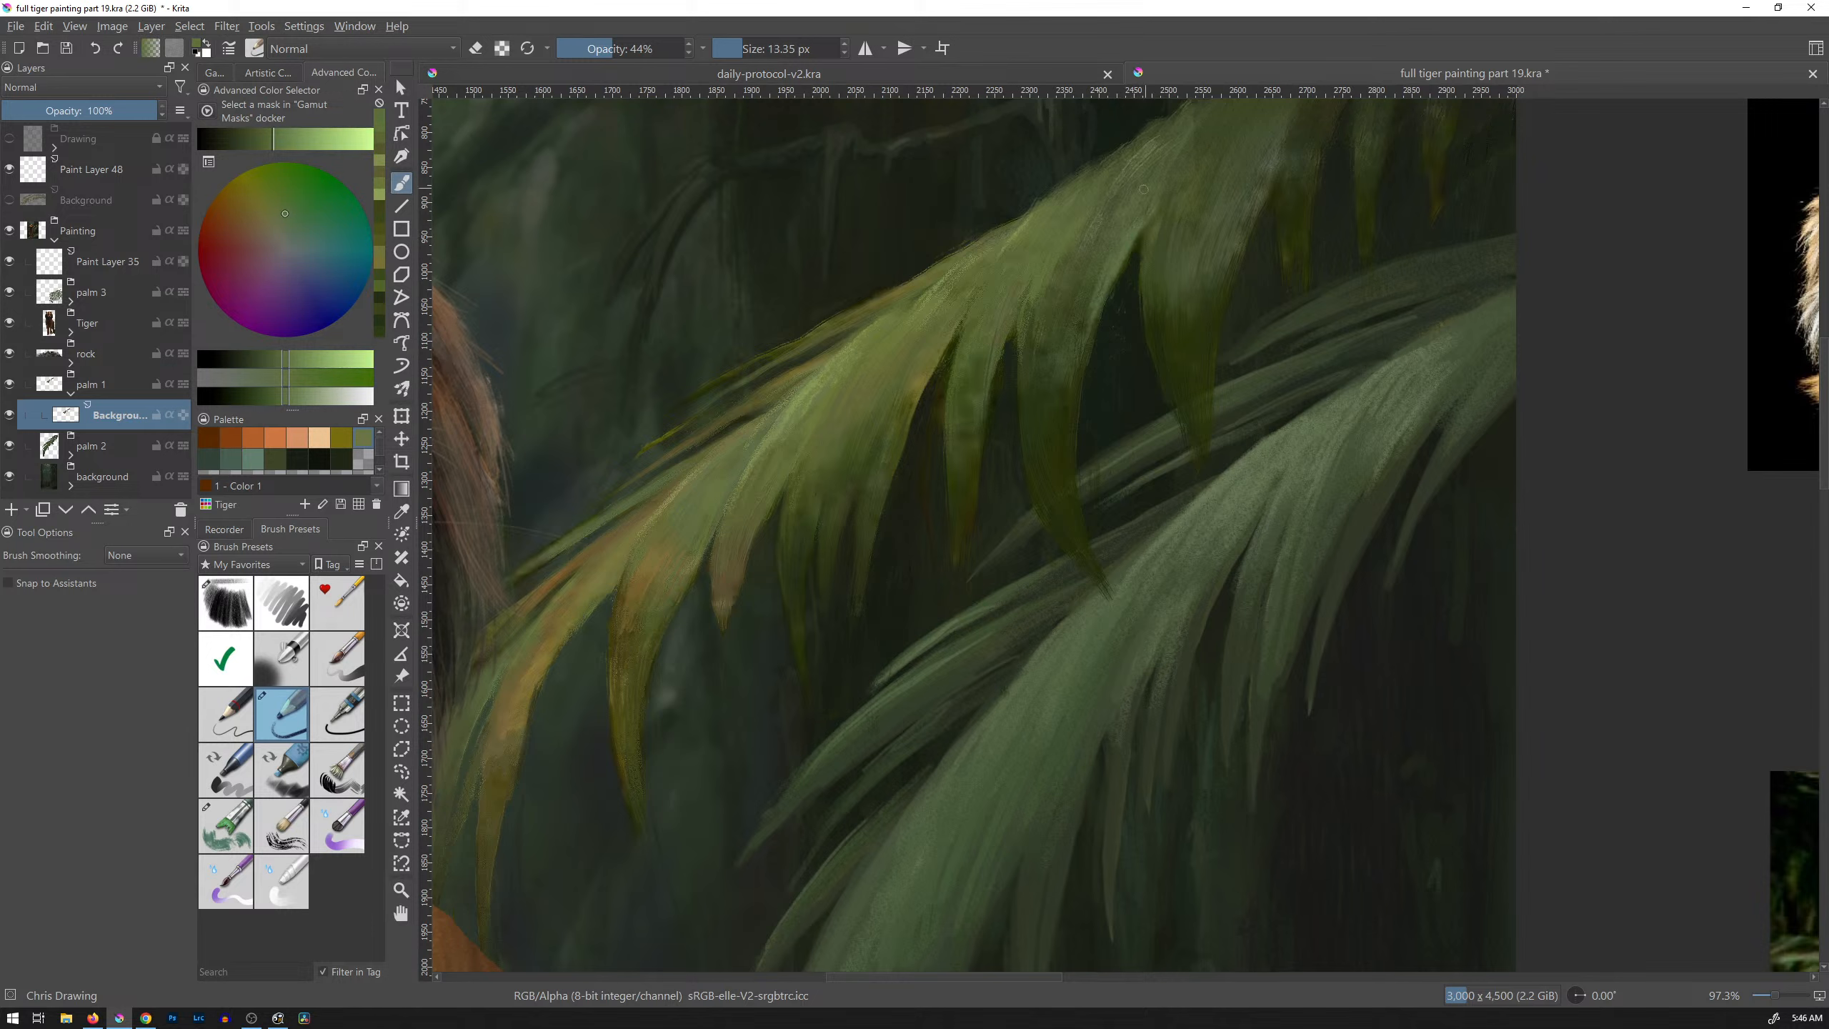
ctrl+click(1113, 252)
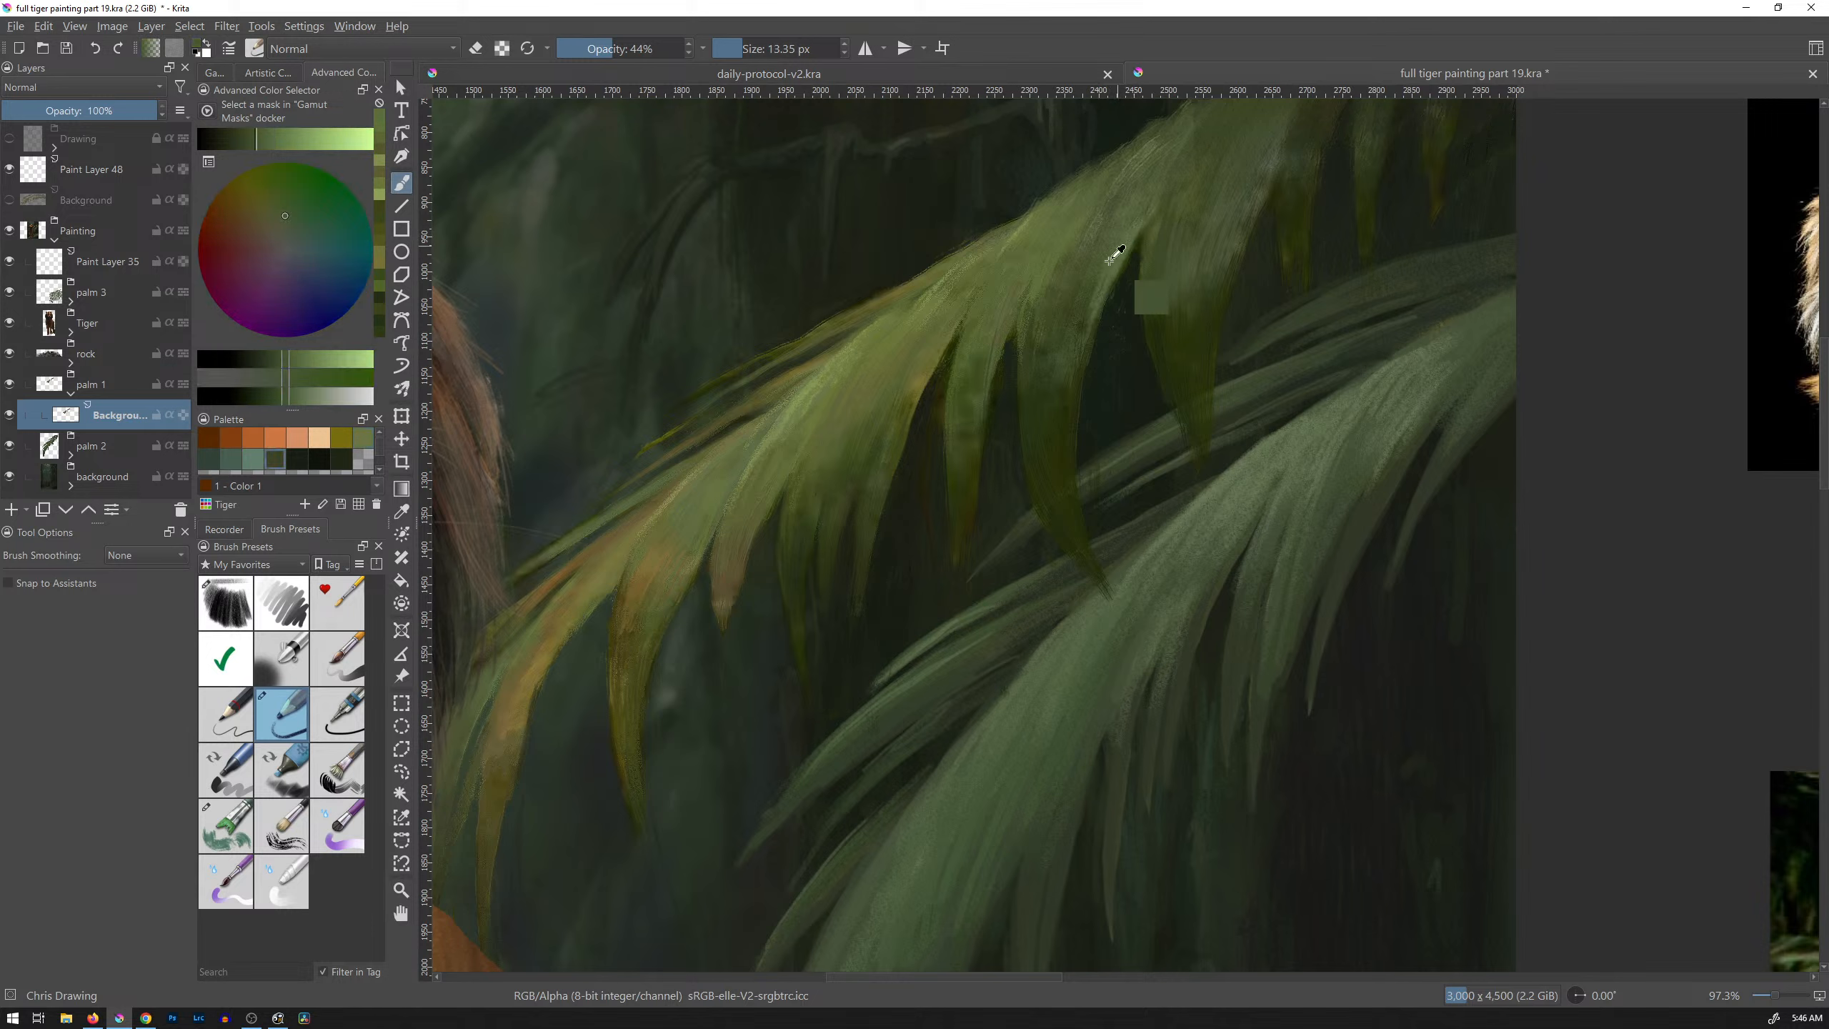
ctrl+click(1085, 320)
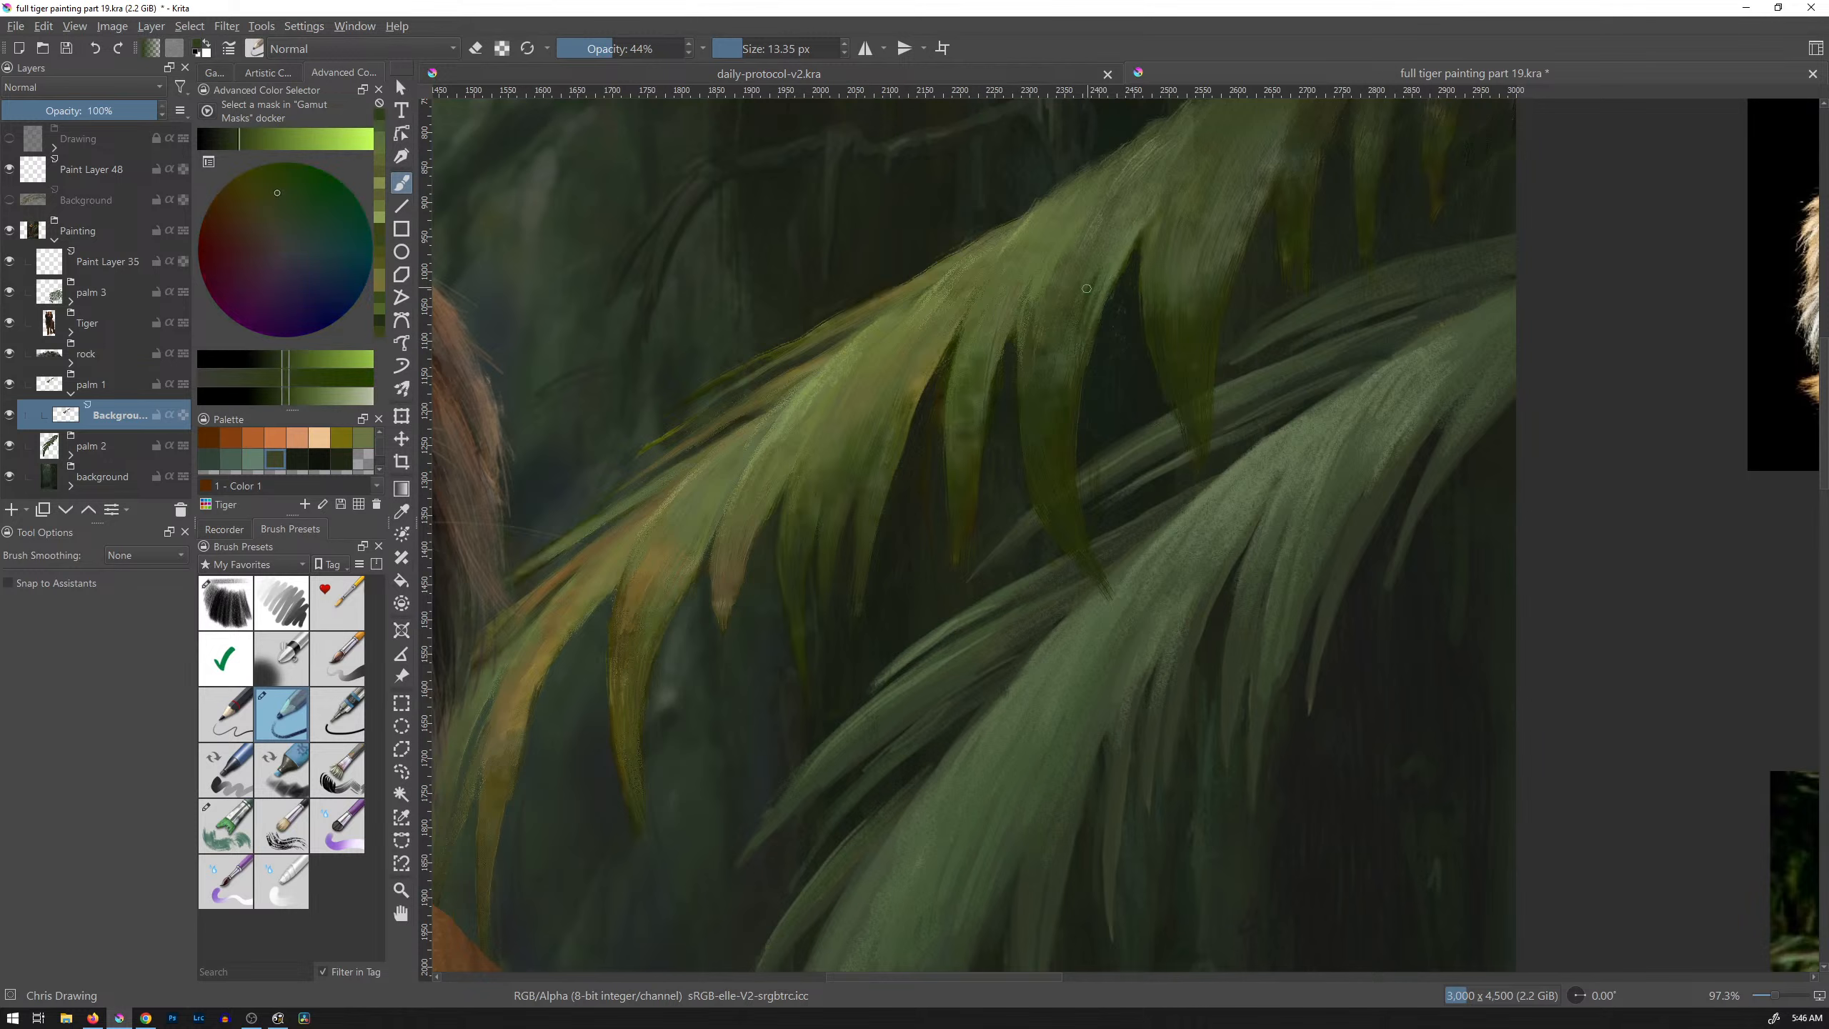
ctrl+click(1066, 321)
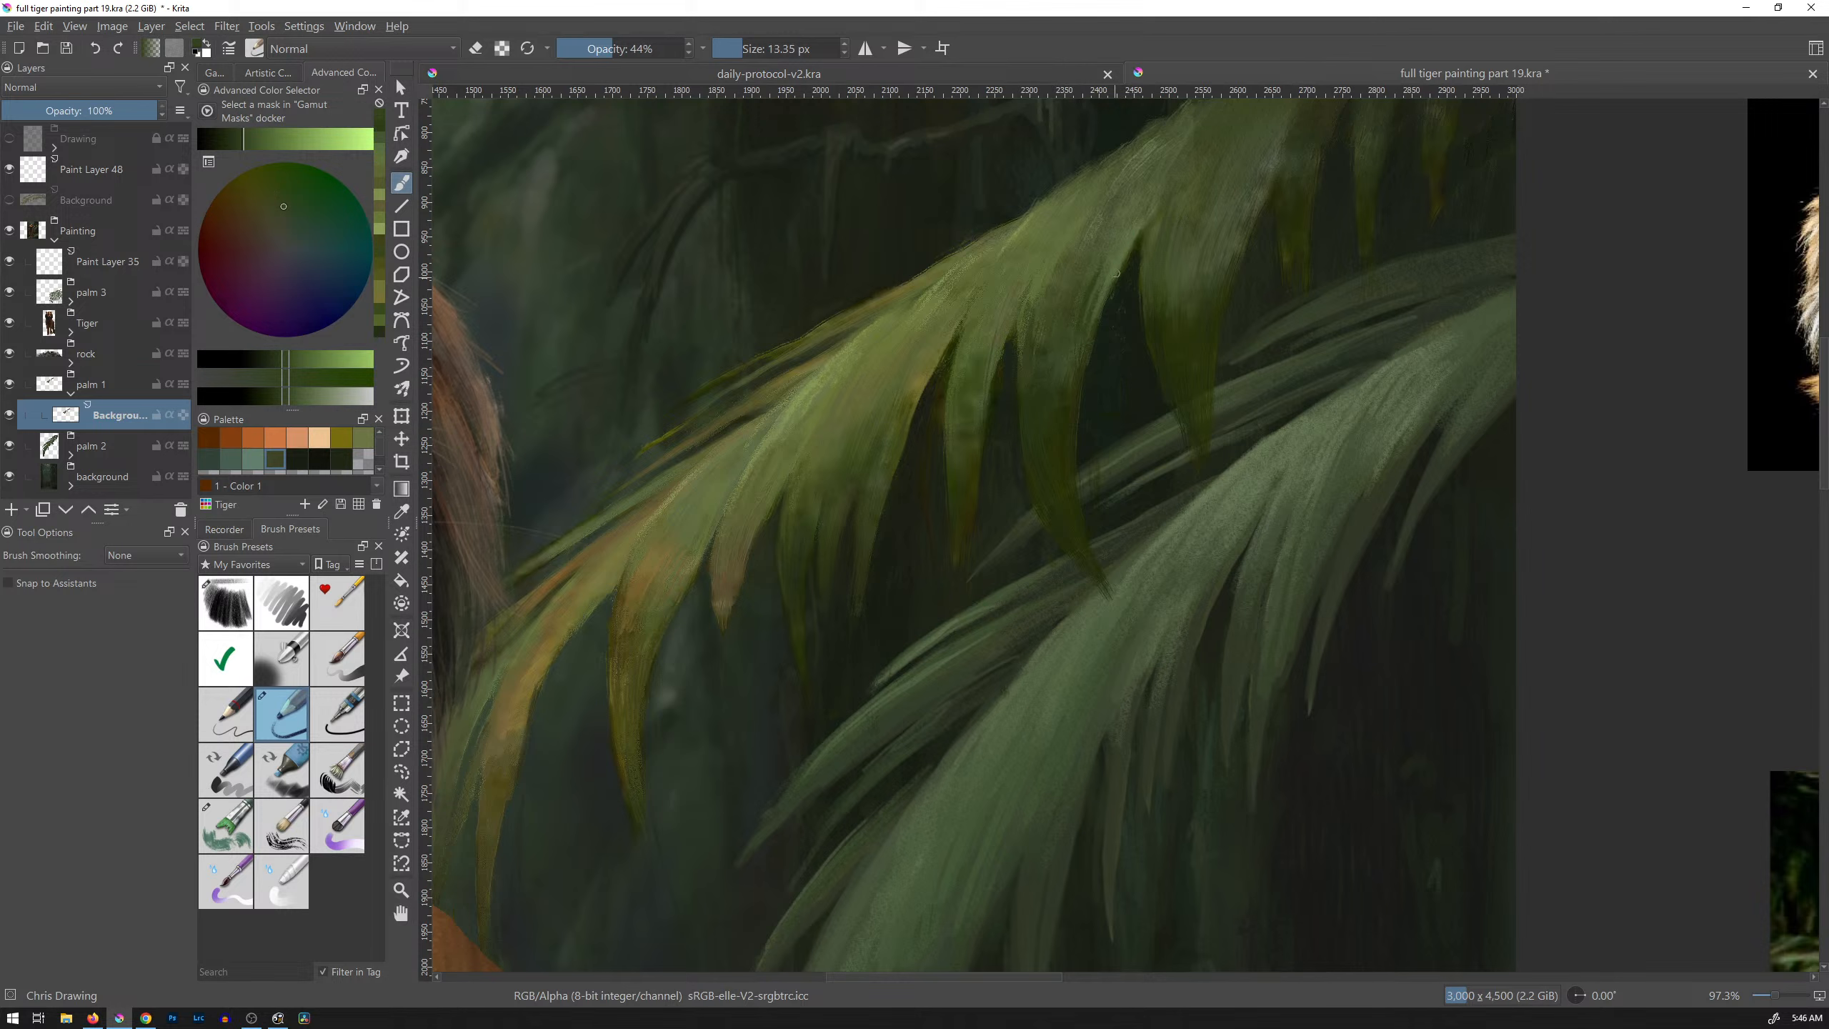
ctrl+click(1118, 259)
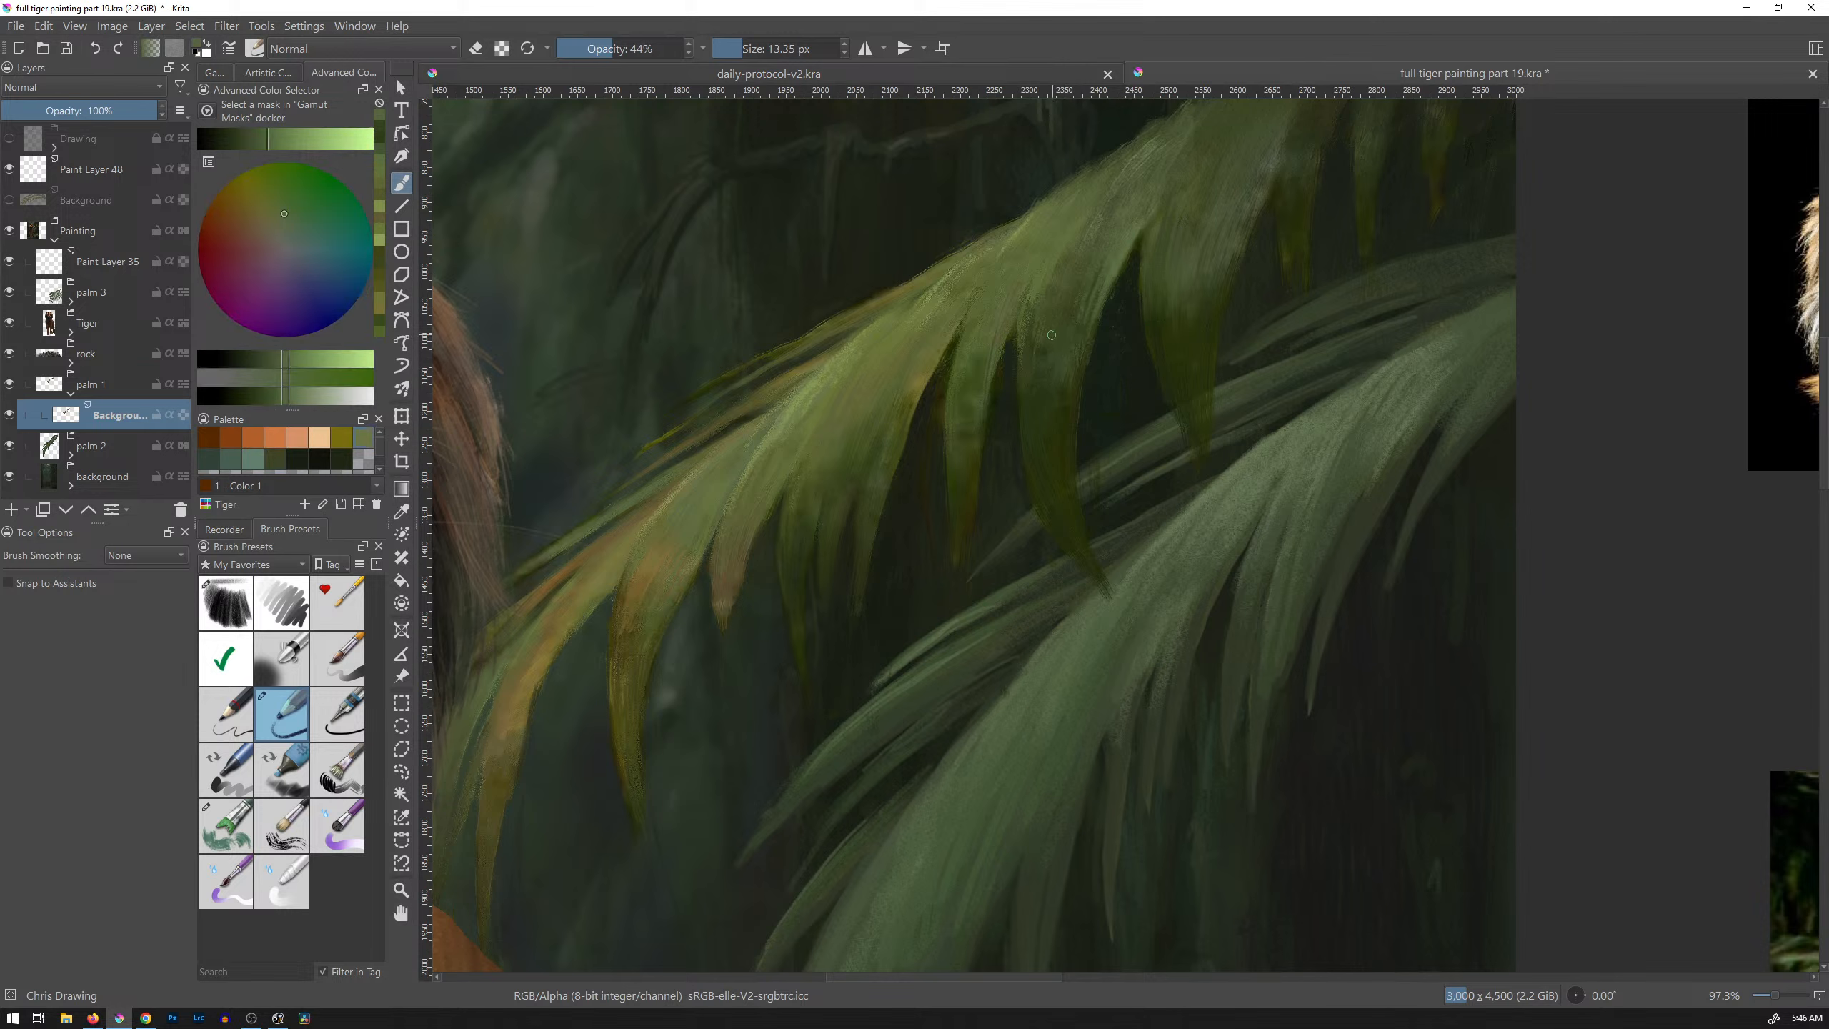
ctrl+click(1049, 337)
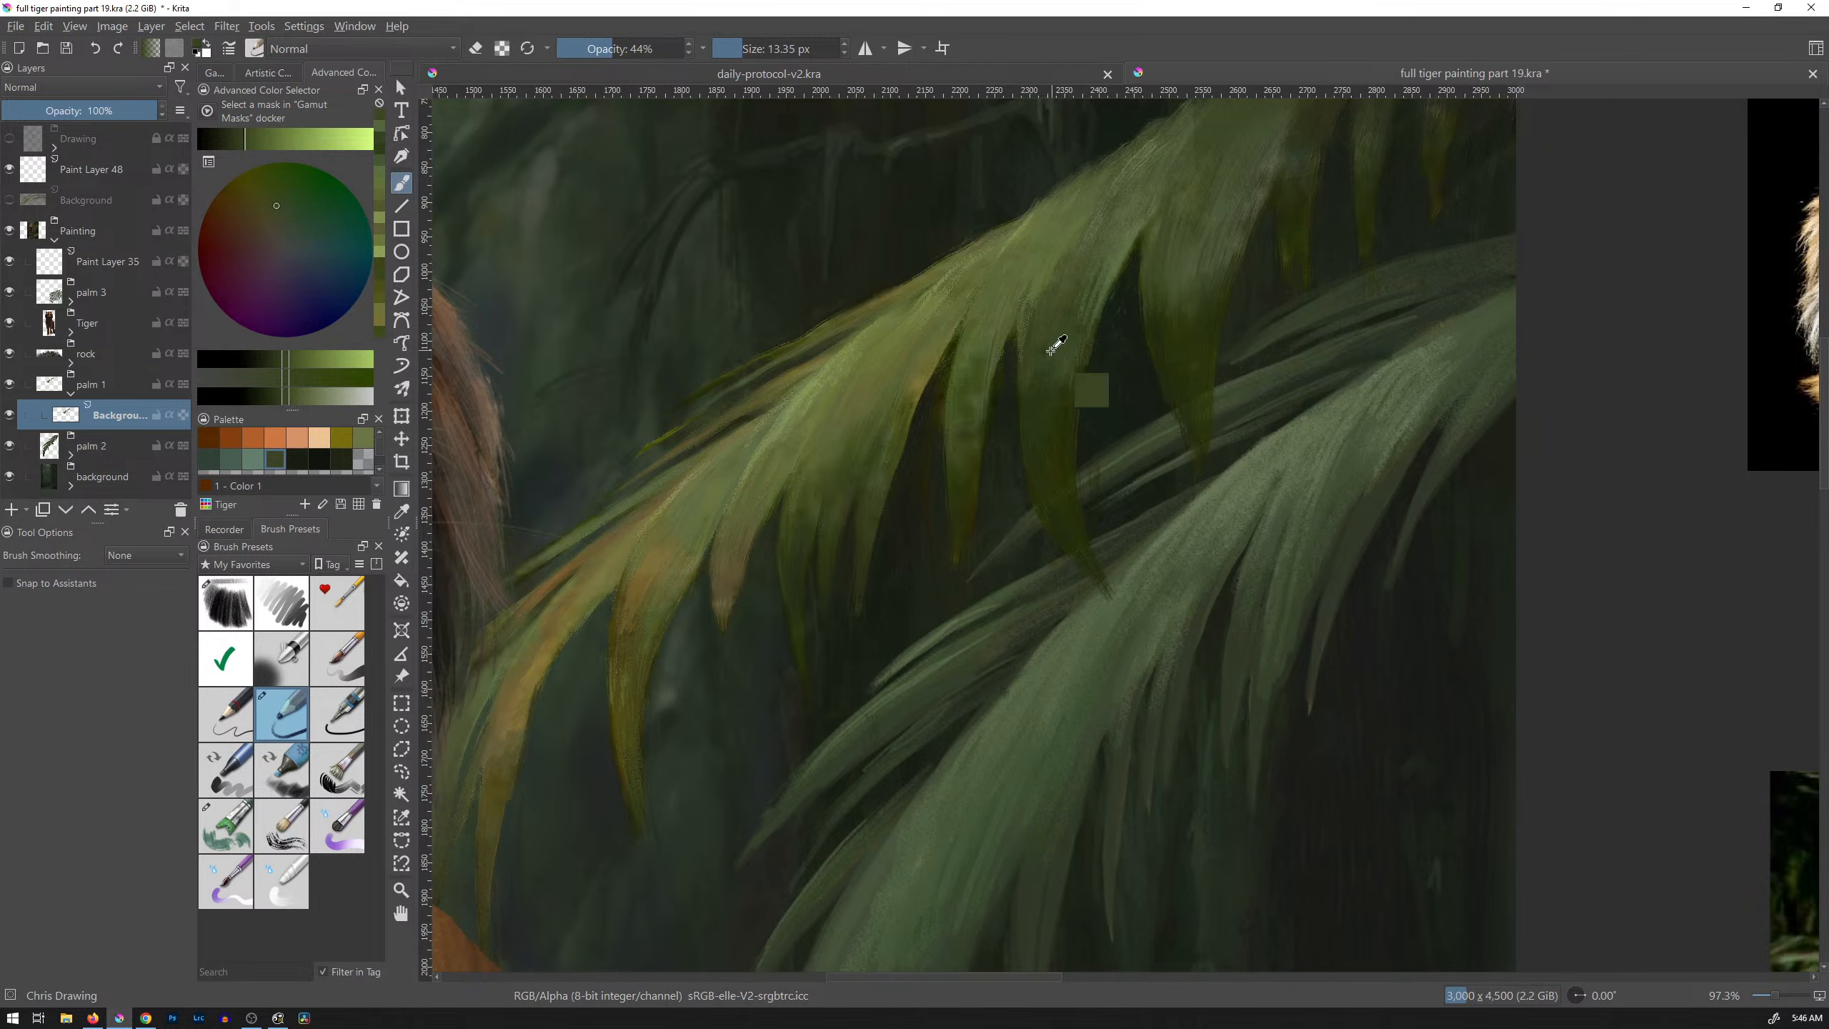
ctrl+click(1051, 346)
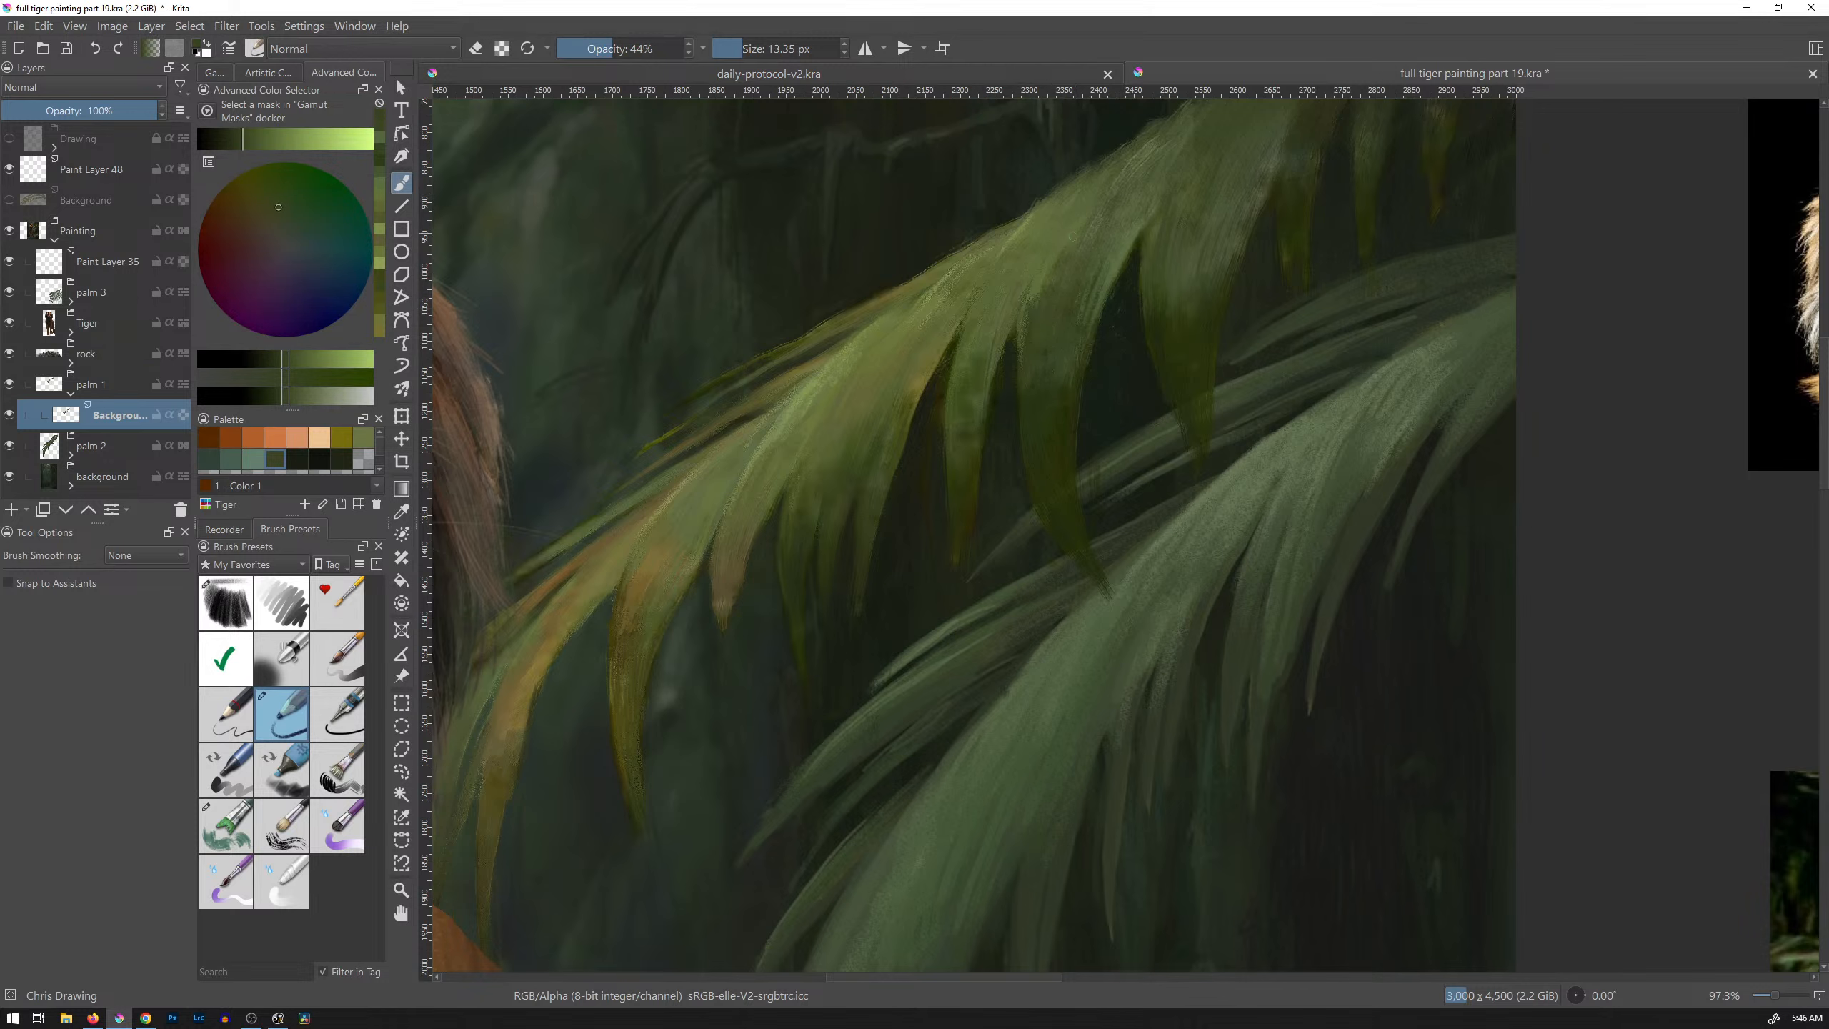
Step: Blend the broad hanging leaflet in the frond's upper half with sampled muted greens
drag(1205, 335, 1196, 383)
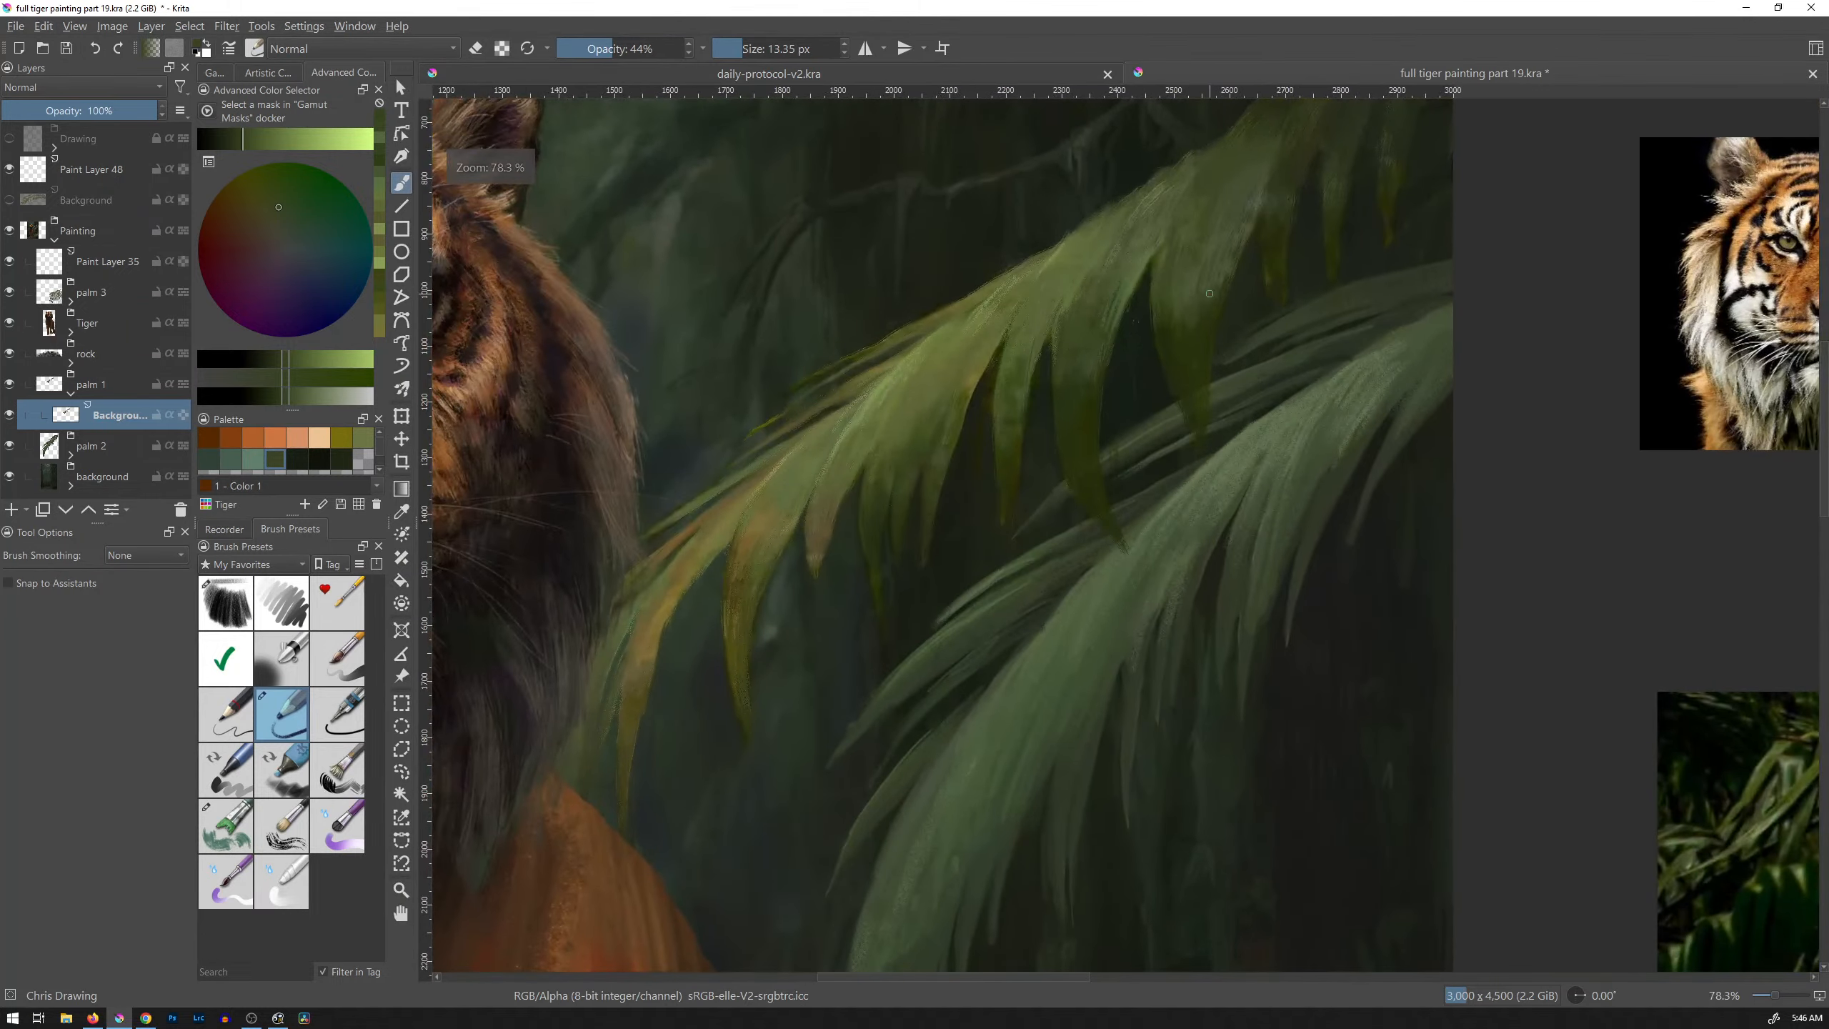
ctrl+click(1127, 263)
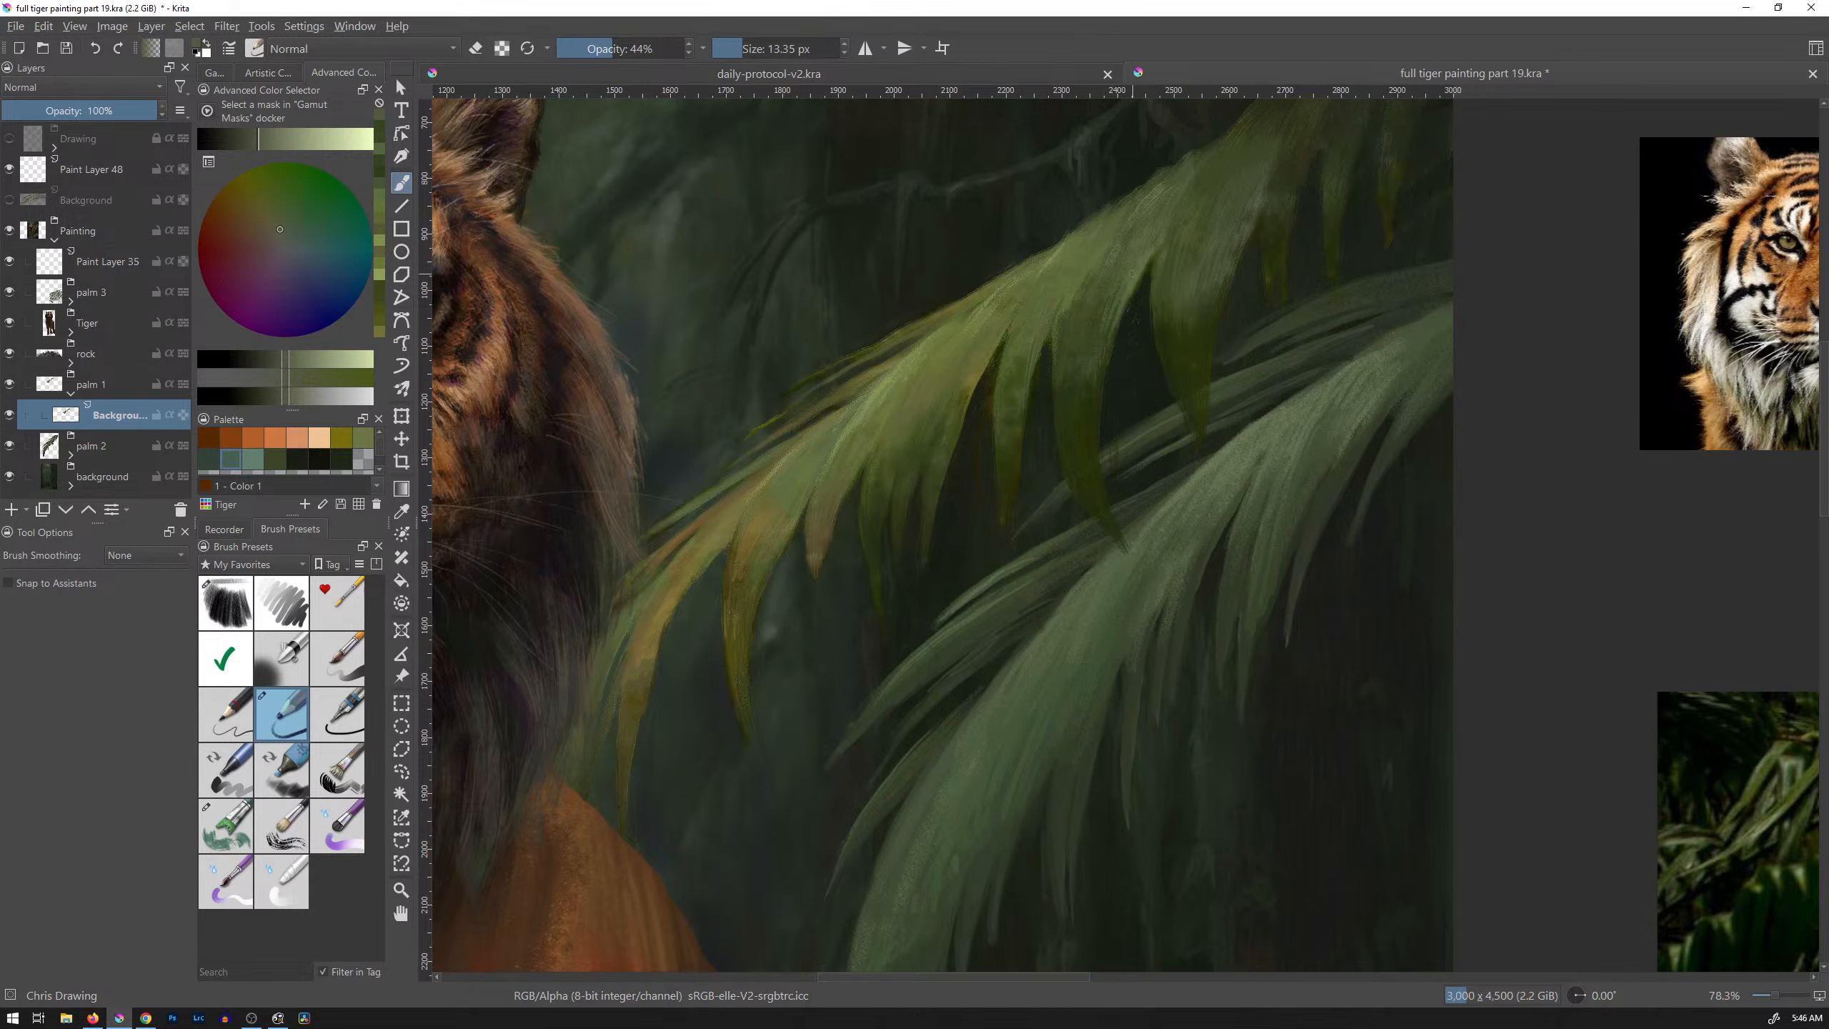
ctrl+click(1100, 364)
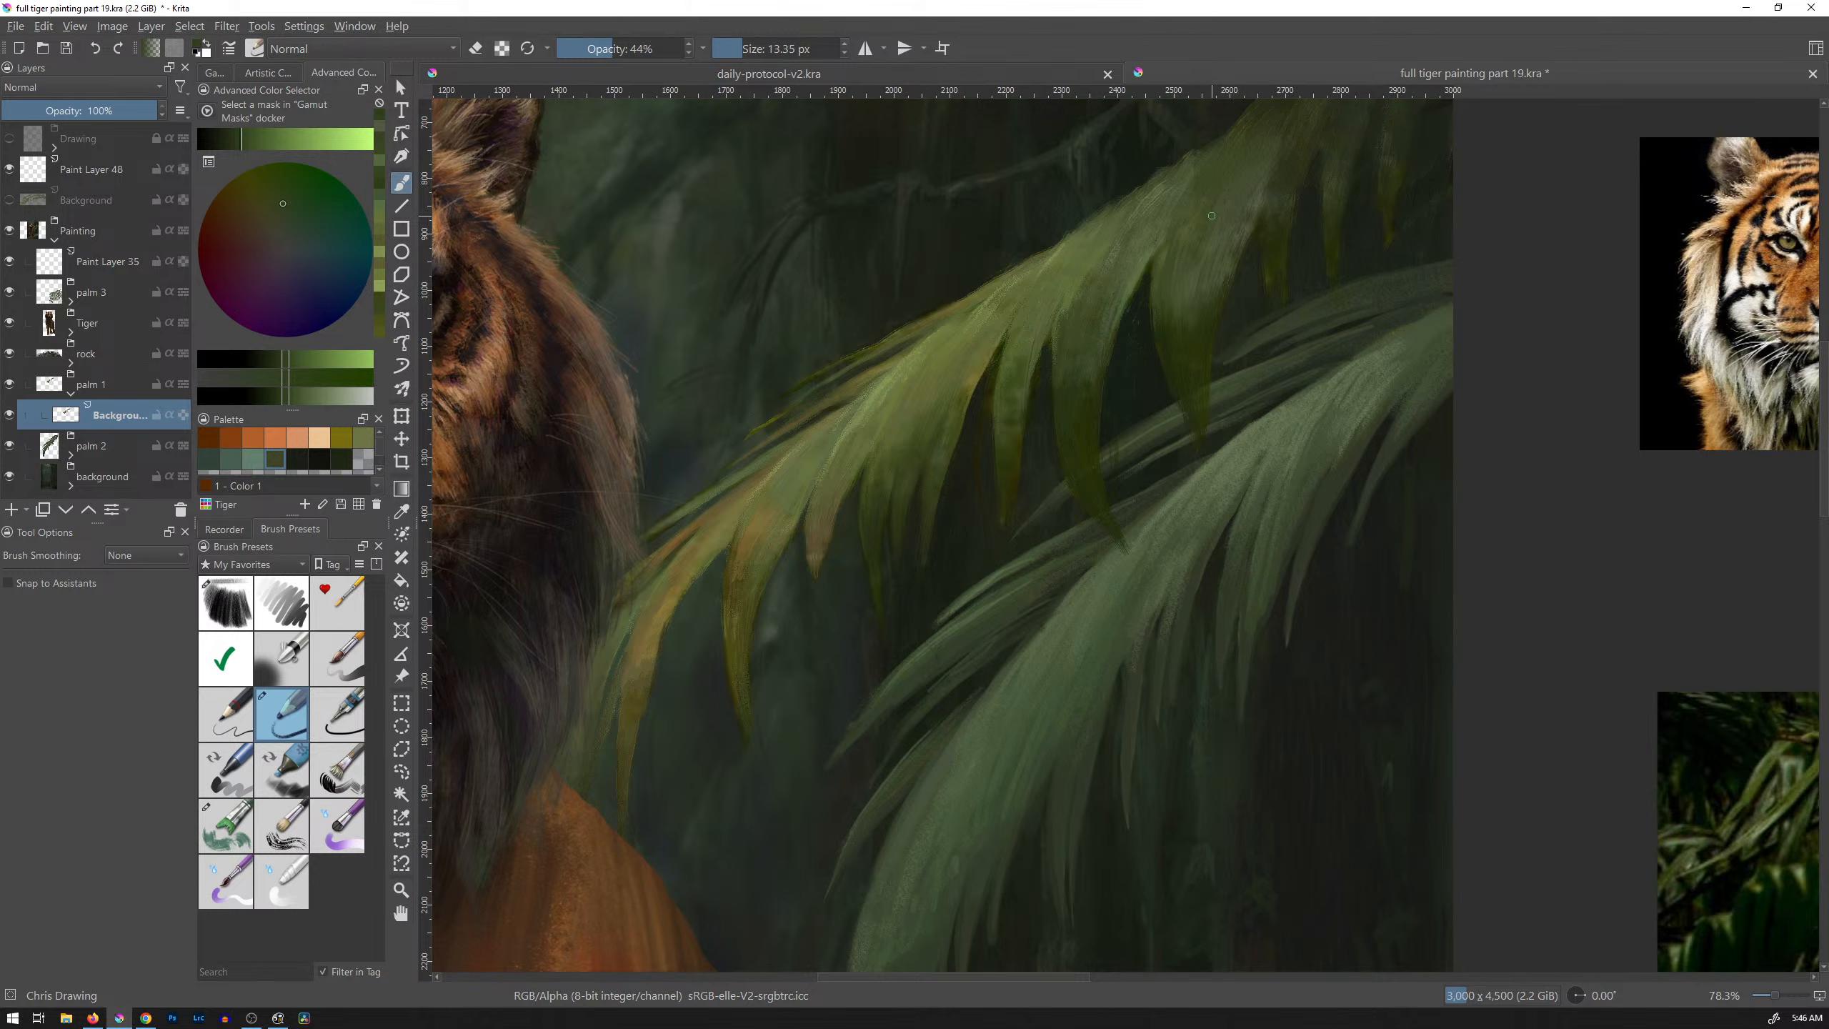
Step: Paint sampled olive tones at the base of the mid-frond leaflets and touch up the frond's upper edge with yellow-green
ctrl+click(977, 371)
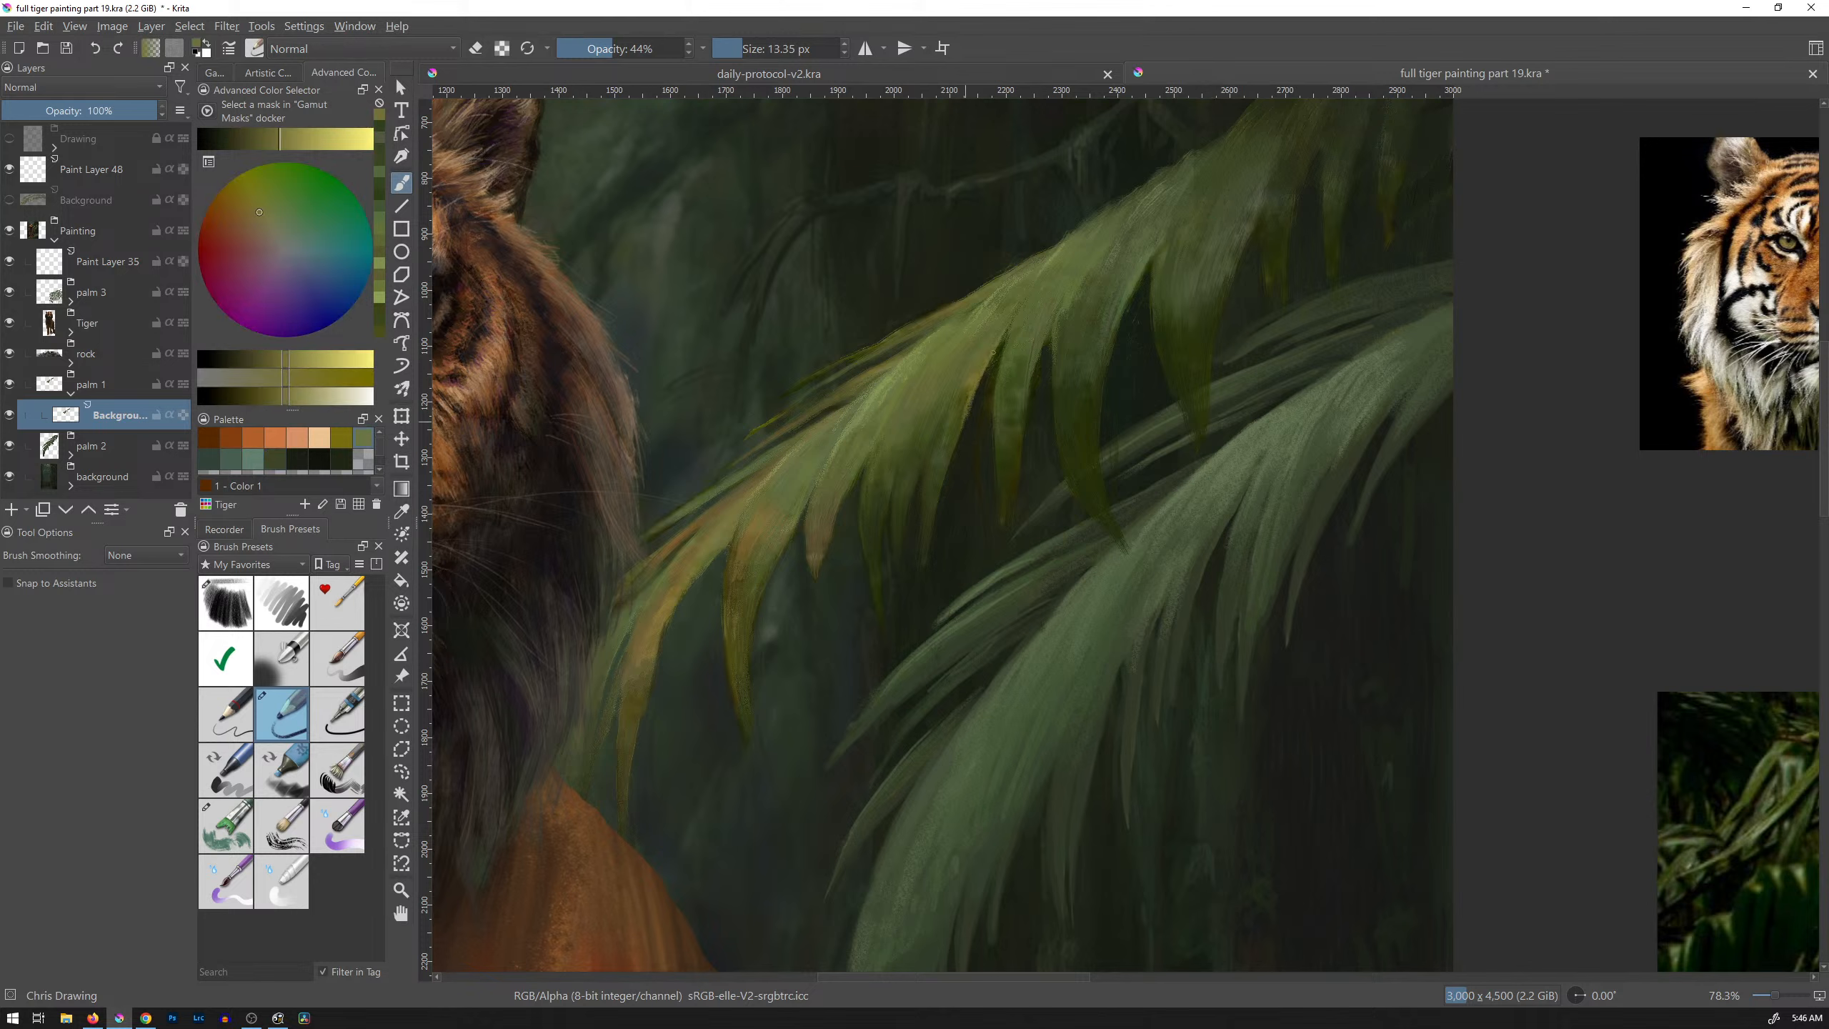
drag(1008, 335, 990, 362)
ctrl+click(812, 439)
drag(821, 427, 817, 432)
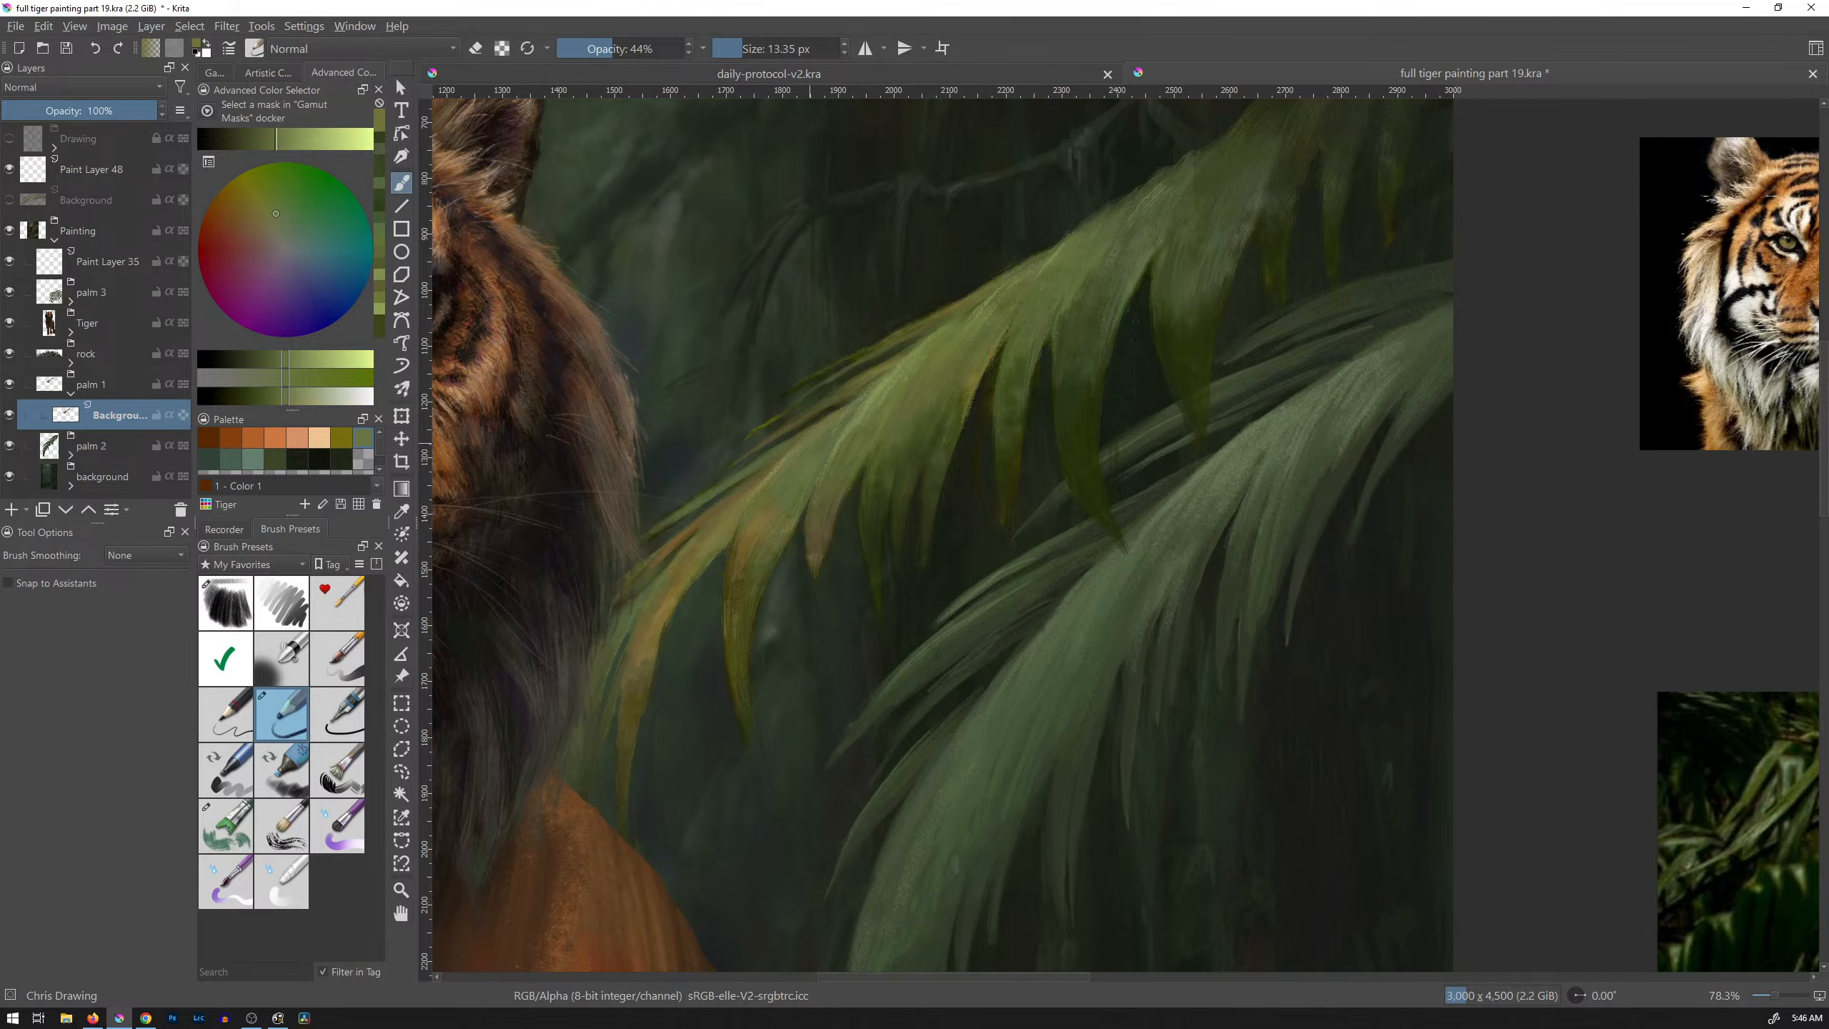
Step: Paint a bright green streak on the frond's lower half and blend it into the surrounding leaflets with sampled greens and ochre
ctrl+click(789, 460)
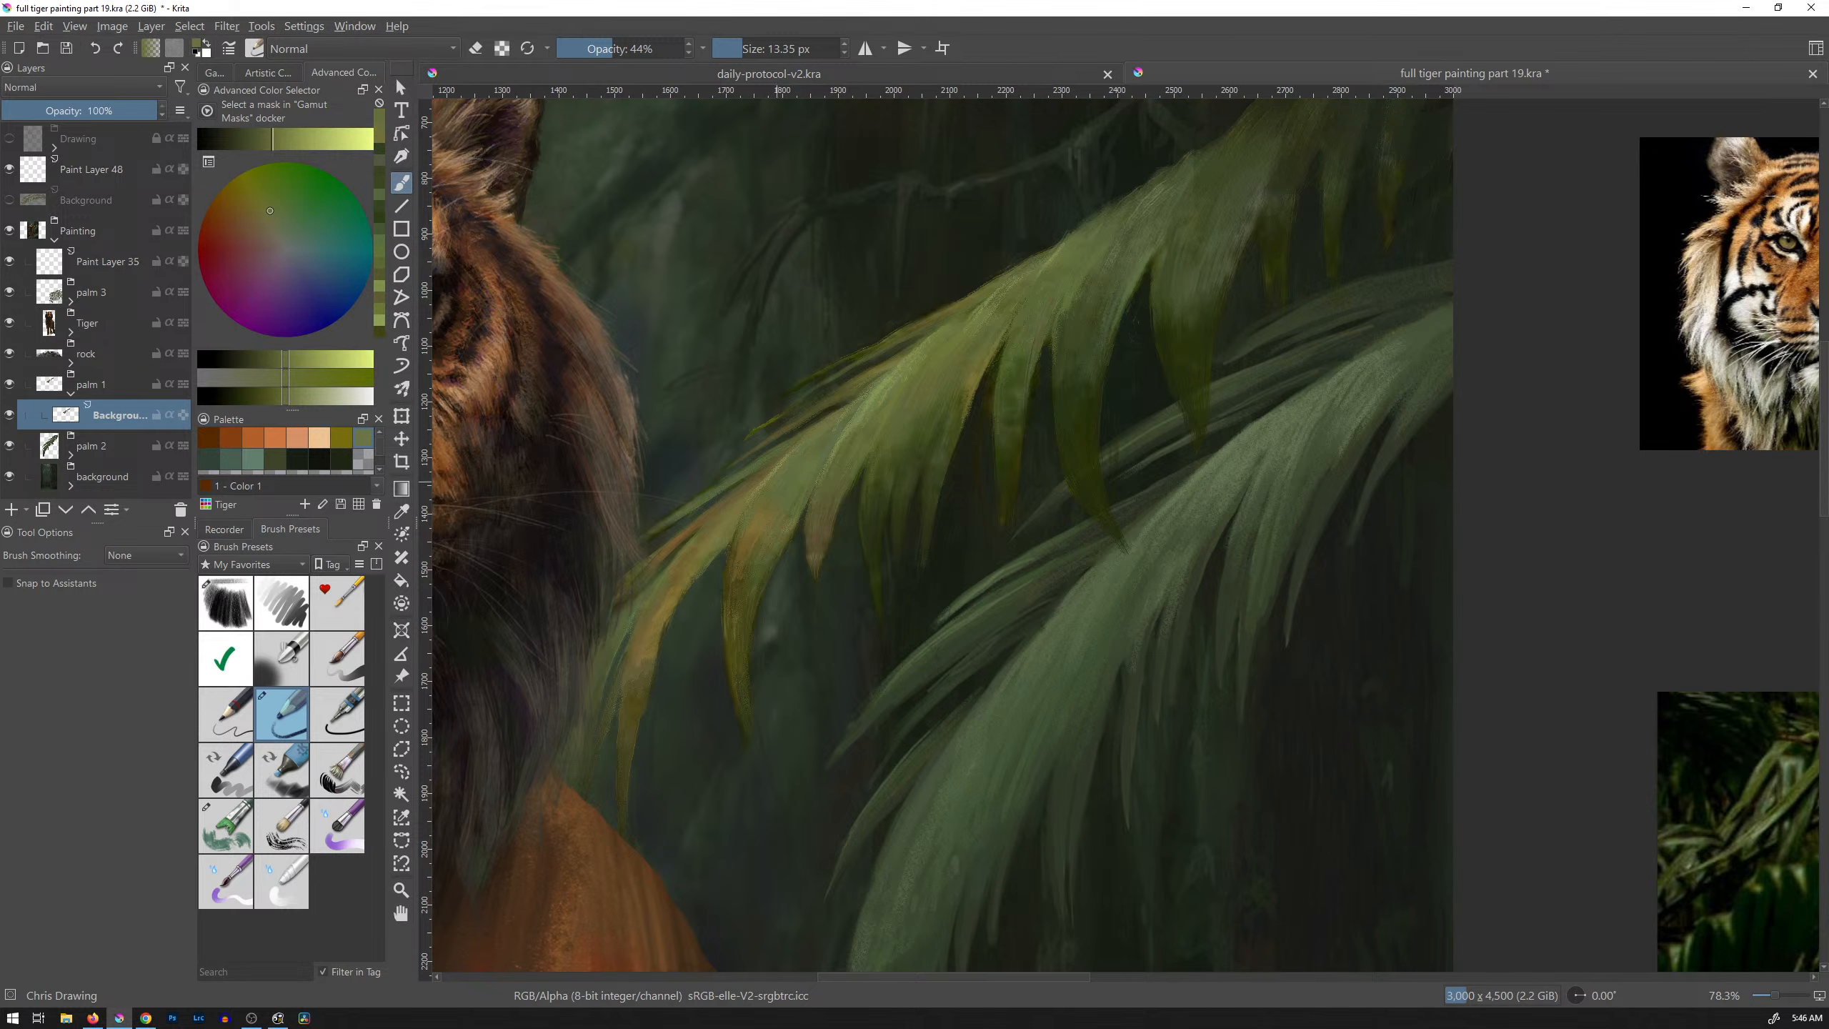
ctrl+click(789, 458)
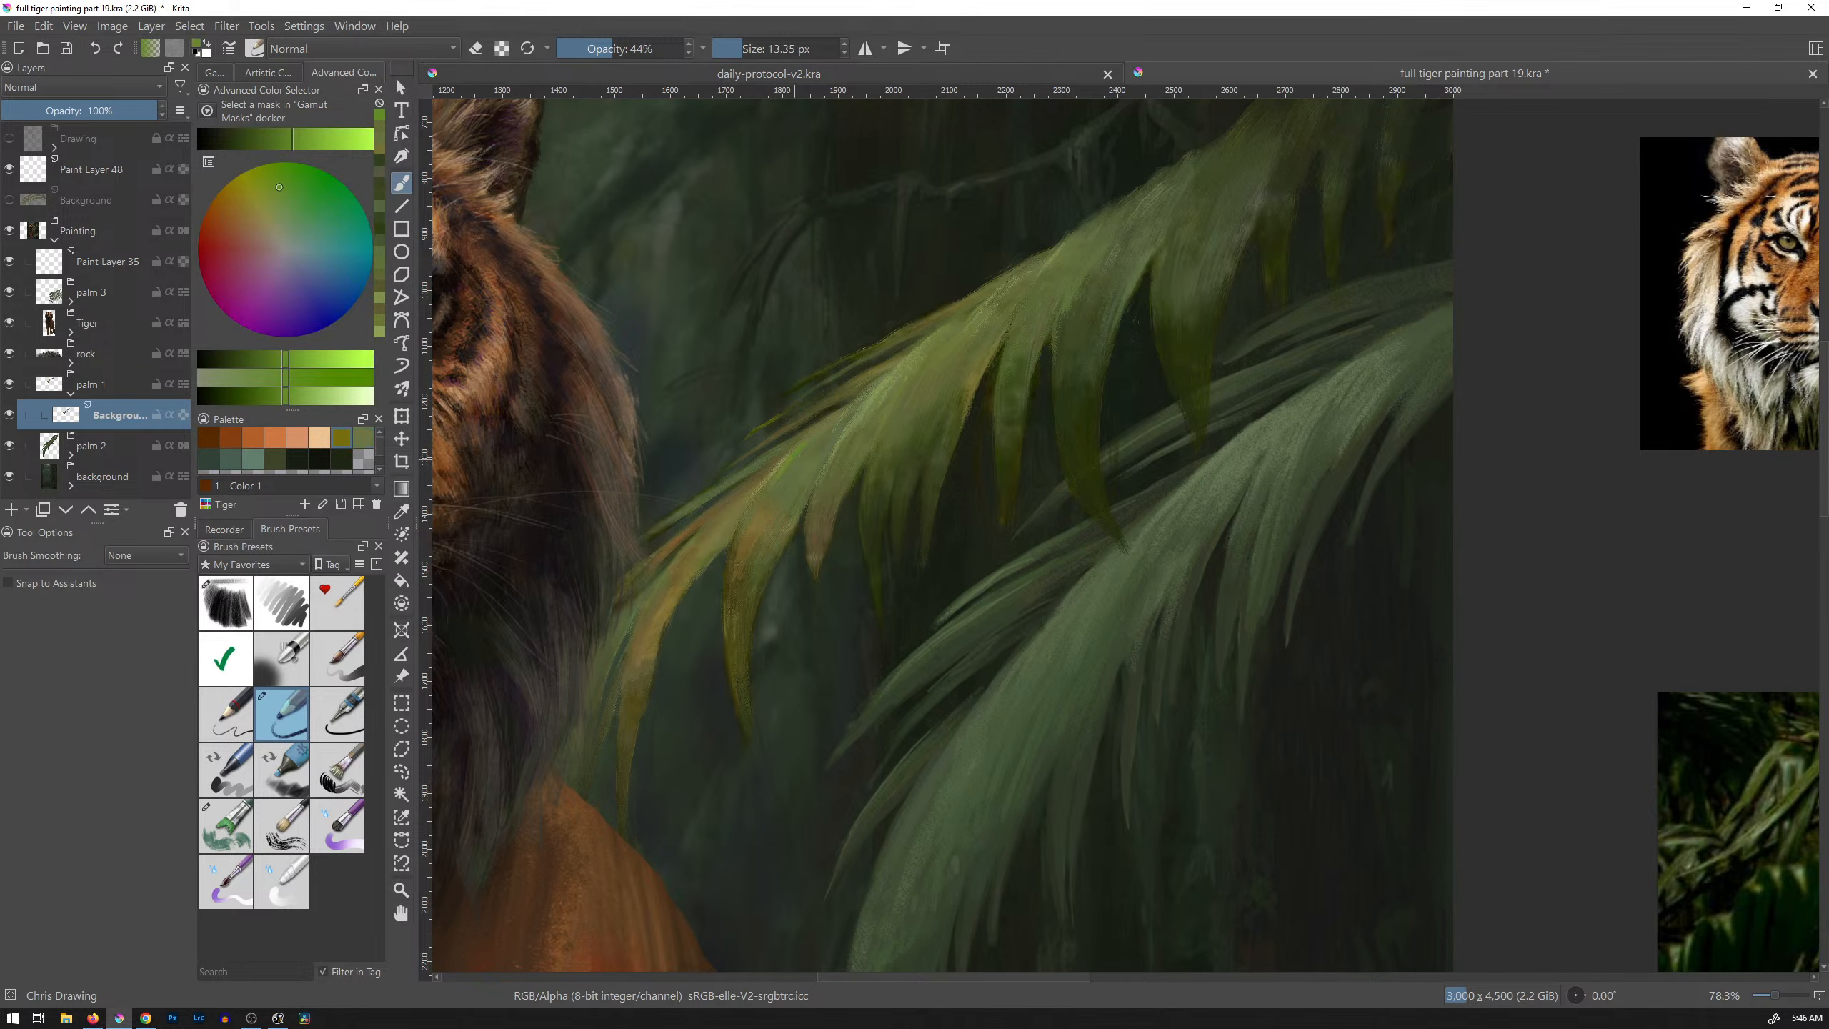
drag(816, 498, 871, 402)
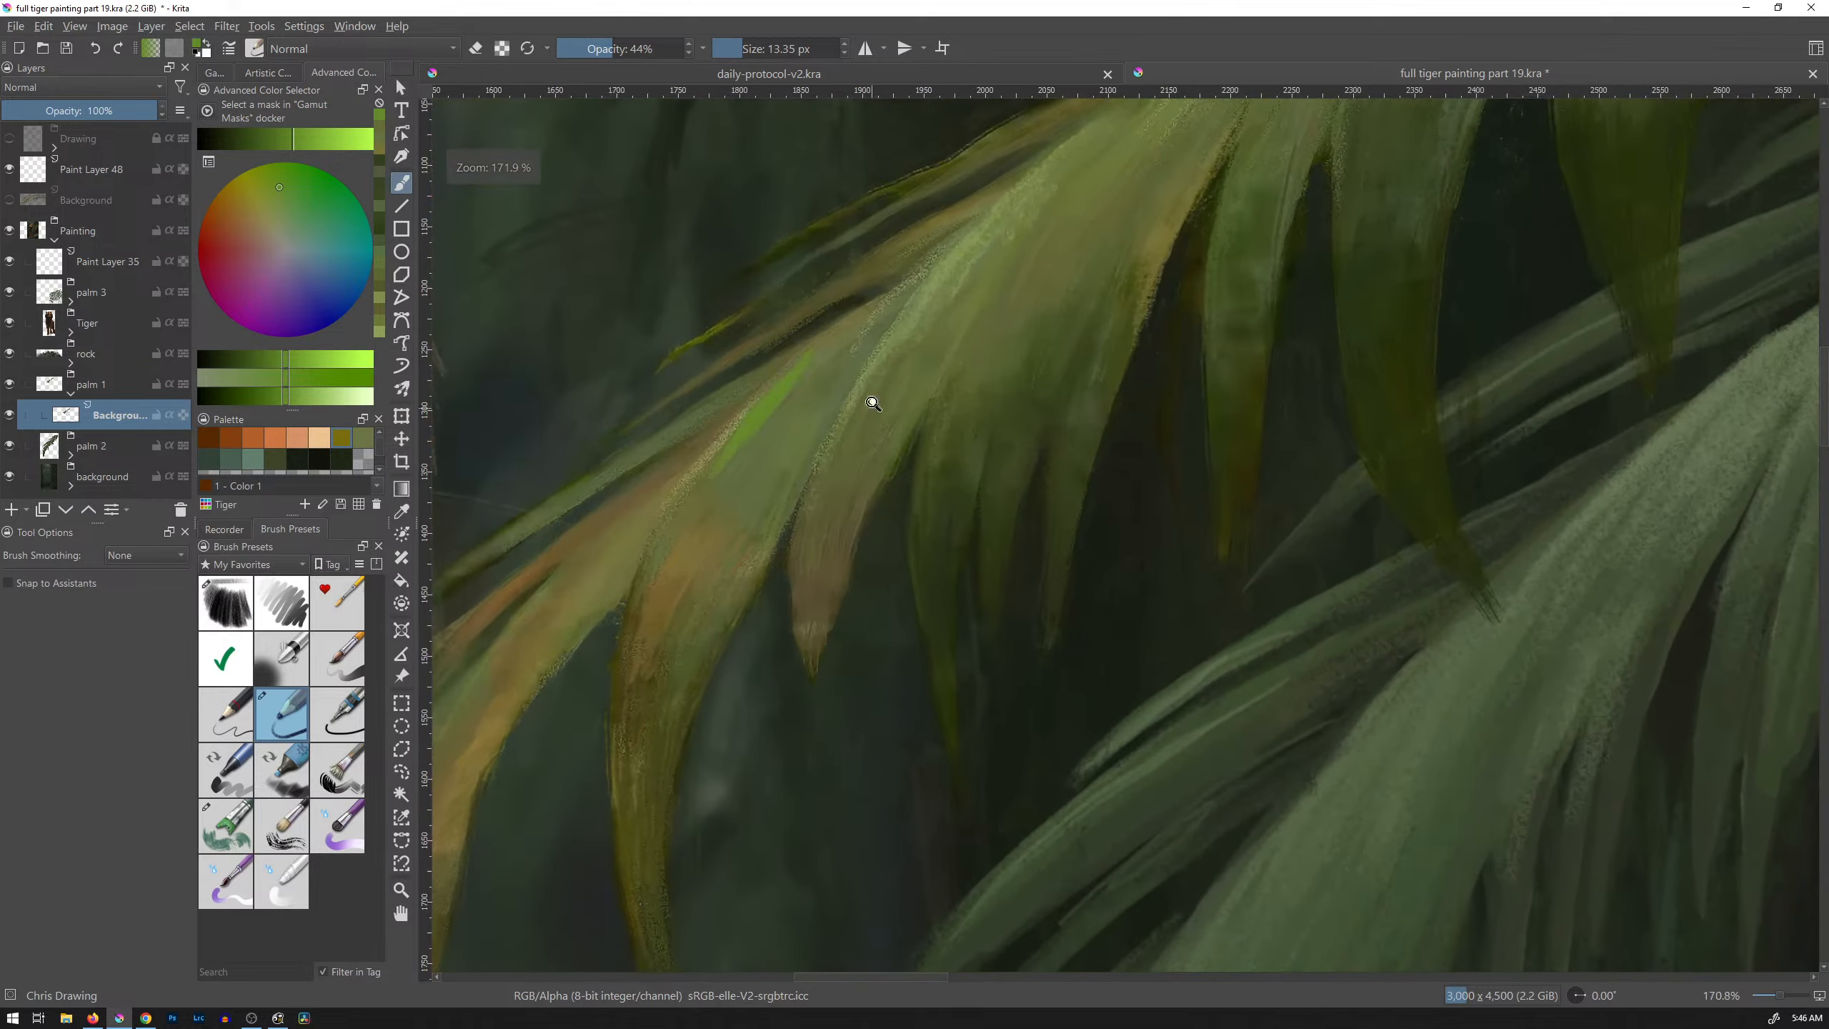
ctrl+click(756, 451)
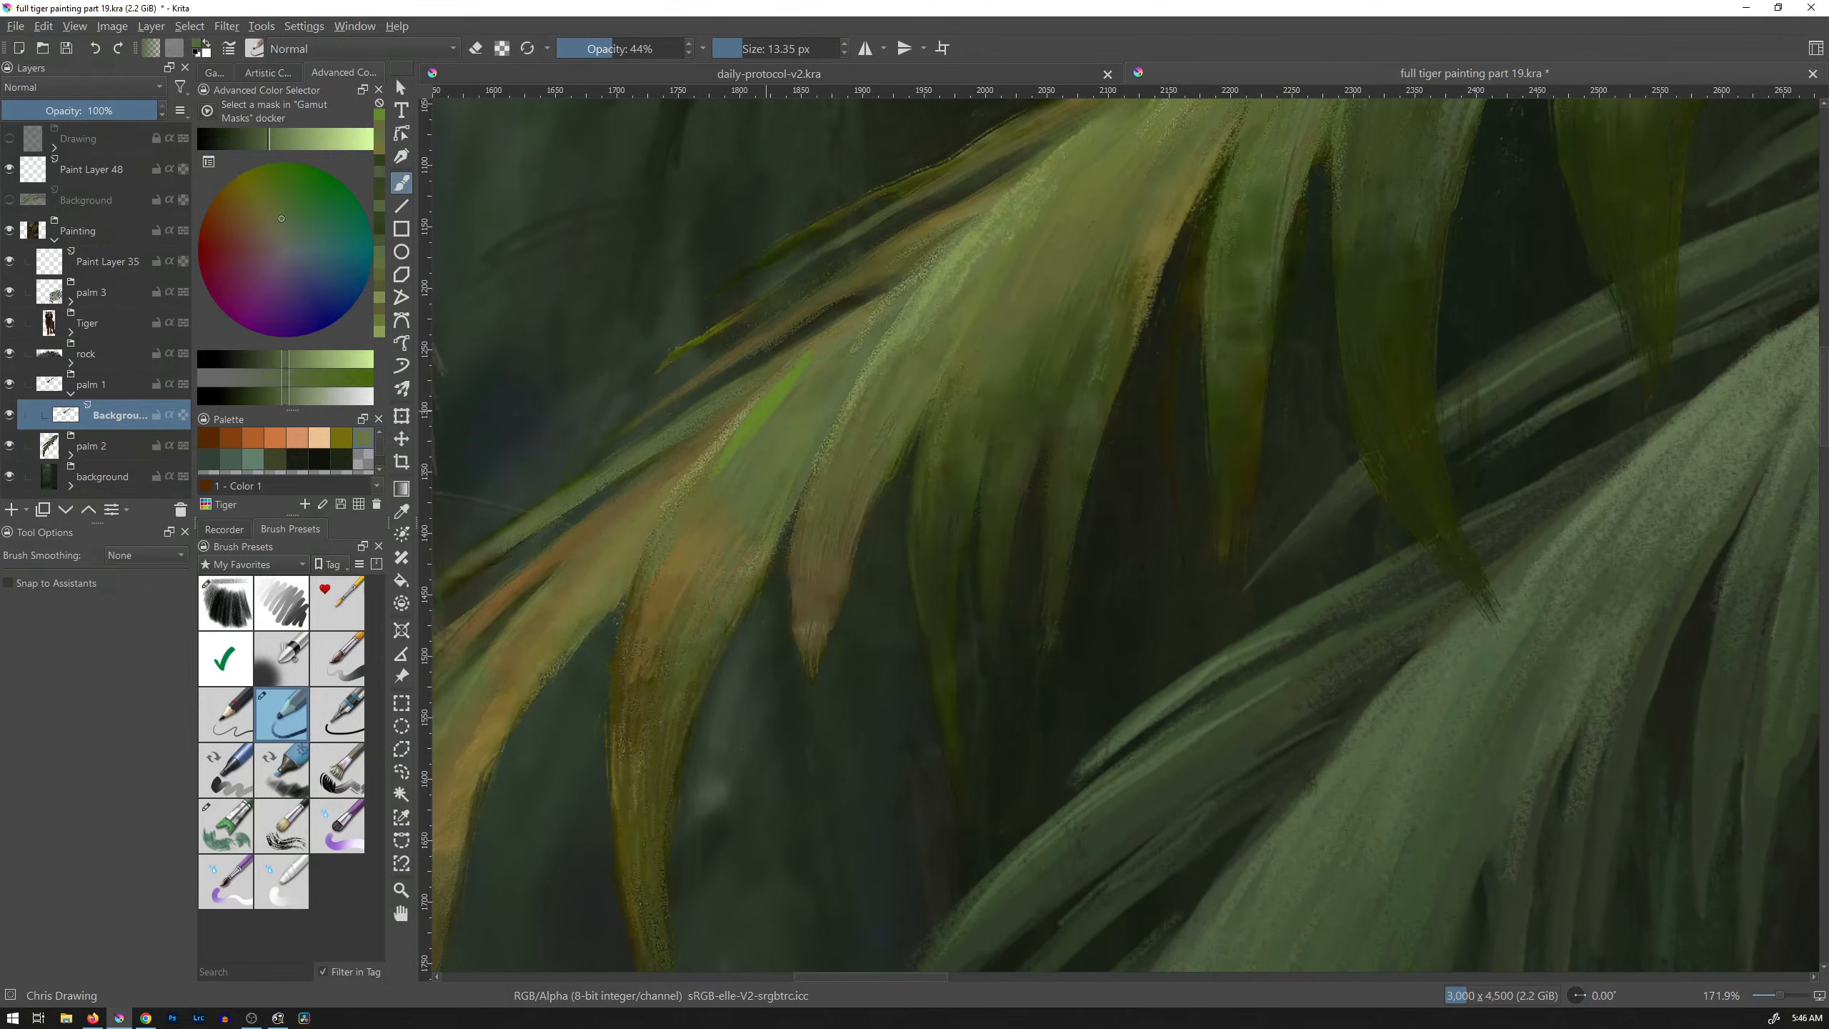
drag(722, 462, 785, 381)
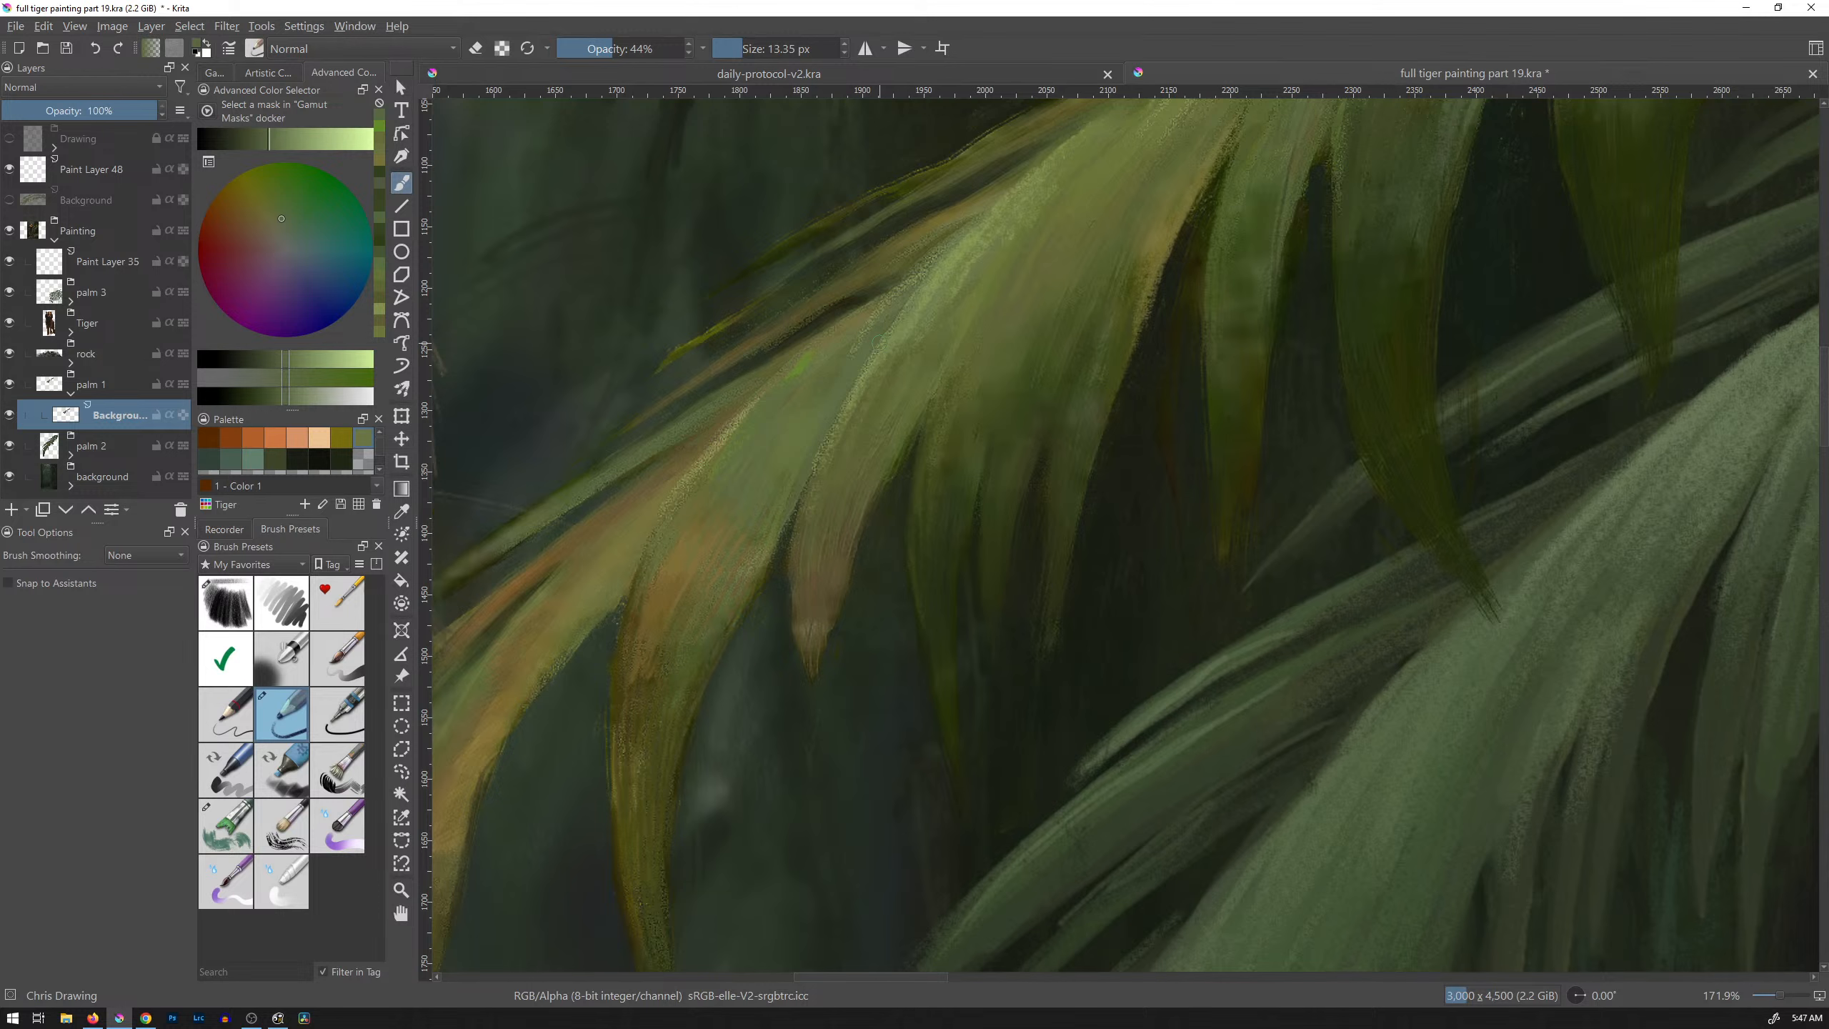
ctrl+click(723, 444)
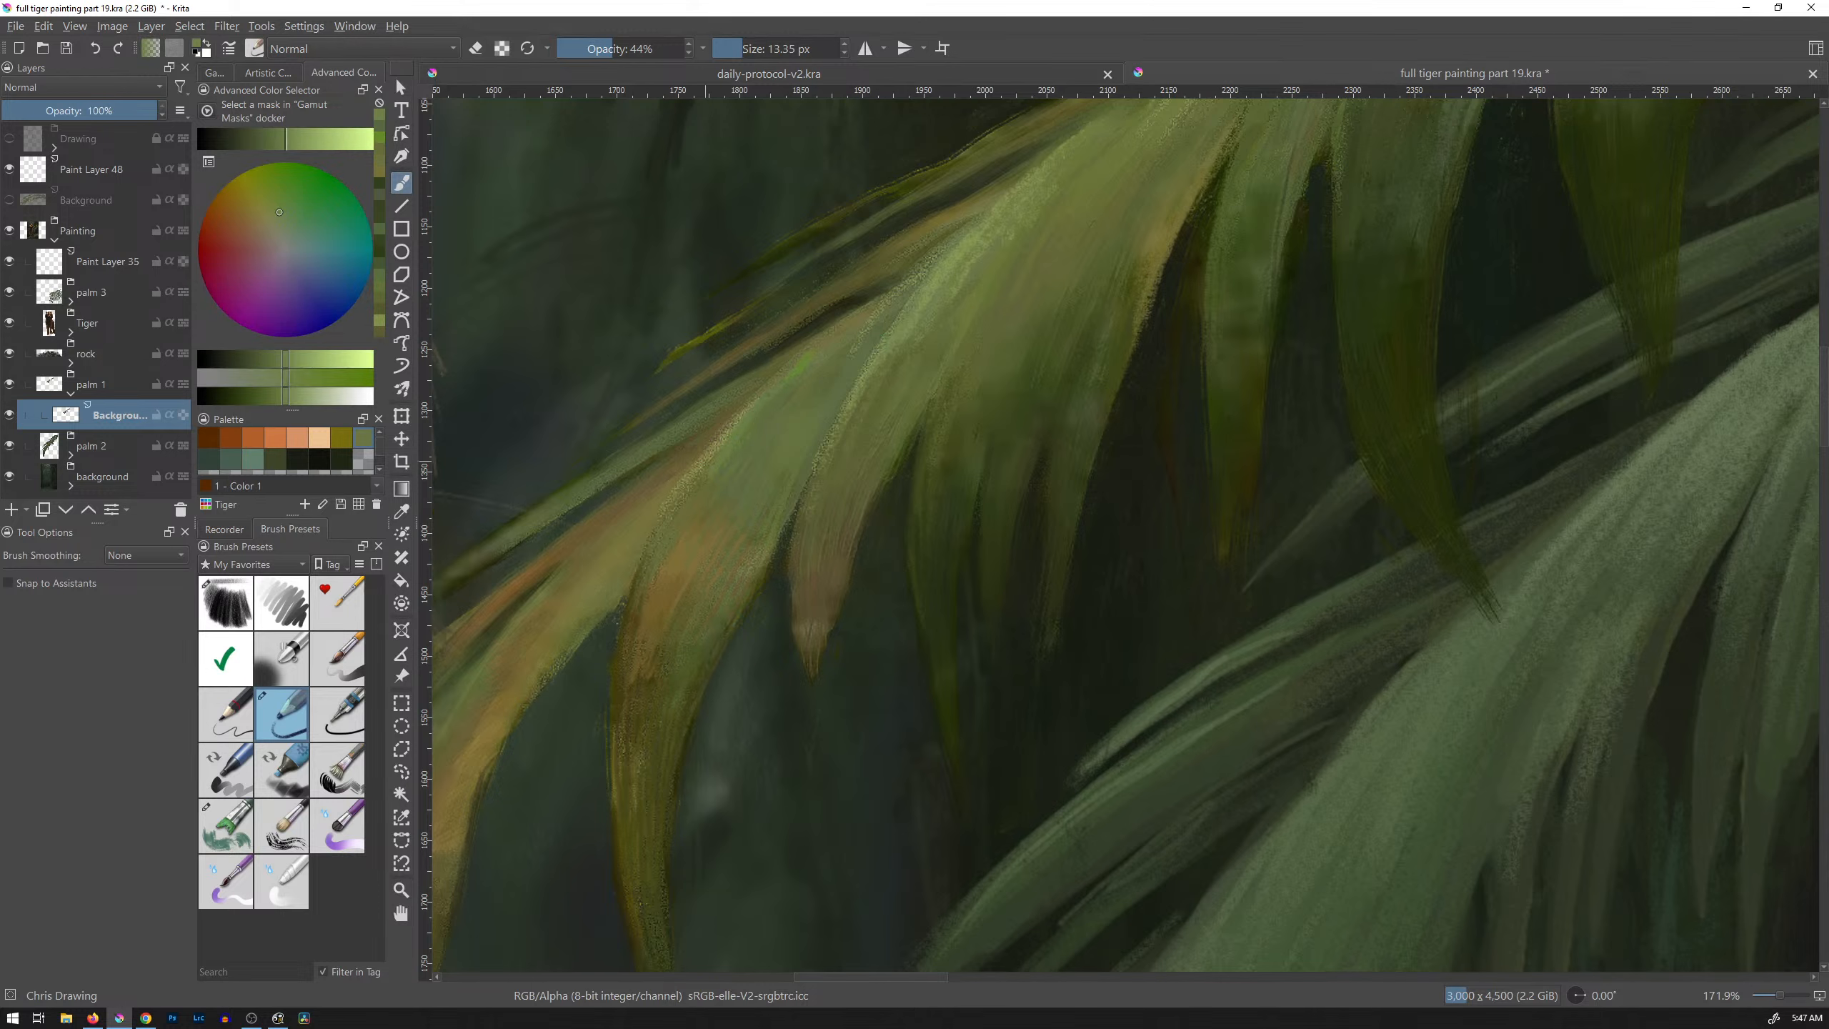
ctrl+click(756, 369)
drag(710, 450, 780, 378)
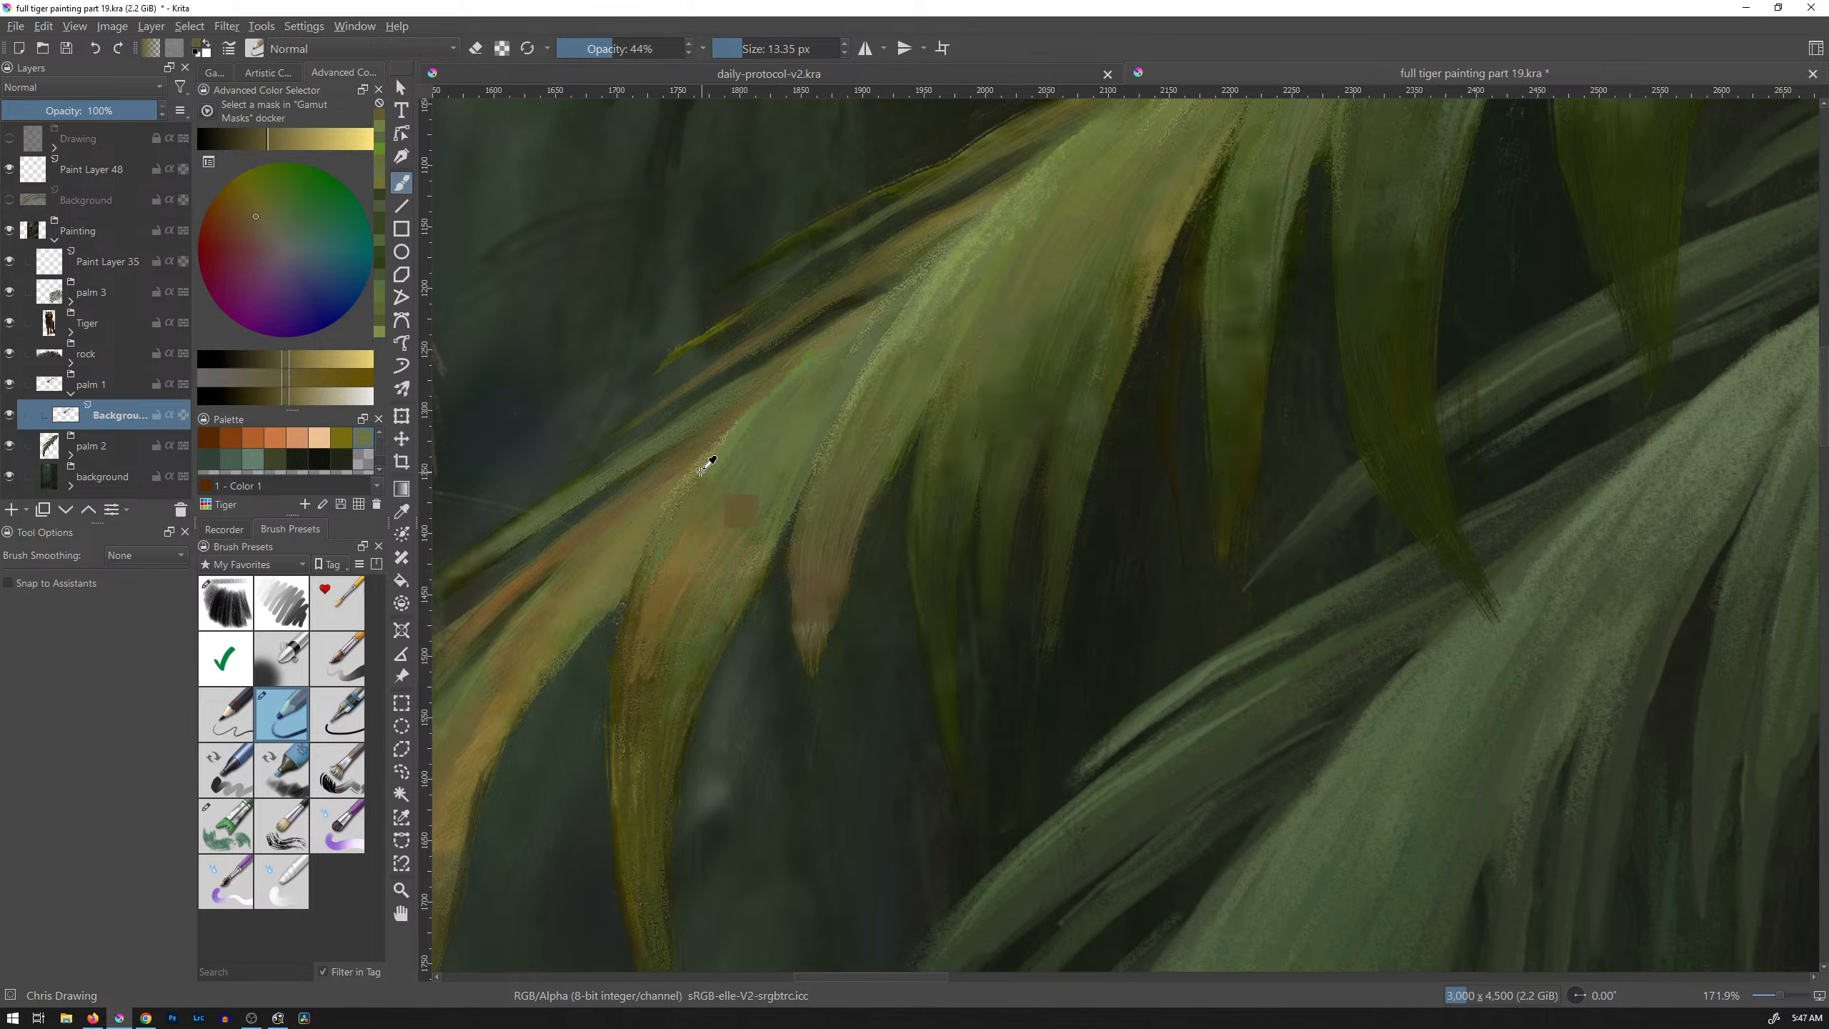
Step: Blend the orange-tinted leaflets nearest the tiger with sampled ochre and yellow-green
mouse_move(1197, 335)
mouse_down()
mouse_move(1167, 330)
mouse_move(1095, 413)
mouse_move(1205, 383)
mouse_up()
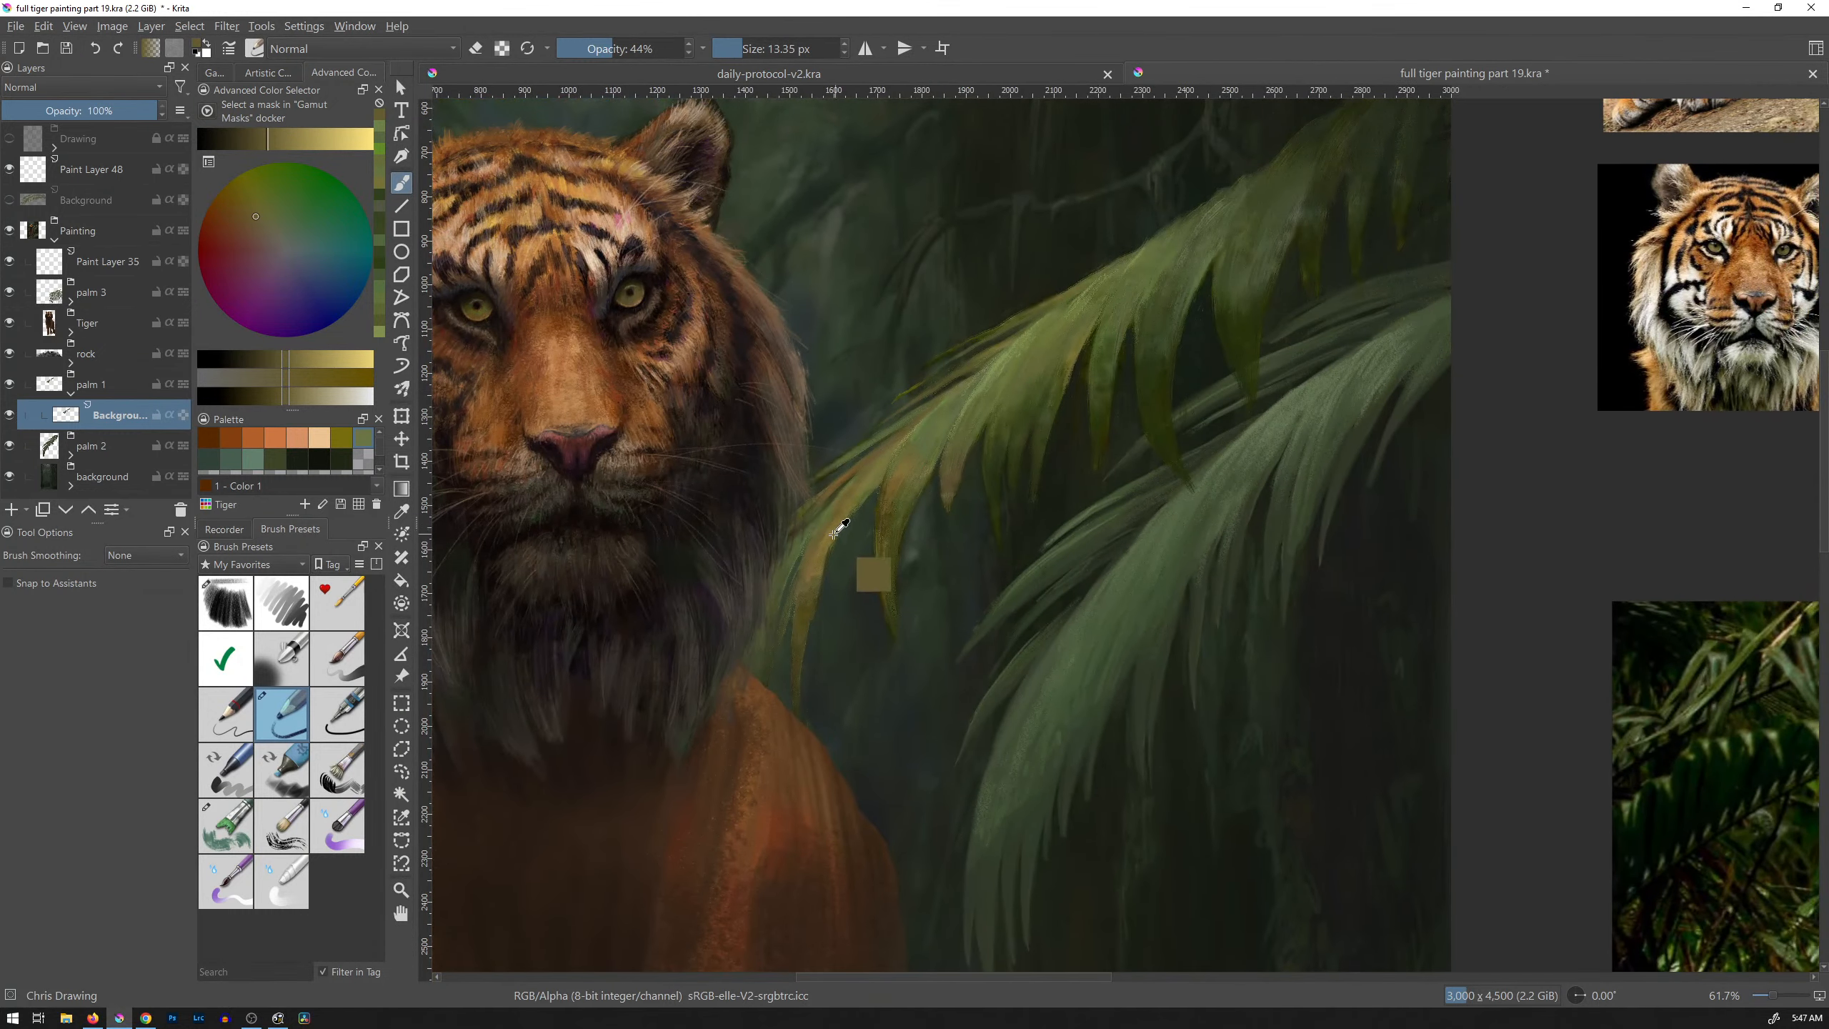
drag(863, 572, 894, 493)
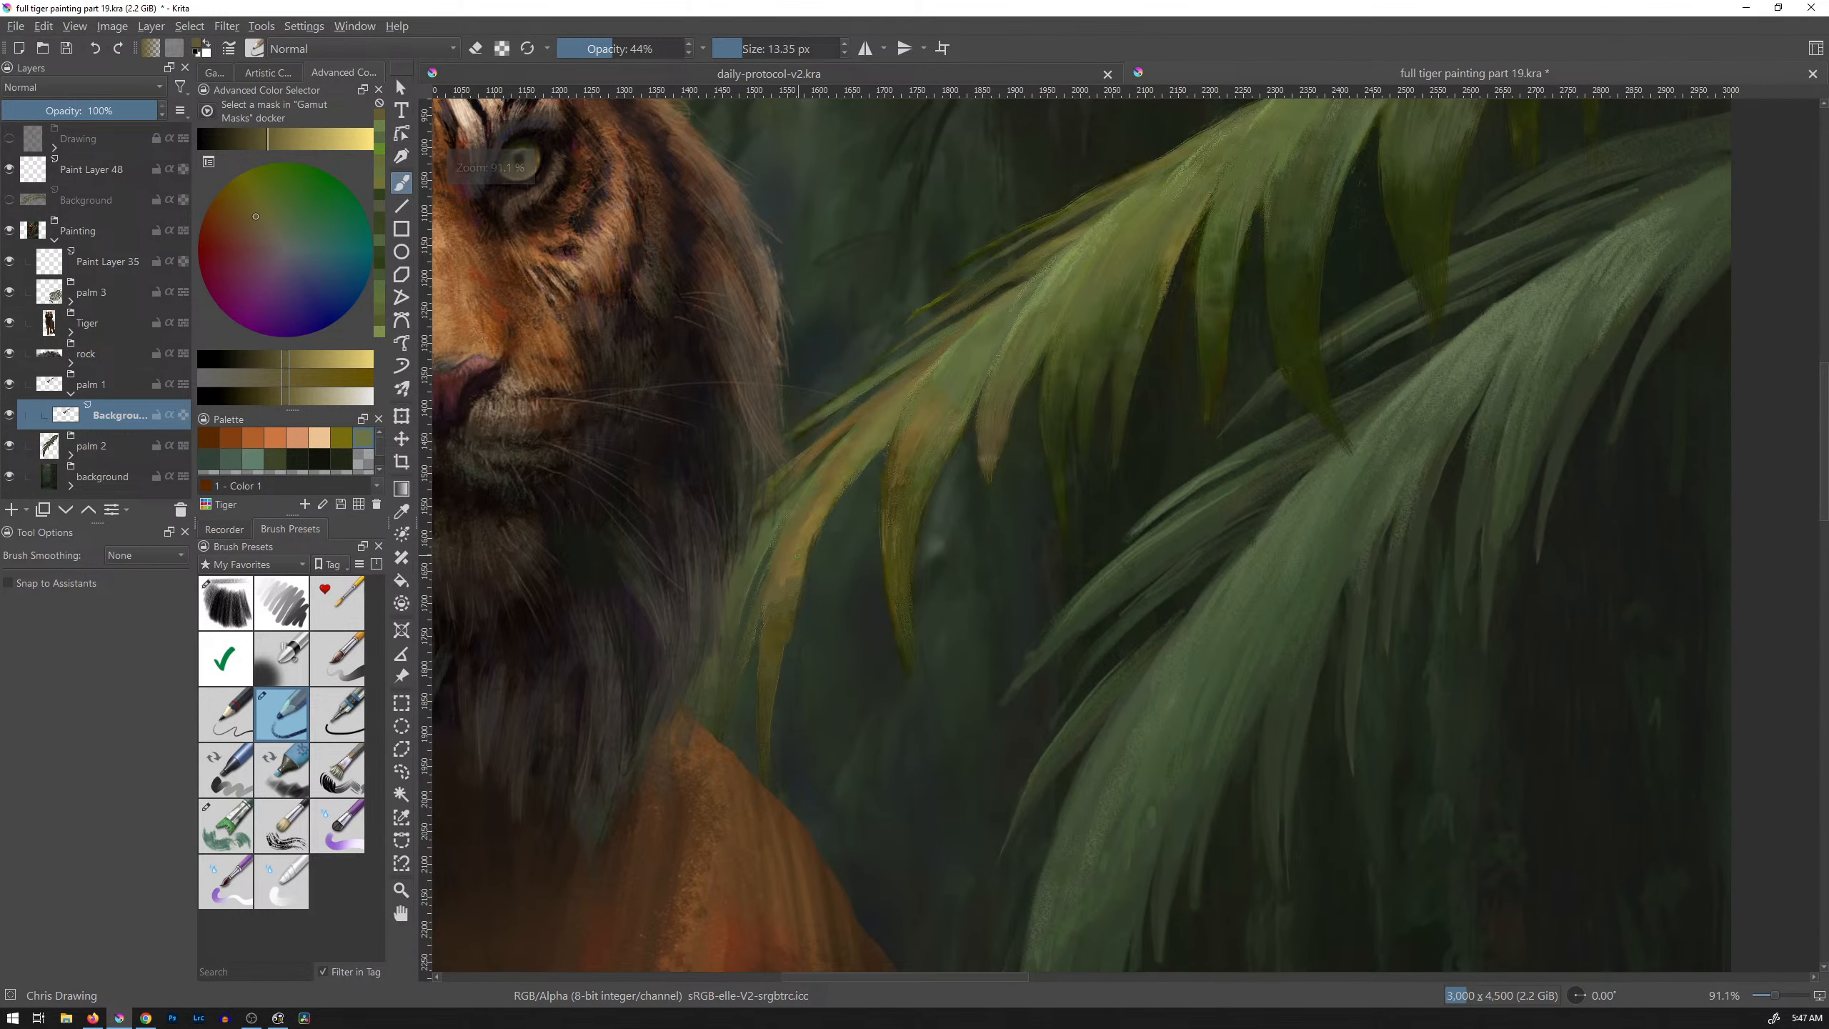
ctrl+click(851, 500)
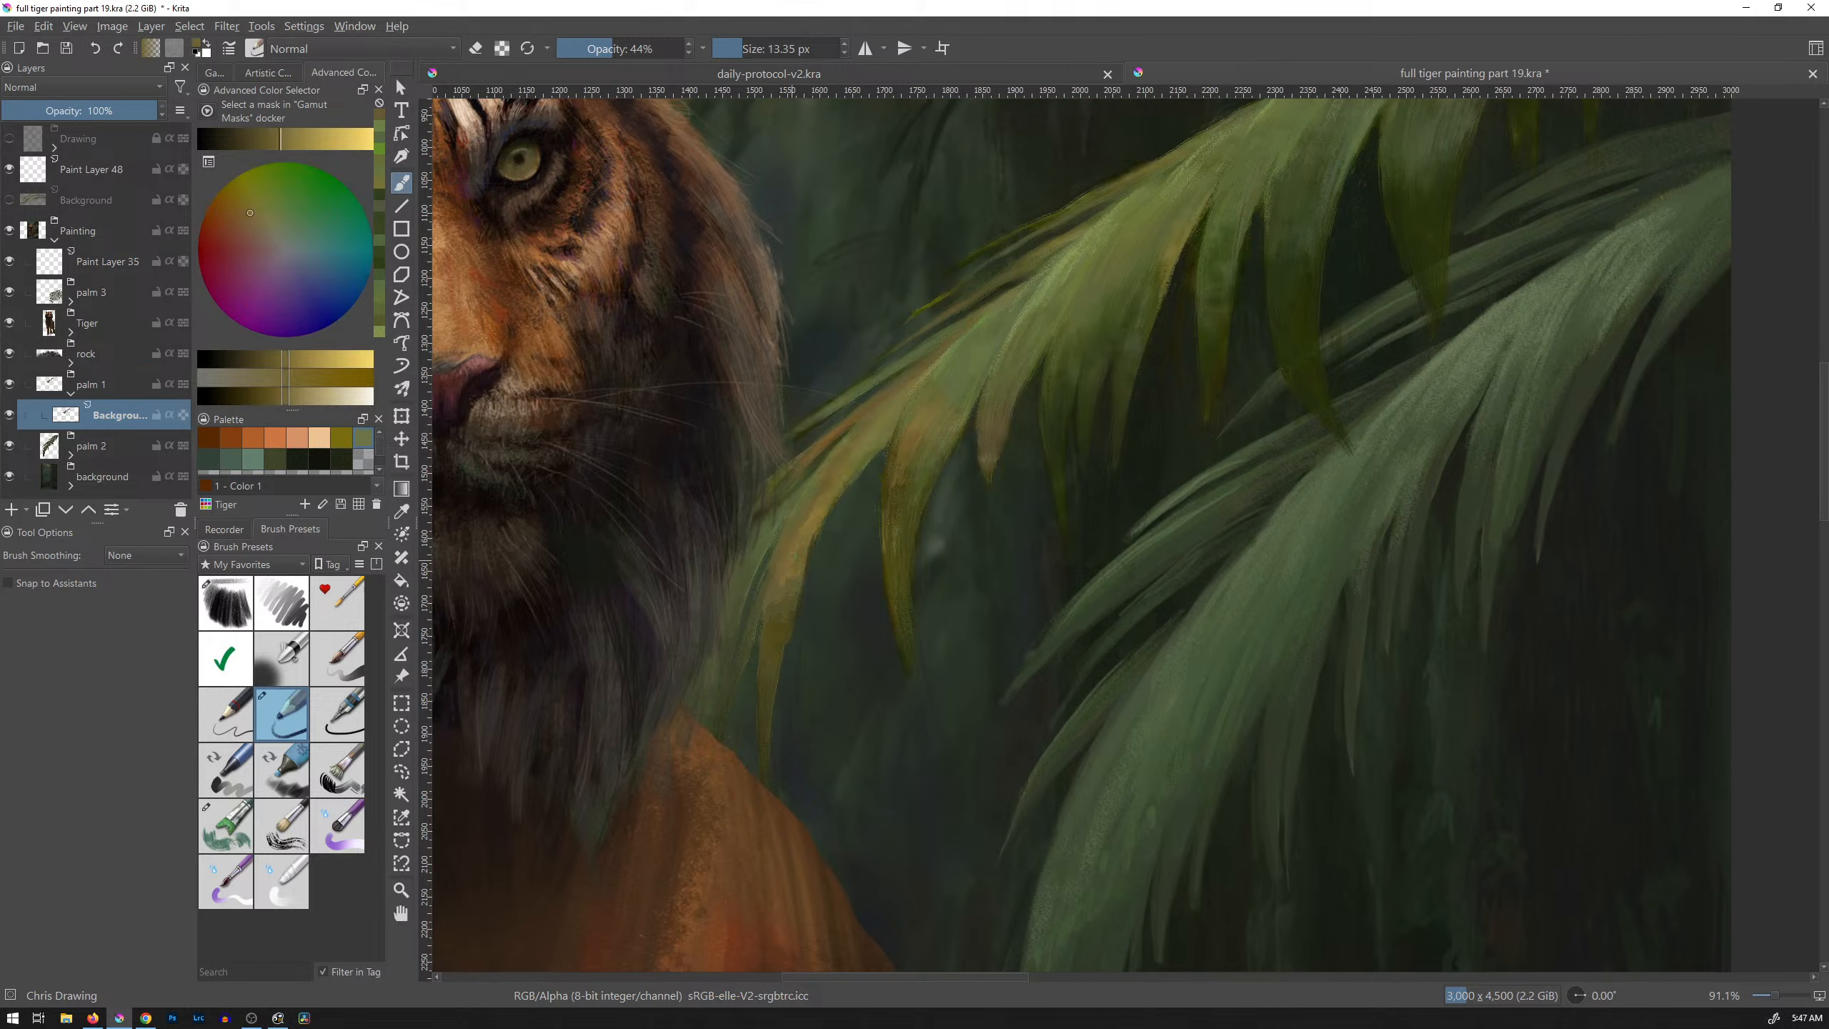
ctrl+click(873, 453)
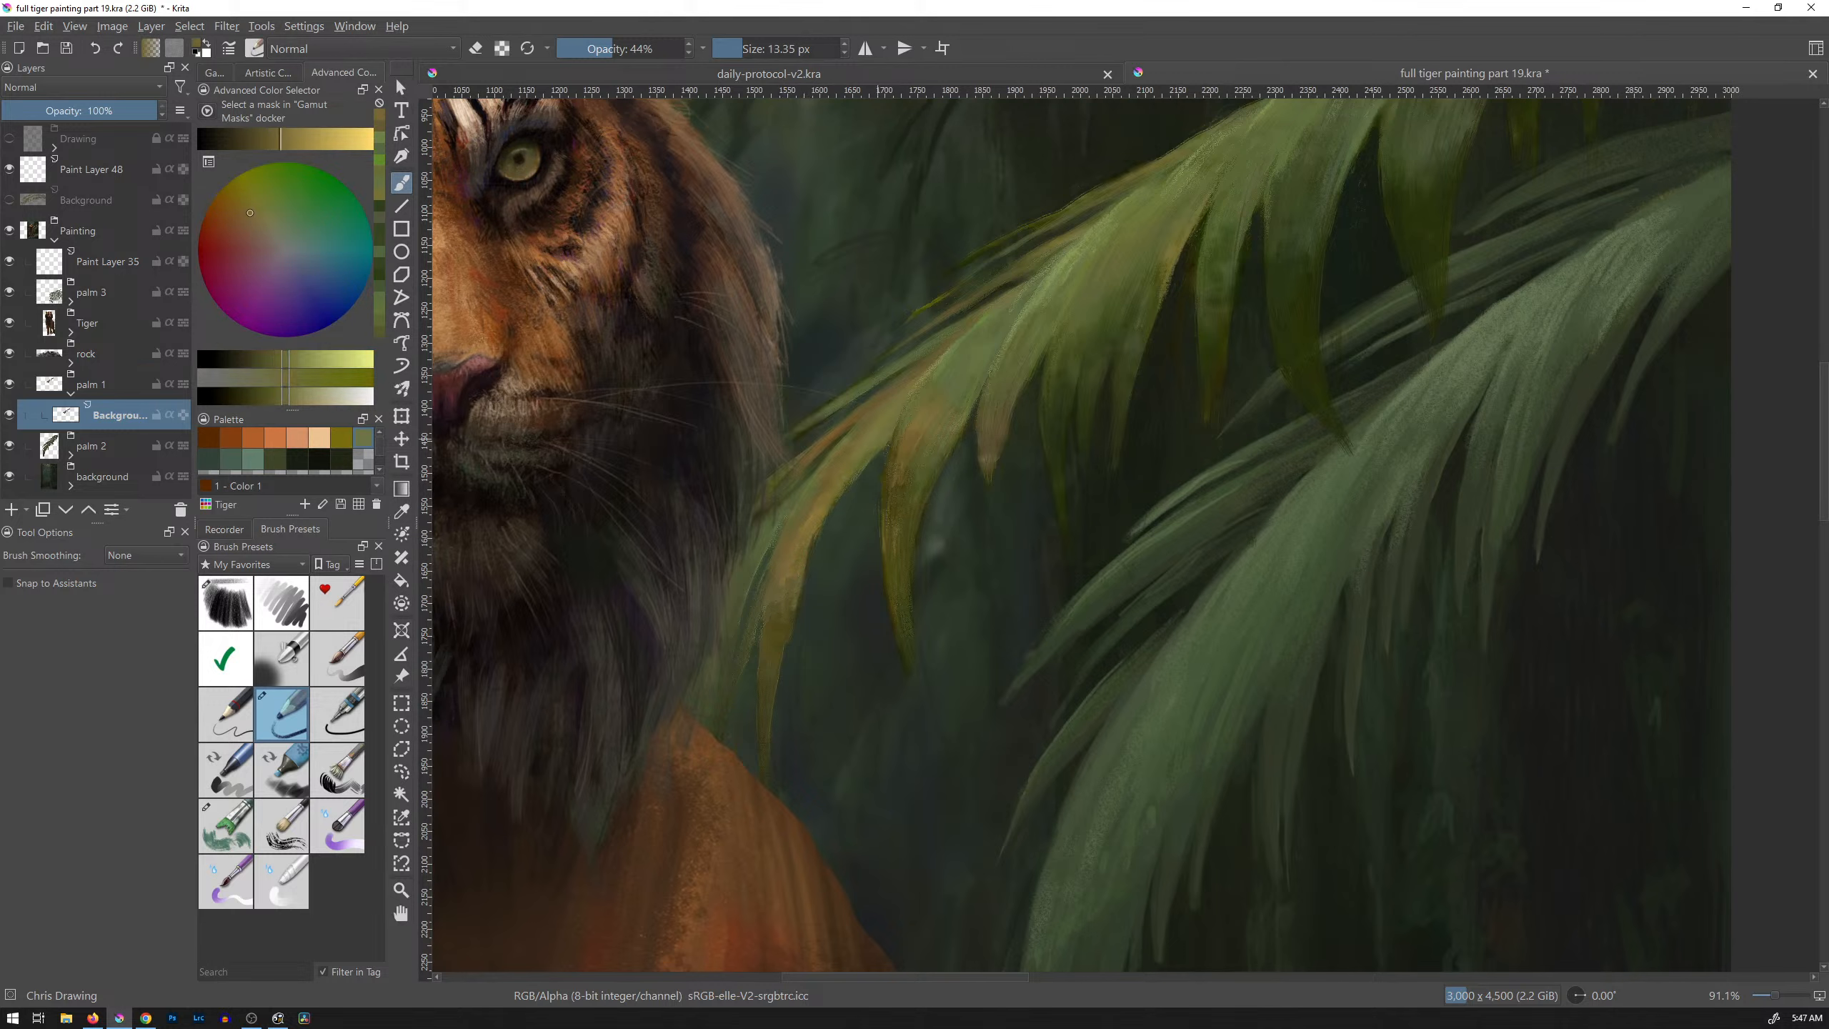
mouse_move(856, 478)
mouse_down()
mouse_move(803, 561)
mouse_move(825, 527)
mouse_up()
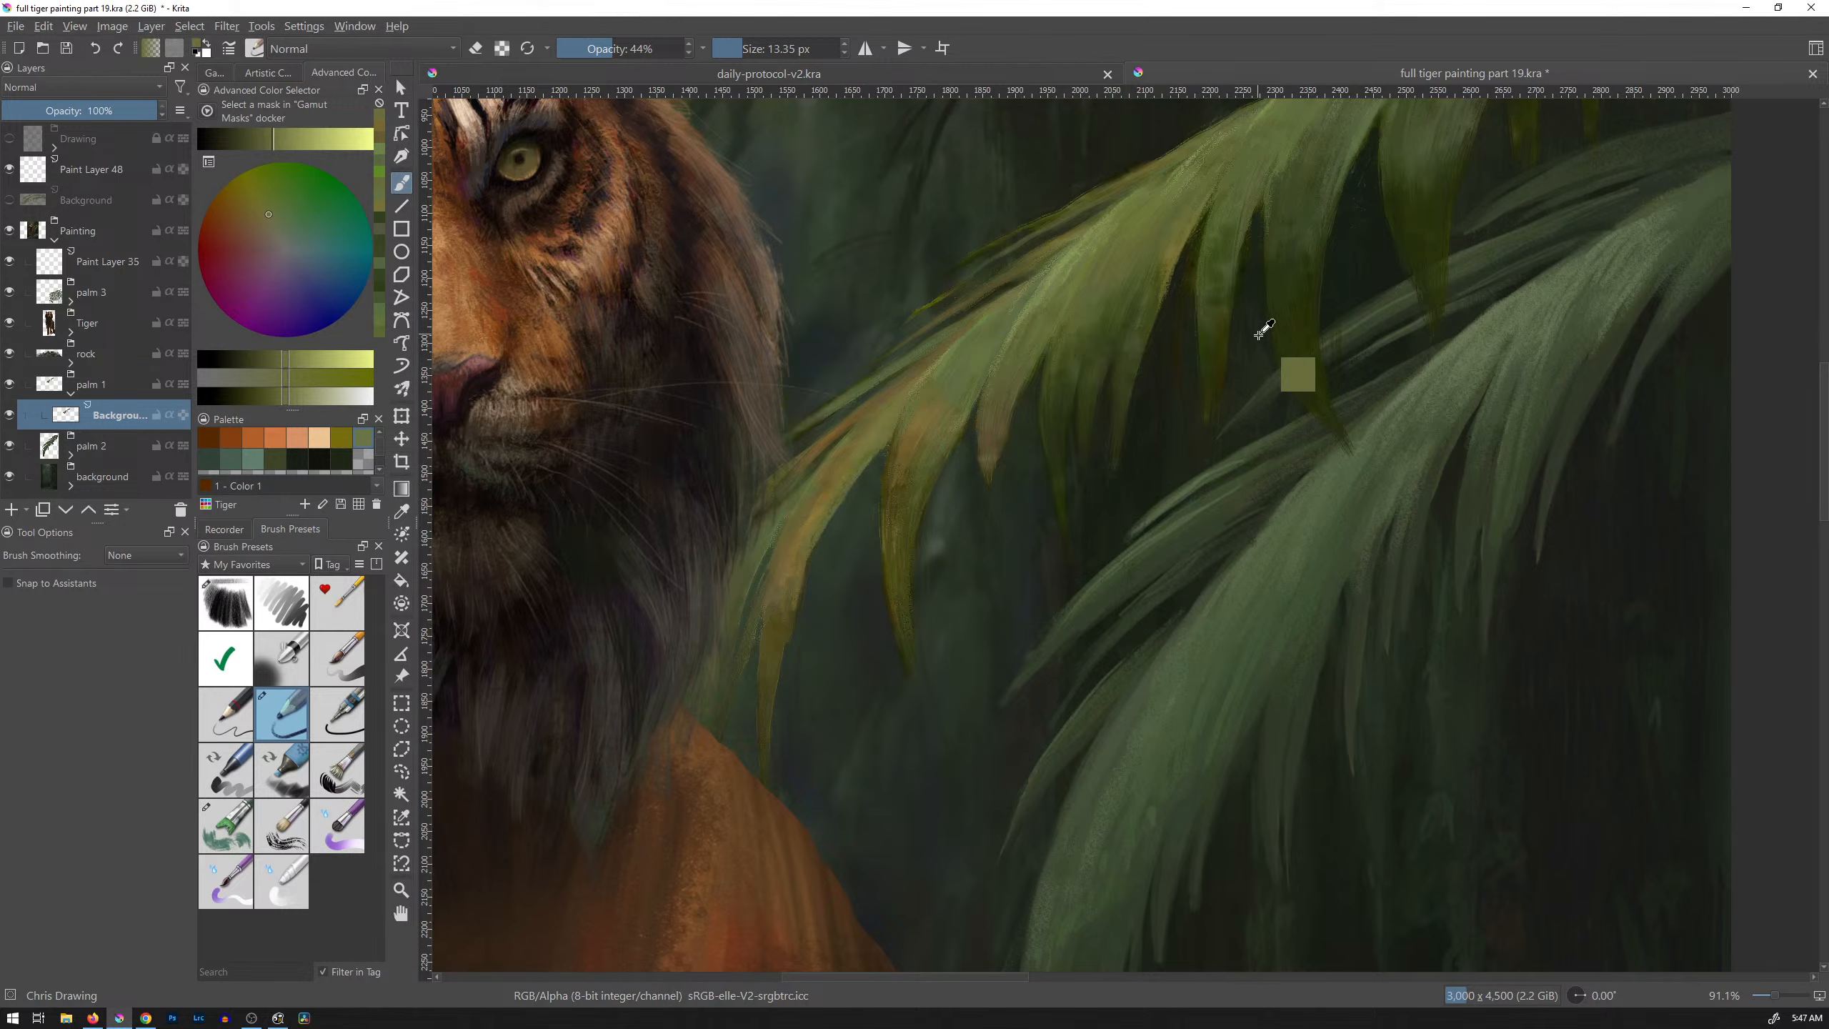
Step: Blend the base of the broad leaflet in the frond's upper half into the darker stem area with sampled greens
drag(1260, 333, 1240, 367)
drag(1397, 306, 1073, 555)
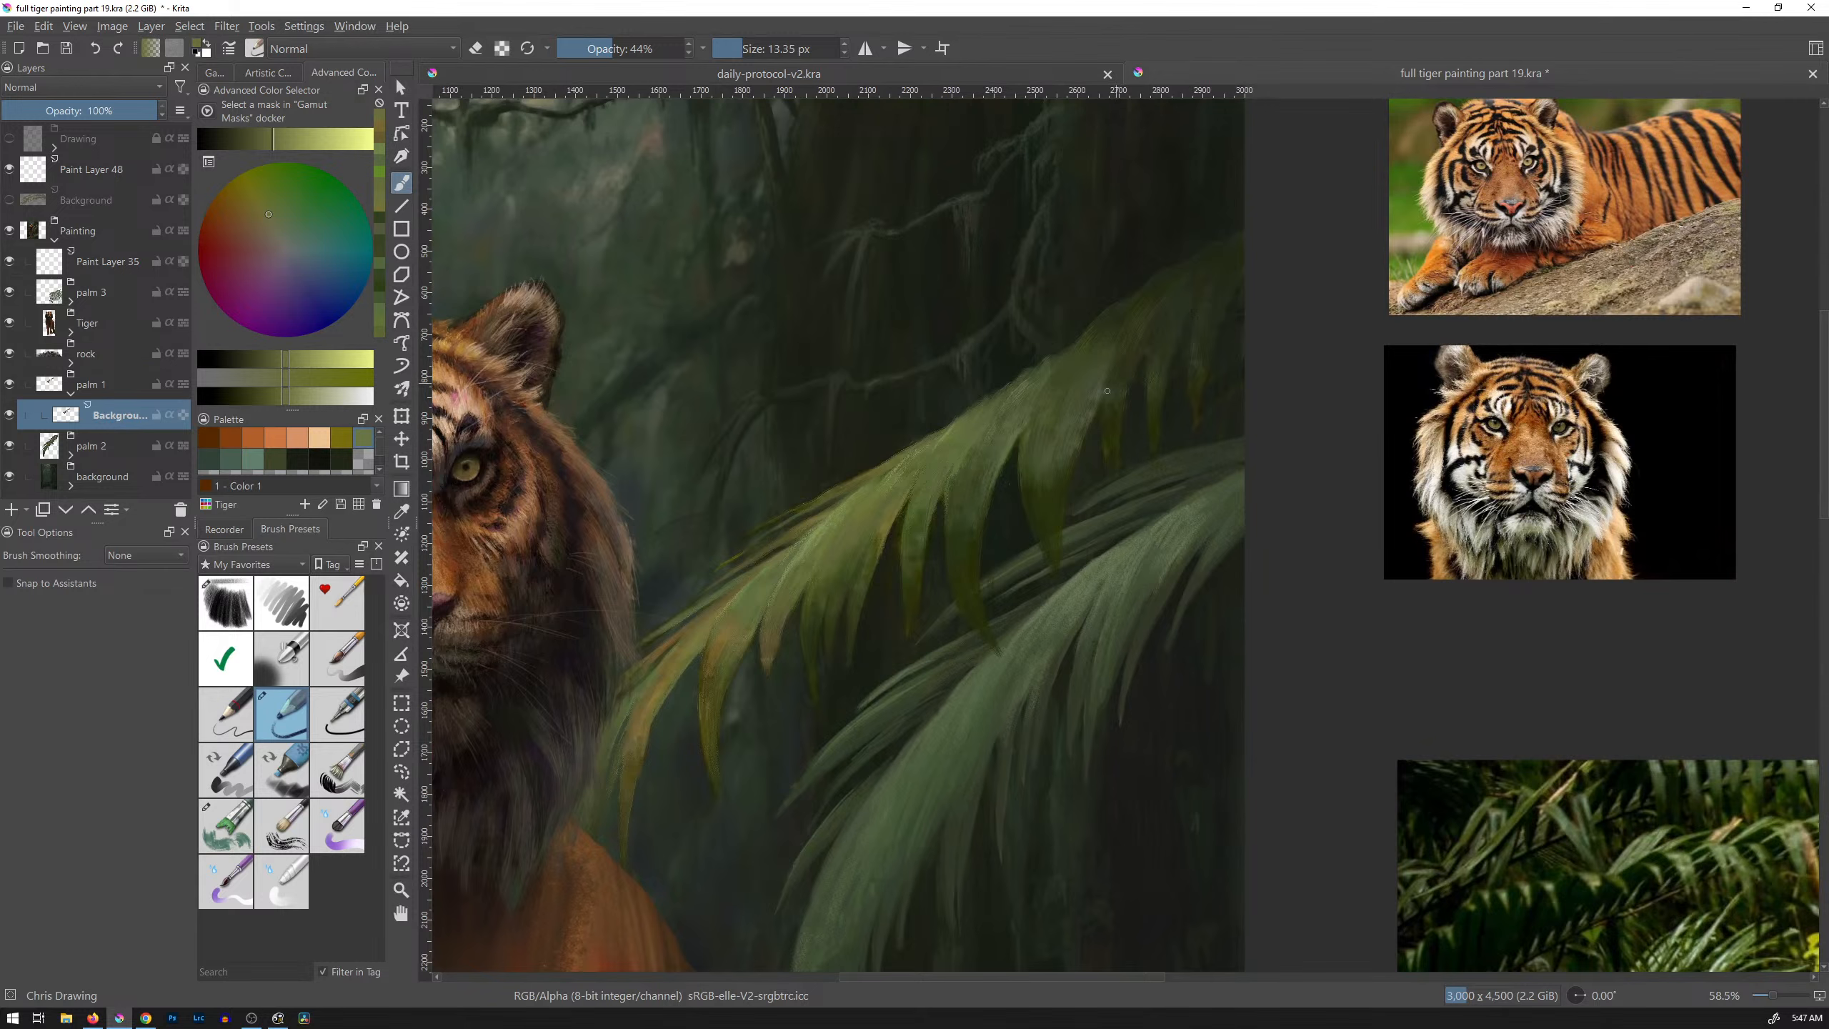
drag(1078, 494, 1126, 395)
ctrl+click(815, 426)
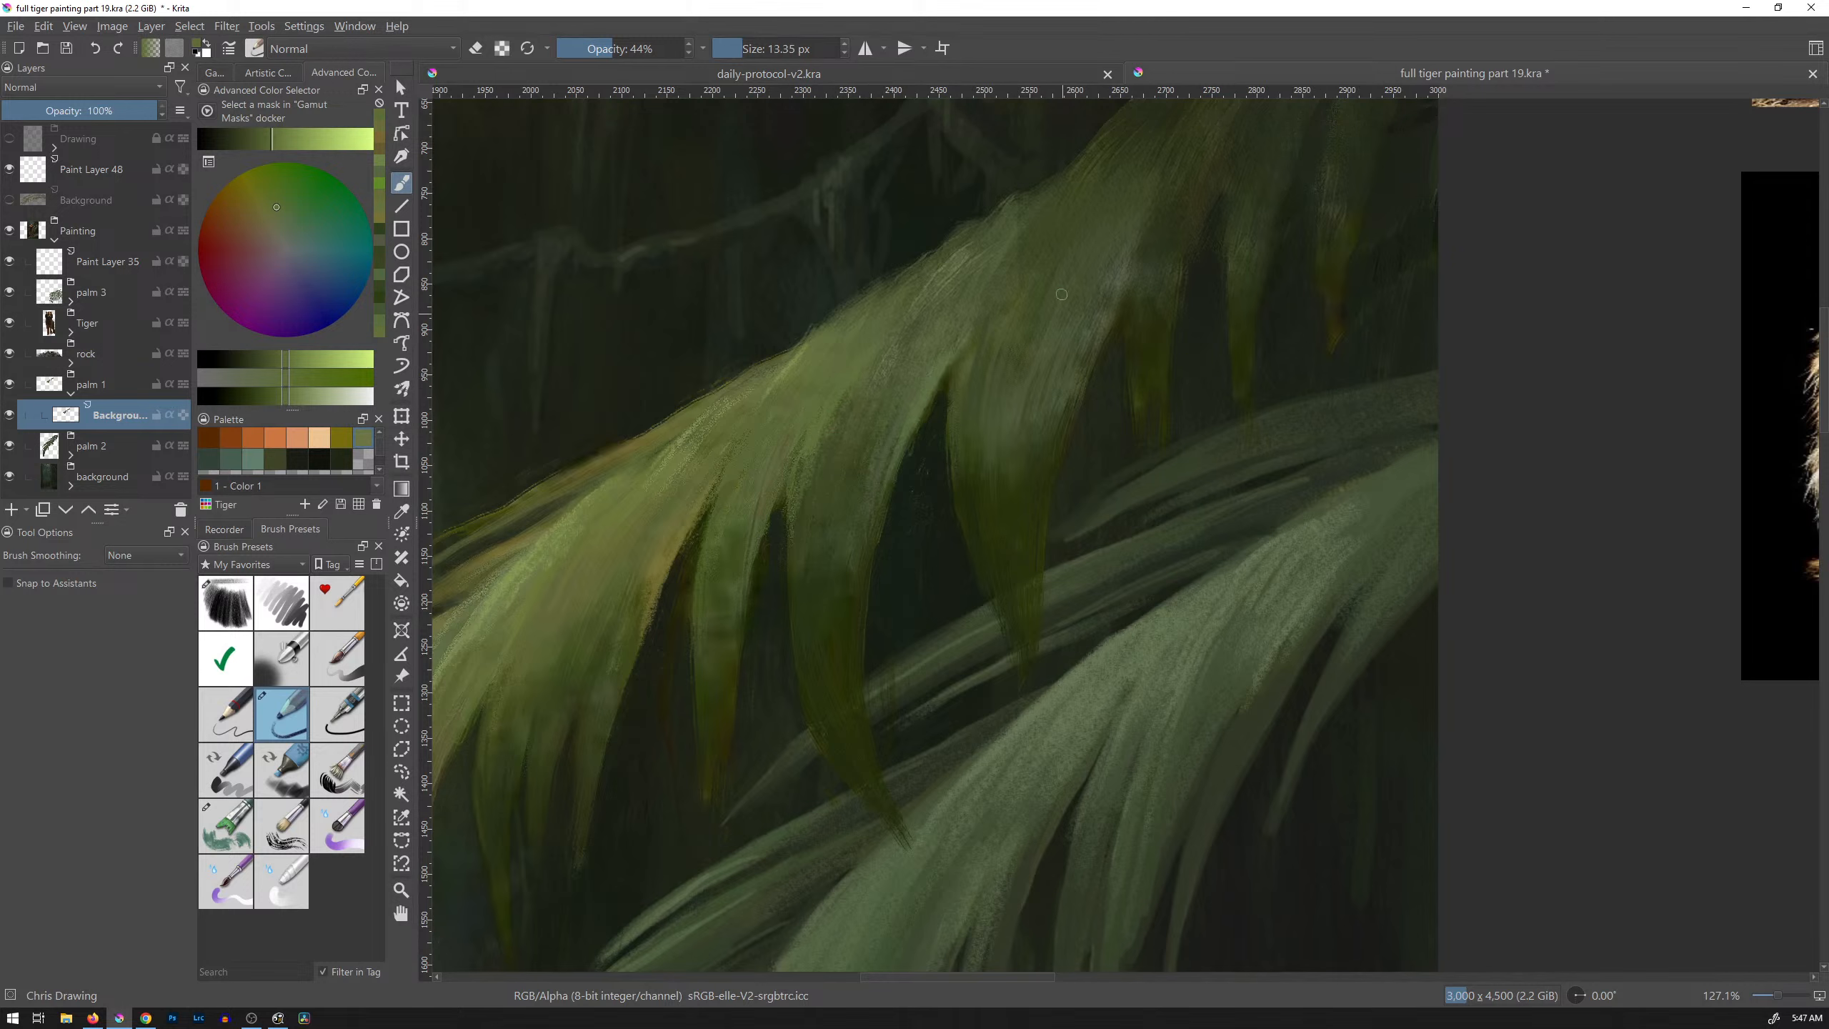
ctrl+click(1000, 262)
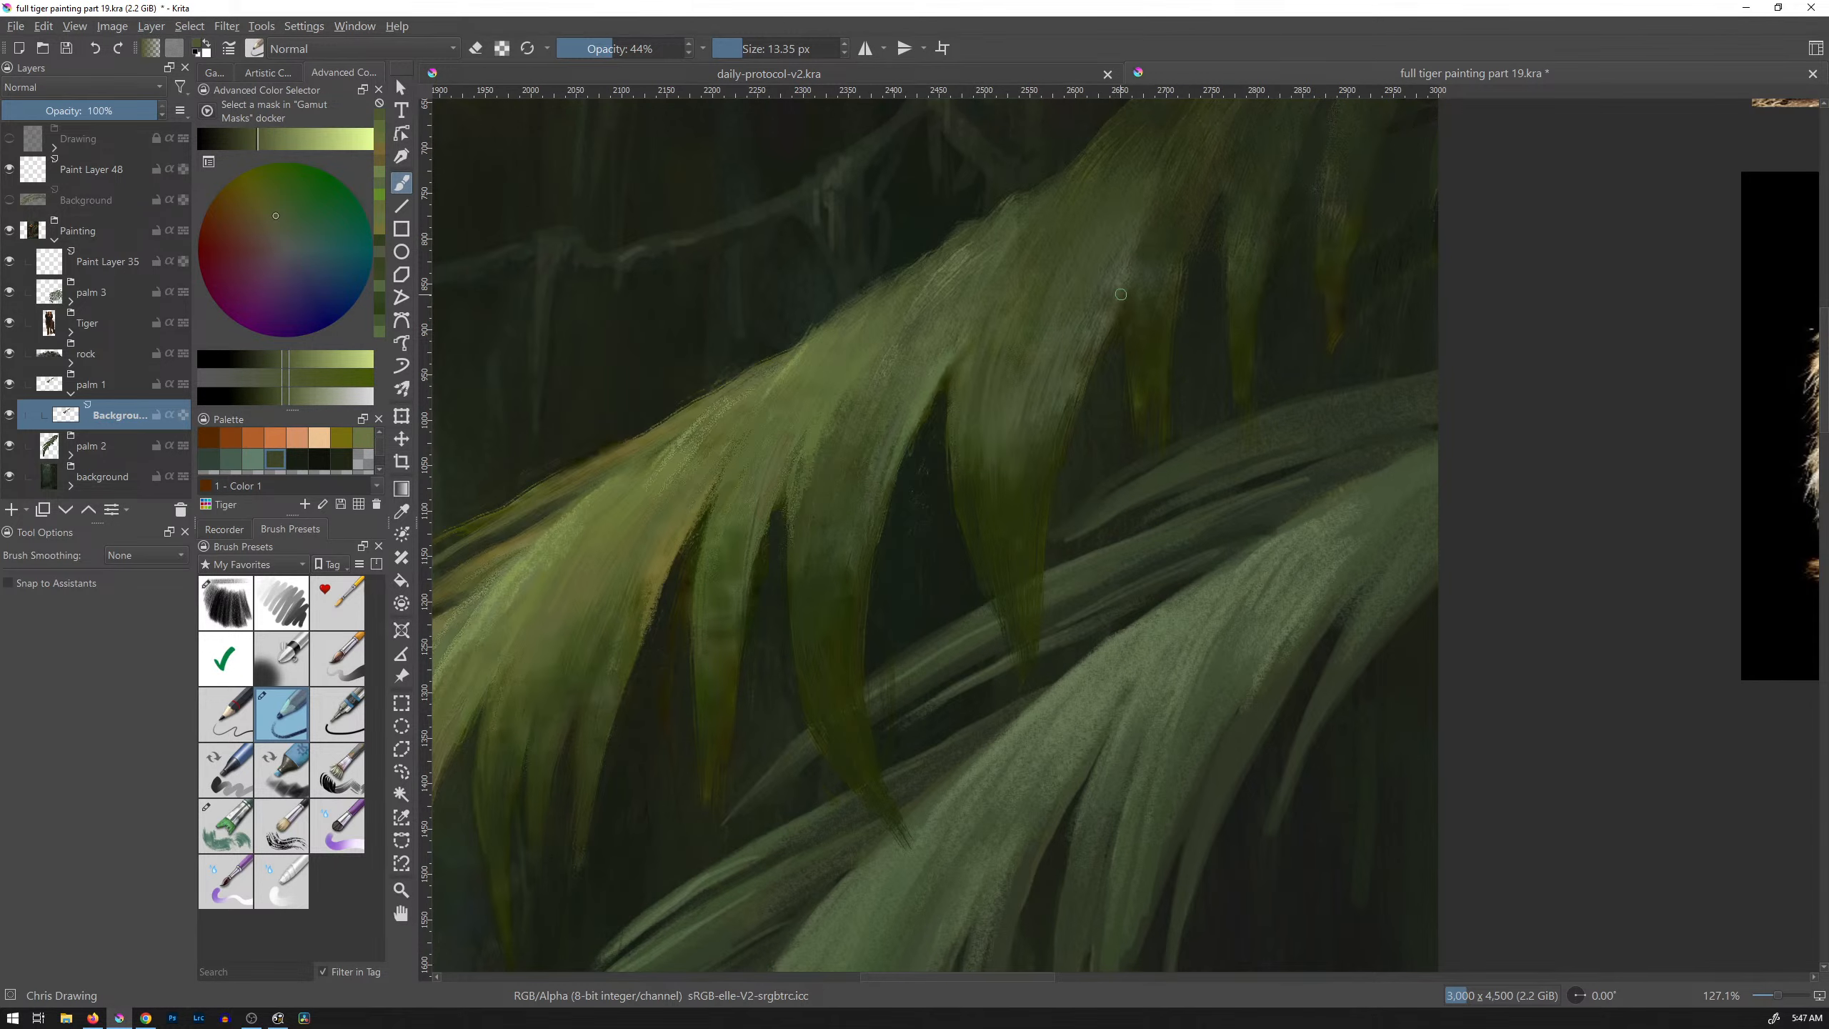
ctrl+click(1130, 270)
mouse_move(1117, 284)
mouse_down()
mouse_move(1152, 226)
mouse_move(1140, 248)
mouse_move(1201, 196)
mouse_up()
Step: Blend the grayish patch between the broad leaflet and the short upper leaflets with sampled dark olive and green
scroll(1205, 186, down, 3)
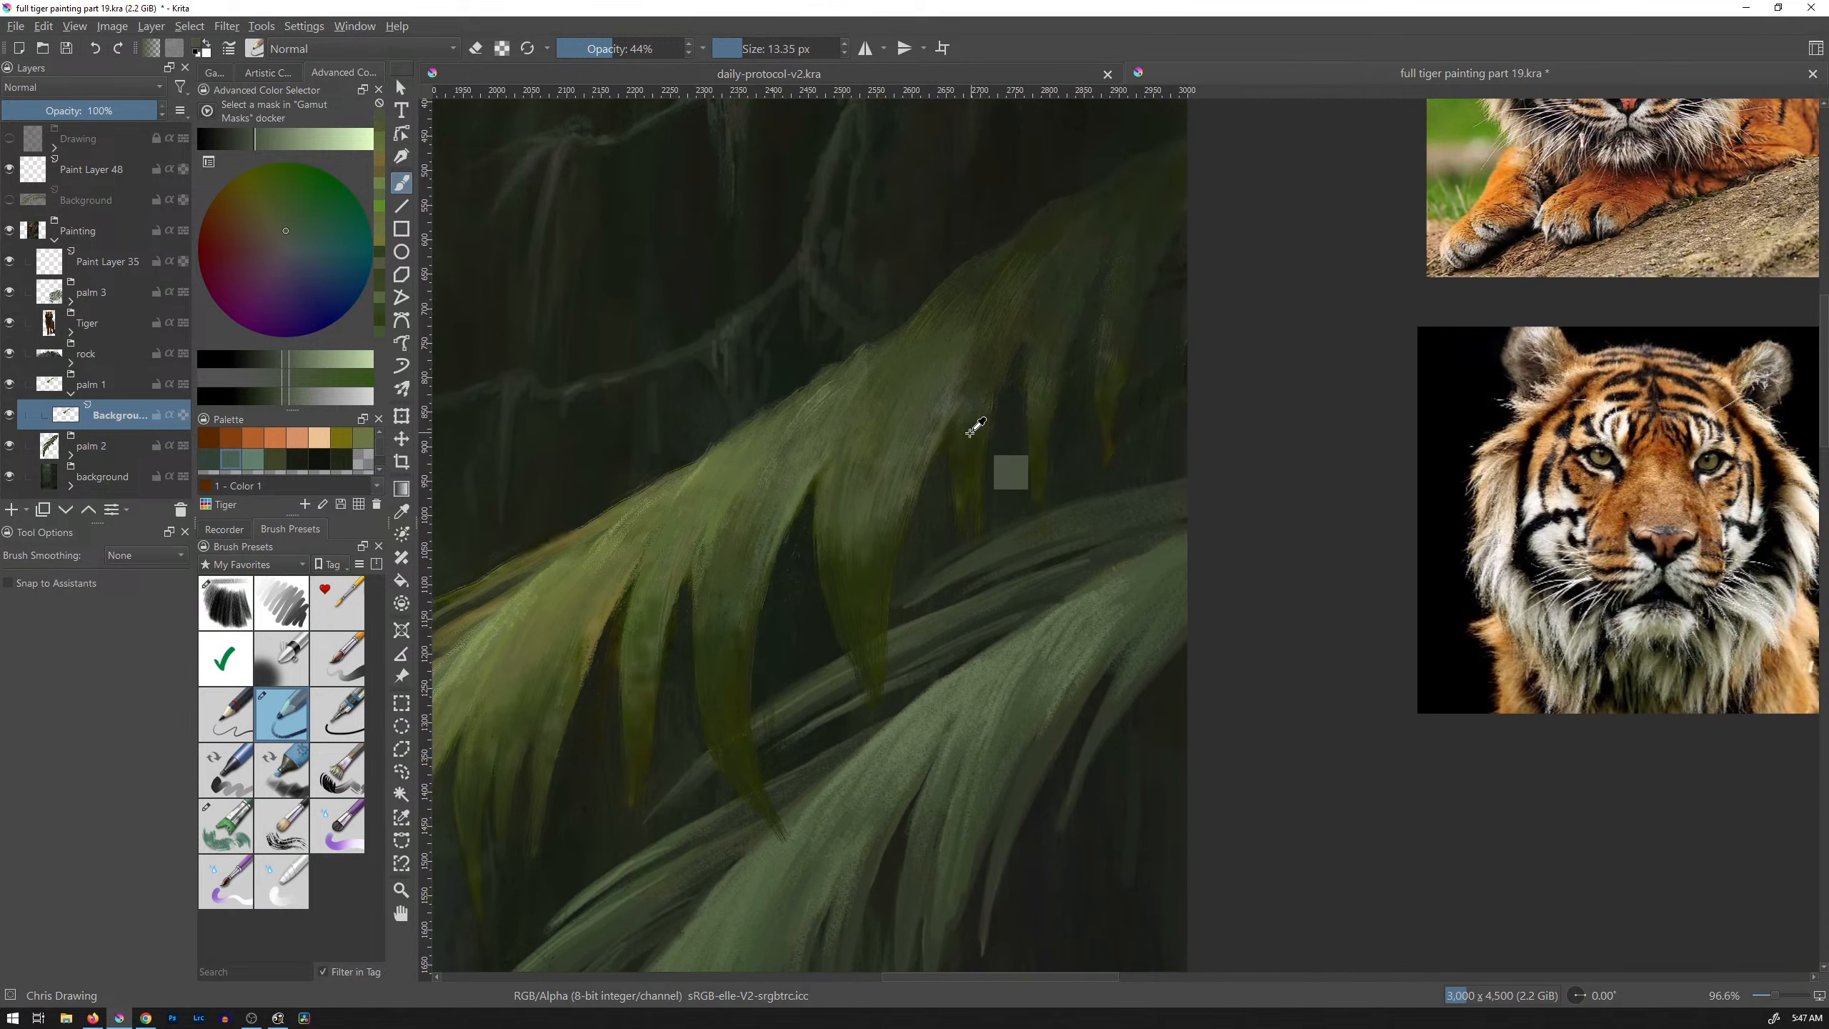
ctrl+click(961, 371)
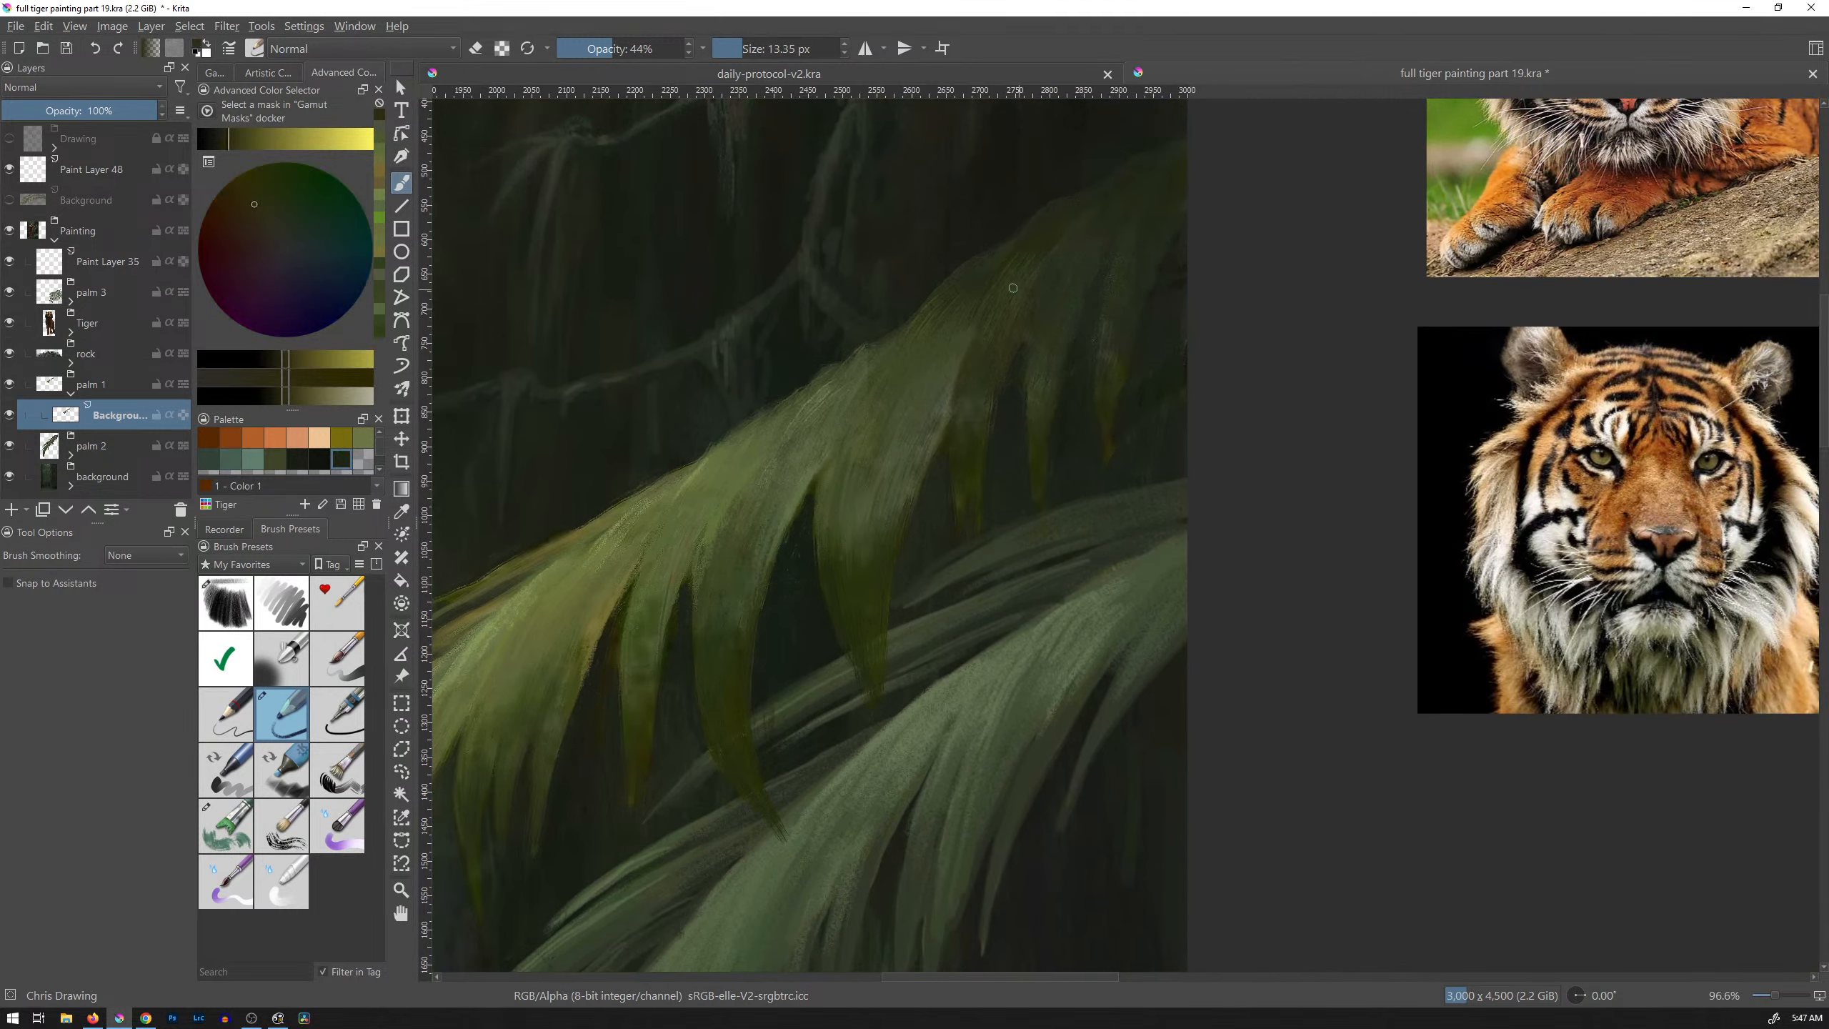
ctrl+click(949, 372)
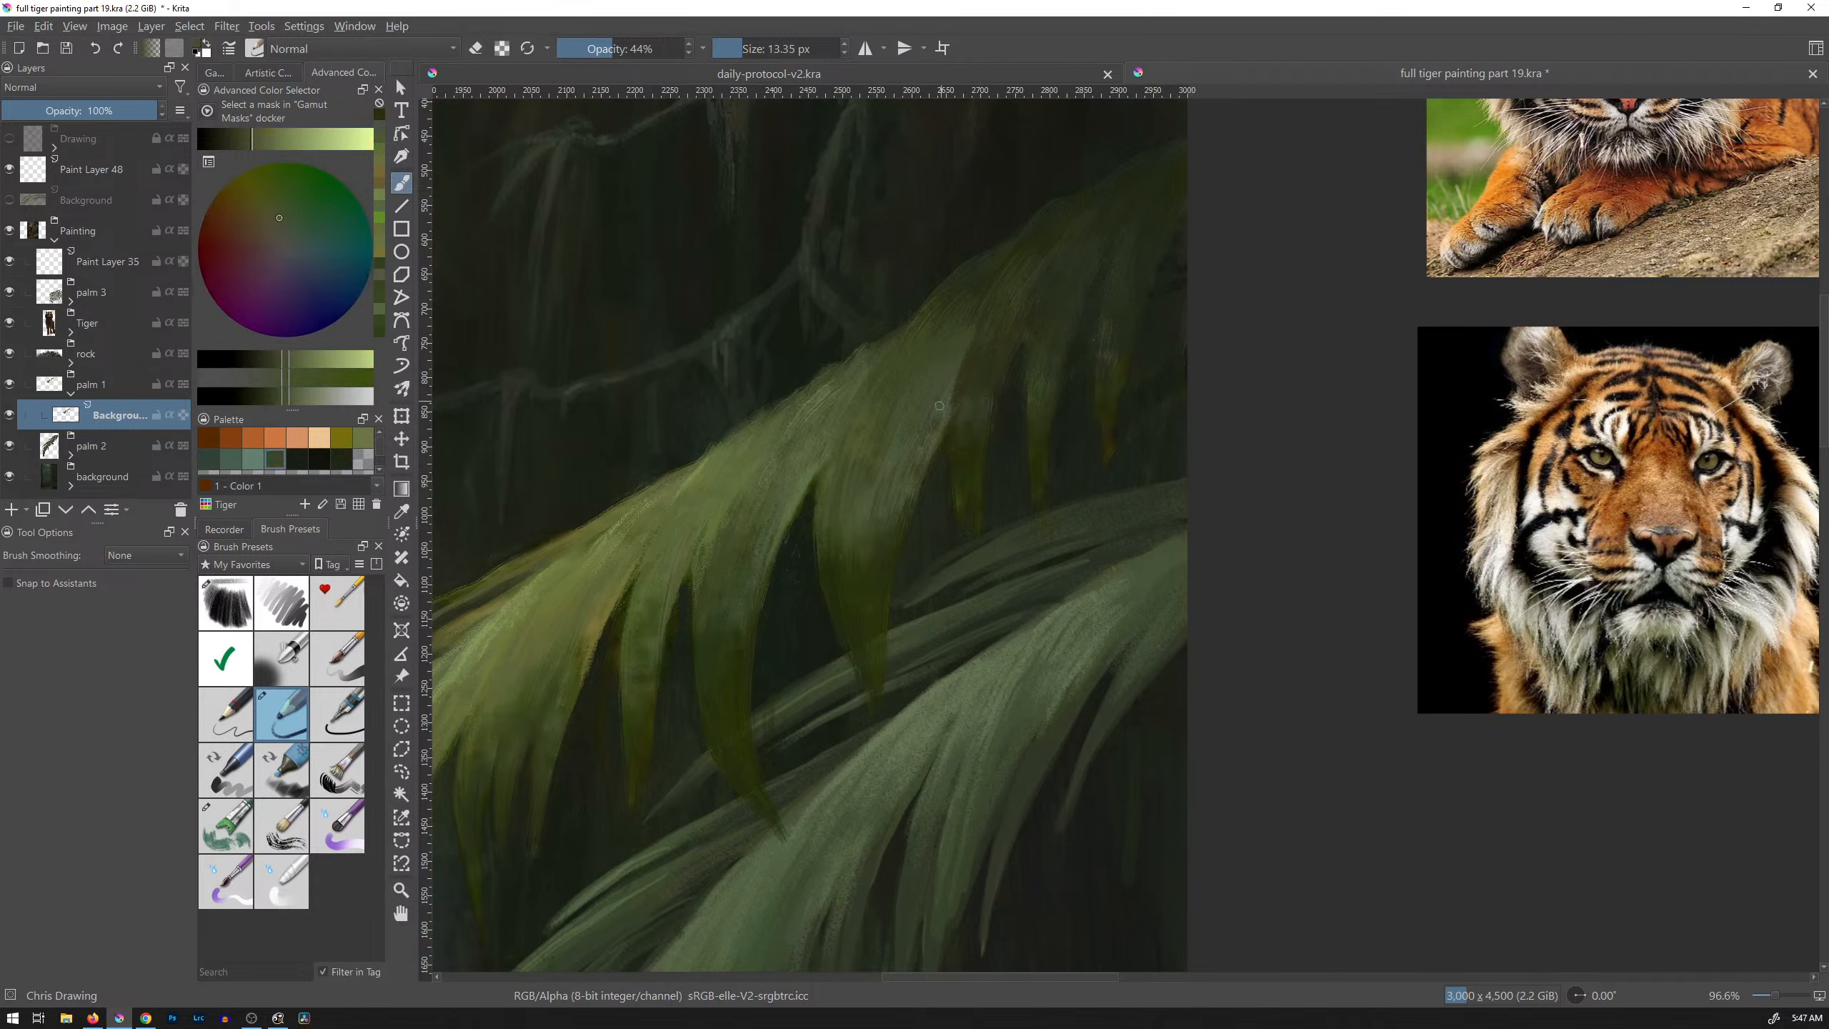
ctrl+click(987, 360)
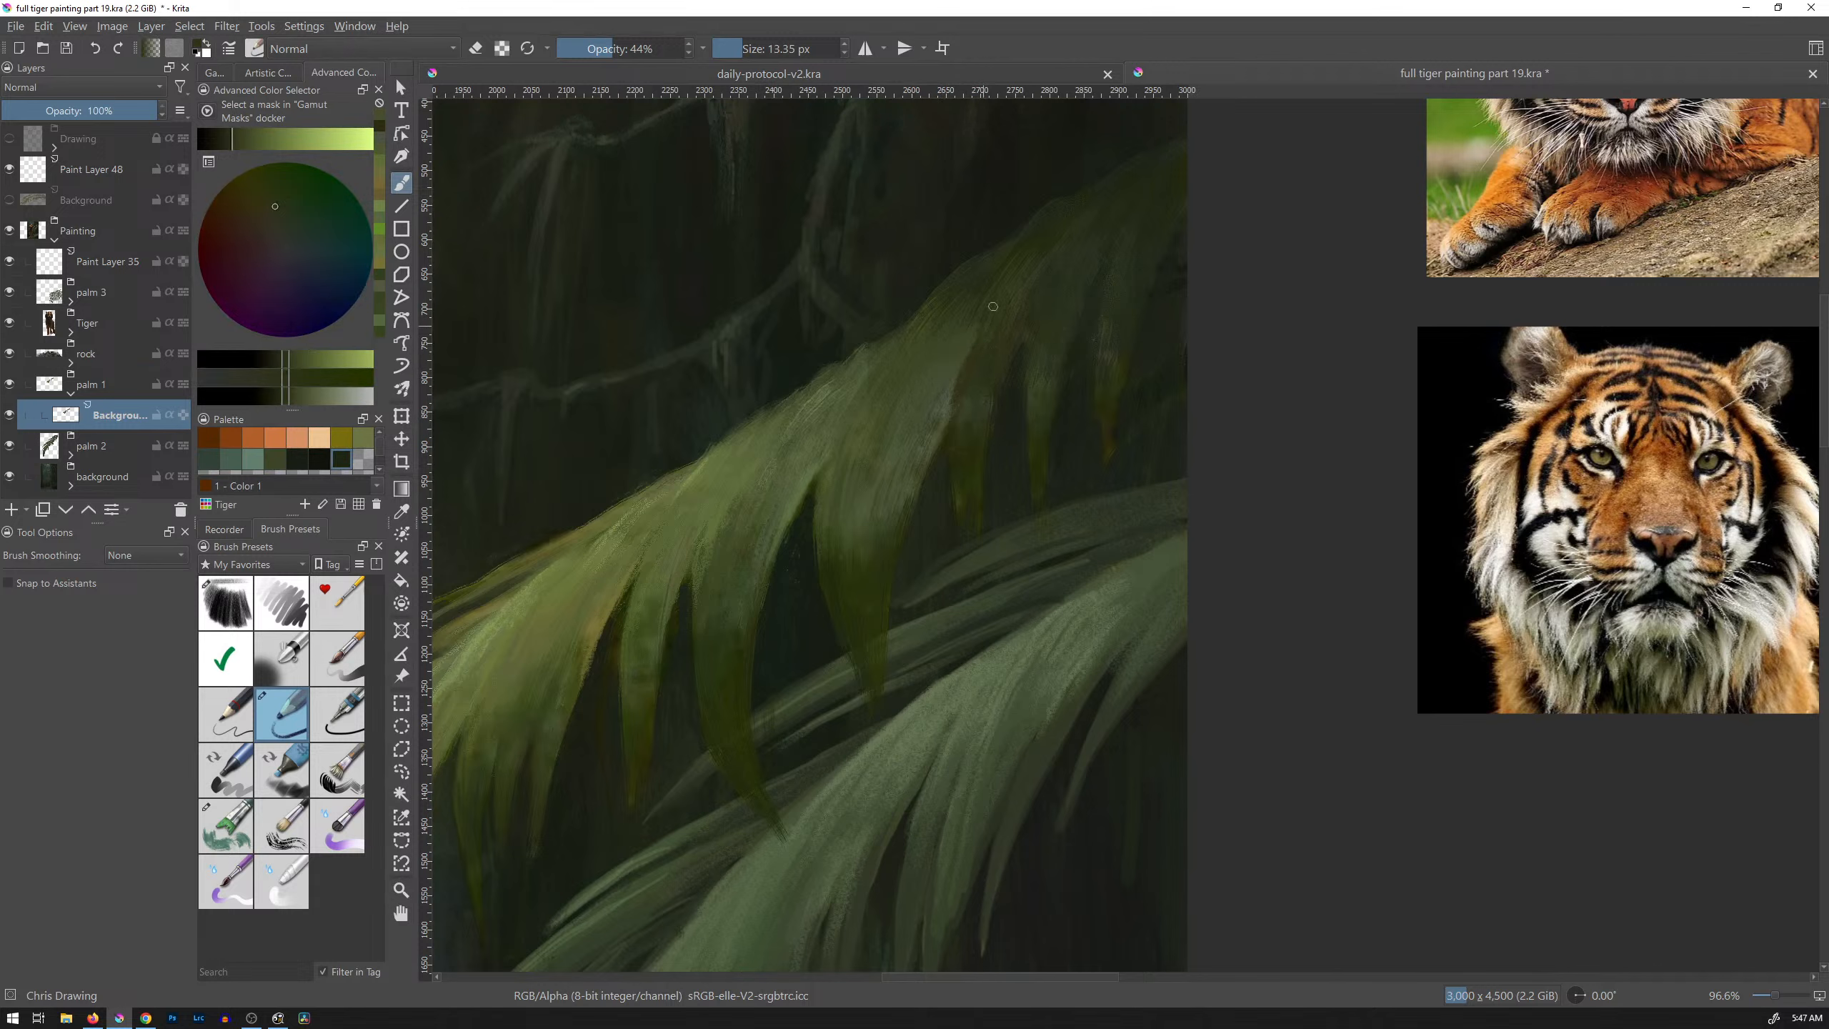
Step: Enlarge the brush to 24.73 px and smooth the frond's upper part and broad leaflet with sampled dark greens
shift+drag(938, 395, 945, 398)
ctrl+click(940, 414)
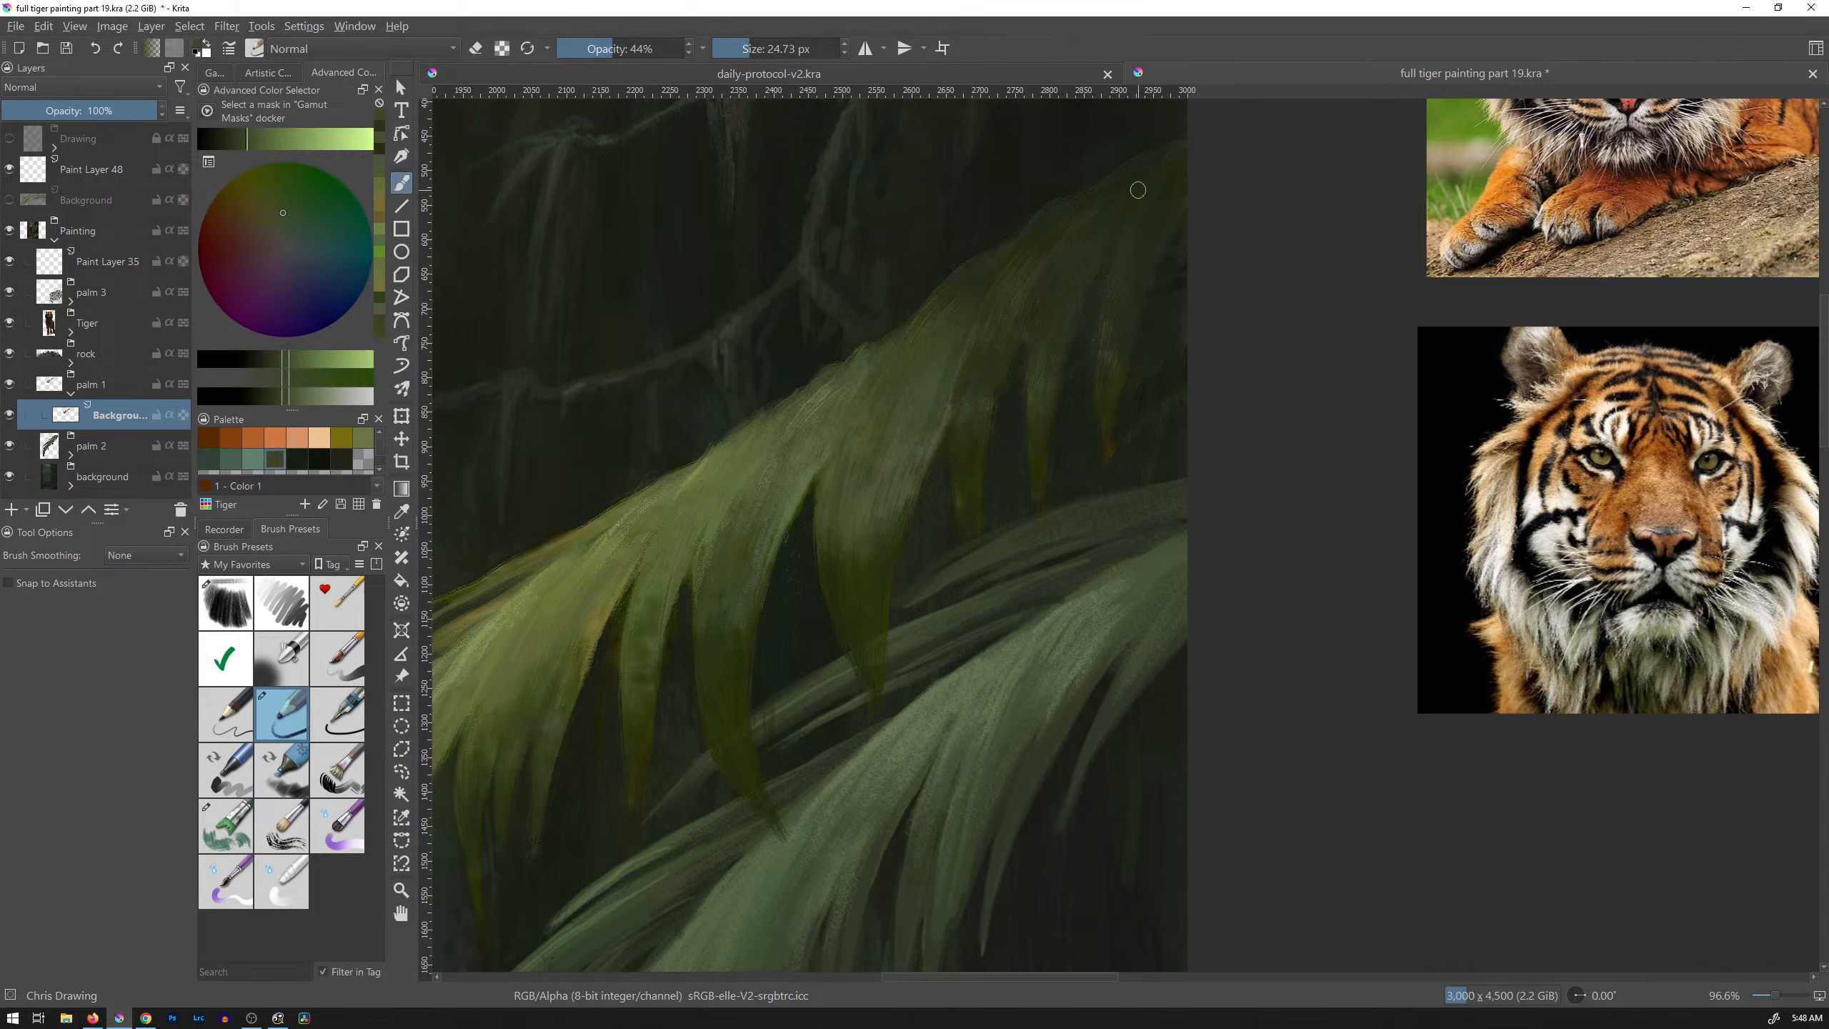
ctrl+click(973, 360)
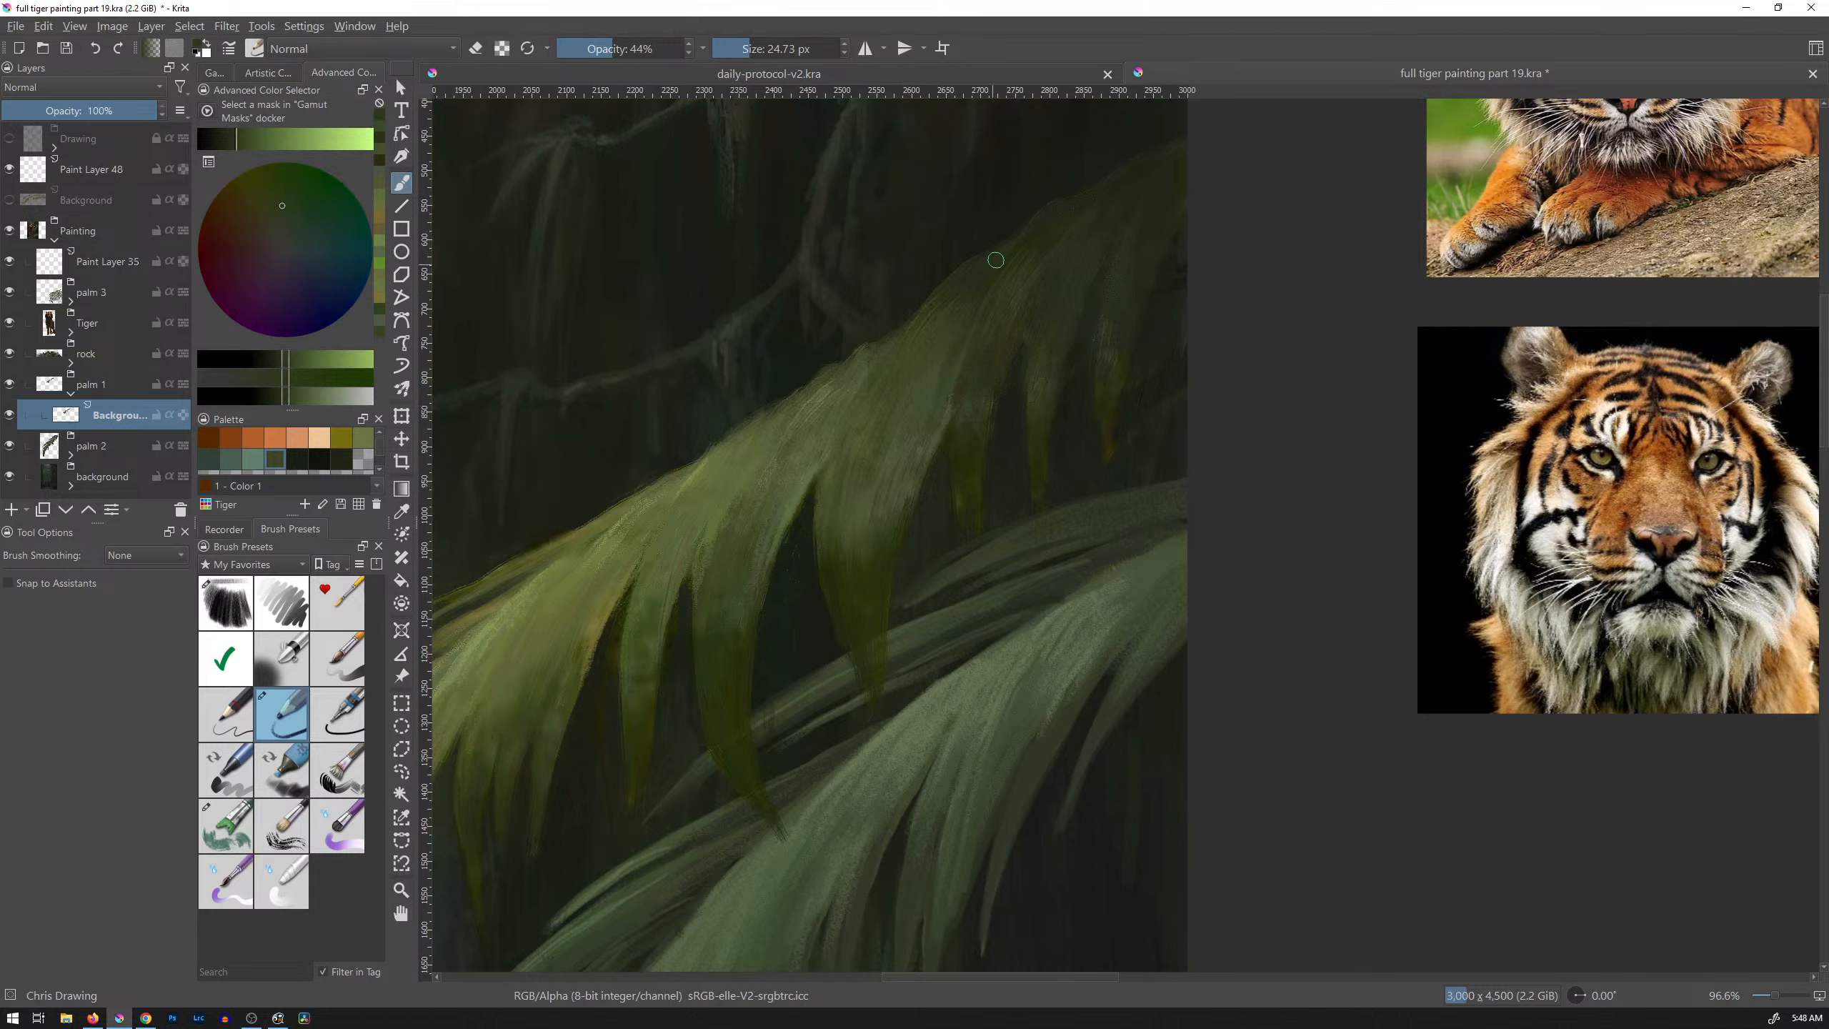
ctrl+click(925, 367)
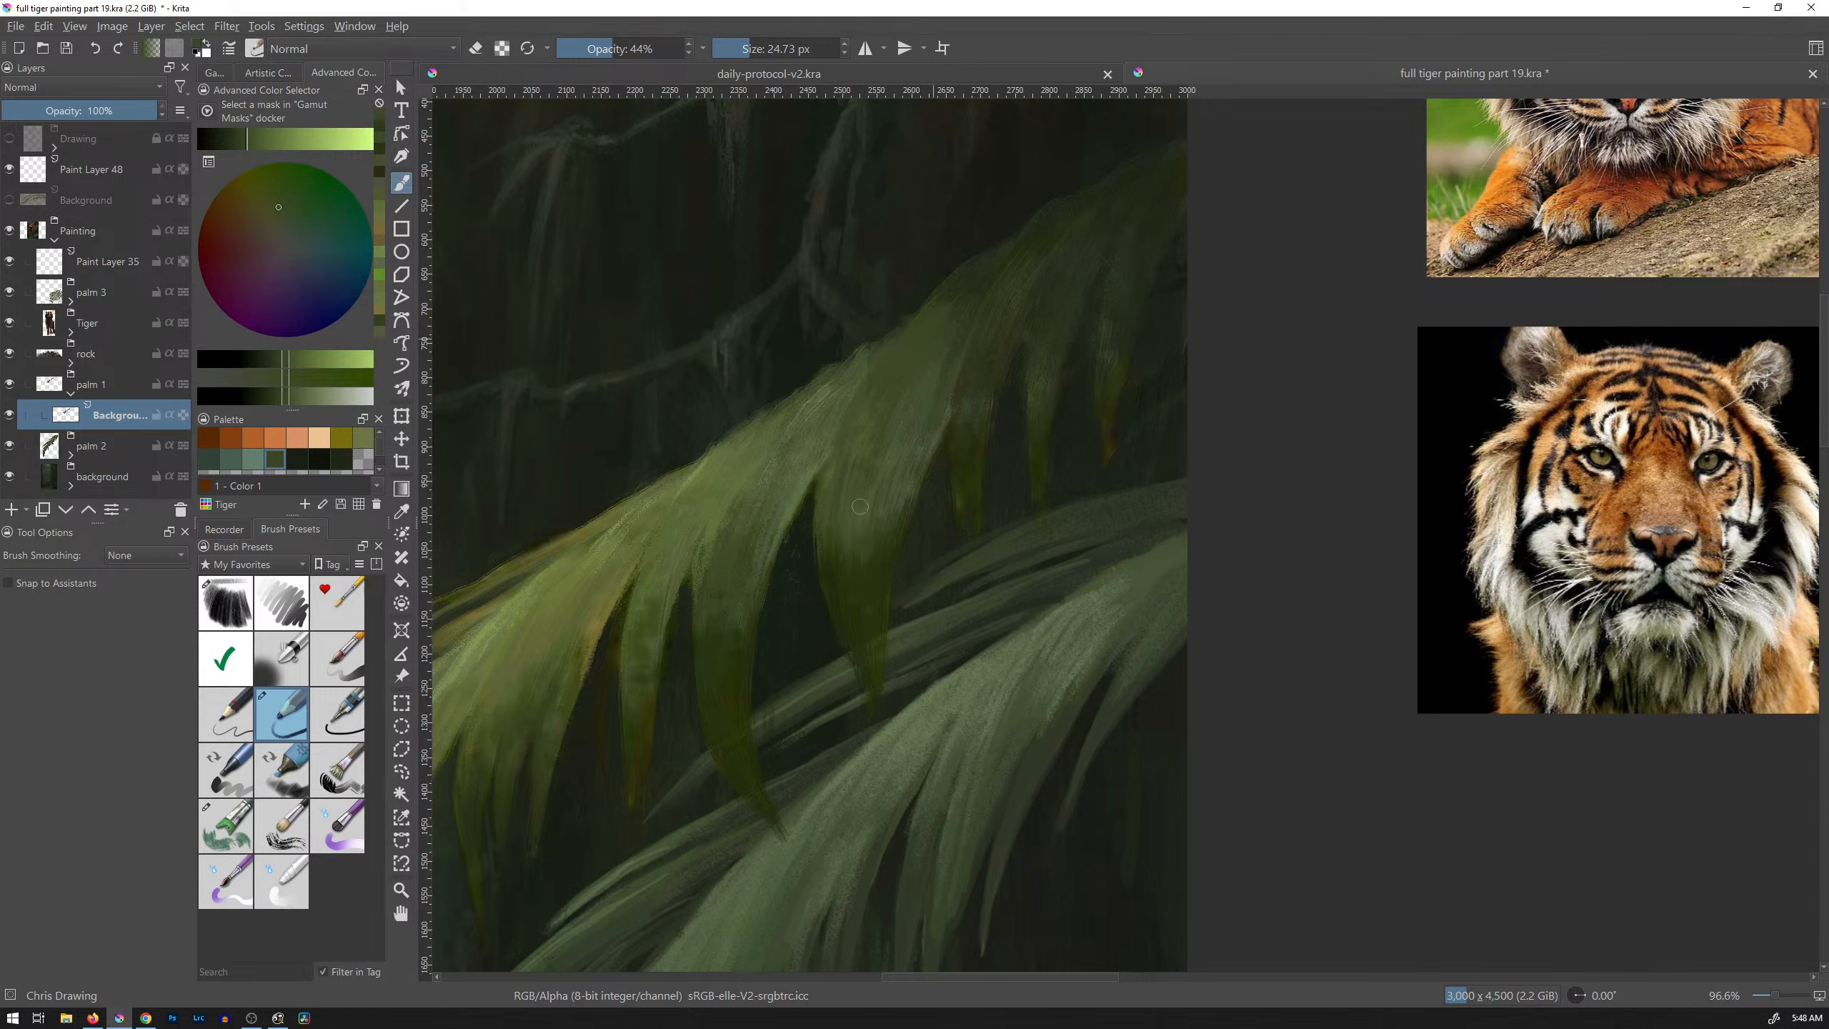
ctrl+click(966, 286)
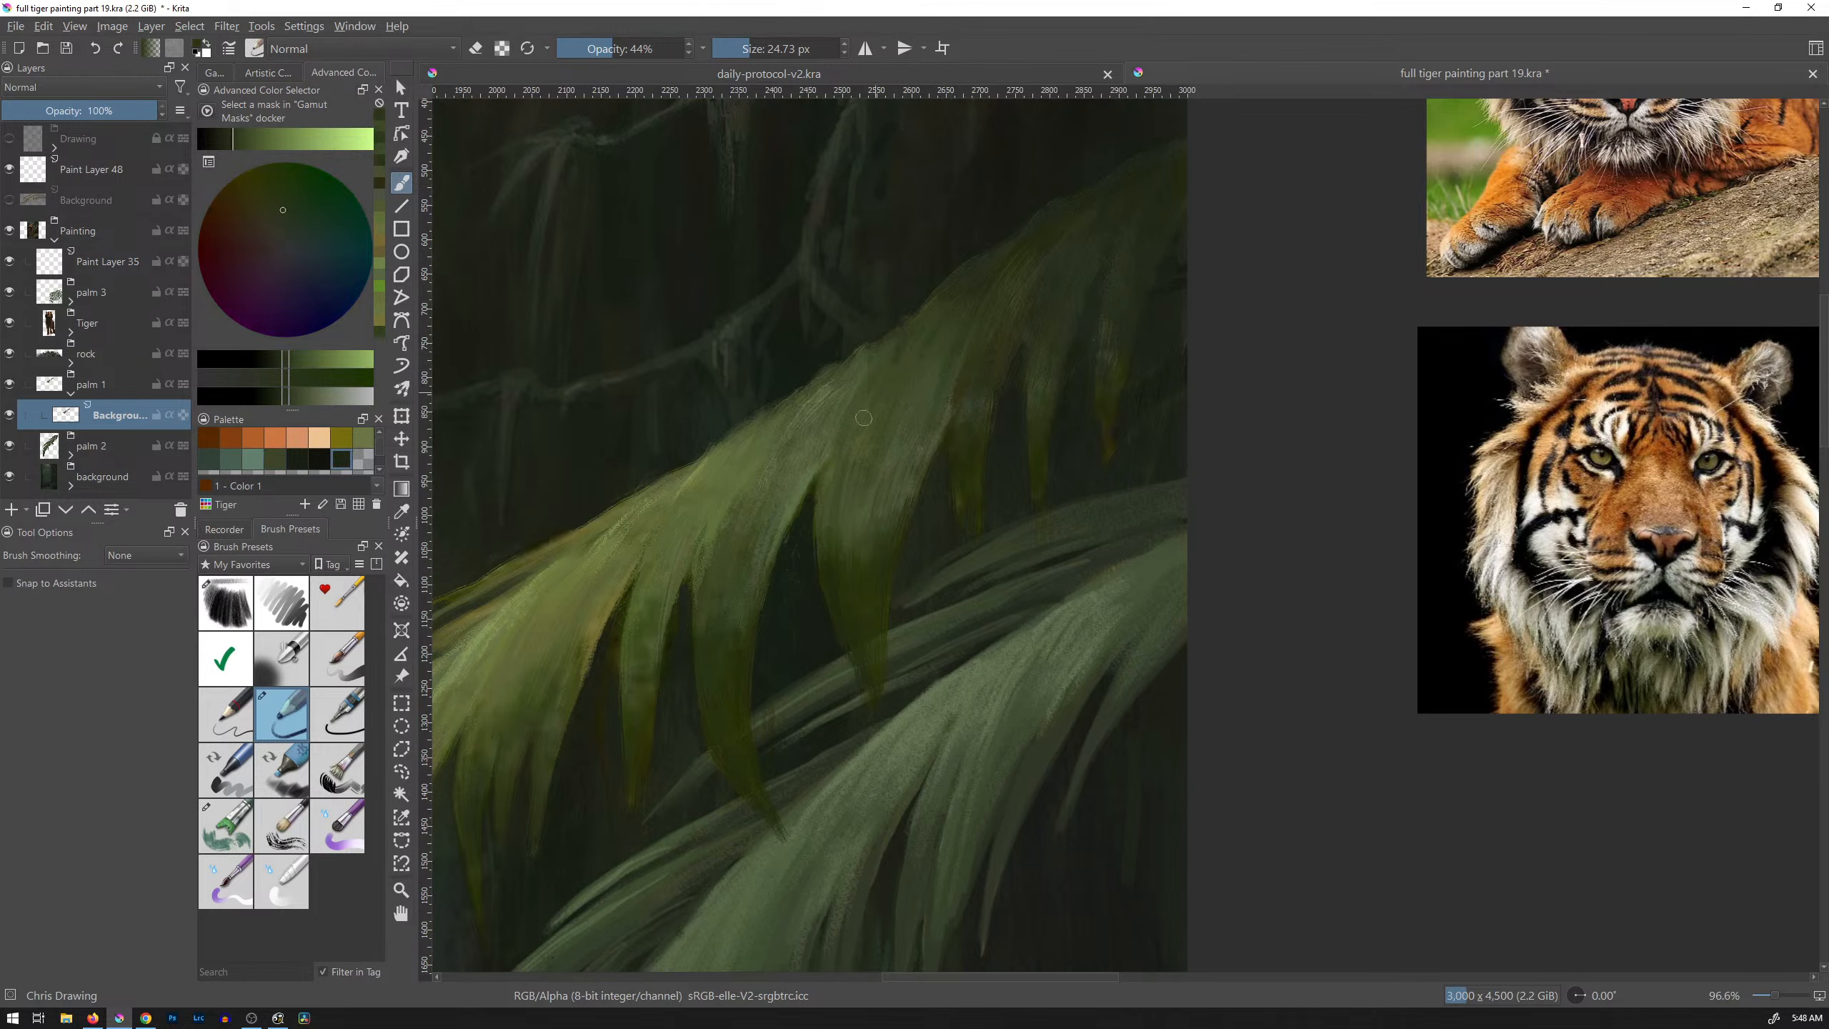
ctrl+click(889, 403)
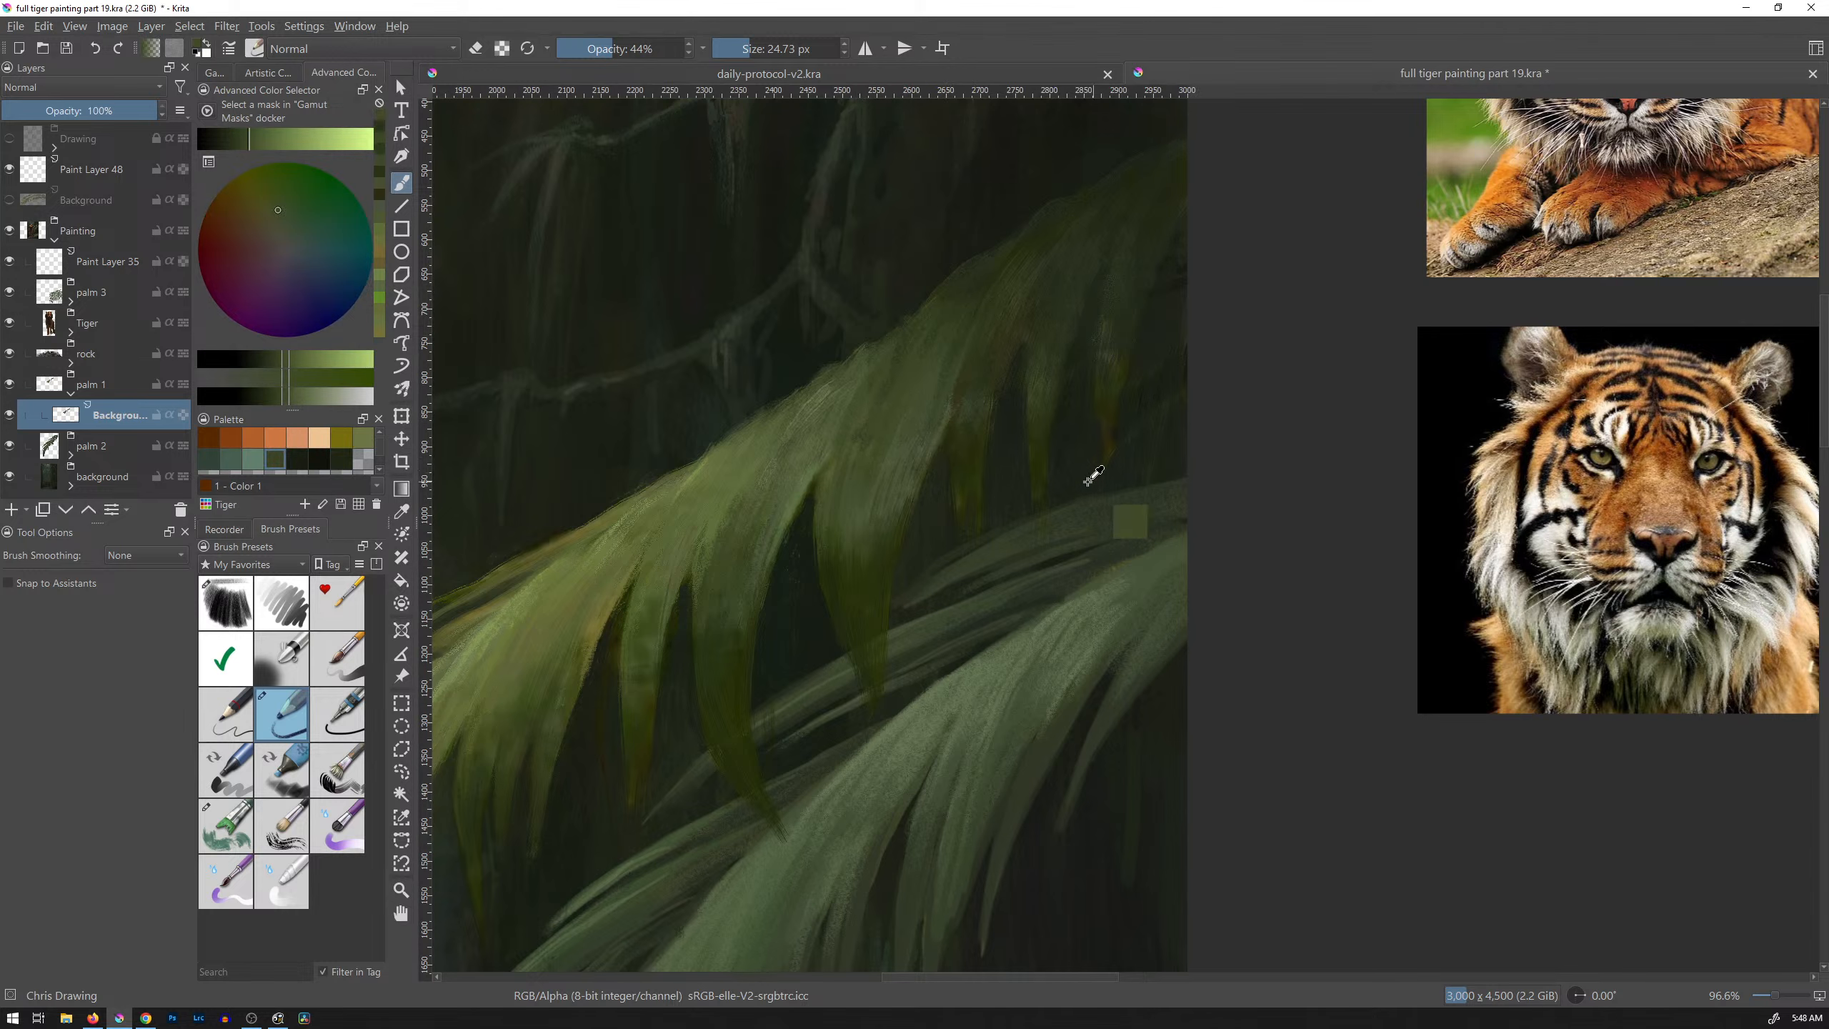
drag(1089, 433, 1057, 516)
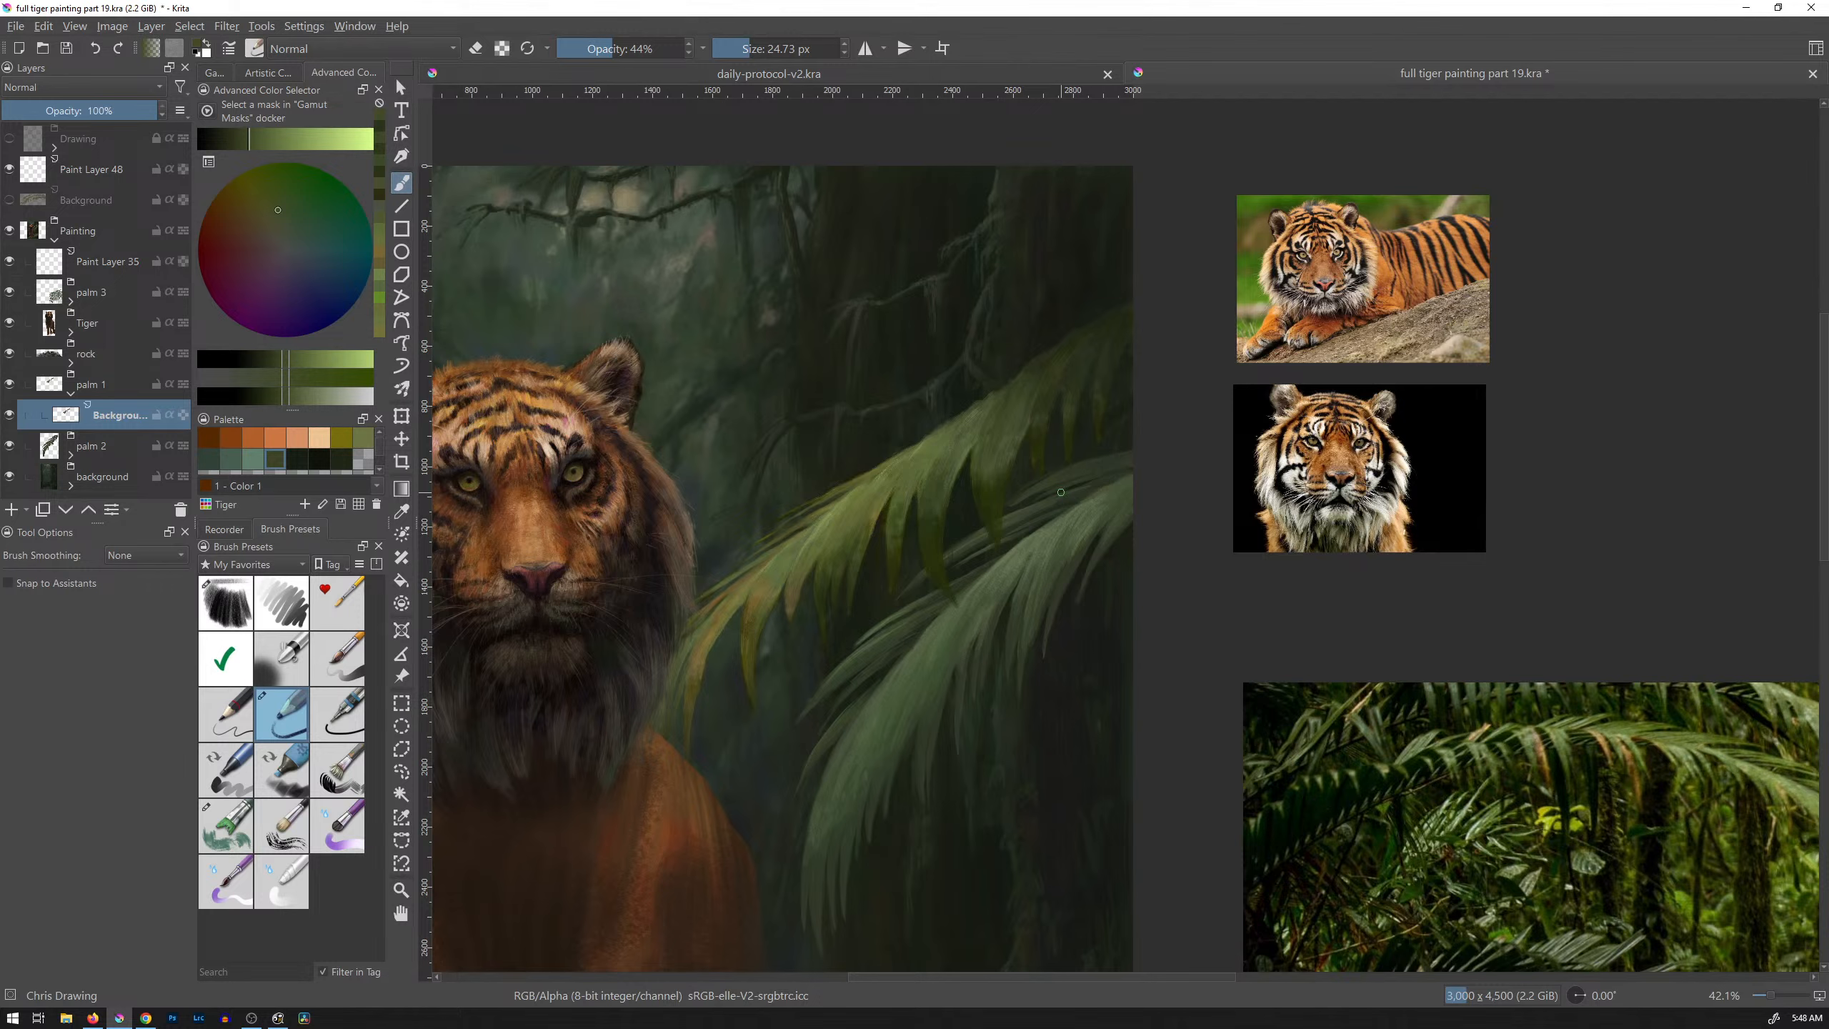
Step: Soften the light patch on the upper part of the narrow mid-frond leaflet with sampled greens
scroll(911, 510, up, 5)
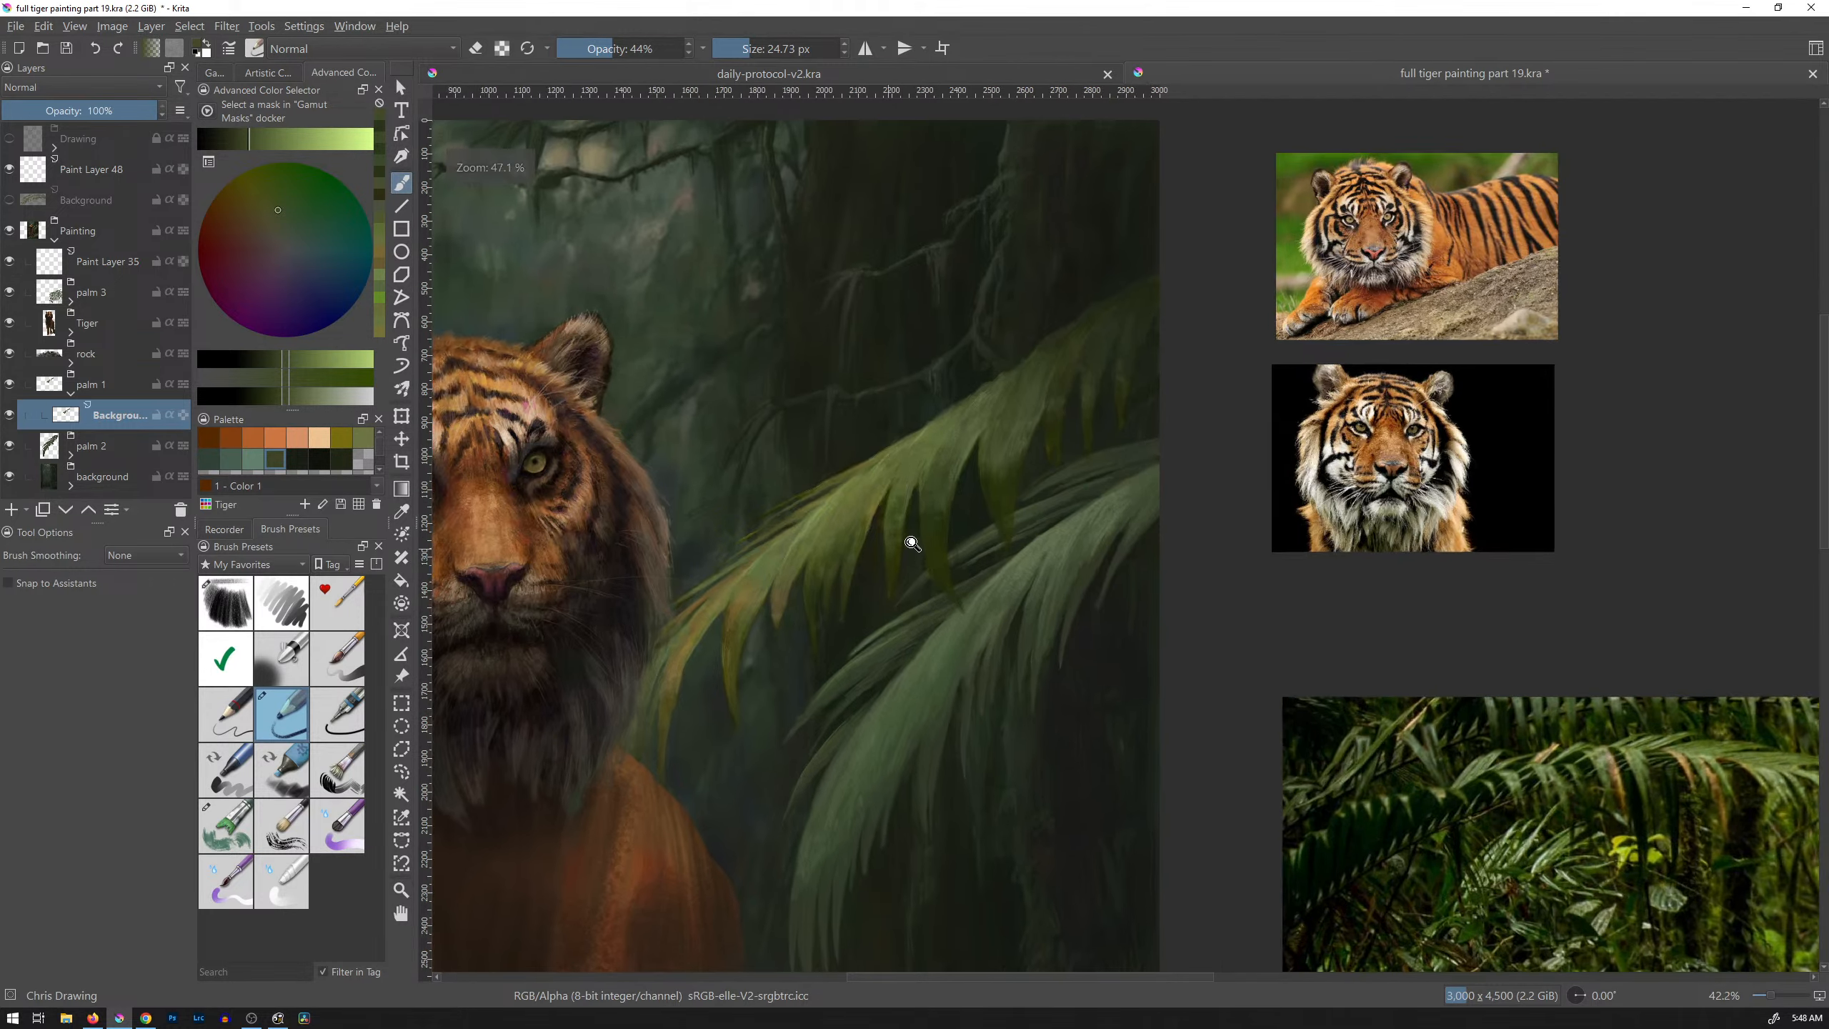
ctrl+click(907, 362)
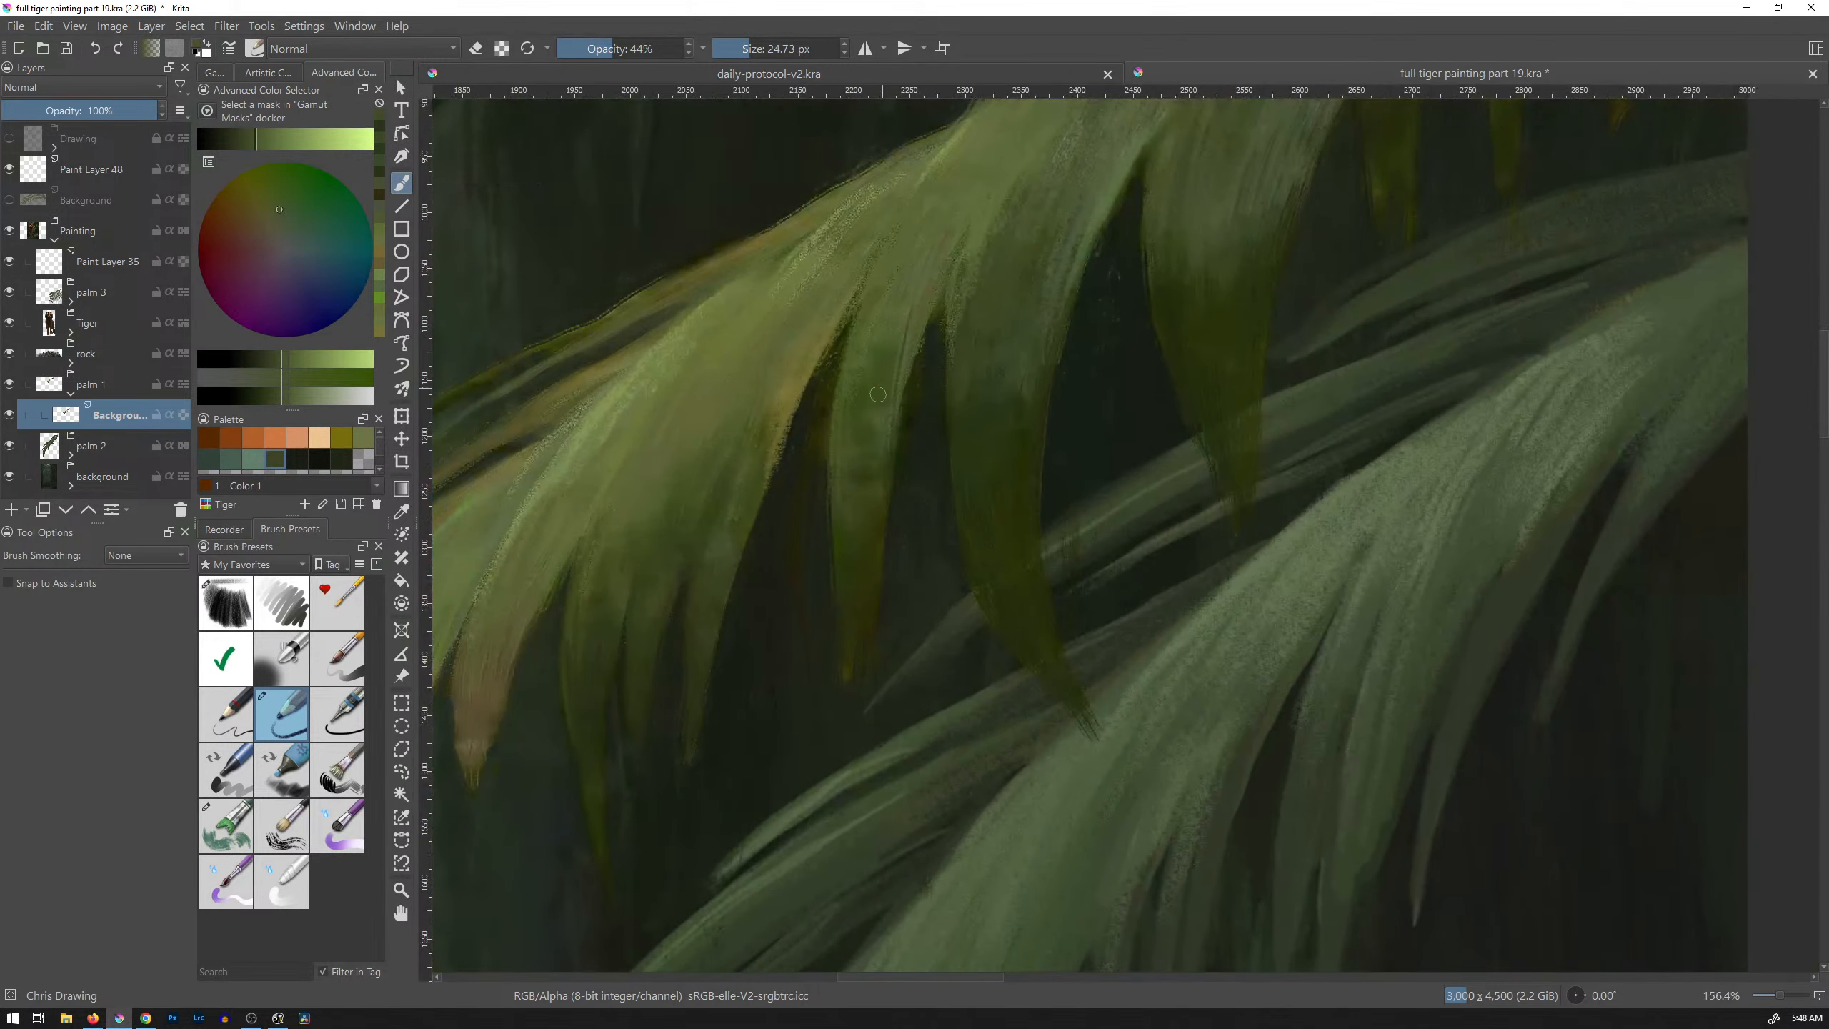
mouse_move(873, 406)
mouse_down()
mouse_move(913, 352)
mouse_move(878, 457)
mouse_up()
mouse_move(886, 363)
mouse_down()
mouse_move(855, 484)
mouse_move(887, 376)
mouse_move(878, 400)
mouse_move(861, 371)
mouse_up()
ctrl+click(890, 355)
ctrl+click(852, 413)
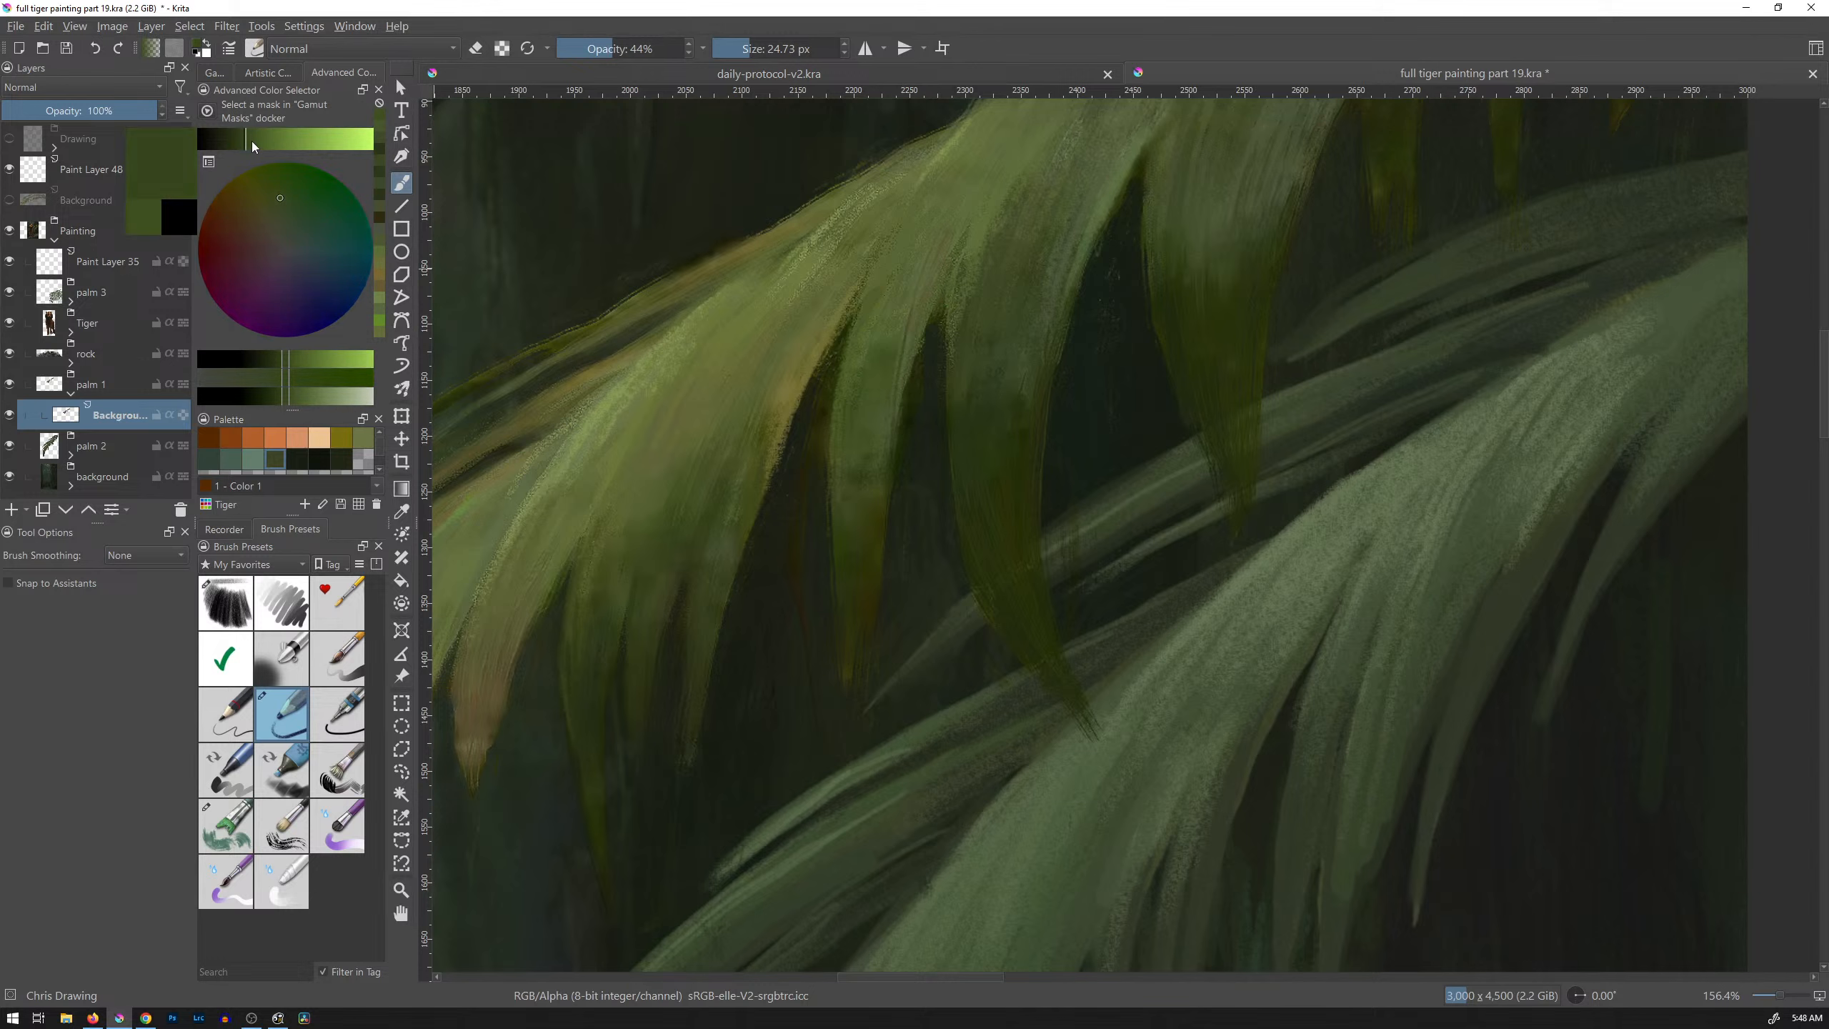
Step: Darken the narrow mid-frond leaflet down to its tip with sampled dark olive and green strokes
mouse_move(887, 382)
mouse_down()
mouse_move(843, 543)
mouse_move(847, 611)
mouse_up()
ctrl+click(882, 524)
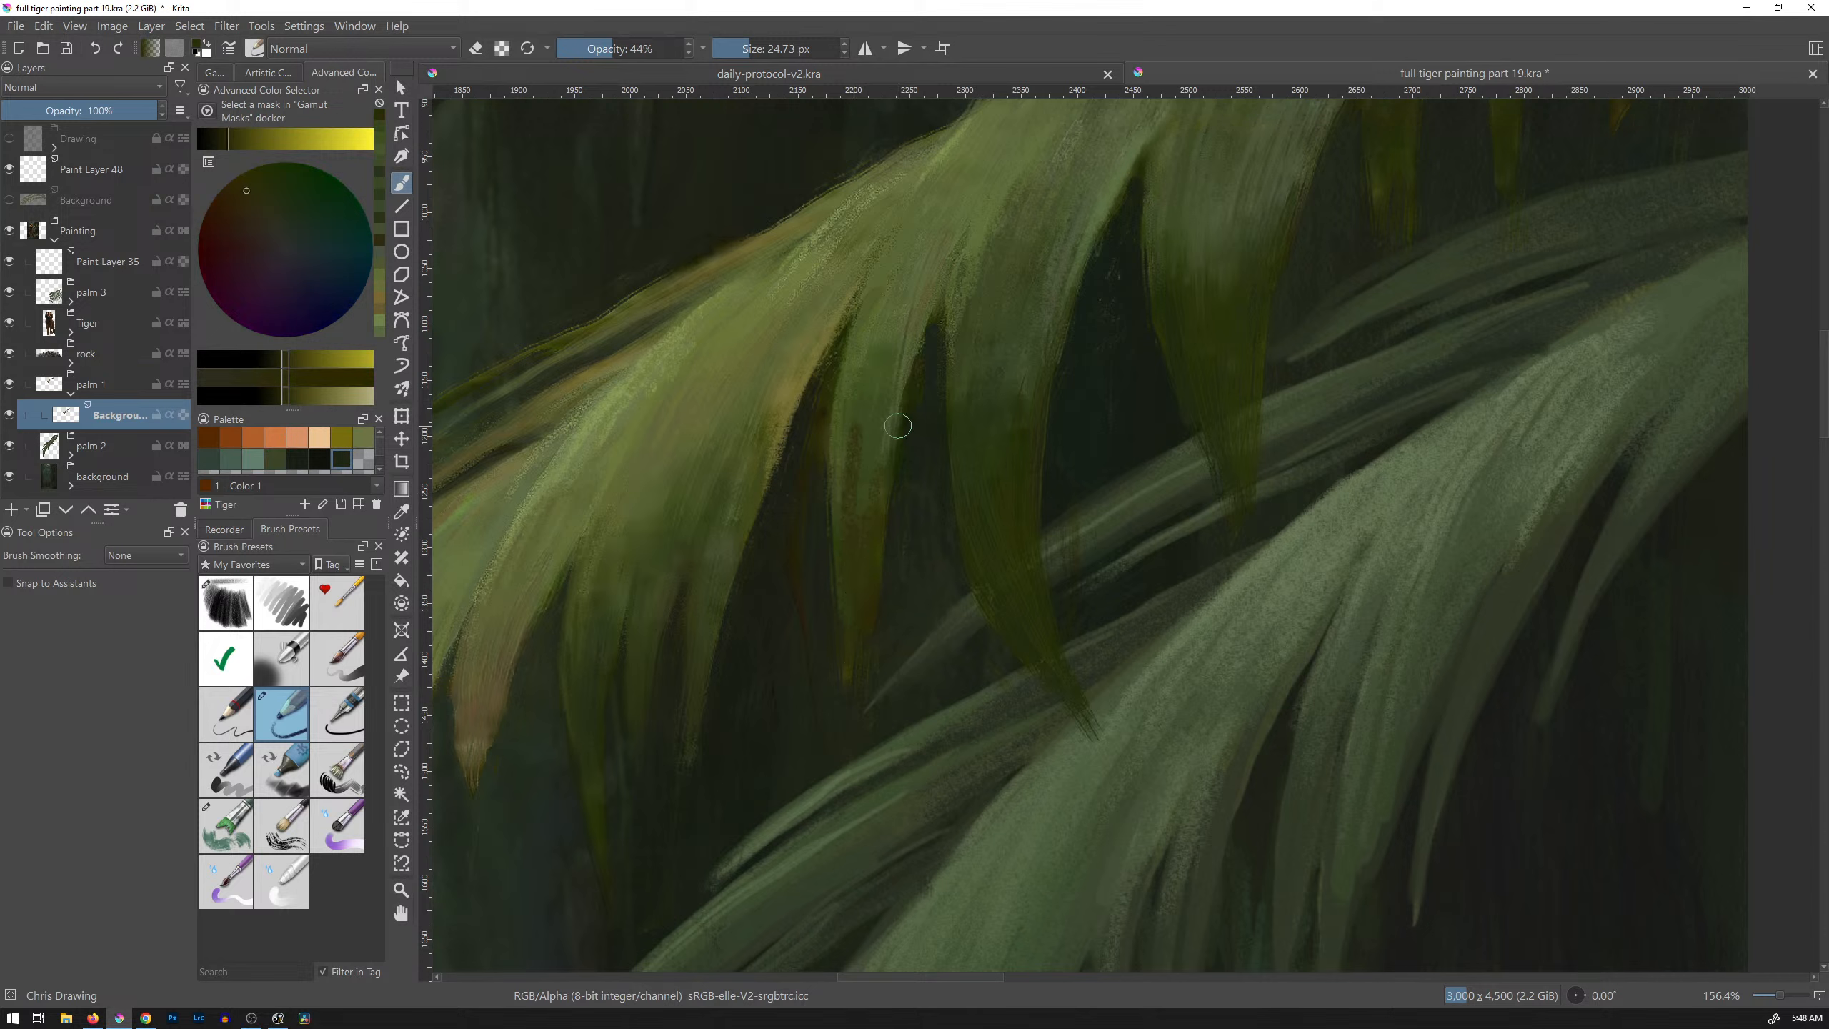
ctrl+click(866, 400)
mouse_move(845, 502)
mouse_down()
mouse_move(889, 420)
mouse_move(856, 675)
mouse_up()
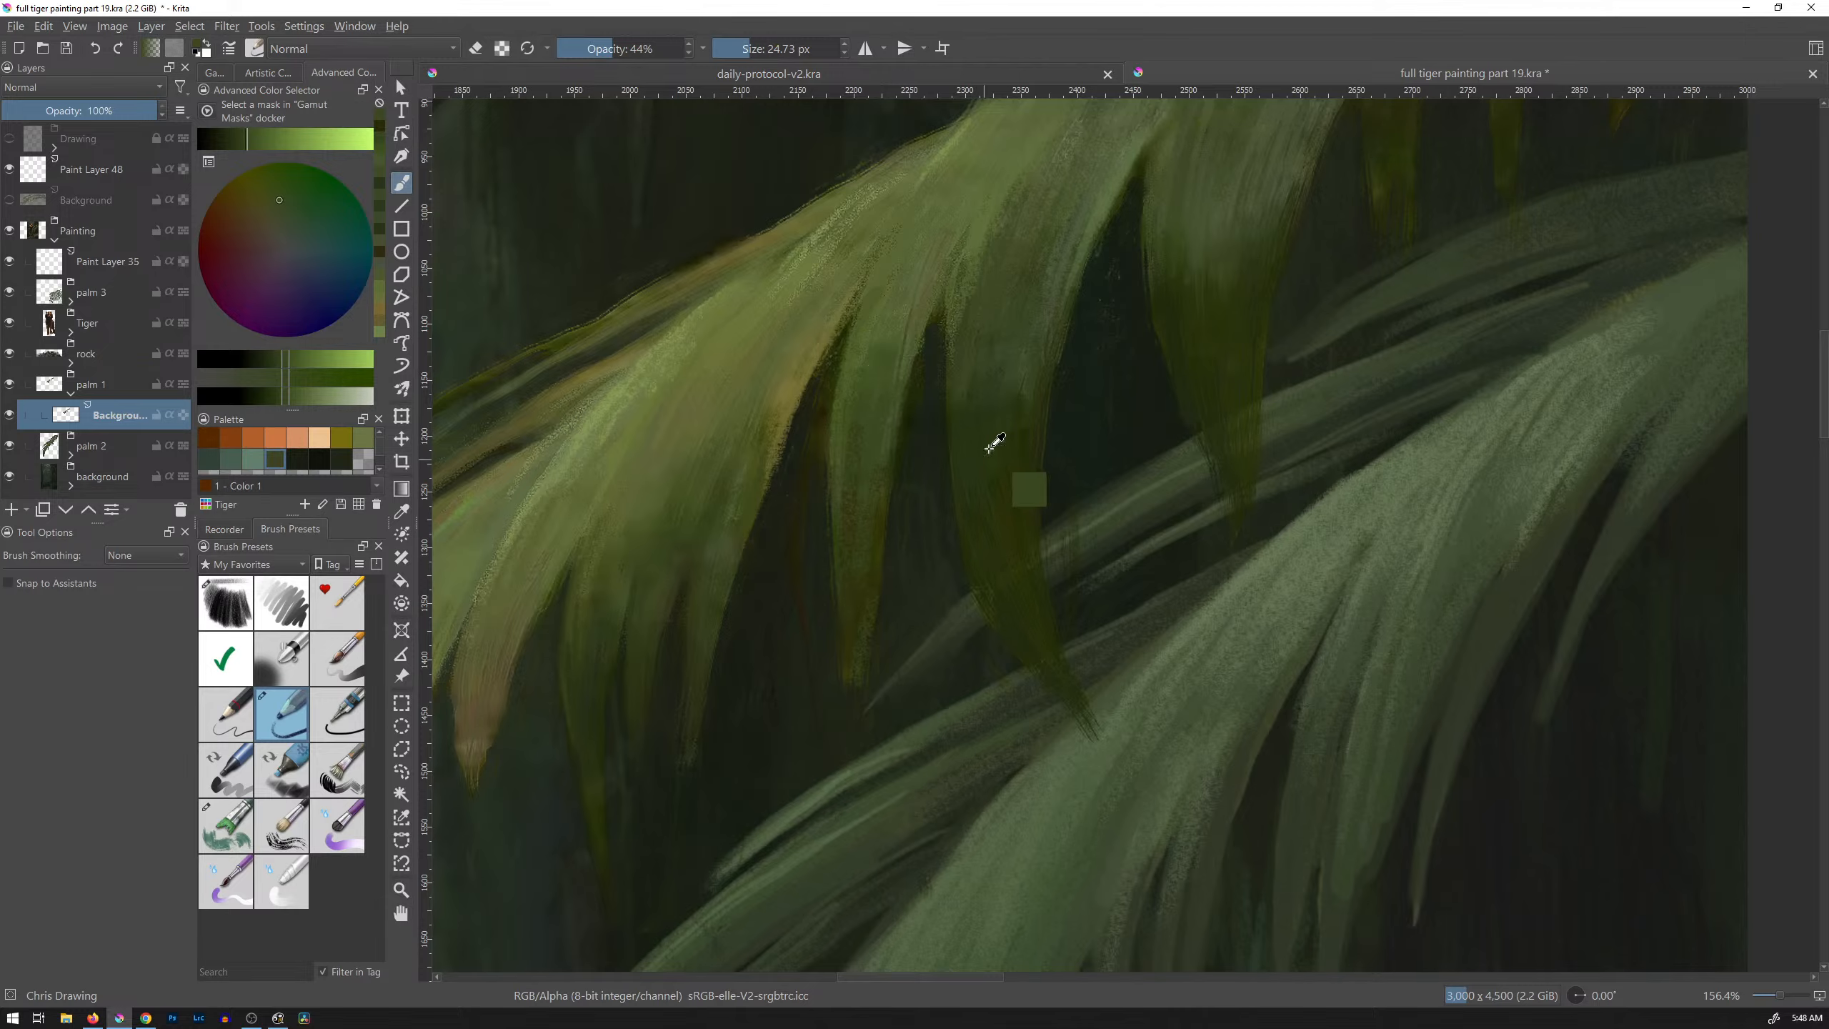
Step: Touch up the narrow mid-frond leaflet with sampled green and slightly lower the saturation of palm 1's Background layer with an HSV adjustment
drag(982, 473, 910, 651)
mouse_move(1056, 624)
mouse_down()
mouse_move(1016, 511)
mouse_move(1014, 547)
mouse_up()
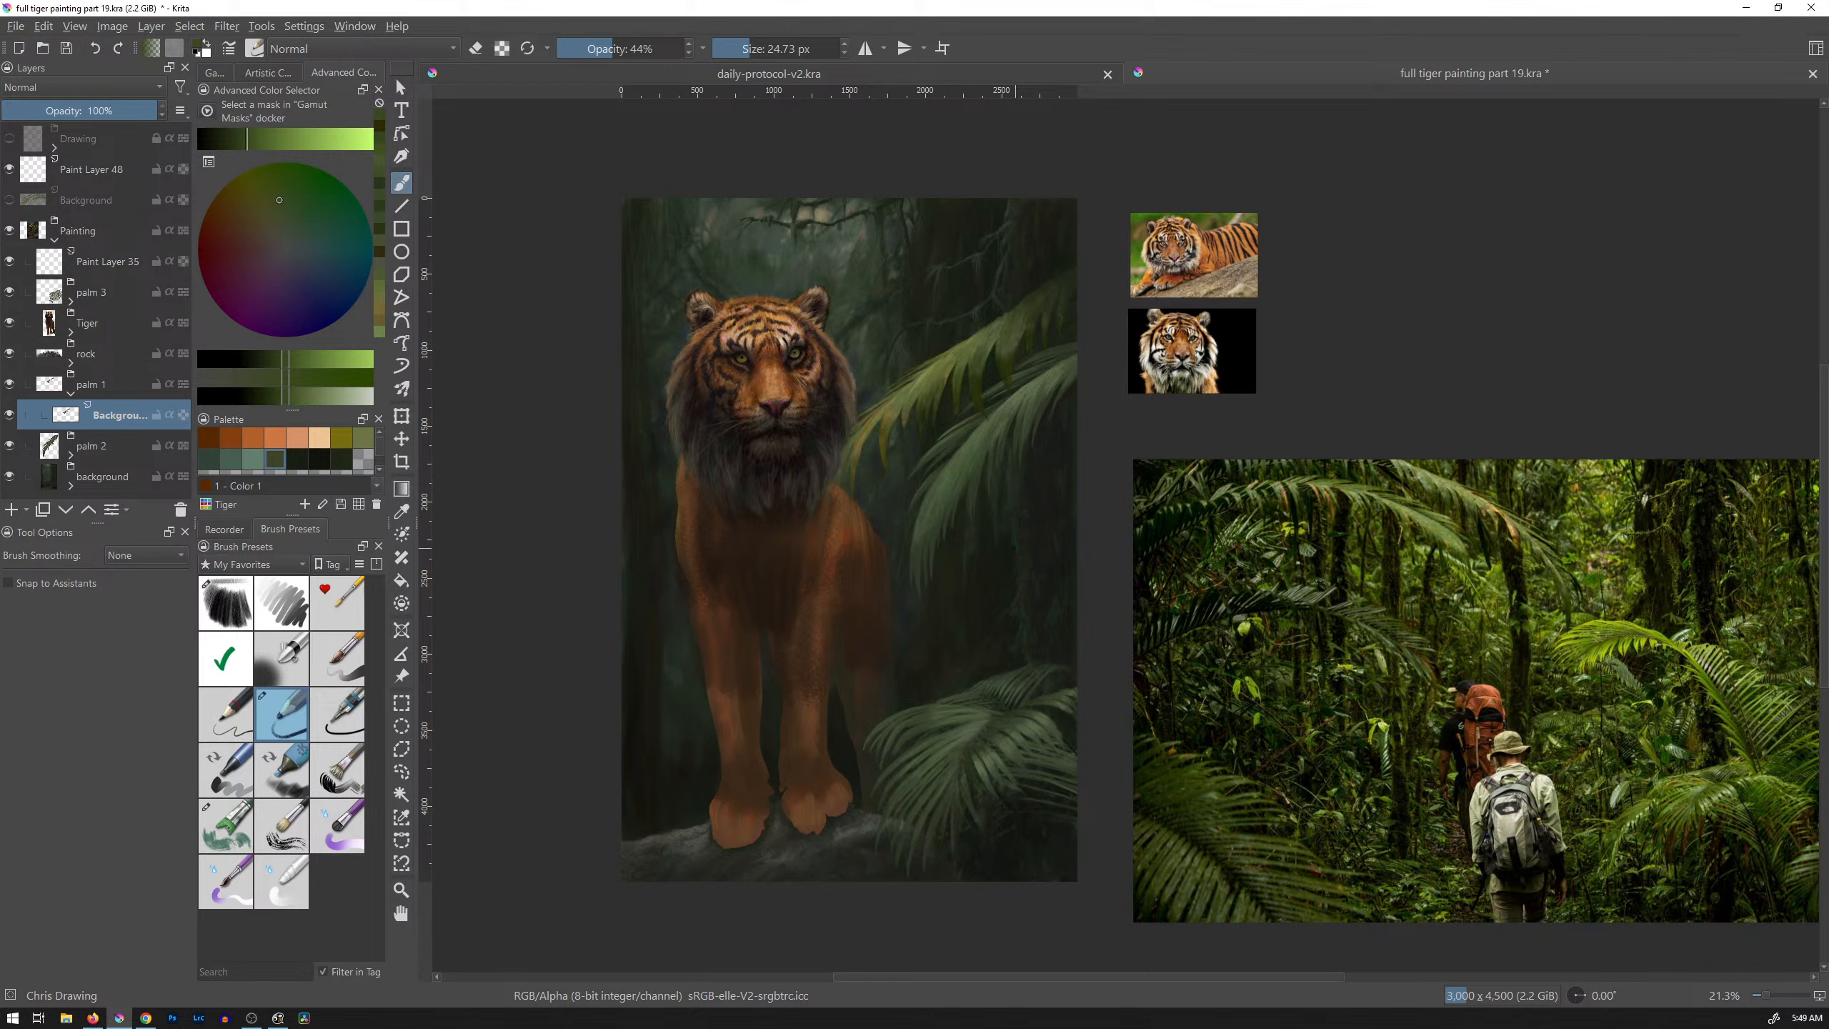
key(ctrl+u)
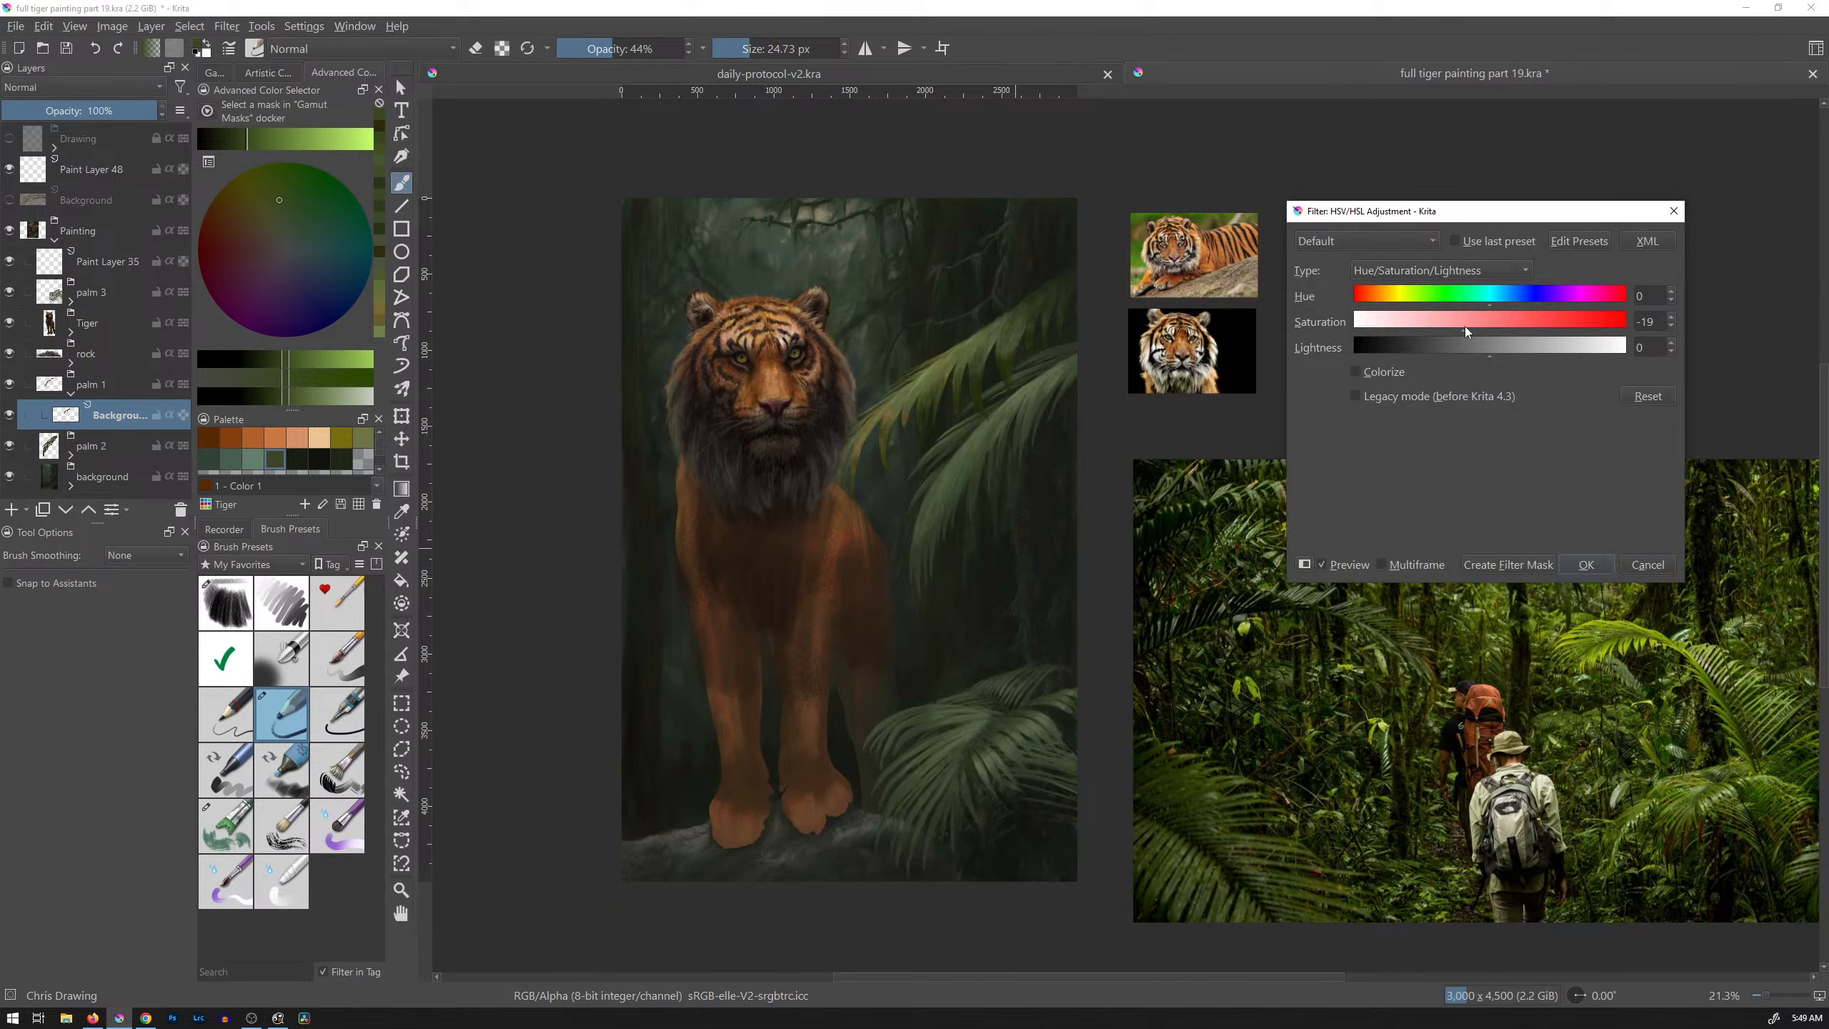
drag(1466, 329, 1449, 330)
click(1596, 571)
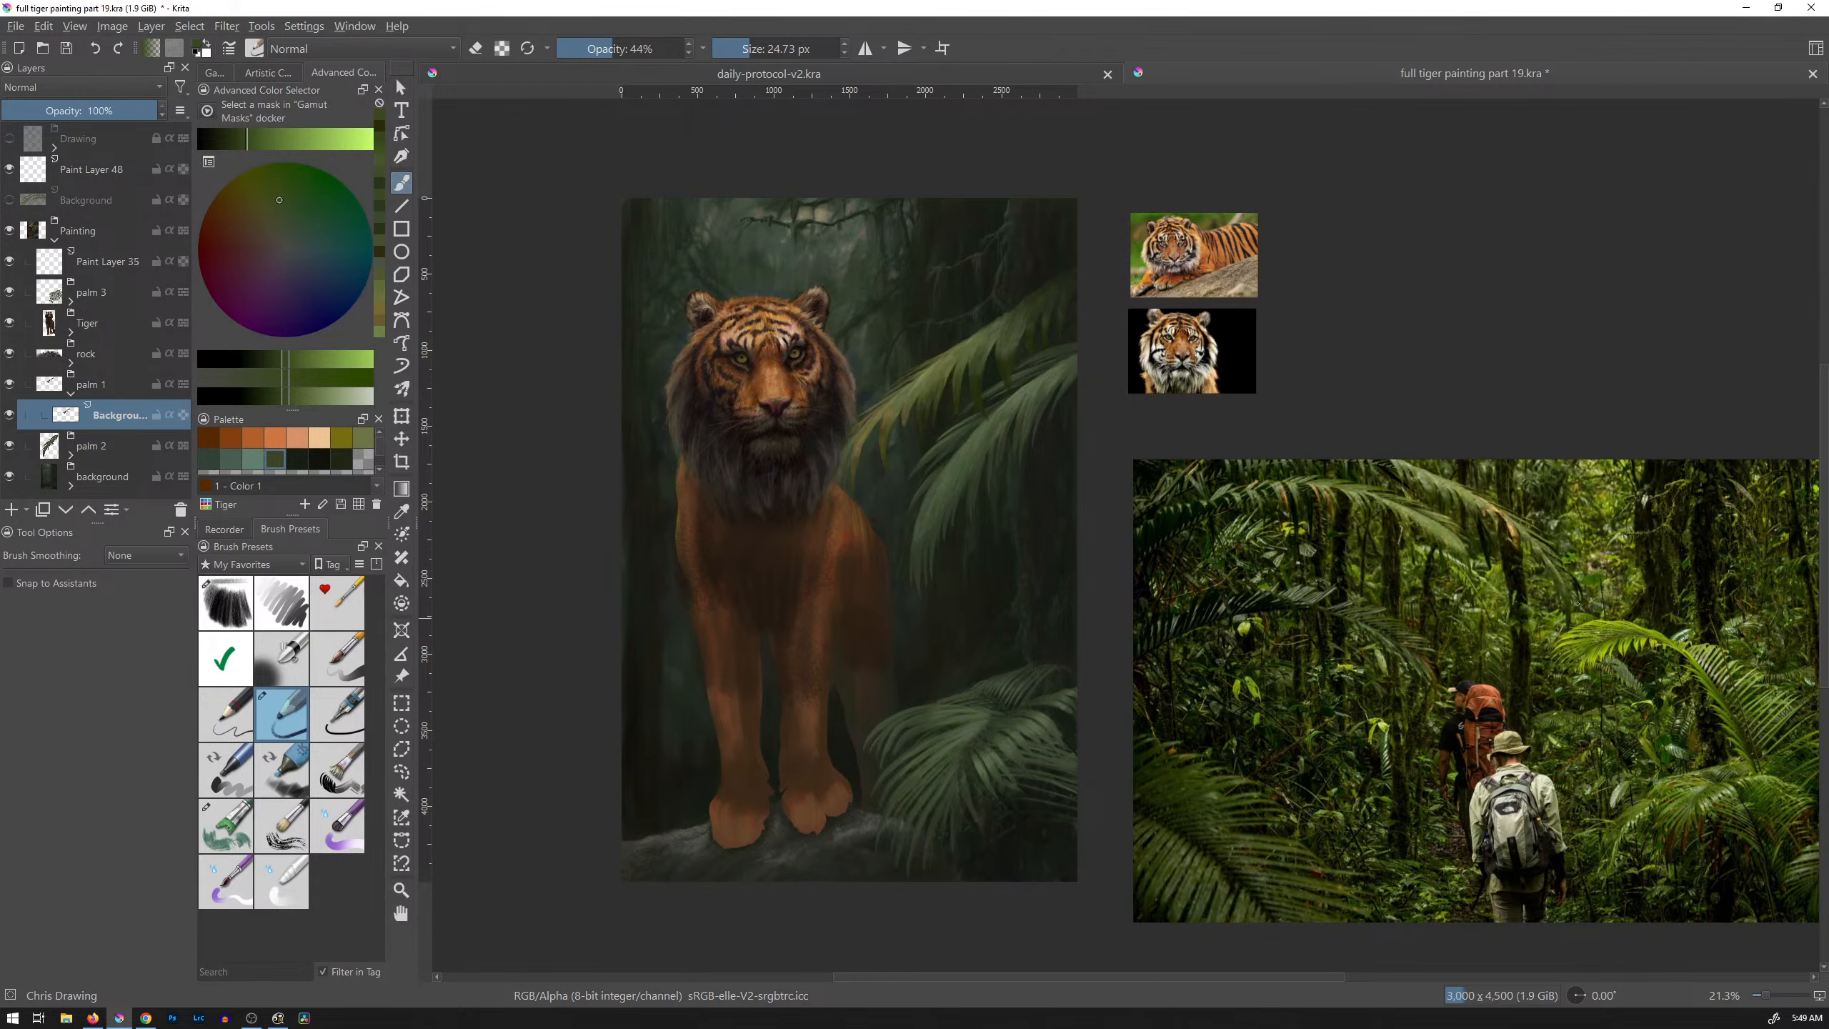
Step: Review the whole painting around the palm fronds and save full tiger painting part 19.kra
key(2)
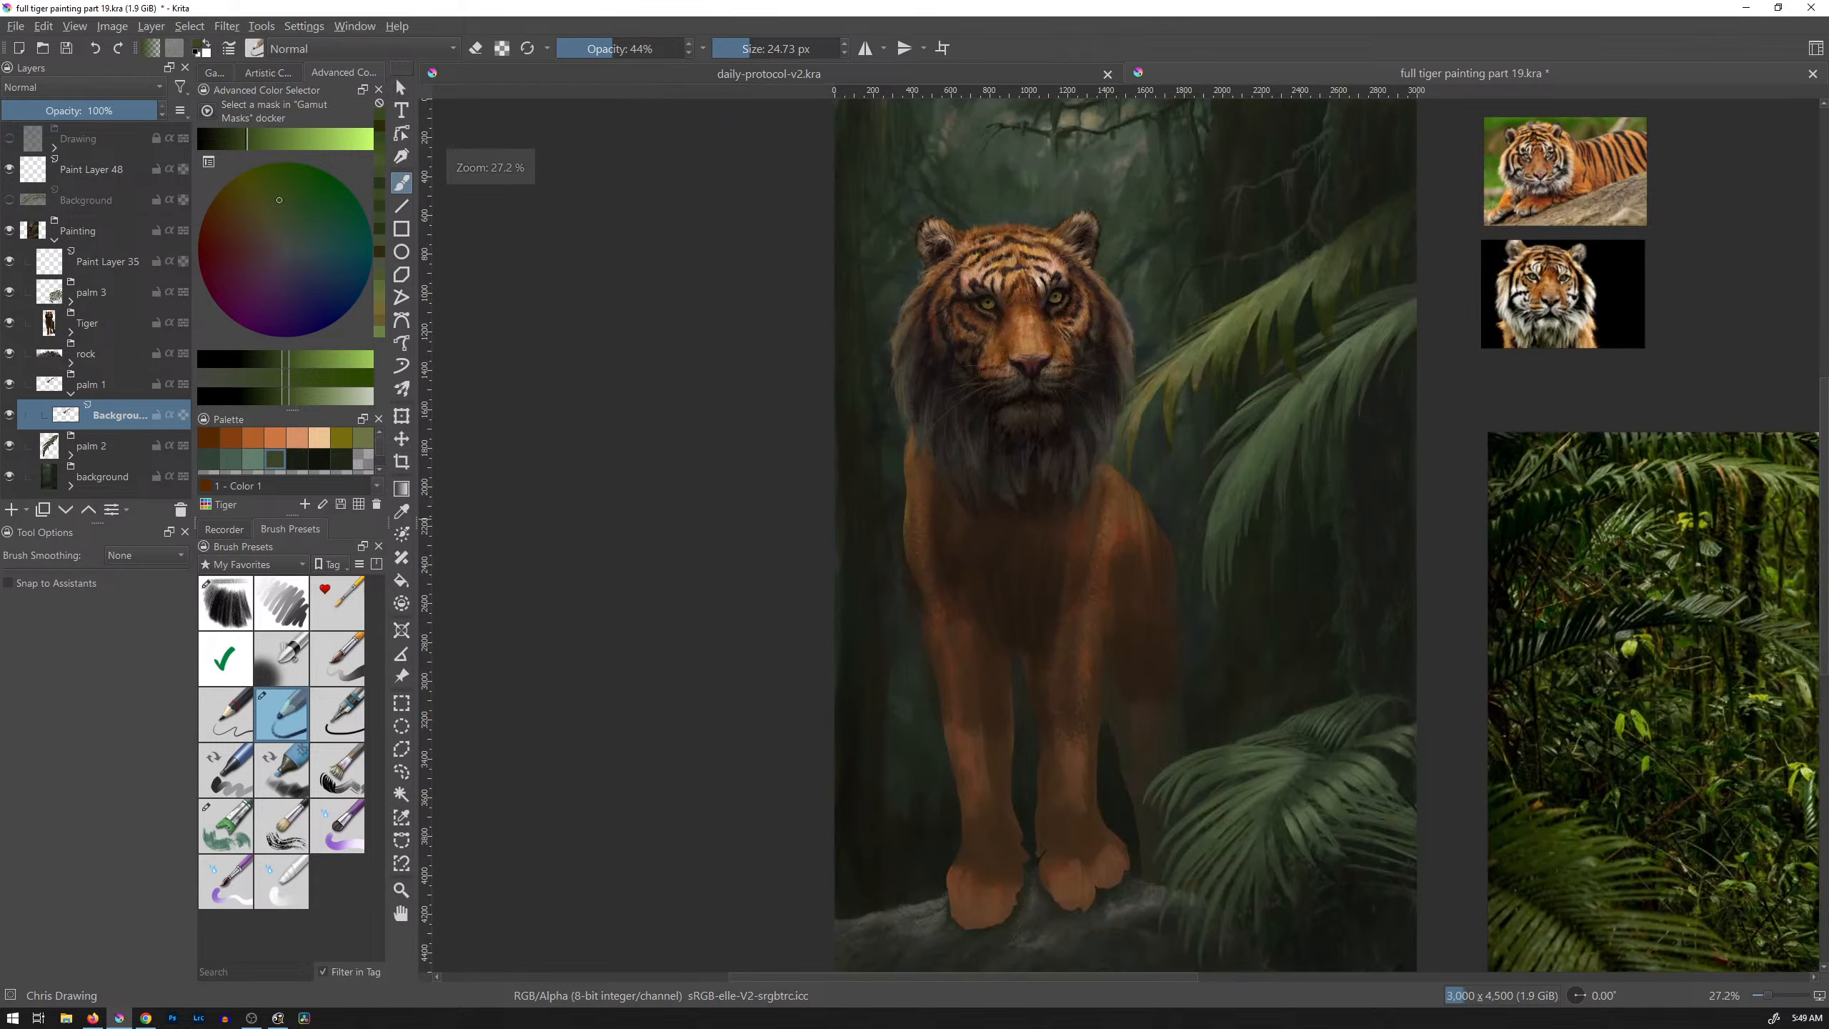
drag(1346, 423, 1124, 424)
key(ctrl+minus)
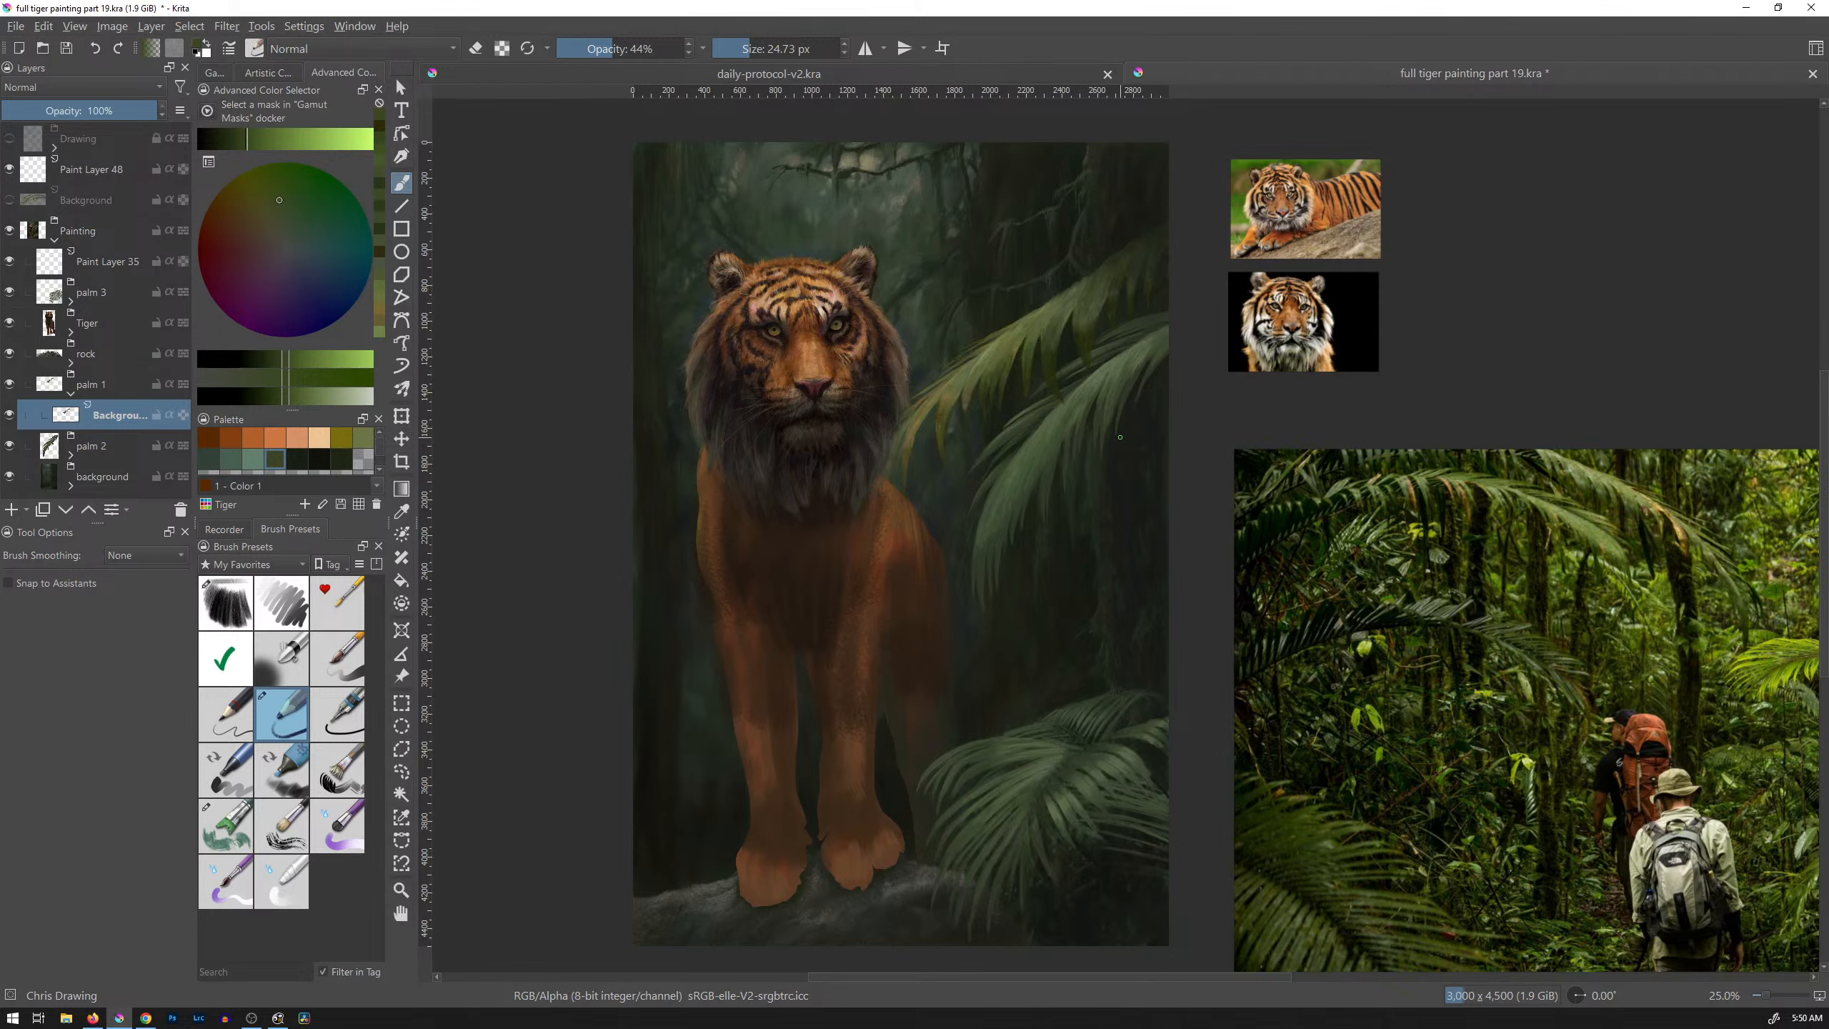
ctrl+click(1119, 436)
key(ctrl+s)
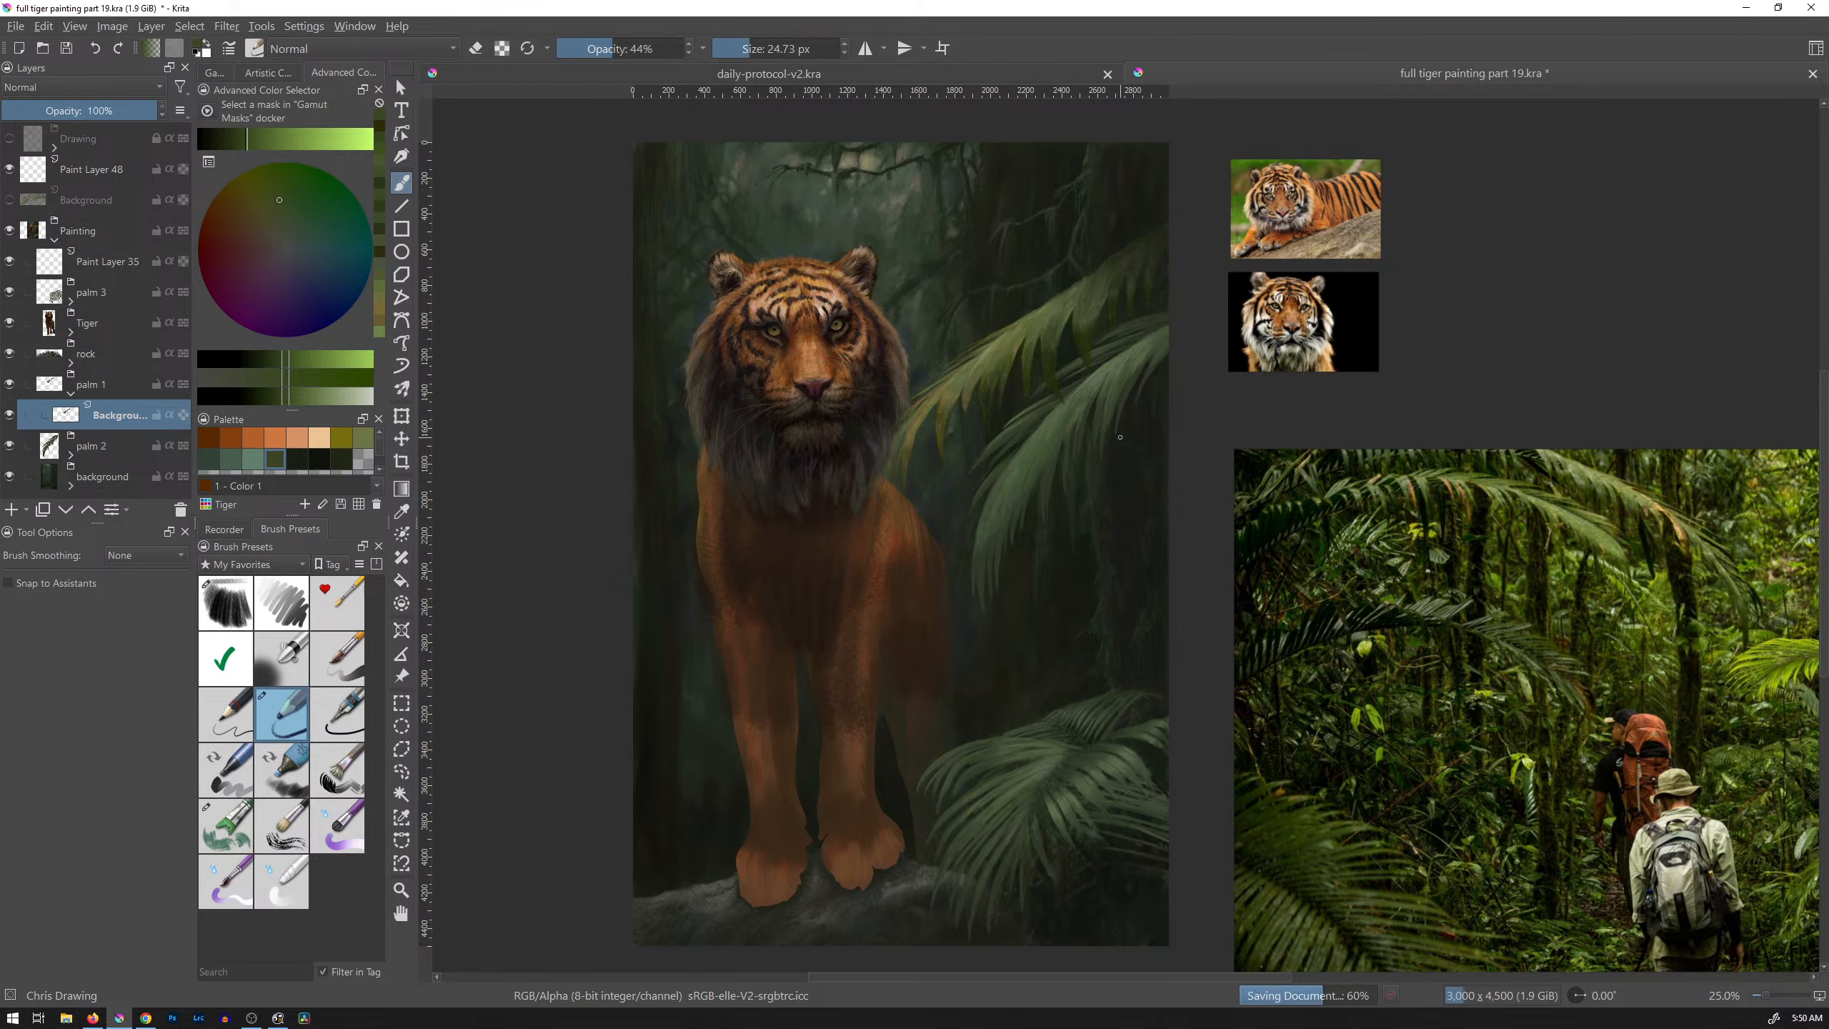
Step: Open 42 value study.kra from the 042 Full tiger Painting in Krita Part 13 folder
key(ctrl+o)
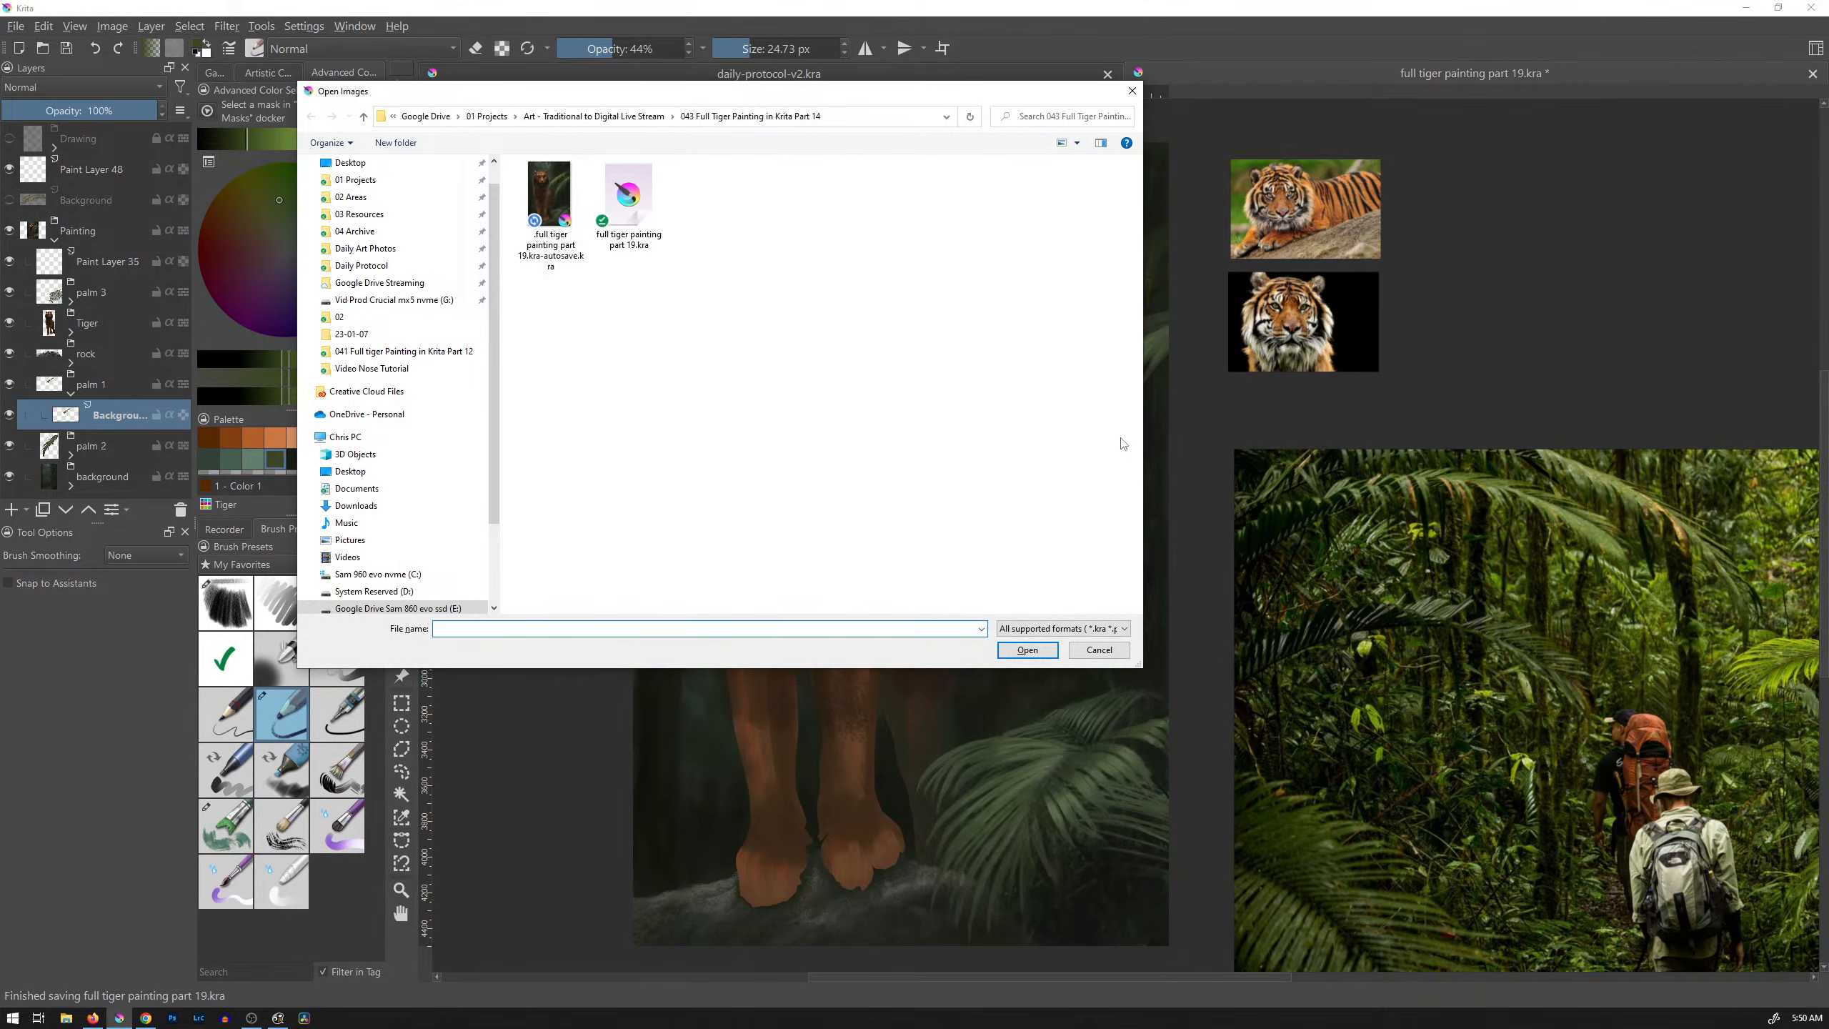
click(634, 117)
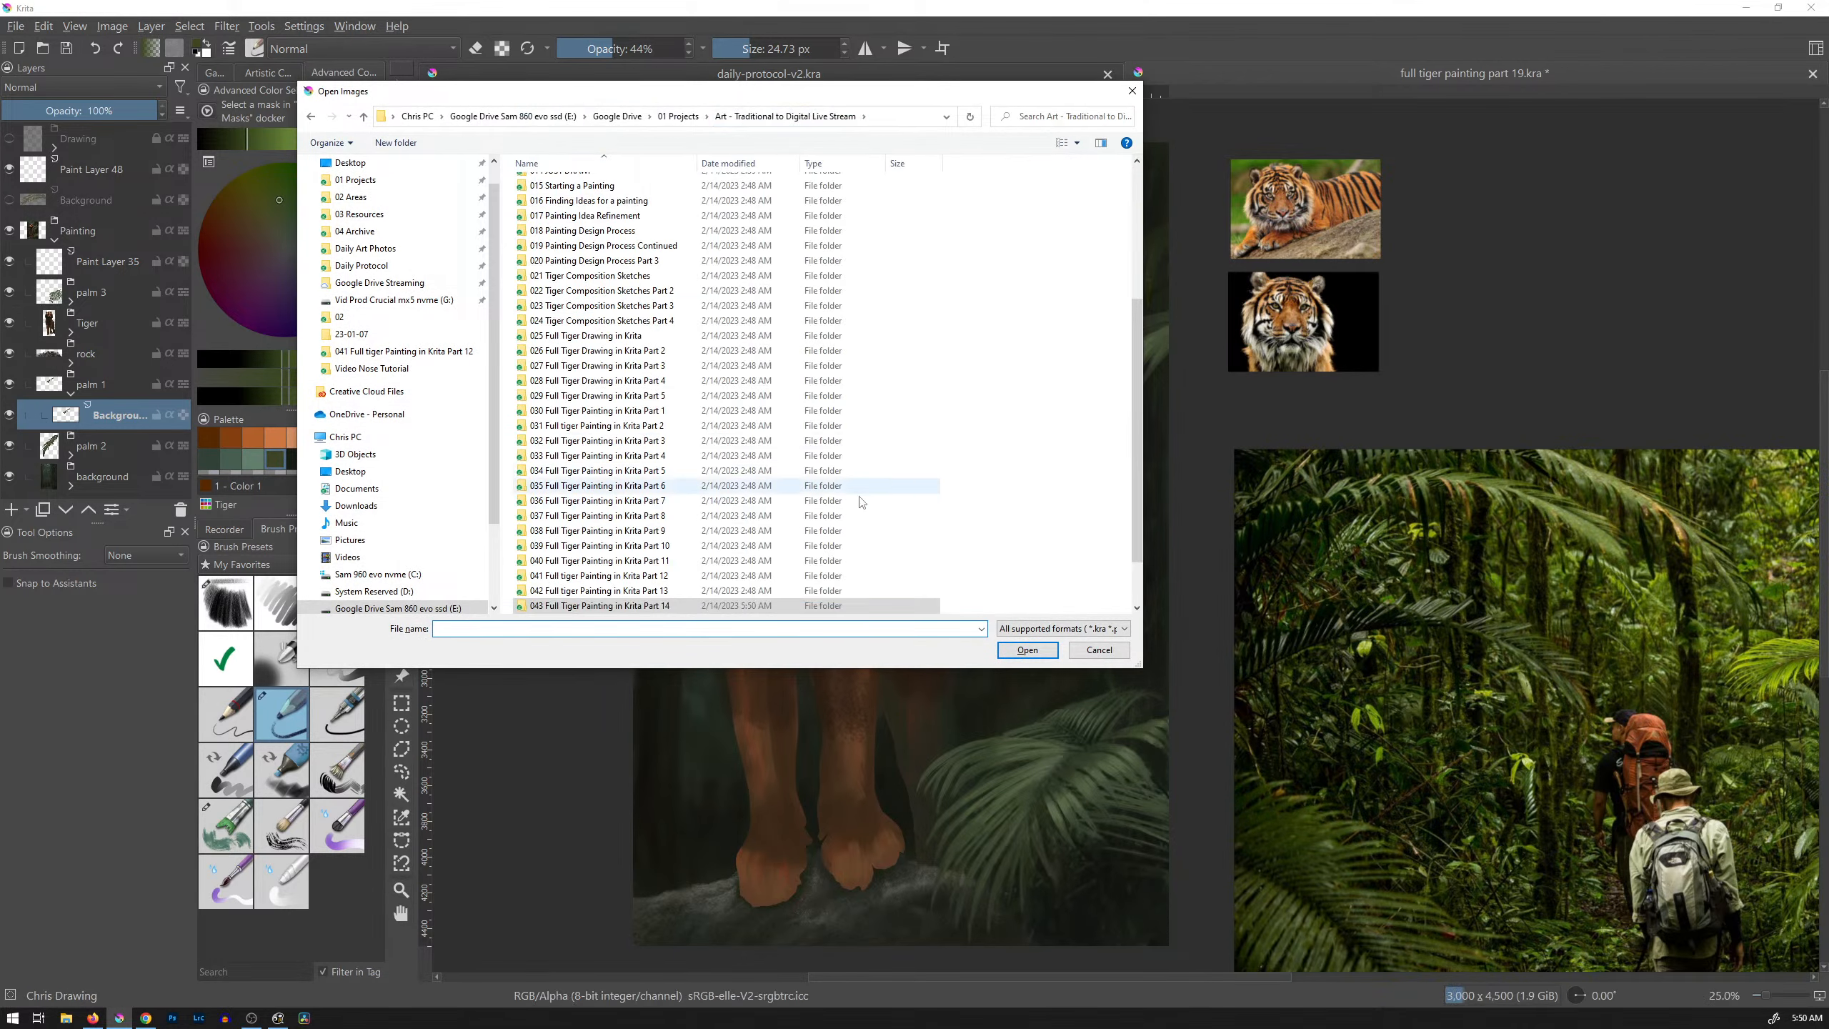
double_click(660, 591)
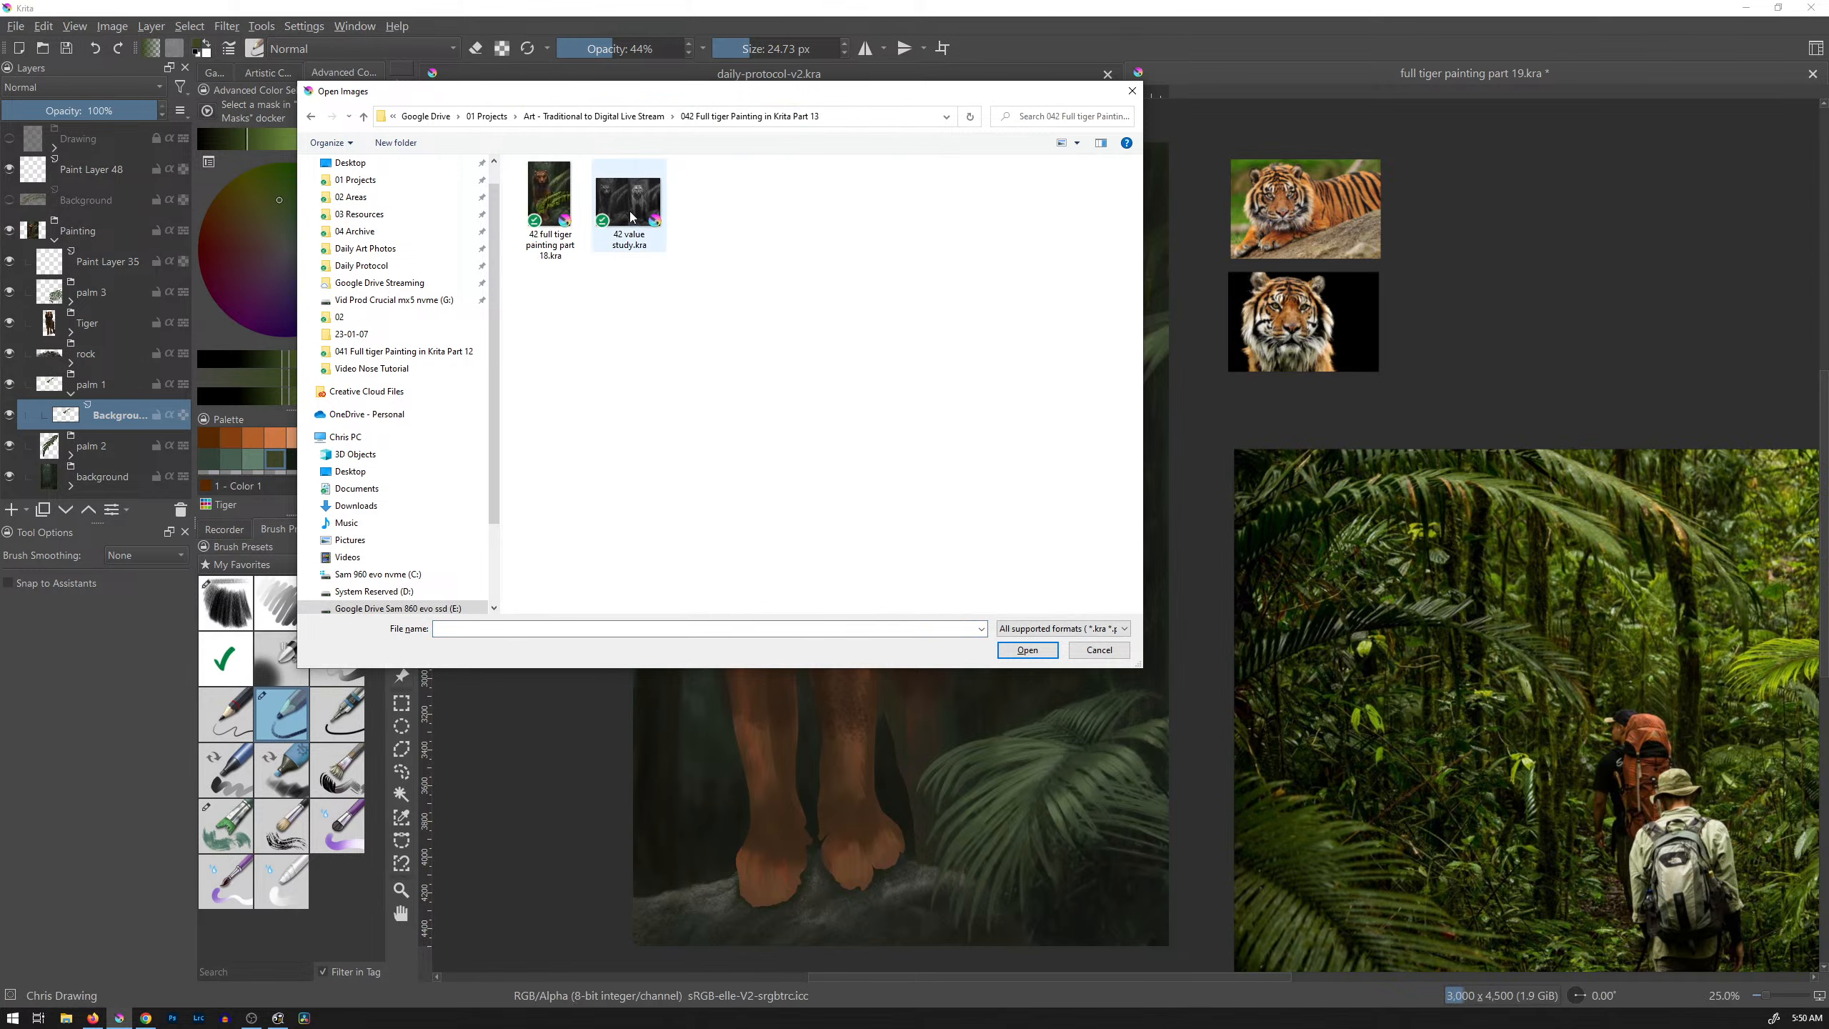
click(628, 205)
click(1022, 649)
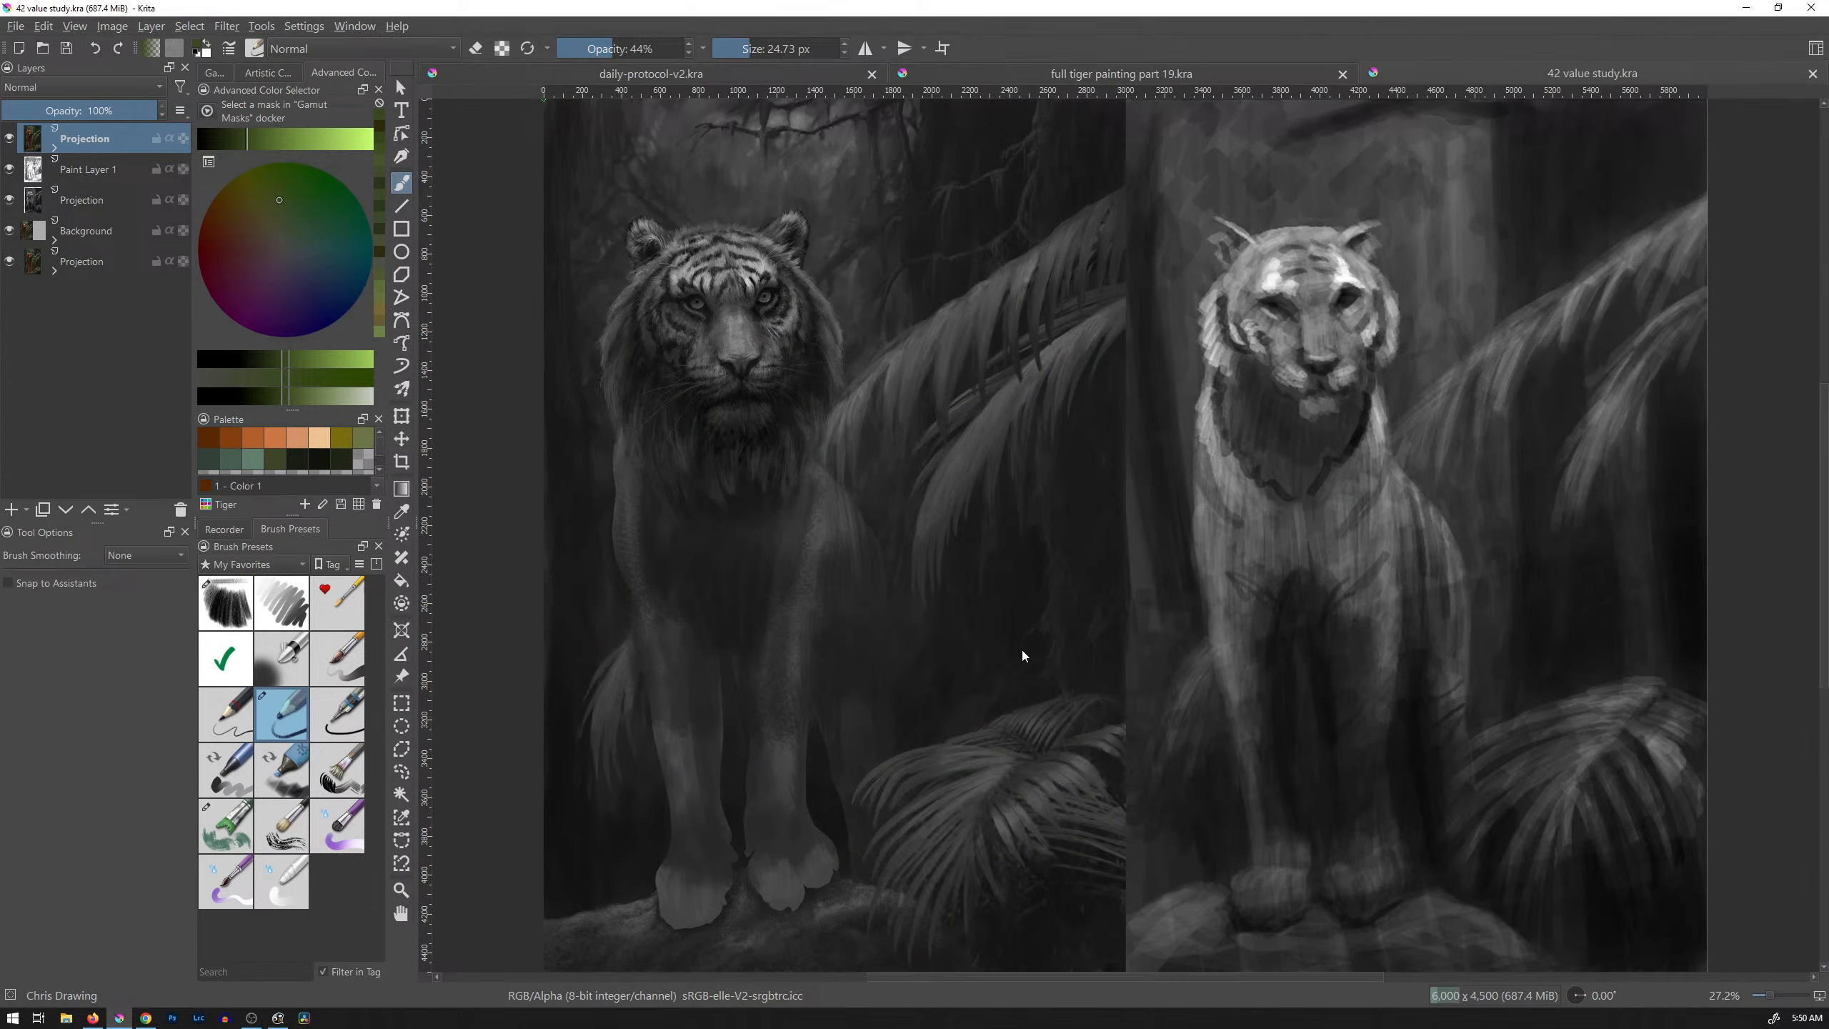
Step: Copy the entire merged tiger painting and paste it as a new layer into 42 value study.kra
click(1164, 76)
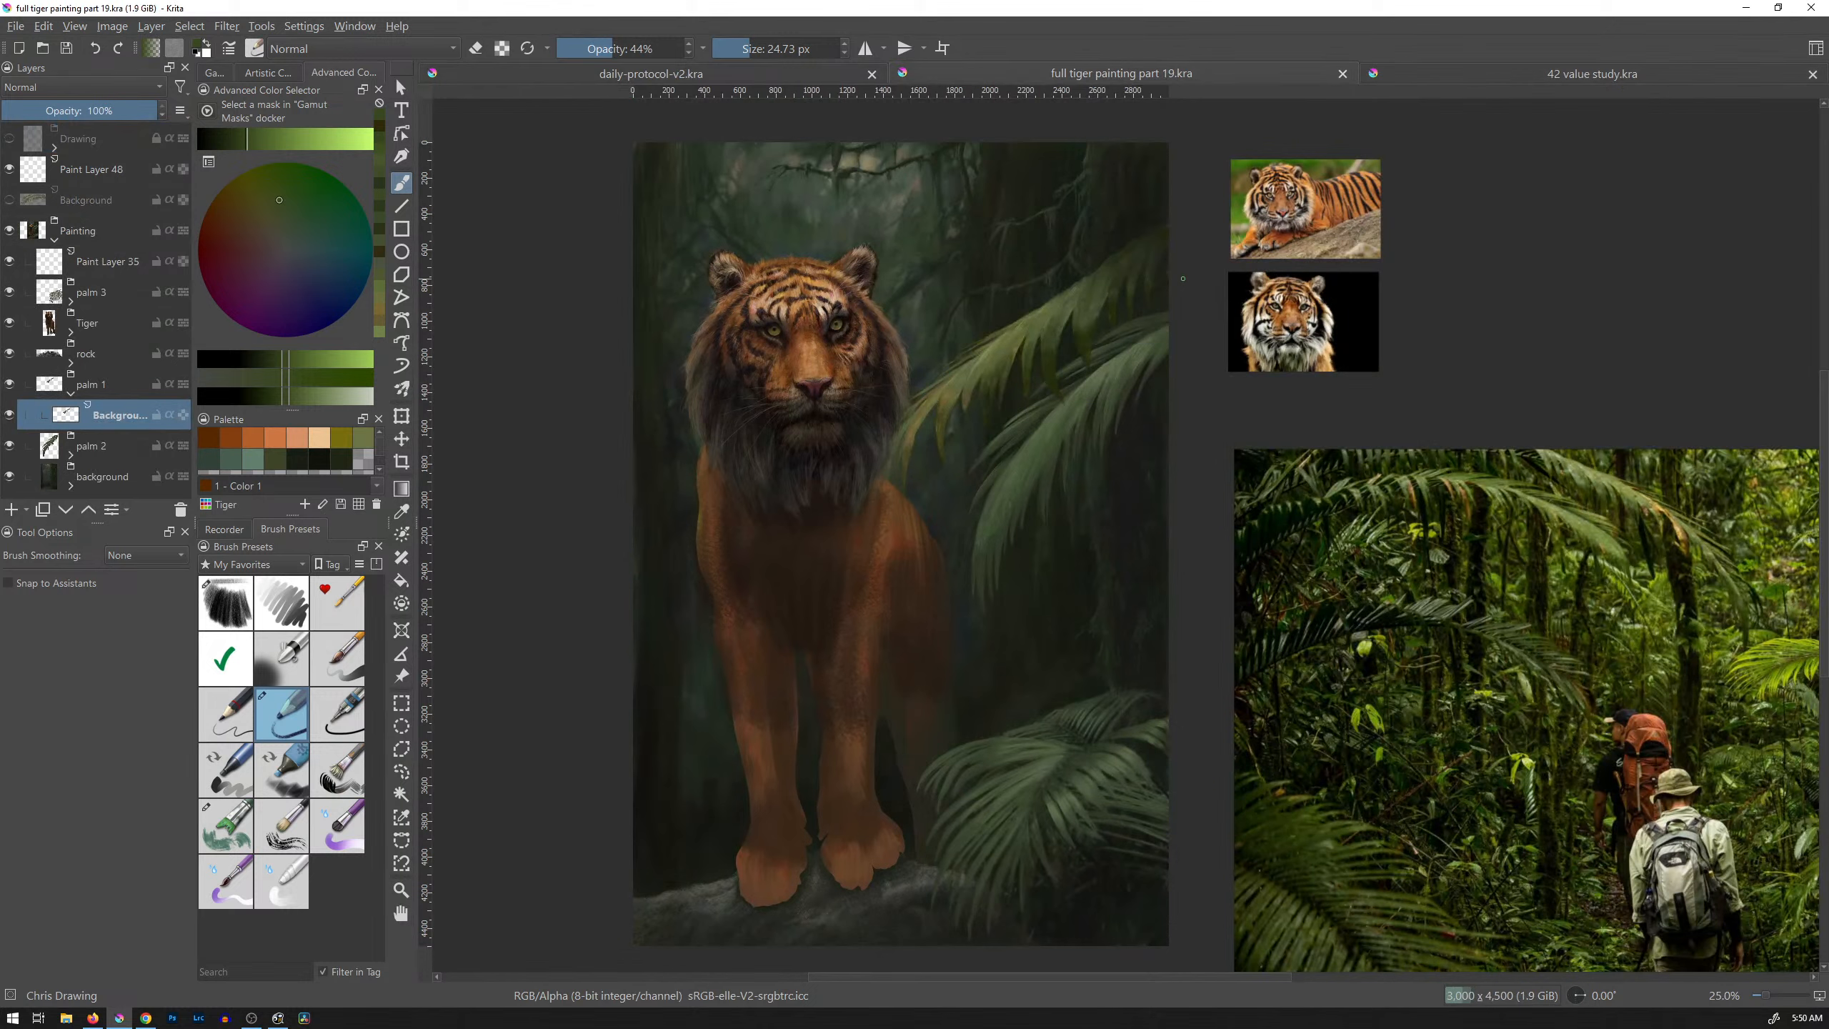
key(ctrl+a)
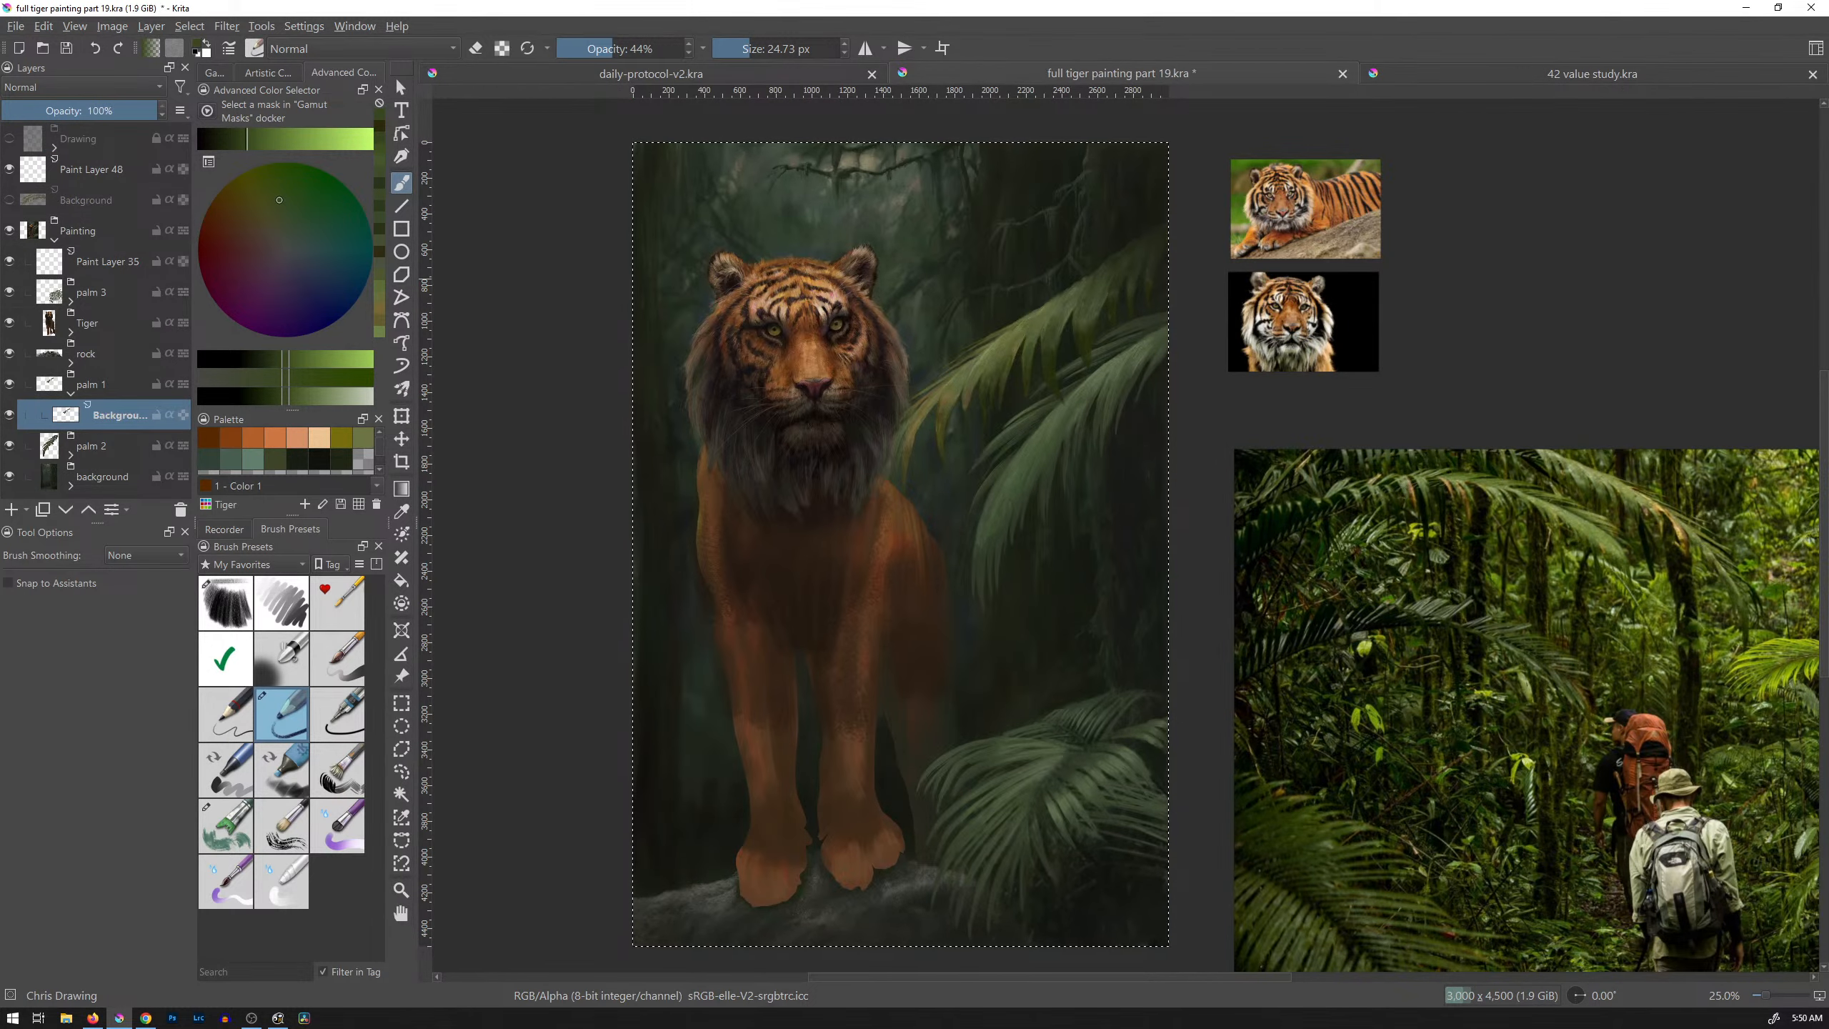
click(1482, 73)
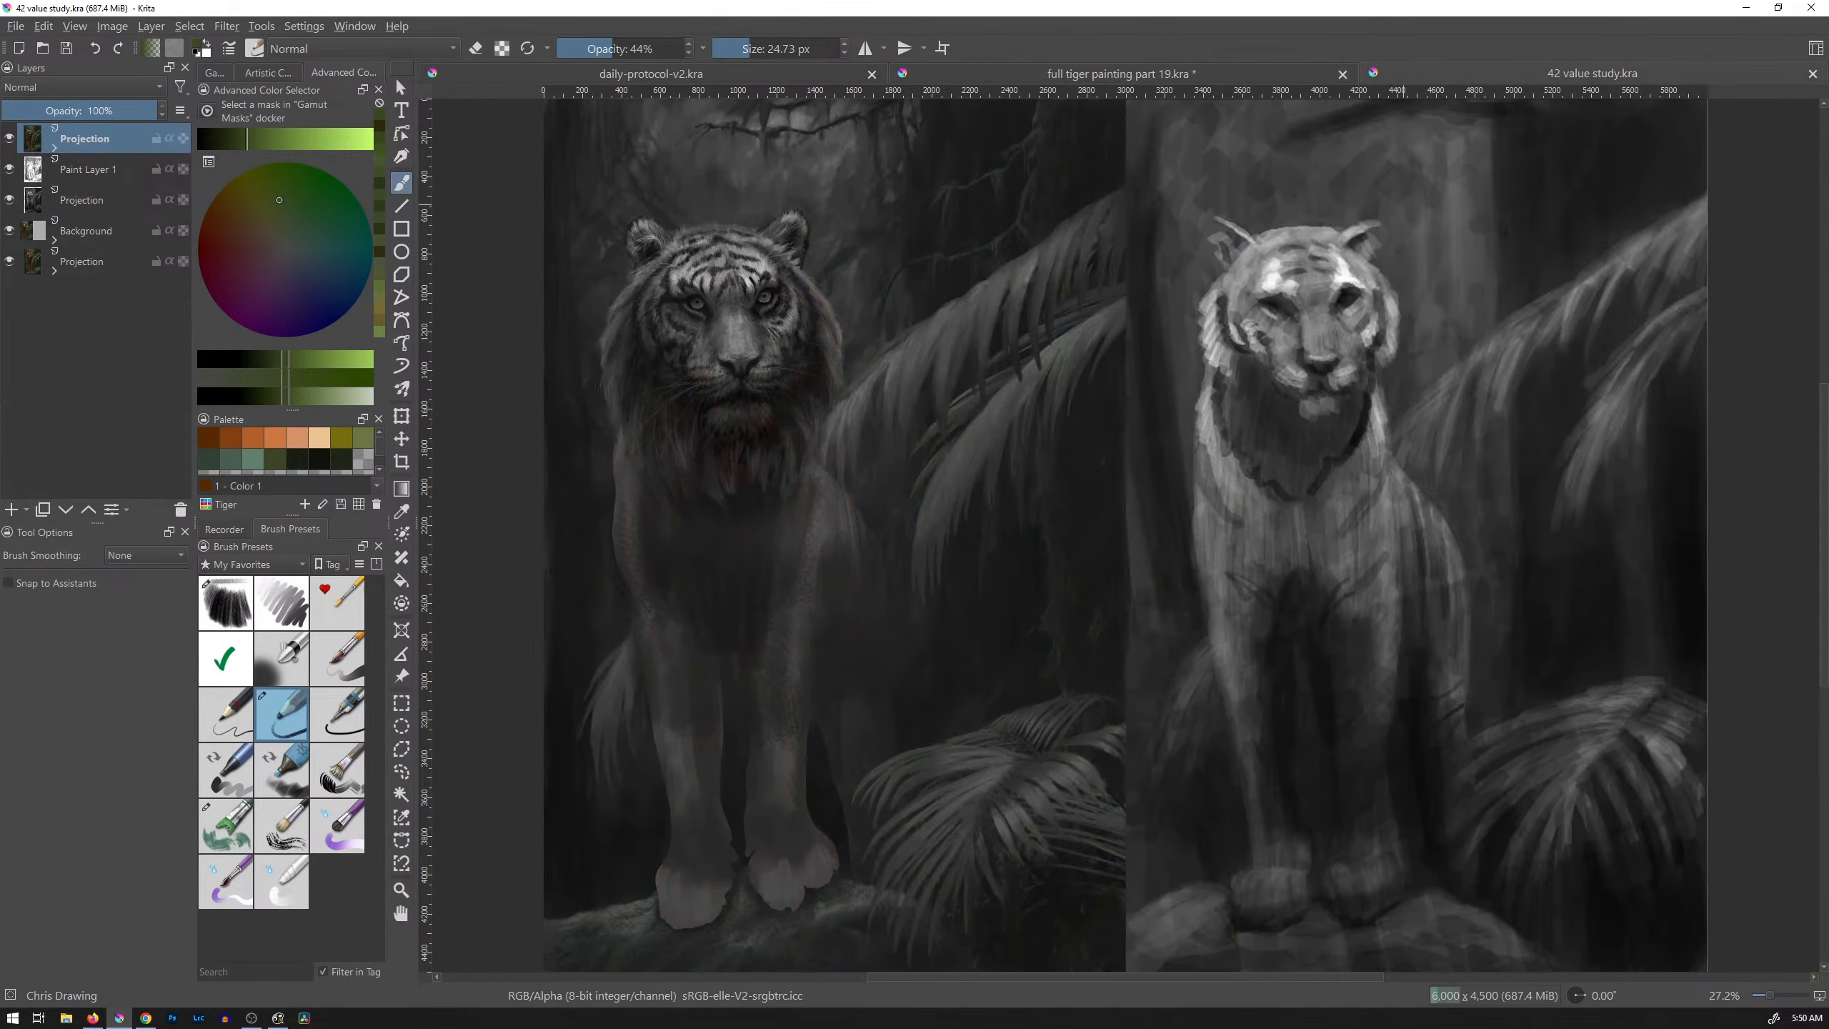
key(ctrl+v)
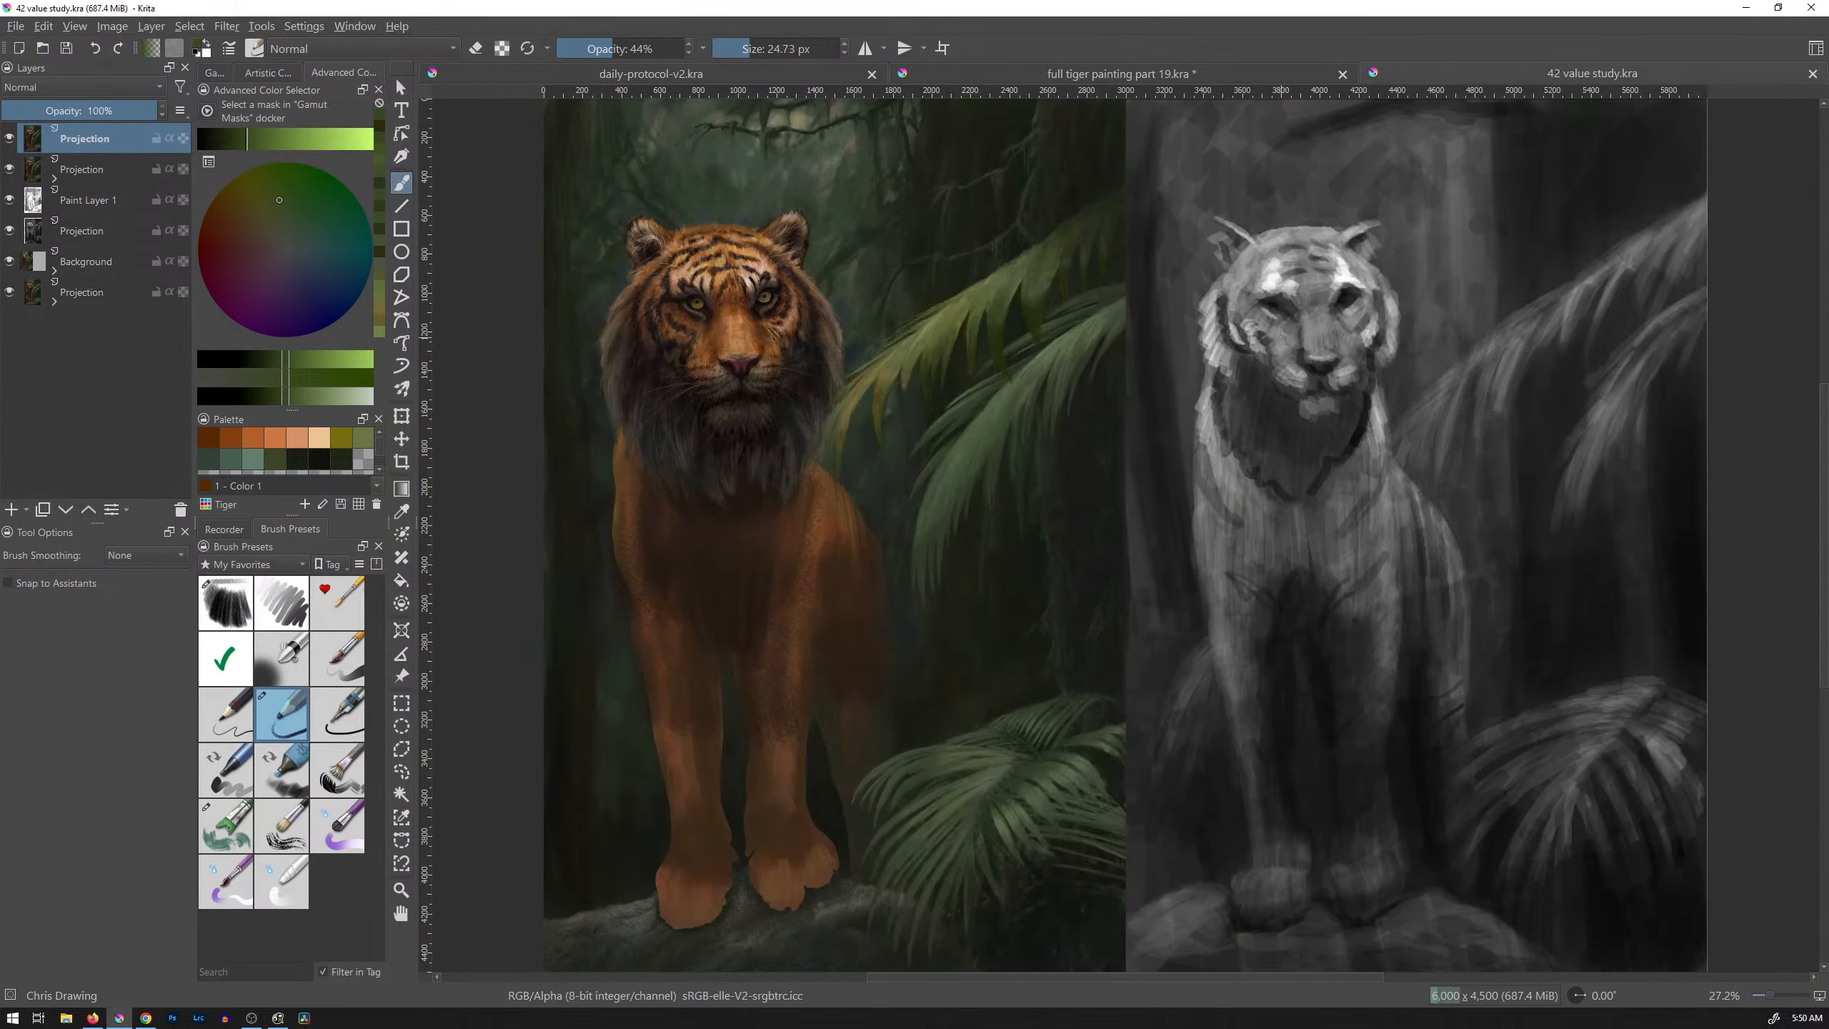
Step: Turn the pasted color painting grayscale with an HSV adjustment at saturation -100
key(ctrl+u)
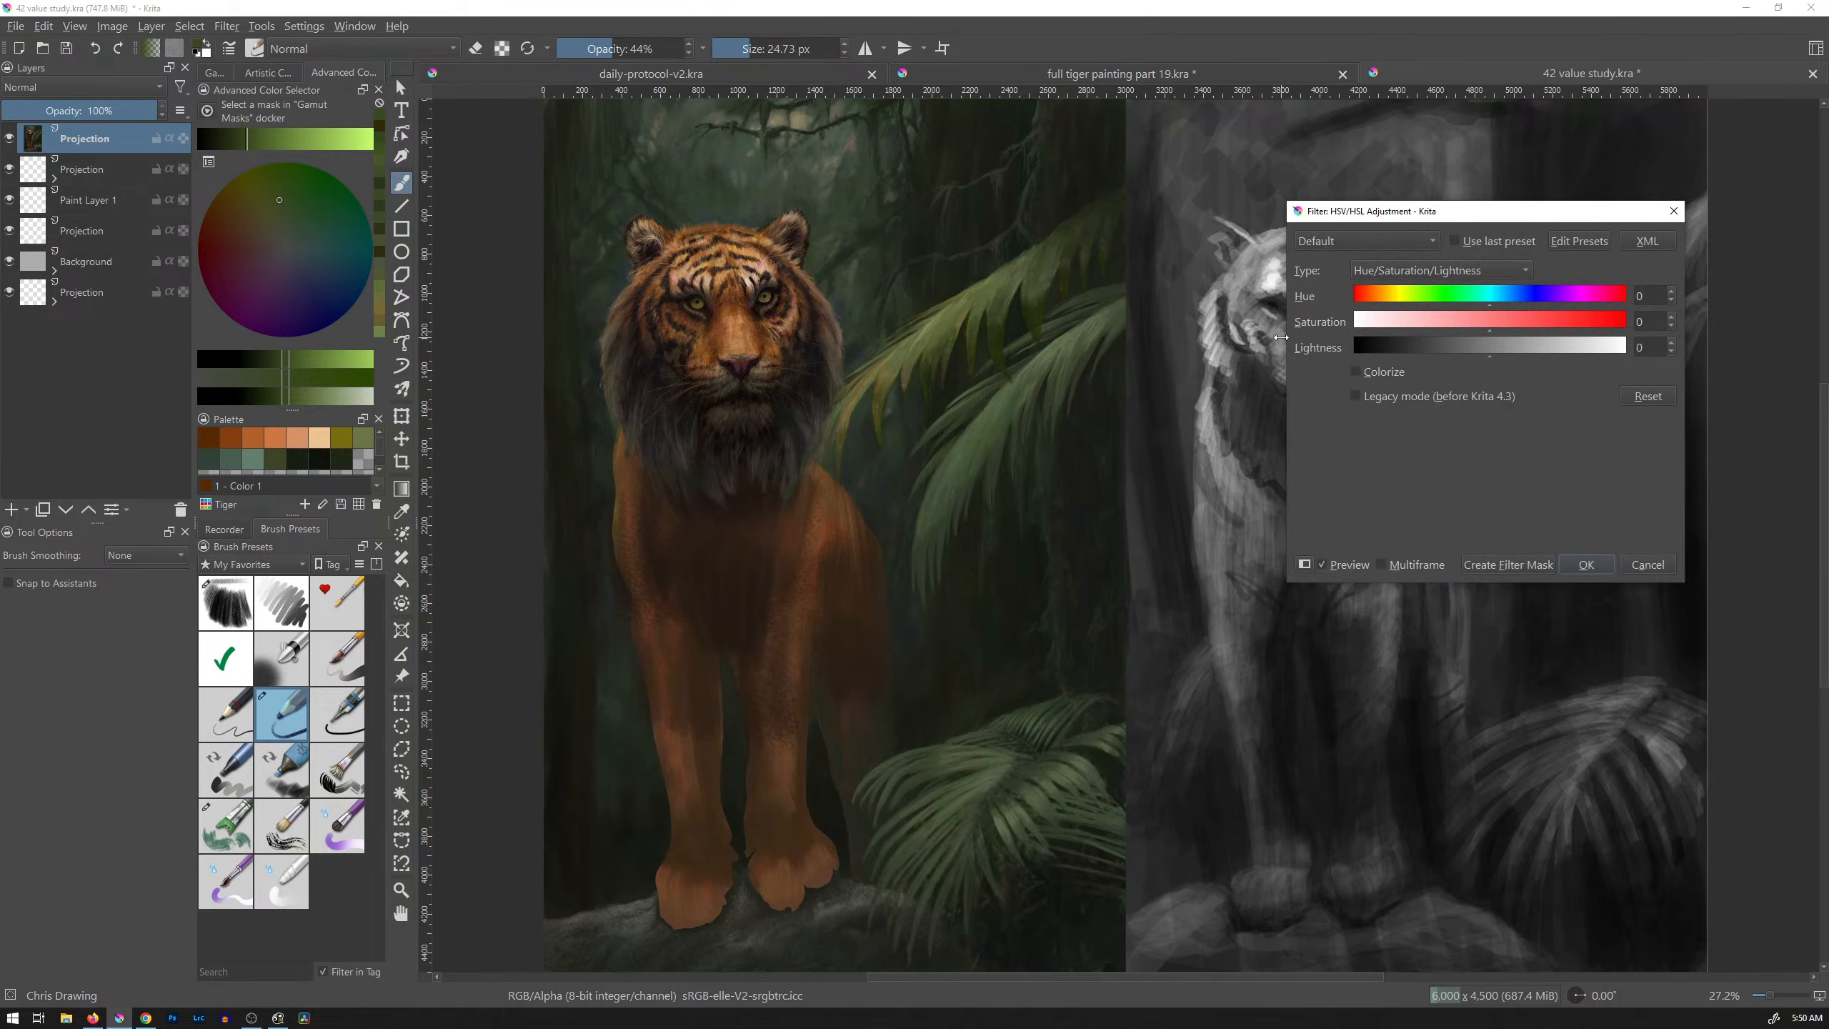
drag(1486, 320, 1074, 469)
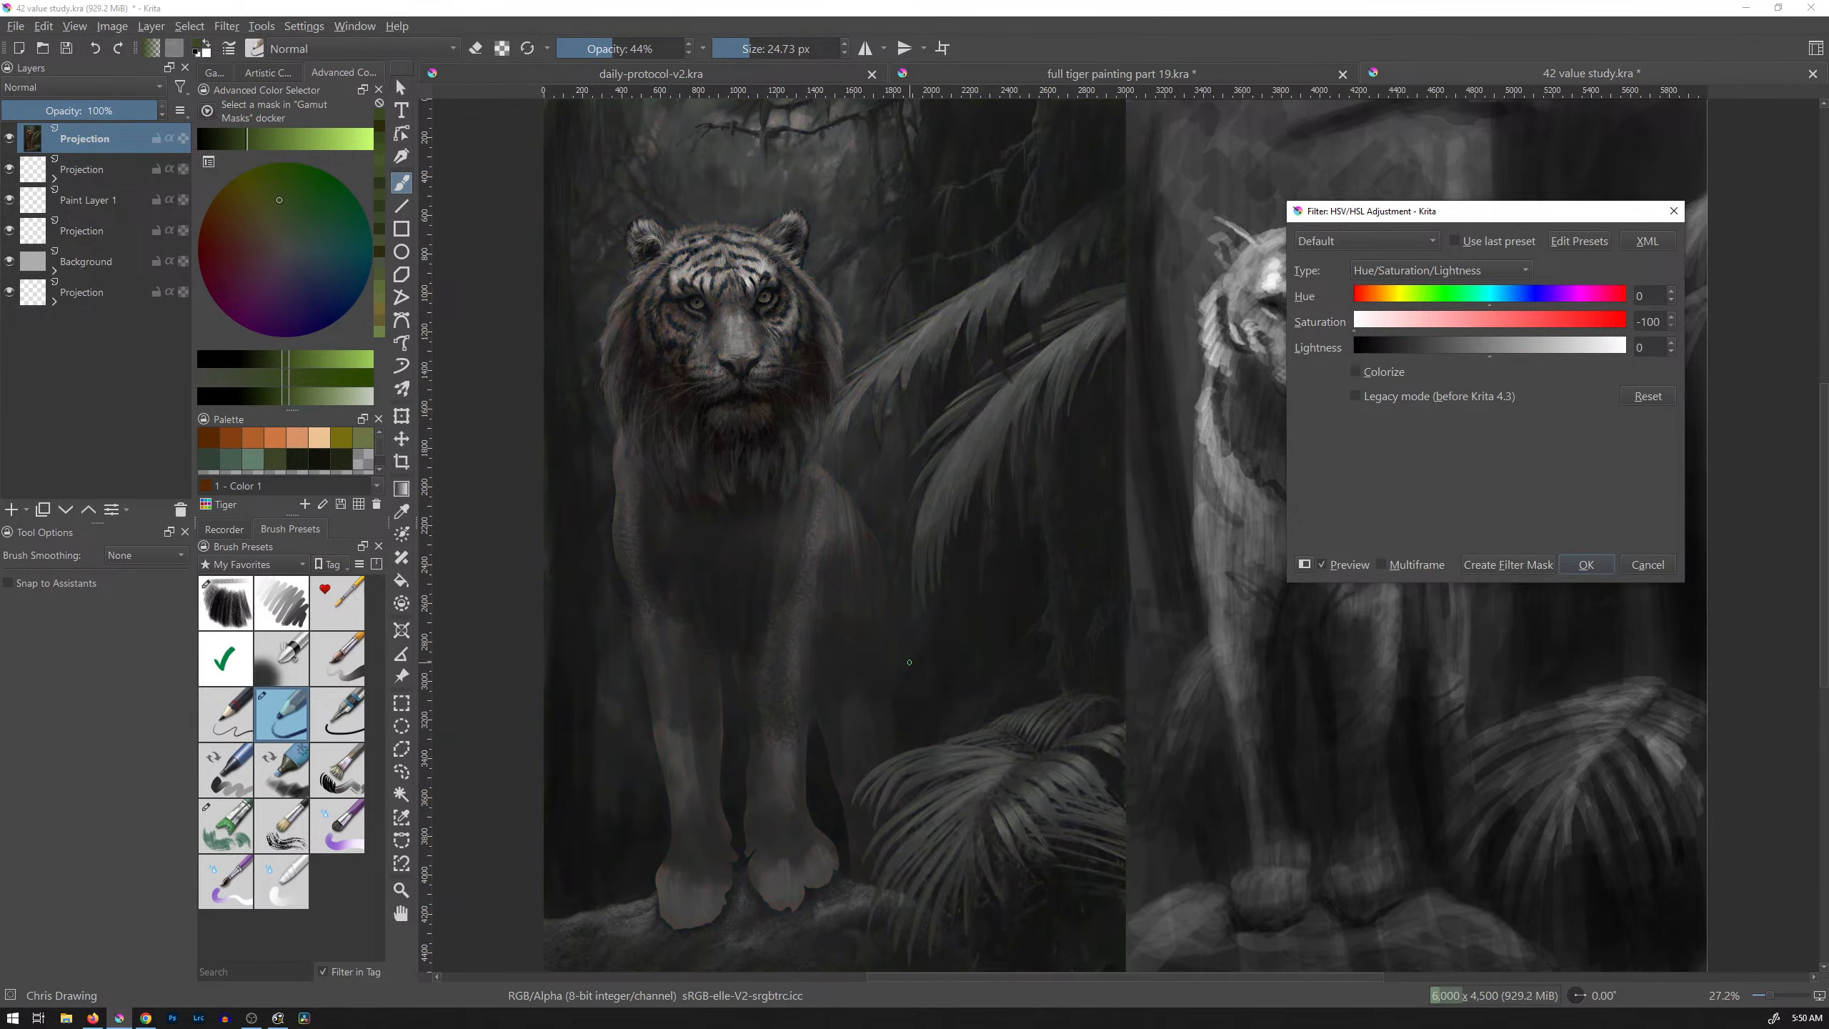
click(1587, 565)
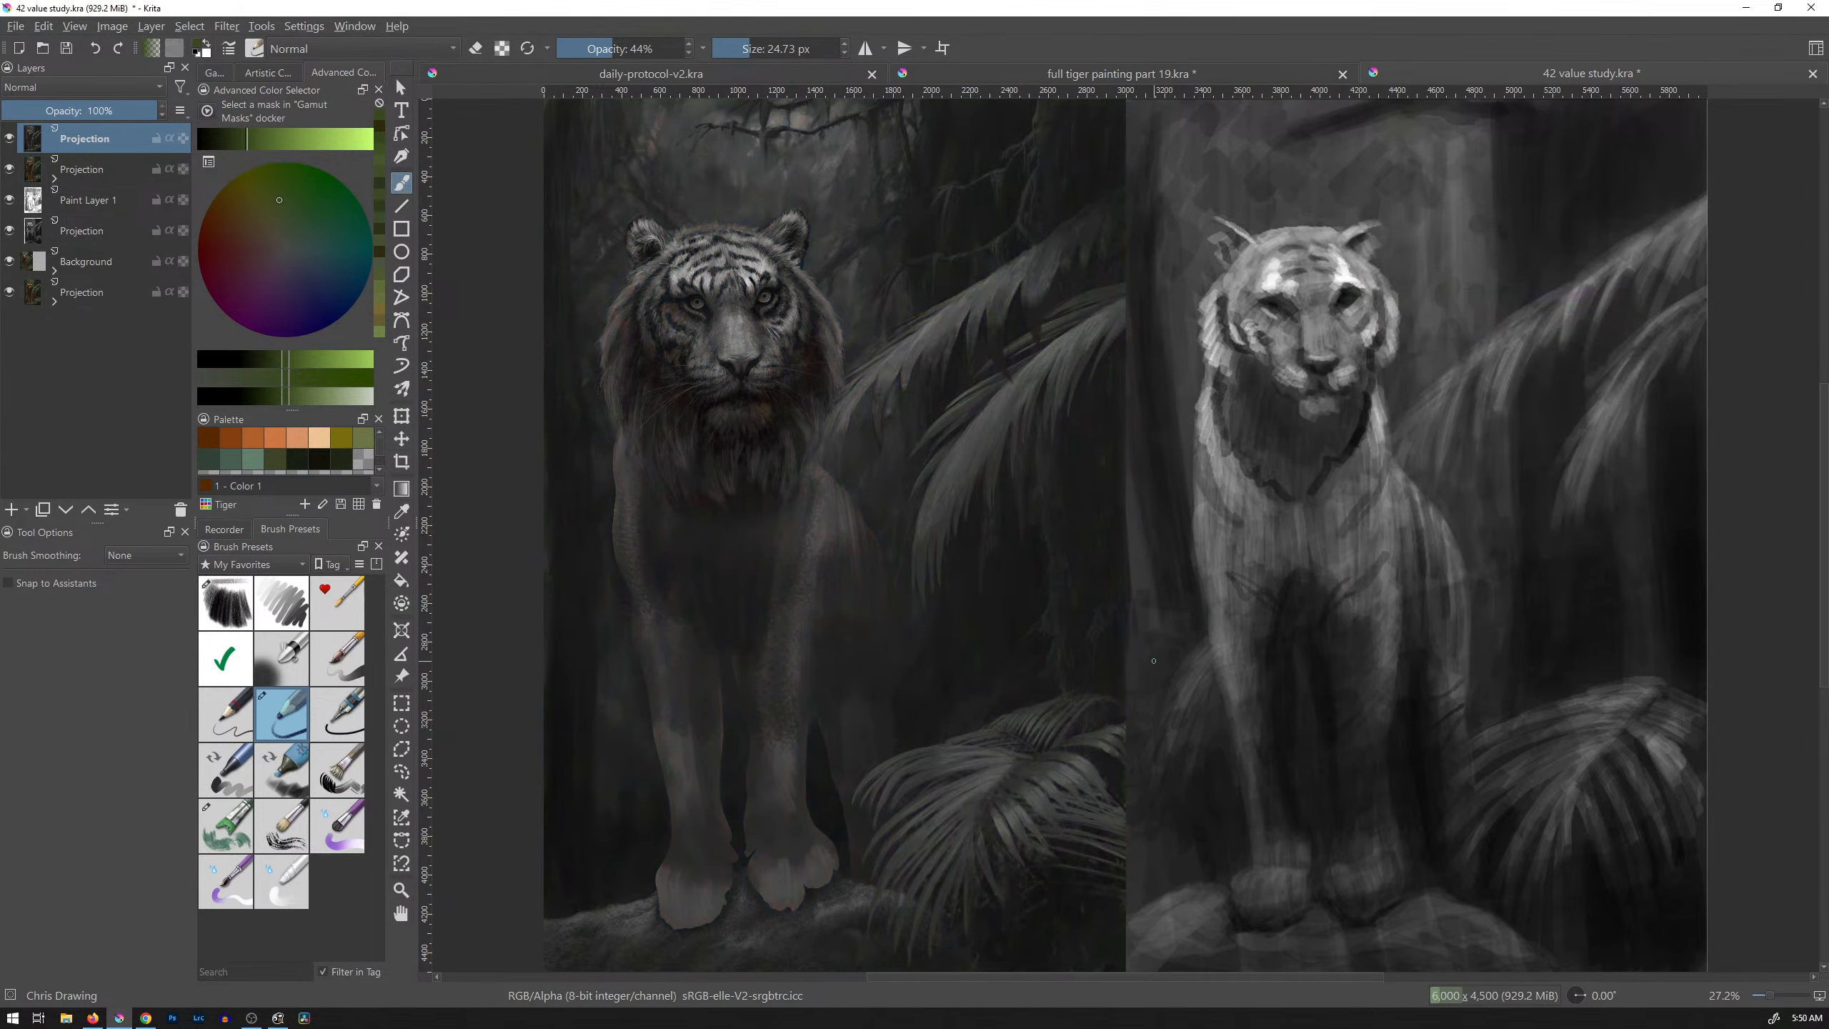
key(minus)
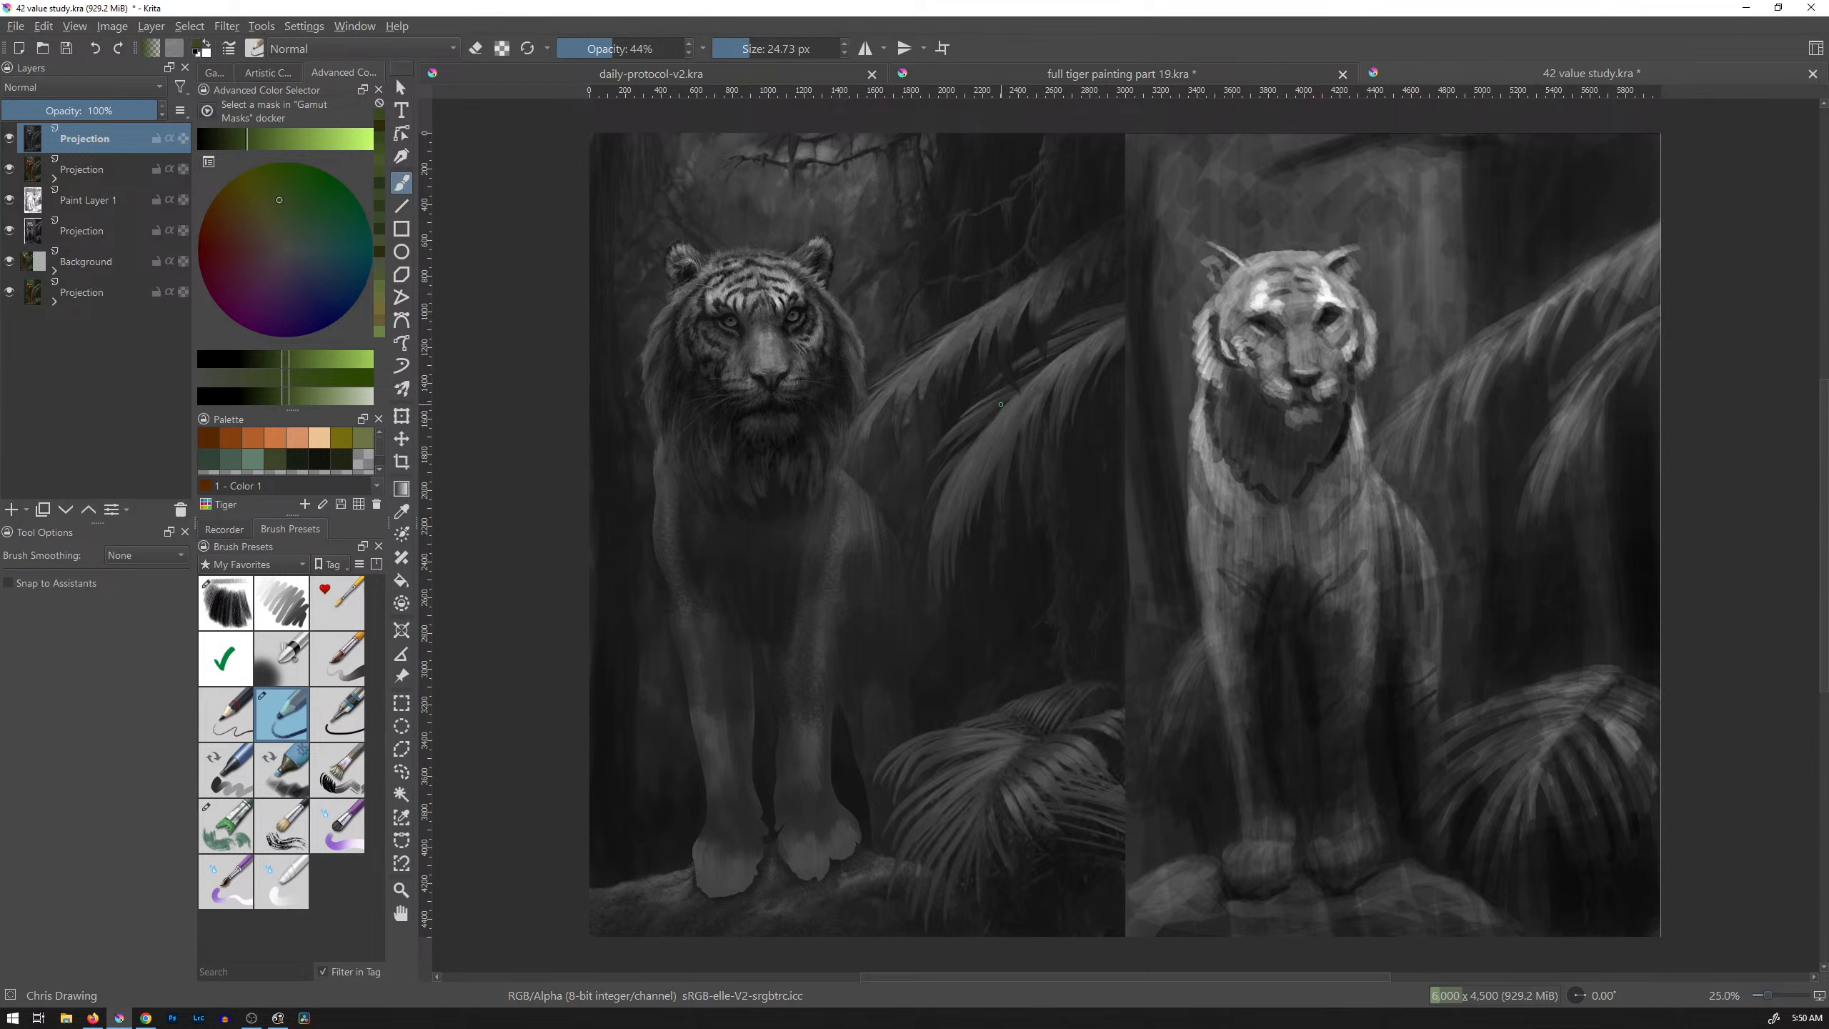
Step: Try to desaturate the tiger painting from Paint Layer 48 with an HSV adjustment at saturation -100, testing the Colorize and legacy mode options
click(1181, 70)
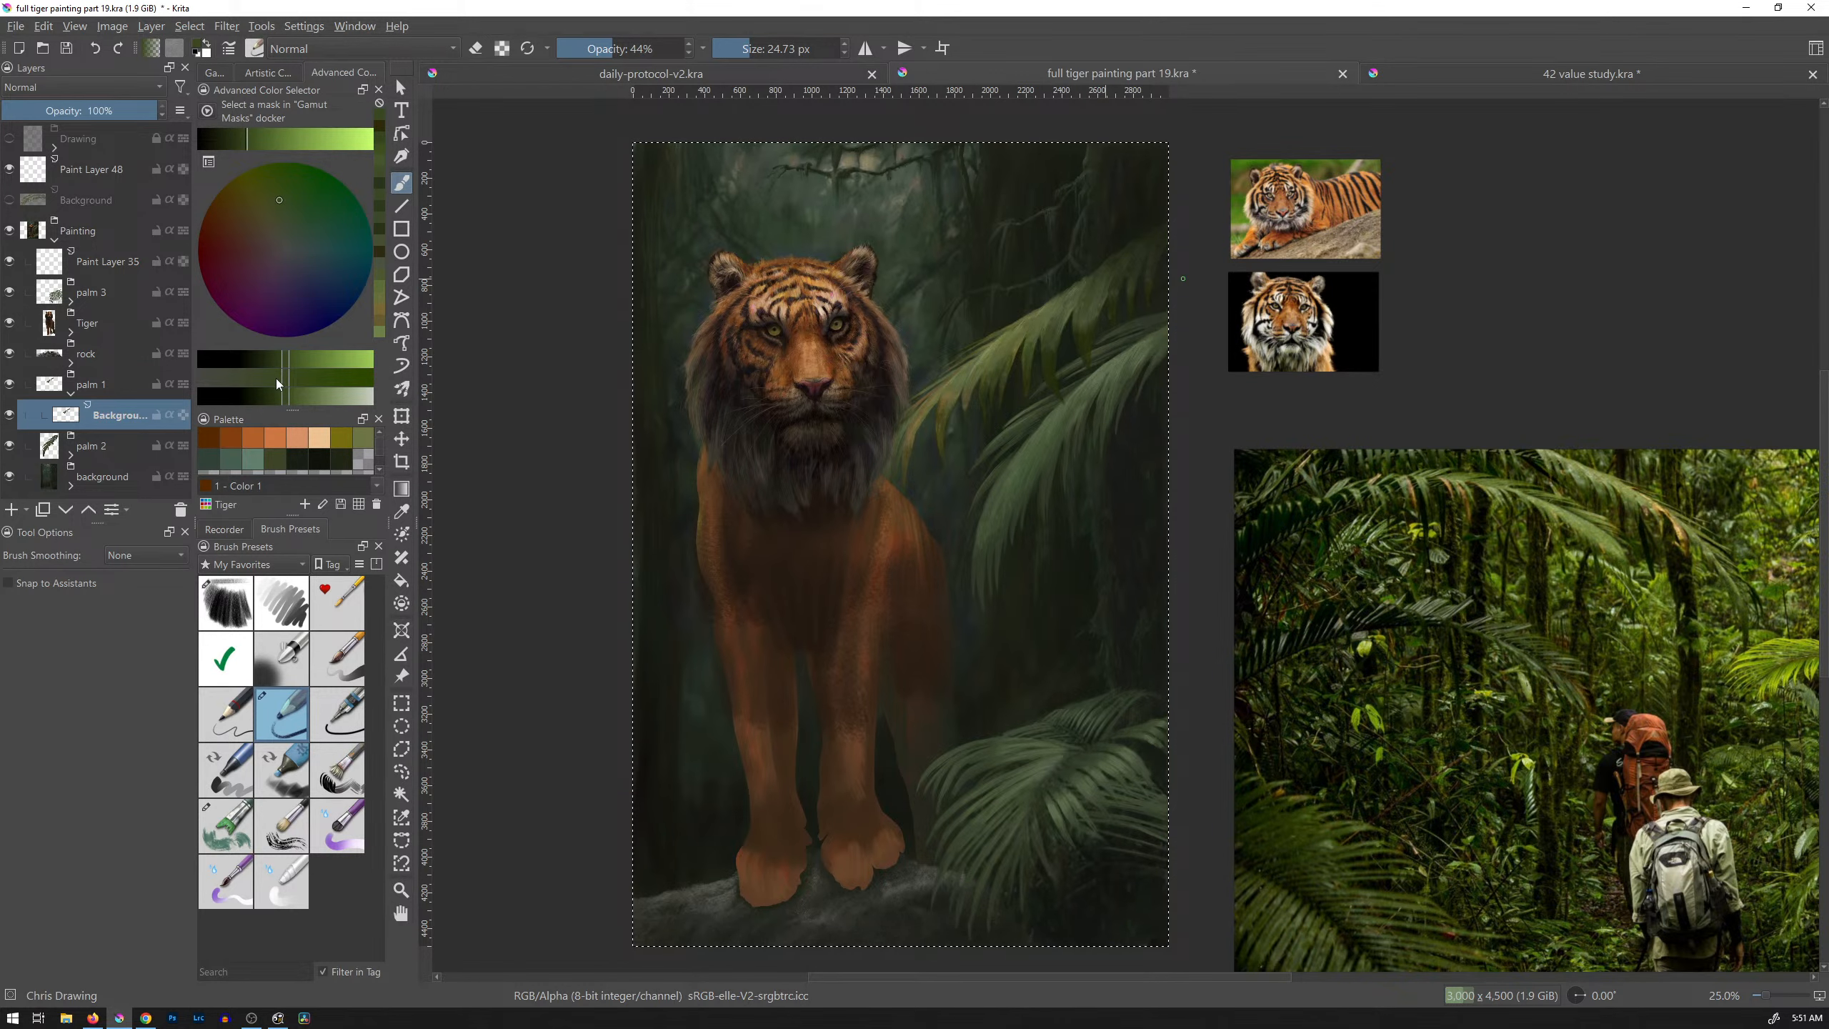
click(100, 171)
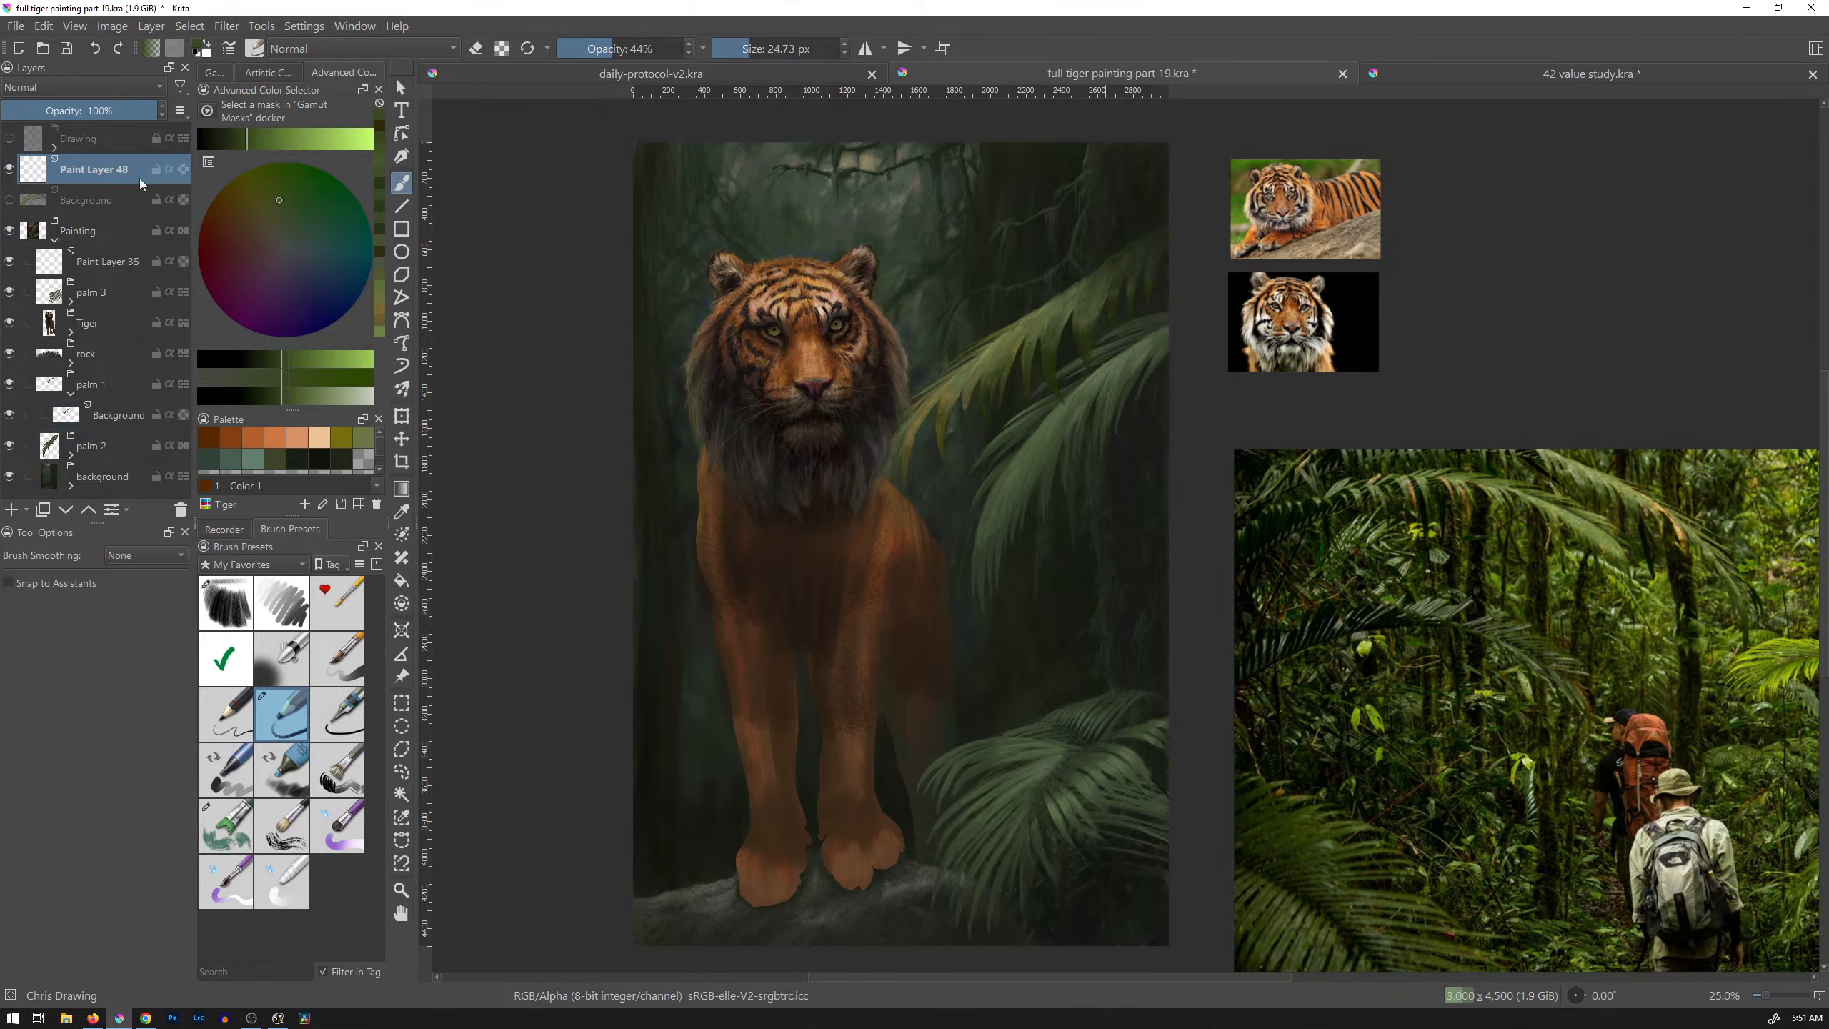
key(ctrl+u)
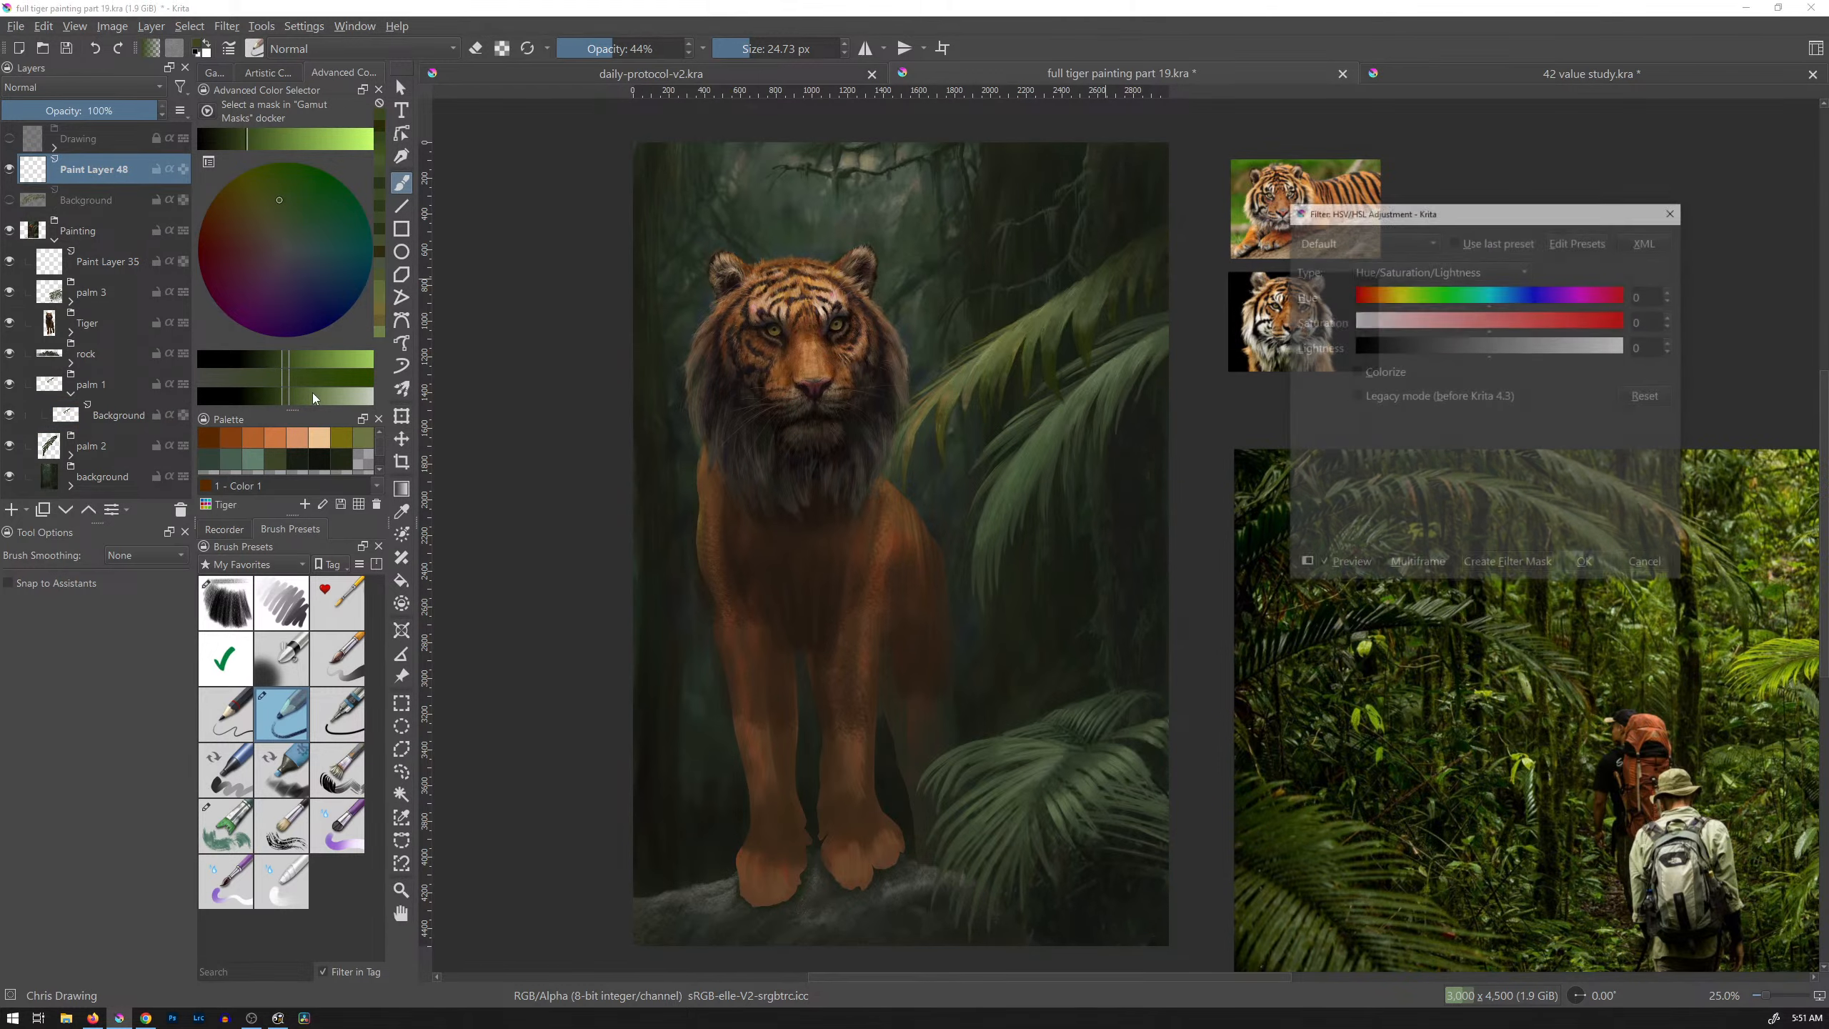
drag(1497, 325, 1291, 348)
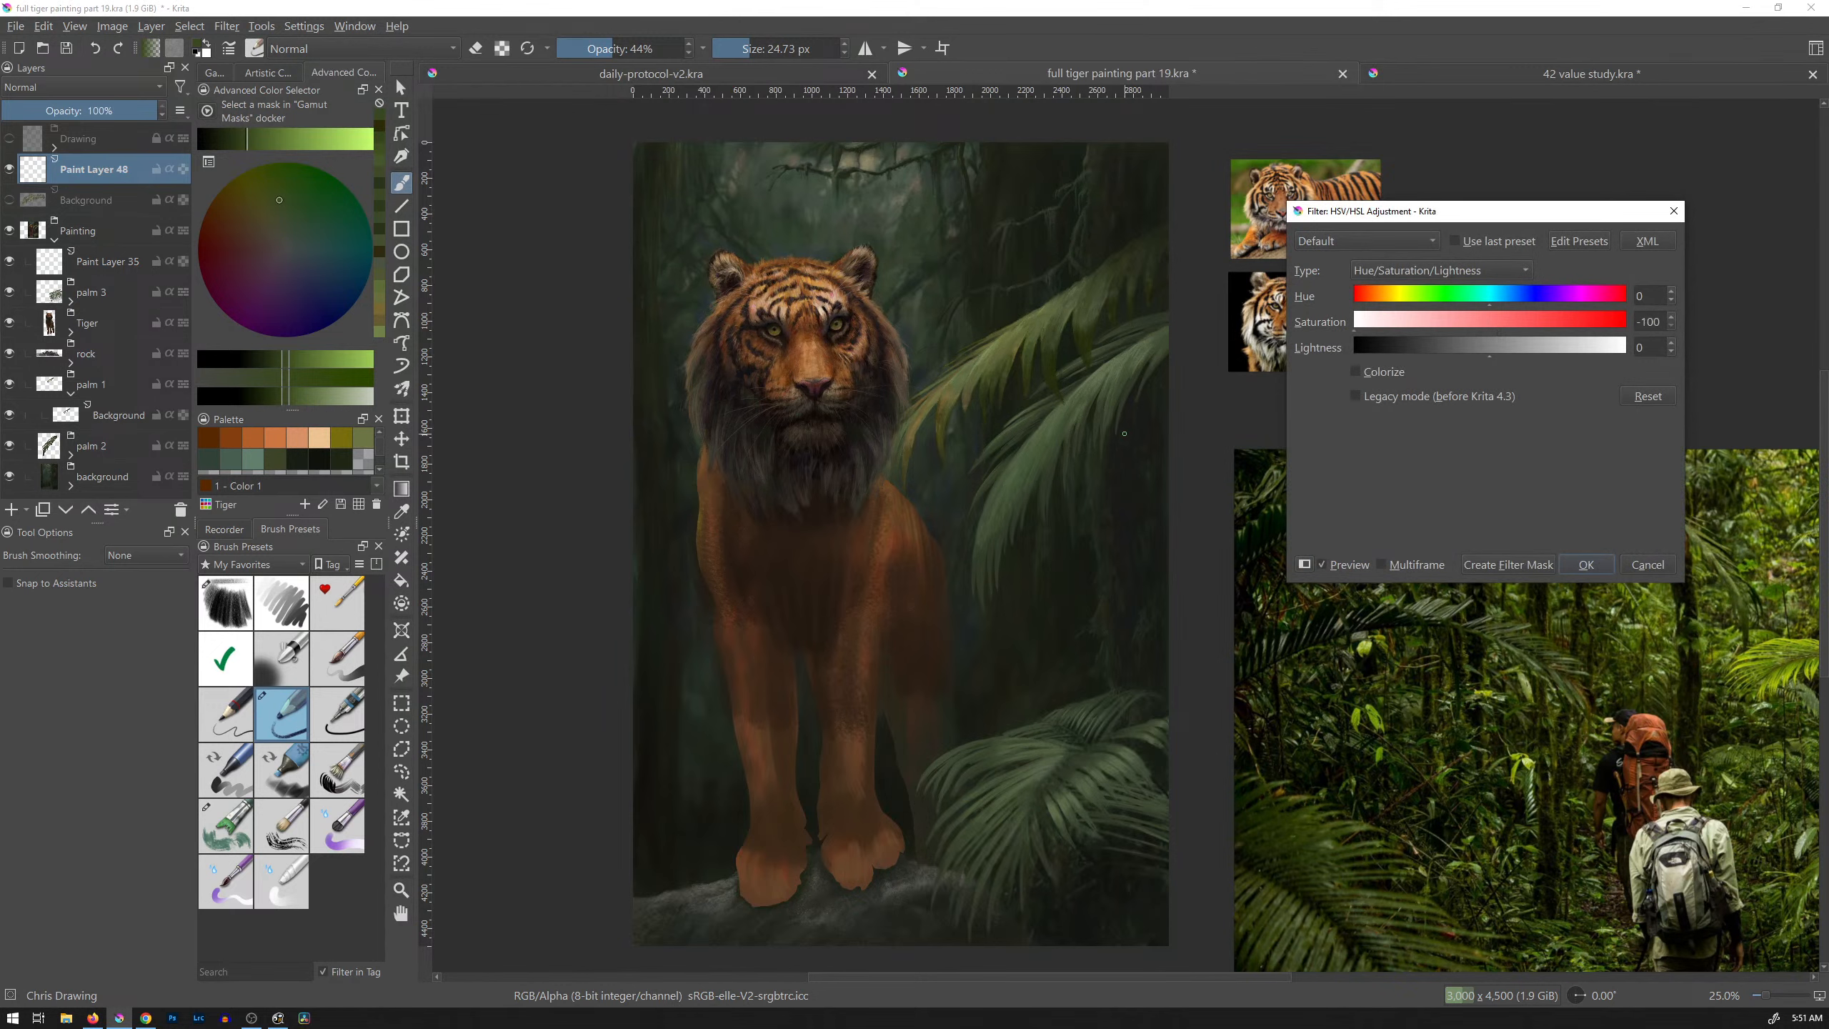
click(1356, 372)
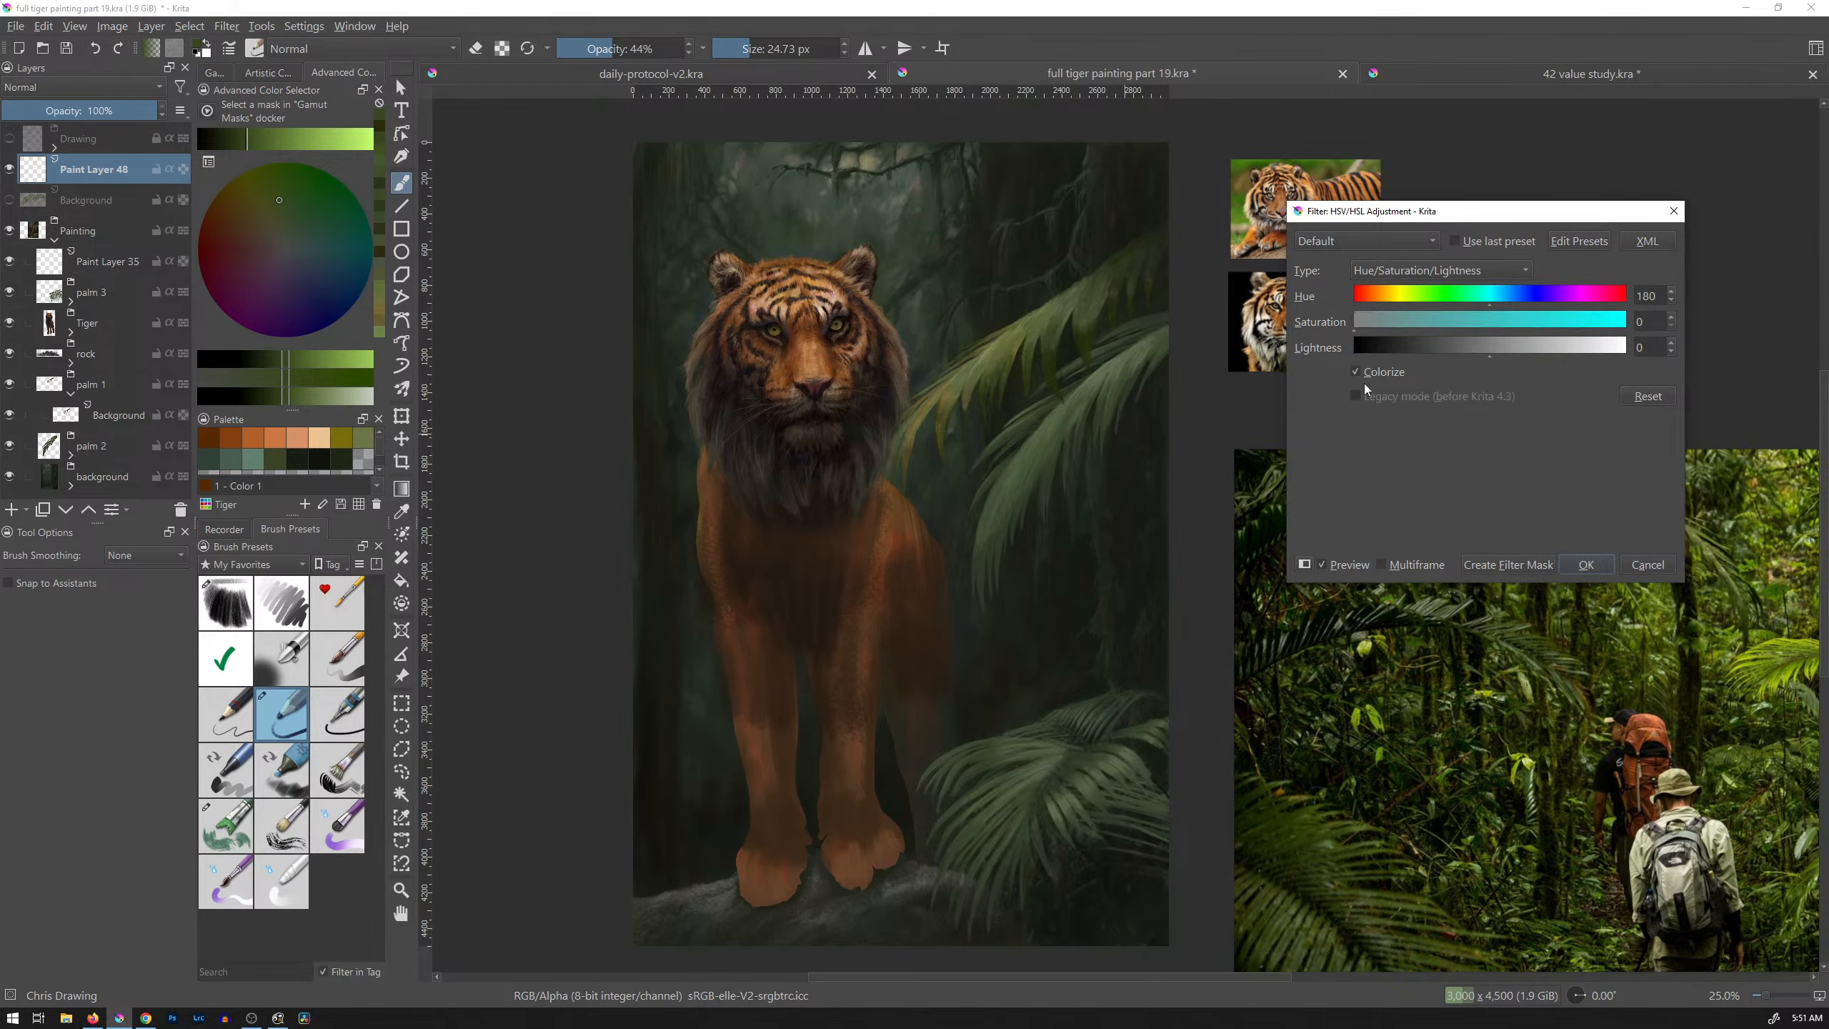
click(1357, 372)
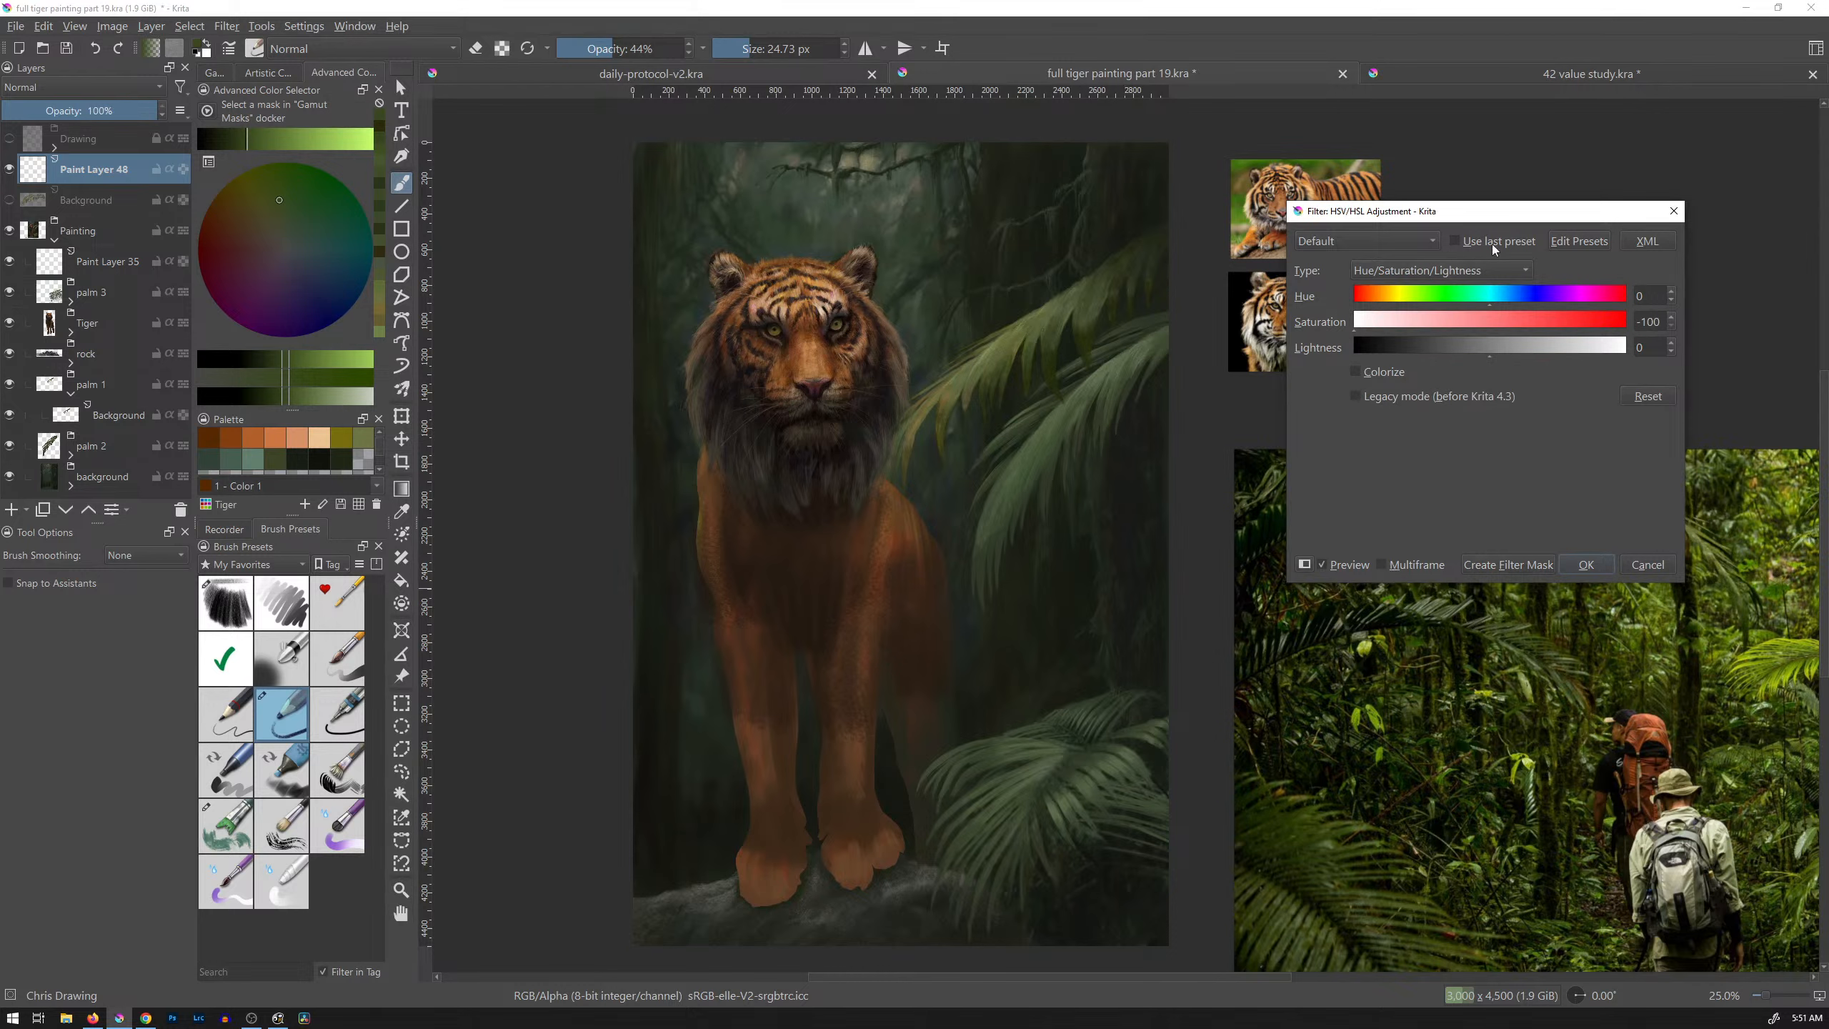
click(1412, 240)
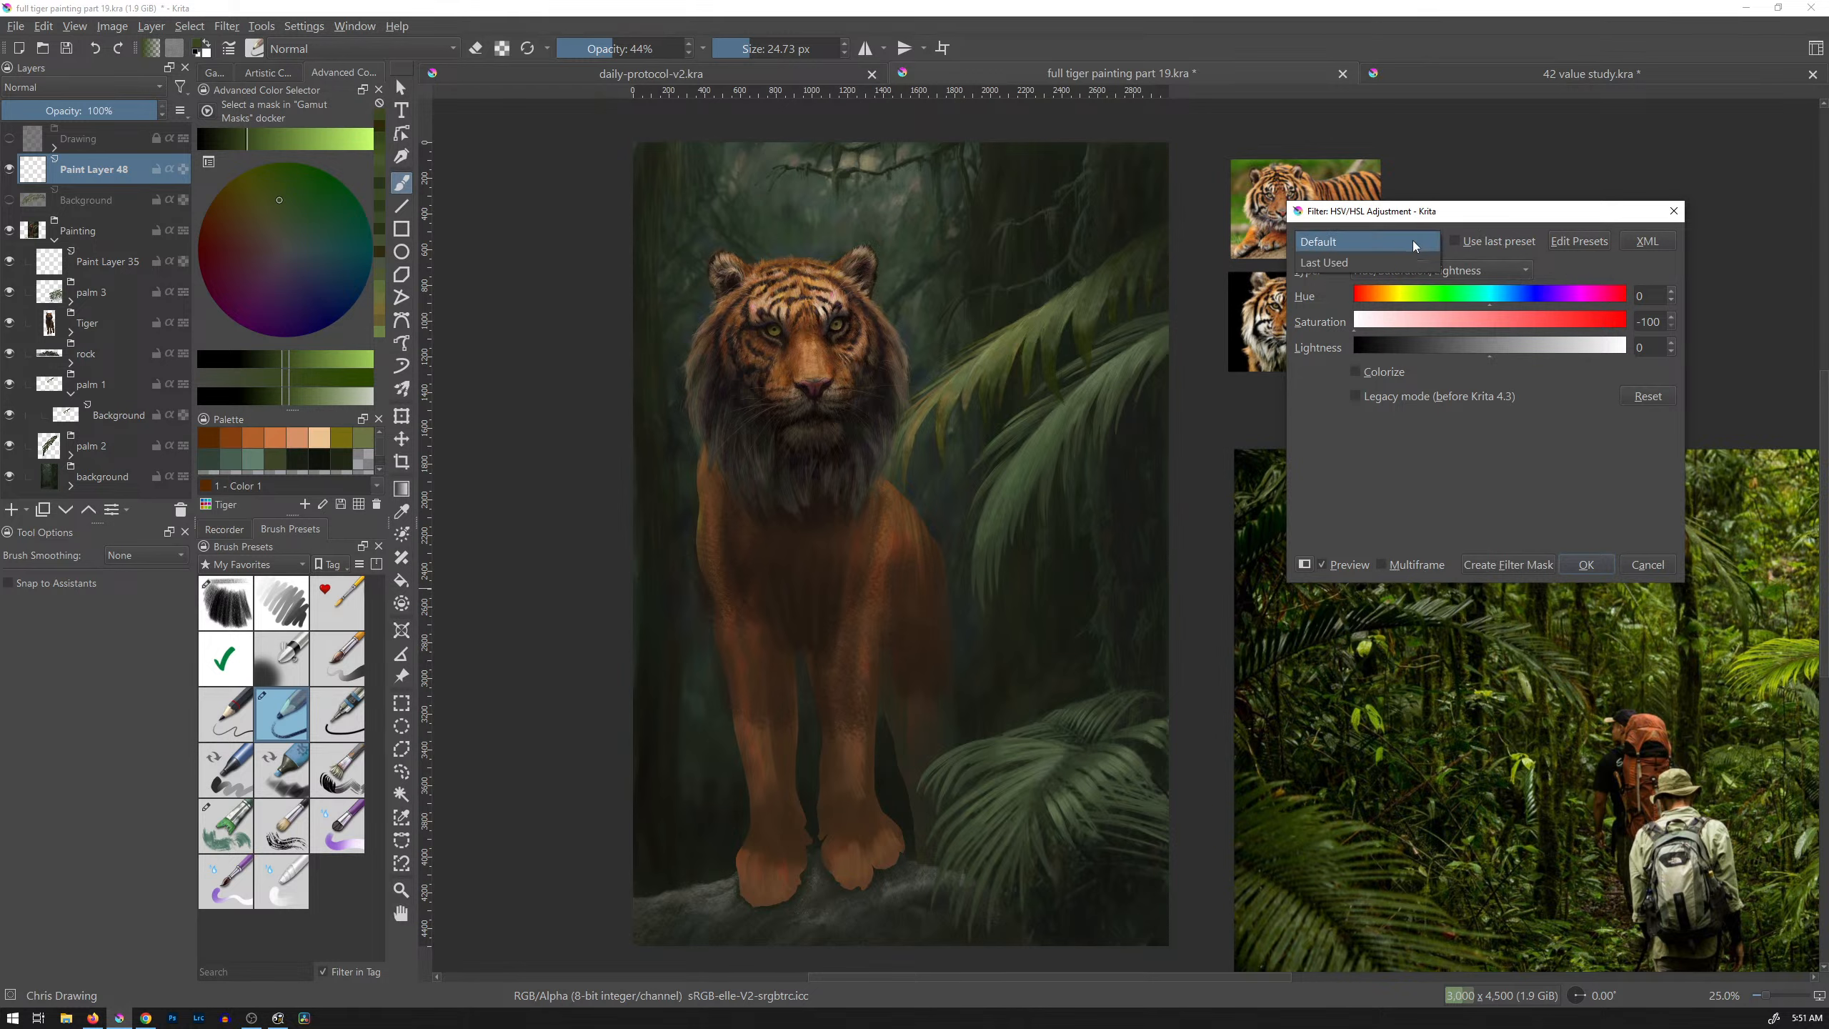
click(1378, 266)
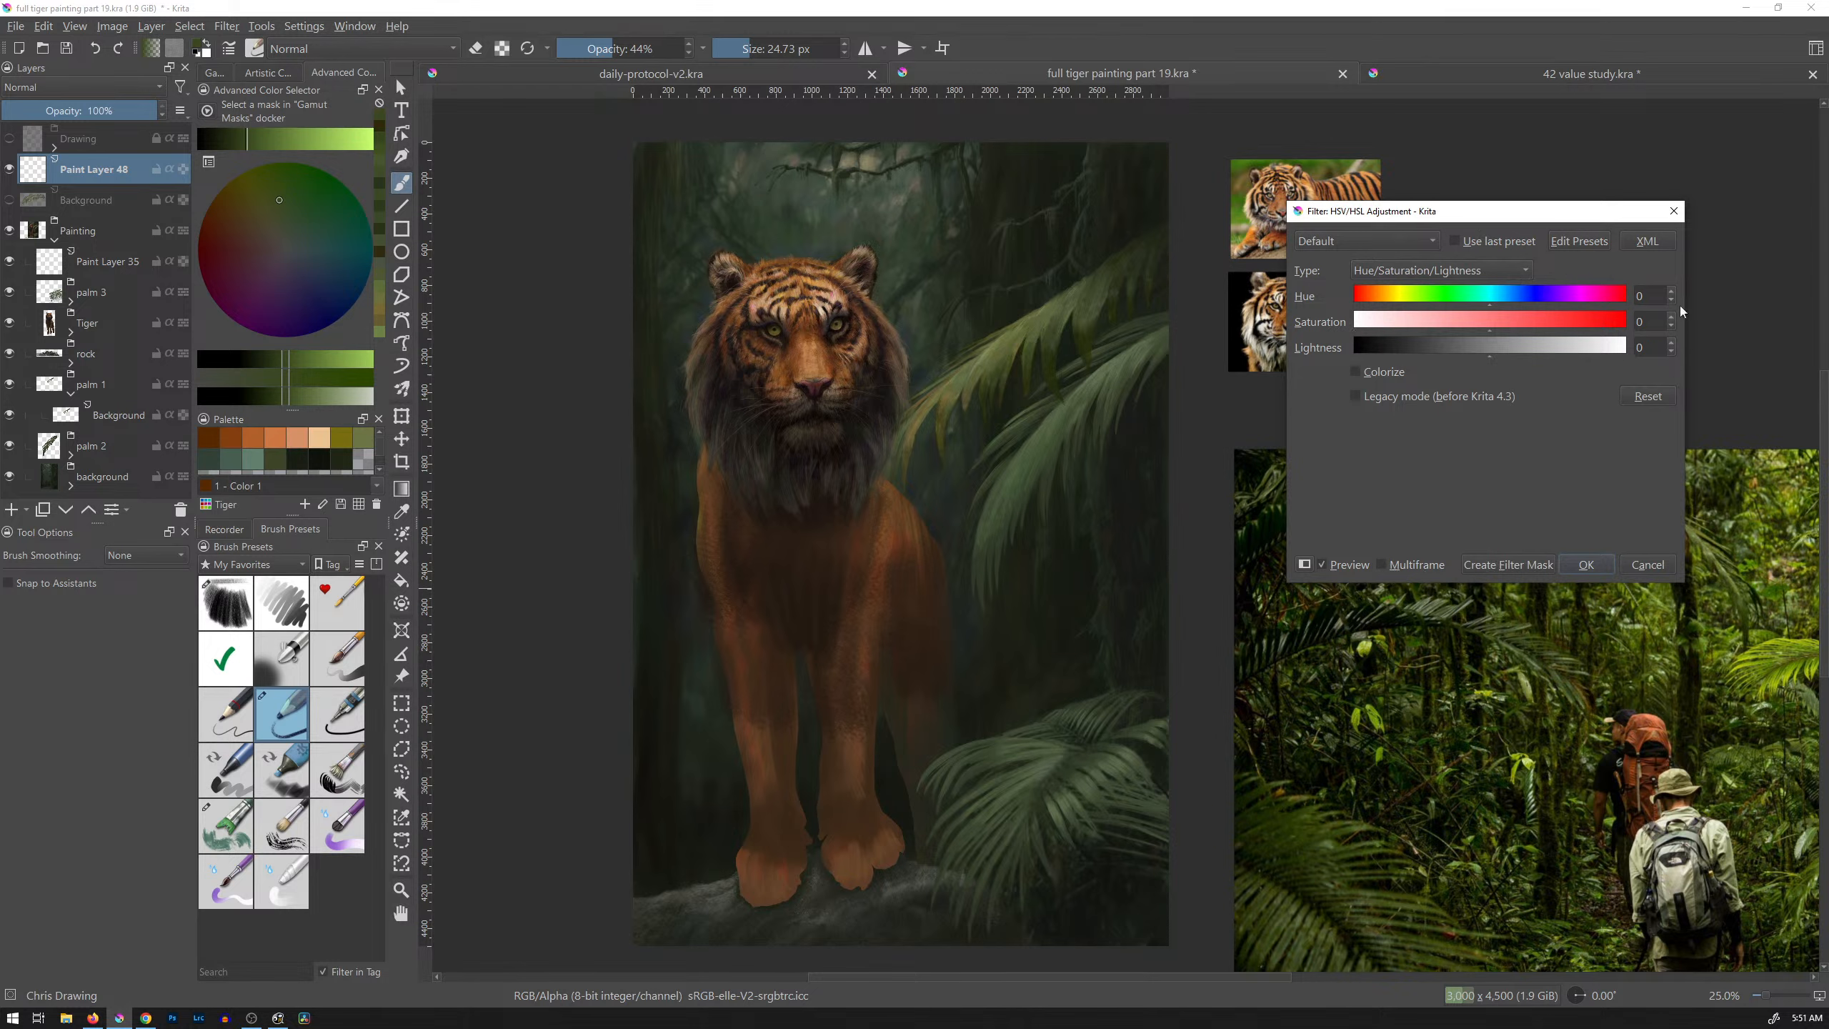
drag(1492, 324, 1352, 334)
click(1357, 397)
click(1648, 565)
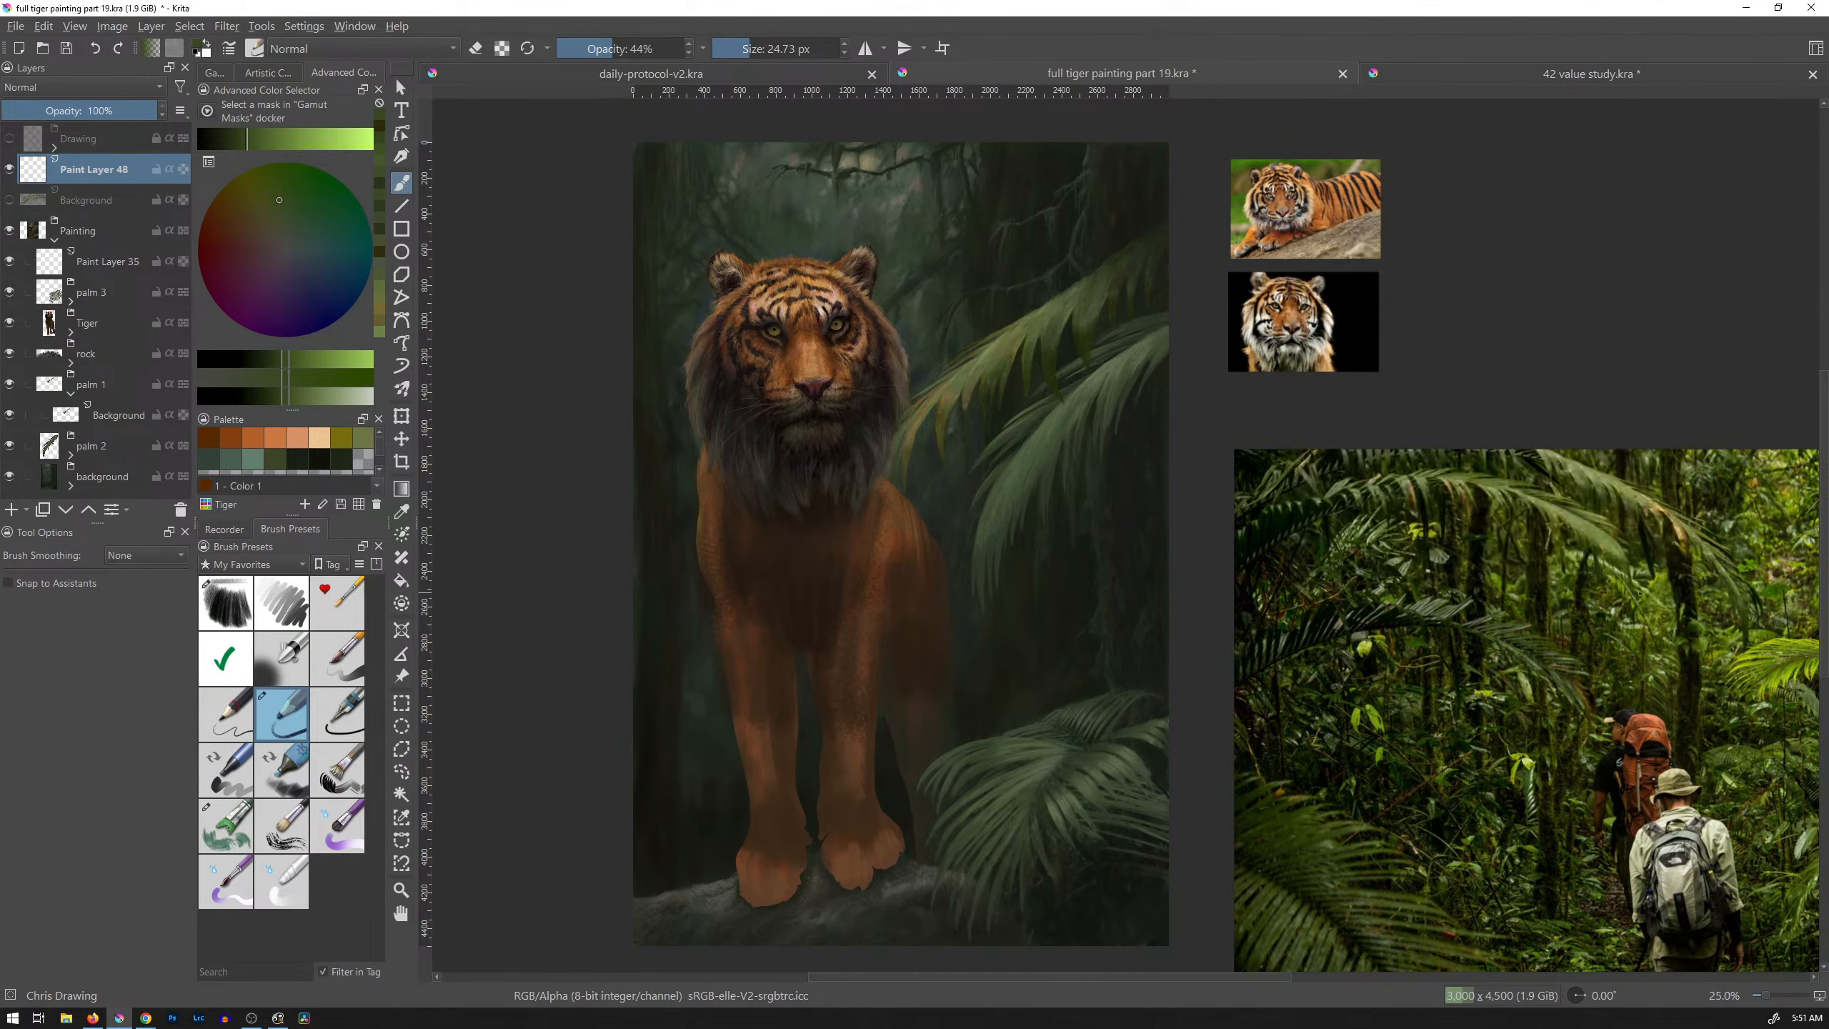
Step: Look through the adjustment filters, then try the Color Dodge blending mode on Paint Layer 48 and restore Normal
click(236, 27)
mouse_move(390, 99)
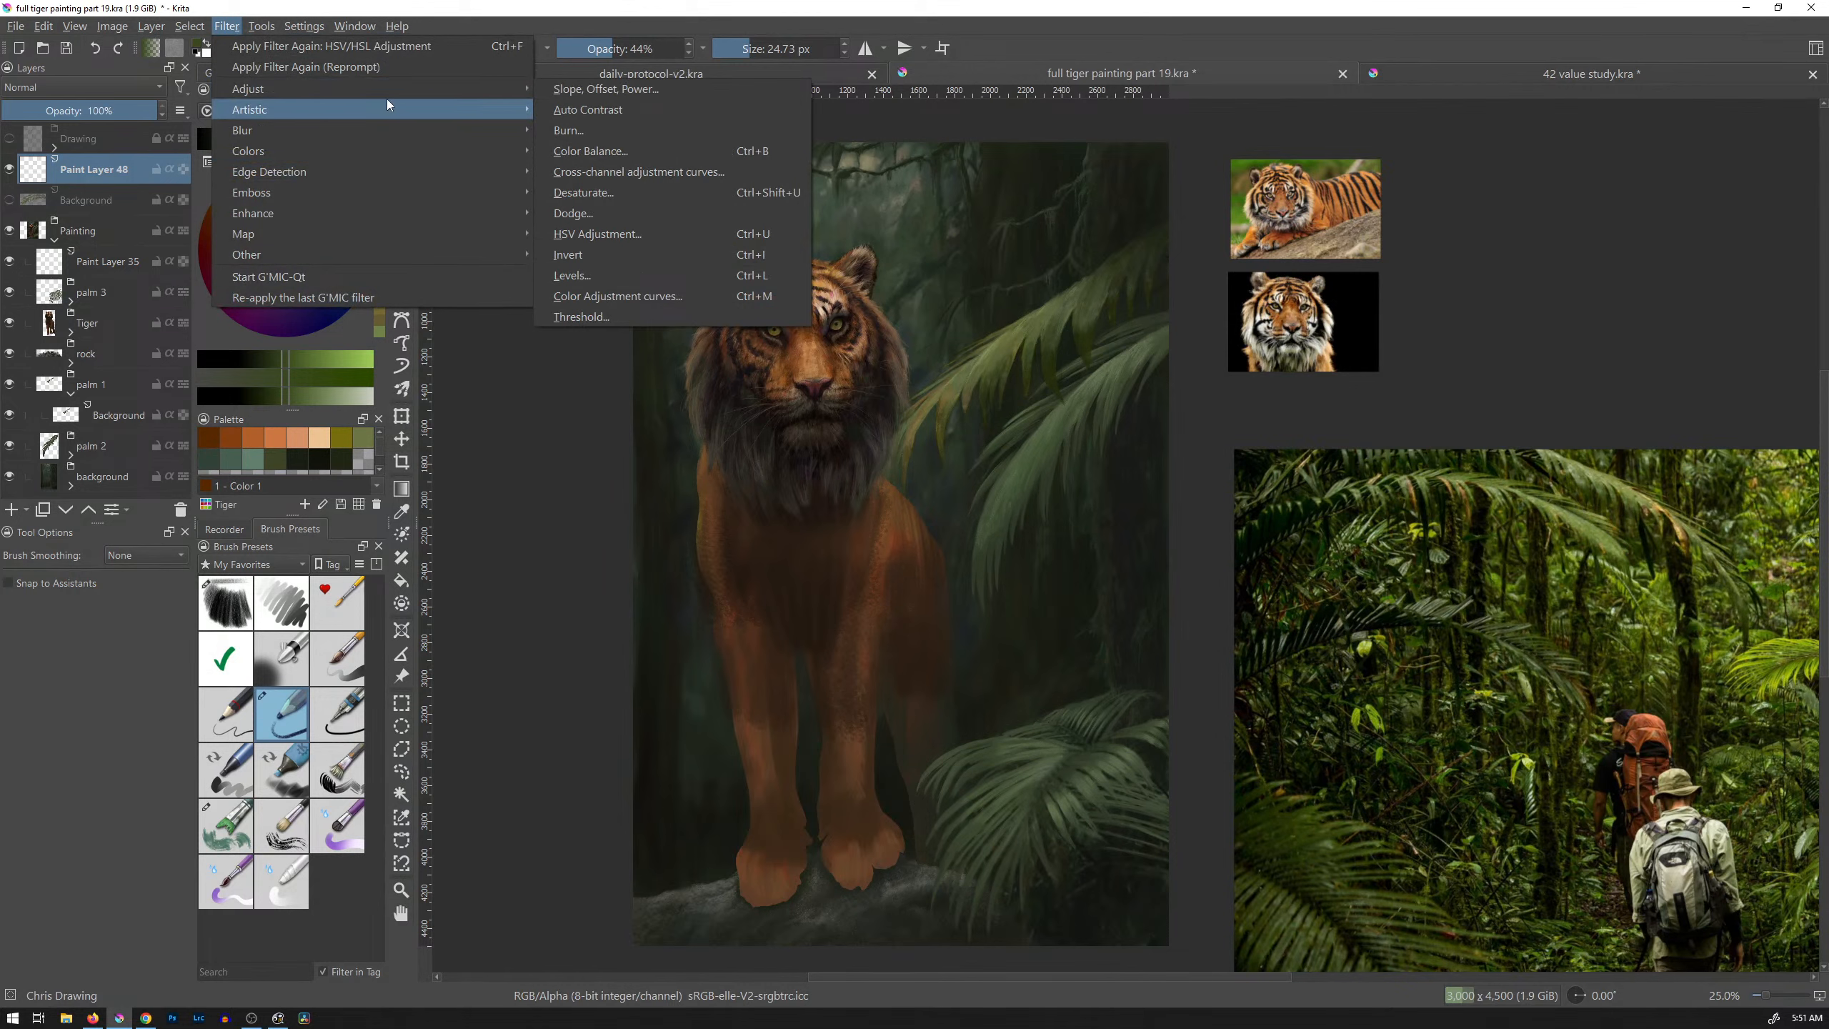
click(122, 92)
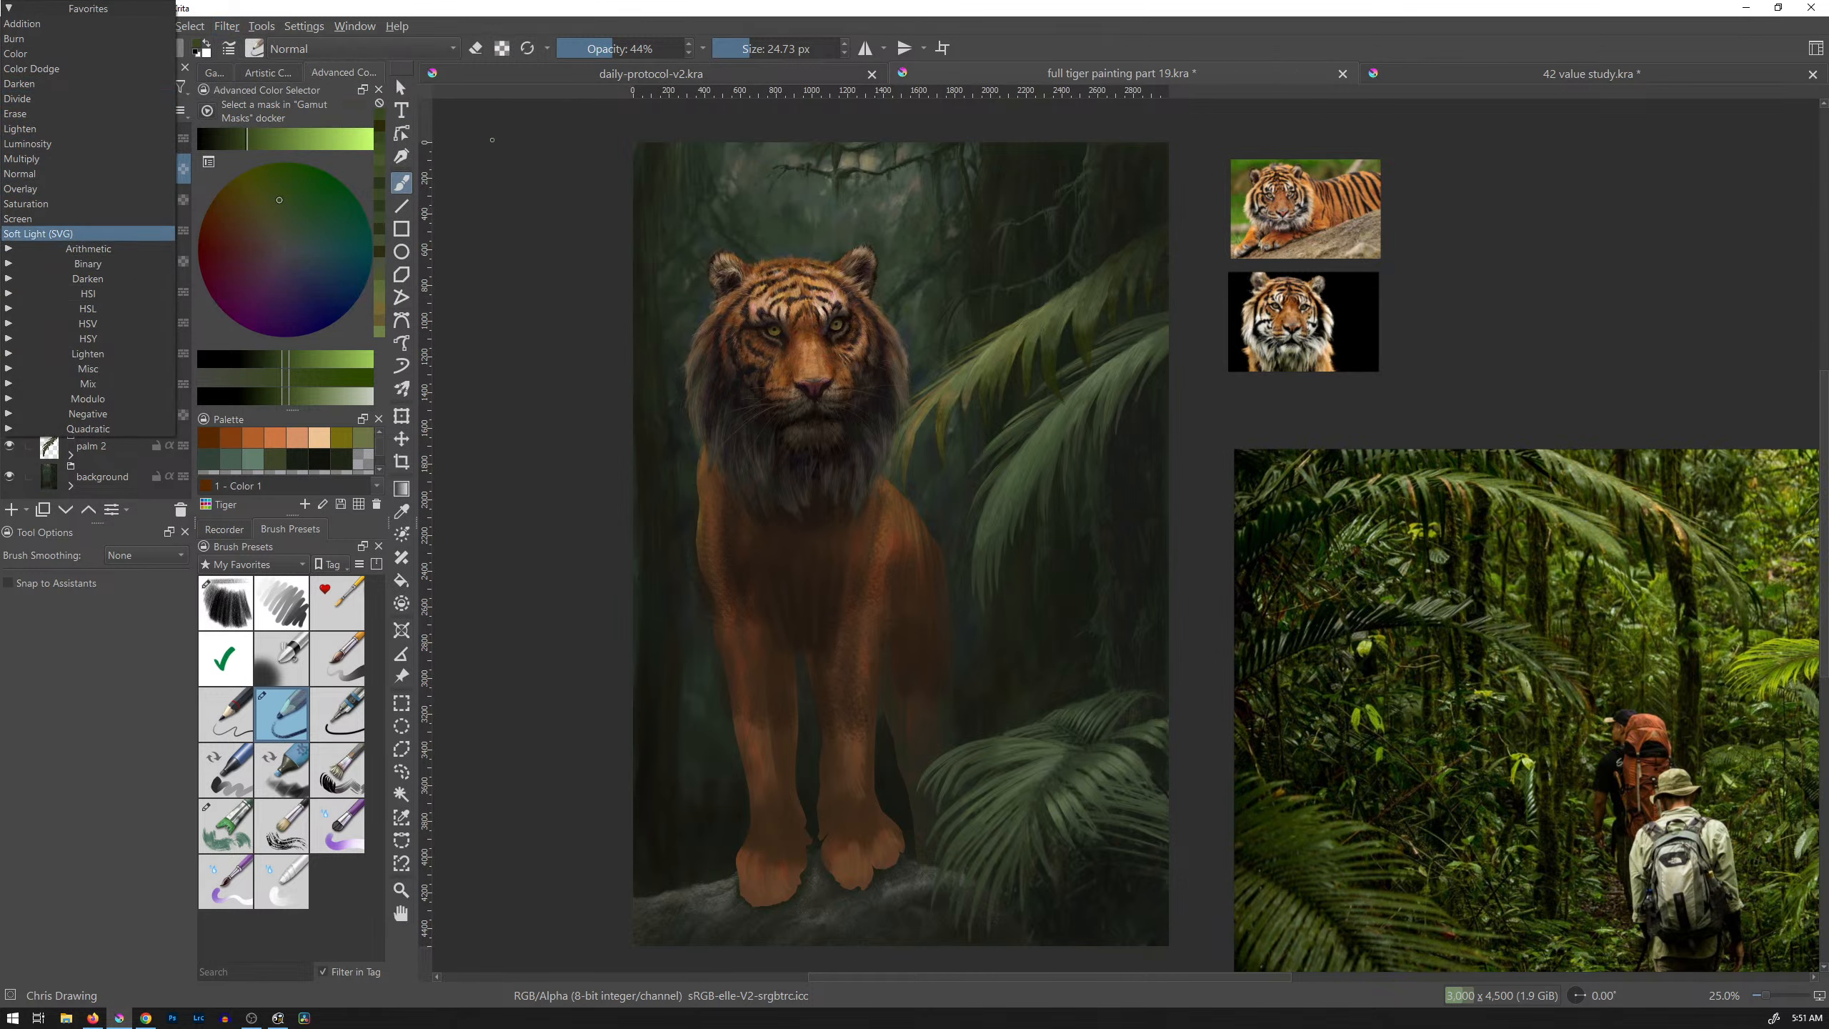
click(497, 199)
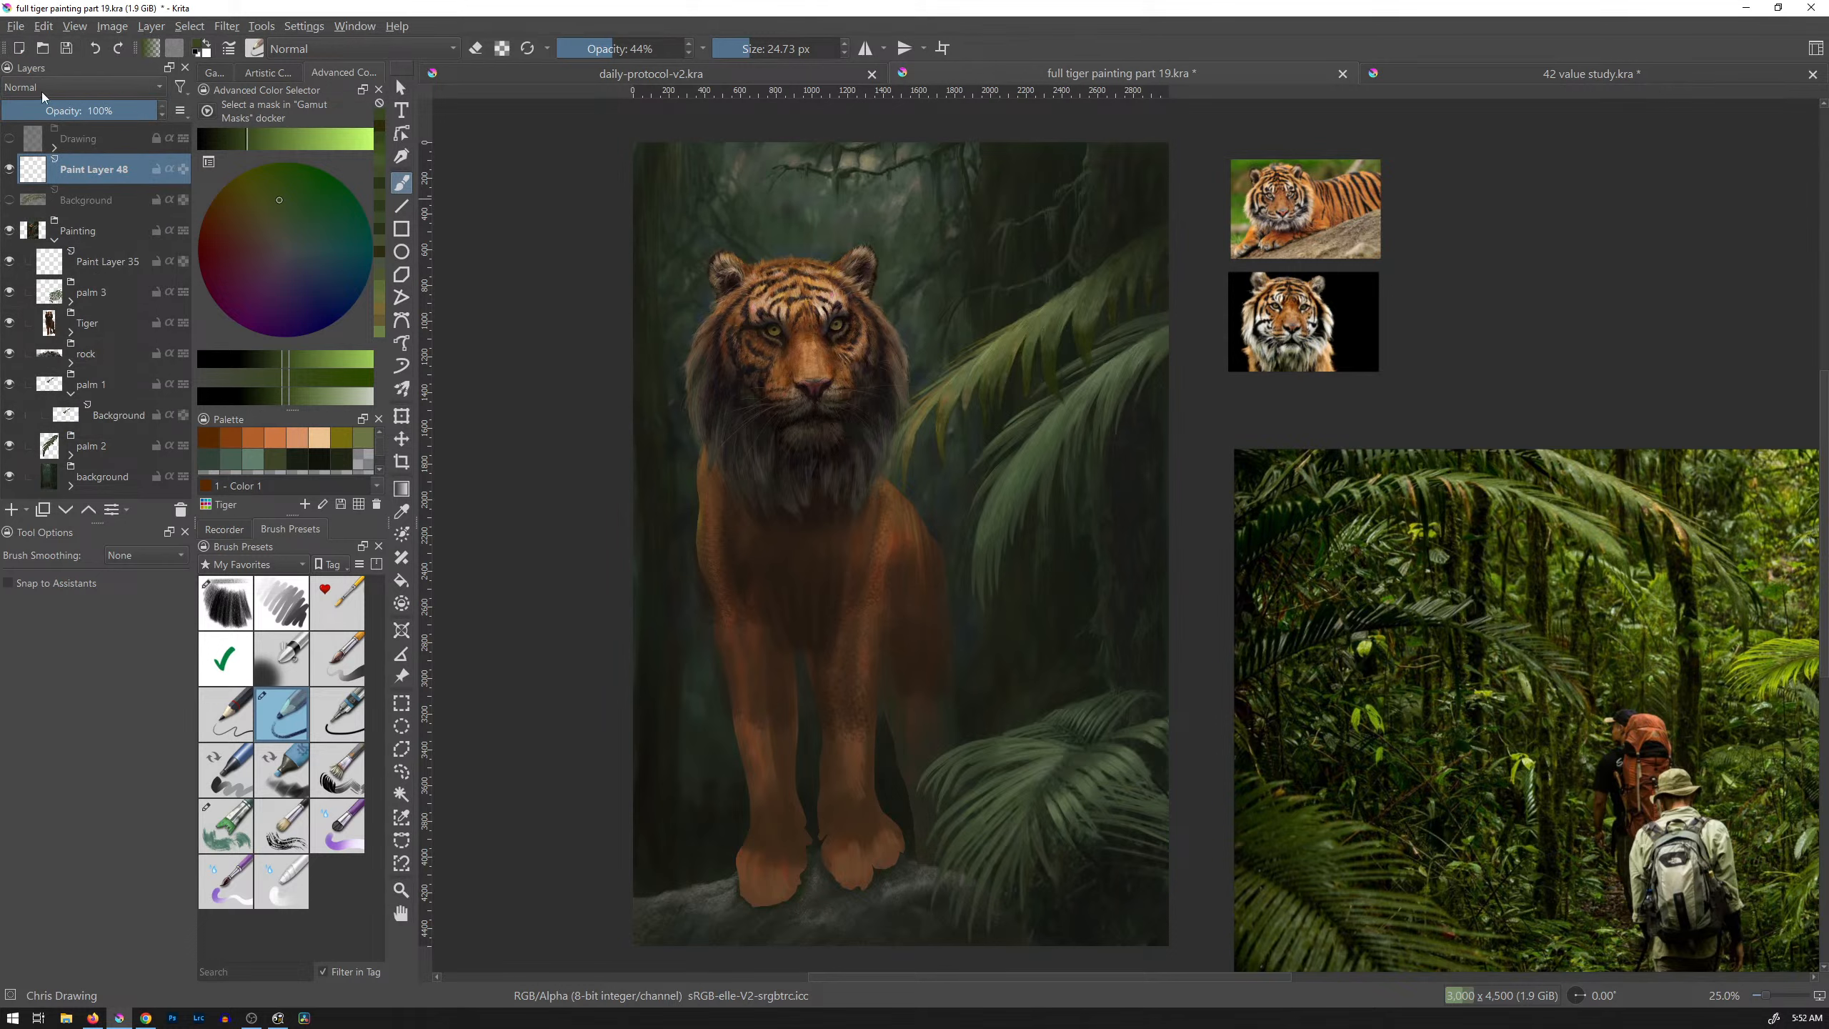
click(126, 82)
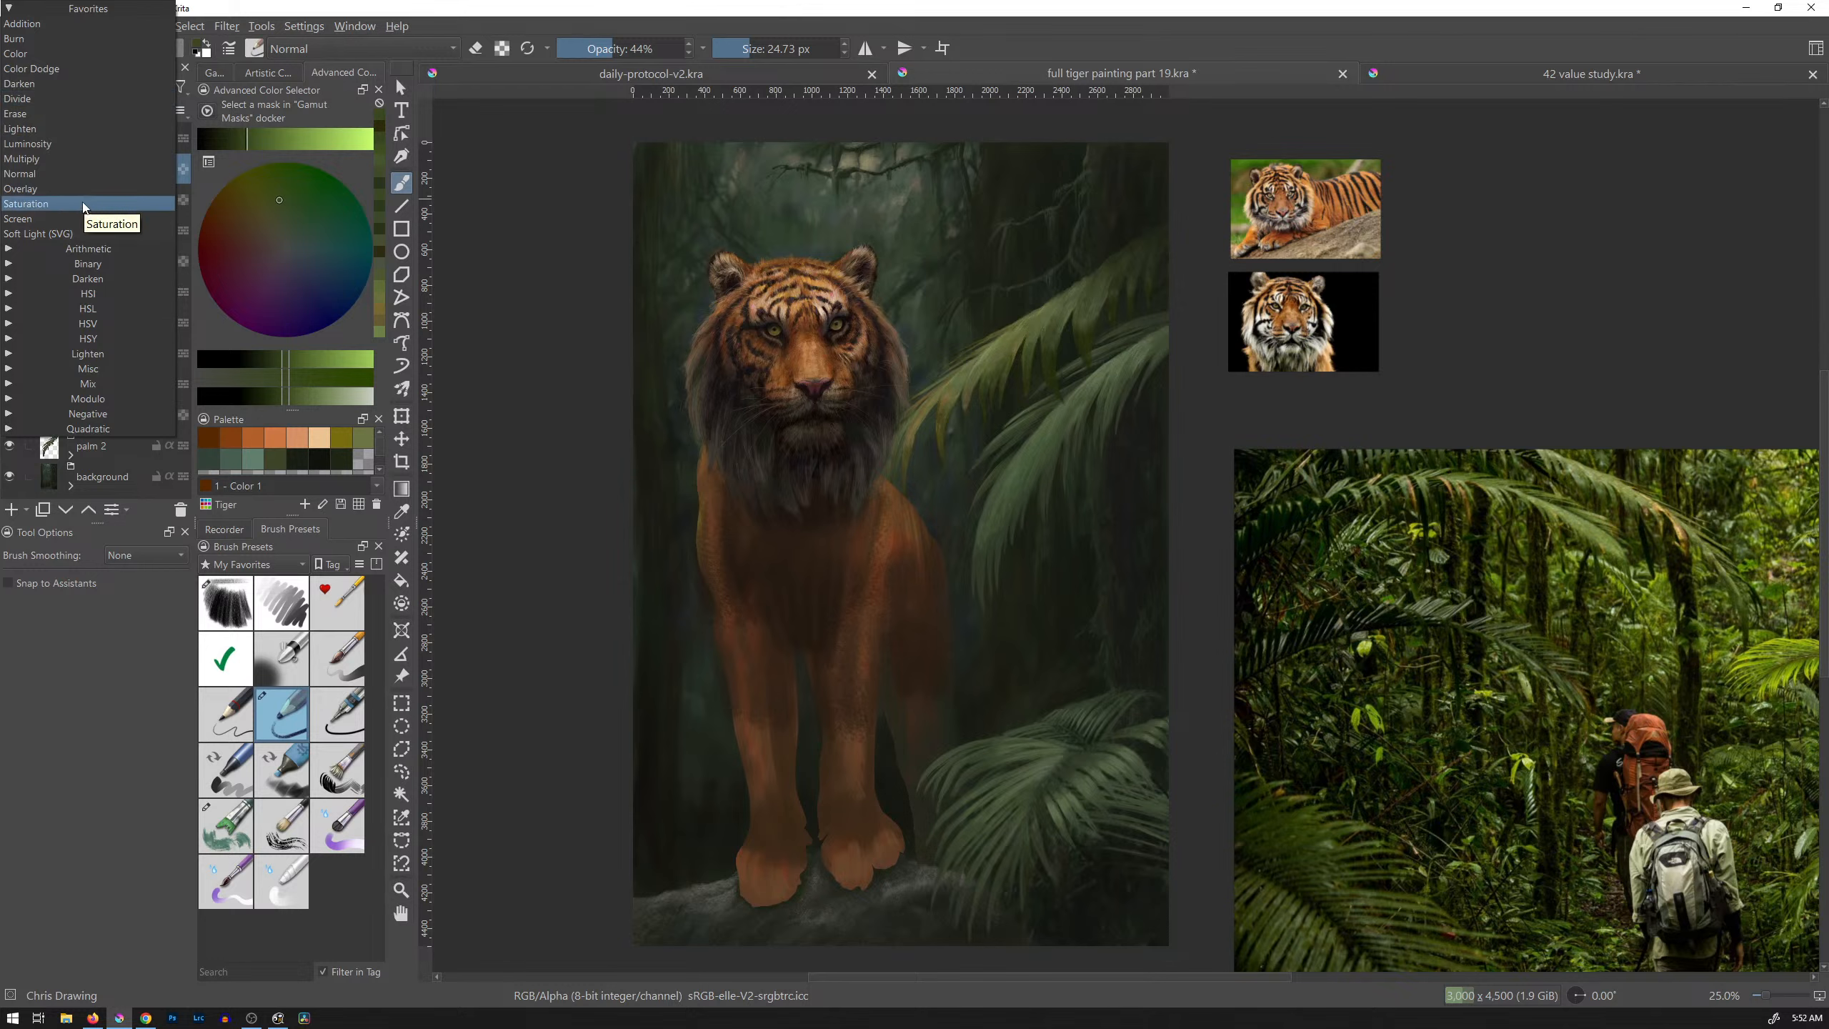
click(89, 70)
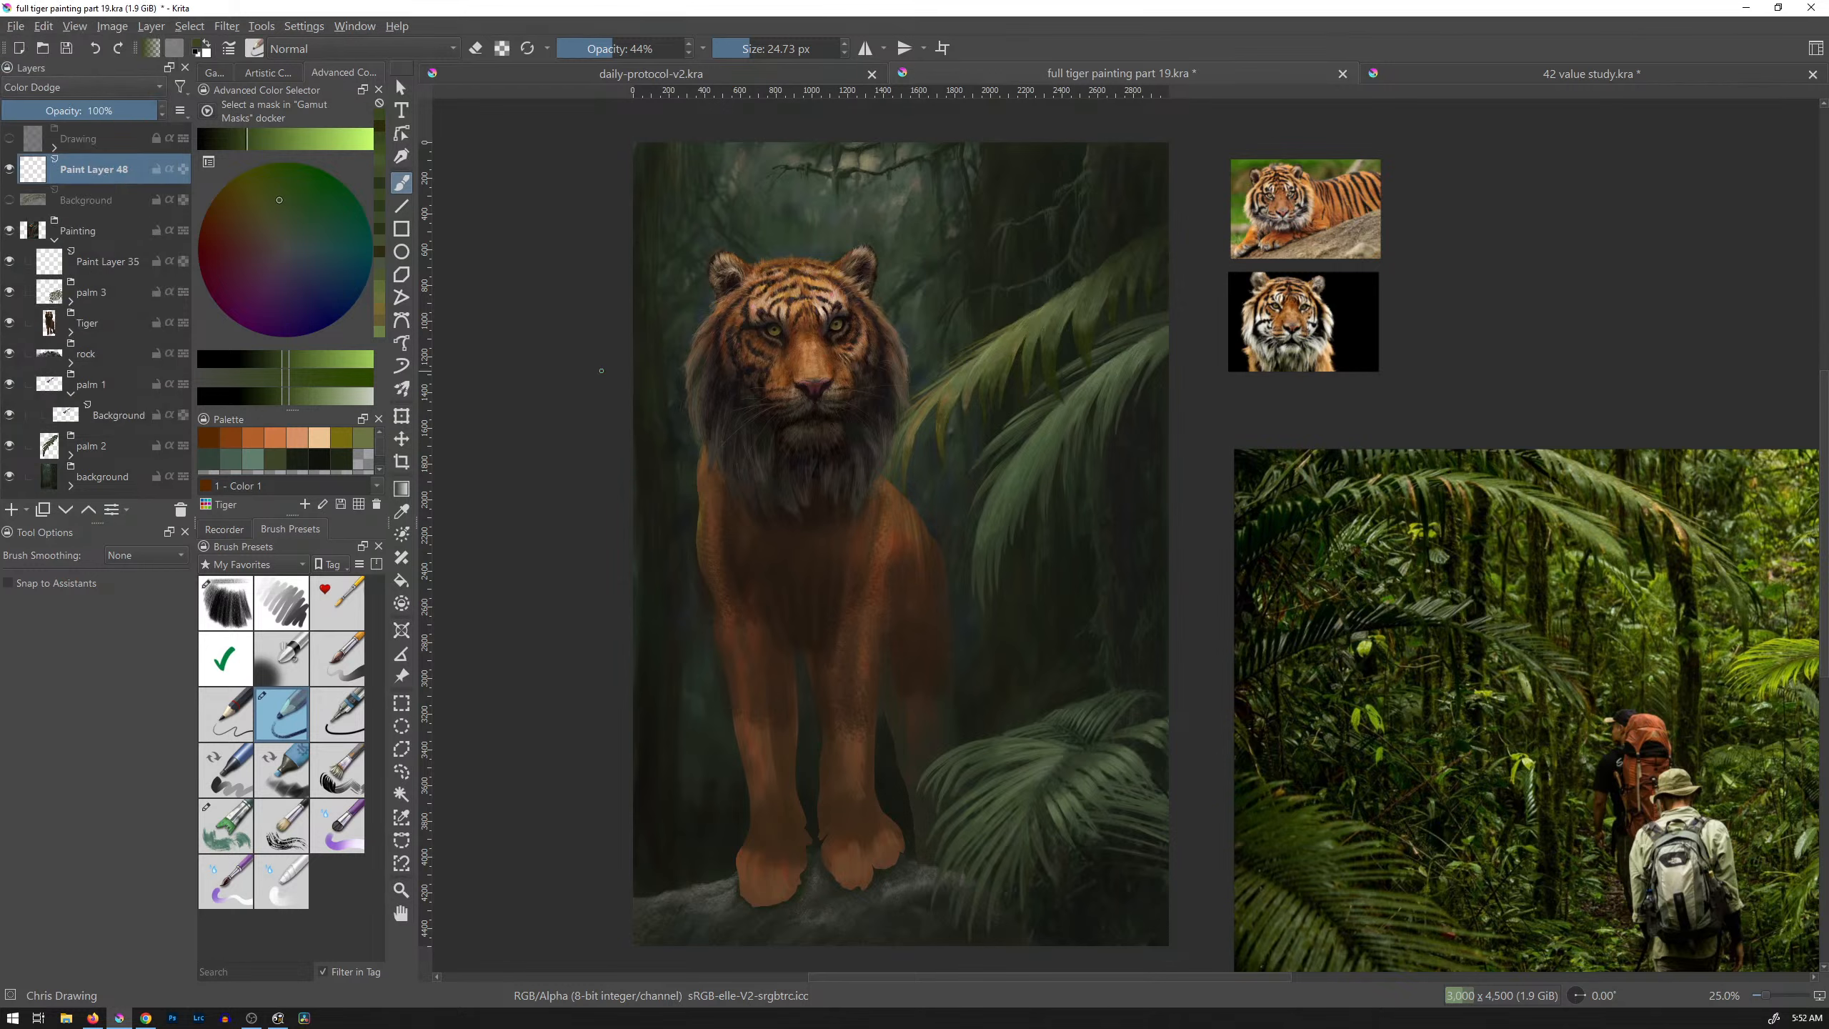
click(113, 91)
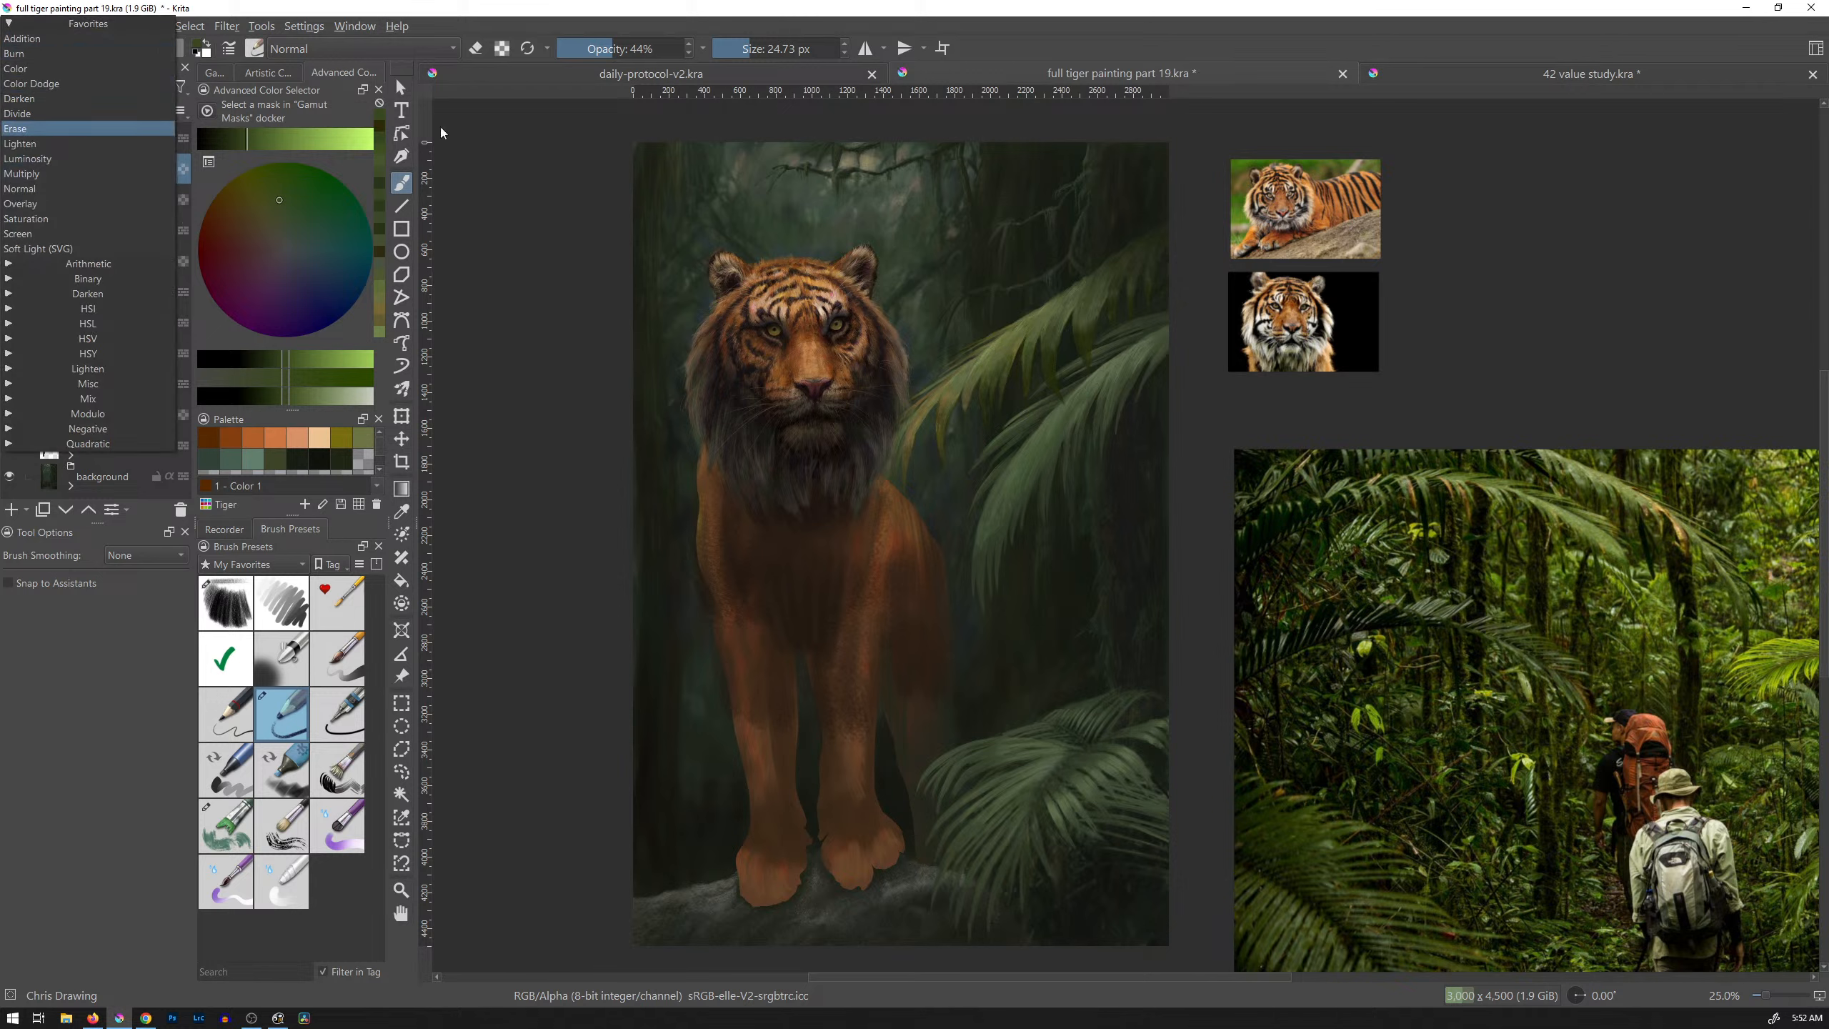
click(34, 190)
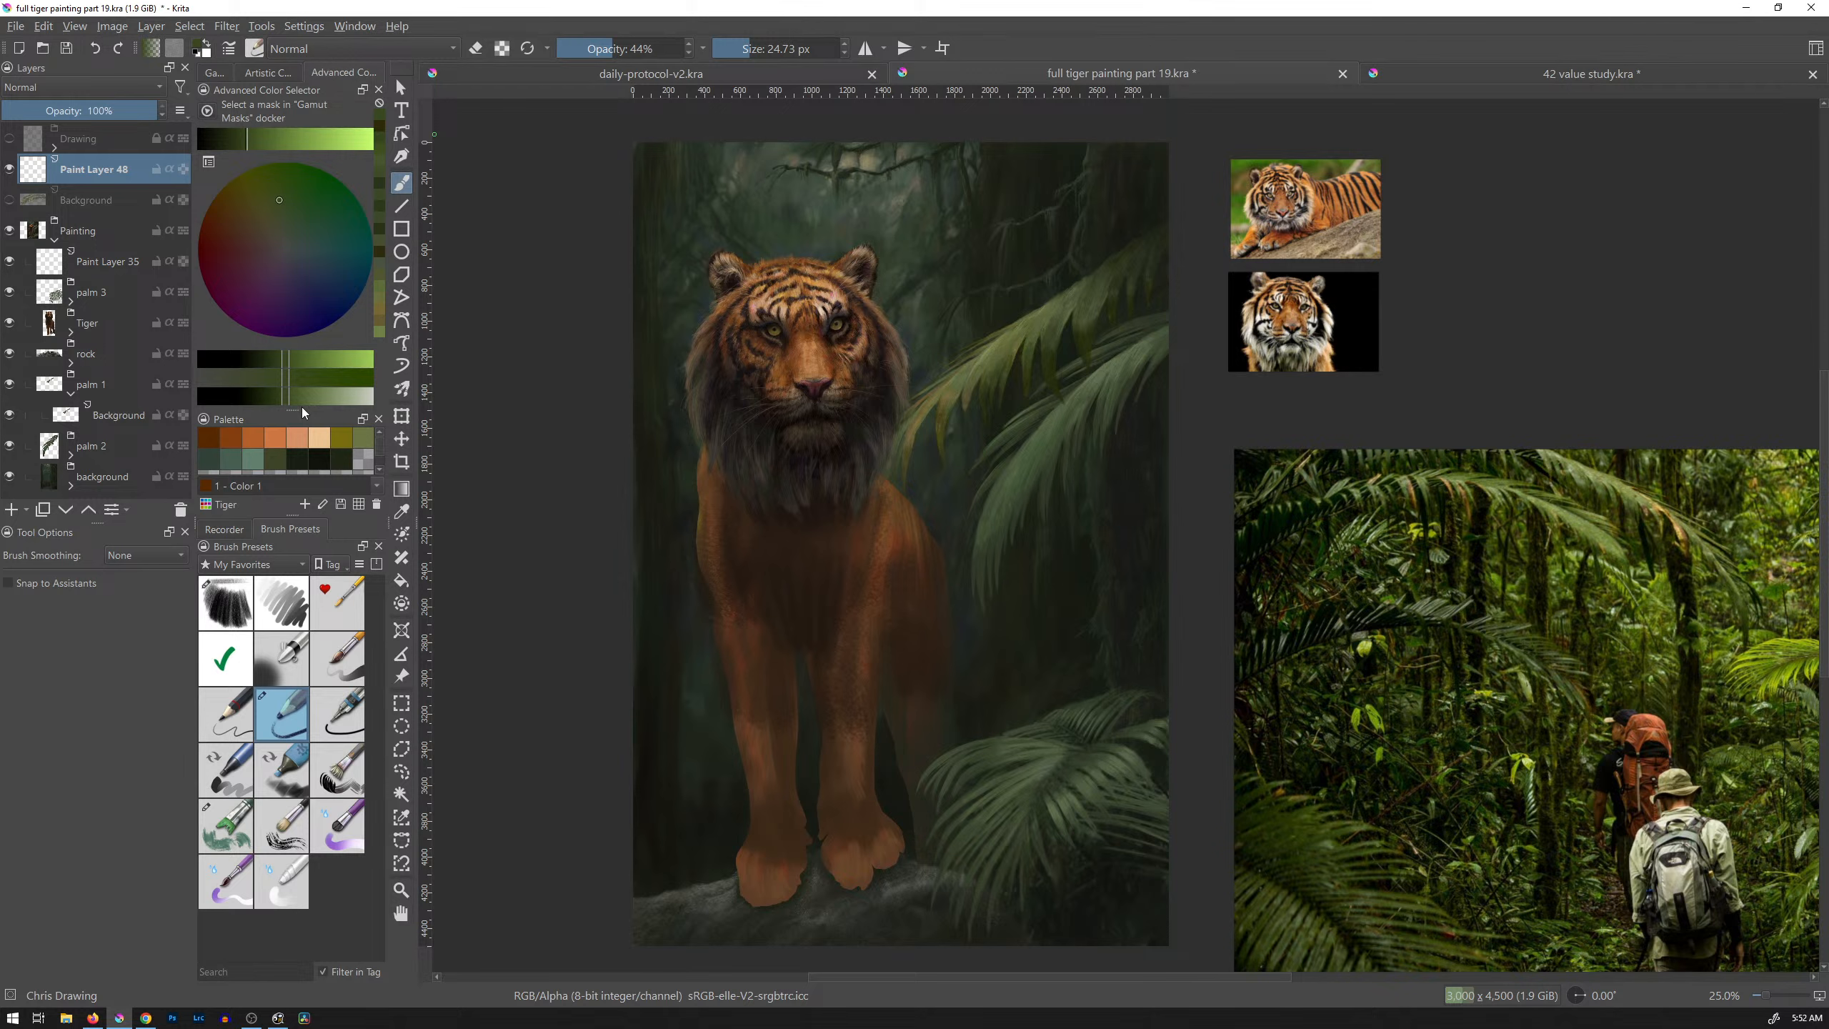
Step: Return to 42 value study.kra to compare the grayscale painting with the value sketch
click(1510, 75)
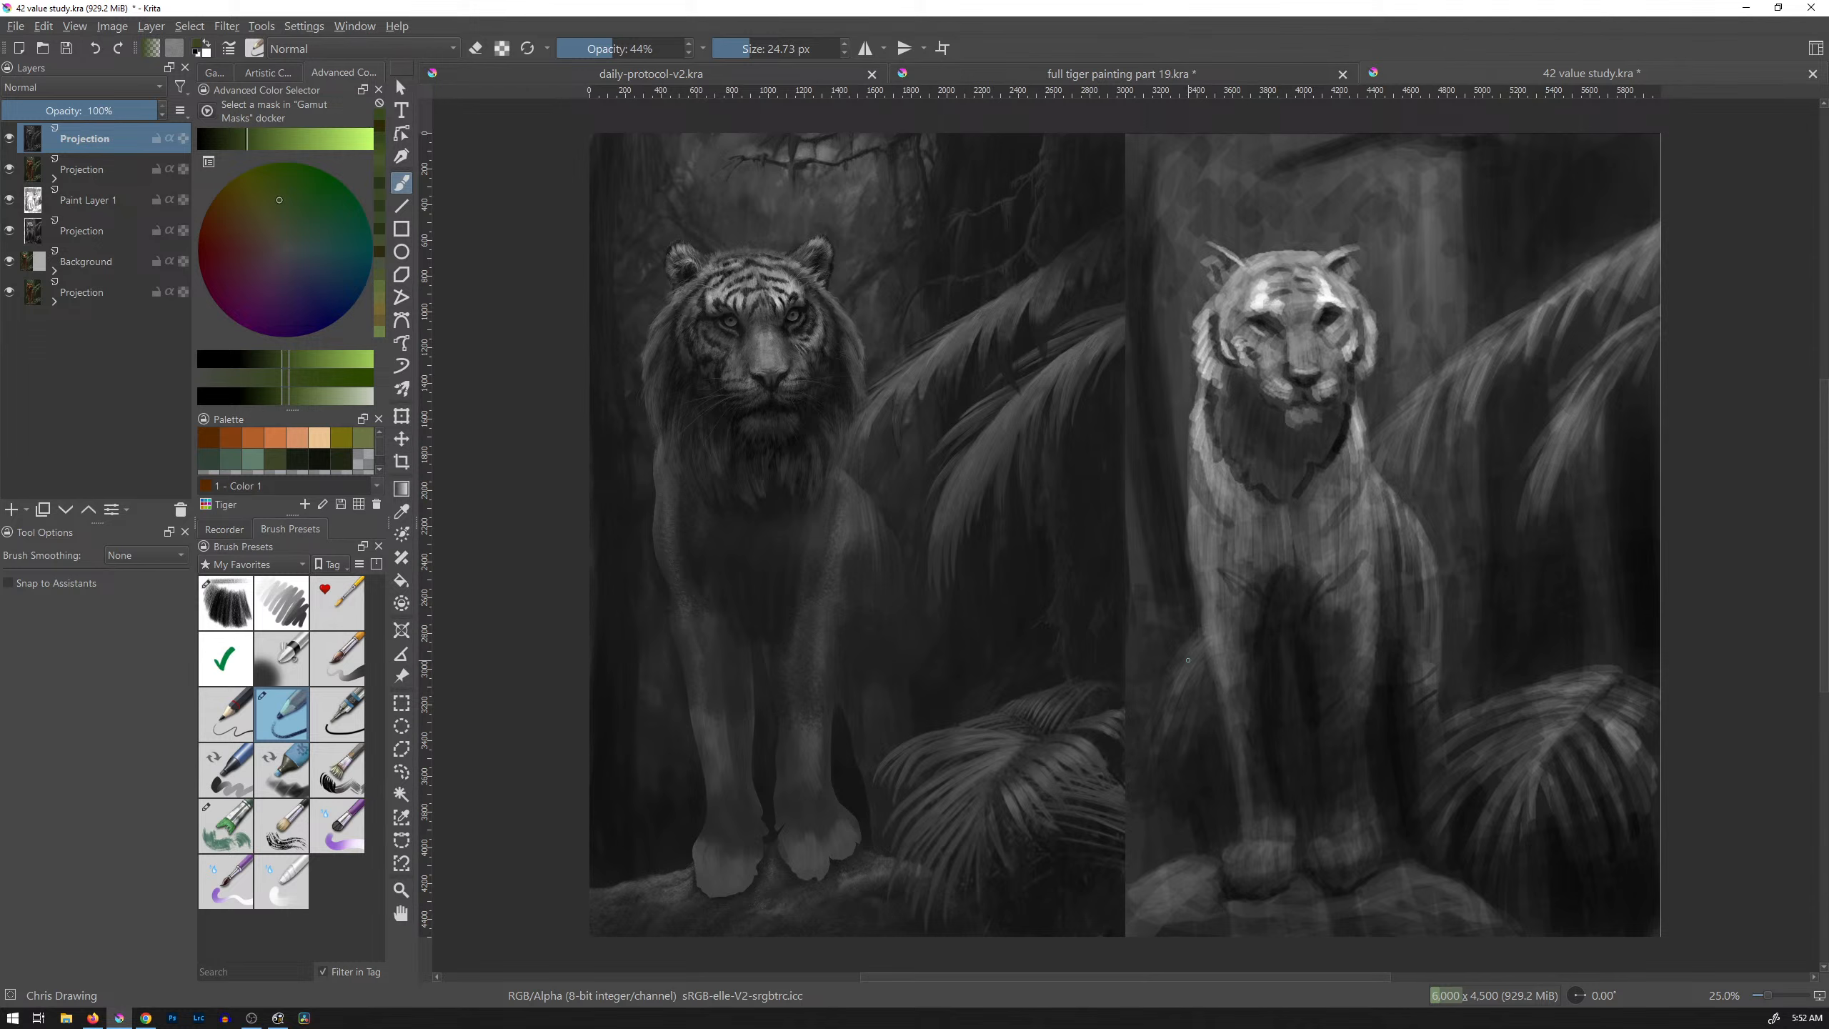
Step: Add a paint layer on top in 42 value study.kra and try circling the value-sketch tiger's head in dark olive
key(Insert)
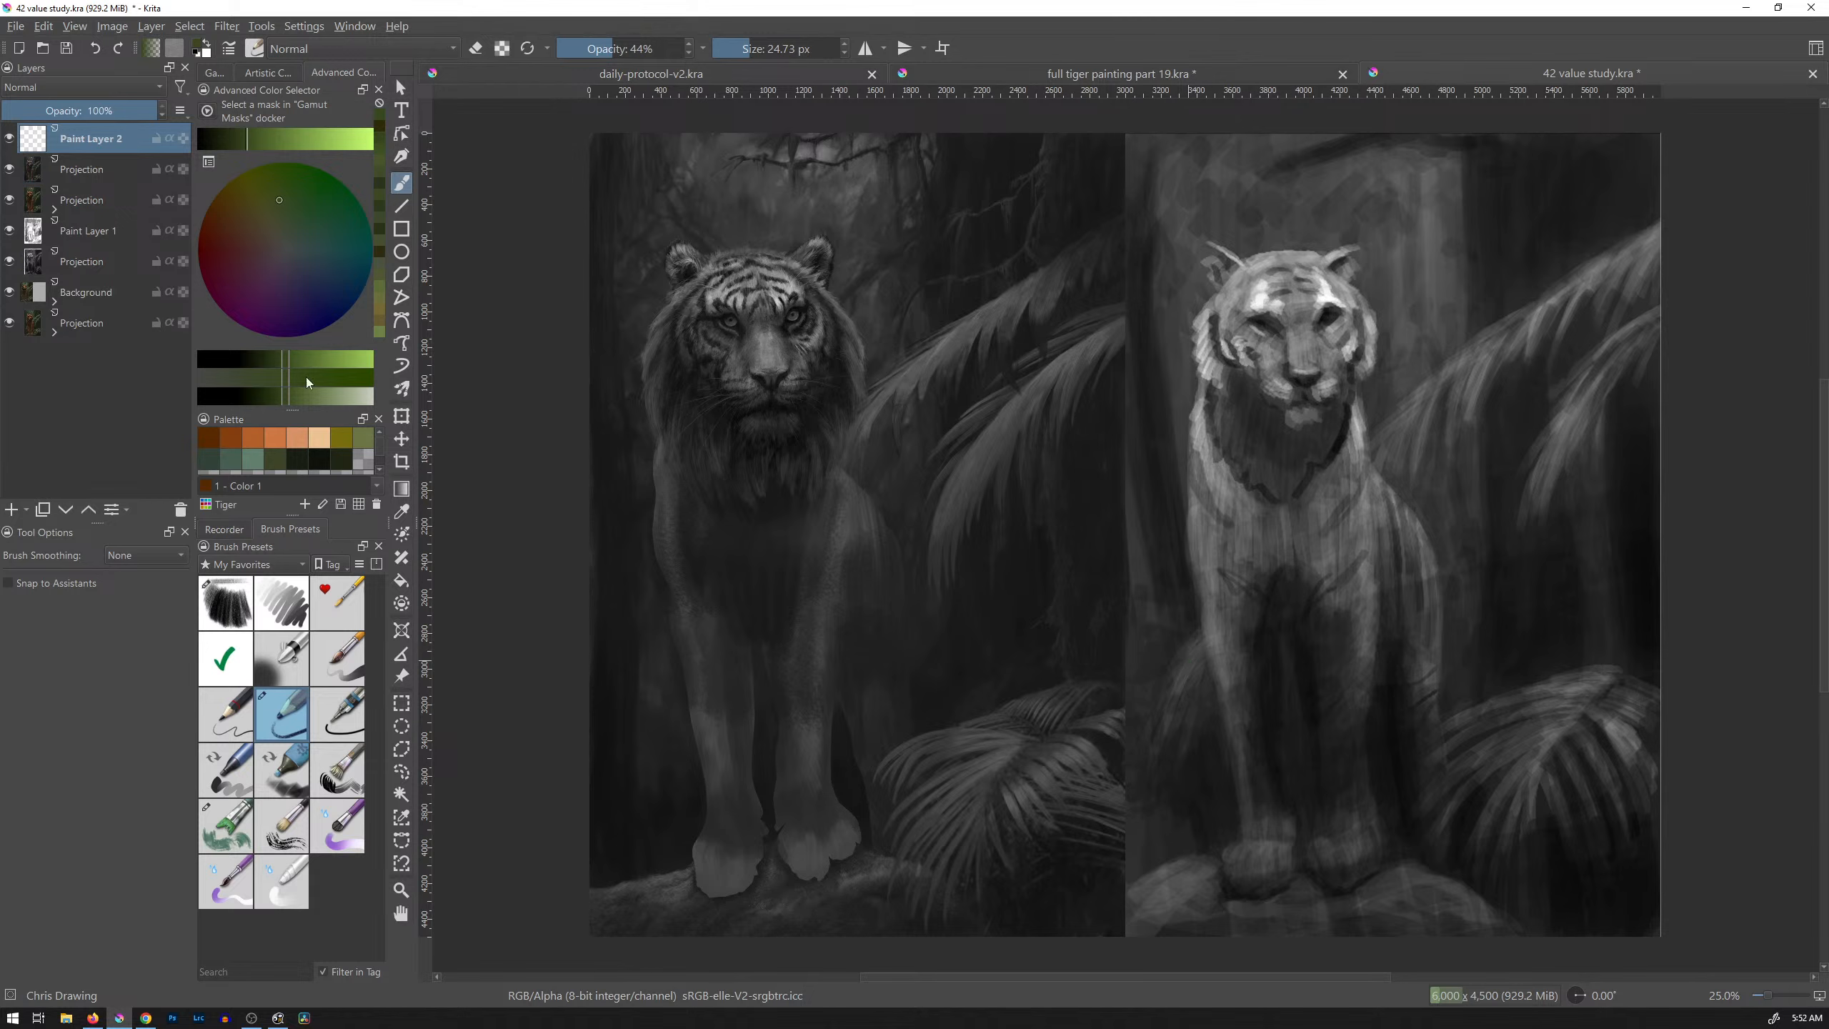
mouse_move(286, 200)
mouse_down()
mouse_move(315, 190)
mouse_move(255, 186)
mouse_up()
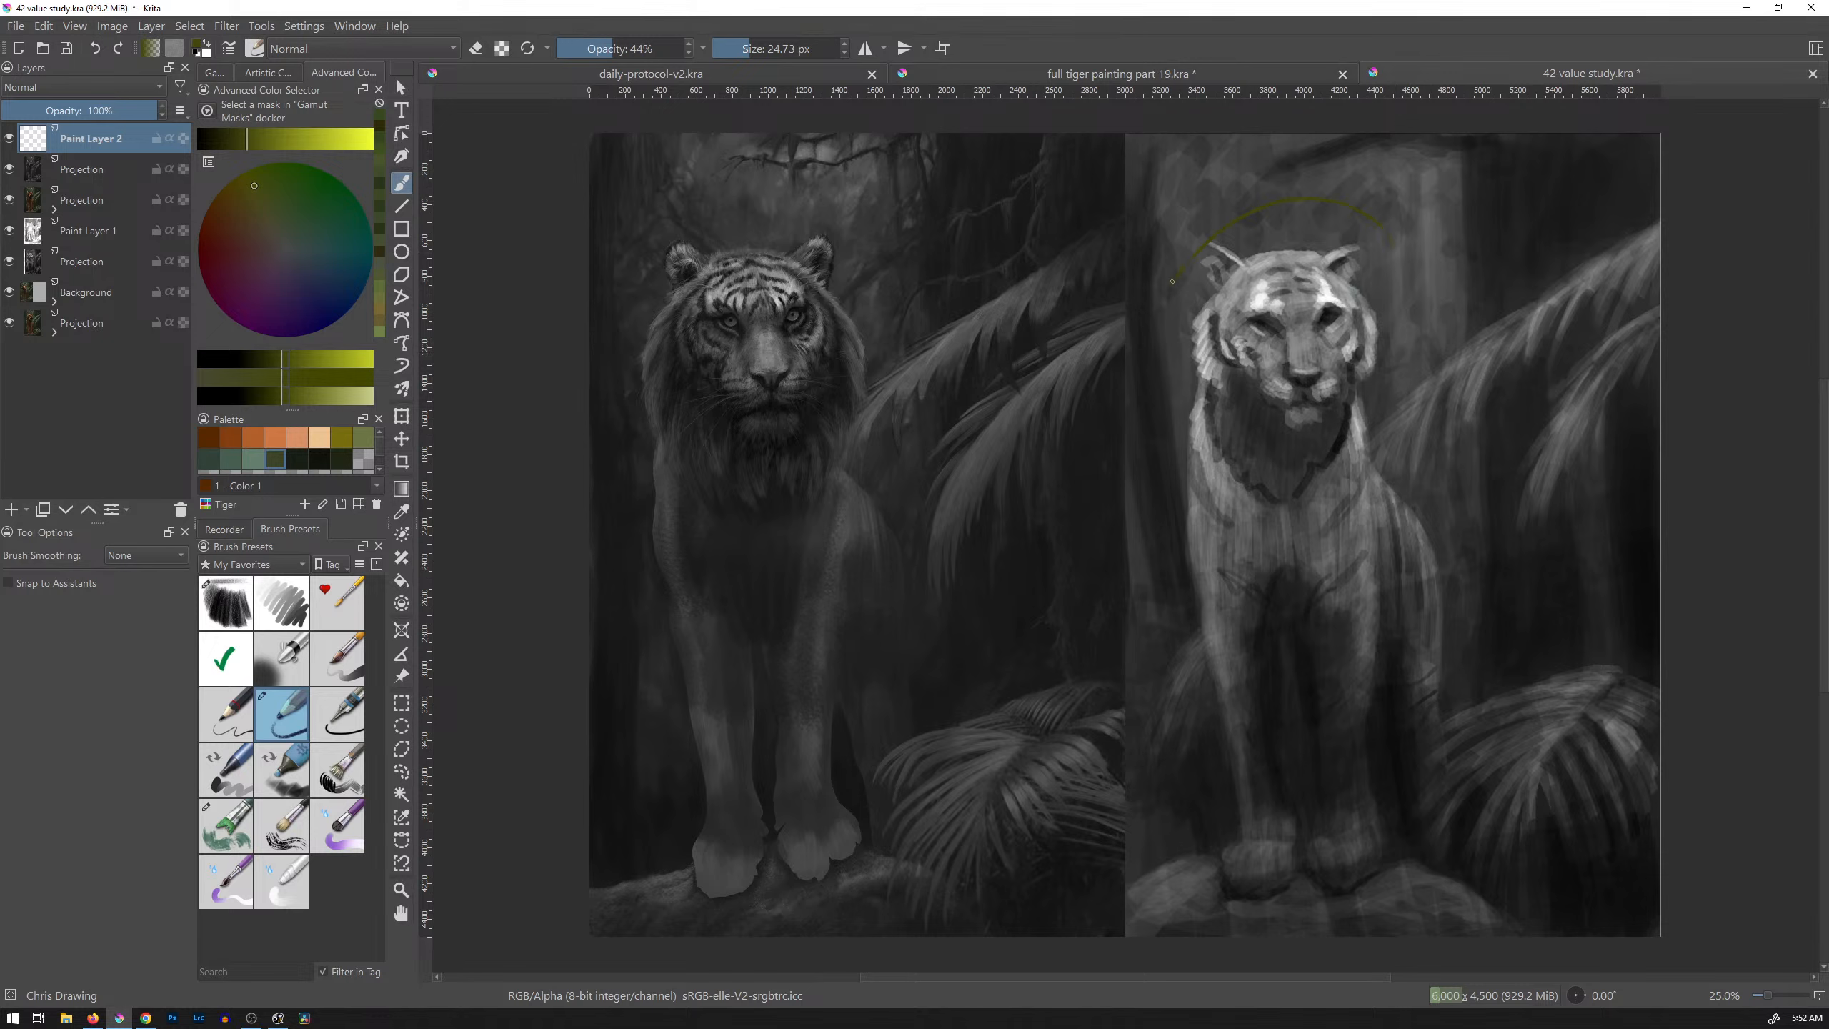
mouse_move(1172, 280)
mouse_down()
mouse_move(1433, 310)
mouse_move(1424, 347)
mouse_up()
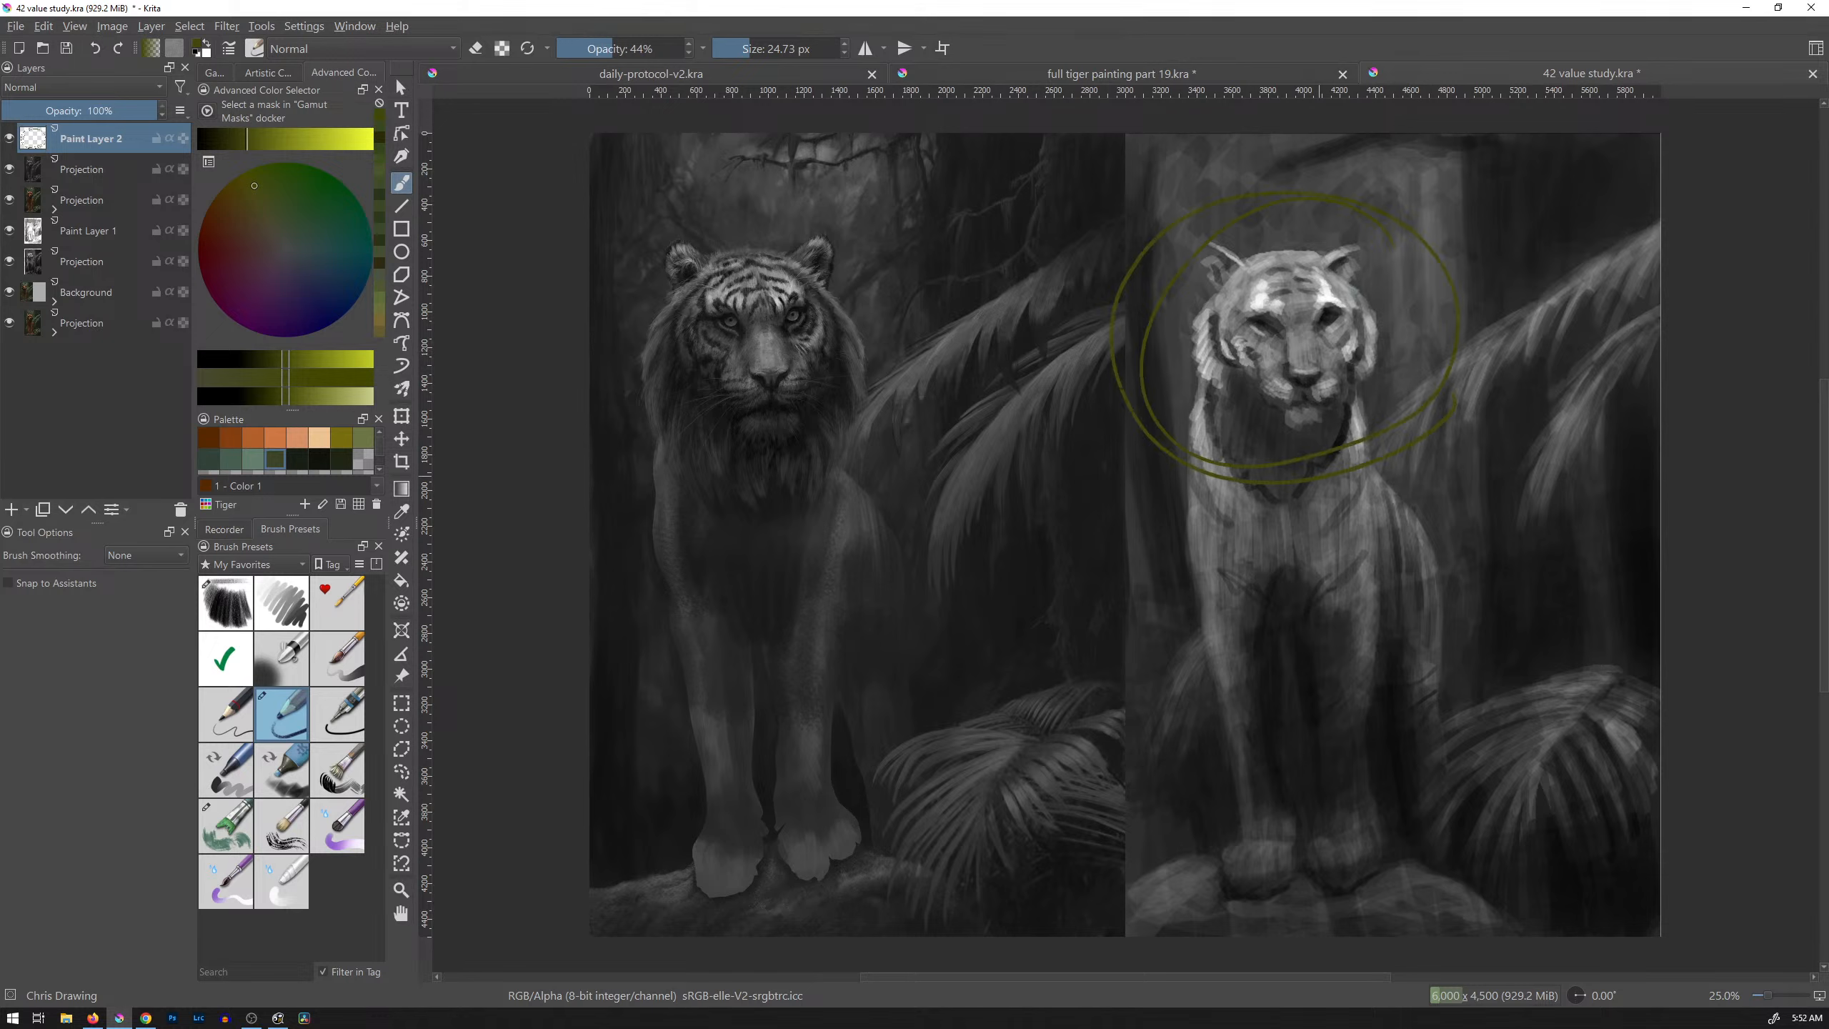
key(ctrl+z)
Step: Try marking the value-sketch tiger's head and the palm frond beside it with bright yellow ellipses, and remove the marks
key(l)
key(l)
key(l)
key(l)
key(l)
mouse_move(1371, 248)
mouse_down()
mouse_move(1222, 450)
mouse_move(1305, 482)
mouse_up()
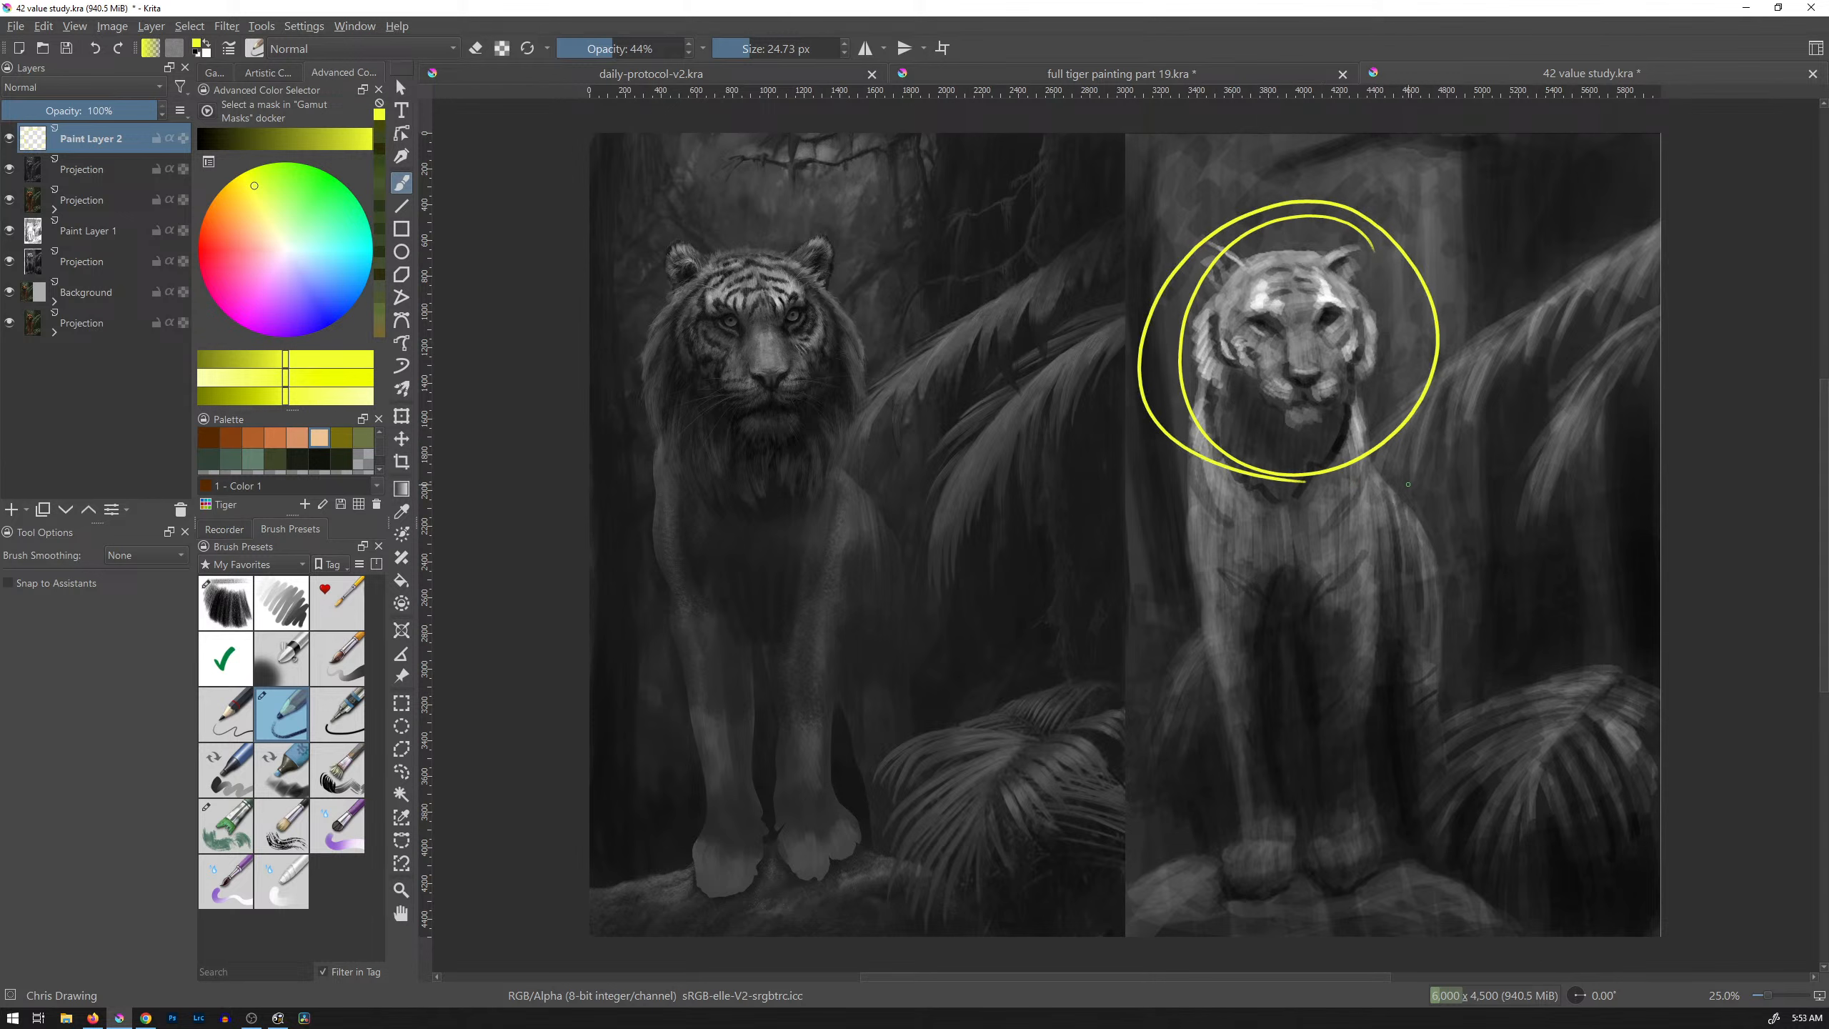
mouse_move(1368, 447)
mouse_down()
mouse_move(1613, 245)
mouse_move(1480, 327)
mouse_up()
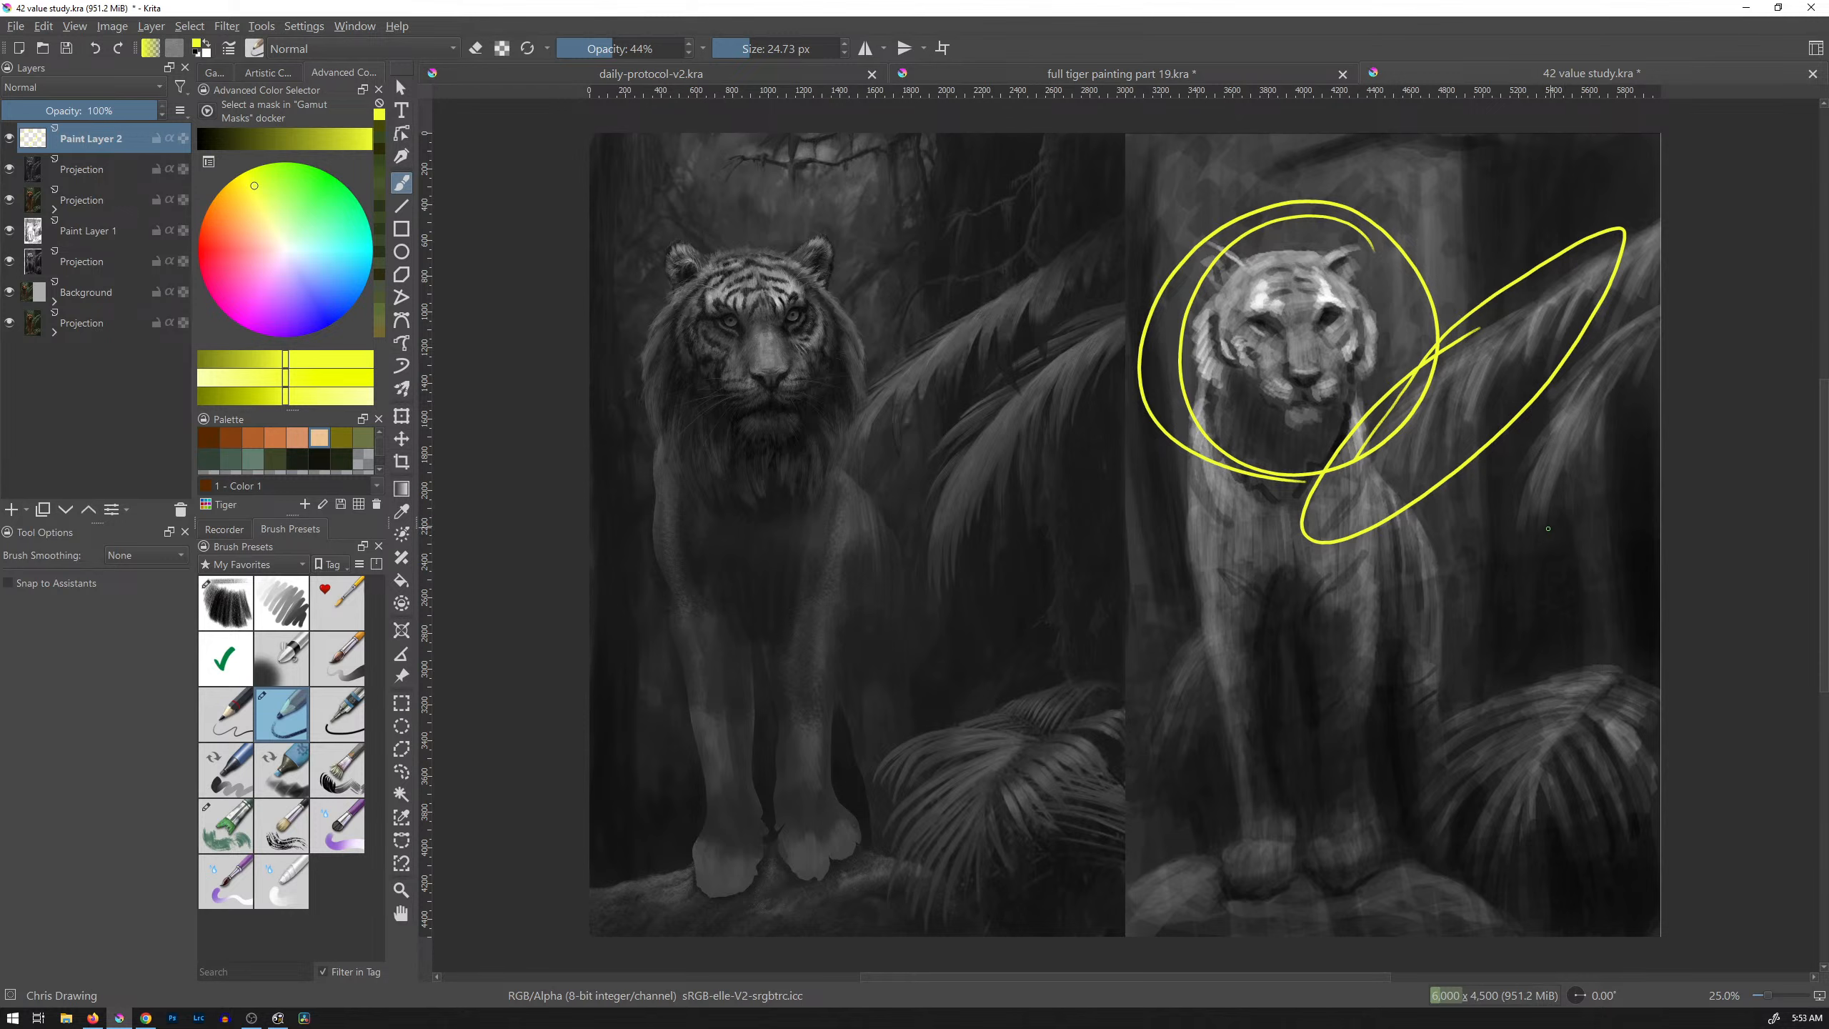
key(ctrl)
key(ctrl+z)
key(ctrl+z)
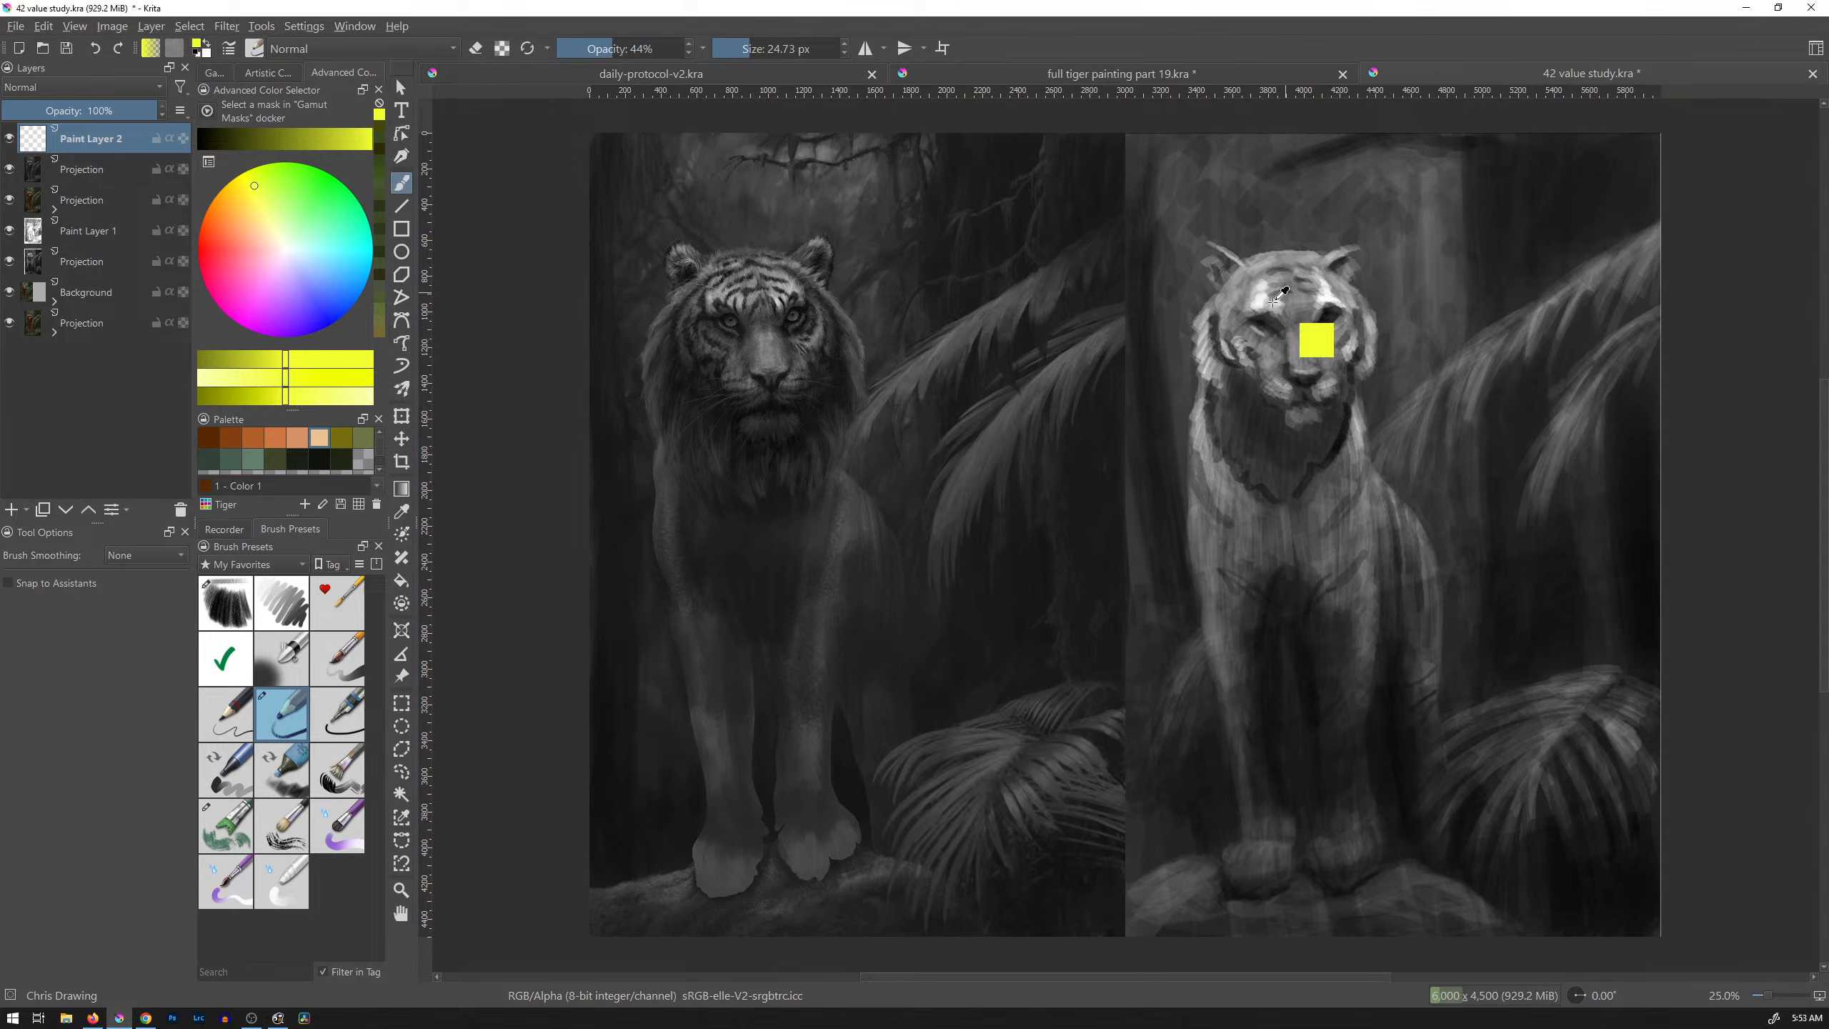
Step: Try lighter gray highlight strokes along the upper palm frond of the grayscale painting, using a lightened gray sampled from the frond
ctrl+click(959, 330)
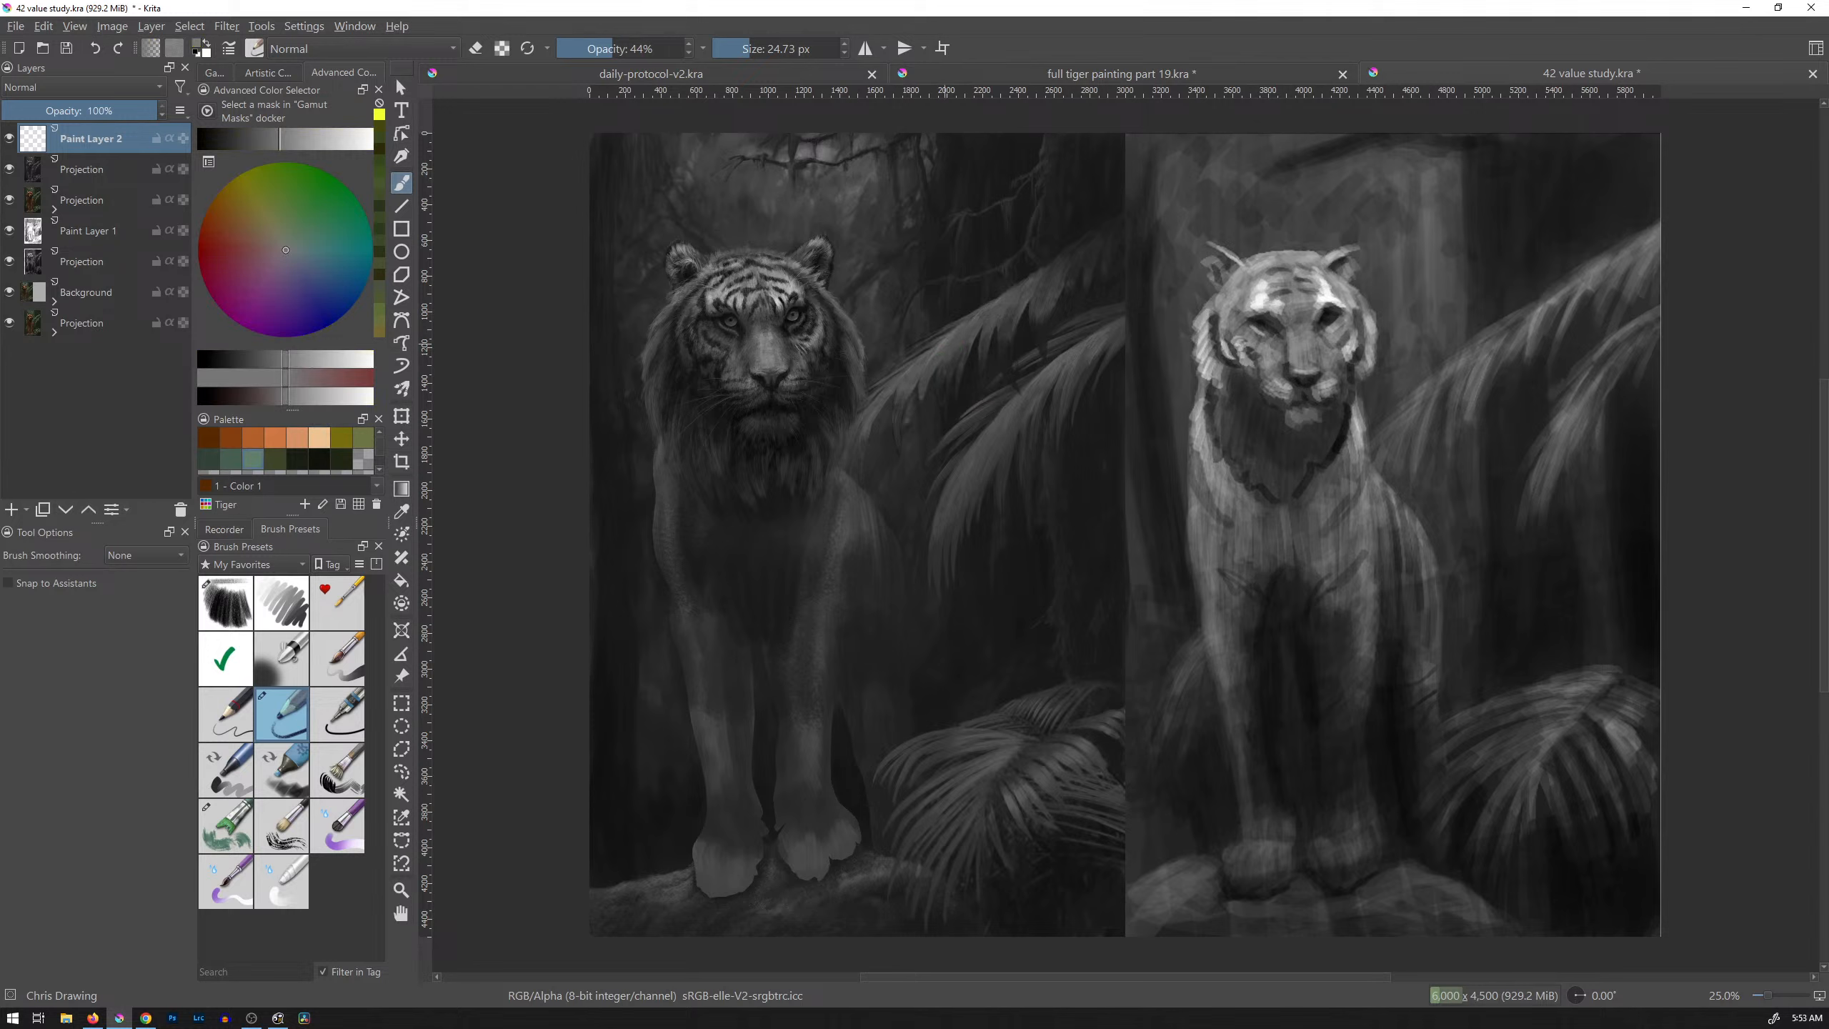
ctrl+click(965, 338)
click(292, 137)
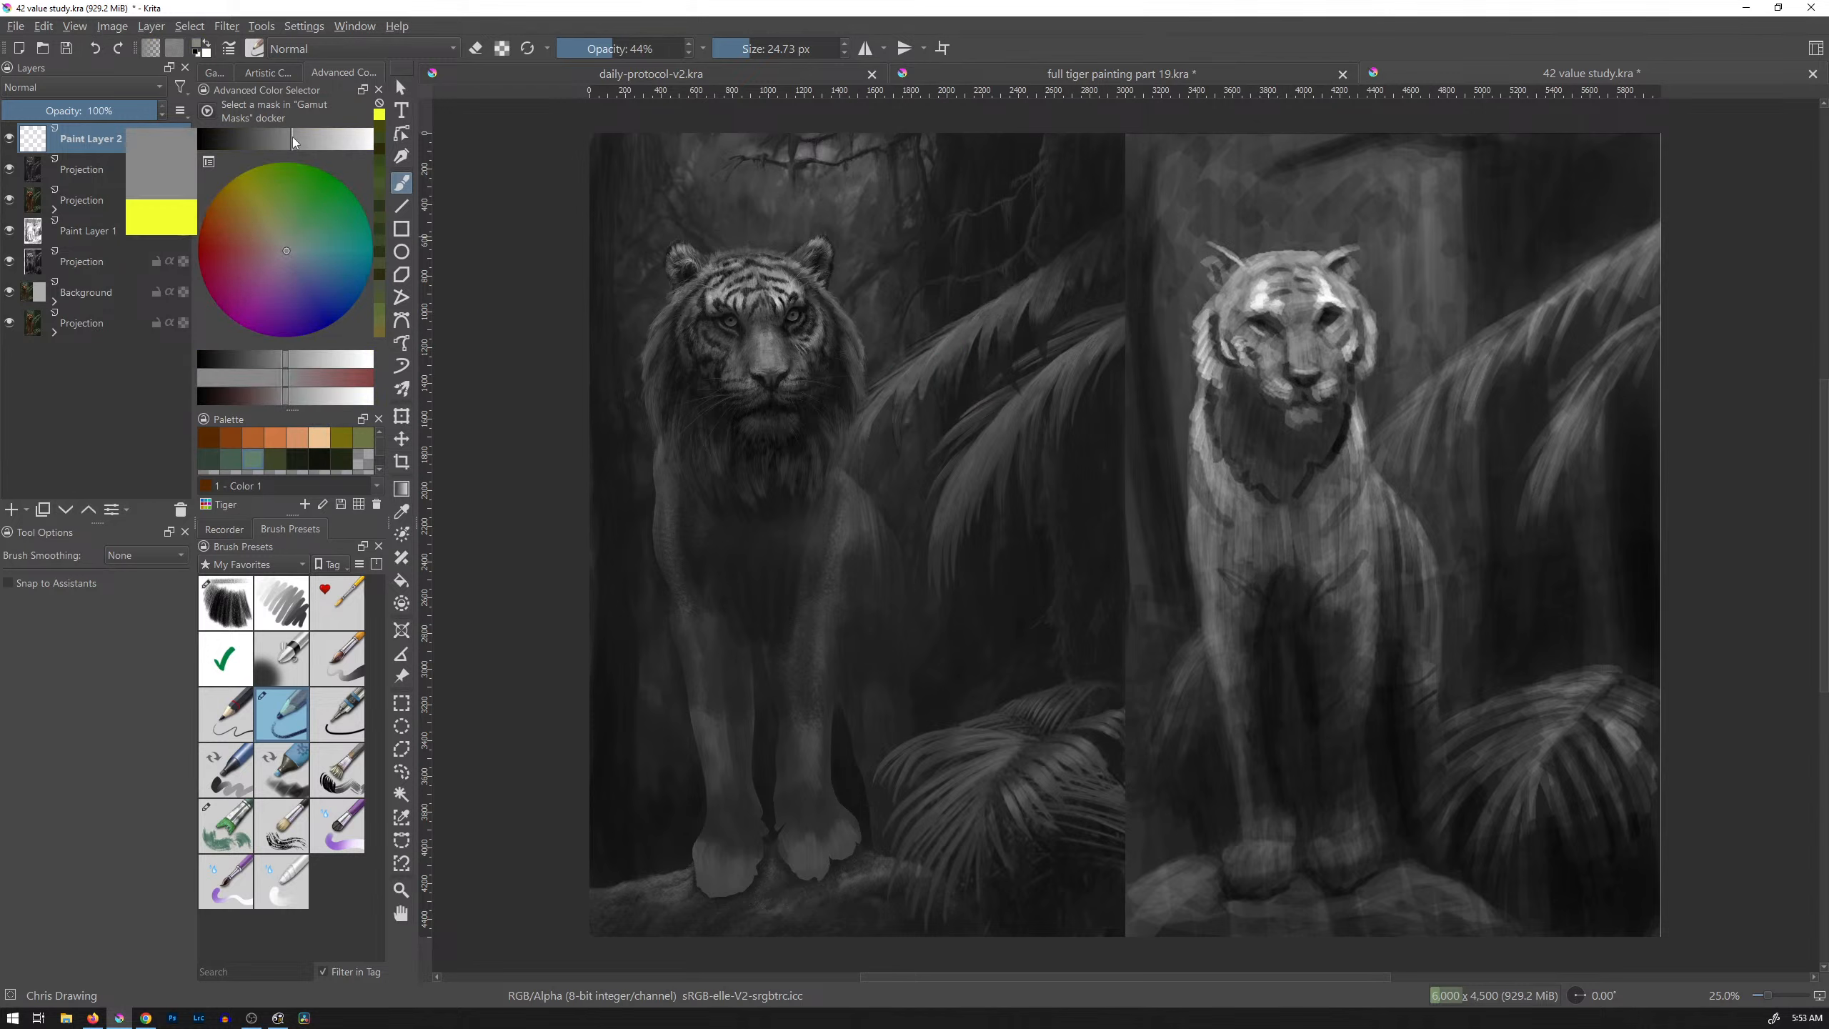
mouse_move(963, 324)
mouse_down()
mouse_move(932, 367)
mouse_move(953, 344)
mouse_up()
mouse_move(982, 310)
mouse_down()
mouse_move(965, 330)
mouse_move(985, 319)
mouse_up()
drag(1019, 286, 1010, 297)
drag(932, 345, 868, 416)
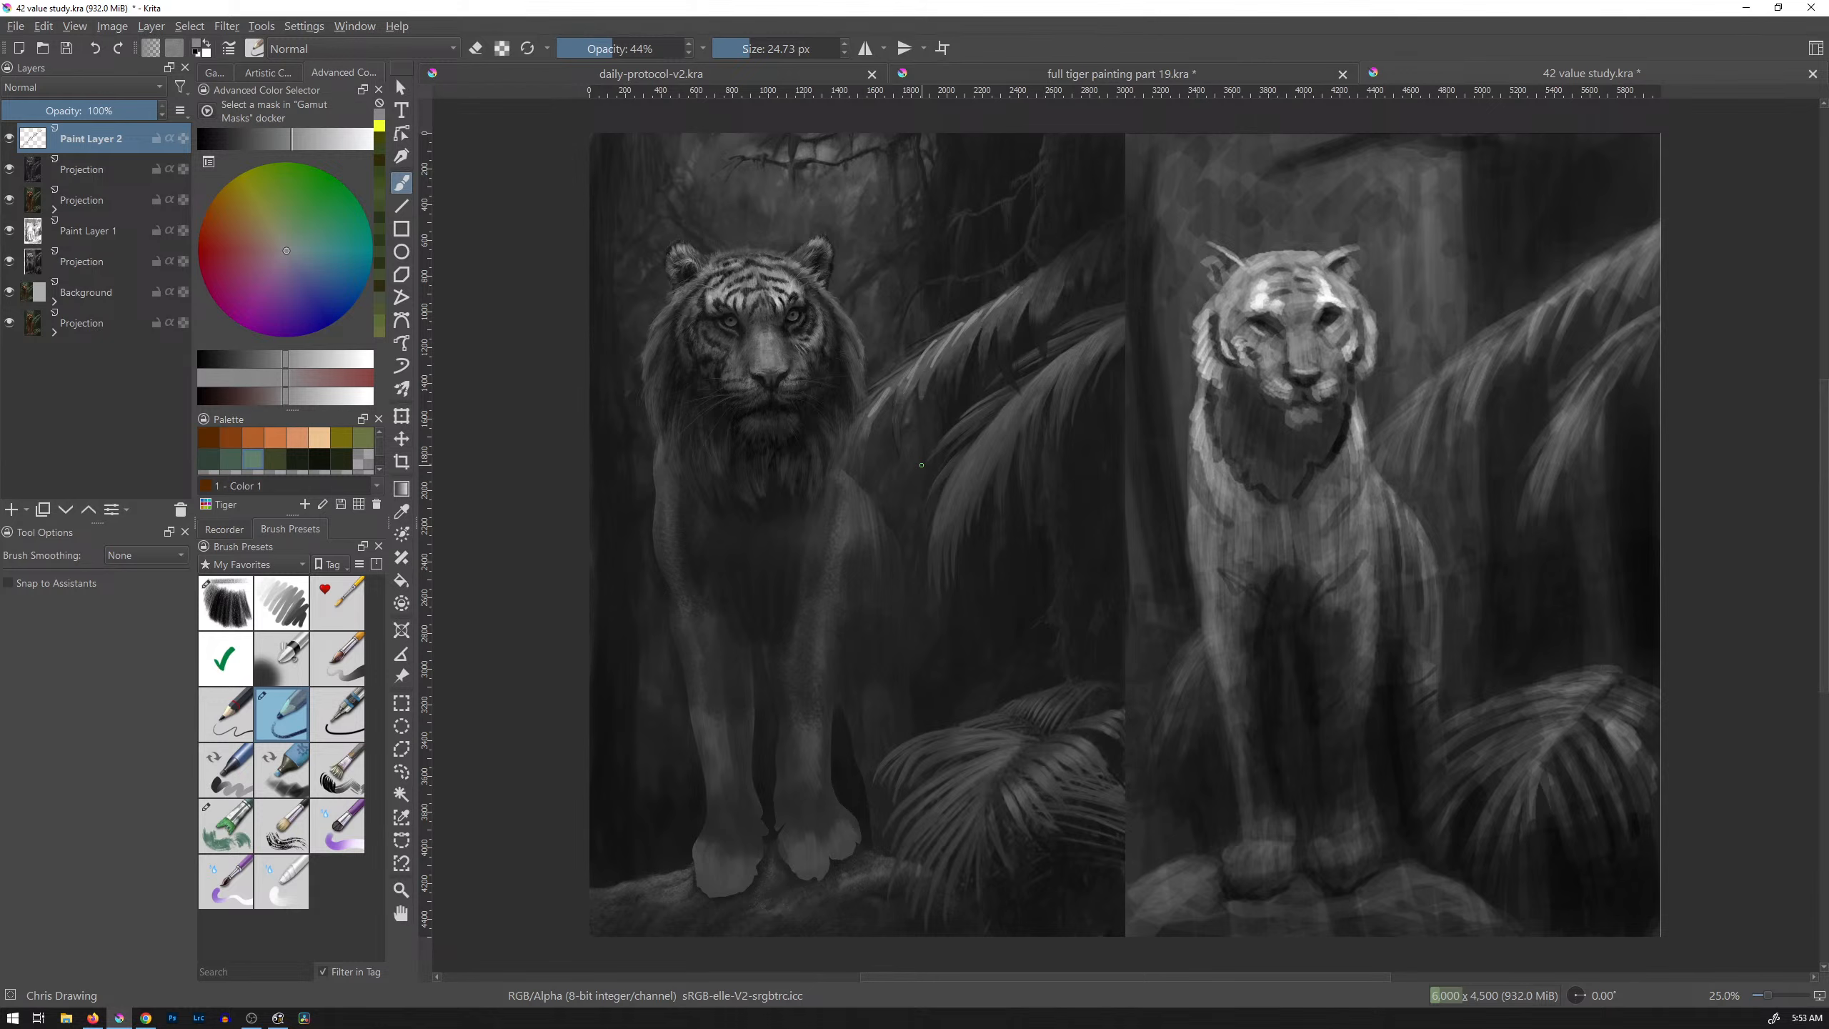
Step: Undo the gray highlight strokes on the grayscale painting's upper palm frond
key(ctrl+z)
key(ctrl+z)
key(ctrl+z)
key(ctrl+z)
key(ctrl+z)
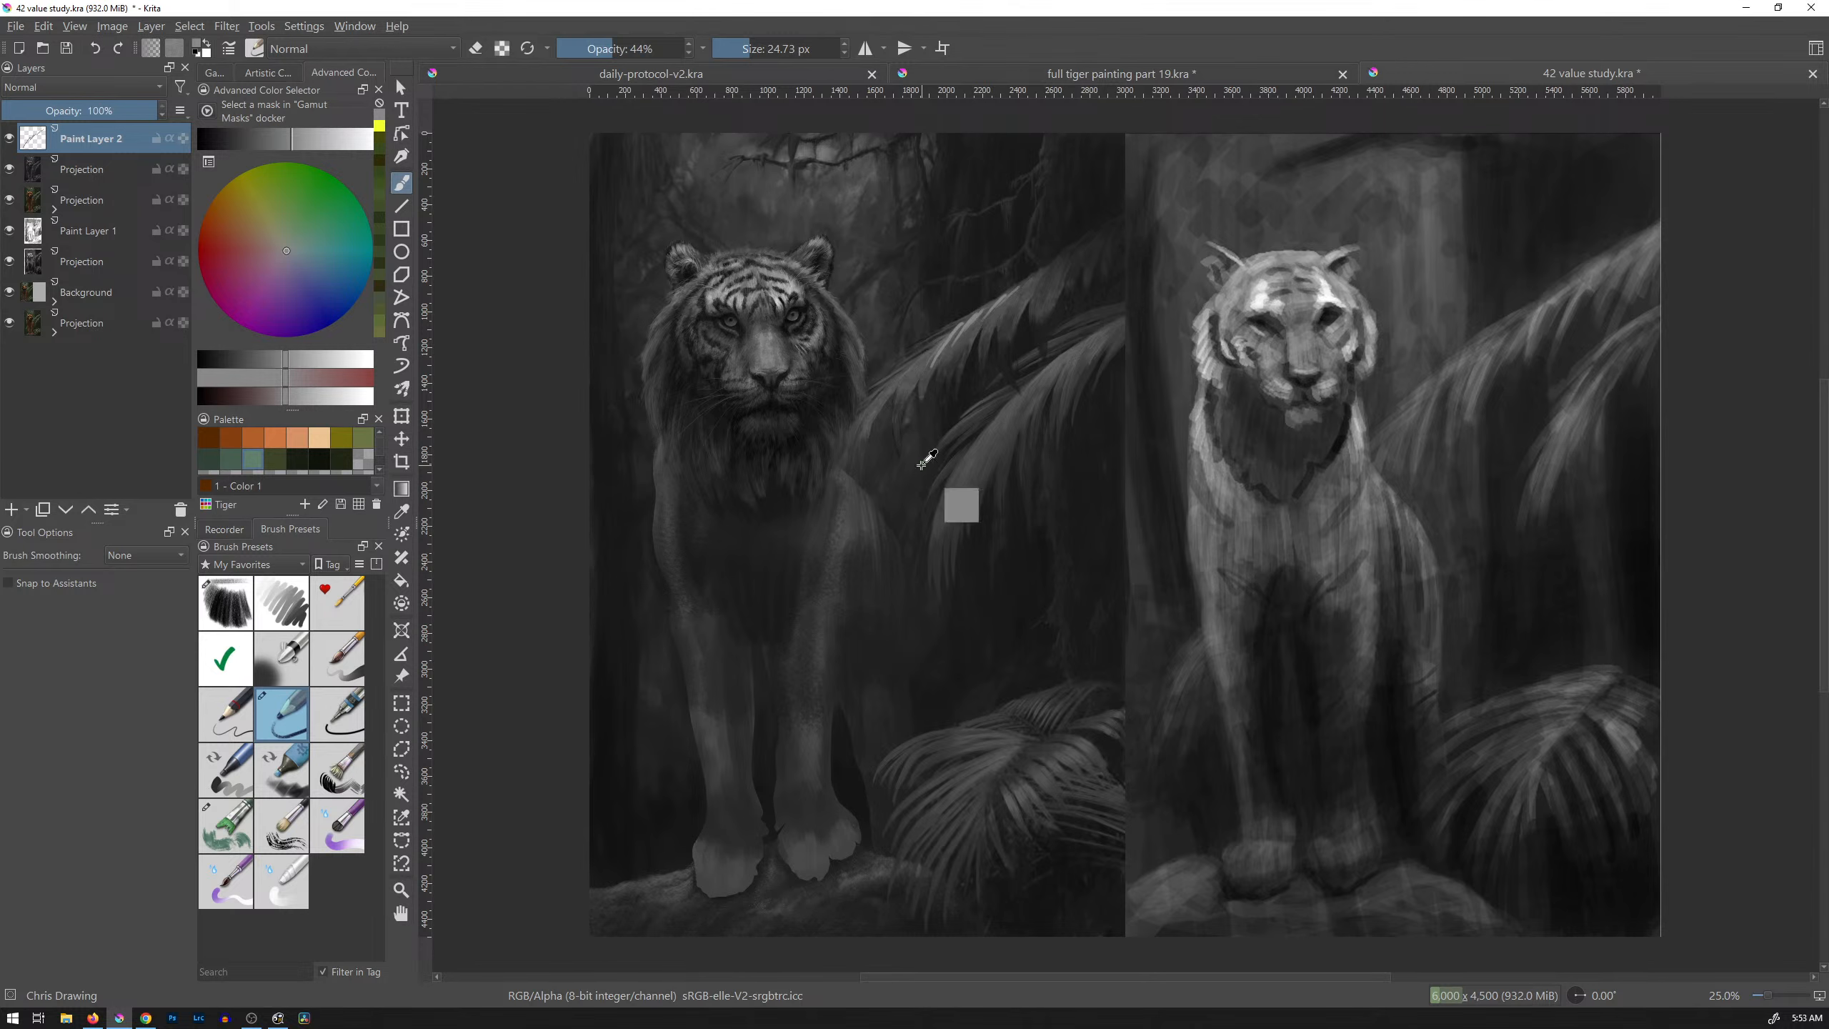
key(ctrl+z)
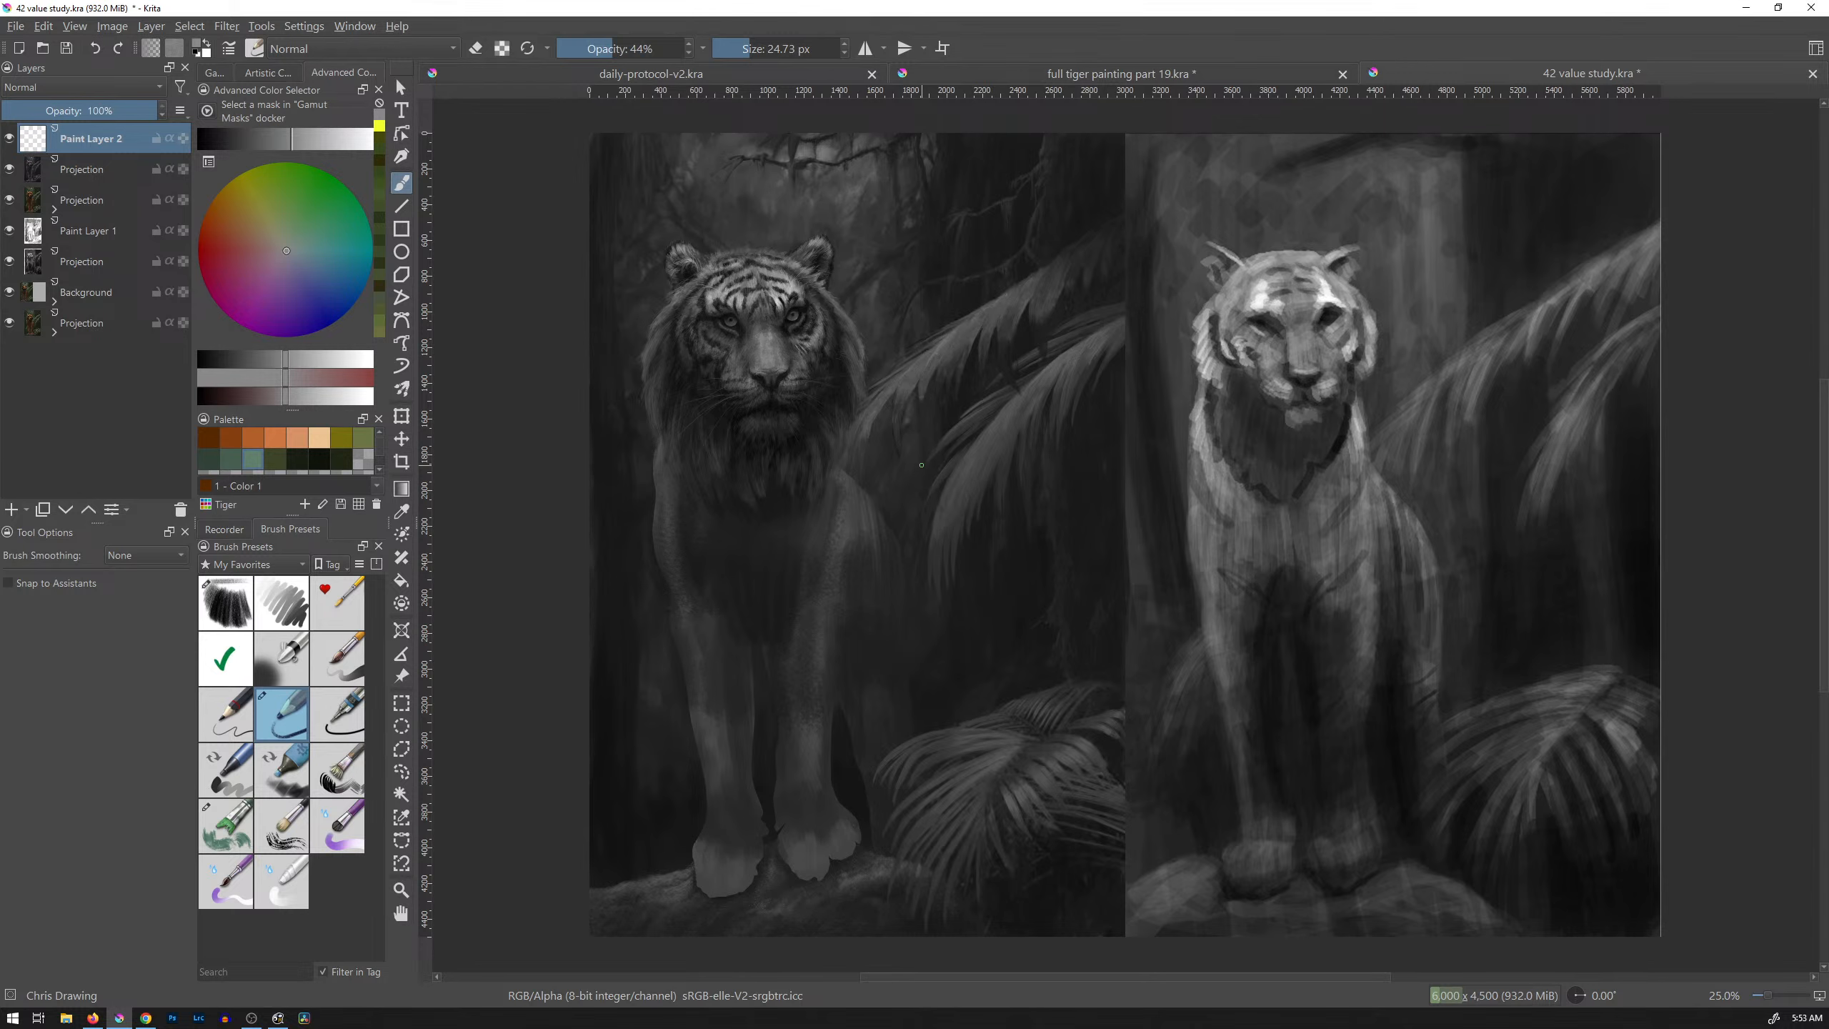
Step: Switch to full tiger painting part 19.kra and try a stroke on the upper palm frond in its own sampled green
click(1112, 72)
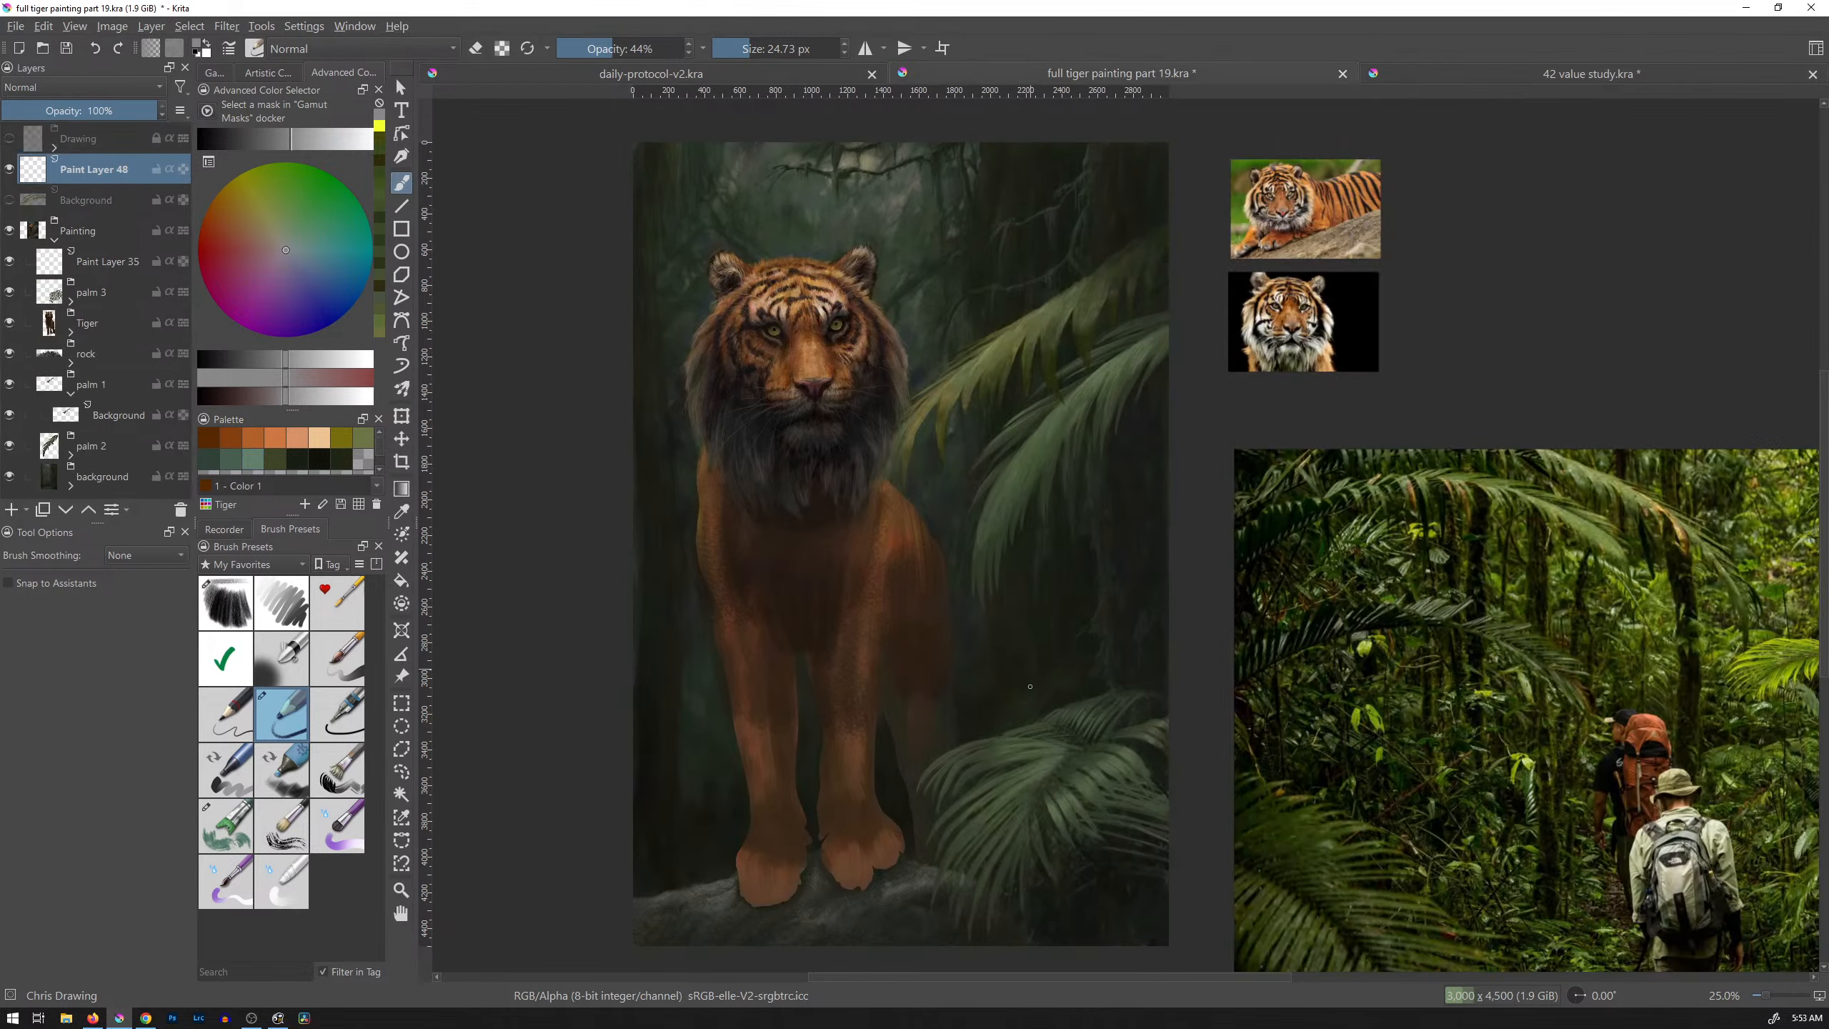
key(1)
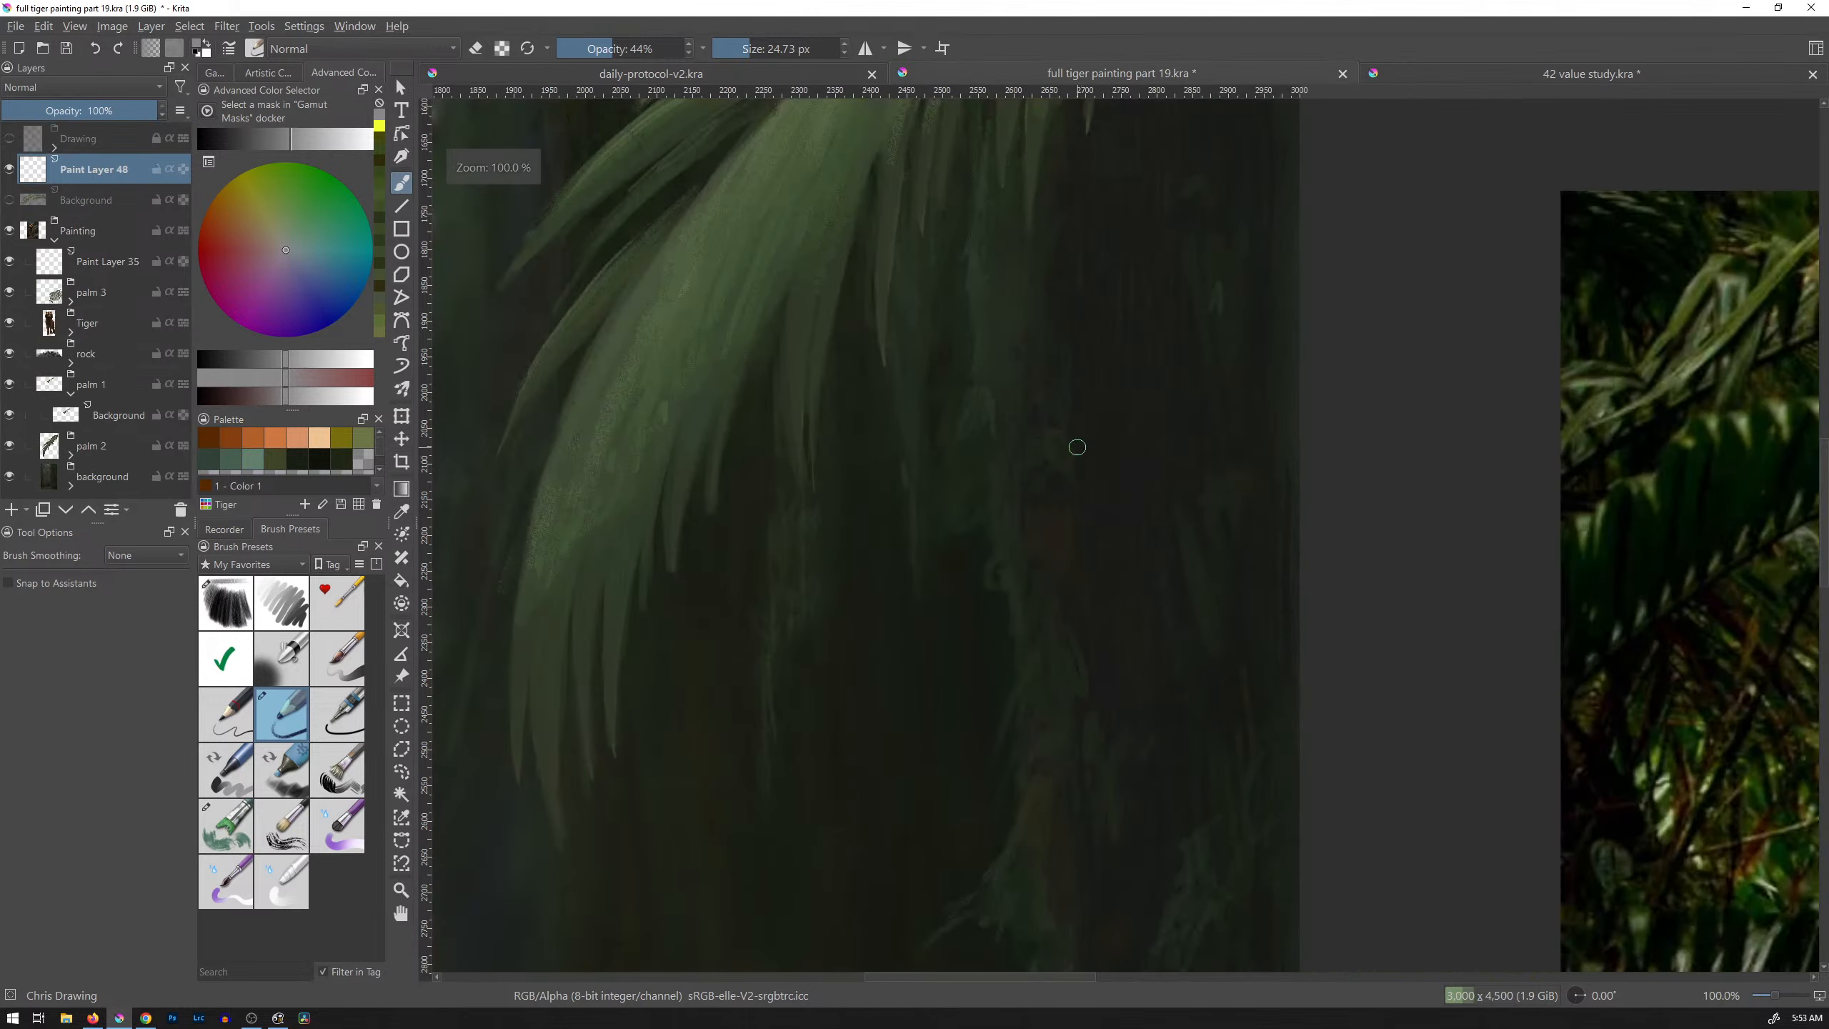
drag(898, 318, 1143, 519)
drag(1003, 191, 1098, 559)
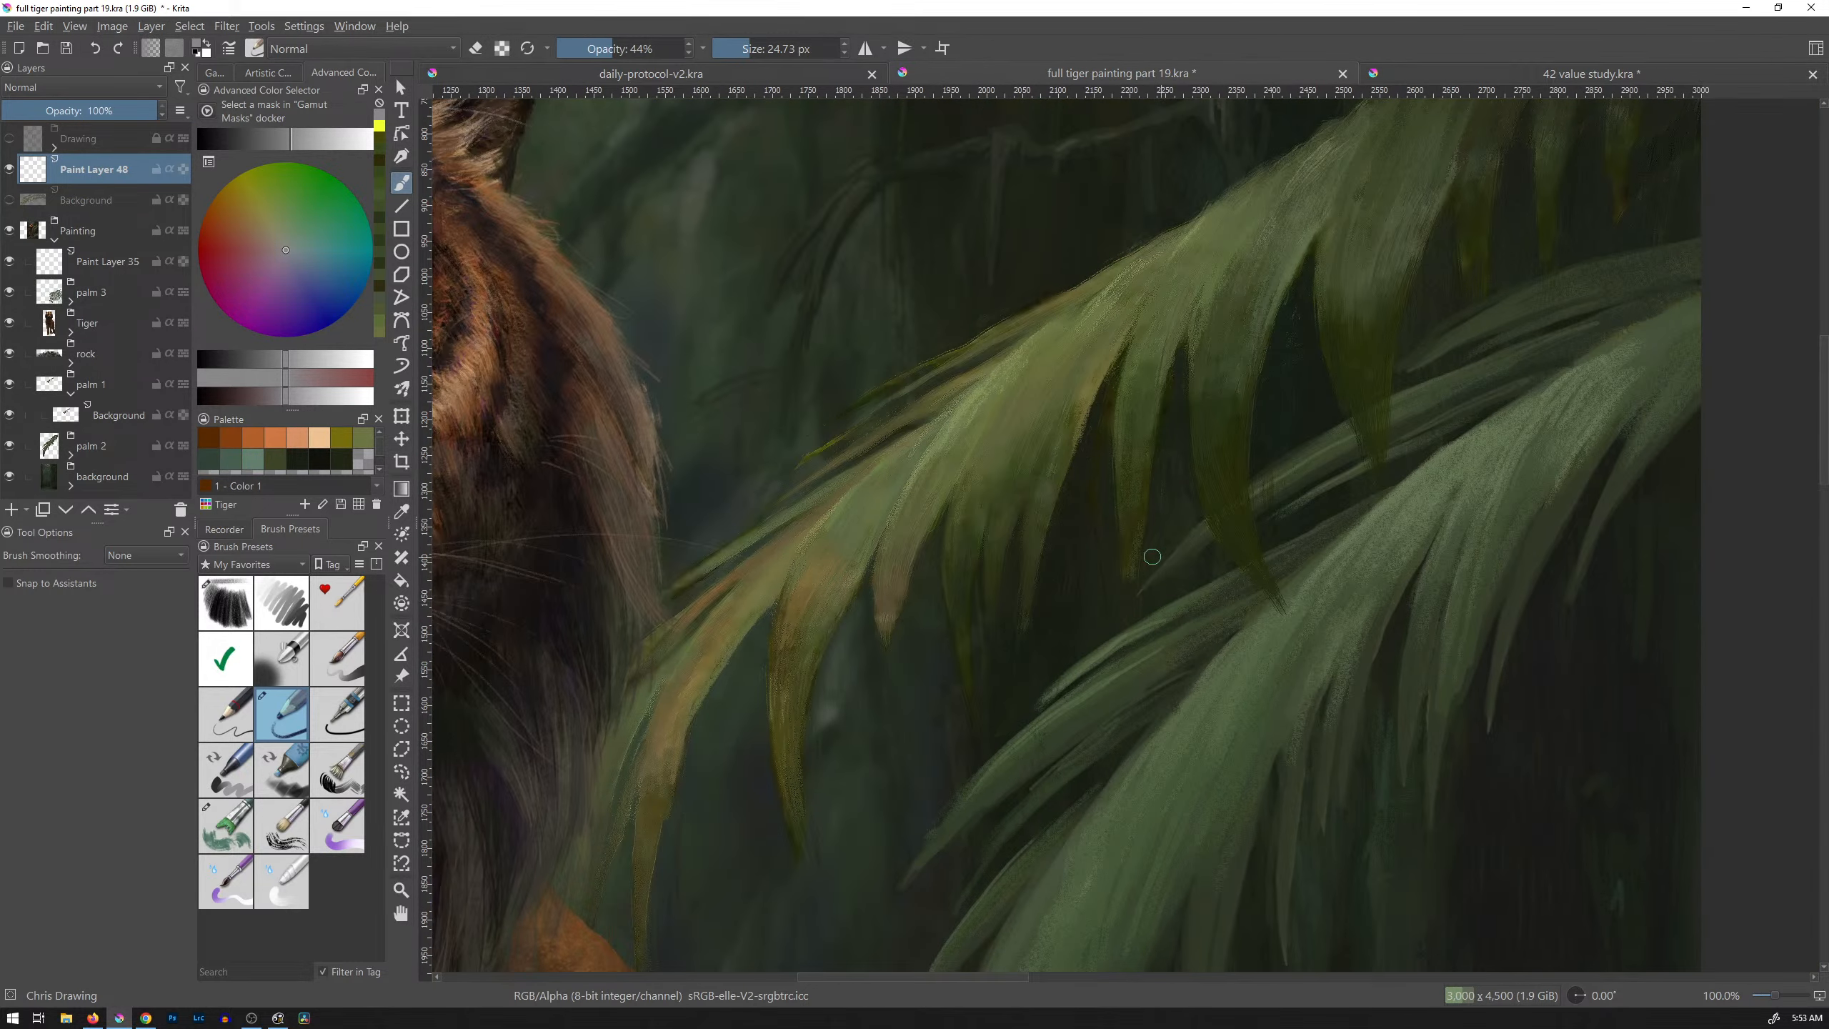
scroll(1087, 554, down, 3)
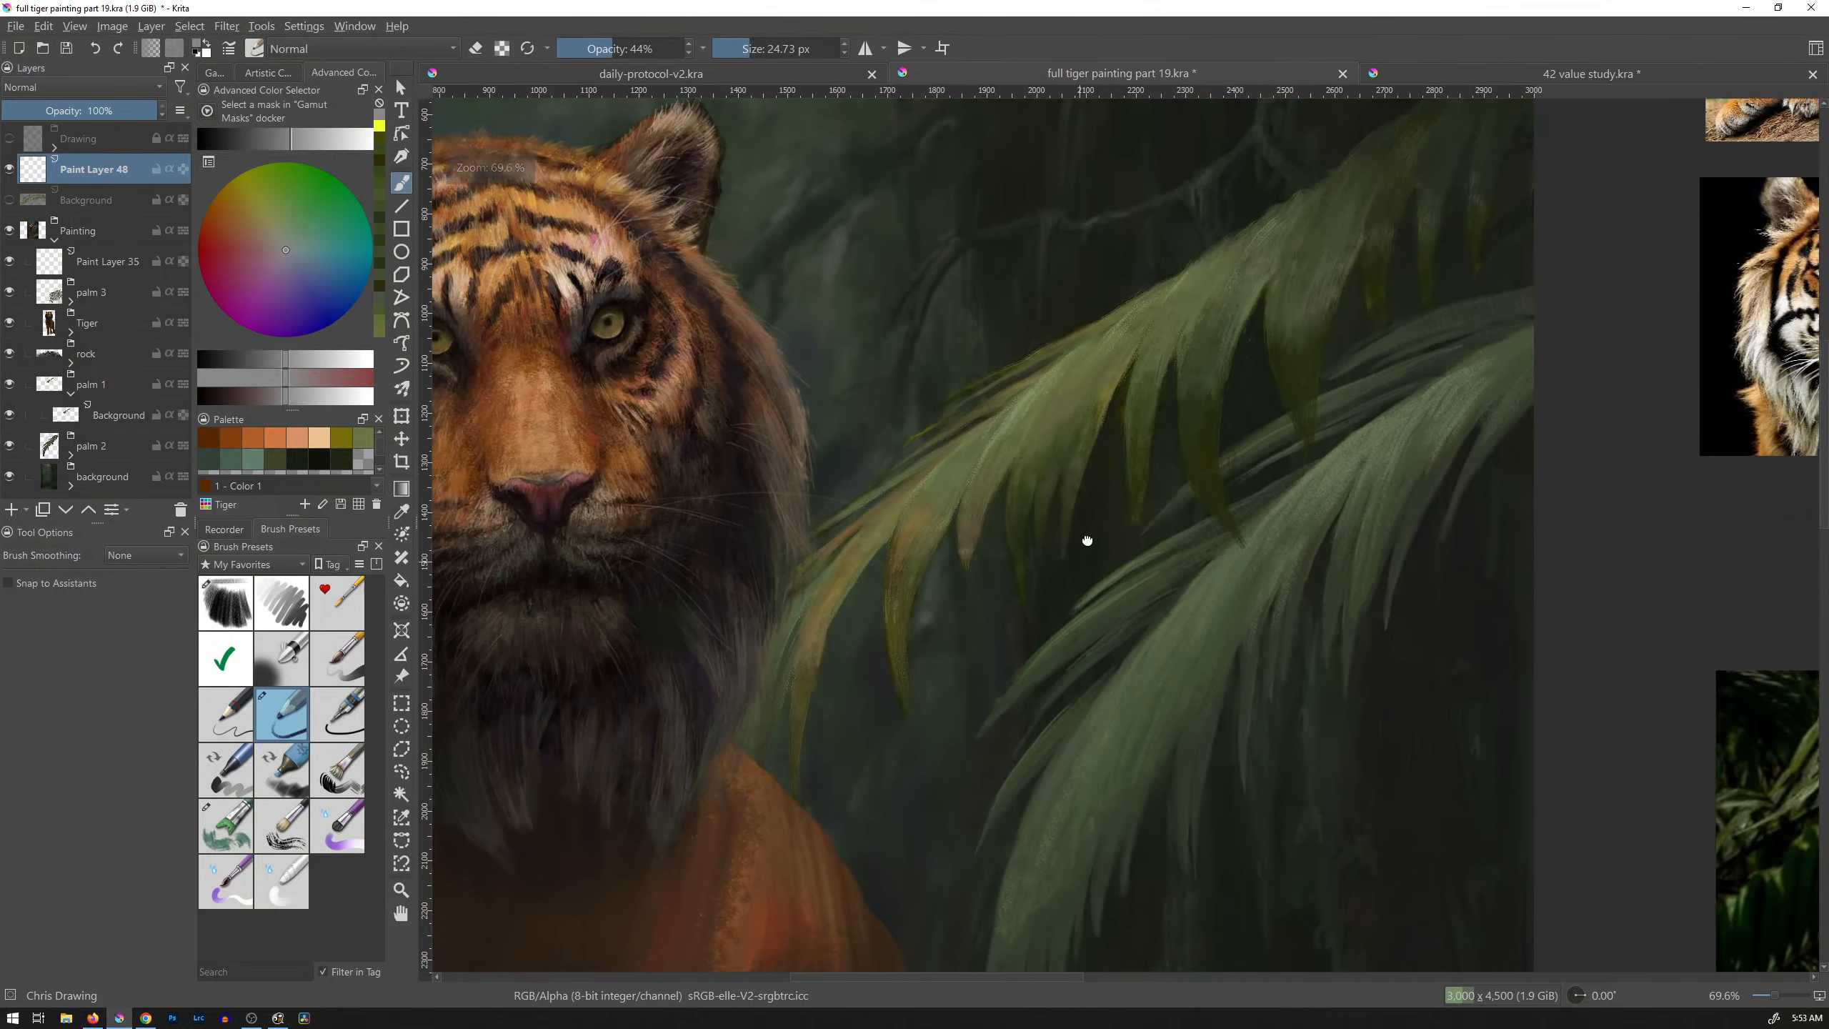
scroll(1086, 535, up, 4)
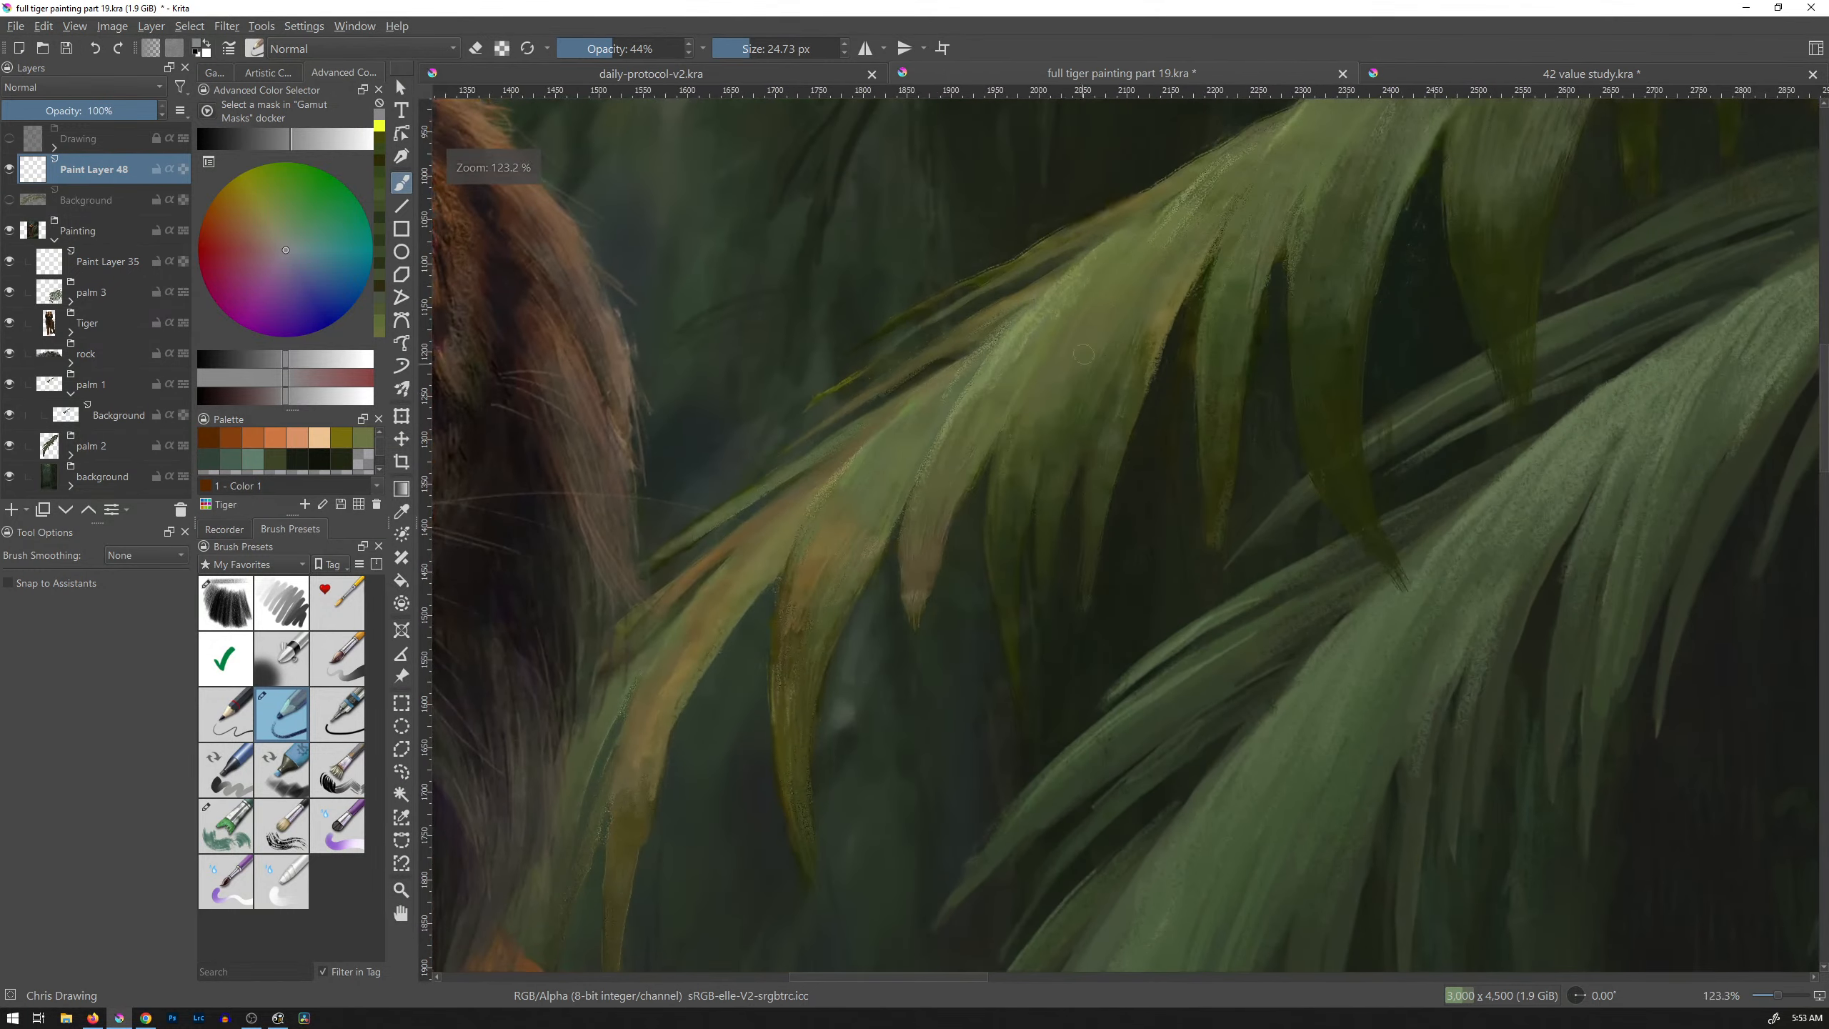
ctrl+click(1004, 343)
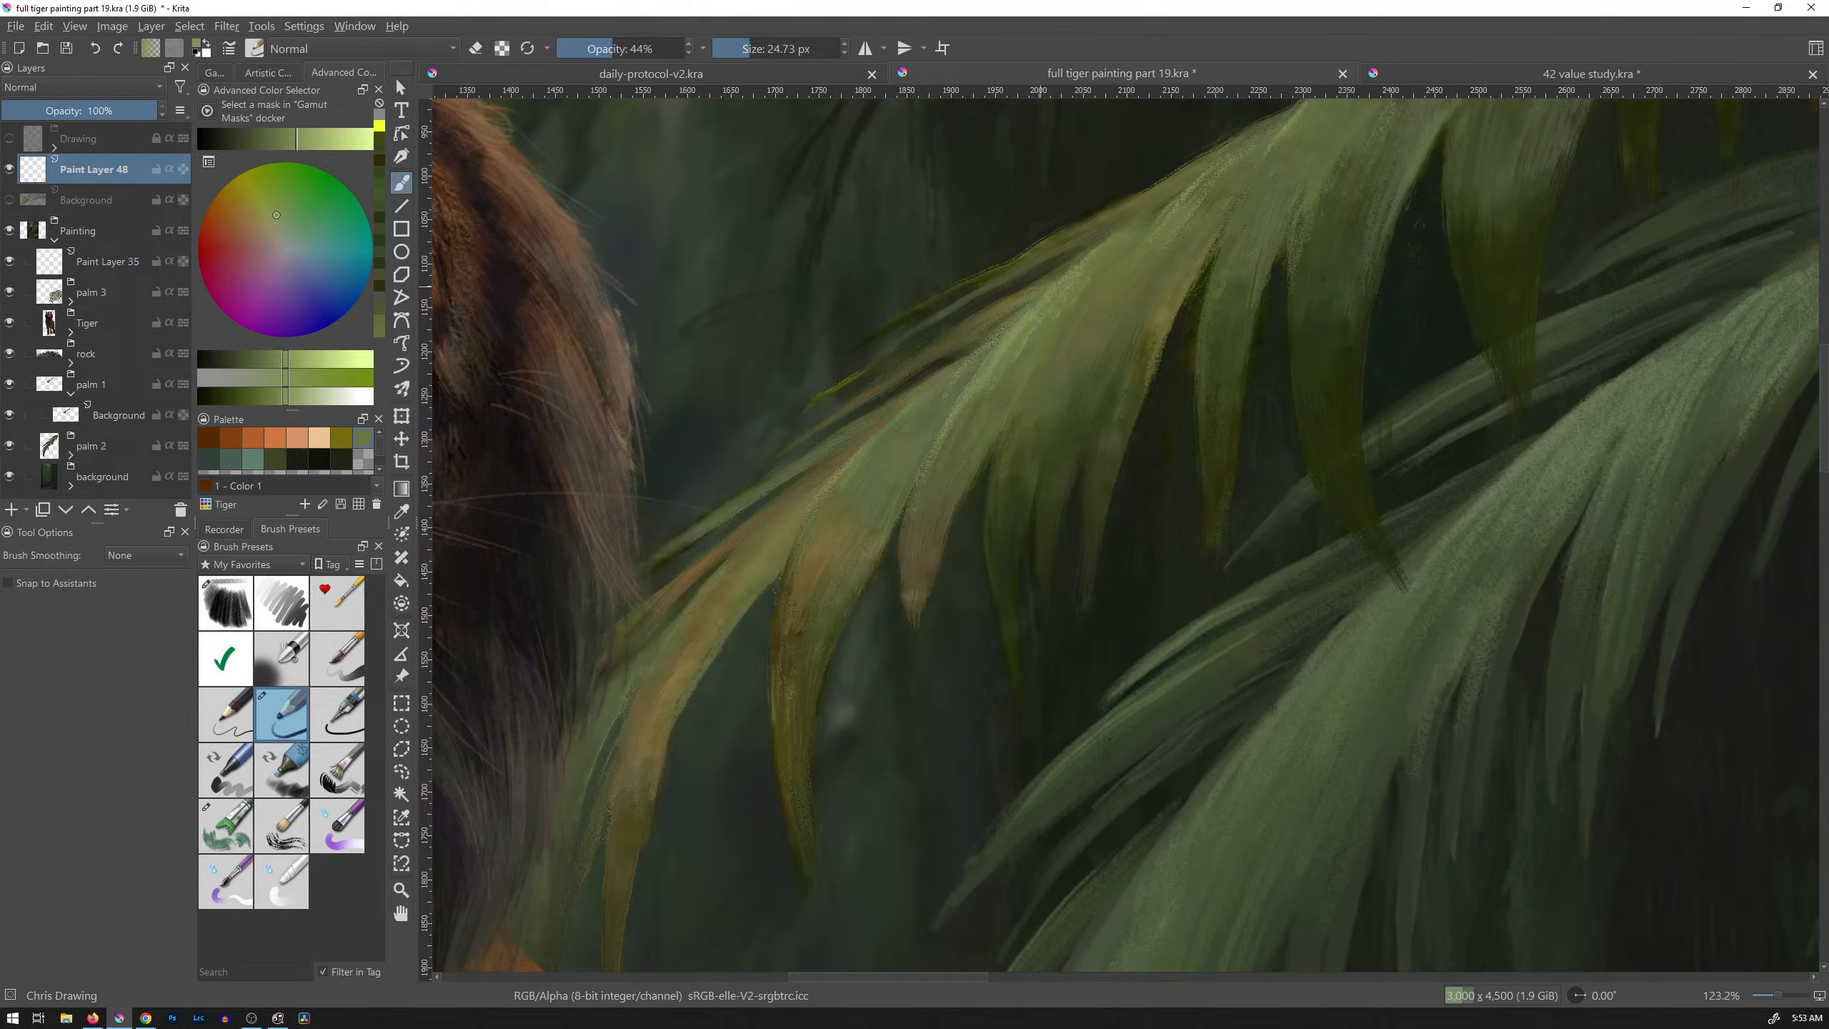
drag(1011, 368, 1031, 340)
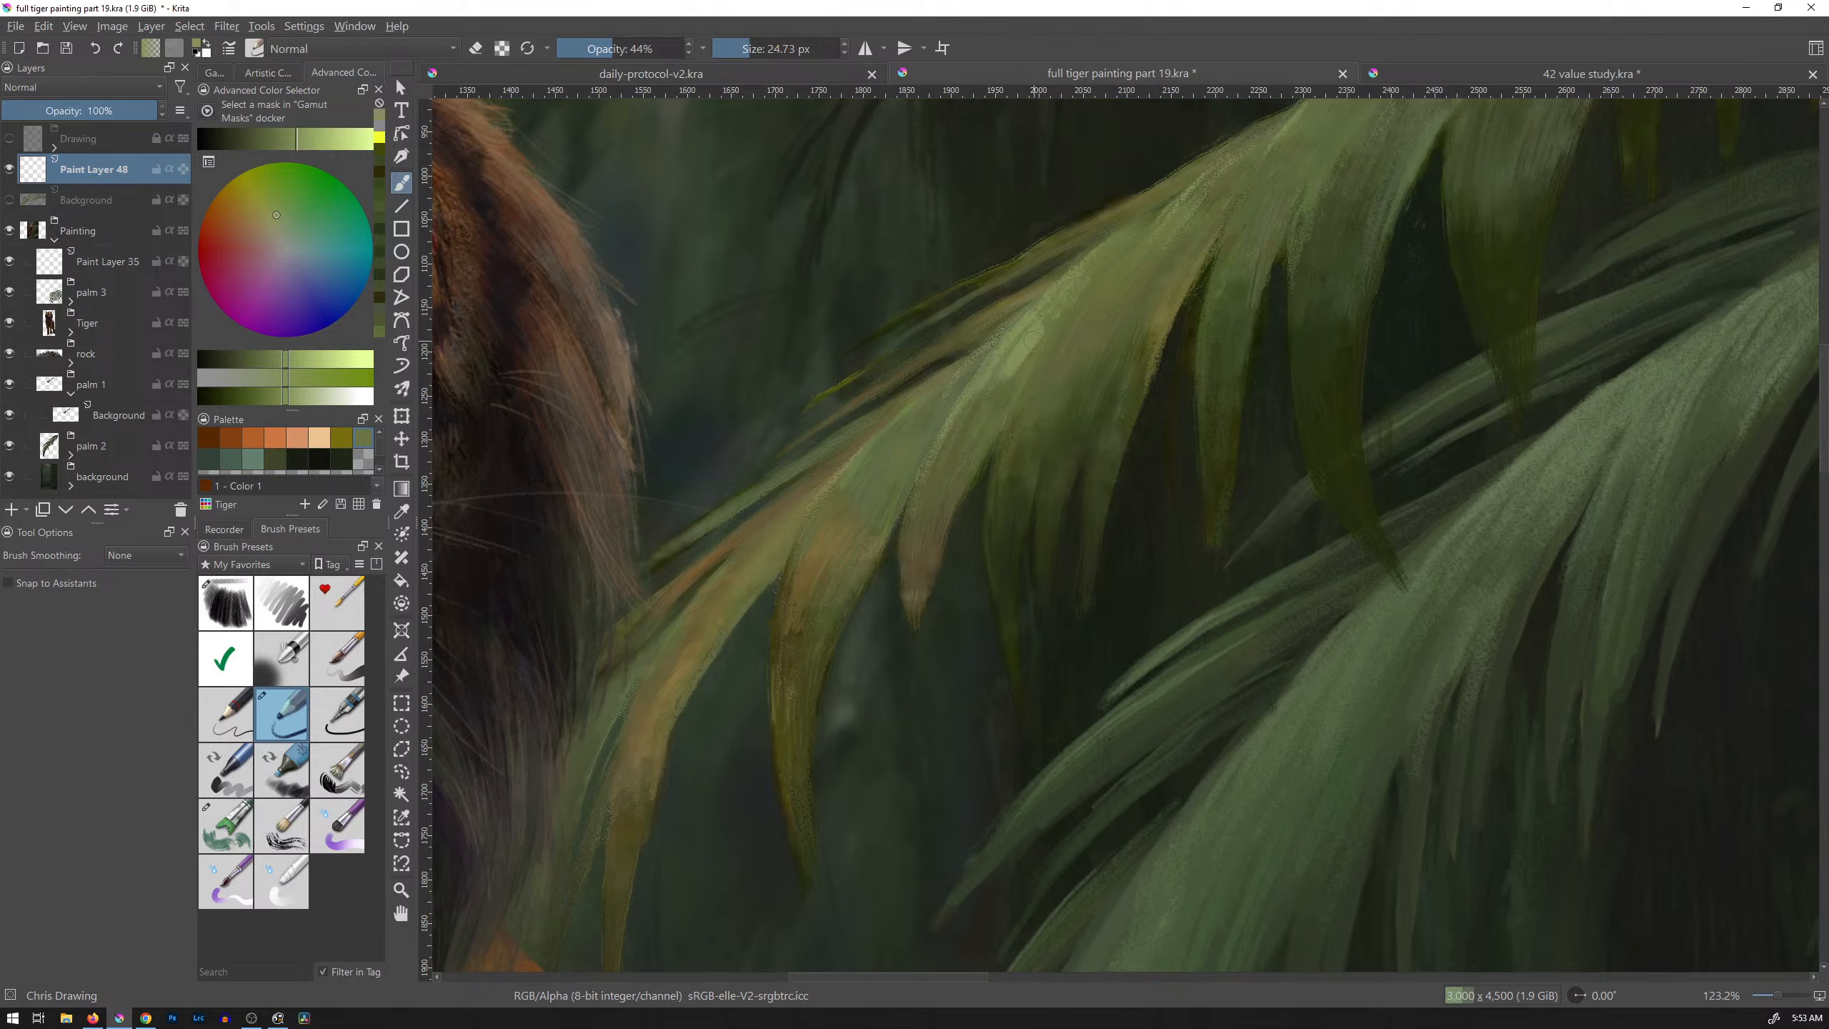
key(ctrl+z)
Step: Try thinner highlight strokes on the upper palm frond with a lighter green and the brush reduced to about 13 px
click(314, 142)
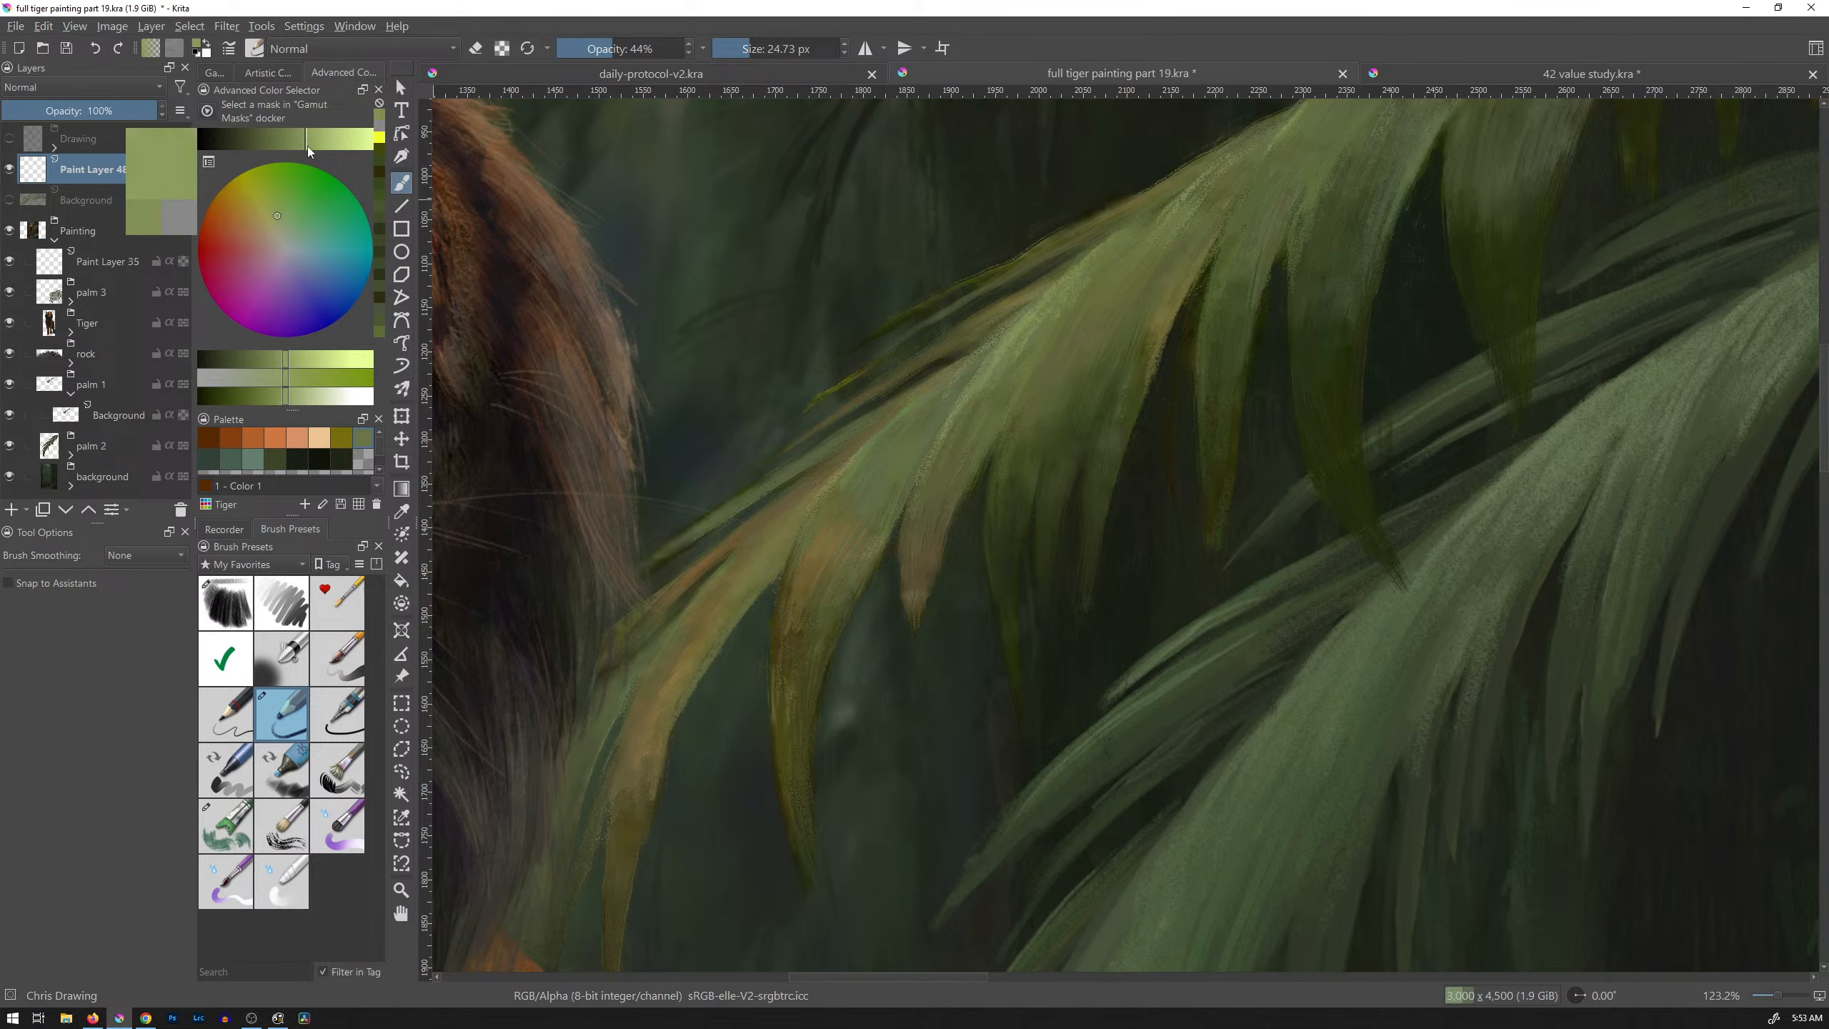
key(bracketleft)
key(bracketleft)
key(bracketleft)
key(bracketleft)
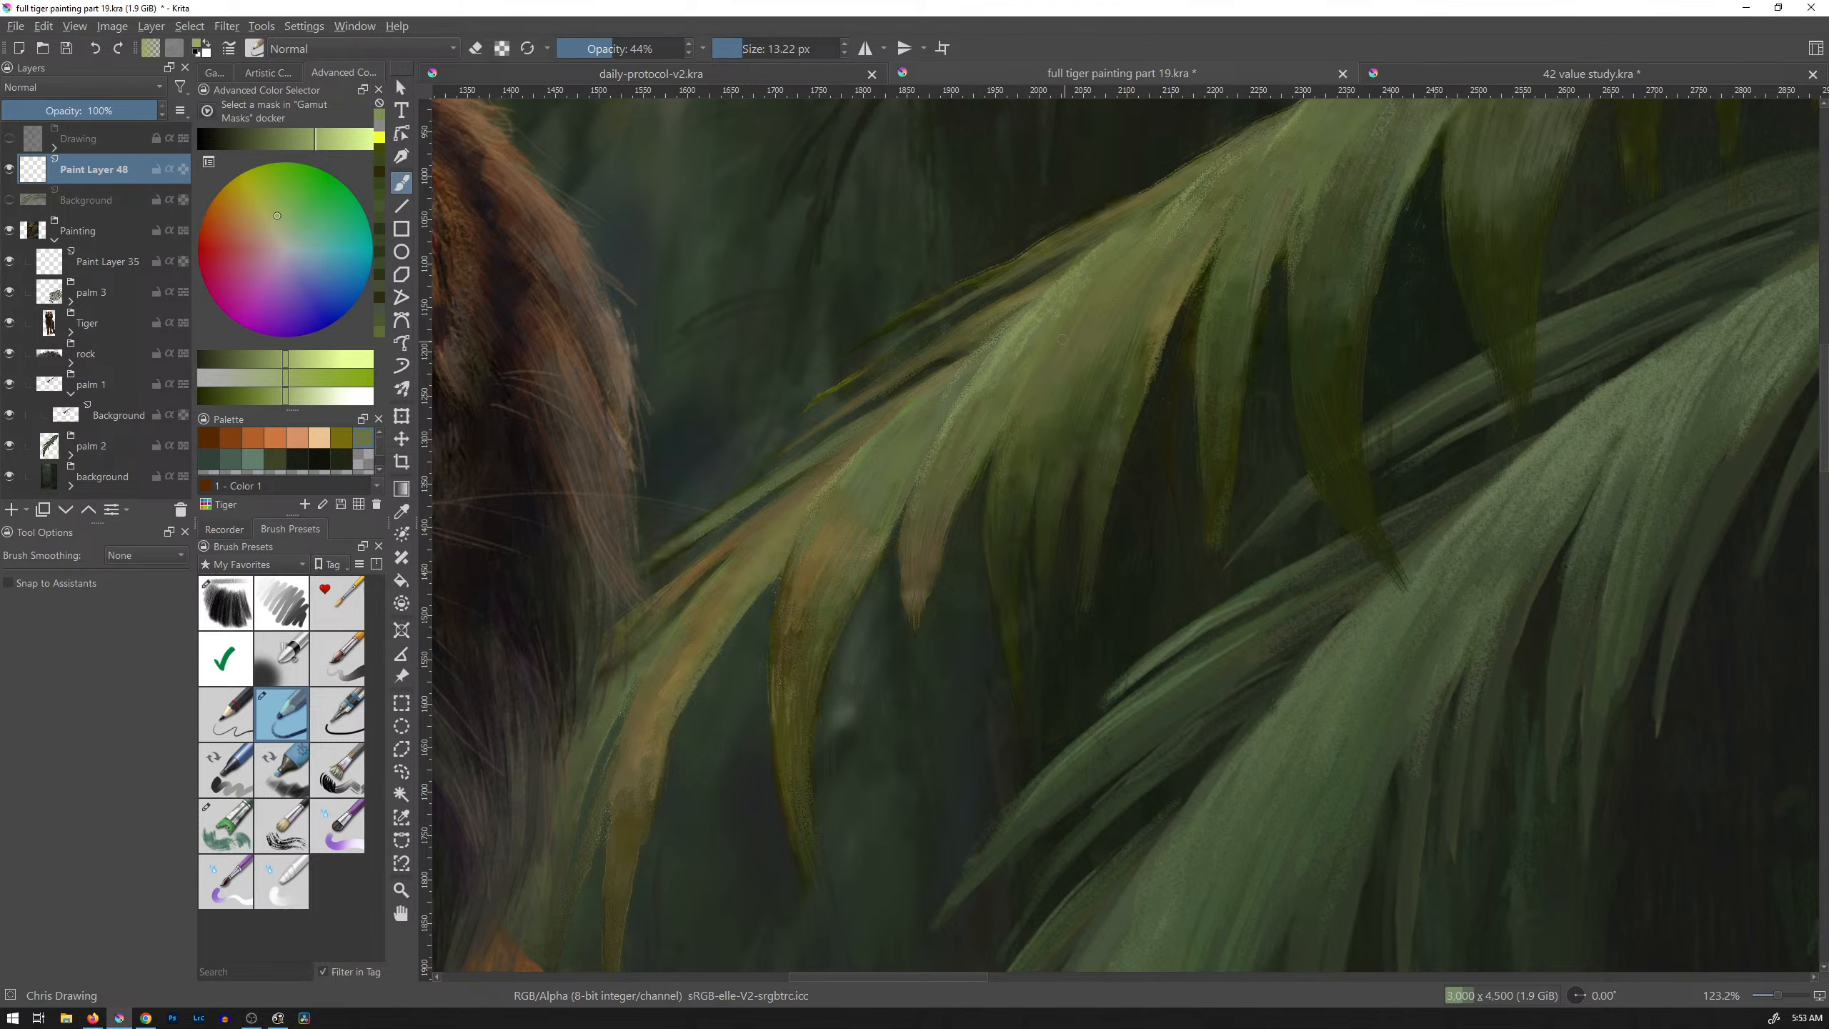
drag(1133, 349, 1077, 428)
mouse_move(1094, 331)
mouse_down()
mouse_move(1067, 365)
mouse_move(1128, 297)
mouse_up()
key(ctrl+z)
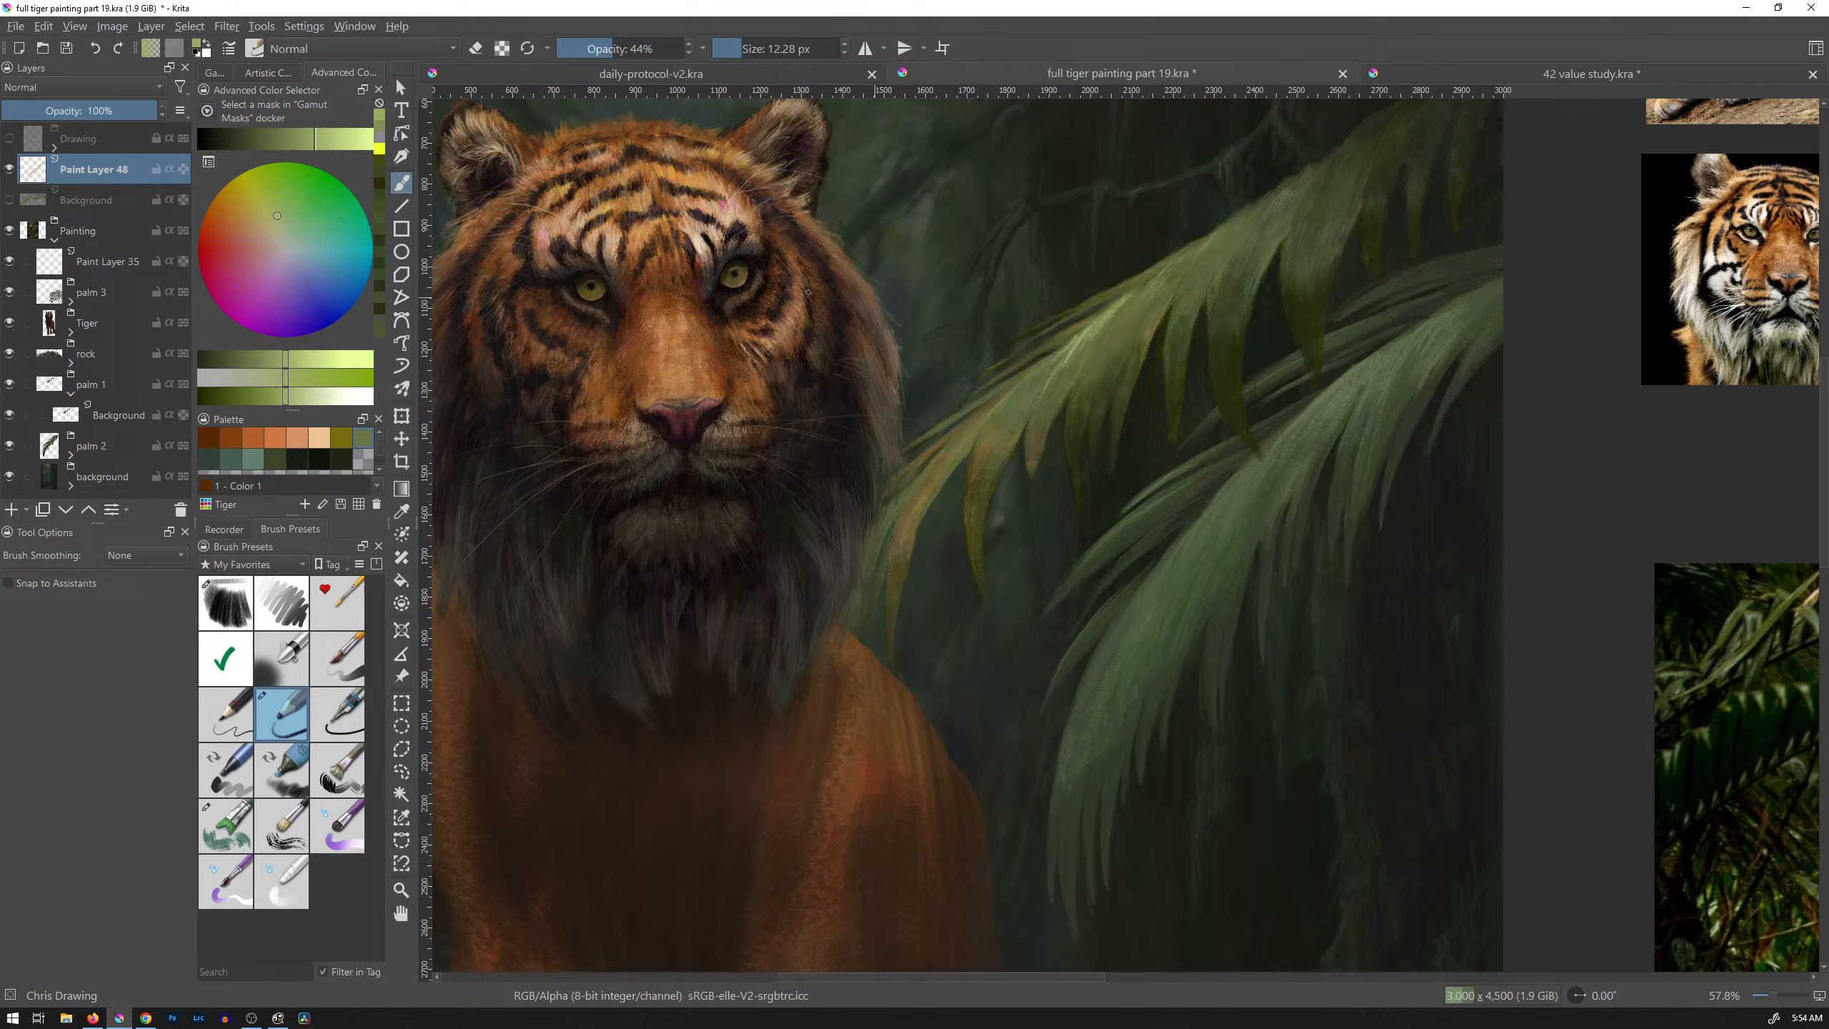
Step: Test pale blue and muted yellow-green highlight strokes along the upper palm frond
drag(286, 223, 319, 265)
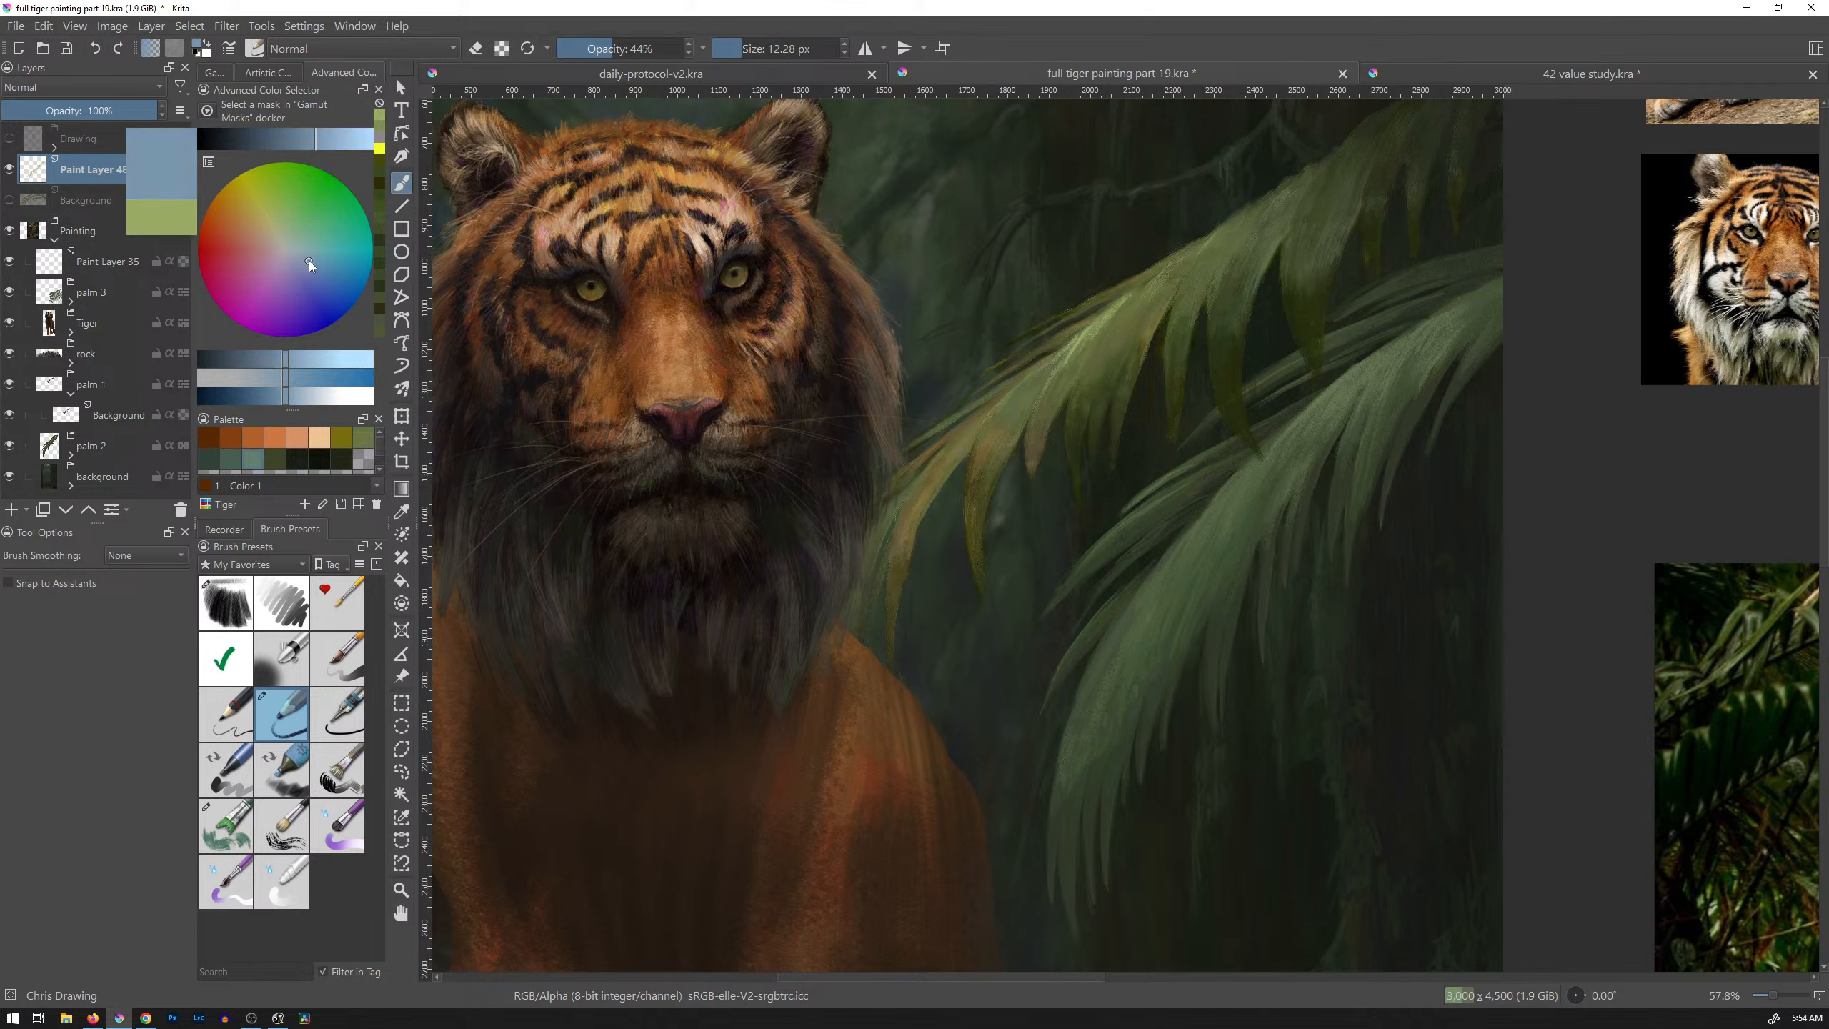
drag(309, 260, 311, 258)
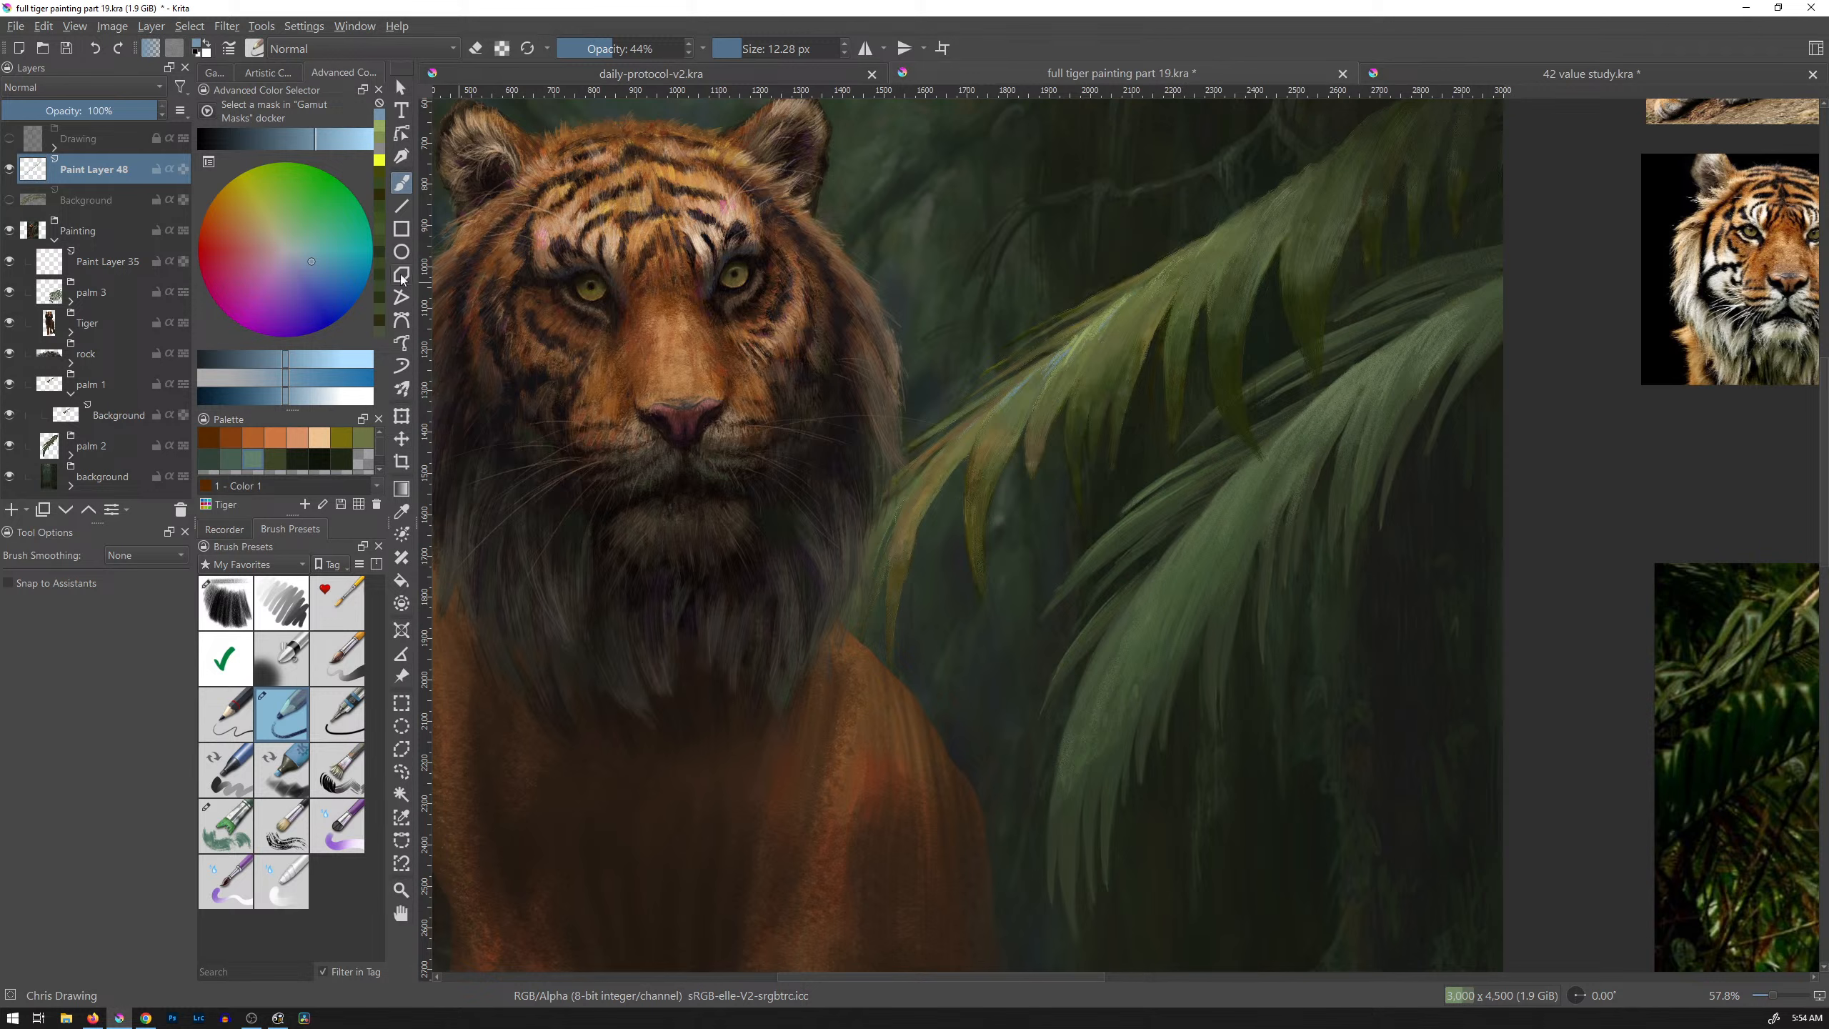
drag(301, 254, 276, 226)
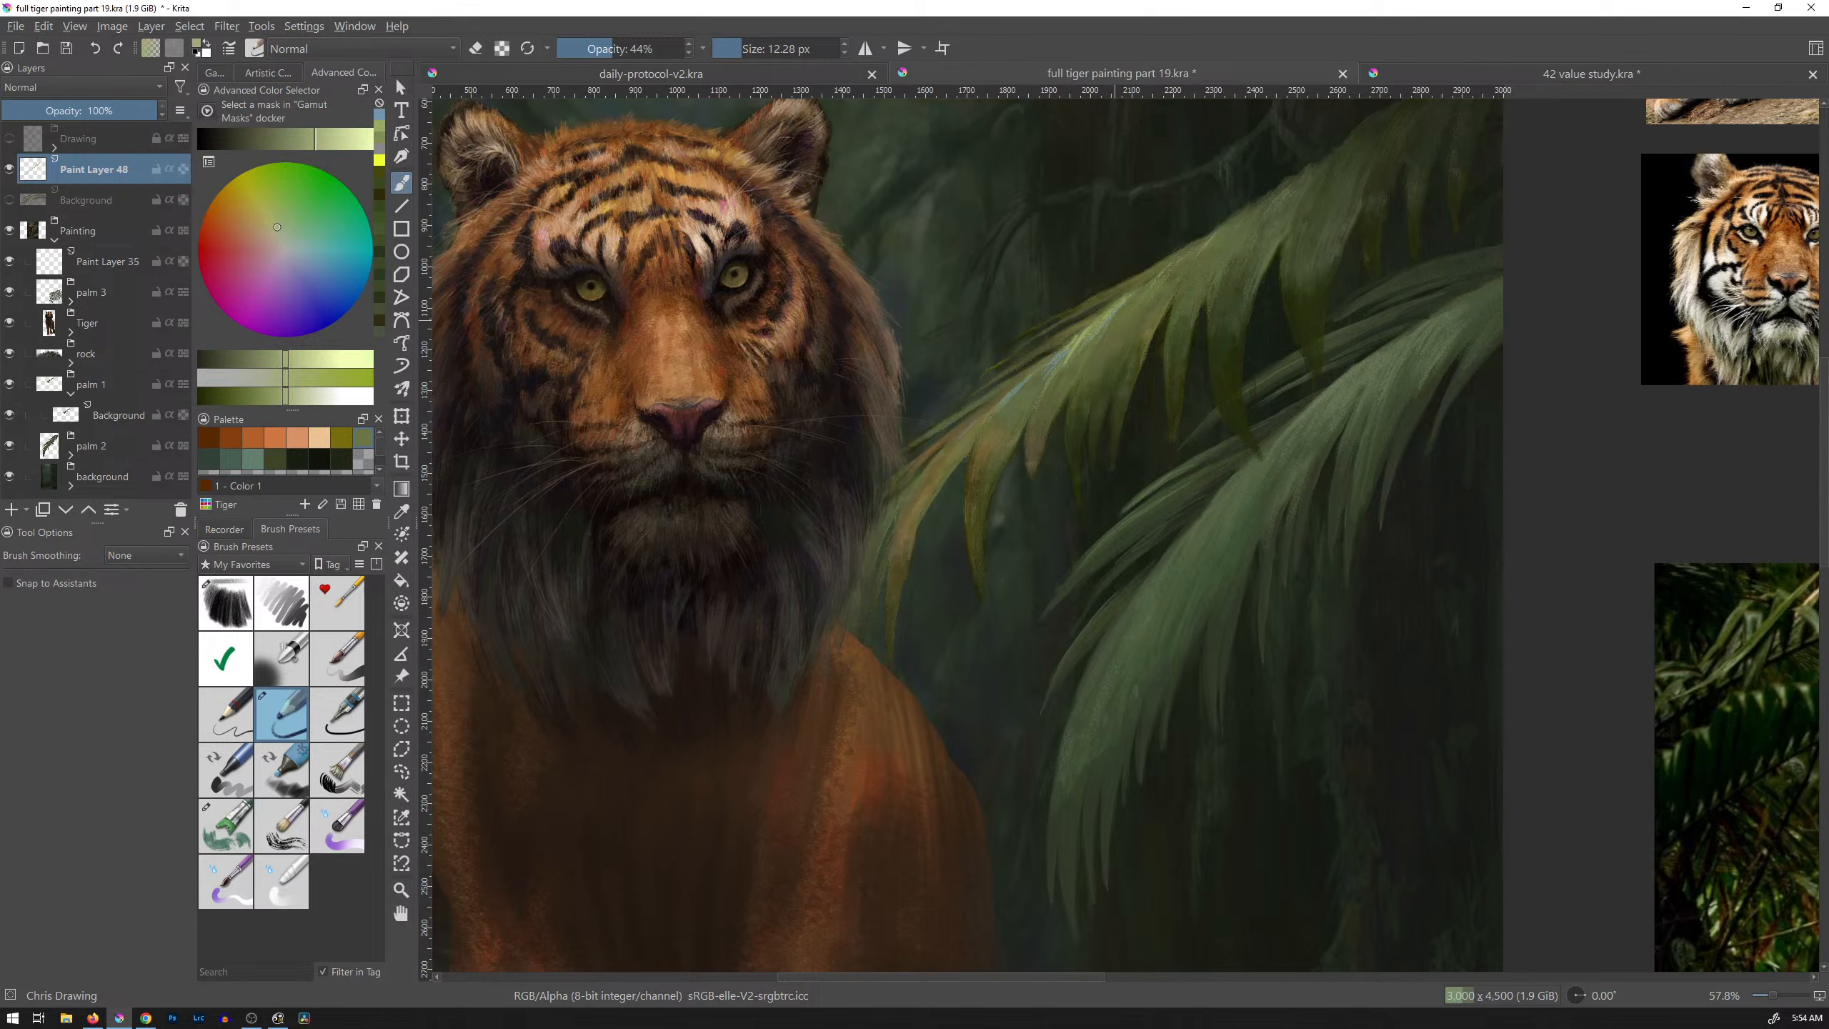
drag(1126, 319, 1208, 246)
drag(974, 419, 991, 405)
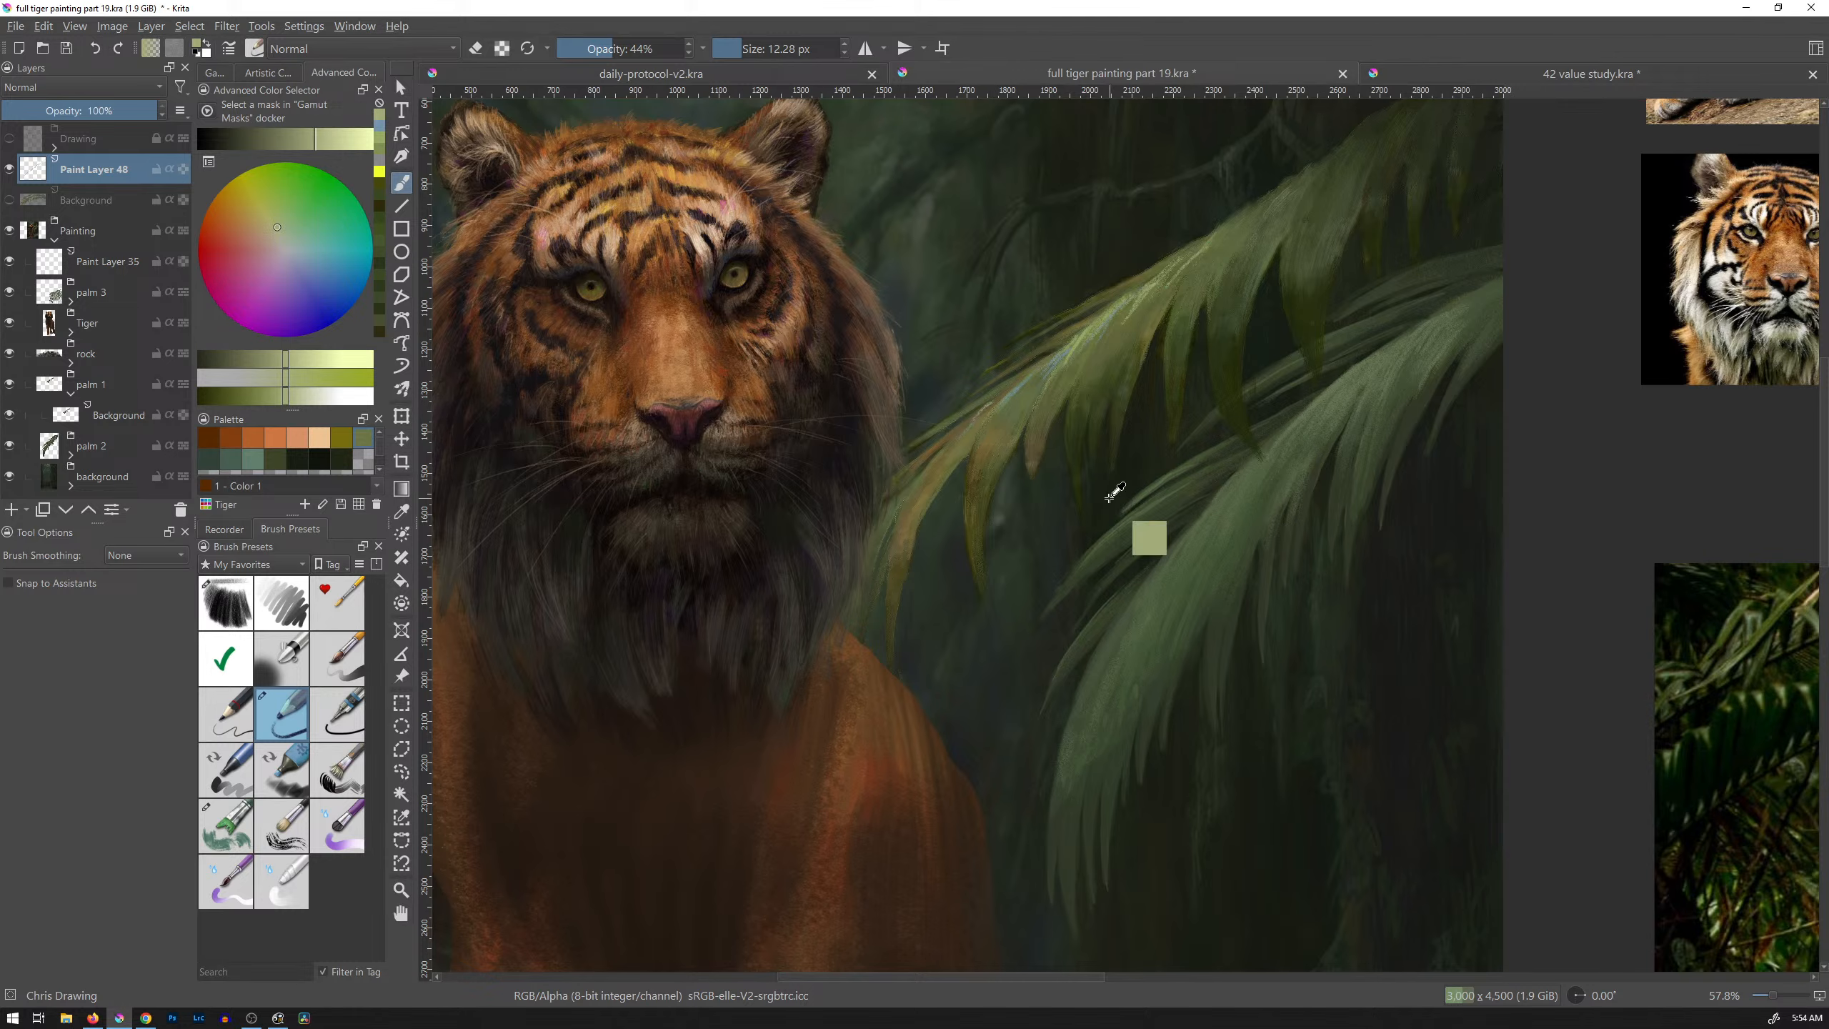
scroll(1140, 468, down, 4)
scroll(1140, 468, up, 4)
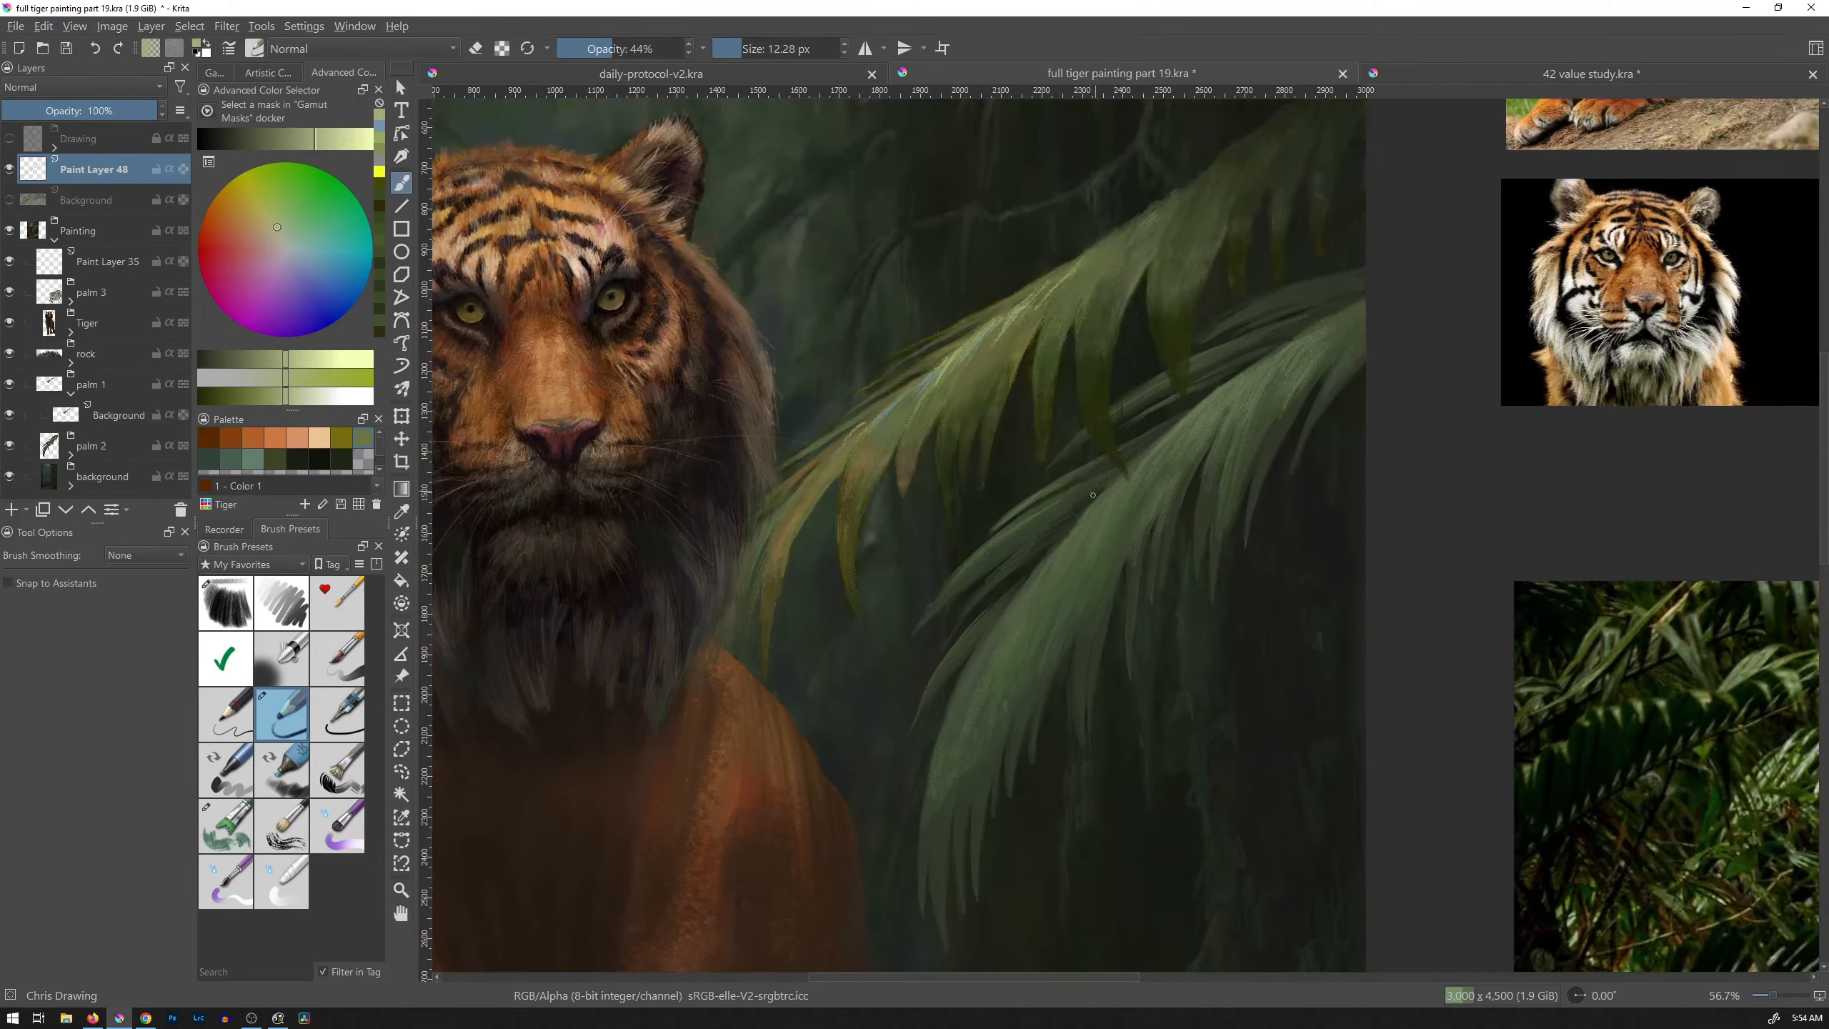
Step: Undo the blue and green highlight strokes painted on the upper palm frond
ctrl+click(1104, 497)
key(ctrl+z)
key(ctrl+z)
key(ctrl+z)
key(ctrl+z)
key(ctrl+z)
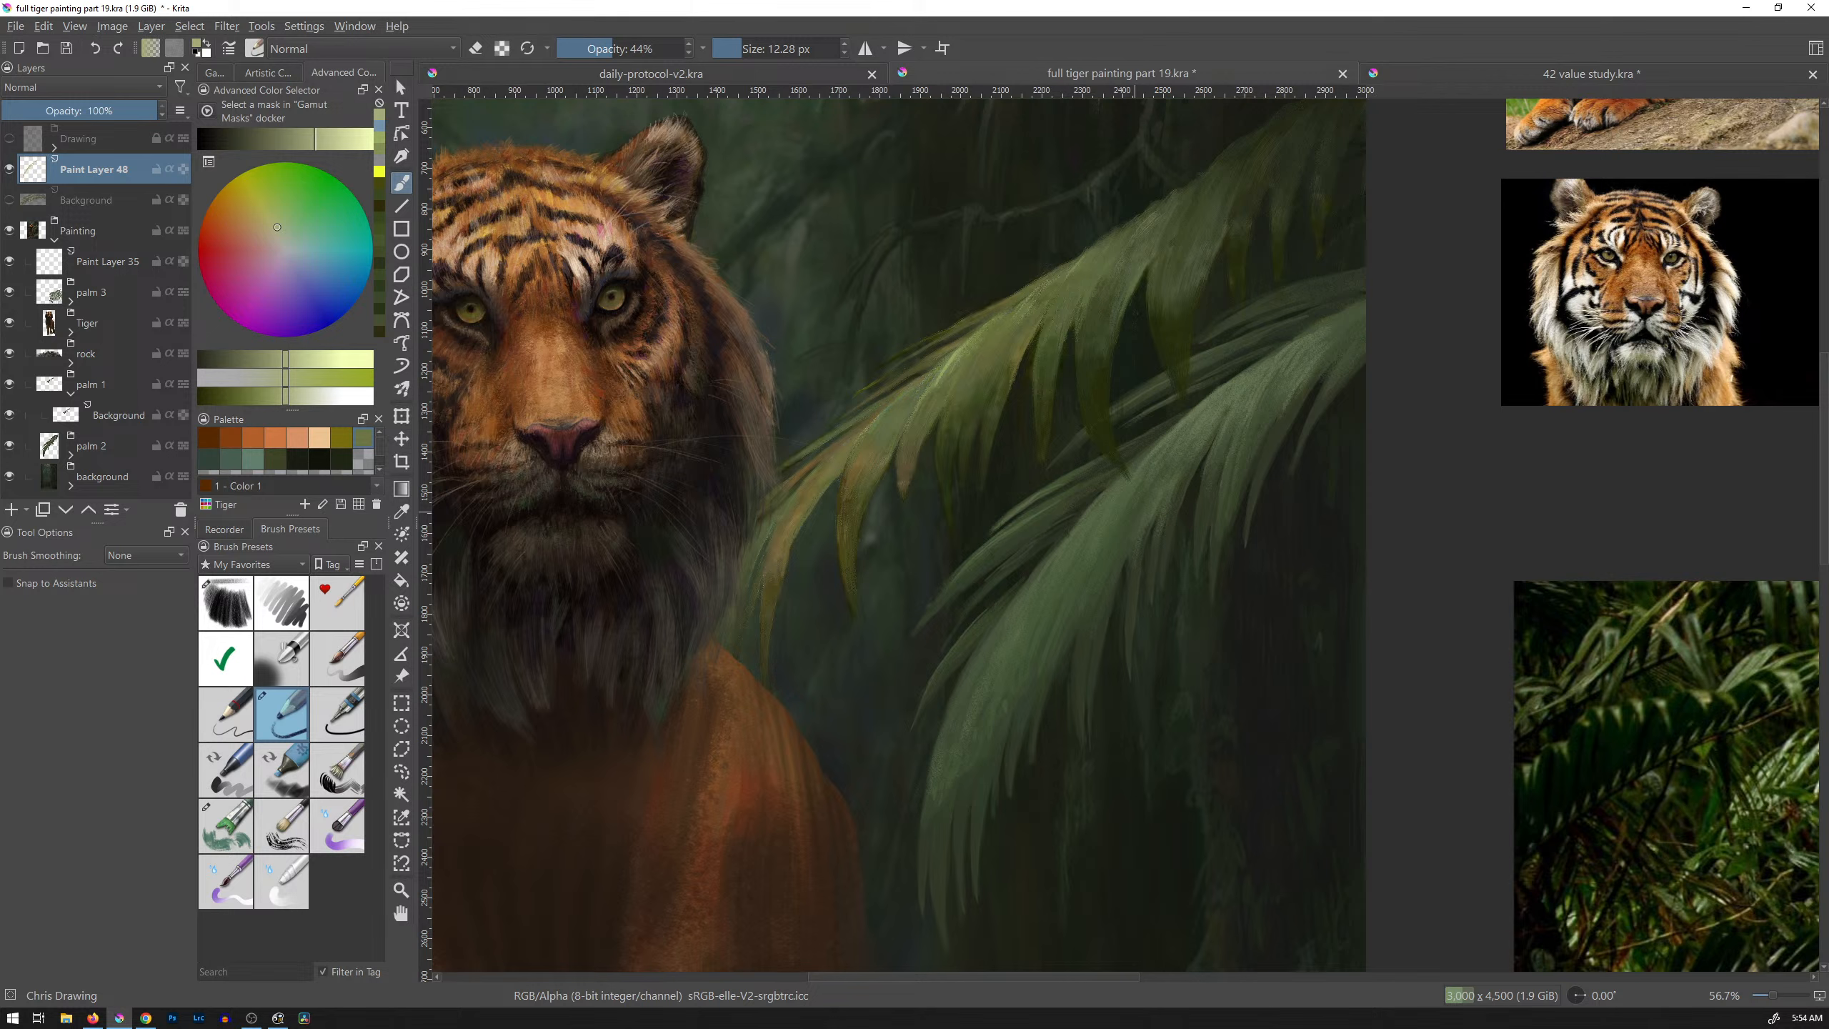
key(ctrl+z)
key(ctrl+z)
Step: Brush textured pale green highlights onto the upper palm frond with the 001 Chris Dry Paper Texture brush at 28.37 px
click(238, 834)
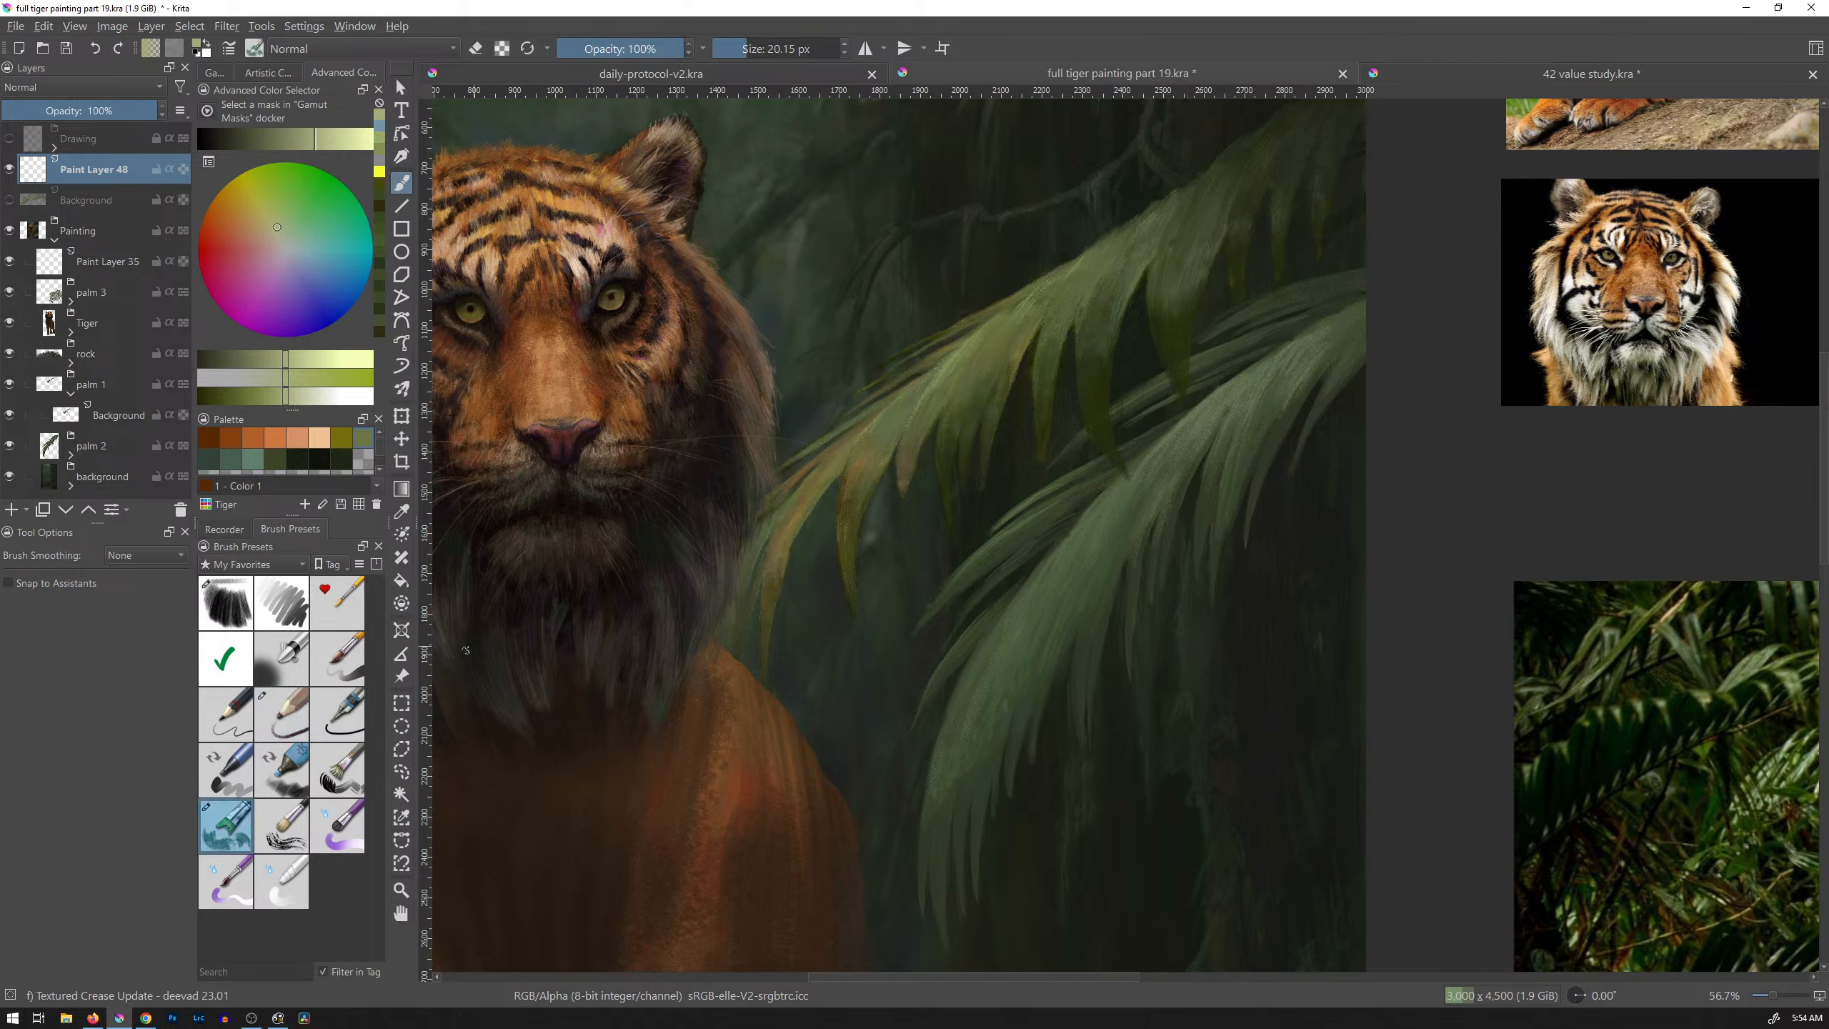
click(245, 605)
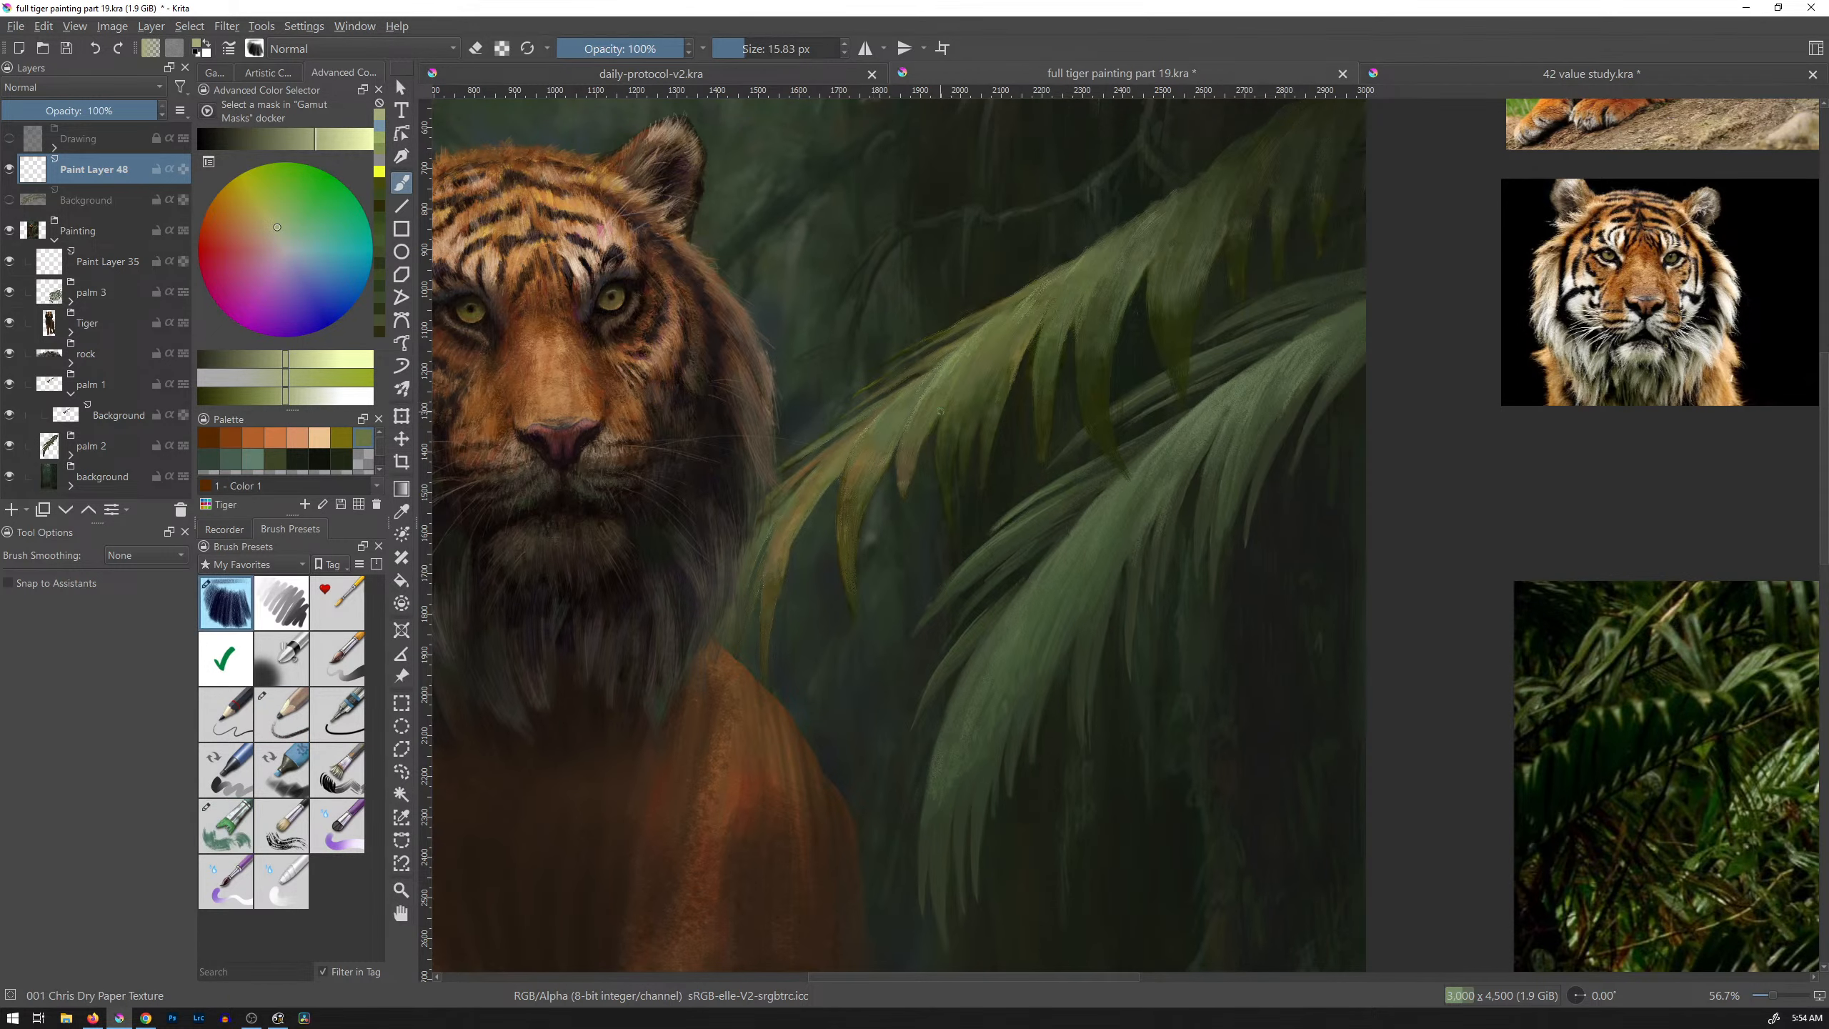
mouse_move(944, 401)
shift+mouse_down()
mouse_move(983, 318)
mouse_move(984, 392)
shift+mouse_up()
drag(868, 447, 912, 388)
drag(1125, 370, 1094, 421)
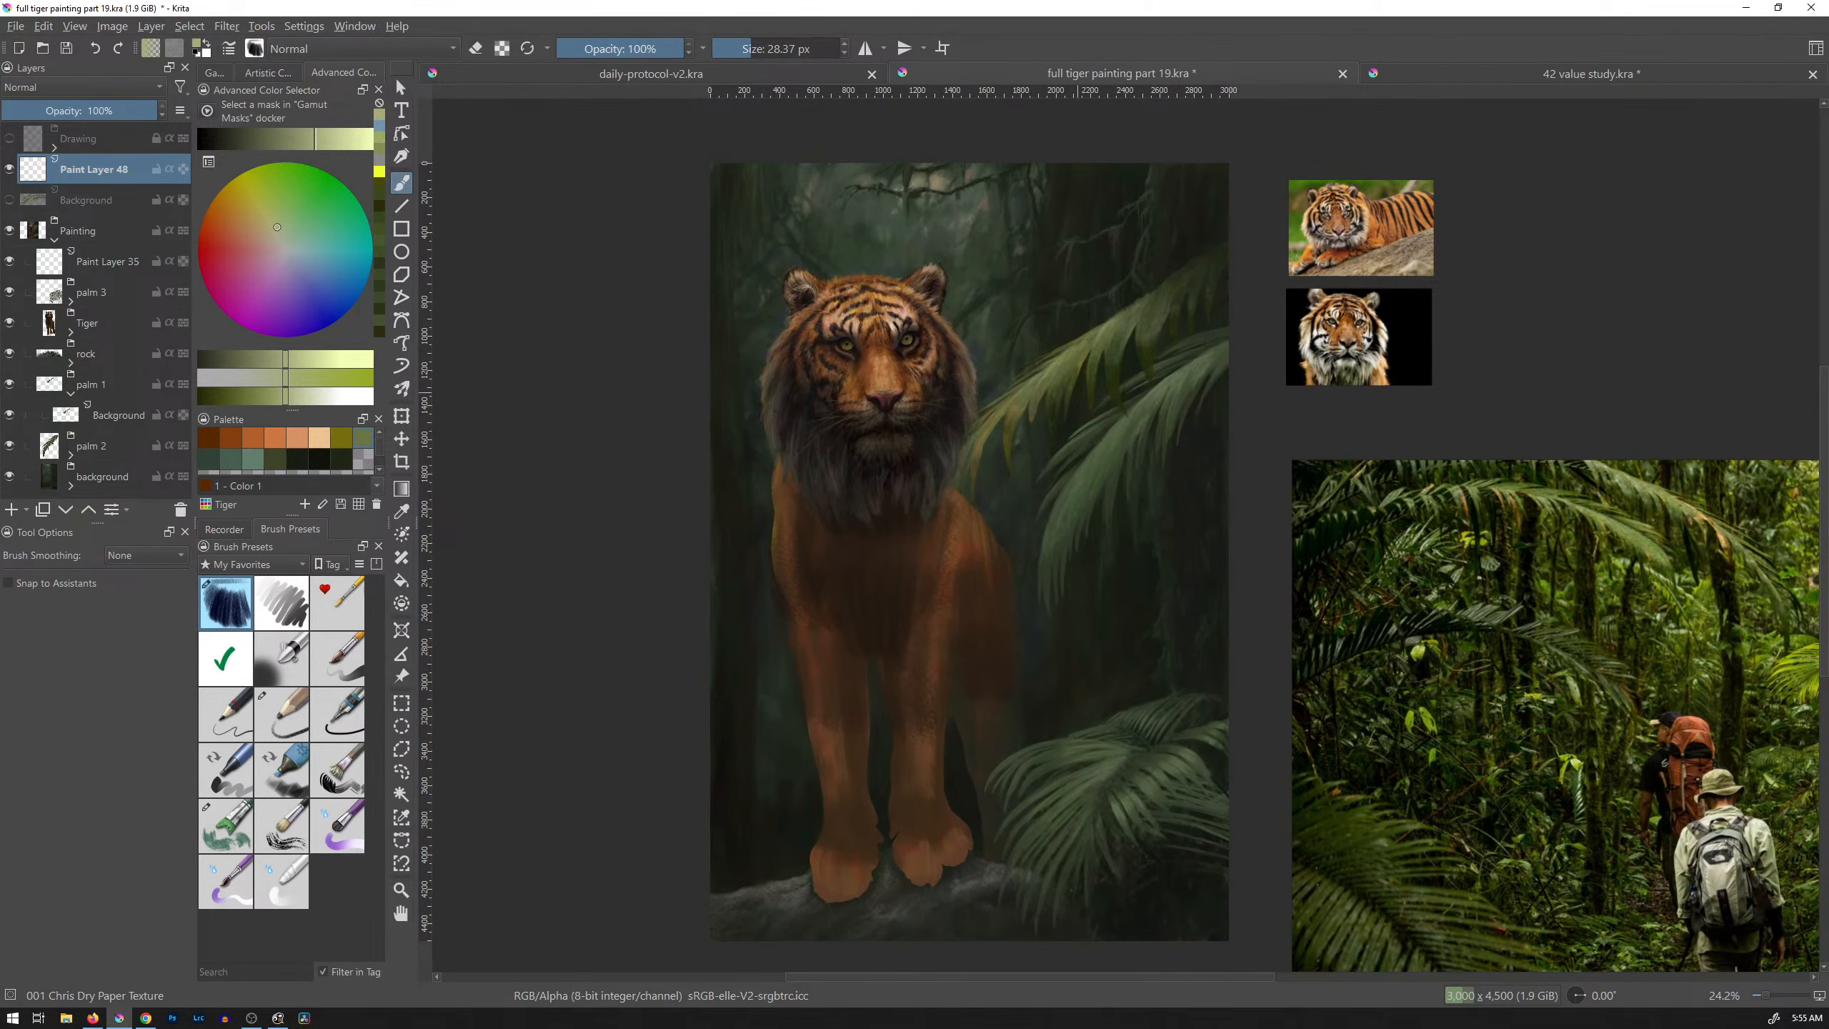
Step: Reduce the brush to 18.29 px and add finer pale green highlights to the upper frond near the tiger
drag(1036, 441, 1123, 332)
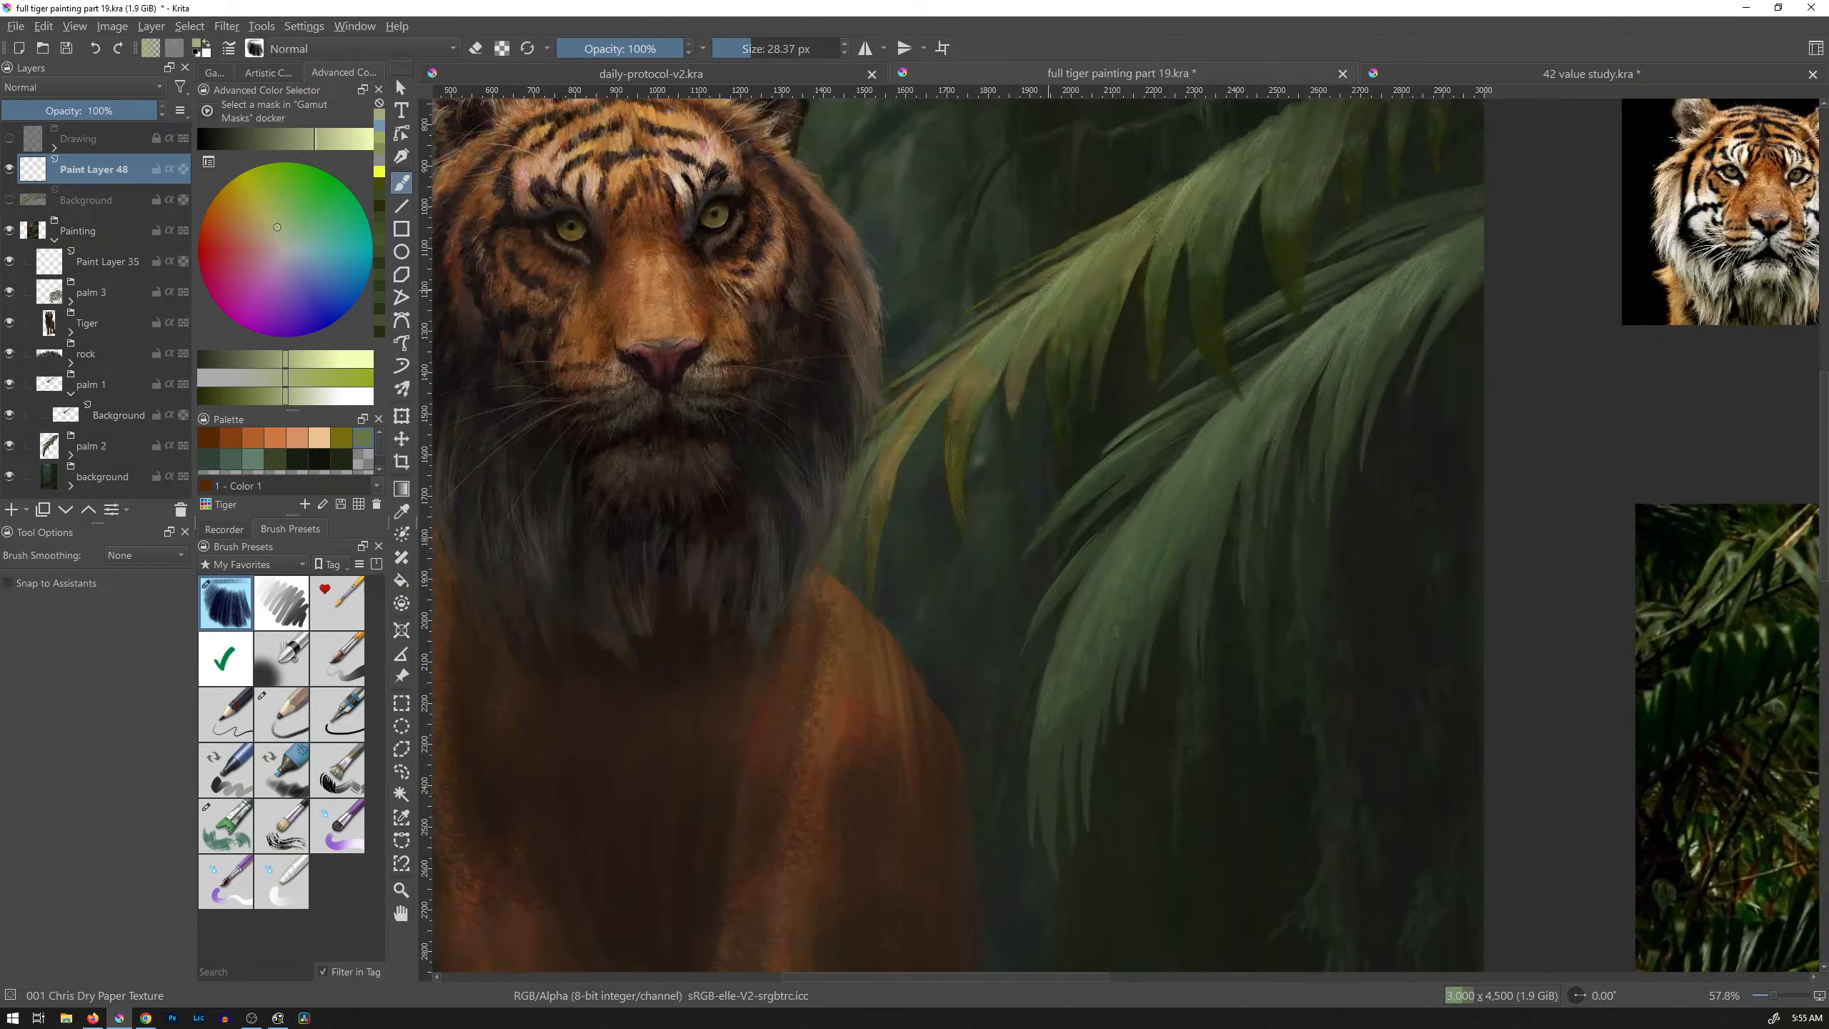
key(bracketleft)
drag(986, 339, 1017, 311)
scroll(1216, 307, down, 5)
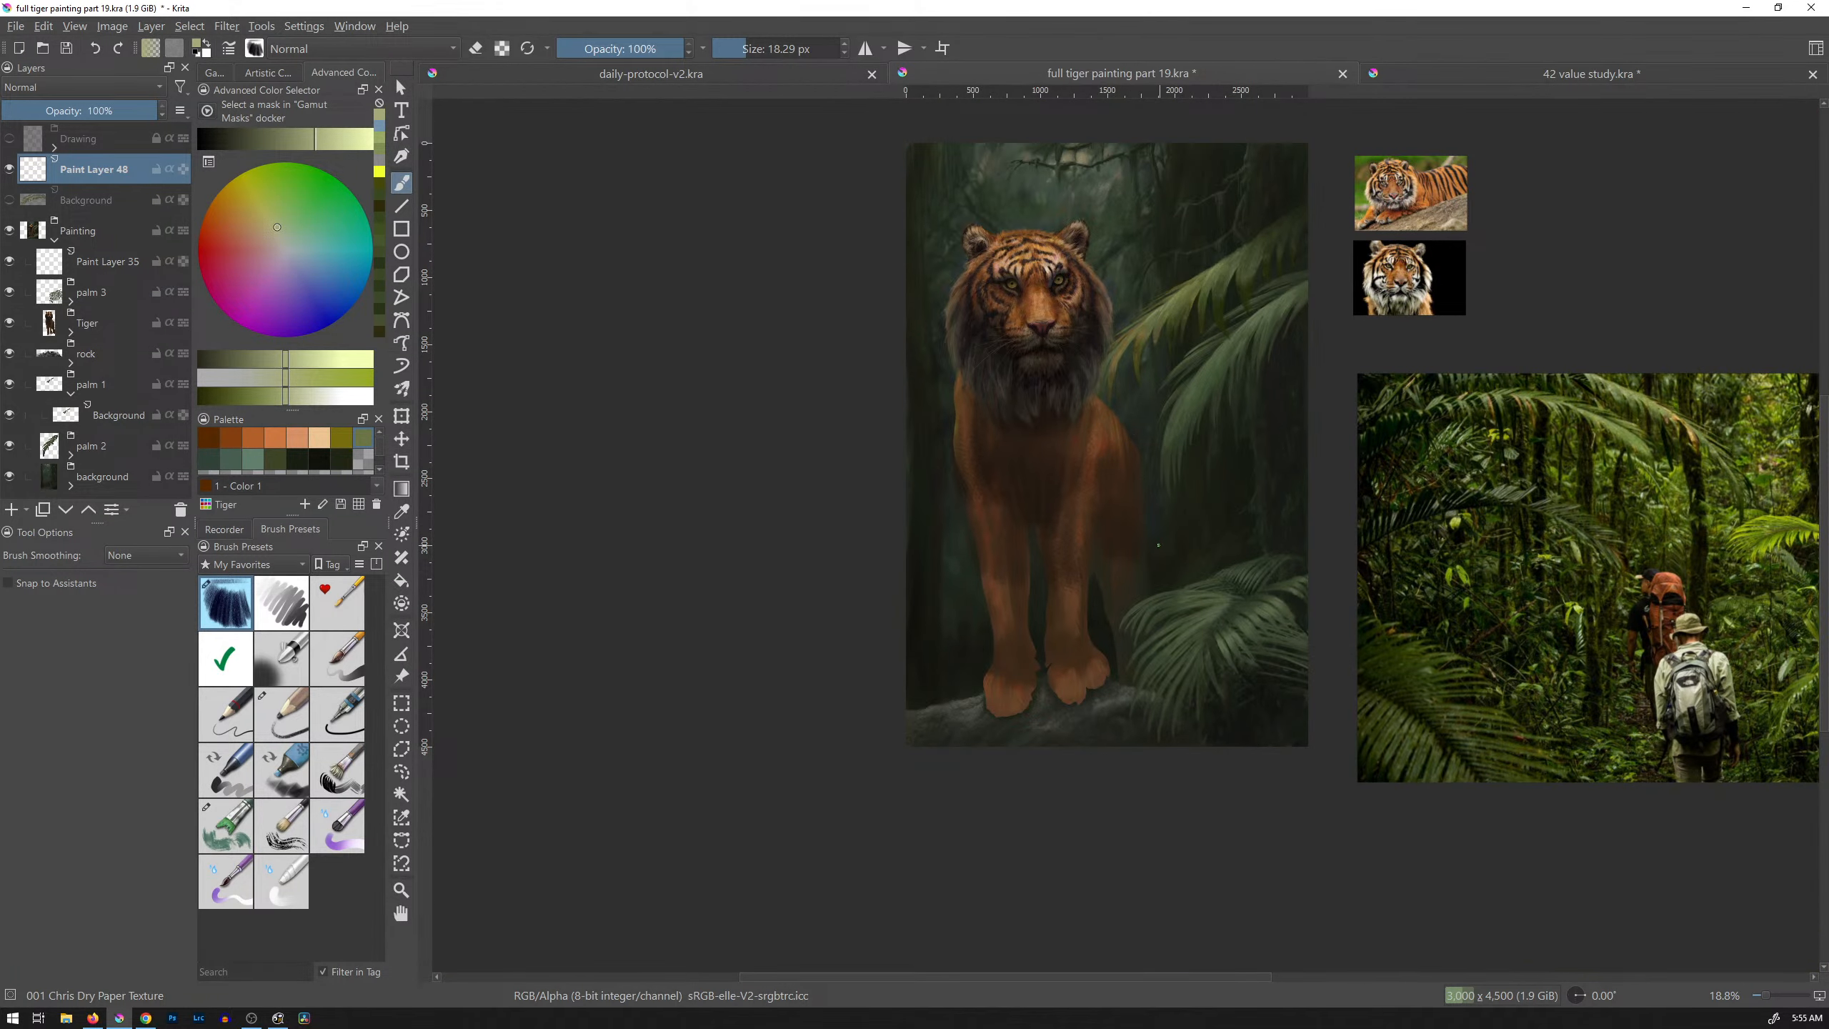
Step: Brush light tan and orange highlights onto the upper palm frond's leaf tip beside the tiger's mane
drag(1157, 445, 1123, 537)
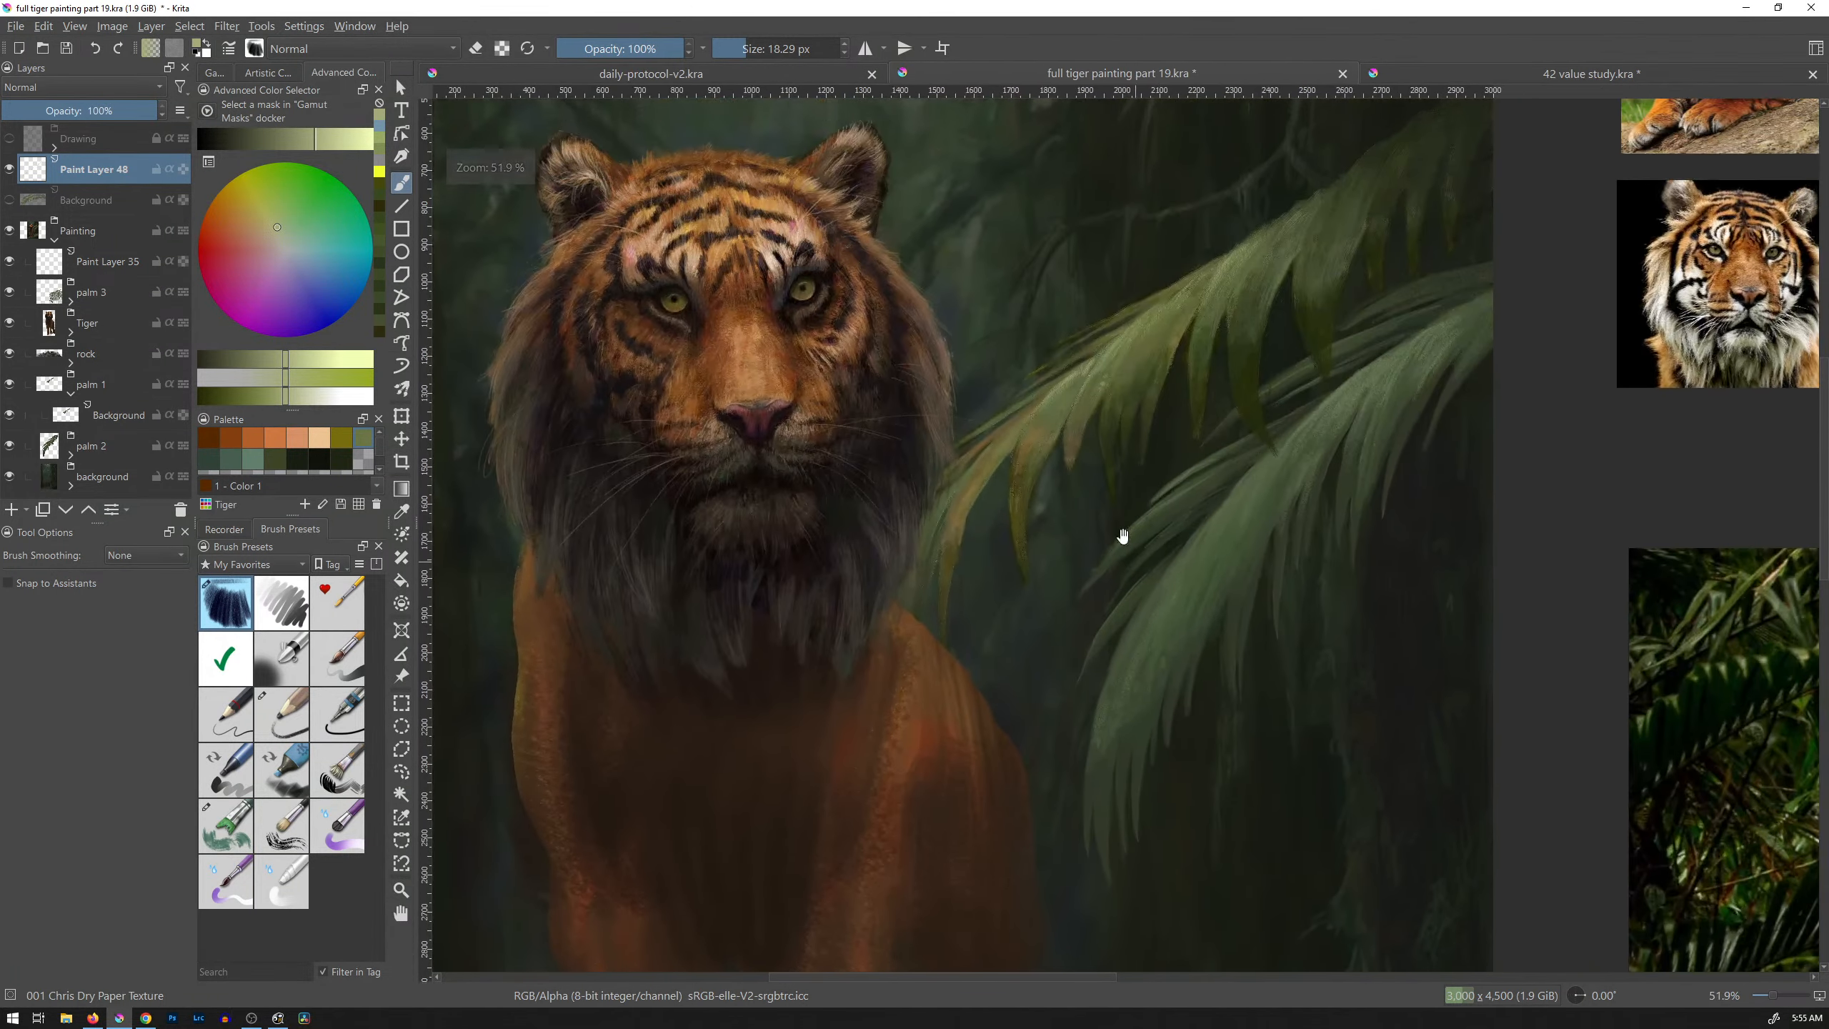
ctrl+click(965, 519)
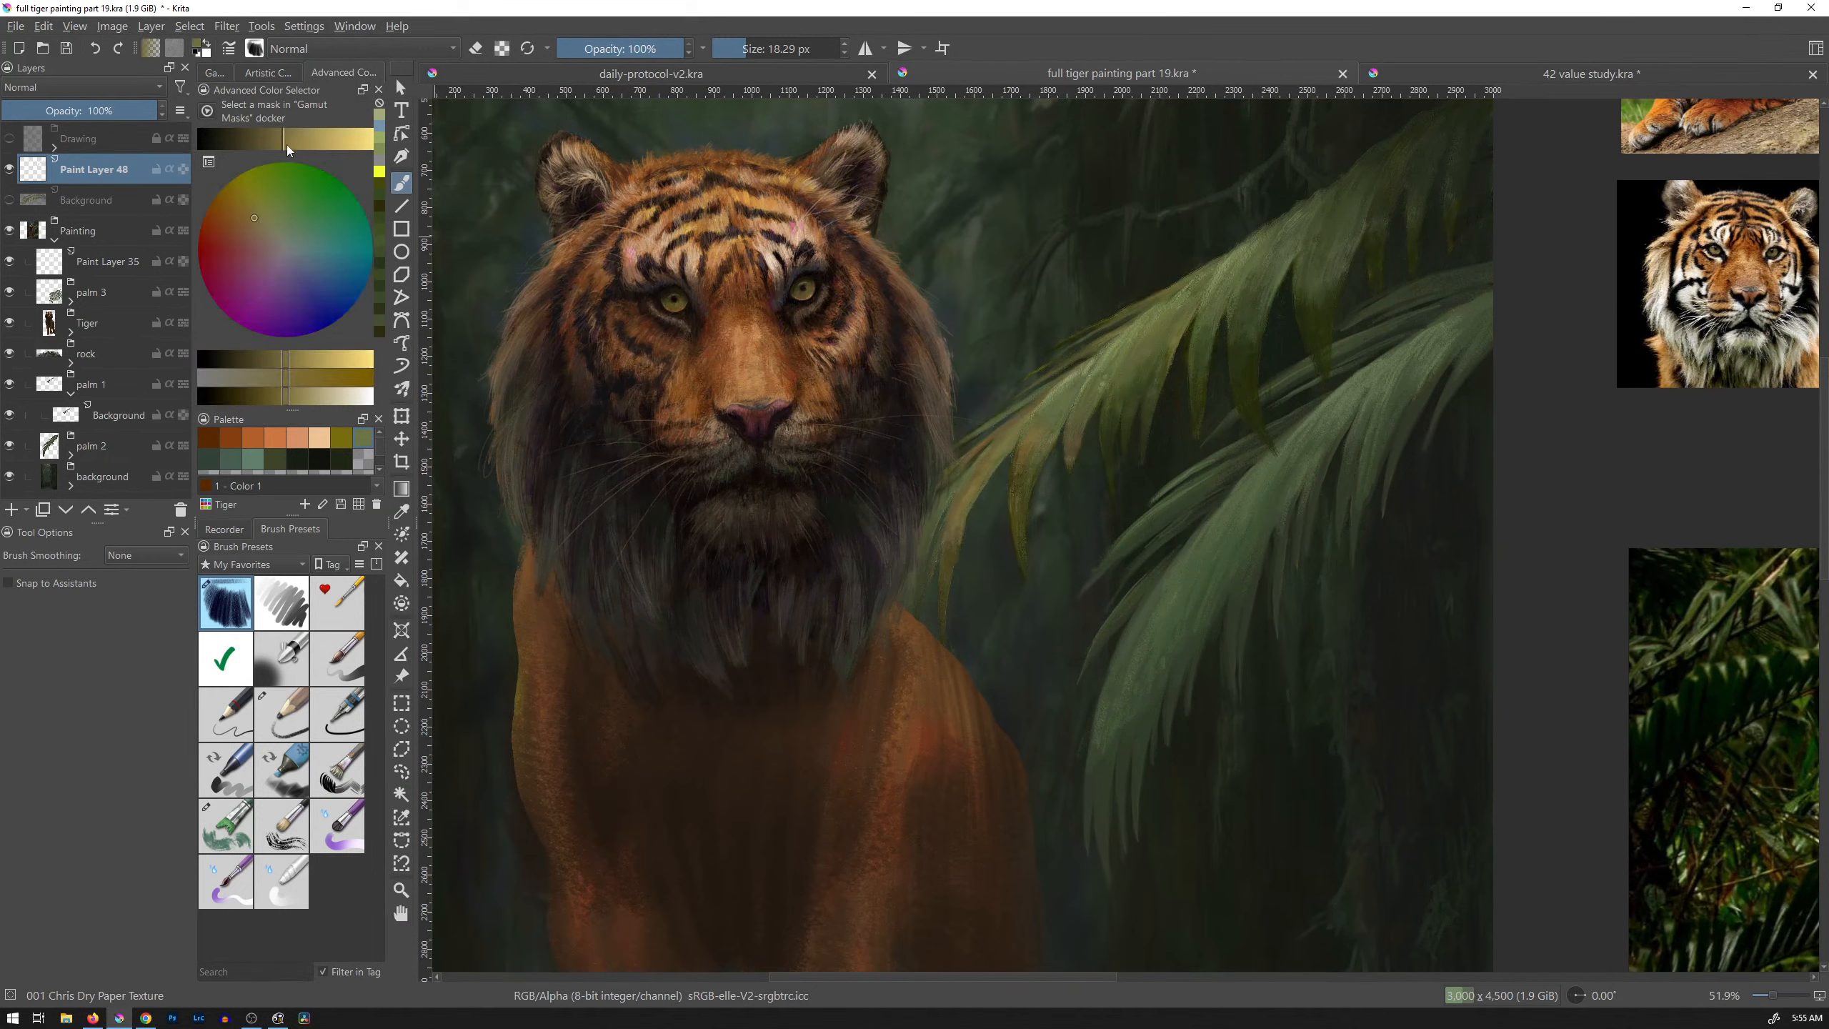
drag(285, 144, 303, 140)
click(250, 224)
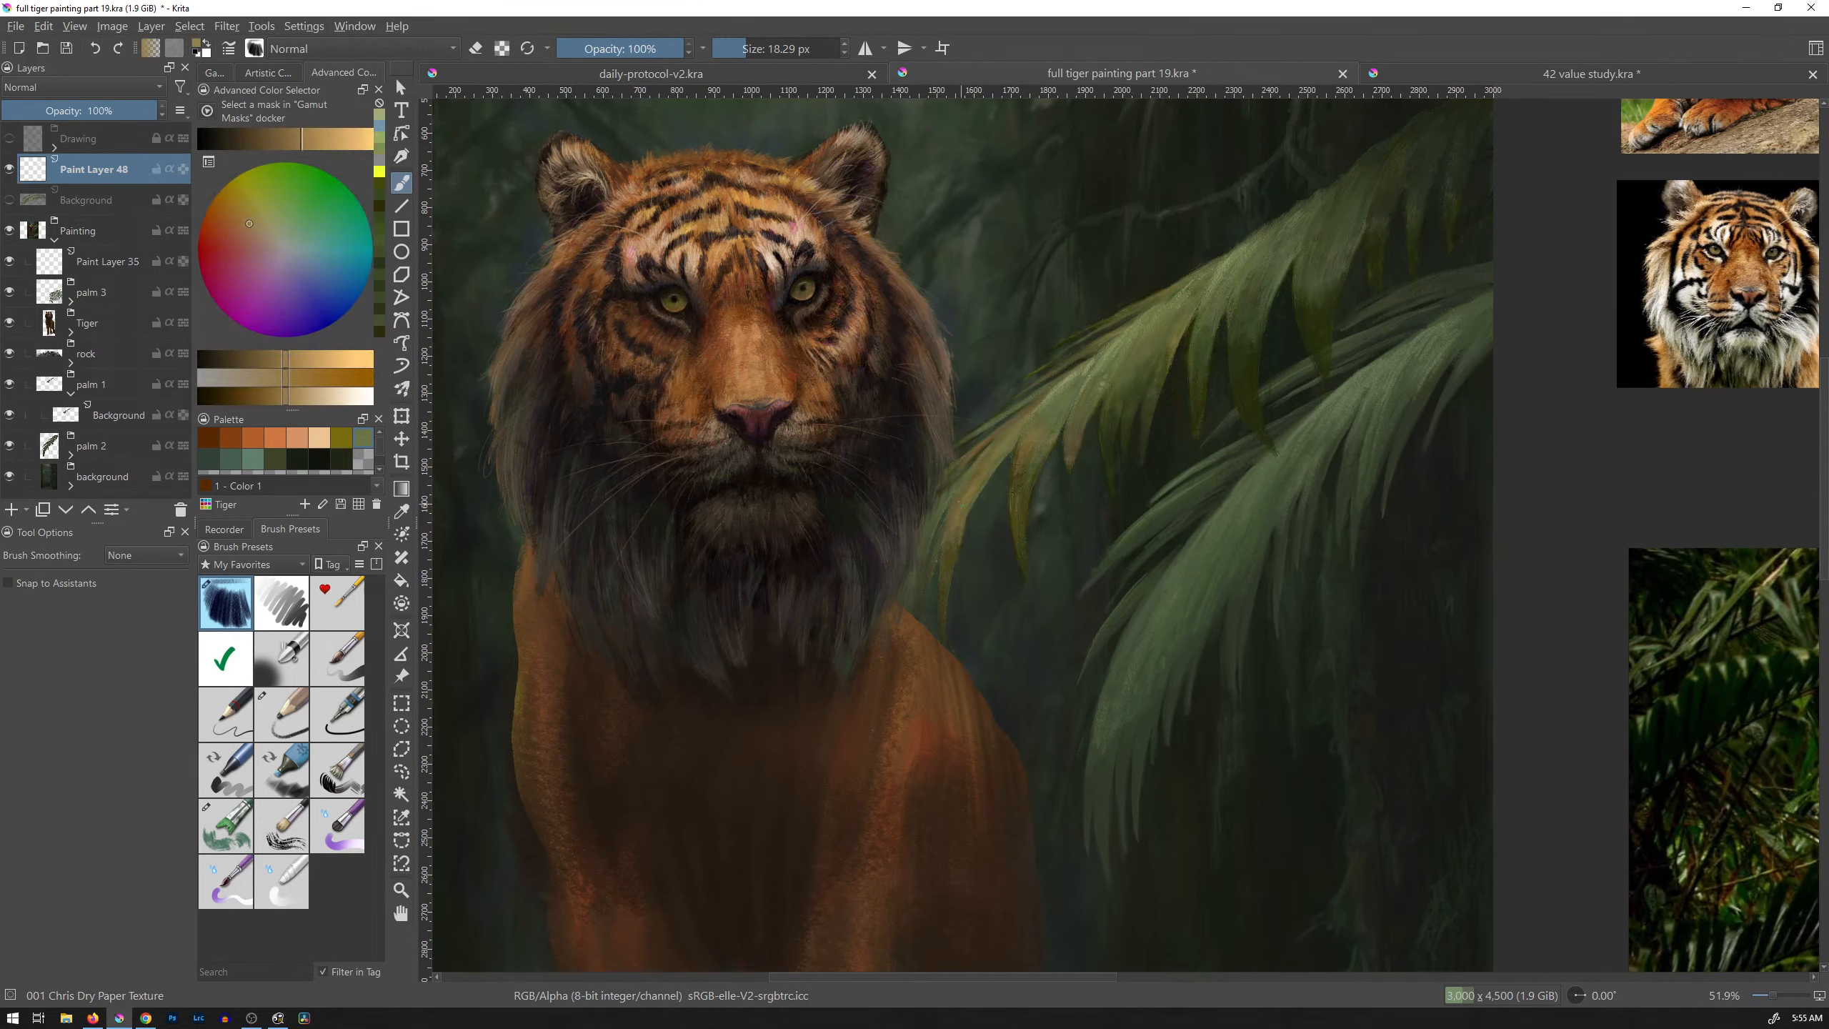
drag(950, 522, 945, 534)
drag(321, 144, 333, 140)
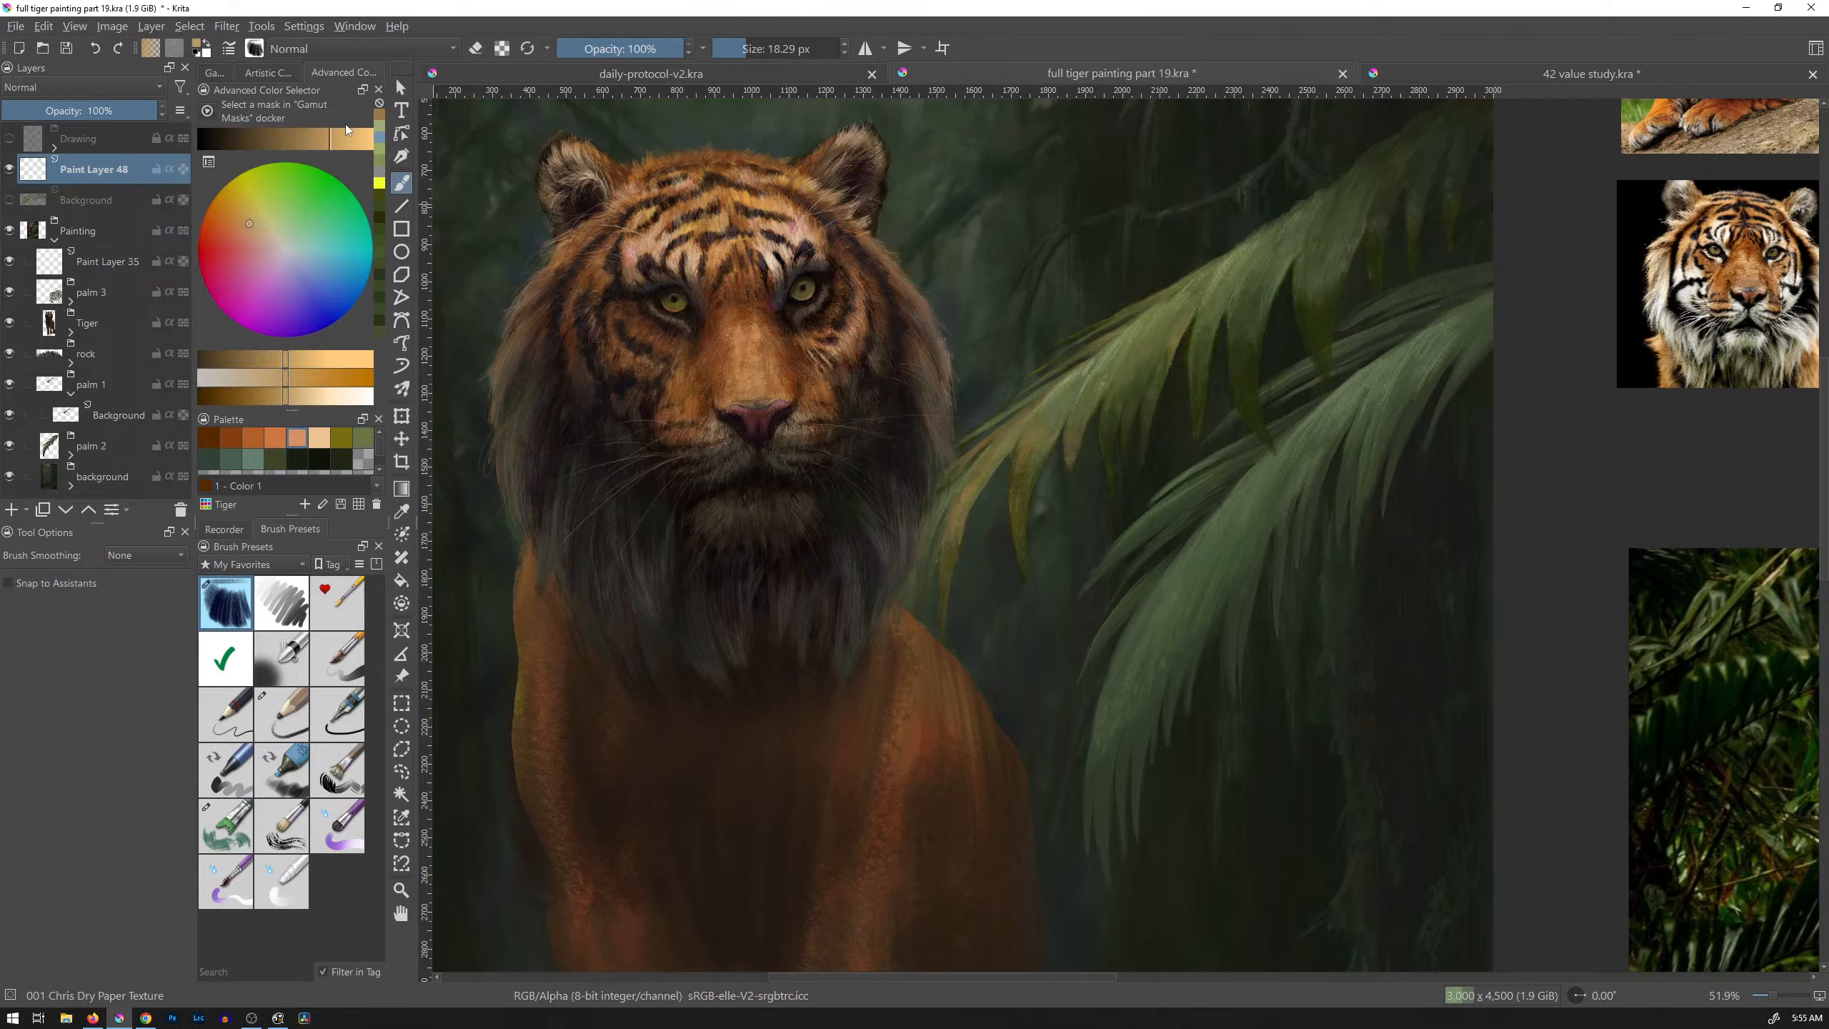
click(235, 231)
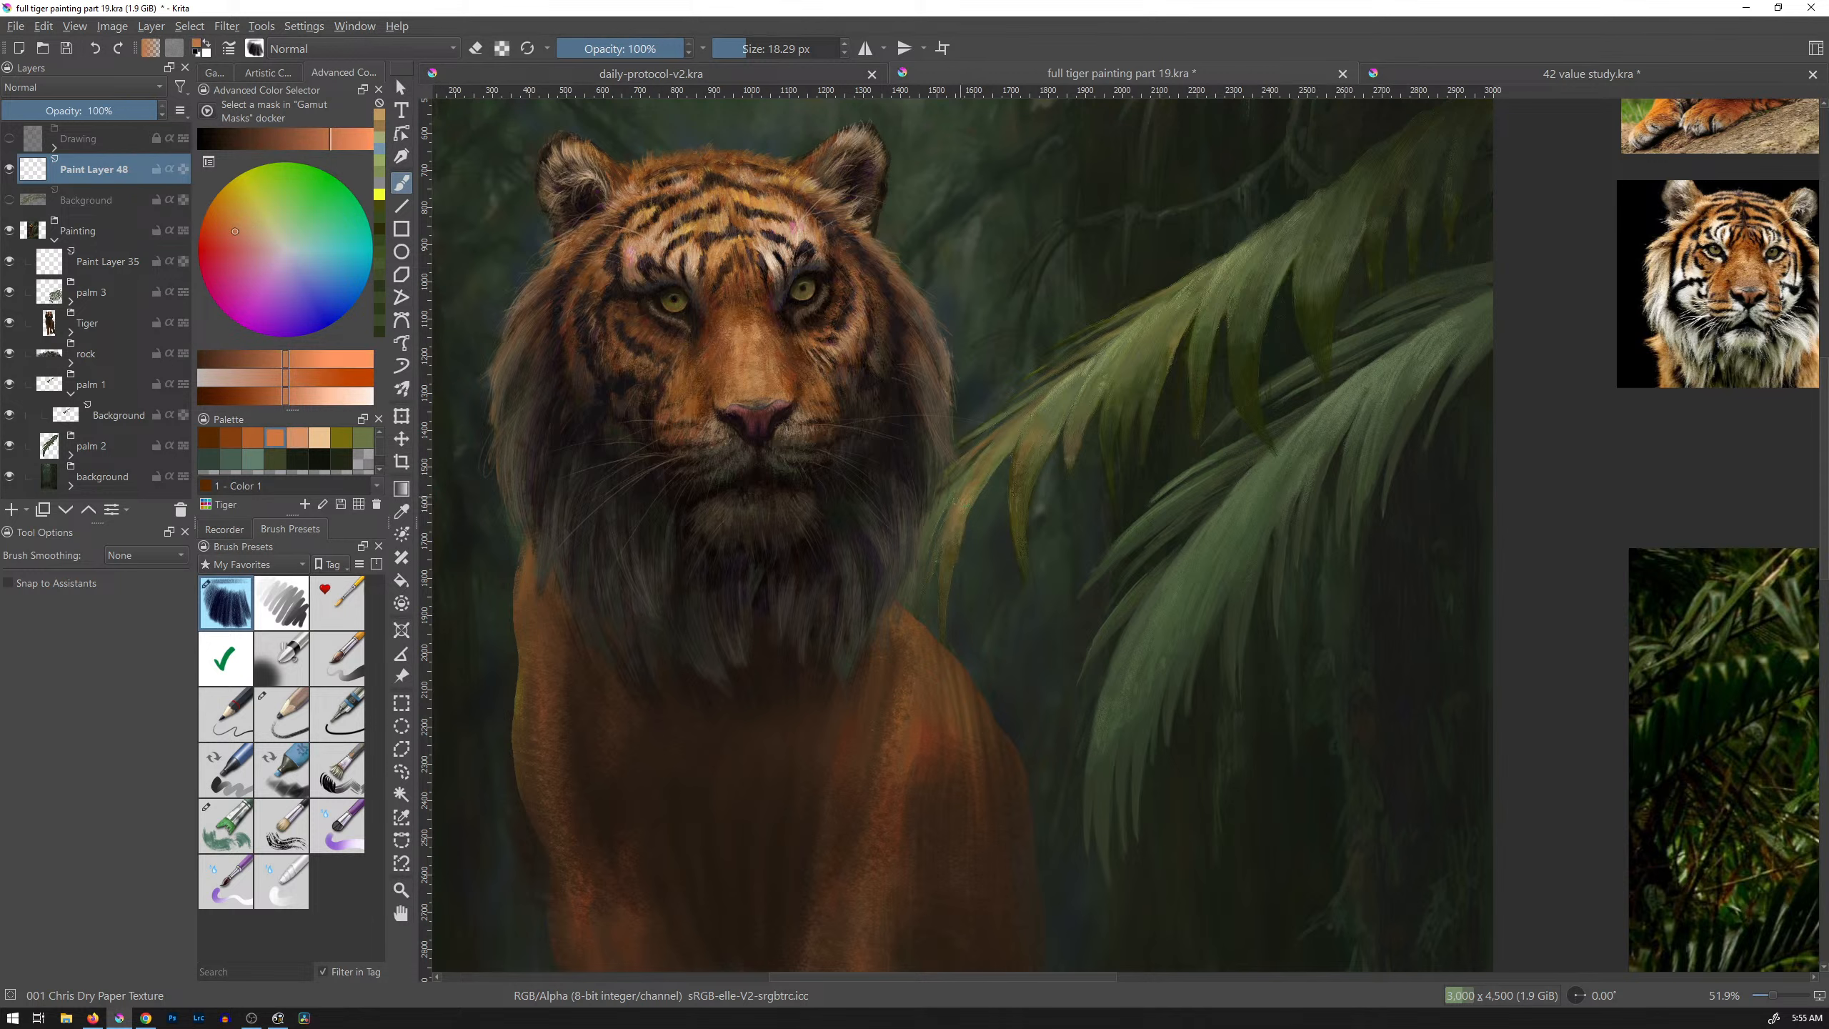
drag(959, 502, 947, 533)
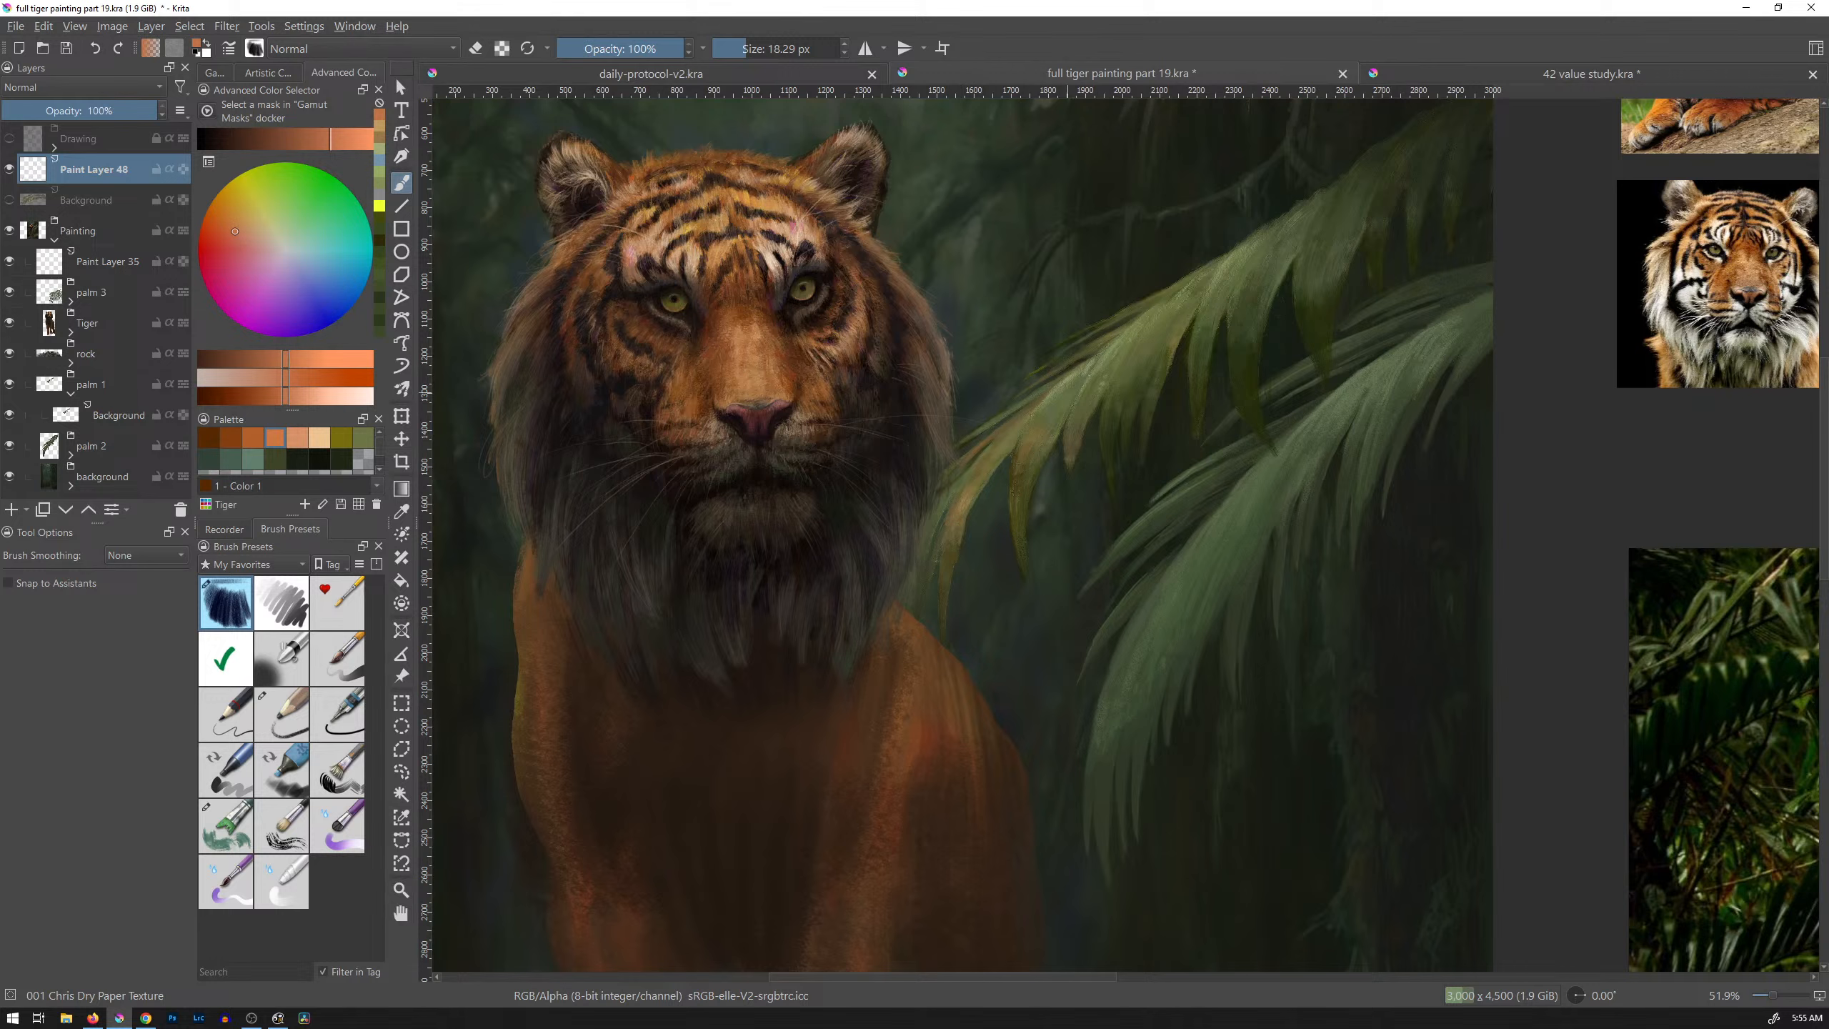
Step: Add light yellow-green highlights and warm orange accents to the upper frond's leaves near the tiger, starting from a sampled leaf color
ctrl+click(1014, 450)
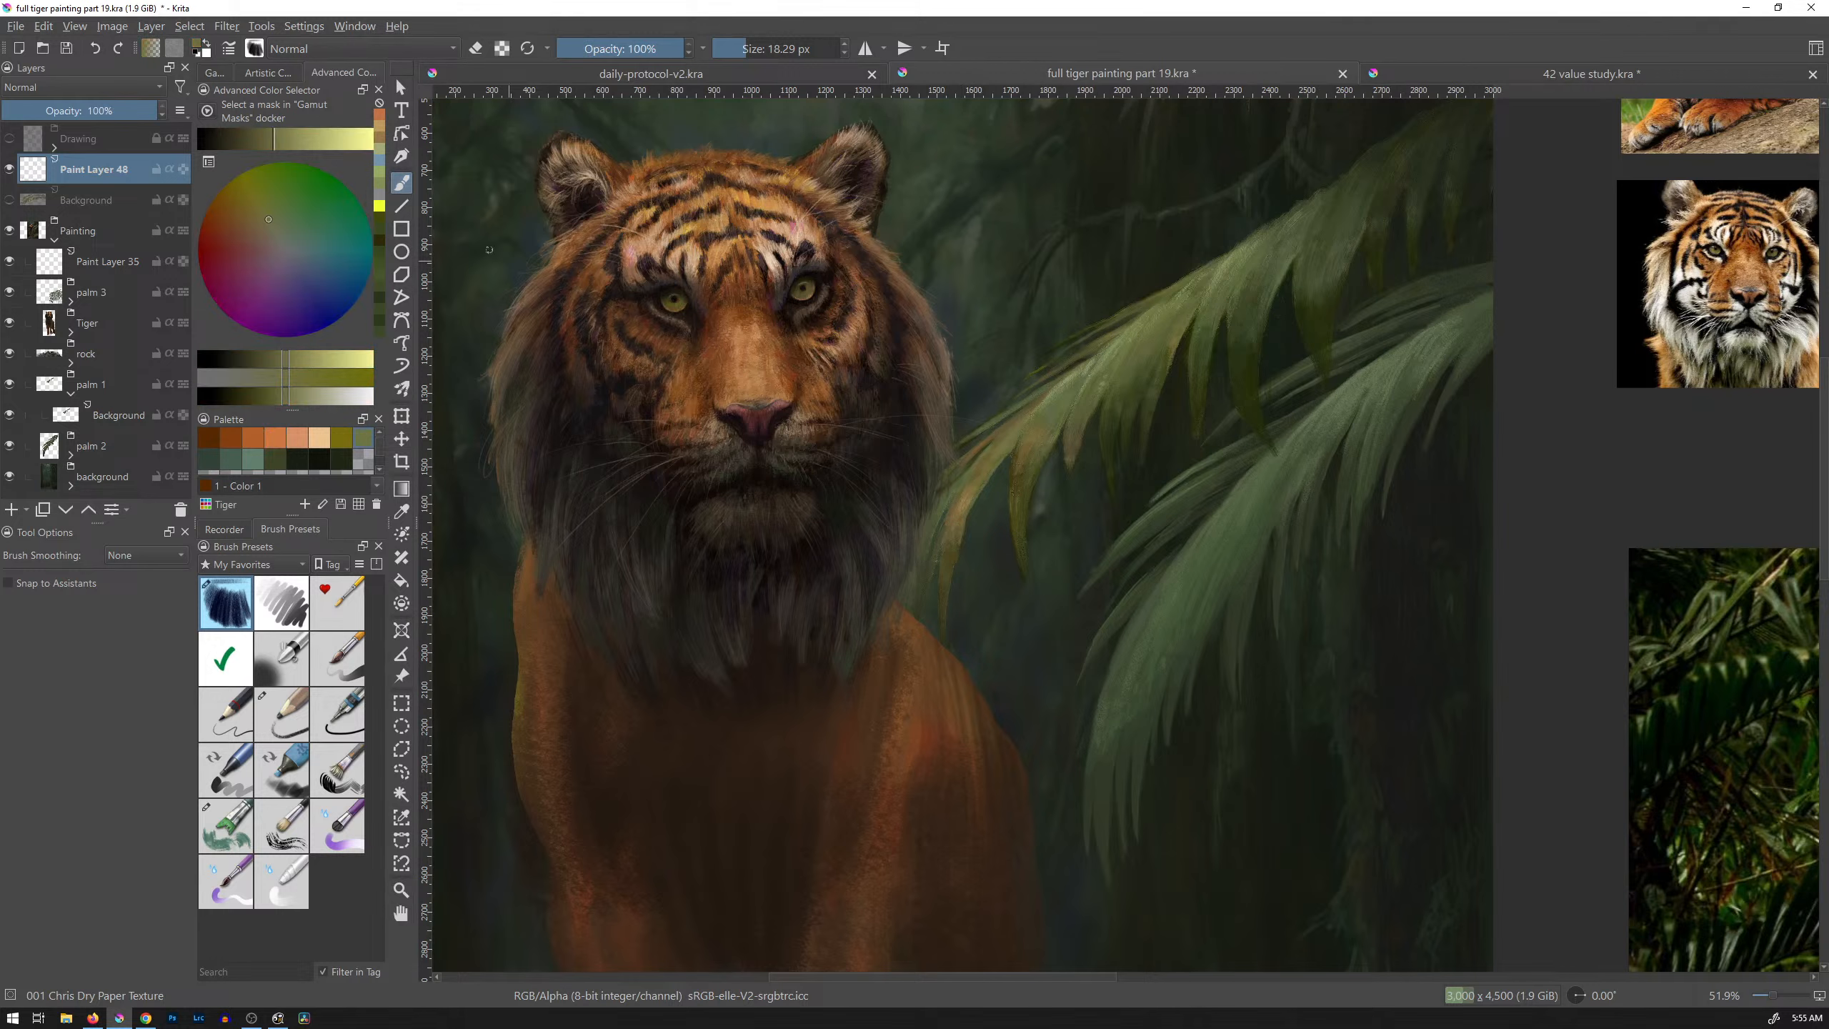
drag(301, 144, 332, 138)
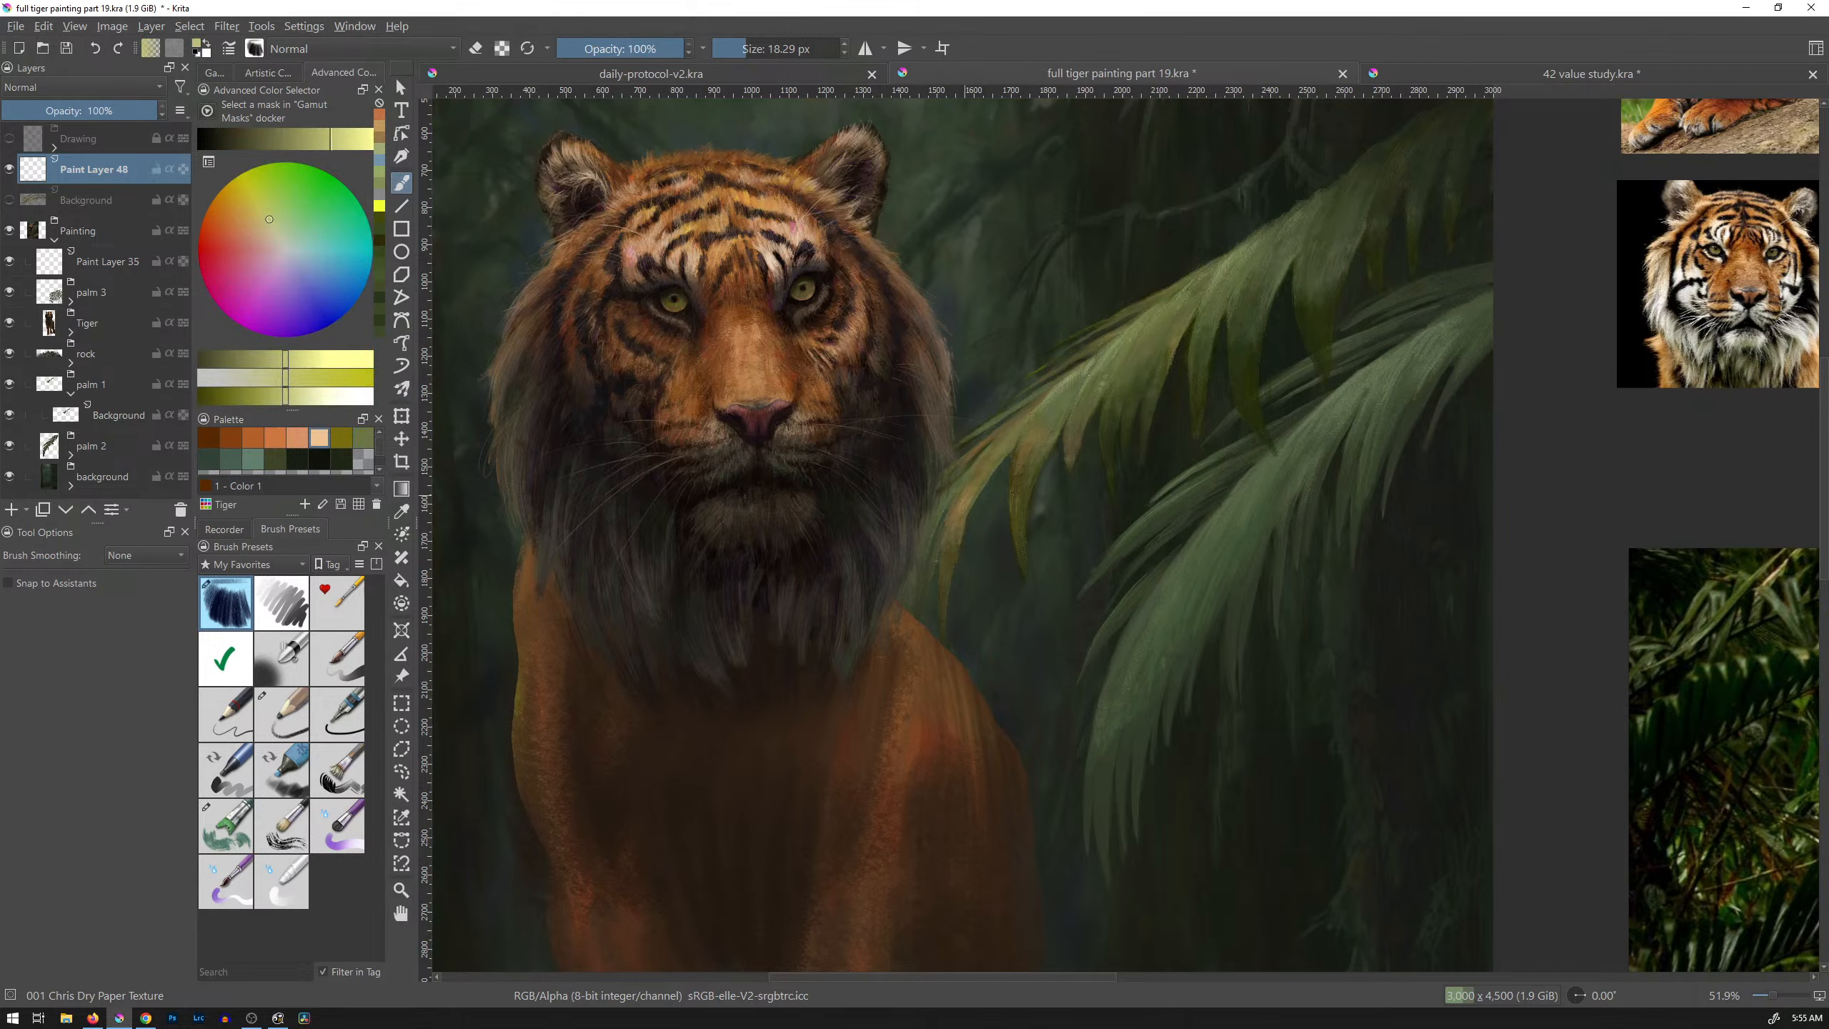
drag(965, 495, 974, 488)
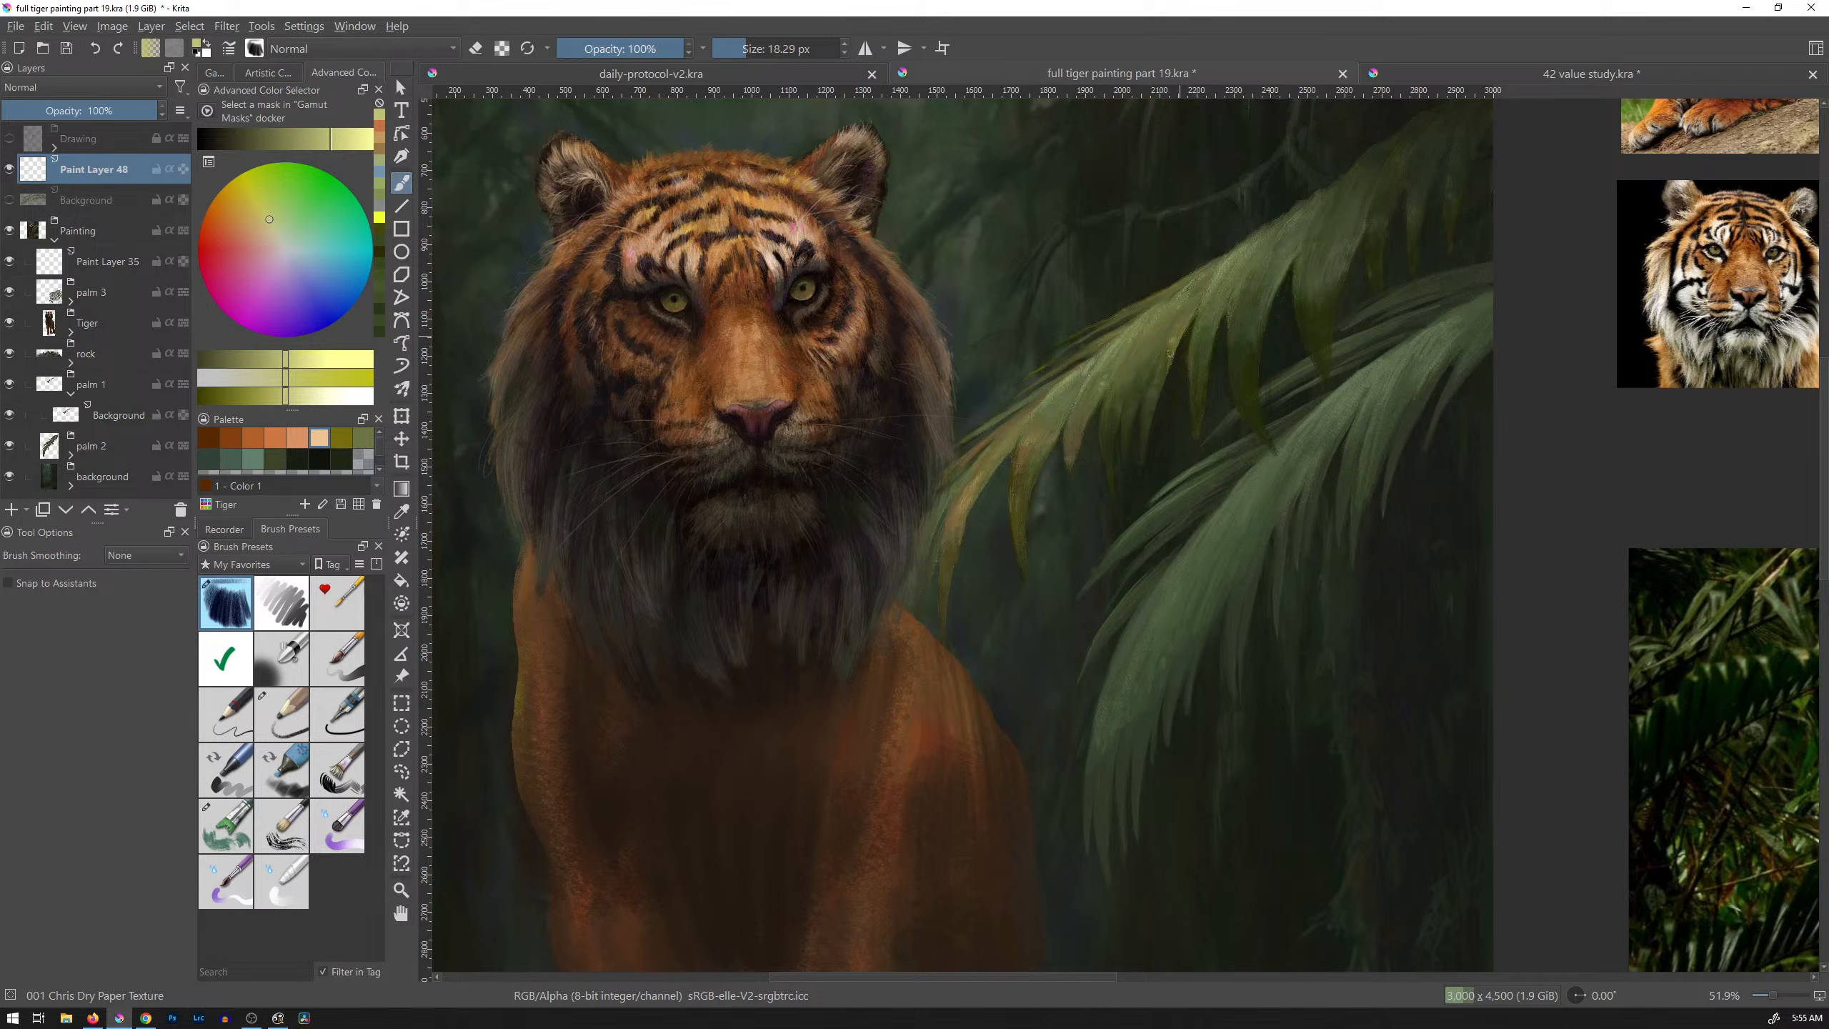
click(243, 227)
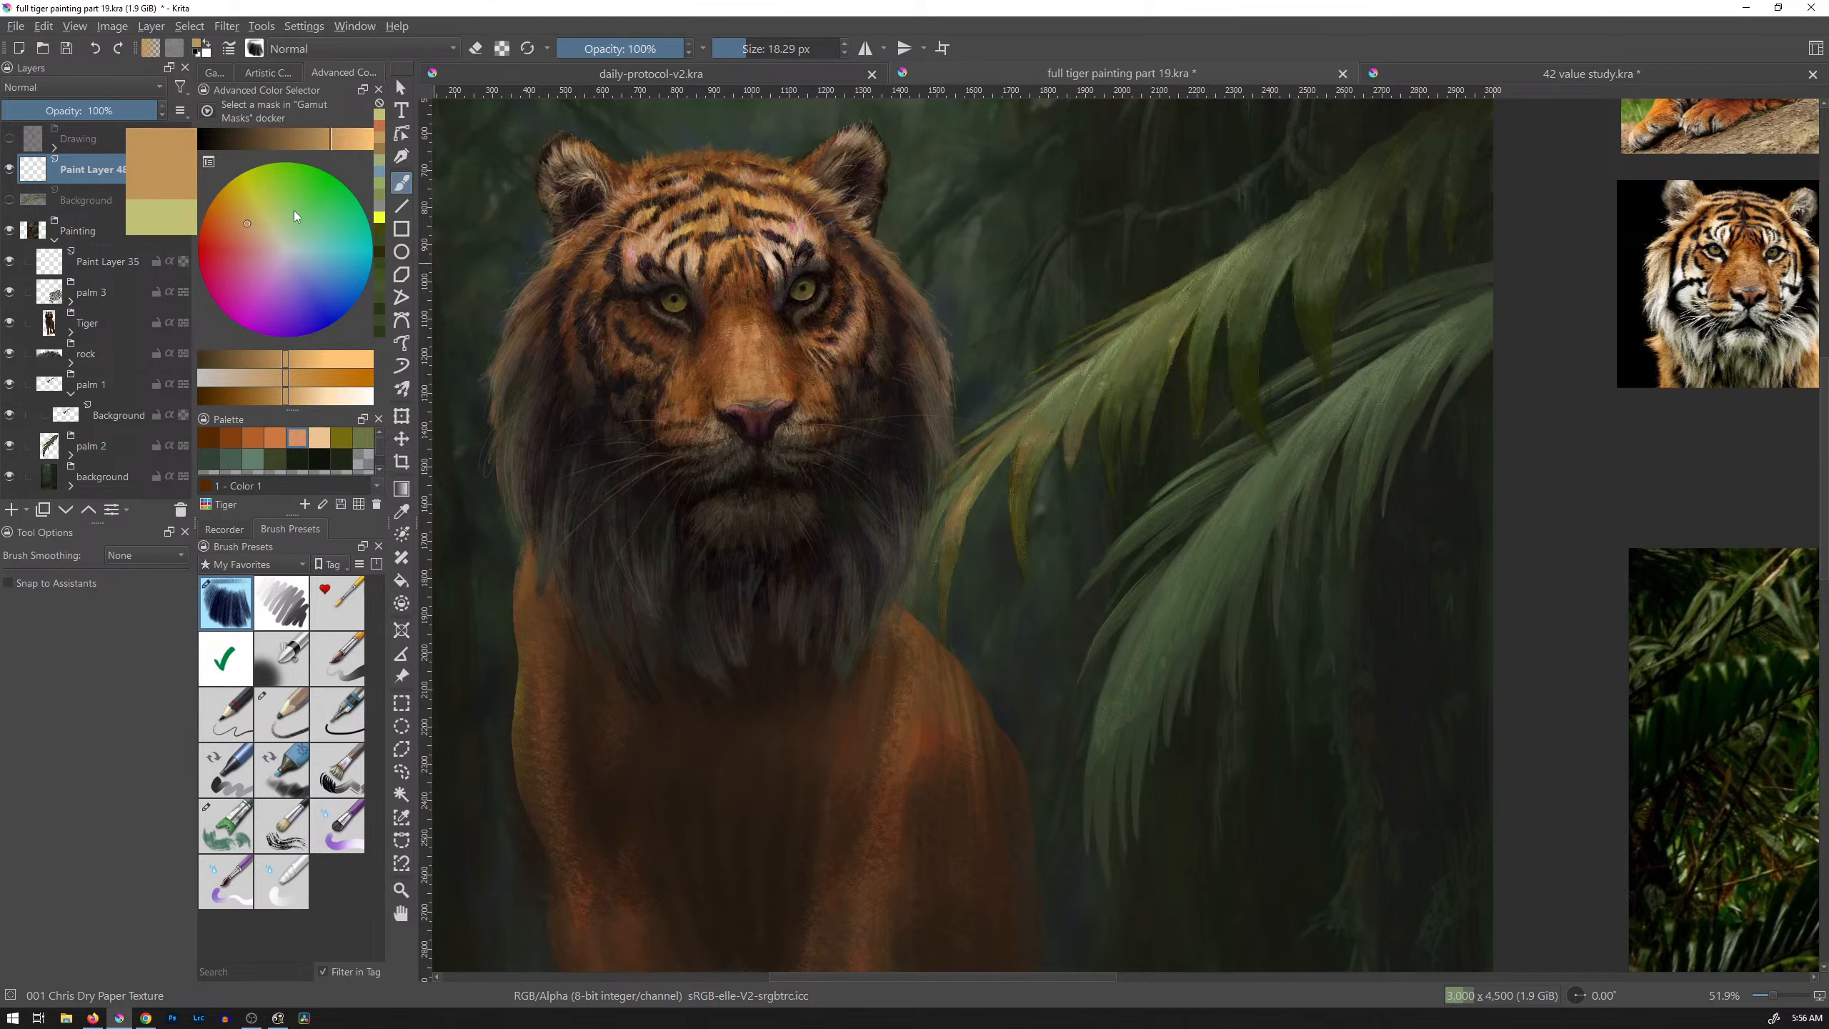
click(235, 230)
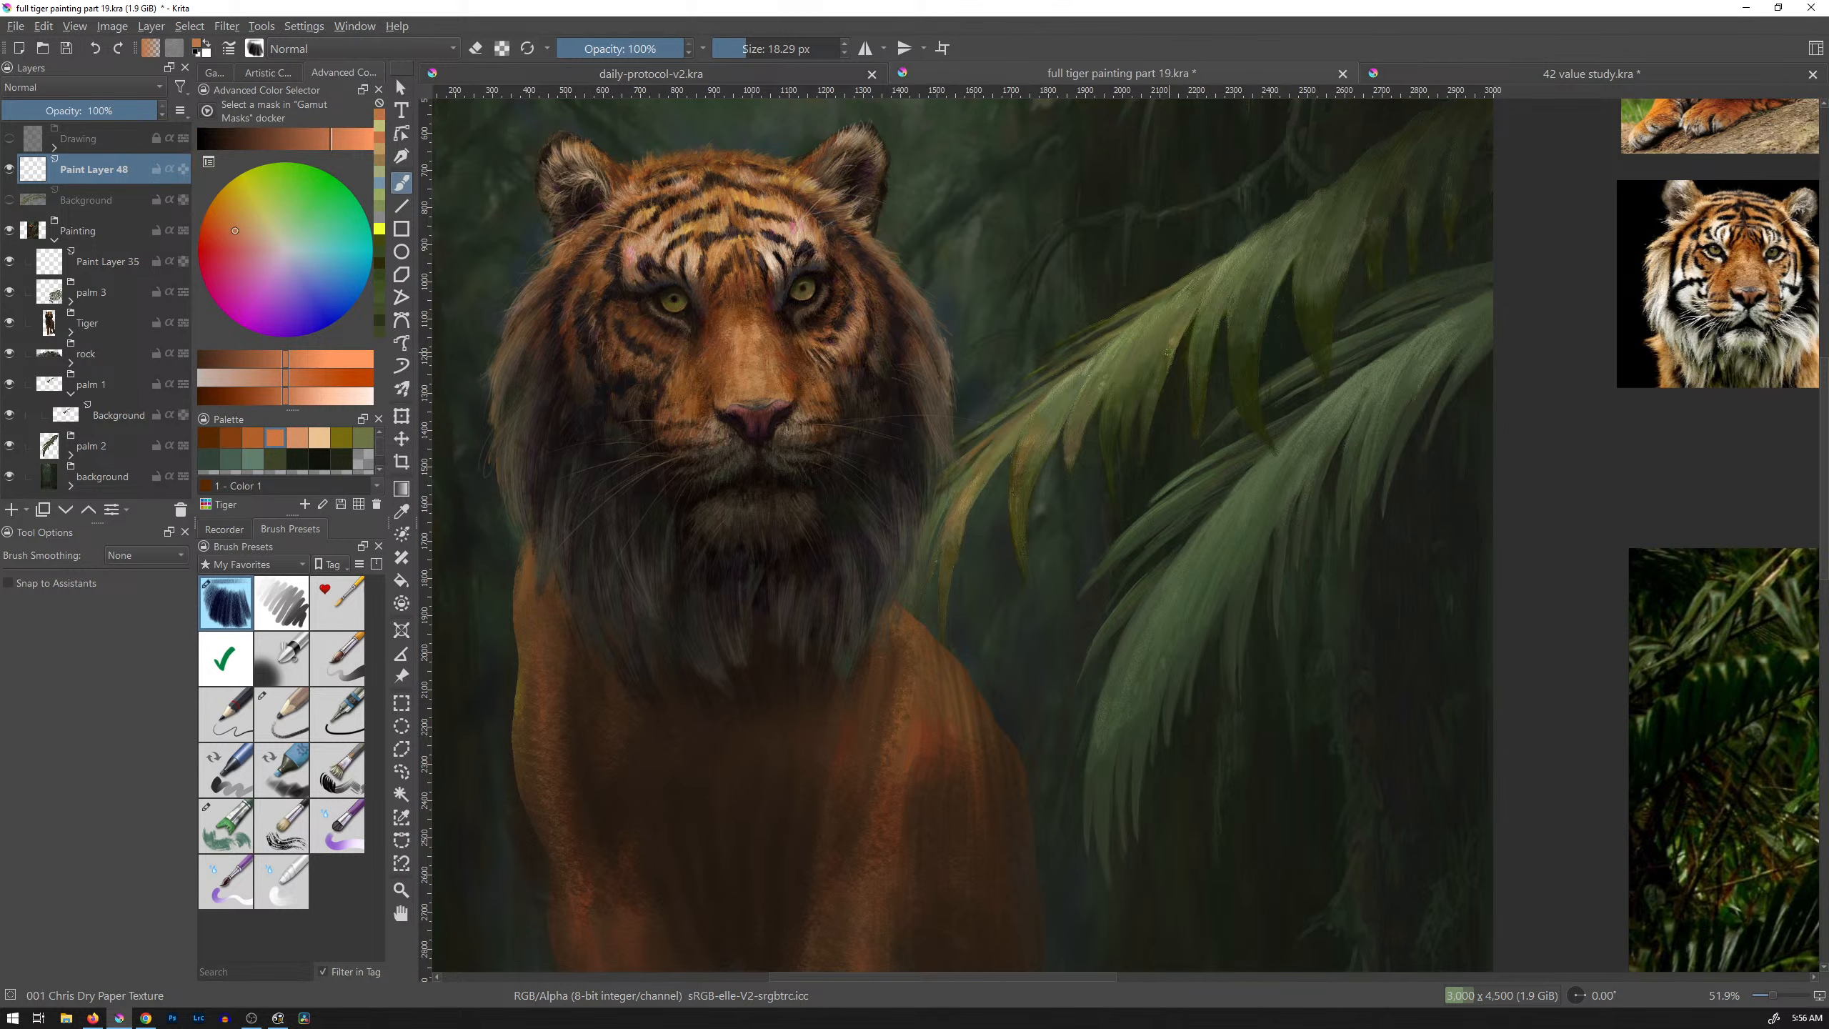
Step: Sample the pale green of the upper frond and brush textured highlights along its central leaves
scroll(1160, 401, down, 7)
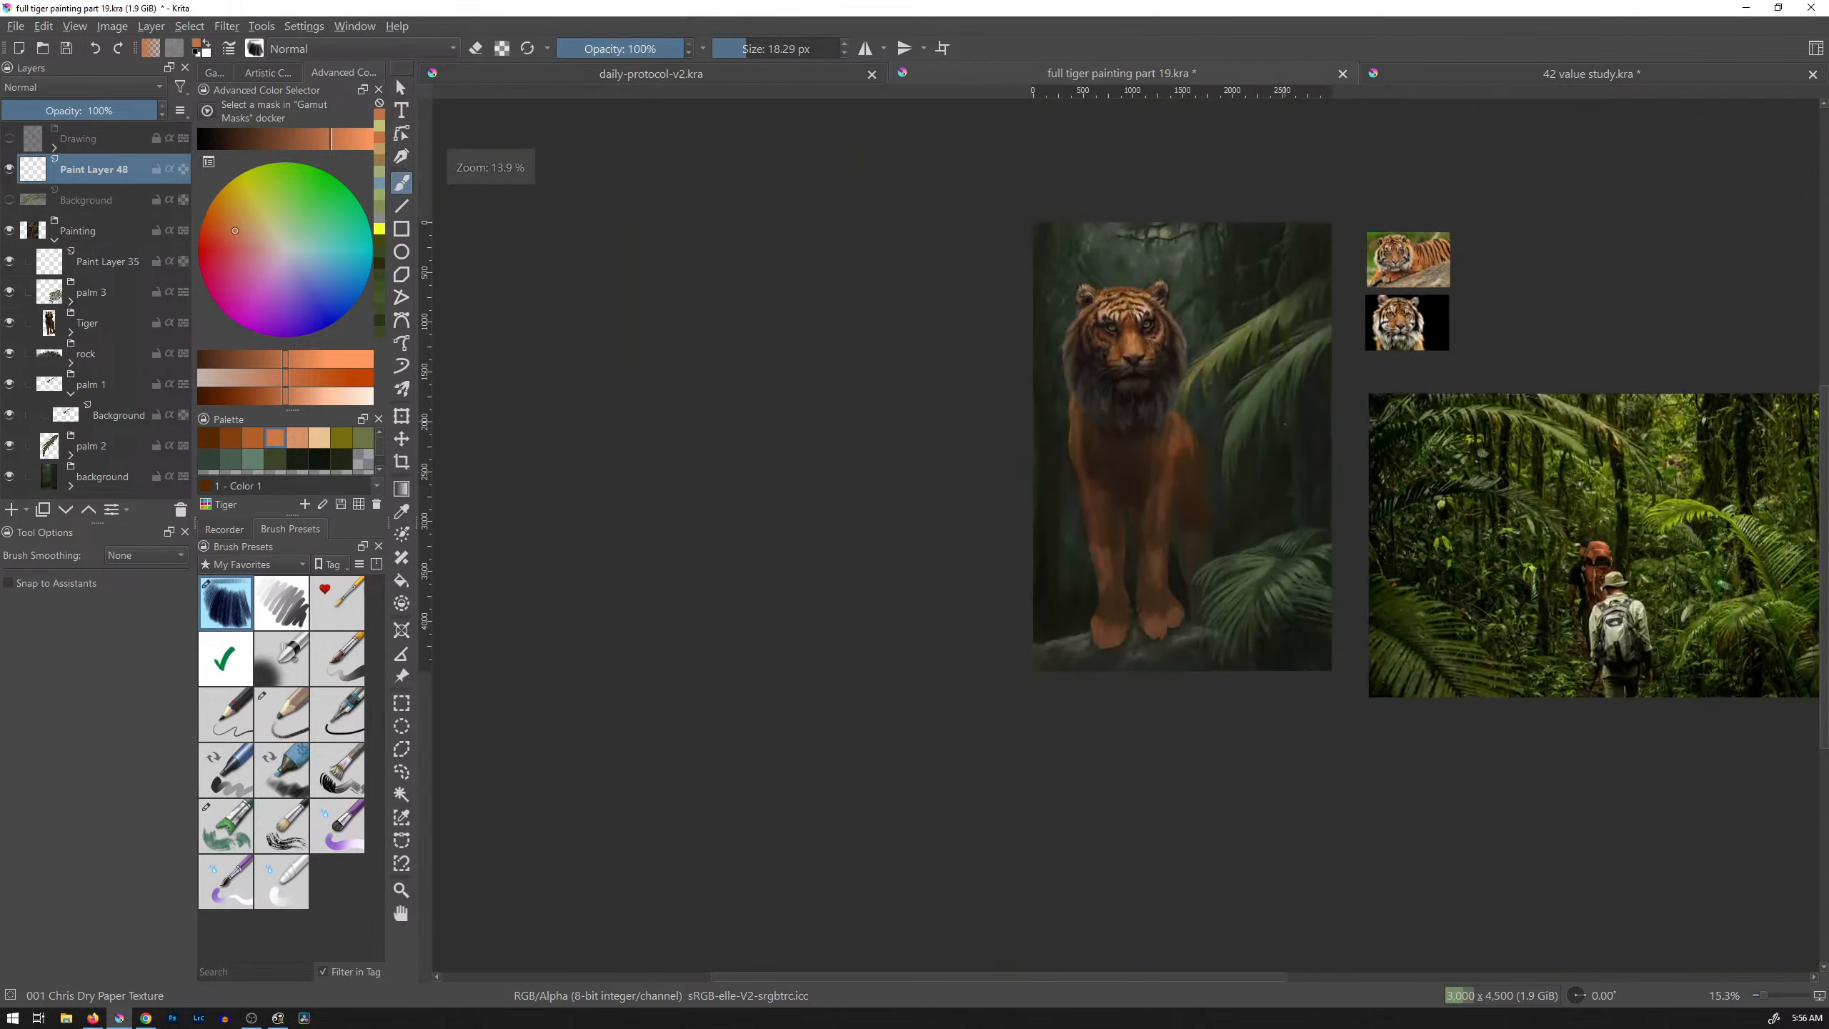
scroll(994, 619, up, 4)
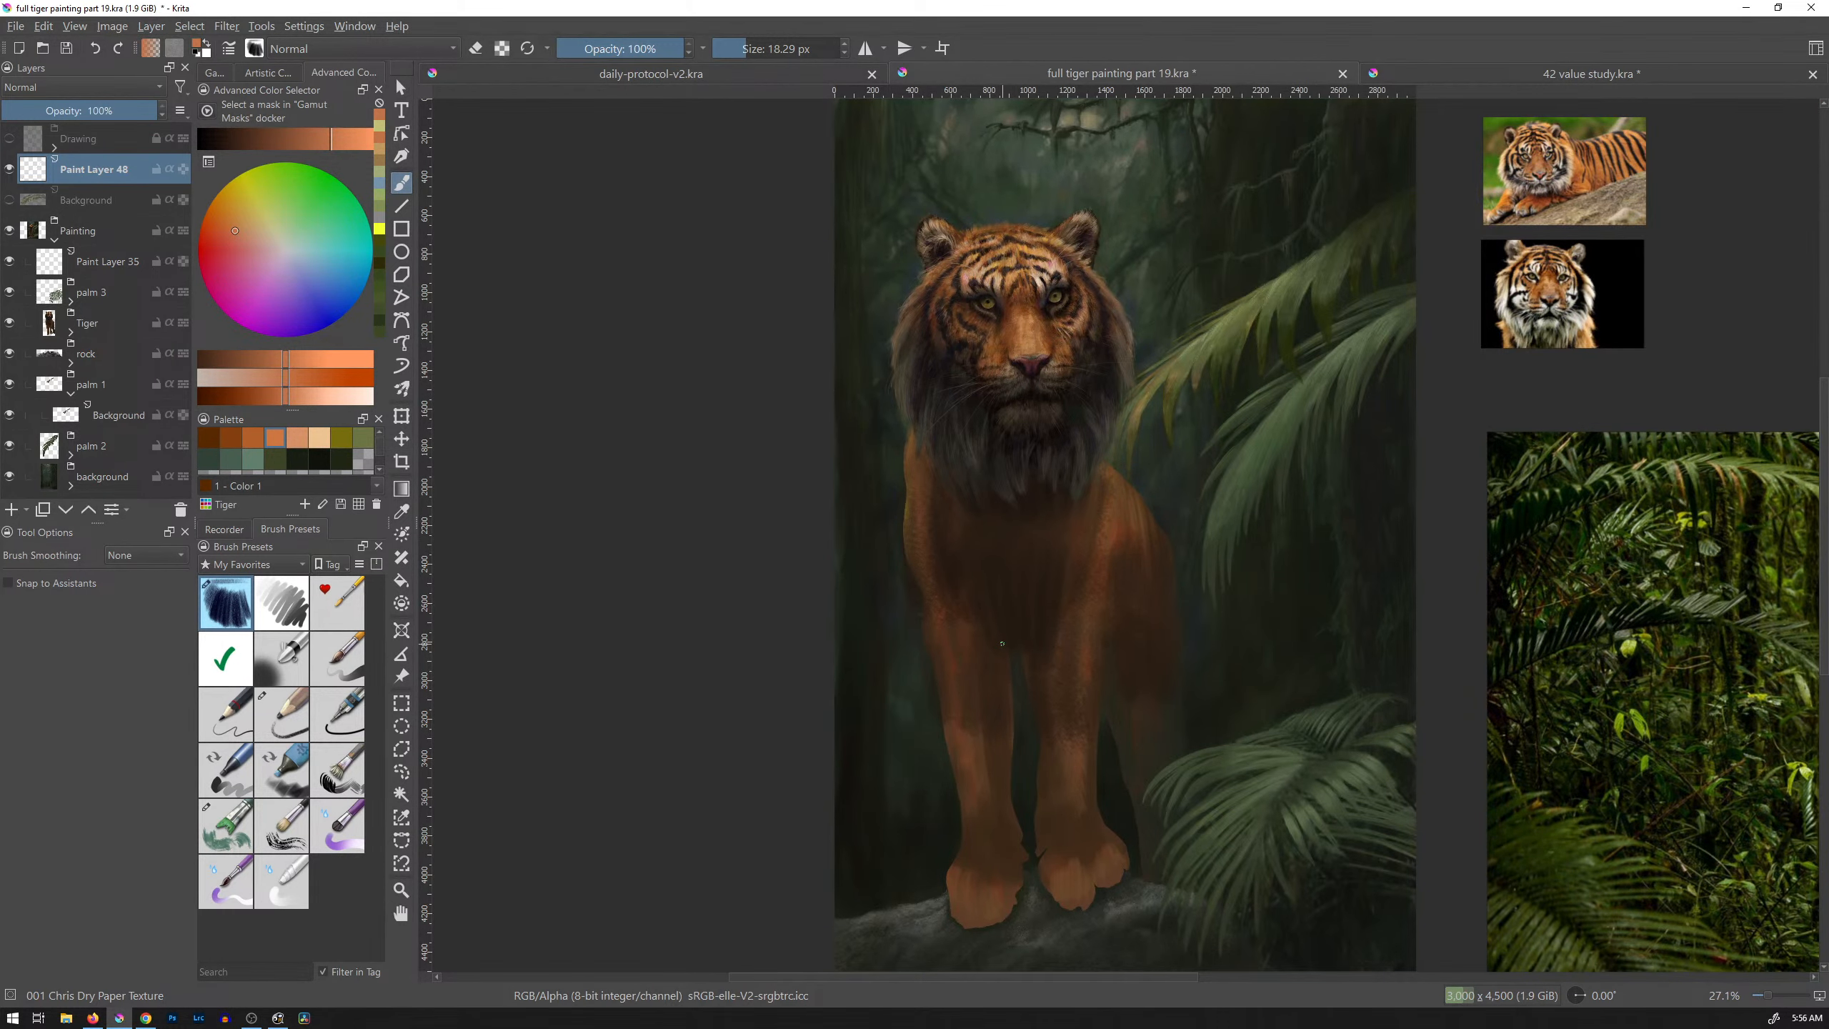
scroll(1122, 482, up, 4)
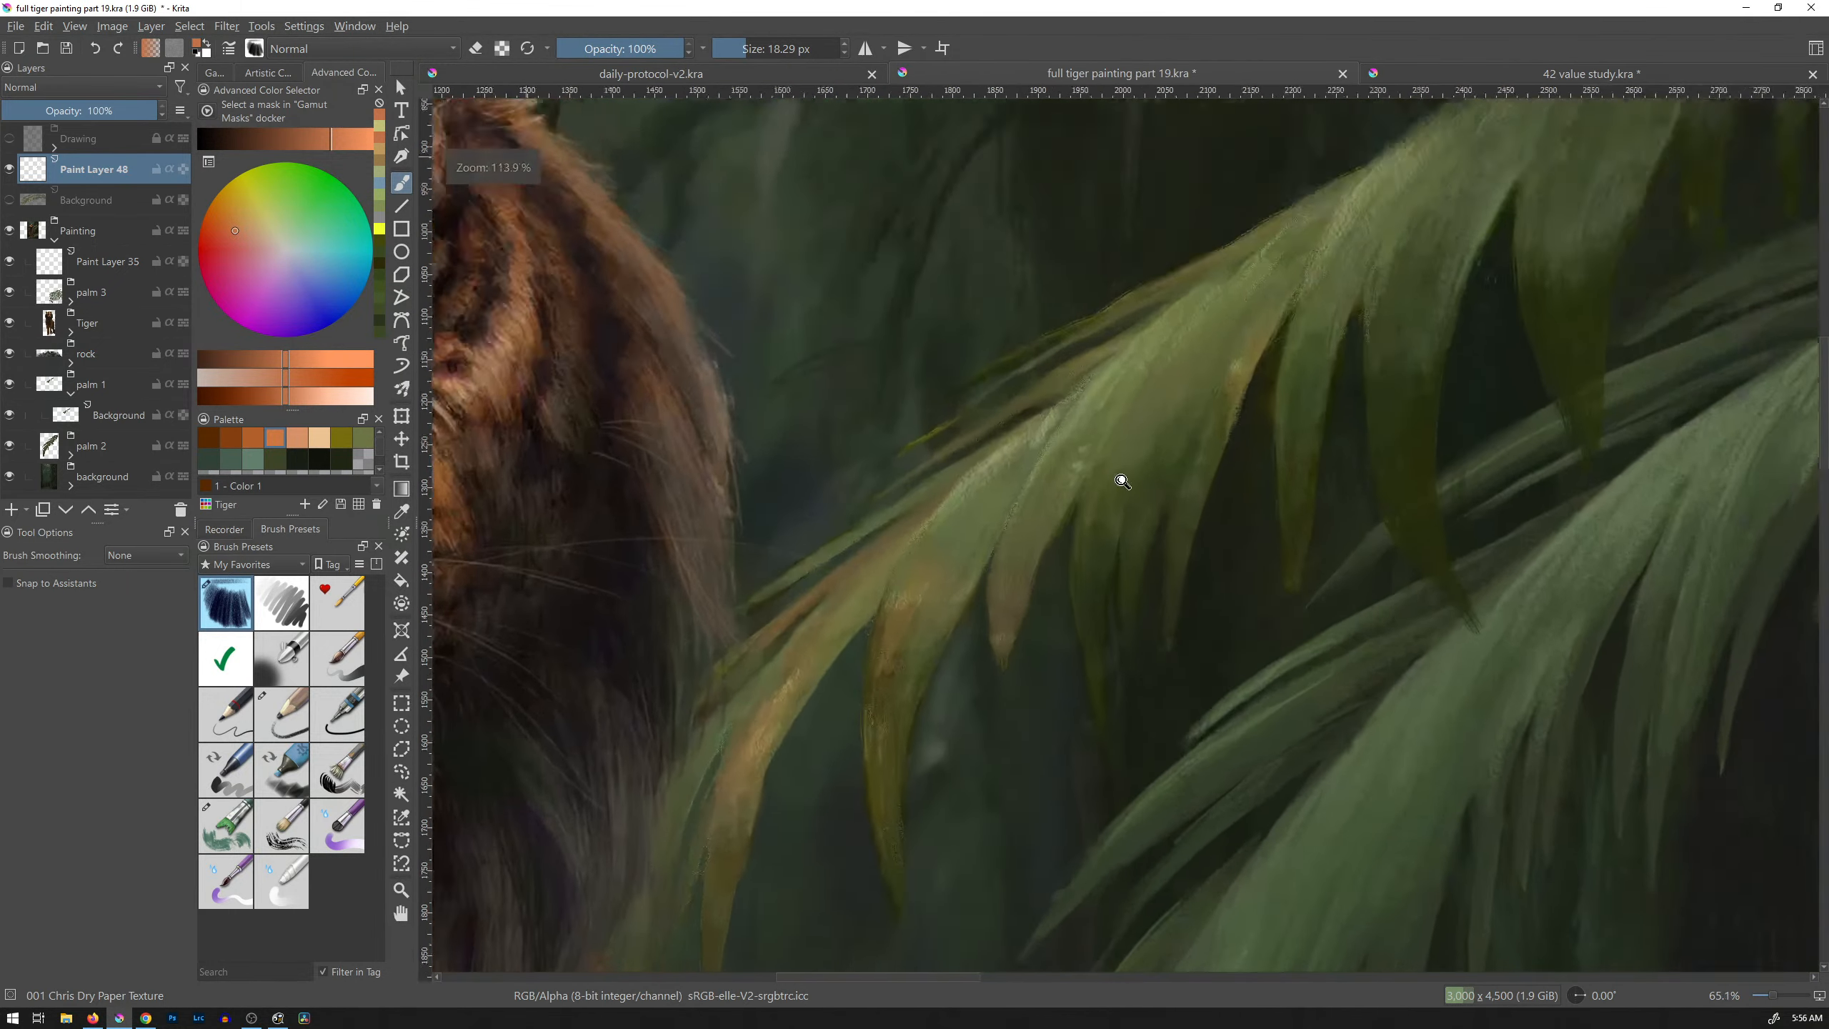
scroll(1123, 481, up, 4)
ctrl+click(968, 408)
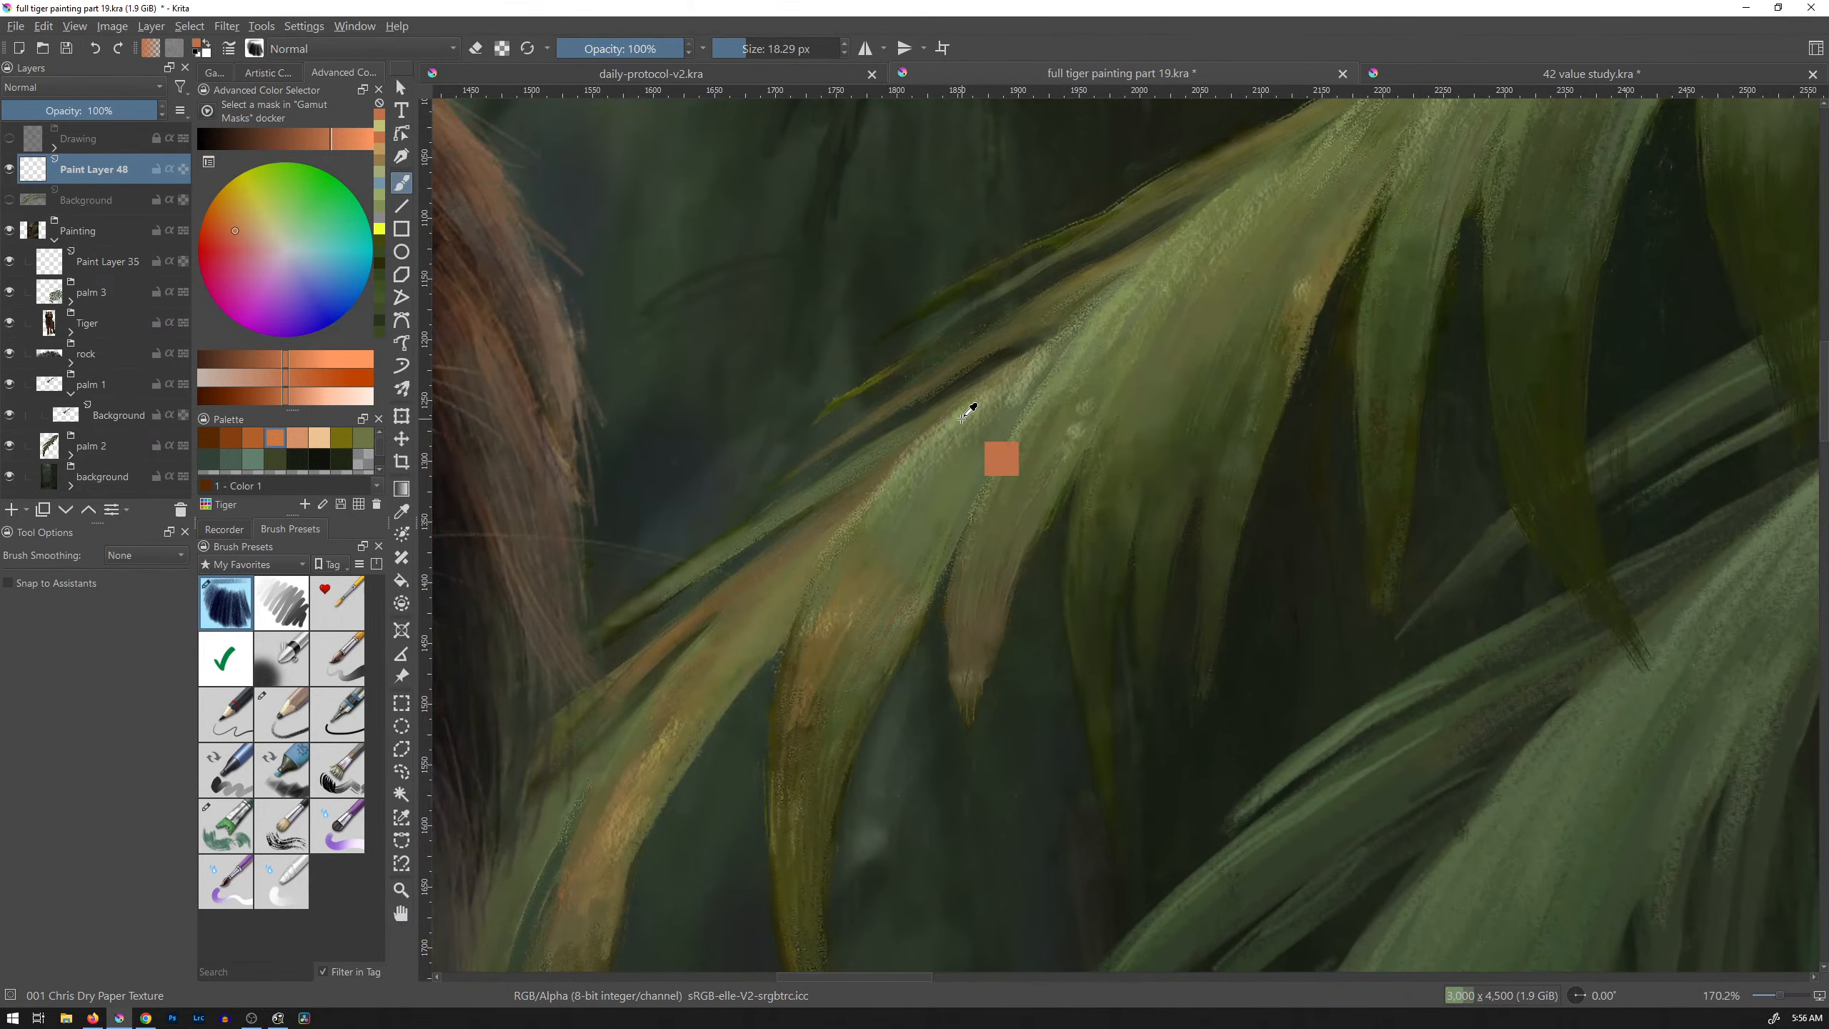
drag(1030, 420, 1053, 396)
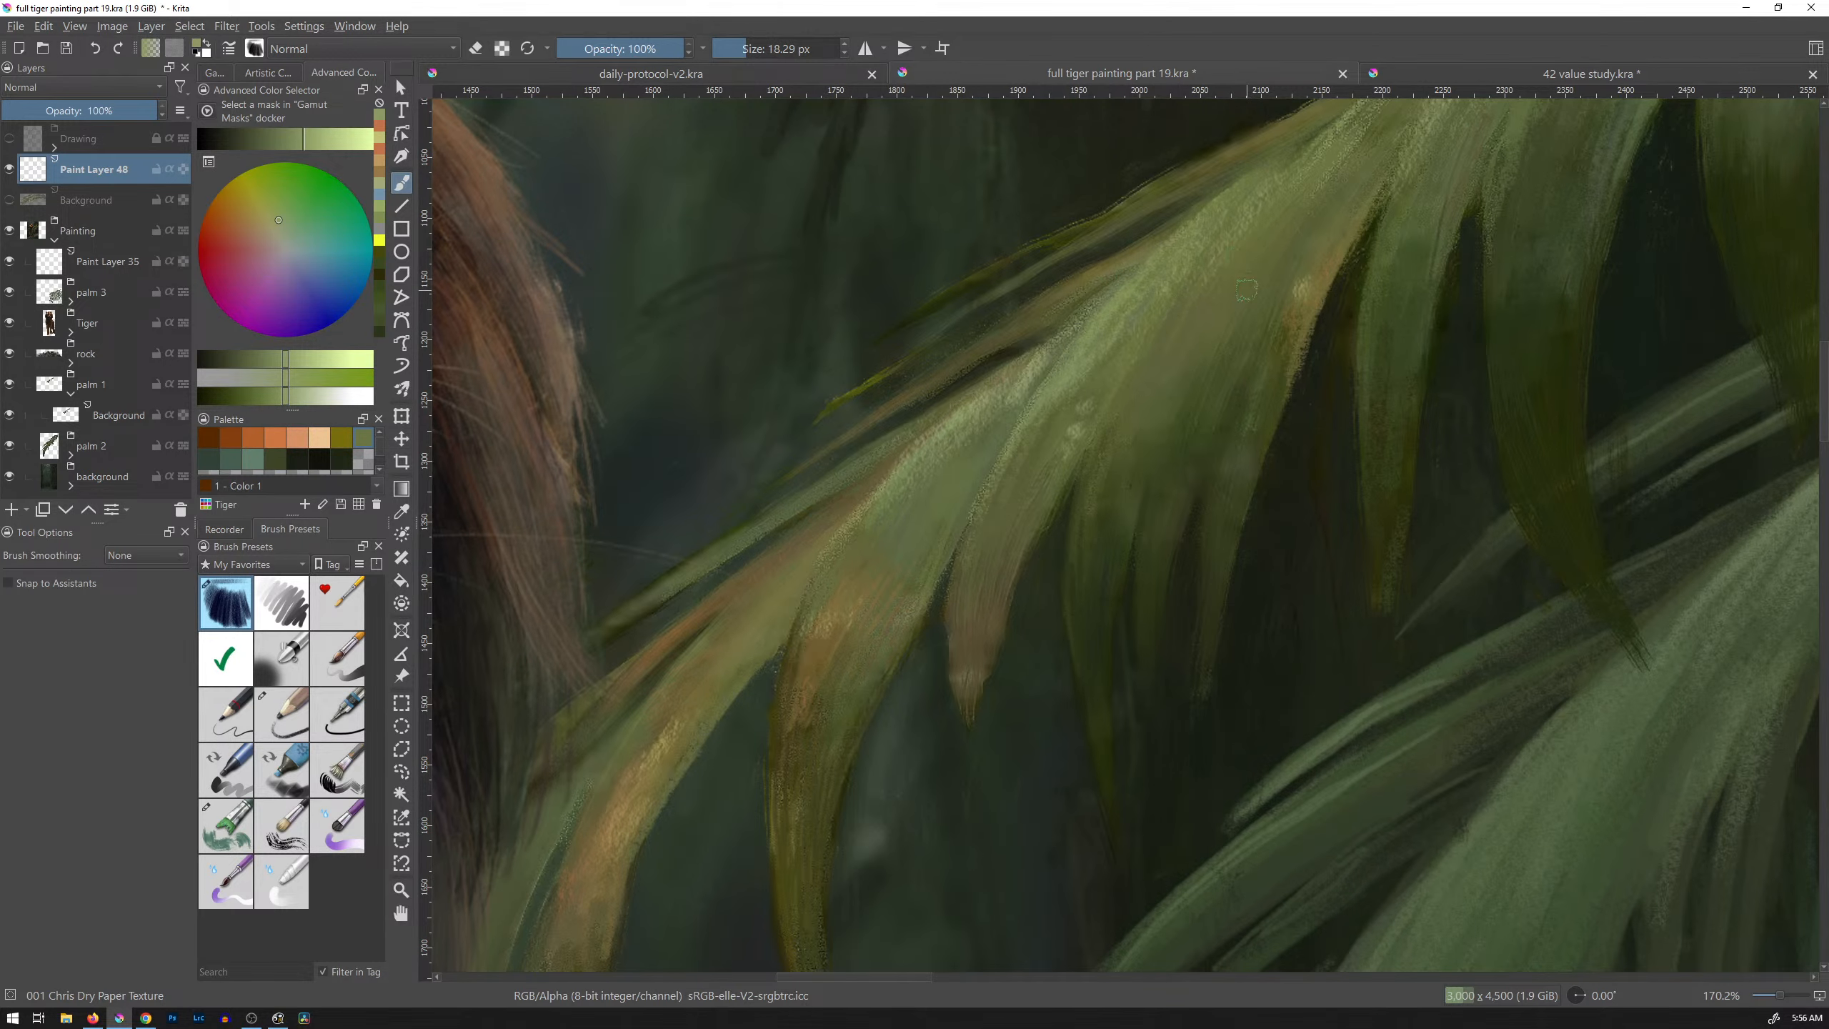
scroll(1253, 303, down, 5)
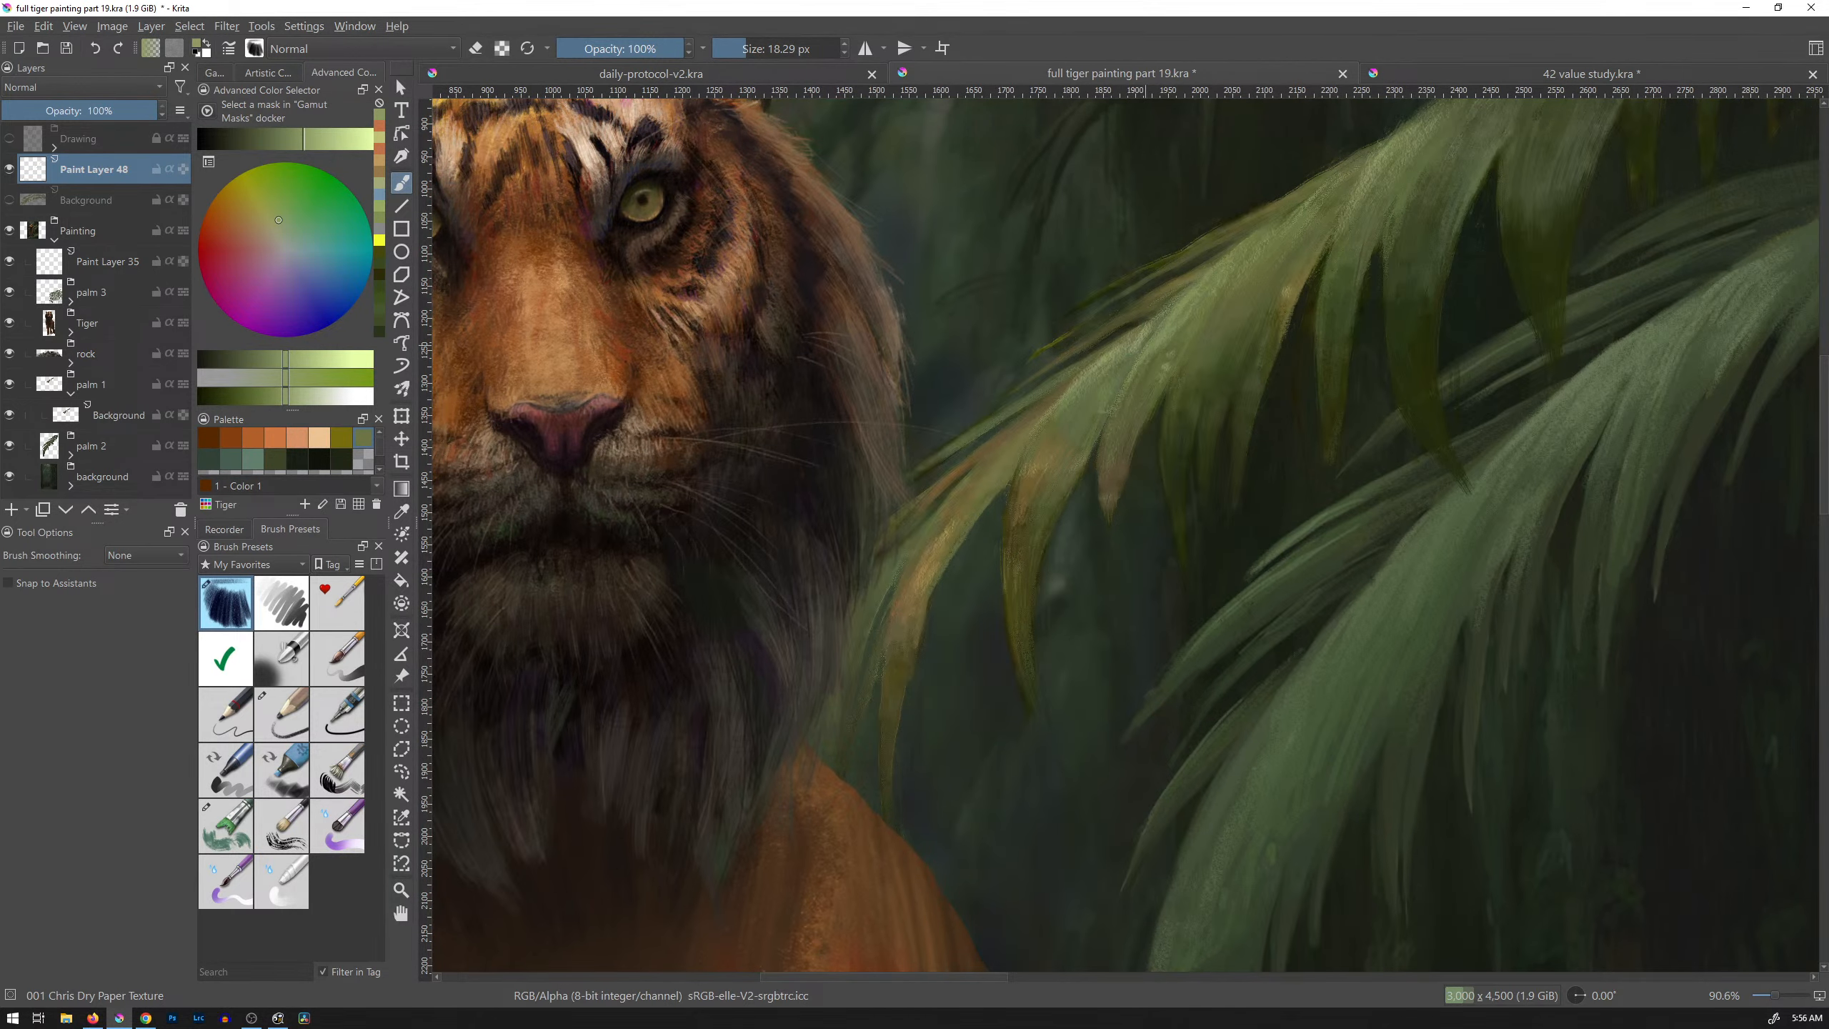
scroll(1298, 307, down, 5)
drag(1400, 315, 1160, 422)
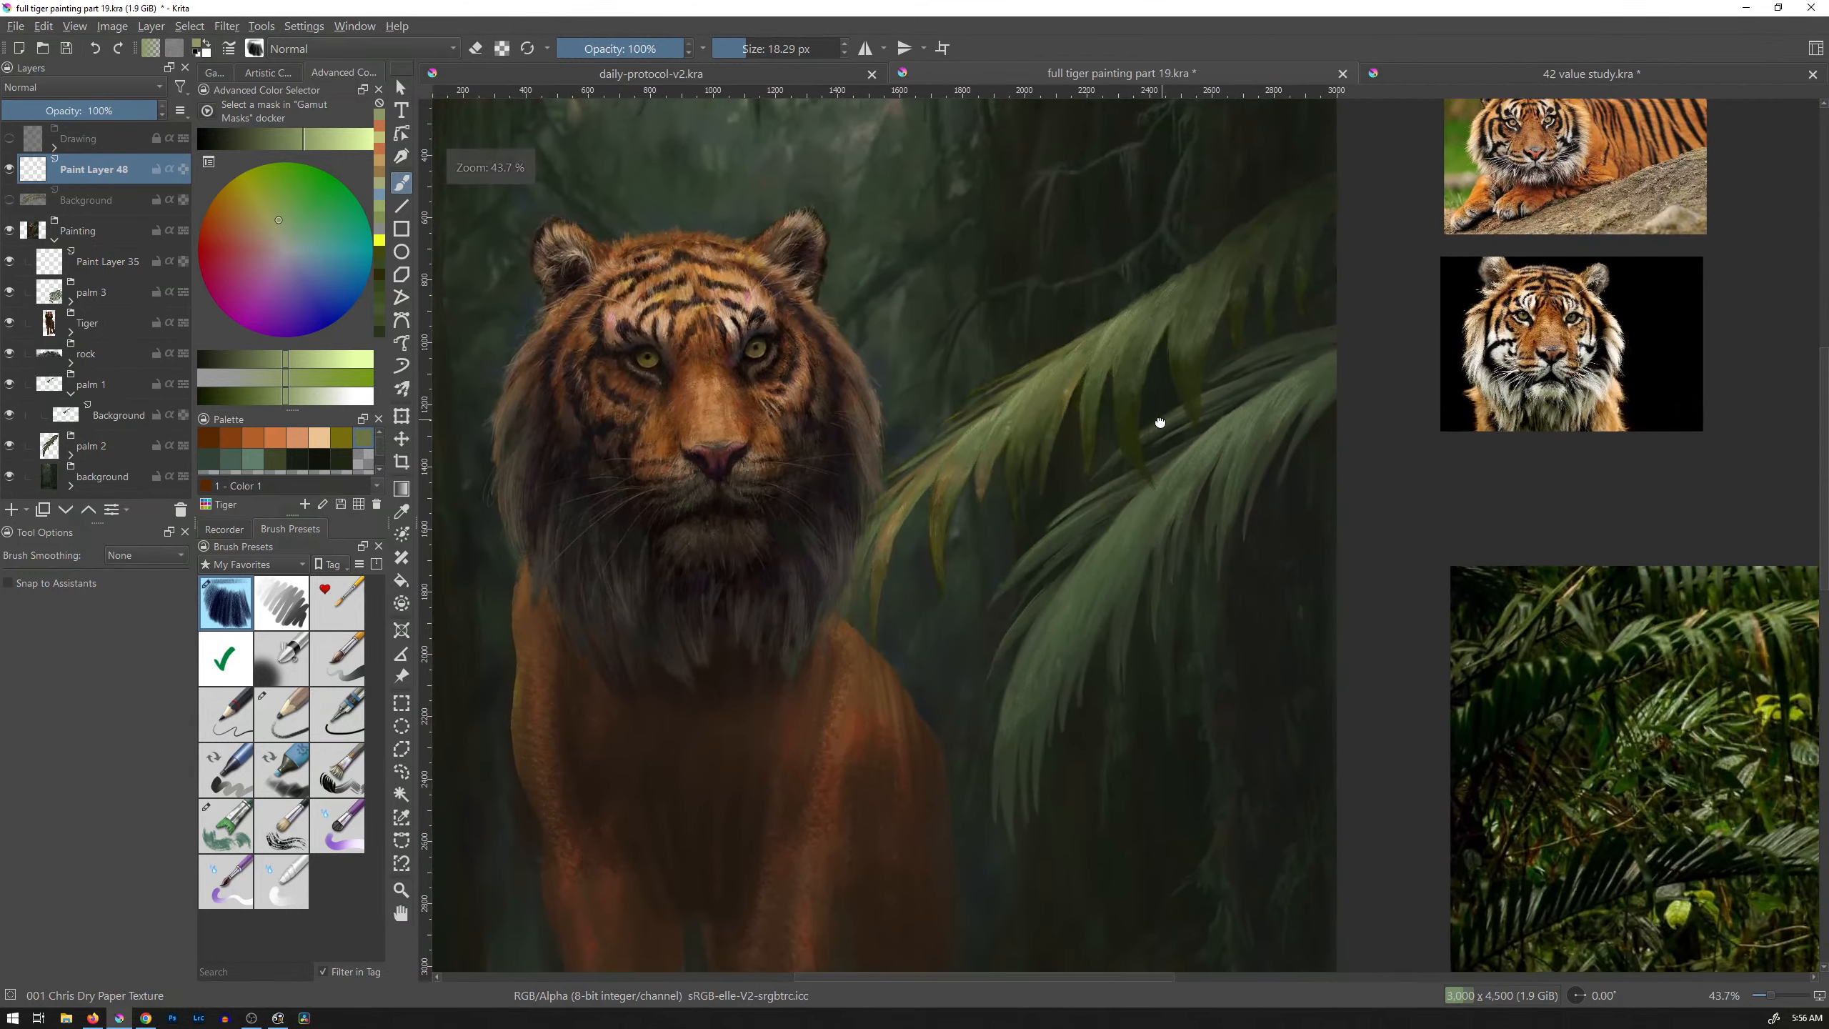
key(2)
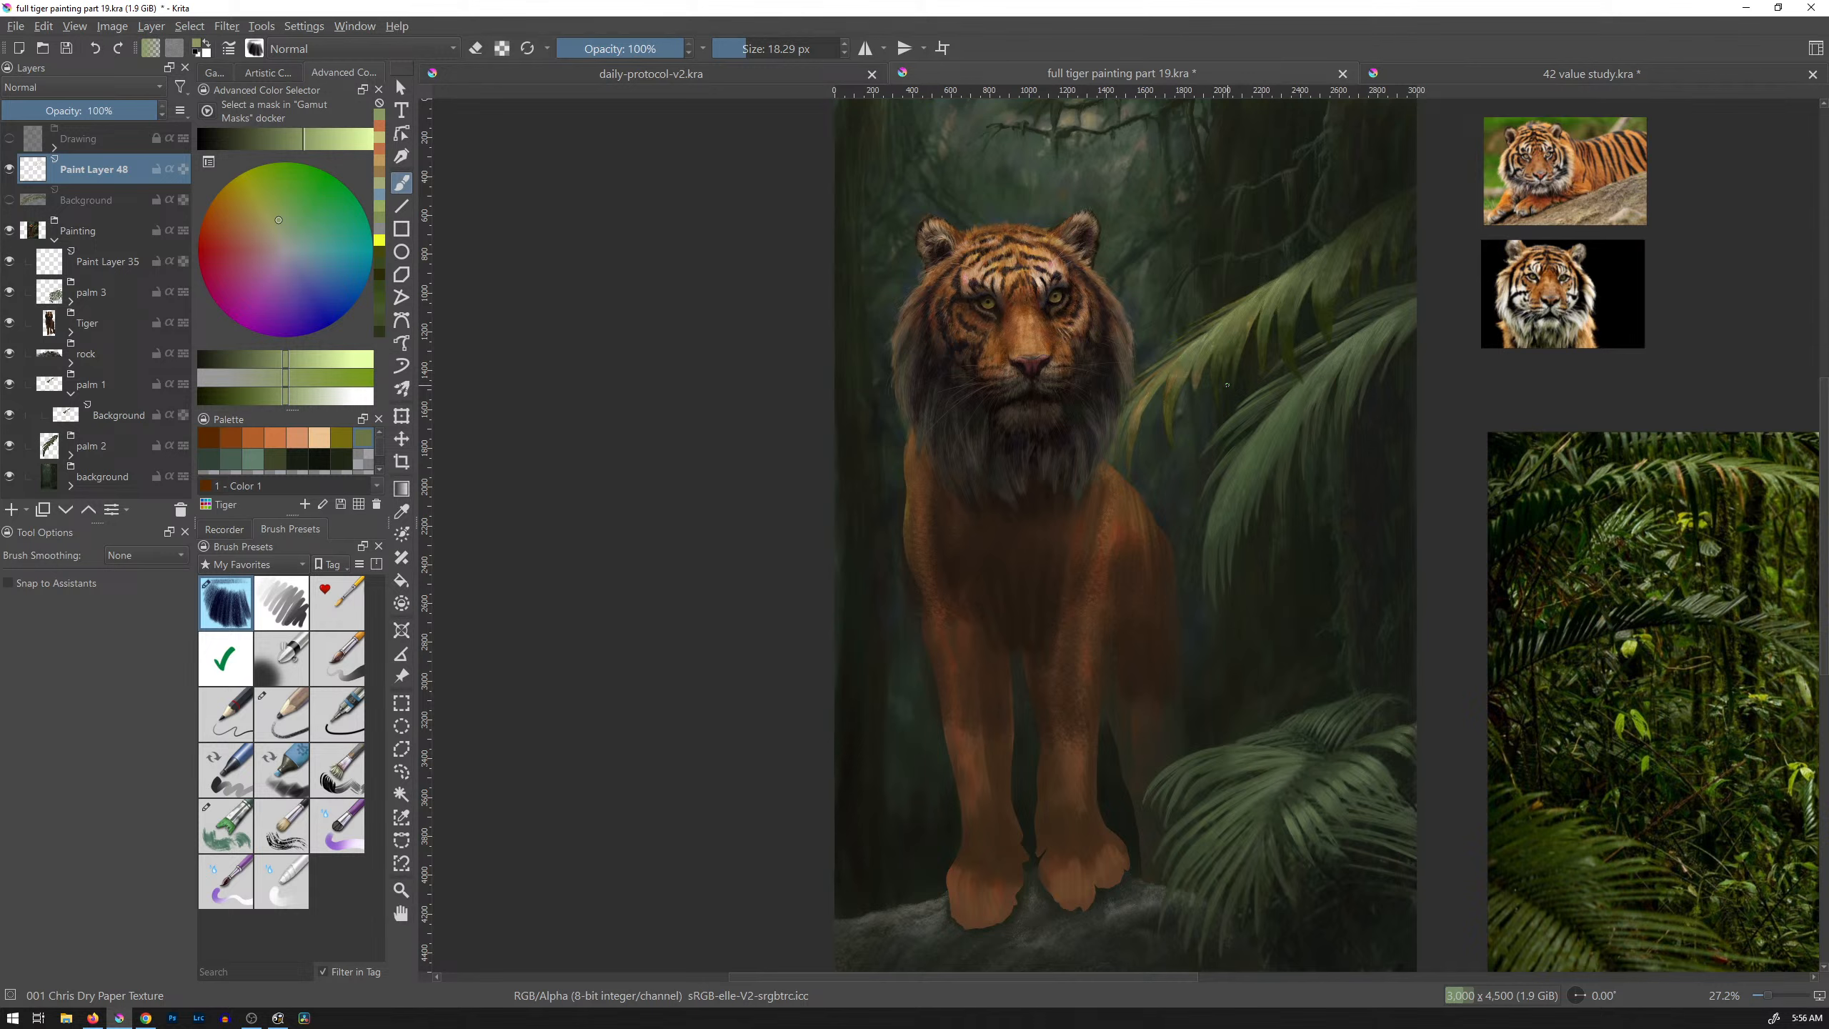
scroll(1196, 412, down, 2)
mouse_move(1238, 405)
mouse_down()
mouse_move(1110, 441)
mouse_move(1000, 441)
mouse_move(1033, 411)
mouse_up()
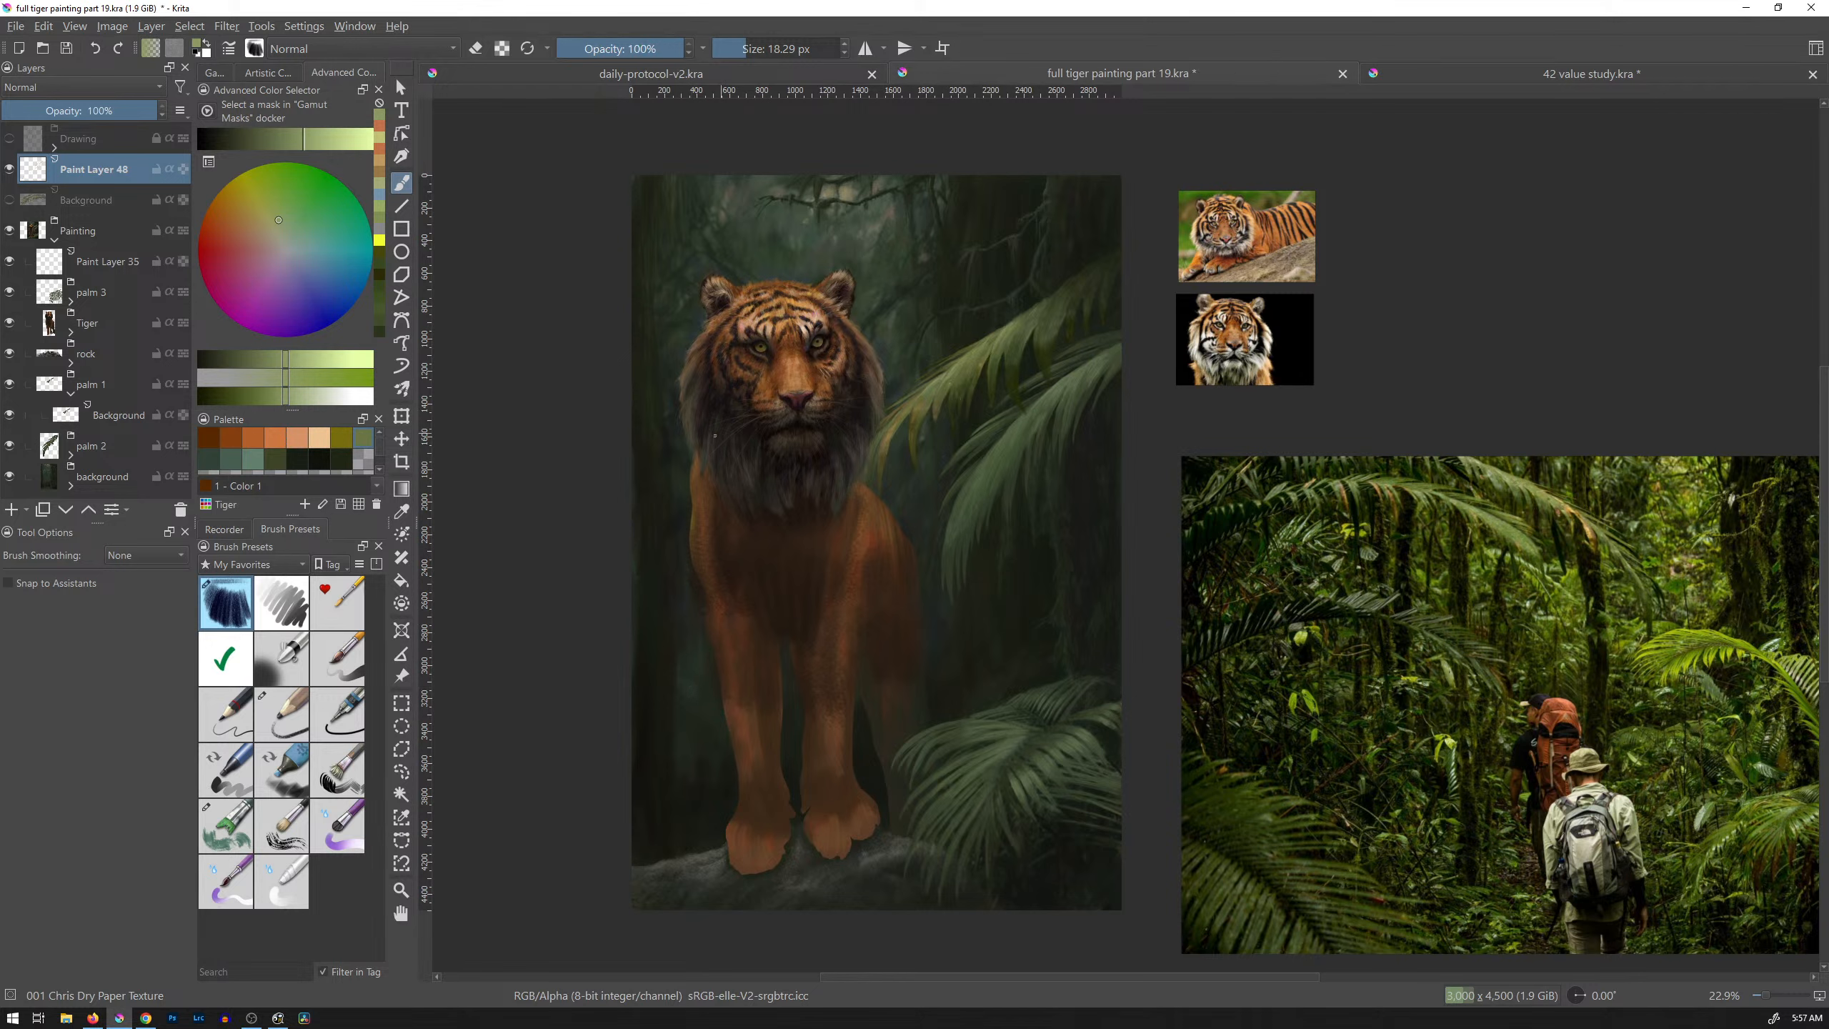
key(l)
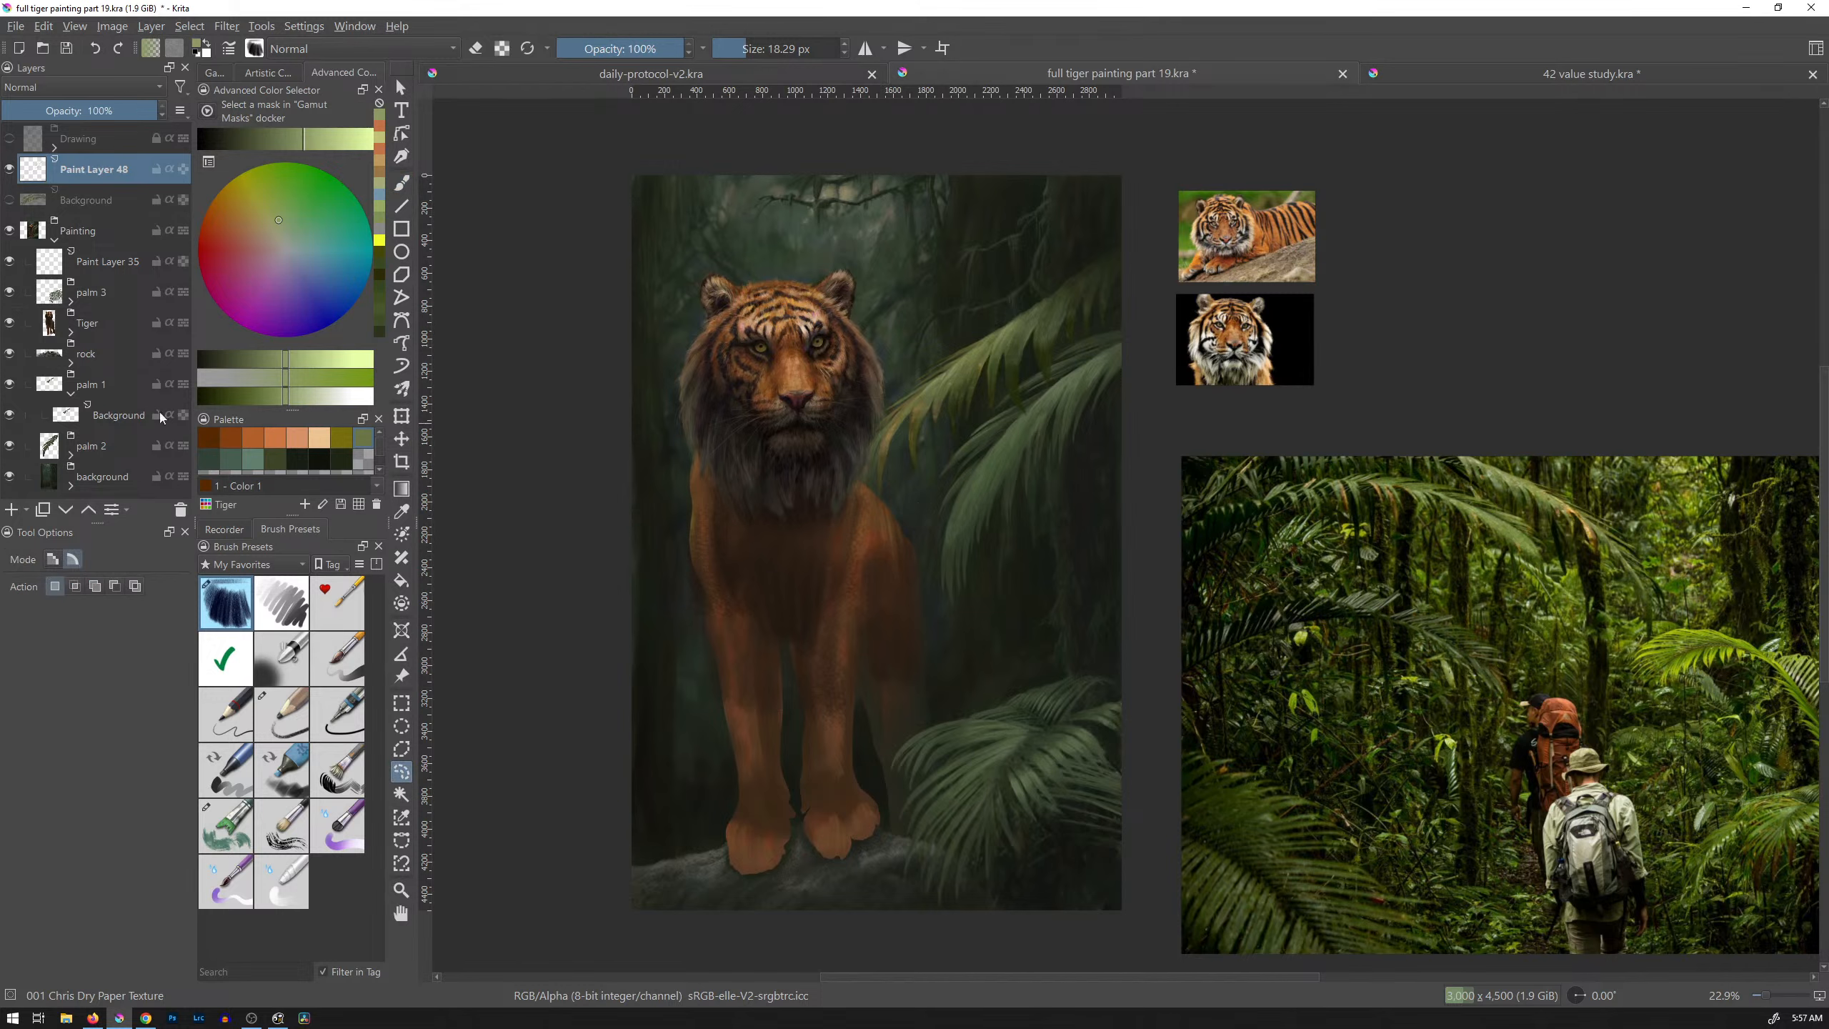
mouse_move(802, 616)
mouse_down()
mouse_move(1105, 462)
mouse_move(1156, 266)
mouse_move(1022, 188)
mouse_move(828, 303)
mouse_move(727, 511)
mouse_move(911, 606)
mouse_up()
click(1118, 626)
Step: Add a new paint layer above the Background layer in the palm 1 group and return to the brush
click(102, 421)
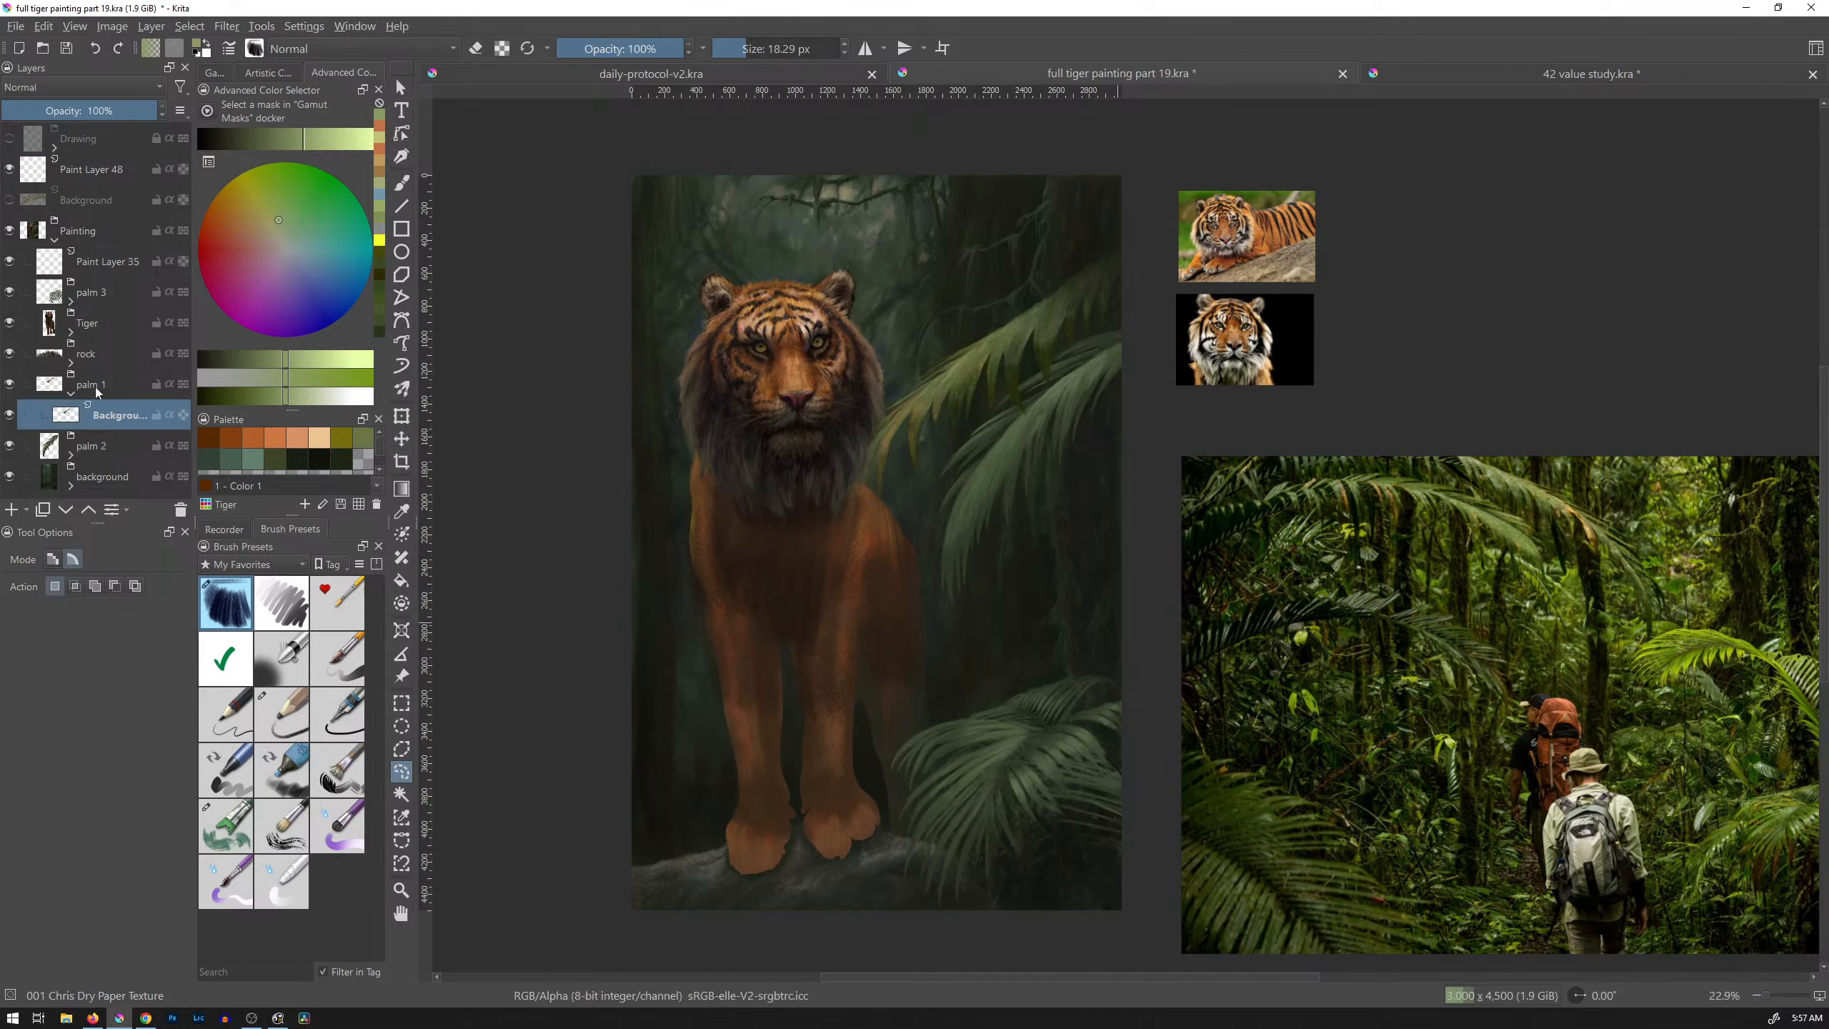
key(Insert)
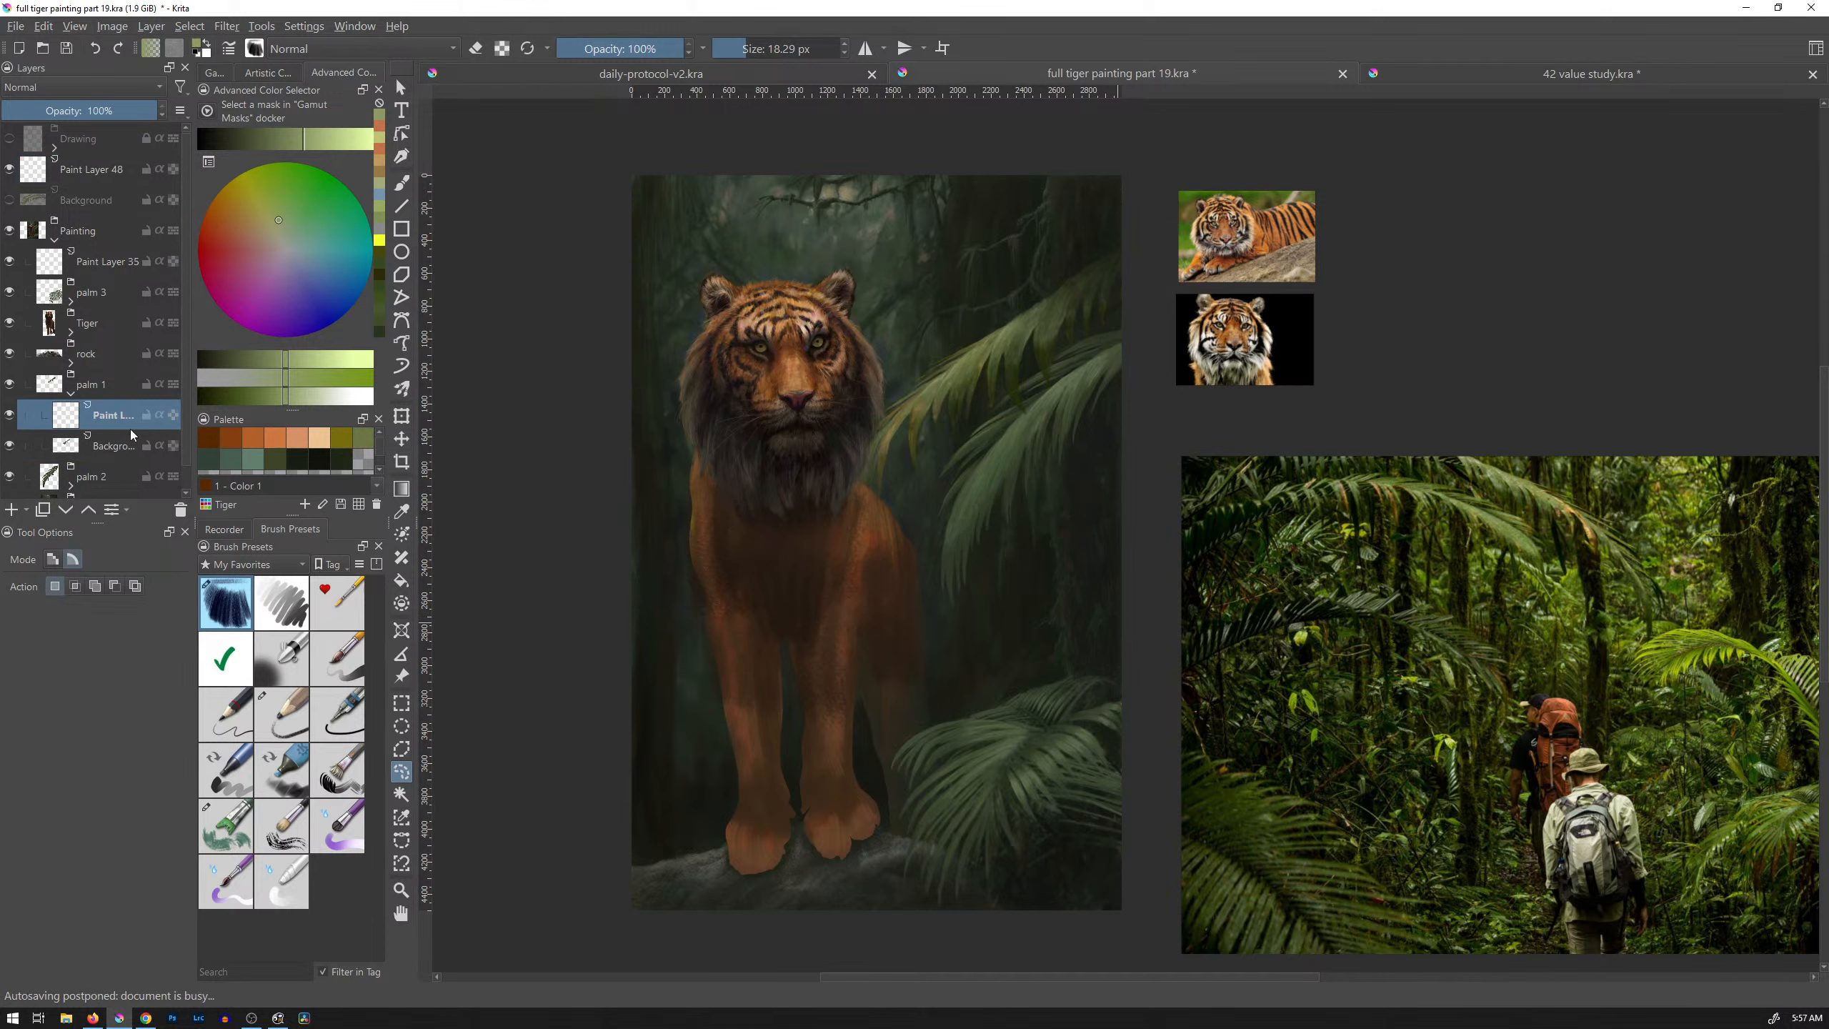
key(ctrl+z)
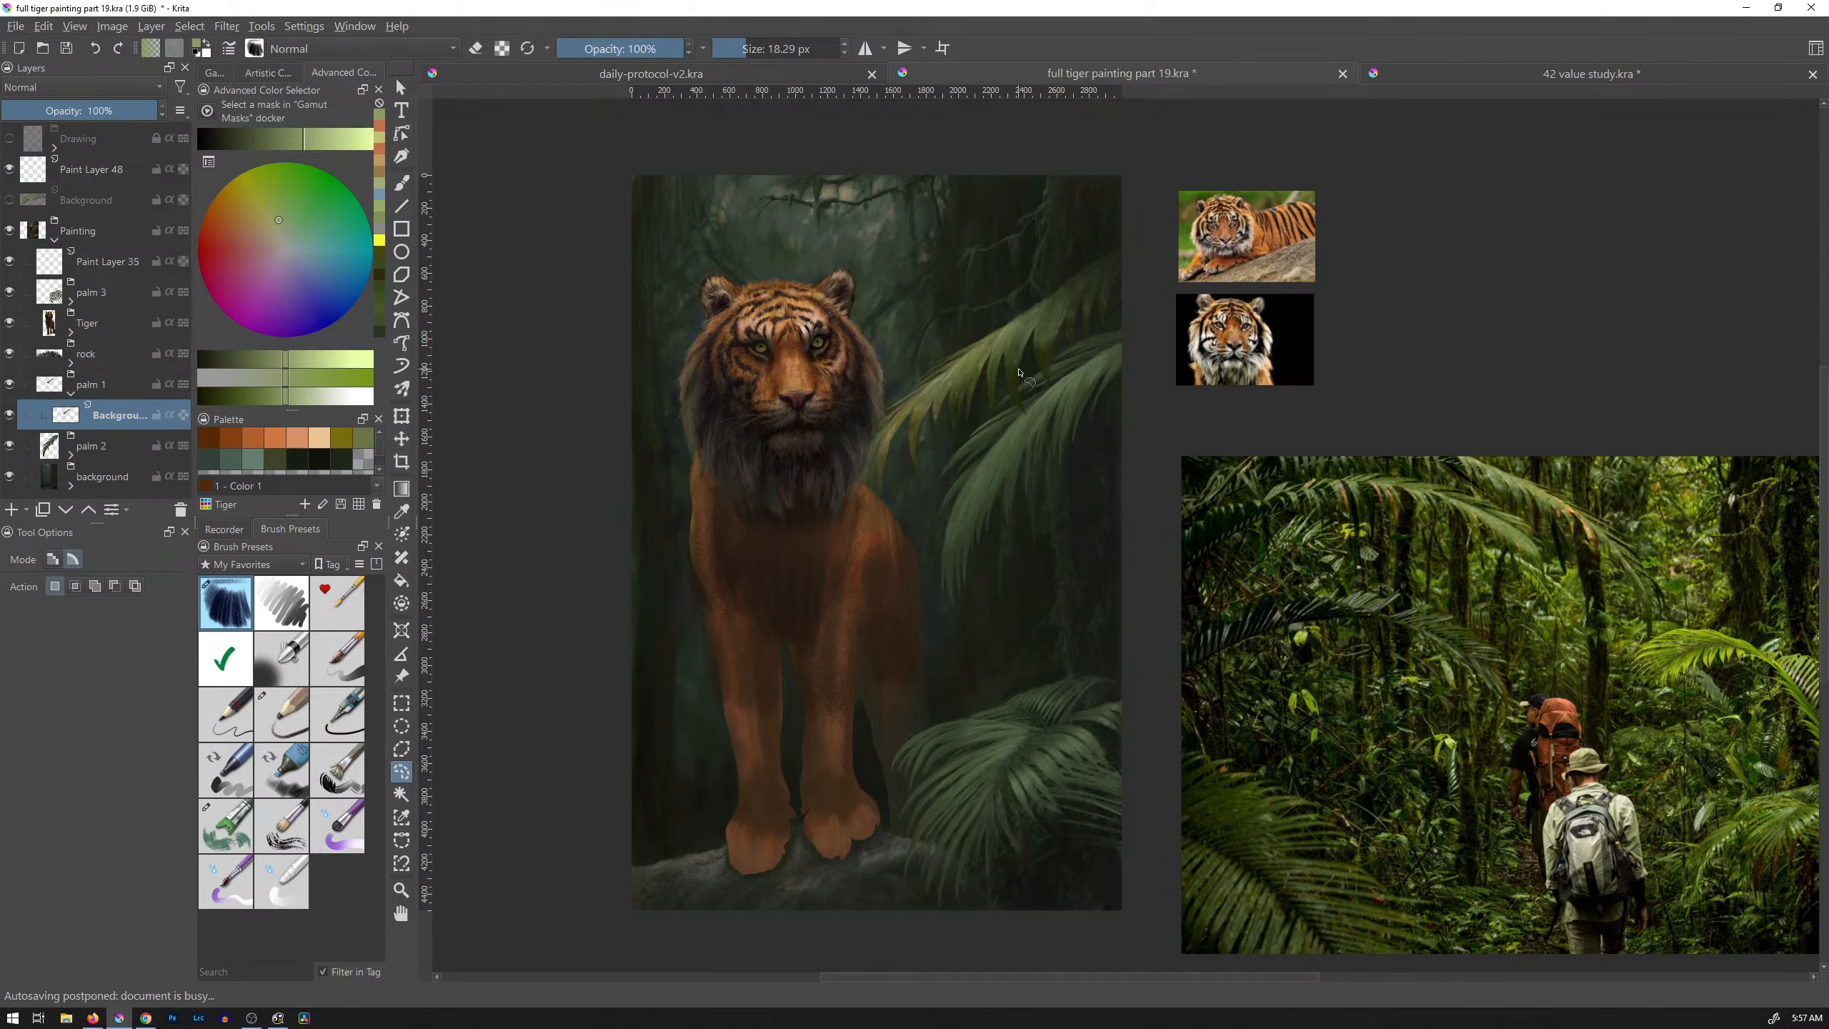
key(b)
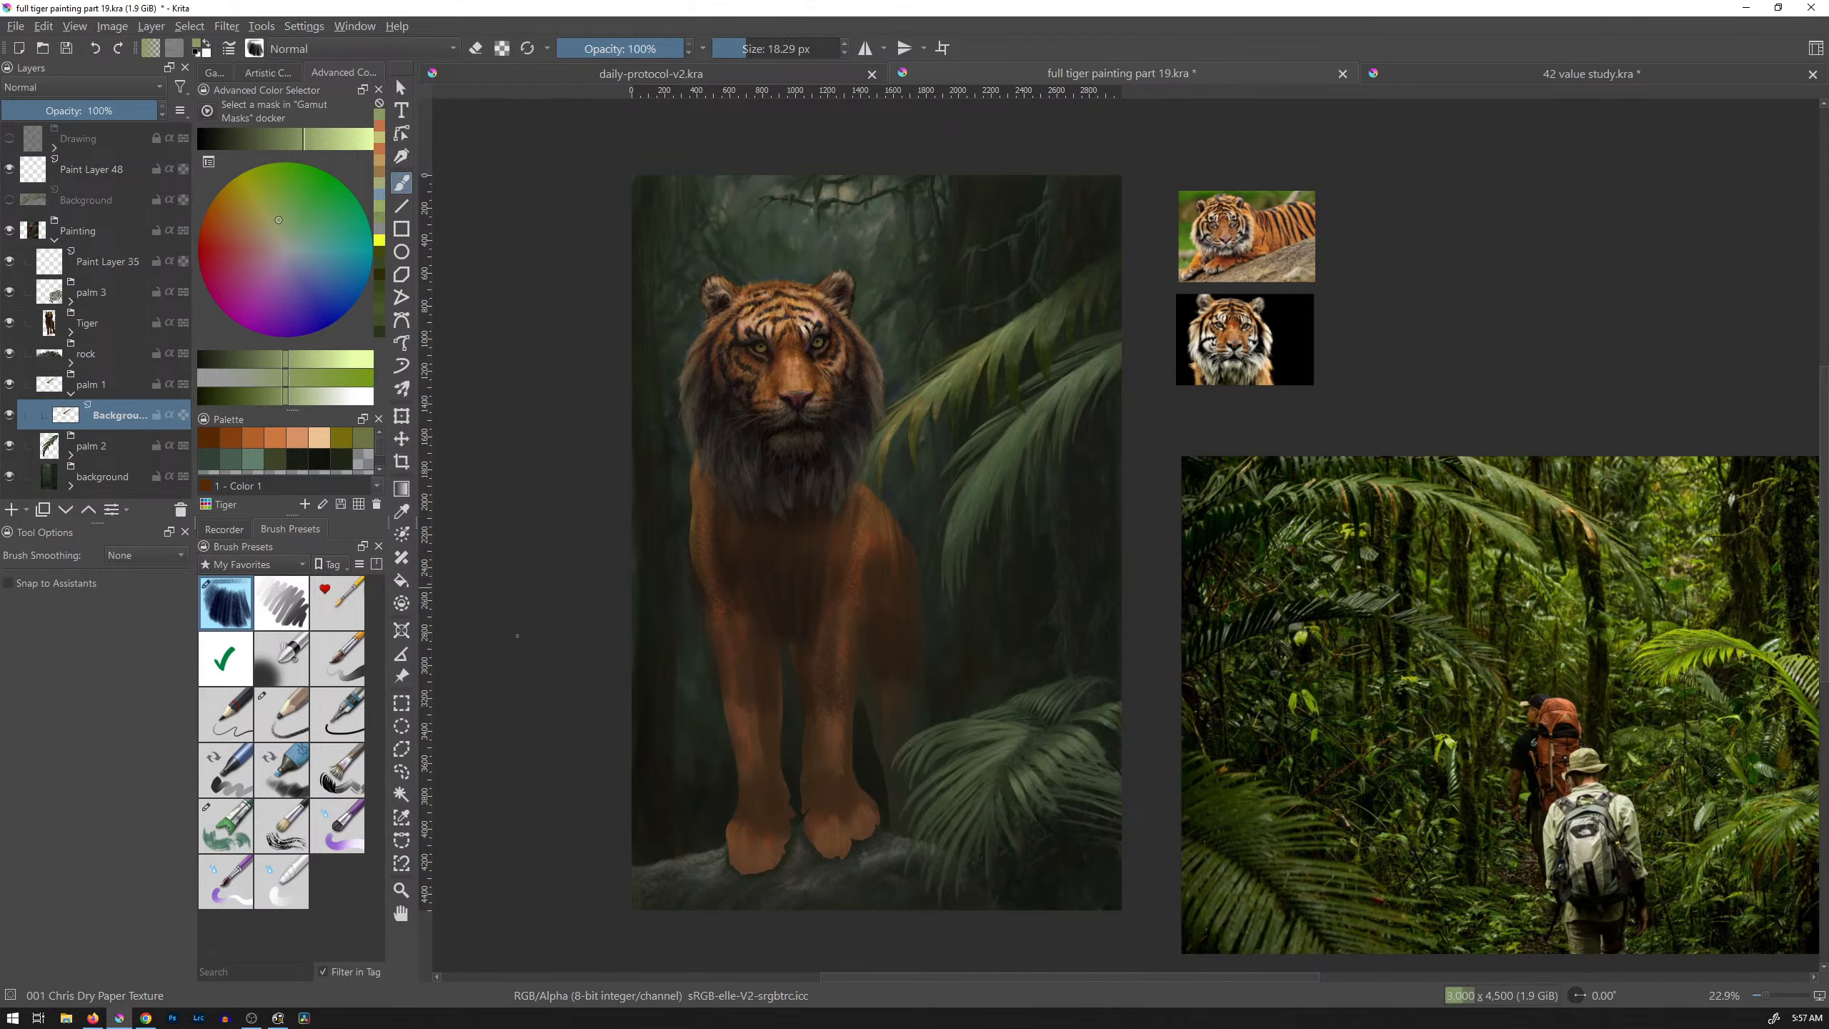
key(Insert)
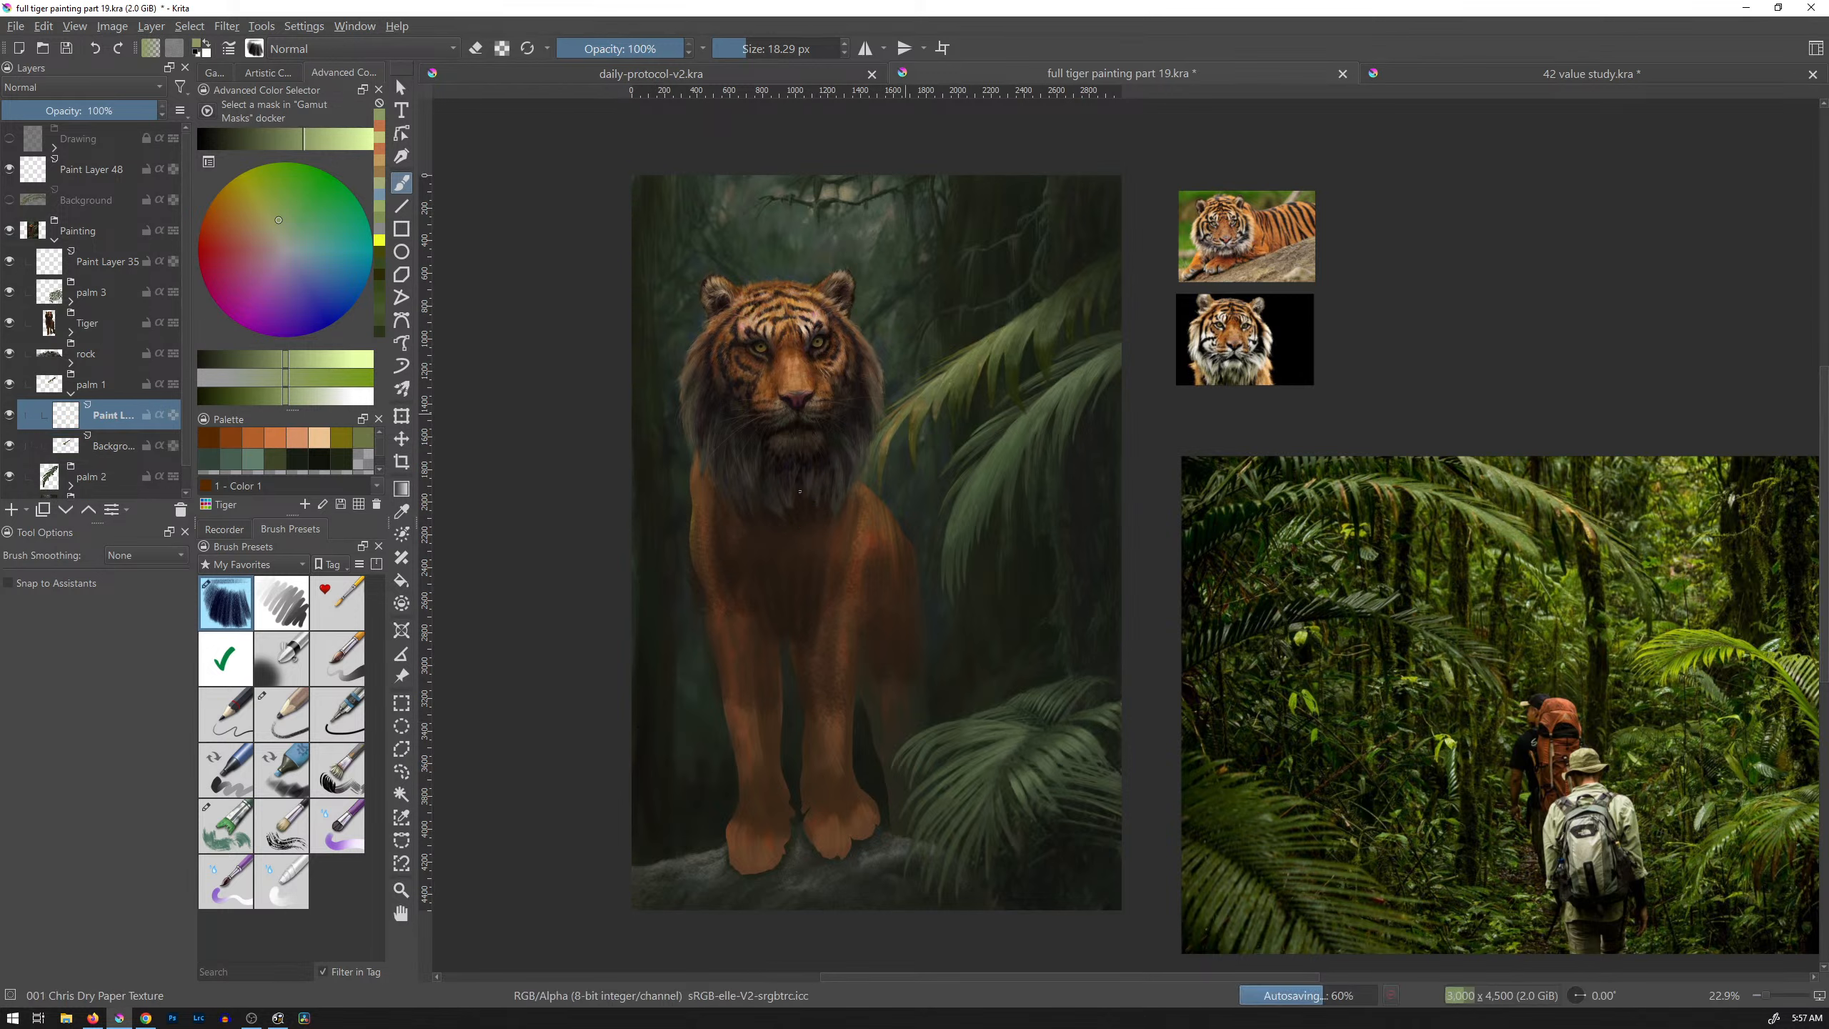
Step: Sketch pale green palm leaves emerging from behind the tiger on the left side of its front leg
mouse_move(641, 692)
mouse_down()
mouse_move(699, 599)
mouse_move(664, 700)
mouse_up()
key(ctrl+z)
mouse_move(697, 604)
mouse_down()
mouse_move(669, 686)
mouse_move(684, 636)
mouse_move(690, 659)
mouse_up()
drag(706, 615, 705, 649)
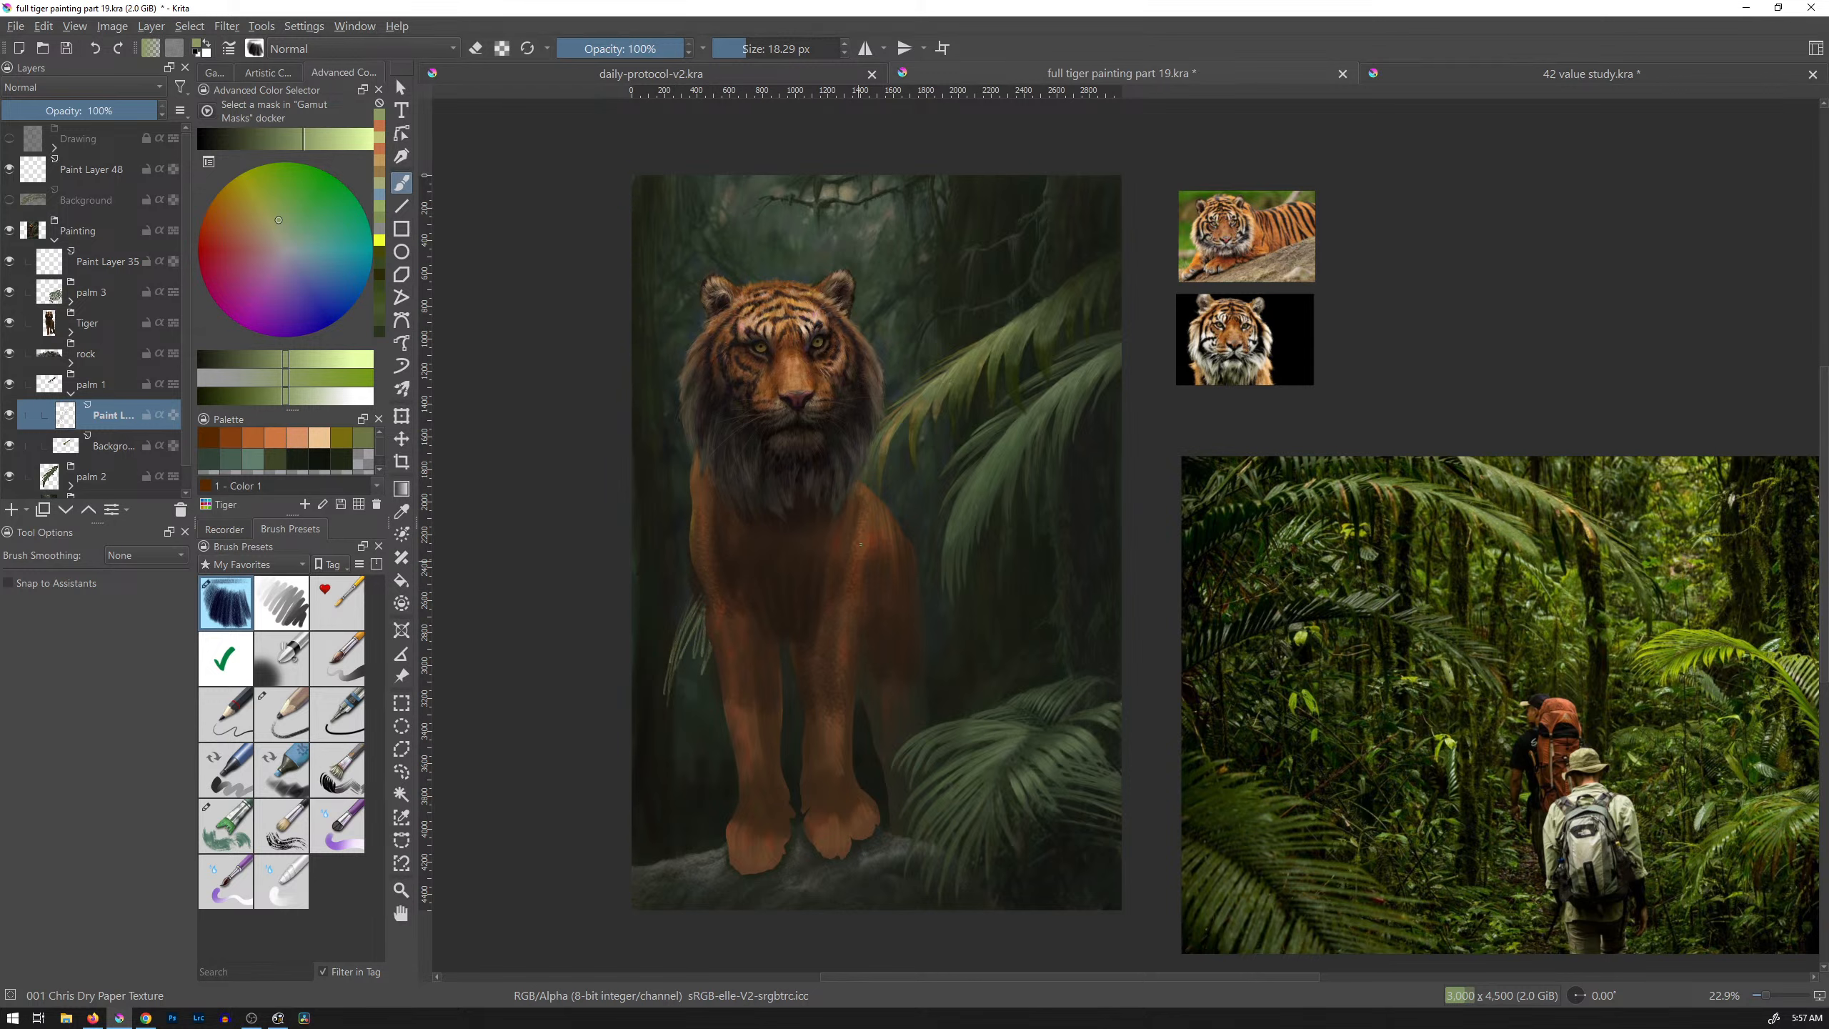
mouse_move(702, 626)
mouse_down()
mouse_move(643, 769)
mouse_move(654, 741)
mouse_up()
mouse_move(703, 649)
mouse_down()
mouse_move(649, 756)
mouse_move(672, 723)
mouse_up()
Step: Sketch long pale green strokes that run from the upper frond behind the tiger to the leaves beside its front leg
mouse_move(900, 434)
mouse_down()
mouse_move(778, 533)
mouse_move(660, 704)
mouse_move(689, 703)
mouse_up()
drag(952, 395, 808, 506)
drag(1008, 353, 680, 711)
mouse_move(1093, 287)
mouse_down()
mouse_move(1008, 335)
mouse_move(689, 700)
mouse_up()
mouse_move(1121, 267)
mouse_down()
mouse_move(883, 425)
mouse_move(676, 731)
mouse_up()
mouse_move(1122, 282)
mouse_down()
mouse_move(1006, 354)
mouse_move(678, 722)
mouse_up()
mouse_move(1121, 284)
mouse_down()
mouse_move(668, 710)
mouse_move(698, 709)
mouse_up()
mouse_move(1120, 276)
mouse_down()
mouse_move(864, 454)
mouse_move(655, 768)
mouse_up()
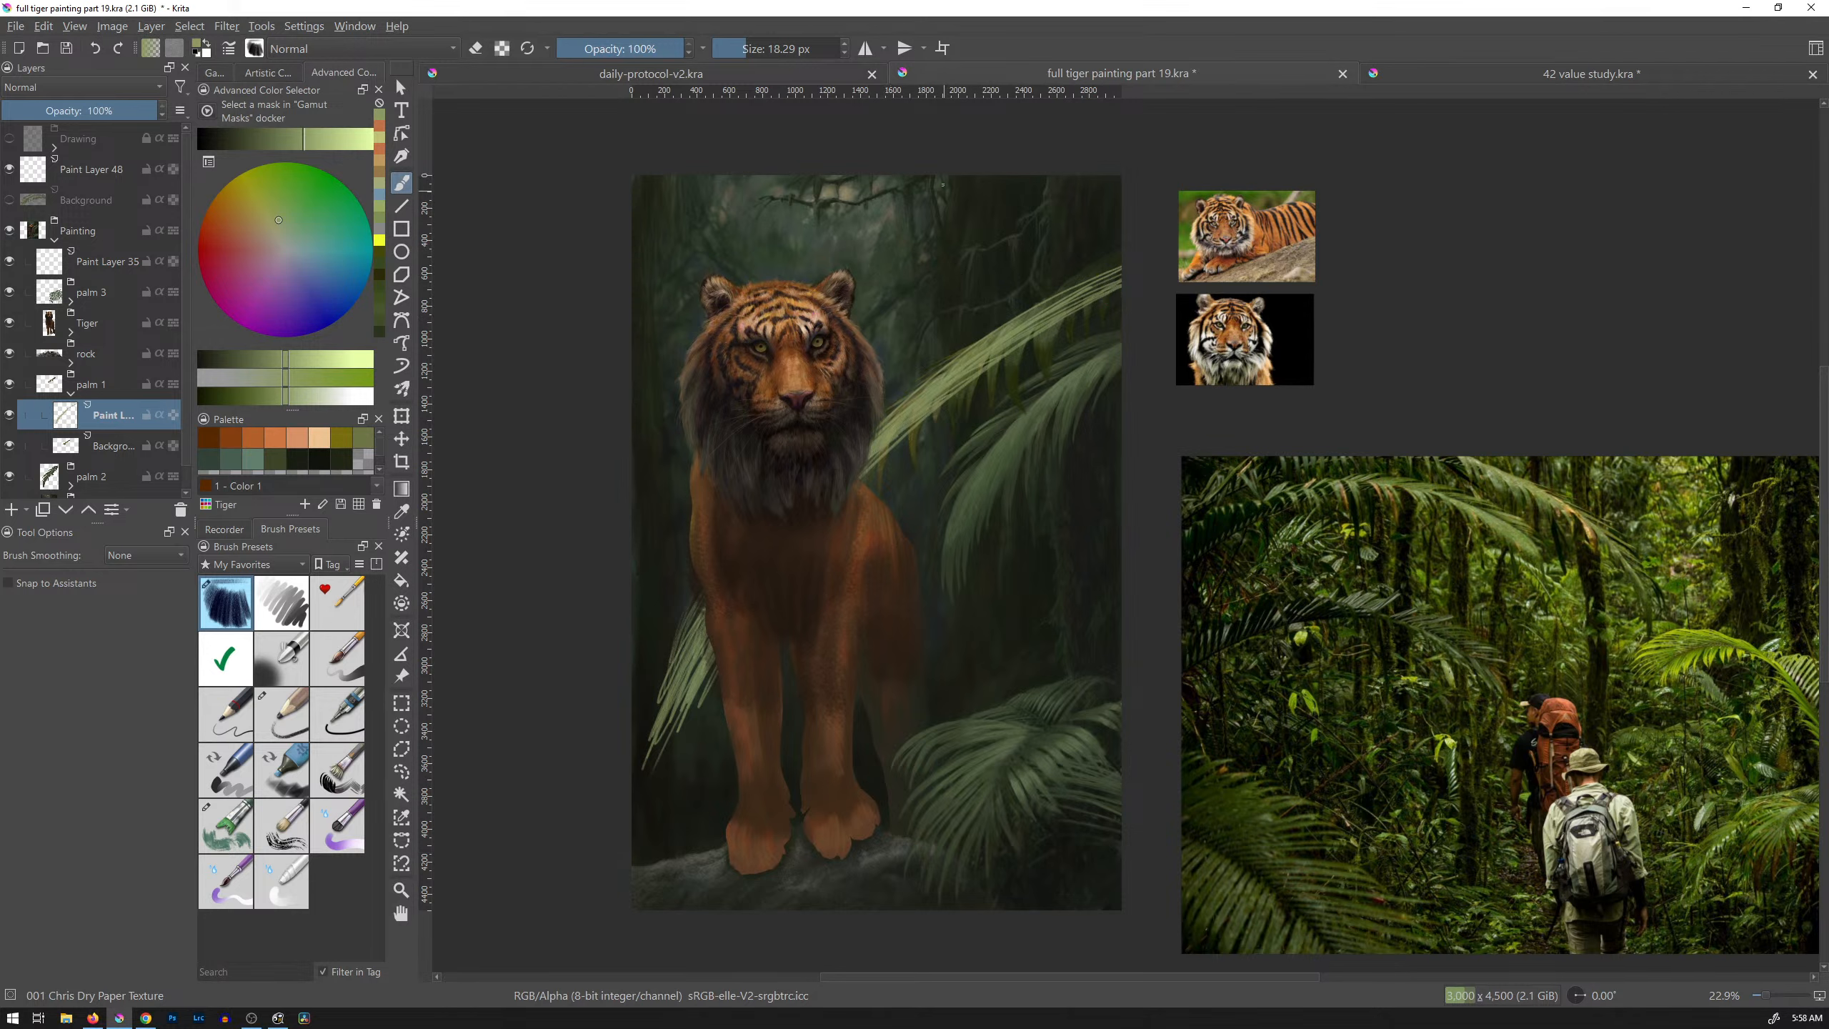
Step: Enlarge the brush to 46.05 px and outline a pale green frame around the open background behind the tiger's head
shift+drag(938, 232, 964, 232)
mouse_move(944, 175)
mouse_down()
mouse_move(946, 353)
mouse_move(786, 514)
mouse_up()
mouse_move(696, 603)
mouse_down()
mouse_move(648, 177)
mouse_move(677, 175)
mouse_up()
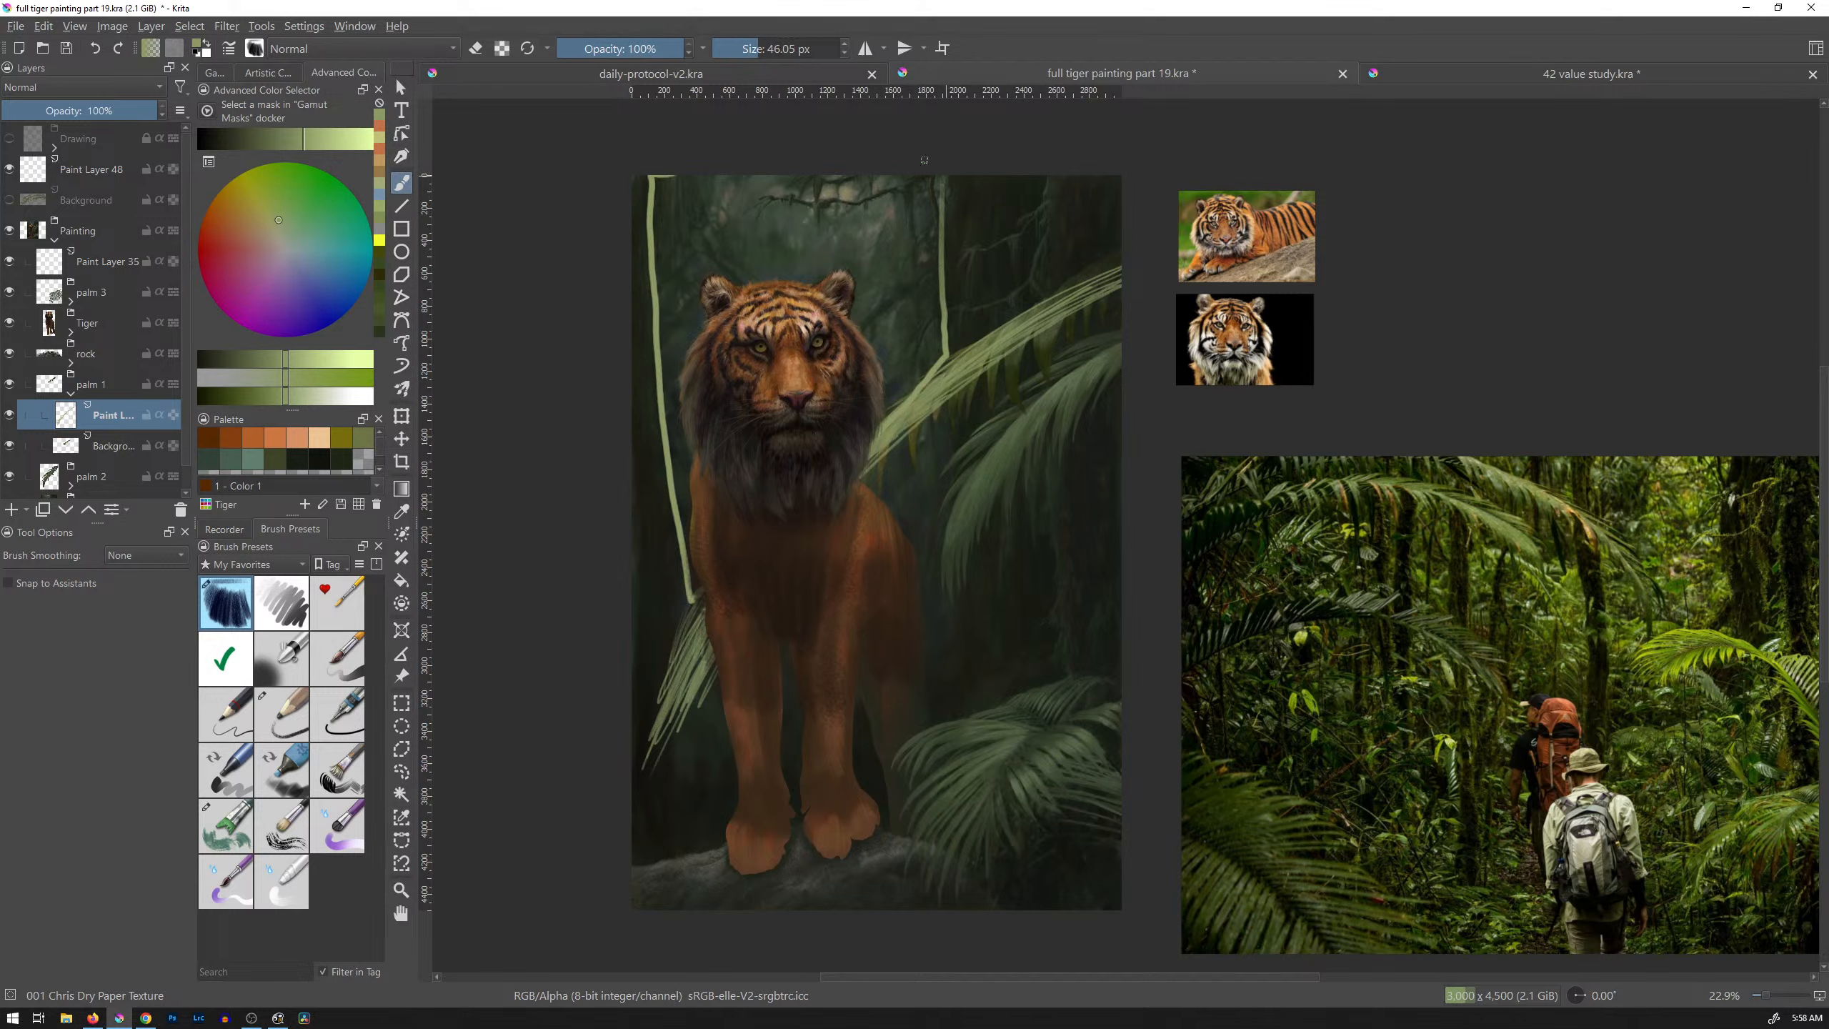
drag(939, 184, 651, 180)
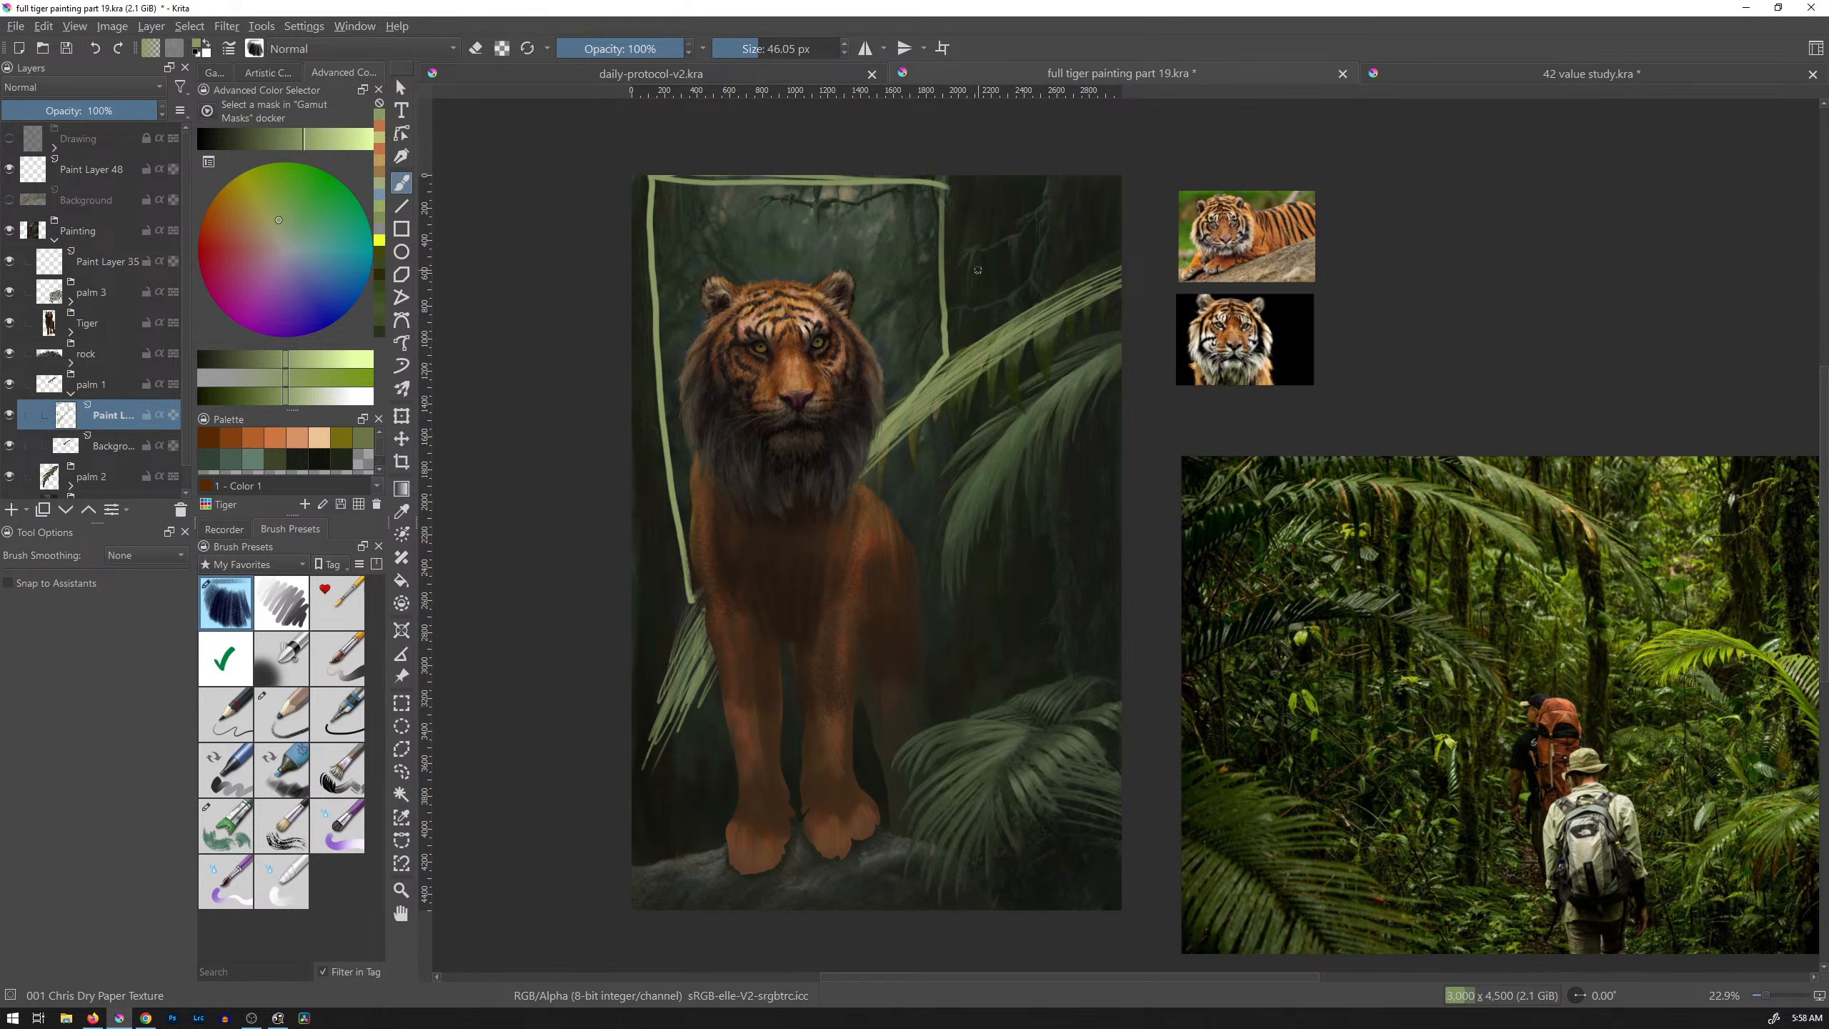
Step: Undo the pale green frame and the palm extension sketch on the new layer
key(ctrl+z)
key(ctrl+z)
key(ctrl+z)
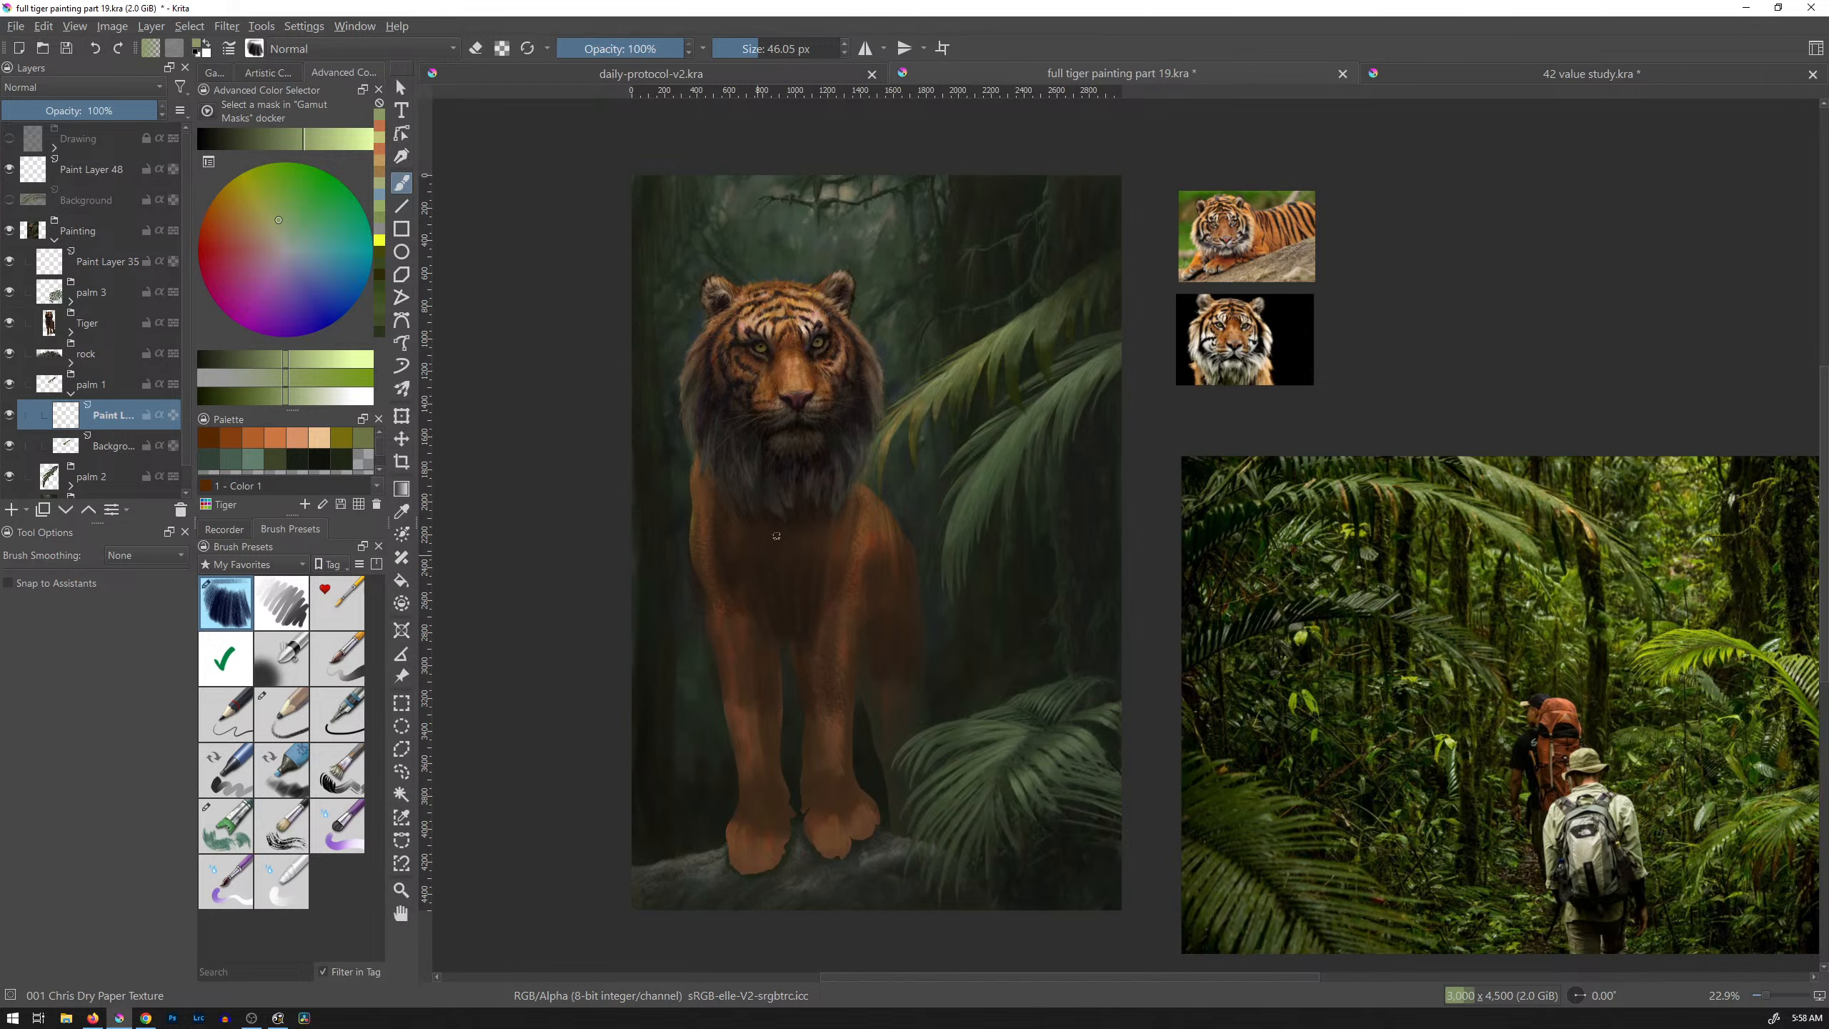
Step: Paint a dark green palm leaf beside the outer edge of the tiger's front leg, using greens sampled from the upper frond
drag(710, 661, 713, 640)
mouse_move(705, 658)
mouse_down()
mouse_move(725, 580)
mouse_move(679, 725)
mouse_move(724, 600)
mouse_move(687, 726)
mouse_move(707, 628)
mouse_up()
ctrl+click(1001, 379)
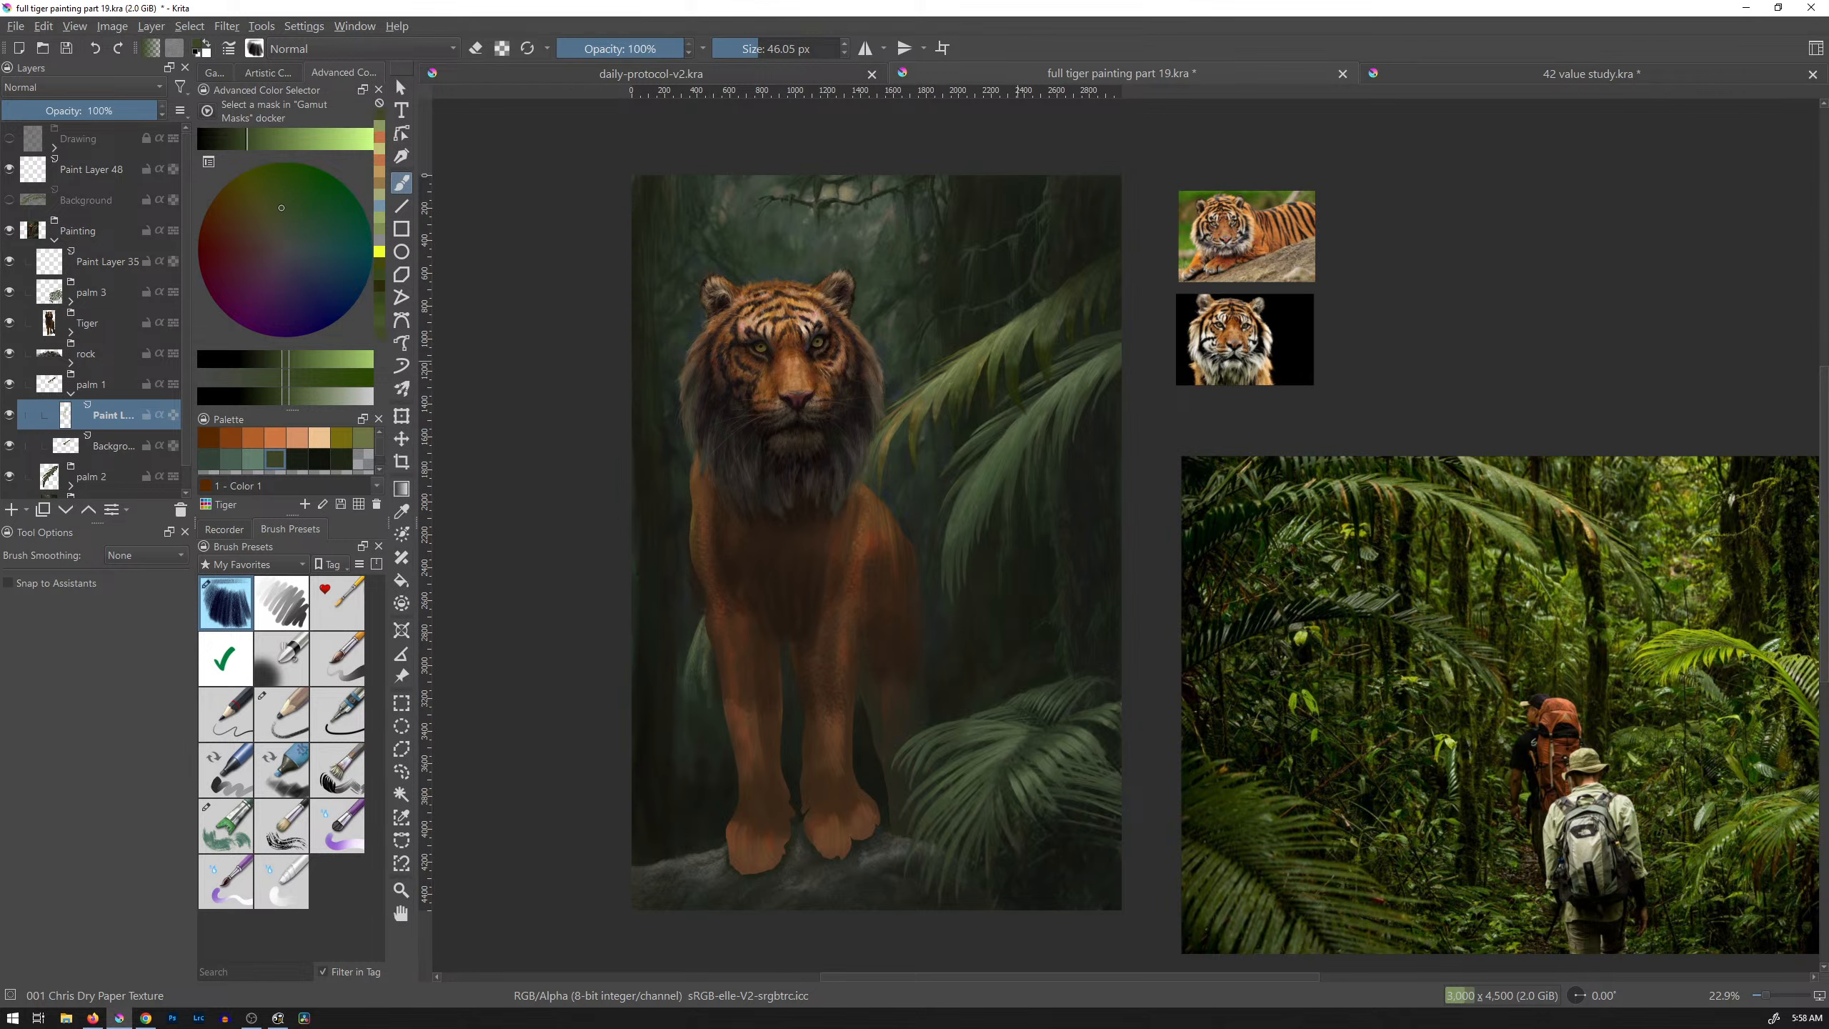
ctrl+click(1016, 364)
drag(713, 640, 710, 687)
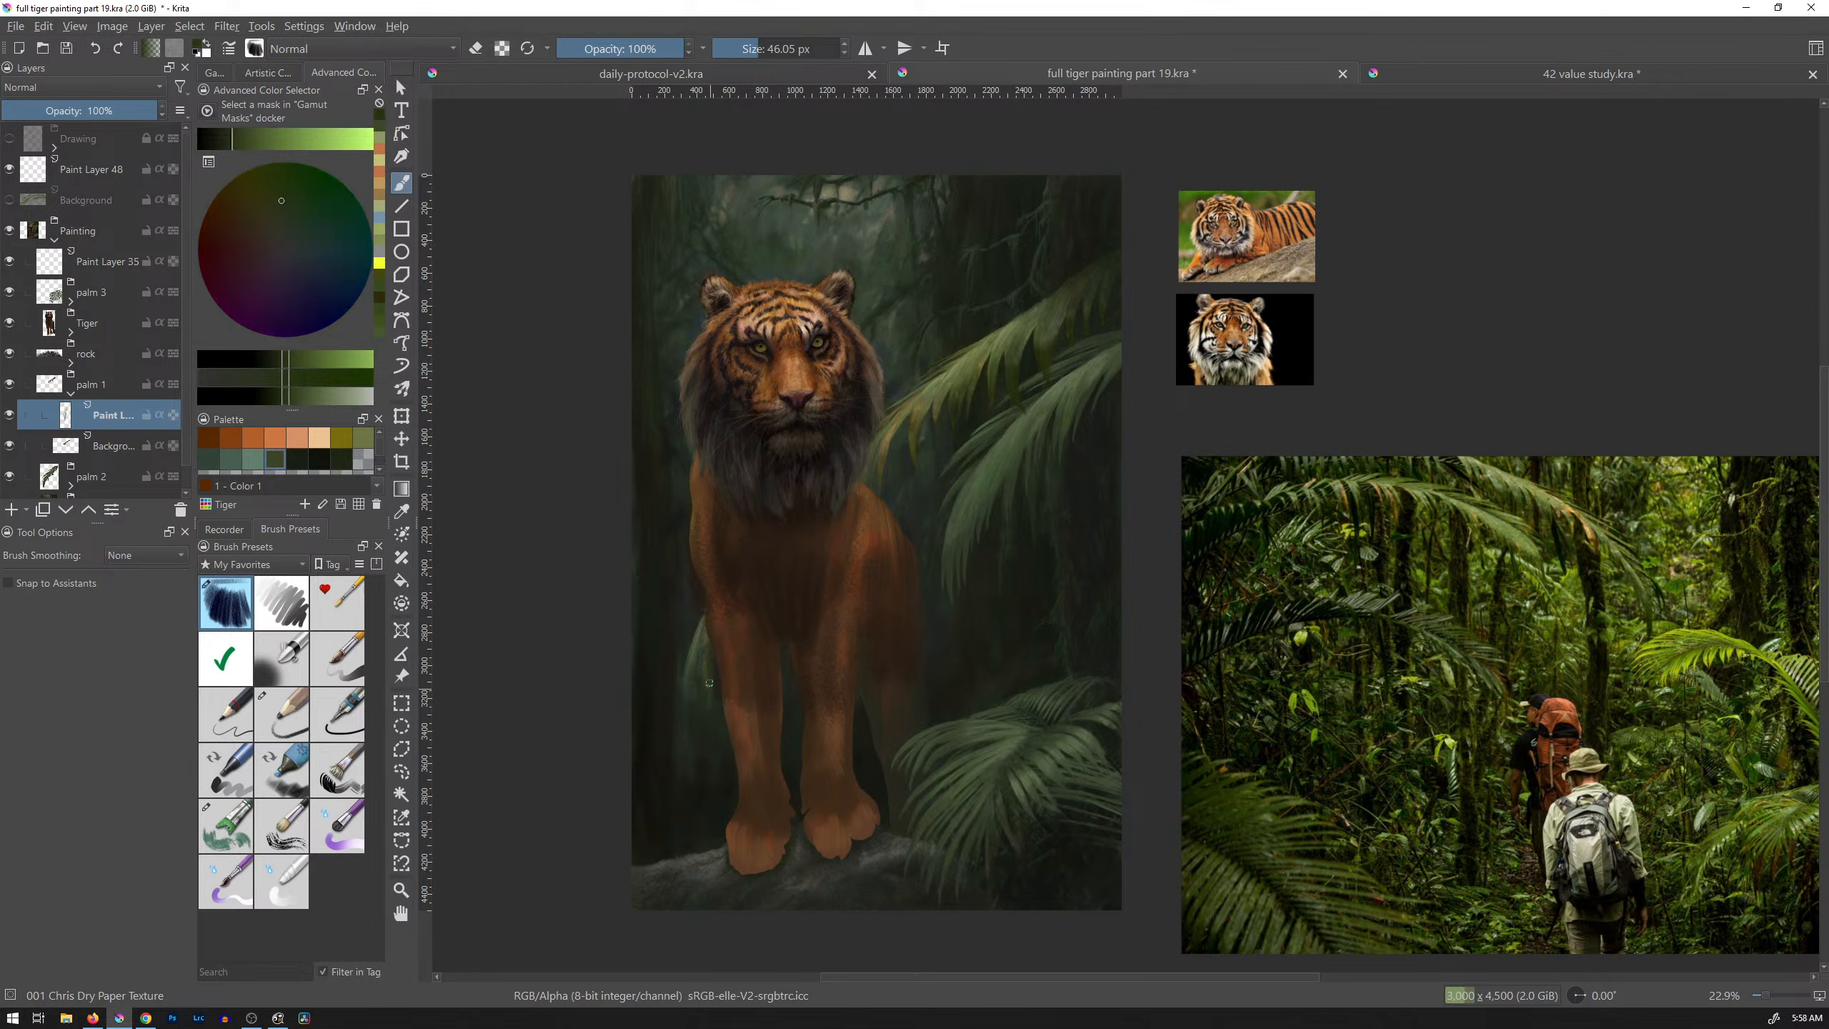
ctrl+click(979, 370)
drag(706, 634, 697, 653)
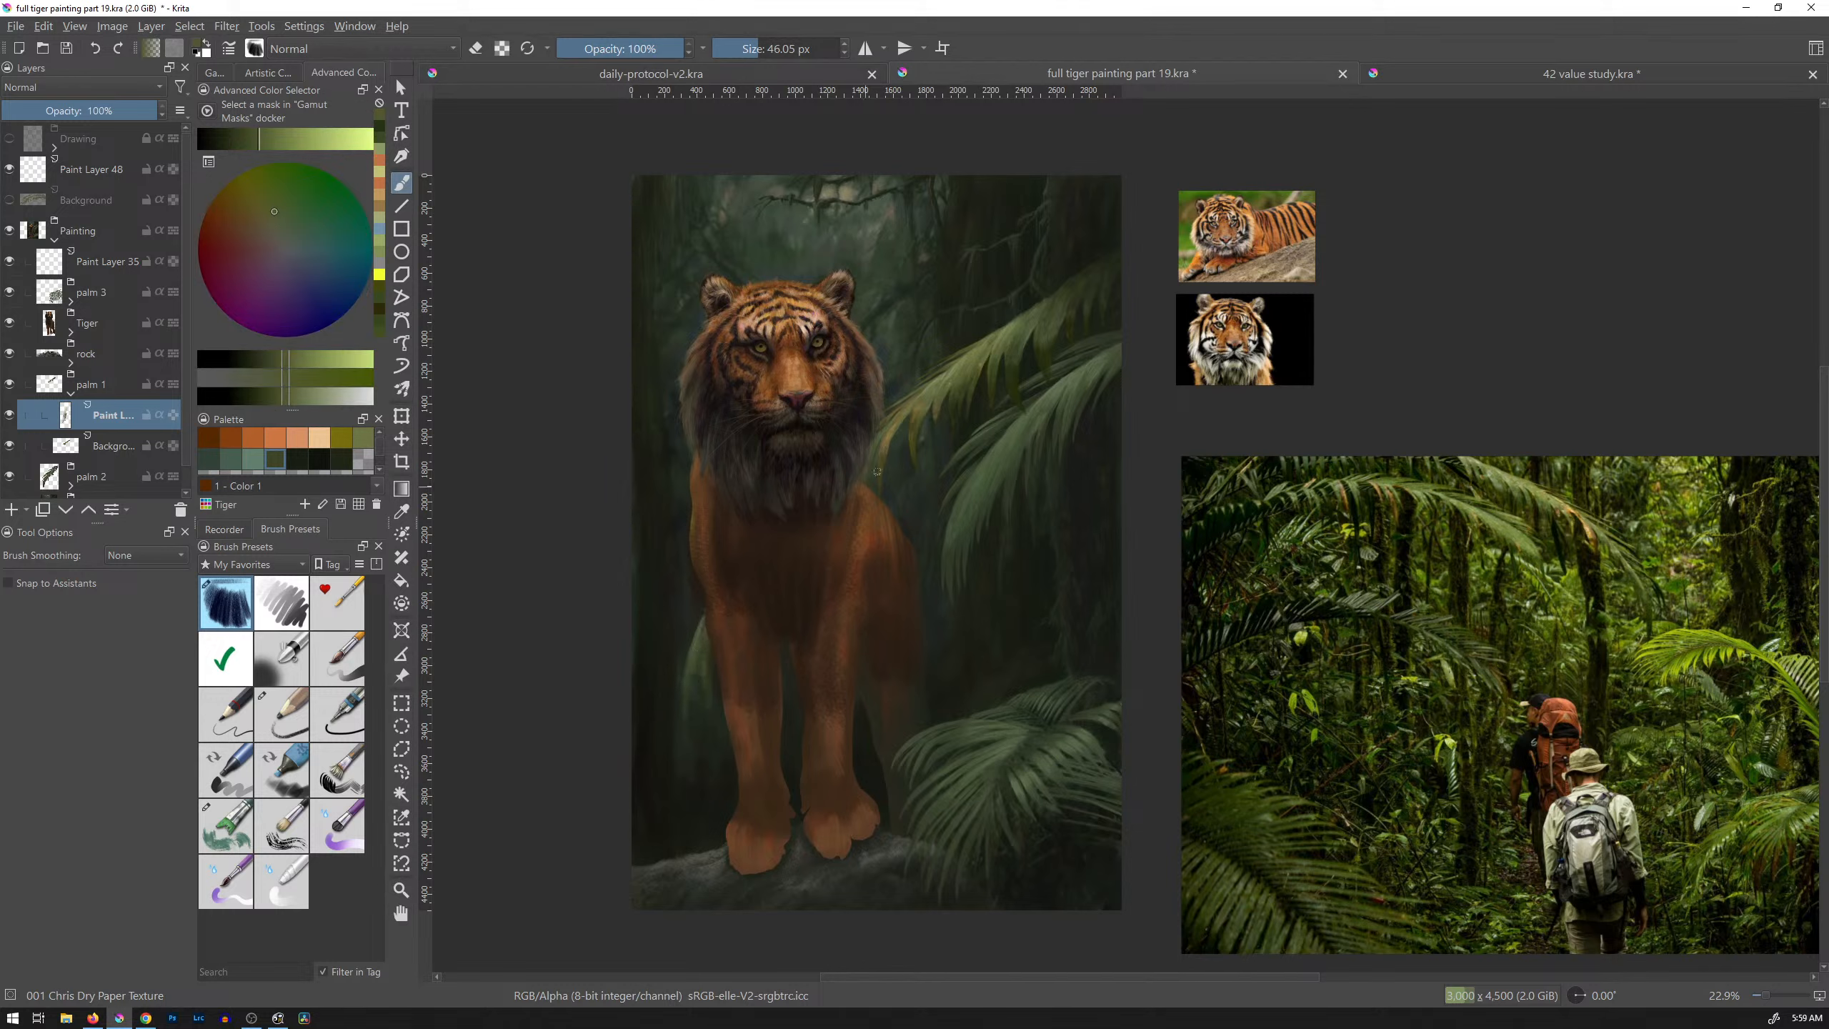
Step: Layer yellow-green and dark green tones sampled from the upper frond onto the leaf beside the front leg
ctrl+click(893, 441)
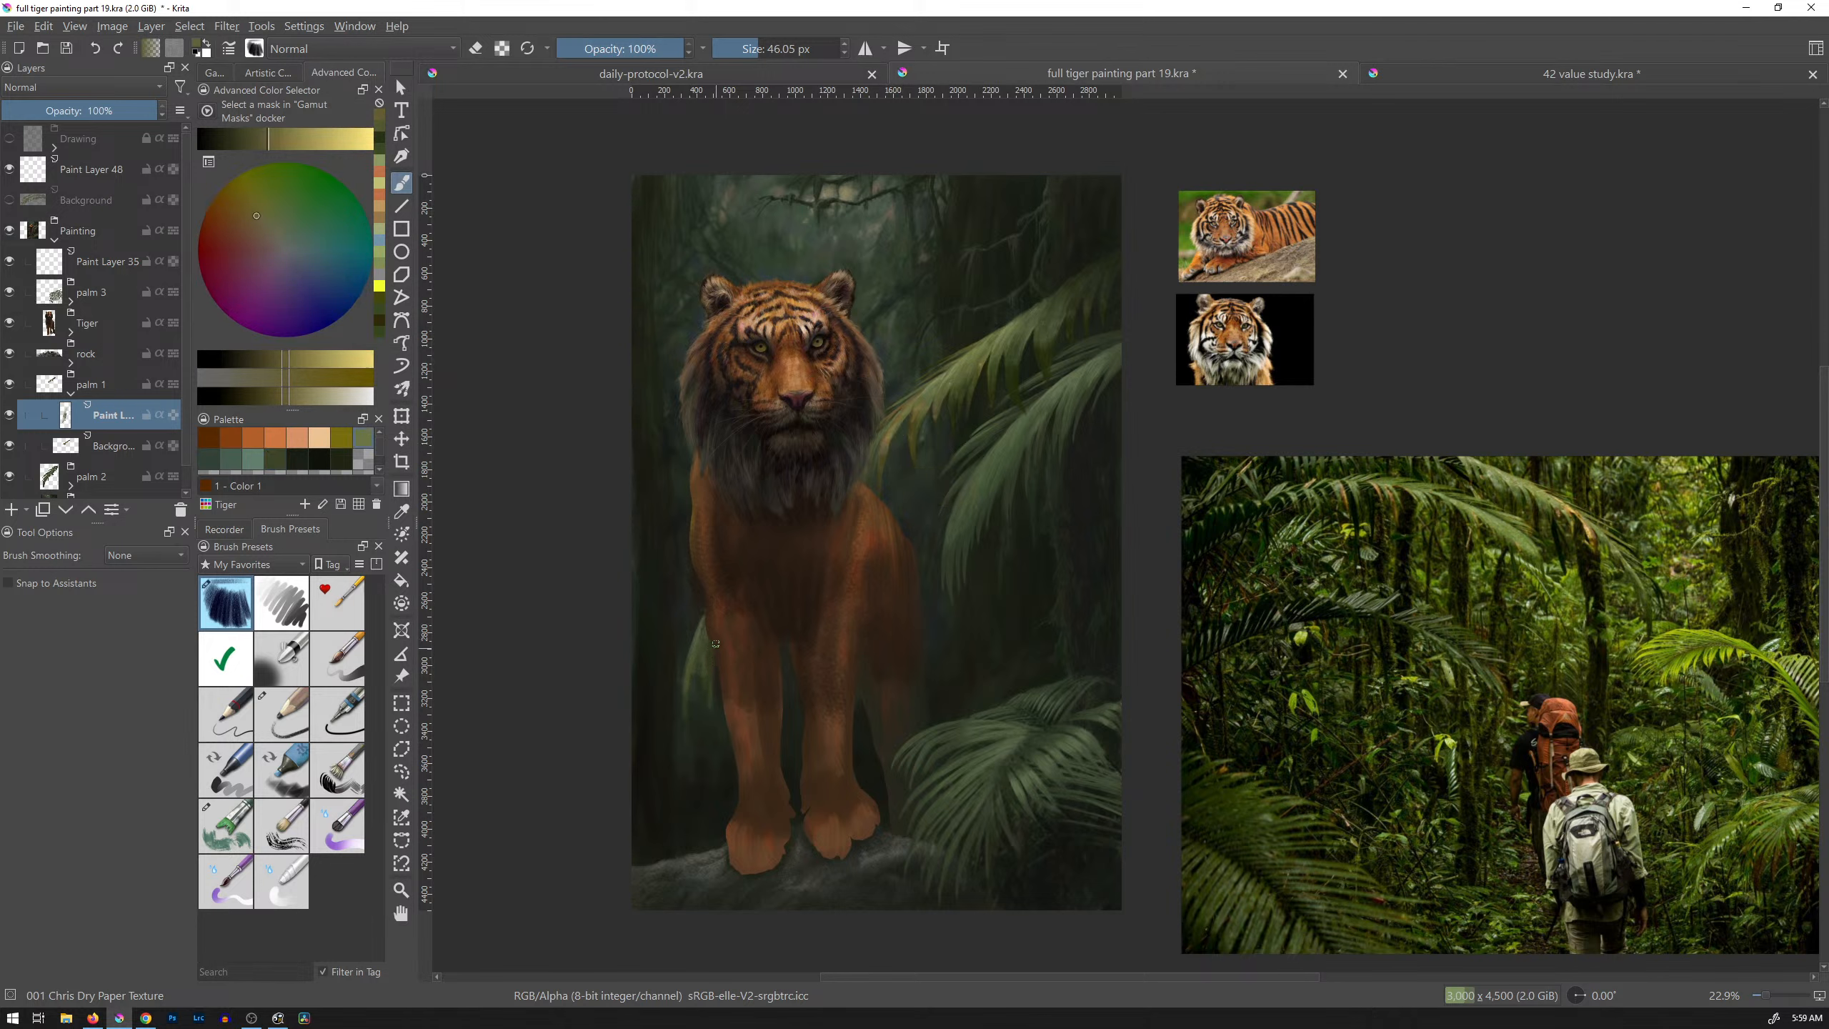
ctrl+click(926, 393)
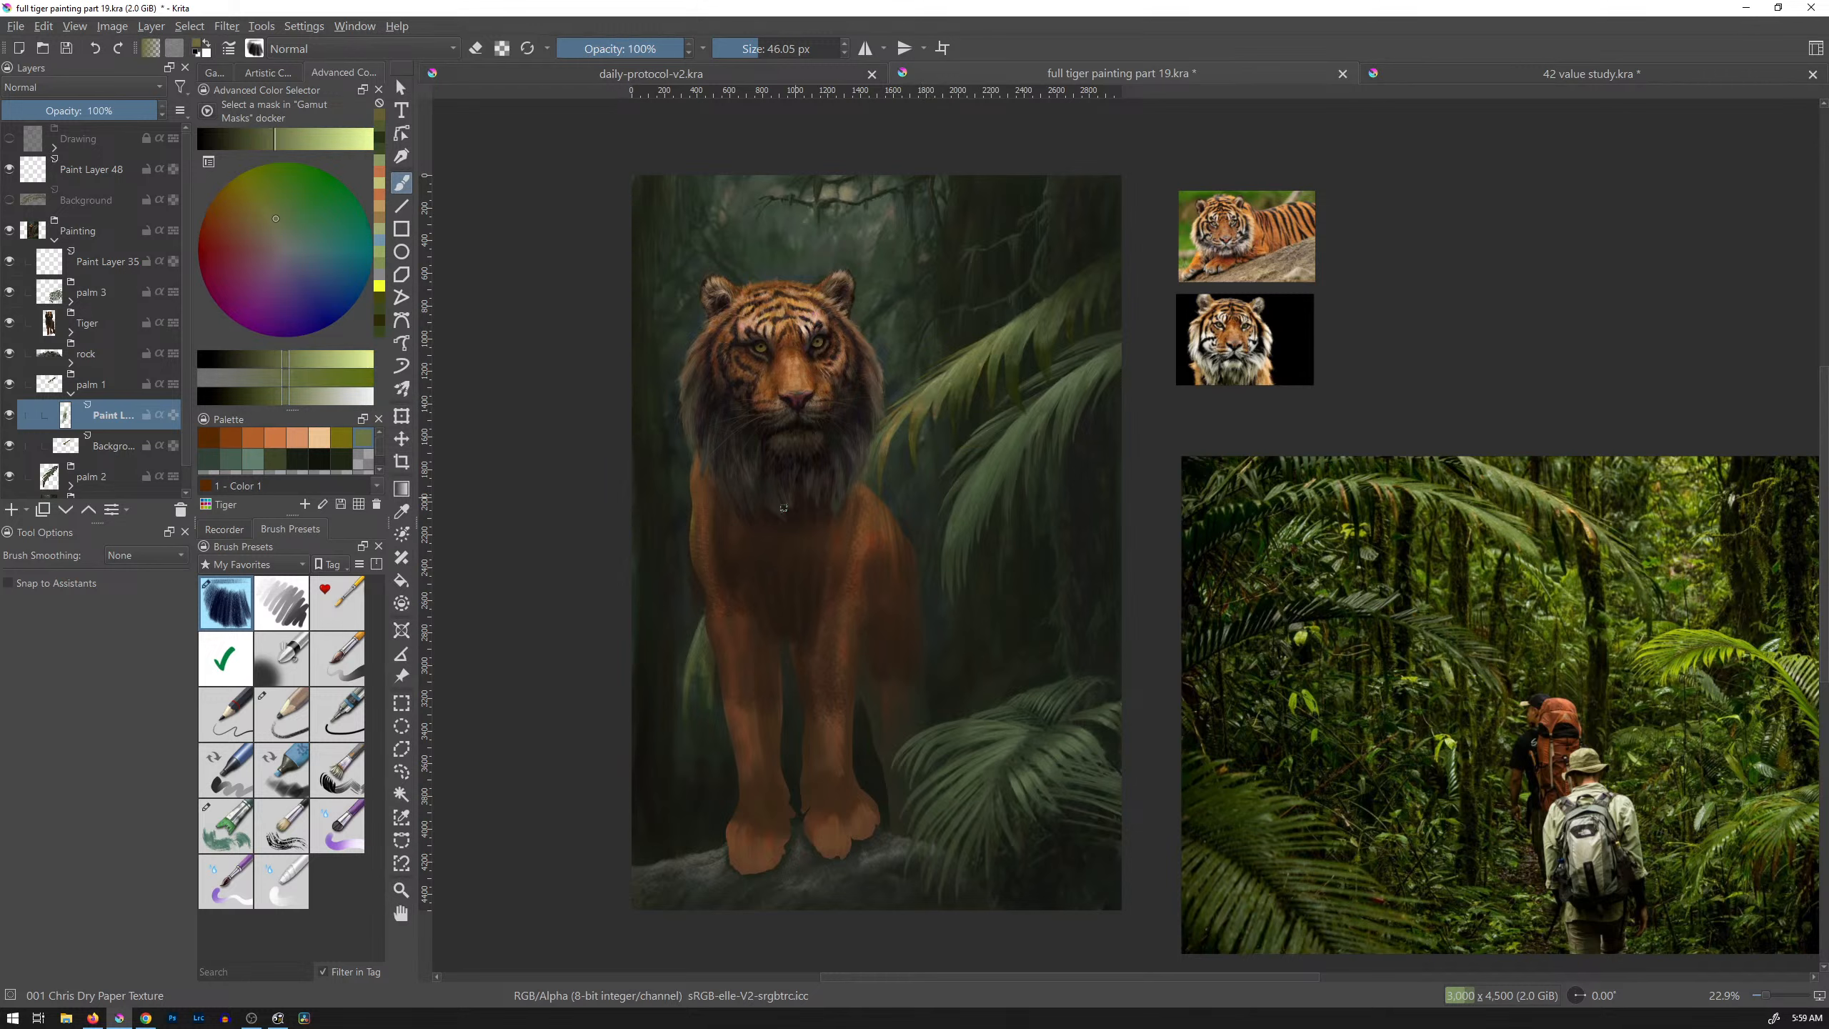
drag(693, 664, 688, 683)
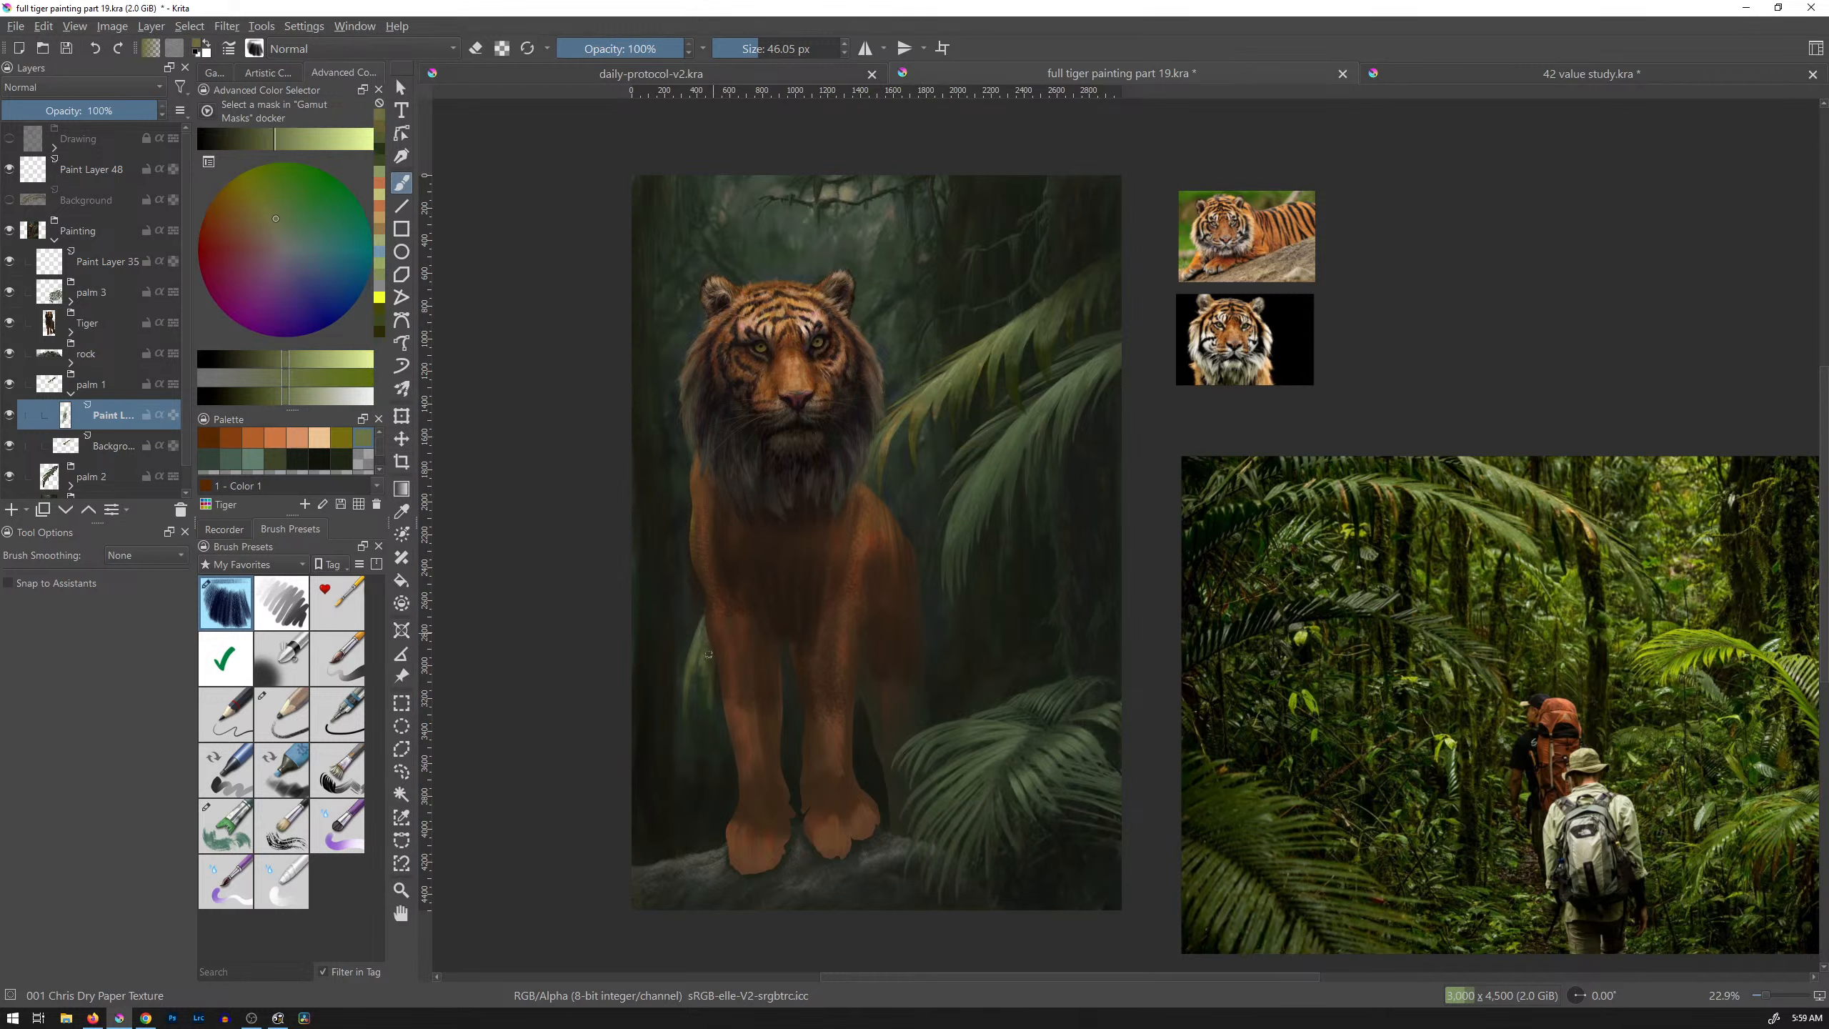
ctrl+click(1015, 364)
drag(710, 701, 709, 717)
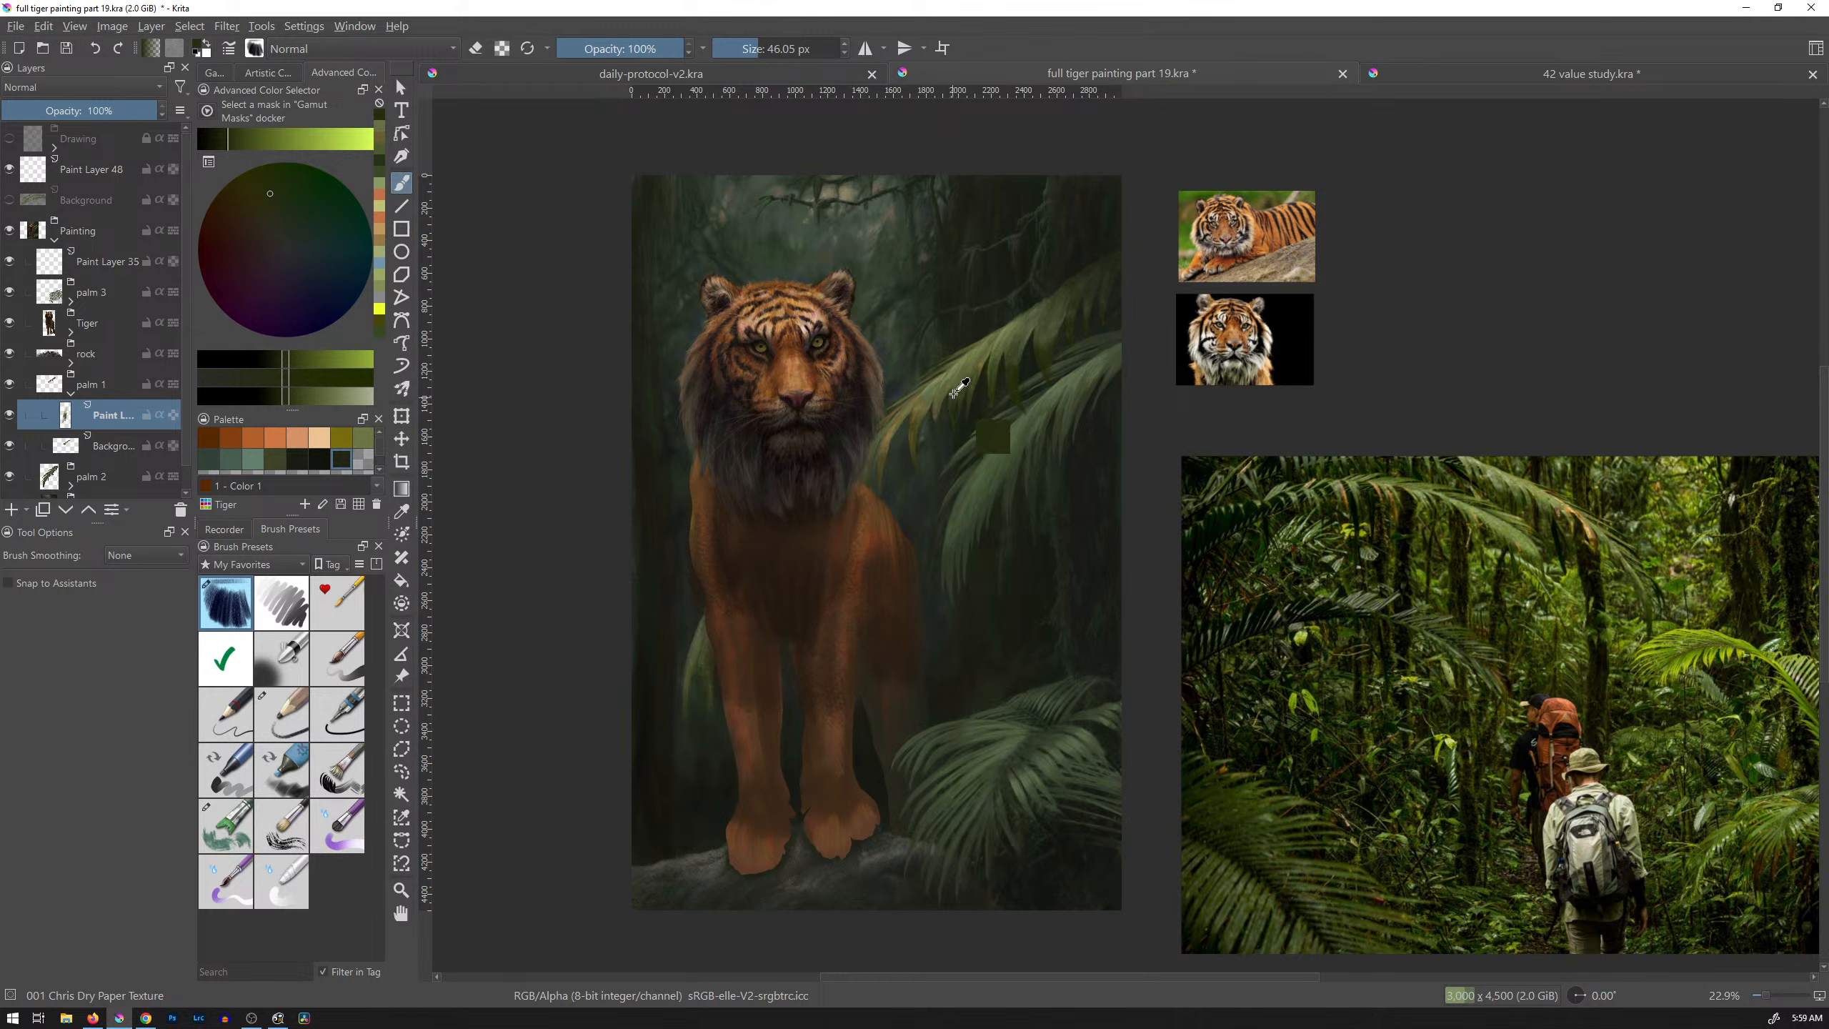
ctrl+click(969, 366)
mouse_move(678, 661)
mouse_down()
mouse_move(690, 695)
mouse_move(698, 657)
mouse_move(686, 702)
mouse_move(706, 647)
mouse_move(798, 545)
mouse_move(744, 584)
mouse_move(753, 659)
mouse_up()
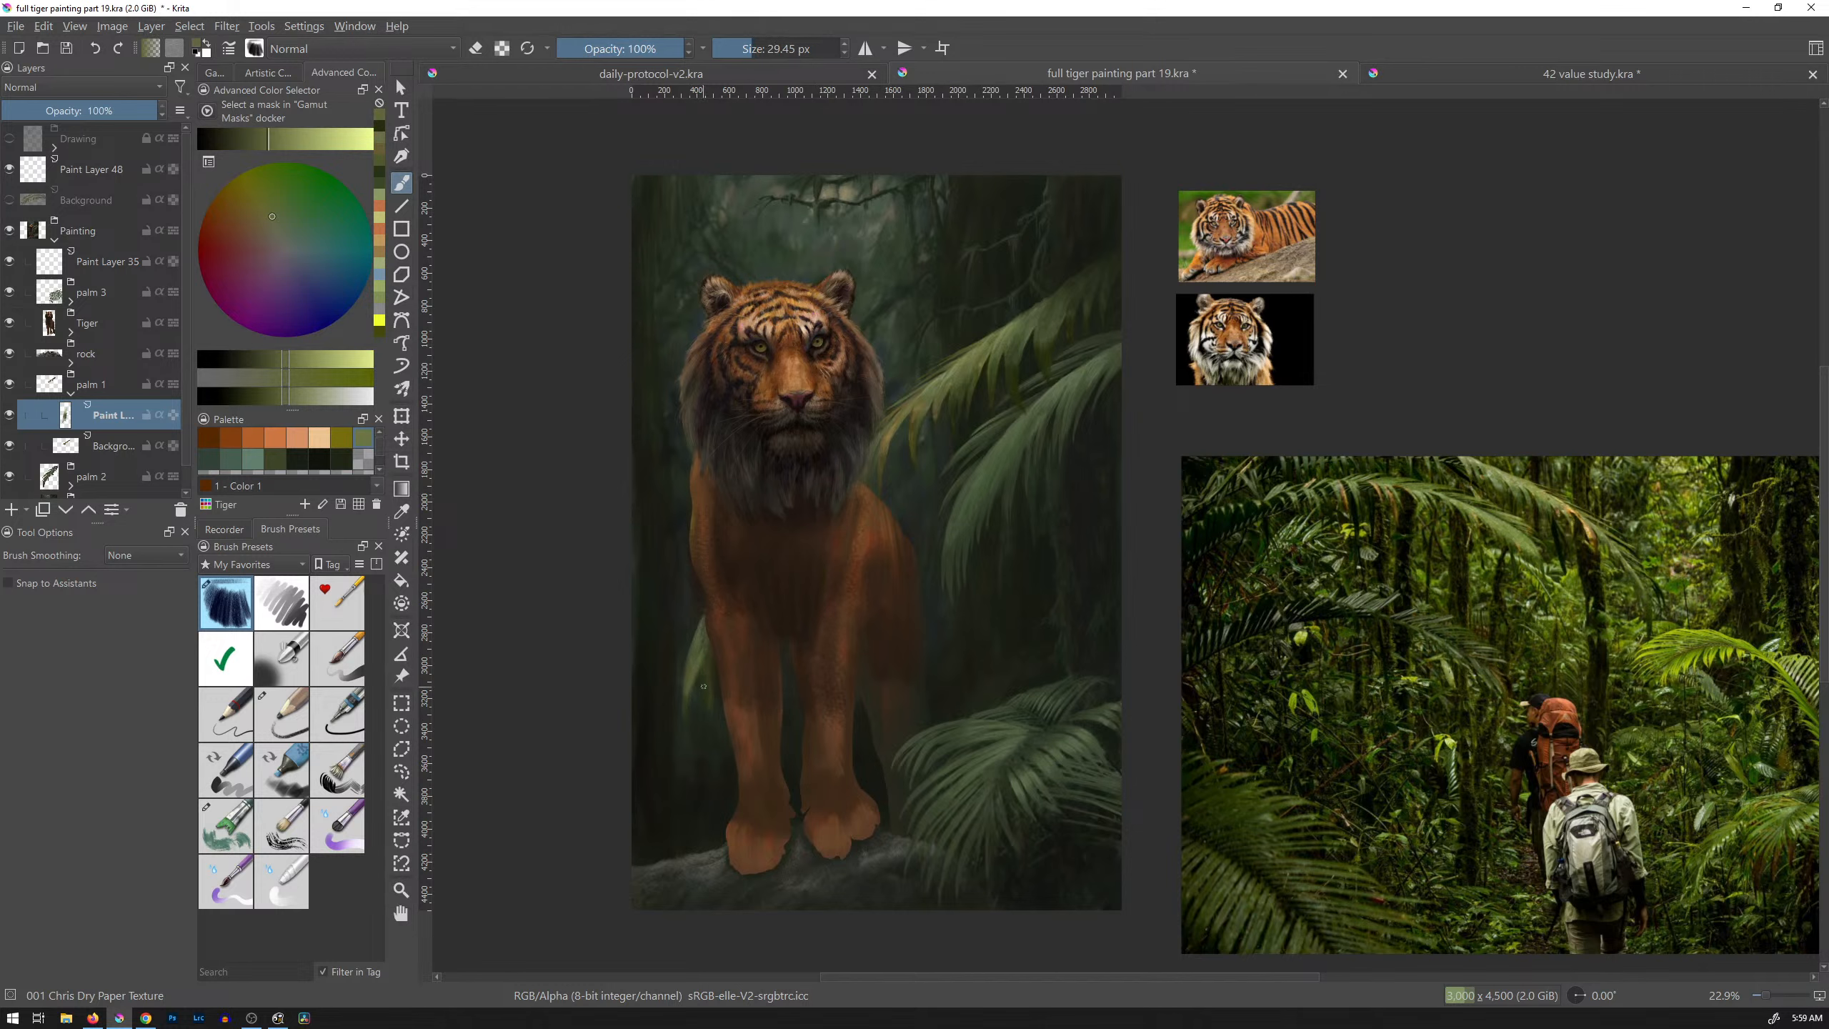
Step: Refine the edges and lower tips of the leaf beside the front leg with thin 29.45 px strokes
key(e)
key(e)
click(275, 459)
drag(682, 688, 679, 738)
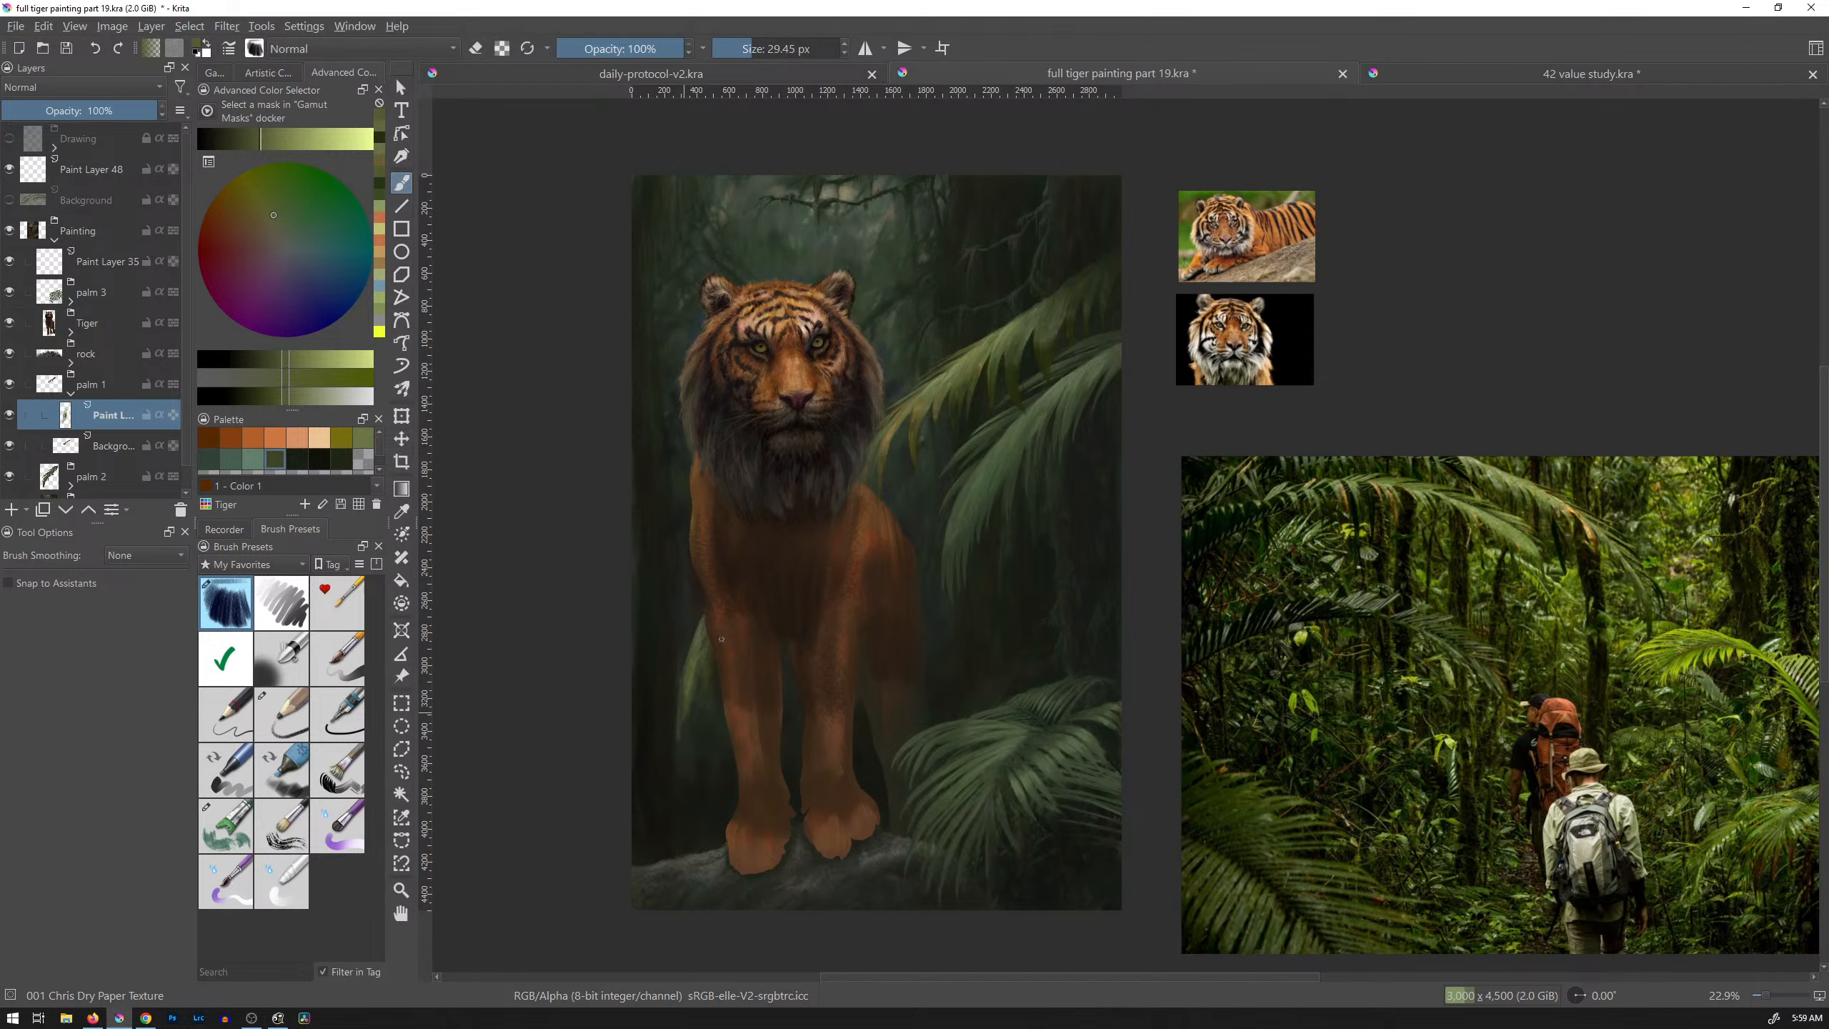
drag(679, 667, 691, 645)
mouse_move(1055, 446)
mouse_down()
mouse_move(1016, 536)
mouse_move(1094, 409)
mouse_move(1078, 440)
mouse_up()
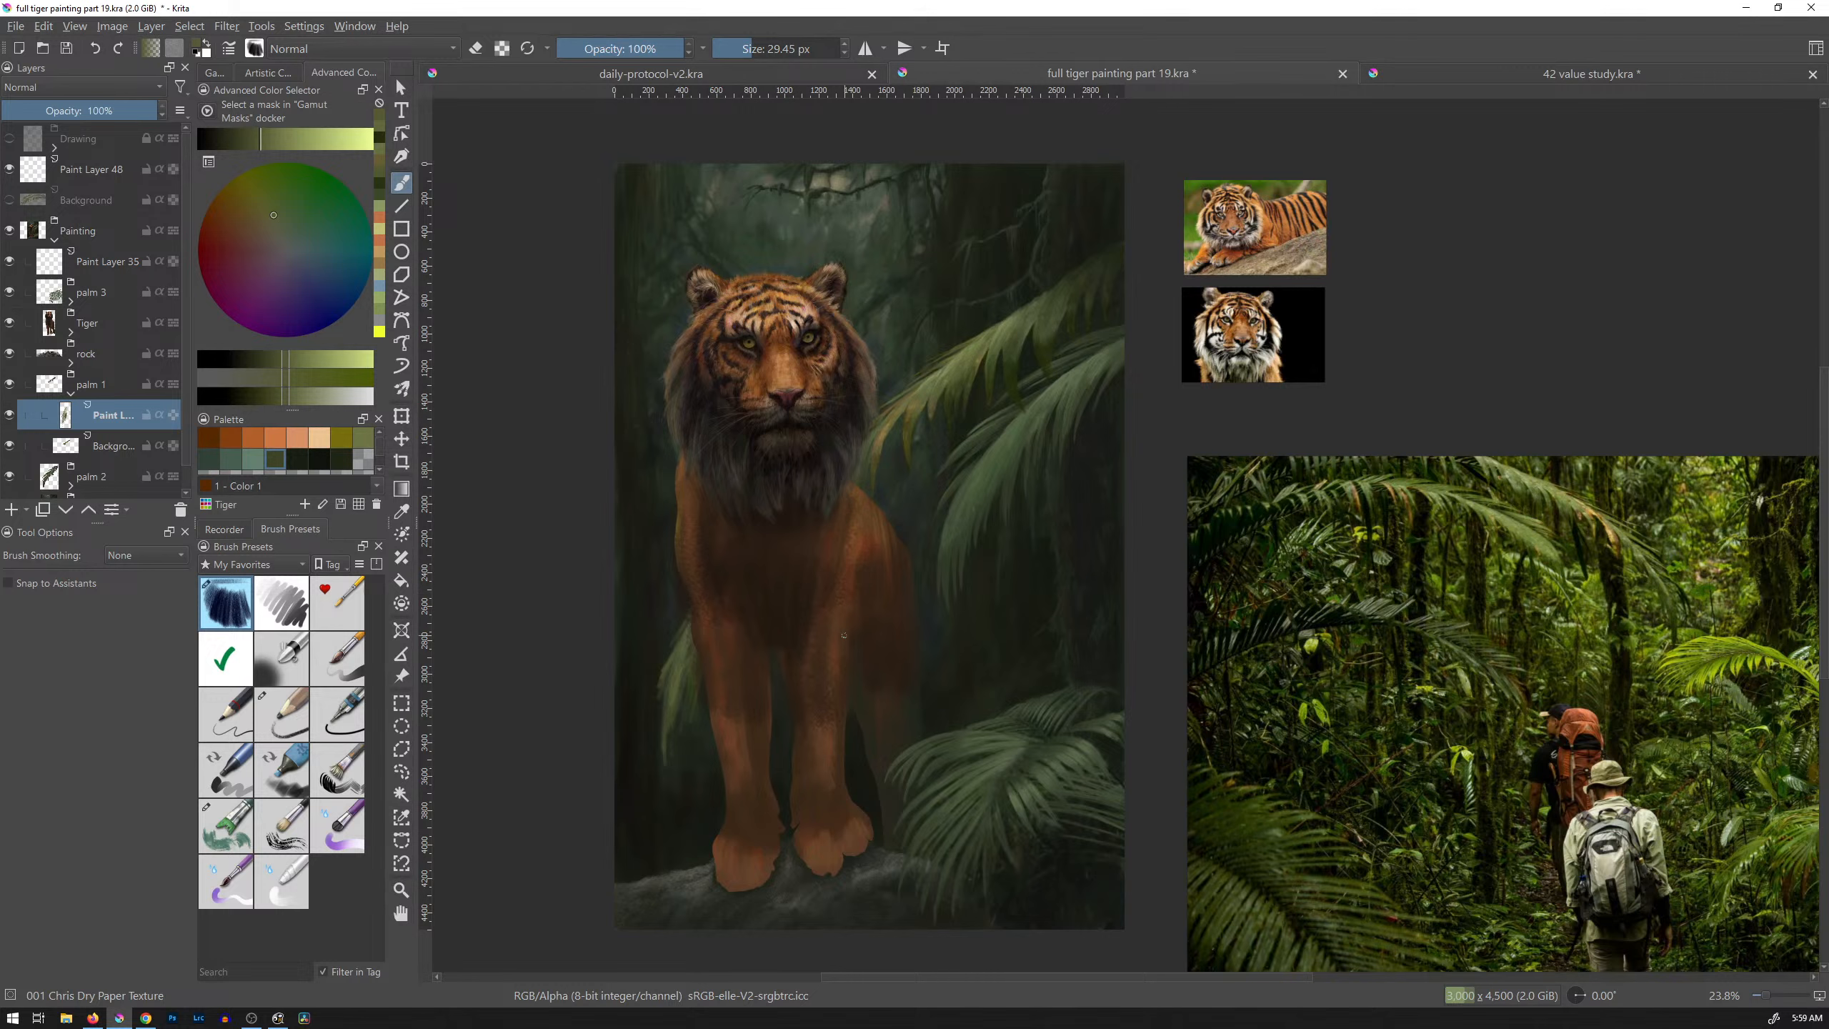
Step: Delete the painted leaf beside the front leg with a freehand selection, clear the selection and return to the brush
key(l)
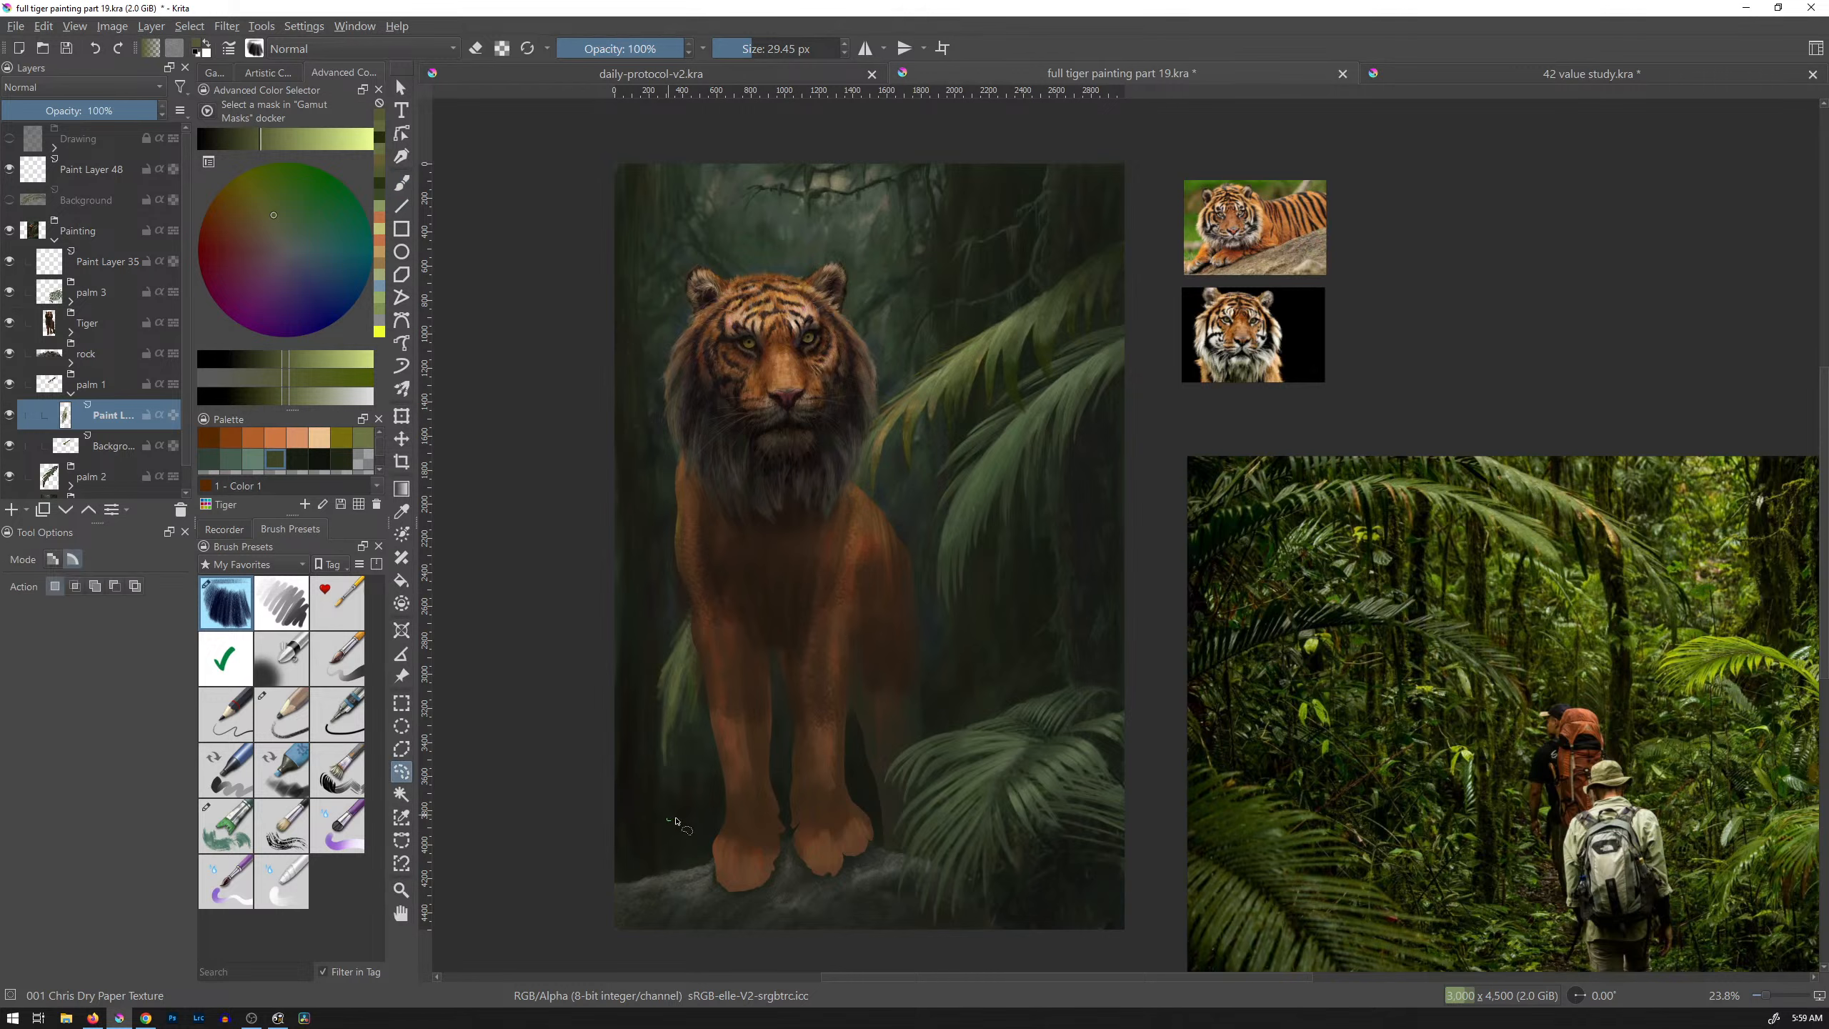
mouse_move(669, 819)
mouse_down()
mouse_move(636, 533)
mouse_move(799, 824)
mouse_up()
key(Delete)
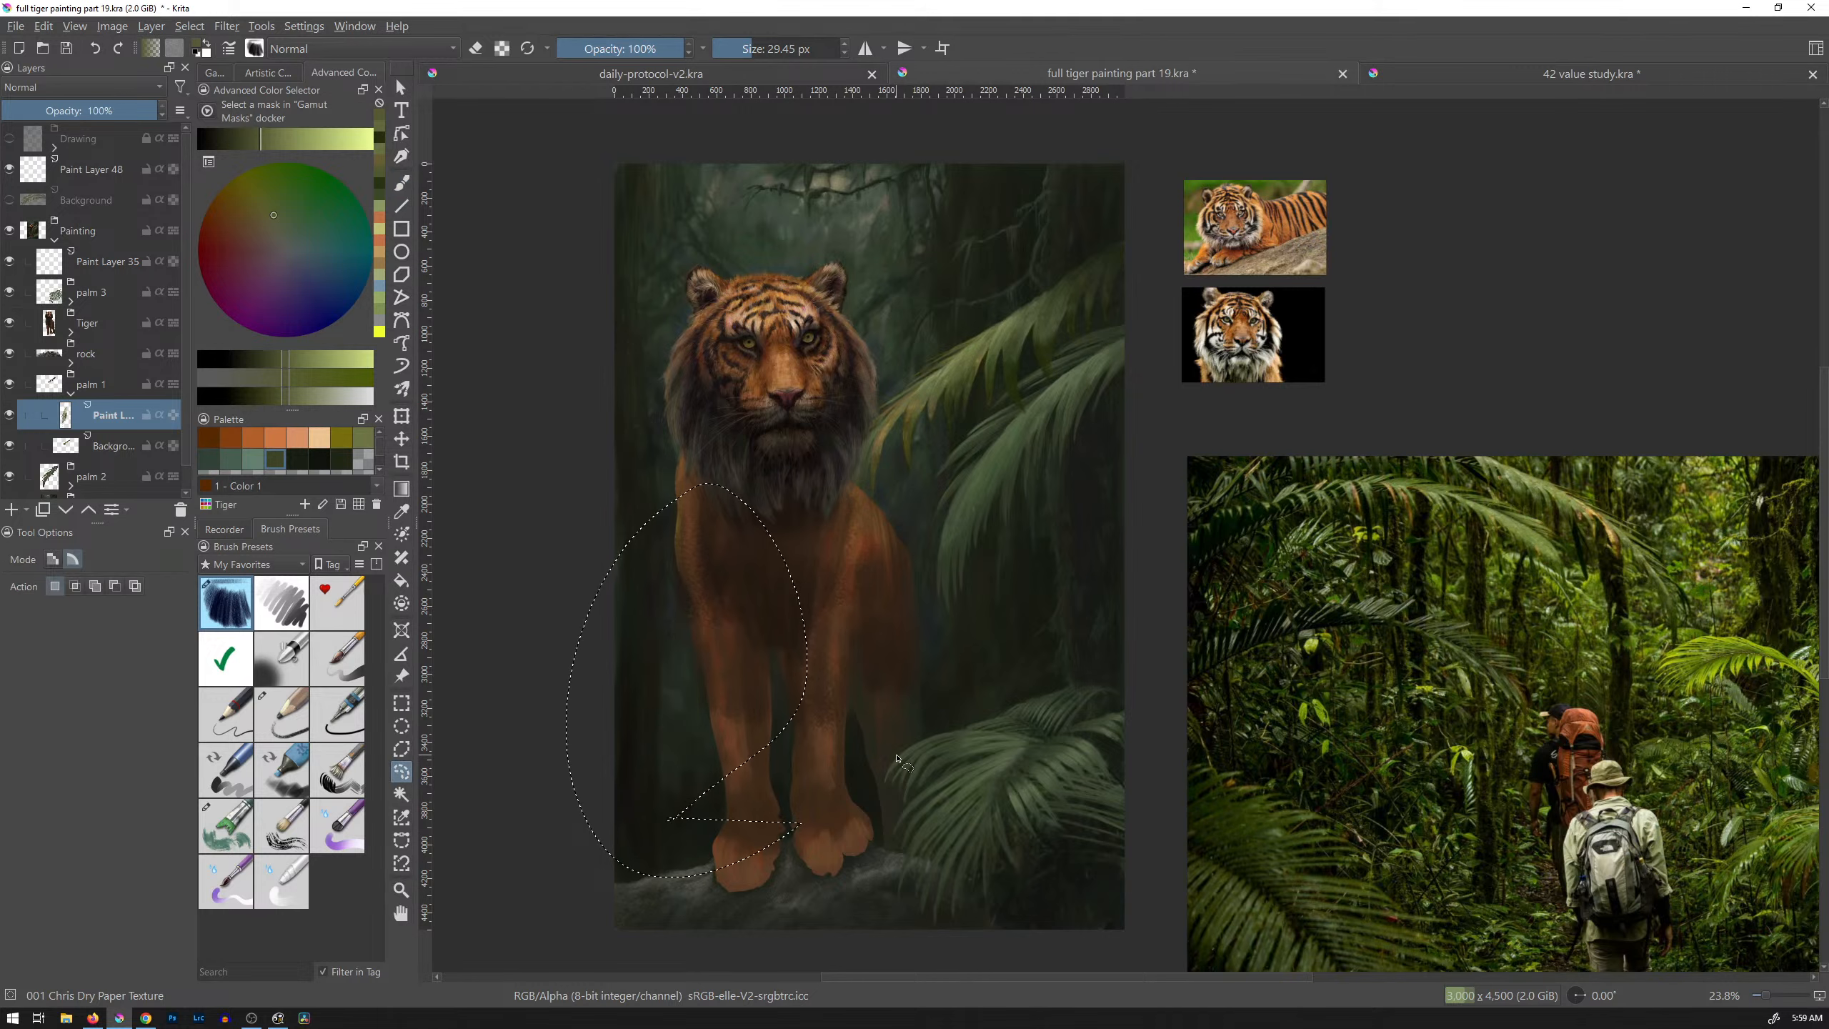
key(ctrl+shift+a)
key(b)
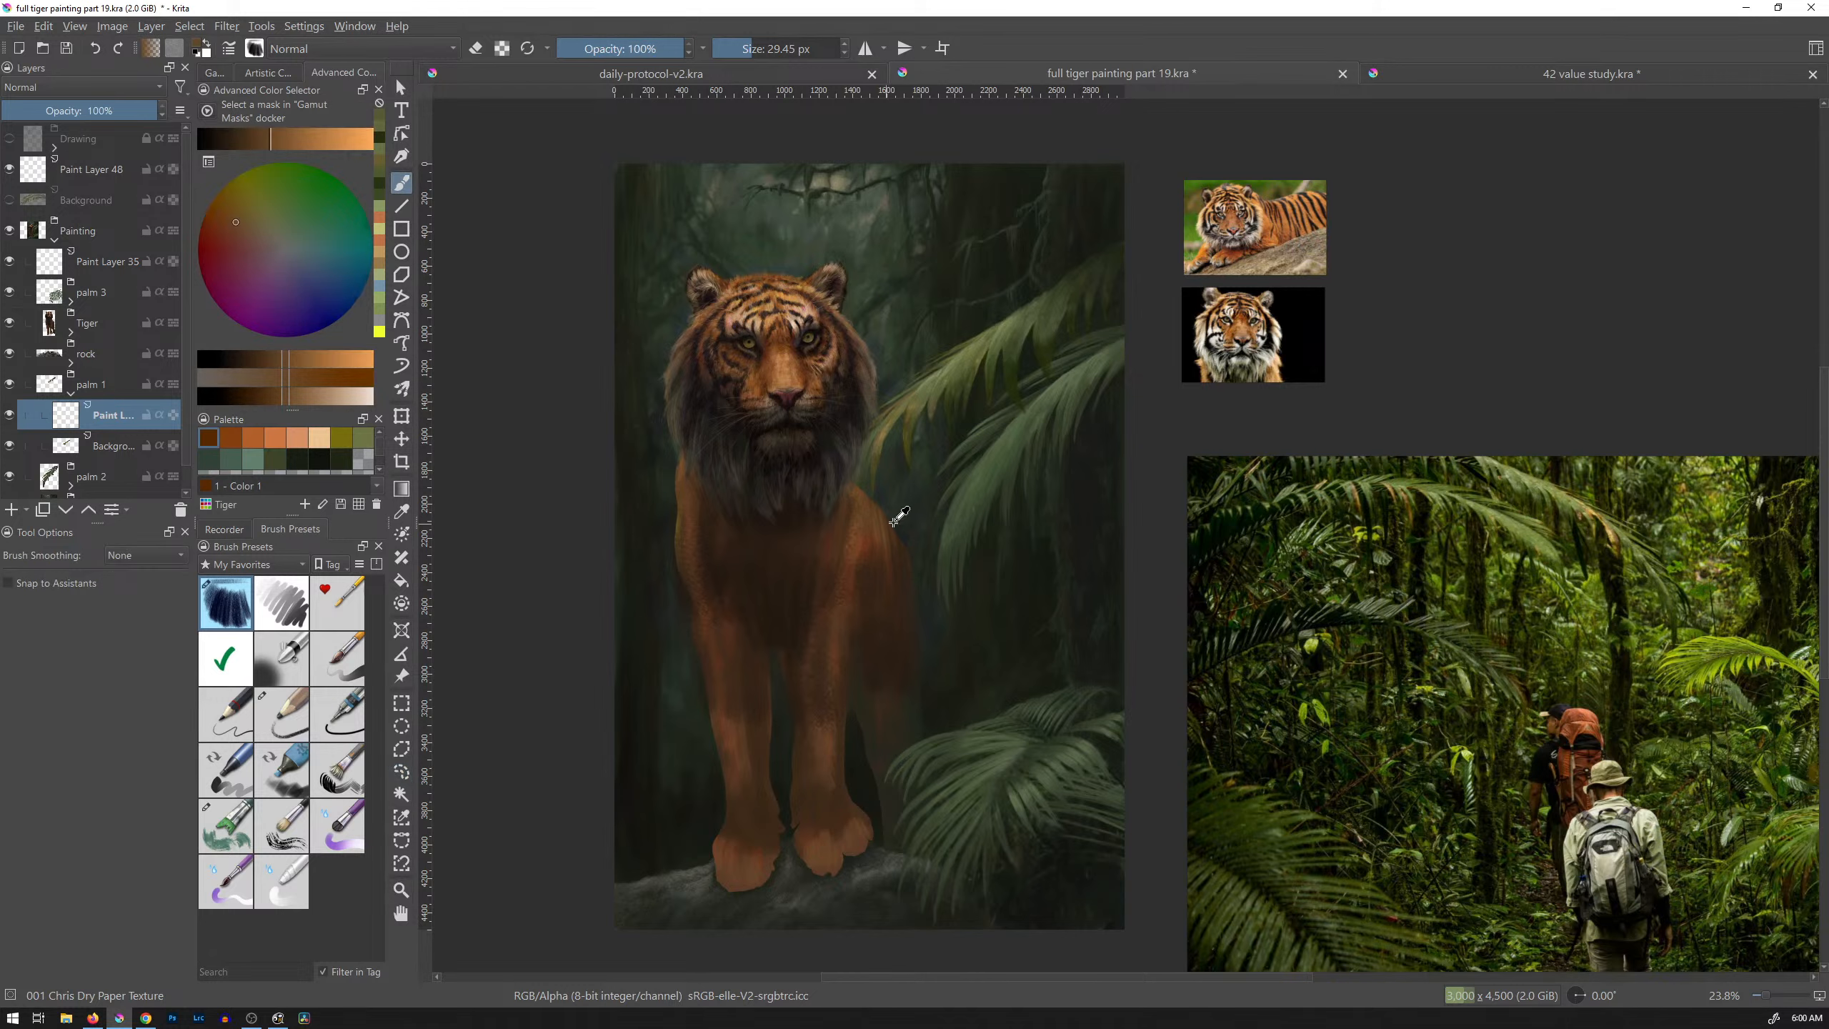
Step: Sketch orange construction lines for the tiger's chest circle, flank and hind leg on Paint Layer 48, using a color sampled from the body
ctrl+click(901, 518)
click(110, 173)
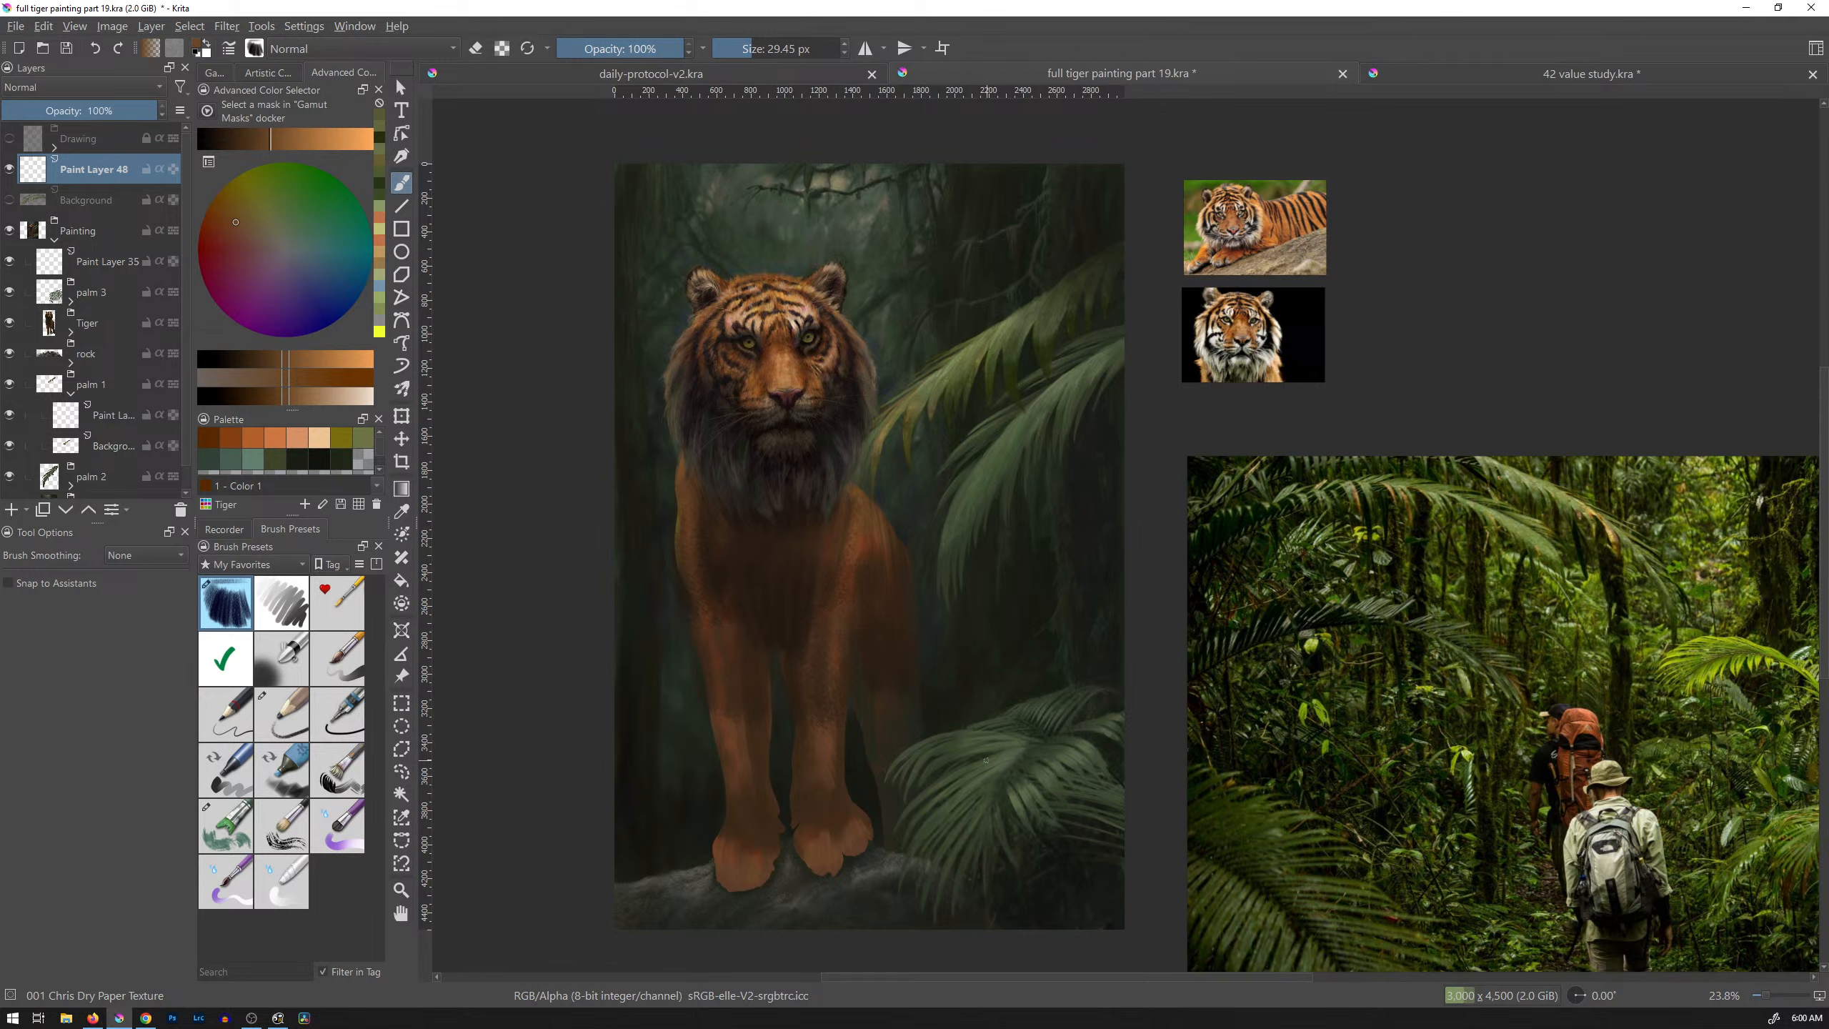
ctrl+click(863, 527)
drag(887, 567, 891, 563)
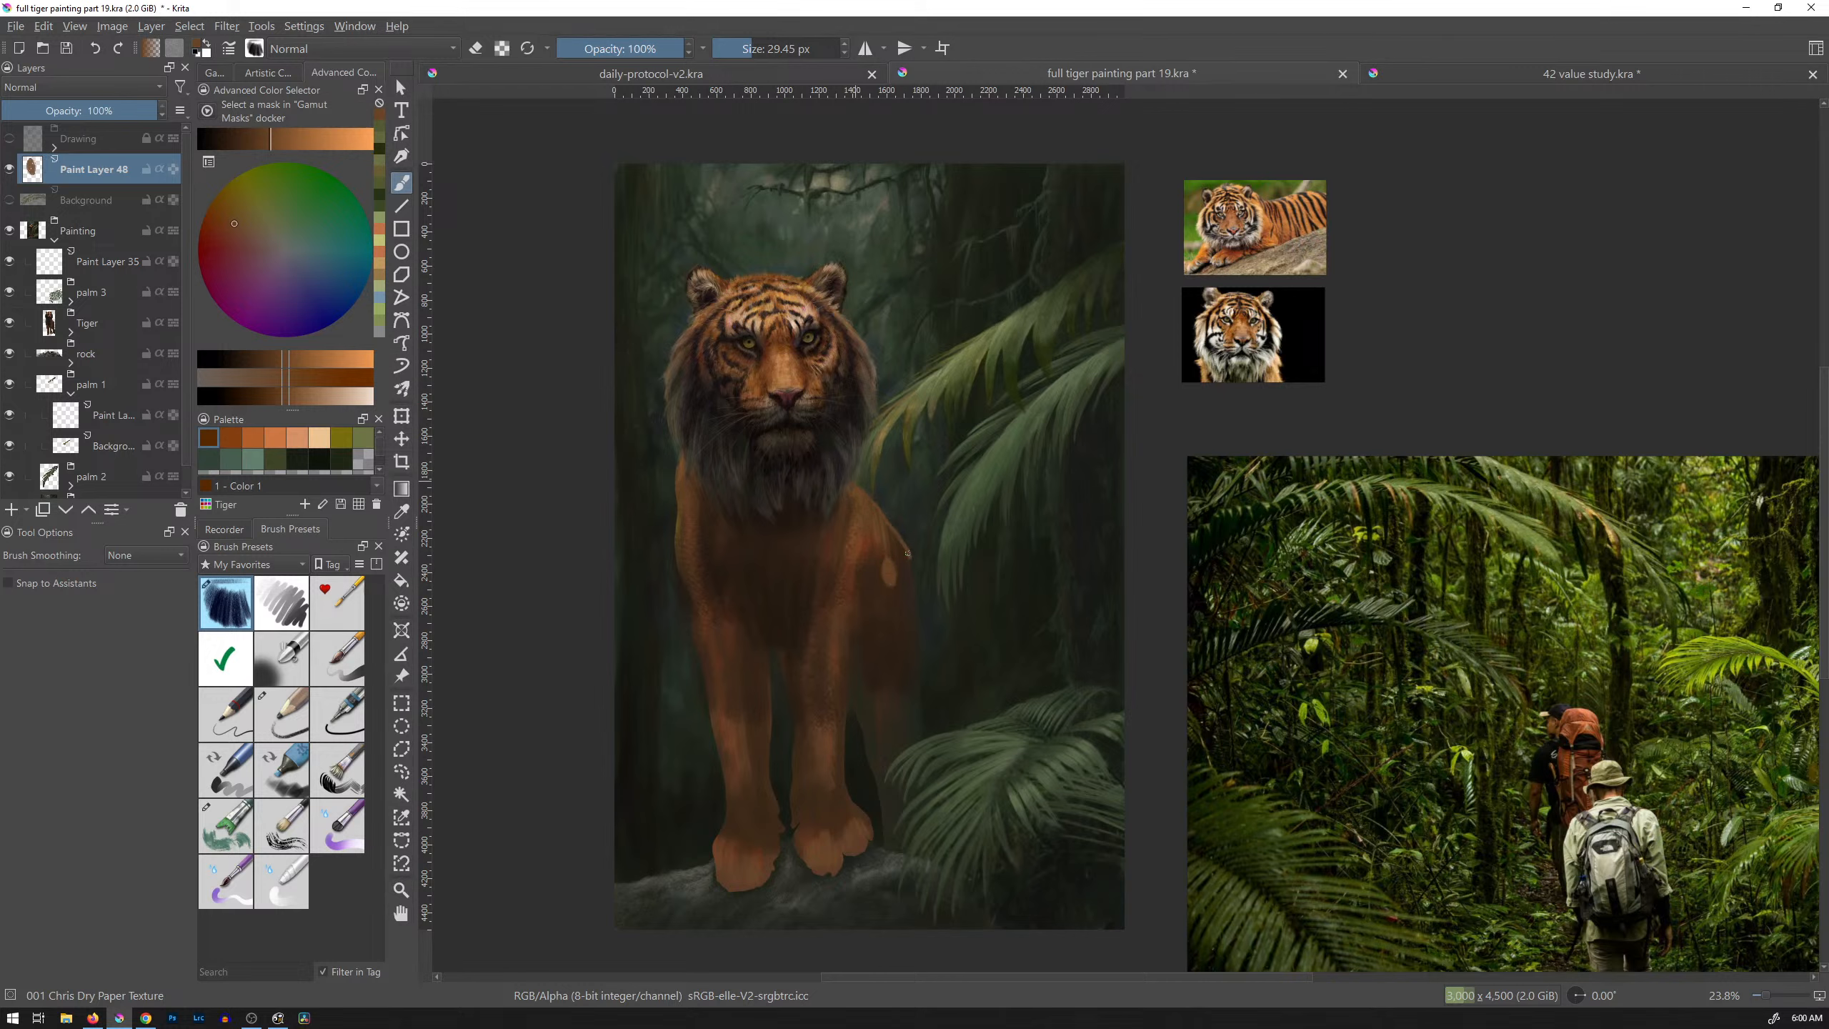
drag(915, 603, 927, 741)
drag(852, 665, 847, 740)
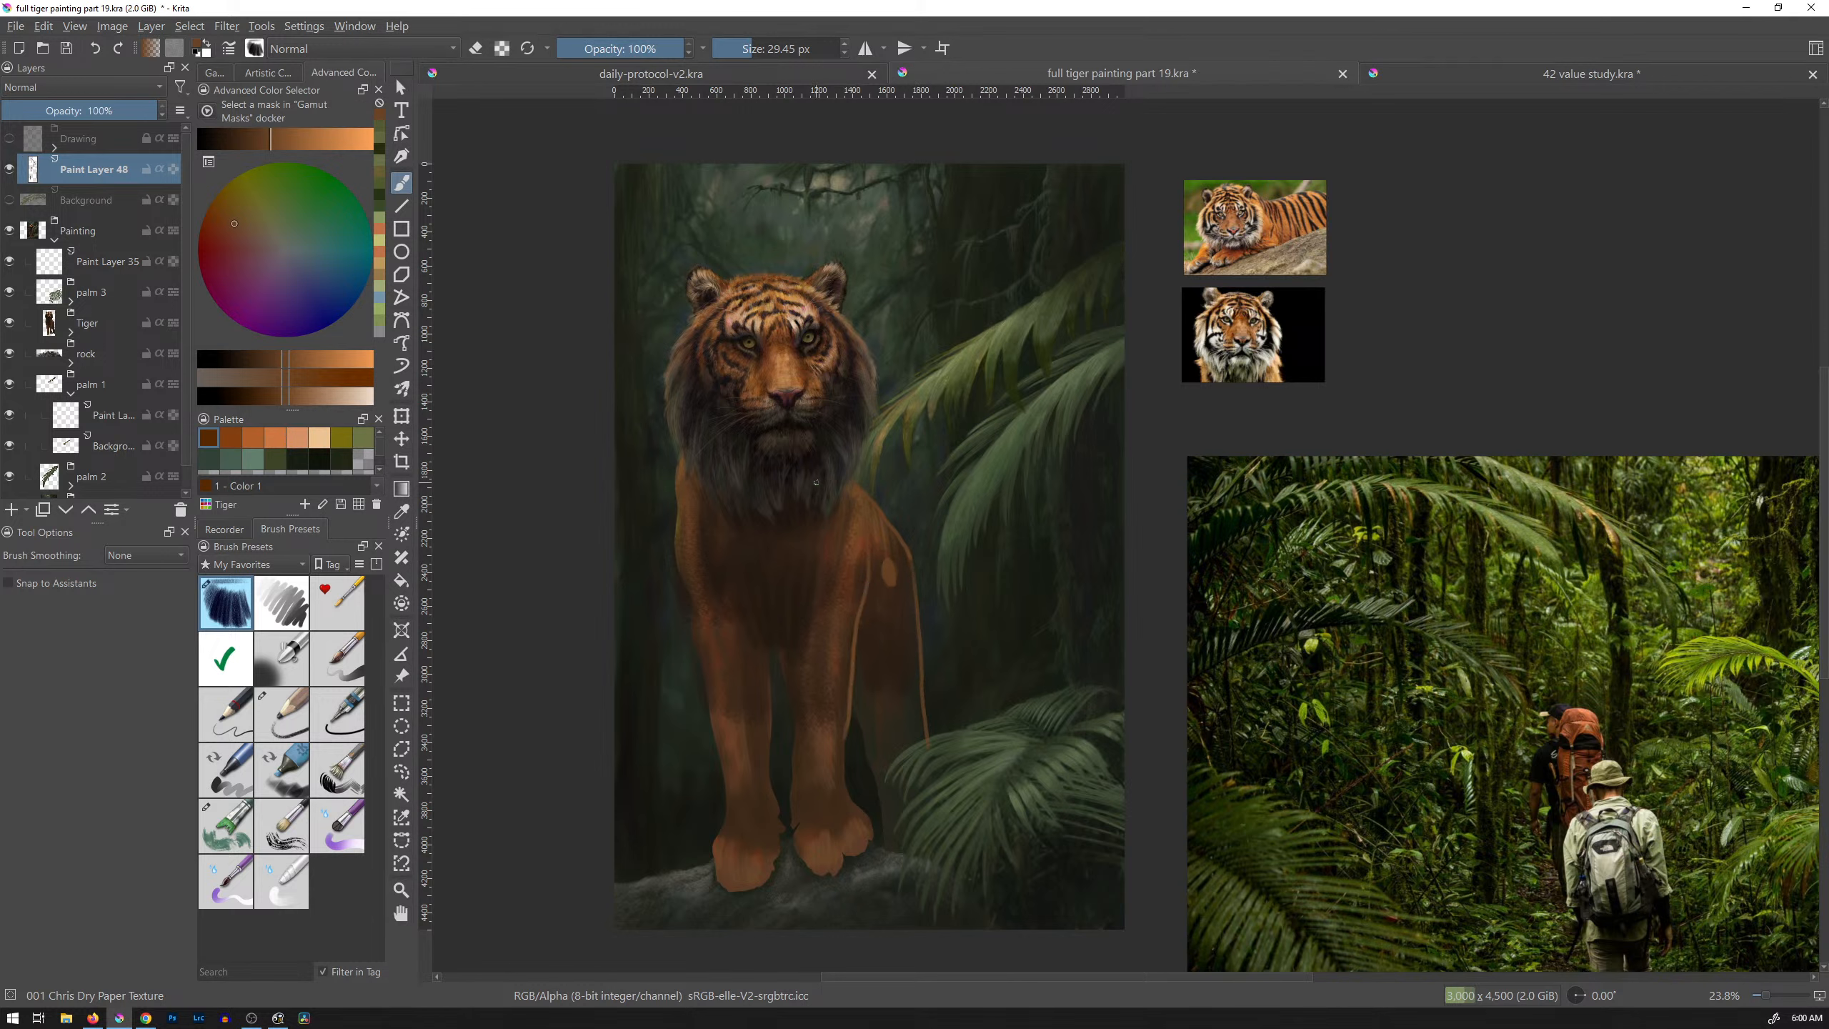
mouse_move(719, 468)
mouse_down()
mouse_move(788, 640)
mouse_move(839, 519)
mouse_move(728, 476)
mouse_move(702, 512)
mouse_up()
drag(909, 601, 879, 638)
mouse_move(743, 641)
mouse_down()
mouse_move(812, 632)
mouse_move(688, 541)
mouse_up()
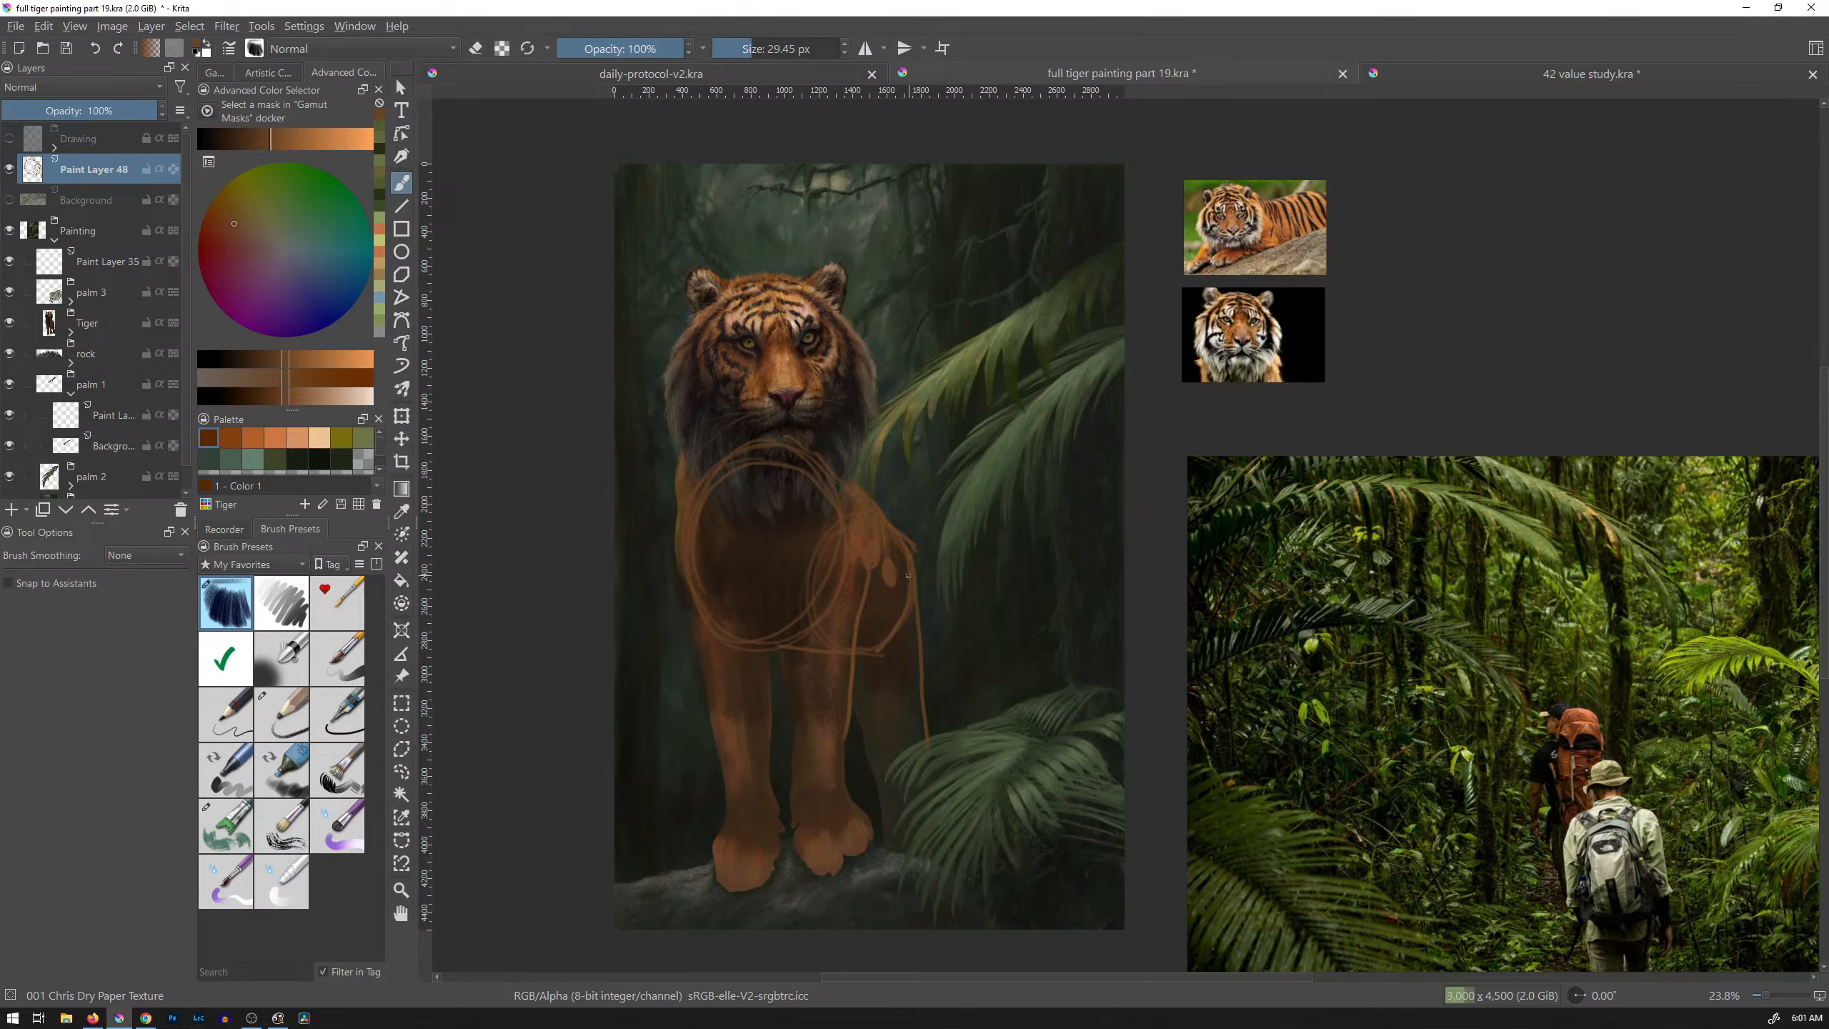
Step: Sketch a tail with stripe lines curving from the hindquarters across the front legs to an upturned tip beside them
key(e)
key(e)
mouse_move(871, 553)
mouse_down()
mouse_move(759, 709)
mouse_move(649, 700)
mouse_up()
mouse_move(886, 562)
mouse_down()
mouse_move(831, 692)
mouse_move(719, 745)
mouse_move(651, 701)
mouse_move(708, 711)
mouse_up()
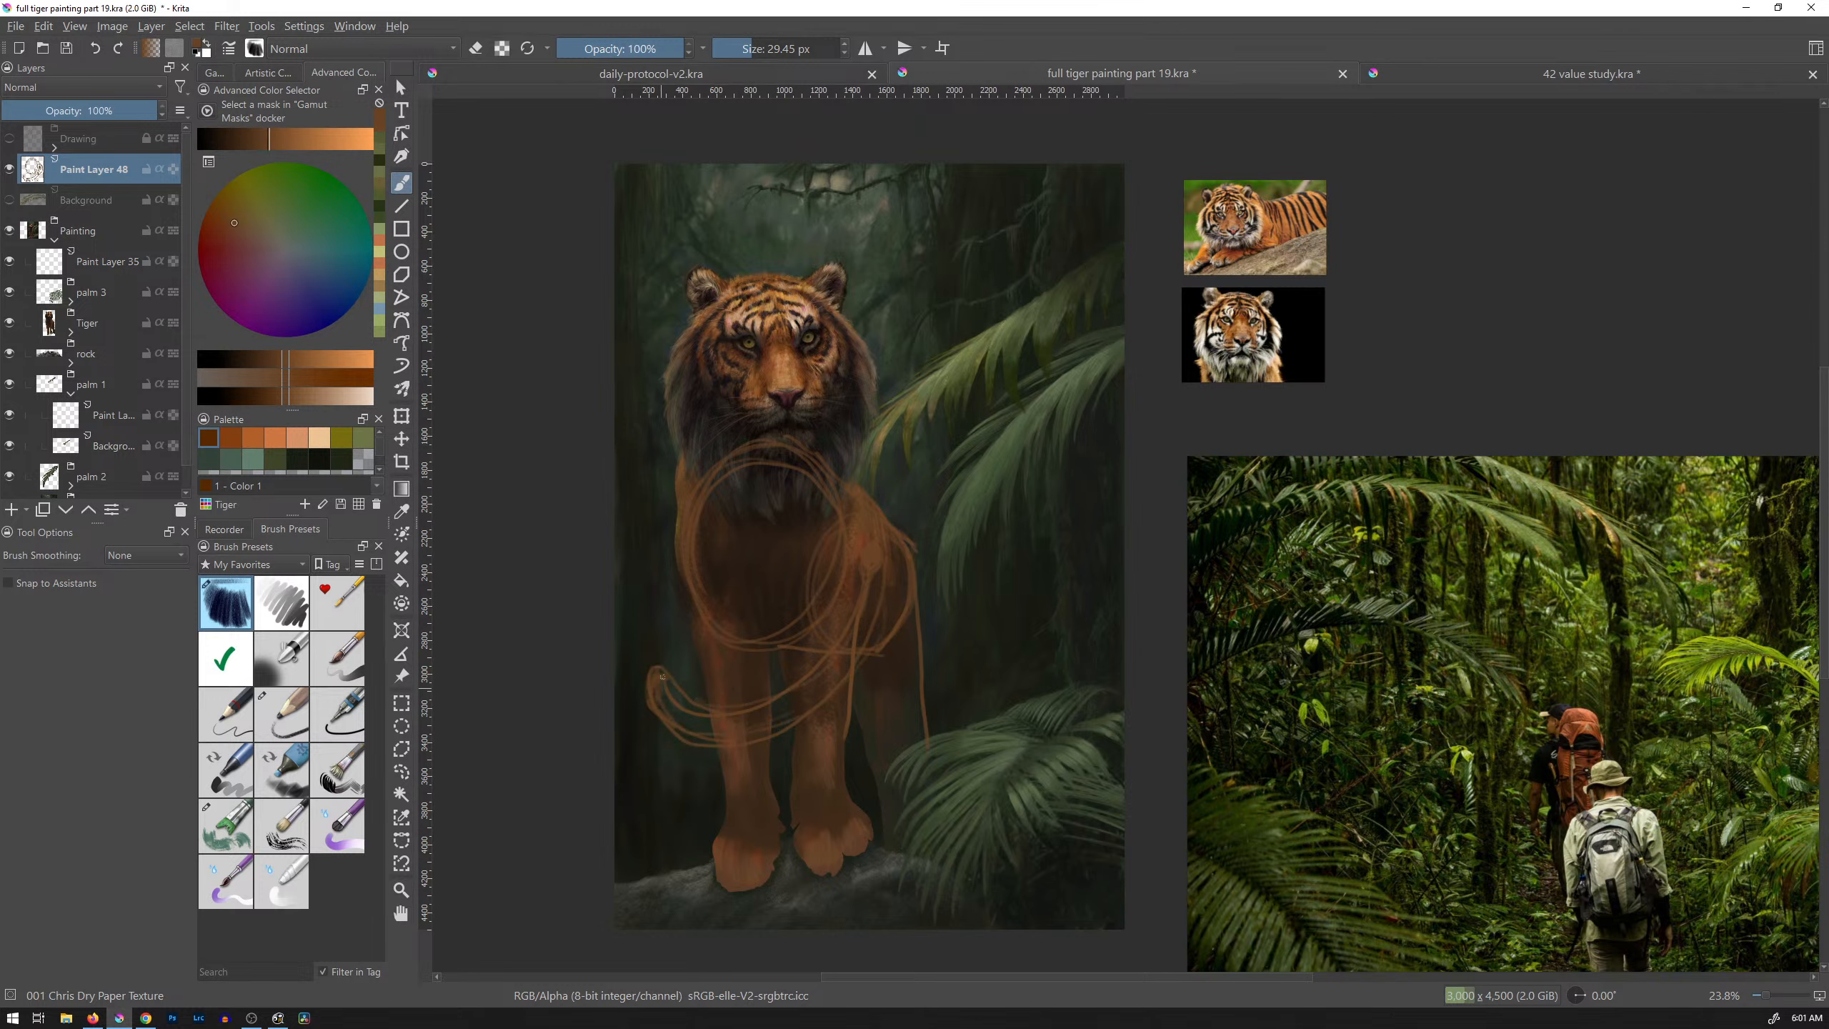
mouse_move(662, 678)
mouse_down()
mouse_move(670, 719)
mouse_move(688, 706)
mouse_move(701, 731)
mouse_move(758, 712)
mouse_move(778, 736)
mouse_move(777, 689)
mouse_move(797, 721)
mouse_up()
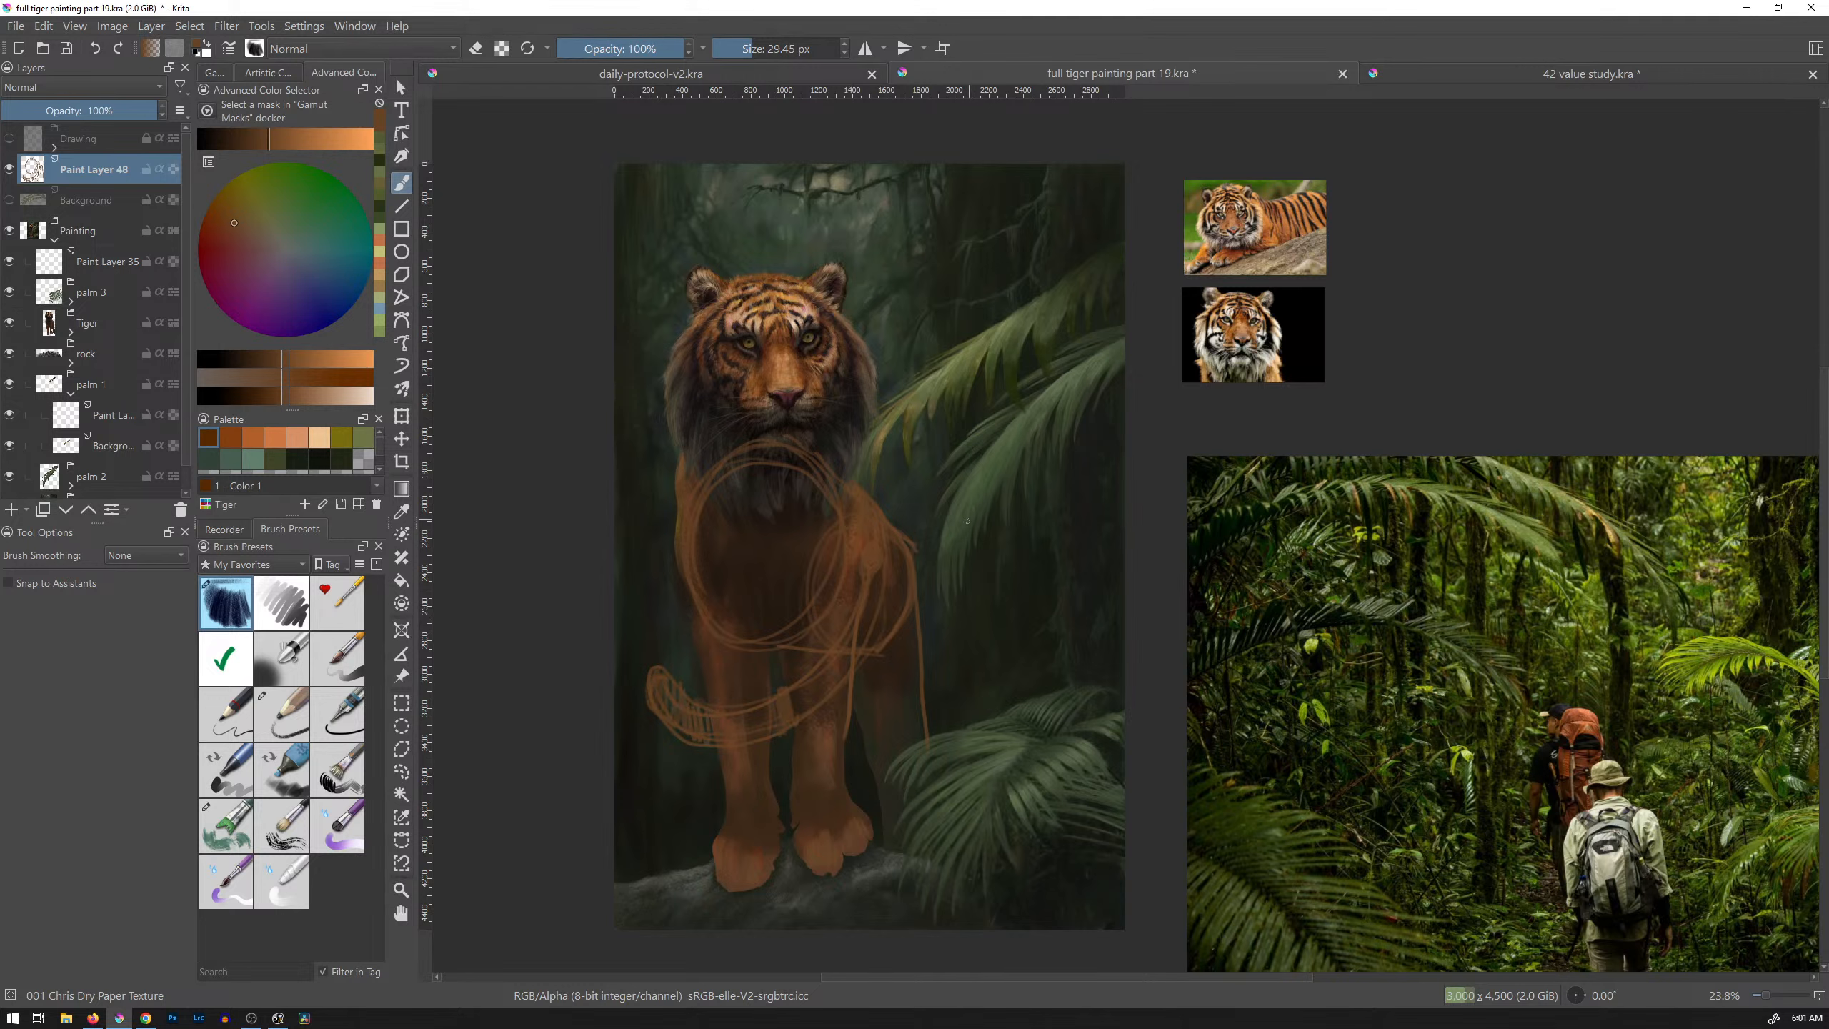
Step: Delete the body construction lines and the tail strokes with freehand selections, clearing each selection
key(l)
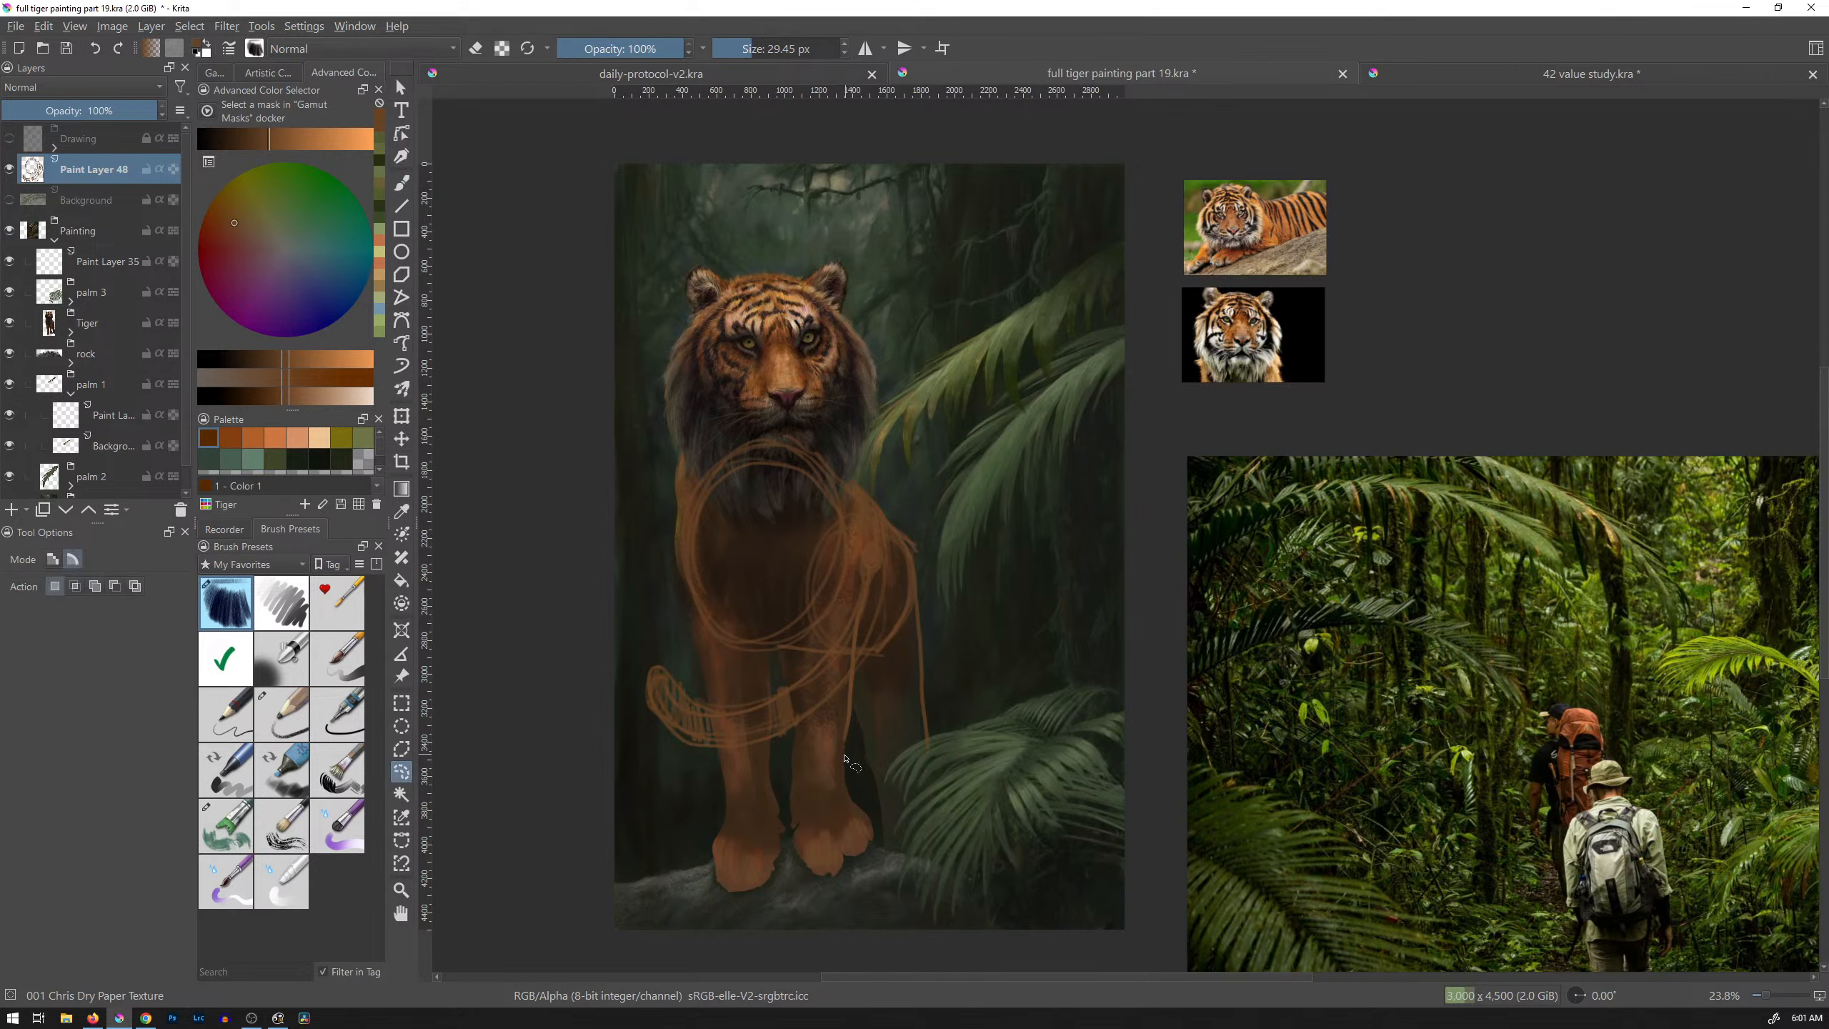
mouse_move(815, 785)
mouse_down()
mouse_move(799, 684)
mouse_move(703, 672)
mouse_move(666, 432)
mouse_move(926, 448)
mouse_move(987, 669)
mouse_move(980, 791)
mouse_move(832, 774)
mouse_up()
key(Delete)
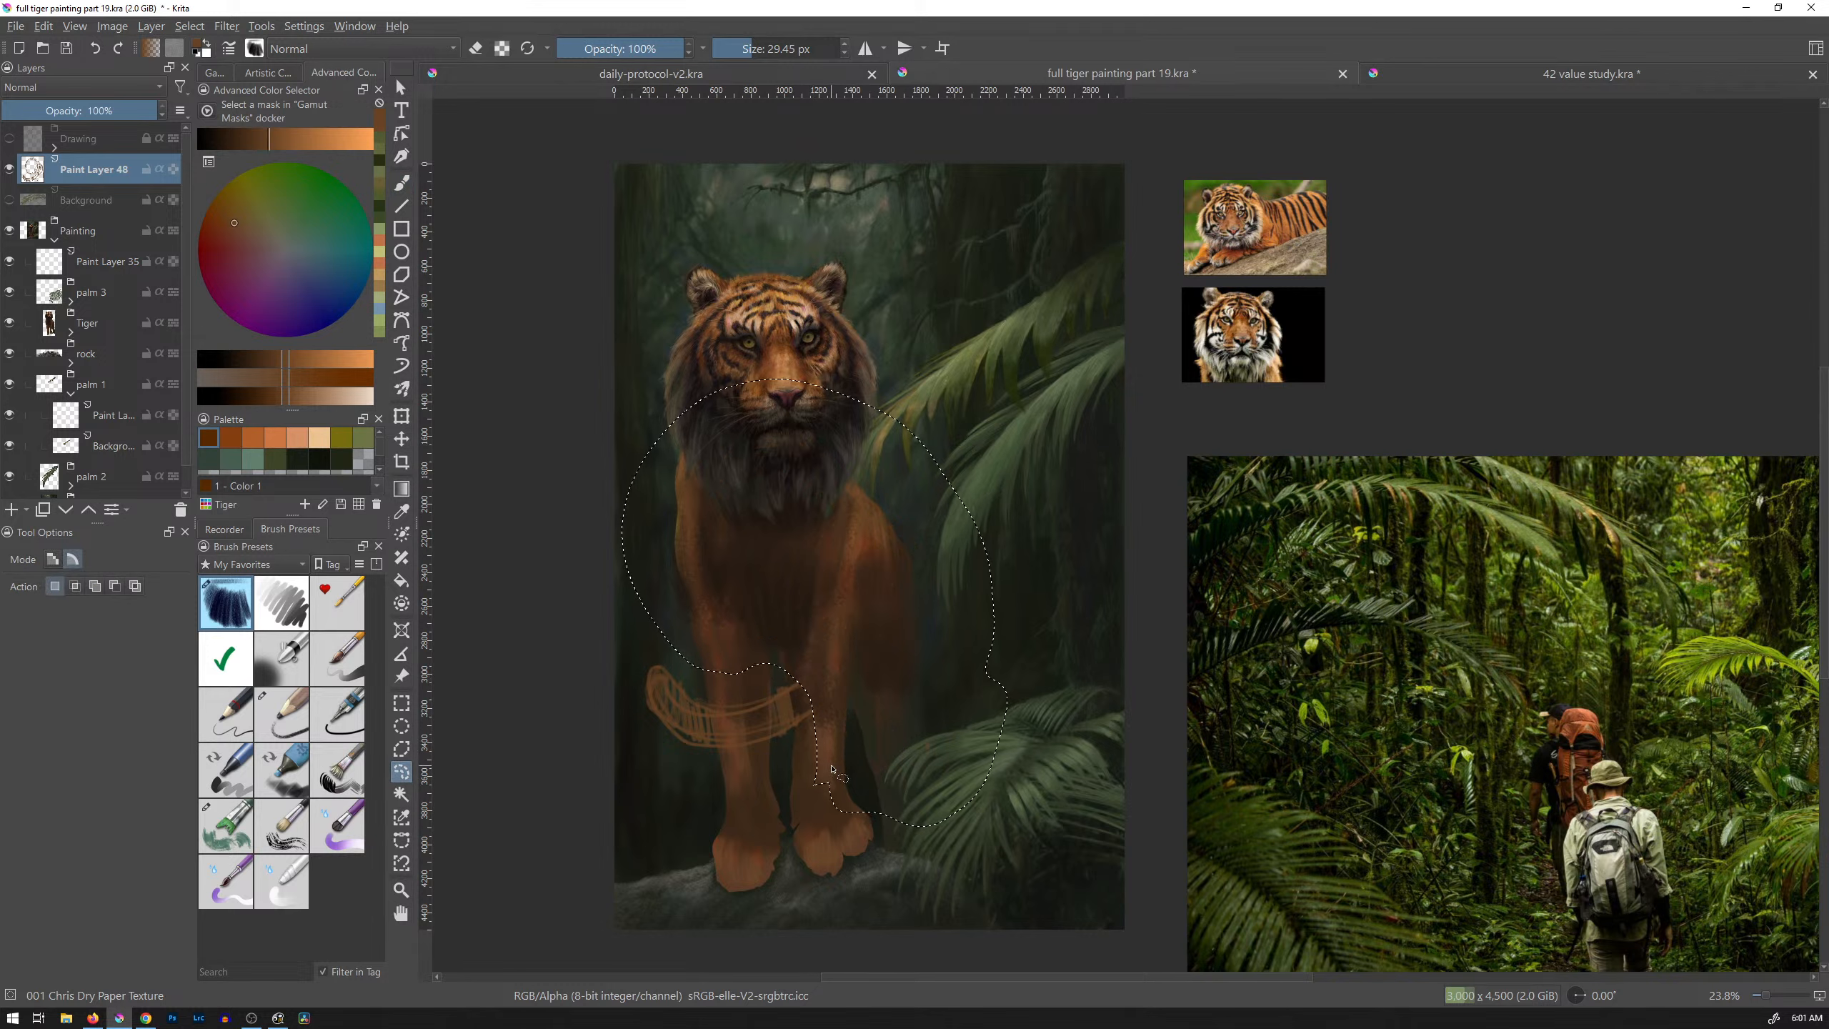
key(ctrl+shift+a)
mouse_move(774, 768)
mouse_down()
mouse_move(742, 659)
mouse_move(724, 751)
mouse_move(770, 770)
mouse_up()
key(Delete)
key(ctrl+shift+a)
drag(828, 790, 825, 803)
key(Delete)
key(ctrl+shift+a)
Step: Undo the recent tail sketch changes on Paint Layer 48 and return to the brush
key(ctrl+z)
key(ctrl+z)
key(ctrl+z)
key(ctrl+z)
key(ctrl+z)
key(ctrl+z)
key(ctrl+z)
key(ctrl+z)
key(b)
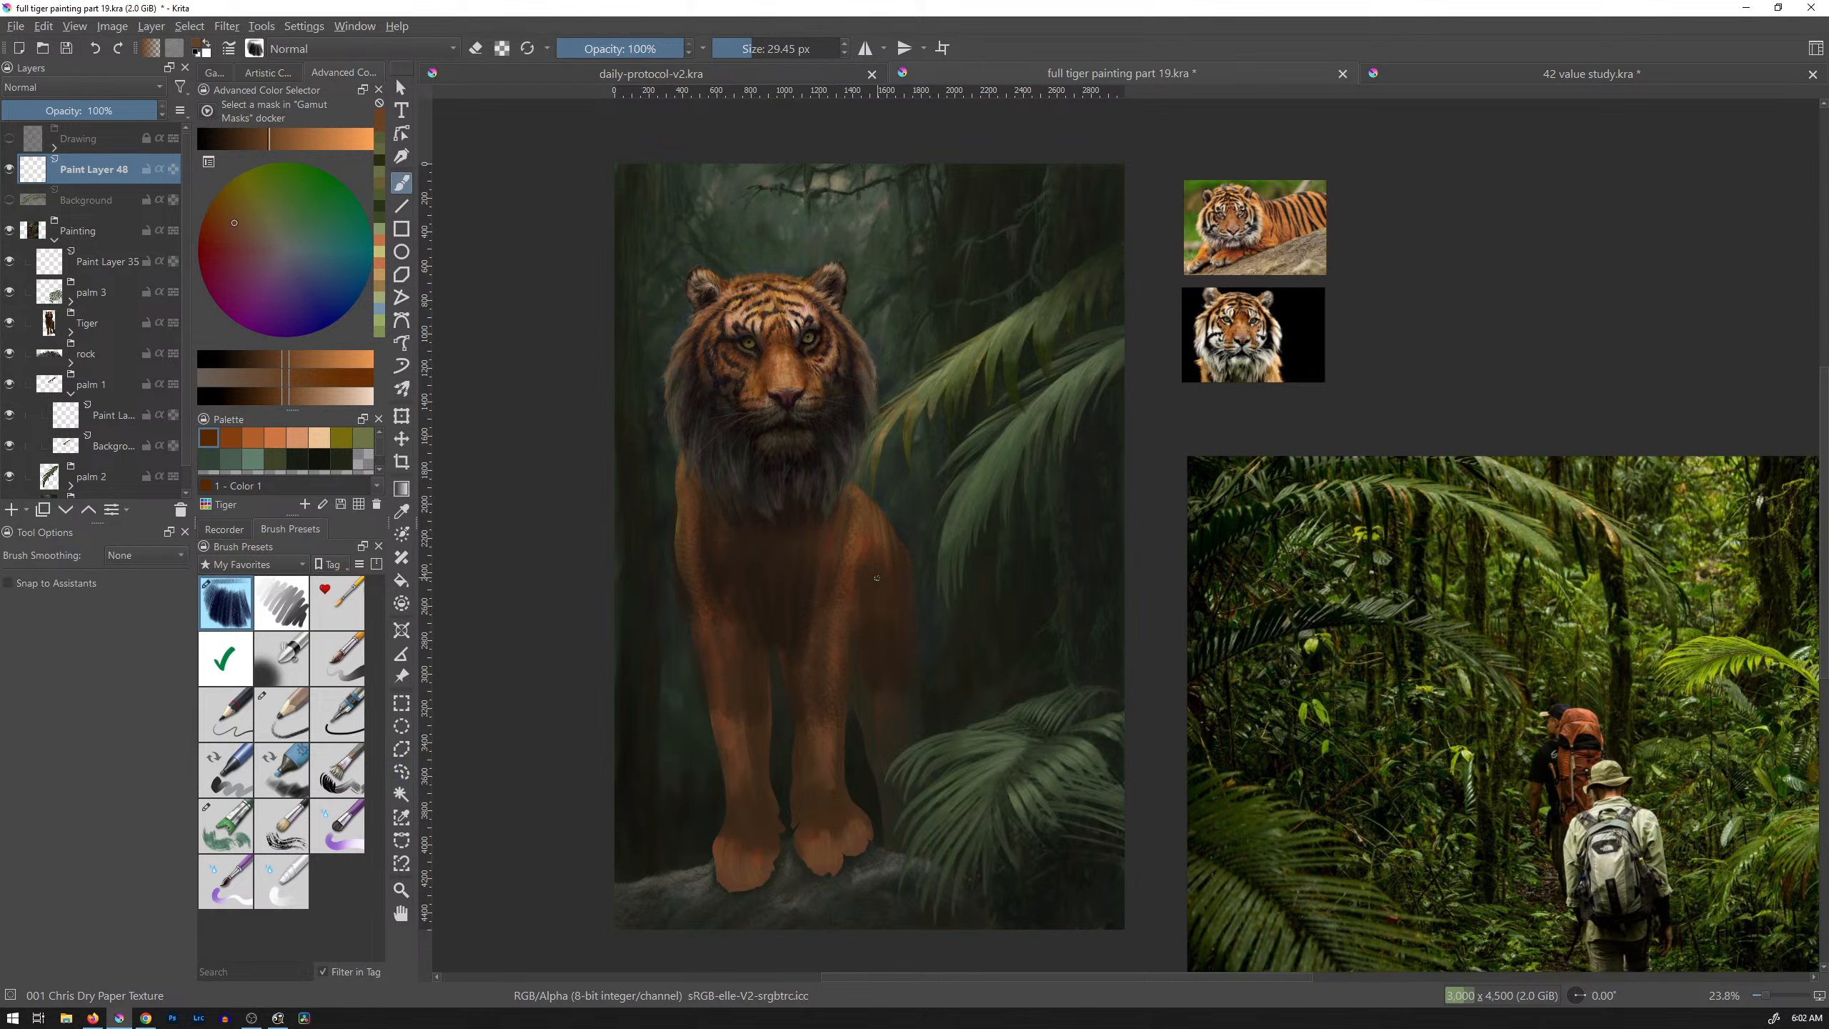
Step: Try sketching the tail curving low behind the front legs toward the dark trees, and undo the attempts
mouse_move(667, 640)
mouse_down()
mouse_move(671, 746)
mouse_move(693, 742)
mouse_move(772, 618)
mouse_up()
key(ctrl+z)
mouse_move(668, 649)
mouse_down()
mouse_move(675, 724)
mouse_move(753, 608)
mouse_up()
key(ctrl+z)
key(ctrl+z)
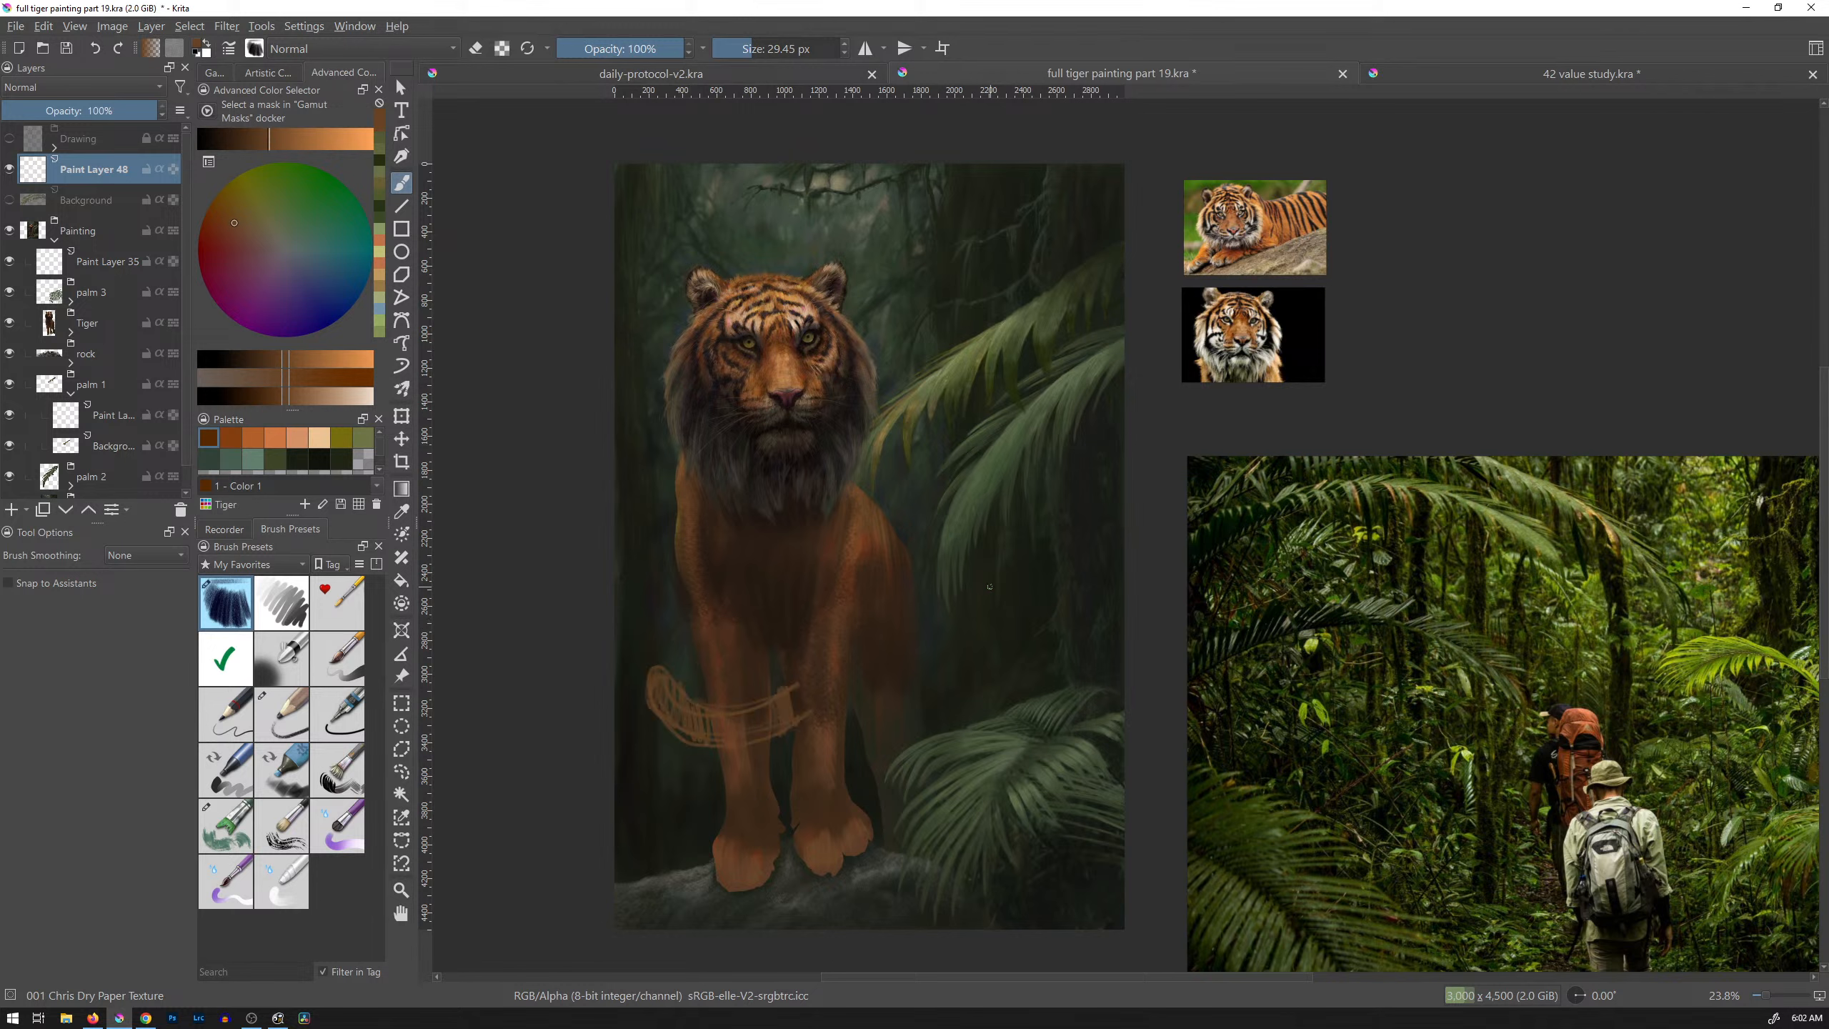
key(ctrl+shift+z)
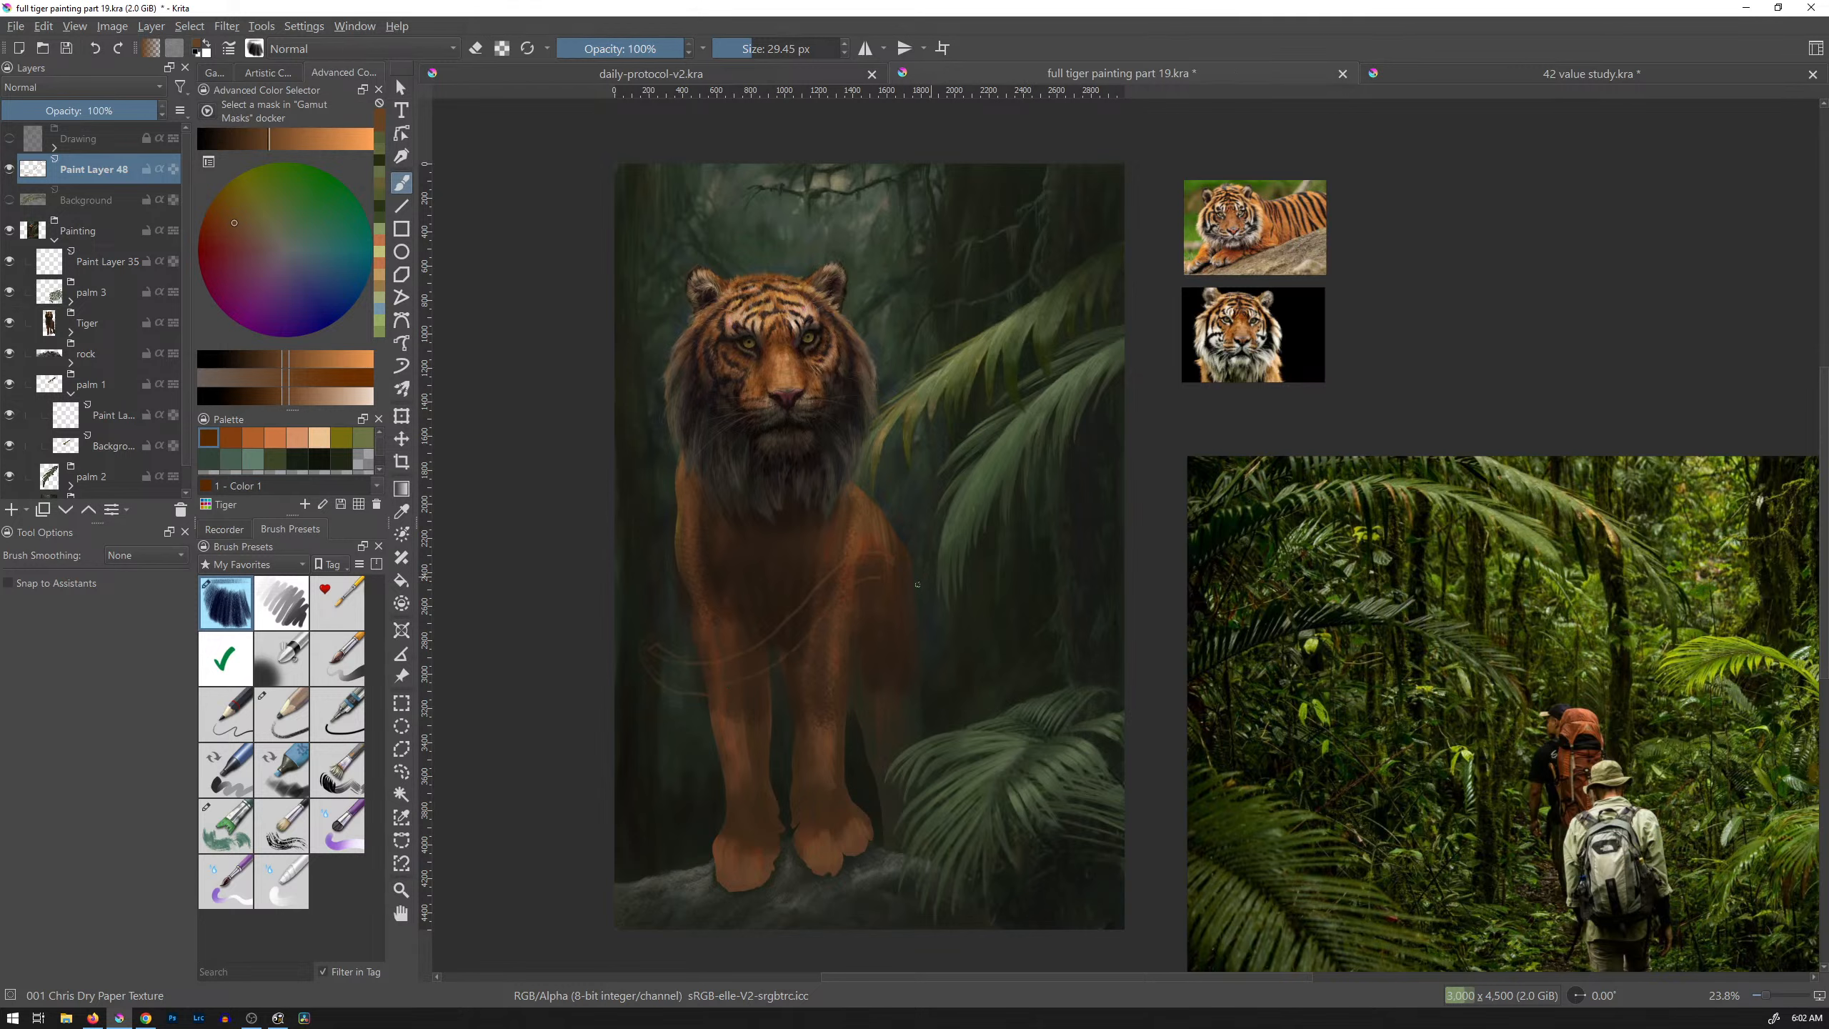
key(ctrl+z)
Step: Try sketching a long tail sweeping from the hindquarters across the chest to the canvas edge, and undo it
mouse_move(887, 552)
mouse_down()
mouse_move(618, 622)
mouse_move(878, 553)
mouse_up()
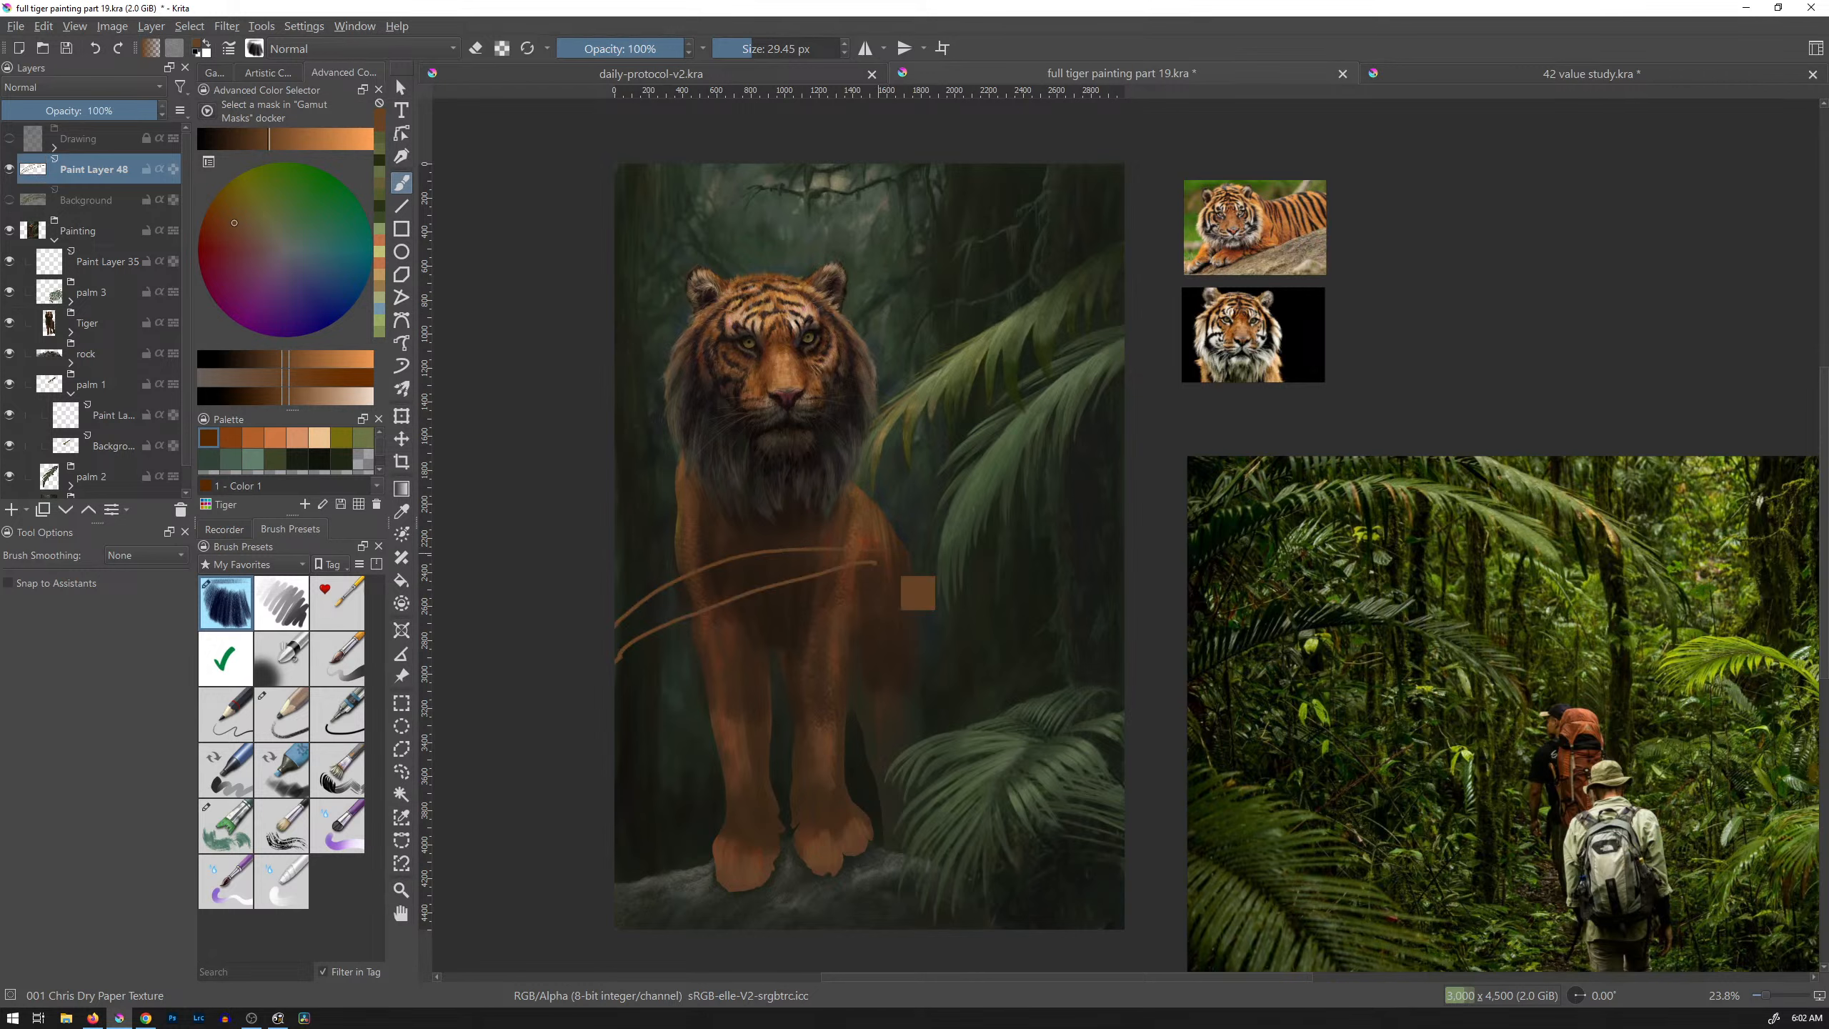
key(ctrl+z)
key(ctrl+z)
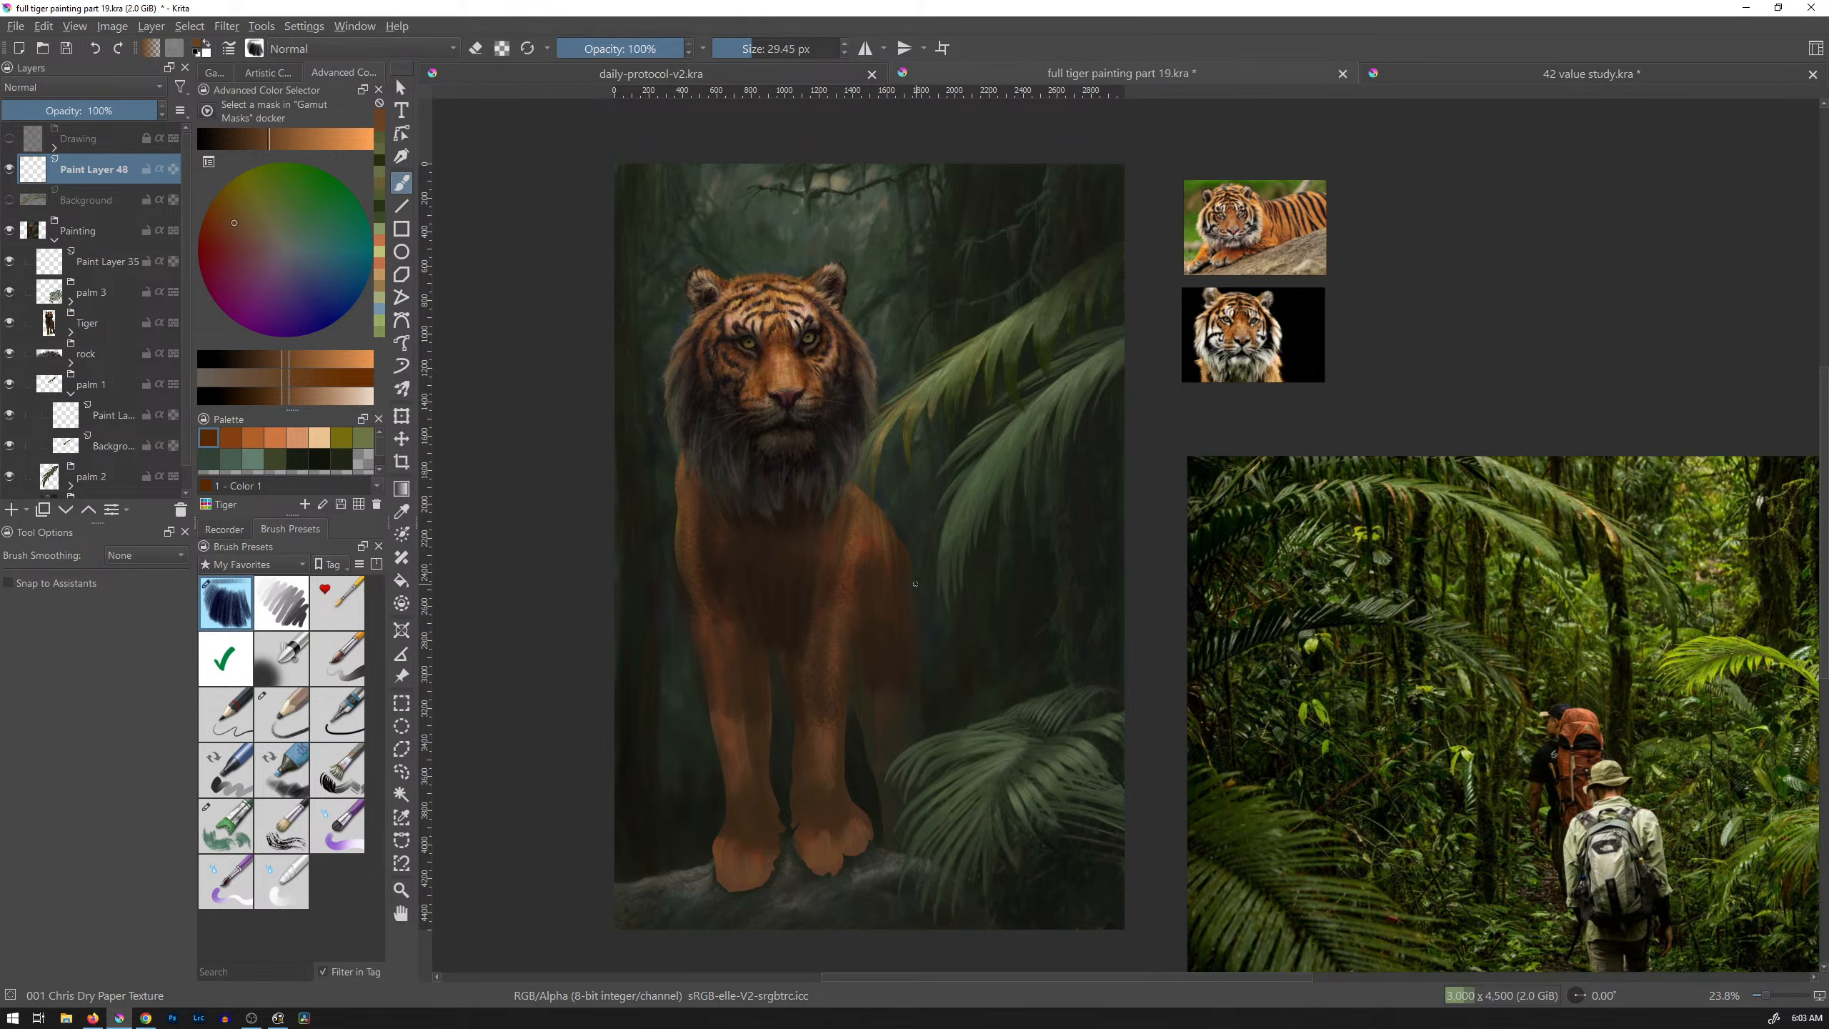
Step: Try sketching a tail hanging from the tiger's rump down to the top of the lower palm, and undo it
drag(907, 563, 968, 734)
mouse_move(917, 580)
mouse_down()
mouse_move(980, 735)
mouse_move(957, 757)
mouse_move(989, 751)
mouse_up()
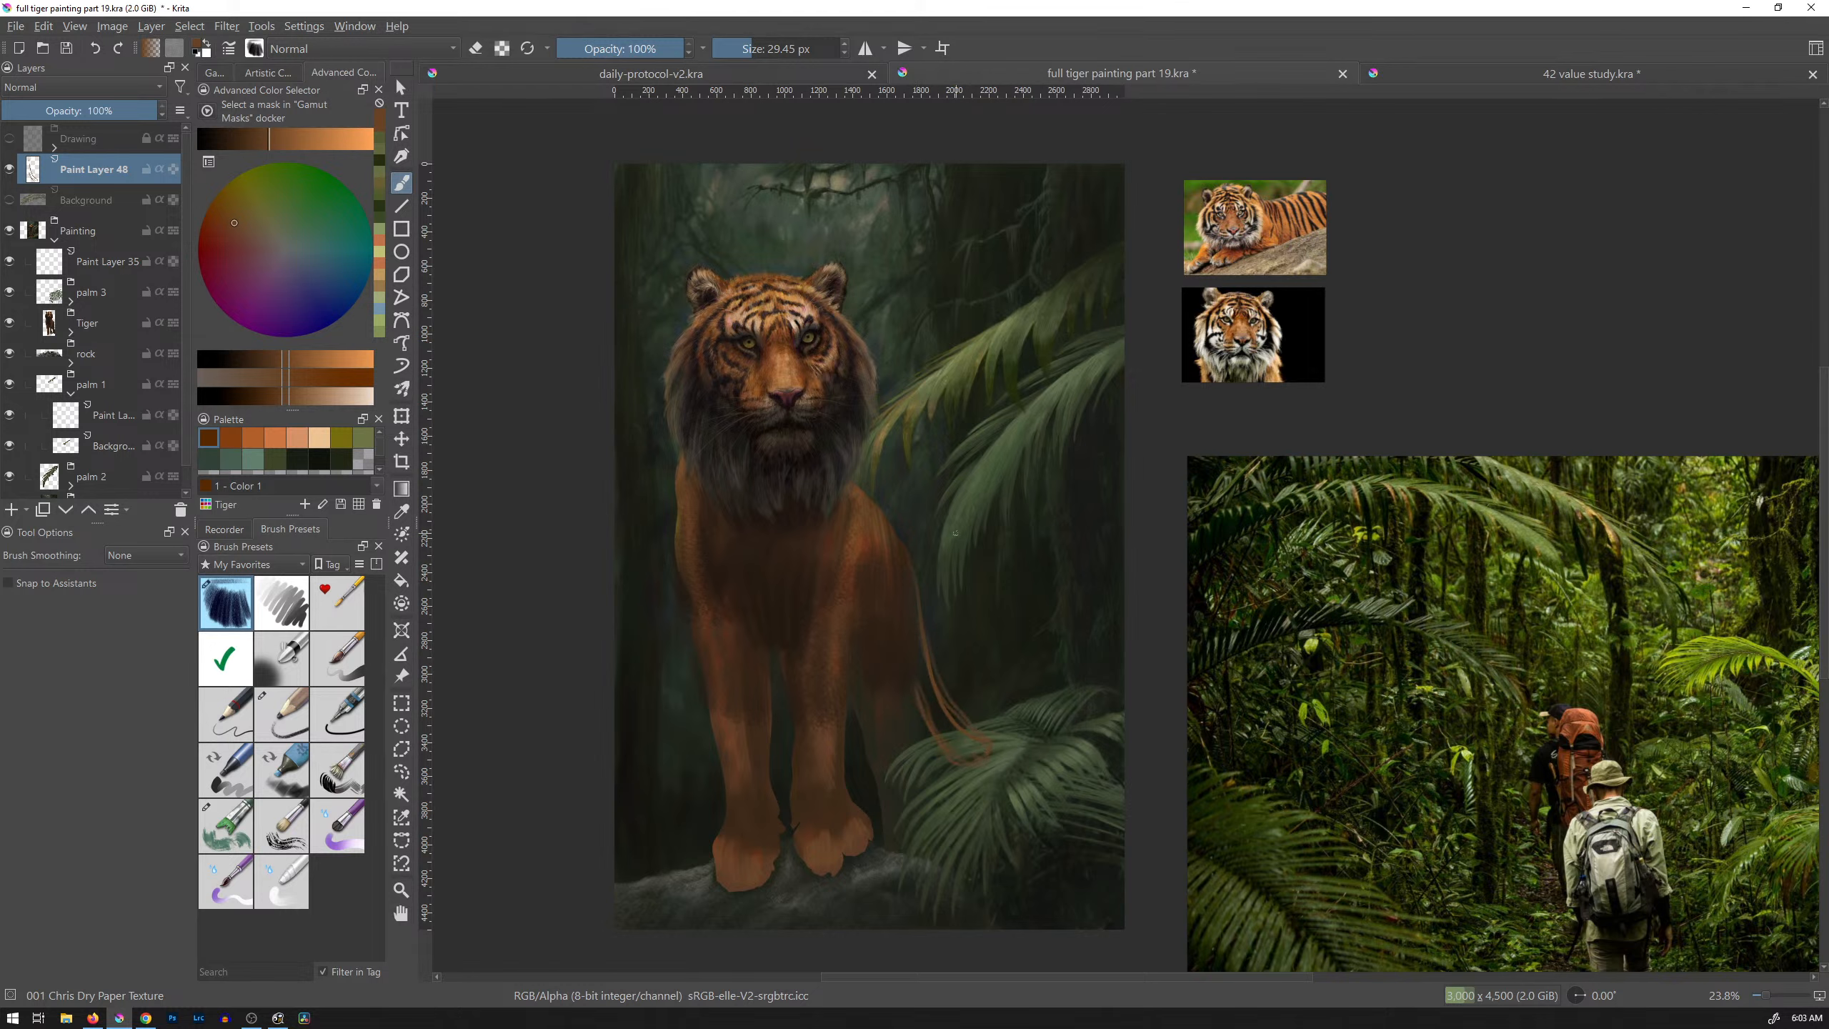
key(ctrl+z)
key(ctrl+z)
key(ctrl+z)
Step: Try sketching a longer tail from the rump across the lower palm's leaves, and undo the attempts
drag(919, 595, 1030, 735)
key(ctrl+z)
mouse_move(909, 597)
mouse_down()
mouse_move(968, 758)
mouse_move(1031, 800)
mouse_up()
key(ctrl+z)
key(ctrl+z)
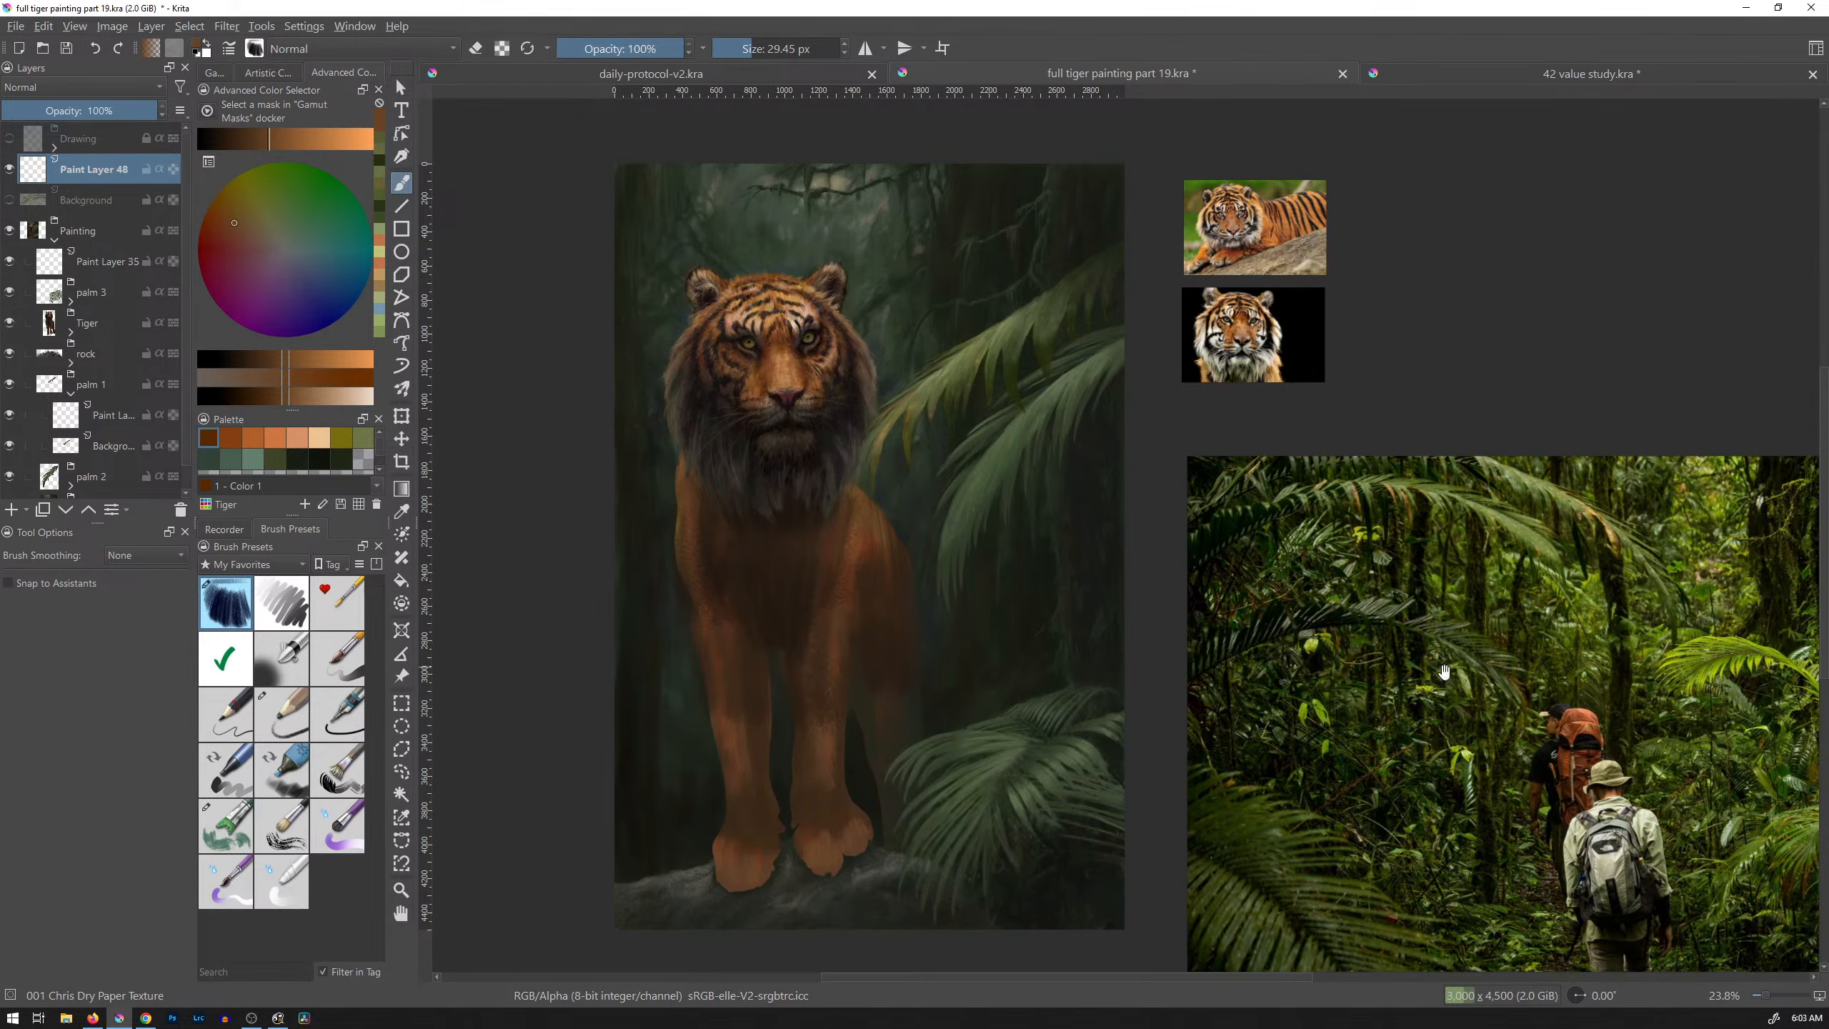
Step: Start opening an image and look through the Art - Traditional to Digital Live Stream folder under 01 Projects
mouse_move(1453, 710)
mouse_down()
mouse_move(1196, 581)
mouse_move(1462, 646)
mouse_up()
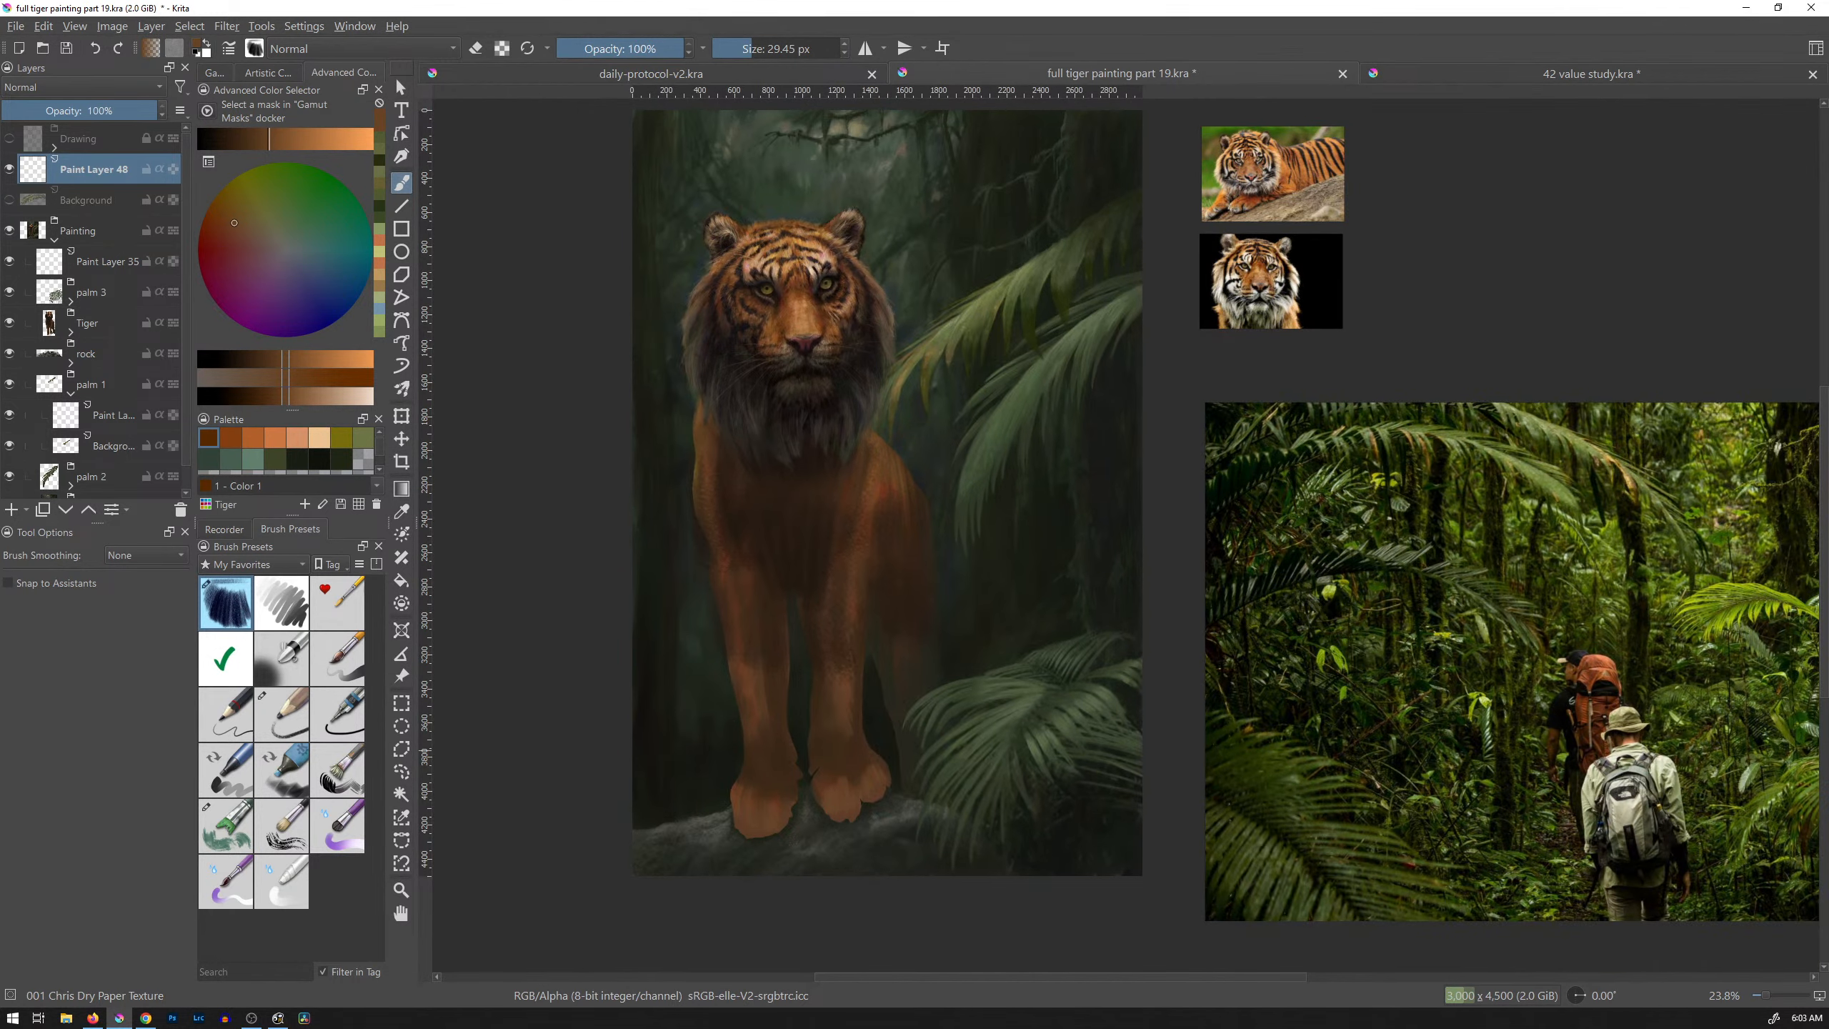
key(ctrl+o)
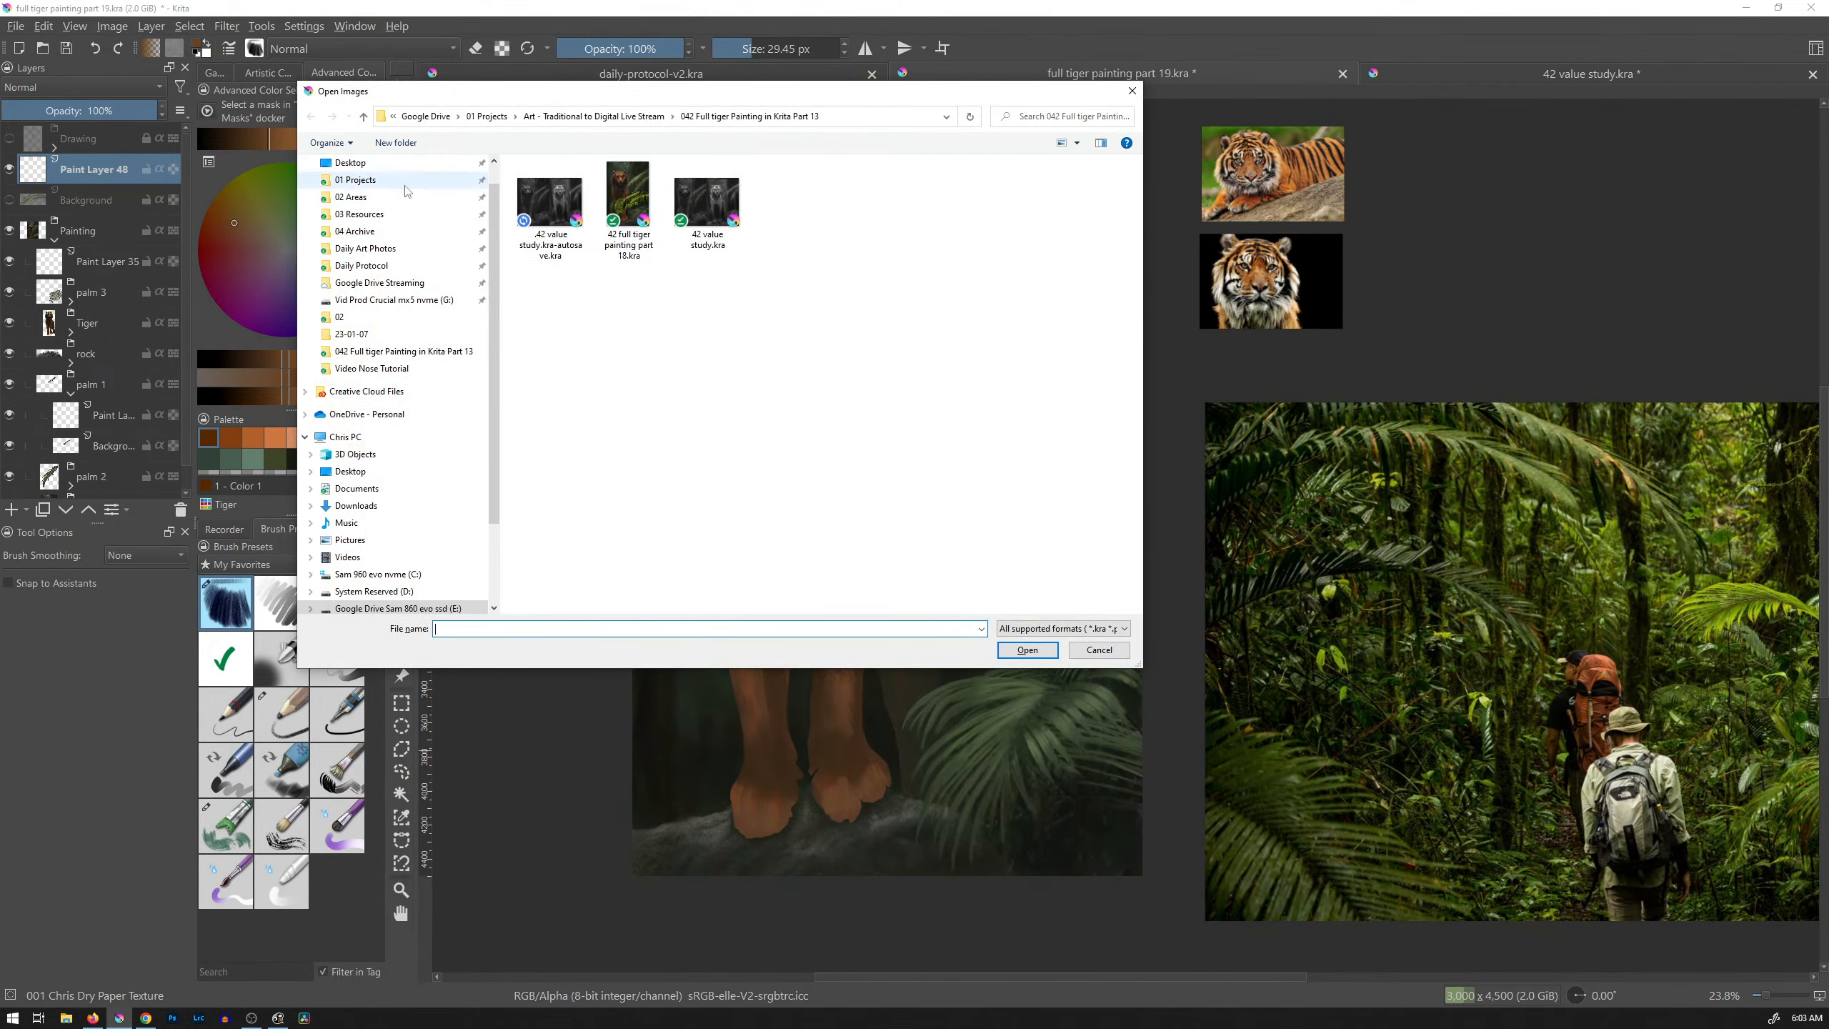
click(379, 184)
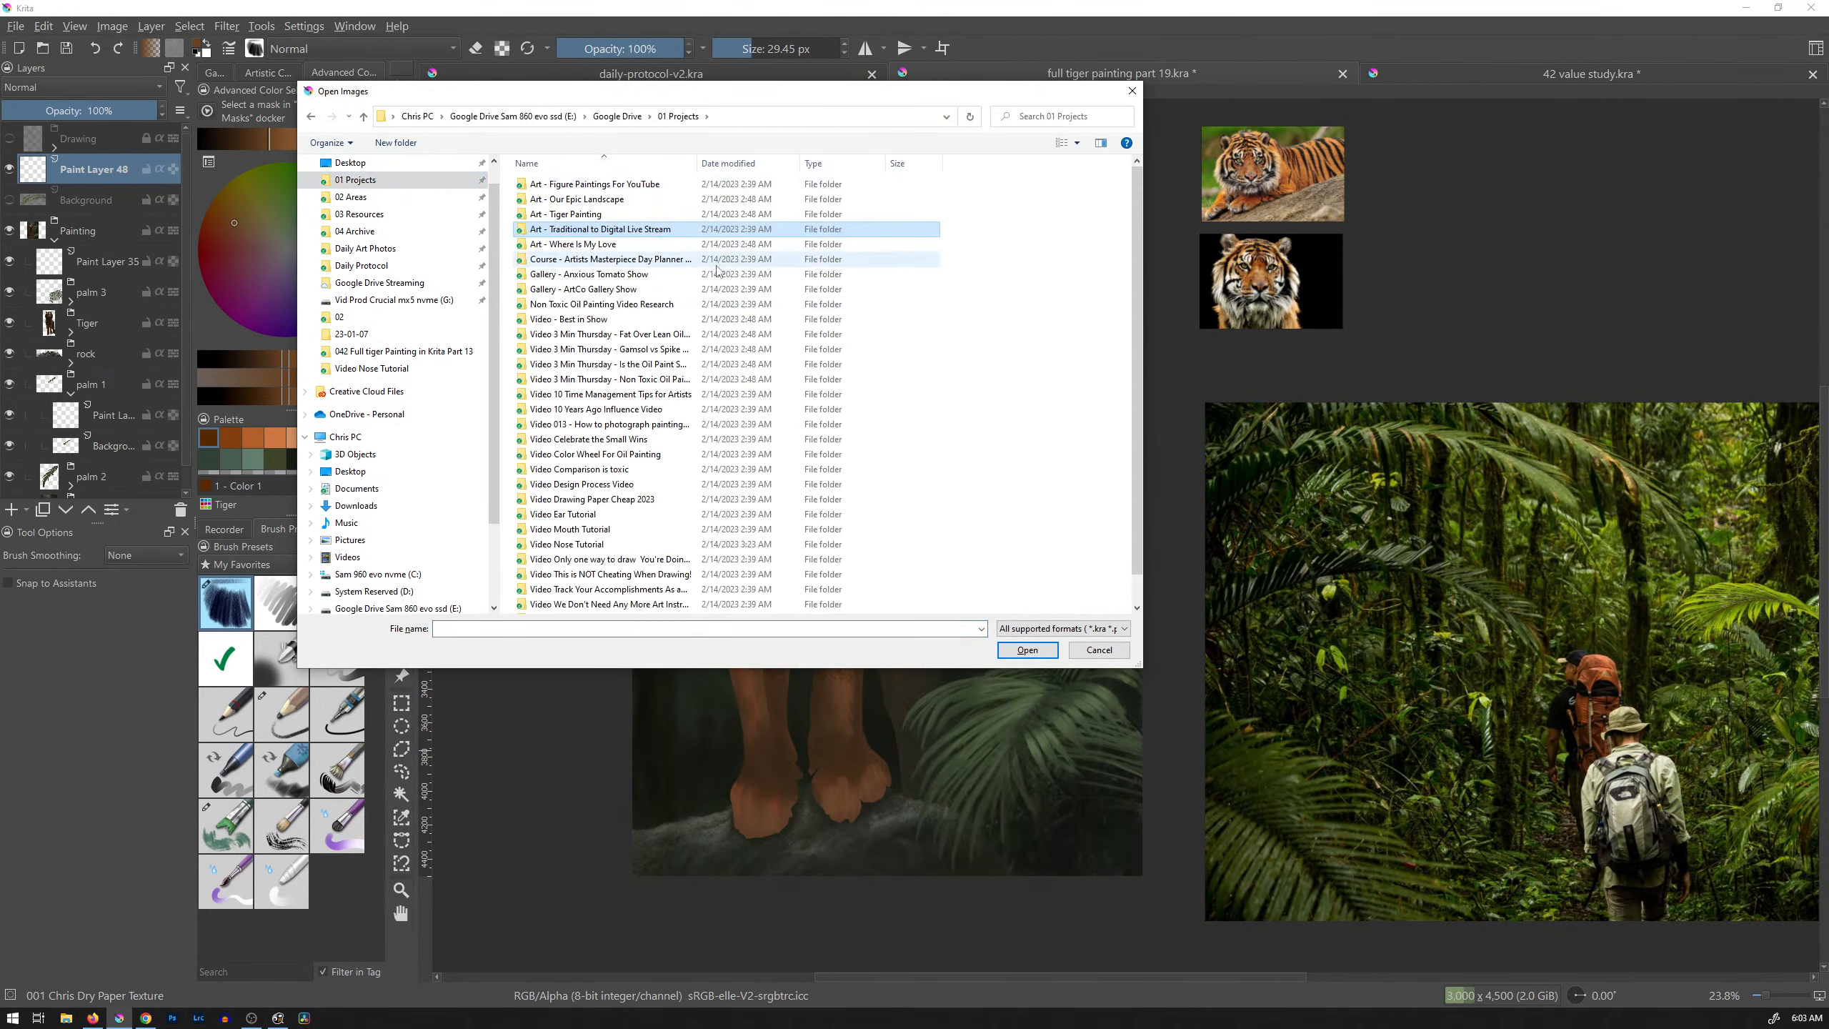
key(Return)
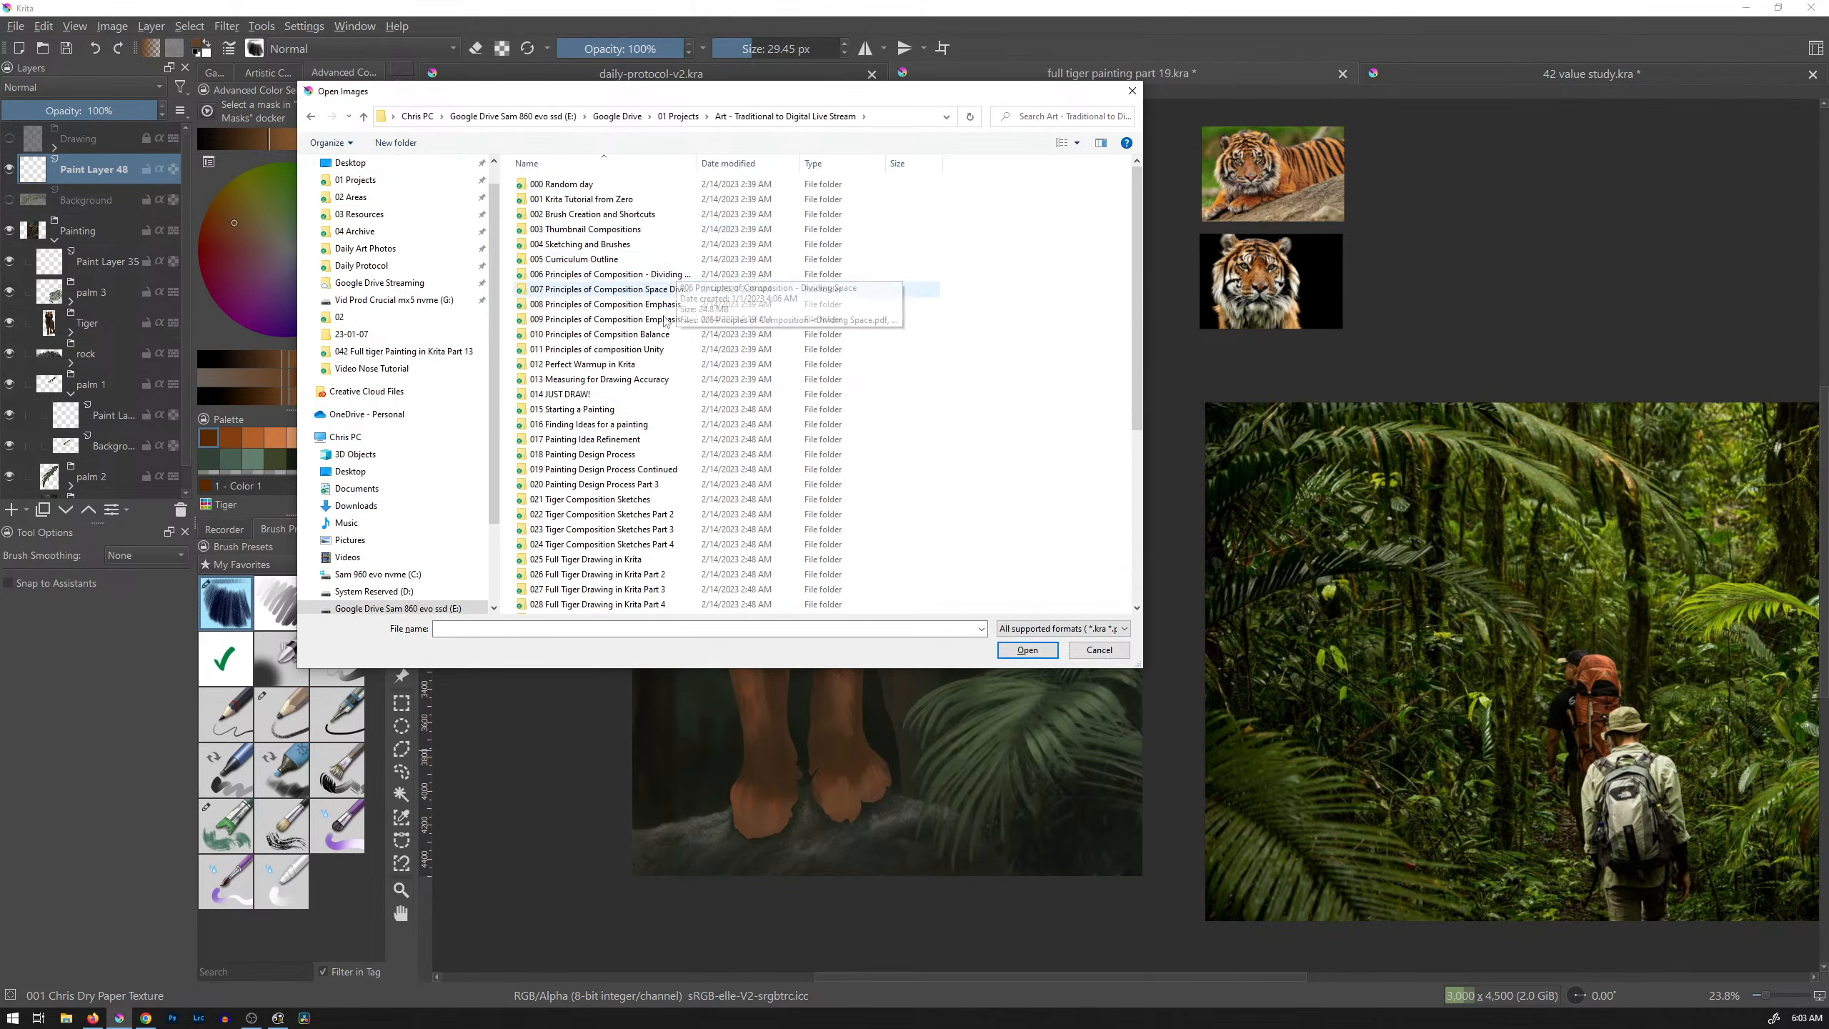
drag(1138, 319, 1090, 233)
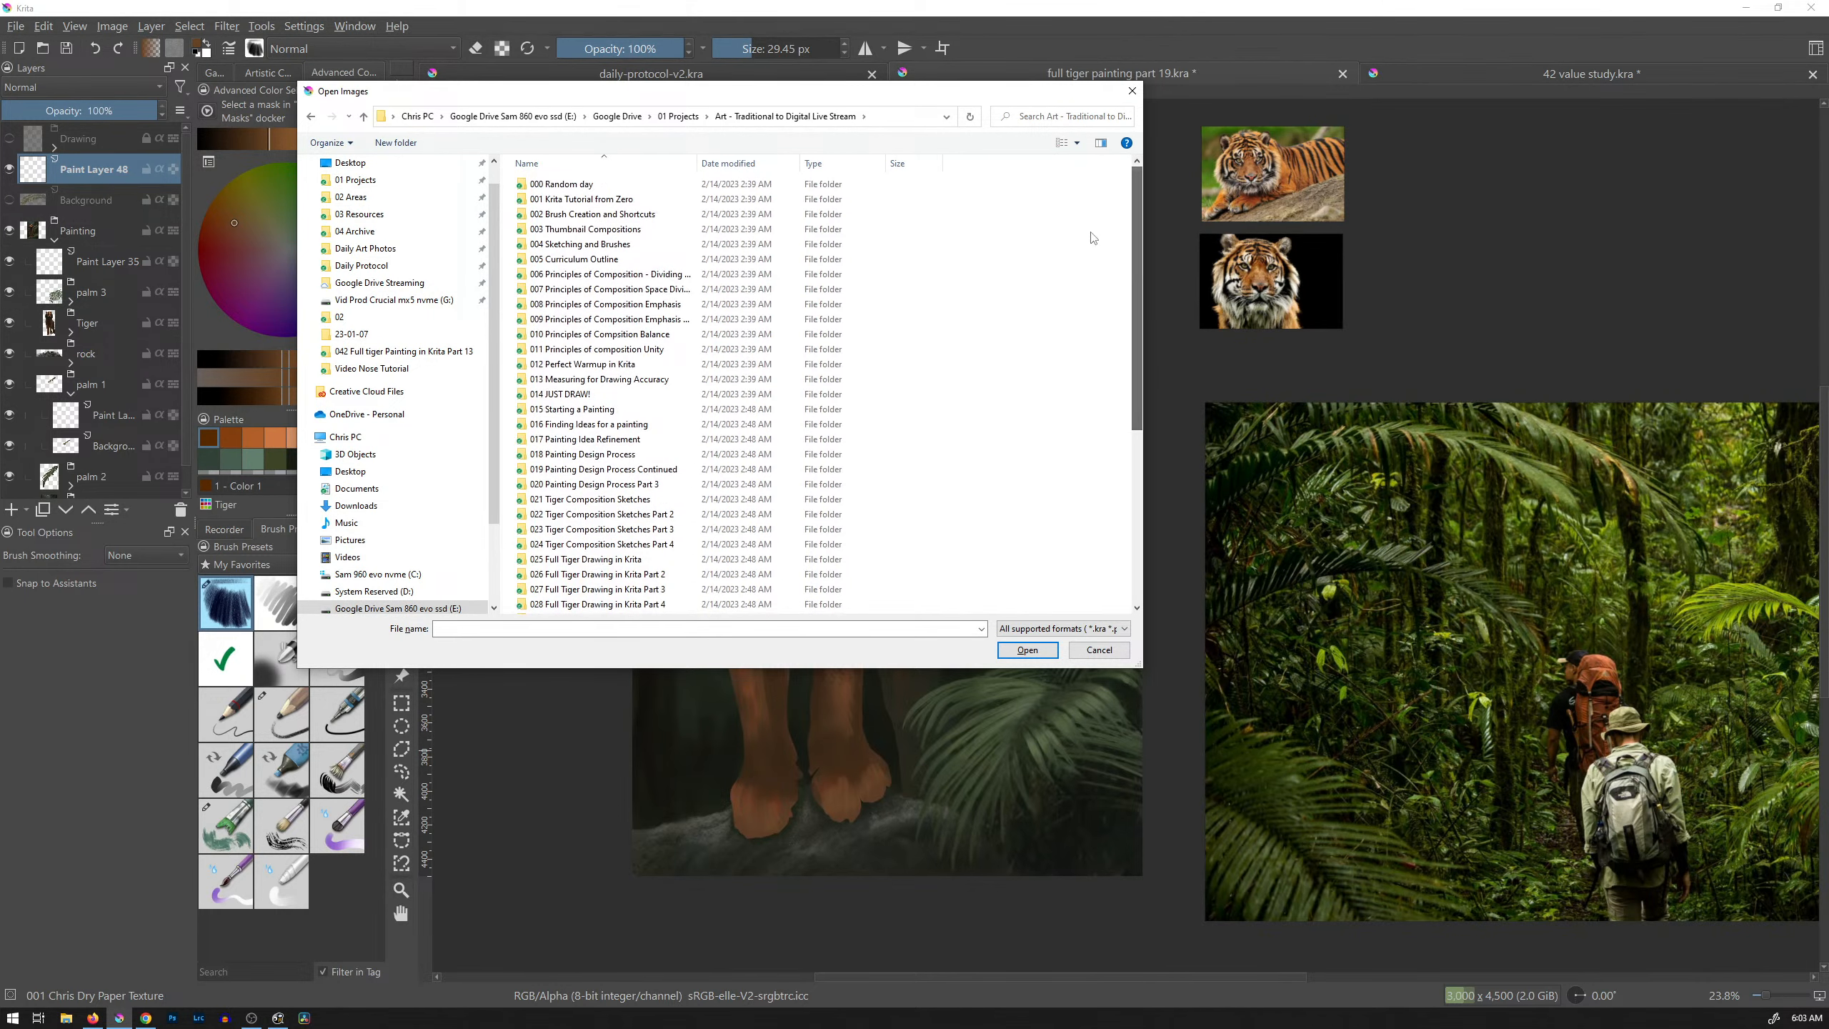
Step: Open Jungle-Trekking-Sumatra-Tiger-Trek-Bukit-Lintang.jpg from the Art - Tiger Painting folder under 01 Projects
click(356, 180)
double_click(828, 229)
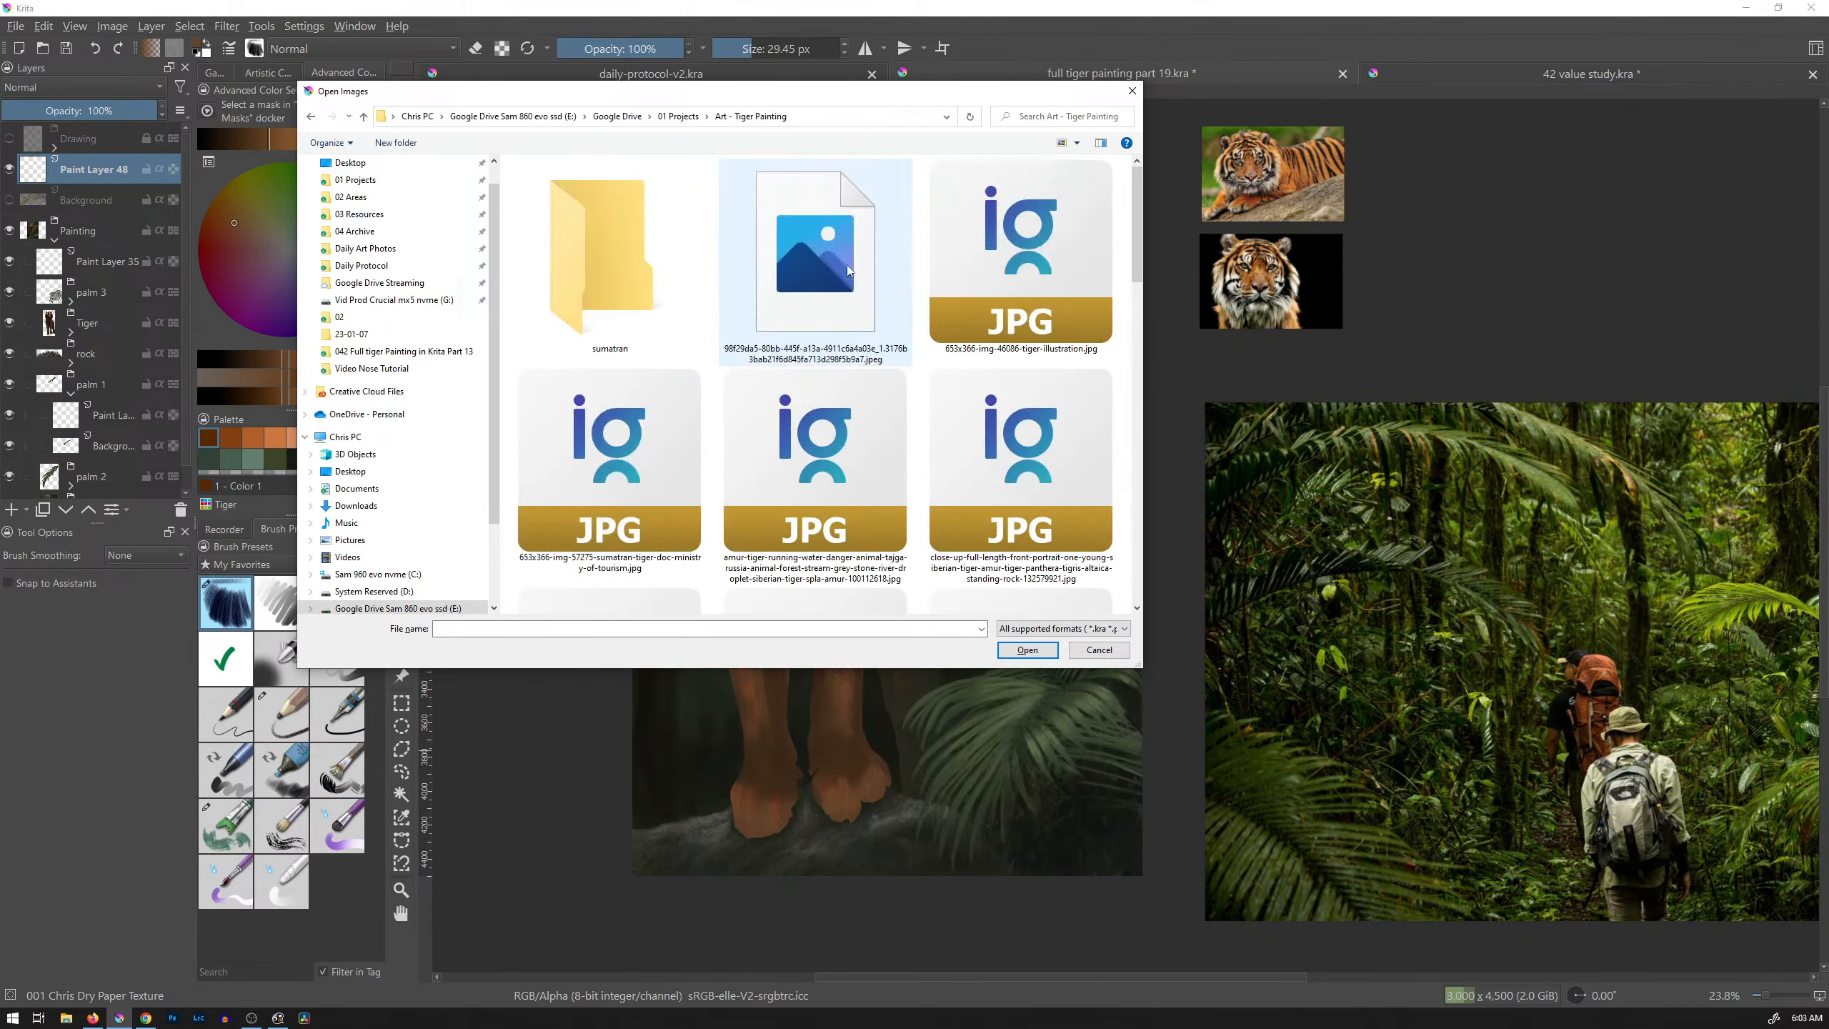
drag(1136, 267, 1134, 452)
click(609, 393)
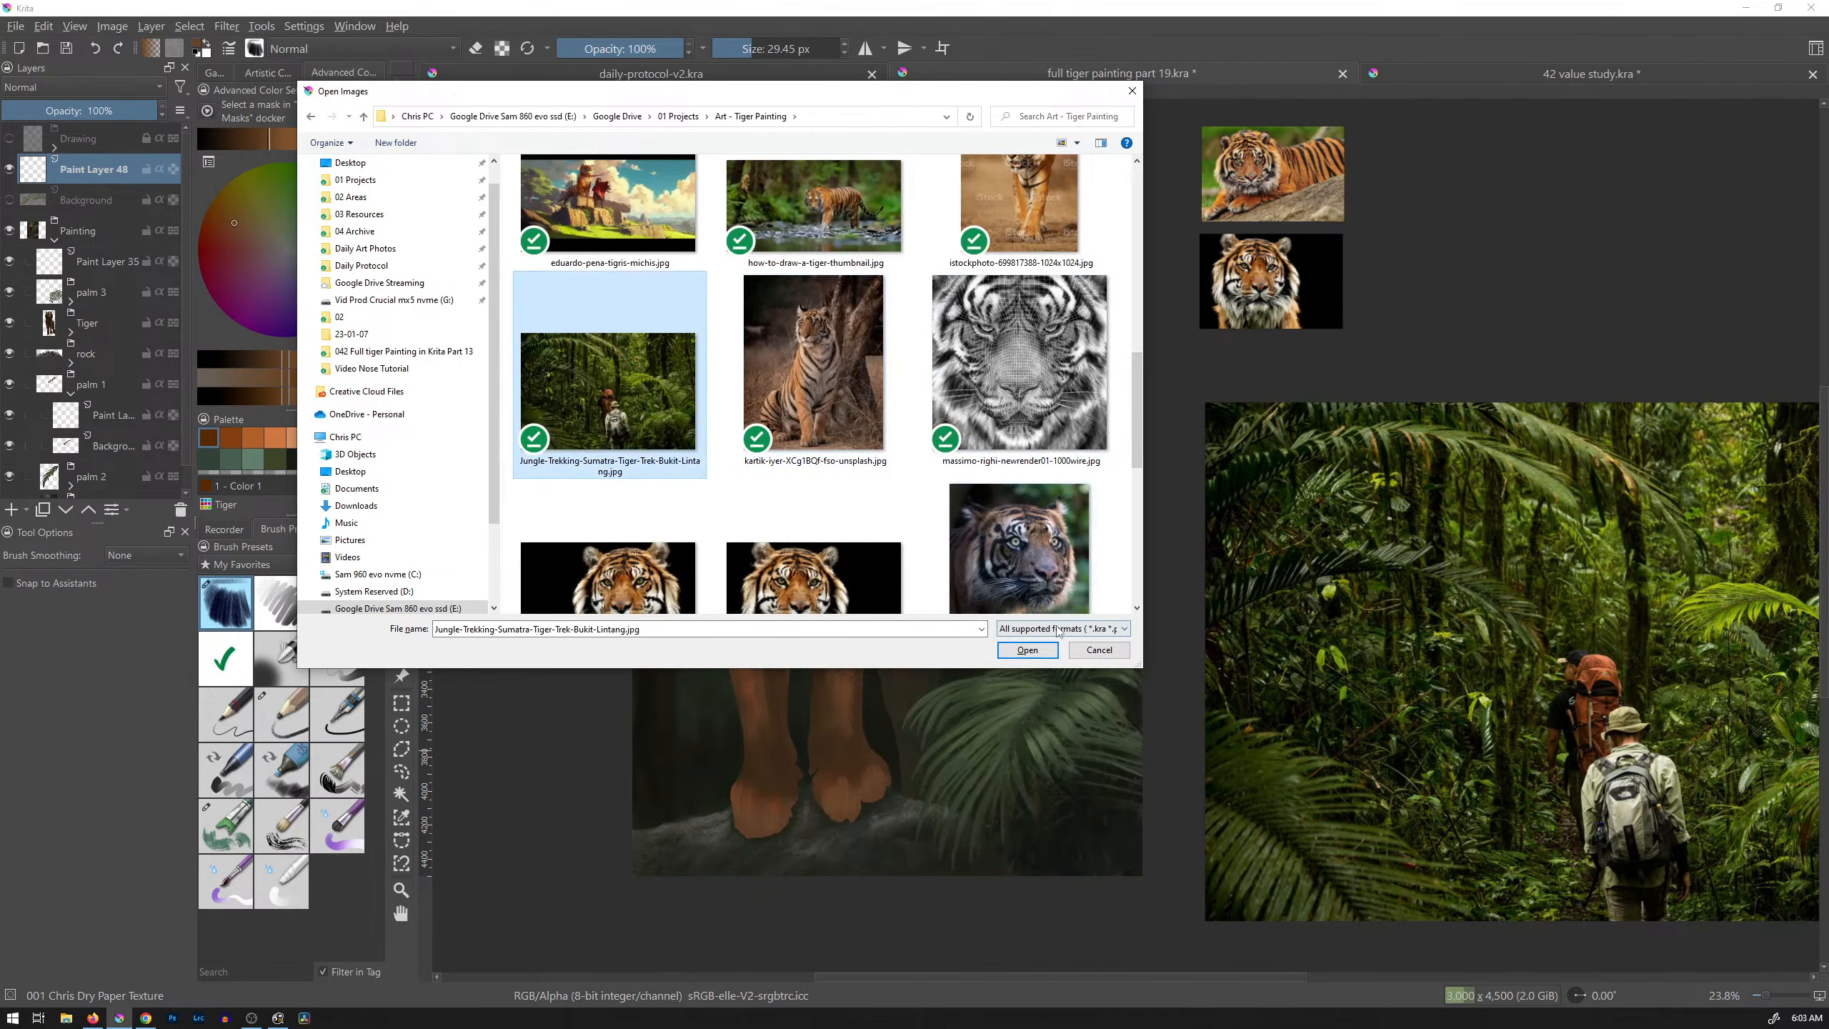
click(1031, 649)
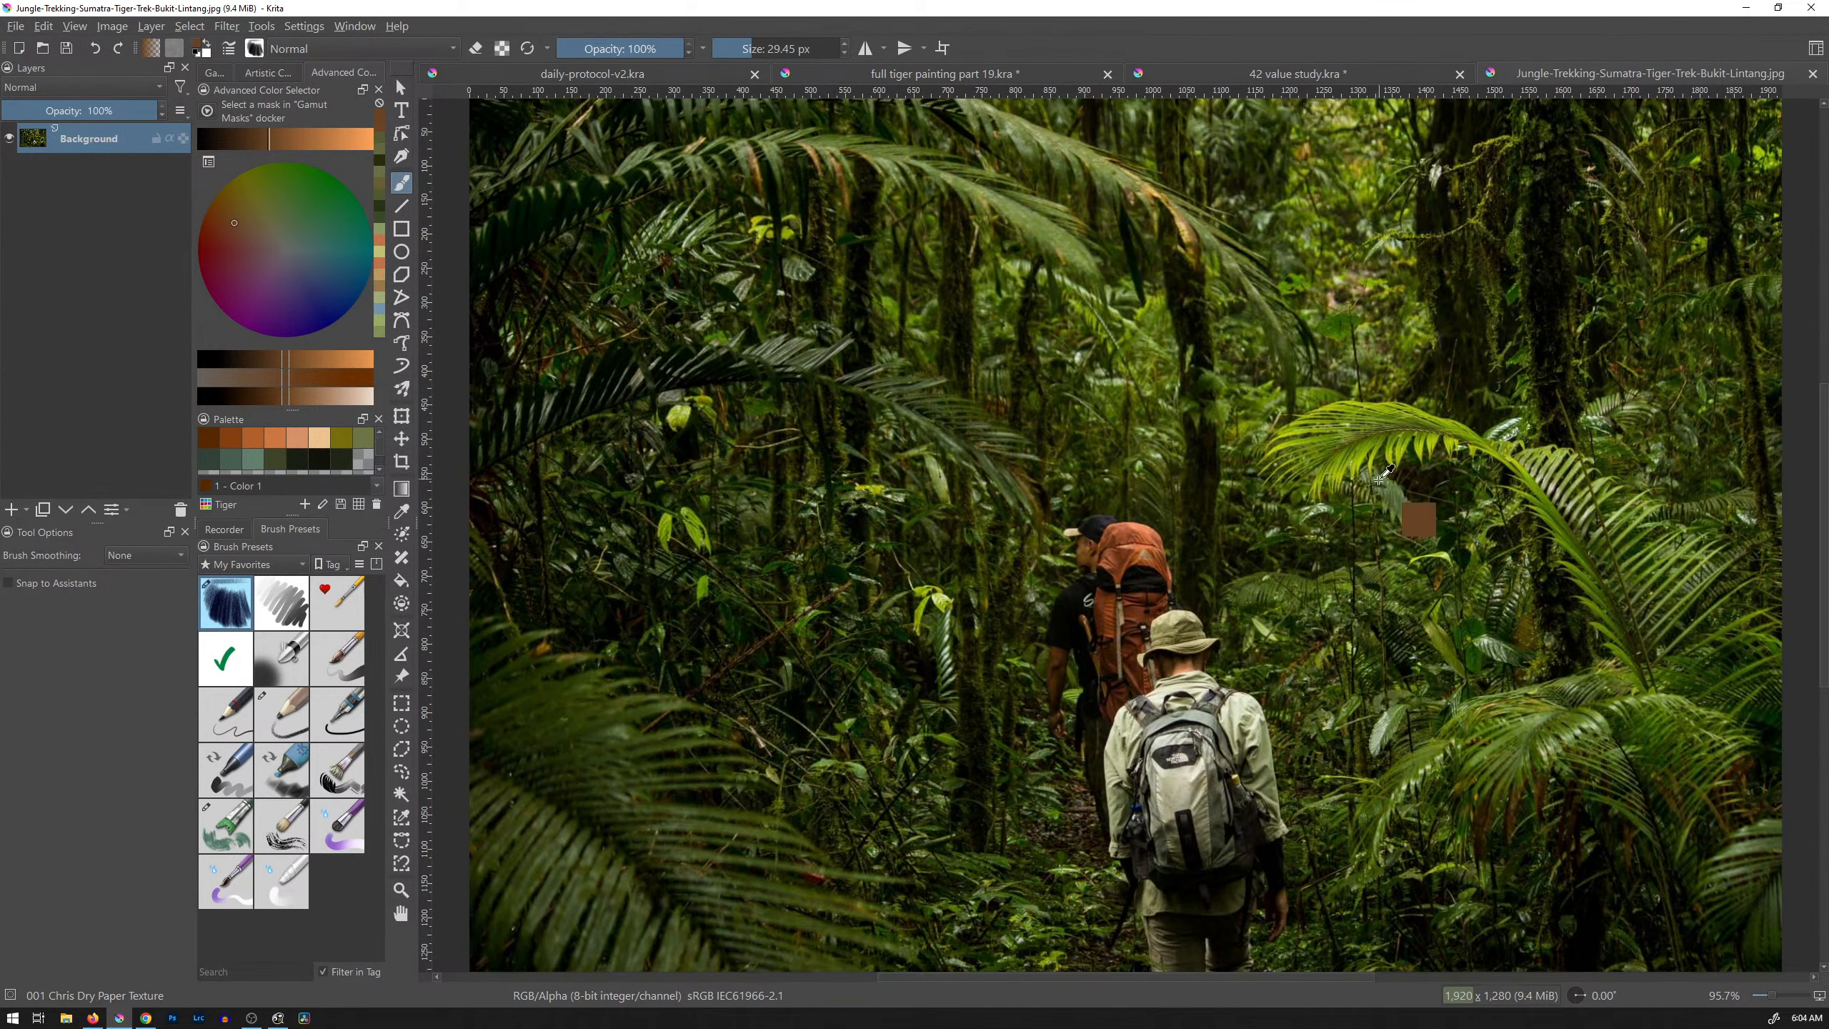
Step: Try outlining the bright arching palm frond in the jungle photo with the dry textured brush, and undo it
drag(1319, 467, 1279, 482)
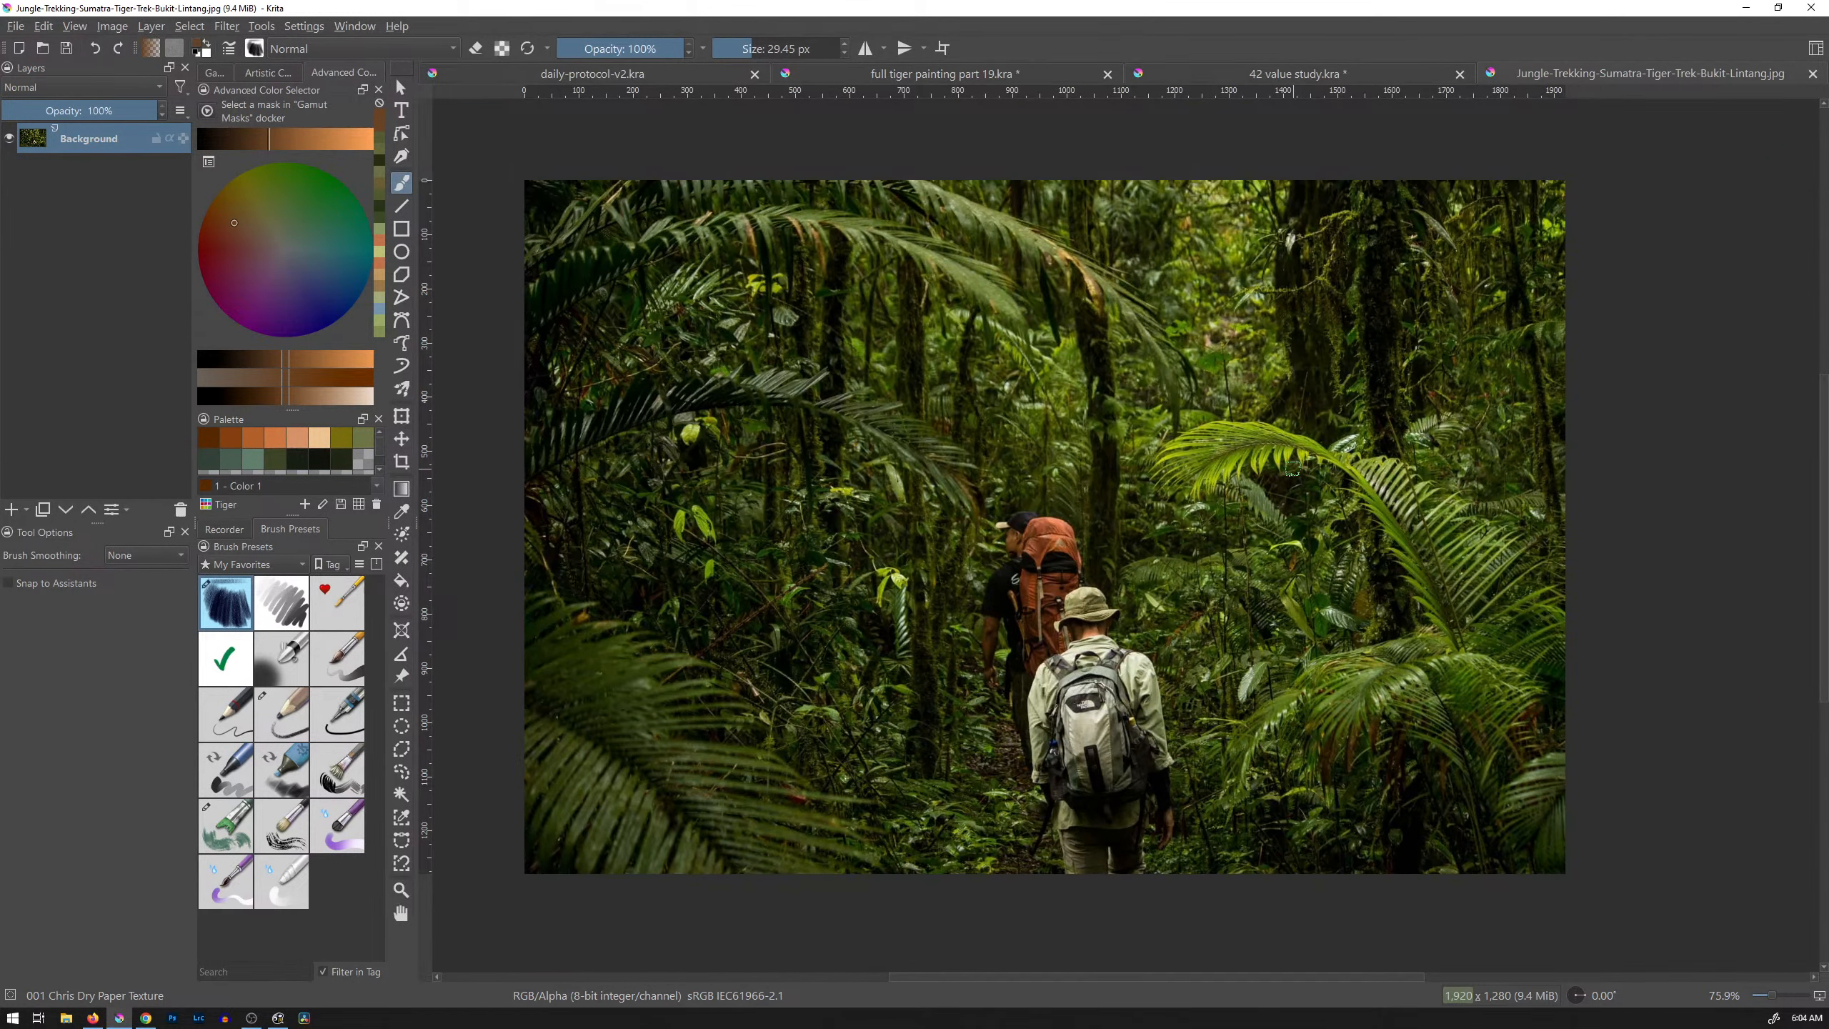
mouse_move(1349, 430)
mouse_down()
mouse_move(1278, 401)
mouse_move(1239, 515)
mouse_move(1354, 553)
mouse_up()
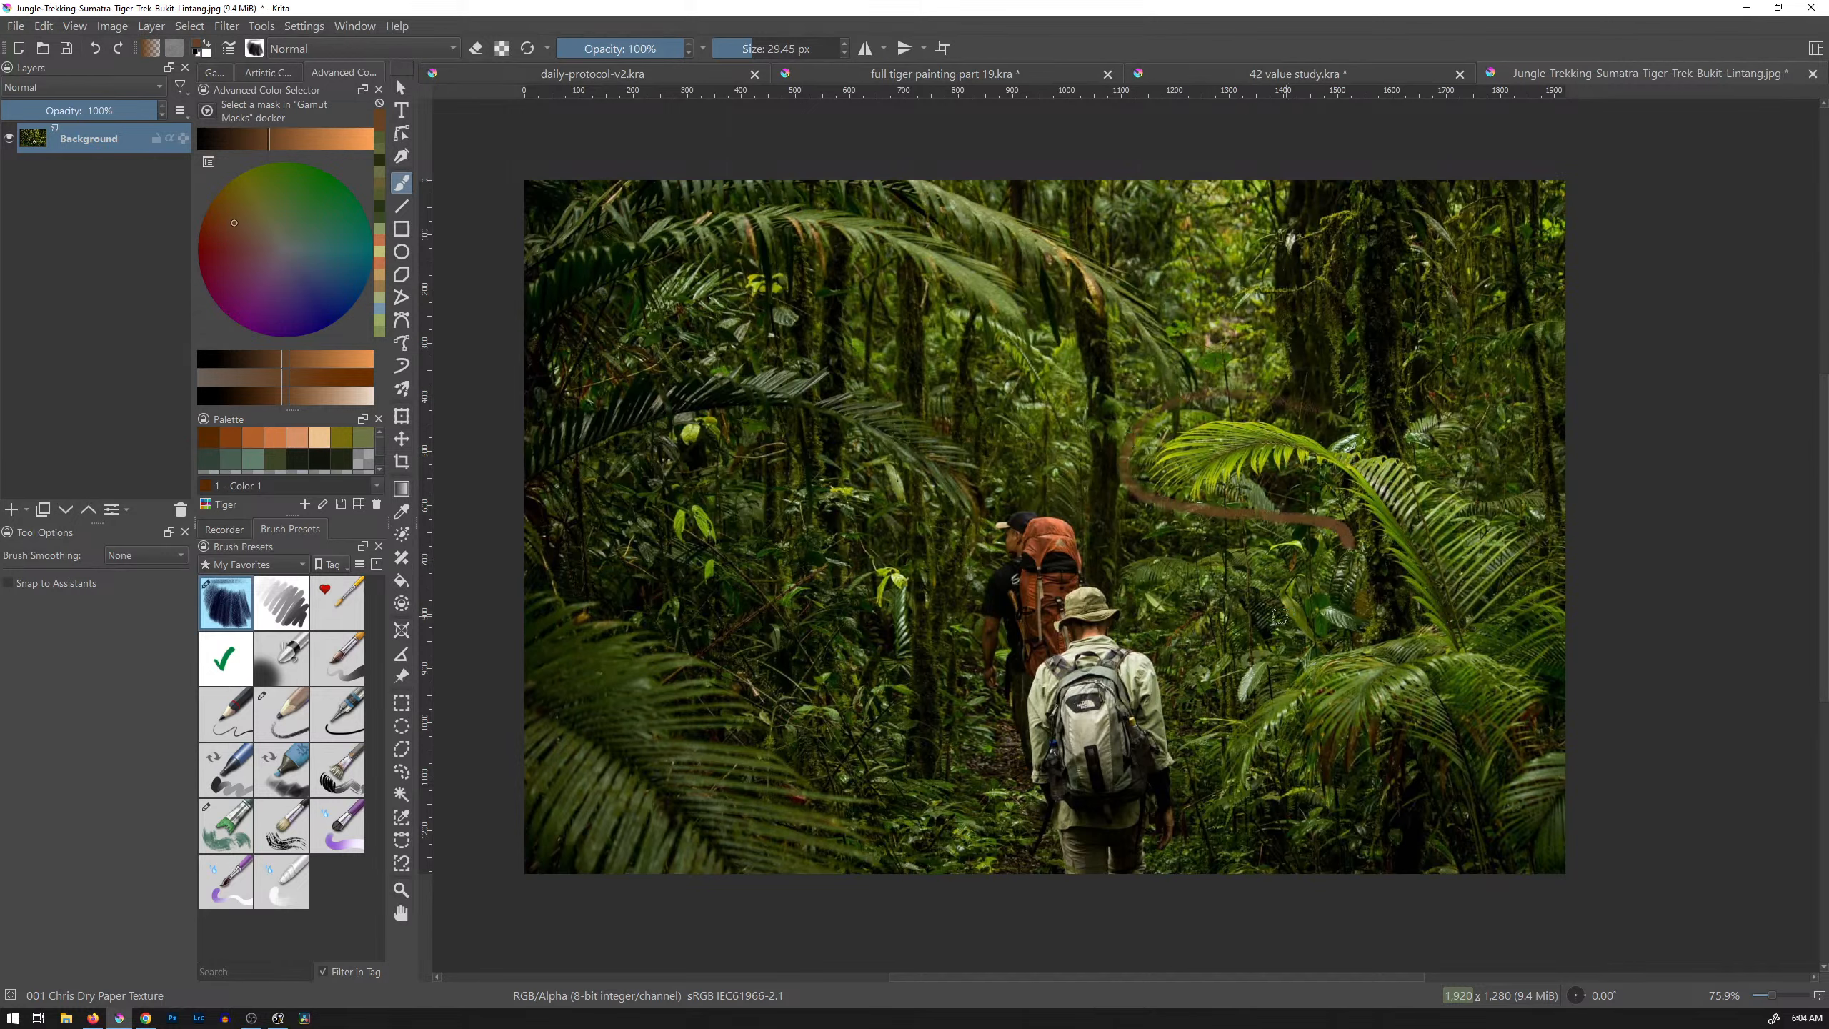
key(ctrl+z)
Step: Try outlining the bright frond in brown and orange with the Chris Writing brush at 28.65 px, and undo both strokes
click(282, 713)
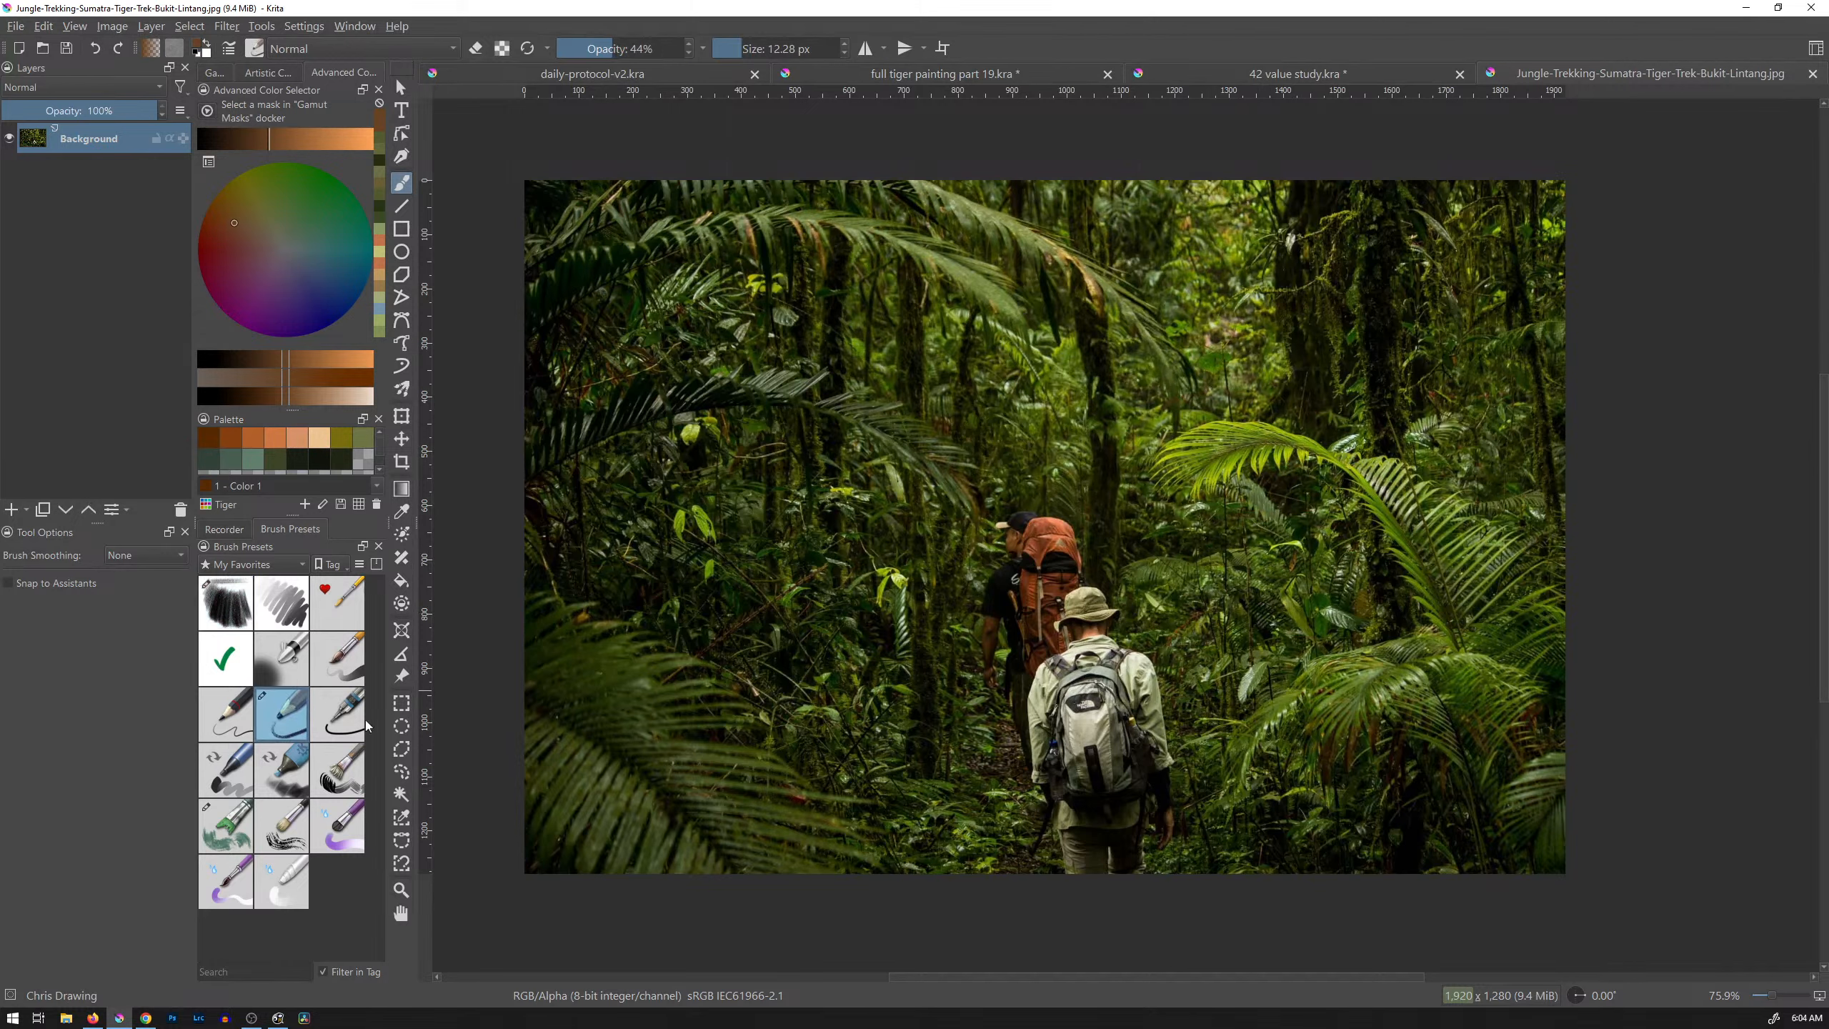
click(338, 713)
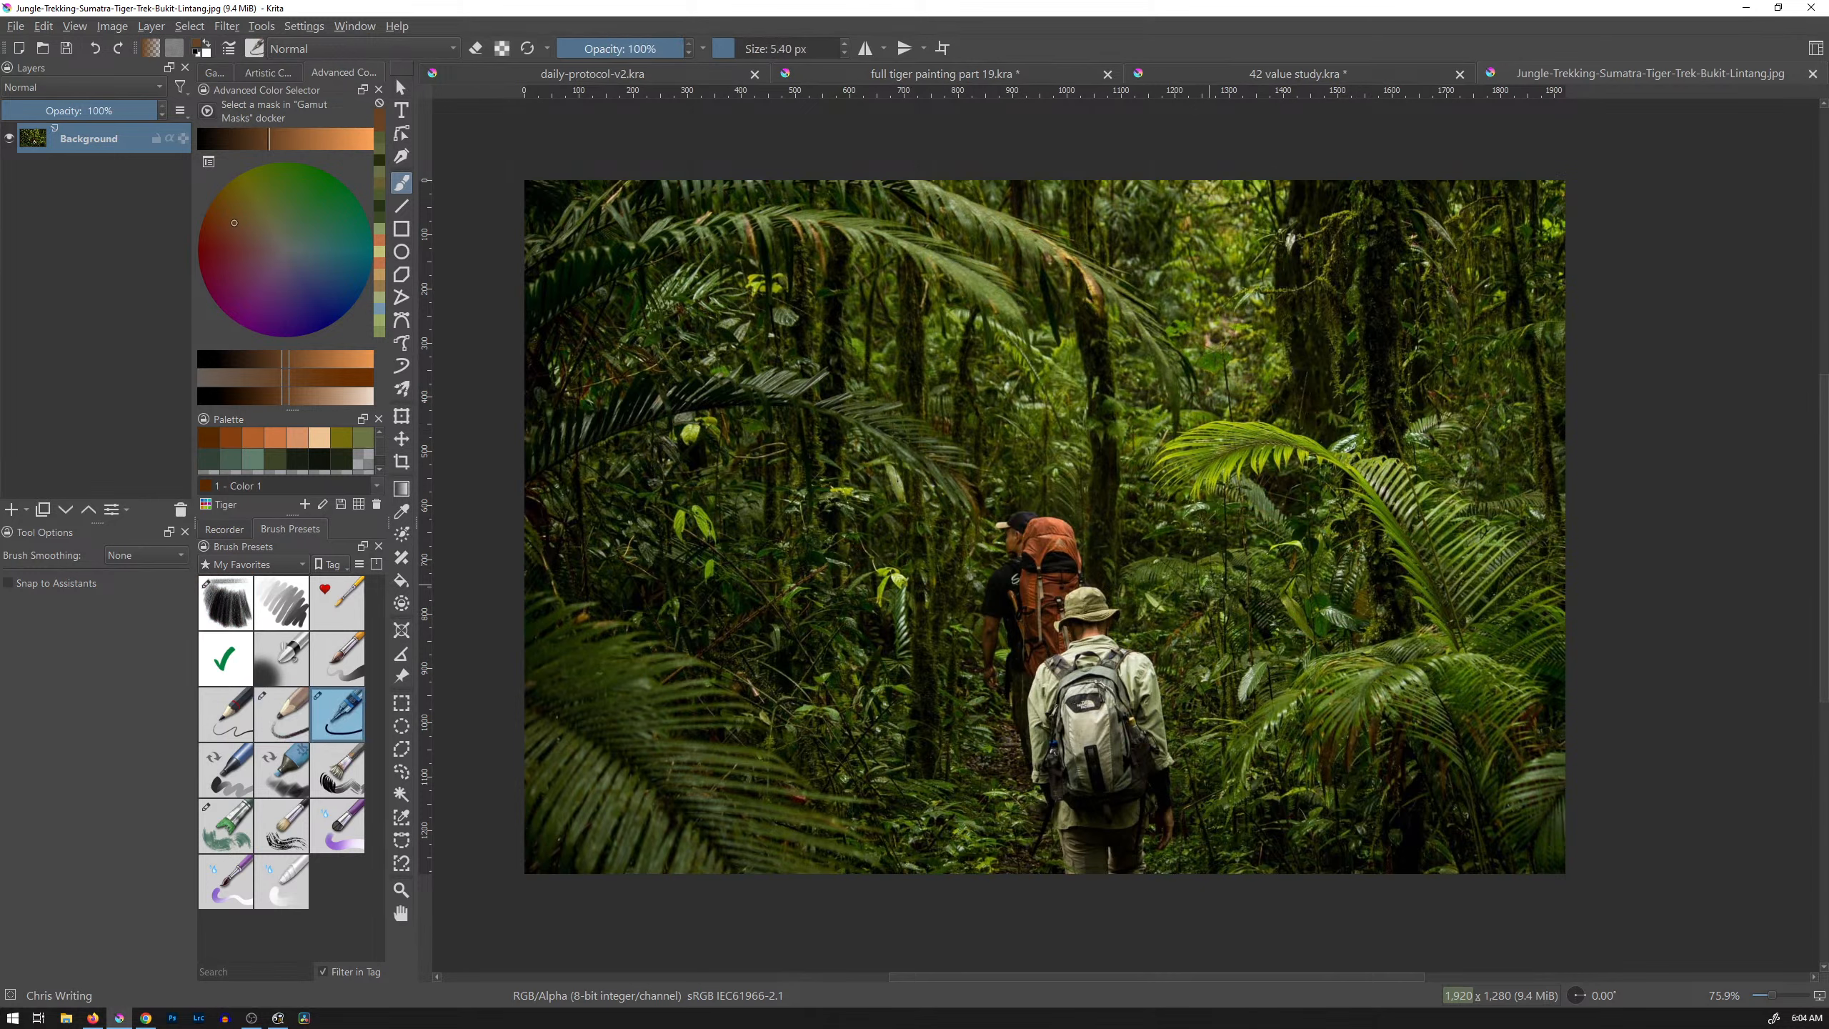
mouse_move(1346, 570)
mouse_down()
mouse_move(1186, 527)
mouse_move(1111, 416)
mouse_move(1388, 413)
mouse_move(1440, 465)
mouse_up()
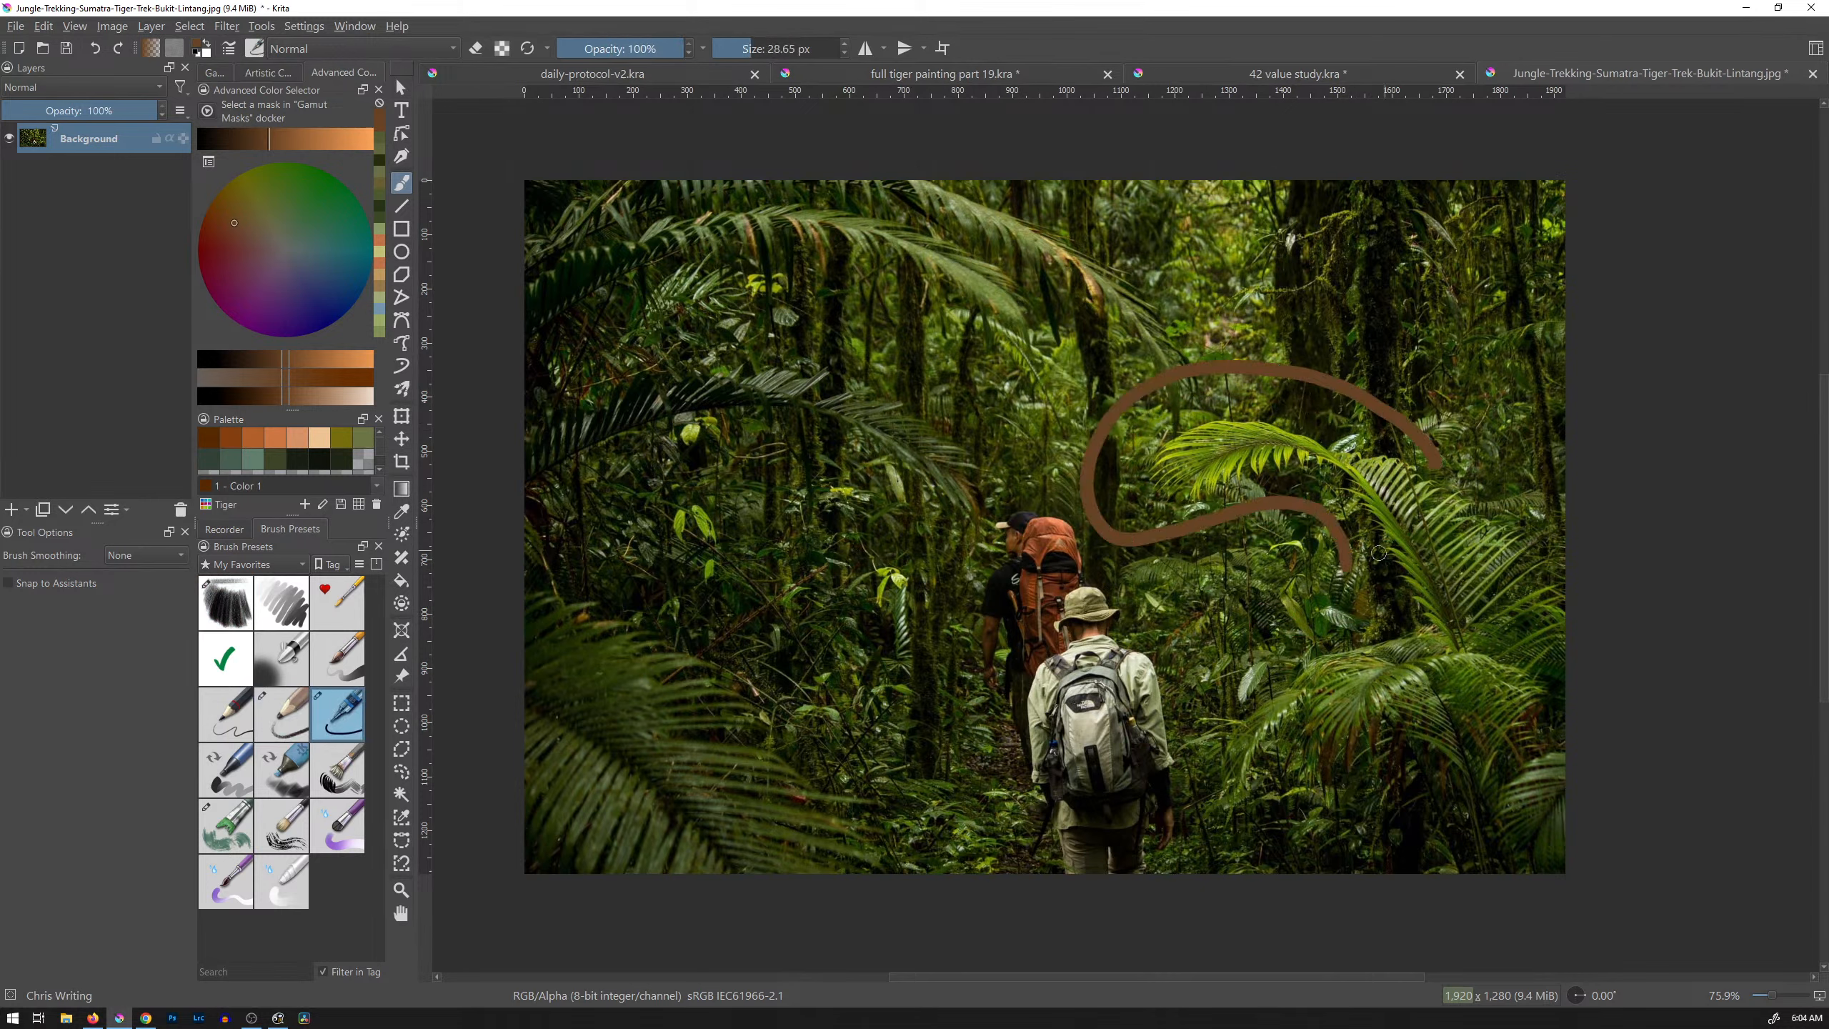
click(274, 437)
mouse_move(1338, 569)
mouse_down()
mouse_move(1152, 533)
mouse_move(1456, 483)
mouse_up()
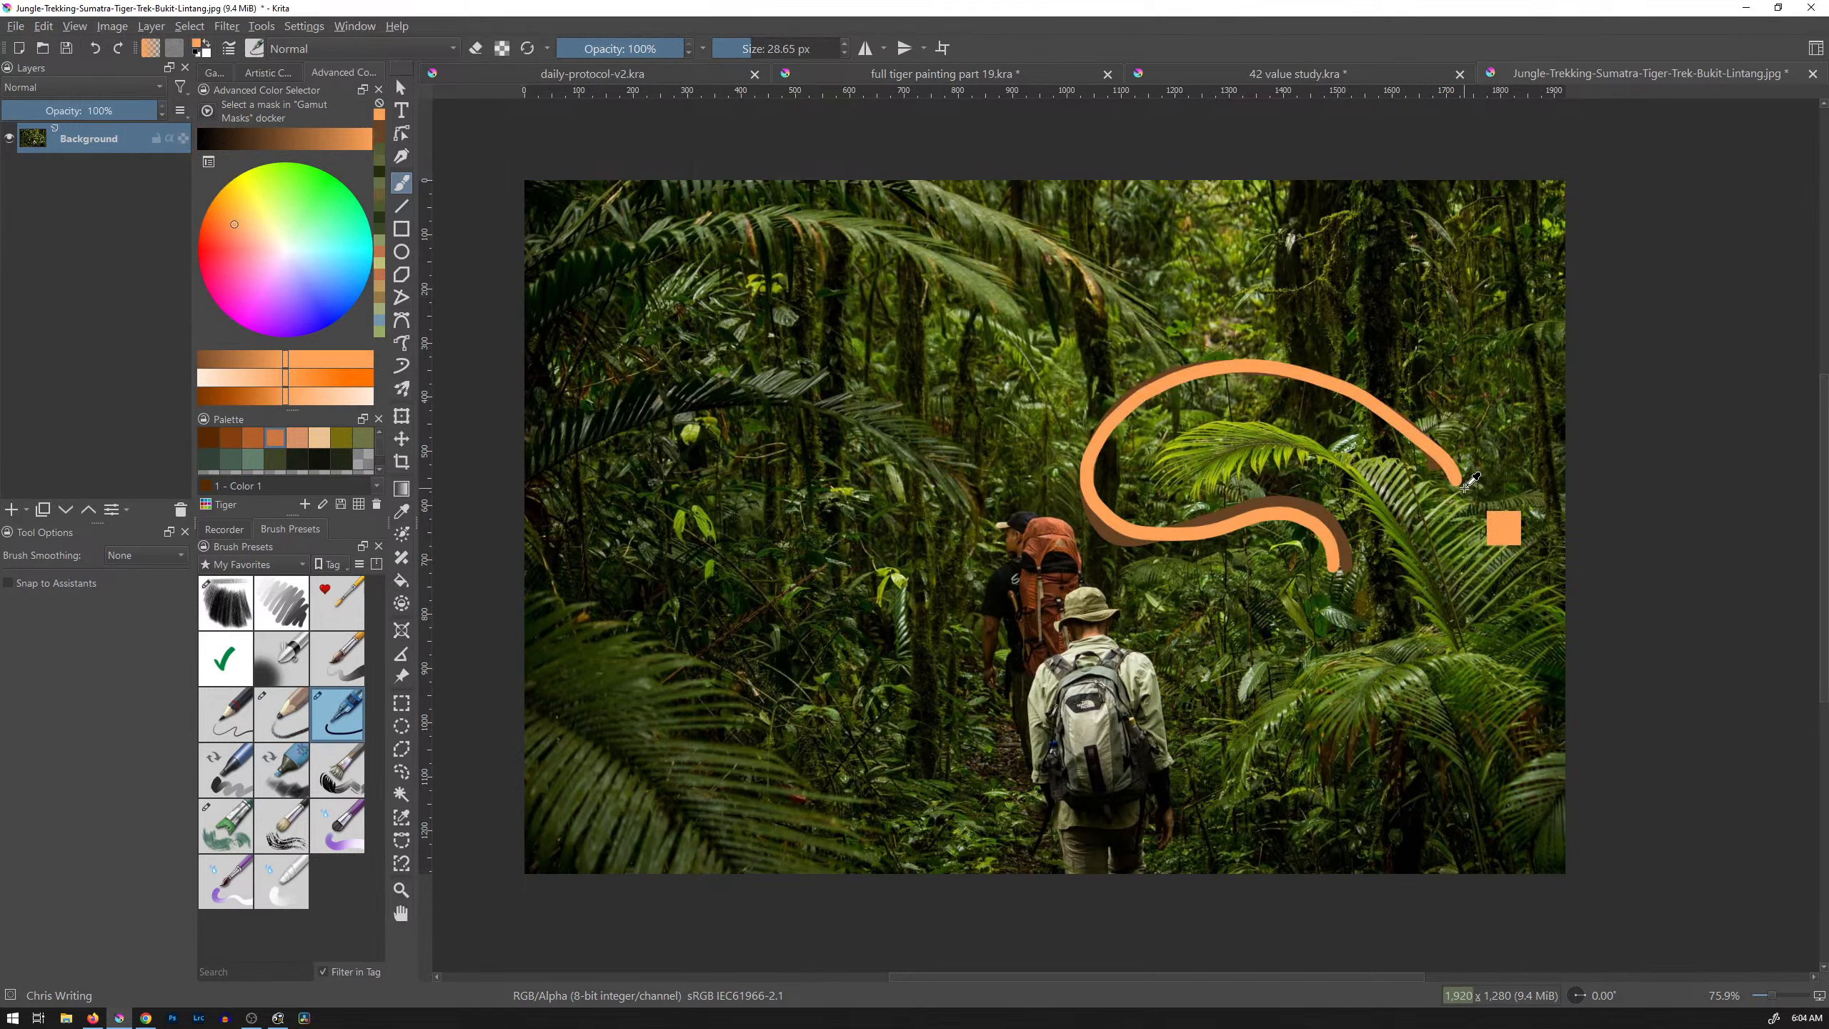
key(ctrl+z)
key(ctrl+z)
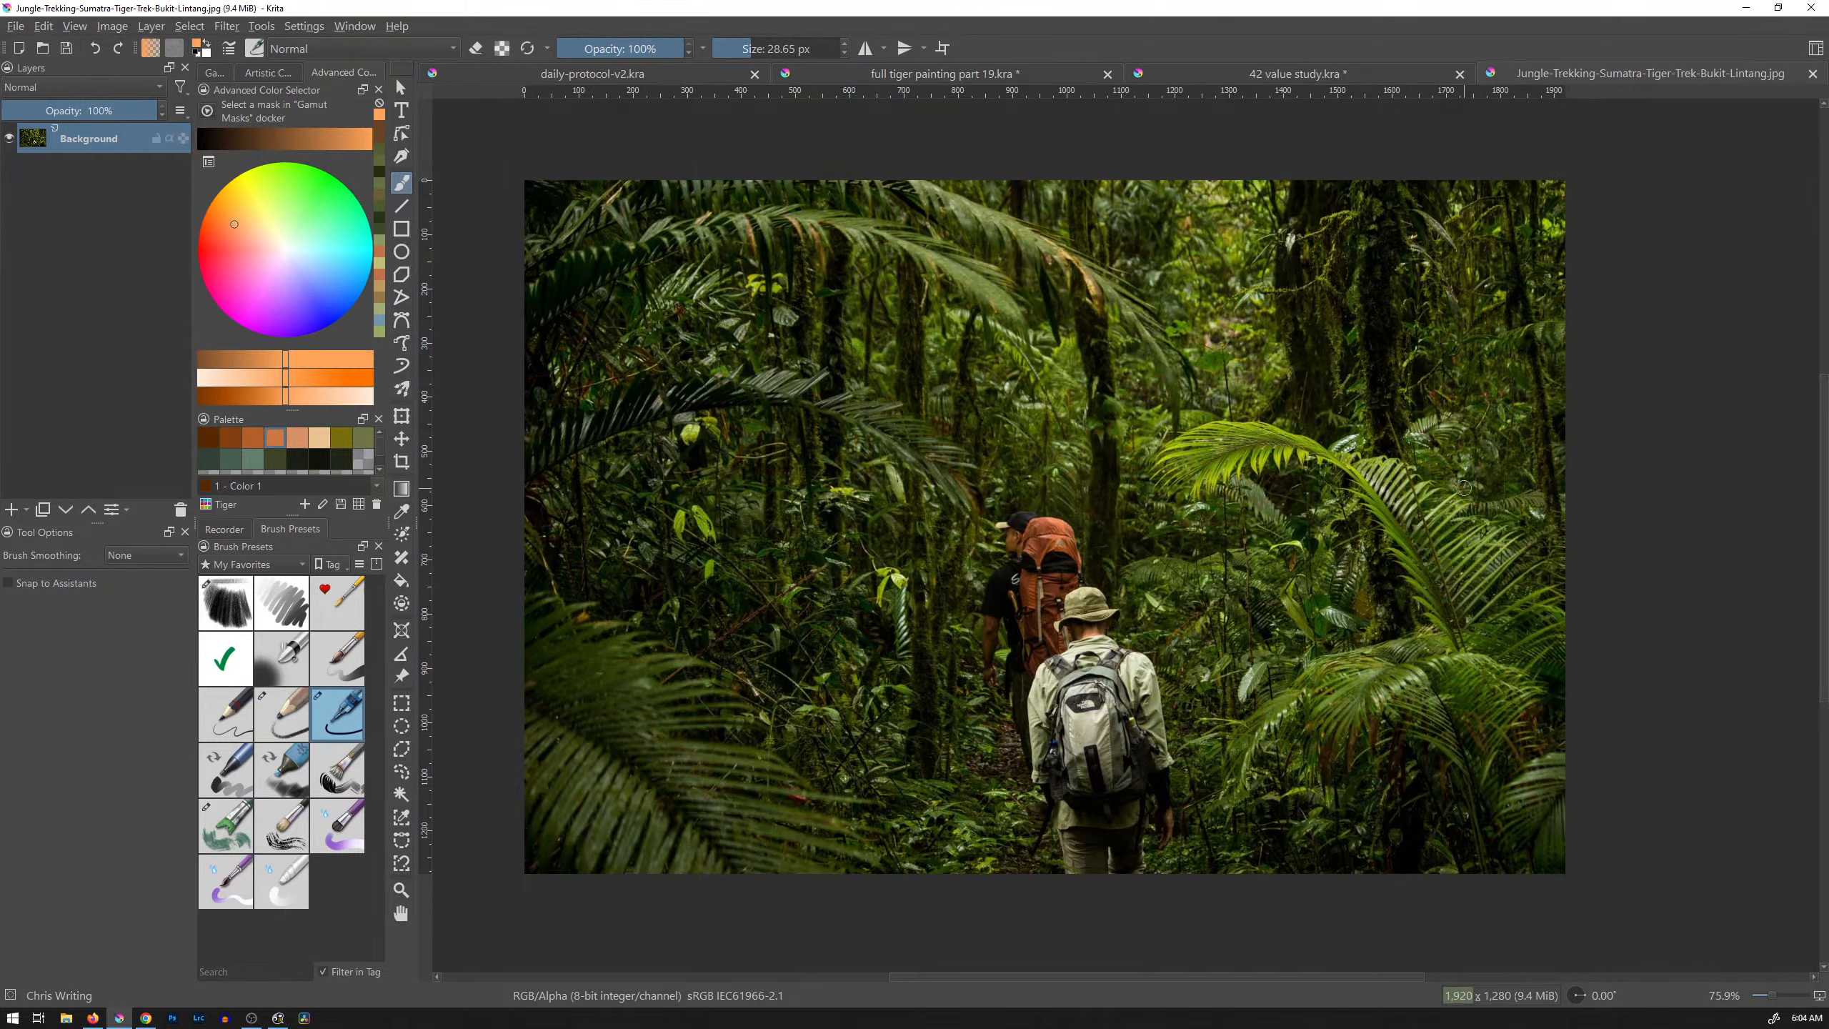
Step: Mirror the jungle photo's layer horizontally, and try an orange outline around the flipped frond before undoing the stroke
click(181, 29)
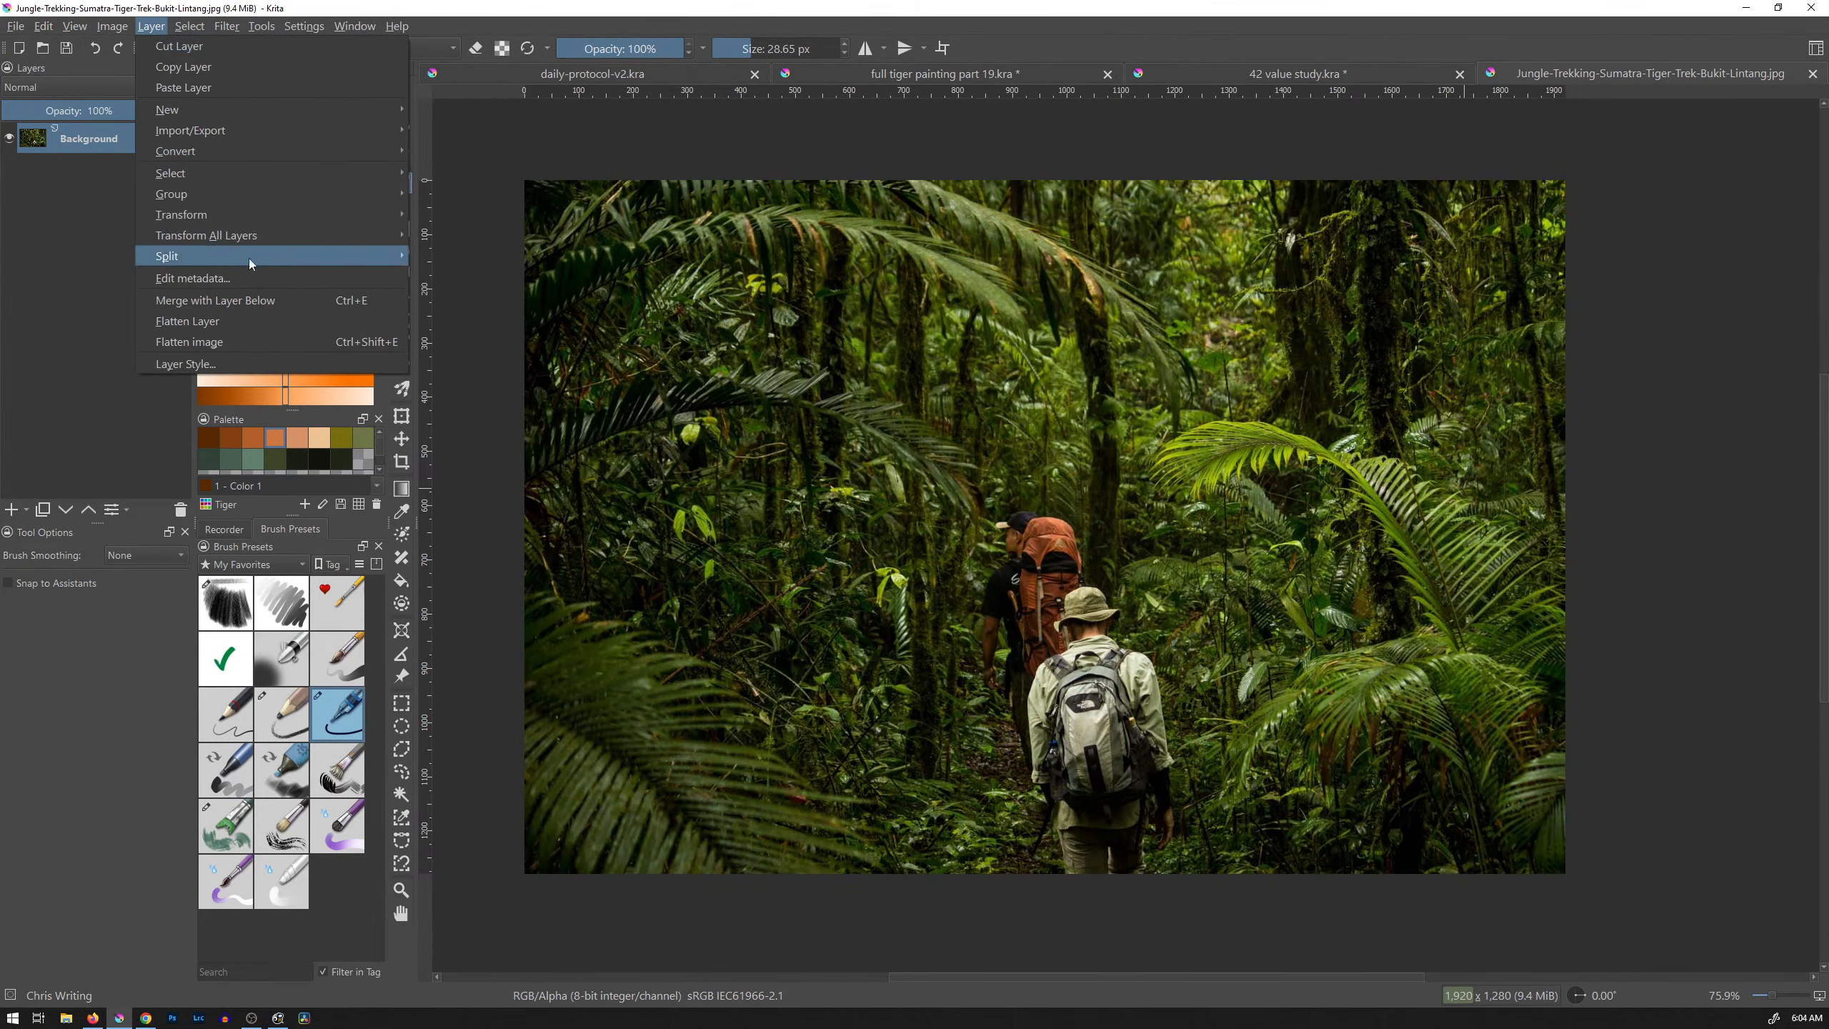
mouse_move(255, 217)
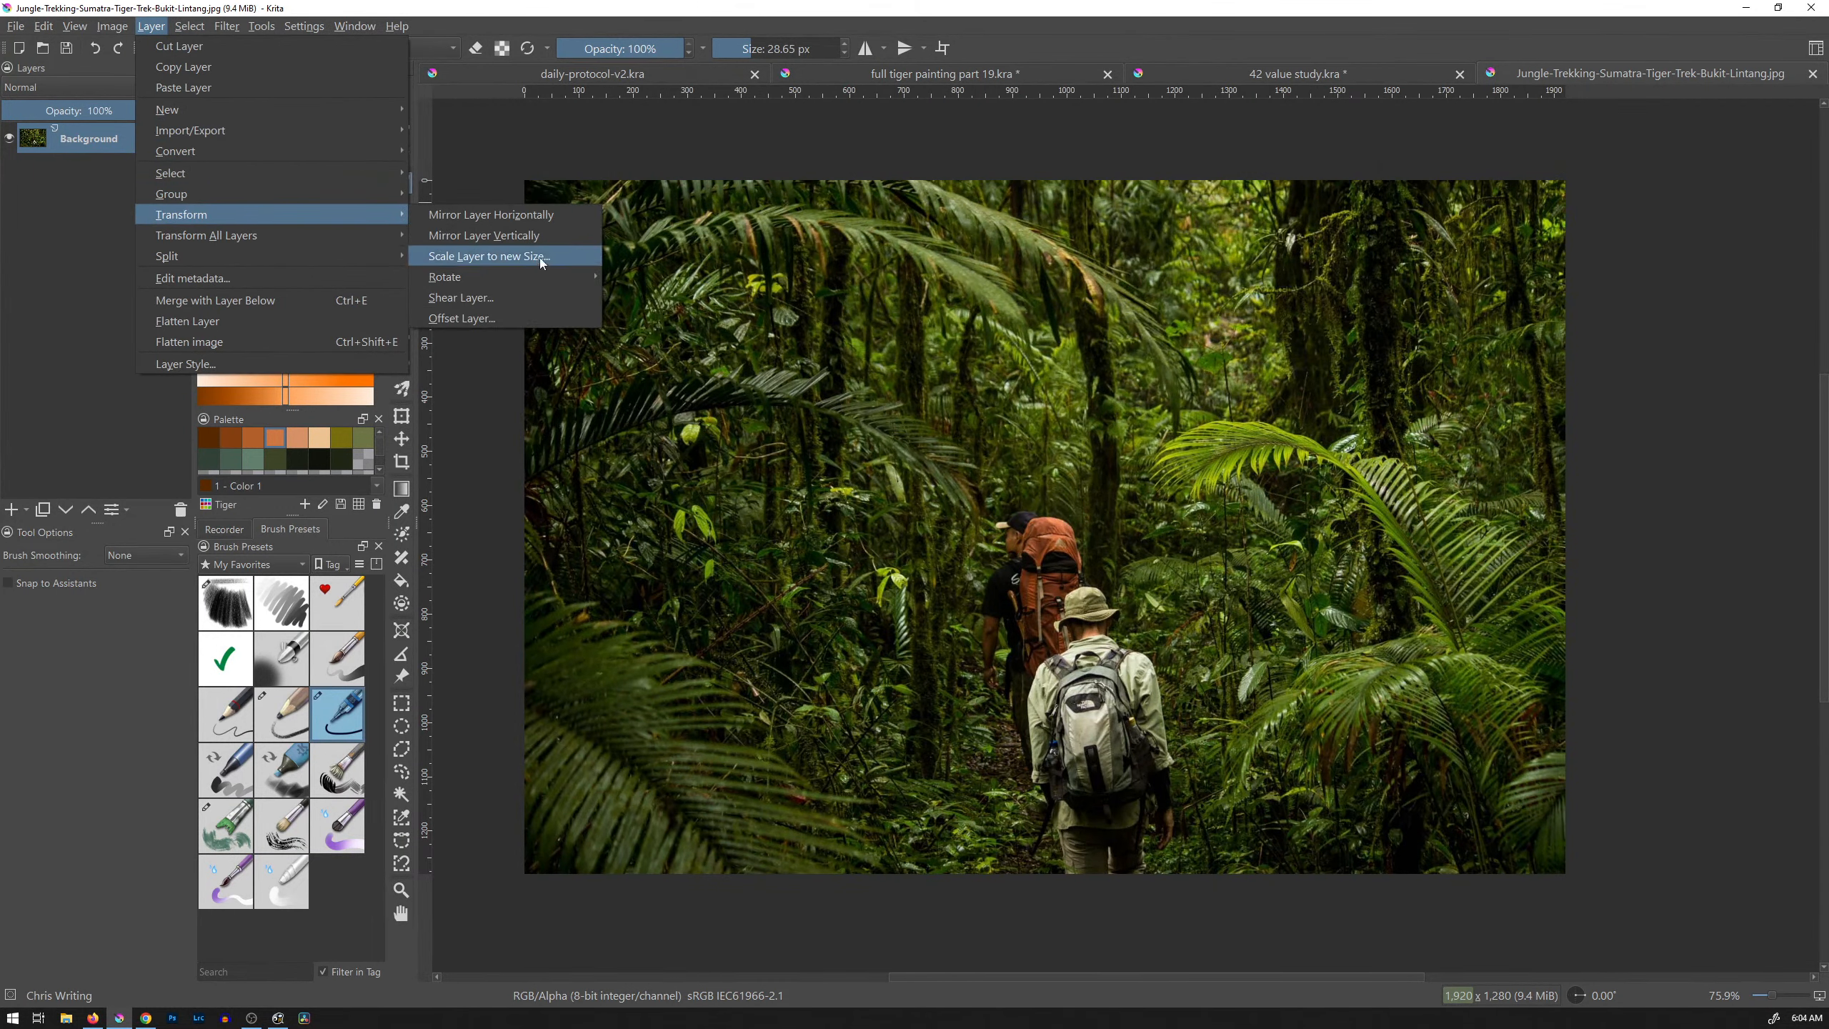
click(546, 218)
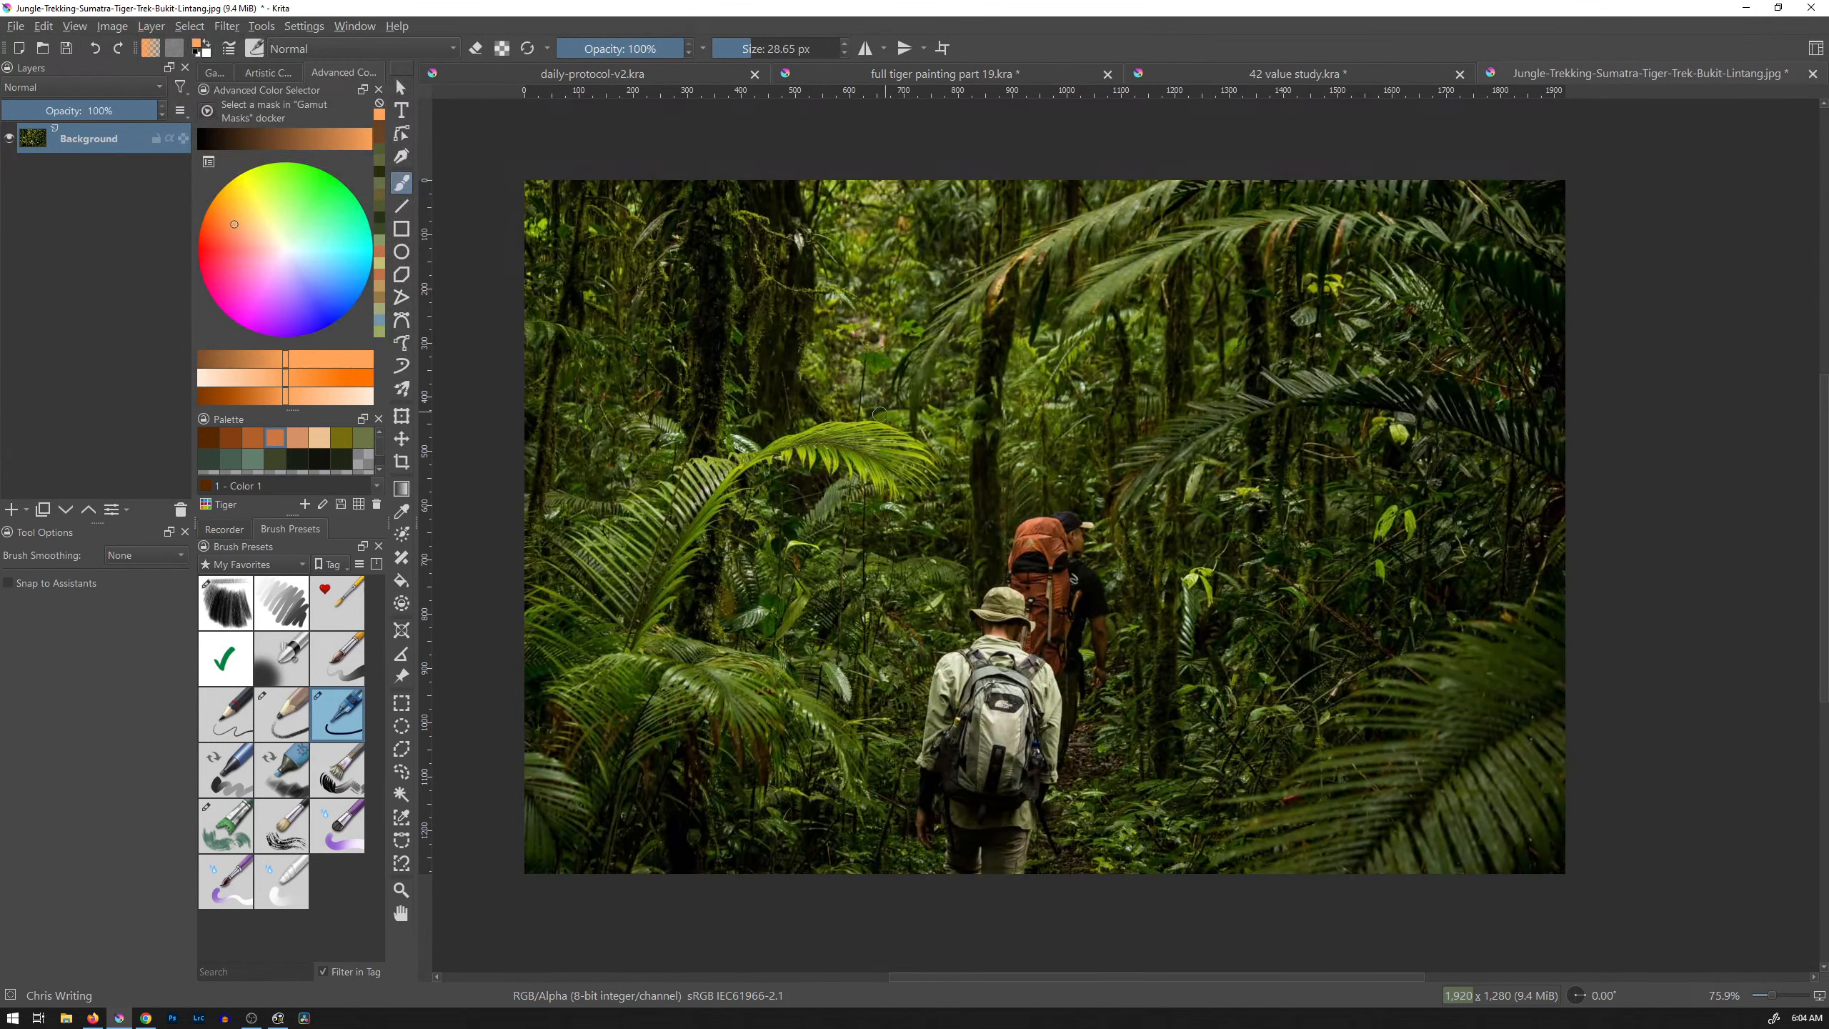
mouse_move(713, 560)
mouse_down()
mouse_move(792, 483)
mouse_move(961, 426)
mouse_move(639, 516)
mouse_up()
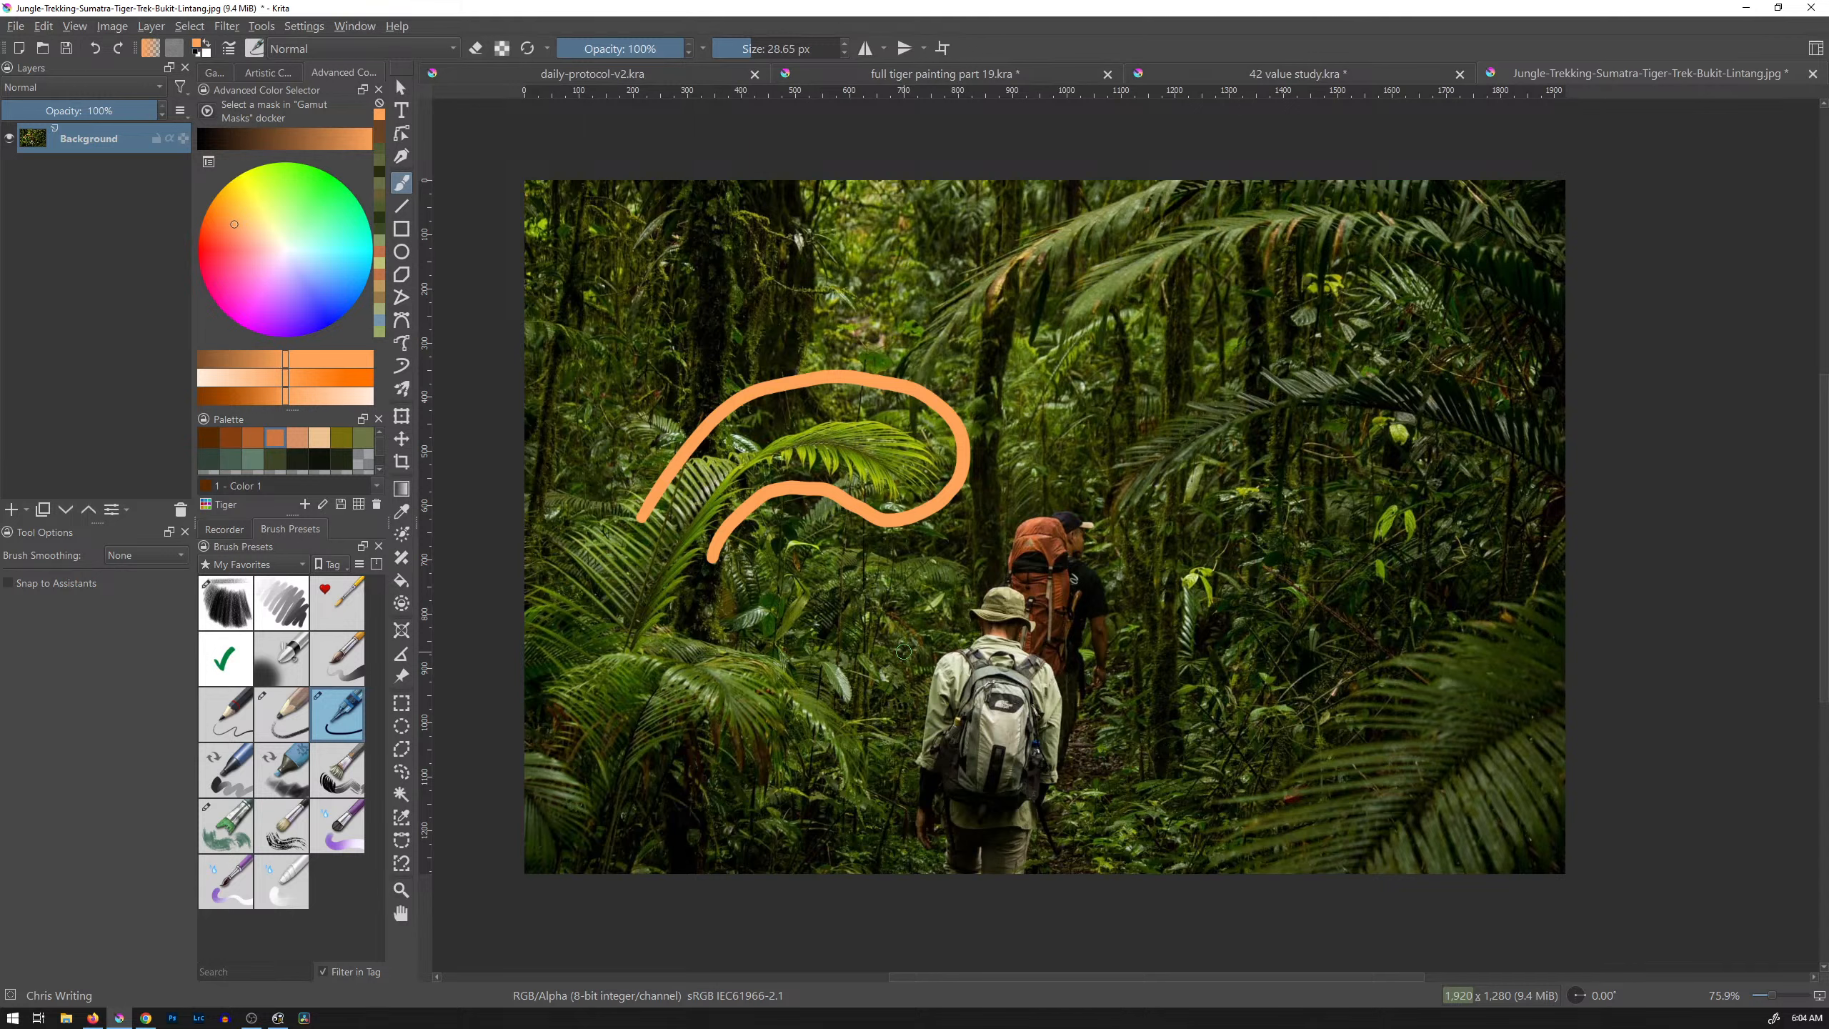
key(ctrl+z)
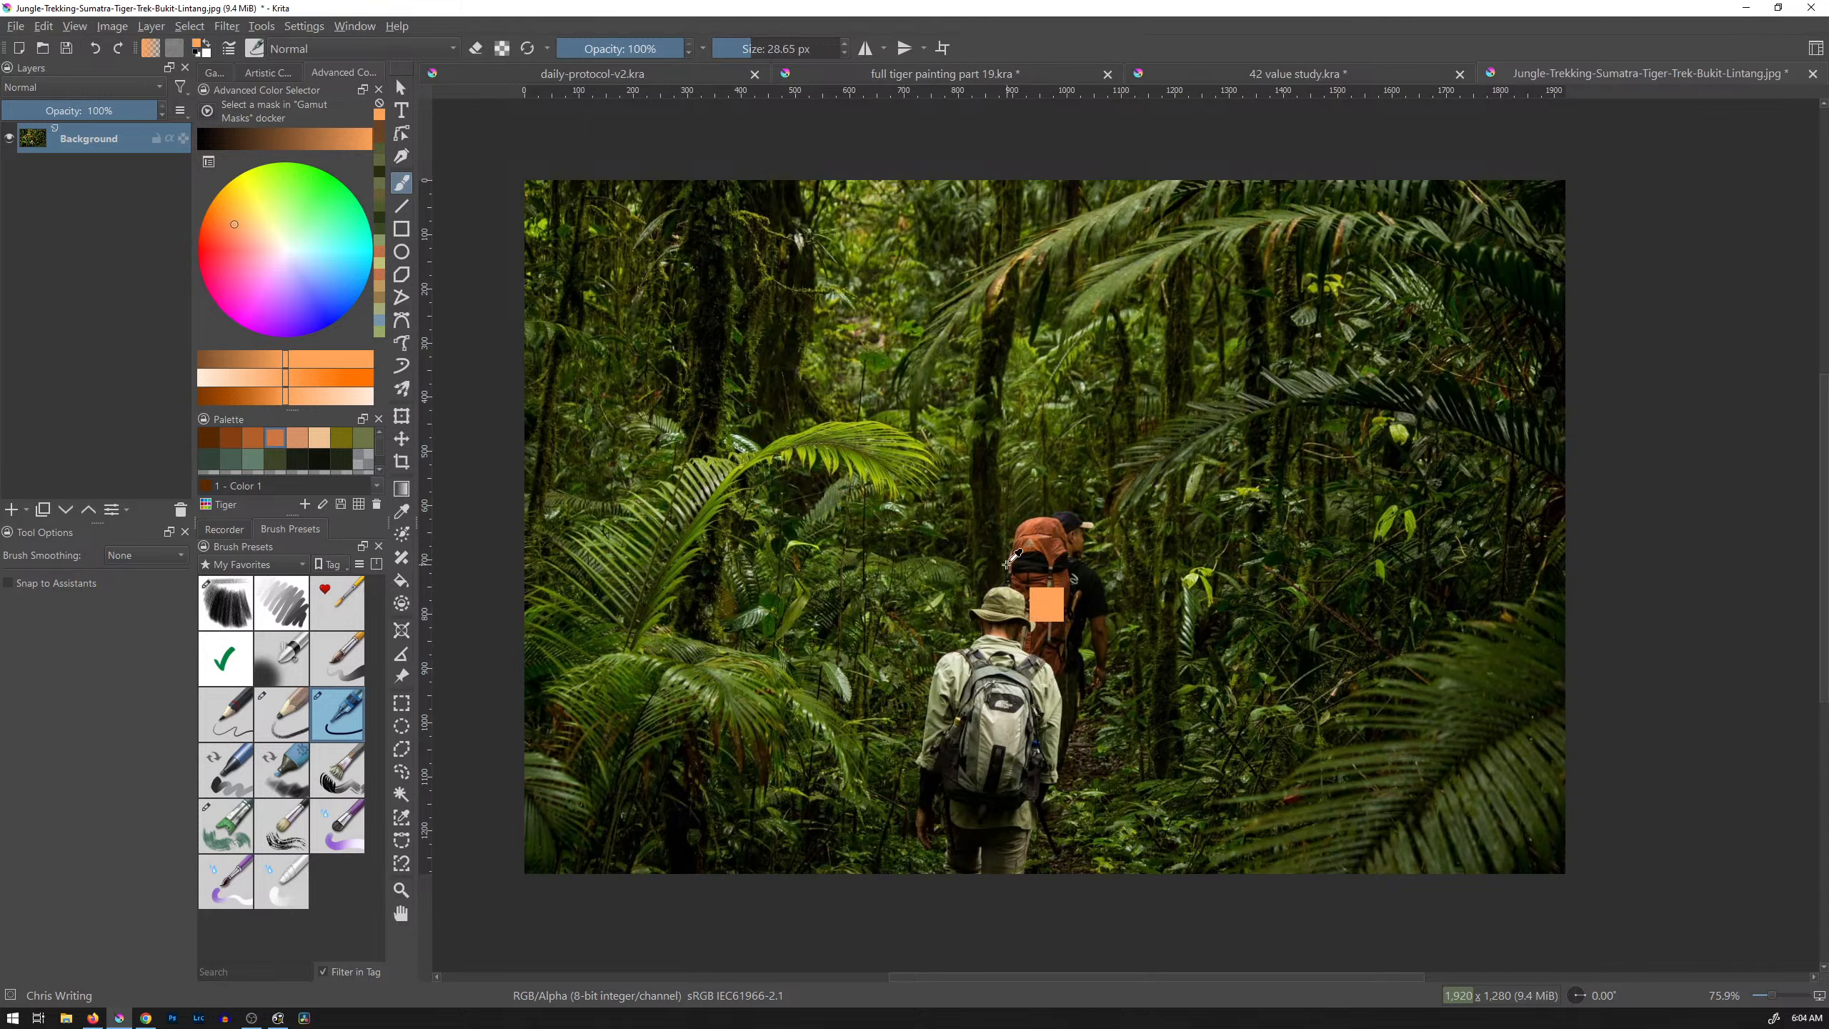
Step: Make a freehand selection around the bright arching palm frond in the mirrored photo and copy it
key(l)
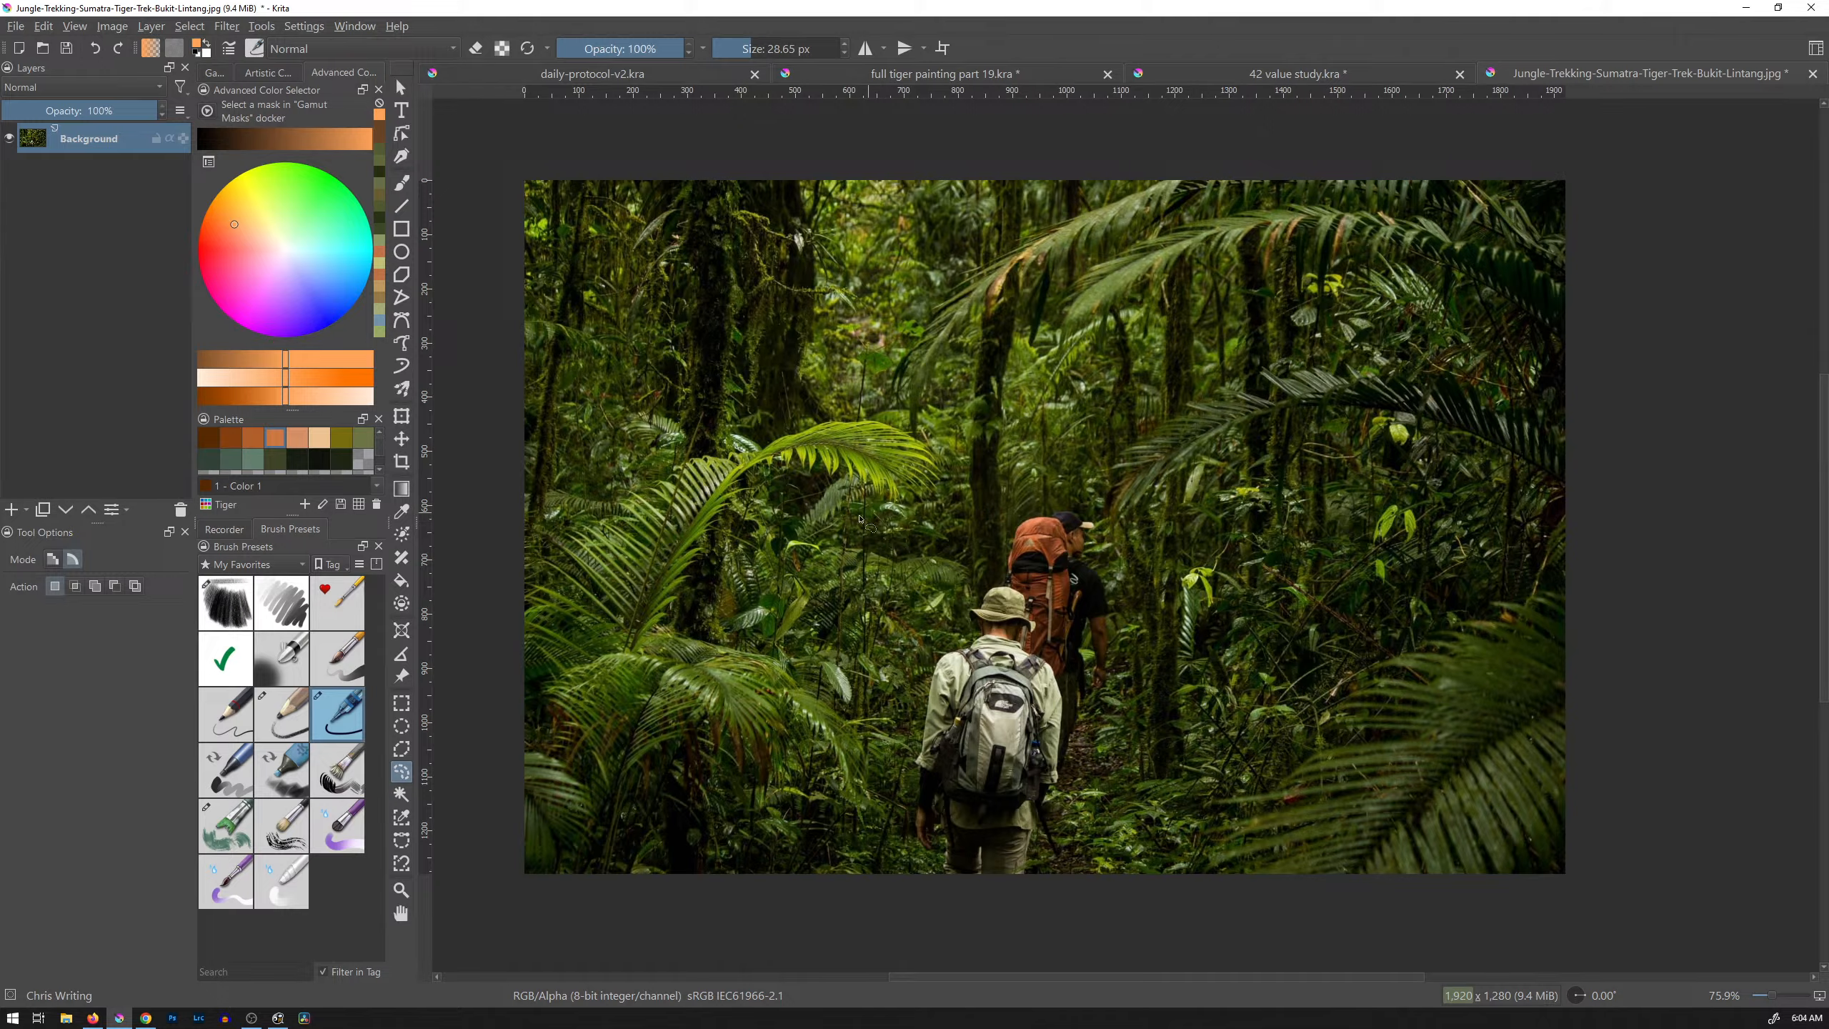
mouse_move(851, 556)
mouse_down()
mouse_move(921, 430)
mouse_move(1293, 585)
mouse_up()
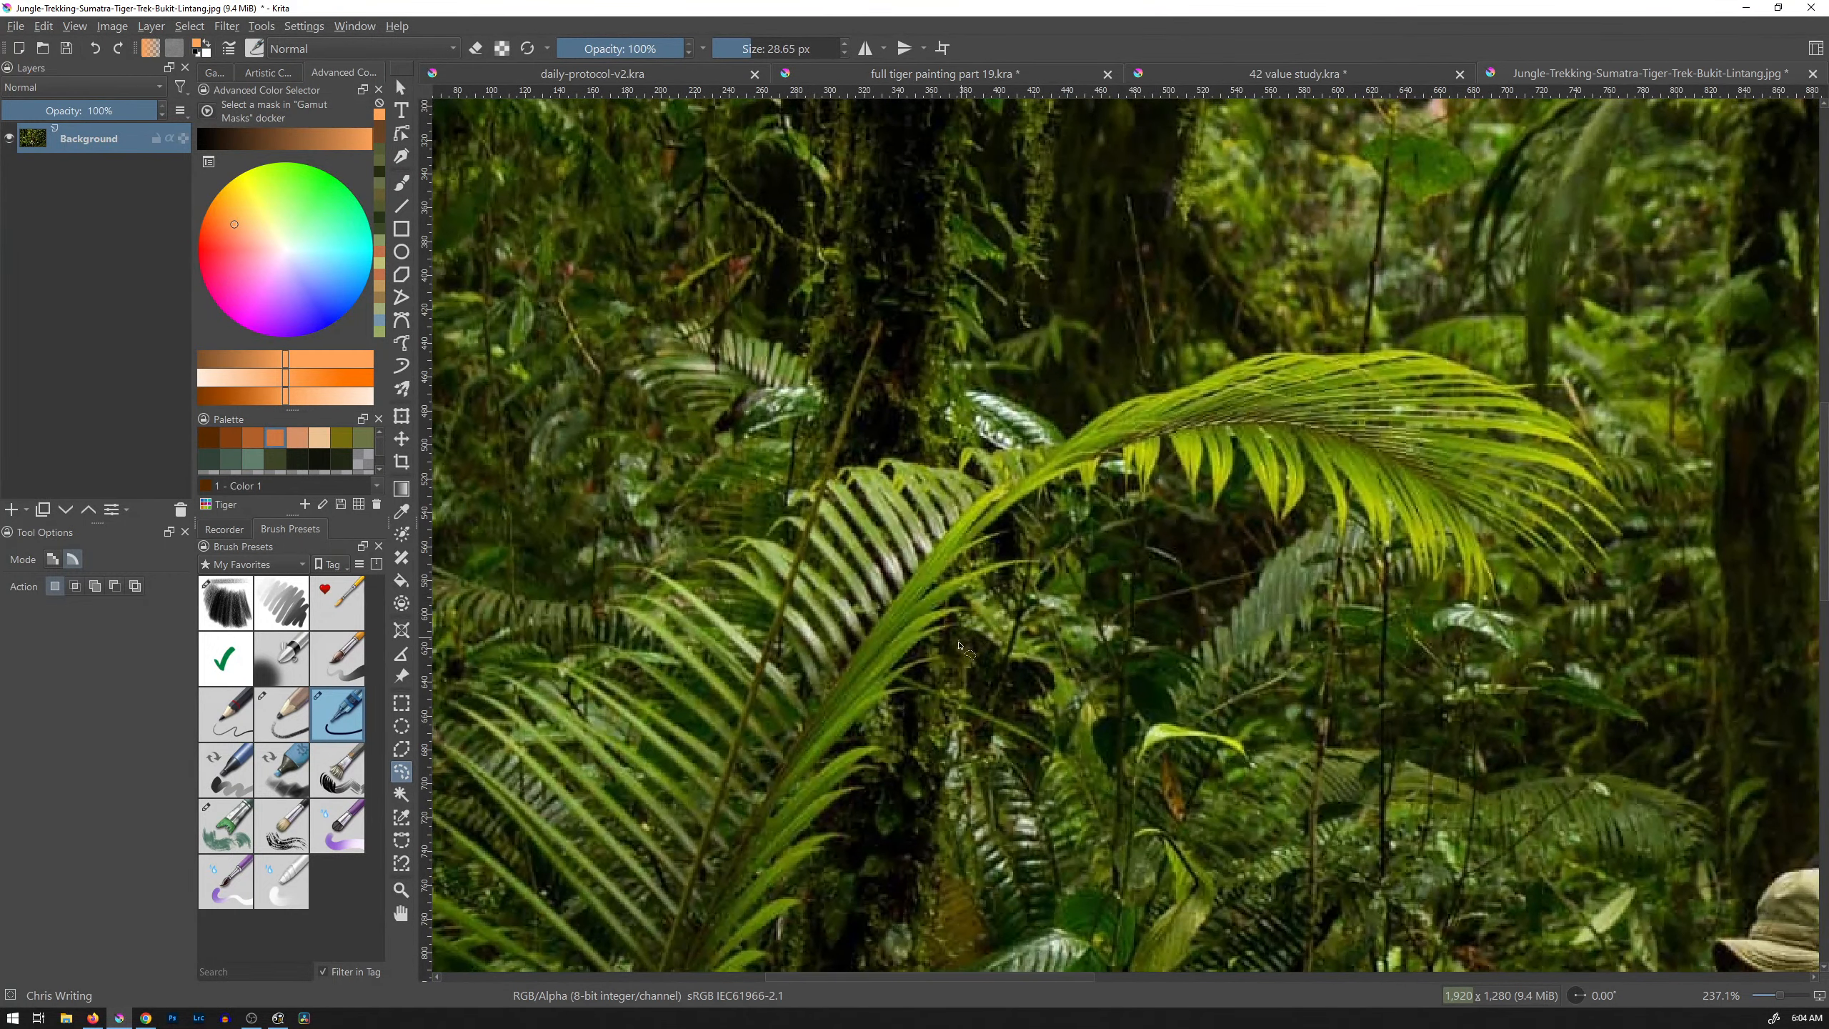
mouse_move(1039, 540)
mouse_down()
mouse_move(1131, 509)
mouse_move(1338, 578)
mouse_up()
mouse_move(1542, 617)
mouse_down()
mouse_move(1636, 588)
mouse_move(1668, 449)
mouse_up()
mouse_move(1332, 308)
mouse_down()
mouse_move(817, 473)
mouse_move(875, 705)
mouse_move(936, 688)
mouse_move(997, 631)
mouse_up()
Step: Switch to full tiger painting part 19.kra and paste the copied frond as a new layer inside the palm 1 group
click(1051, 75)
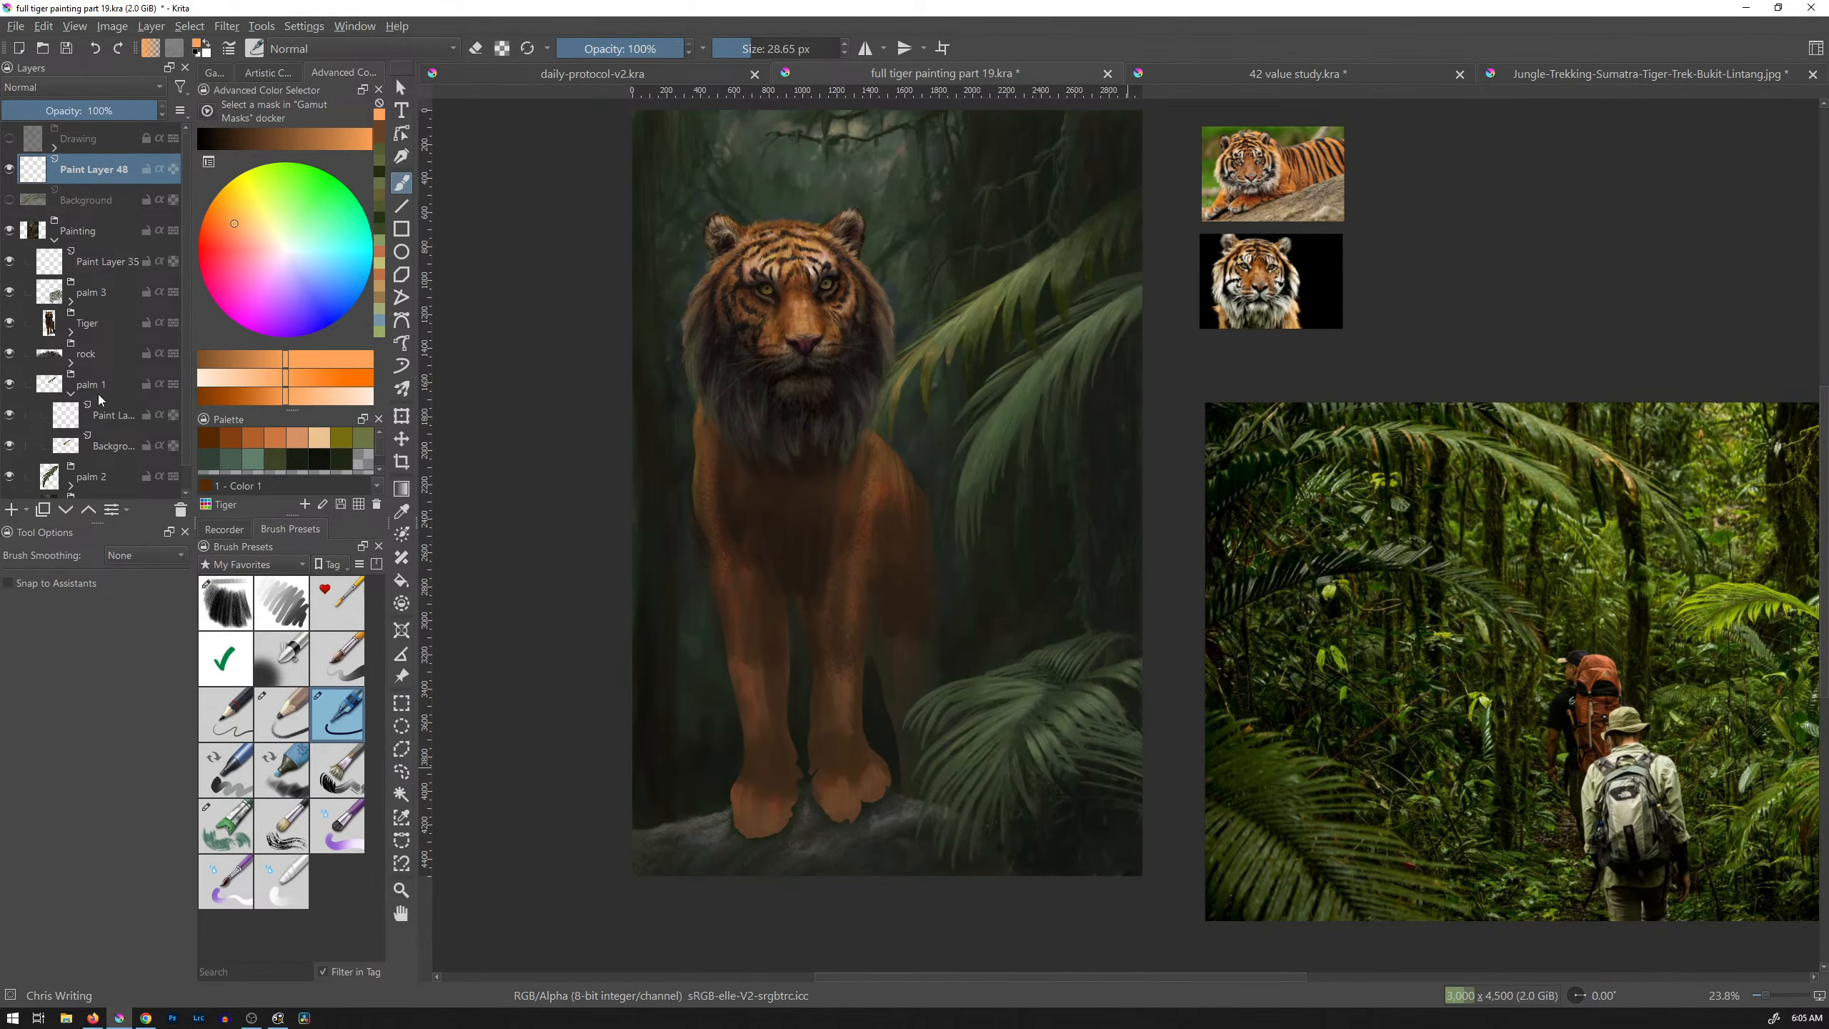
click(125, 397)
key(ctrl+v)
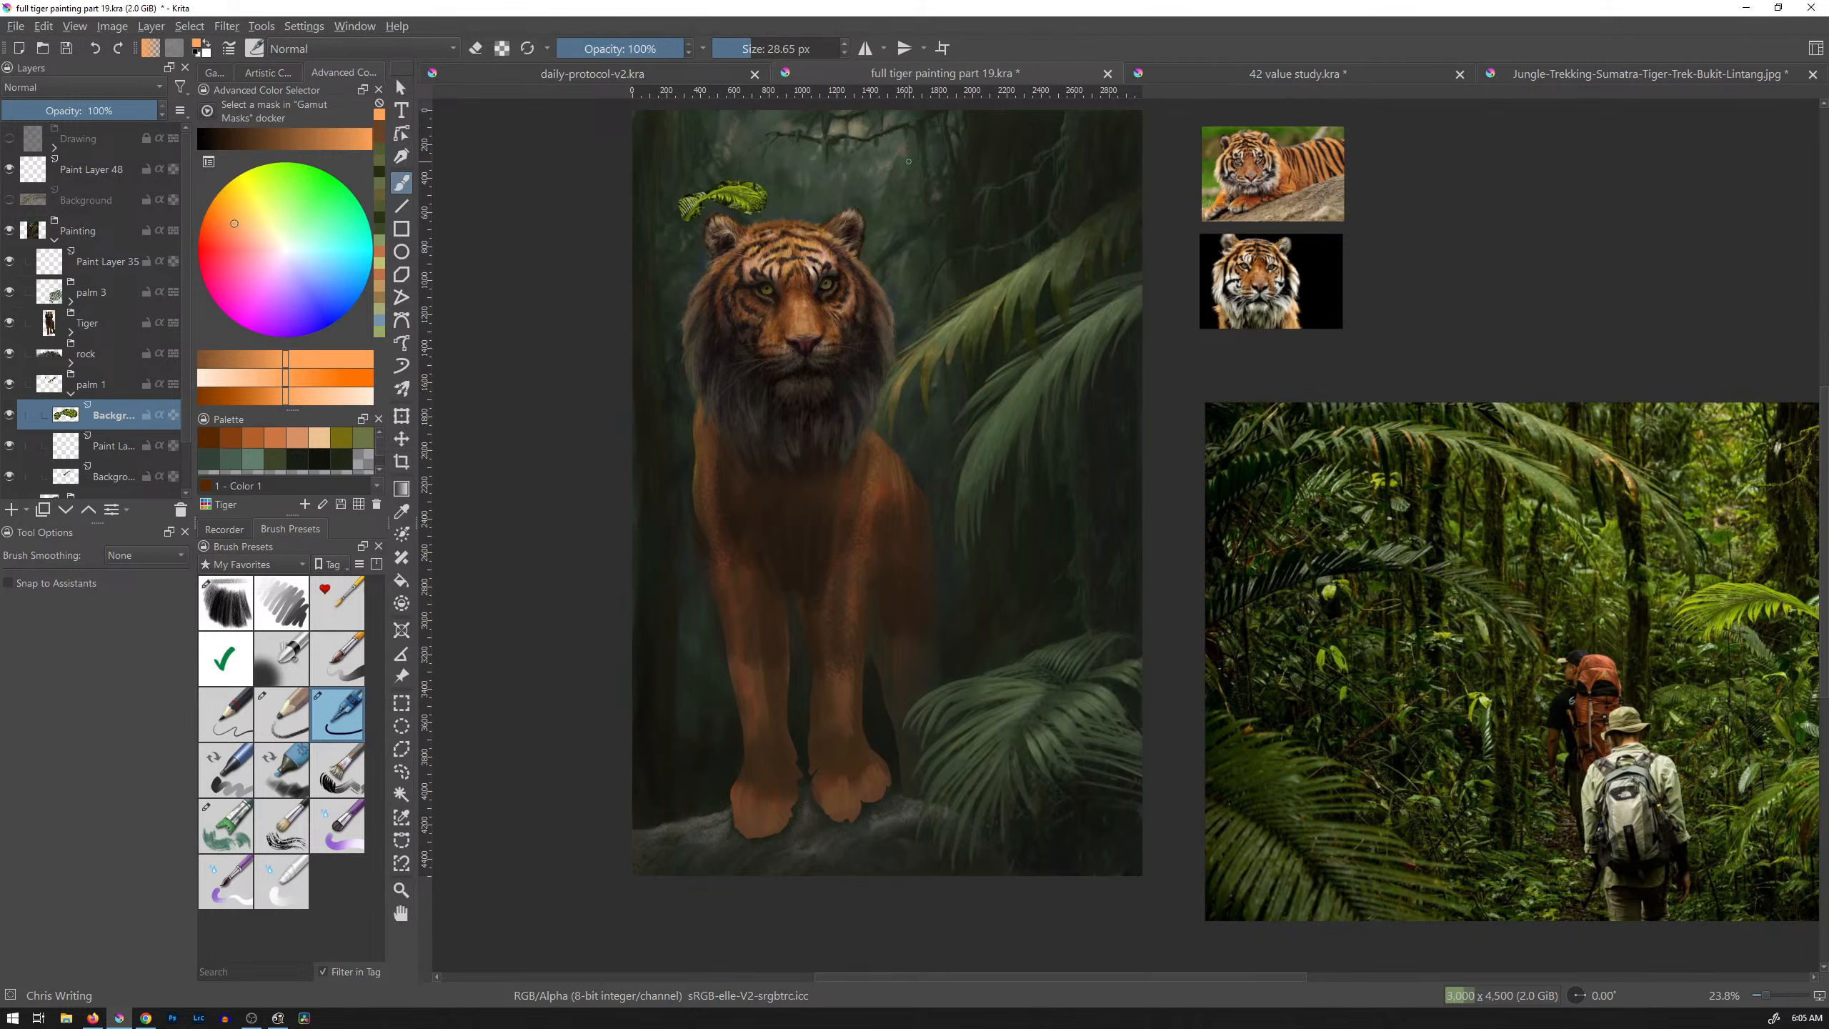
Step: Move, rotate and enlarge the pasted frond so it rises along the canvas edge beside the tiger's front leg
key(t)
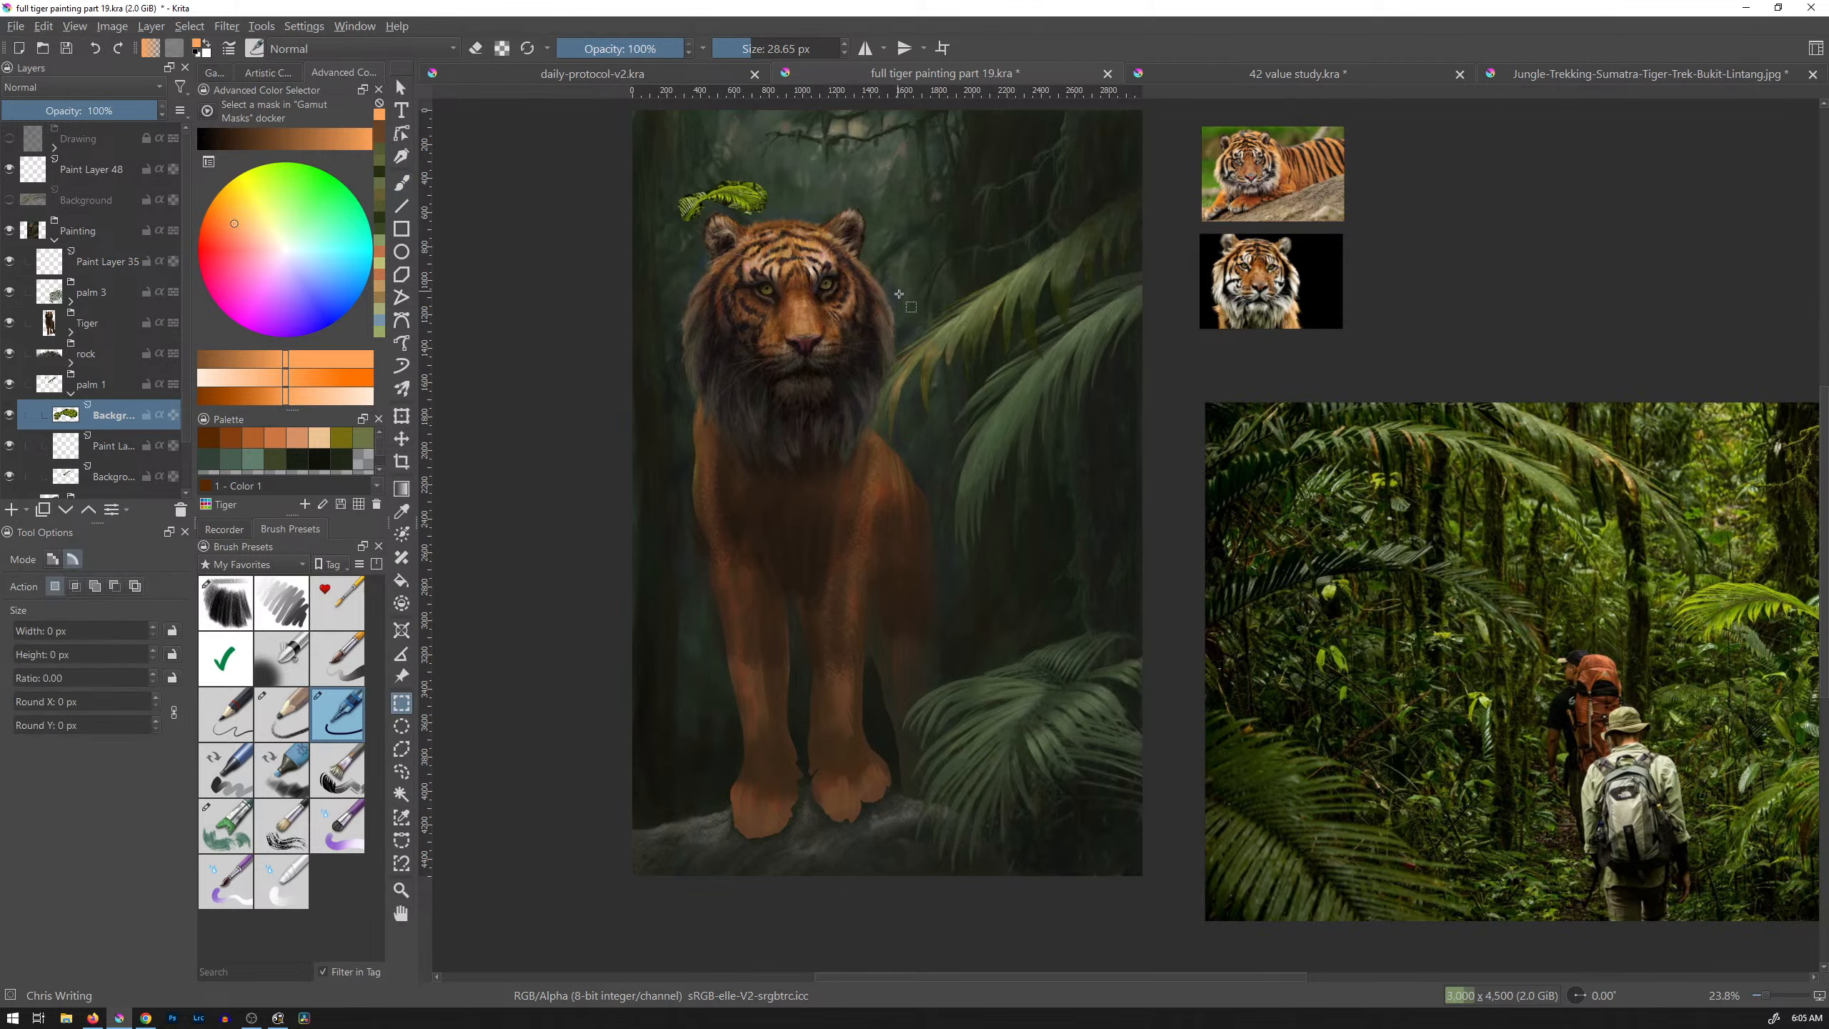
key(ctrl+t)
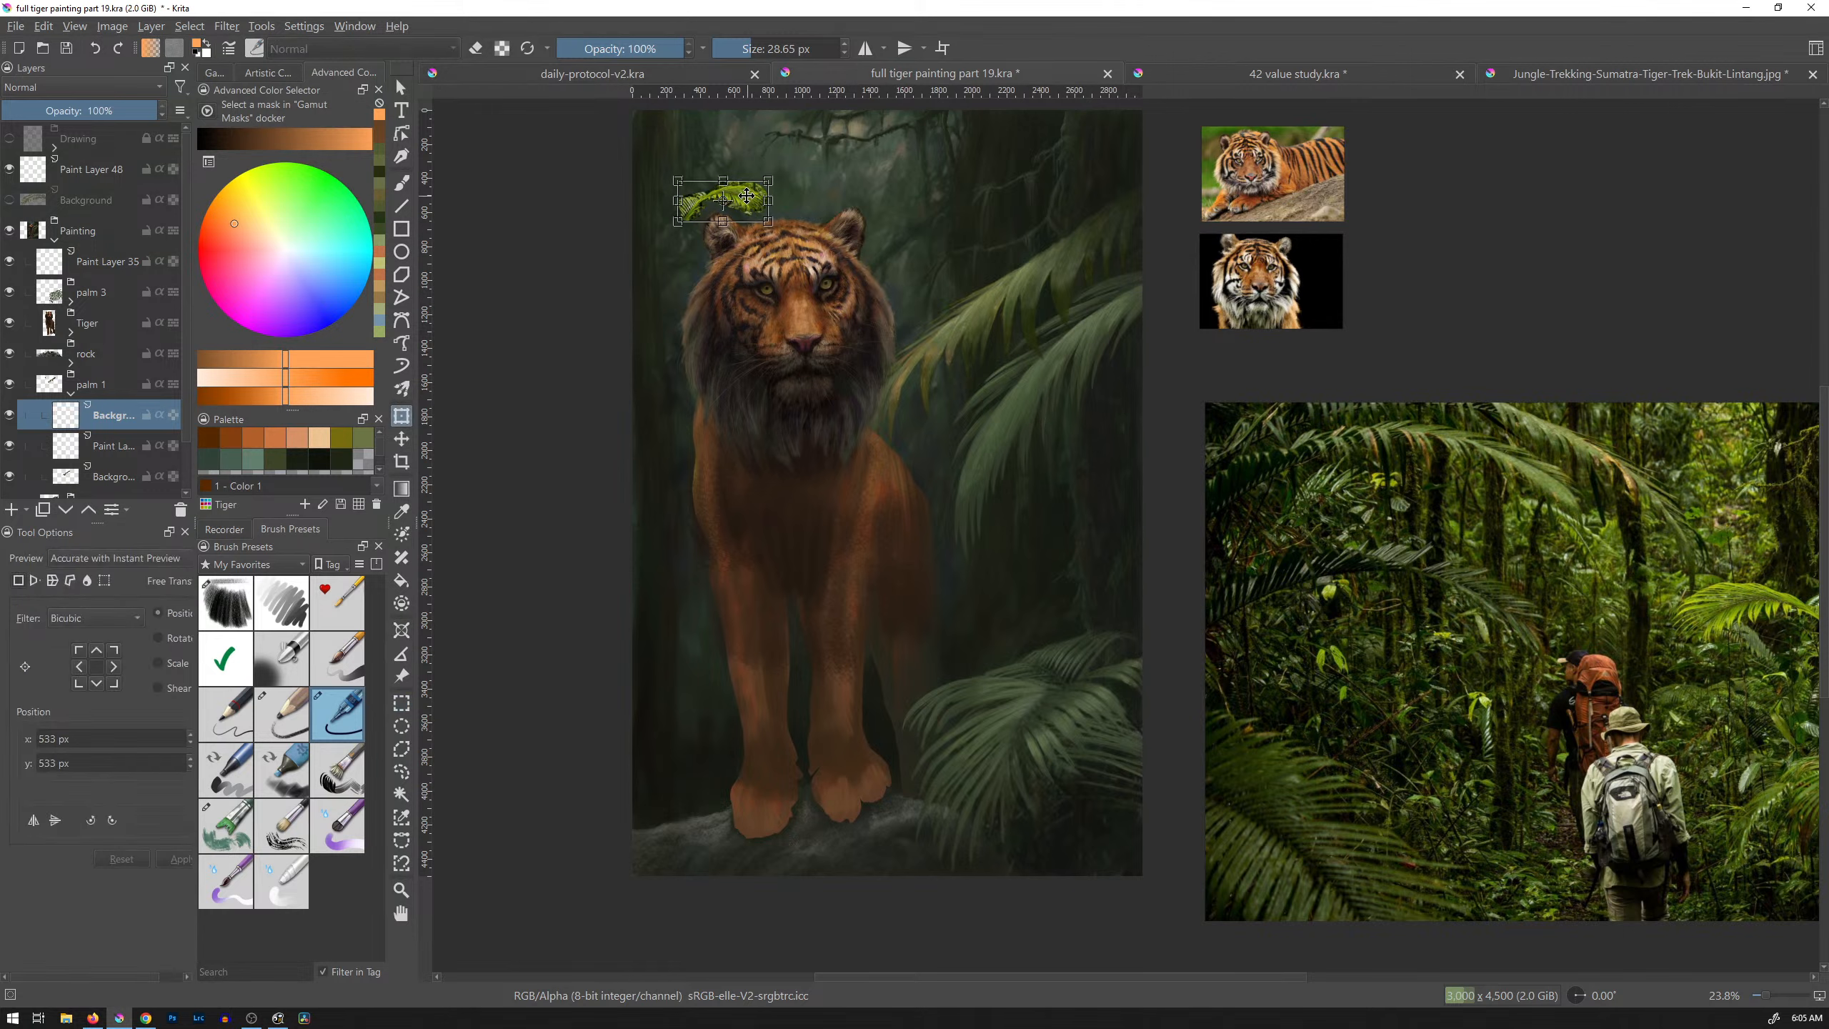
drag(748, 194, 705, 693)
drag(795, 631, 747, 535)
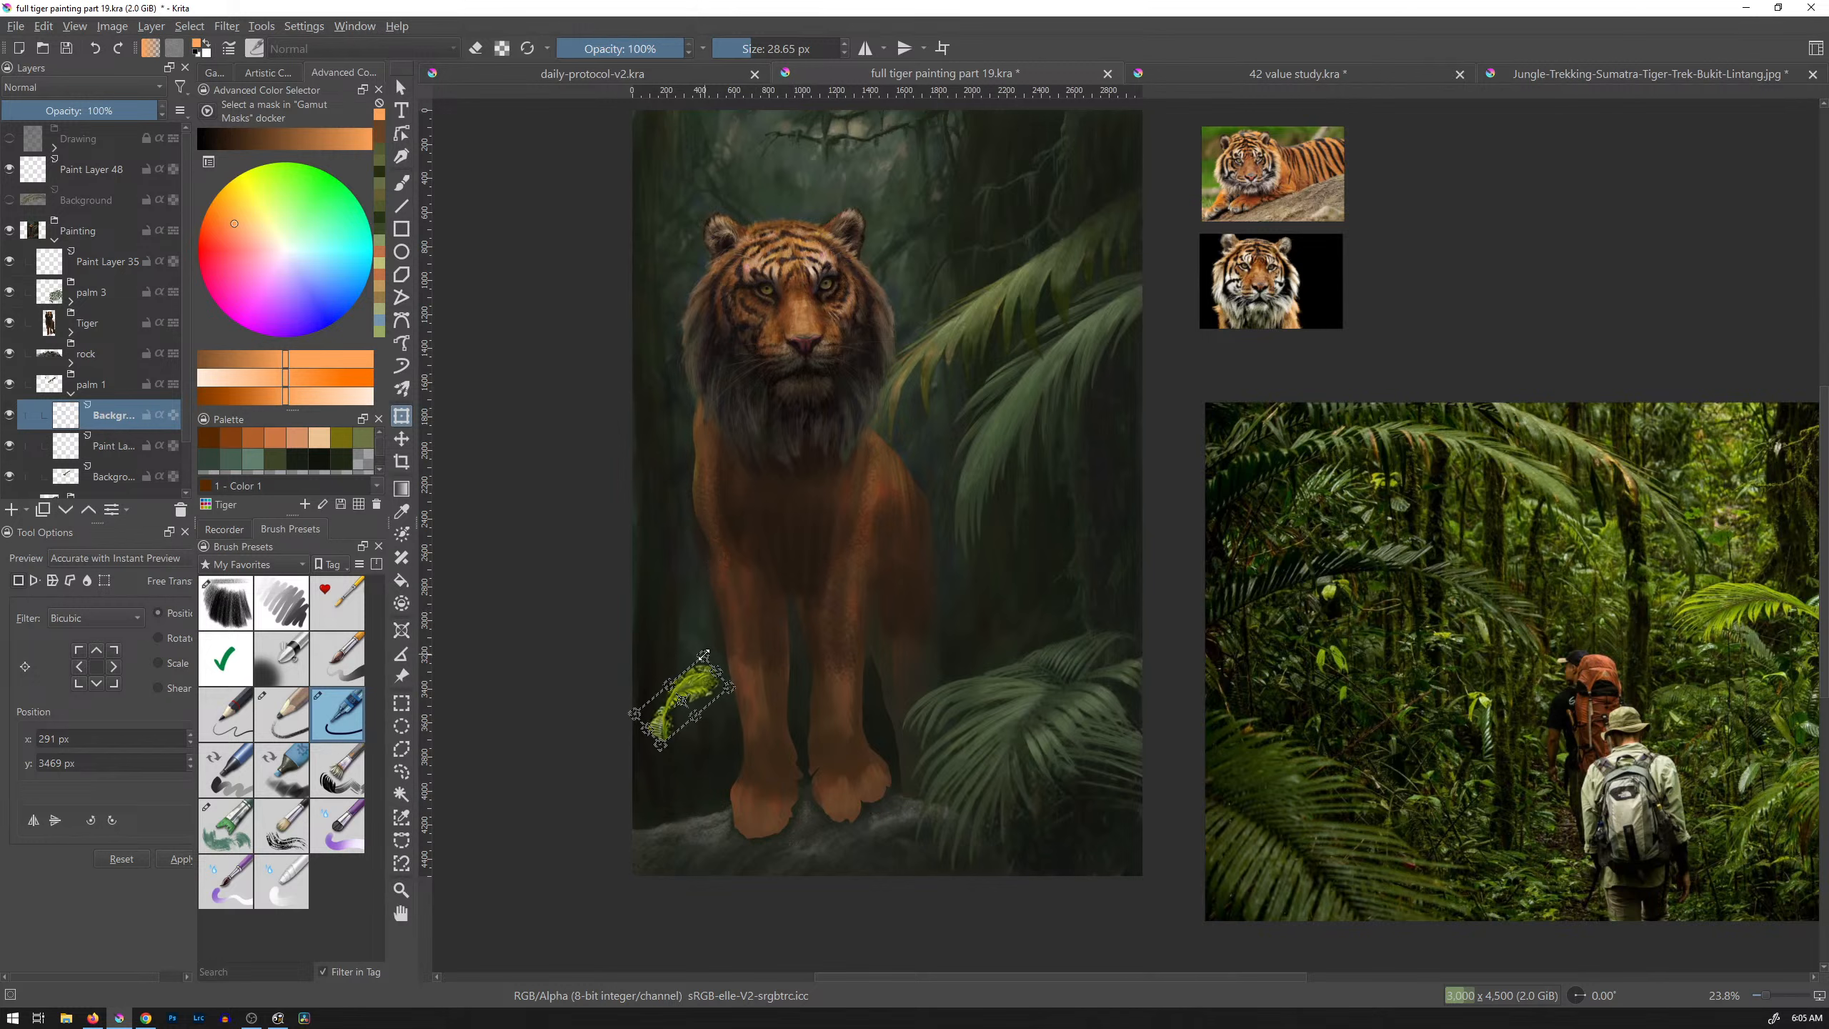
drag(704, 655, 766, 559)
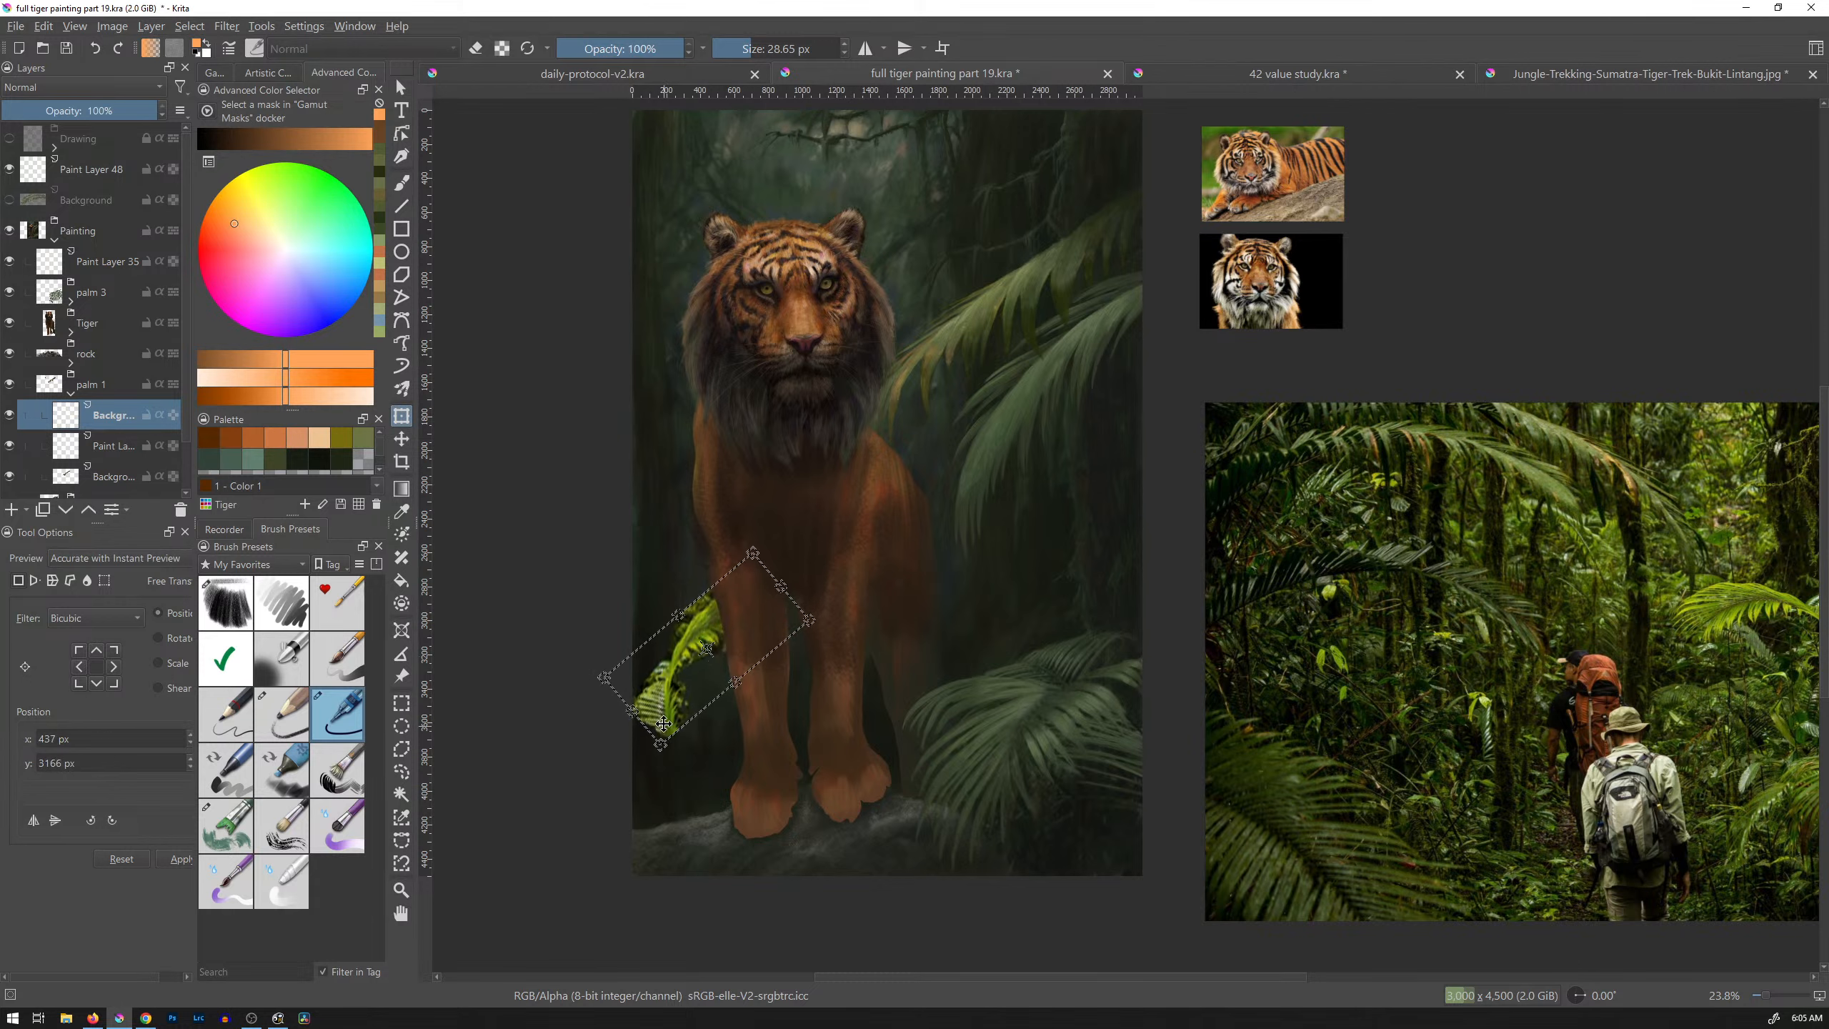
drag(663, 763, 676, 778)
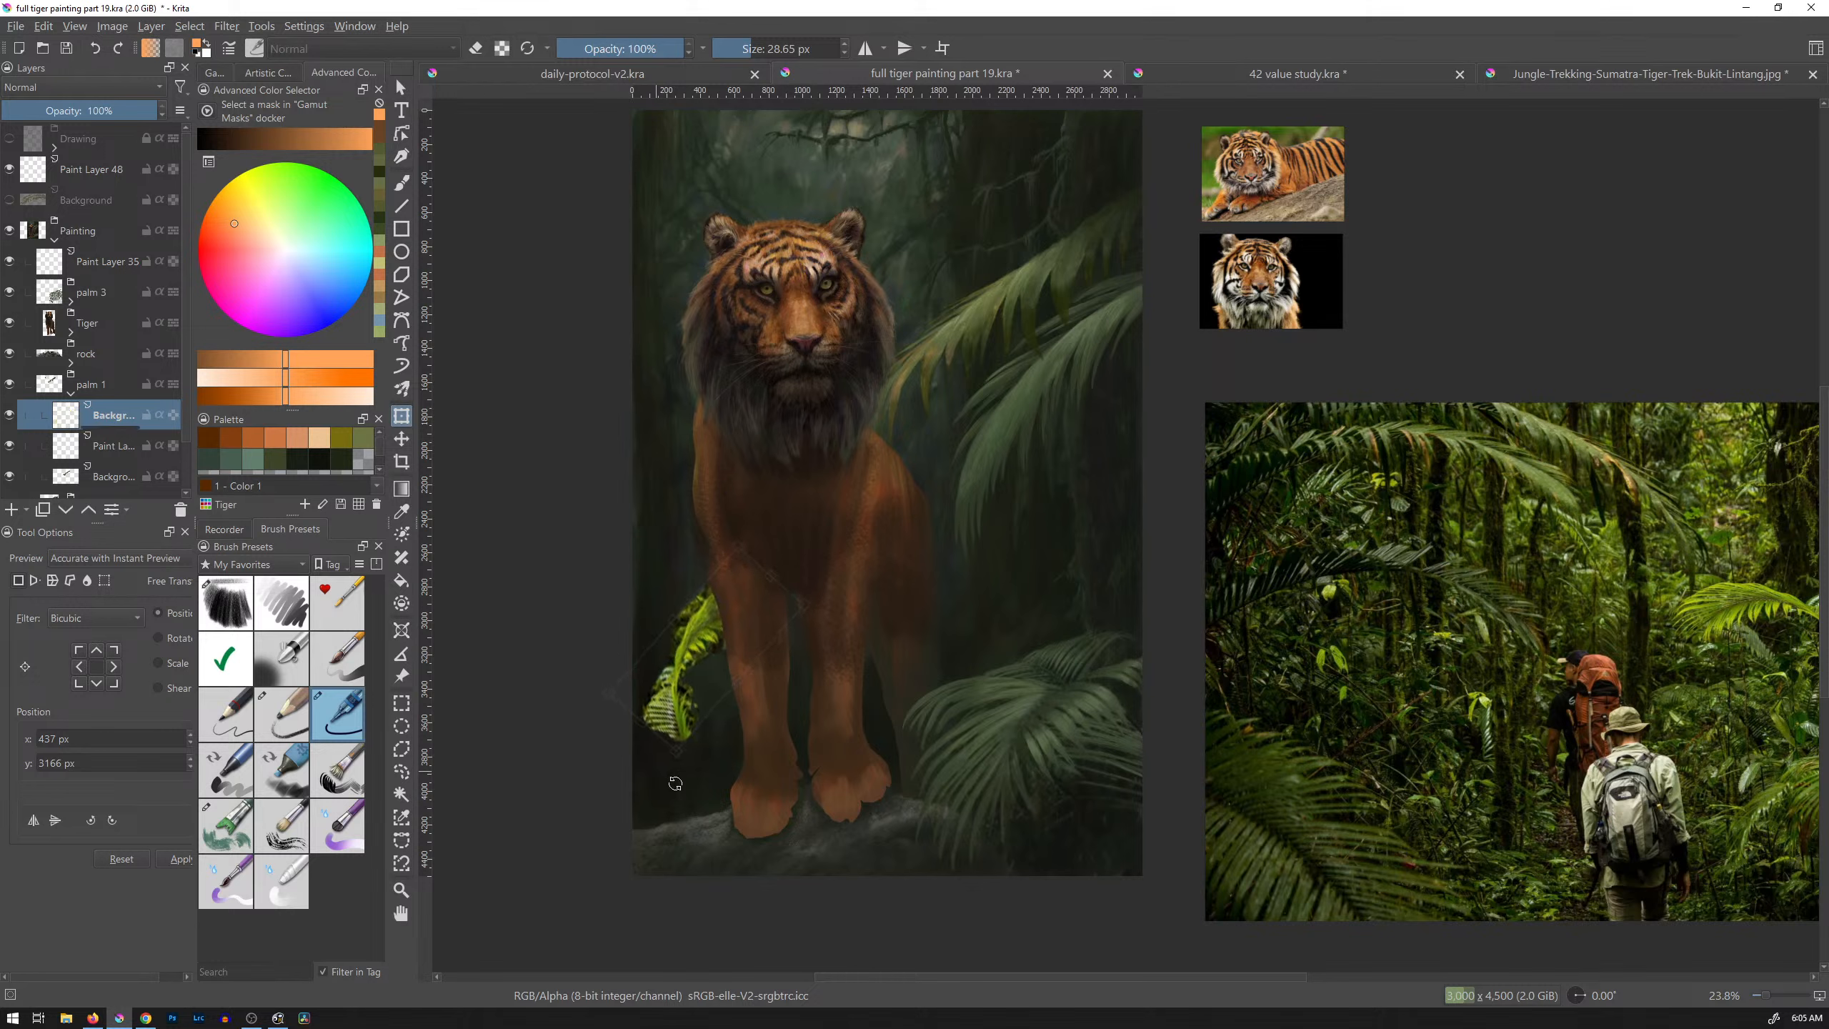
drag(700, 673, 662, 664)
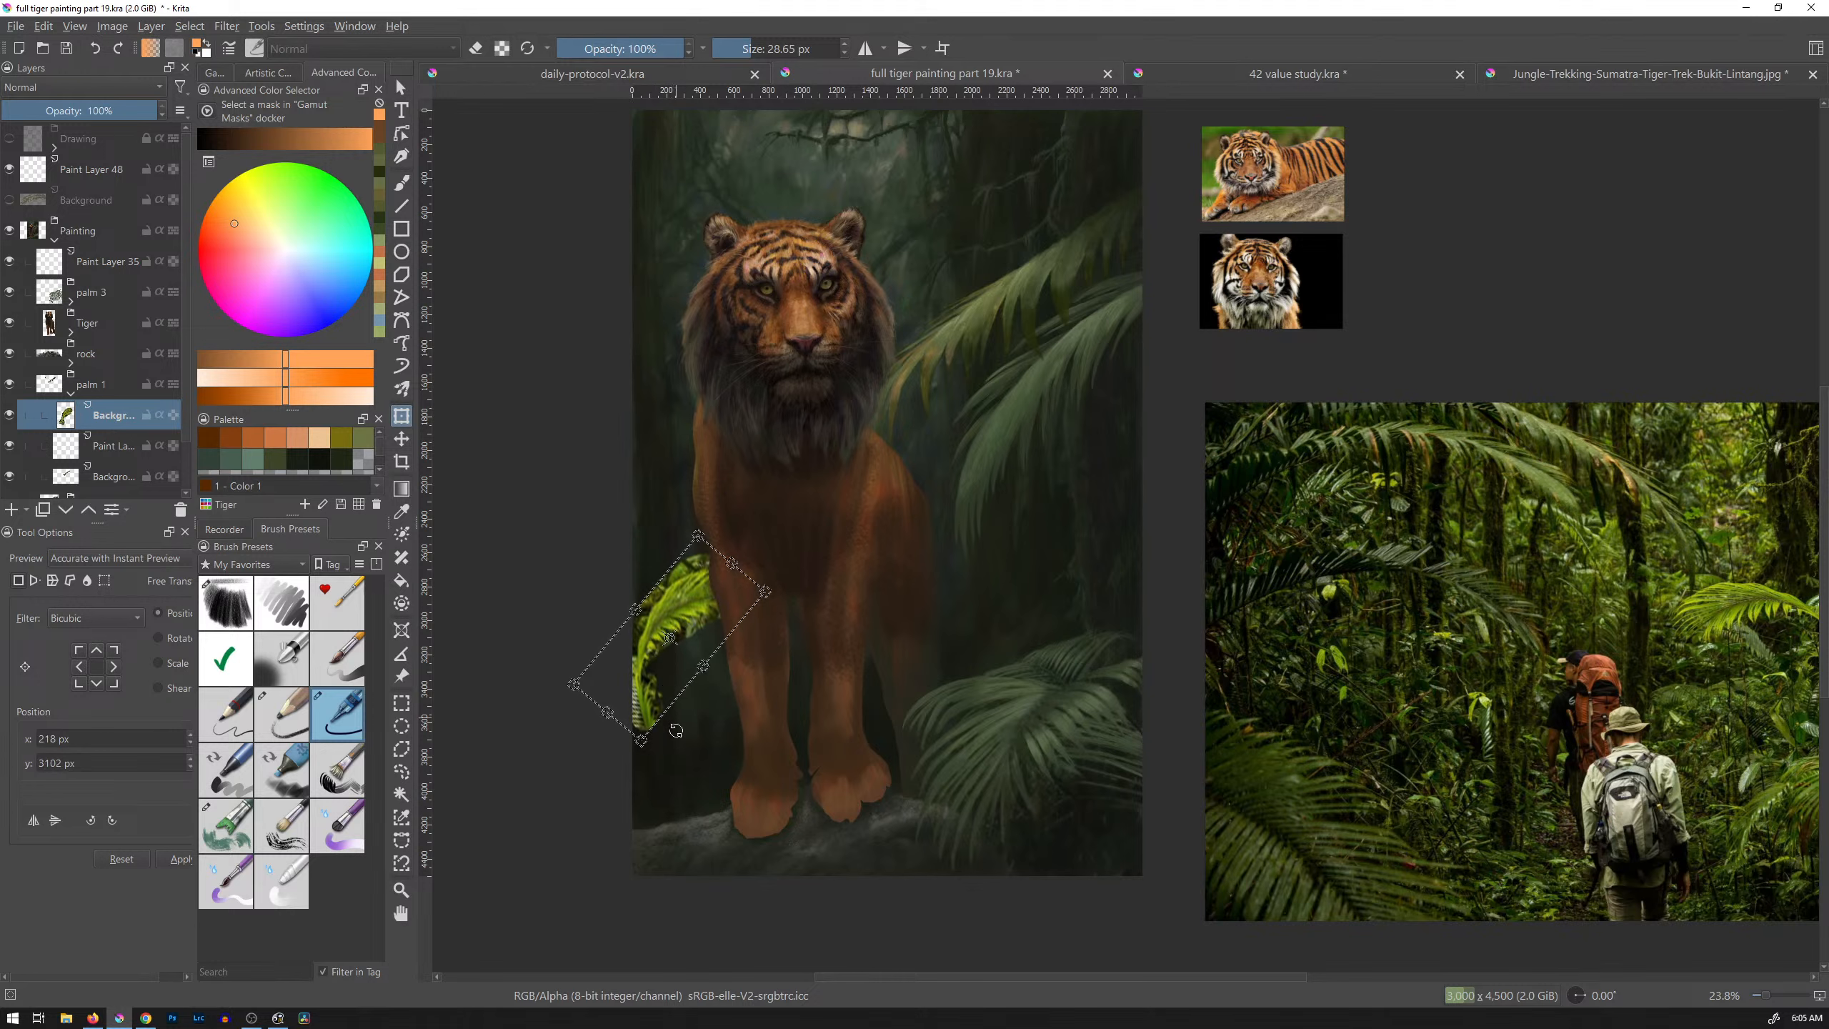
drag(660, 762, 694, 756)
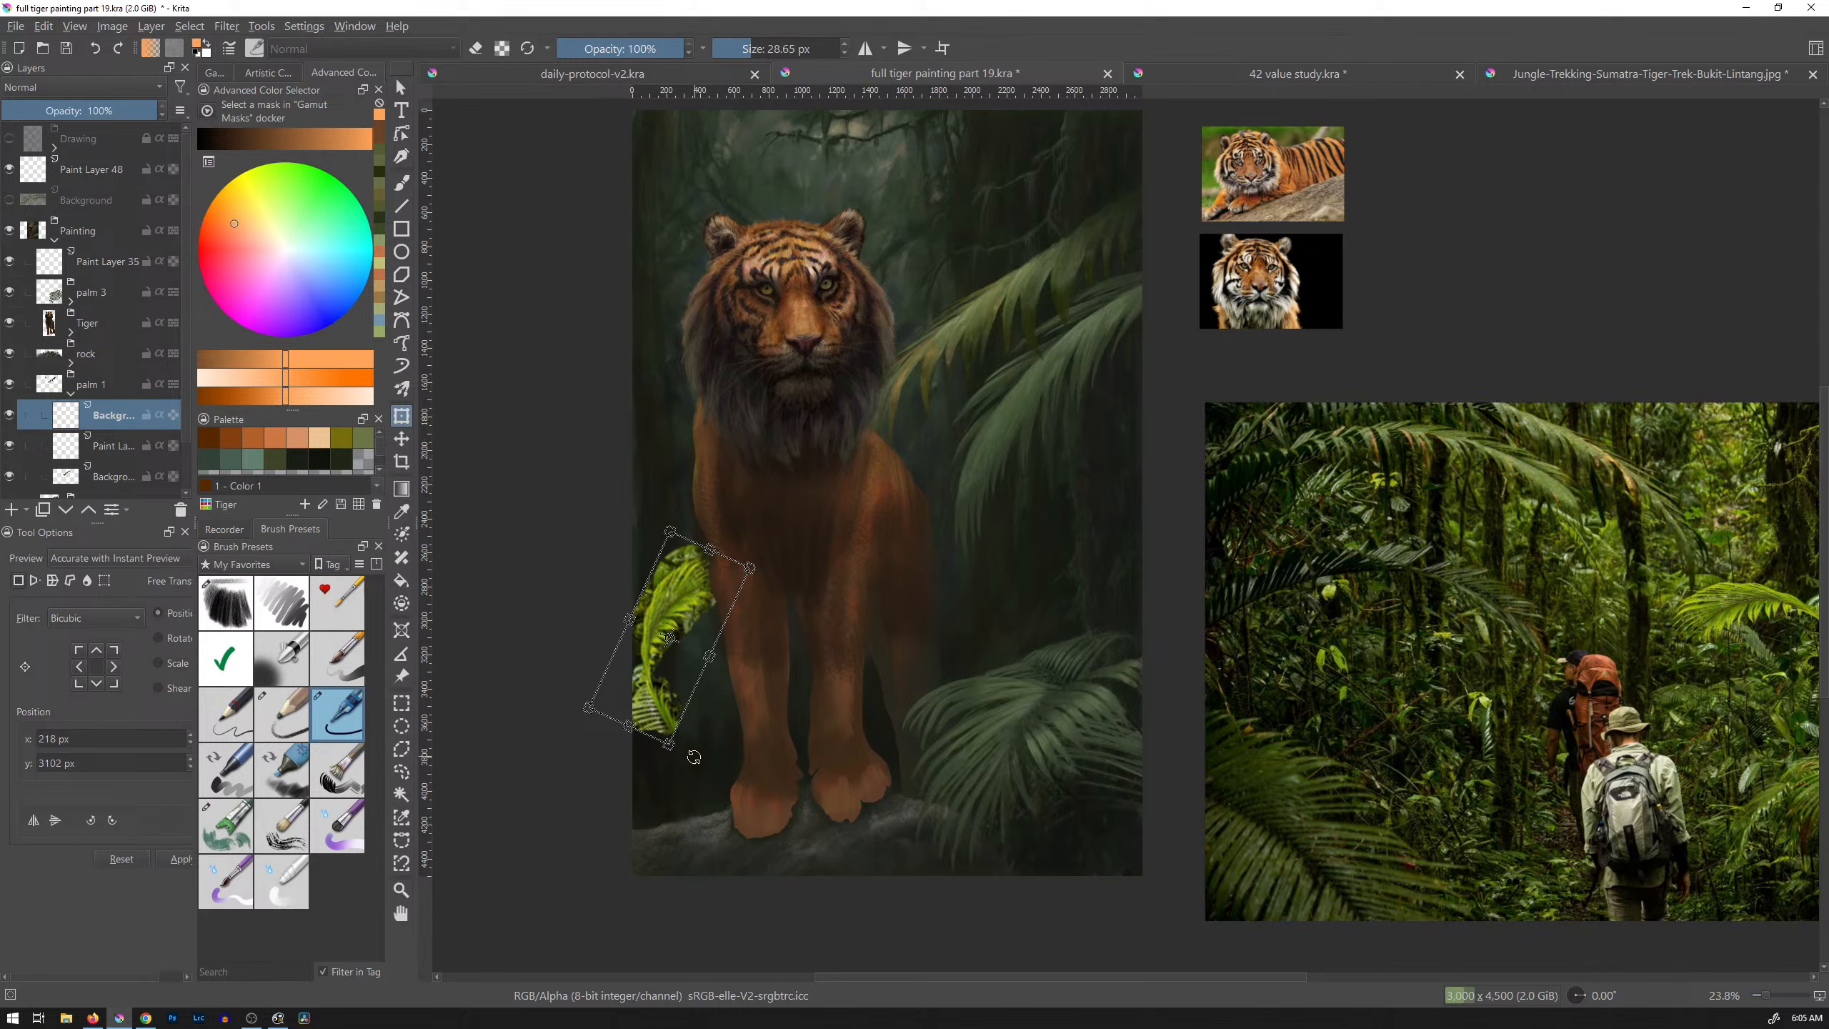
key(Return)
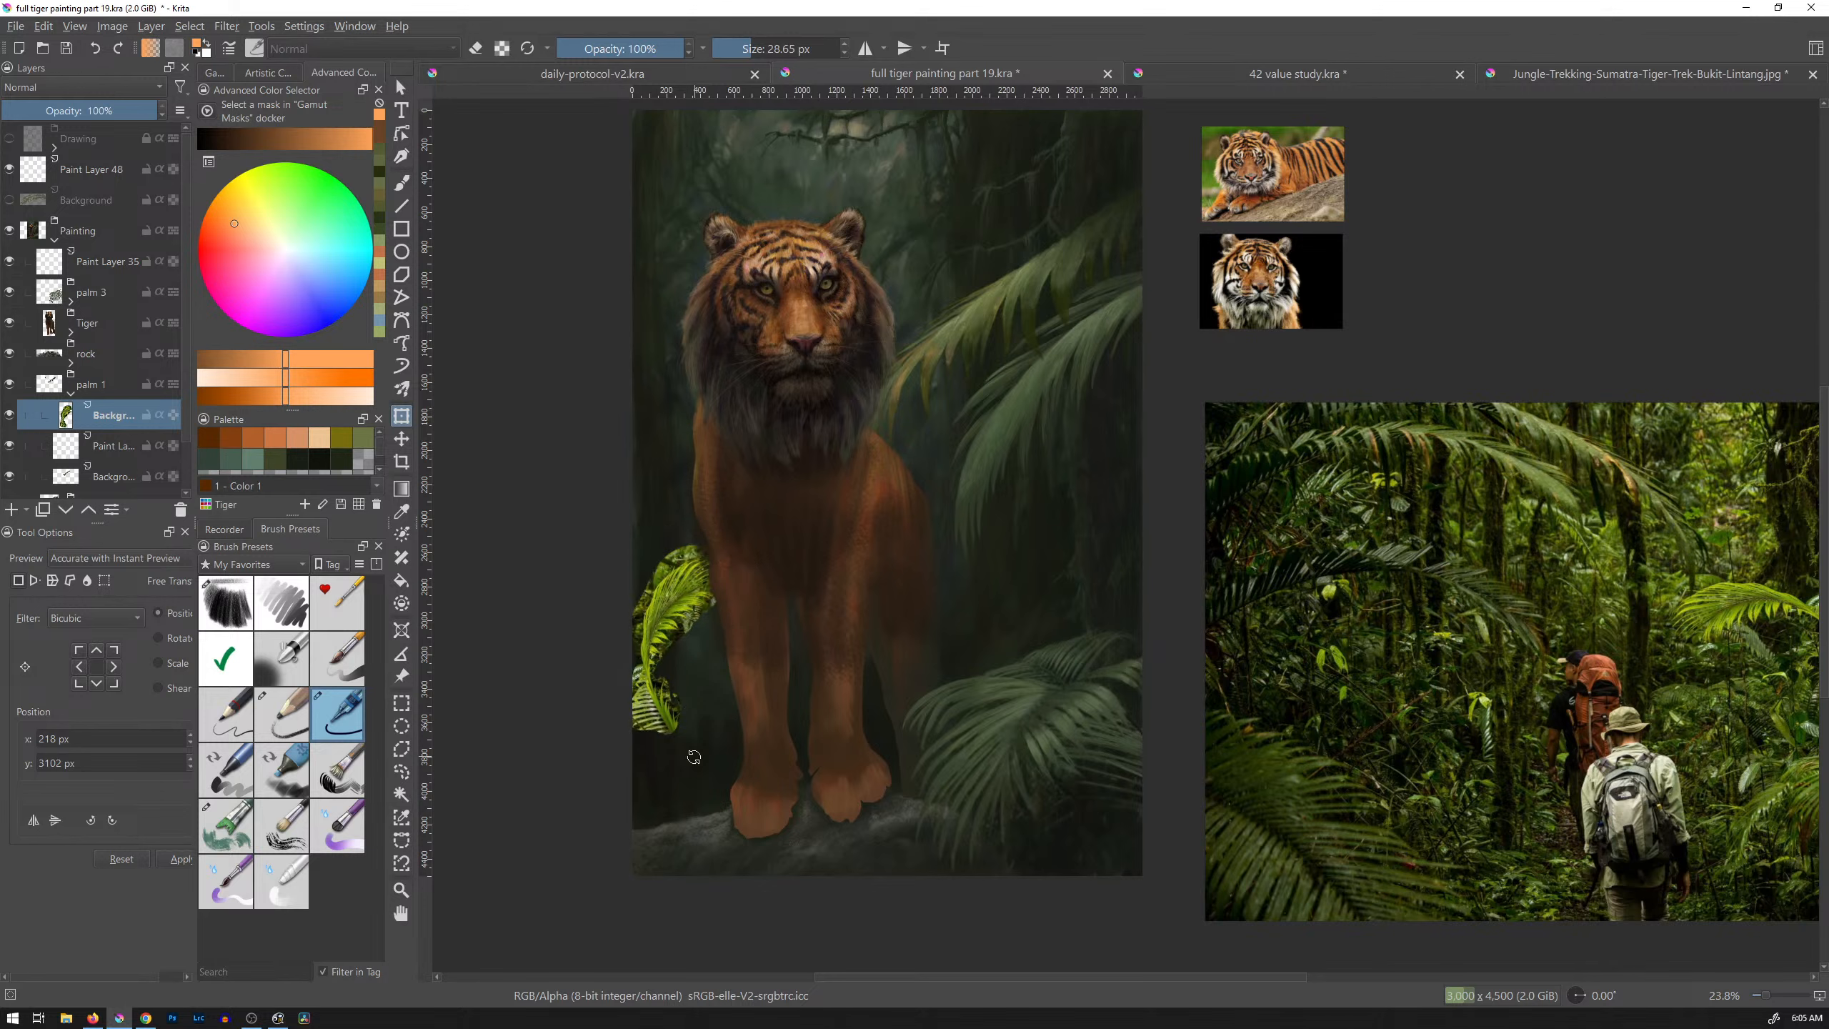
Step: Mute the pasted frond with an HSV/HSL adjustment, setting saturation to -59 and lightness to -20
key(ctrl+u)
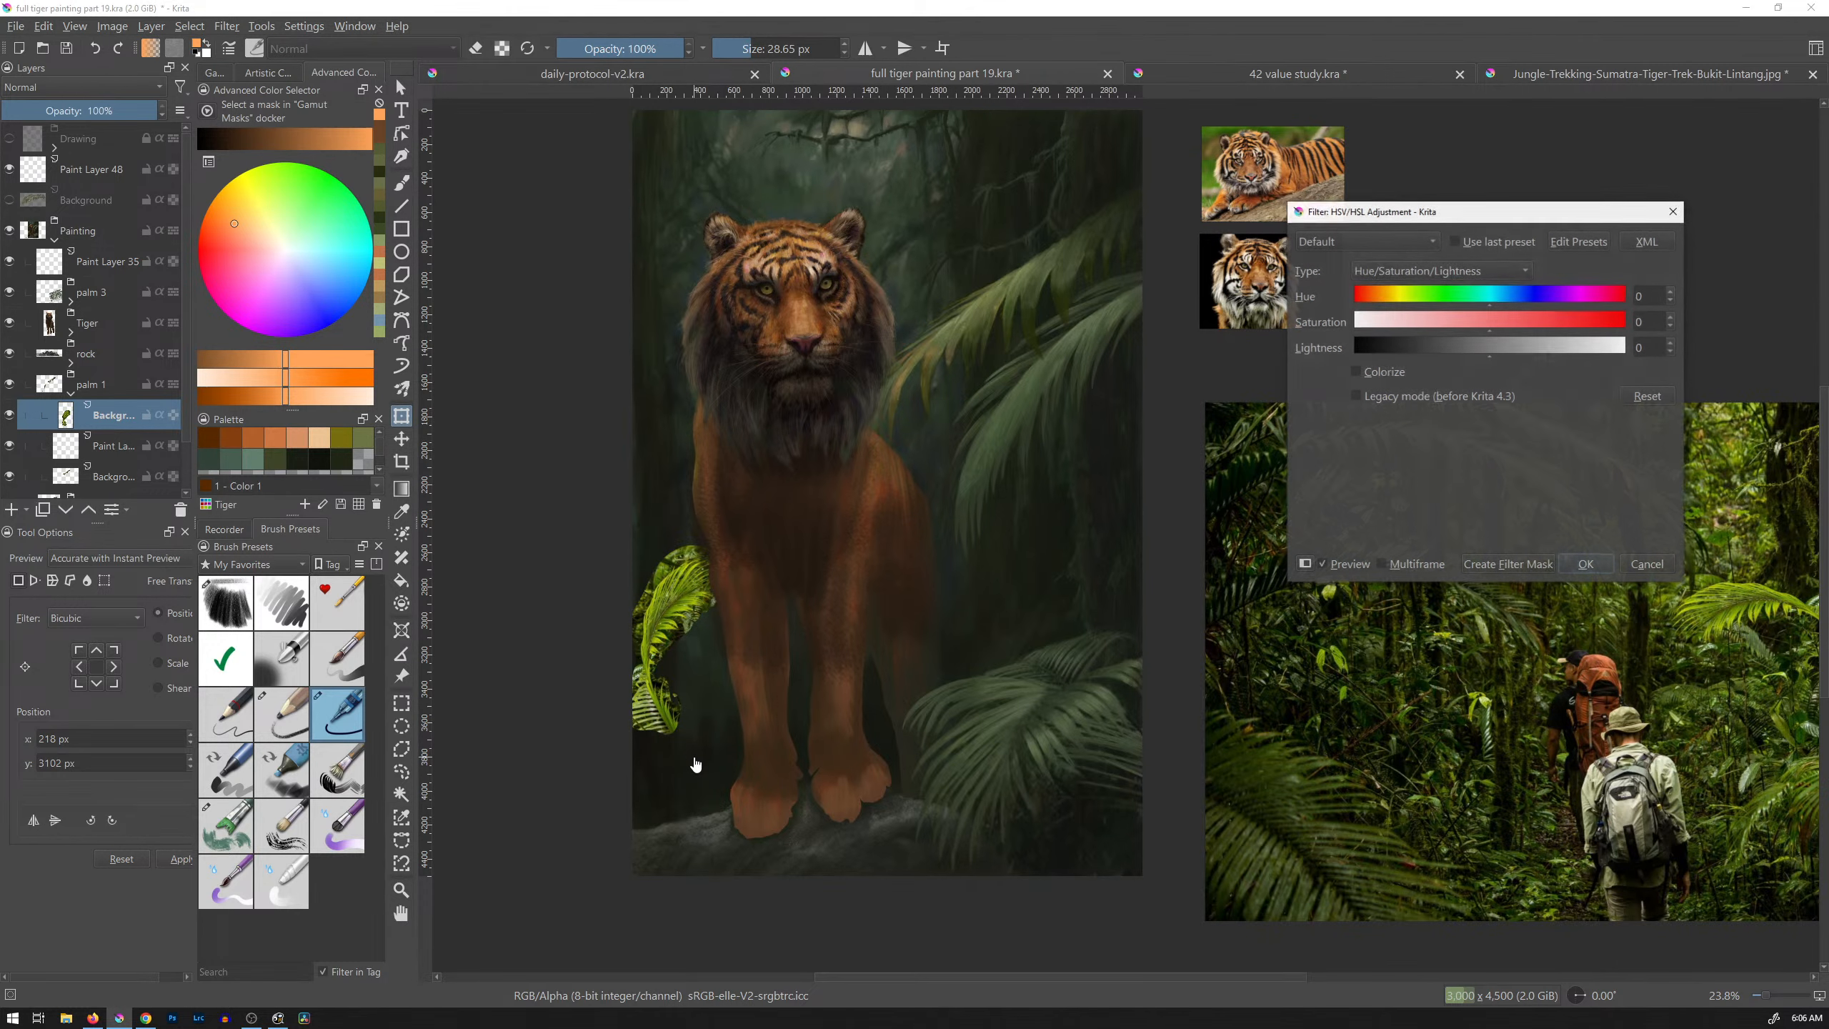
drag(1467, 321, 1478, 357)
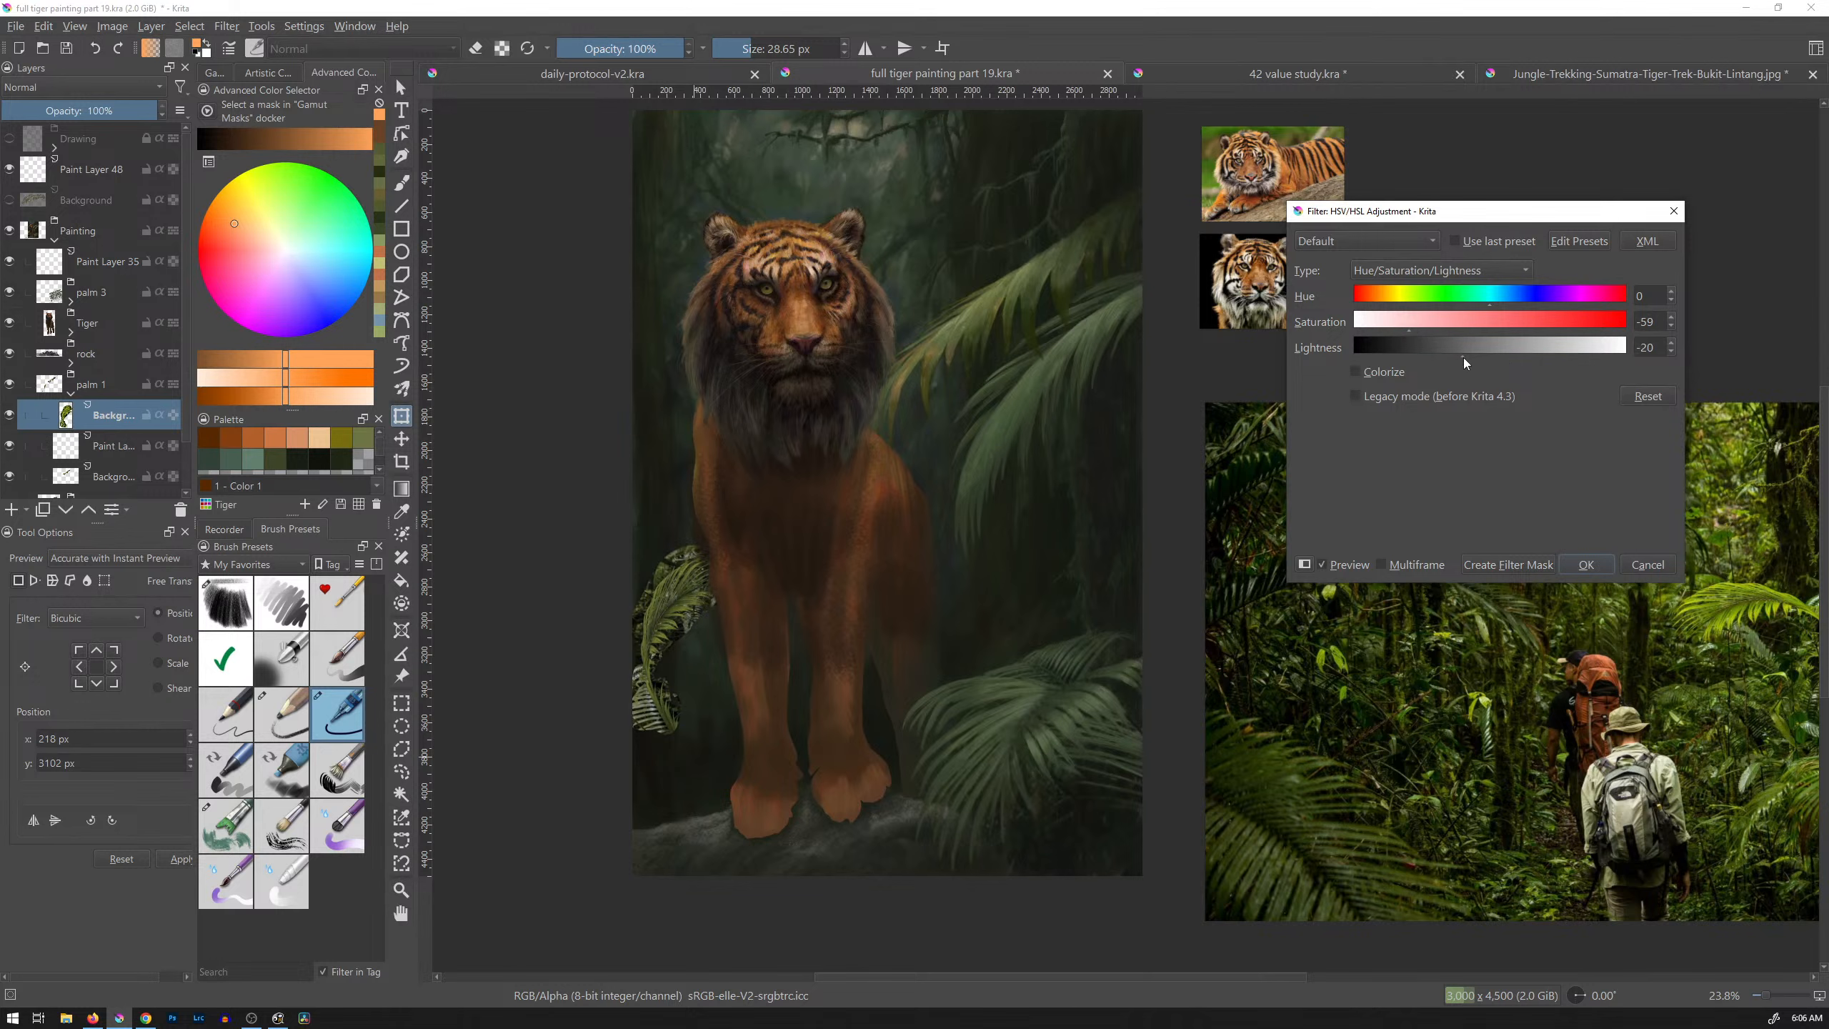
click(1577, 564)
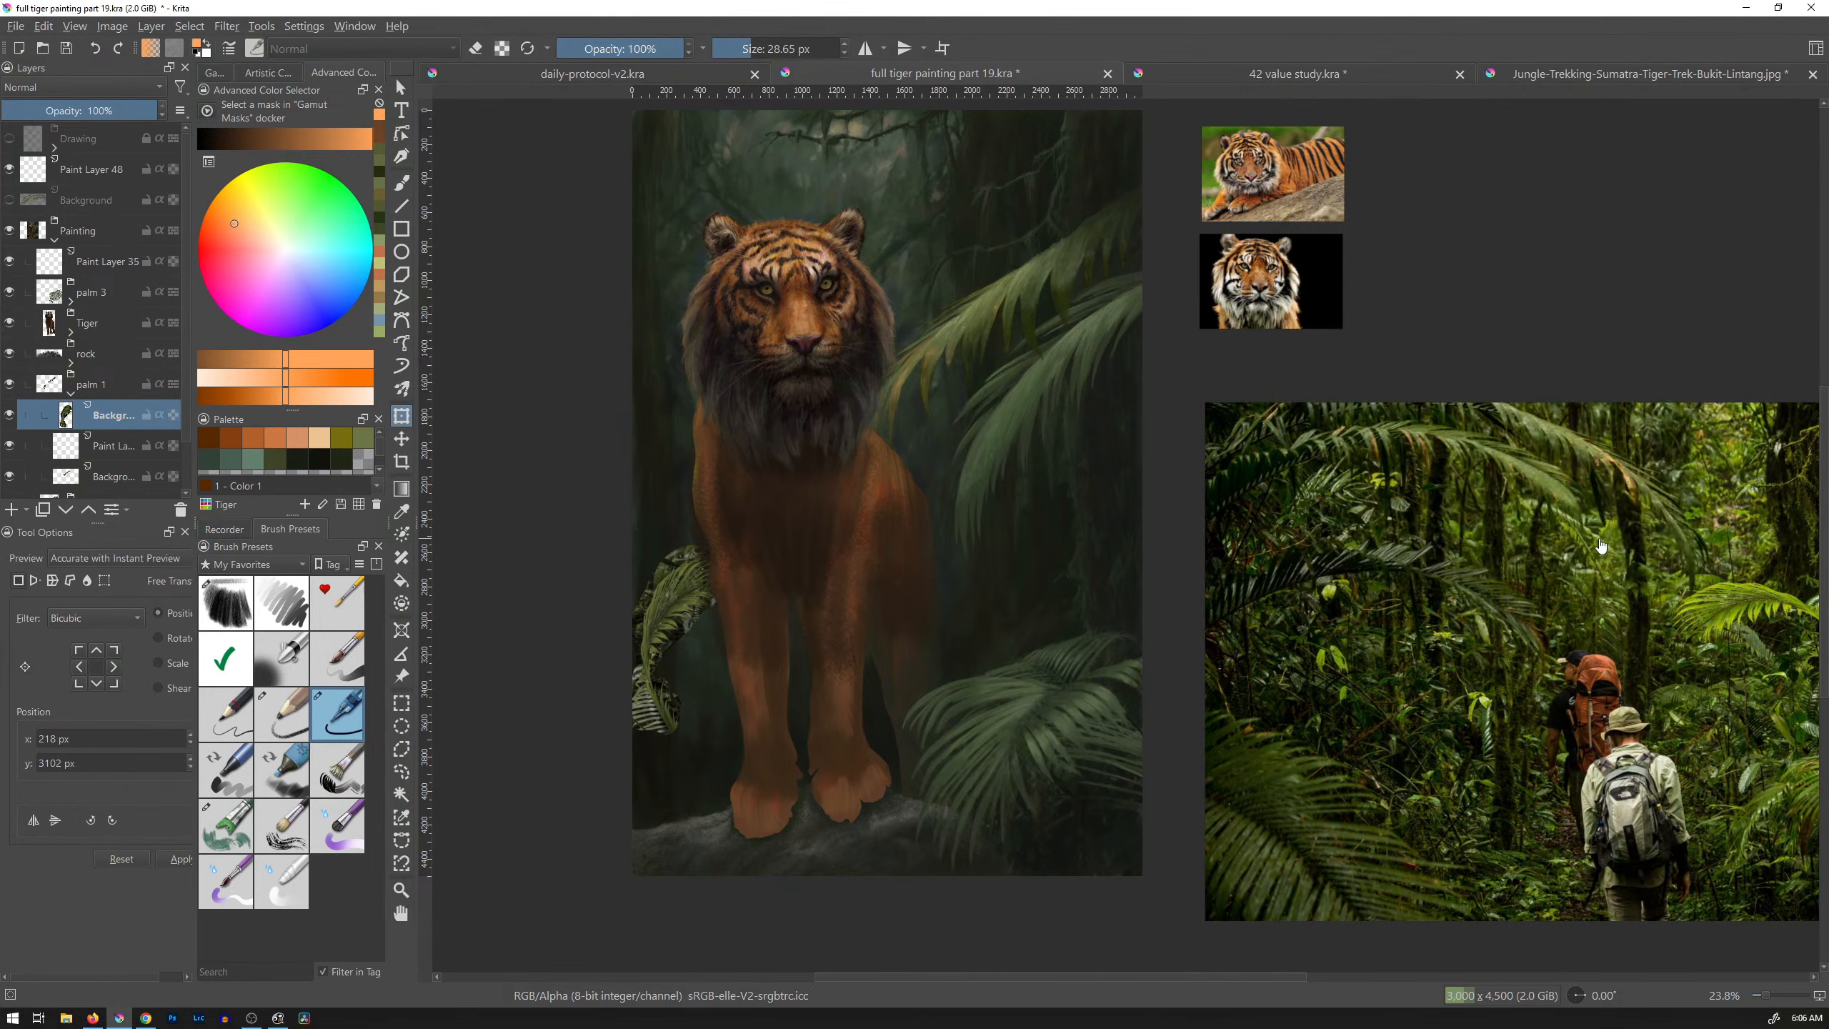
Step: Choose the Chris Drawing brush at about 31 px for cleaning up the pasted frond's edge, with erasing turned off
scroll(805, 687, up, 5)
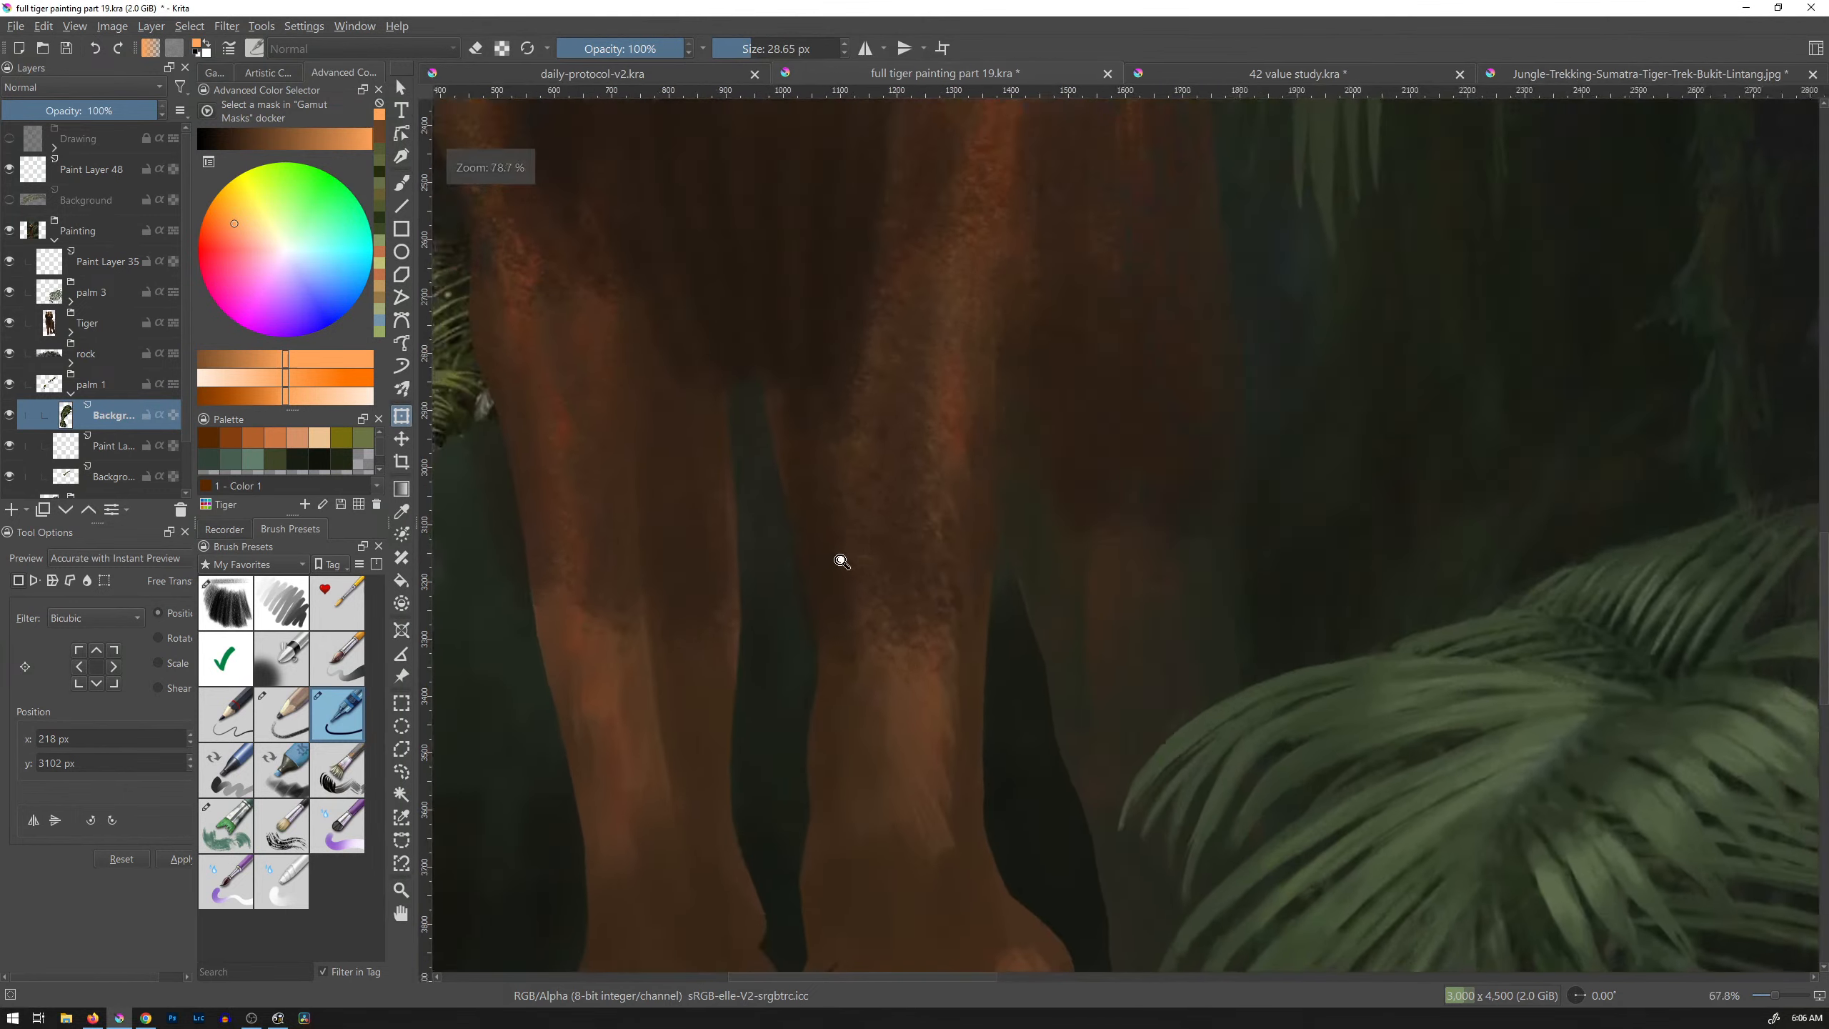
drag(711, 515, 1372, 547)
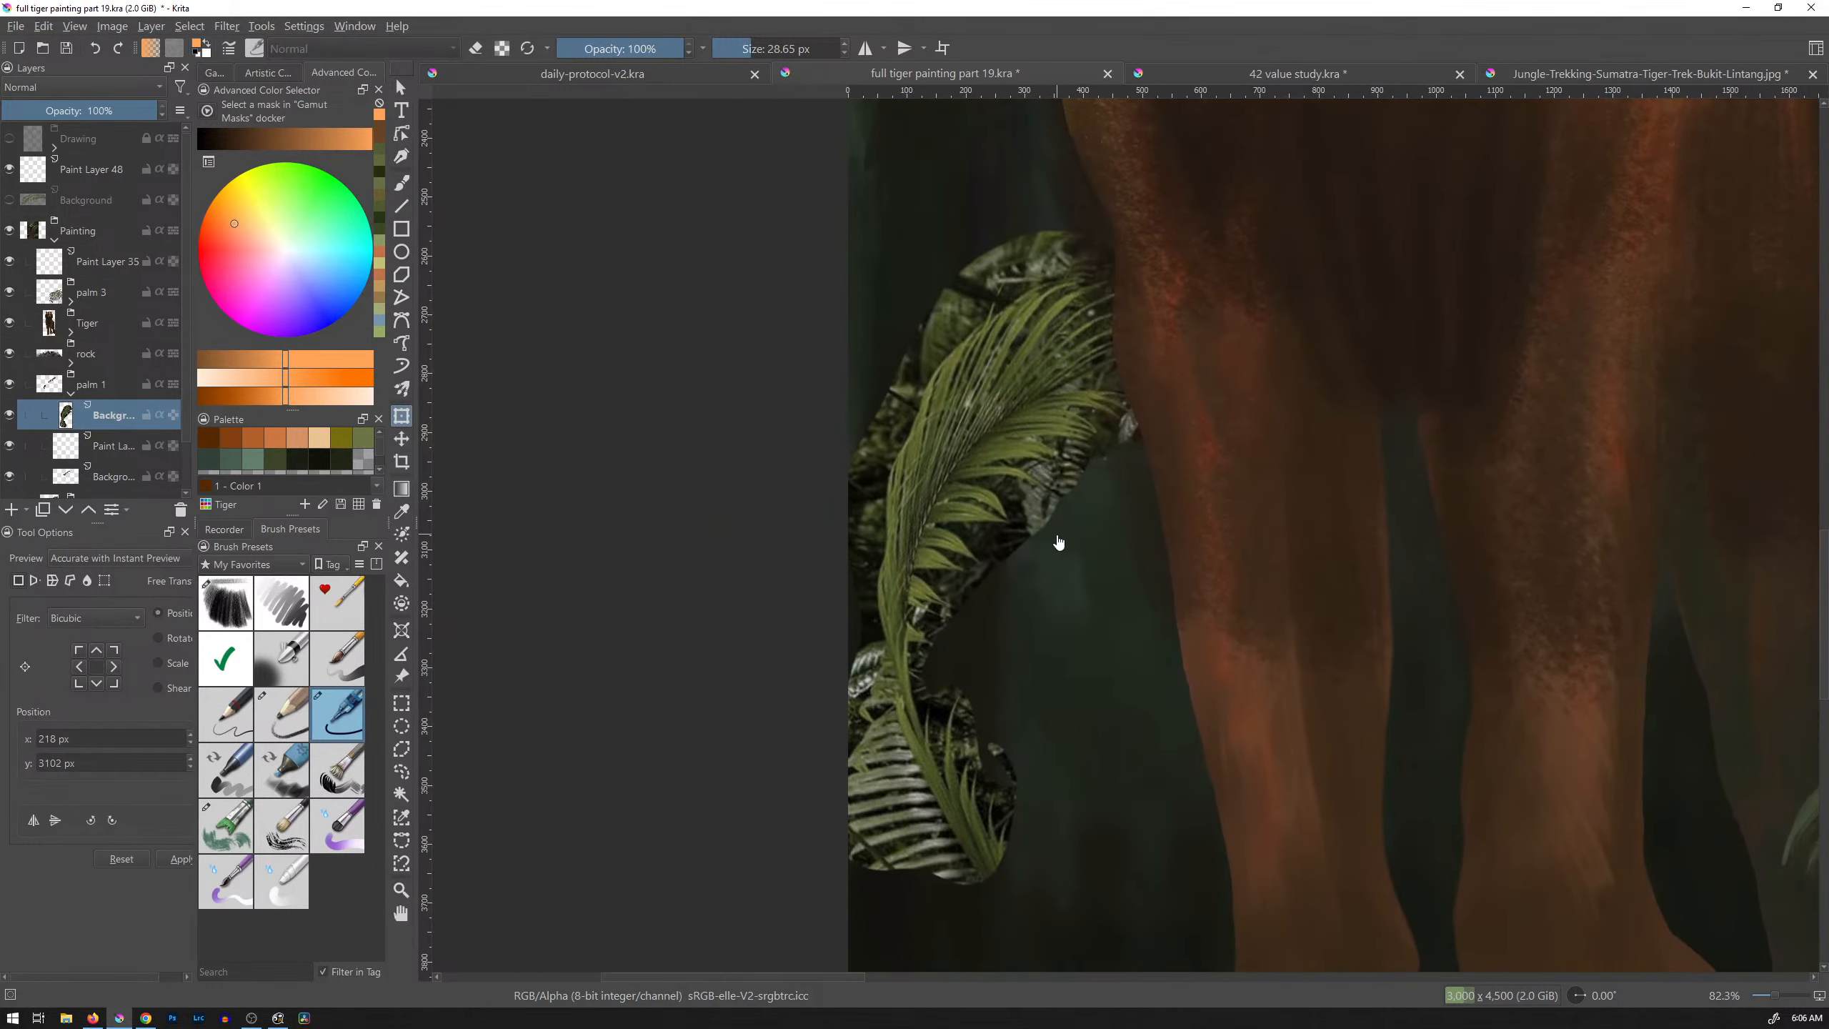
key(e)
click(282, 714)
key(e)
key(b)
key(e)
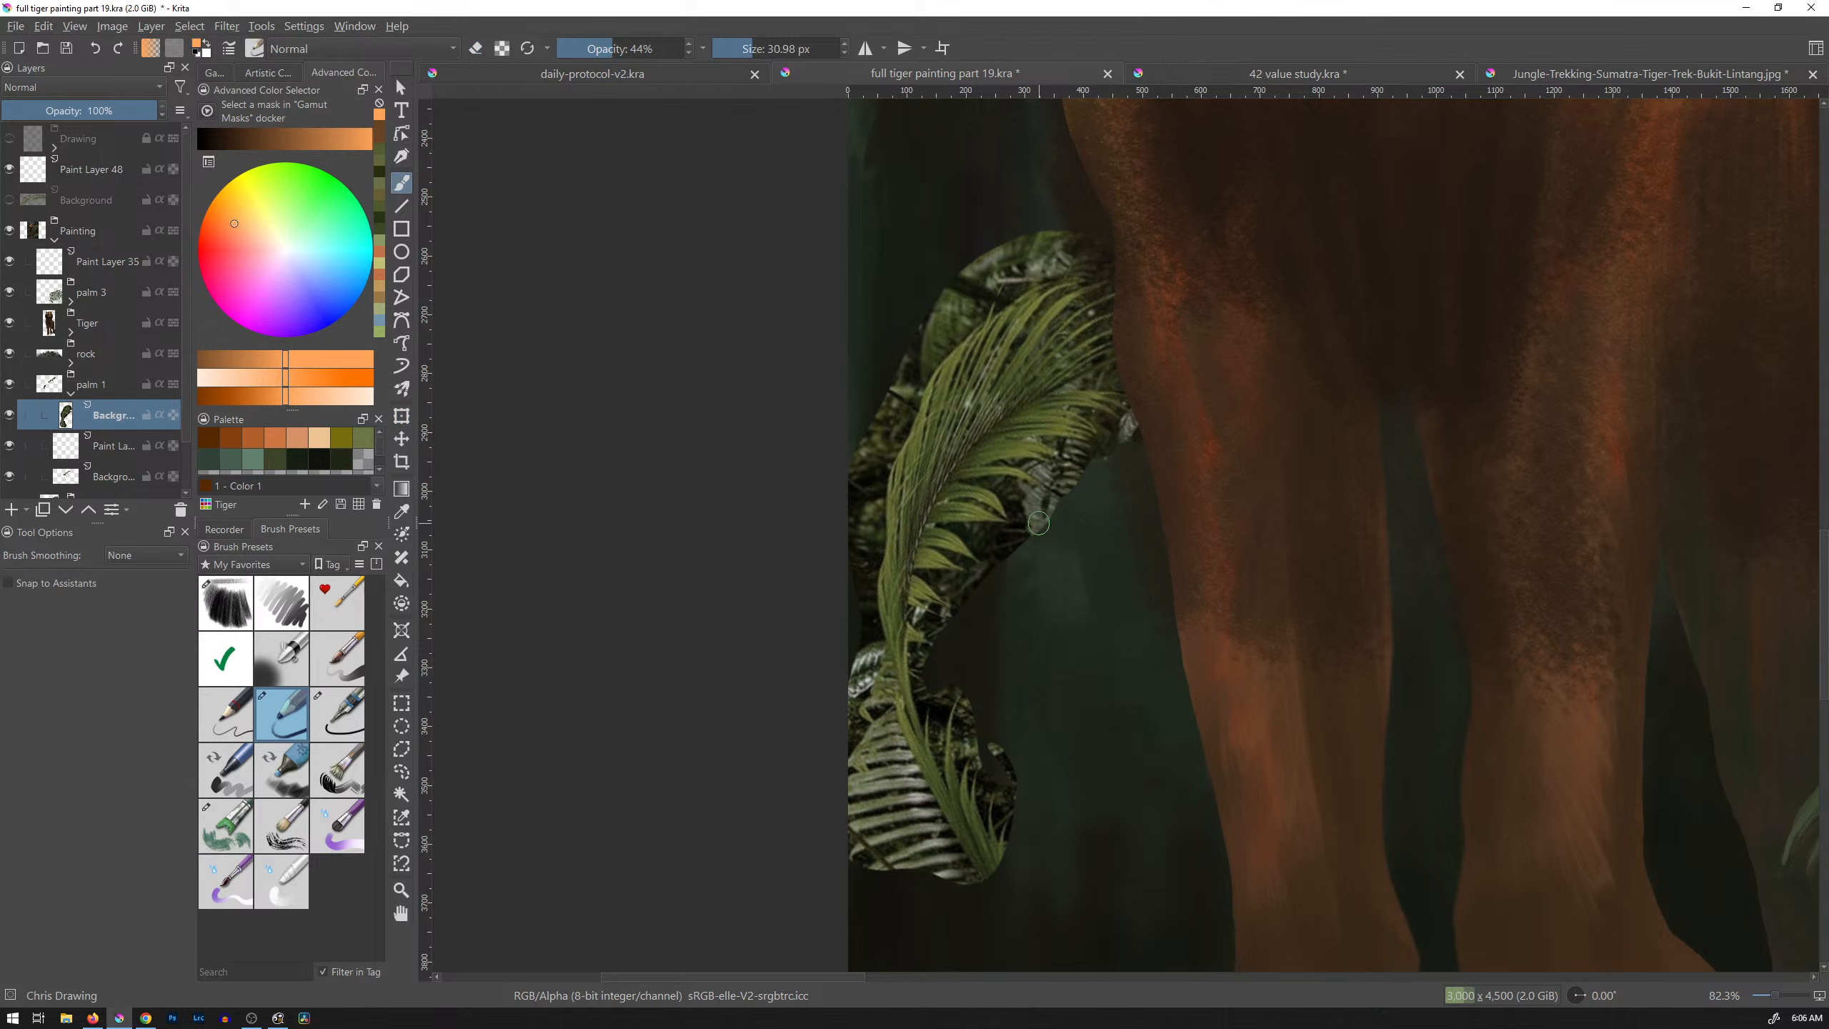
Step: Try removing the leftover photo background beside the frond, including with a dark sampled colour, and undo the strokes
mouse_move(1050, 519)
mouse_down()
mouse_move(1011, 488)
mouse_move(1055, 517)
mouse_move(1002, 489)
mouse_move(1050, 503)
mouse_move(1047, 530)
mouse_move(1037, 473)
mouse_move(1075, 483)
mouse_move(1043, 537)
mouse_up()
key(ctrl+z)
key(e)
key(e)
ctrl+click(1035, 529)
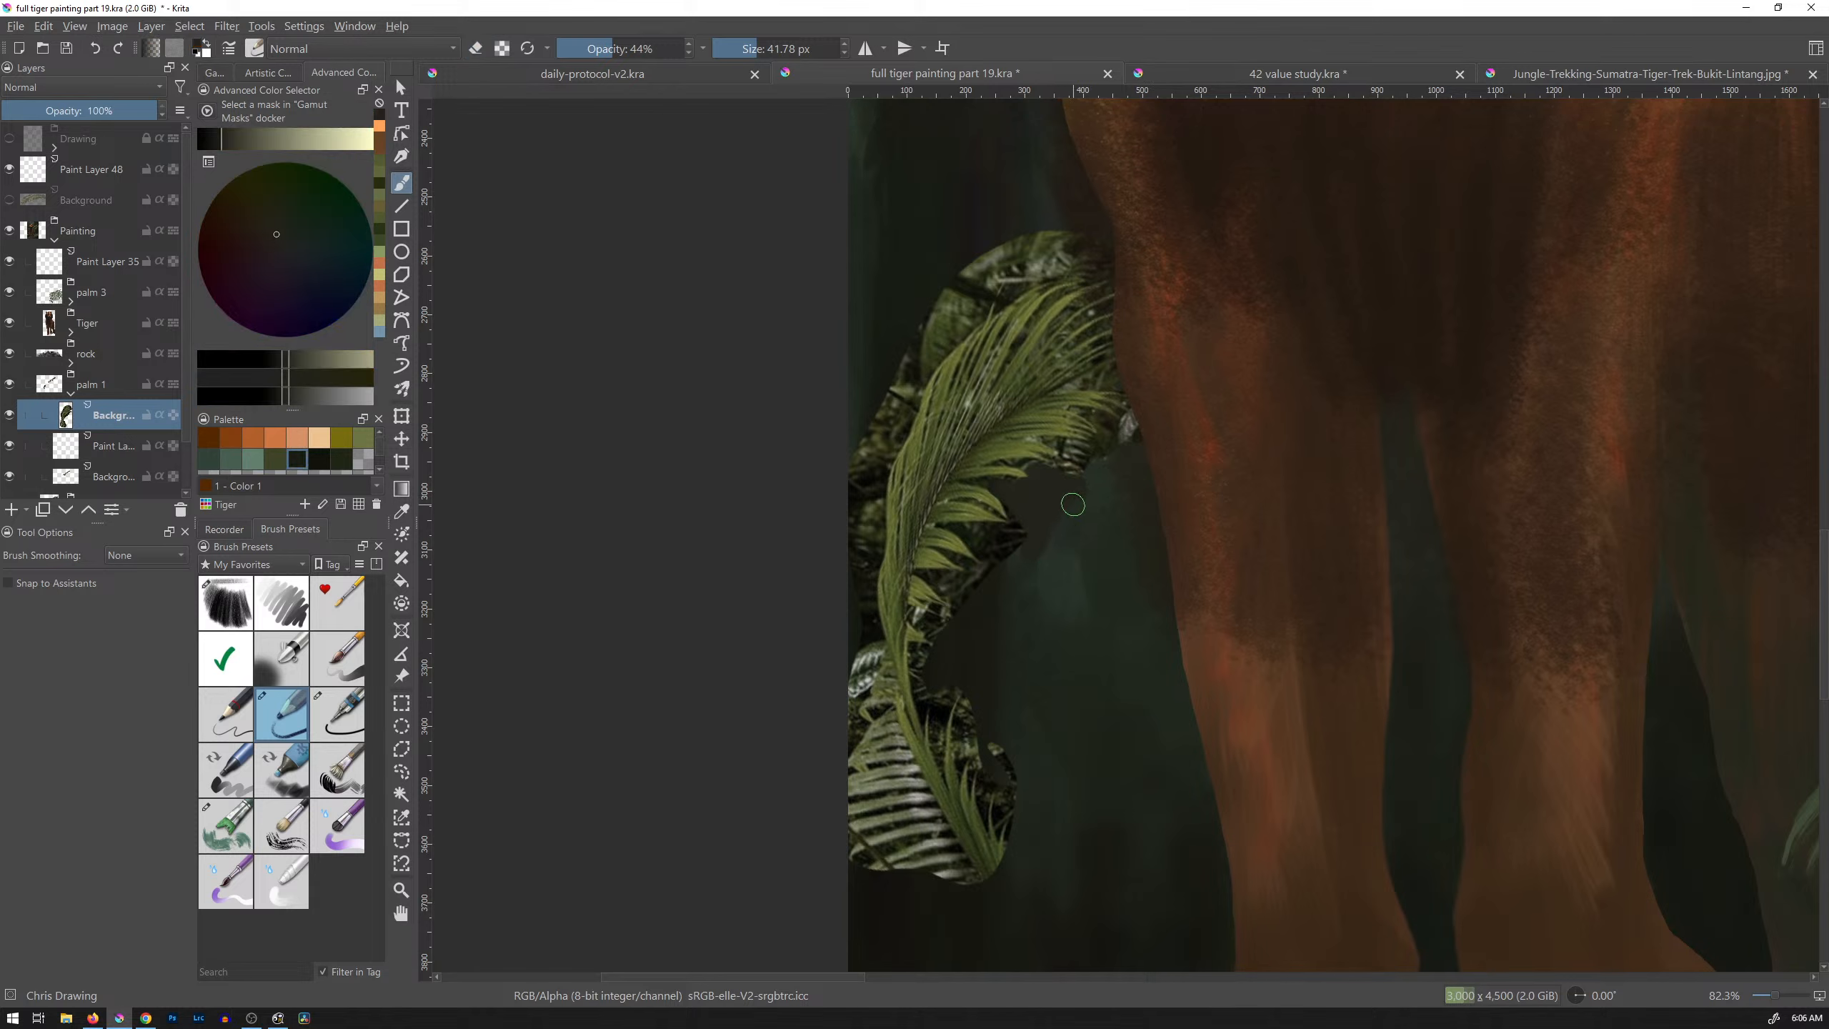
key(ctrl+z)
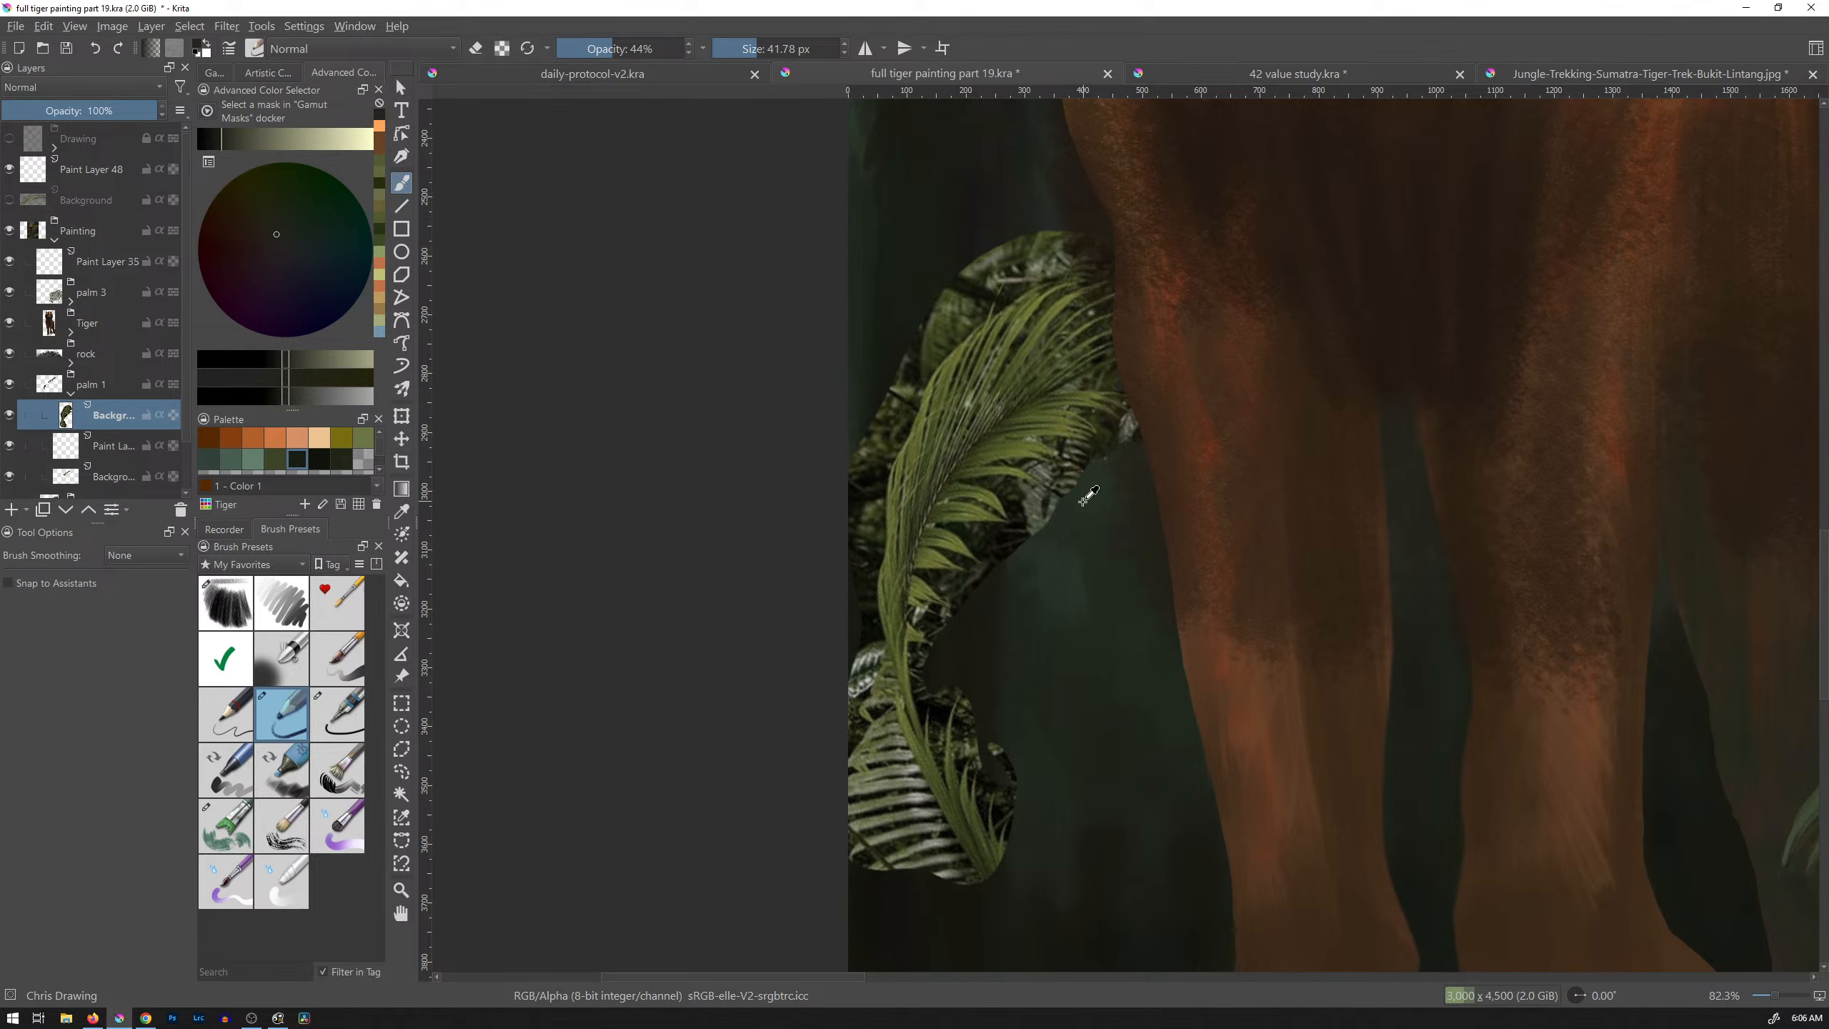
Step: Erase the leftover photo background around the pasted frond with the Chris Drawing brush at about 27 px
key(e)
mouse_move(1075, 492)
mouse_down()
mouse_move(1029, 516)
mouse_move(1005, 494)
mouse_move(1026, 544)
mouse_move(1023, 493)
mouse_move(1060, 509)
mouse_up()
shift+drag(1060, 509, 1049, 508)
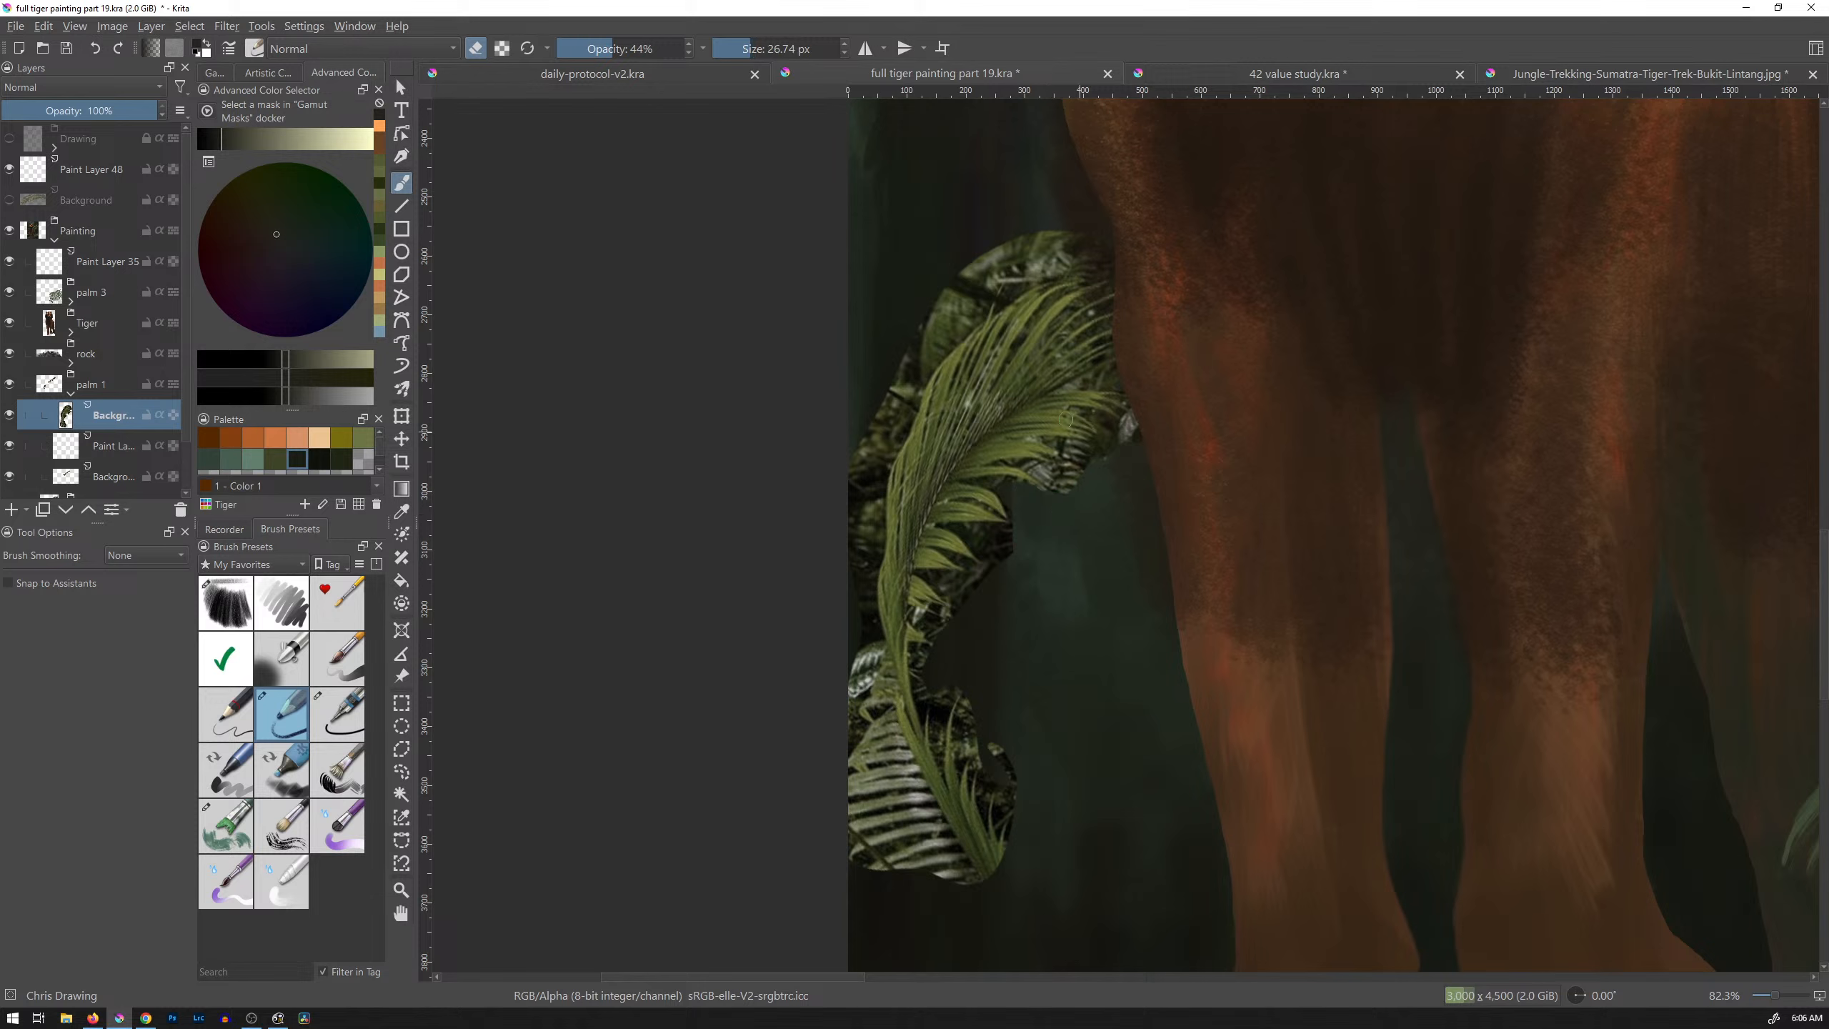
ctrl+click(1047, 530)
ctrl+click(1063, 440)
key(e)
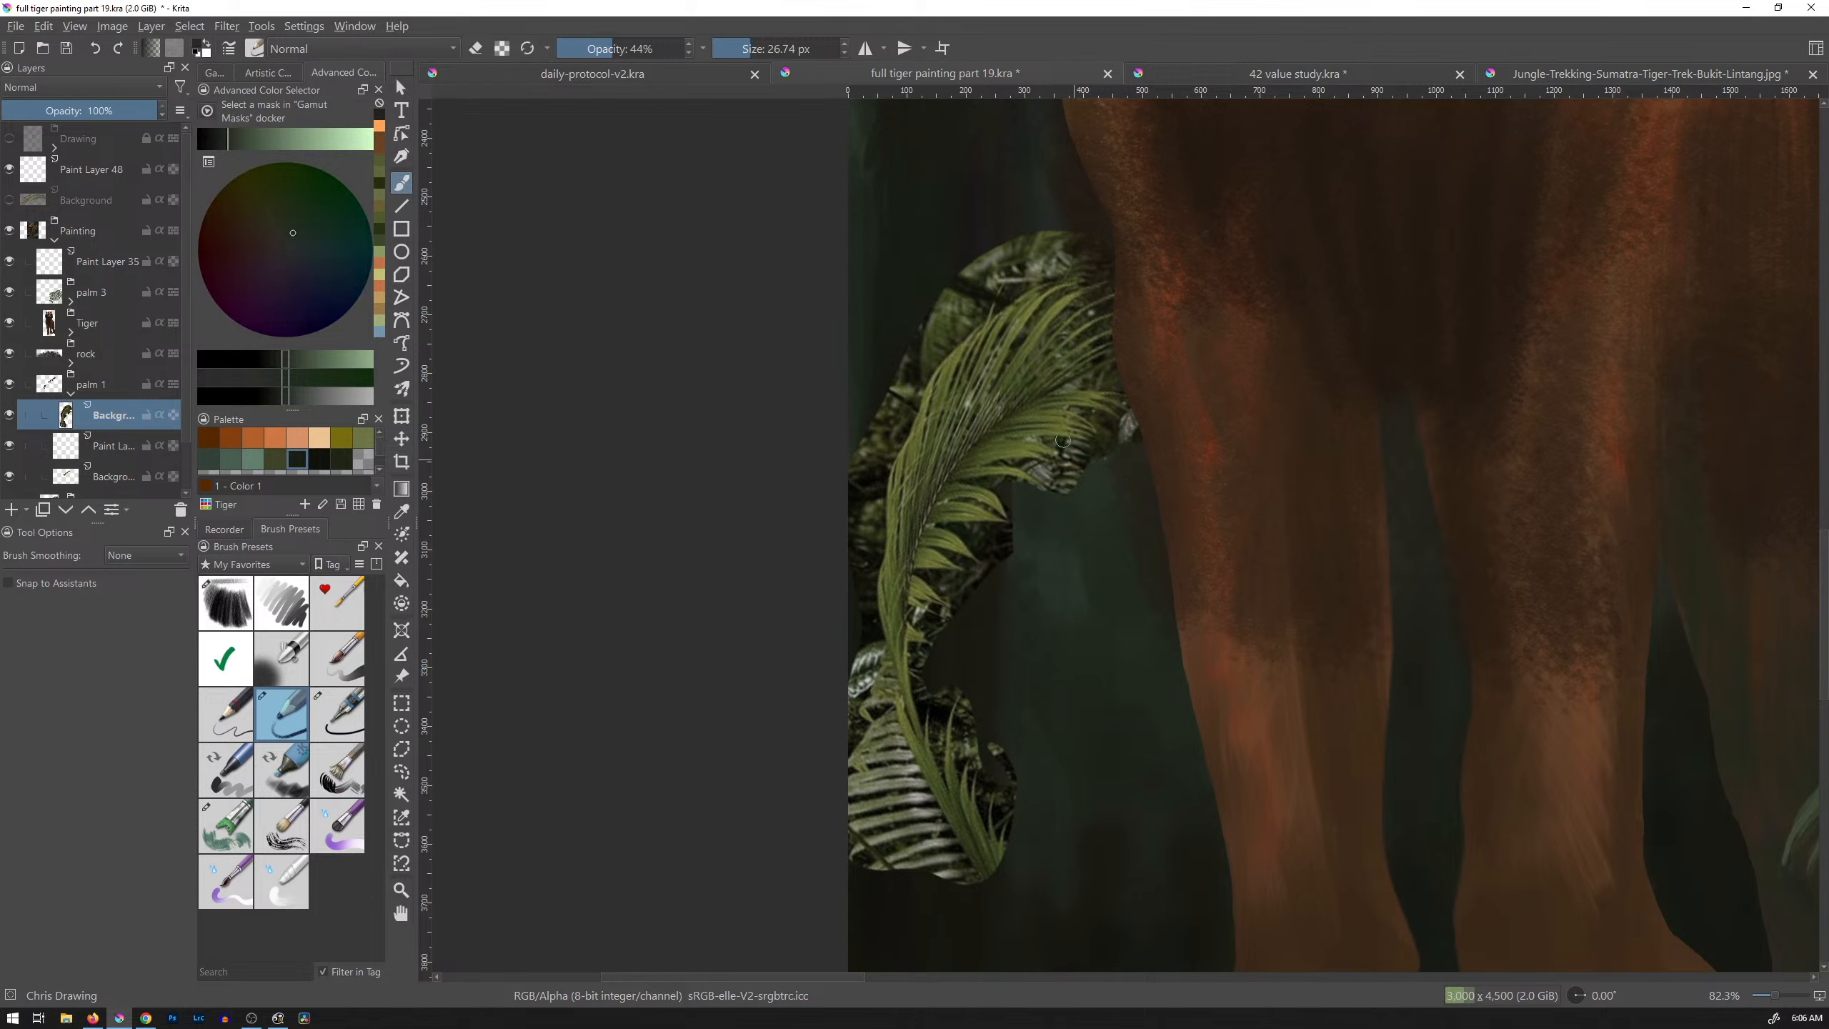
key(e)
mouse_move(1059, 464)
mouse_down()
mouse_move(1053, 490)
mouse_move(1029, 473)
mouse_move(1075, 469)
mouse_move(1072, 448)
mouse_move(1101, 446)
mouse_move(1093, 421)
mouse_move(1109, 454)
mouse_up()
mouse_move(1012, 507)
mouse_down()
mouse_move(960, 527)
mouse_move(991, 569)
mouse_move(1004, 535)
mouse_move(951, 588)
mouse_move(971, 606)
mouse_move(1001, 581)
mouse_up()
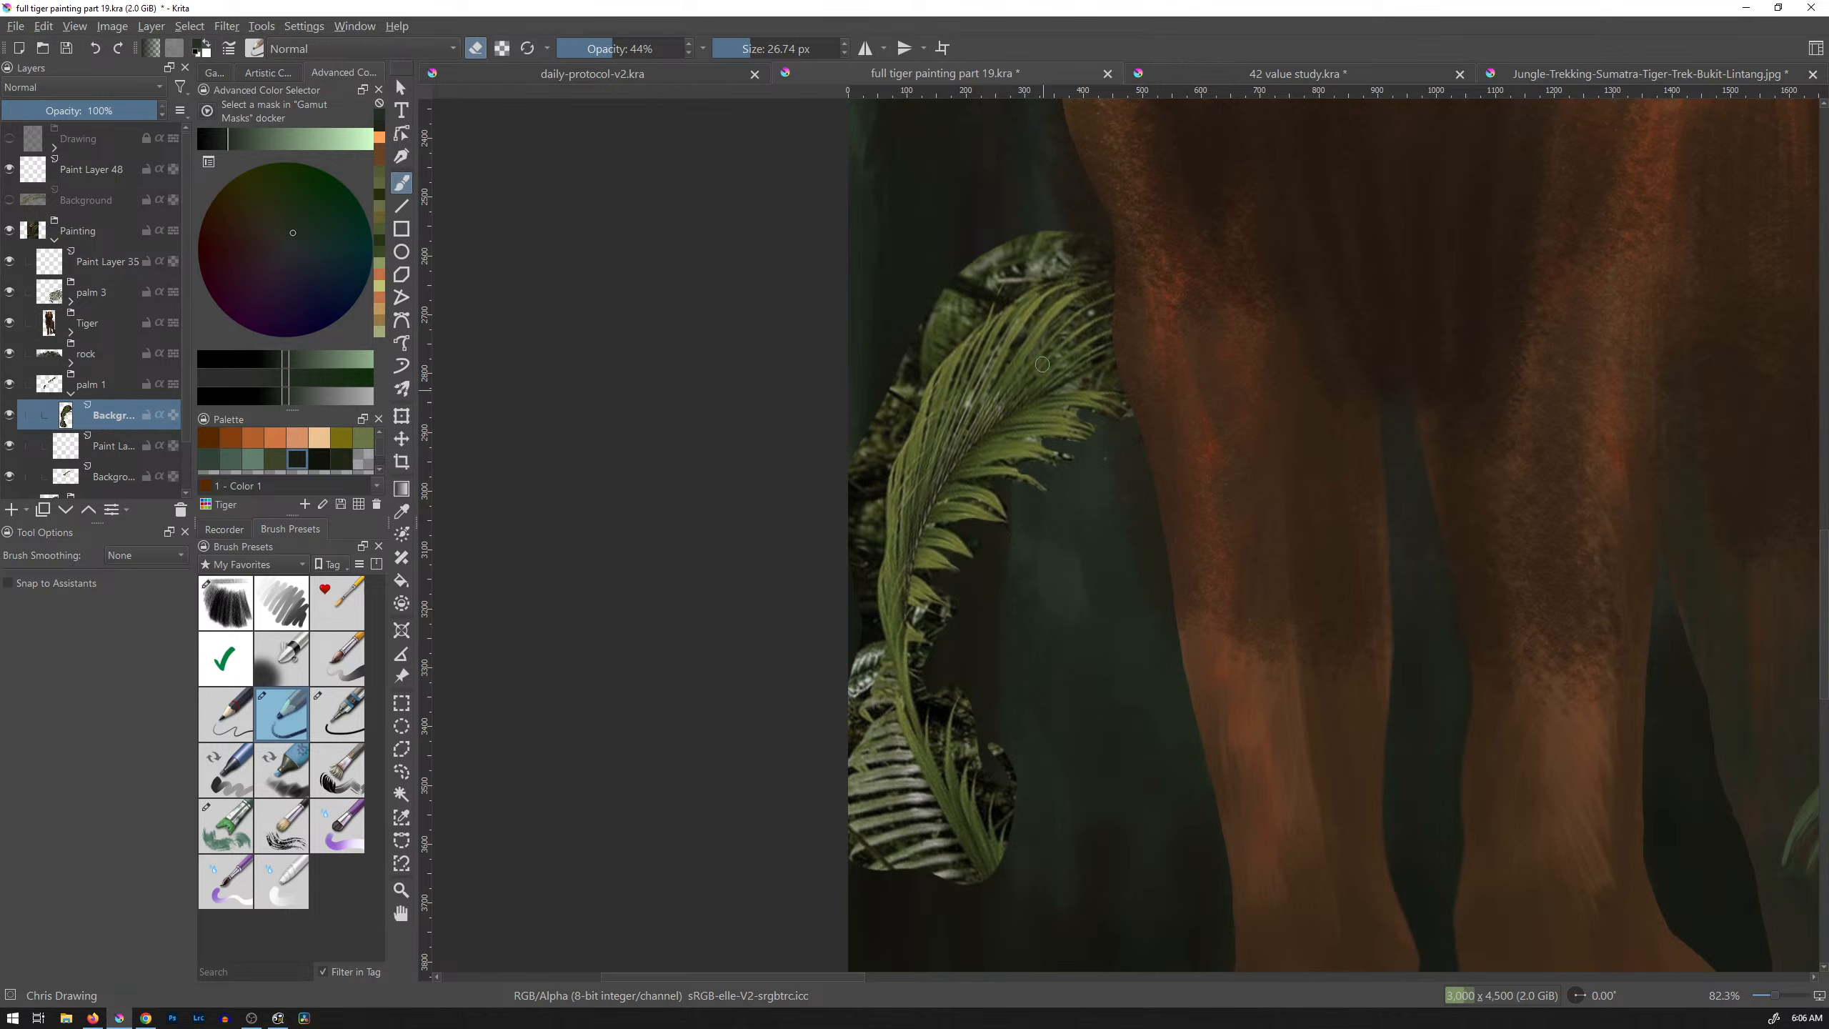
mouse_move(973, 306)
mouse_down()
mouse_move(945, 341)
mouse_move(1009, 289)
mouse_move(1111, 259)
mouse_move(1039, 256)
mouse_move(1096, 231)
mouse_move(993, 250)
mouse_move(899, 355)
mouse_move(979, 274)
mouse_move(995, 277)
mouse_move(955, 308)
mouse_move(1056, 253)
mouse_move(916, 355)
mouse_move(874, 427)
mouse_move(929, 352)
mouse_move(889, 433)
mouse_move(870, 551)
mouse_move(871, 429)
mouse_move(855, 471)
mouse_move(880, 725)
mouse_move(925, 833)
mouse_move(908, 879)
mouse_move(855, 824)
mouse_move(857, 740)
mouse_move(984, 889)
mouse_move(936, 696)
mouse_move(935, 754)
mouse_move(942, 685)
mouse_move(951, 717)
mouse_move(969, 701)
mouse_move(965, 758)
mouse_move(989, 698)
mouse_move(1006, 768)
mouse_move(972, 688)
mouse_move(920, 646)
mouse_move(939, 676)
mouse_move(939, 608)
mouse_up()
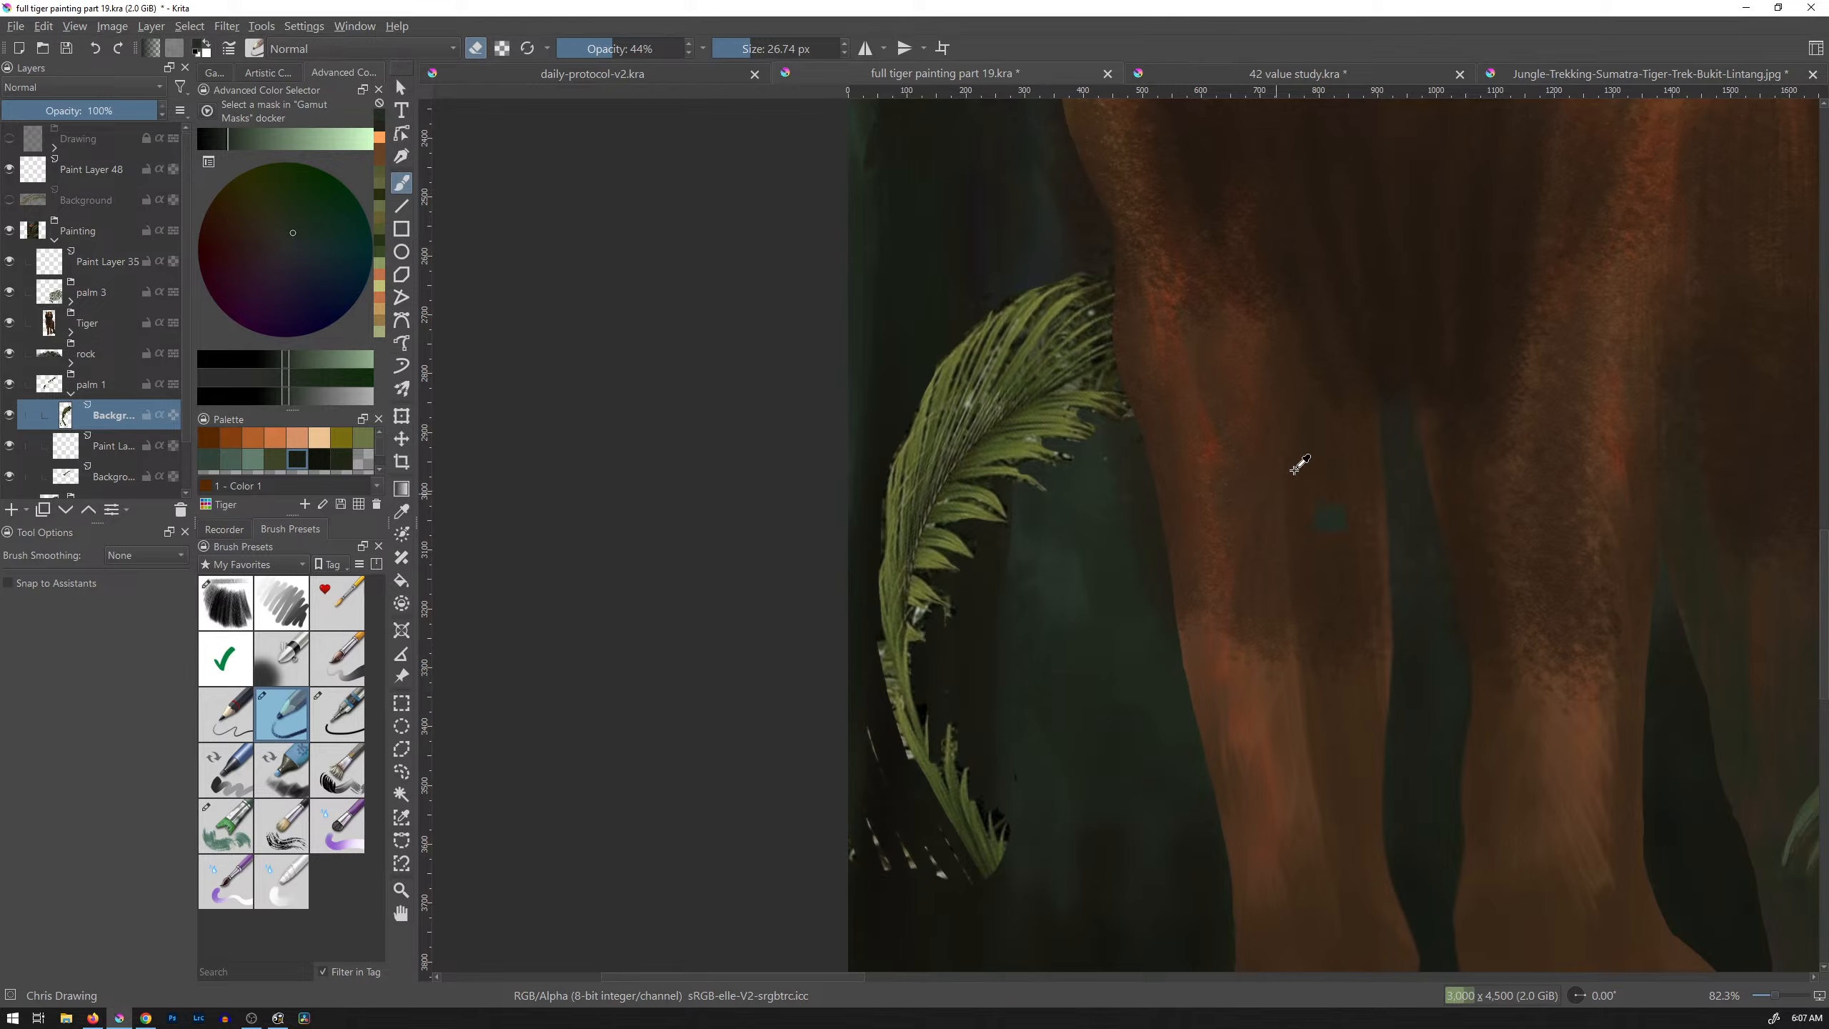
Step: Clear the pasted frond beside the tiger's leg and delete its layer from the palm 1 group
drag(1375, 401, 1216, 576)
mouse_move(1431, 425)
mouse_down()
mouse_move(971, 678)
mouse_move(1042, 674)
mouse_up()
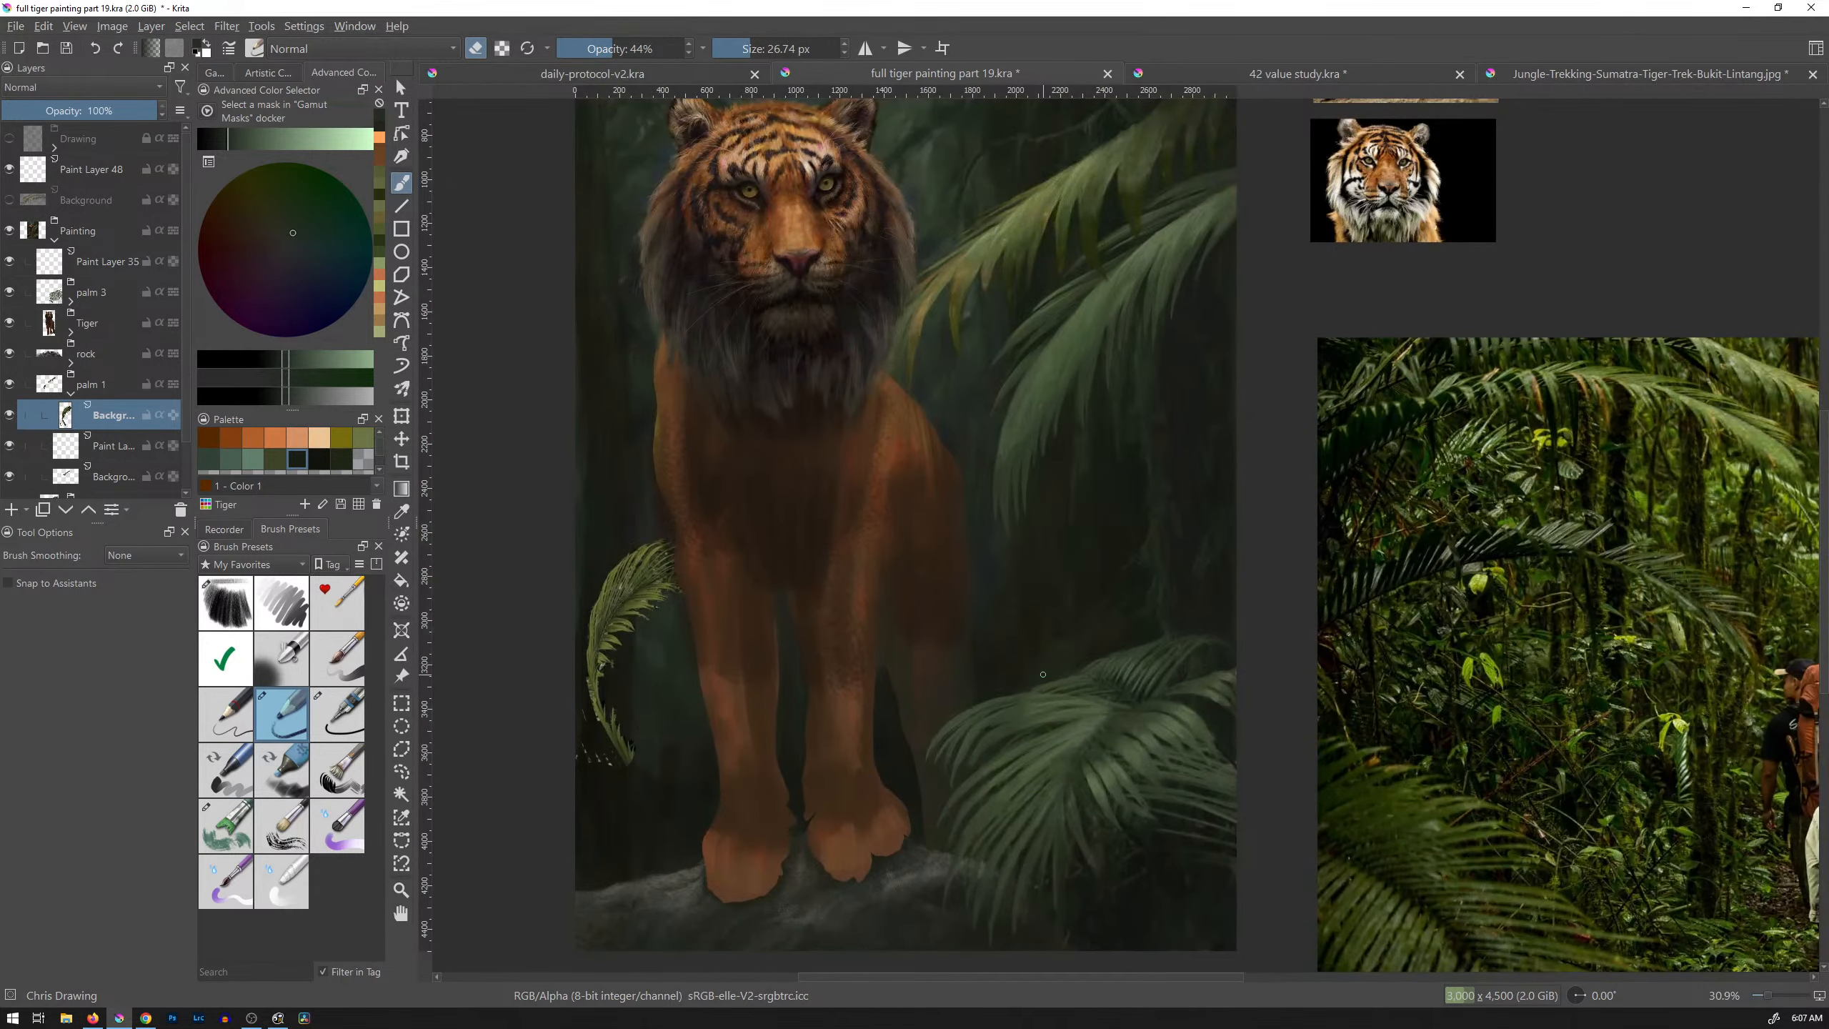
key(Delete)
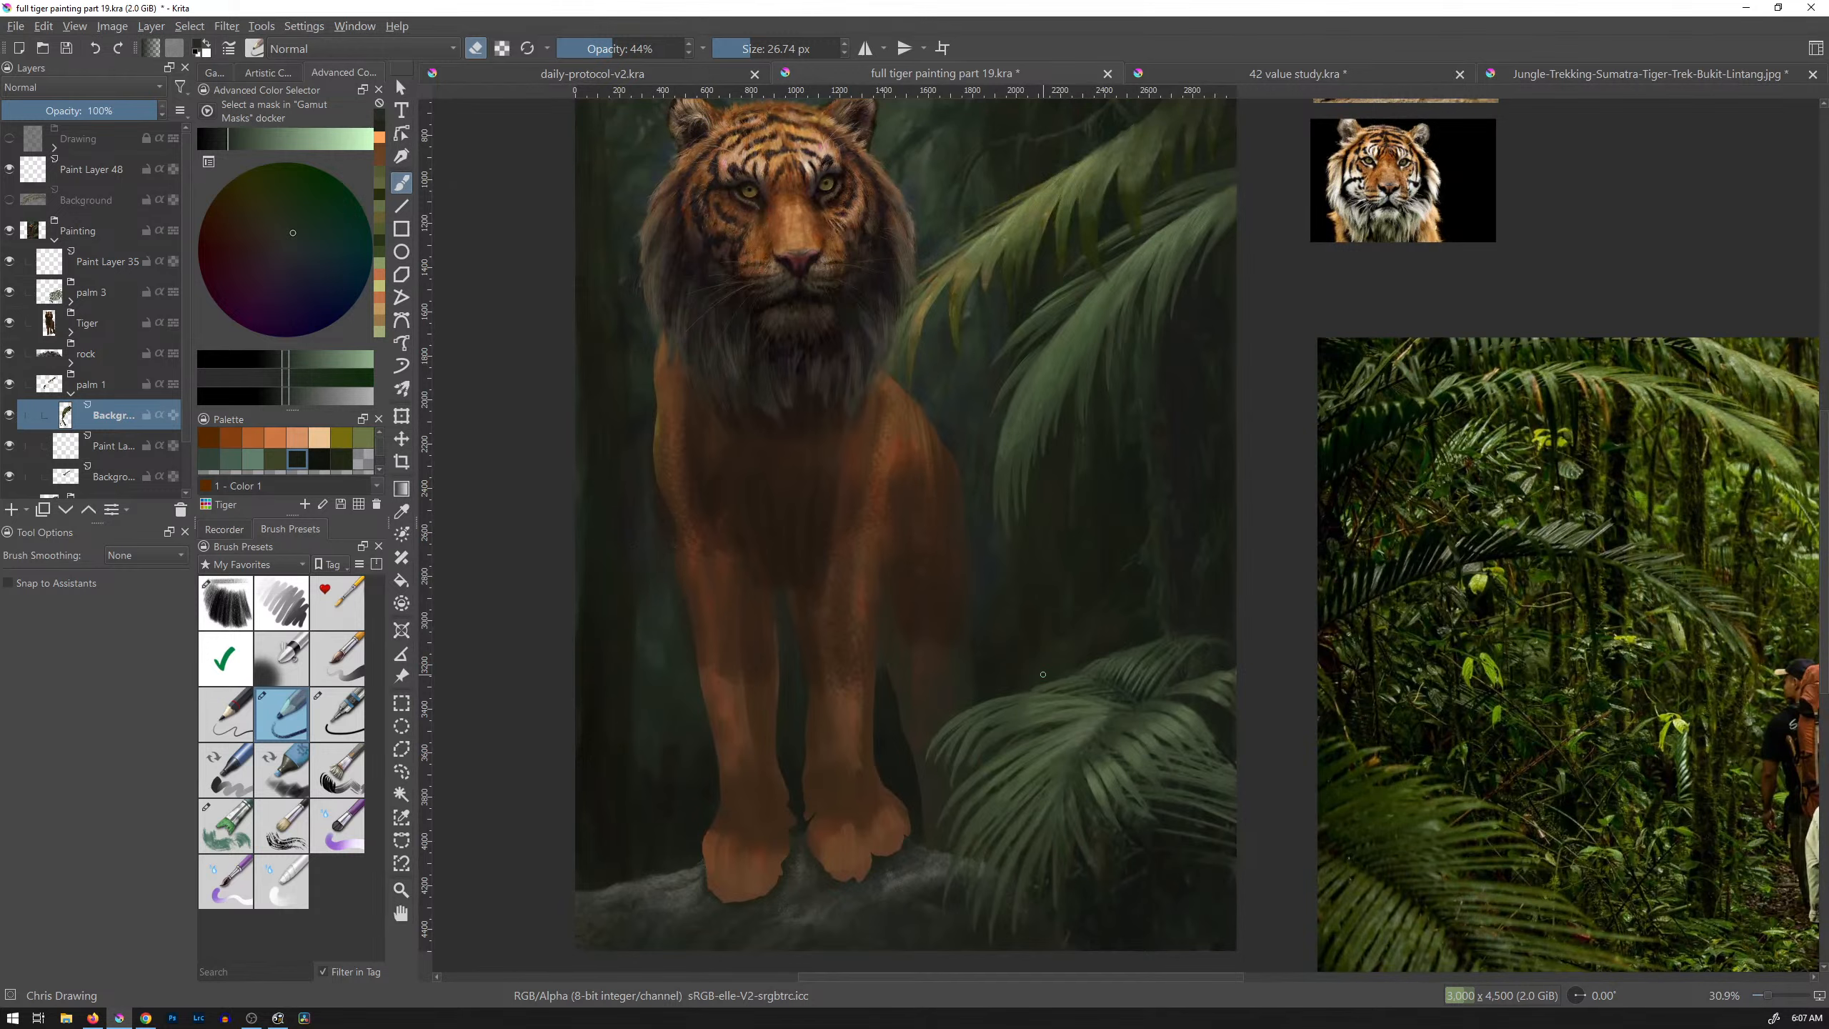
key(shift+Delete)
Step: Merge Paint Layer 49 down into the palm layer of the palm 1 group
drag(1105, 347, 1152, 325)
drag(1158, 317, 1135, 502)
mouse_move(1132, 521)
mouse_down()
mouse_move(1122, 542)
mouse_move(1152, 468)
mouse_up()
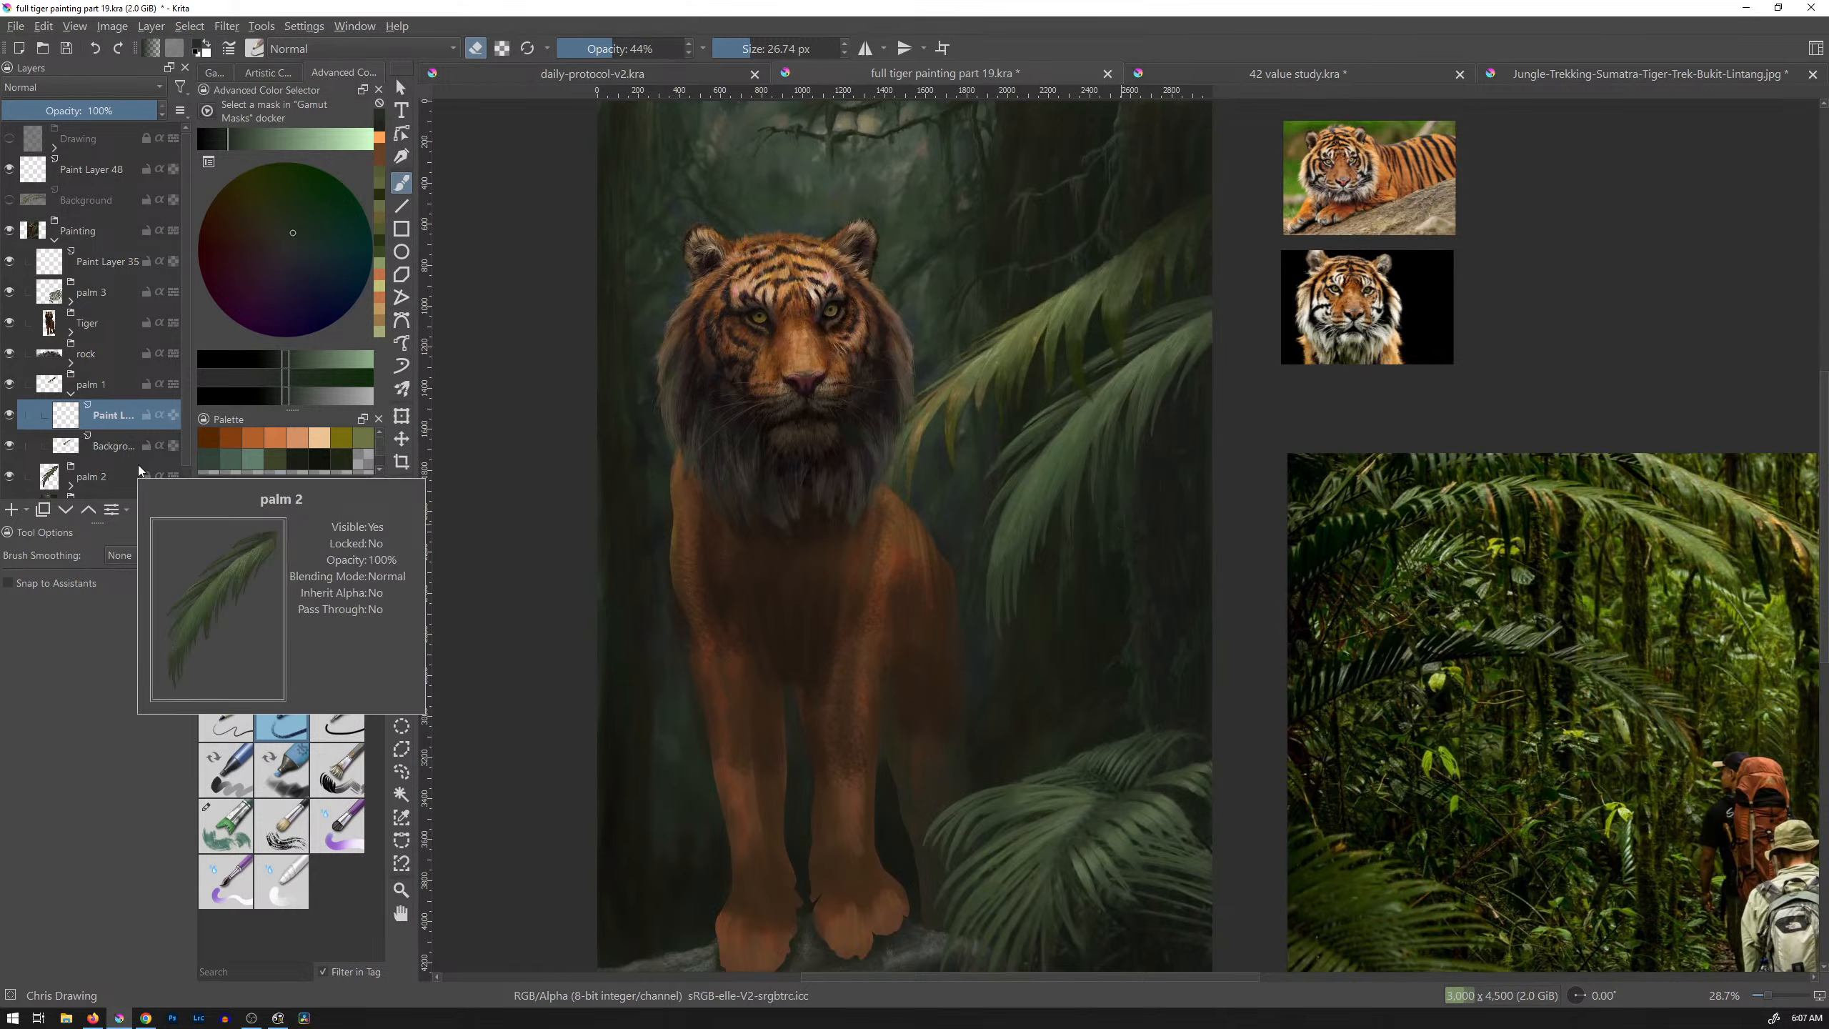
mouse_move(72, 408)
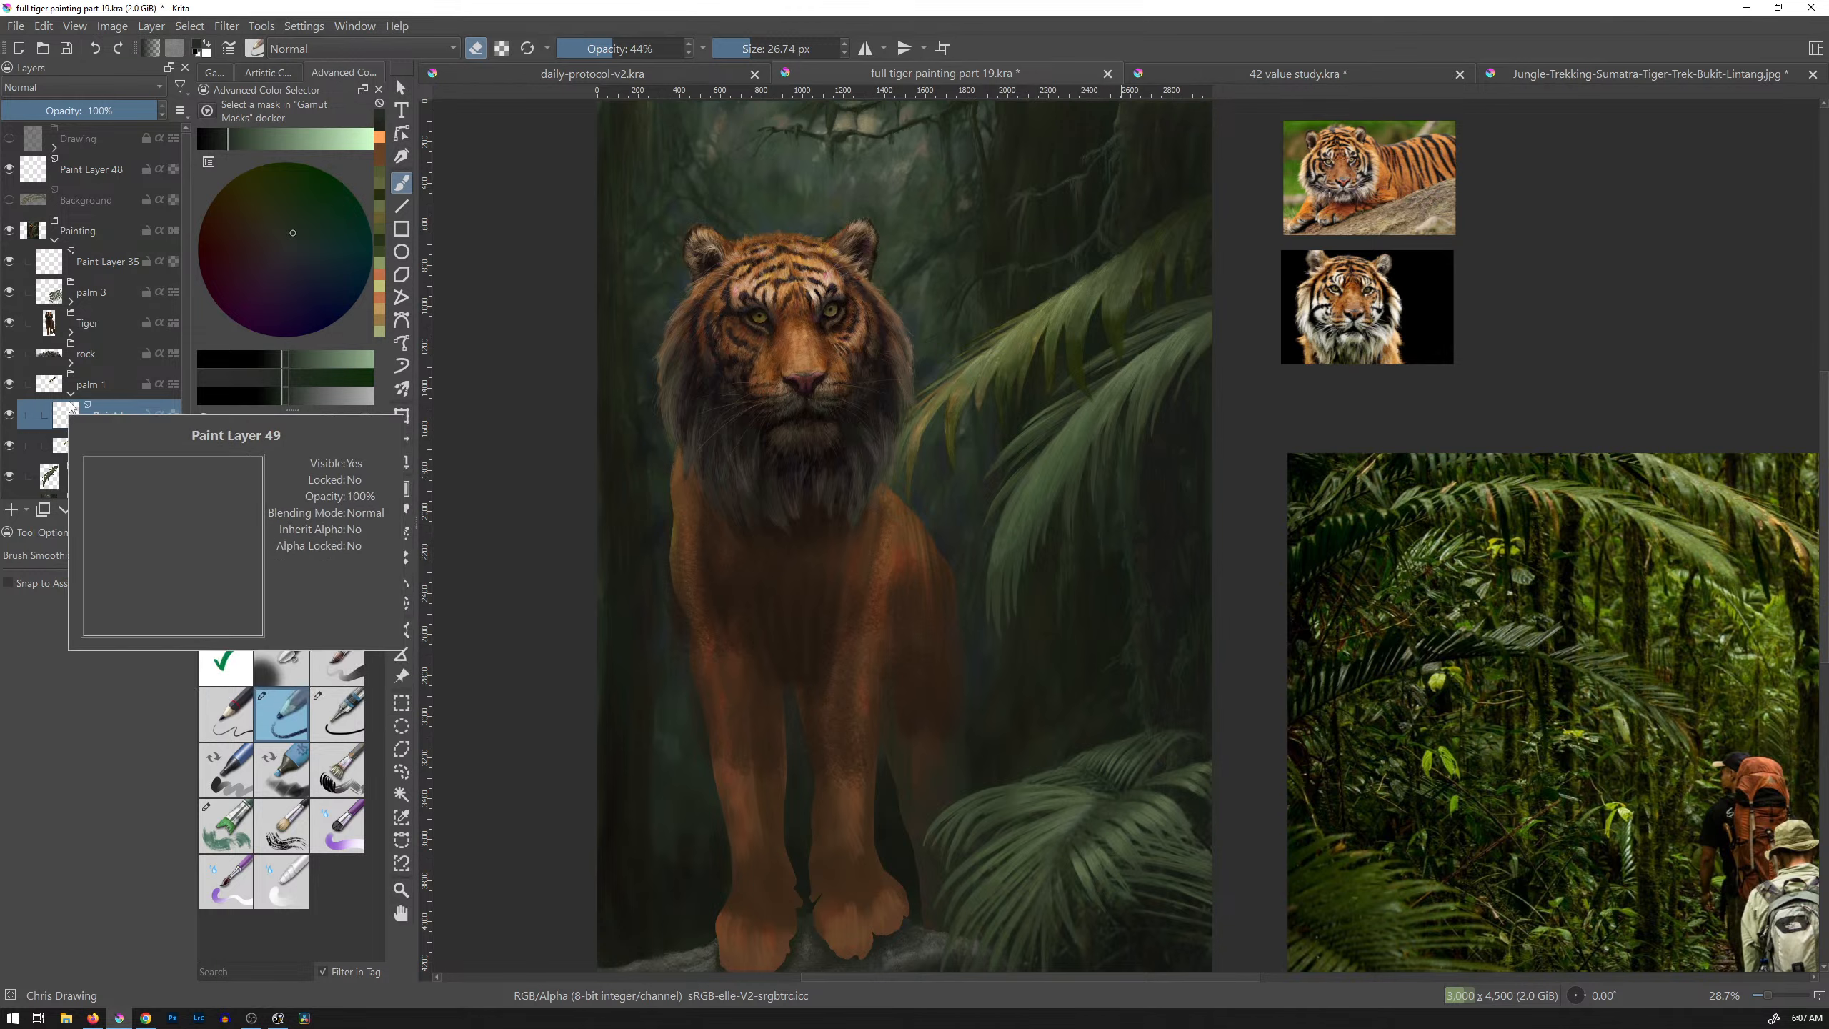
key(ctrl+e)
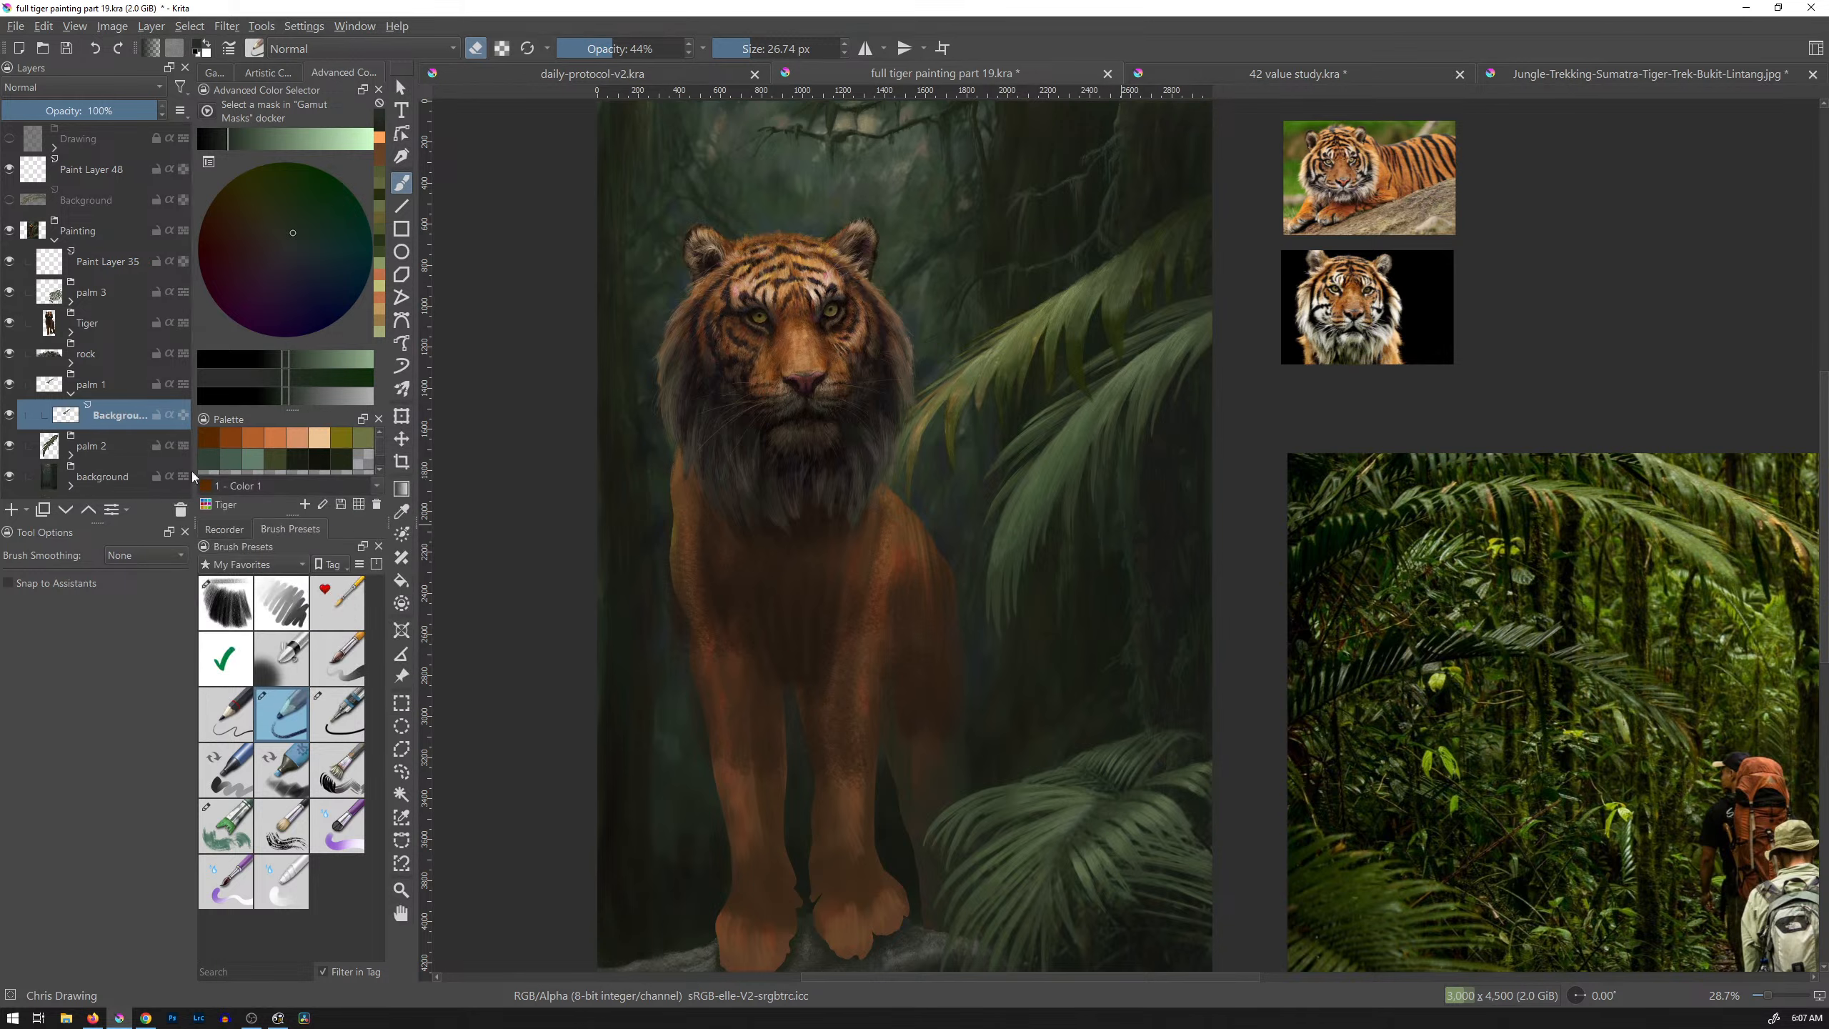
Step: Enlarge the palm 1 frond beside the tiger's head, shift it toward the canvas edge and rotate it slightly counterclockwise
key(ctrl+t)
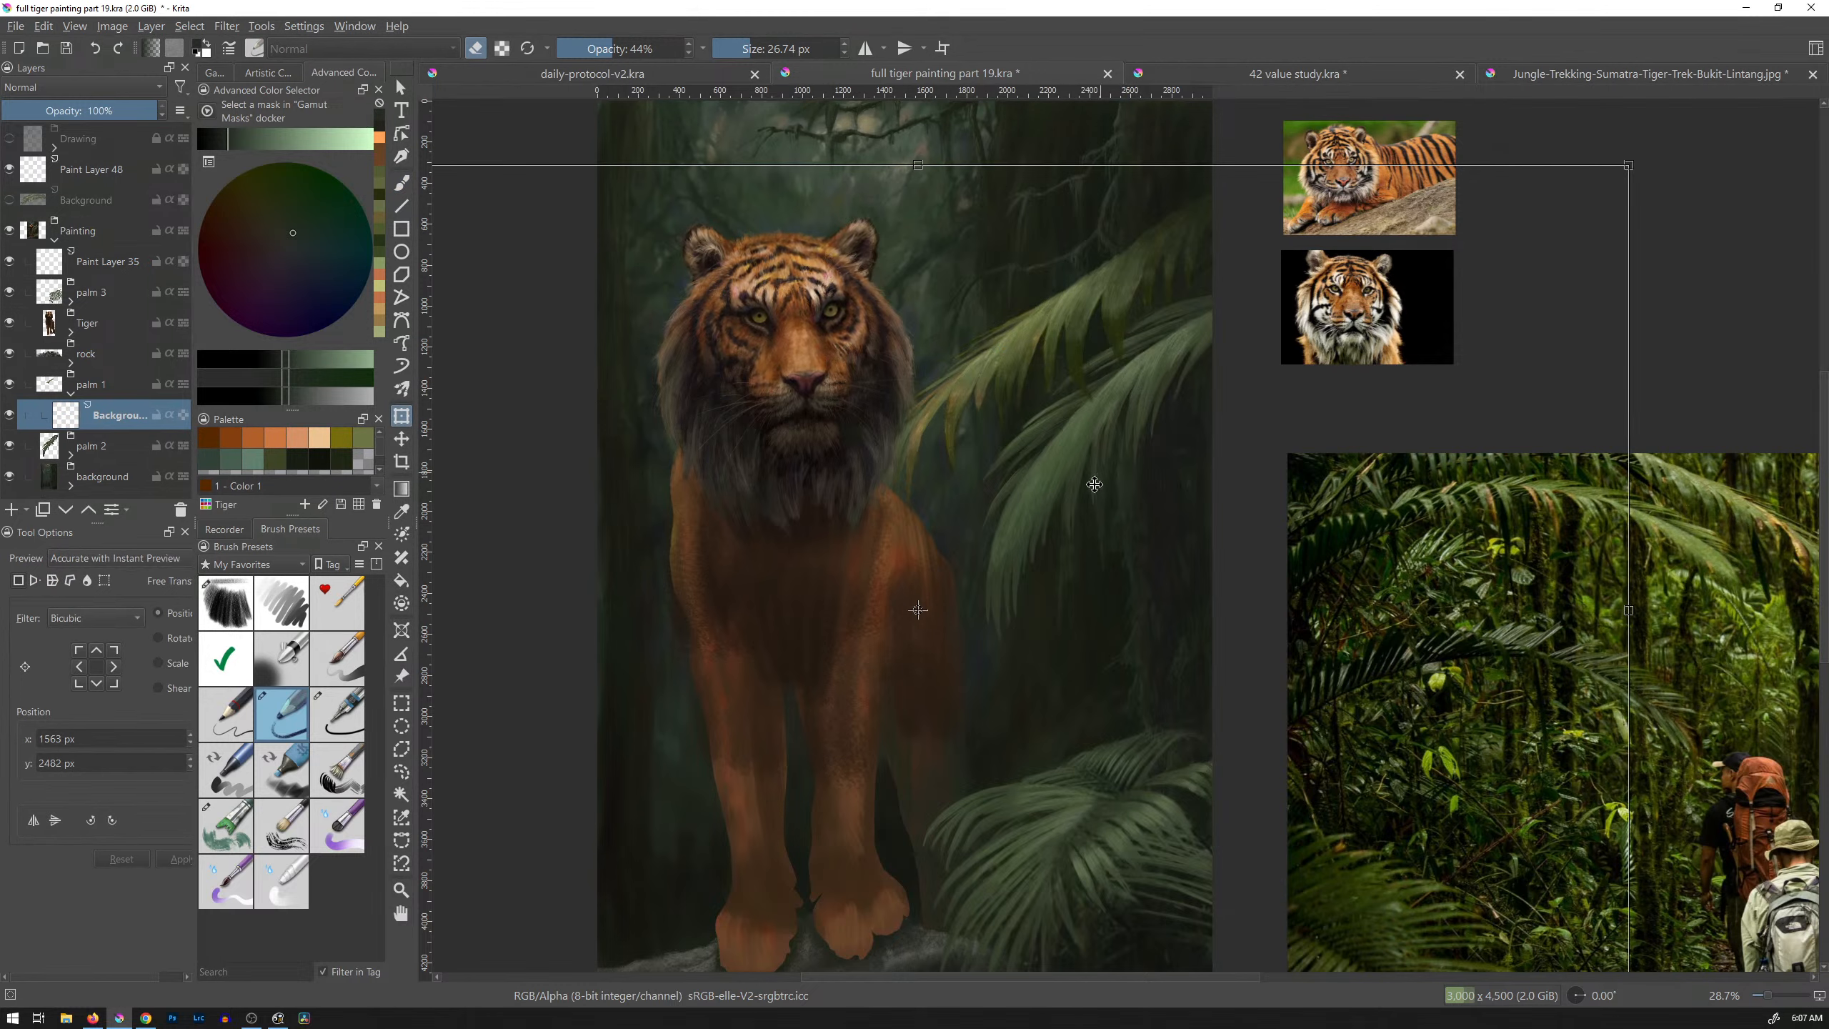
drag(1224, 409, 1199, 504)
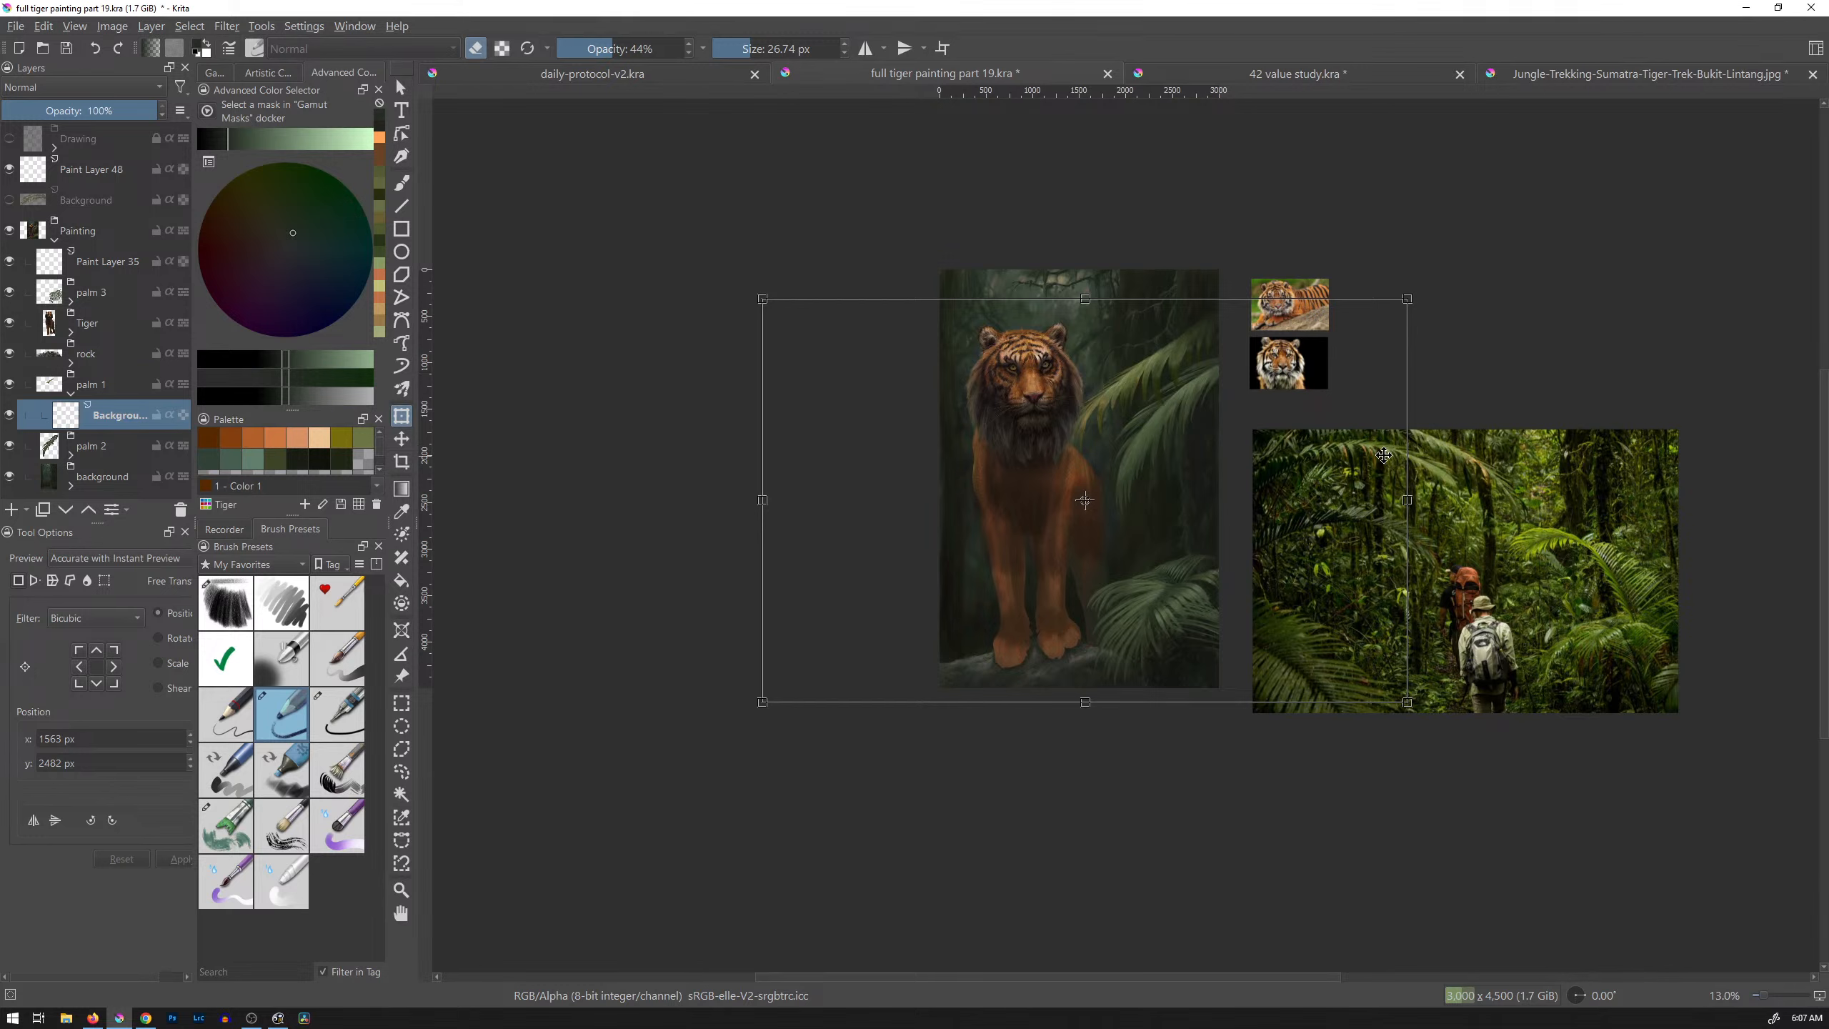
drag(761, 704, 577, 864)
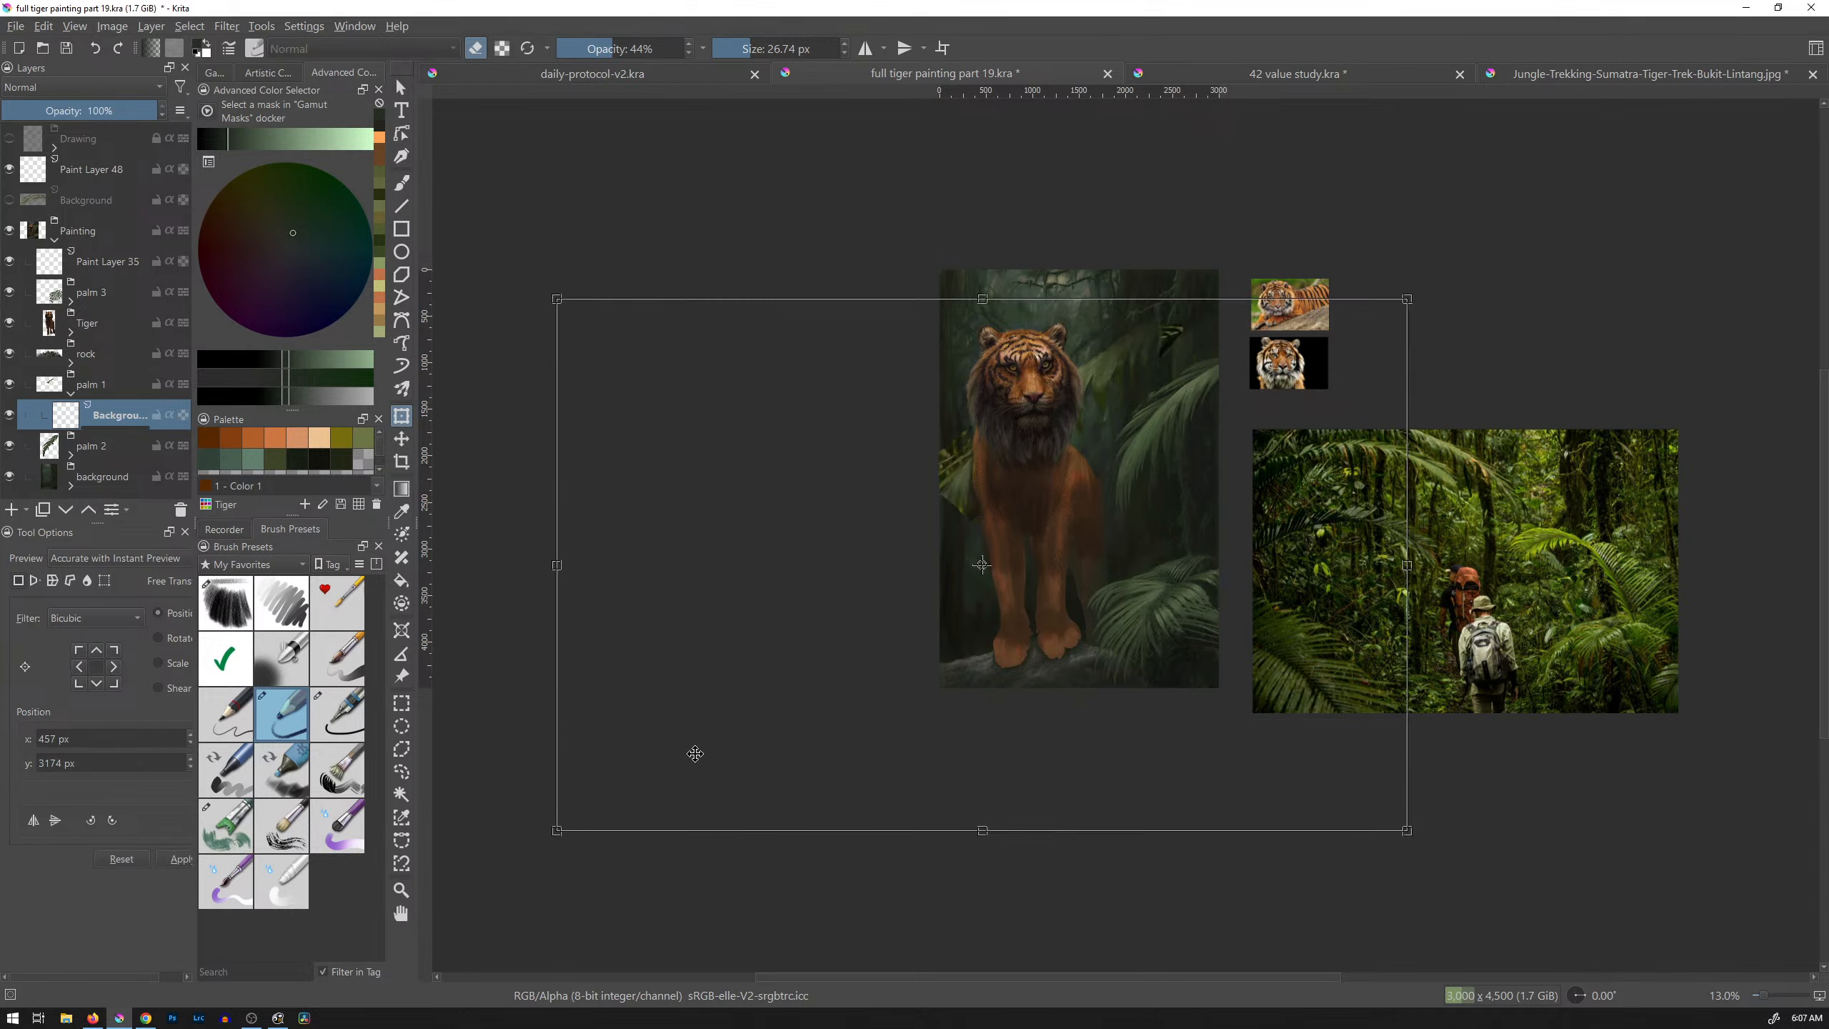
drag(1179, 482, 1238, 478)
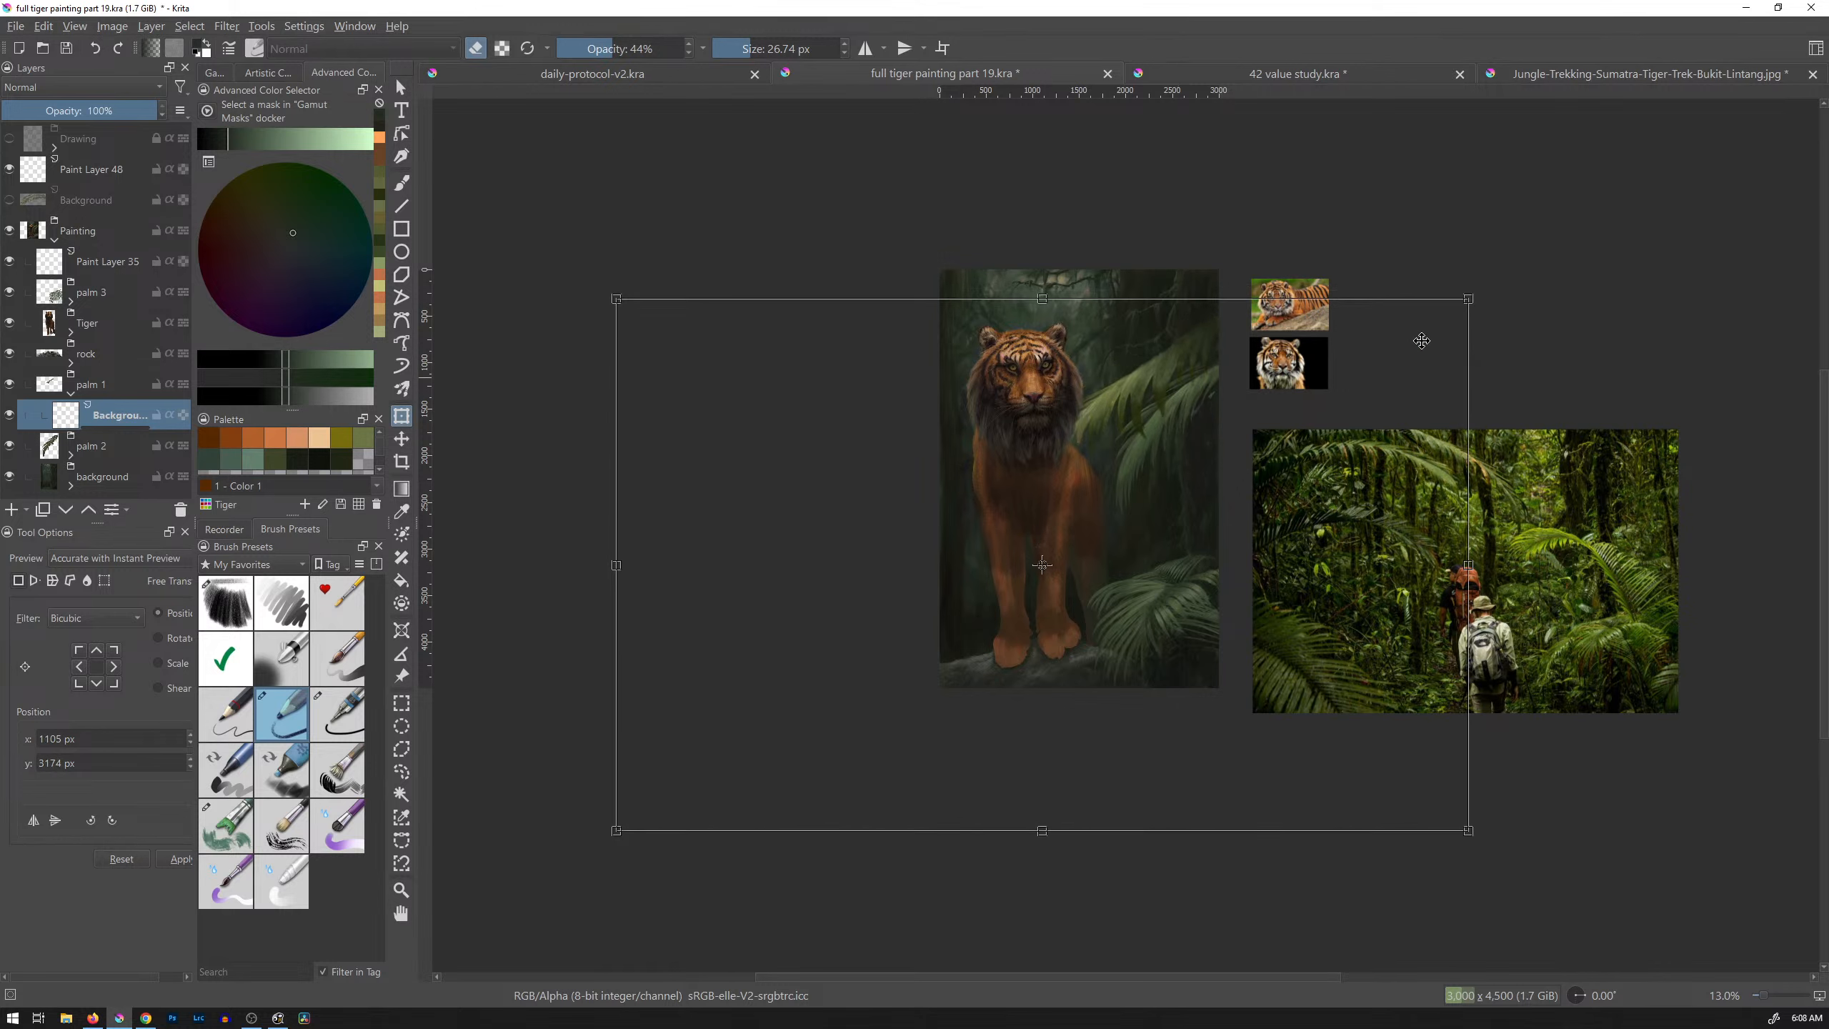
drag(1482, 254, 1461, 225)
drag(1381, 354, 1408, 351)
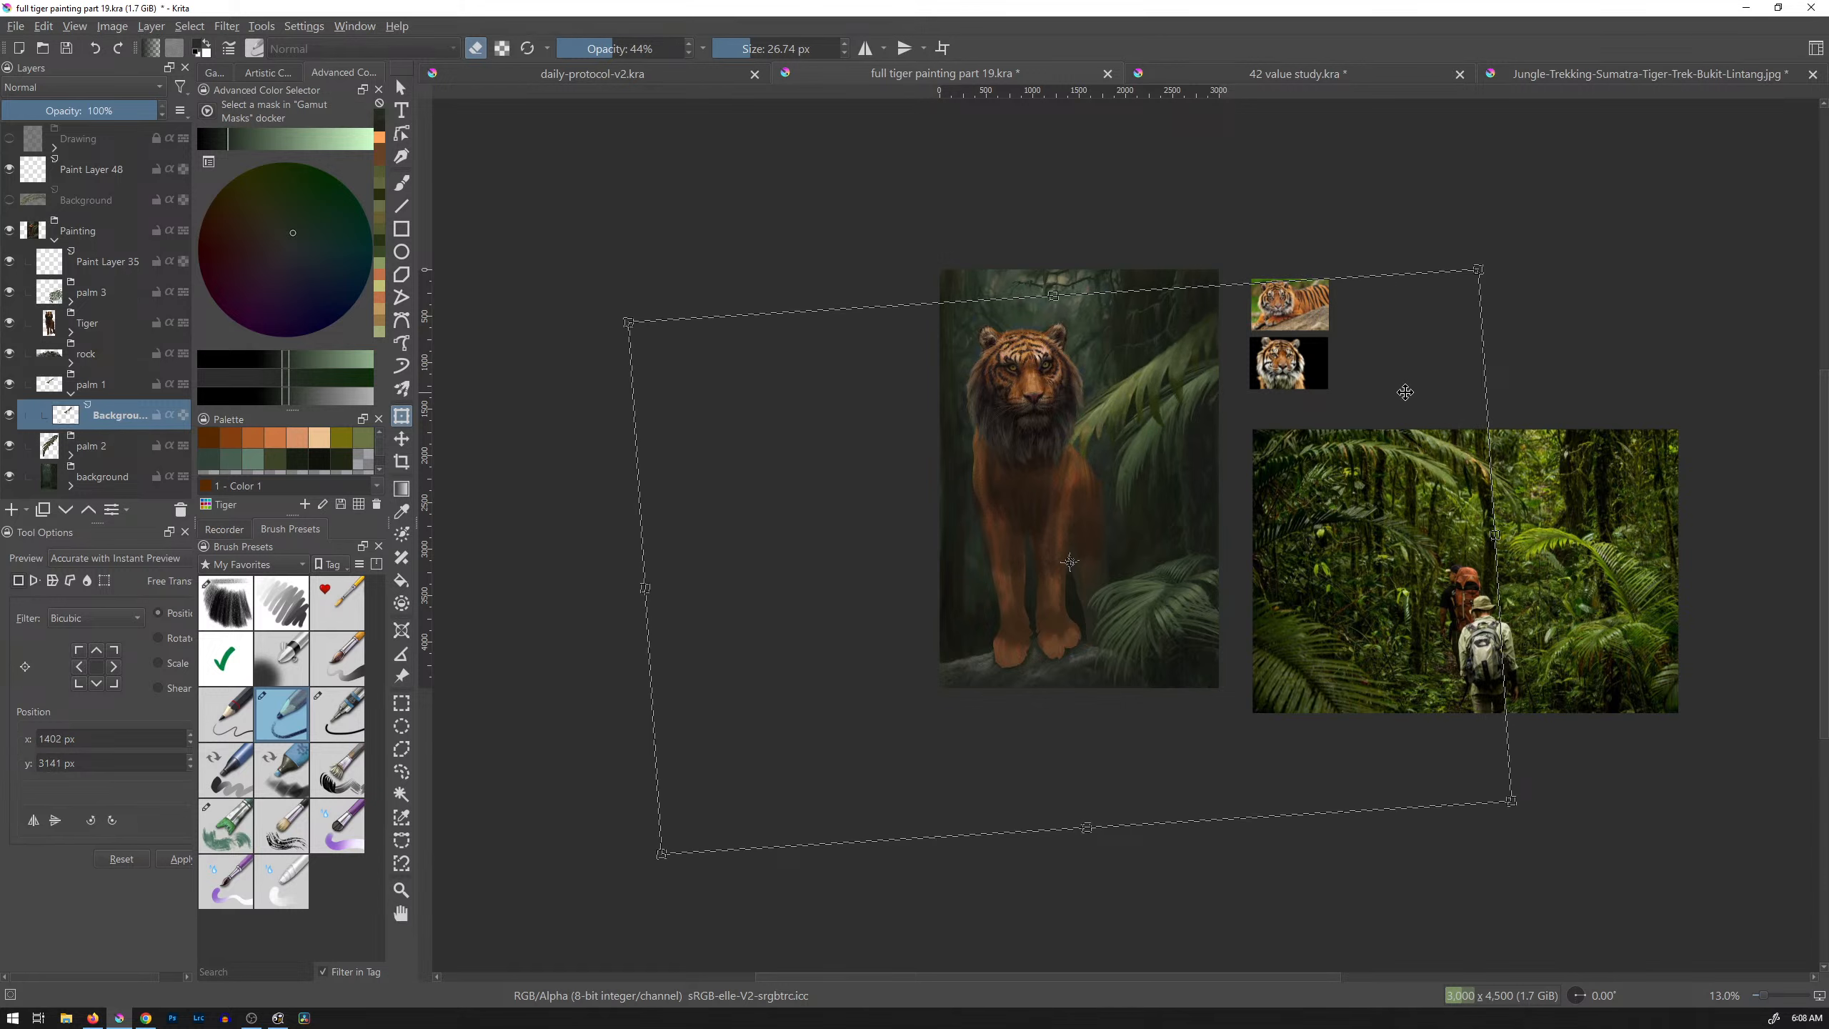
key(Return)
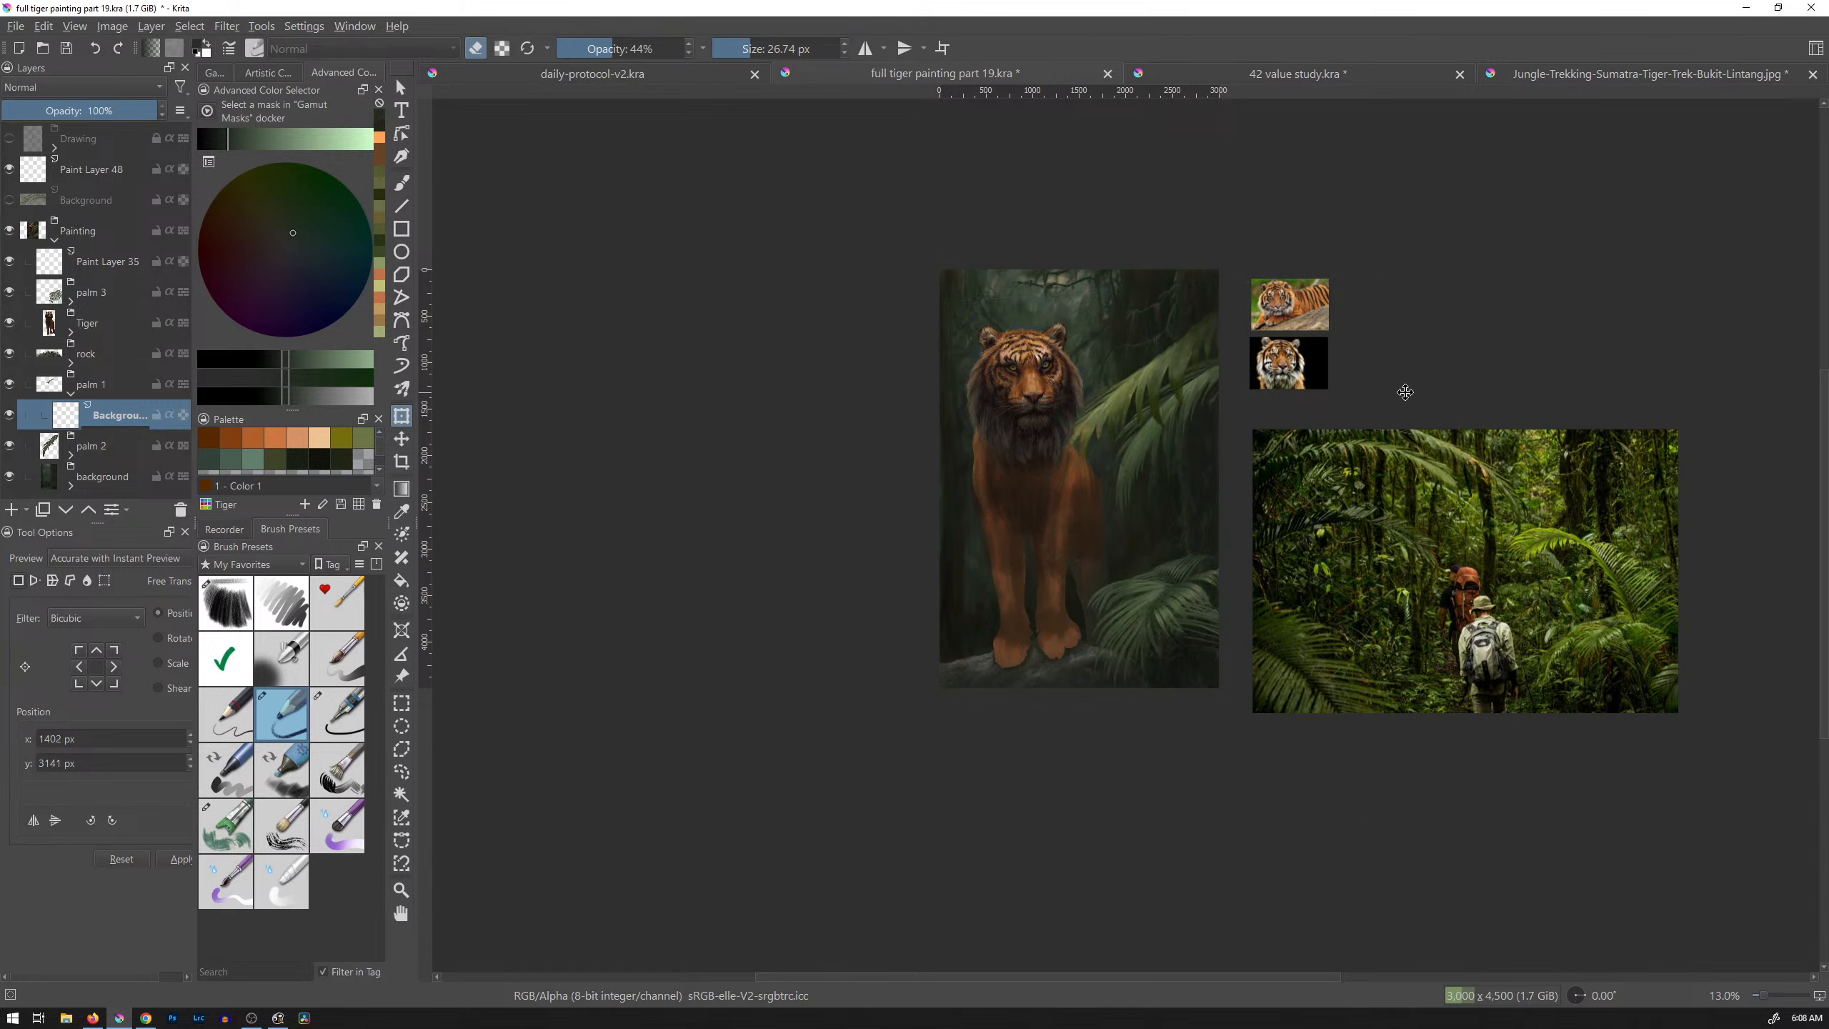
Step: Select the area surrounding the palm 1 frond with a freehand outline, clear its contents and deselect
key(1)
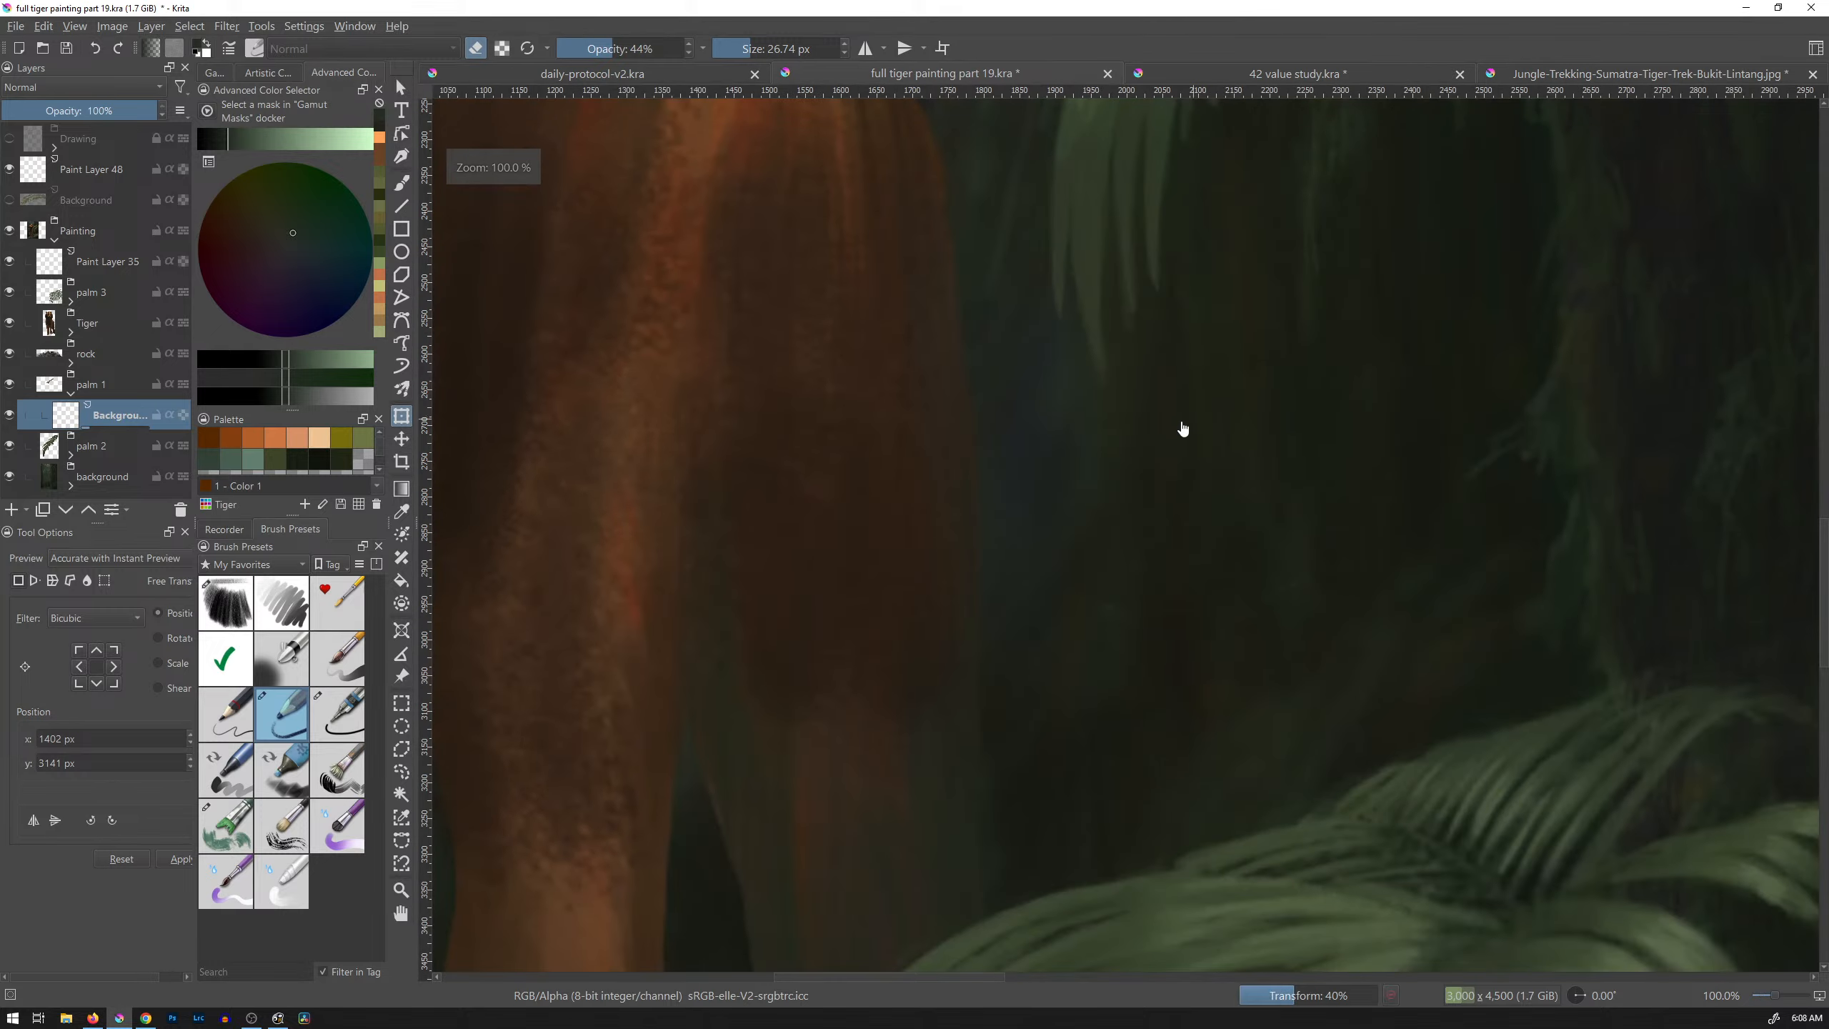
drag(1199, 317, 1127, 505)
drag(1220, 354, 1106, 611)
drag(1132, 549, 1155, 495)
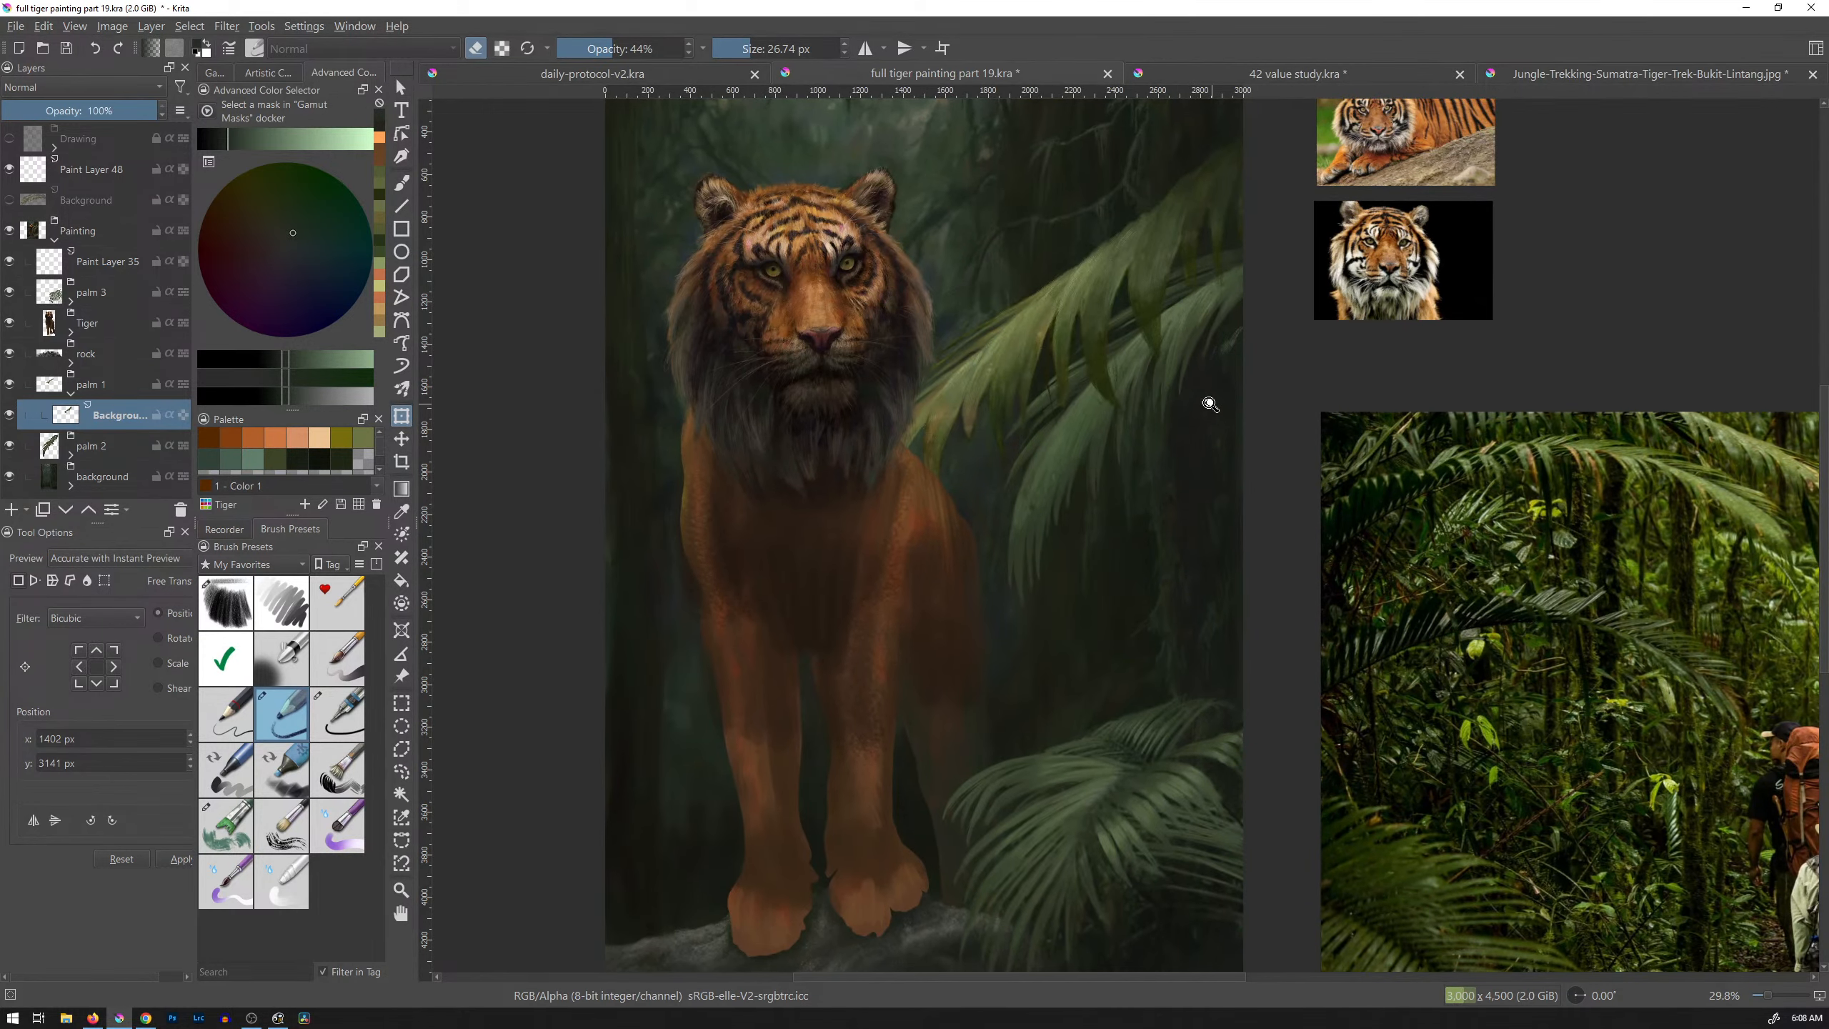
drag(1205, 401, 1180, 482)
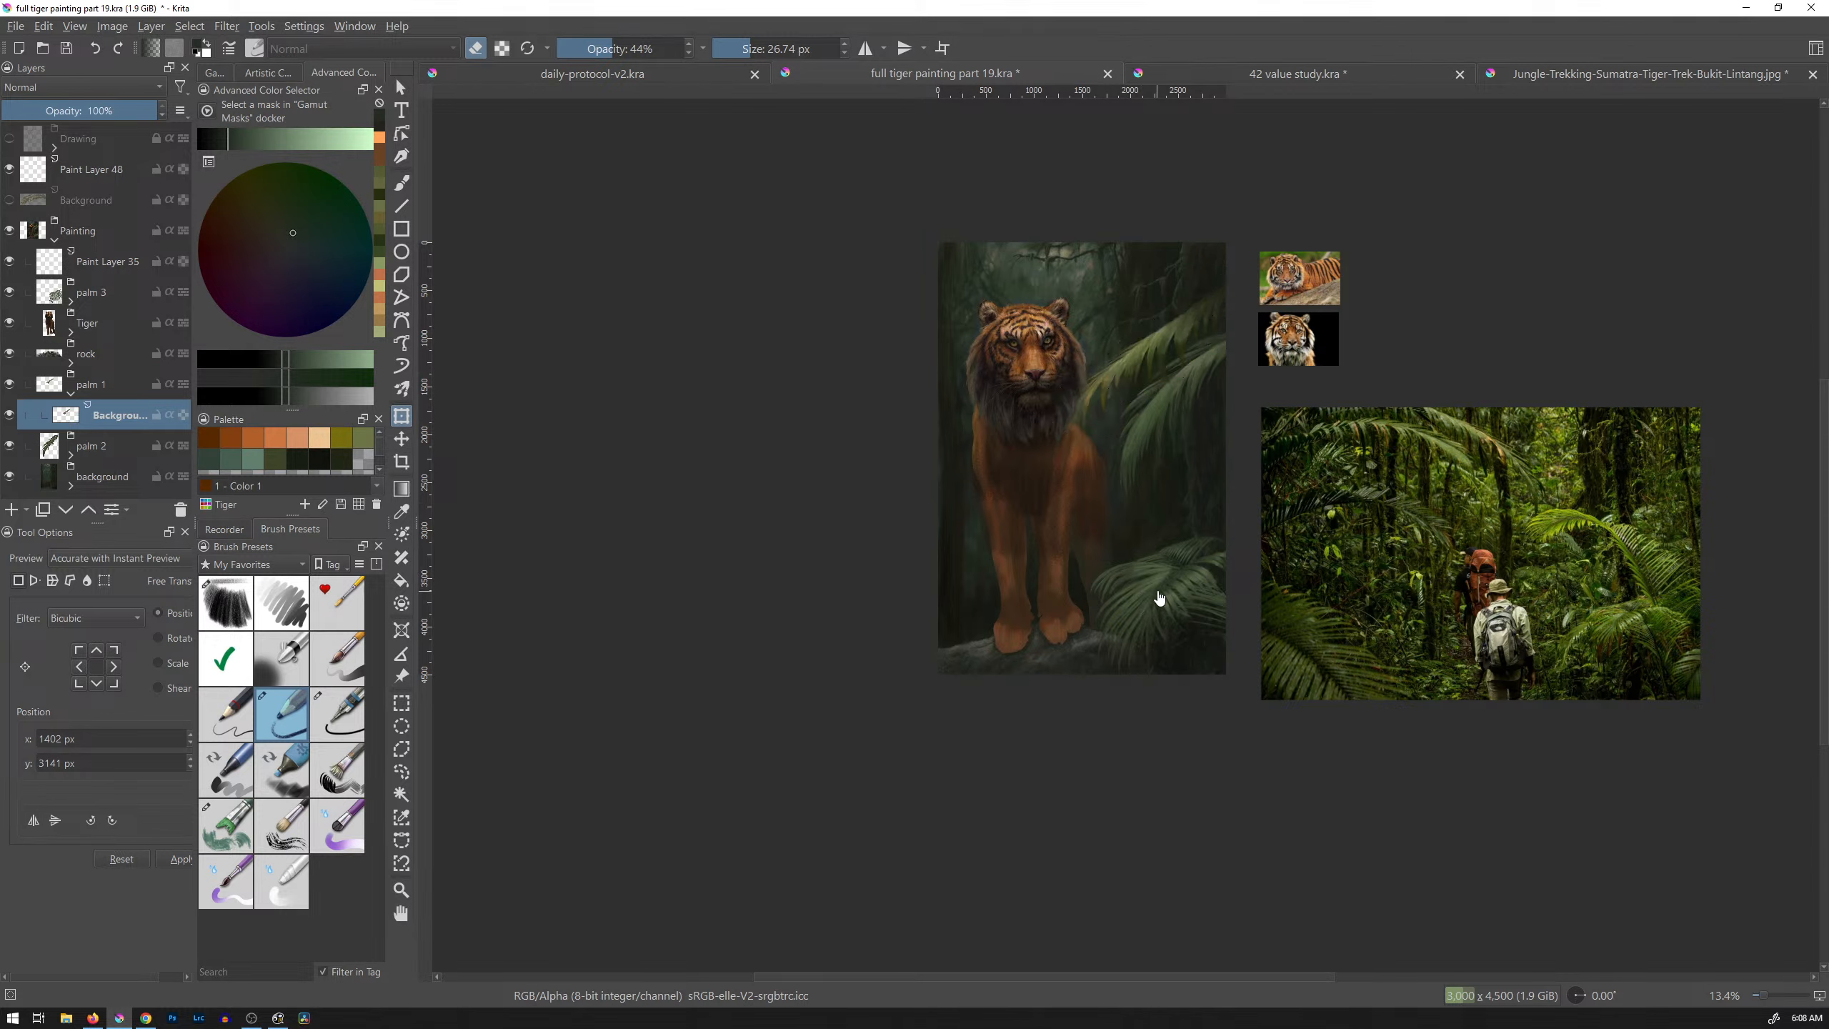
key(l)
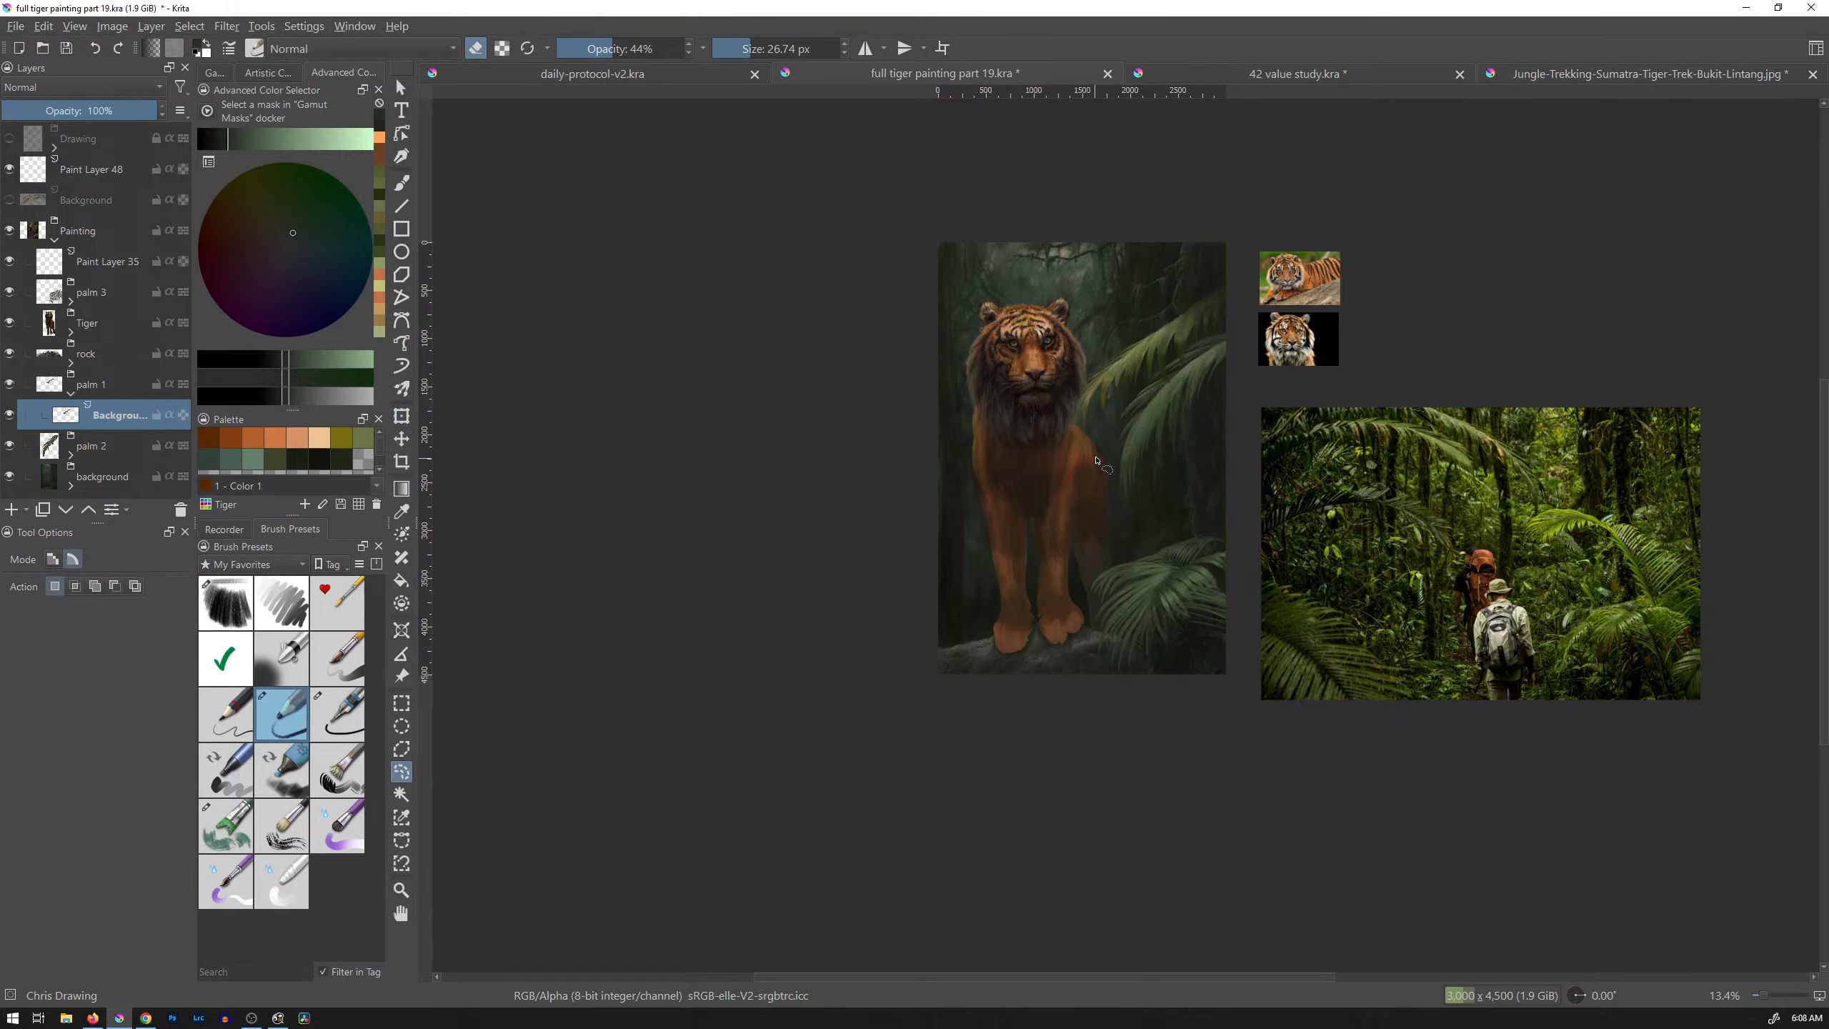
mouse_move(1096, 459)
mouse_down()
mouse_move(1037, 381)
mouse_move(1253, 277)
mouse_move(1185, 497)
mouse_move(1123, 484)
mouse_up()
click(1190, 546)
mouse_move(1058, 474)
mouse_down()
mouse_move(1059, 366)
mouse_move(1187, 287)
mouse_move(1187, 200)
mouse_move(1015, 183)
mouse_move(807, 307)
mouse_up()
mouse_move(918, 788)
mouse_down()
mouse_move(1148, 816)
mouse_move(1437, 710)
mouse_move(1604, 469)
mouse_move(1541, 252)
mouse_move(1327, 210)
mouse_move(1164, 437)
mouse_move(1066, 464)
mouse_up()
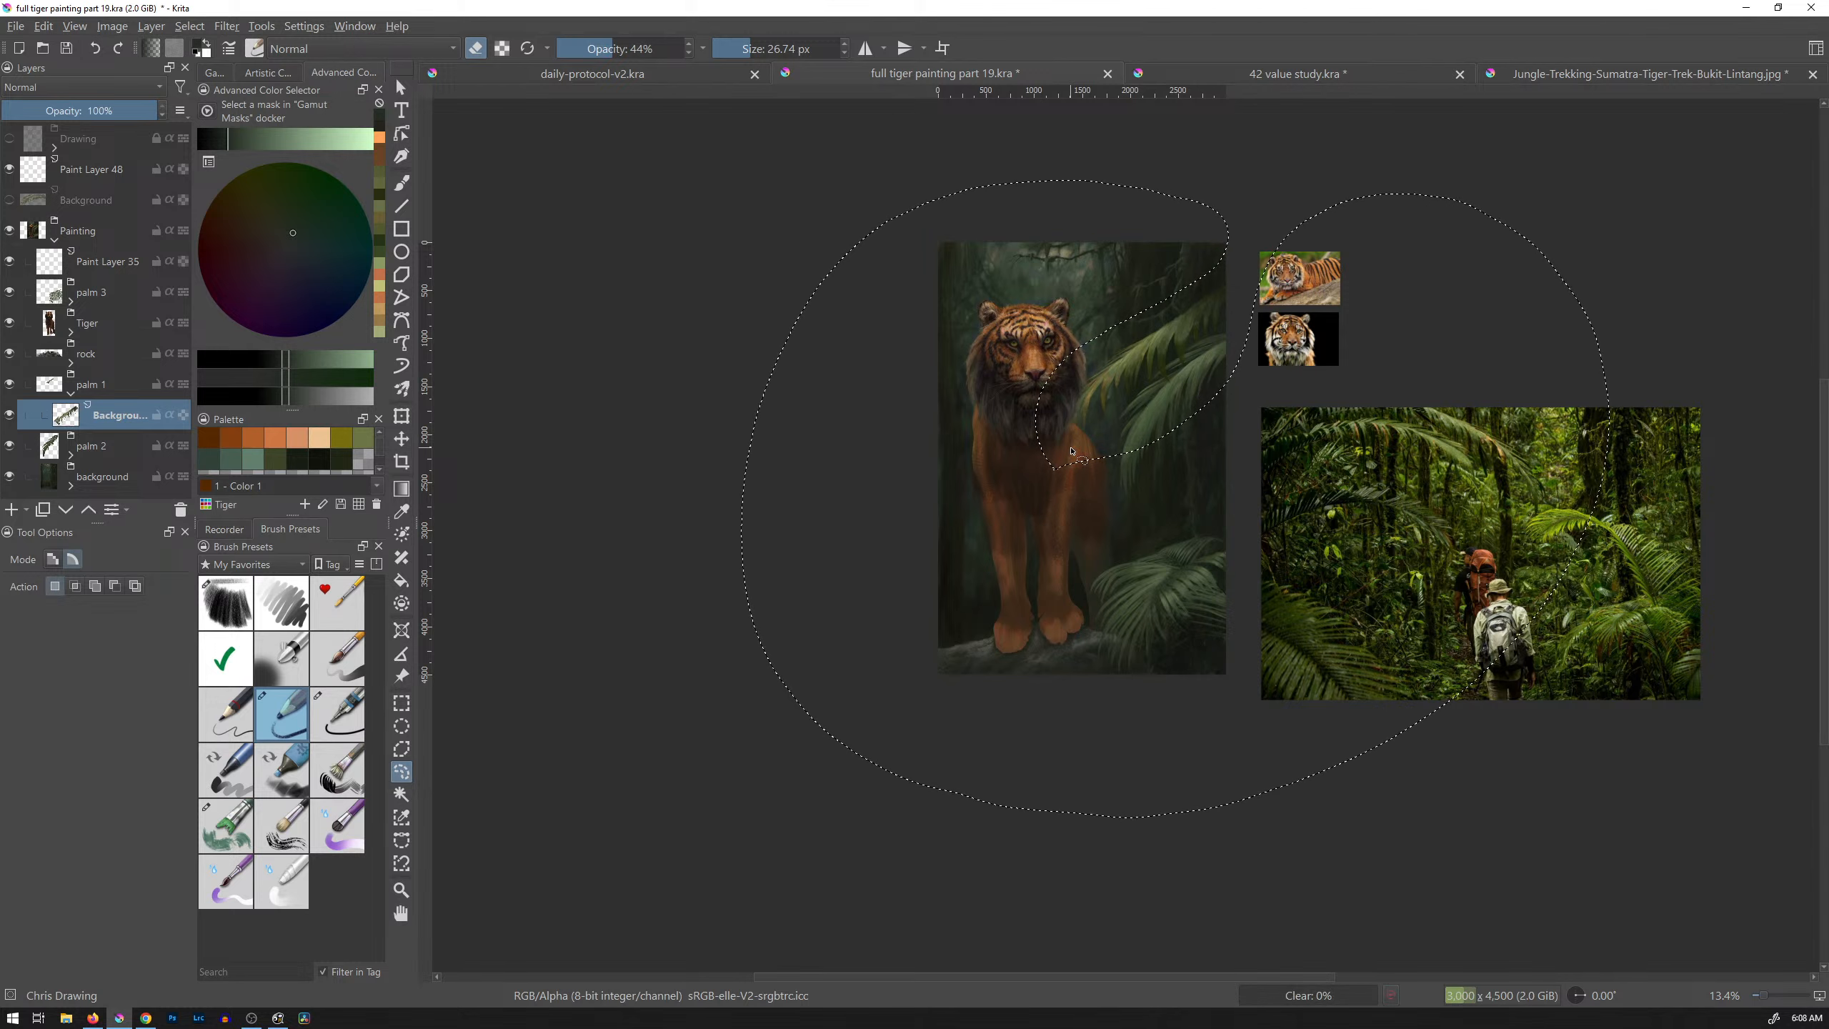
key(ctrl+shift+a)
Step: Enlarge the palm 1 frond further, rotate it slightly counterclockwise and place it beside the tiger's mane at about x 2064, y 1357 px
key(ctrl+t)
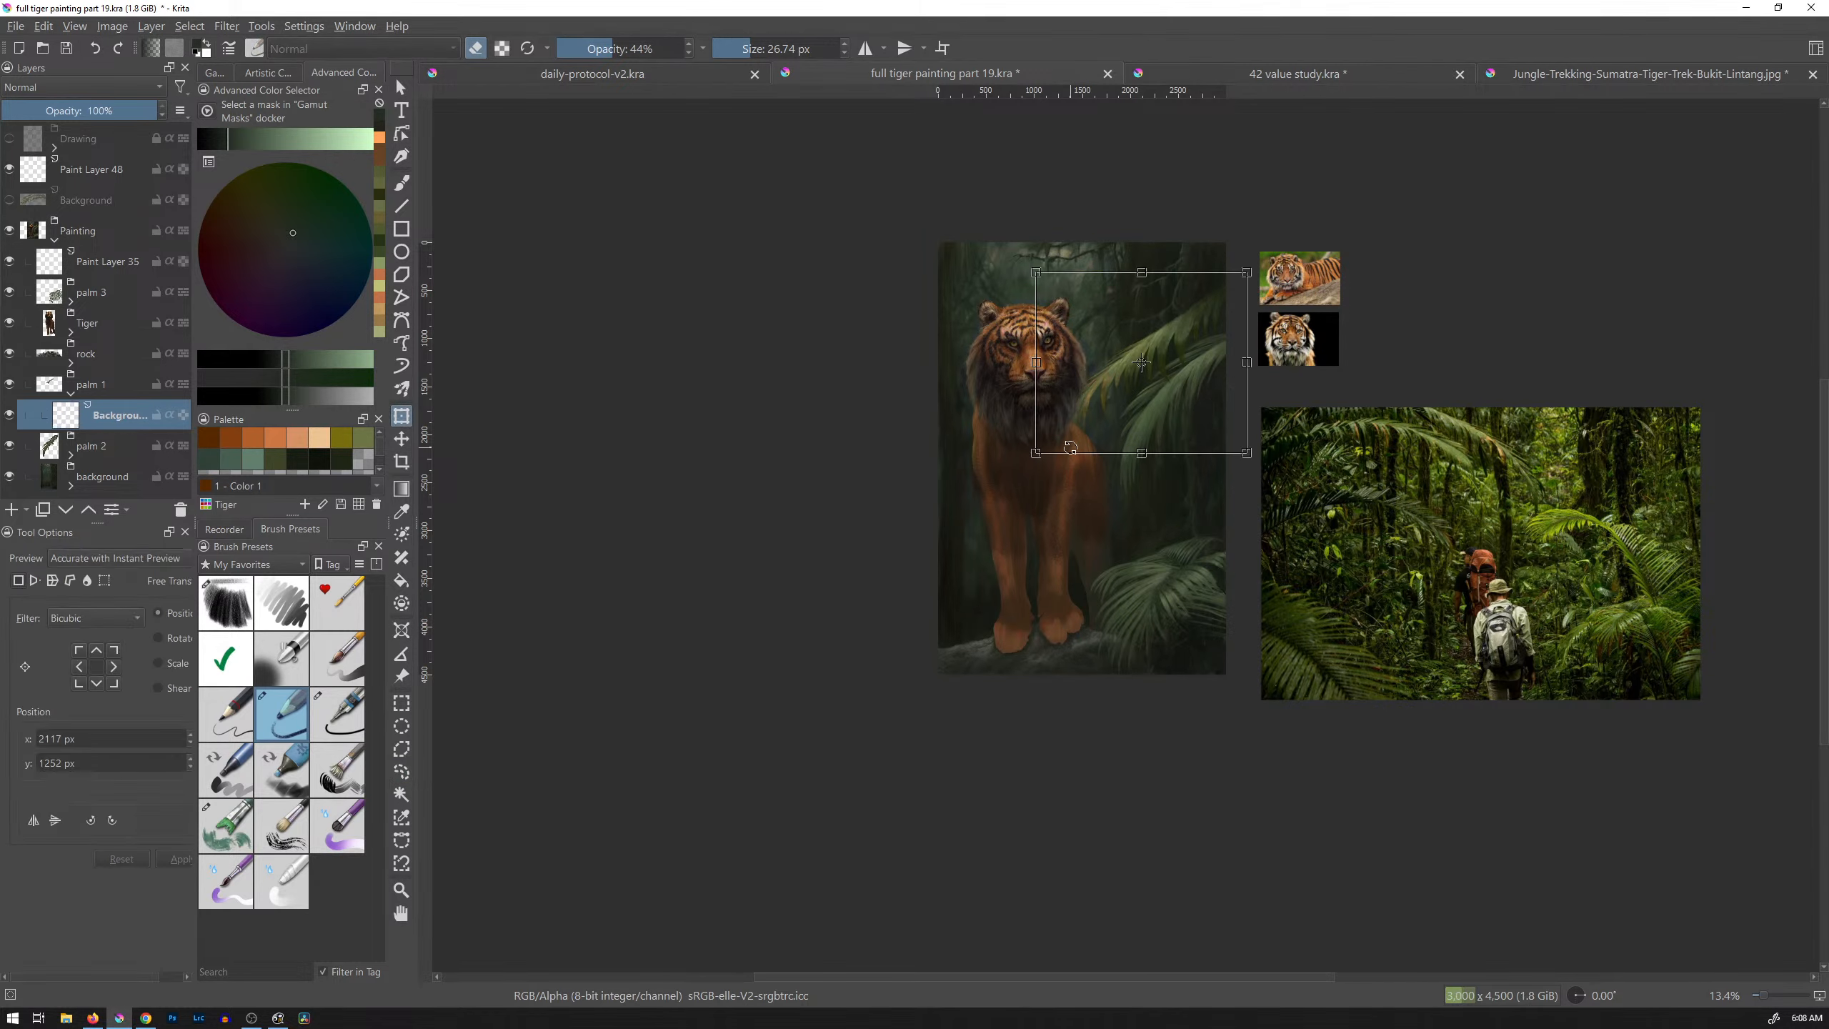
drag(1158, 539, 1289, 404)
drag(1289, 404, 1295, 763)
scroll(1228, 726, down, 2)
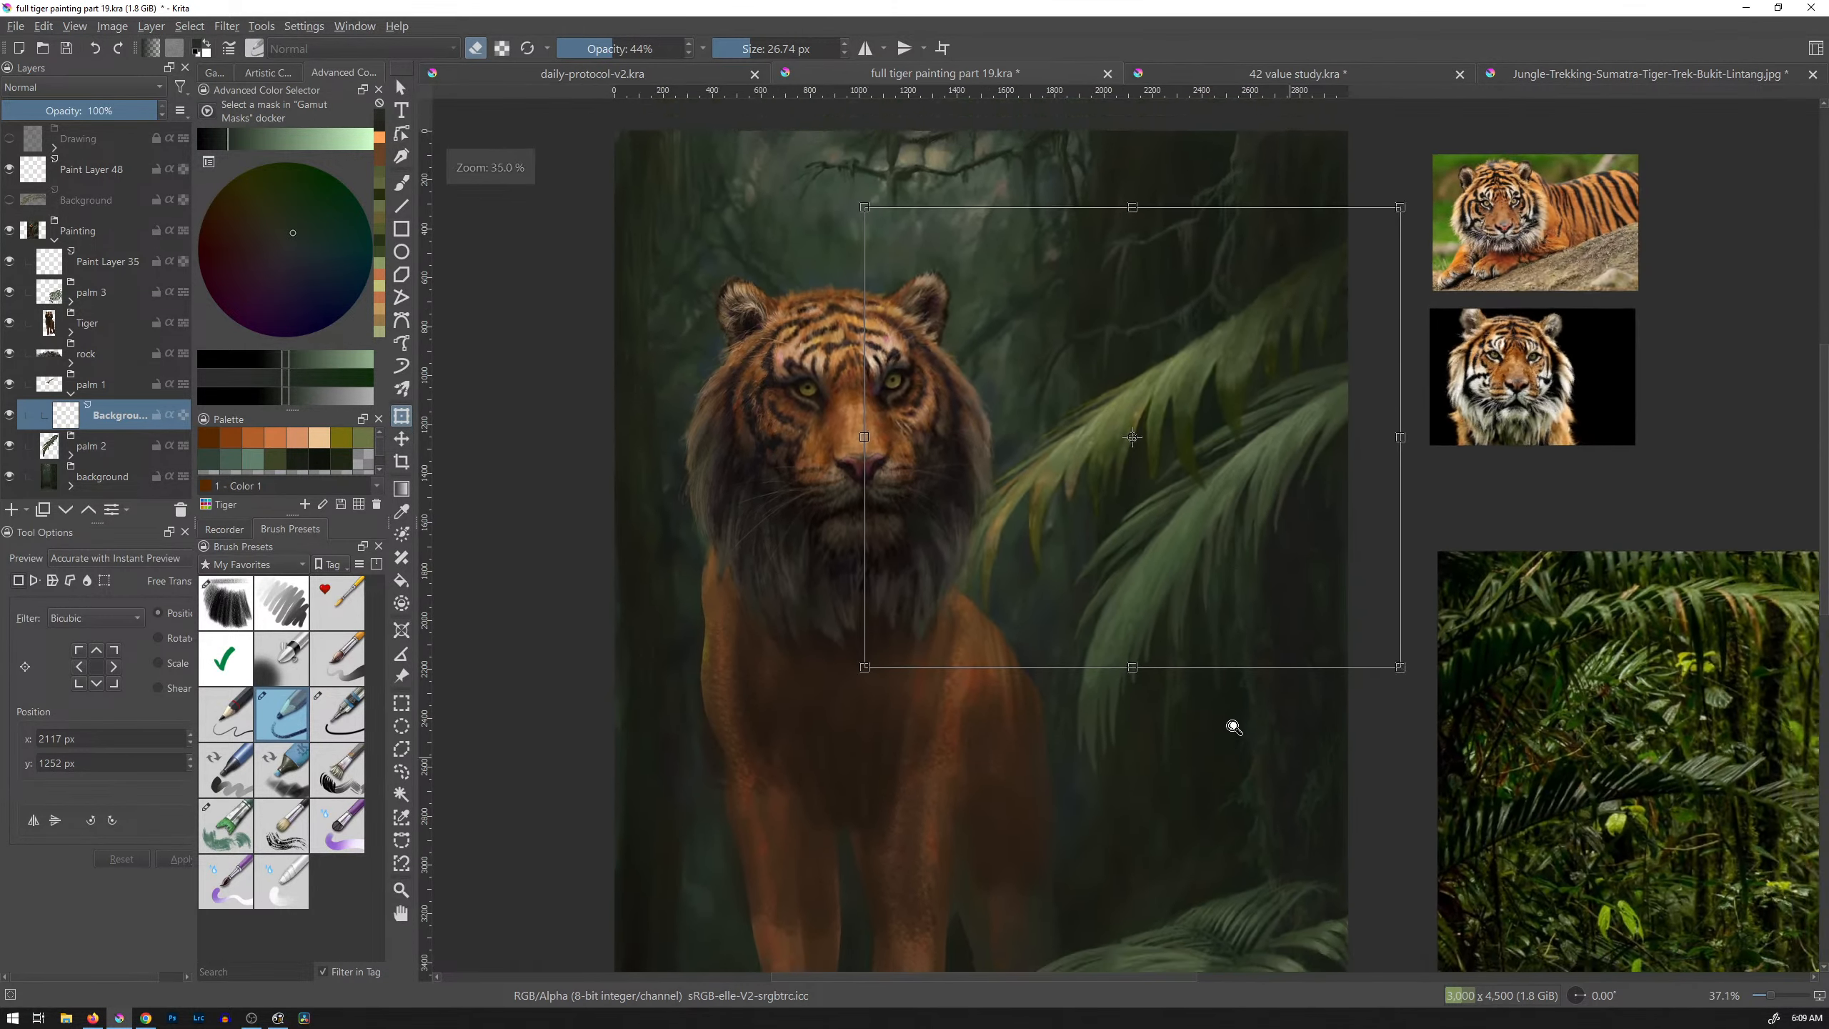
drag(917, 675, 855, 743)
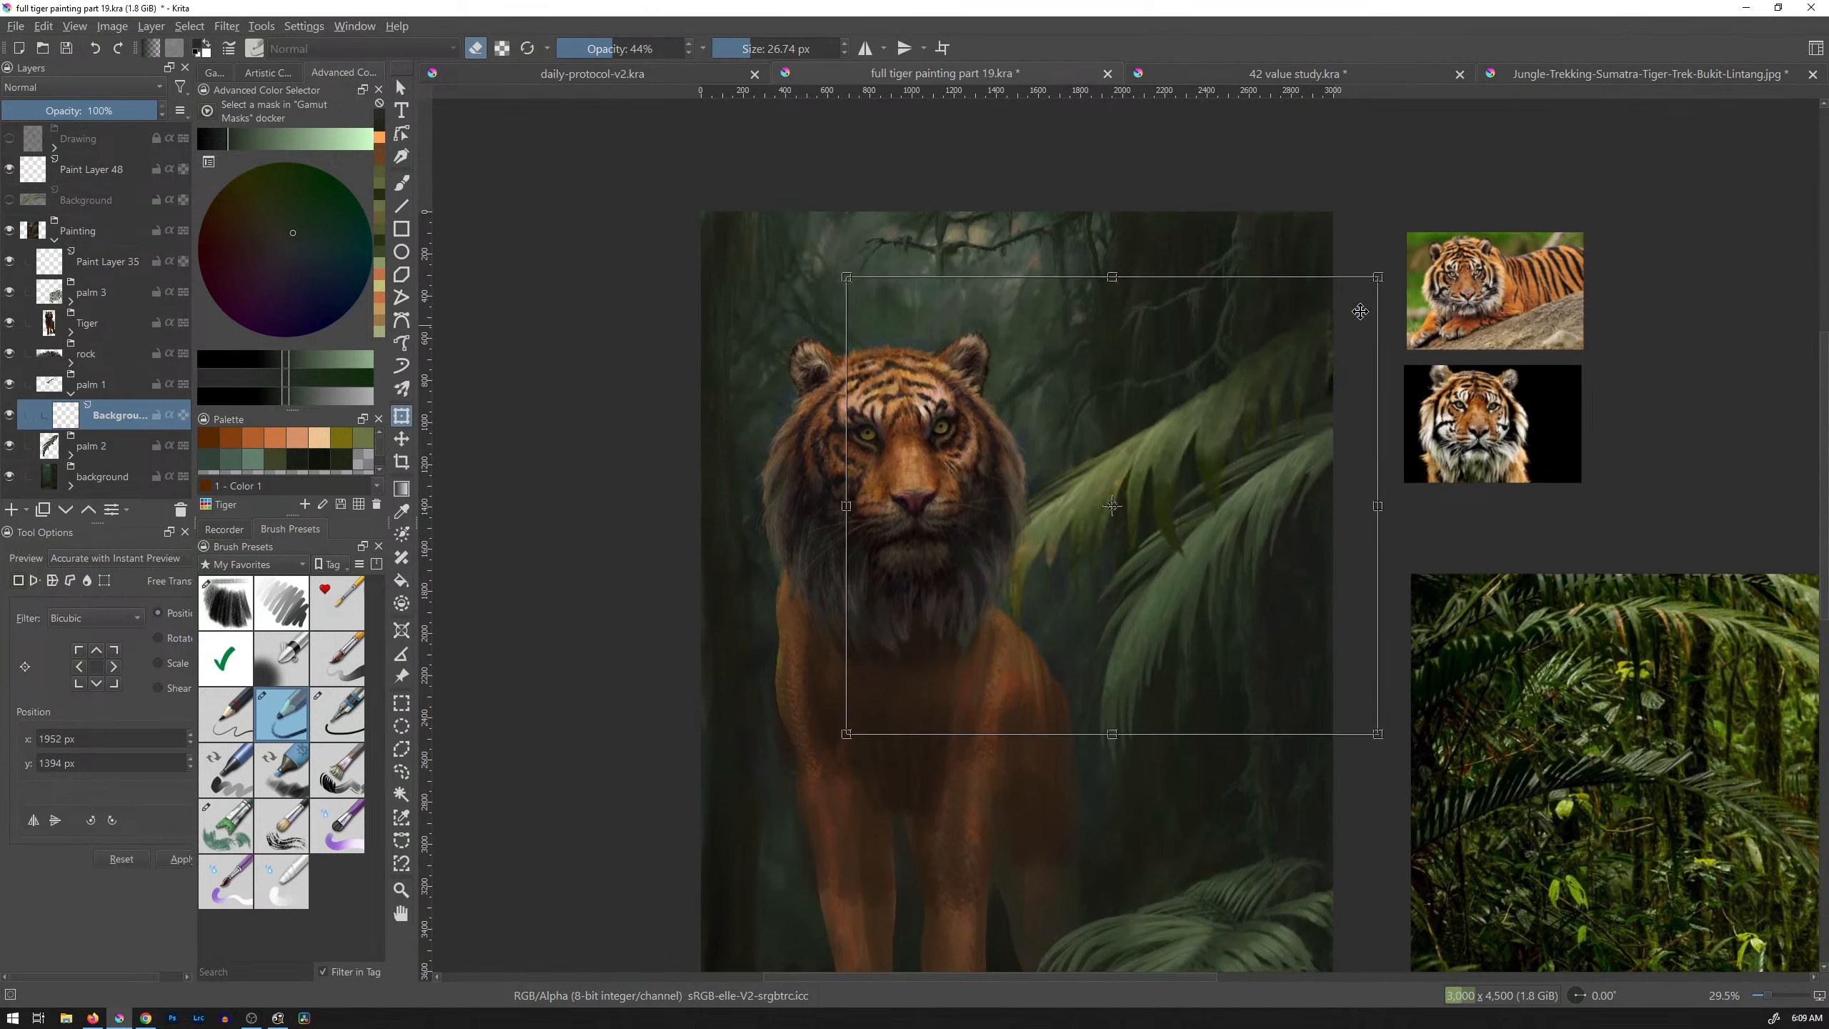
drag(1390, 246, 1381, 235)
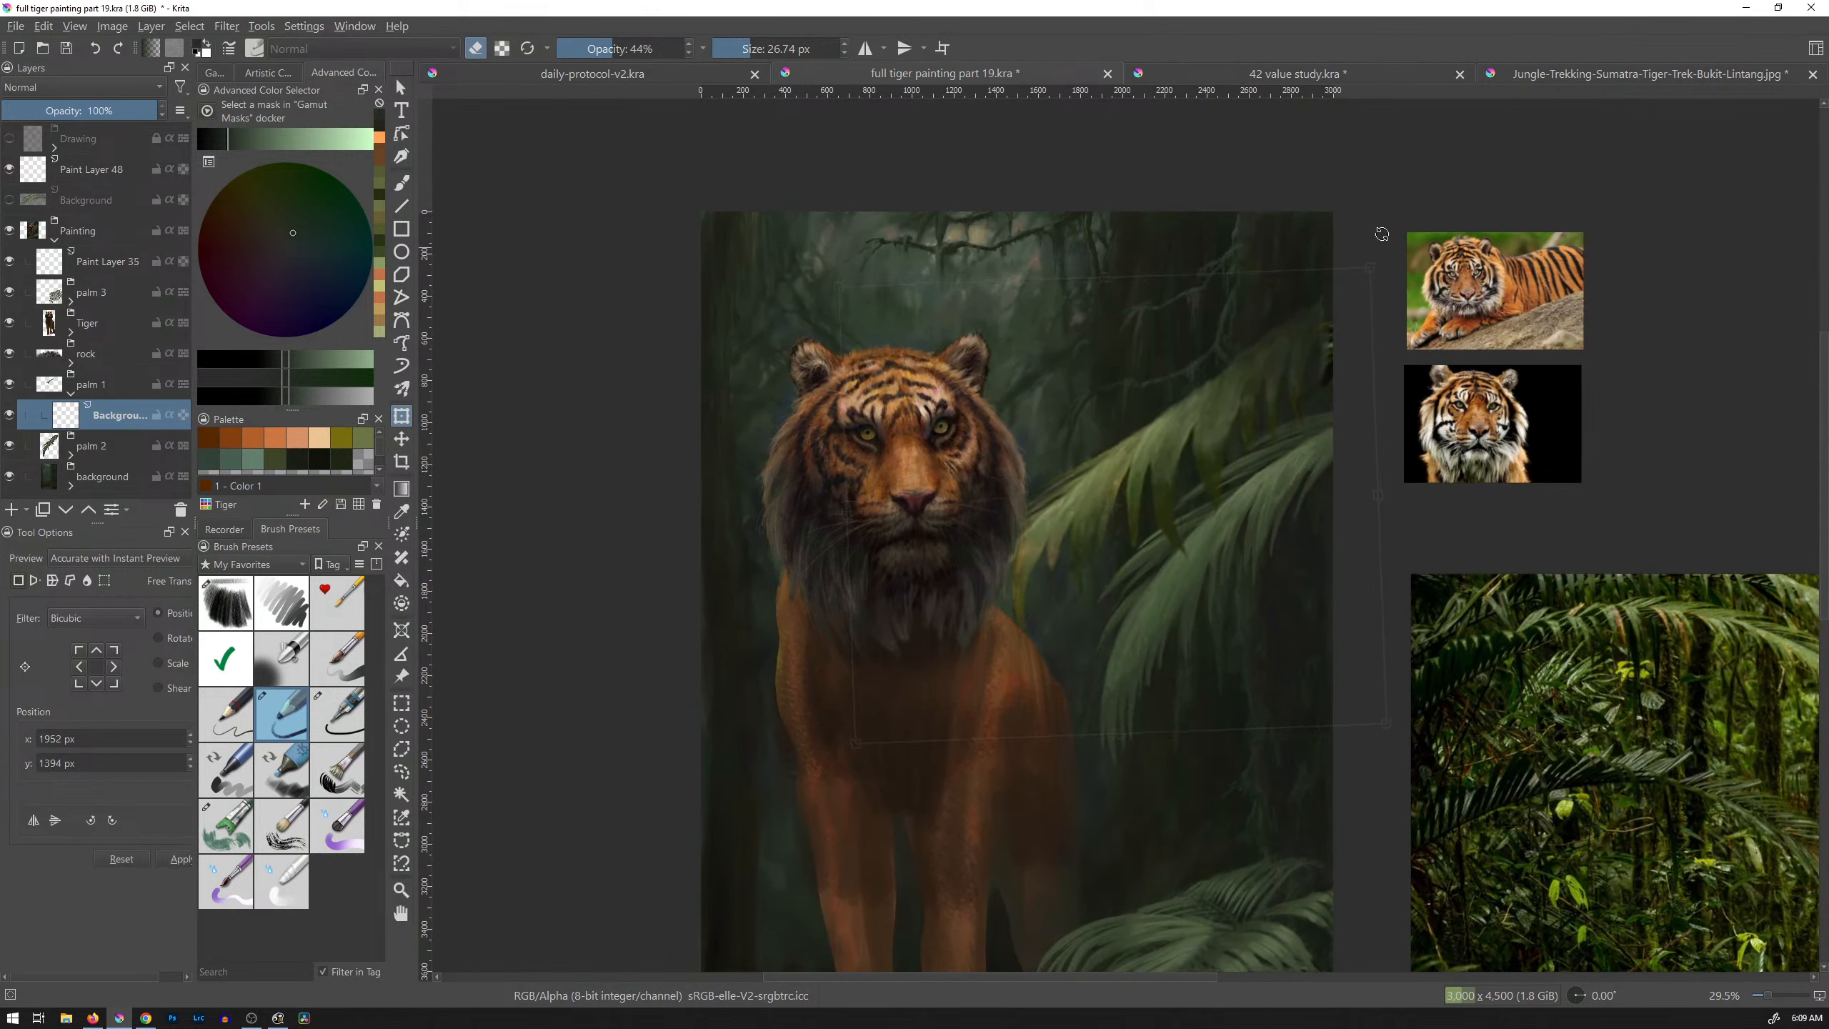
drag(1325, 395, 1366, 380)
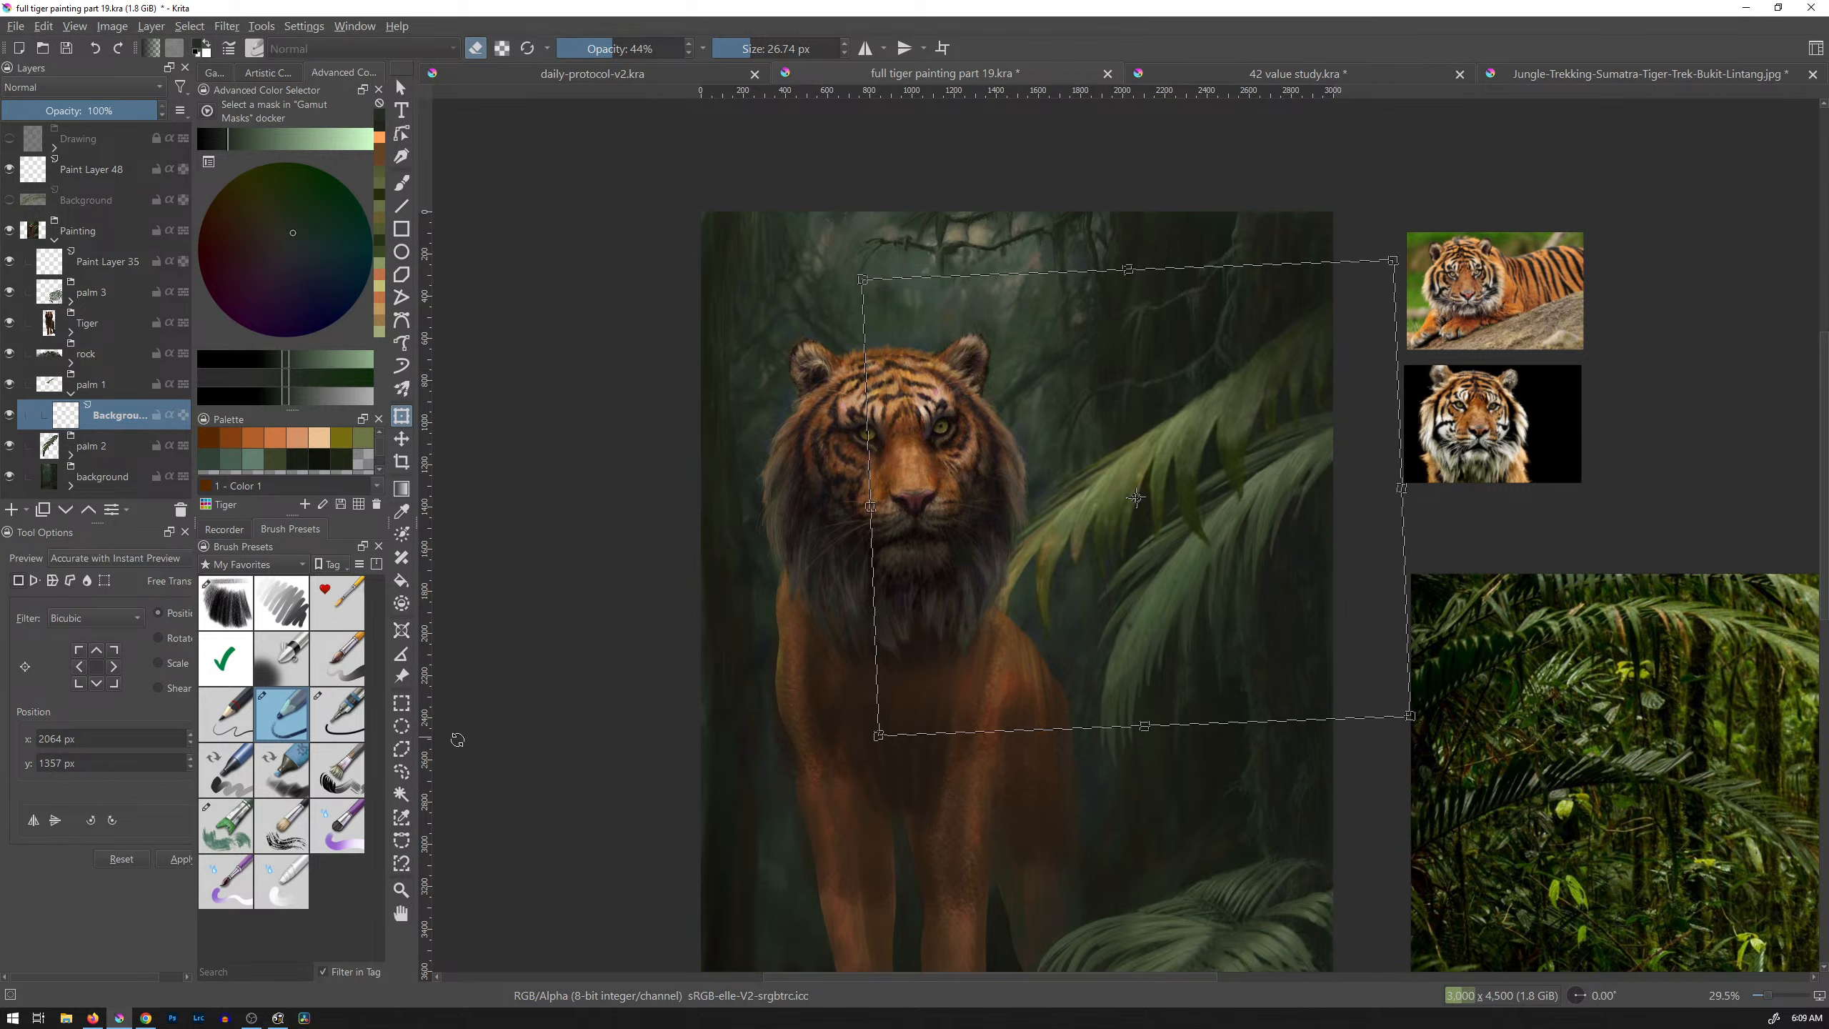
click(53, 585)
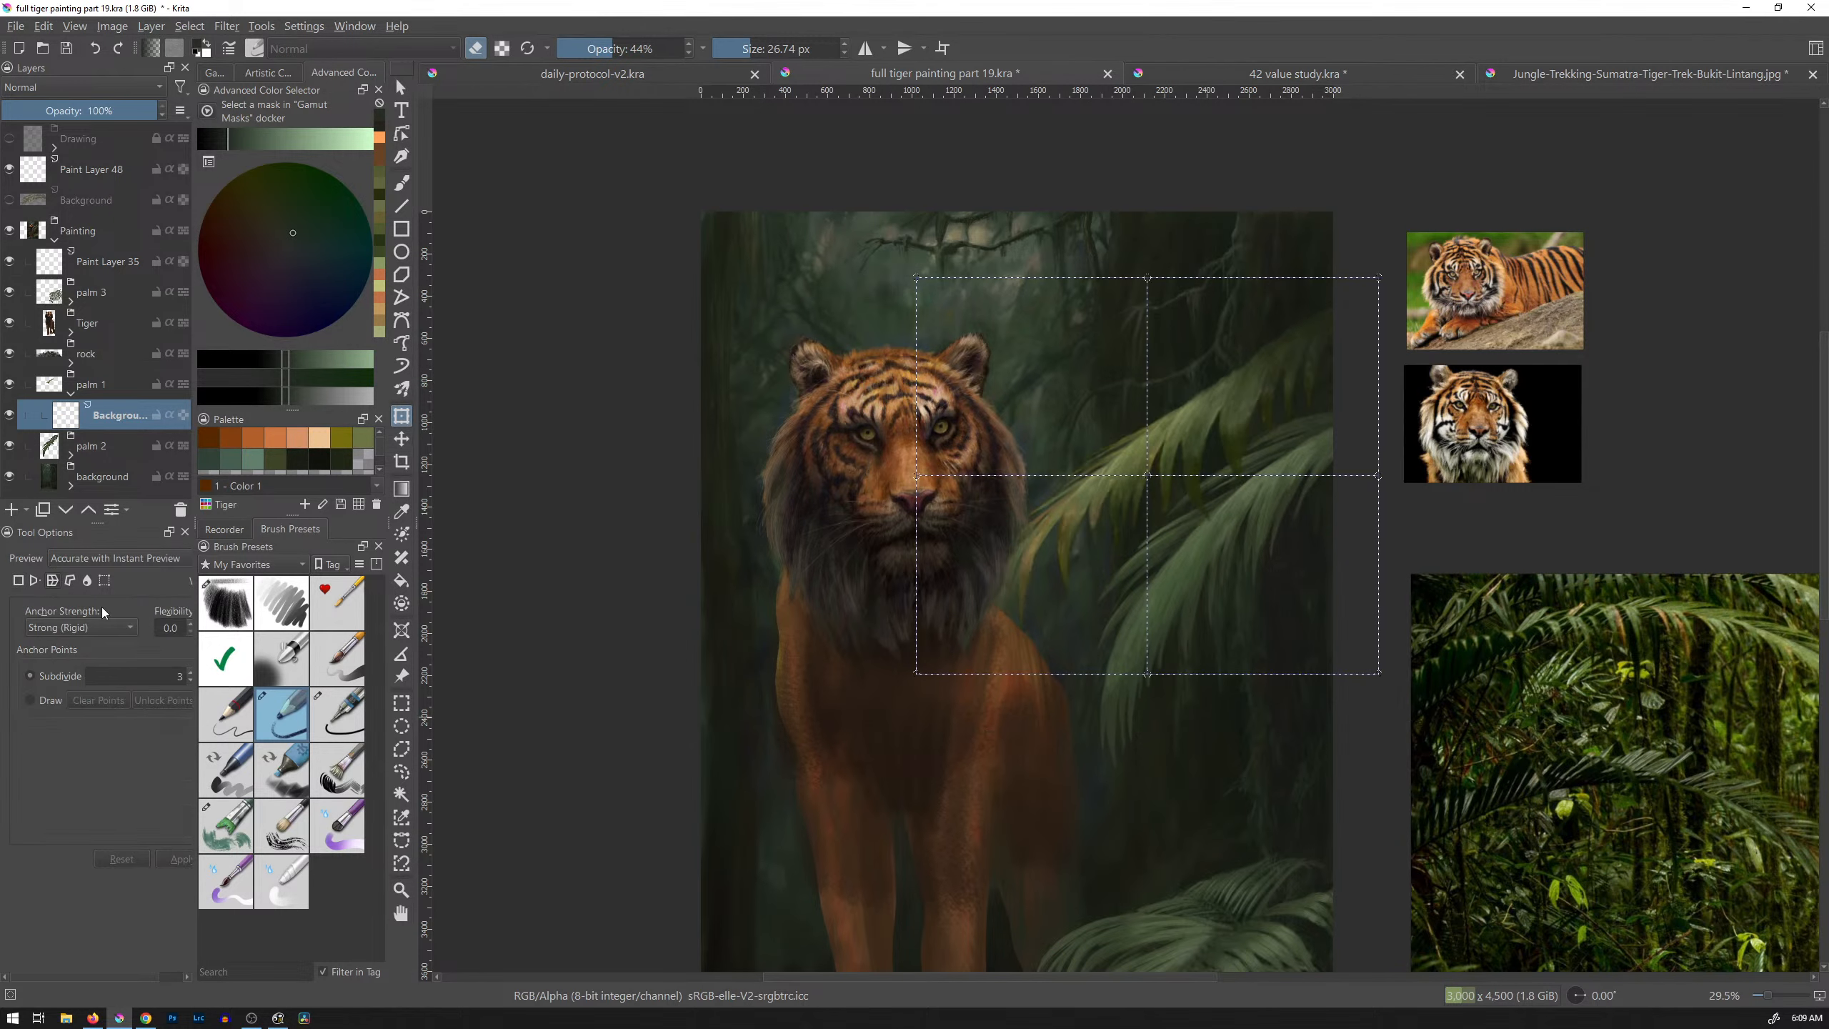
key(ctrl+z)
key(Return)
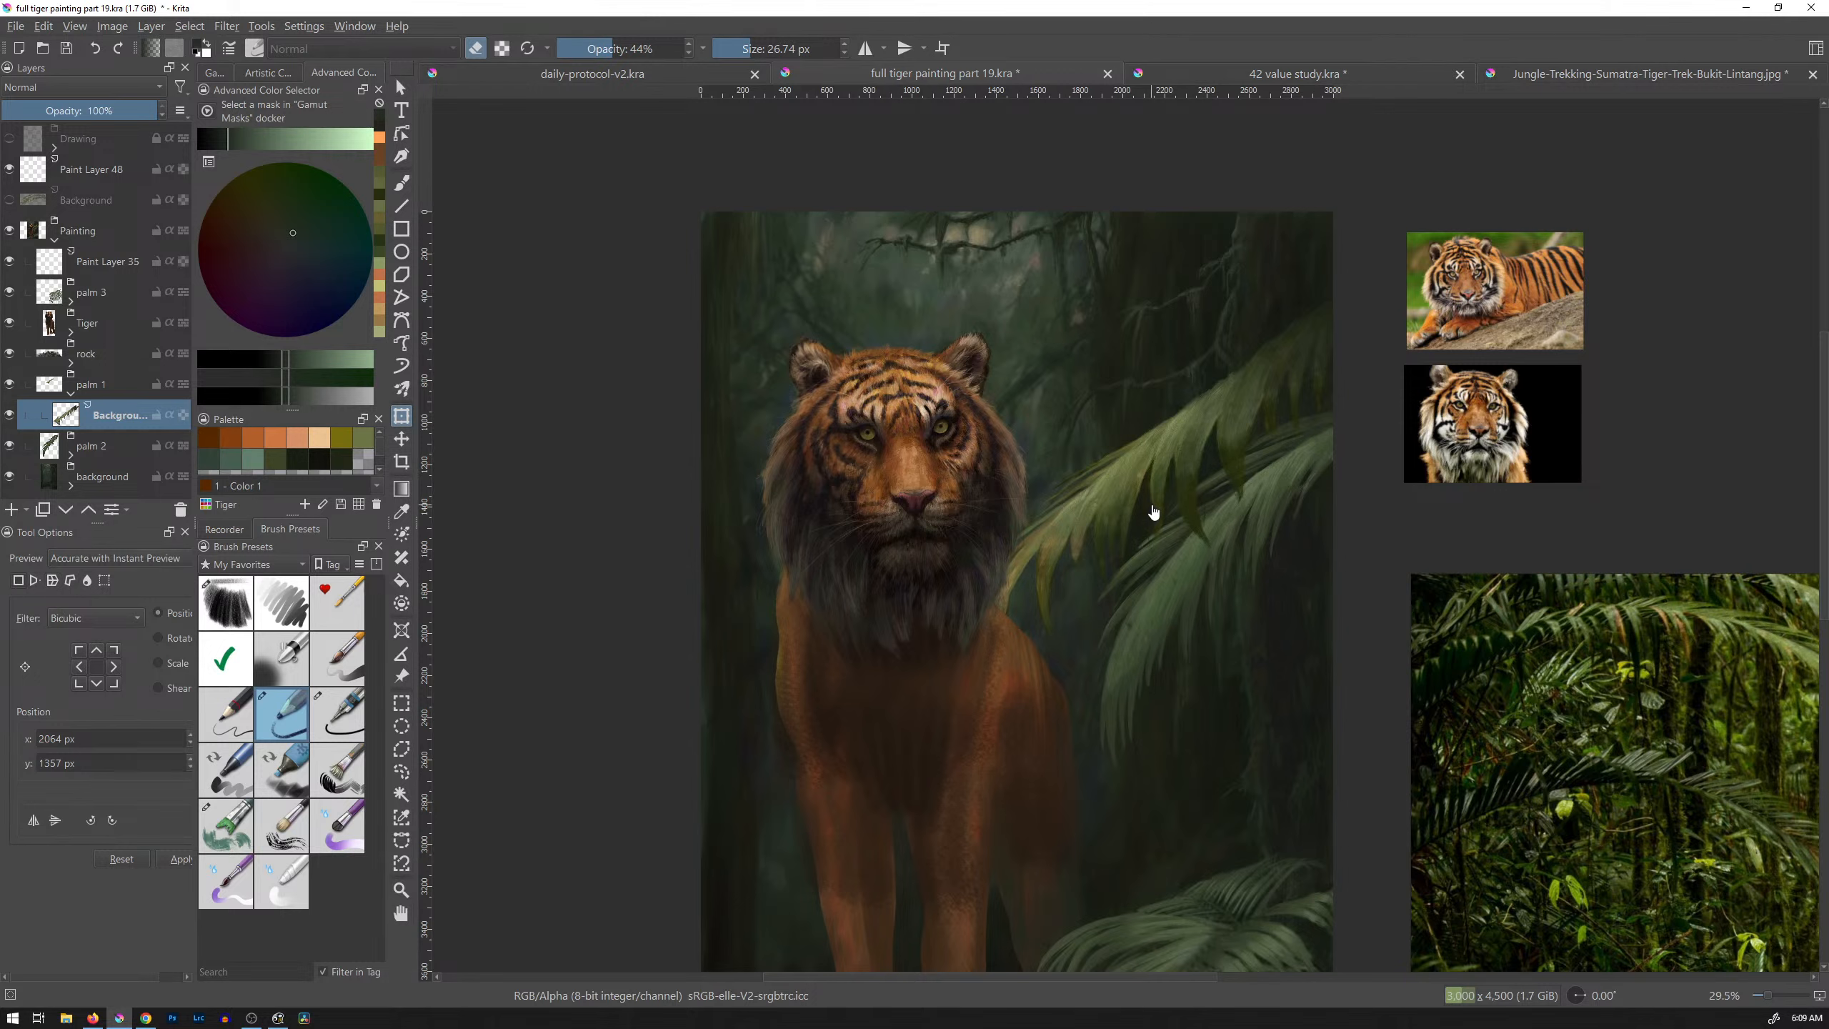
Step: Warp the palm 1 frond with a Strong (Rigid) grid subdivided by 3, reshaping its middle, upper edge and outer corner
key(t)
key(ctrl+t)
click(55, 583)
drag(1137, 504, 1136, 491)
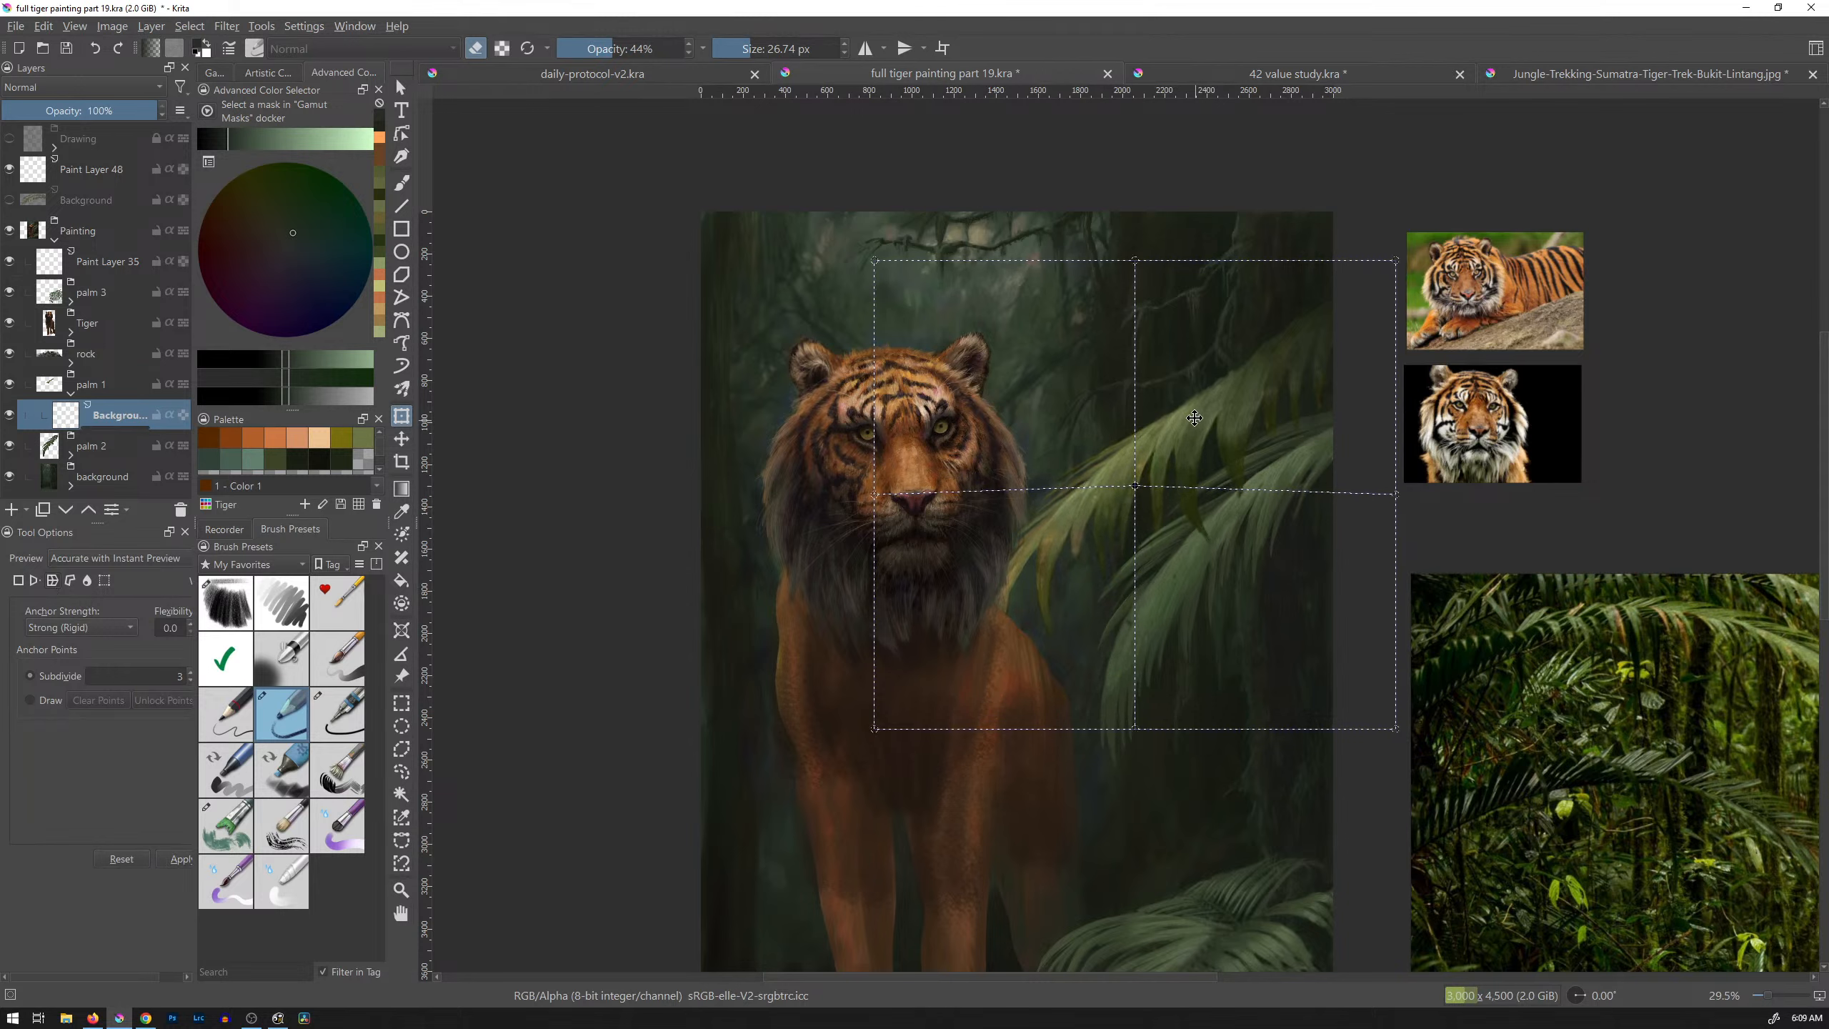
drag(1195, 418, 1197, 418)
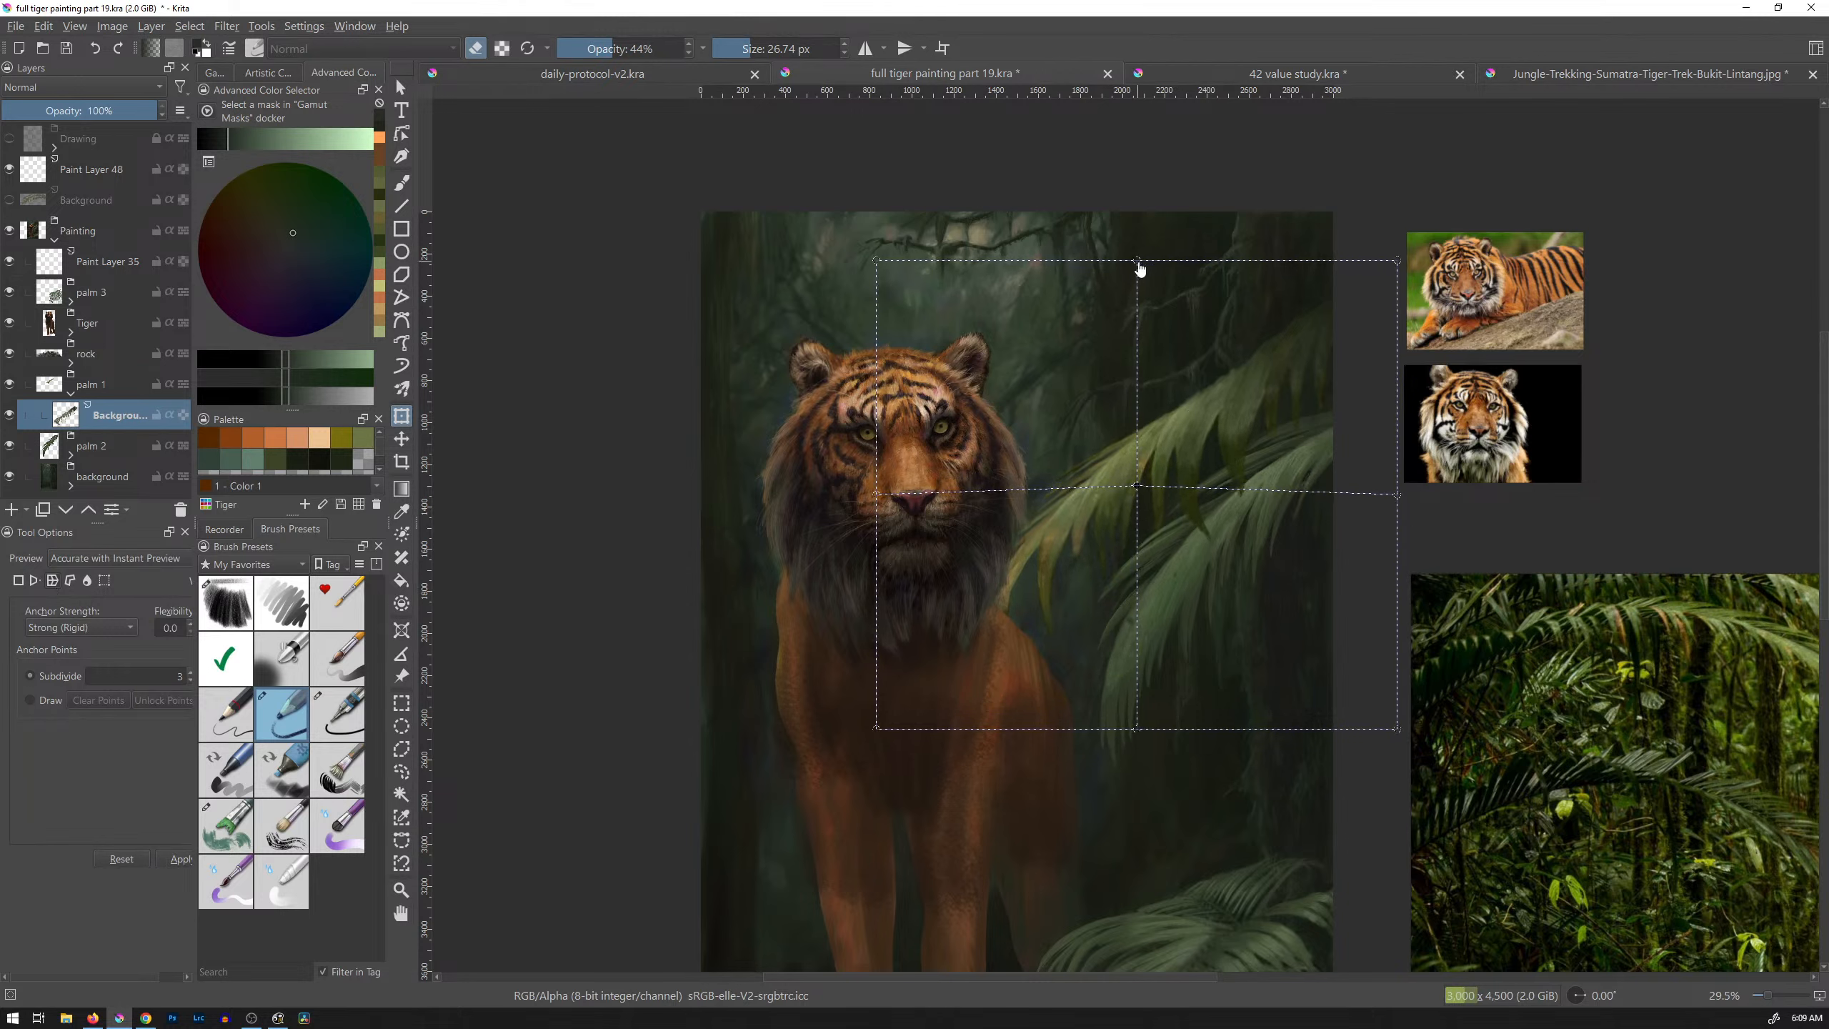
drag(1139, 268, 1120, 243)
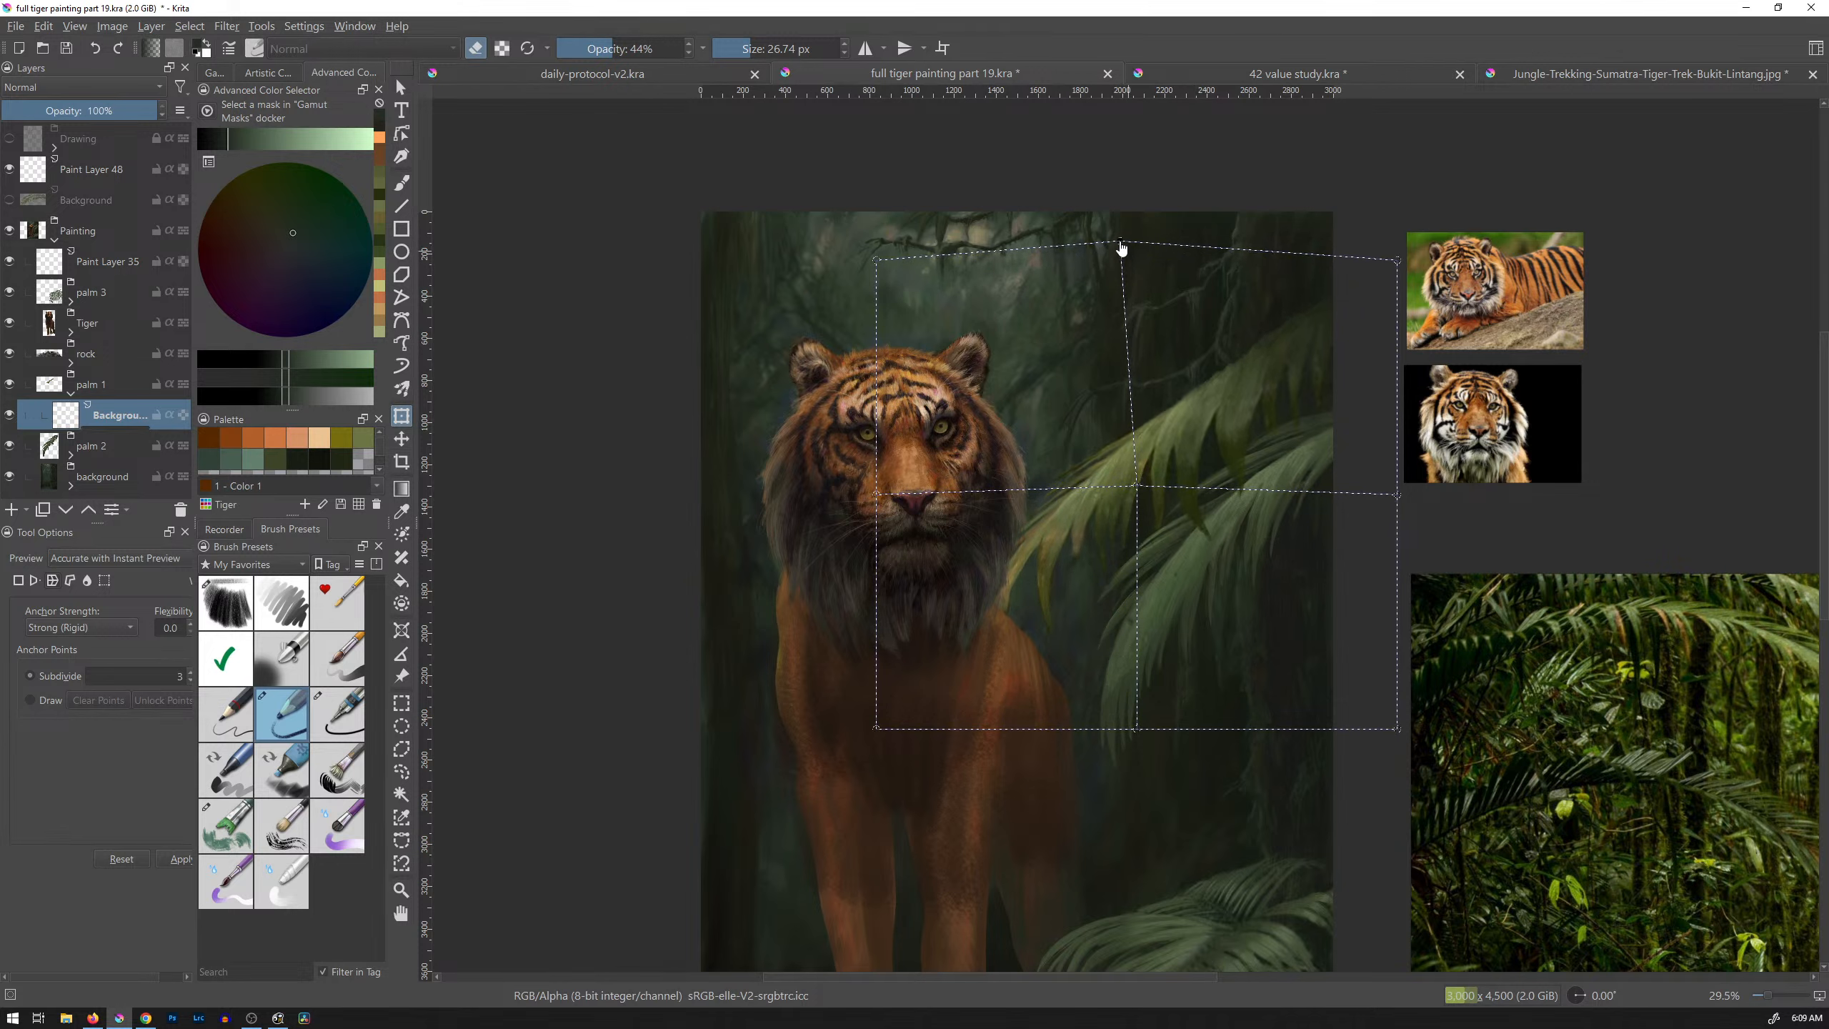
drag(1398, 261, 1414, 277)
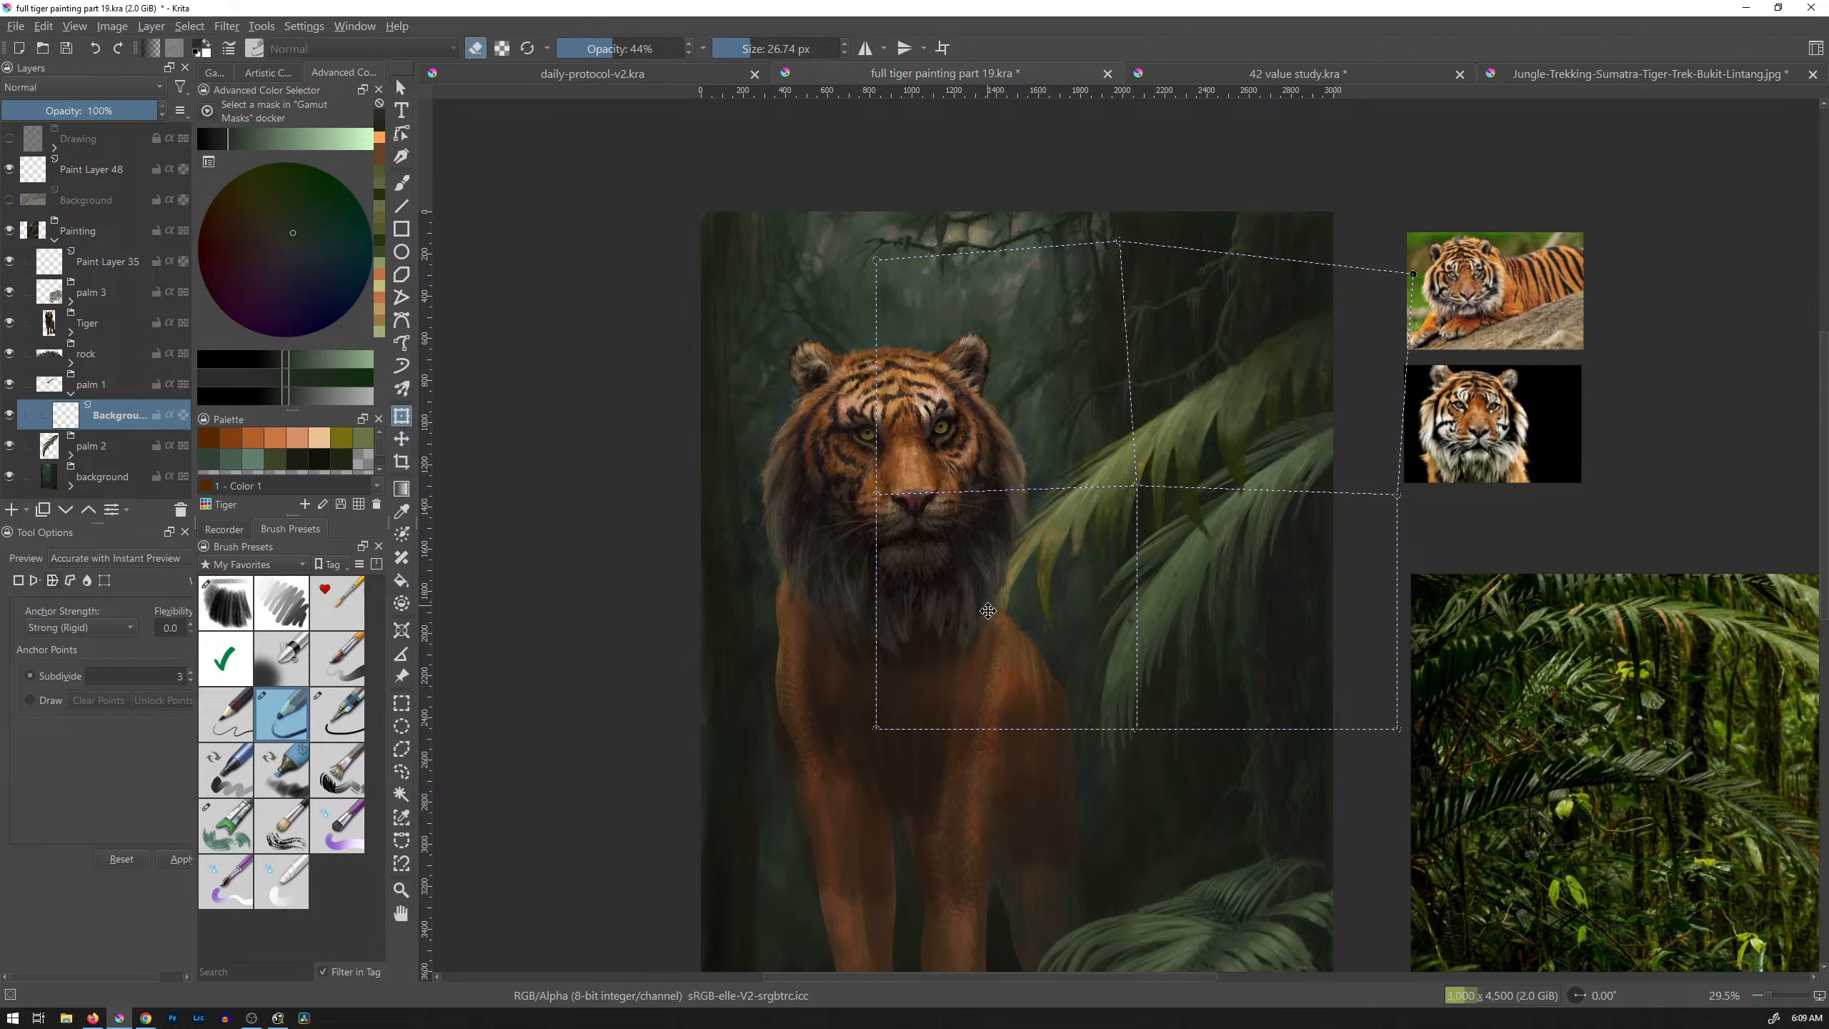
key(Return)
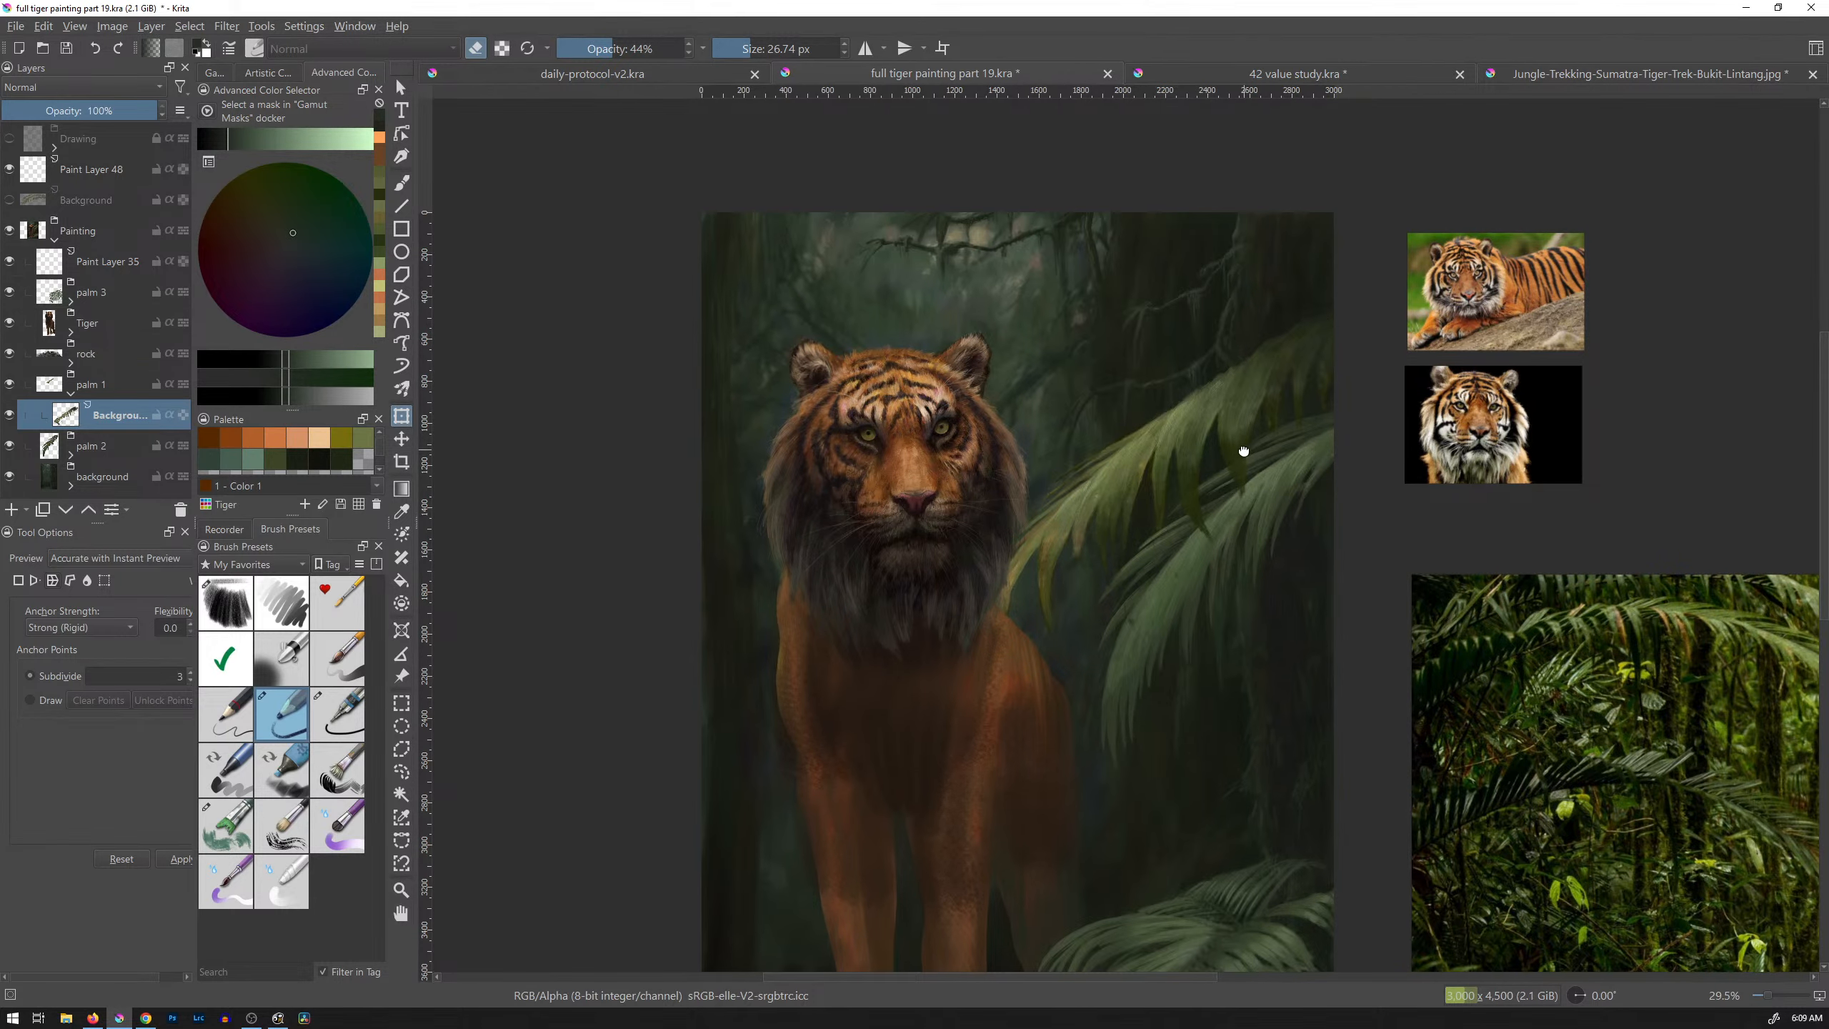
Step: Rotate the warped palm 1 frond slightly counterclockwise with a free transform
drag(1245, 461, 1182, 368)
key(t)
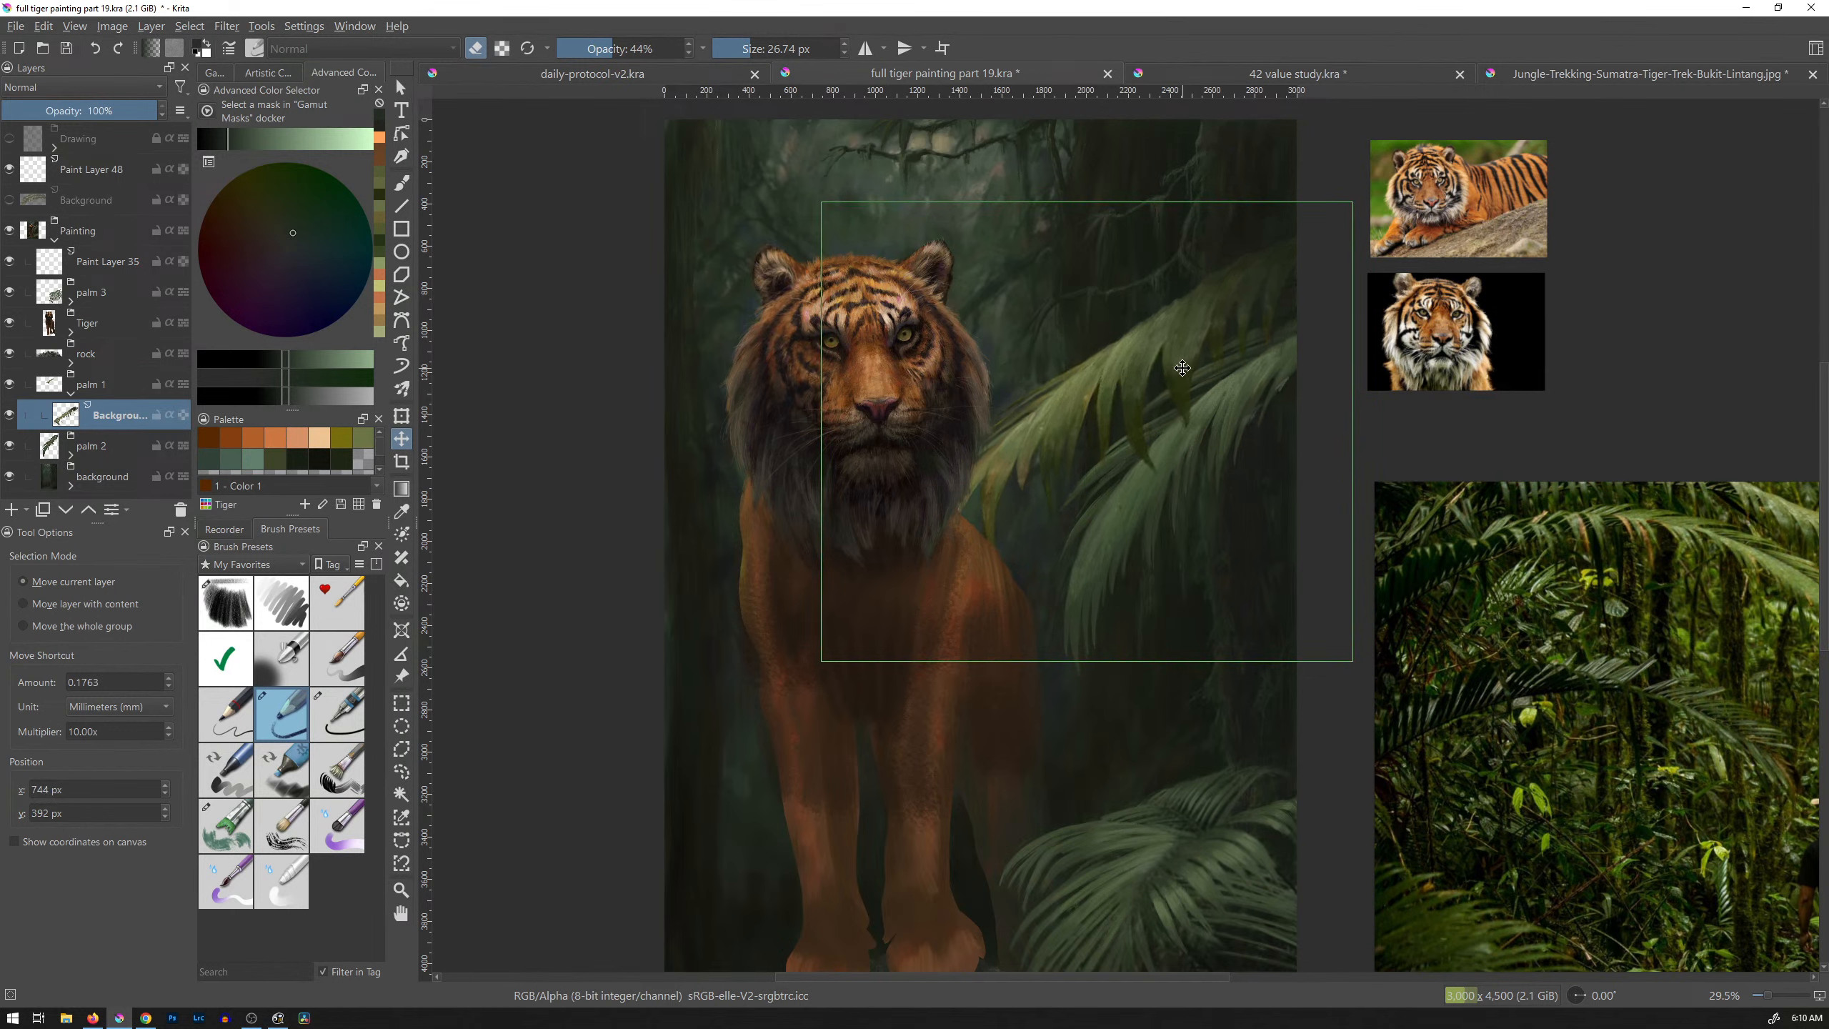
key(ctrl+t)
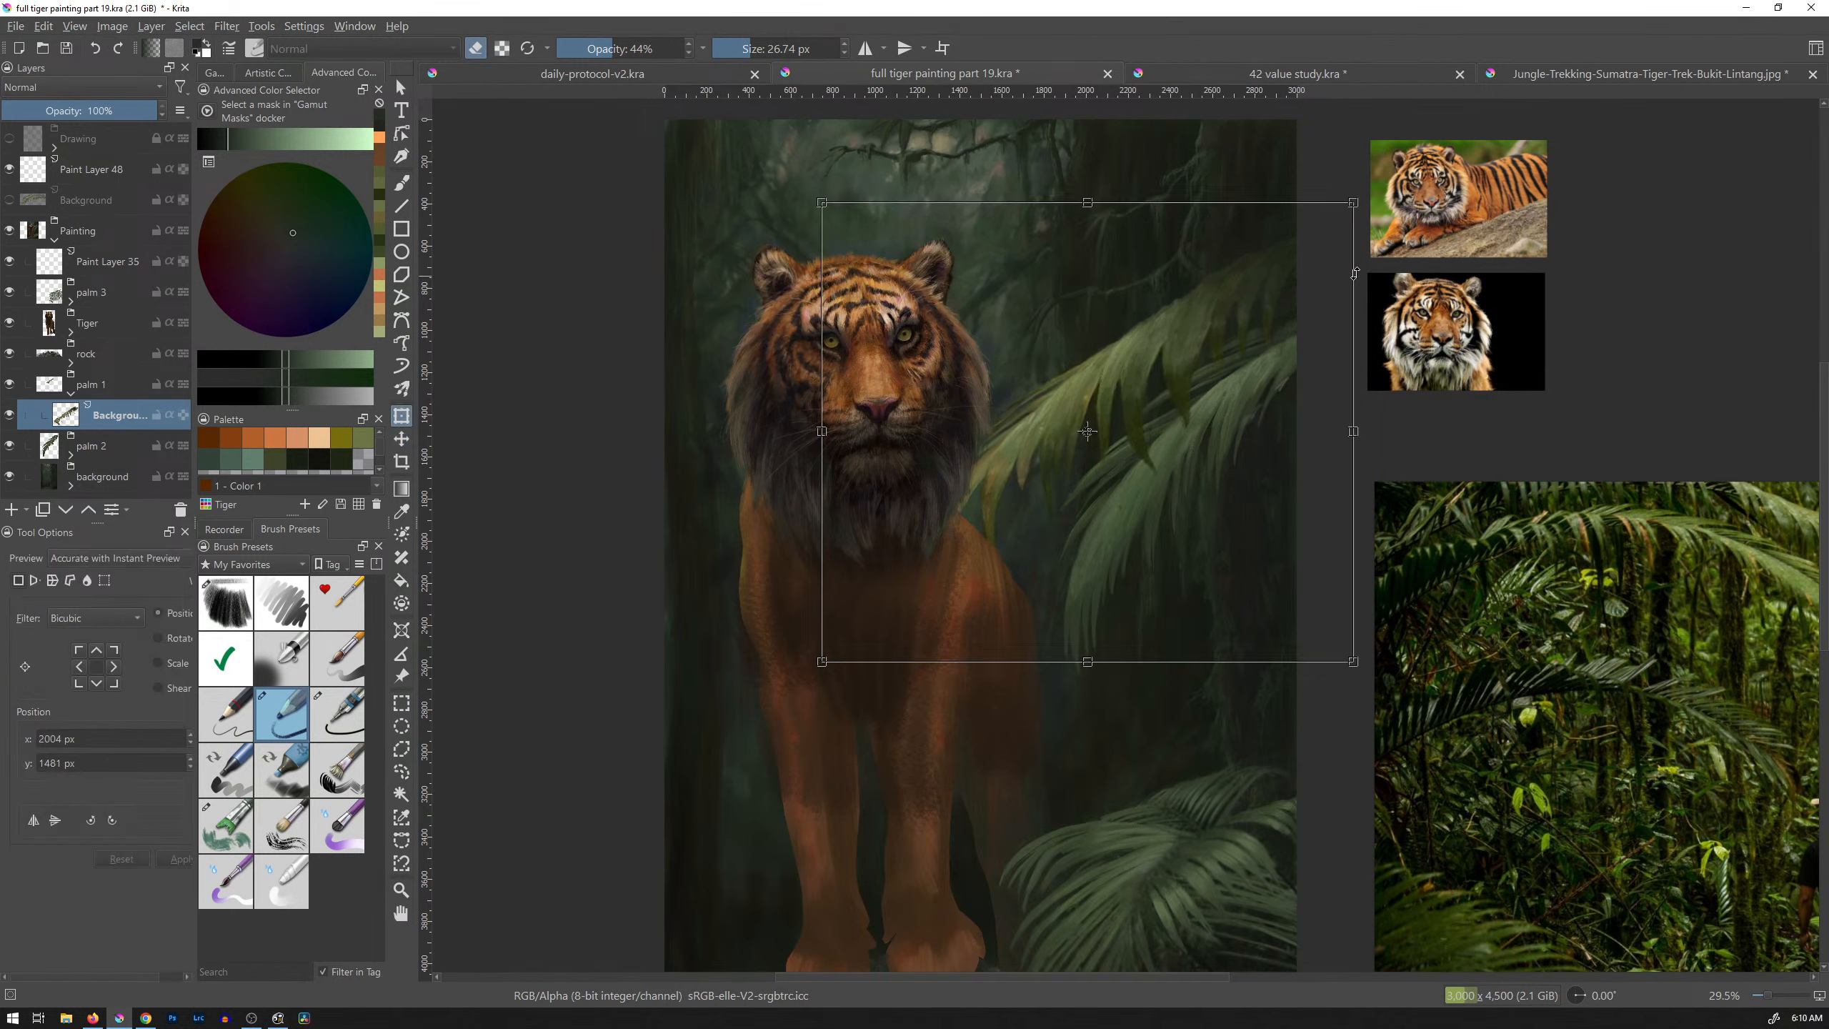
drag(1362, 178, 1354, 170)
key(Return)
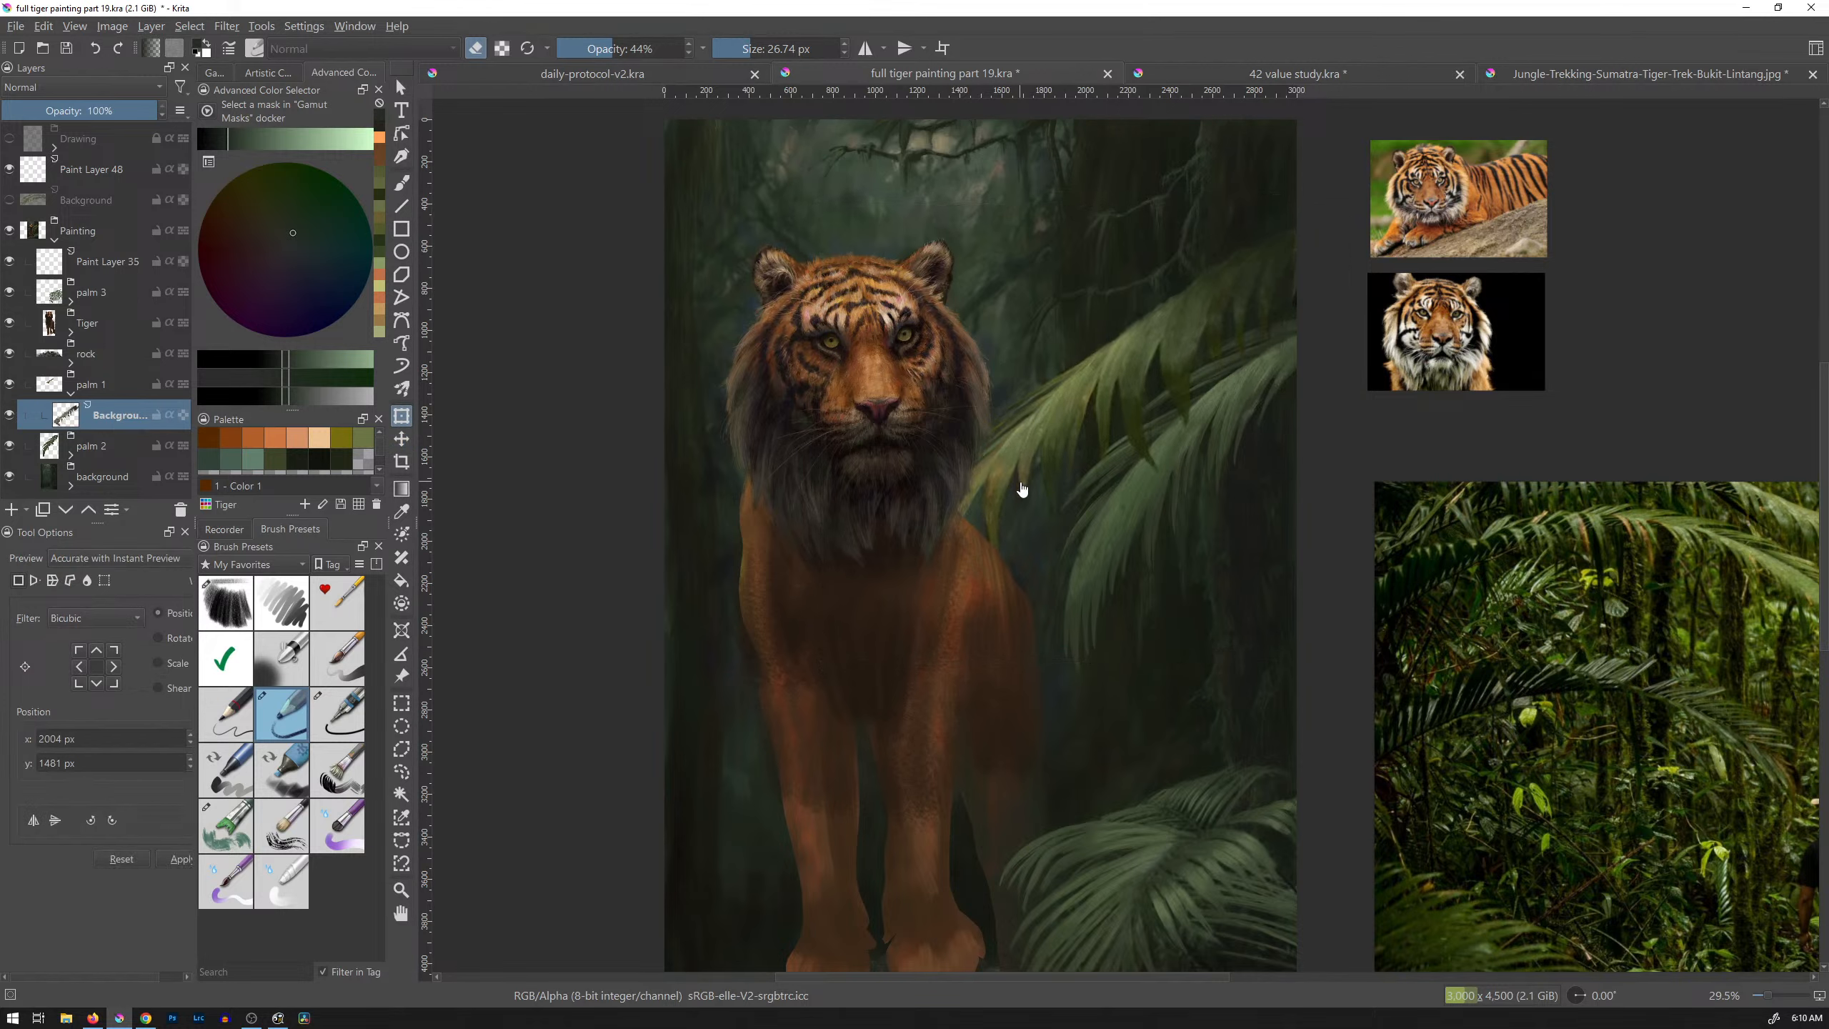
Step: Add a new paint layer above the palm 1 frond and sample a yellow-green from the frond with a 39.01 px brush
key(b)
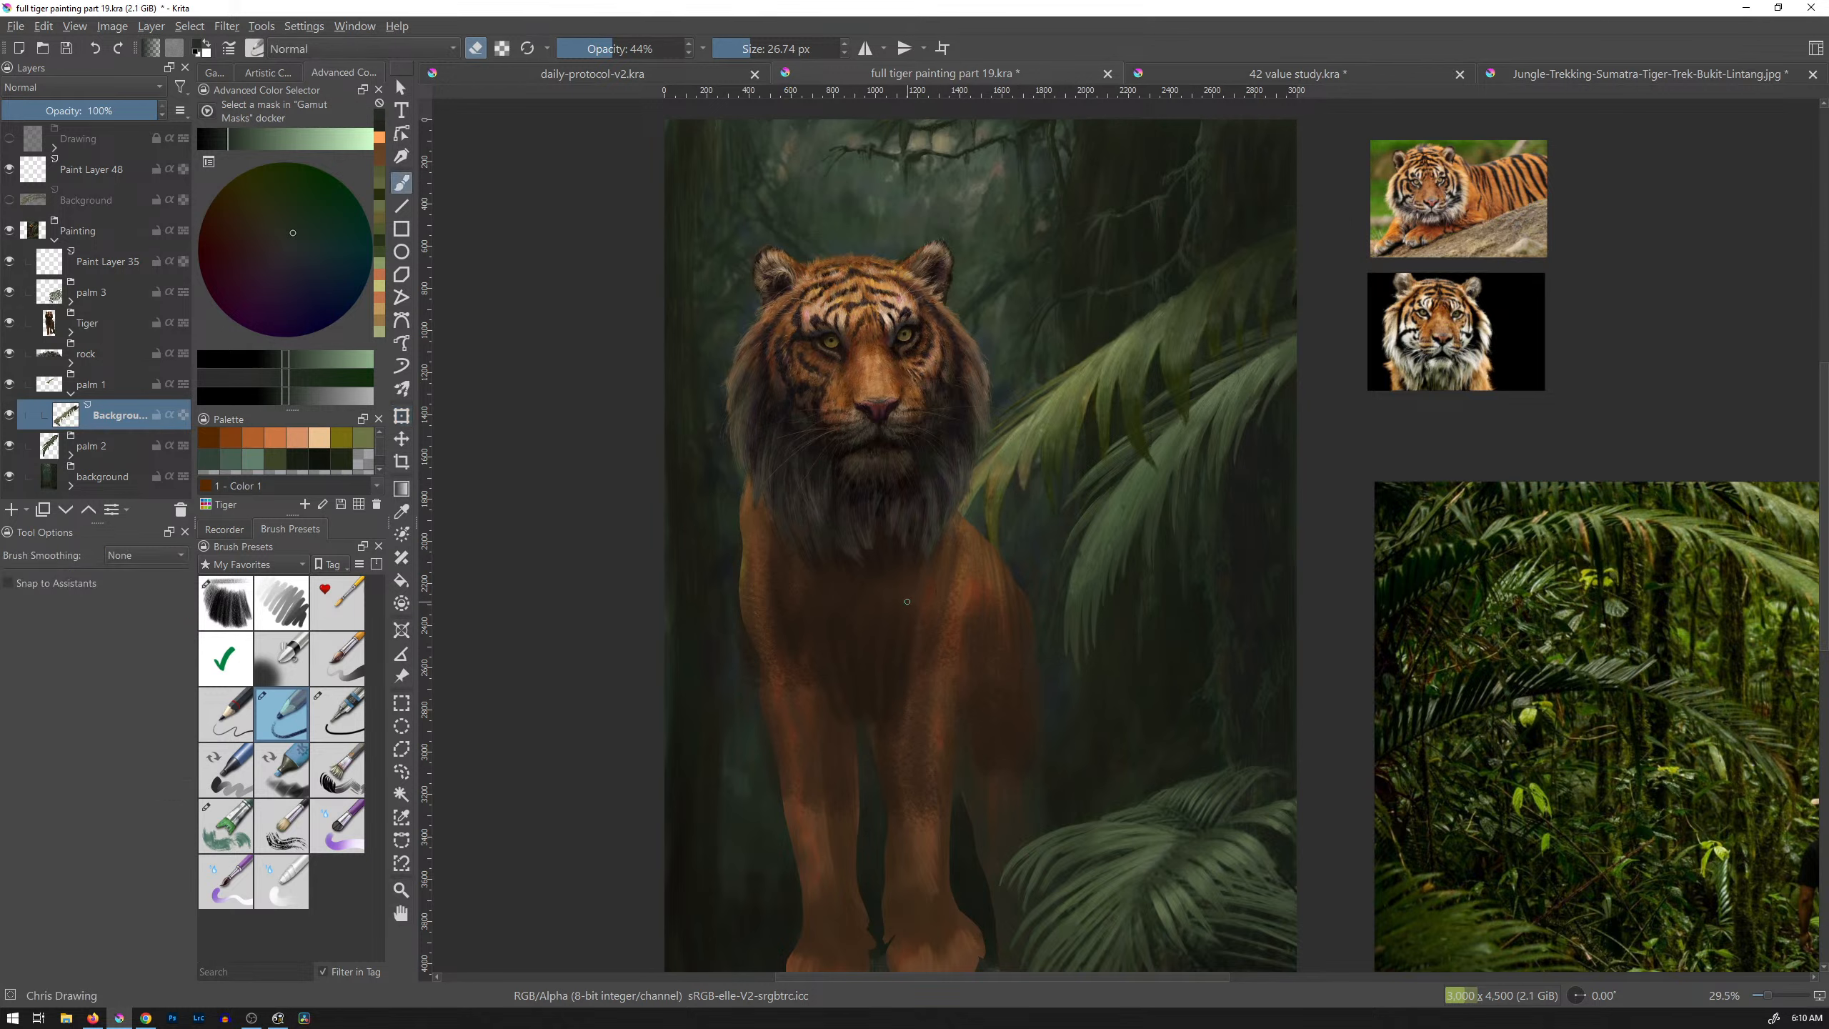
key(Insert)
ctrl+click(986, 478)
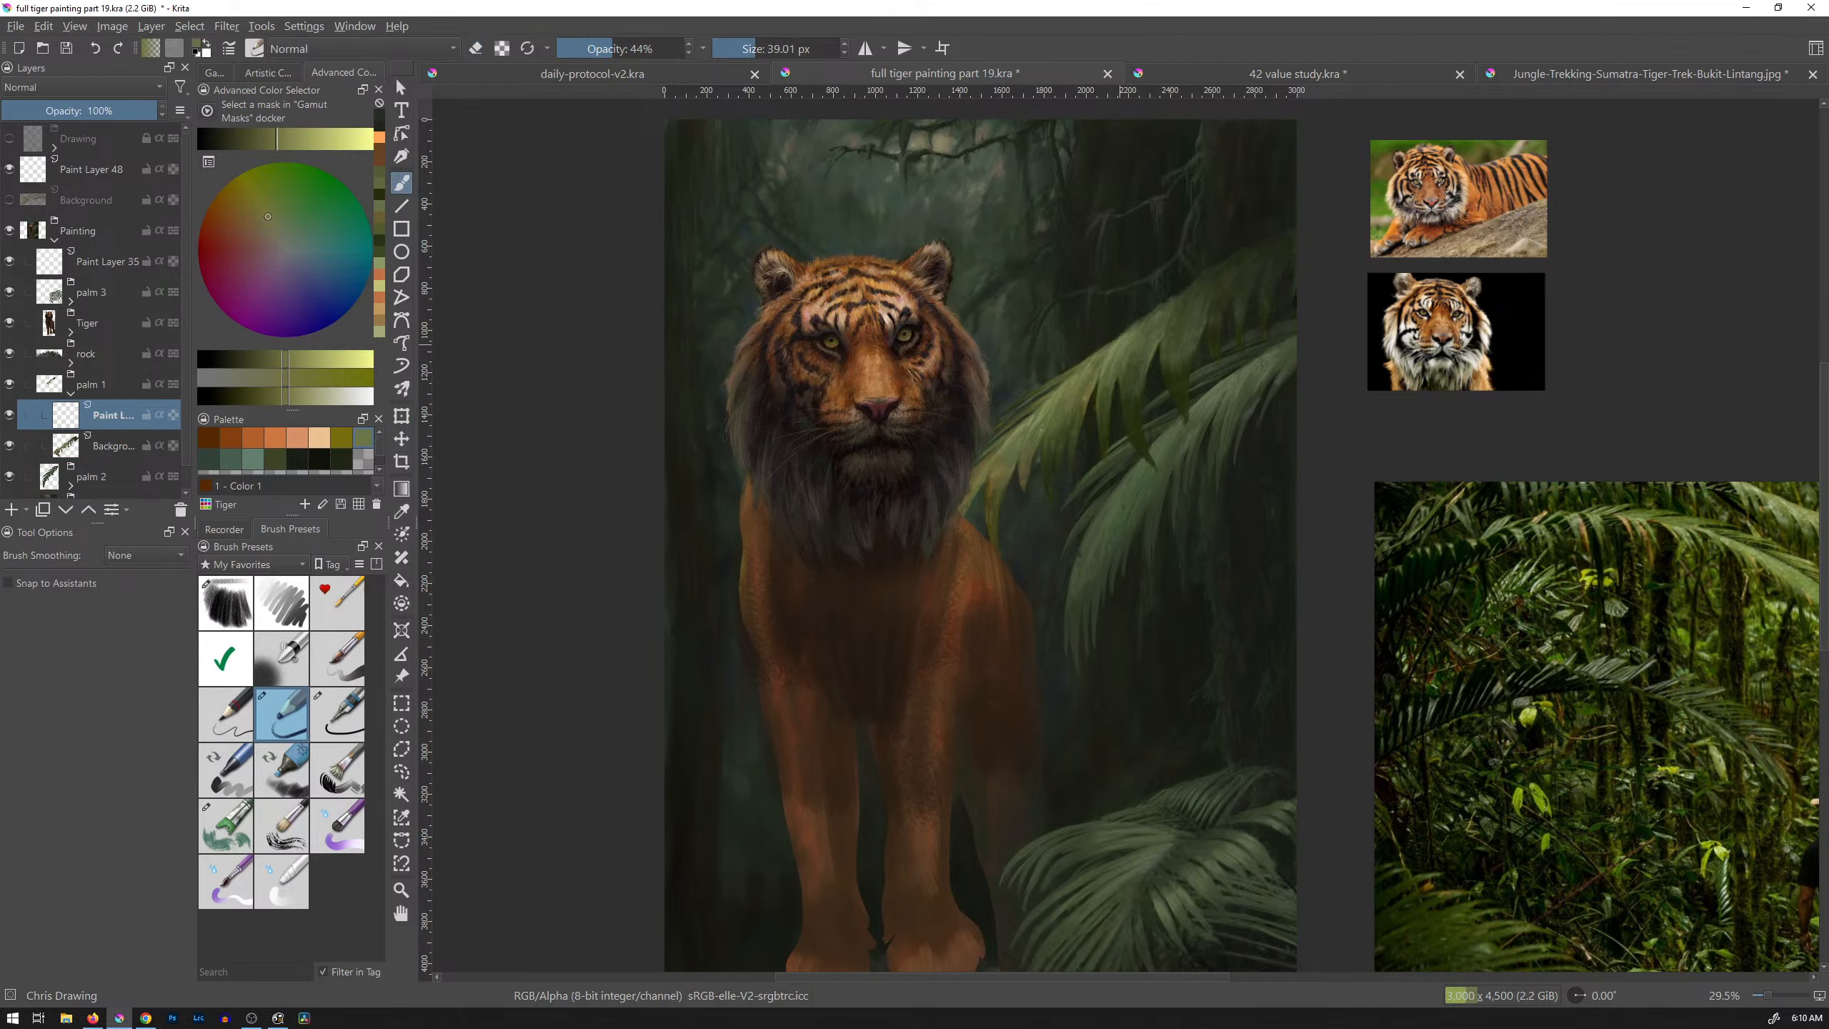
drag(724, 763, 761, 697)
drag(721, 795, 1275, 269)
drag(760, 703, 668, 898)
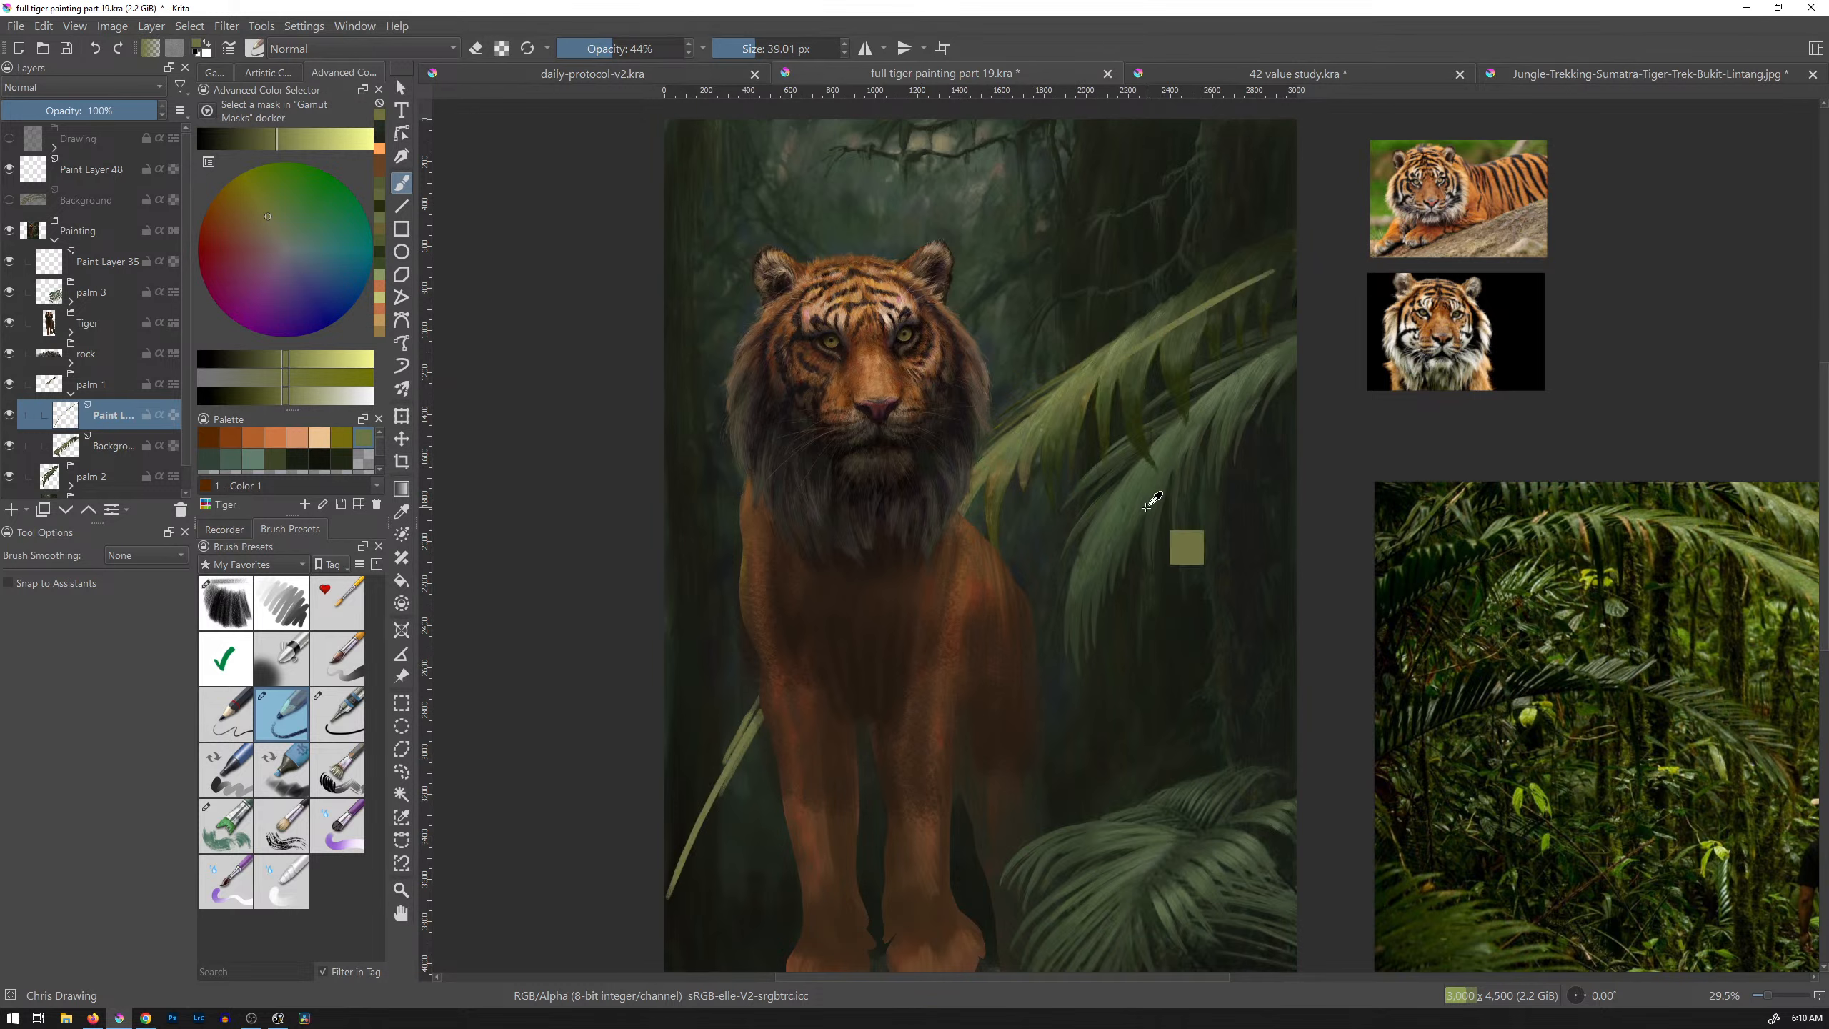
key(ctrl+z)
key(ctrl+z)
key(ctrl+z)
key(ctrl+z)
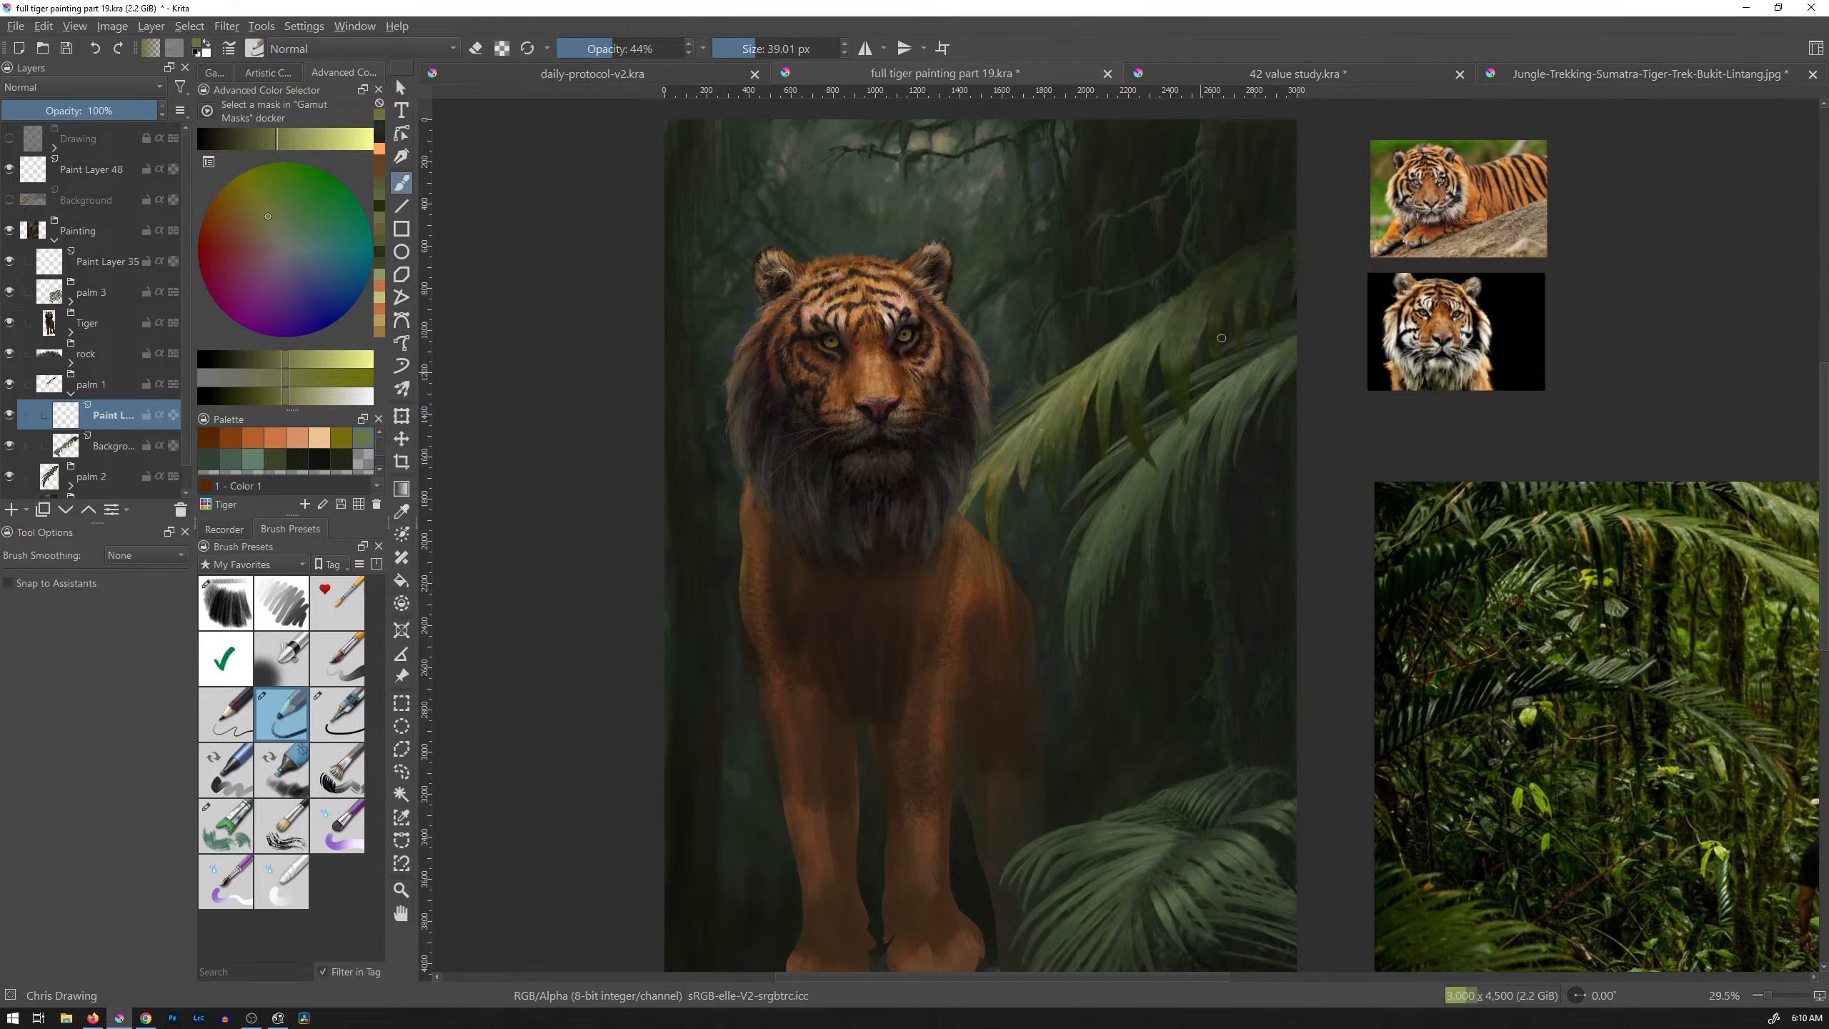
drag(1290, 242, 1127, 356)
drag(776, 751, 732, 851)
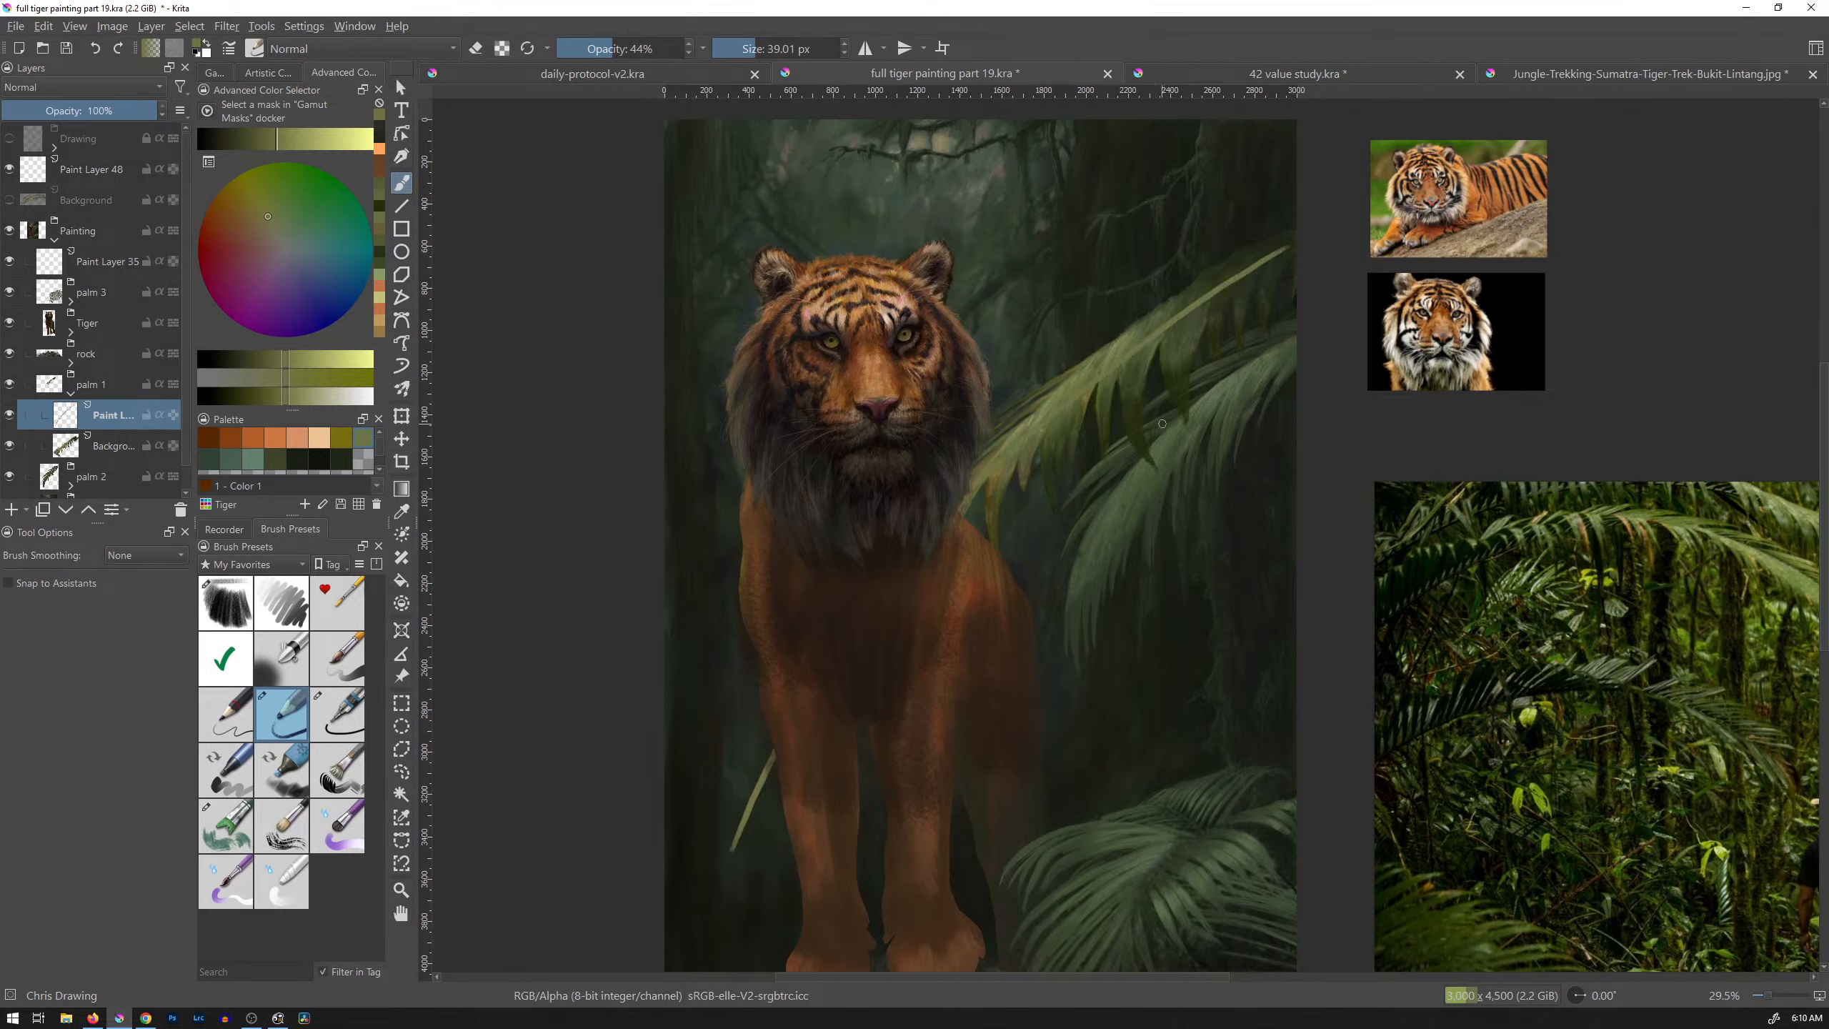
key(ctrl)
key(ctrl+z)
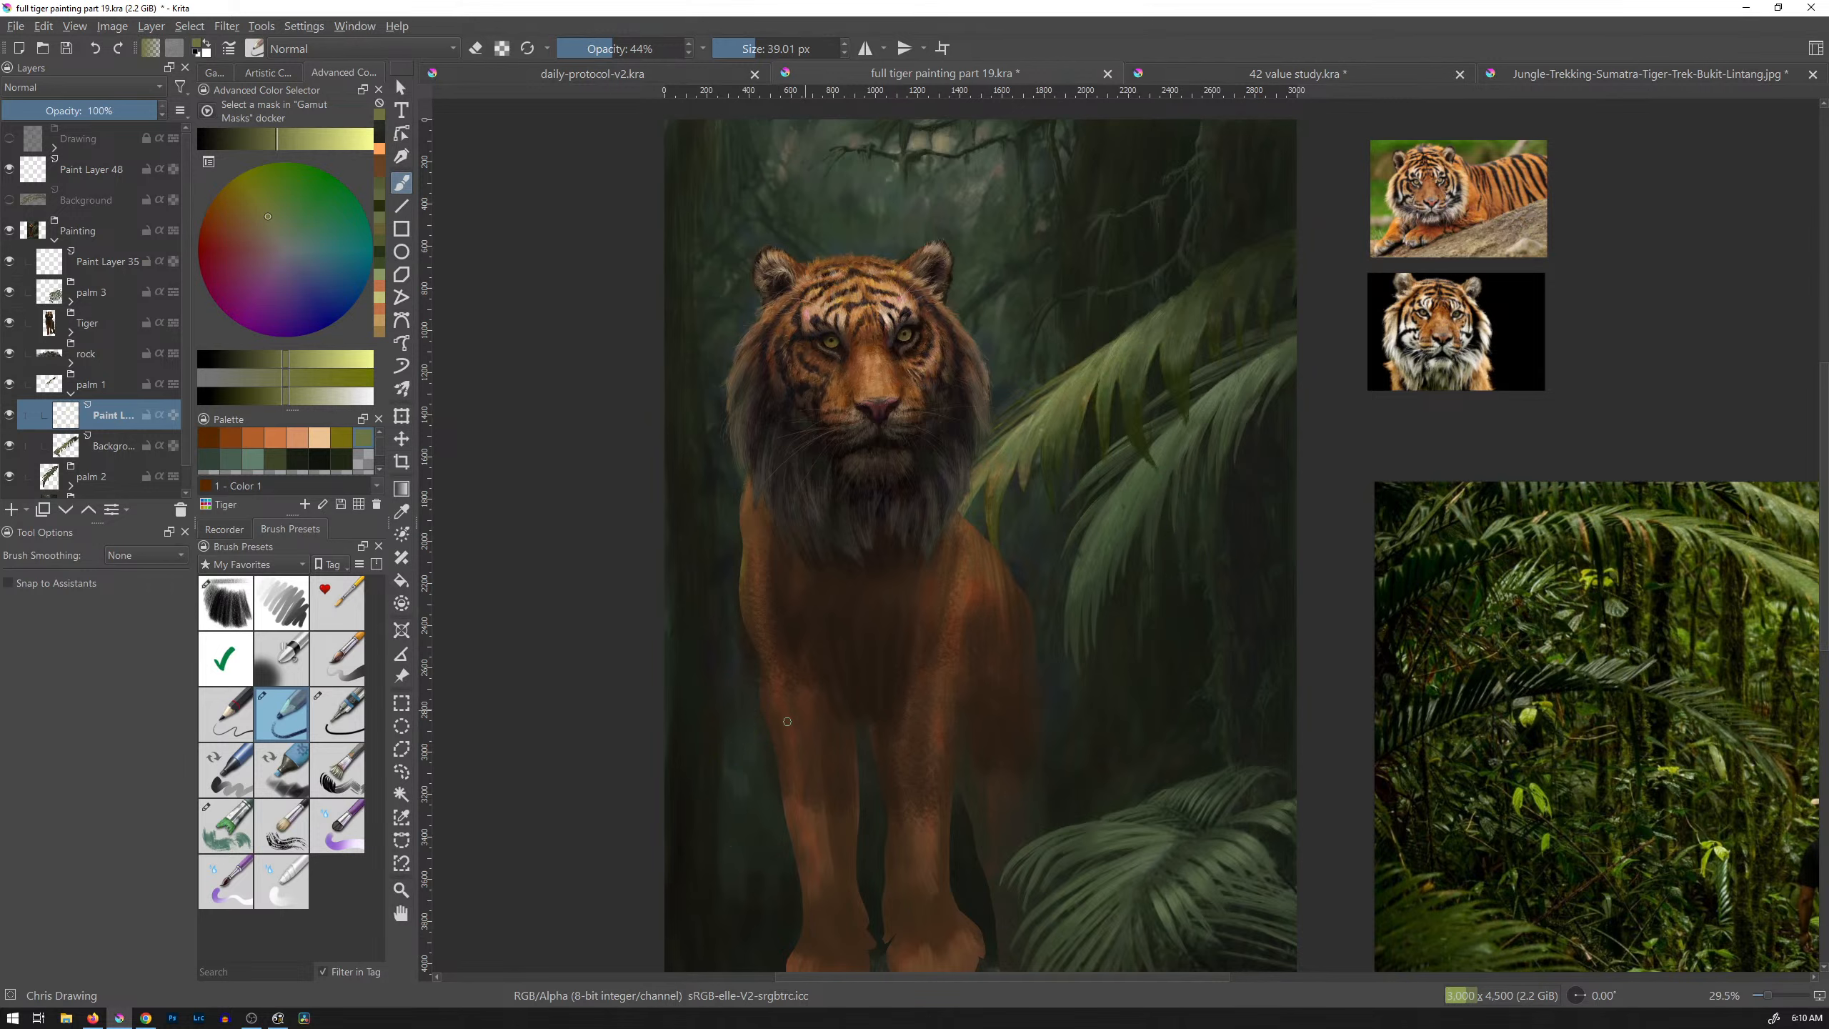
key(ctrl+shift+z)
key(ctrl+shift+z)
key(ctrl+z)
key(ctrl+shift+z)
key(ctrl+shift+z)
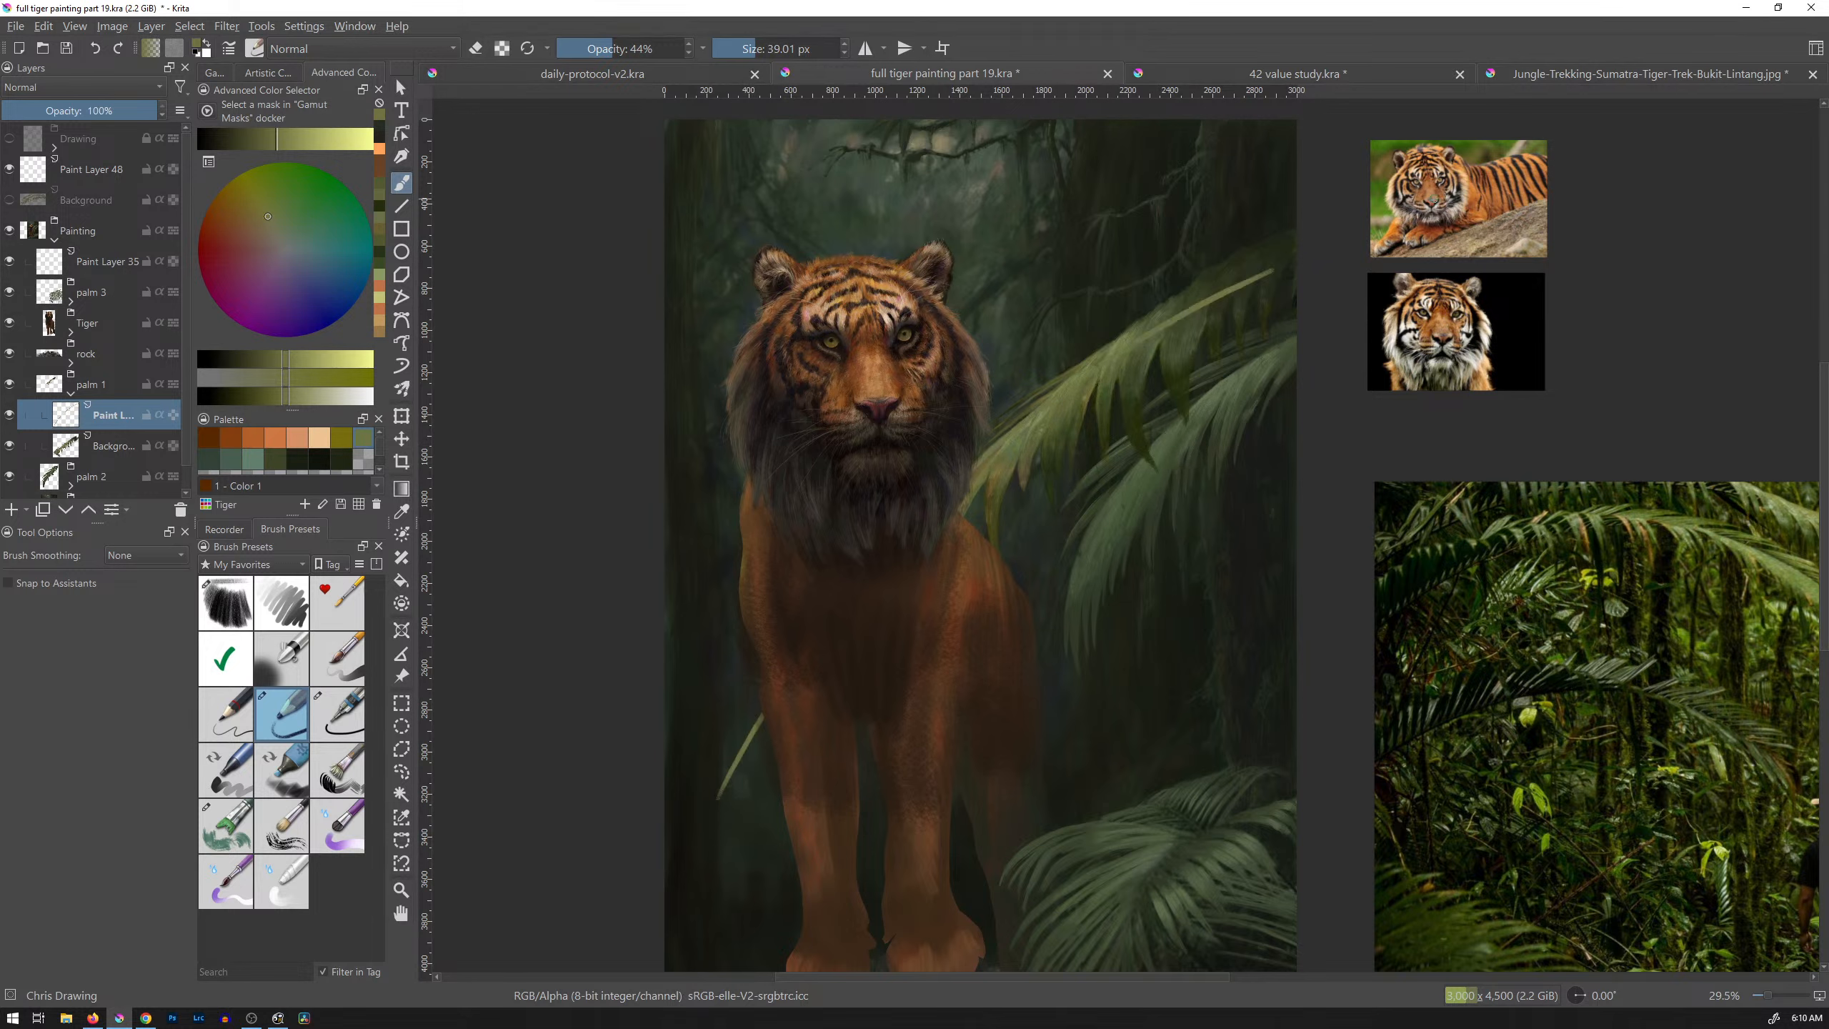
key(ctrl+z)
key(ctrl+z)
Step: Paint a thin, drooping yellow-green palm leaf beside the tiger's front leg and refine it with a color sampled from the frond
drag(765, 699, 723, 786)
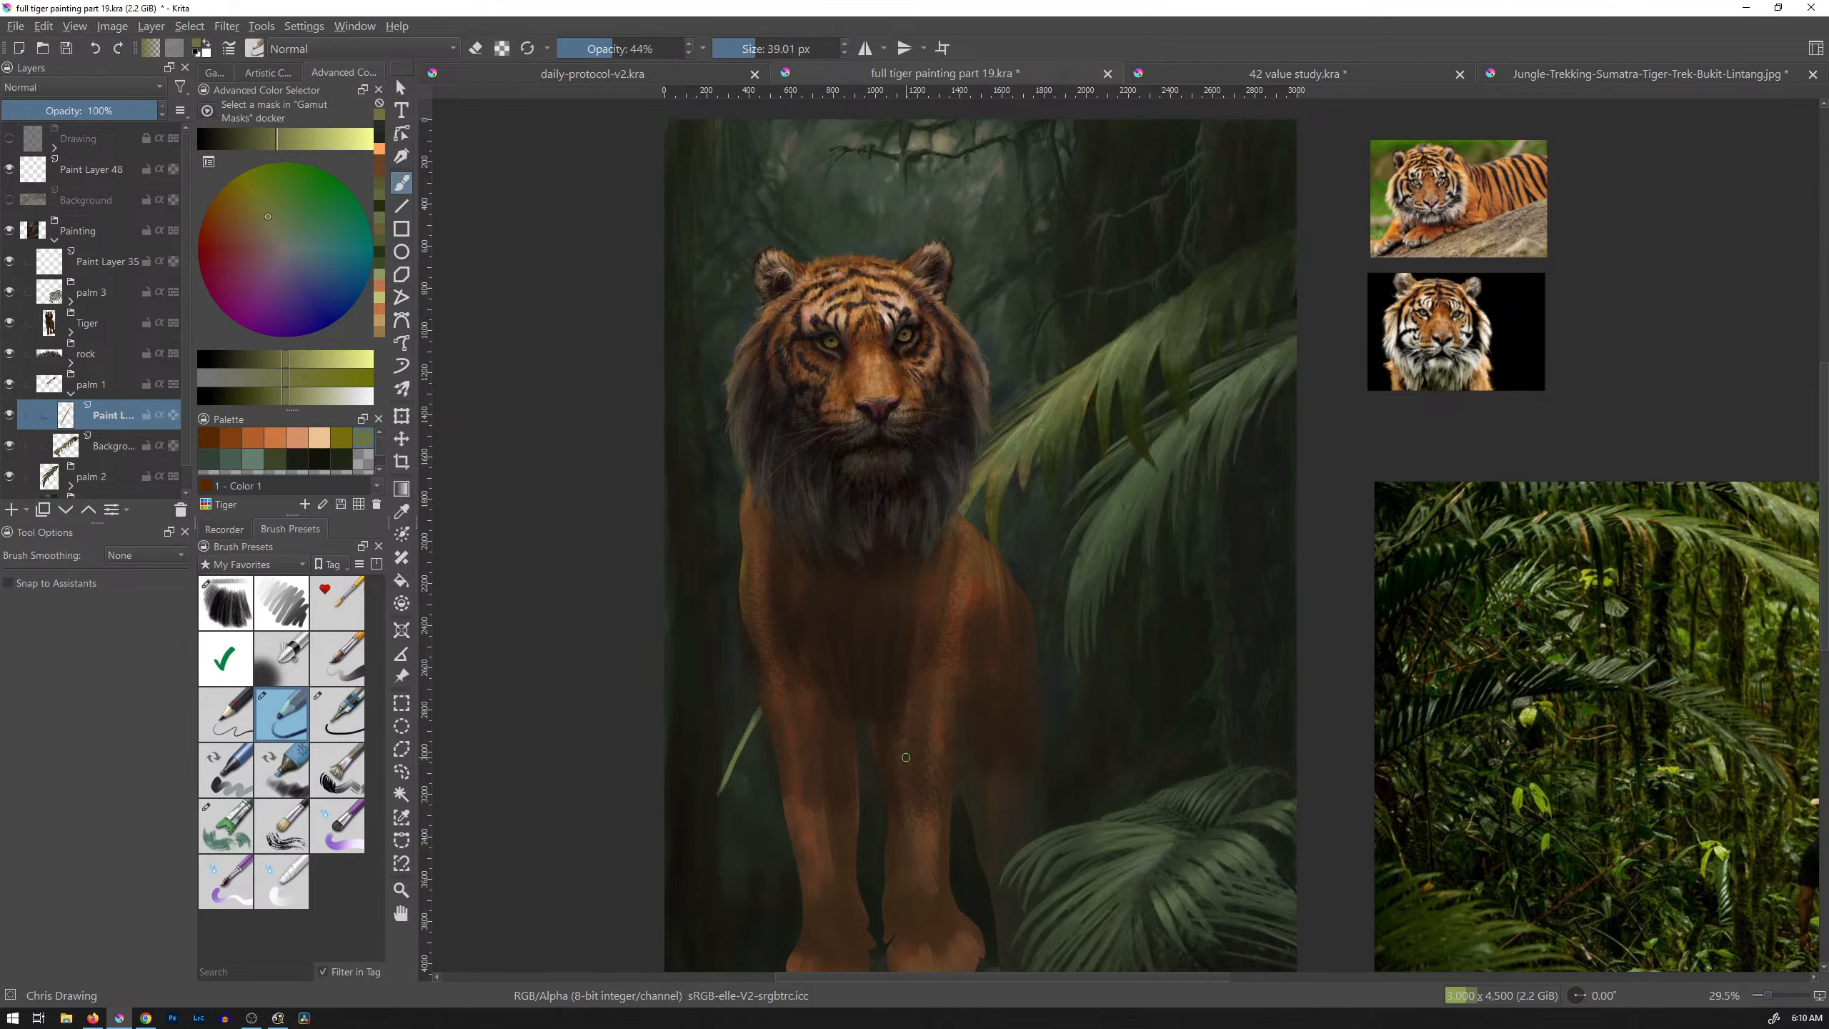
drag(725, 811, 723, 847)
drag(743, 768, 761, 684)
scroll(1081, 634, down, 3)
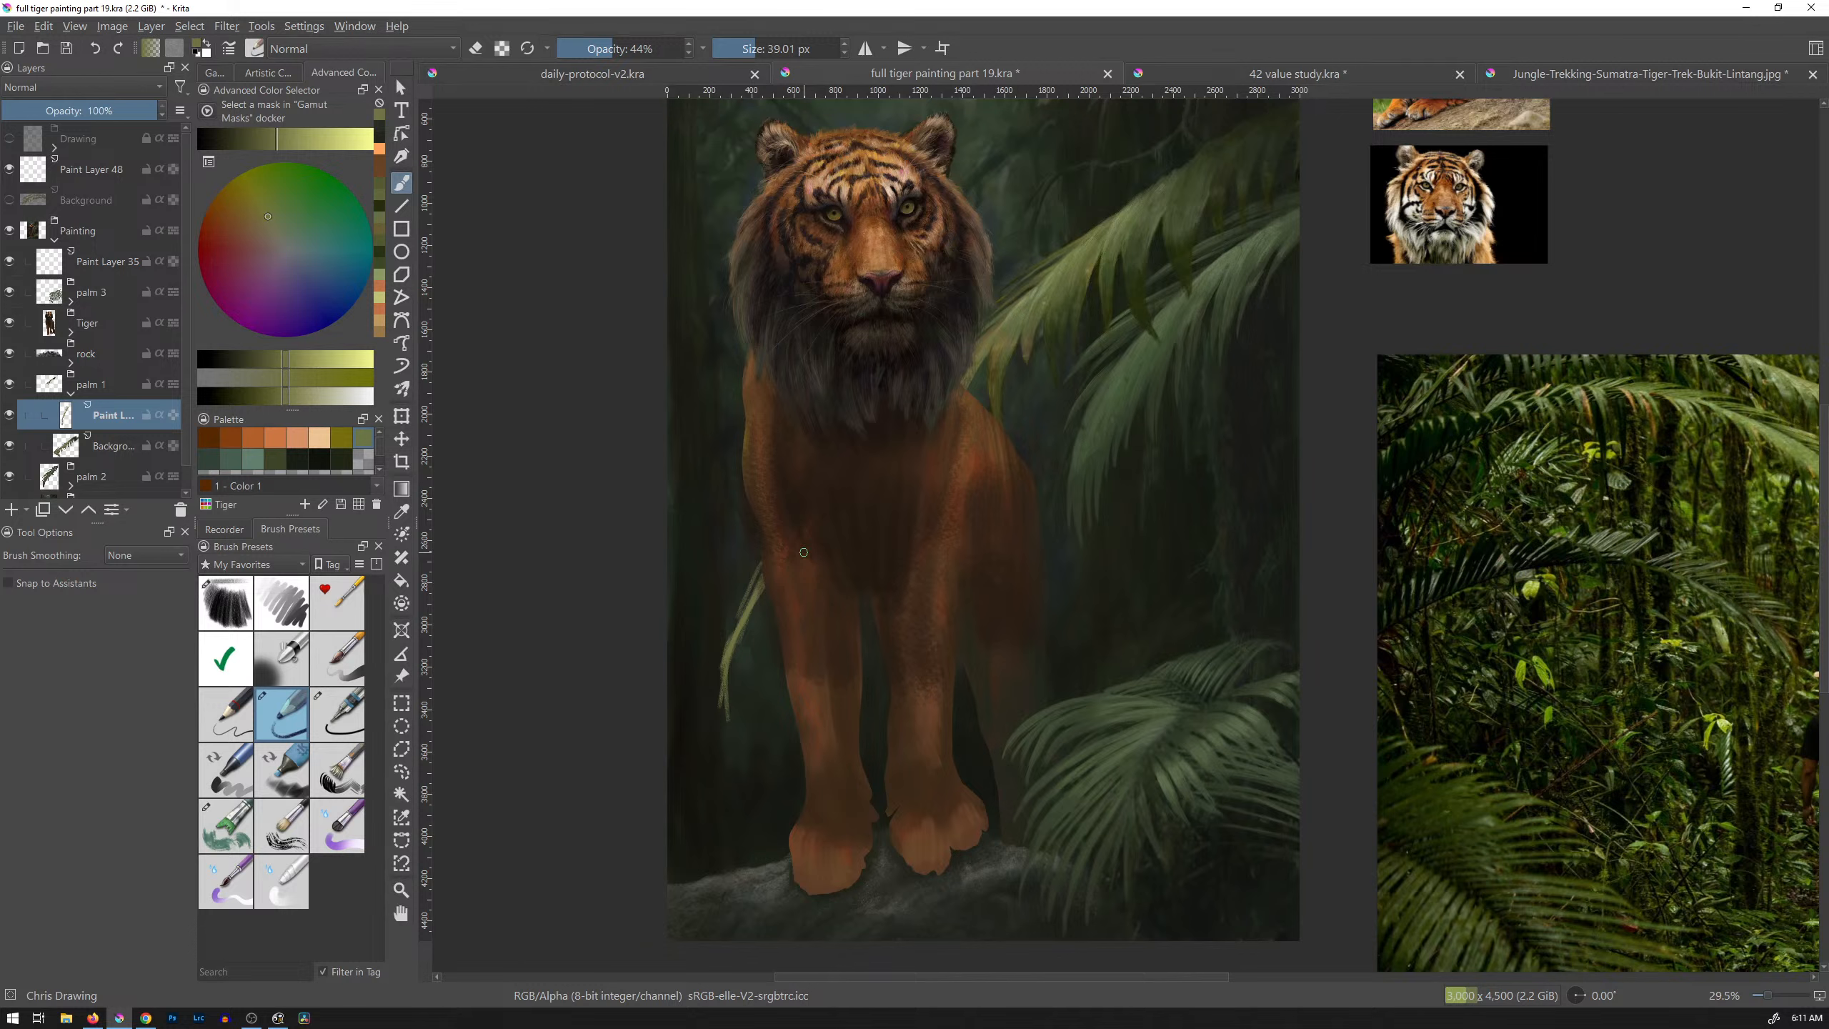
ctrl+click(1022, 393)
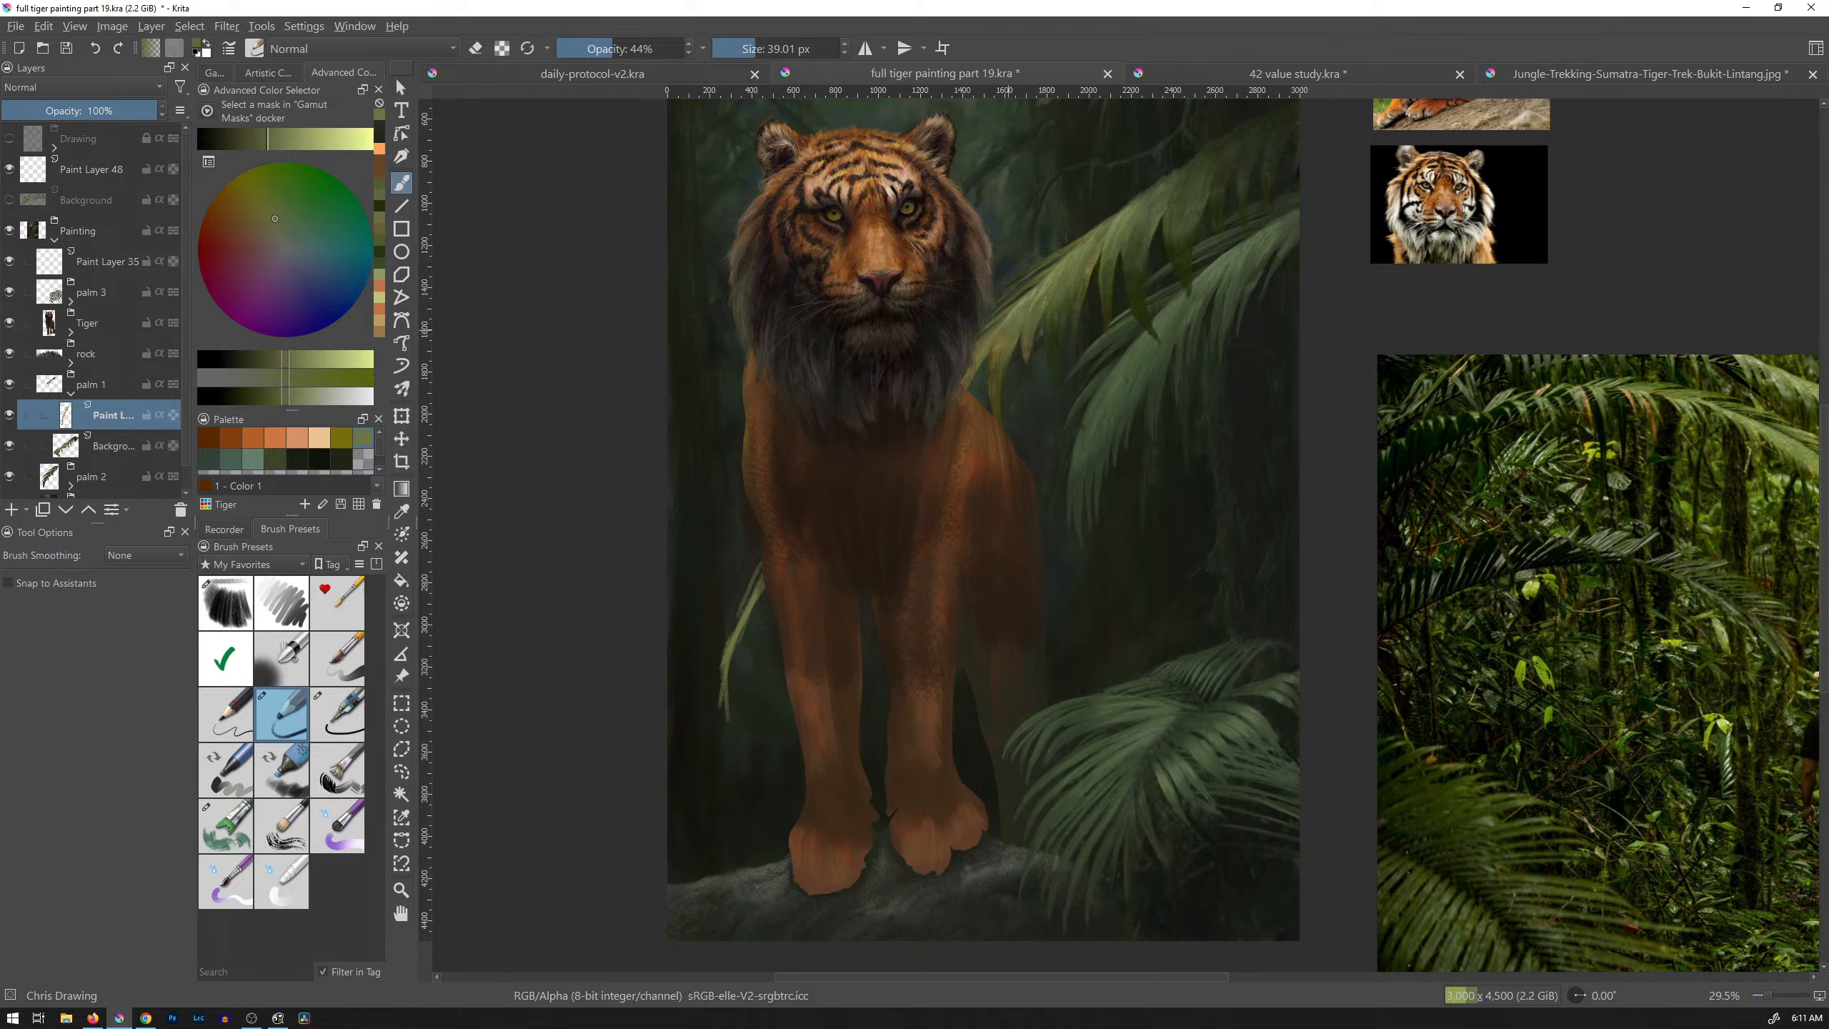
drag(749, 611, 731, 687)
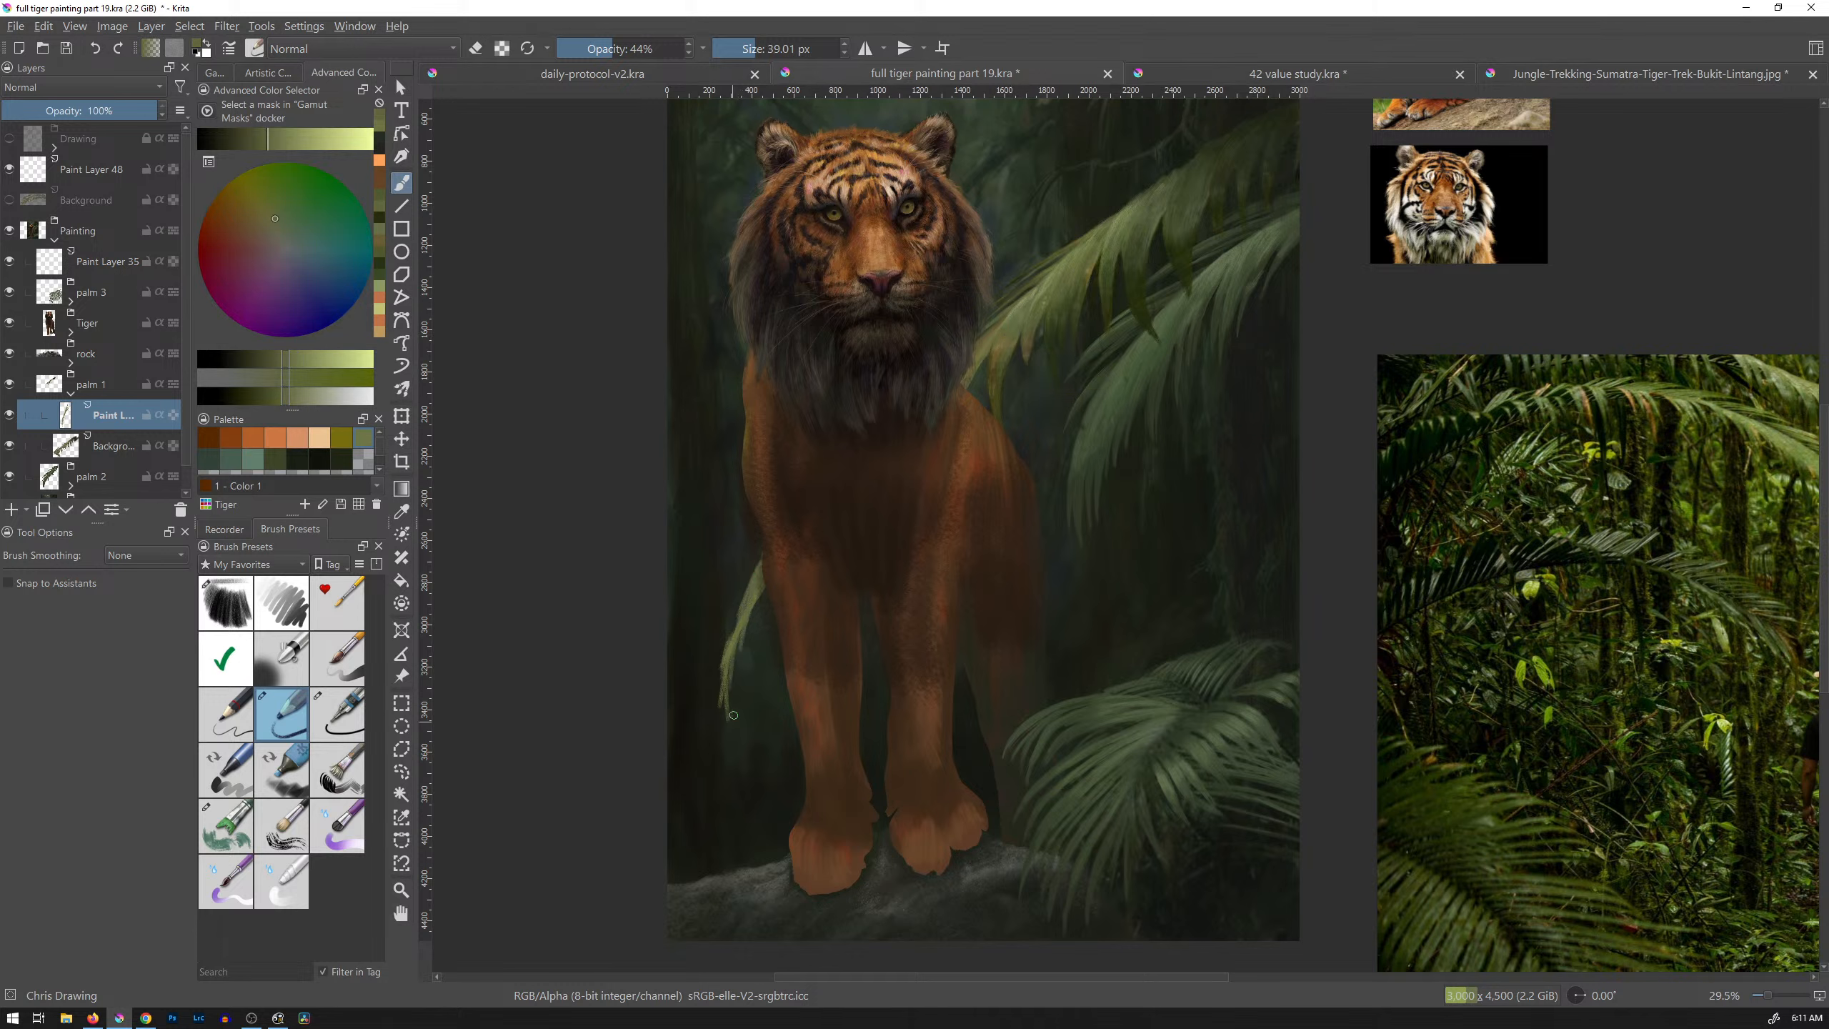
Step: In the jungle trekking photo, drop the old selection and outline the drooping frond tips beside the tree trunk with a freehand selection
drag(1459, 505, 1257, 477)
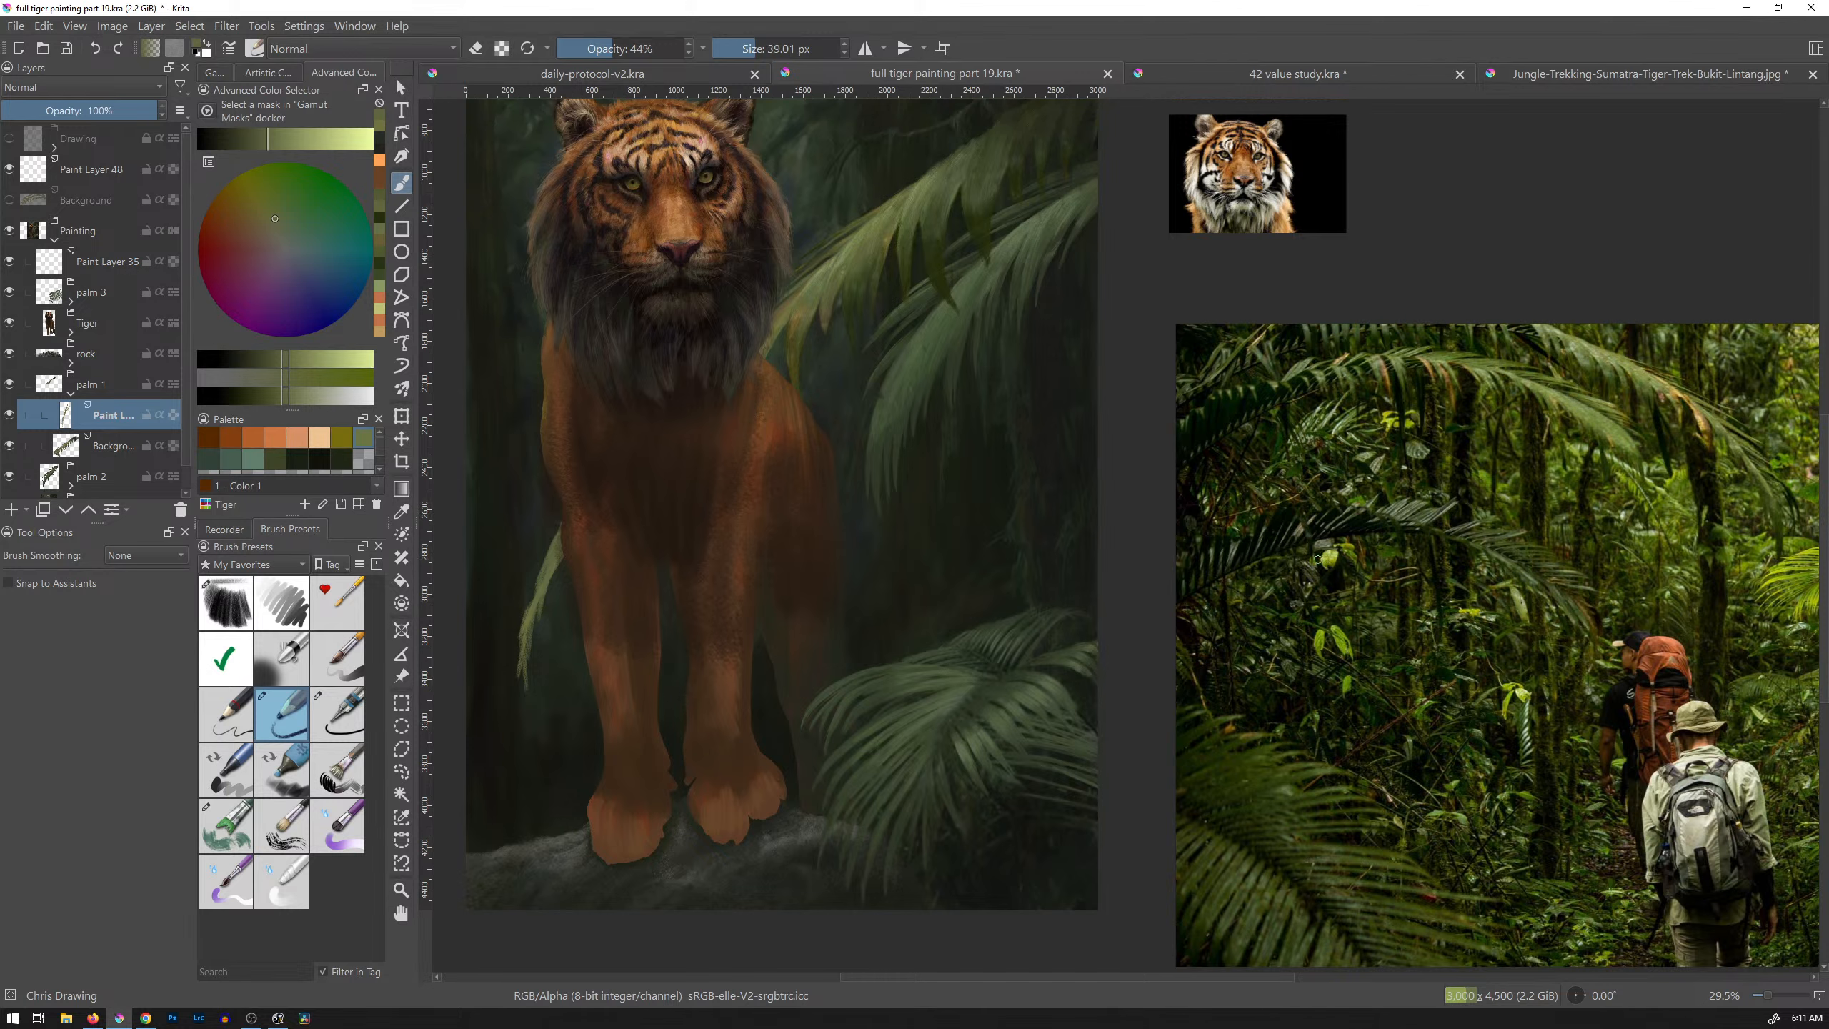
click(1546, 75)
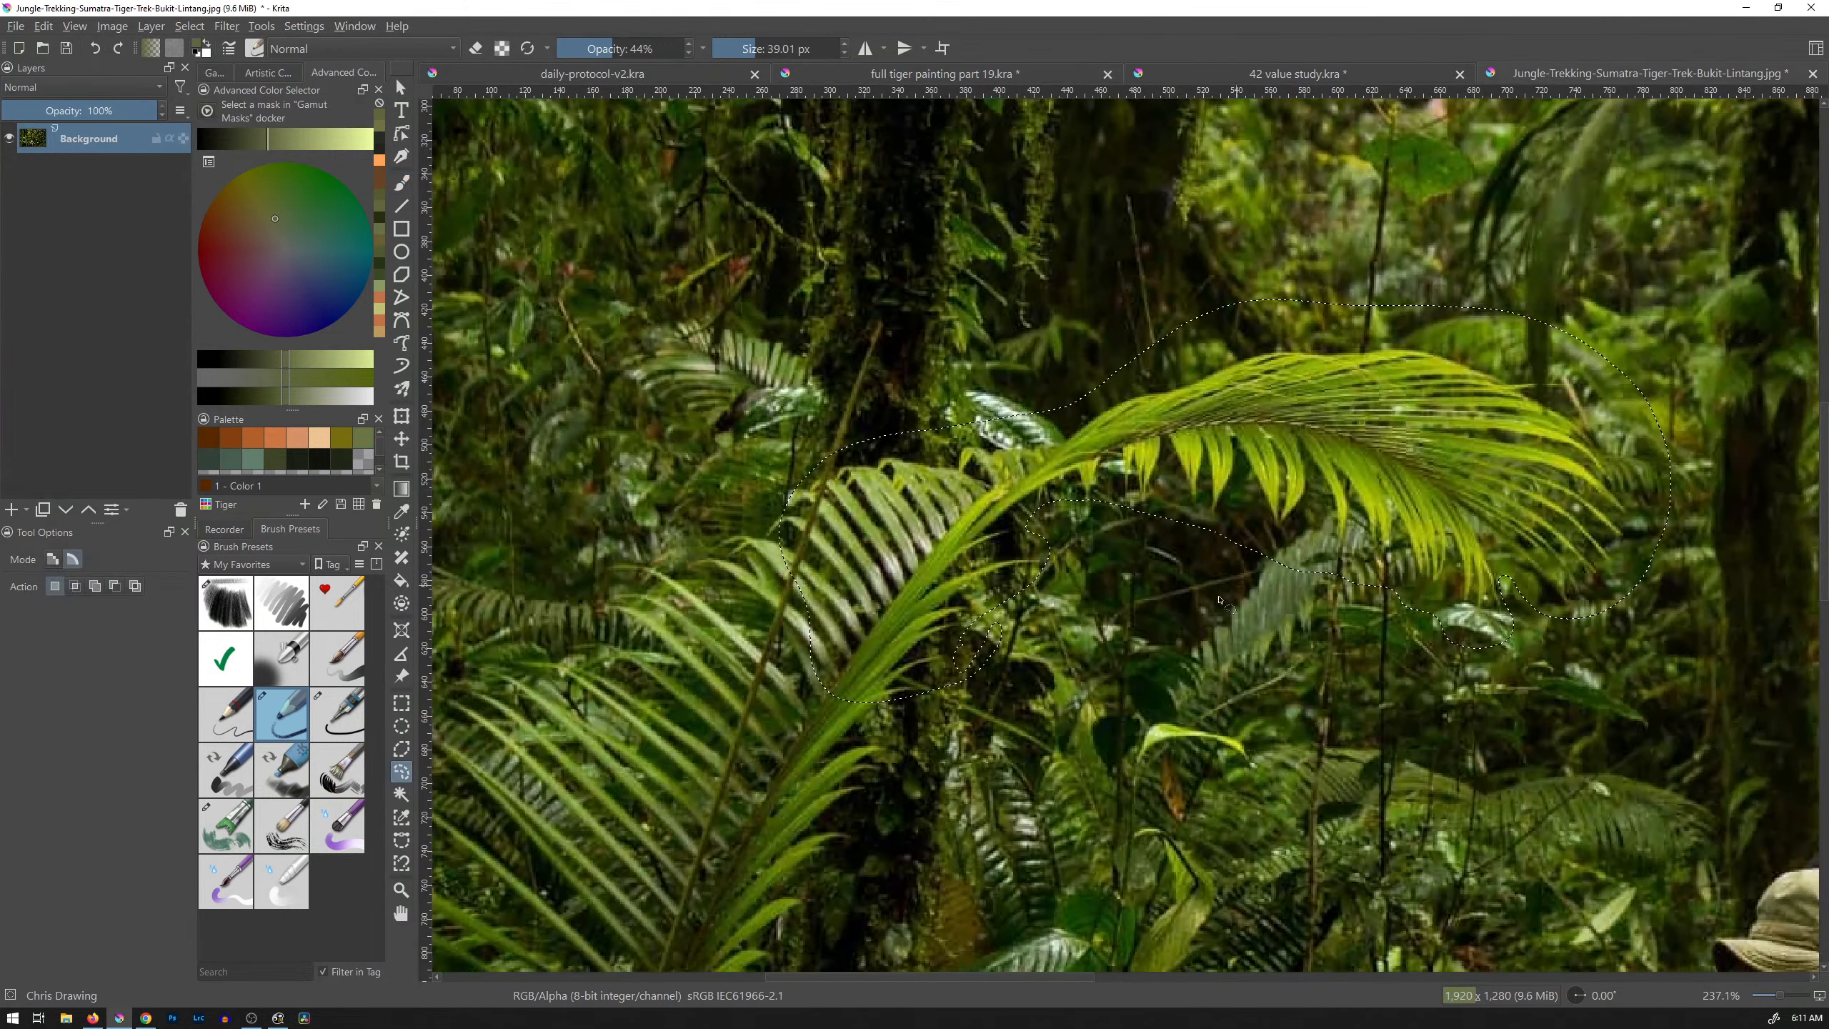
scroll(1201, 605, down, 6)
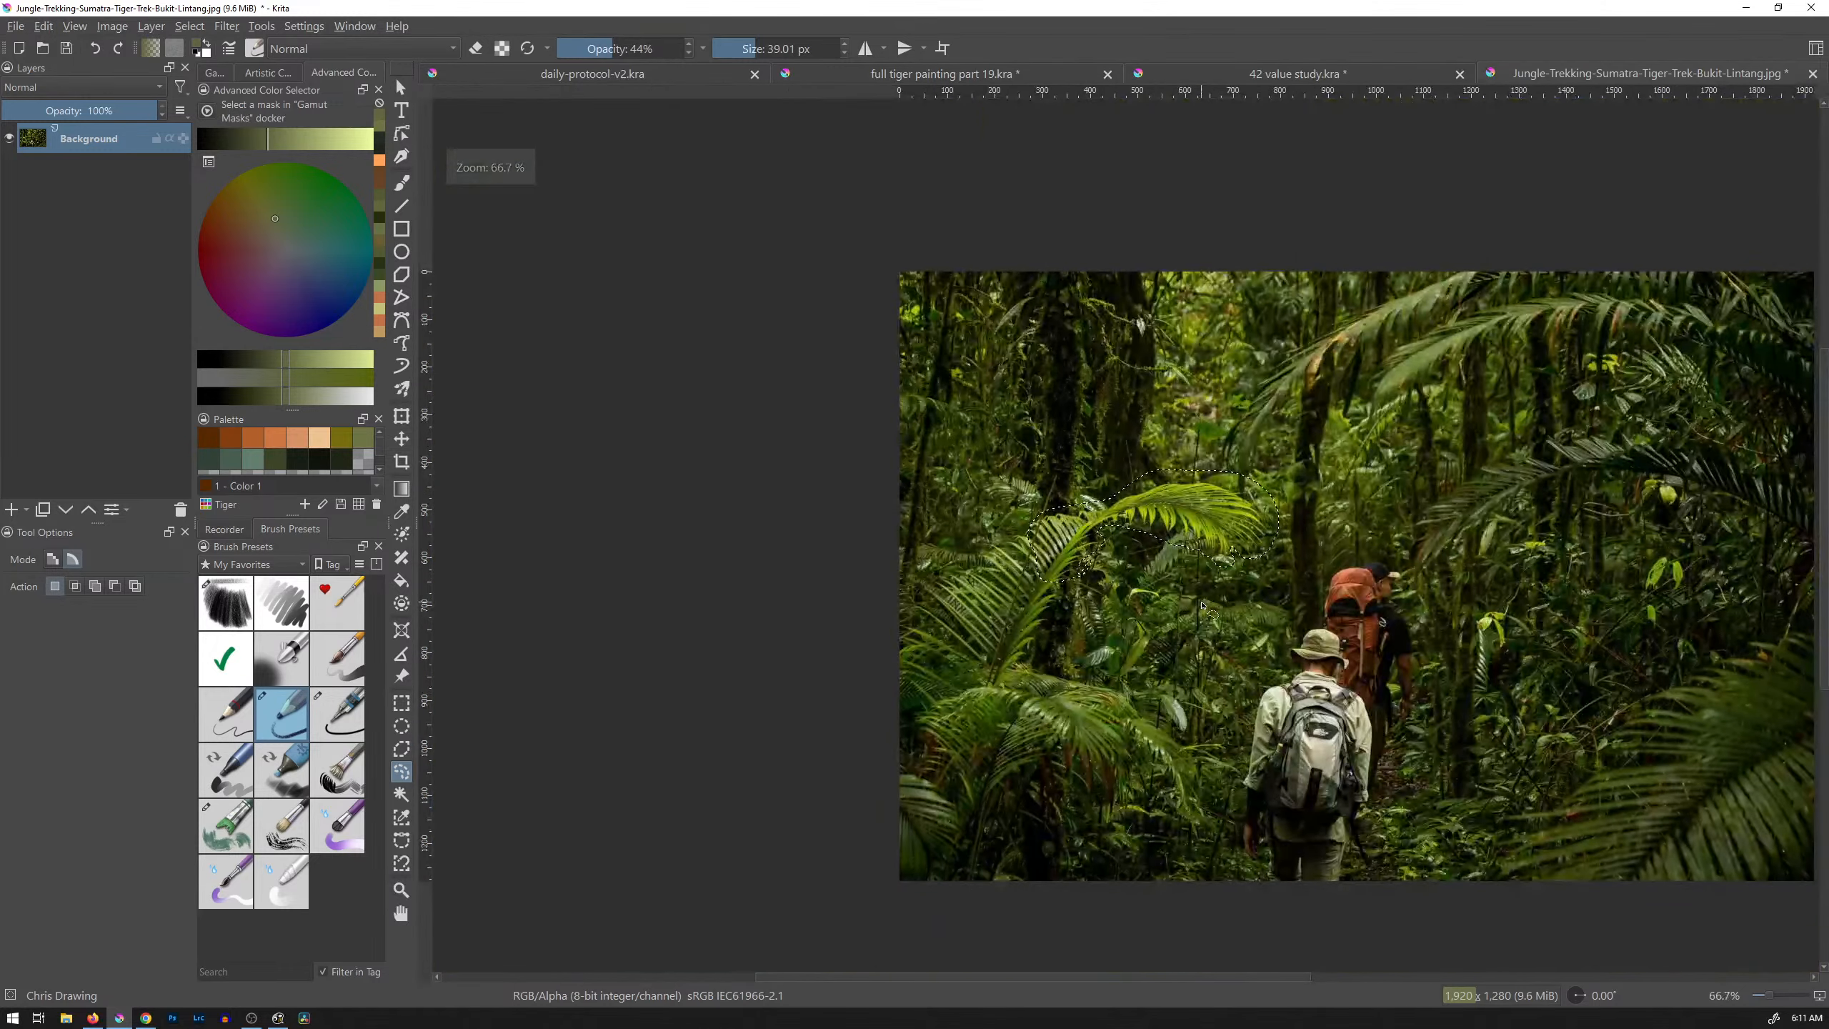
drag(1374, 448, 1166, 450)
click(1230, 452)
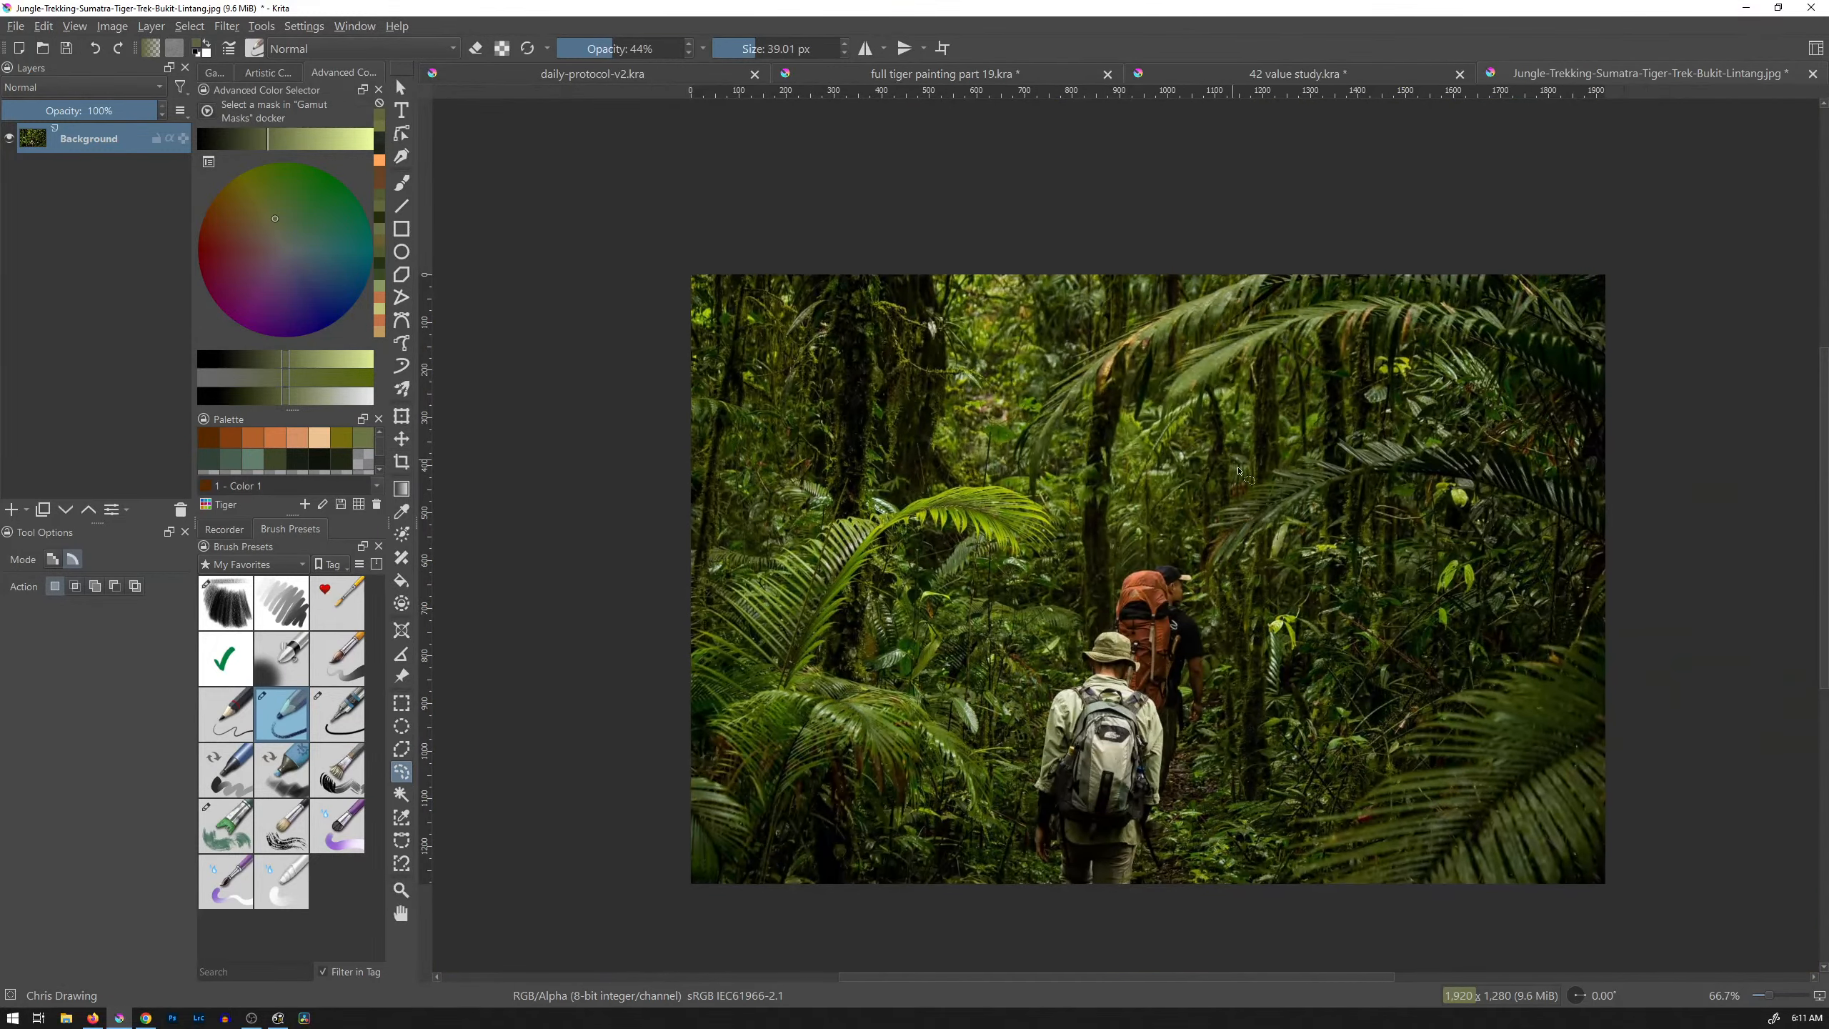
scroll(1123, 519, up, 4)
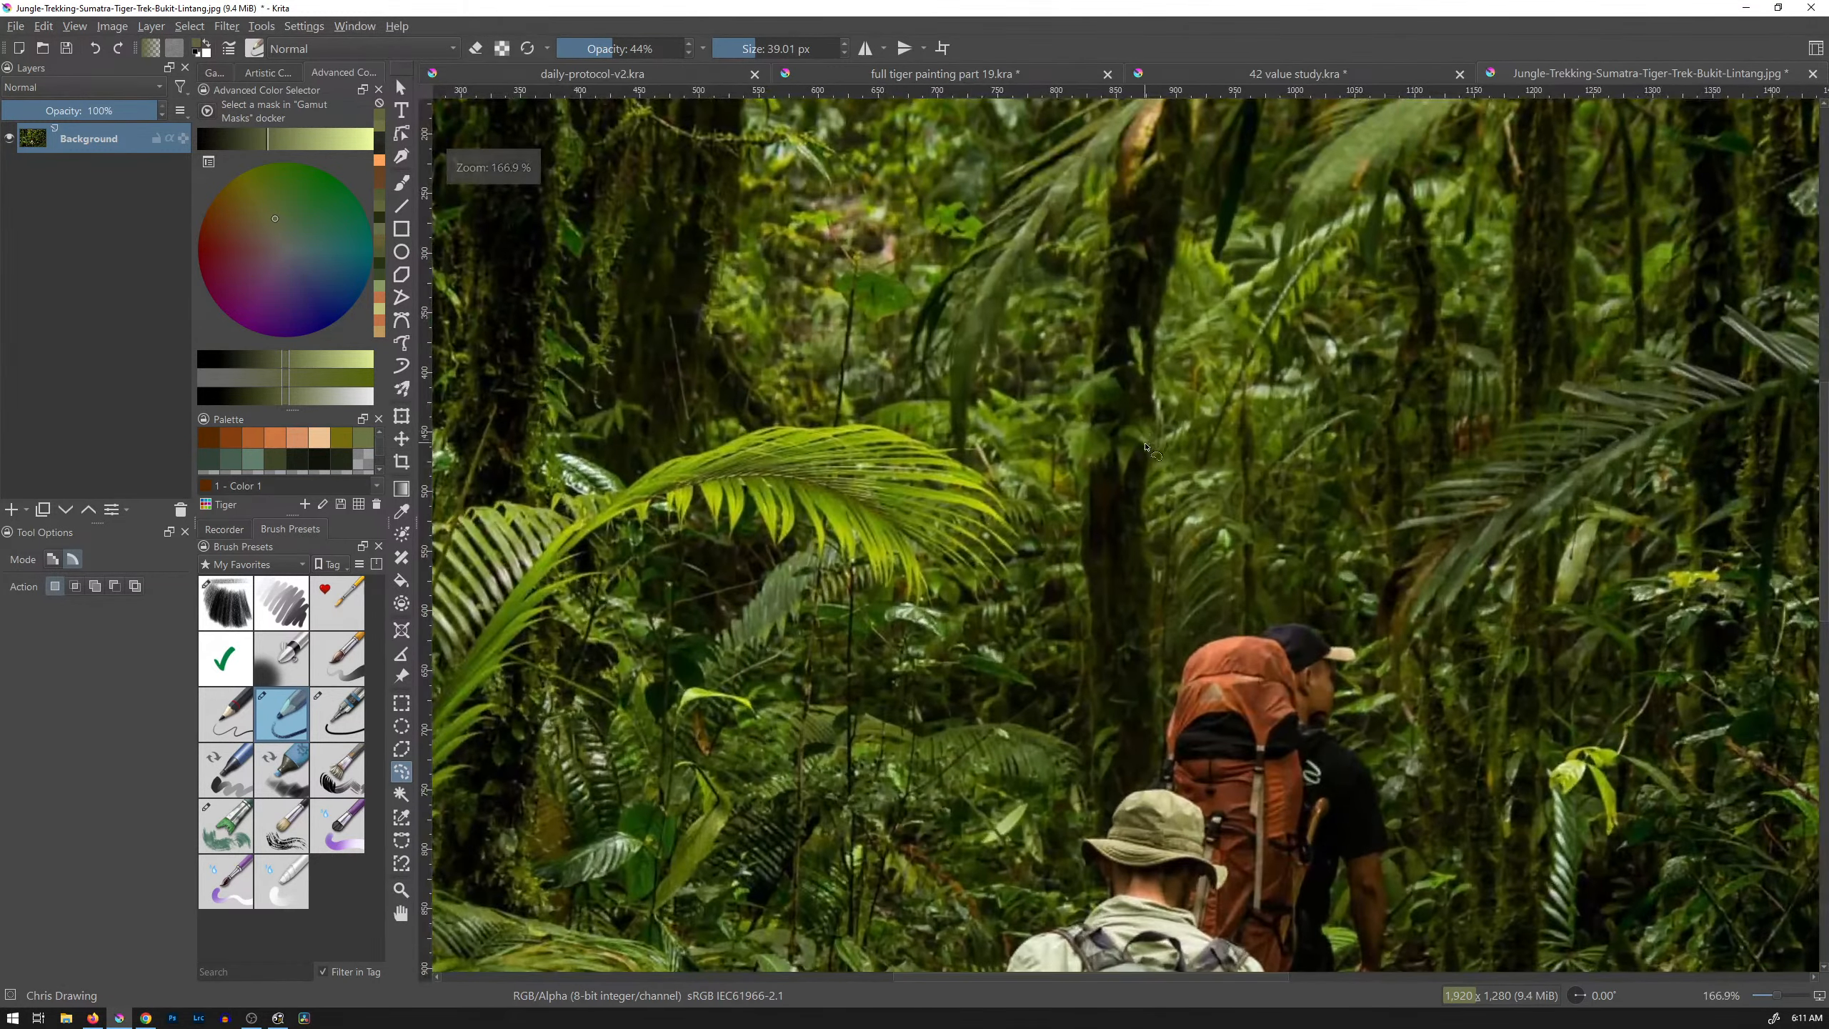
drag(1175, 376, 1139, 496)
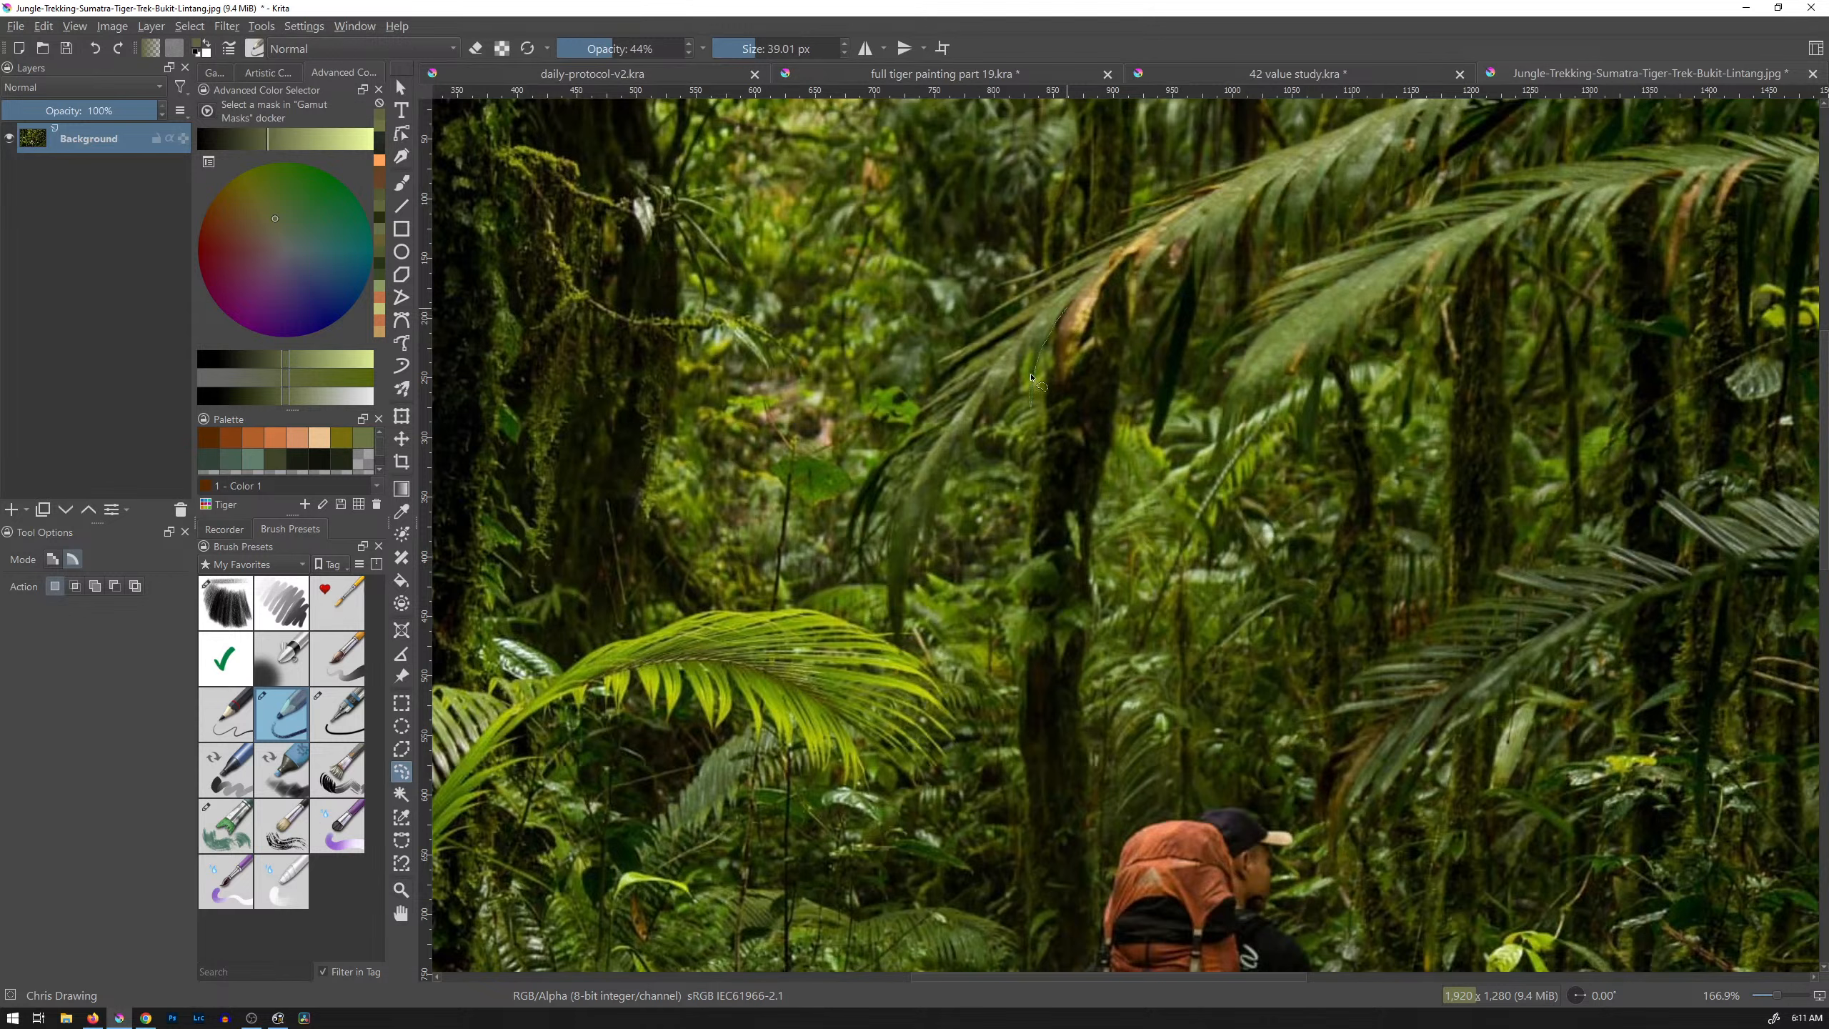
mouse_move(1014, 388)
mouse_down()
mouse_move(996, 457)
mouse_move(982, 403)
mouse_move(966, 481)
mouse_move(958, 444)
mouse_move(923, 575)
mouse_move(924, 514)
mouse_up()
mouse_move(905, 651)
mouse_down()
mouse_move(887, 535)
mouse_move(869, 603)
mouse_move(838, 558)
mouse_move(847, 514)
mouse_move(938, 354)
mouse_move(1091, 292)
mouse_up()
Step: Paste the copied frond tips into the tiger painting above the painted leaf and move them beside the tiger's front leg
click(1044, 74)
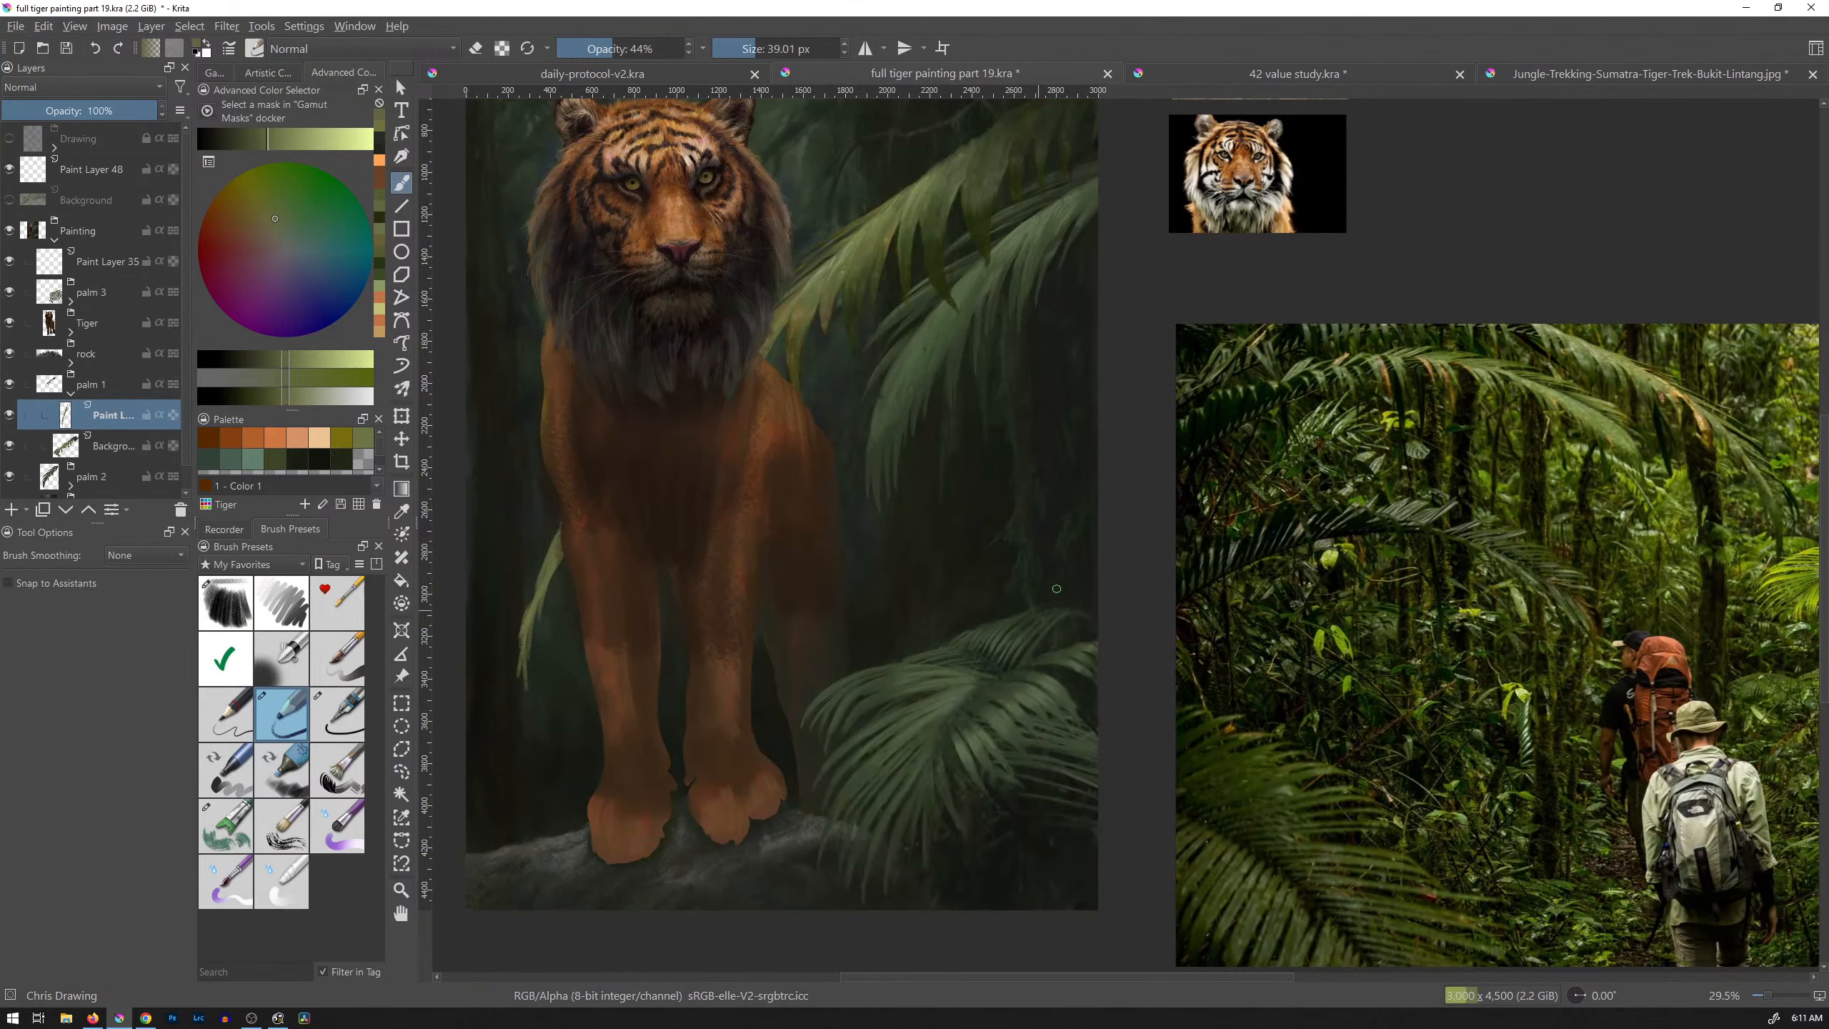
key(ctrl+alt+j)
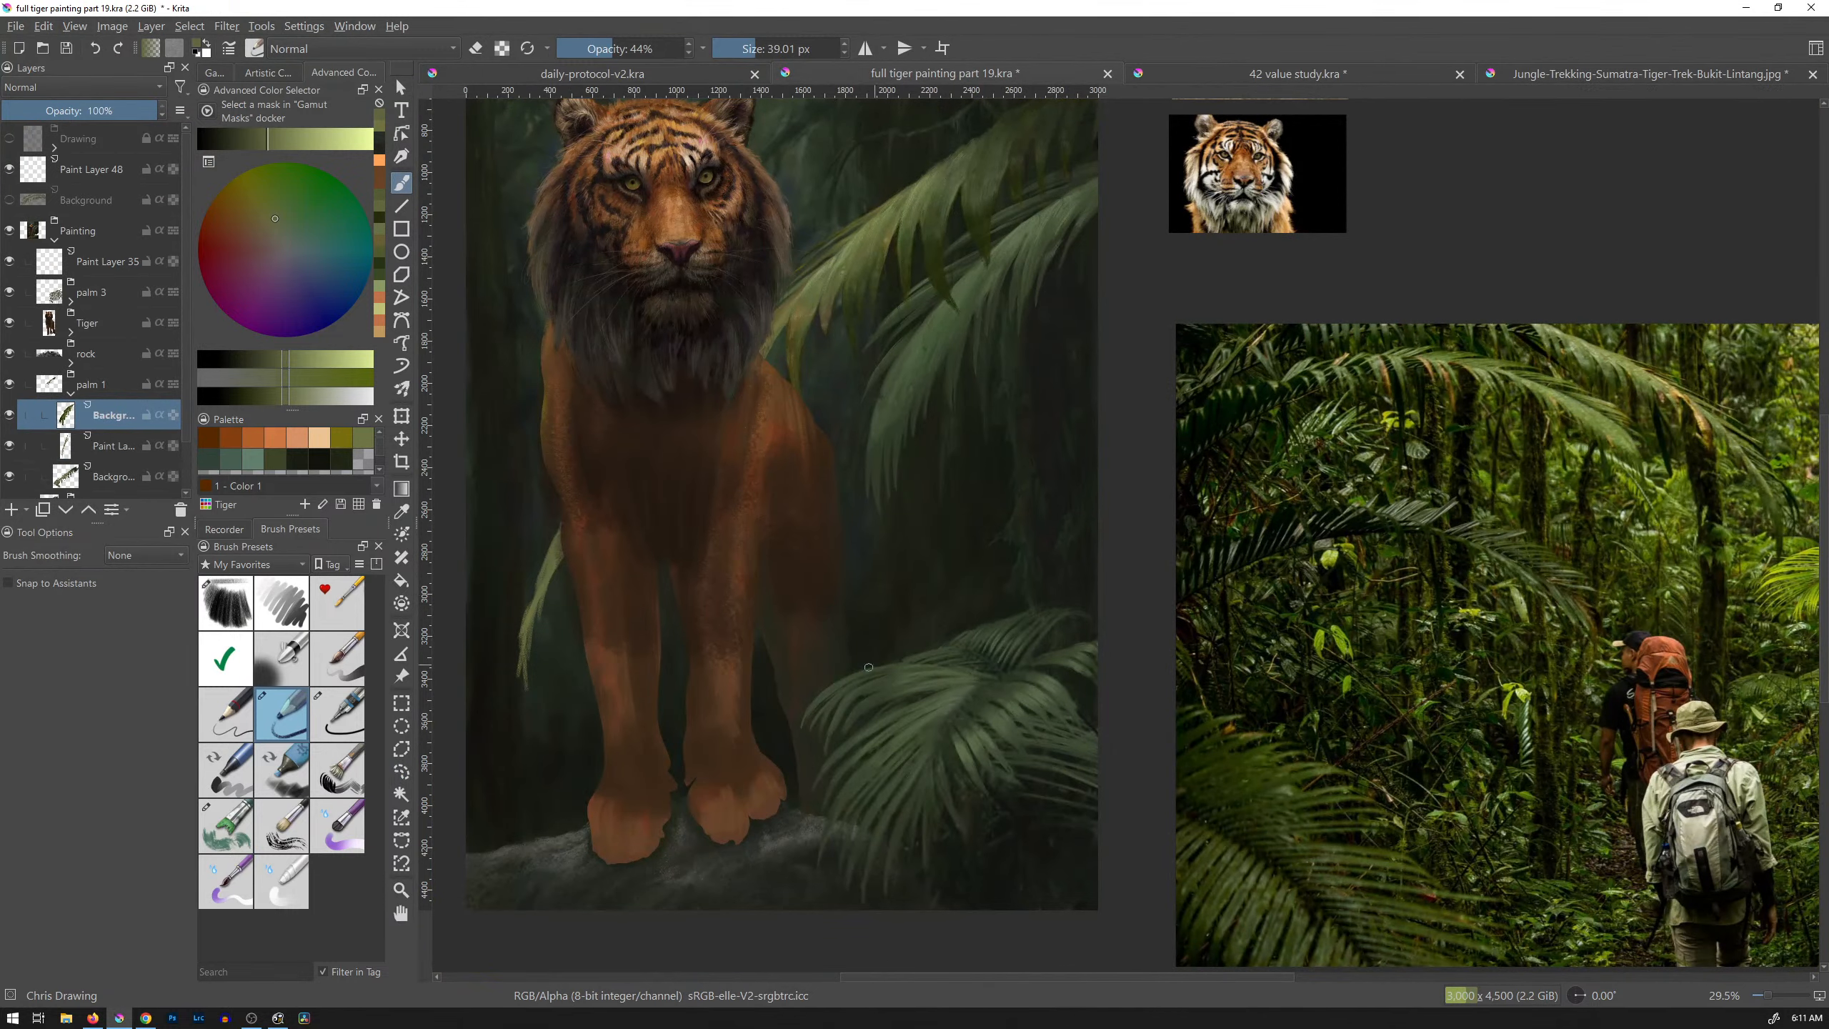
drag(1028, 466, 1026, 524)
key(t)
drag(855, 199, 804, 547)
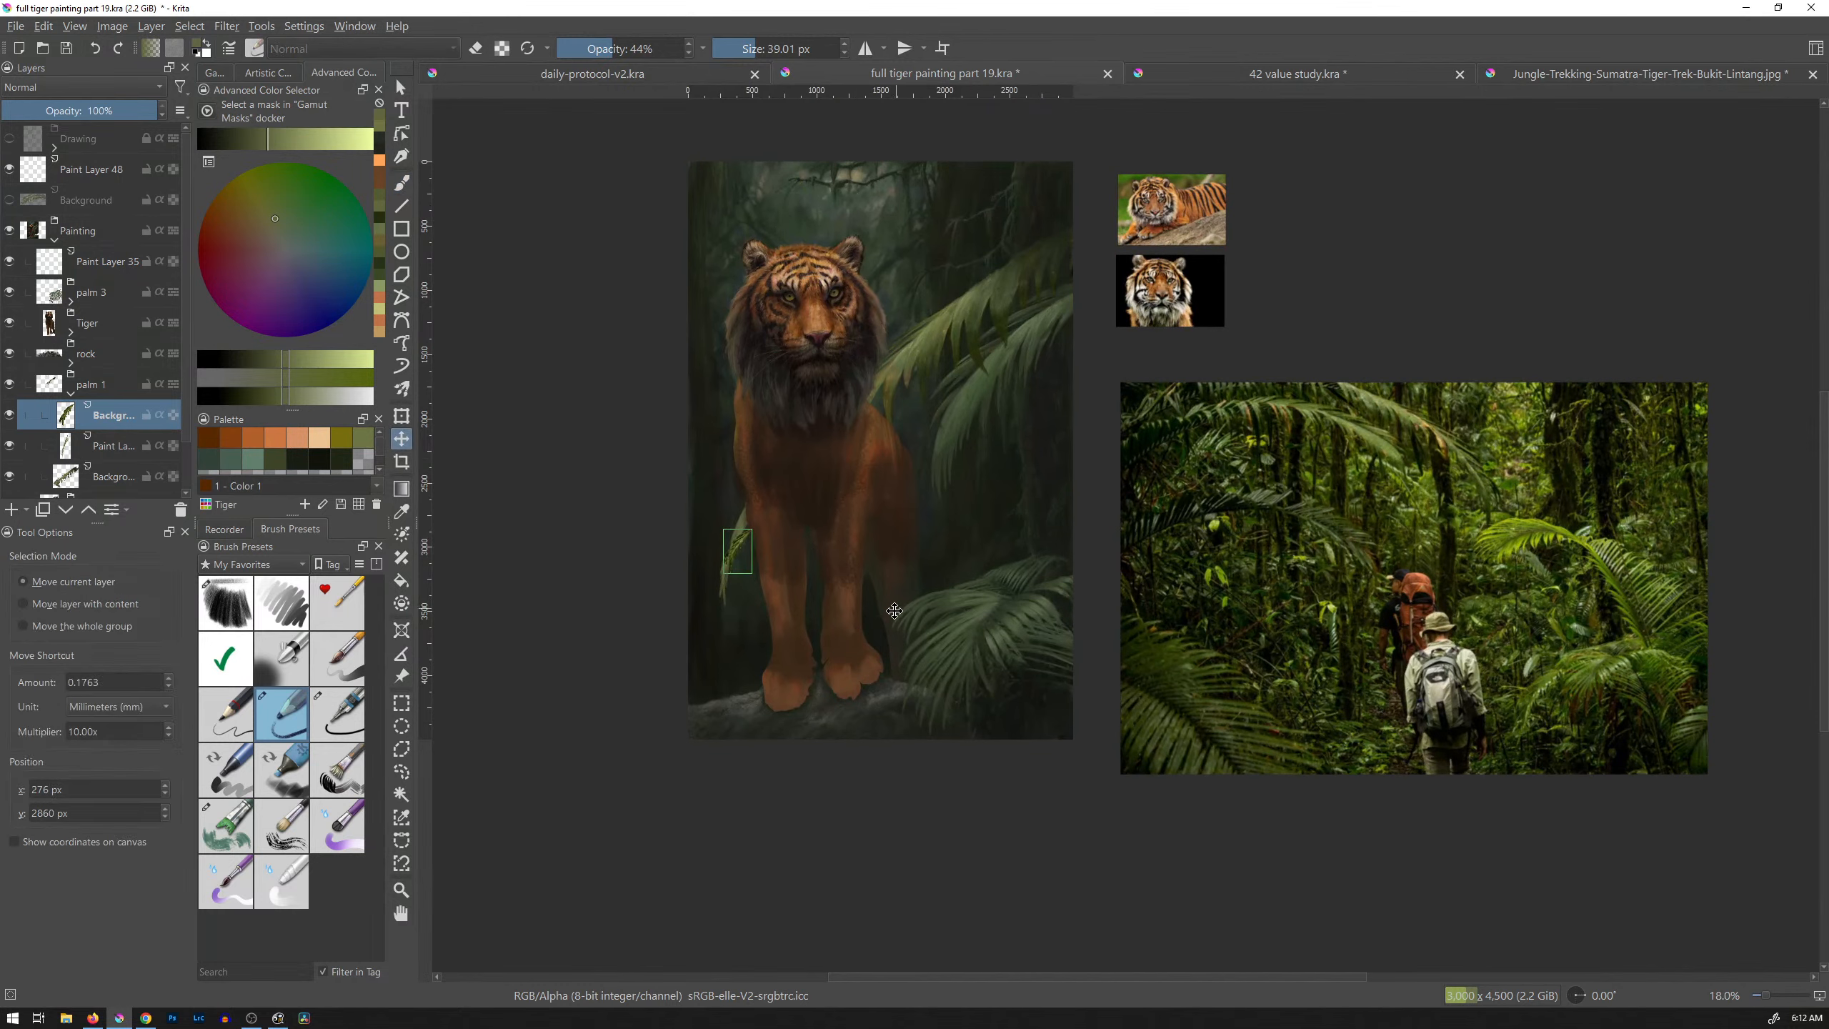
drag(894, 613, 1065, 616)
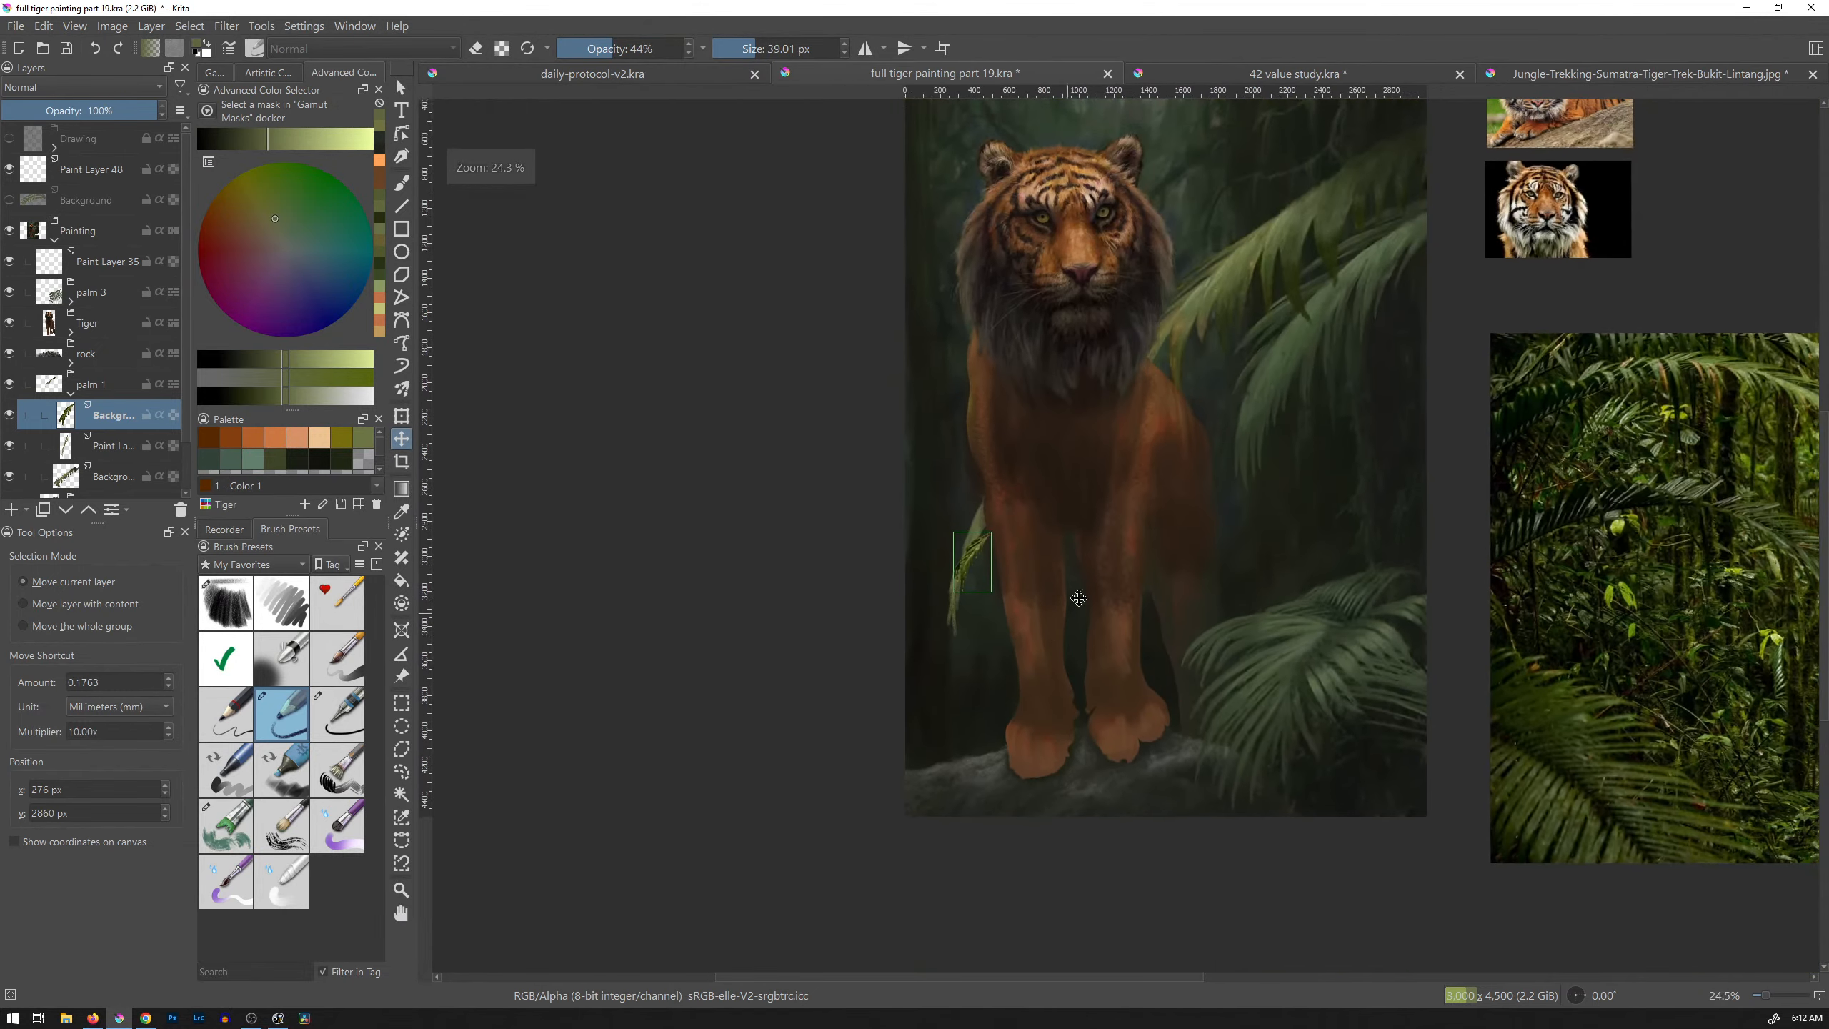
Step: Enlarge and rotate the pasted frond tips and place them partly behind the tiger's front leg at x 534, y 3095 px
key(ctrl+t)
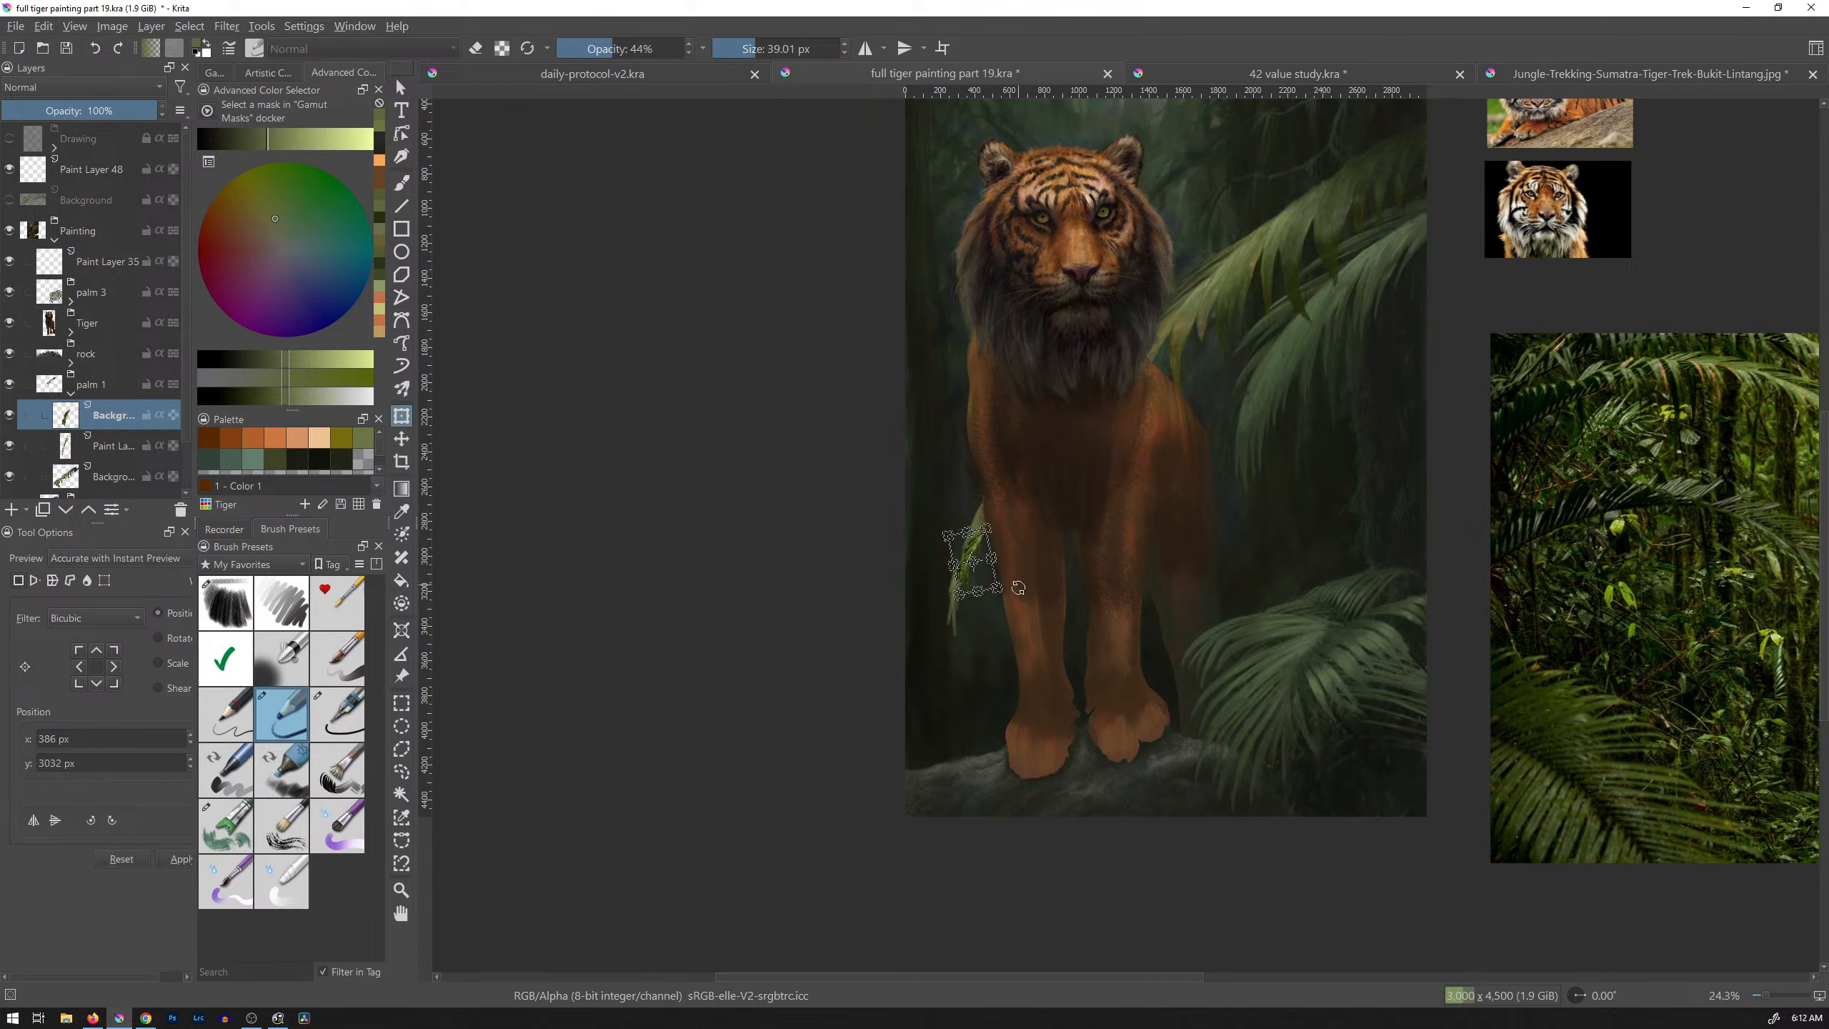
drag(996, 590, 1047, 614)
key(ctrl+z)
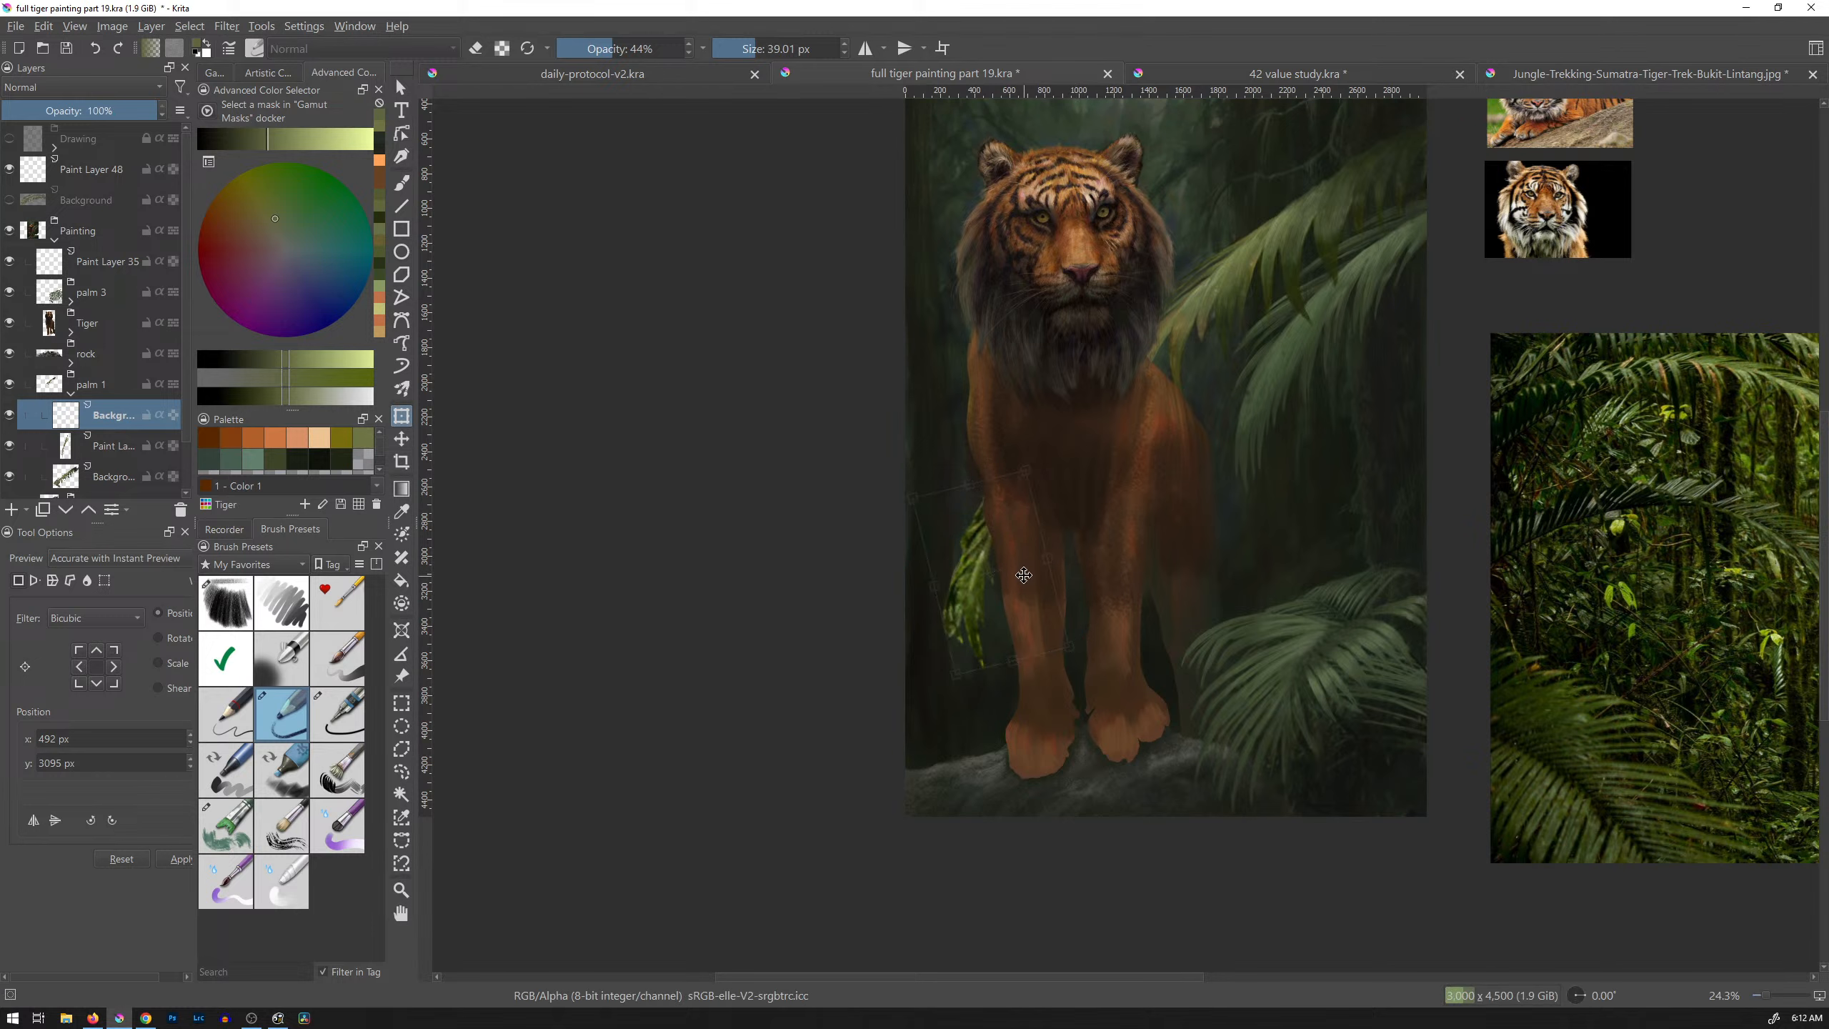
drag(1025, 577, 1026, 566)
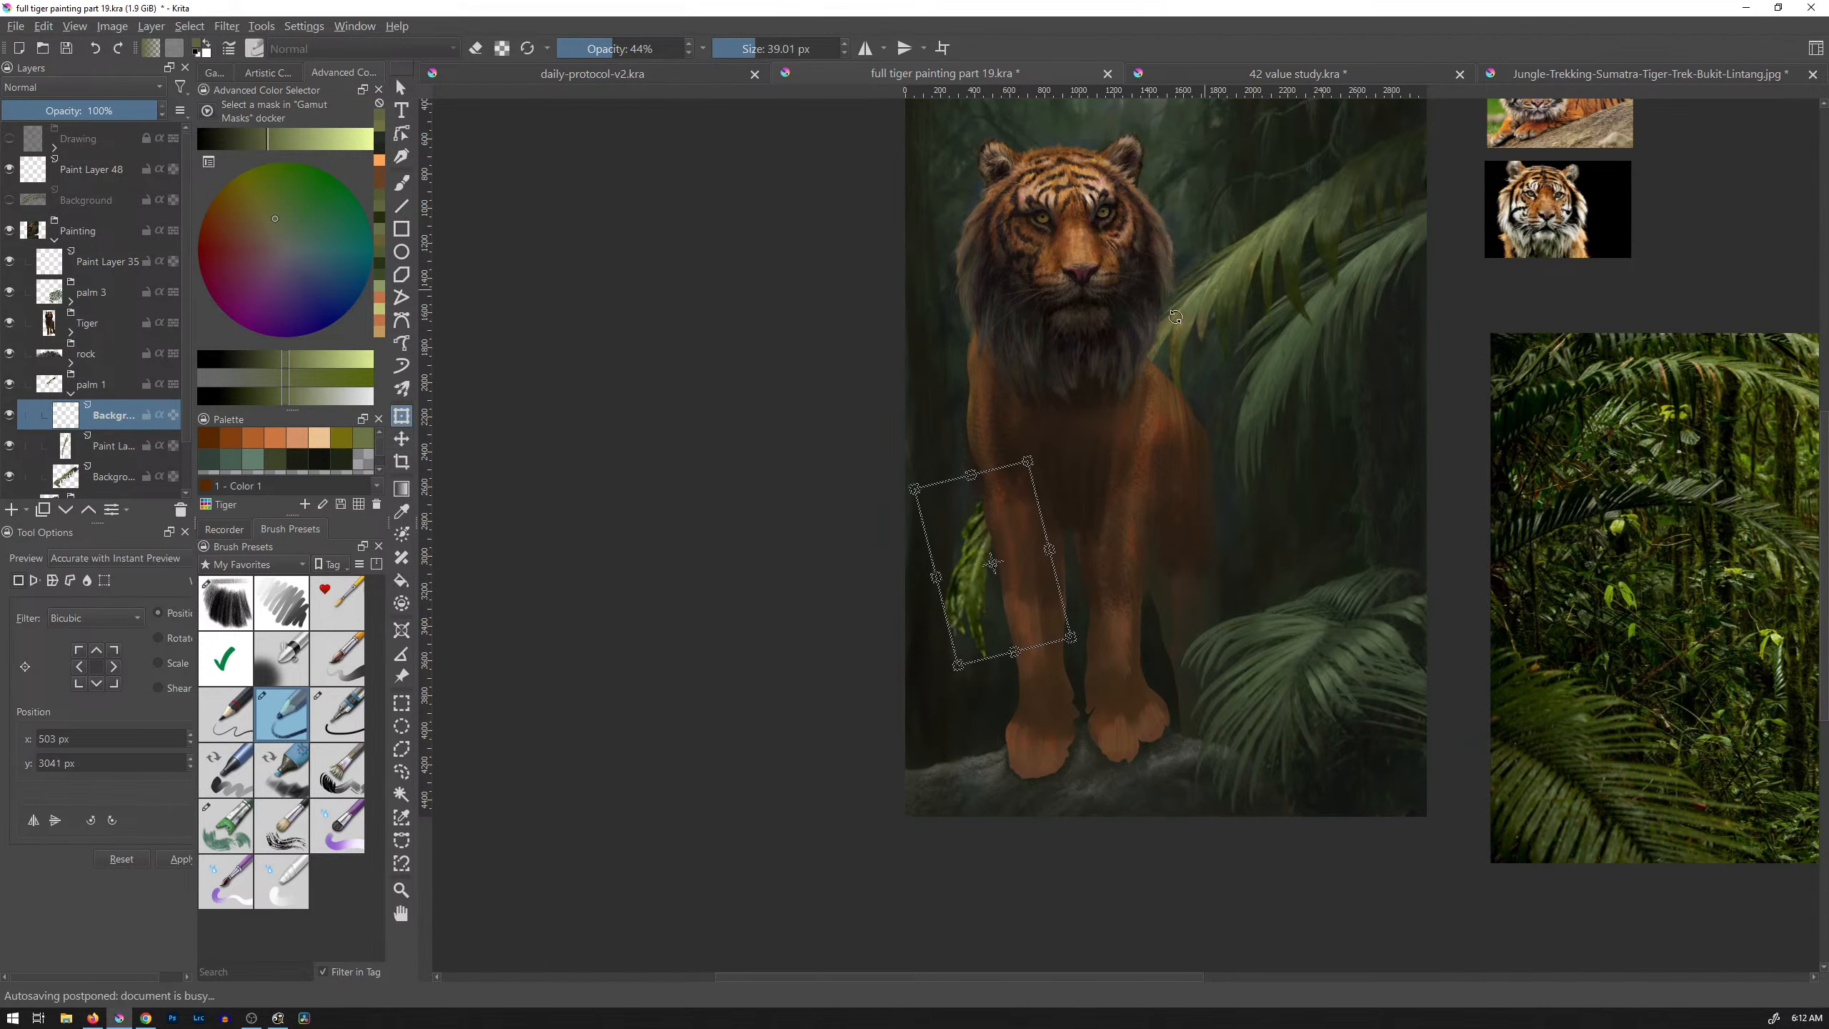
drag(1034, 573, 1039, 583)
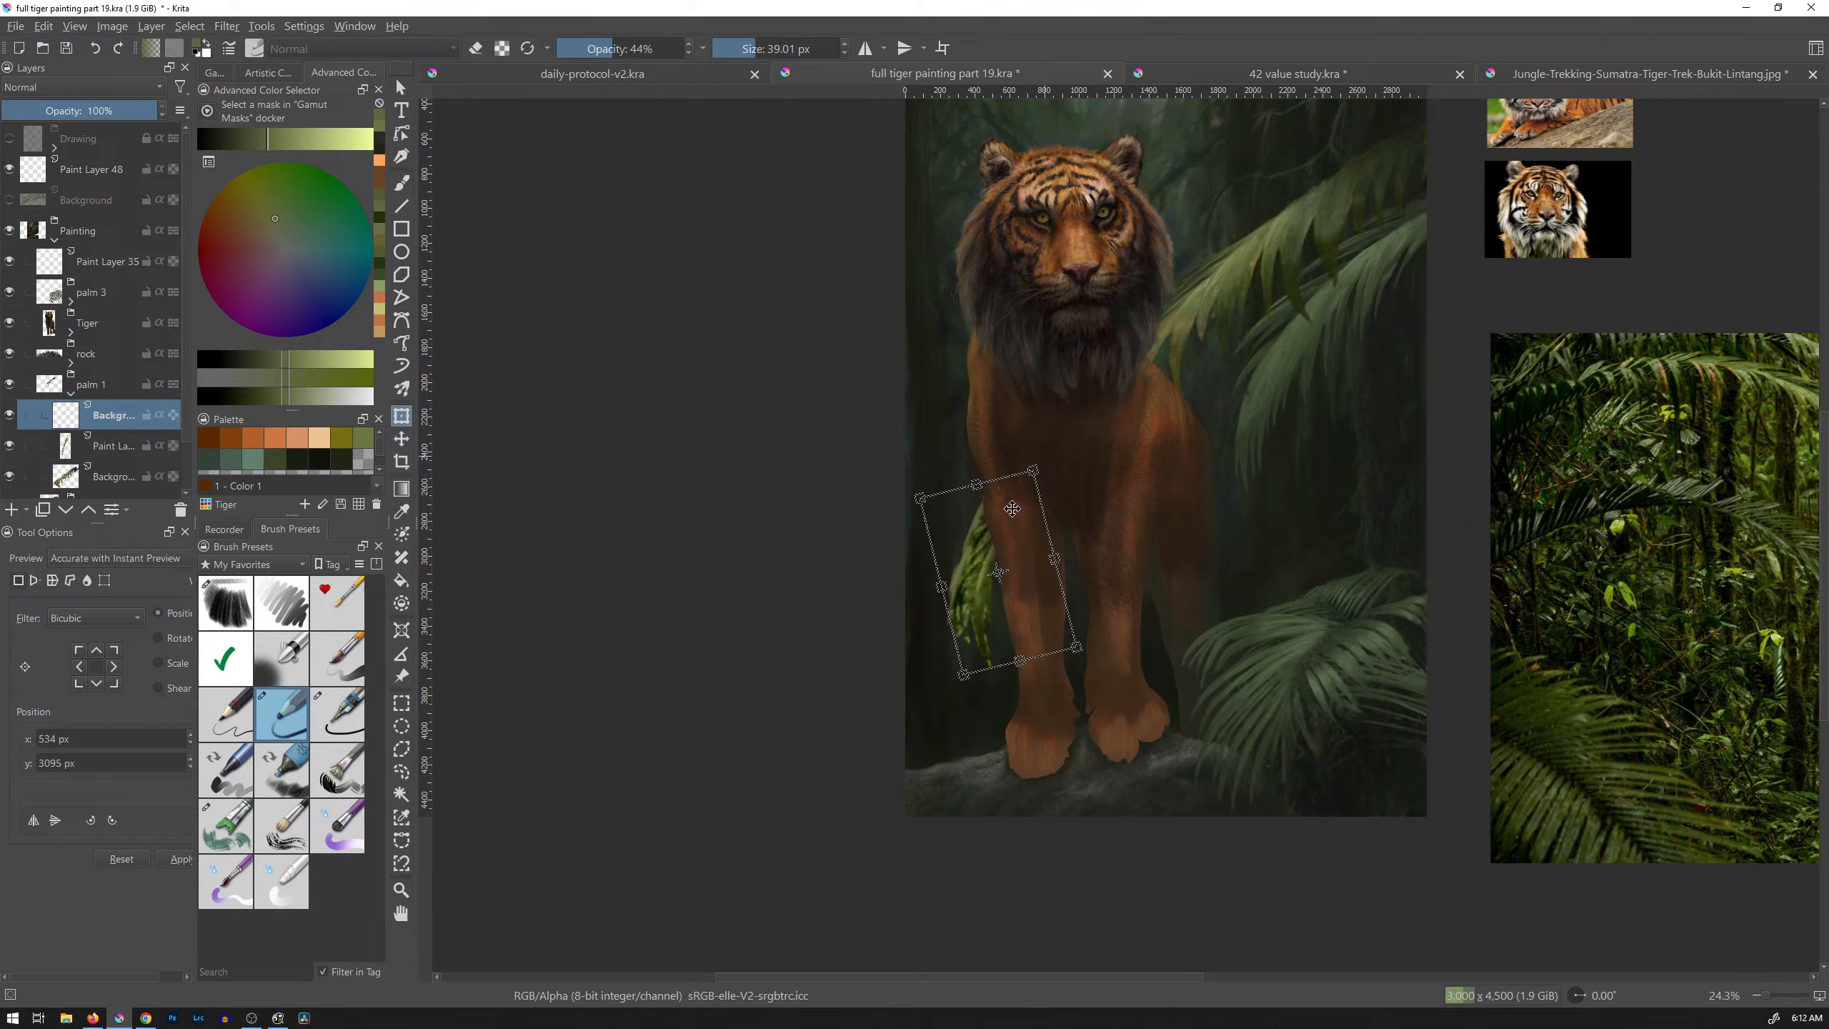
key(Return)
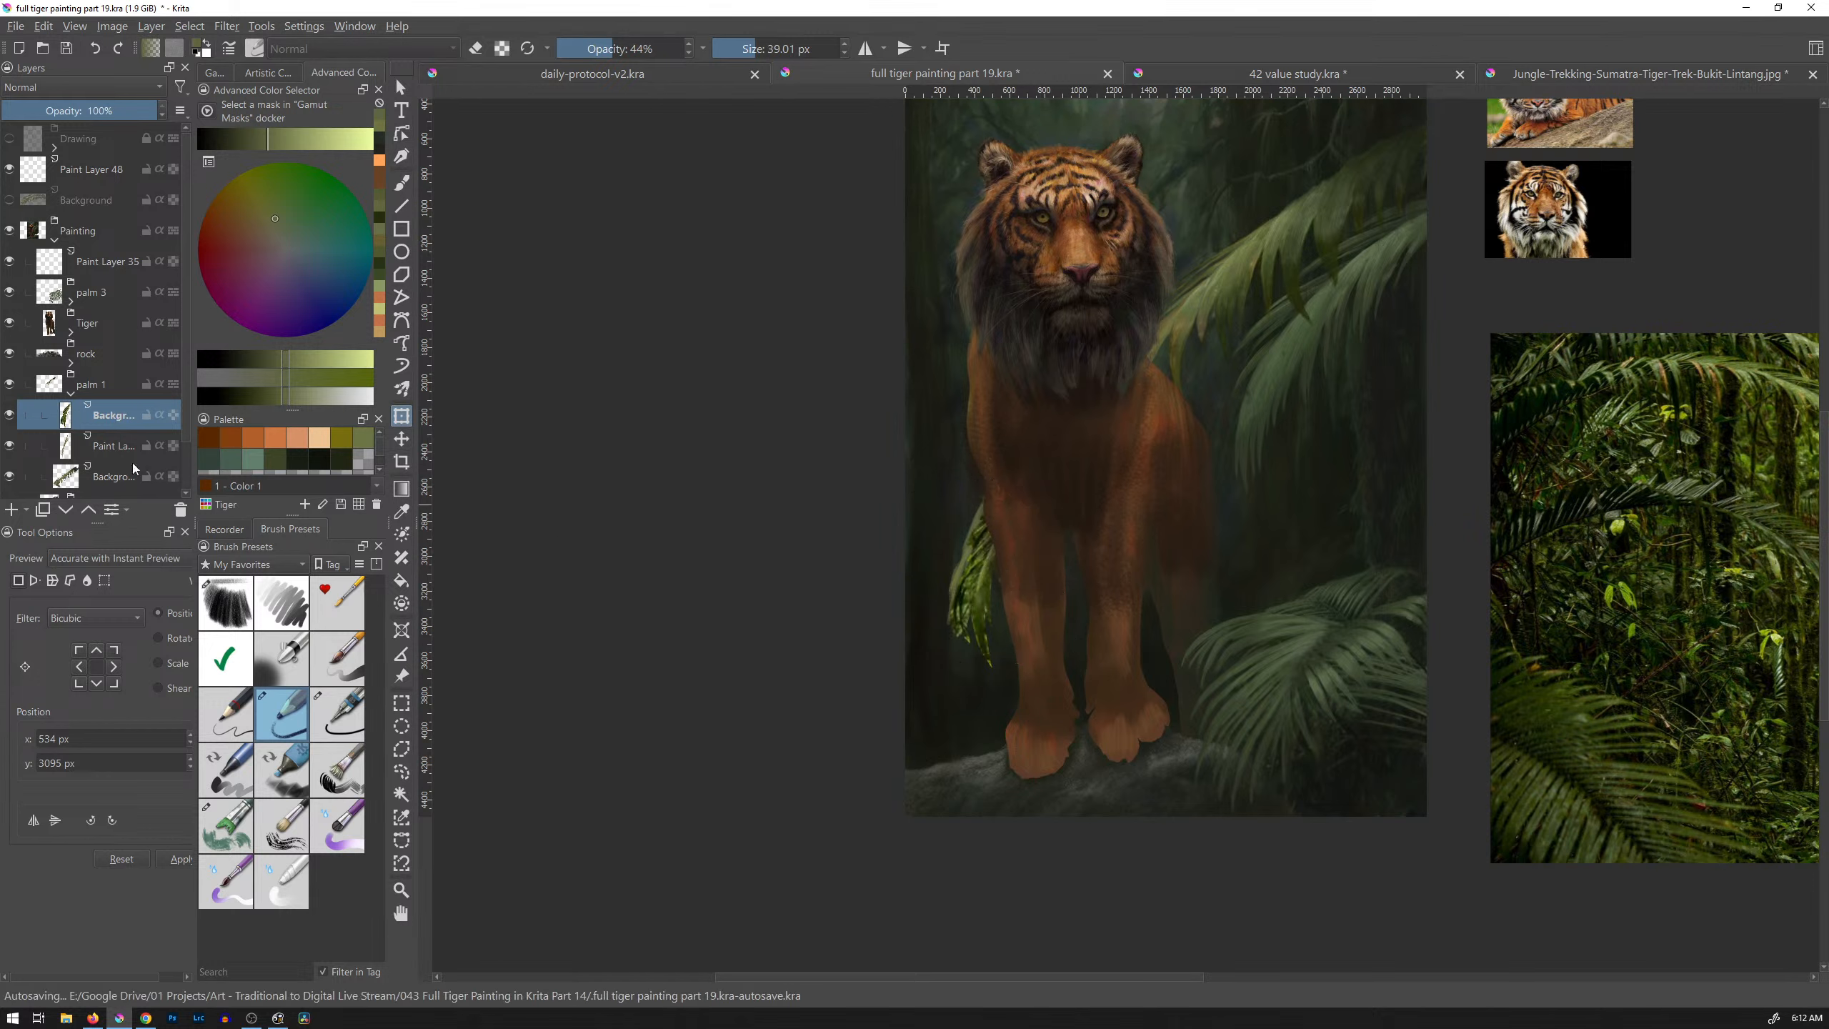
Step: Clear the painted leaf from its paint layer and move that layer above the pasted frond tips
key(Page_Down)
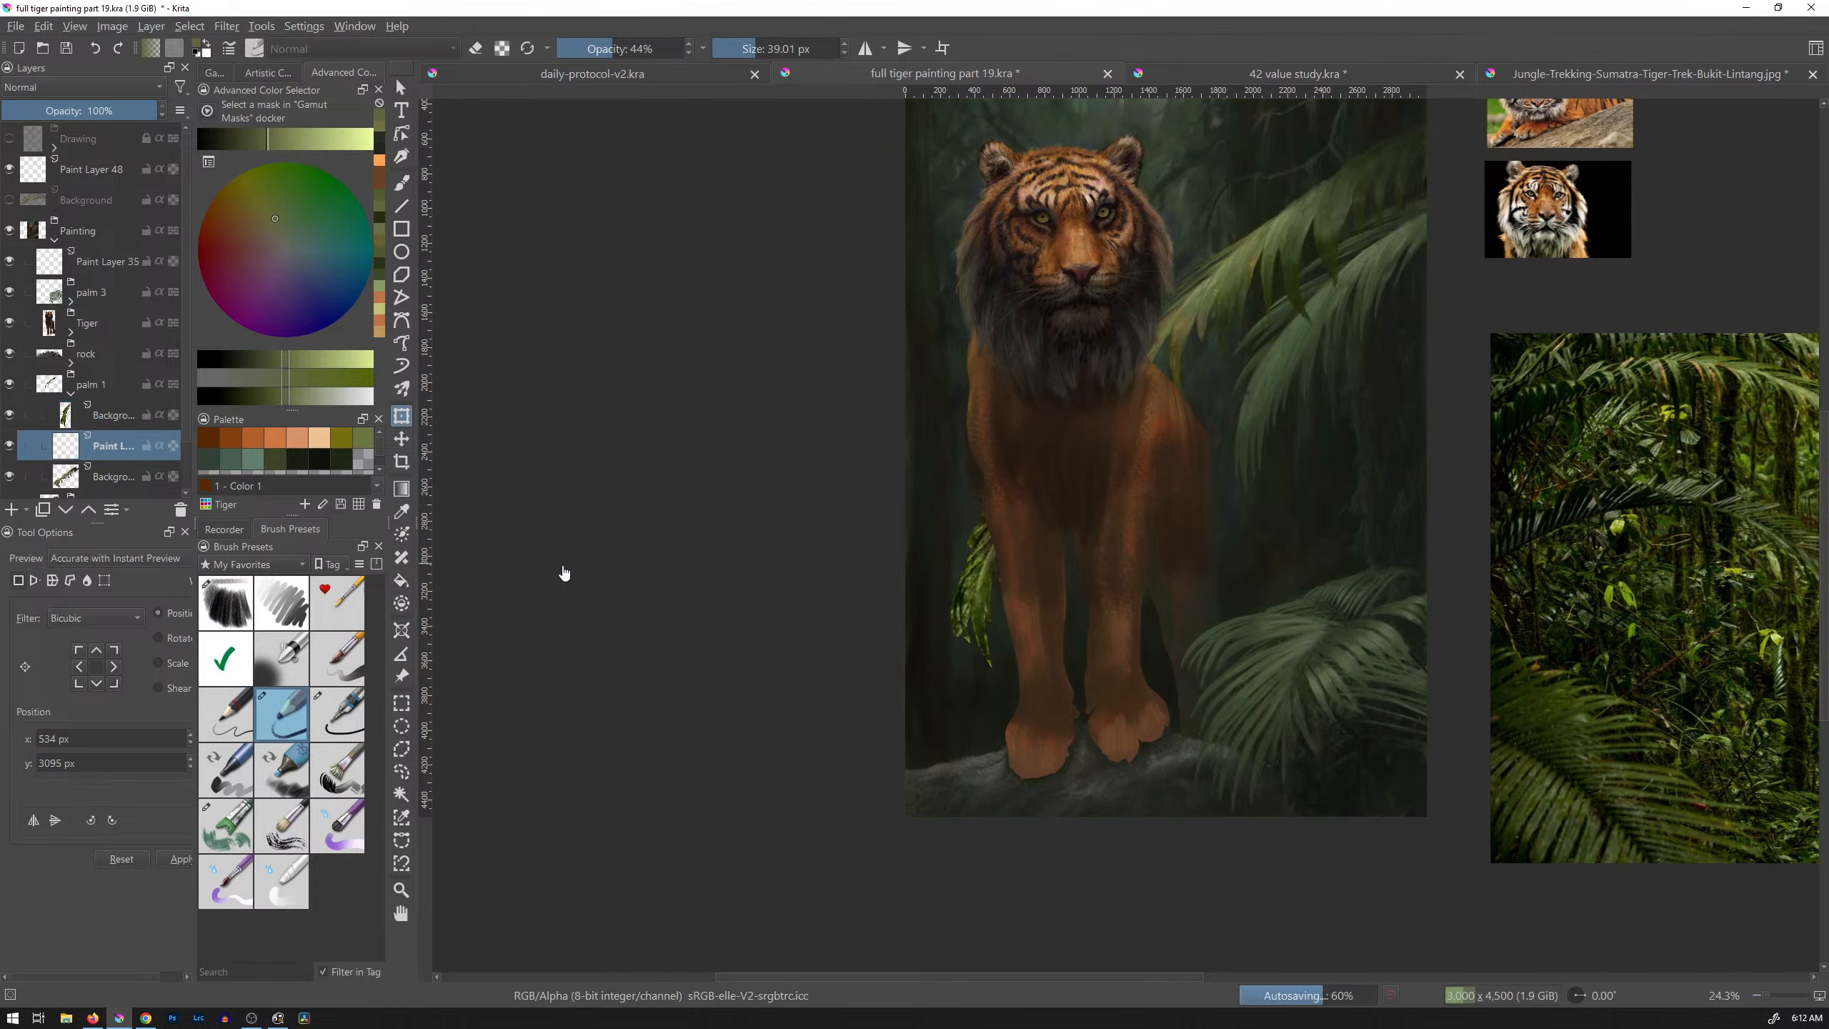
key(ctrl+Page_Up)
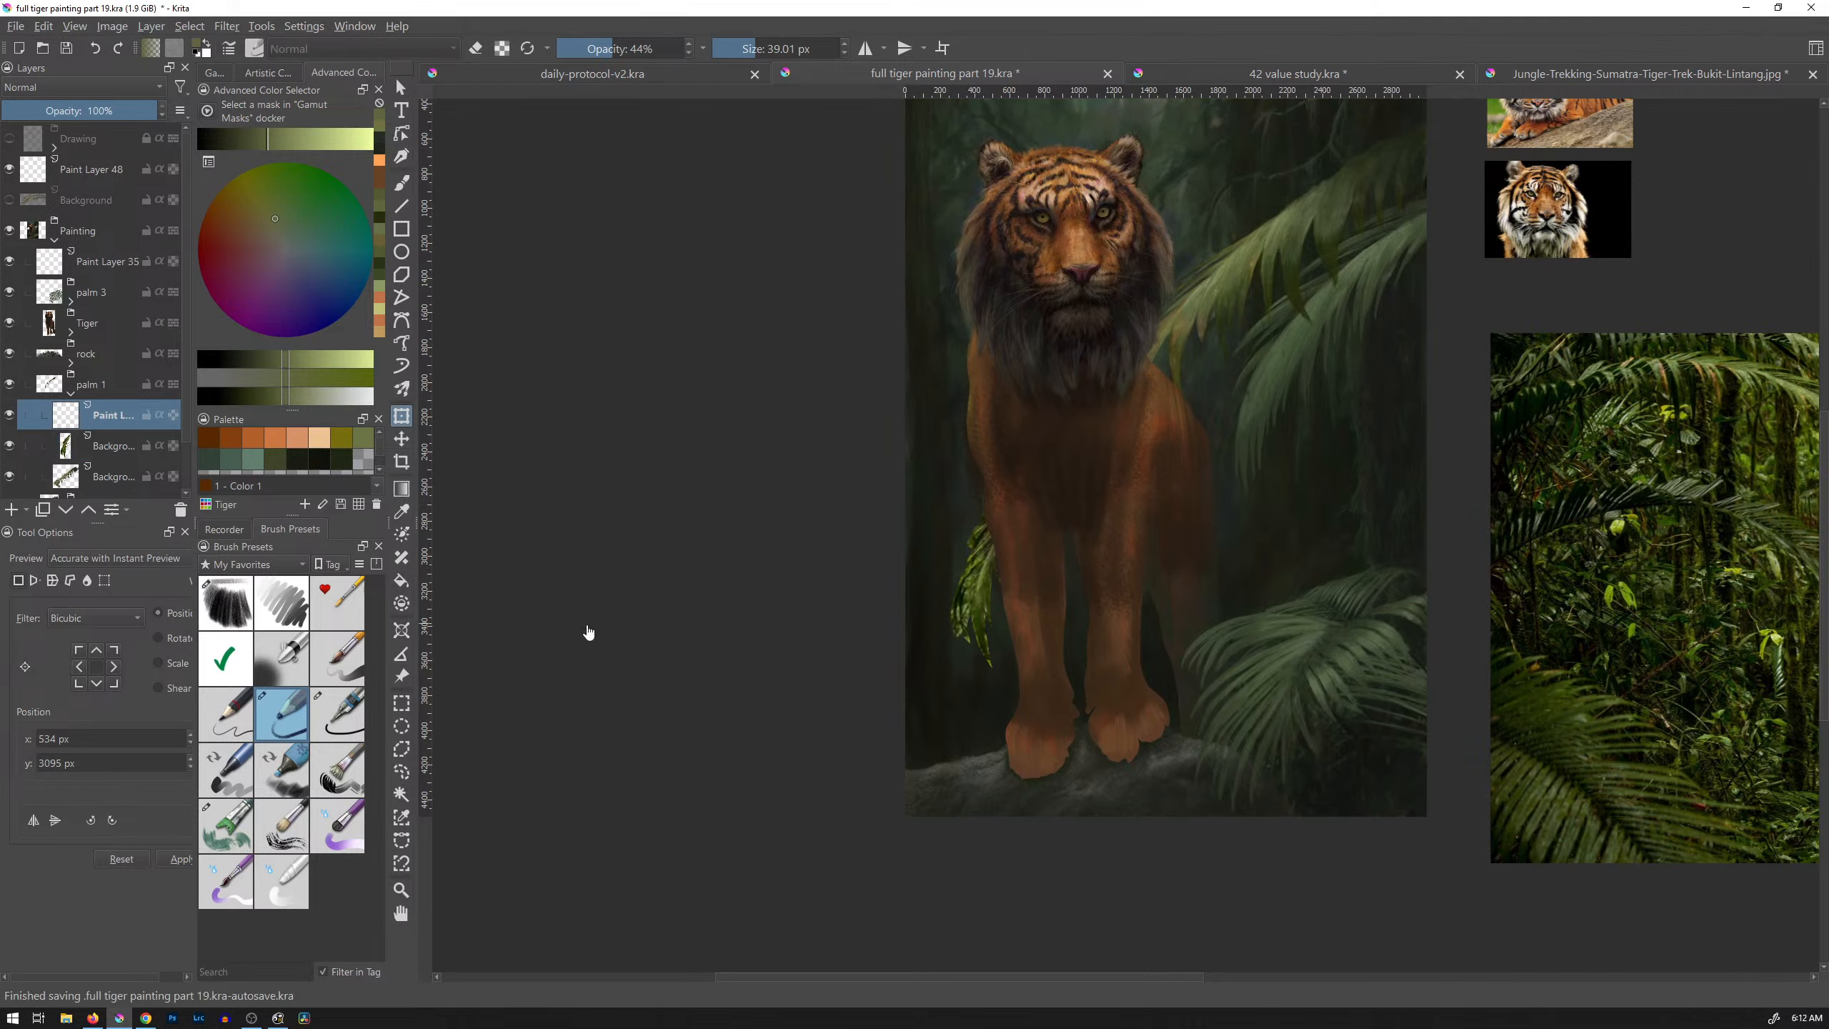
drag(1037, 611, 1103, 482)
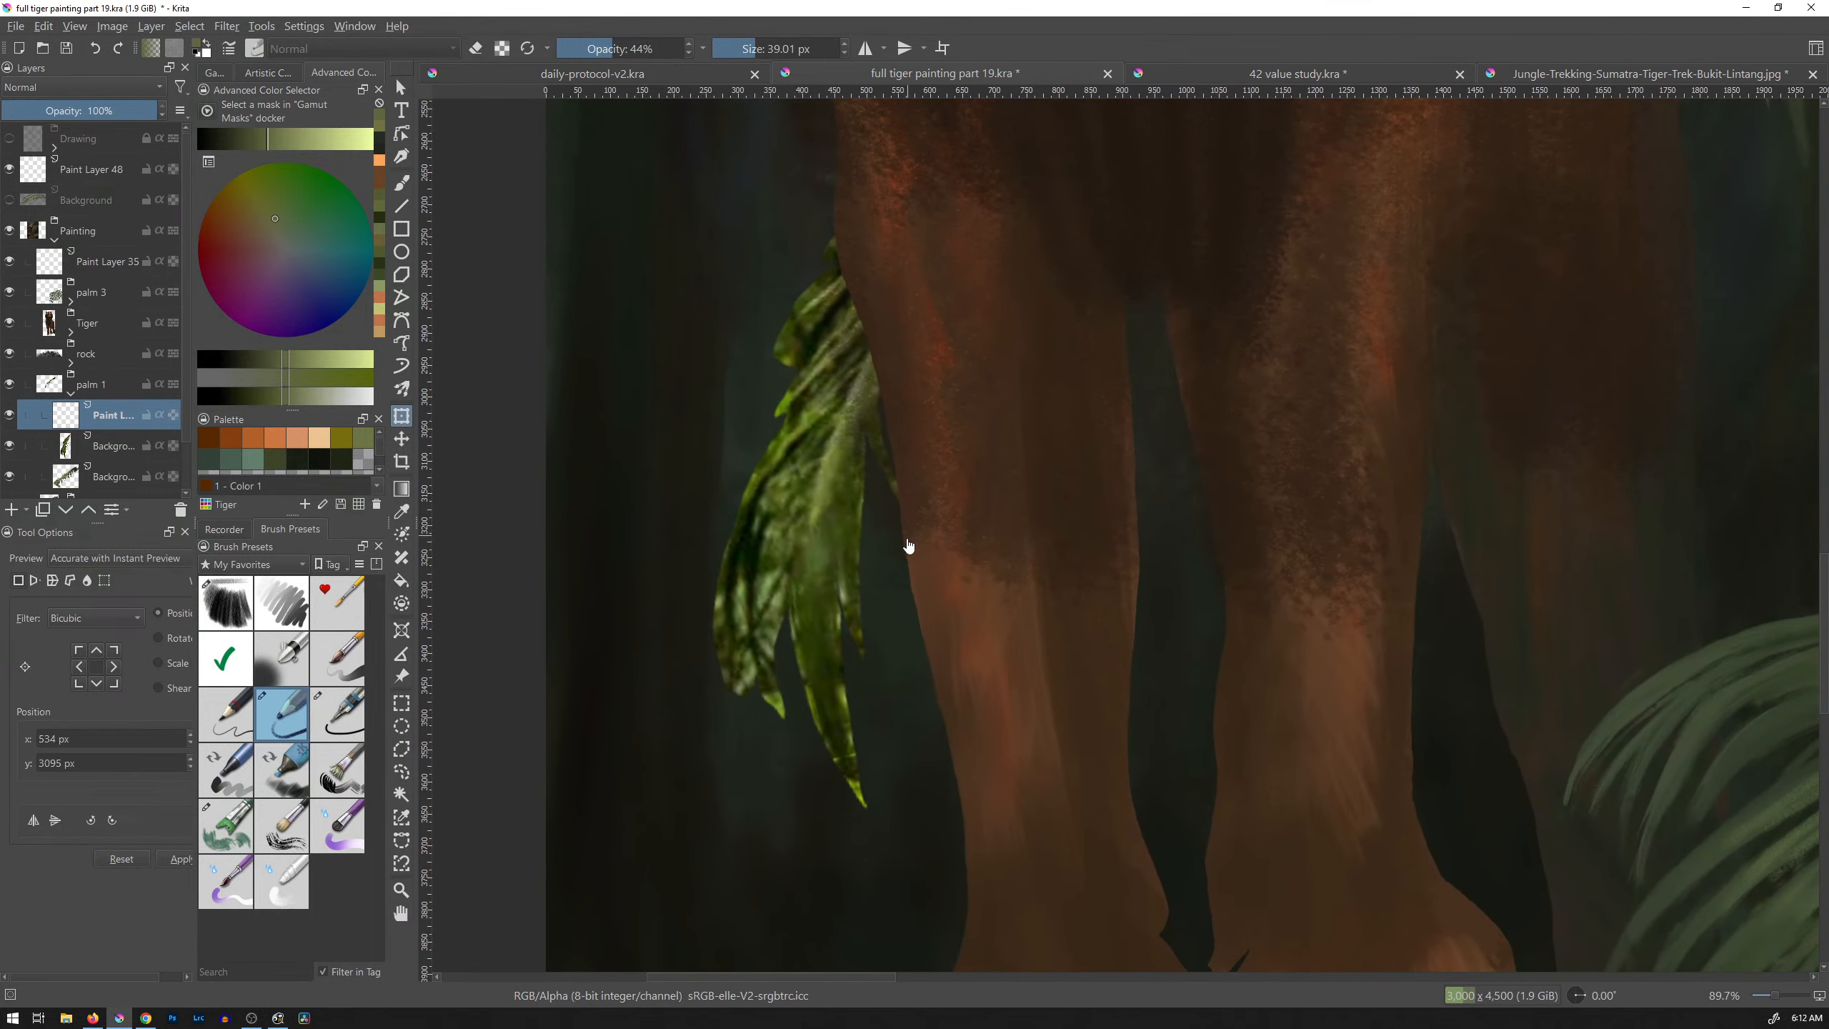
Step: Paint light green strokes along the lower and inner leaflets of the pasted frond tips with a 12.32 px brush, sampling the colour from the palm frond
key(b)
shift+drag(944, 522, 928, 549)
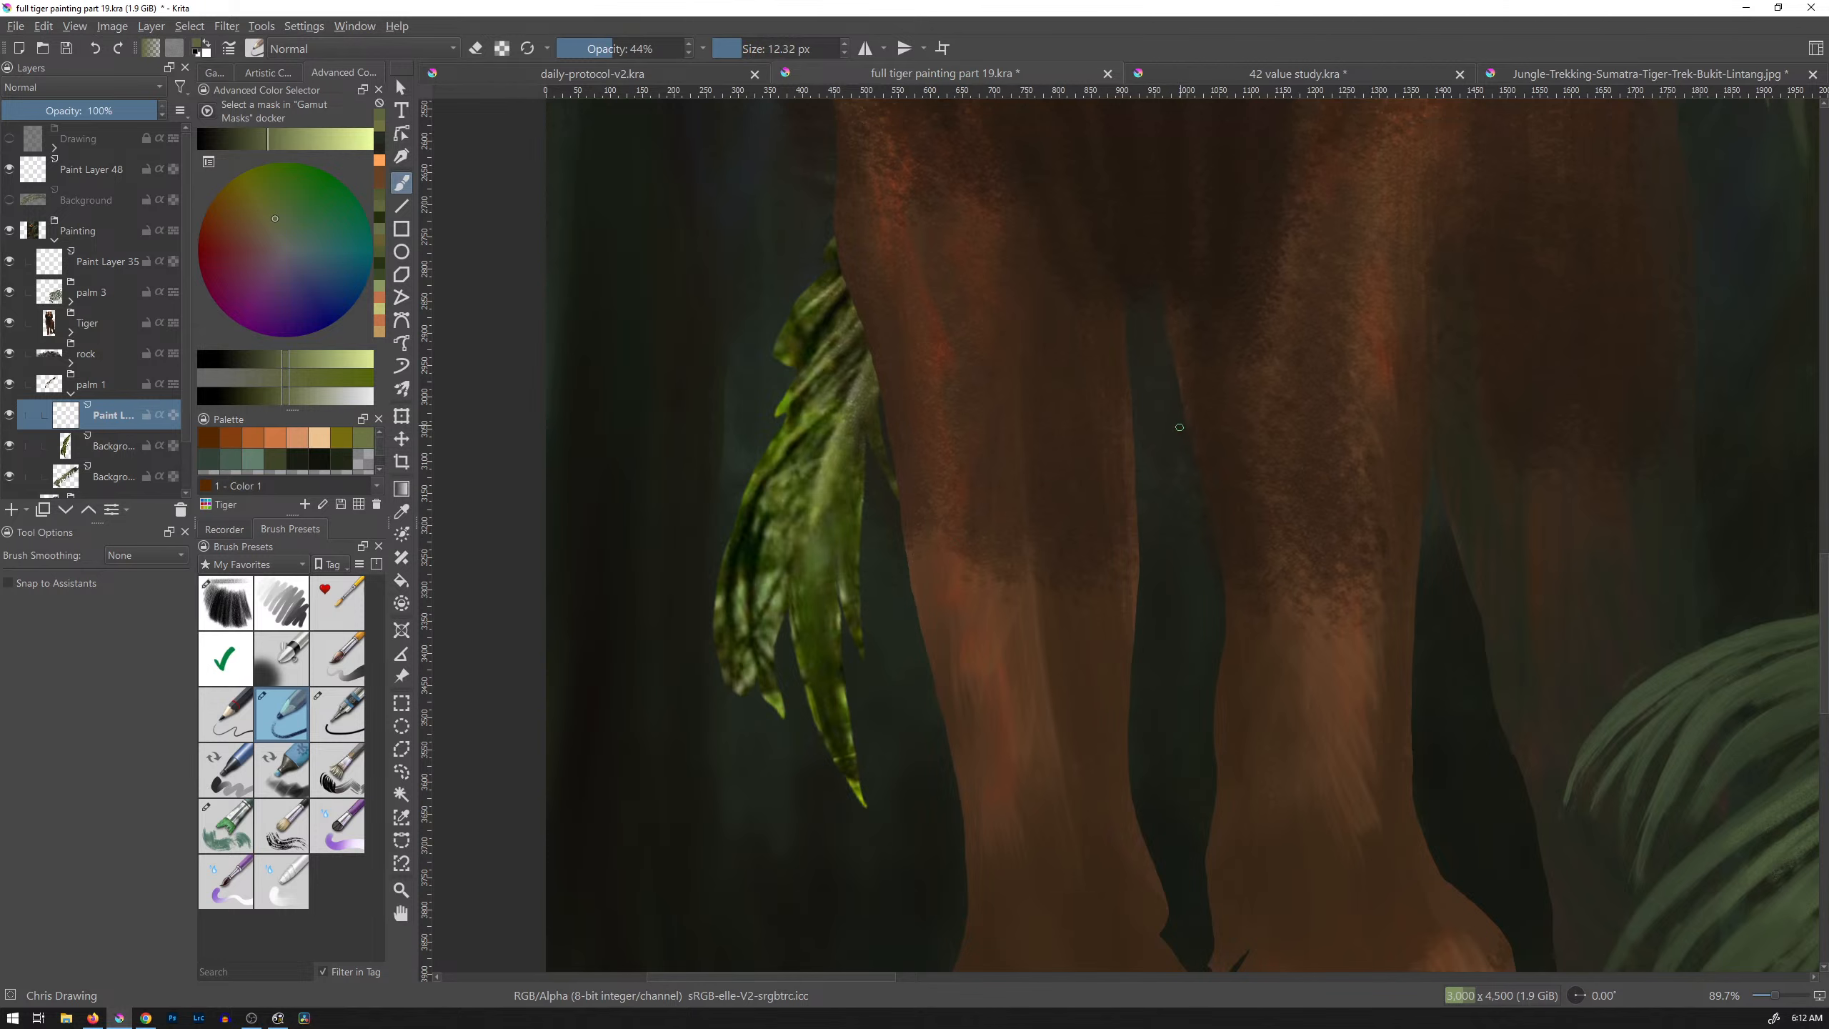
scroll(1179, 426, down, 5)
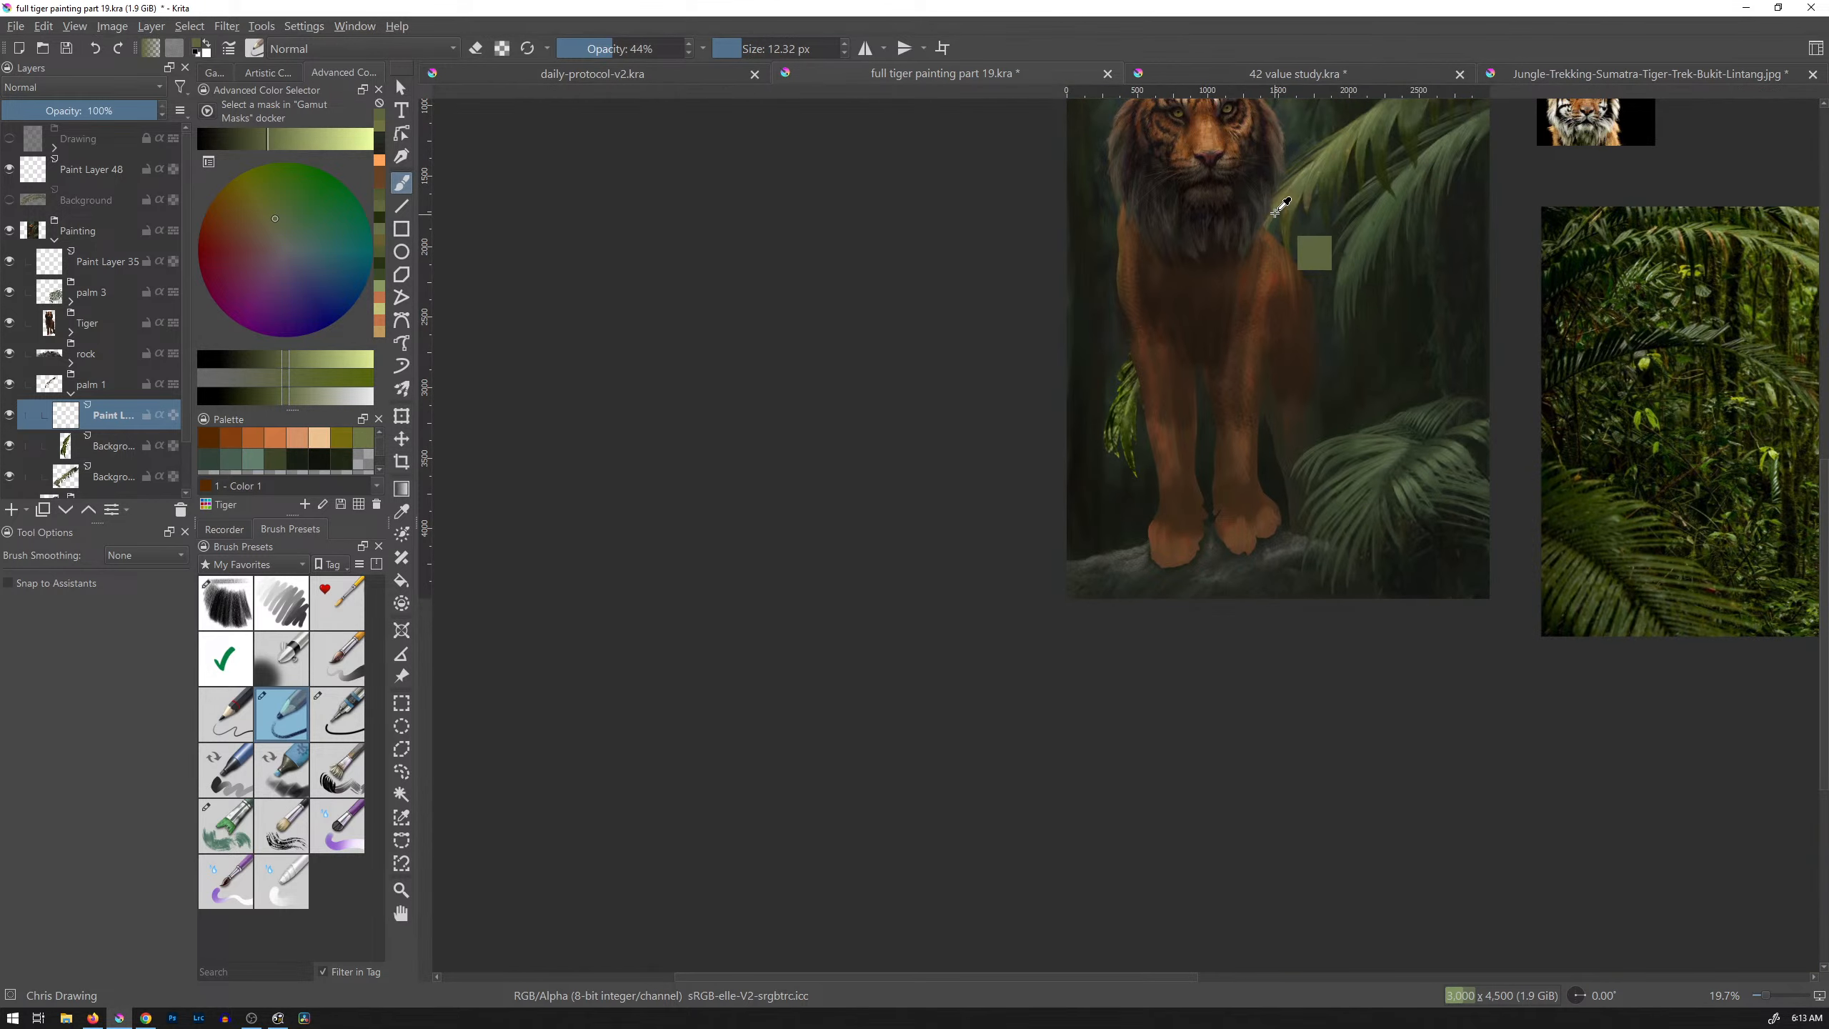
ctrl+click(1279, 209)
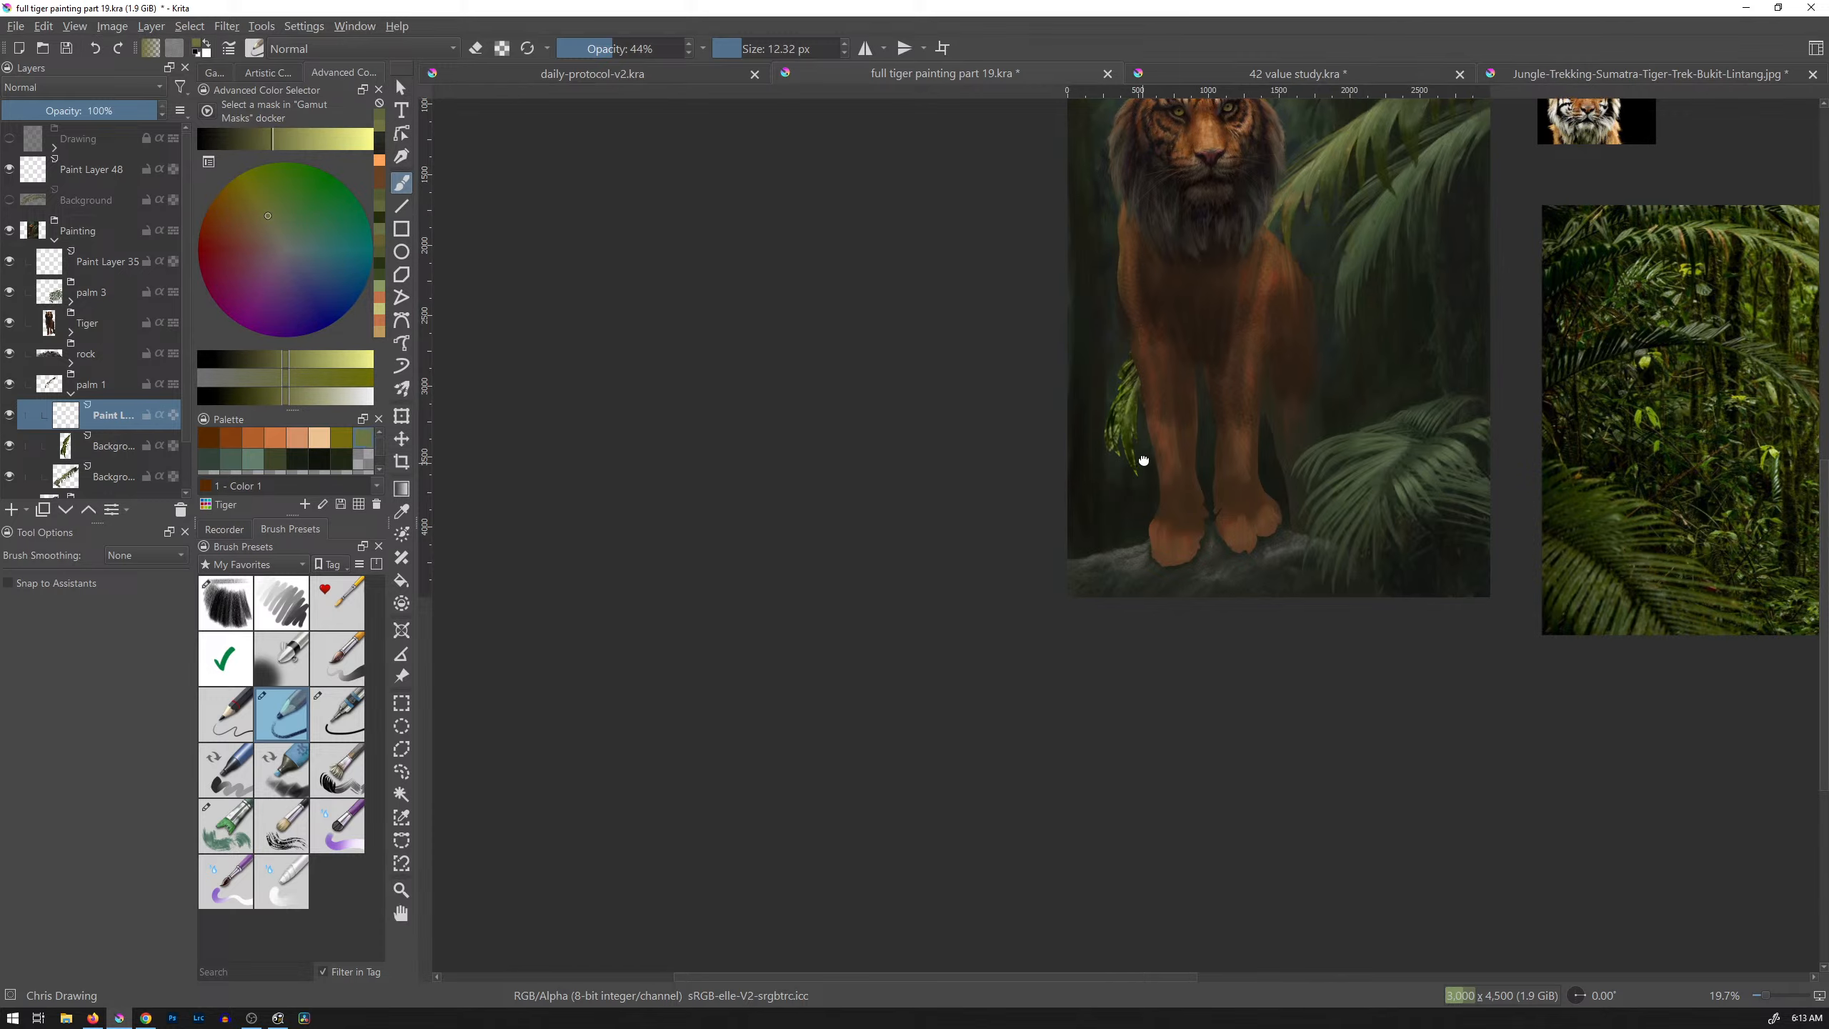
scroll(1143, 459, up, 8)
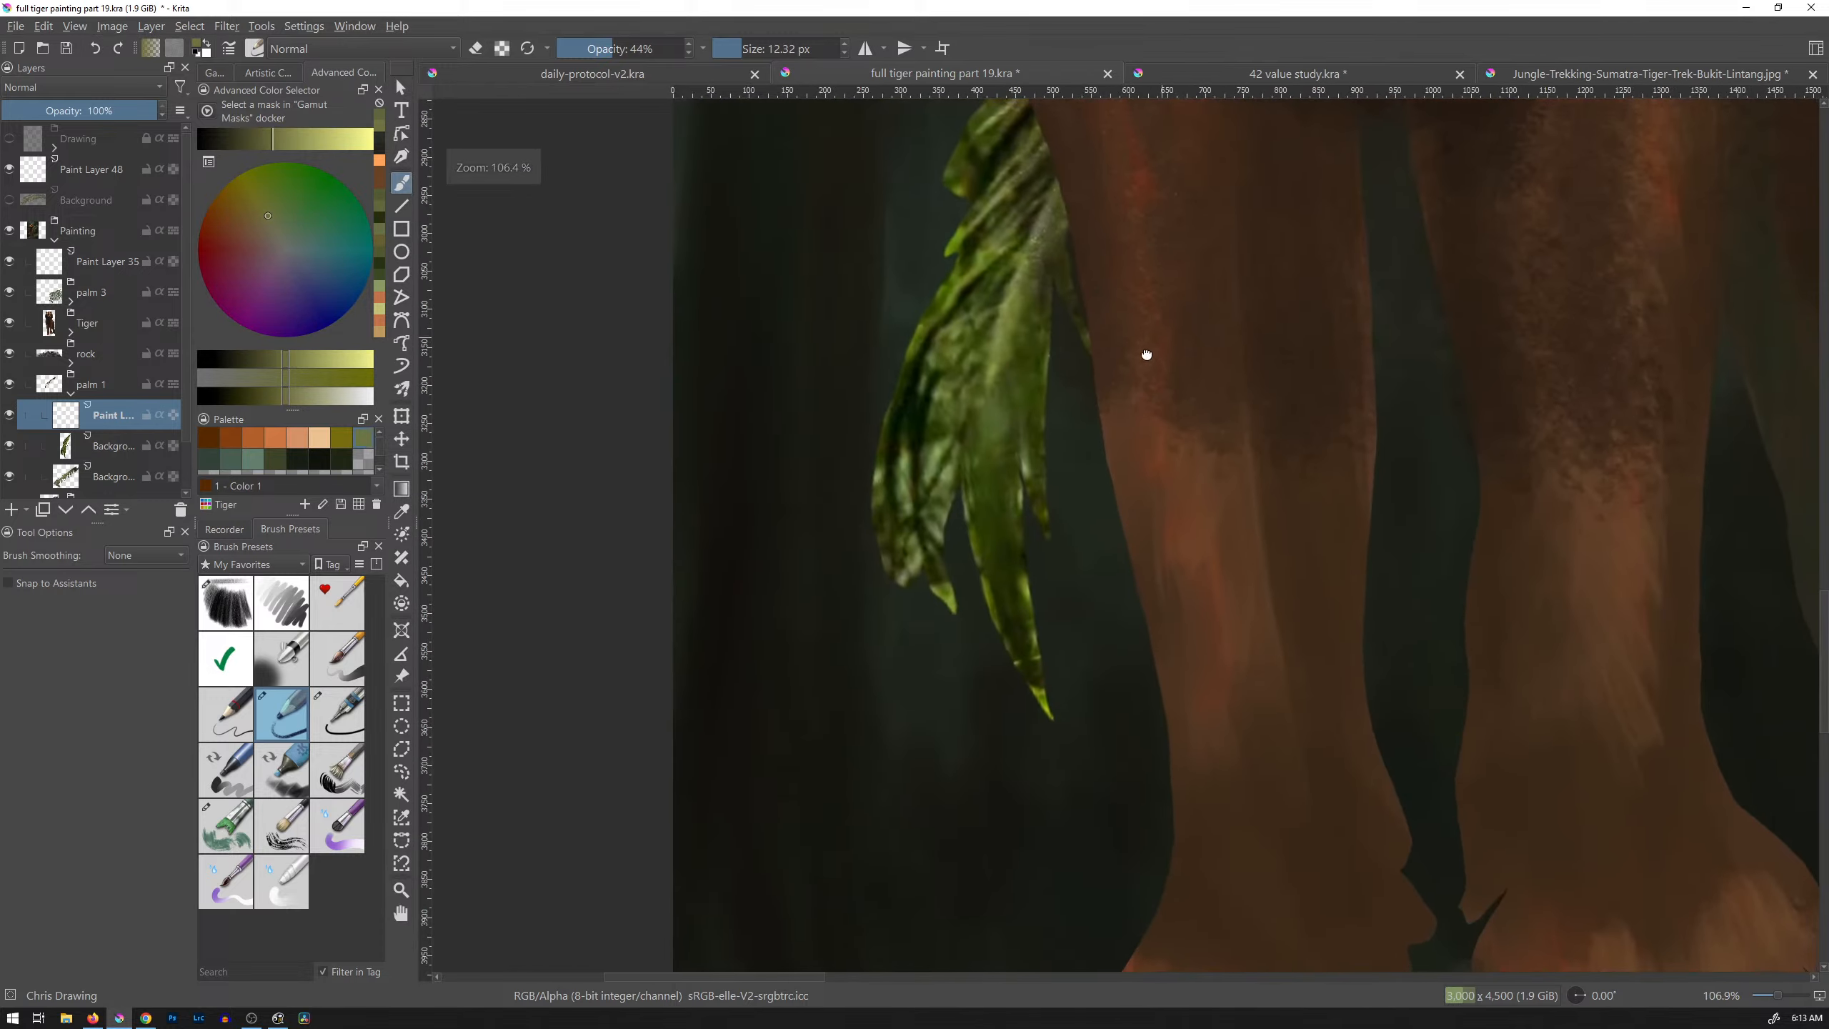
drag(1147, 354, 1004, 571)
scroll(958, 613, down, 3)
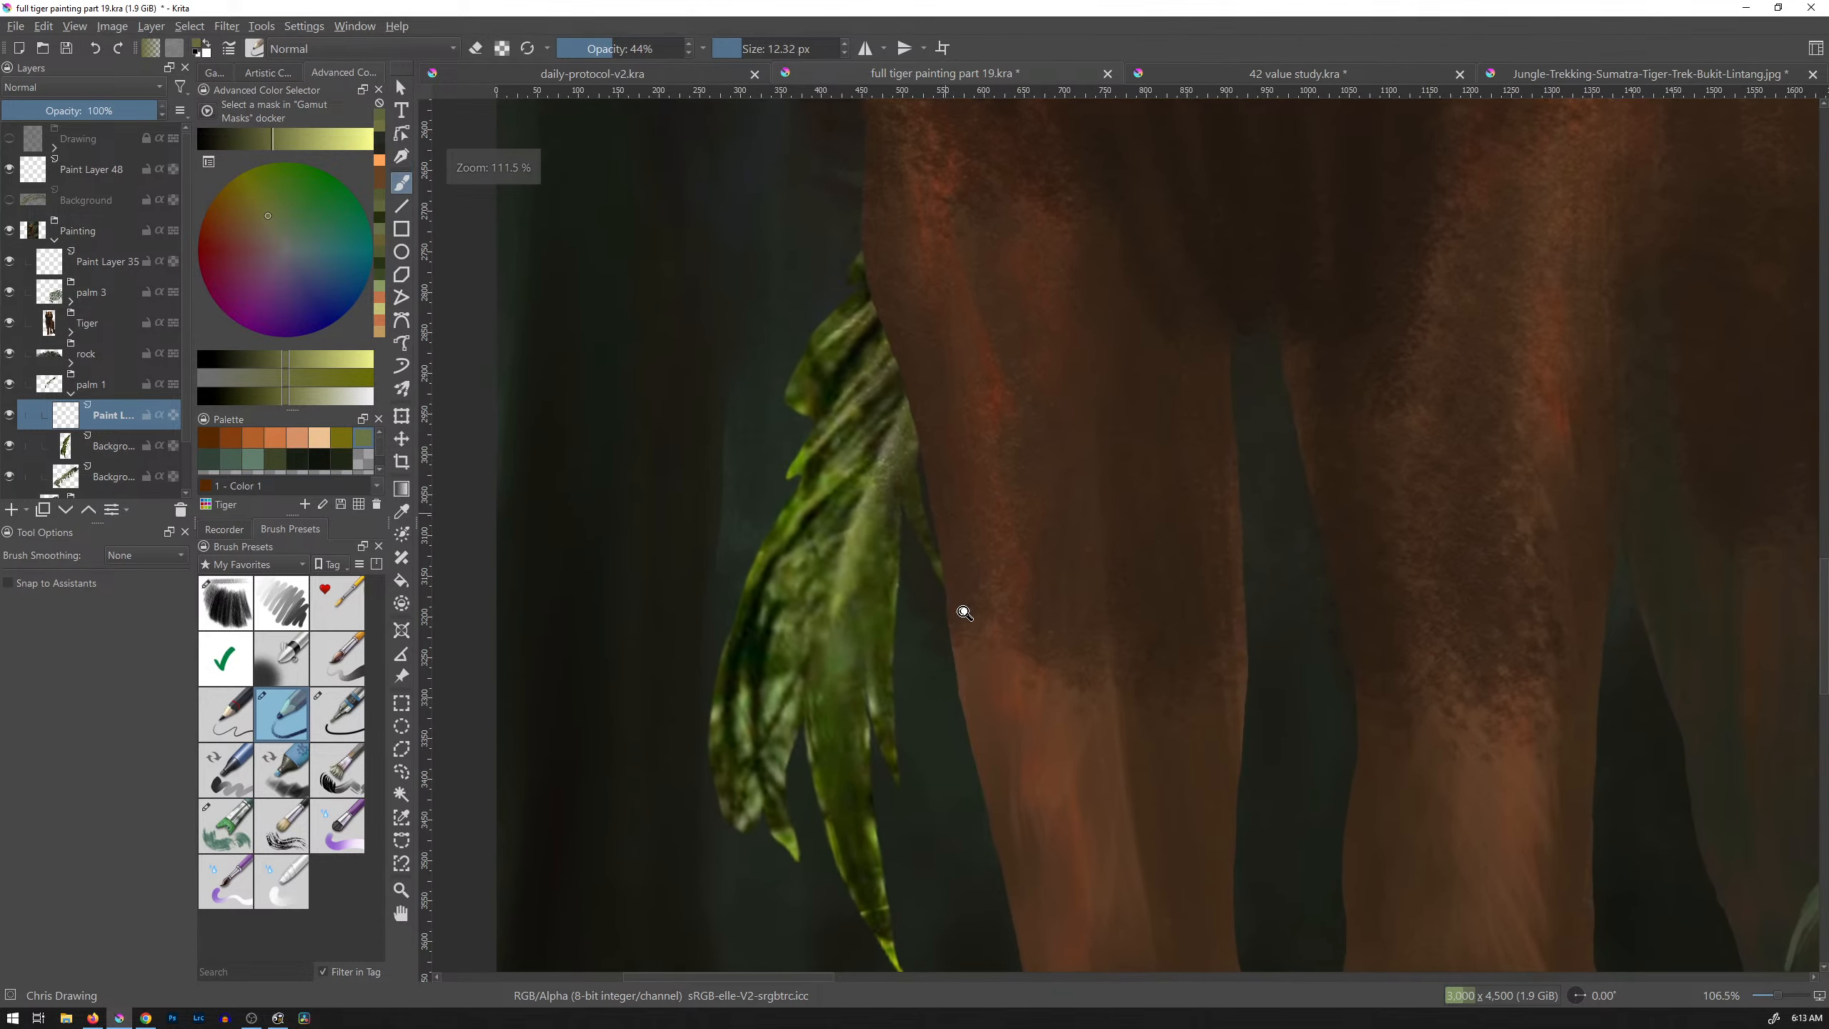
drag(939, 666, 930, 634)
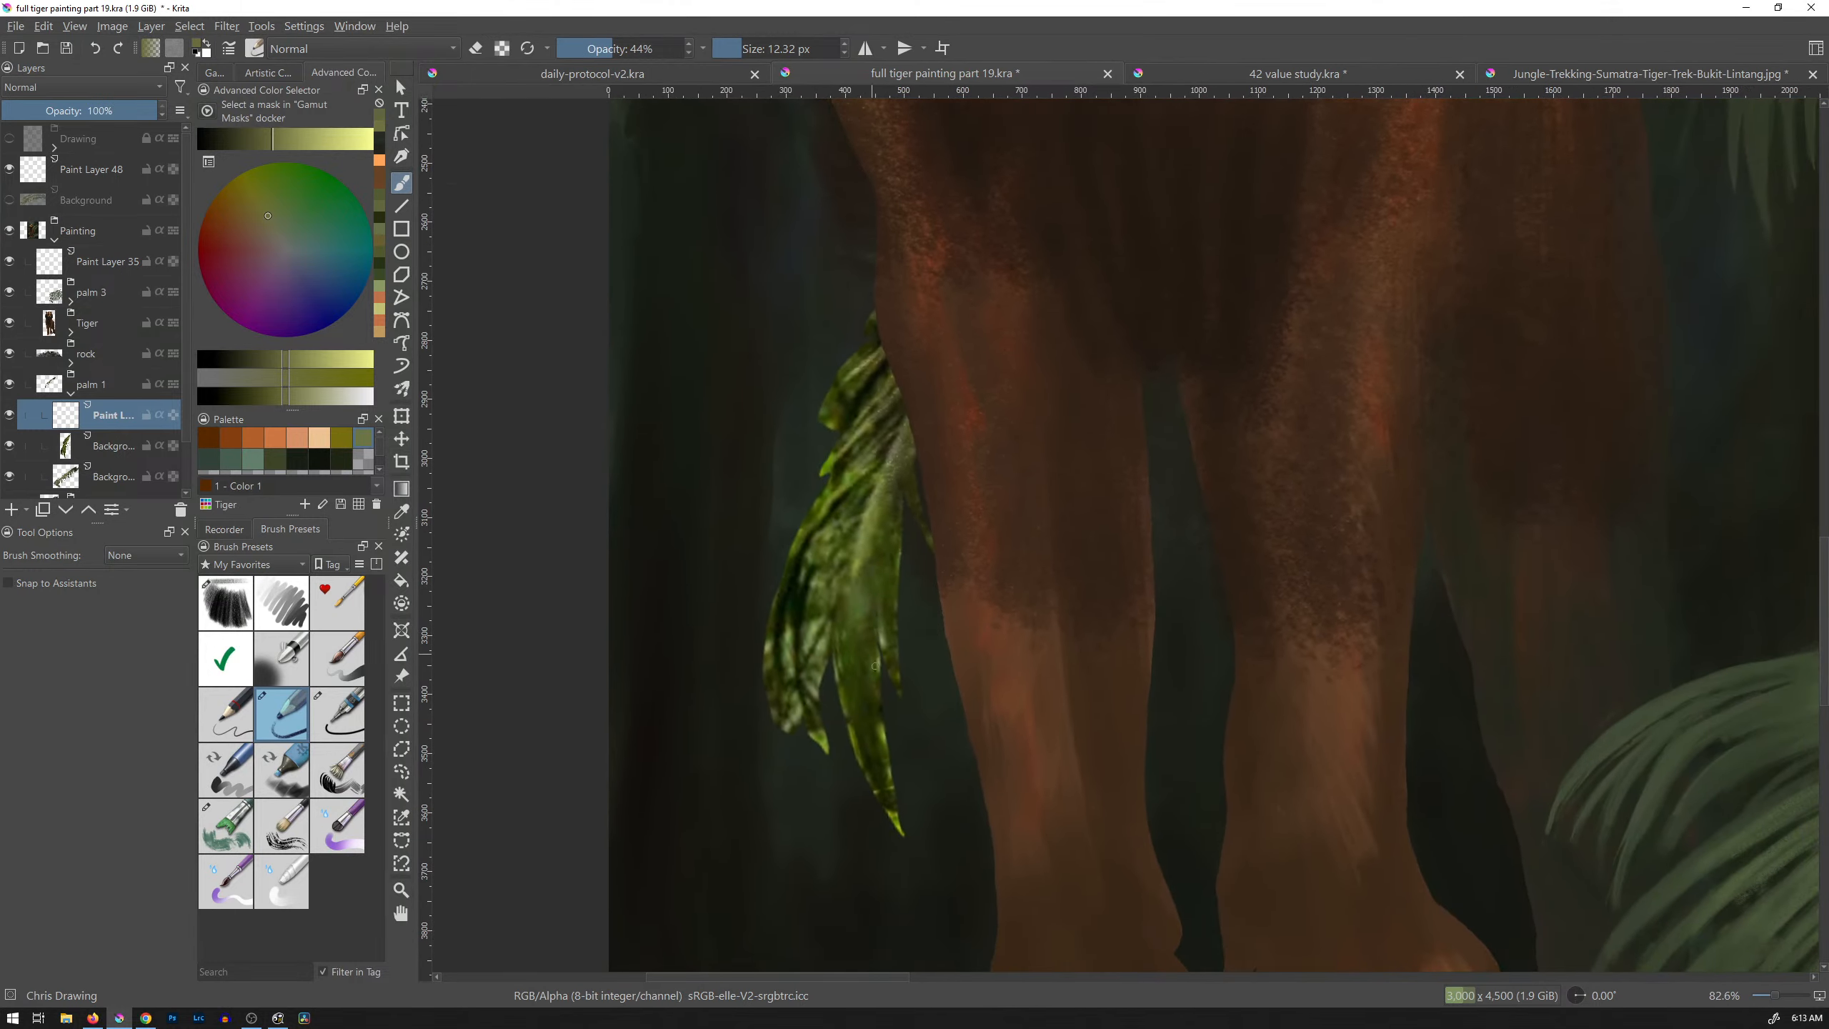
drag(879, 749, 894, 810)
drag(873, 716, 890, 784)
mouse_move(867, 663)
mouse_down()
mouse_move(879, 739)
mouse_move(876, 705)
mouse_up()
drag(870, 611, 875, 647)
drag(871, 578, 883, 628)
mouse_move(880, 552)
mouse_down()
mouse_move(898, 694)
mouse_move(905, 459)
mouse_up()
drag(929, 555, 915, 454)
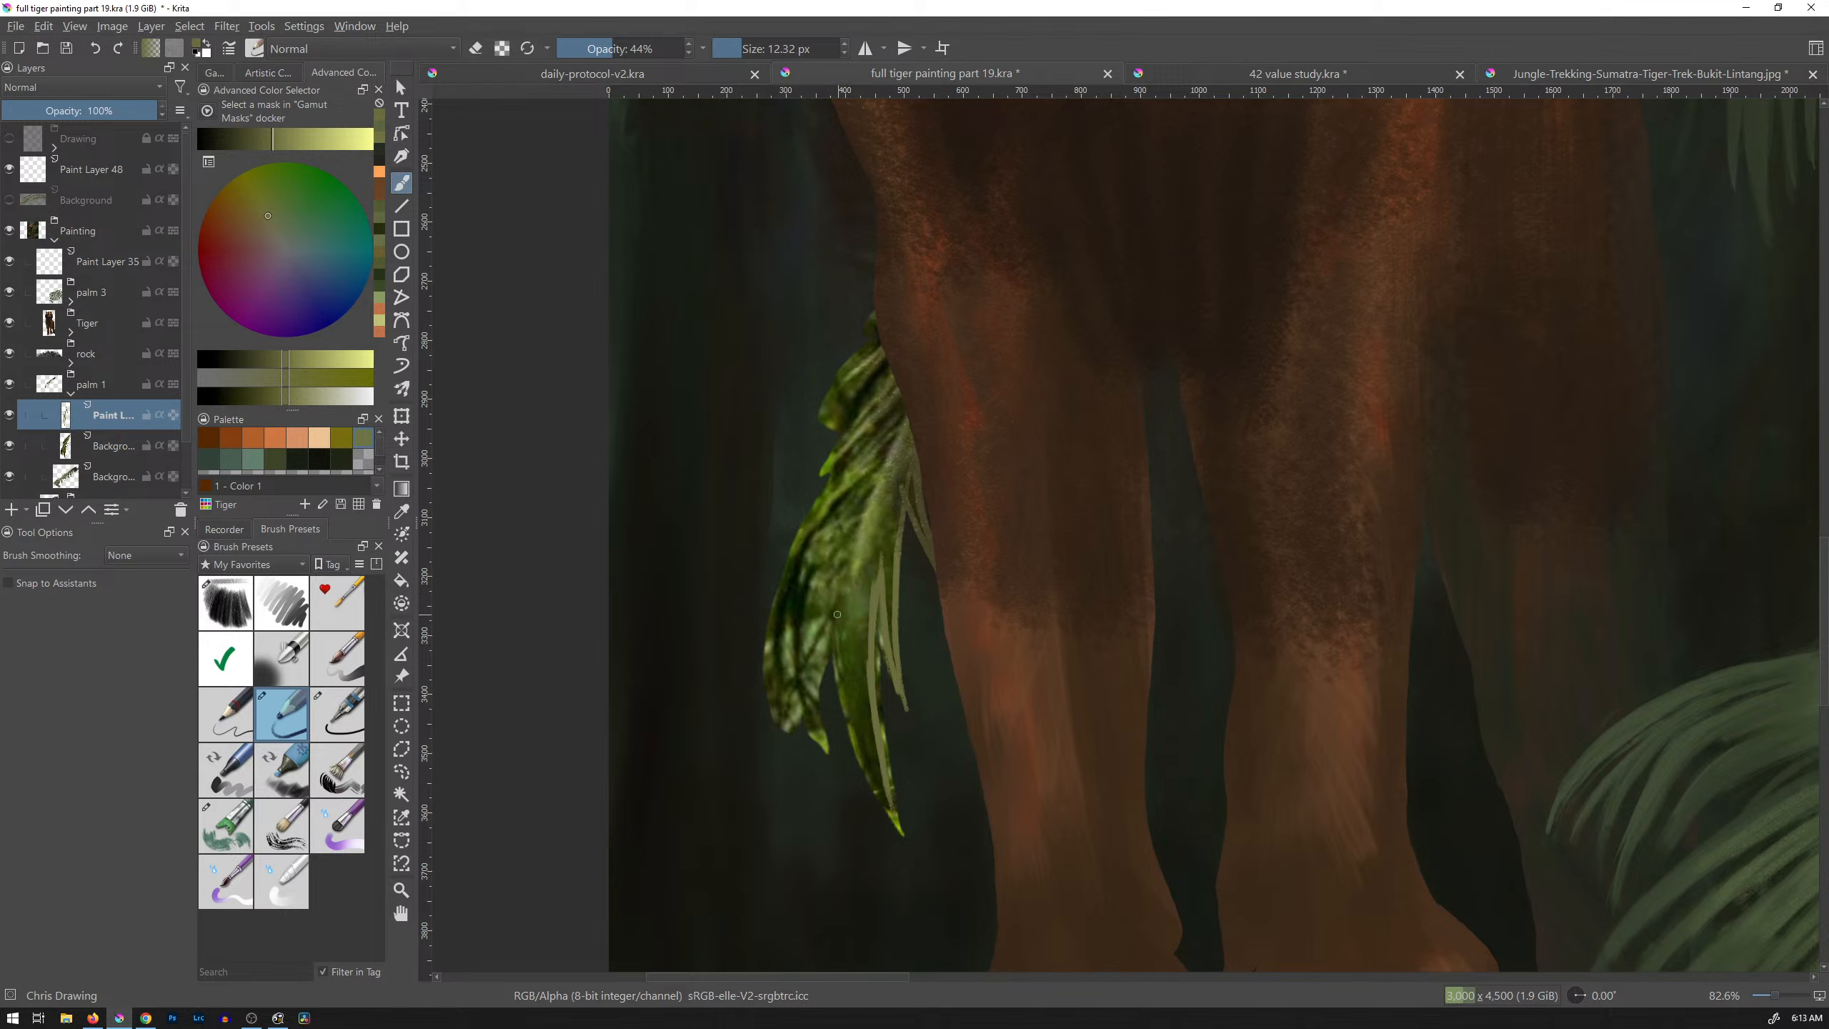
Step: Trace the central, outer and upper leaflets of the pasted frond tips with the same light green, from the tiger's leg outward
mouse_move(839, 611)
mouse_down()
mouse_move(844, 710)
mouse_move(879, 784)
mouse_up()
mouse_move(875, 436)
mouse_down()
mouse_move(787, 580)
mouse_move(784, 689)
mouse_move(799, 580)
mouse_up()
mouse_move(786, 654)
mouse_down()
mouse_move(864, 478)
mouse_move(830, 524)
mouse_move(793, 665)
mouse_move(806, 600)
mouse_up()
drag(887, 458, 836, 523)
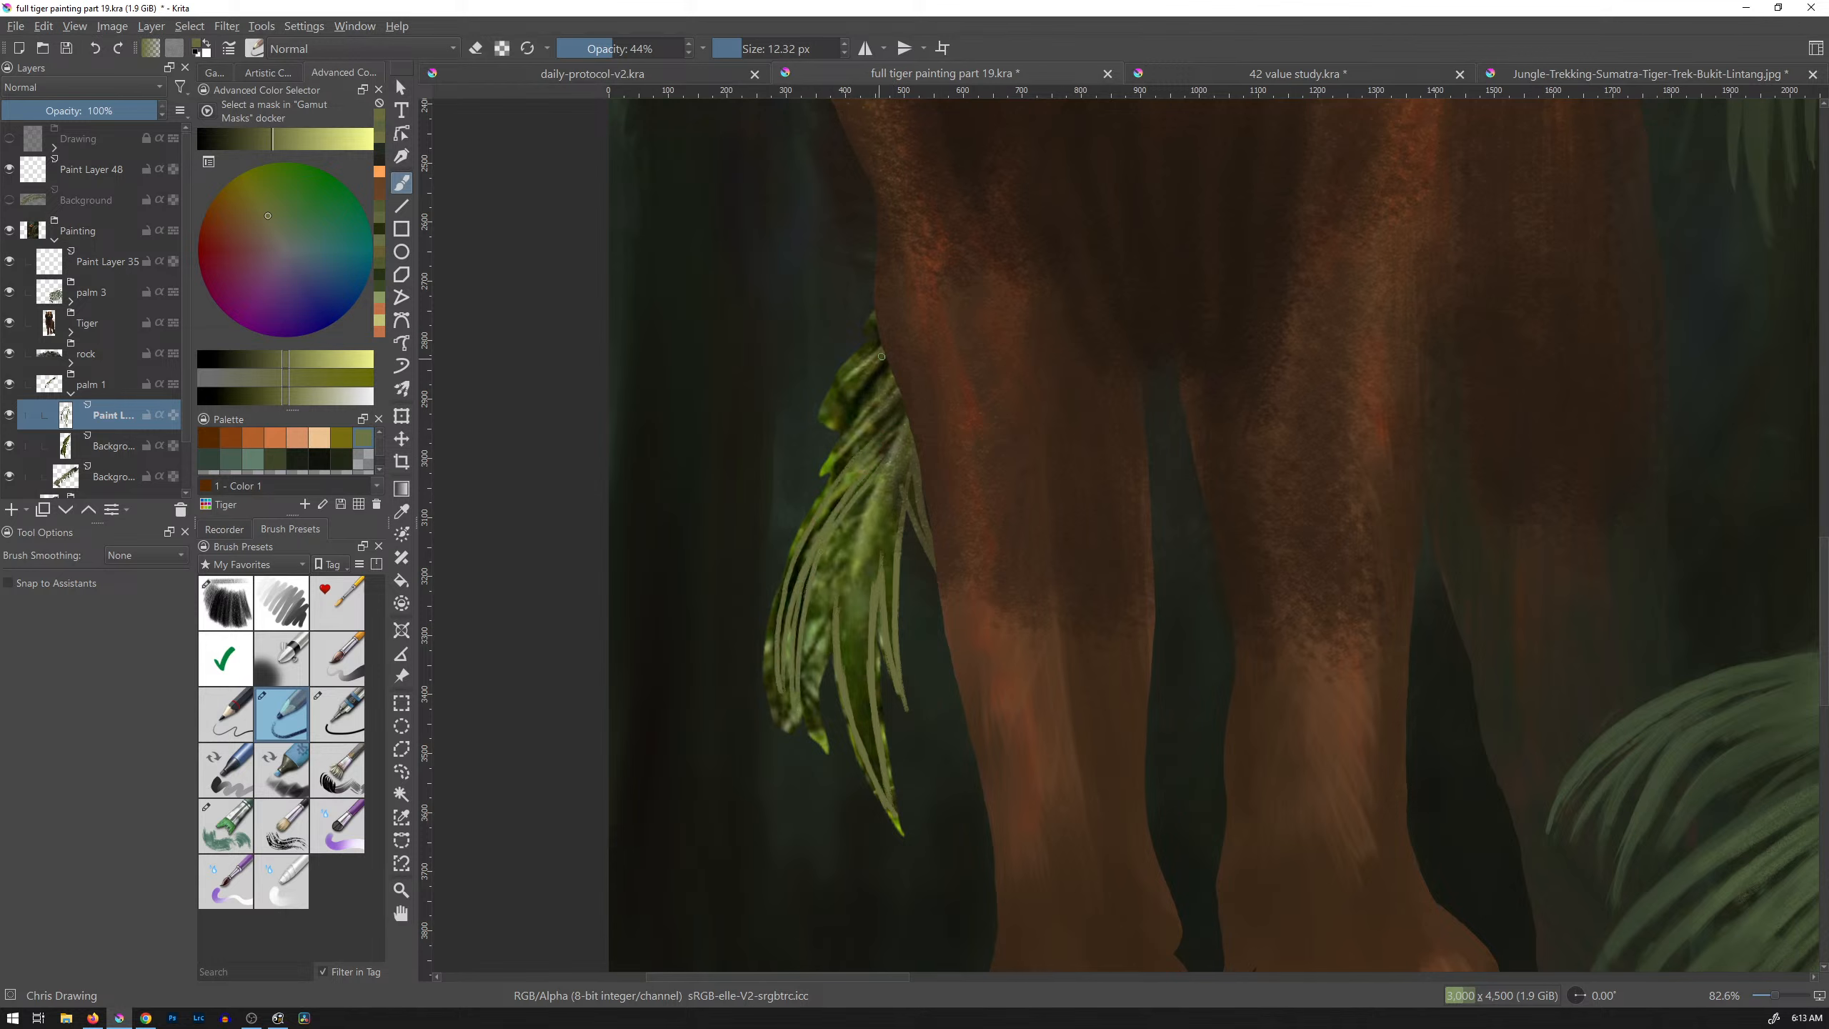
mouse_move(868, 371)
mouse_down()
mouse_move(833, 449)
mouse_move(896, 377)
mouse_move(811, 504)
mouse_up()
drag(877, 405, 816, 500)
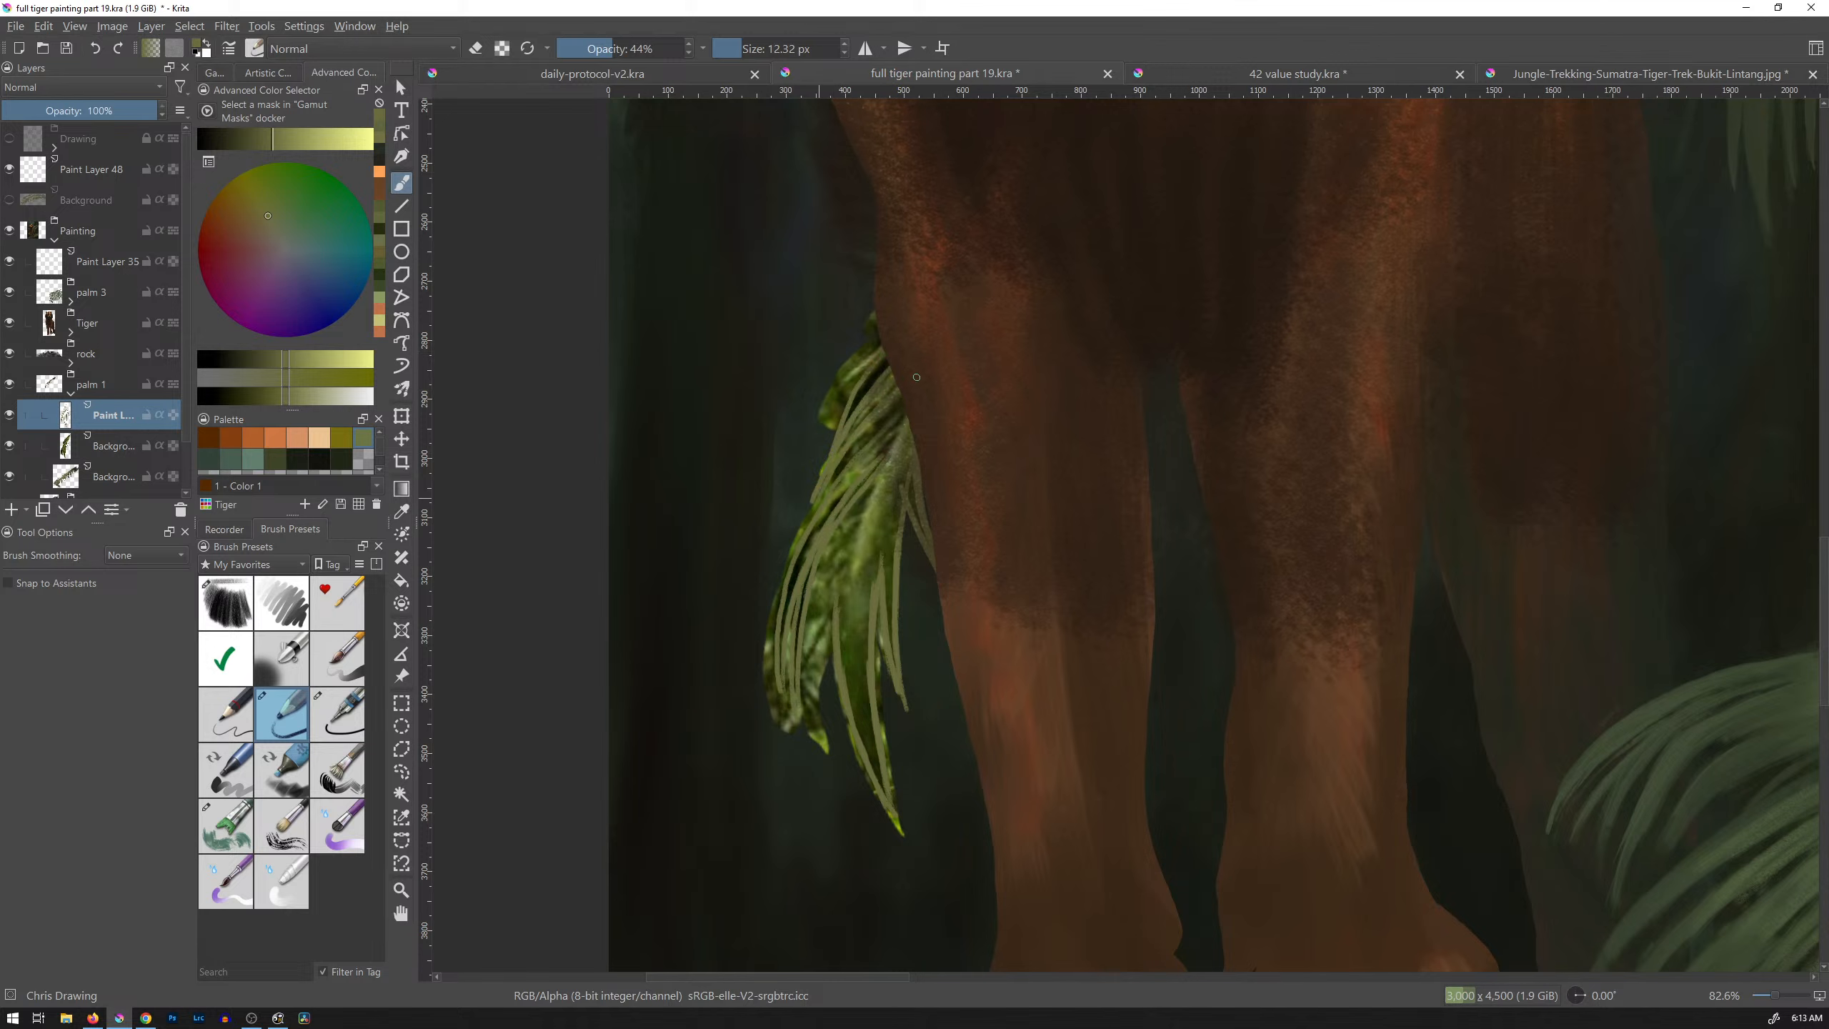
Step: Hide the pasted frond tips layer and fill the traced leaves with a darker green sampled from the palm frond
click(10, 446)
drag(1069, 427, 961, 607)
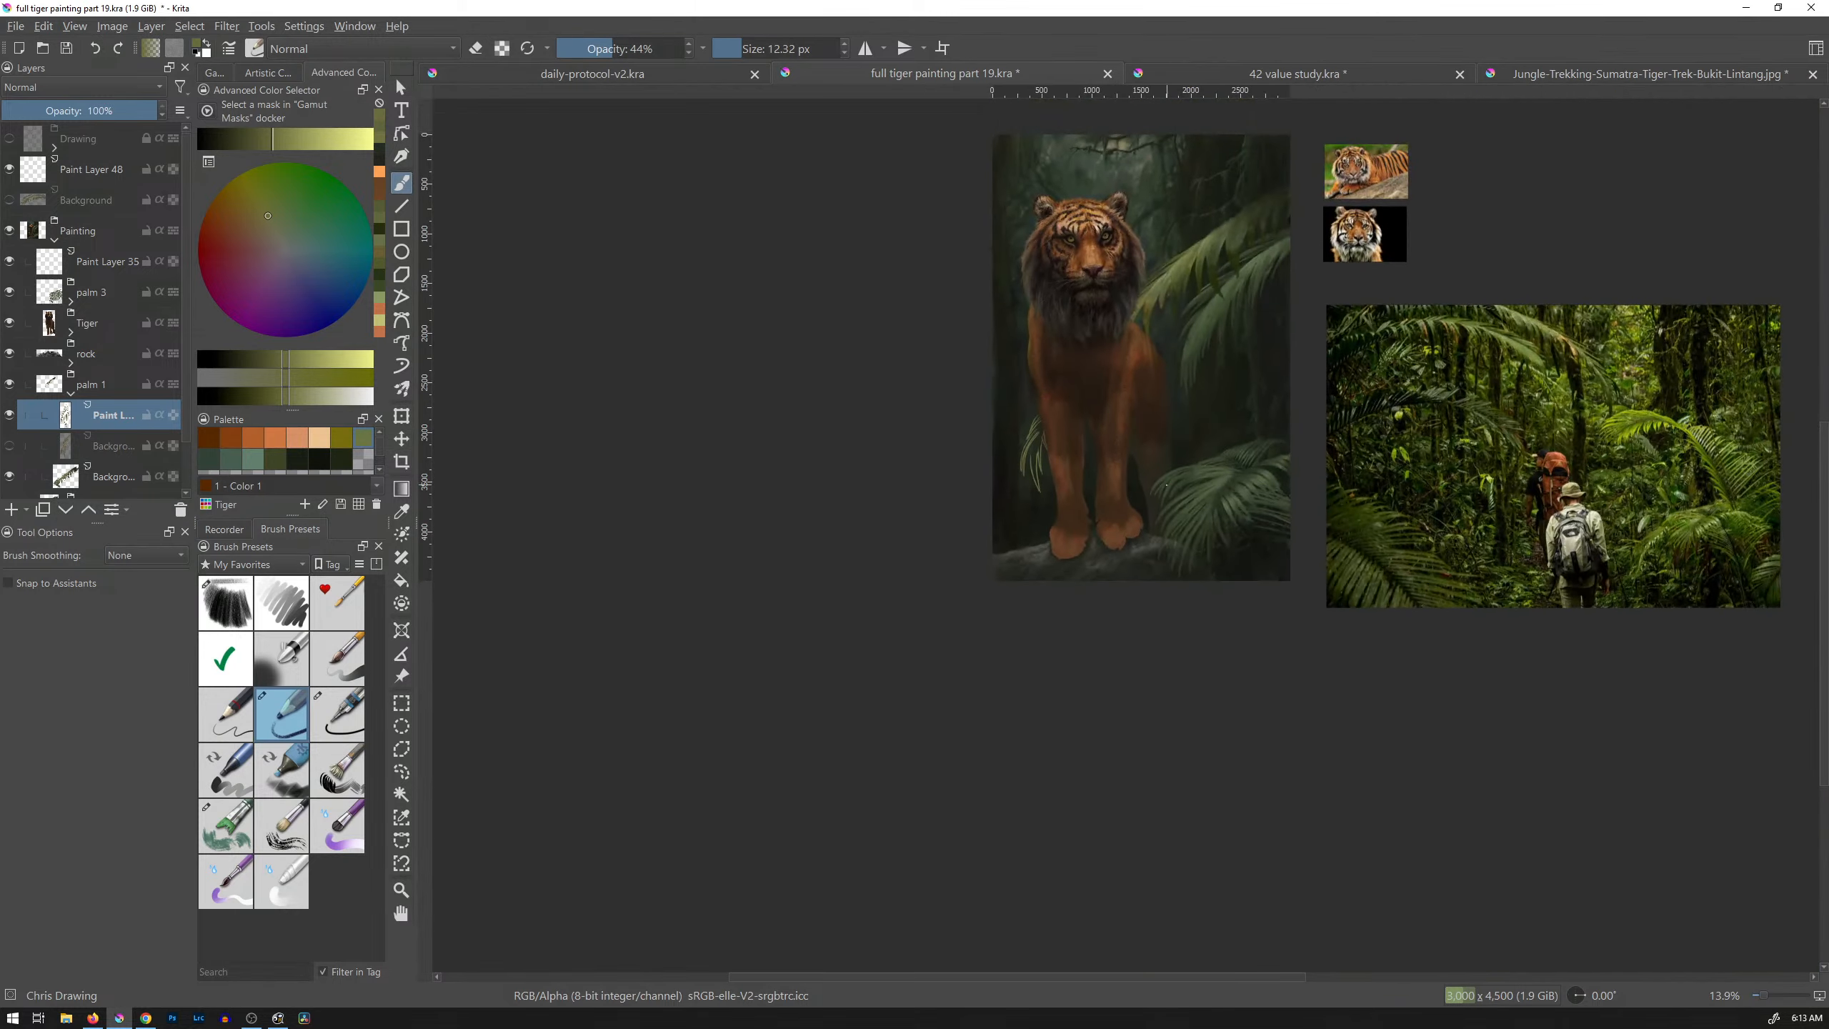
mouse_move(1093, 503)
mouse_down()
mouse_move(1156, 400)
mouse_move(1174, 410)
mouse_move(1213, 360)
mouse_move(1000, 625)
mouse_move(1044, 538)
mouse_up()
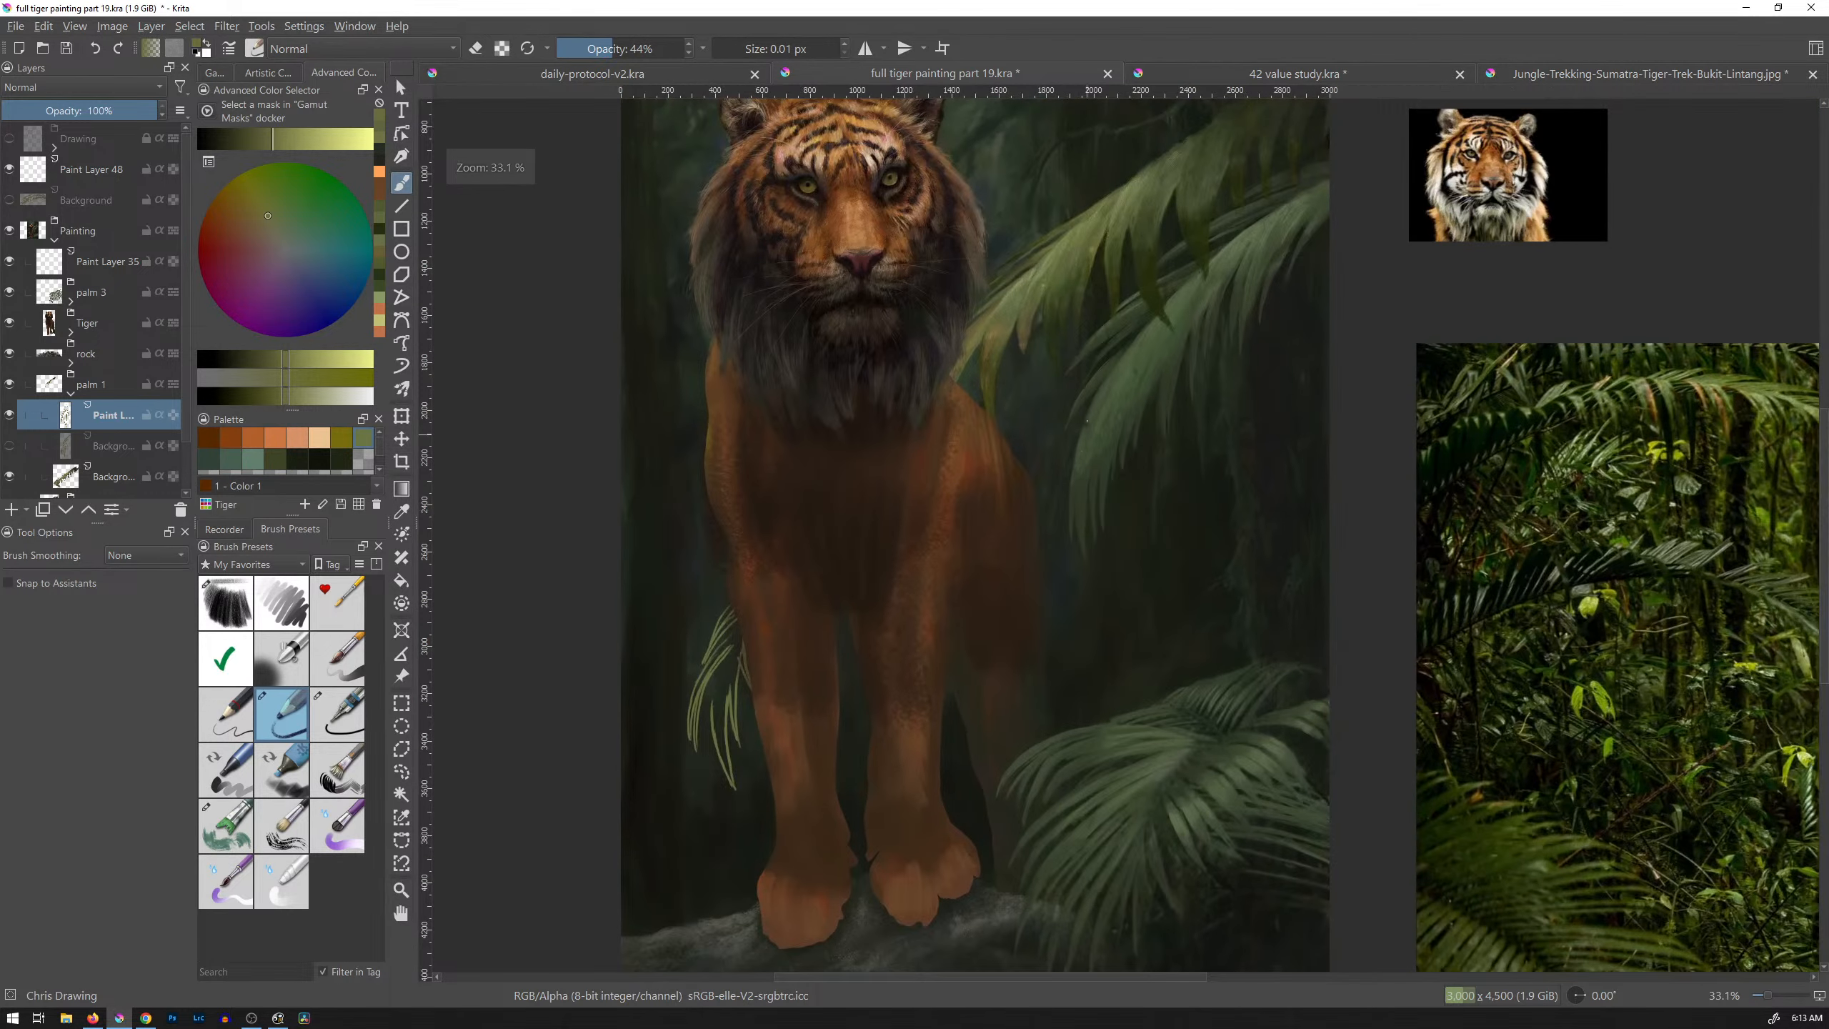
ctrl+click(1073, 288)
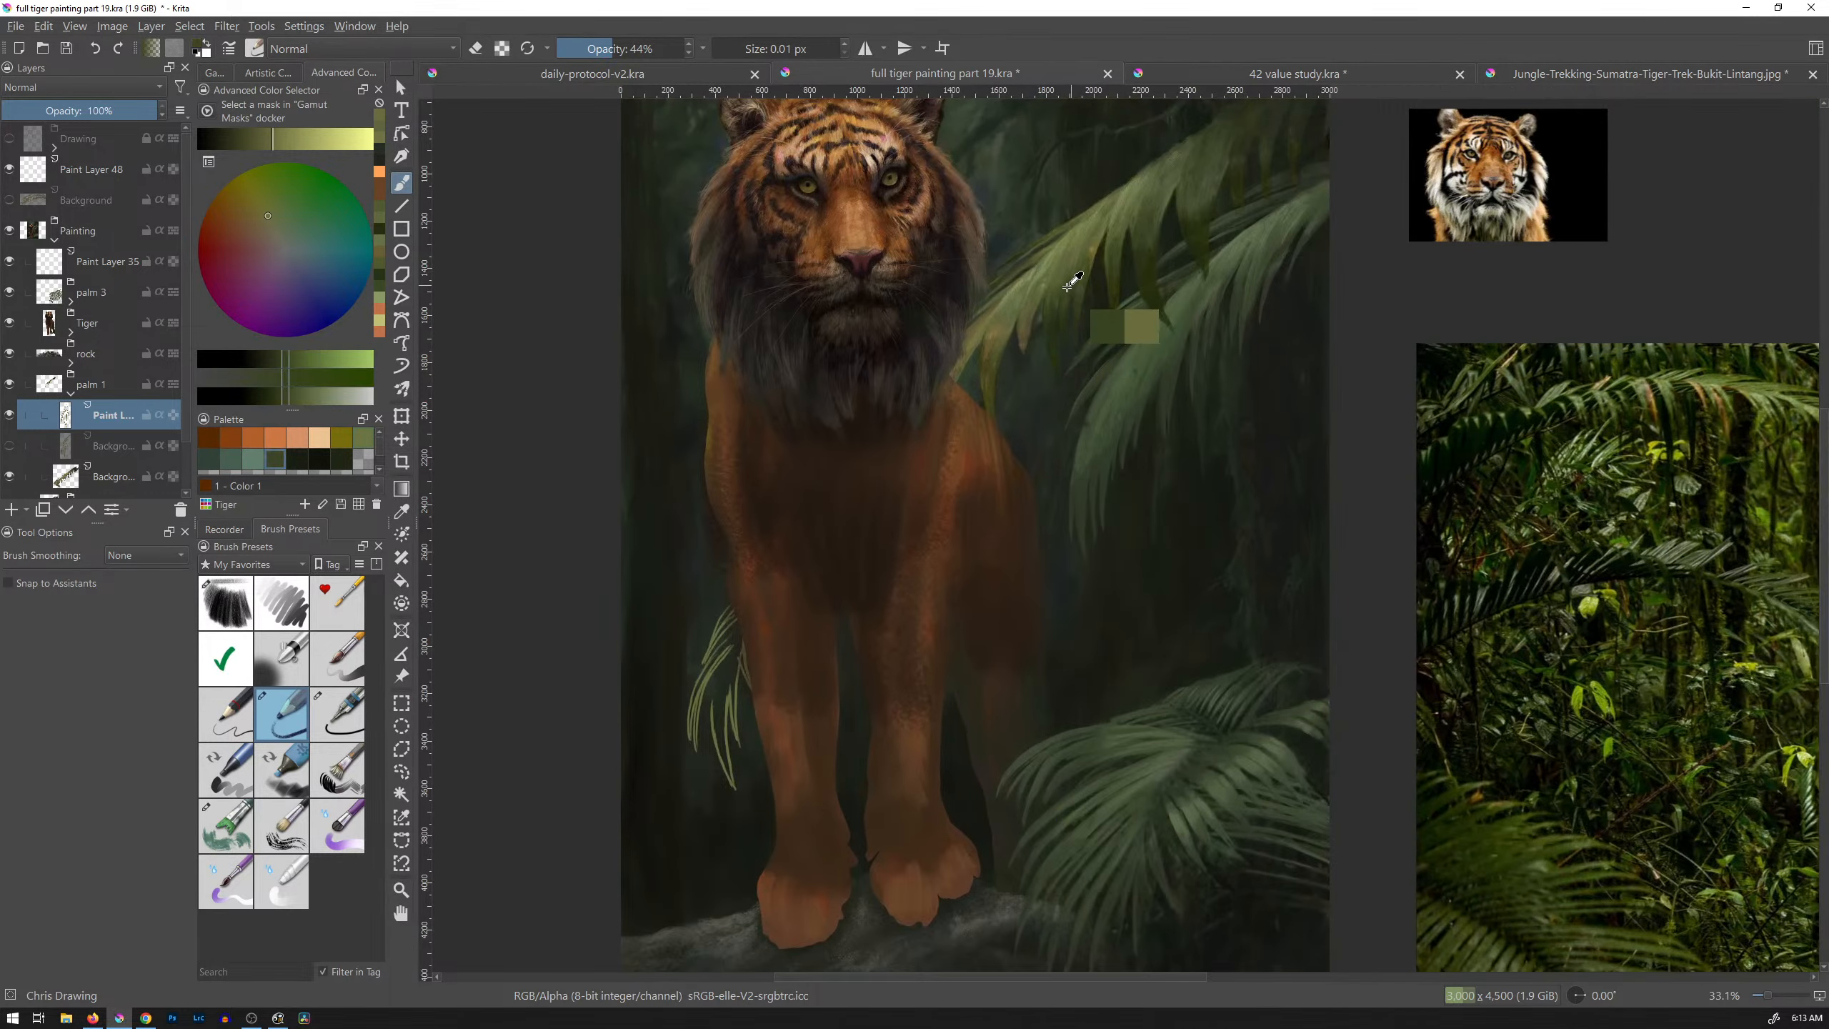
mouse_move(719, 698)
mouse_down()
mouse_move(700, 738)
mouse_move(719, 669)
mouse_move(721, 764)
mouse_move(736, 672)
mouse_up()
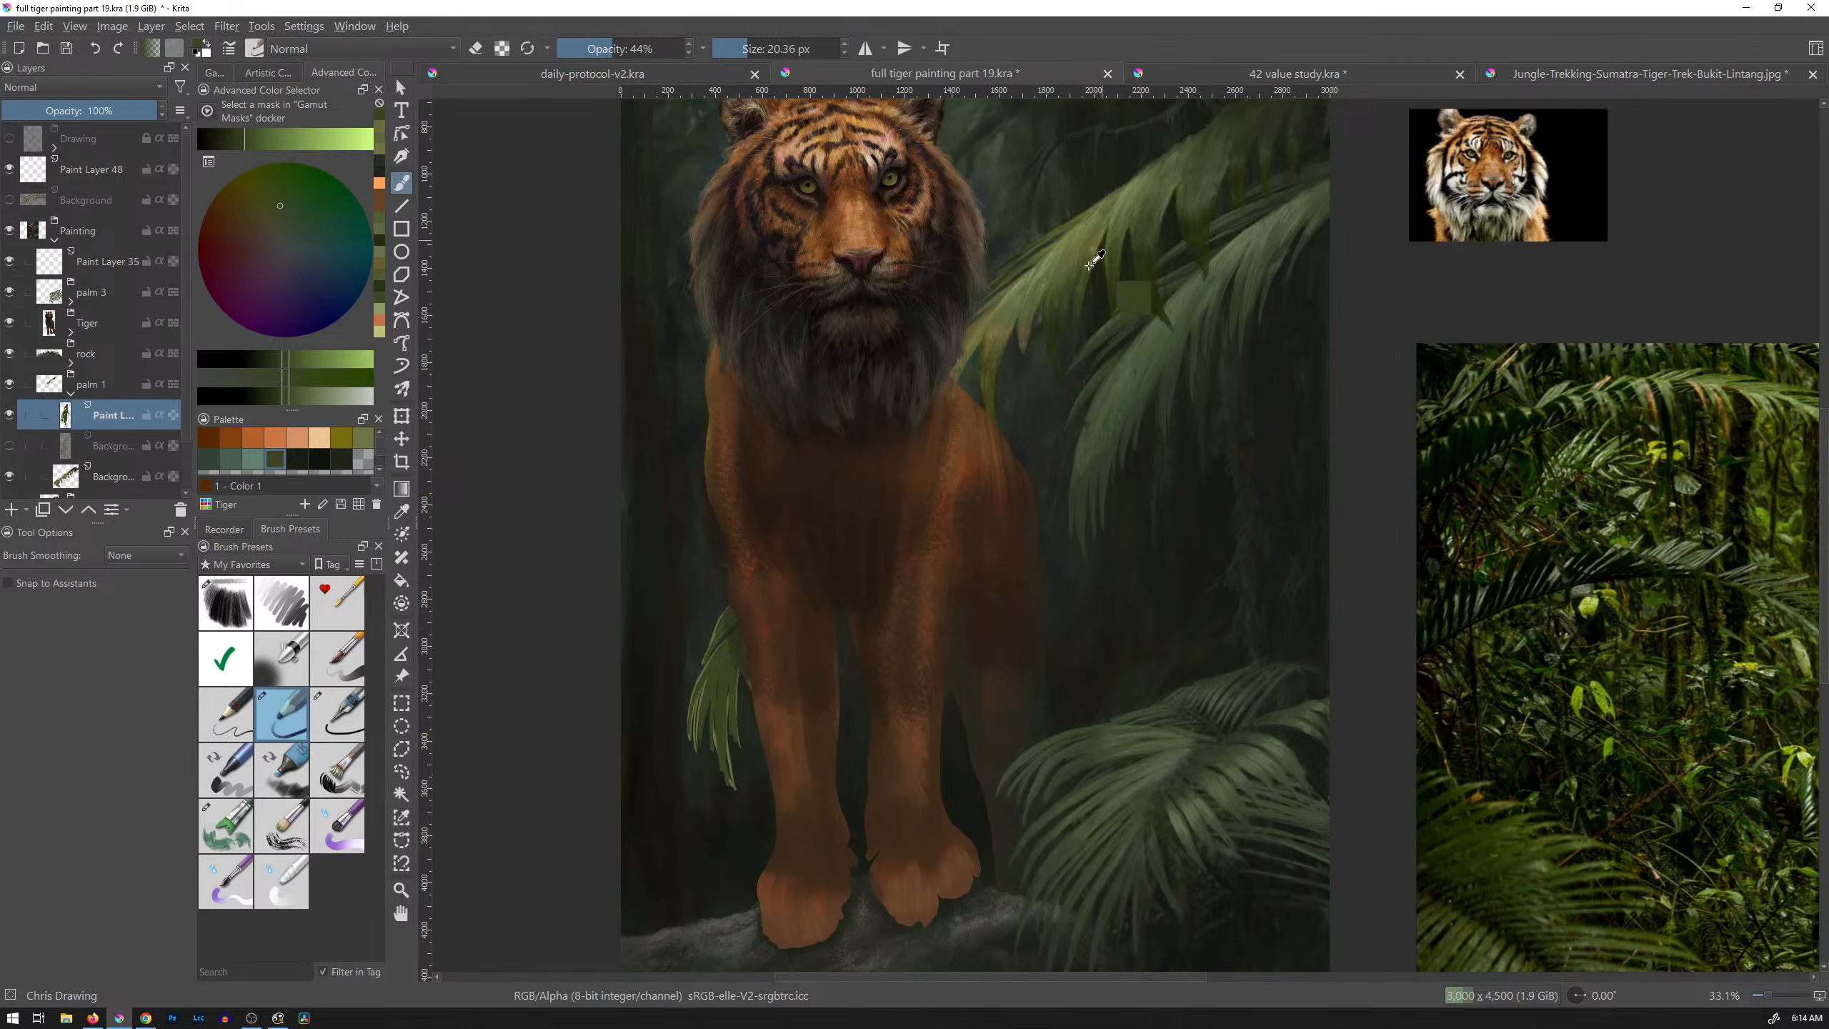
ctrl+click(1067, 322)
drag(712, 613, 701, 654)
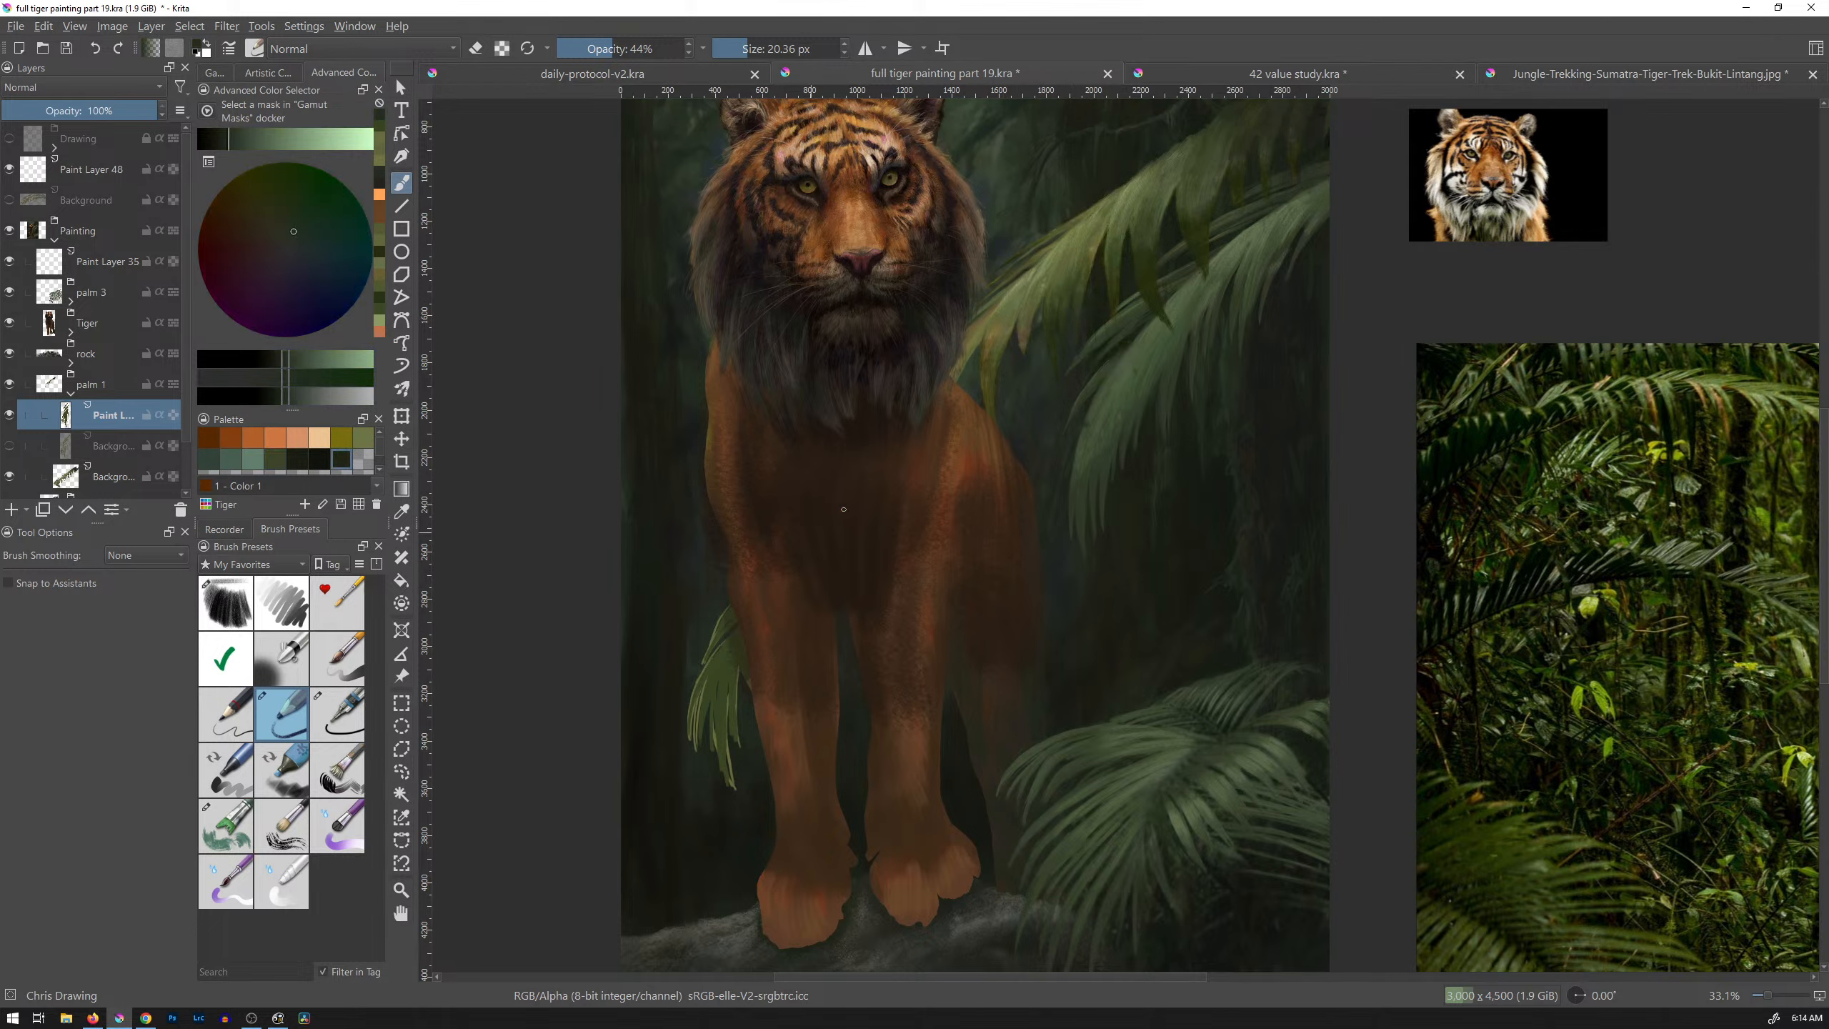
key(ctrl+z)
Step: Blend mid-green sampled from the palm frond over the drooping leaves, filling the gaps and softening the bright outlines at 20.36 px
ctrl+click(1021, 303)
mouse_move(733, 597)
mouse_down()
mouse_move(779, 535)
mouse_move(738, 603)
mouse_up()
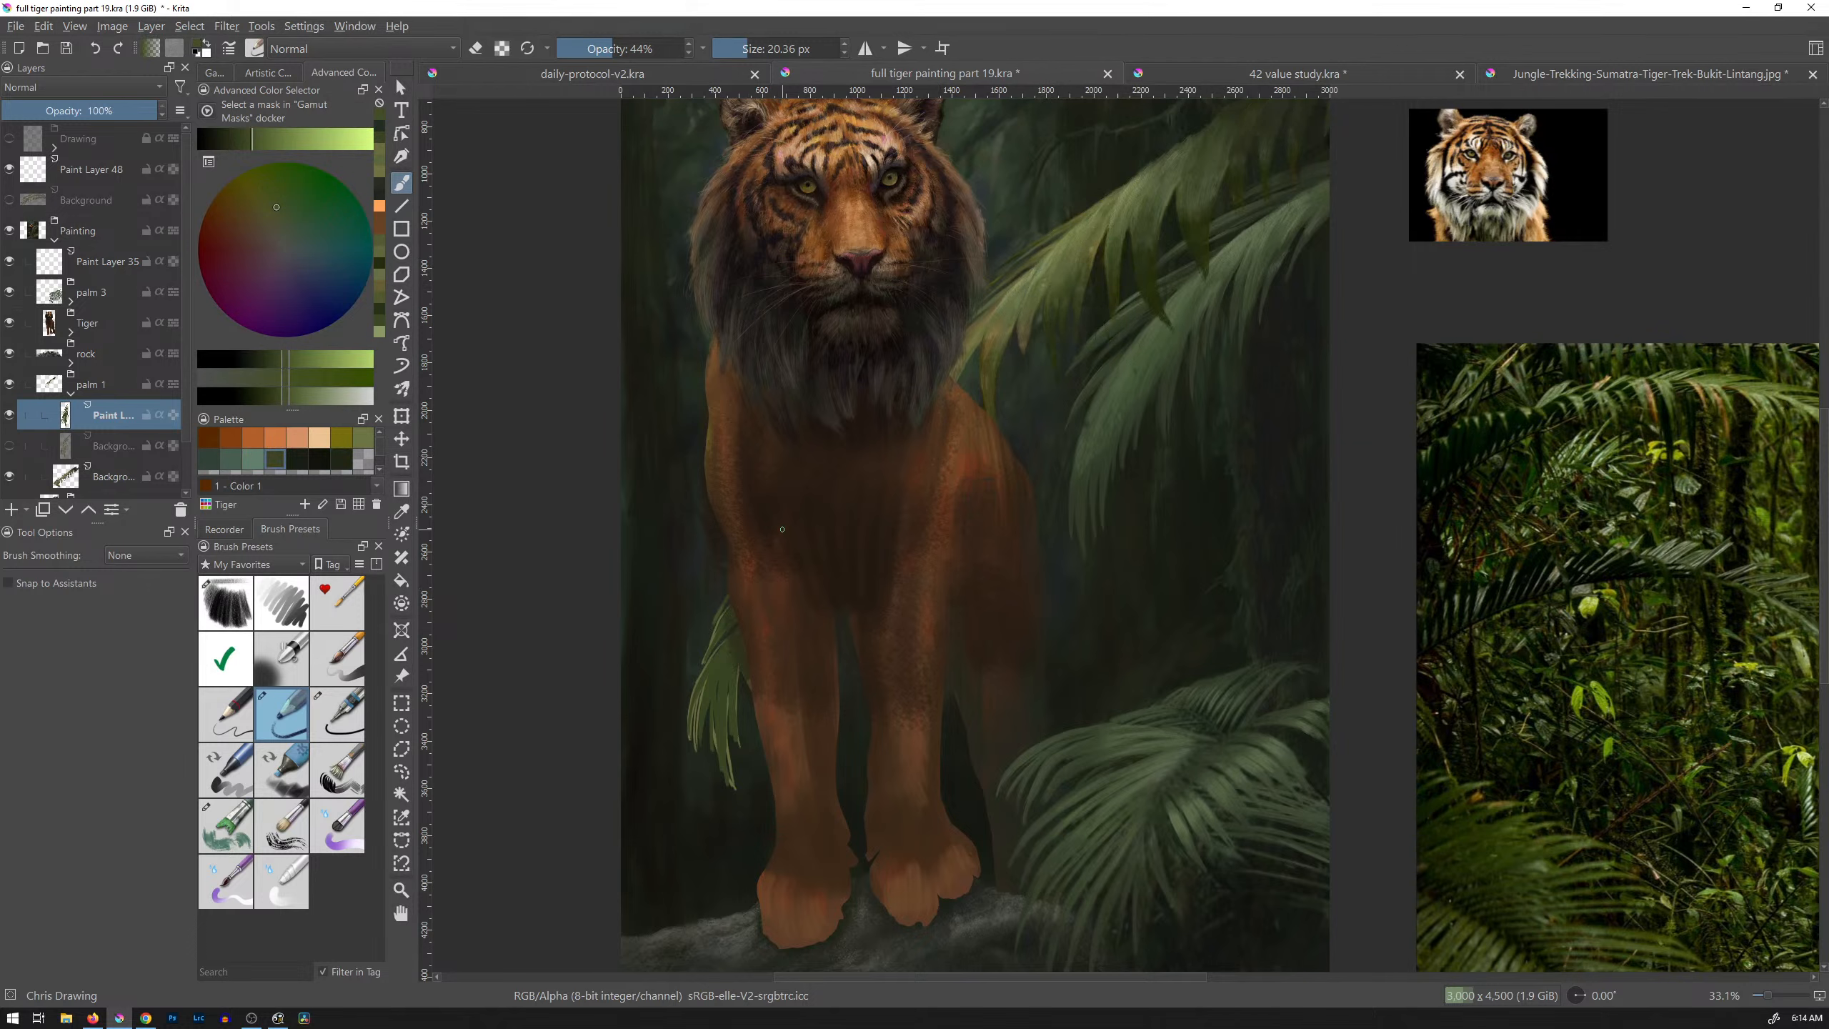
drag(790, 700, 1048, 515)
ctrl+click(833, 479)
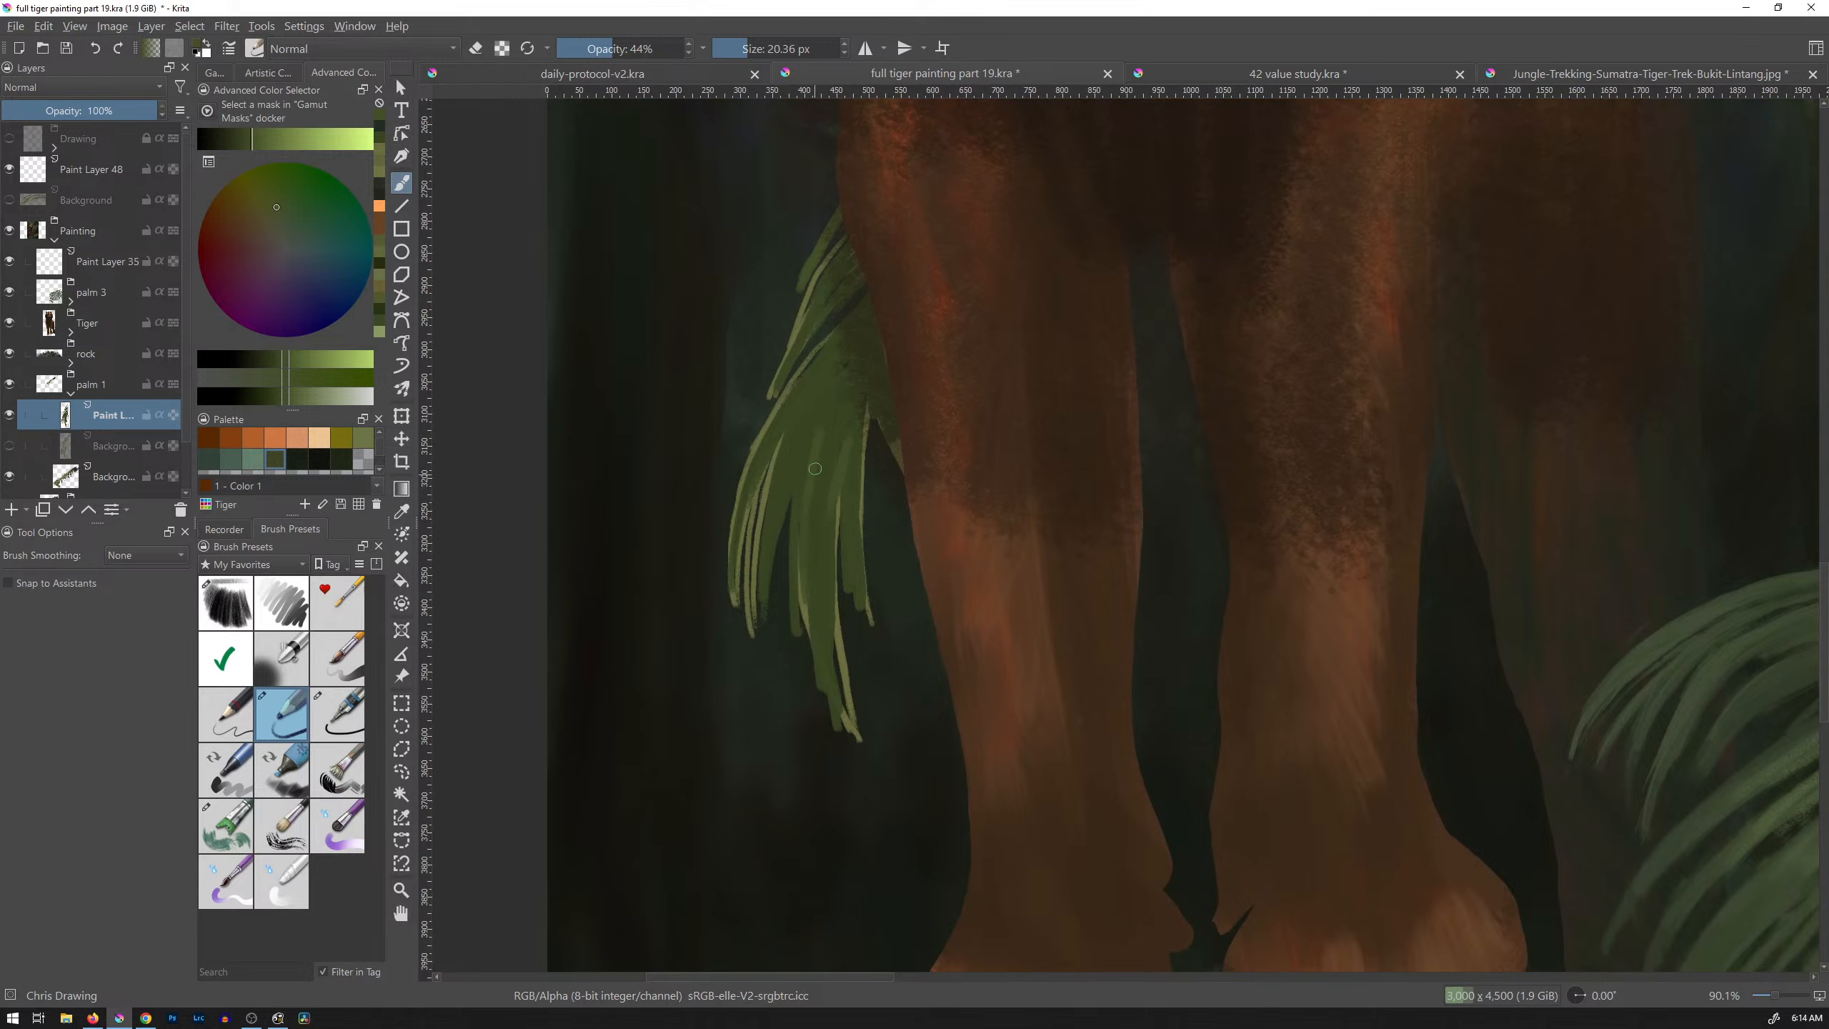
mouse_move(838, 692)
mouse_down()
mouse_move(866, 585)
mouse_move(871, 400)
mouse_move(902, 496)
mouse_up()
mouse_move(773, 459)
mouse_down()
mouse_move(799, 420)
mouse_move(757, 560)
mouse_move(788, 453)
mouse_up()
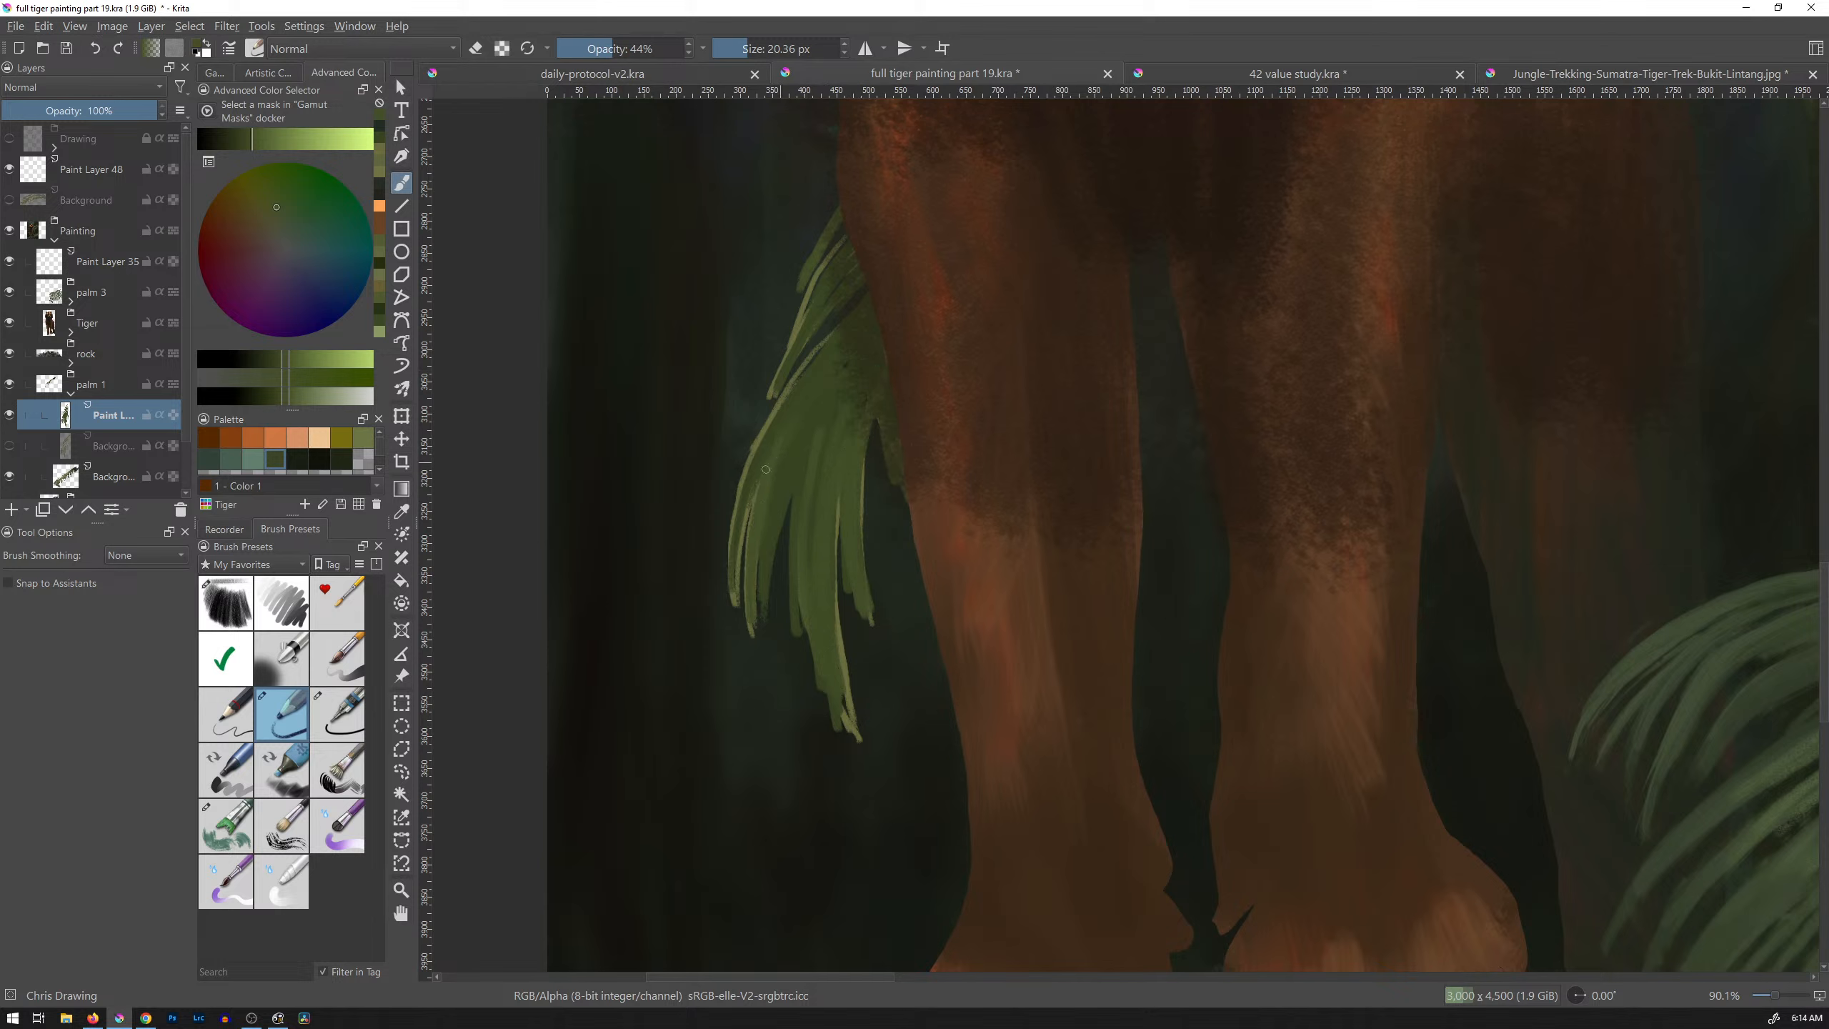
drag(742, 583, 736, 505)
mouse_move(791, 347)
mouse_down()
mouse_move(828, 267)
mouse_move(787, 387)
mouse_move(836, 309)
mouse_up()
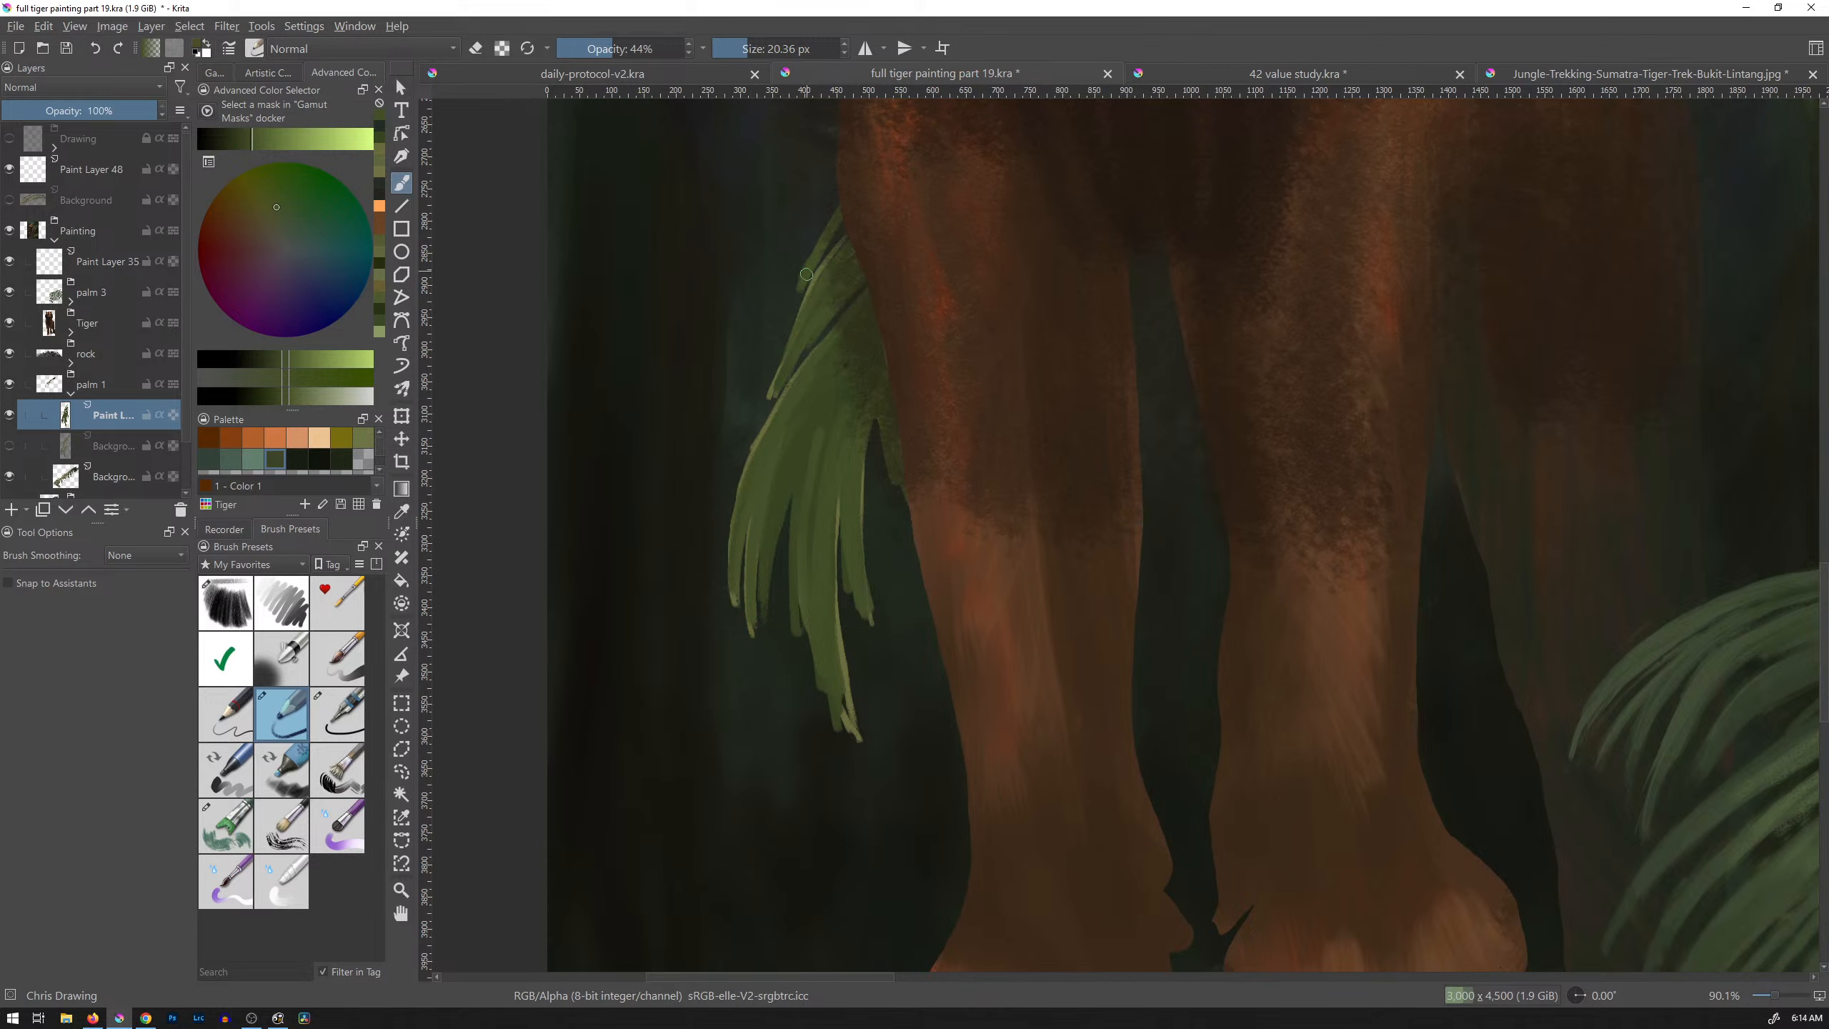
drag(772, 397, 786, 361)
Step: Erase between and around the drooping leaves to separate the leaflets and thin their outer edges
key(e)
drag(786, 511, 768, 618)
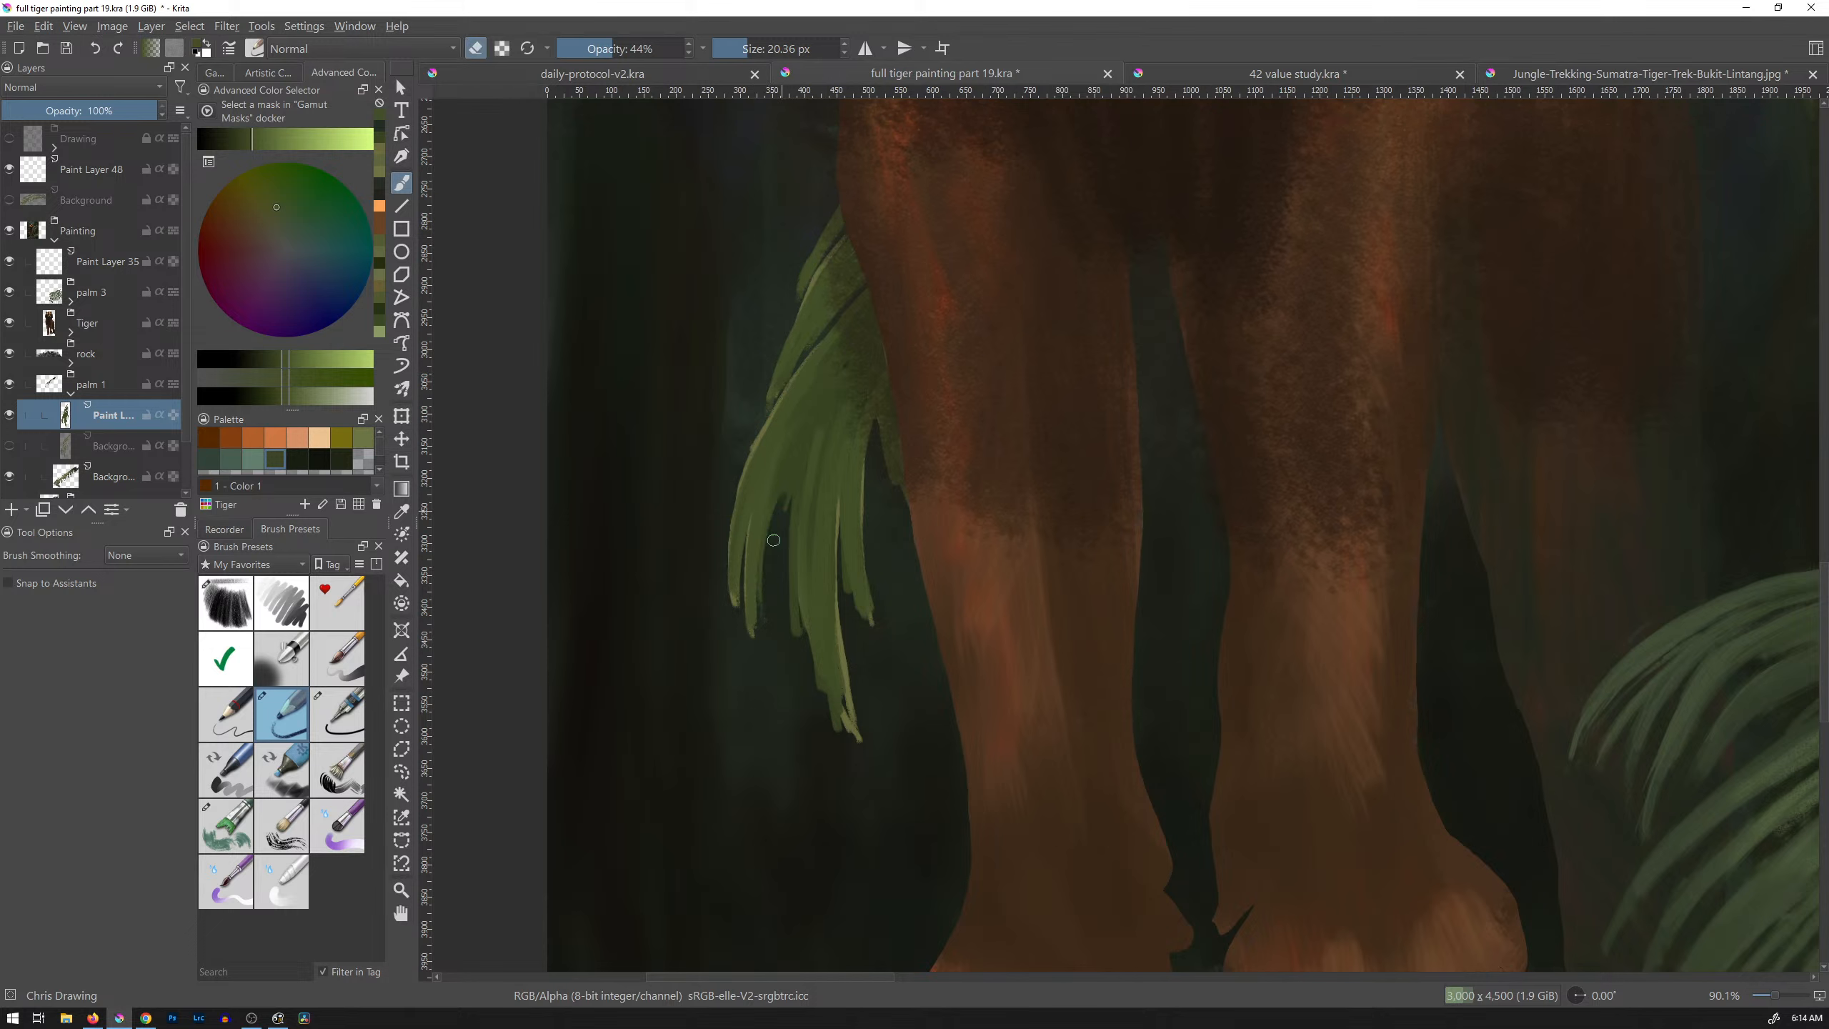
mouse_move(773, 539)
mouse_down()
mouse_move(788, 466)
mouse_move(793, 650)
mouse_move(808, 546)
mouse_move(827, 702)
mouse_move(804, 611)
mouse_move(848, 719)
mouse_move(838, 588)
mouse_move(866, 500)
mouse_up()
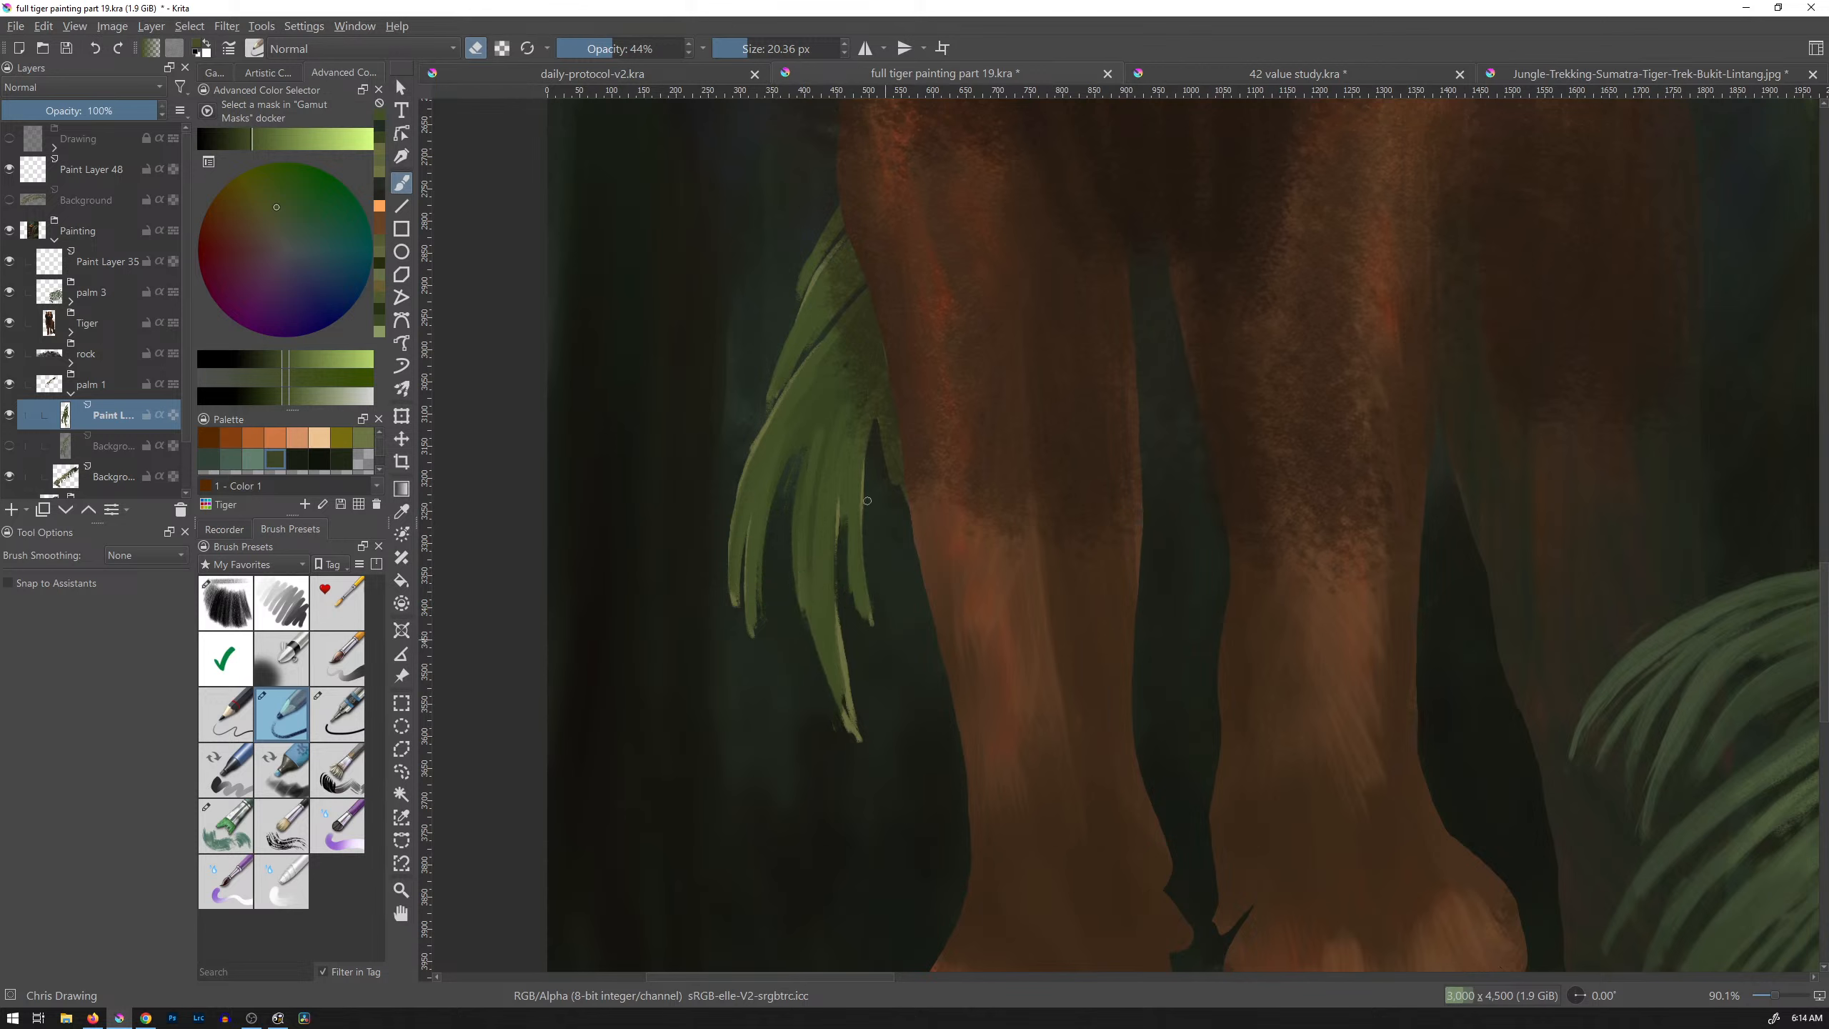
drag(766, 428, 805, 344)
drag(828, 228, 782, 407)
drag(729, 544, 754, 444)
drag(762, 609, 760, 568)
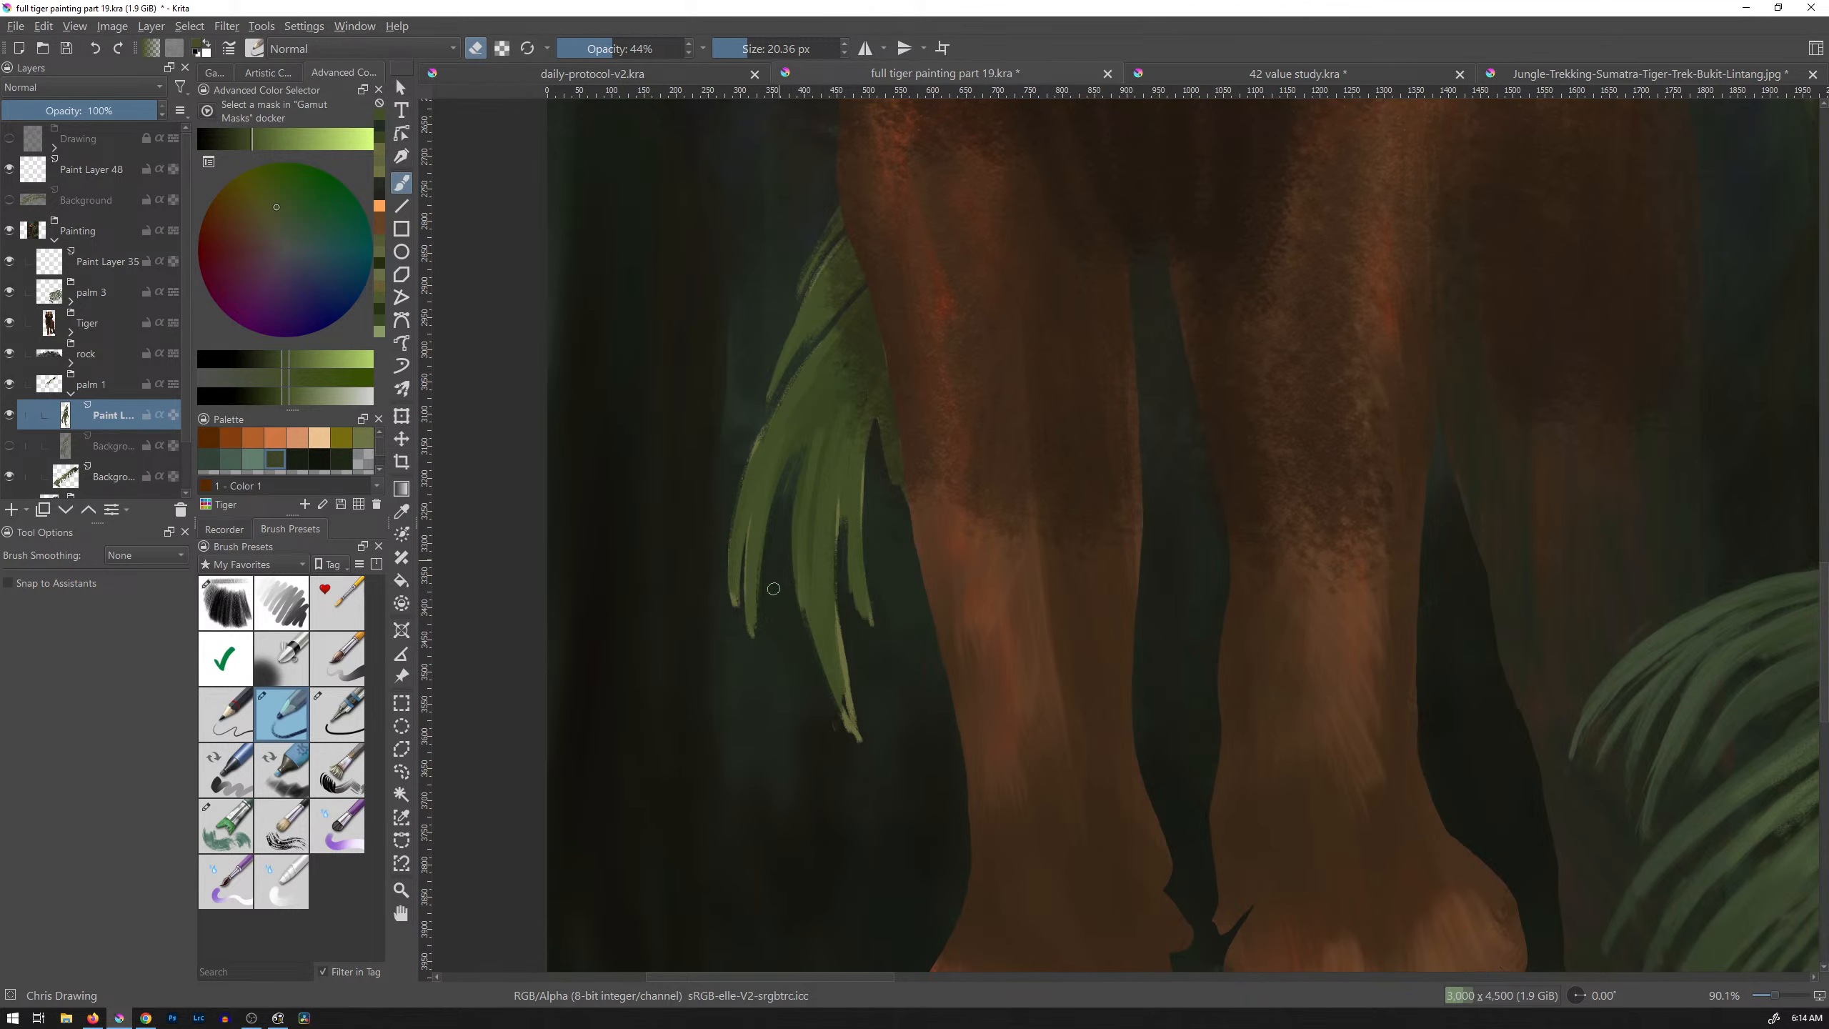
Step: Save the tiger painting and paste a copy of the whole image into the 42 value study document as a new layer
drag(1101, 343, 965, 580)
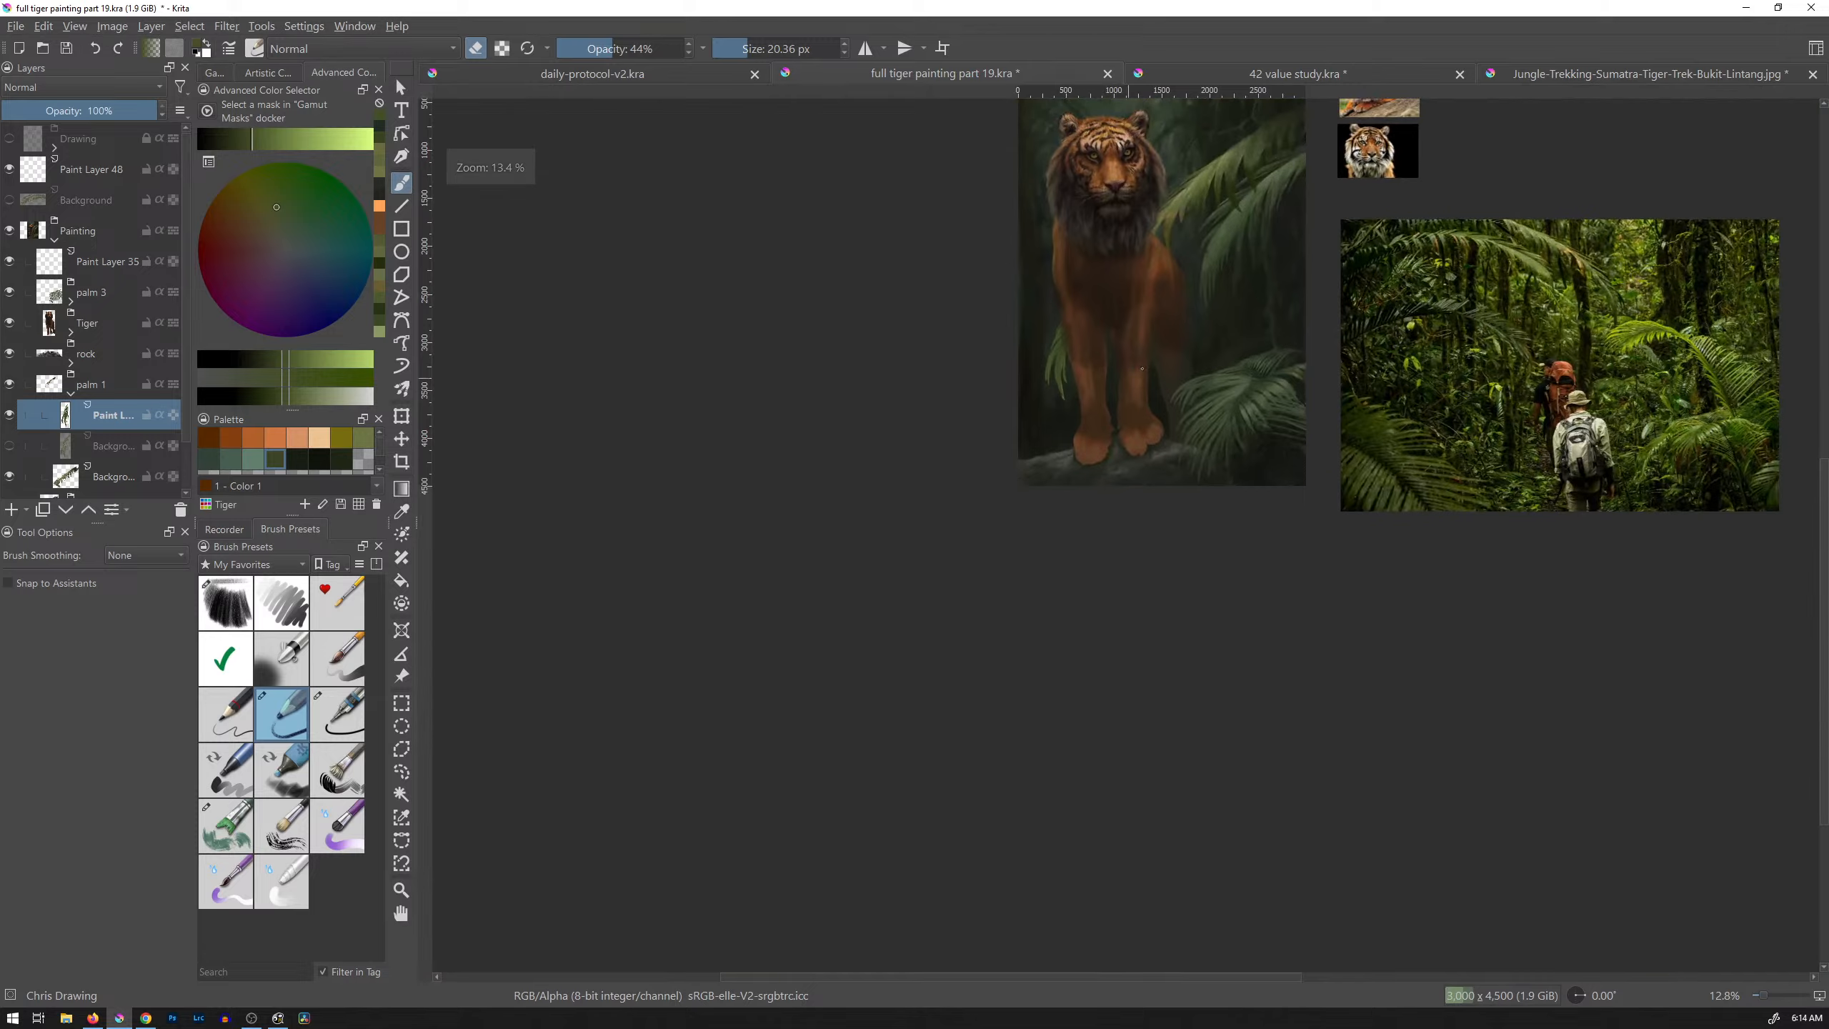
drag(1212, 324, 999, 570)
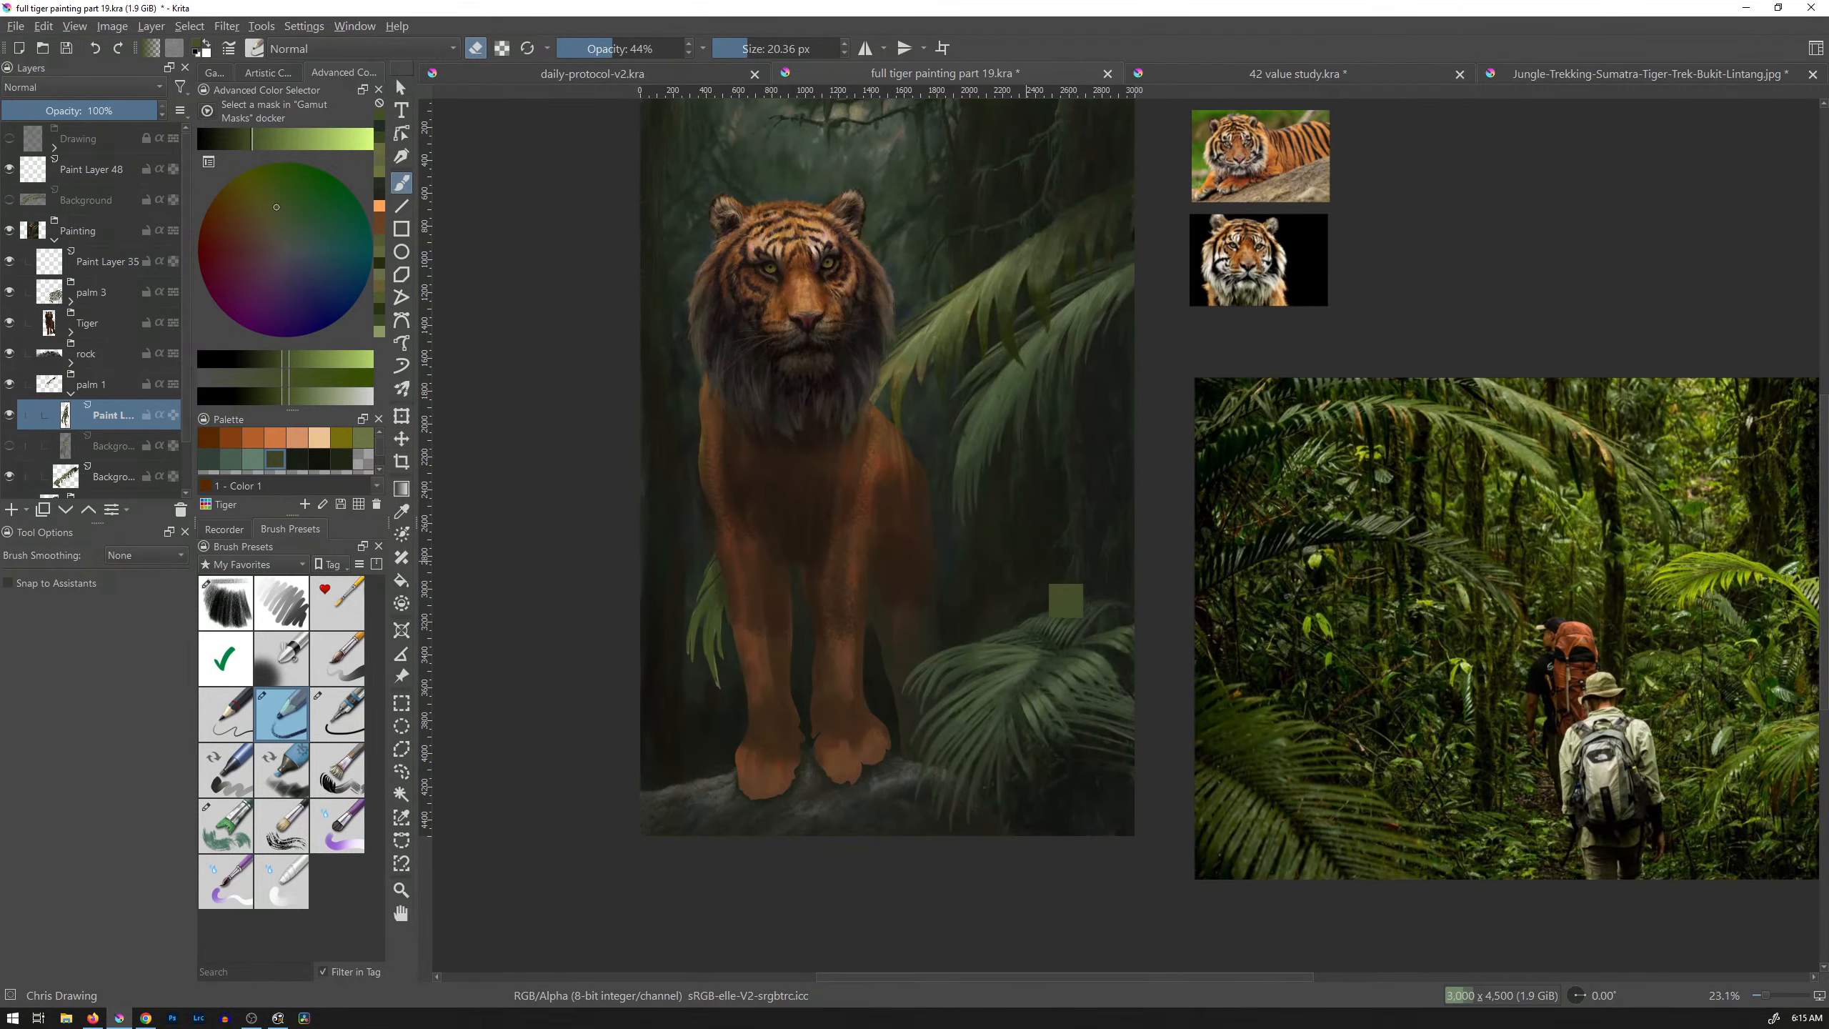
key(ctrl+s)
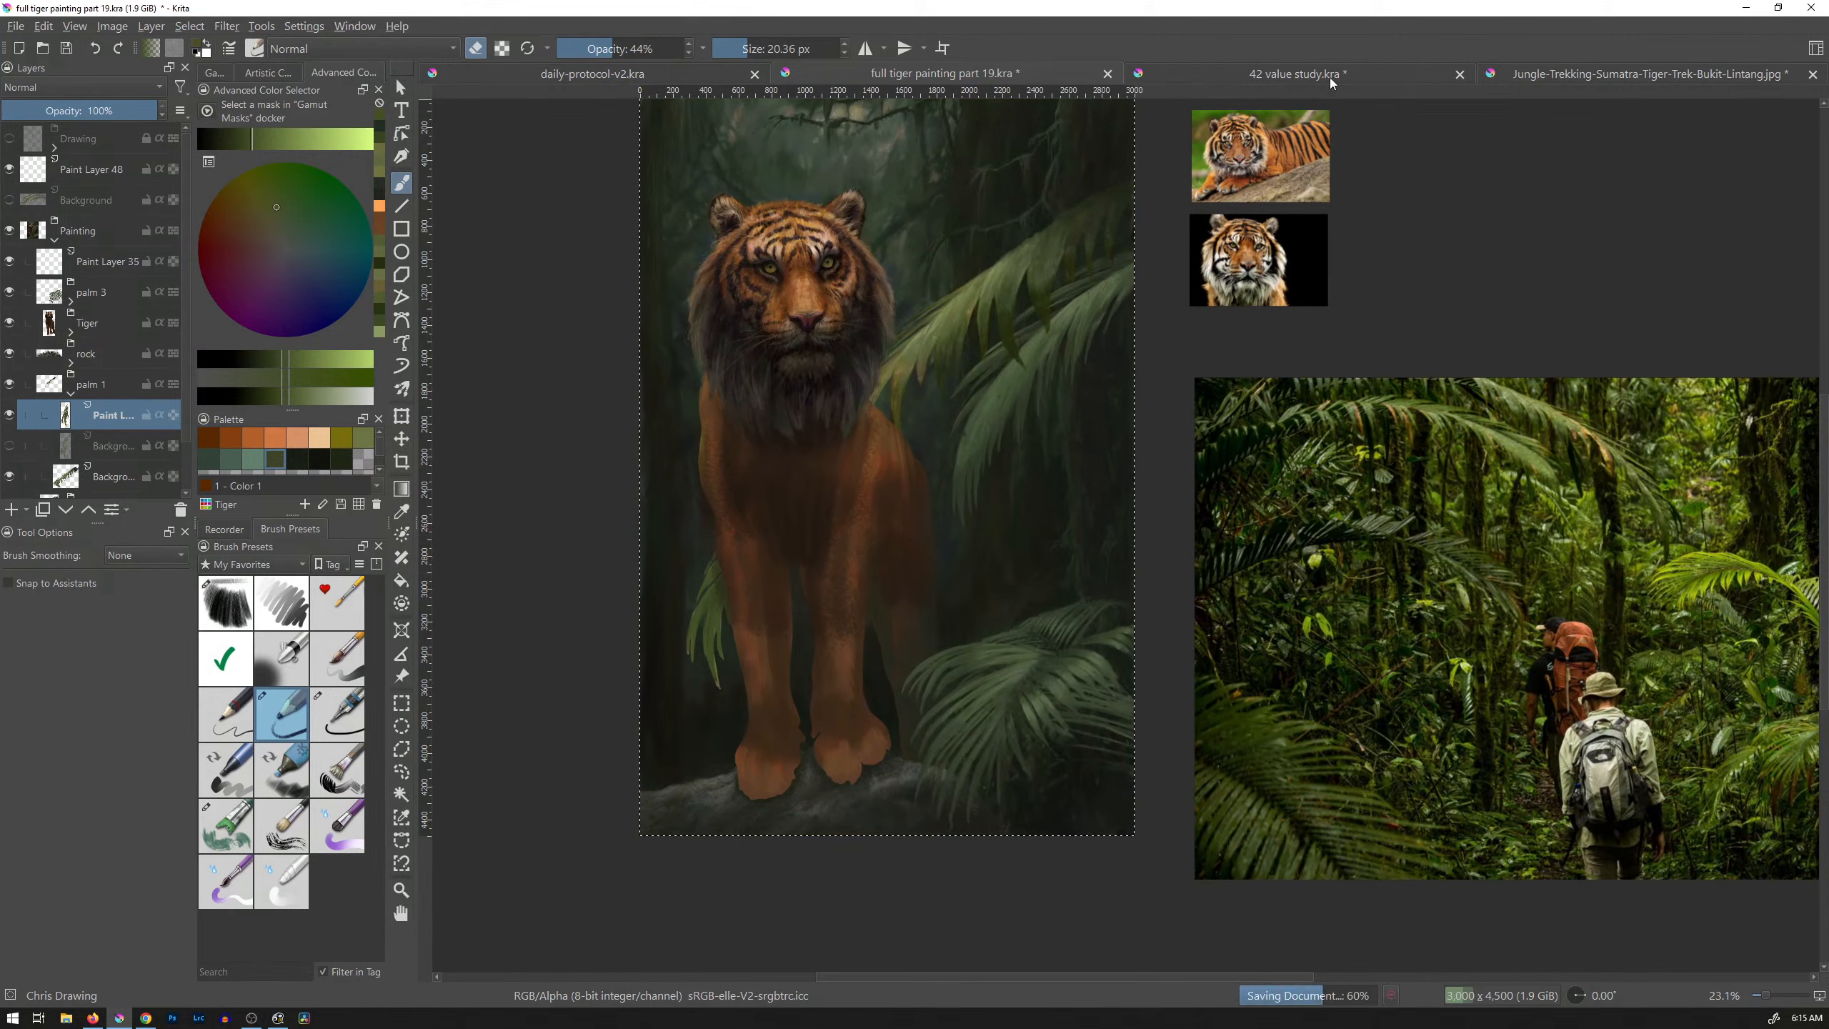
click(1361, 71)
key(ctrl+v)
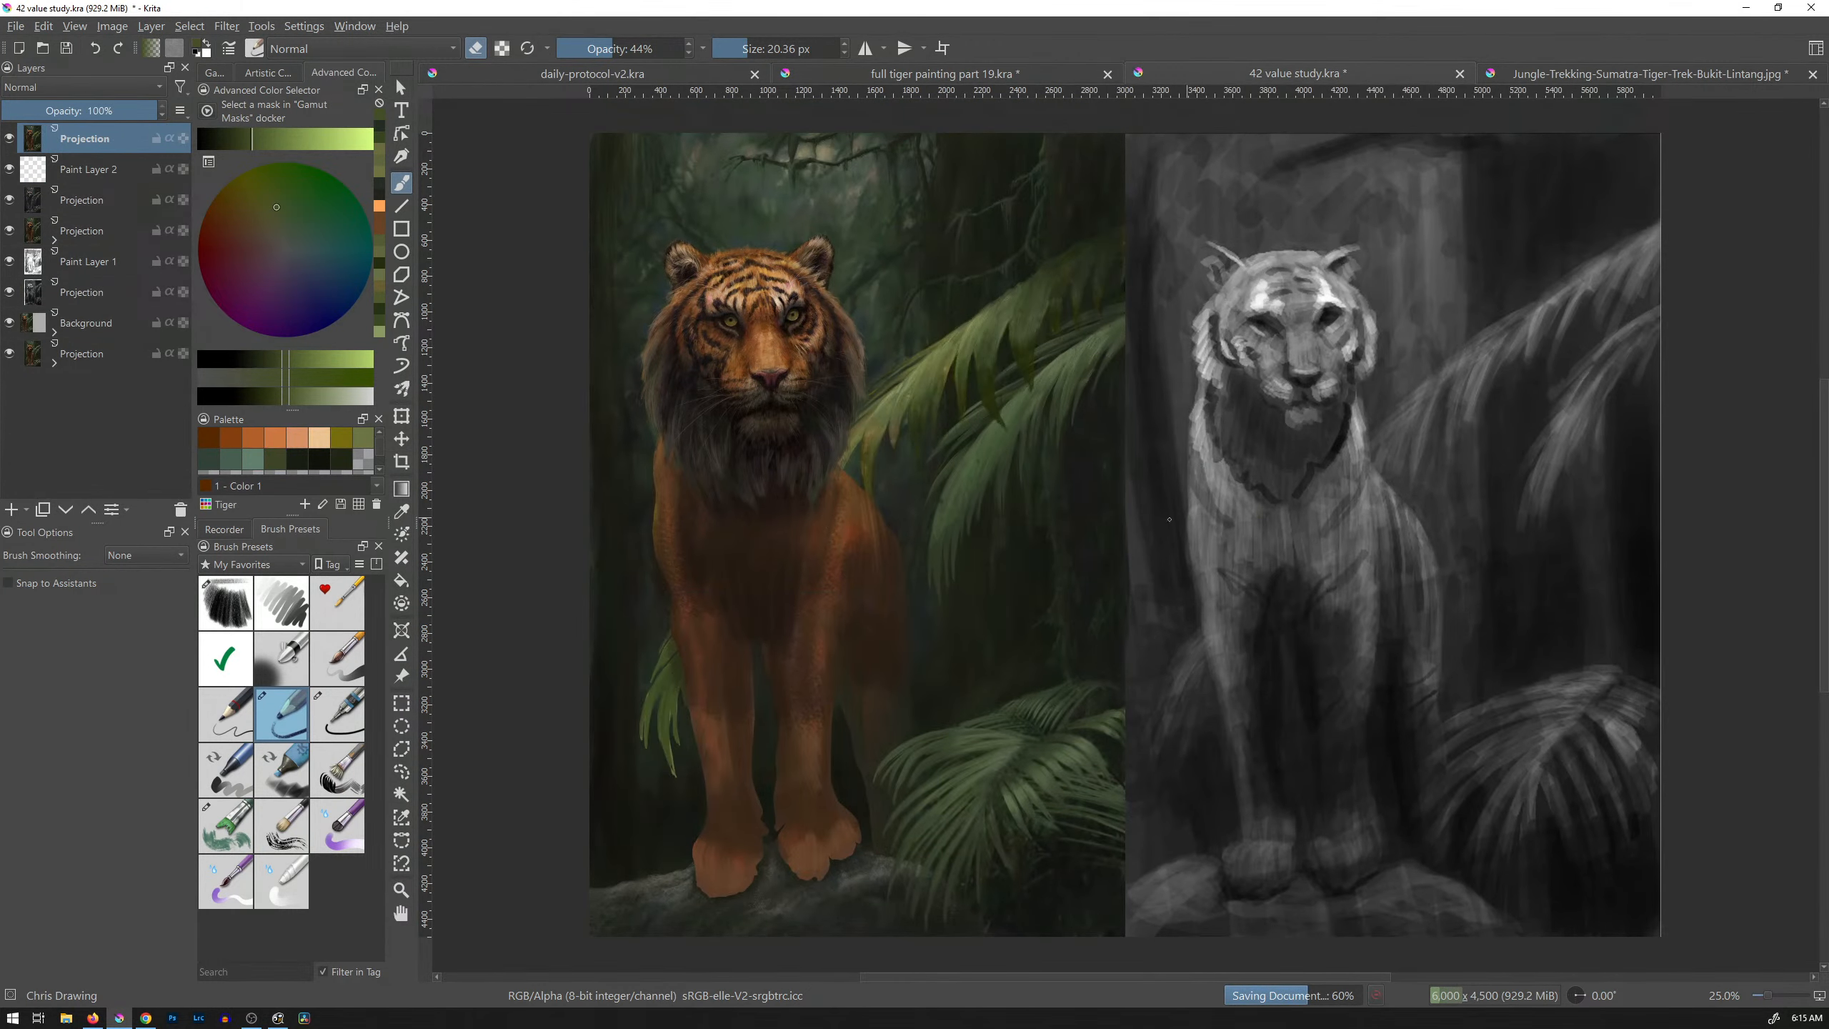
Step: Fully desaturate the pasted painting layer with the HSV/HSL adjustment filter
key(ctrl+u)
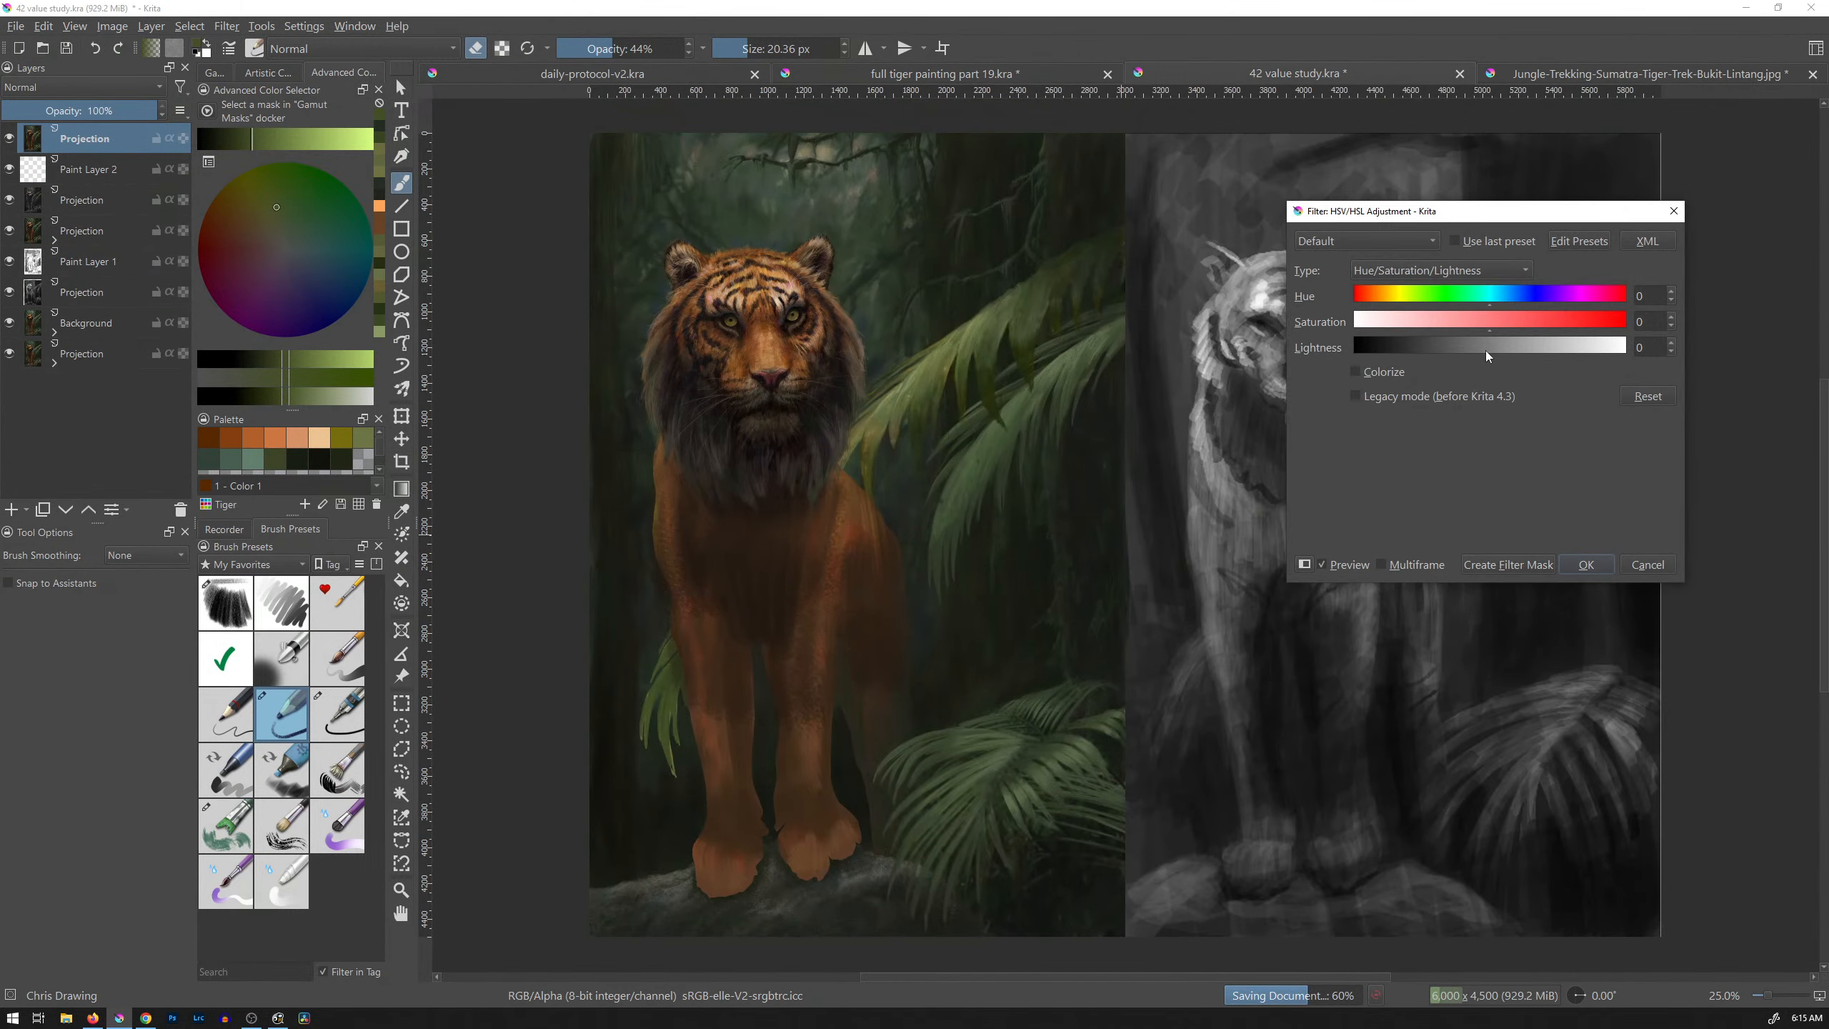
drag(1486, 326, 1382, 336)
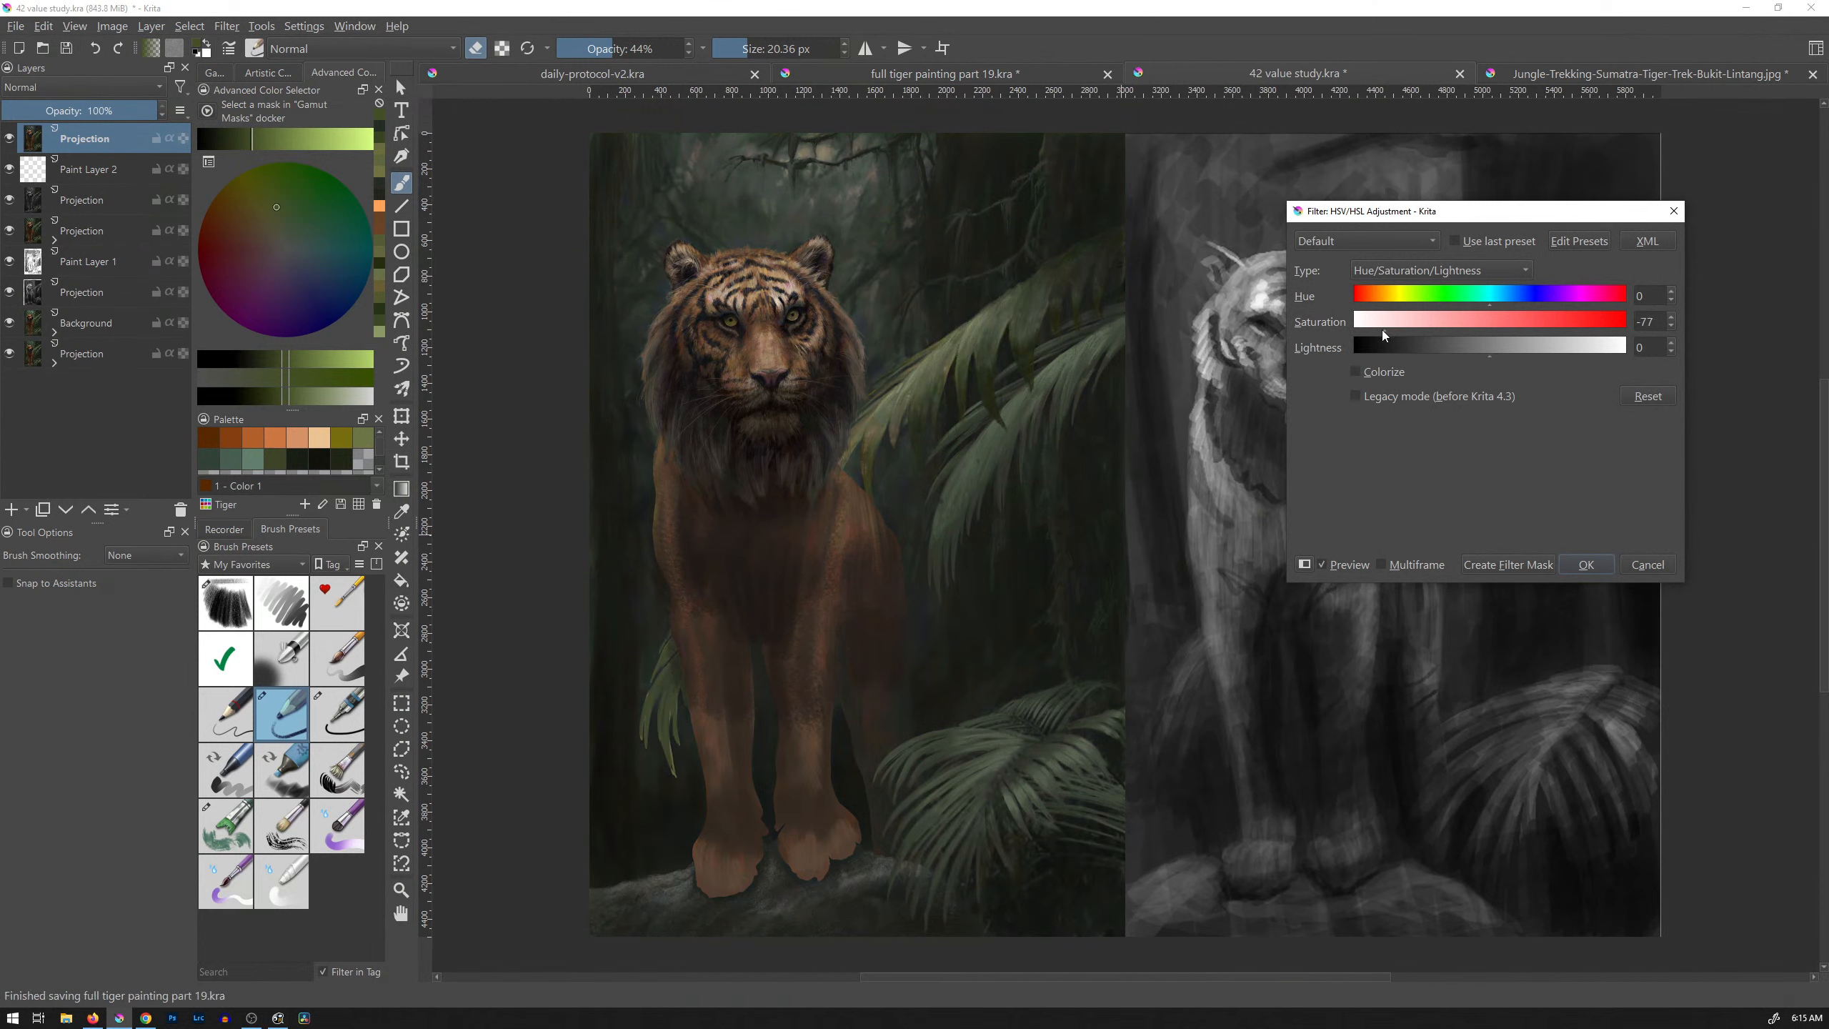
click(1586, 565)
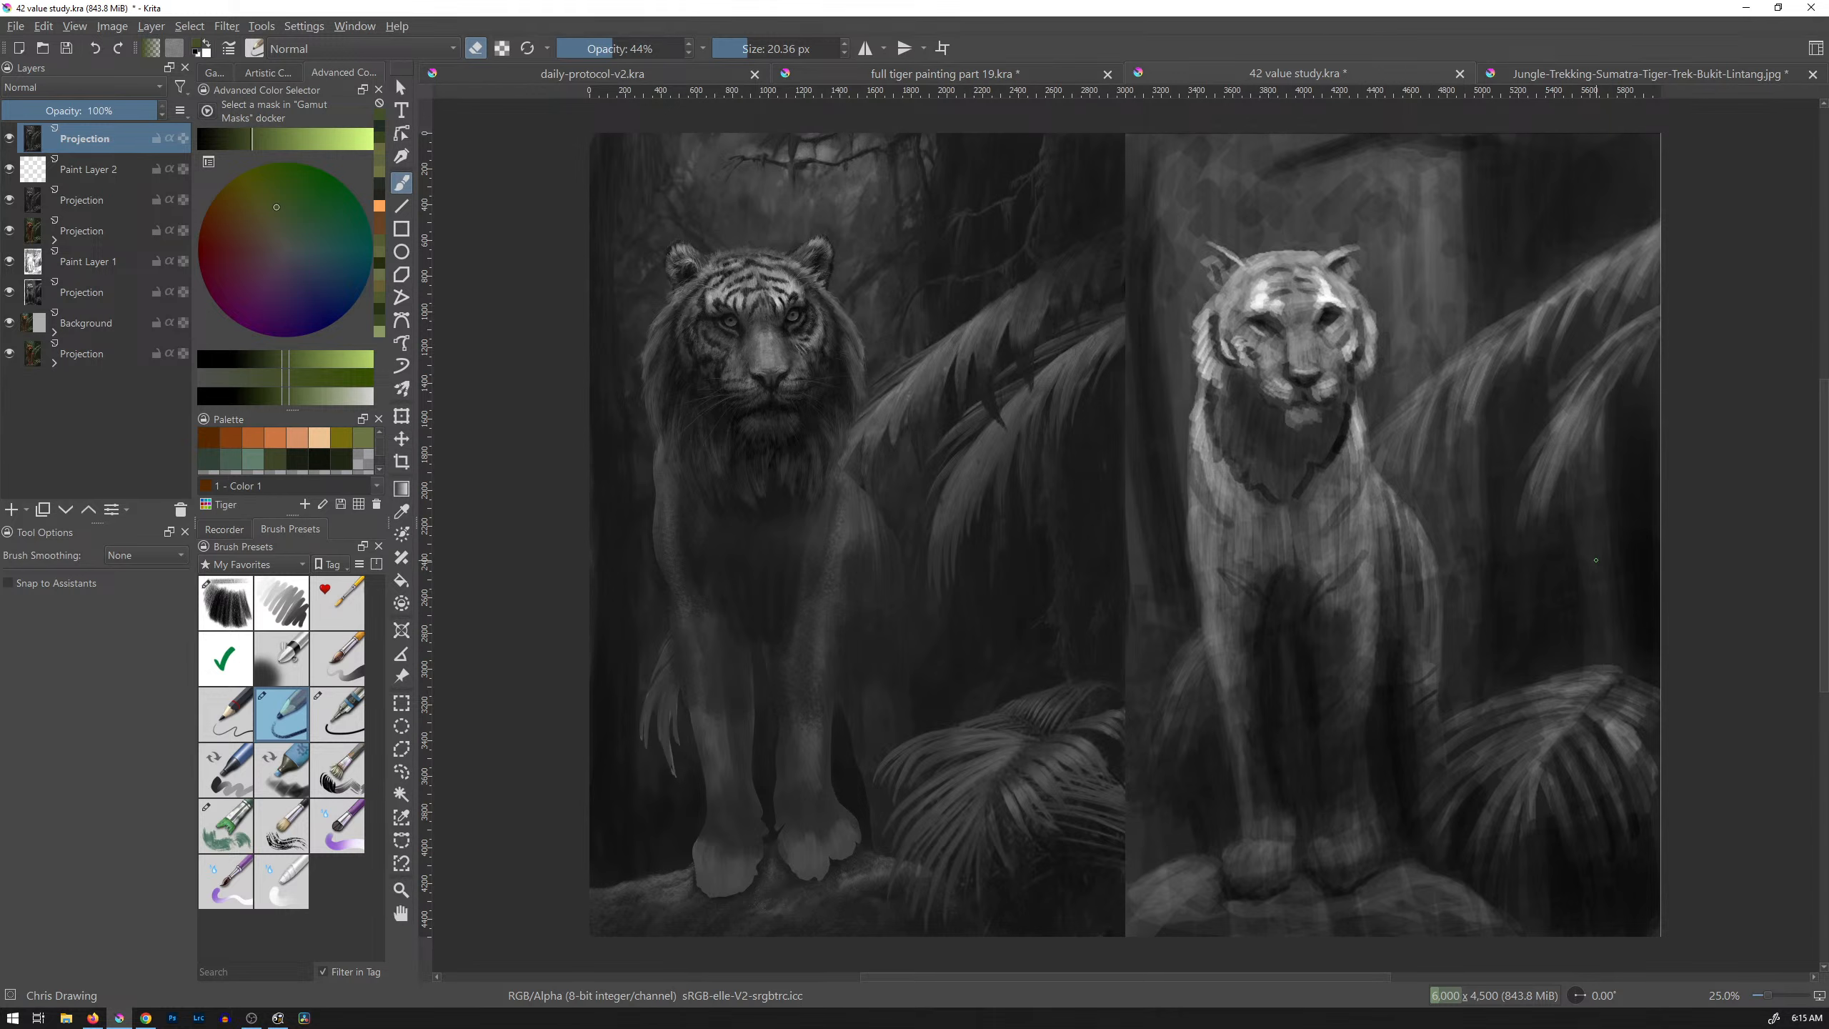
Step: Paint over the drooping leaves beside the greyscale tiger's leg with a 61.82 px brush in a grey sampled from the value study
ctrl+click(662, 717)
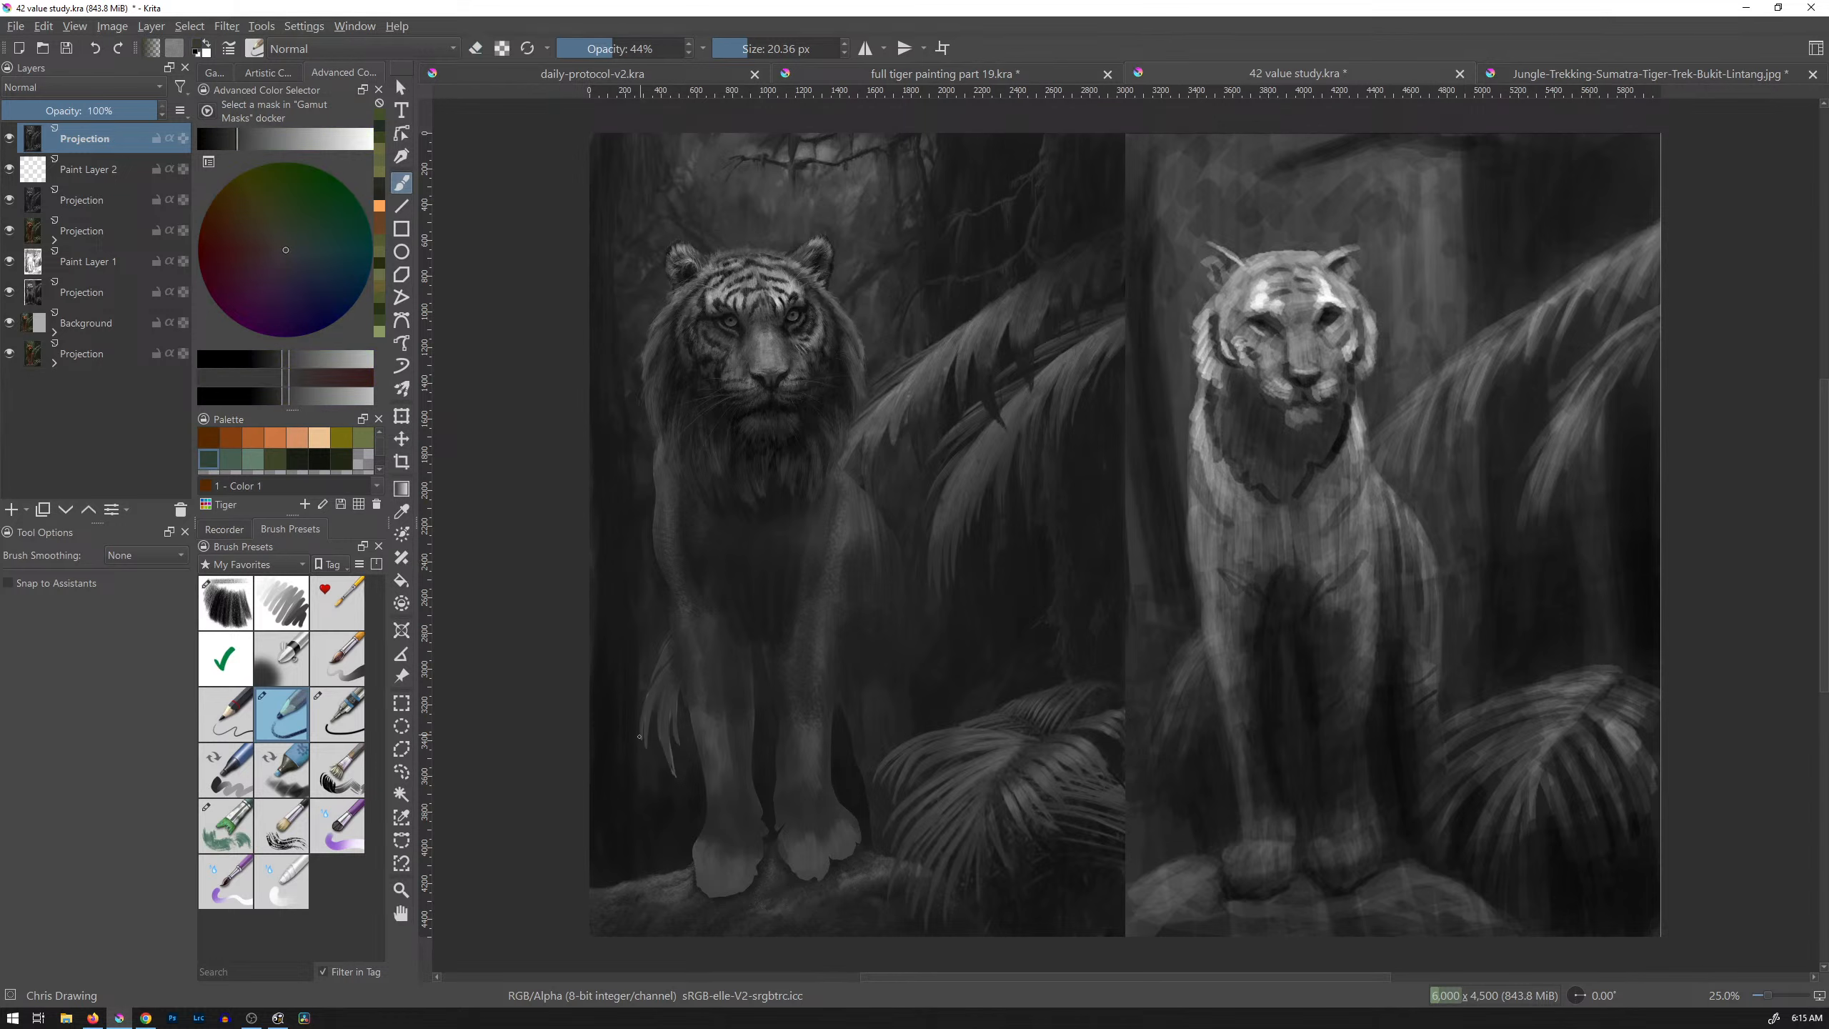
ctrl+click(1185, 677)
shift+drag(730, 712, 756, 711)
drag(684, 631, 657, 694)
Step: Sample a grey from the upper palm frond, darken it slightly, and paint fuller drooping leaves beside the greyscale tiger's leg
ctrl+click(898, 394)
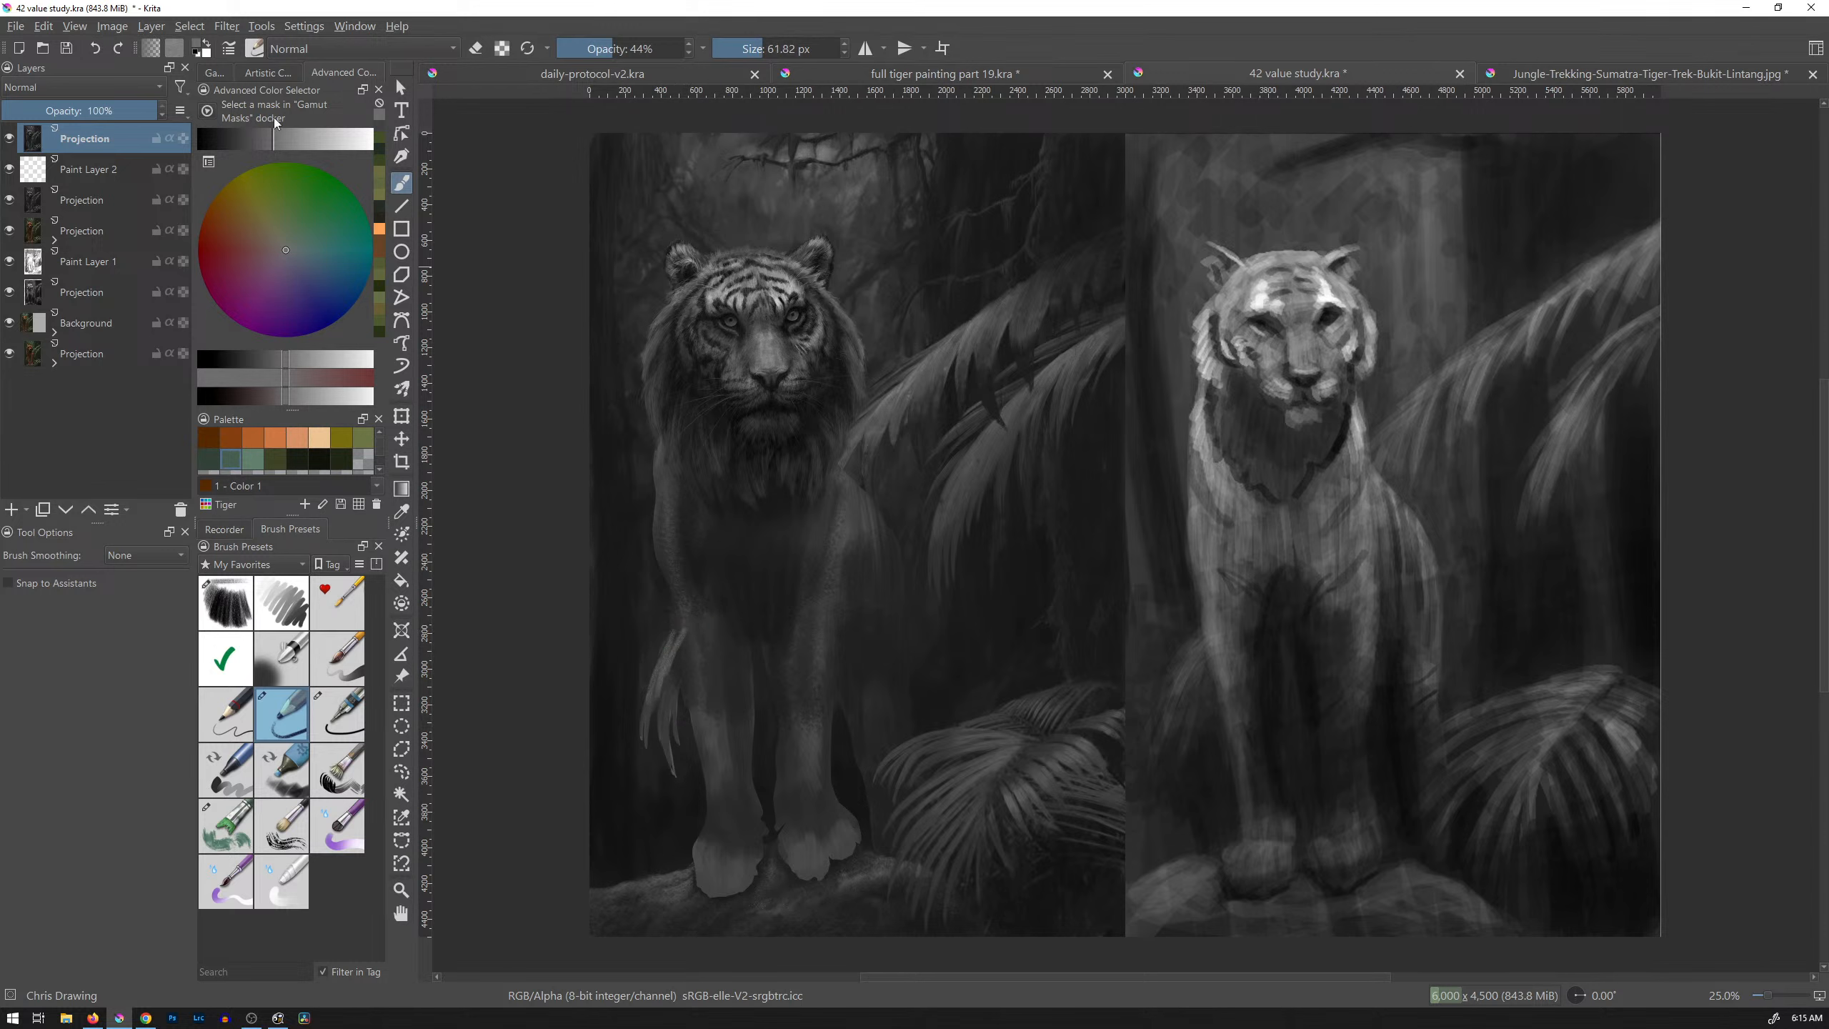
drag(274, 138, 256, 140)
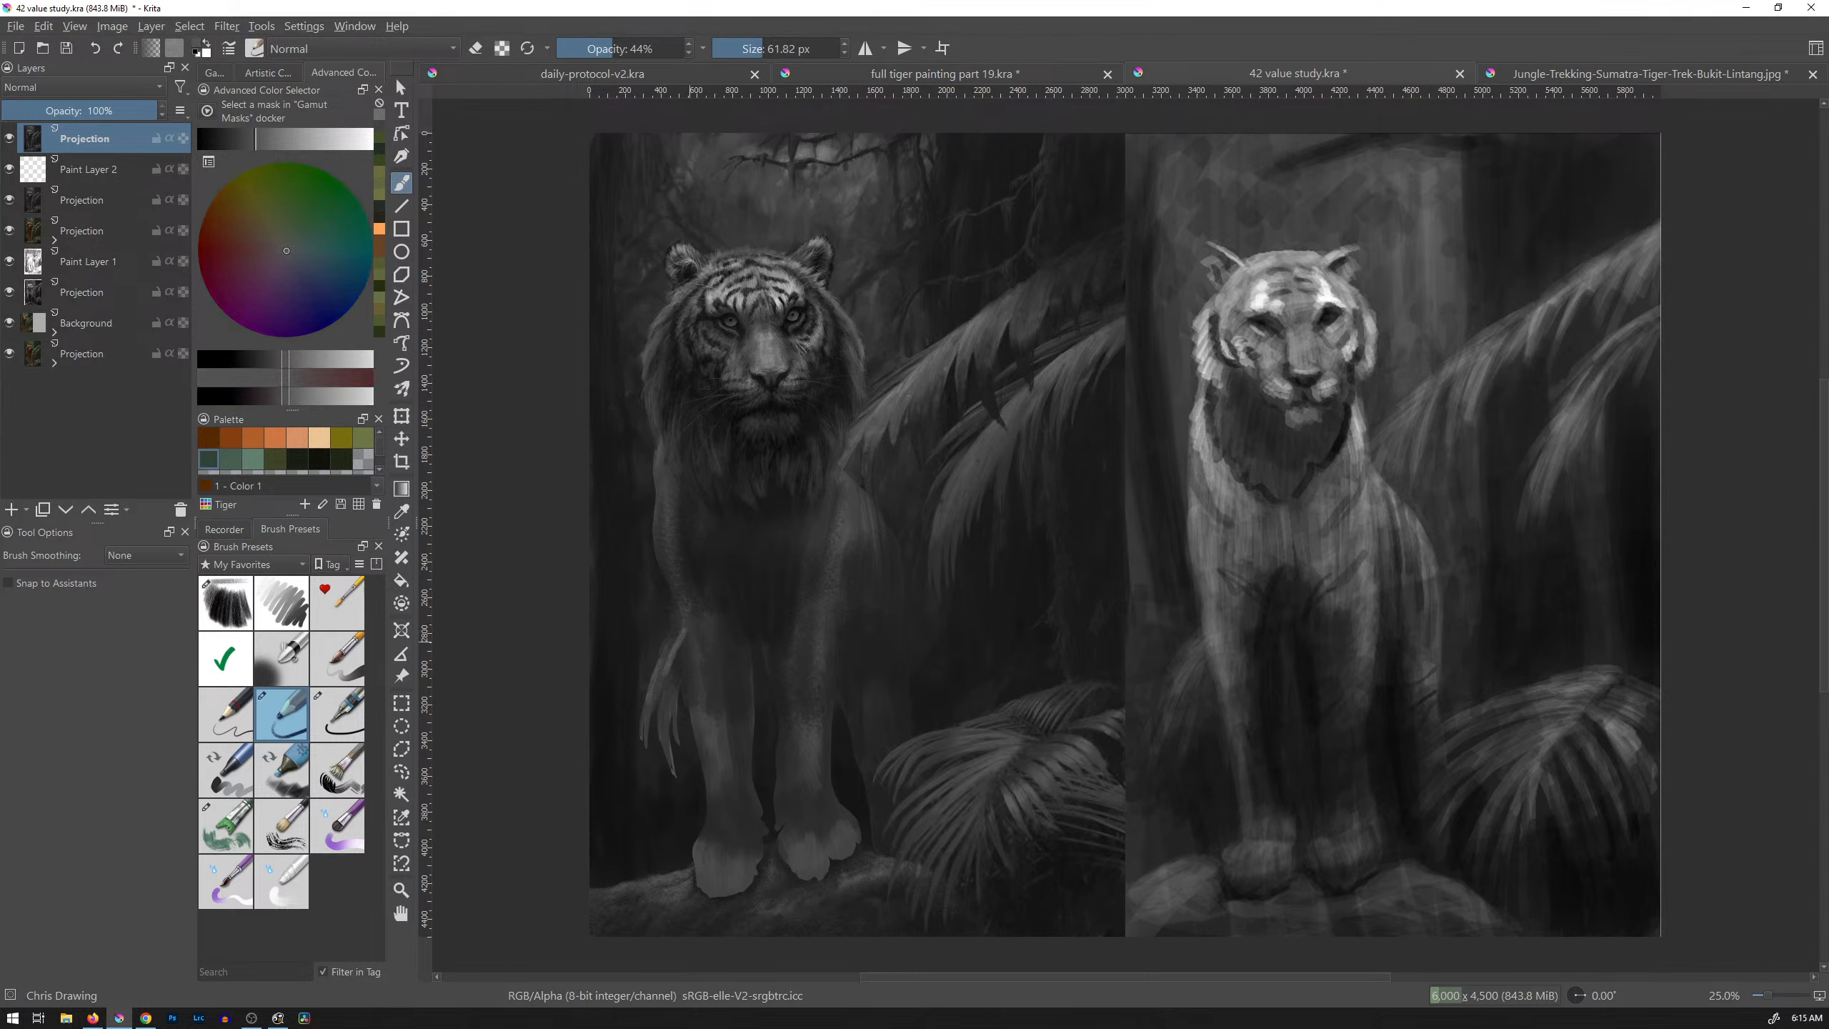
drag(659, 663, 649, 702)
drag(684, 630, 632, 767)
mouse_move(647, 699)
mouse_down()
mouse_move(627, 735)
mouse_move(633, 716)
mouse_move(654, 748)
mouse_up()
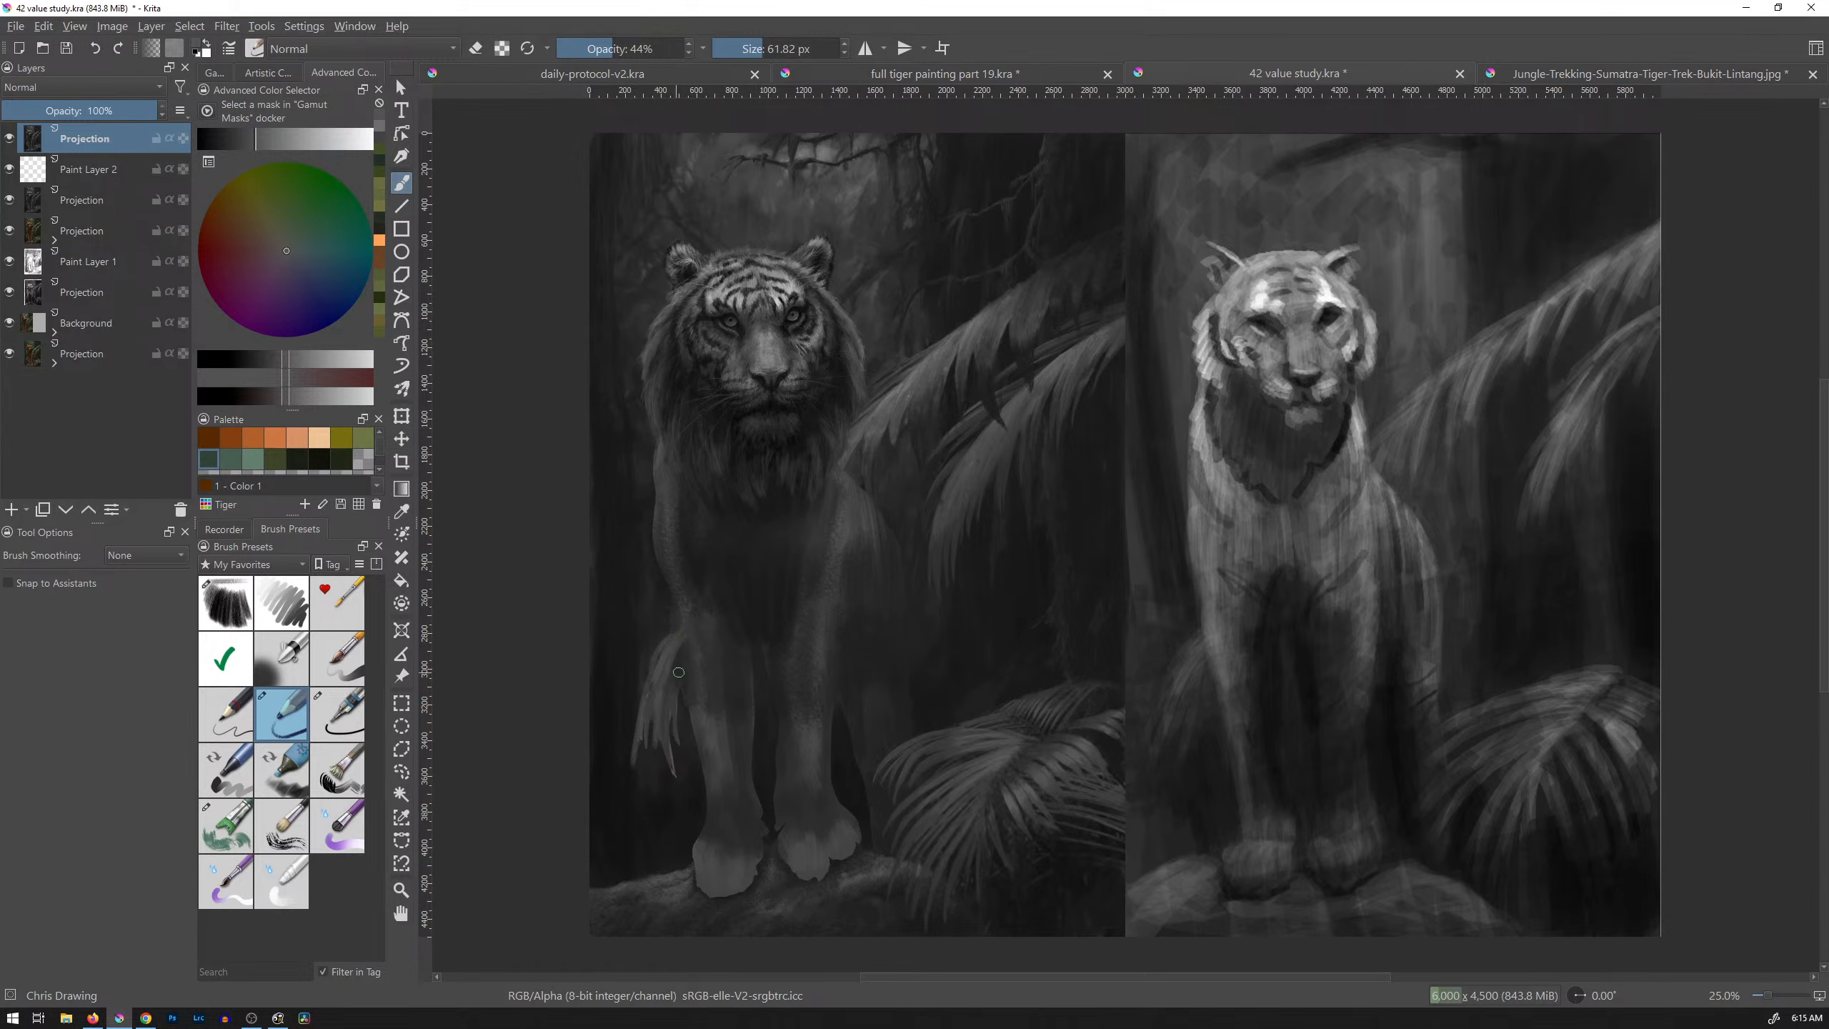
mouse_move(683, 650)
mouse_down()
mouse_move(681, 762)
mouse_move(661, 704)
mouse_move(667, 806)
mouse_move(665, 713)
mouse_move(631, 769)
mouse_move(642, 703)
mouse_up()
Step: Trim the grey drooping leaves with the eraser and sample greys from the palm frond and the tiger's chest for further touch-ups
key(e)
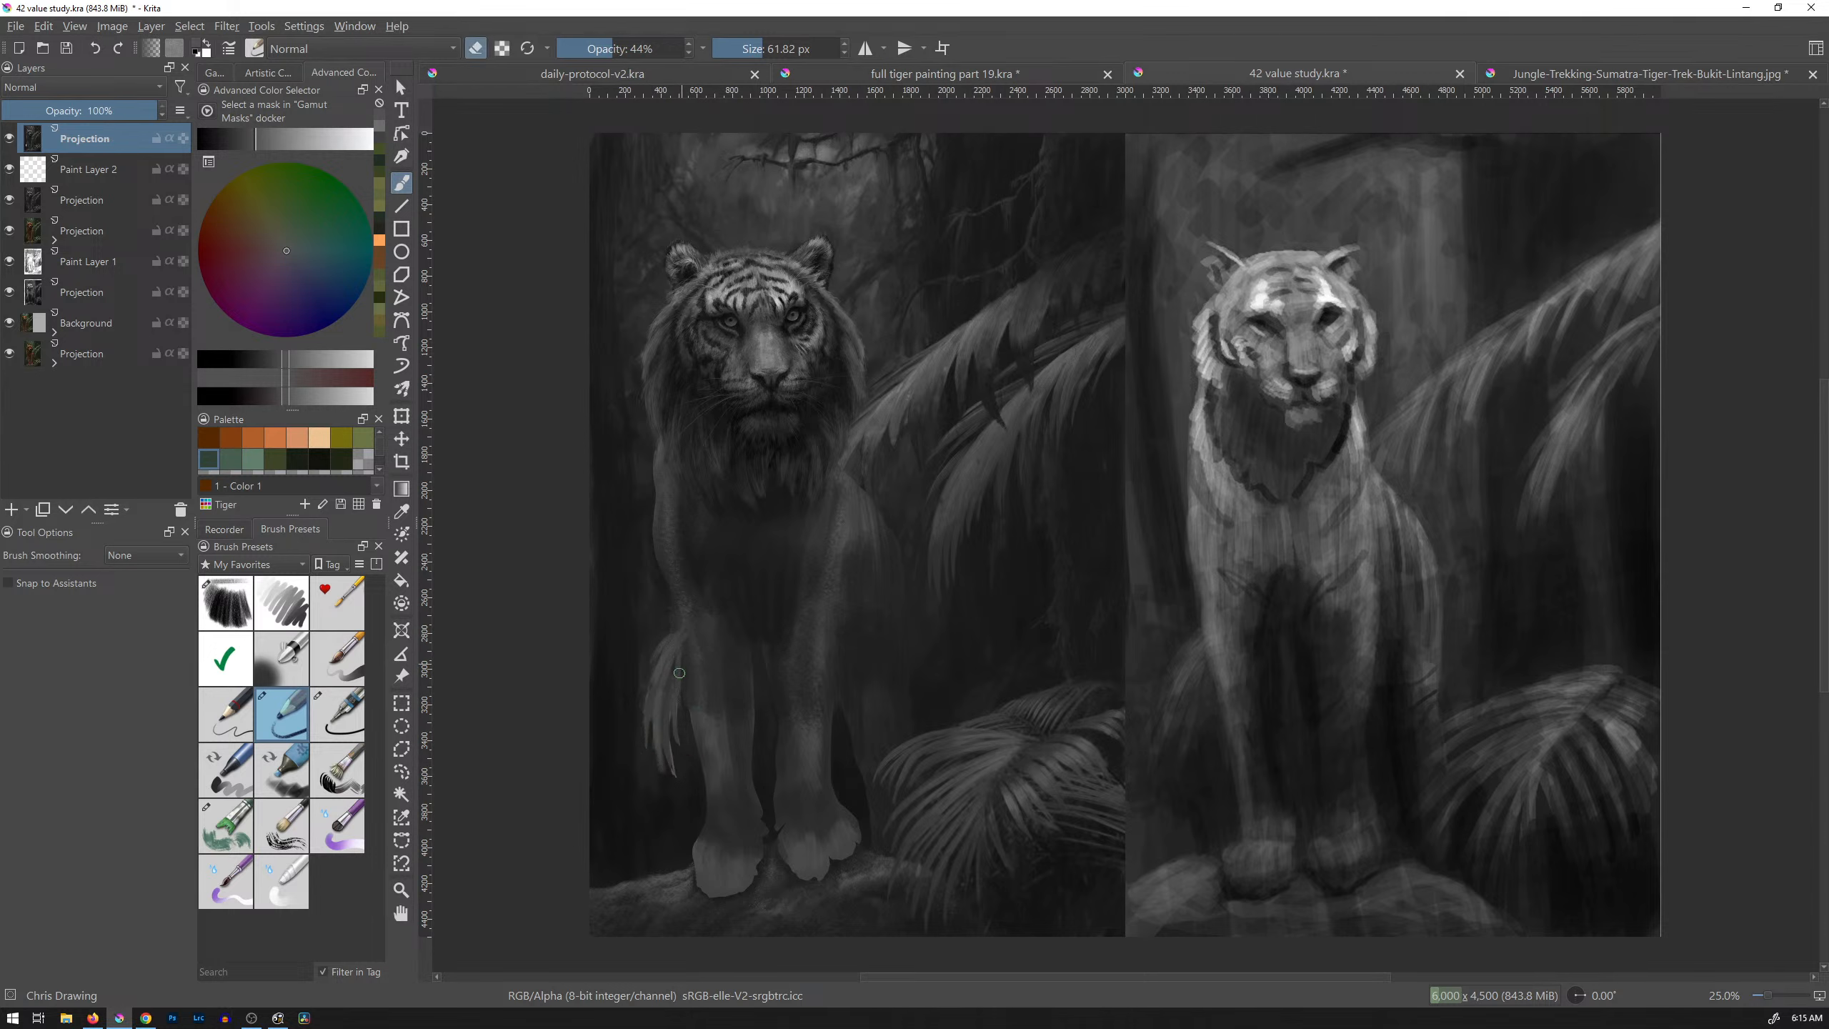
drag(674, 778, 658, 696)
ctrl+click(858, 439)
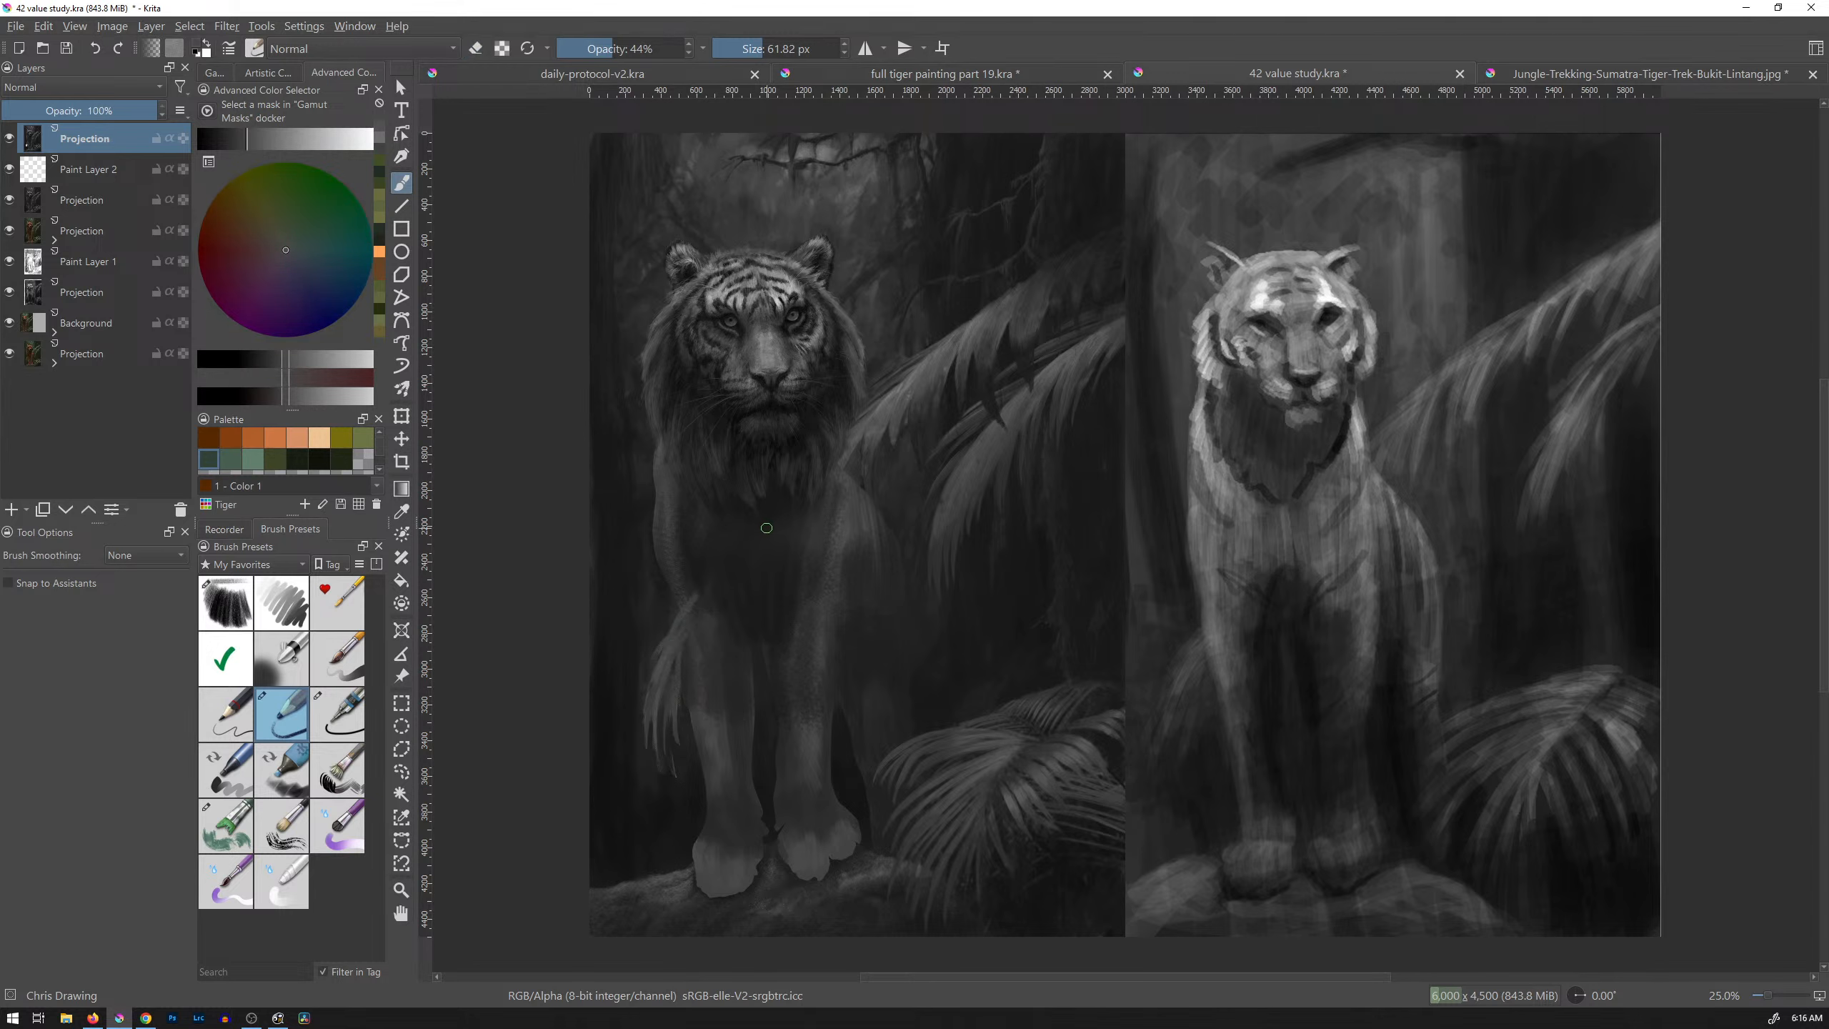
ctrl+click(765, 538)
ctrl+click(766, 546)
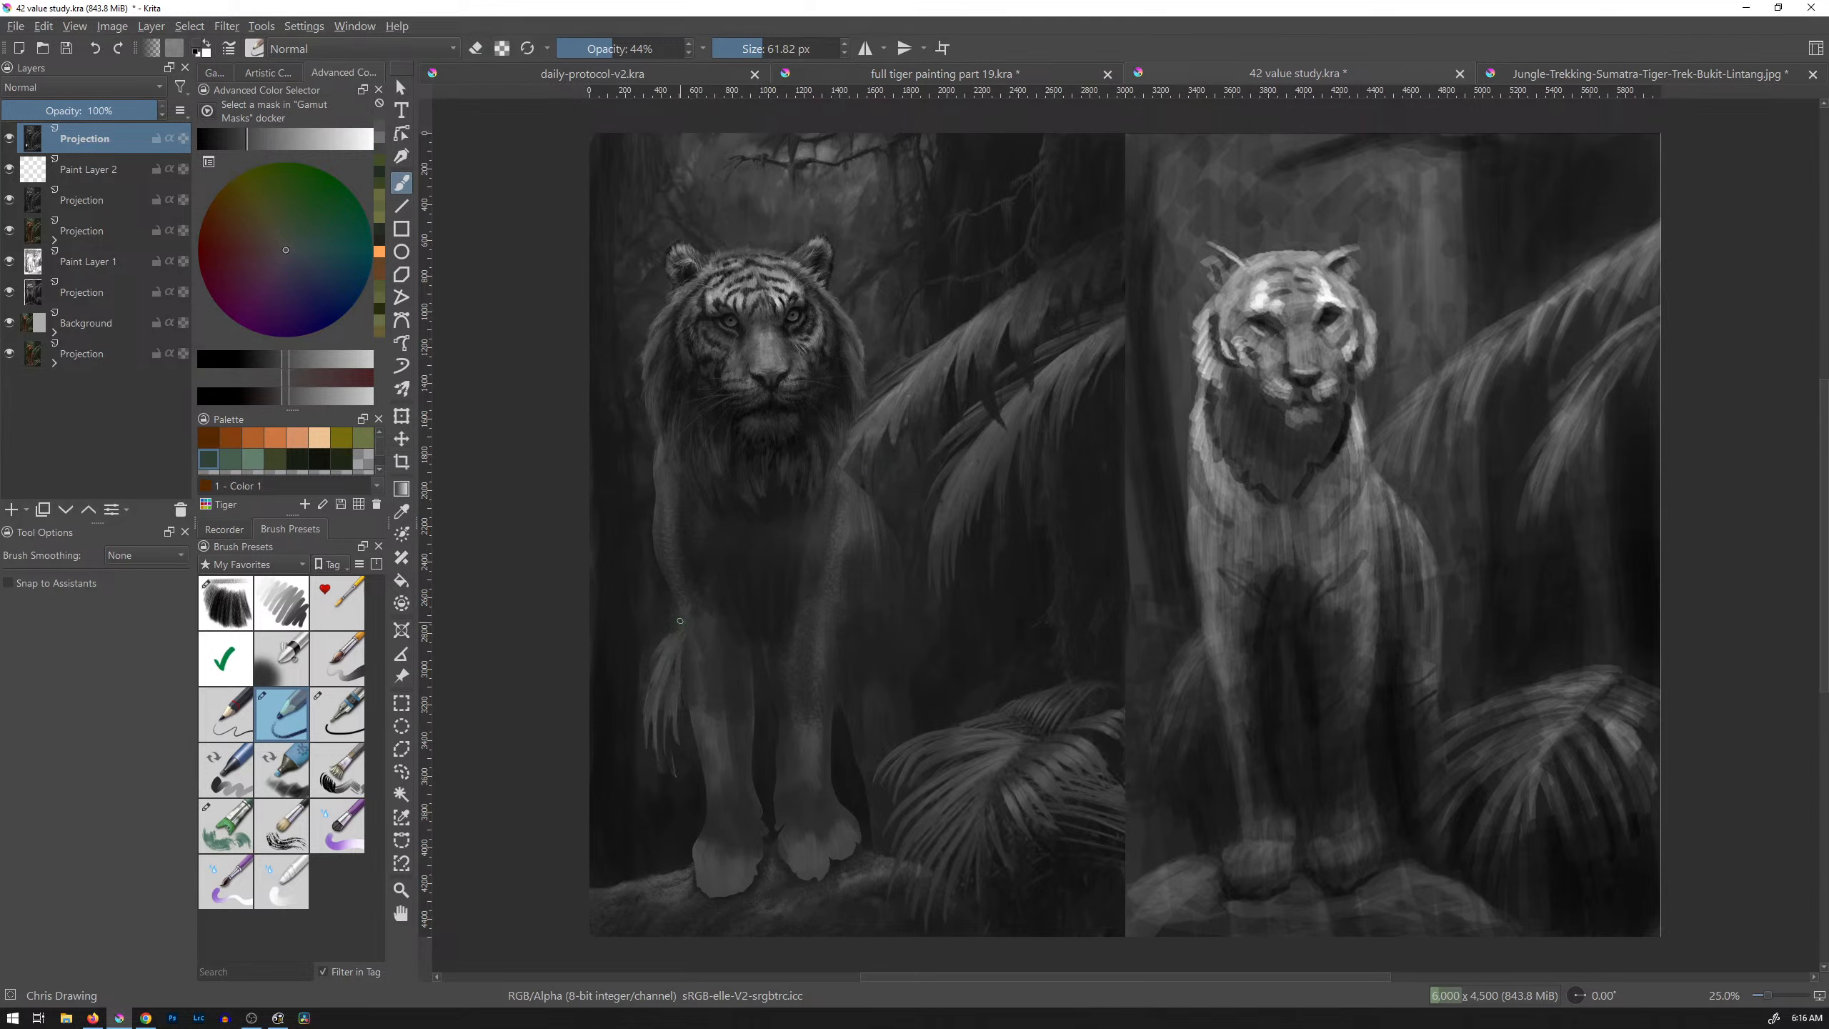